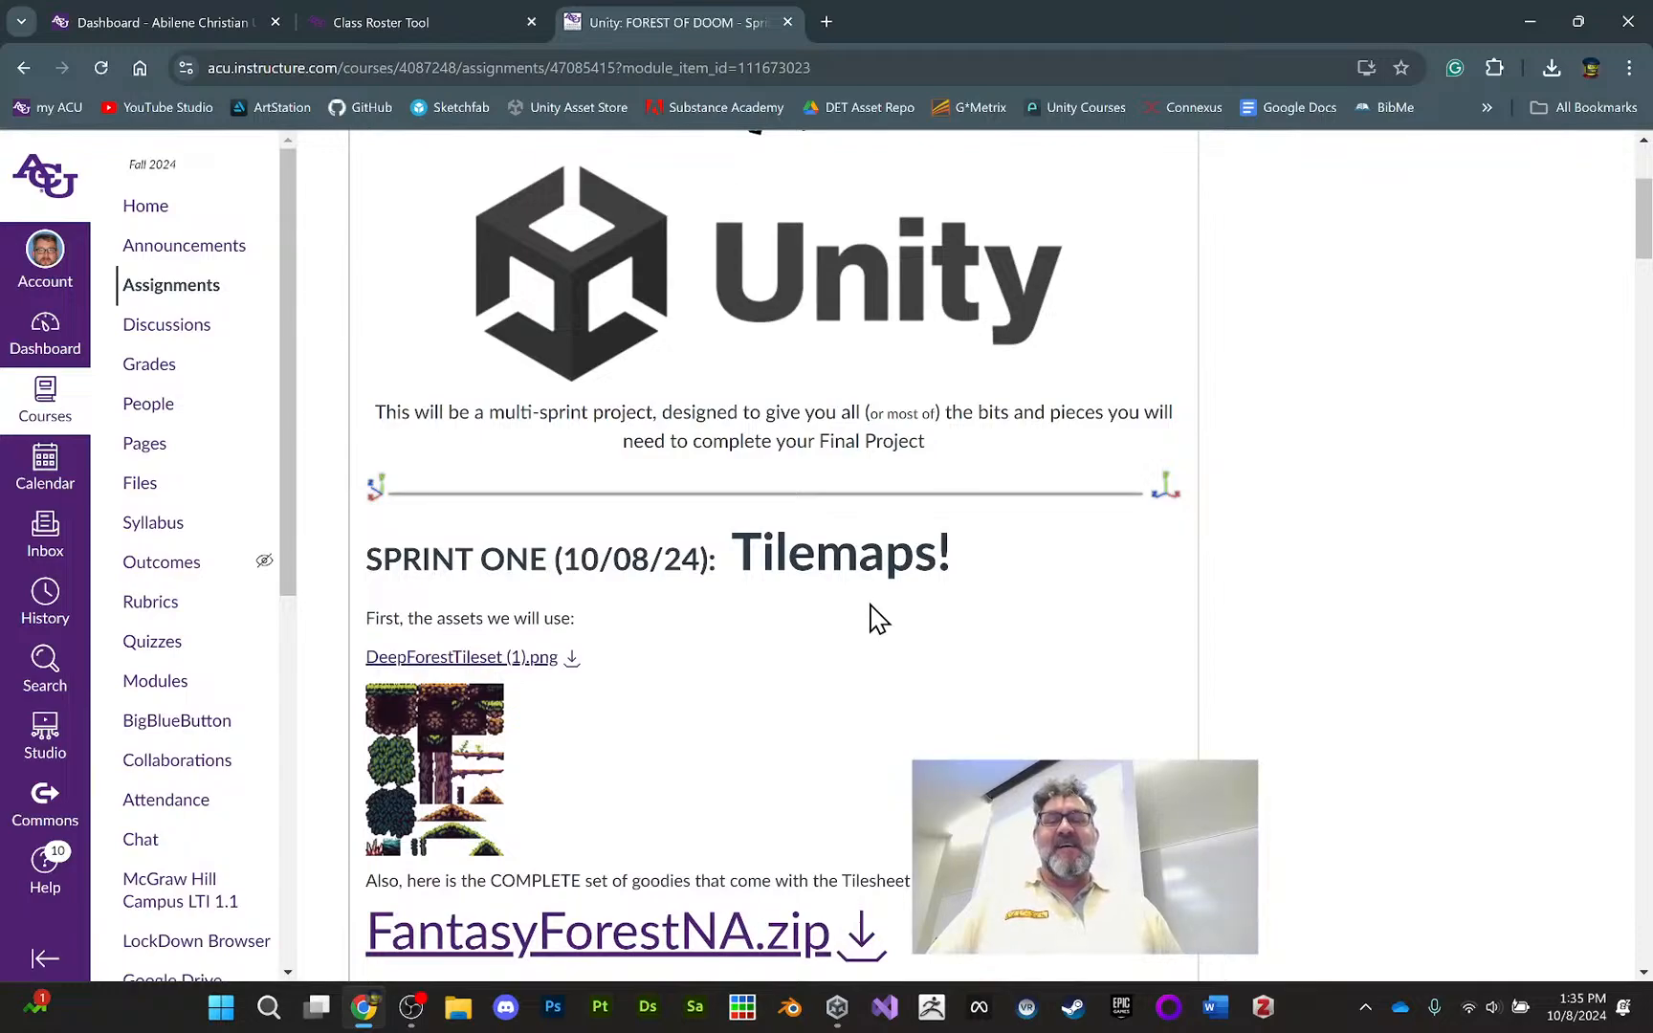
Switch to Unity Hub and open the 110-24-2D BiRP project
scroll(805, 637, down, 1)
scroll(805, 636, down, 1)
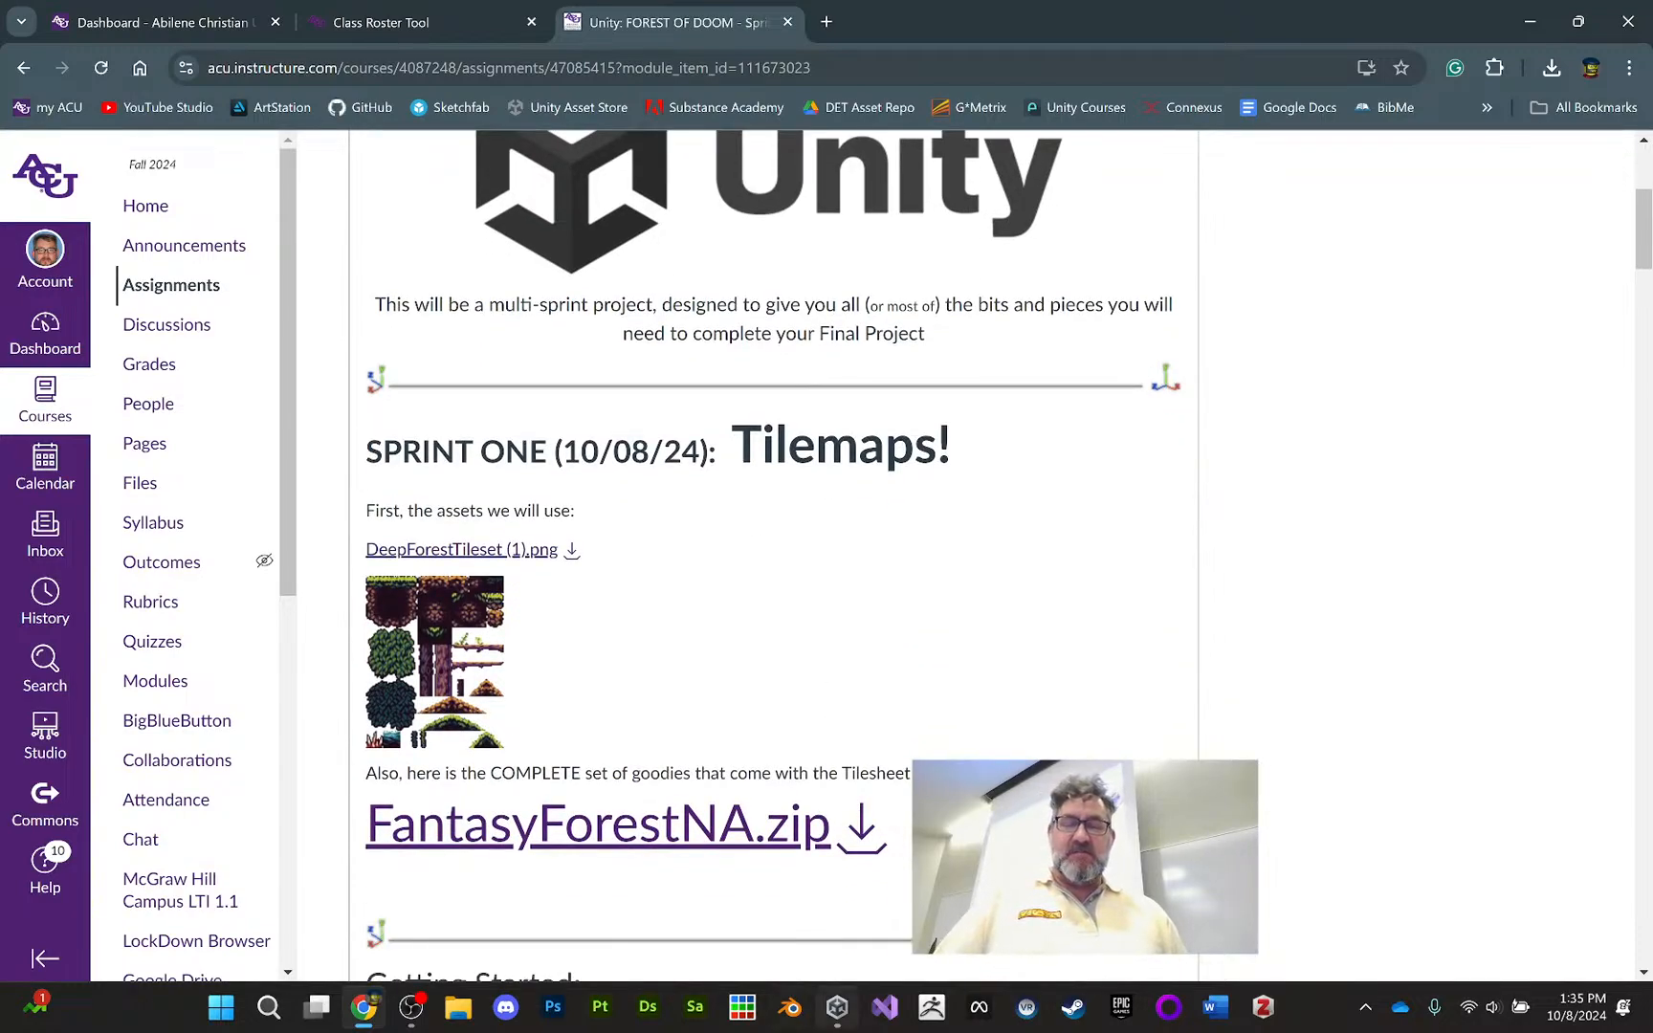
click(834, 1016)
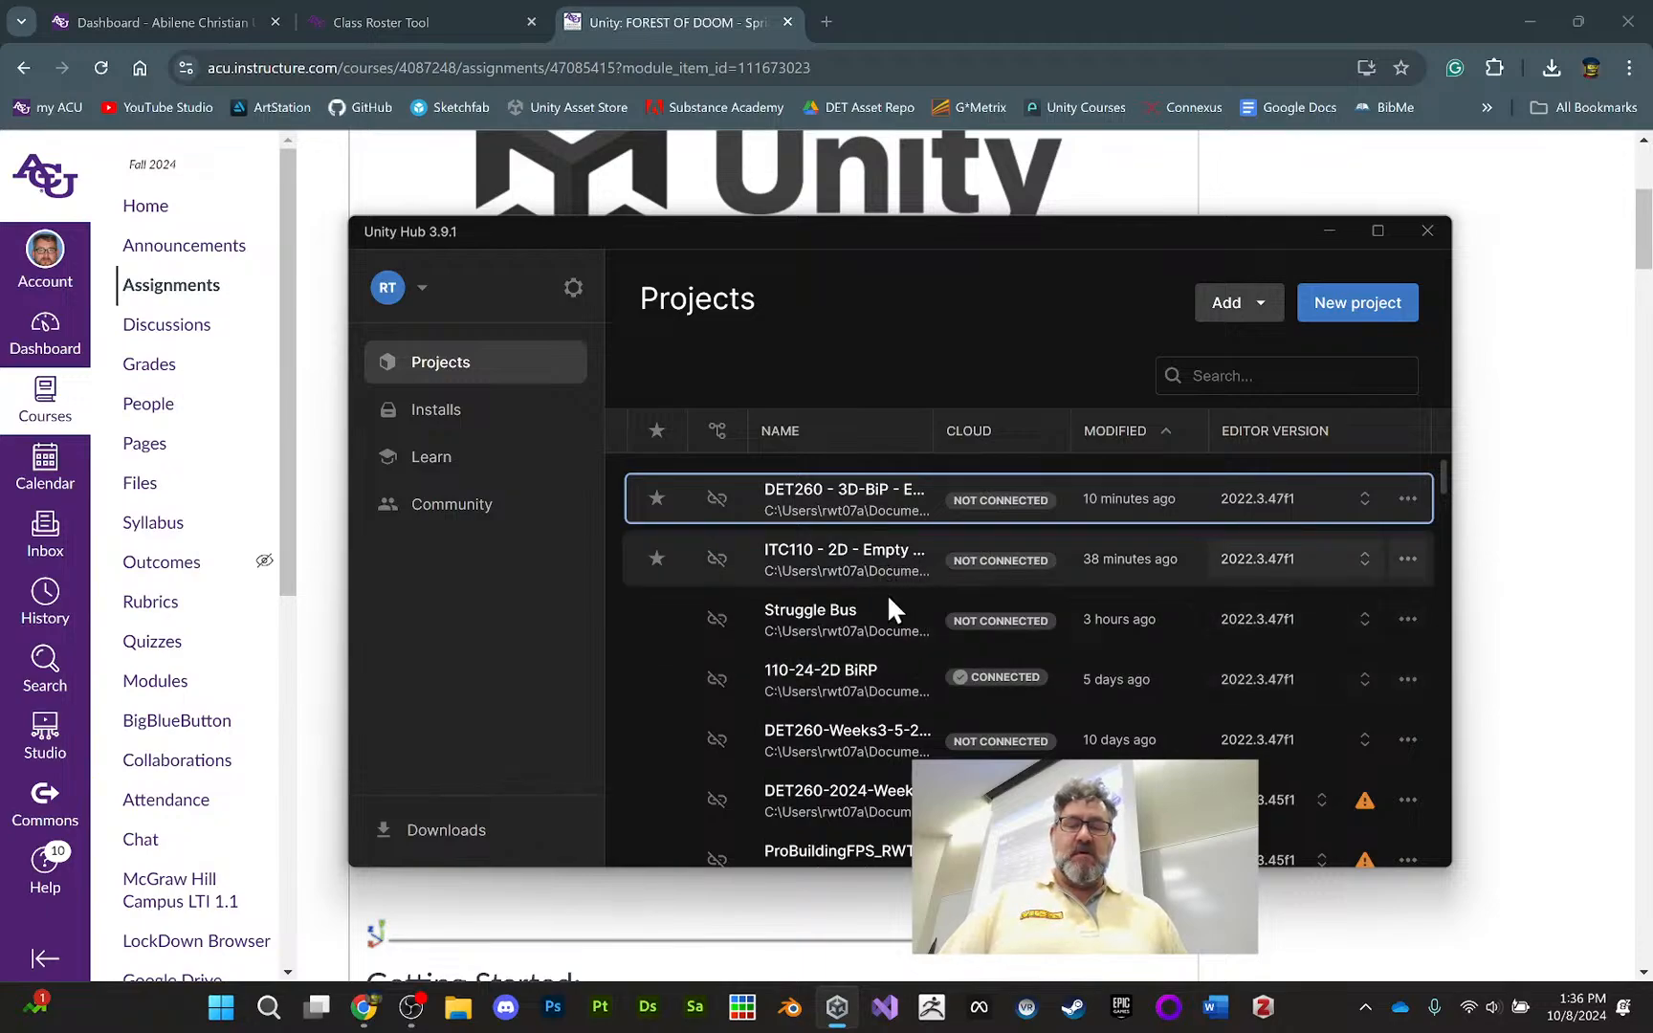
click(848, 681)
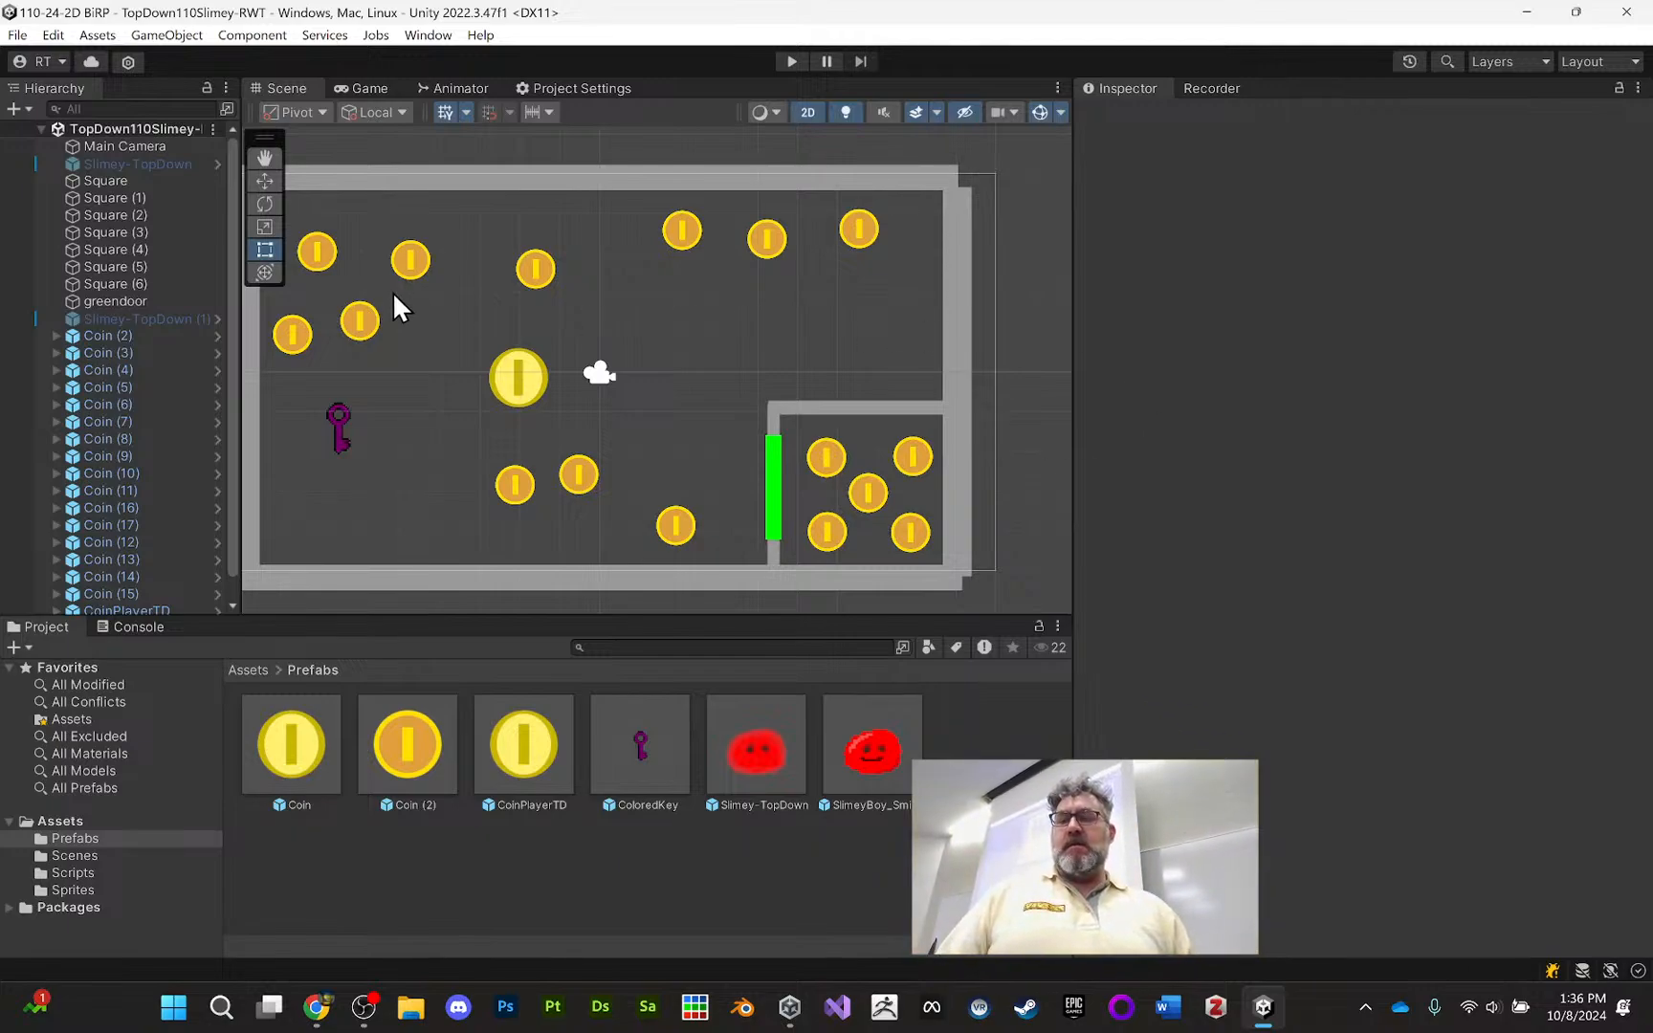
Widen the Hierarchy and open the SideScroll110-RWT scene from the Scenes folder
drag(241, 321, 303, 320)
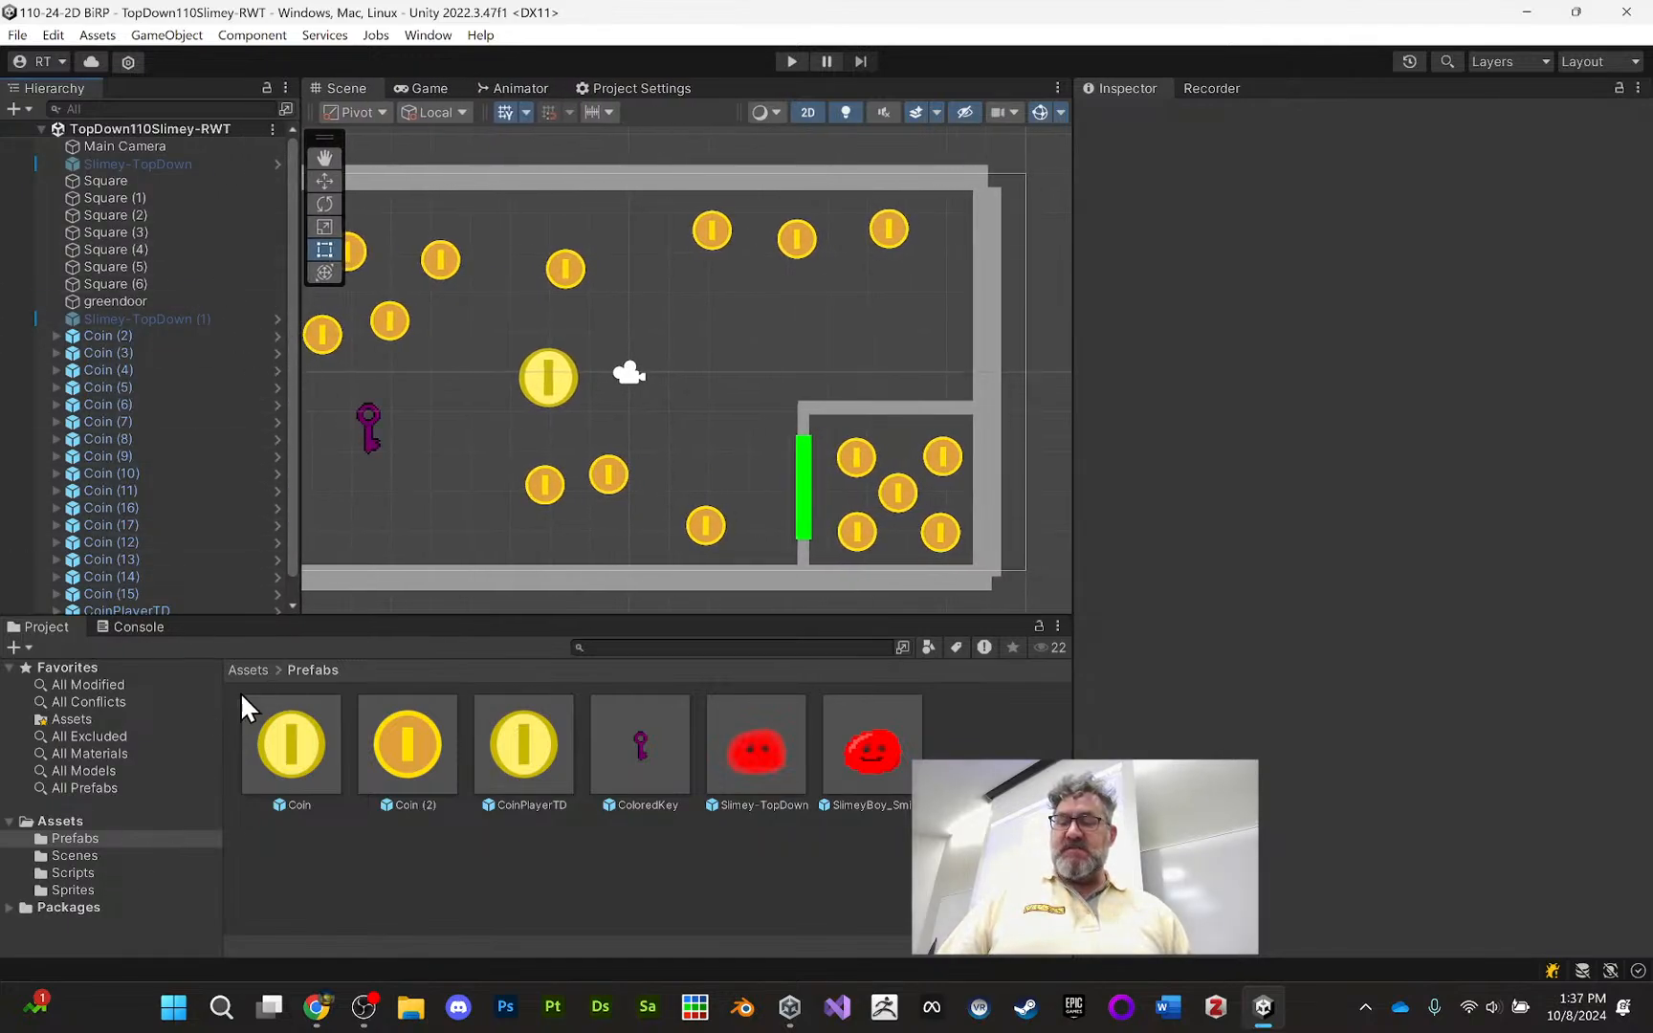
click(99, 853)
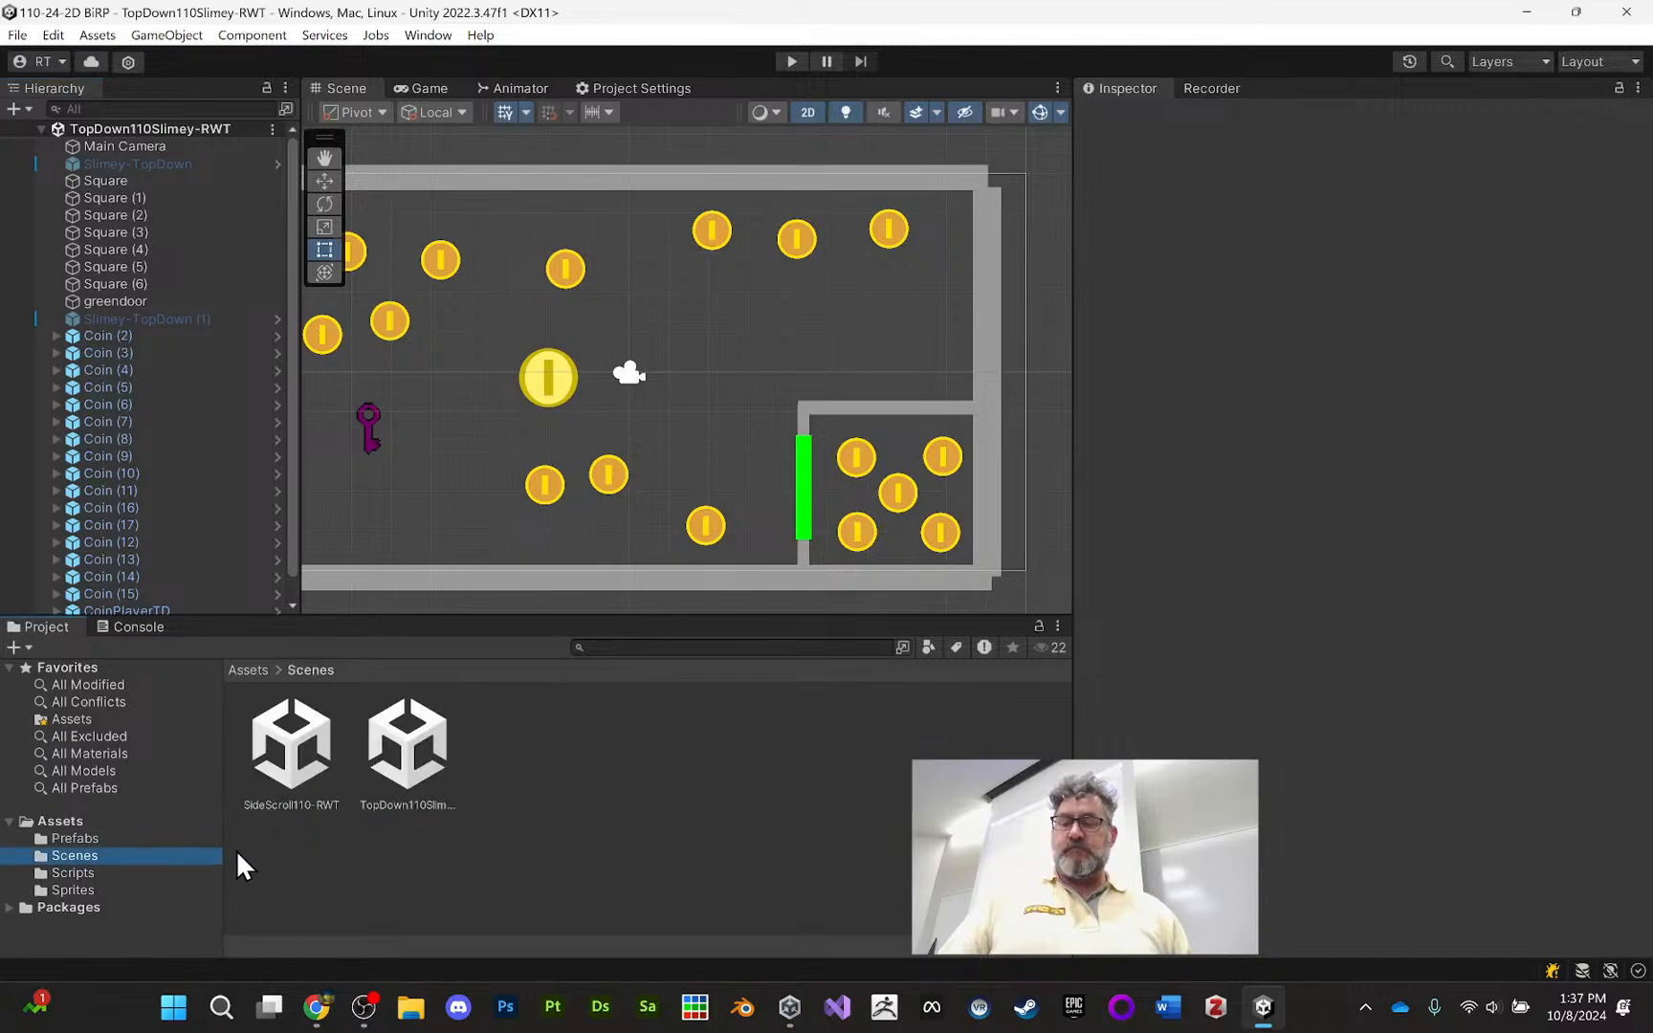
double_click(292, 767)
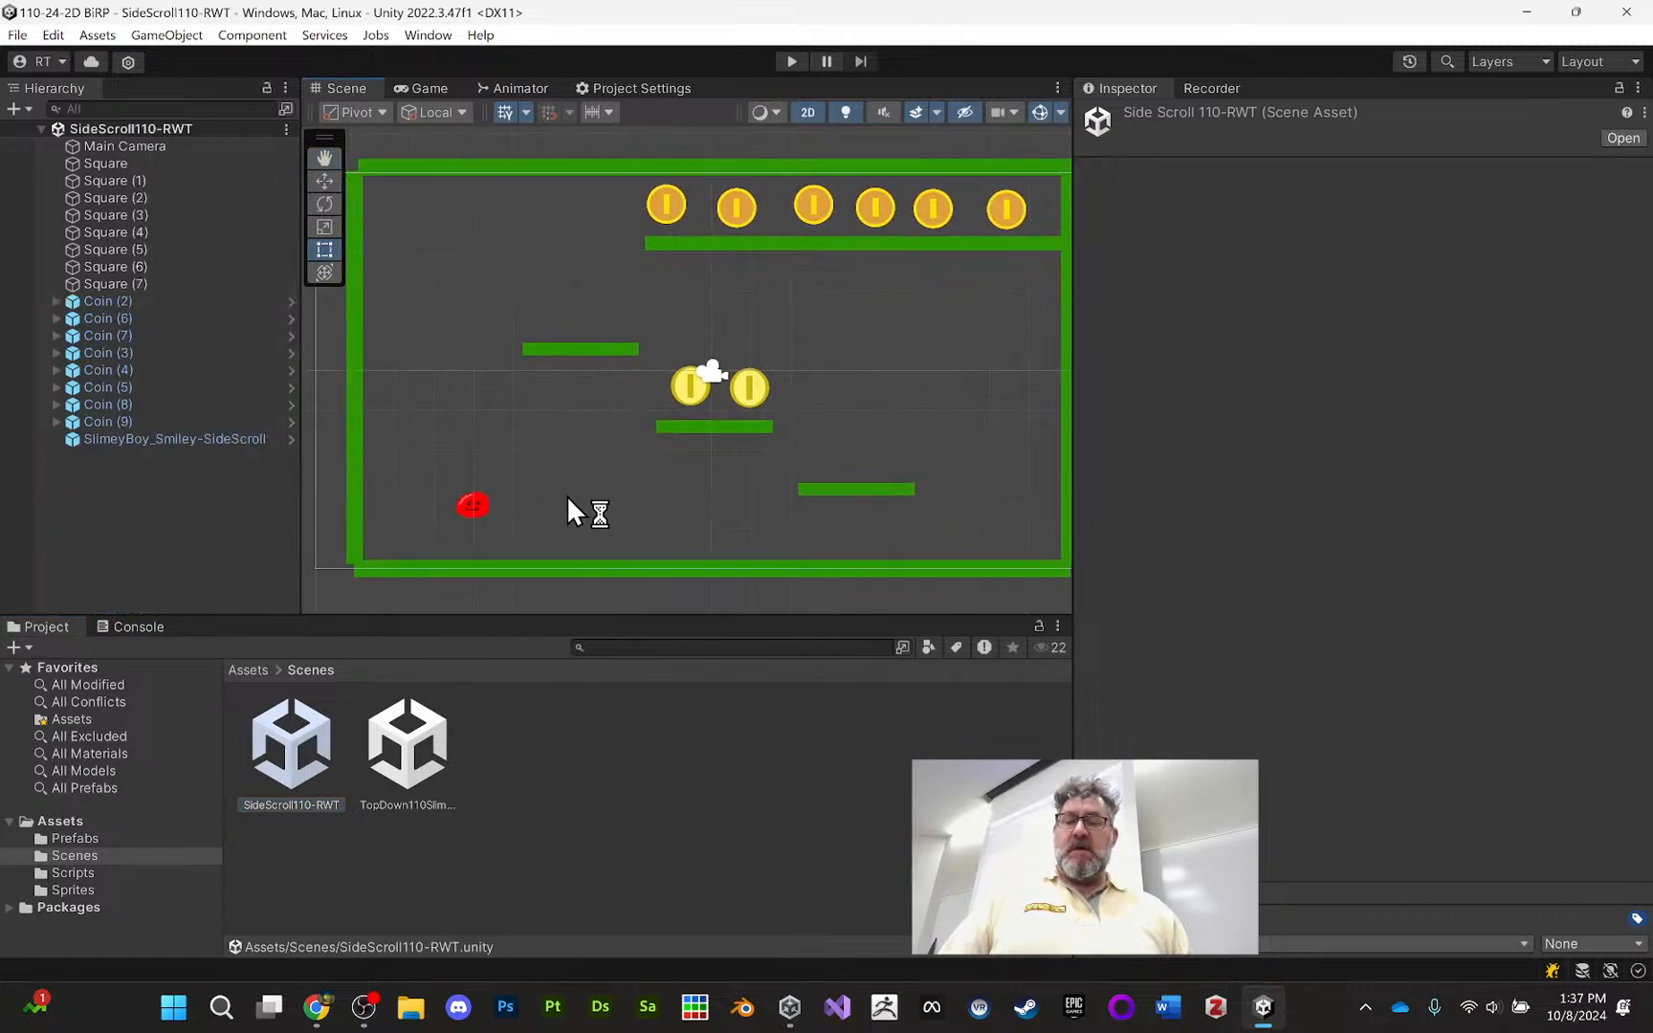
Rename the red slime player object in the scene to Slimey-SideScroll
click(469, 505)
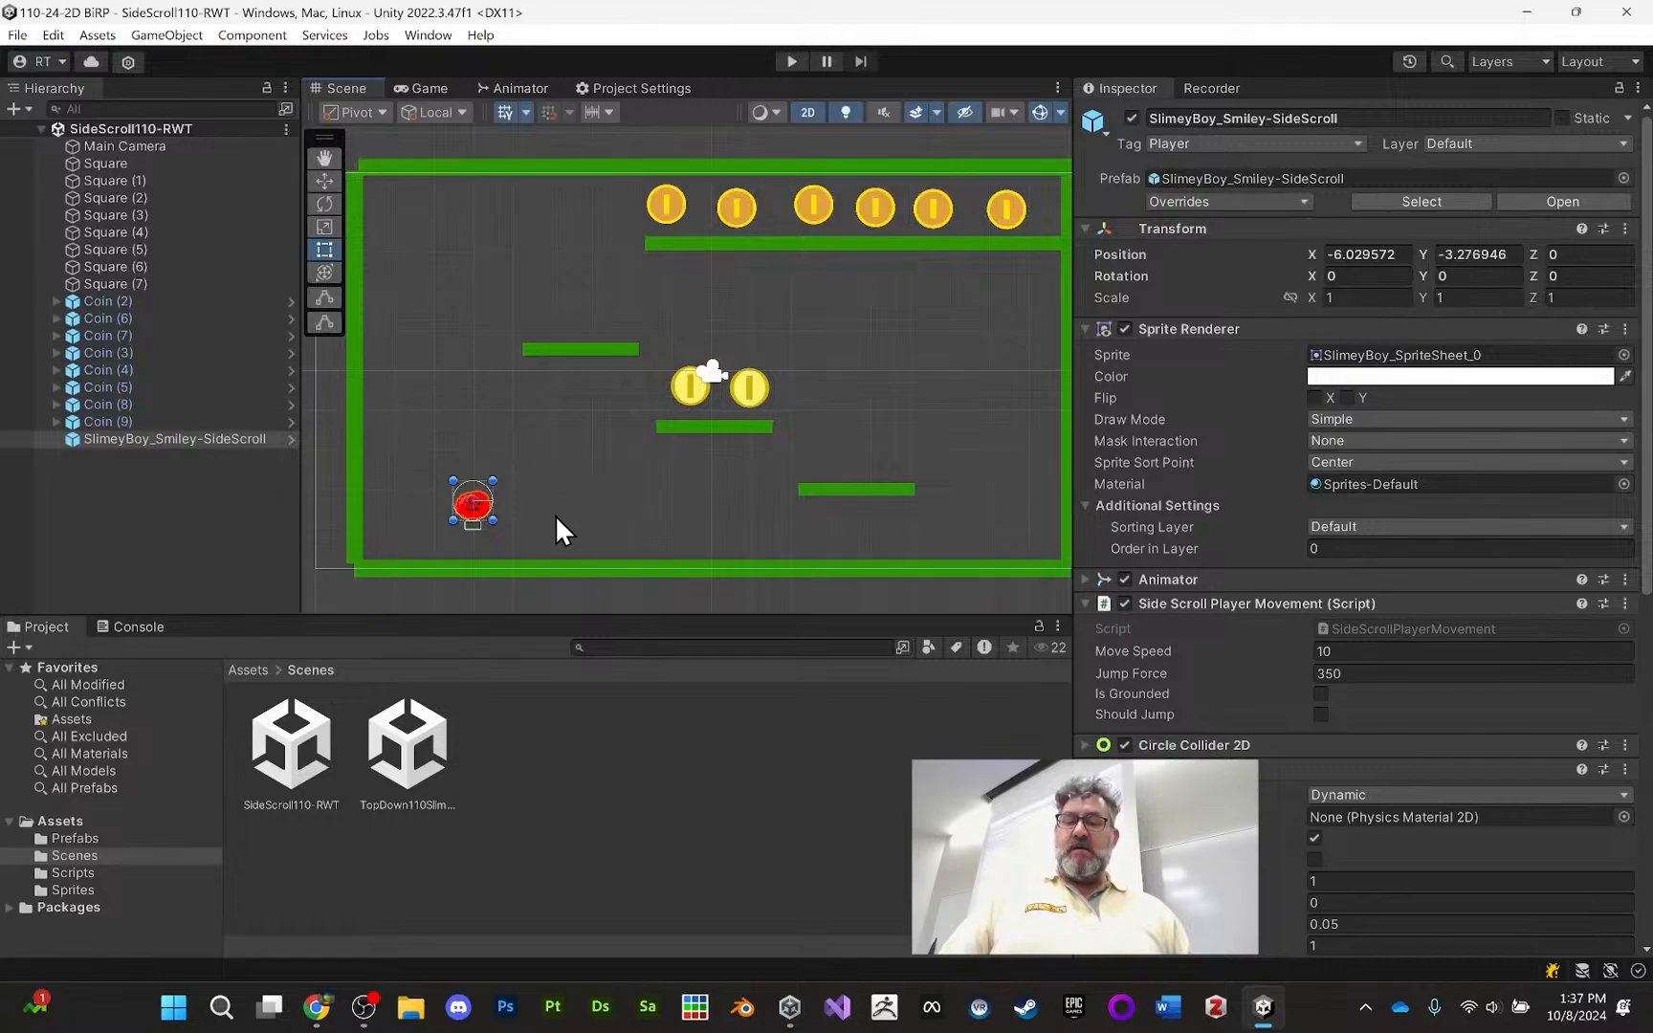
scroll(551, 524, up, 4)
scroll(551, 524, up, 4)
middle_drag(548, 460, 633, 439)
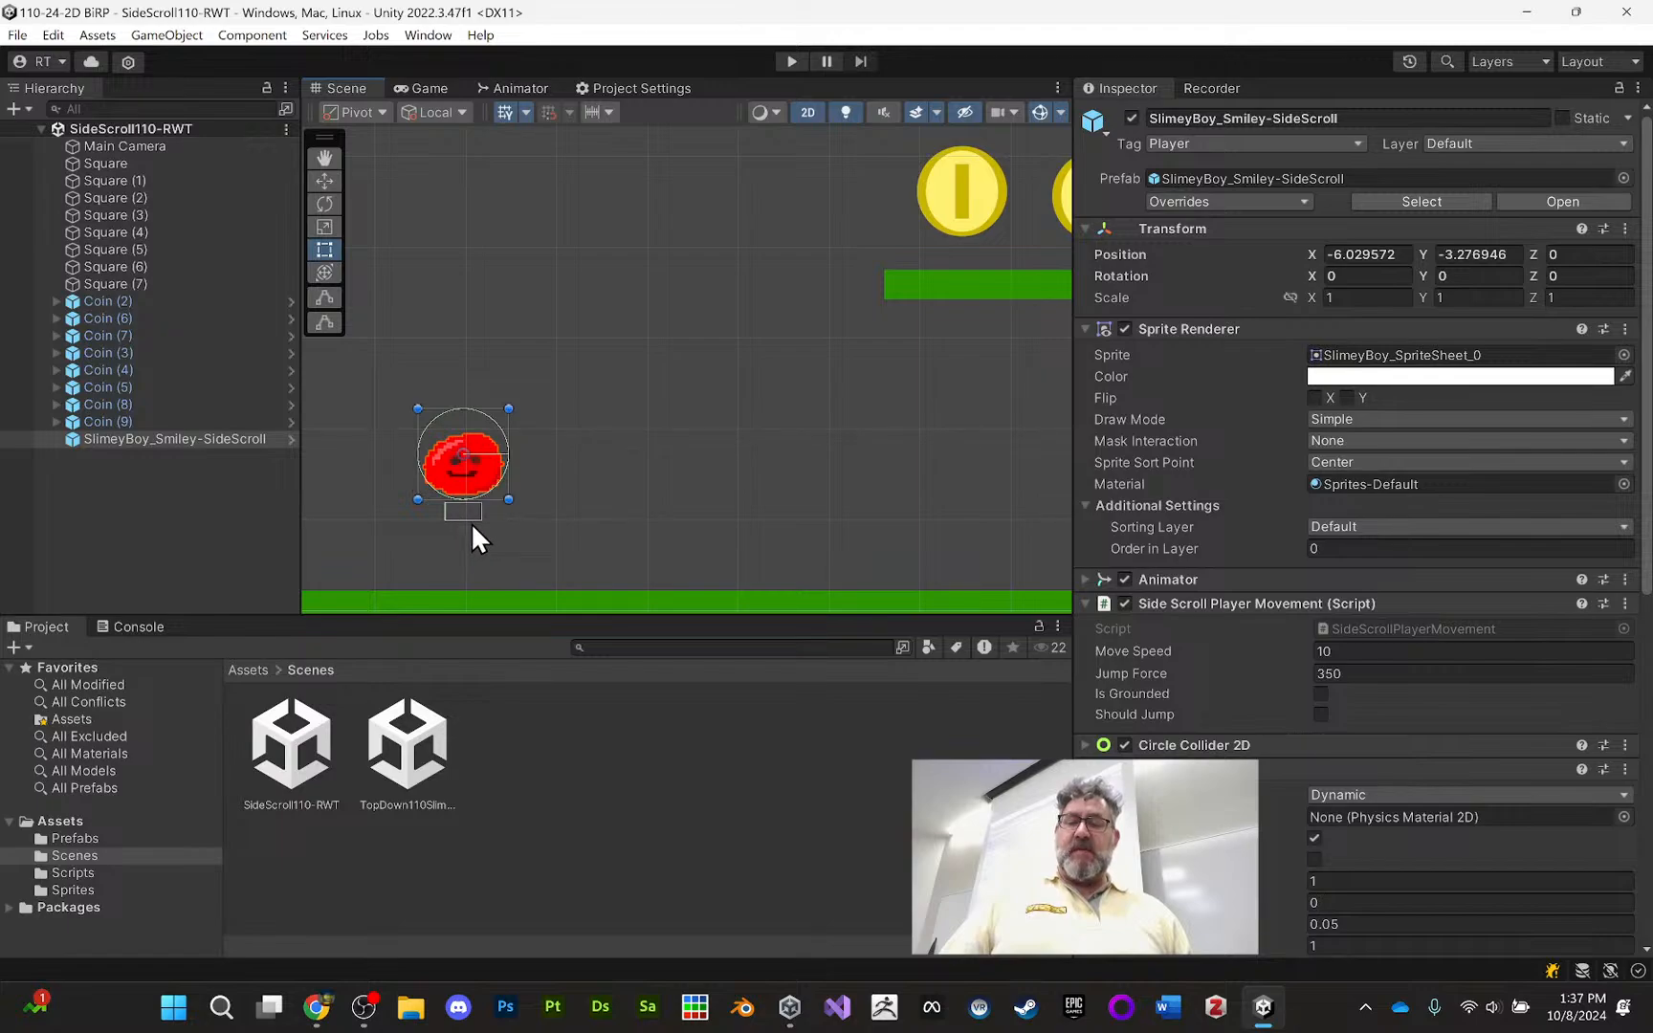
click(1260, 117)
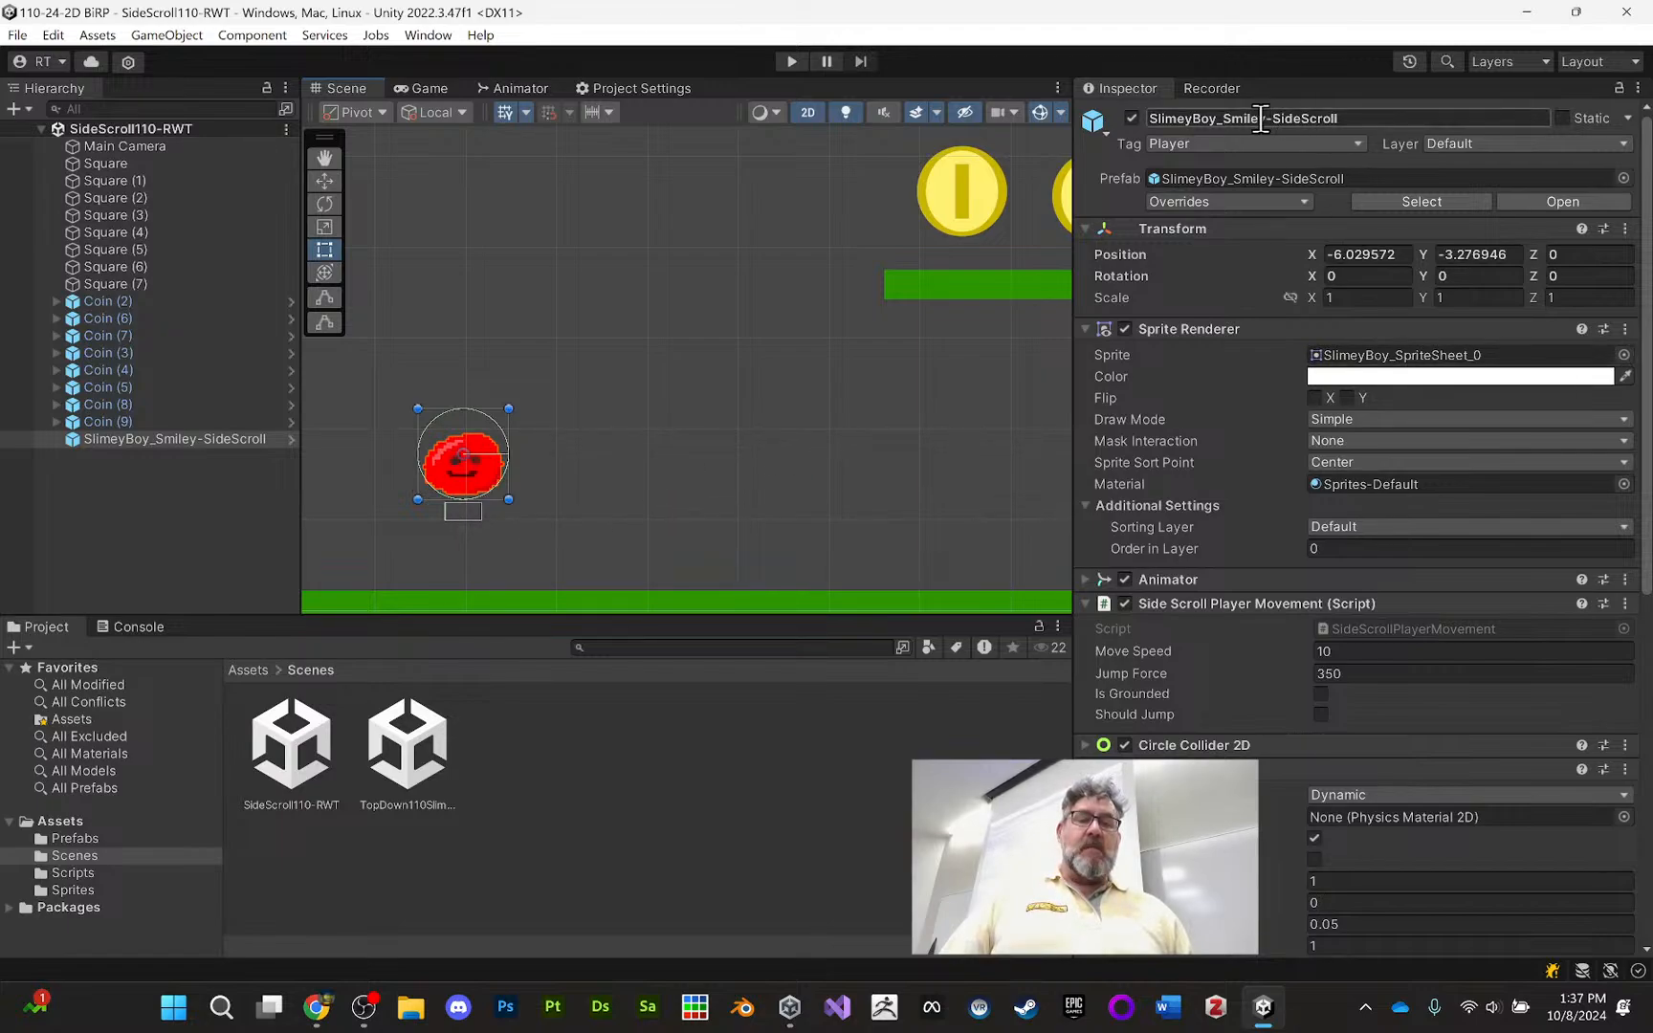
drag(1261, 116, 1251, 118)
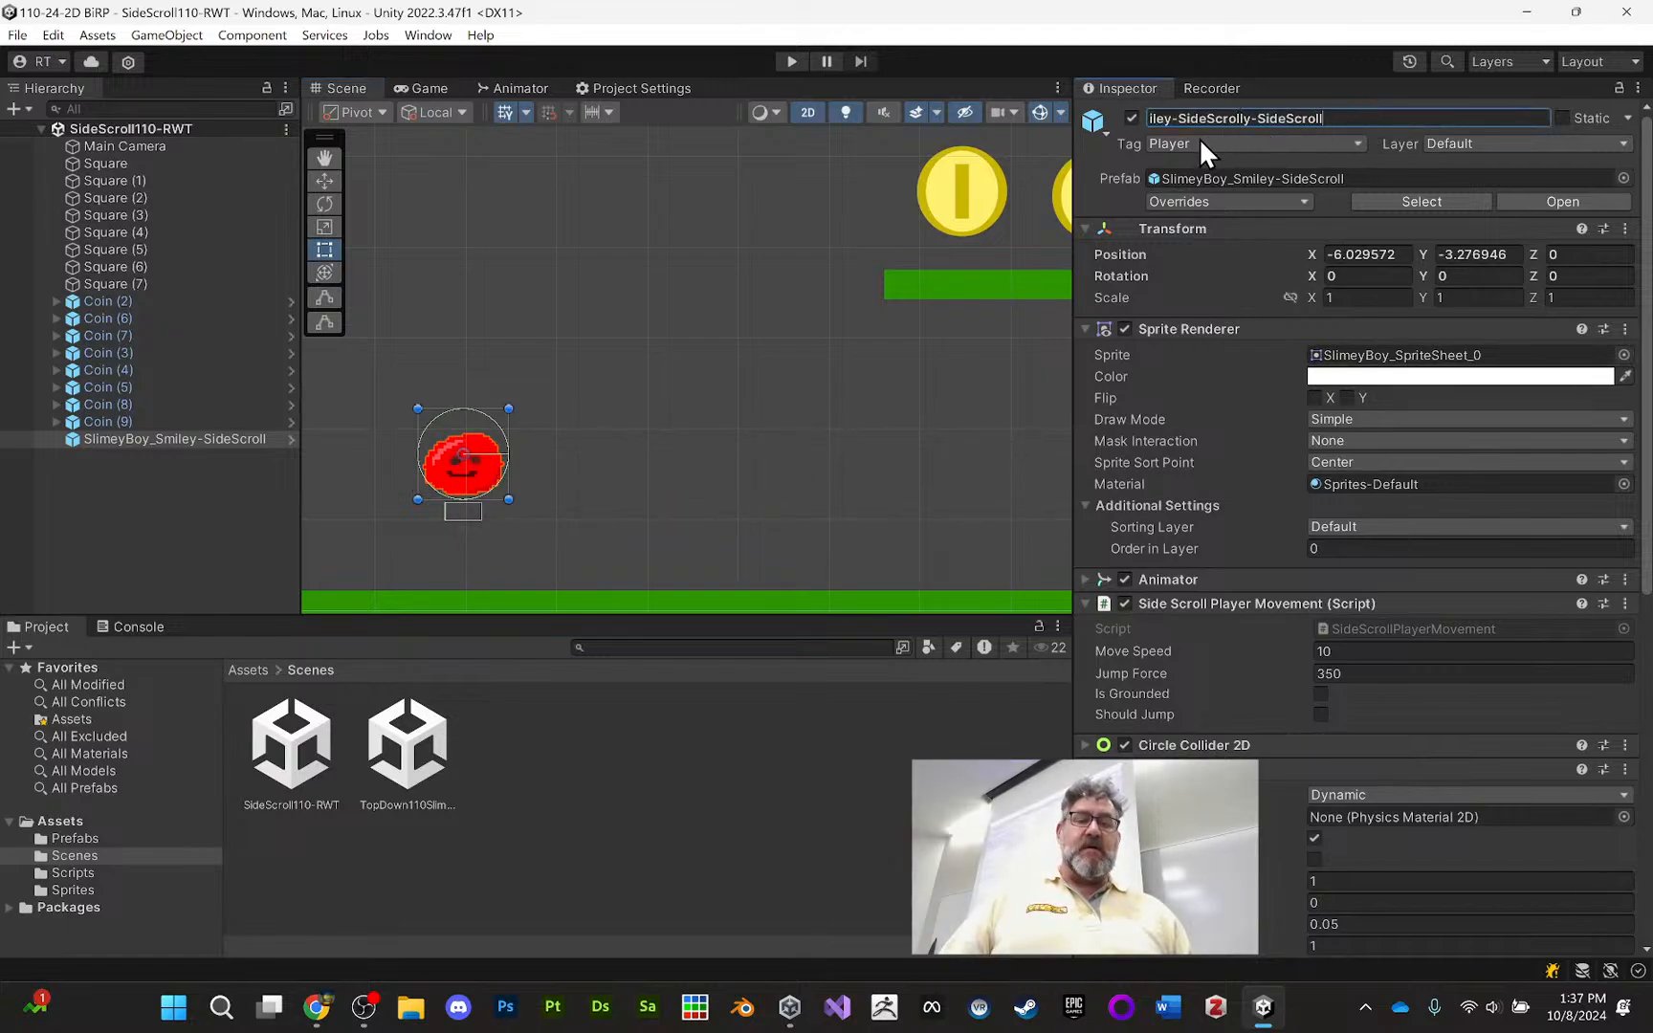
key(ctrl+a)
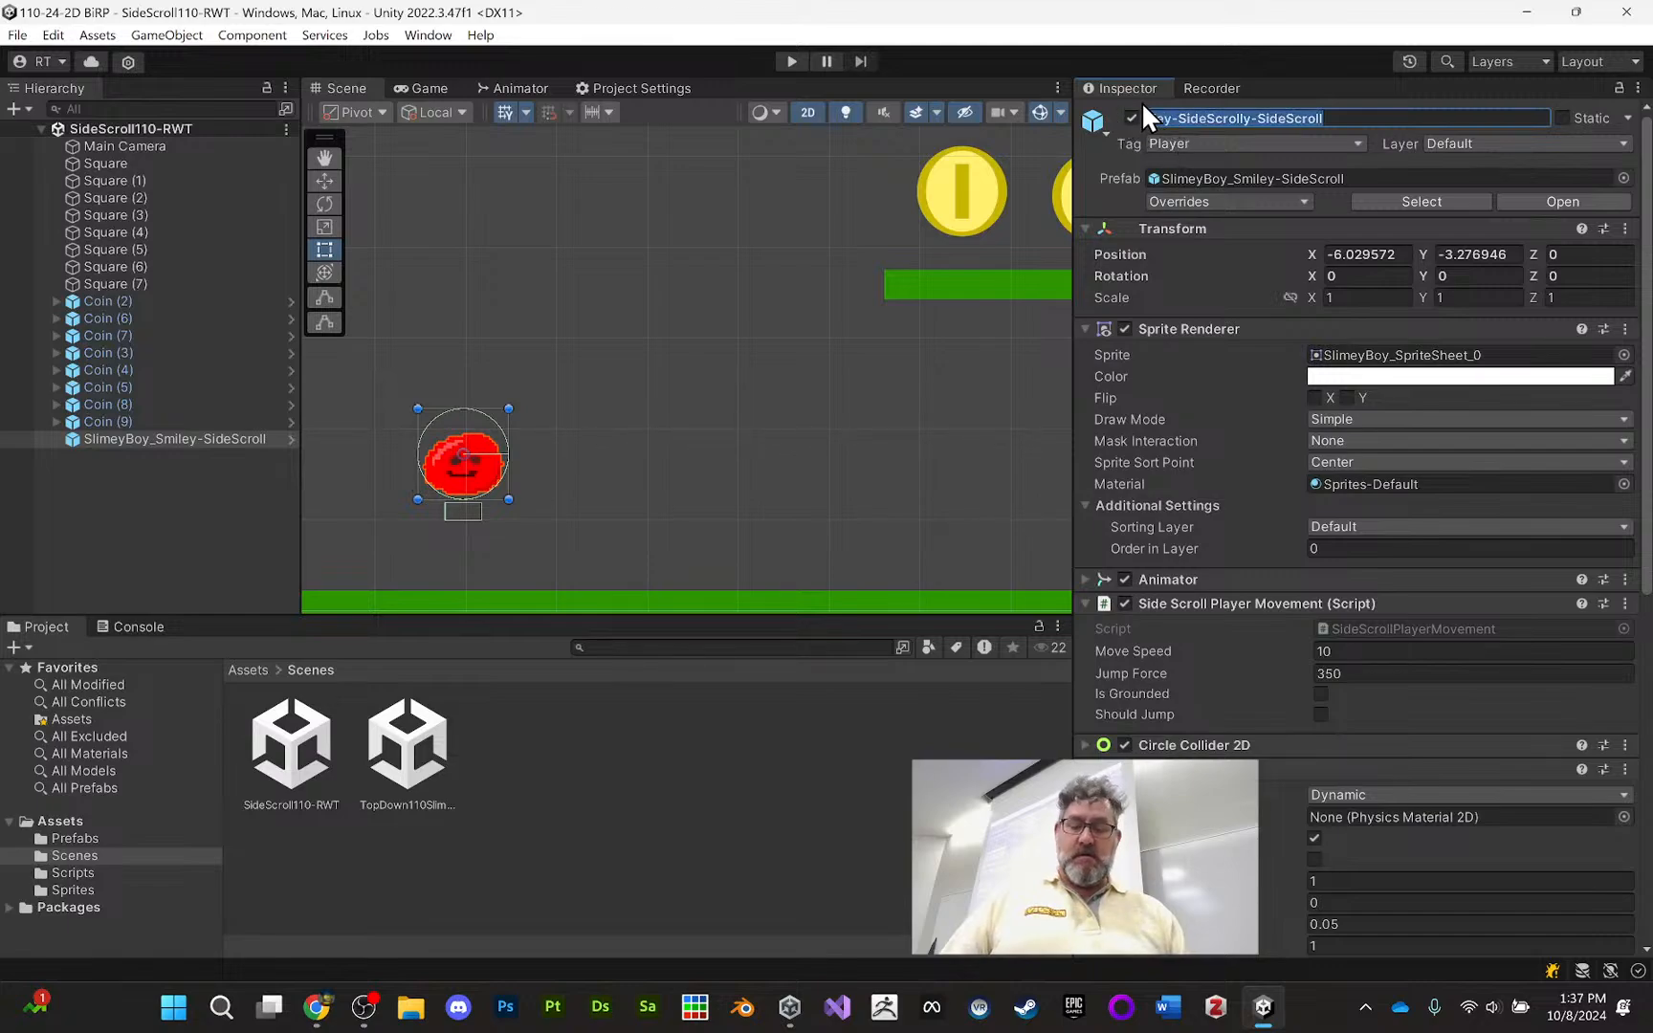
key(BackSpace)
text(Sli)
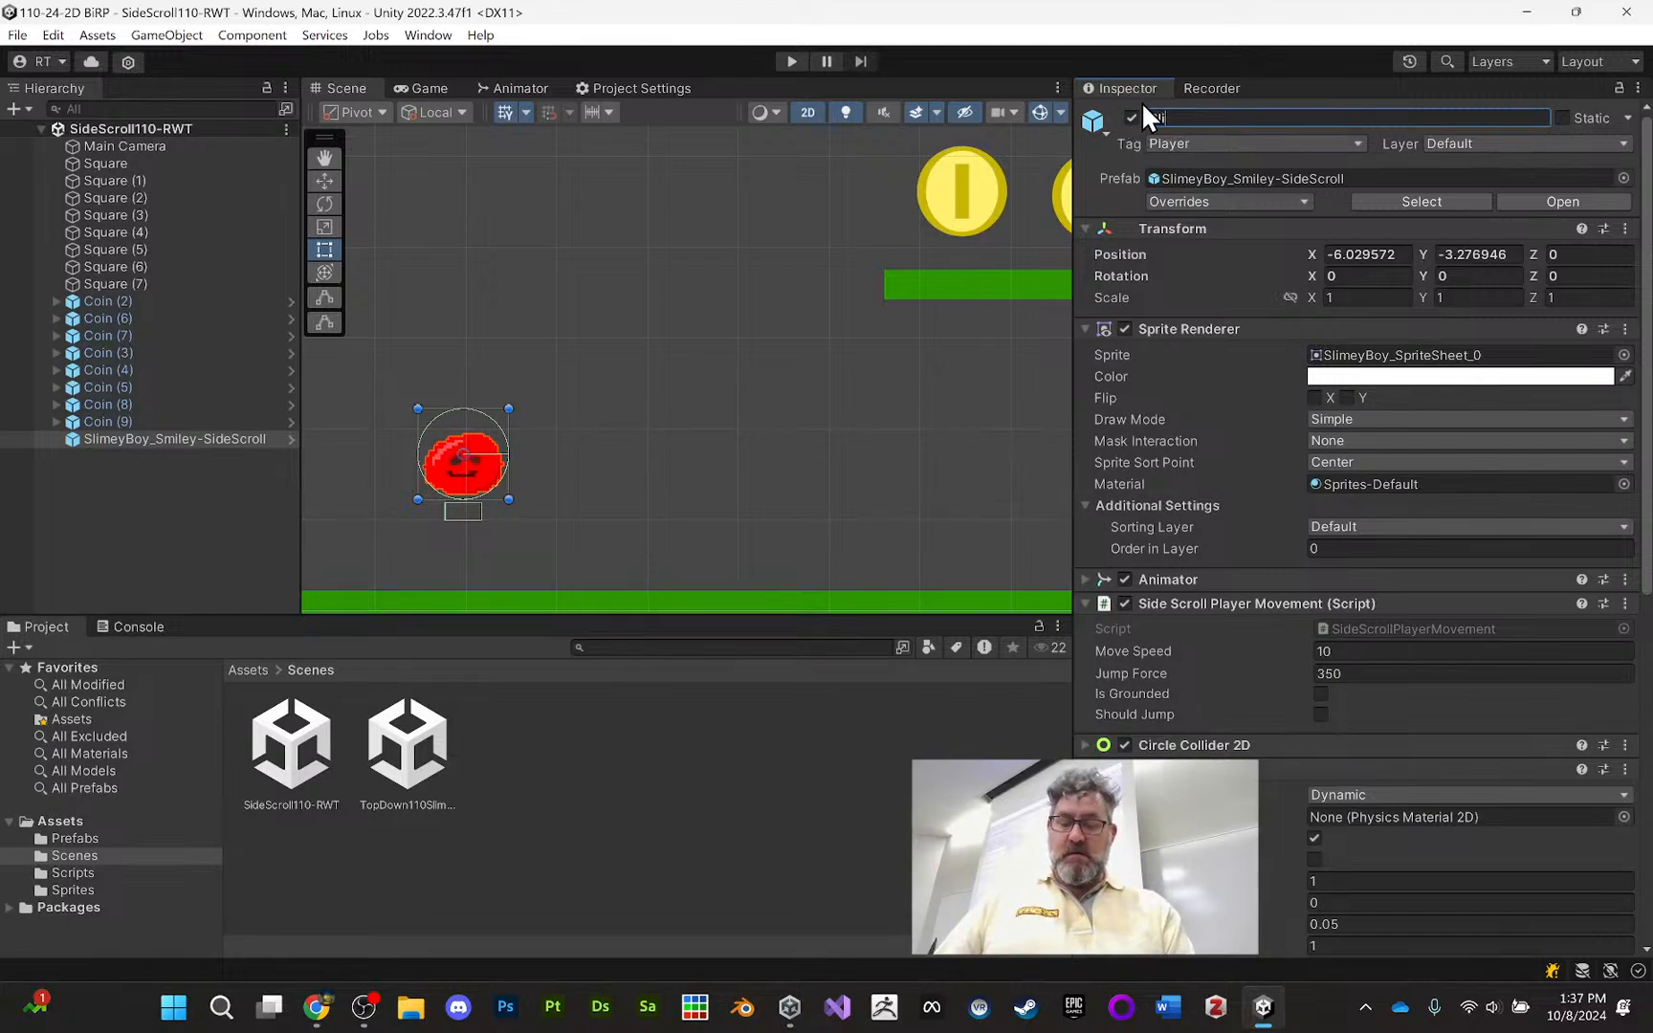
text(mey-)
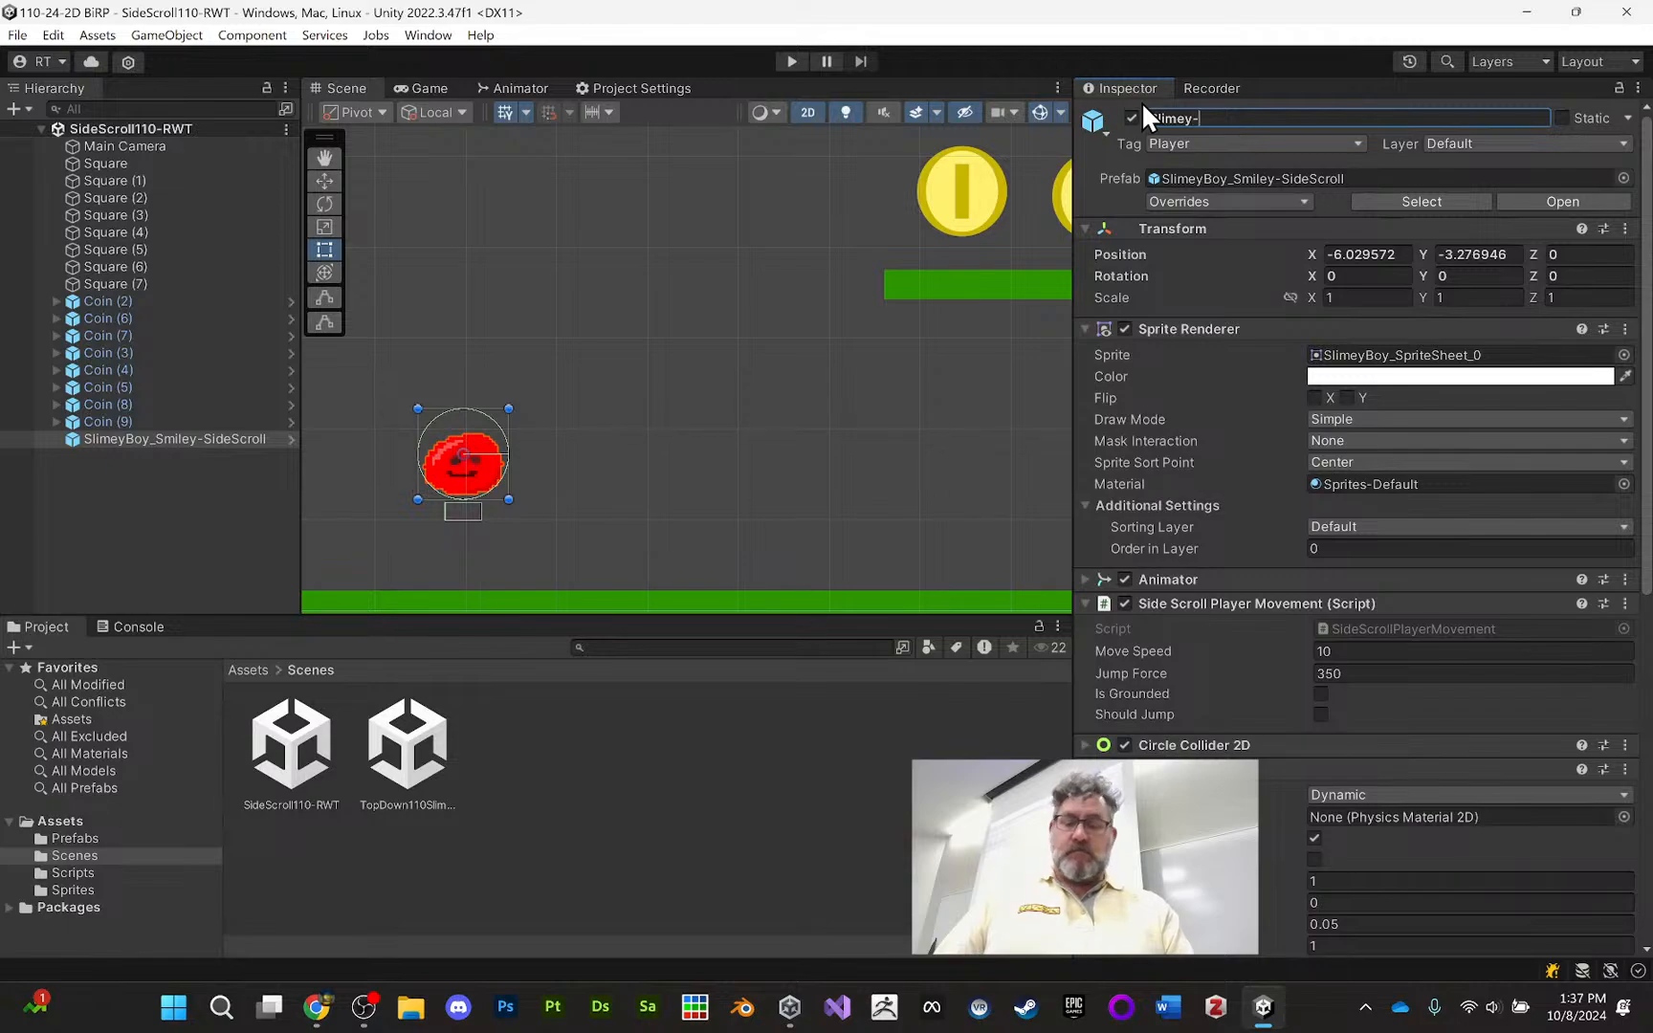
text(SideScroll)
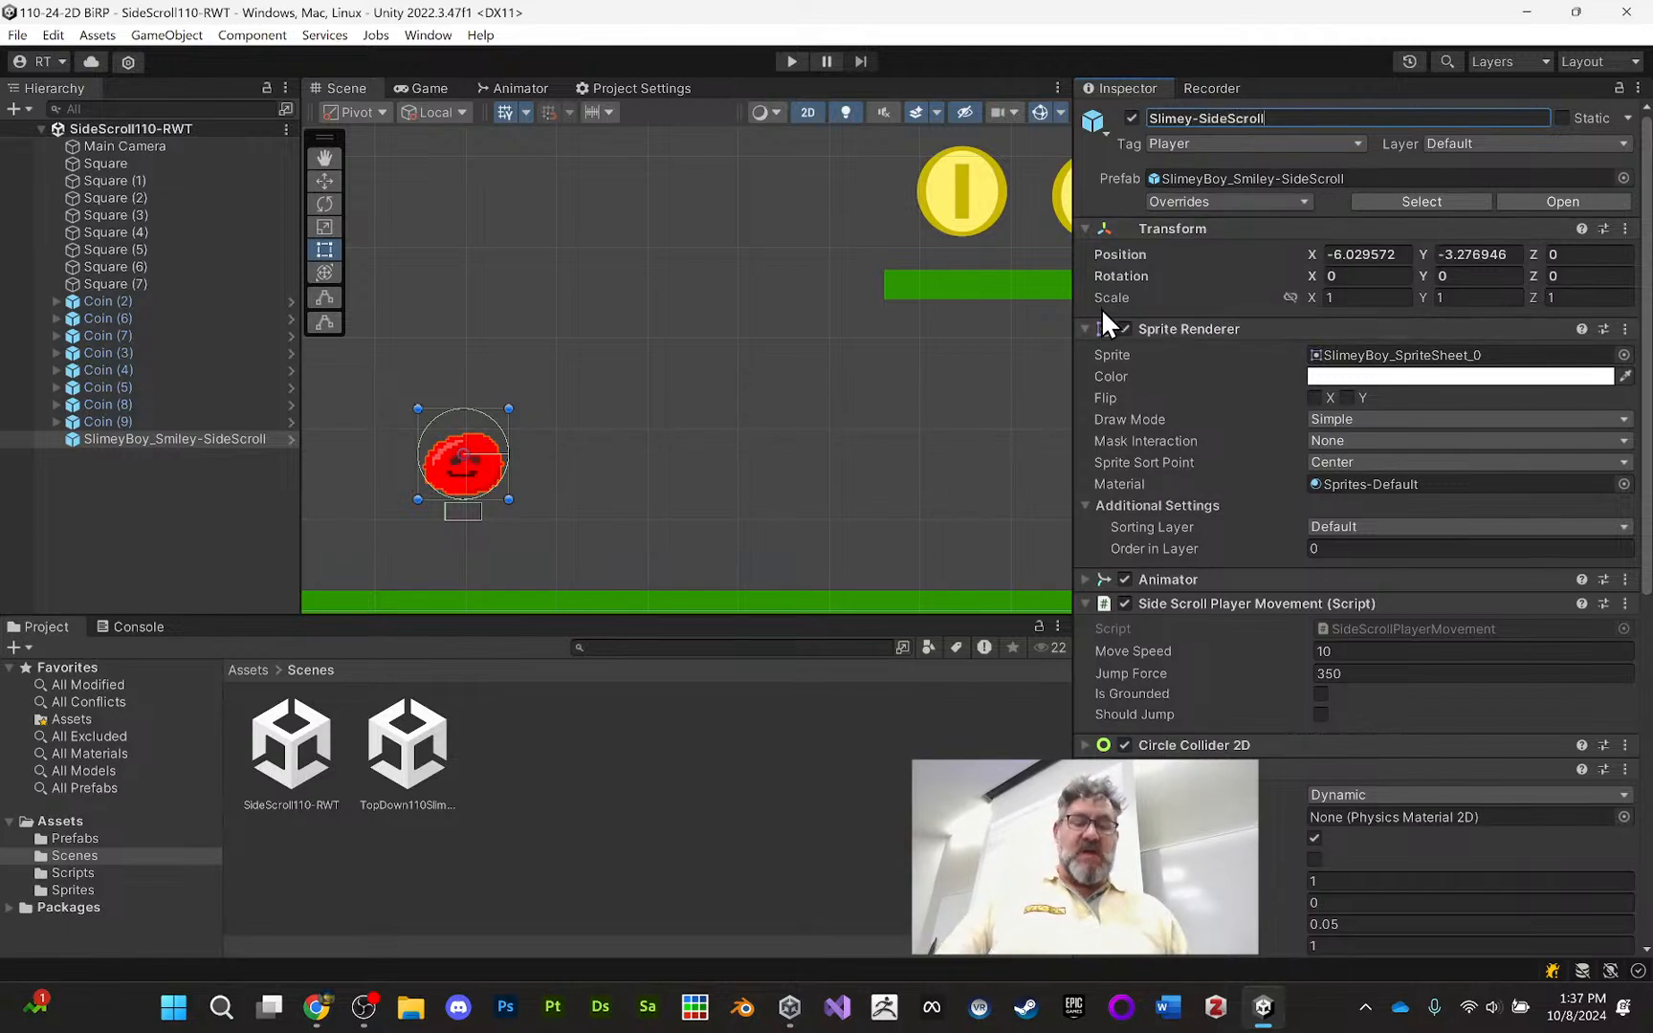
key(Return)
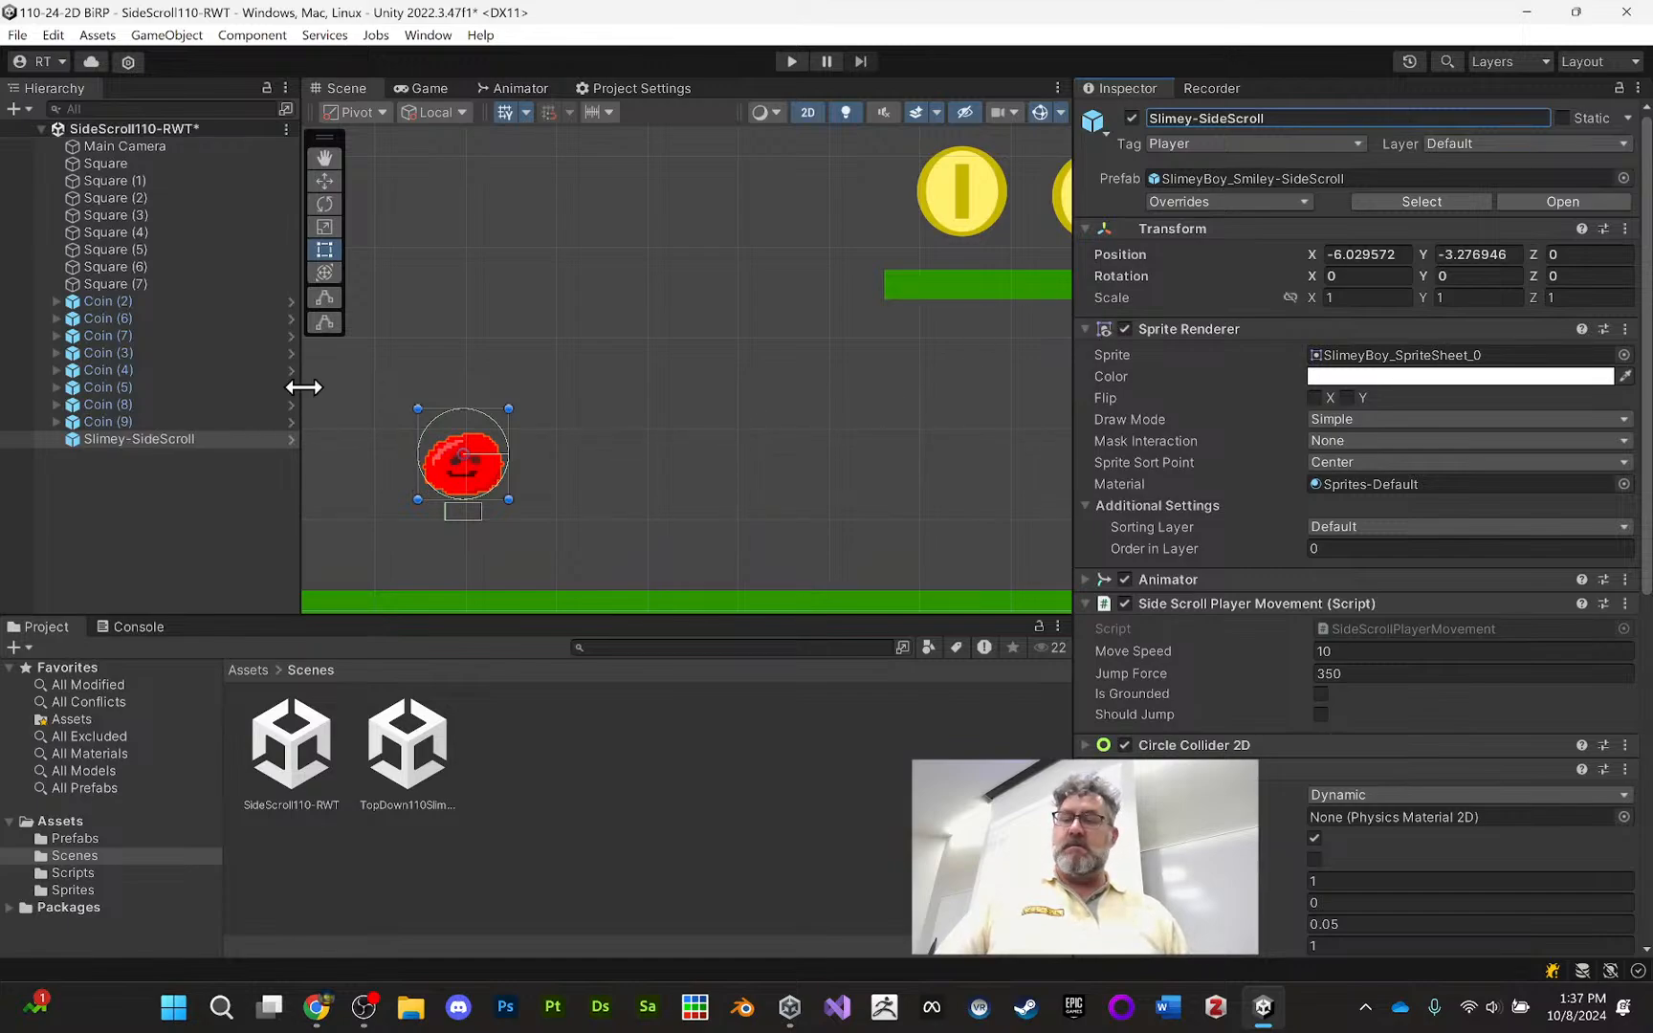
Save the Slimey-SideScroll object into the Prefabs folder as a new original prefab
click(81, 839)
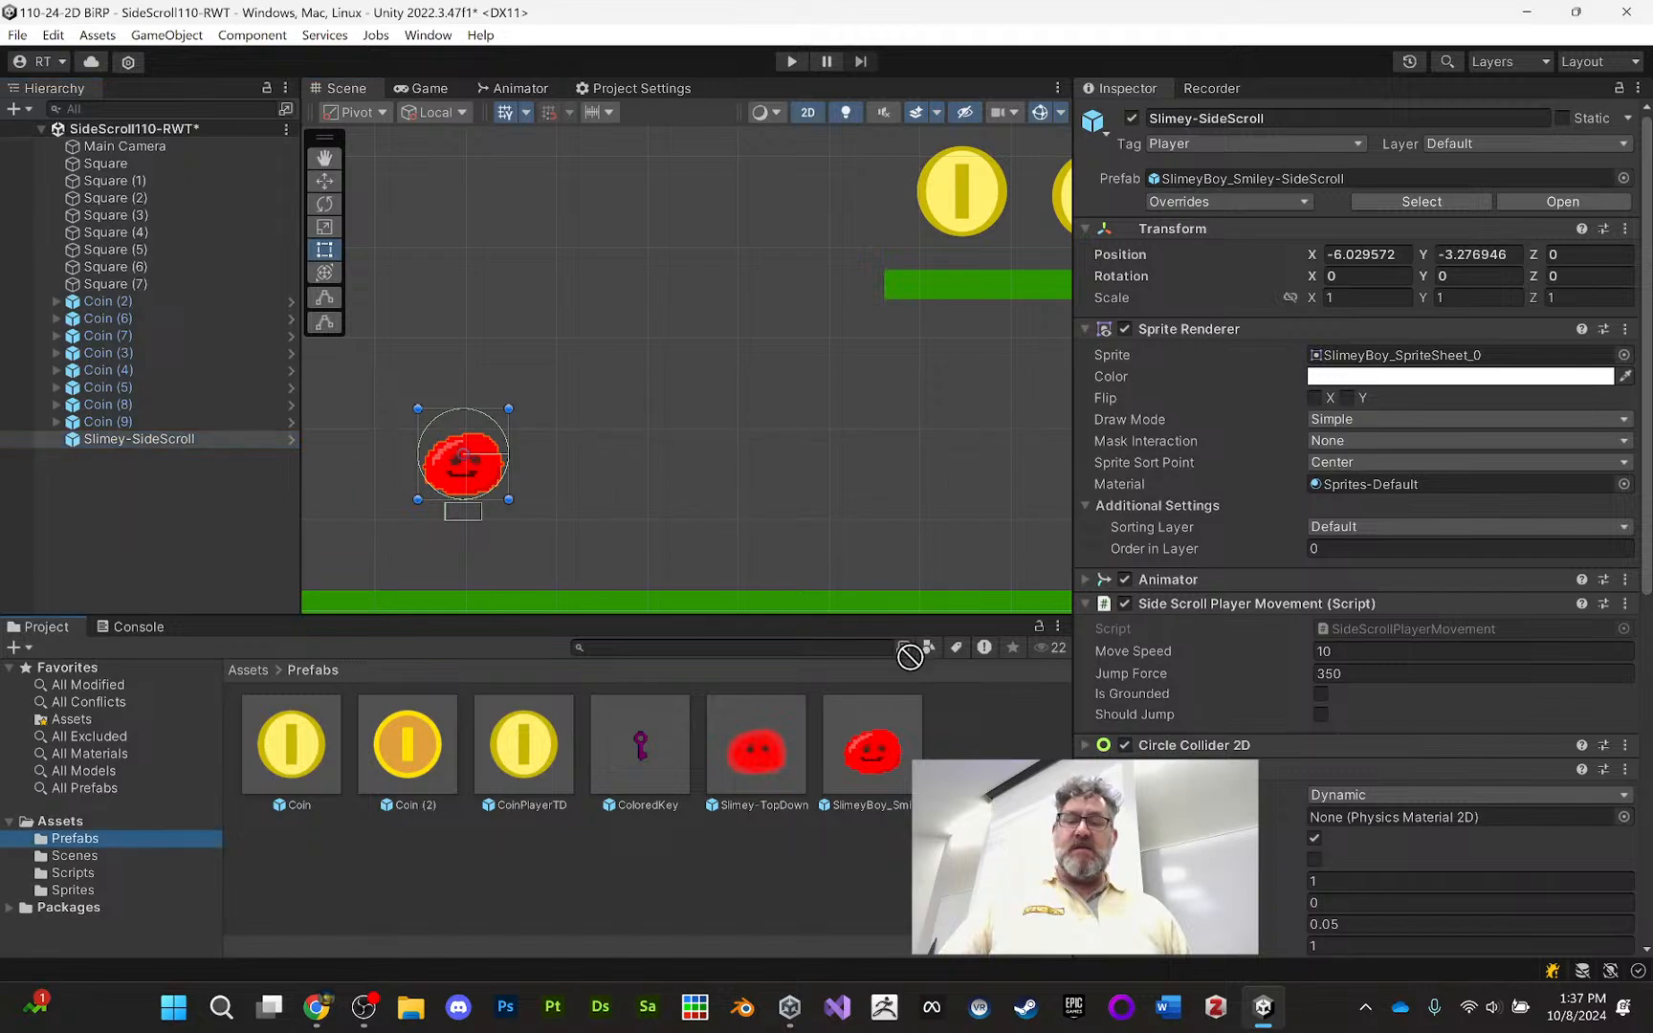
drag(139, 439, 970, 682)
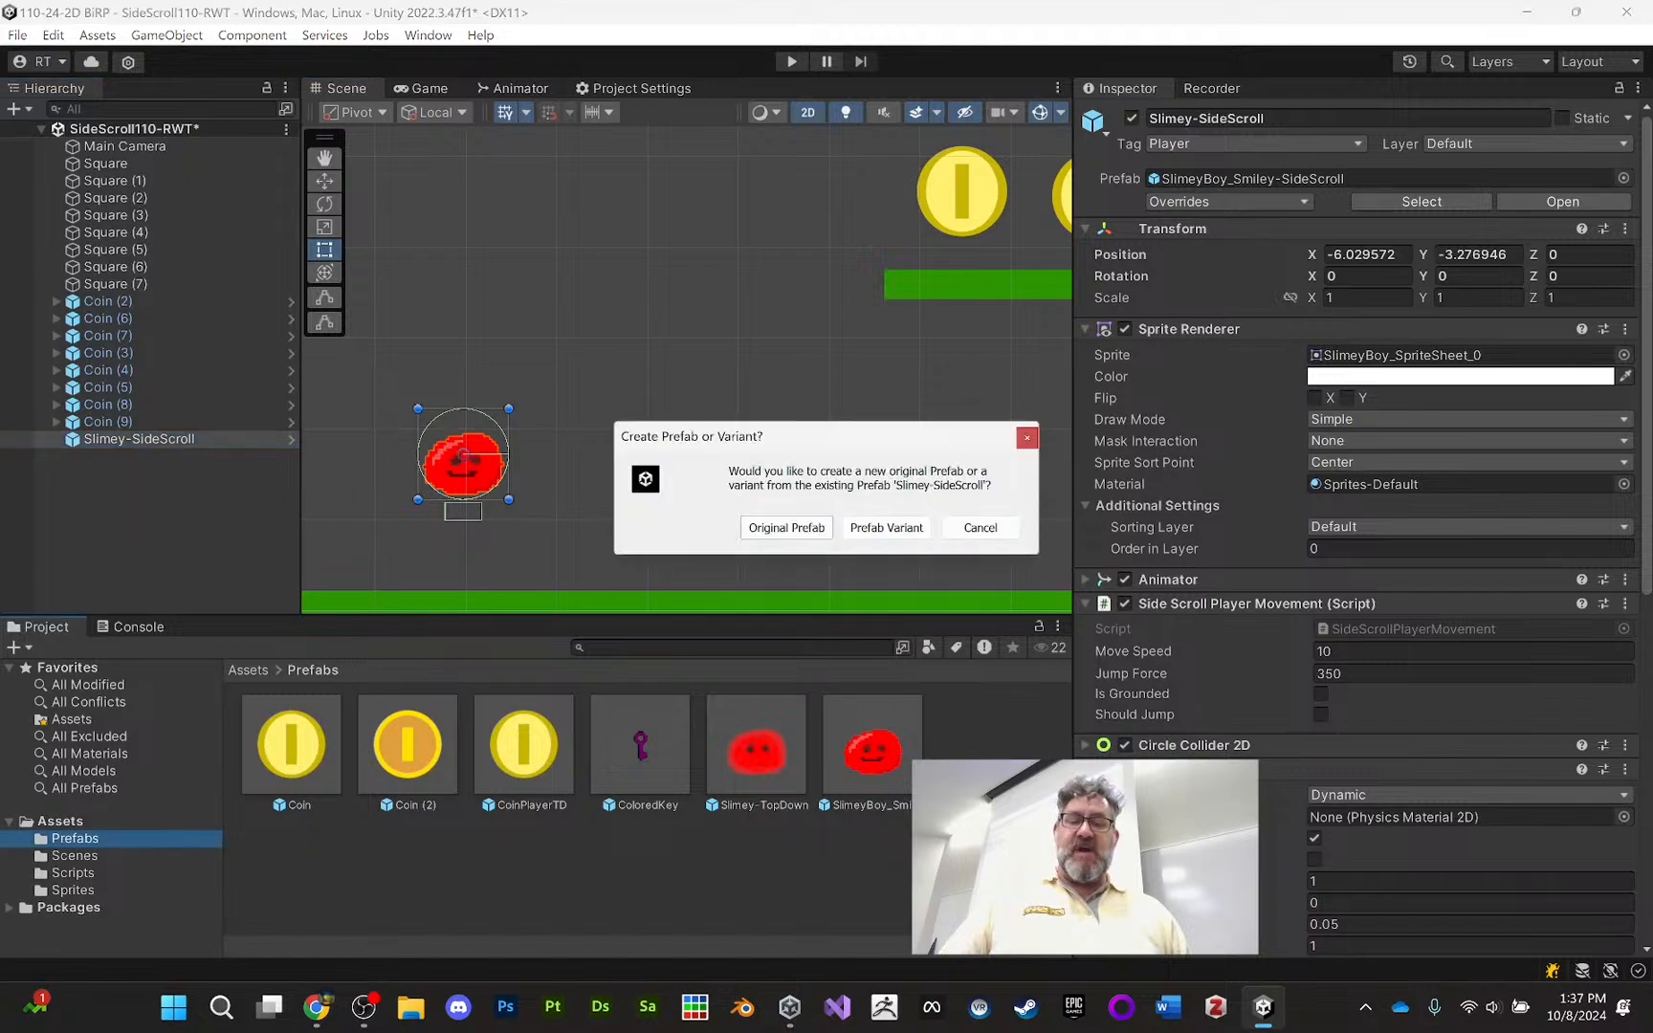
click(784, 528)
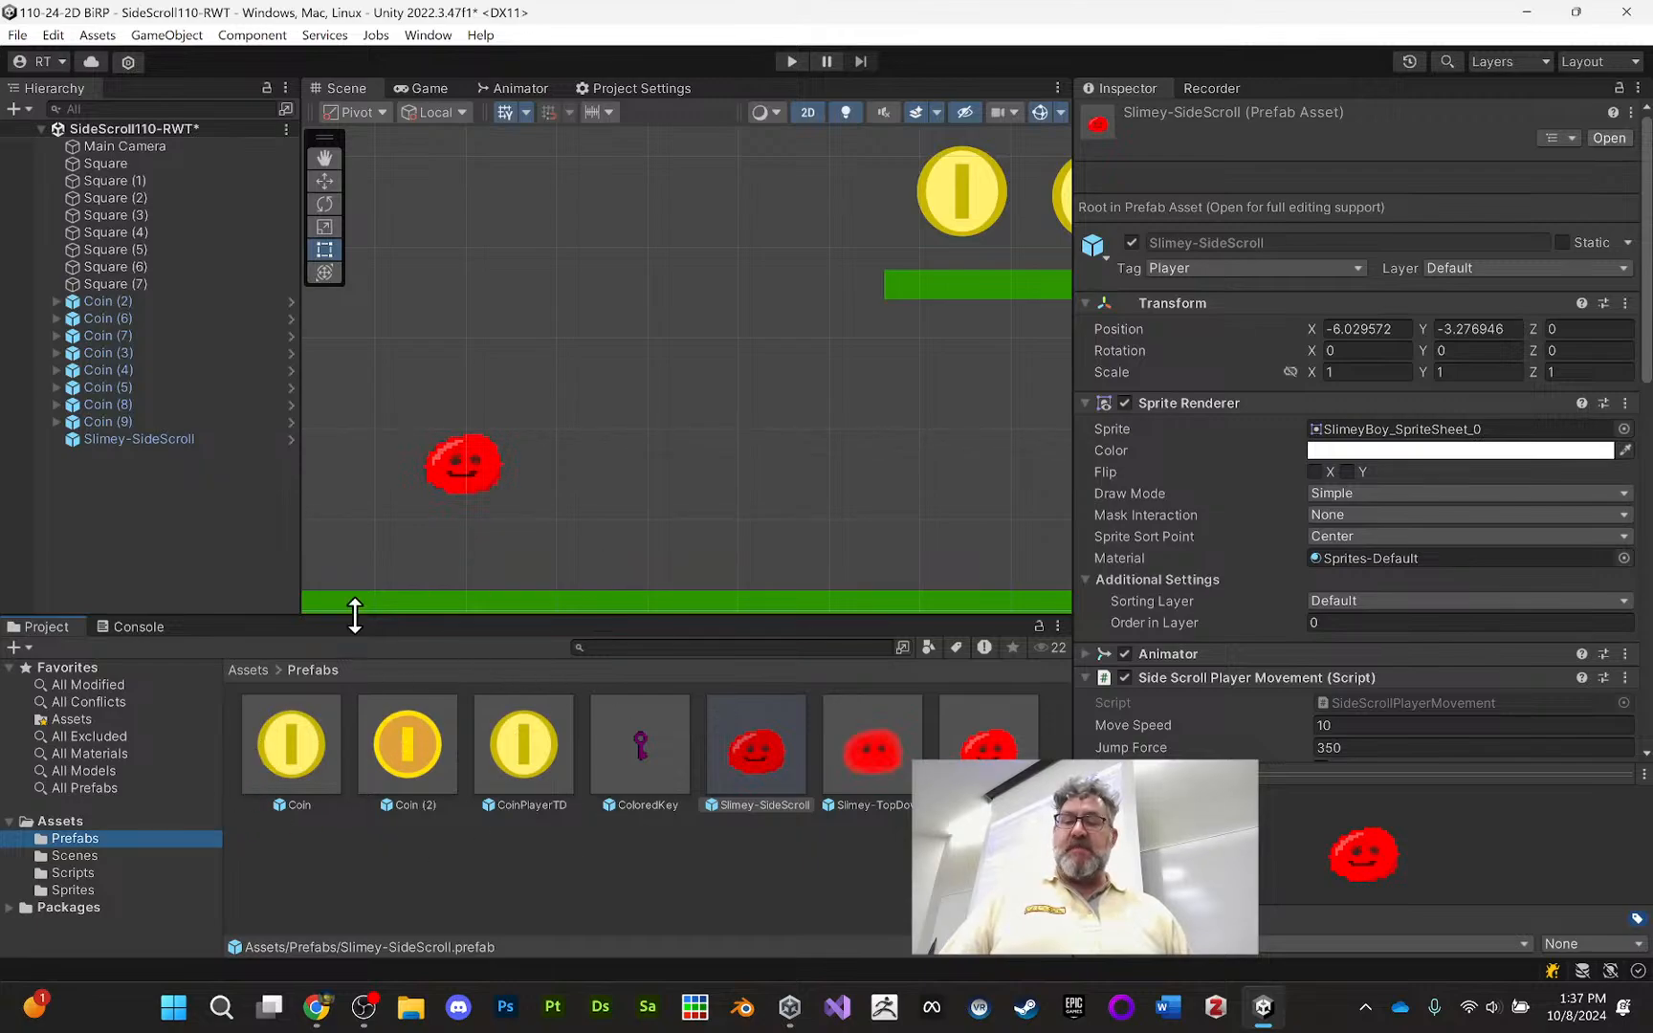
Check the scene object Coin (2) for its source prefab and any overrides
middle_drag(577, 362, 505, 380)
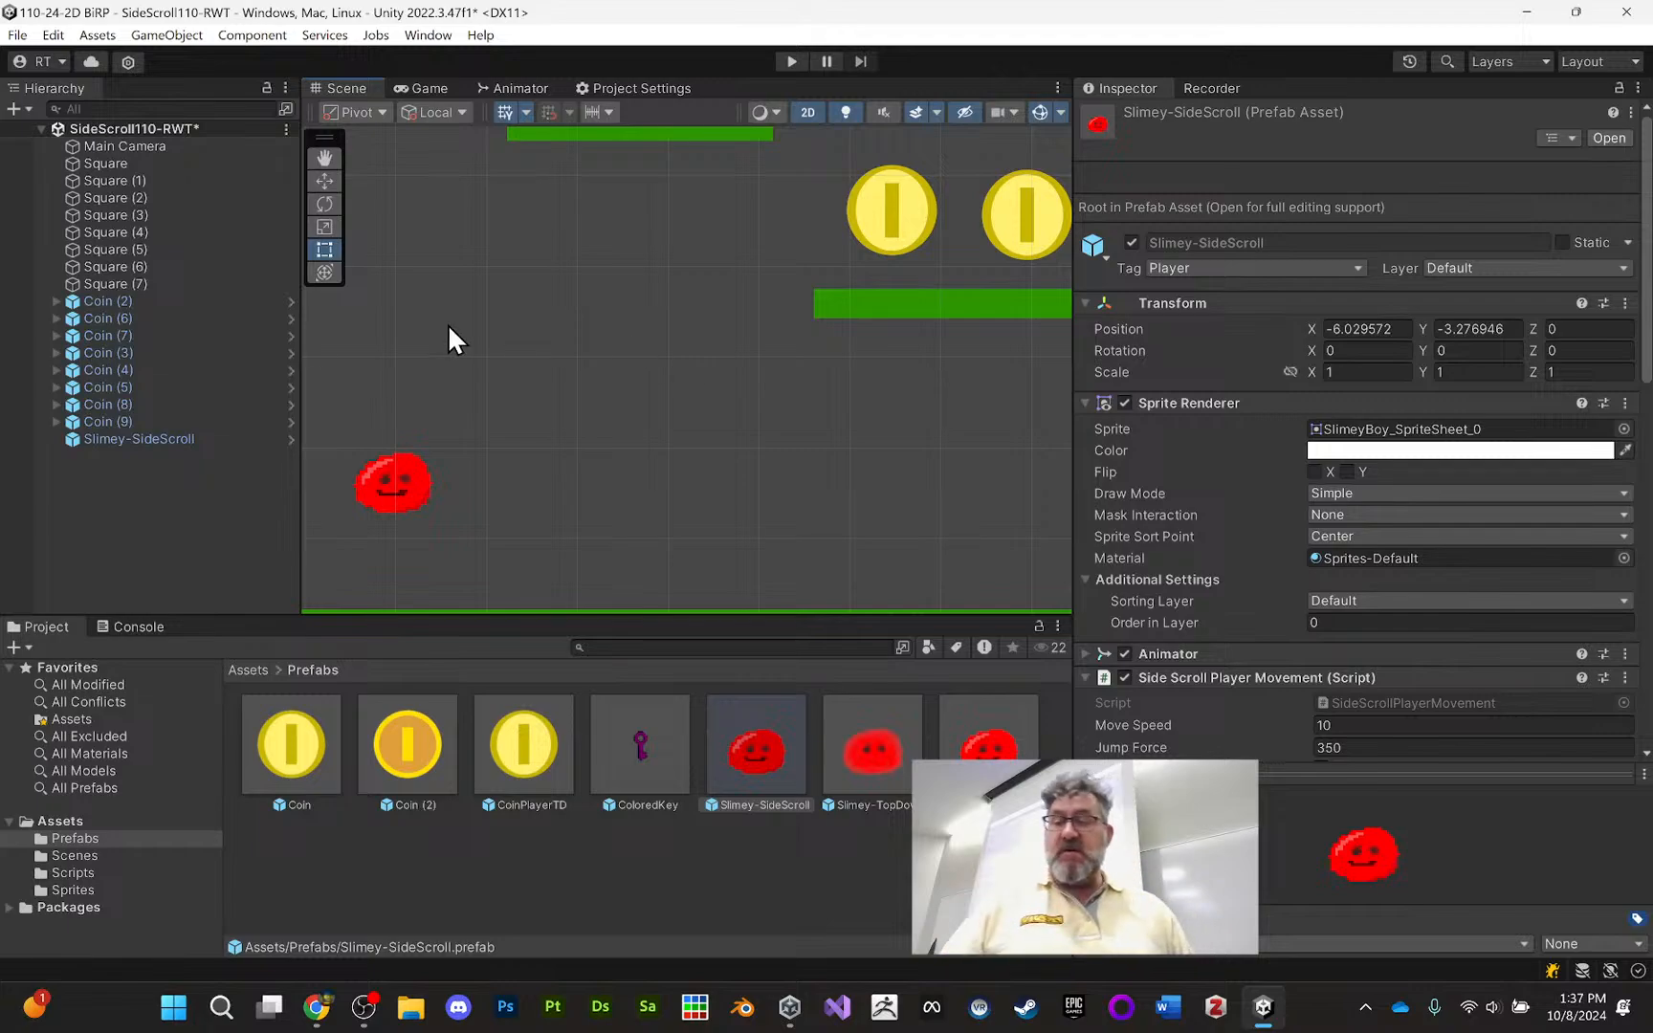
click(111, 301)
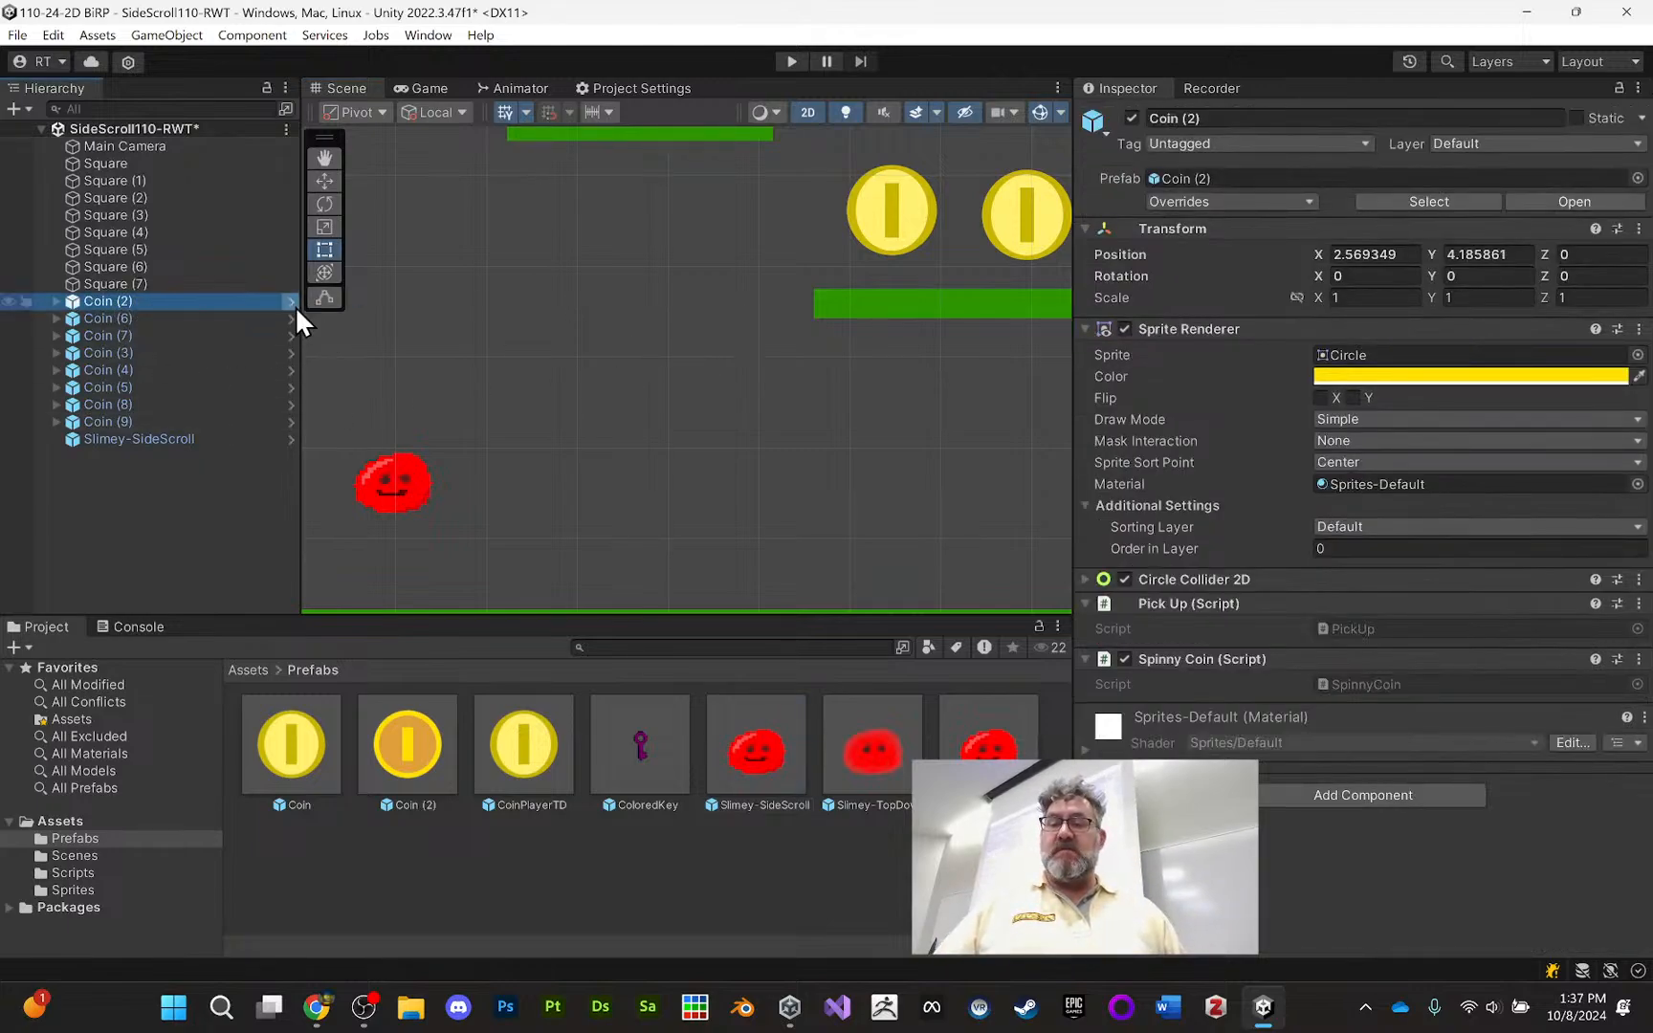
click(1242, 197)
click(1244, 198)
click(1243, 195)
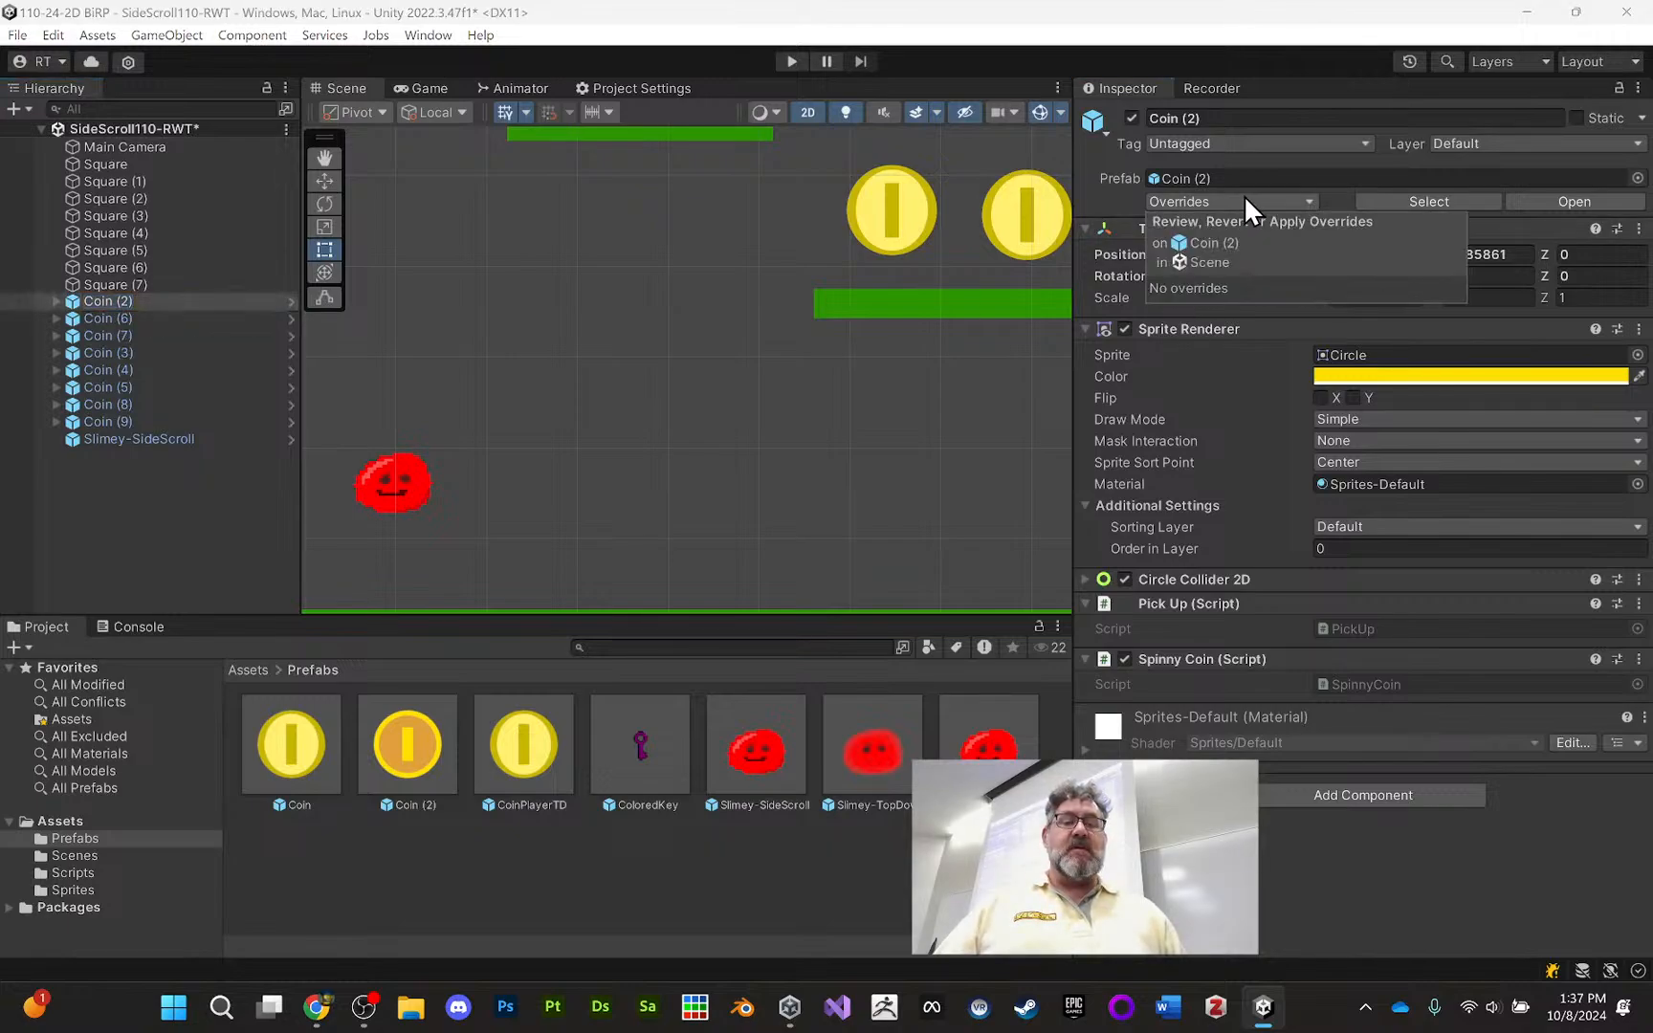
click(1244, 195)
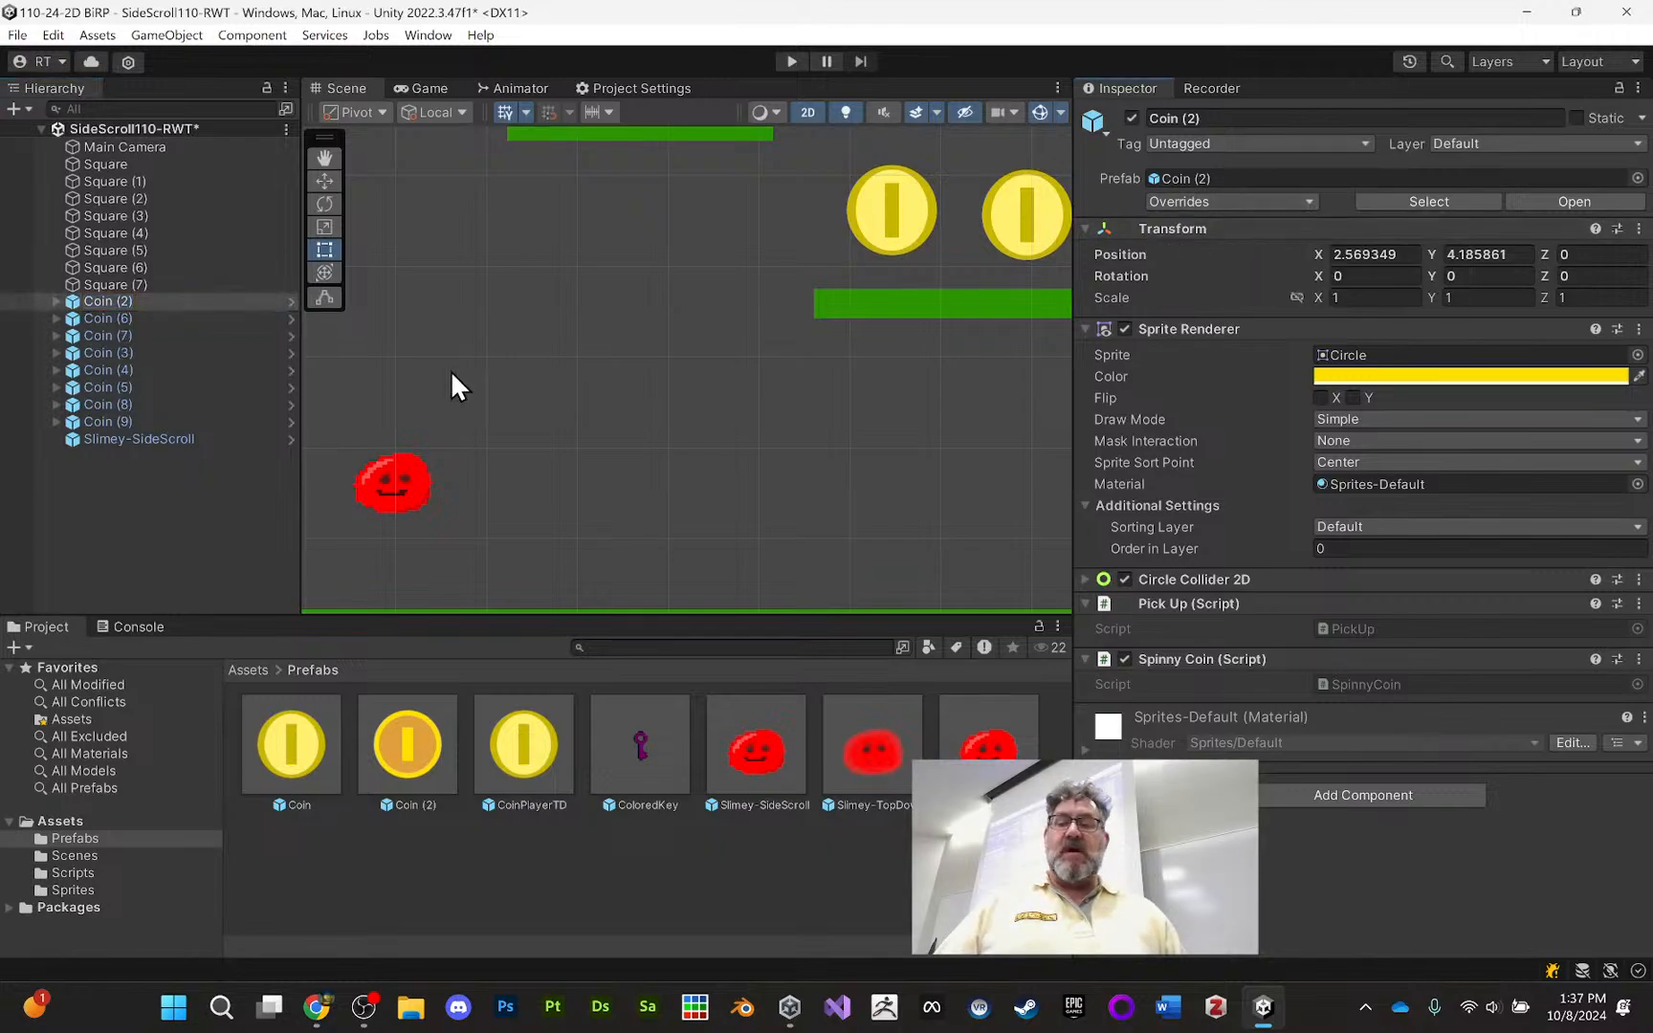
Compare the Coin, CoinPlayerTD and Coin (2) prefab assets to decide which coin to use
click(289, 741)
click(525, 748)
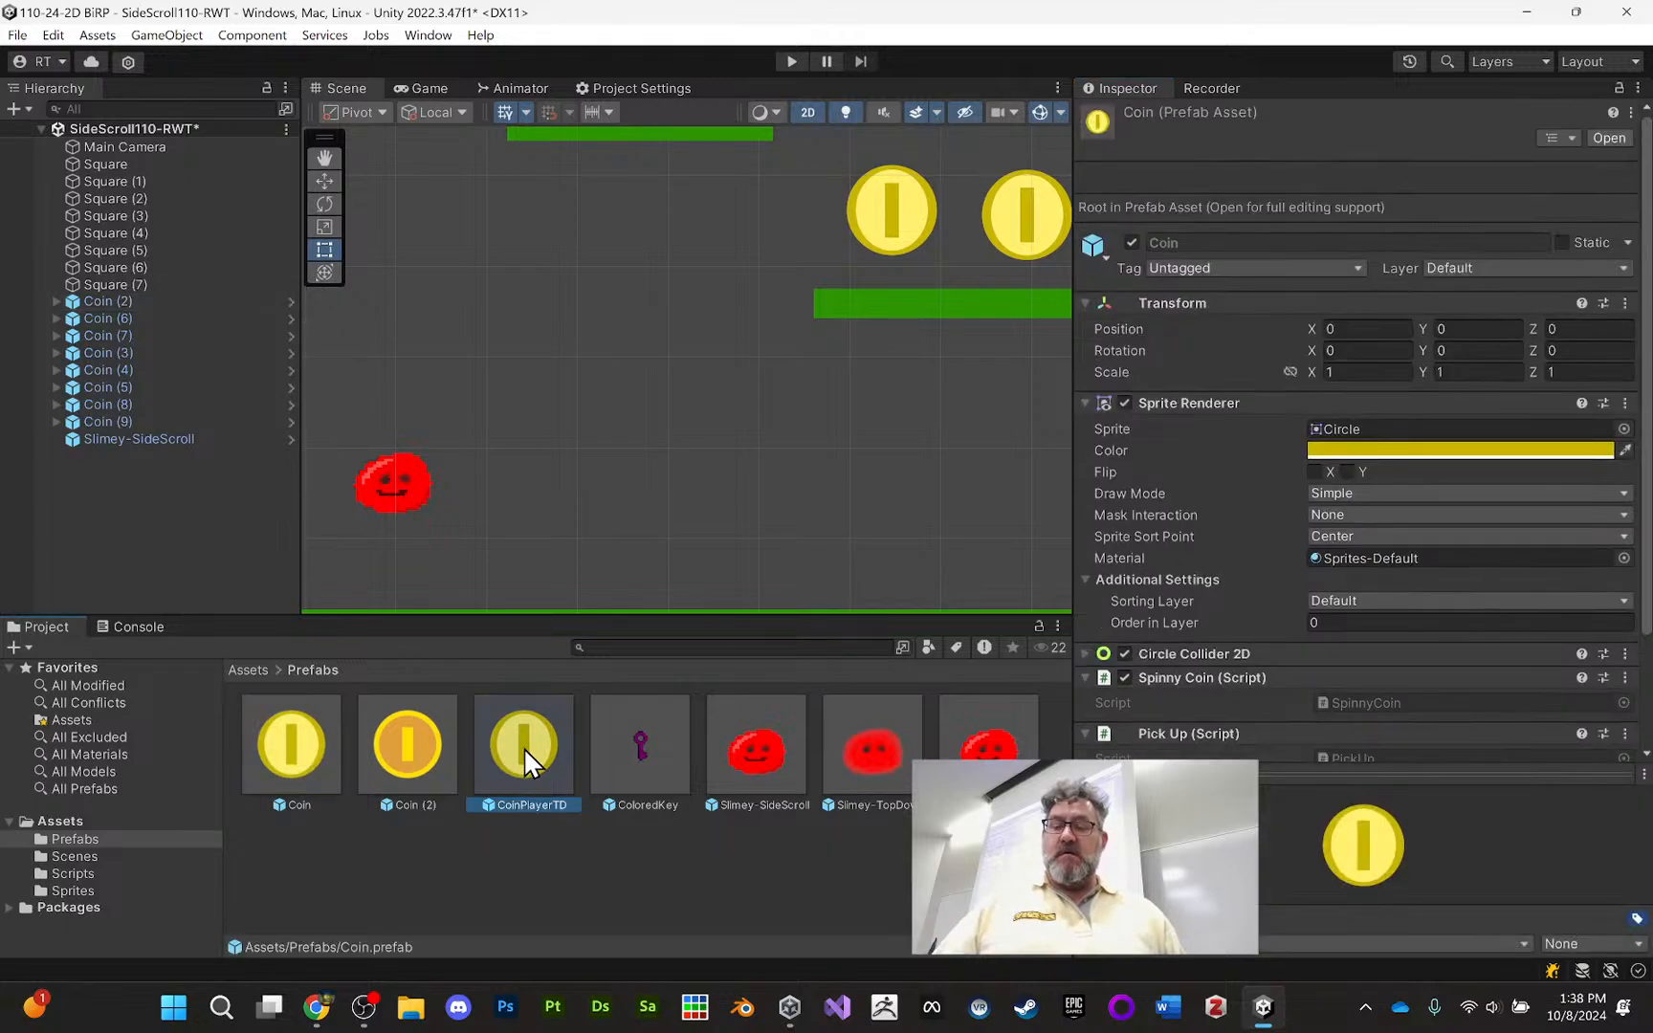
click(402, 749)
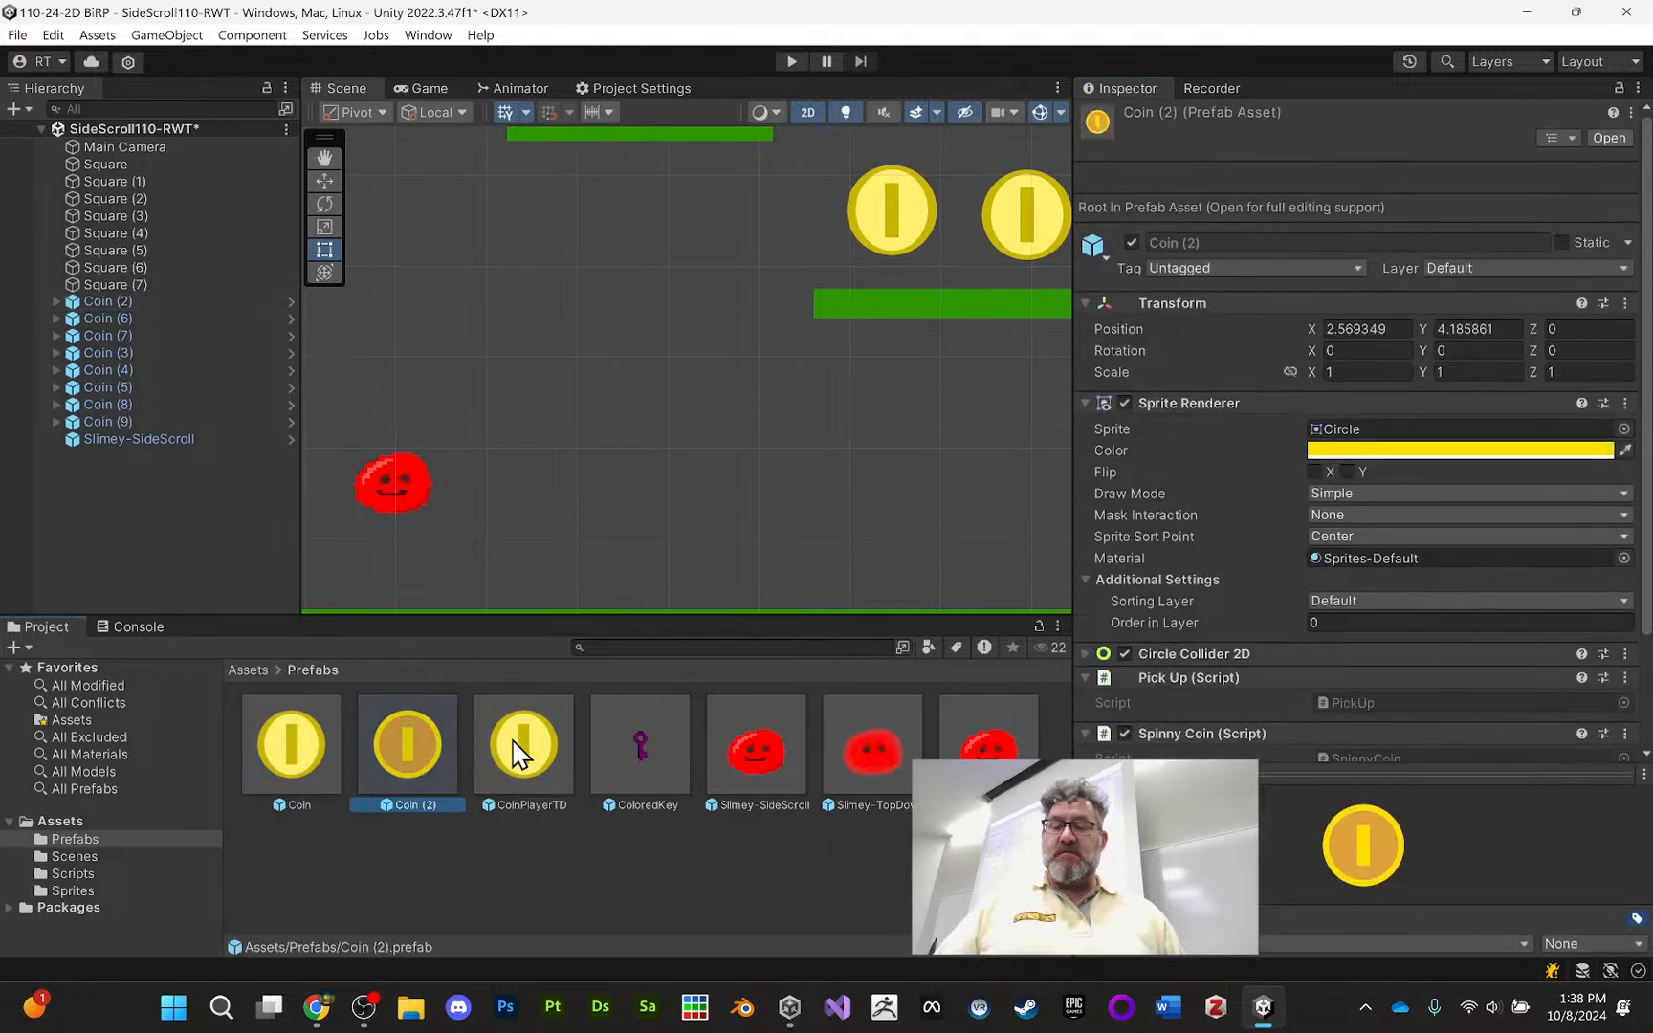
click(292, 750)
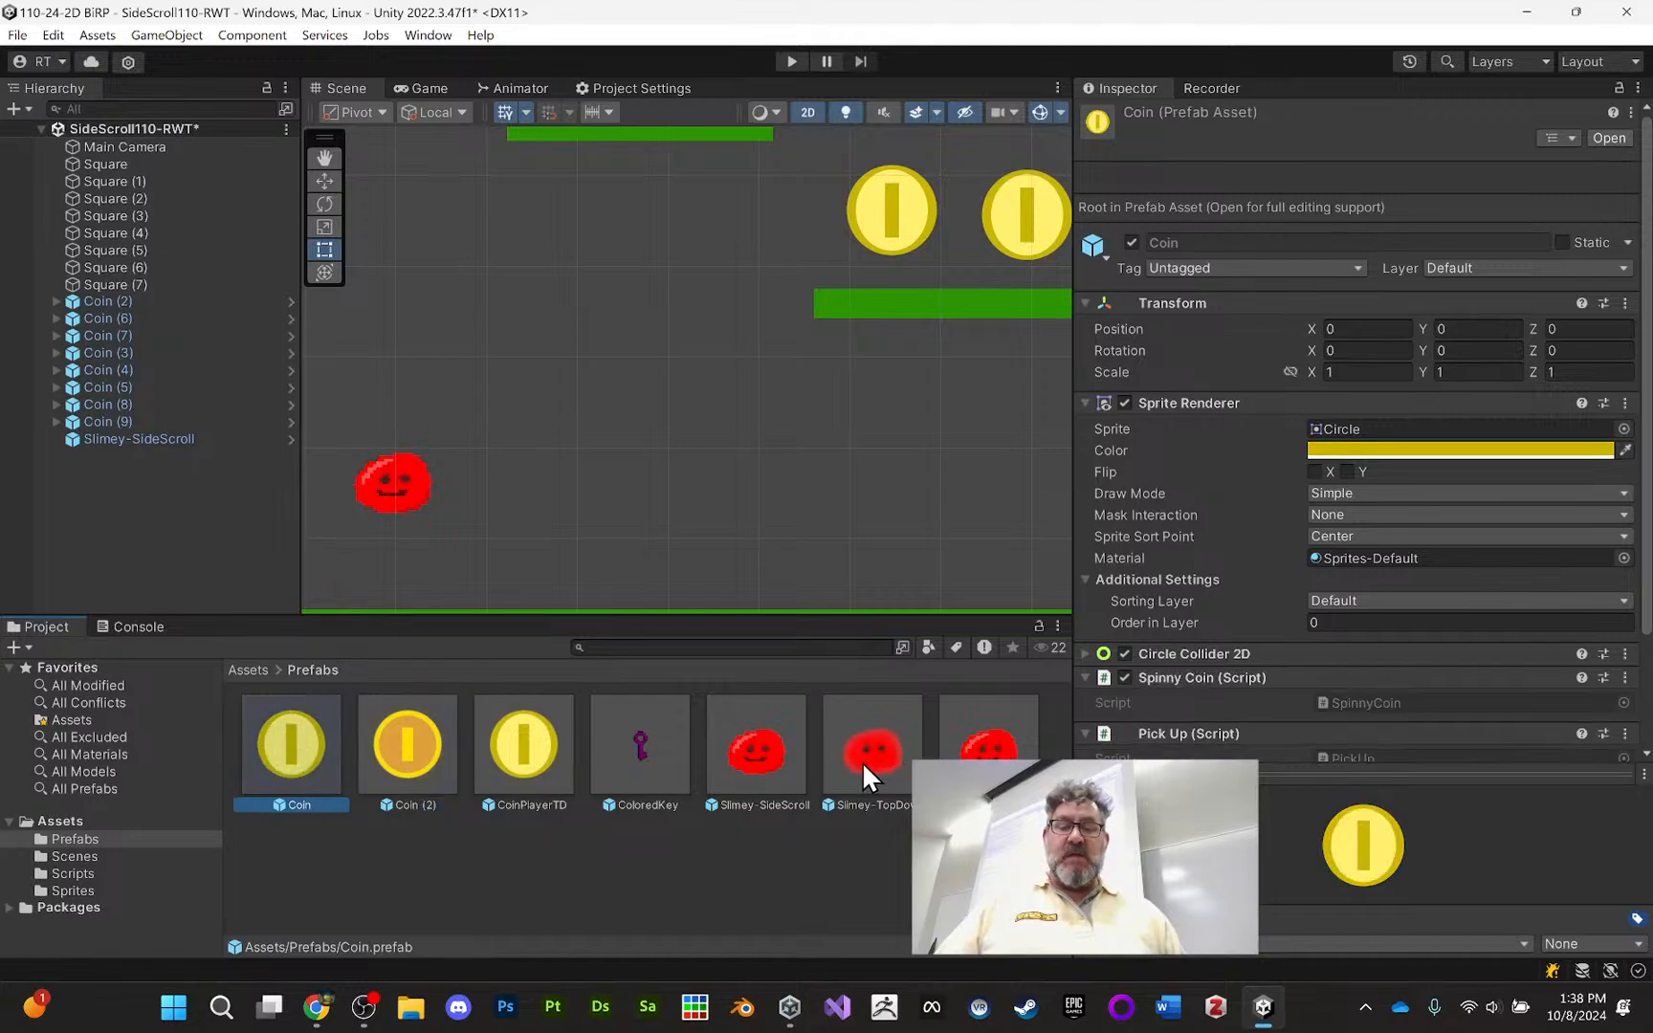
click(736, 851)
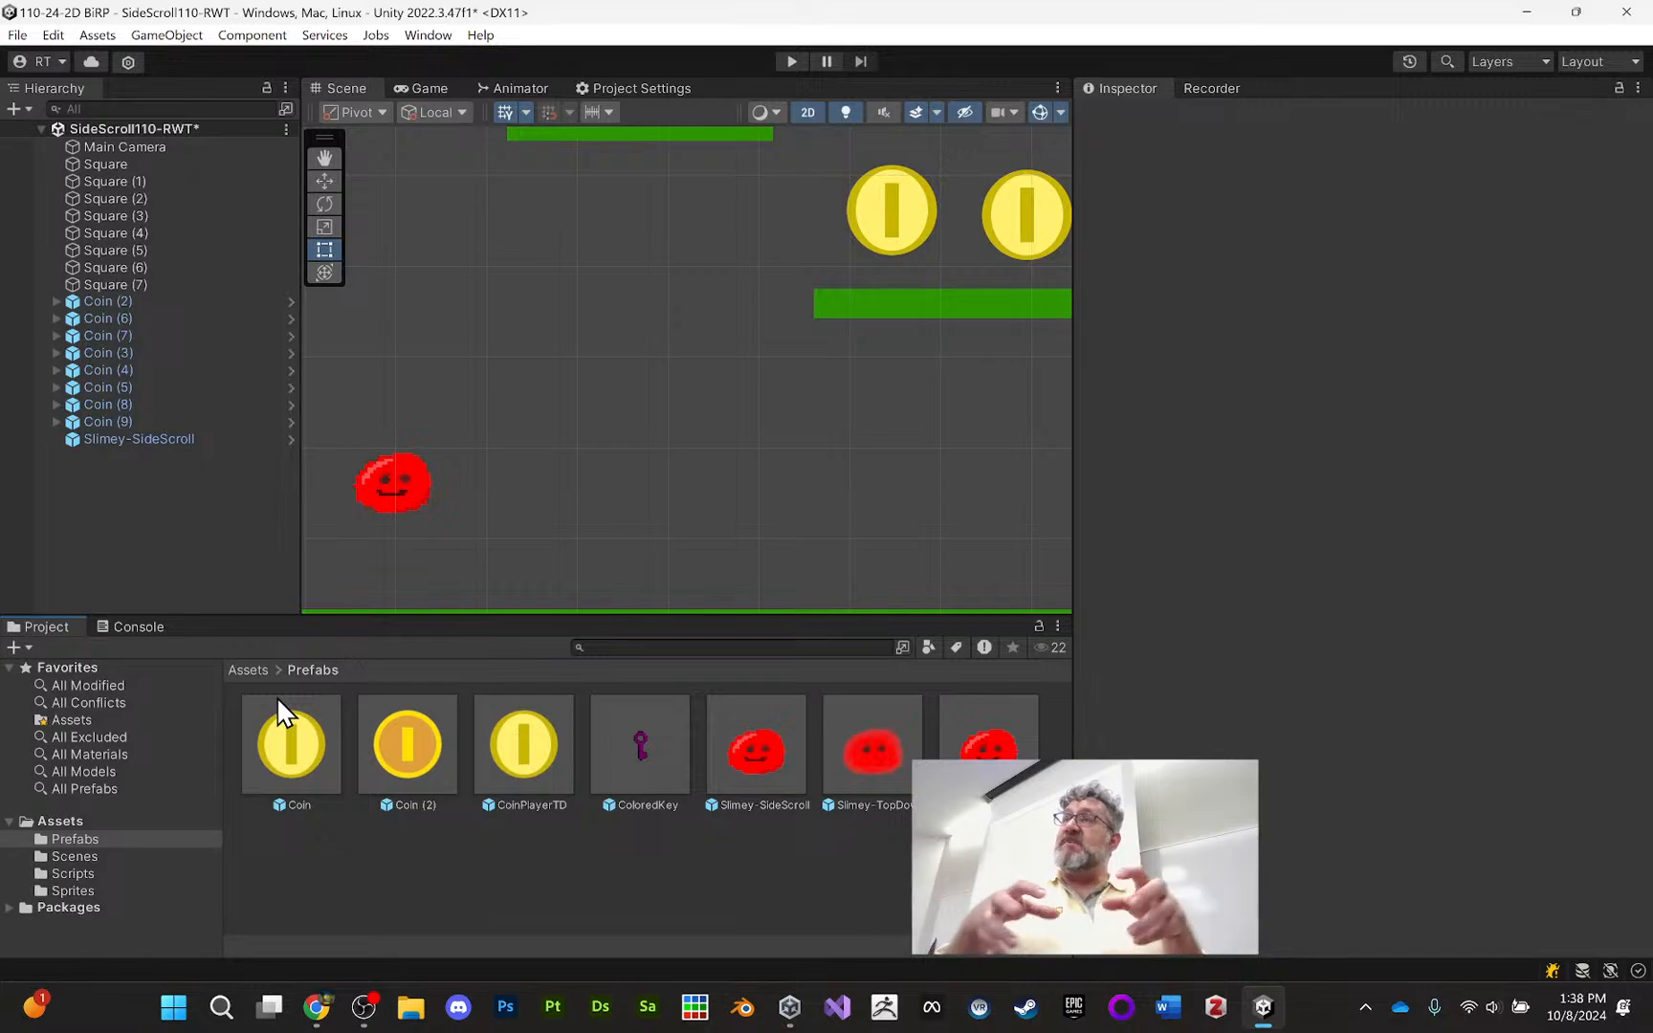
Set up a package export of the Coin and Slimey-SideScroll prefabs with dependencies, excluding DoorLock.cs and TopDownPlayerMovement.cs
click(279, 741)
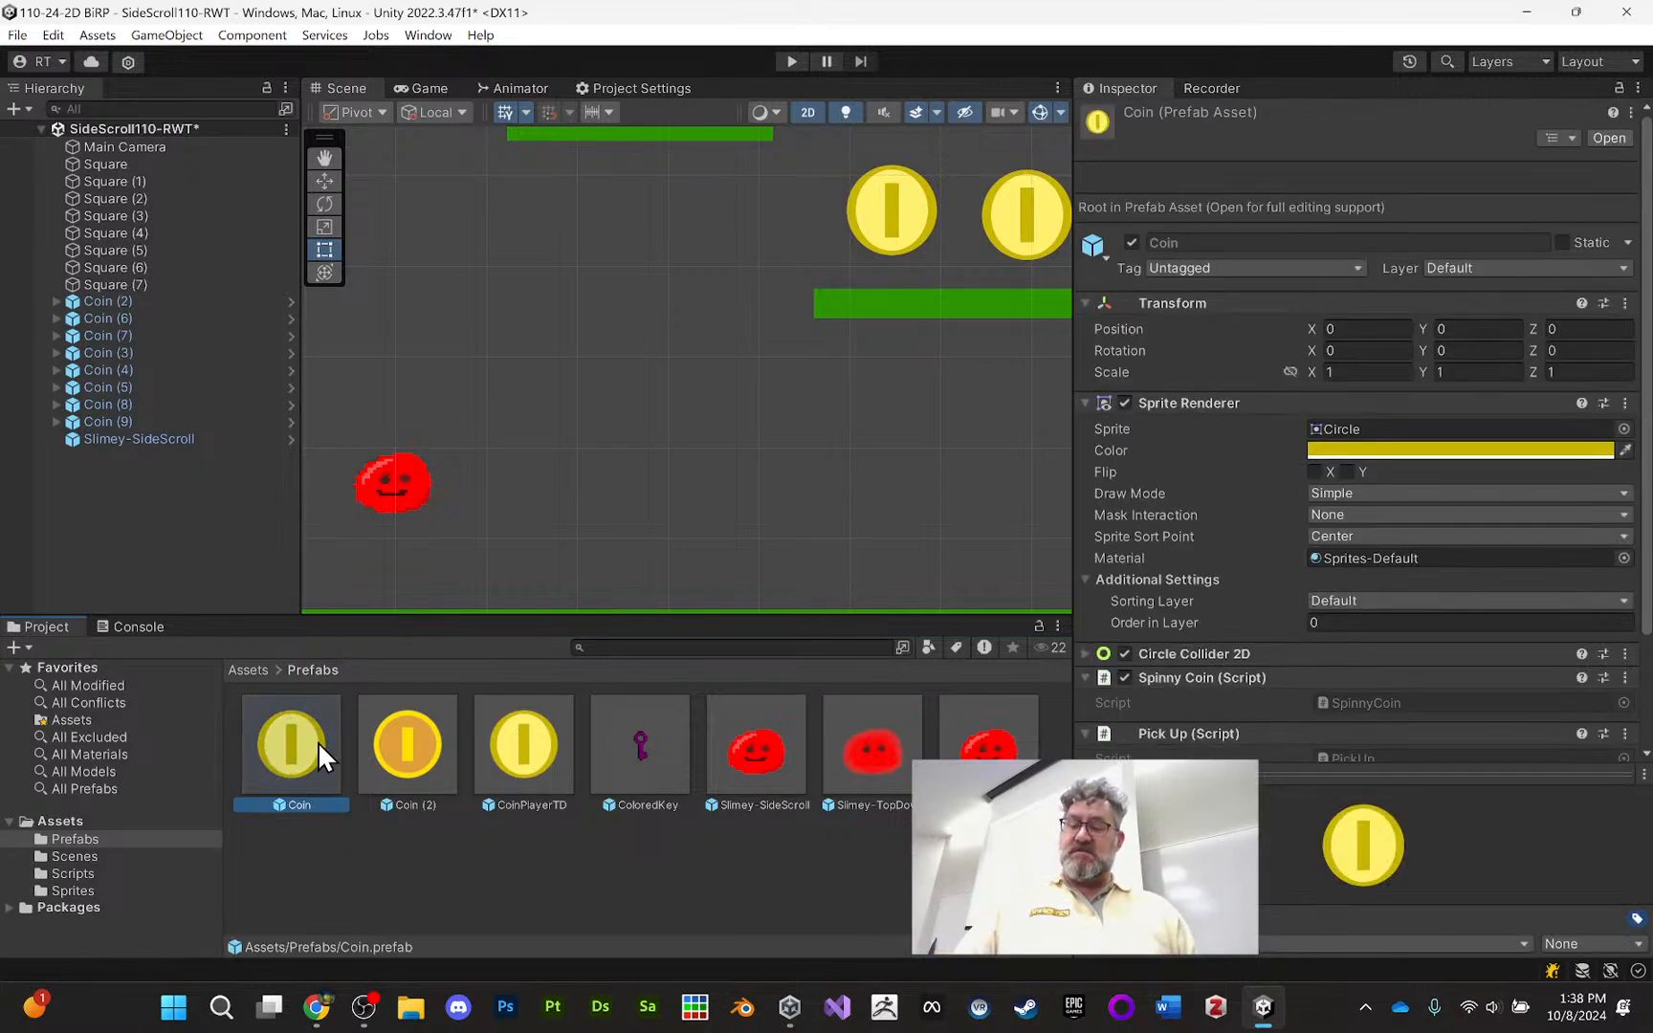
ctrl+click(751, 753)
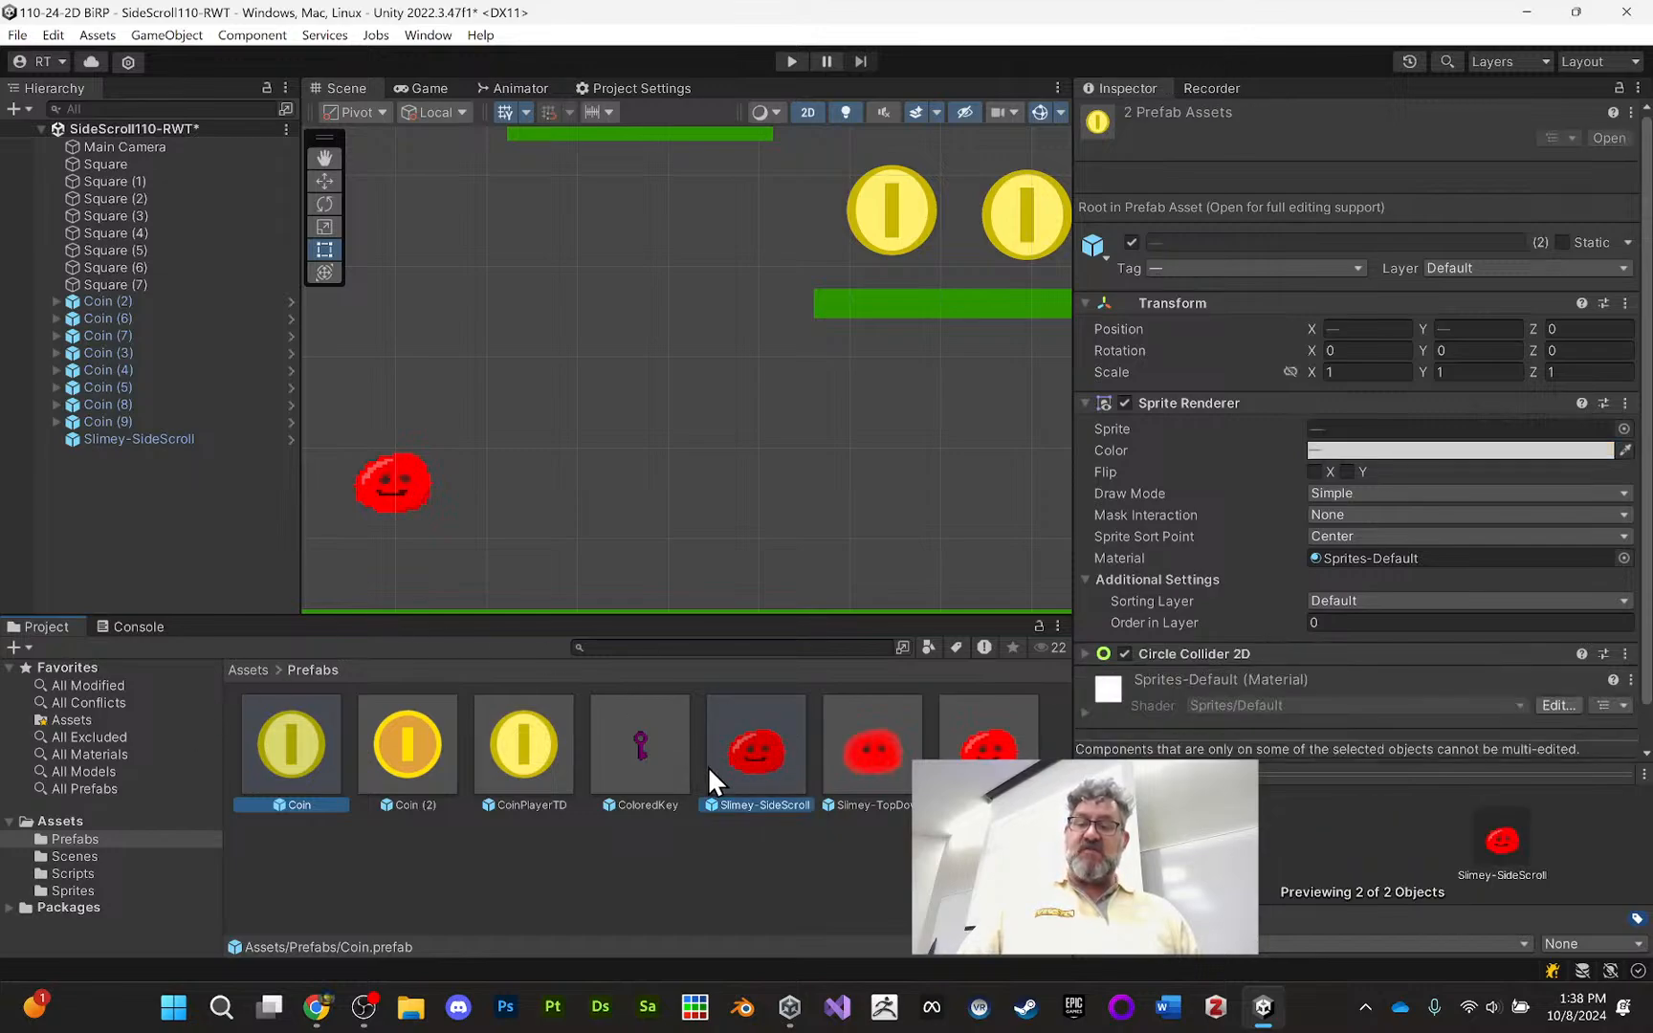
right_click(743, 757)
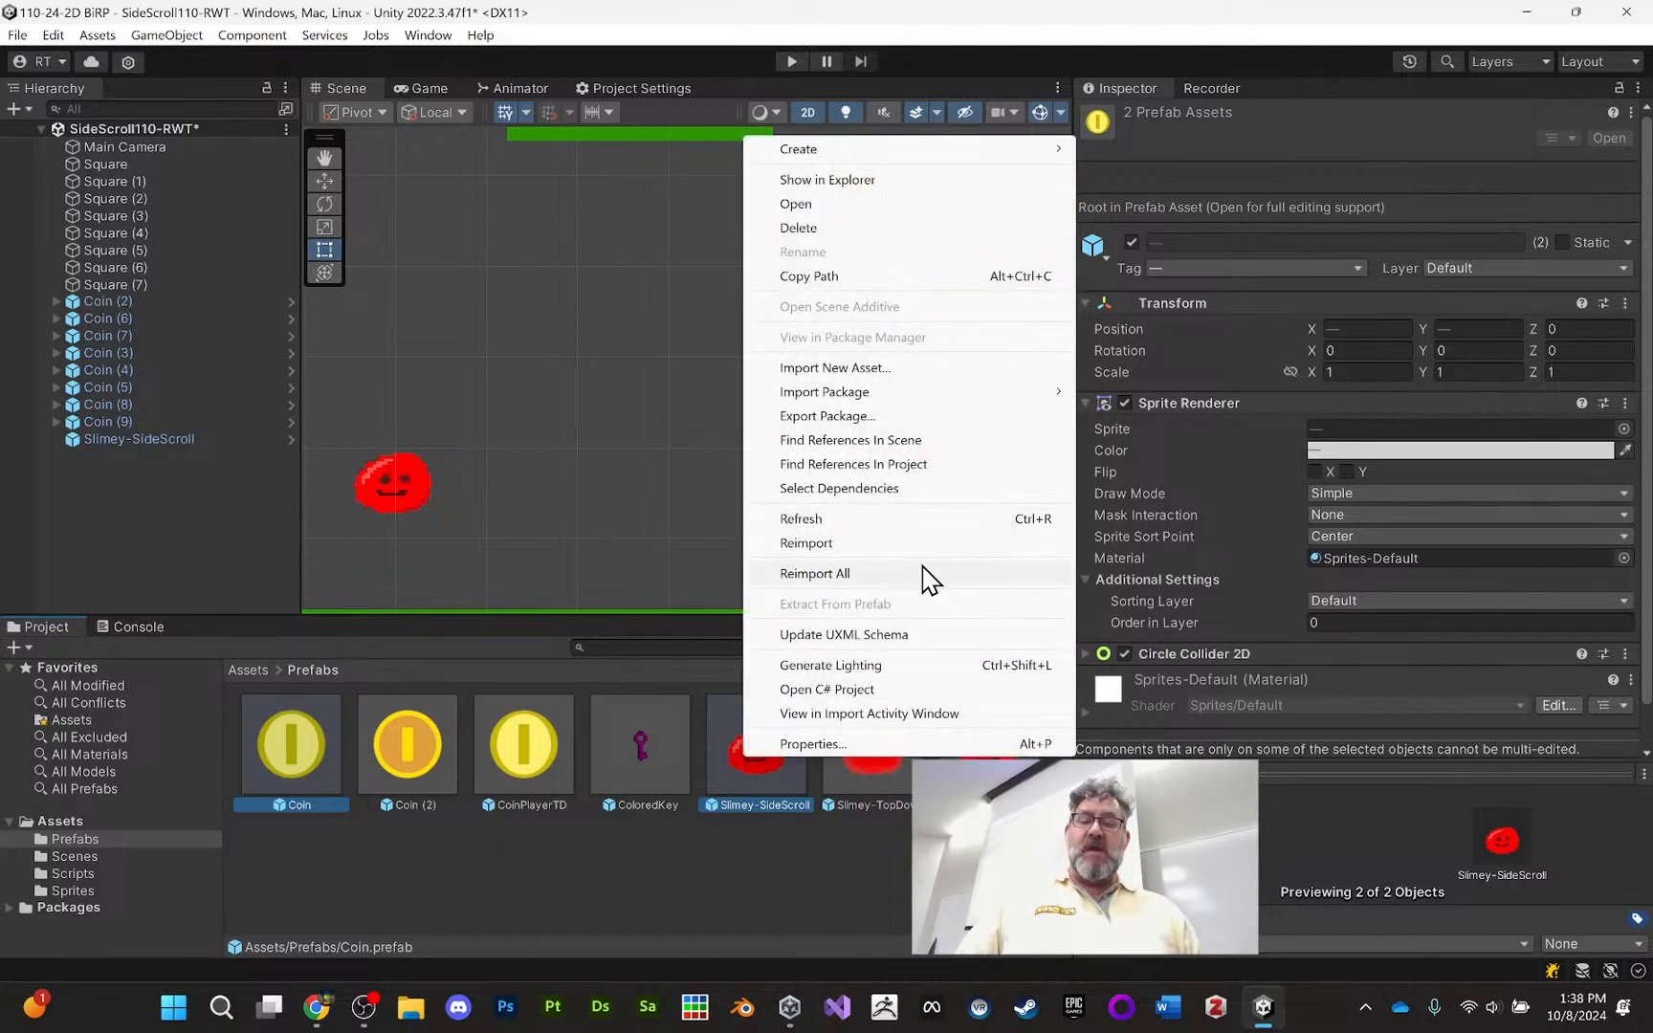
click(913, 419)
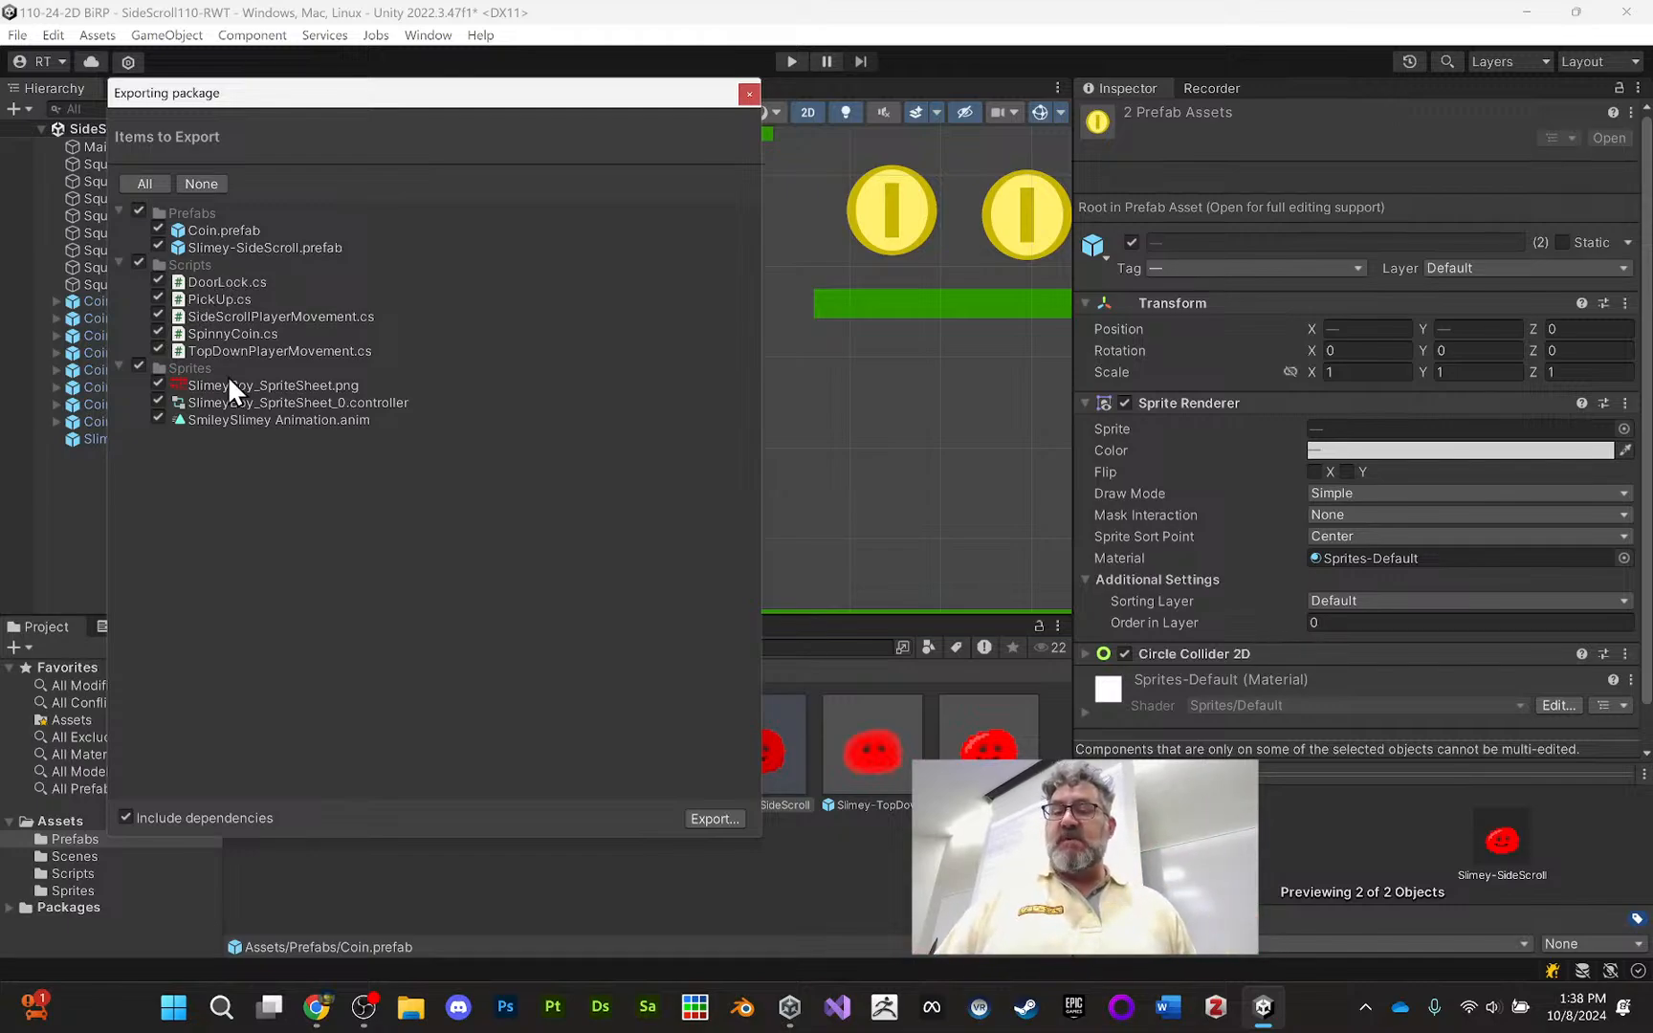
click(157, 280)
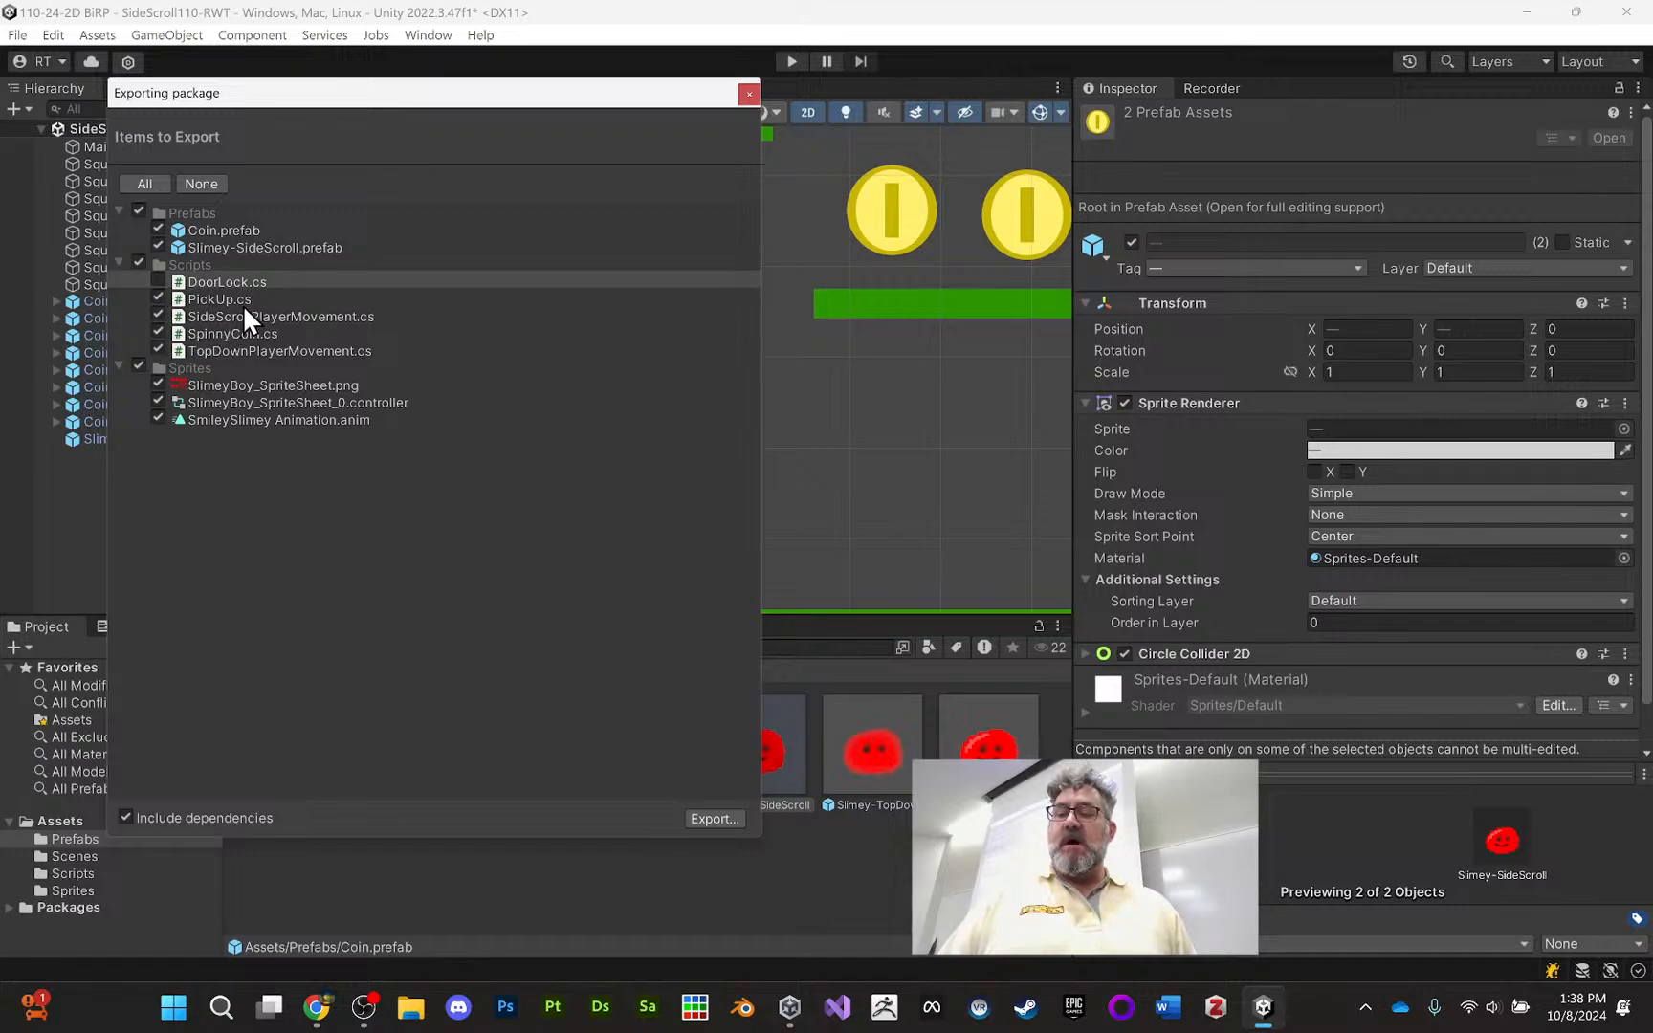
click(158, 350)
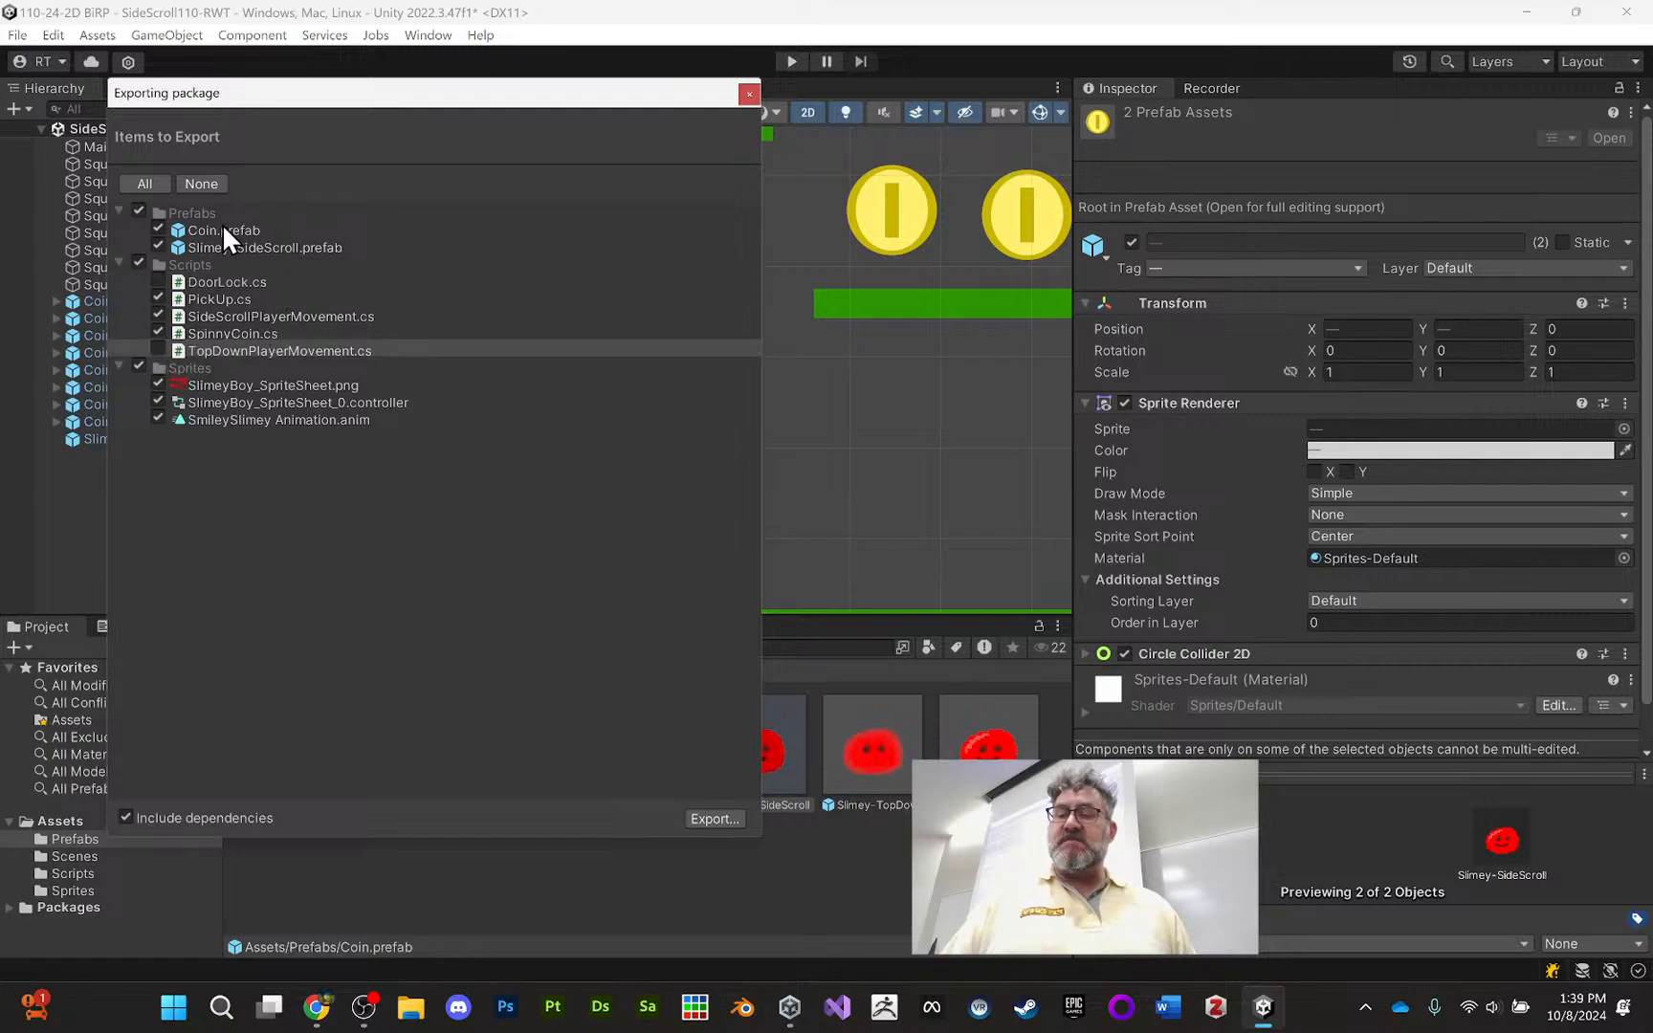
Export the package as SlimeyCoin to the Desktop and close the resulting folder window
click(708, 819)
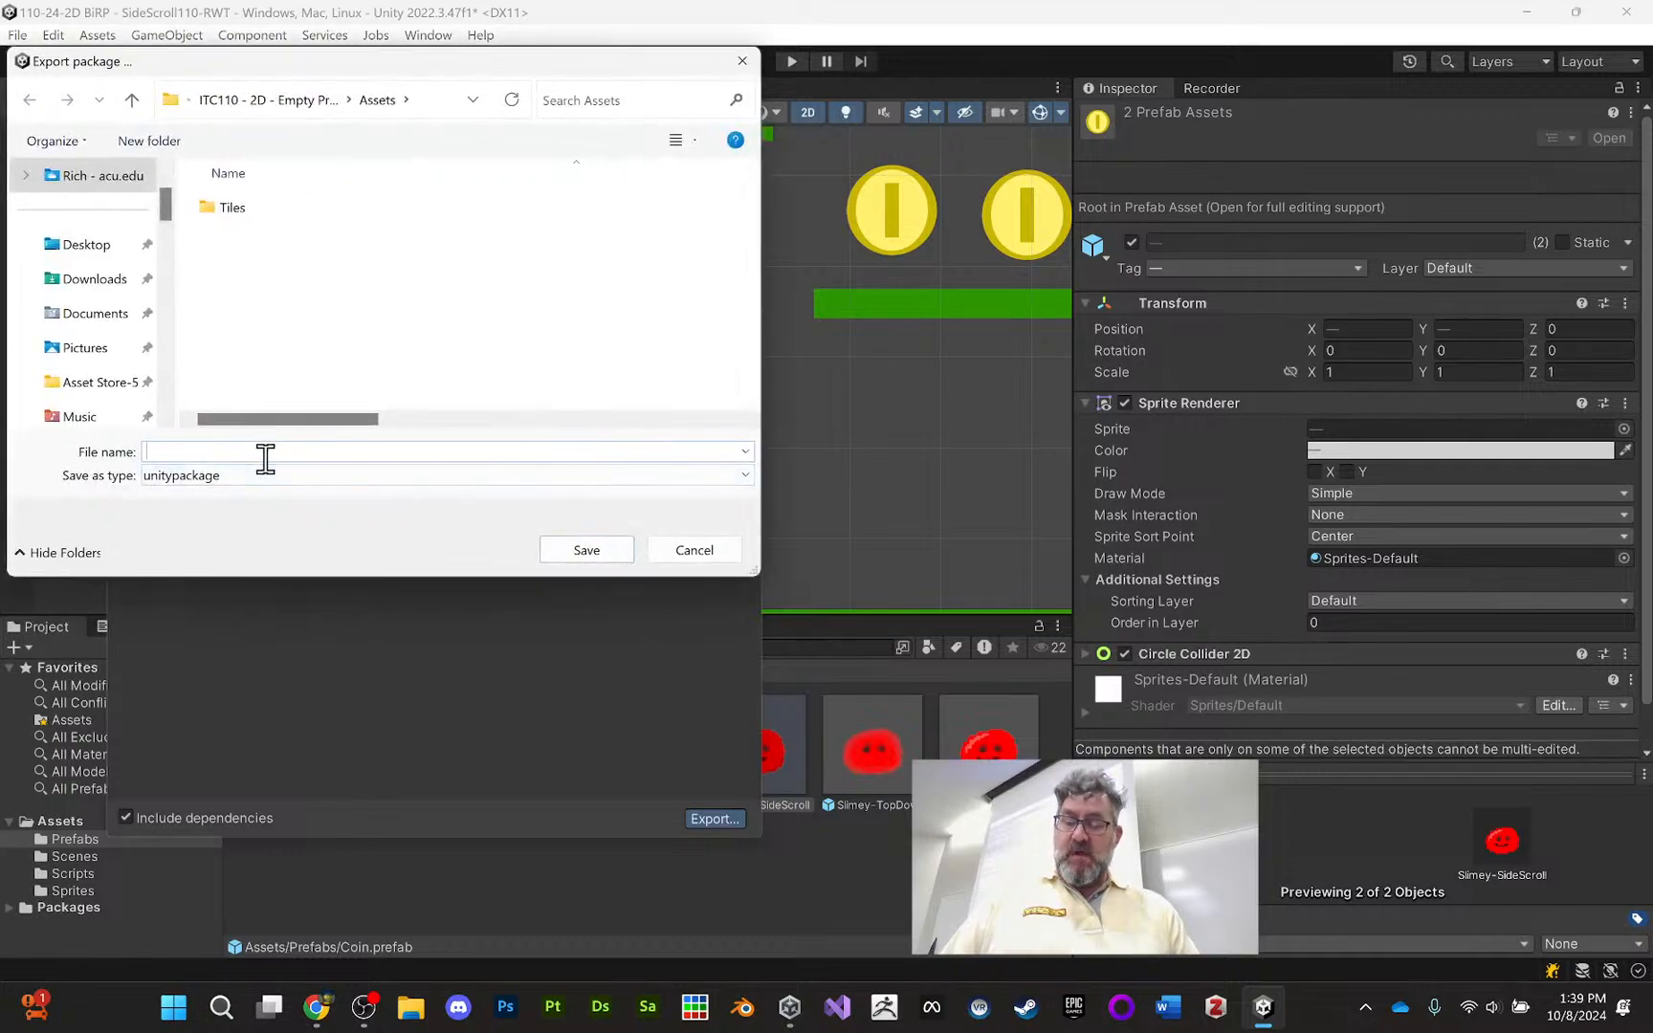
text(SlimeyCoin)
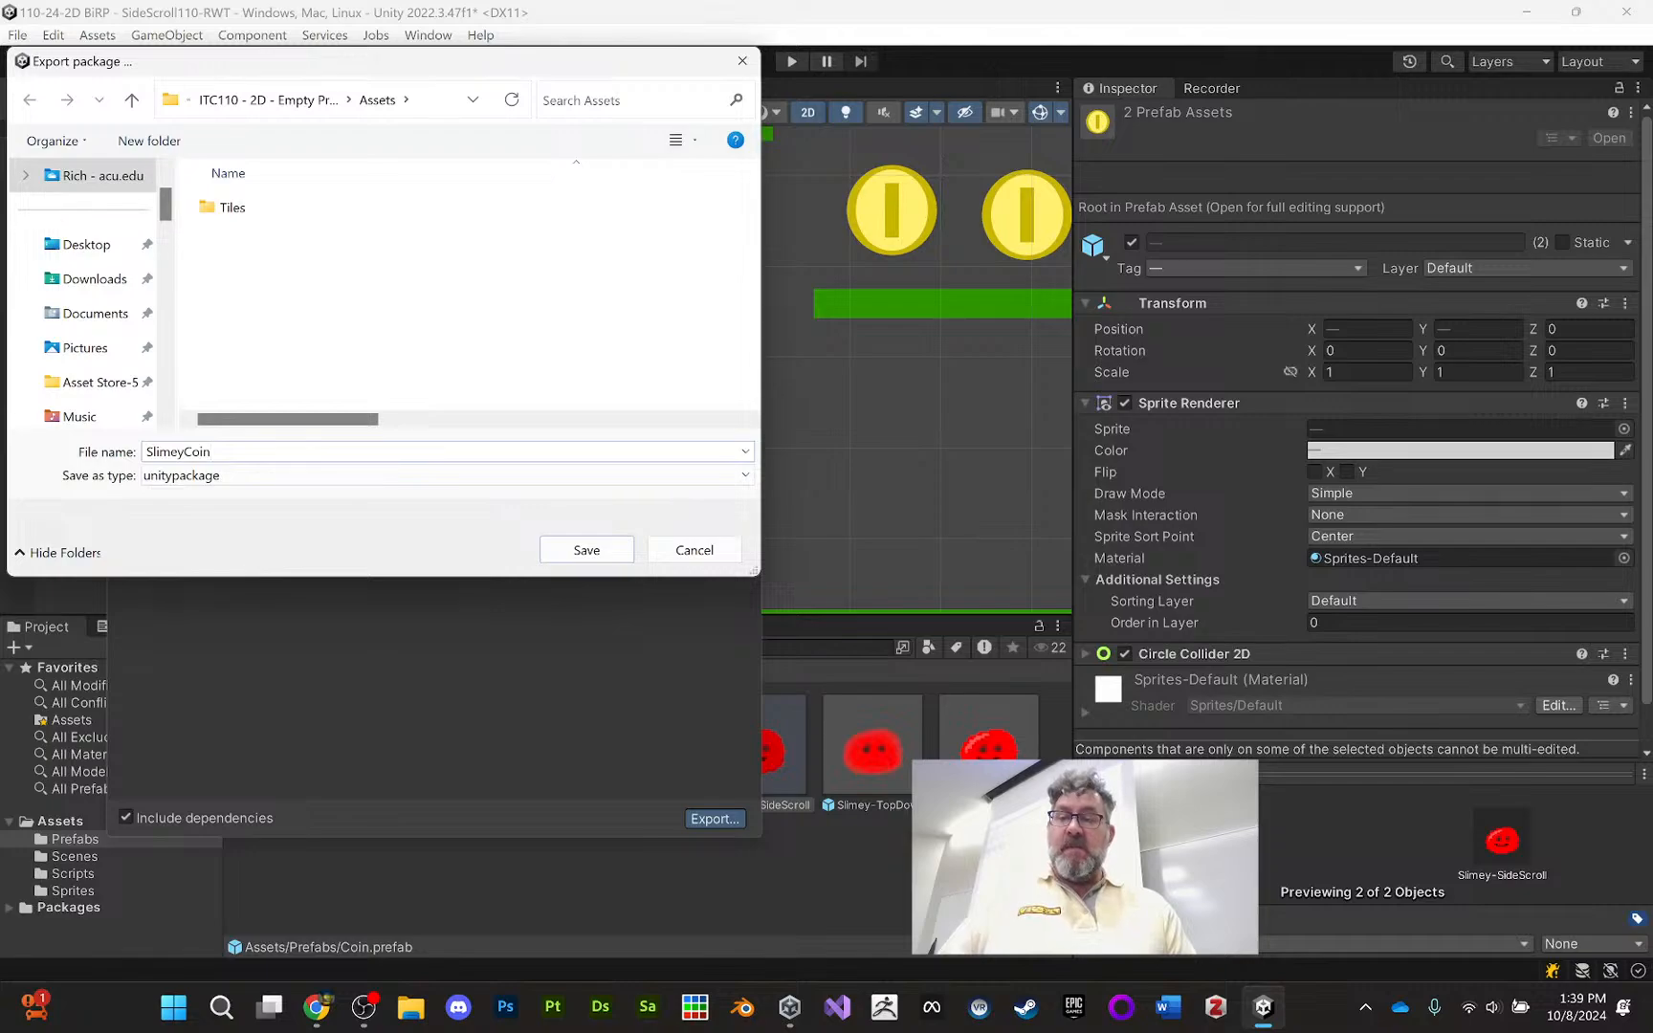
click(82, 247)
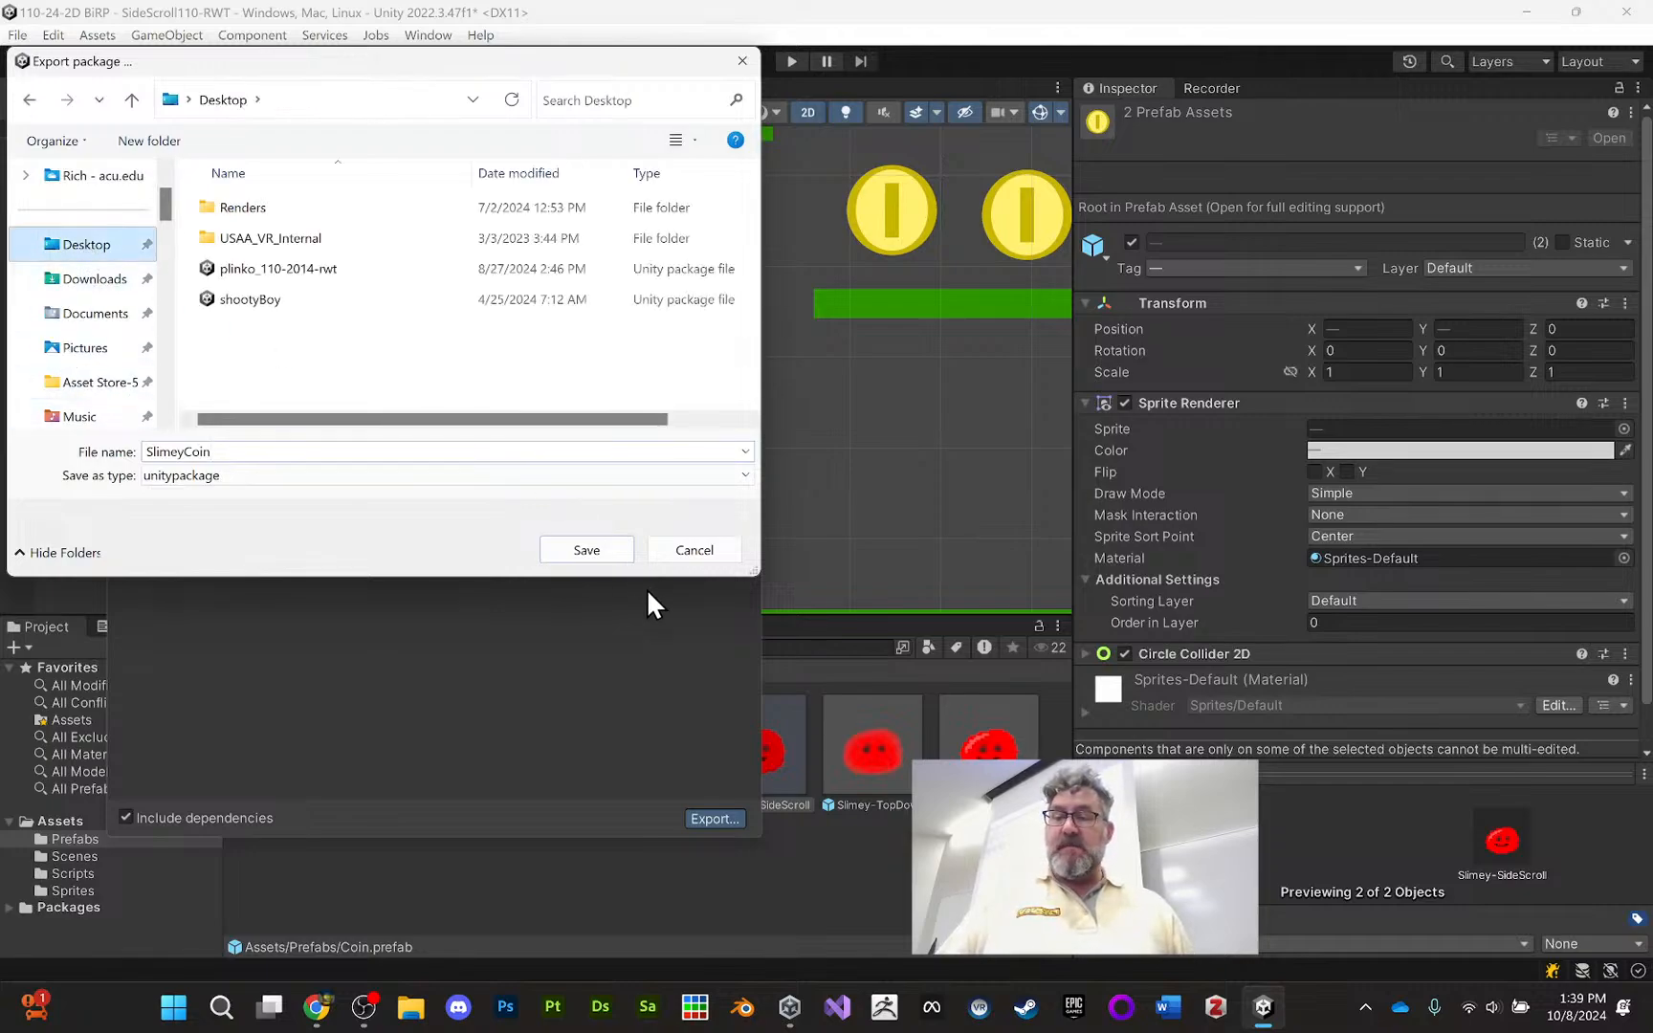
click(588, 551)
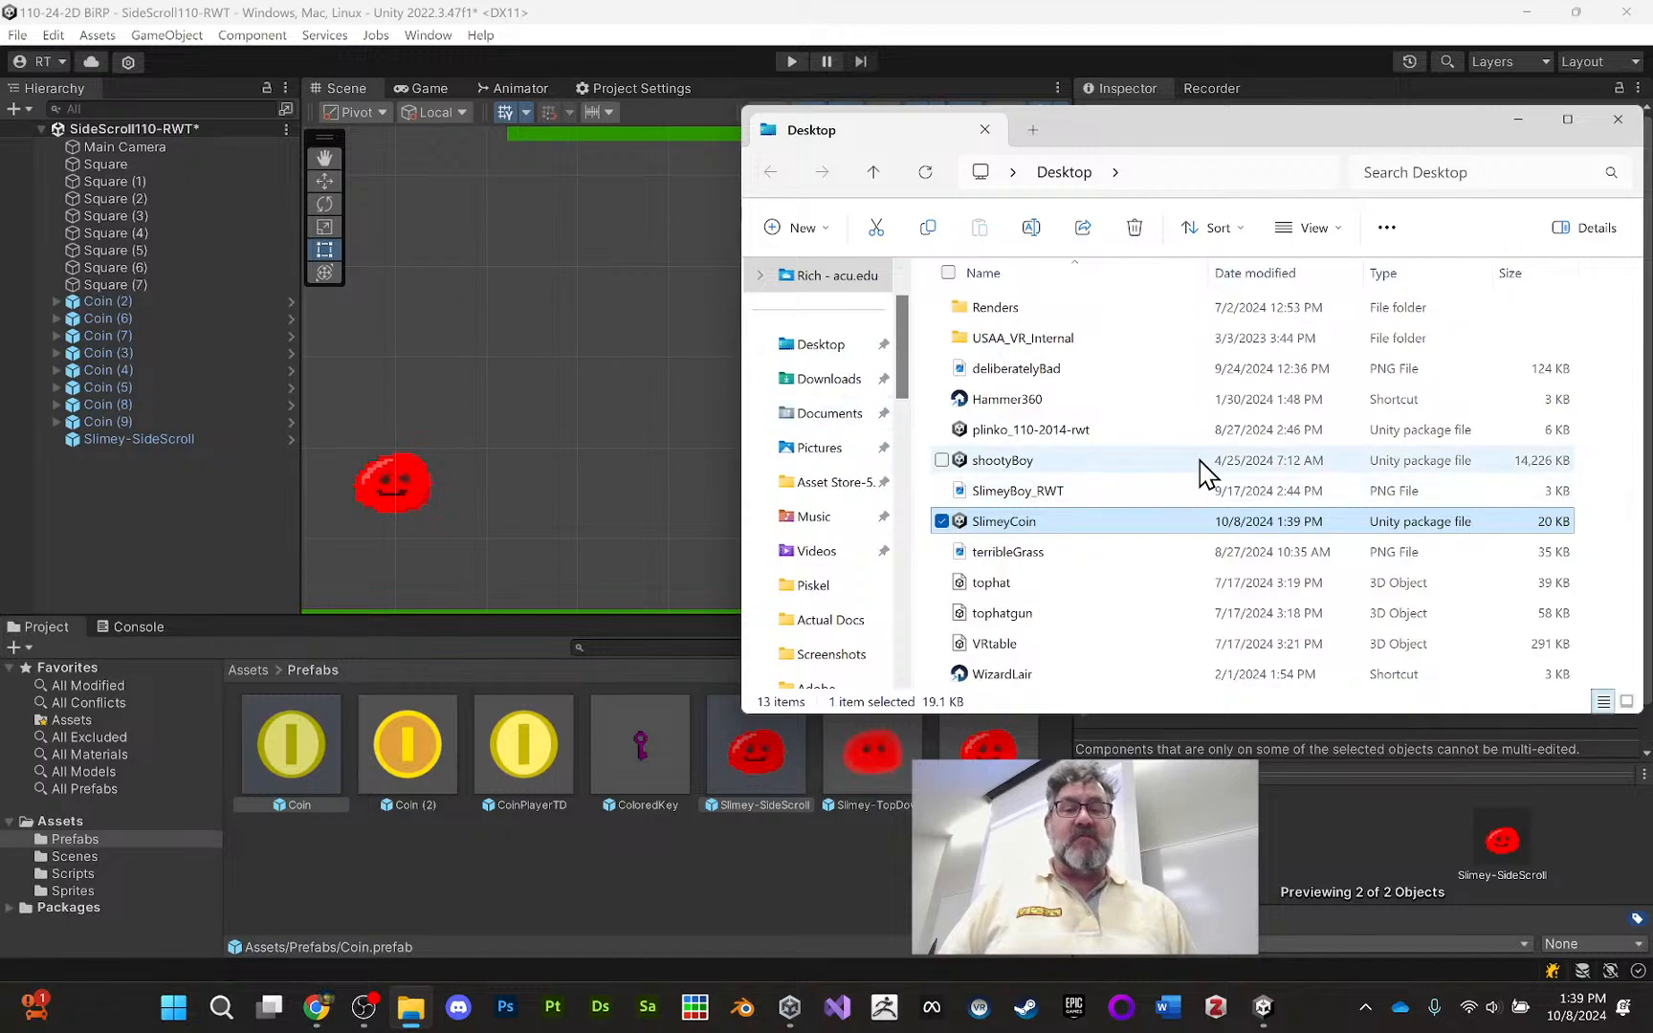
drag(1316, 140, 1220, 149)
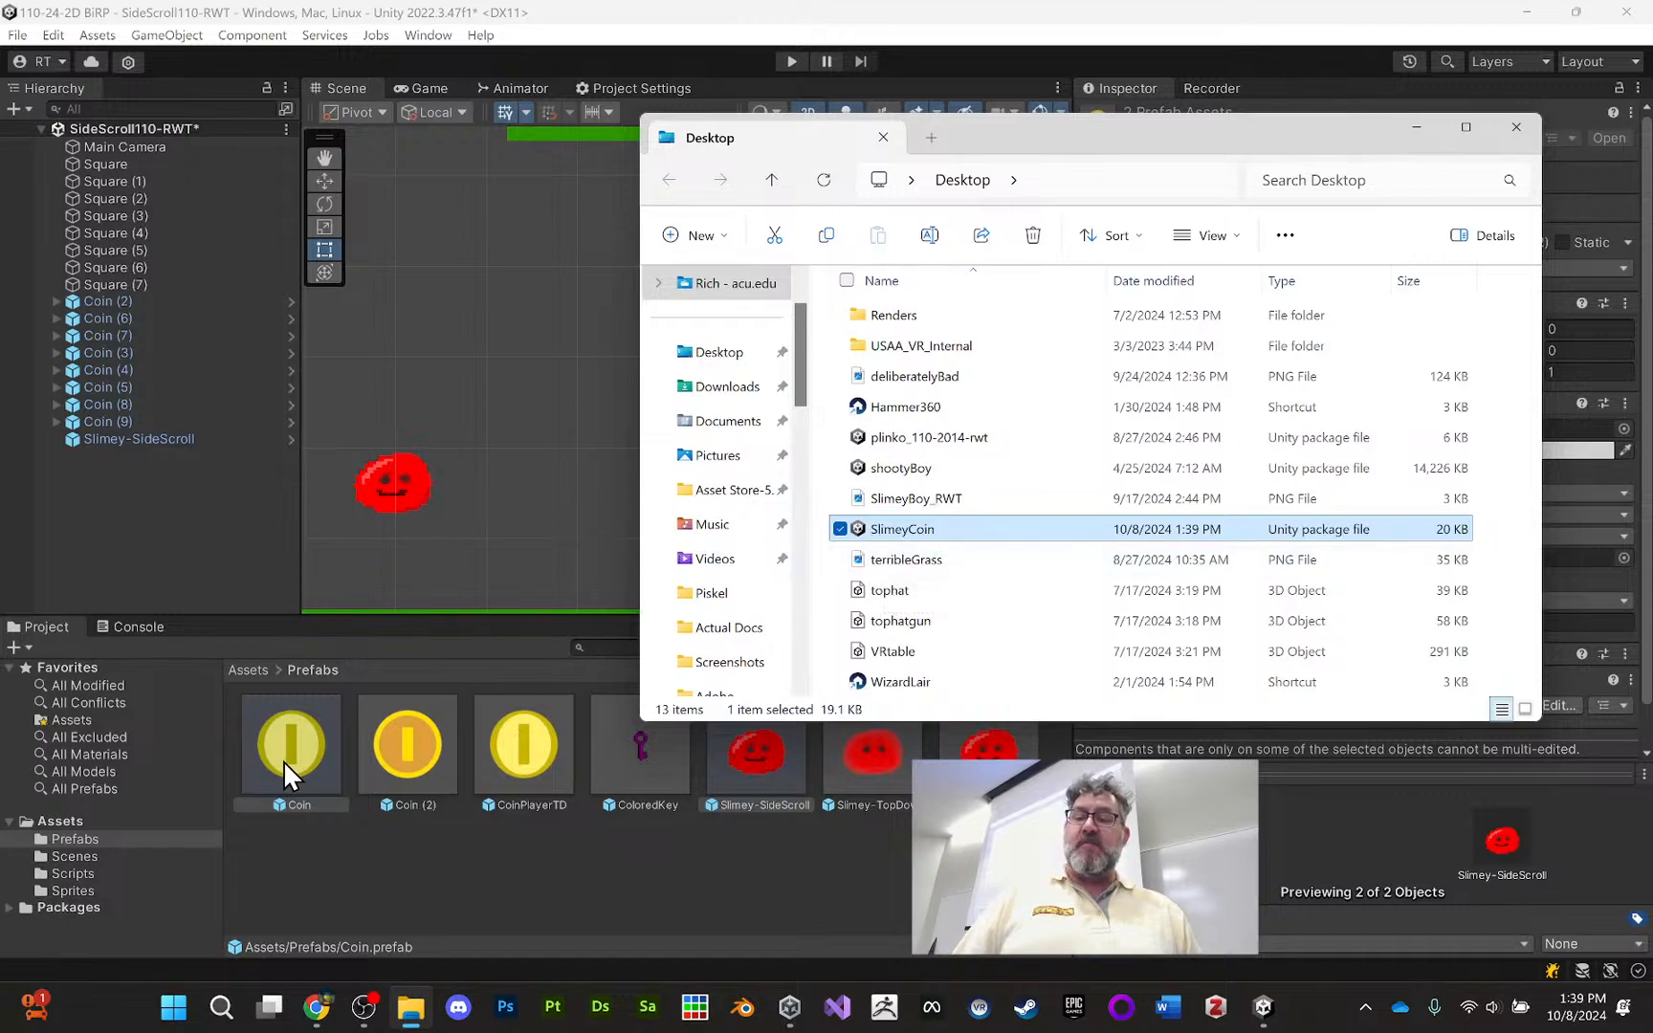
click(1517, 126)
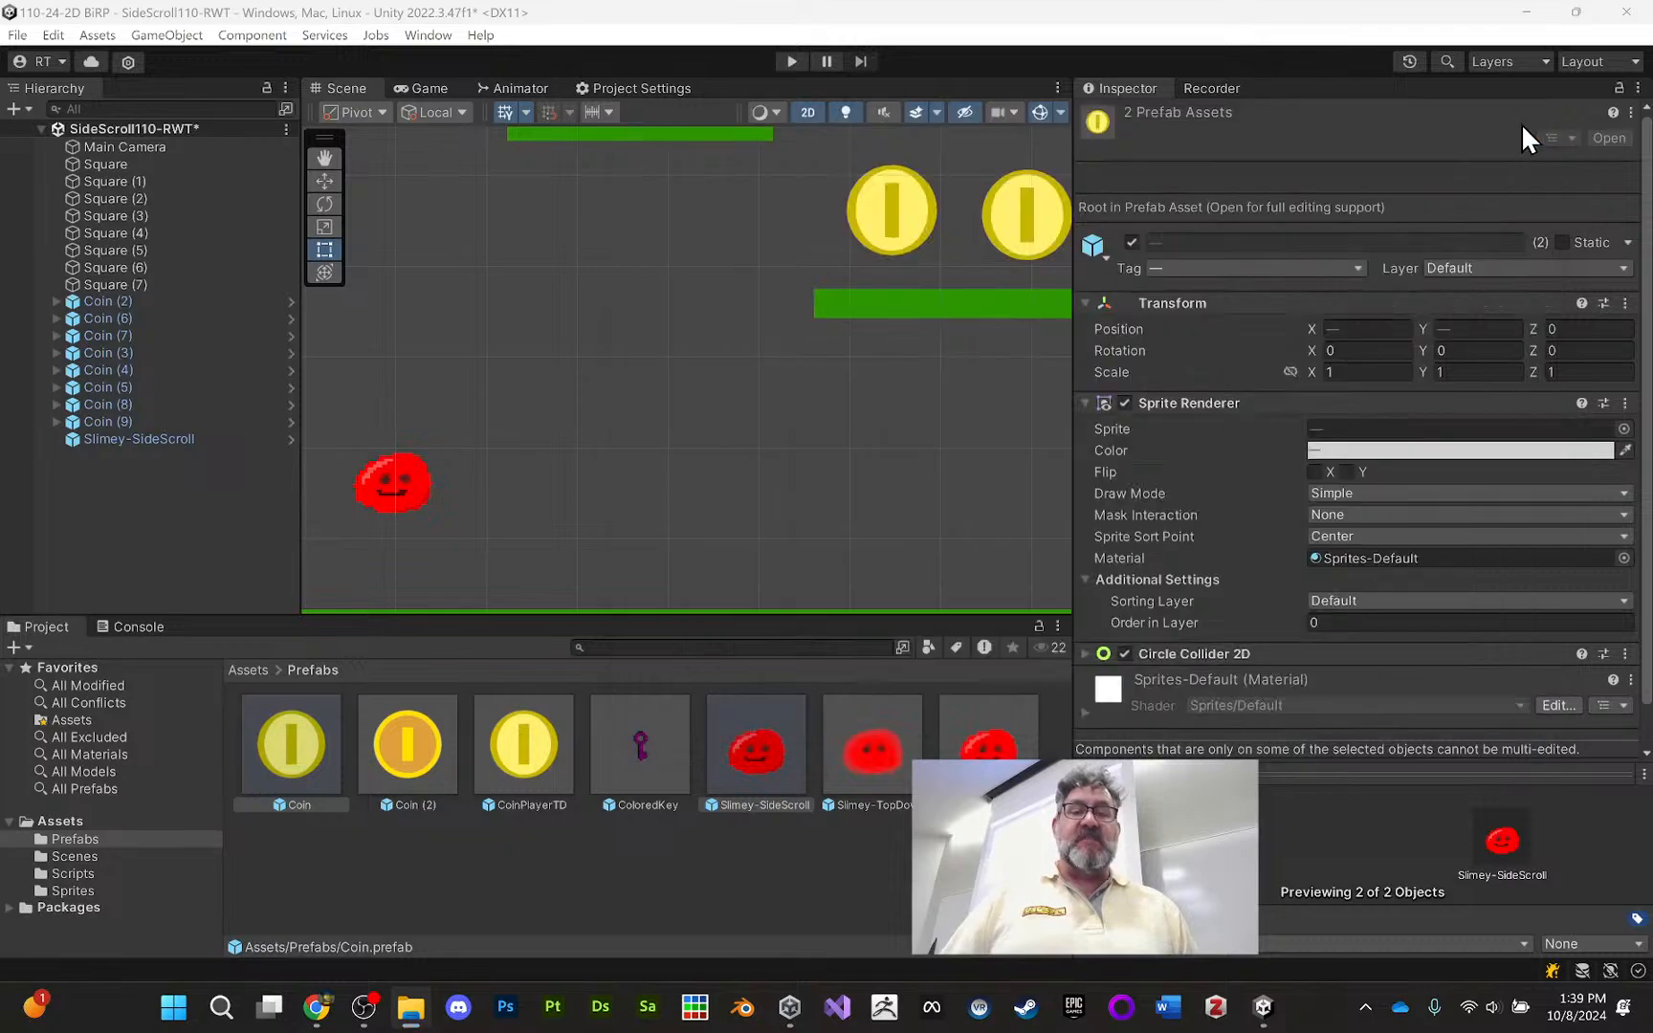
Create a new scene from the Basic 2D (Built-in) template, saving the changes to SideScroll110-RWT
click(168, 562)
click(18, 34)
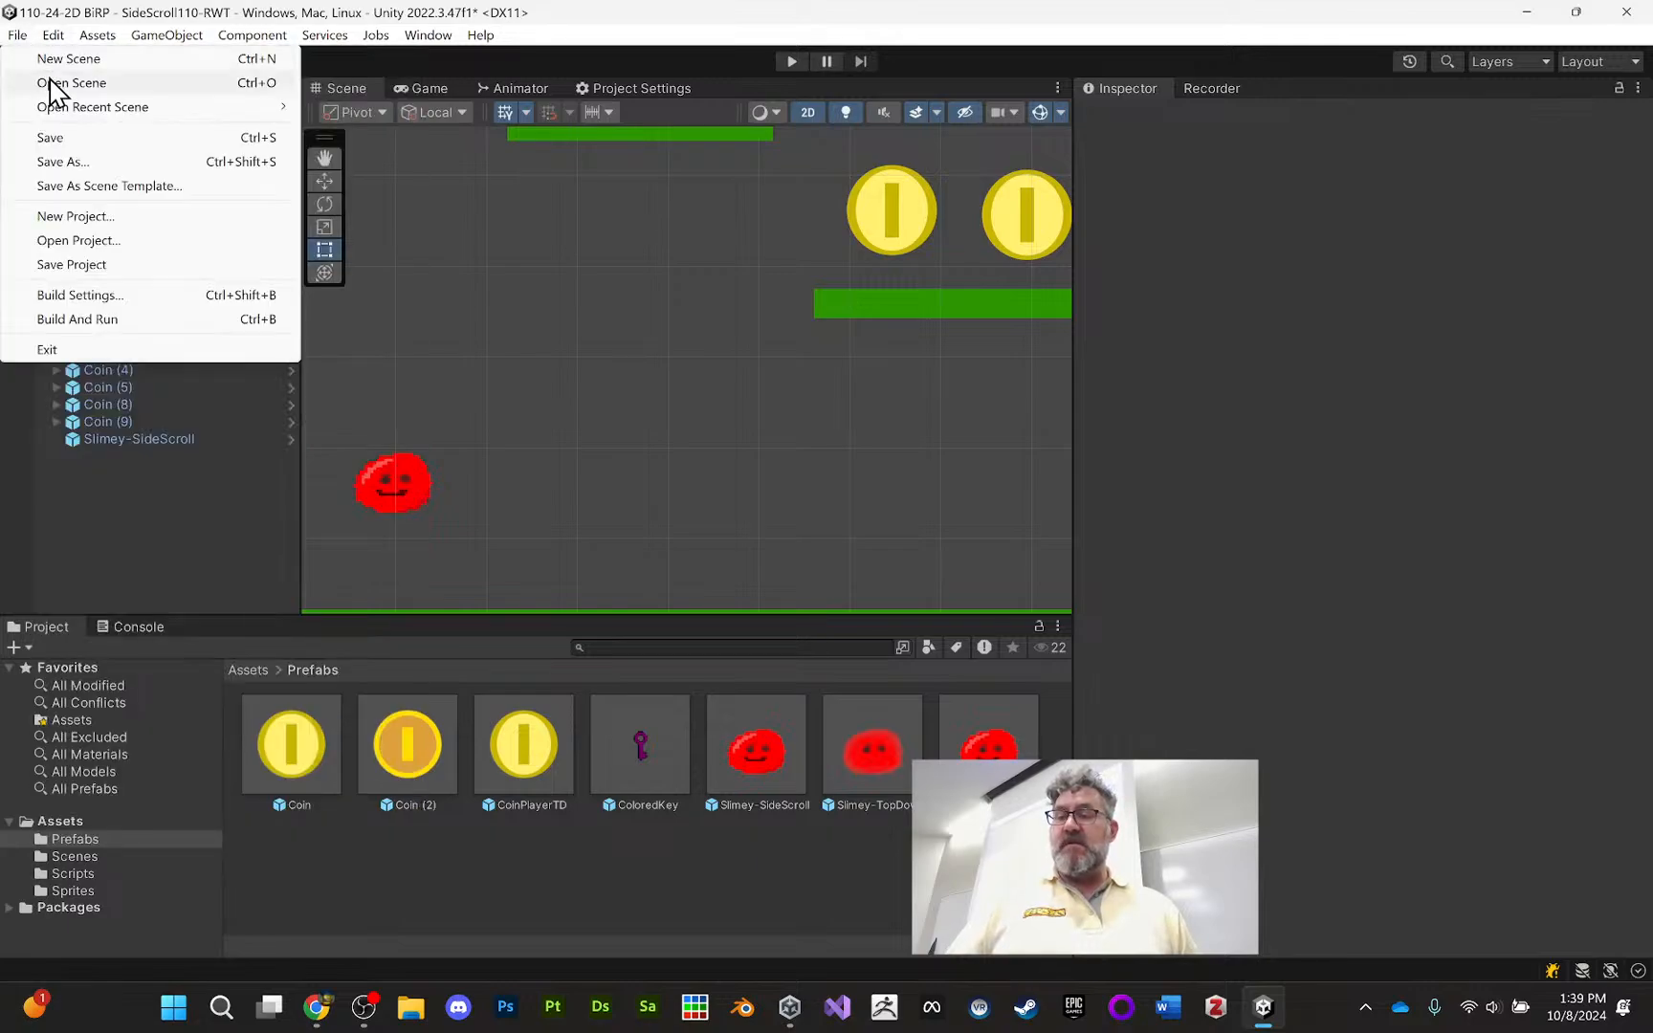
click(47, 59)
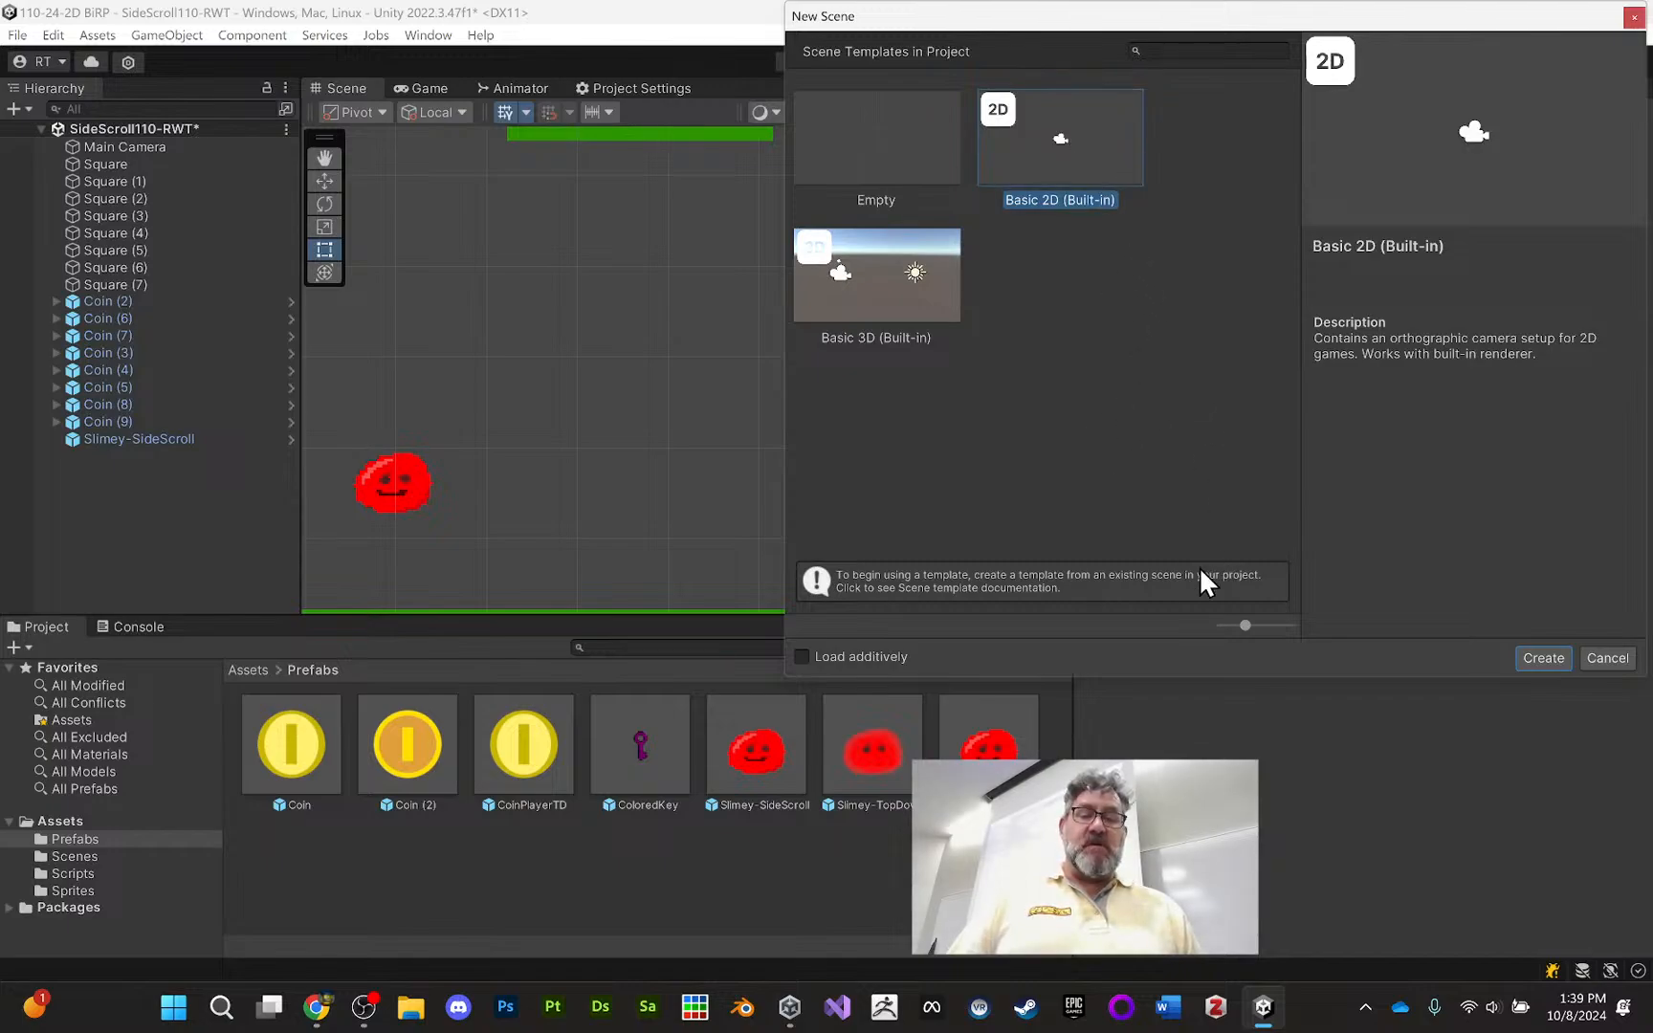
click(1543, 657)
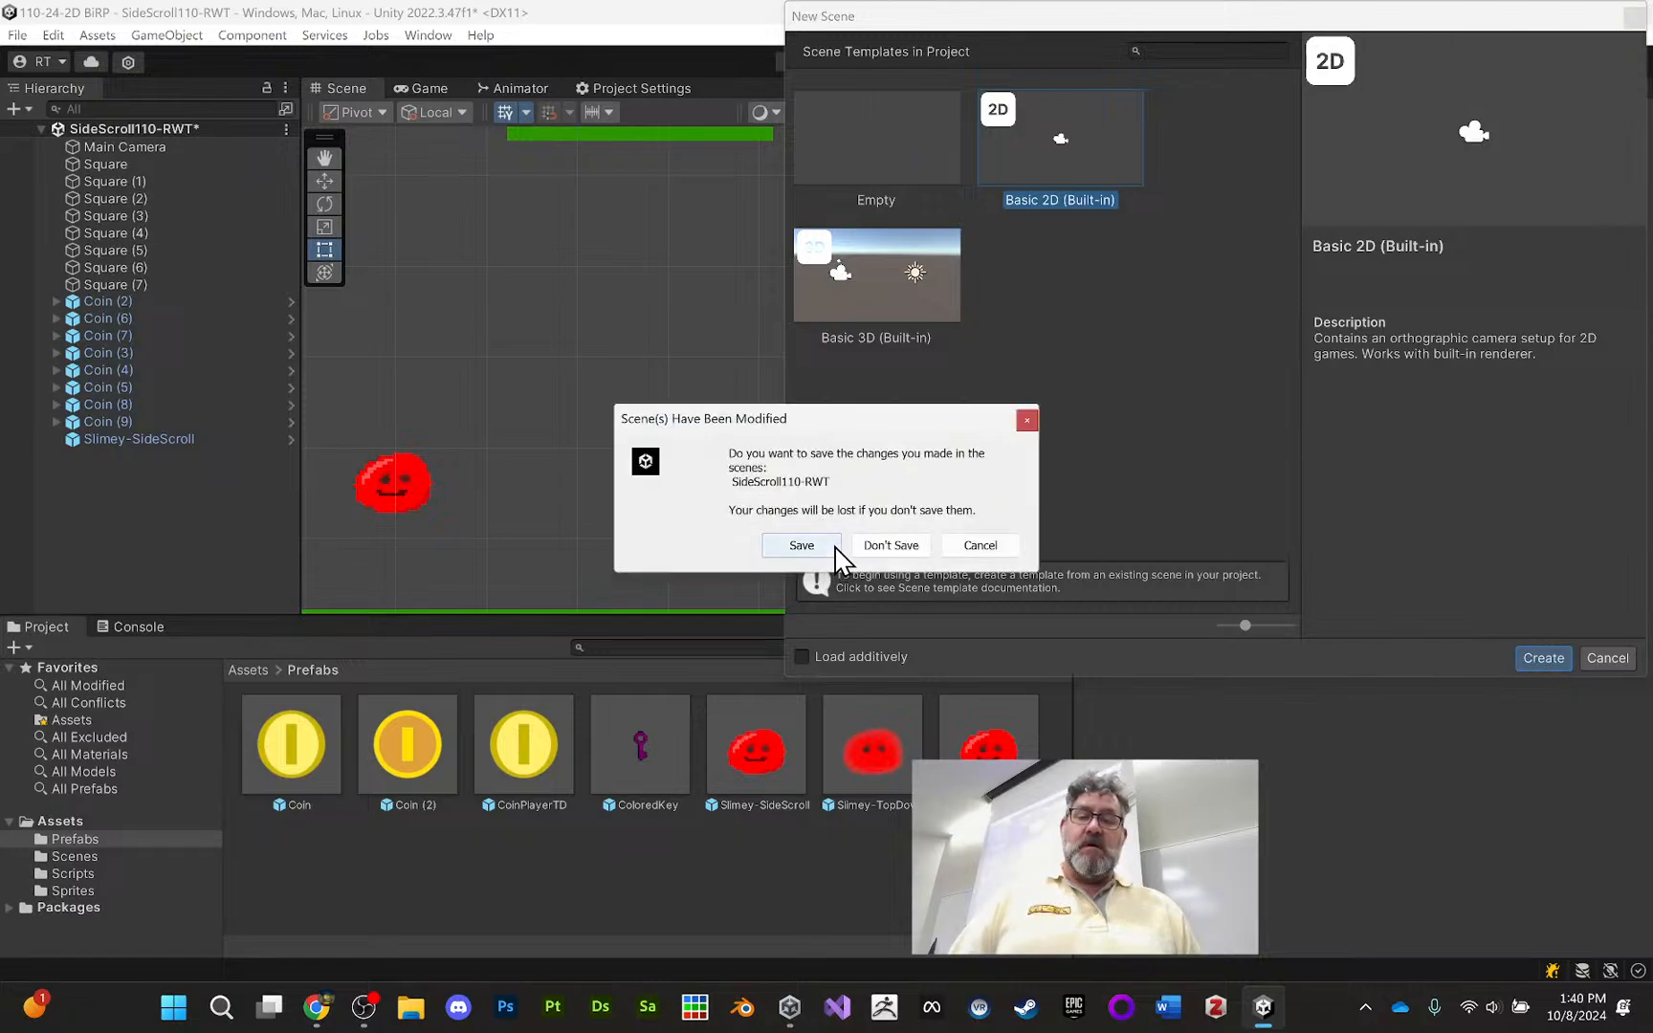
click(804, 547)
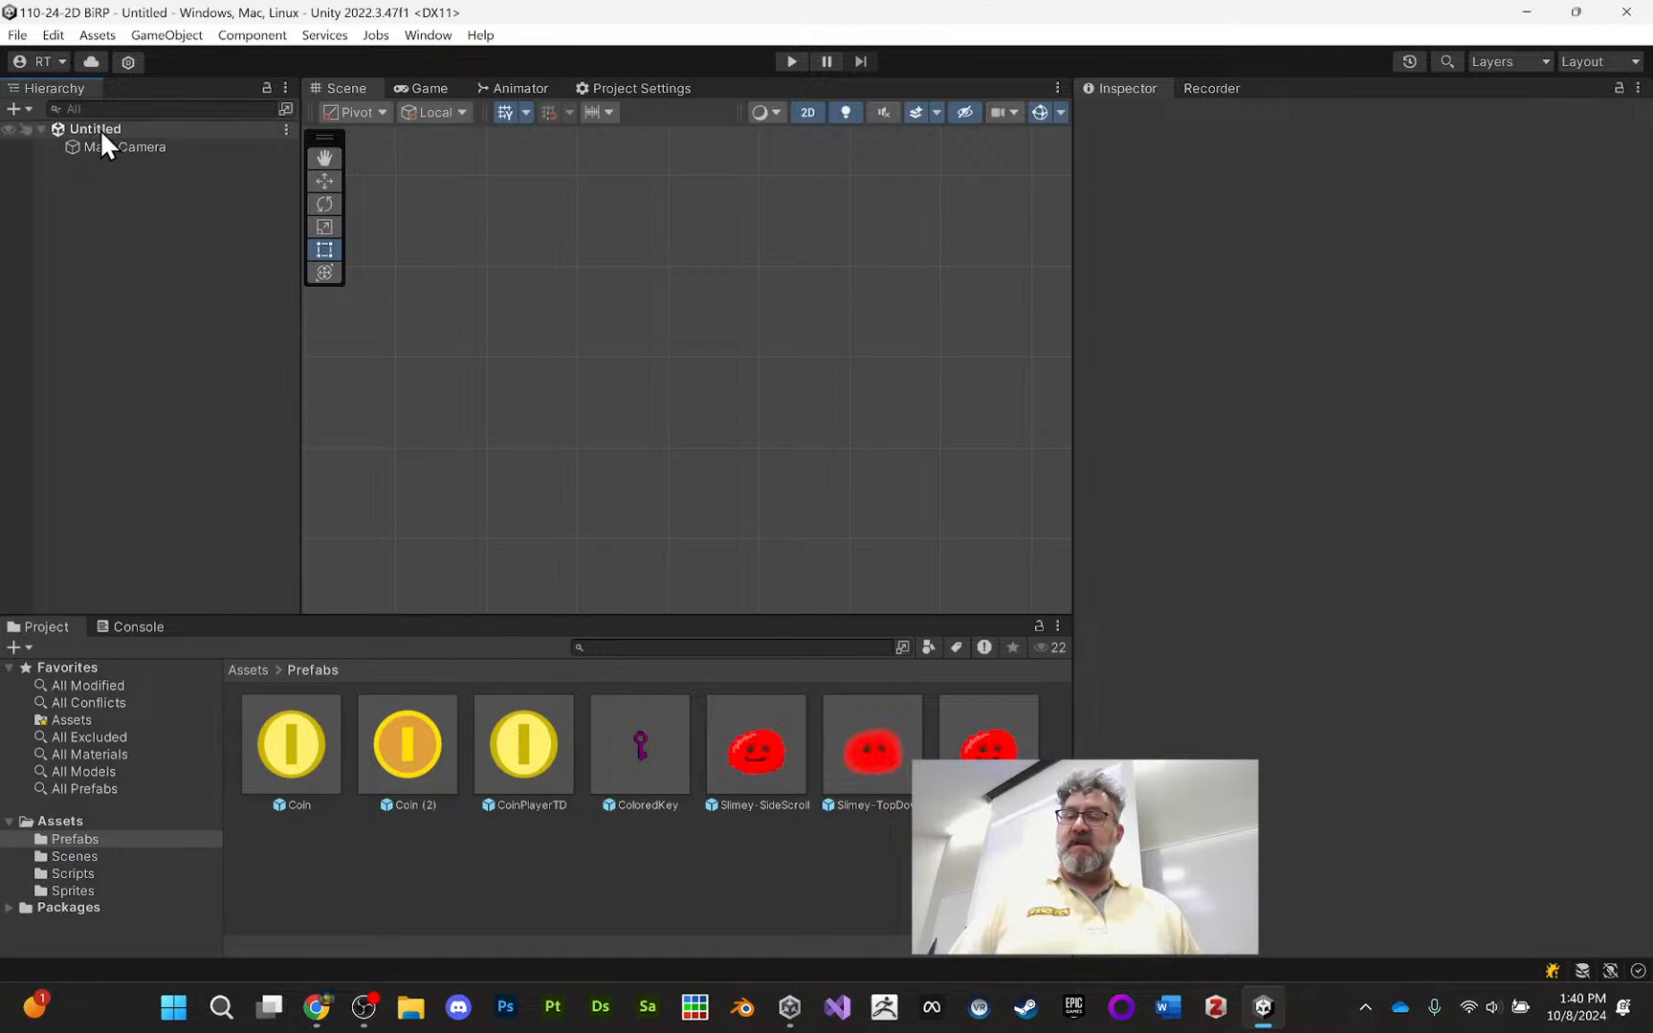
Save the new scene as ForestLevel1 in the project's Scenes folder
click(11, 34)
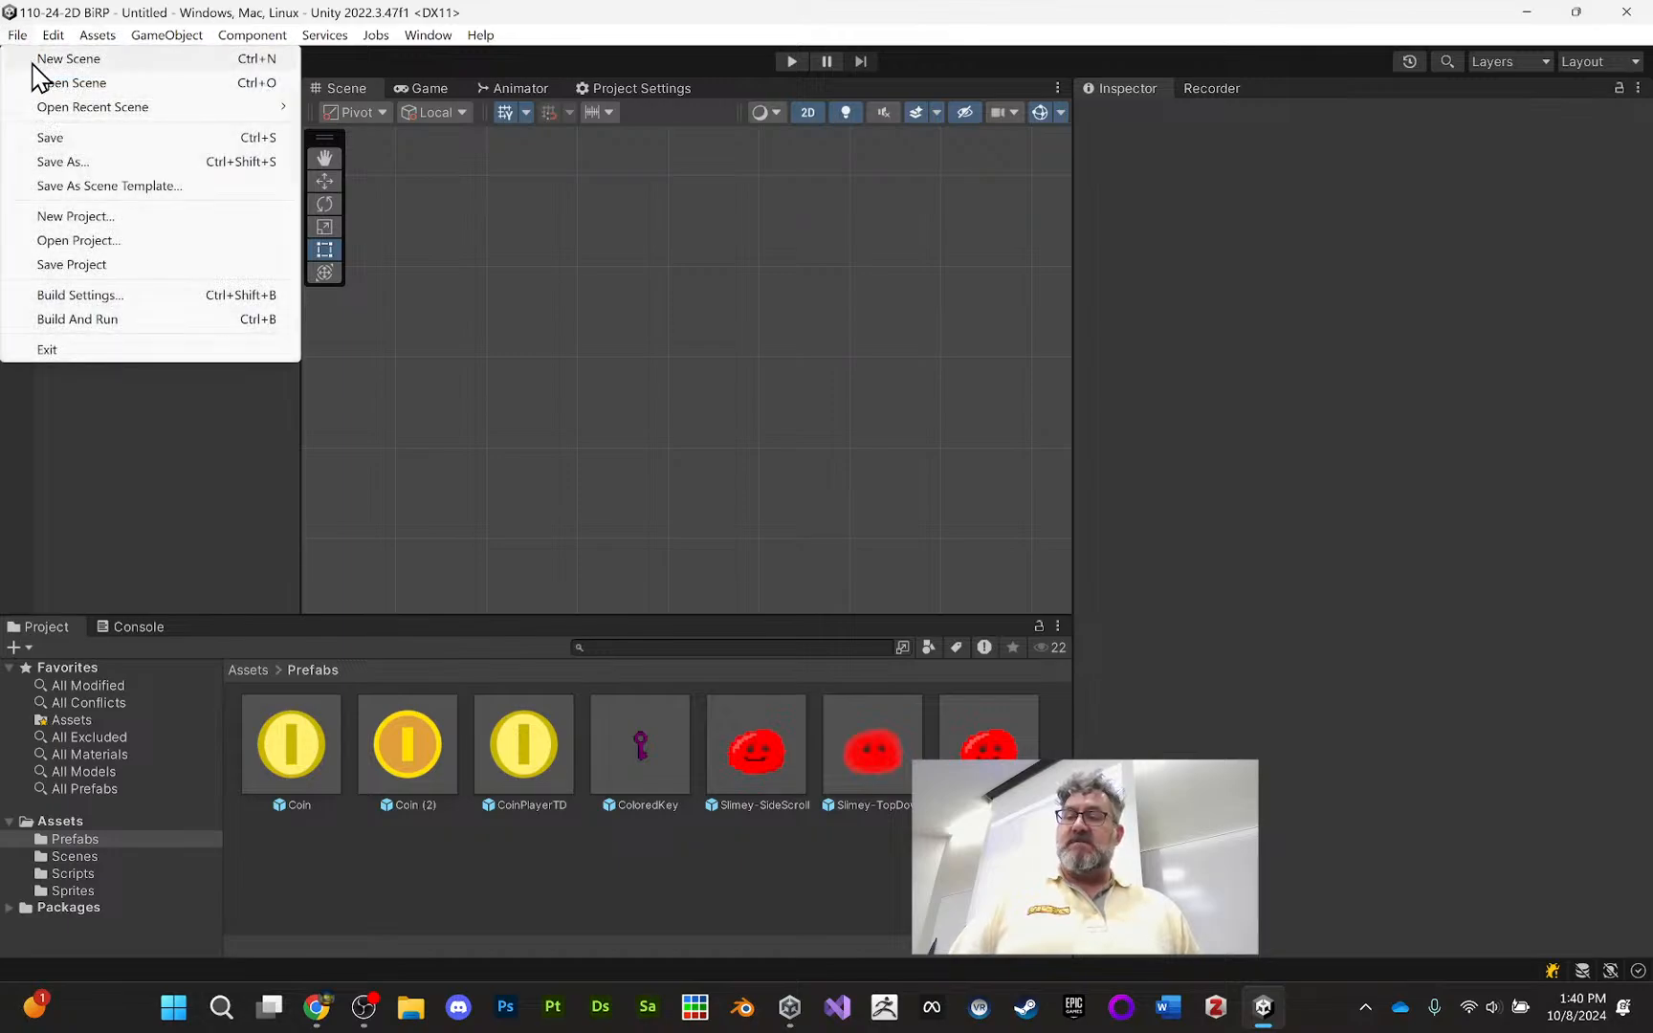
click(78, 164)
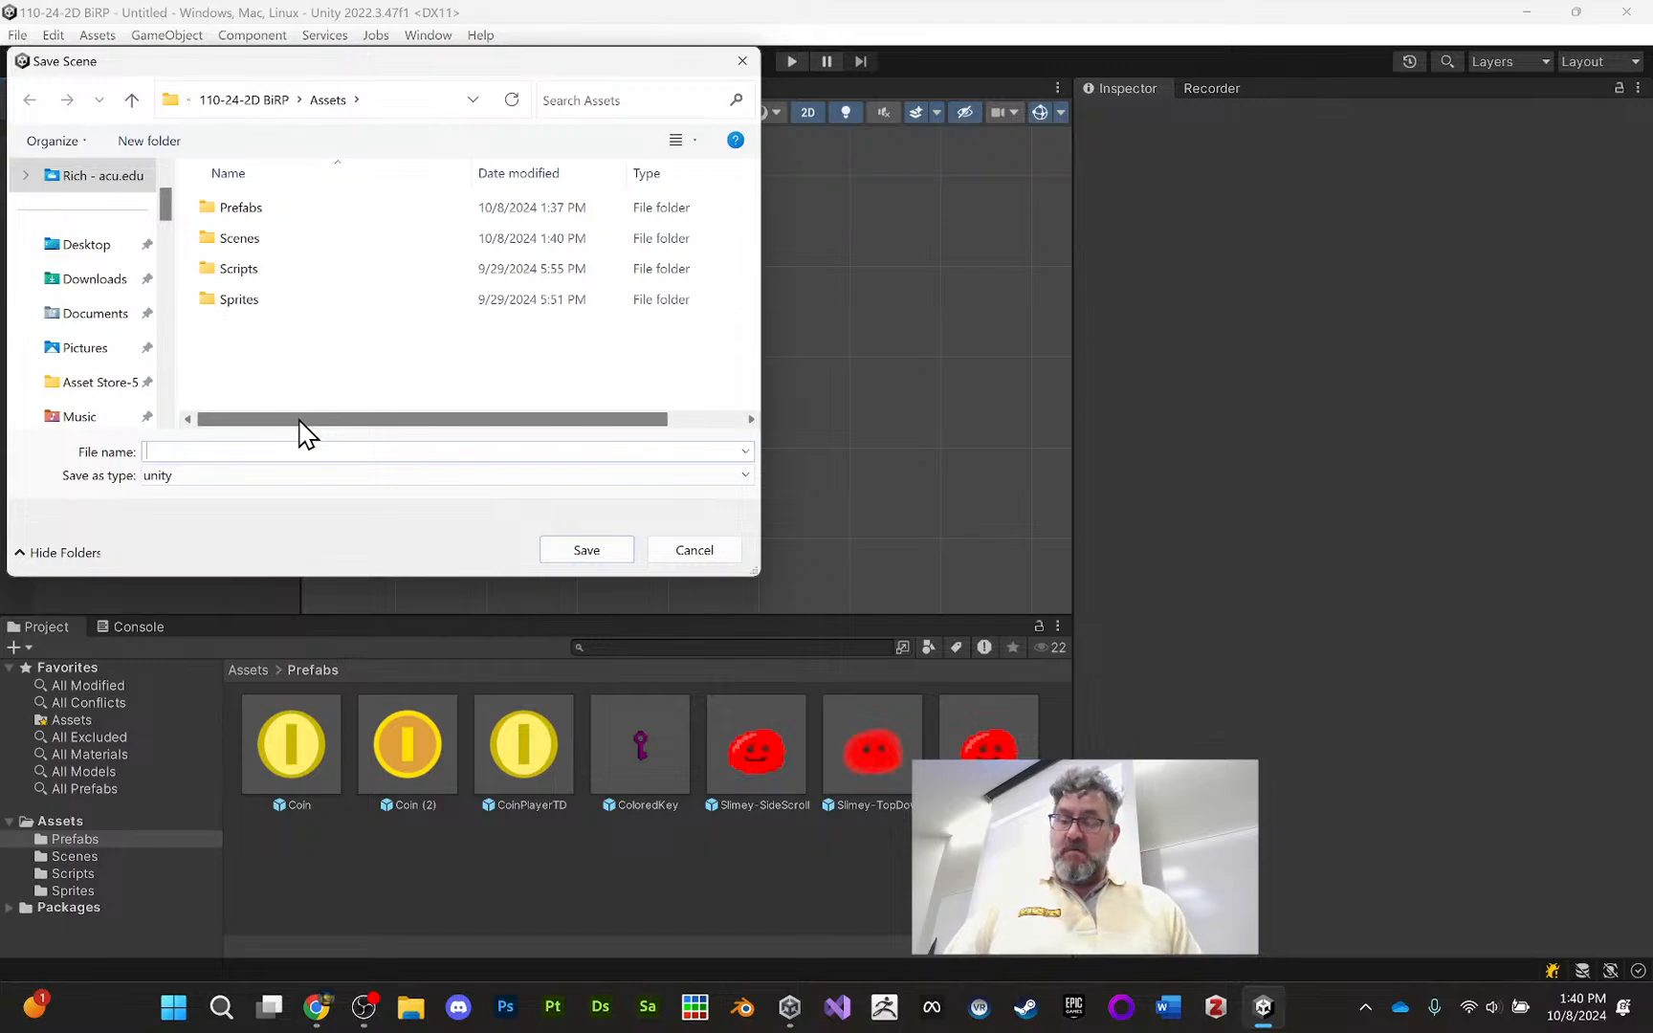
text(Forest)
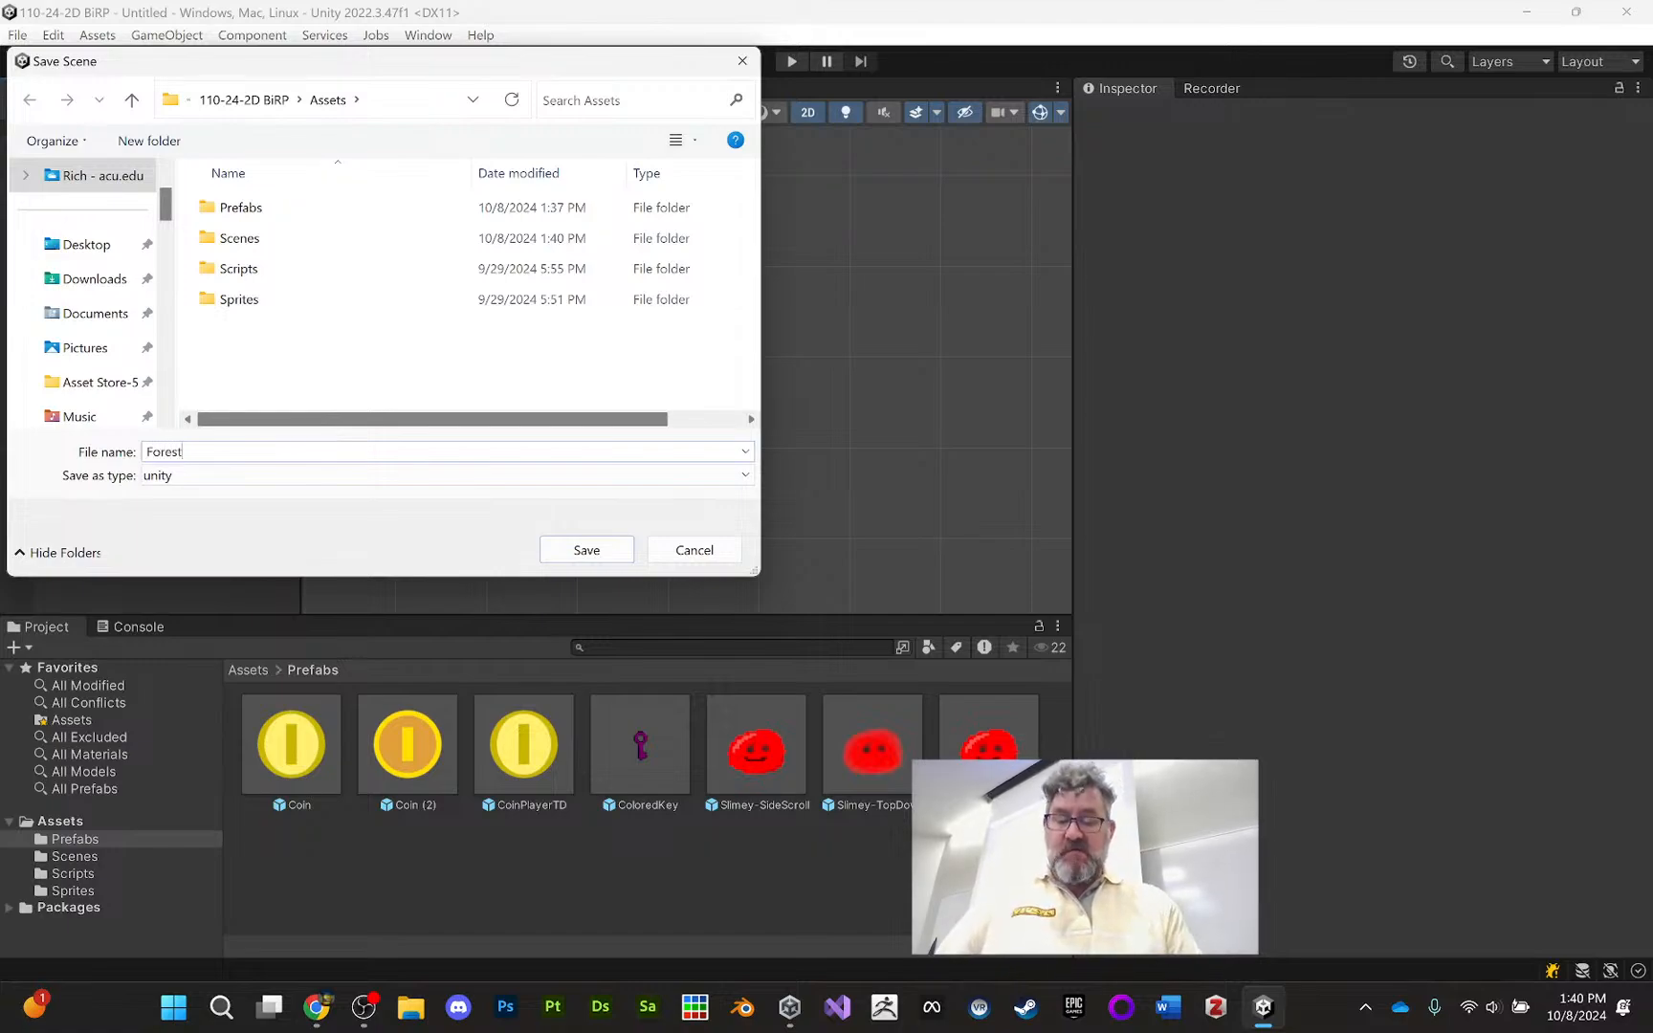
text(Level1)
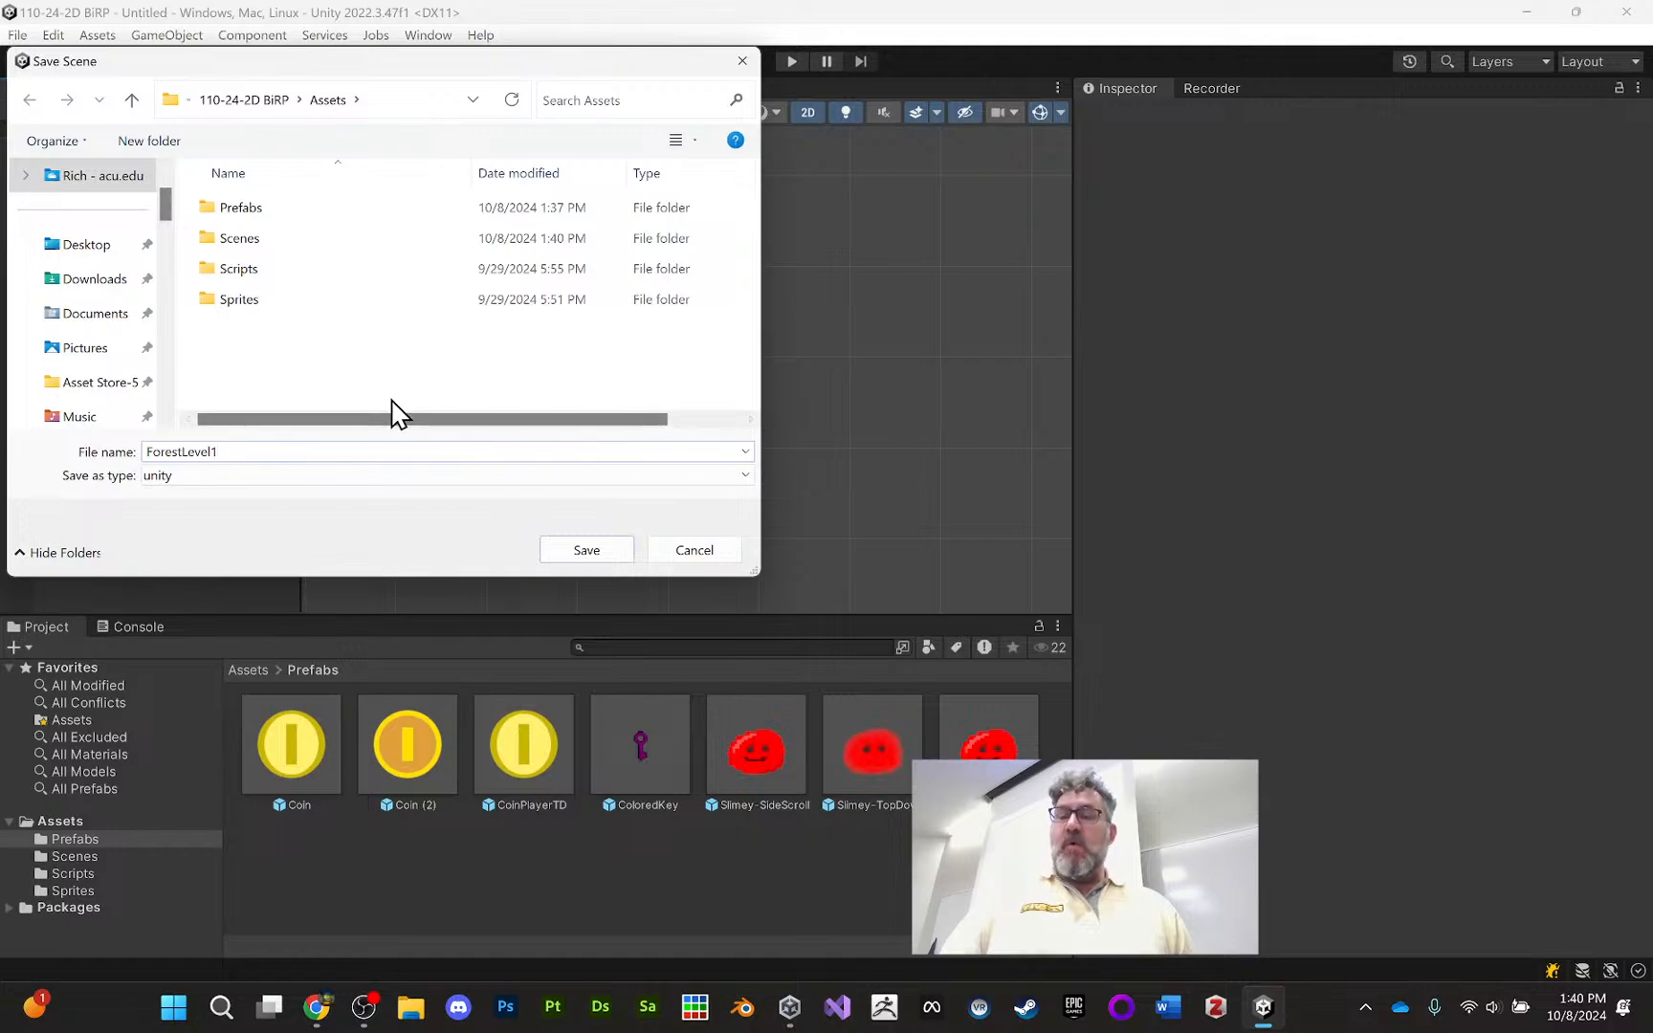
click(276, 244)
click(275, 244)
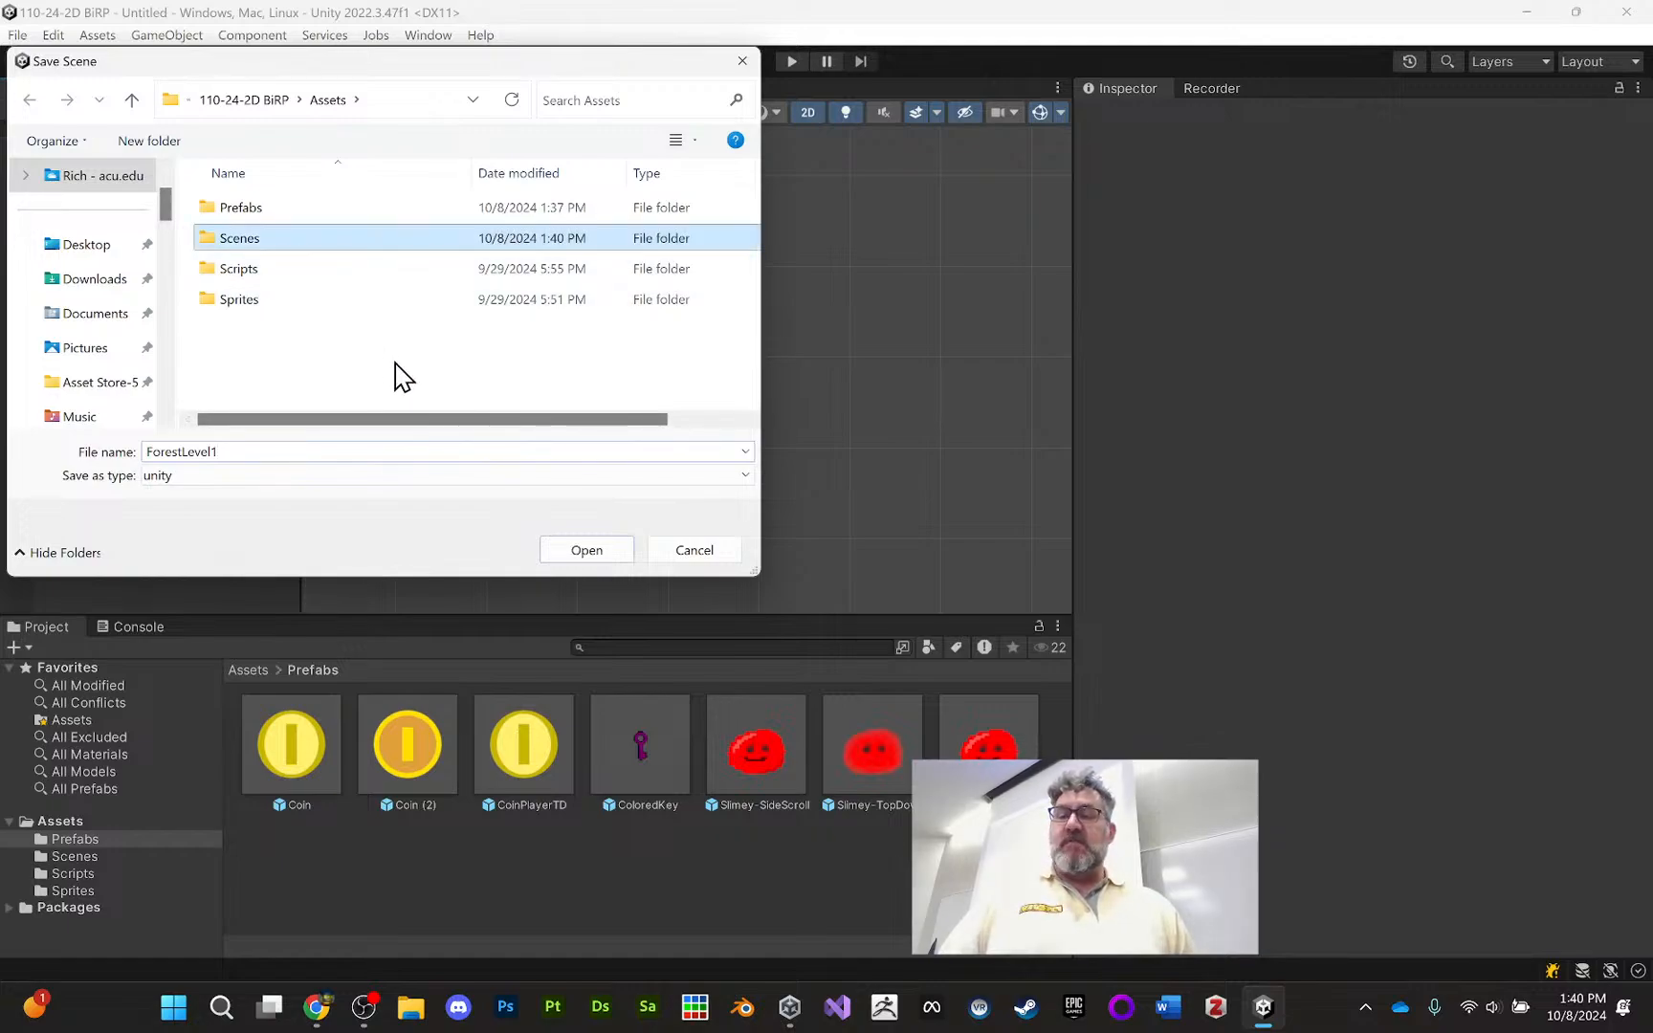
click(202, 235)
double_click(203, 236)
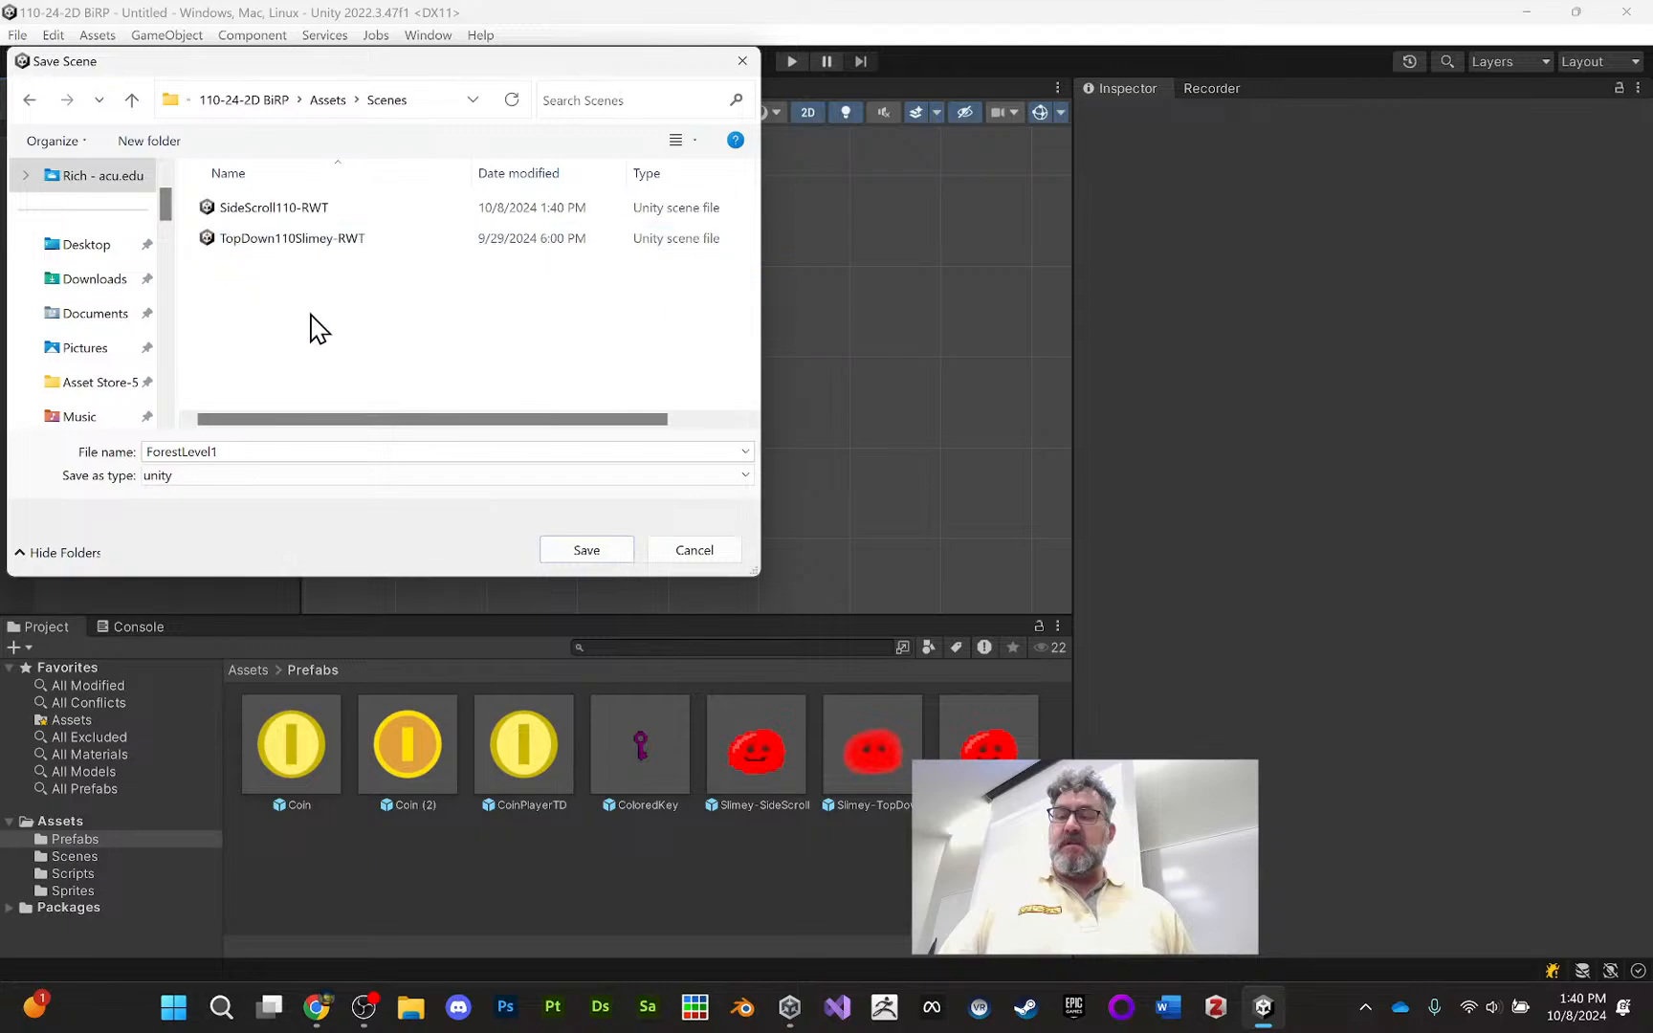
click(586, 550)
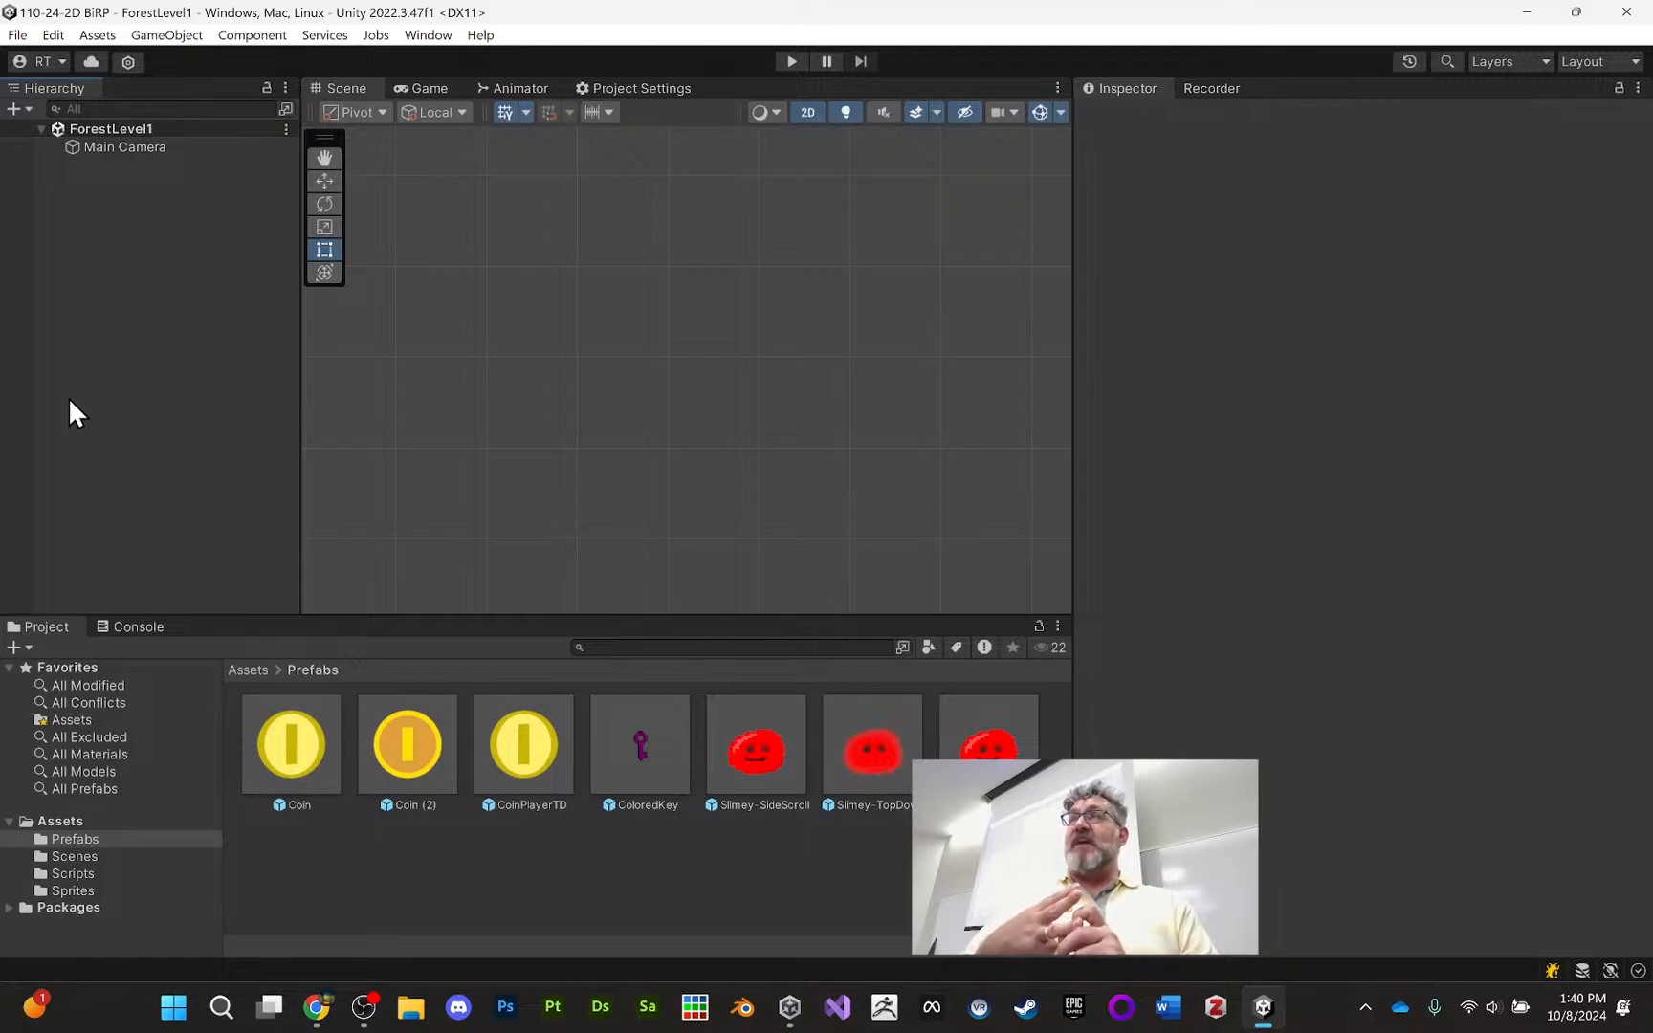
Replace the deleted SampleScene entry in the build's scene list with the open ForestLevel1 scene
click(18, 37)
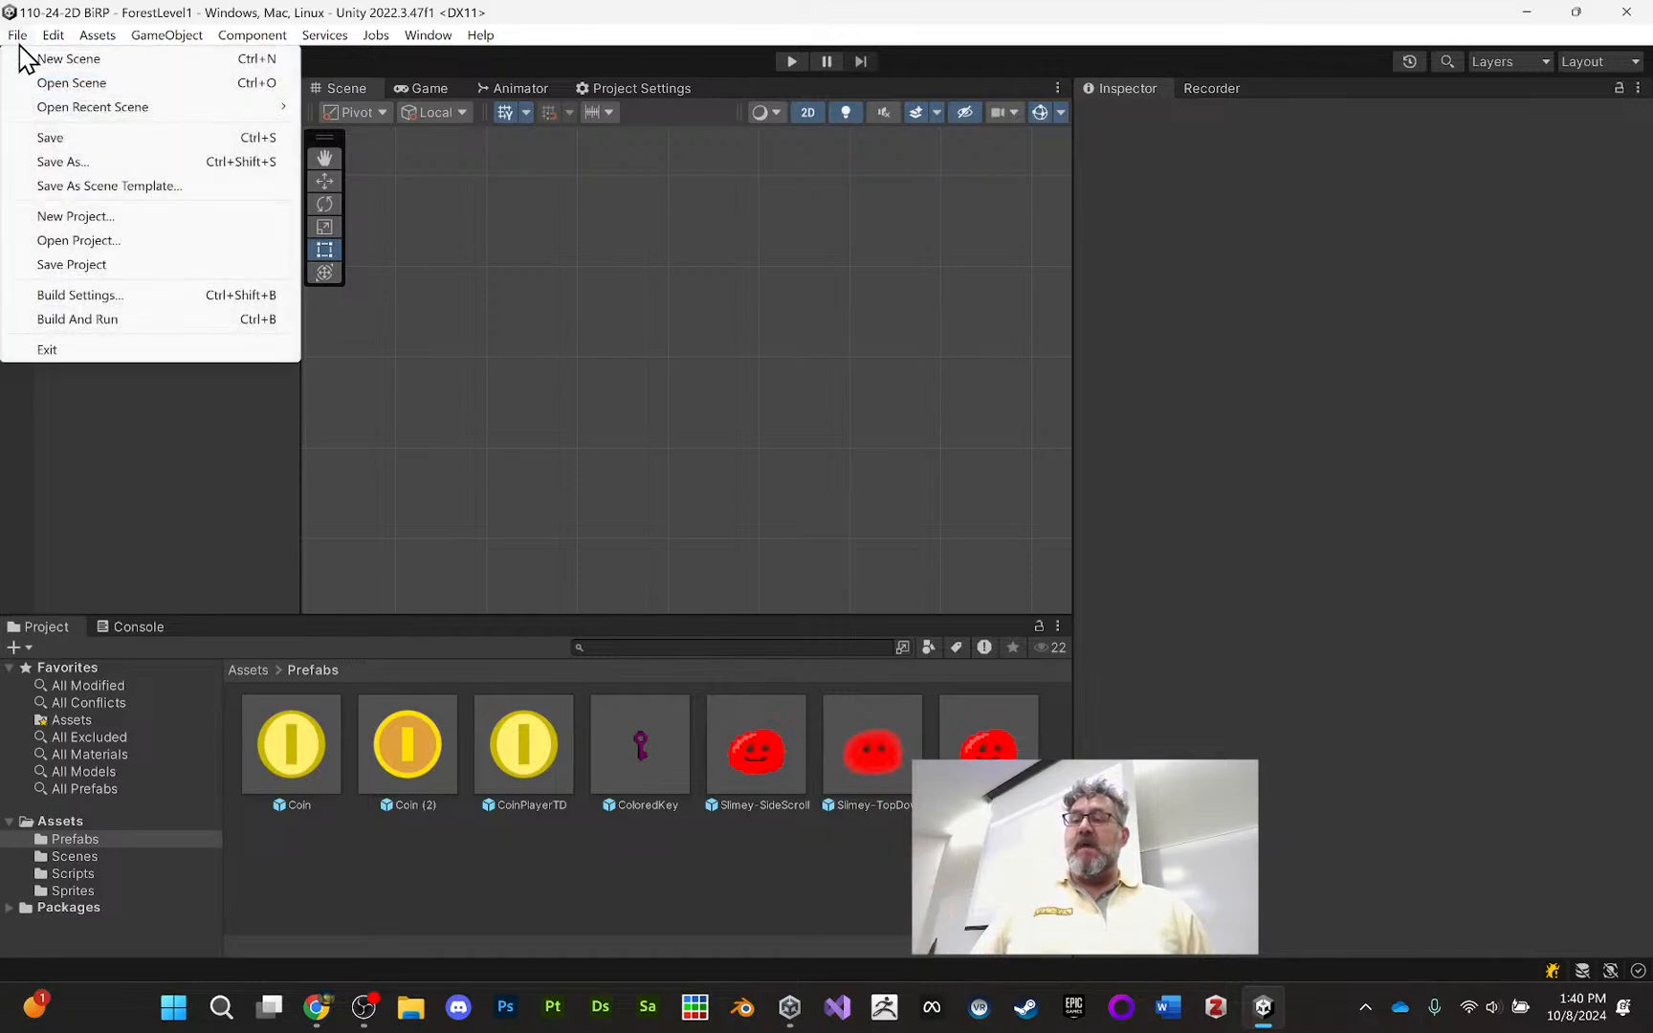
click(88, 294)
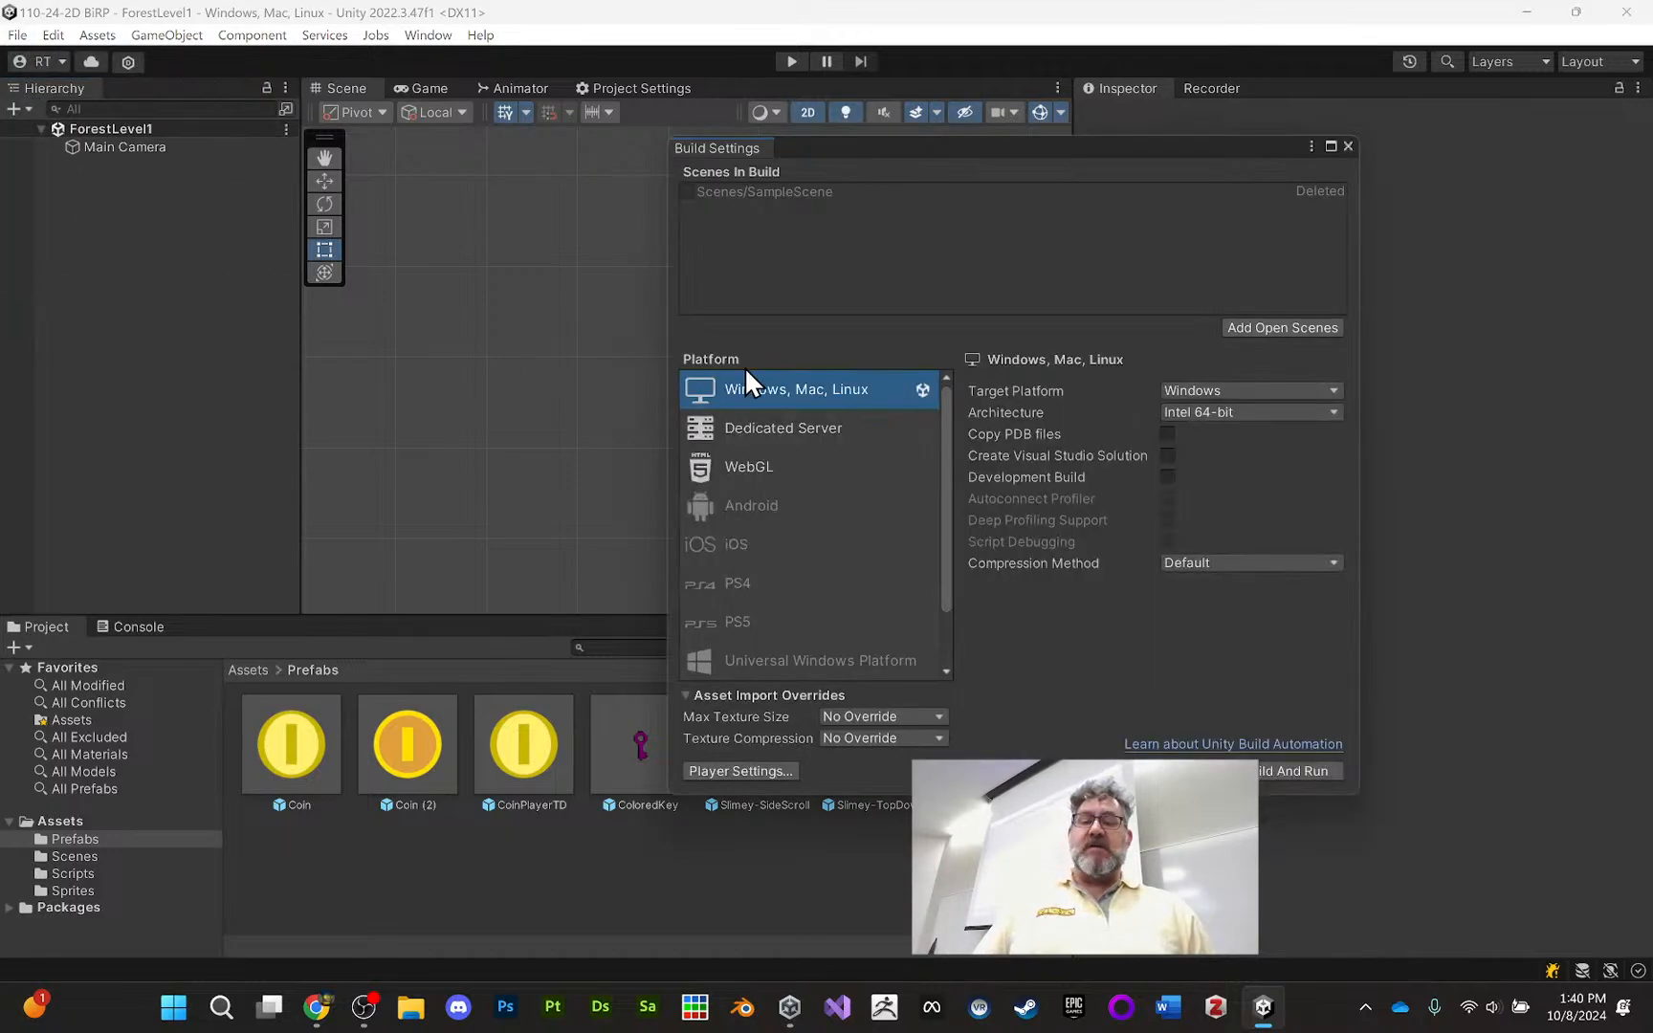
click(1310, 193)
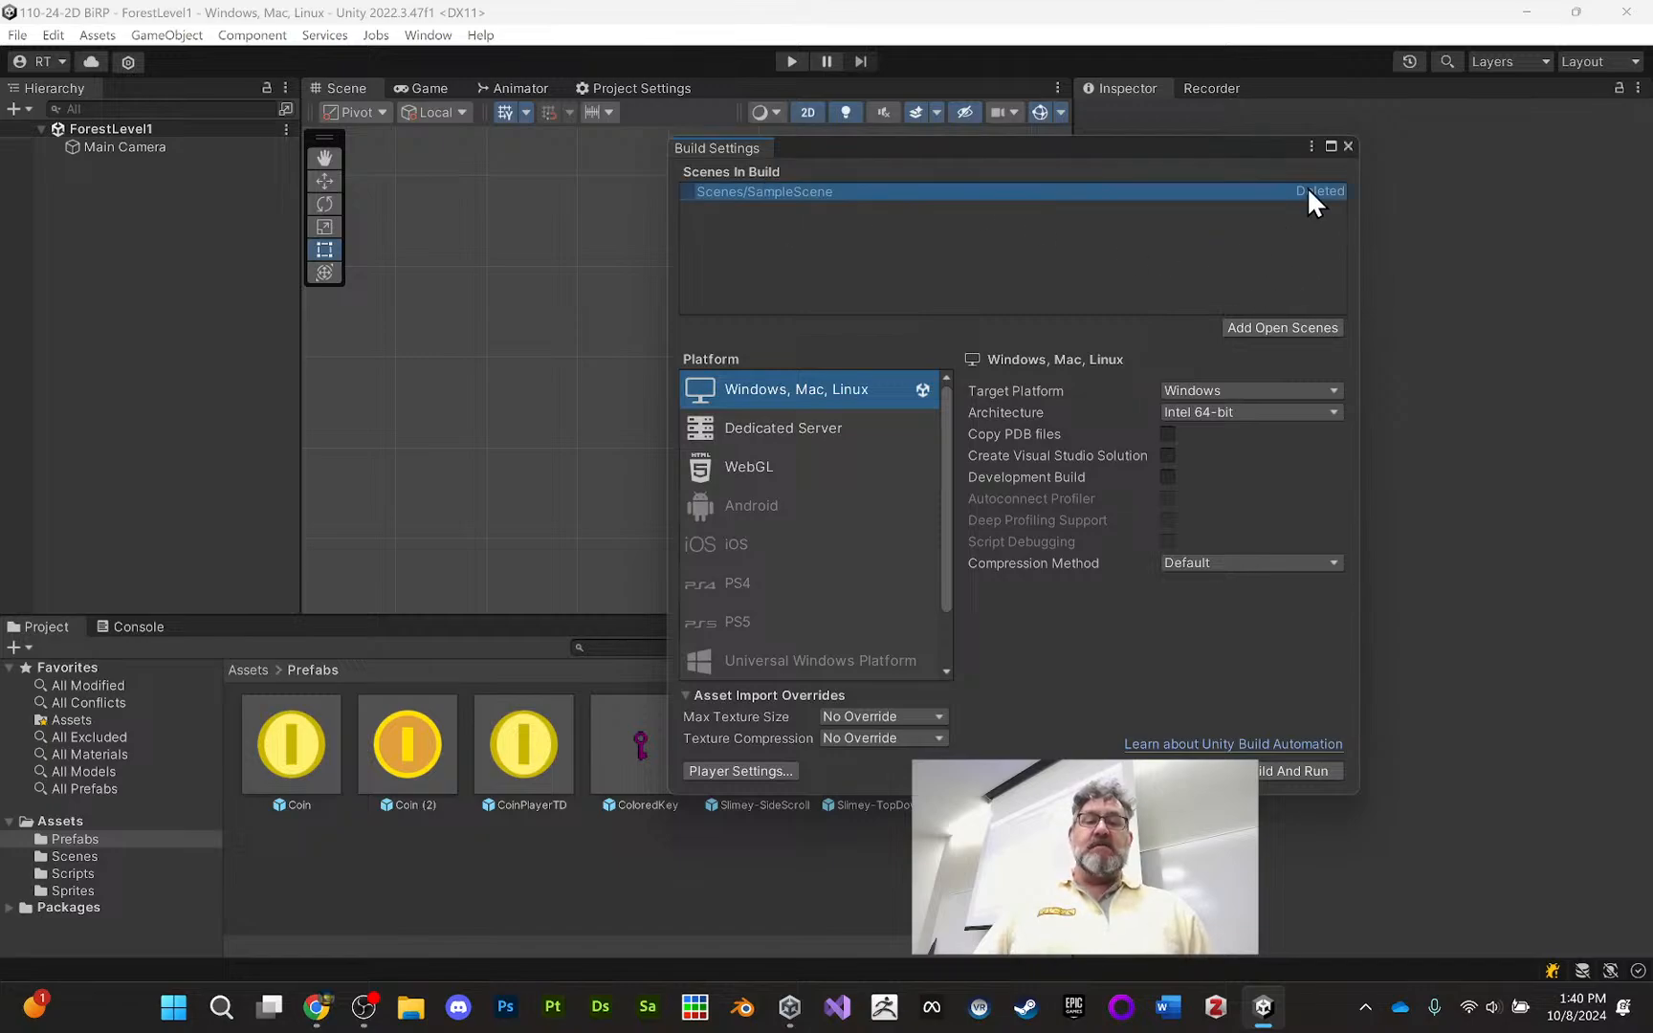
key(Delete)
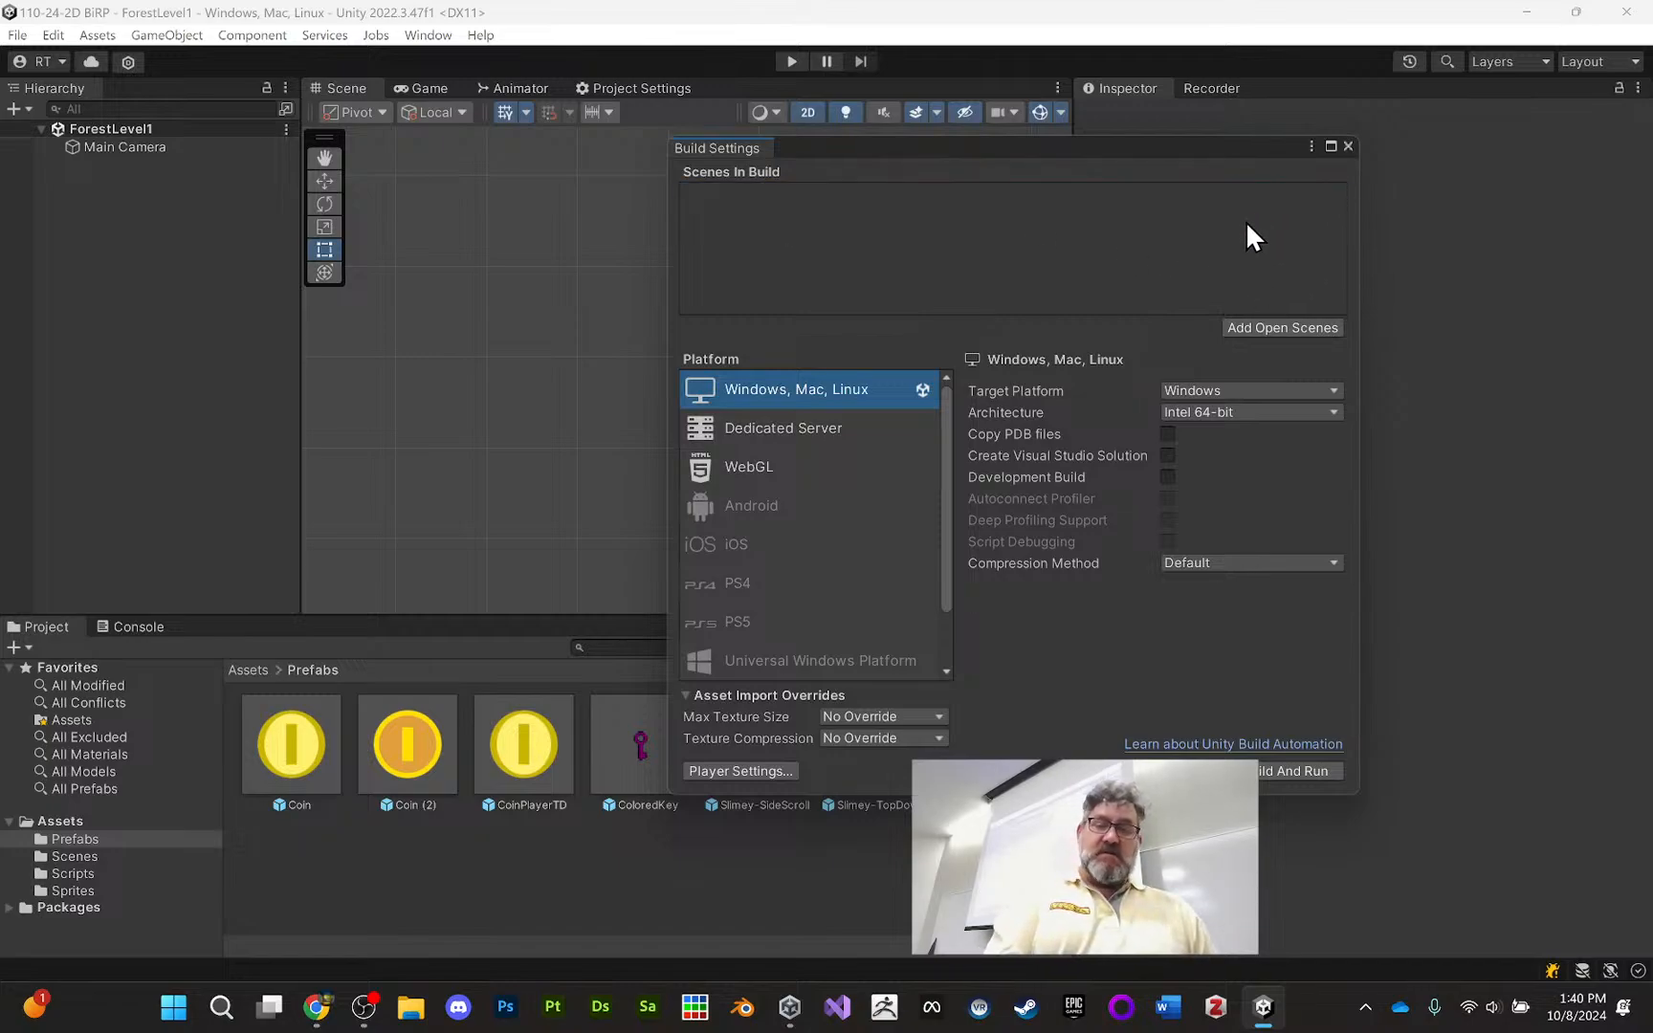
click(1259, 323)
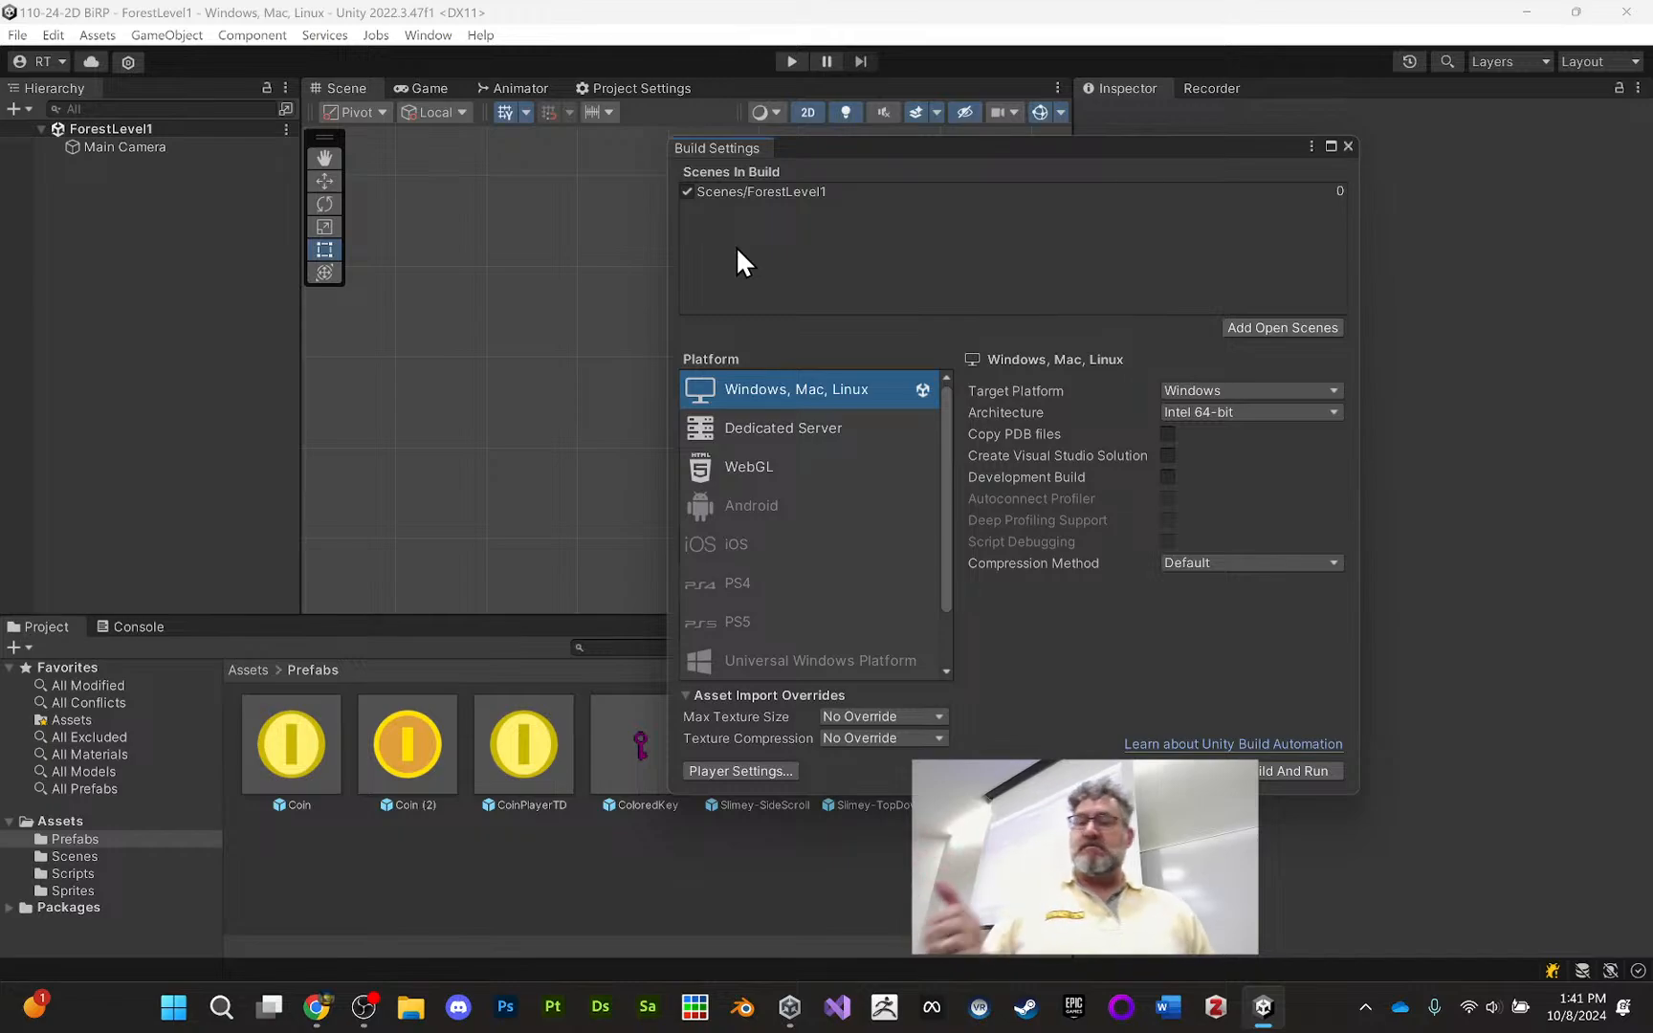
click(1346, 147)
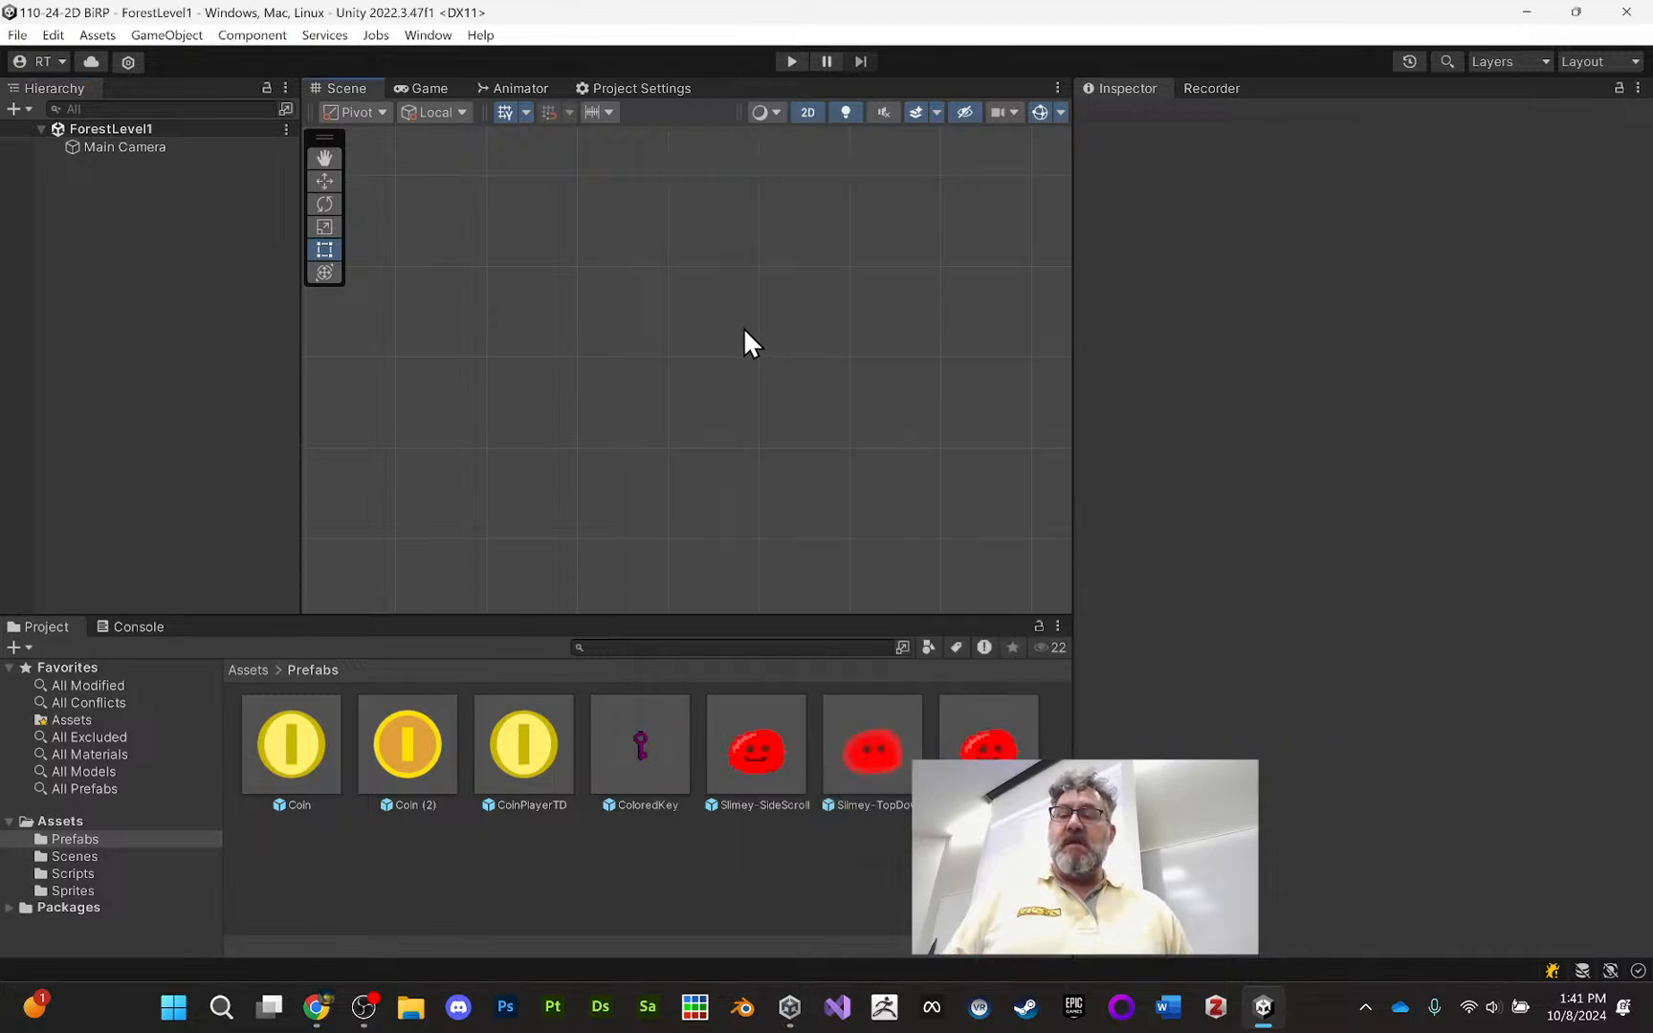
Add a 2D square sprite and stretch it into a platform about 18 units wide, centered low in the camera frame at about Y -3.15
scroll(569, 435, down, 3)
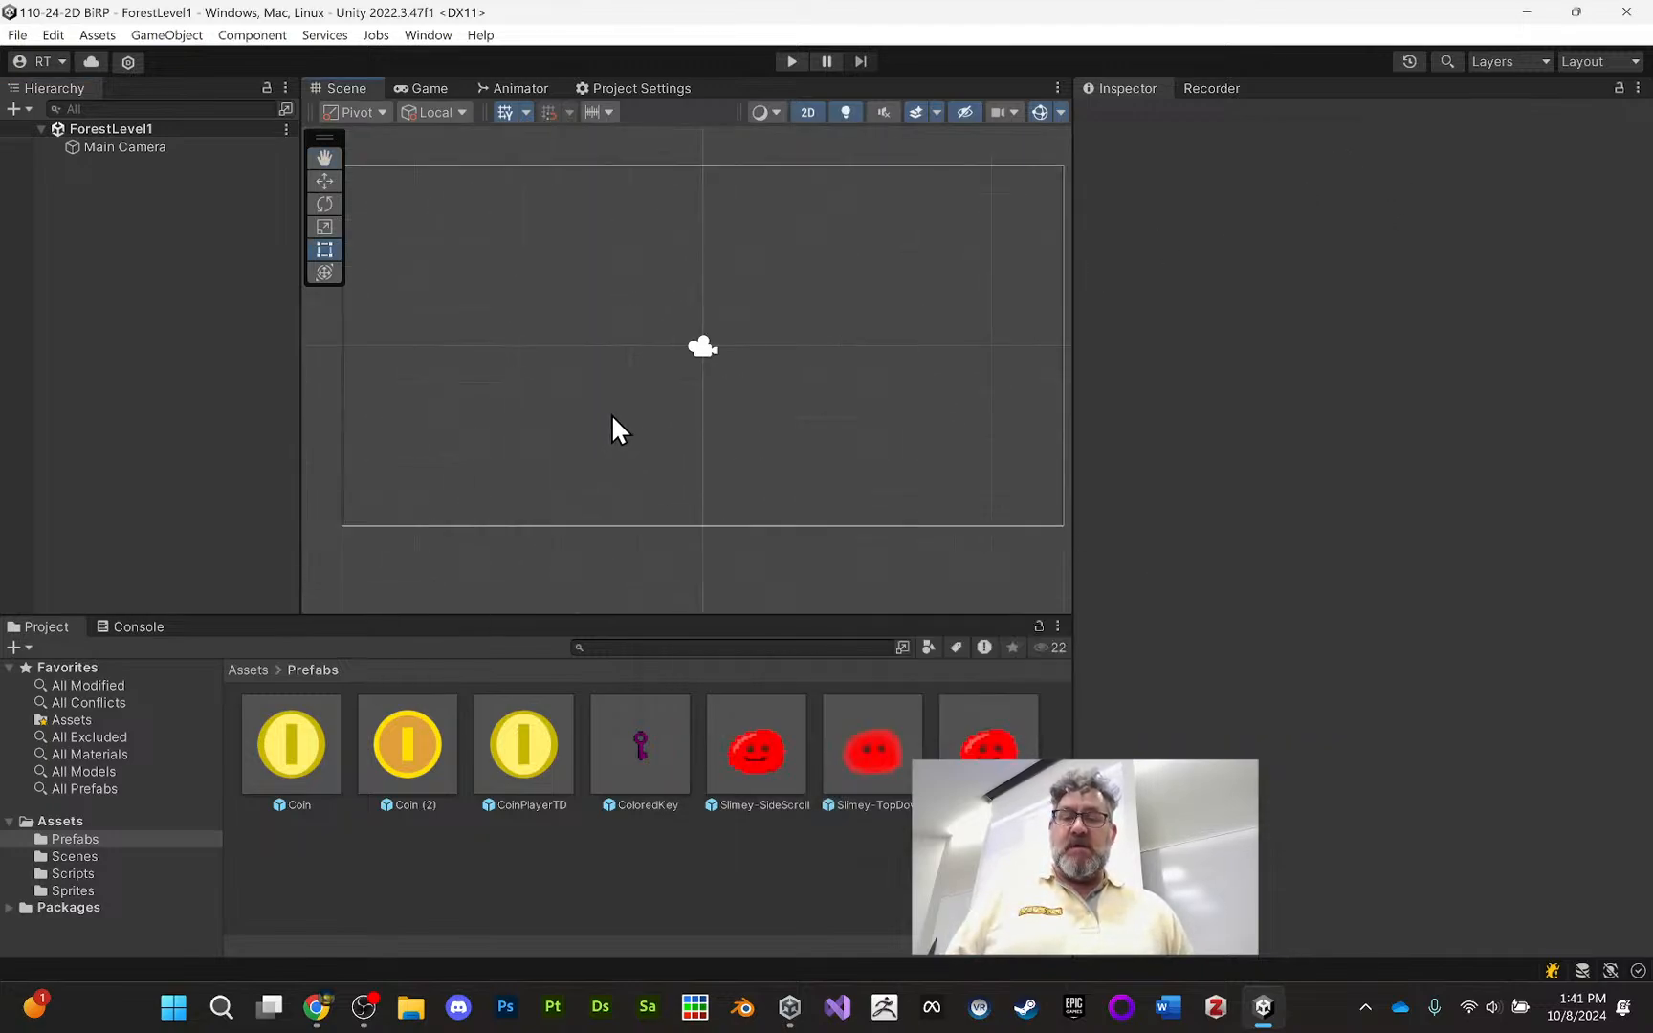
middle_drag(612, 421, 711, 387)
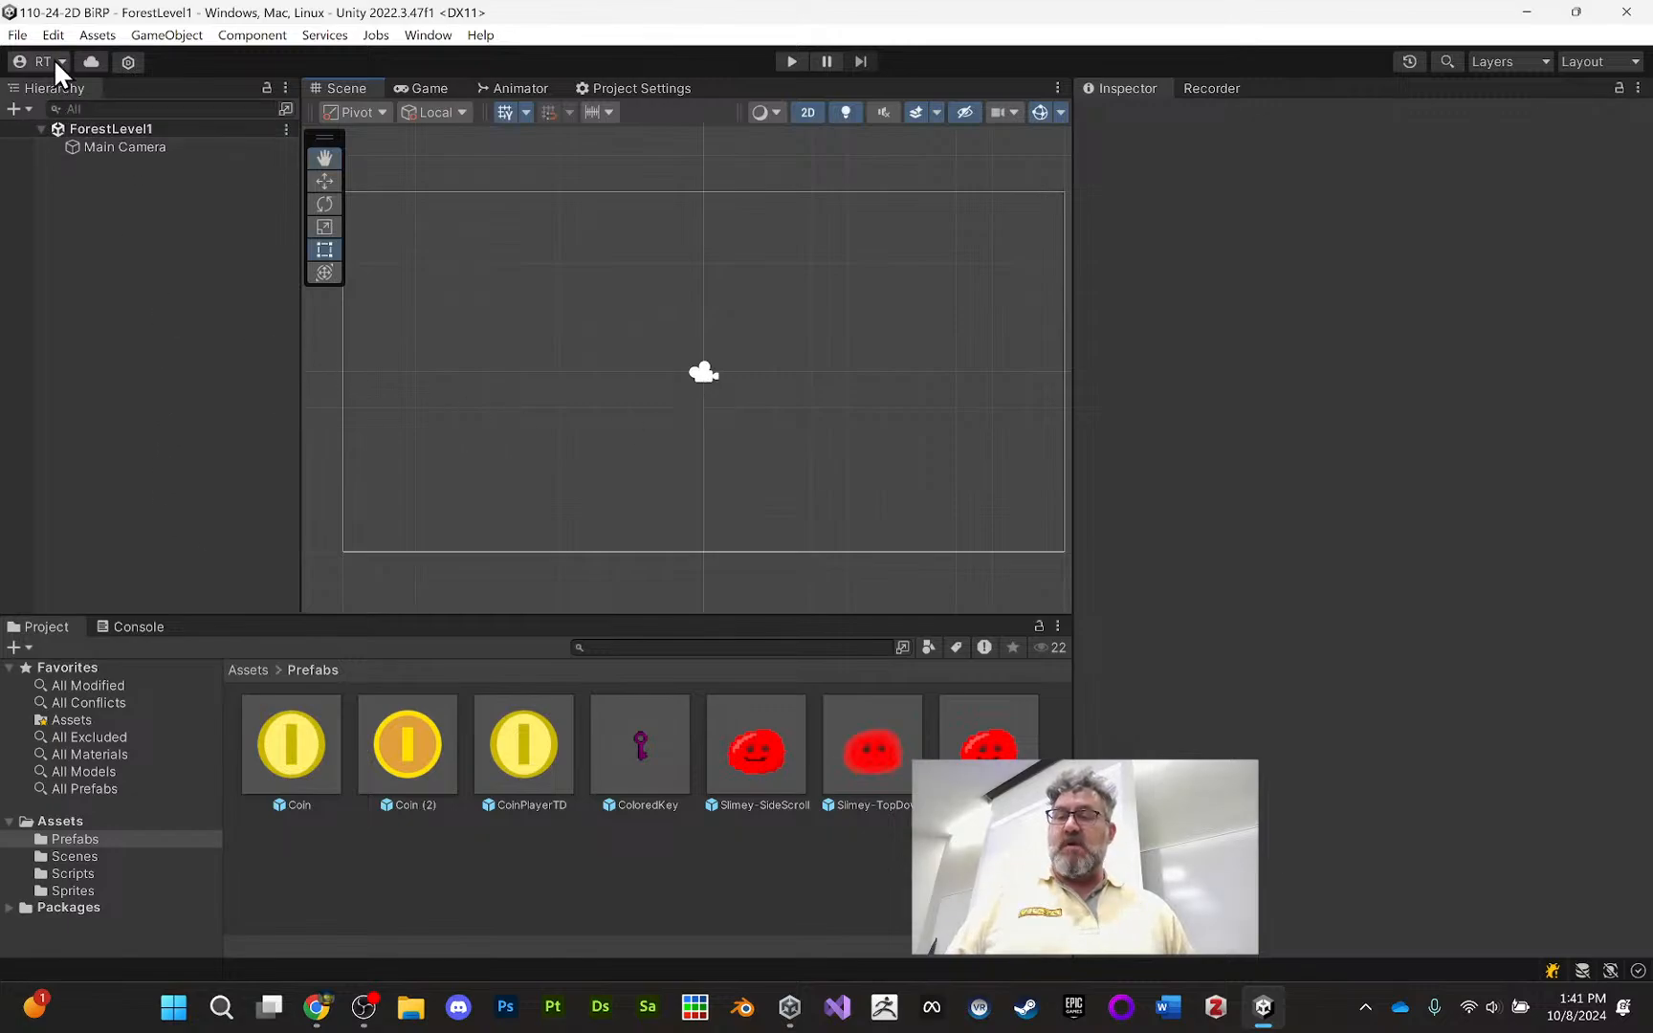
click(167, 36)
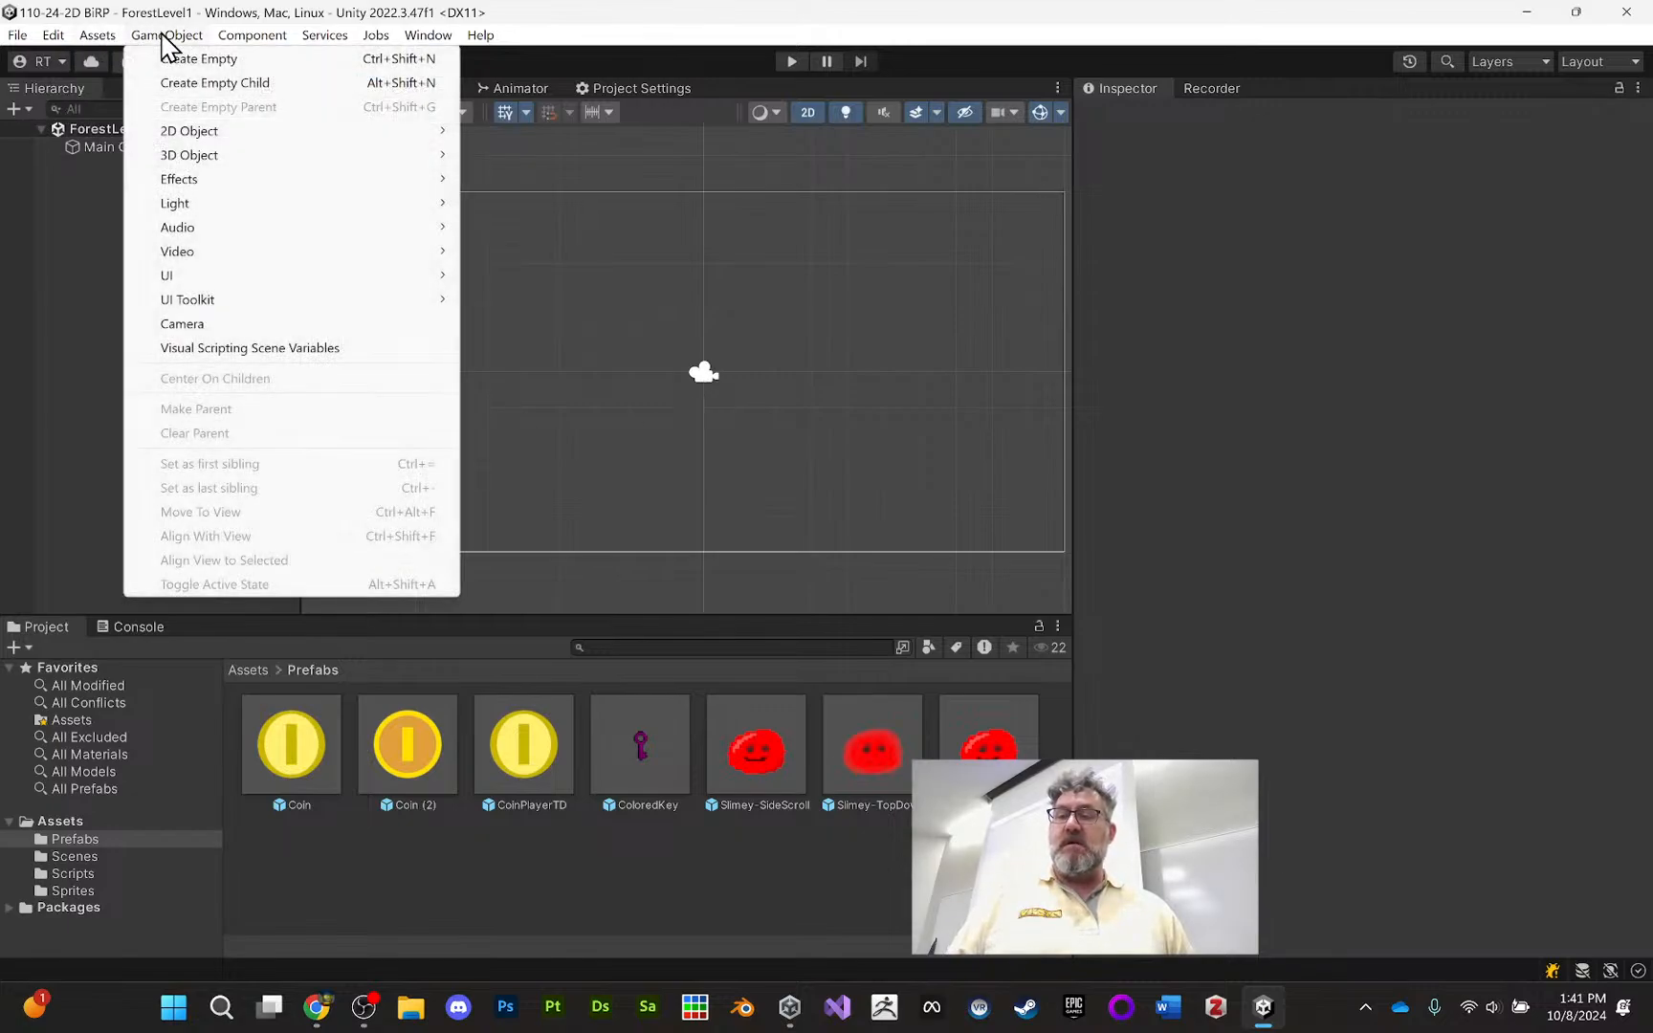
mouse_move(215, 134)
mouse_move(591, 142)
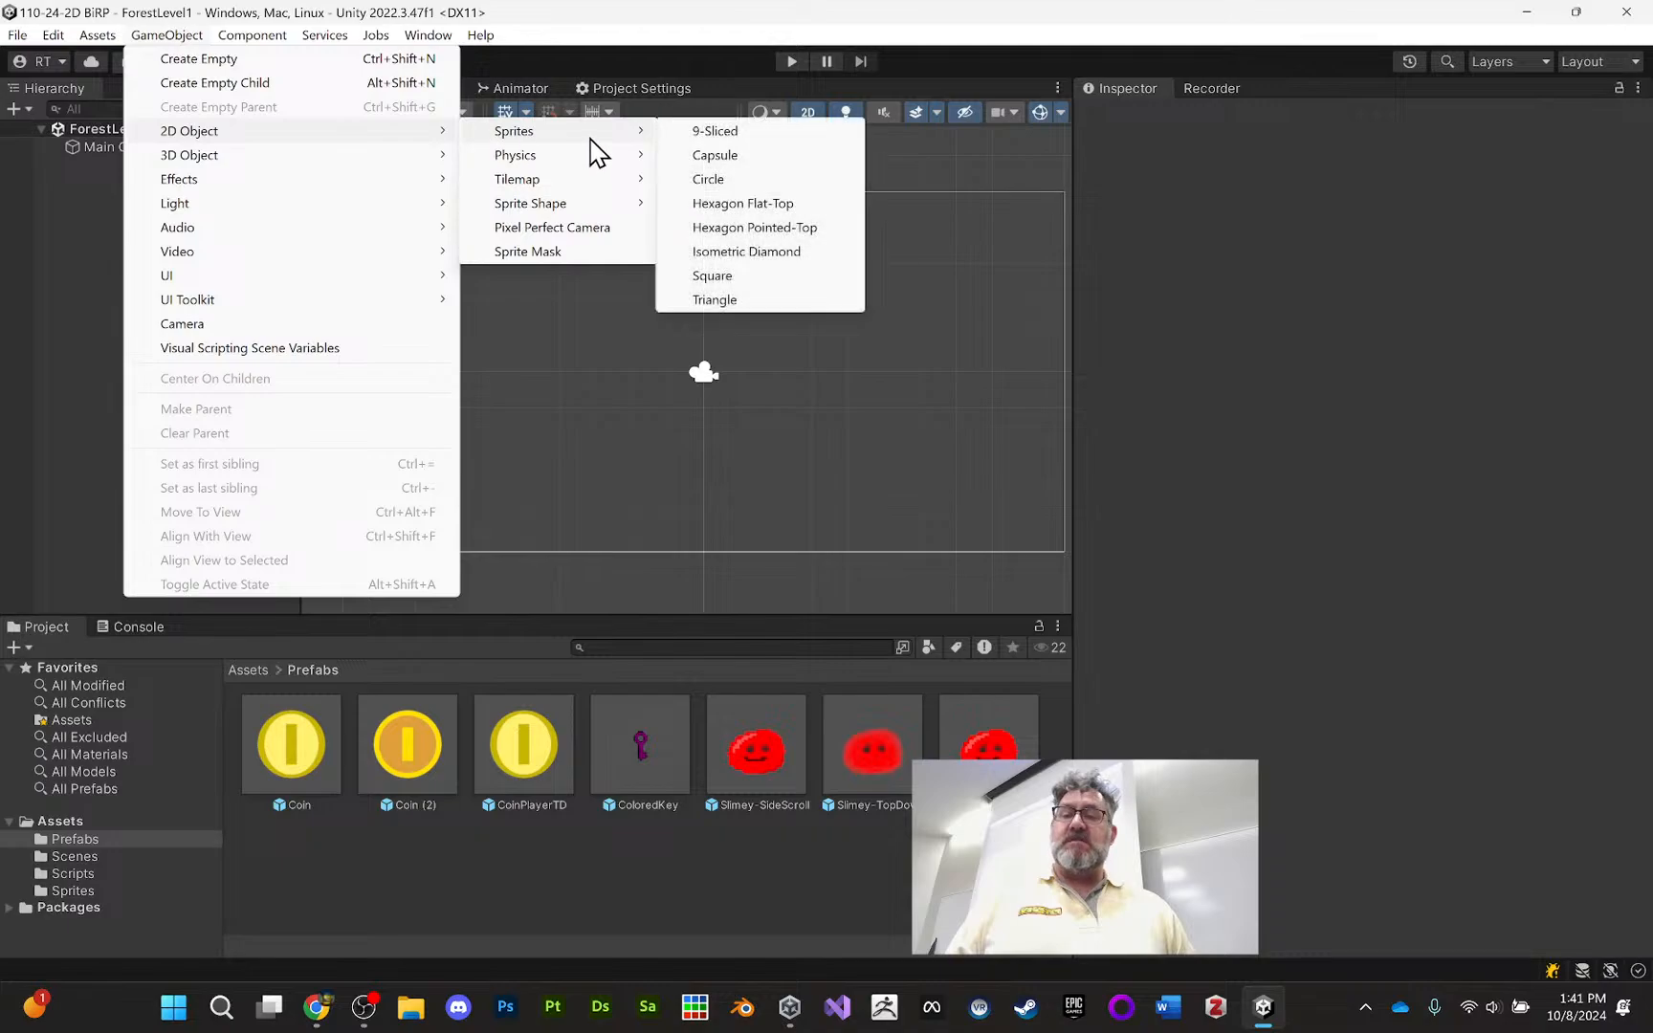
click(756, 279)
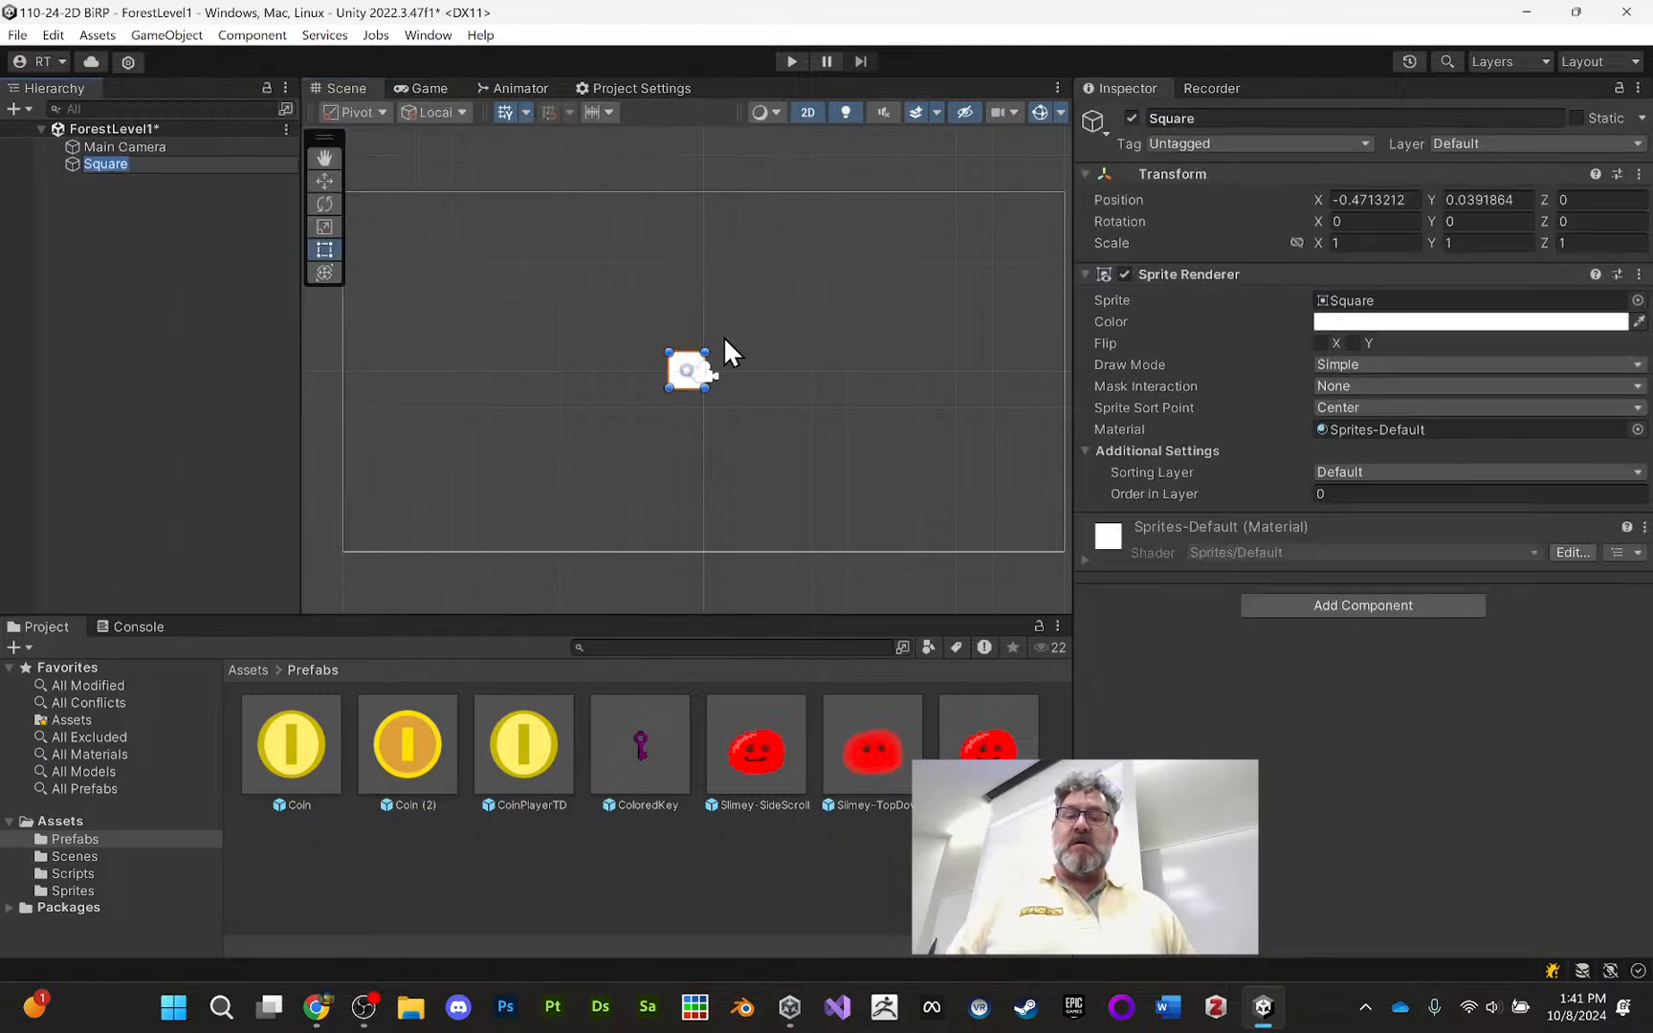
drag(689, 381, 1029, 490)
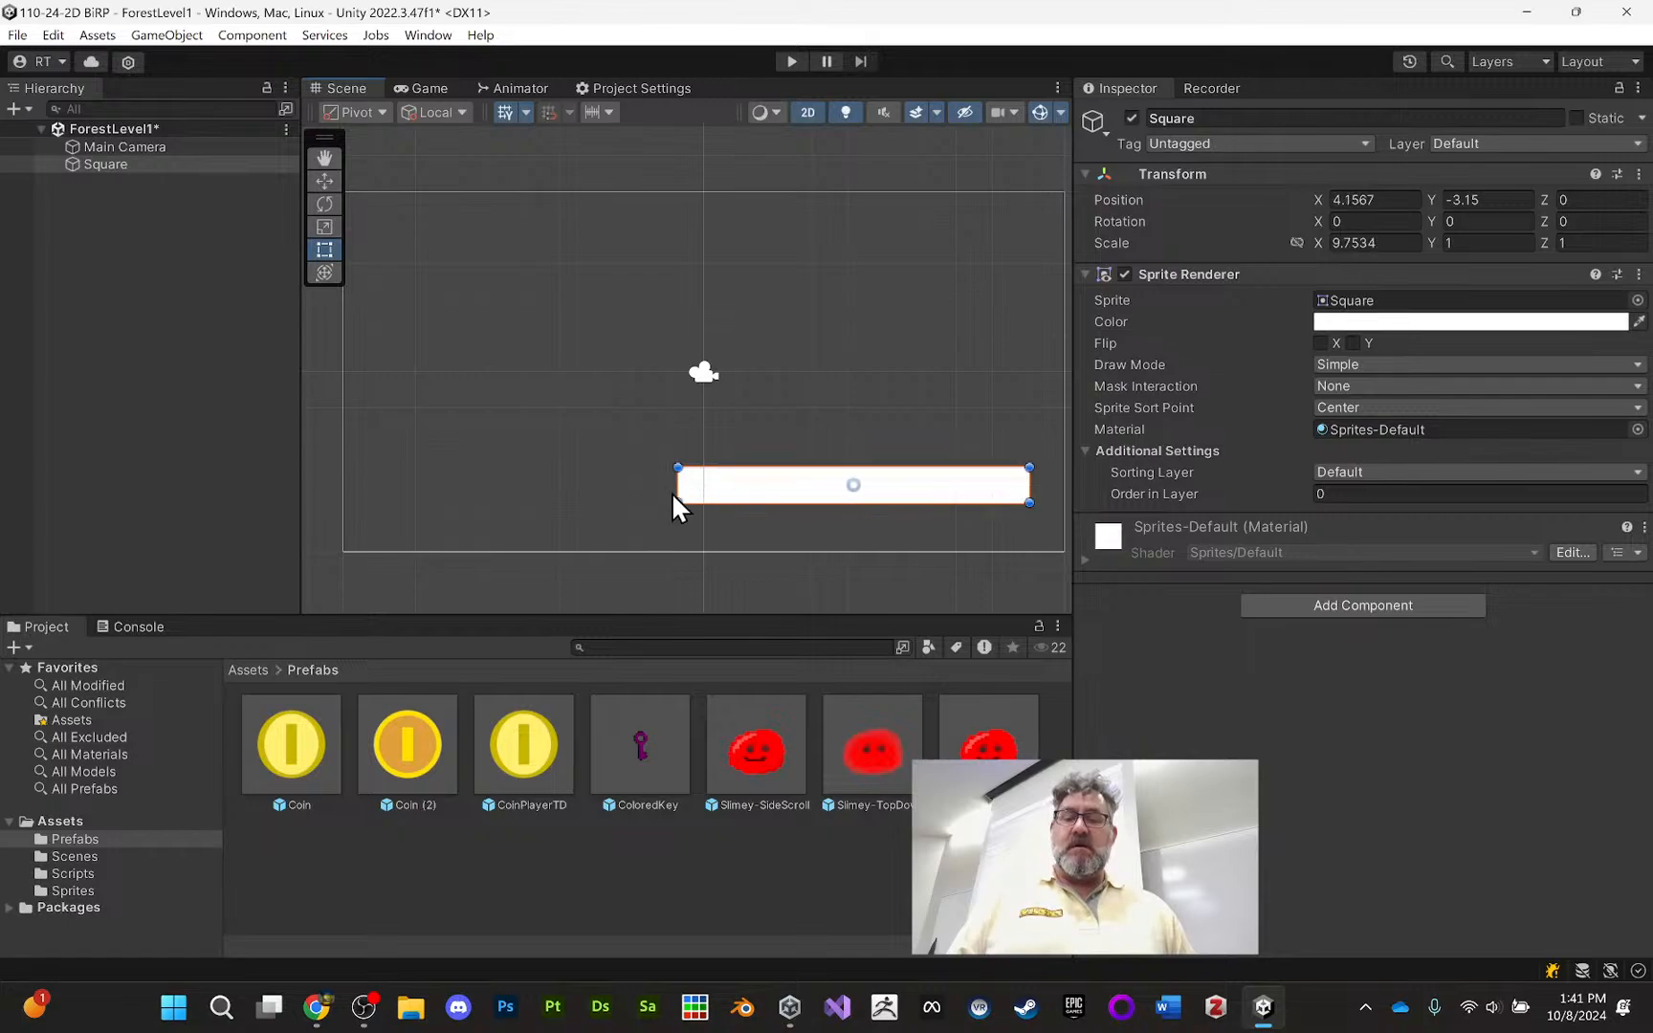
drag(678, 492, 378, 492)
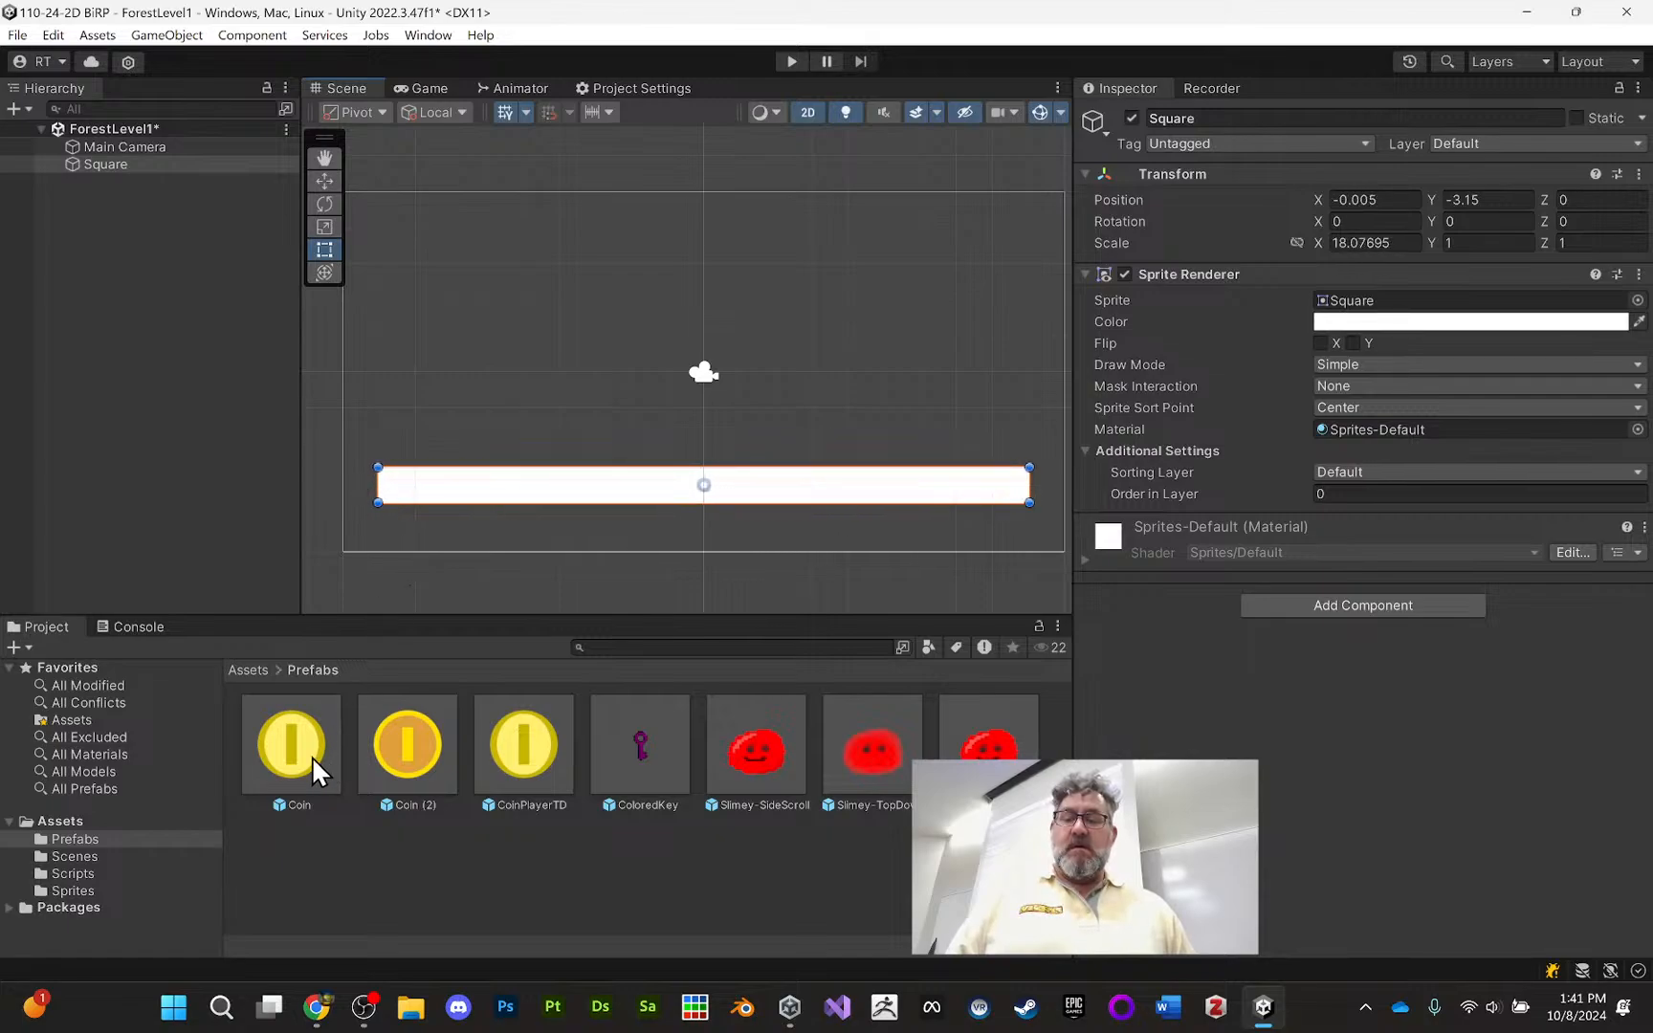
Place the Coin prefab at about (-3.95, 0.09) and Slimey-SideScroll at about (-0.51, -1.86), and play-test the scene
drag(311, 756, 478, 276)
drag(547, 364, 562, 368)
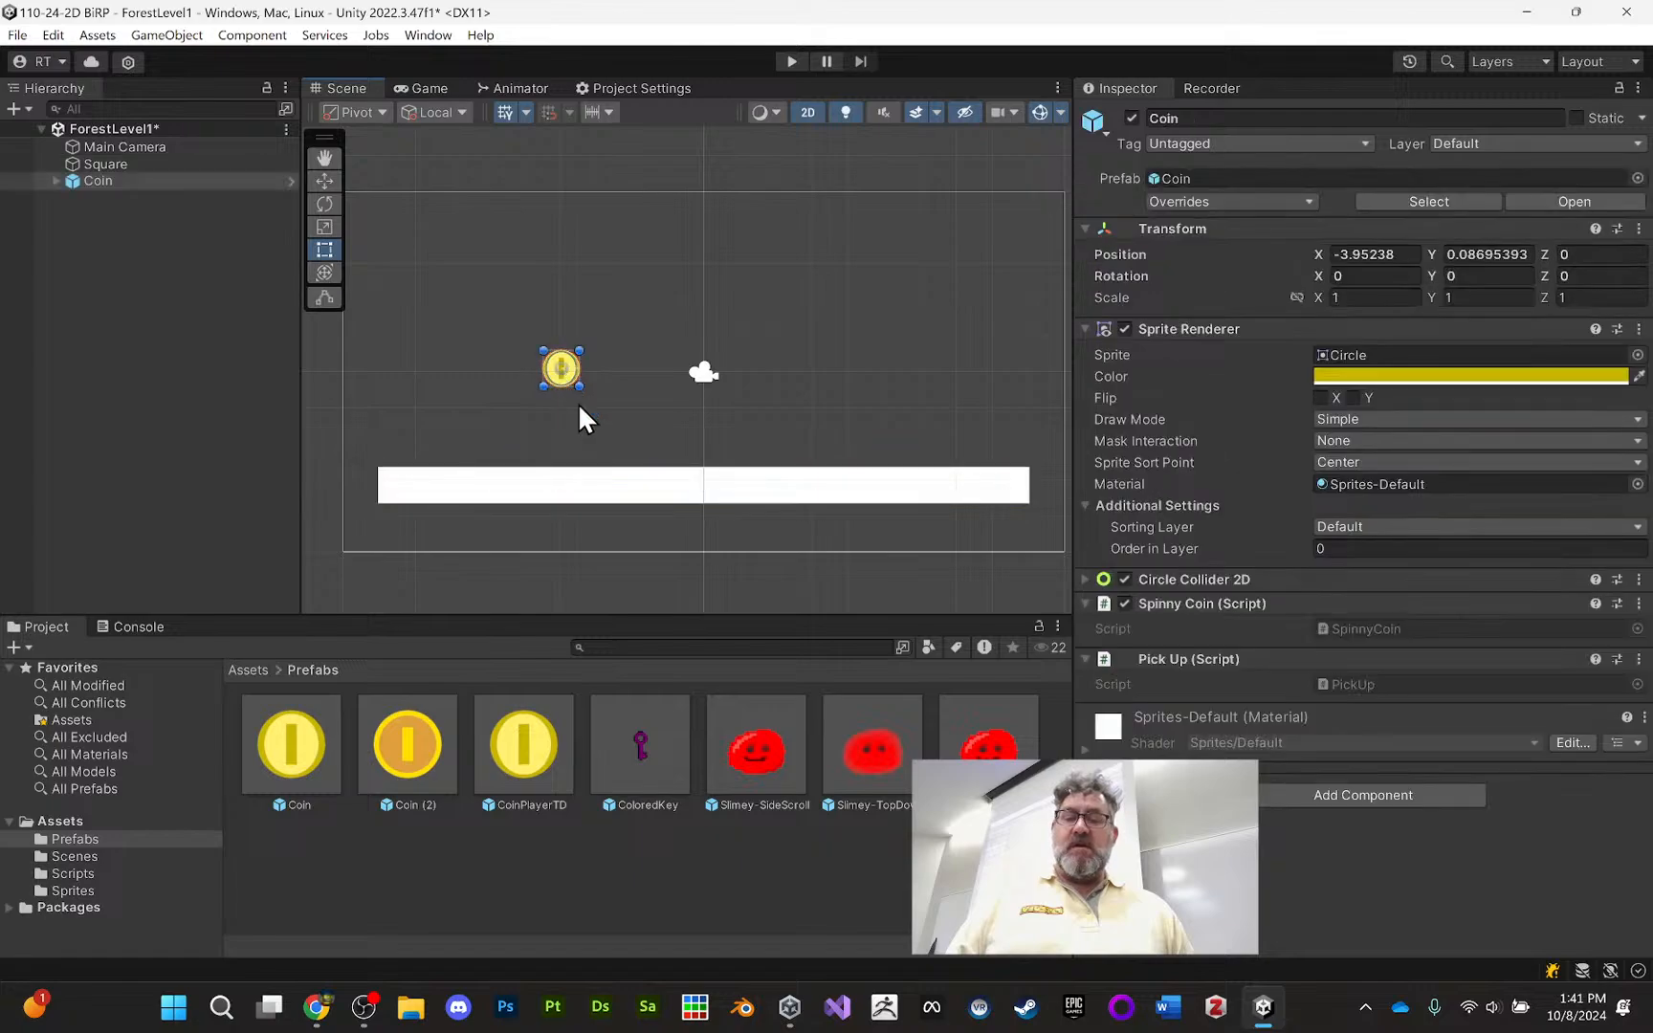
drag(782, 756, 684, 442)
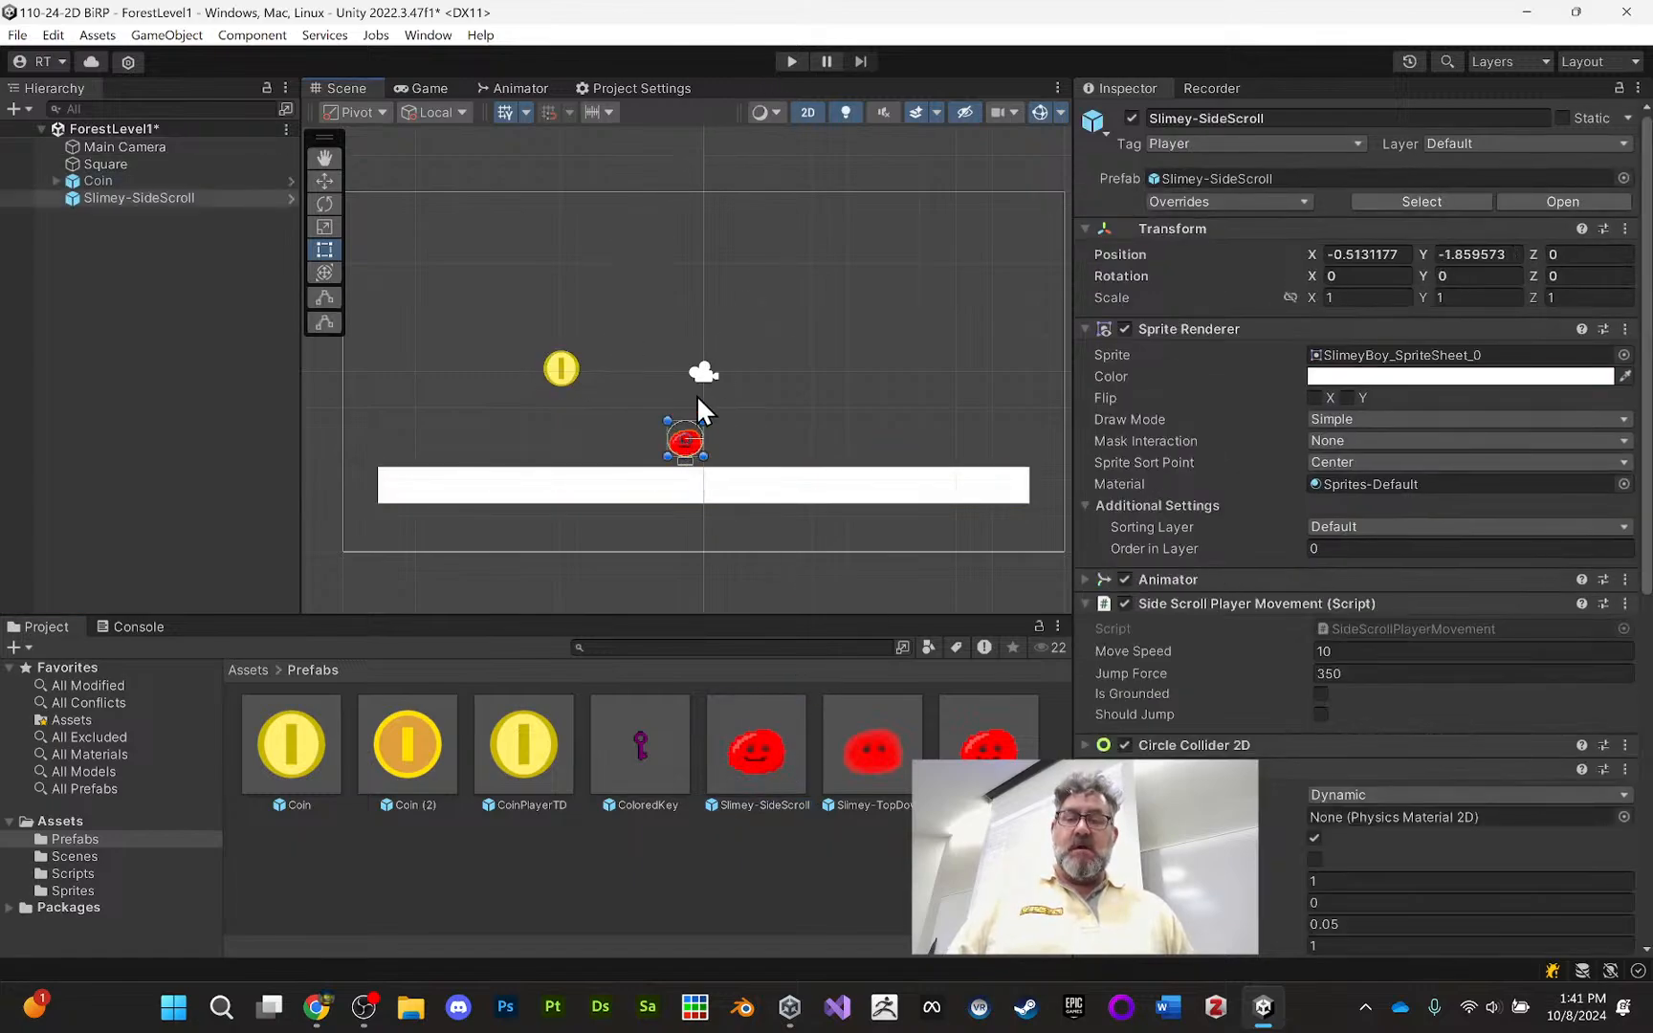
click(790, 63)
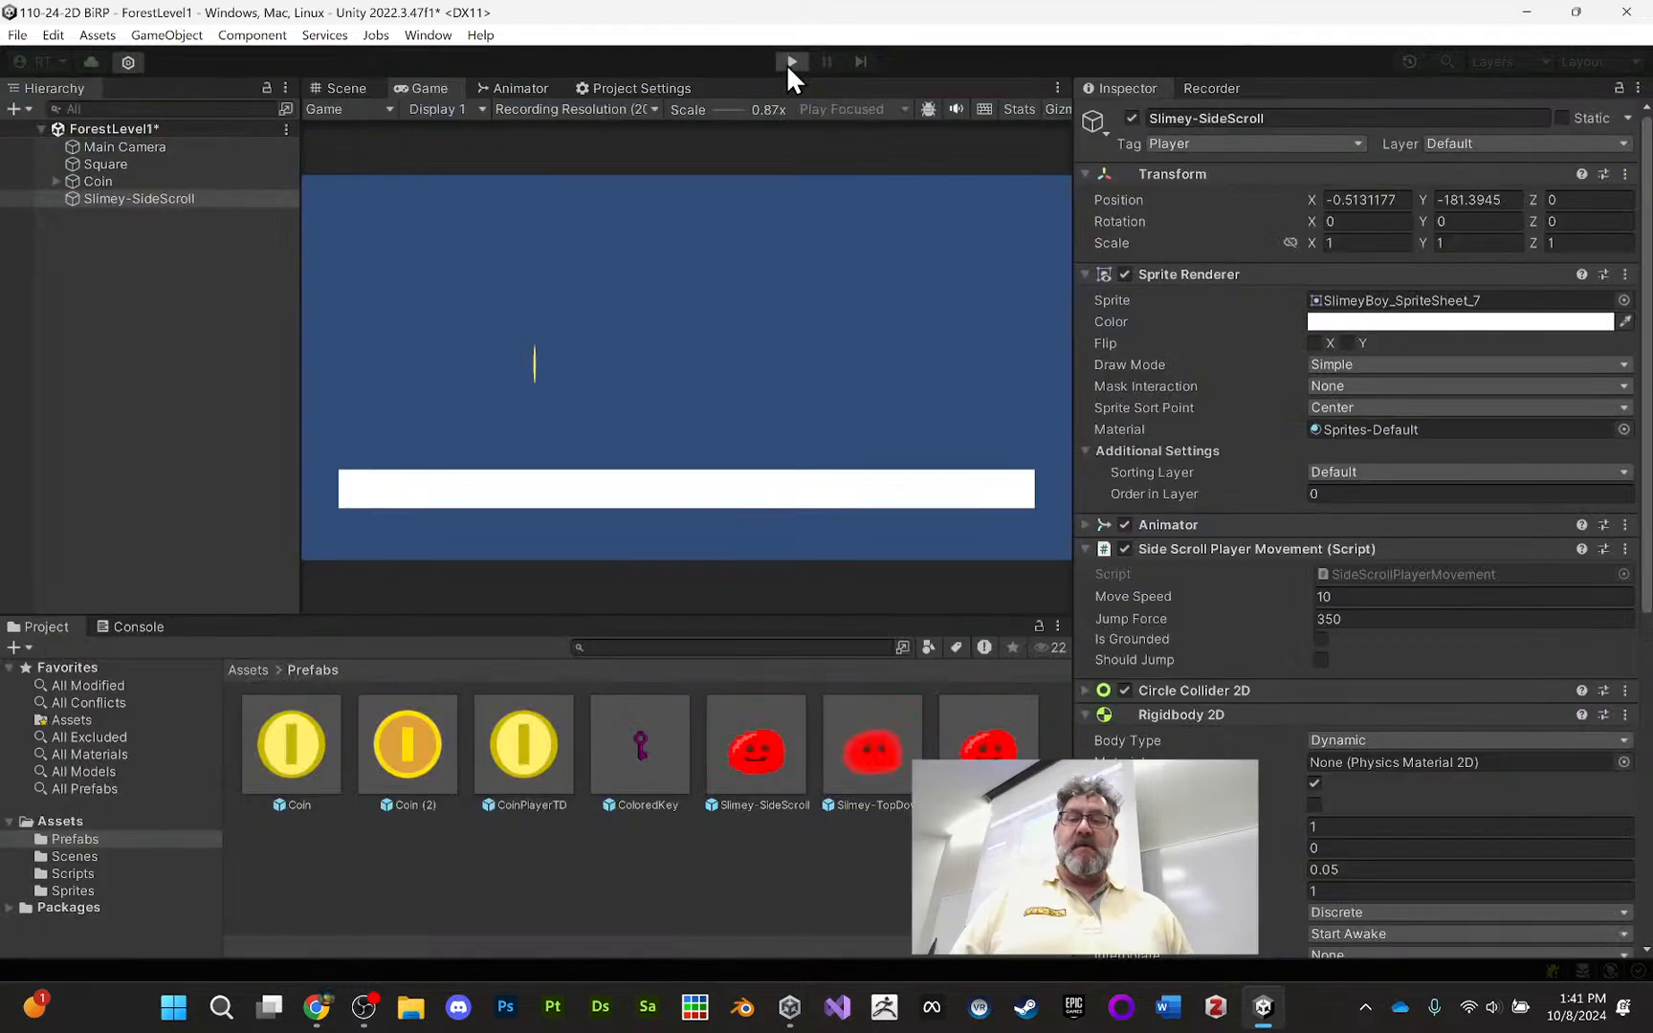
click(786, 64)
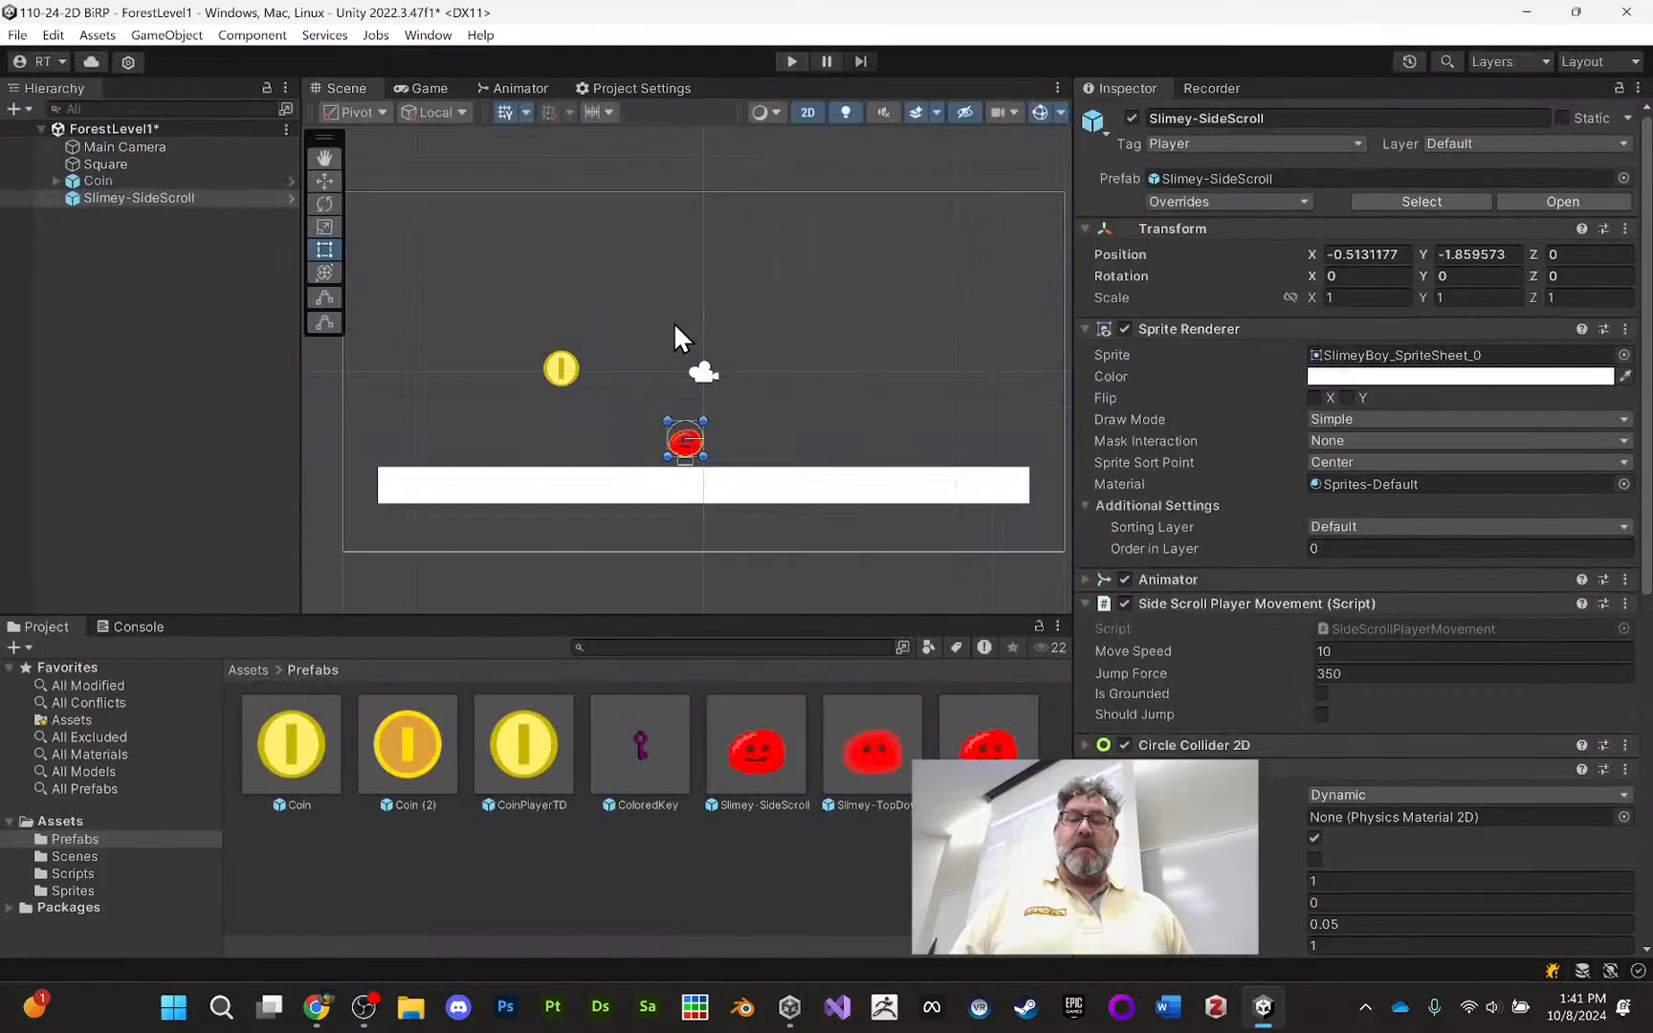
Add a Box Collider component to the platform Square and play-test the scene
click(608, 493)
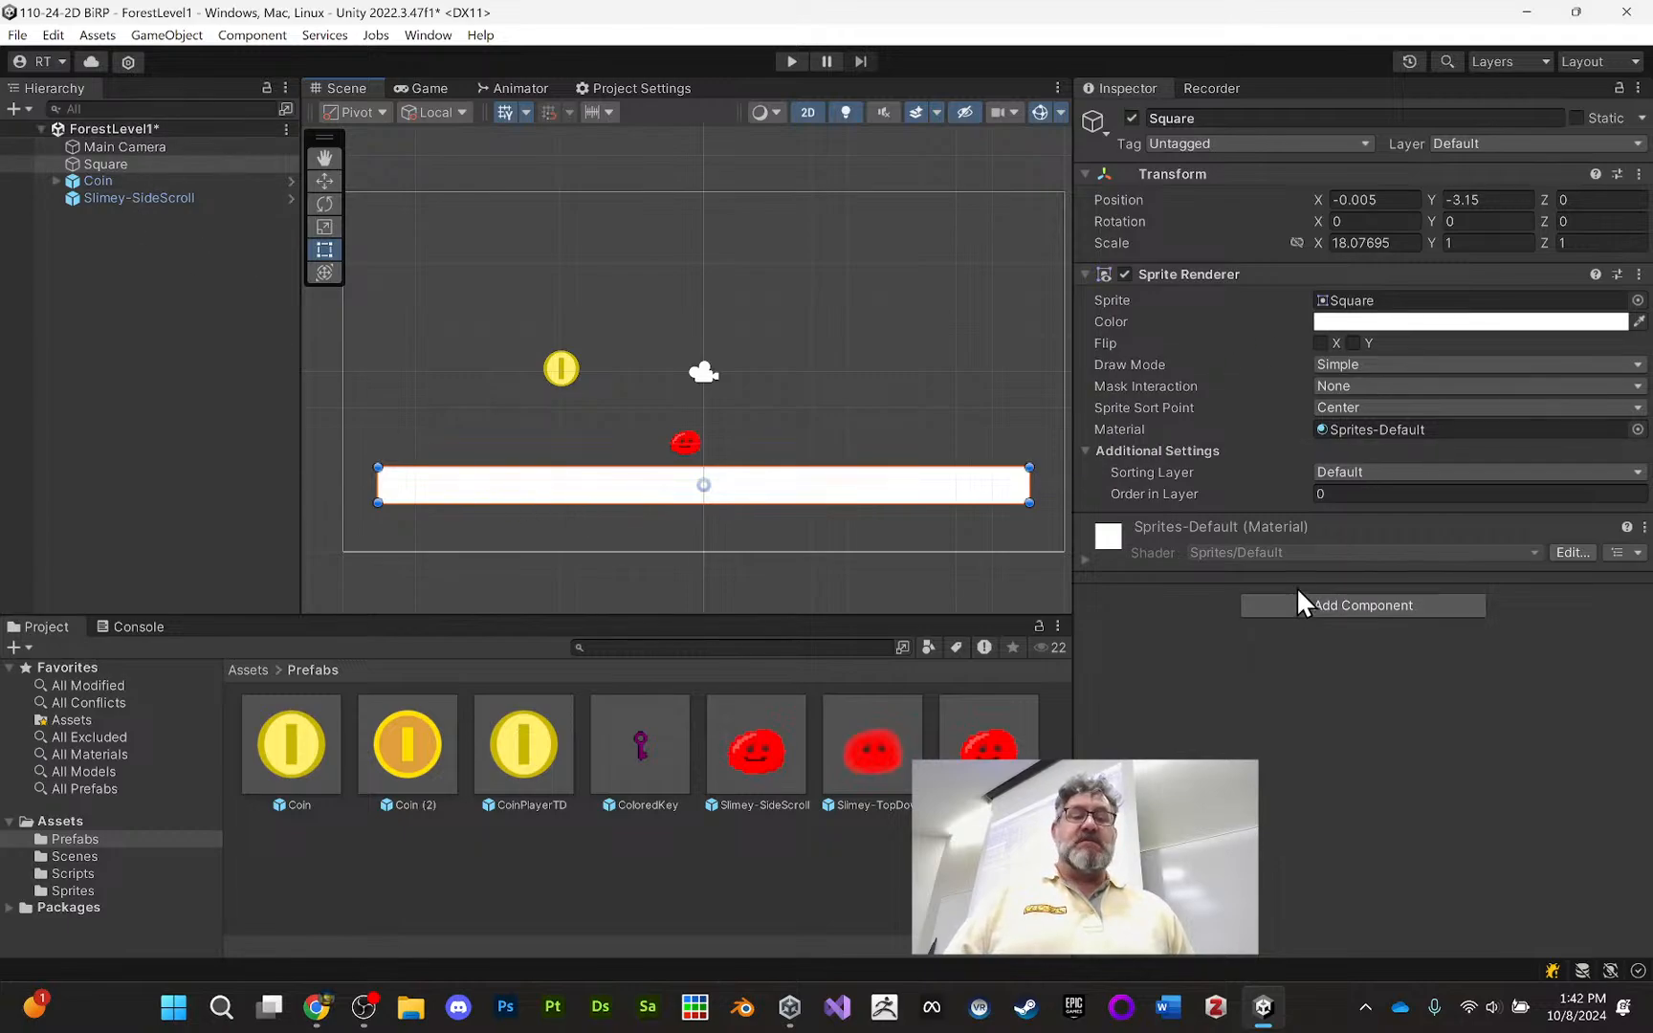
click(1322, 604)
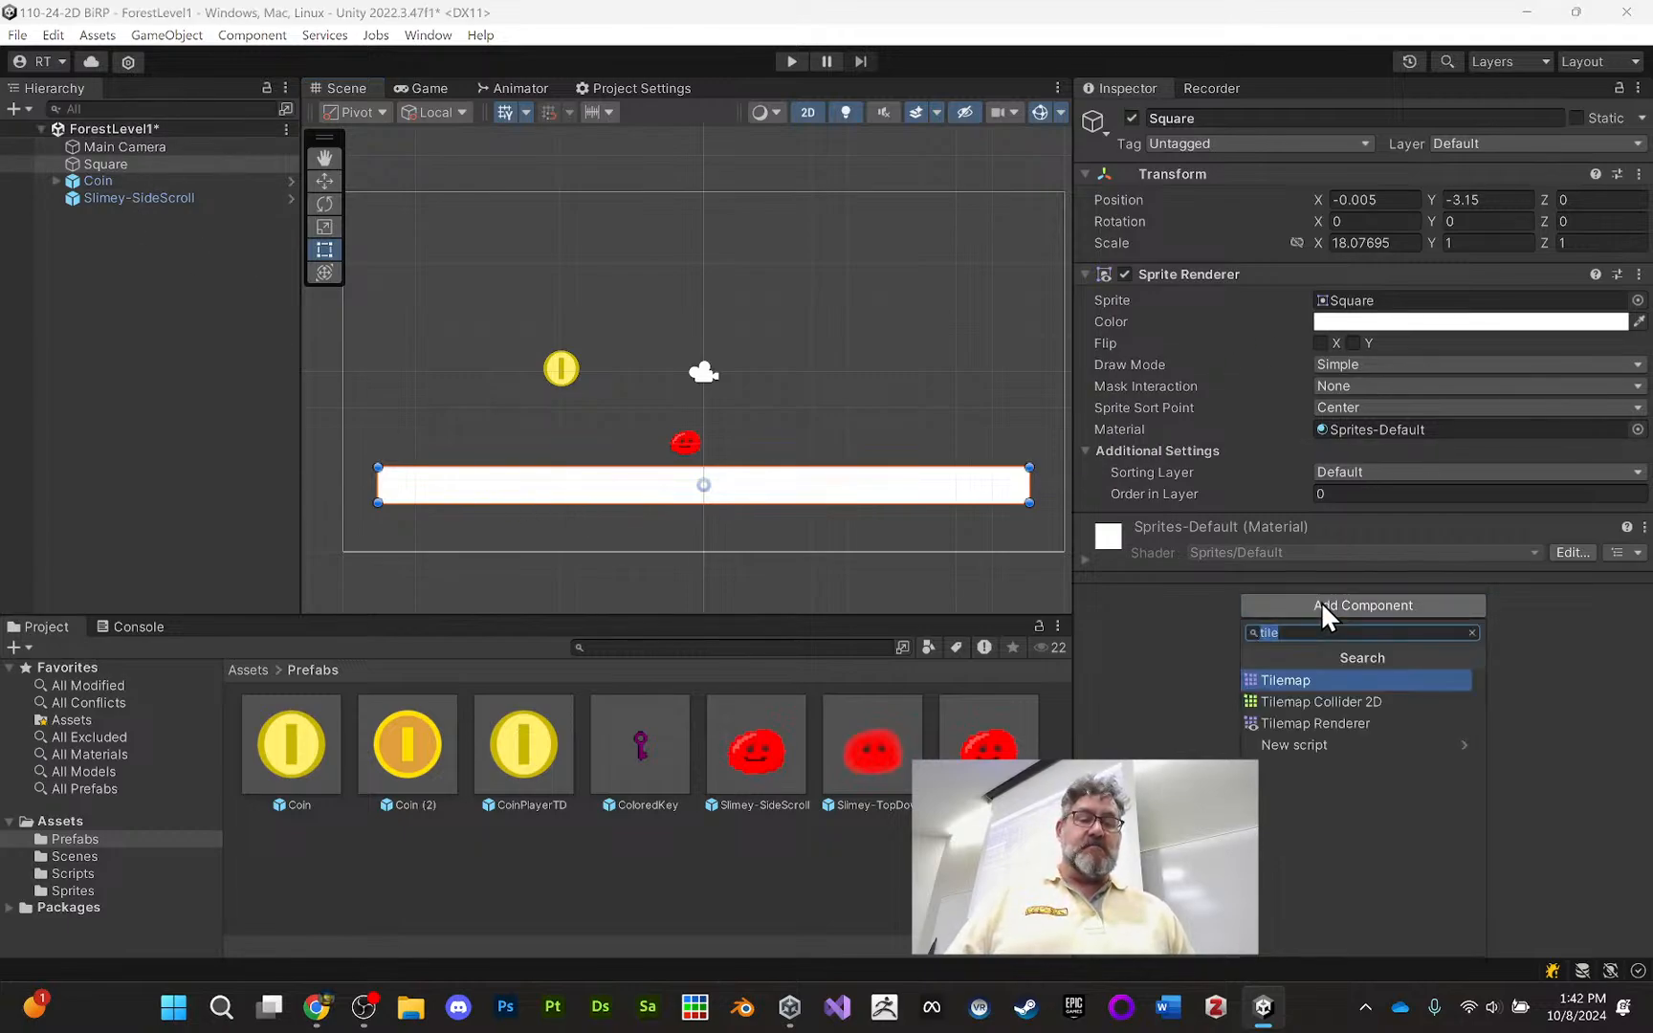
text(box)
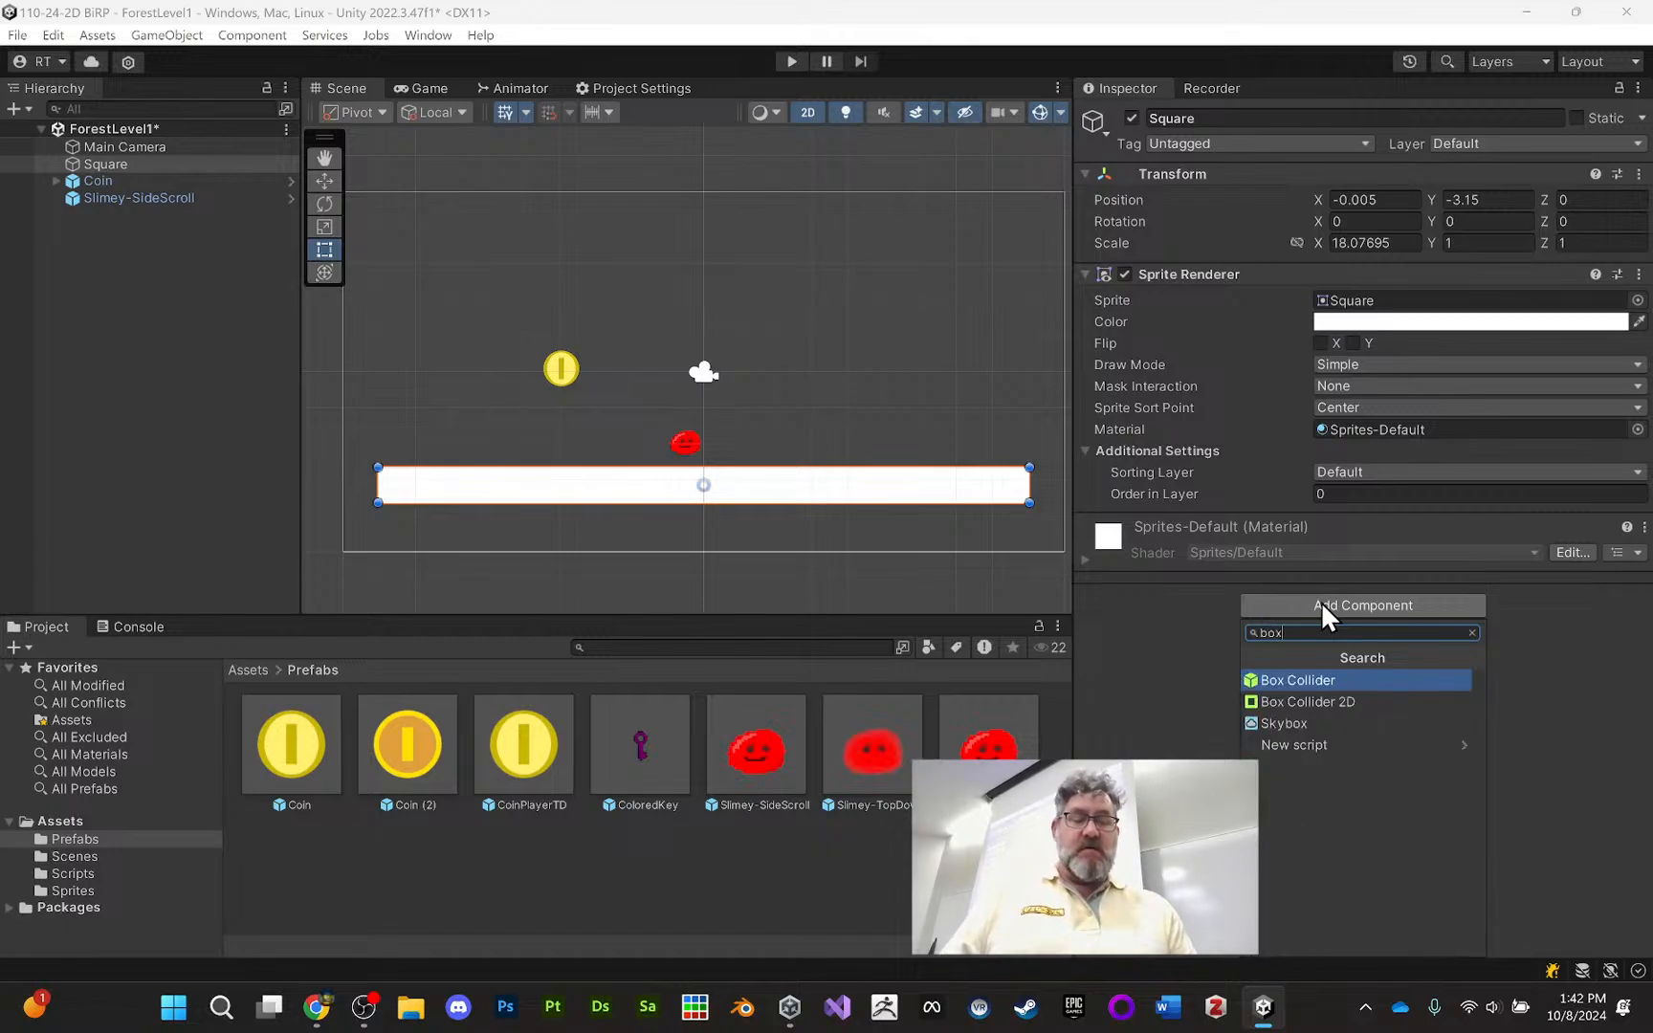
key(Return)
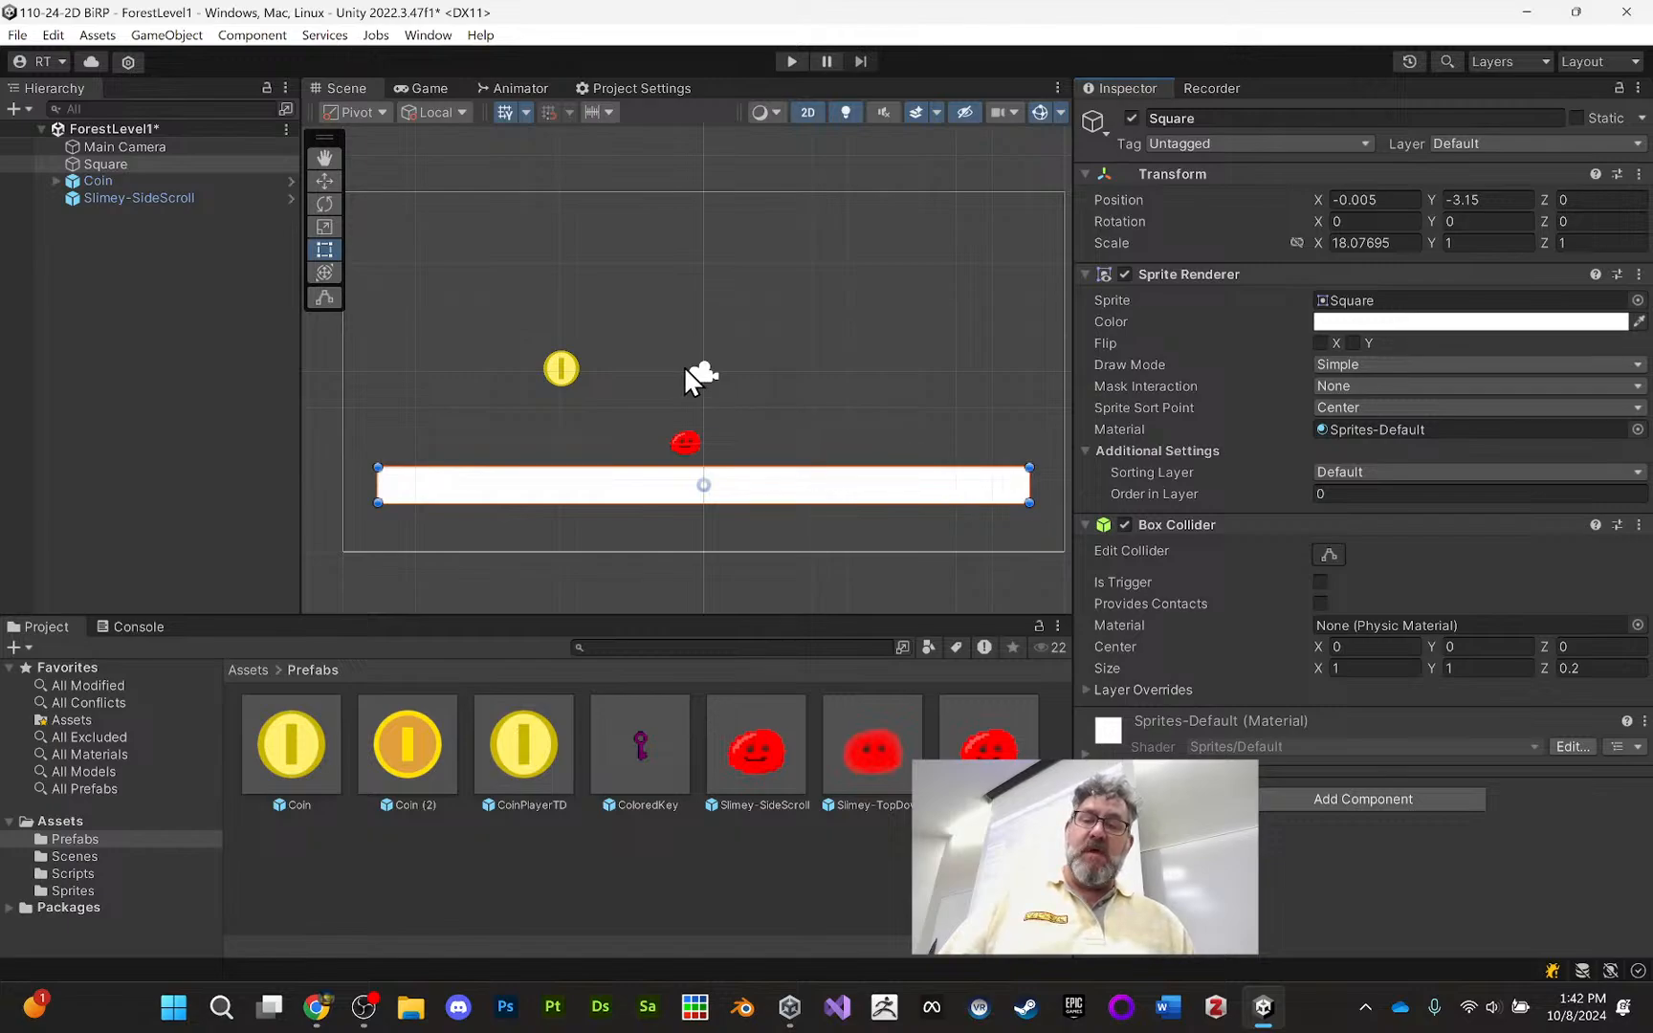
click(791, 62)
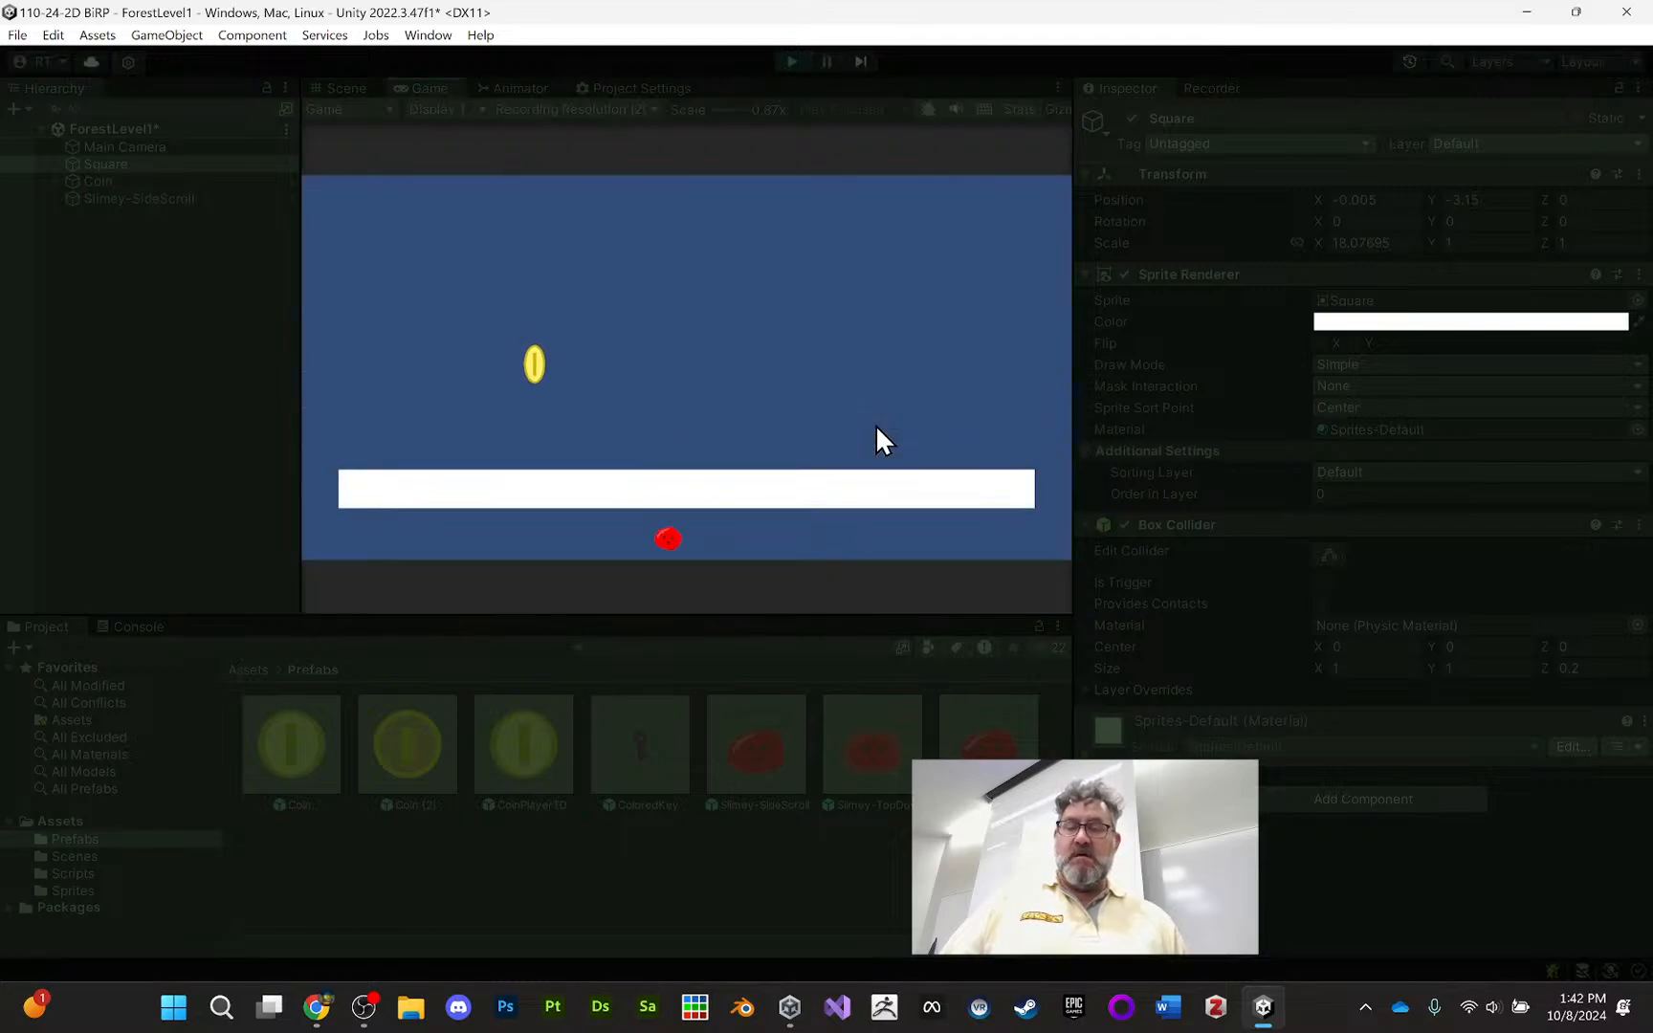
click(783, 63)
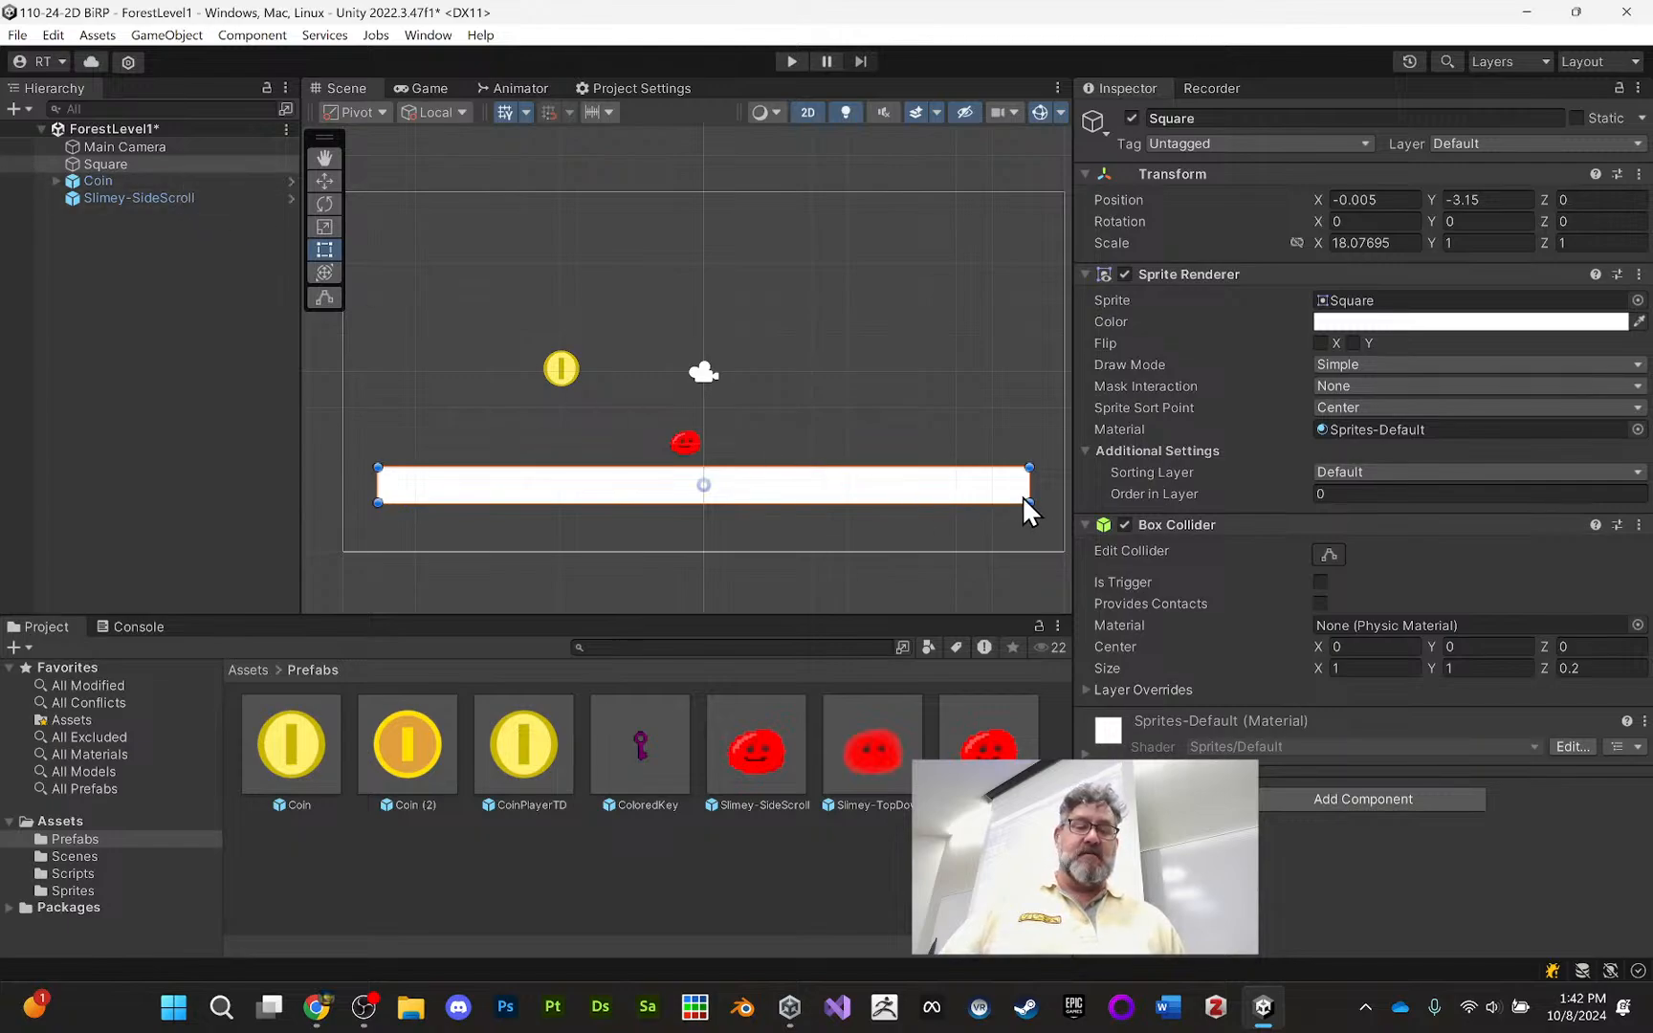
Move Slimey-SideScroll straight up above the platform to Y 0.66 with the Move tool
click(196, 196)
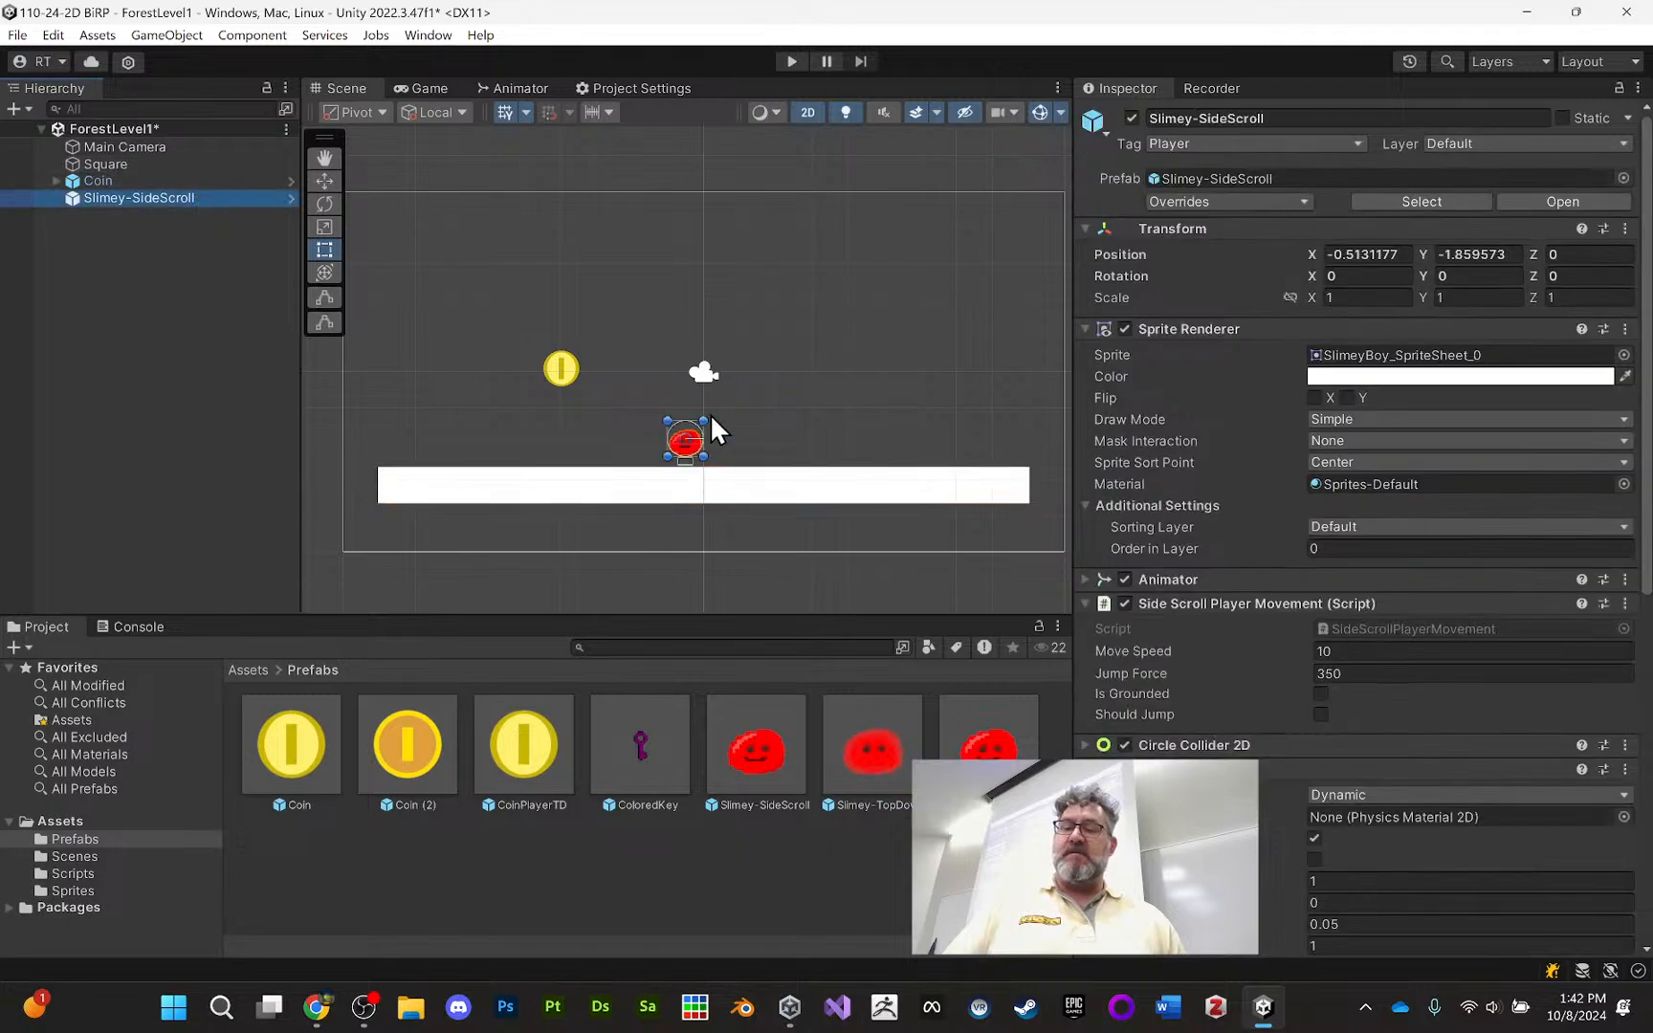
click(324, 181)
drag(680, 345, 537, 191)
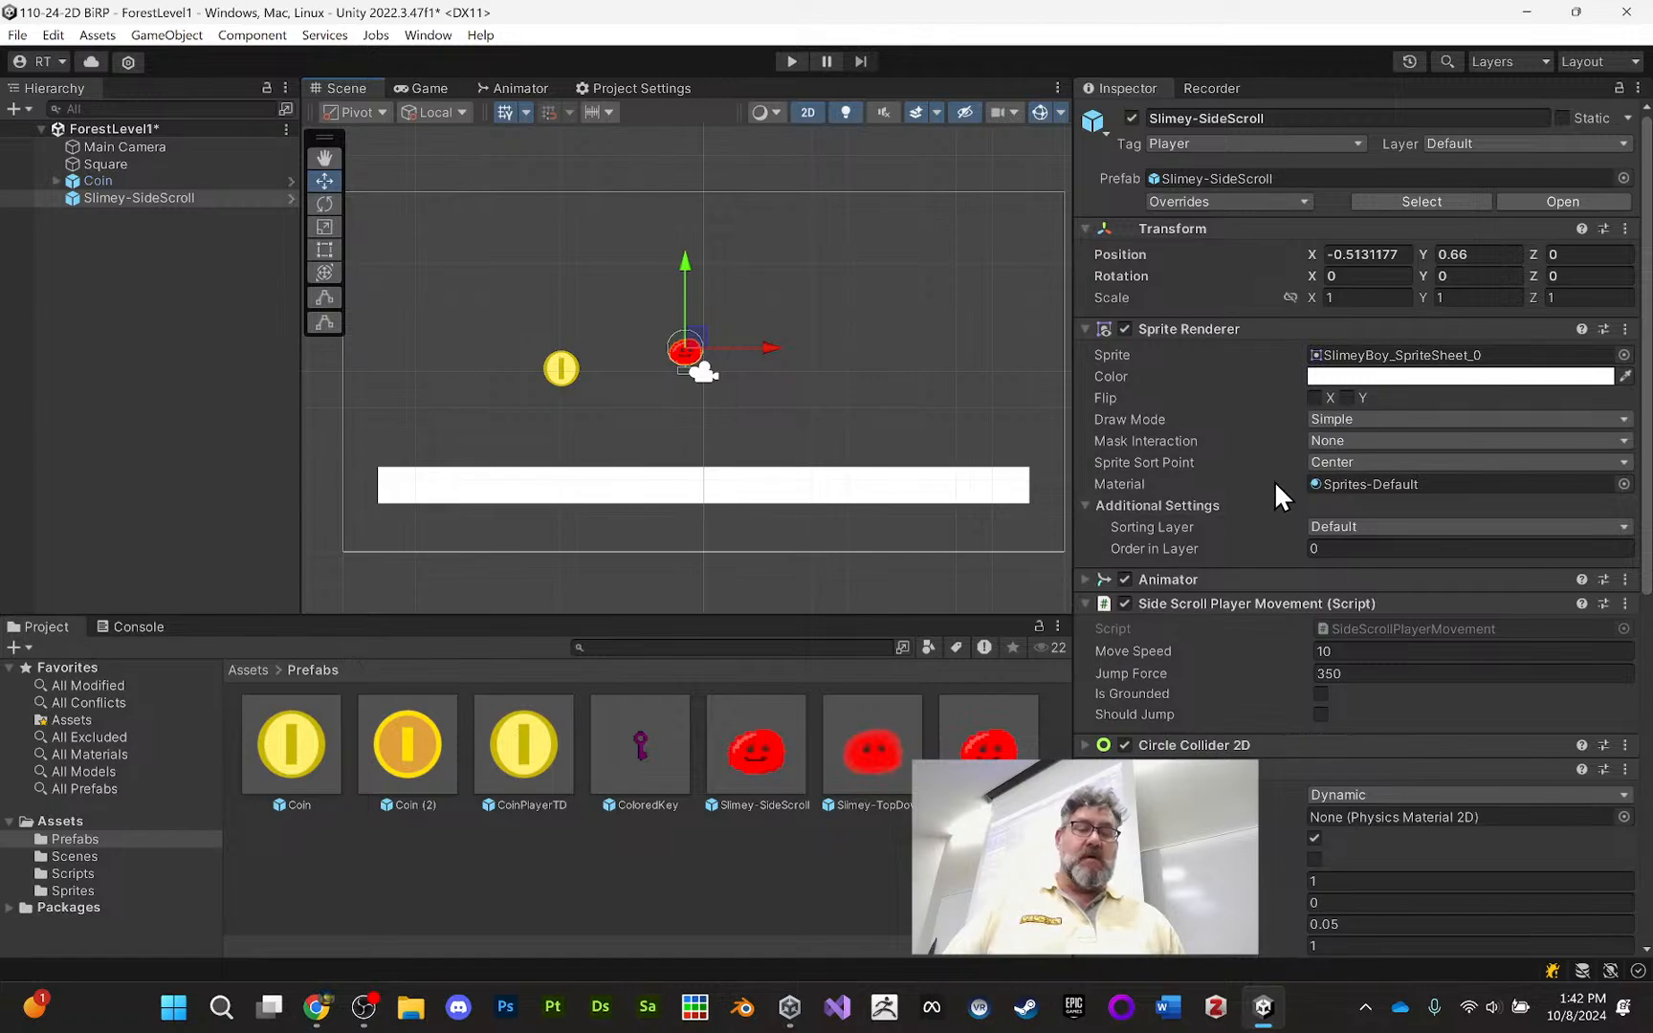
Examine Slimey-SideScroll's Circle Collider 2D, Rigidbody 2D and Box Collider 2D settings, and play-test the scene
scroll(1277, 613, down, 3)
scroll(1271, 632, down, 3)
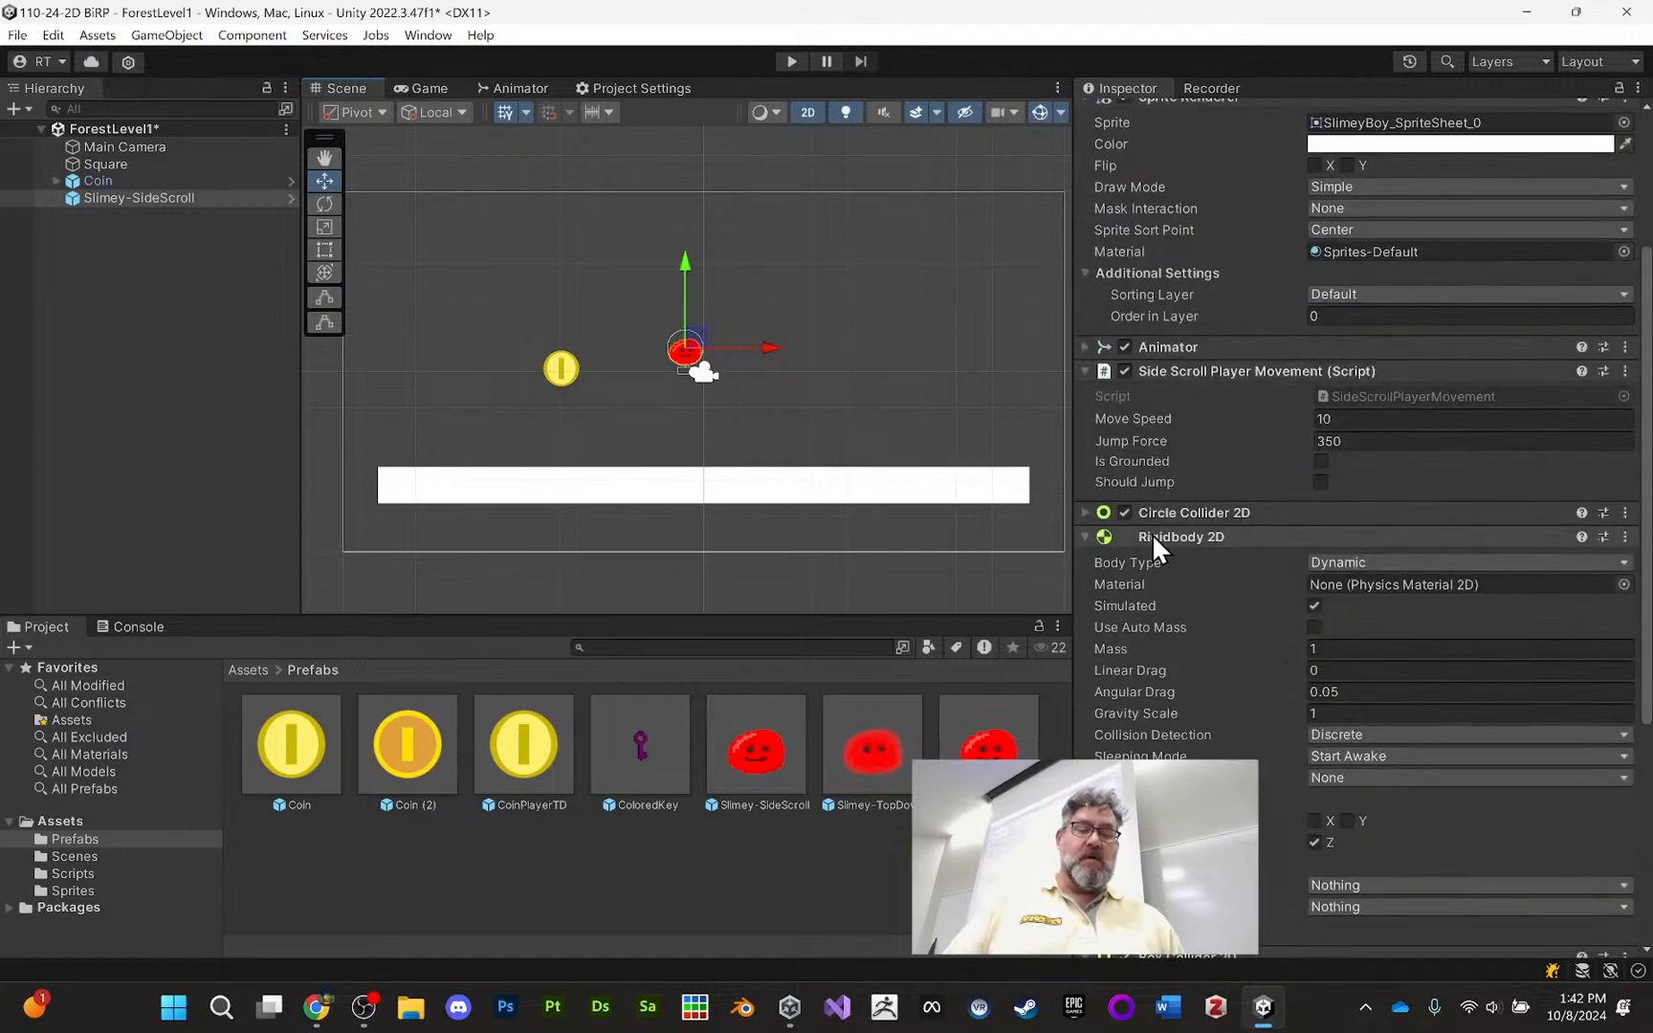
click(1084, 510)
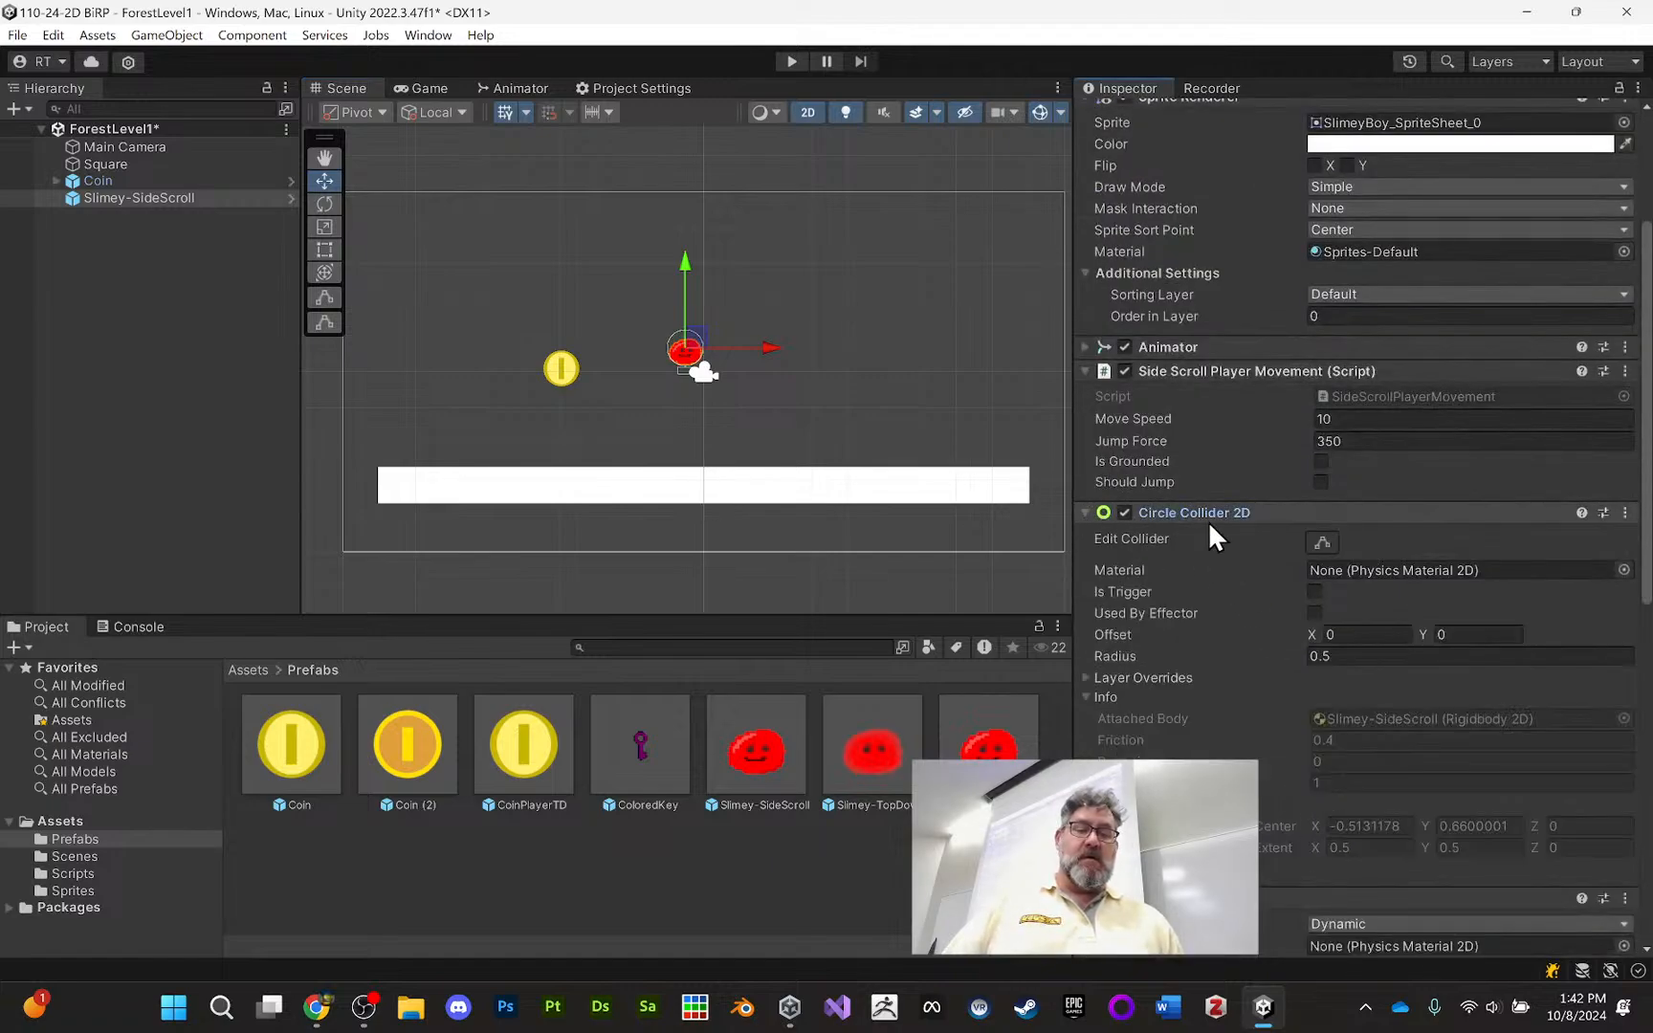
scroll(1220, 536, down, 20)
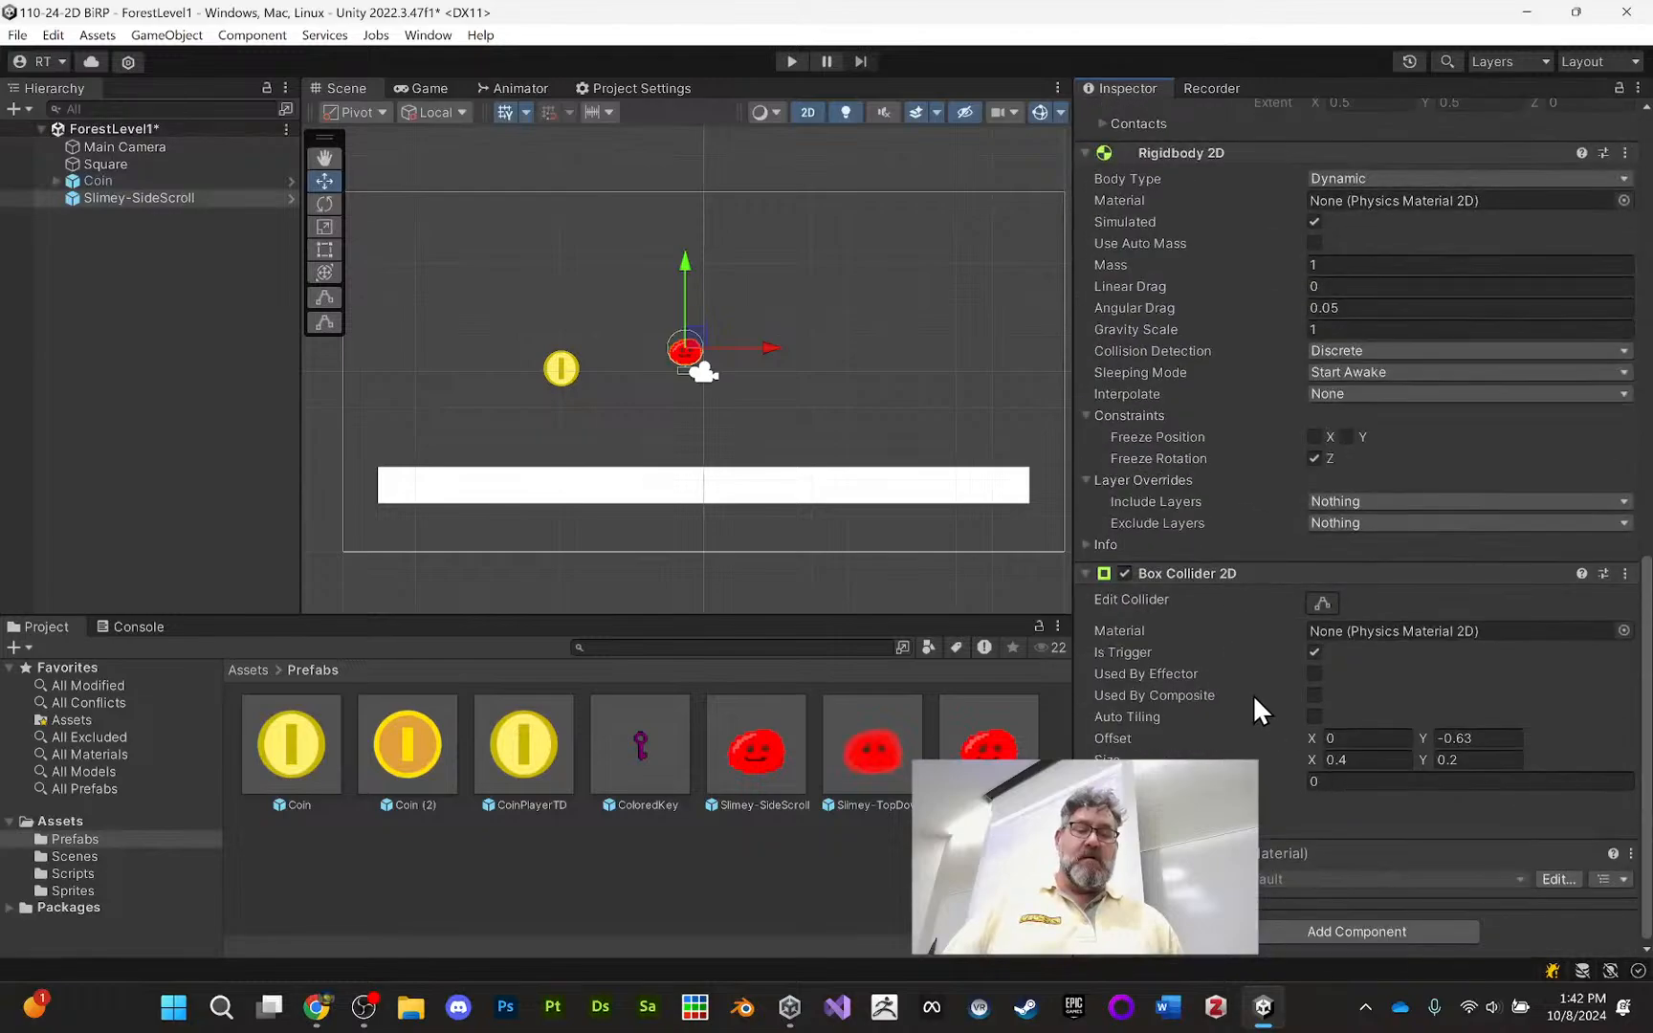
click(792, 61)
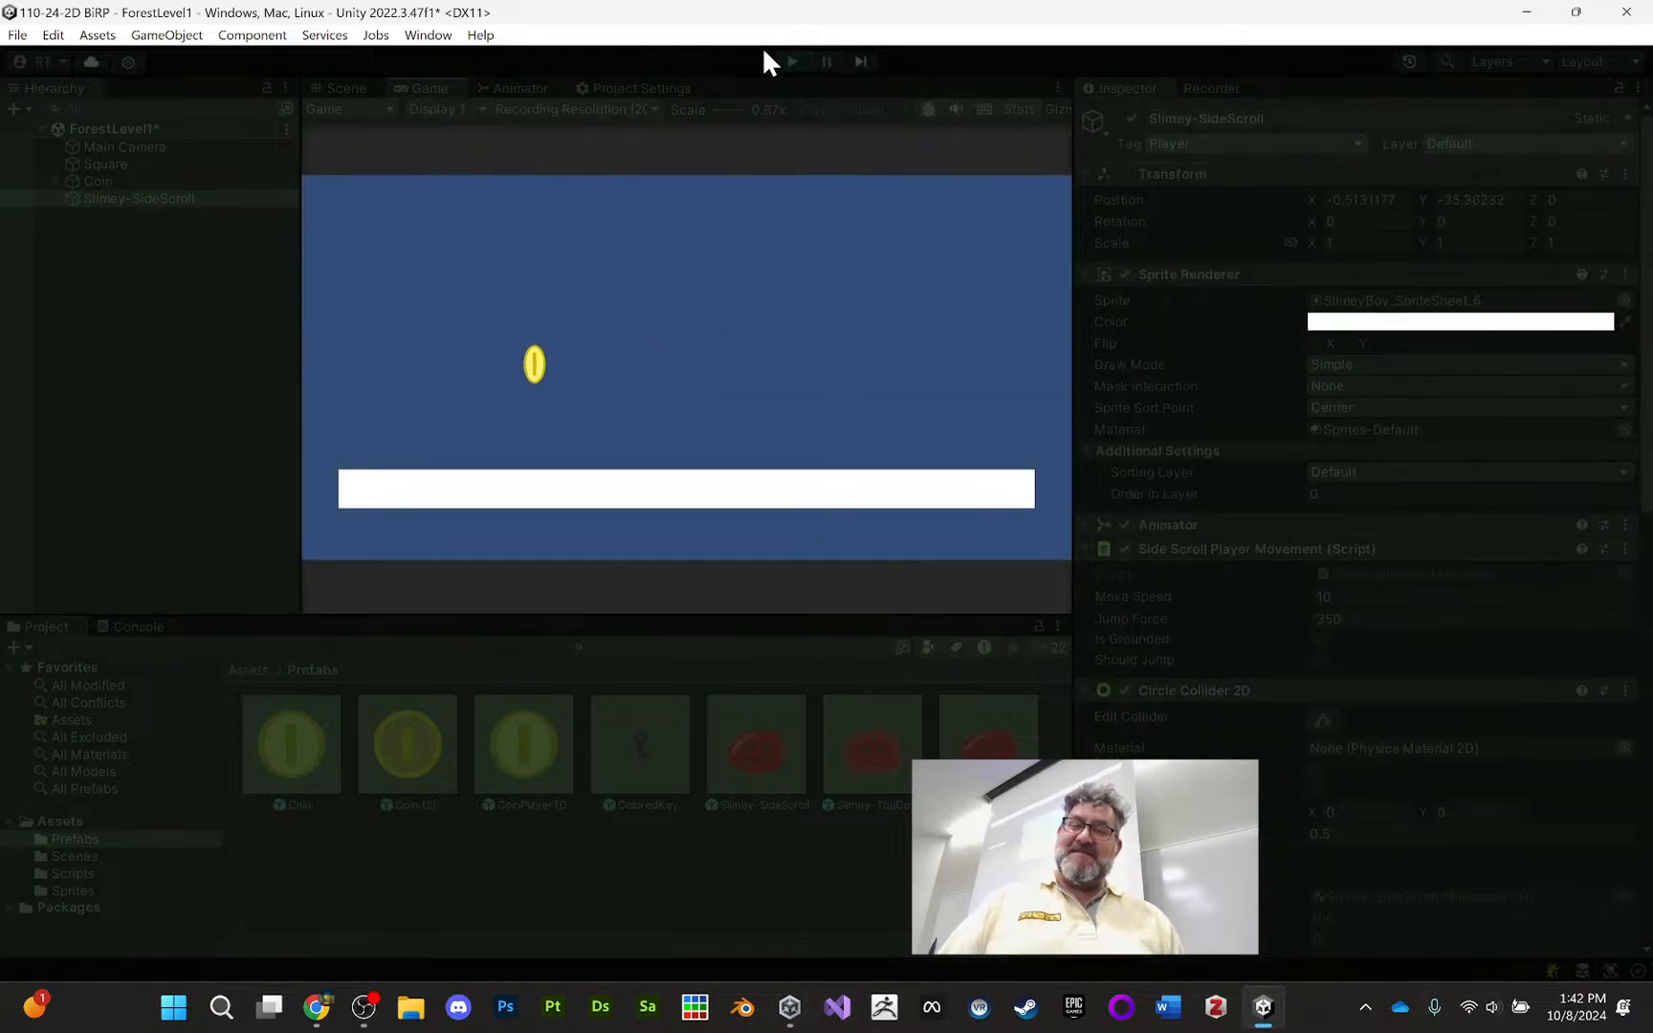
click(790, 61)
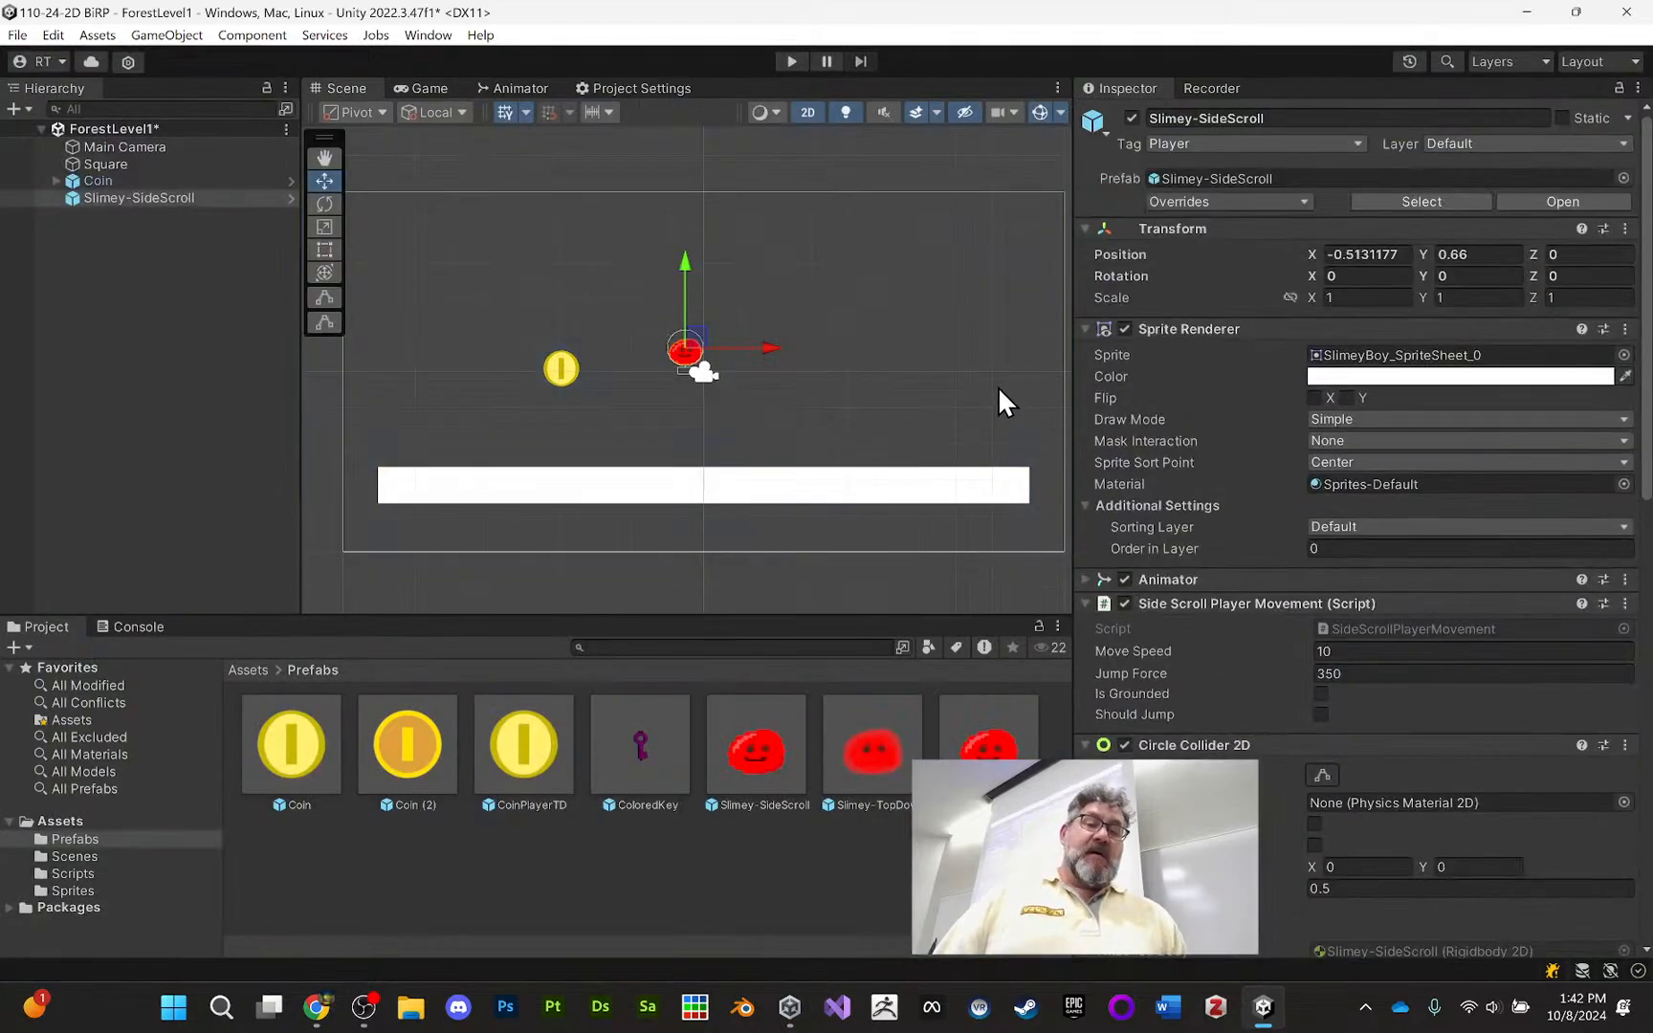
Compare the platform Square's components with Slimey-SideScroll's, and replace the Square's Box Collider with a Box Collider 2D
click(918, 490)
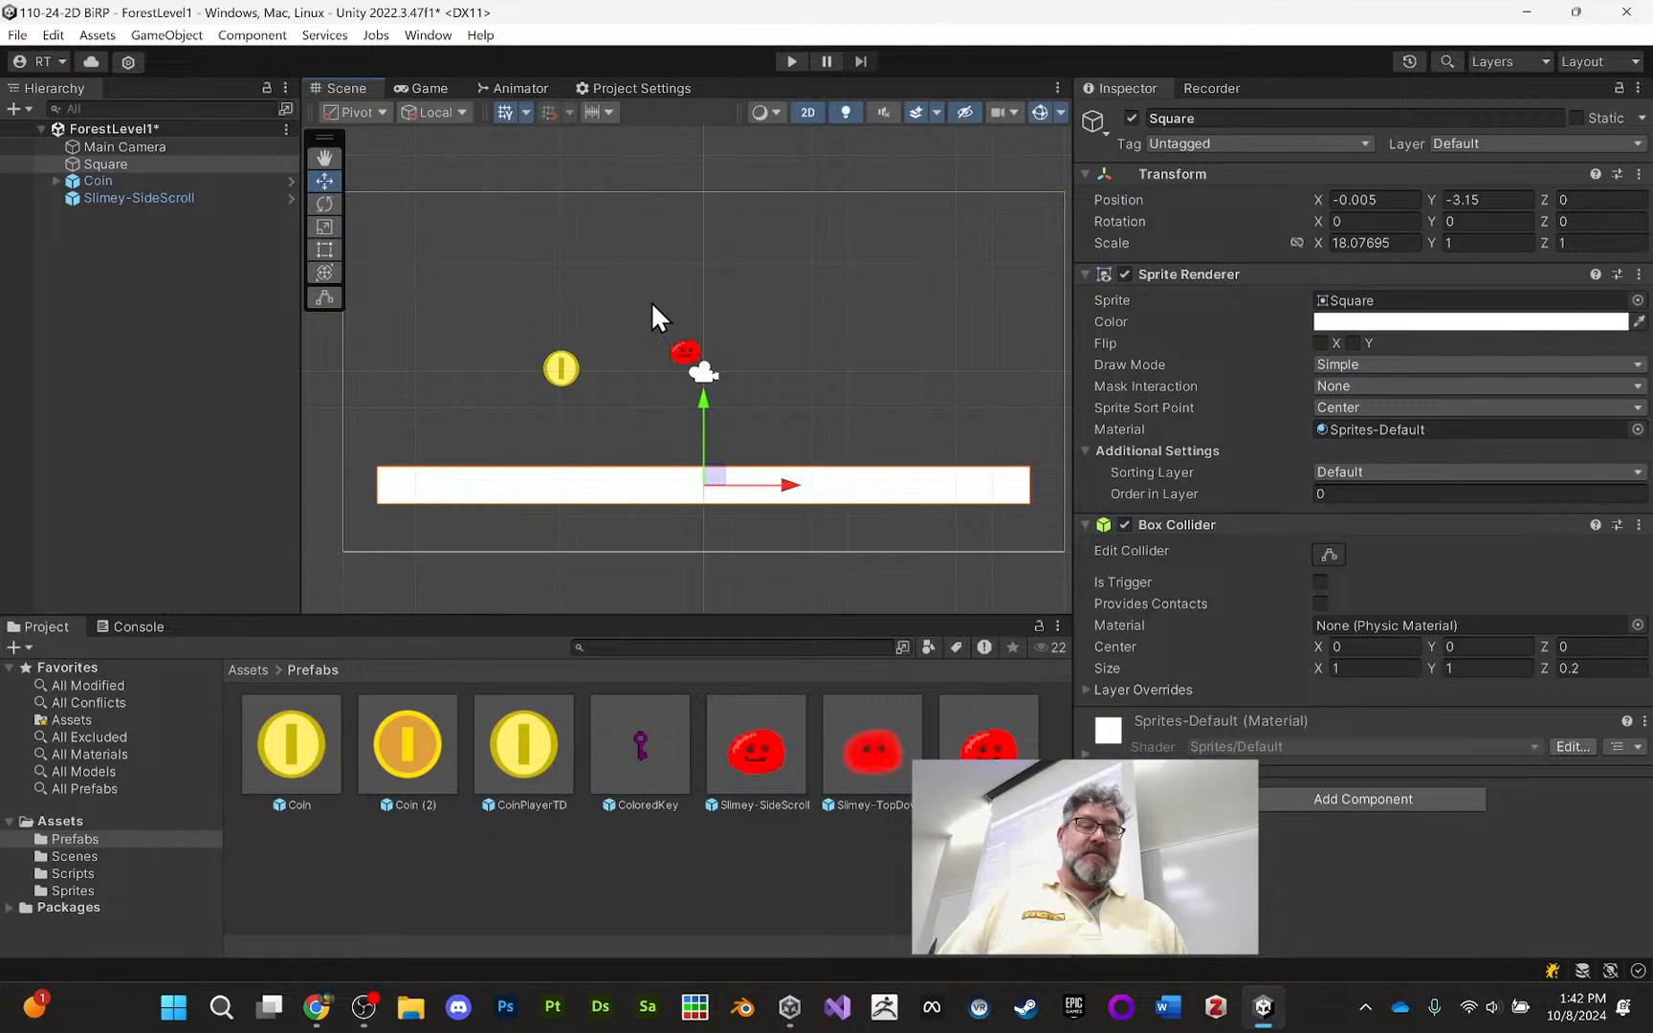
click(160, 198)
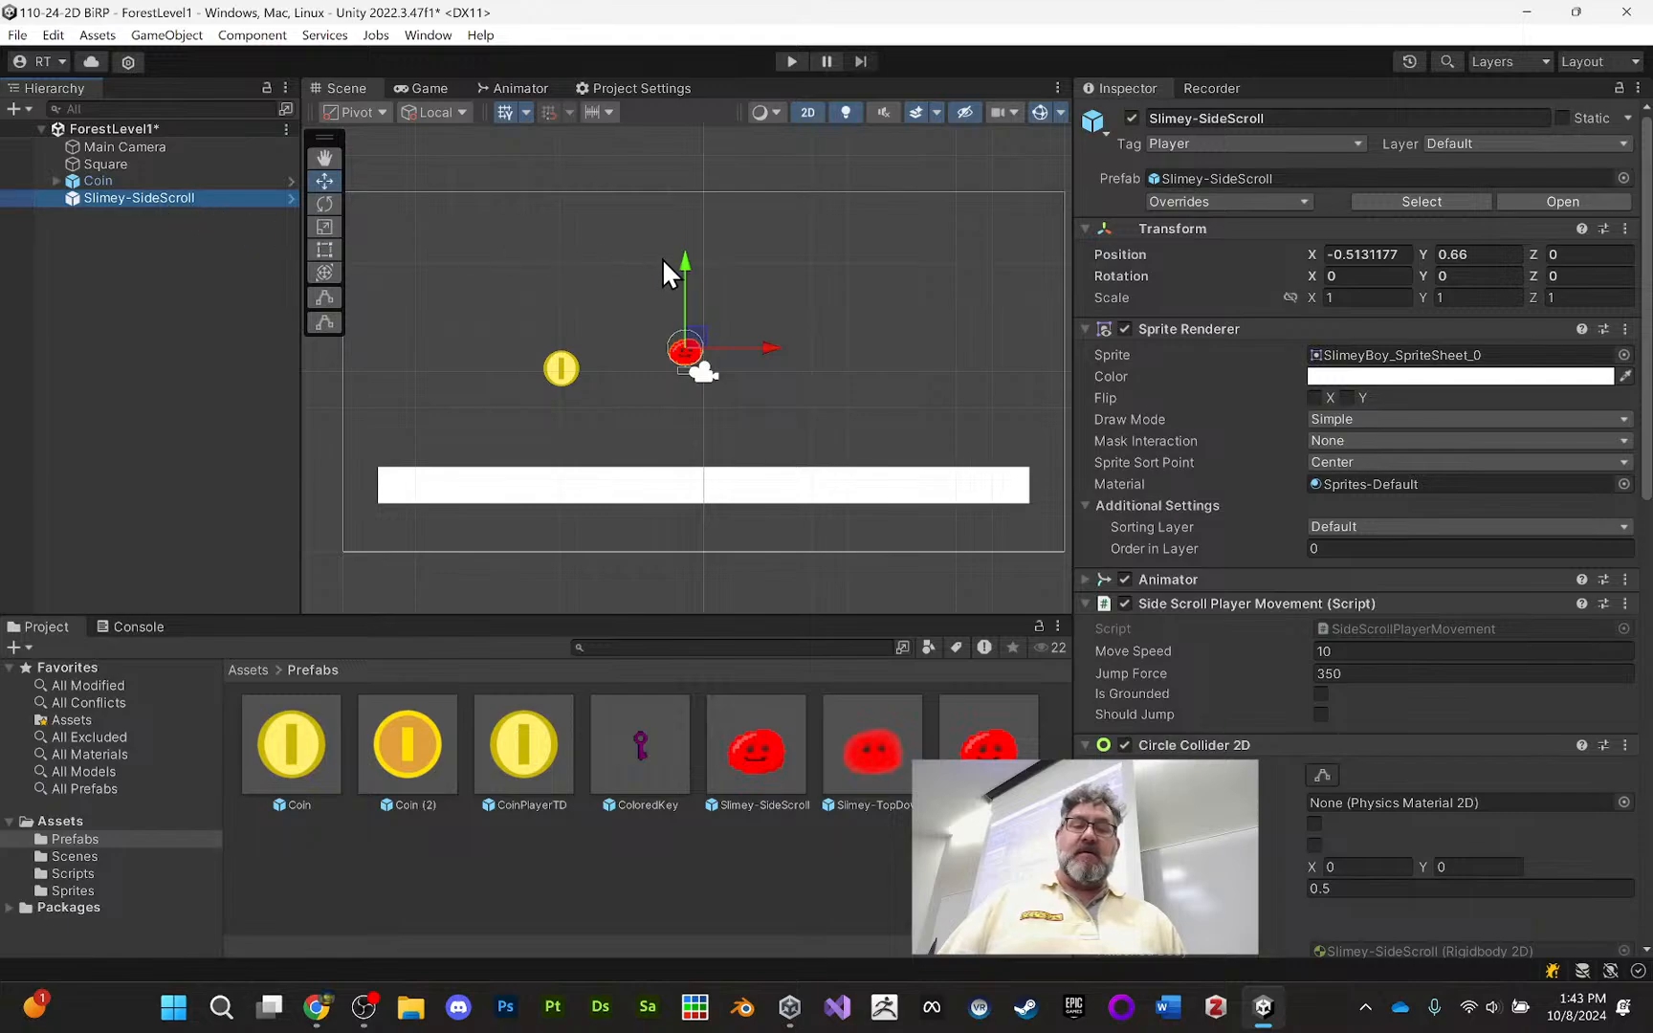
click(177, 166)
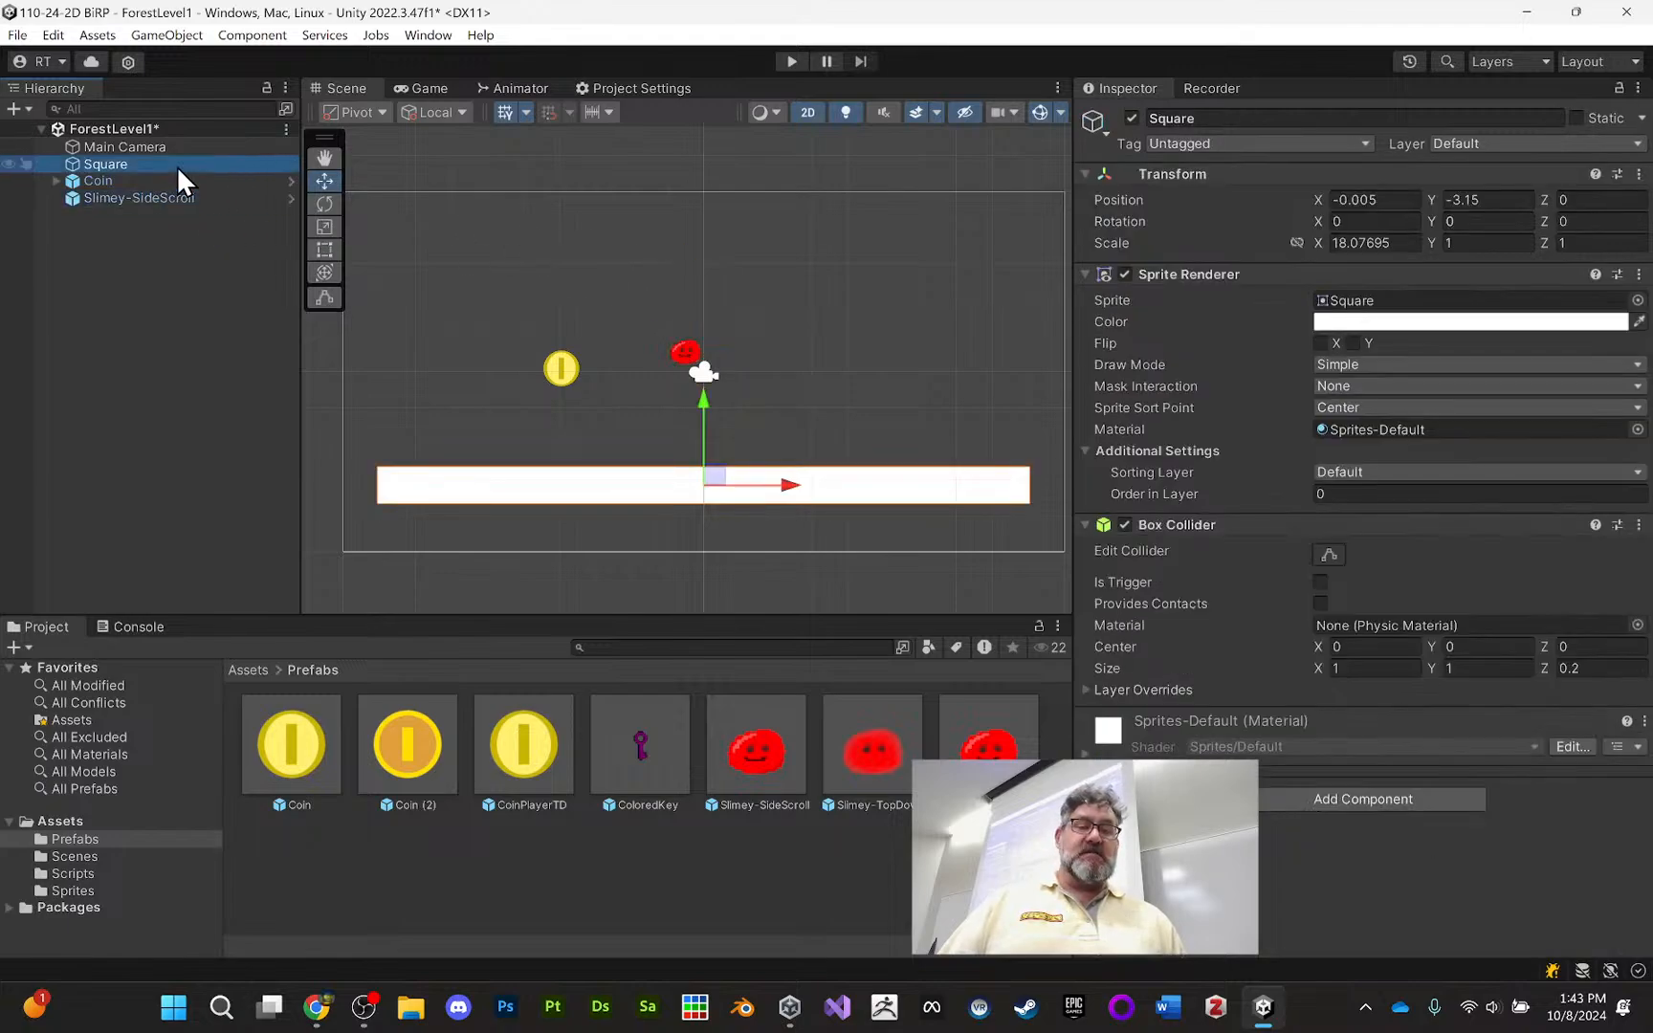
click(675, 491)
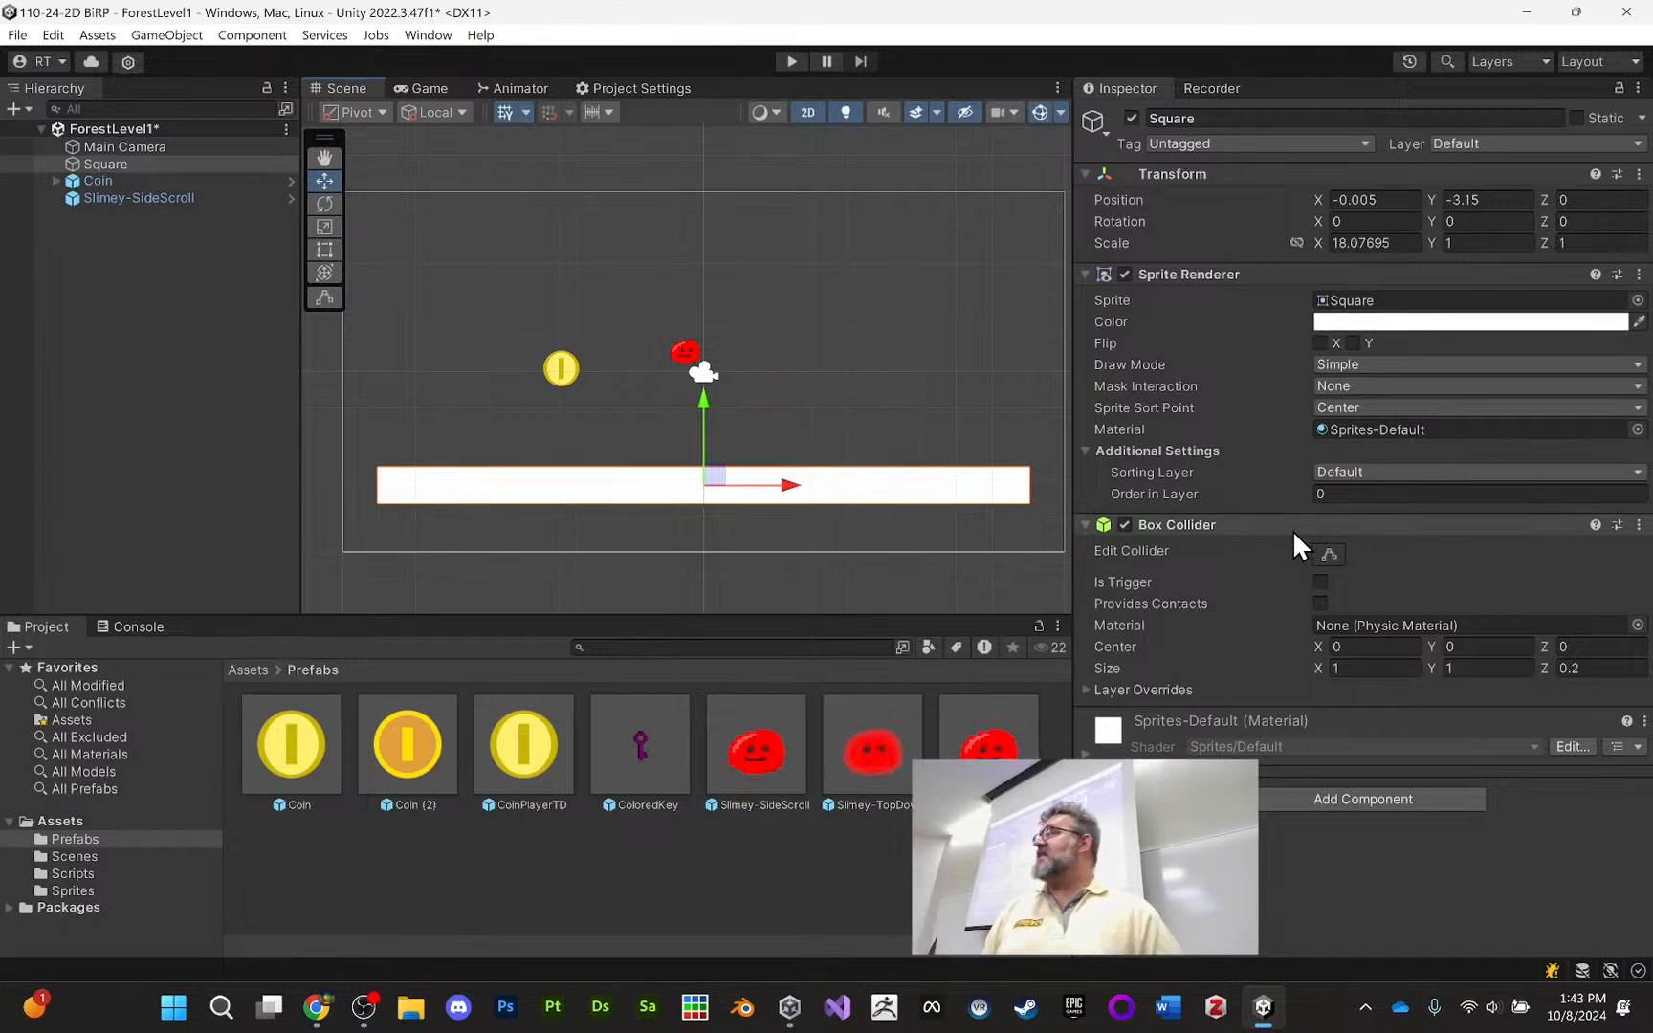
click(1638, 526)
click(1583, 577)
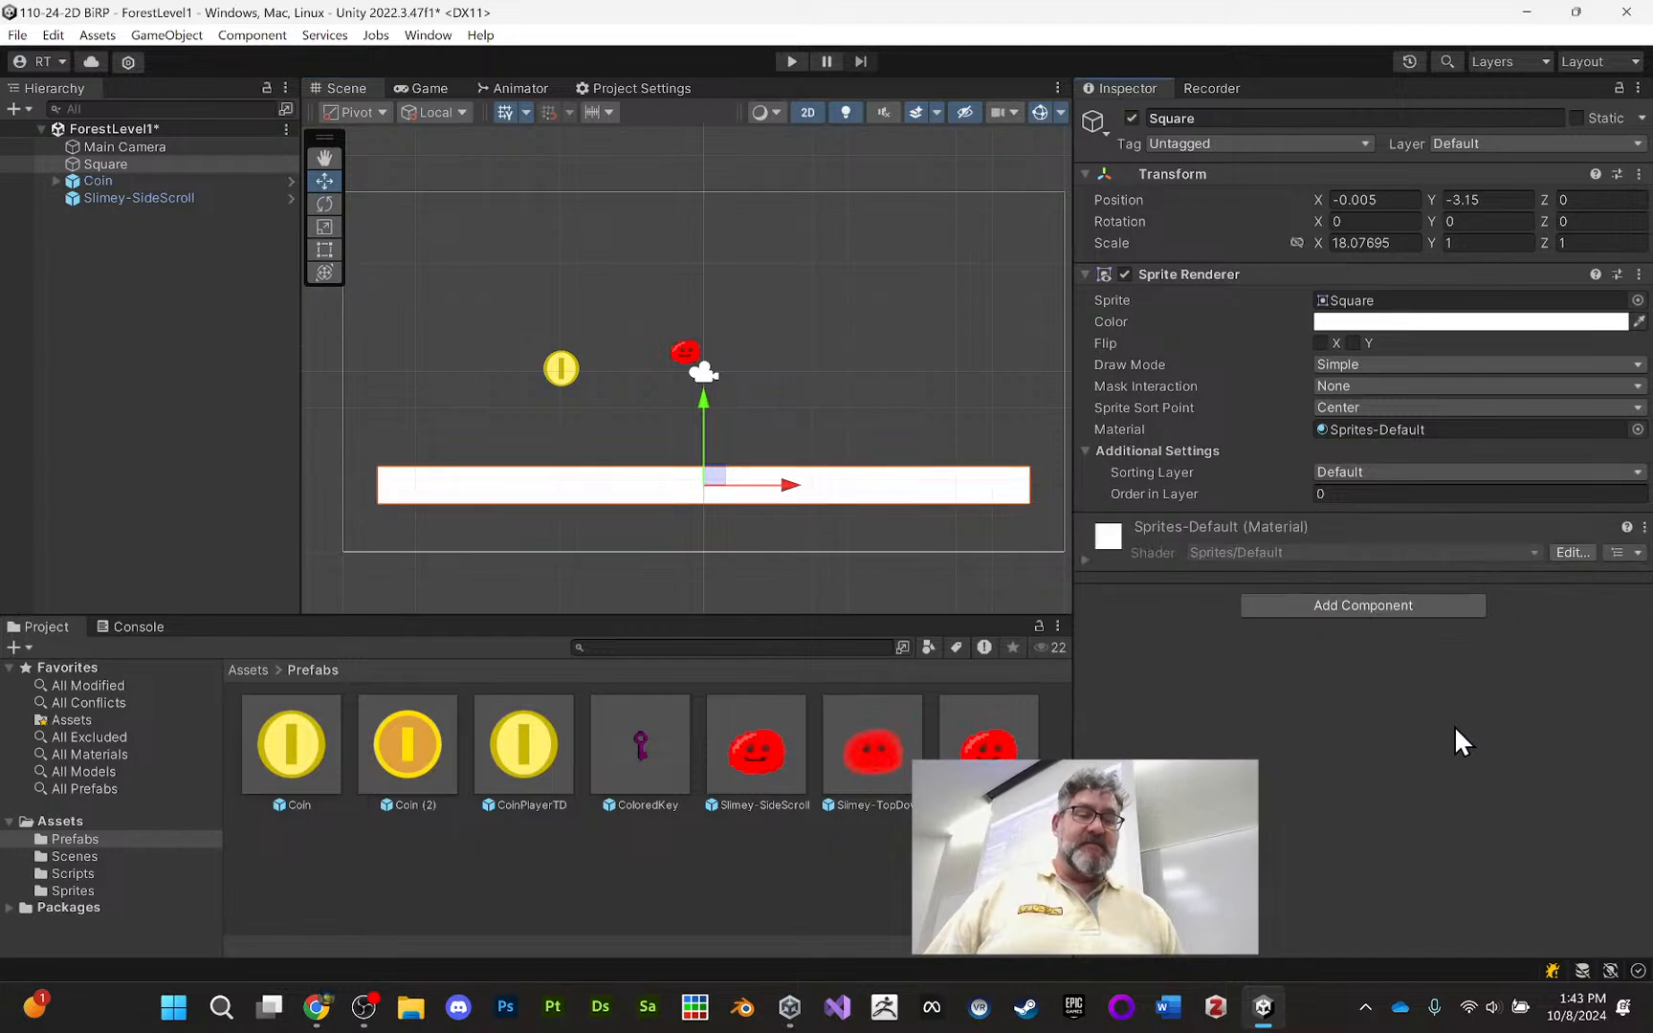
click(1388, 606)
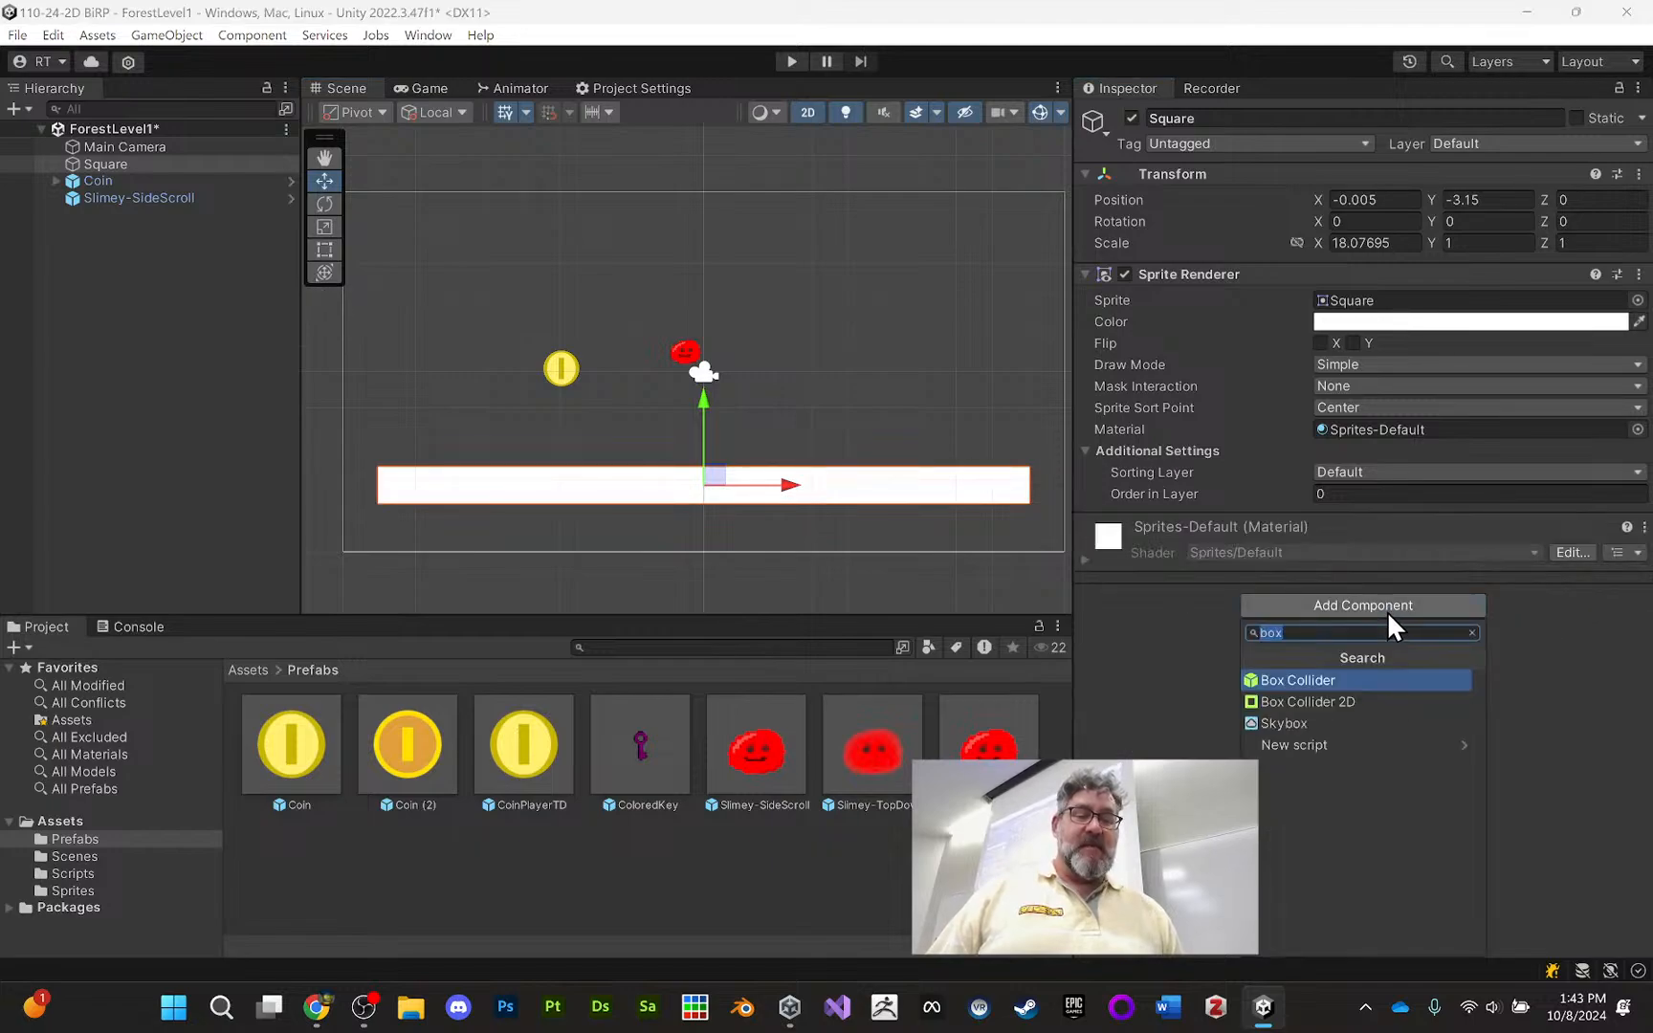
click(1346, 701)
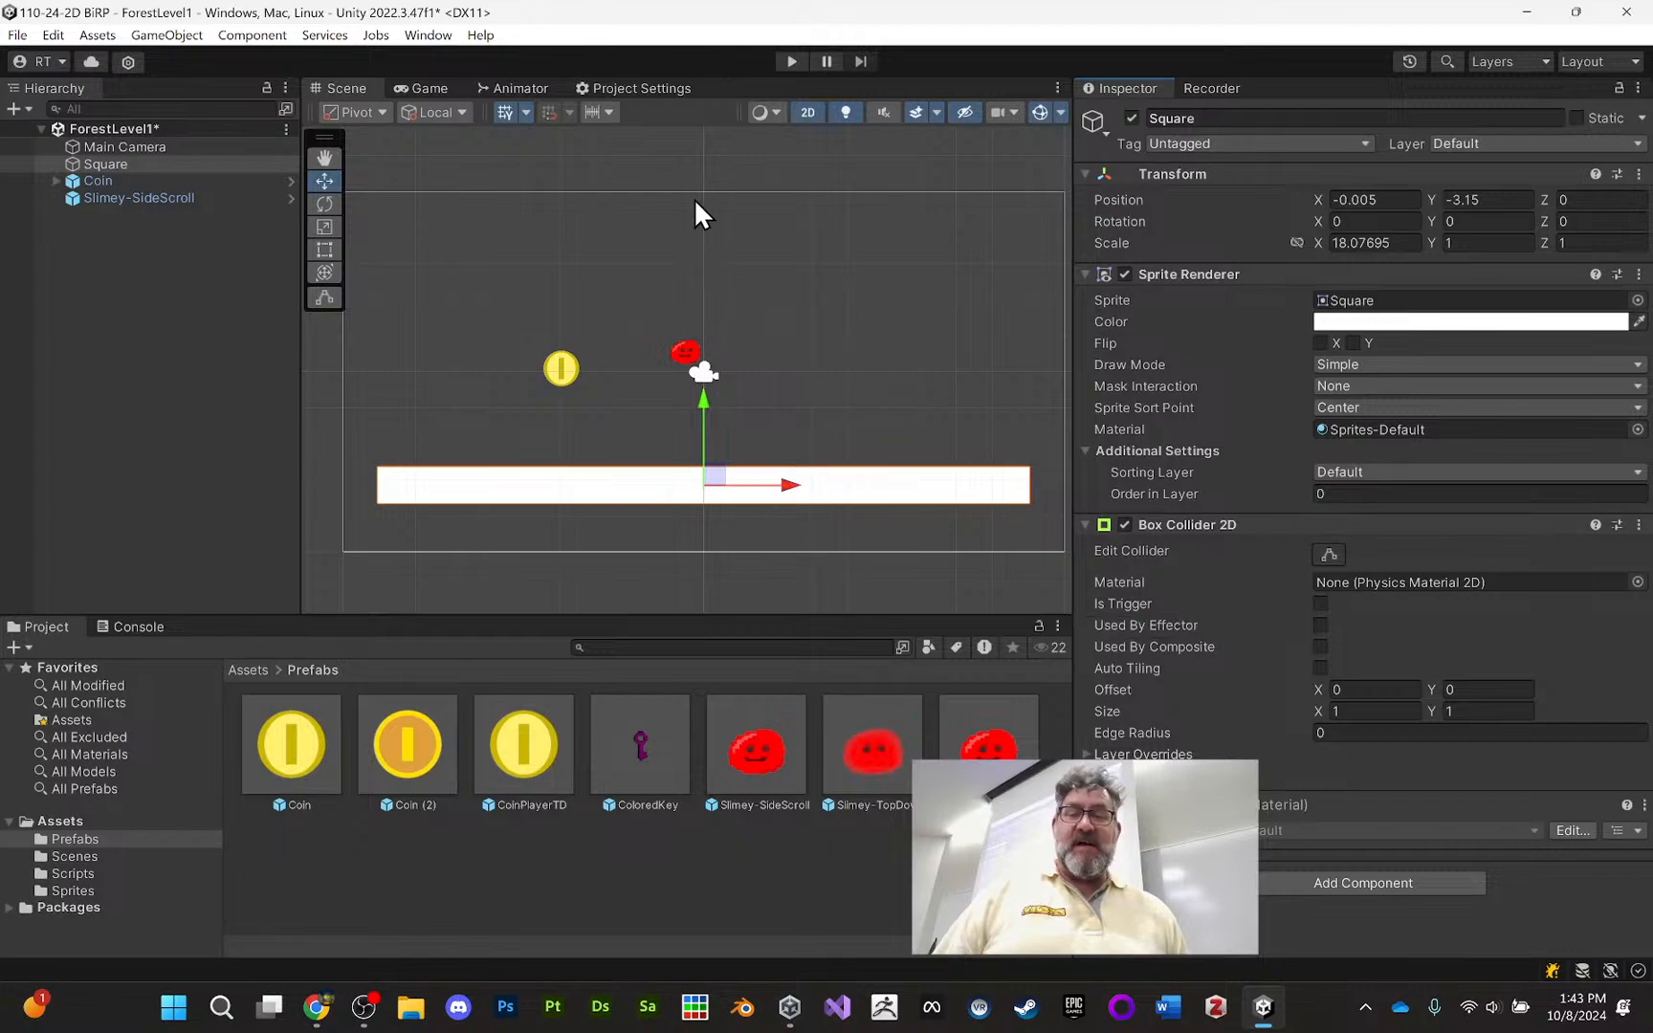
Play-test the scene by moving and jumping the slime along the platform and into the coin, and stop the game
click(790, 61)
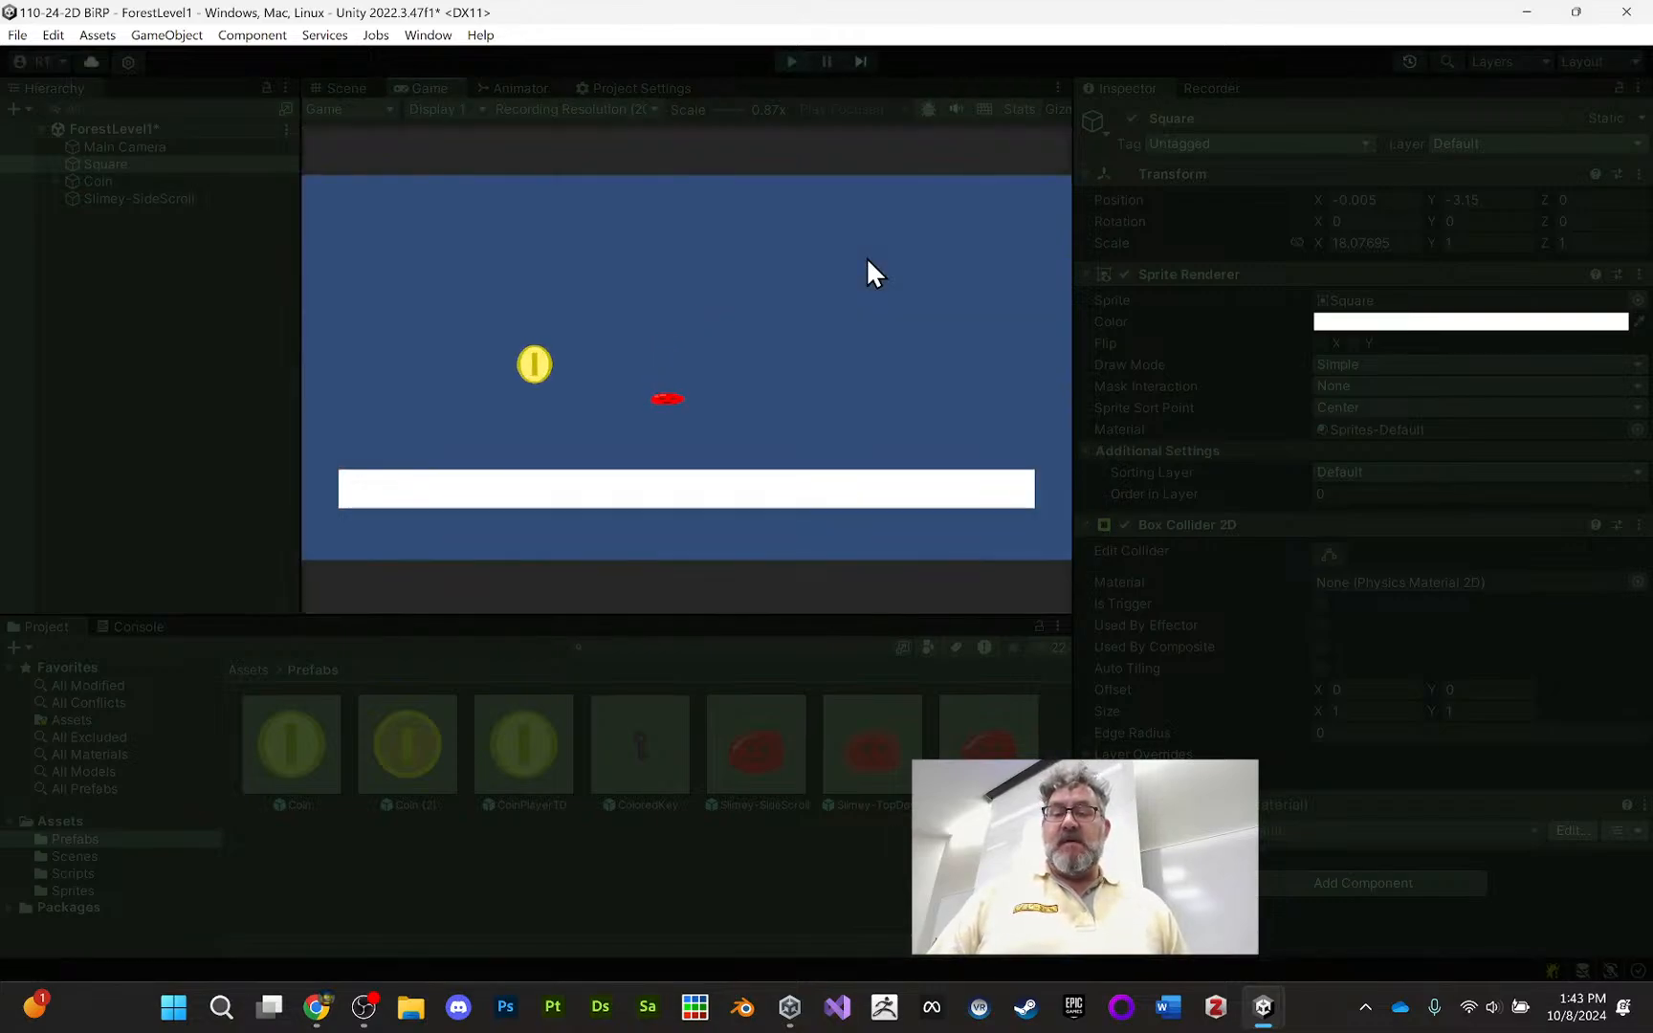
key(Left)
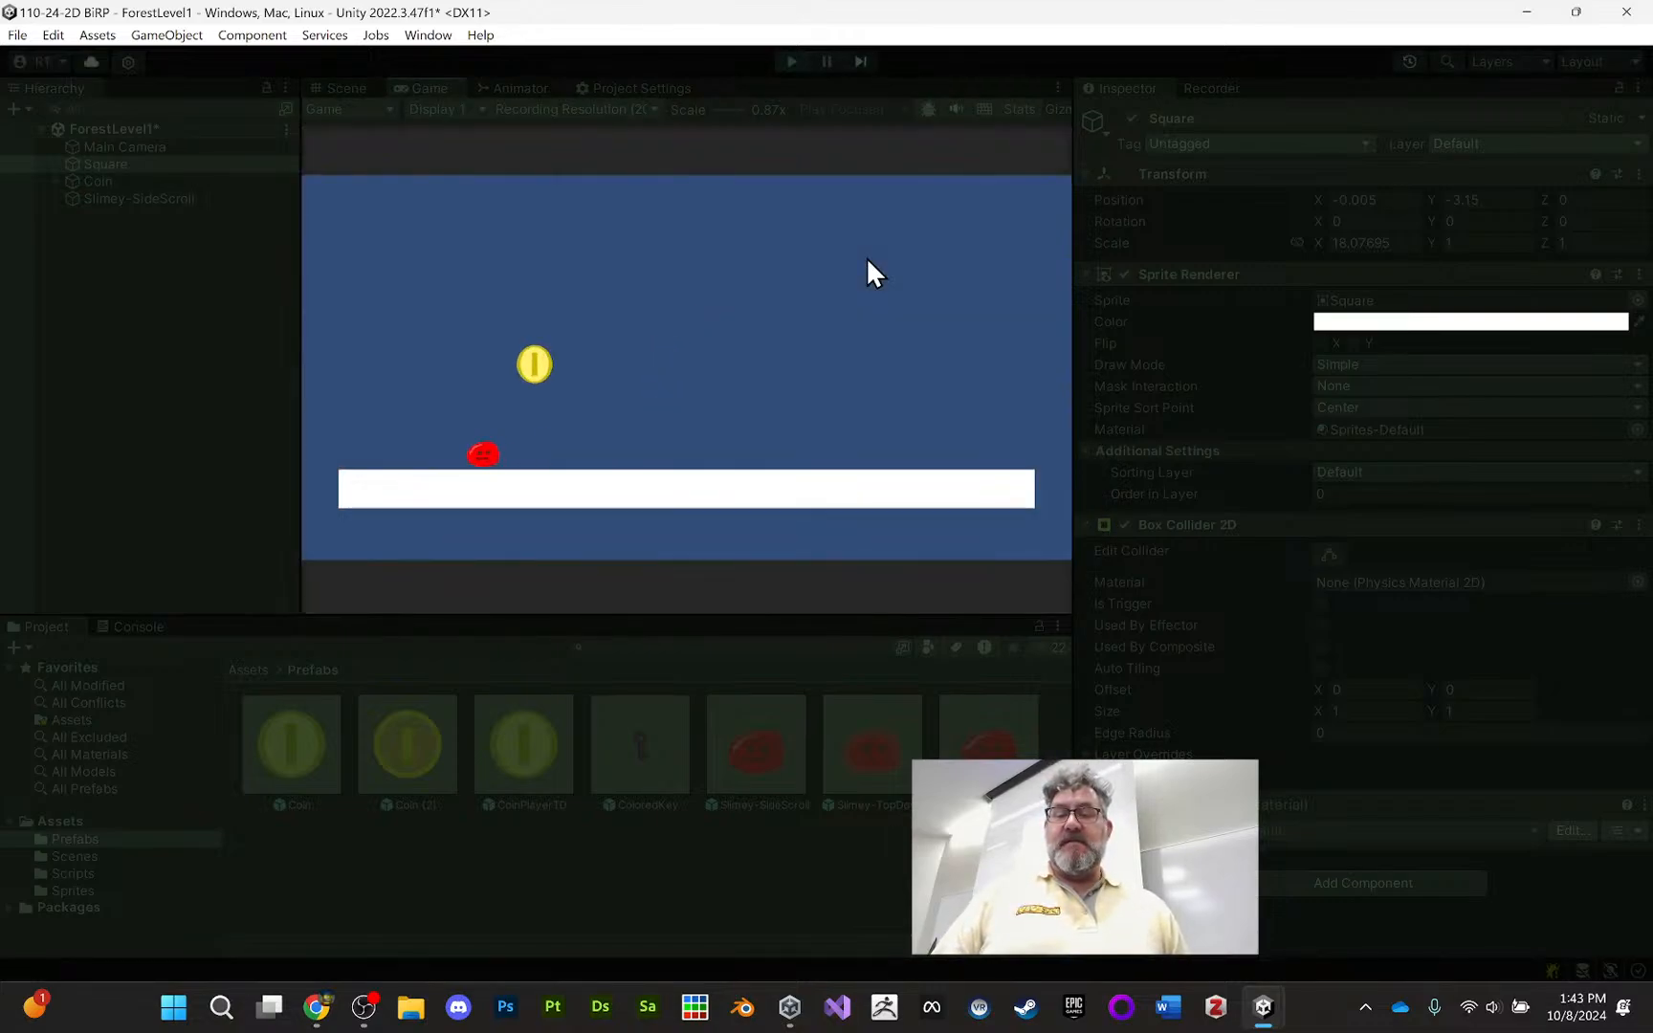
key(space)
key(space)
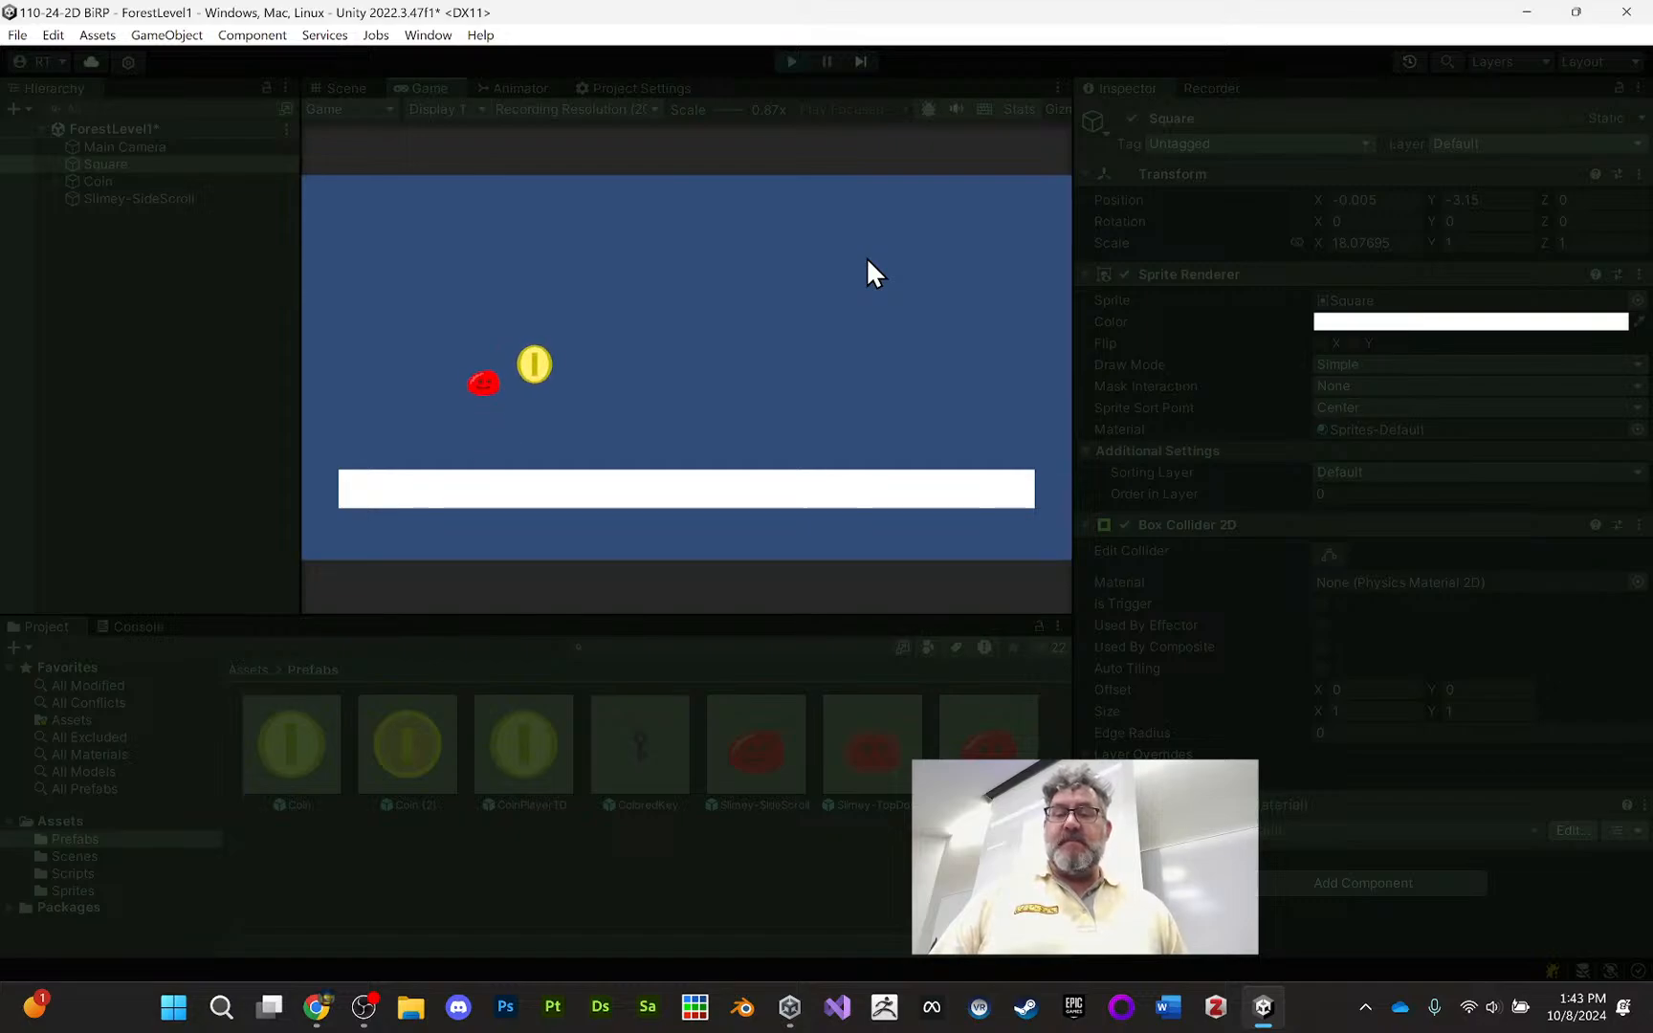
key(Right)
key(space)
key(Right)
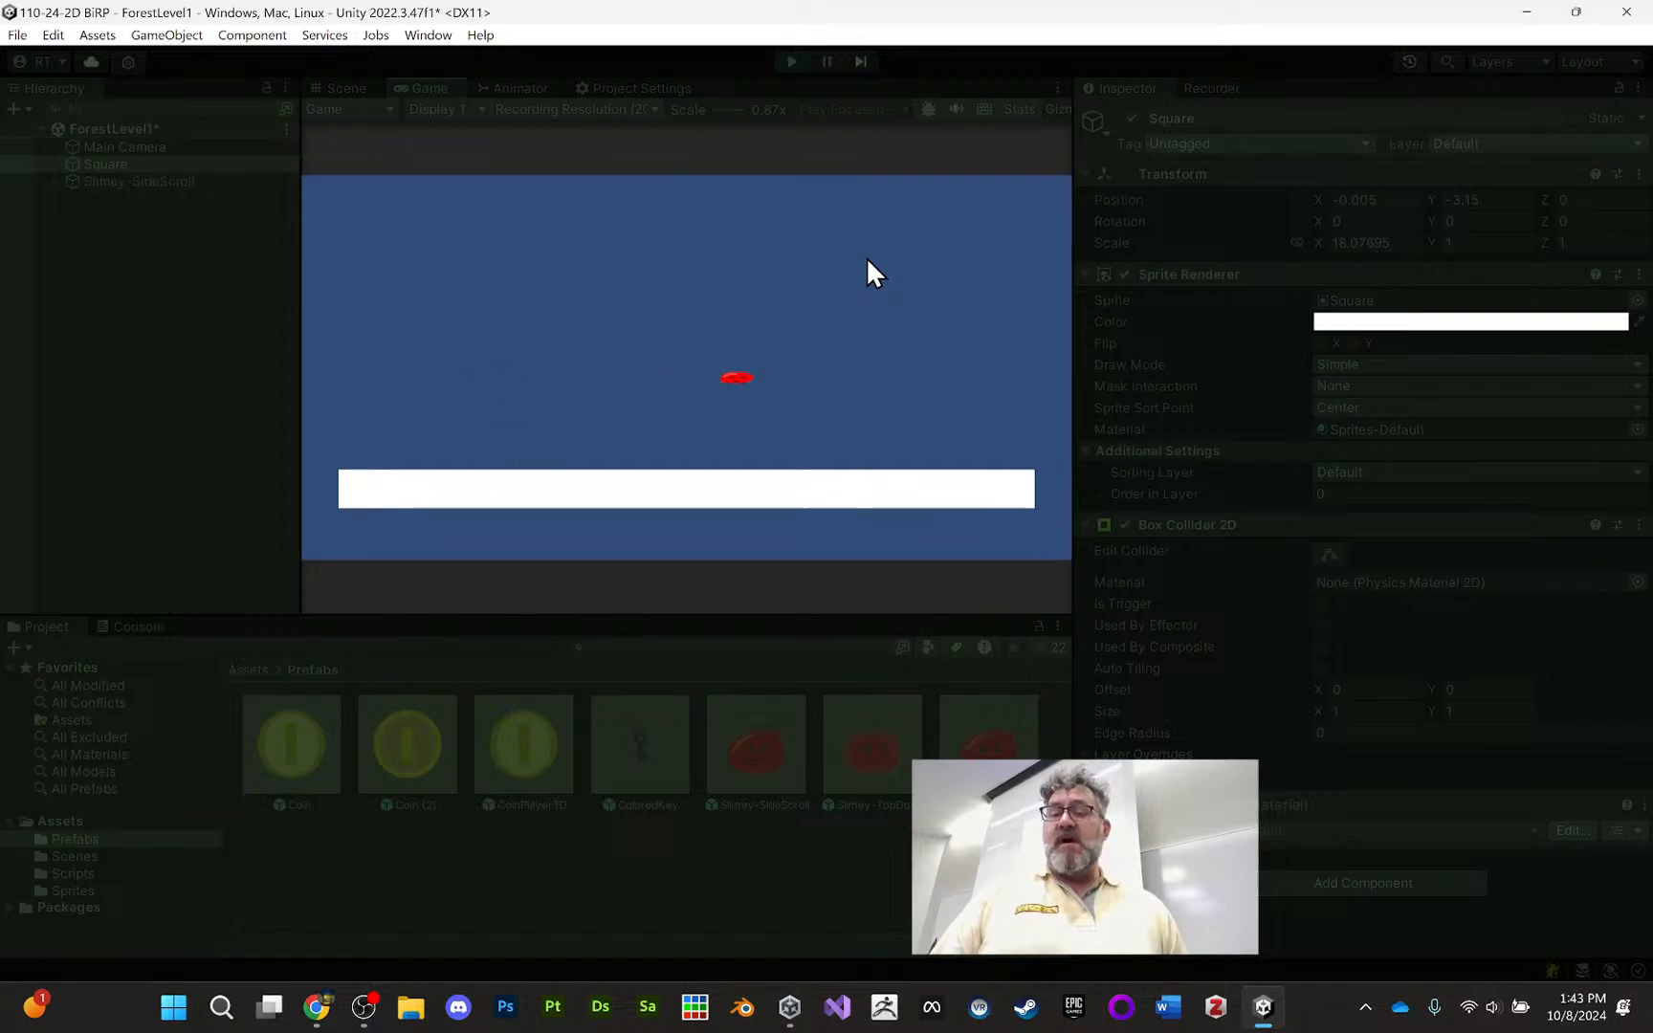
key(space)
key(Left)
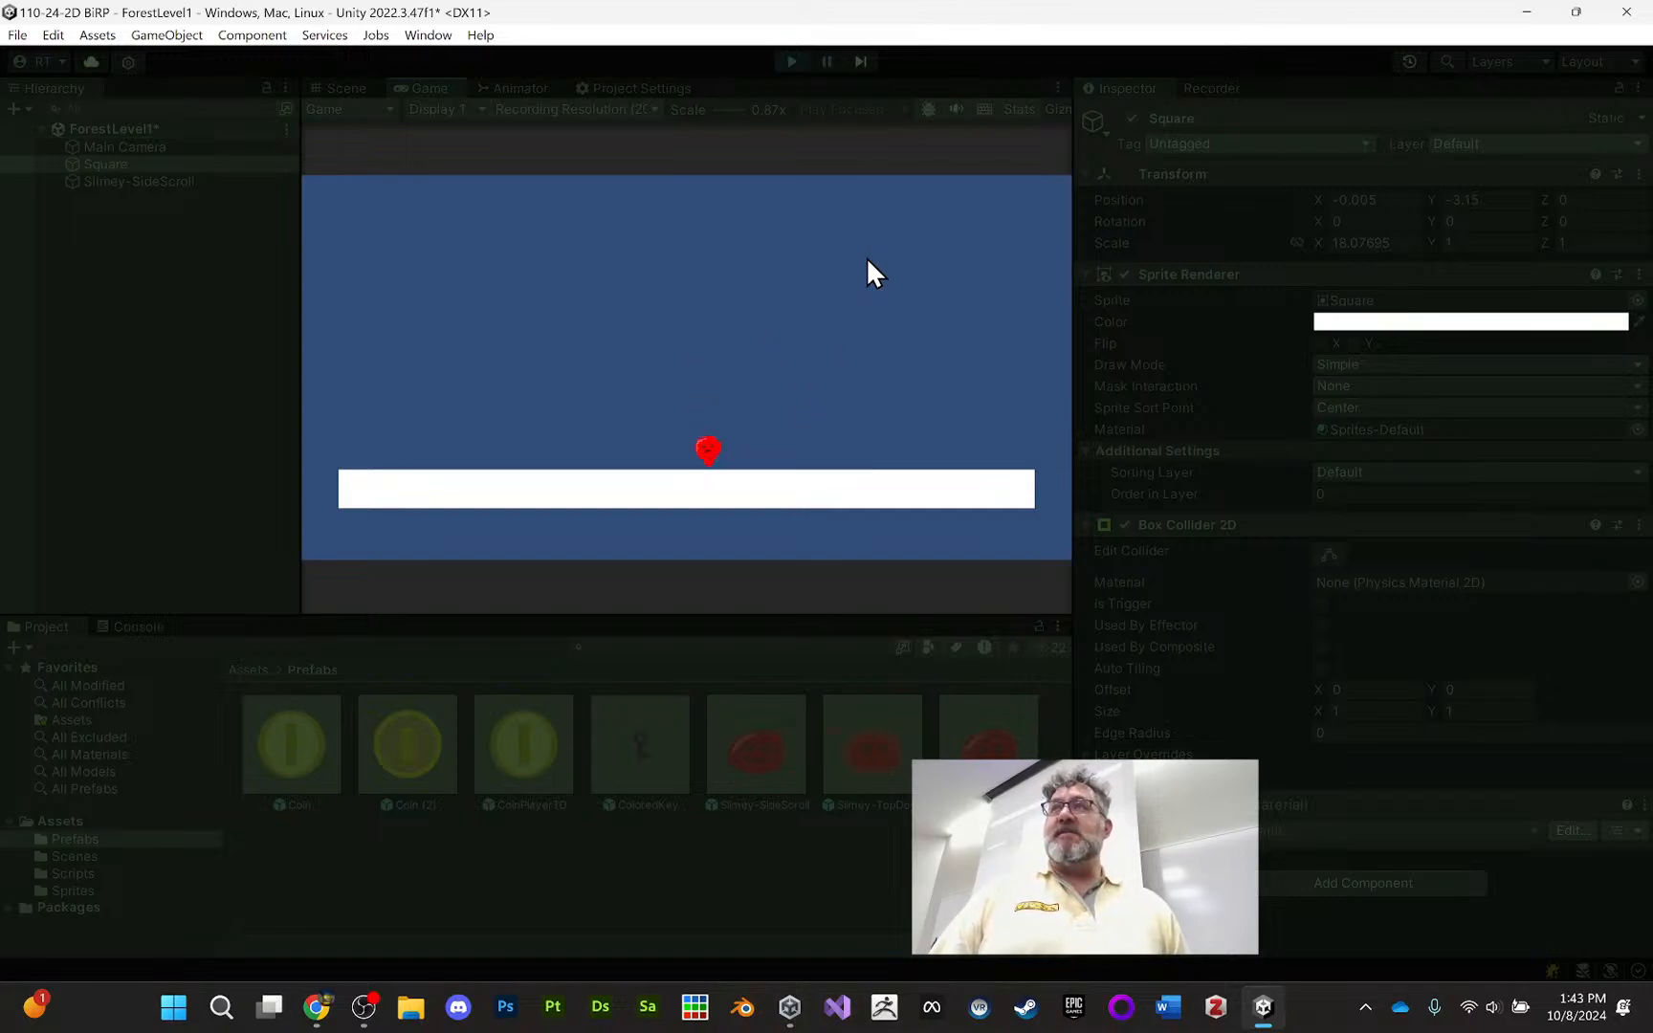
click(790, 61)
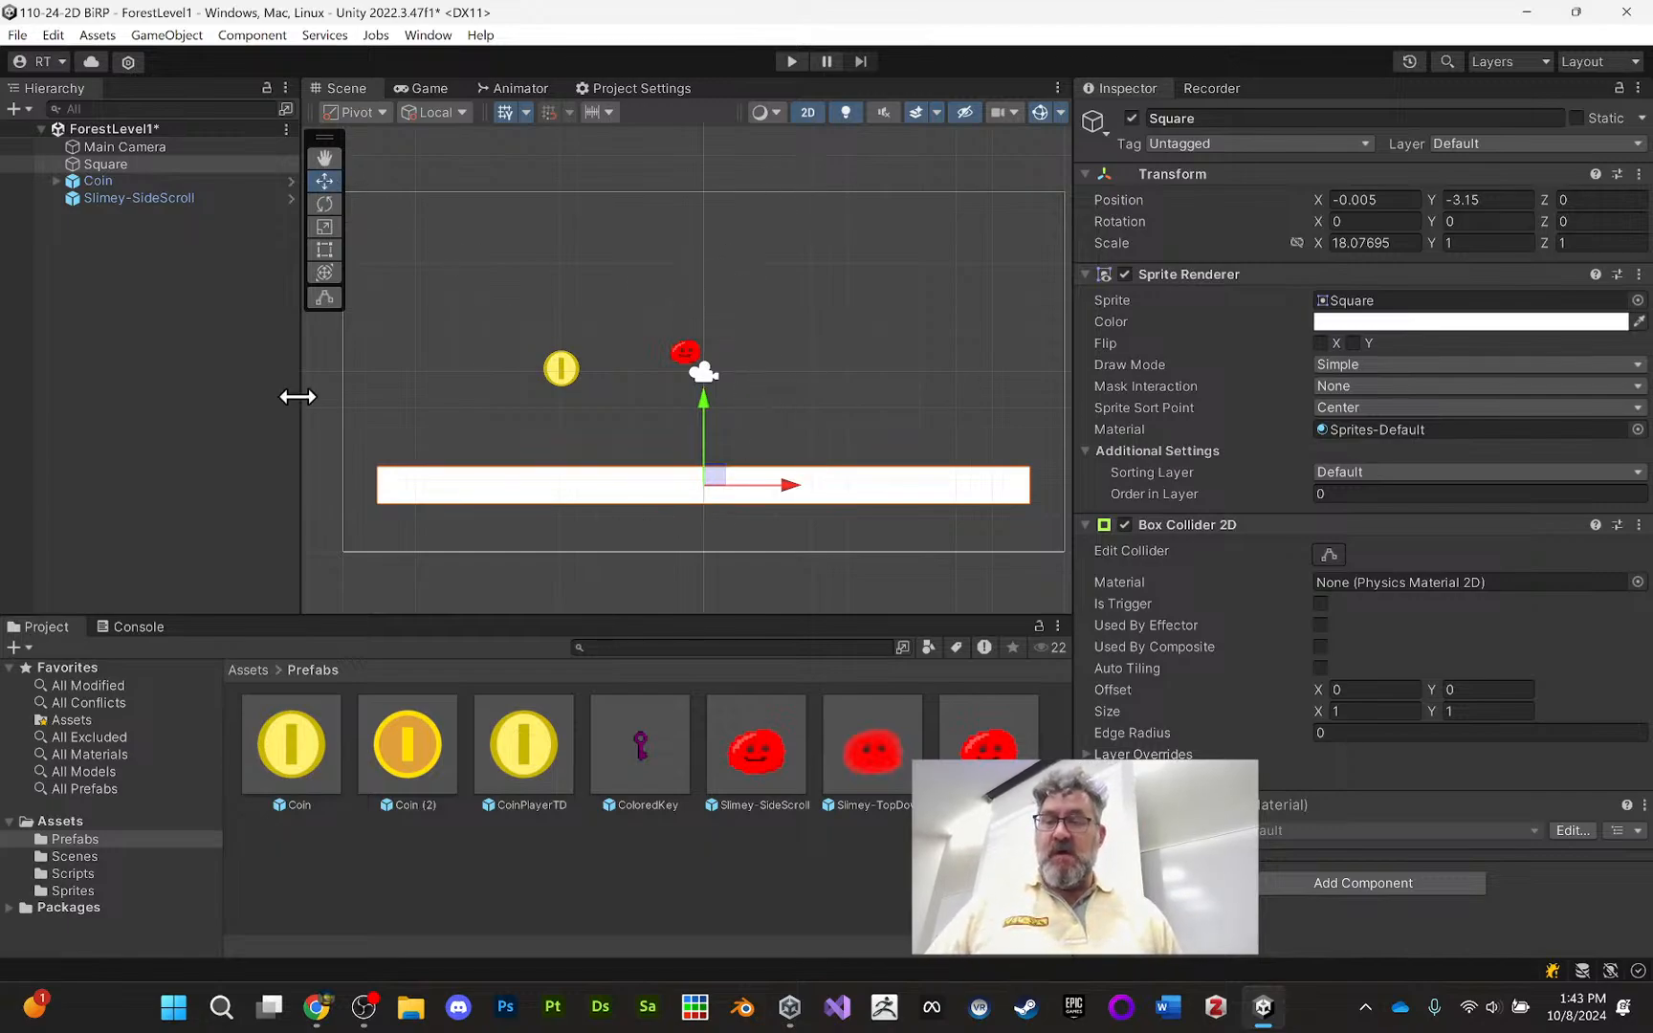
Delete the platform Square from ForestLevel1 and save the scene
click(203, 164)
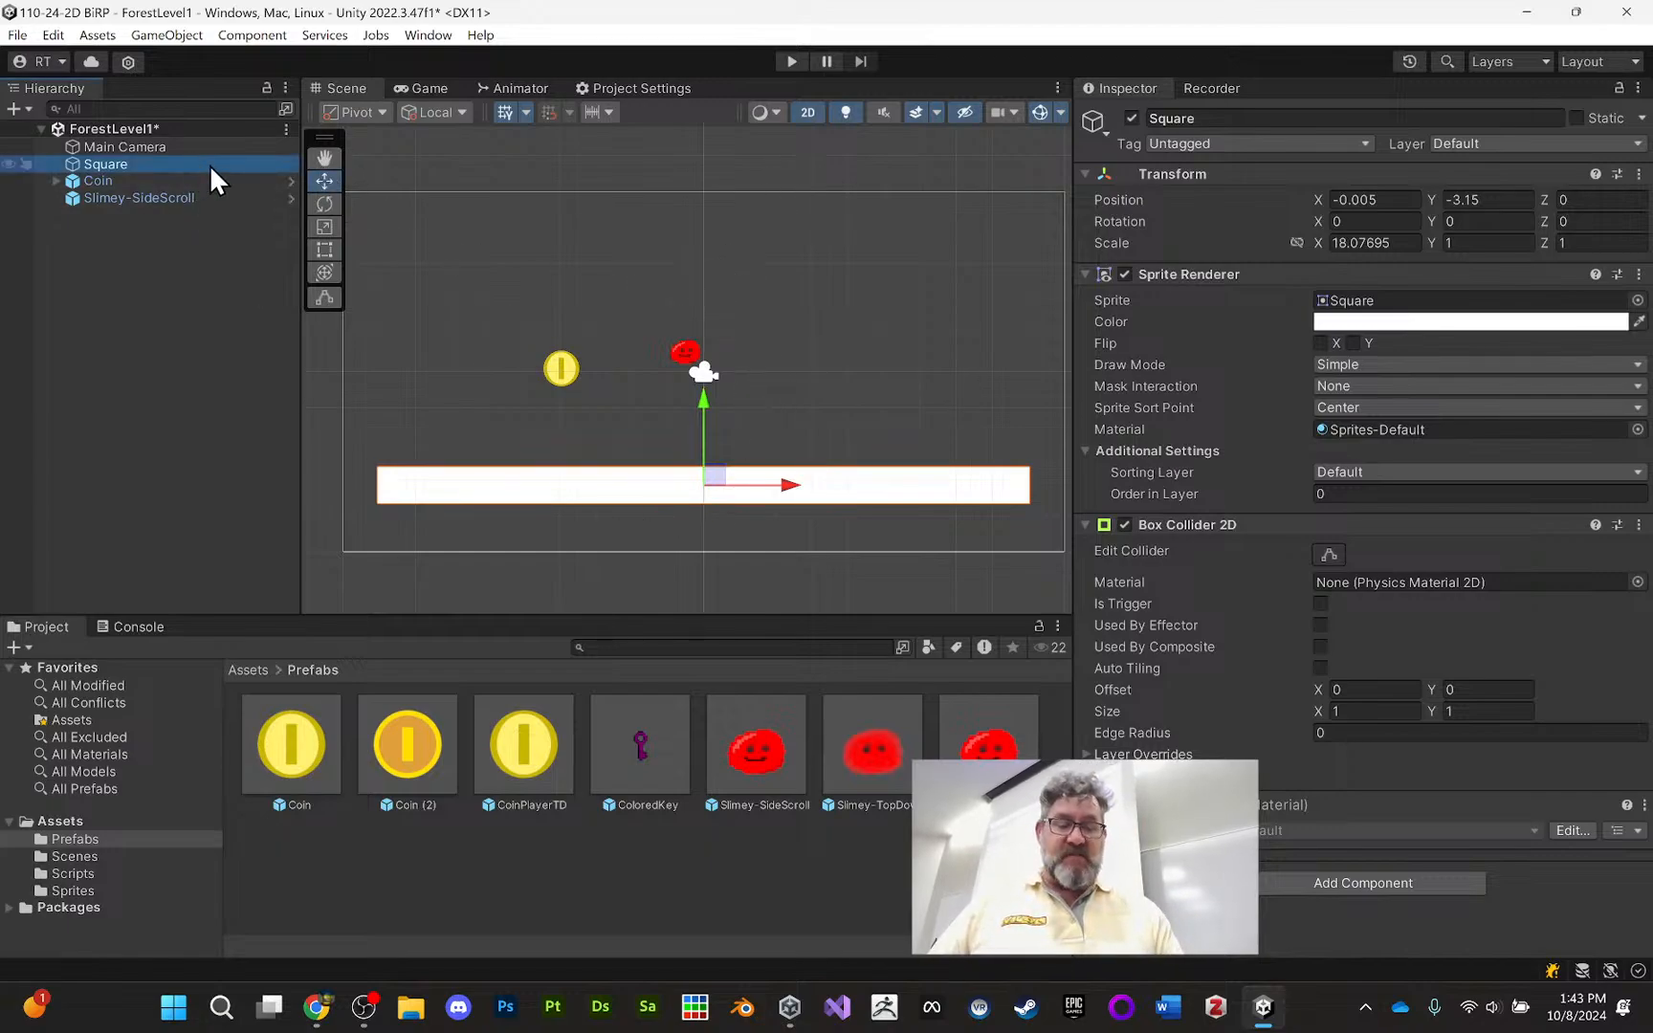
key(Delete)
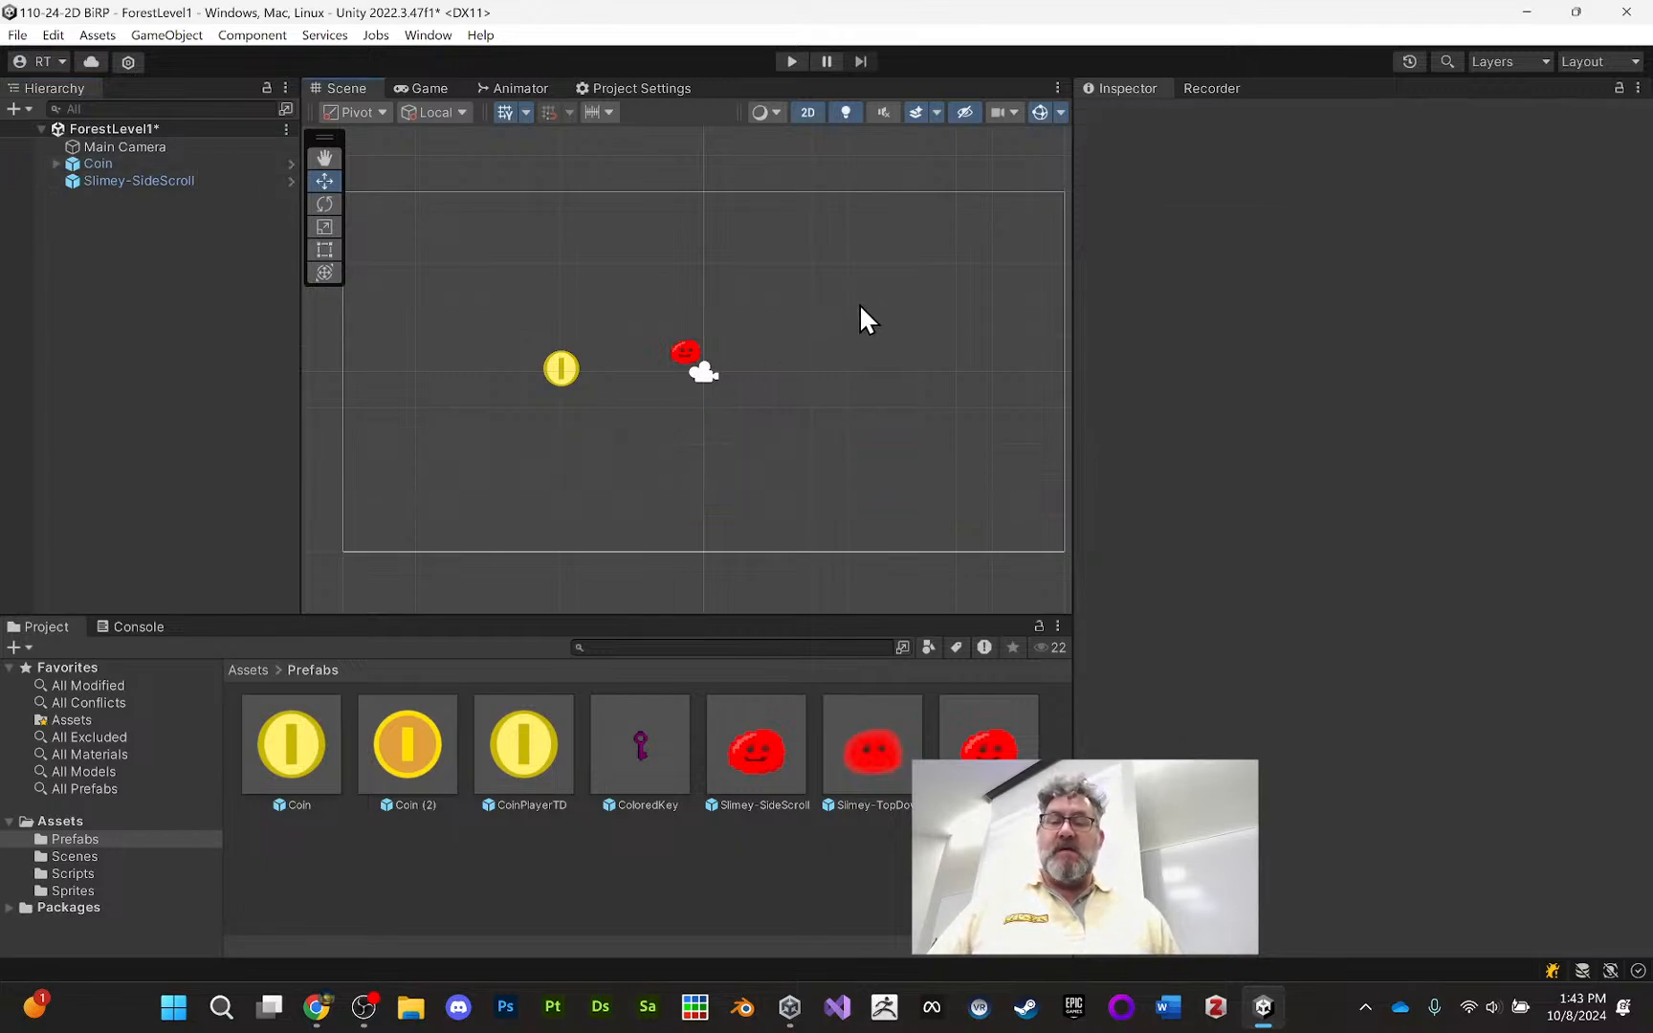
middle_drag(859, 303, 778, 315)
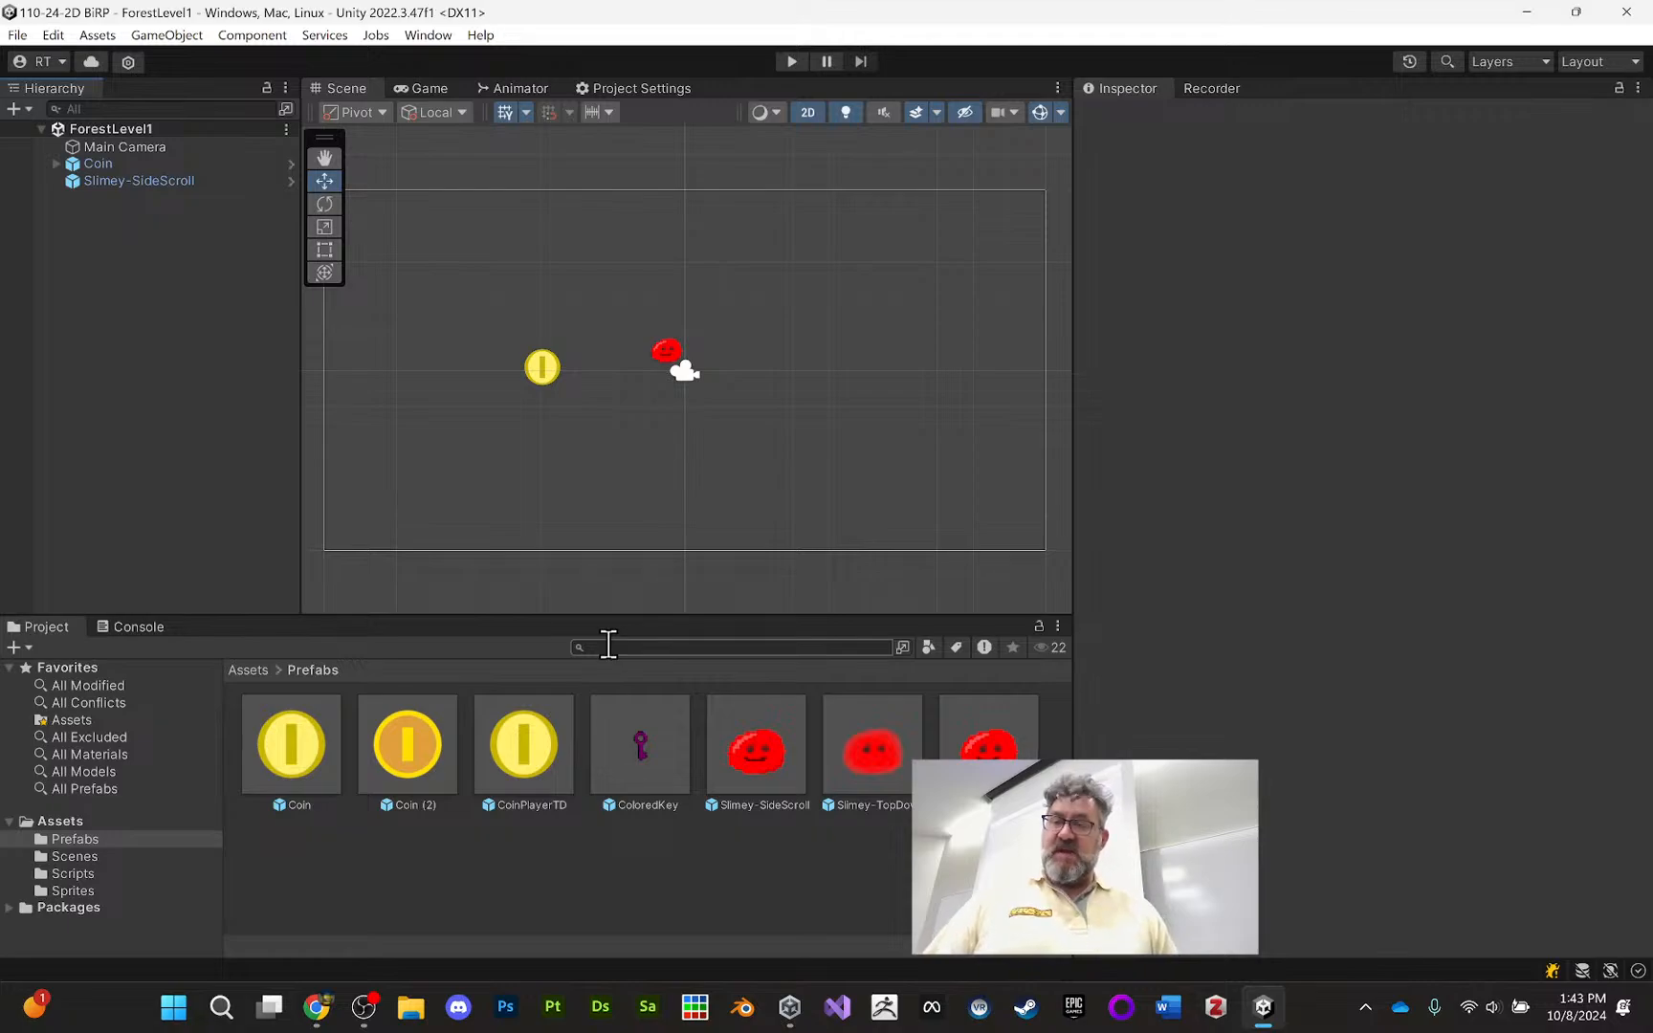
Switch to Chrome and check the save options for the DeepForestTileset image on the Tilemaps assignment page
click(318, 1008)
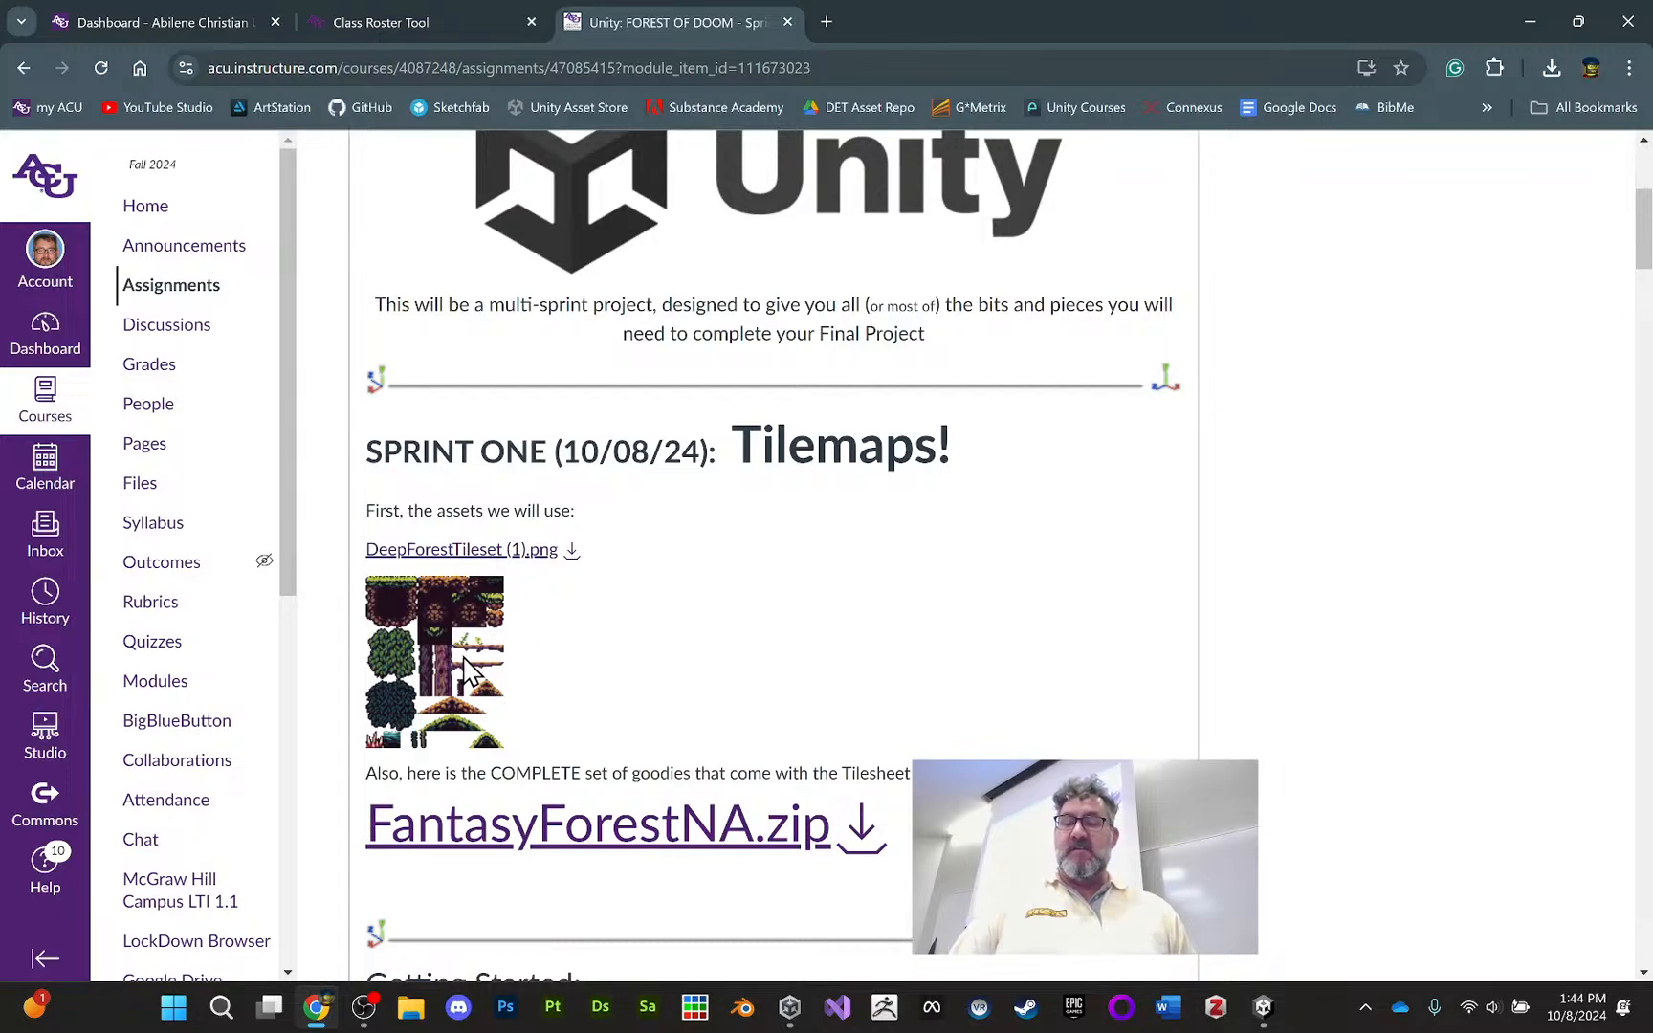
right_click(431, 627)
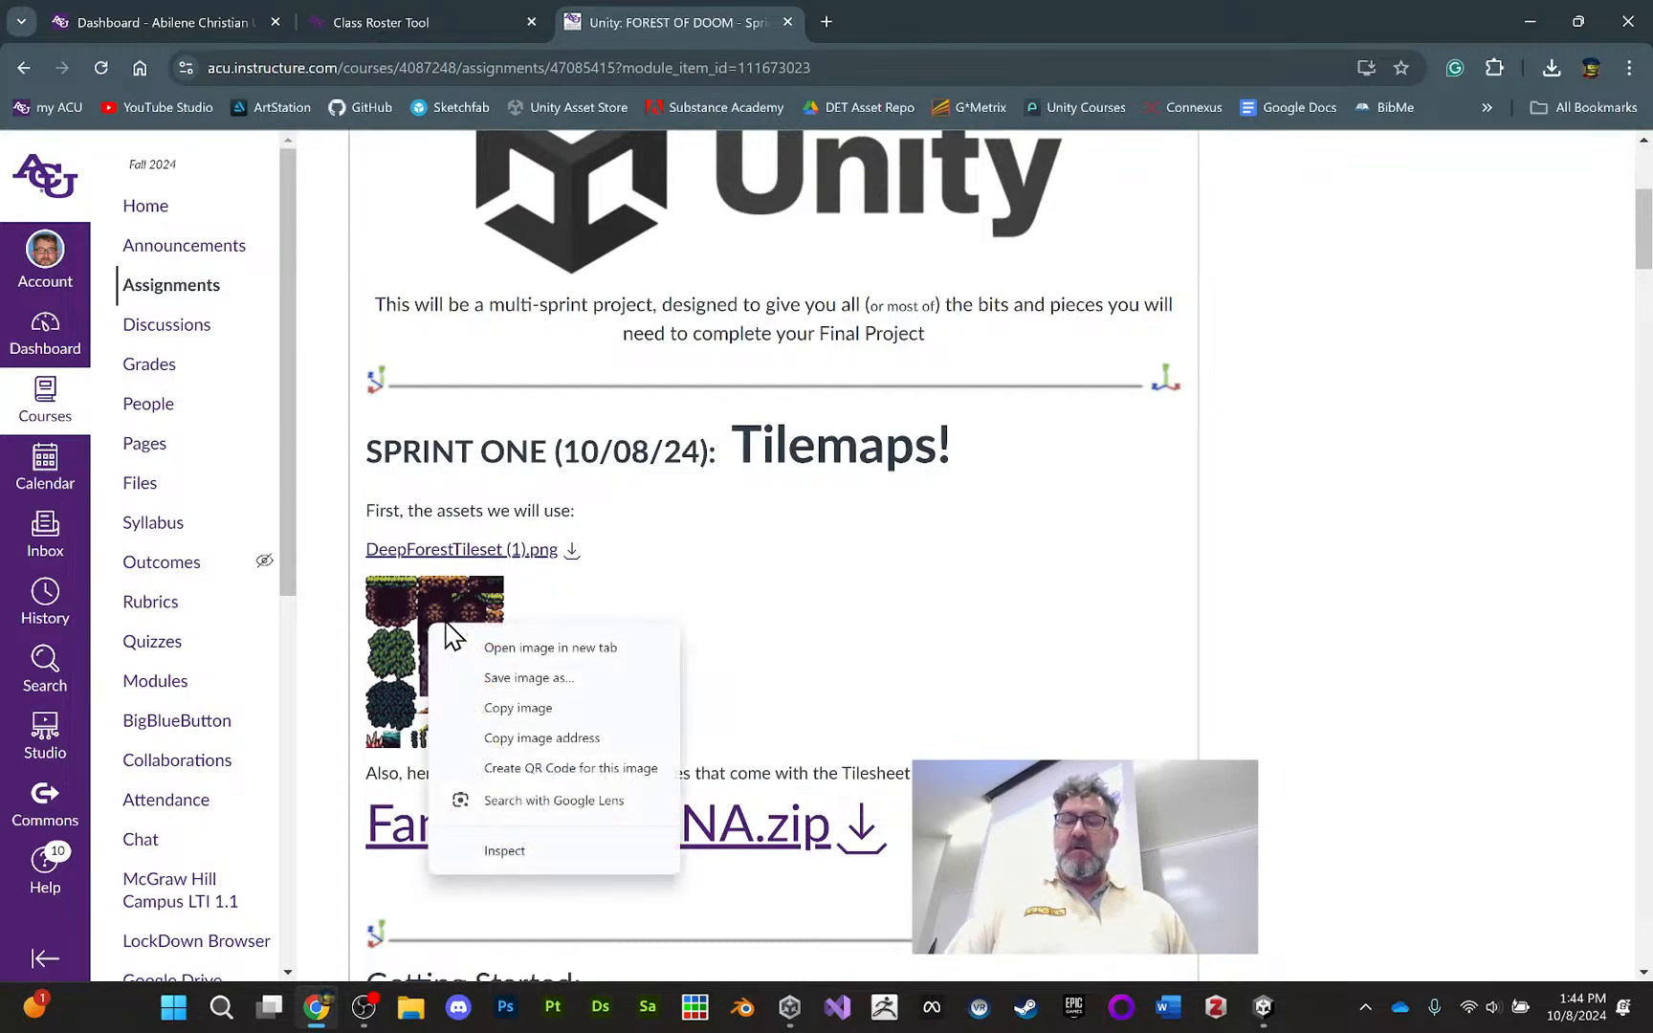
click(617, 601)
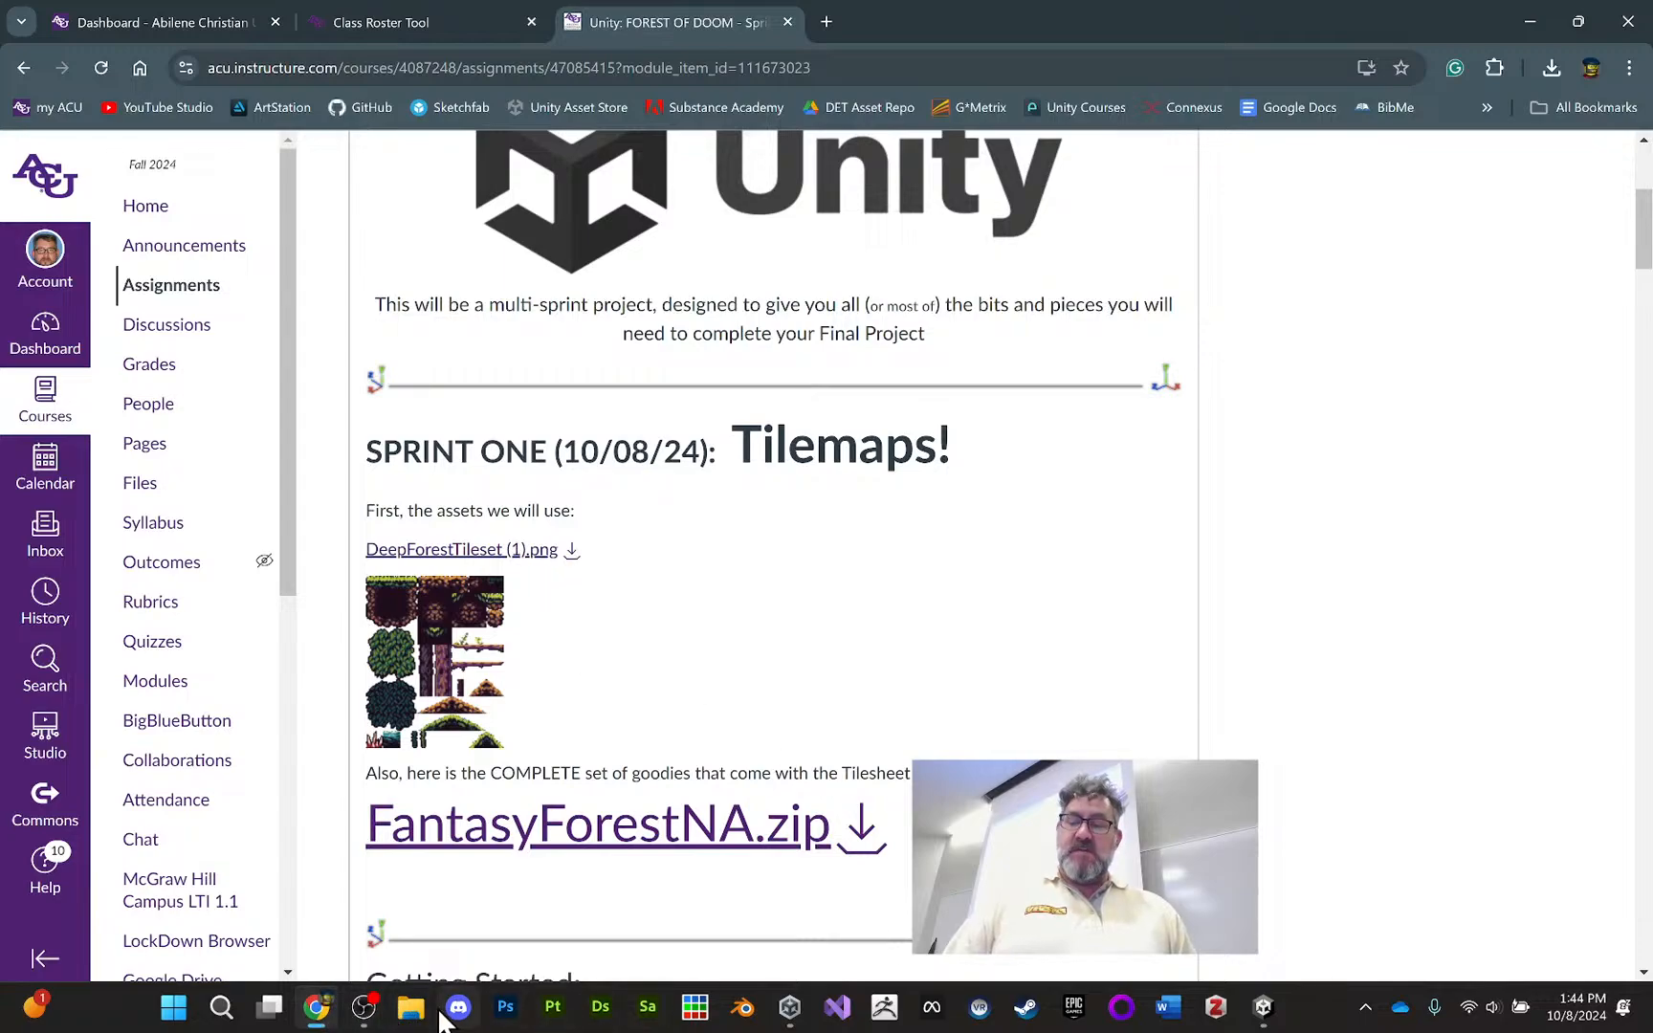
Switch to the Unity project, then open the Downloads folder in File Explorer and place its window beside the Project assets
click(1263, 1008)
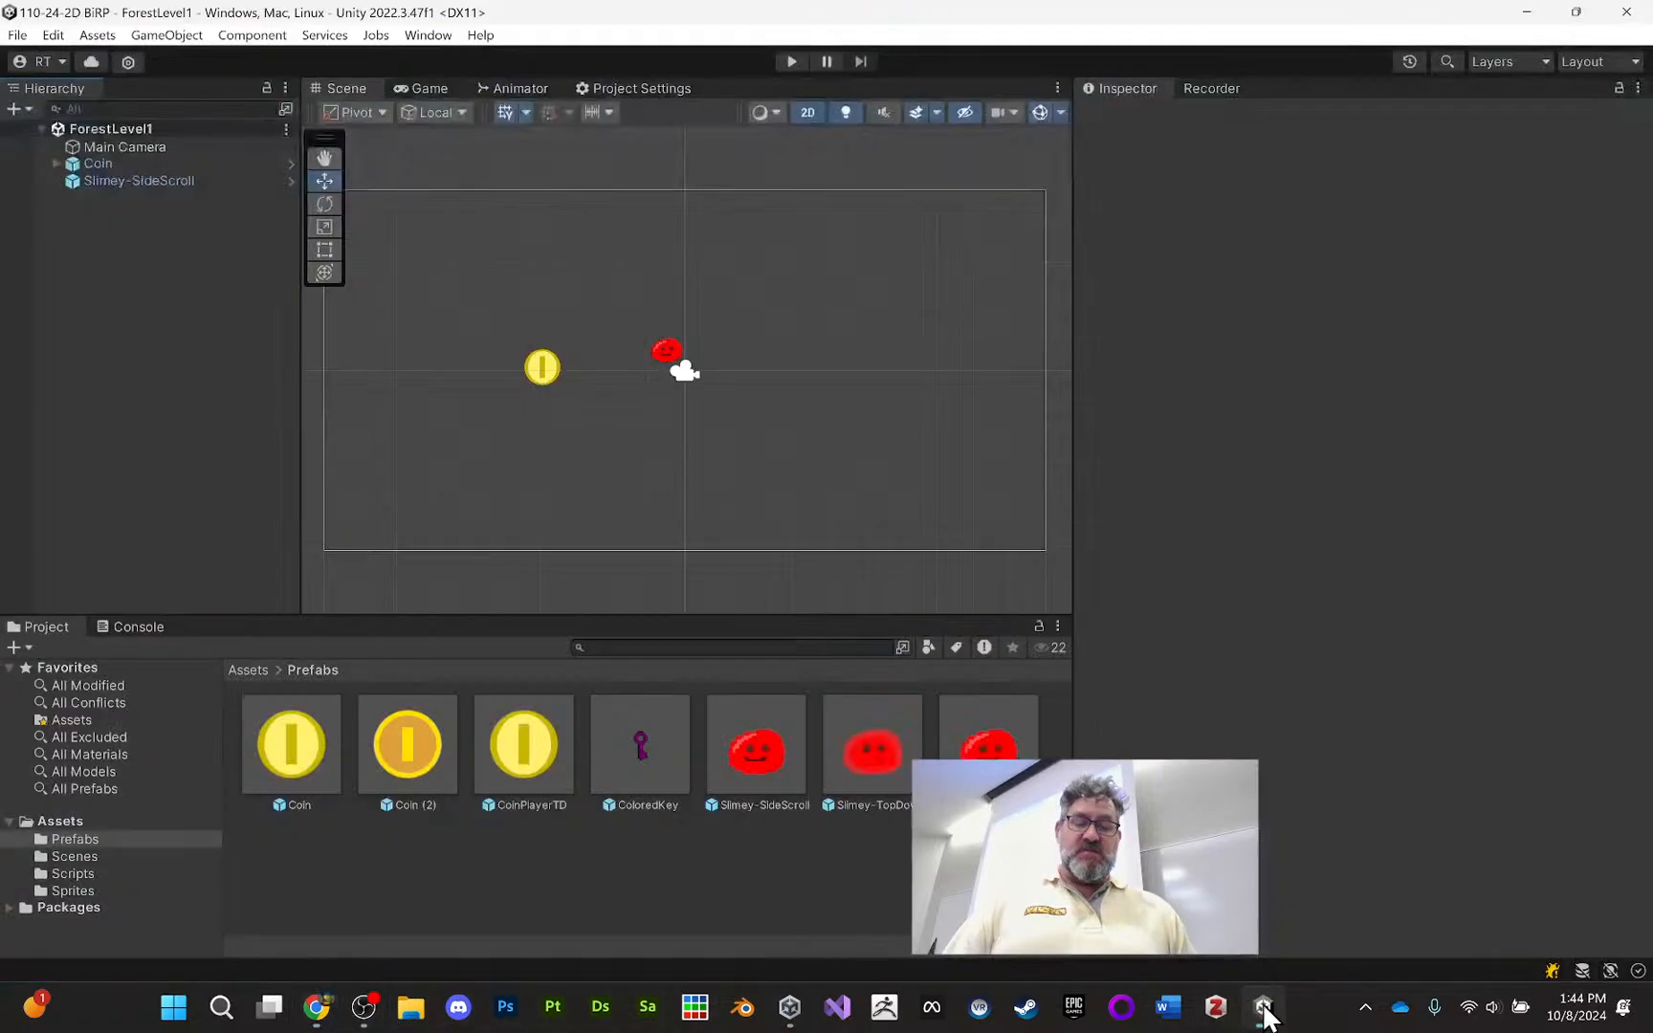
click(410, 1007)
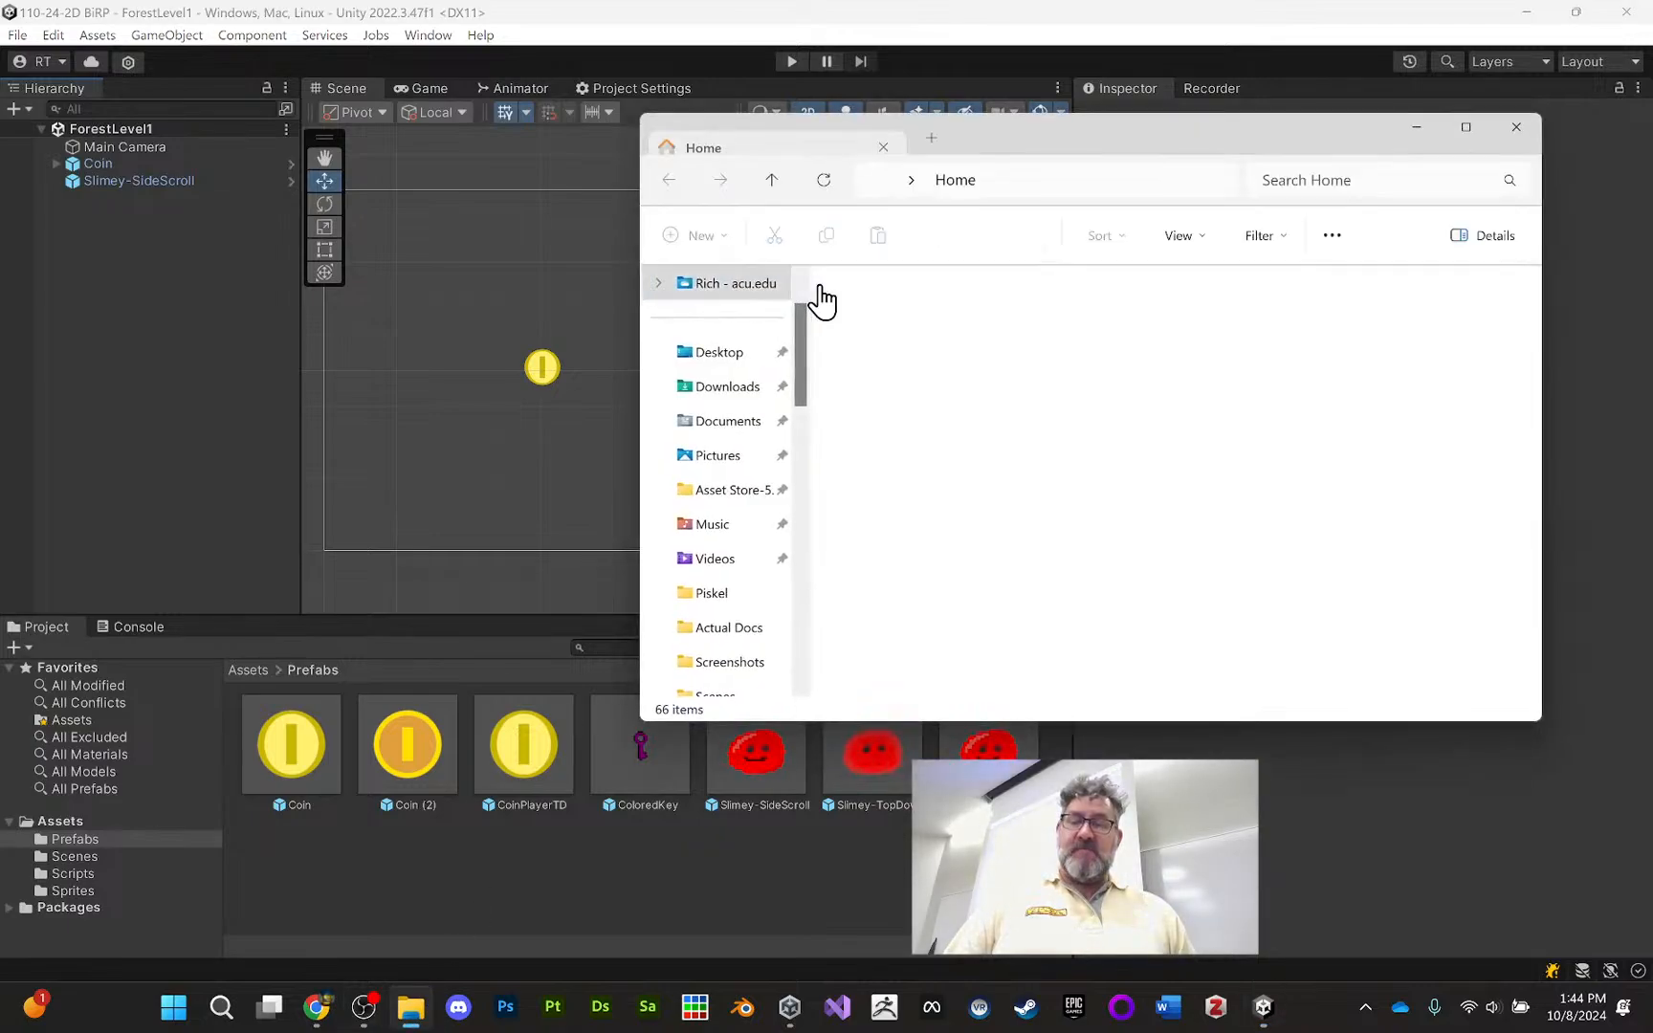
drag(1041, 155, 593, 233)
click(272, 466)
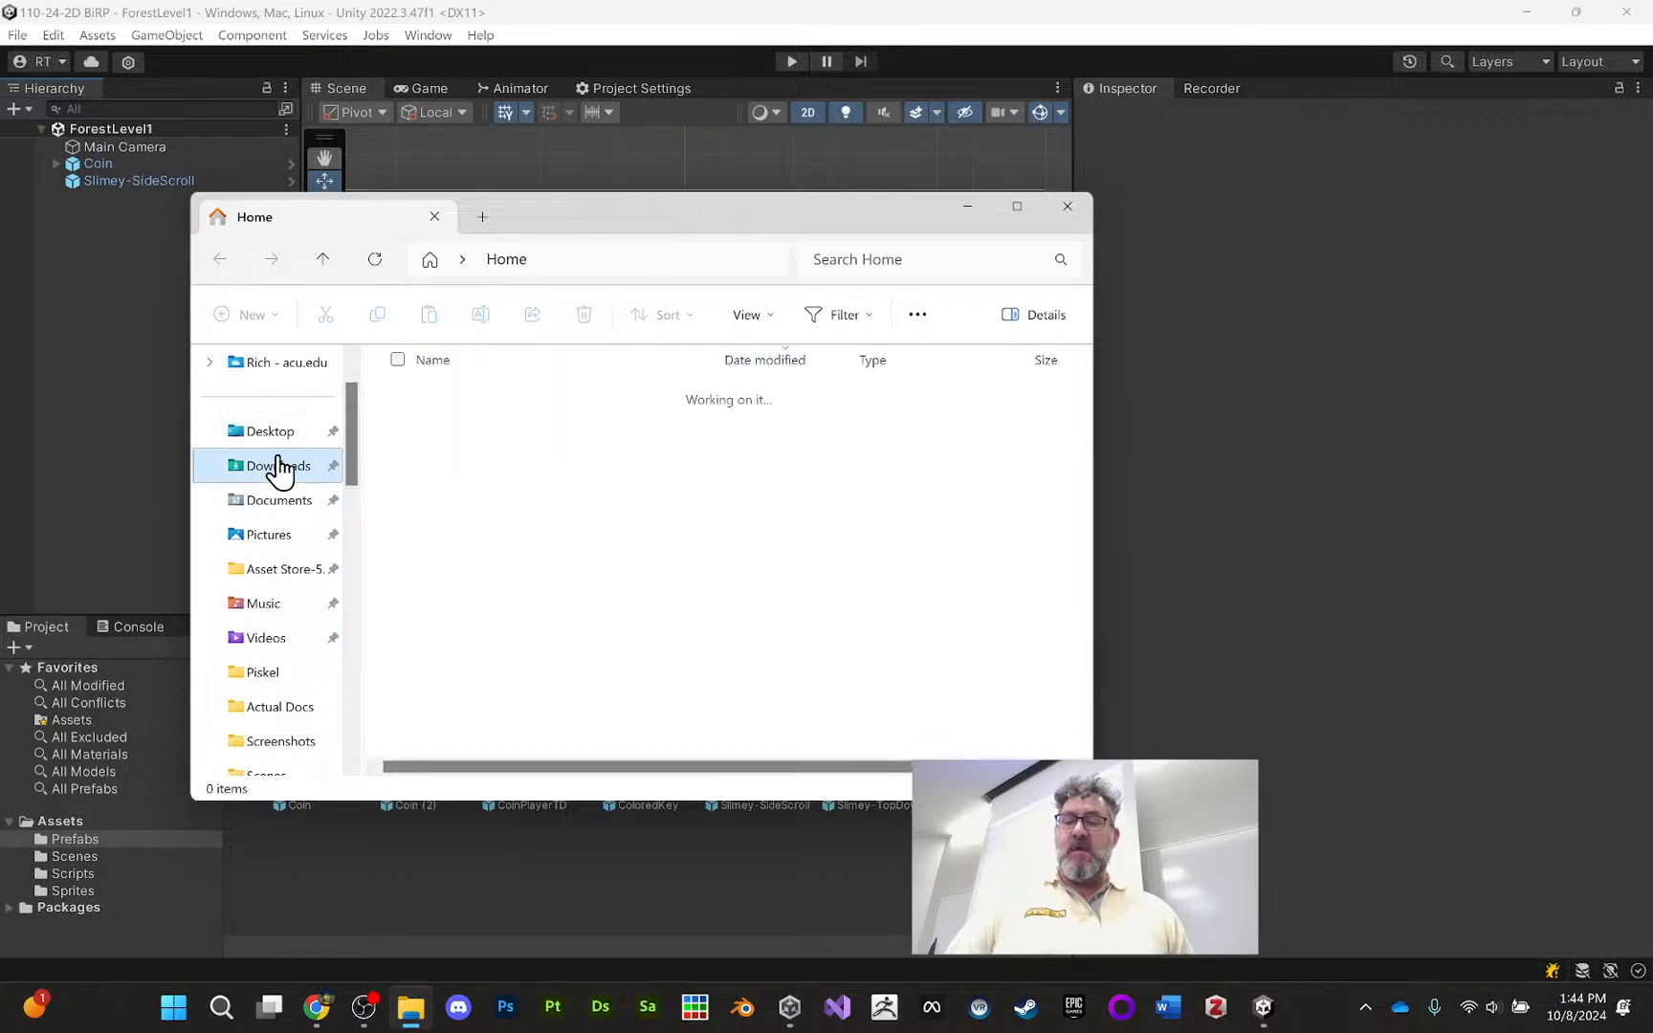
drag(691, 227, 1232, 254)
Create a folder named Tiles in the project's Assets folder and open it
click(88, 824)
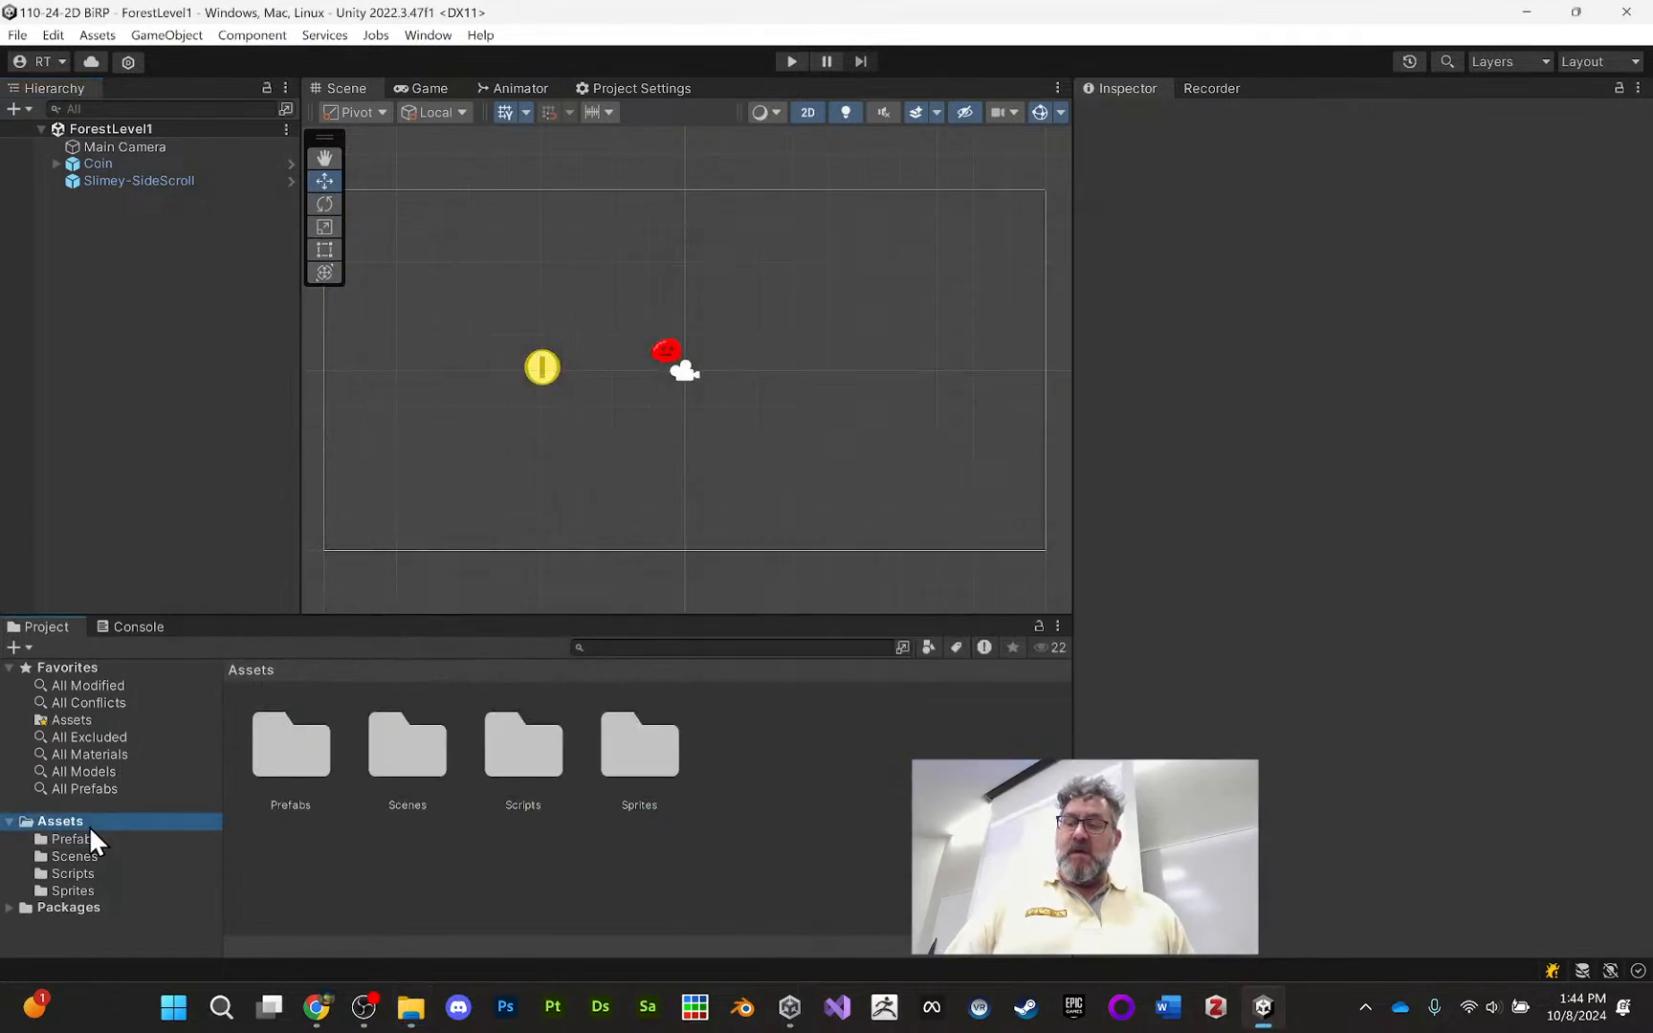
double_click(638, 756)
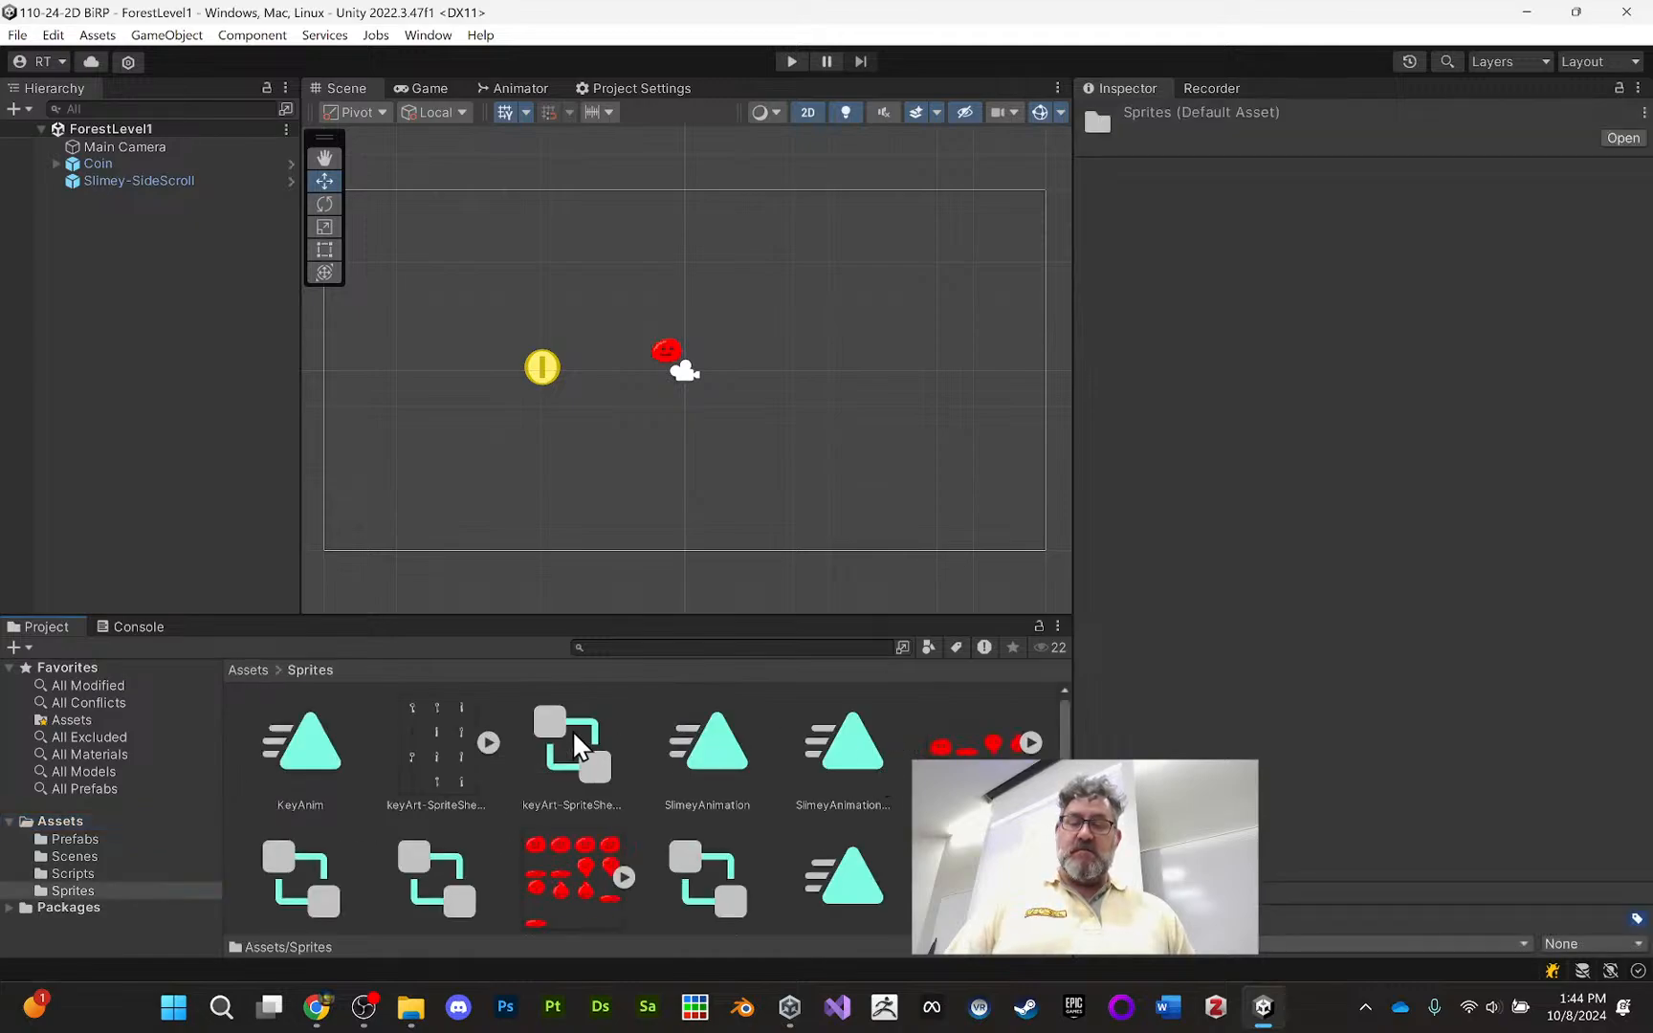
click(73, 822)
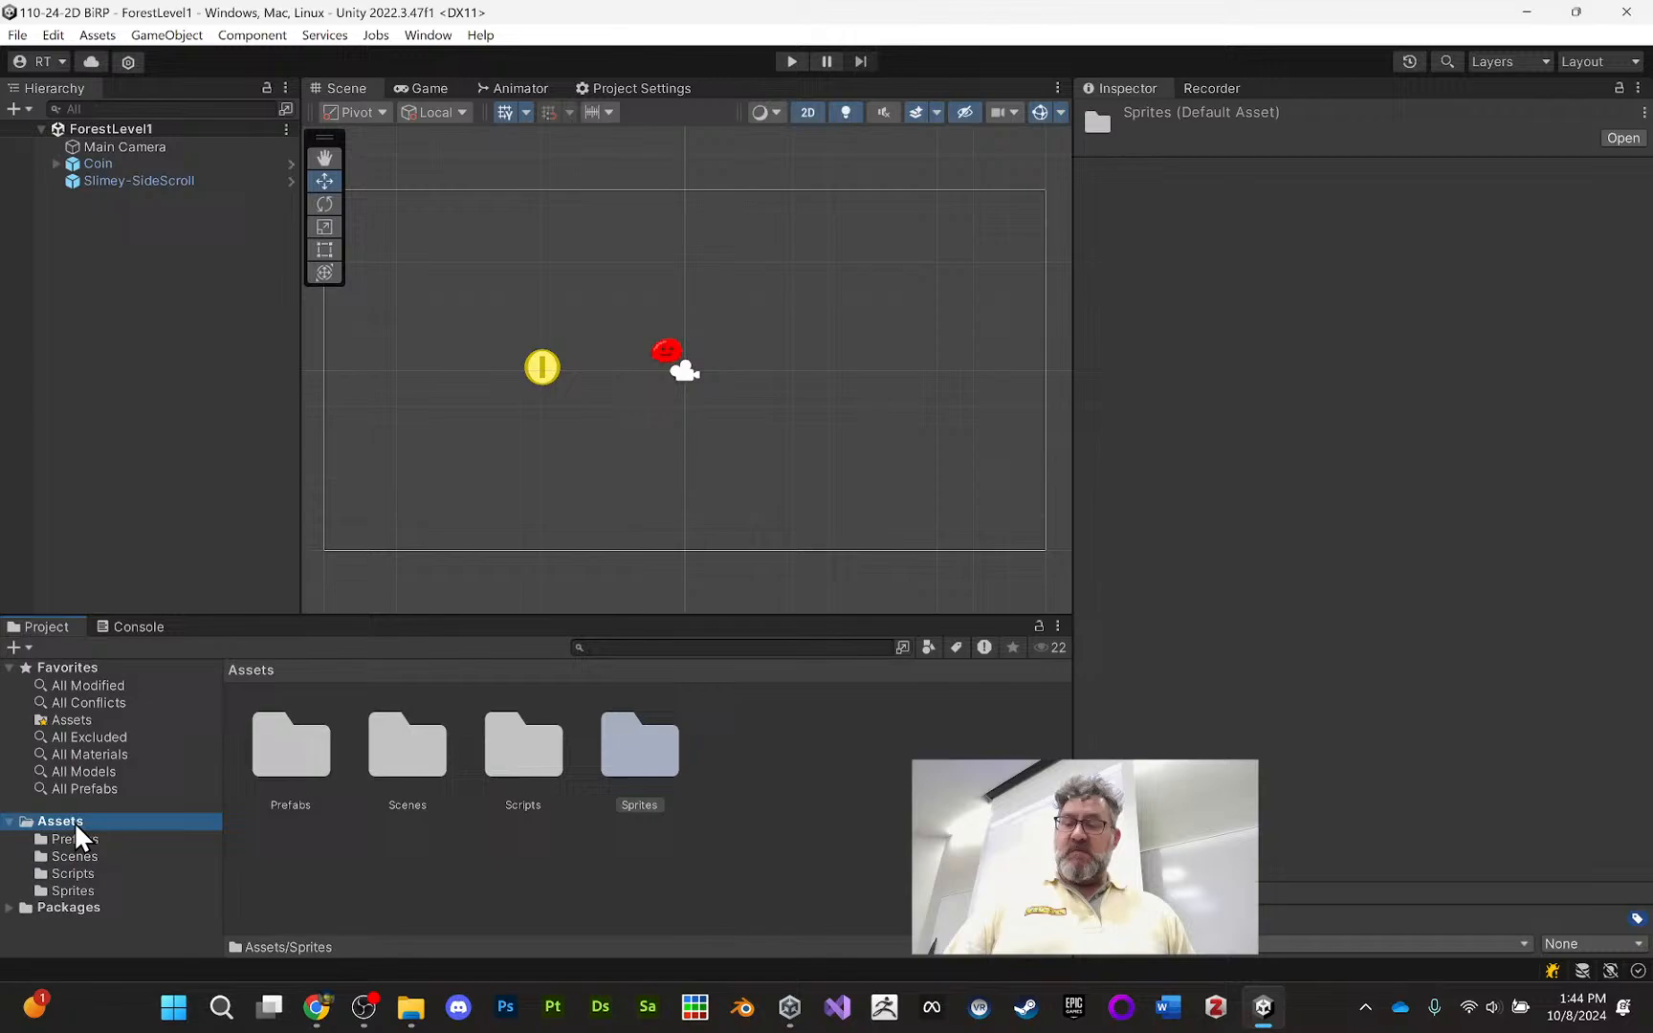
right_click(771, 742)
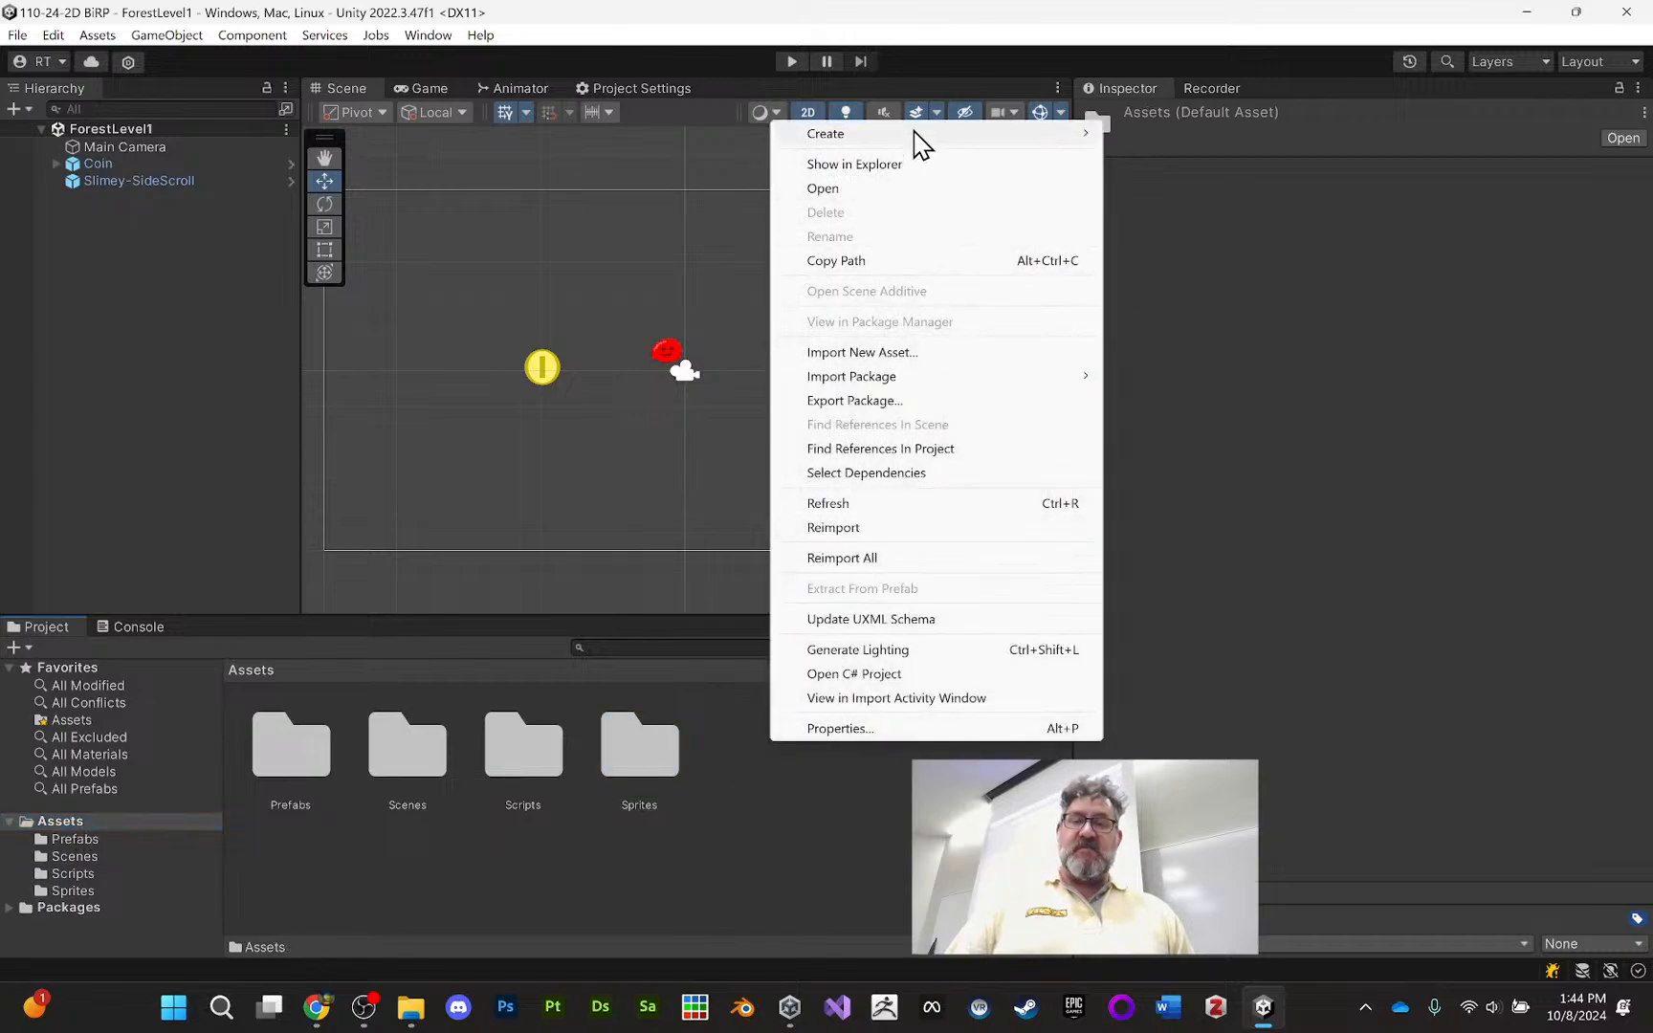
mouse_move(920, 135)
click(1223, 14)
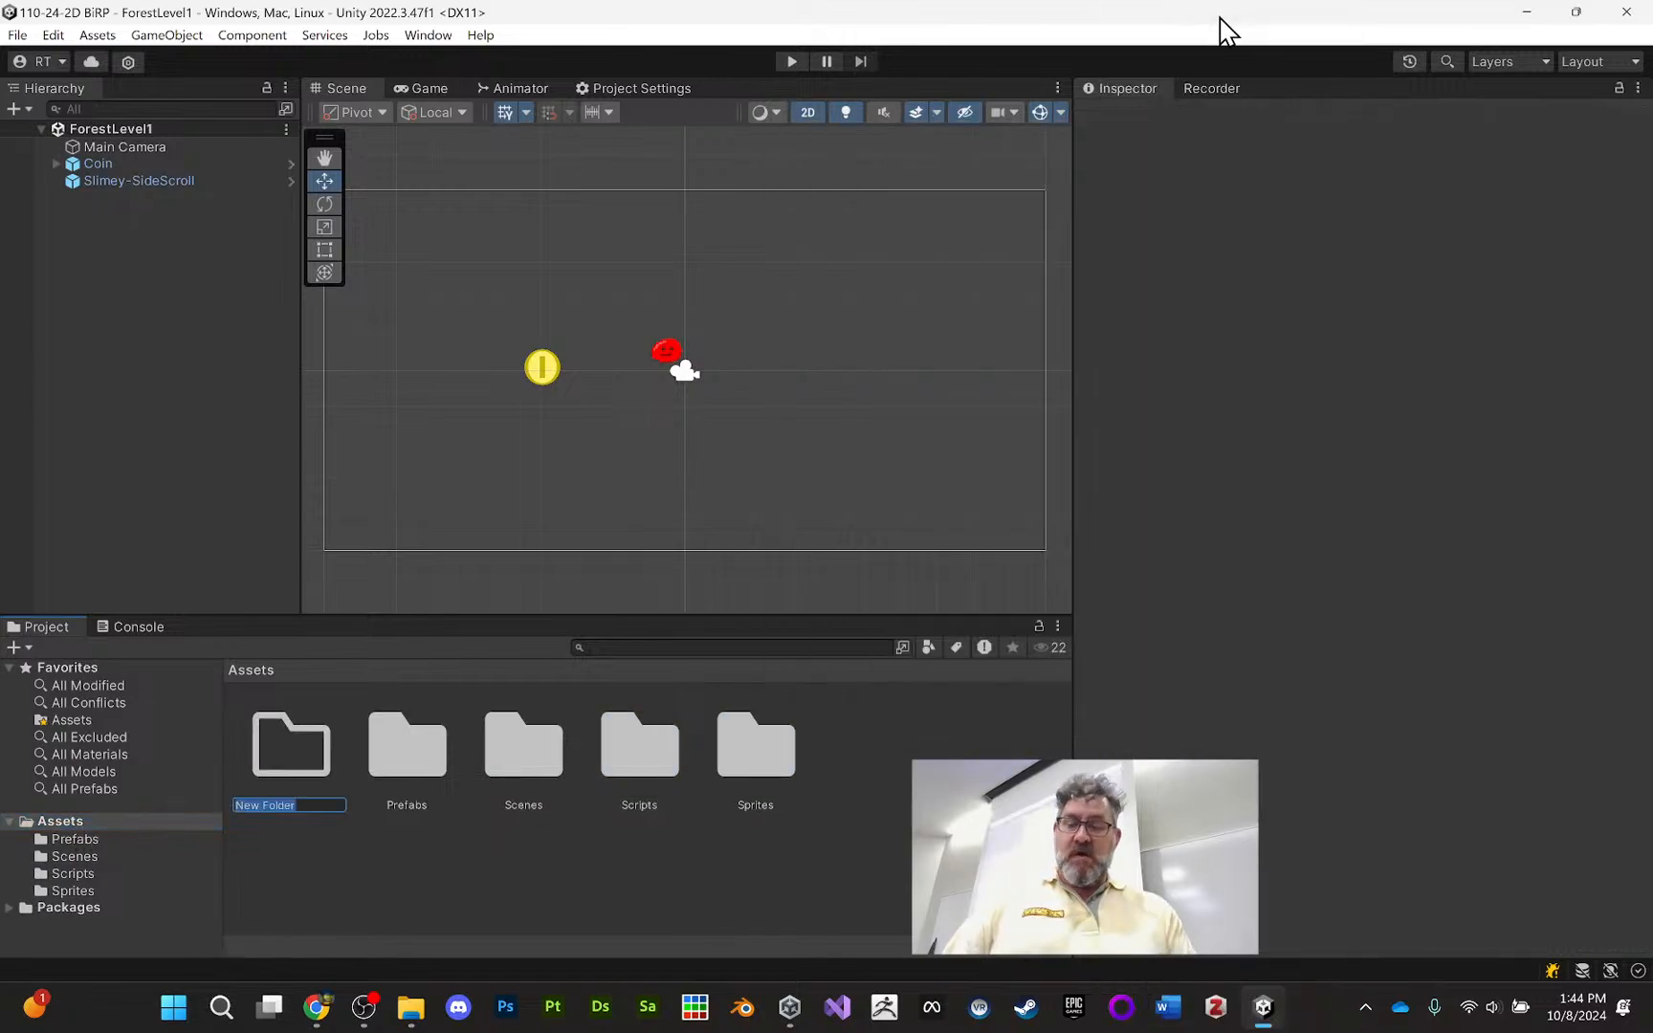
text(Tiles)
key(Return)
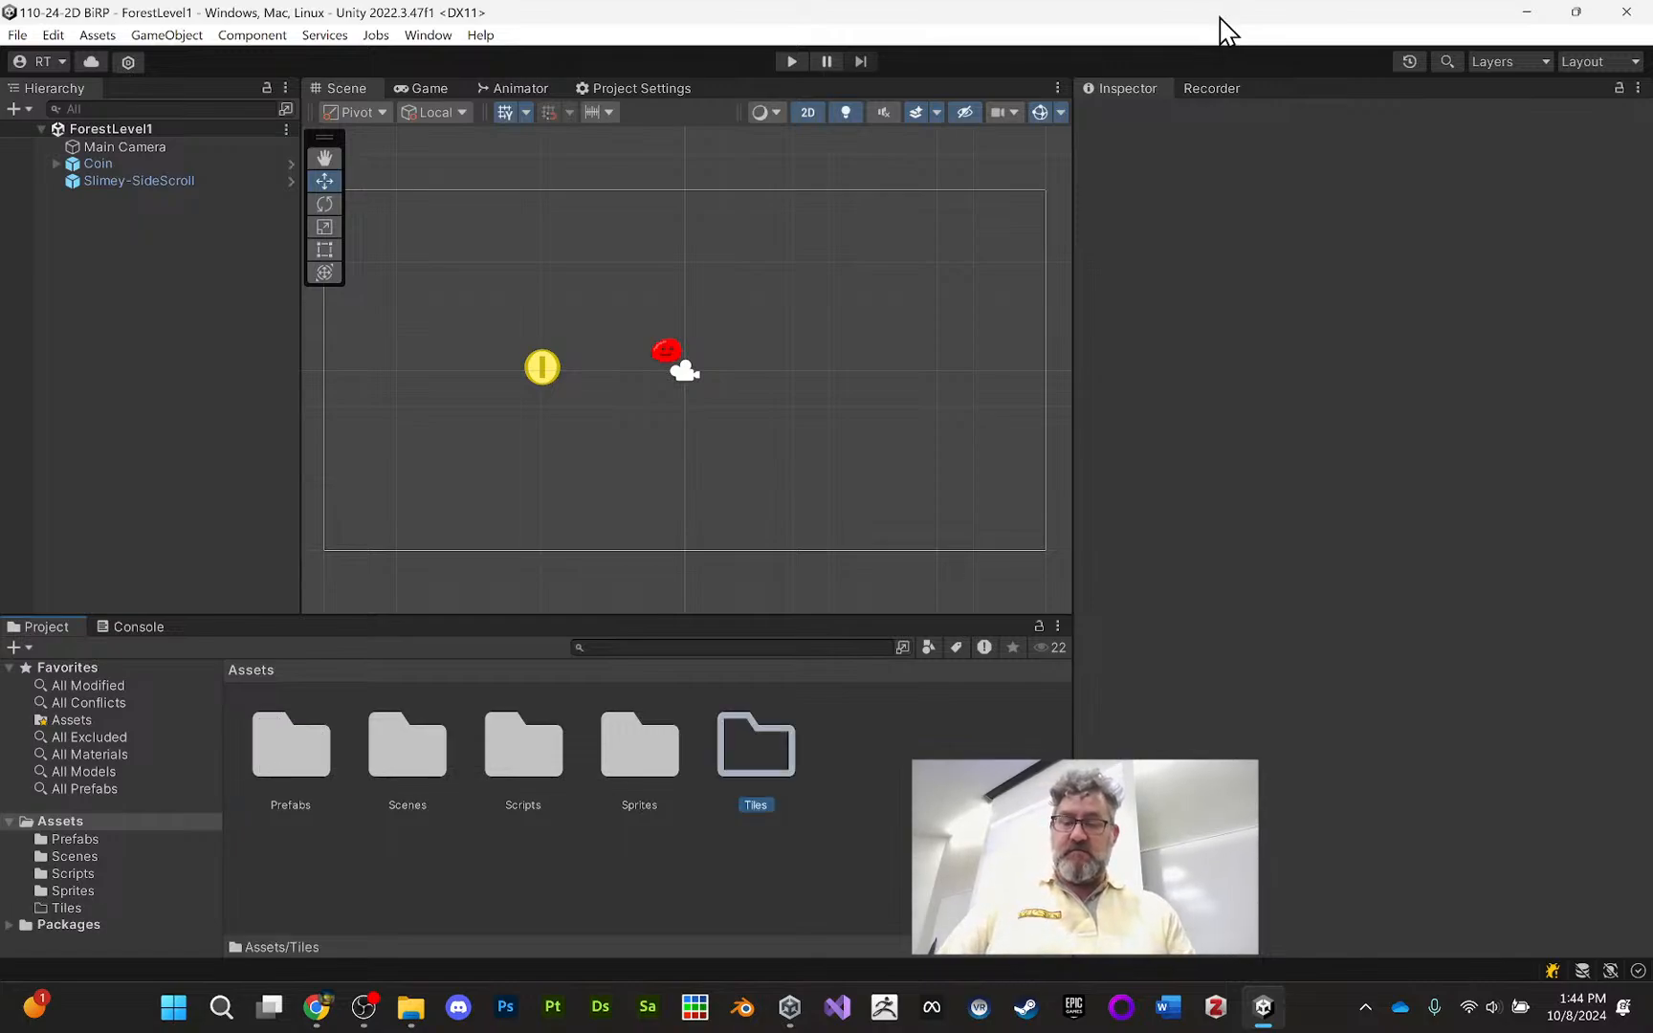
double_click(756, 738)
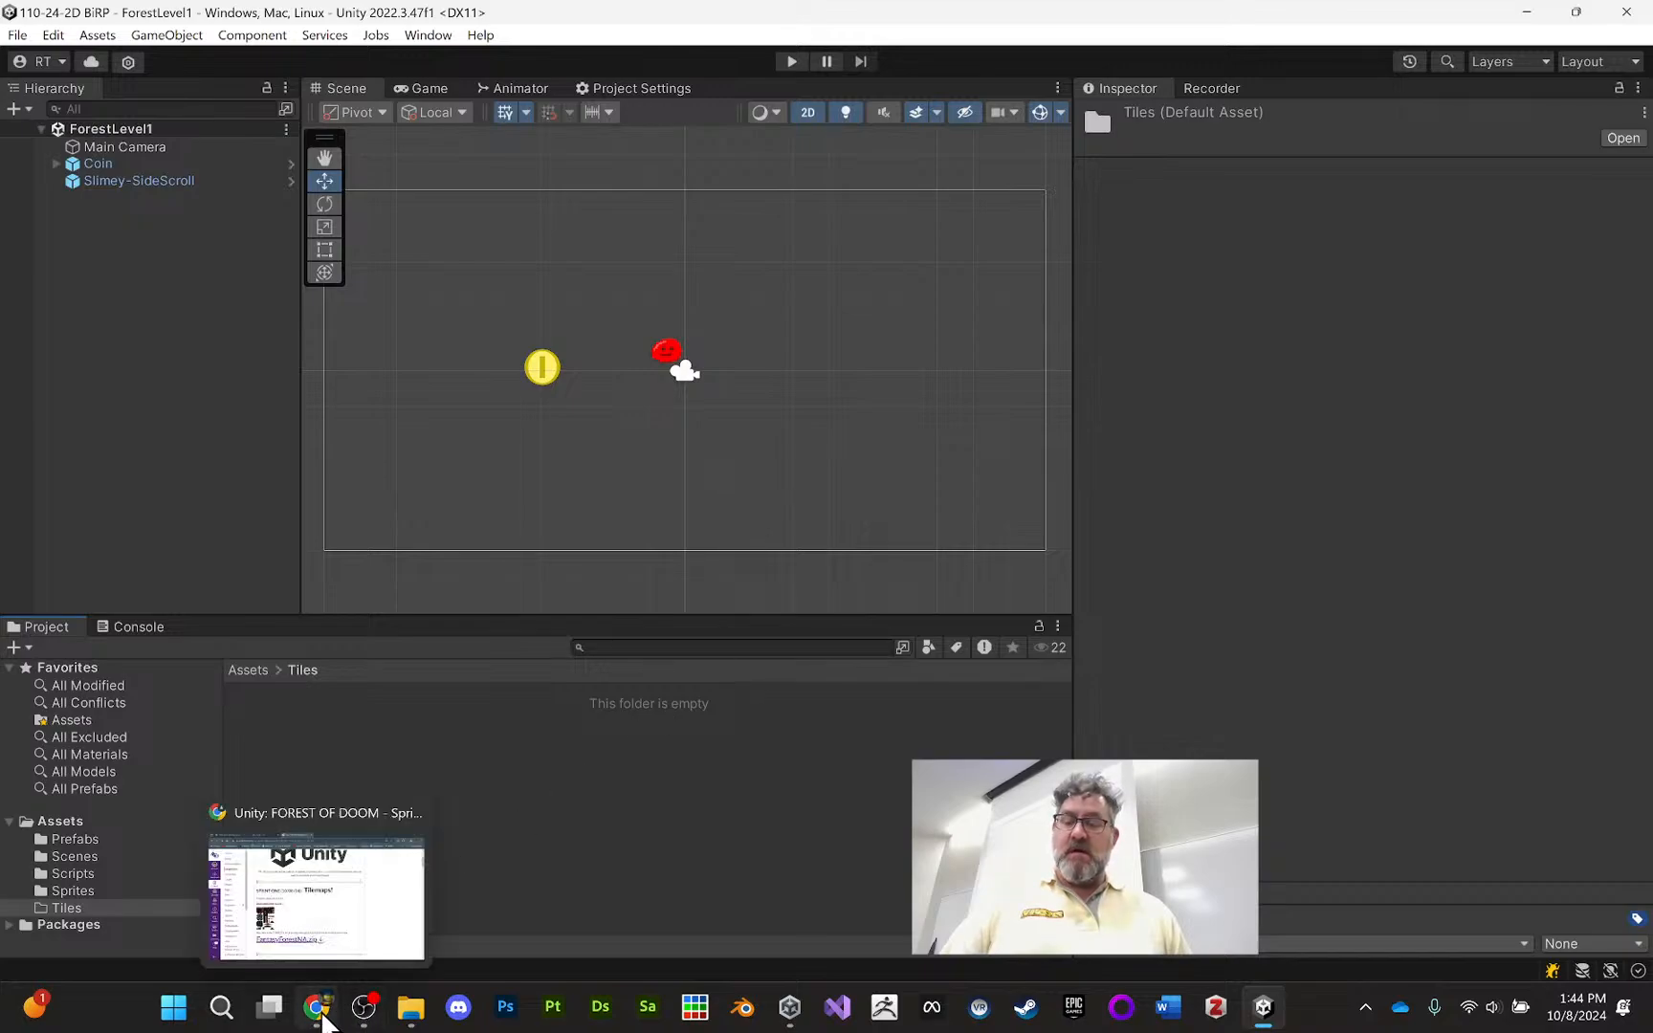
Import DeepForestTileset (1) from the Downloads folder into the Tiles folder and close File Explorer
click(410, 1006)
drag(1090, 459, 701, 583)
click(1091, 468)
drag(1090, 469, 365, 760)
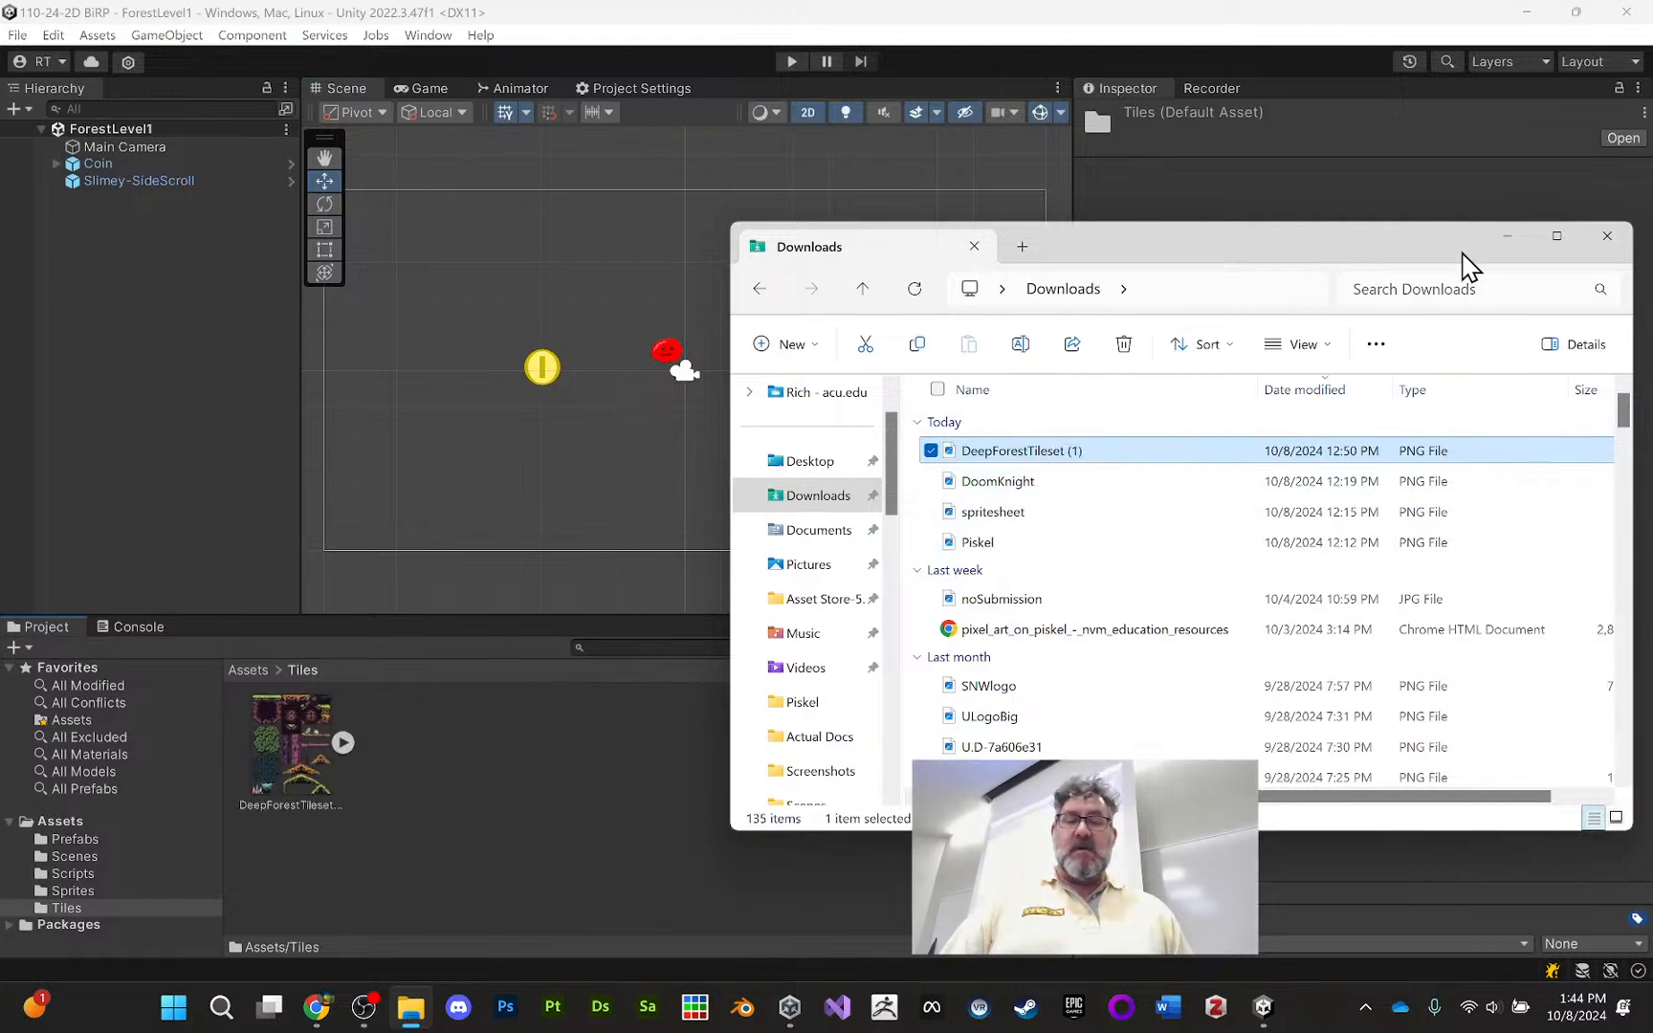
click(1607, 235)
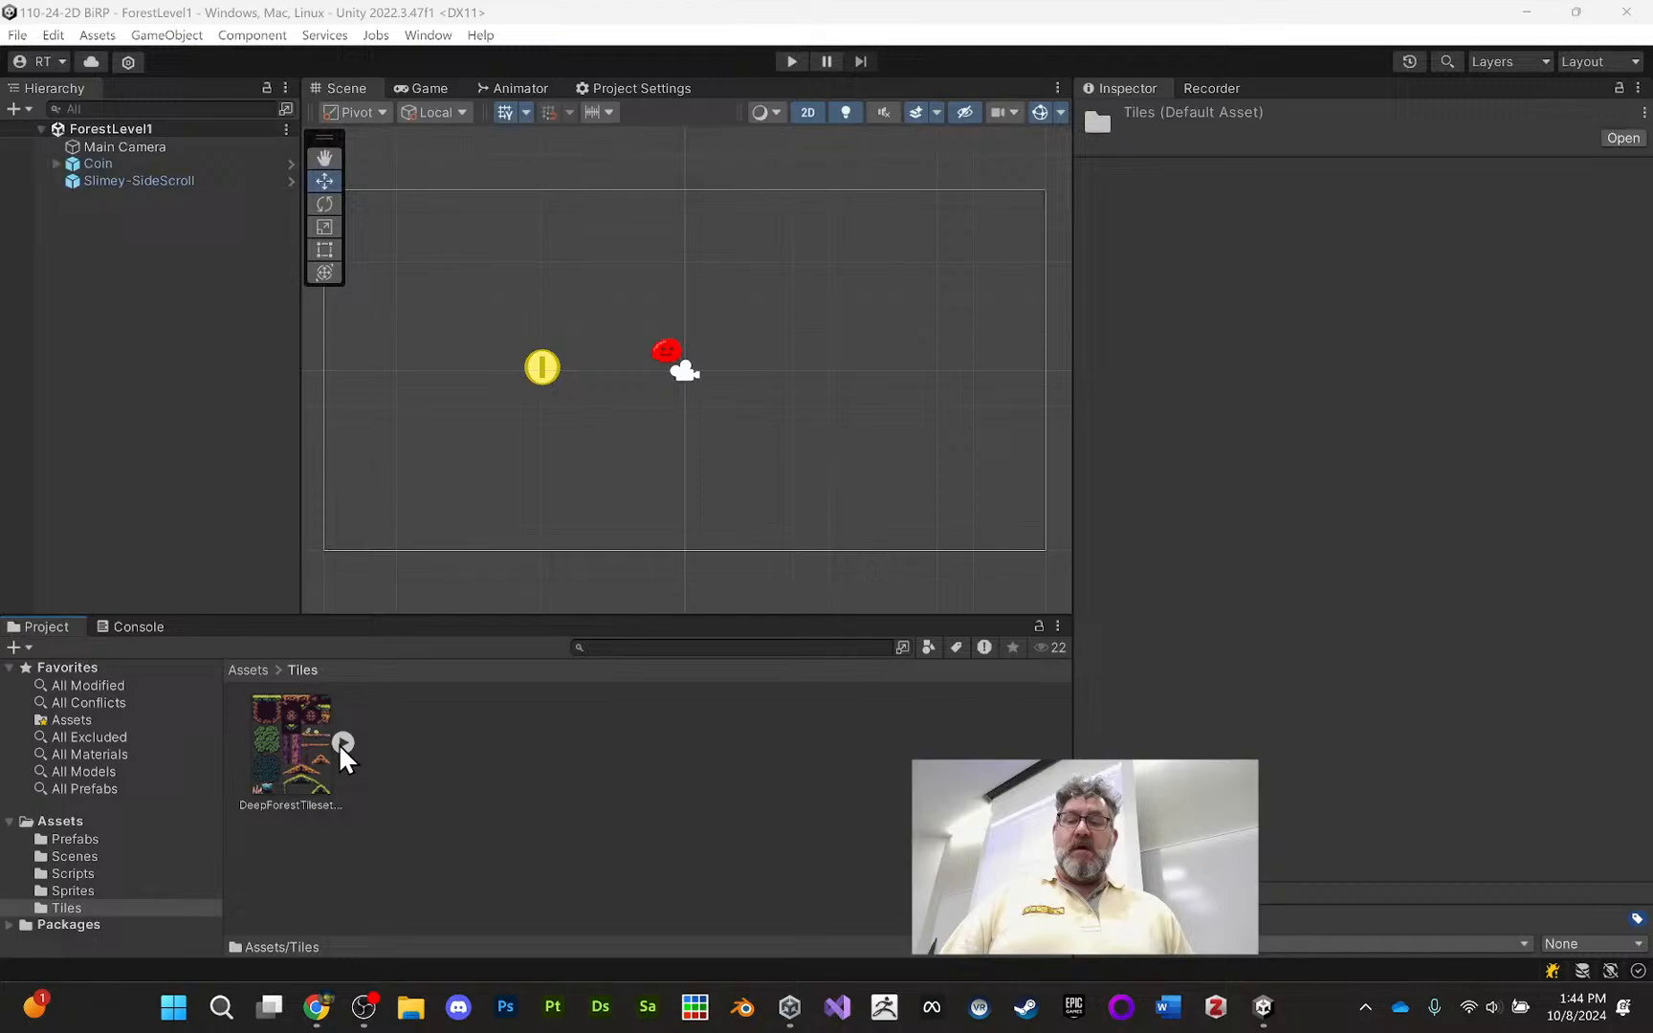
Set the imported DeepForestTileset's Sprite Mode to Multiple and its Pixels Per Unit to 16
click(291, 745)
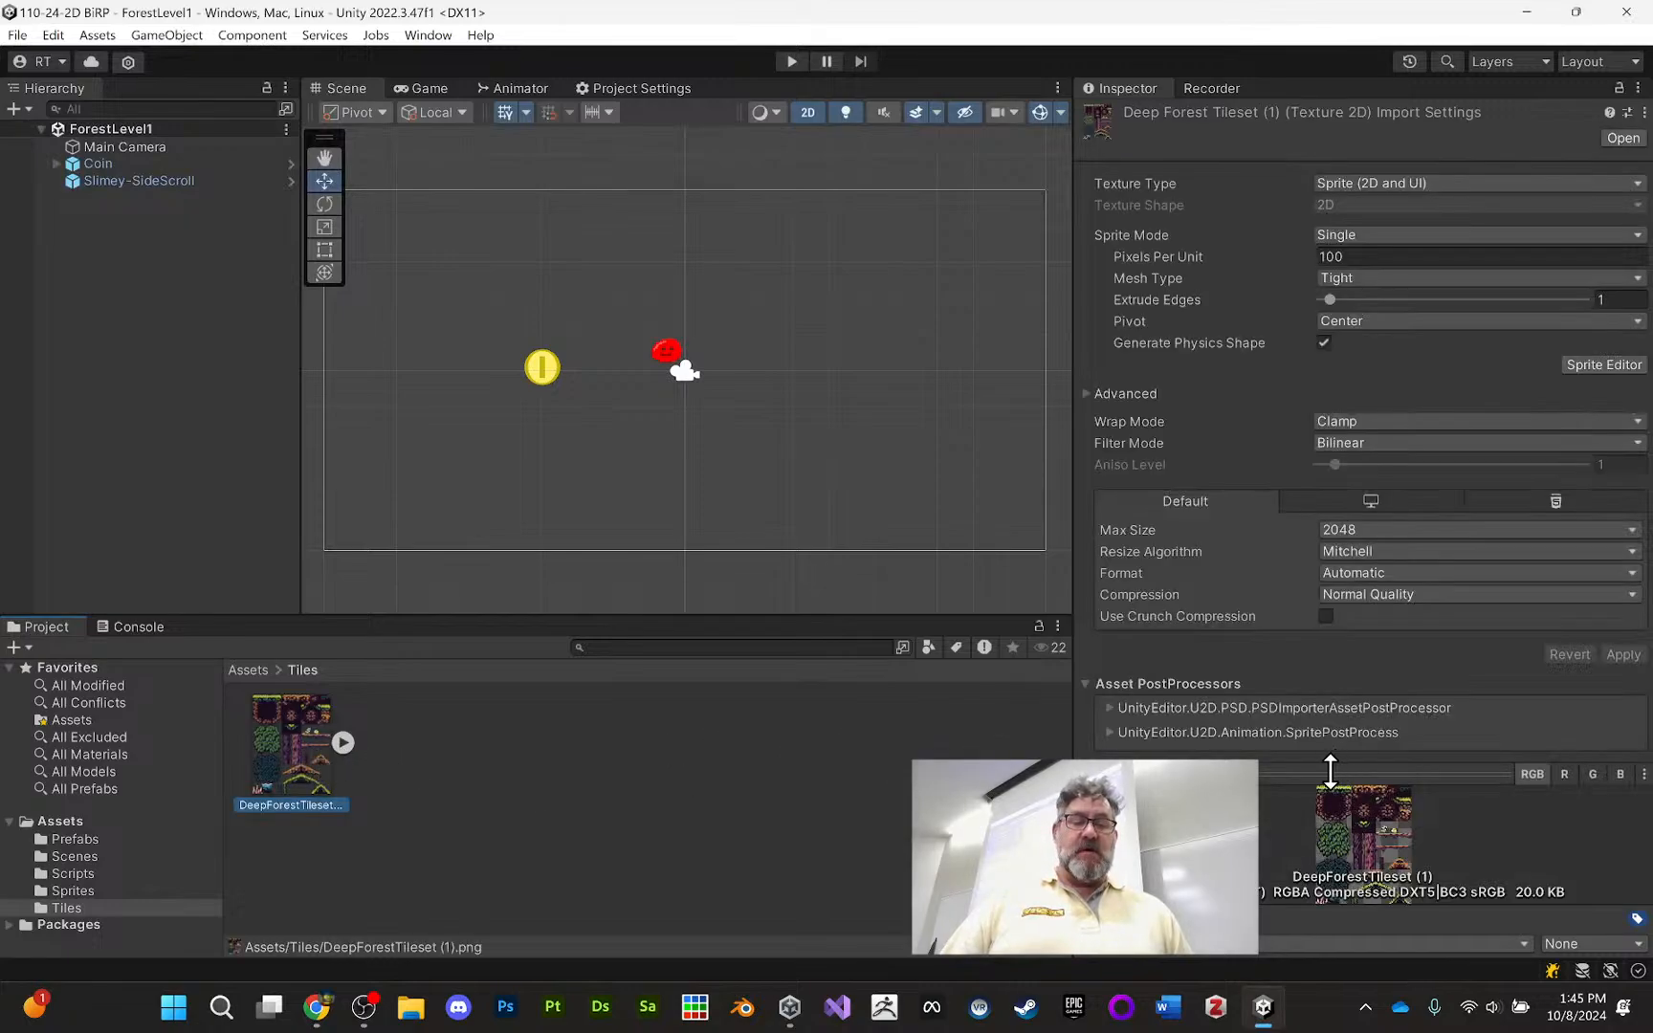
drag(1335, 750, 1340, 363)
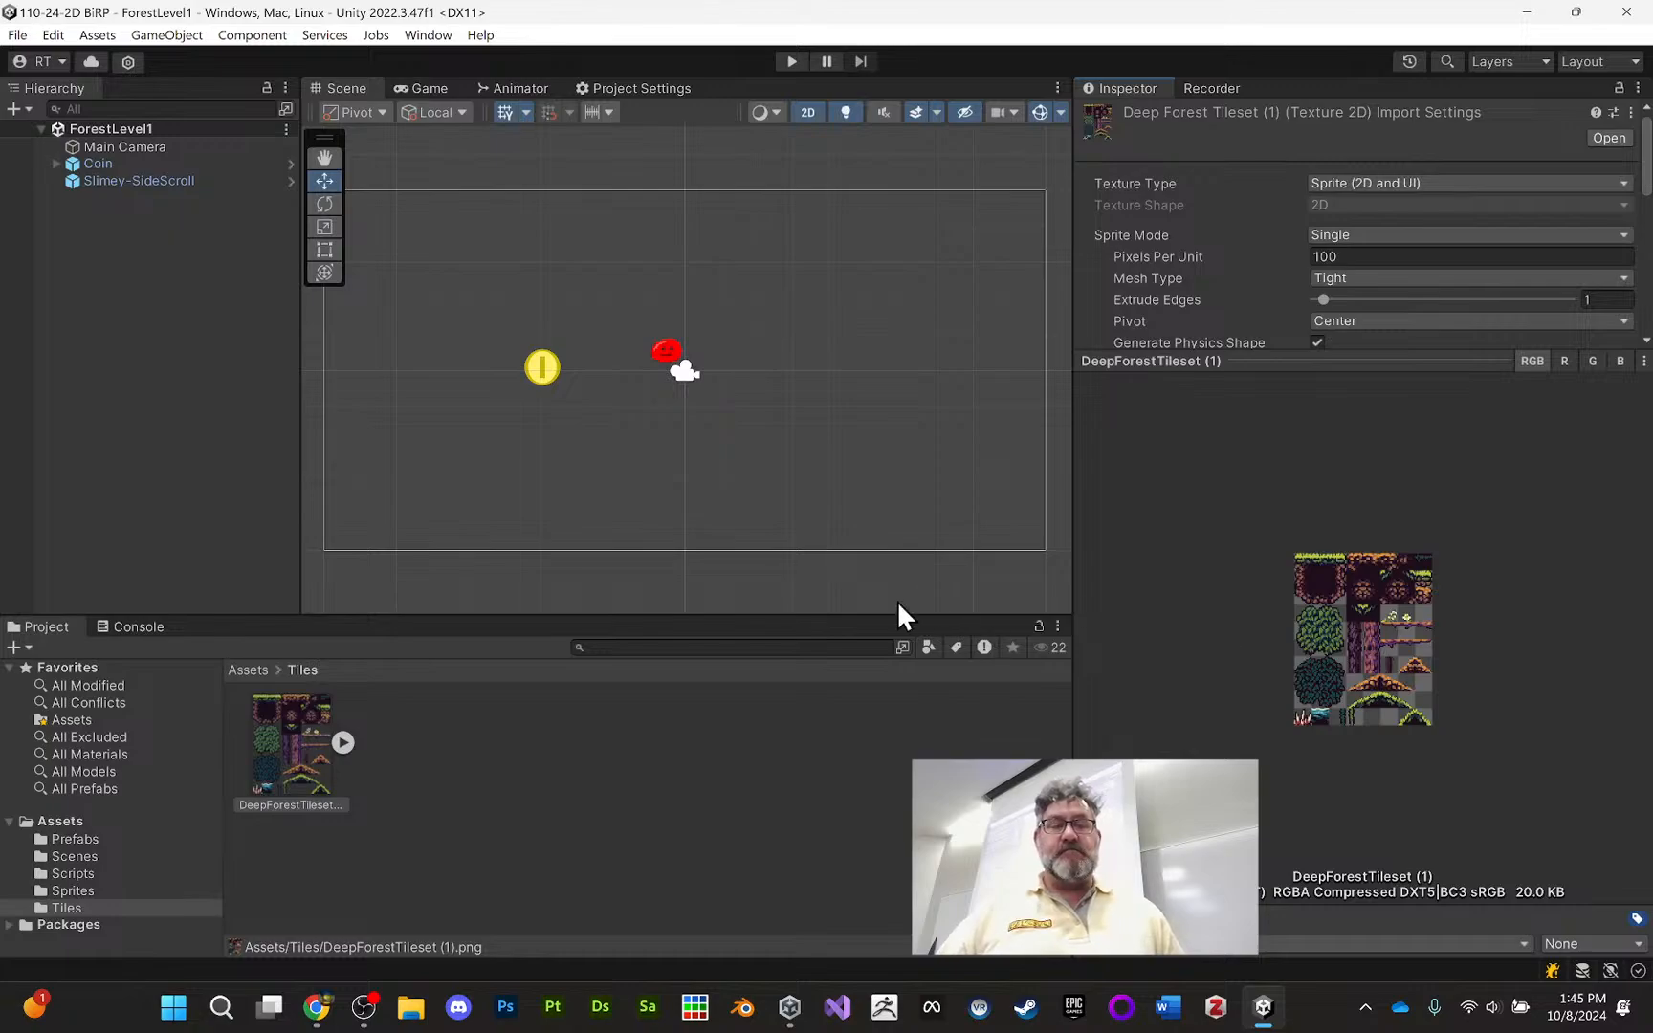
drag(1259, 361, 1280, 636)
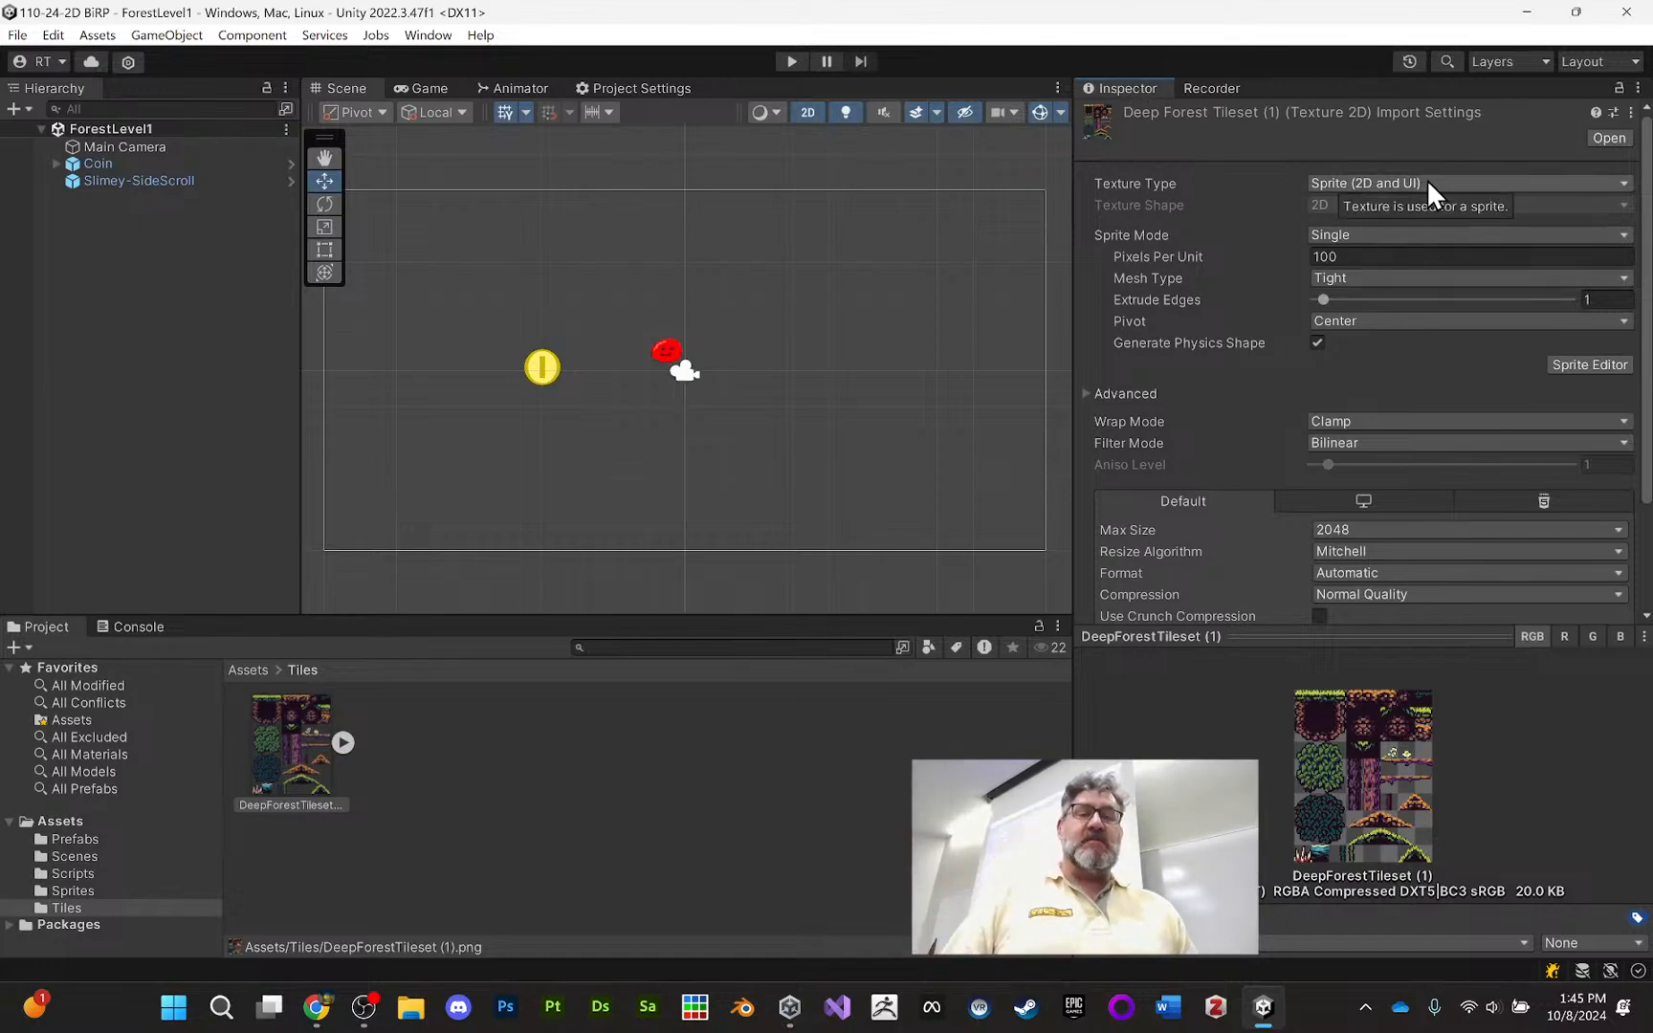
click(1368, 236)
click(1386, 280)
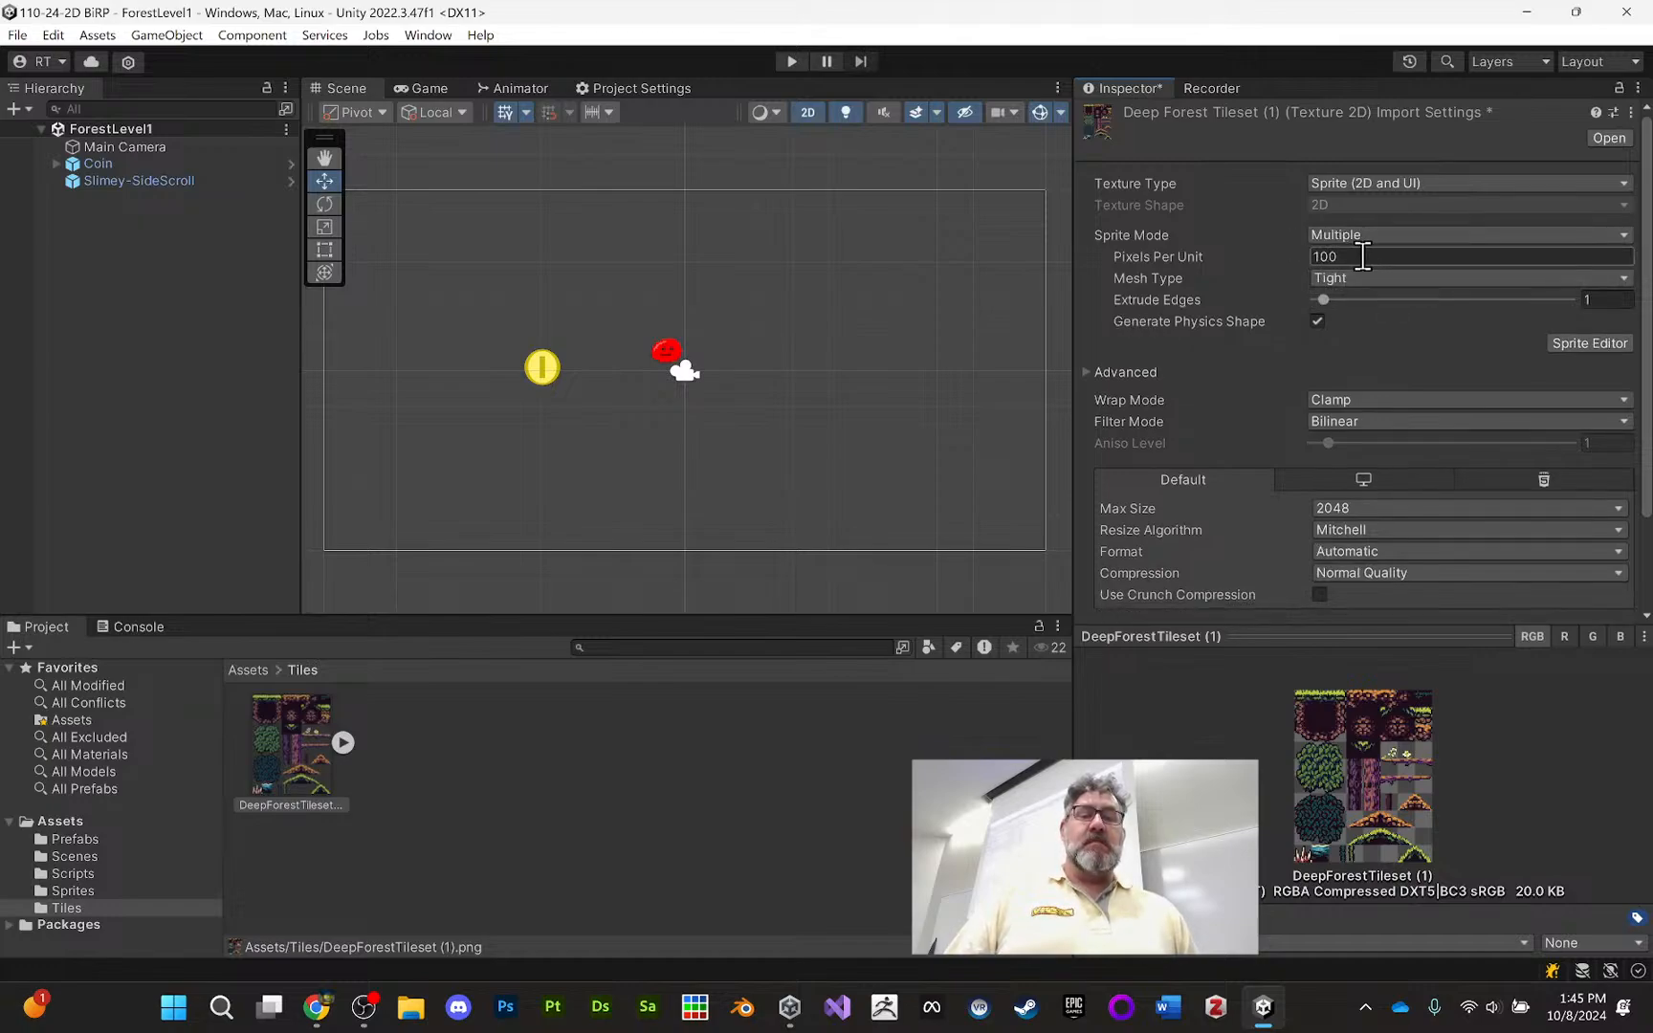
text(16)
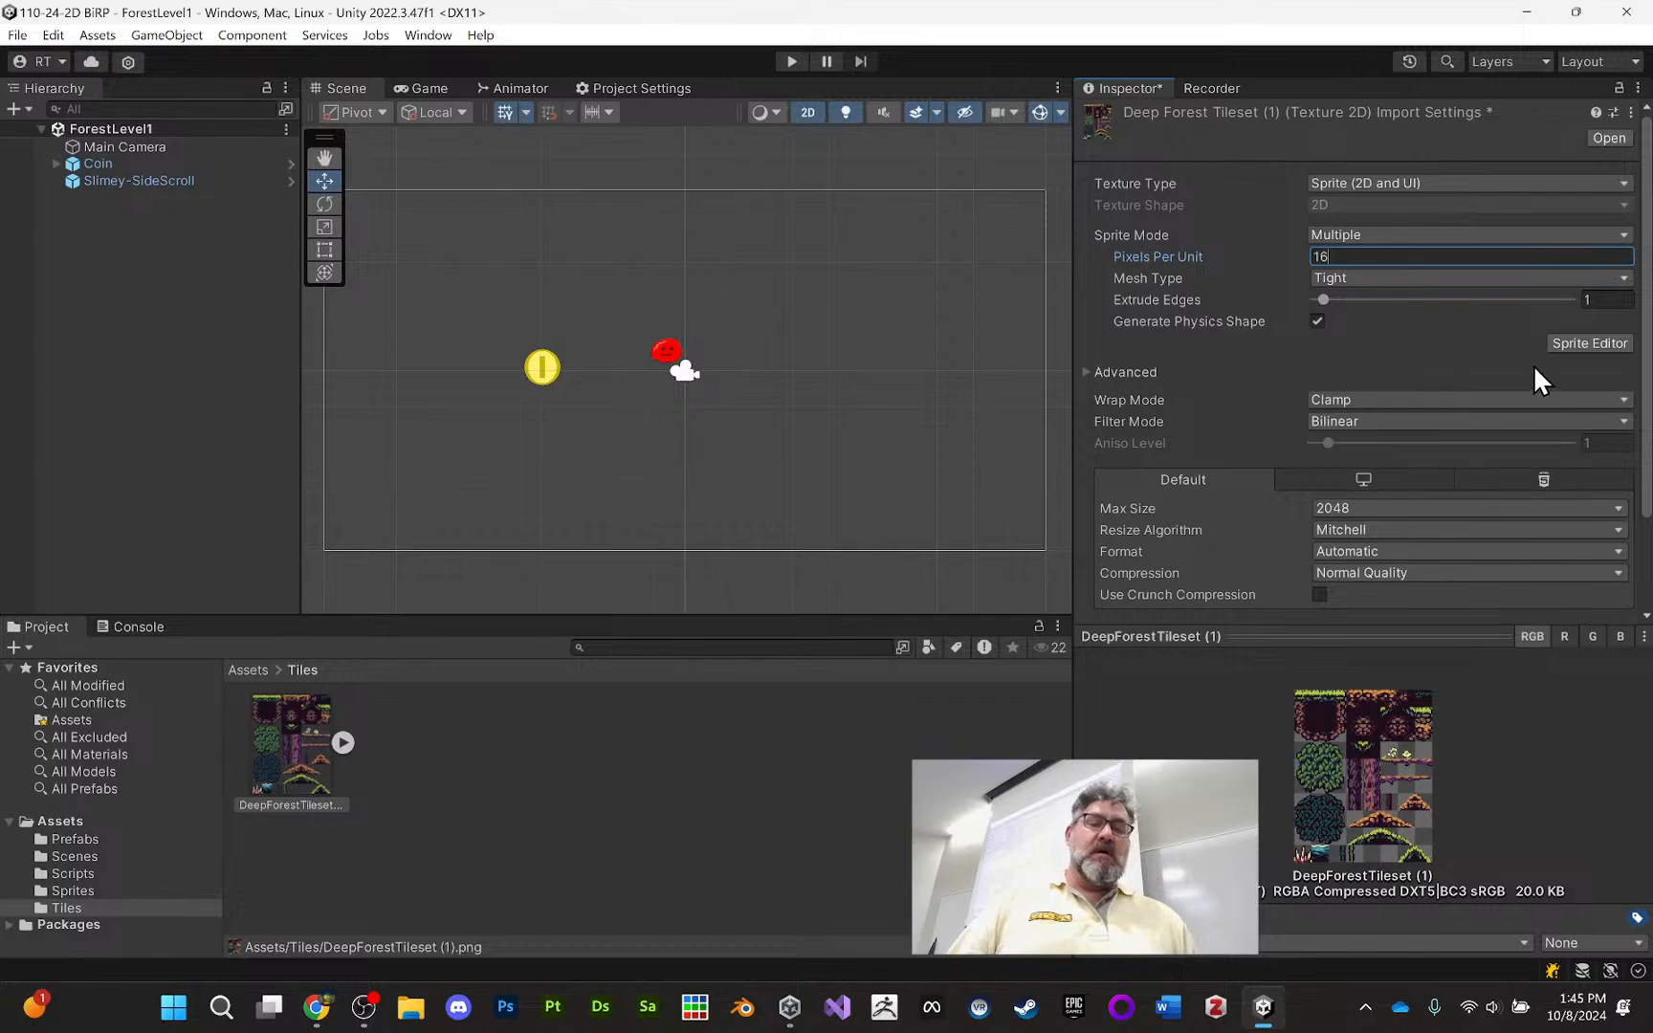
Set the tileset's Filter Mode to Point (no filter) and apply the import settings
click(1350, 422)
click(1431, 445)
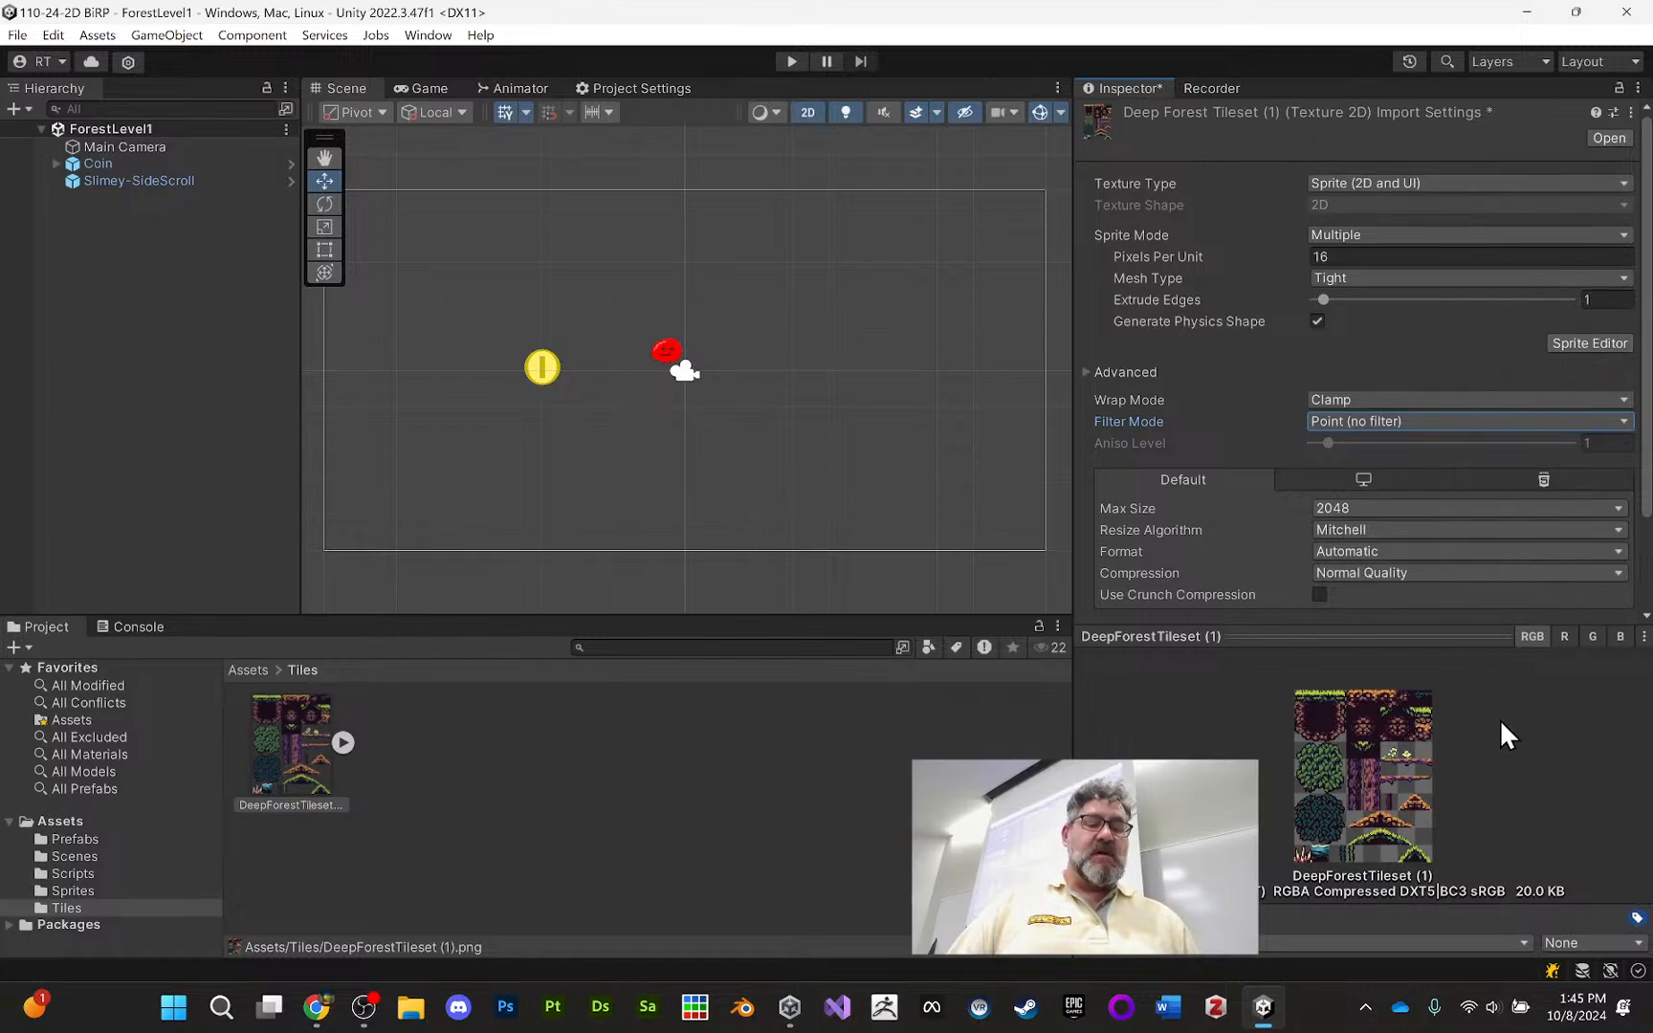
drag(1399, 638, 1400, 710)
drag(1404, 752, 1404, 742)
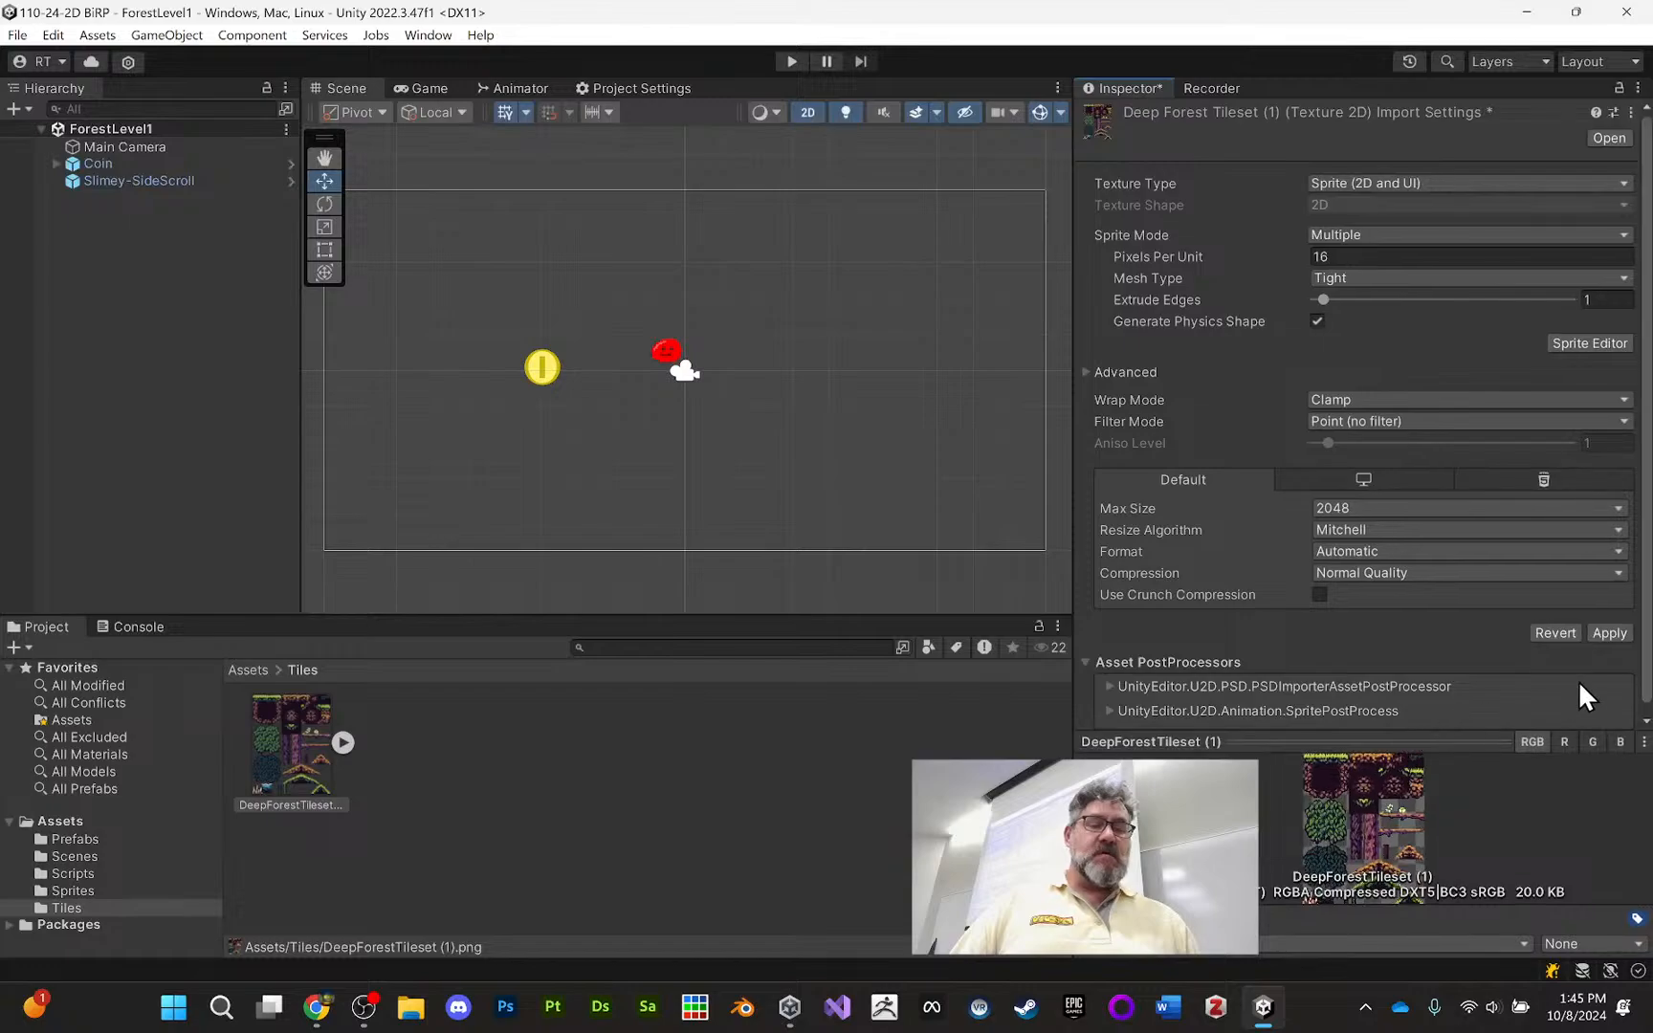
click(1610, 633)
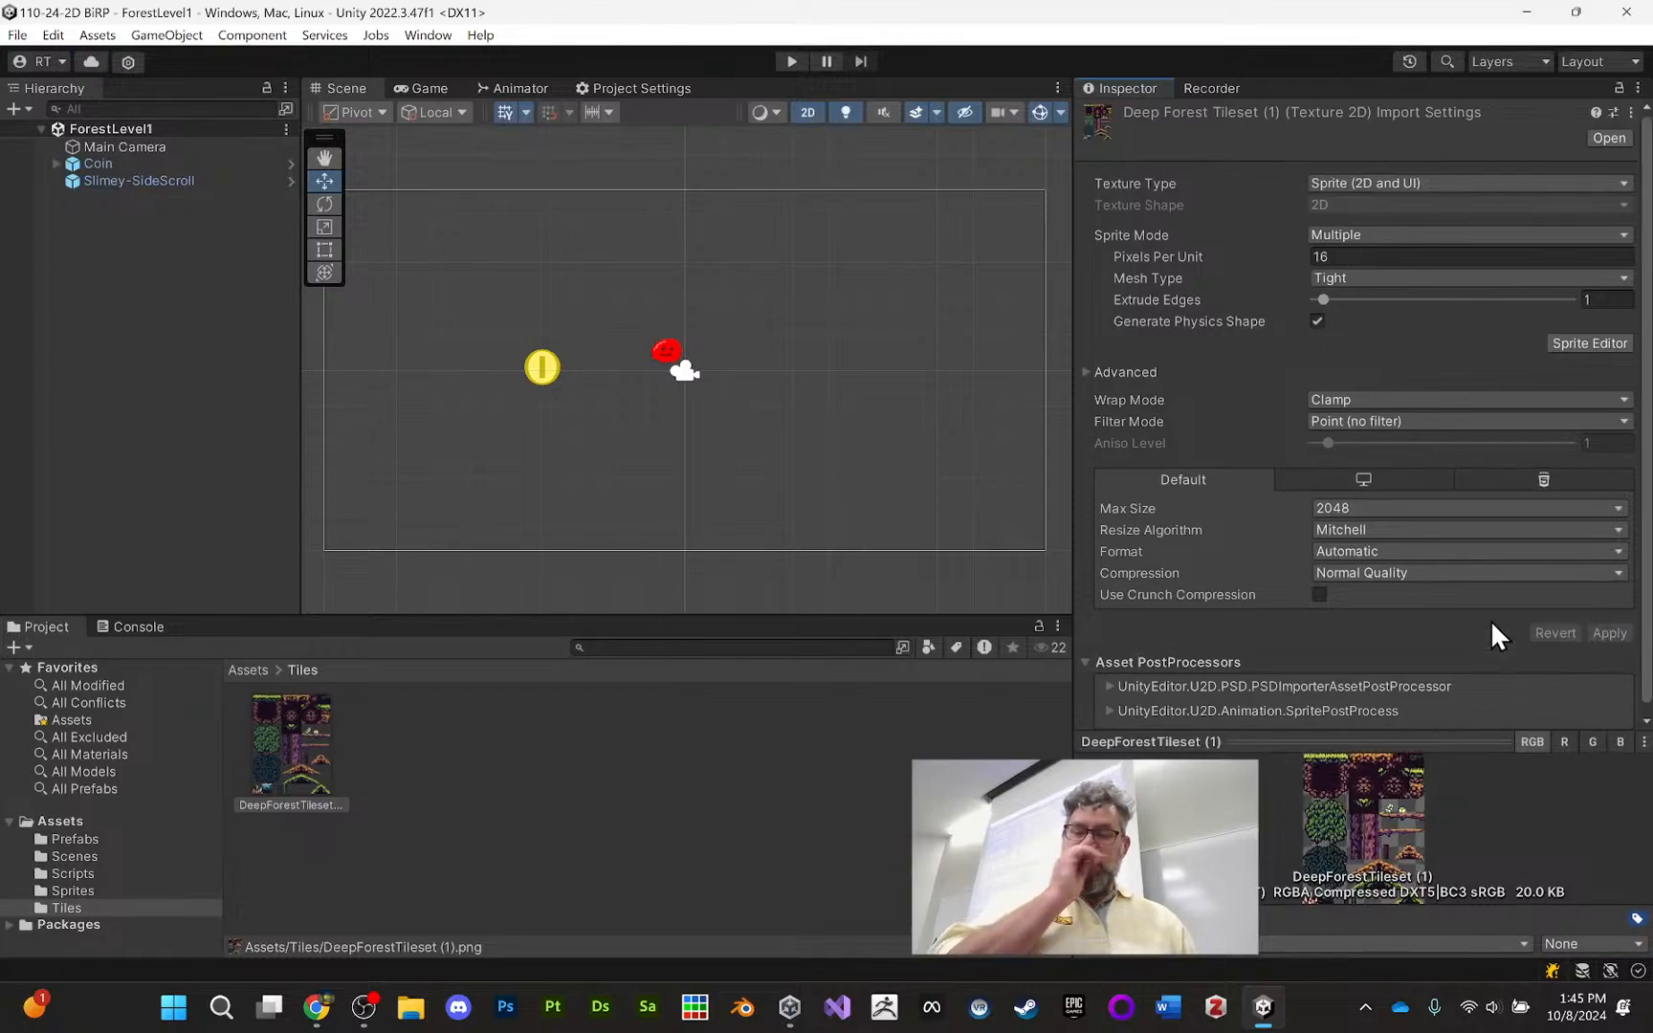
Open the tileset in the Sprite Editor and set slicing to Grid By Cell Size with a 16 by 16 pixel size
click(1576, 343)
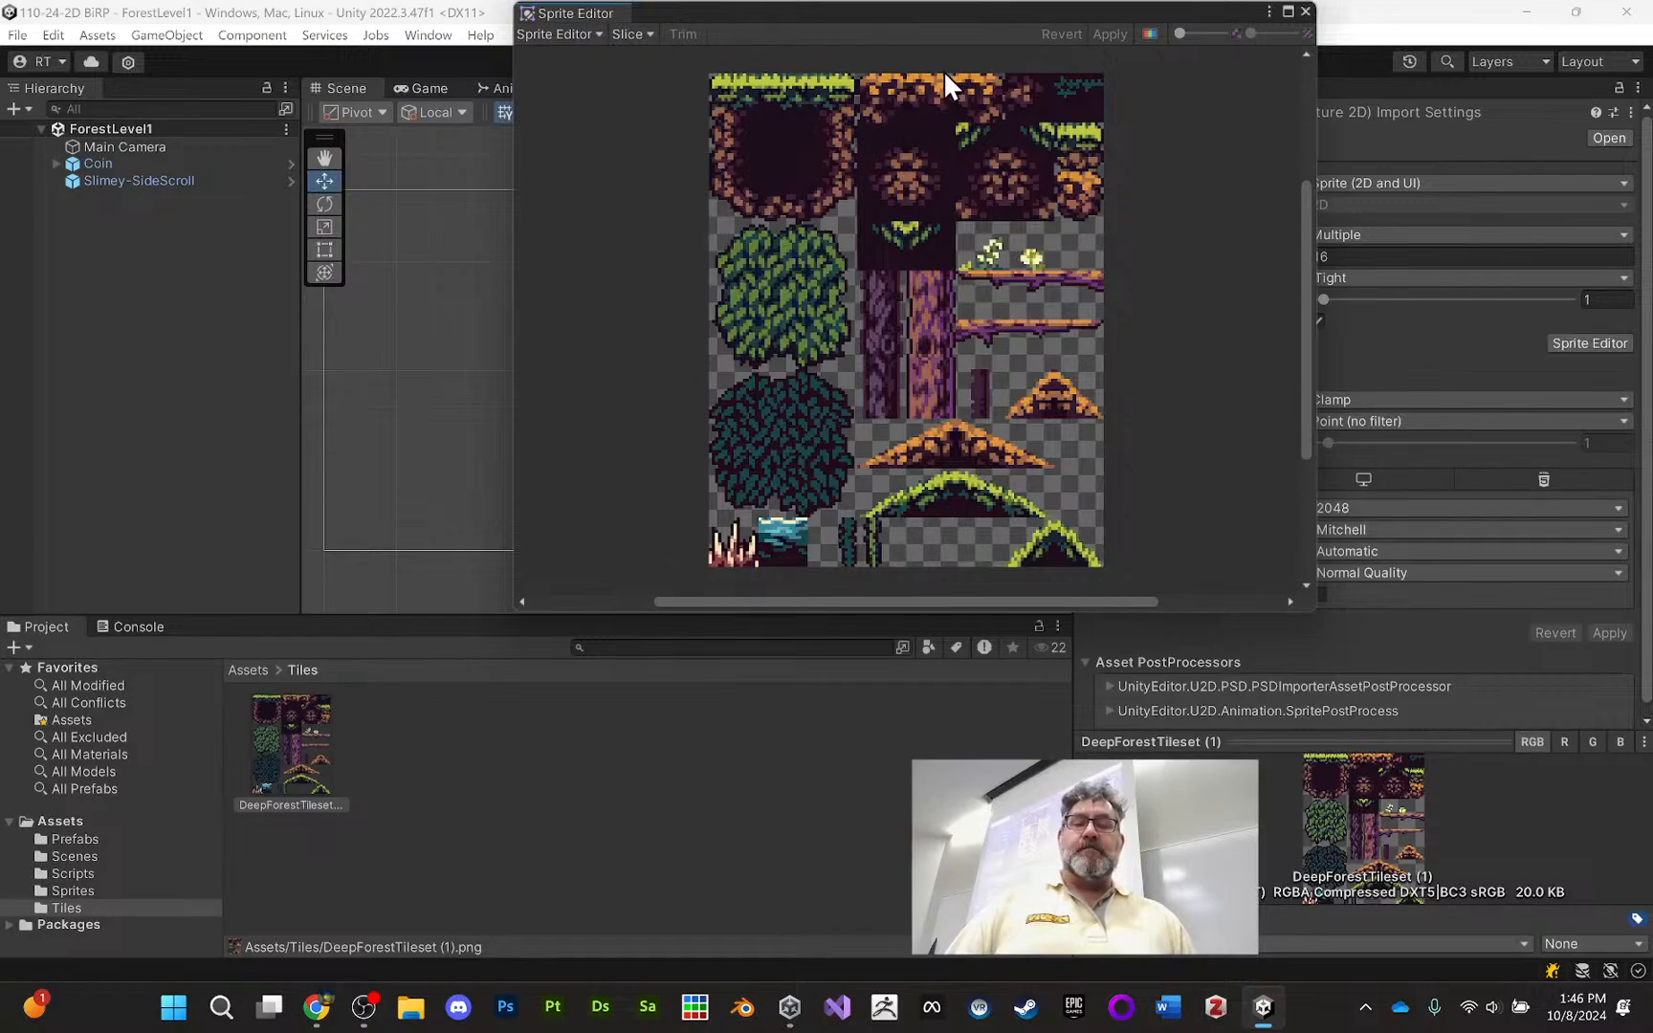
drag(1004, 13, 938, 114)
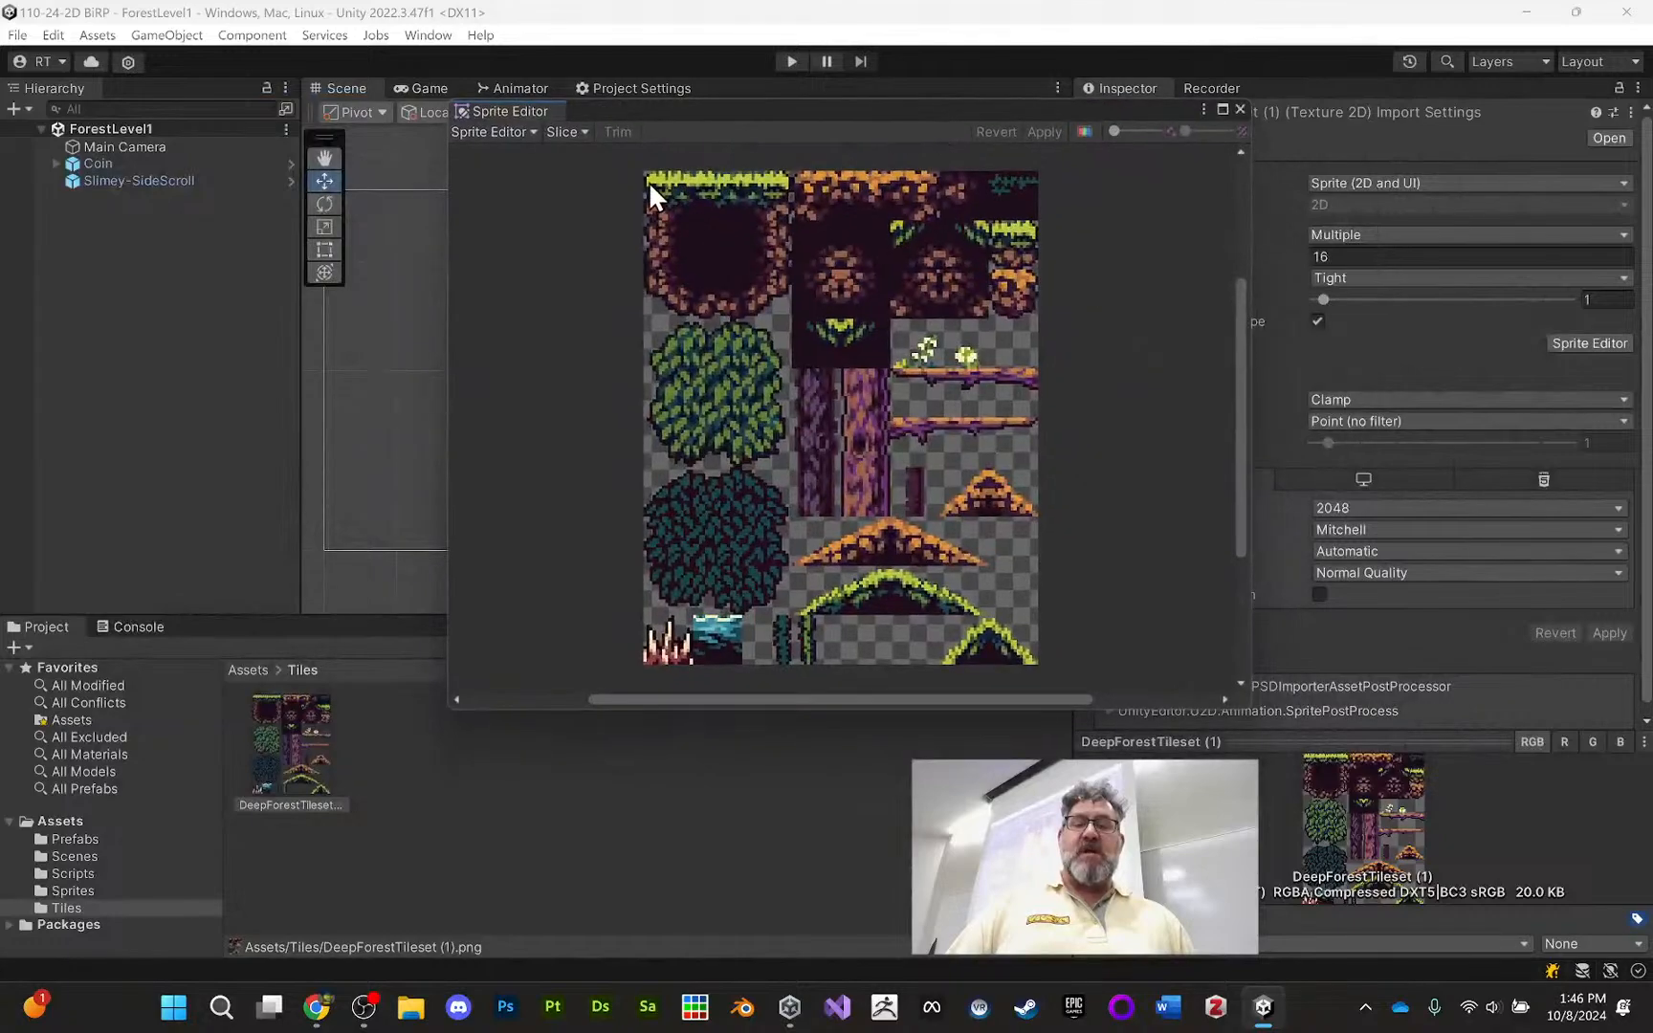
click(565, 132)
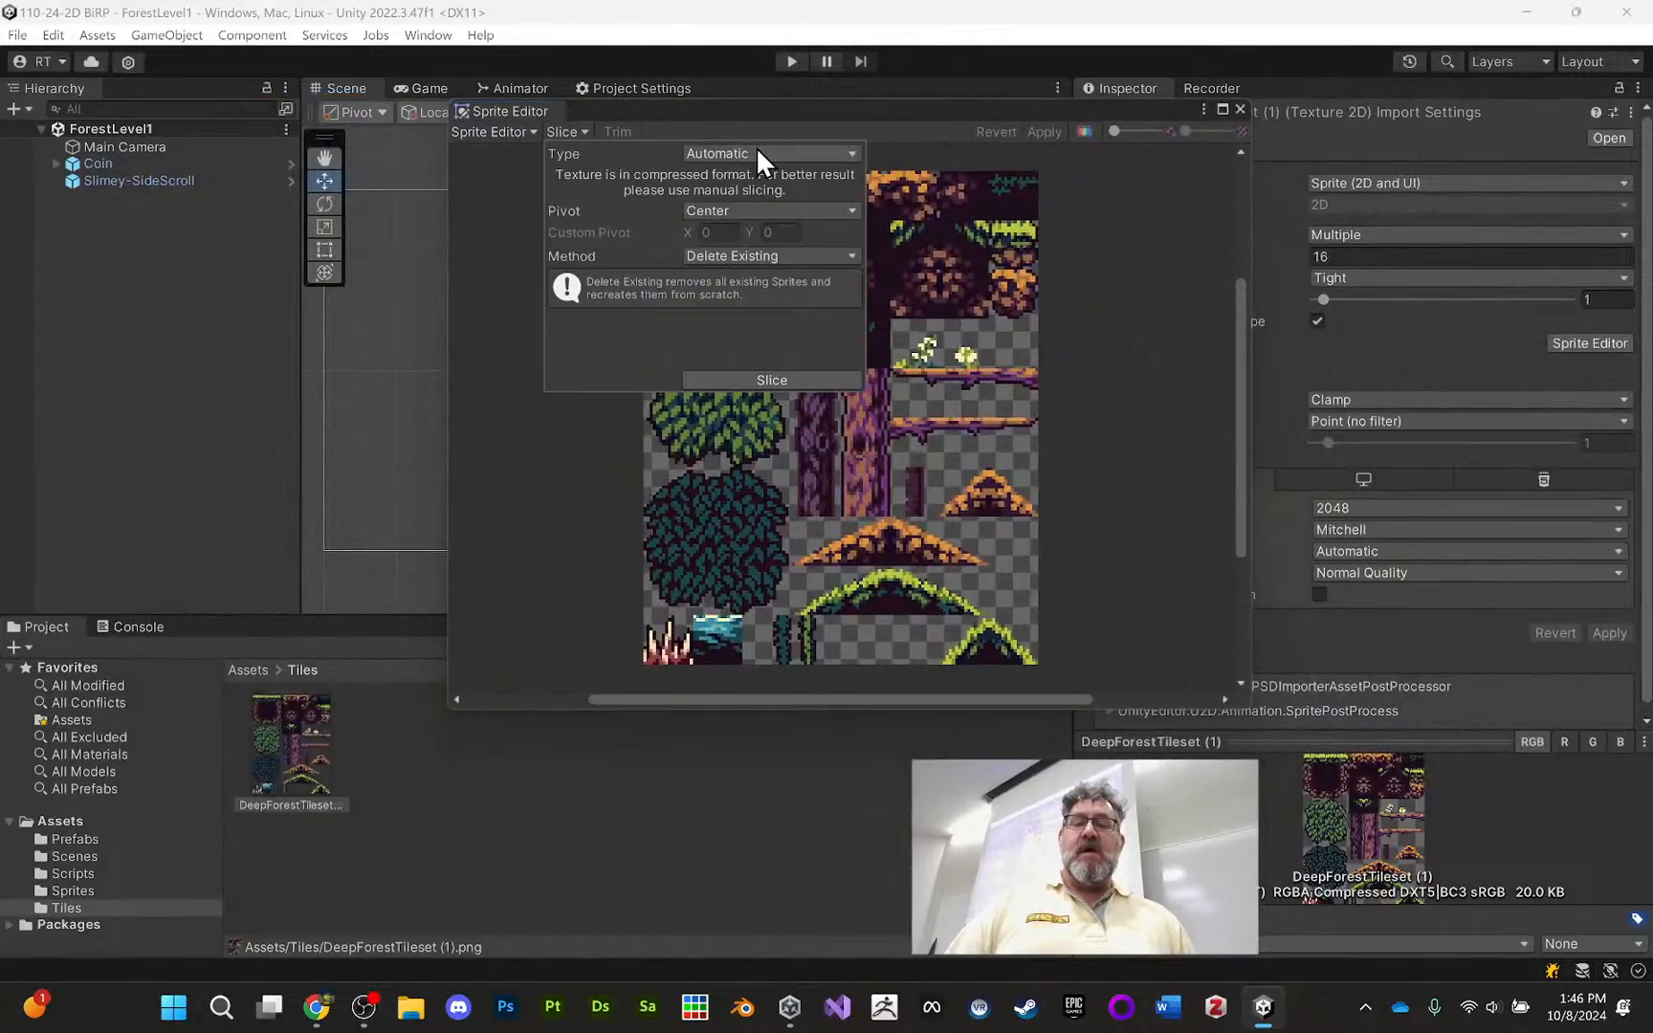
click(783, 149)
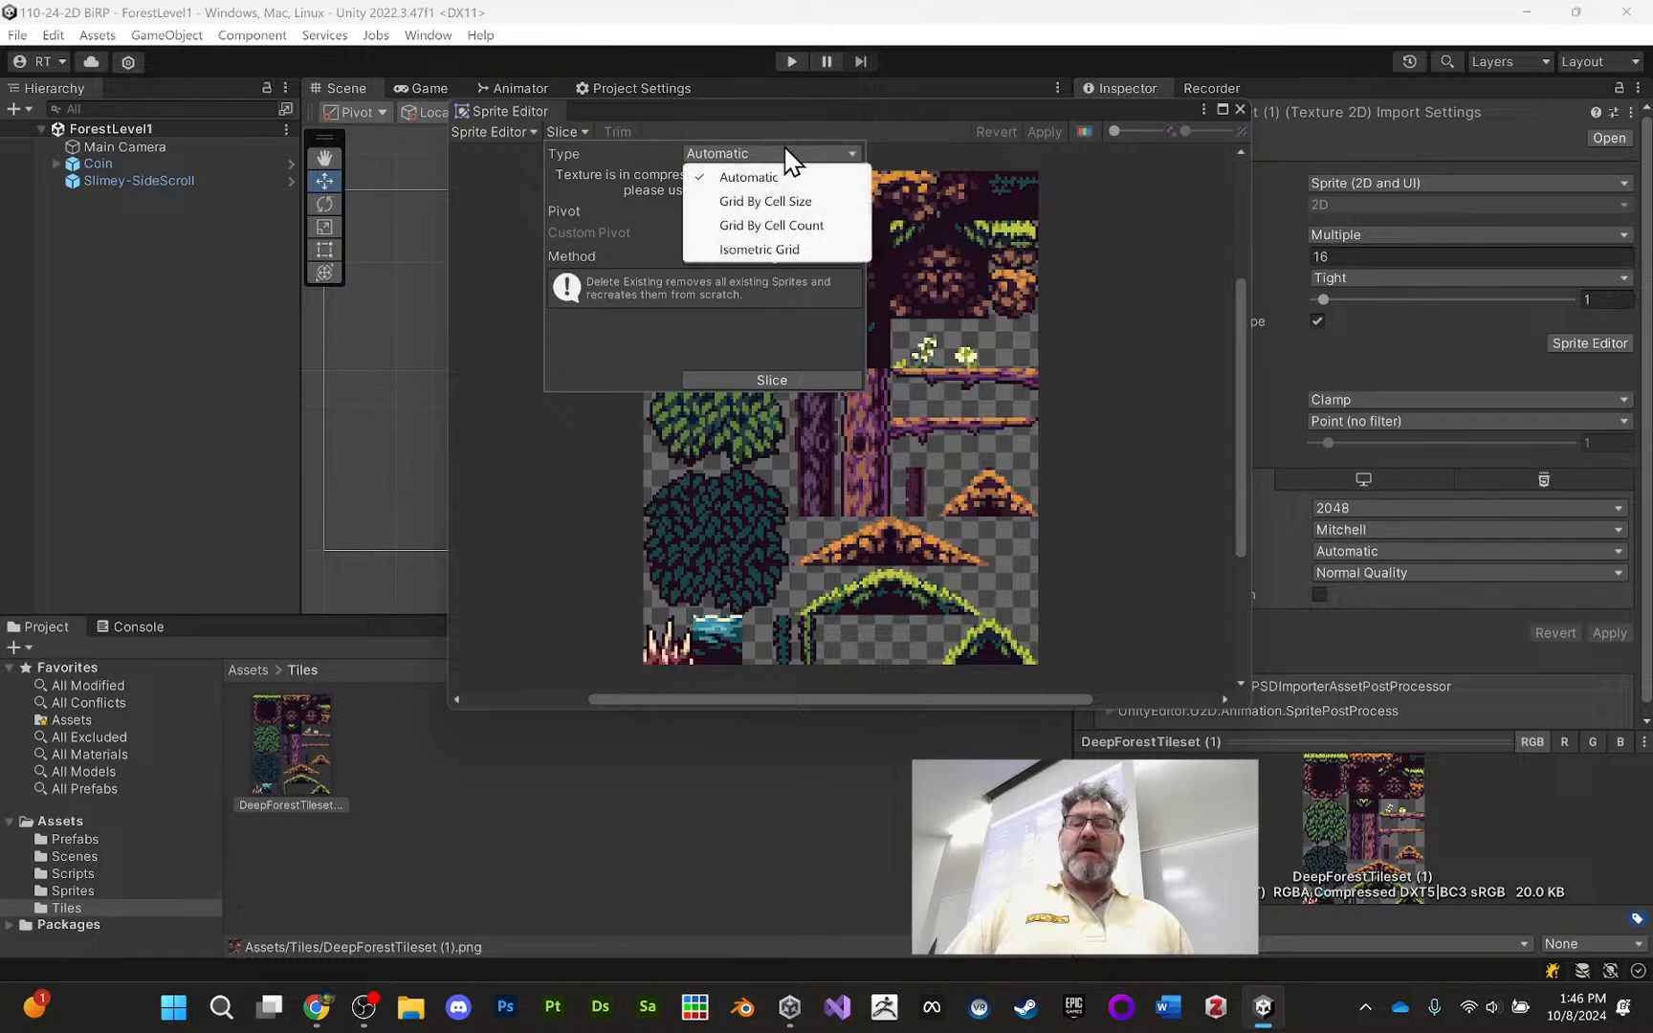
click(792, 200)
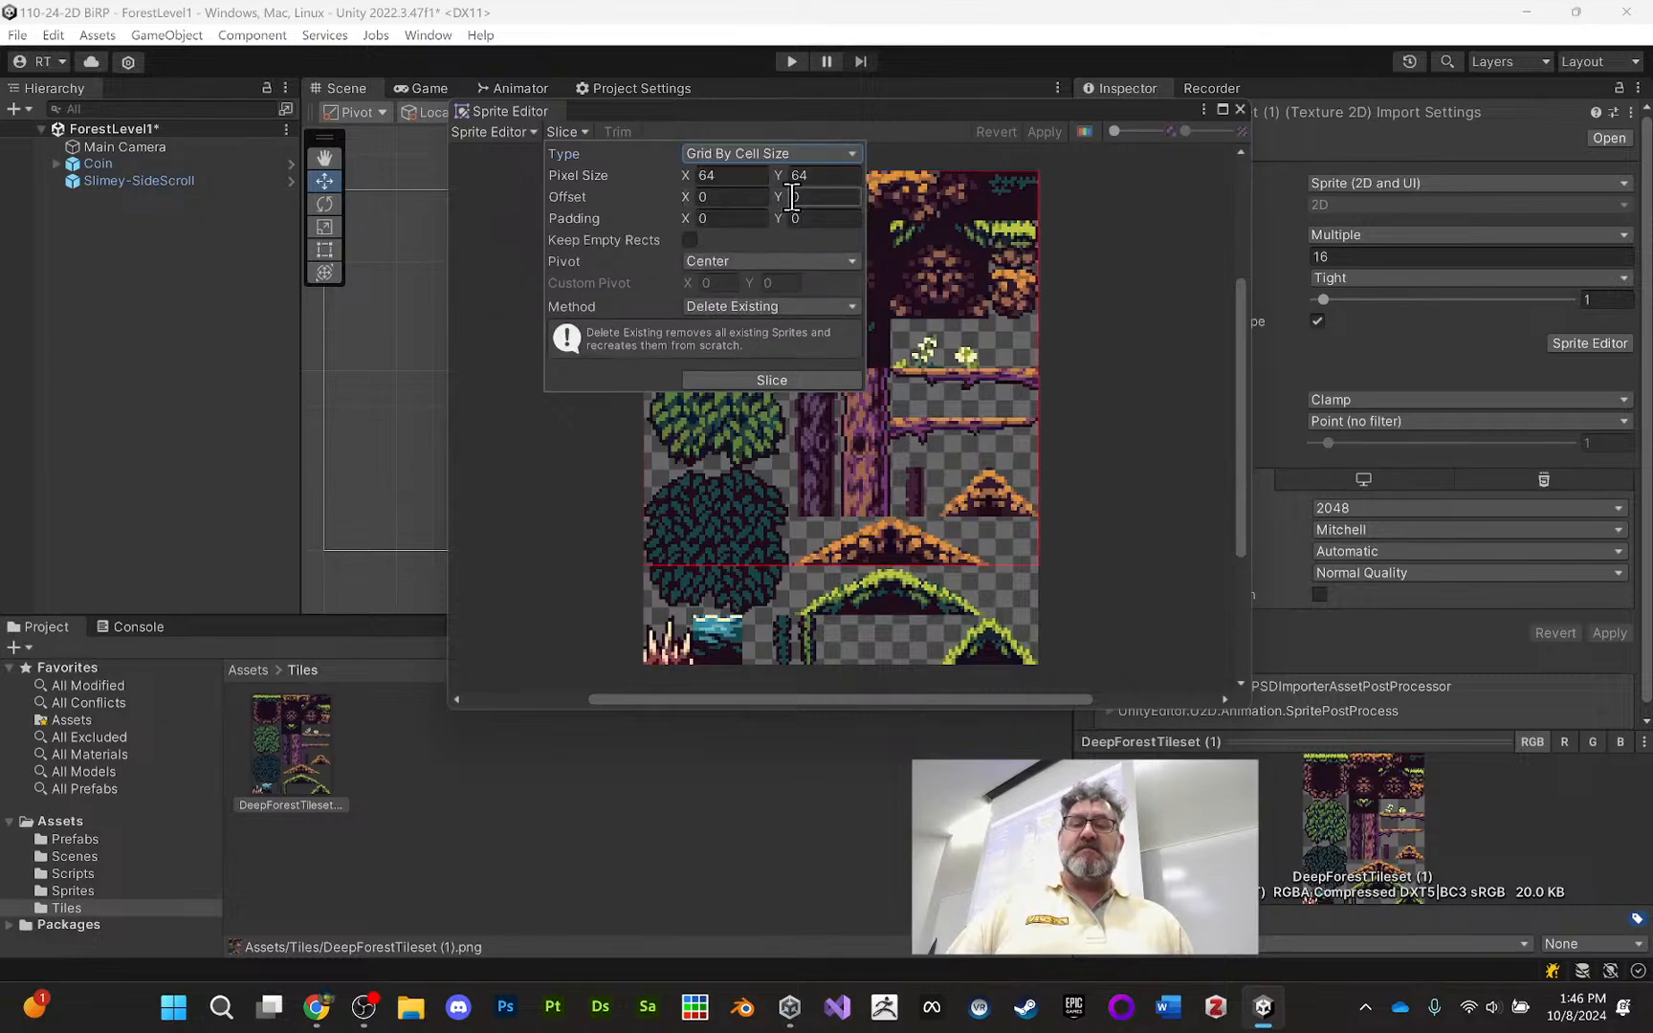
click(744, 176)
text(16)
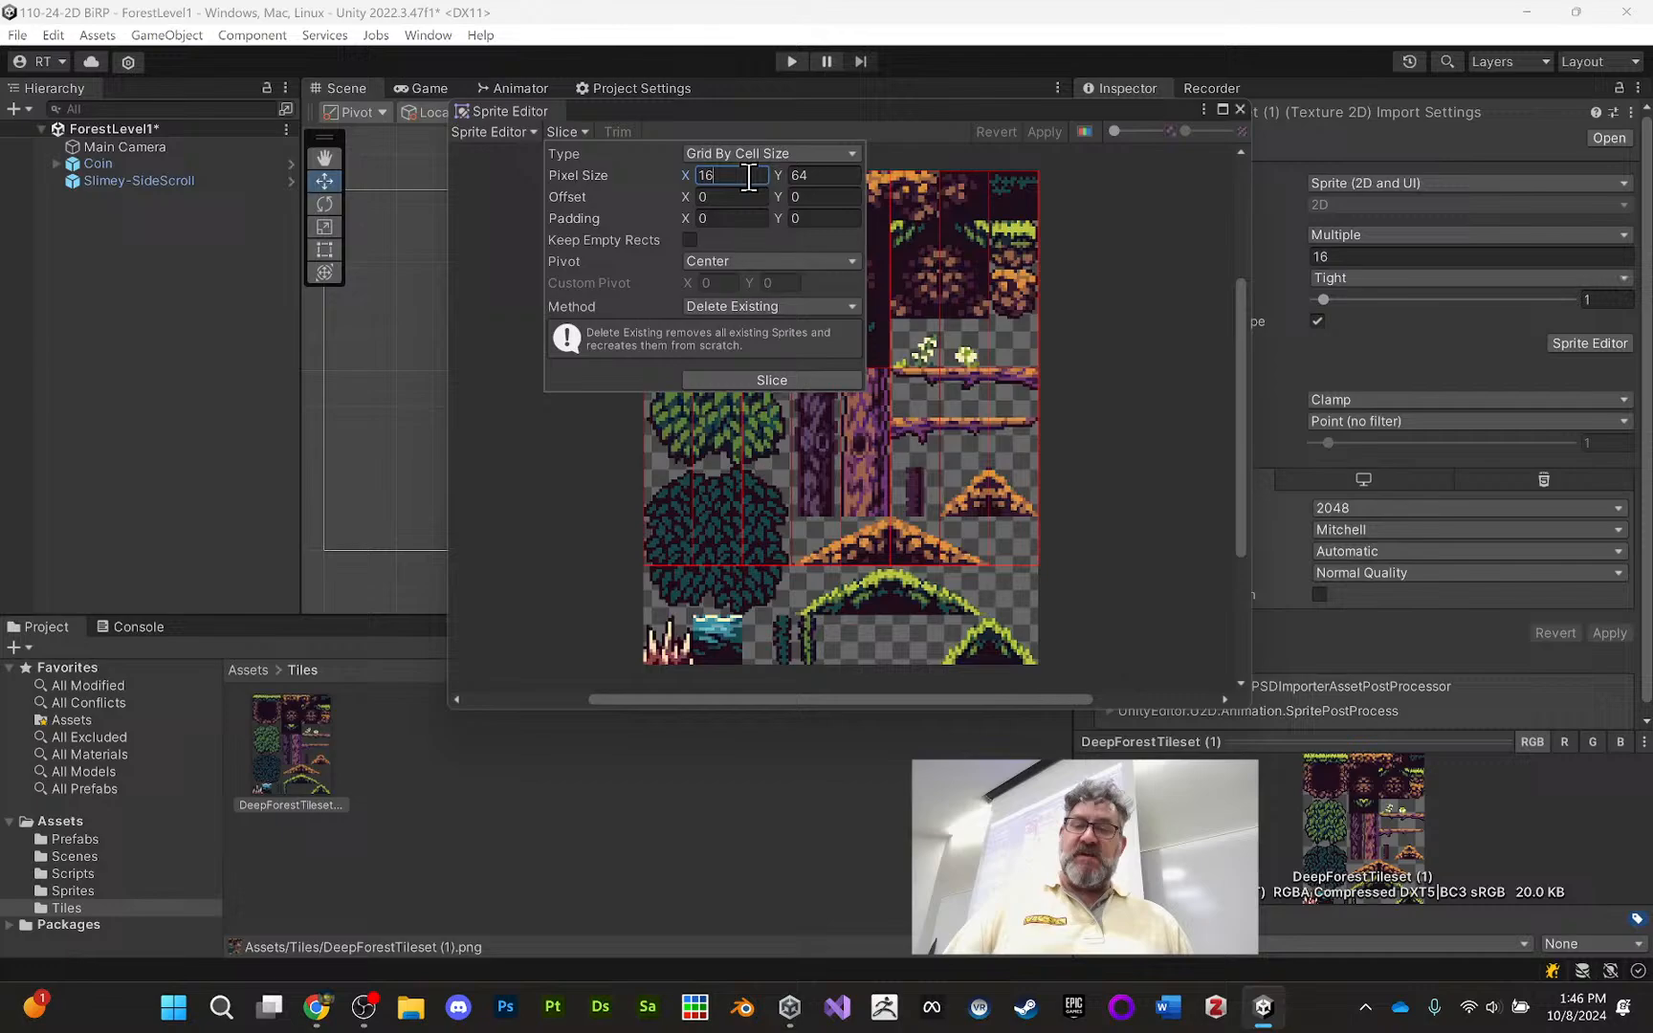
click(812, 176)
text(16)
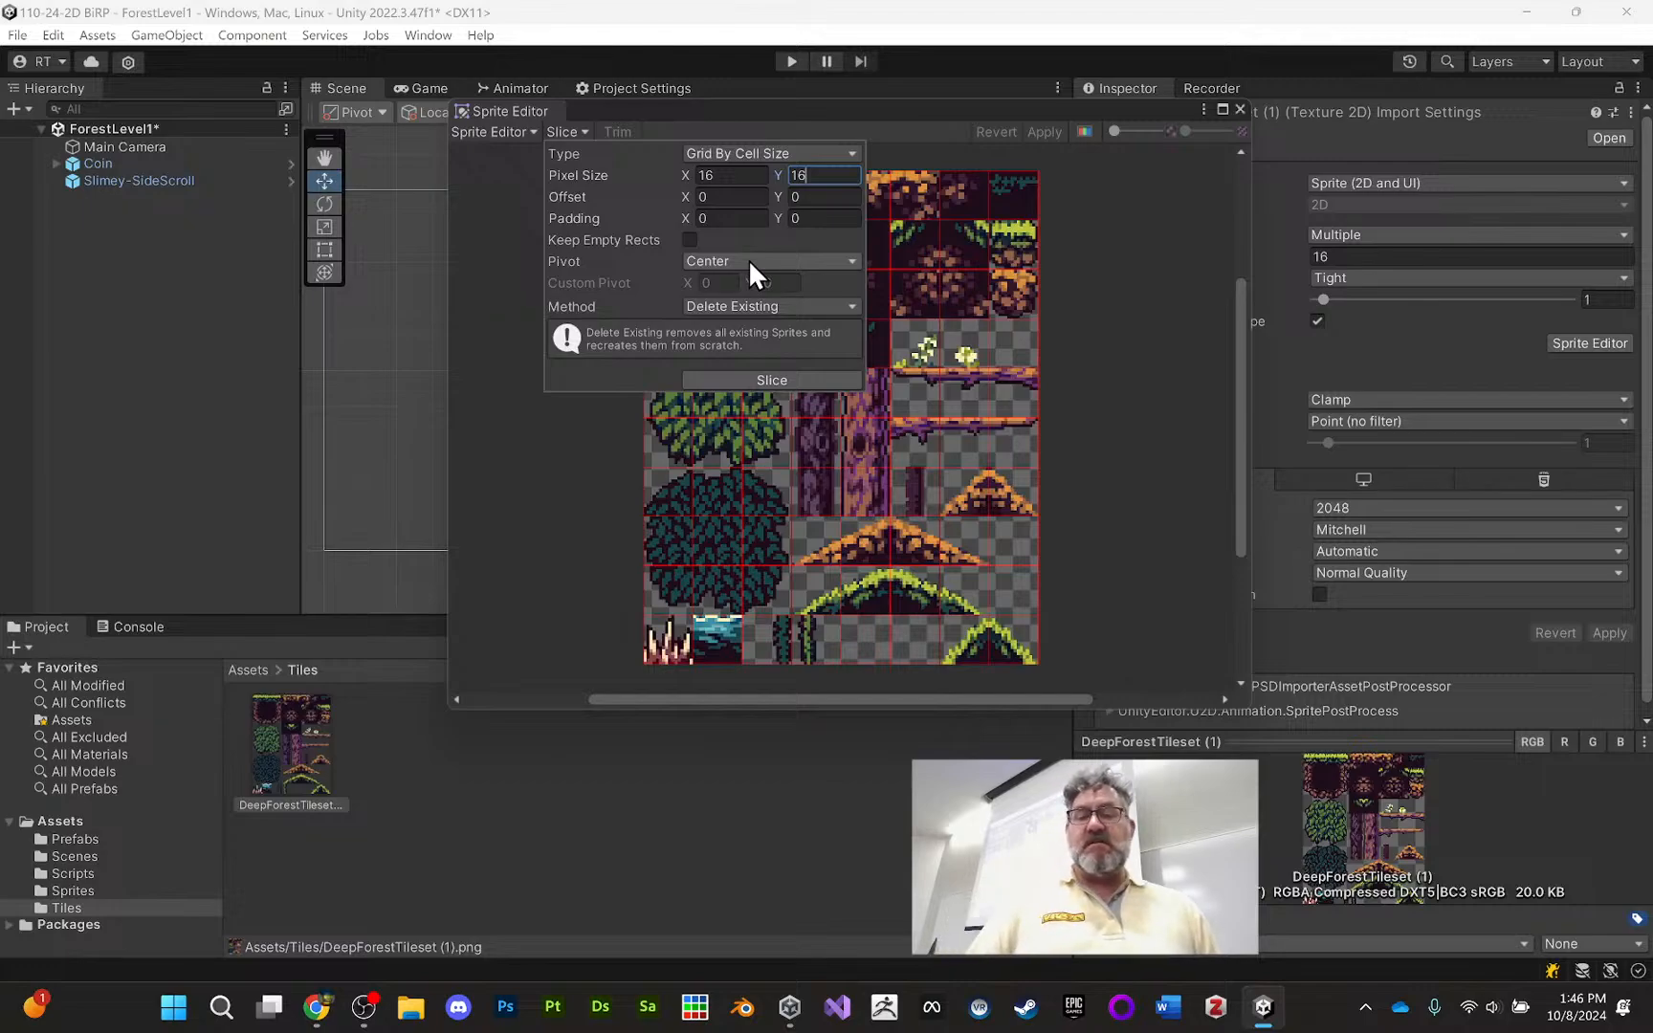
Slice the tileset with the Safe method, apply the slices, and close the Sprite Editor
click(771, 304)
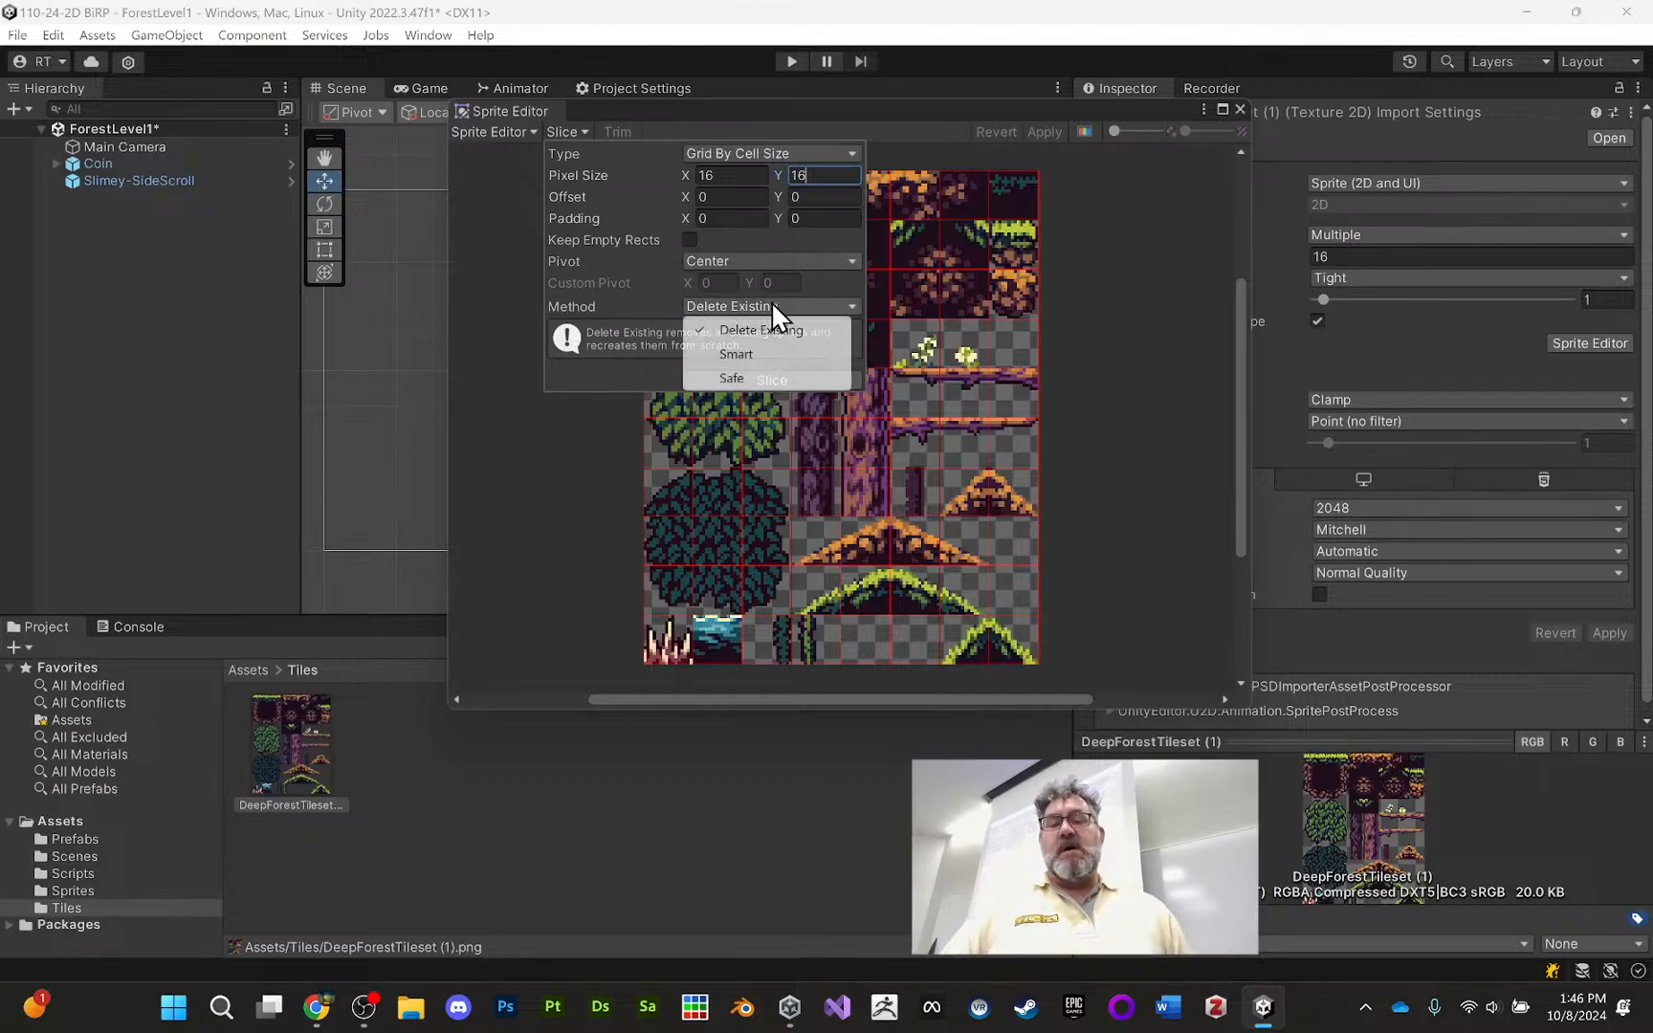
click(770, 378)
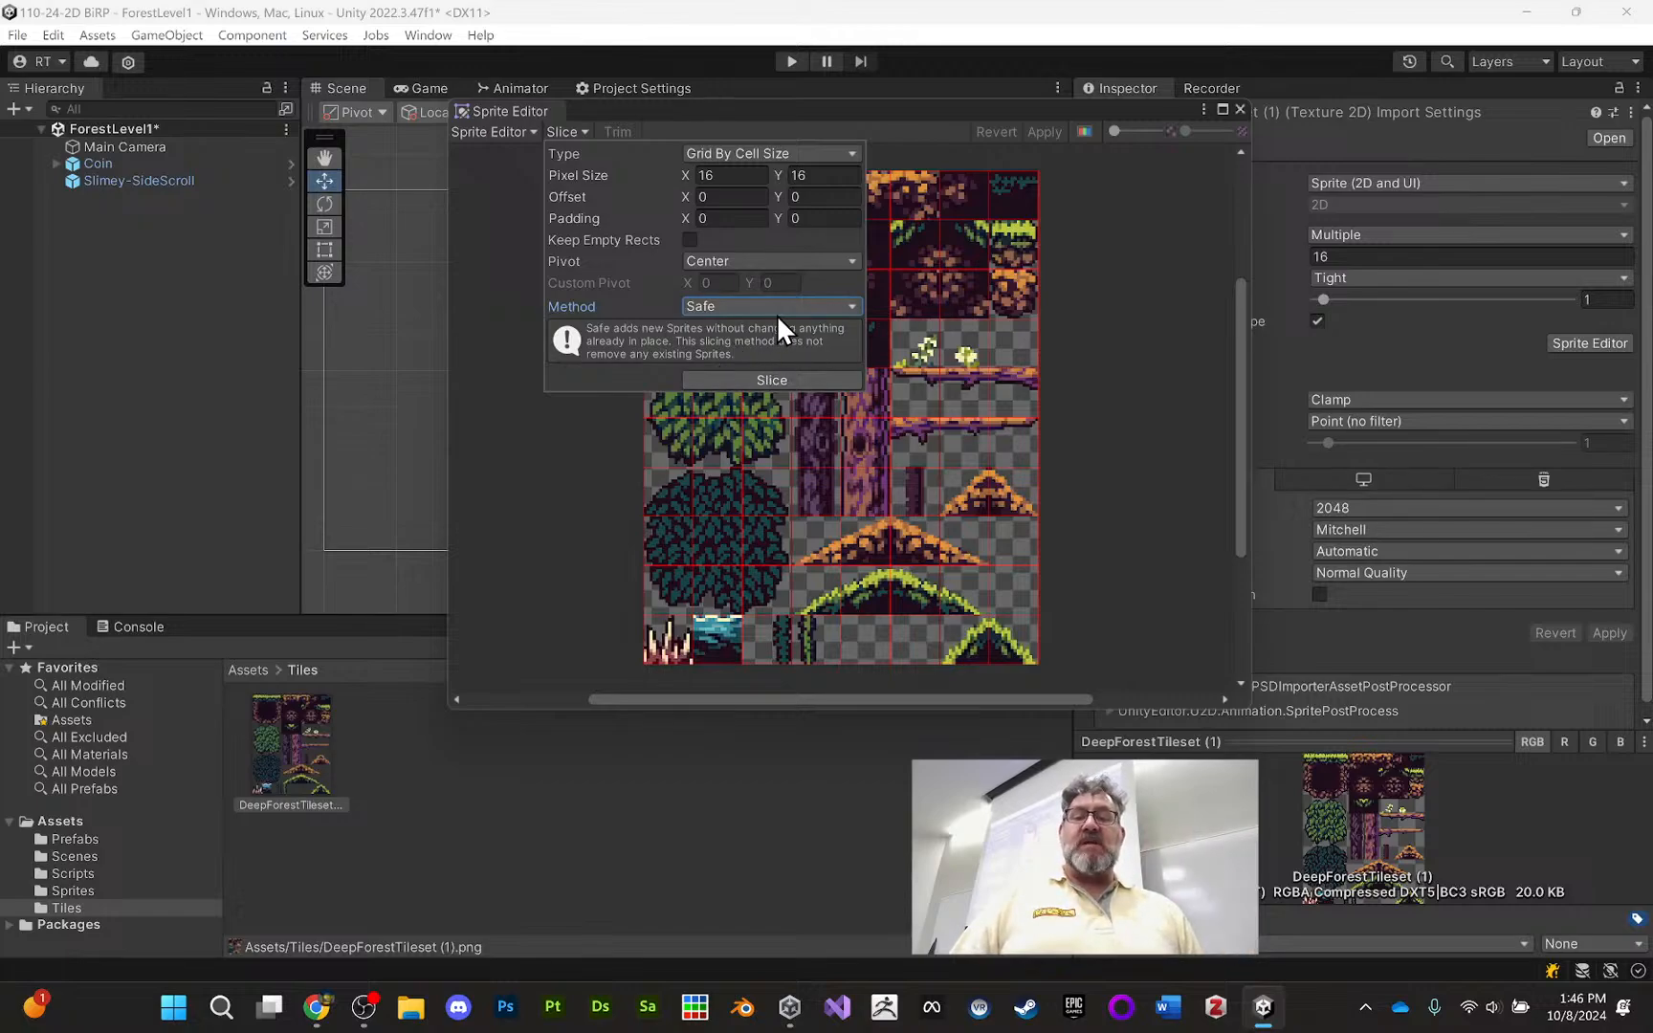
click(772, 379)
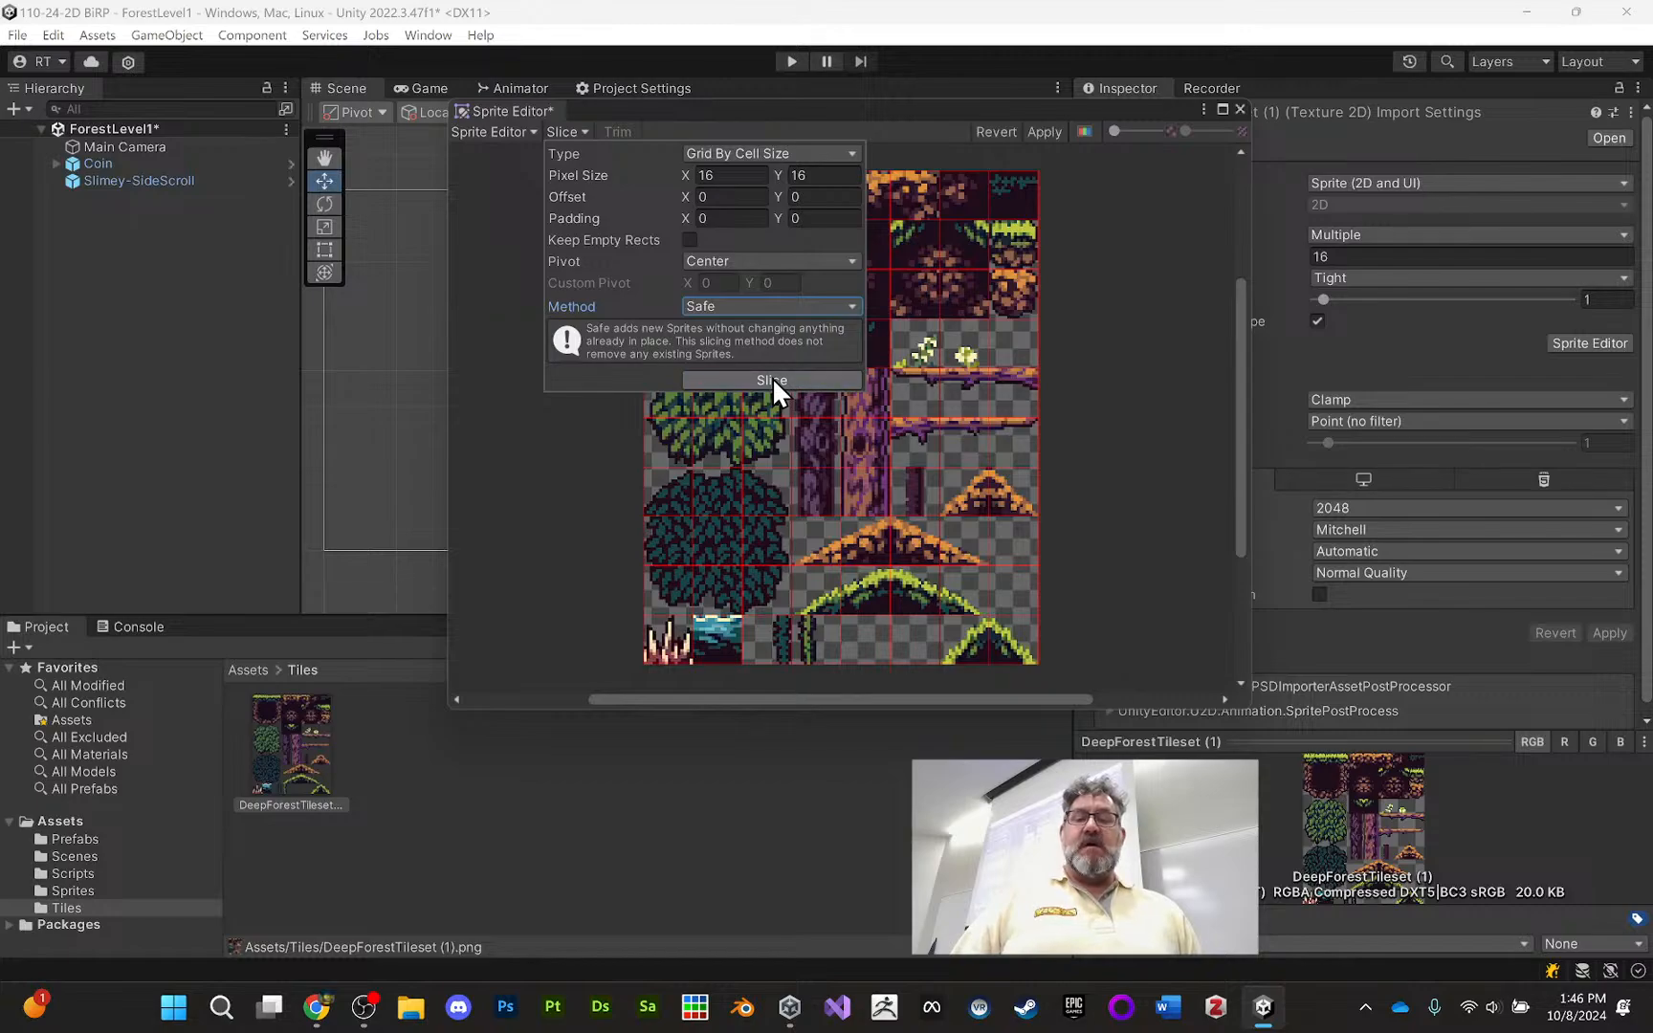
click(1047, 131)
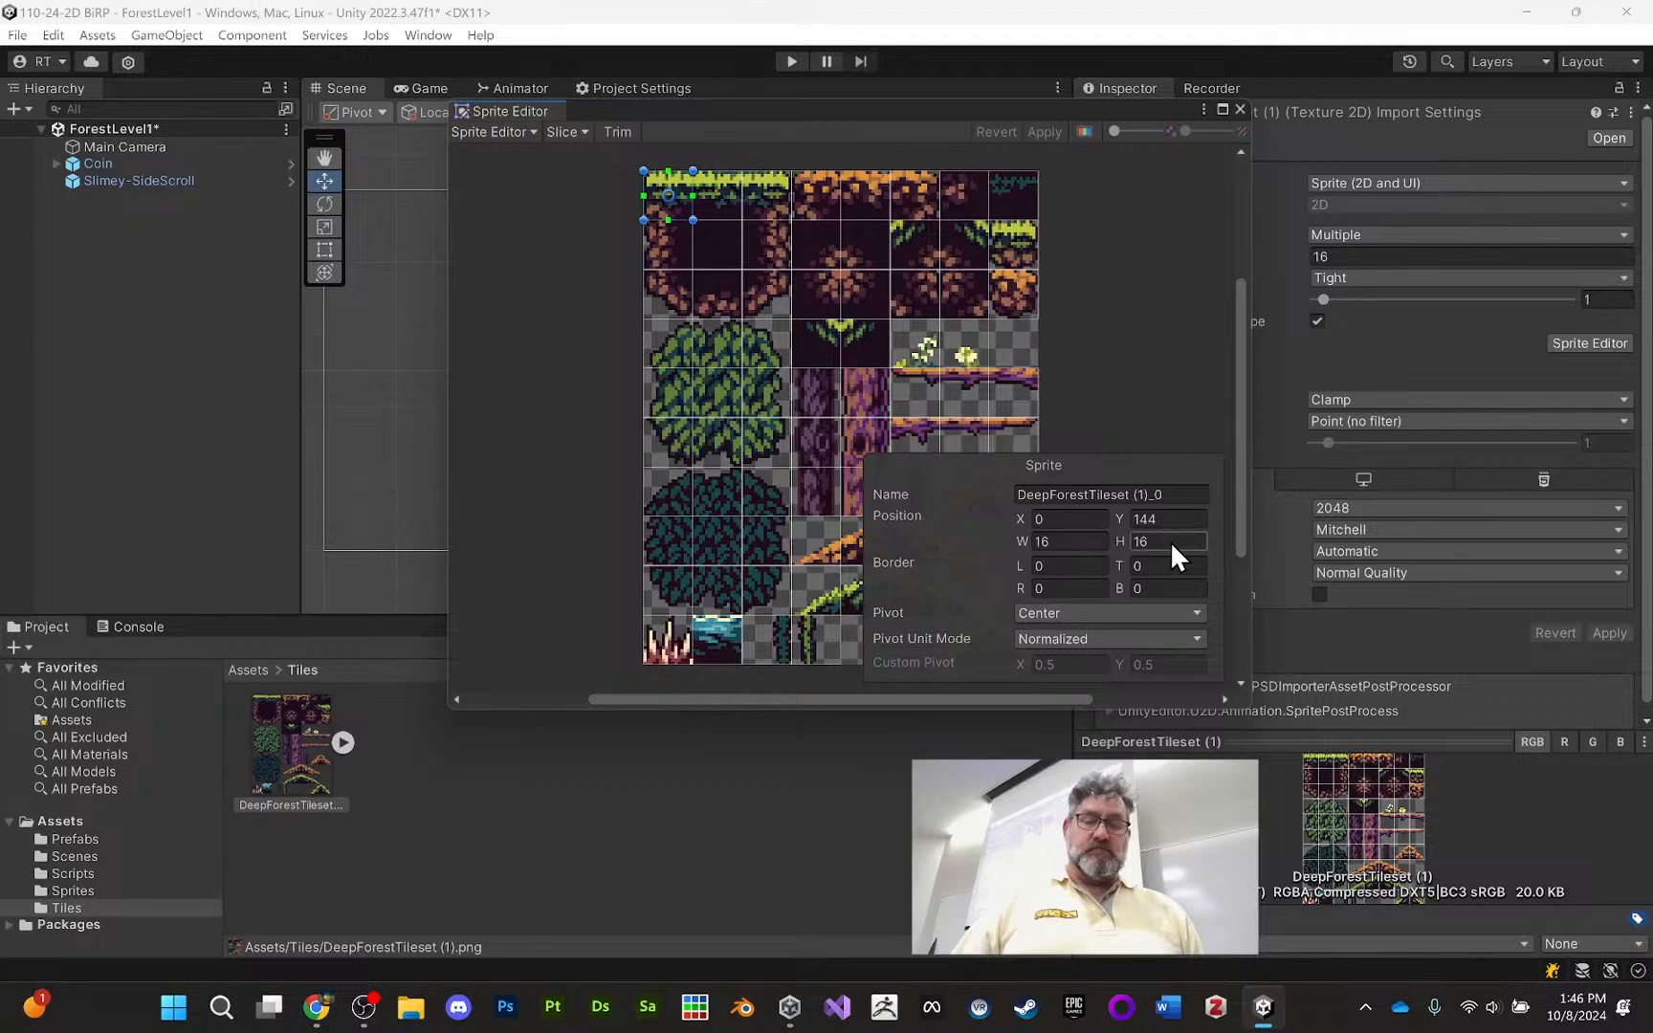
click(1186, 189)
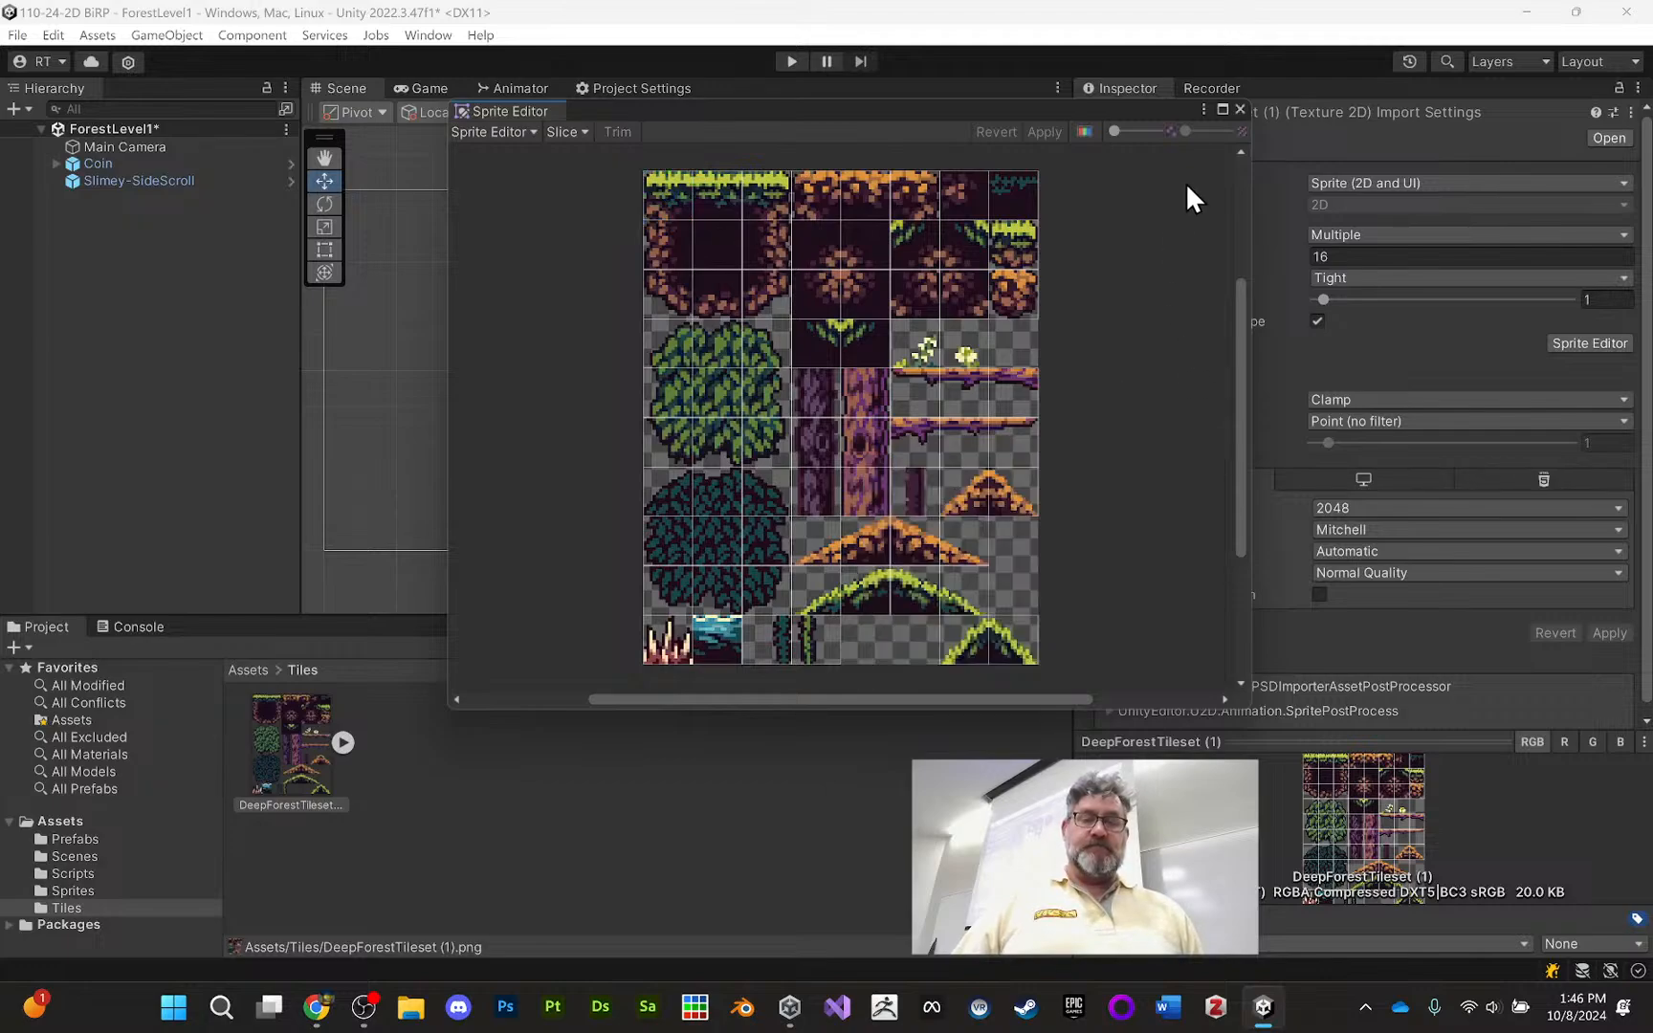
click(1240, 110)
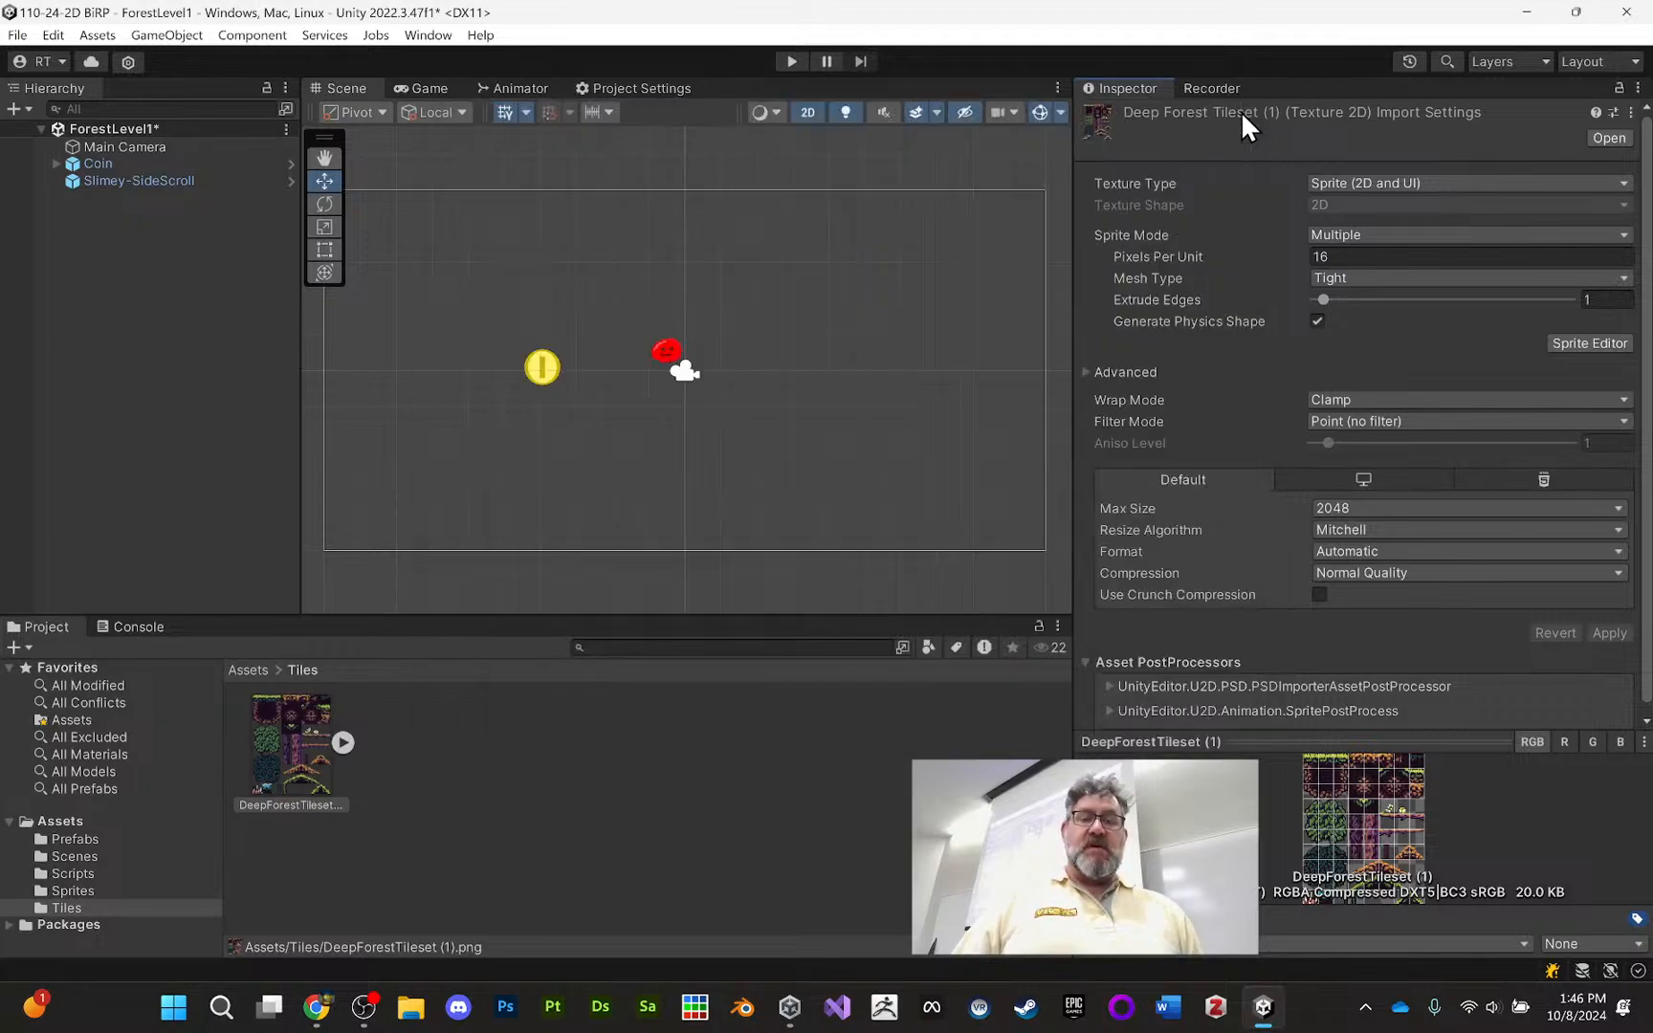
Expand the DeepForestTileset asset in the Tiles folder and look through its sliced sprites
click(342, 742)
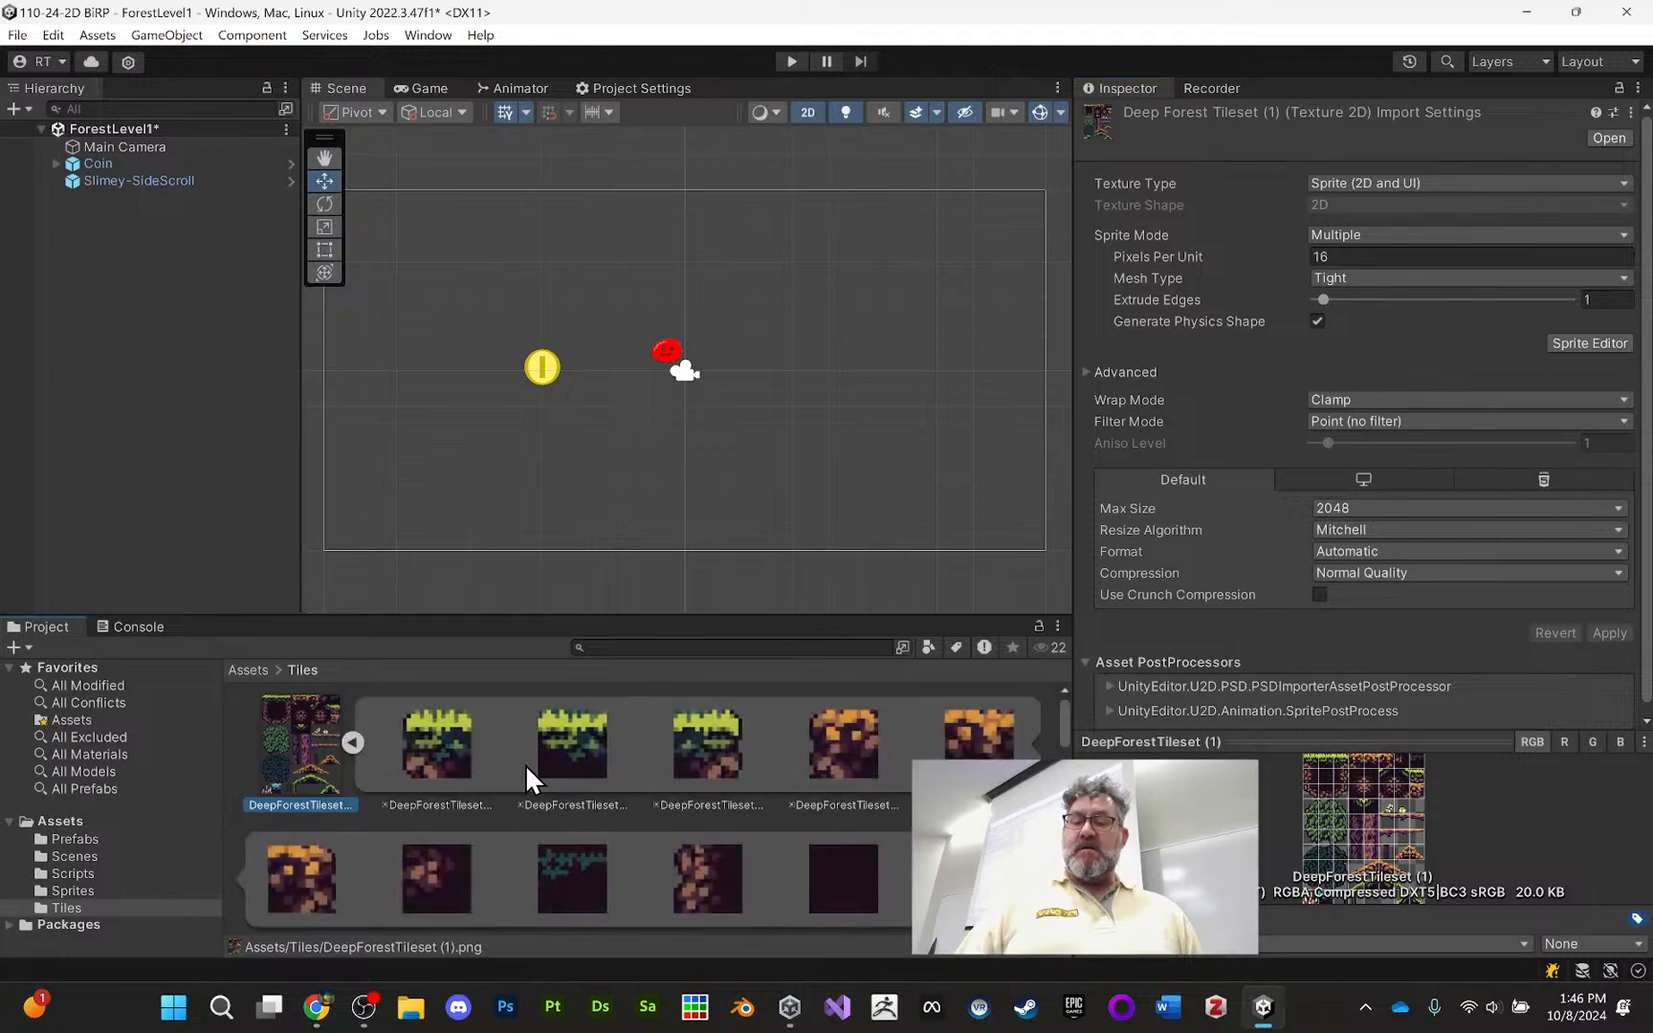
scroll(525, 765, down, 3)
scroll(532, 770, down, 6)
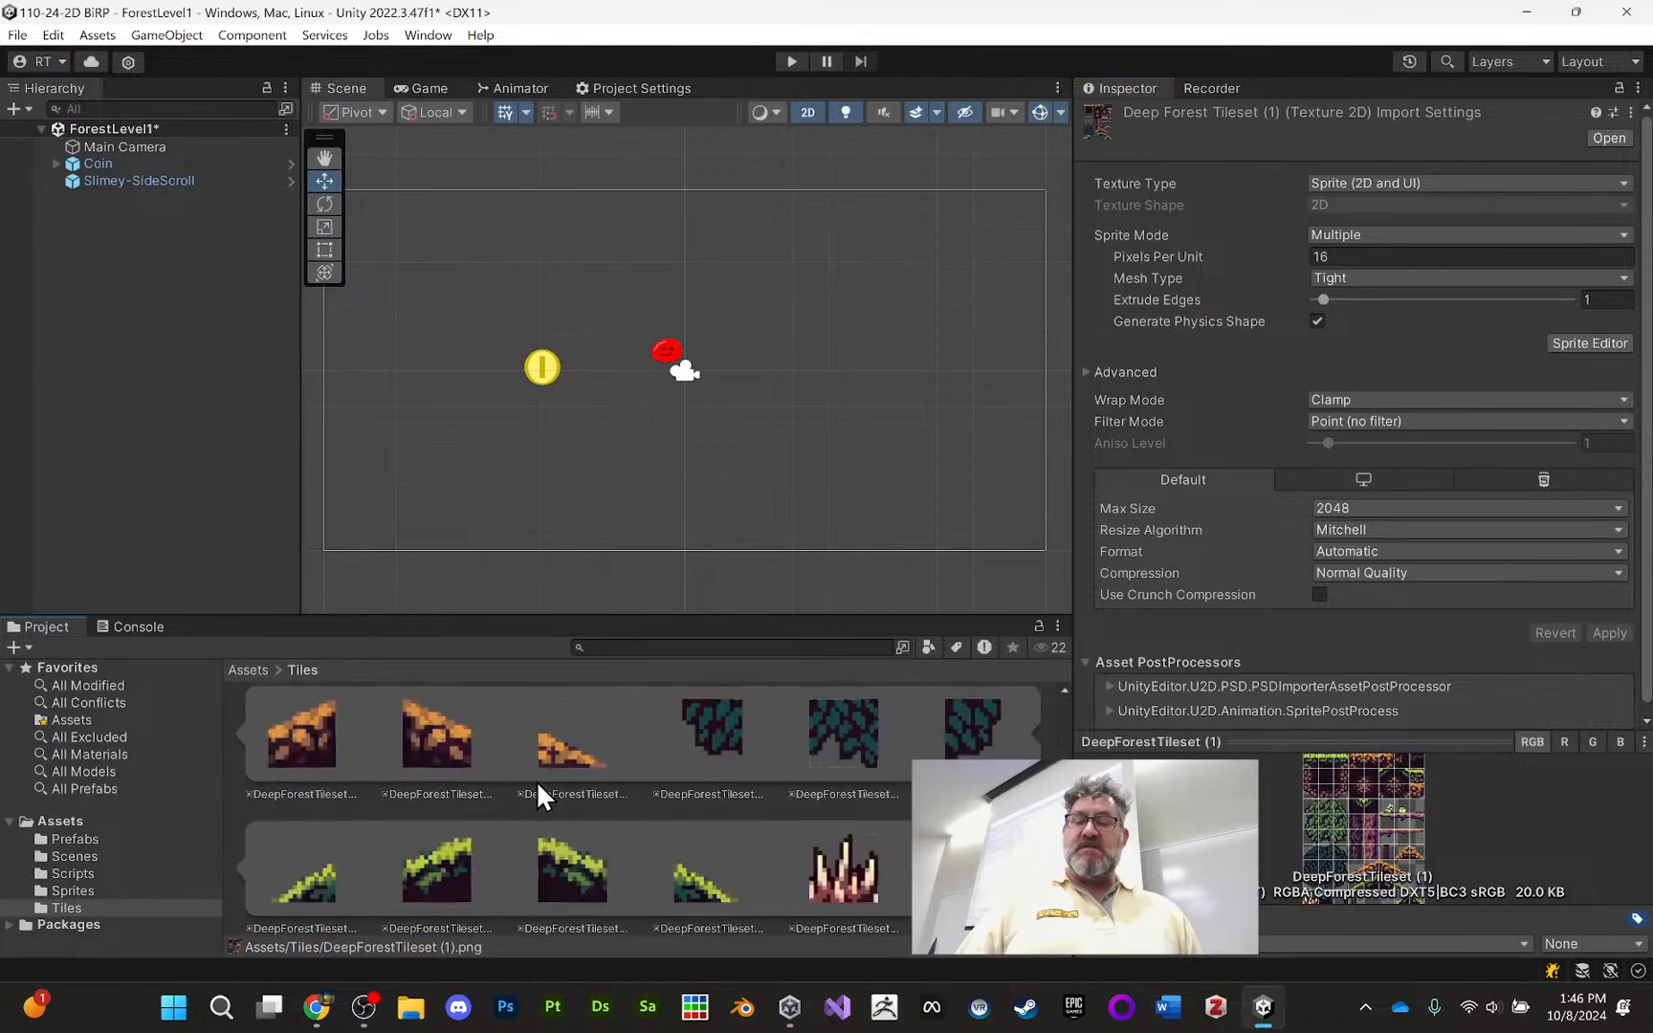
Look back over the sliced sprites to the start of the DeepForestTileset asset and collapse its sprite list
scroll(543, 784, up, 8)
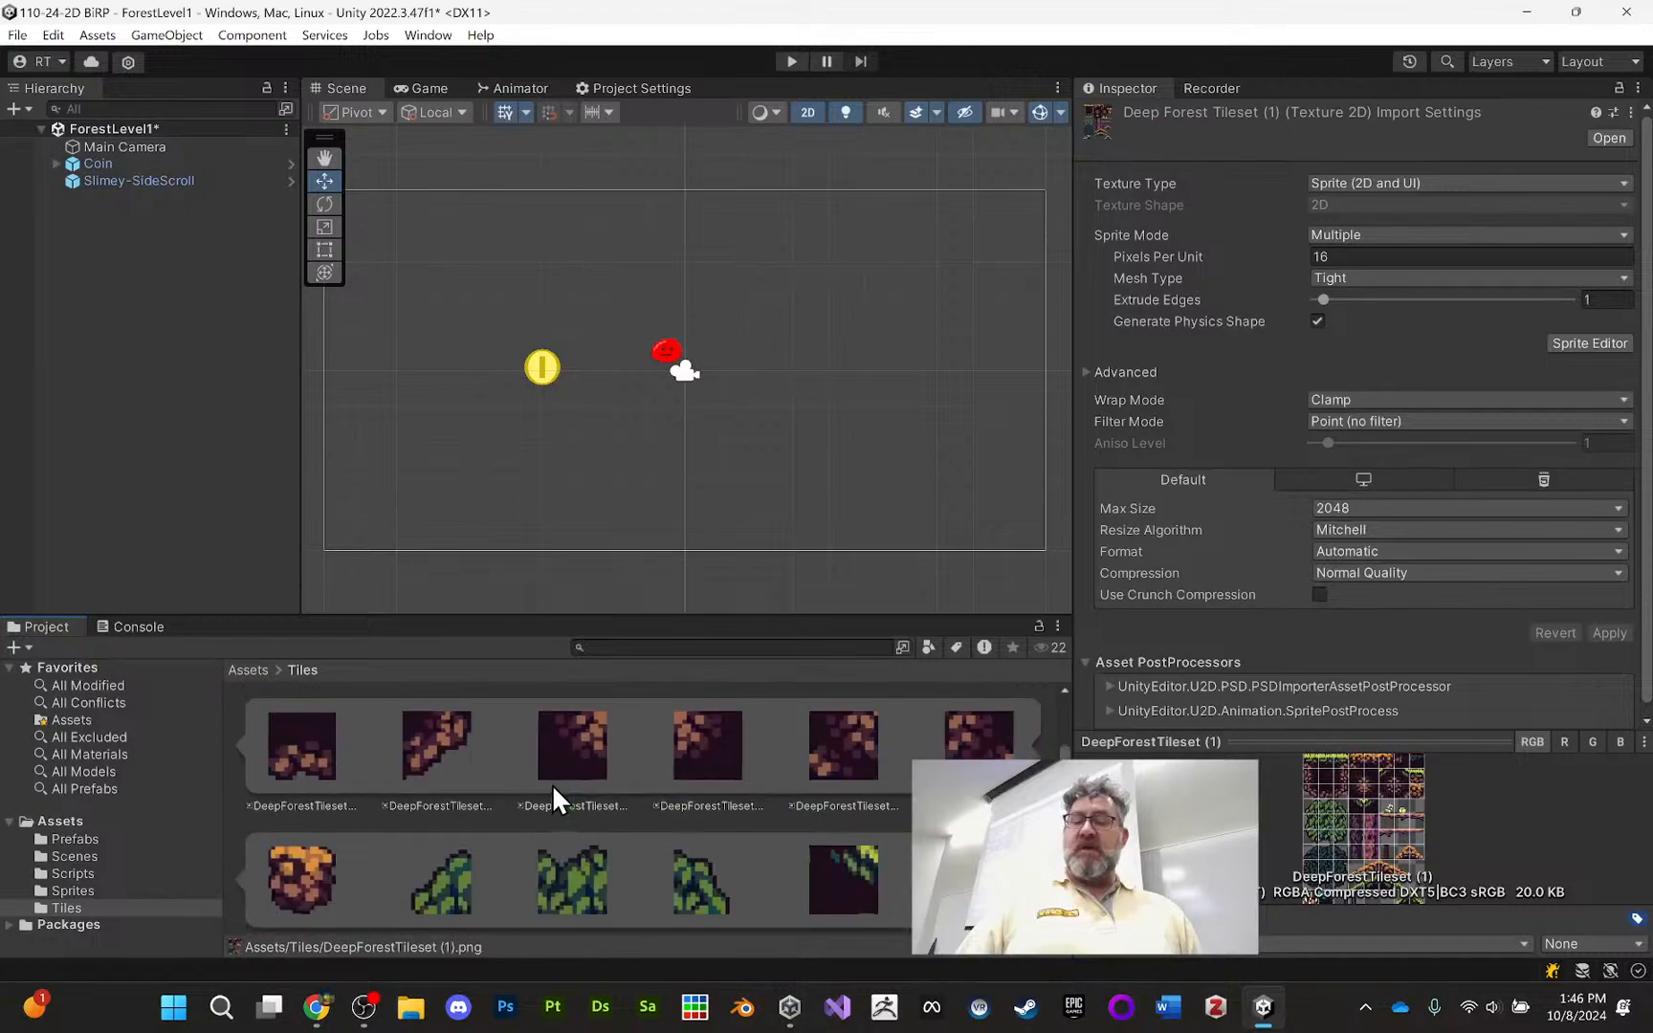
scroll(565, 804, up, 1)
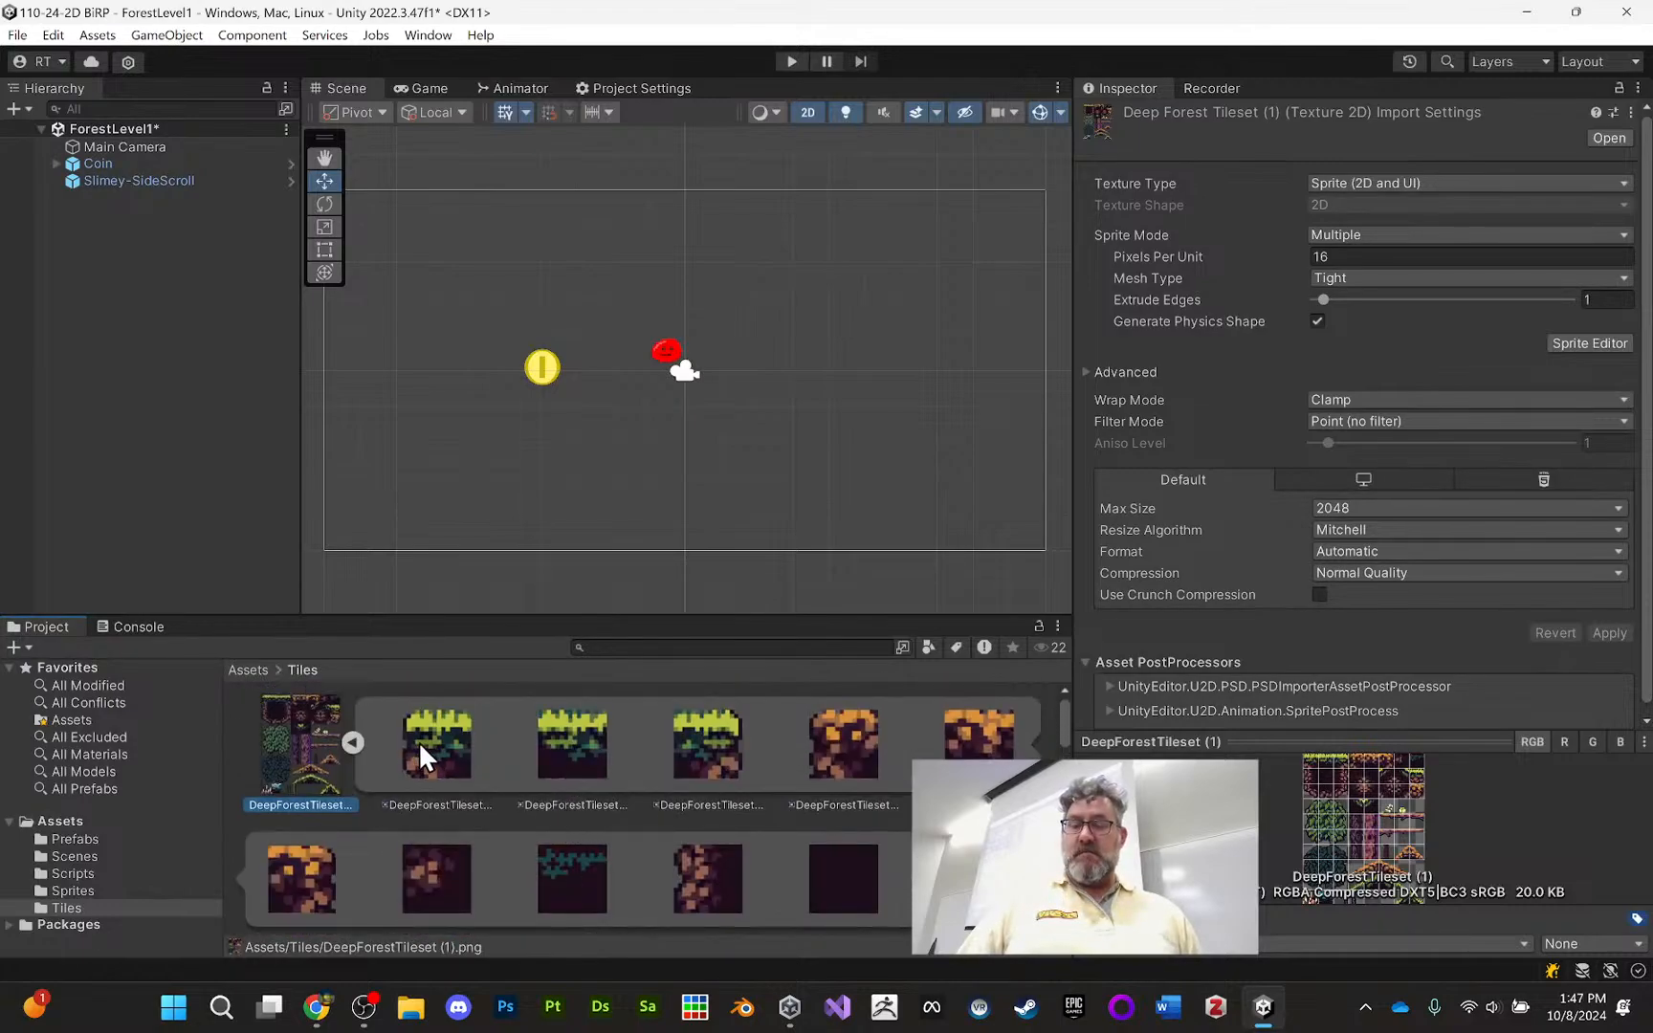
click(351, 742)
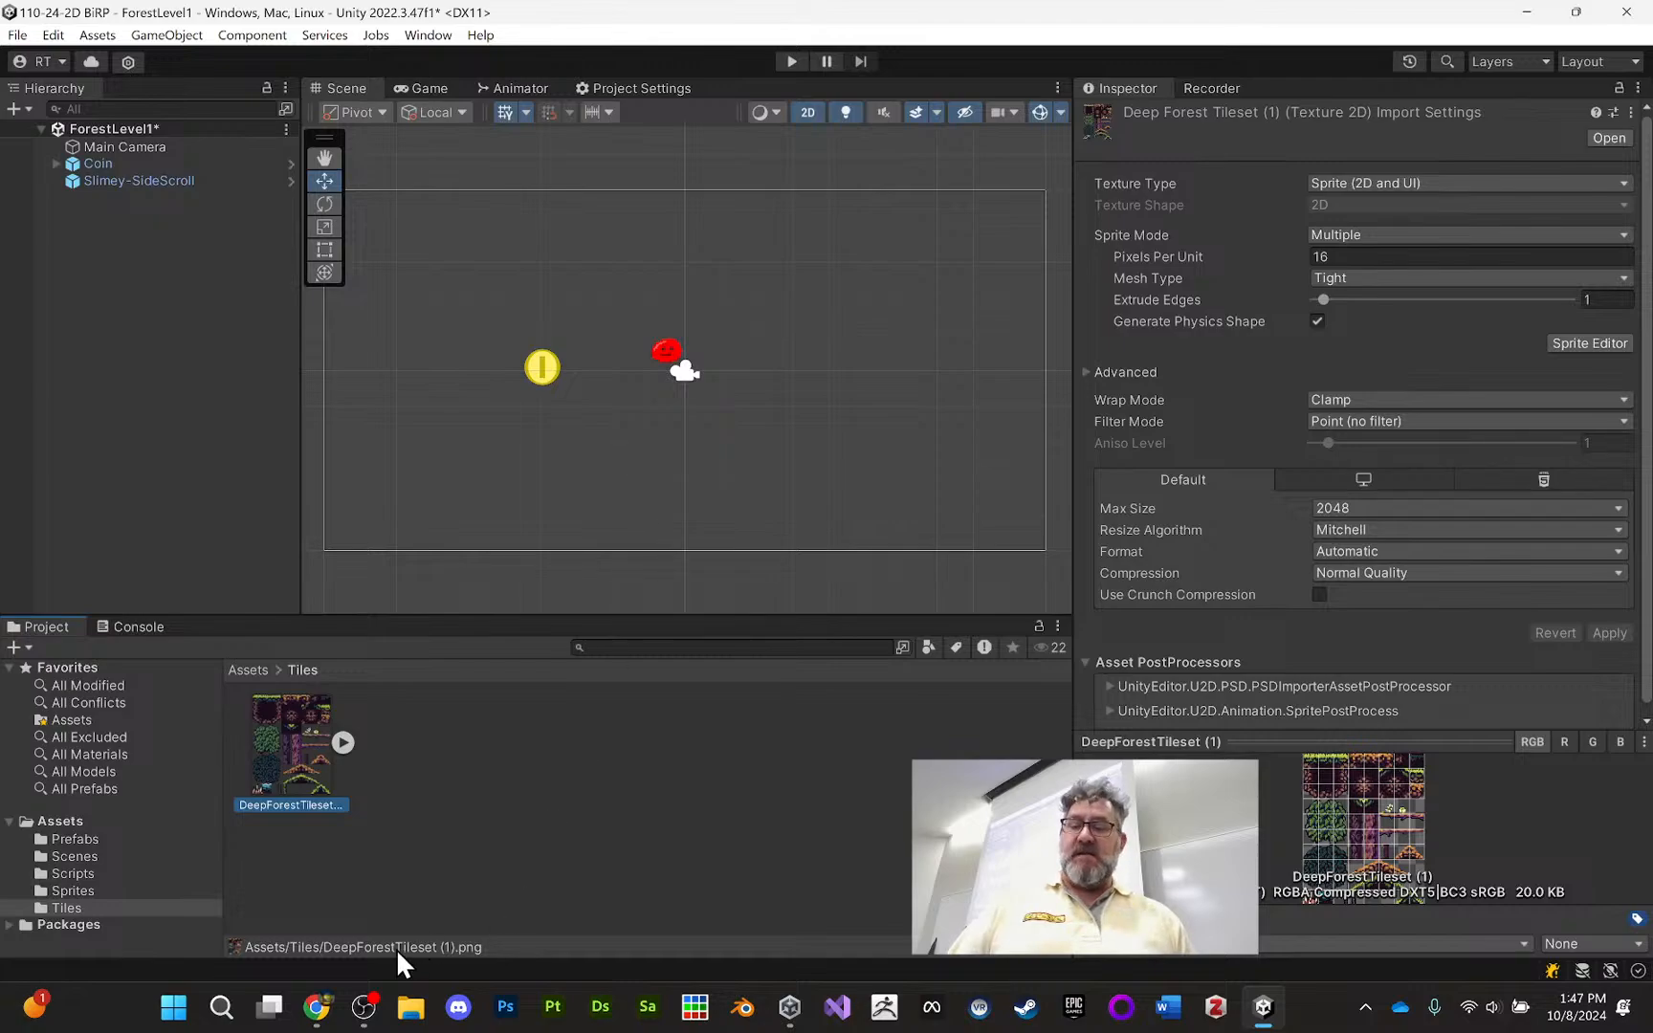
Switch to Chrome and read the assignment's import, slicing, Tile Palette and Tilemap instructions
click(317, 1006)
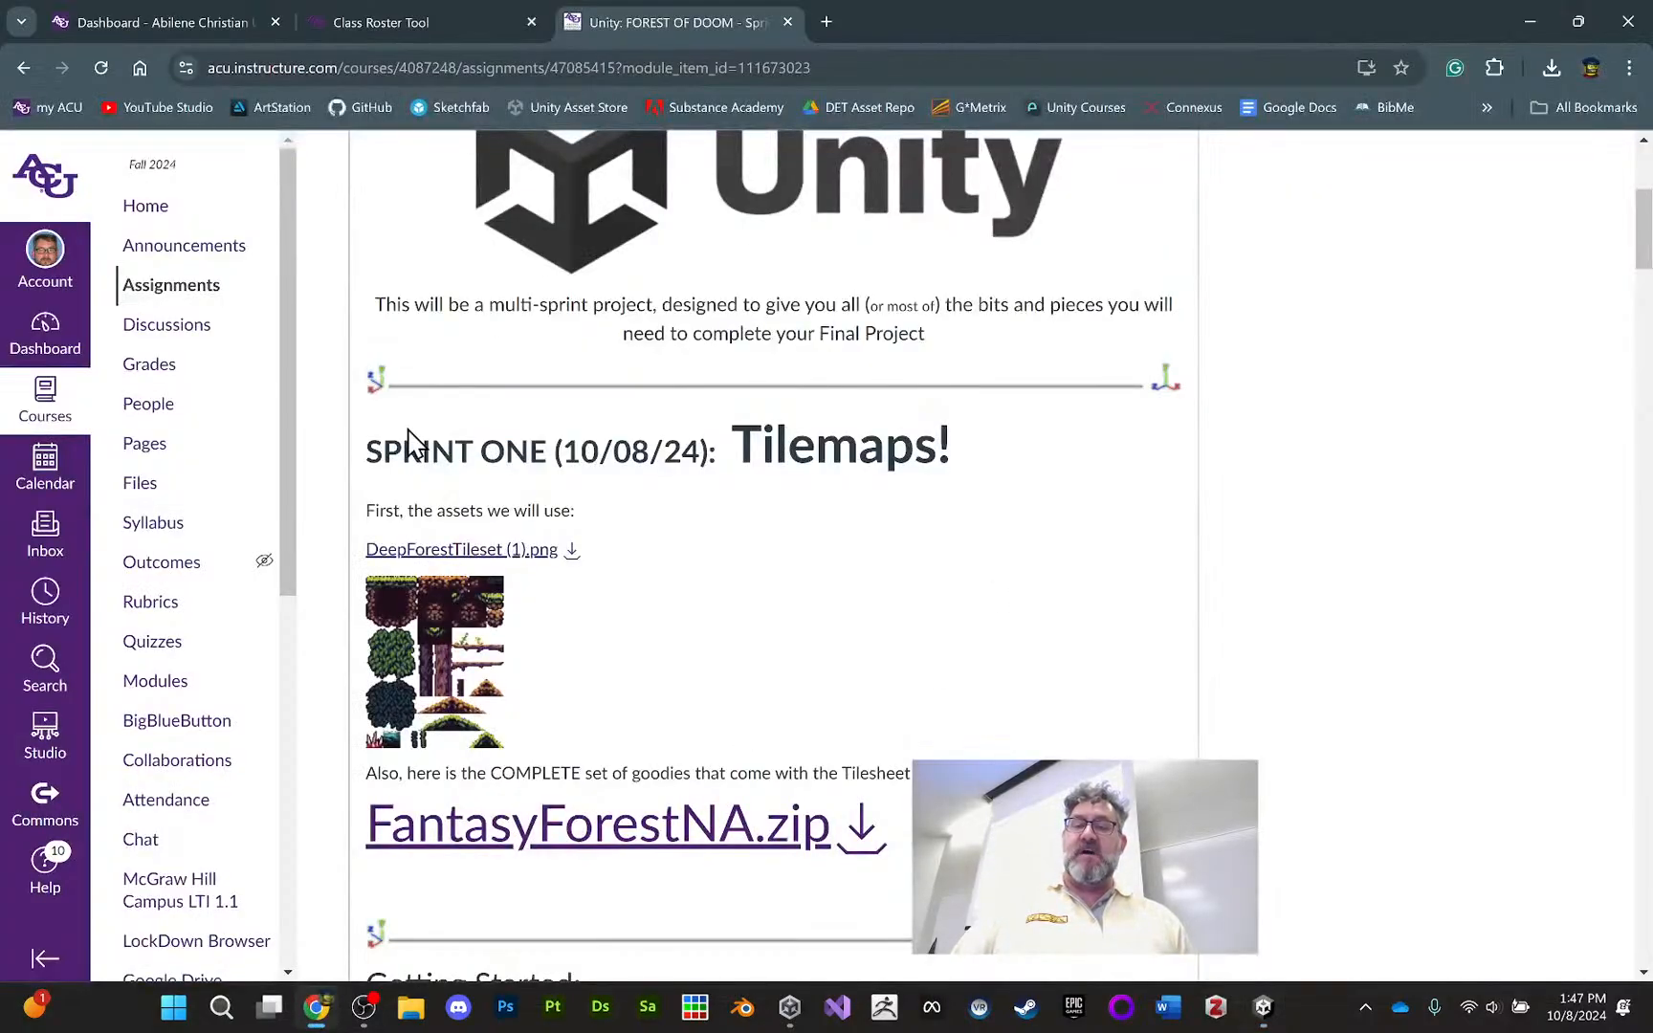
scroll(1030, 435, down, 12)
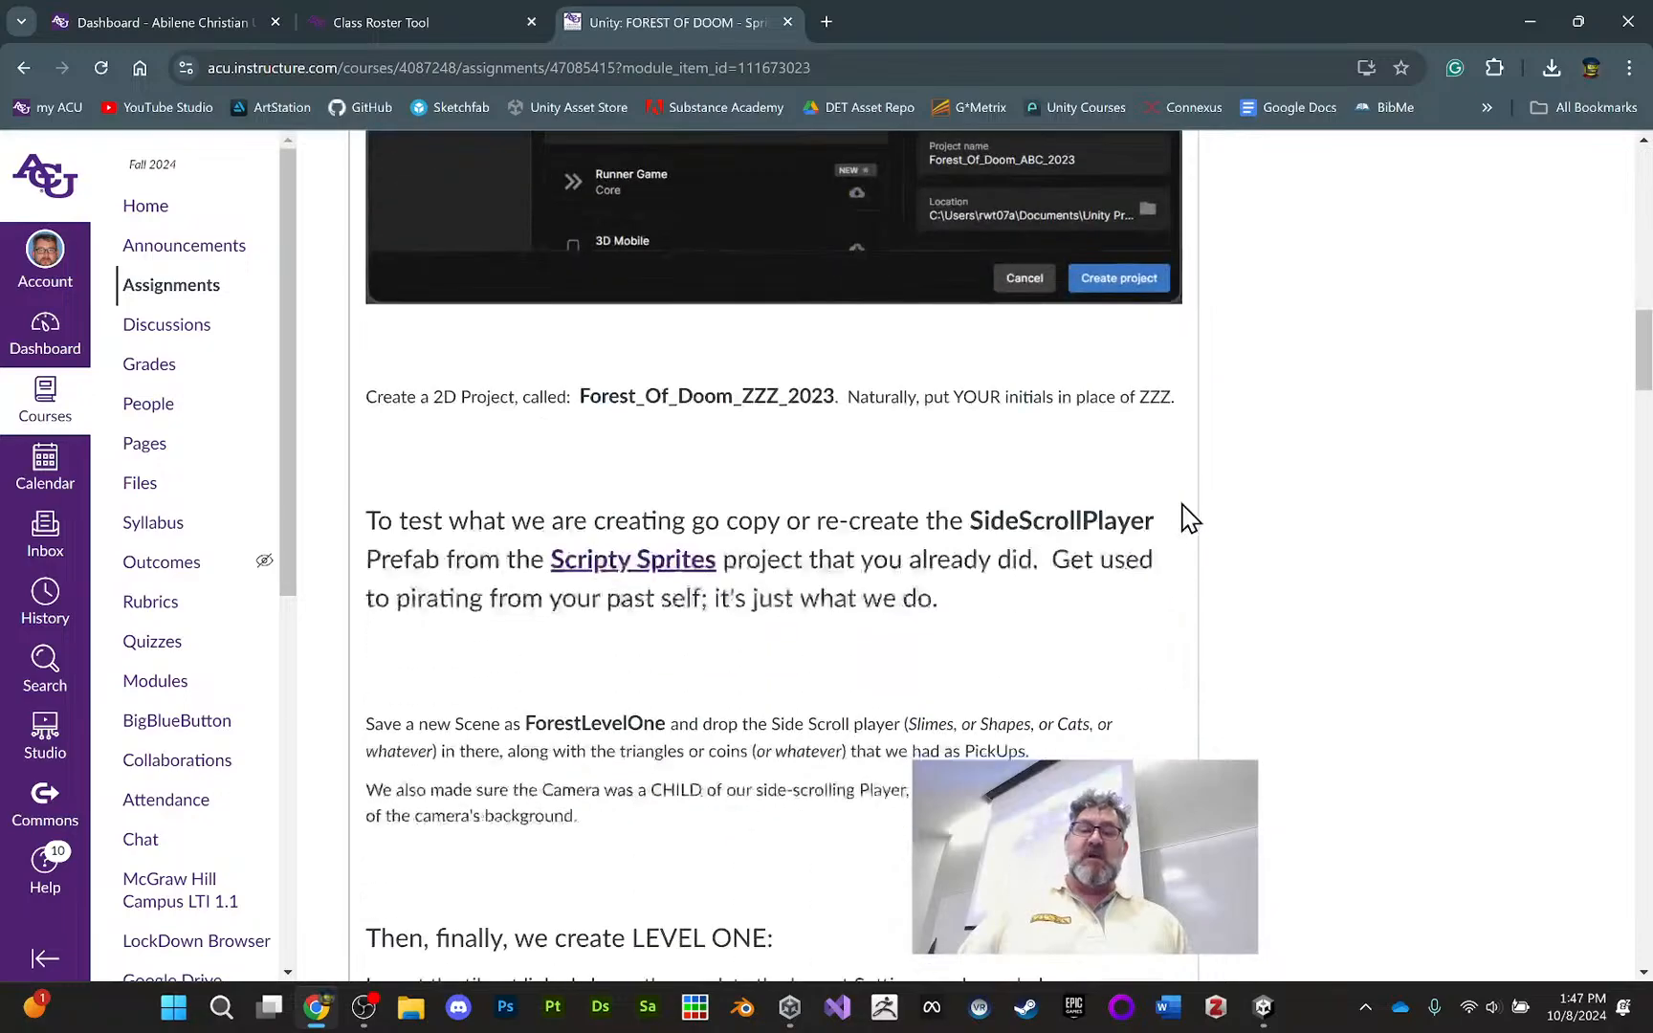
scroll(1194, 536, down, 10)
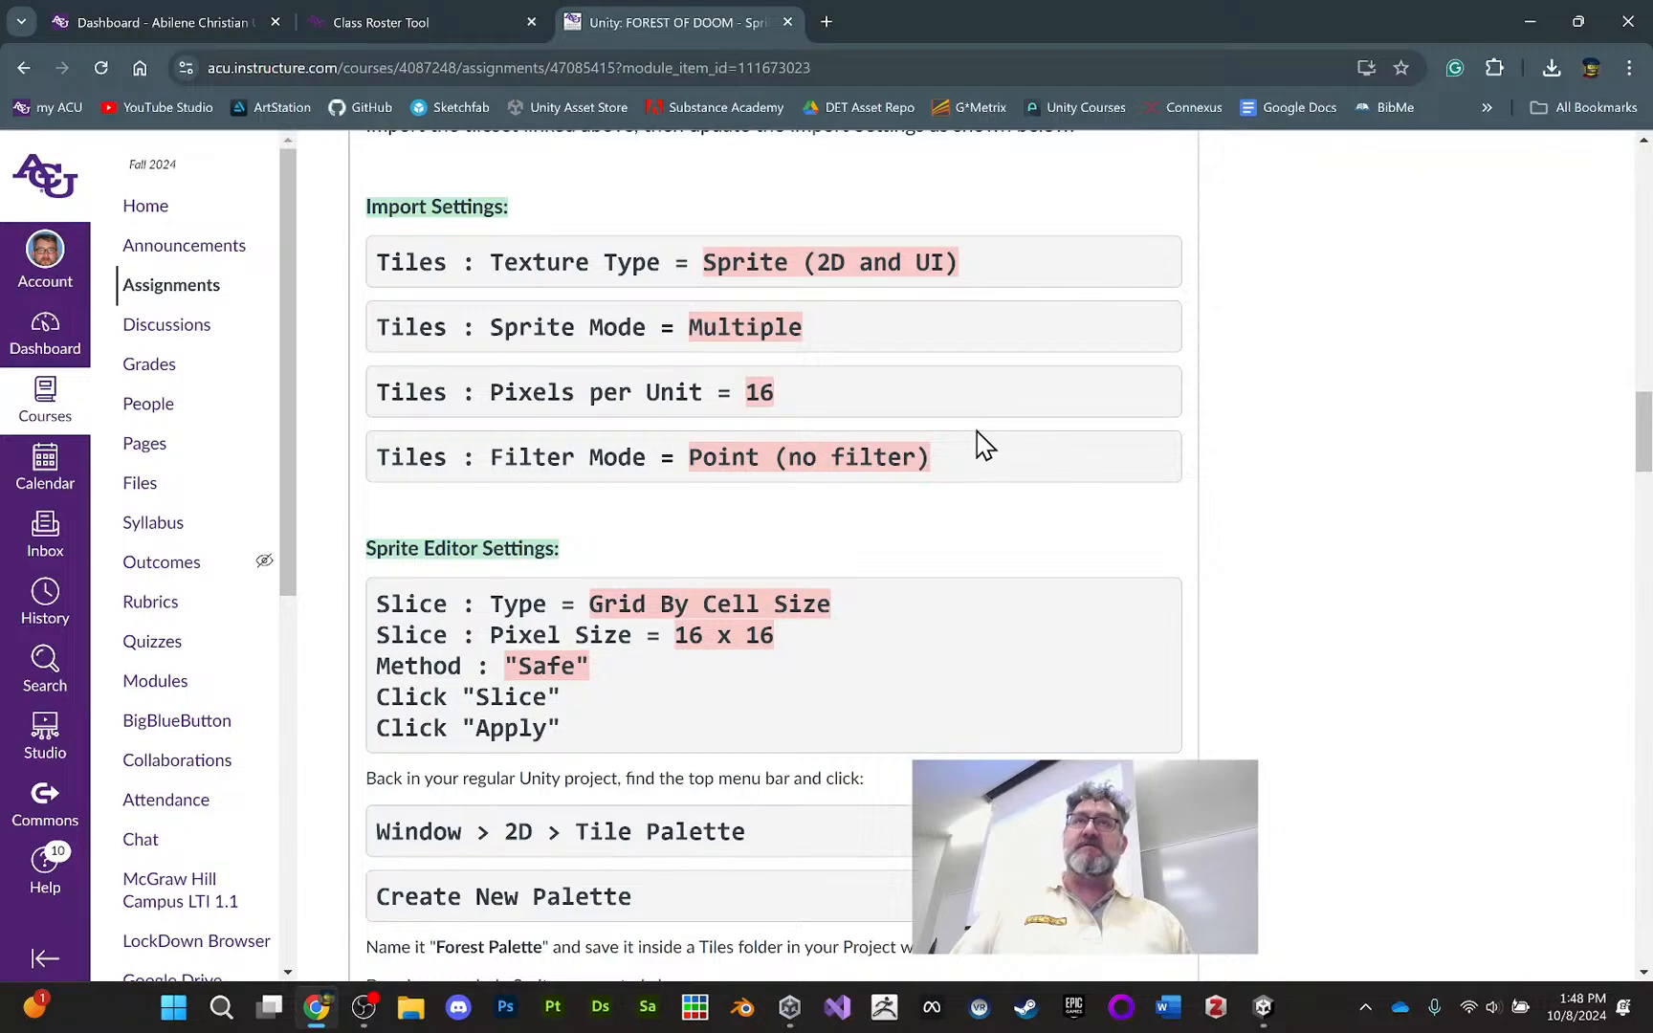
scroll(993, 447, down, 2)
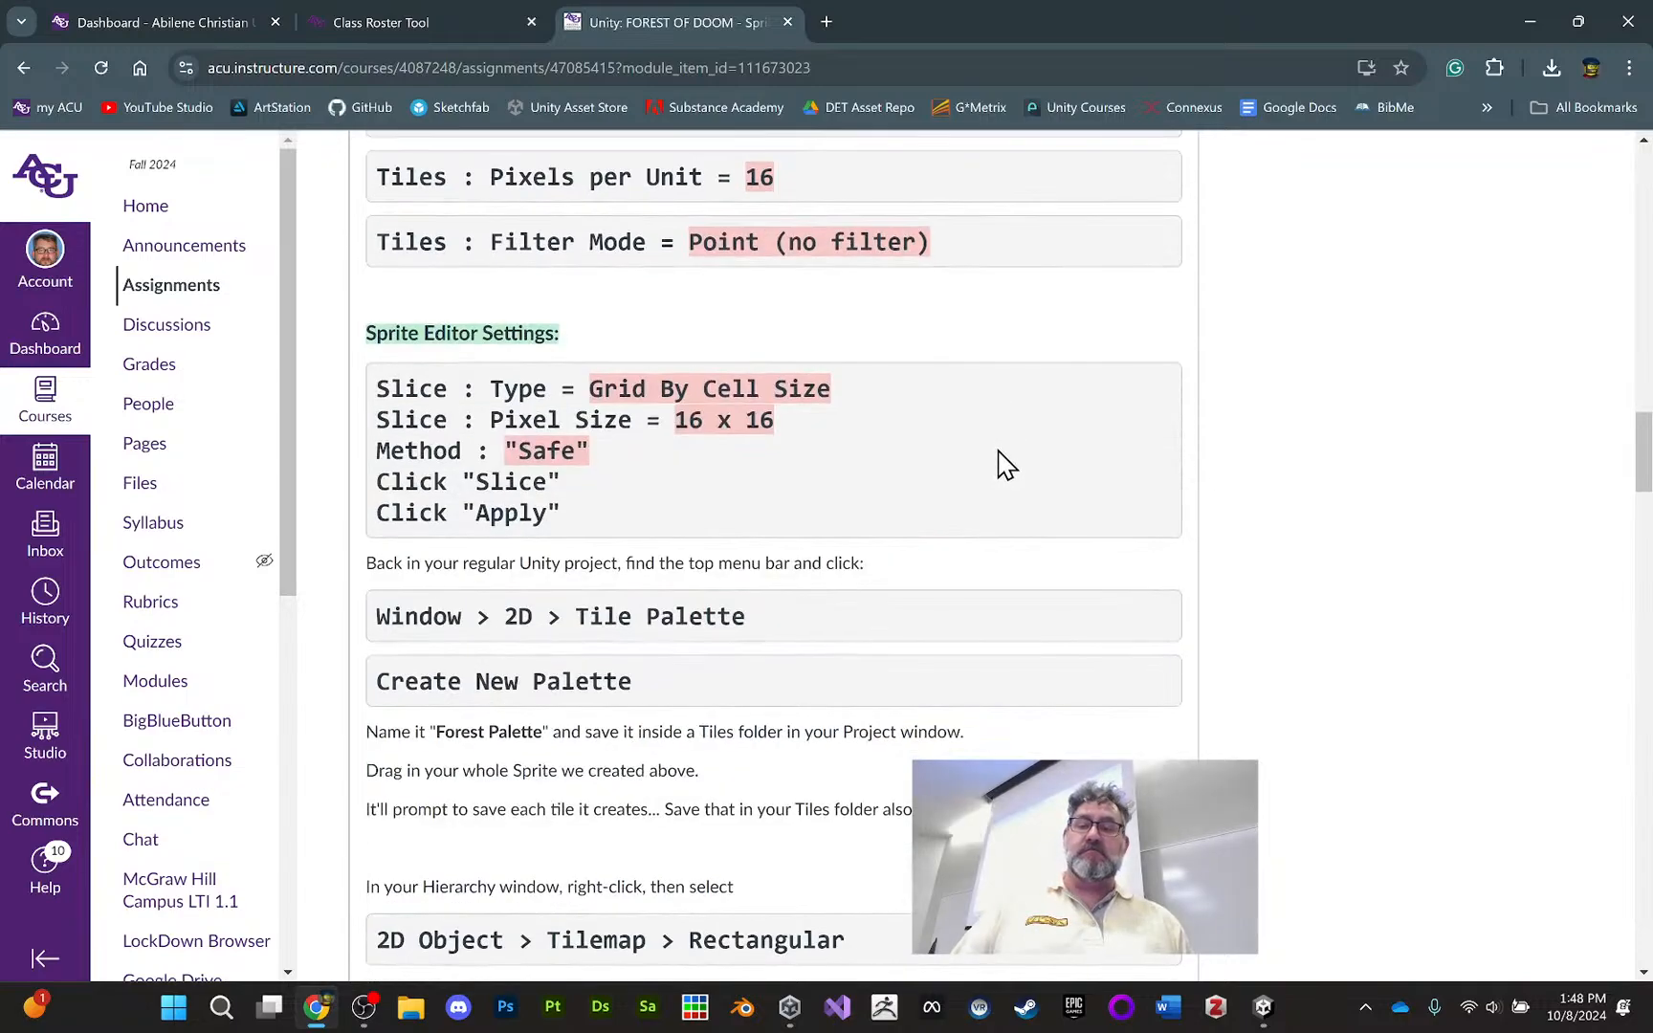
scroll(999, 465, down, 2)
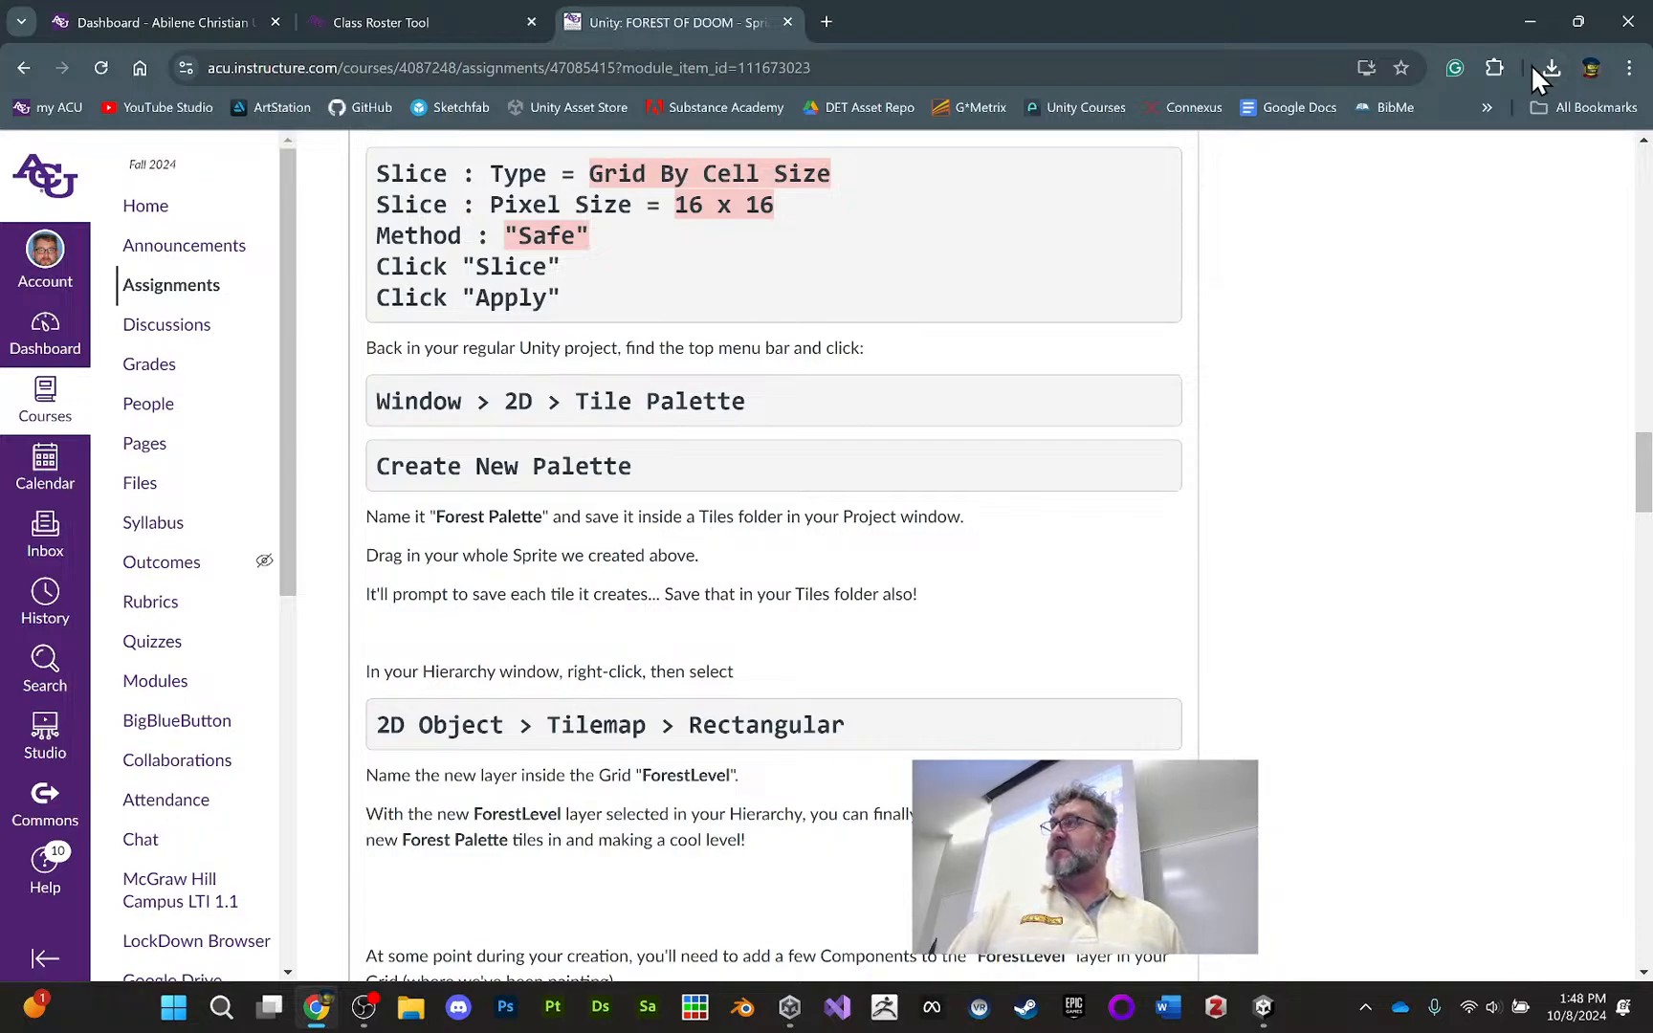
Return to Unity, expand DeepForestTileset to review all its sliced sprites in the Tiles folder, and collapse it again
click(1262, 1006)
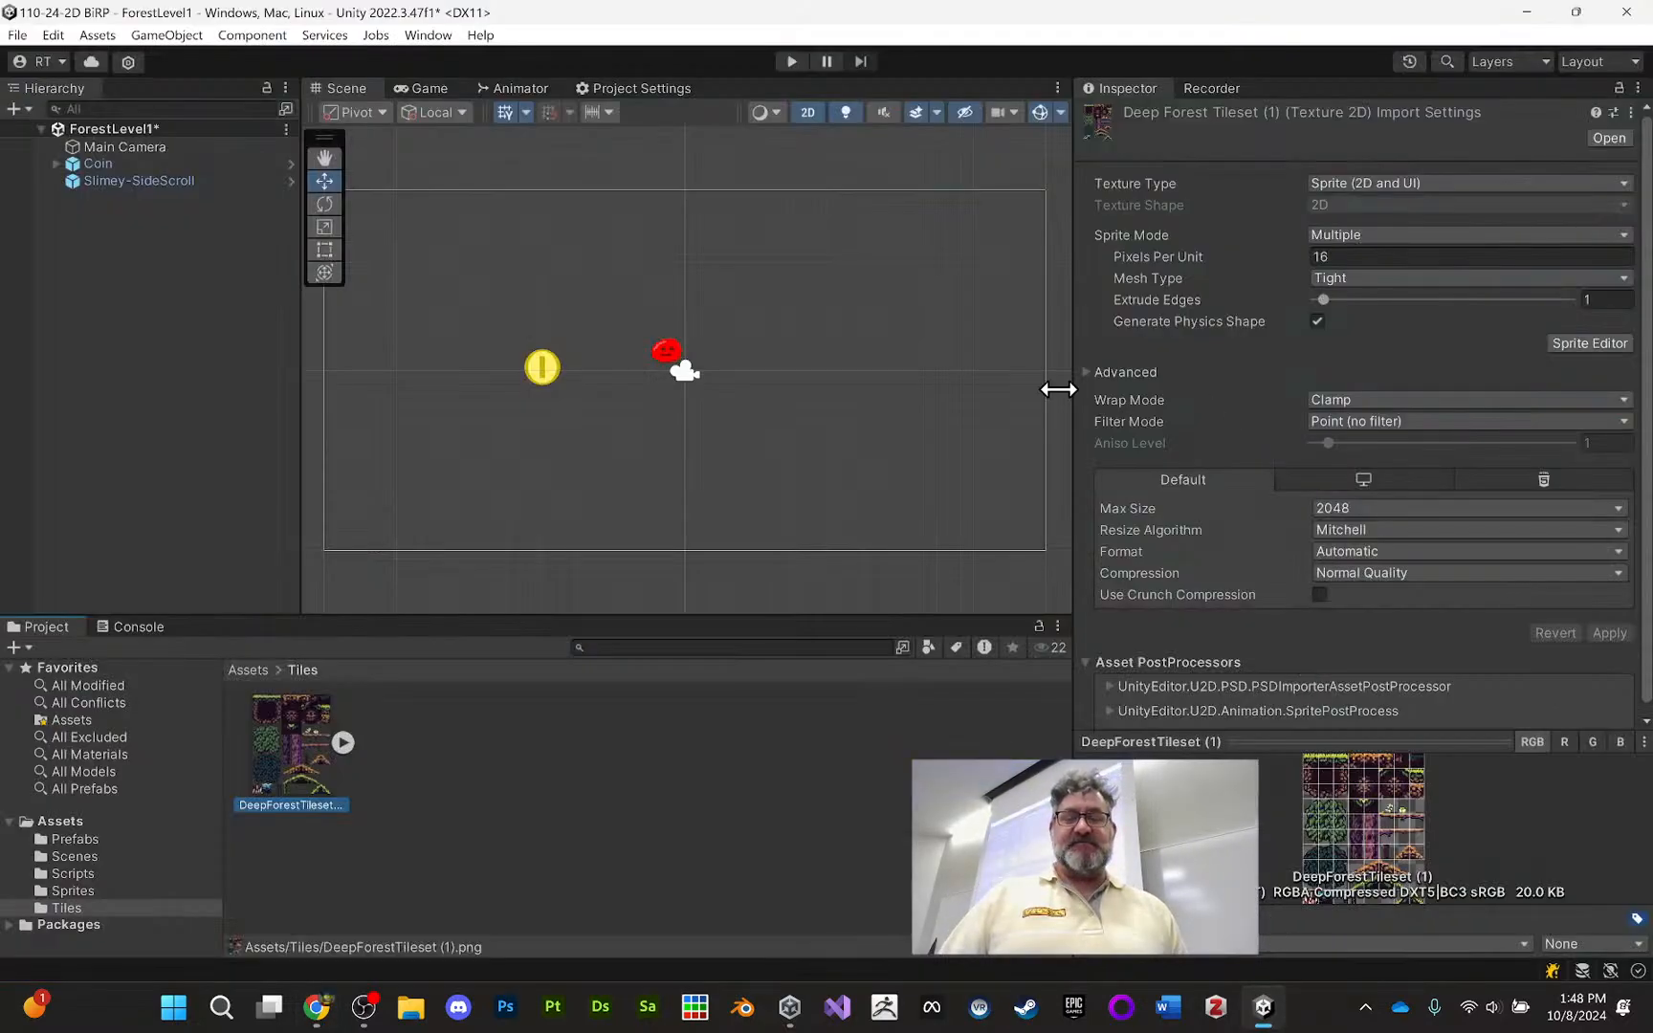
click(342, 742)
click(342, 742)
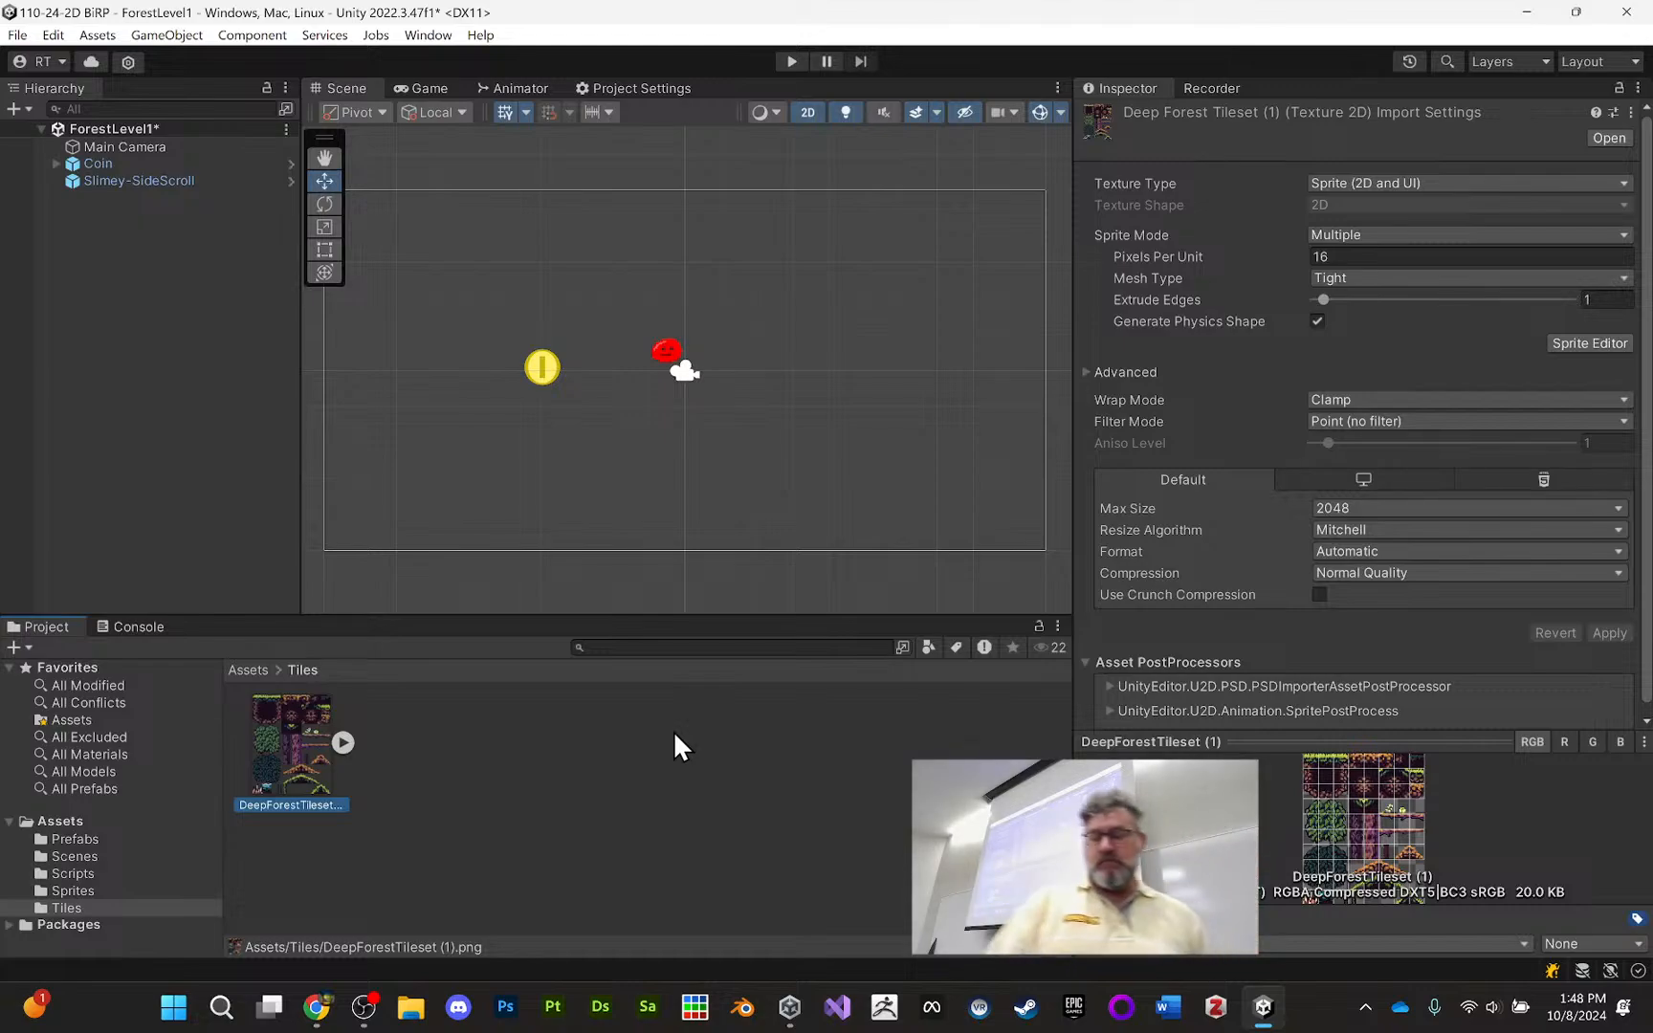
click(343, 743)
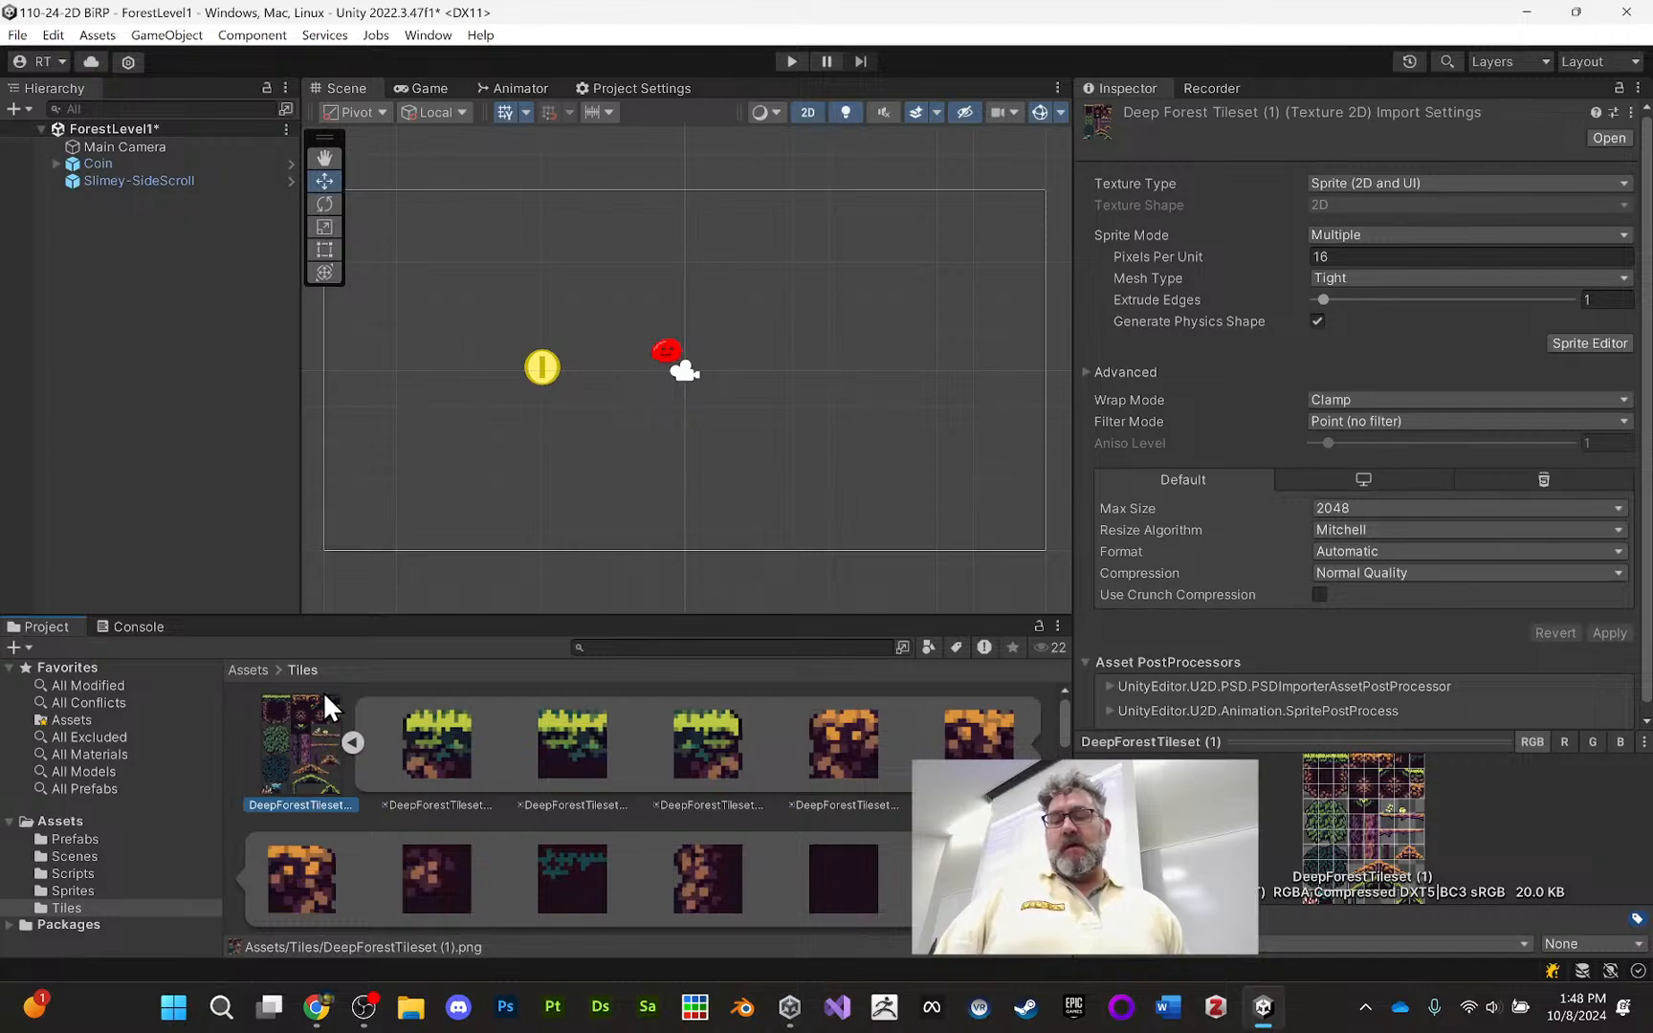
click(411, 798)
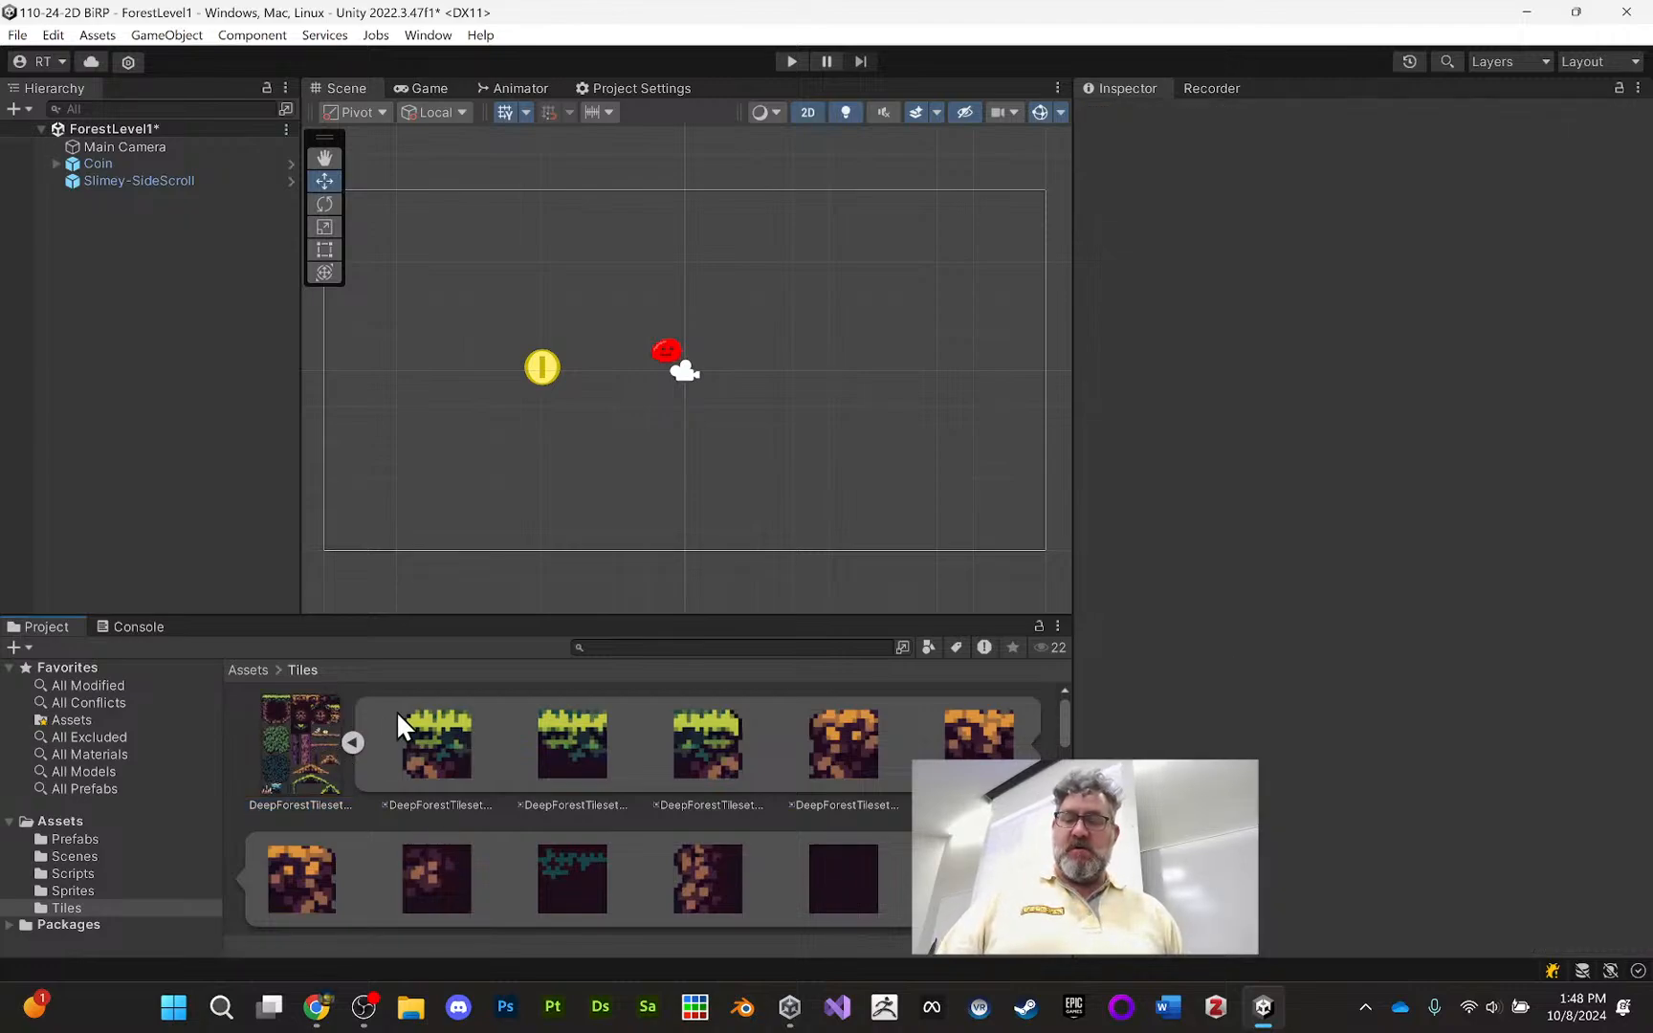
click(348, 735)
click(347, 737)
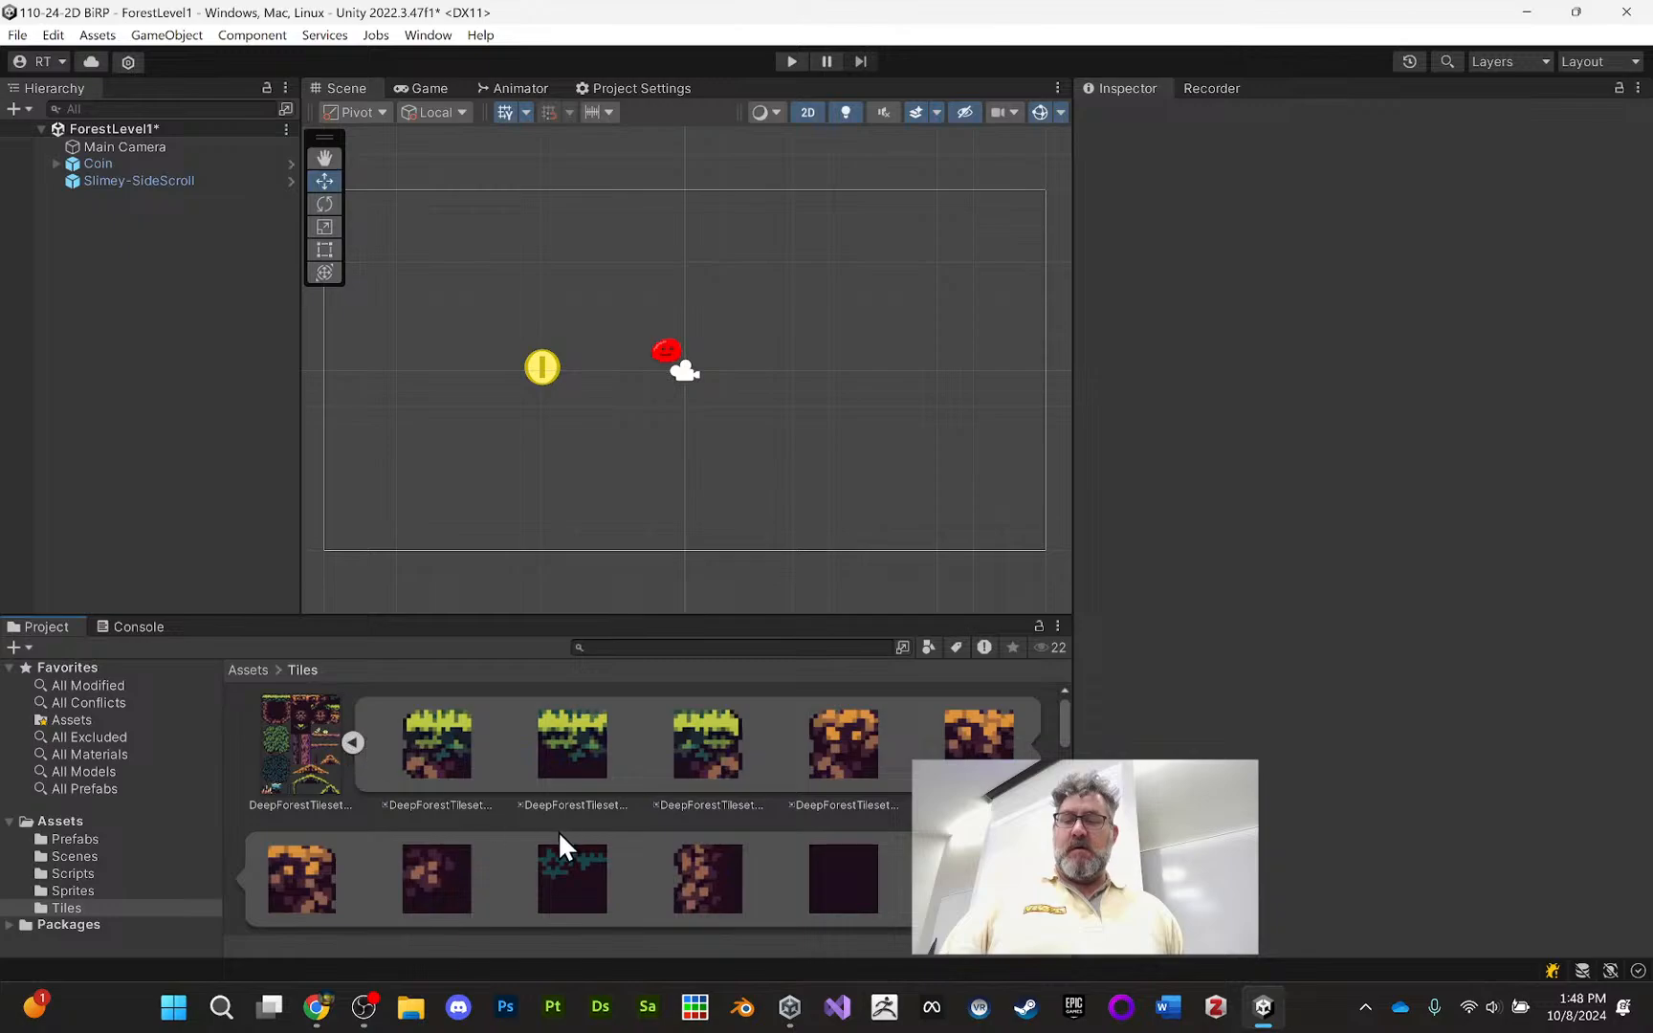
scroll(565, 829, down, 3)
scroll(571, 842, down, 6)
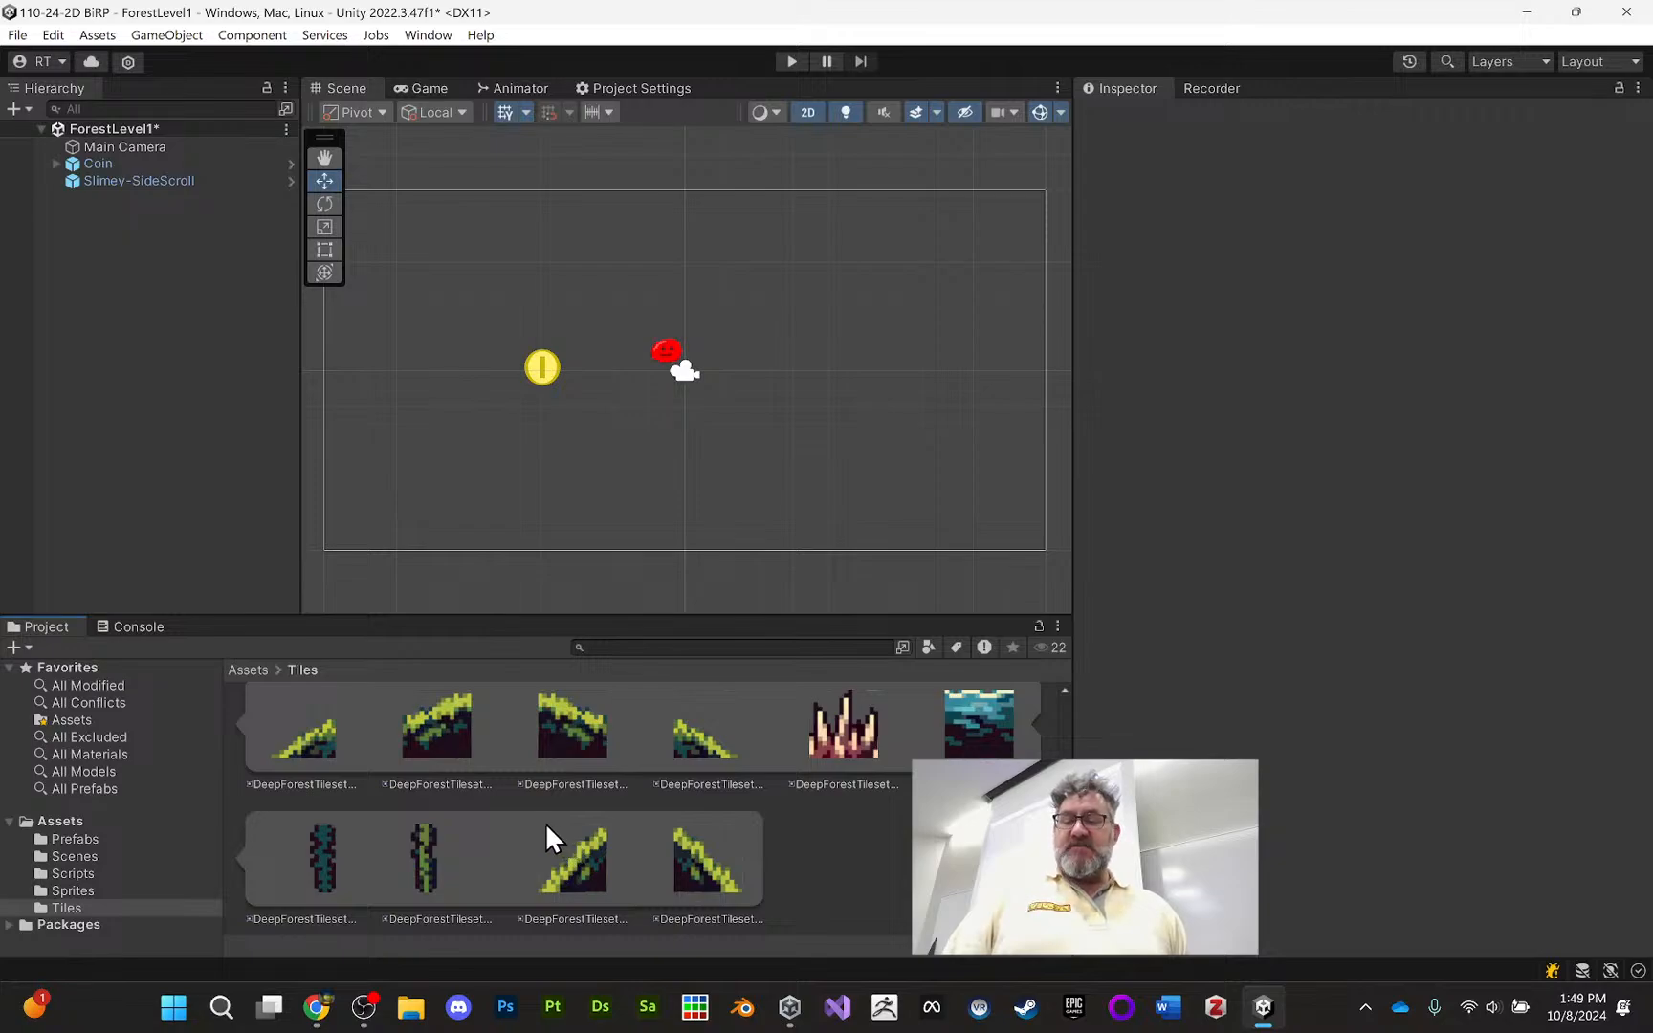
scroll(547, 842, up, 10)
scroll(547, 838, up, 10)
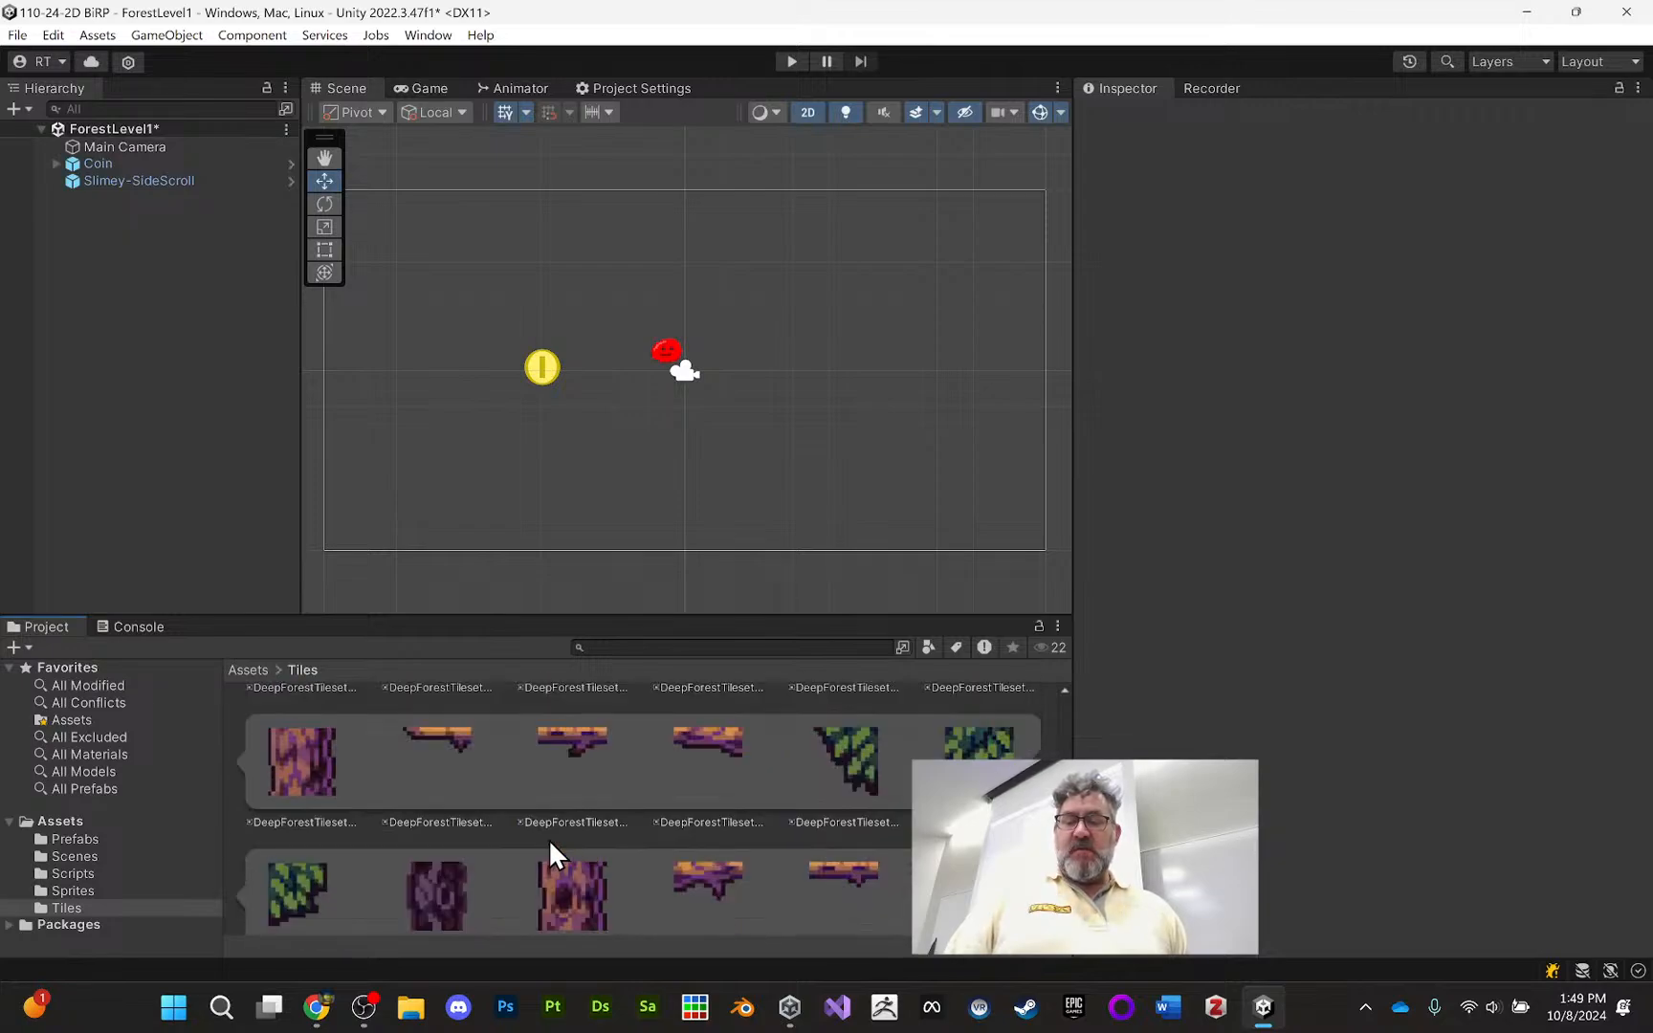
scroll(558, 842, up, 3)
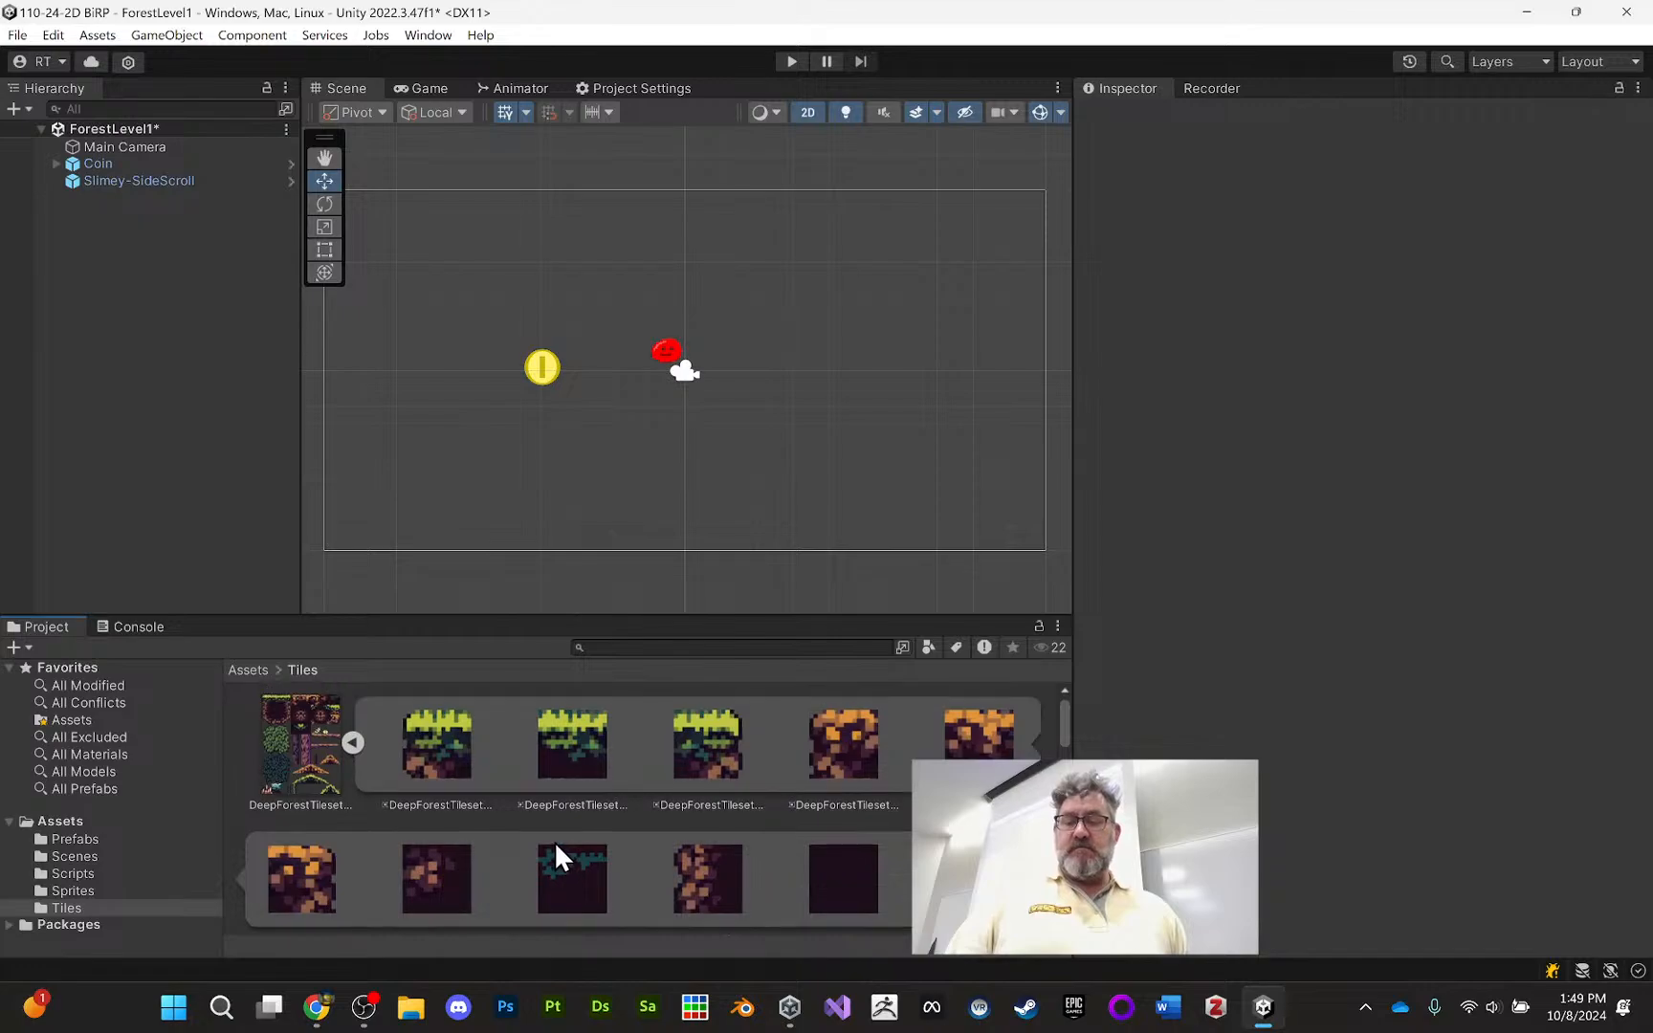
click(352, 743)
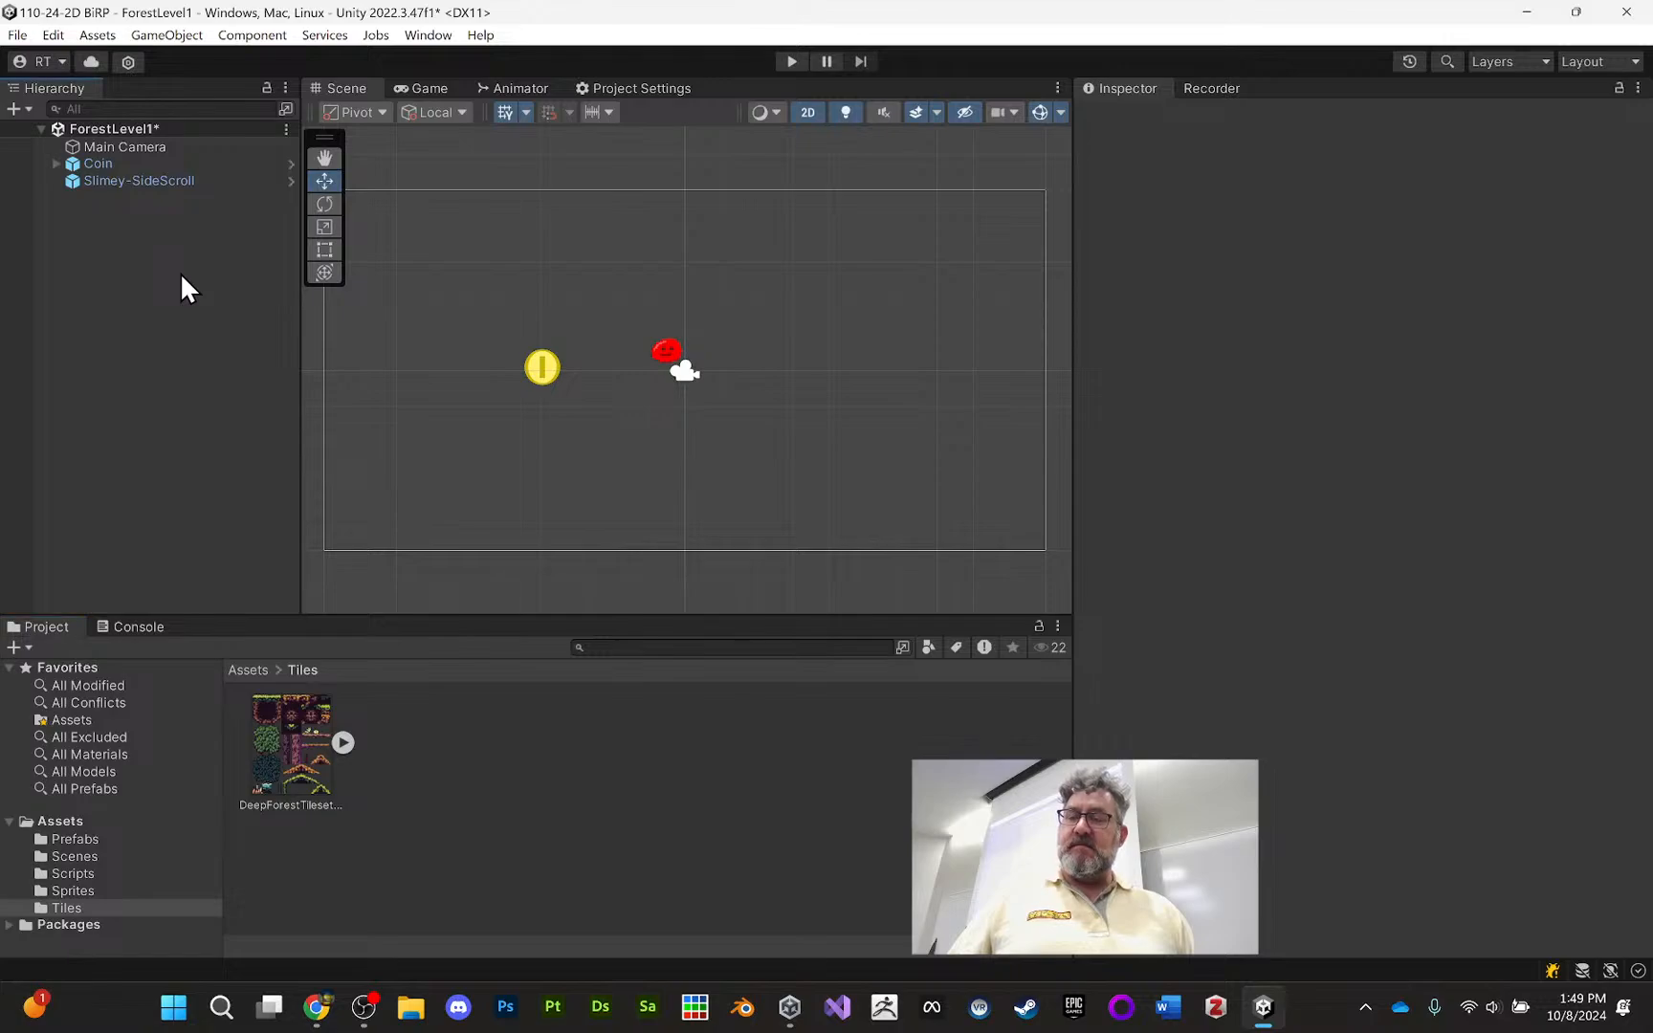
Save the ForestLevel1 scene, and open the Tile Palette window docked between the Scene view and the Inspector
key(ctrl+s)
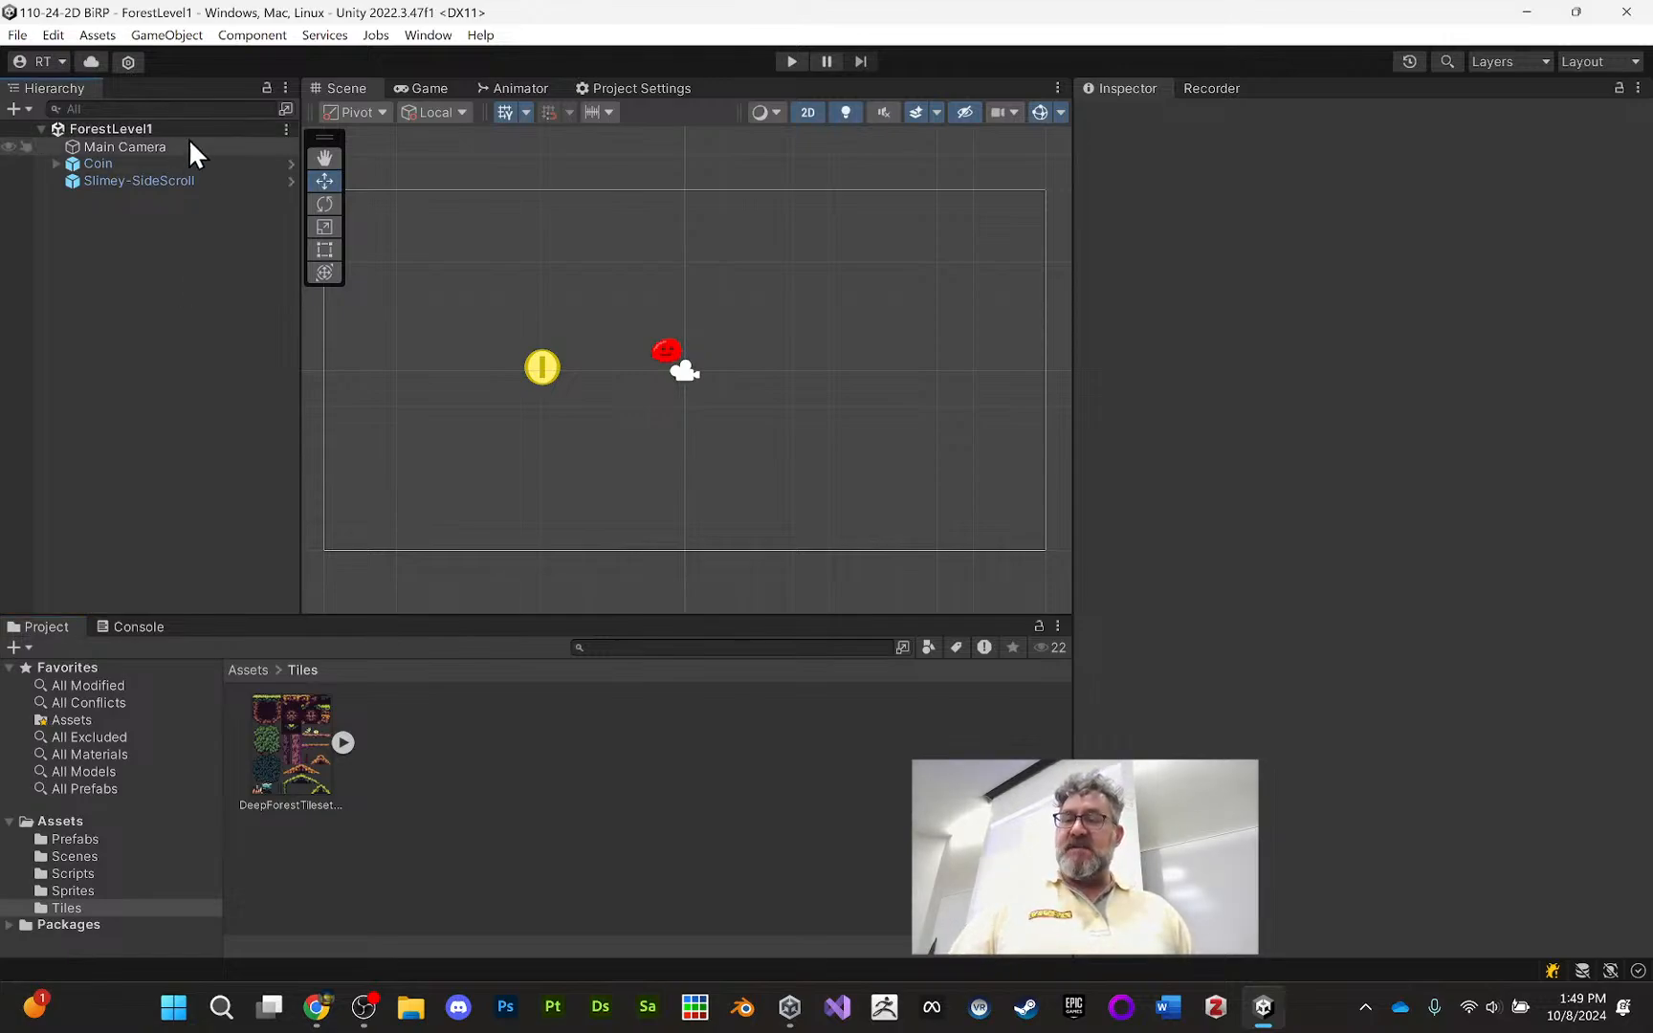
click(427, 36)
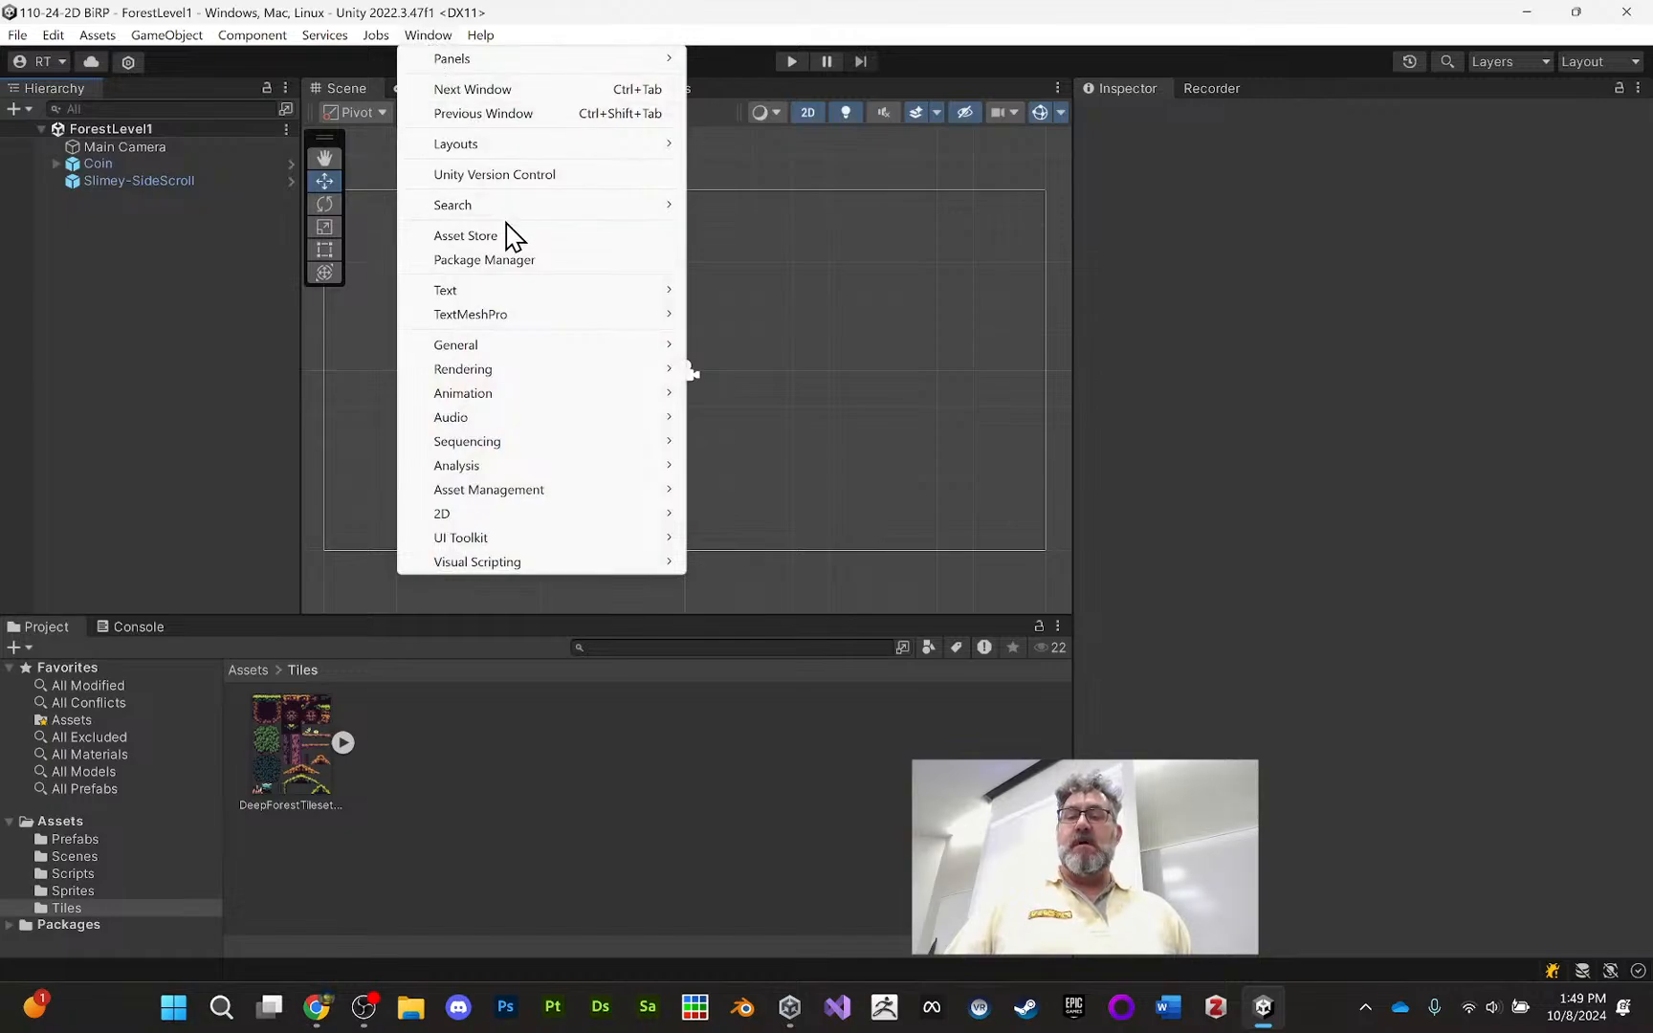
mouse_move(531, 517)
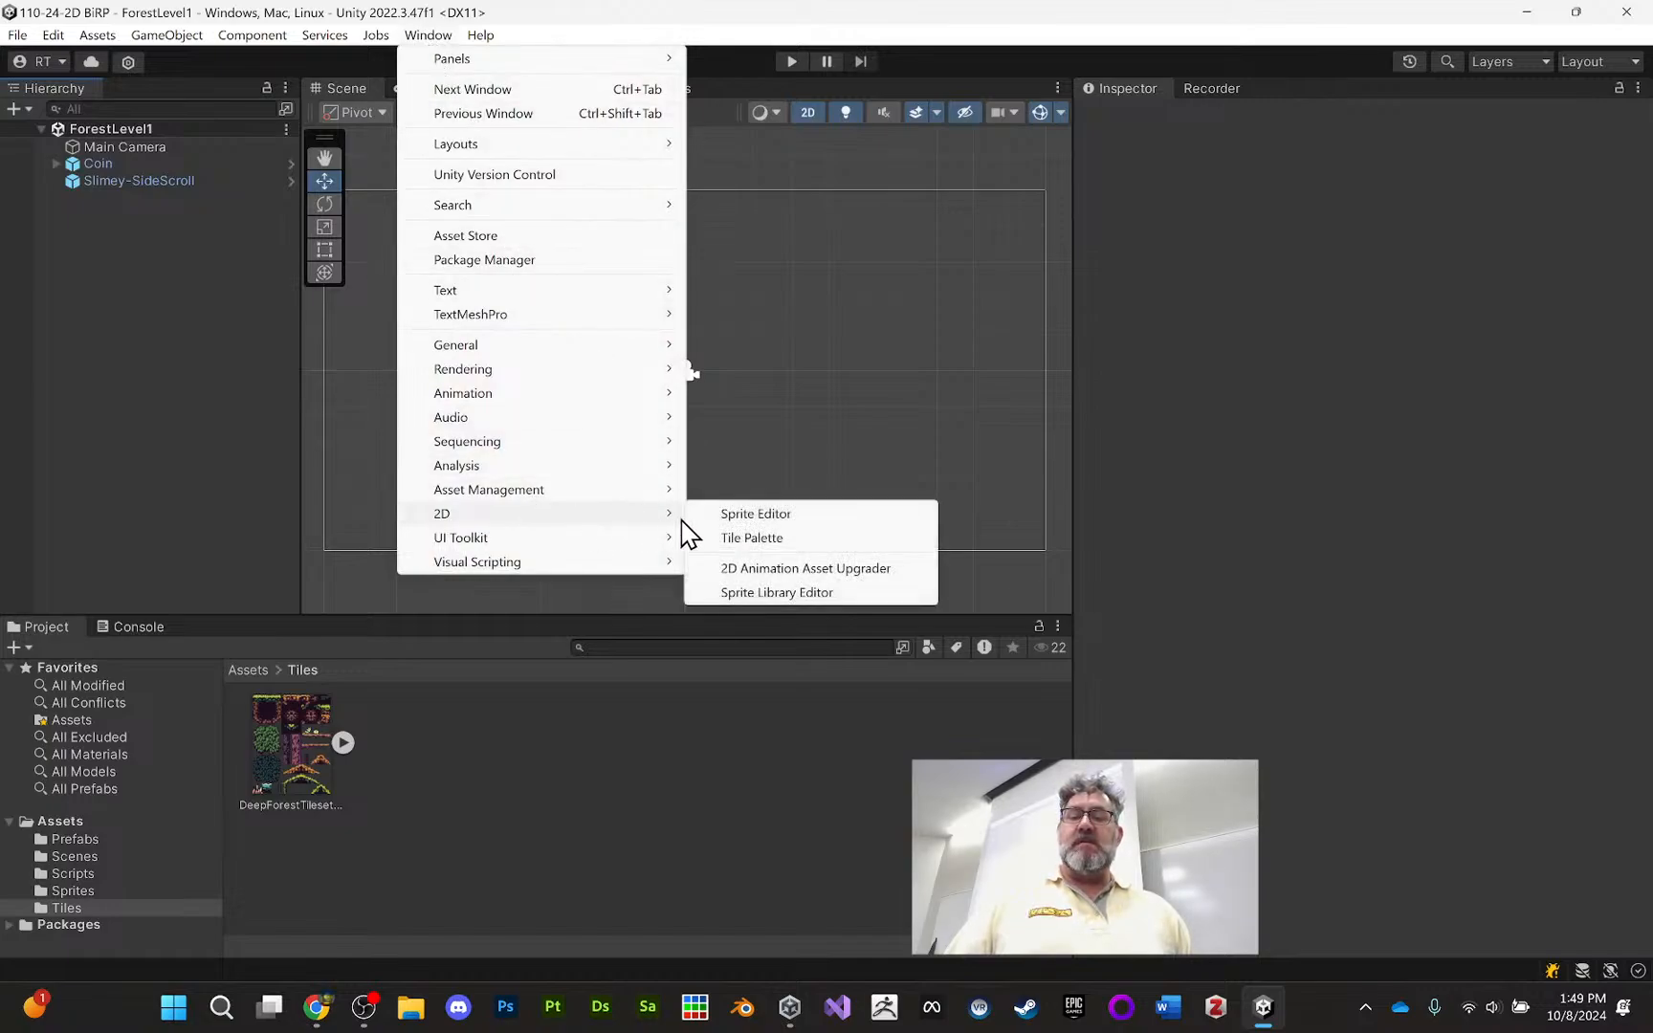
click(755, 537)
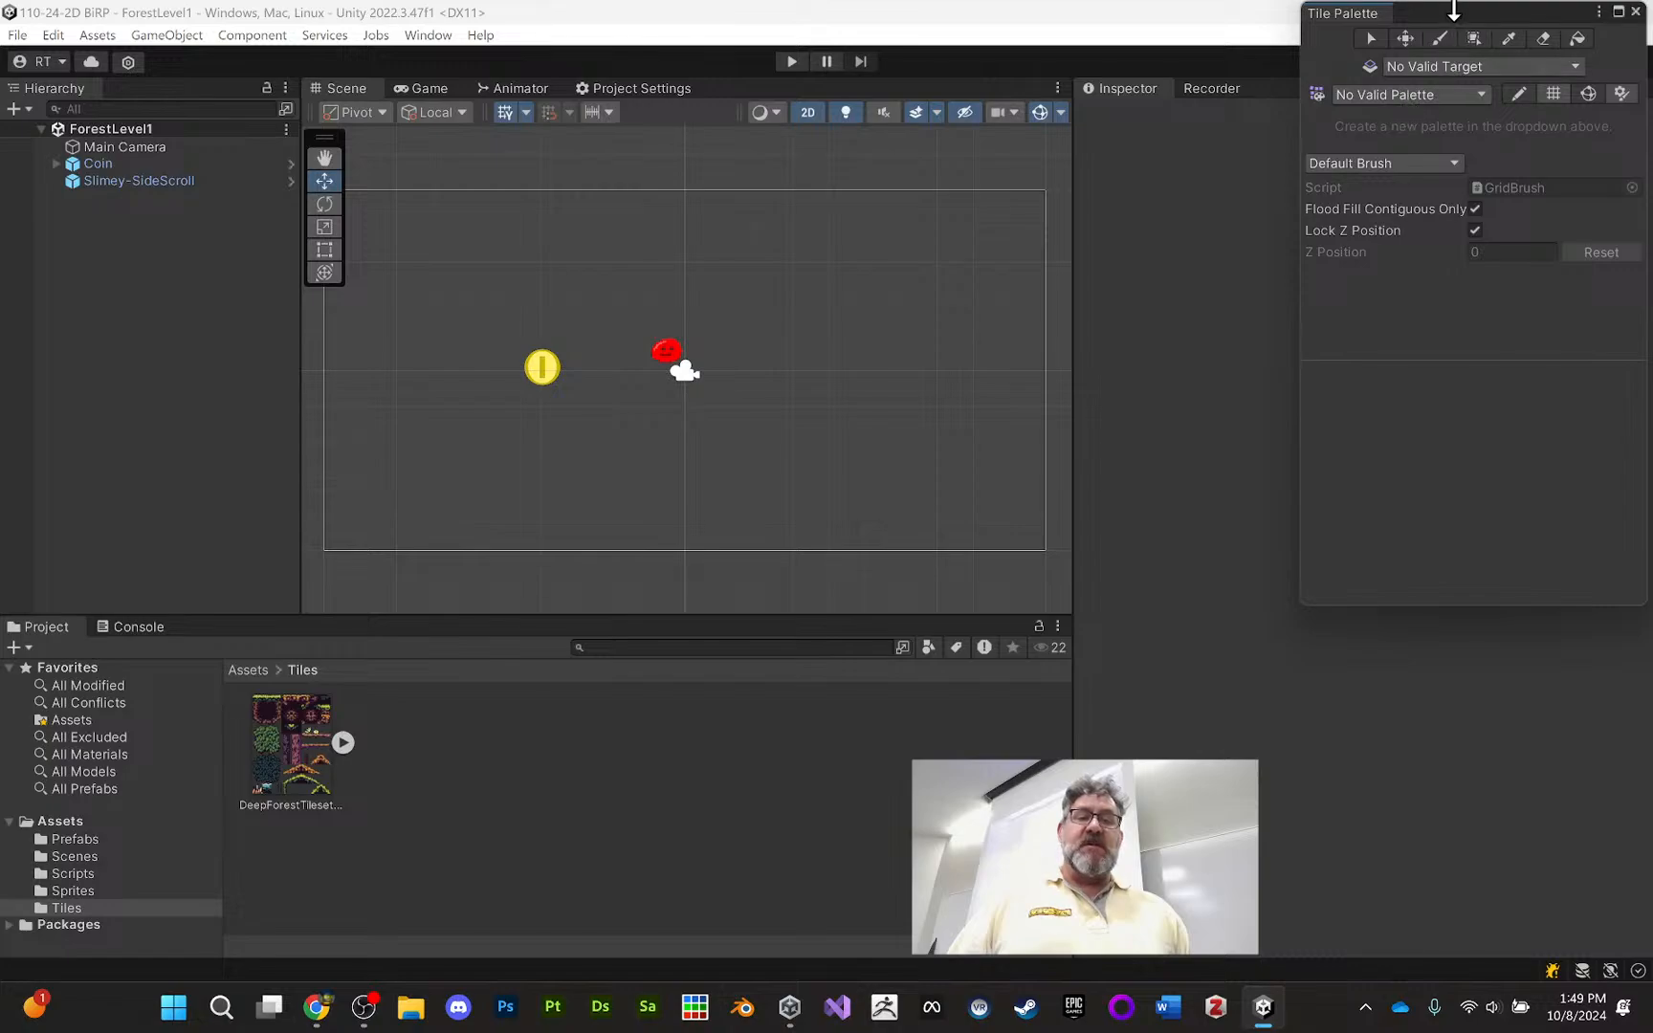
drag(1437, 13, 1387, 163)
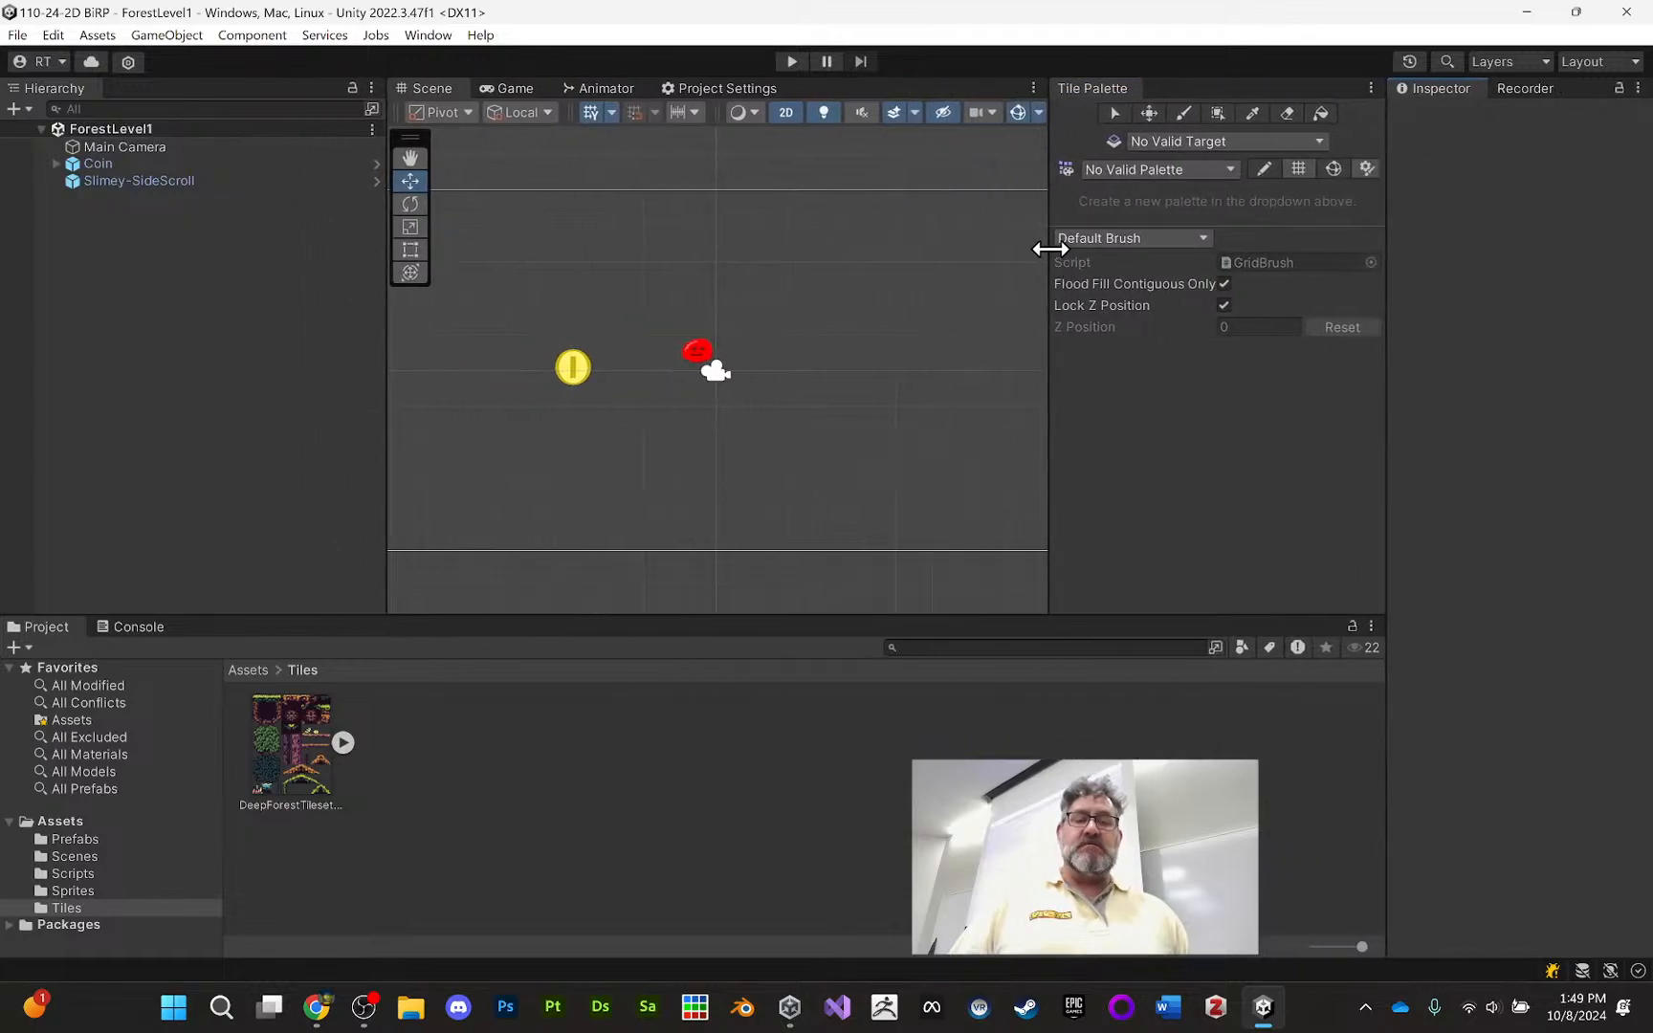
Resize the layout to give the Tile Palette and Scene view more room, and enlarge the palette area above the brush settings
drag(1044, 246, 985, 251)
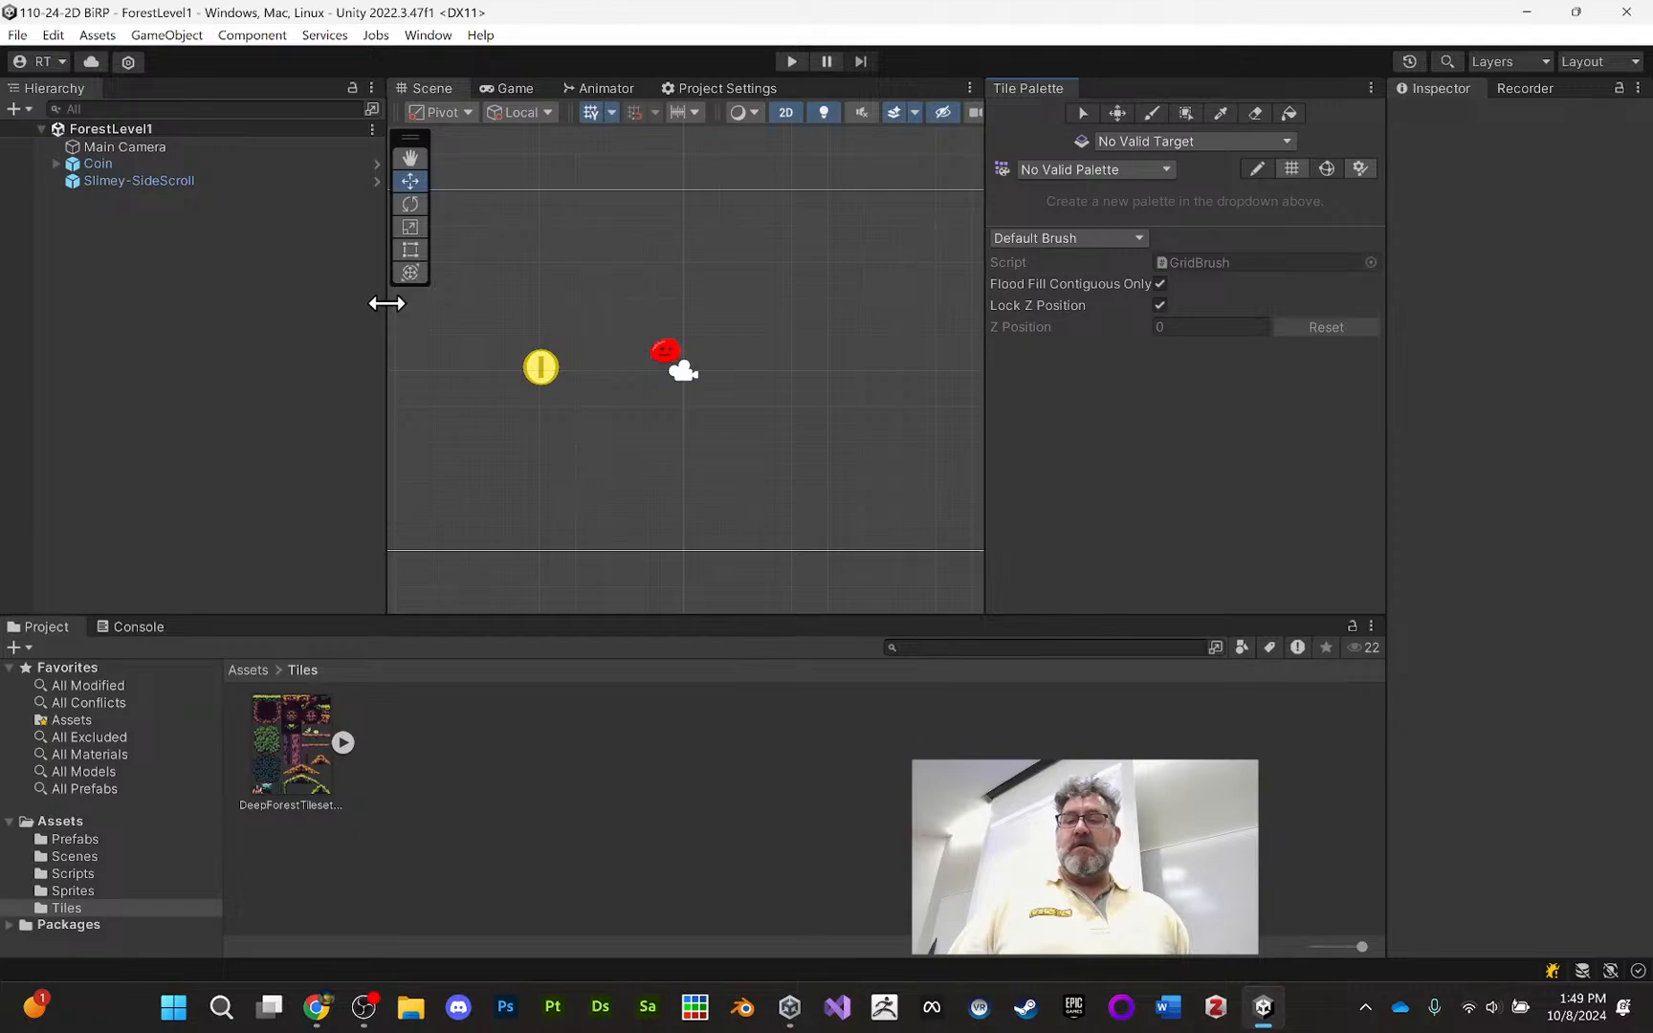
drag(386, 308, 265, 315)
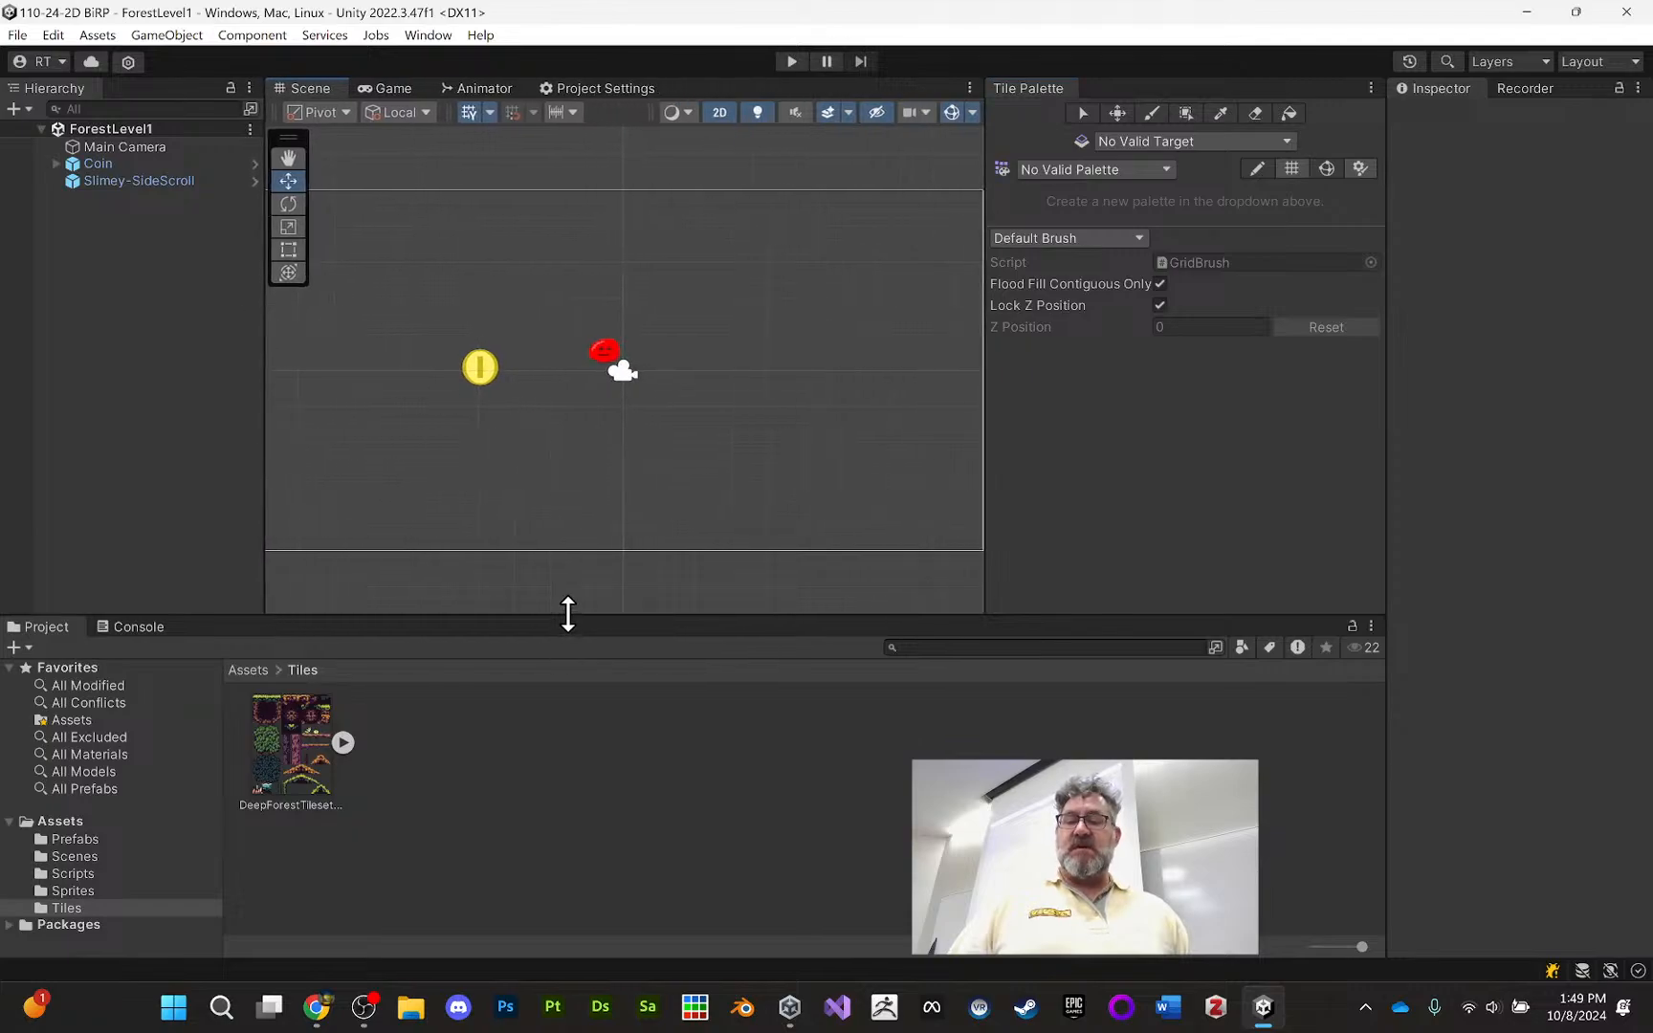
drag(568, 613, 569, 725)
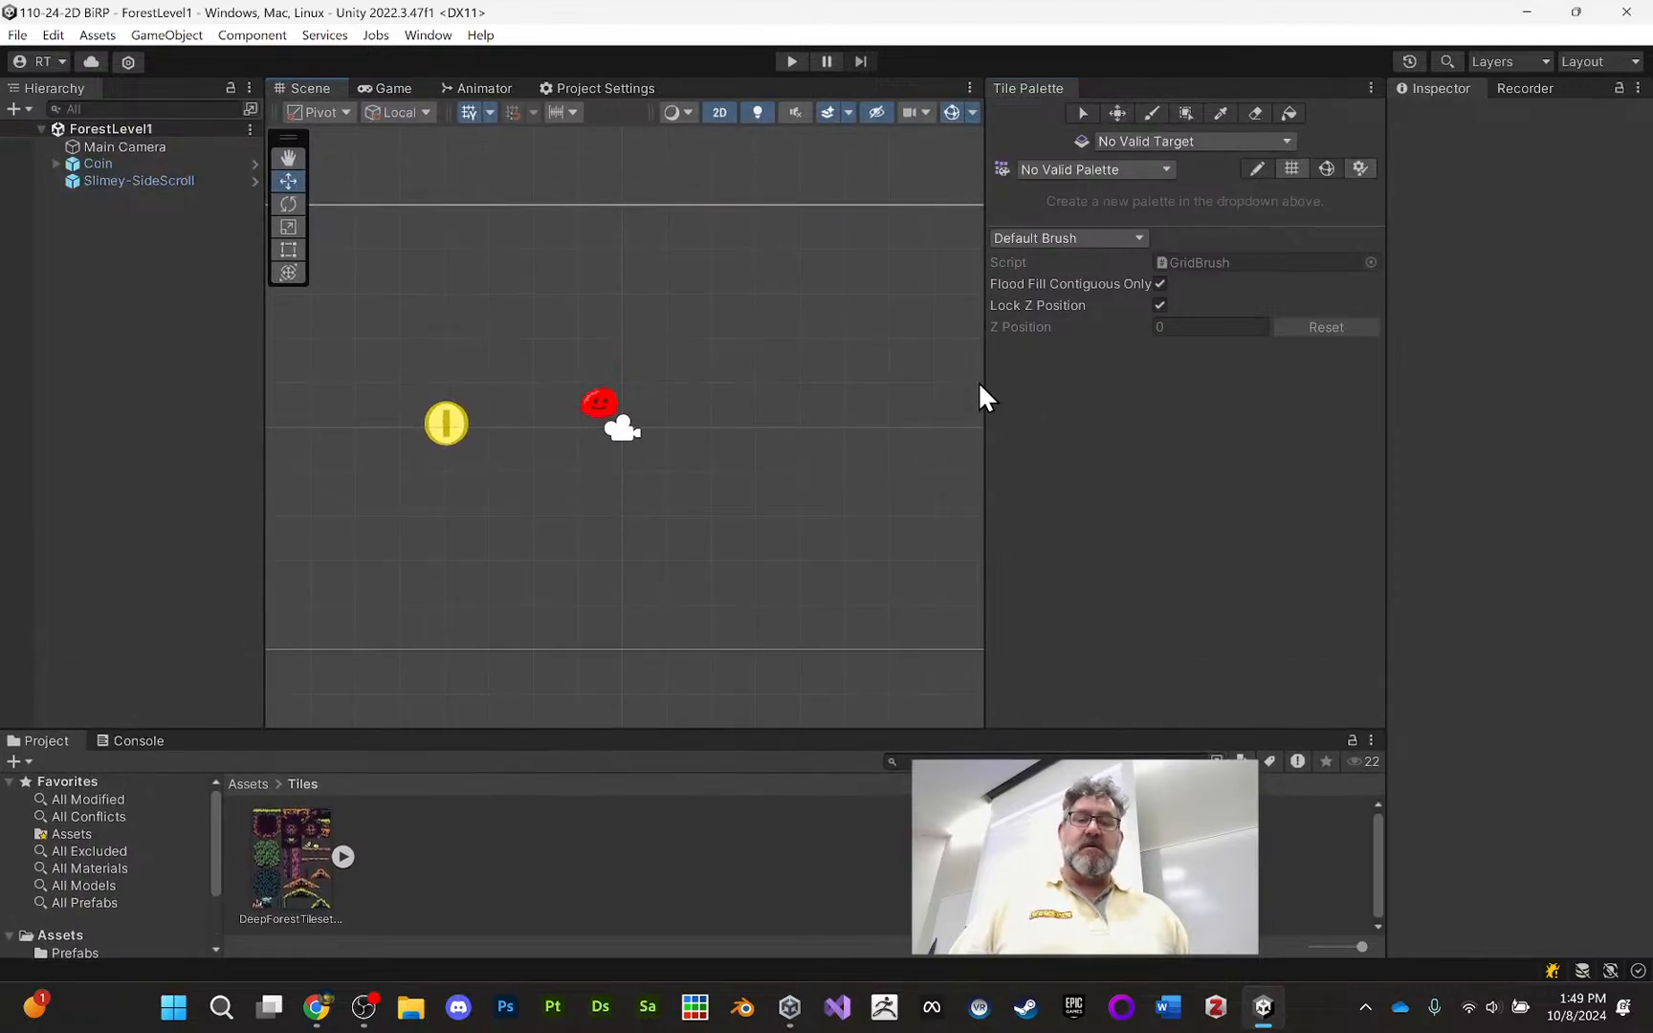
mouse_move(1192, 225)
mouse_down()
mouse_move(1192, 387)
mouse_move(1192, 180)
mouse_move(1193, 203)
mouse_up()
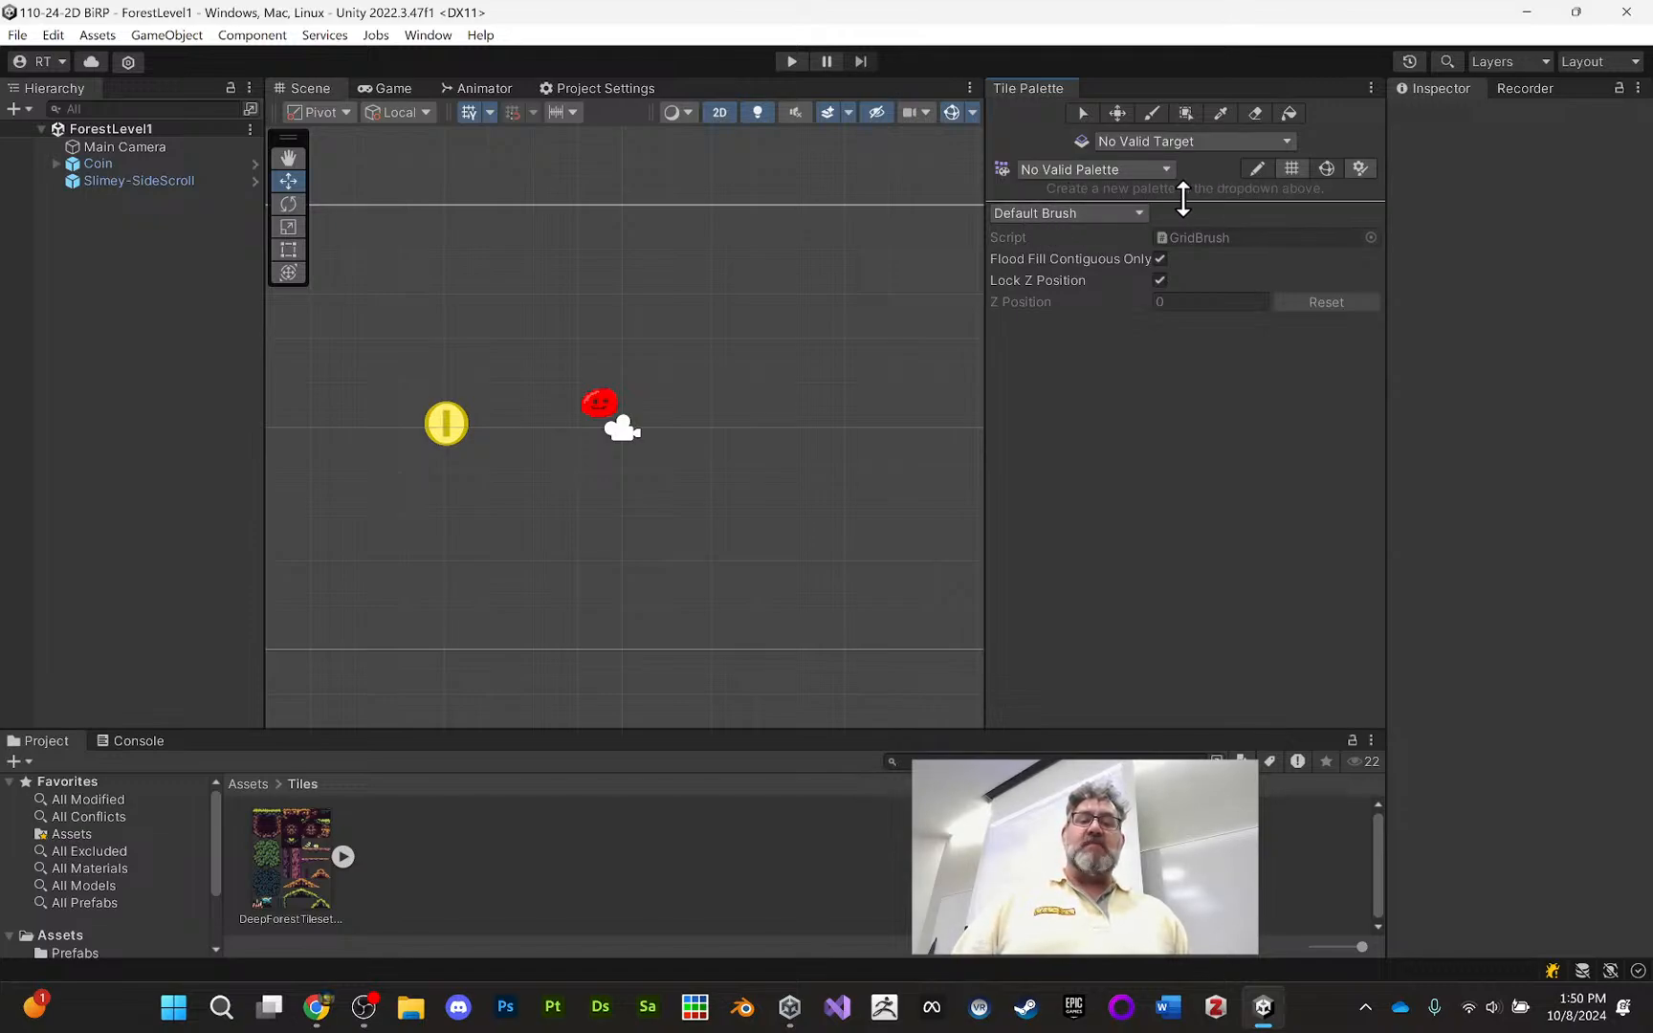
drag(1184, 199, 1182, 567)
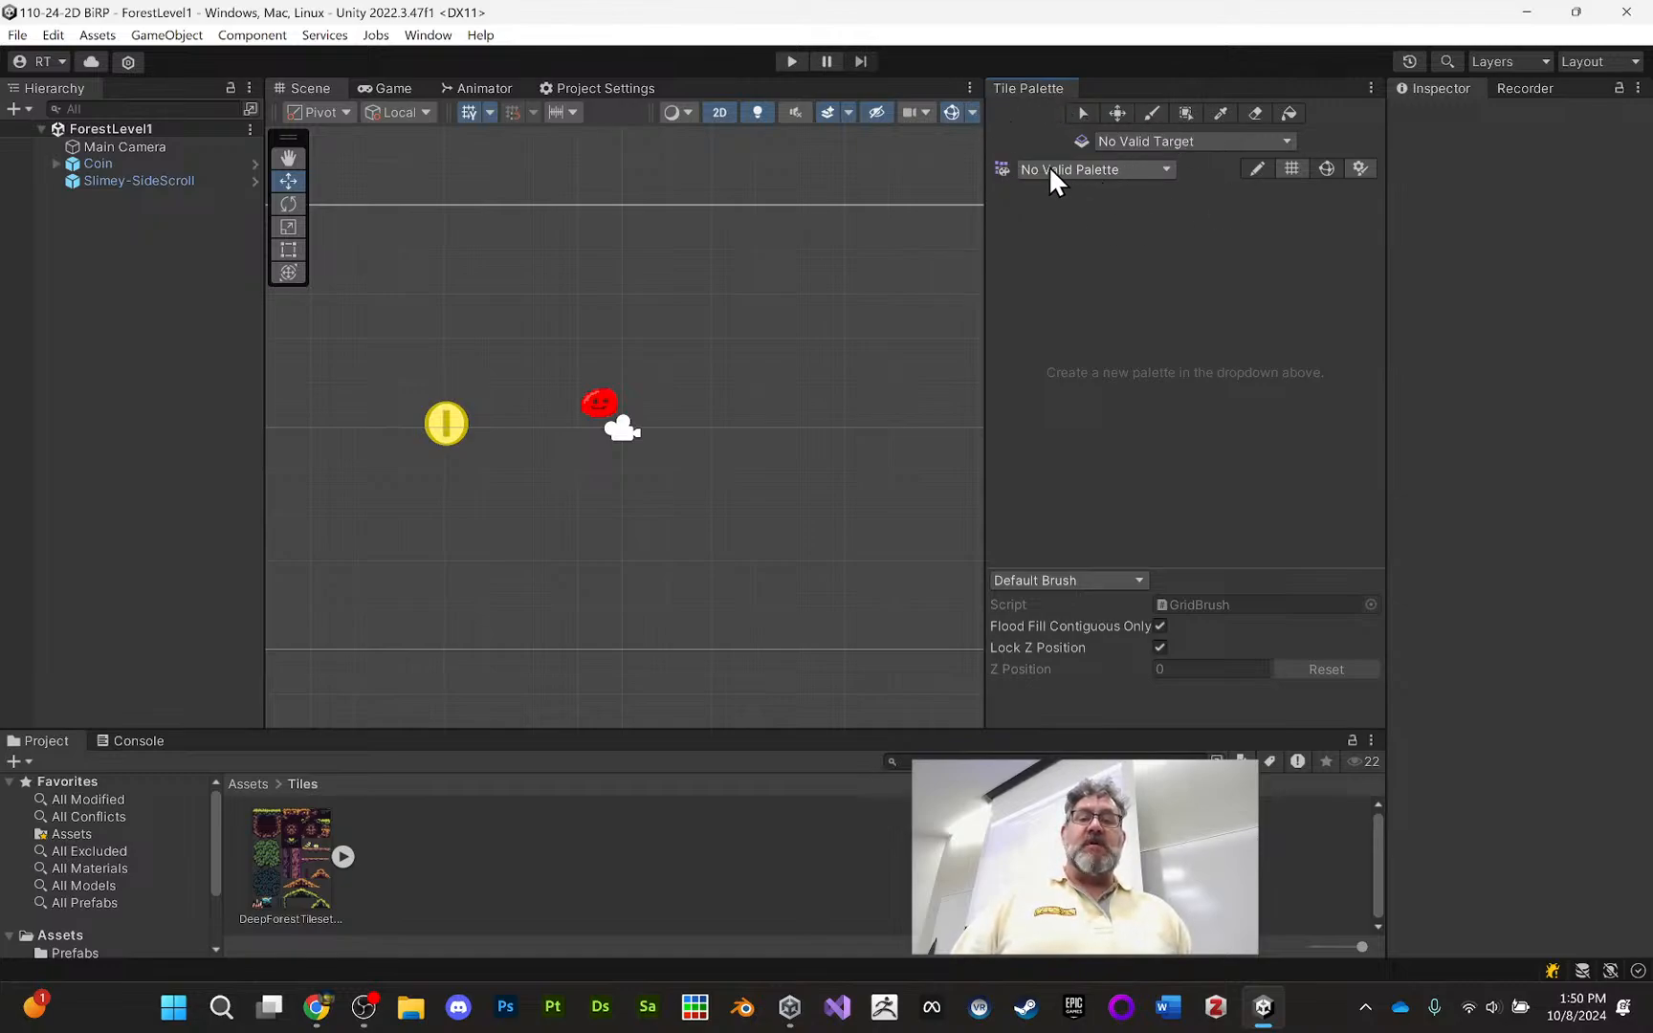
Create a new rectangular tile palette named Forest Palette with automatic cell size, saved in the Assets/Tiles folder
click(1131, 169)
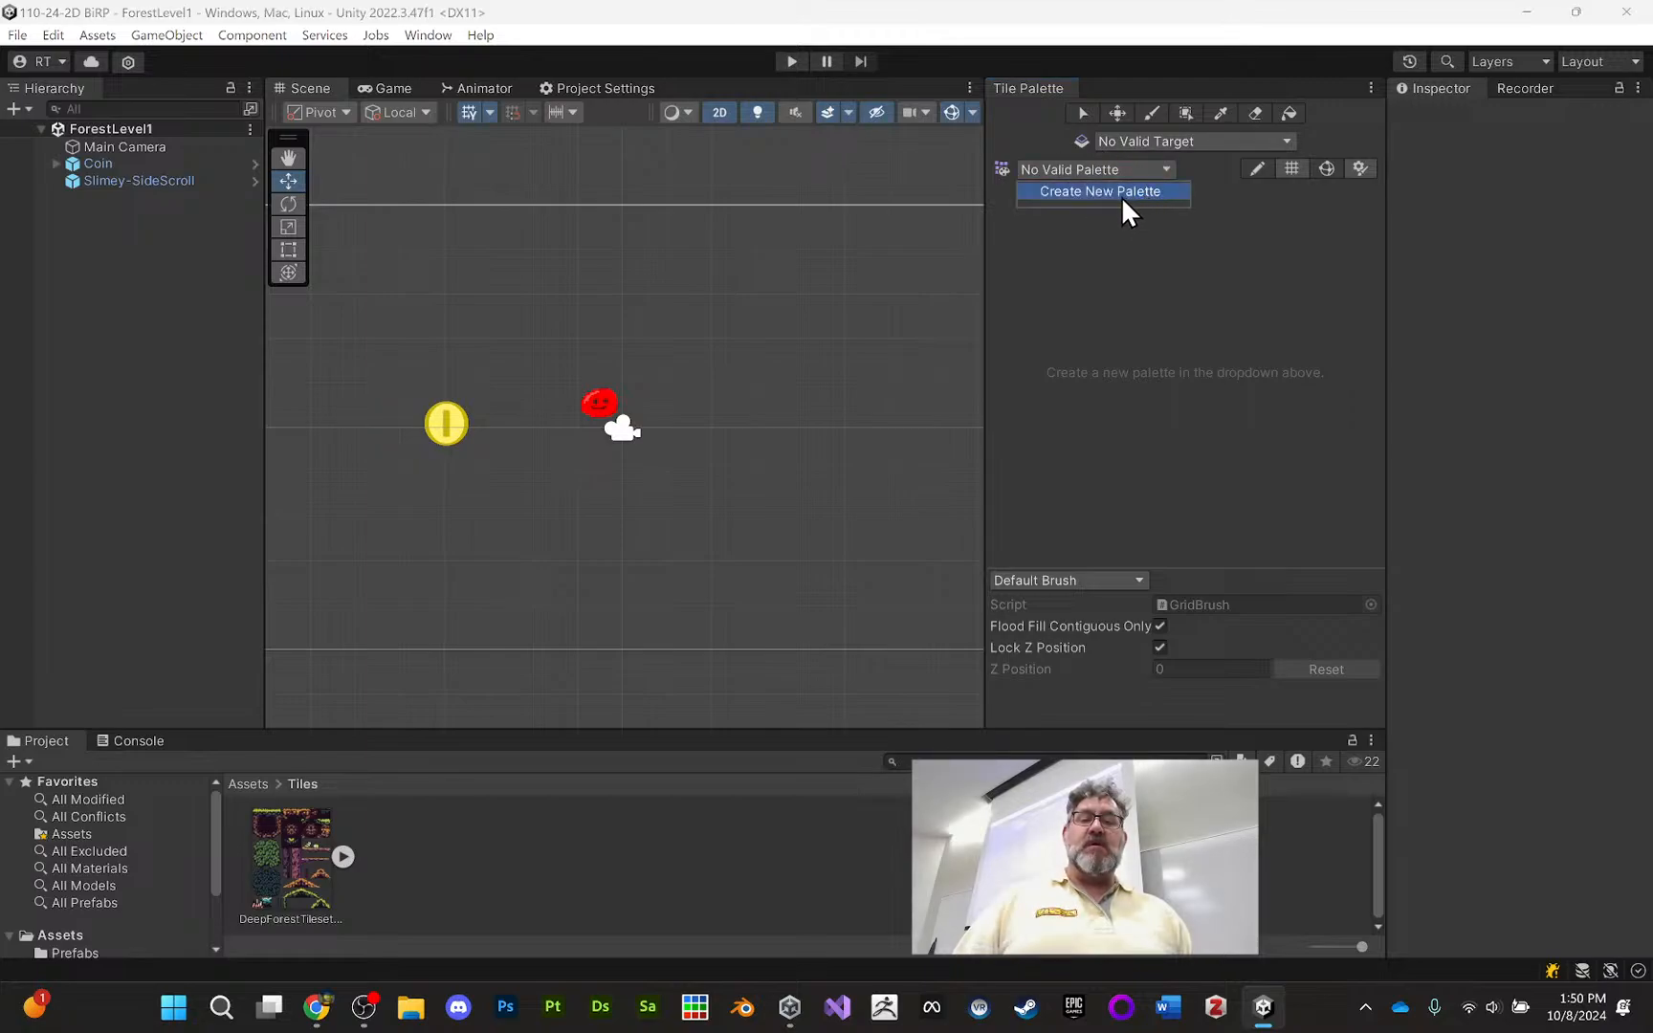
click(1103, 189)
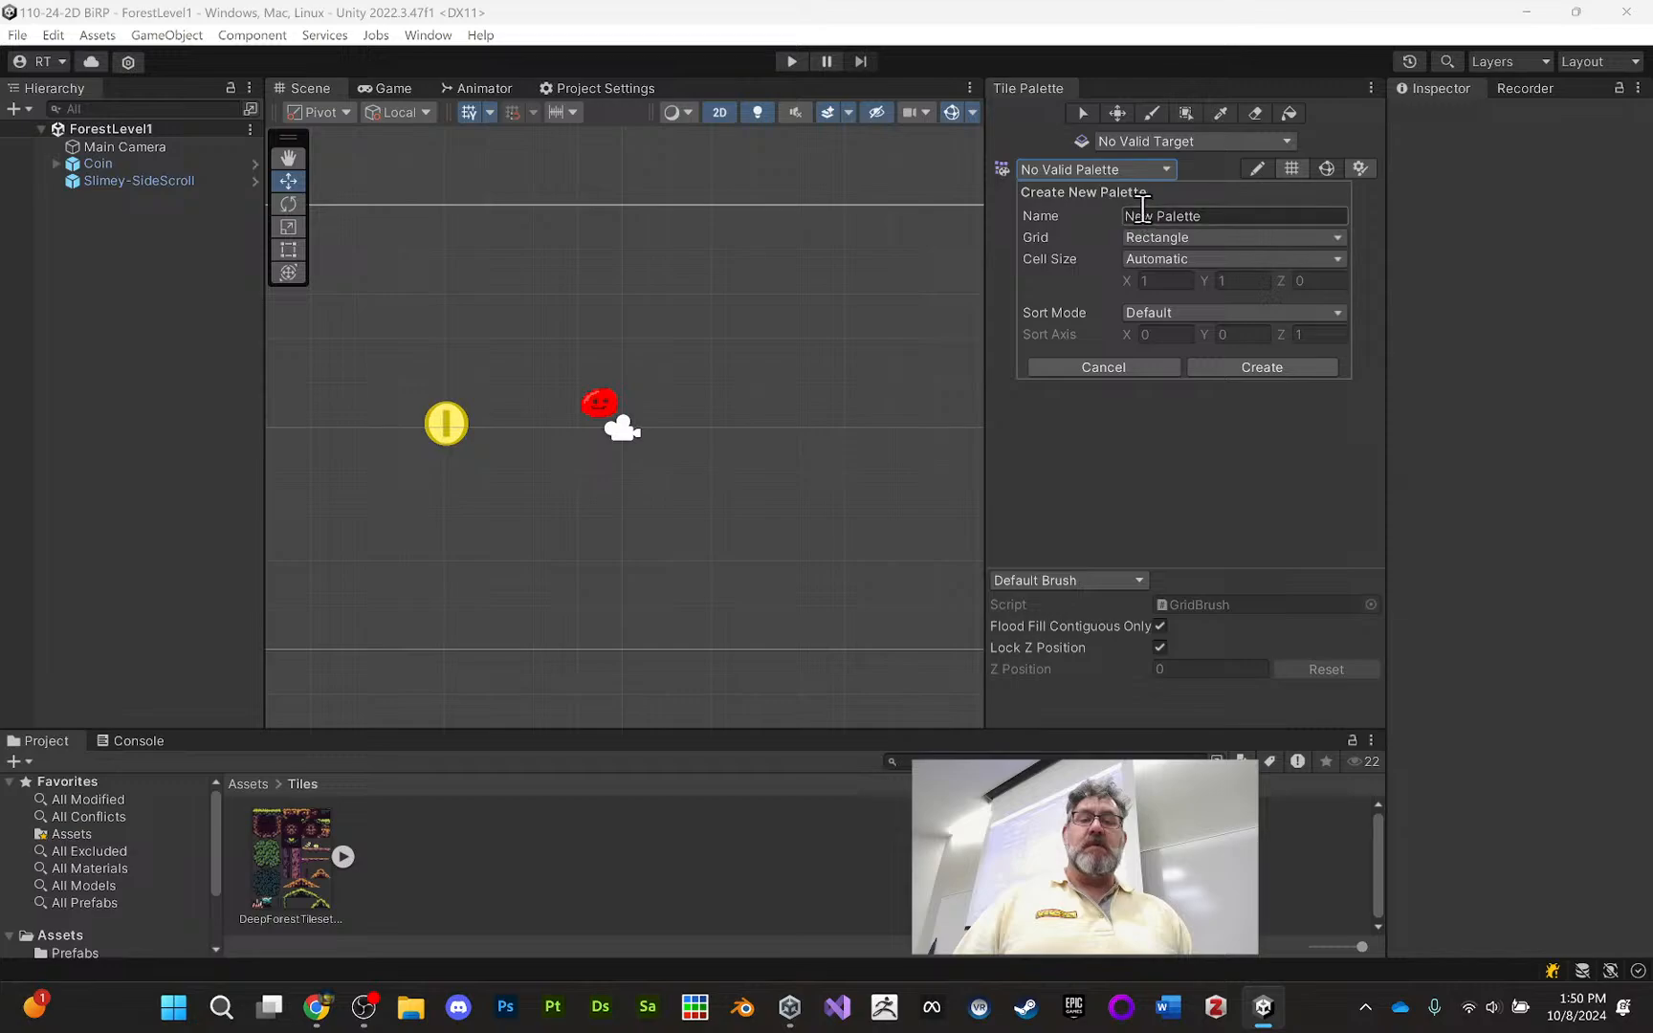
text(Forest)
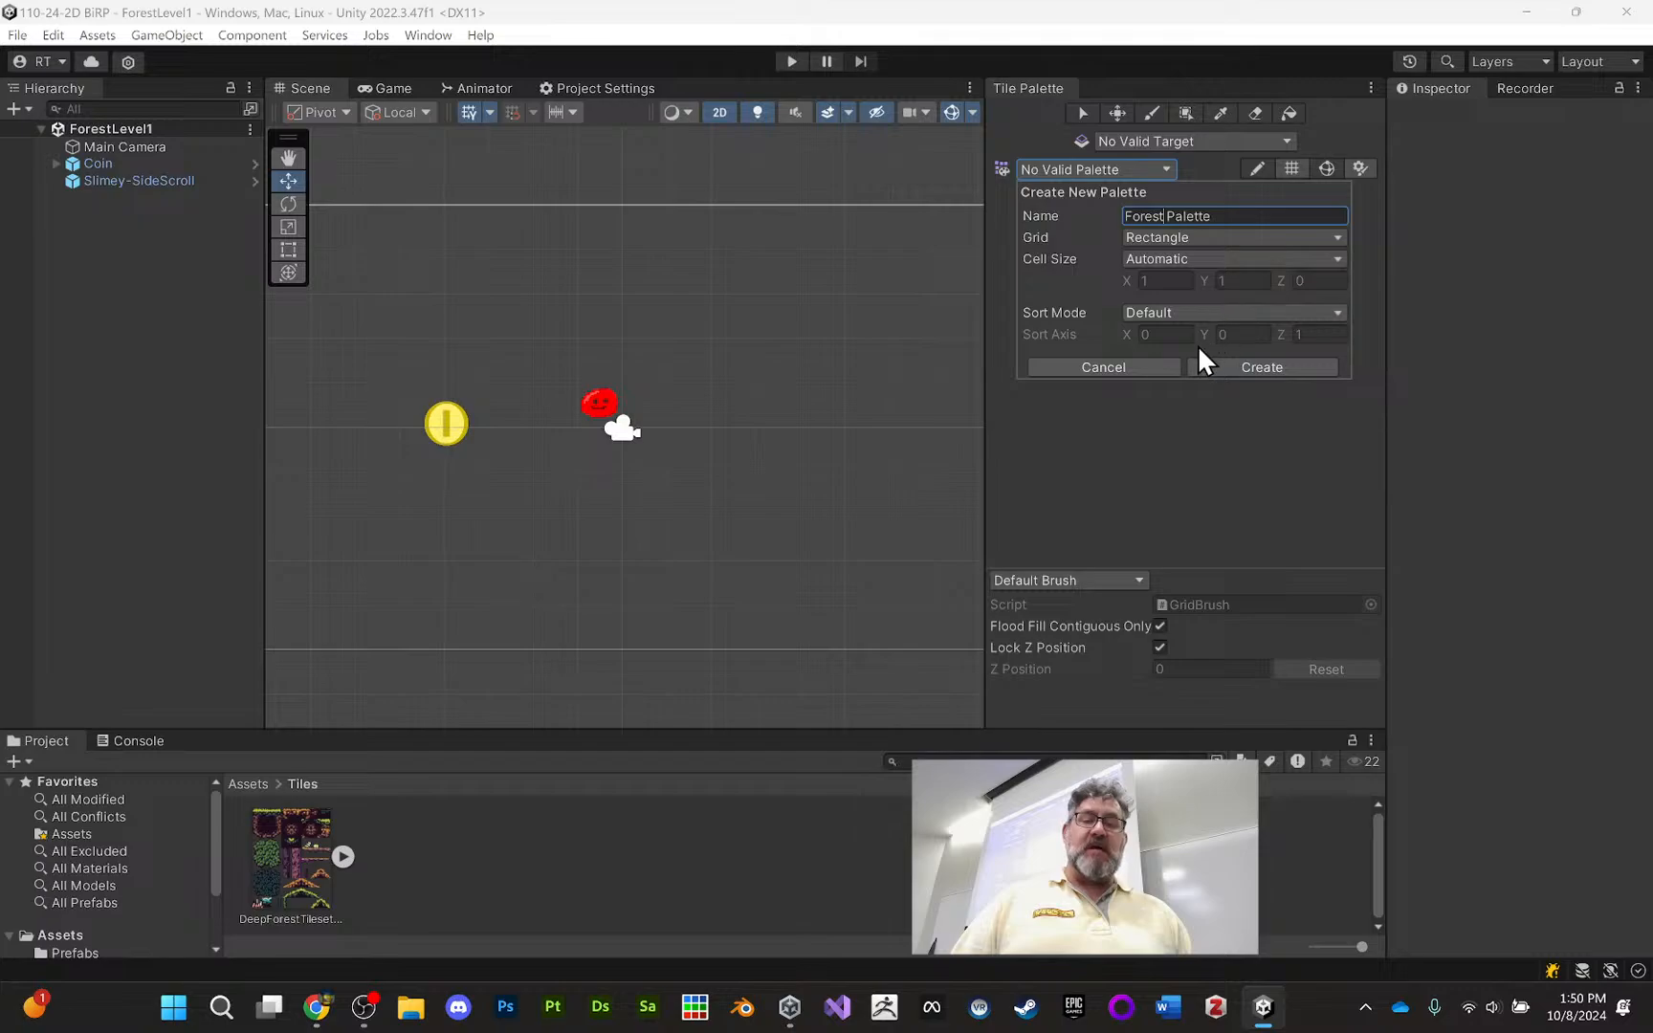
click(1265, 369)
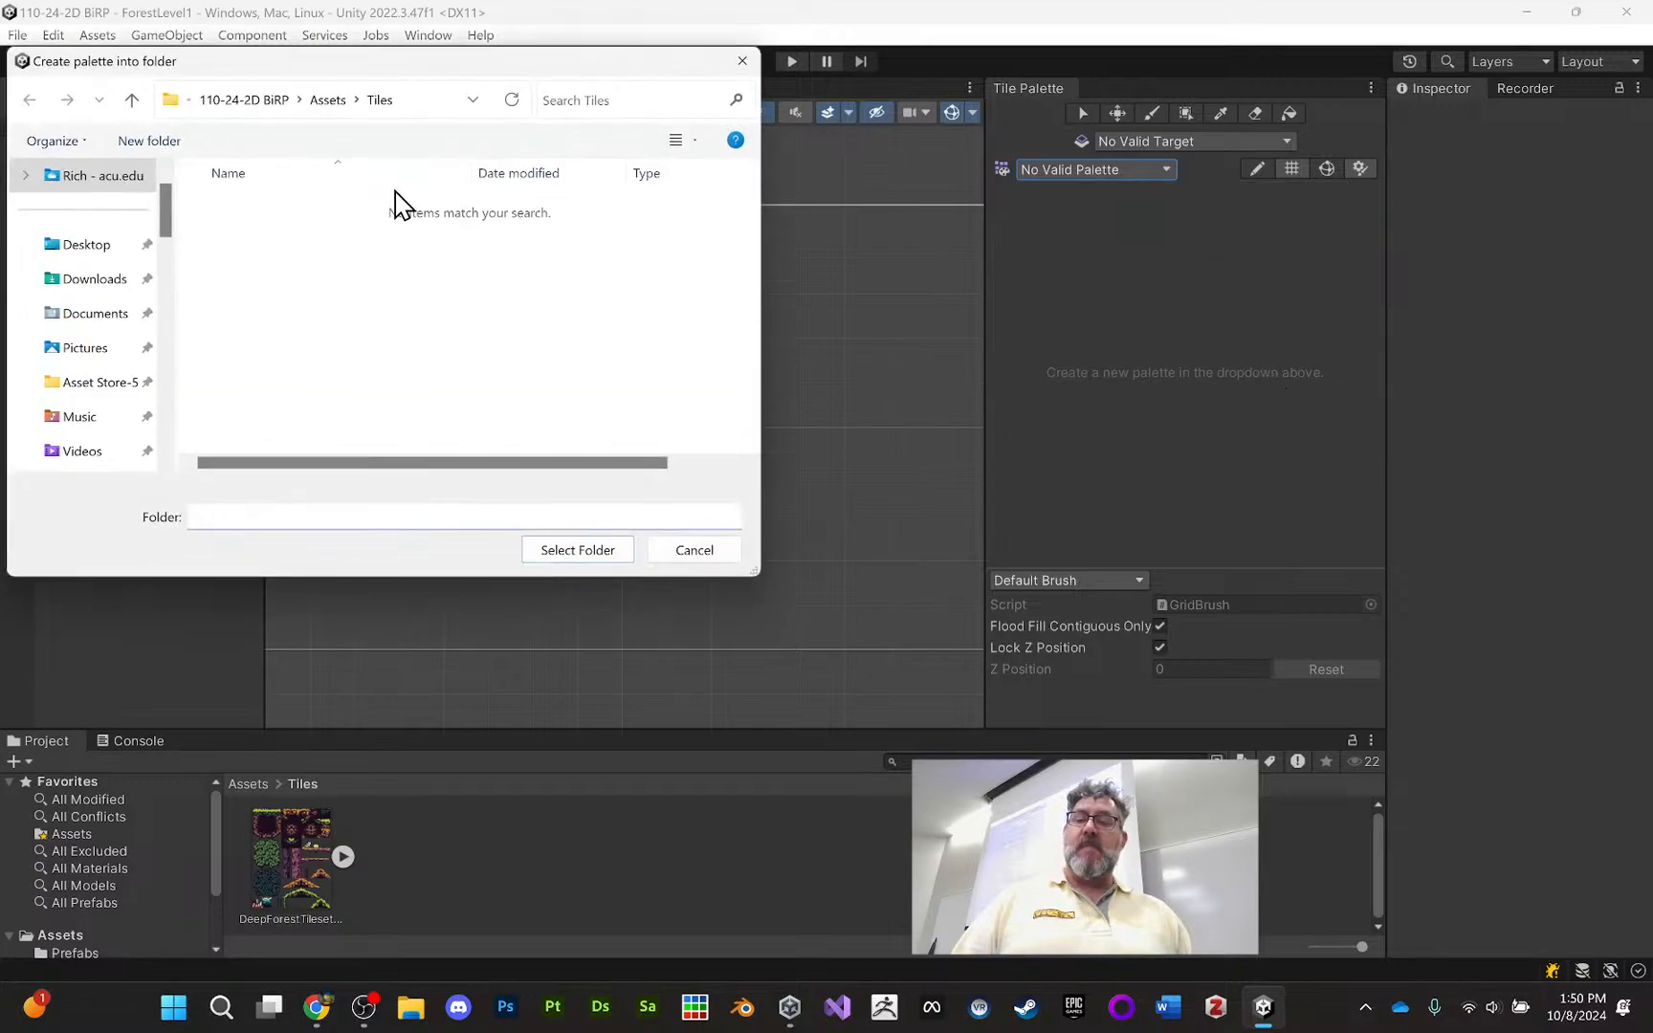
click(382, 104)
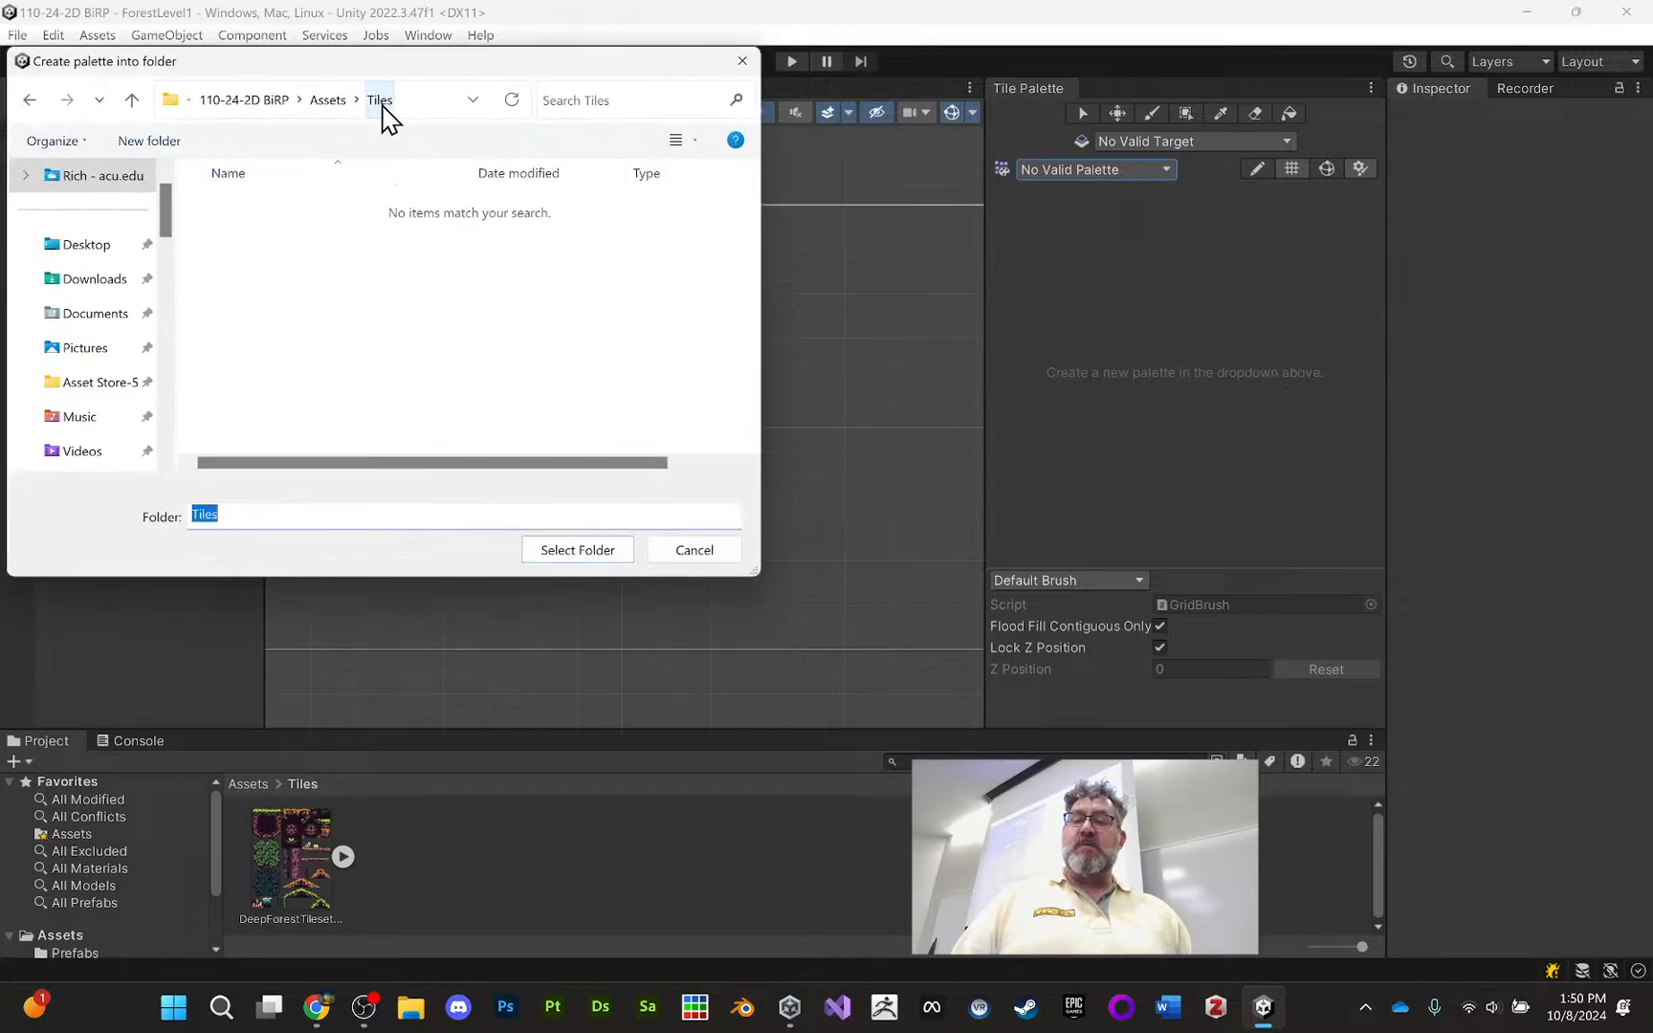
click(558, 553)
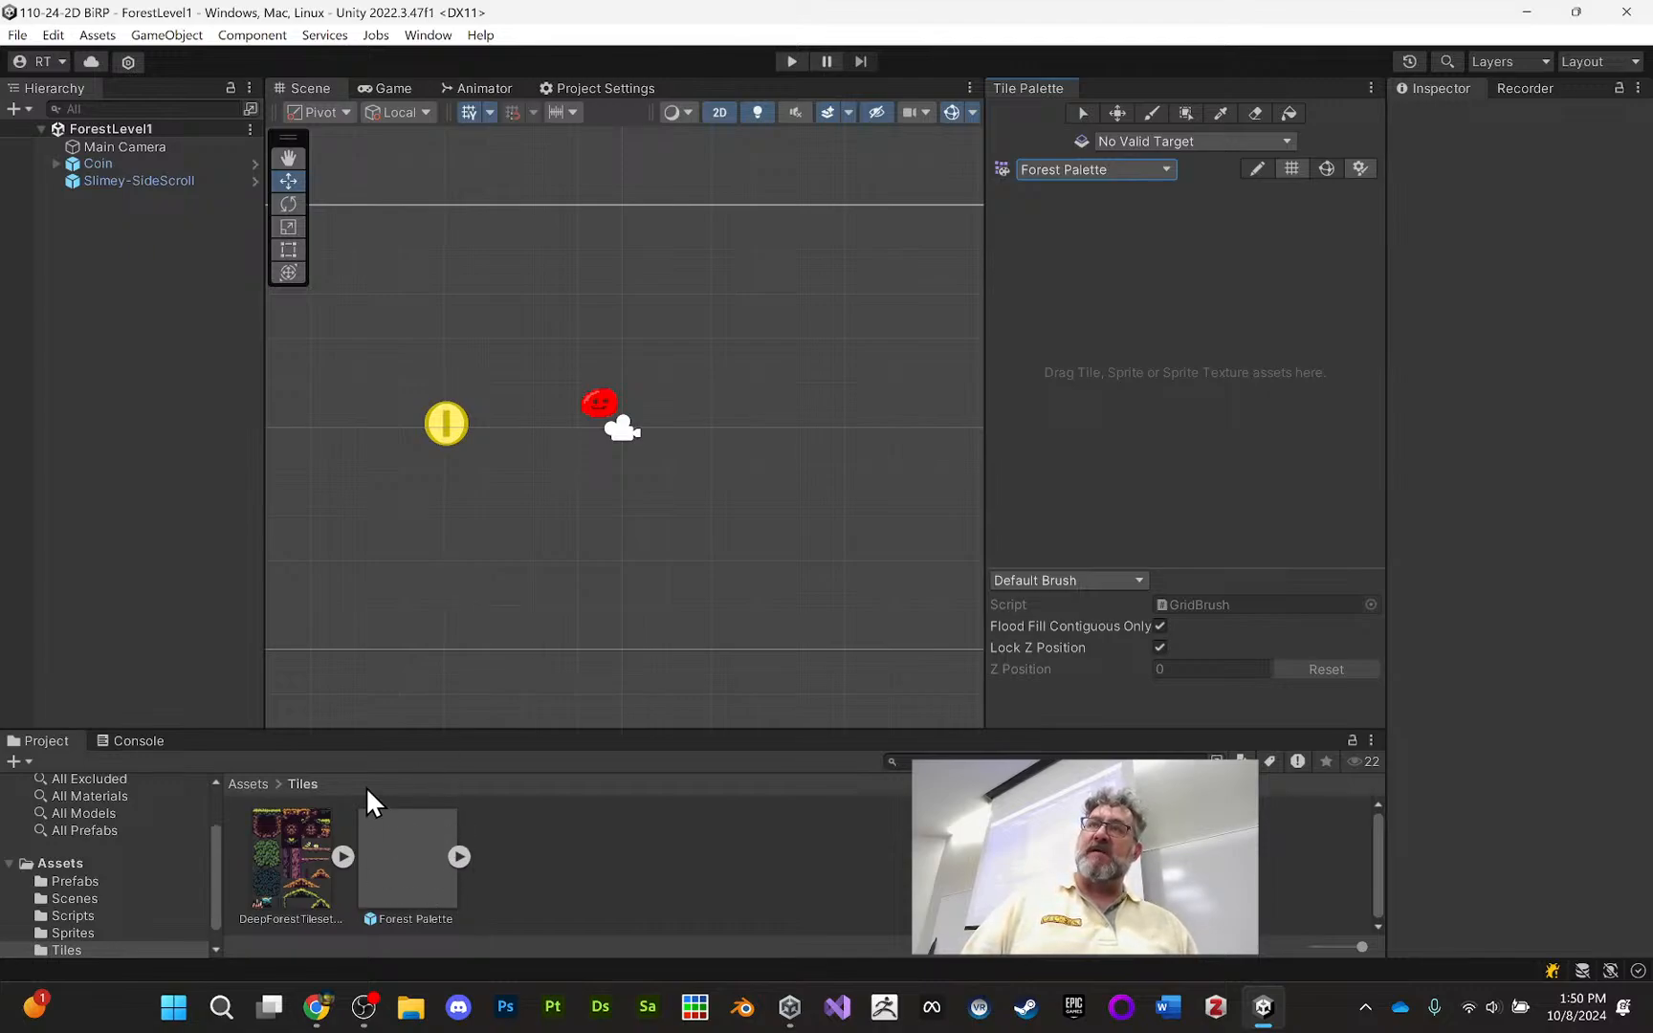
Expand the DeepForestTileset asset to check its individual sprites beside Forest Palette, and collapse it again
click(342, 856)
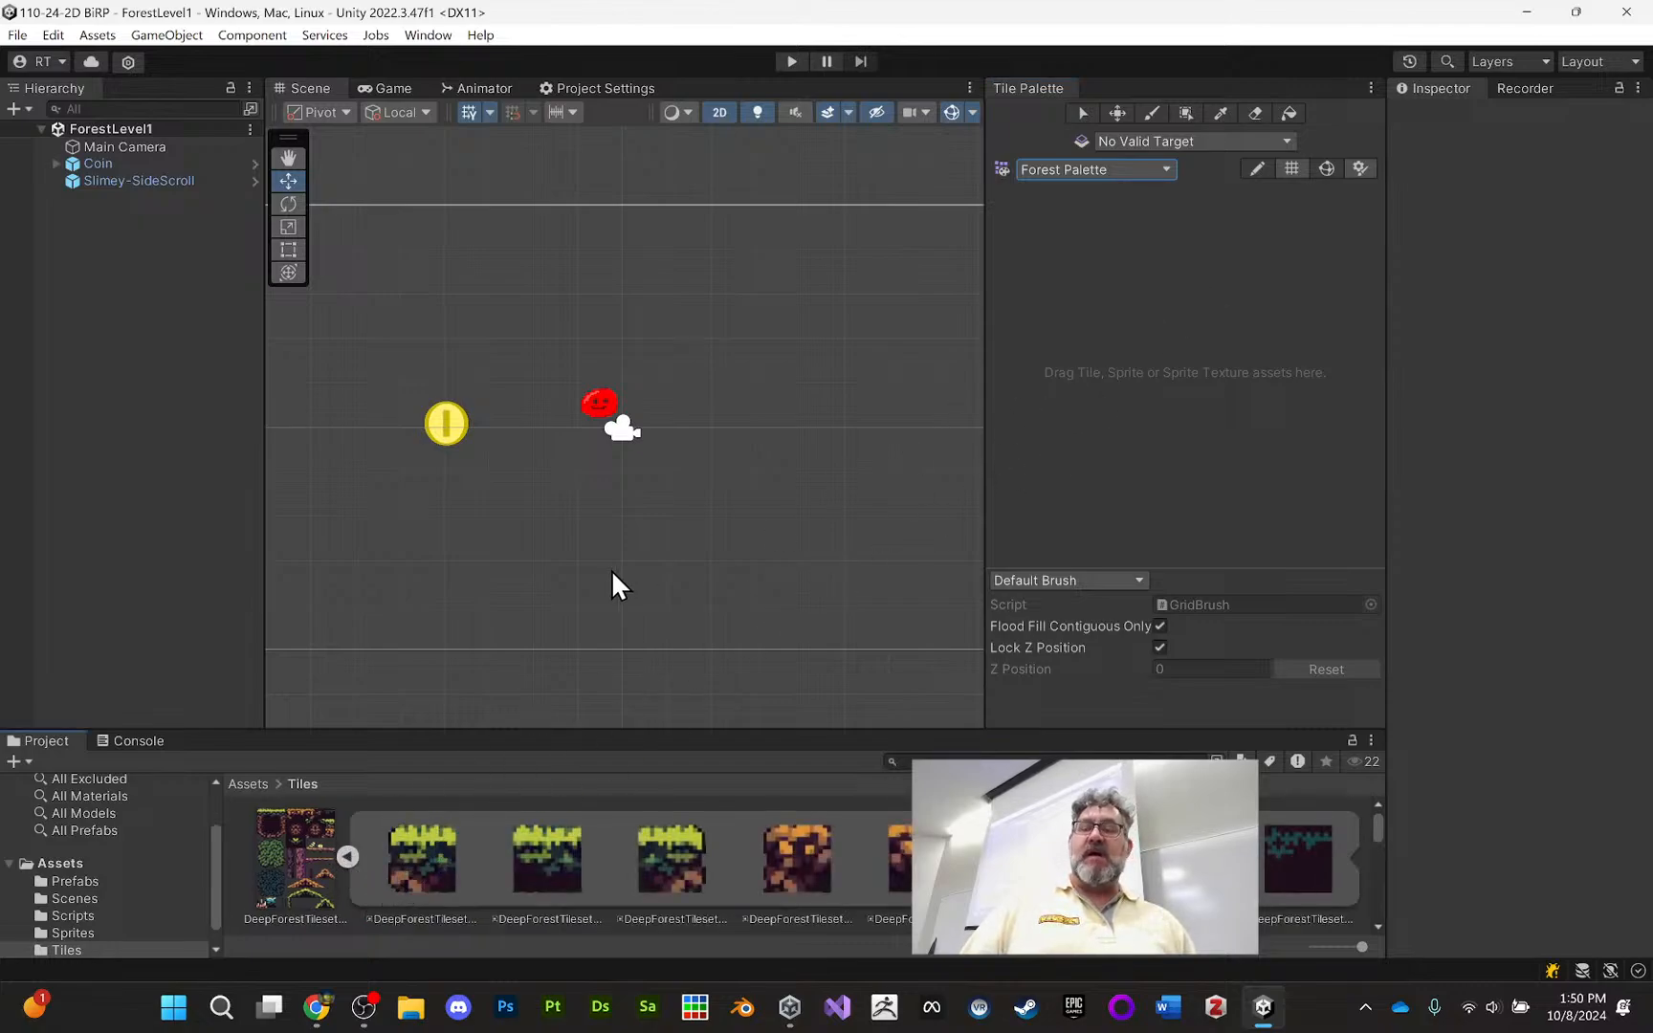
click(347, 857)
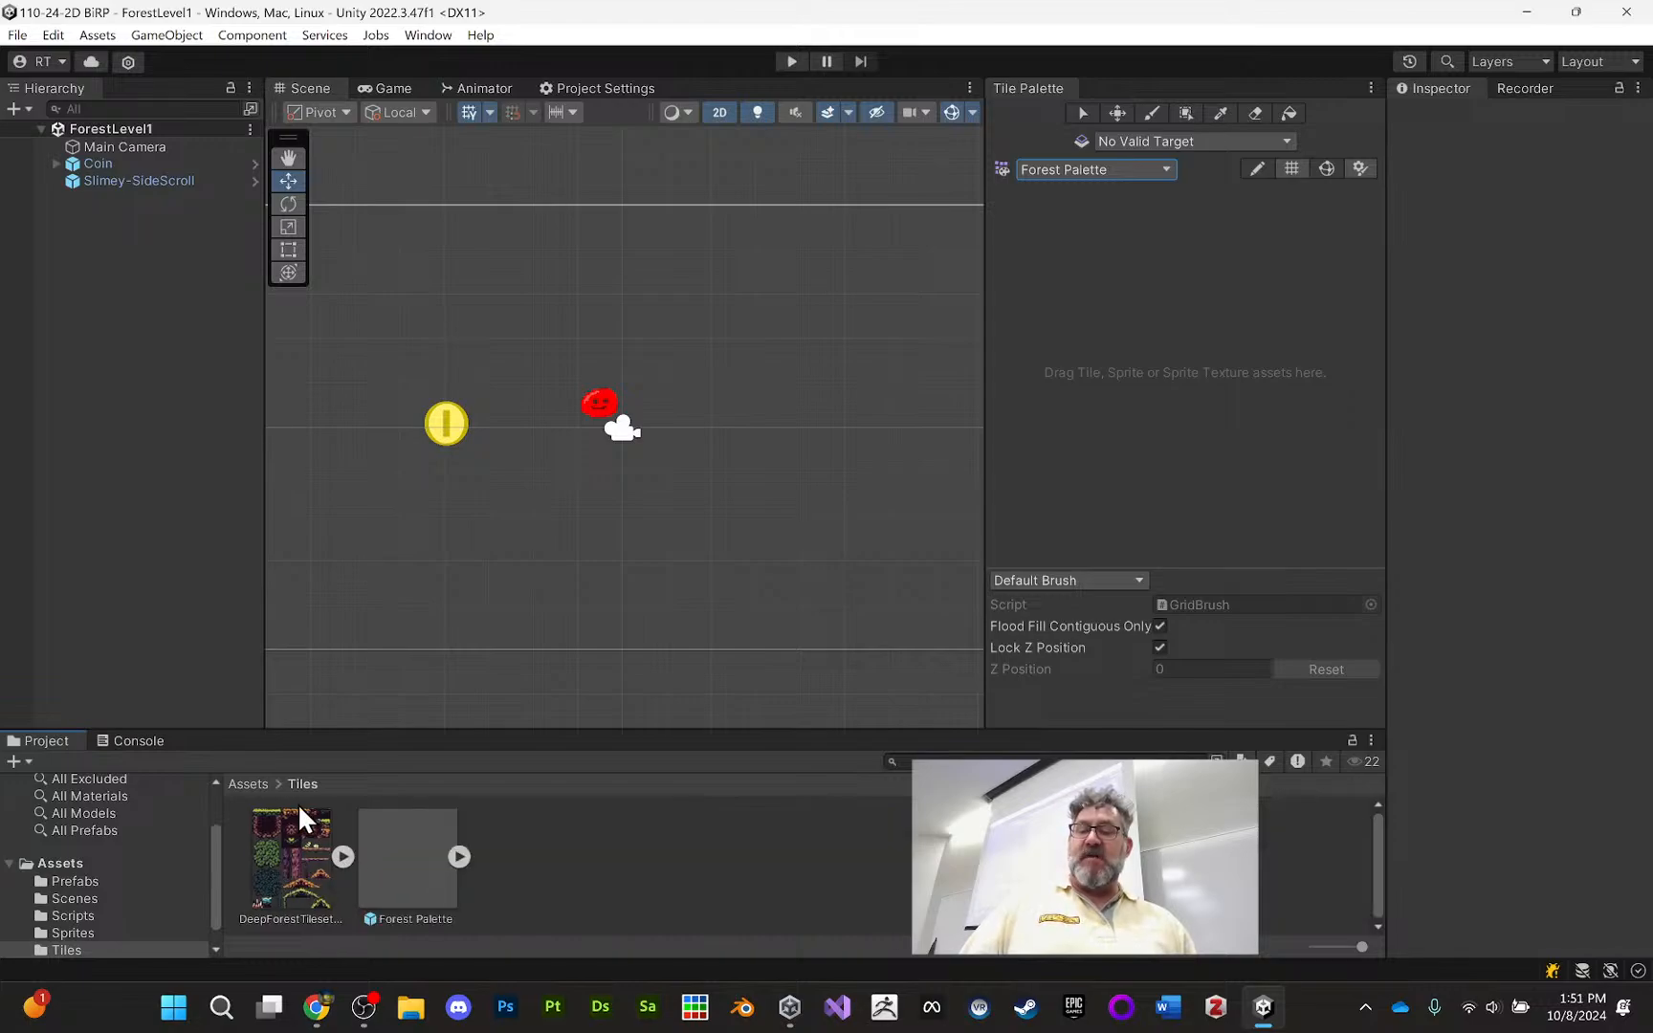
Add the DeepForestTileset sprites to Forest Palette, generating the tile assets in Assets/Tiles, and look through the generated tiles
drag(285, 859, 1151, 350)
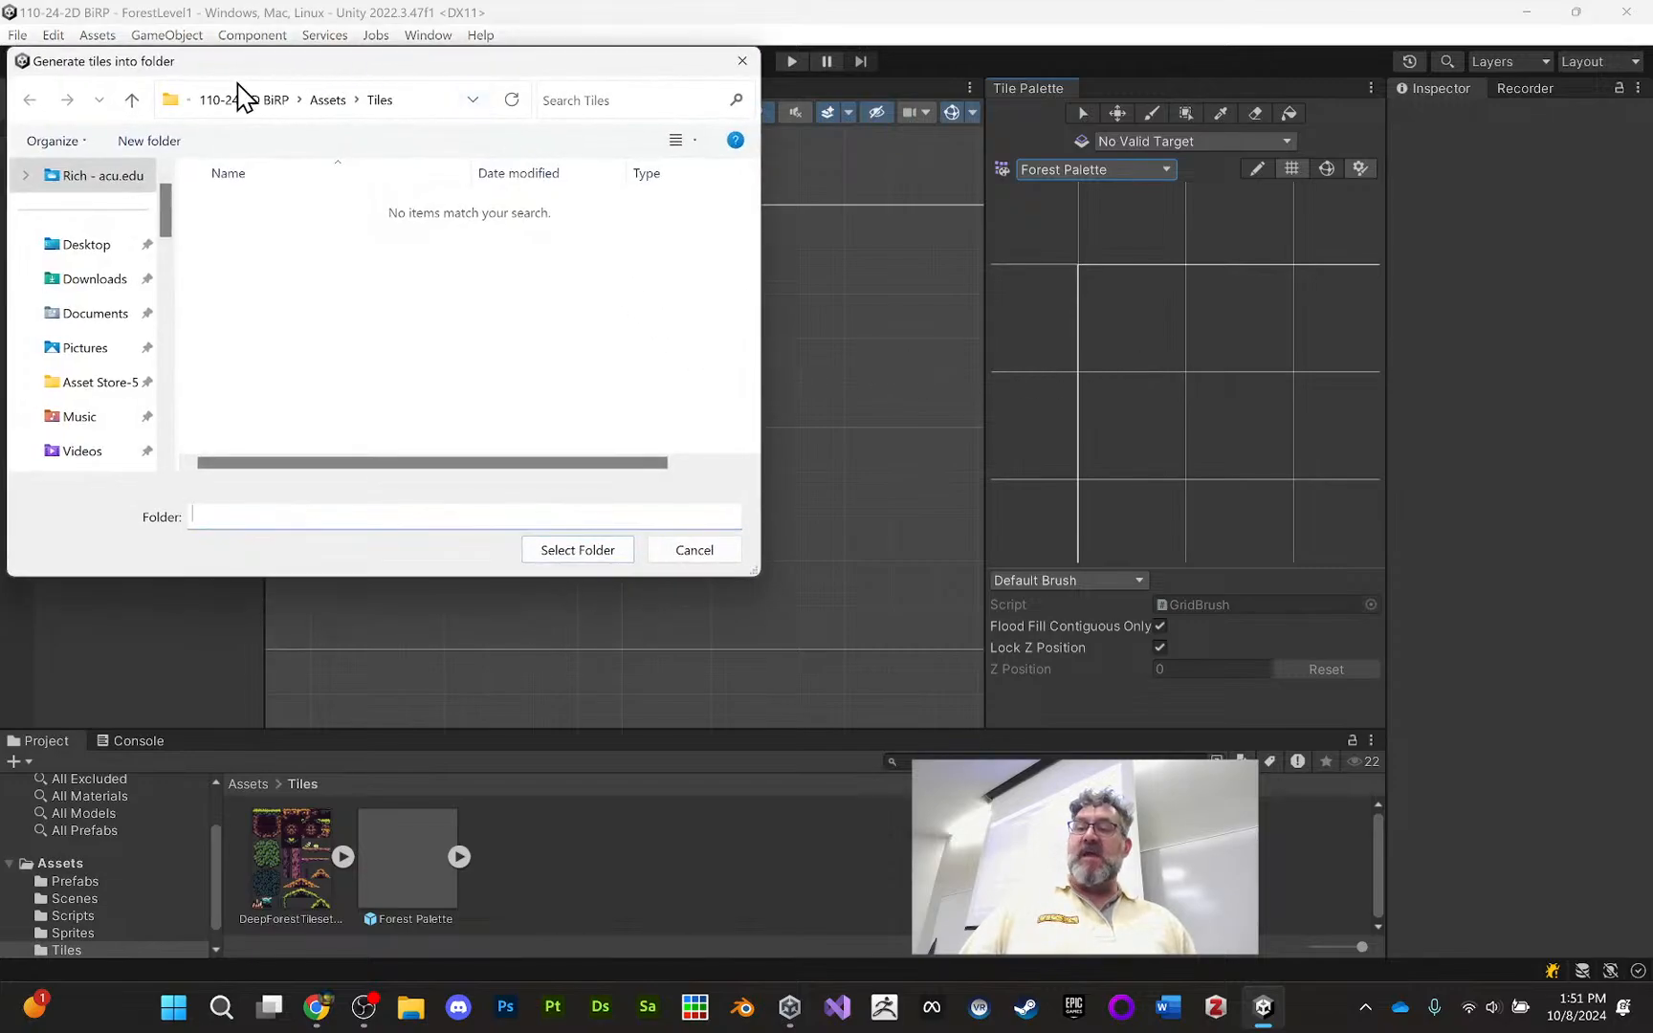
click(577, 550)
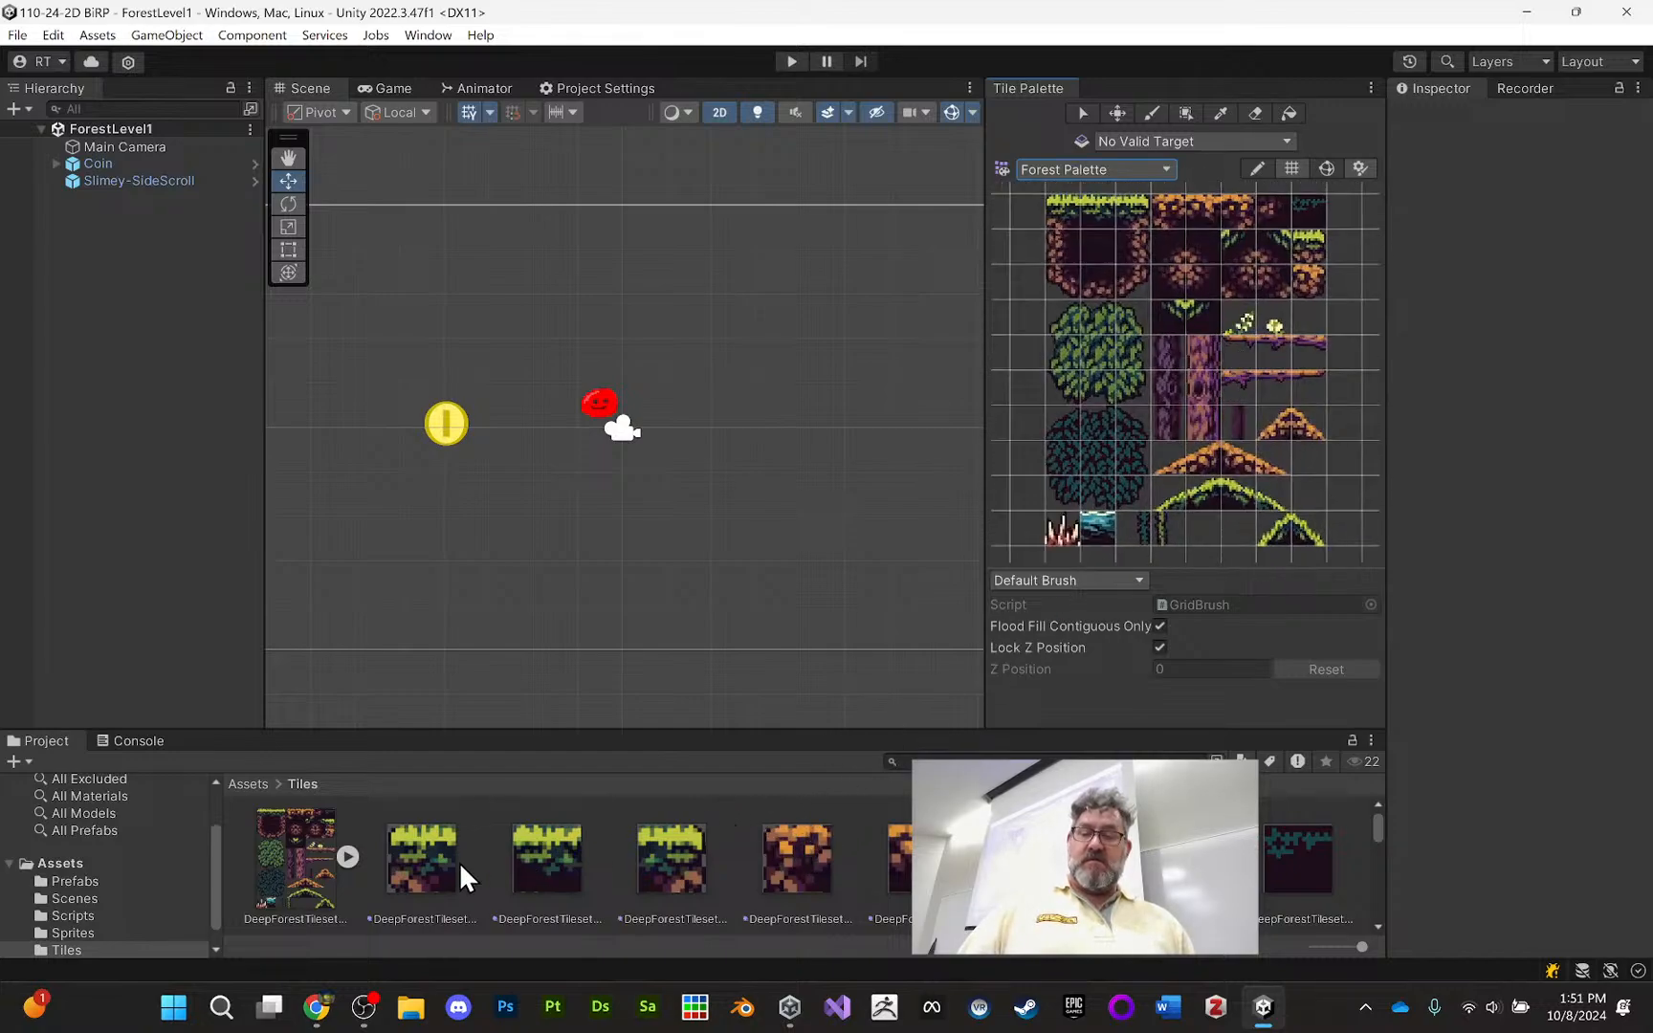
click(348, 855)
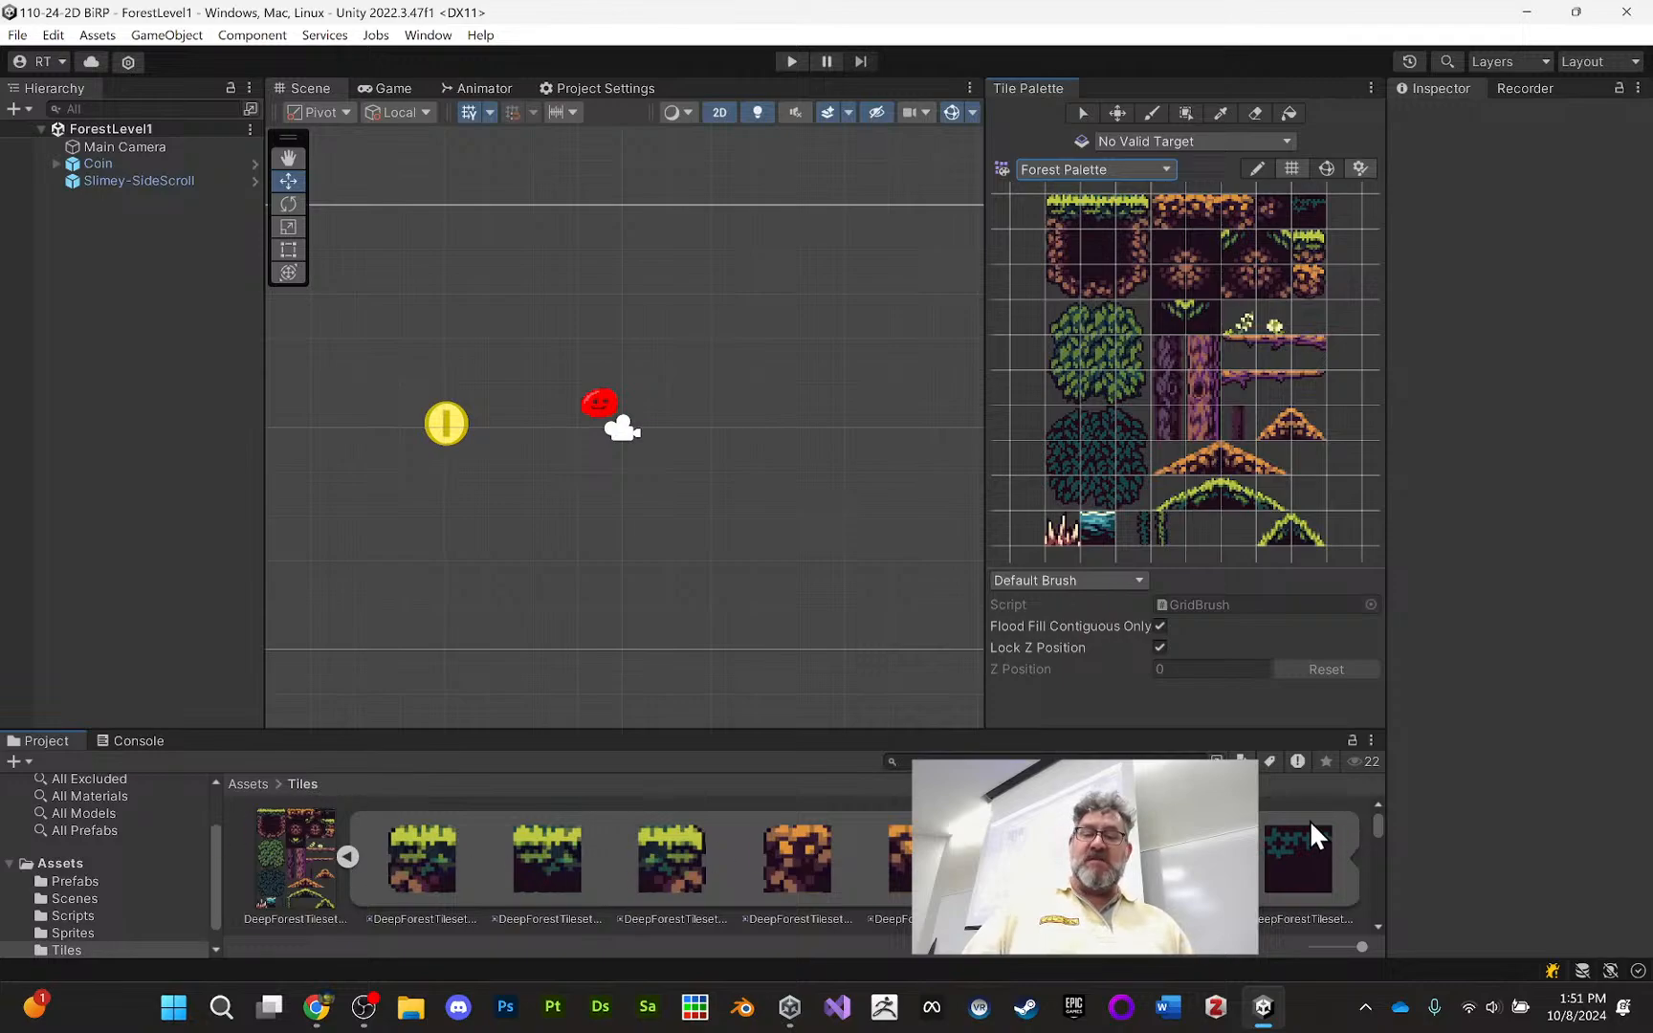
click(343, 859)
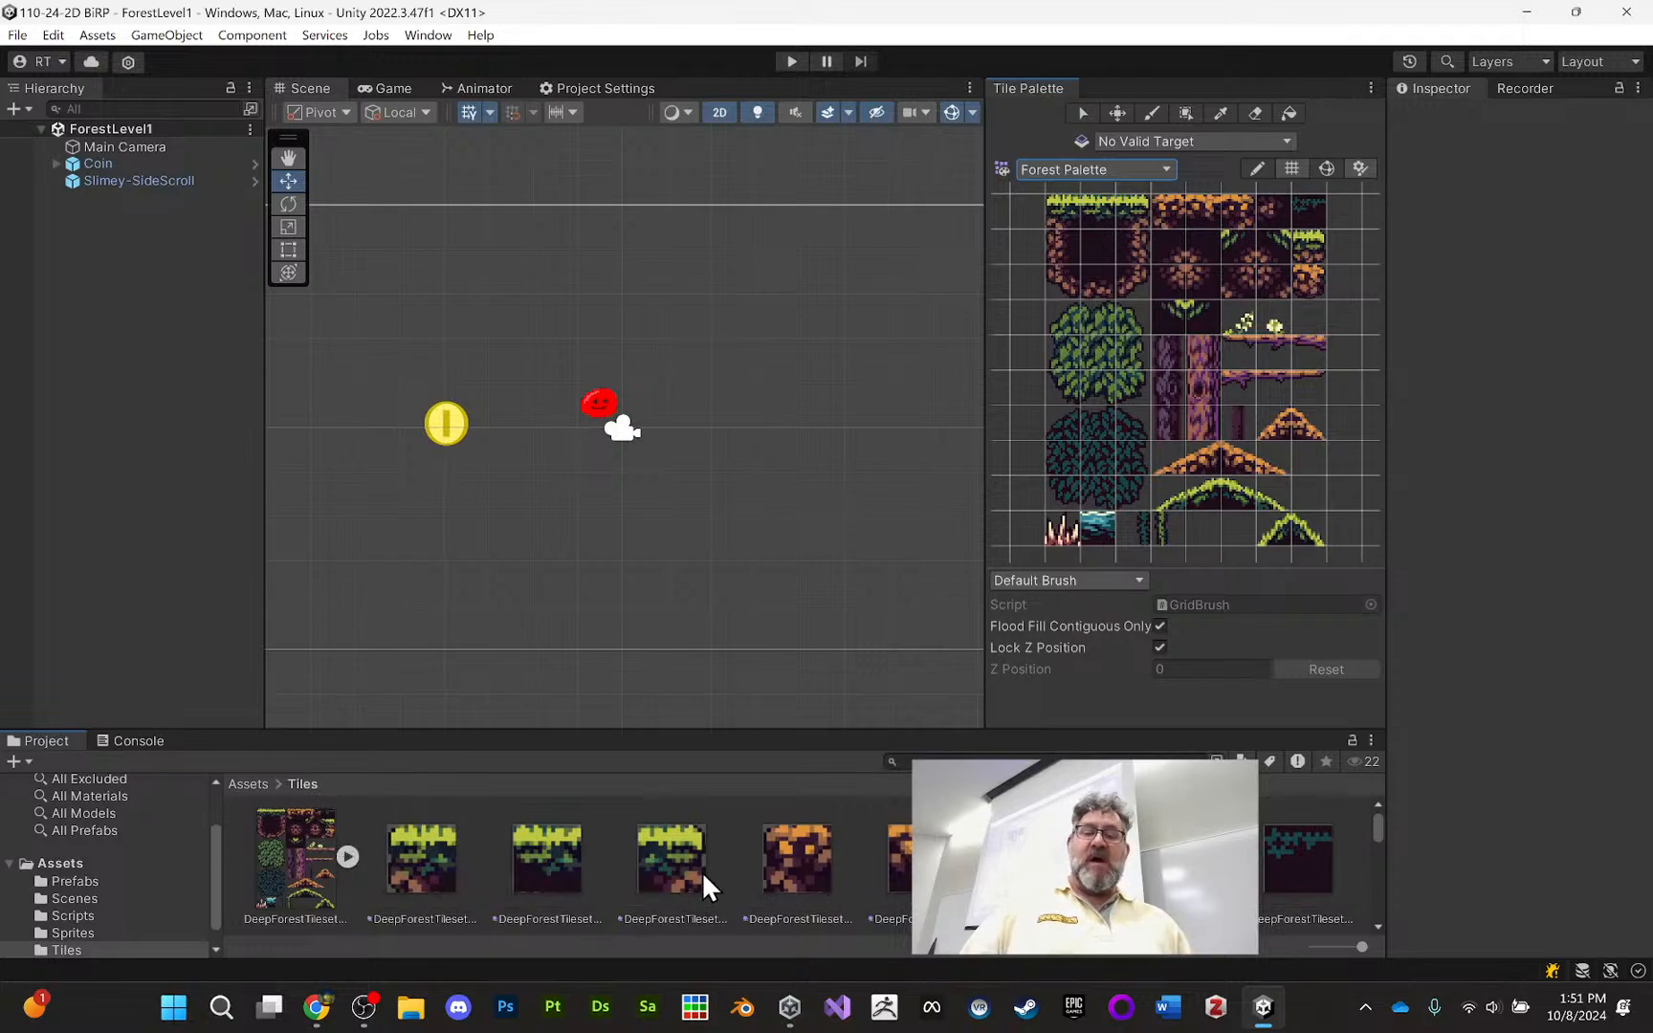
scroll(829, 861, down, 6)
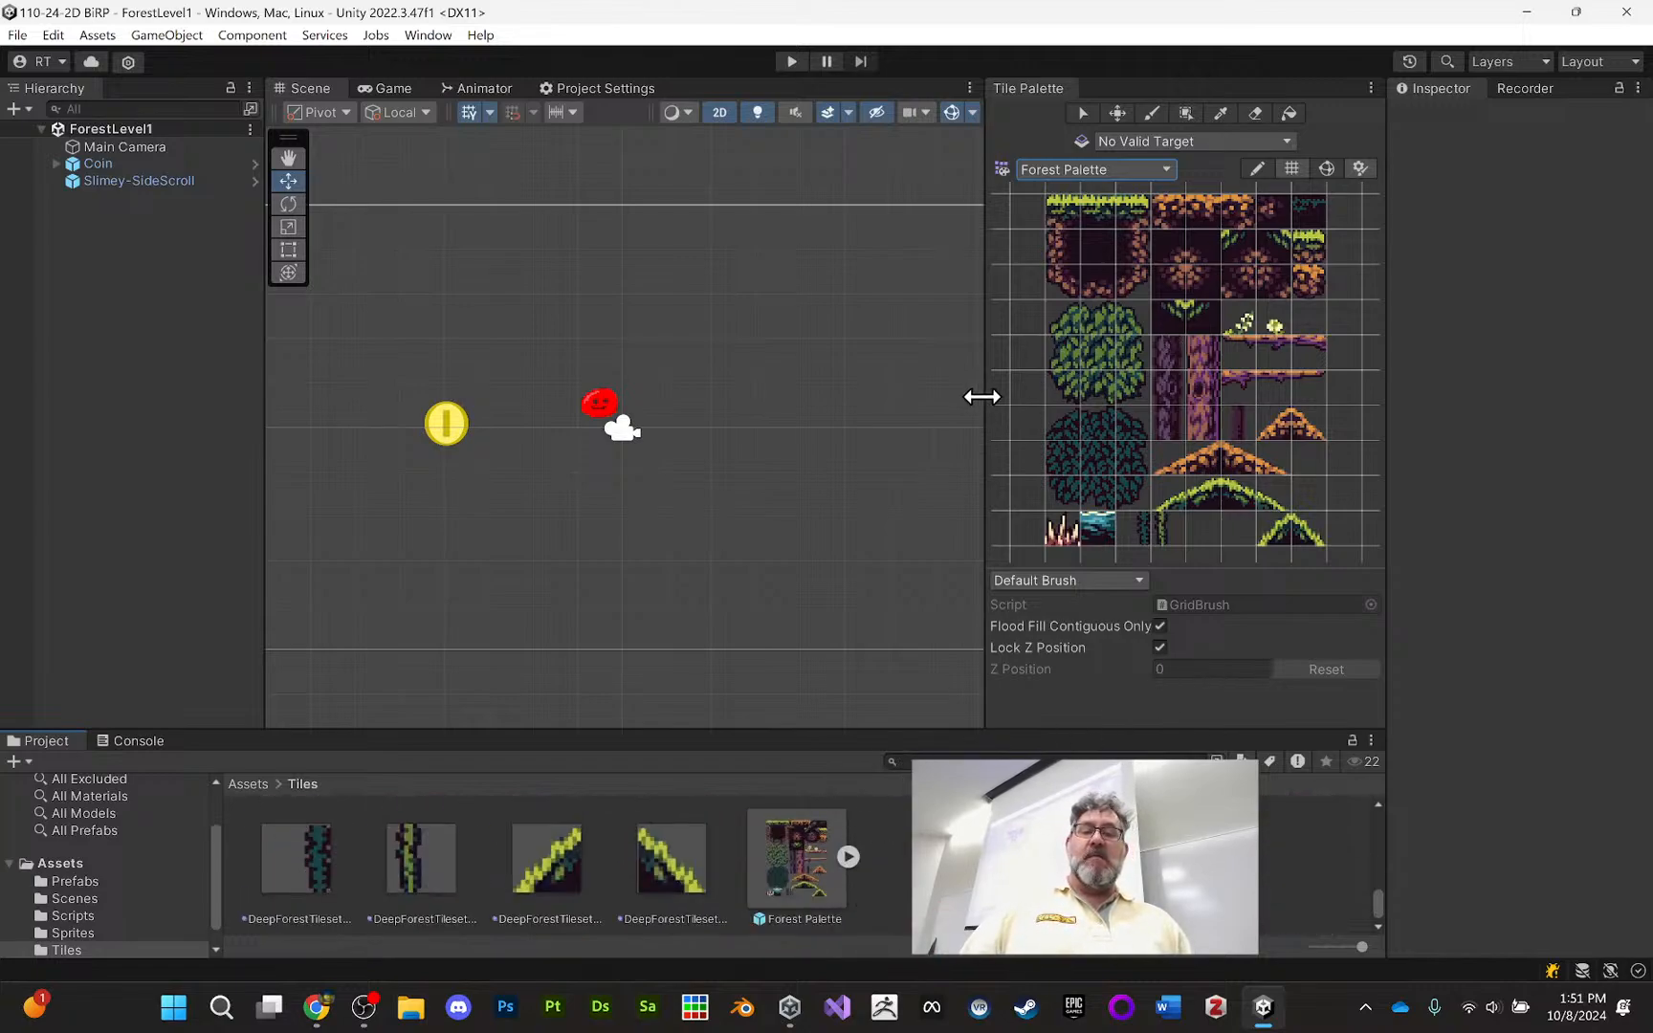
Enlarge the palette area above the brush settings and frame the whole tileset while keeping the Scene view wide
drag(985, 397, 900, 402)
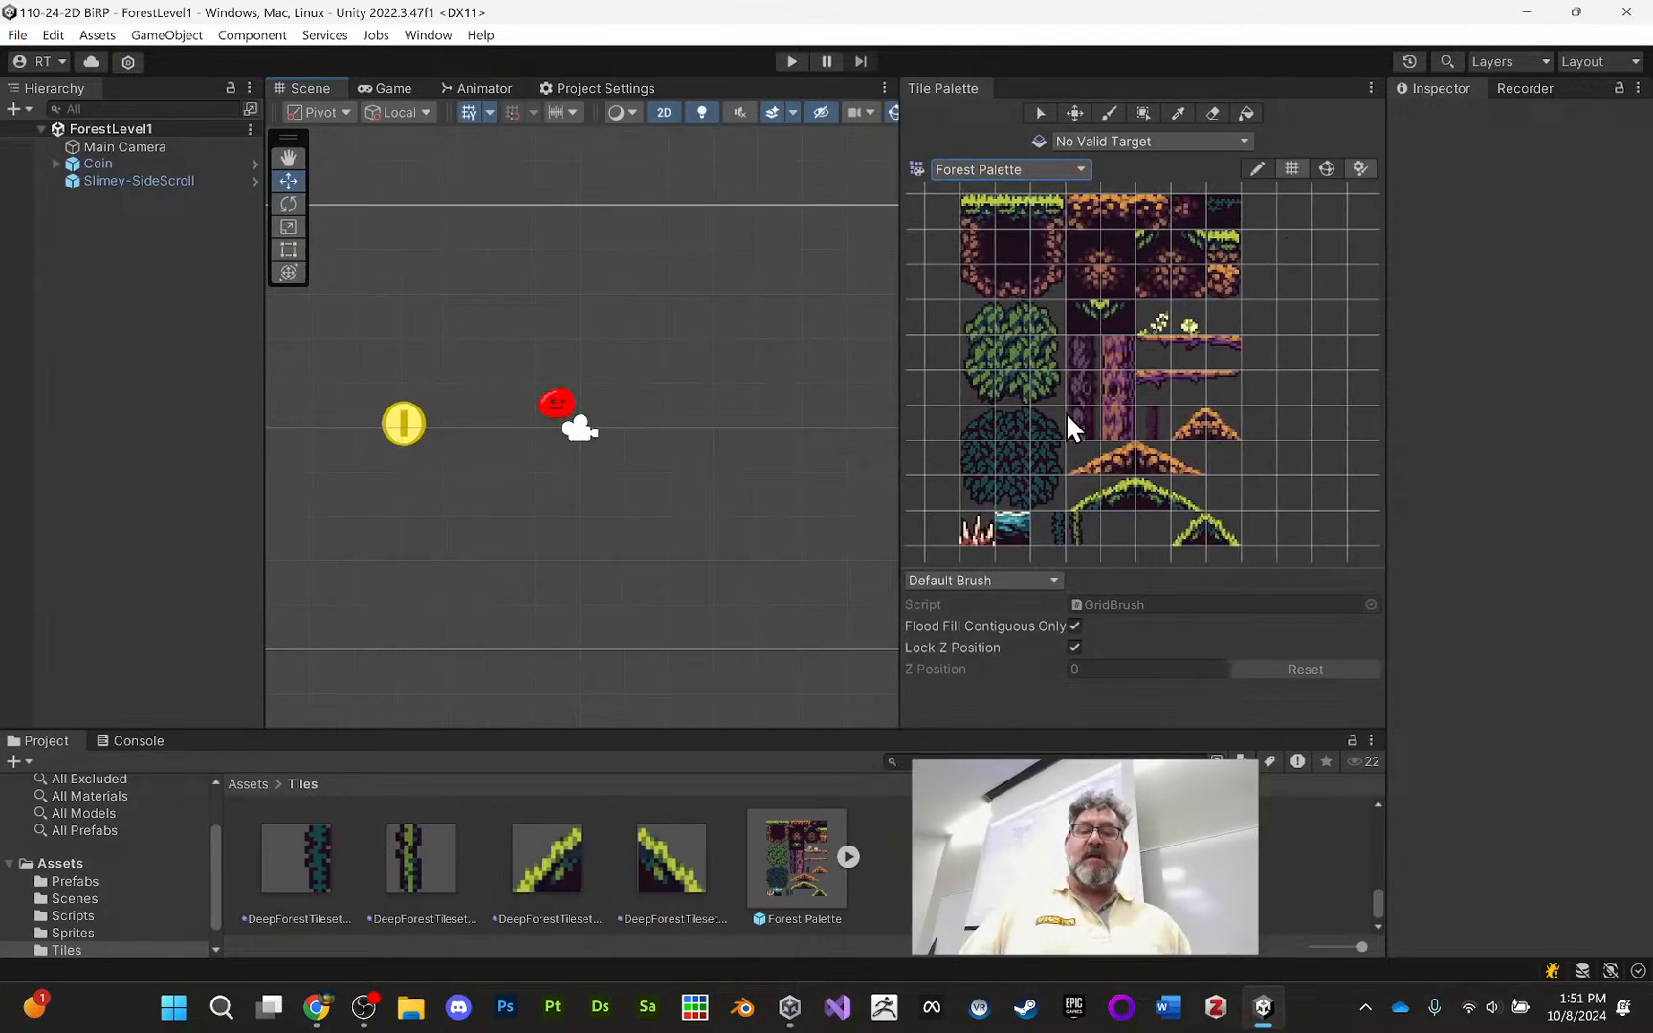
mouse_move(1071, 567)
mouse_down()
mouse_move(1077, 667)
mouse_move(1118, 664)
mouse_move(1125, 686)
mouse_up()
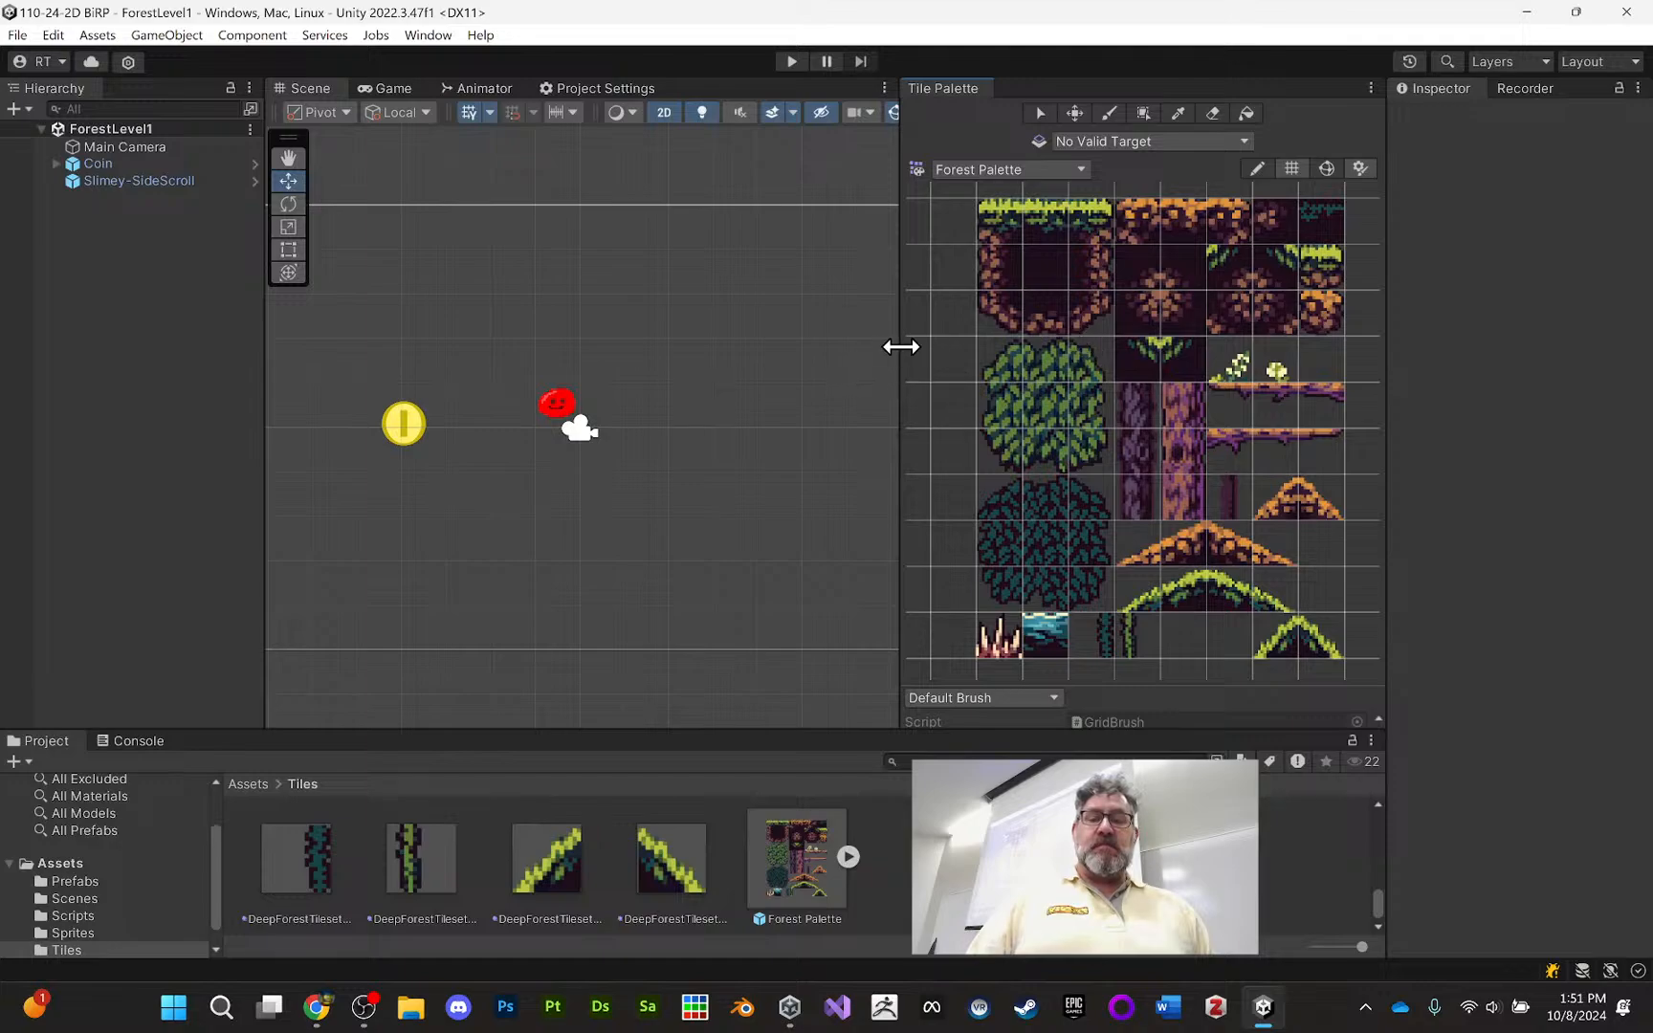
drag(900, 346, 984, 345)
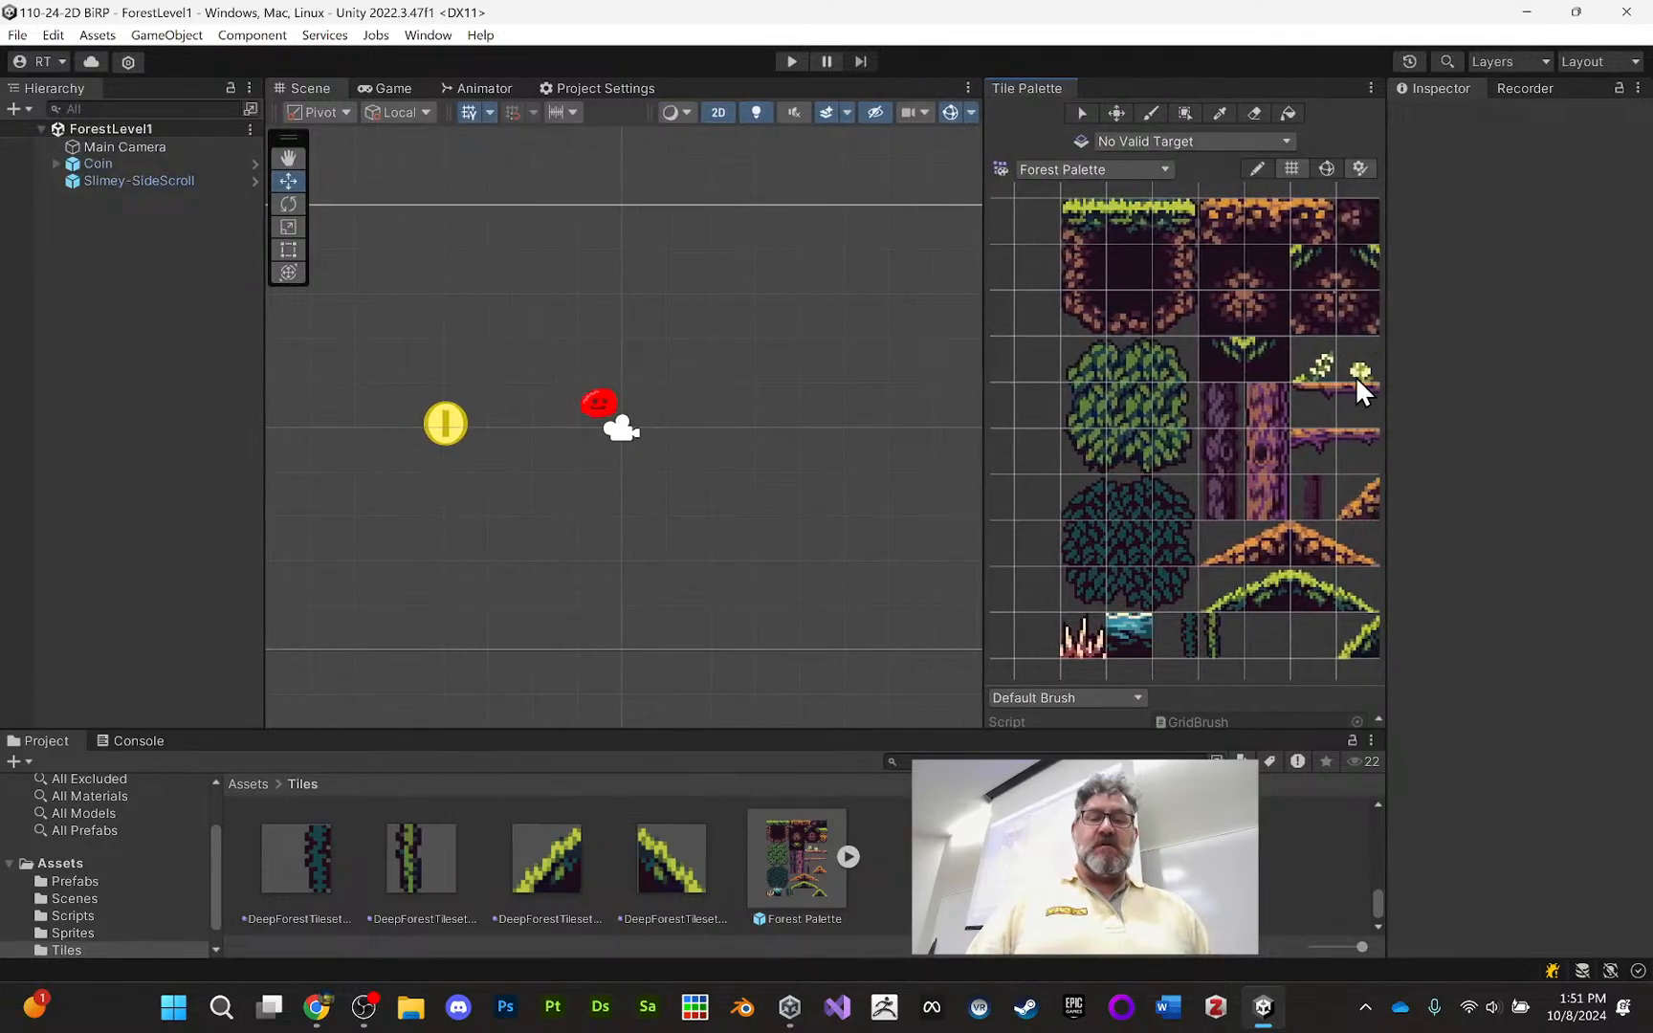
middle_drag(1202, 356, 1136, 357)
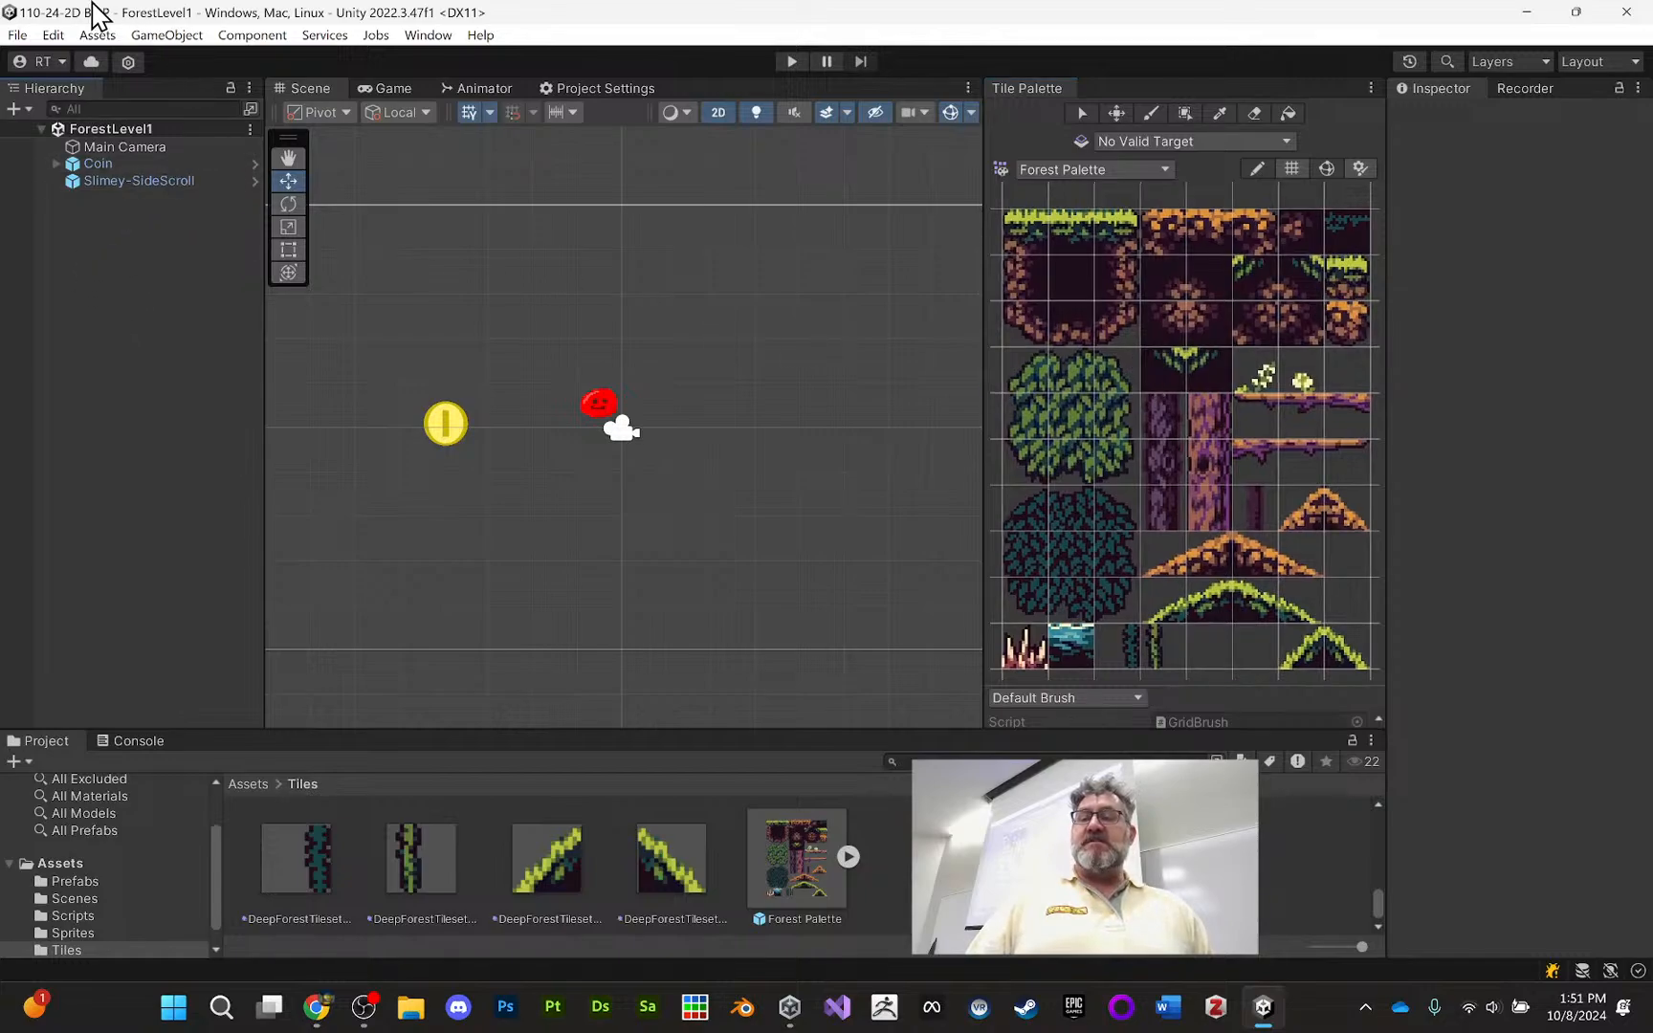
Add a rectangular tilemap to the scene, rename it ForestLevel, and check its parent Grid's settings
right_click(109, 267)
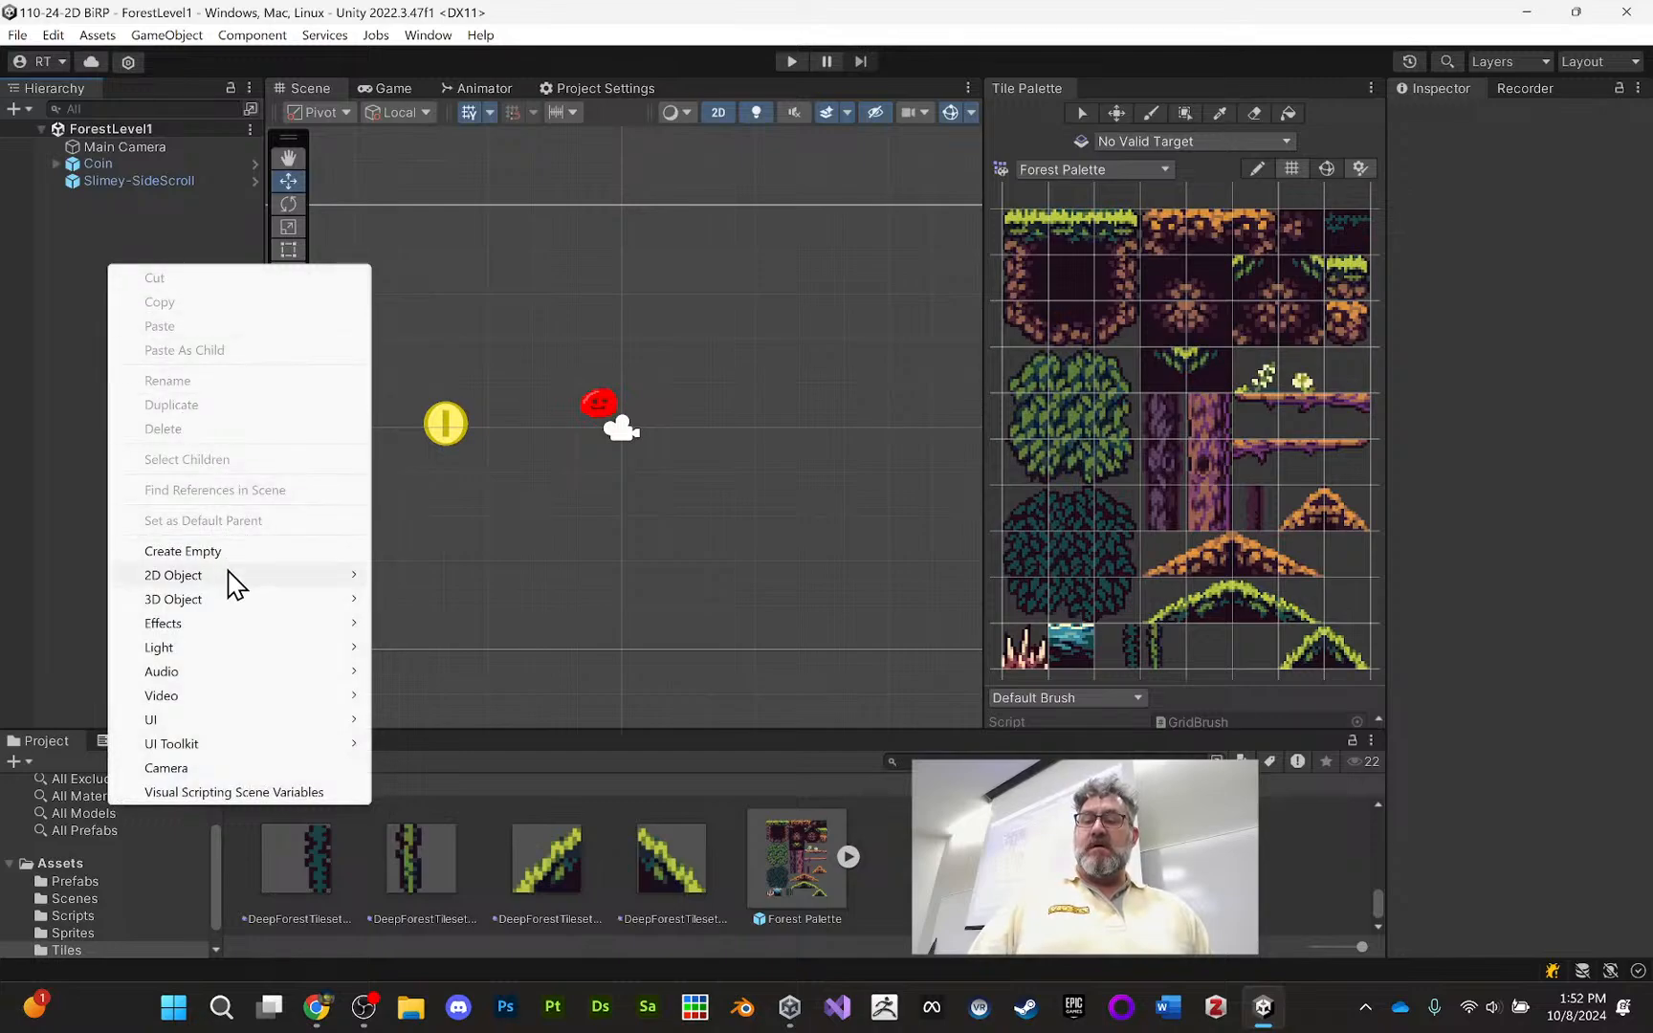
mouse_move(229, 578)
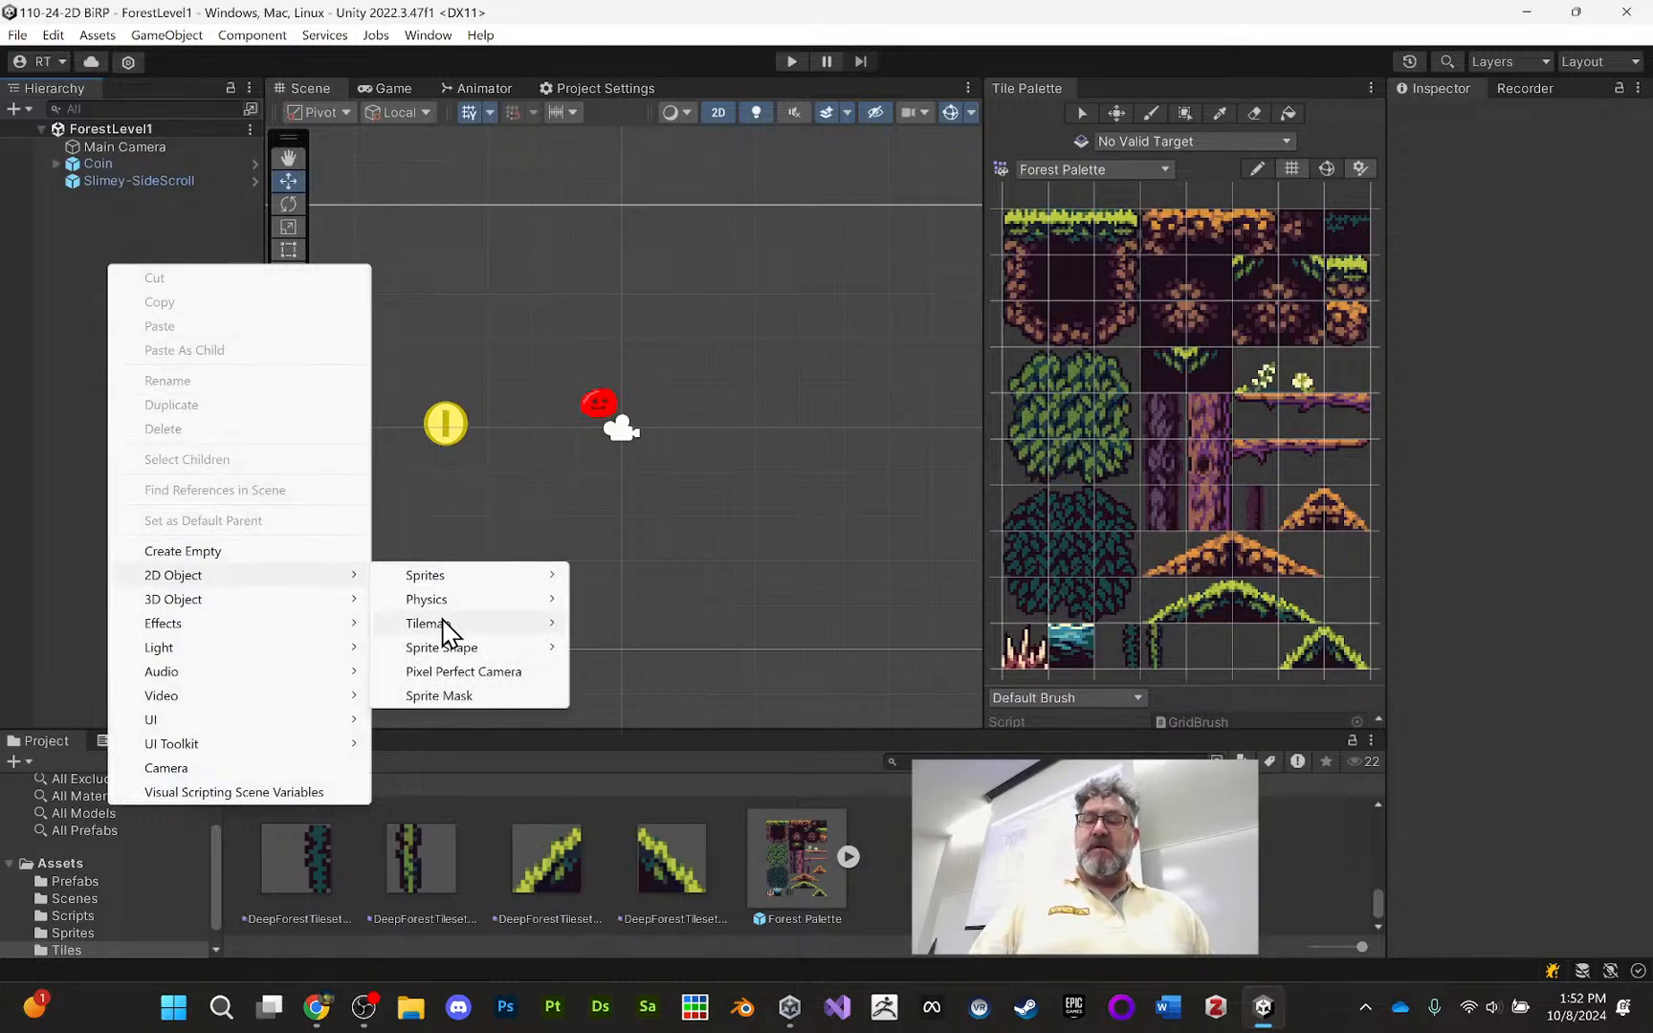
mouse_move(443, 630)
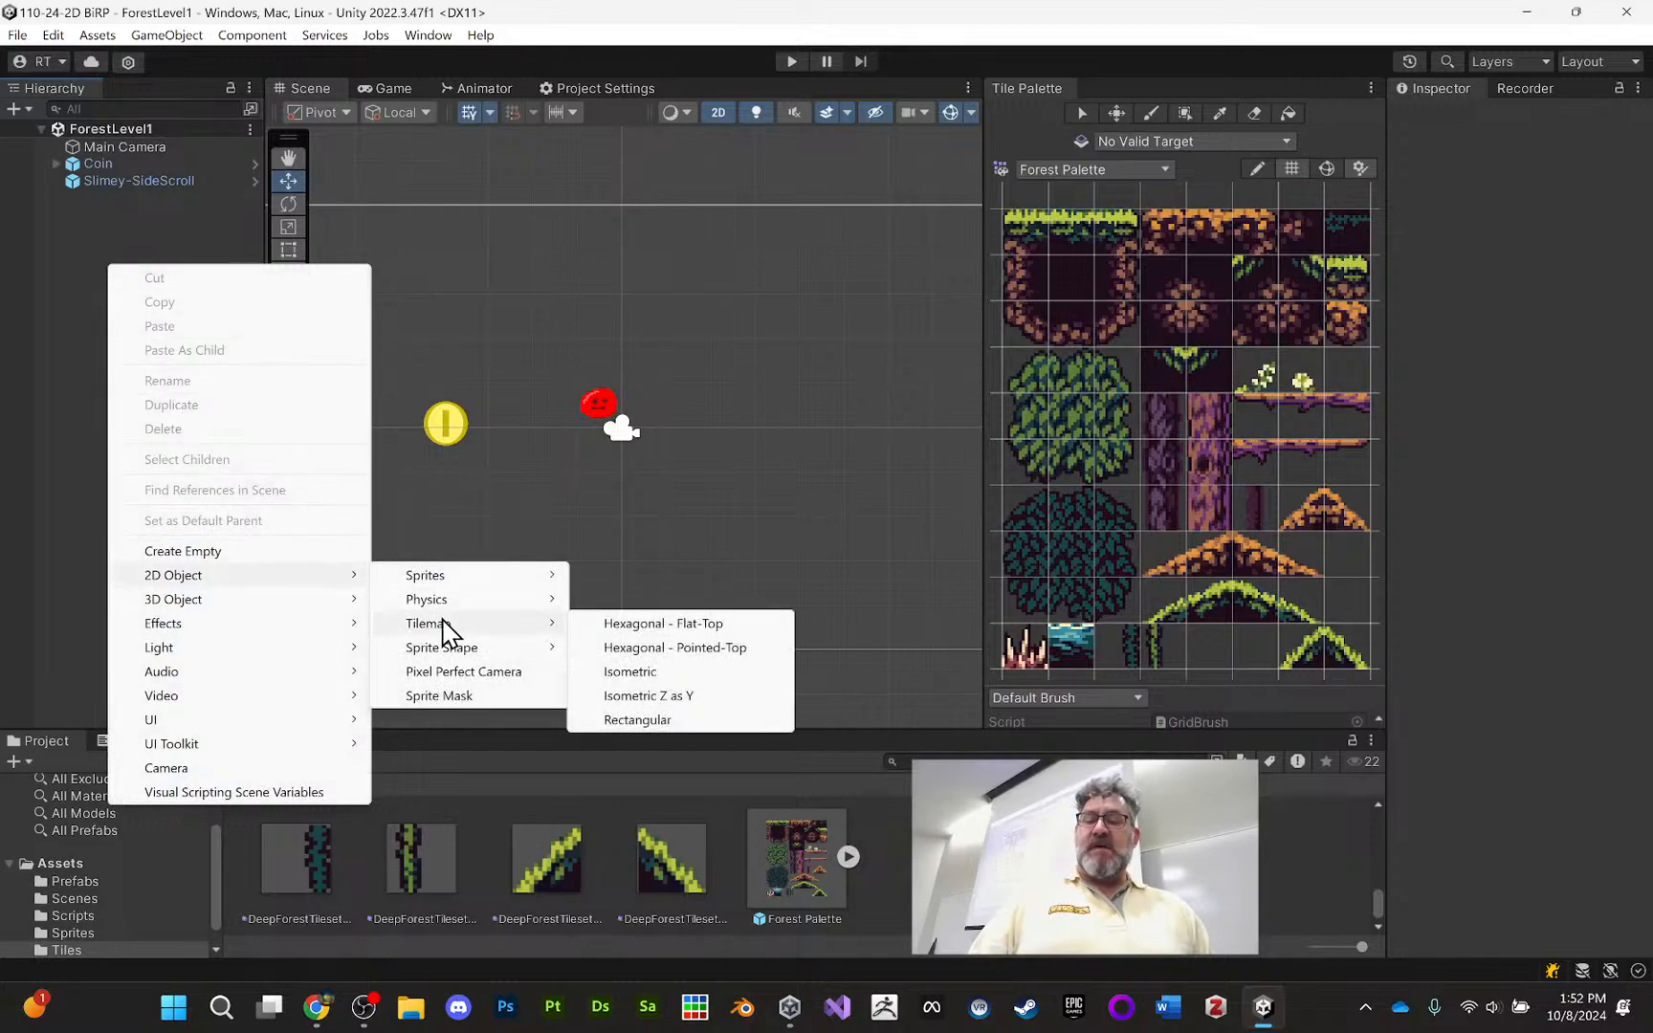
click(676, 721)
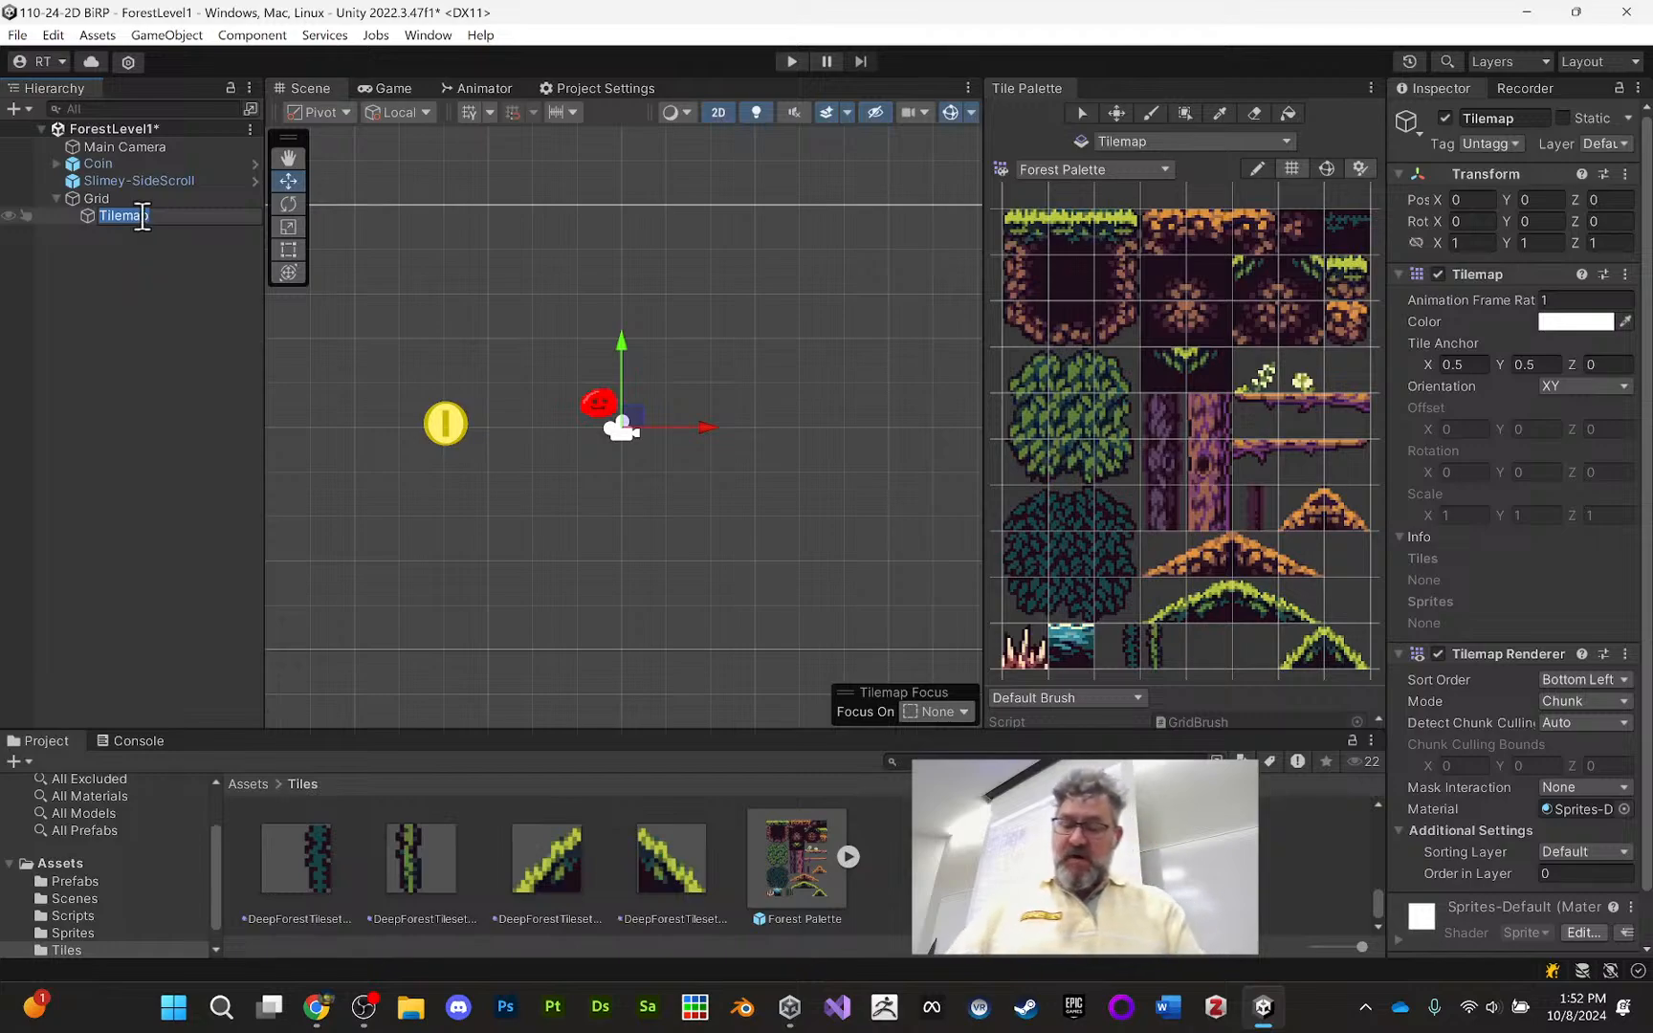
text(ForestTile)
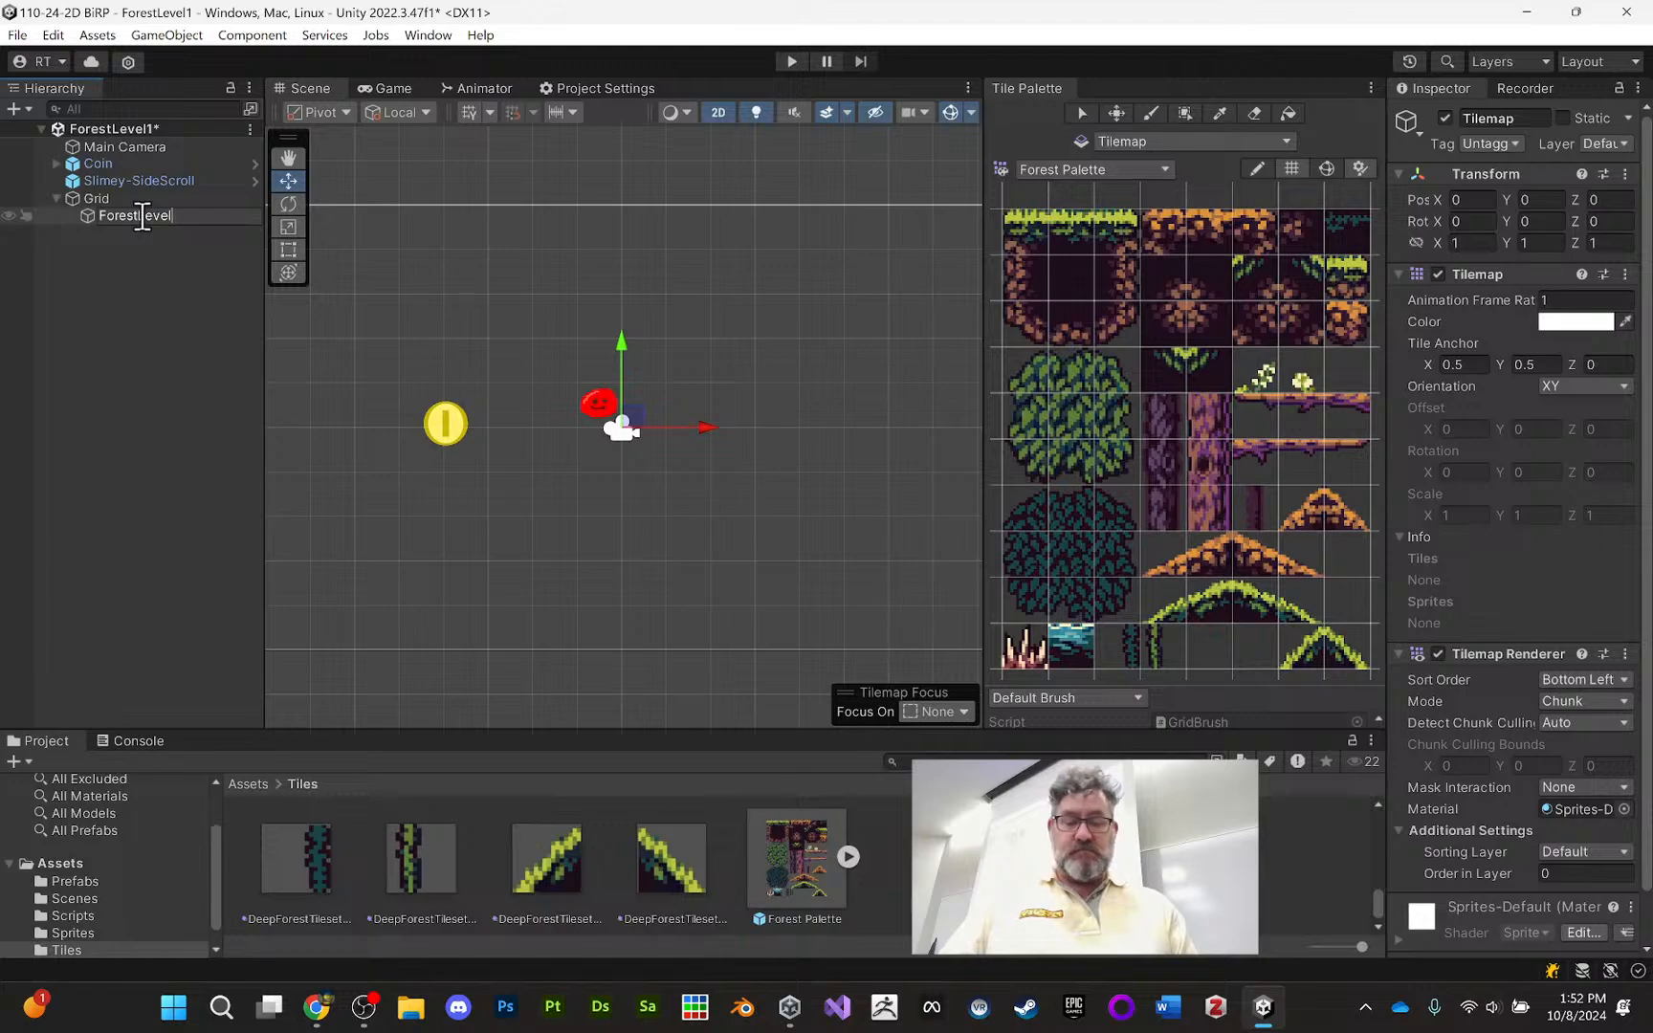
key(Return)
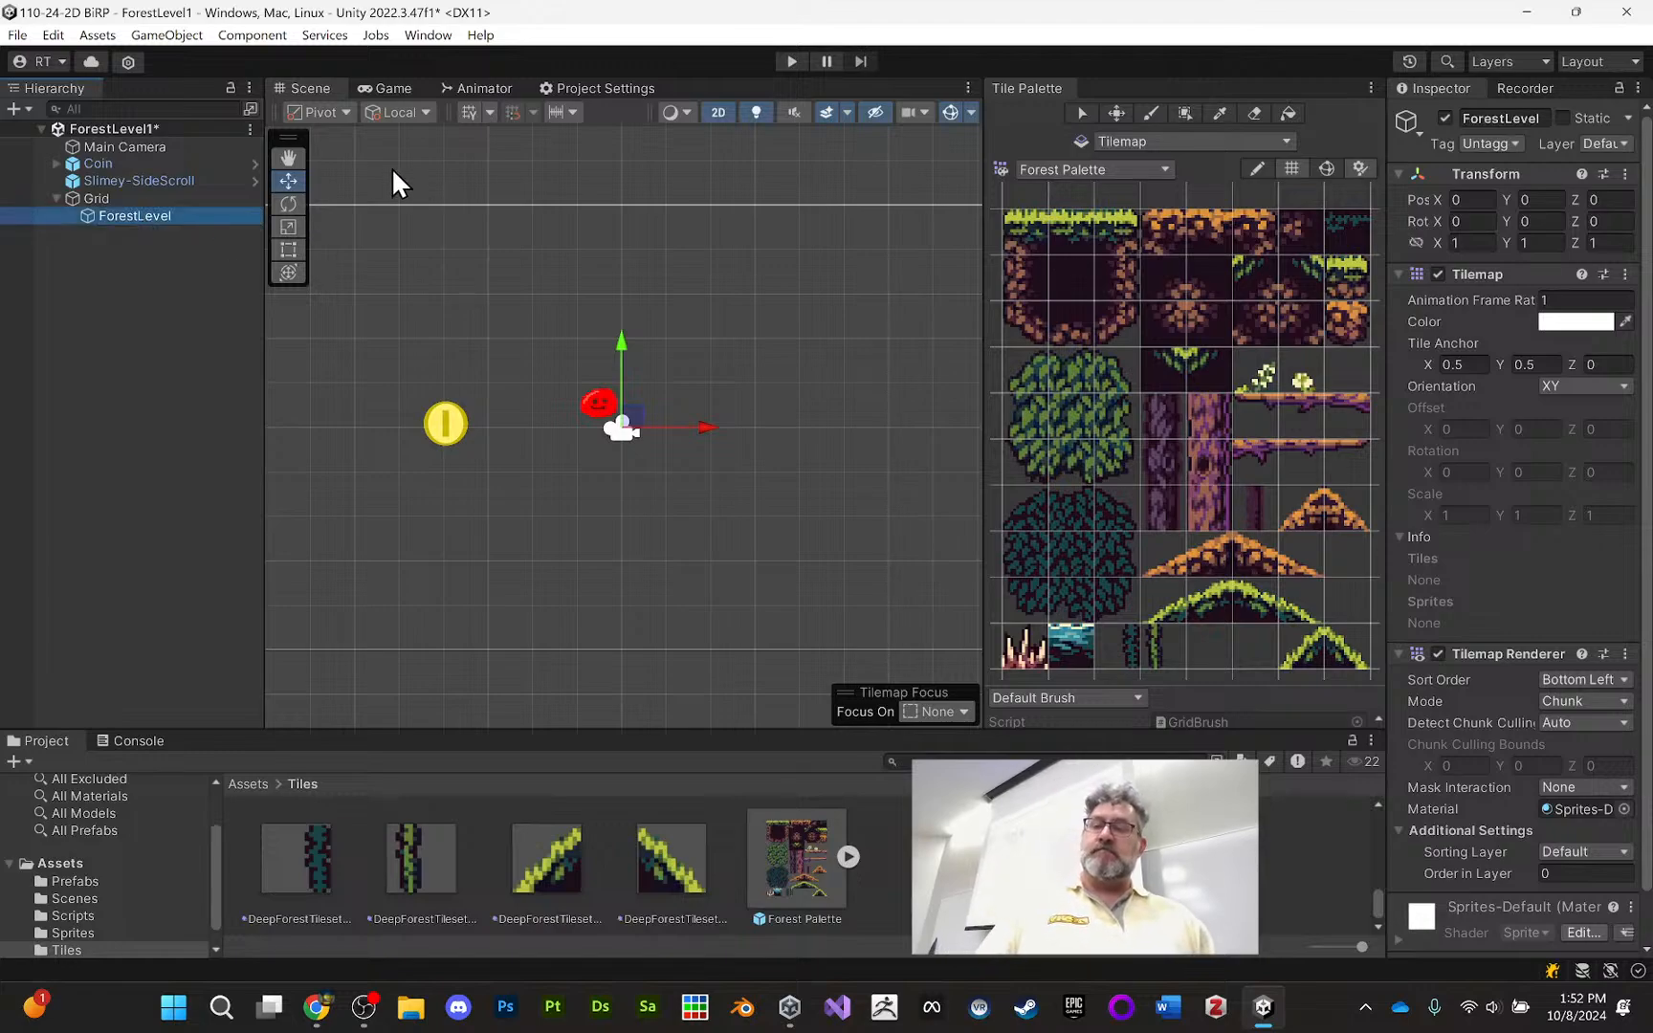
click(161, 199)
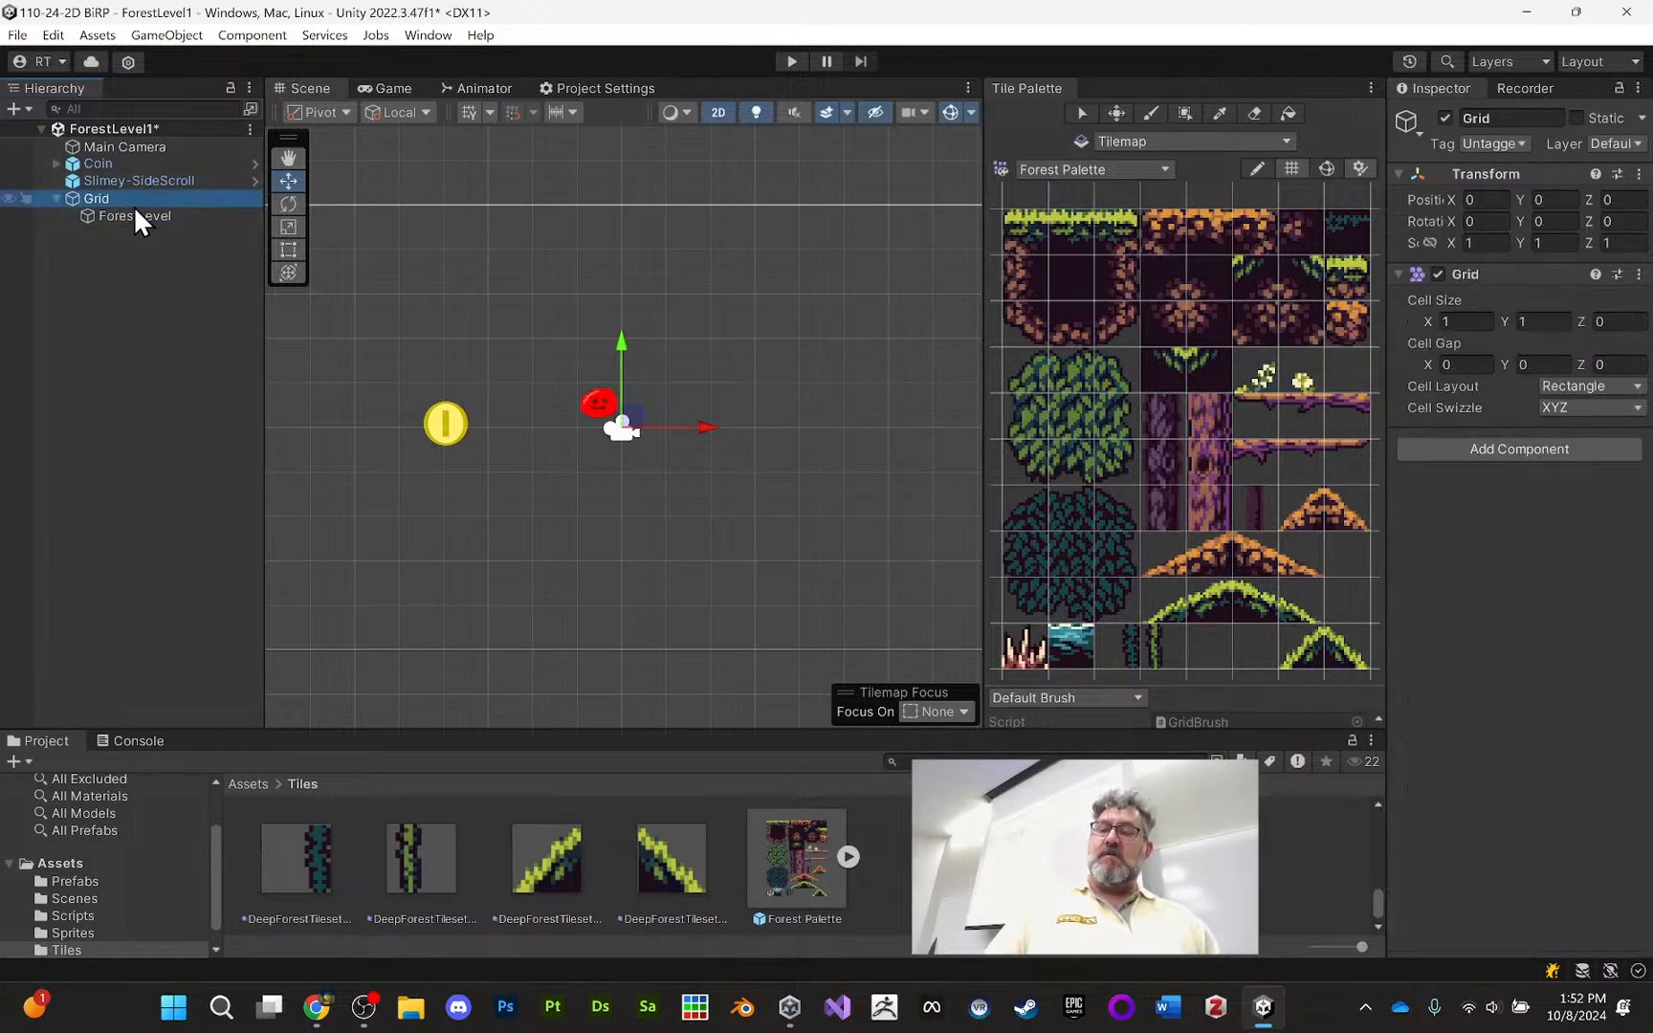
click(133, 212)
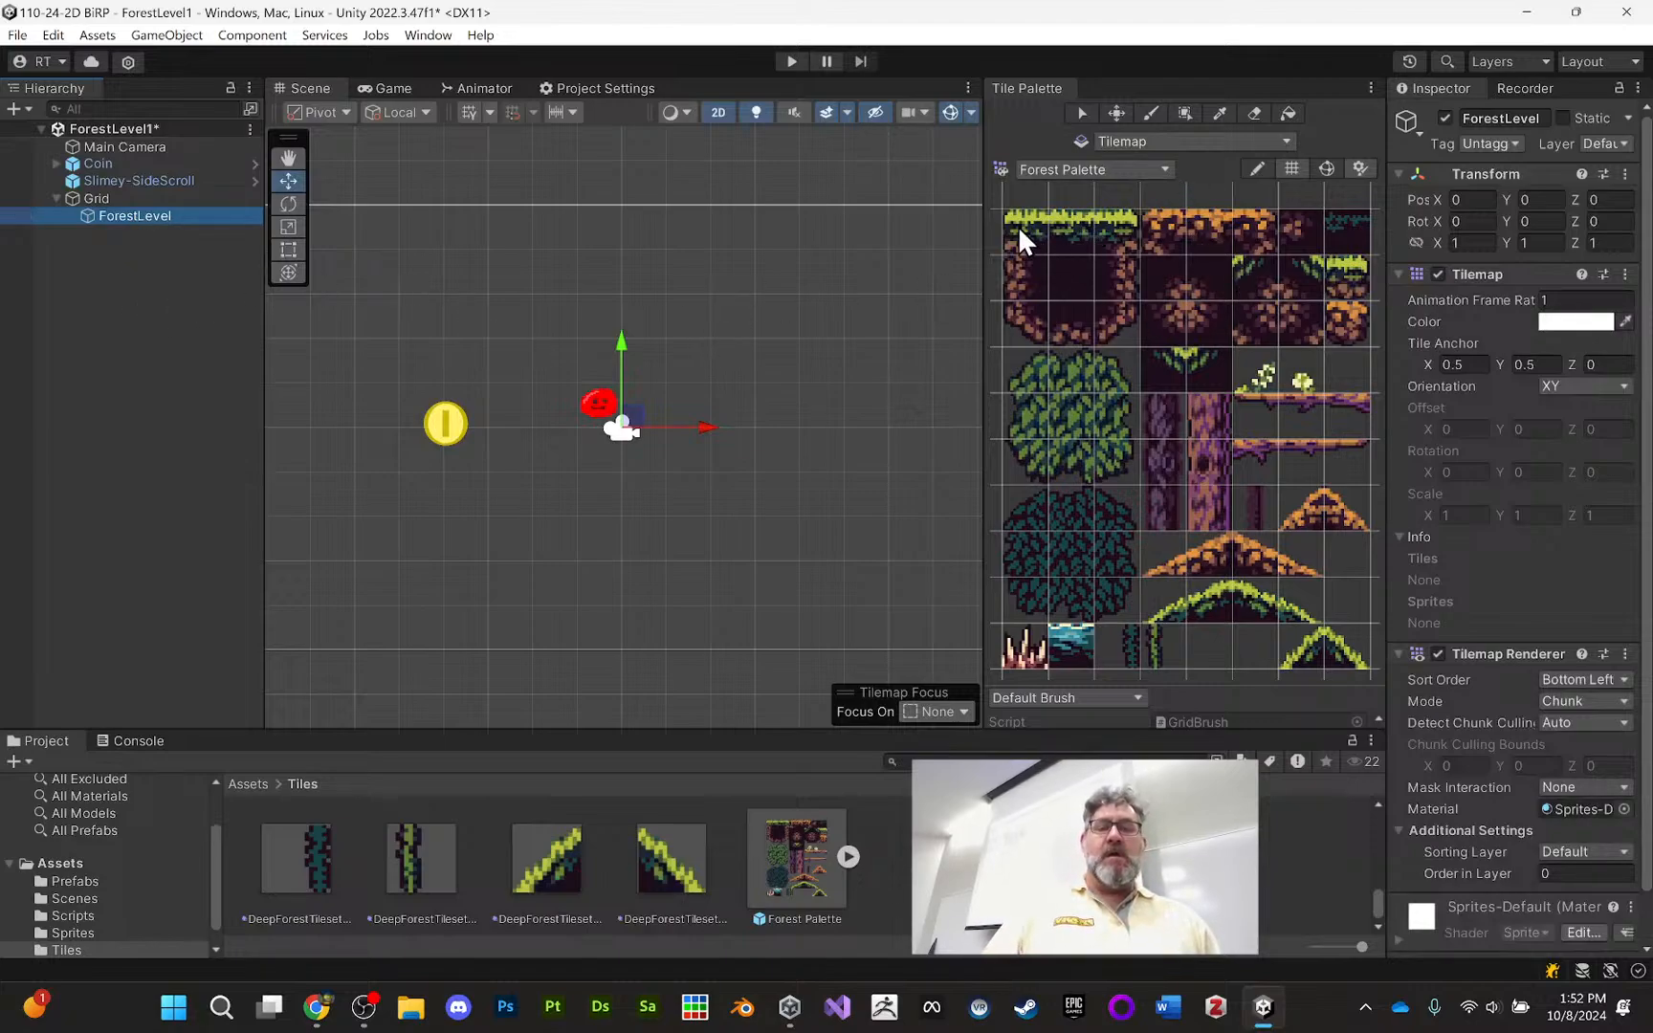
Paint four copies of the 3 by 3 grass-topped ground block in a row along the camera frame's lower edge, two cells apart
middle_drag(712, 309, 789, 291)
scroll(694, 304, down, 2)
scroll(776, 332, down, 1)
scroll(788, 290, down, 2)
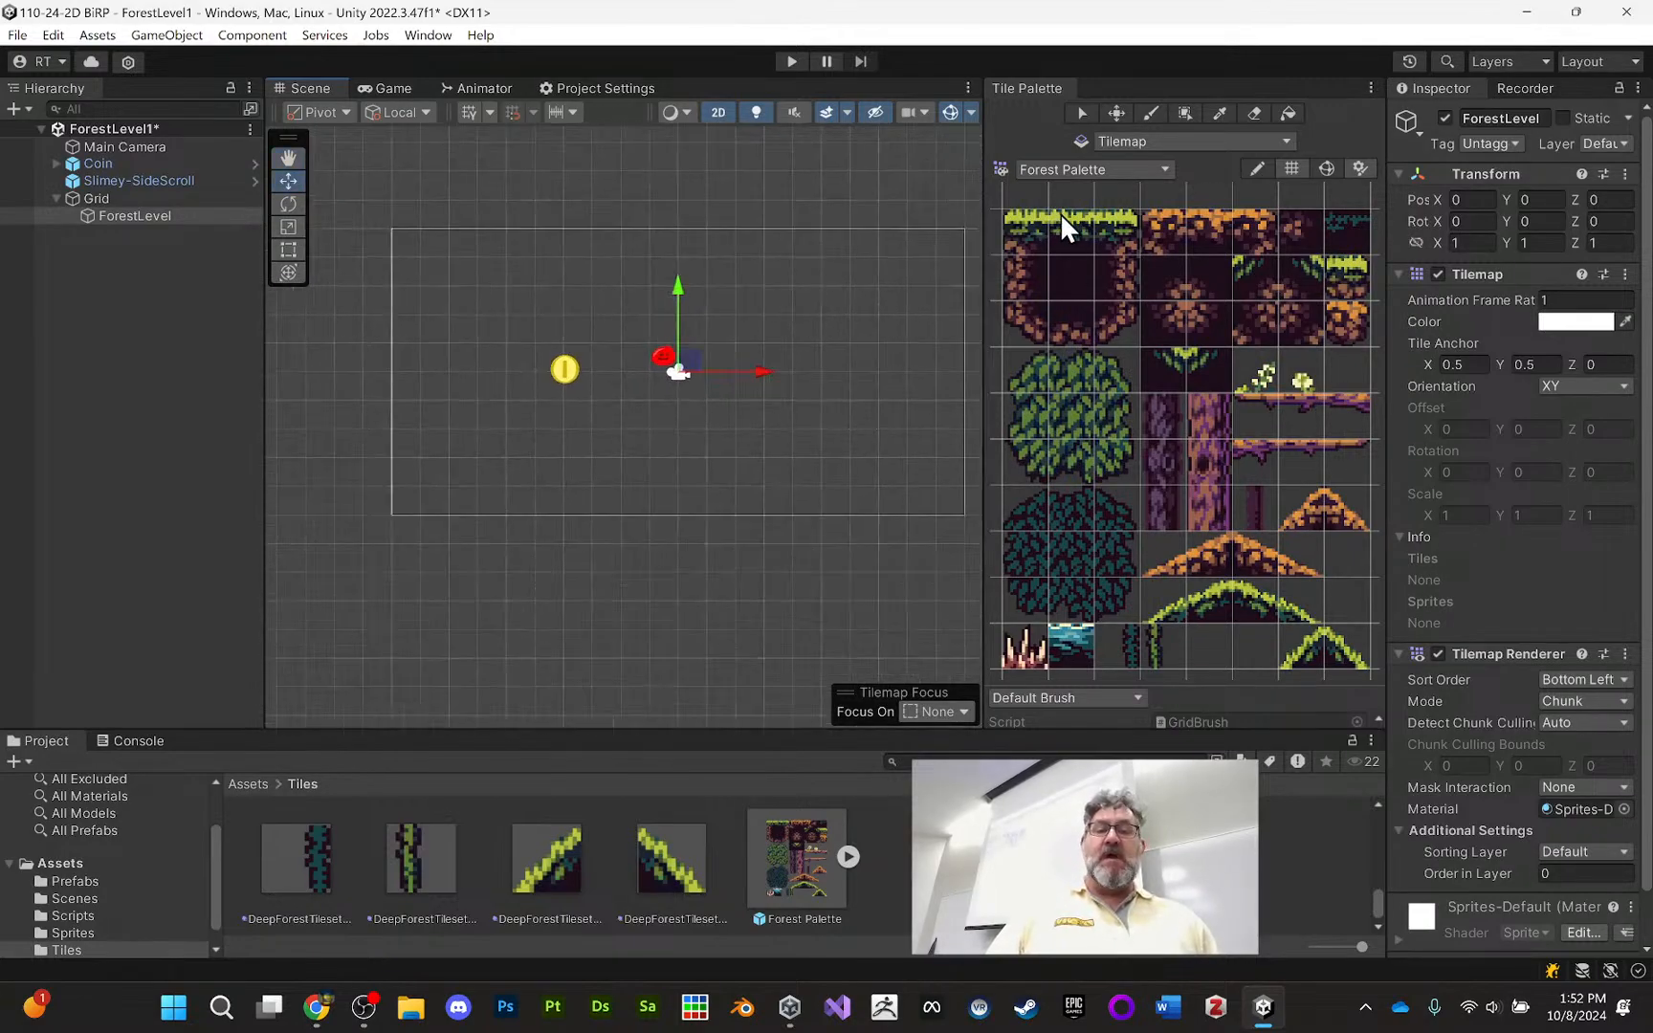
click(1022, 220)
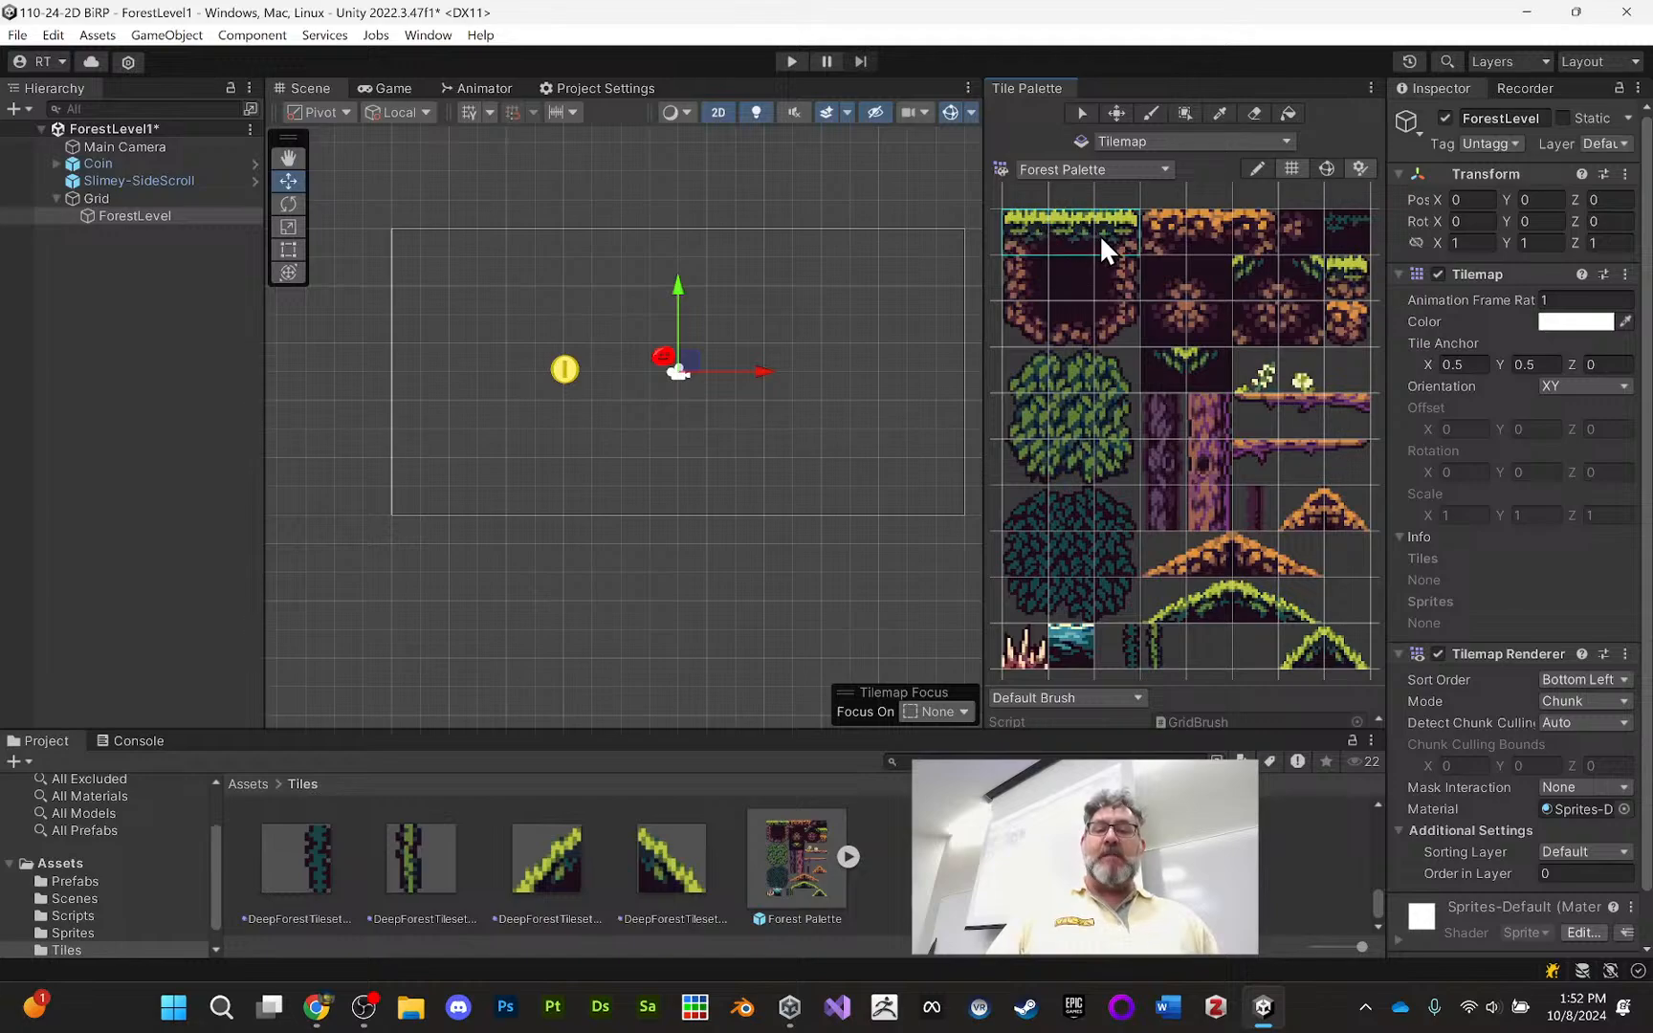
drag(1119, 236, 1120, 236)
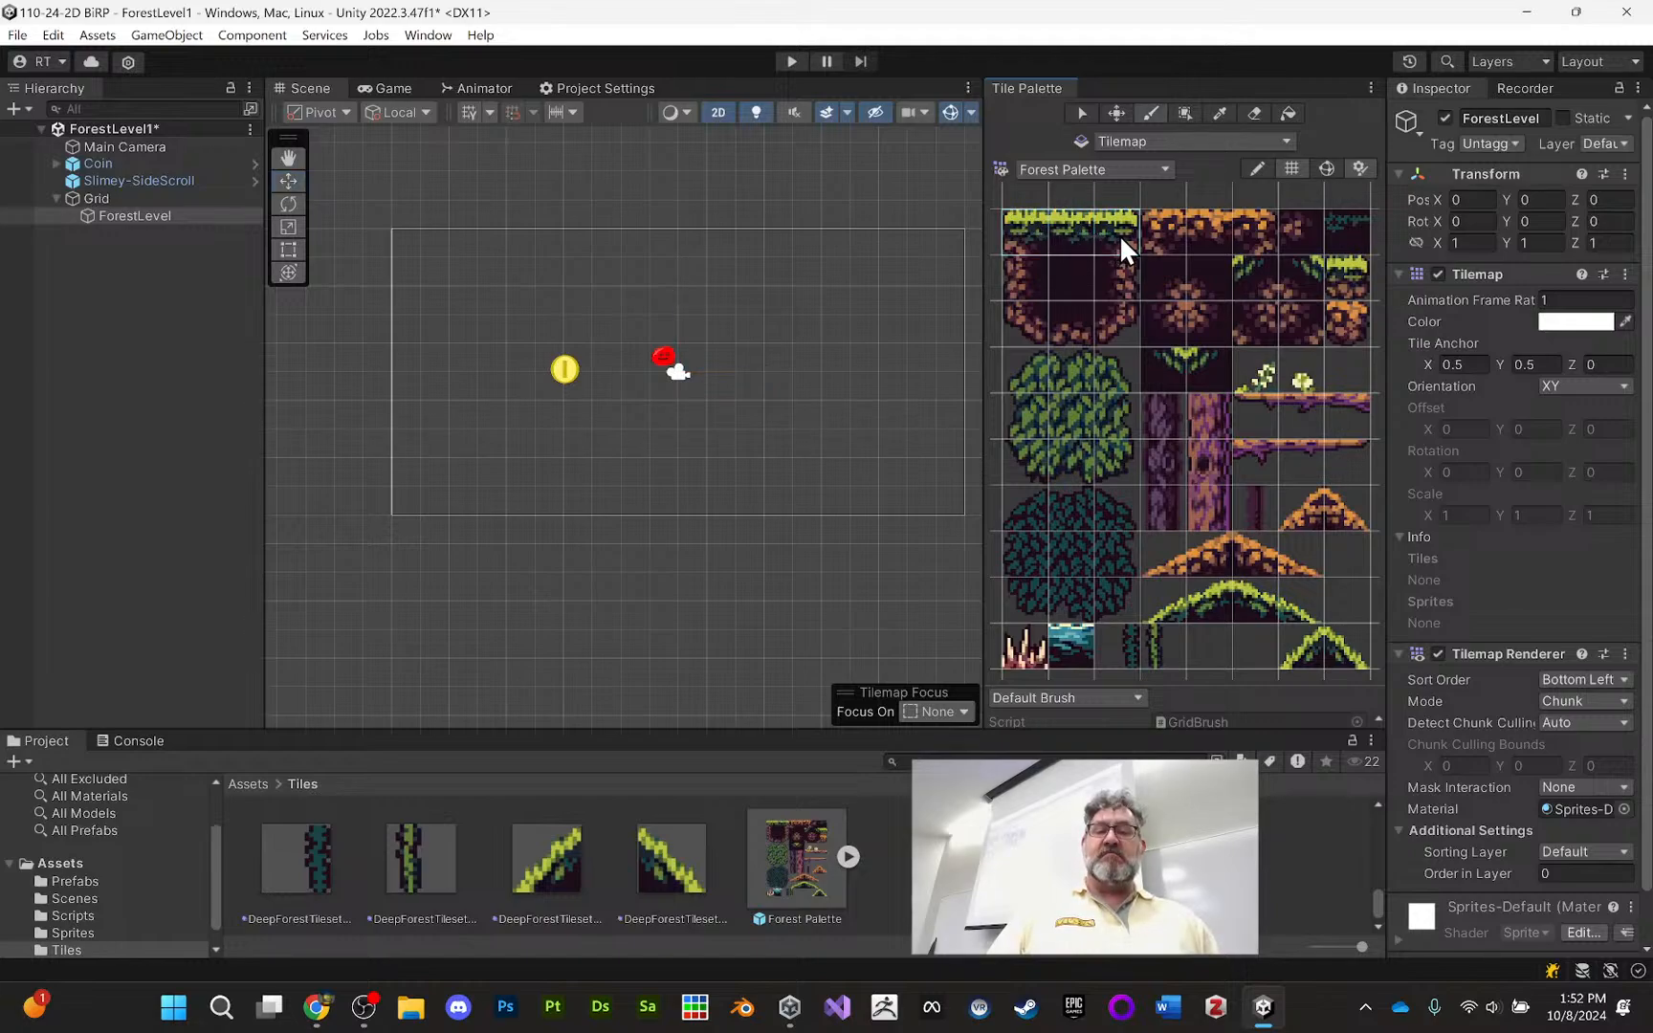
click(1023, 212)
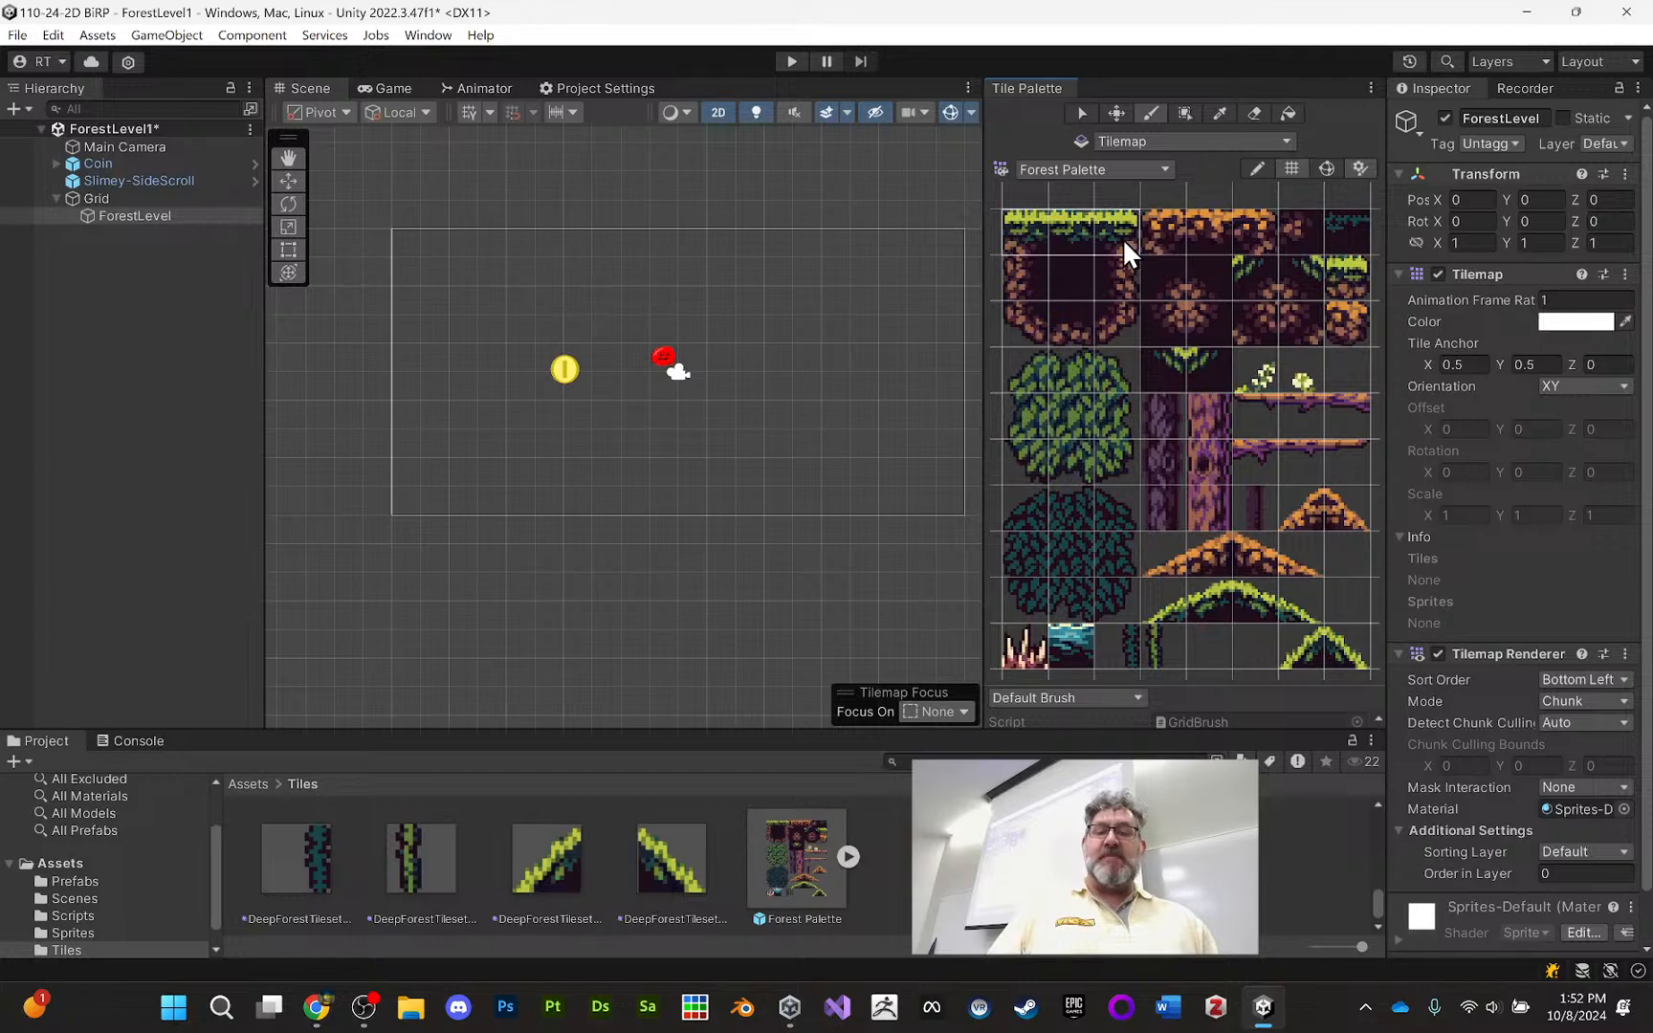
click(1025, 227)
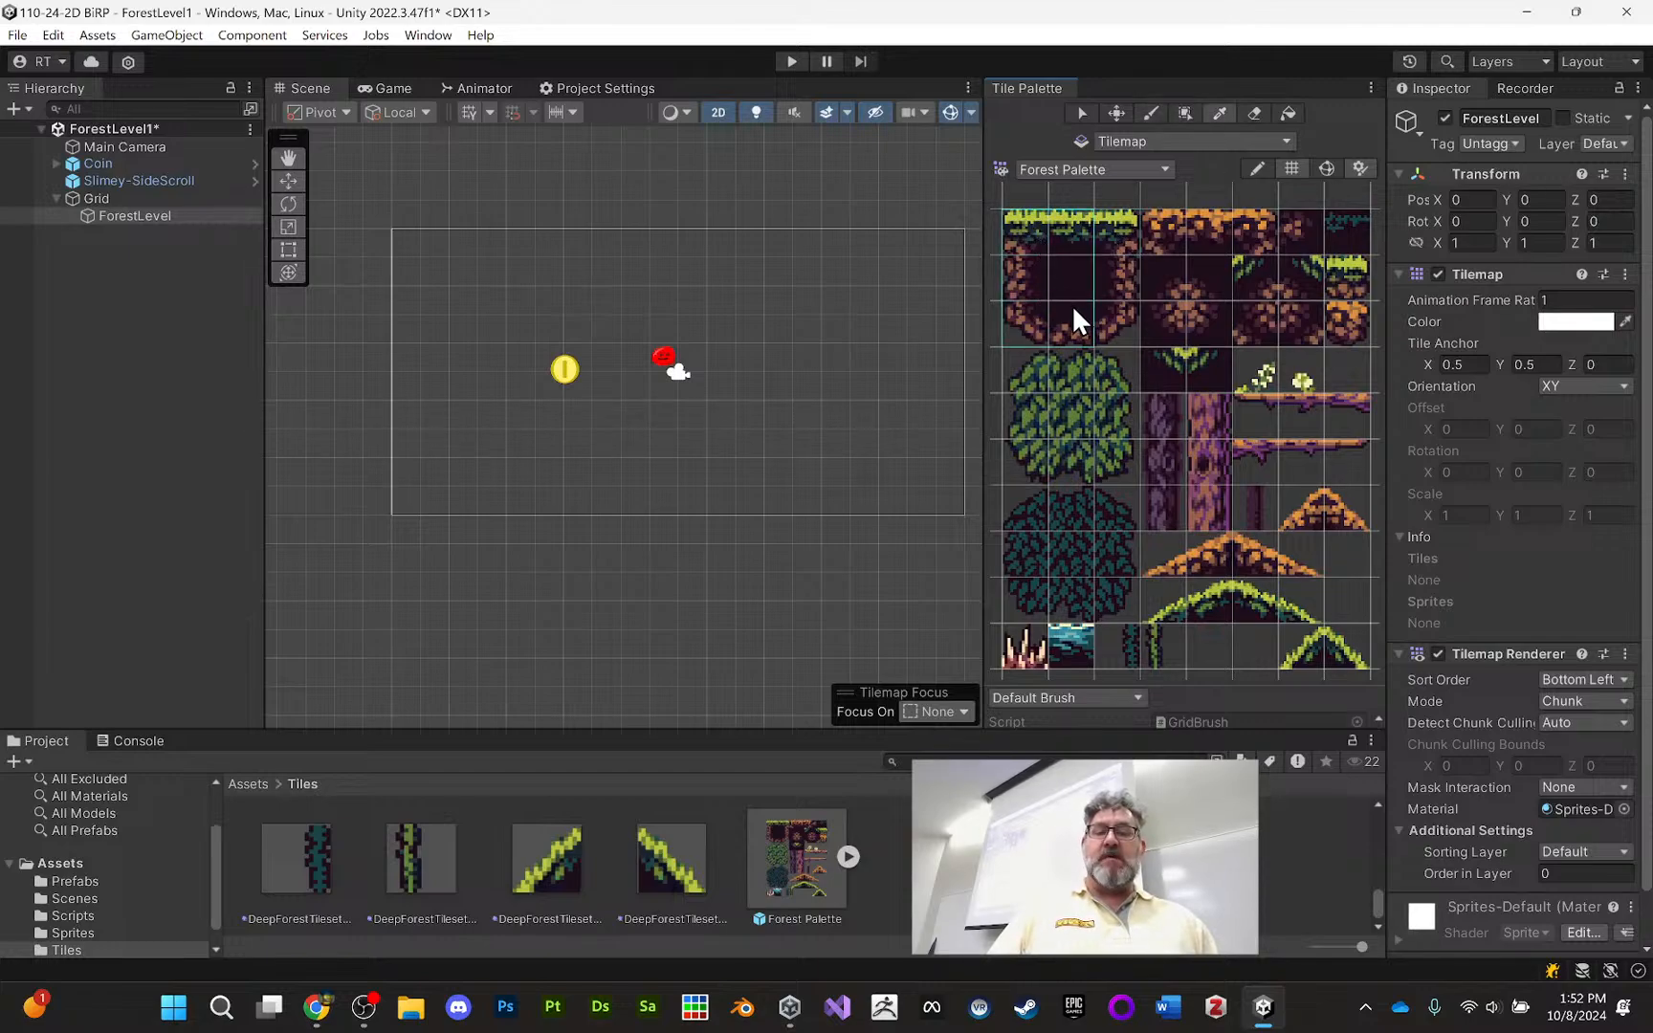
drag(1071, 305, 1114, 313)
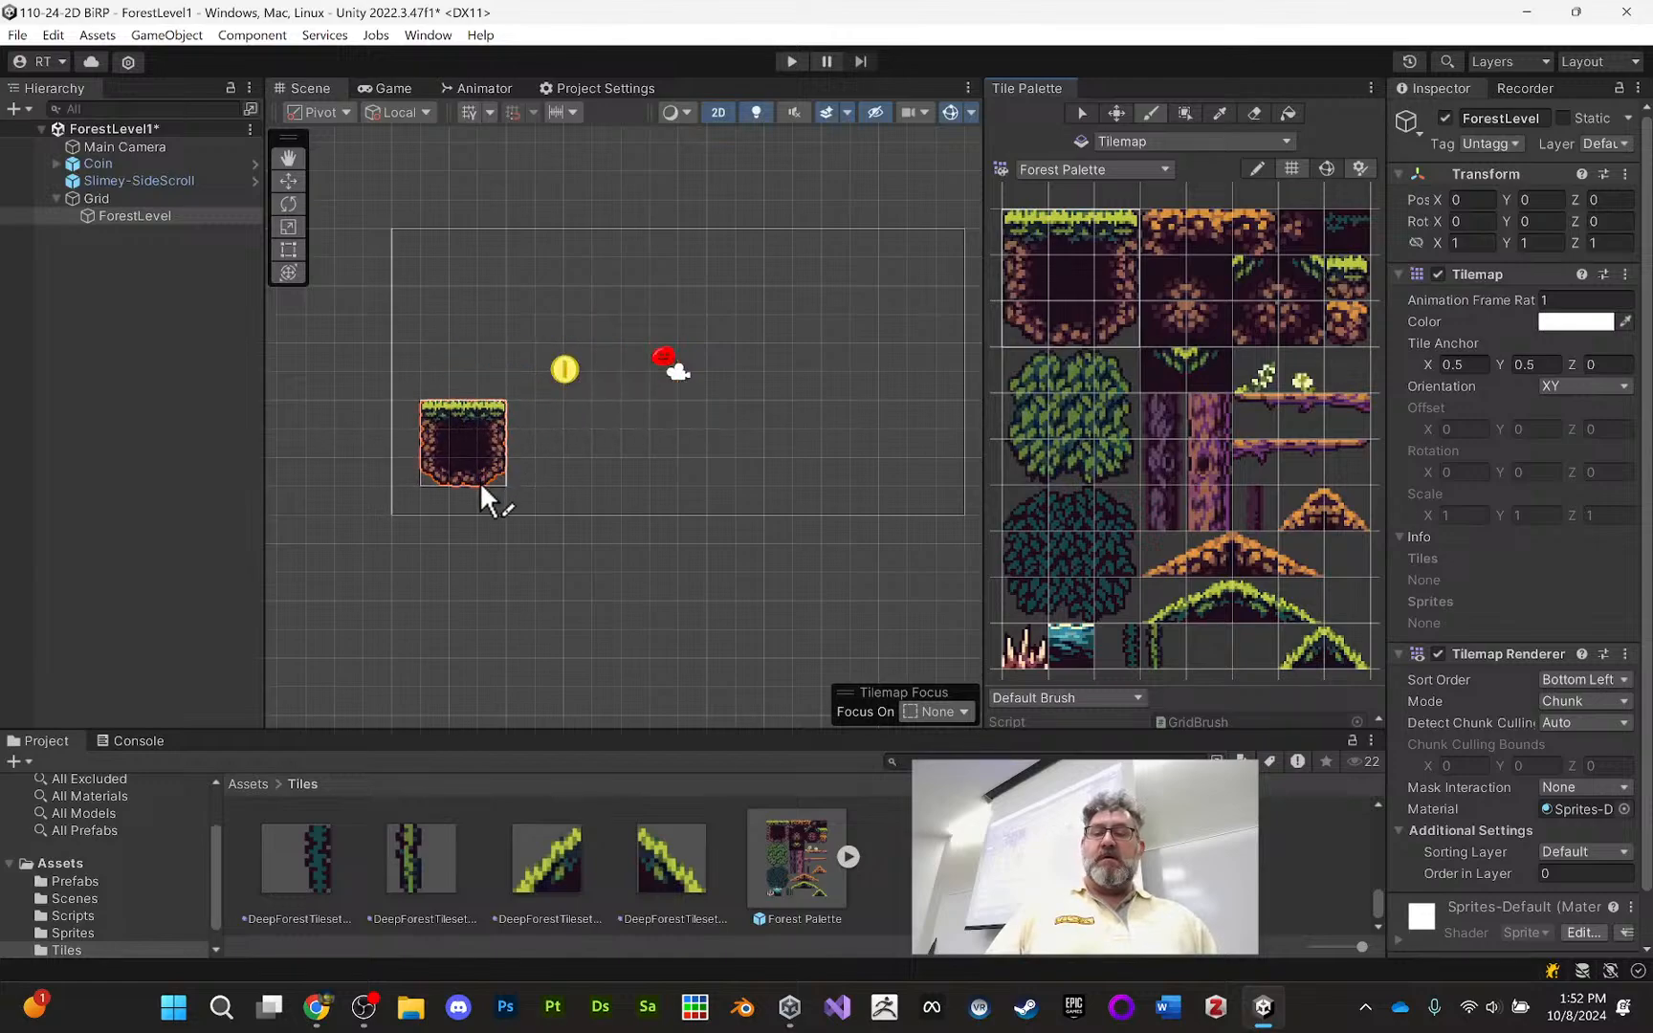
click(473, 549)
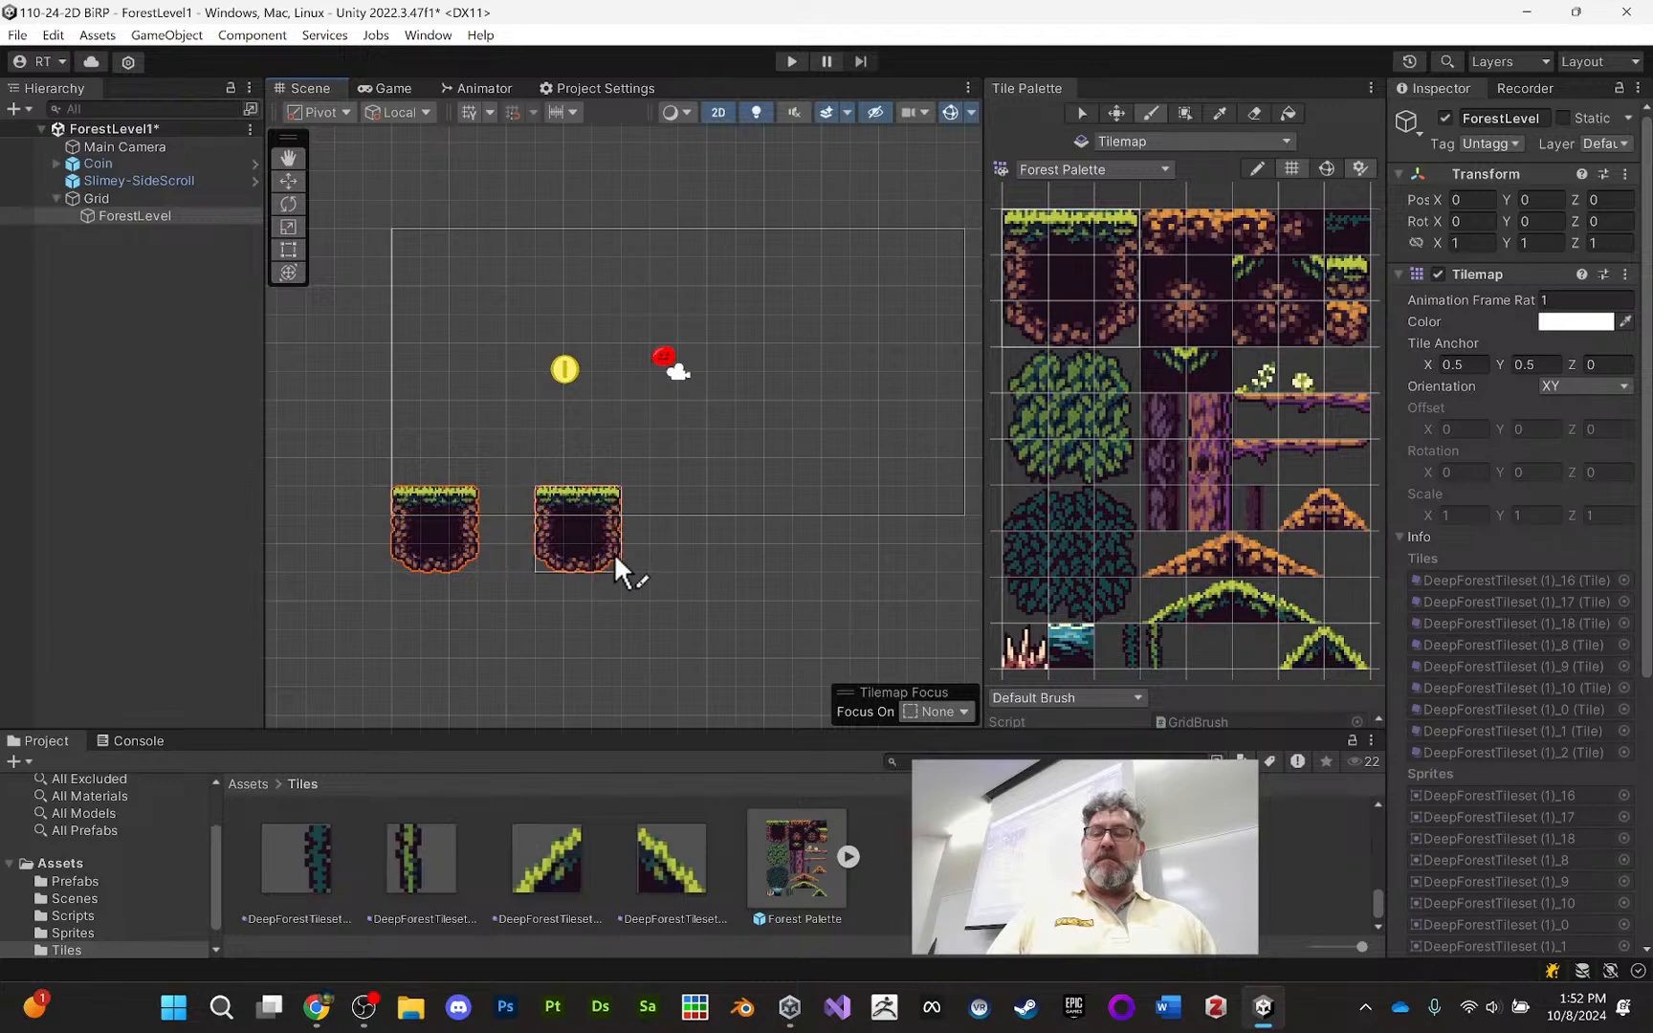
click(615, 555)
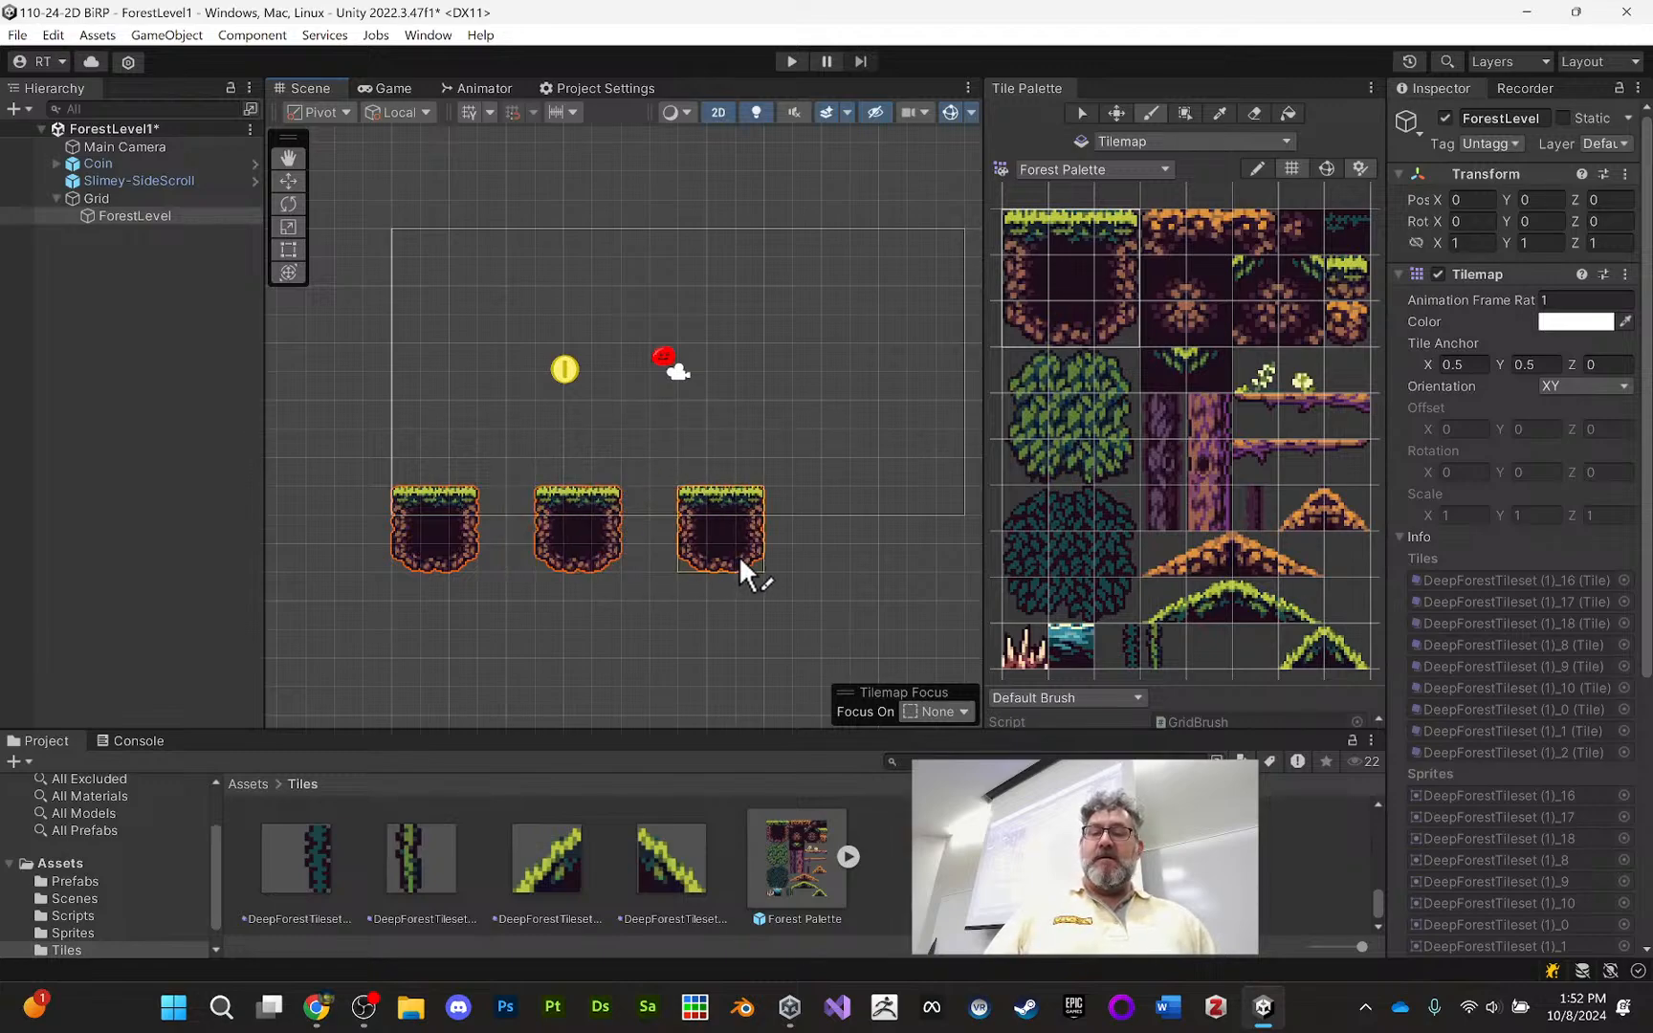
click(738, 555)
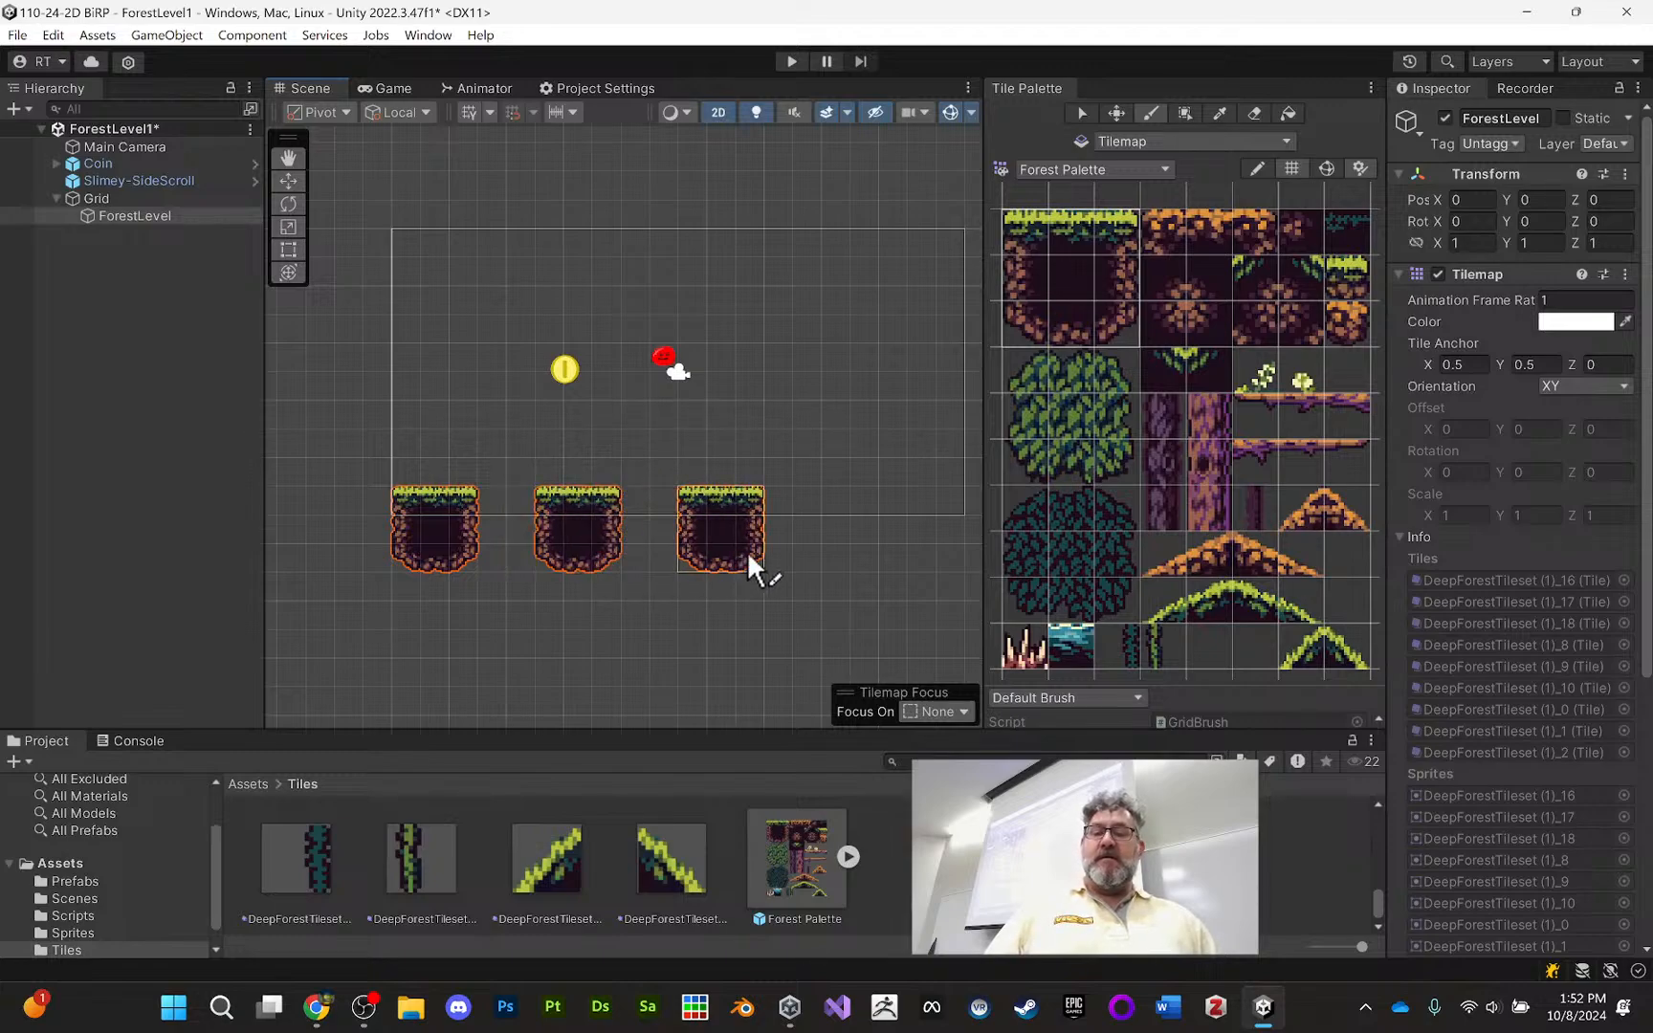
click(888, 555)
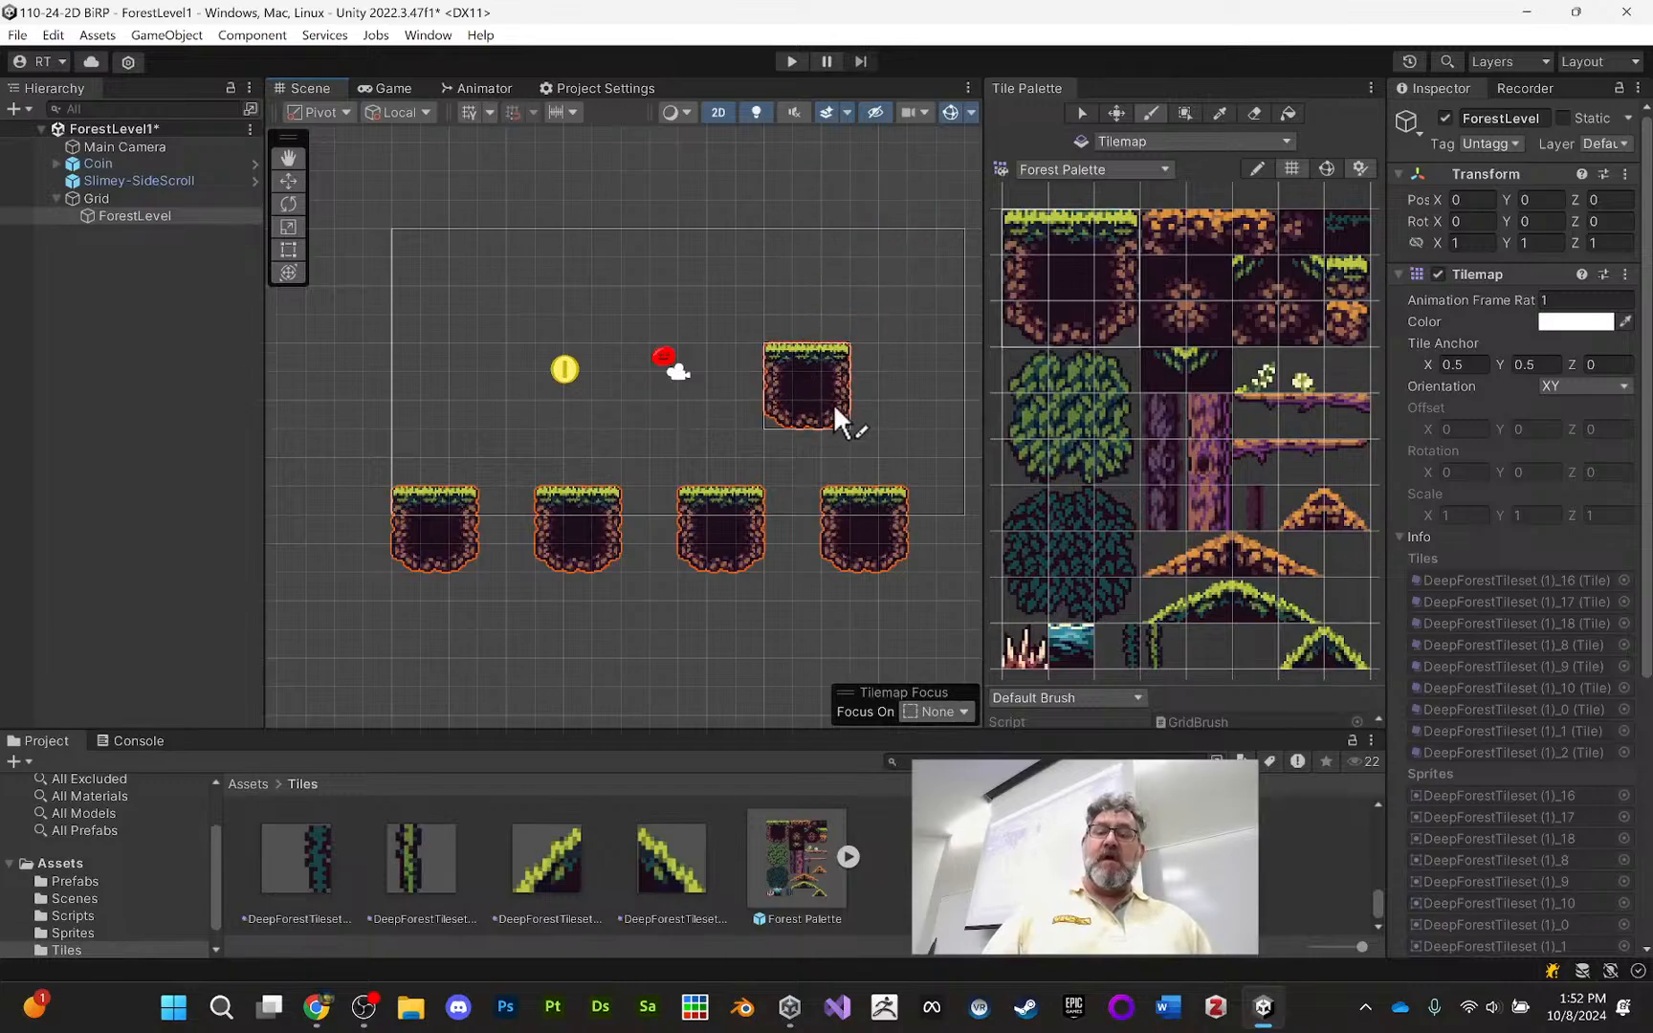
Paint a stepped wall rising up and left from the rightmost block with left-edge and bottom-left corner tiles, filling the steps with inner-corner tiles
mouse_move(845, 365)
middle_down()
mouse_move(840, 322)
mouse_move(785, 347)
mouse_move(721, 271)
middle_up()
scroll(794, 343, up, 2)
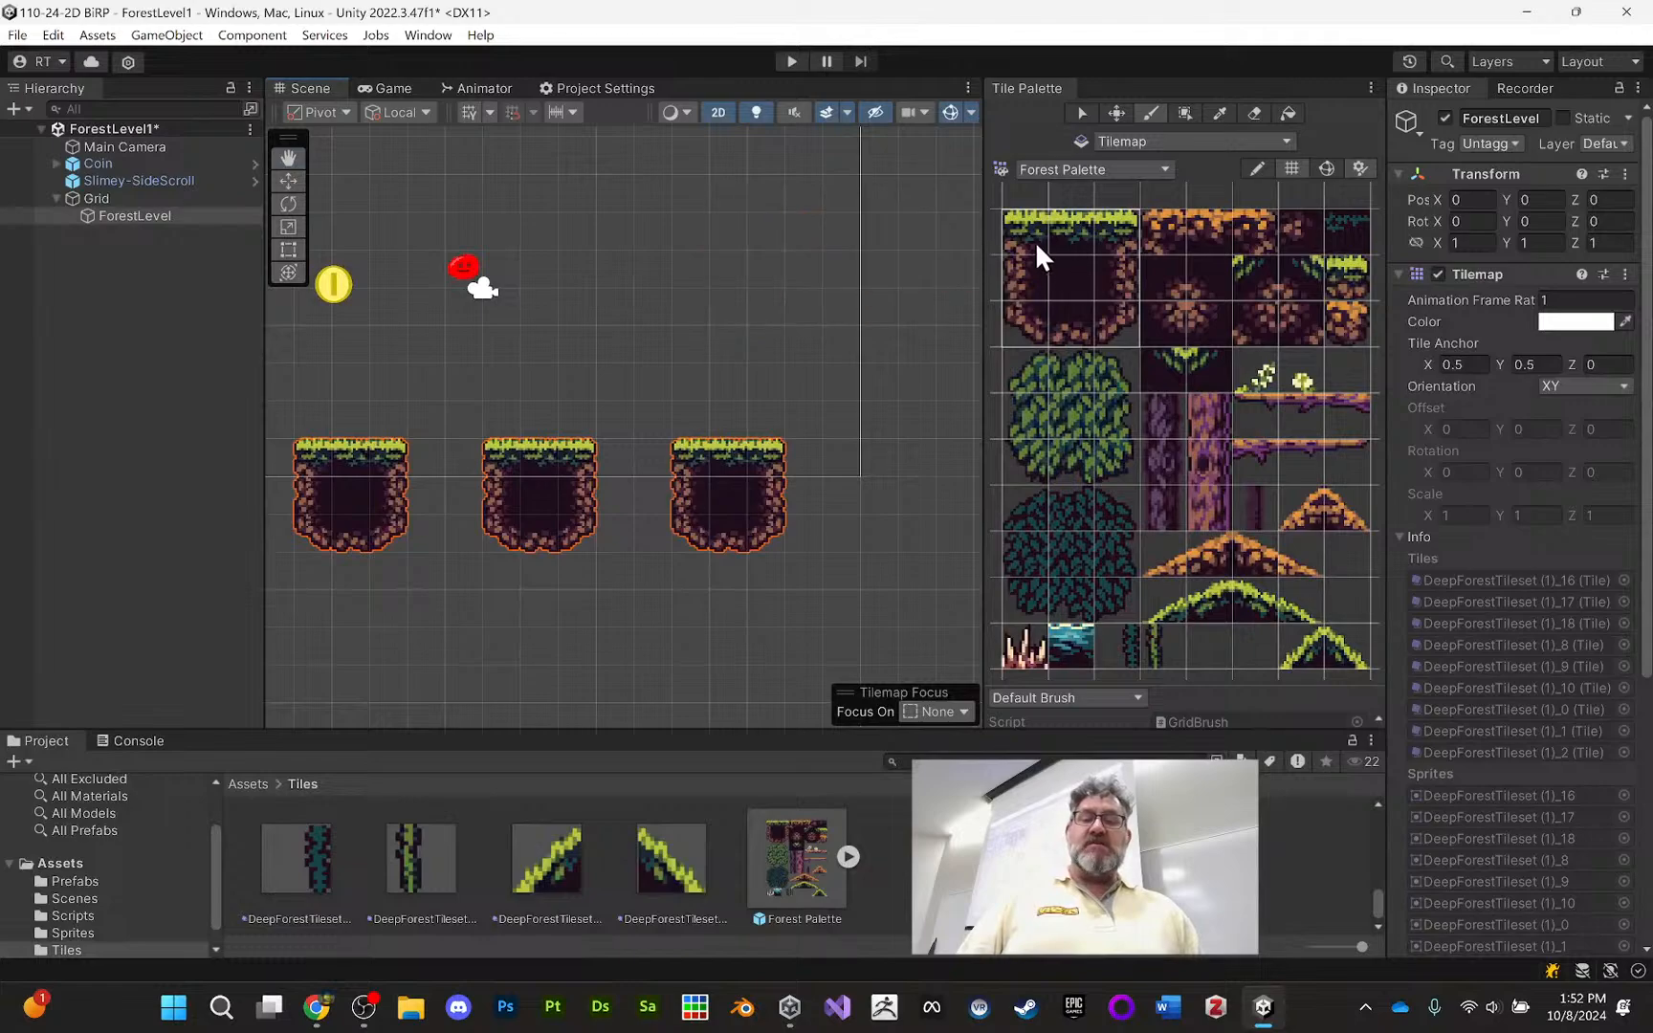
click(1021, 273)
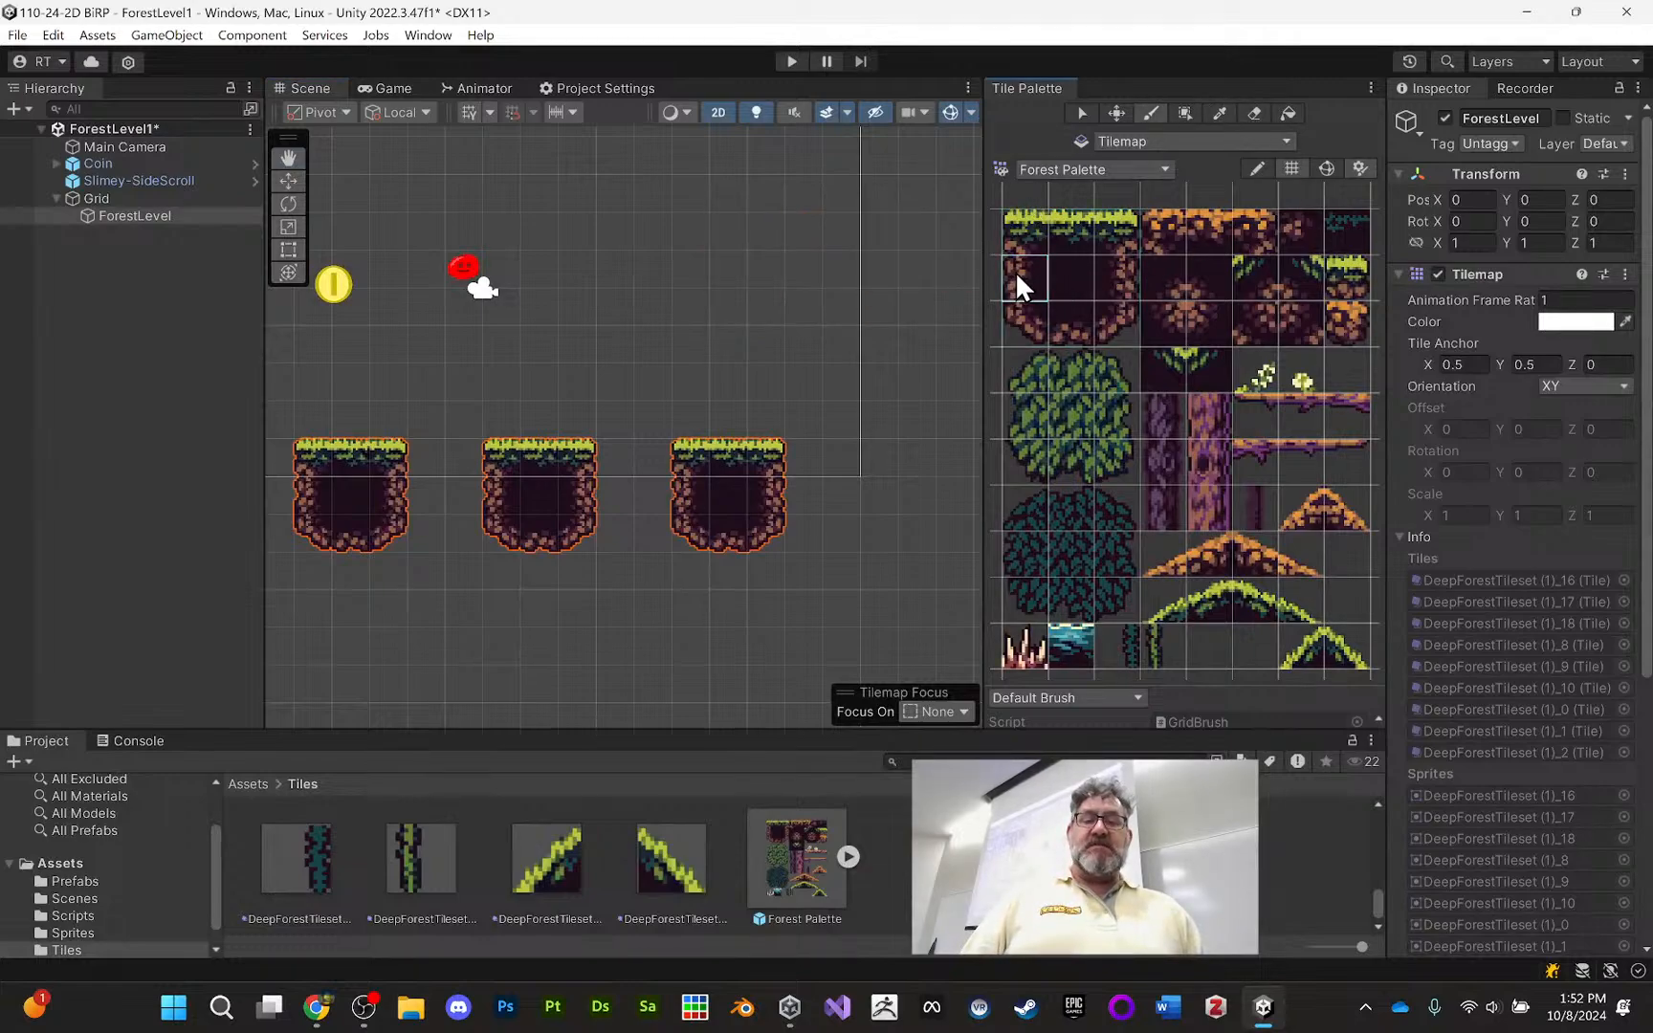
click(676, 457)
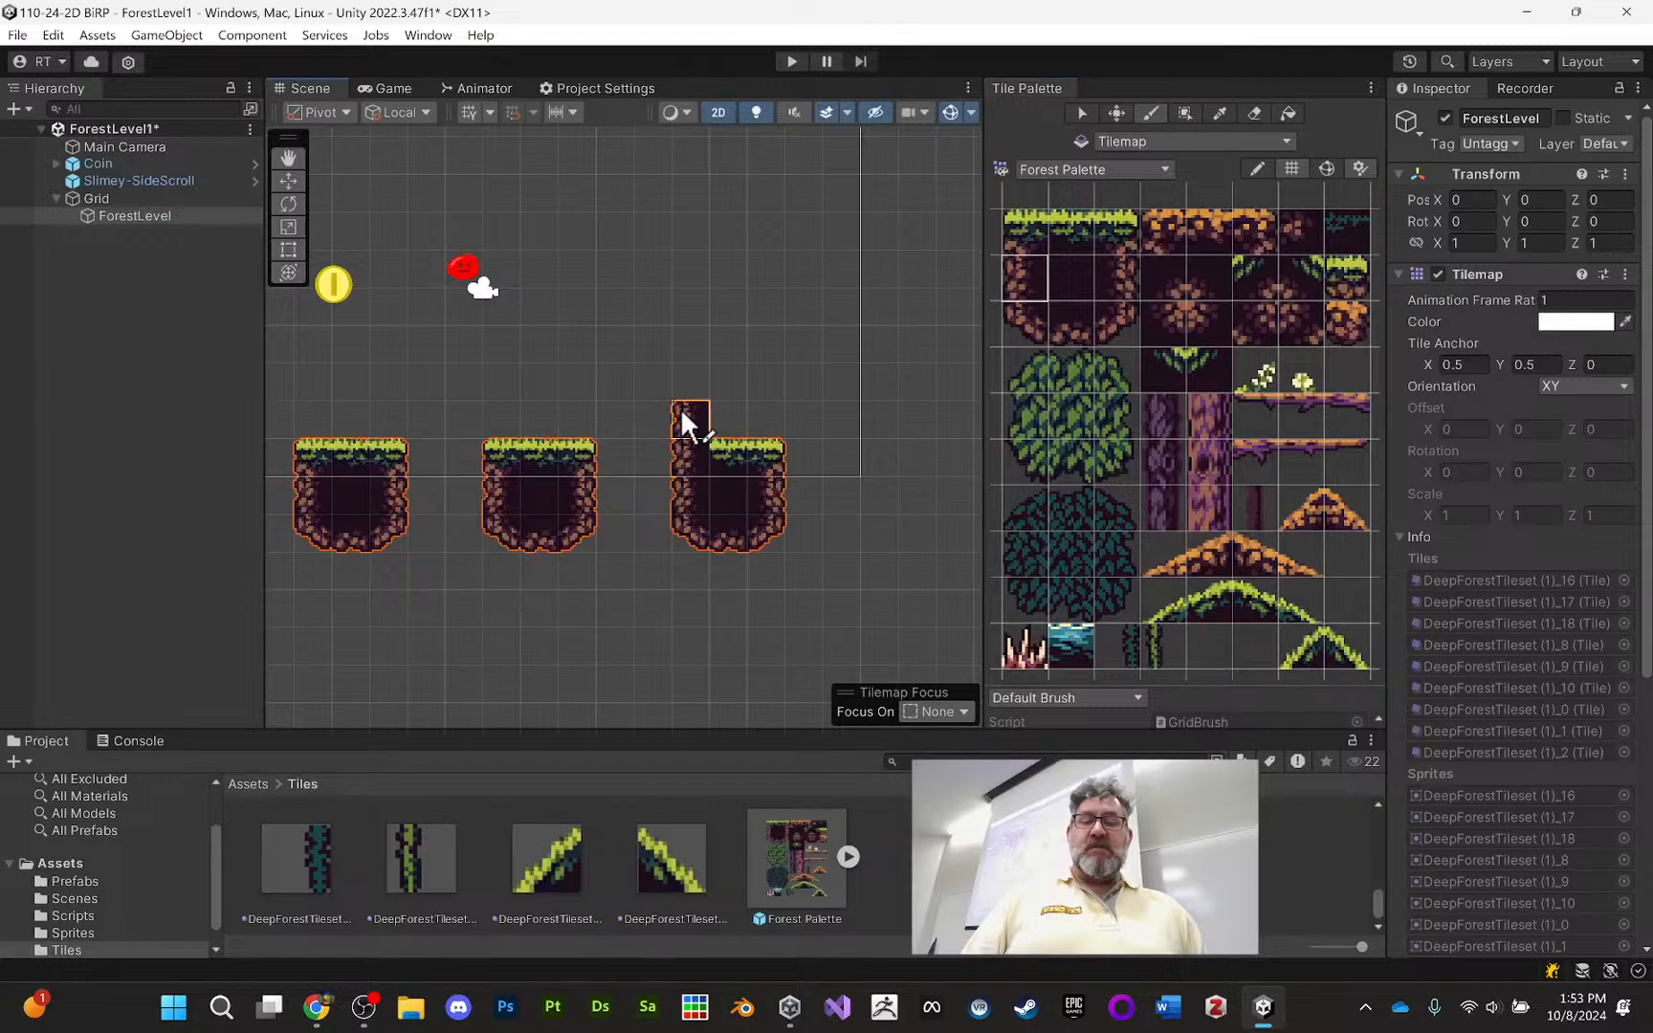
click(1039, 321)
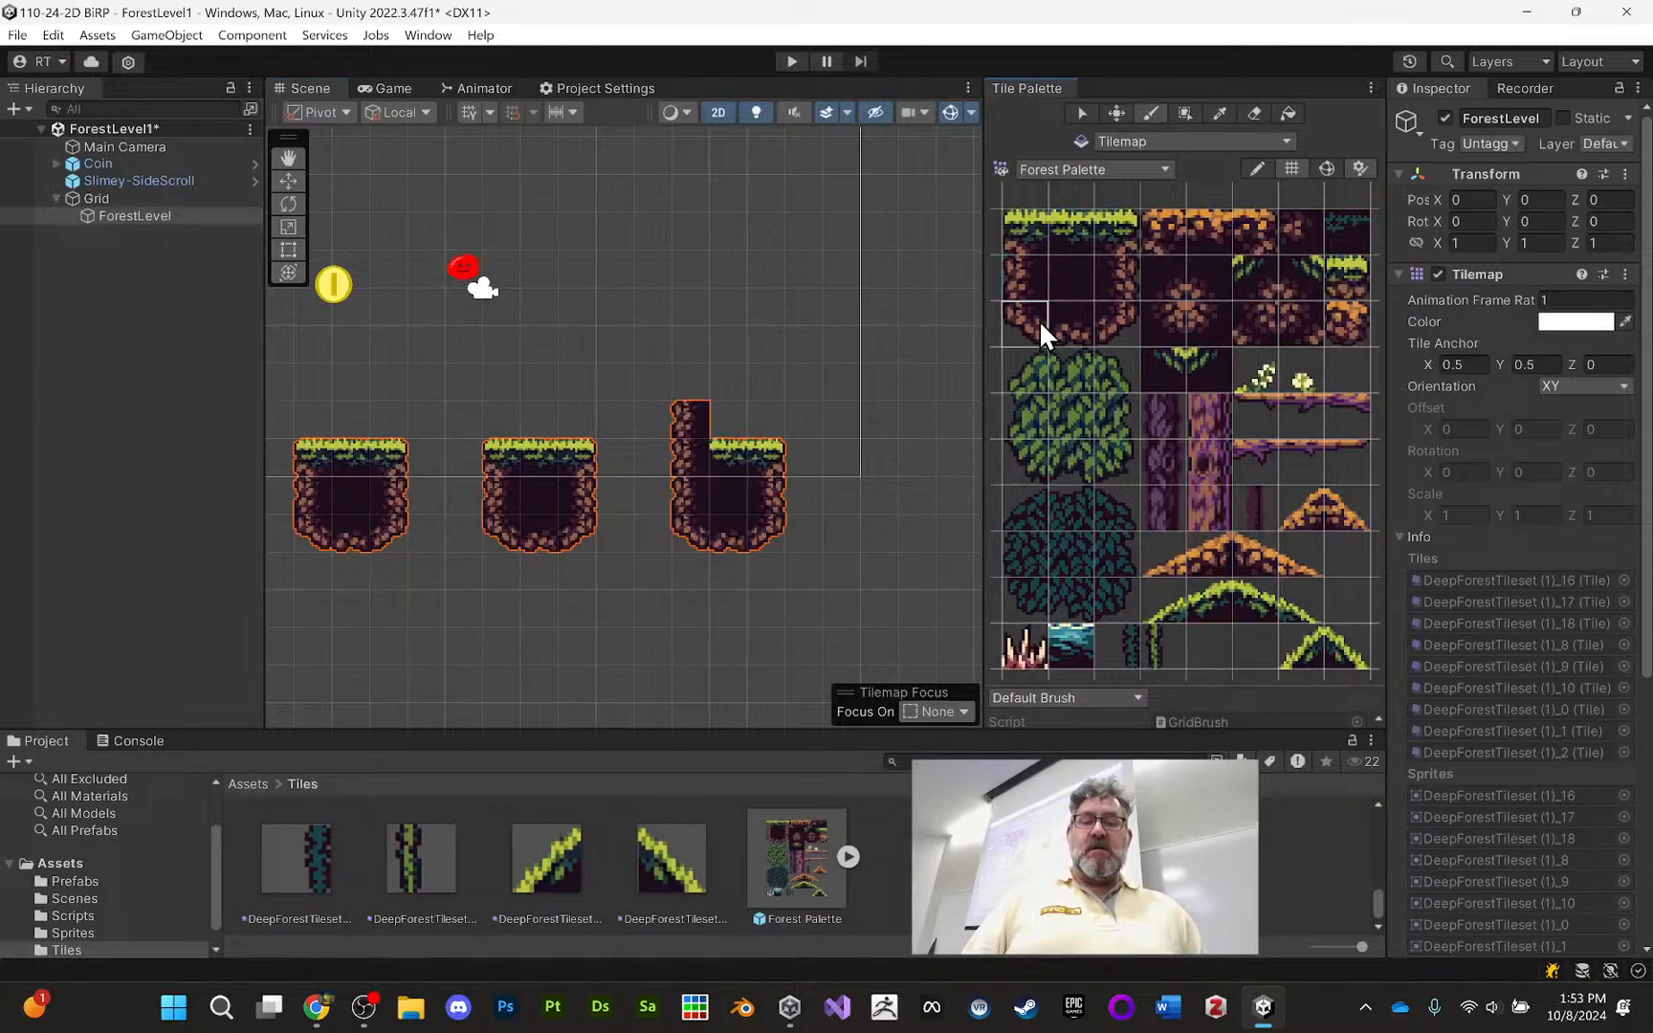
click(661, 378)
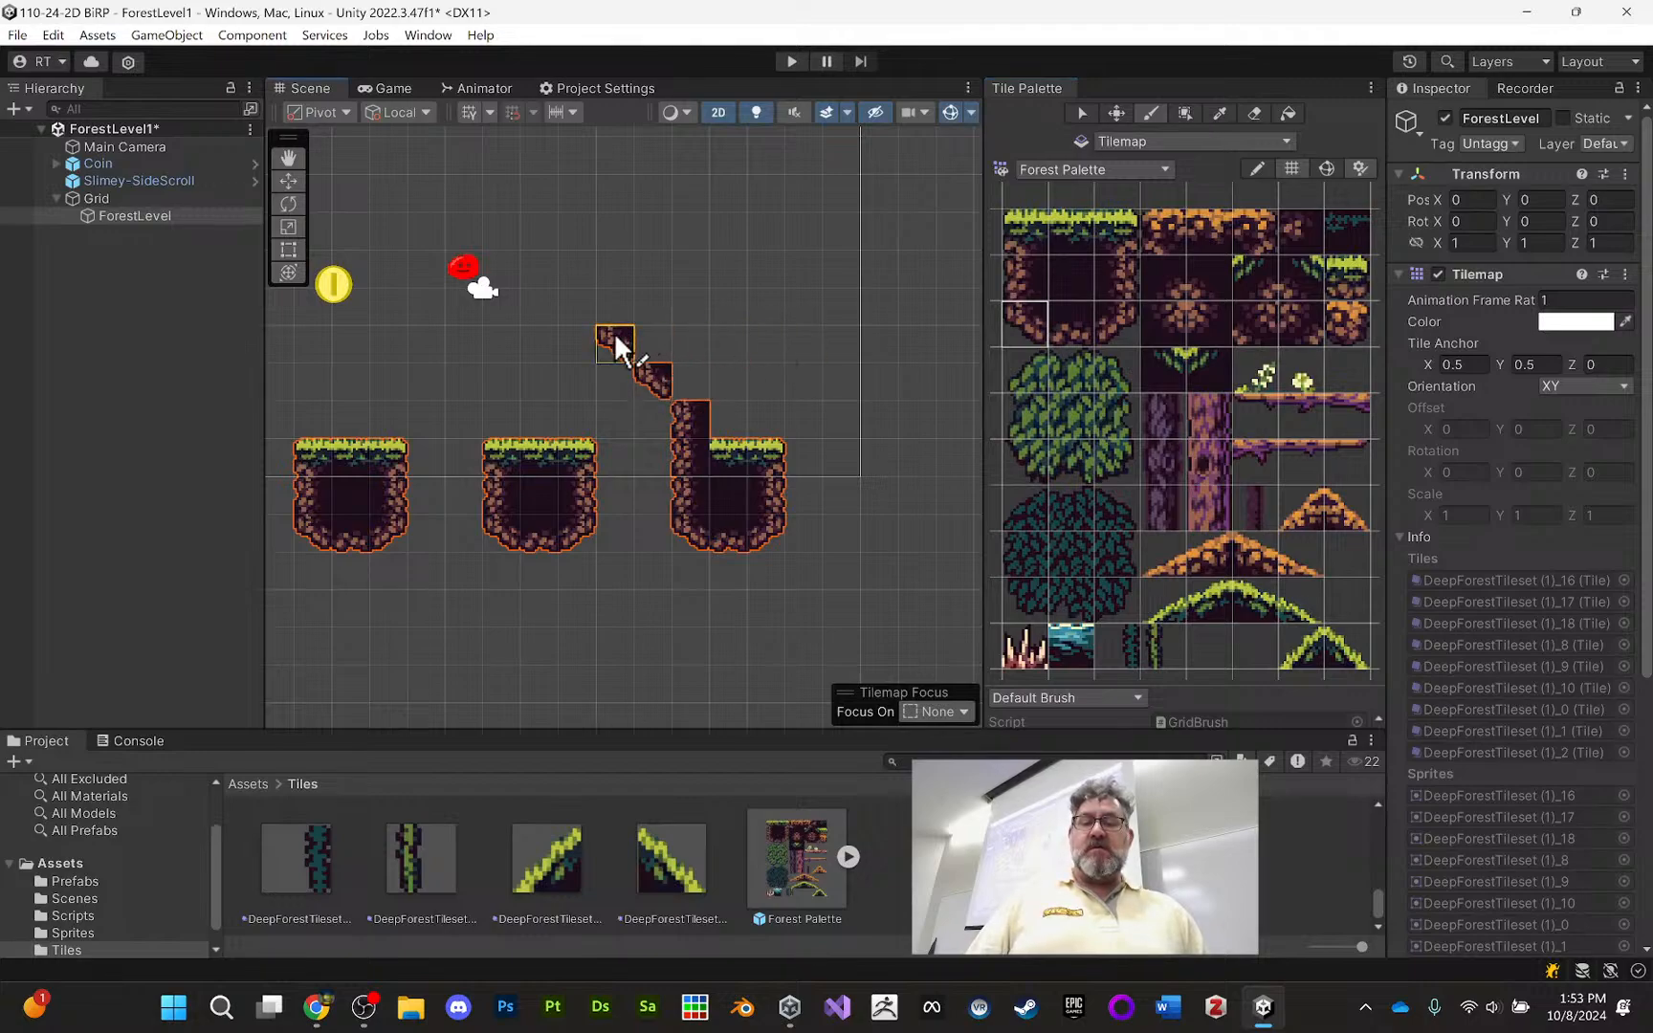
click(616, 346)
click(1018, 277)
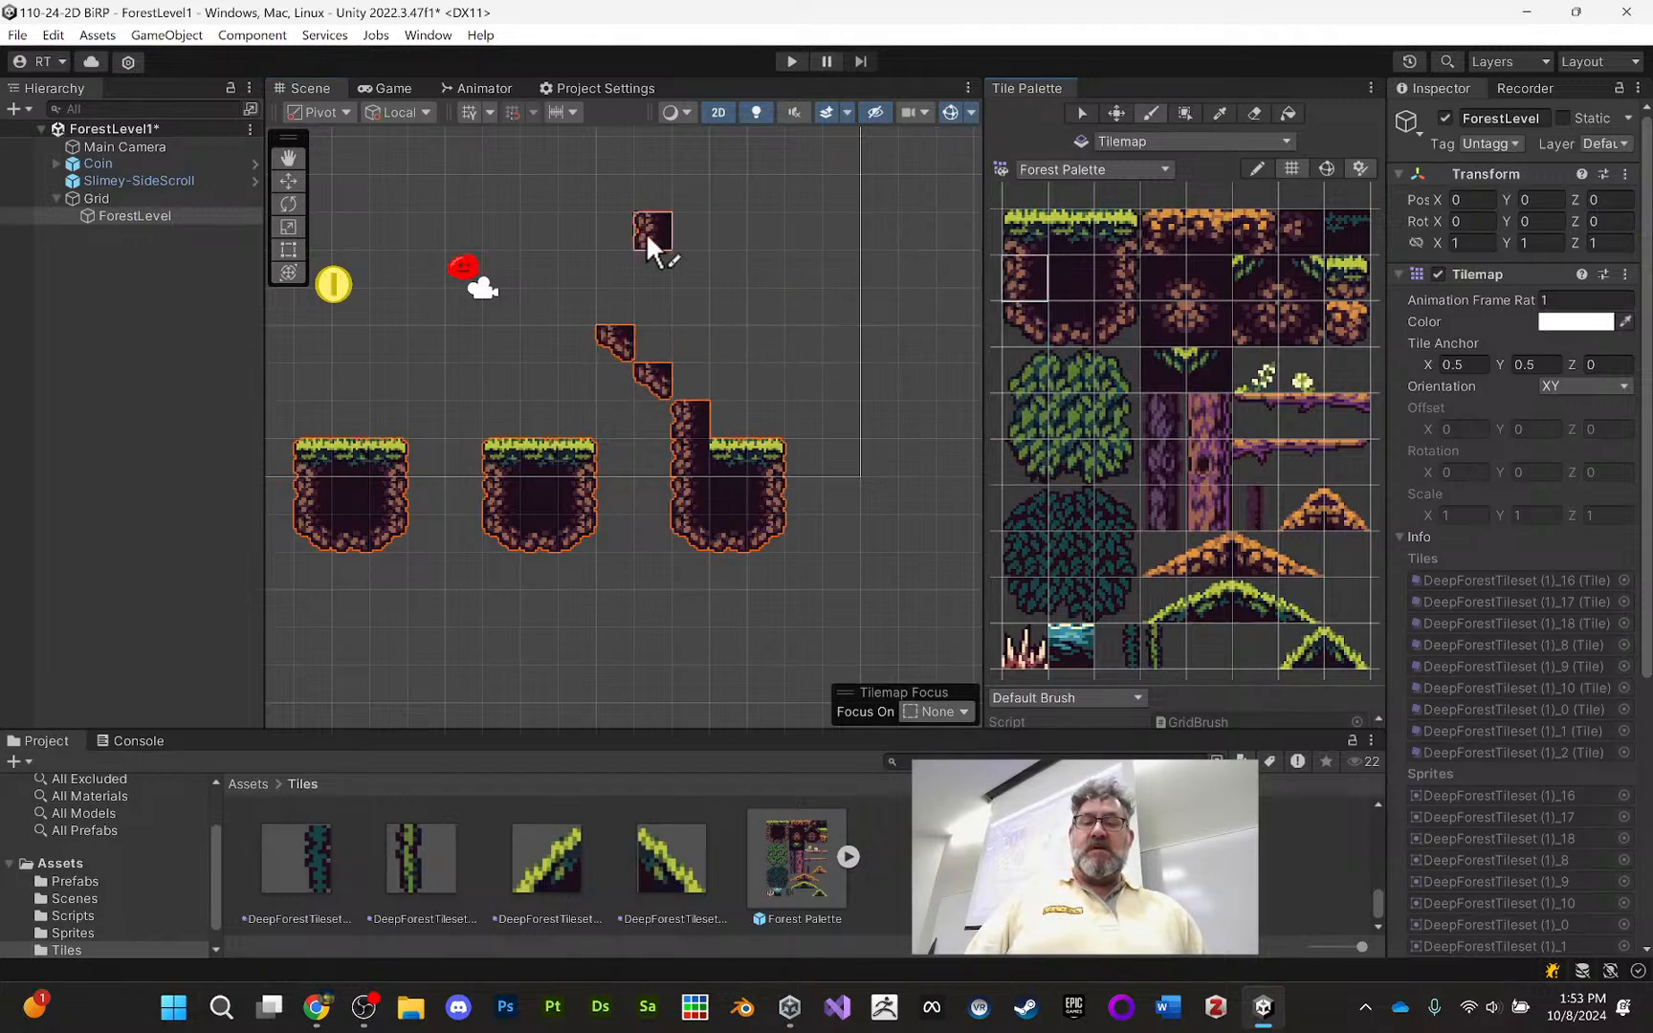
click(619, 295)
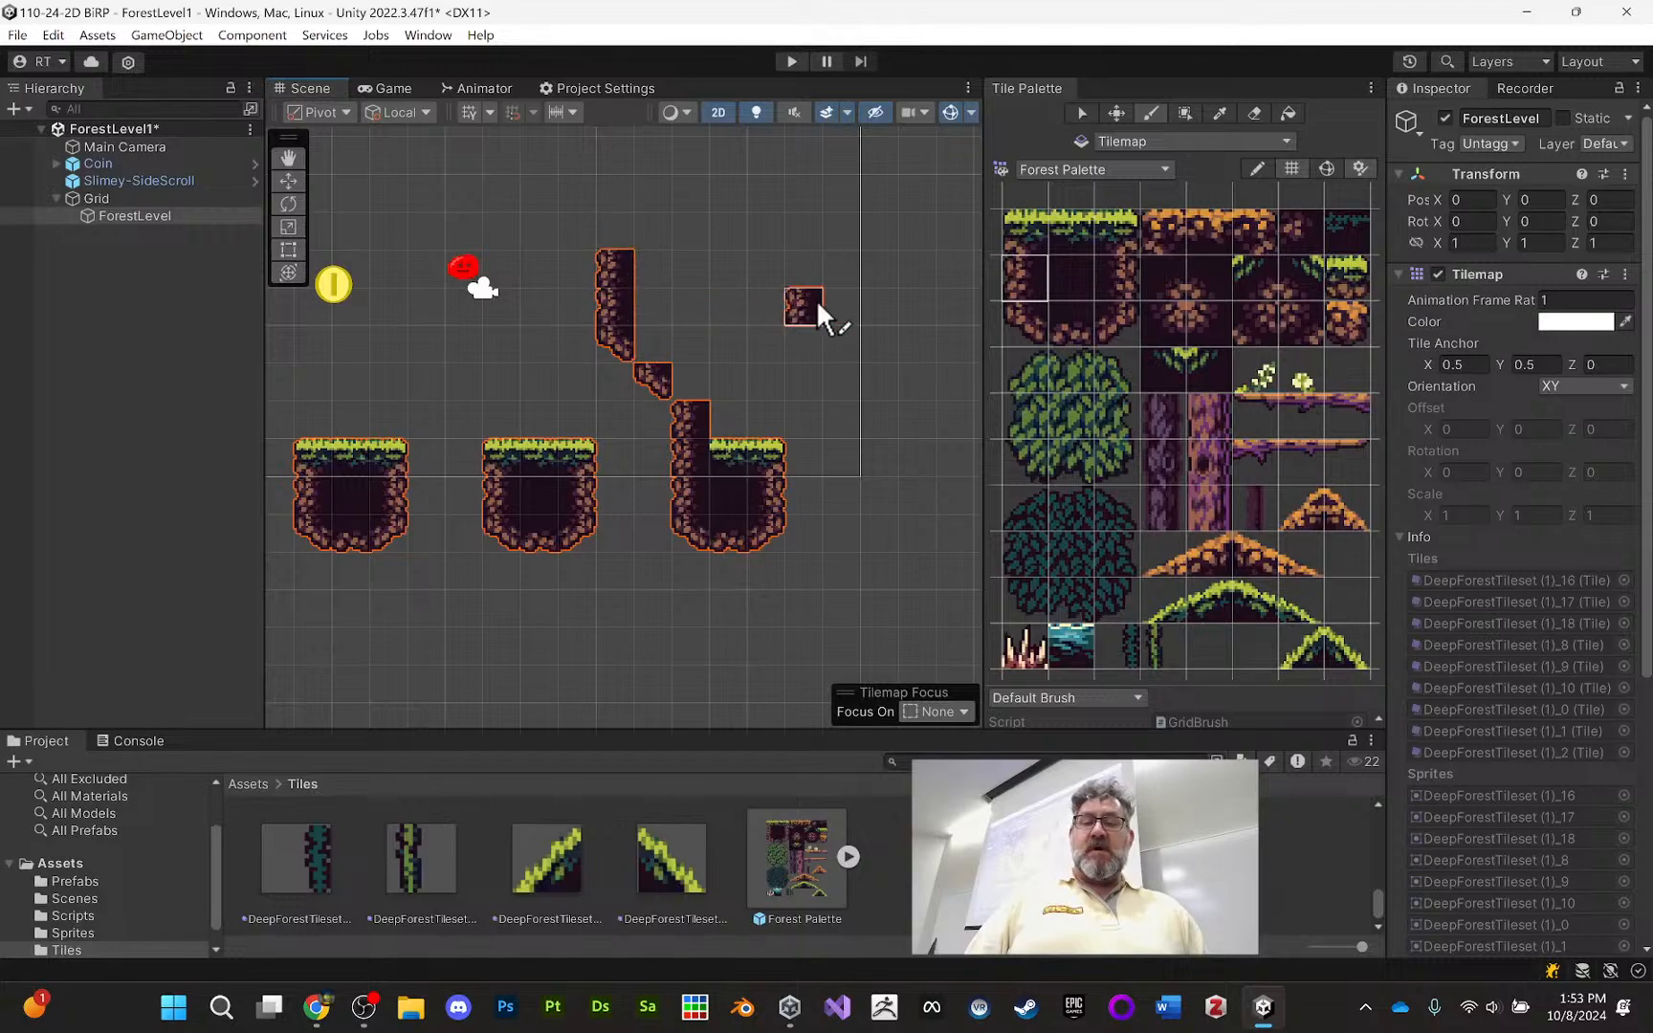
click(1199, 290)
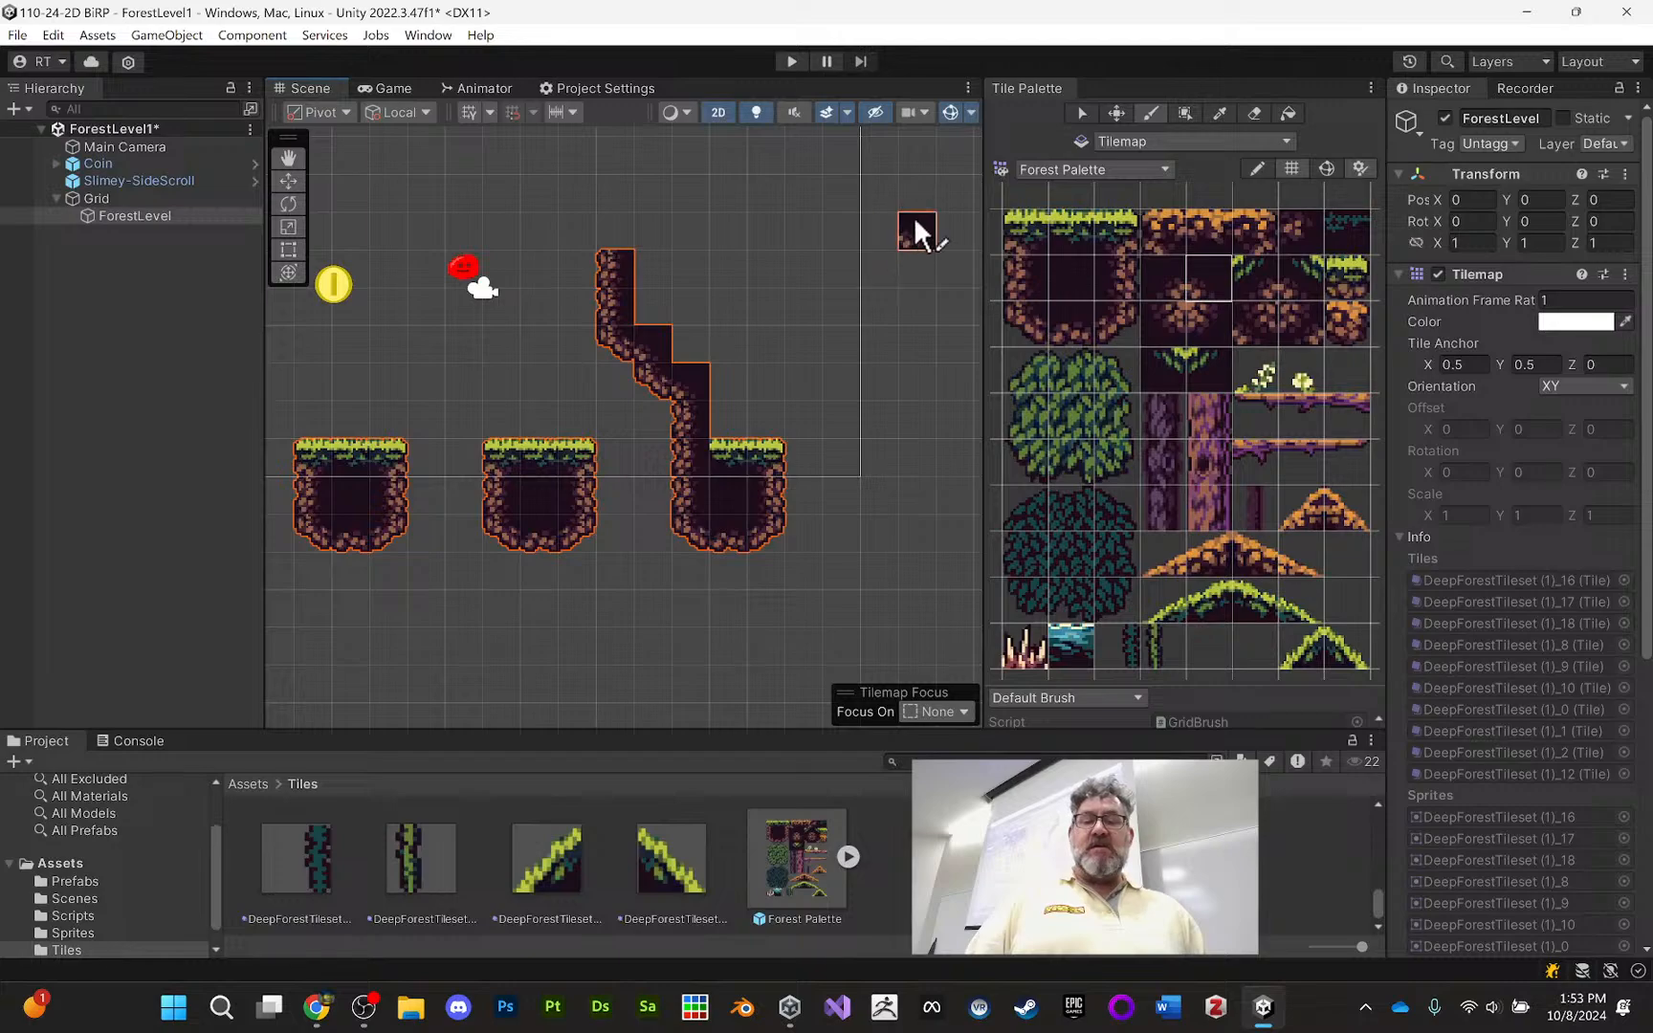
Fill the stepped wall's interior with plain dark tiles and cap it with a five-tile grass top, including left and right corner tiles
click(1082, 279)
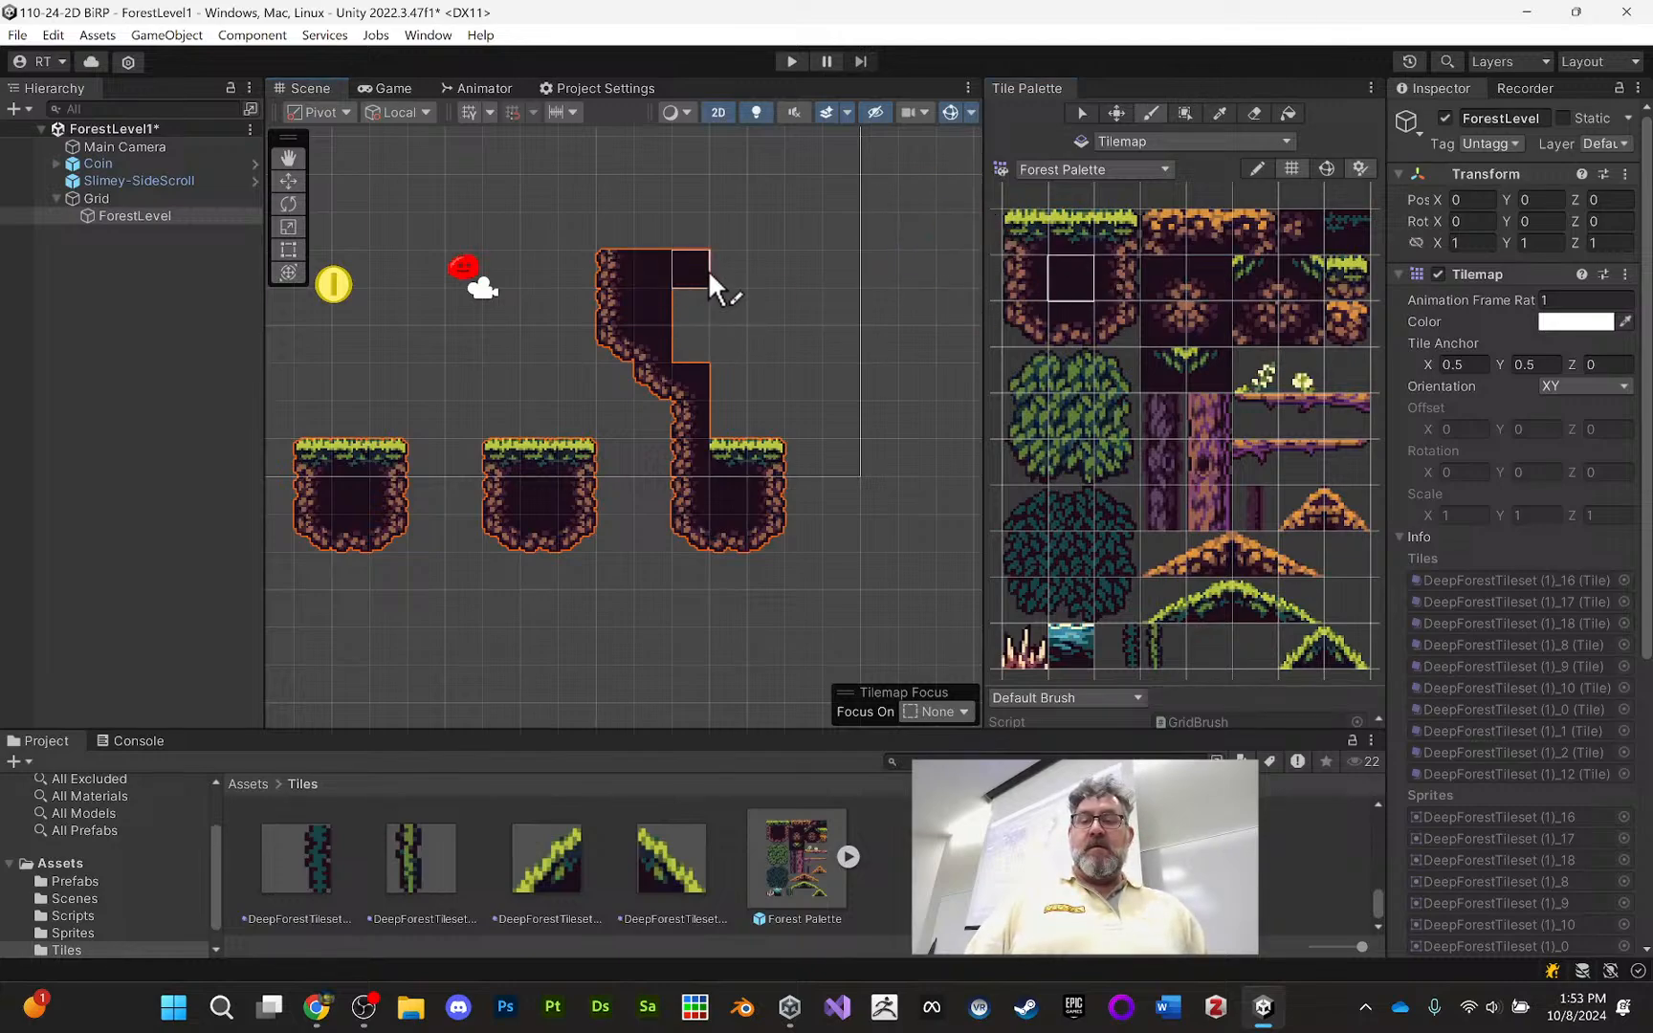
click(1021, 232)
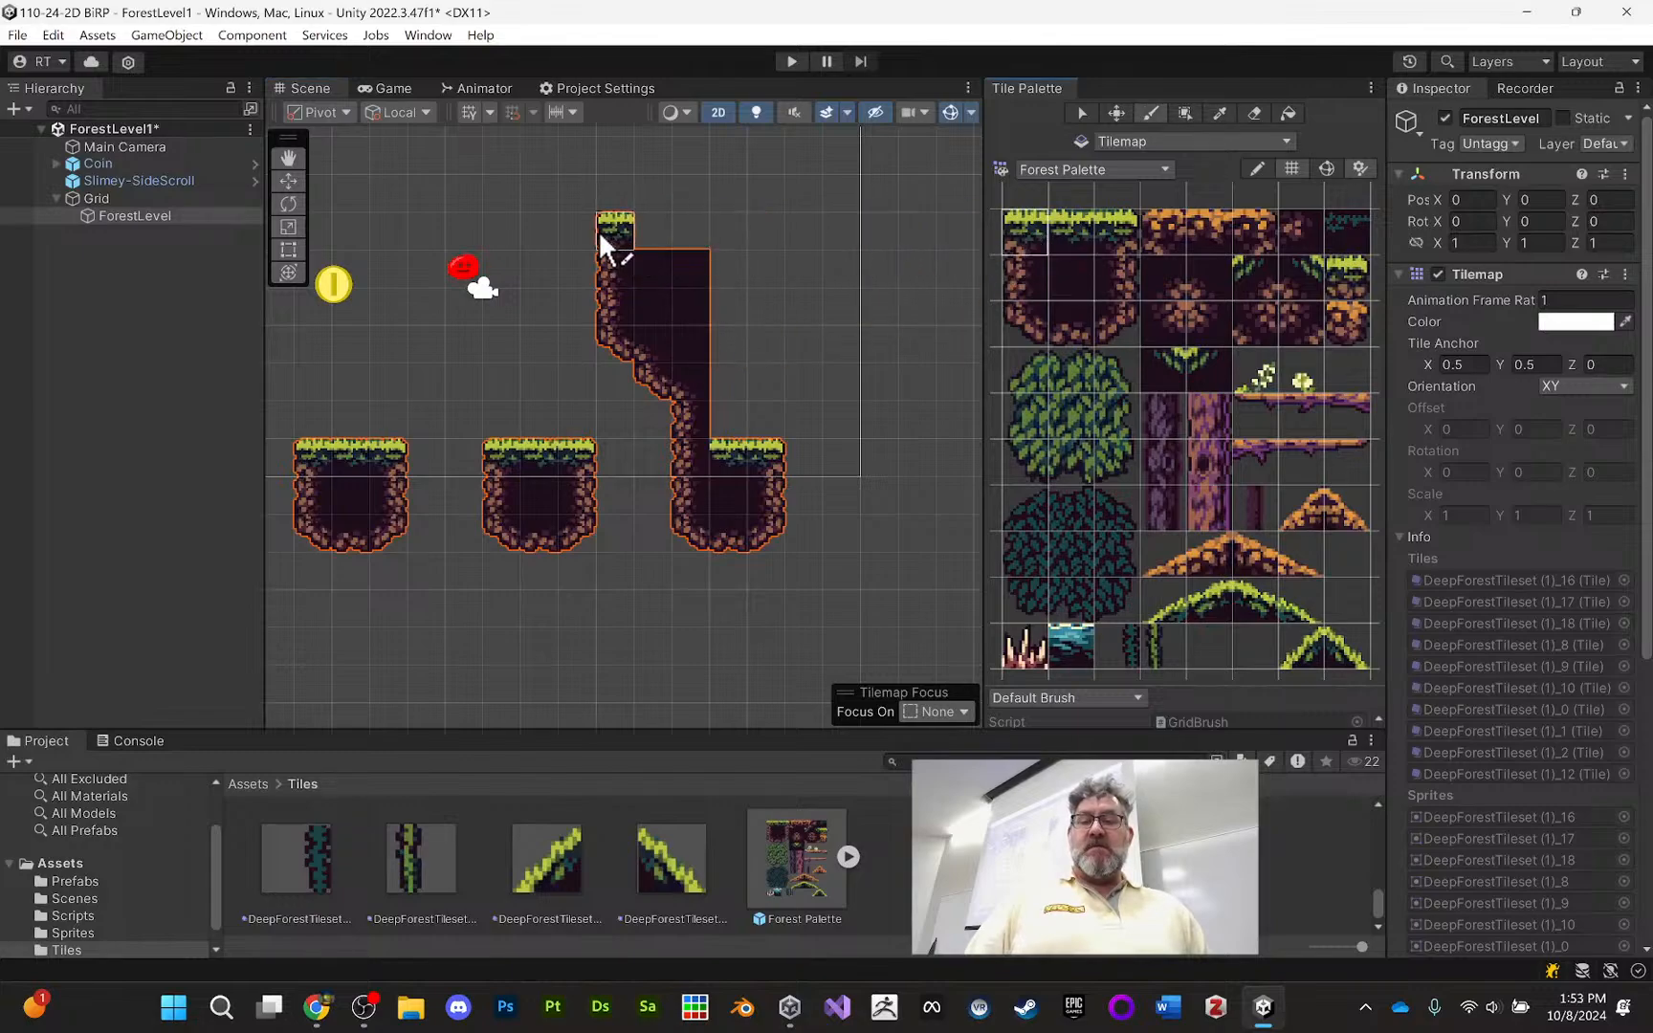
click(1062, 221)
click(658, 228)
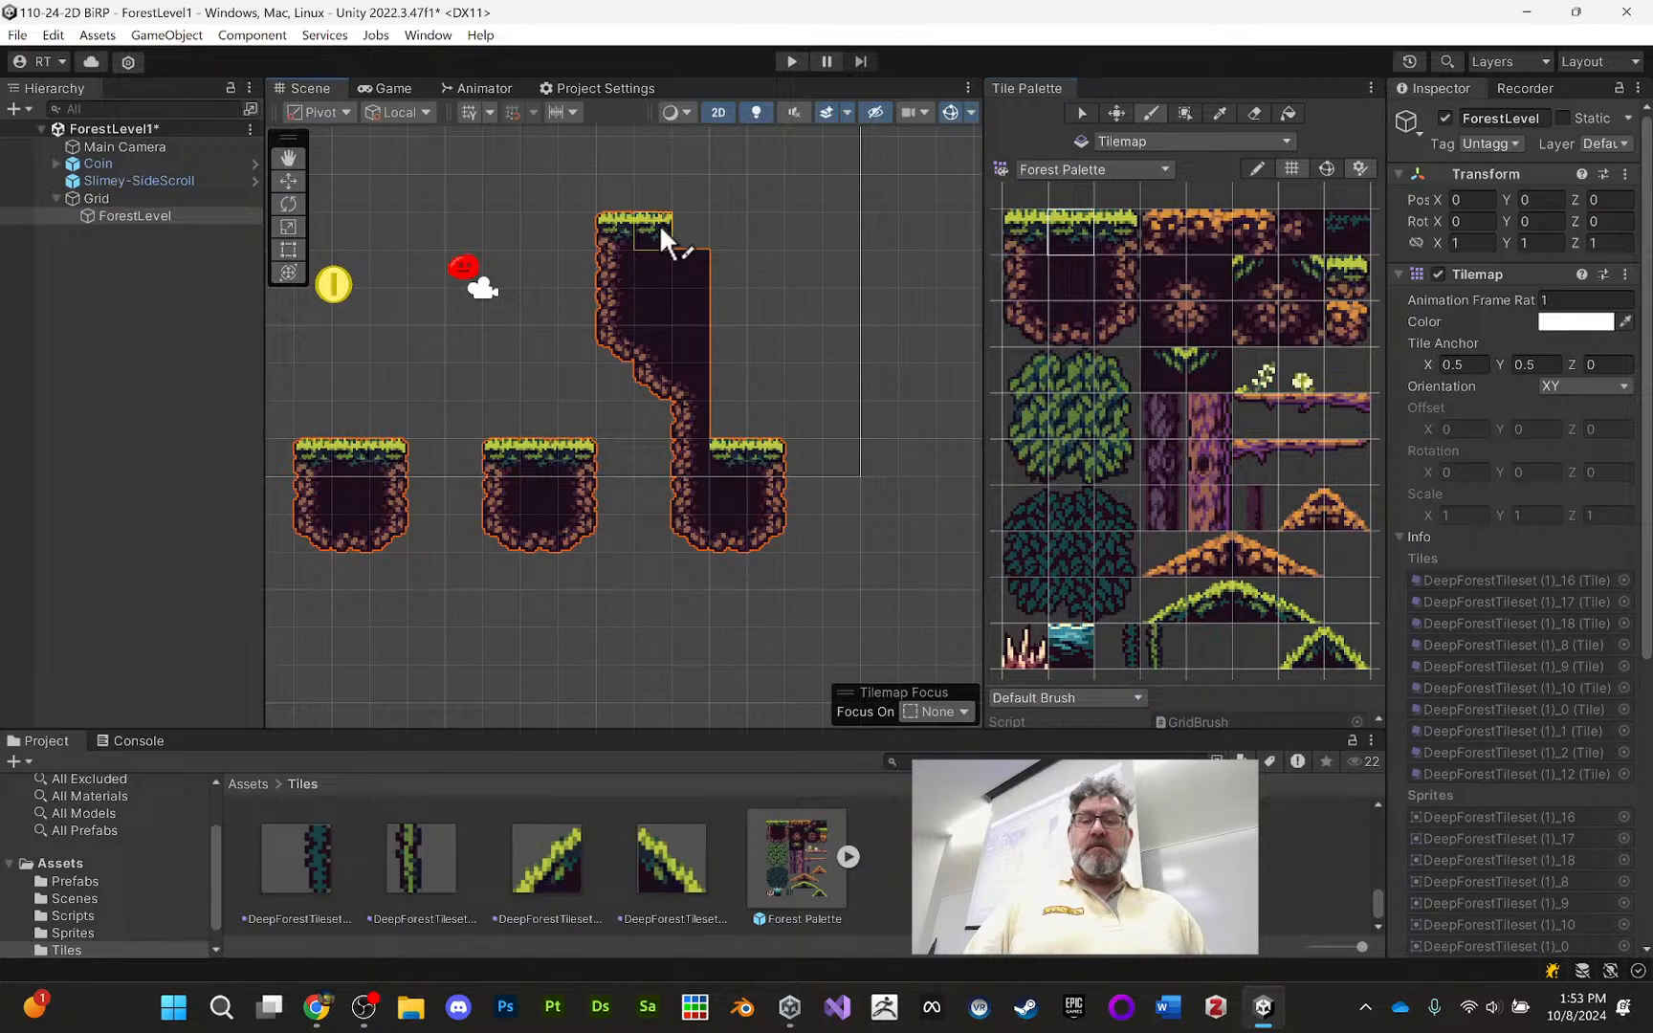
click(1112, 229)
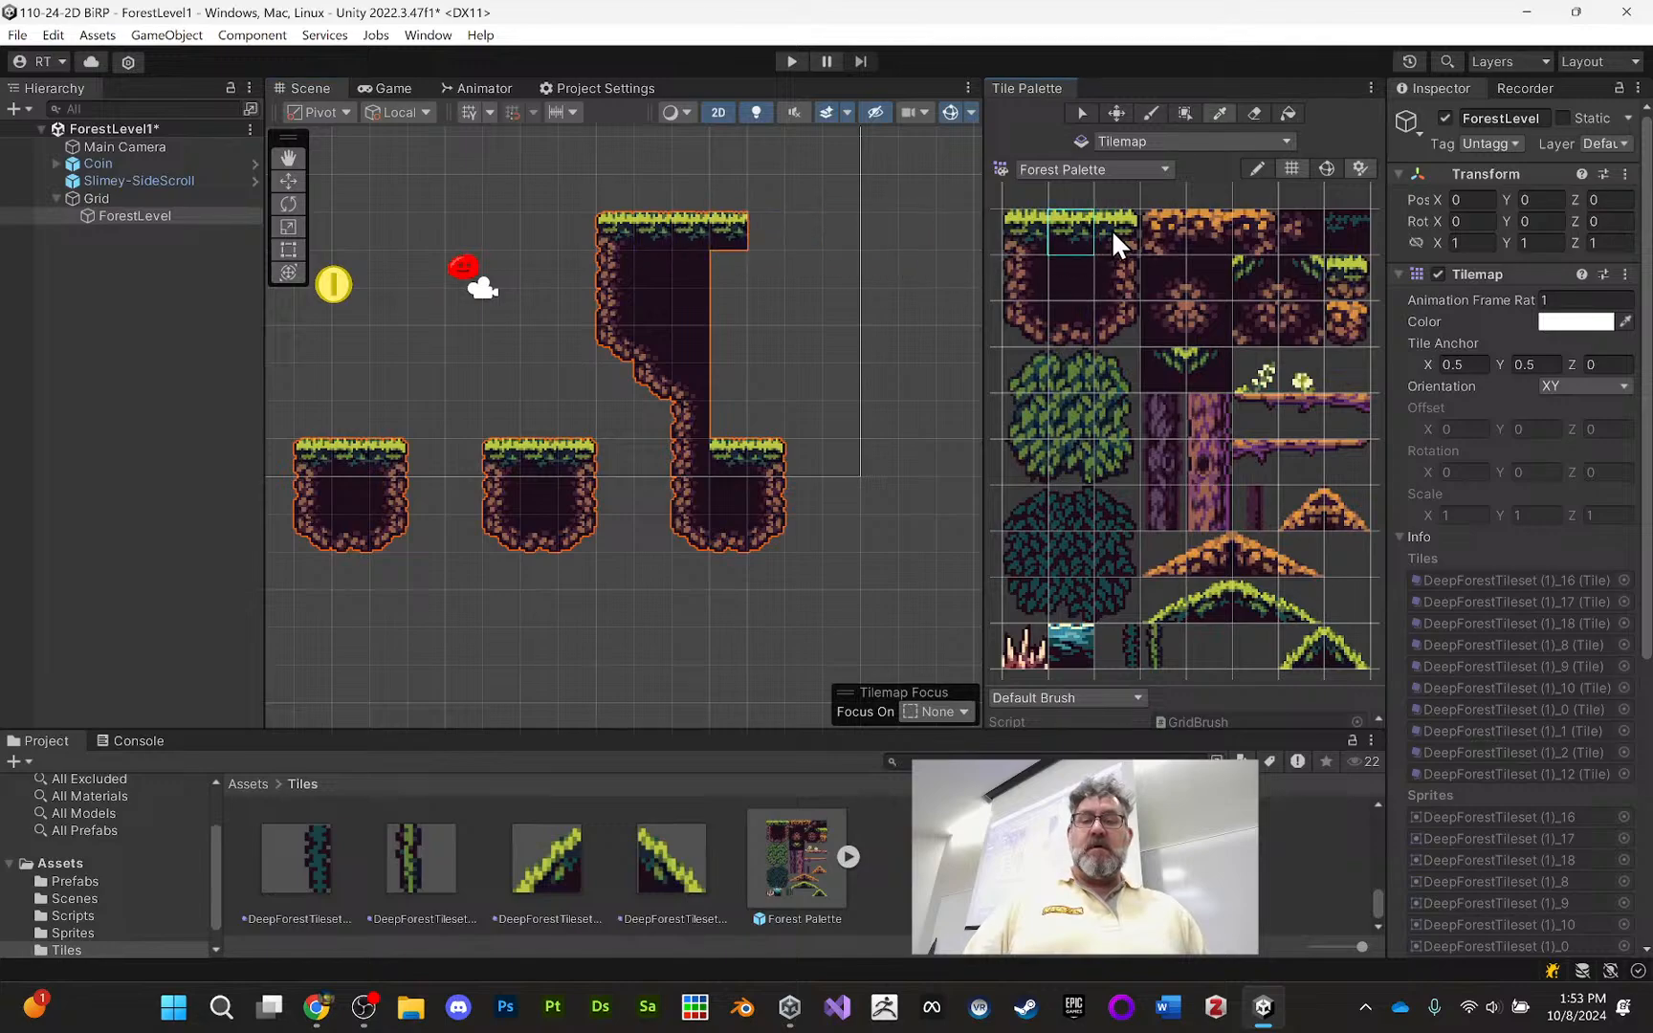
click(771, 229)
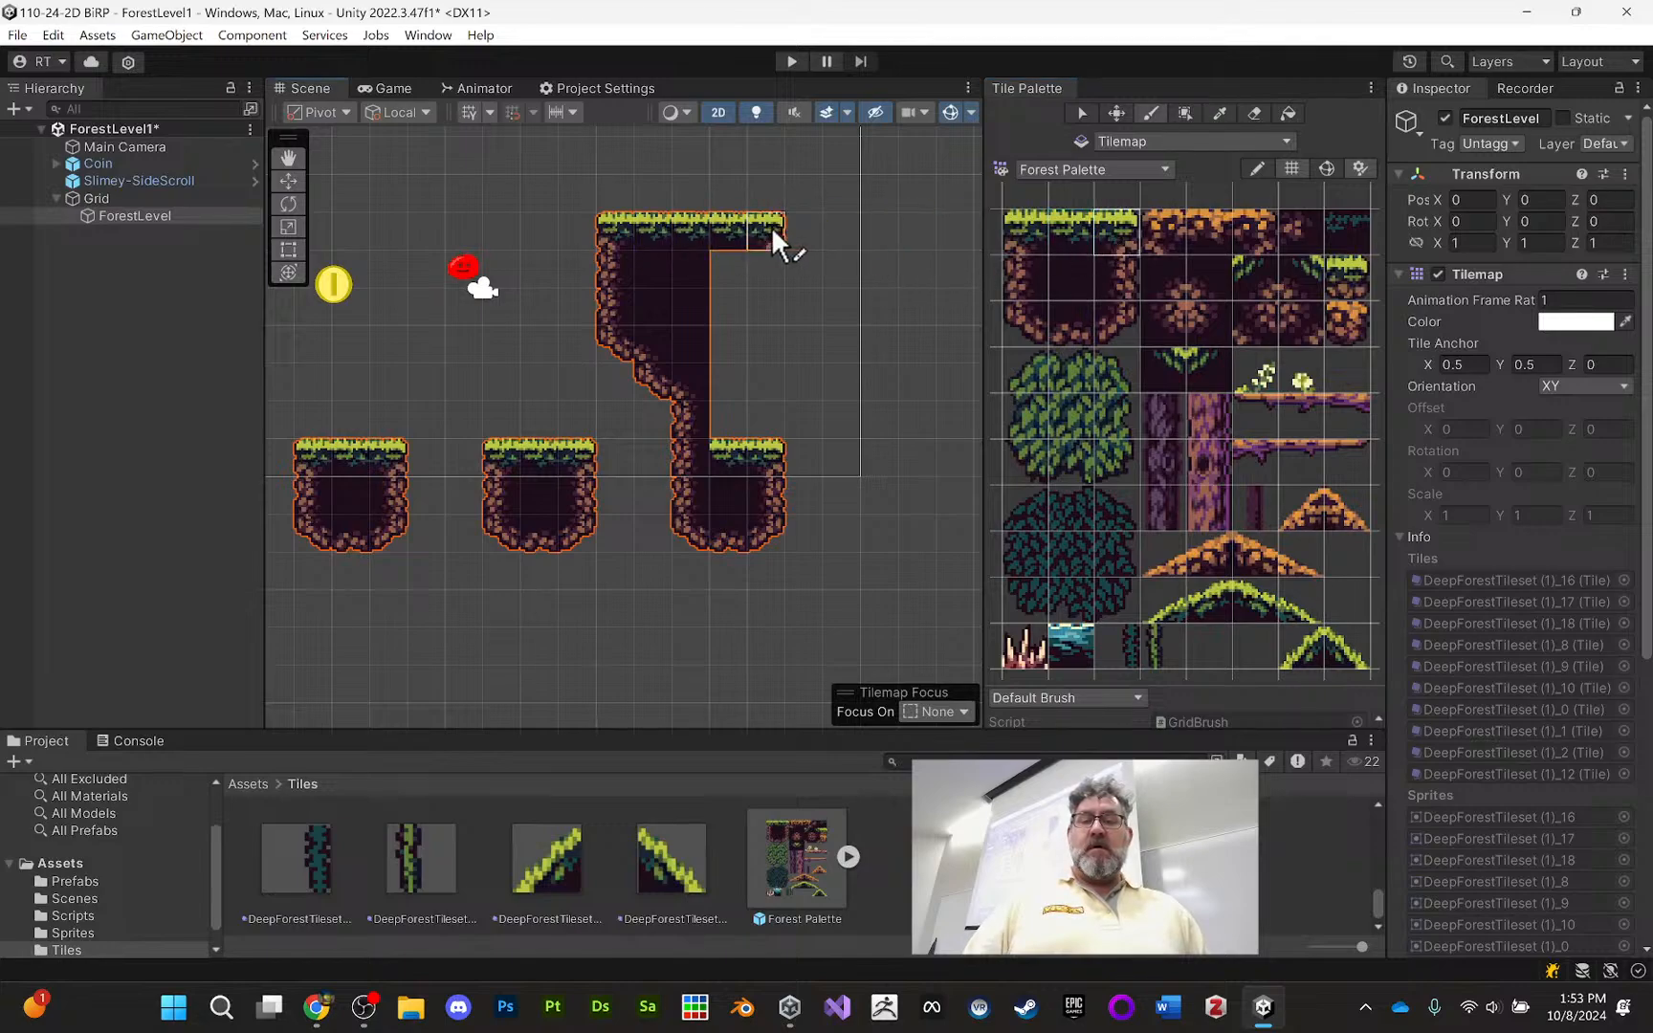
Paint the raised platform's right side with right-edge and stepped bottom-right corner tiles, and fill the steps with inner-corner tiles
click(1119, 281)
click(1110, 318)
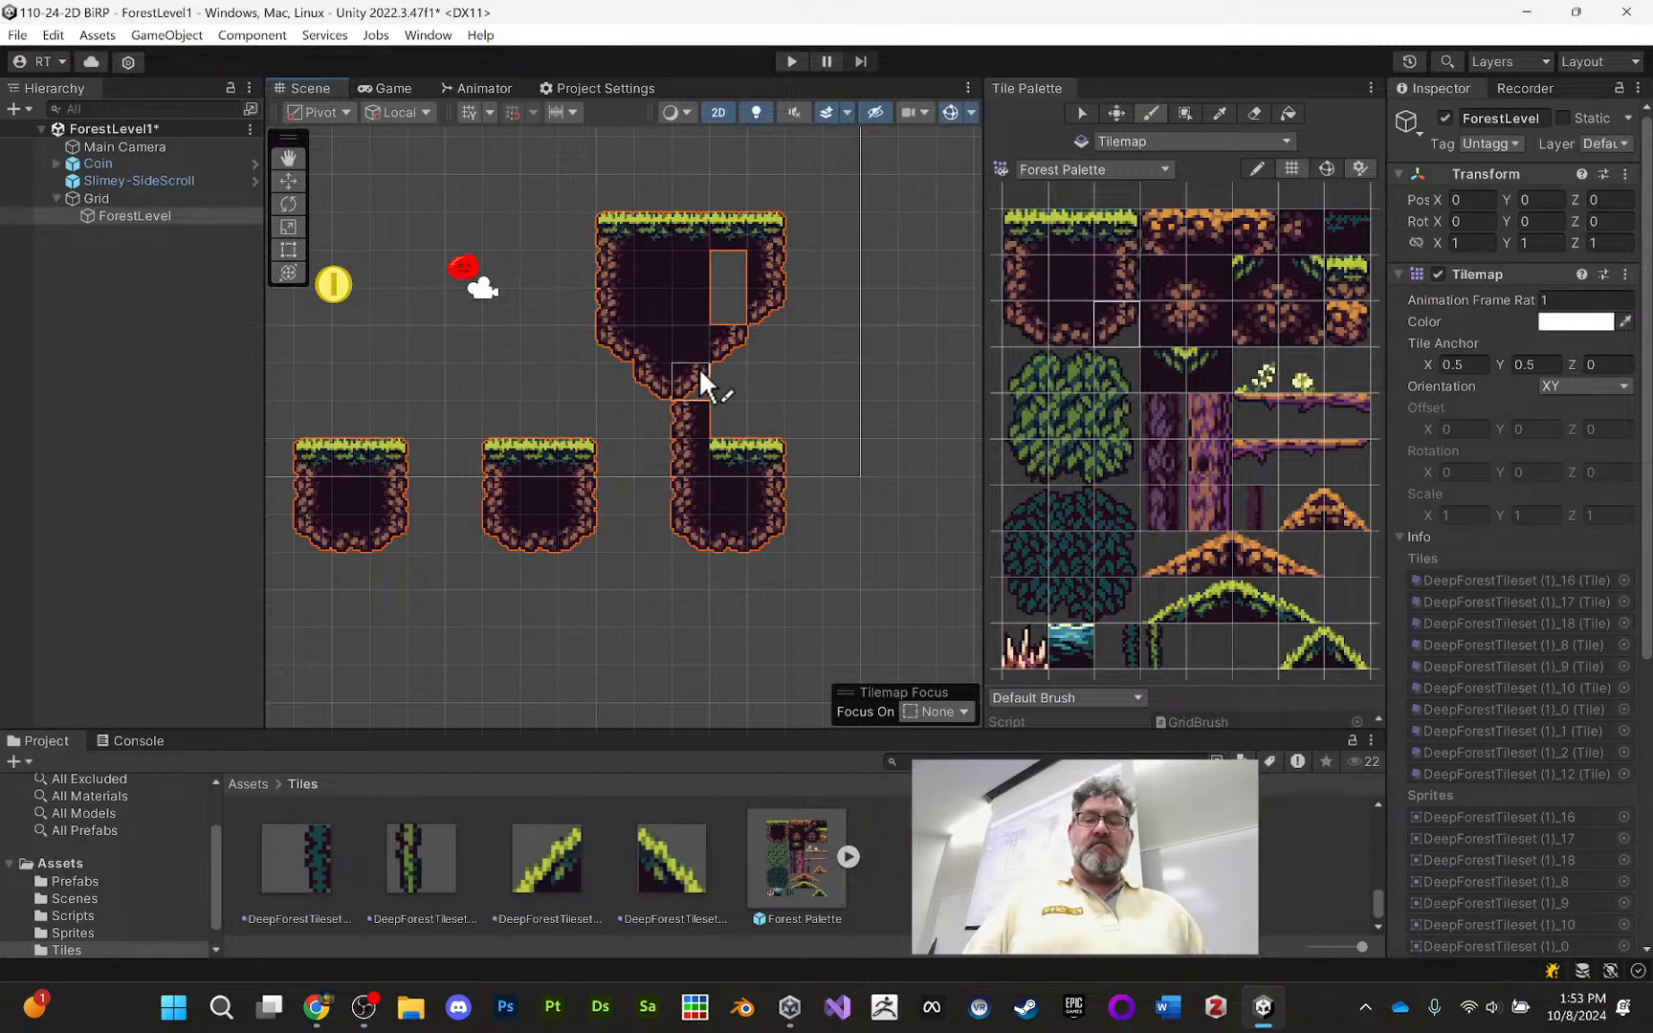
drag(700, 370, 768, 358)
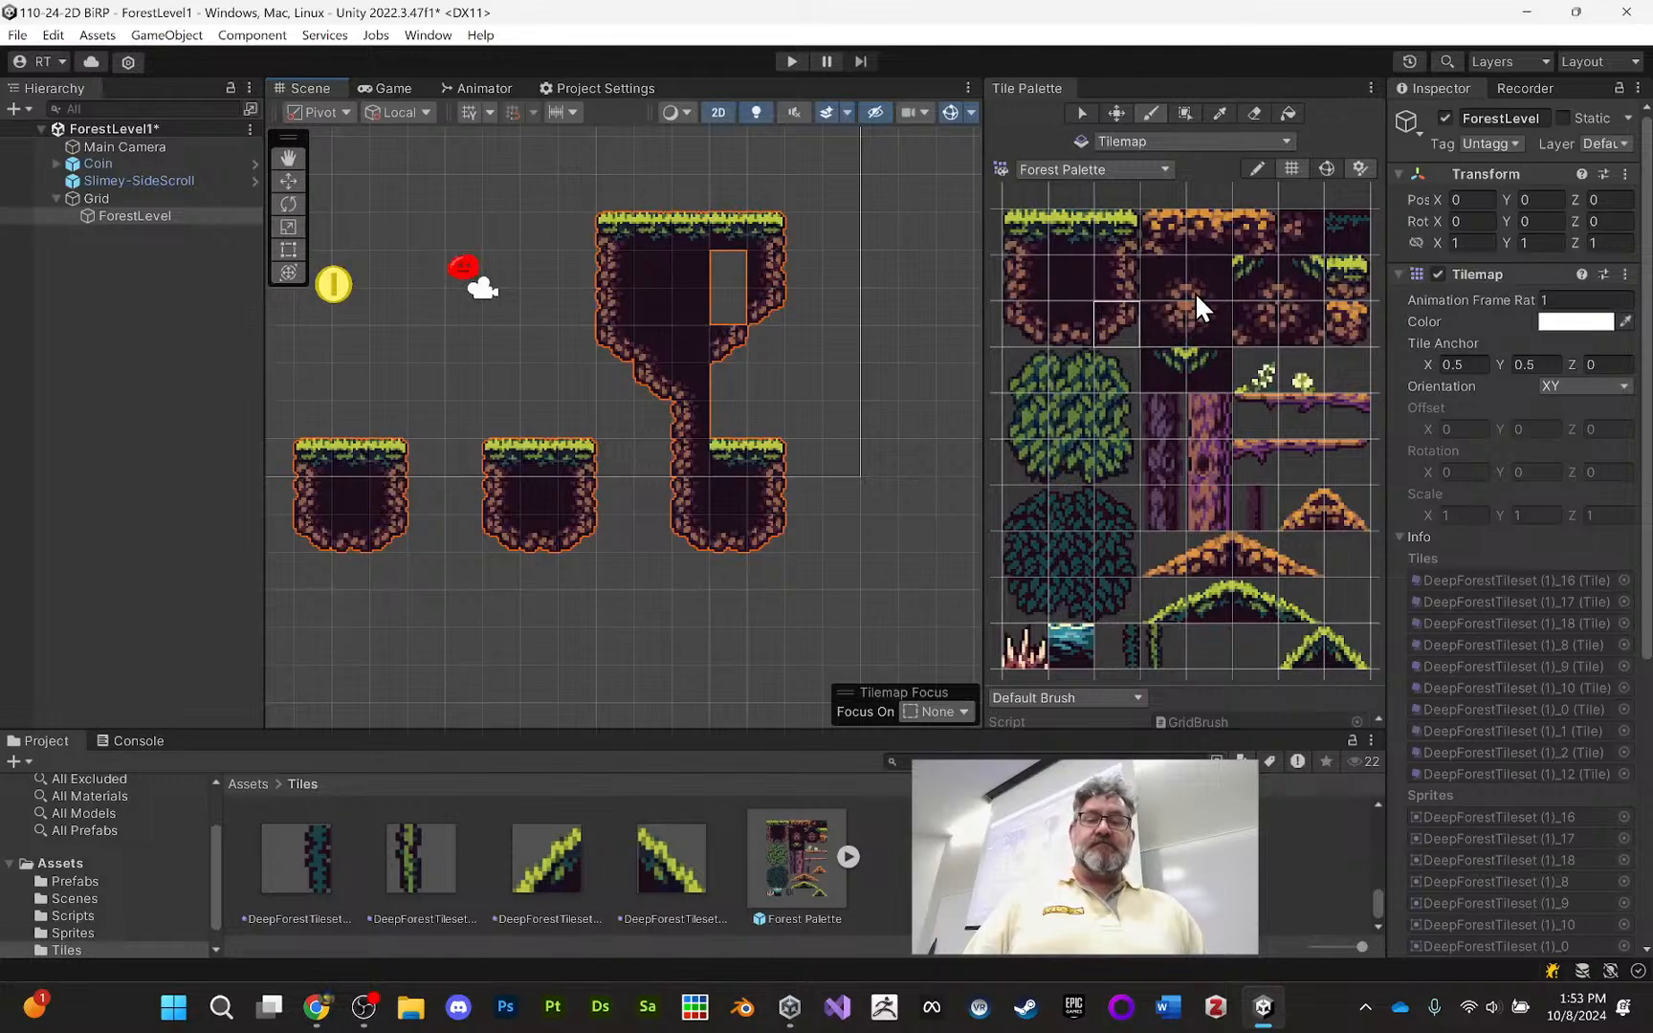
click(1168, 285)
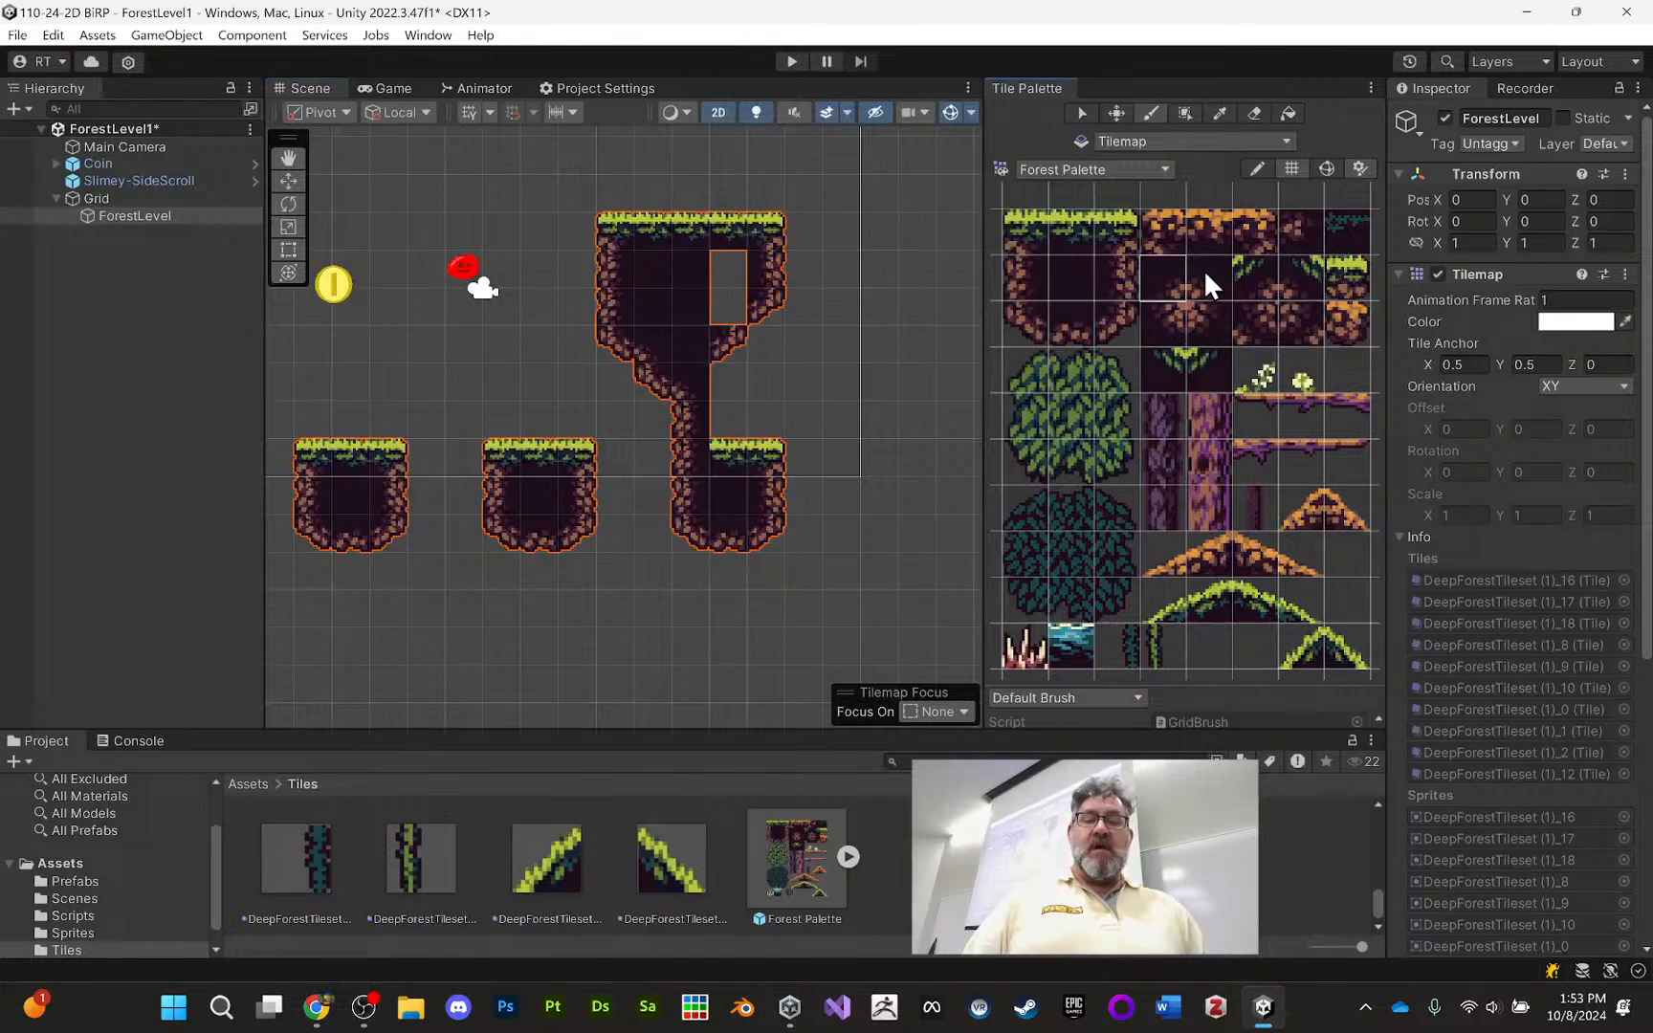
click(729, 308)
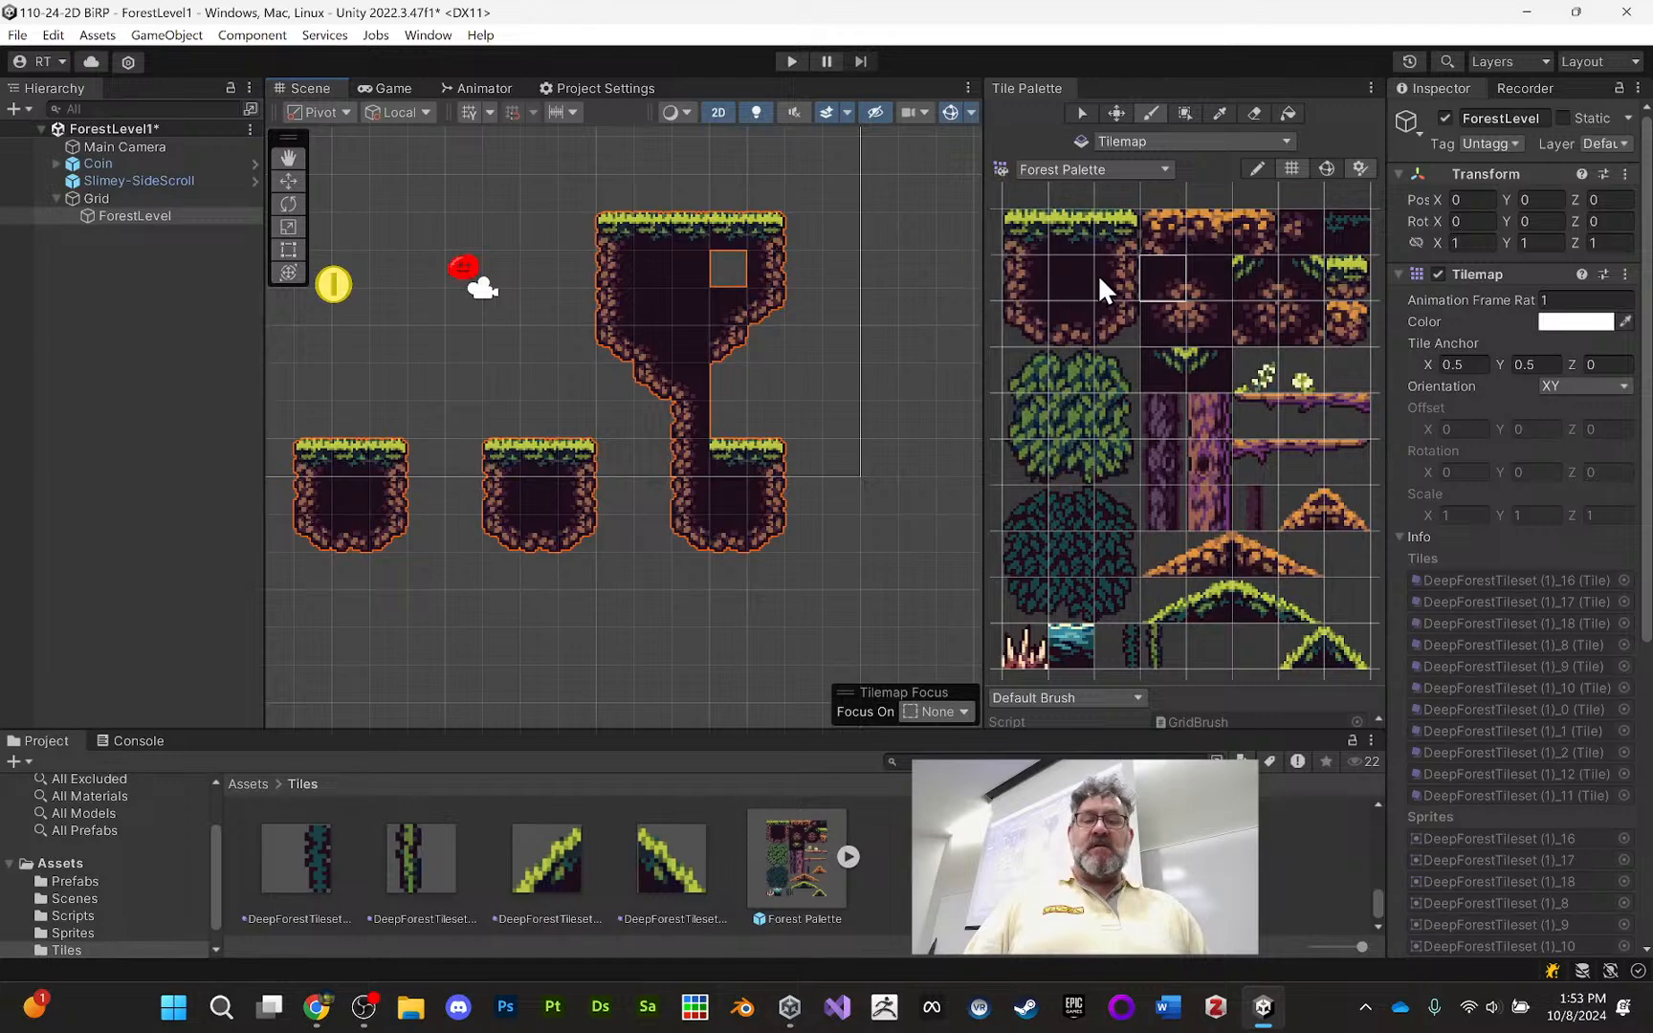
Fill the remaining gap inside the raised platform with the plain dark tile, then run the level briefly and stop it
click(1074, 281)
mouse_move(851, 354)
middle_down()
mouse_move(823, 318)
mouse_move(774, 314)
mouse_move(767, 362)
middle_up()
scroll(749, 325, up, 1)
scroll(764, 312, up, 2)
scroll(763, 311, up, 2)
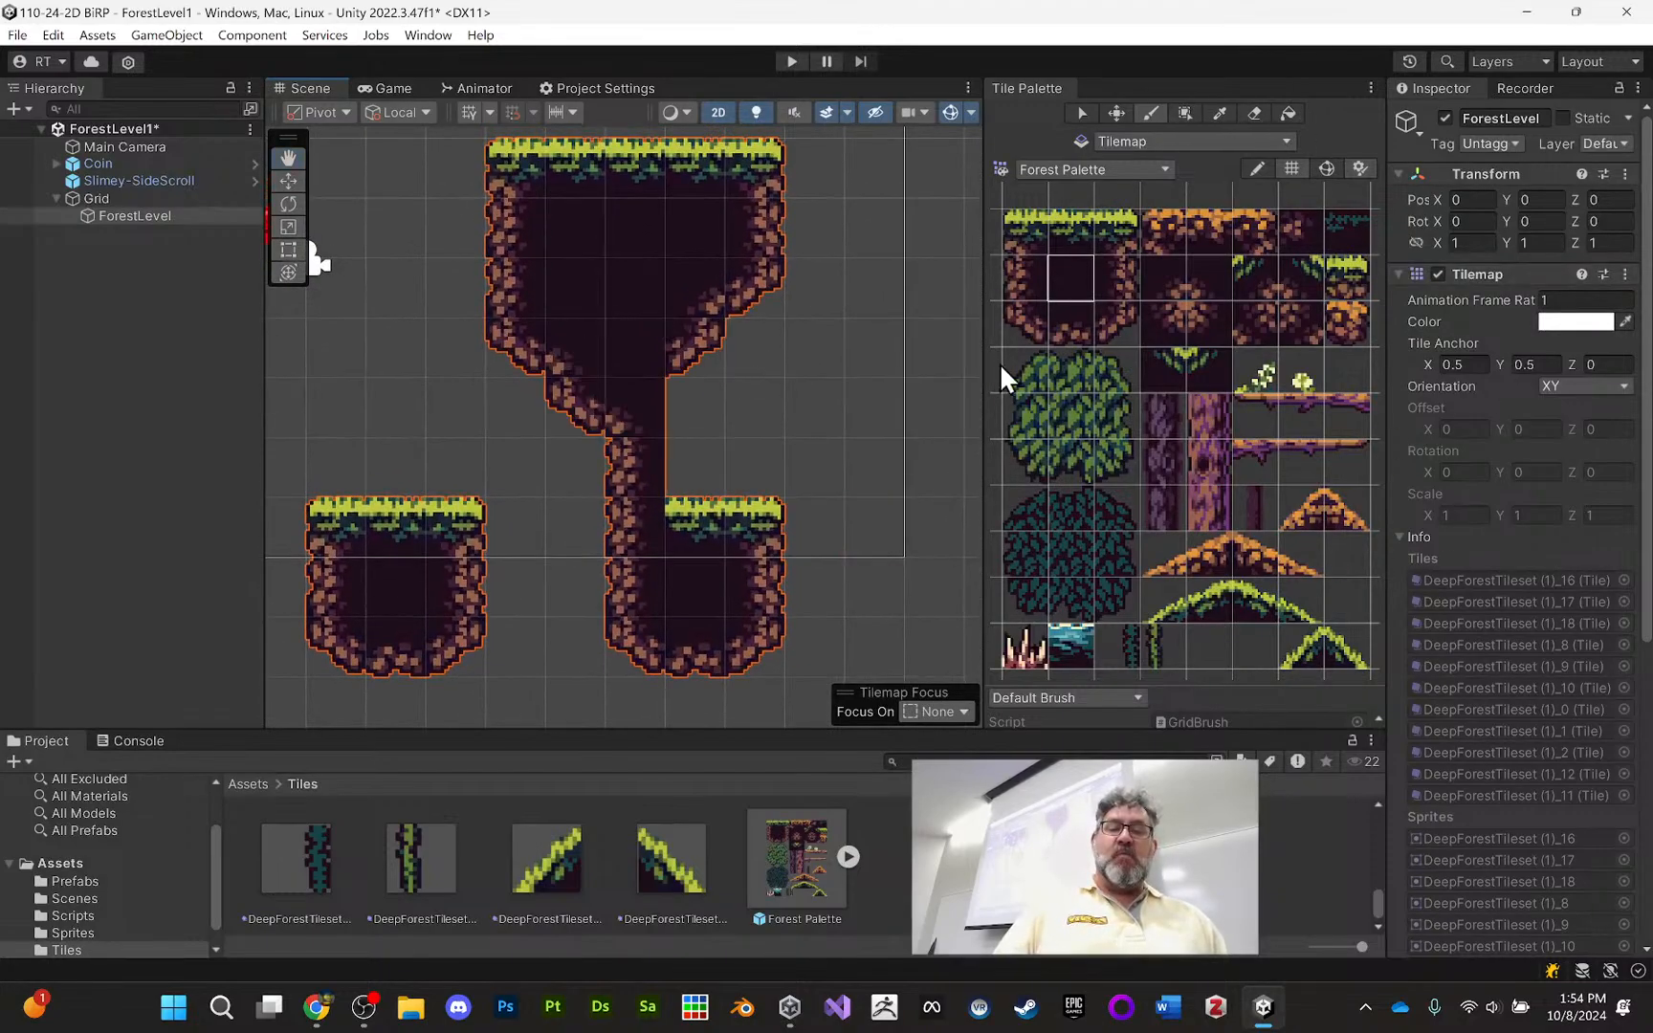
scroll(694, 339, down, 1)
scroll(695, 339, down, 4)
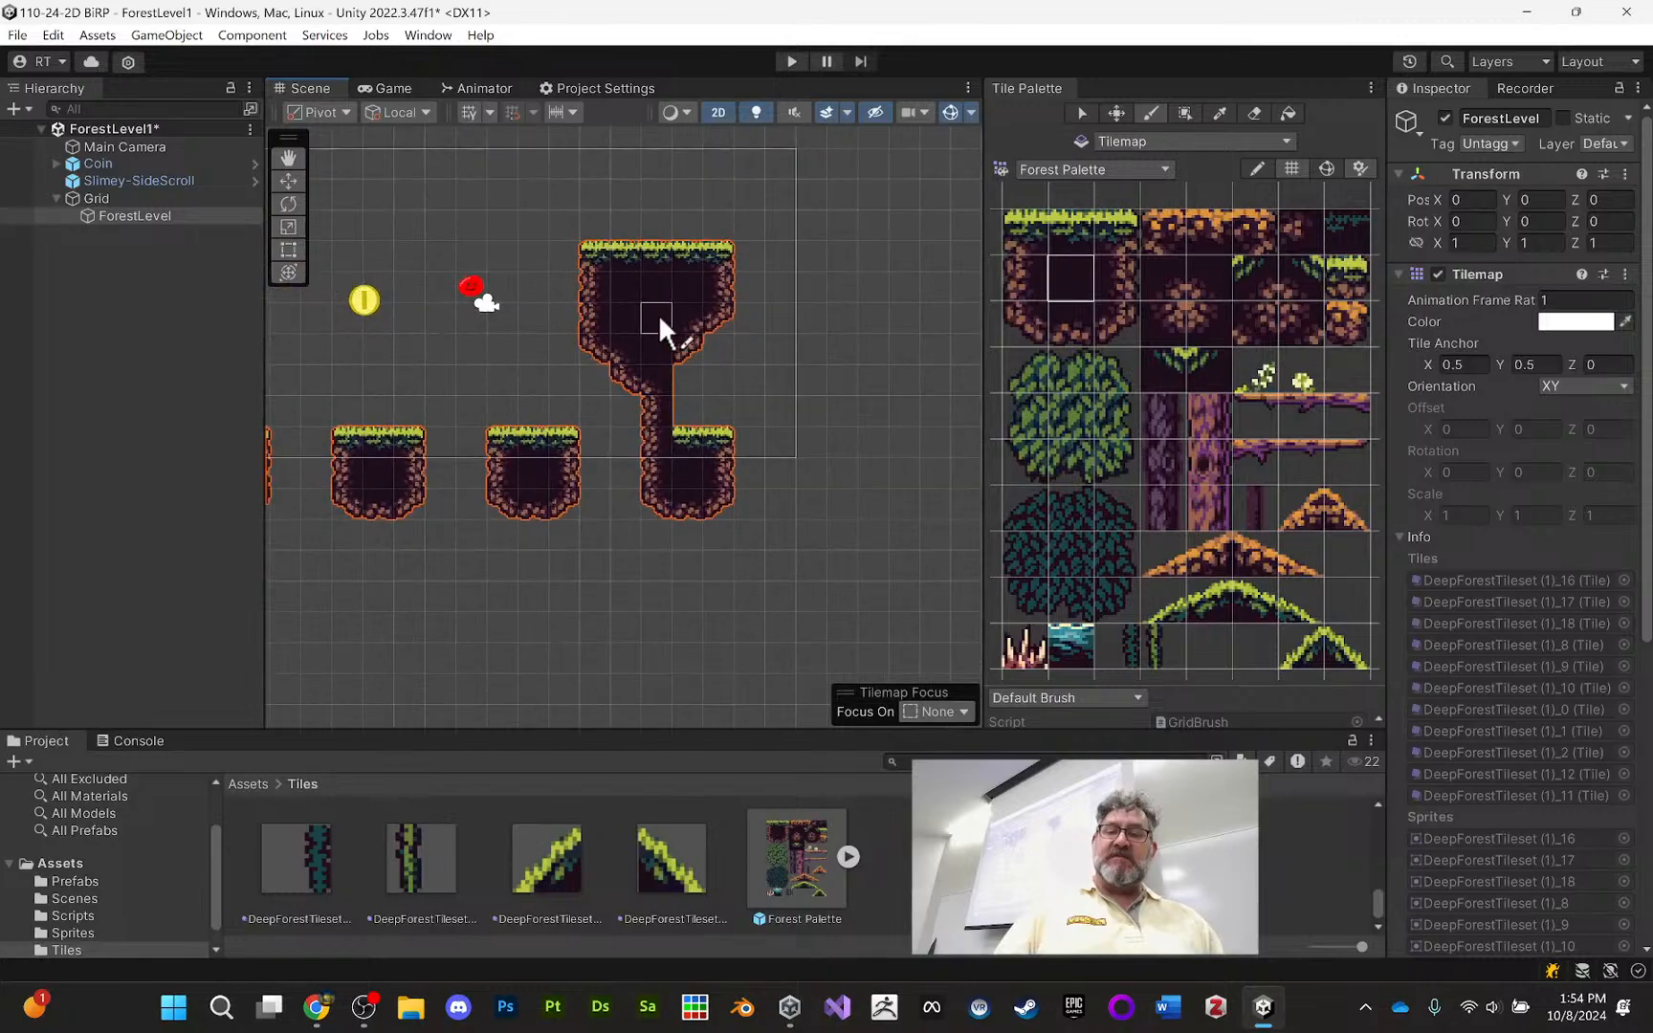
click(710, 287)
scroll(710, 287, down, 1)
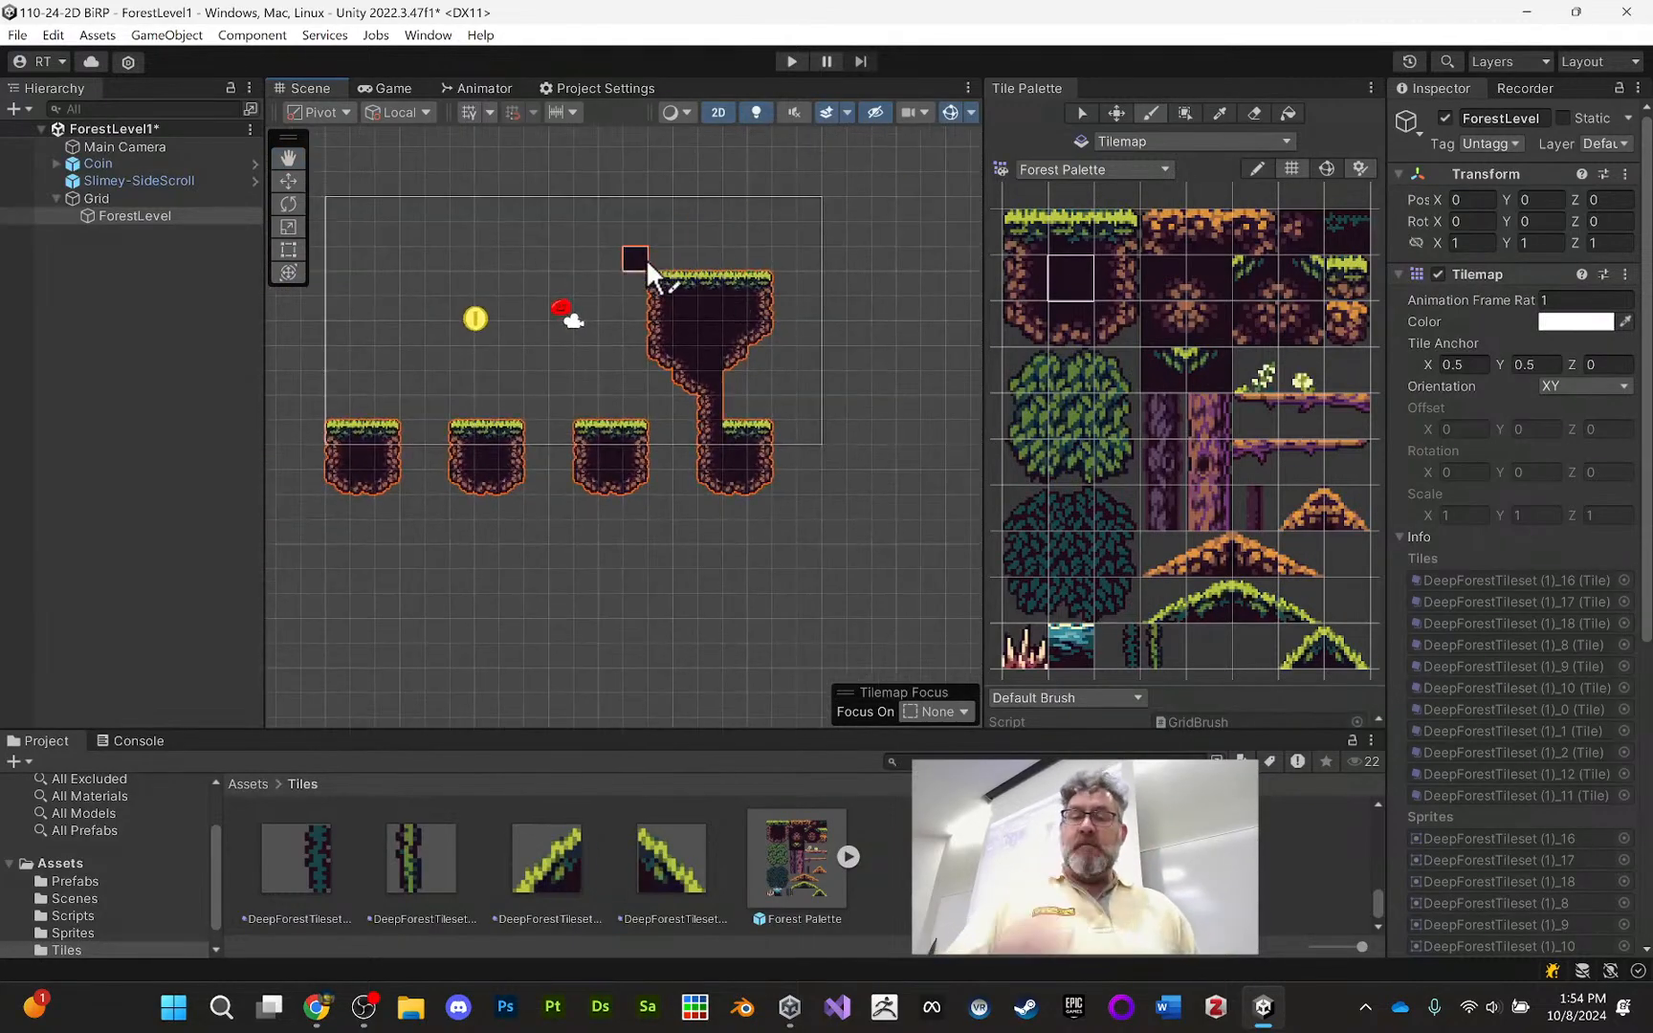
click(785, 65)
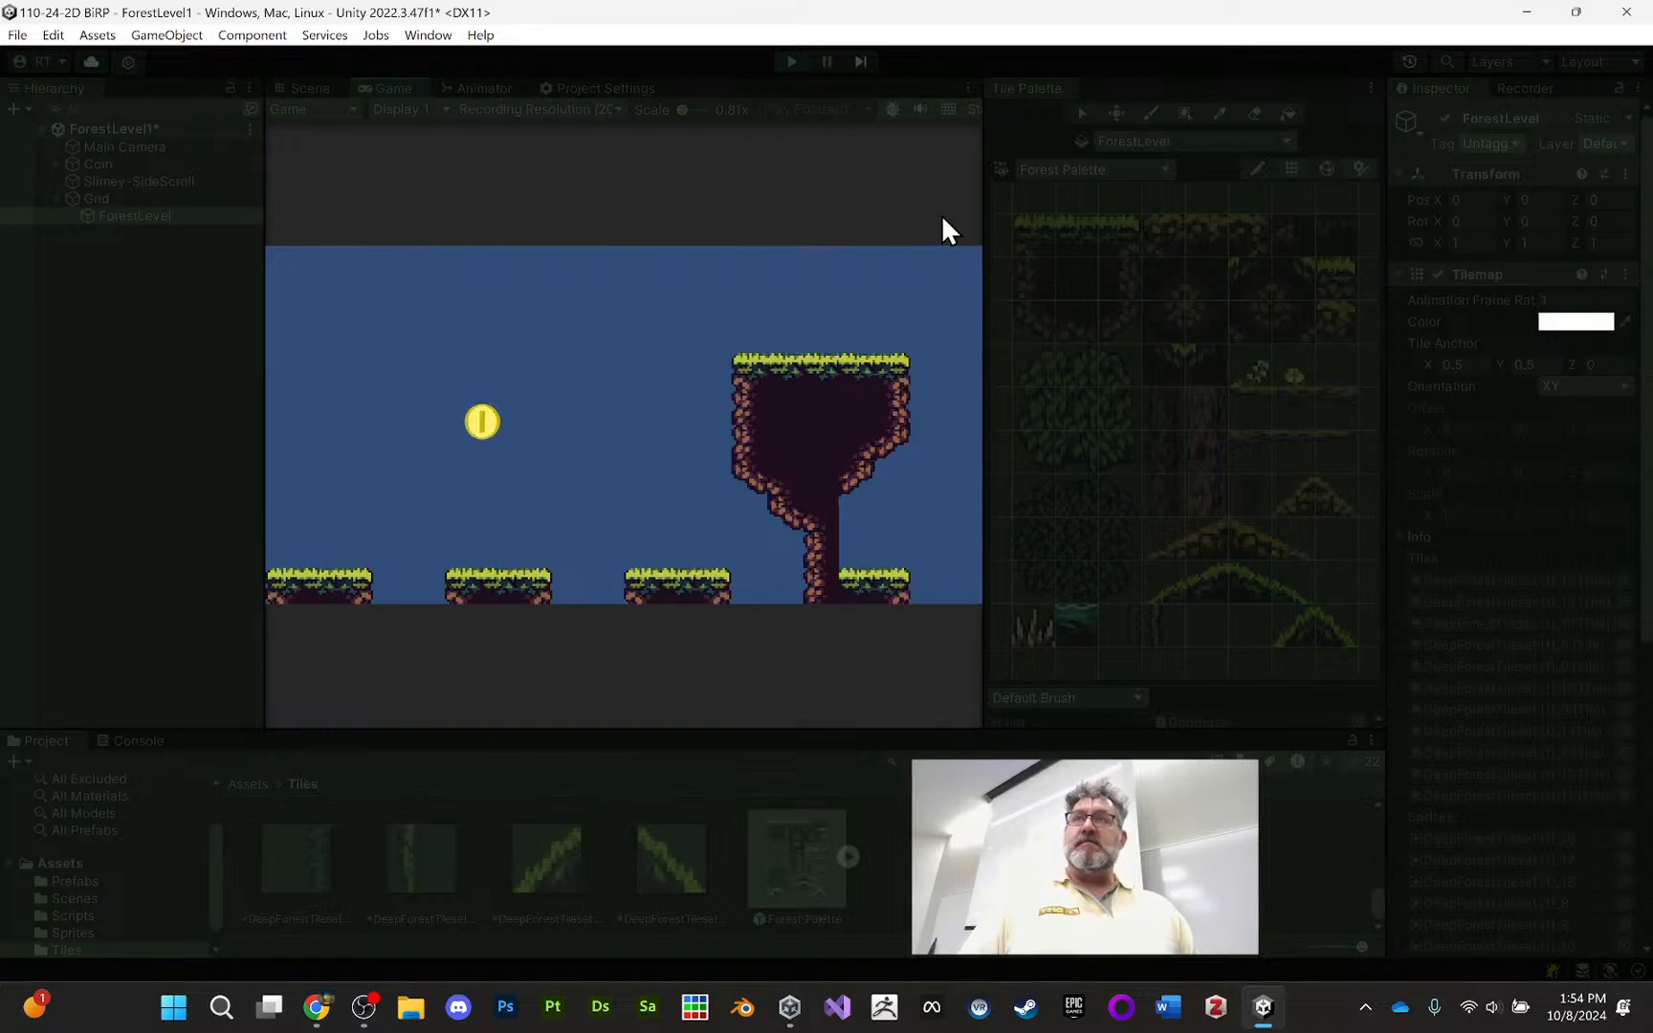
click(791, 63)
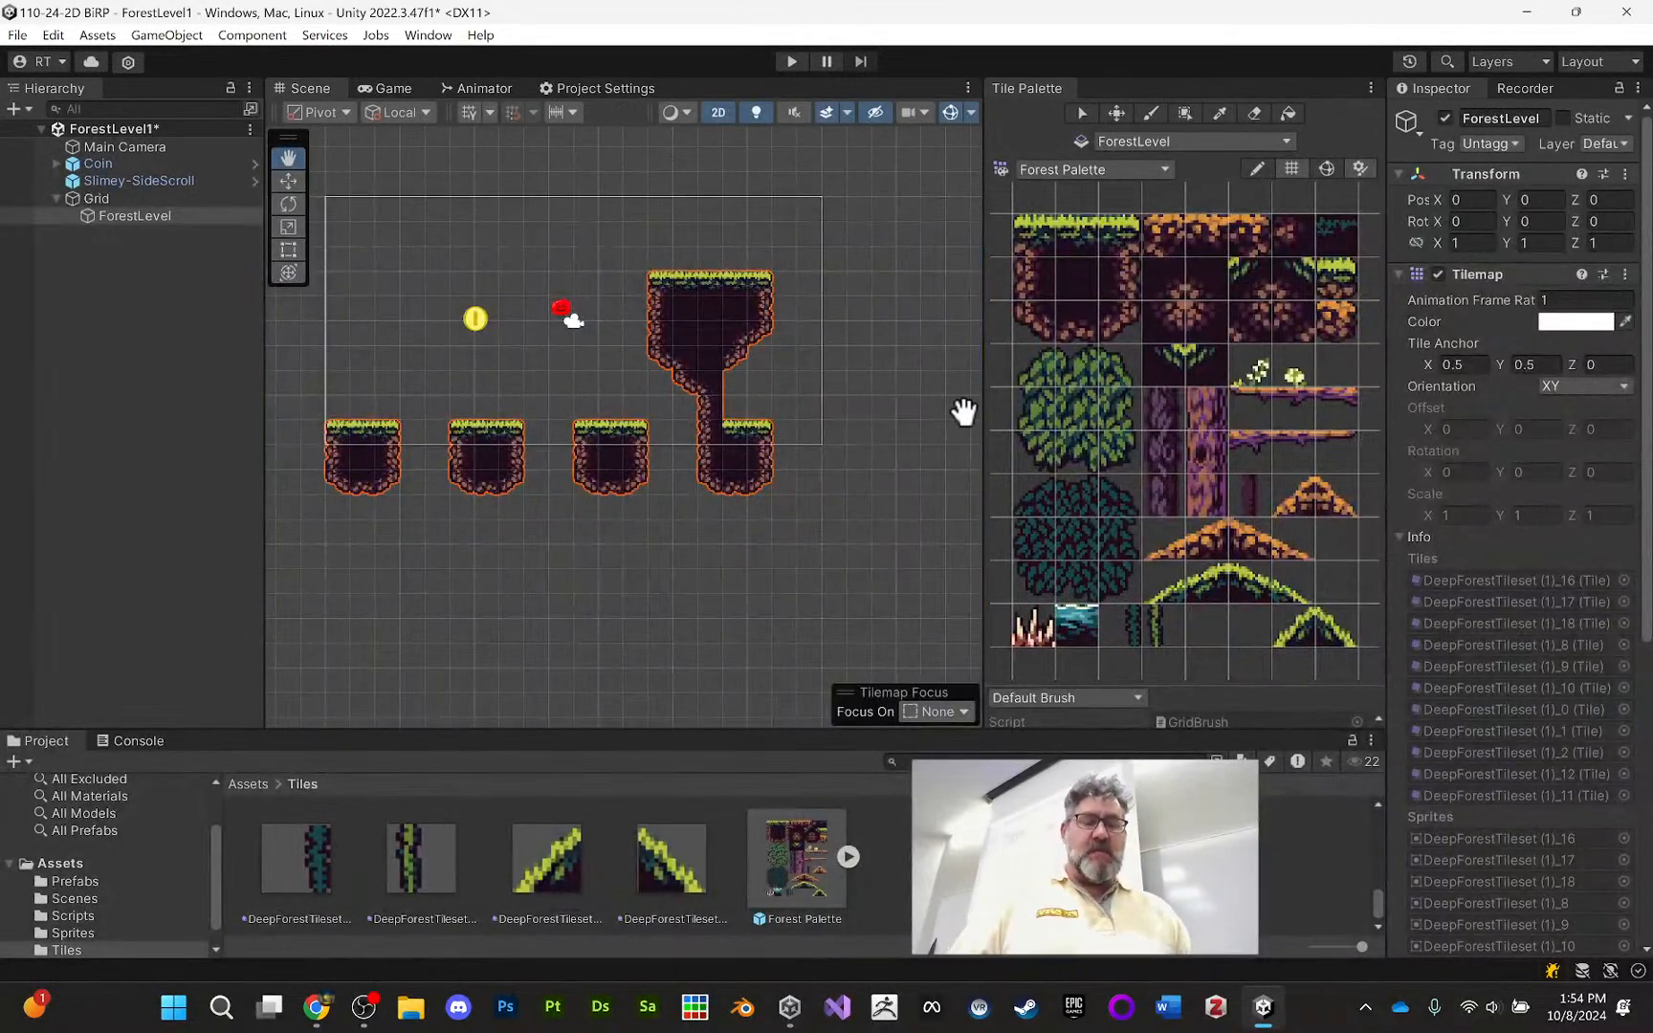
Widen the Inspector and collapse the Info section of ForestLevel's Tilemap component
drag(1389, 517, 1260, 521)
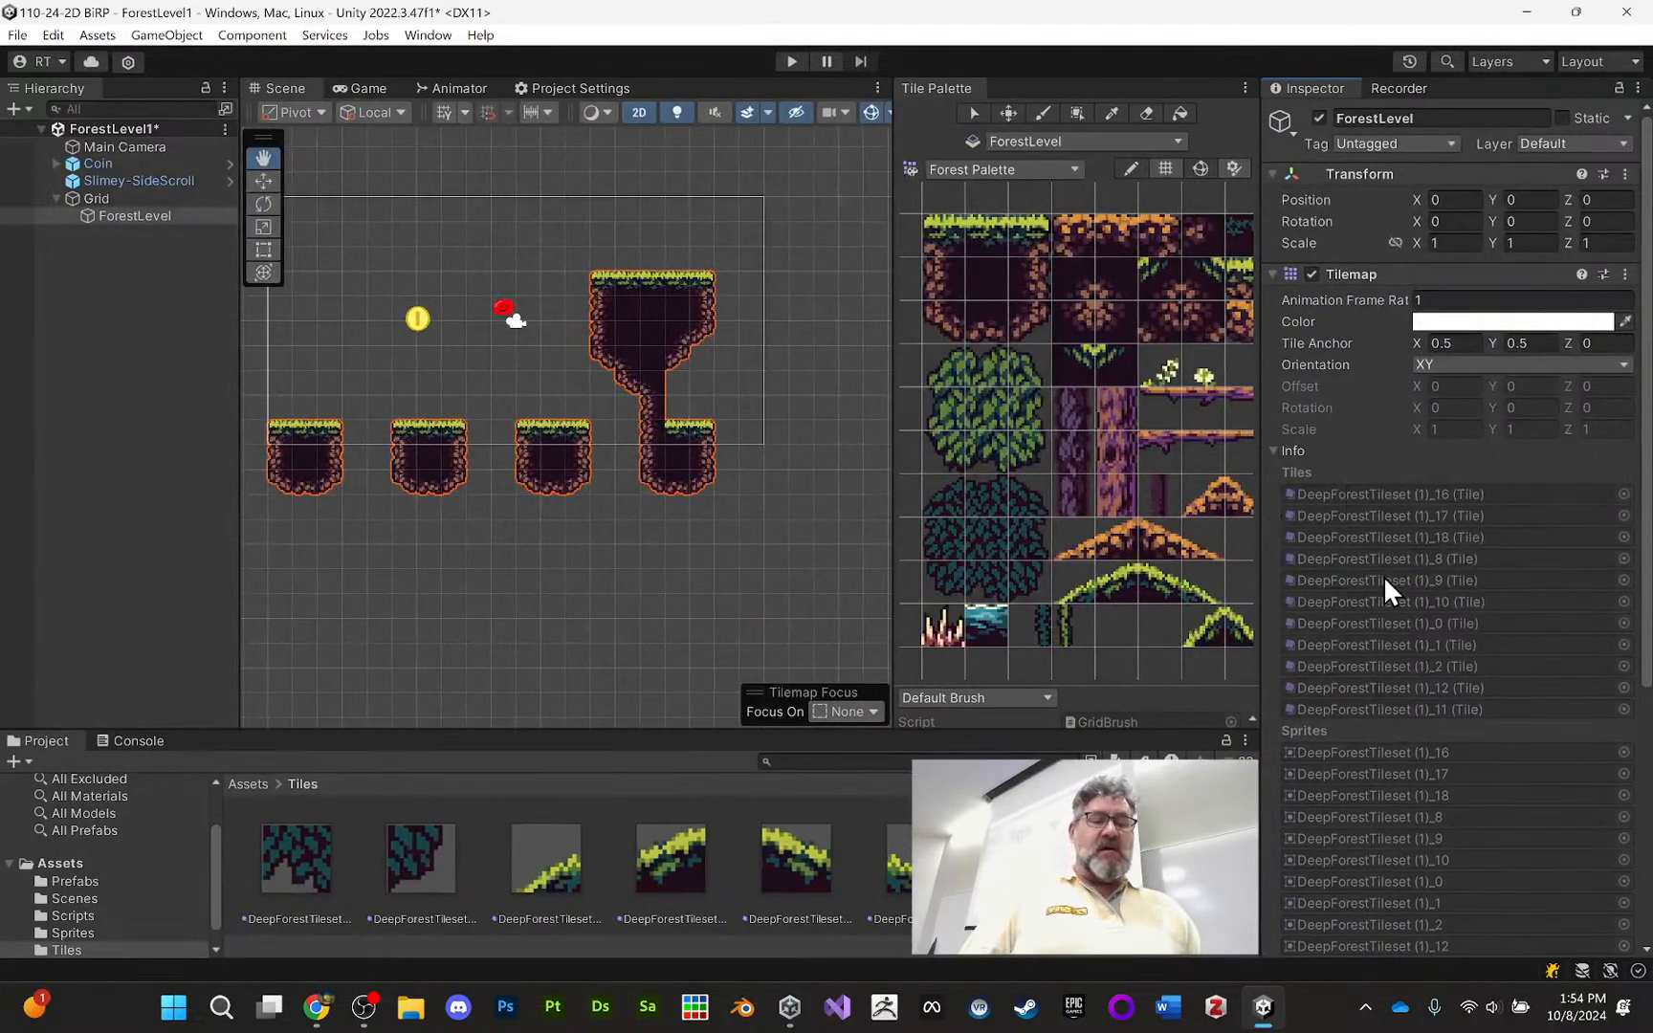
scroll(1393, 484, down, 4)
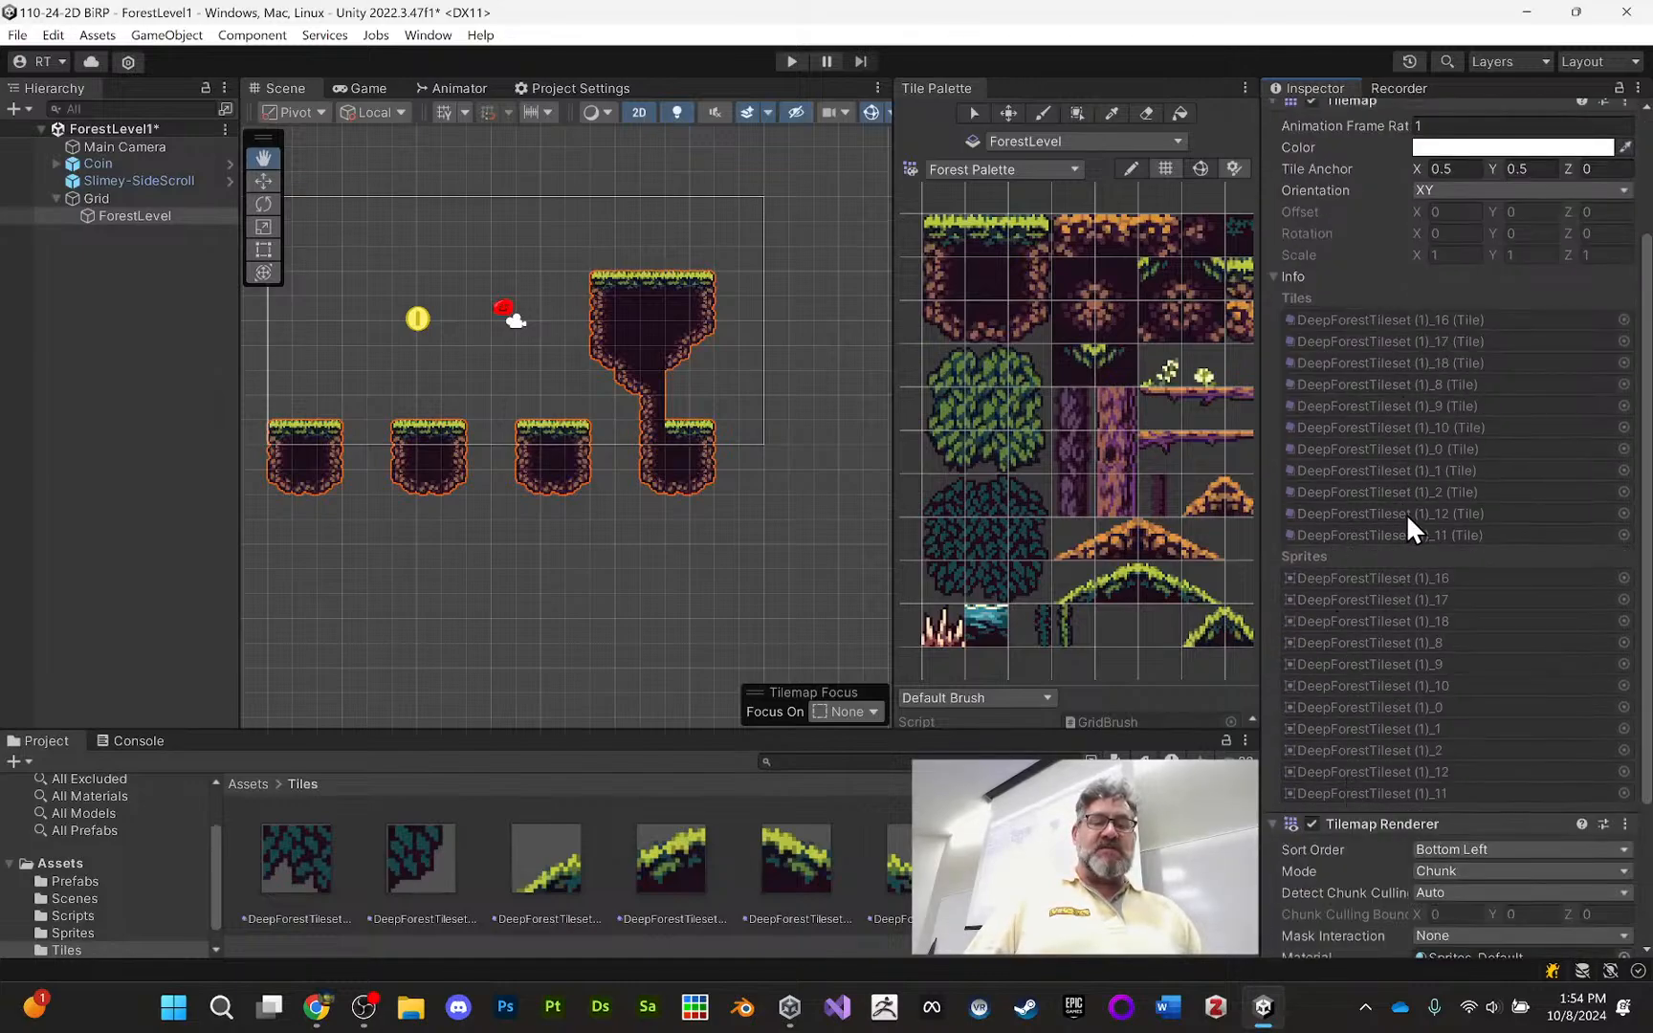
scroll(1377, 483, up, 4)
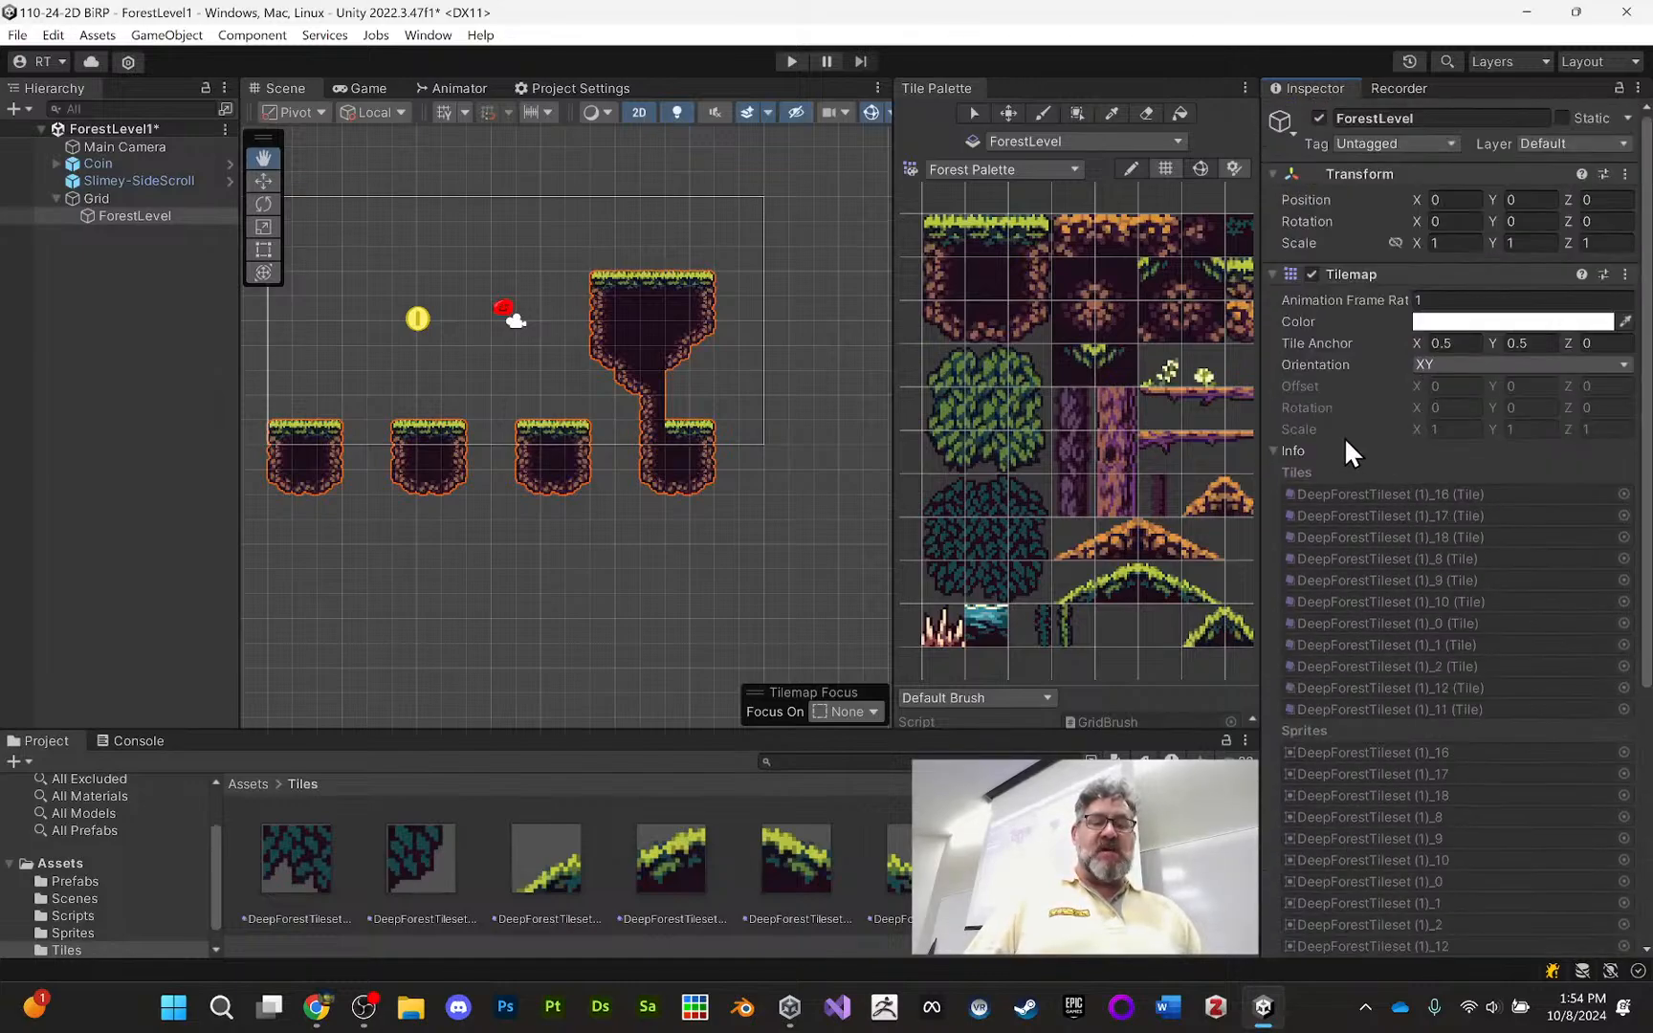
click(1274, 447)
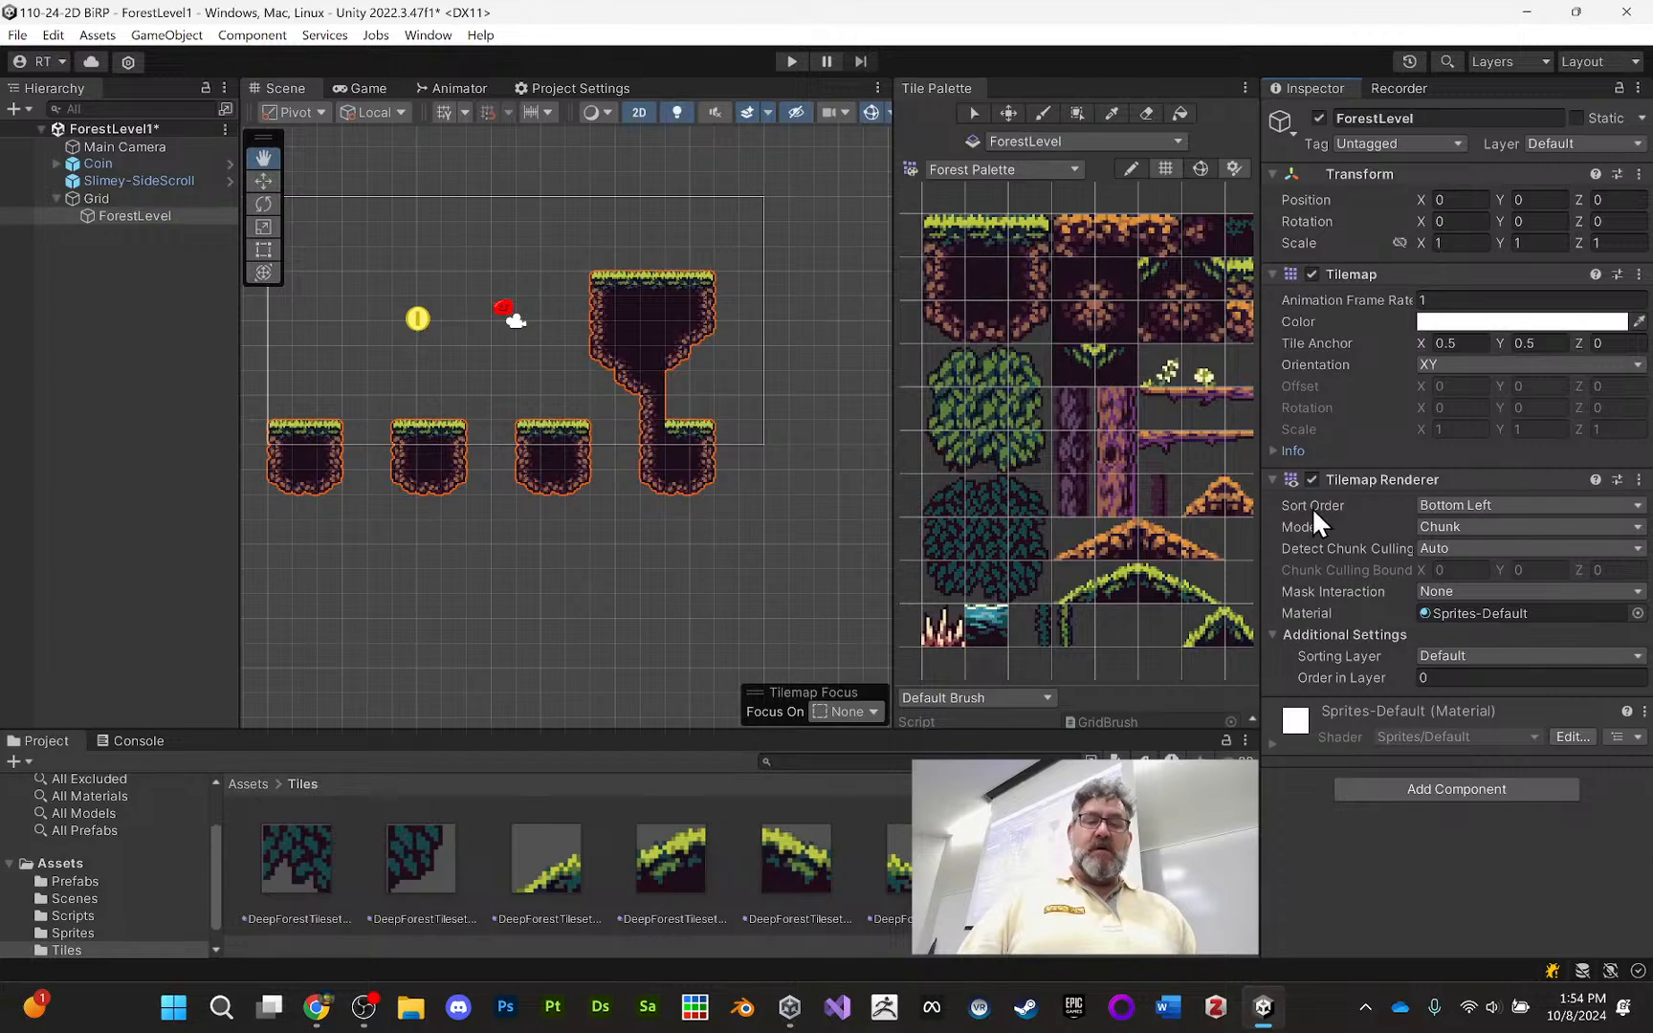
Read the assignment page in Chrome for the collider components ForestLevel needs, and return to Unity
click(316, 1007)
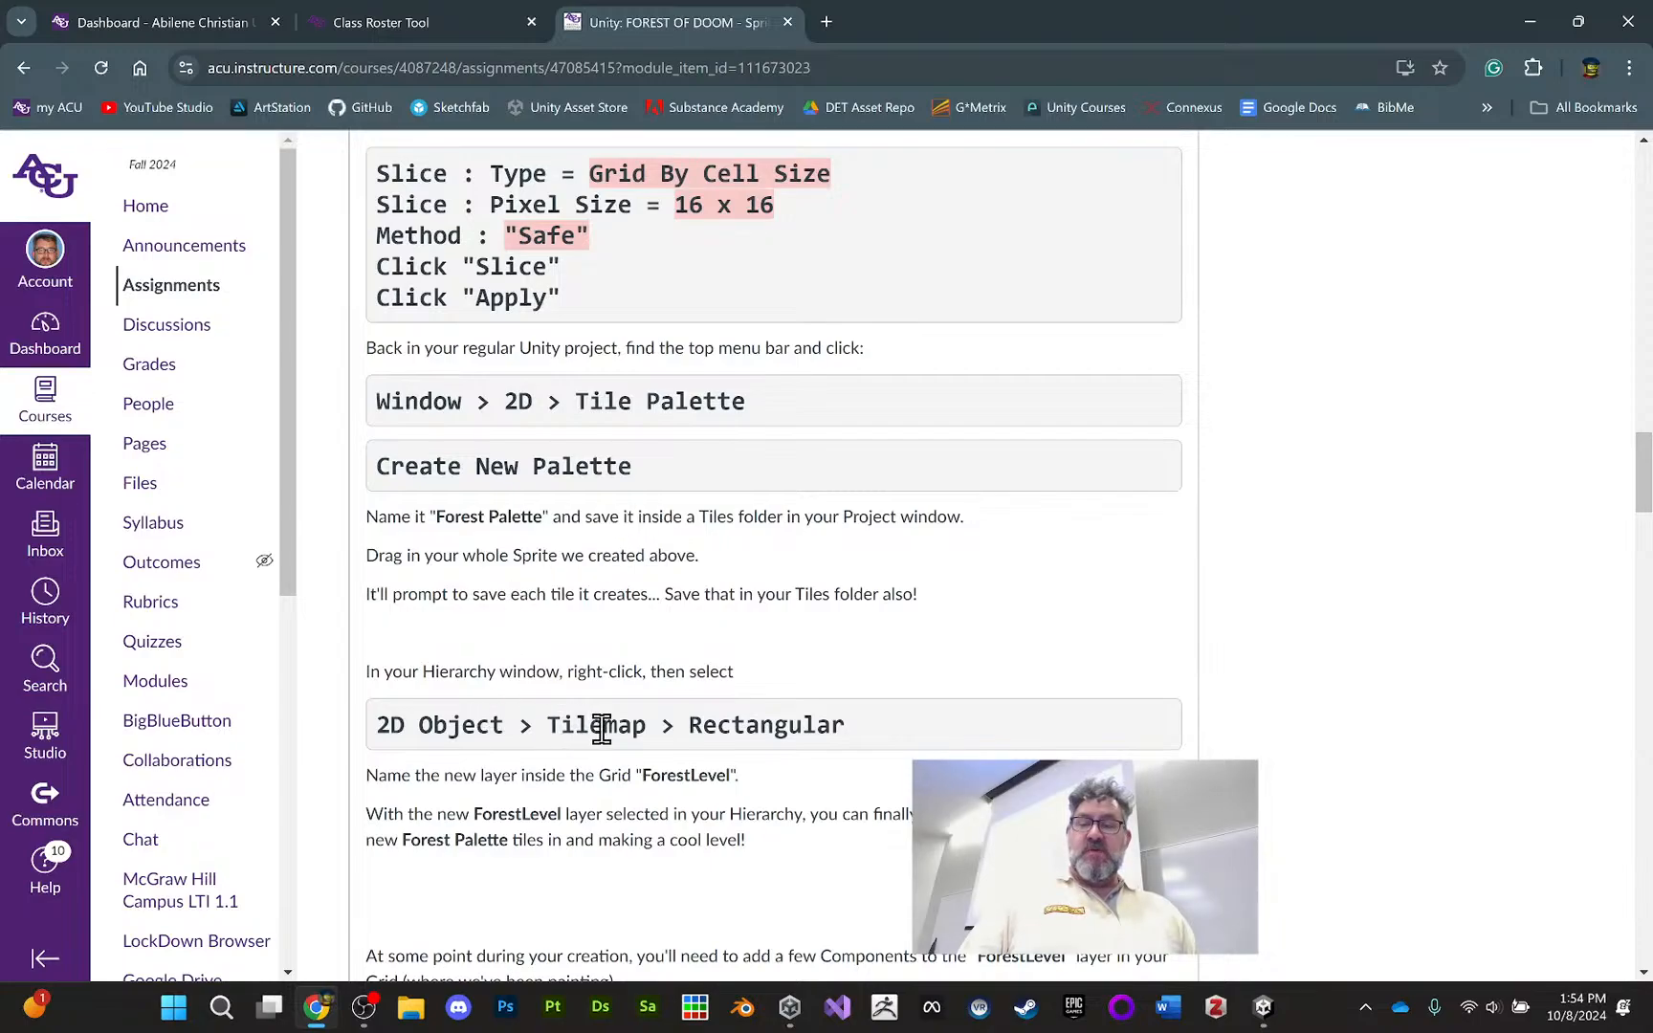
scroll(641, 720, down, 5)
scroll(673, 684, down, 2)
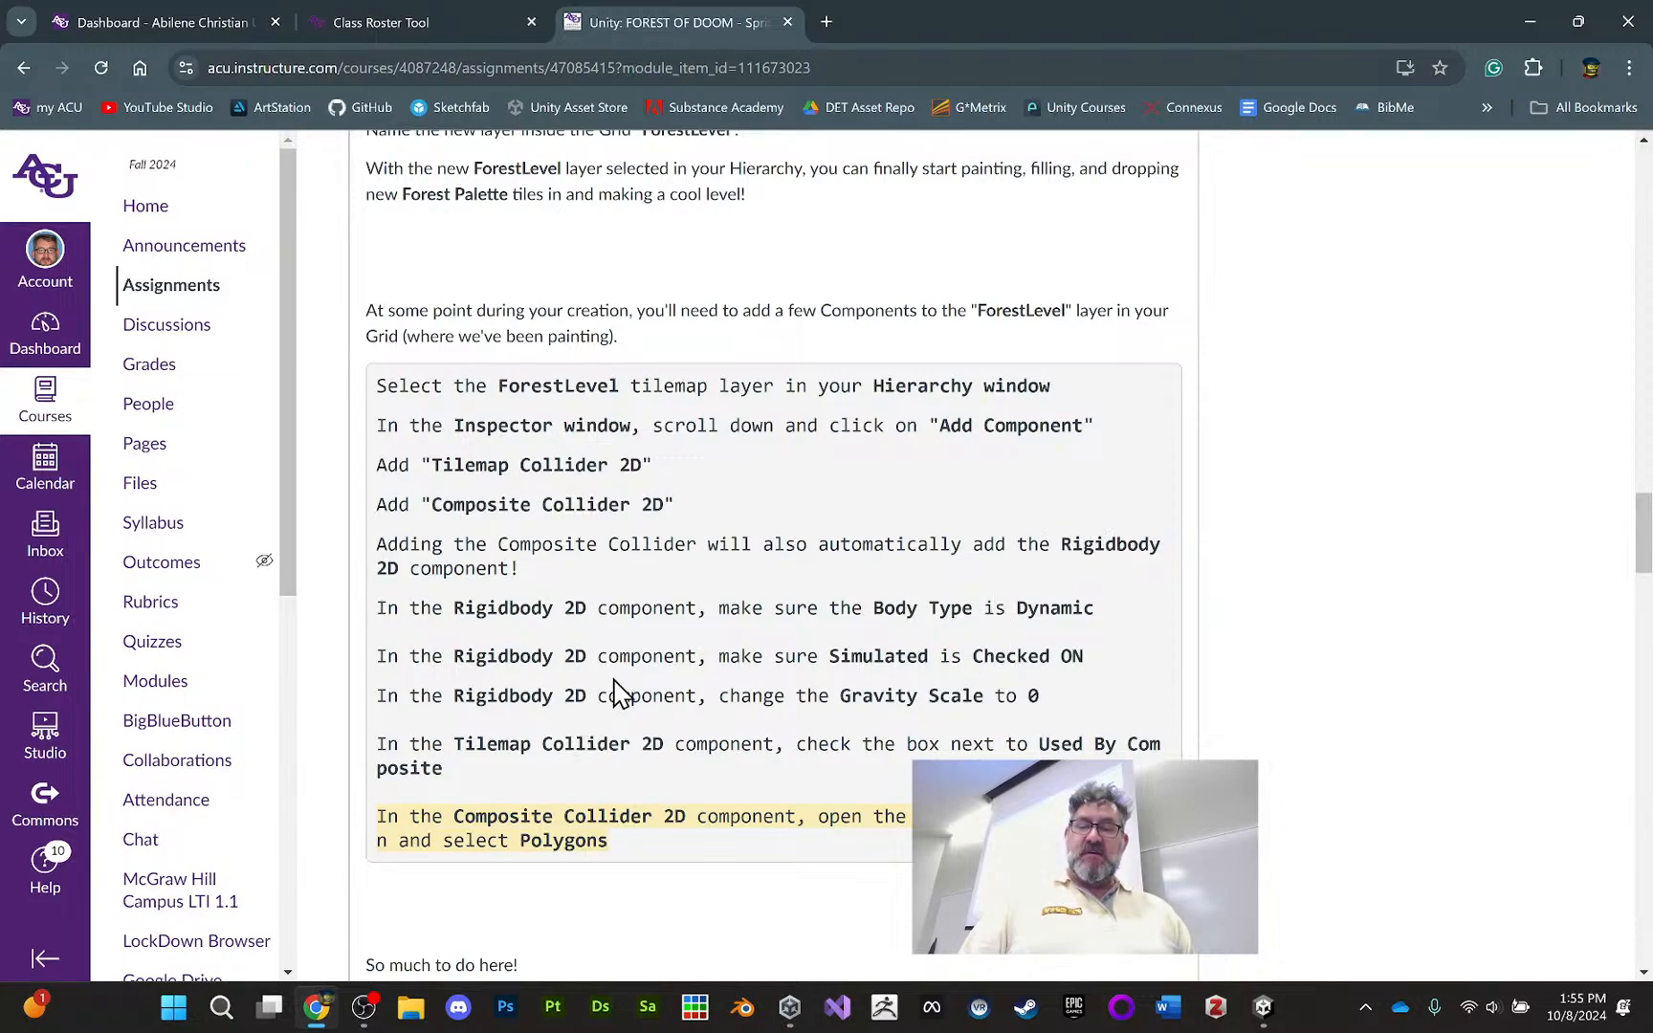
scroll(618, 690, down, 1)
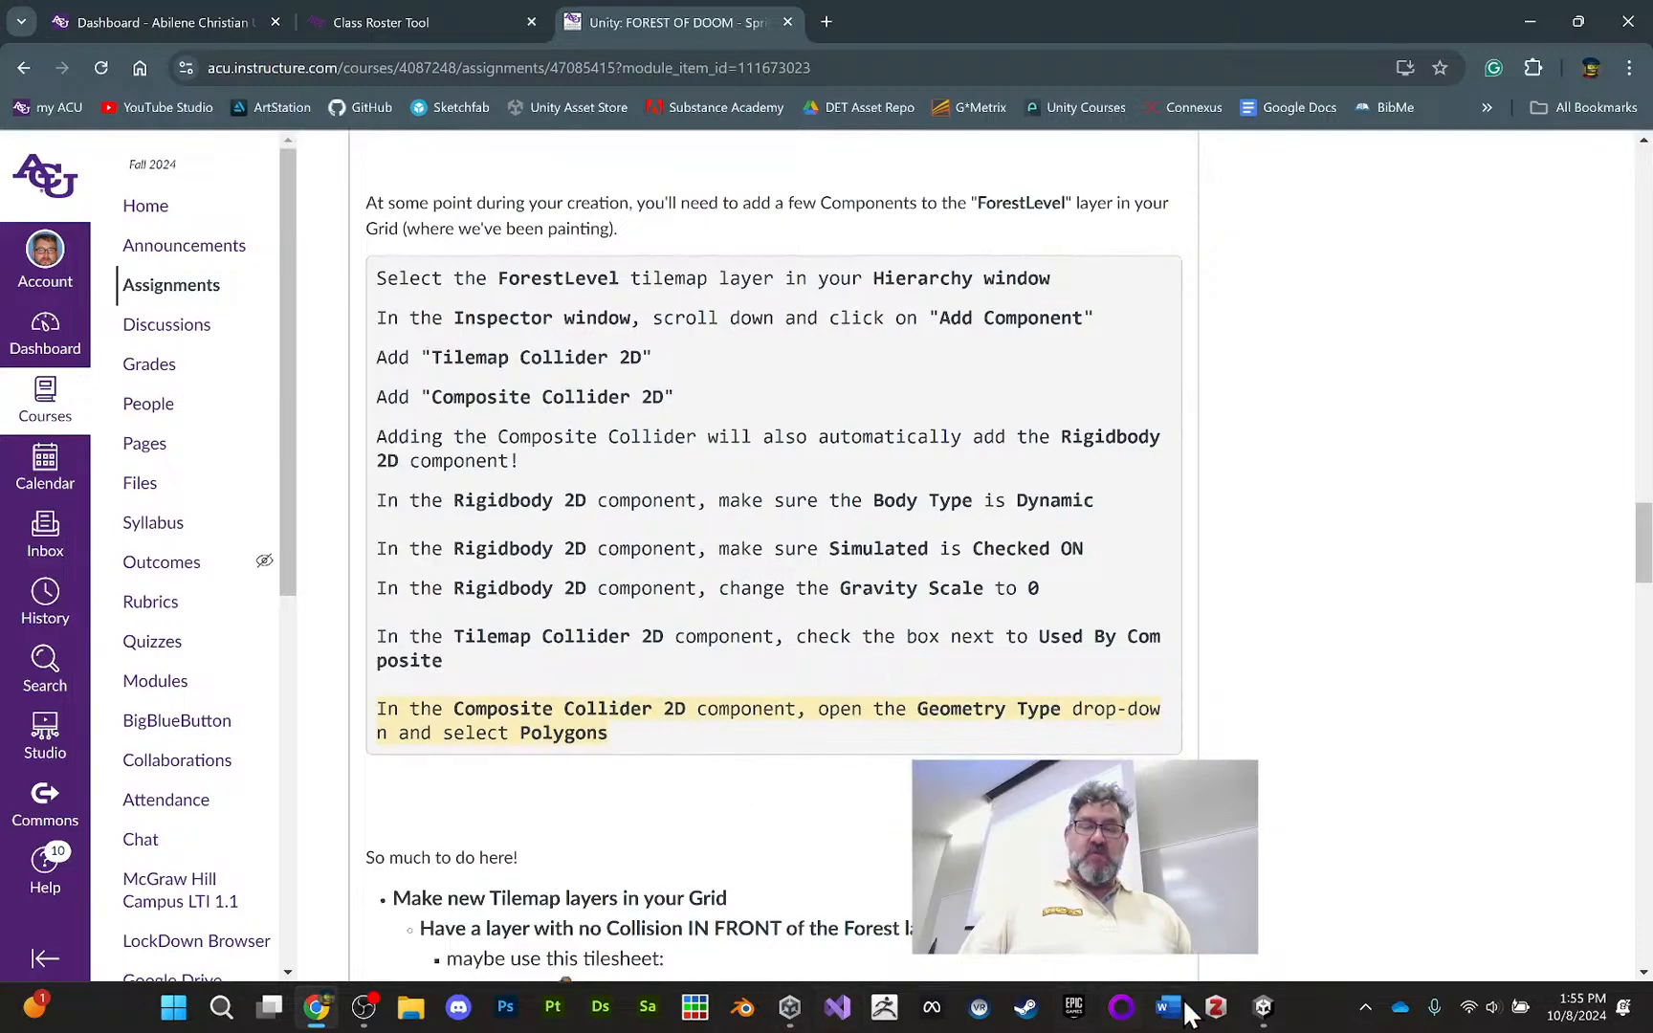
mouse_move(1262, 1007)
click(1273, 808)
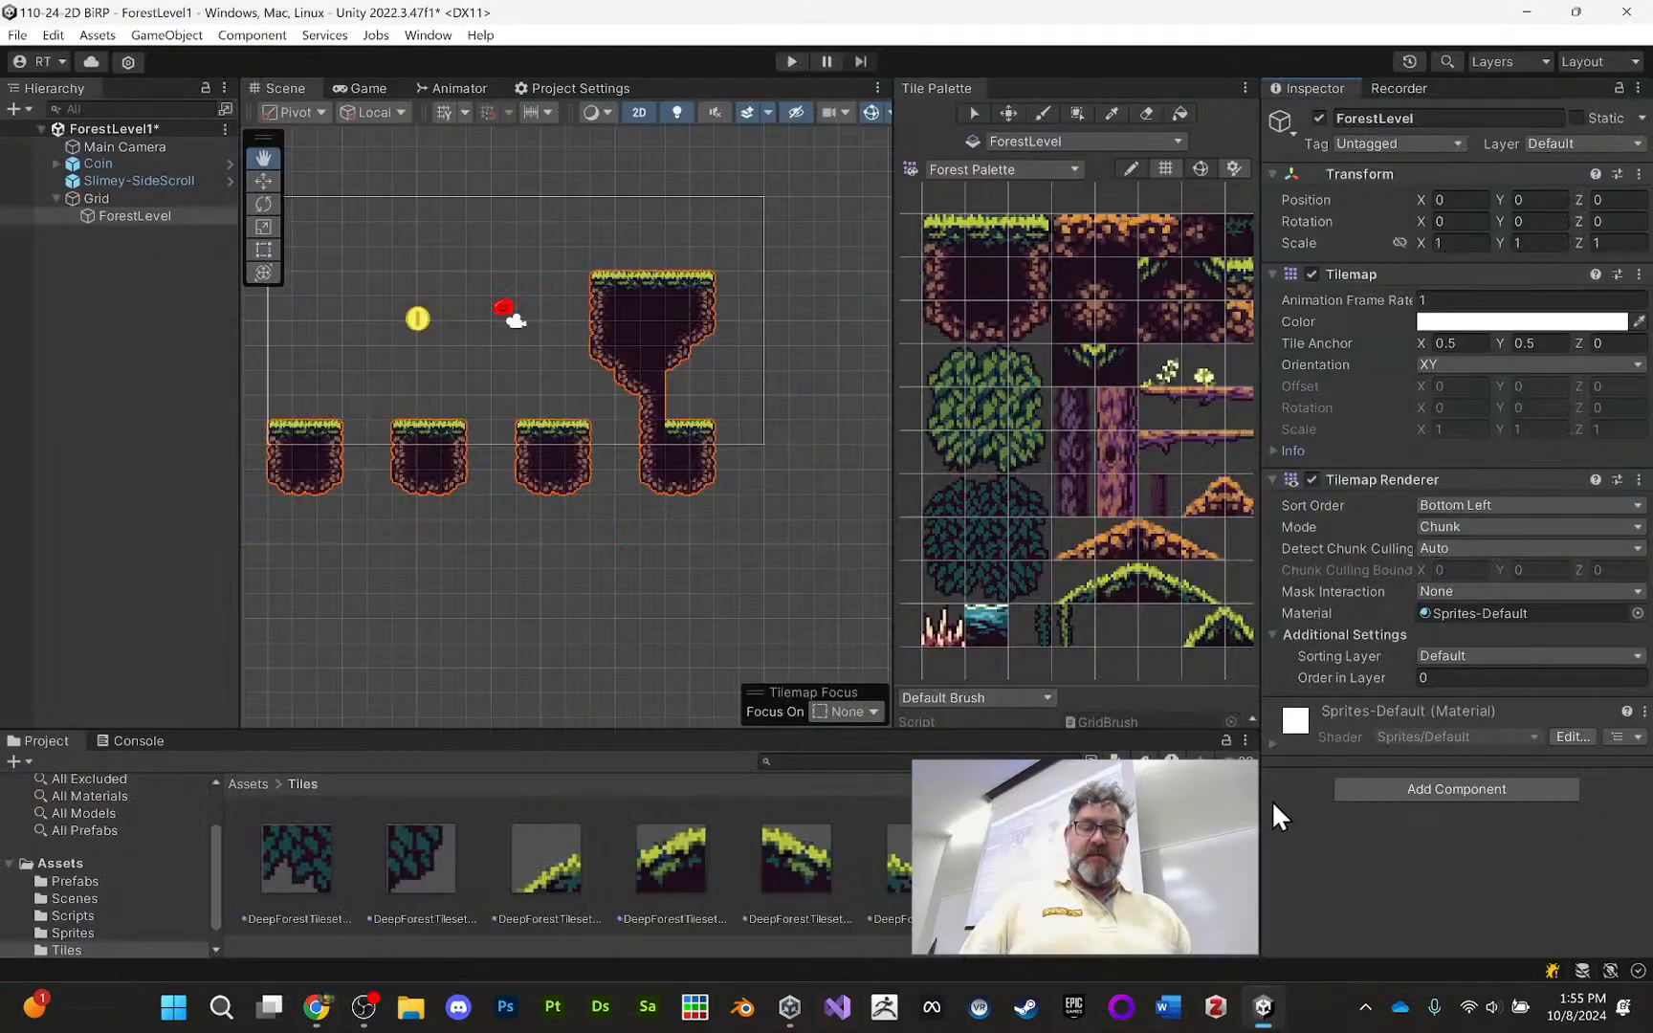
Add a Tilemap Collider 2D and a Composite Collider 2D component to ForestLevel
click(1413, 789)
text(til)
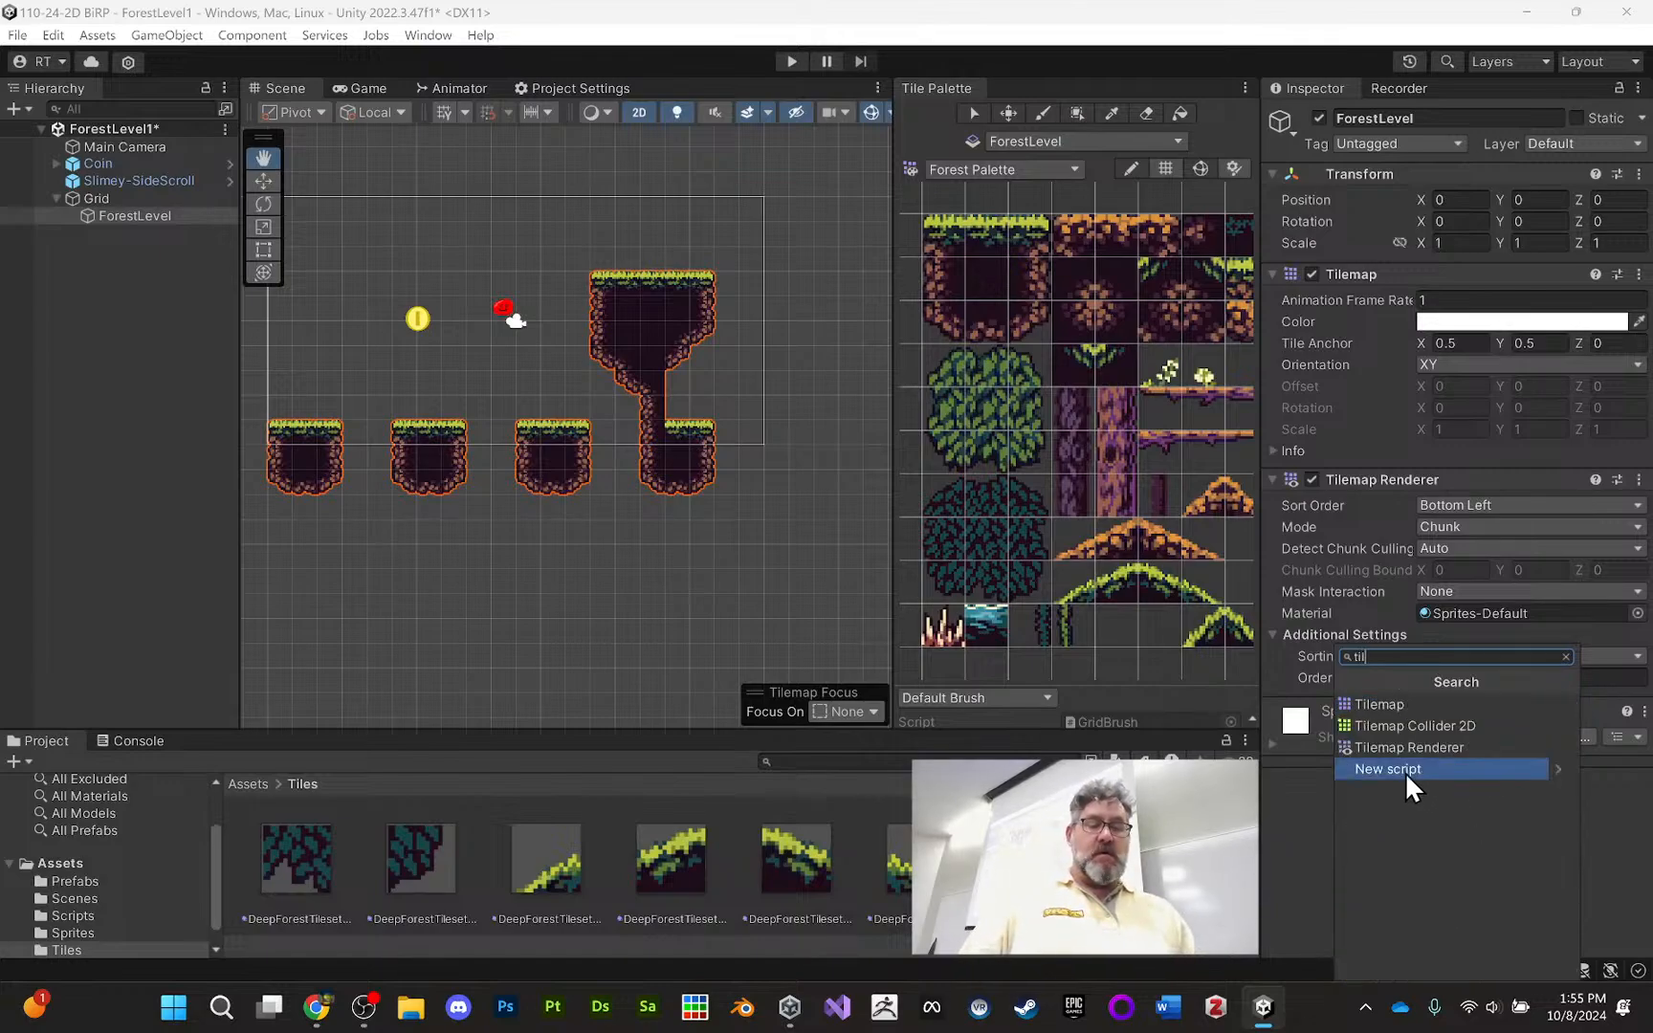
click(1424, 727)
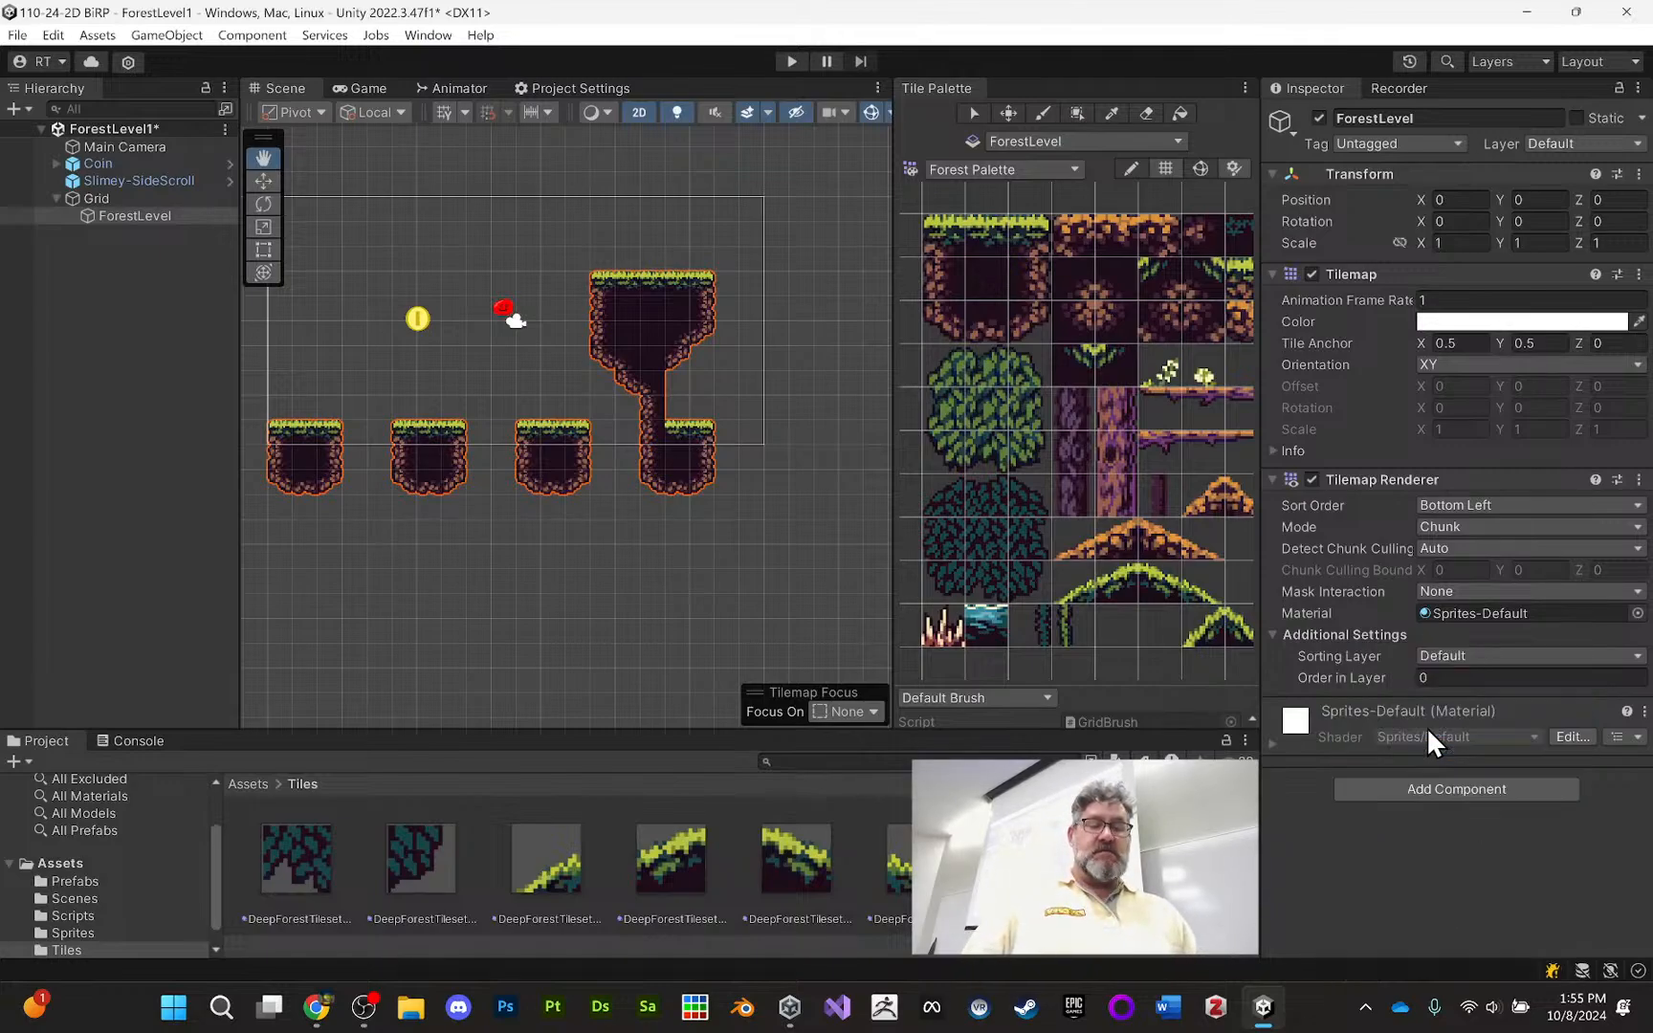
scroll(1426, 727, down, 2)
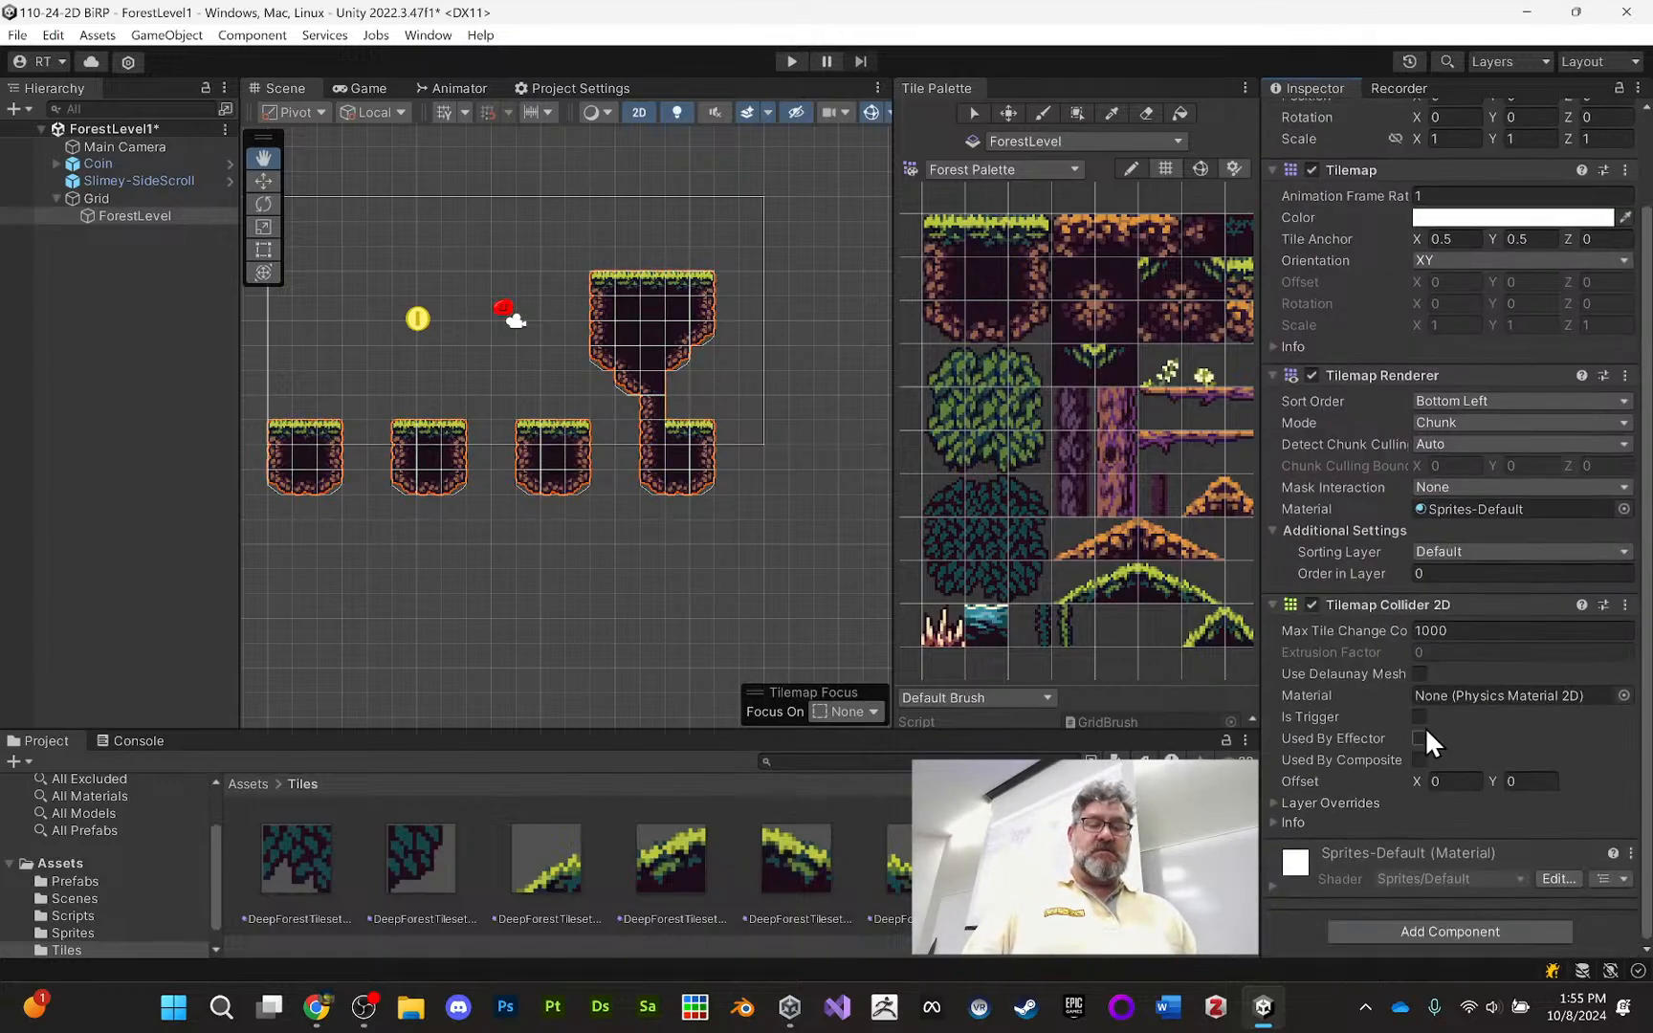
click(1443, 932)
text(comp)
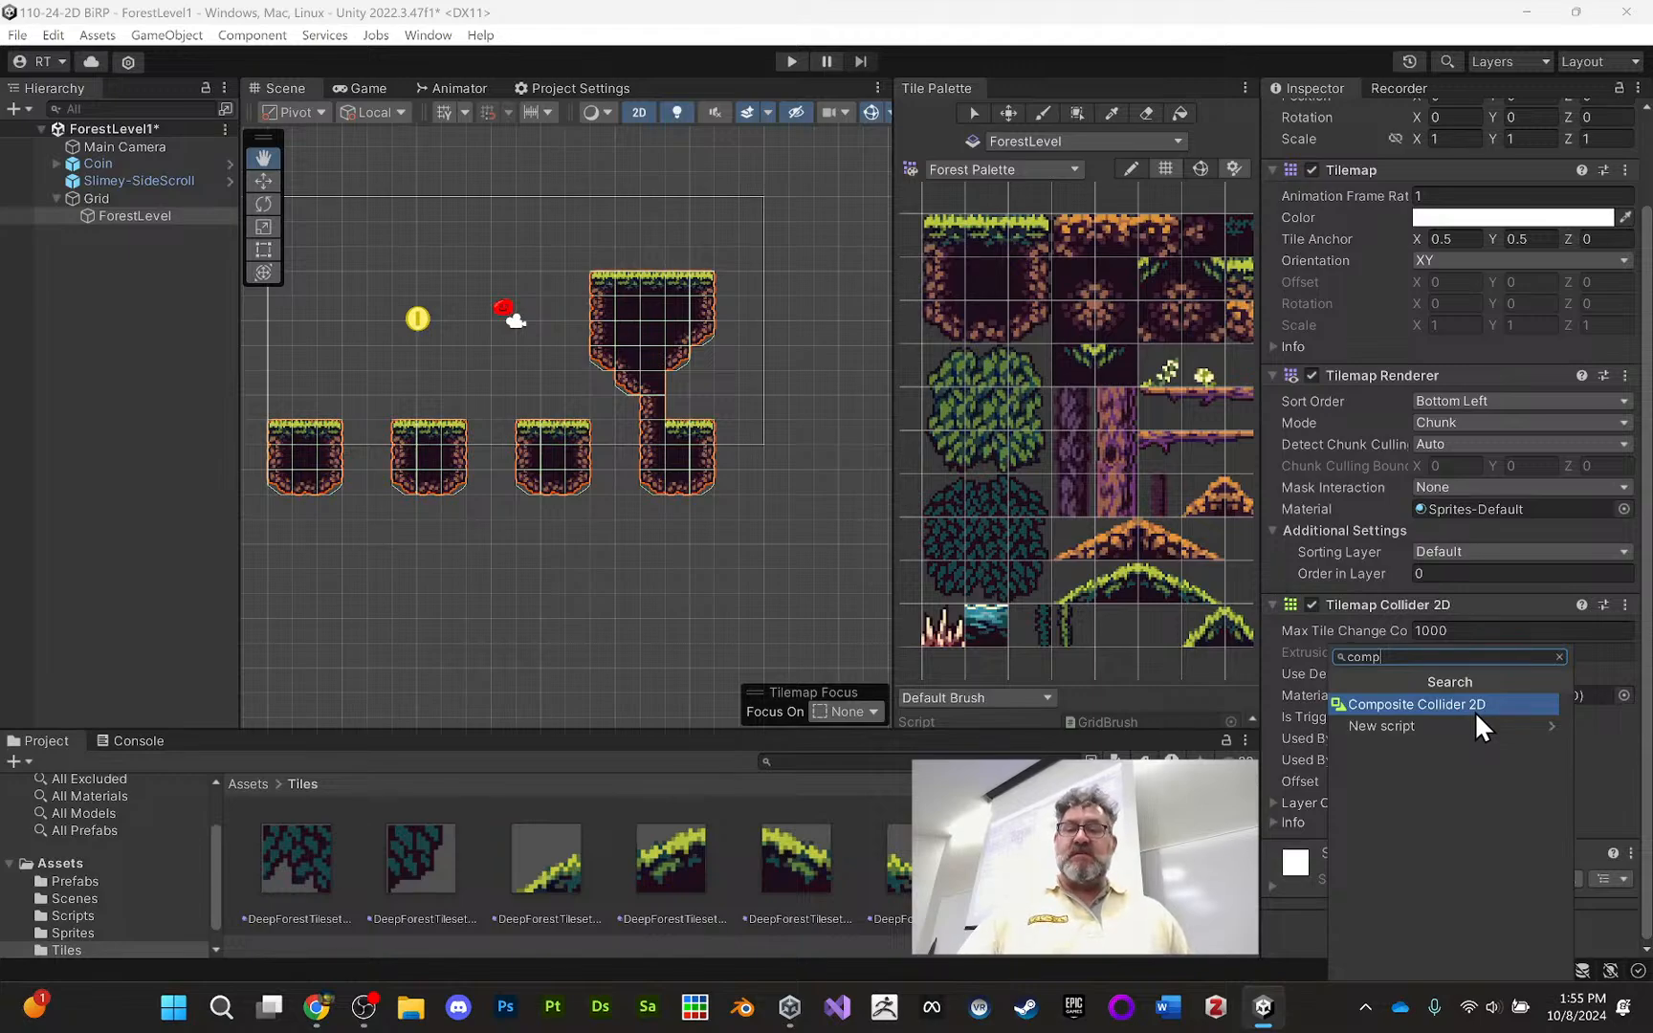
click(1475, 713)
Examine ForestLevel's Rigidbody 2D and Composite Collider 2D settings and check them against the assignment instructions in Chrome
scroll(1453, 715, down, 1)
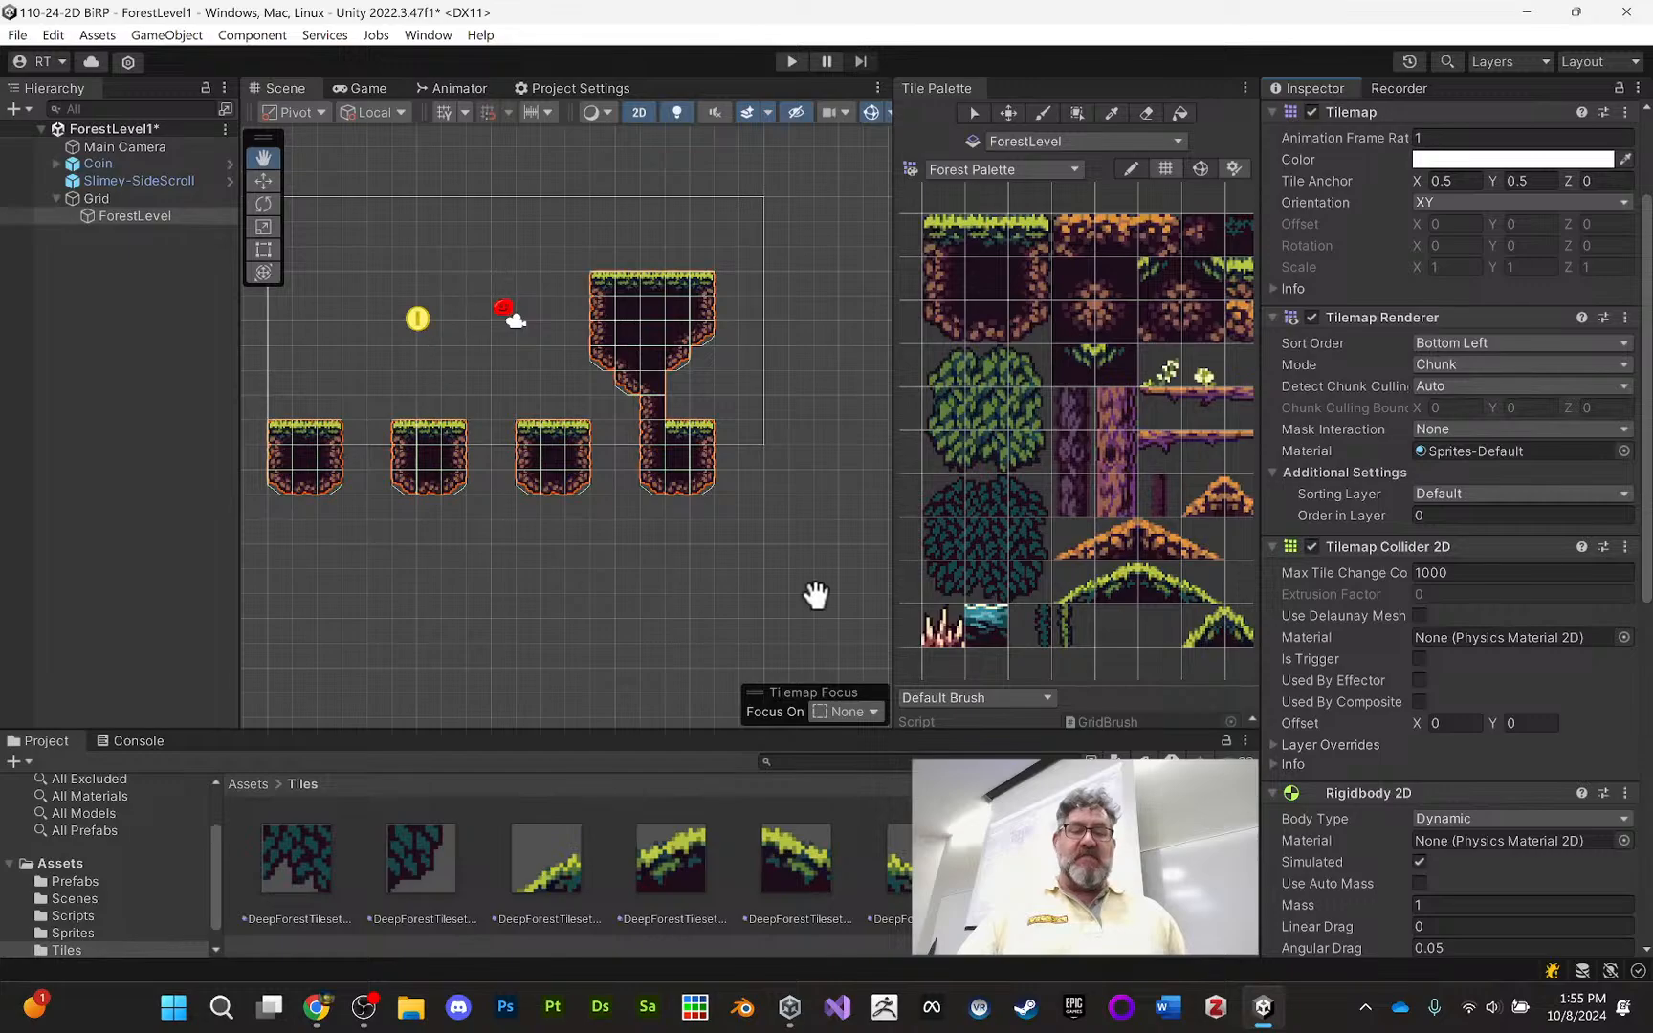
scroll(1432, 693, down, 4)
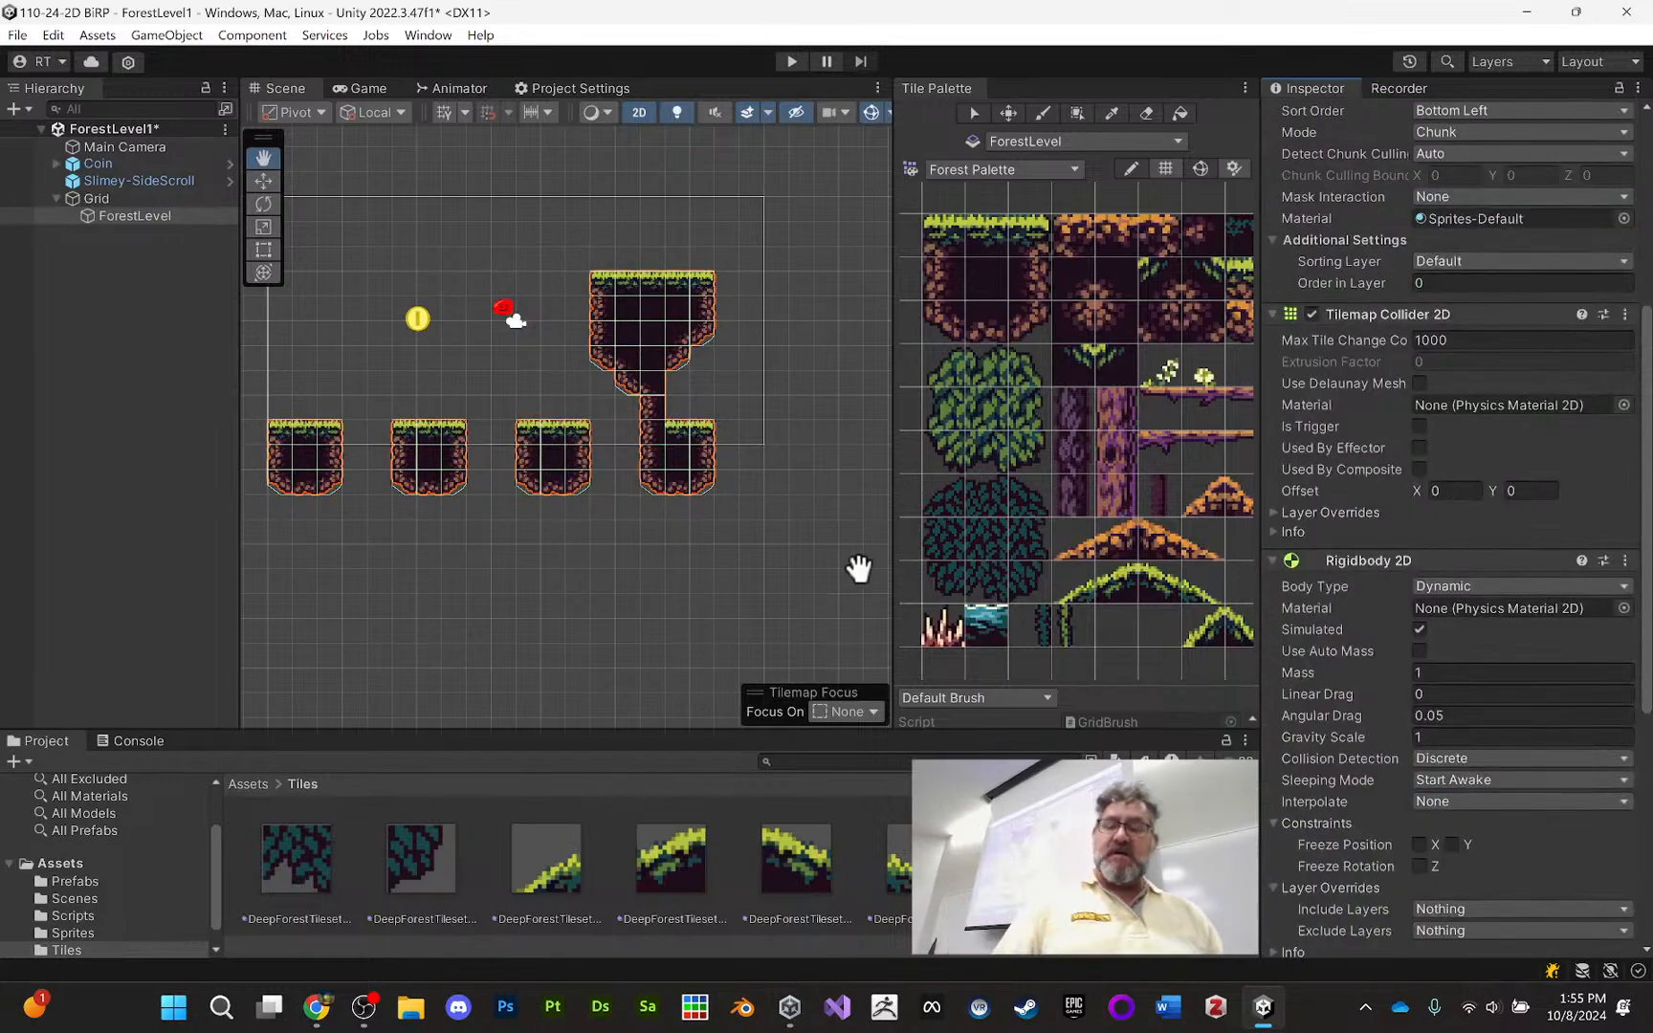
scroll(1469, 573, down, 3)
scroll(1469, 584, down, 5)
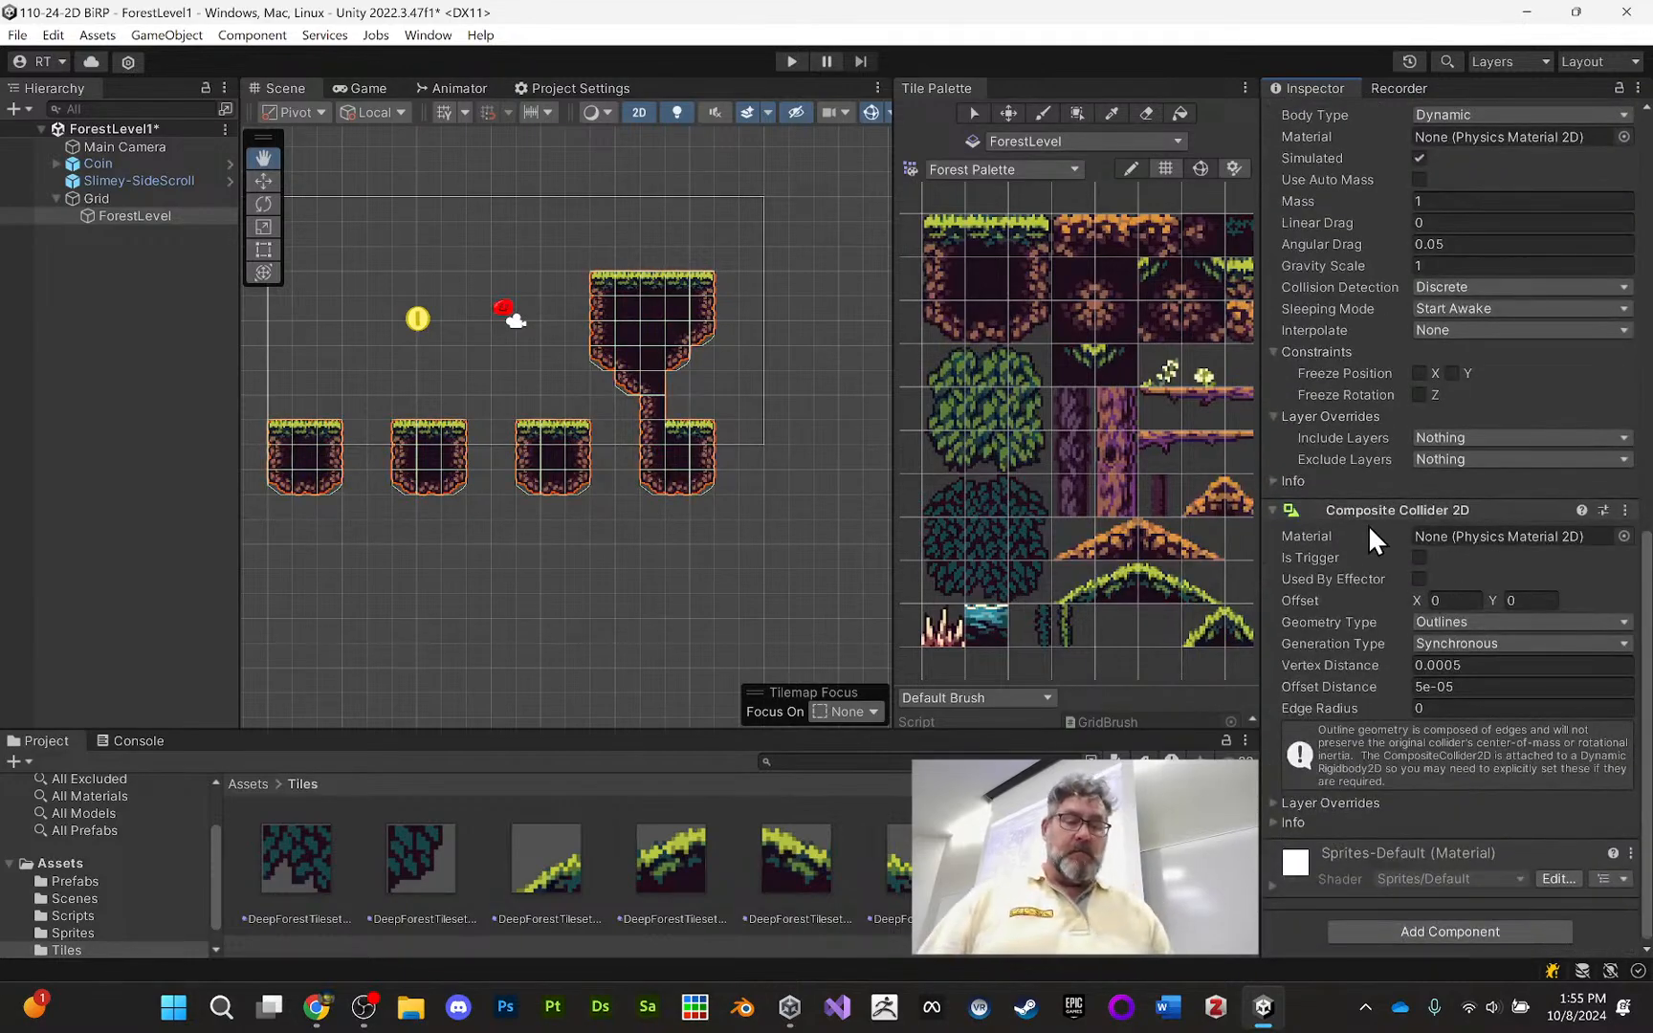
scroll(1415, 577, up, 2)
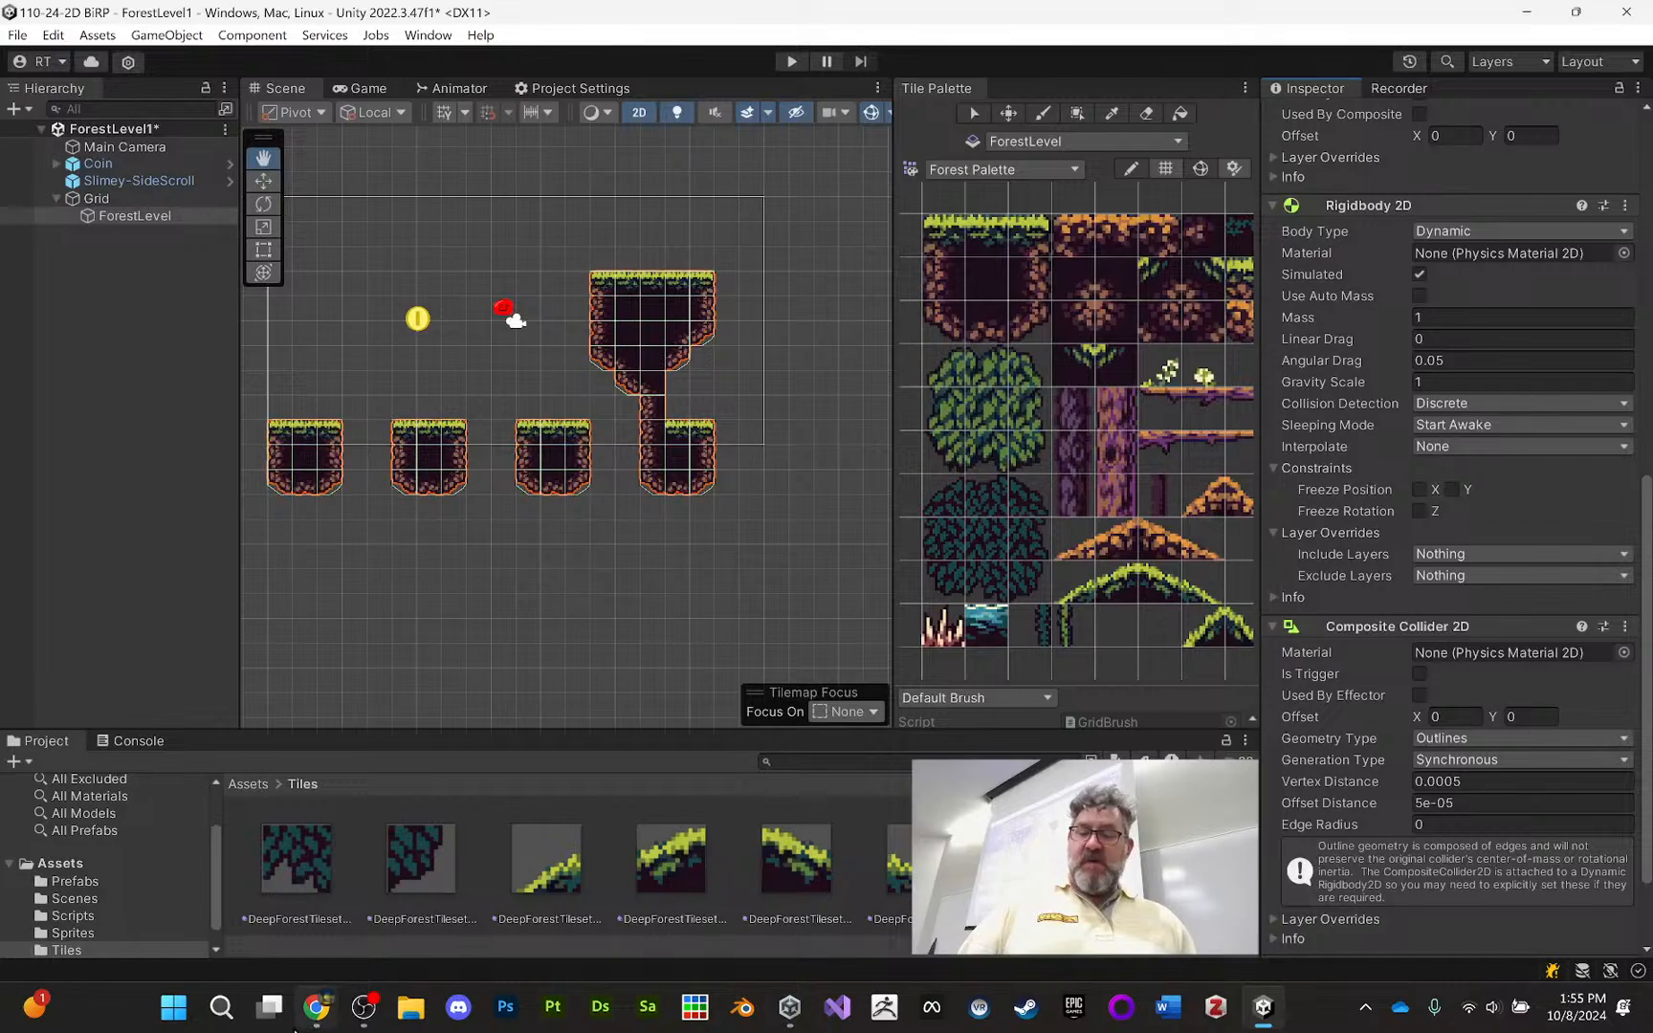
click(317, 1006)
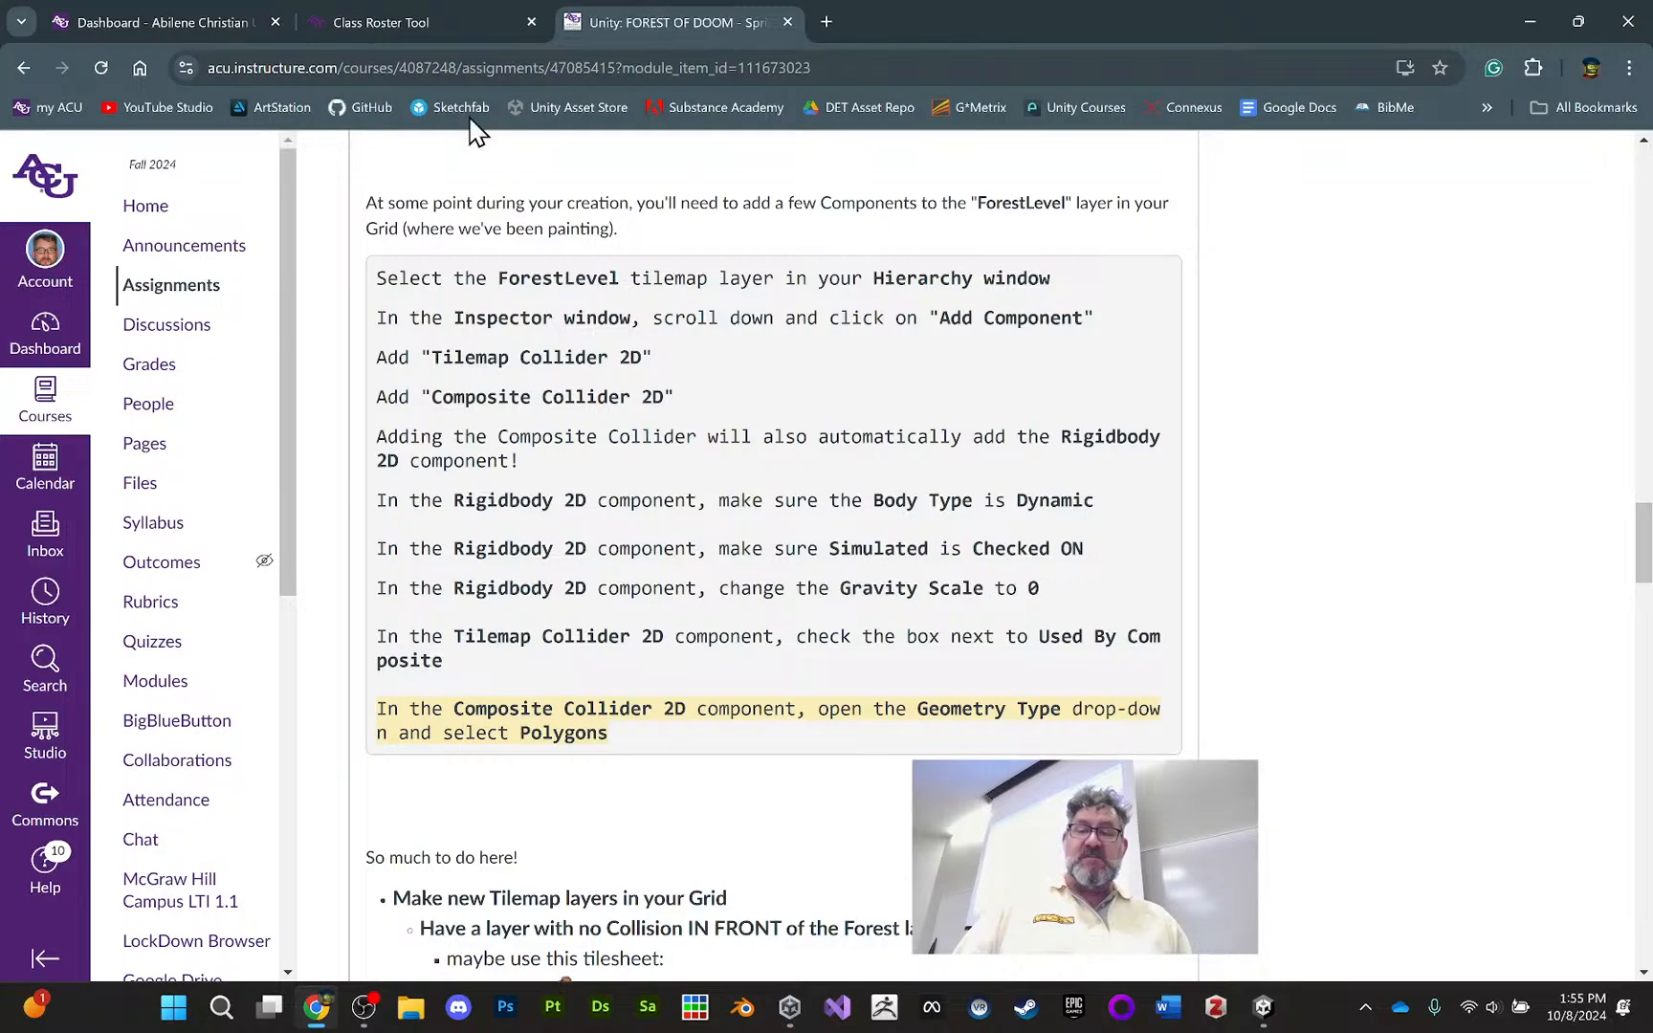
mouse_move(456, 5)
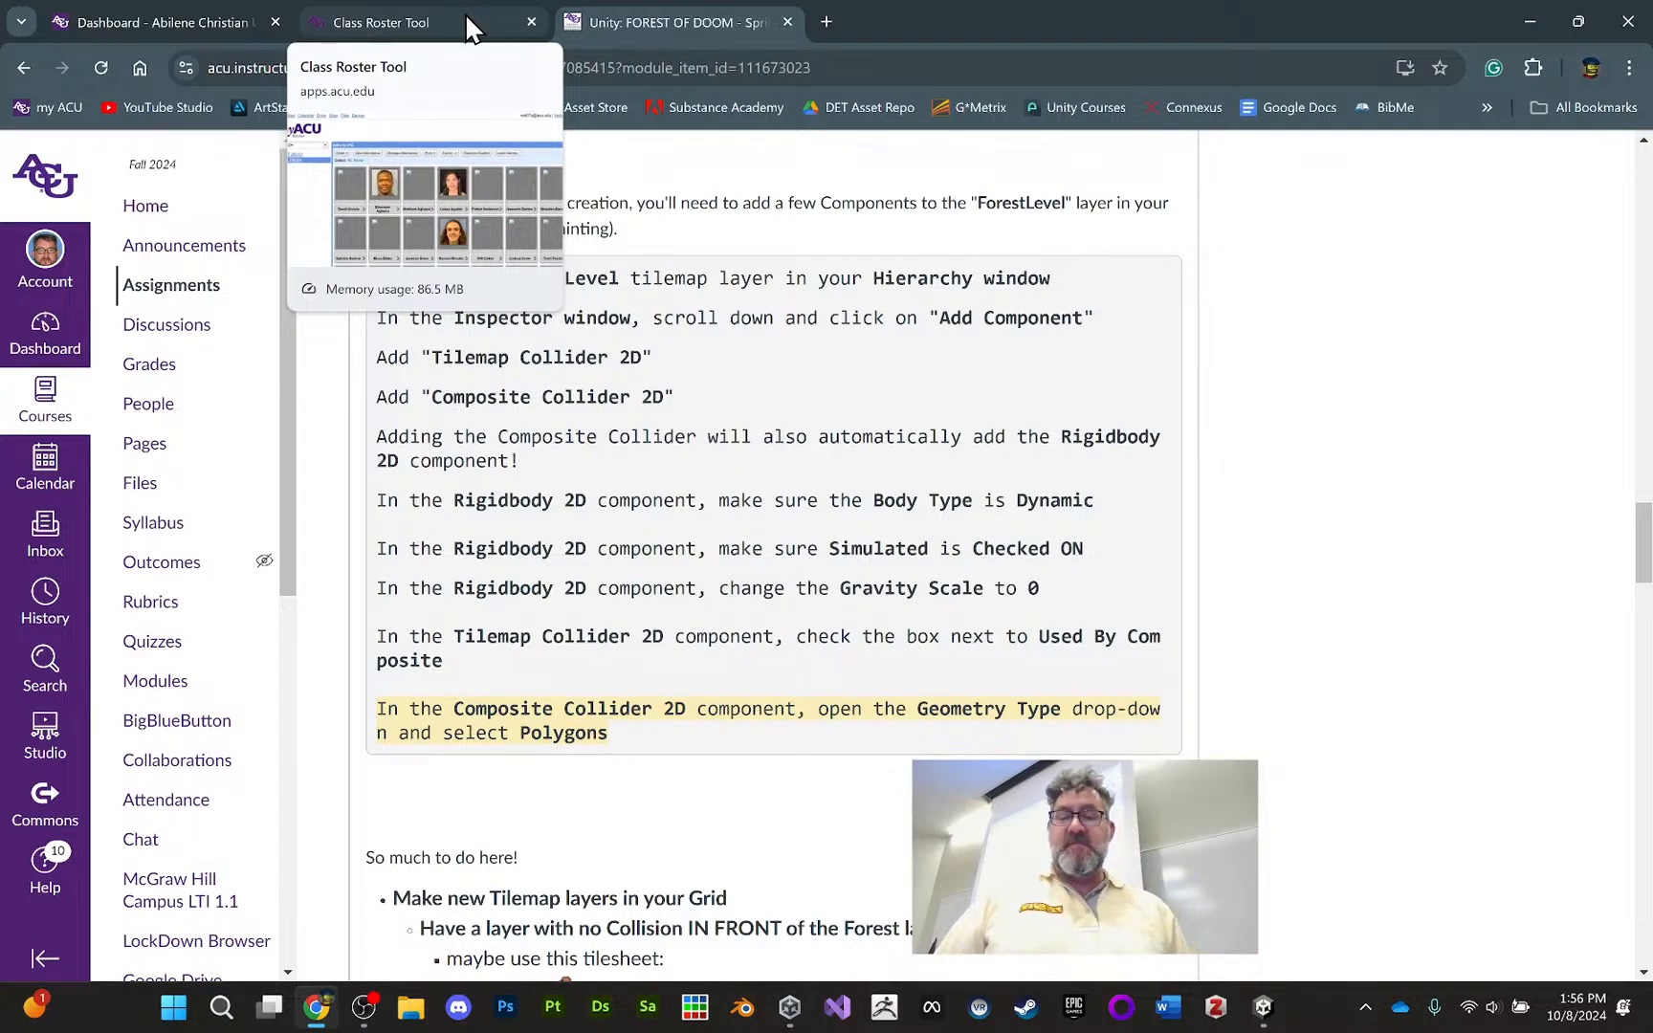
Return to Unity and run the level to test how ForestLevel behaves with its Rigidbody 2D
click(1263, 1007)
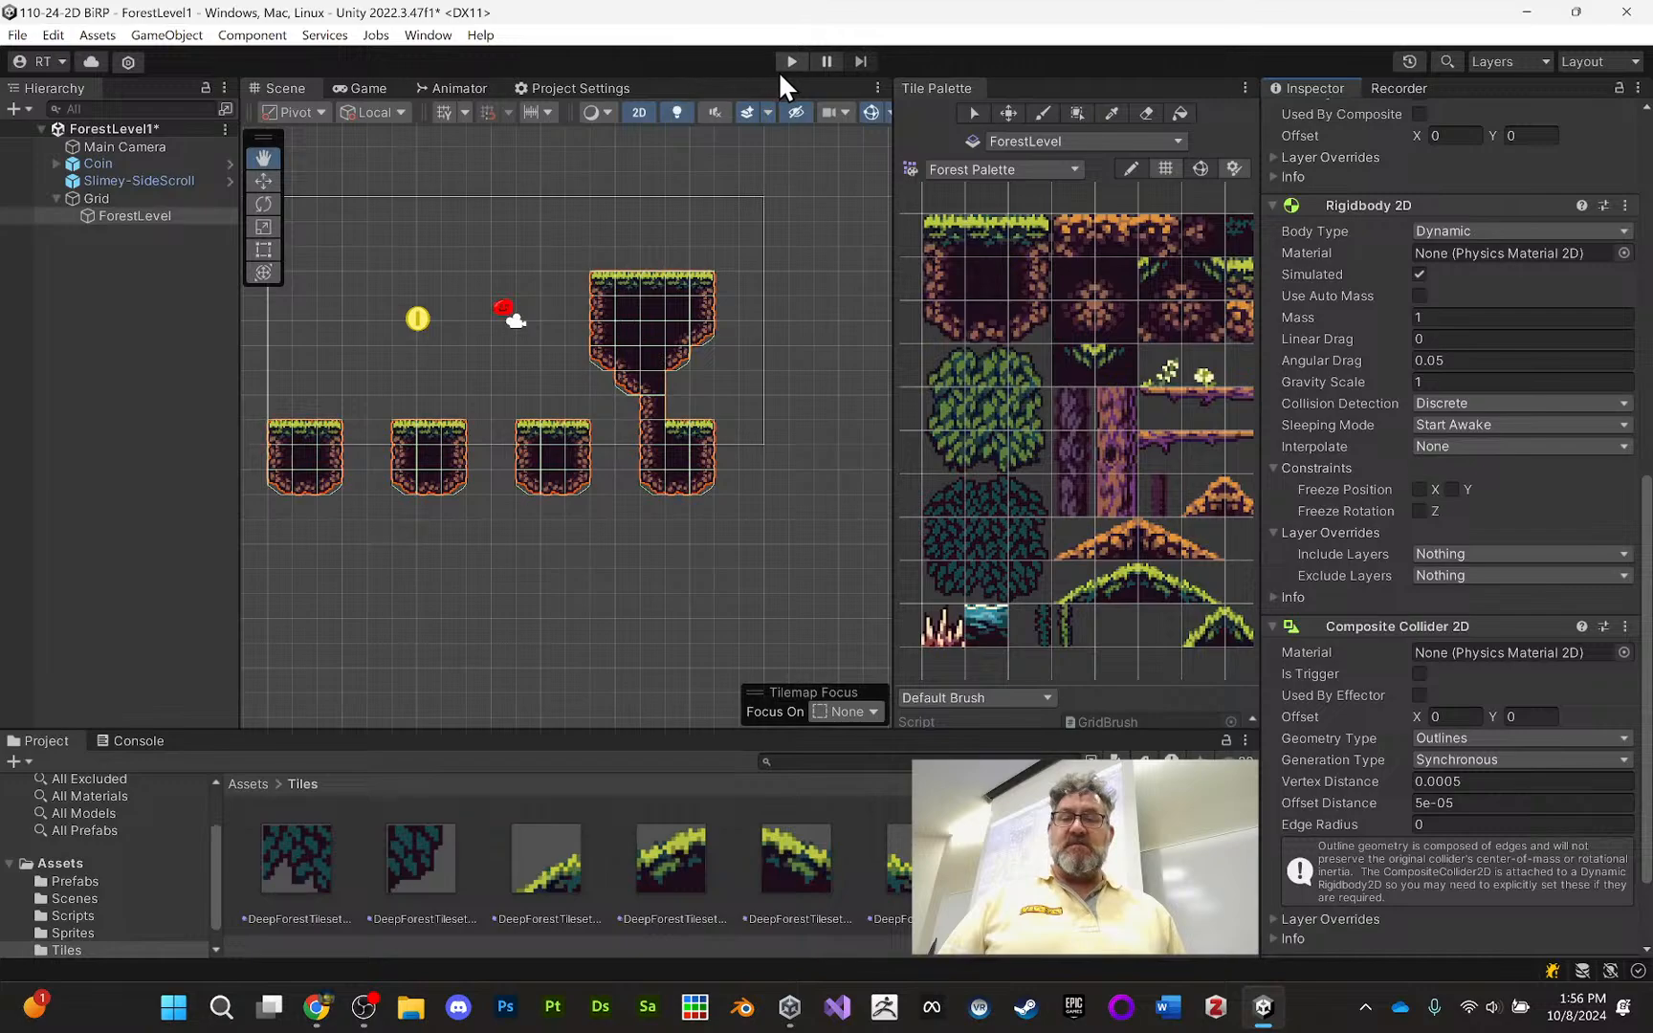
click(791, 61)
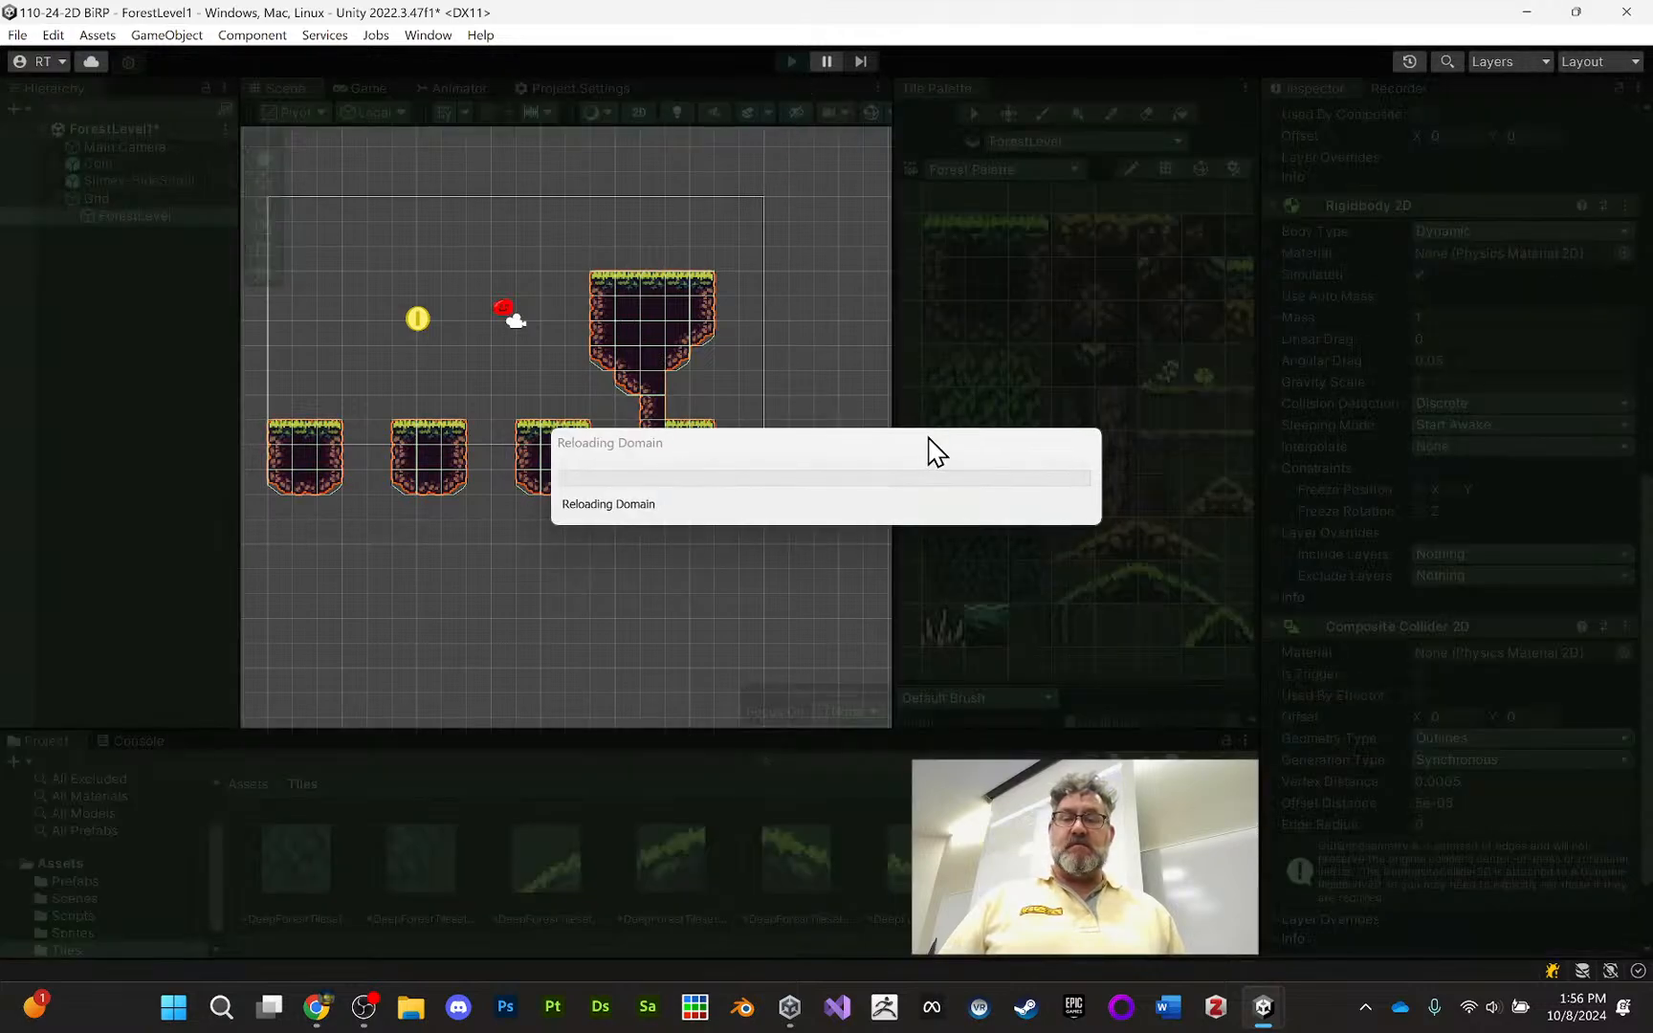
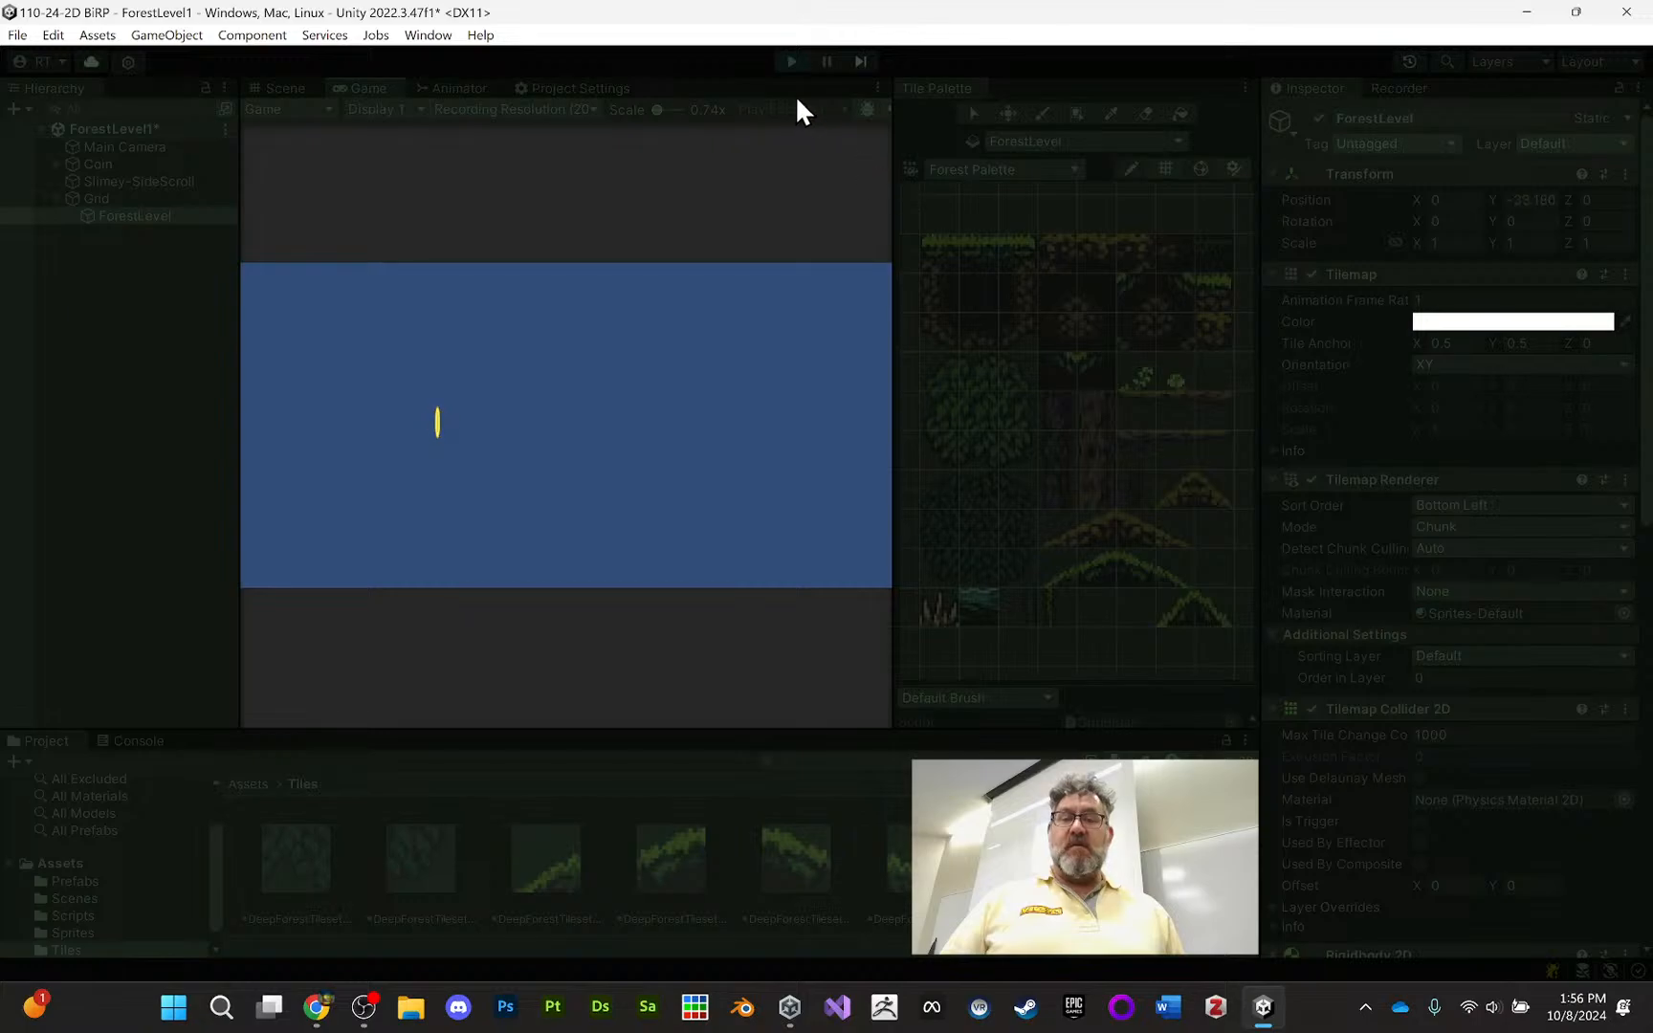
Stop the test run and set the Gravity Scale of ForestLevel's Rigidbody 2D to 0
click(791, 62)
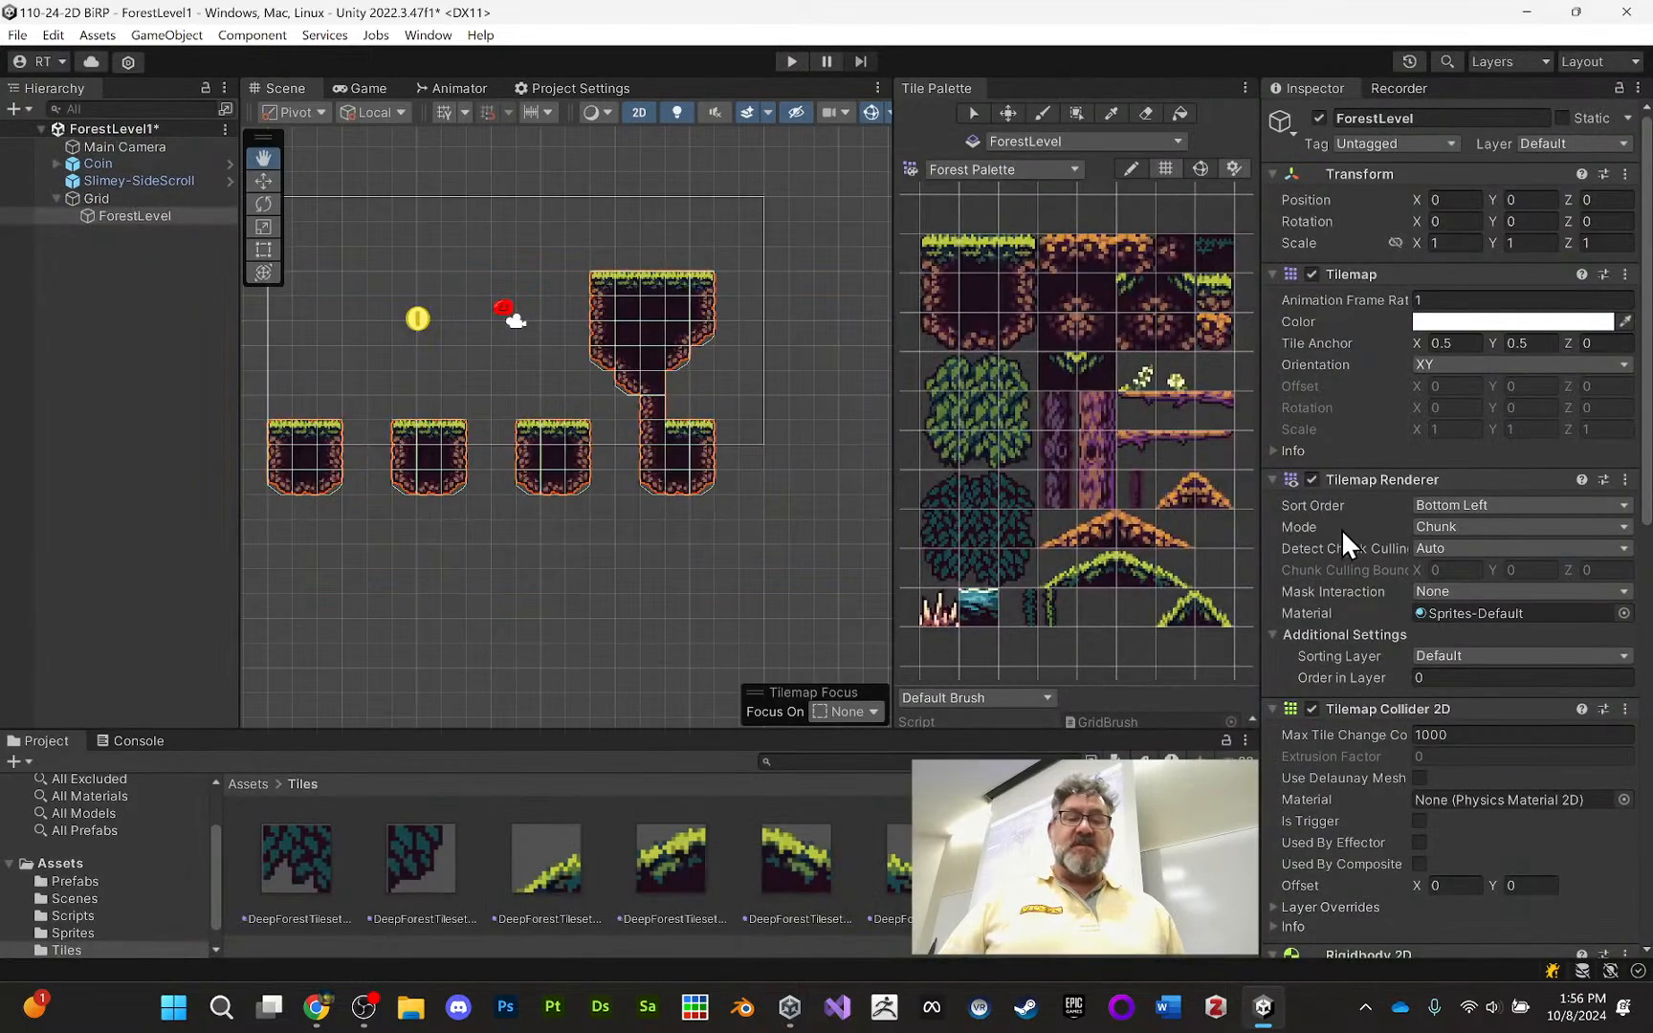
scroll(1488, 650, down, 3)
scroll(1483, 635, down, 4)
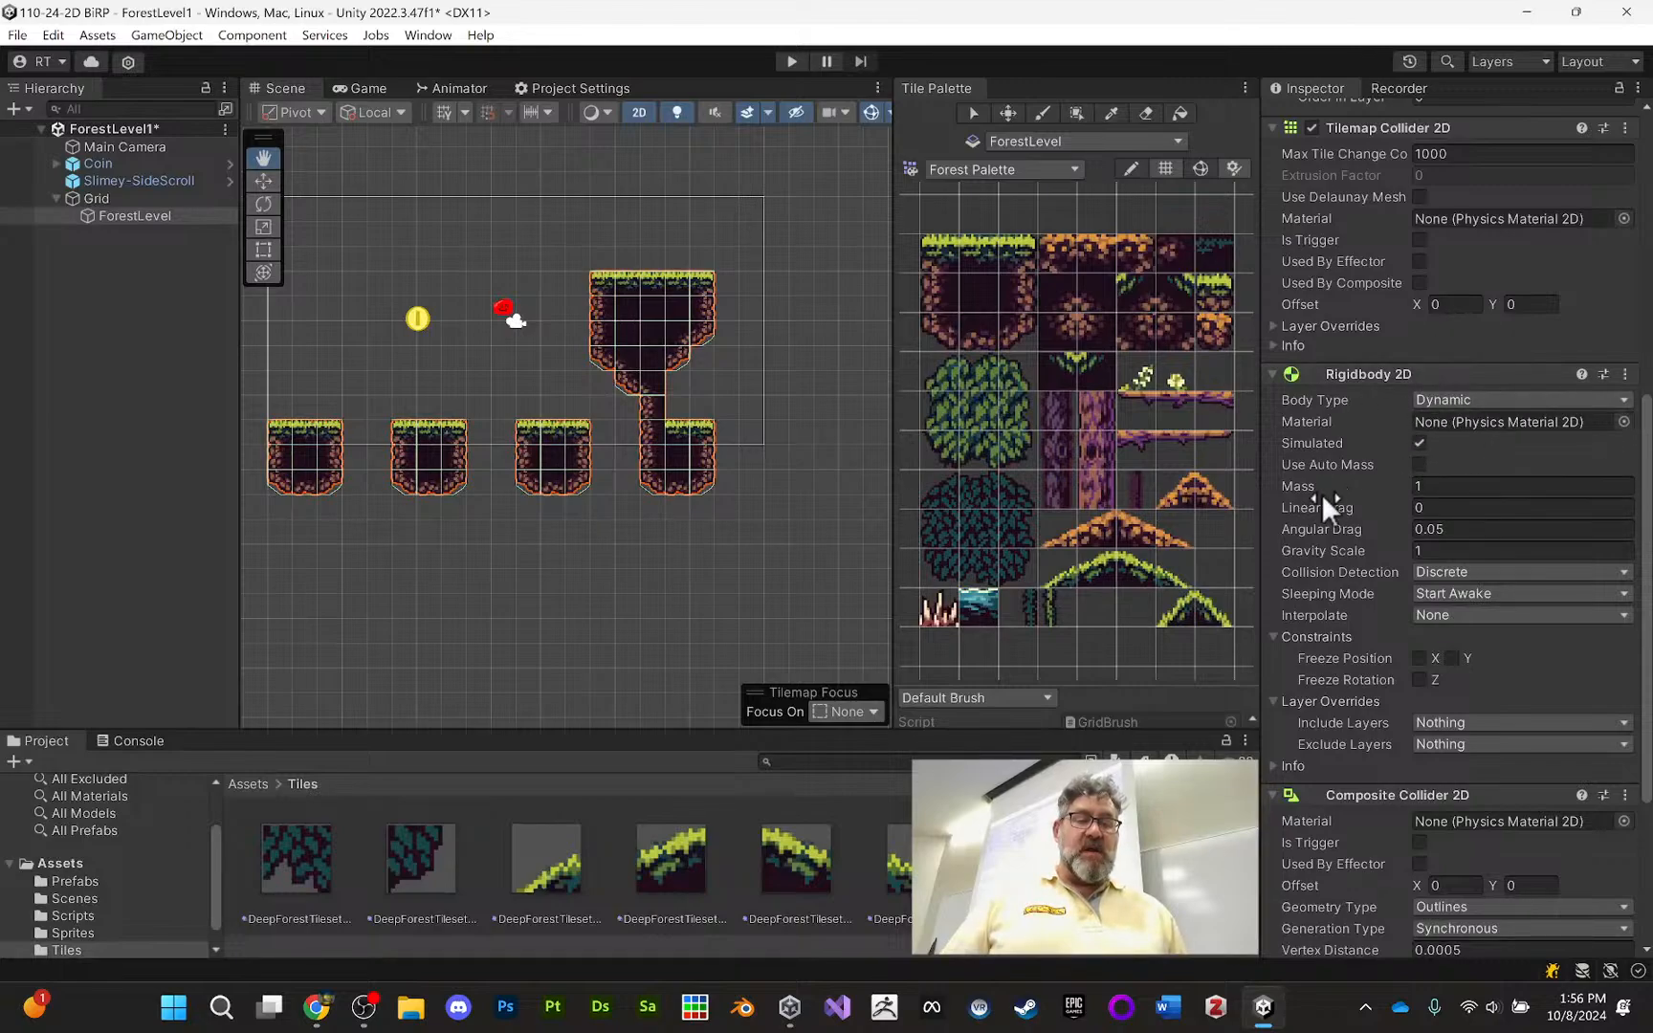
click(1455, 551)
text(0)
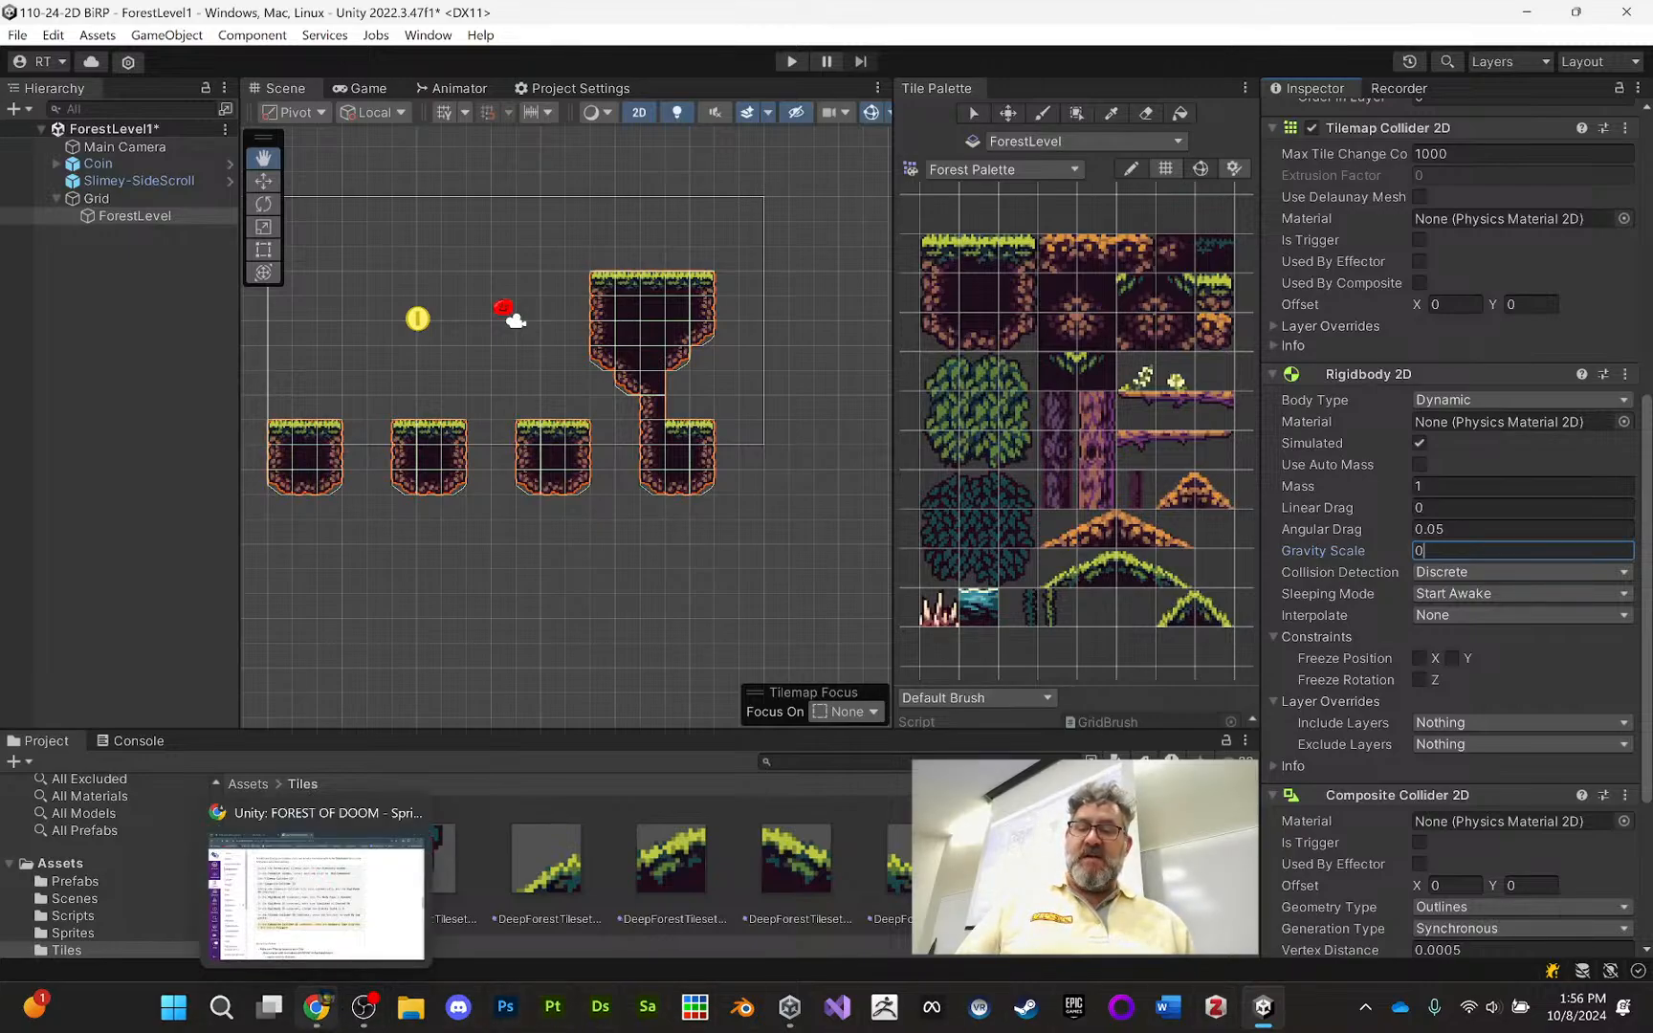
Check the assignment instructions in Chrome, return to Unity, and enable Used By Composite on ForestLevel's Tilemap Collider 2D
click(317, 1014)
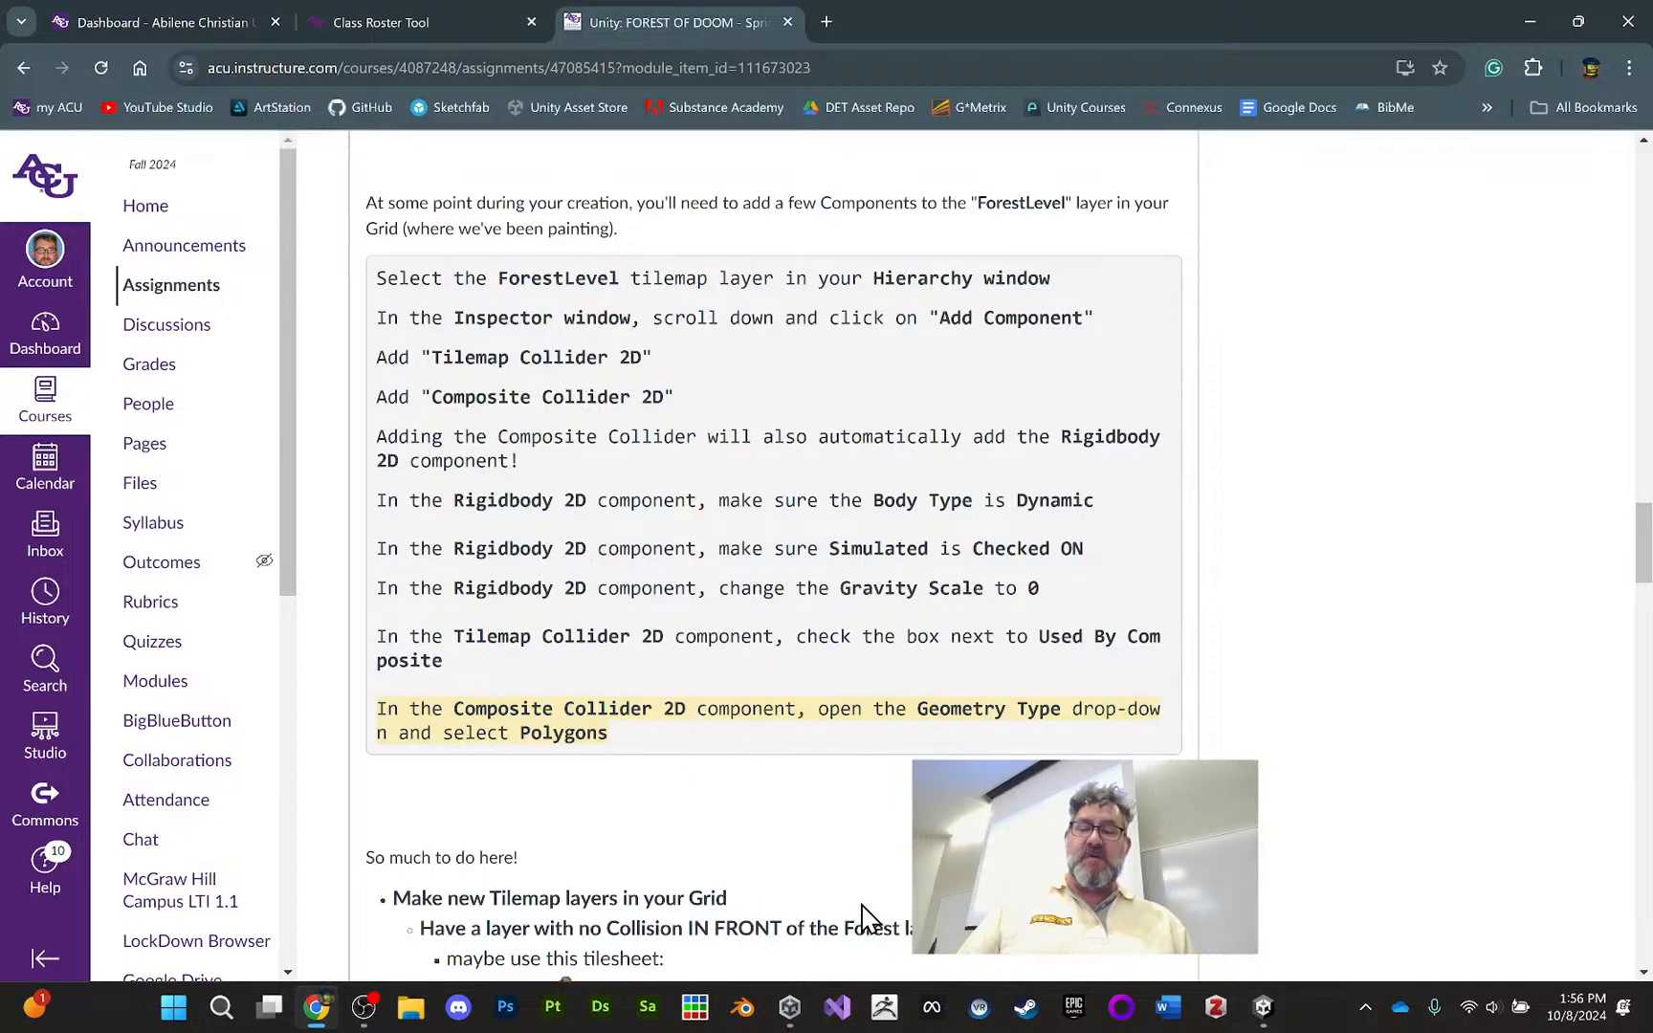
click(1262, 1007)
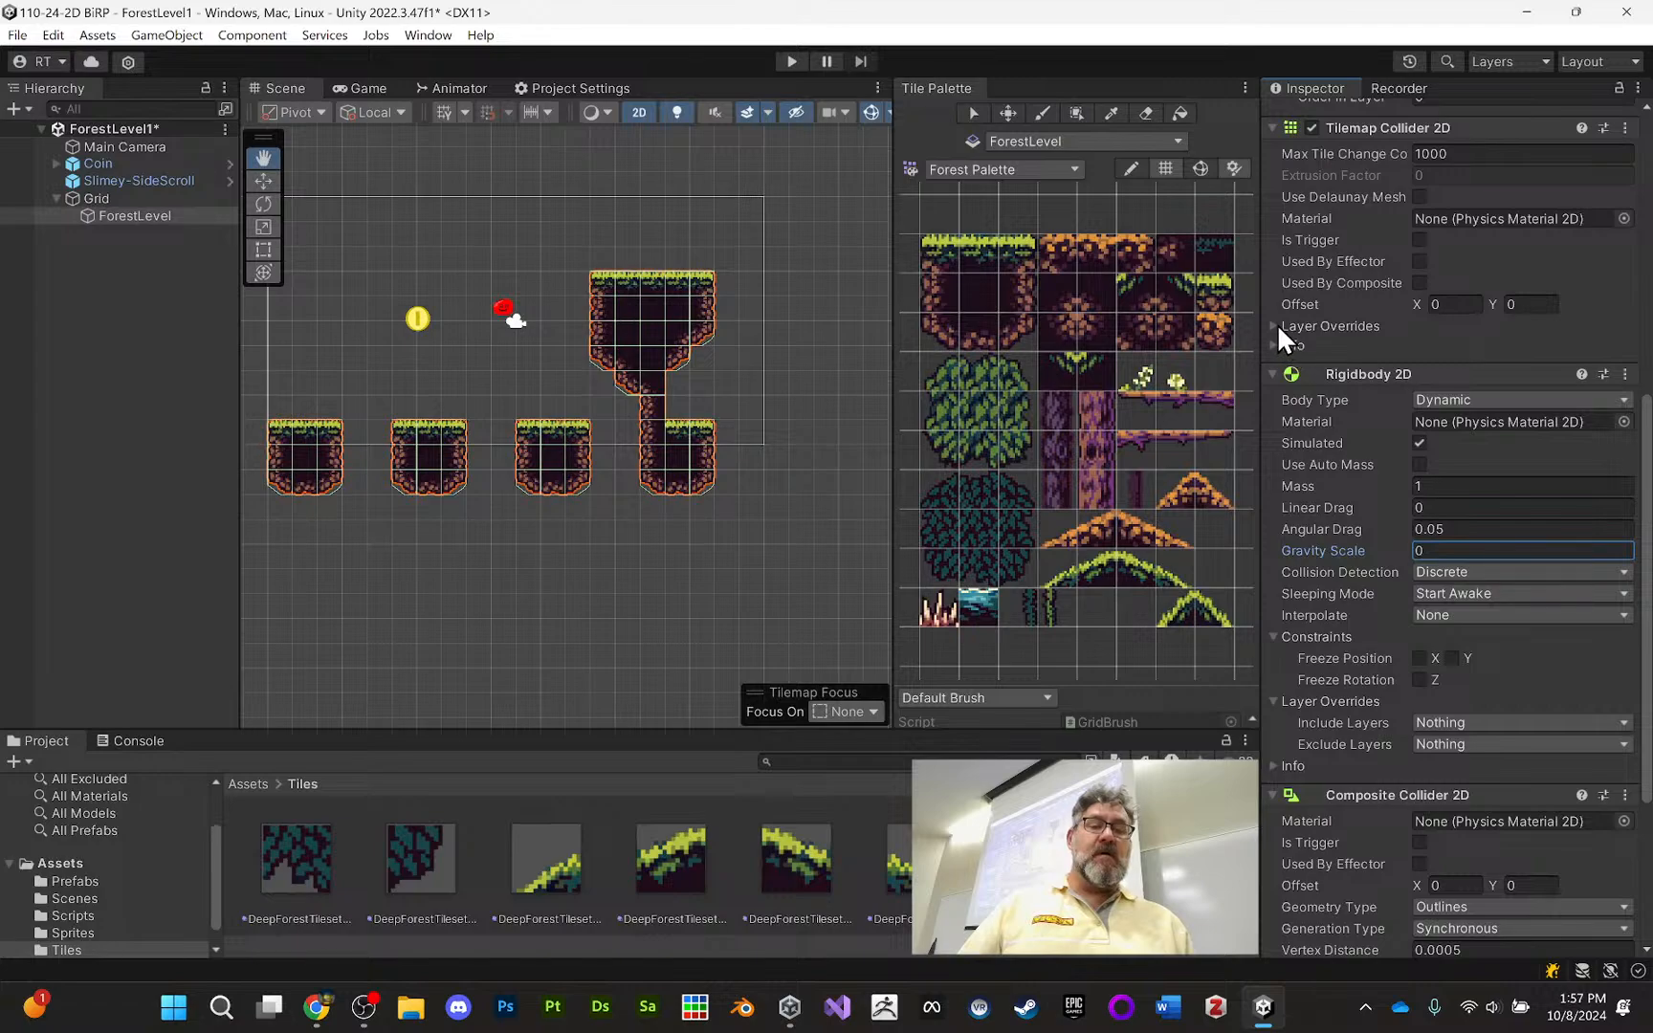
click(1420, 282)
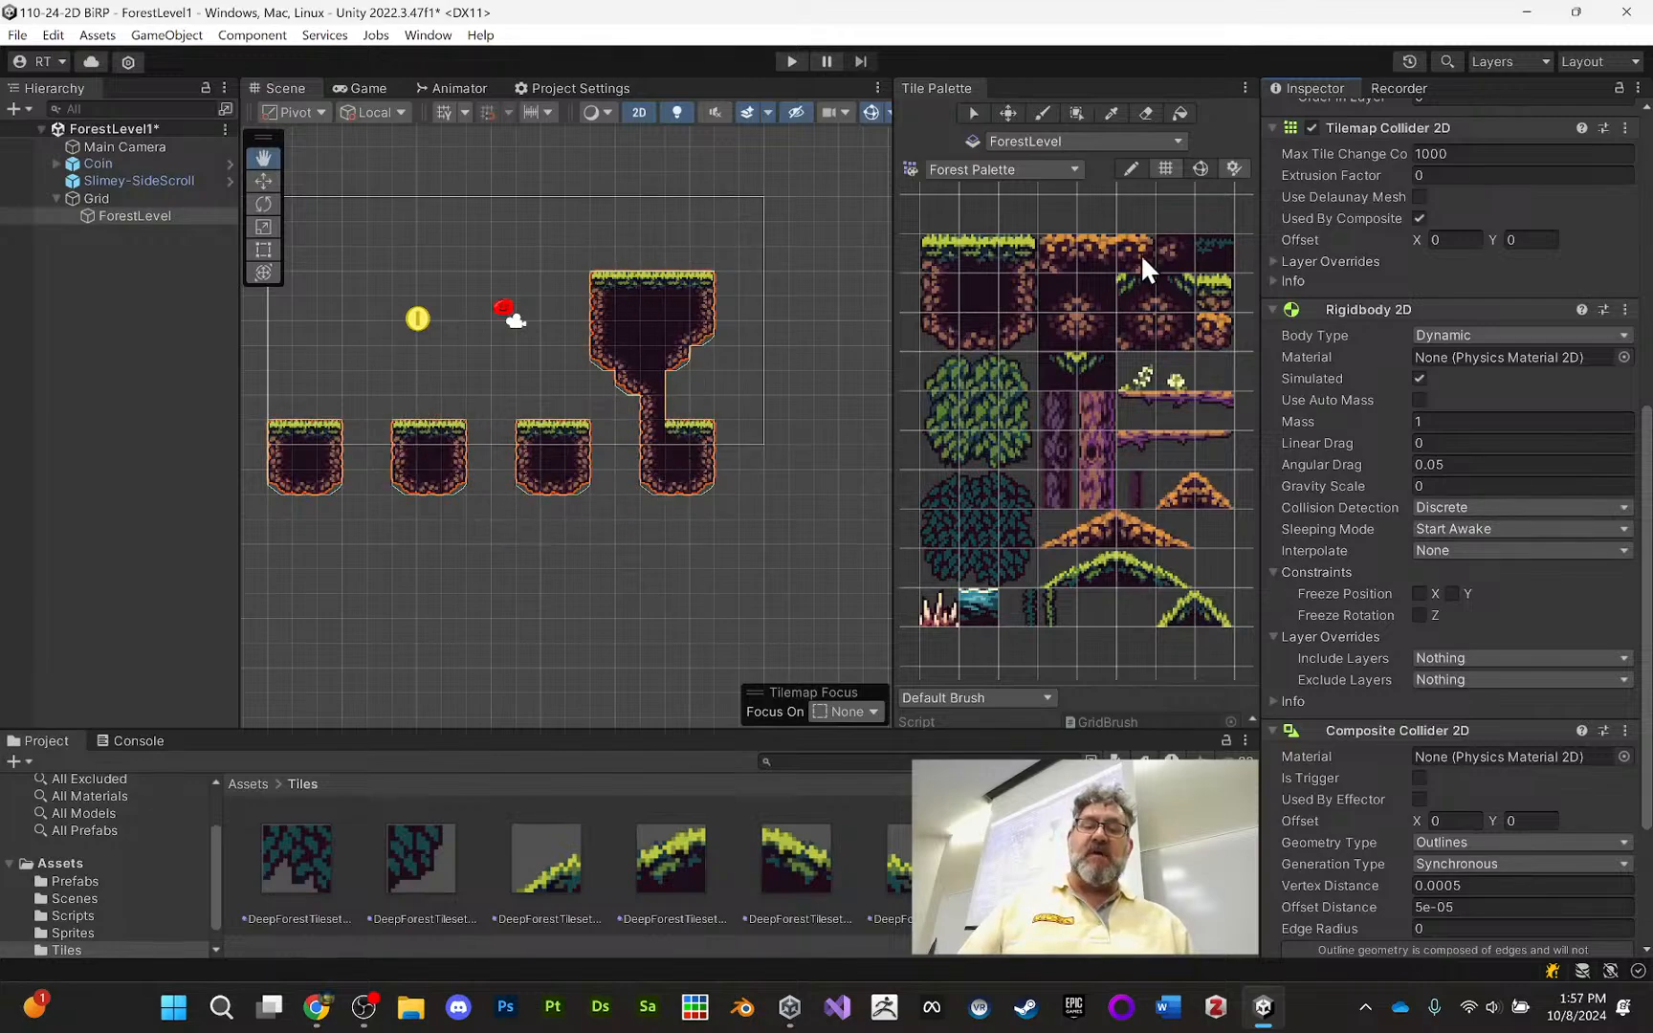
click(1418, 216)
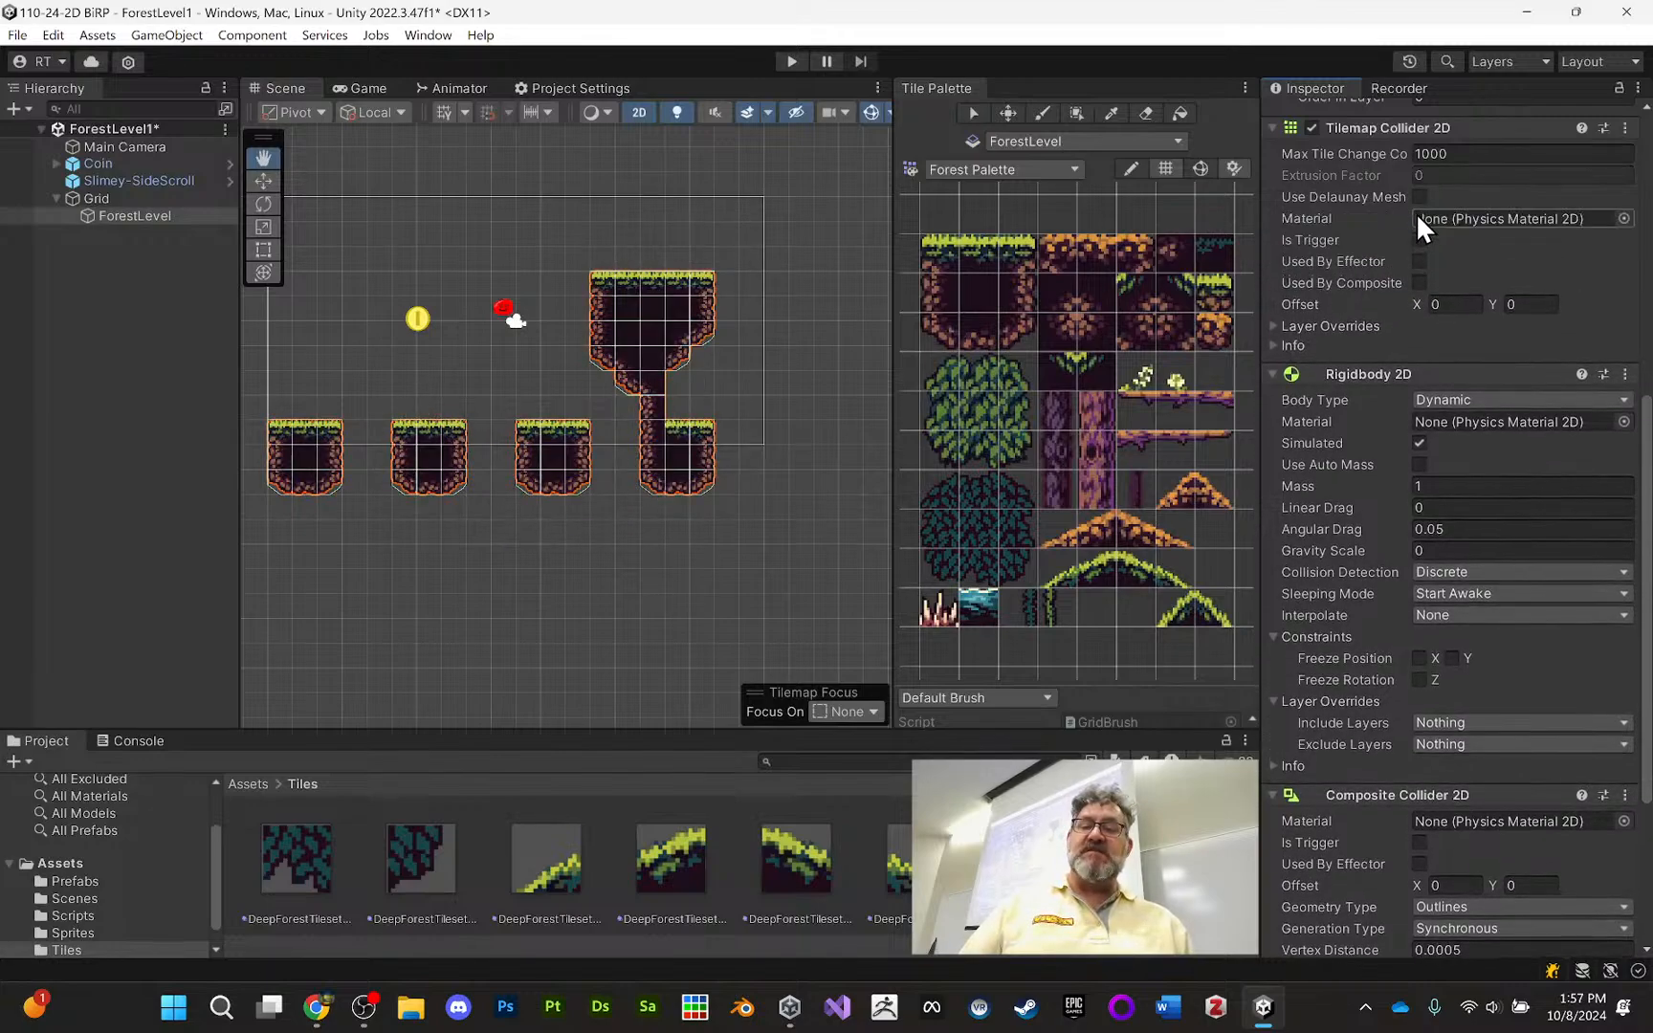
click(1420, 283)
Set the Geometry Type of ForestLevel's Composite Collider 2D to Polygons and test-run the level
scroll(1439, 526, down, 5)
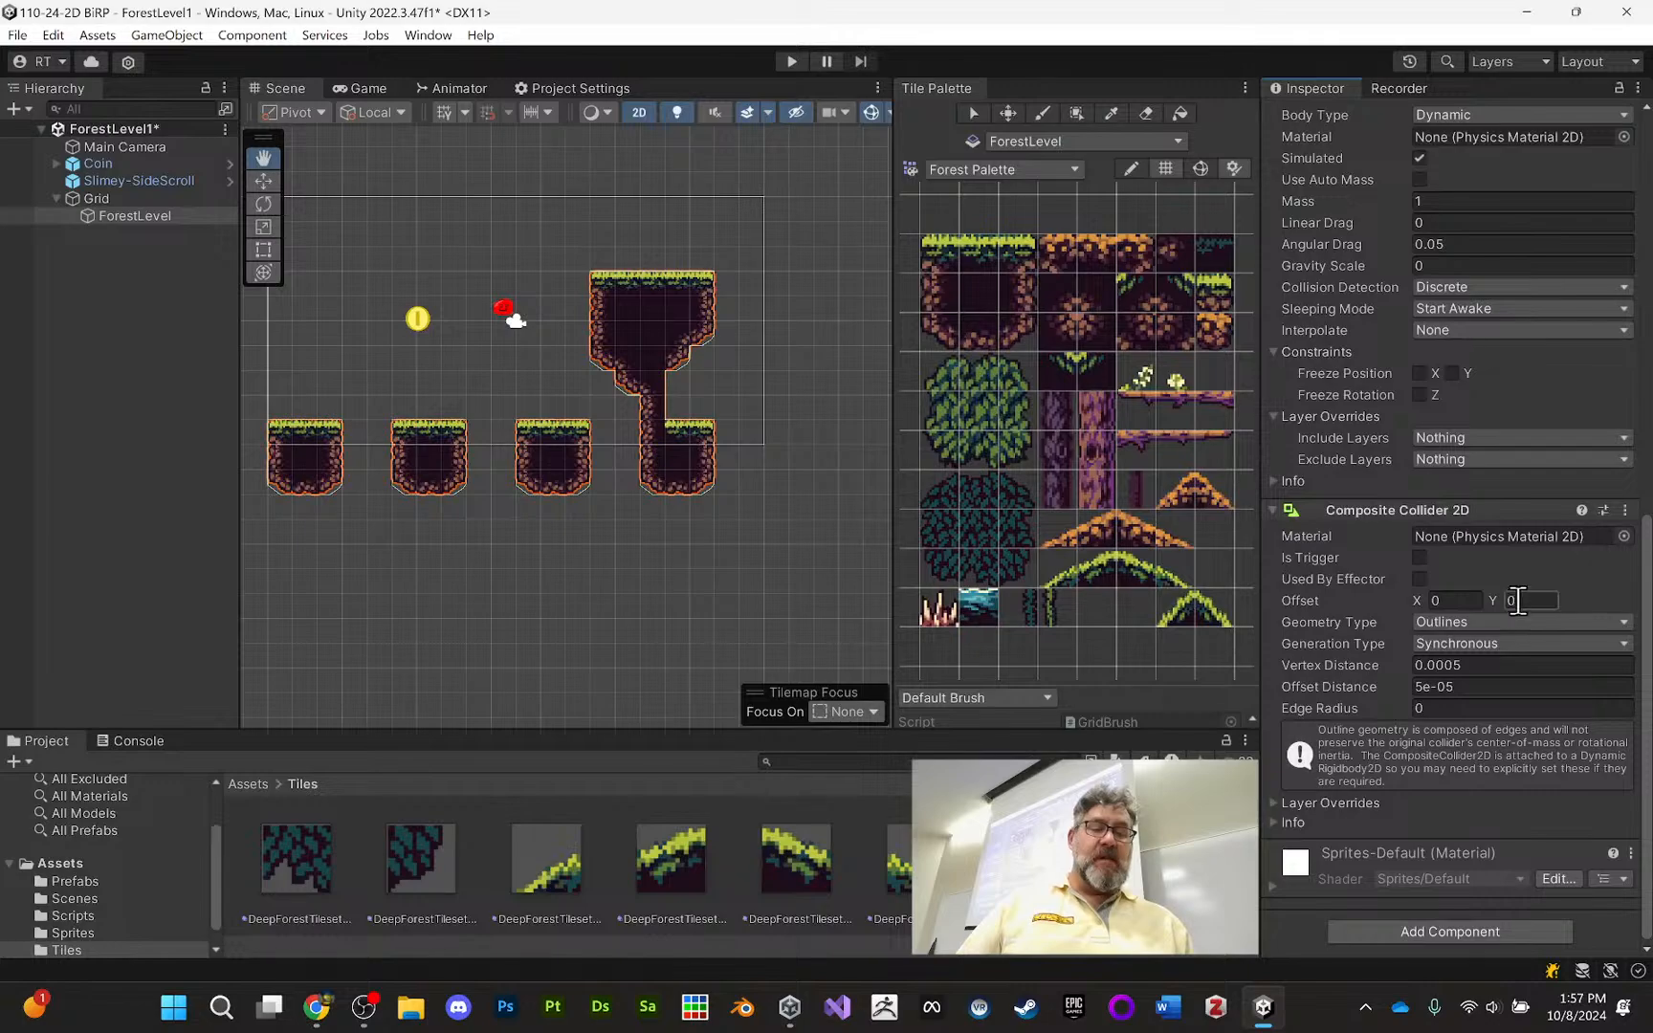
click(1515, 620)
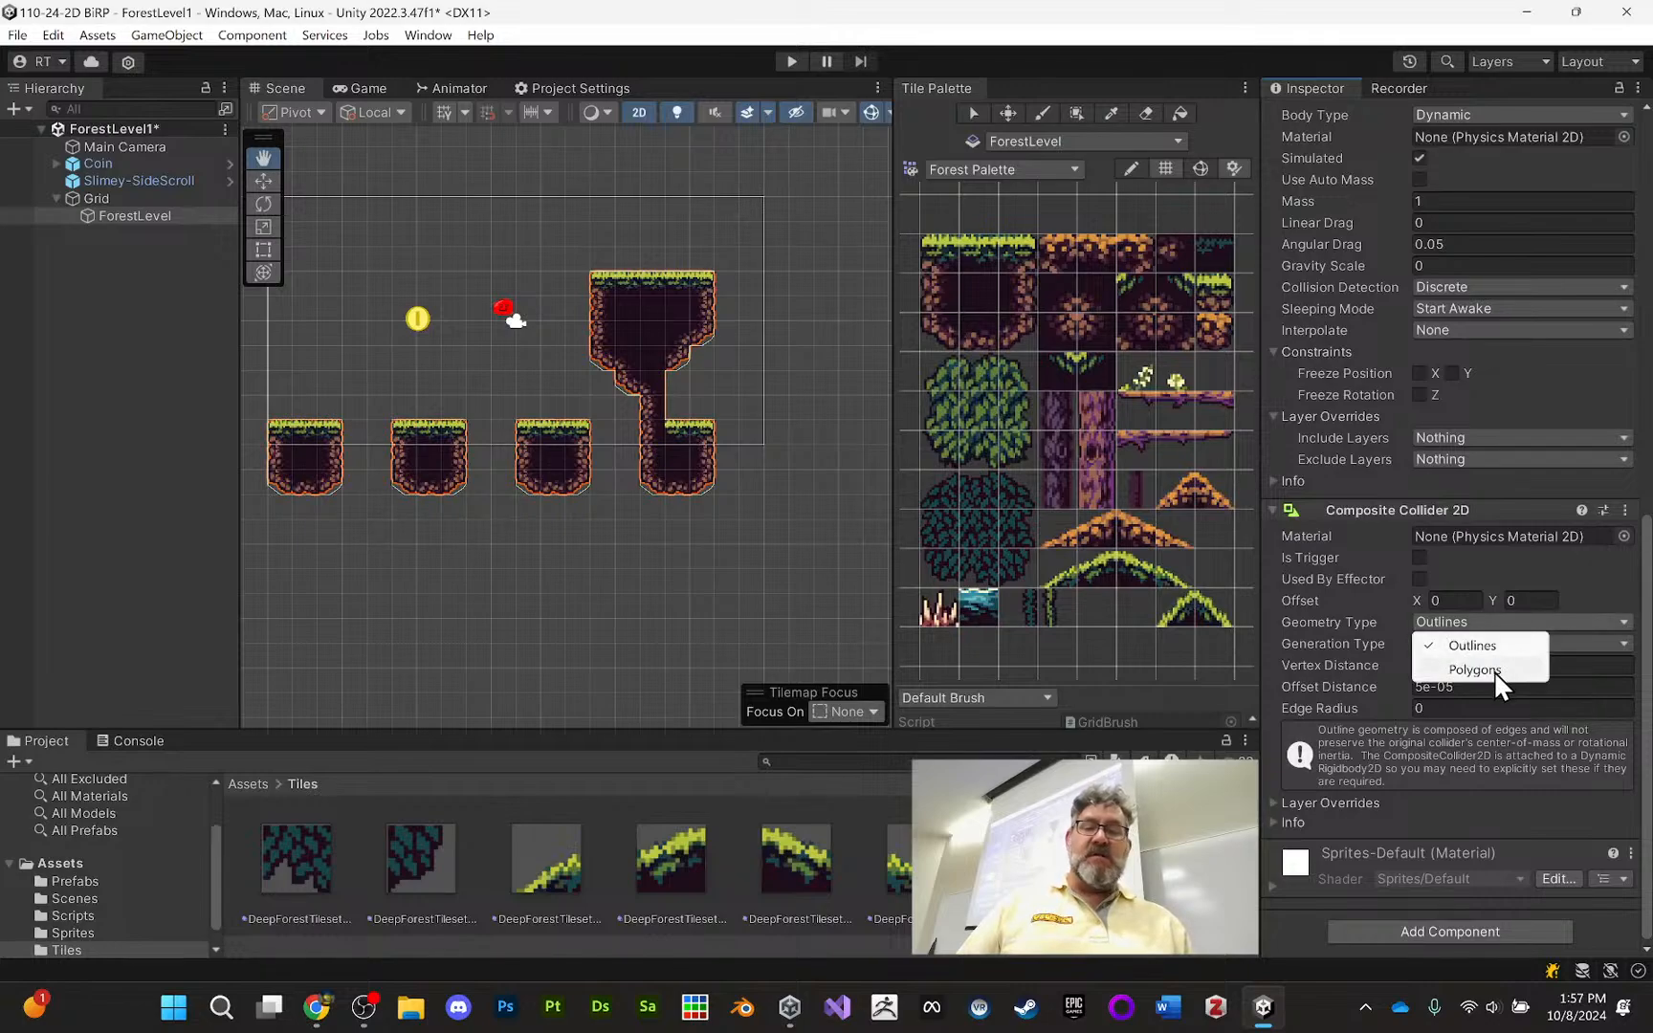
click(1494, 670)
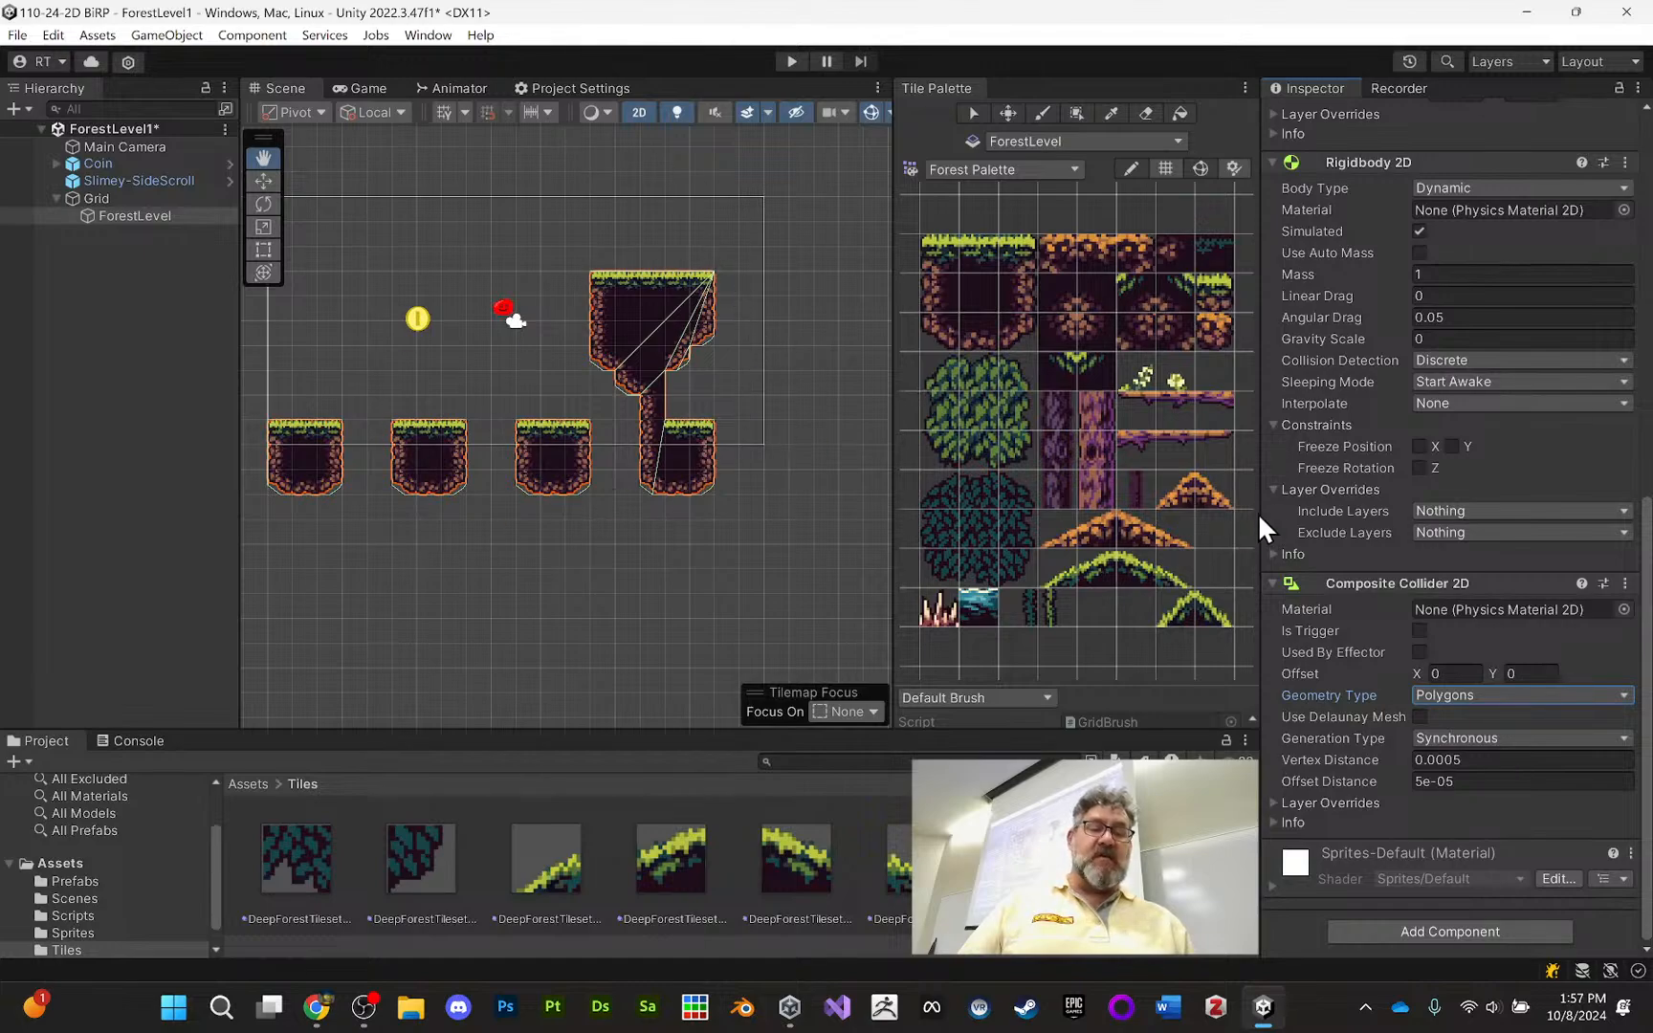
click(790, 63)
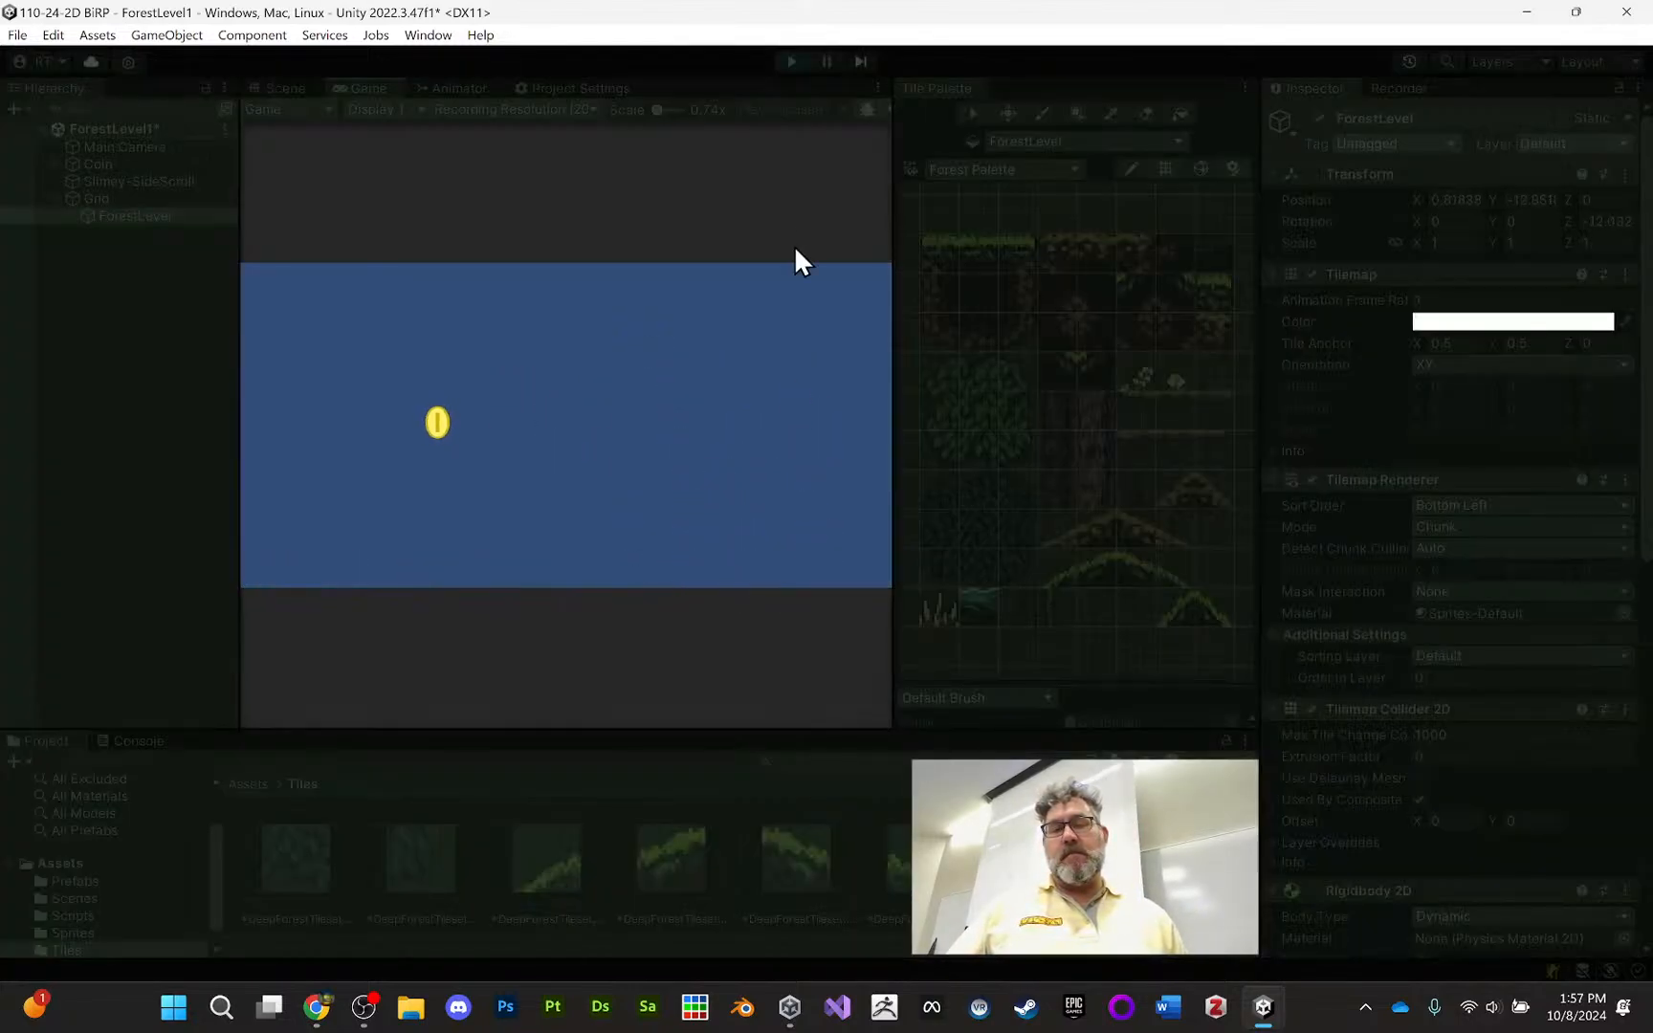
click(793, 62)
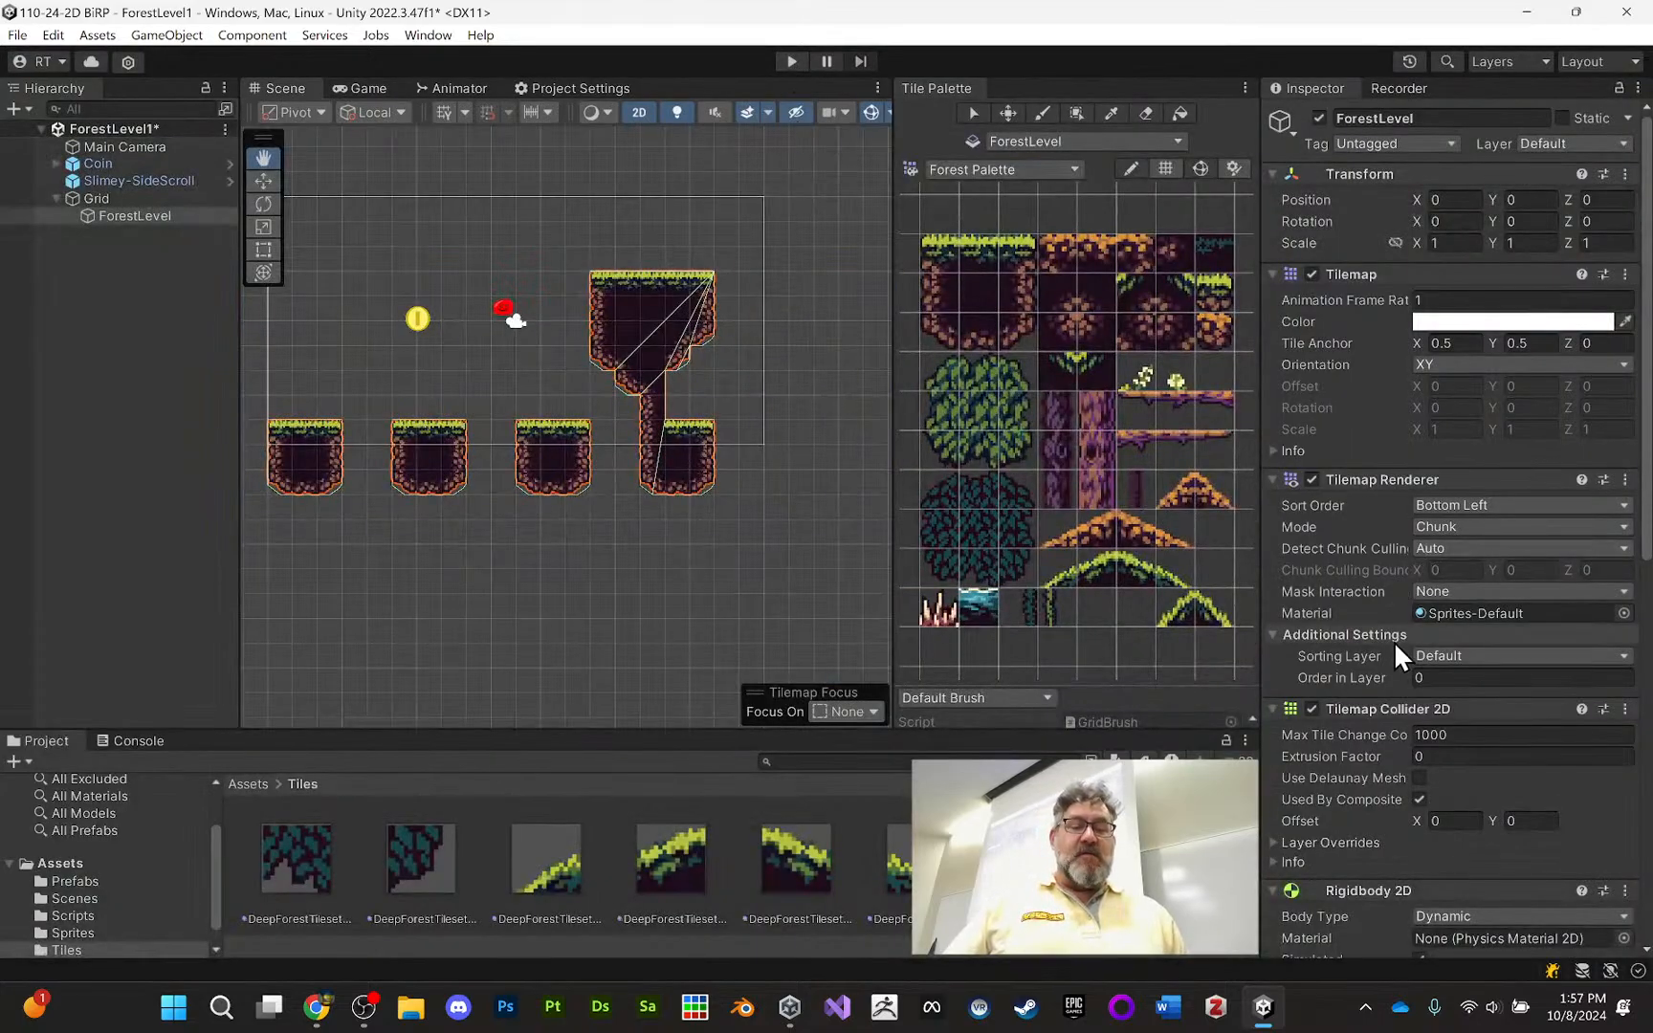
Freeze the X and Y position and Z rotation of ForestLevel's Rigidbody 2D, and test-run the level
scroll(1399, 643, down, 6)
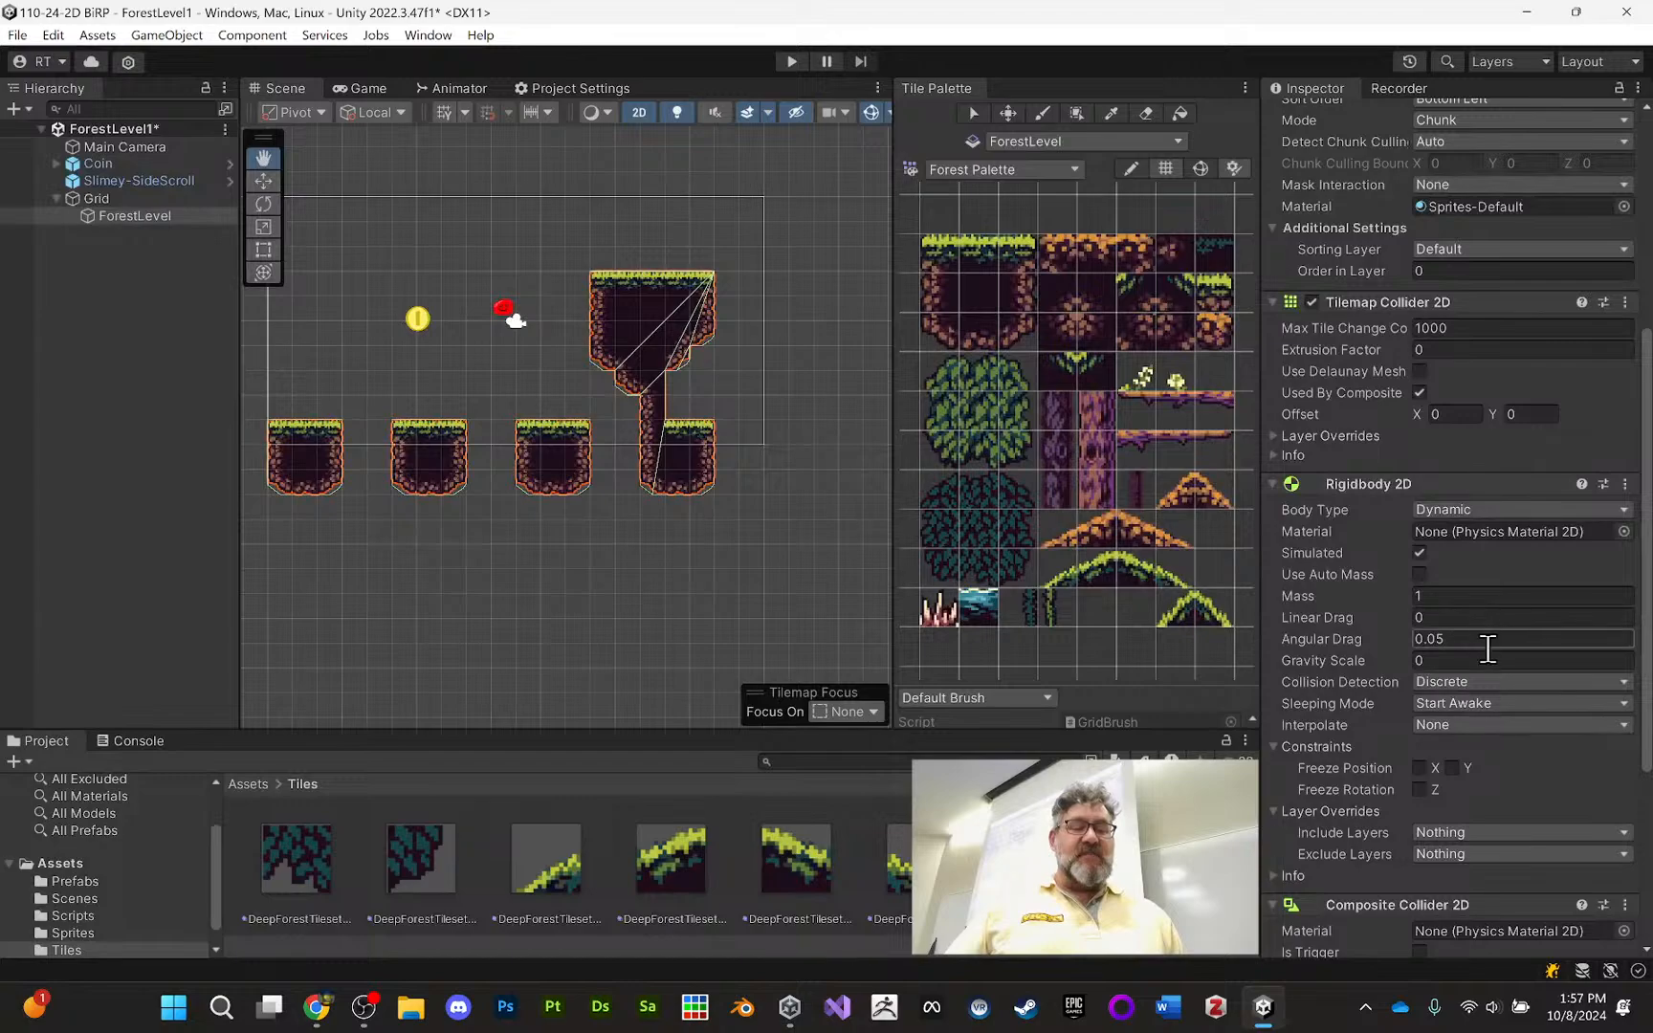
scroll(1482, 644, down, 3)
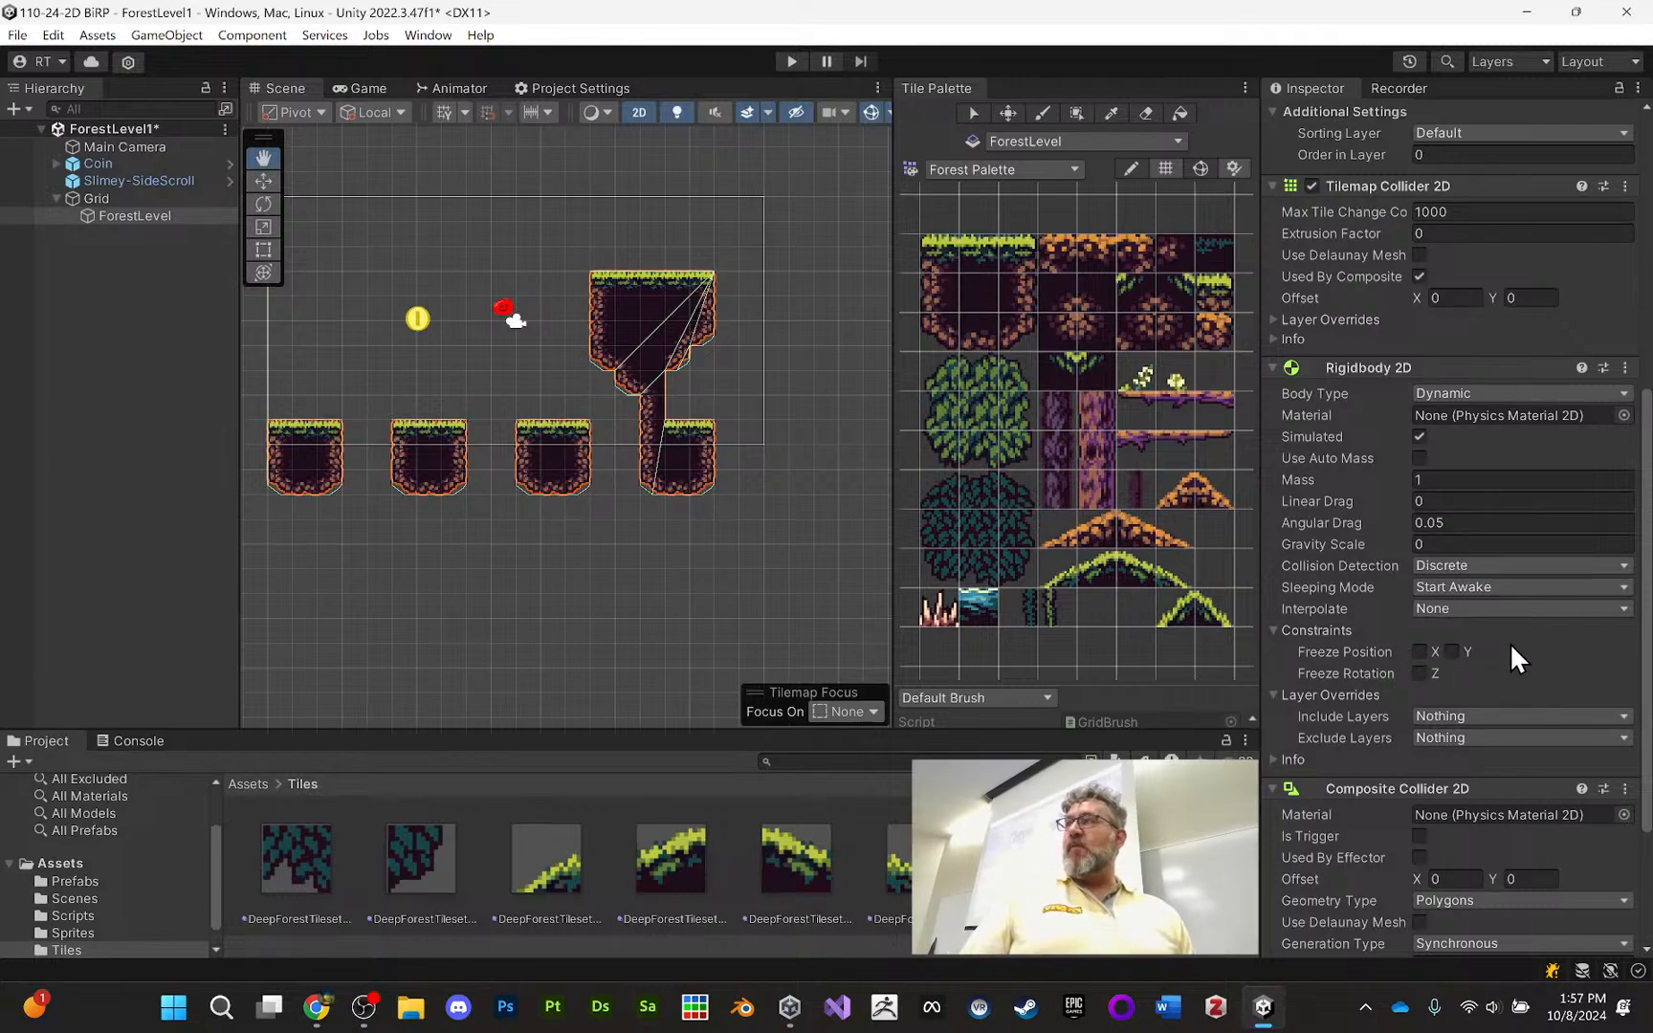
click(1420, 652)
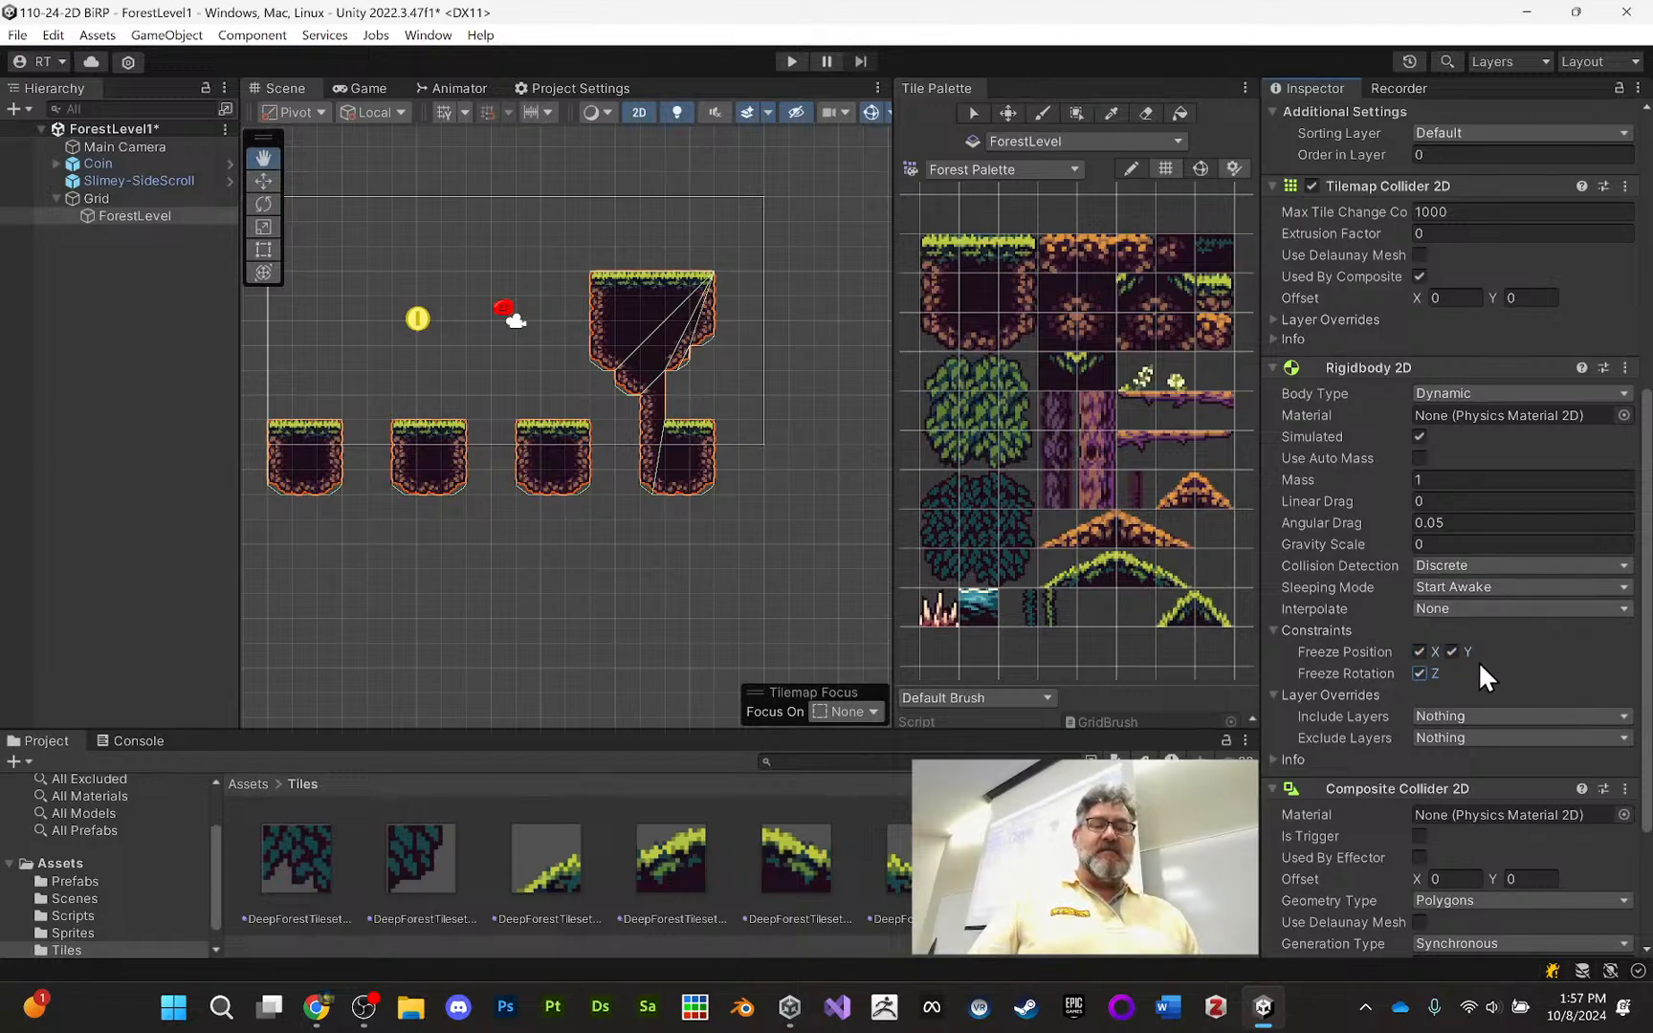
click(785, 63)
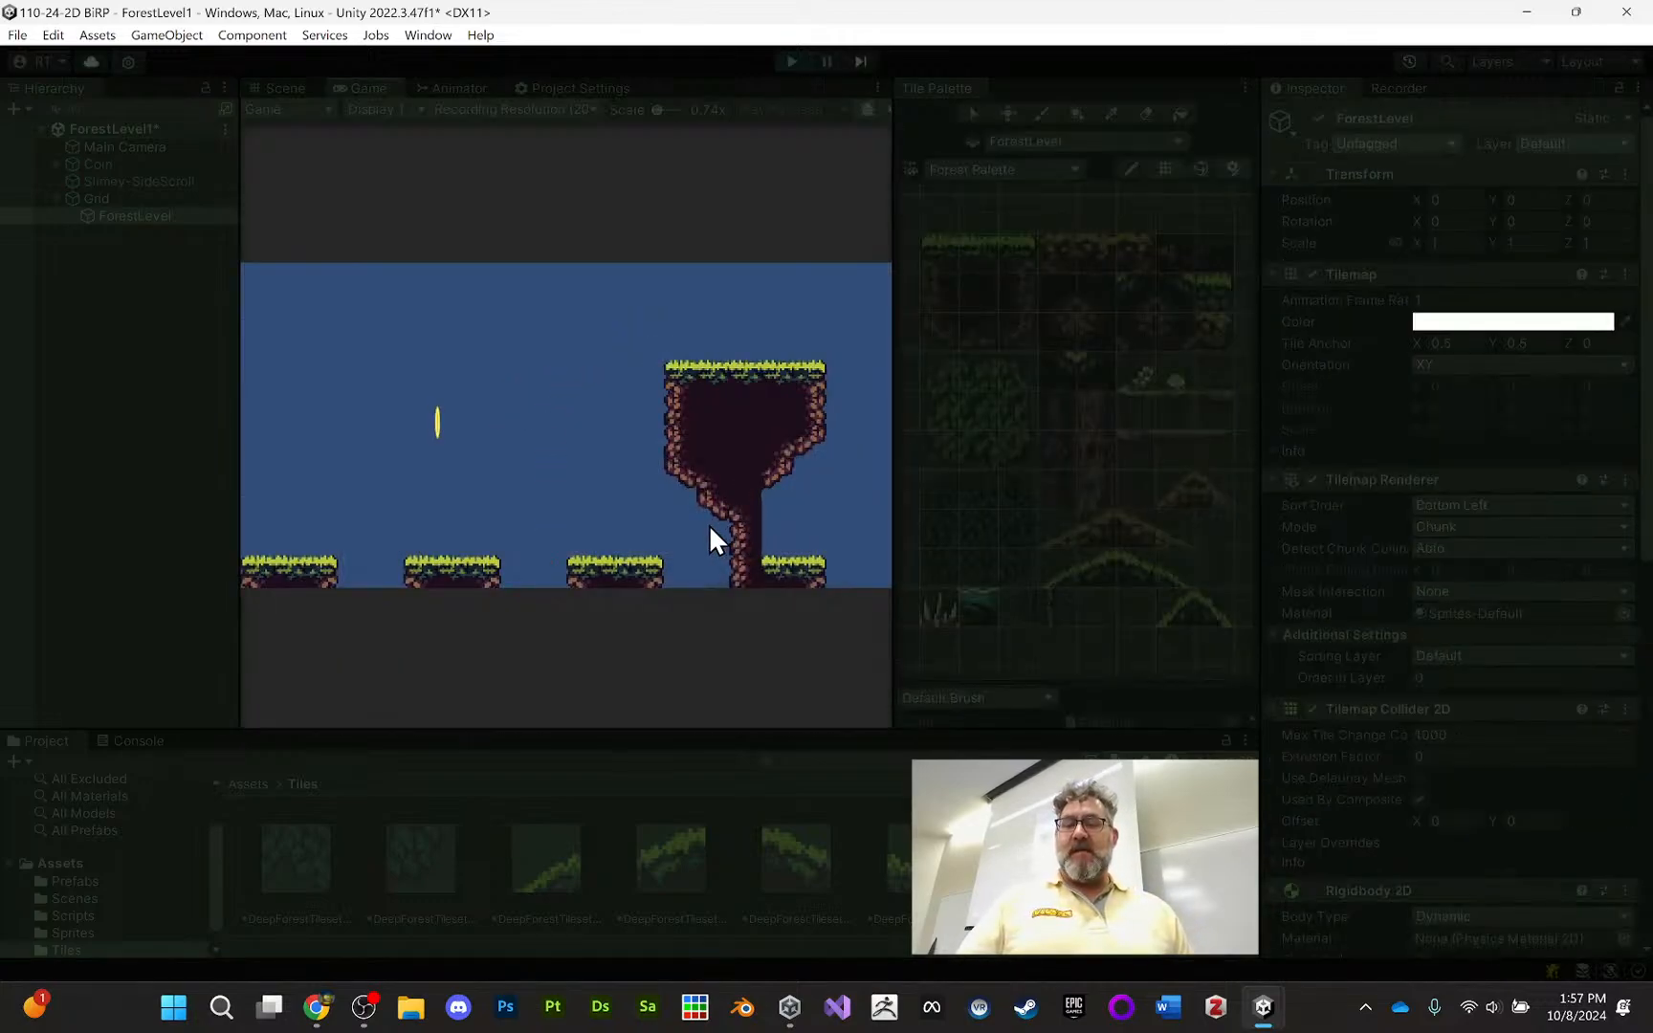
click(790, 61)
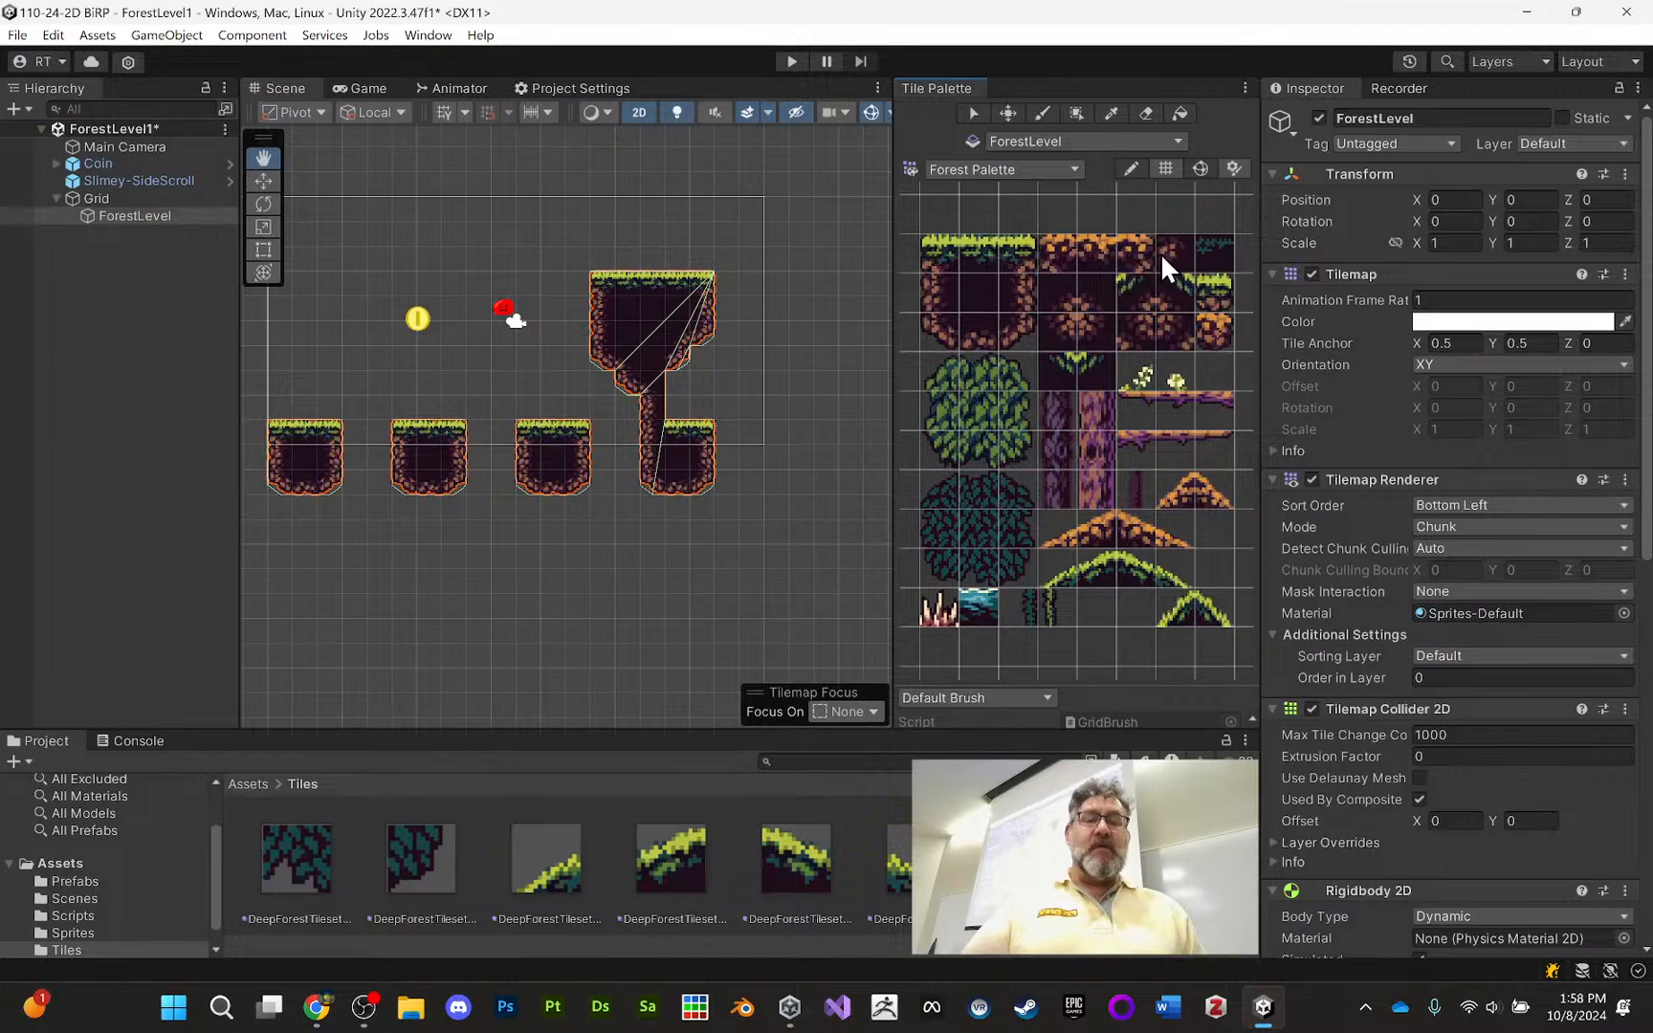
Move Slimey-SideScroll above the tall platform, to about X 4.49, Y 3.57
click(1086, 251)
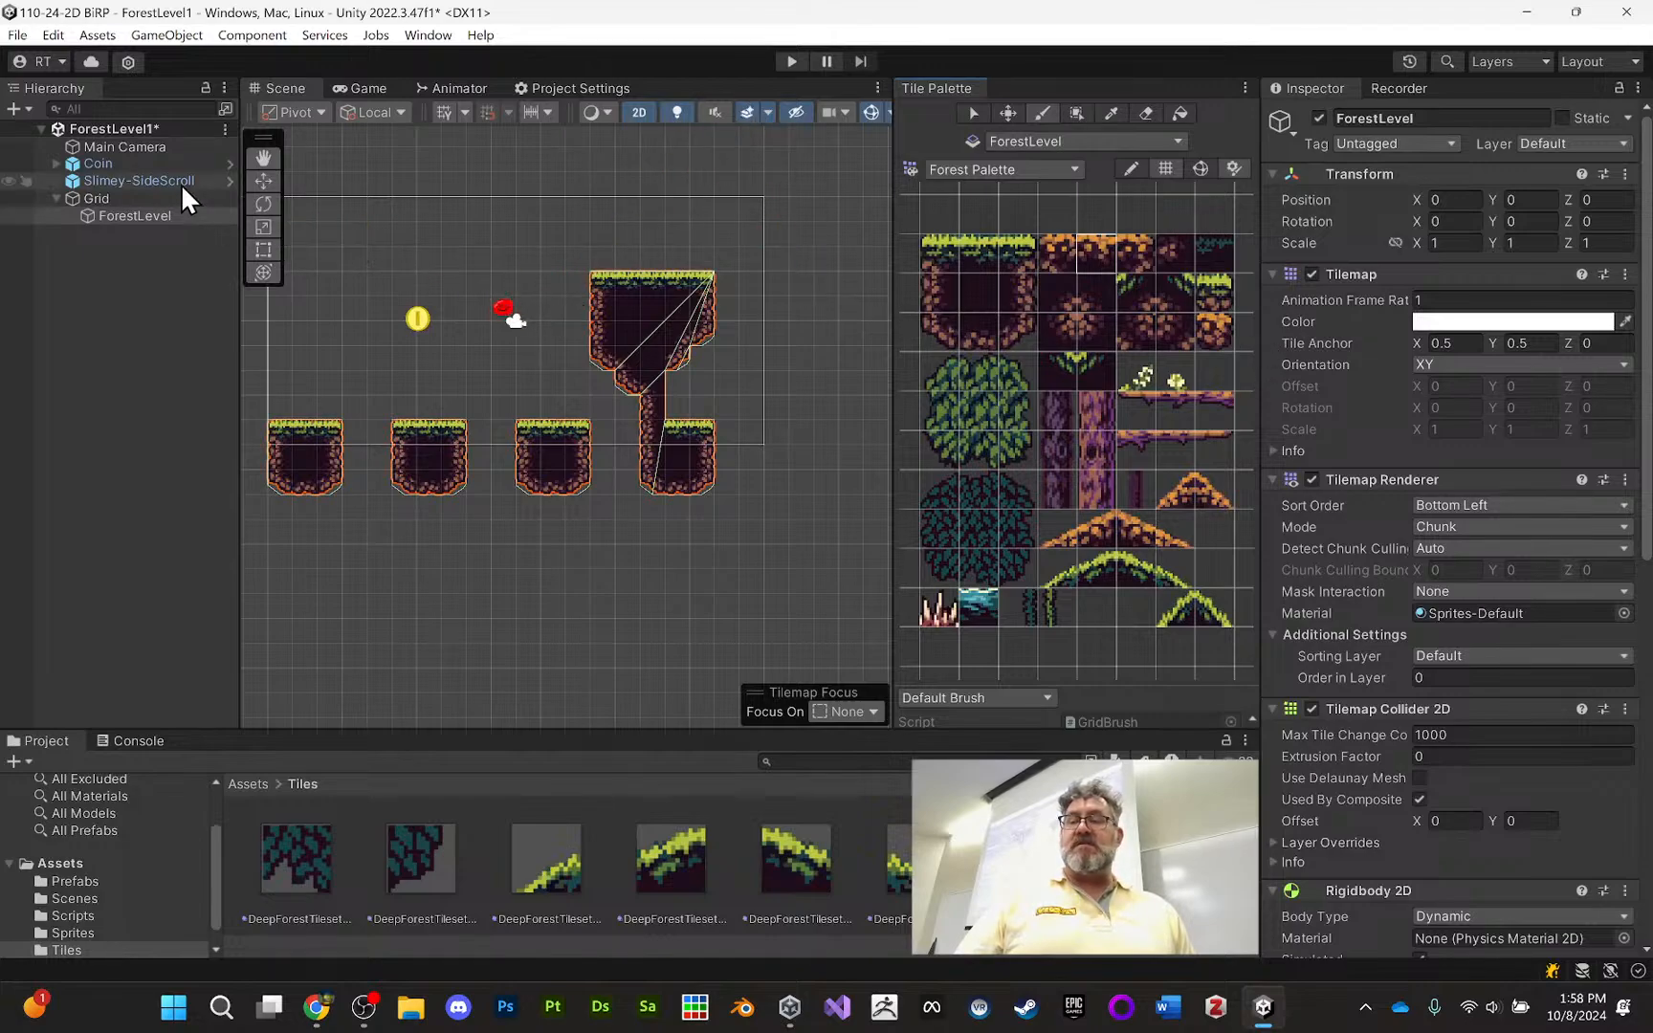
click(146, 182)
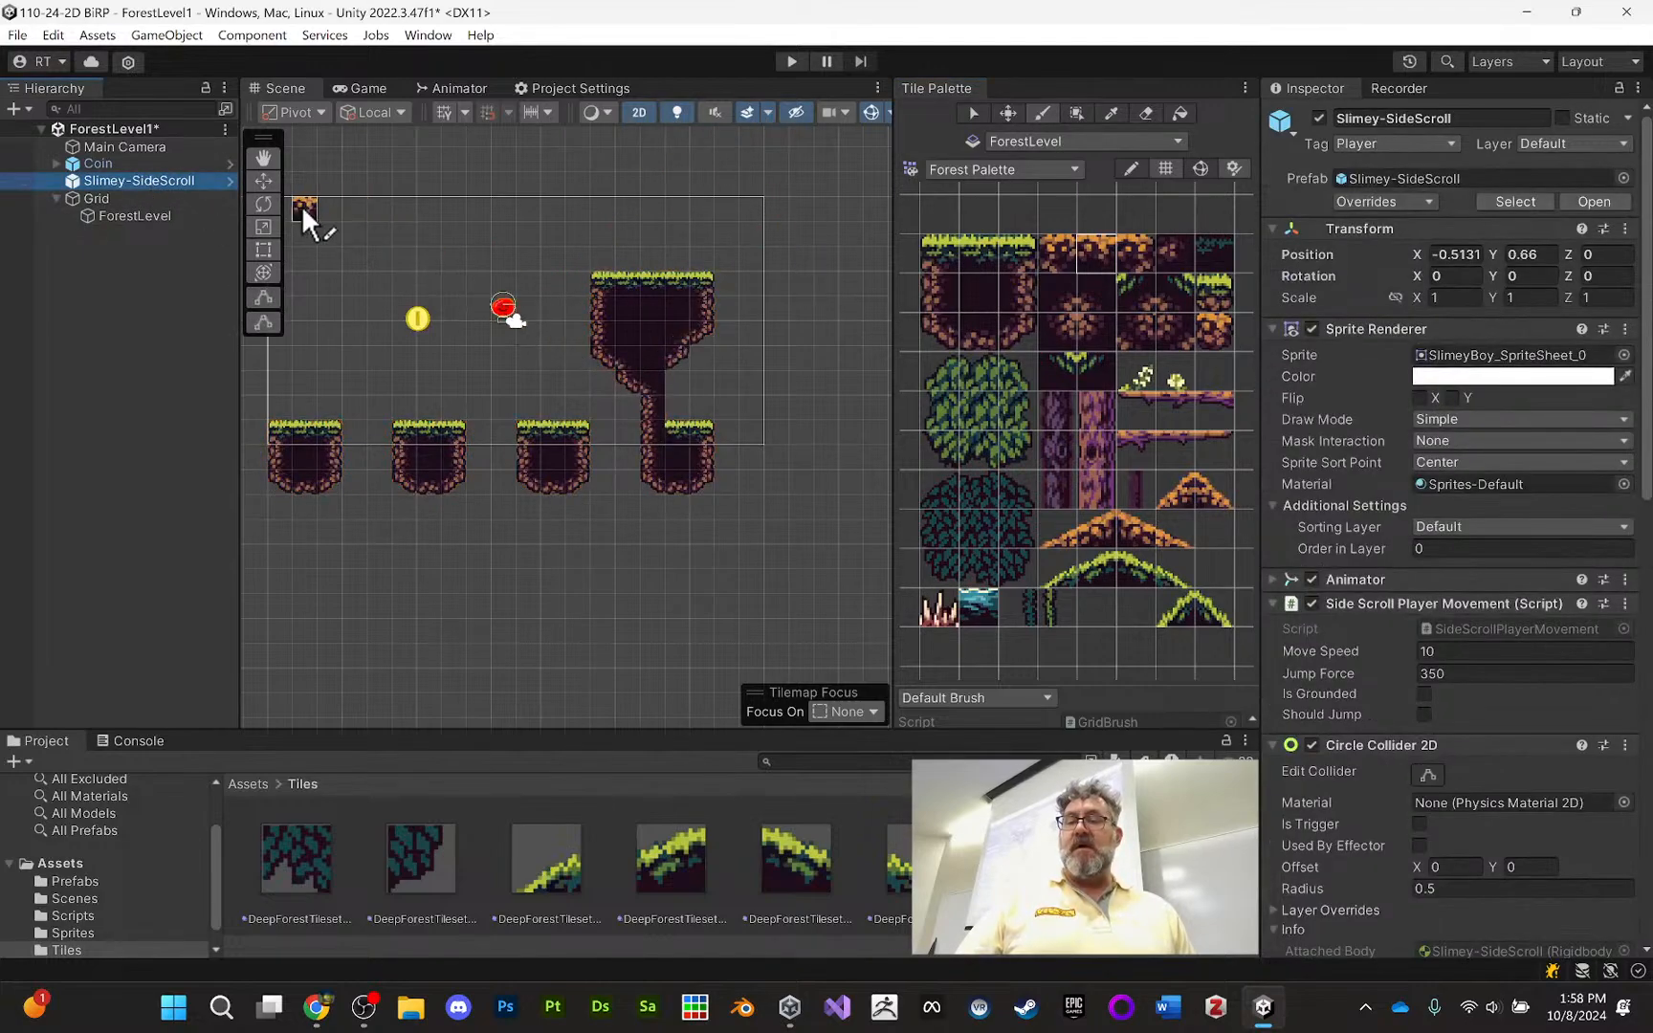
click(259, 180)
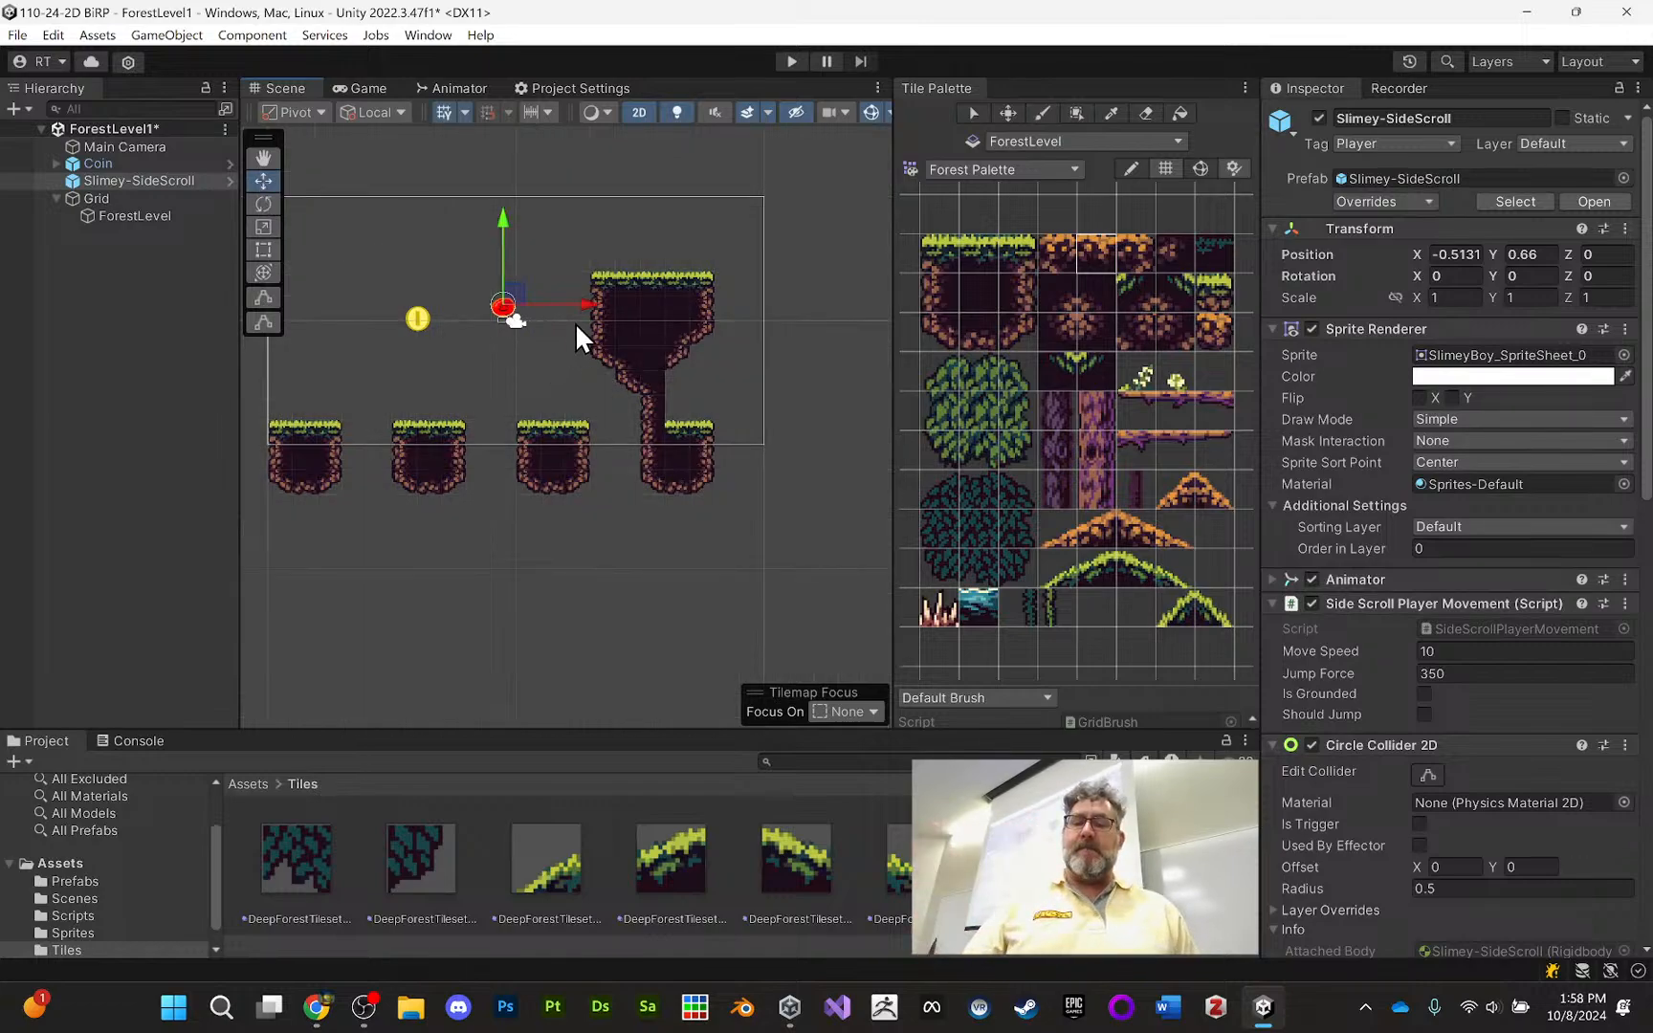
drag(587, 301, 638, 216)
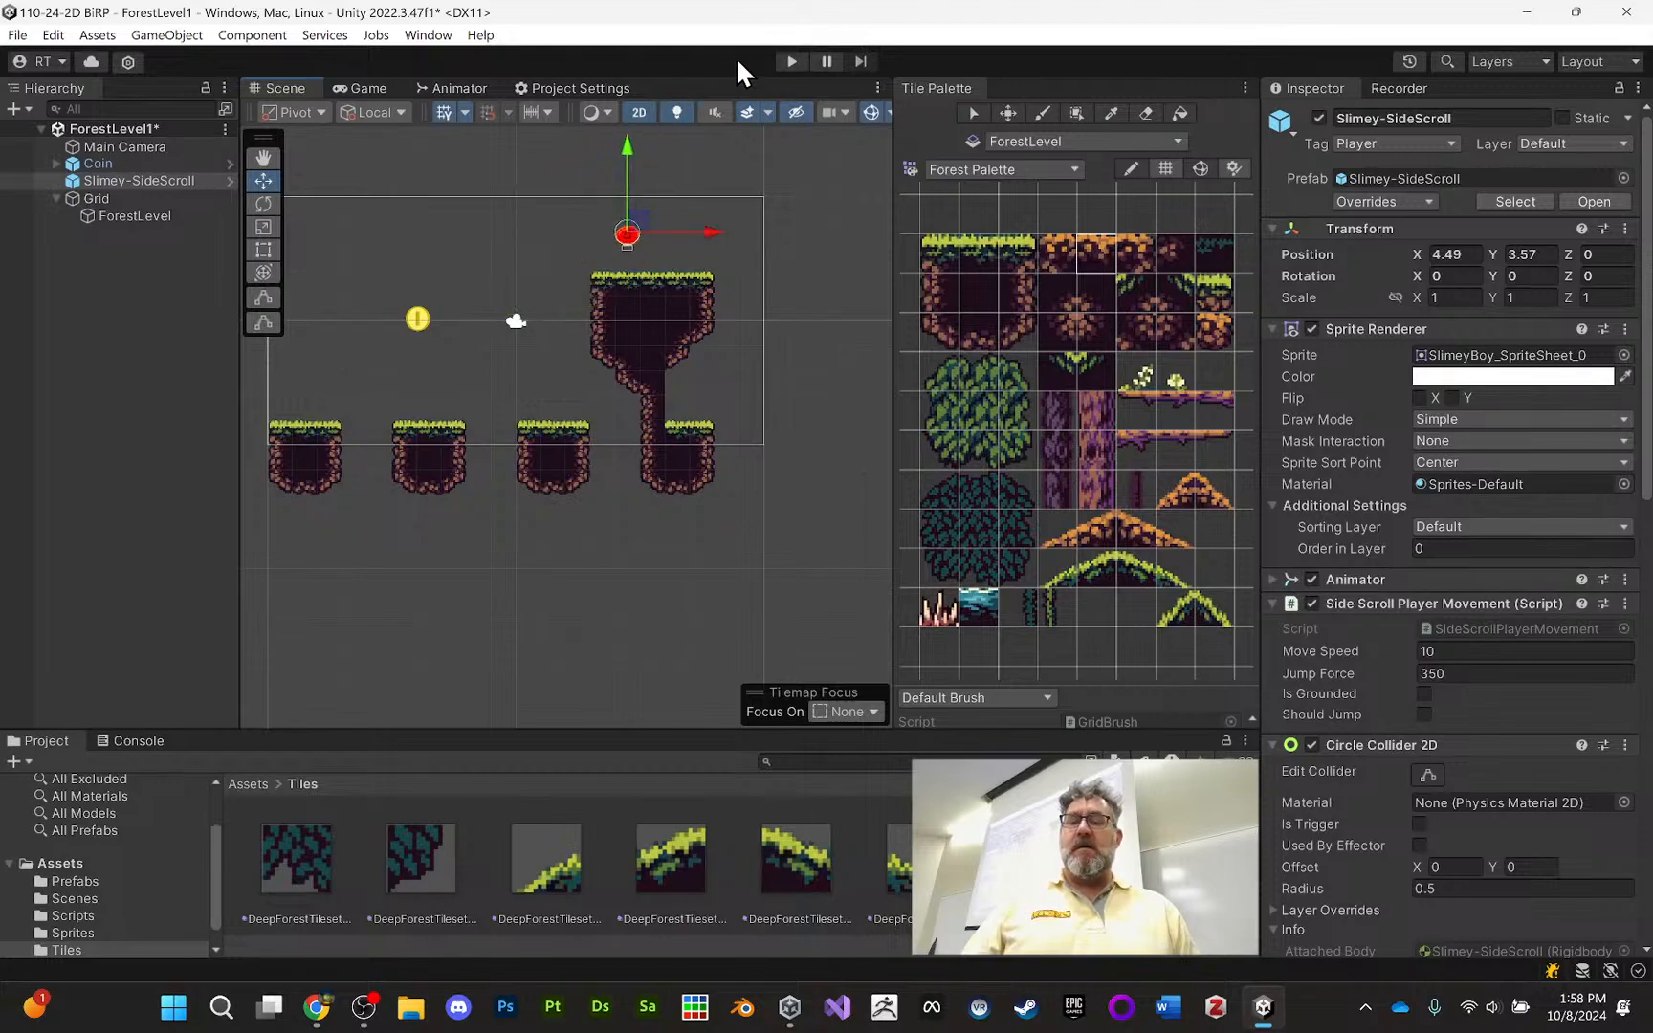
Run the level and test Slimey's moving and jumping across the platforms, and stop the run
click(790, 60)
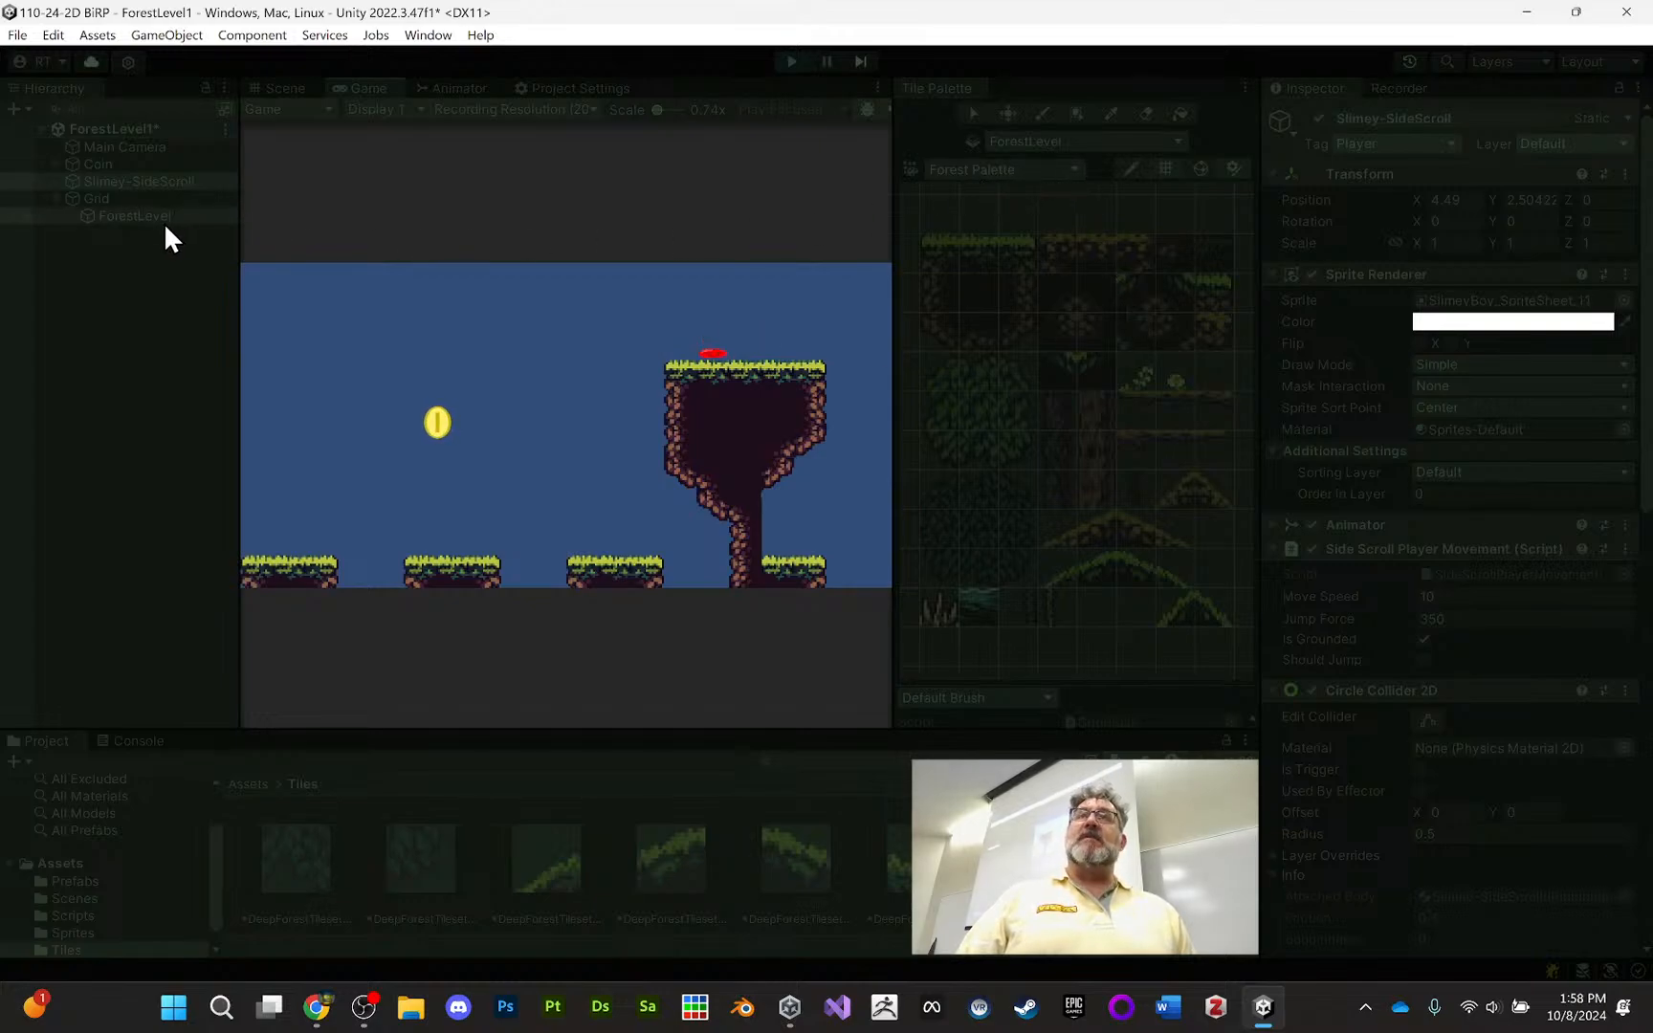
key(a)
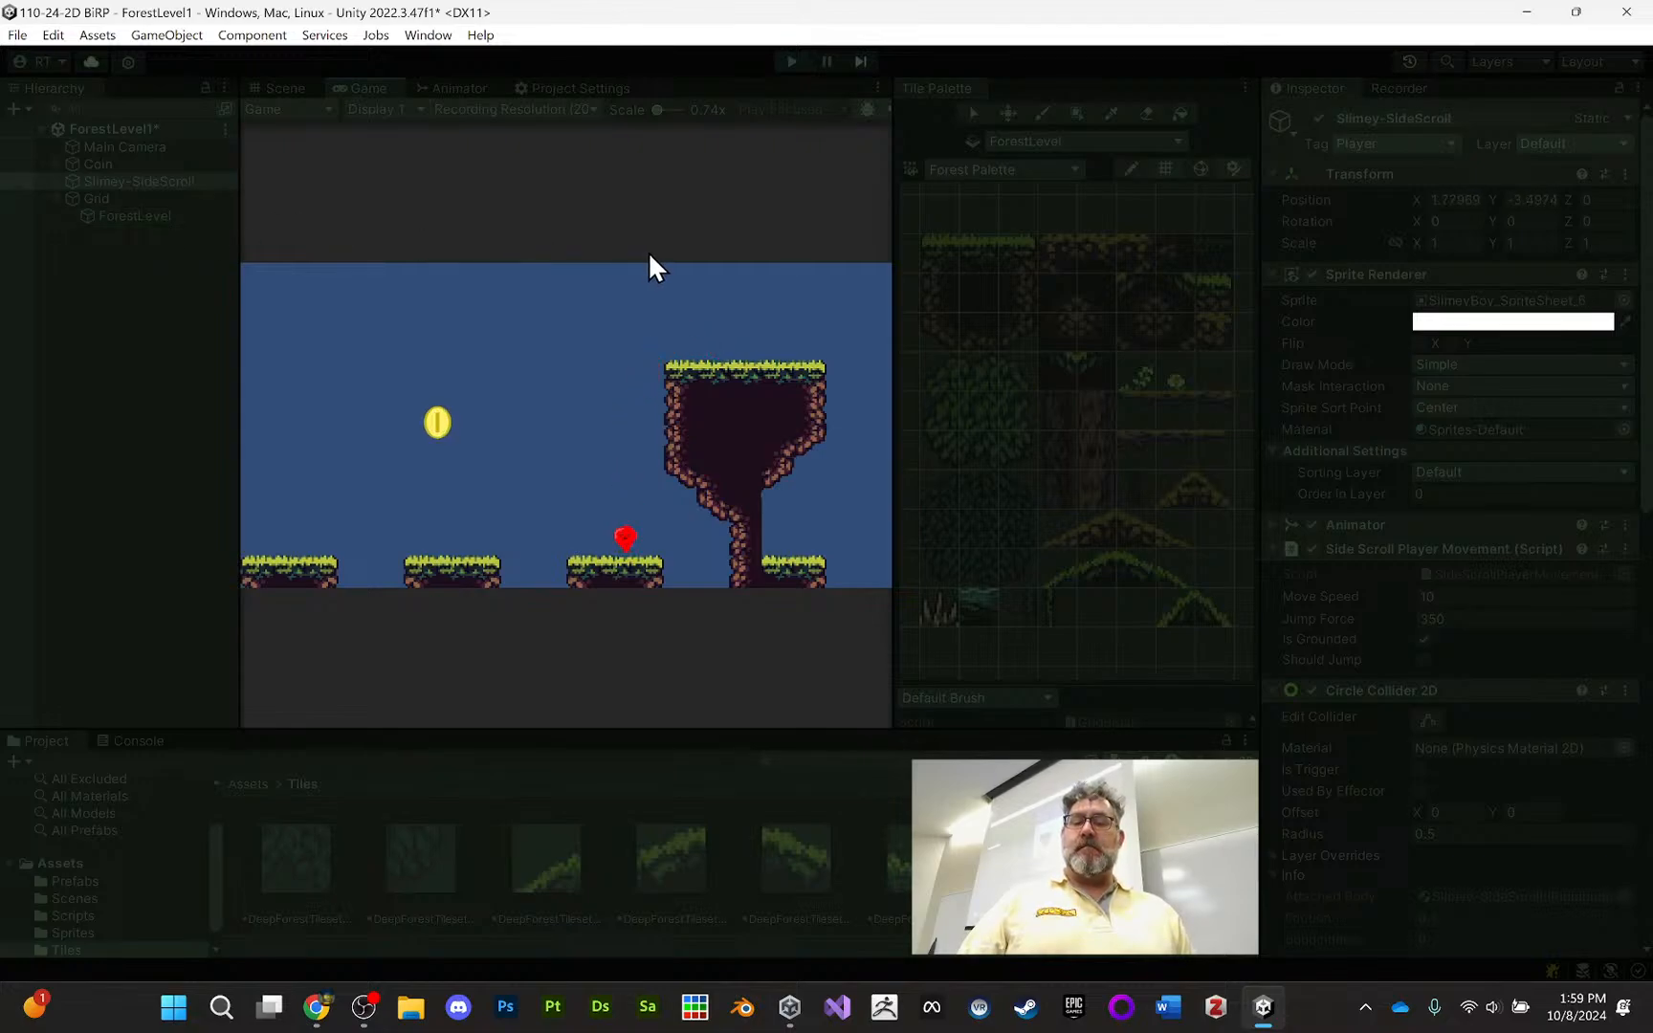
key(space)
key(a)
key(d)
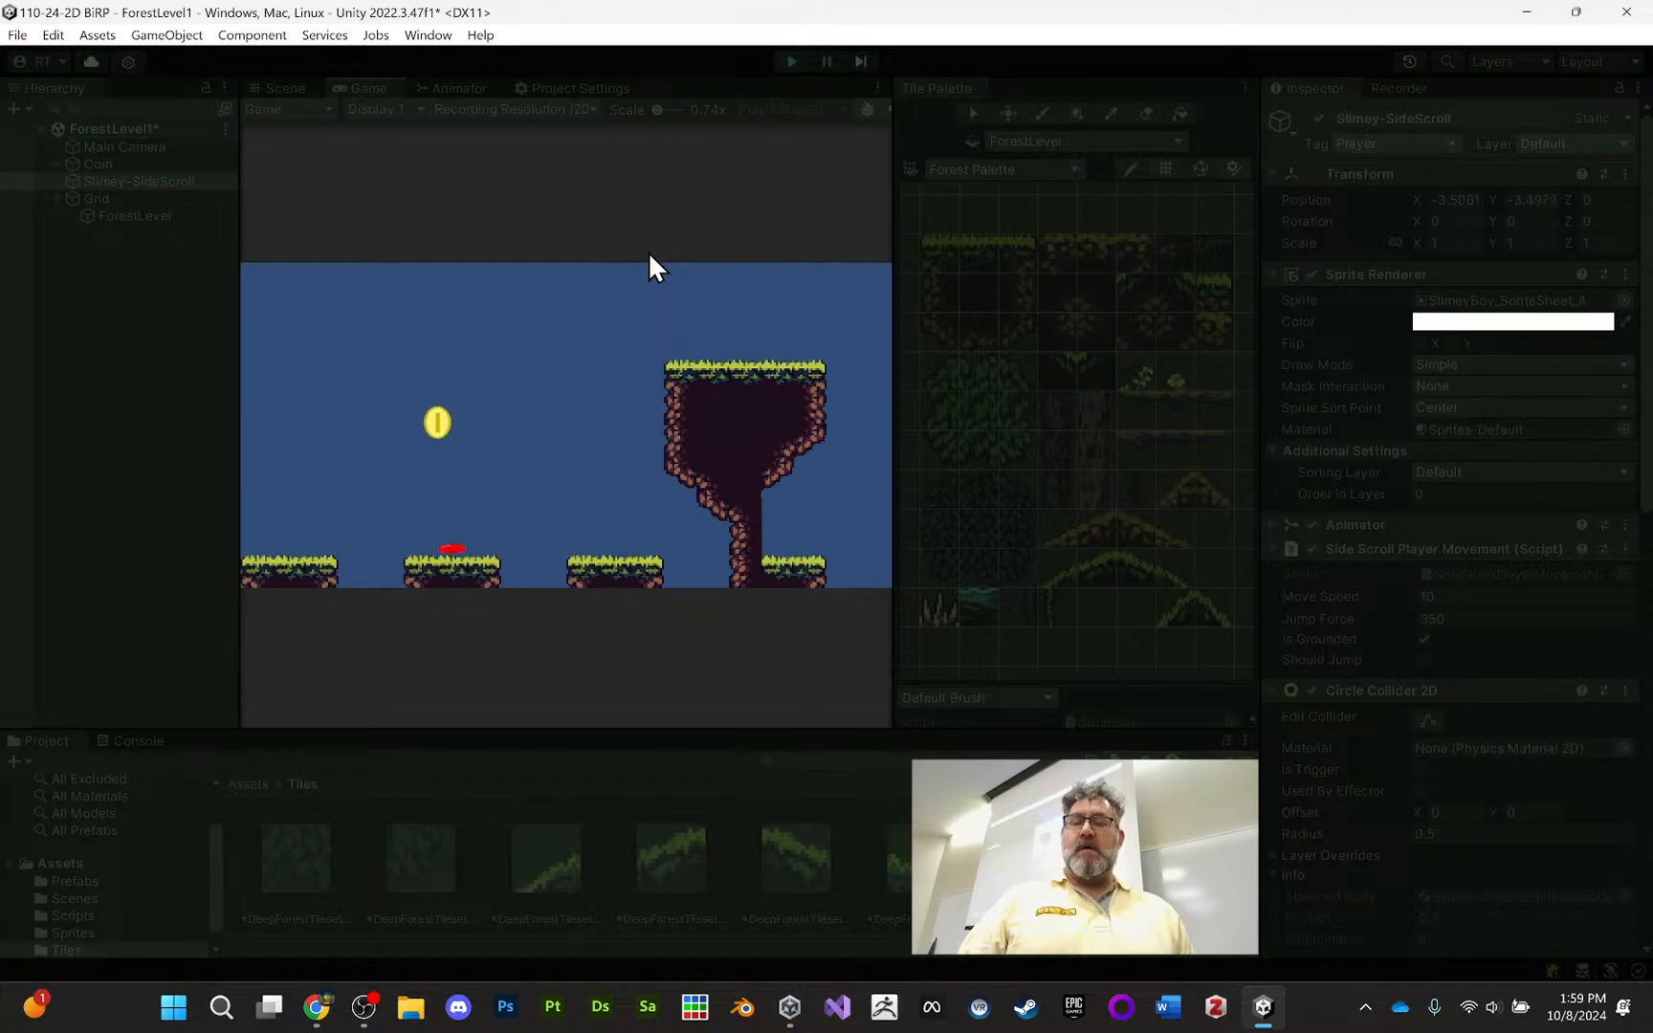
key(space)
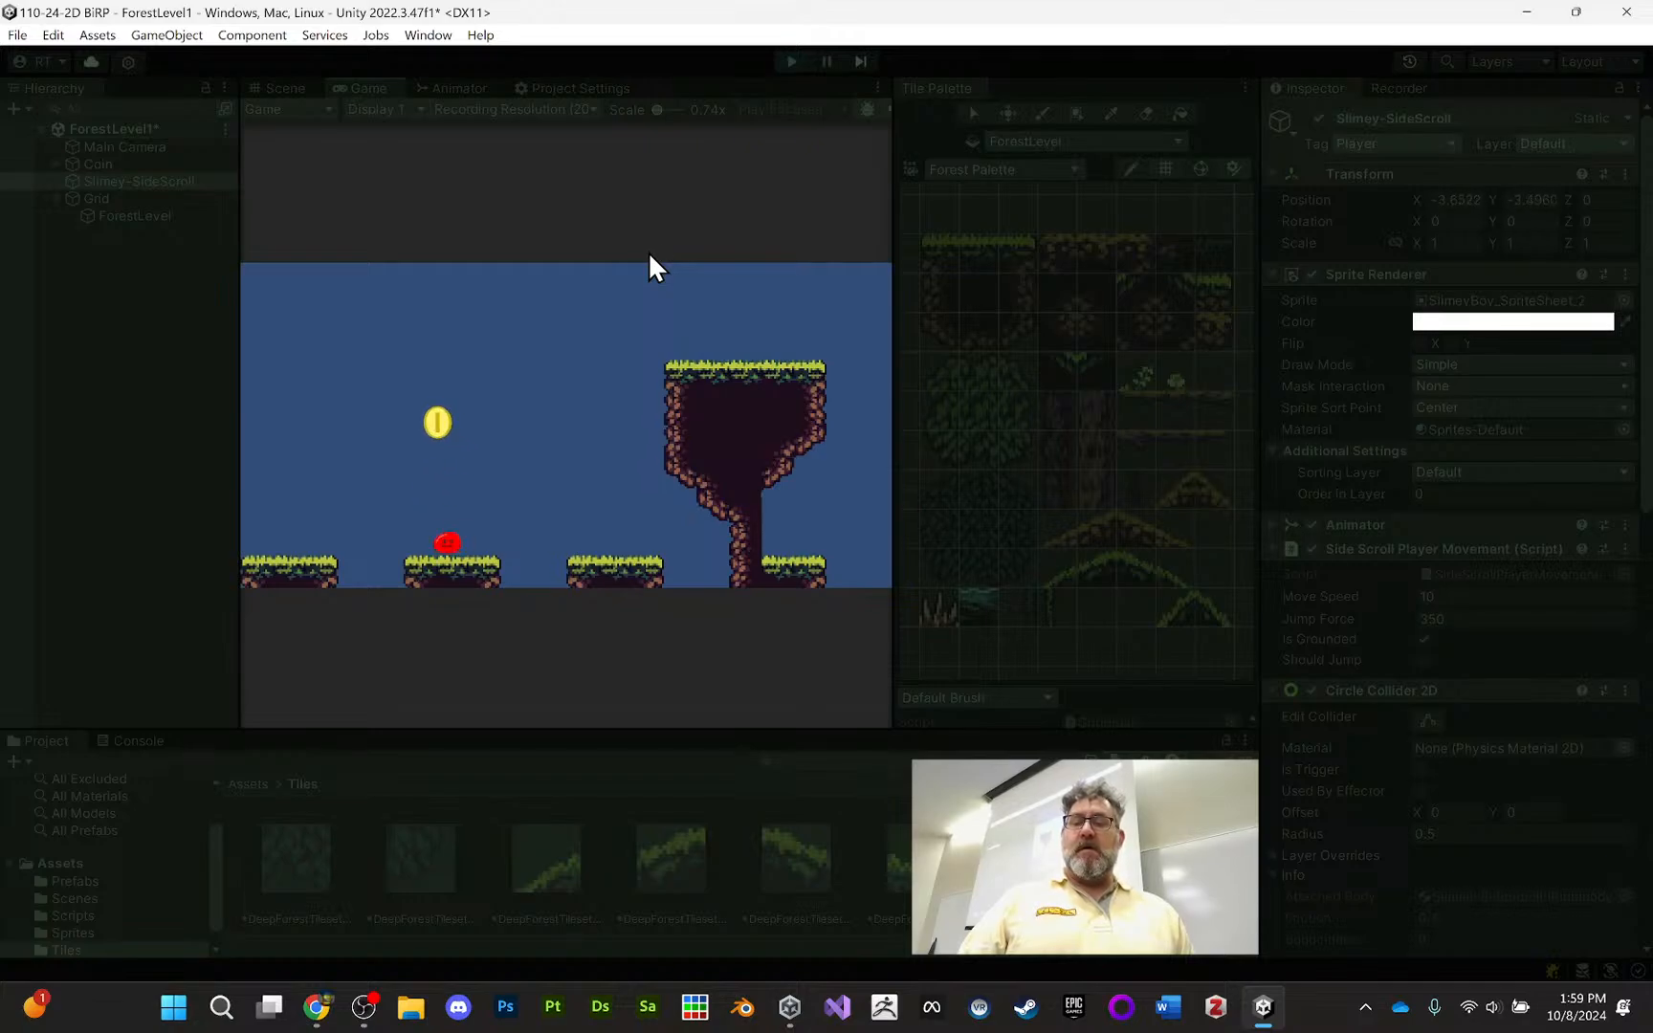
click(792, 61)
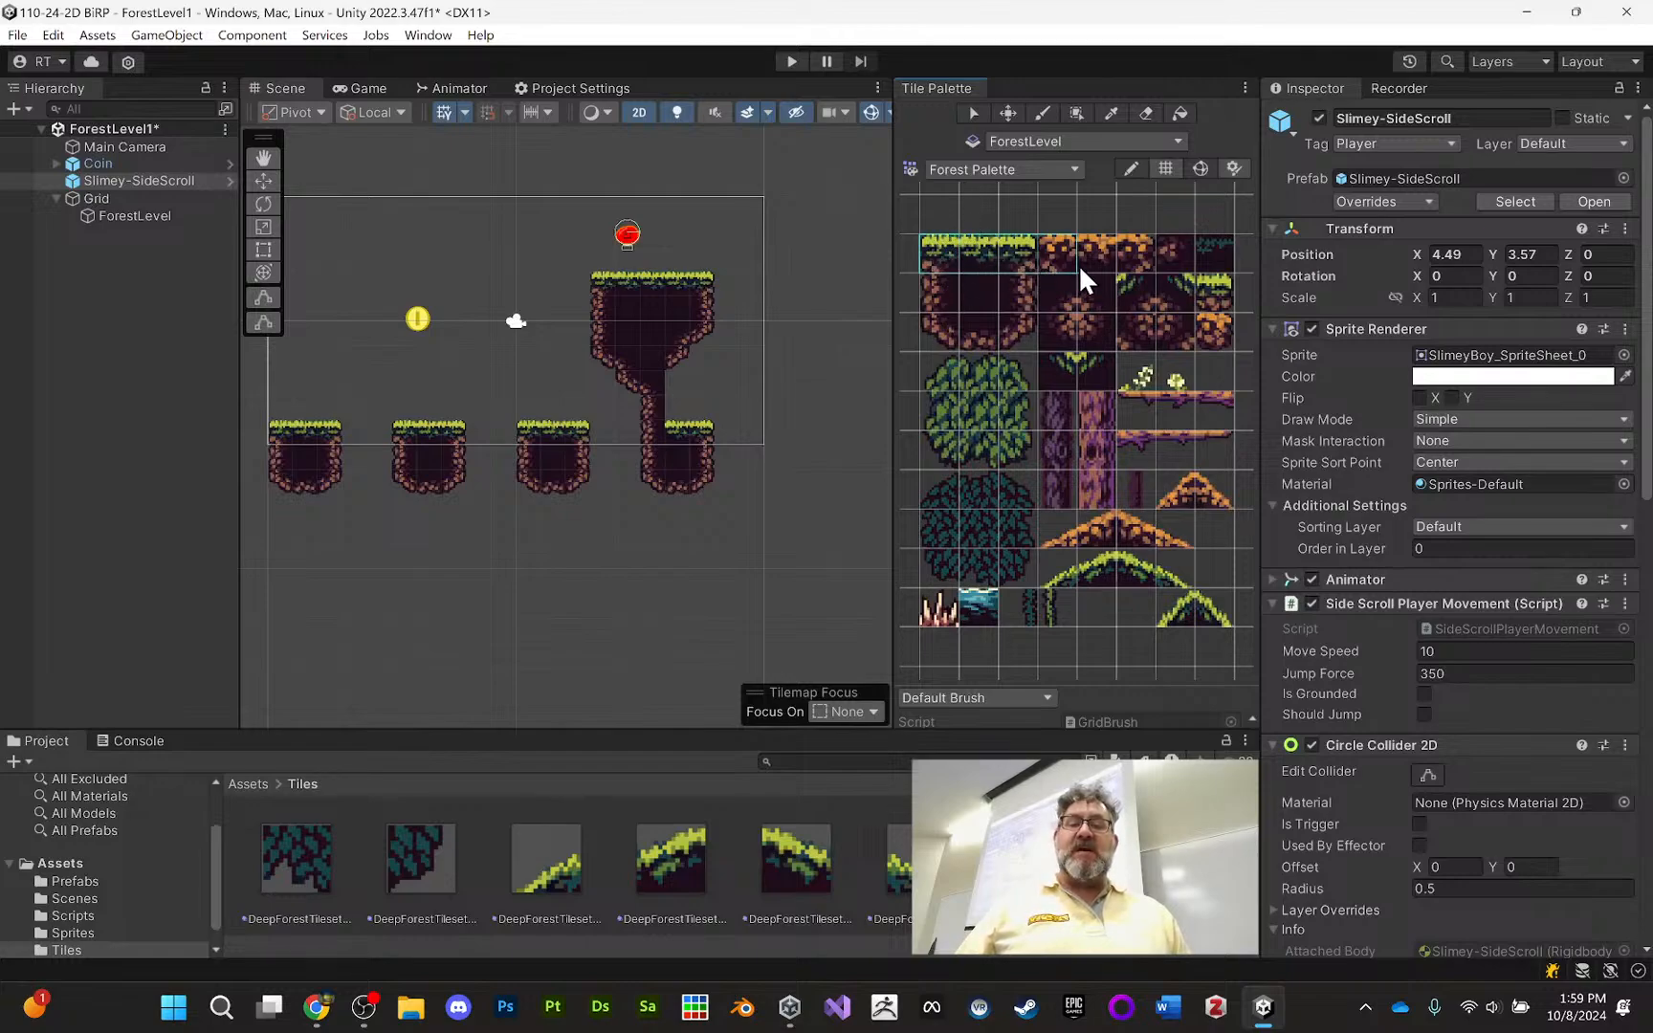
Paint the 3 by 3 light-green foliage block from the Forest Palette beside the coin, above the leftmost platforms
mouse_move(1079, 266)
mouse_down()
mouse_move(1121, 262)
mouse_move(994, 269)
mouse_move(1061, 353)
mouse_move(1162, 286)
mouse_move(1184, 383)
mouse_move(1130, 499)
mouse_move(1046, 434)
mouse_move(1063, 285)
mouse_up()
mouse_move(935, 376)
mouse_down()
mouse_move(1010, 392)
mouse_move(1022, 449)
mouse_up()
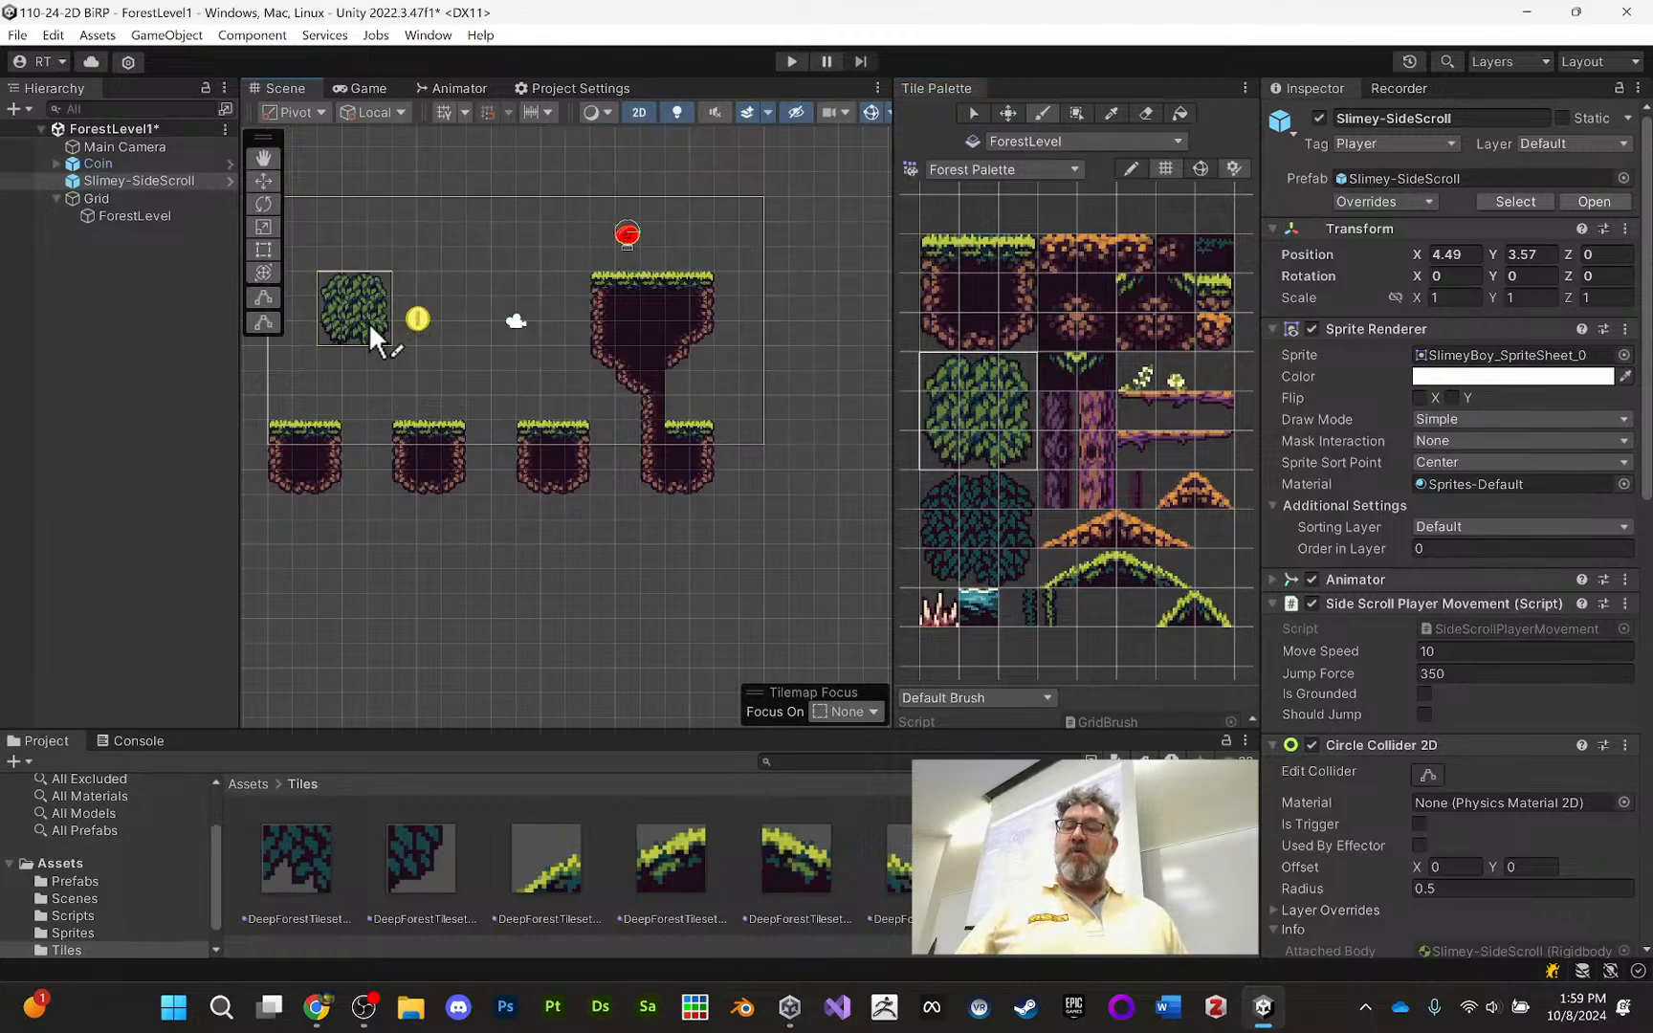
click(369, 322)
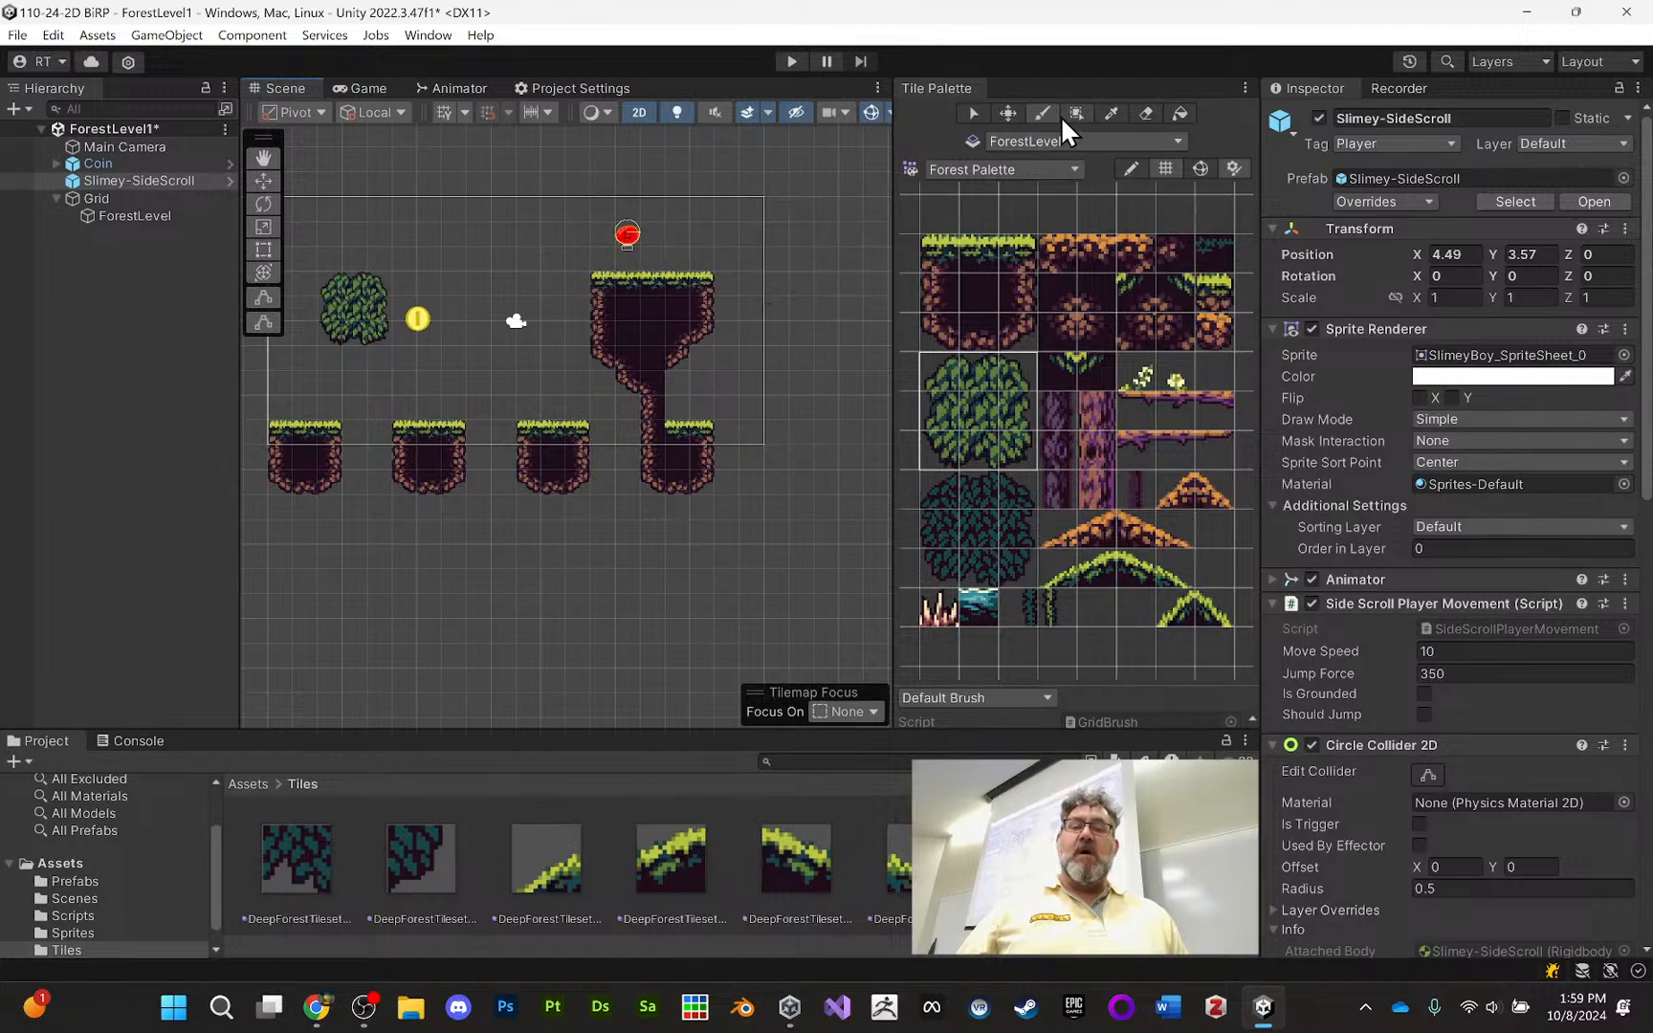
Examine the grid selection properties of single tiles and a 3 by 3 tile block in the Forest Palette using the Select tool
click(975, 114)
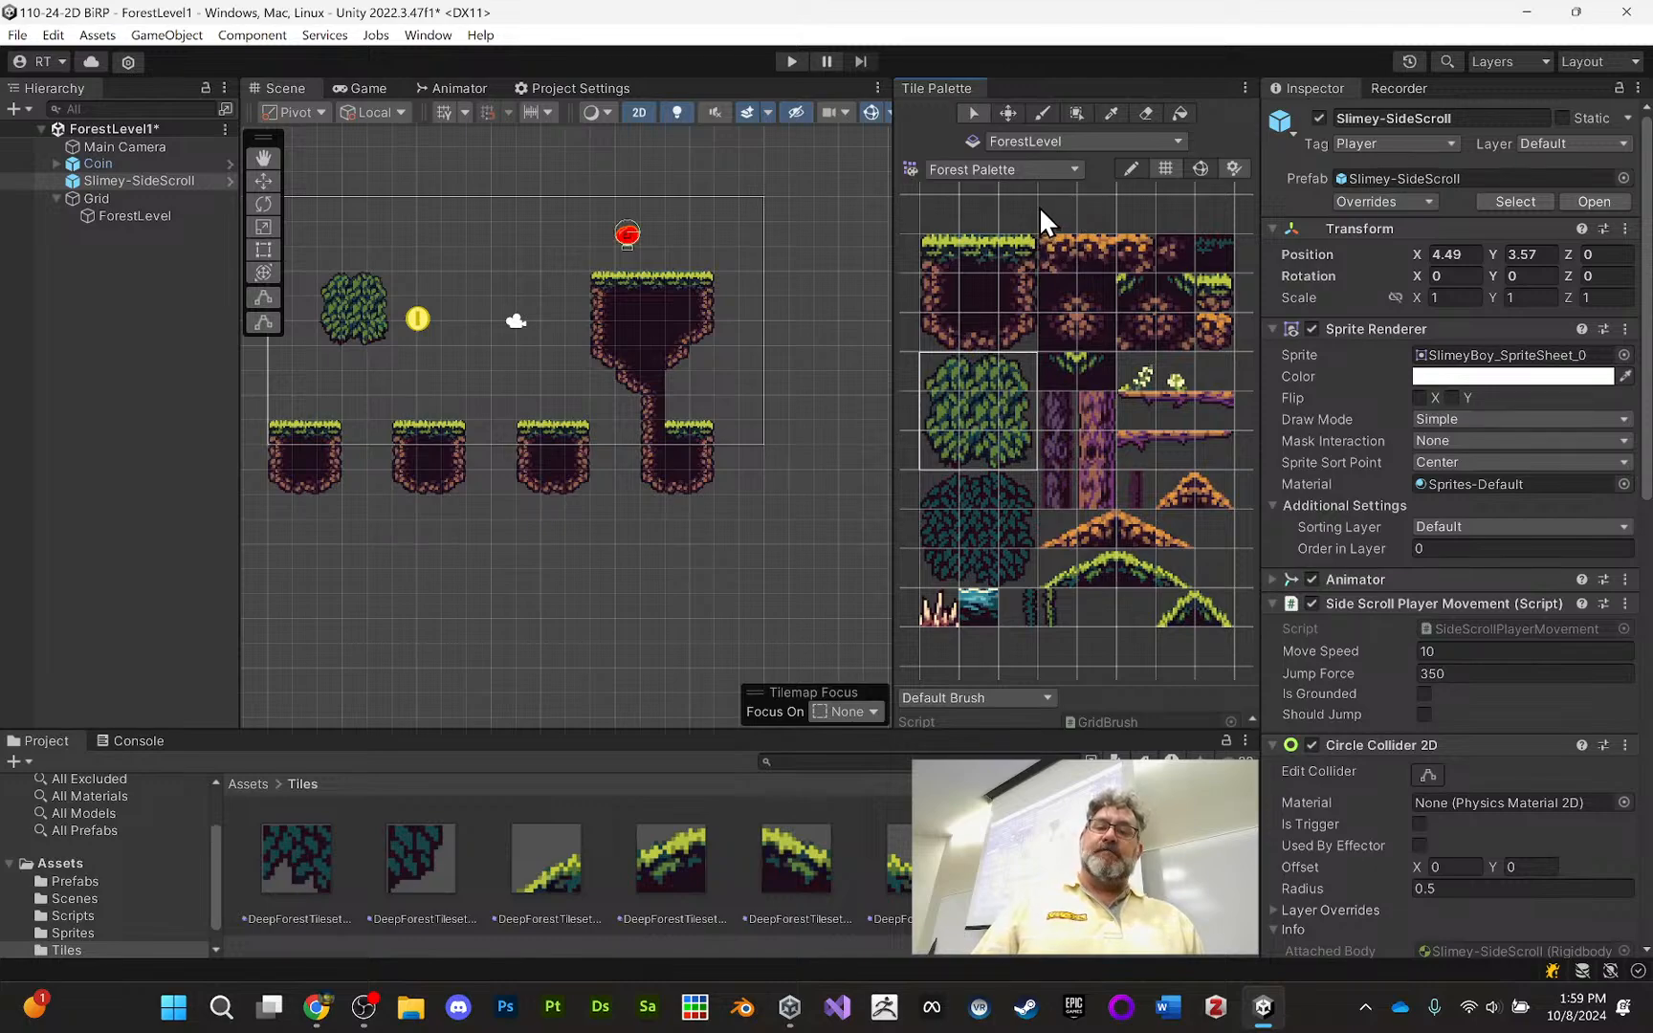
click(1091, 249)
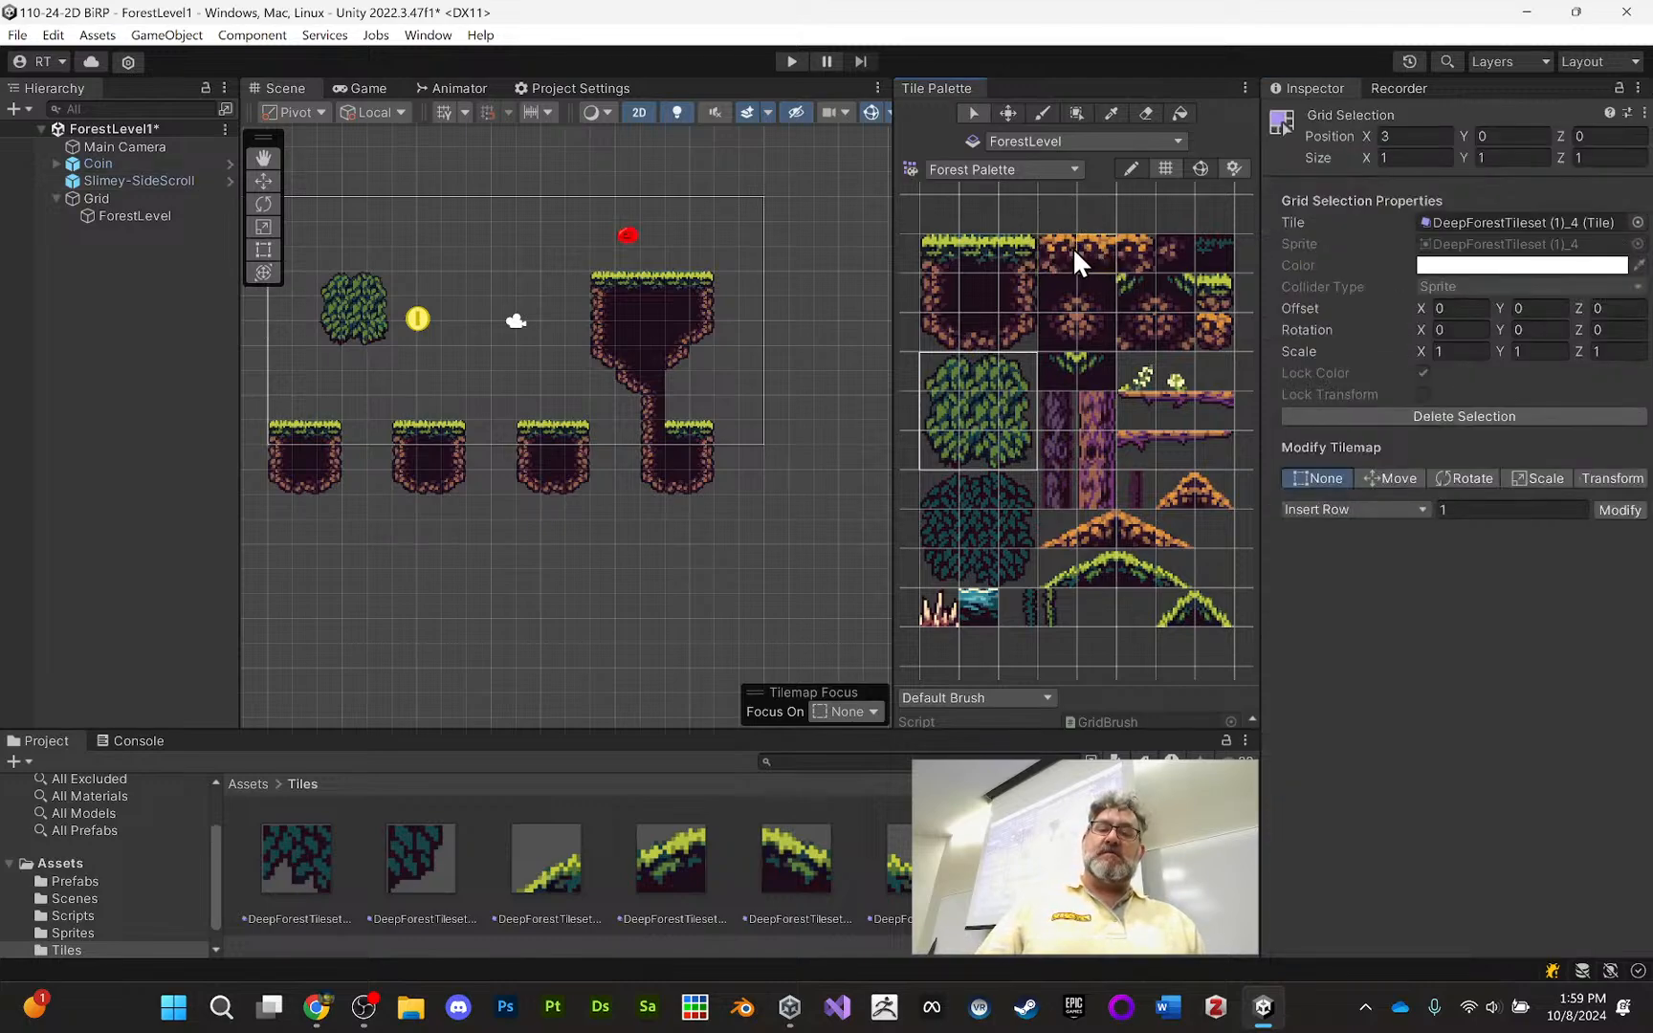
drag(1137, 256, 1150, 333)
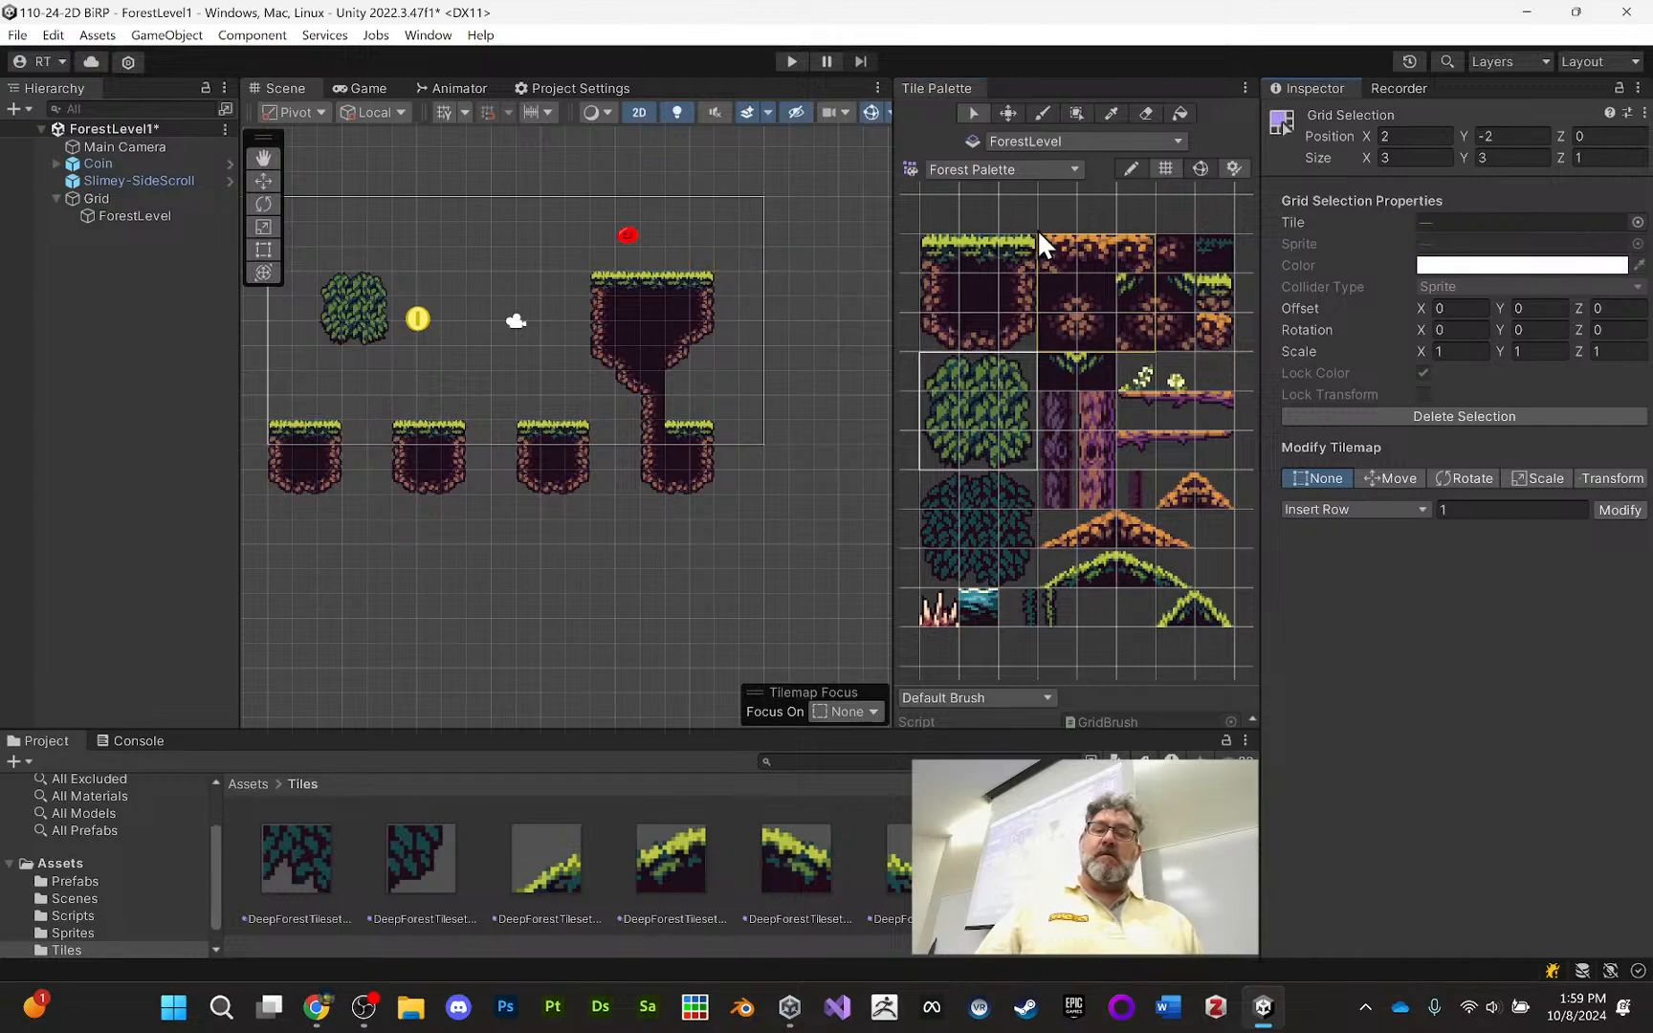
click(1113, 199)
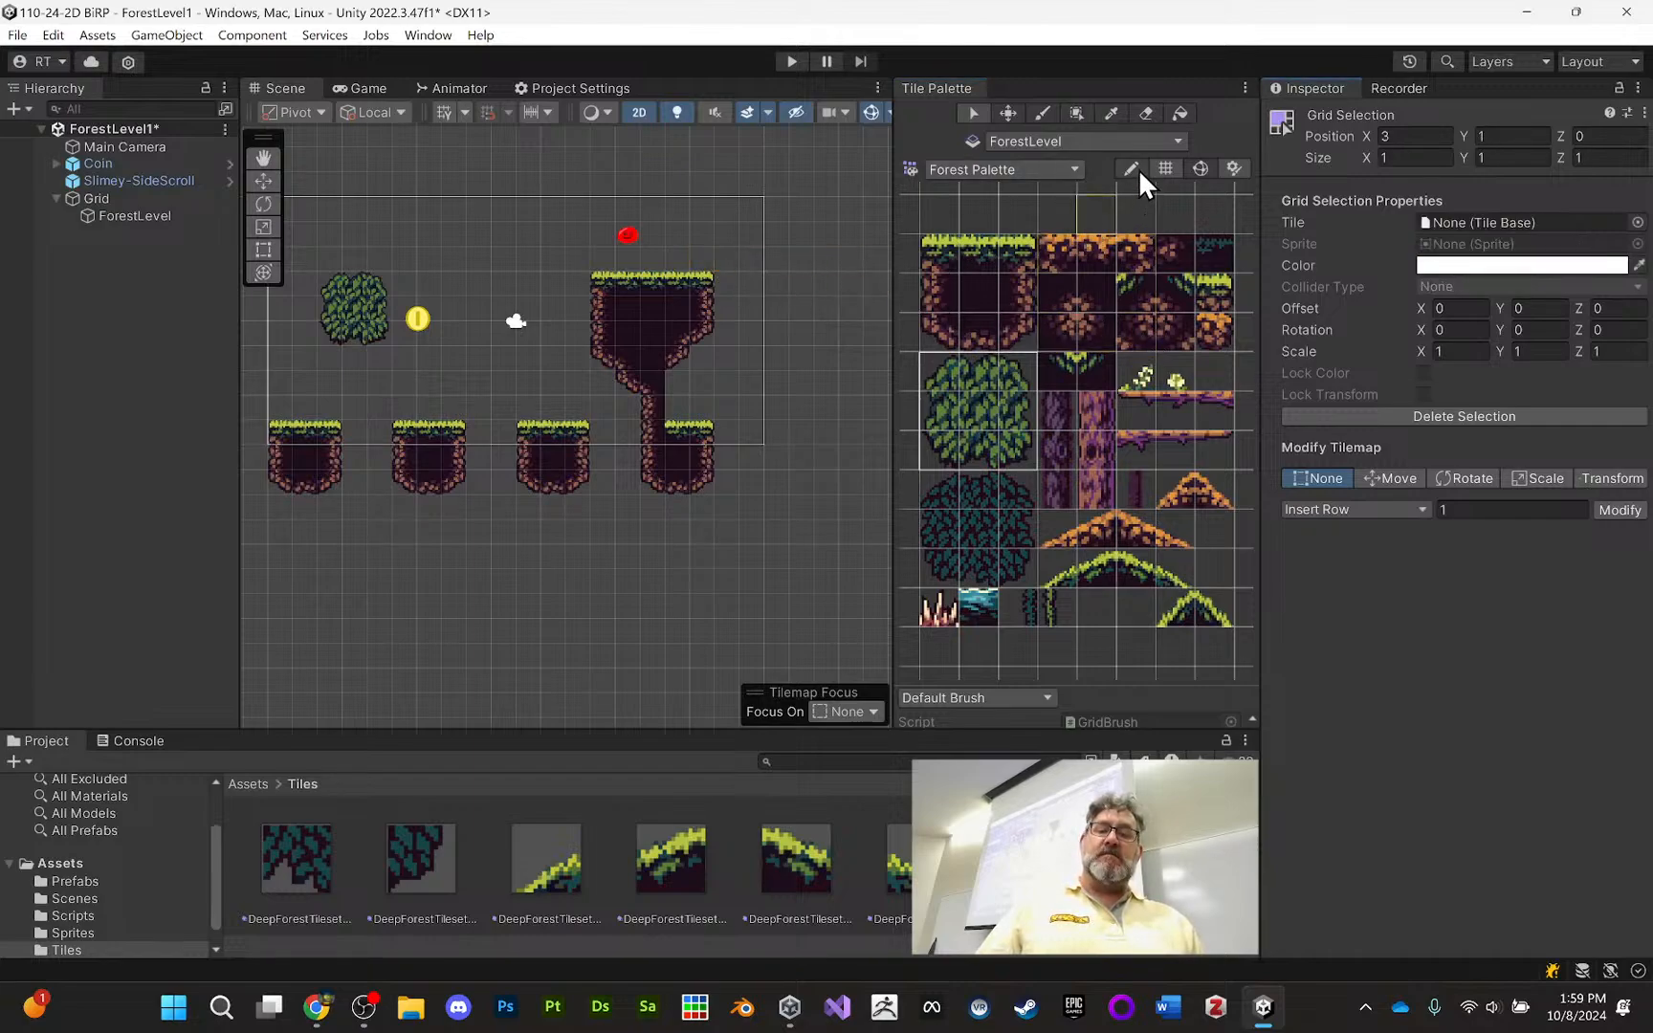
click(1099, 305)
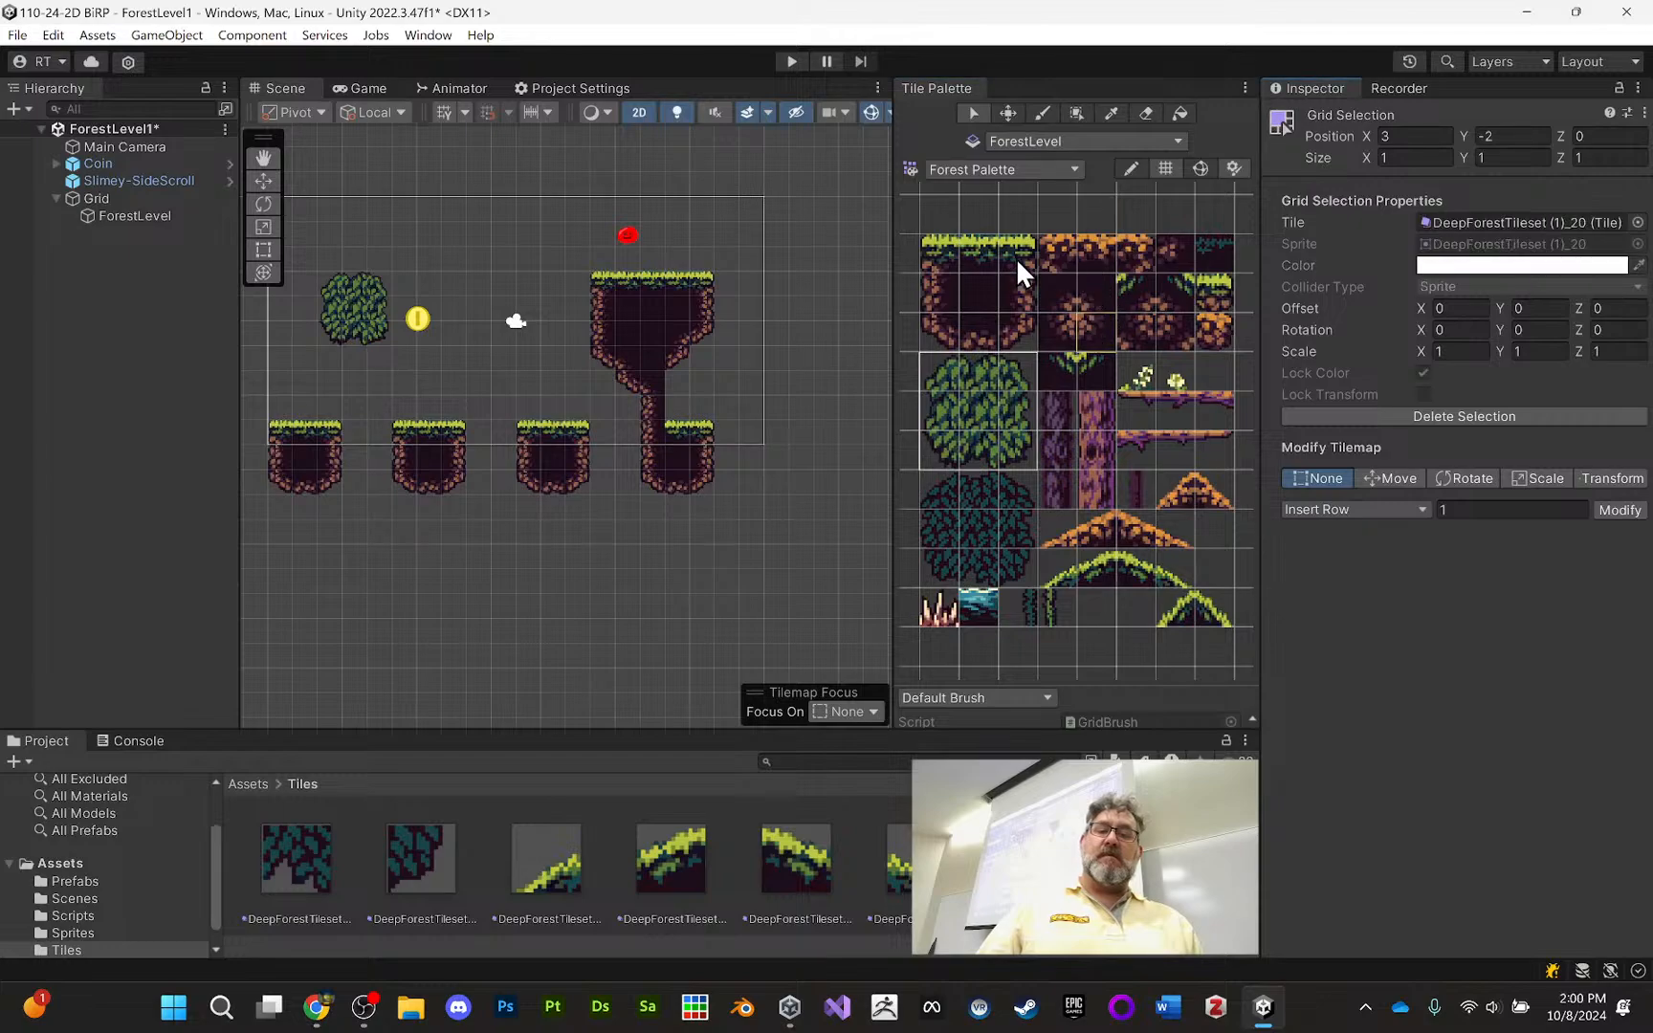
click(1001, 237)
Pick the three-tile grass row and the full 3 by 3 ground block from the Forest Palette as brushes
click(1114, 116)
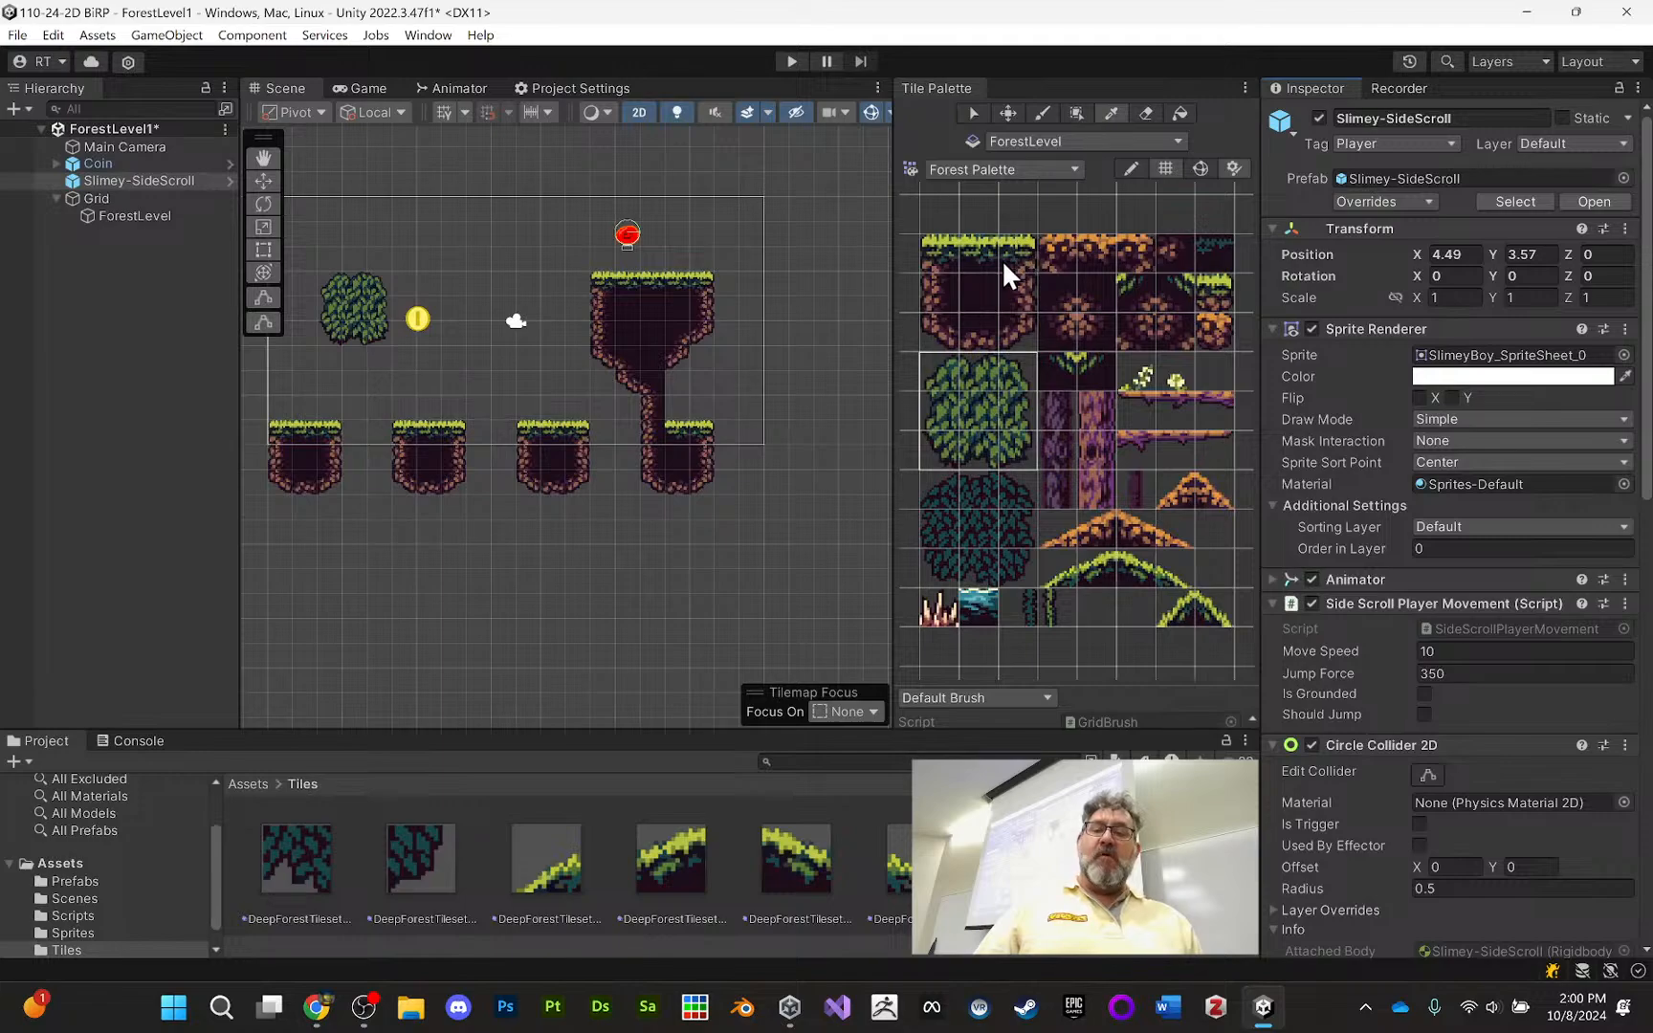
drag(949, 254, 1019, 255)
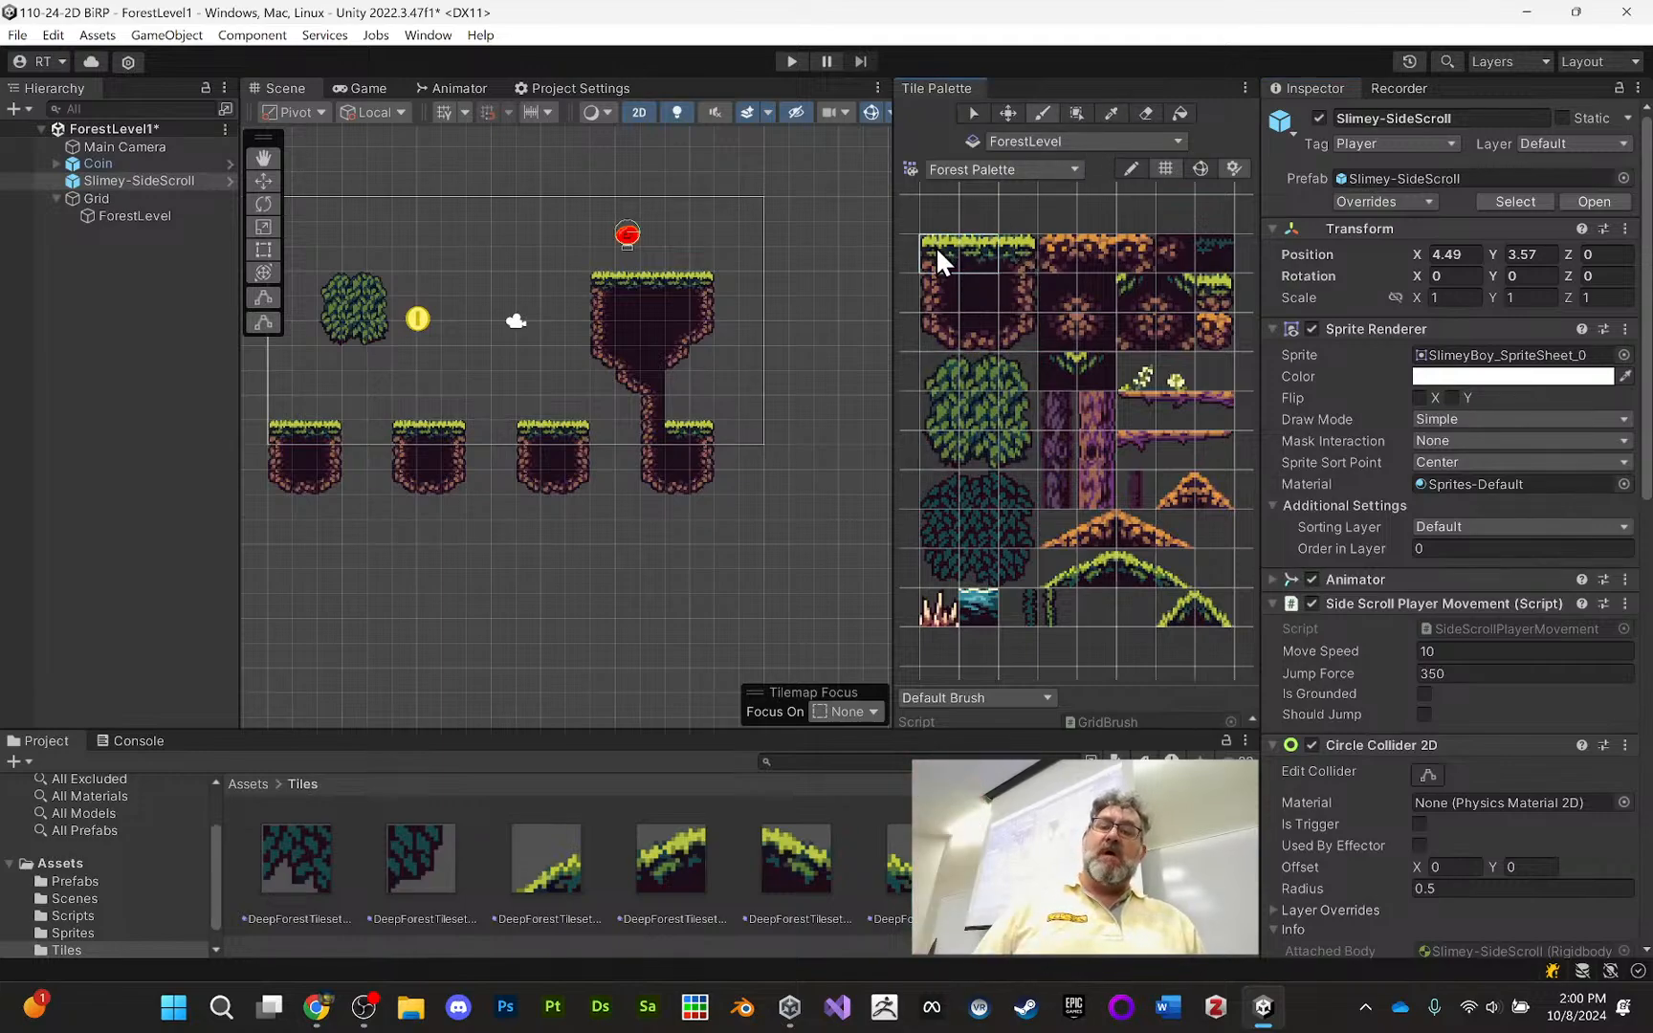
mouse_move(934, 251)
mouse_down()
mouse_move(1028, 254)
mouse_move(1025, 332)
mouse_up()
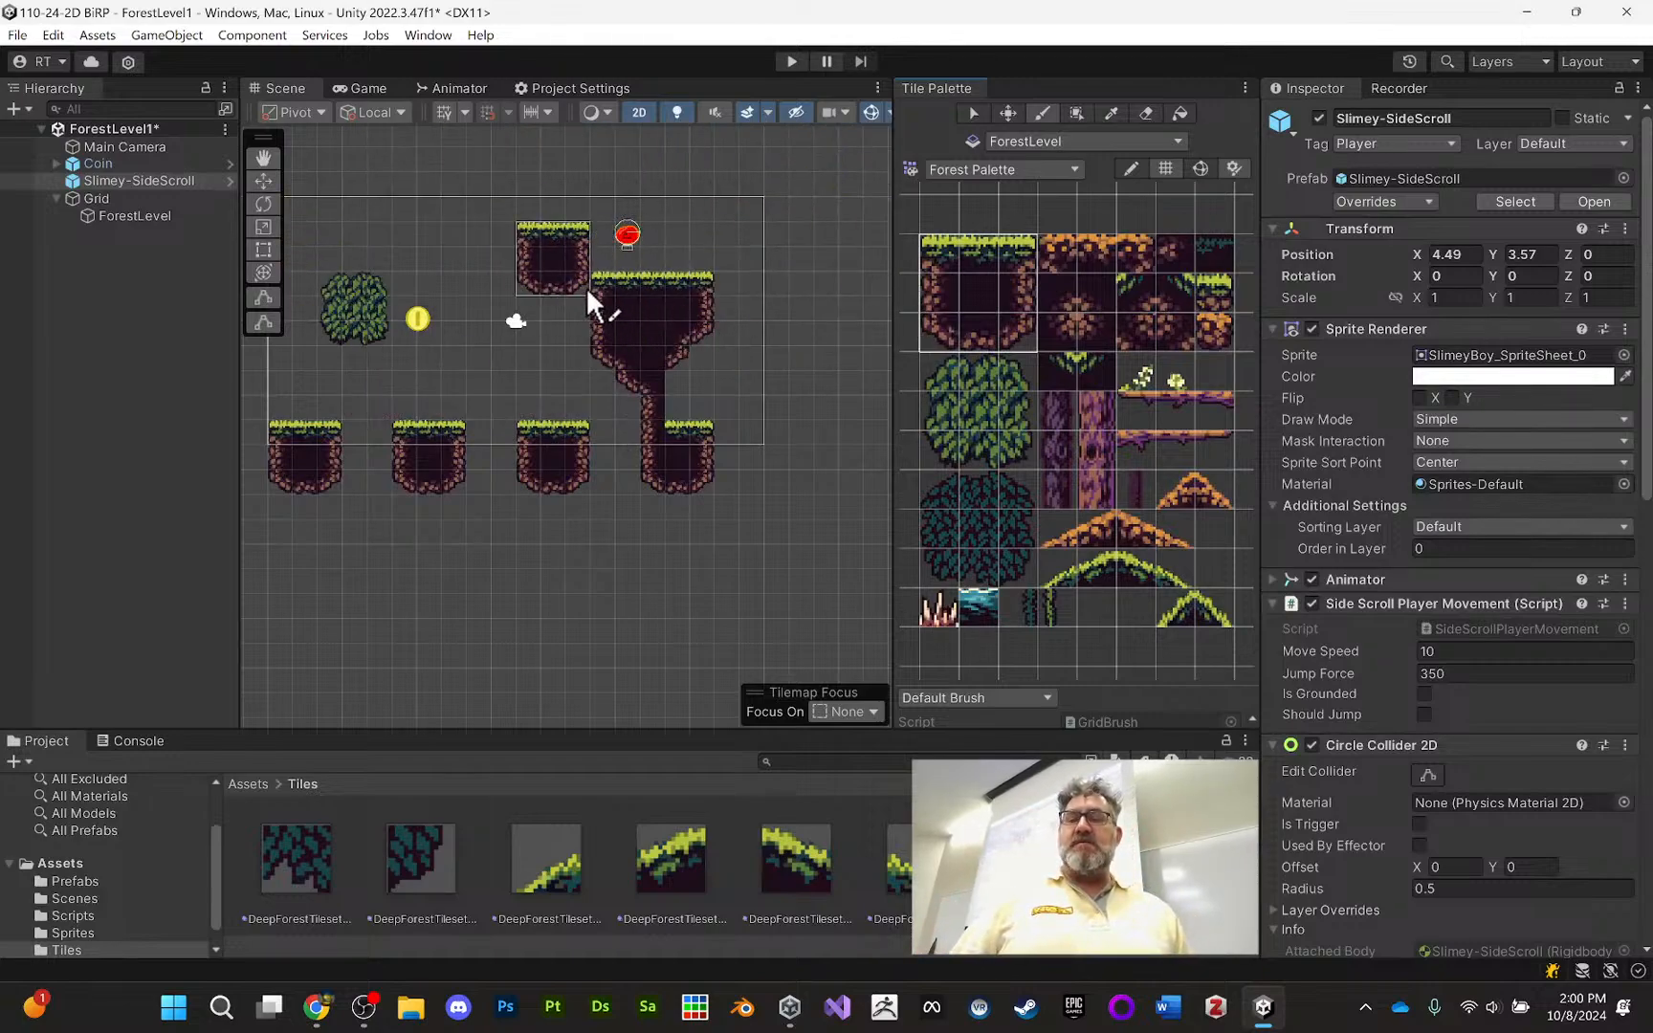
middle_drag(590, 288, 715, 270)
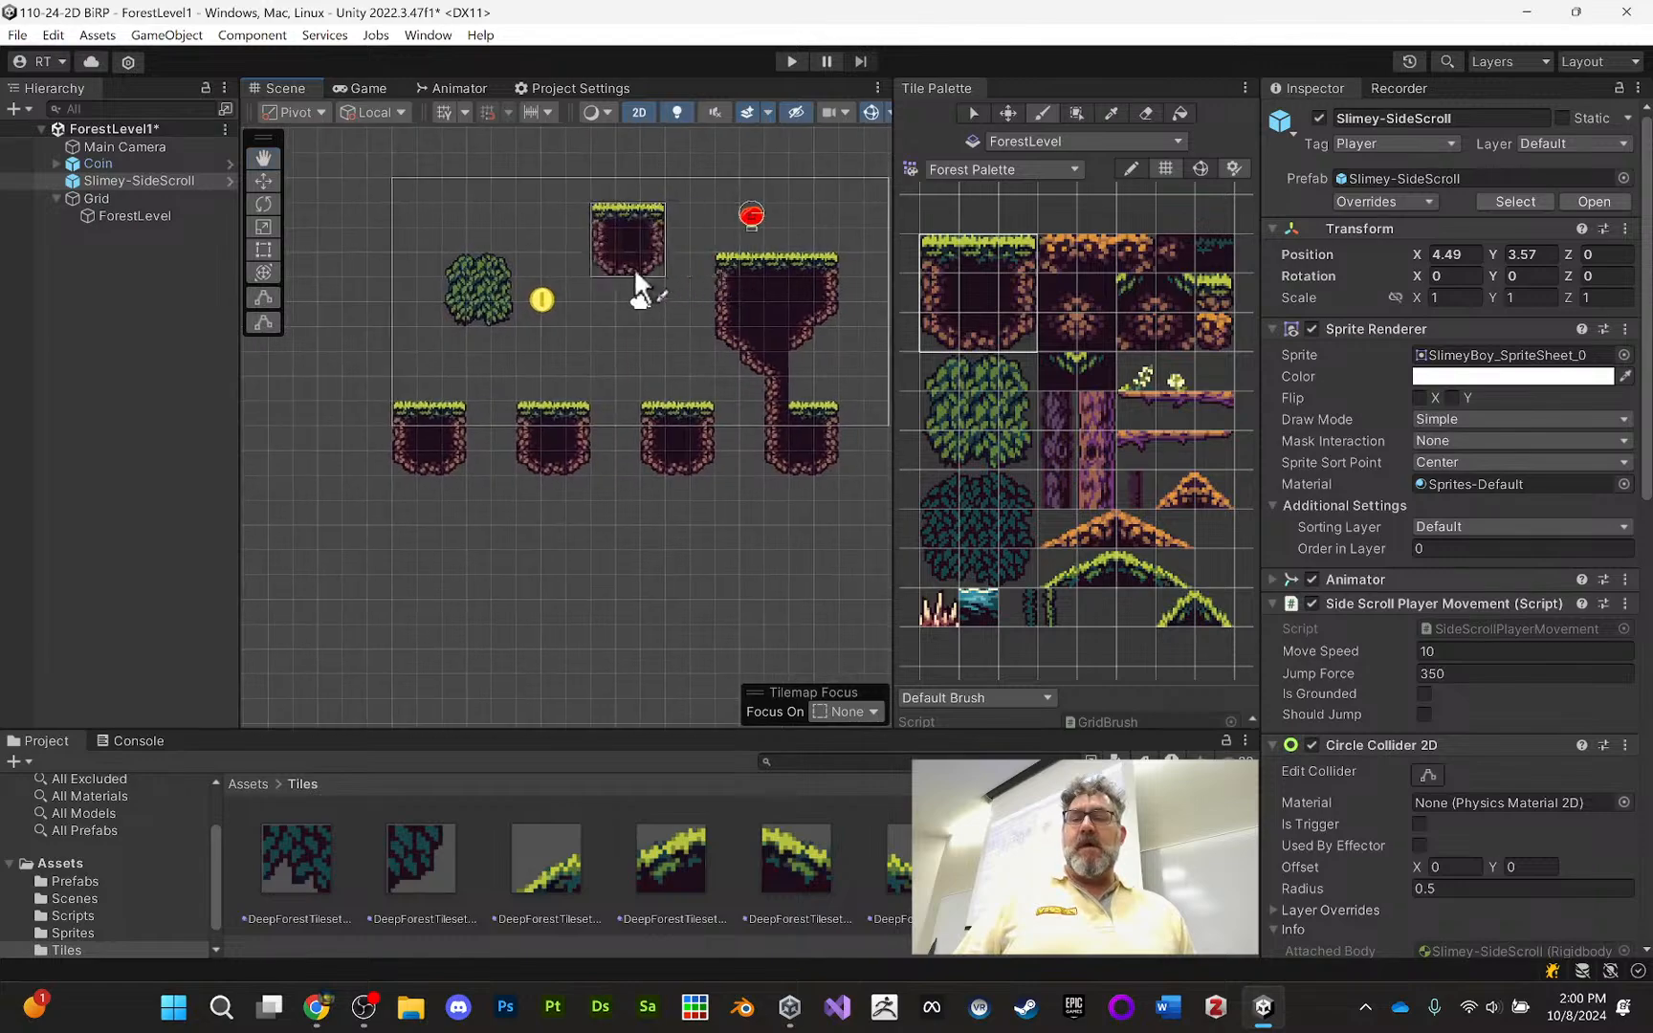
Select the ForestLevel tilemap and paint the four-tile-wide orange mound across the gap between the second and third lower platforms
click(154, 215)
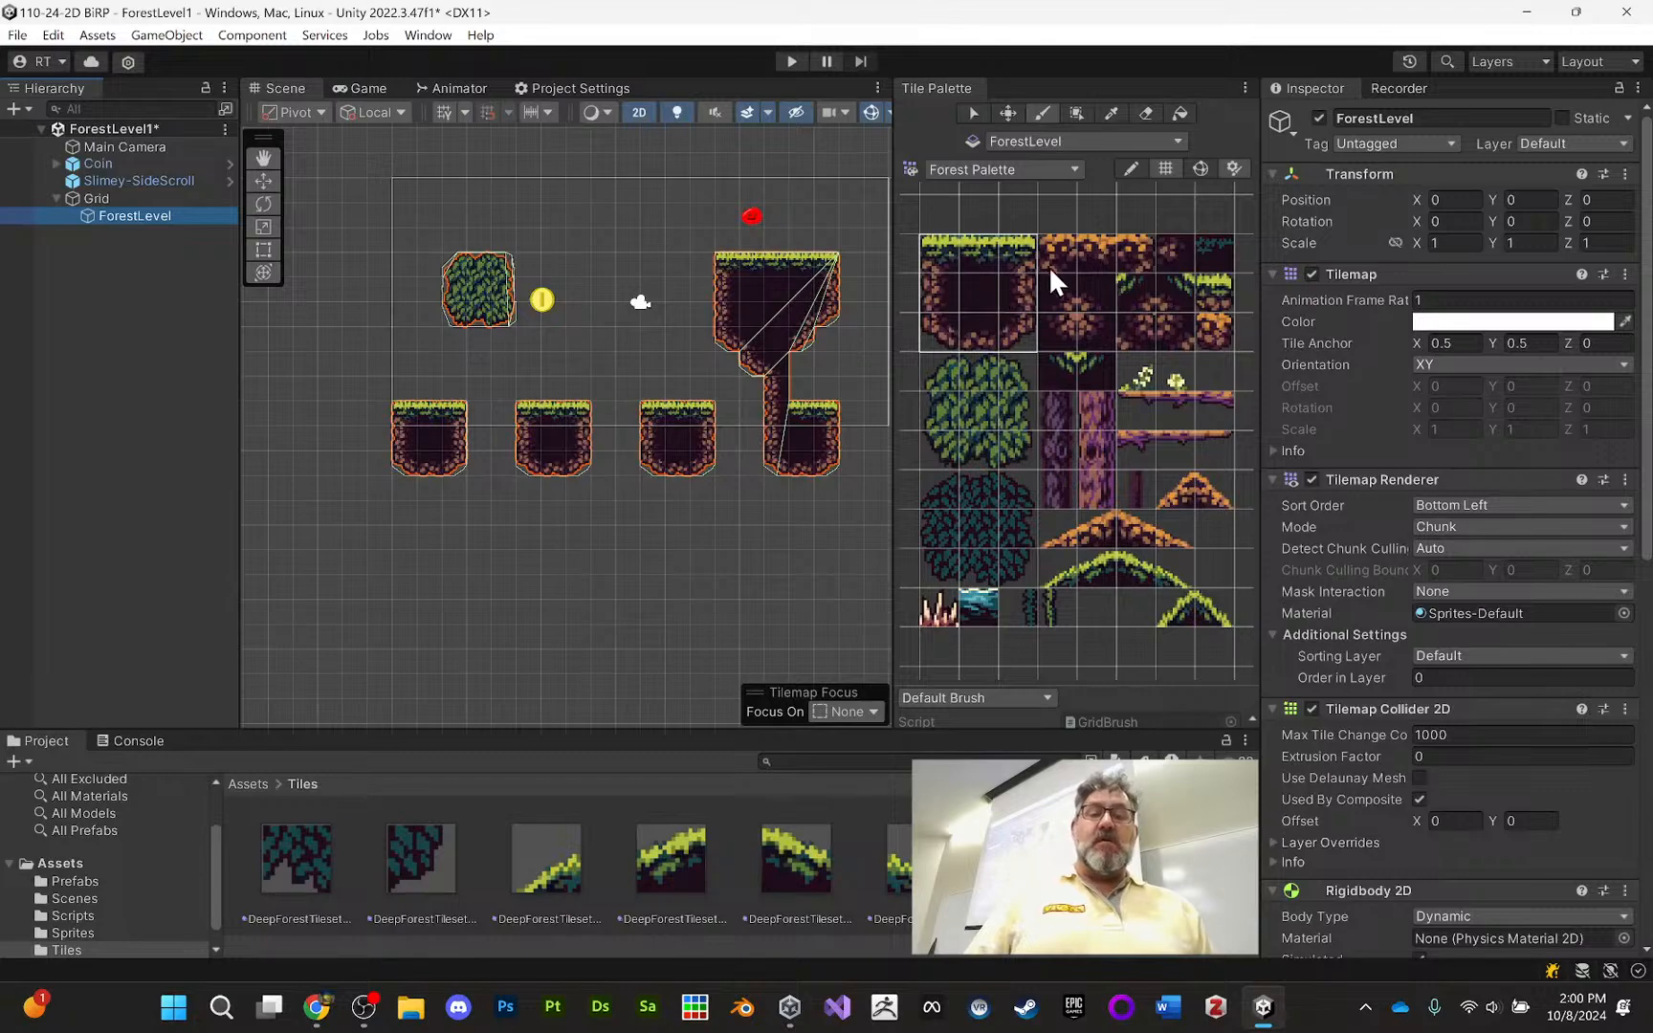
middle_drag(677, 293, 670, 266)
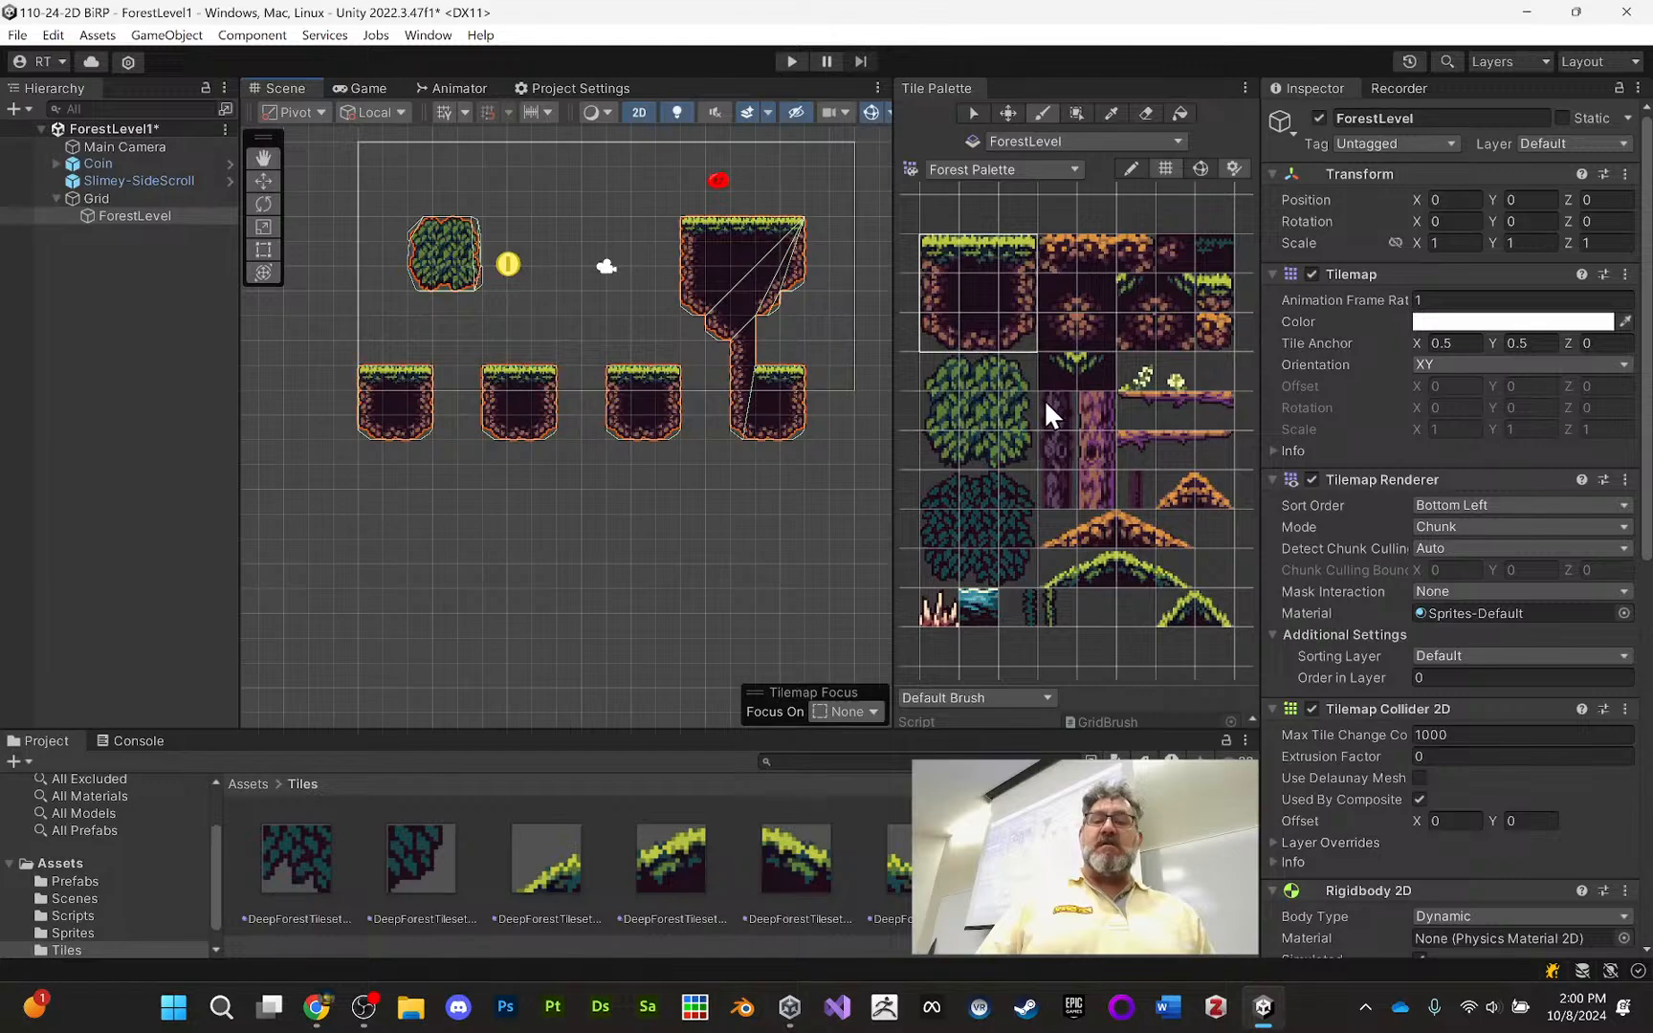
click(434, 283)
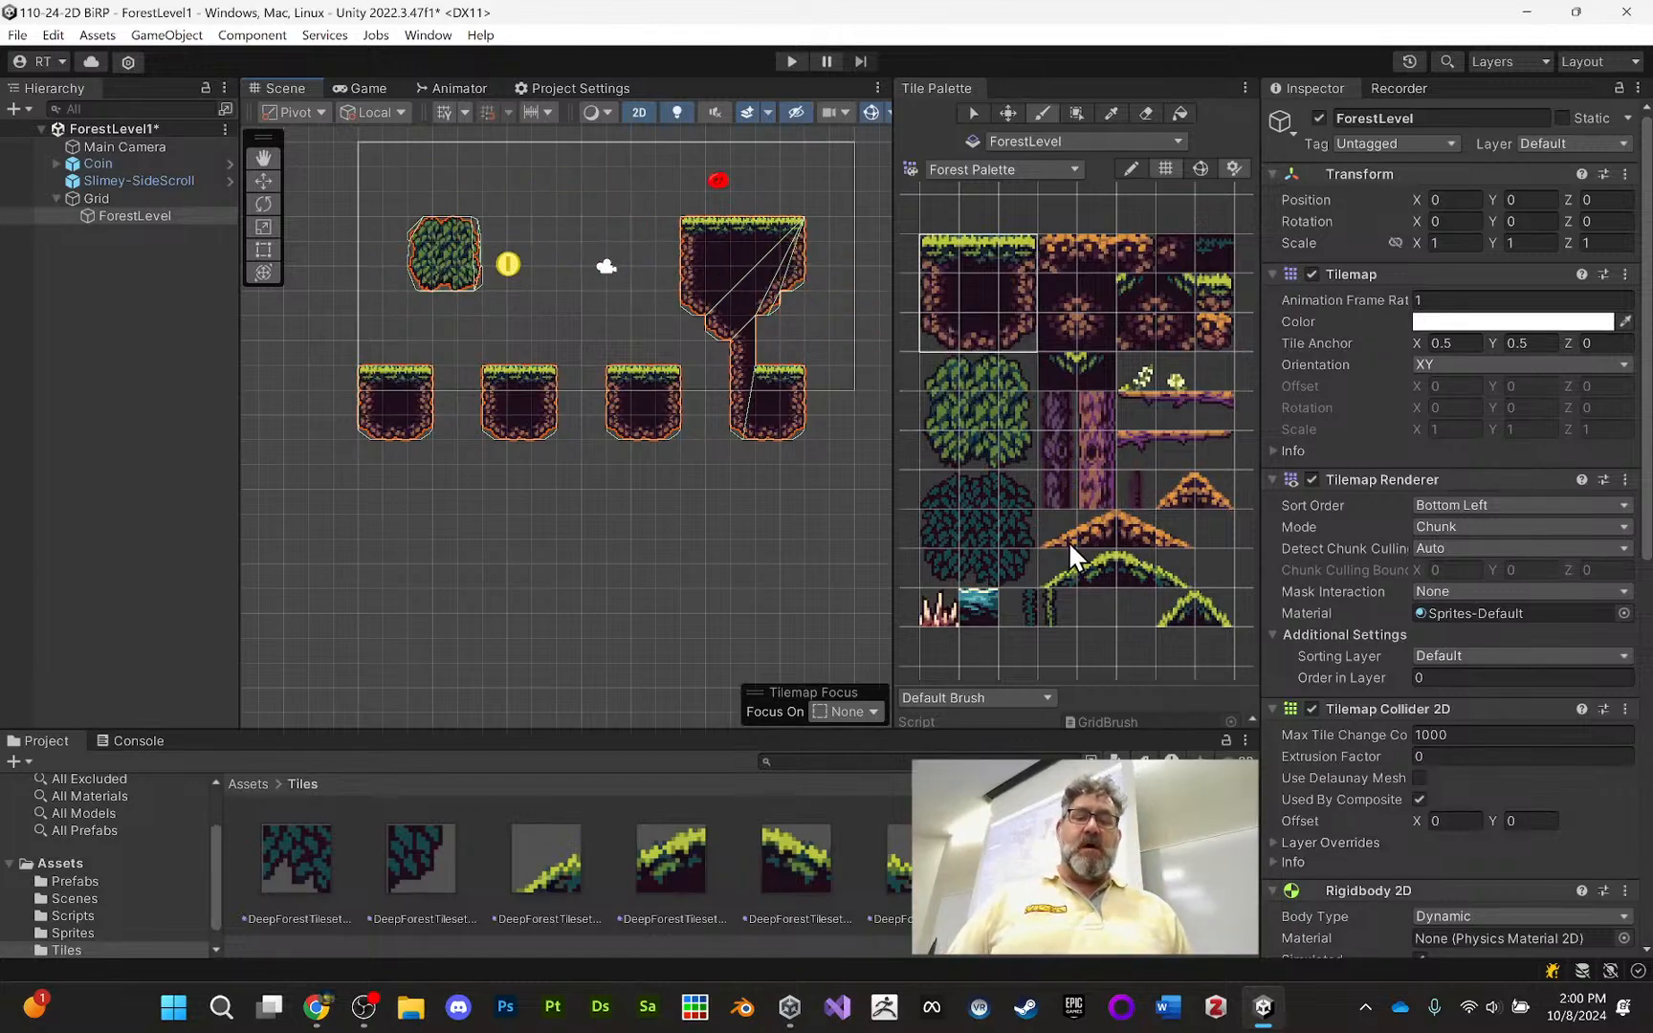
drag(1061, 536, 1163, 534)
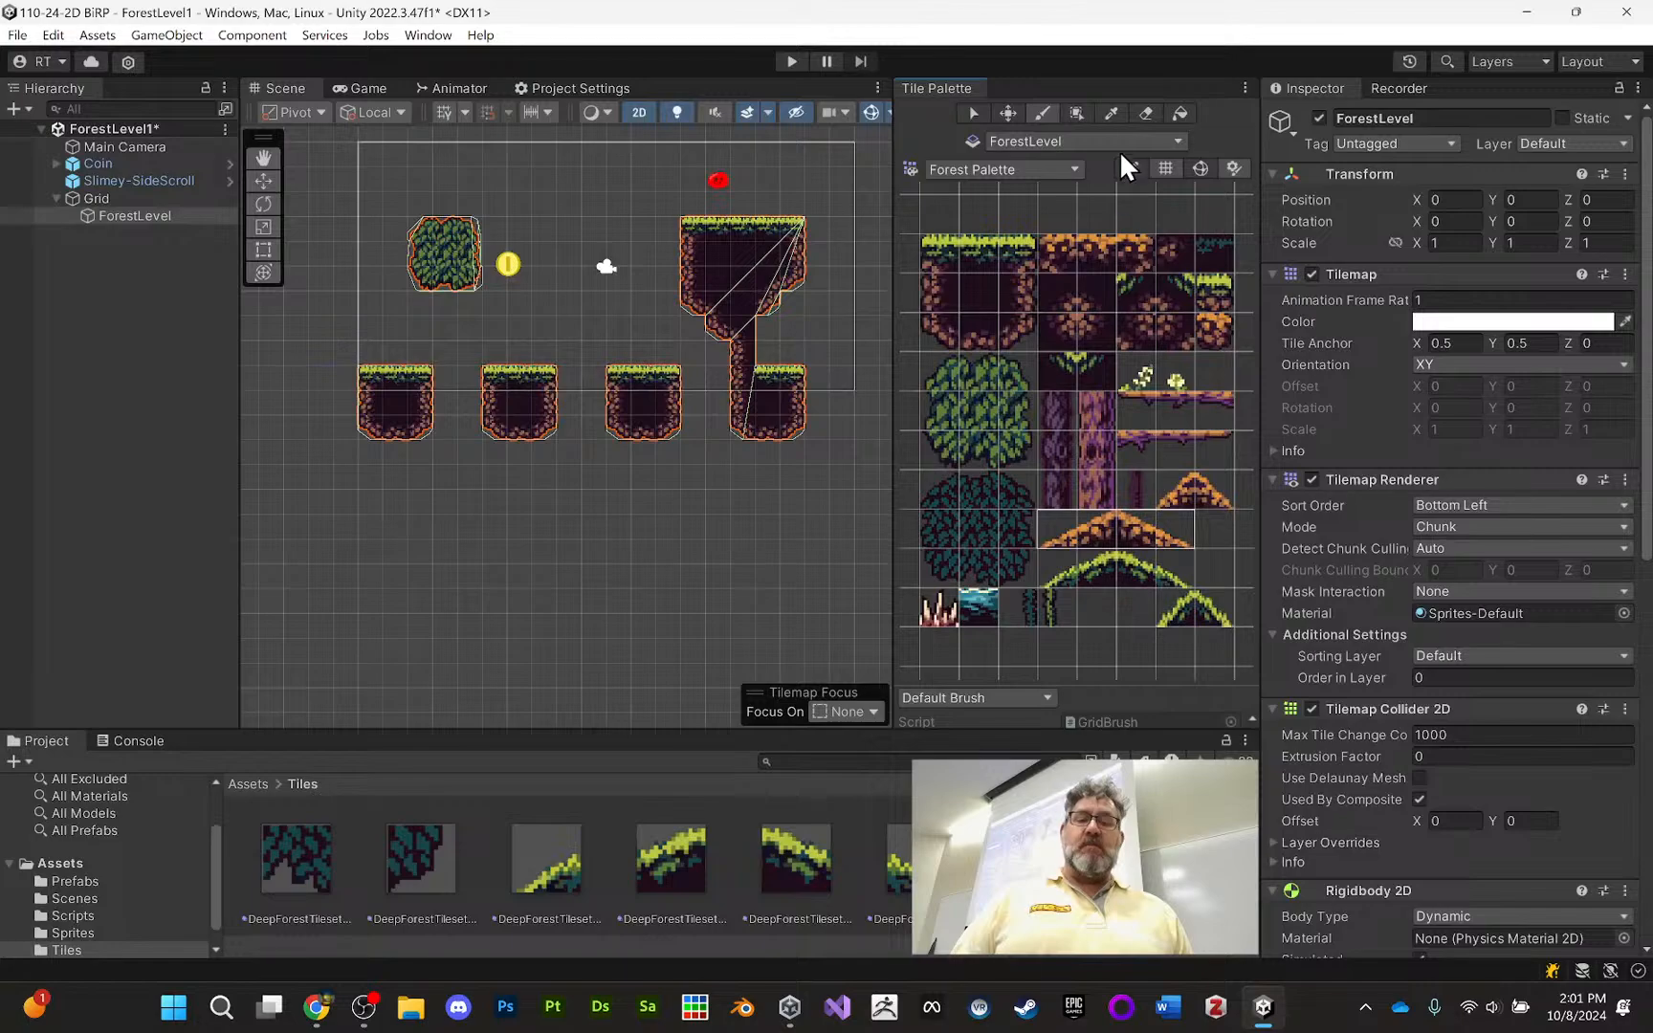
click(1113, 112)
mouse_move(1079, 514)
mouse_down()
mouse_move(1119, 537)
mouse_move(1169, 532)
mouse_up()
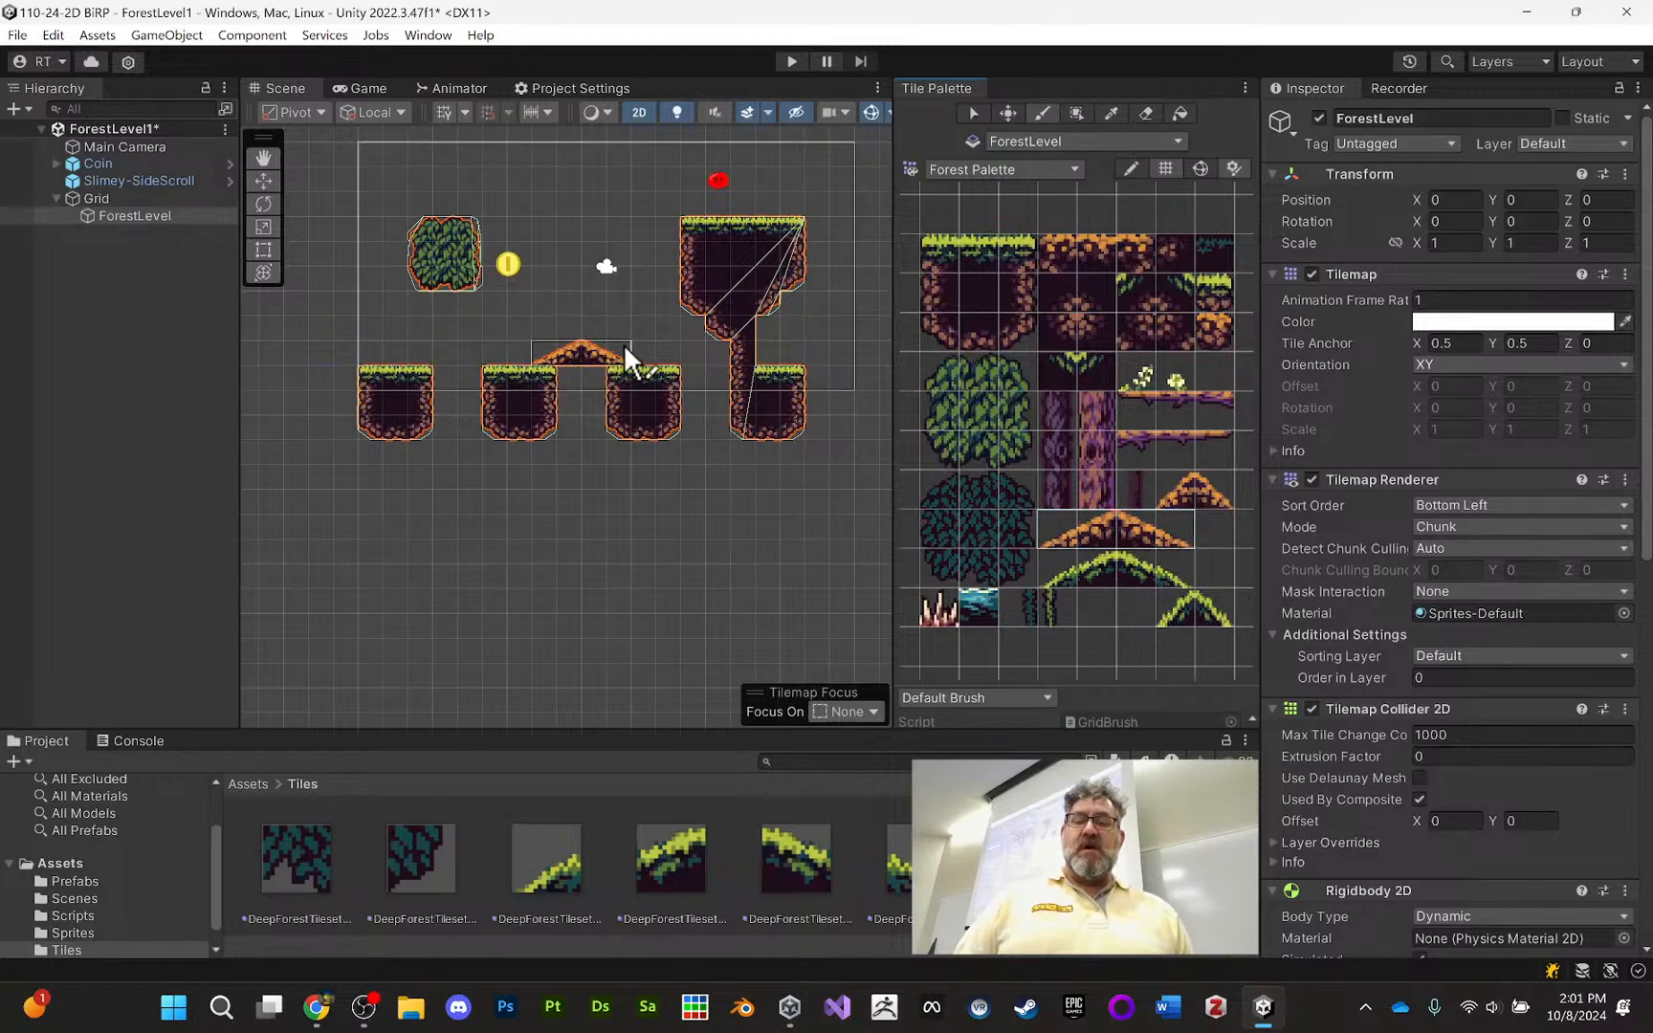
click(623, 343)
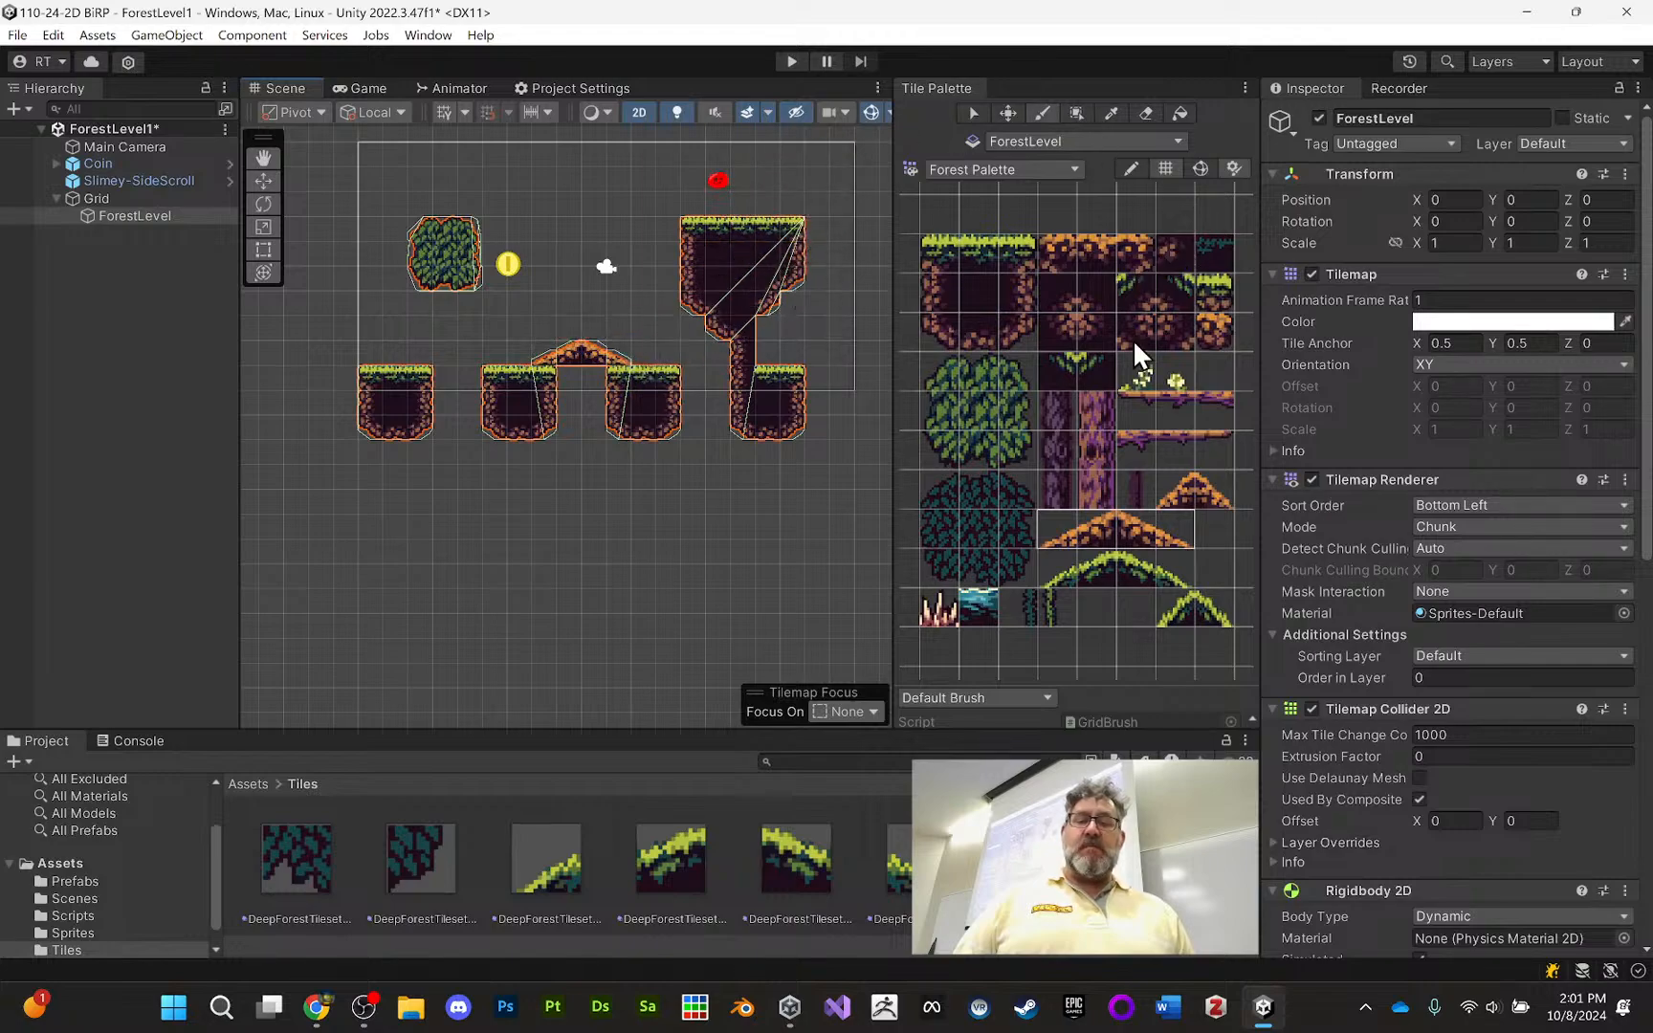
Paint the three-tile-high purple trunk on the orange mound and widen the mound to five tiles so the trunk is centered
drag(1106, 413, 1096, 483)
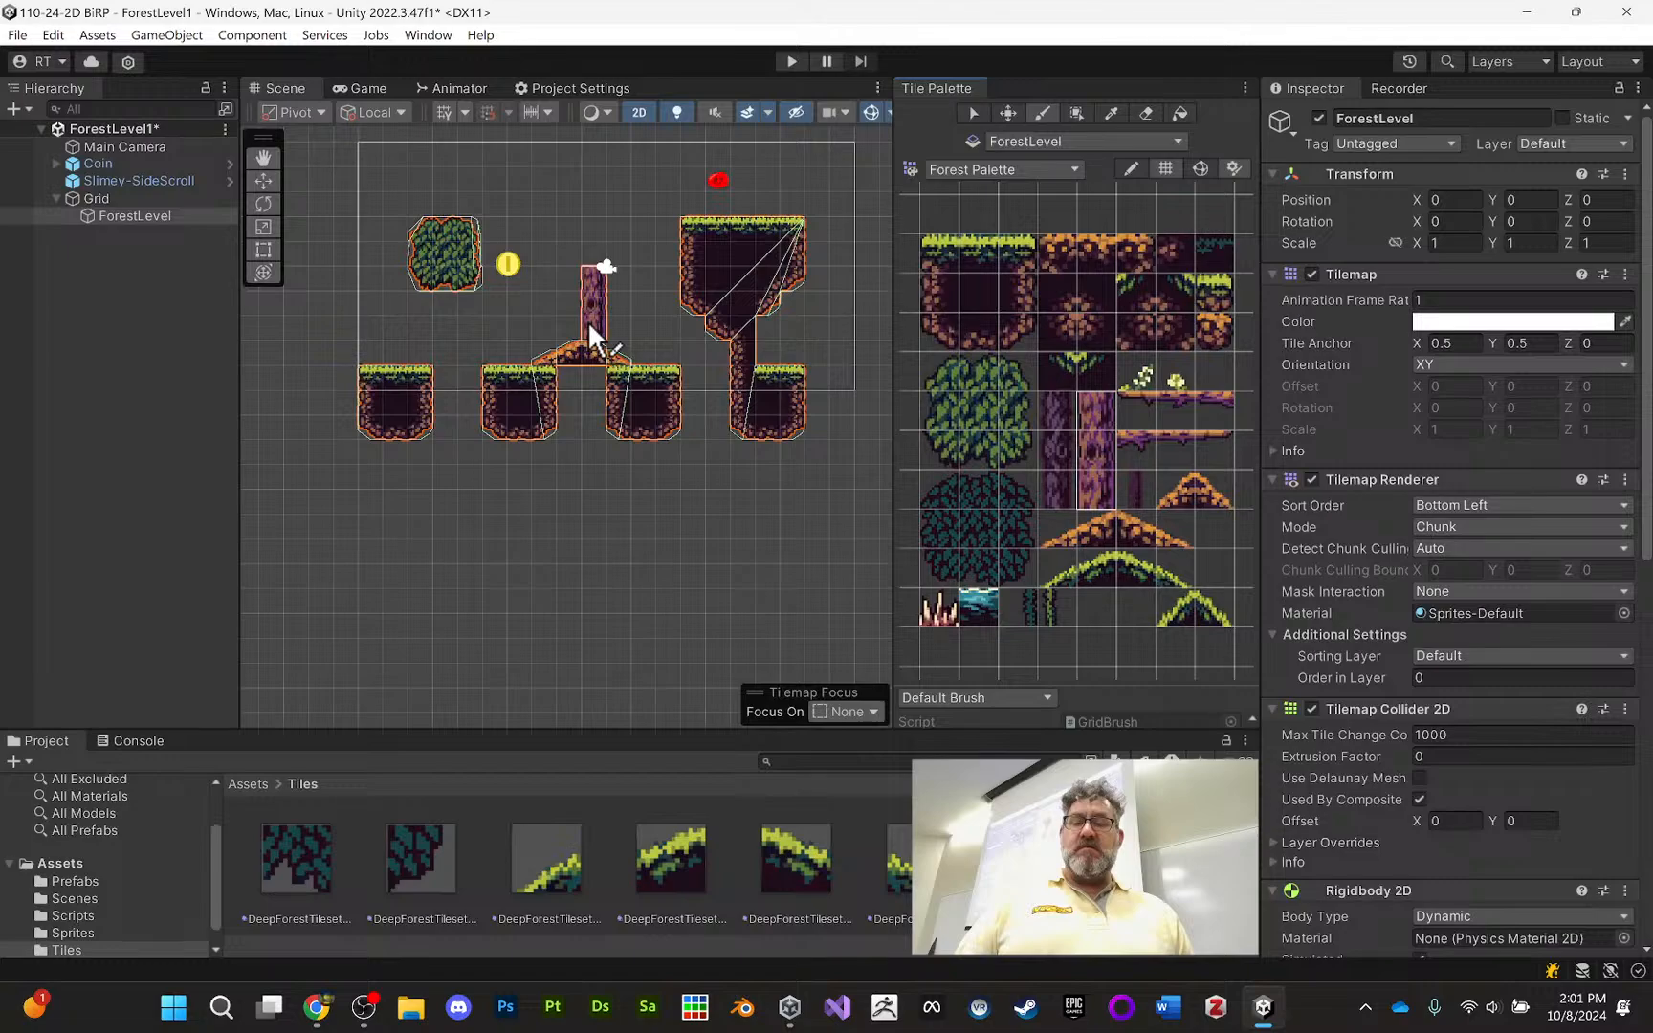
click(589, 325)
click(1073, 239)
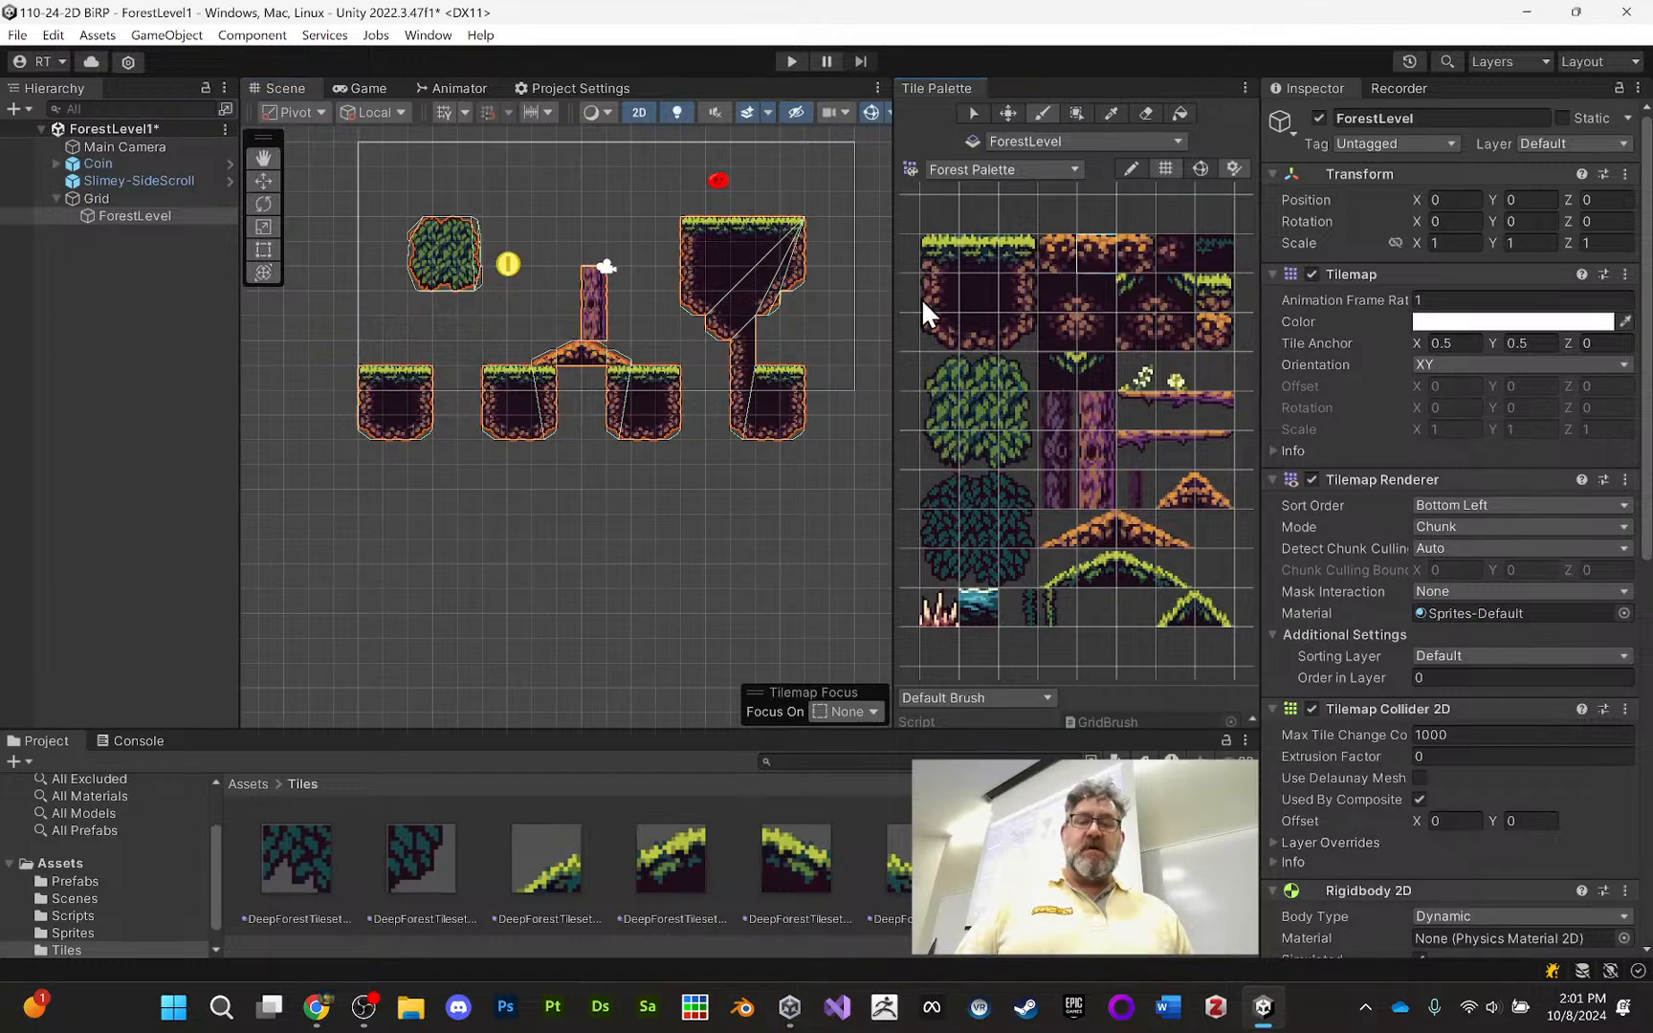
click(611, 357)
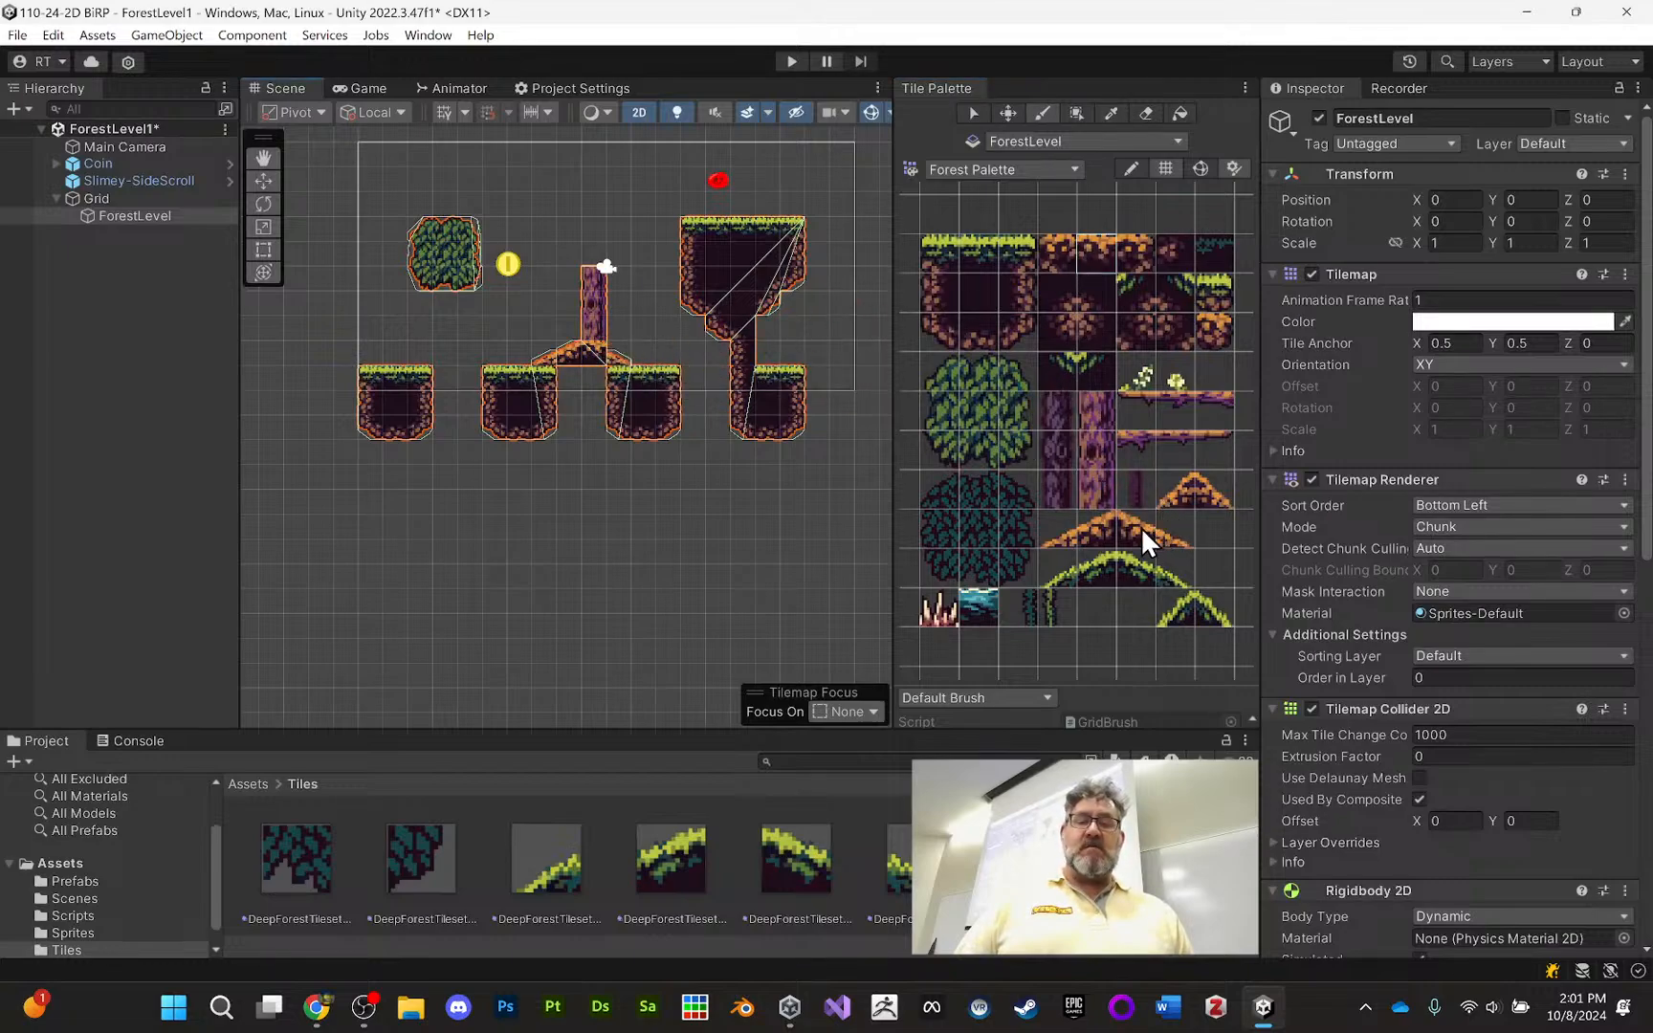
drag(1140, 525, 1171, 537)
click(642, 358)
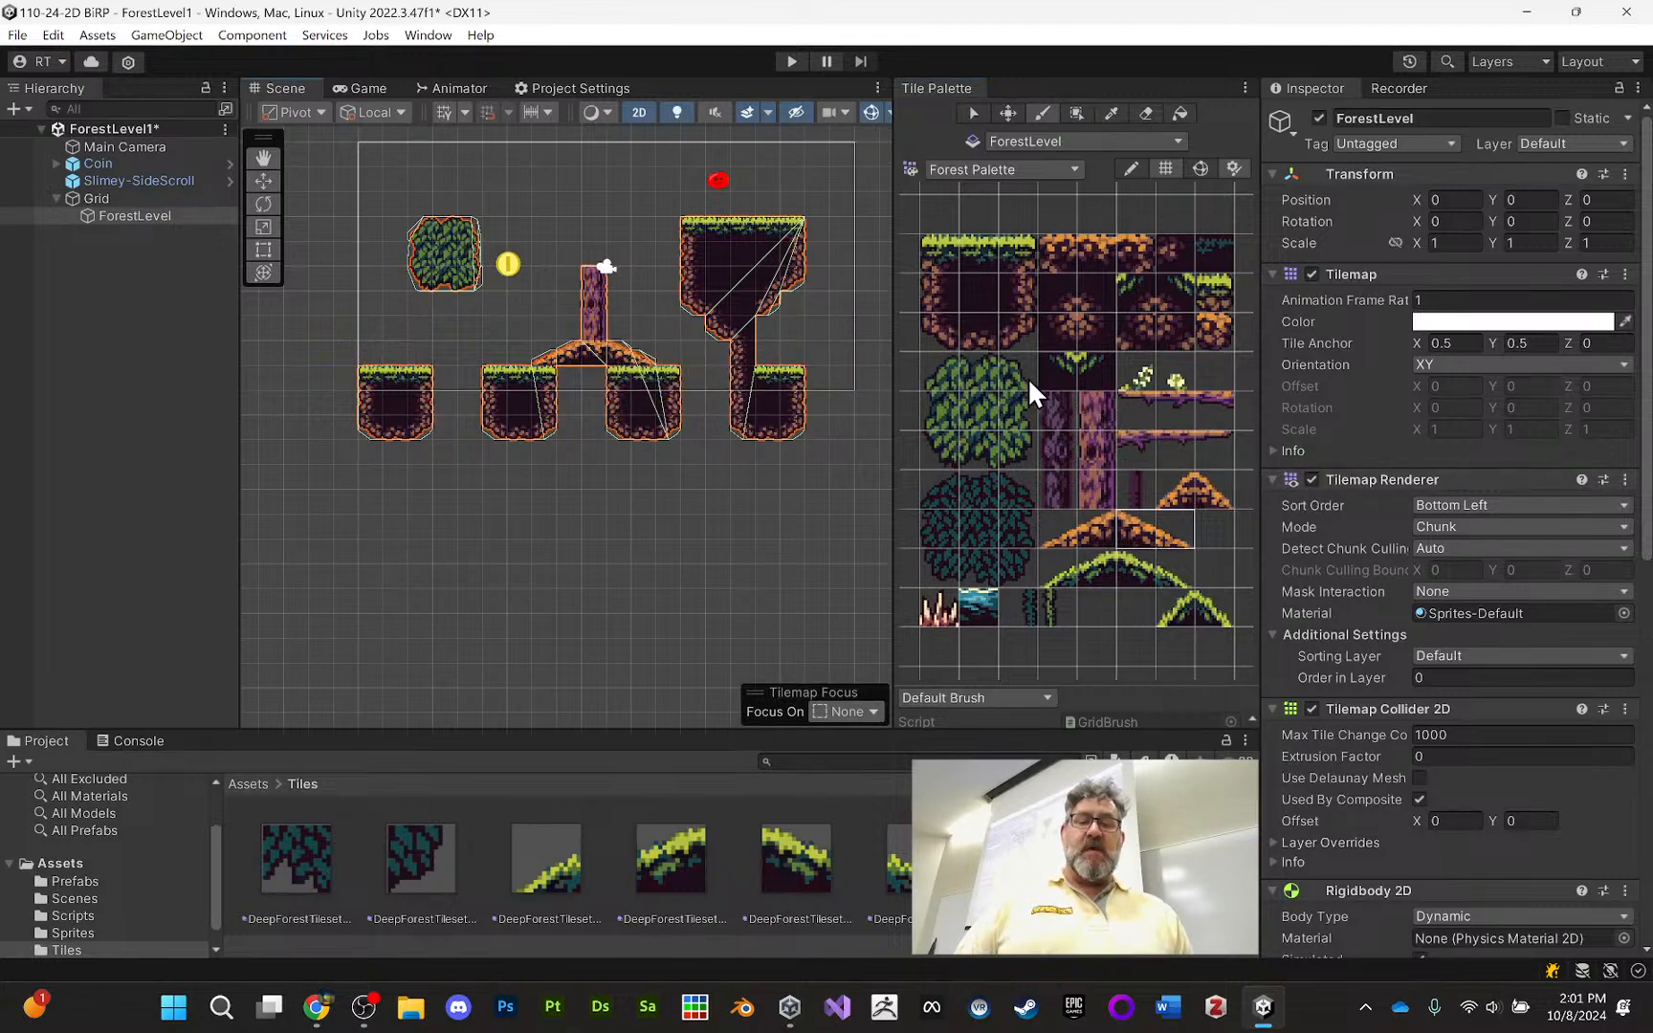
Paint the 3 by 3 light-green foliage block above the trunk and widen it into a canopy five tiles wide and three tiles high
click(981, 451)
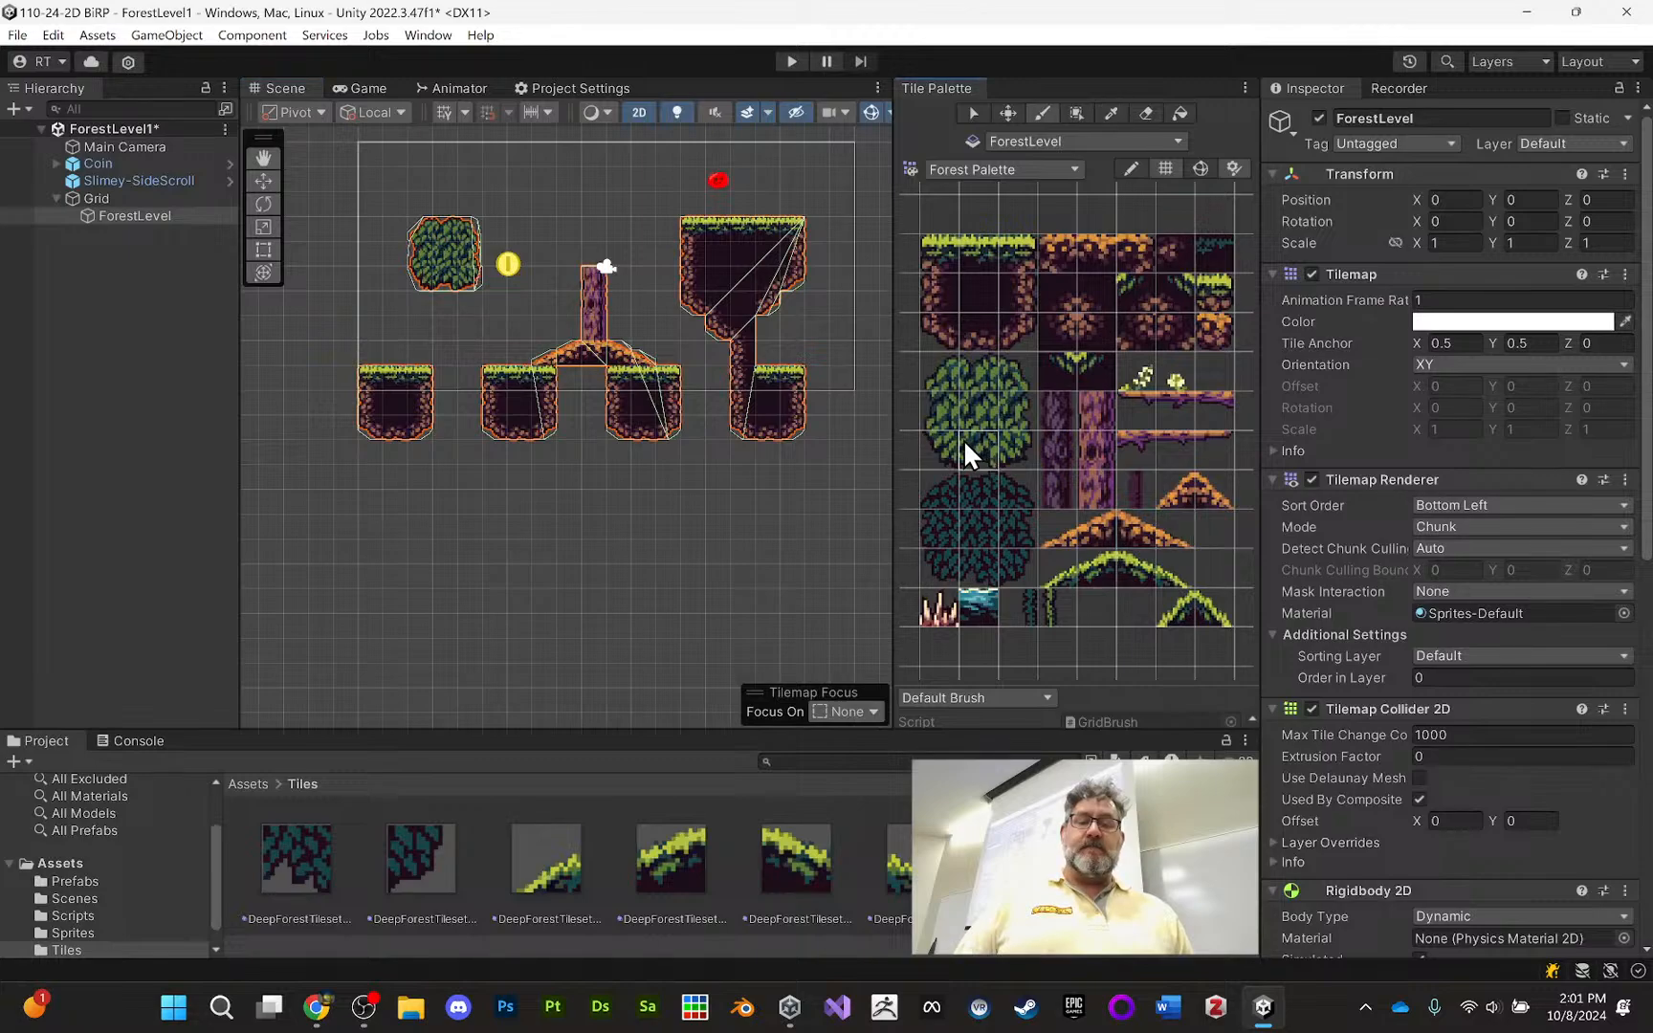
drag(942, 451, 1016, 368)
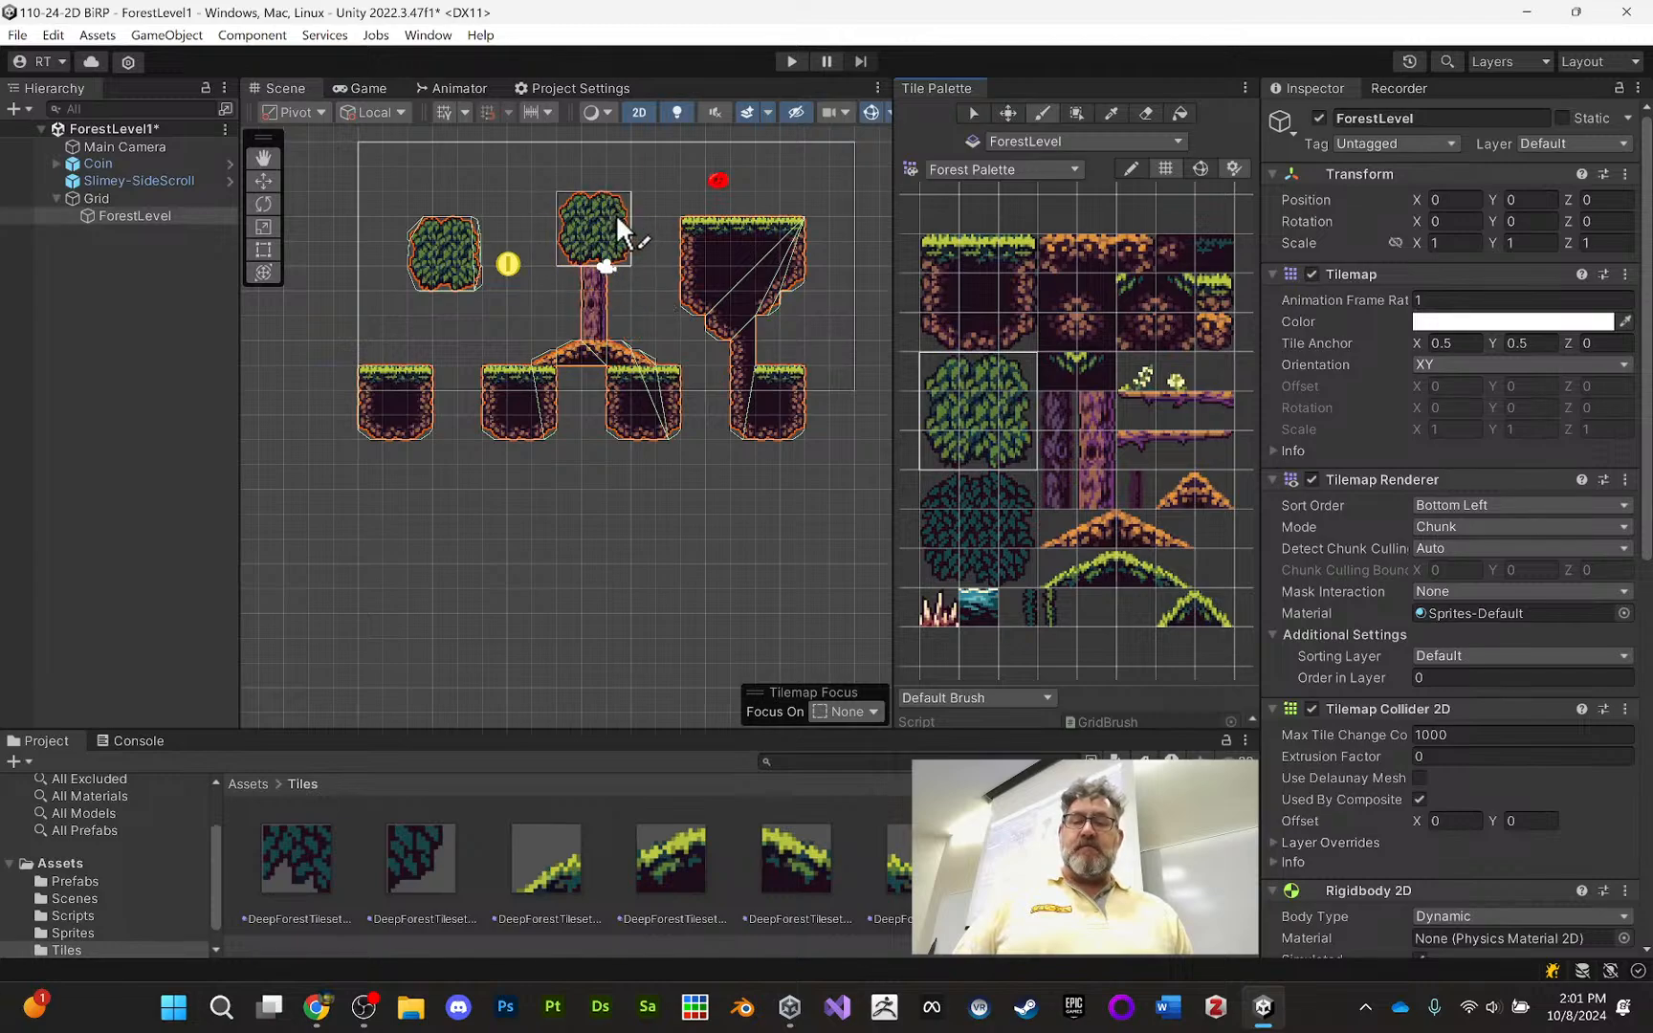
click(615, 214)
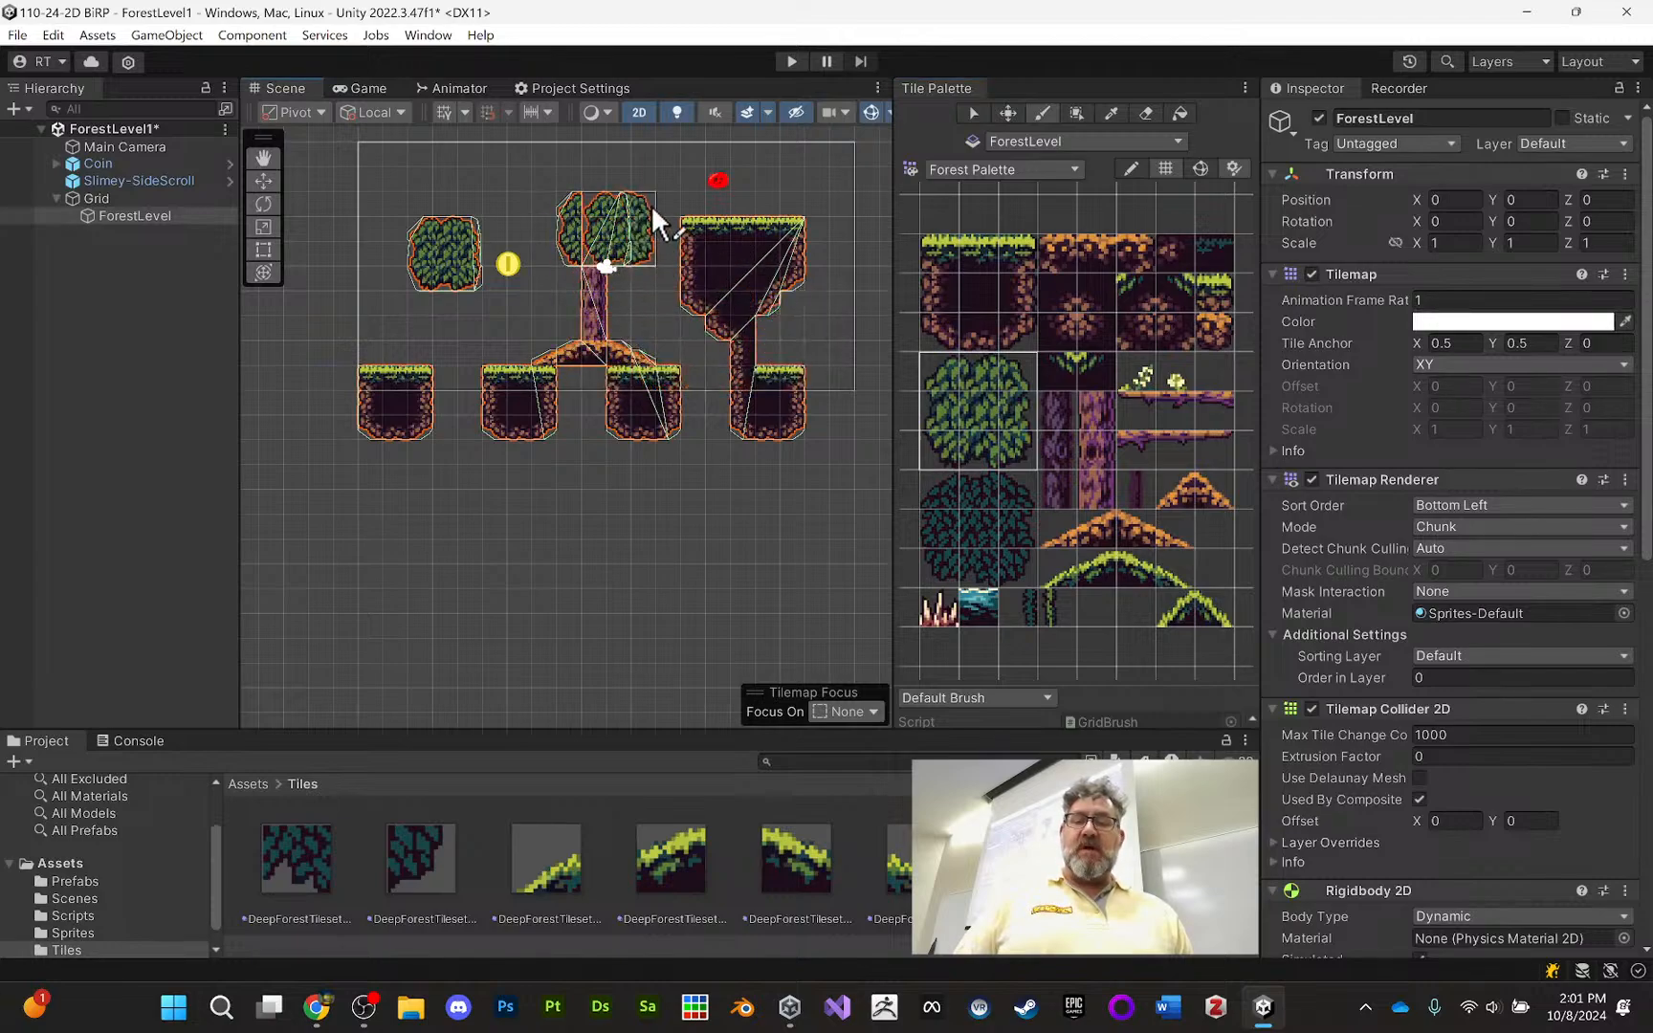
click(650, 204)
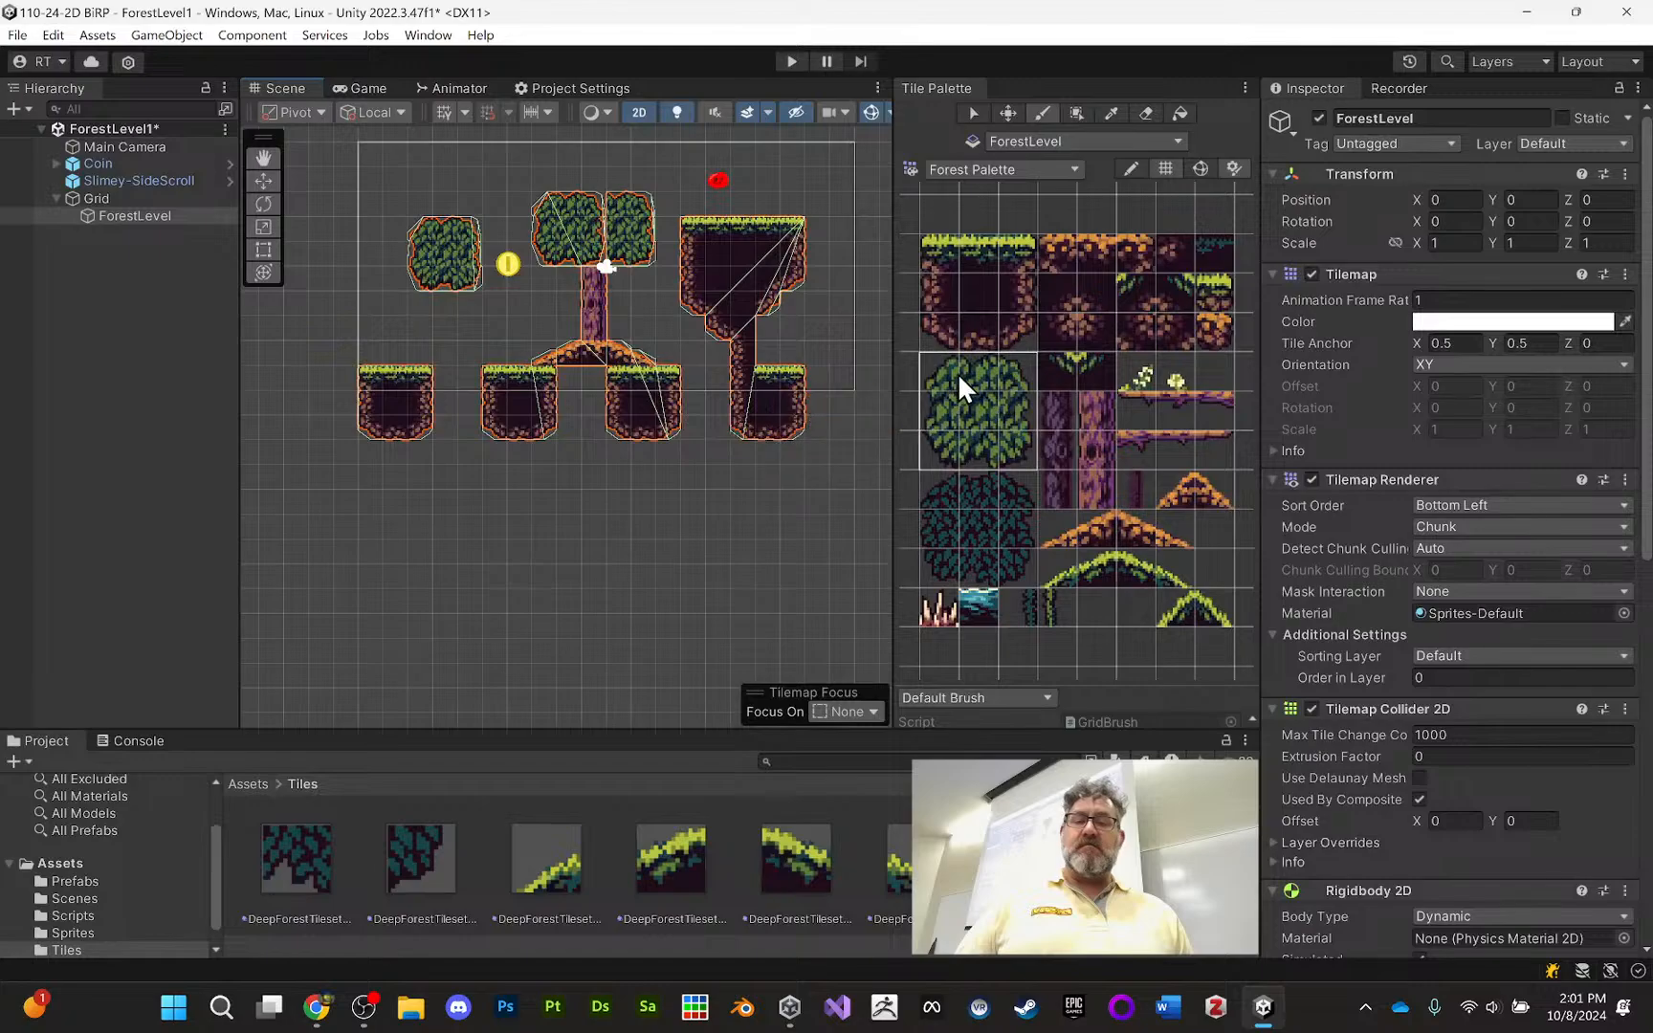
click(983, 438)
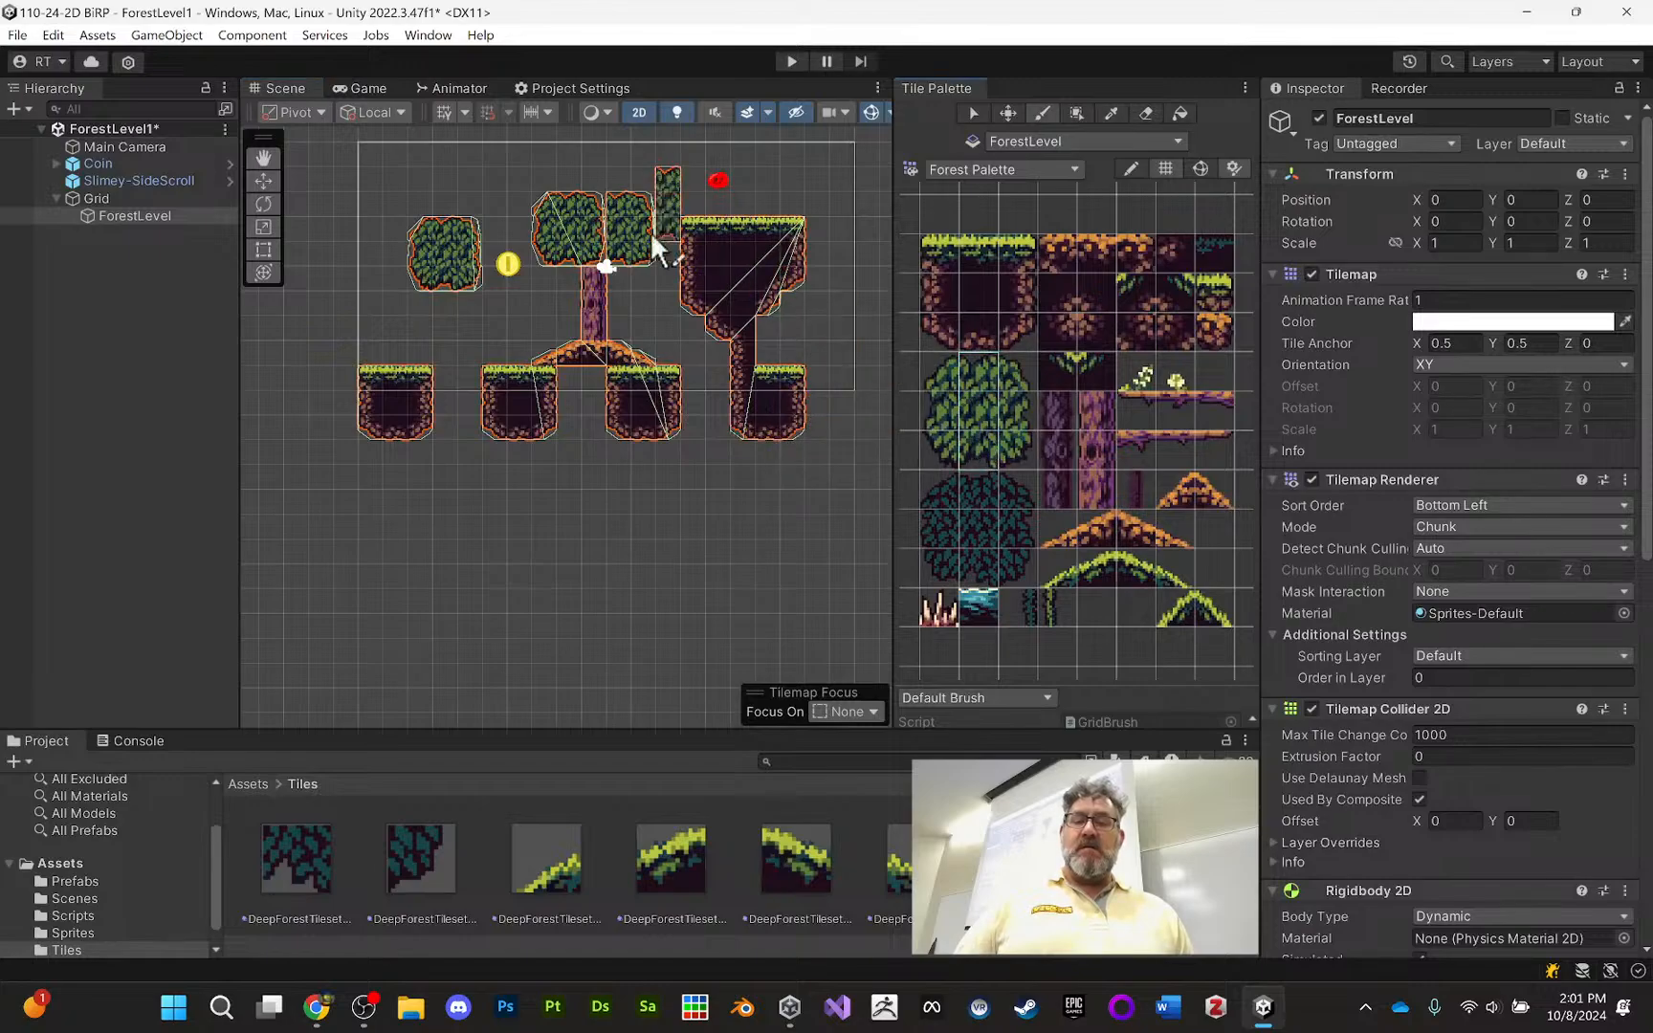
click(603, 244)
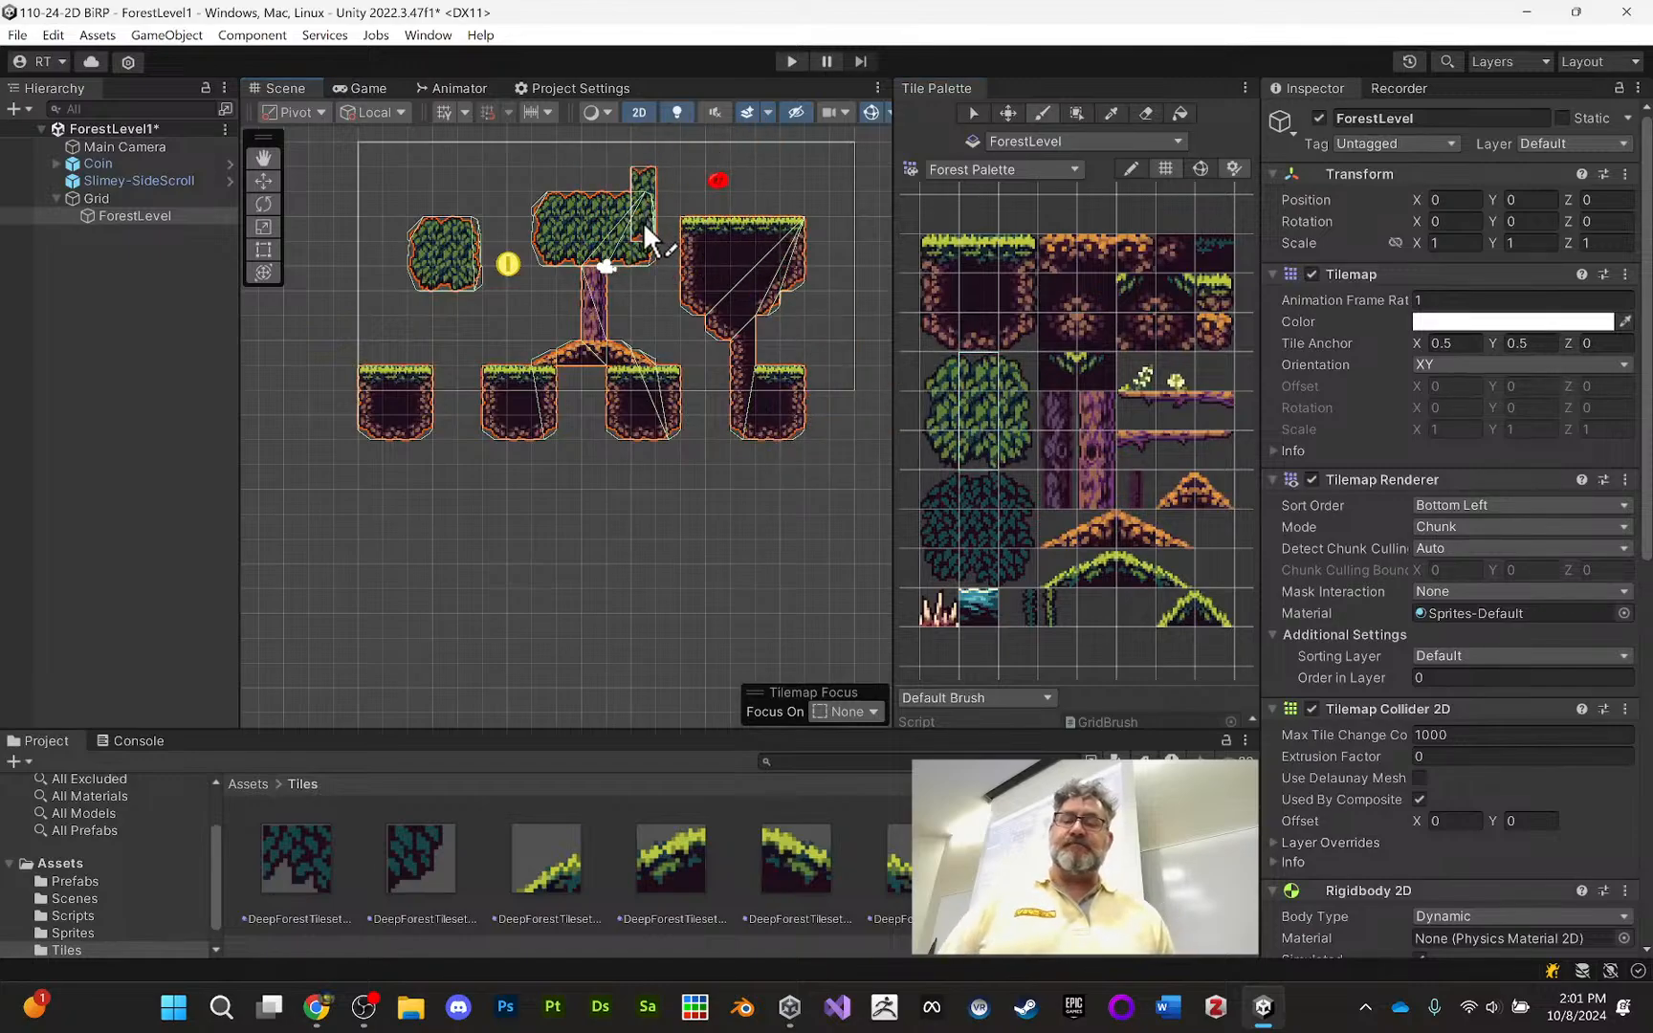
scroll(643, 225, up, 5)
middle_drag(606, 292, 754, 411)
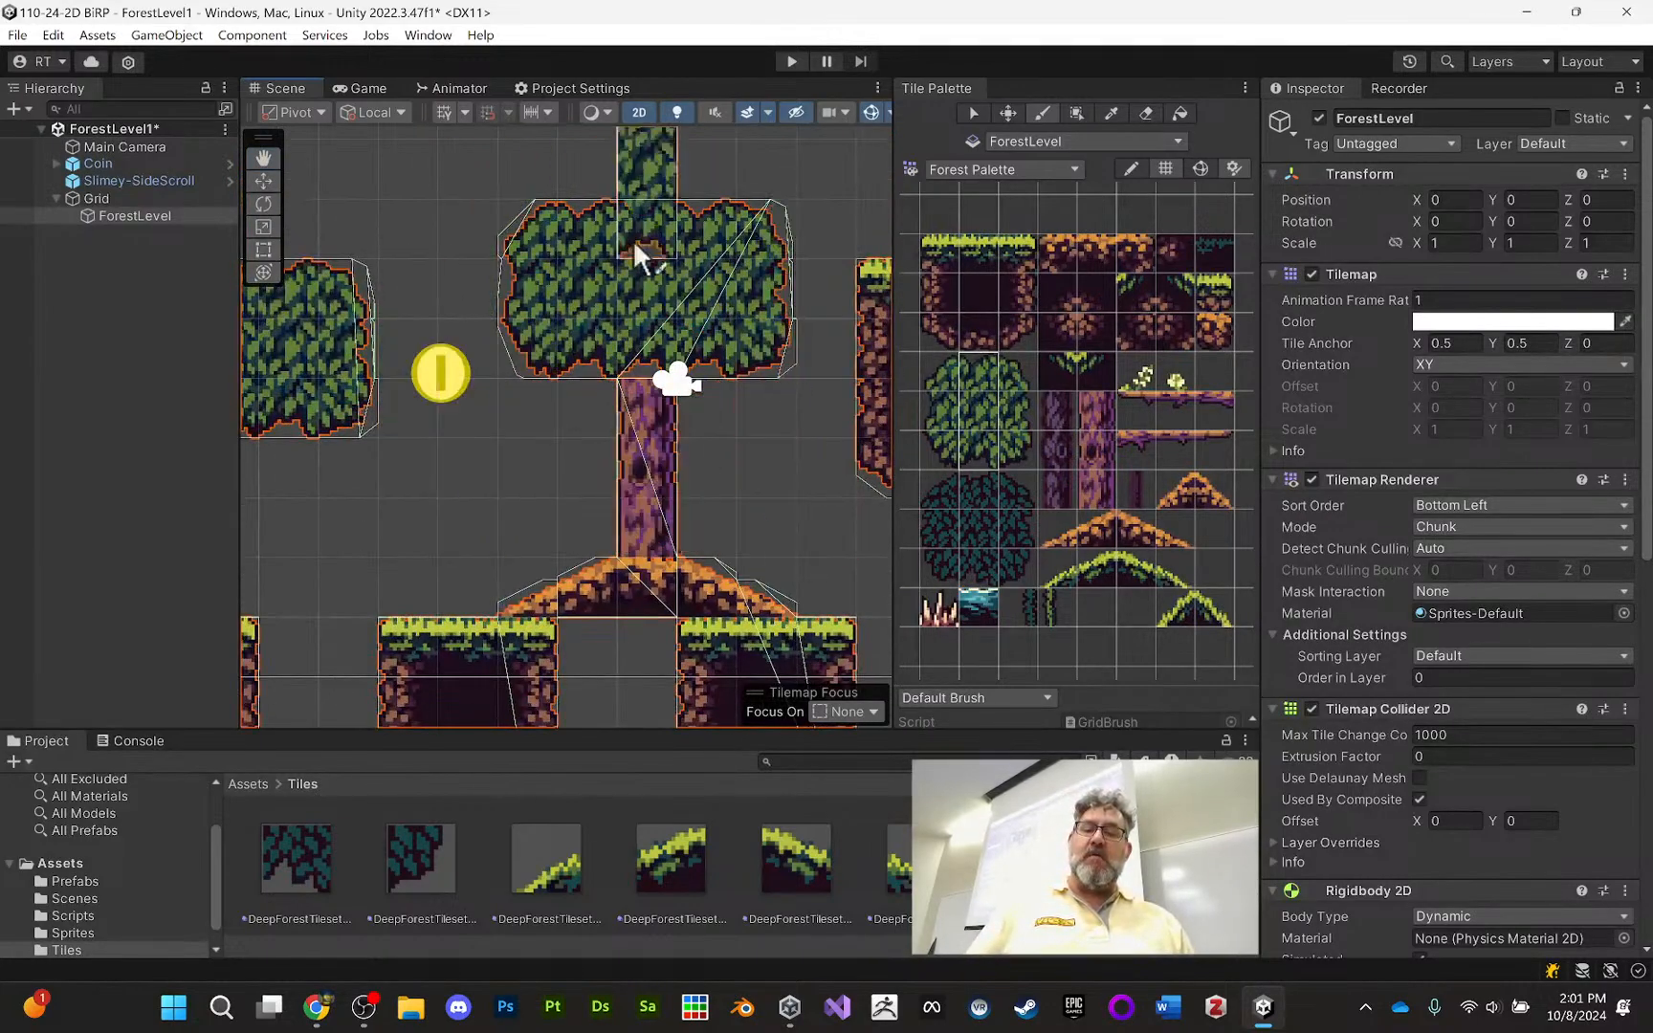
scroll(650, 354, down, 5)
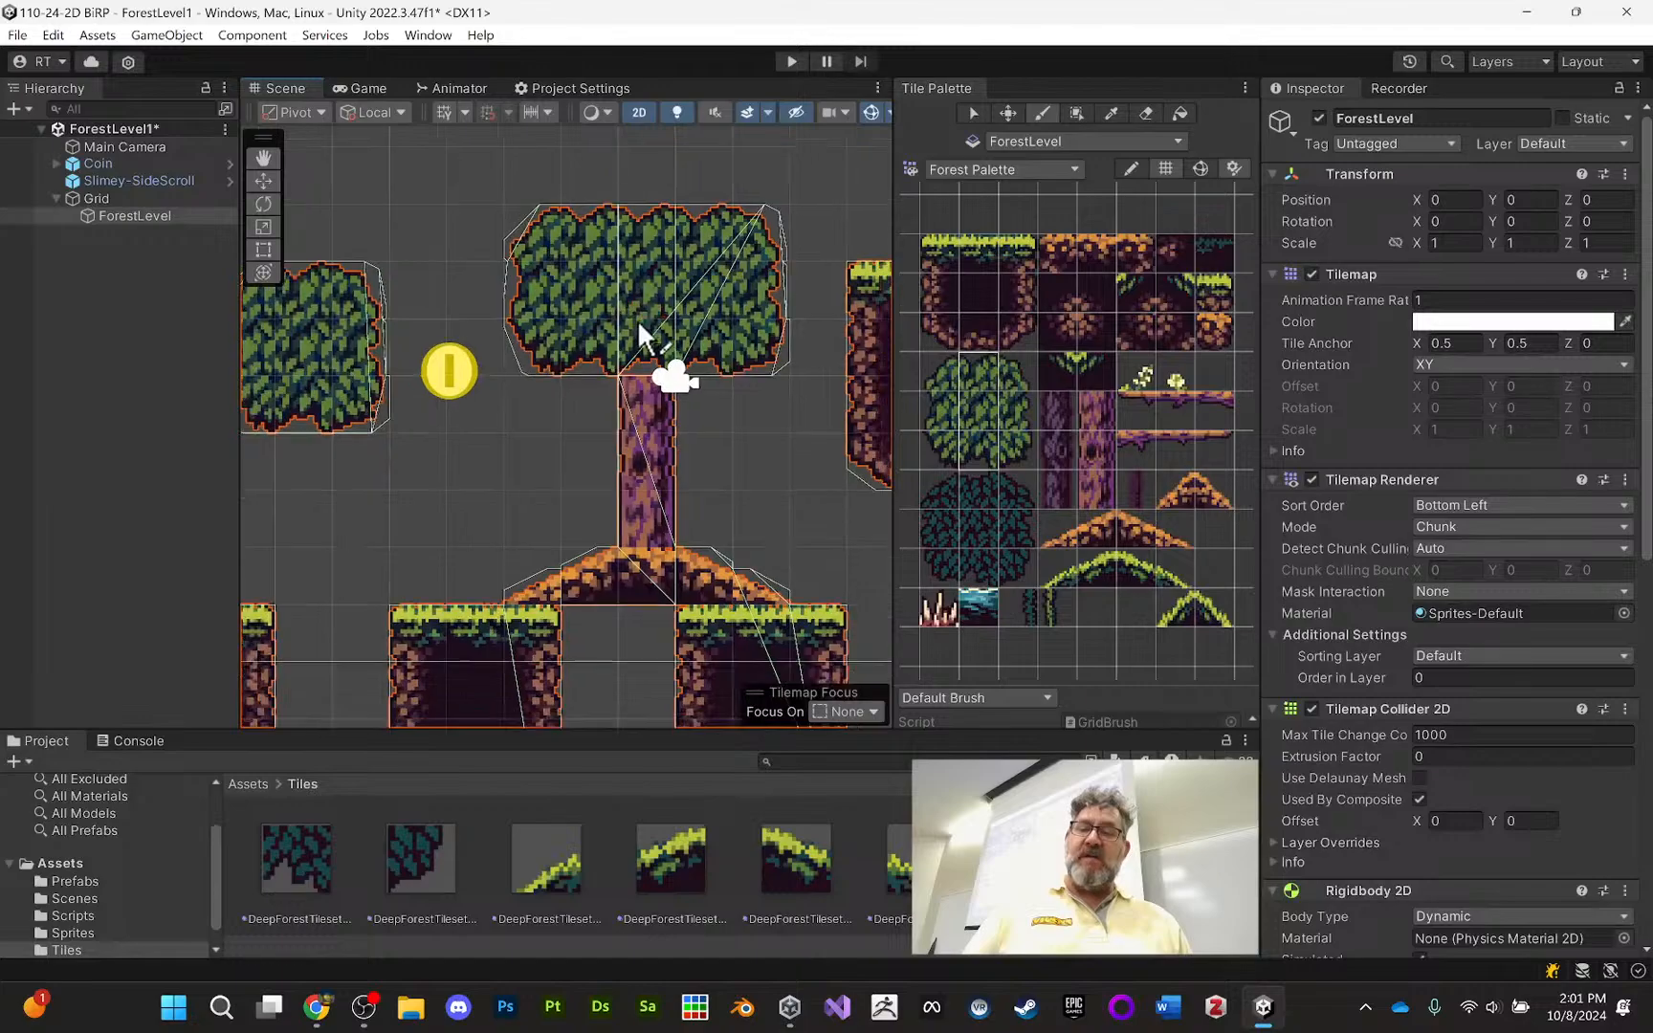
scroll(651, 344, down, 3)
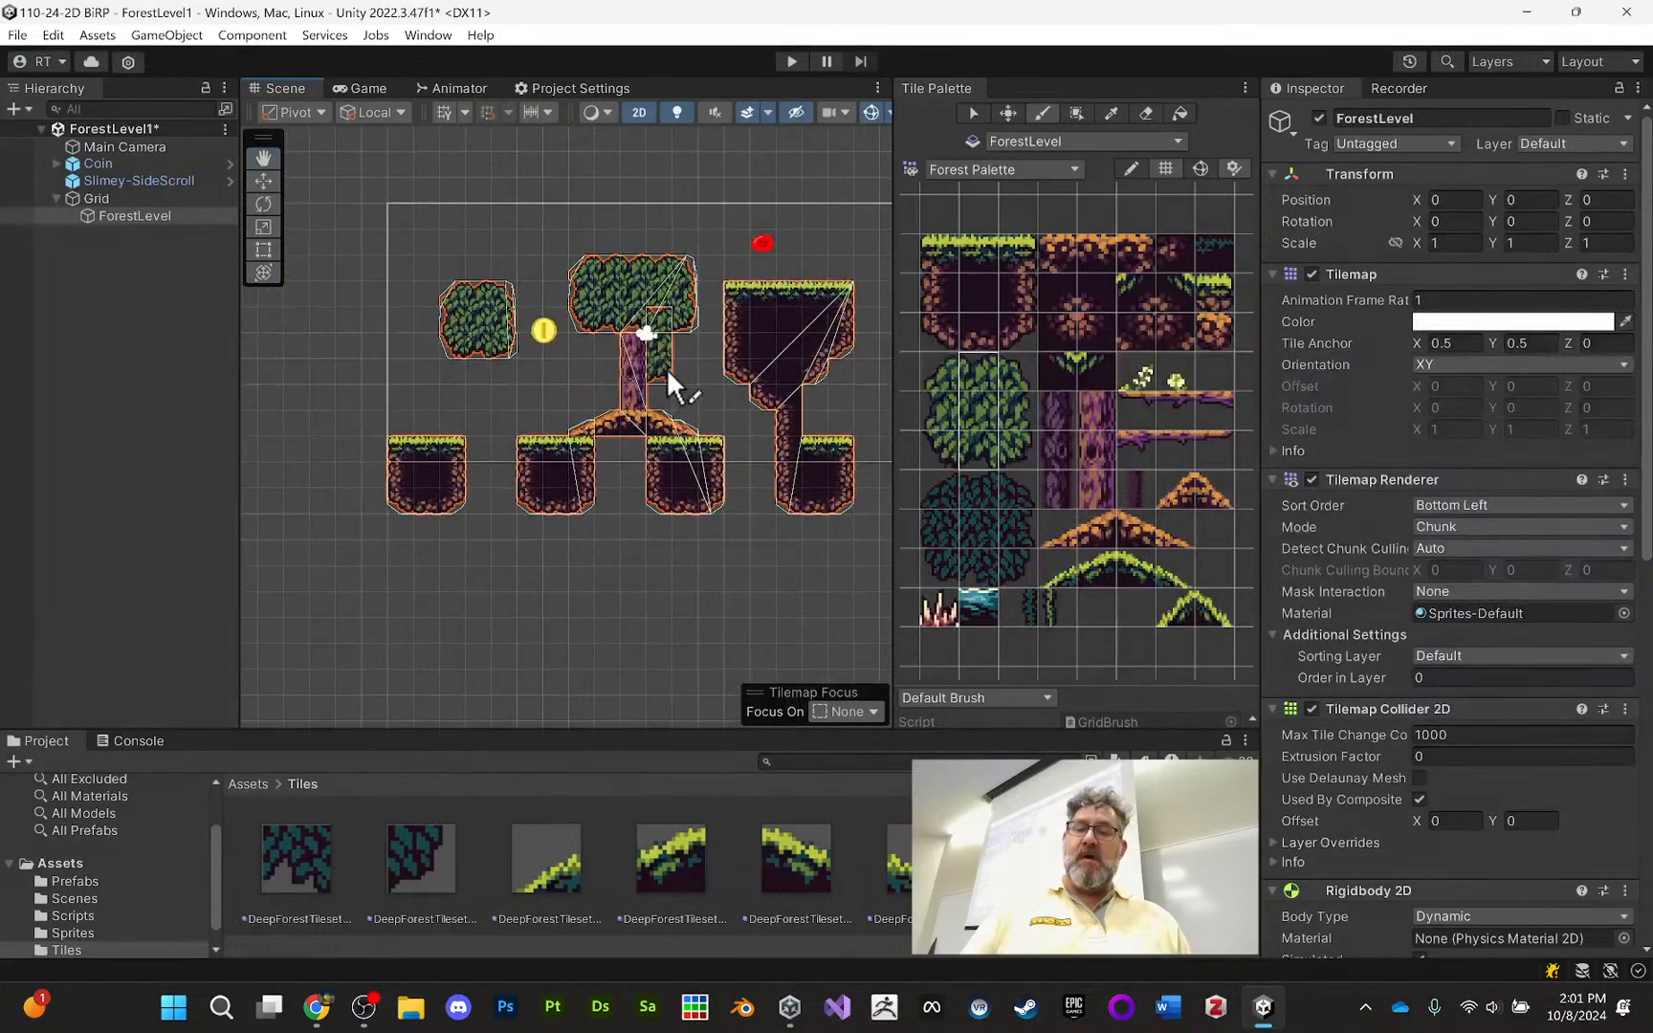
Add a second rectangular tilemap under Grid and name it BackgroundLayer
click(134, 215)
click(117, 191)
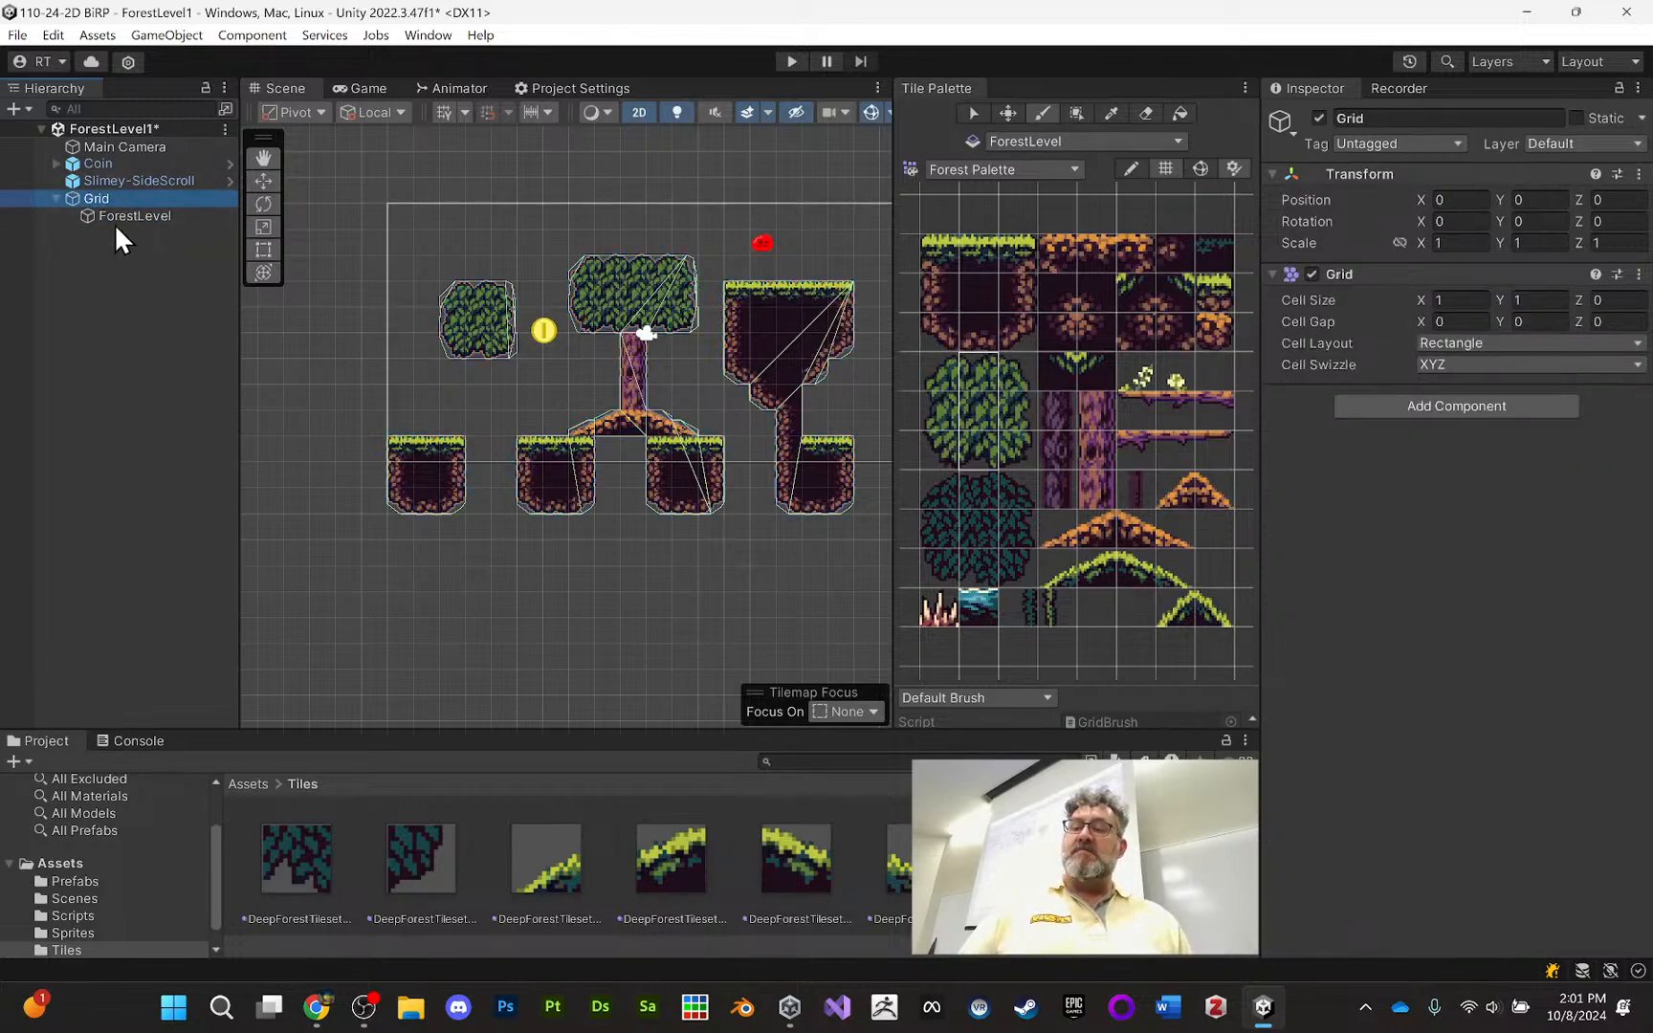
right_click(99, 196)
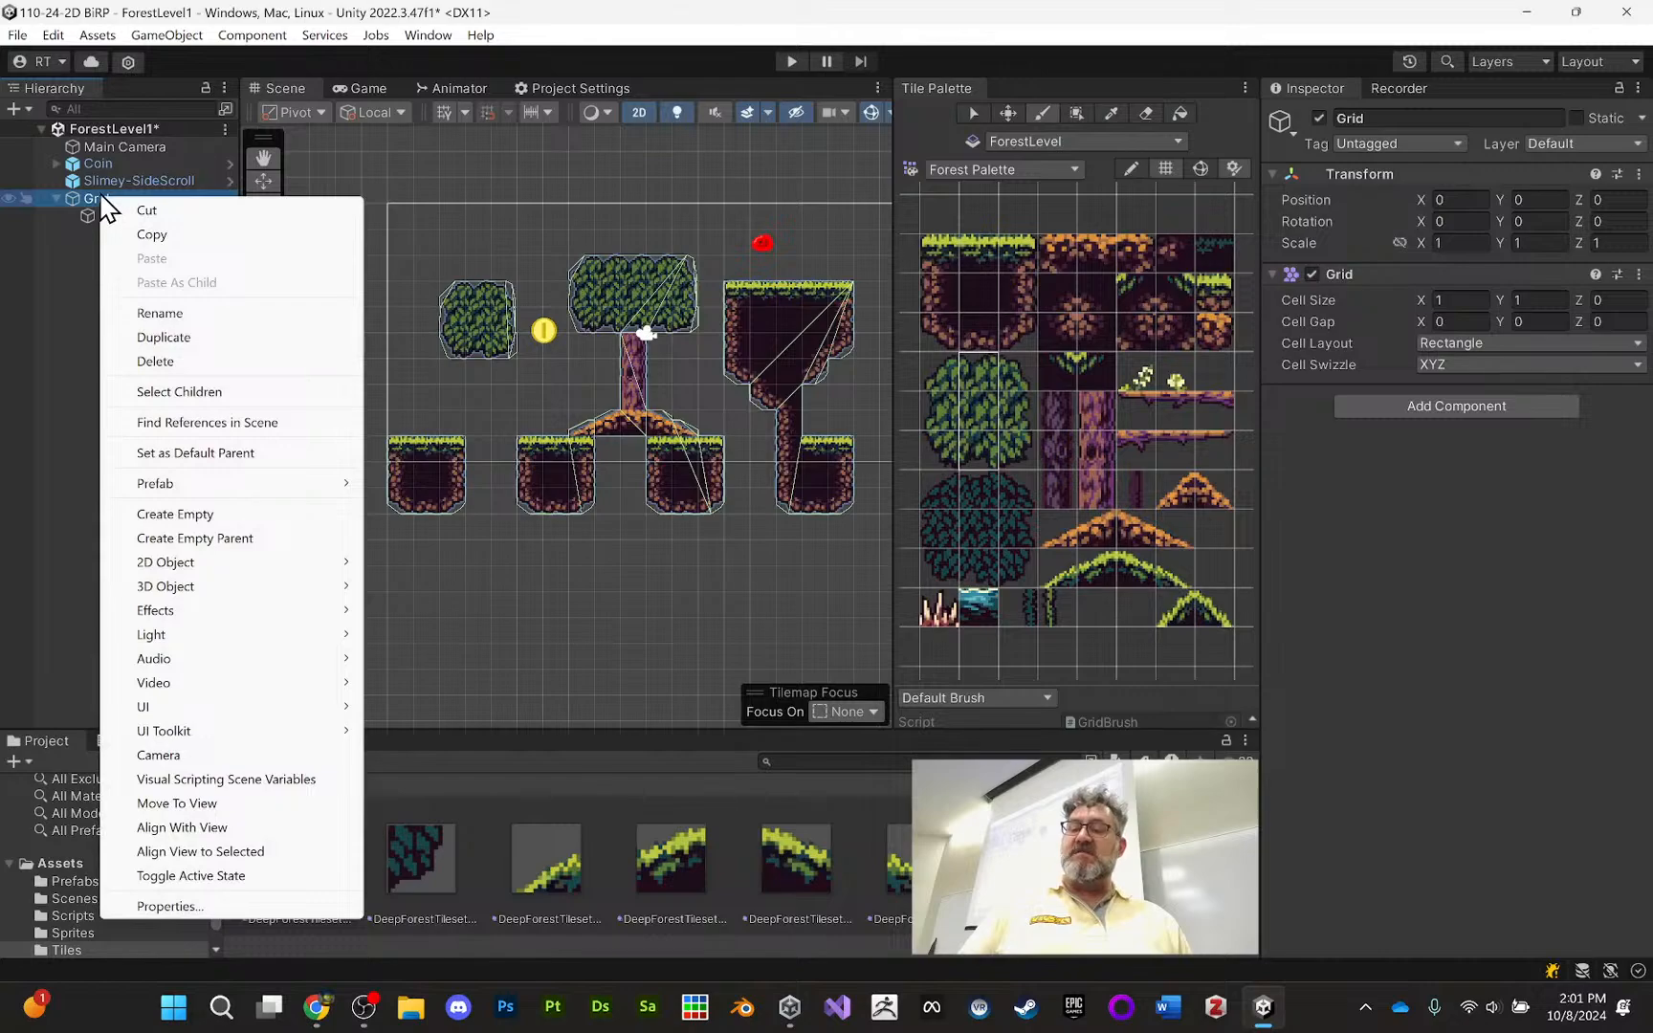
mouse_move(236, 568)
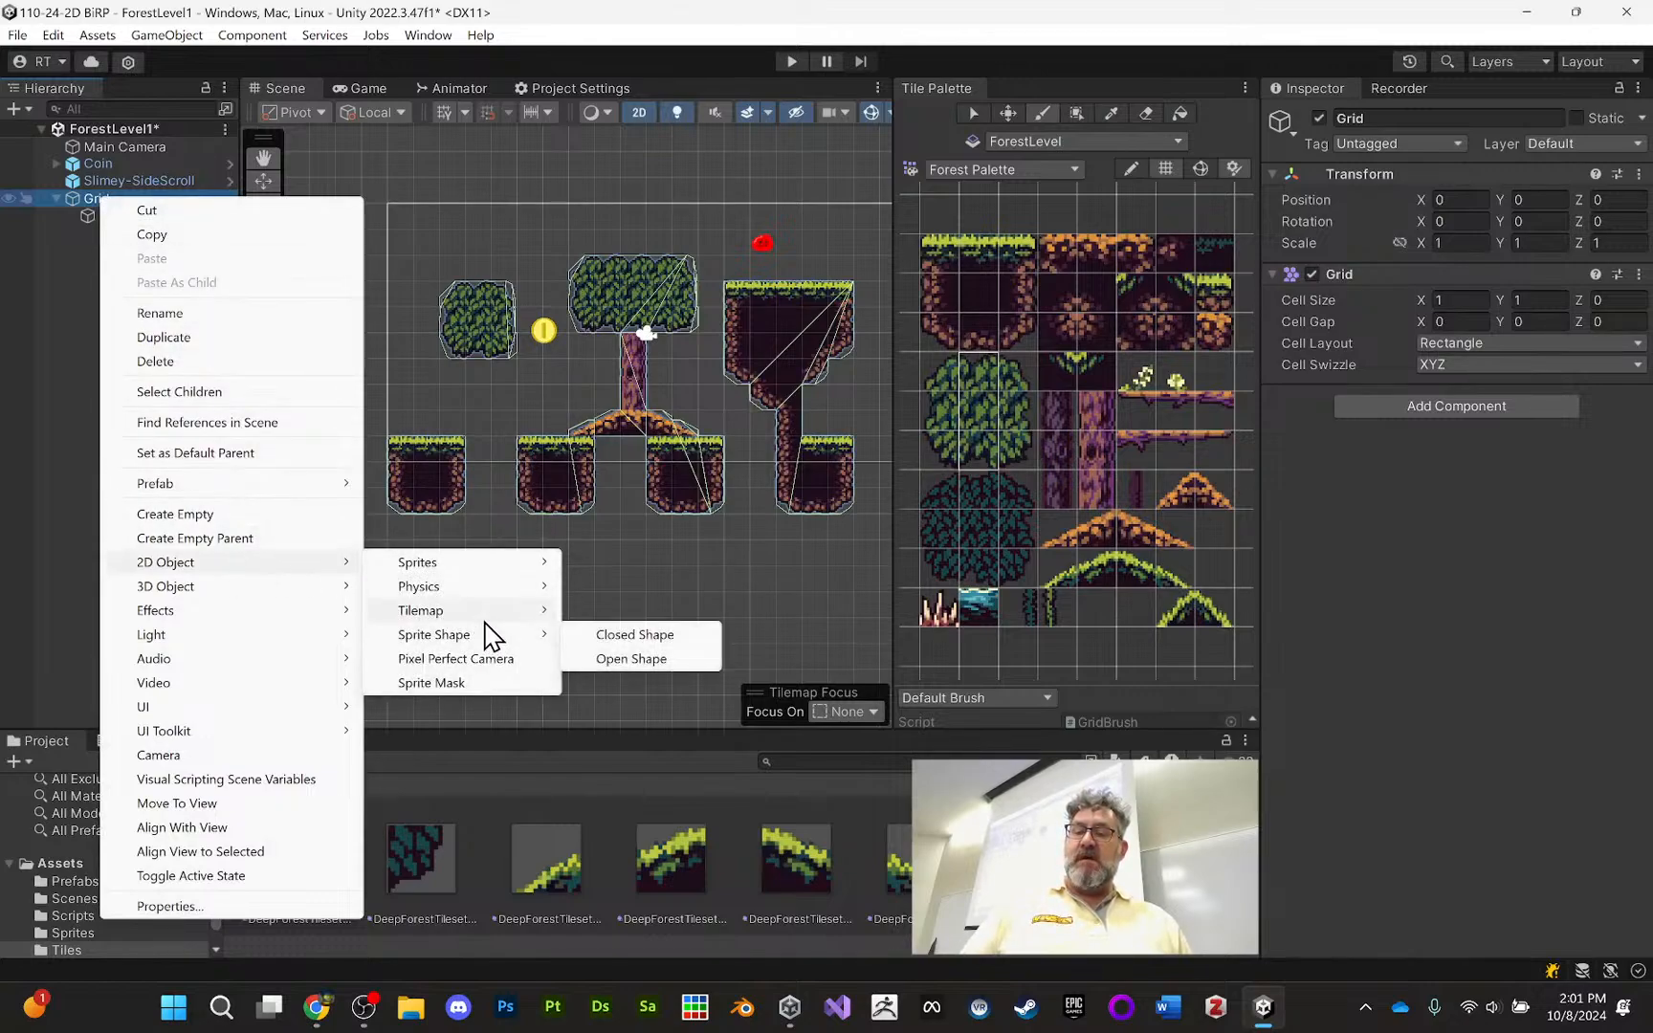
mouse_move(488, 618)
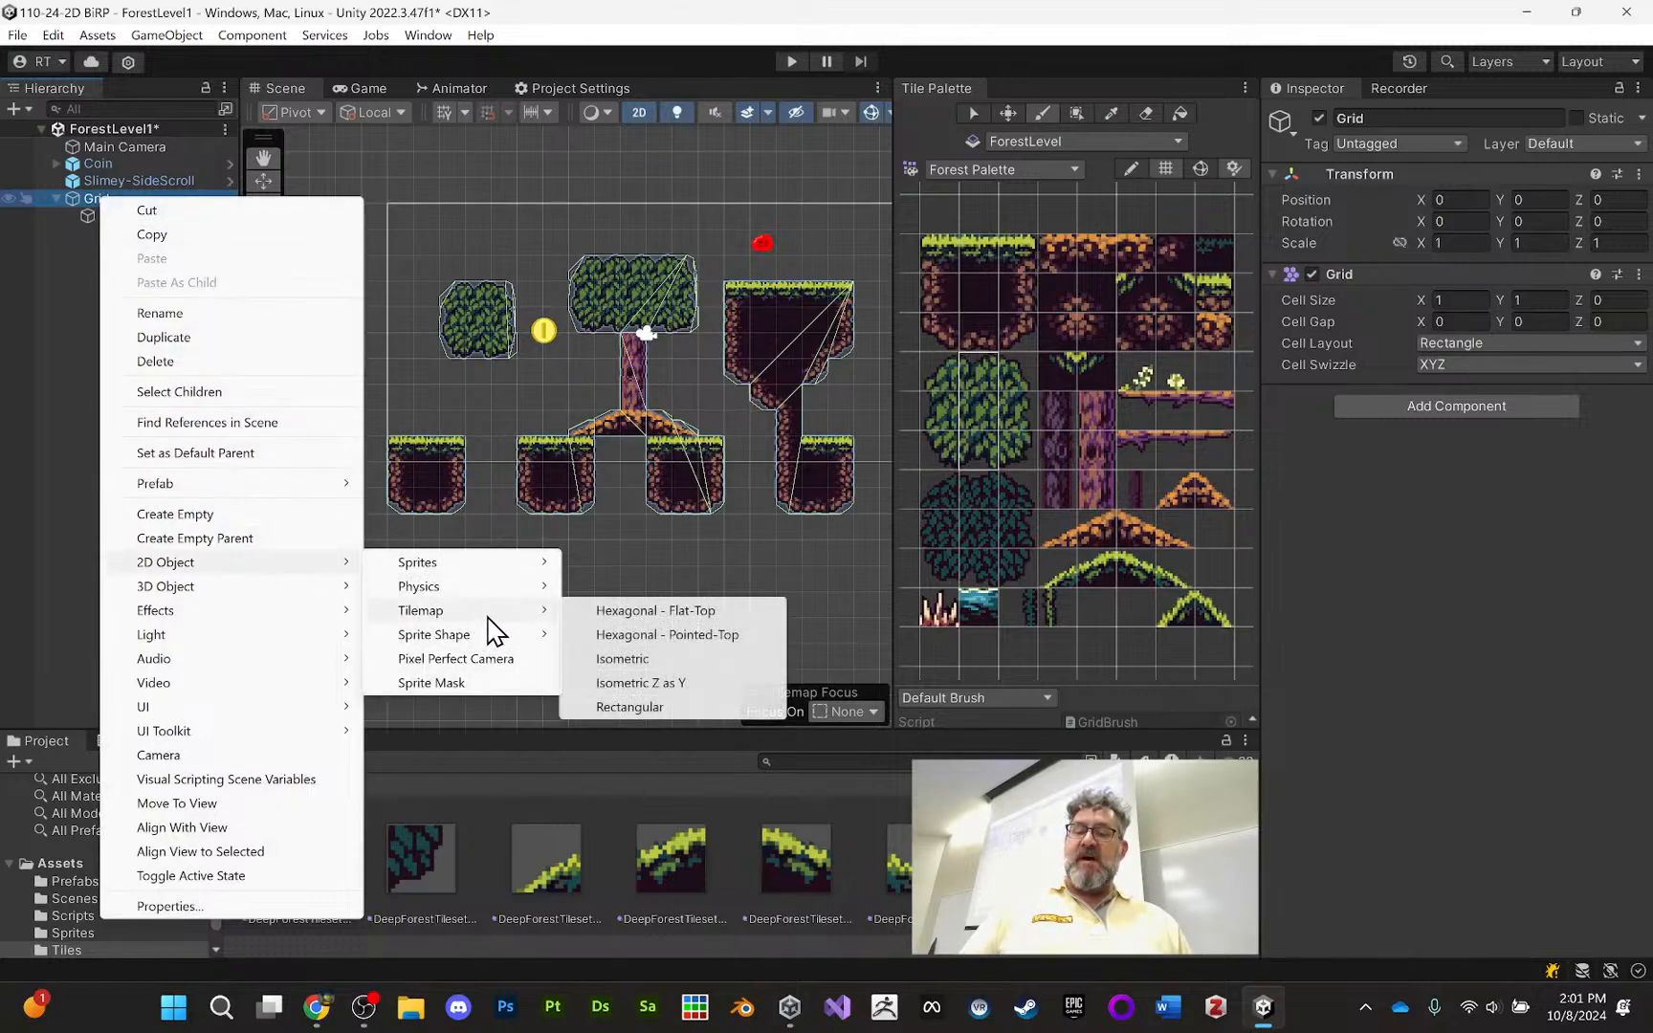
click(649, 710)
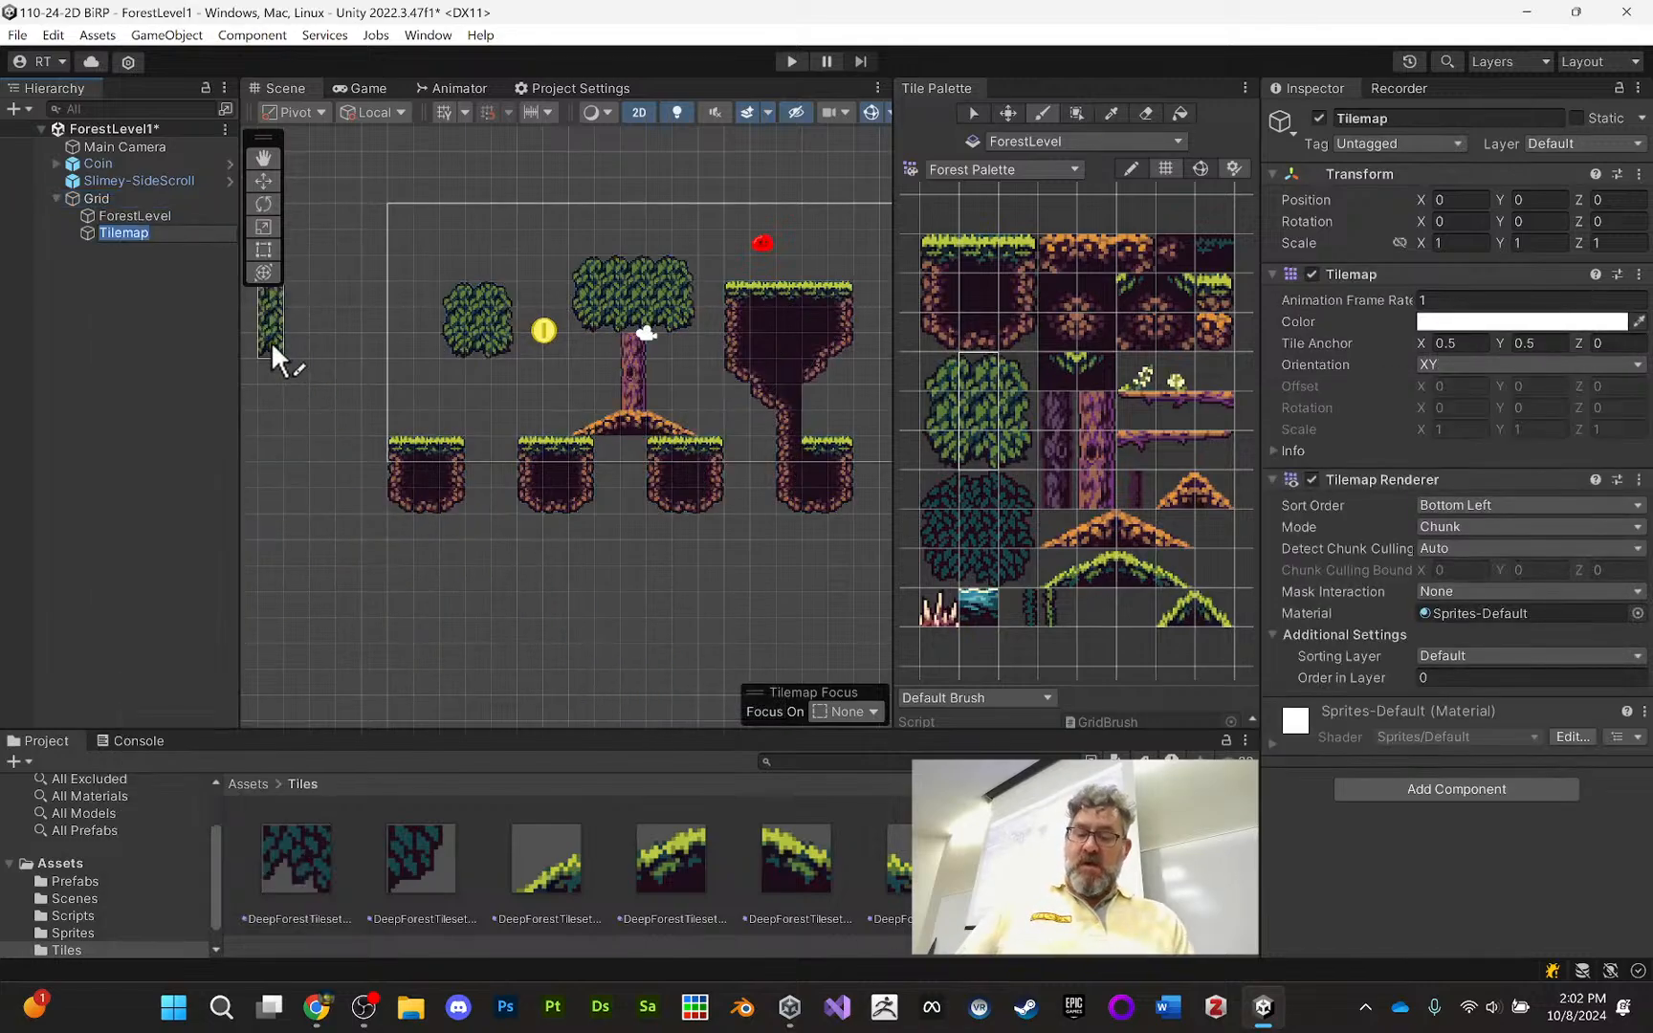
text(Backgro)
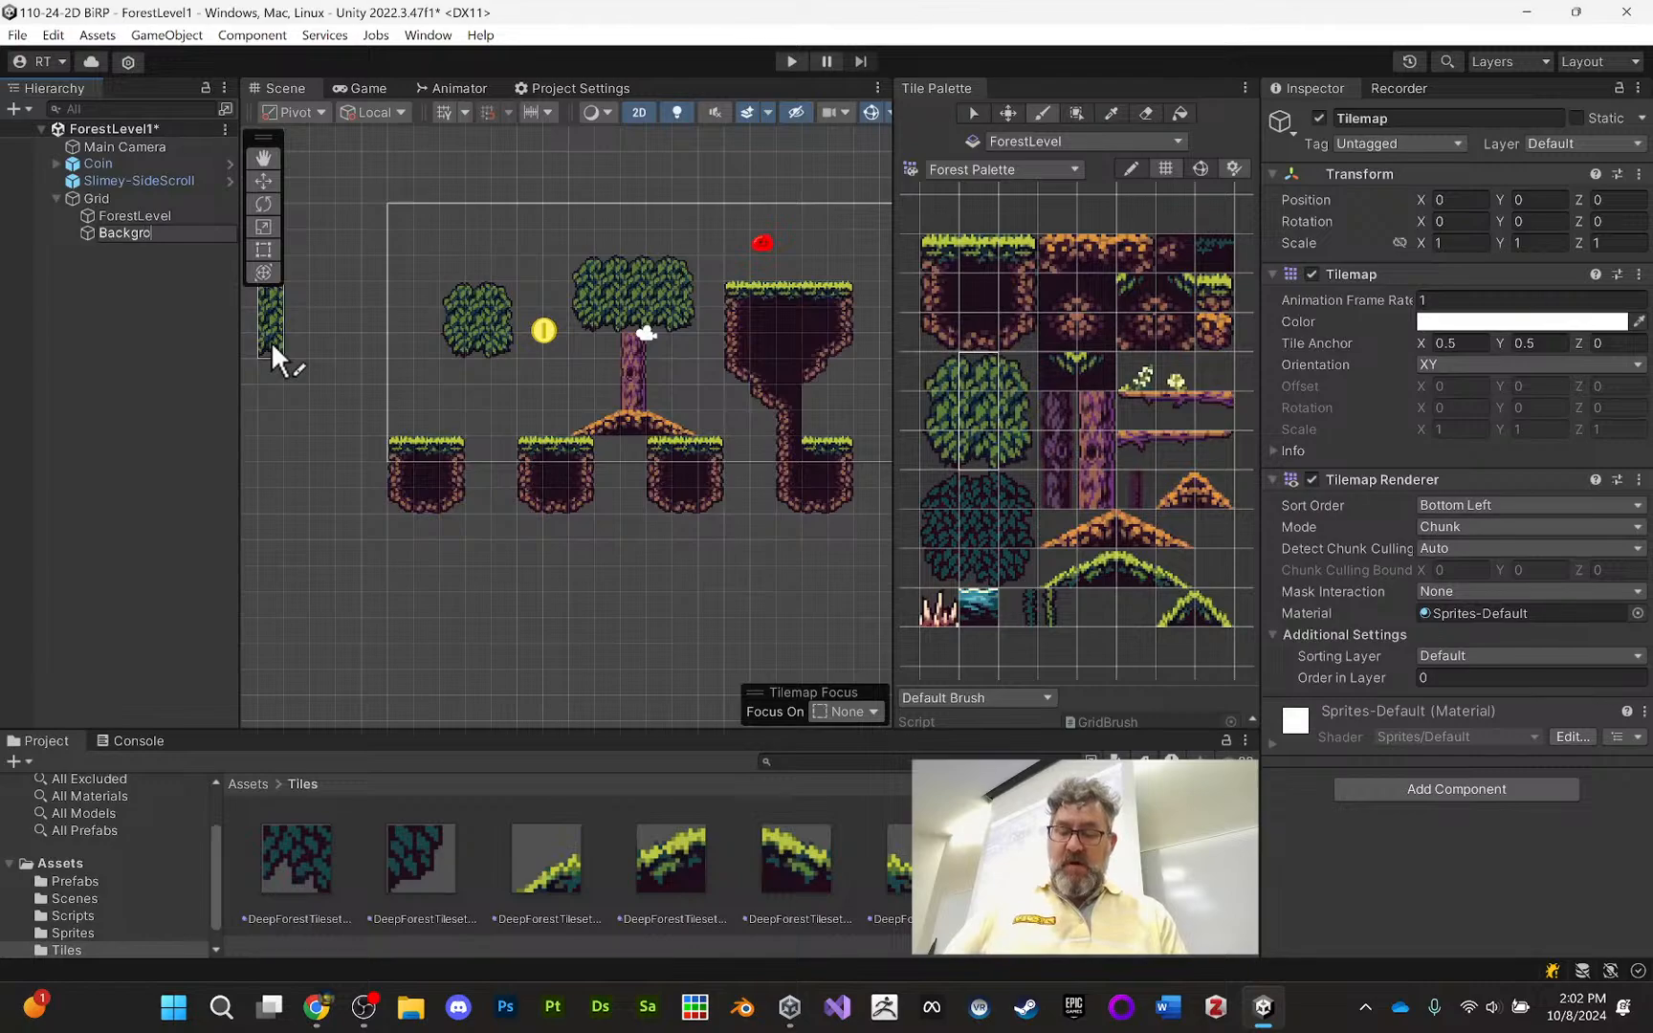
text(undLayer)
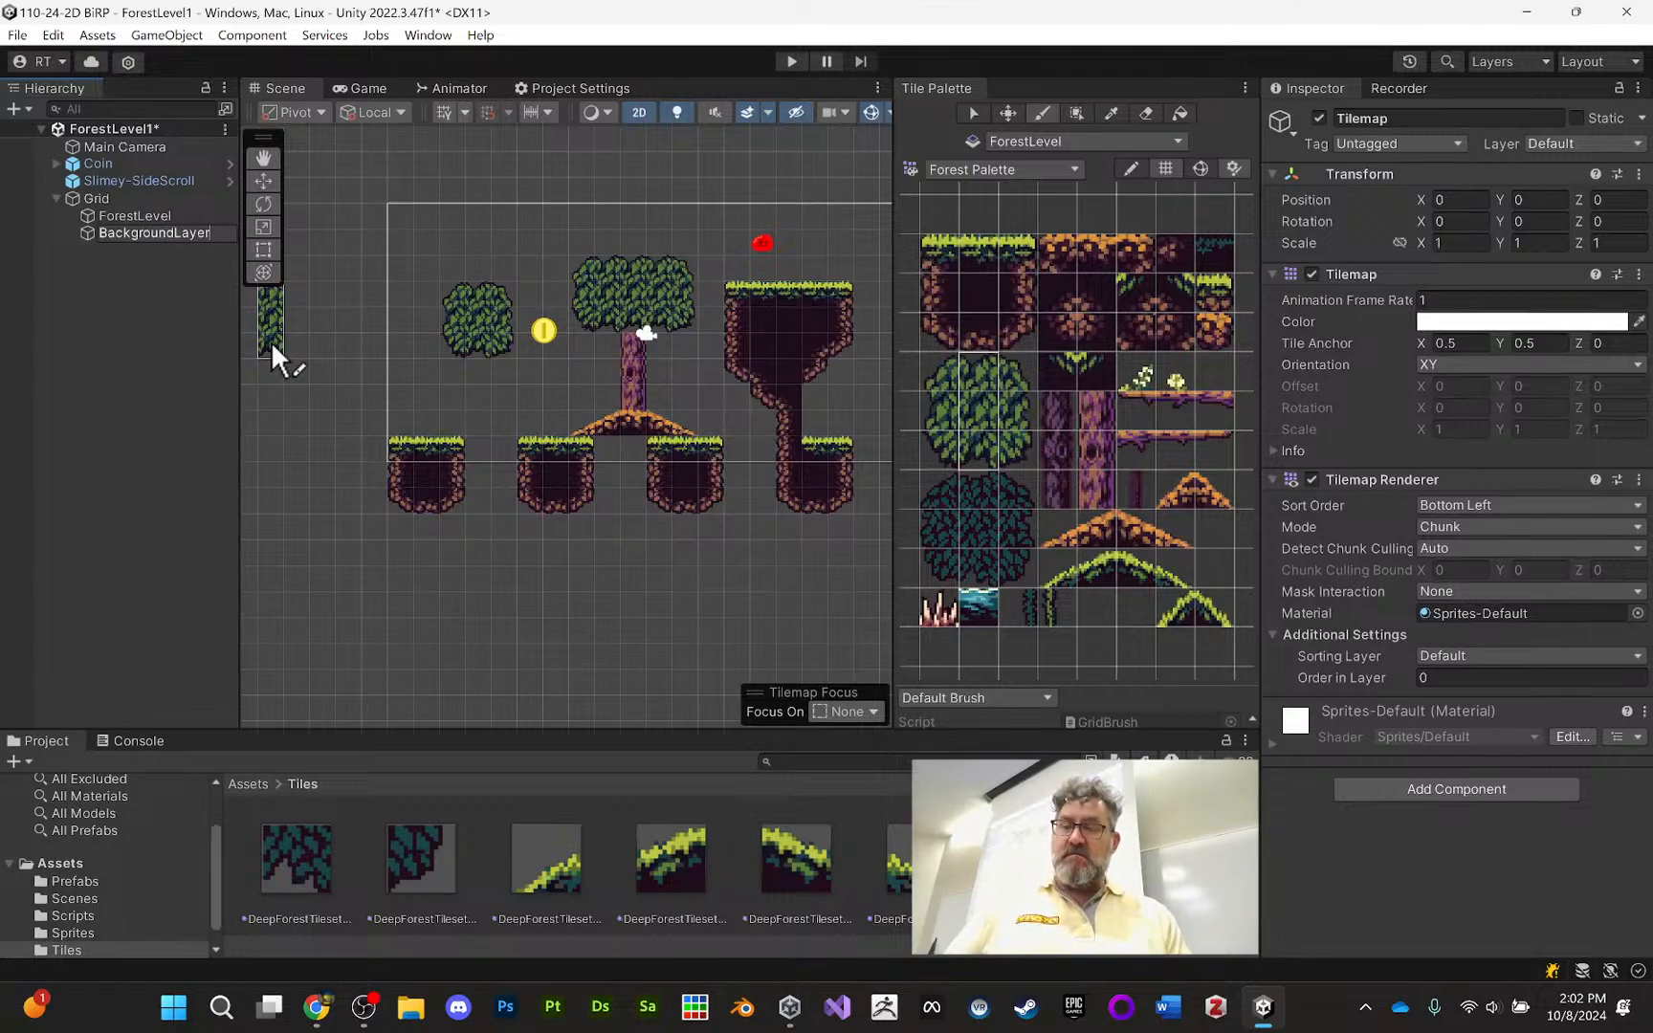
key(Return)
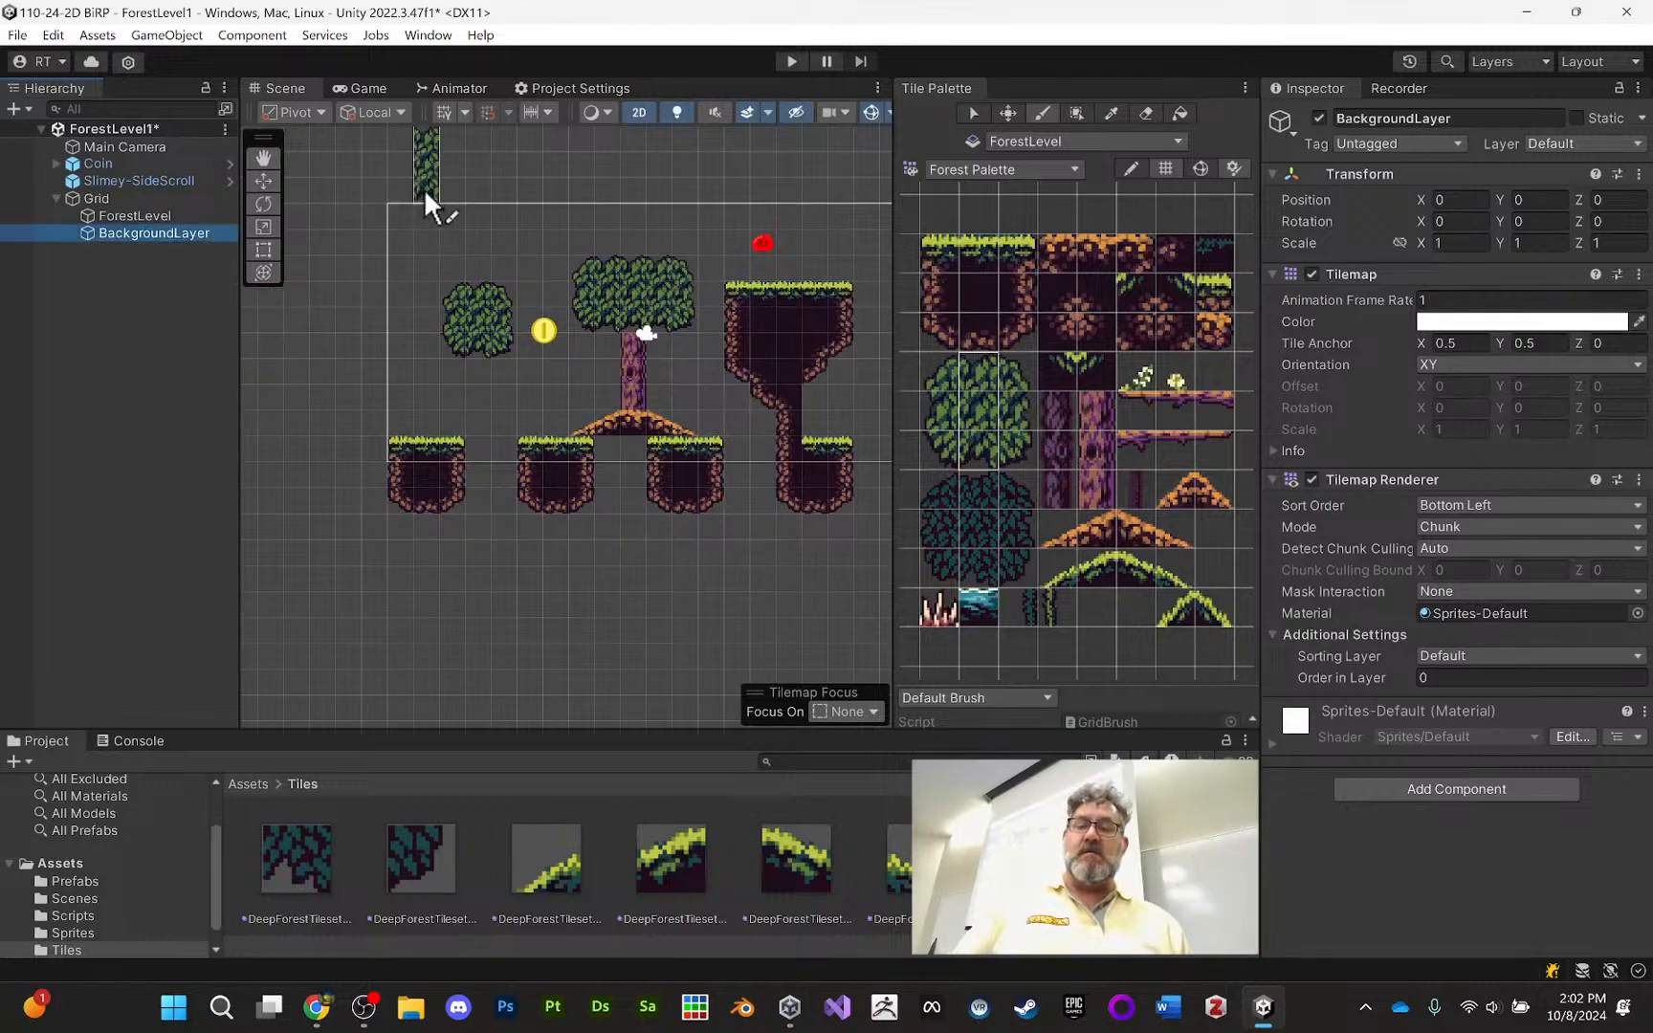
Select the BackgroundLayer tilemap and paint the dark purple trunk six tiles high on the second lower platform, beside the orange mound
click(145, 216)
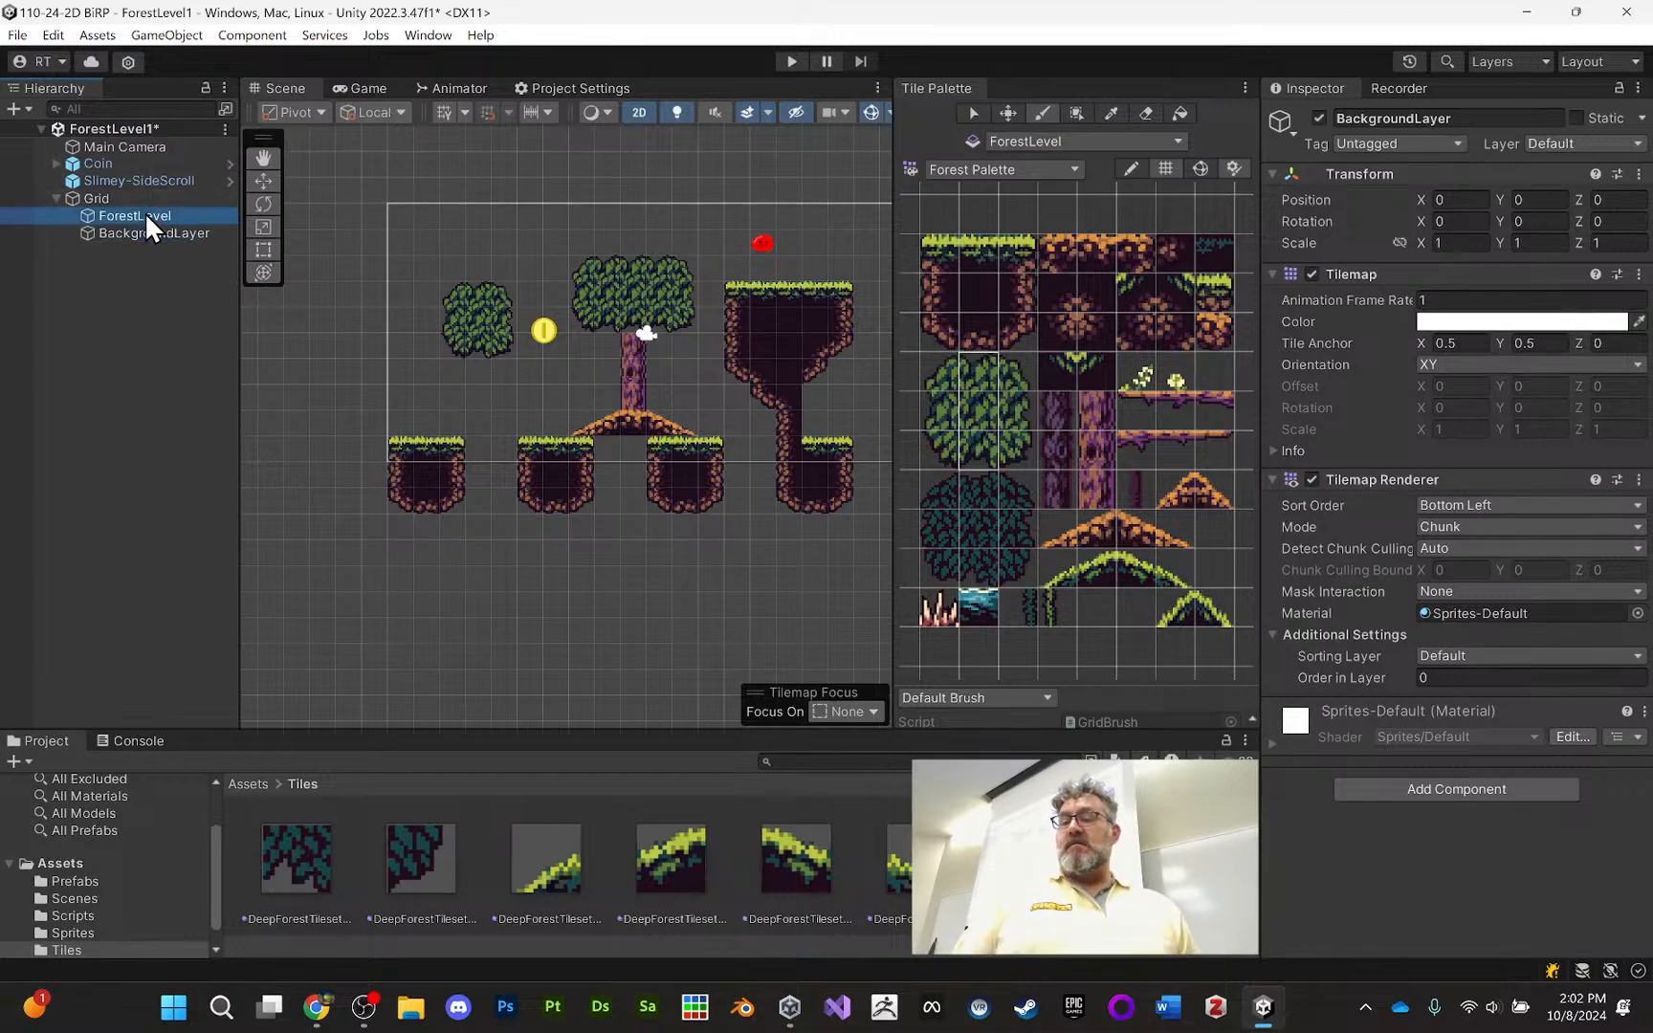
click(147, 232)
click(150, 215)
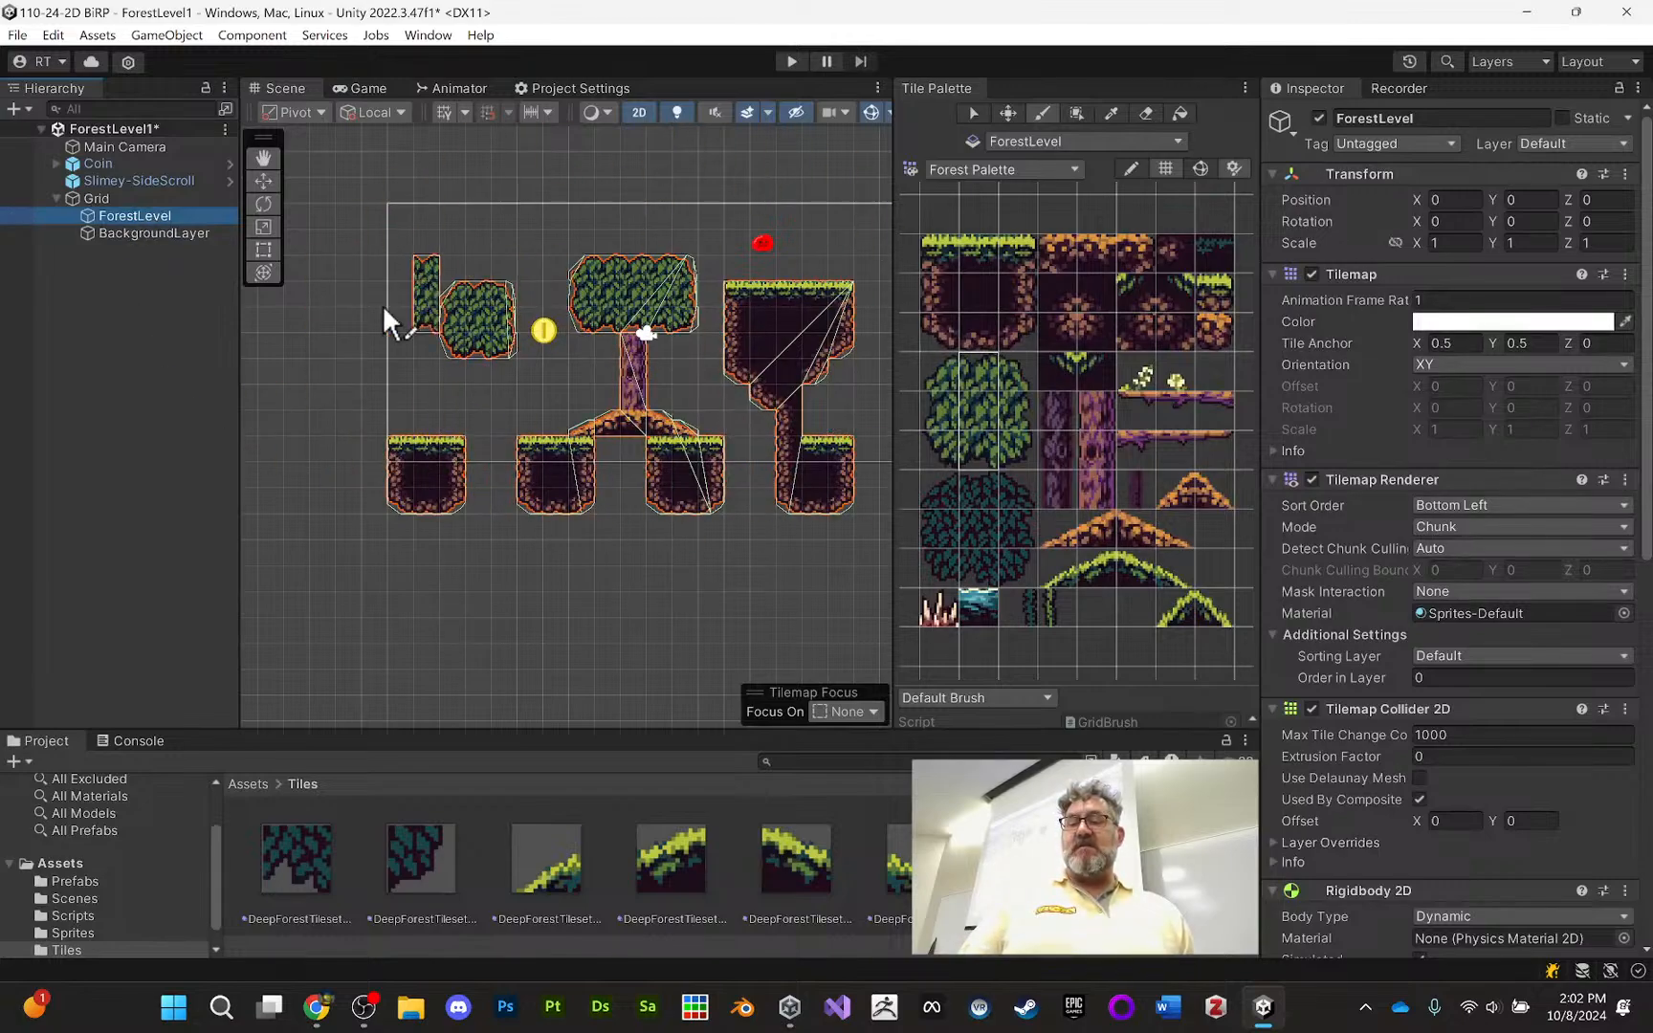
click(154, 235)
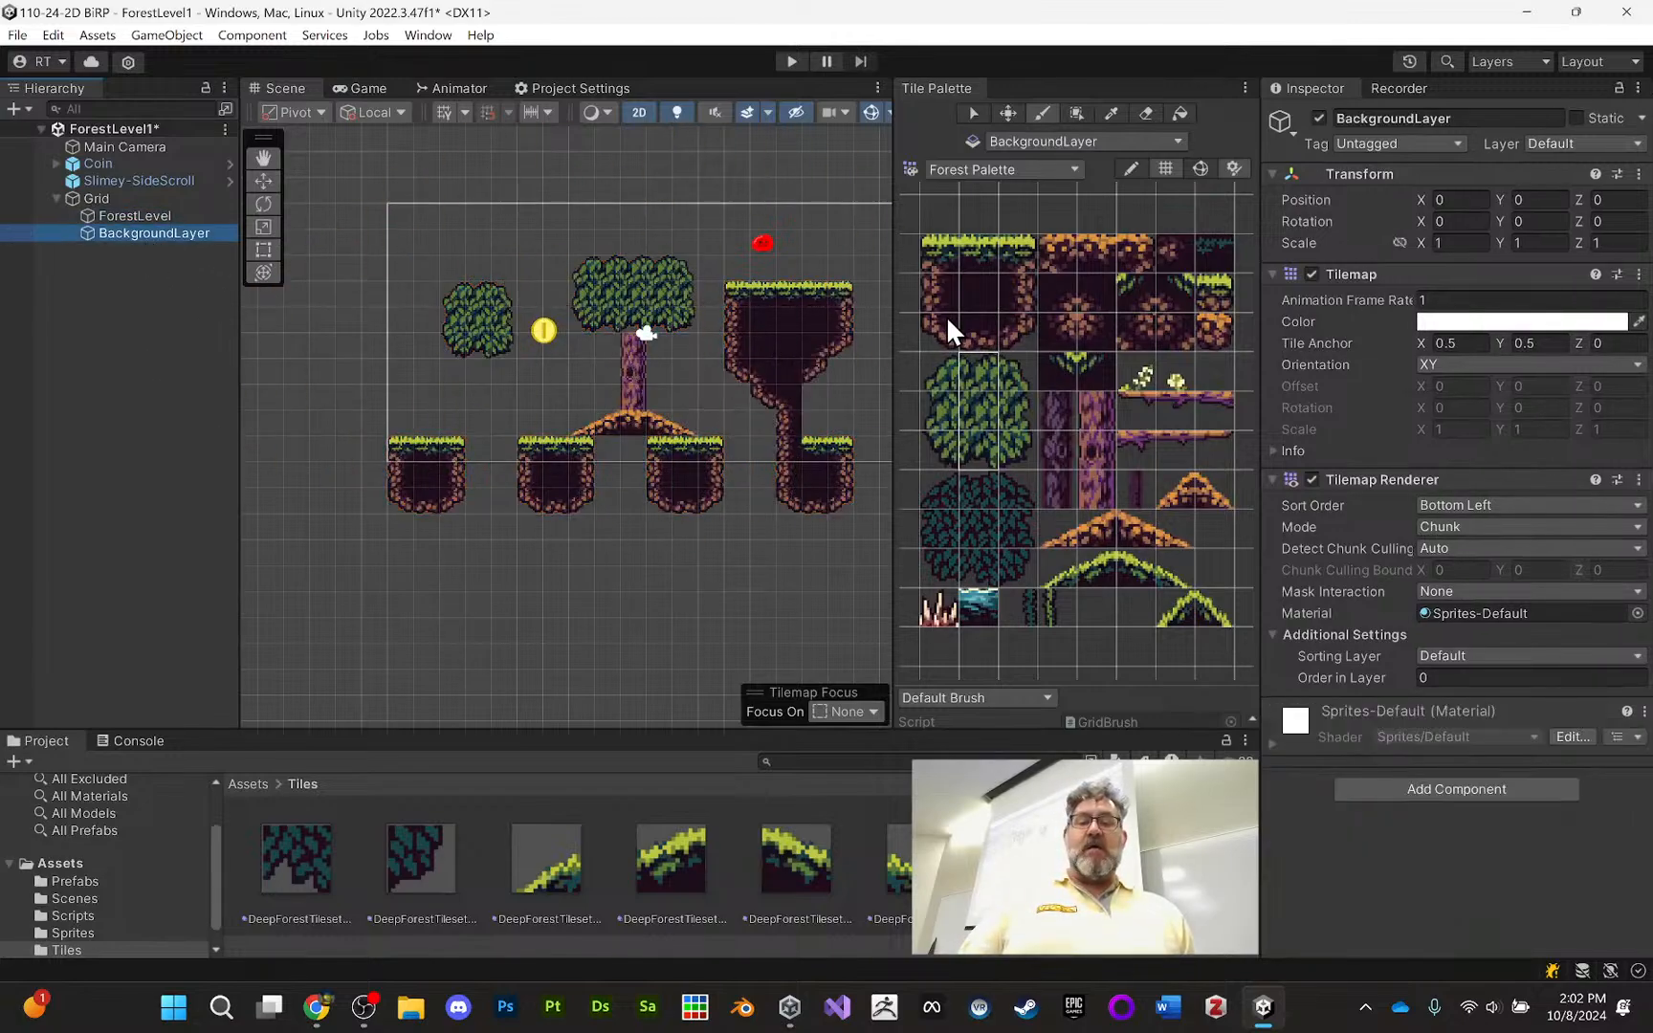
drag(1055, 416, 1069, 482)
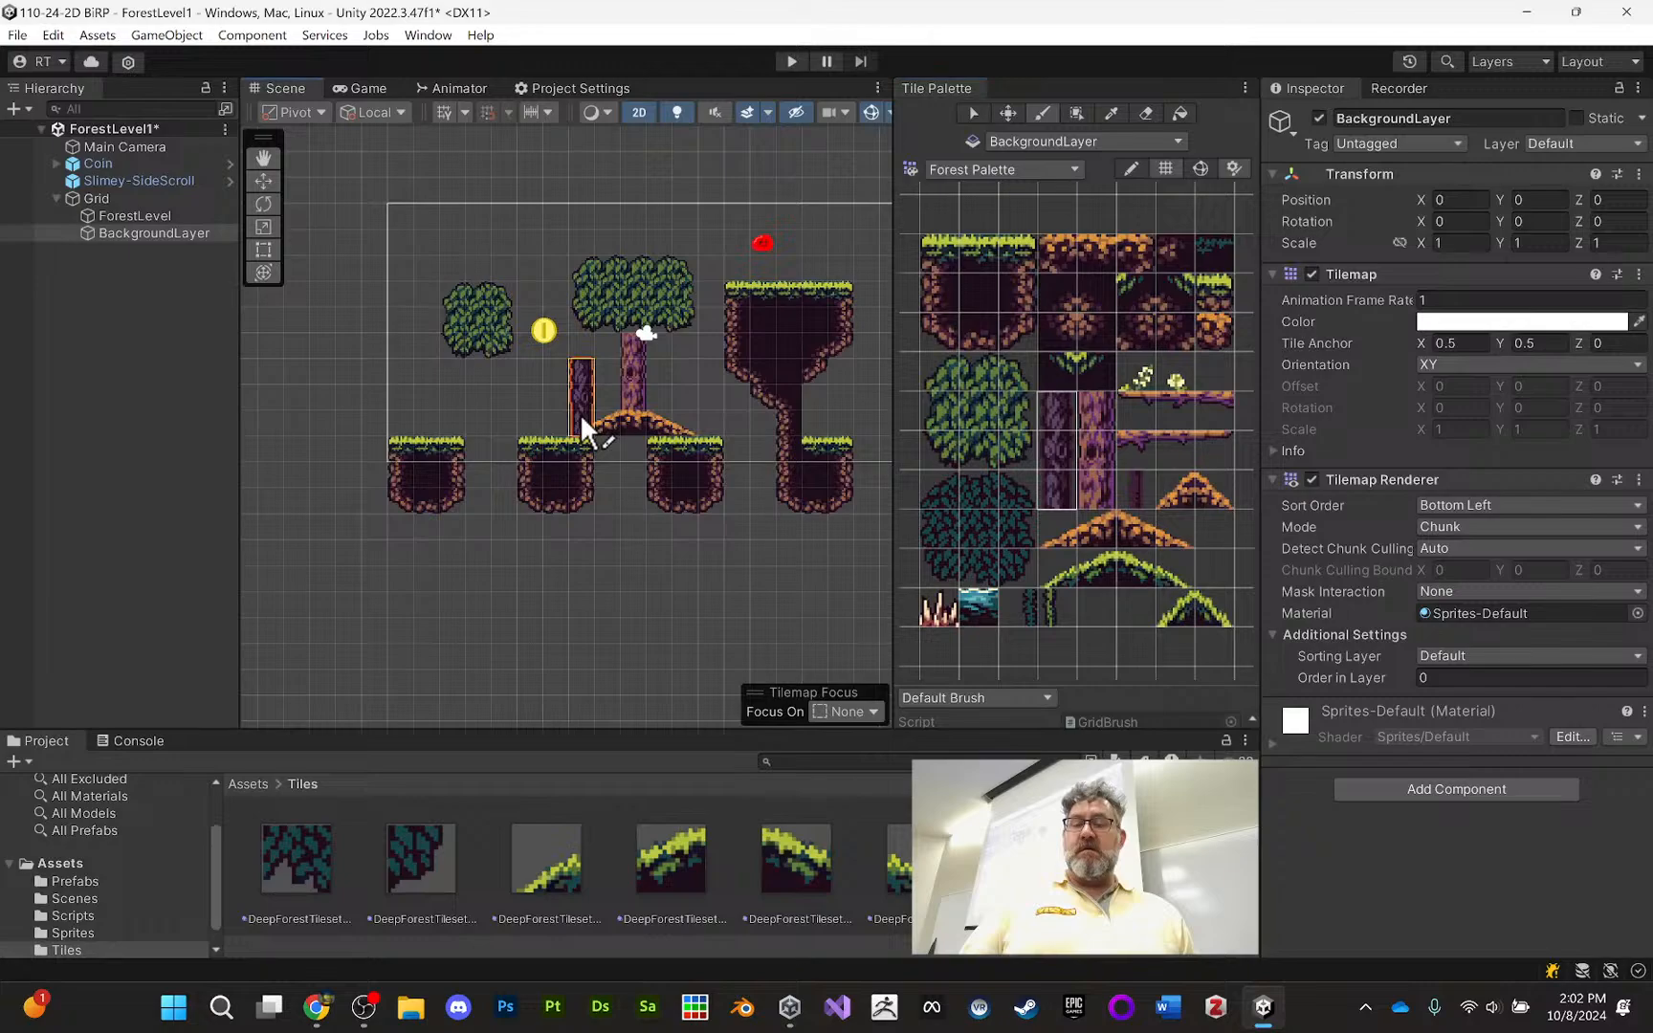
click(580, 414)
click(582, 343)
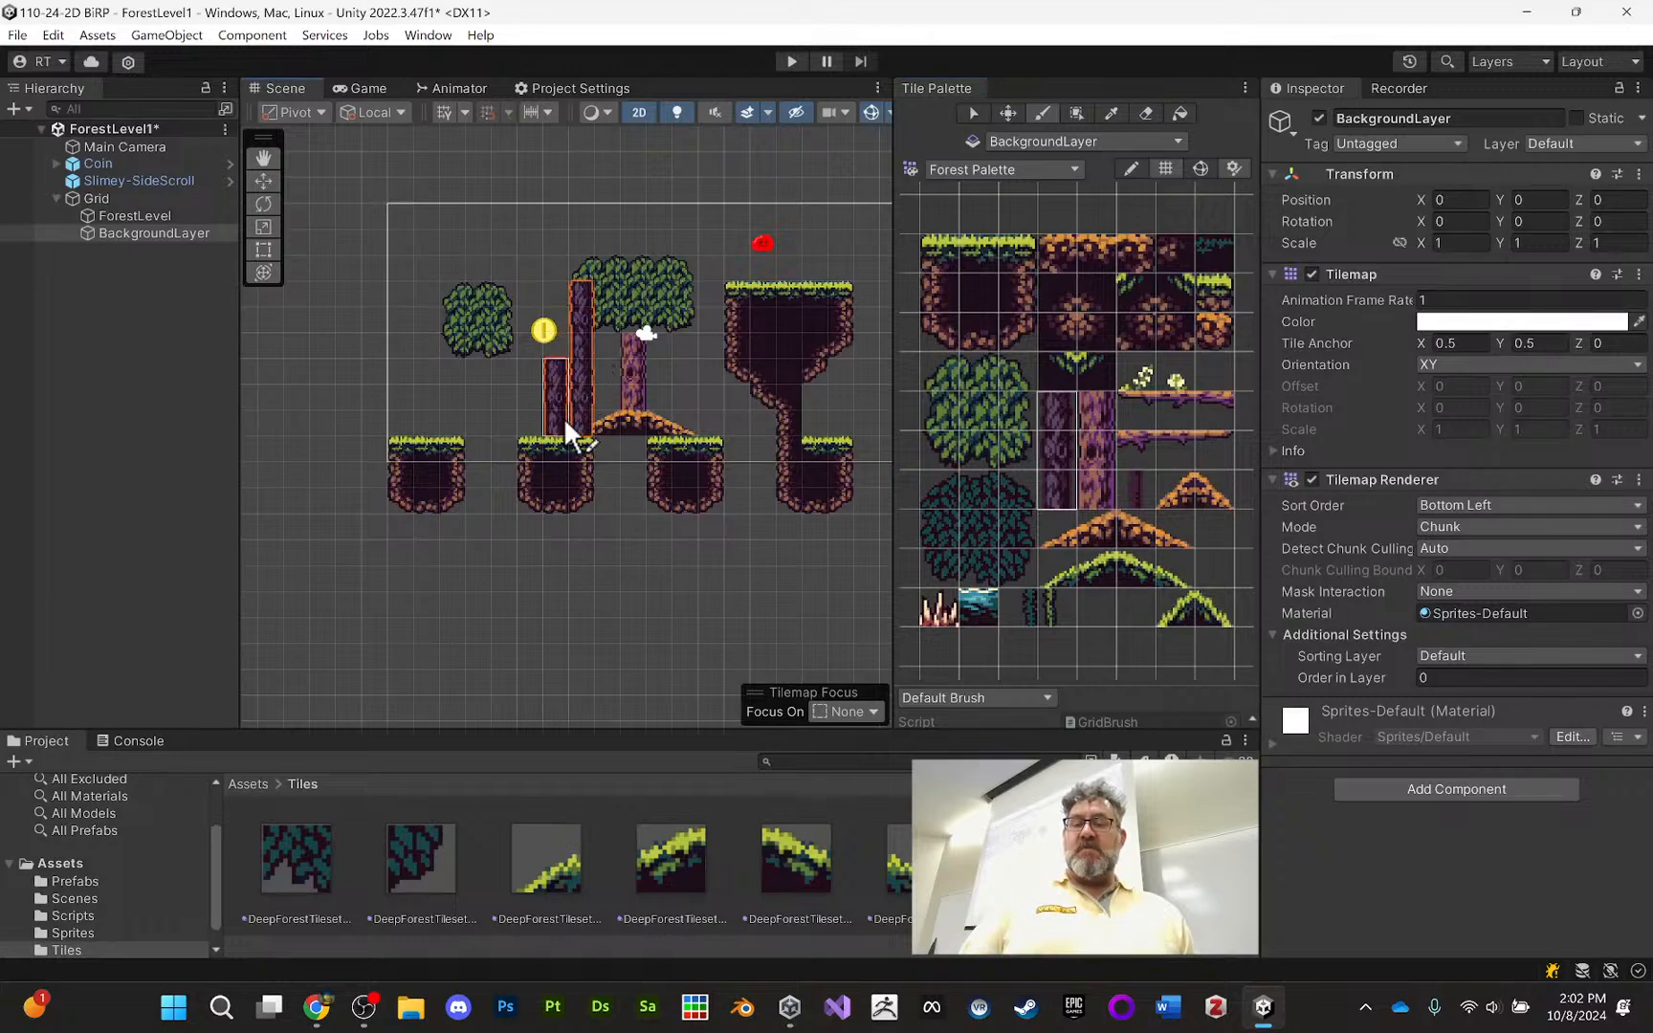
Paint the 3 by 3 dark-teal foliage block on top of the dark background trunk
mouse_move(988, 499)
mouse_down()
mouse_move(948, 505)
mouse_move(1022, 563)
mouse_up()
click(950, 502)
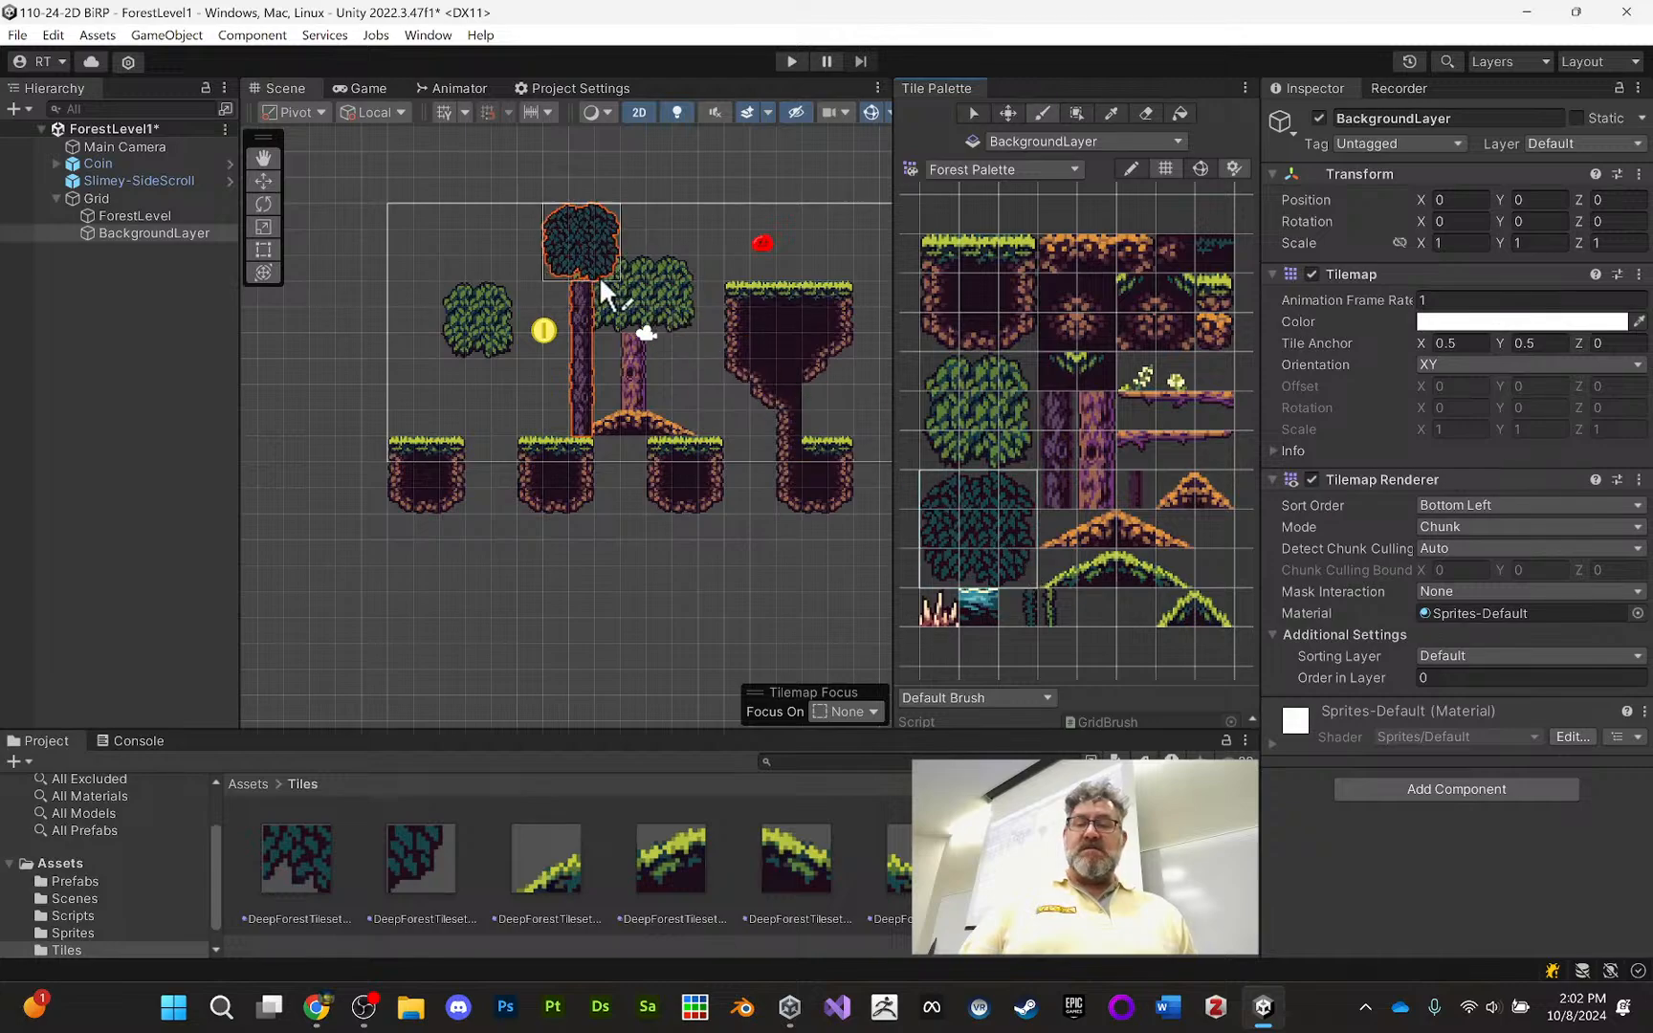
click(615, 304)
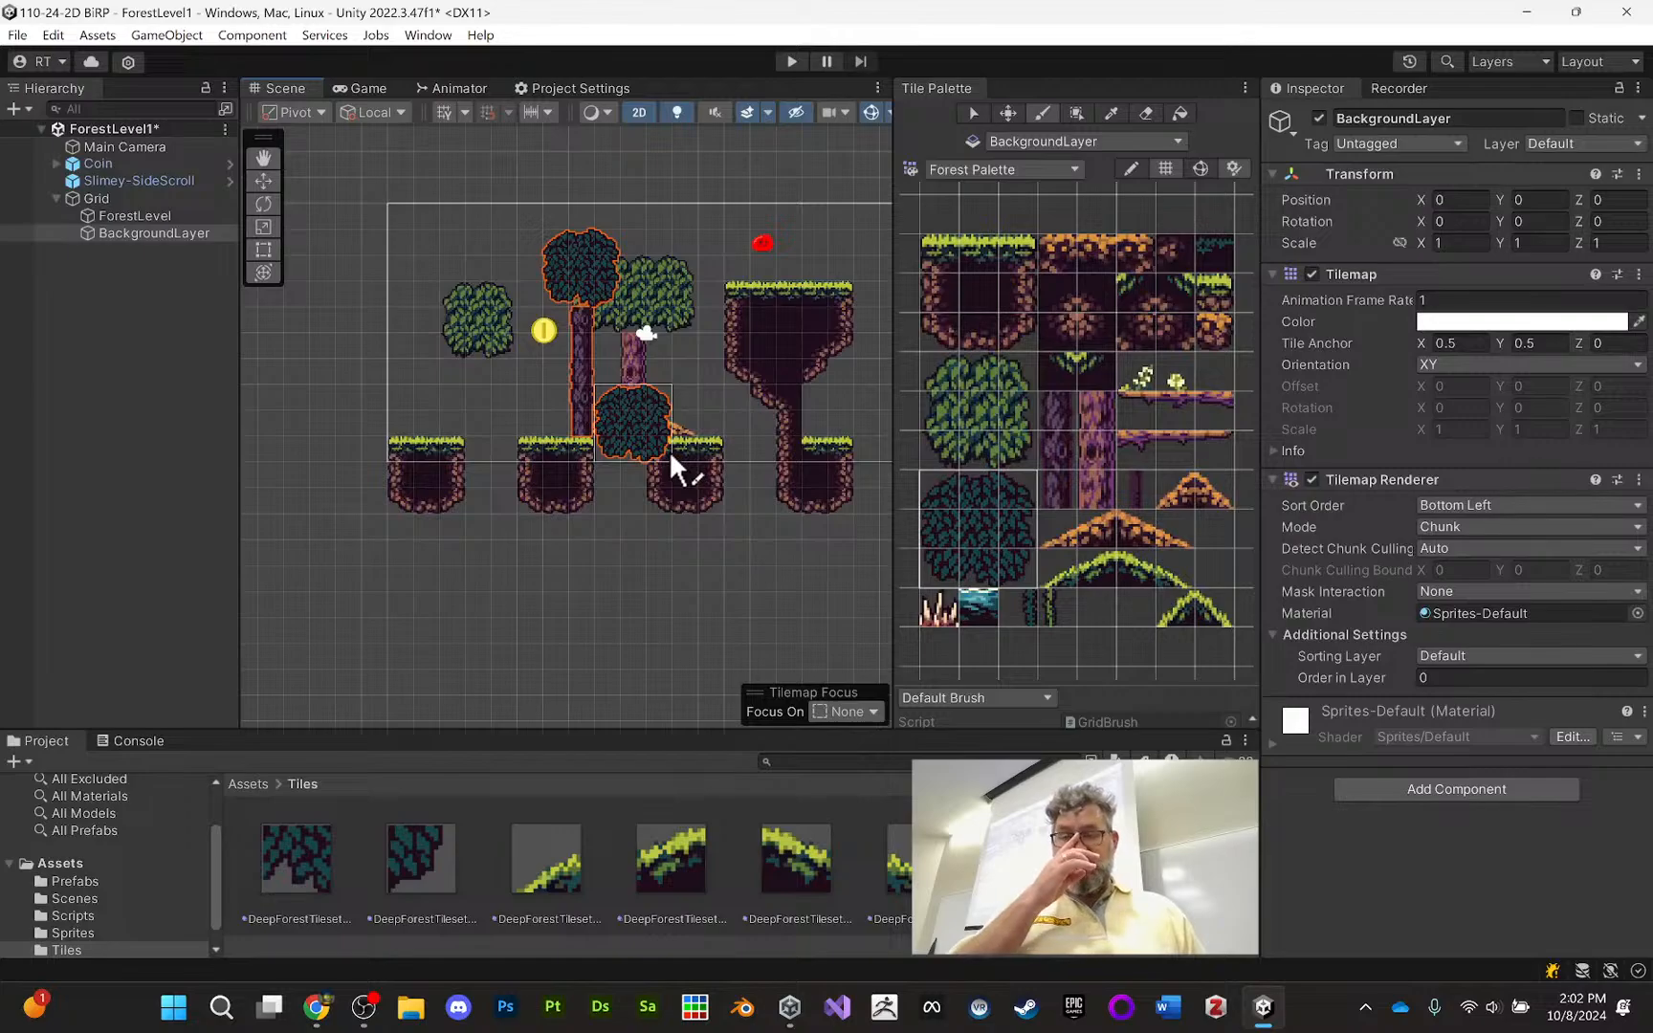
Set the BackgroundLayer tilemap's Order in Layer to -10
scroll(656, 369, up, 3)
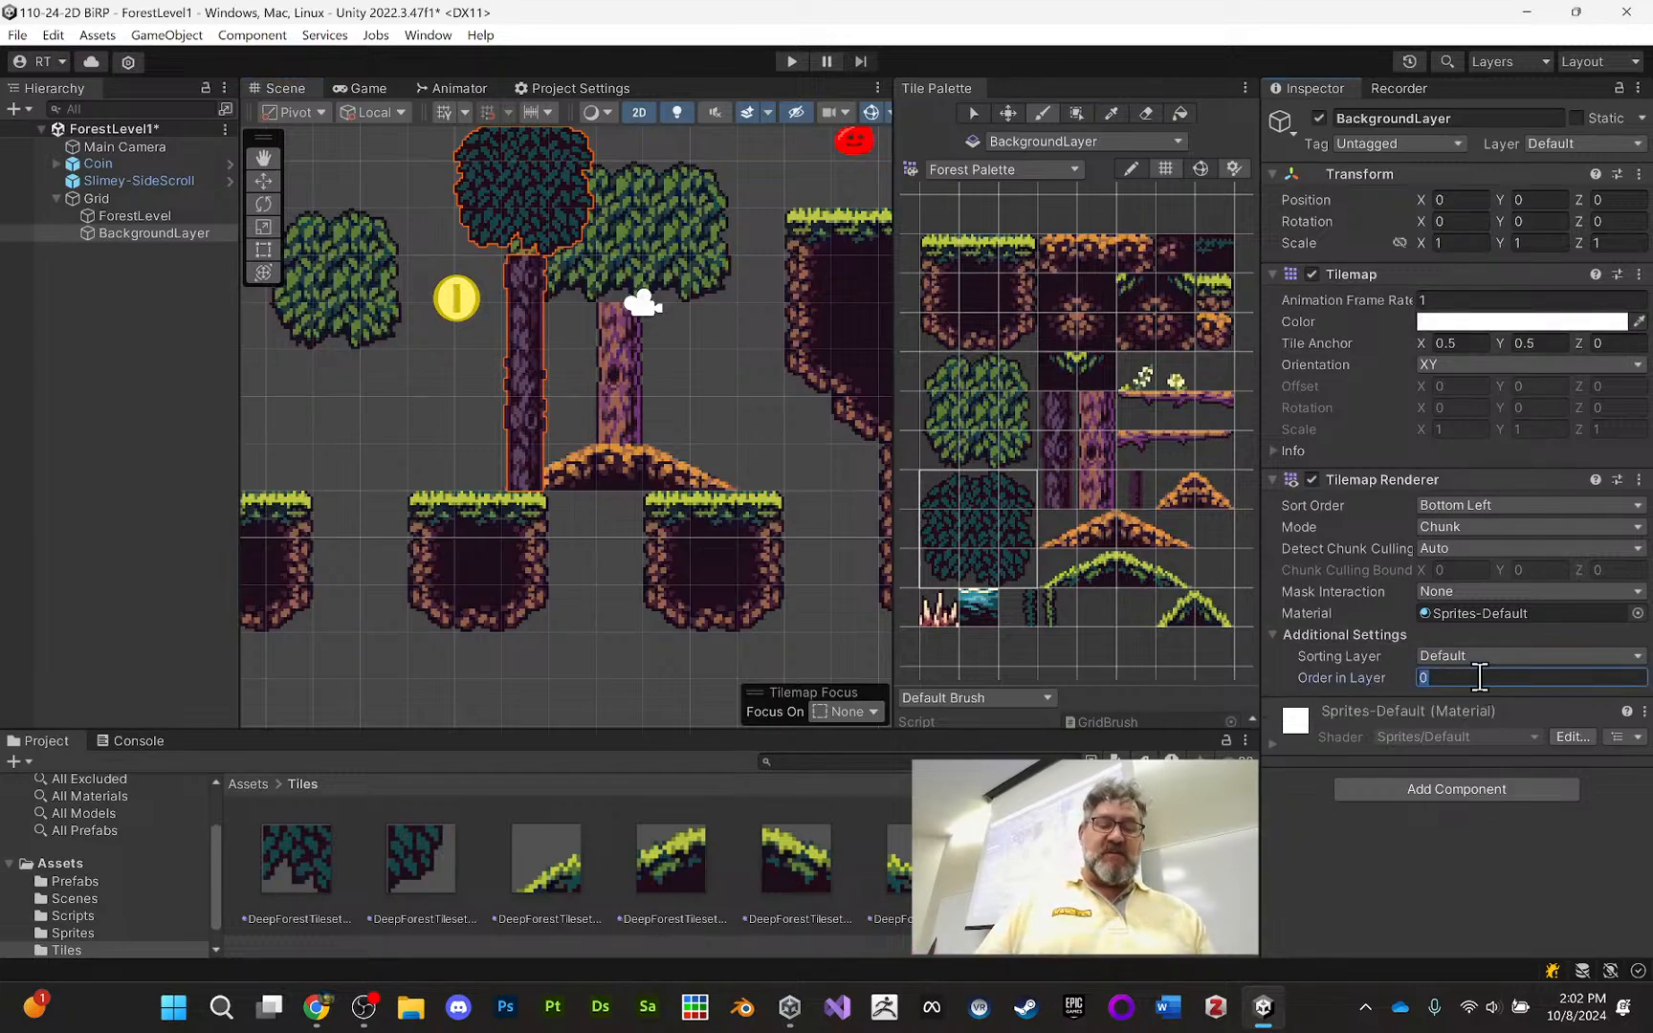
text(-10)
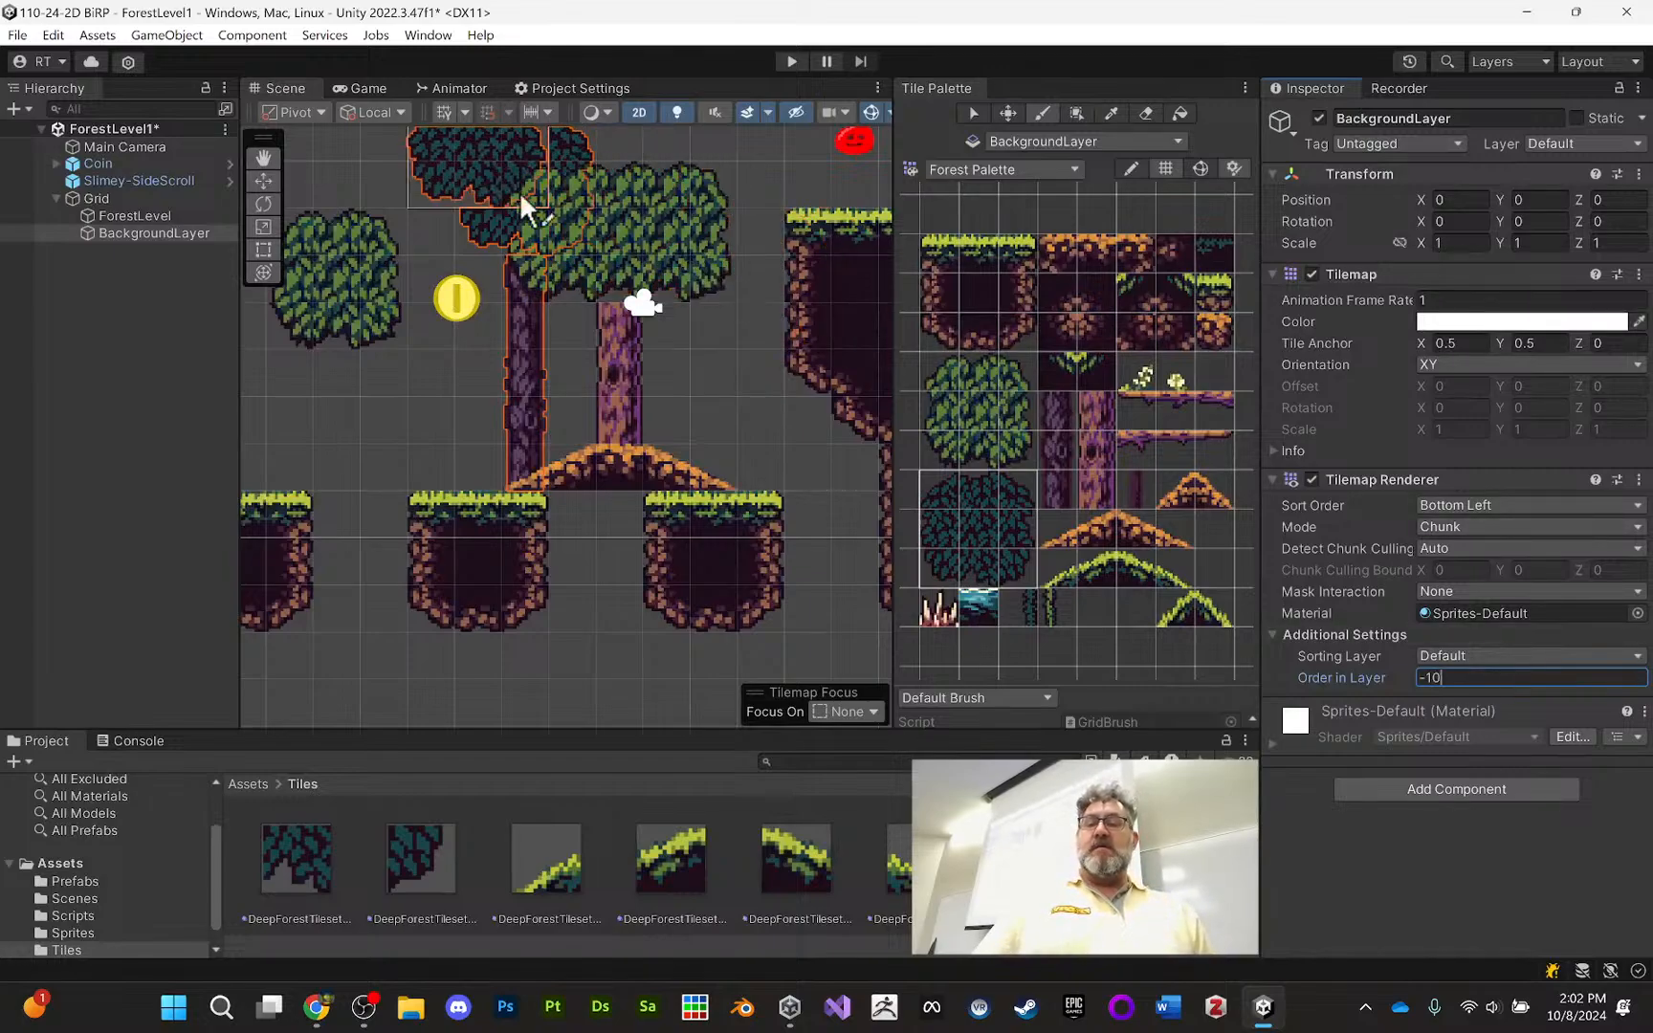
scroll(608, 243, down, 2)
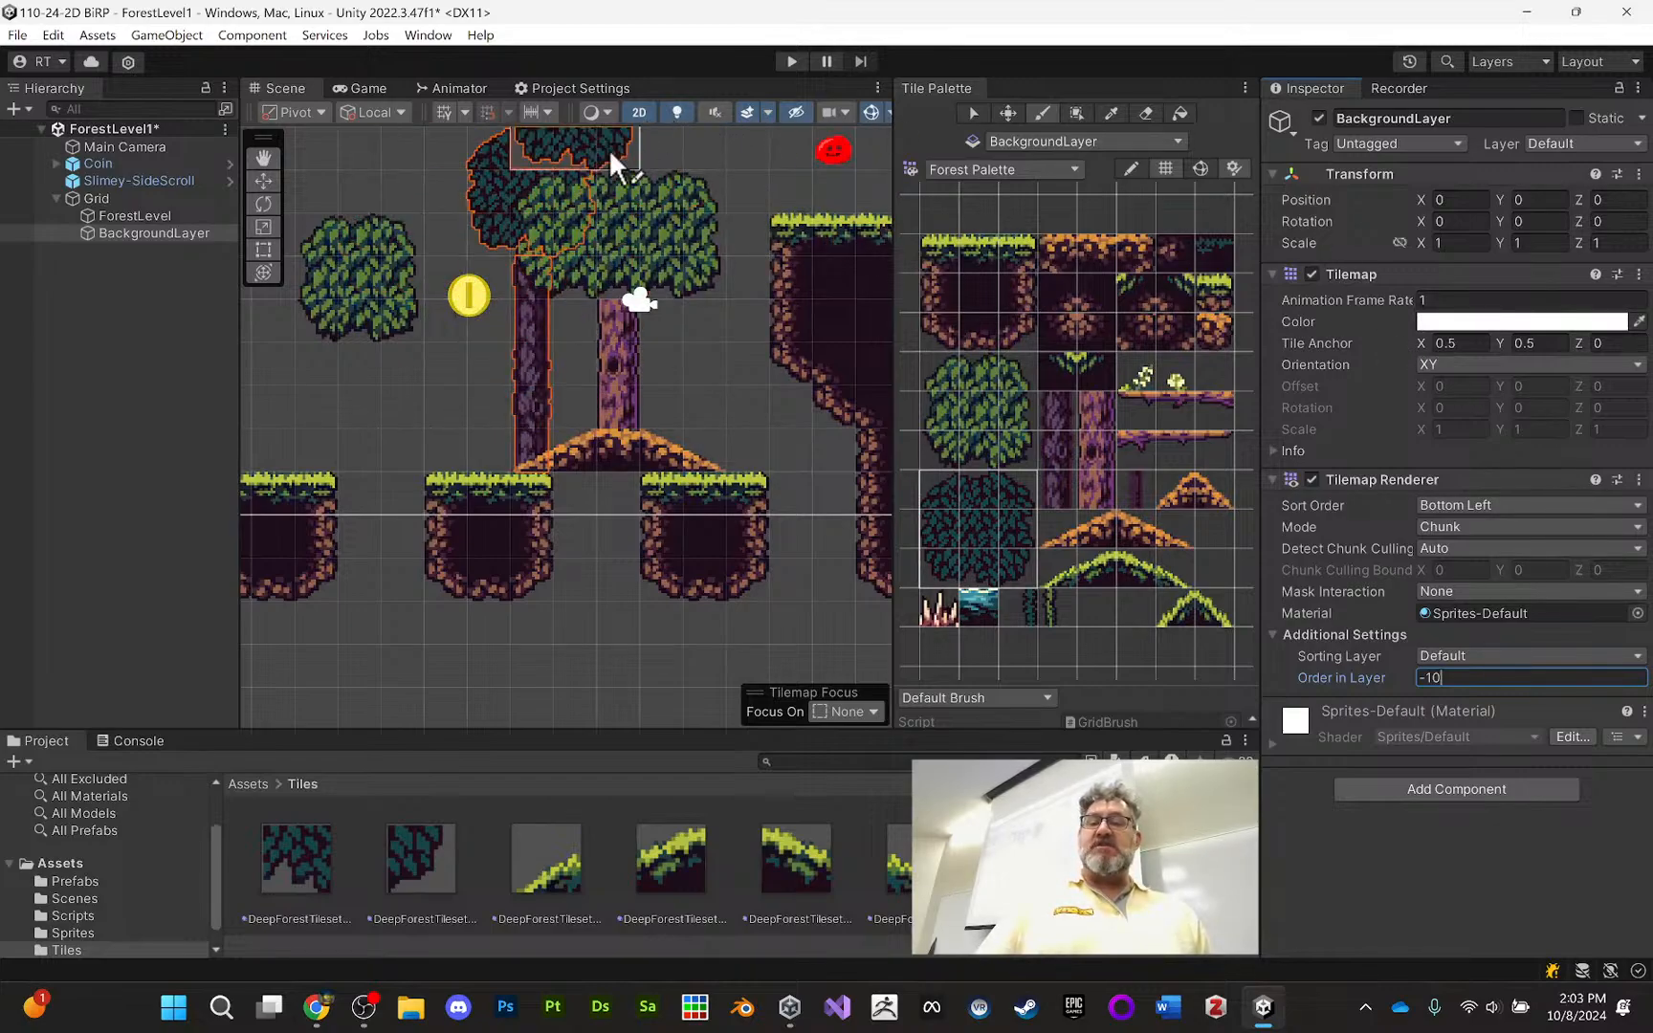
Widen the dark-teal canopy to seven tiles, fill its seams with inner foliage tiles, and add a three-tile-wide crown on top
click(495, 218)
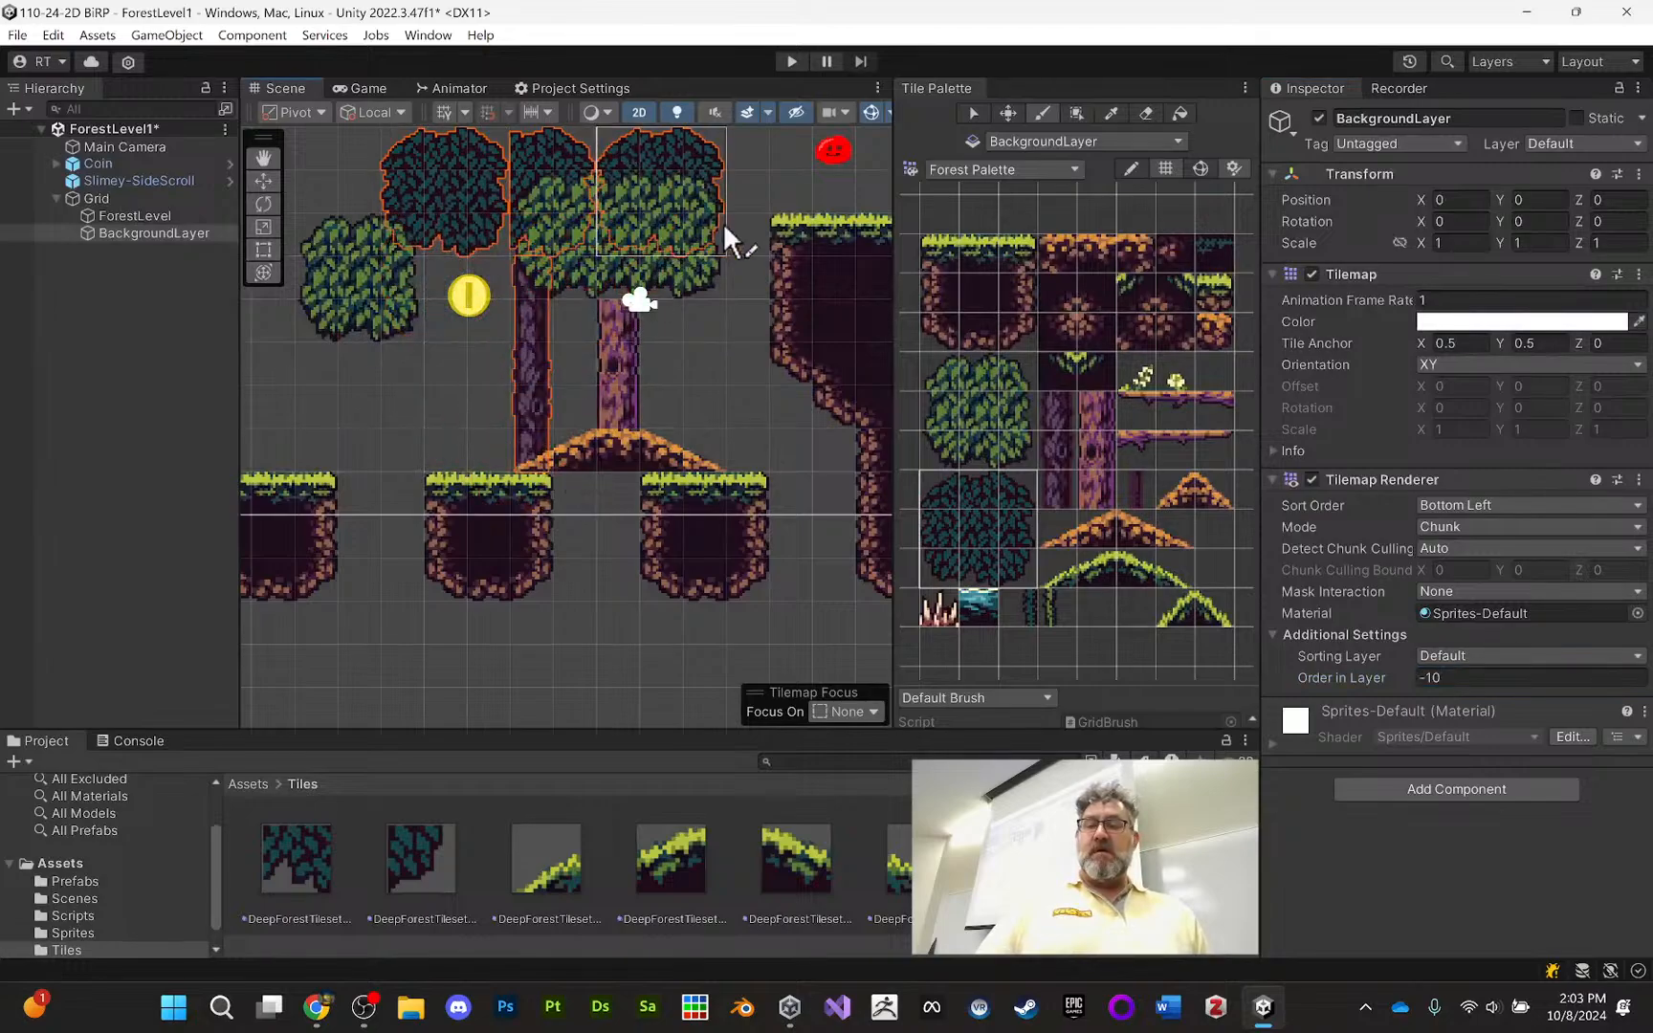
click(680, 215)
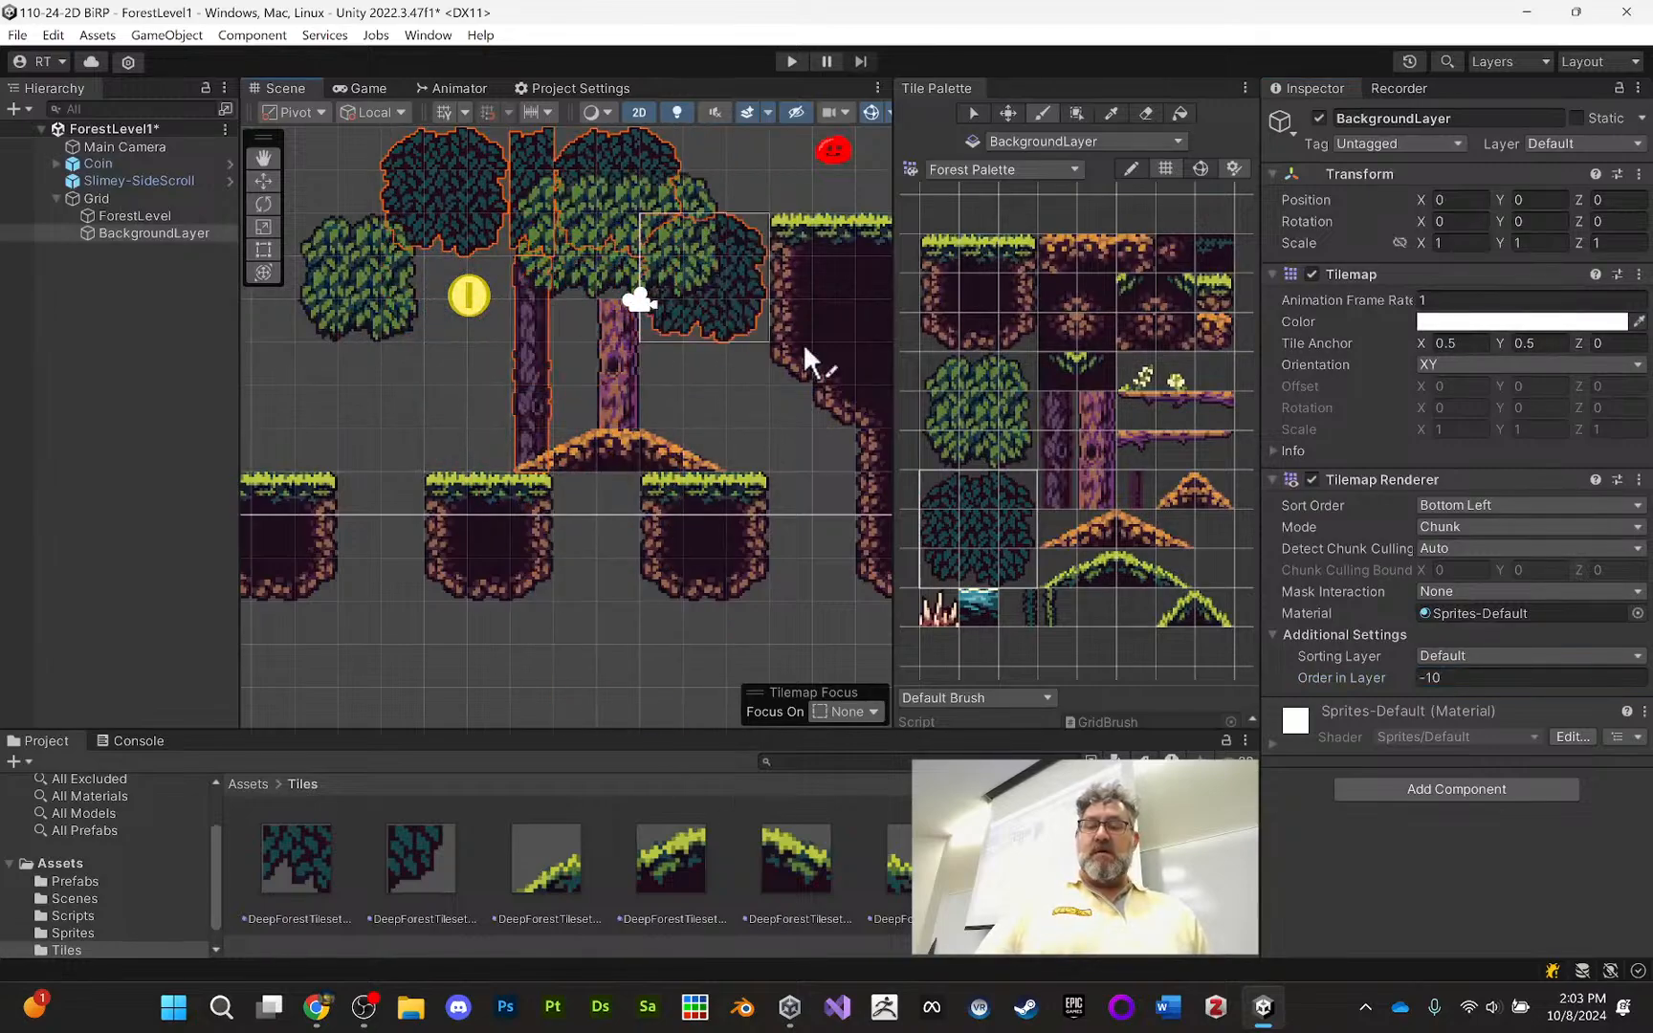
drag(974, 486, 983, 517)
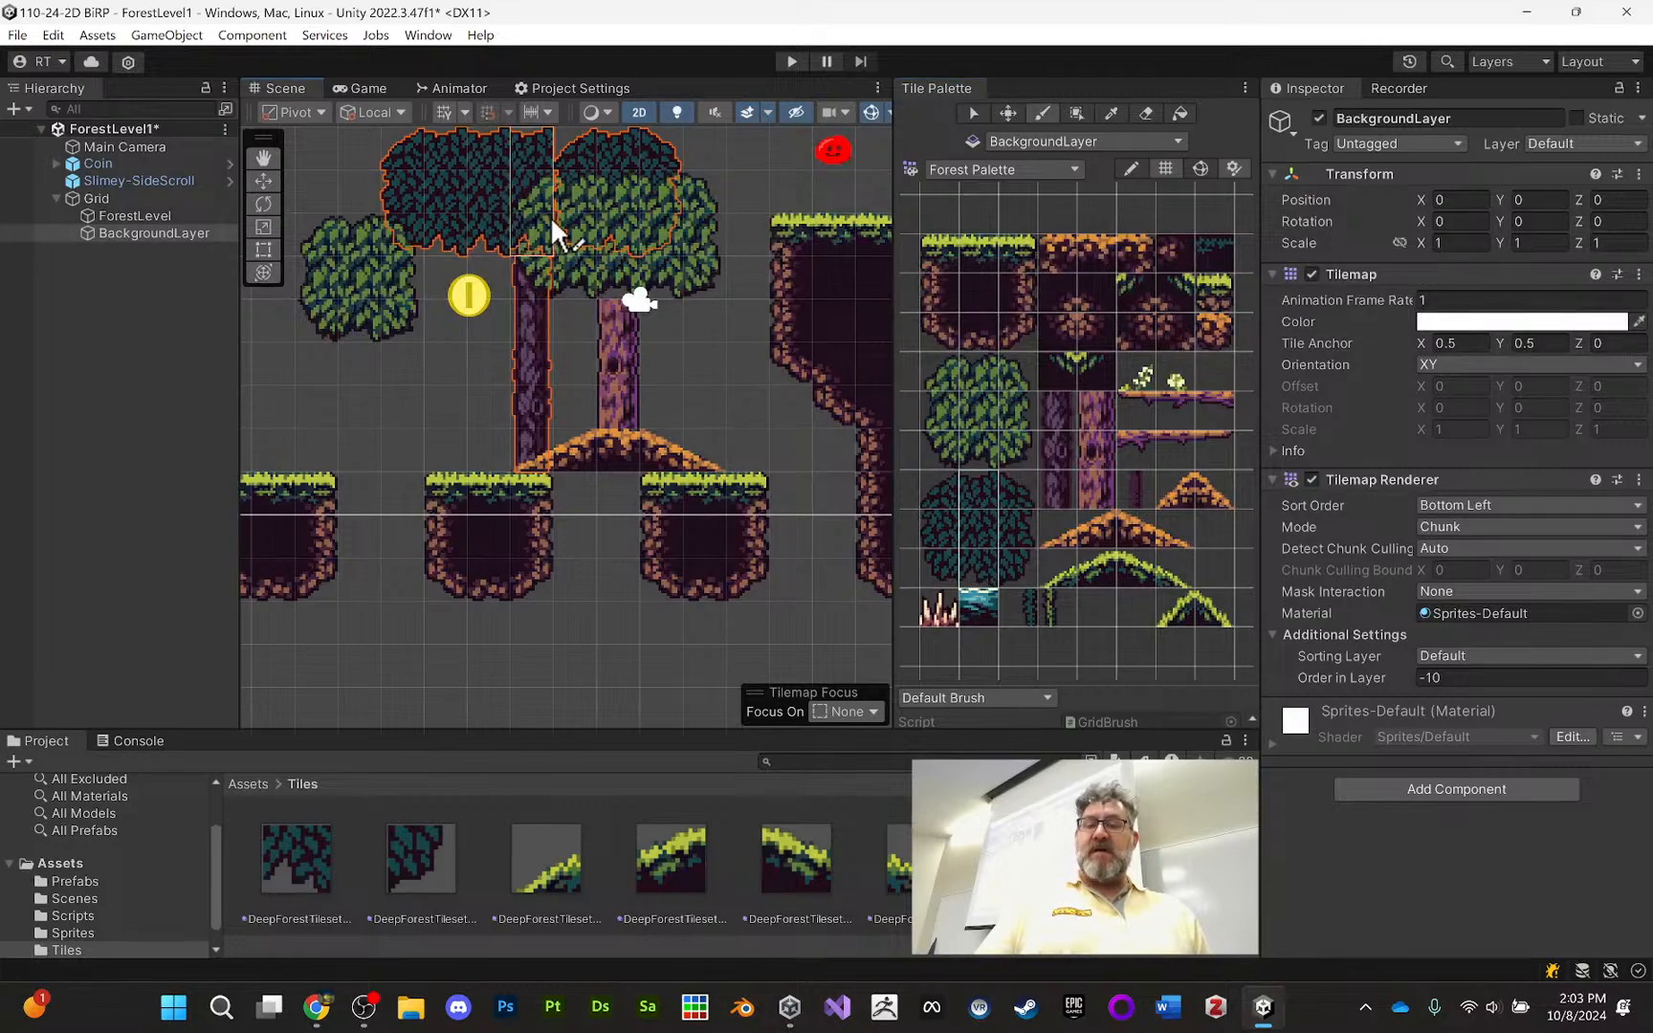
mouse_move(554, 233)
mouse_down()
mouse_move(565, 217)
mouse_move(636, 222)
mouse_up()
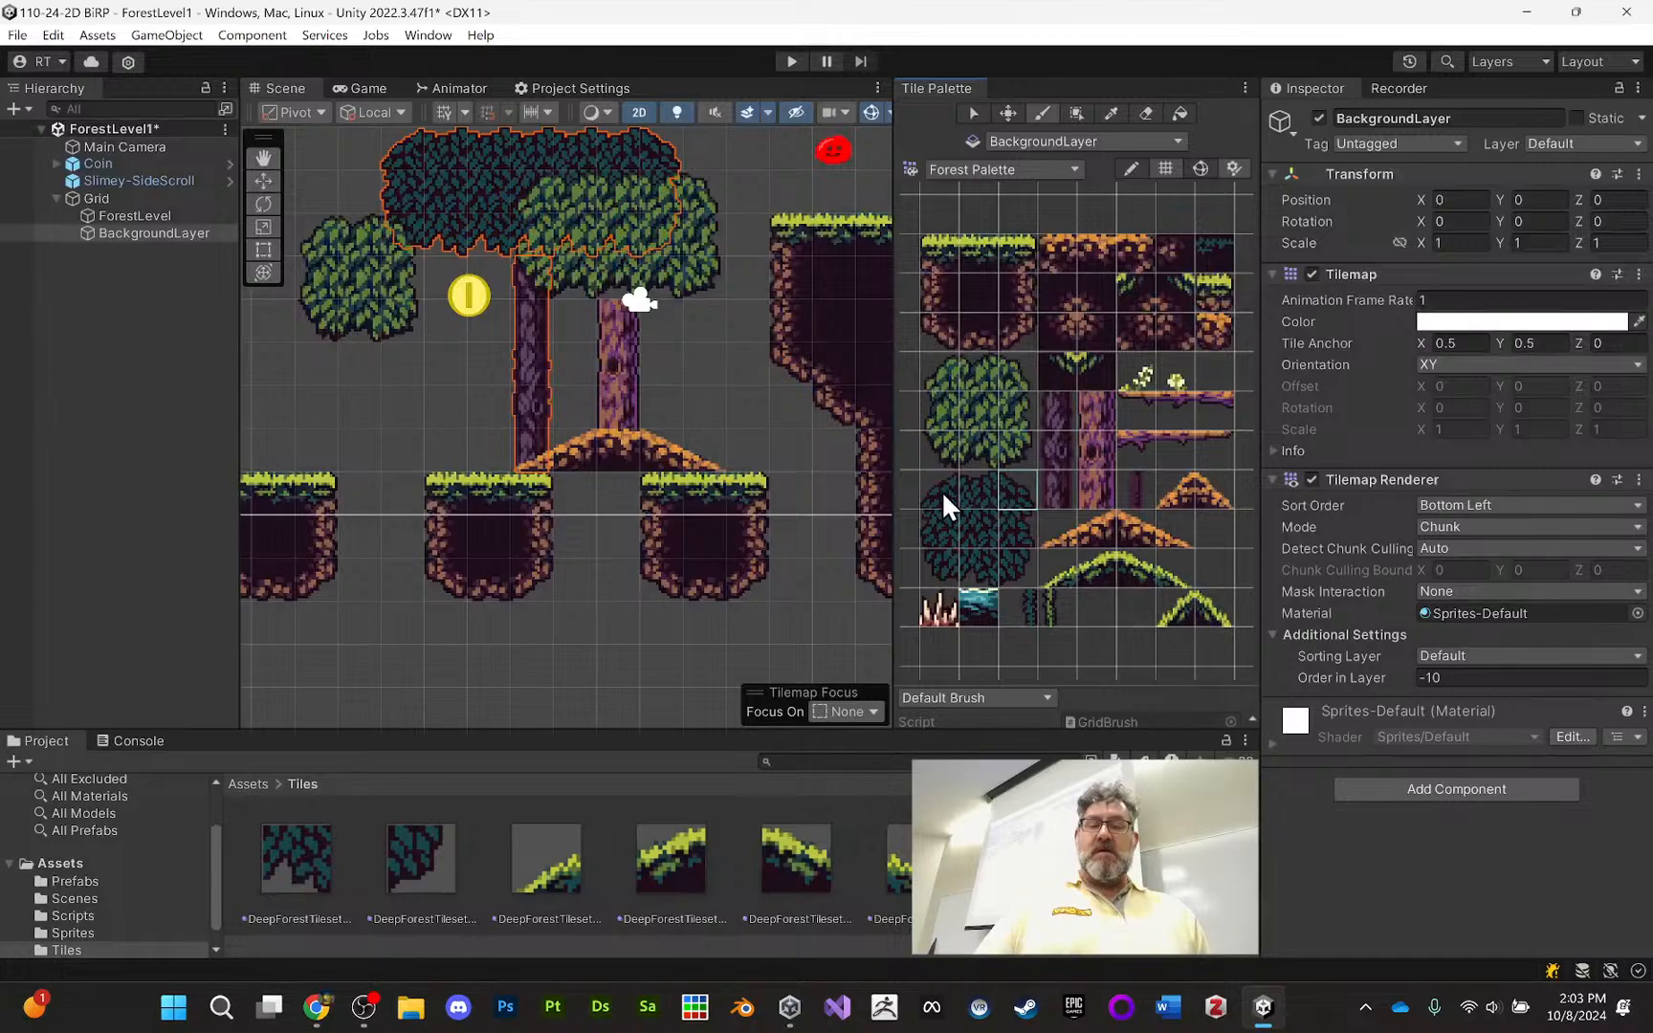
drag(942, 490, 1016, 490)
scroll(641, 316, up, 1)
scroll(641, 315, down, 2)
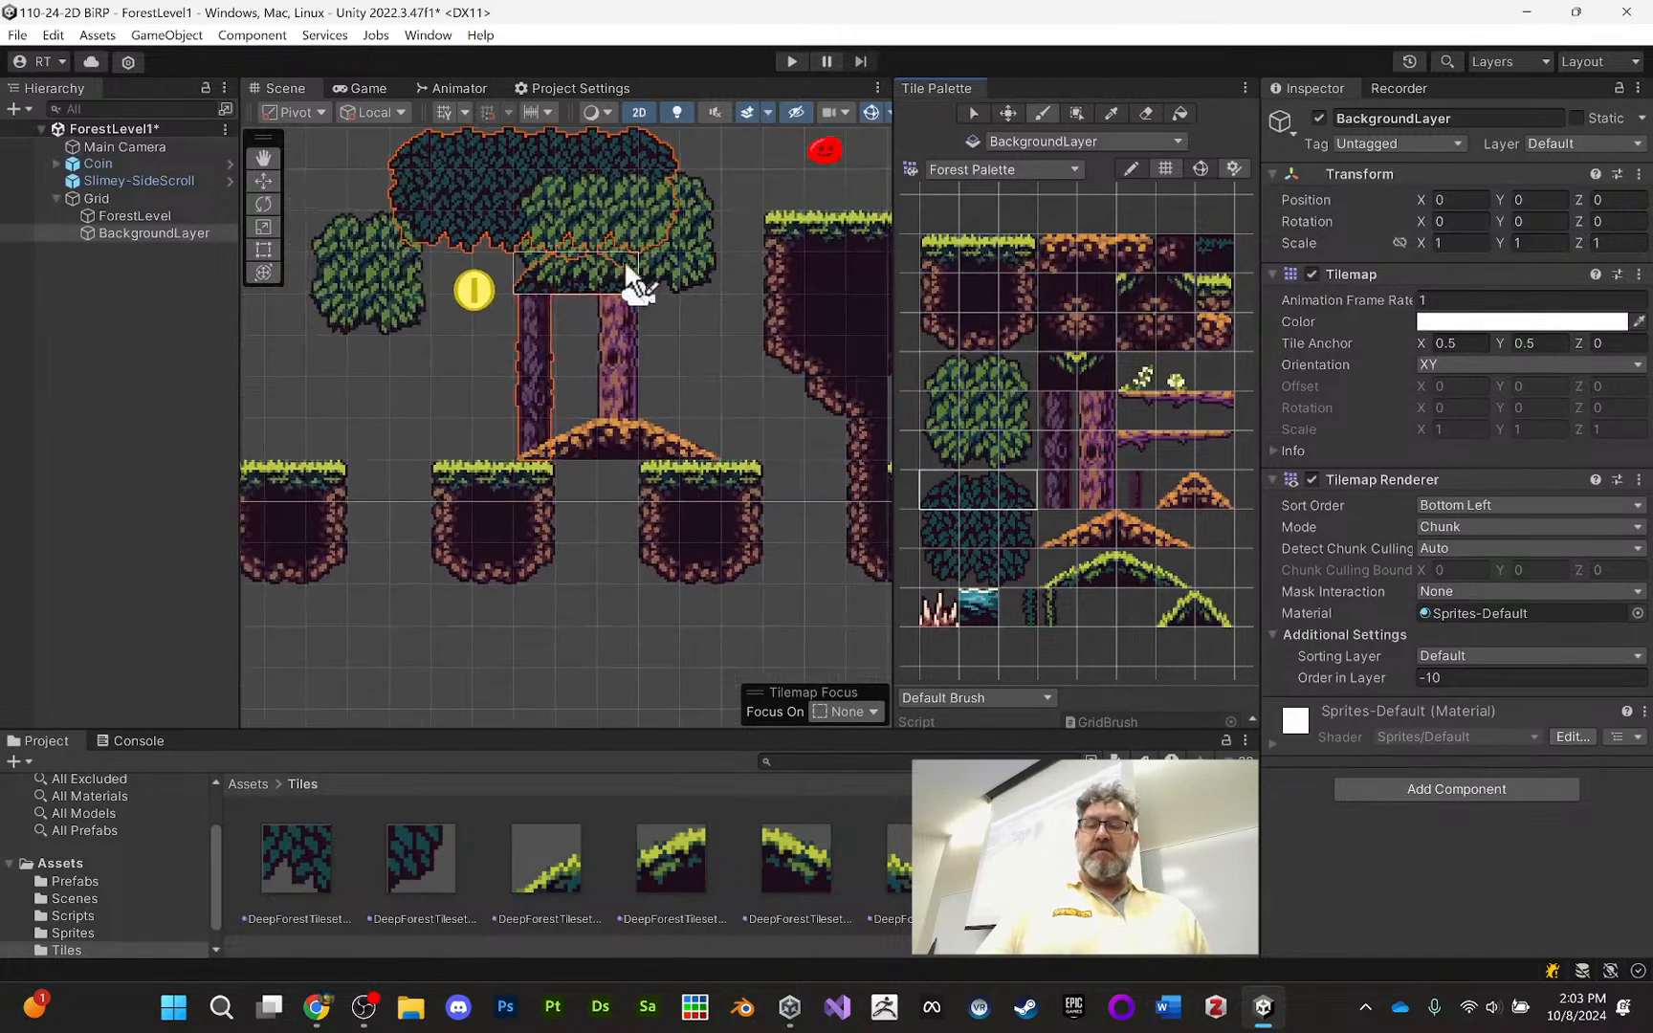
click(974, 524)
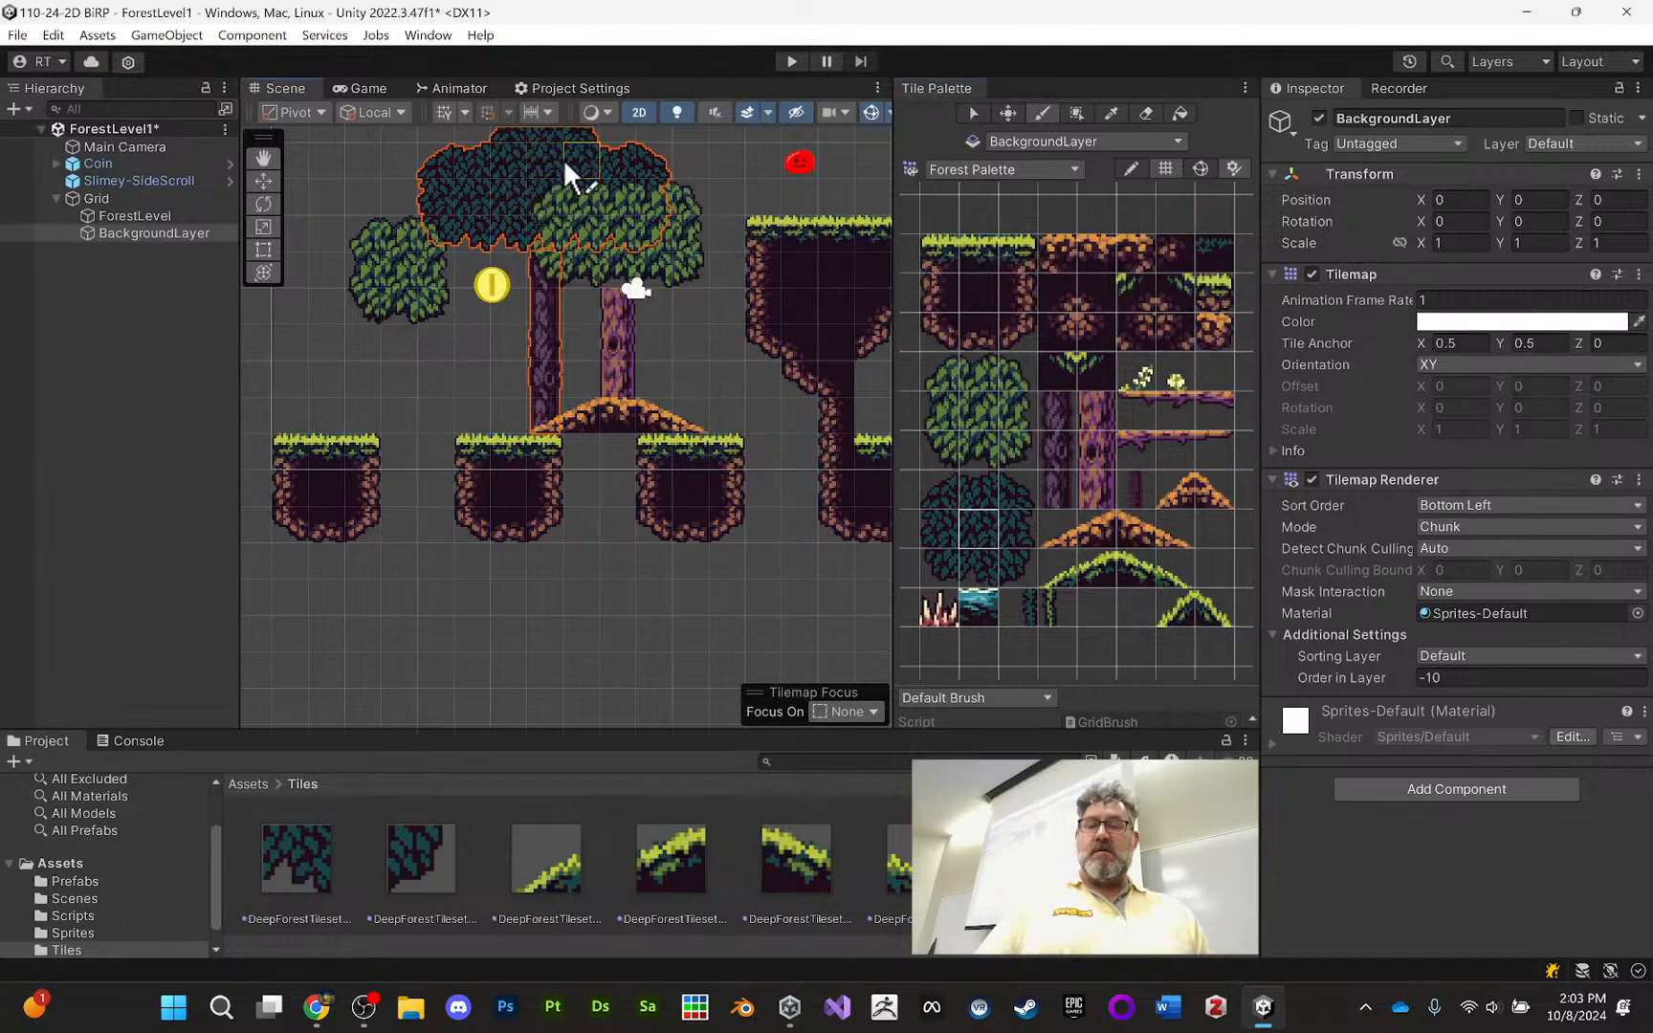
scroll(594, 243, down, 3)
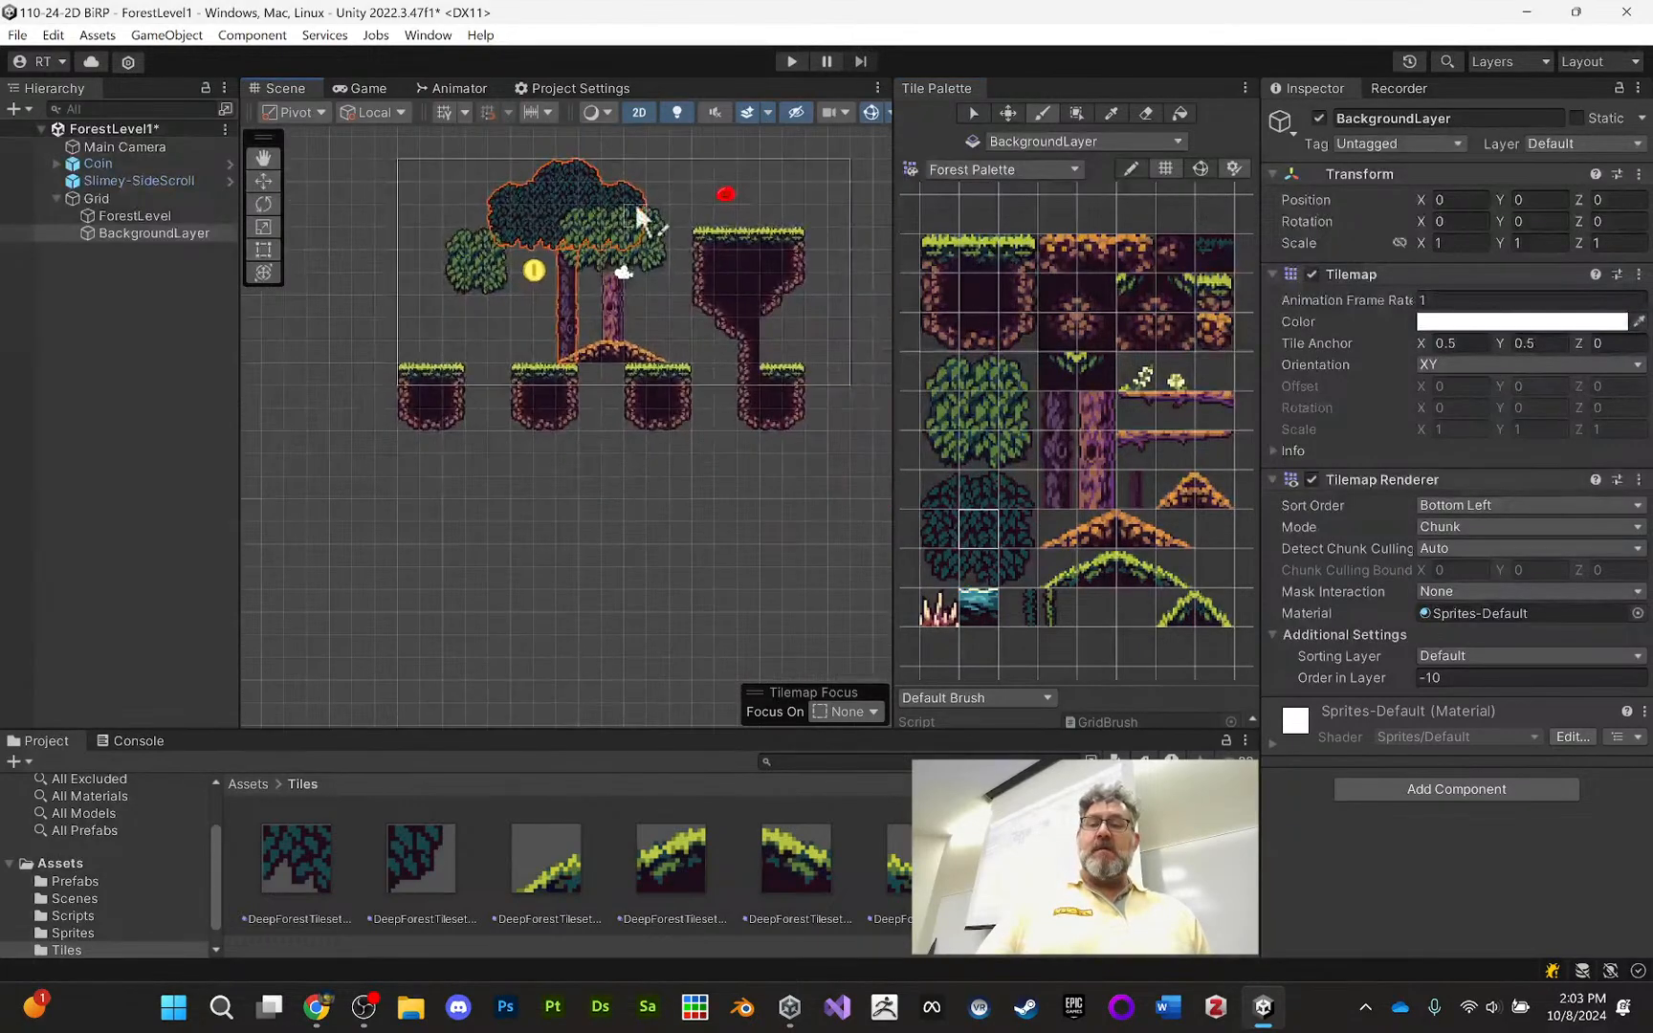
Run the game in a widened view and move Slimey from the upper platform across the light-green canopy down to the coin
click(791, 61)
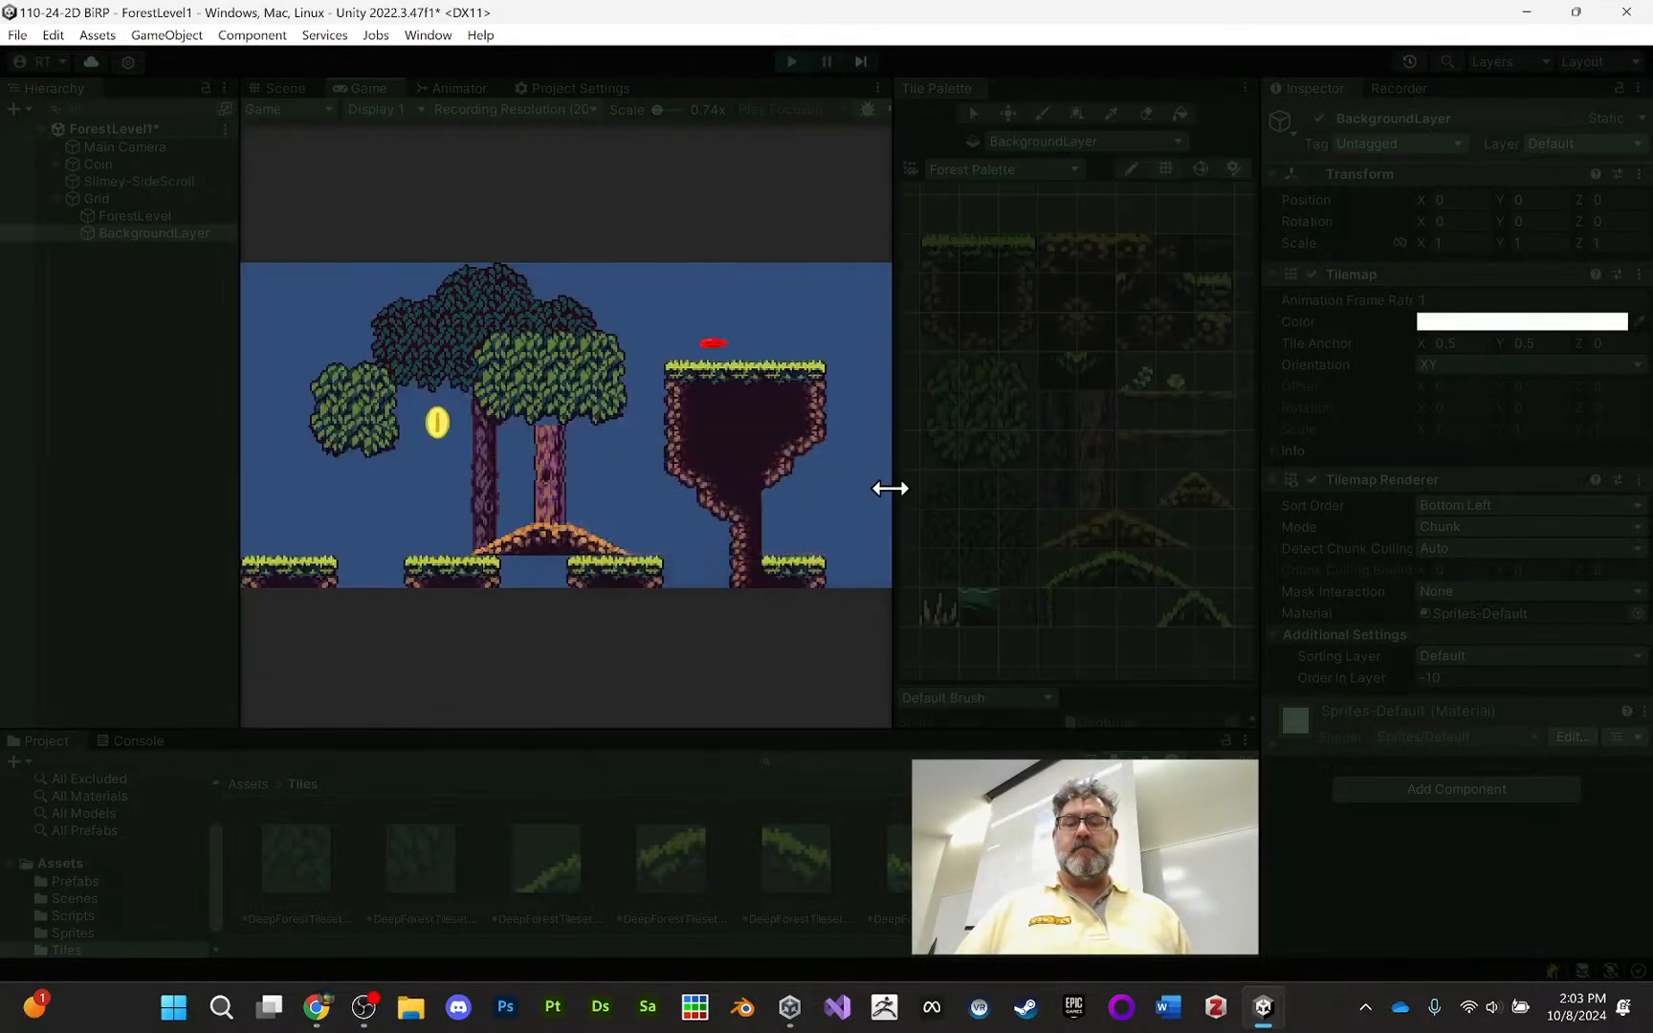
drag(891, 487, 1153, 488)
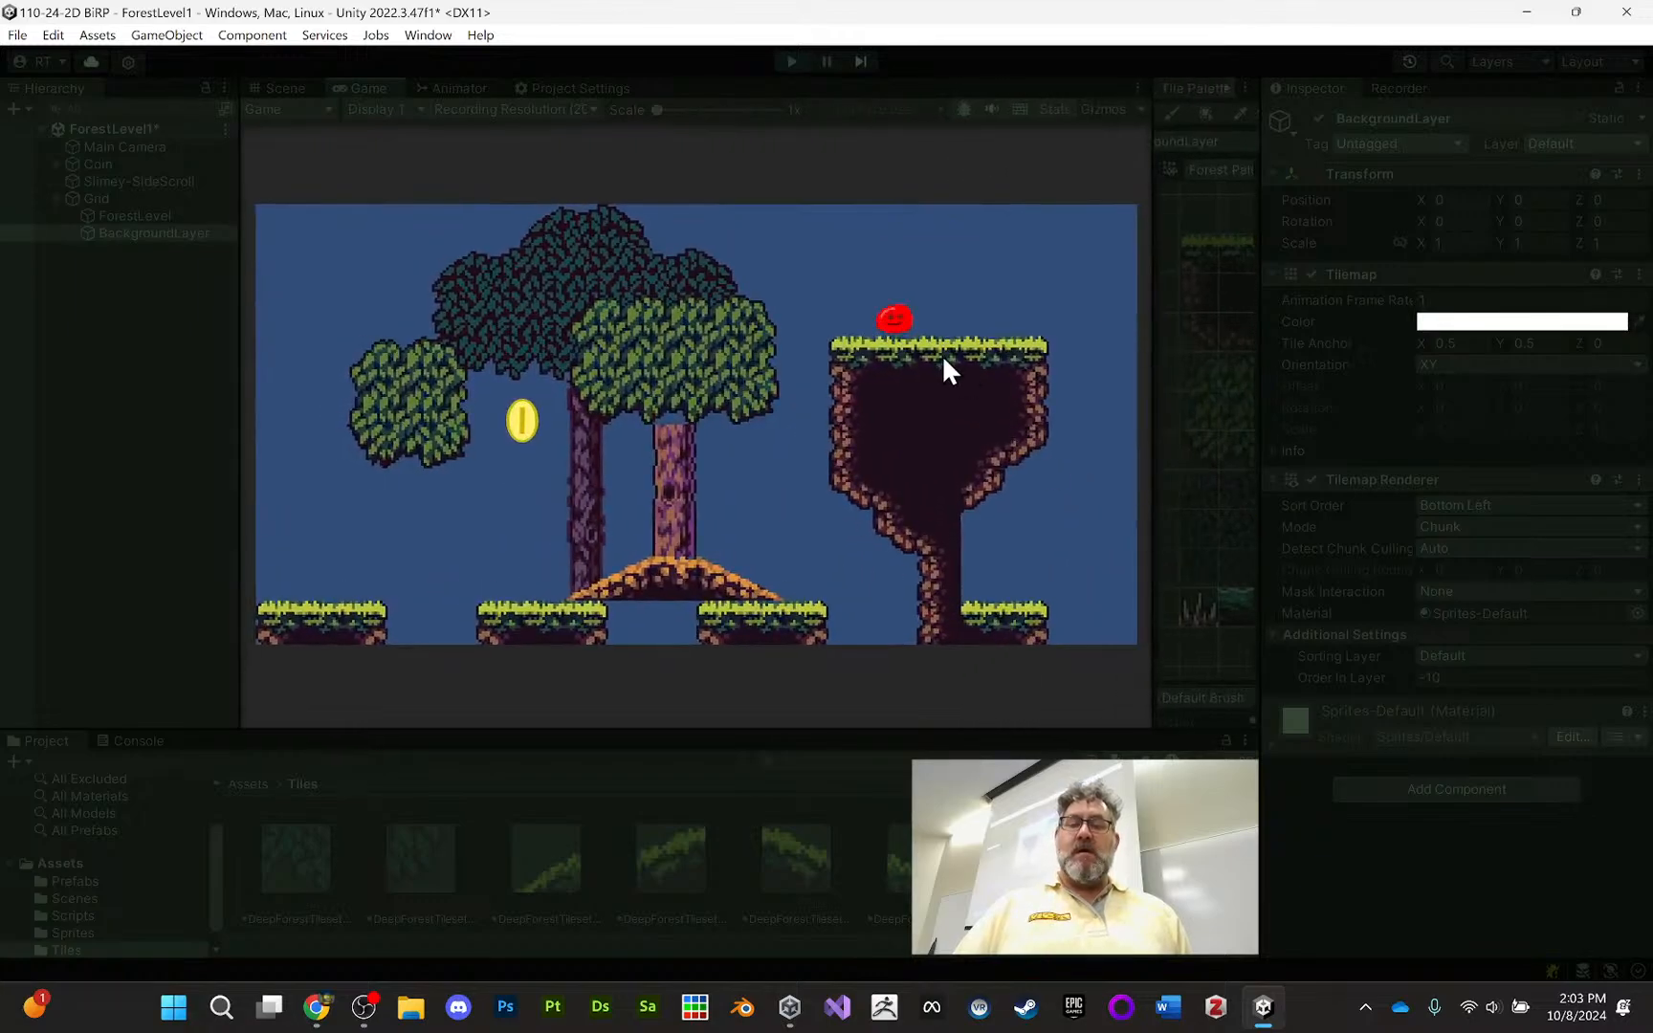
key(space)
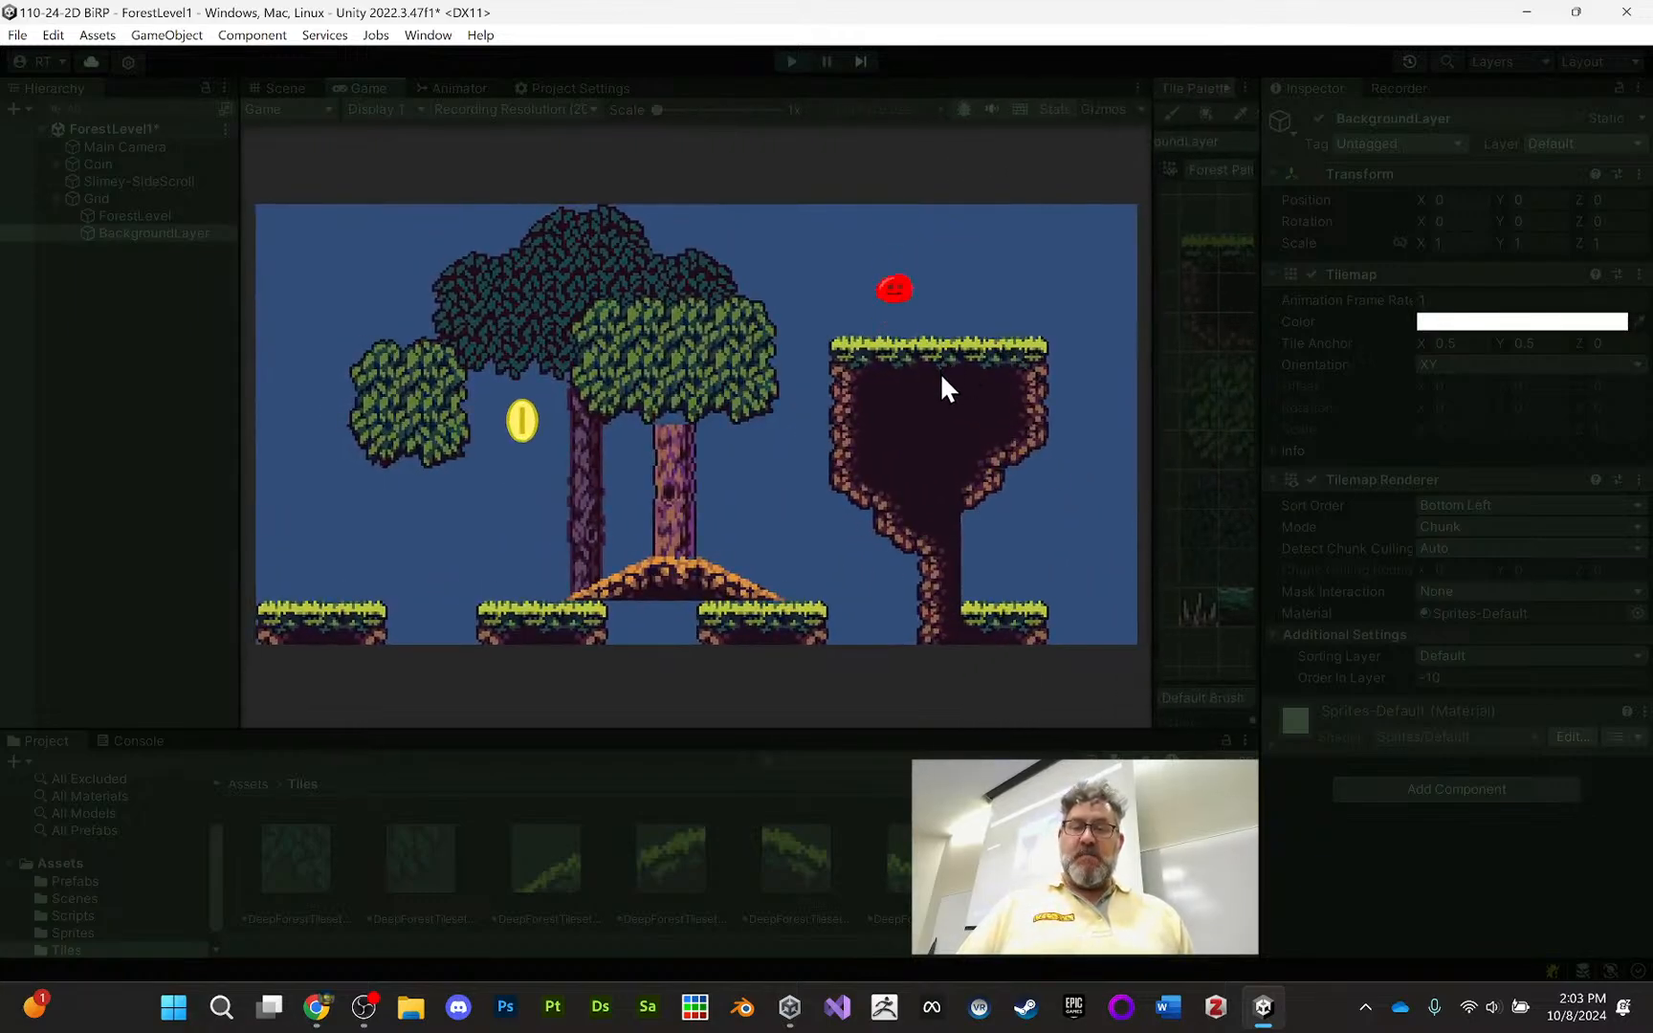
key(space)
key(Left)
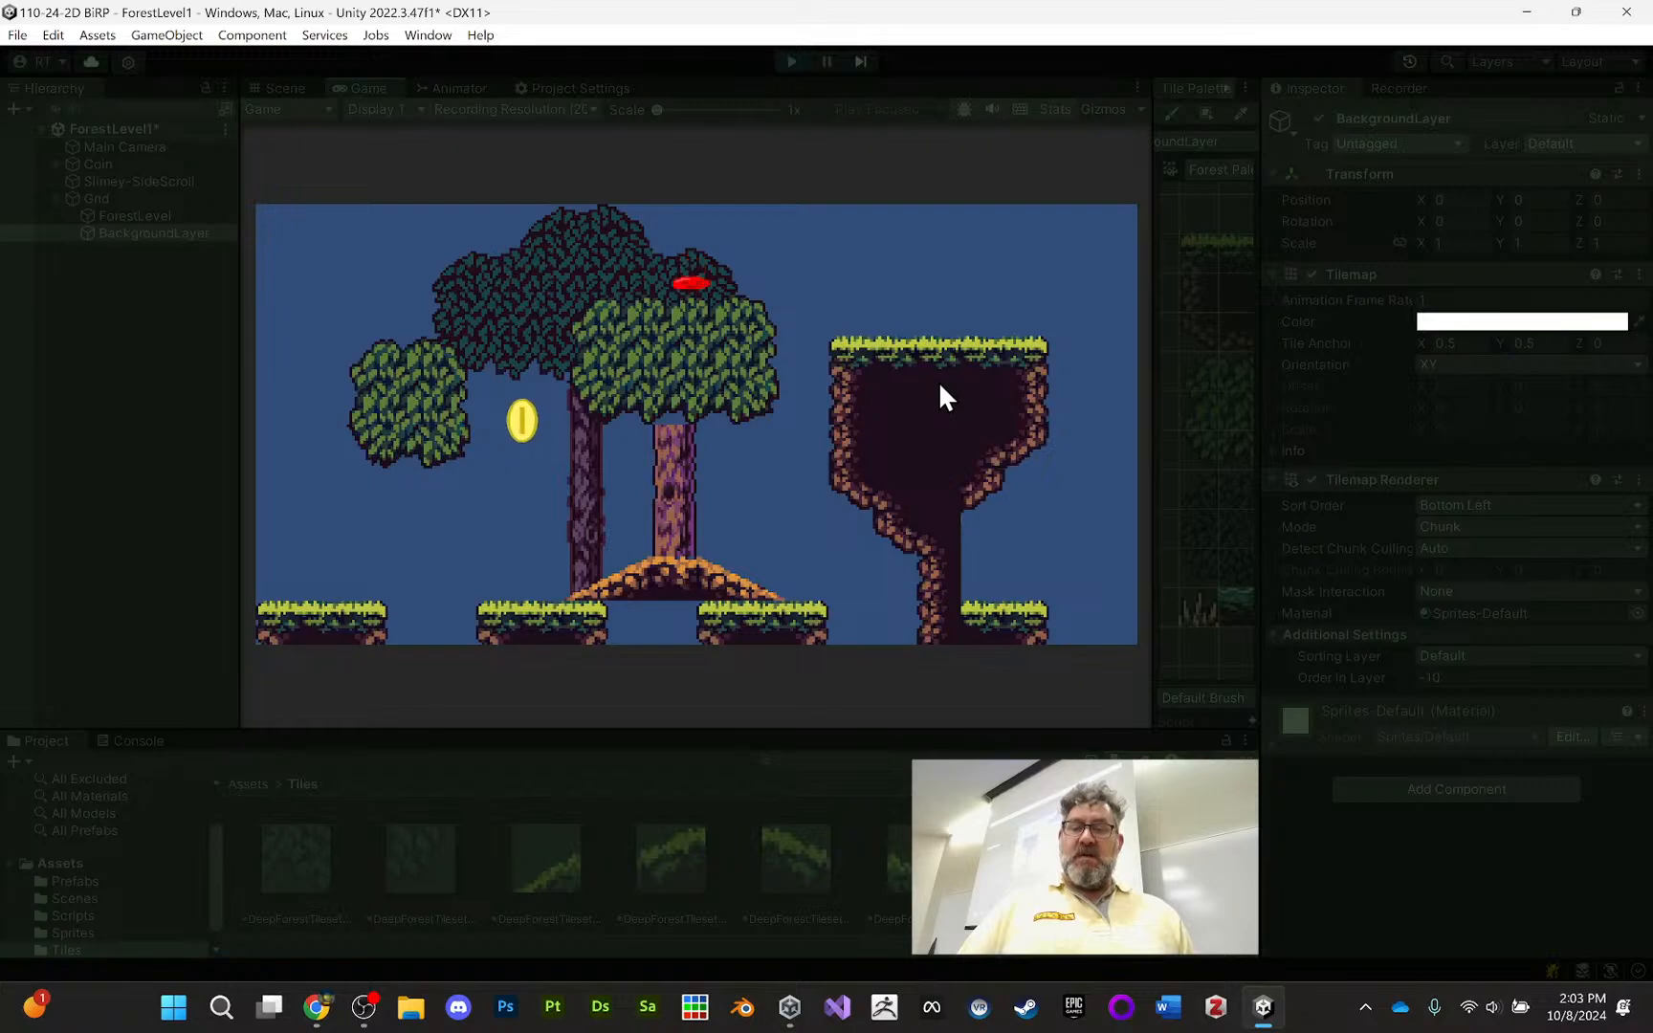
key(space)
key(Left)
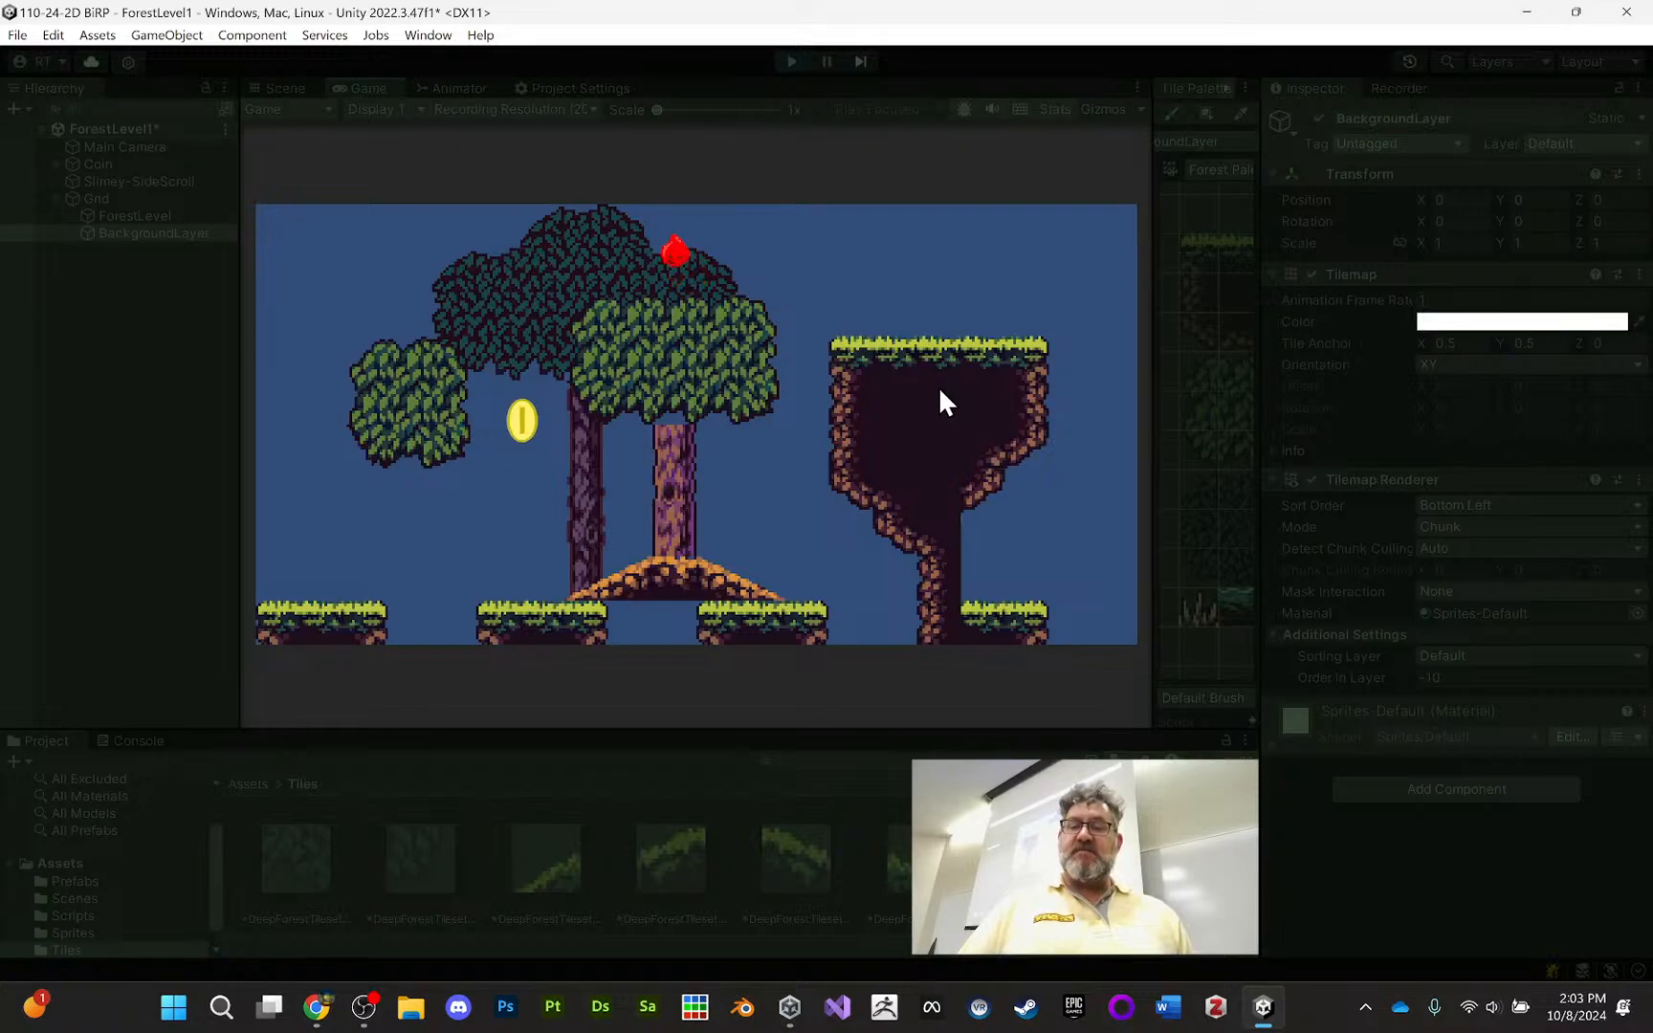
key(Right)
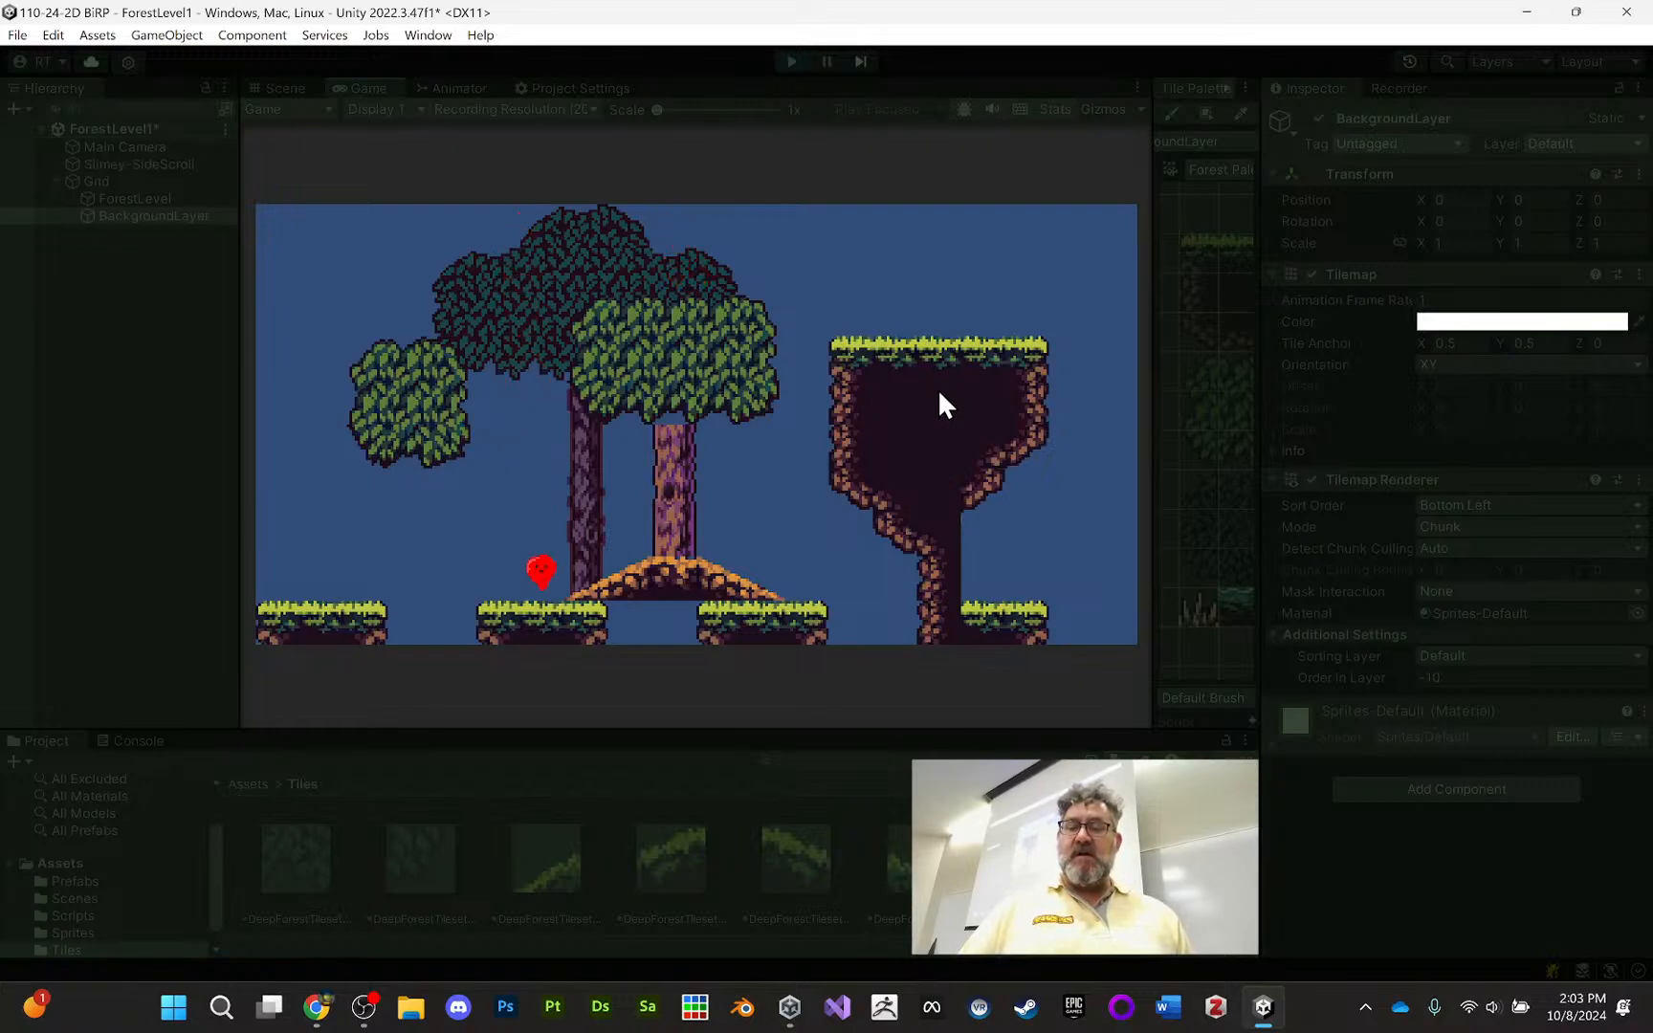
Test moving and jumping Slimey between the background trunk and the orange mound, and stop the game
key(space)
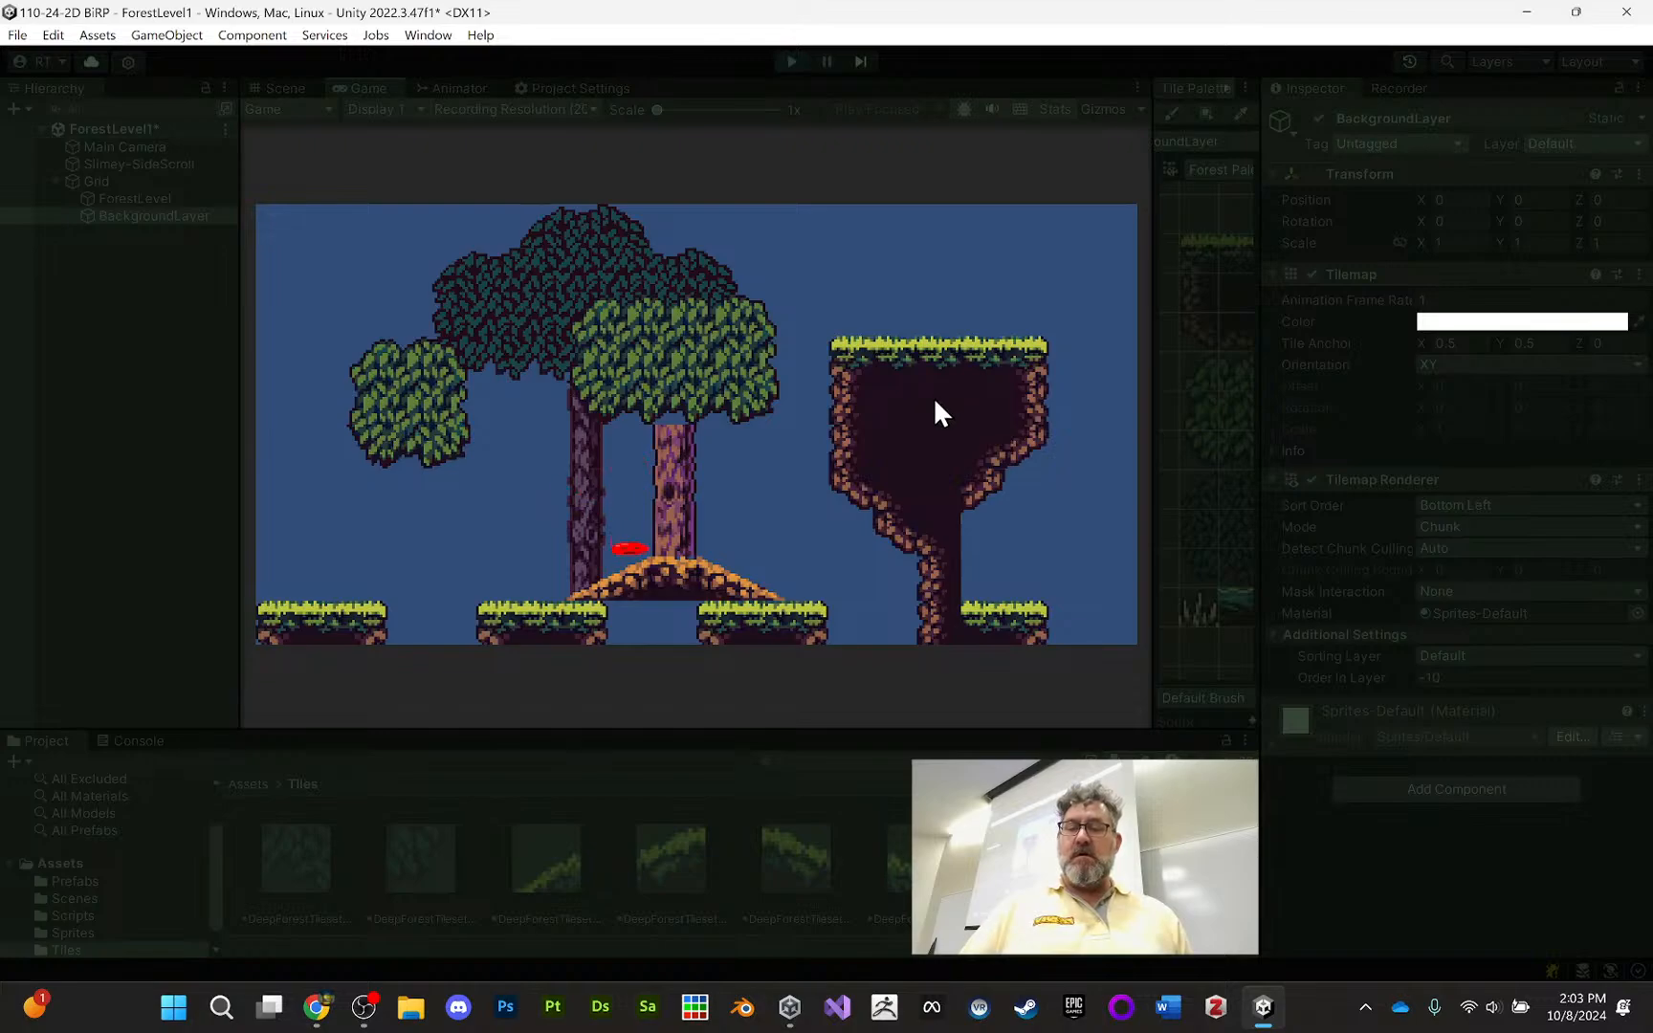
key(Left)
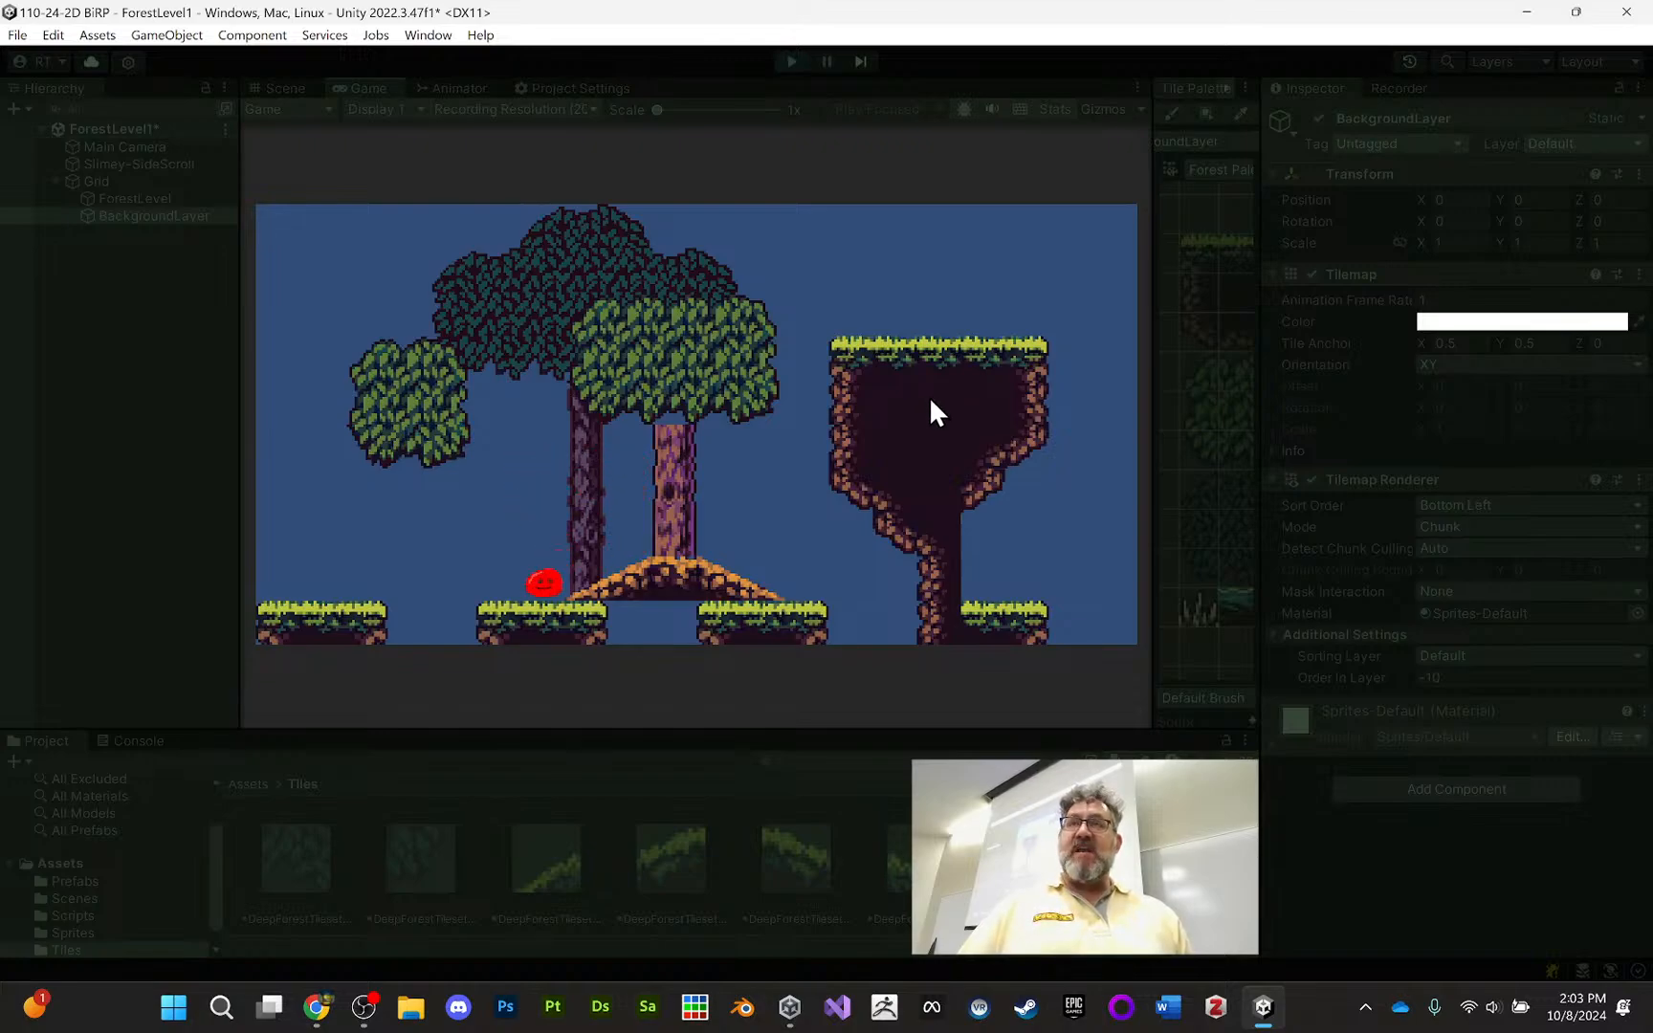
key(Right)
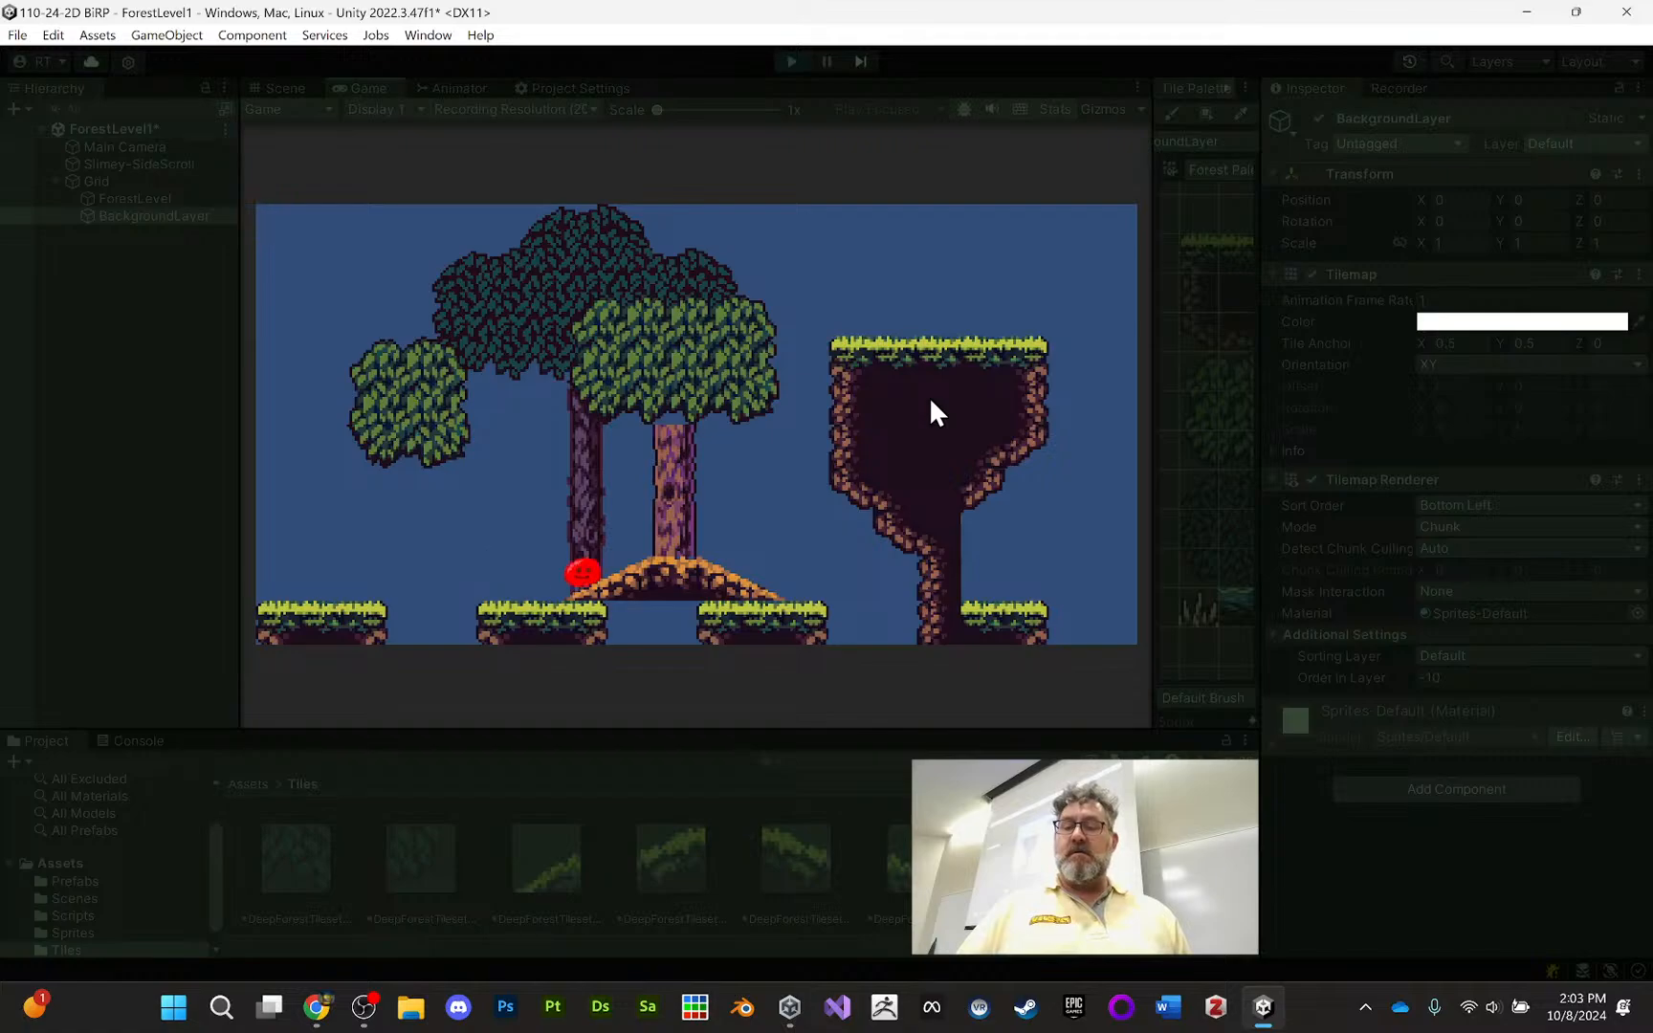
key(space)
key(Right)
key(Left)
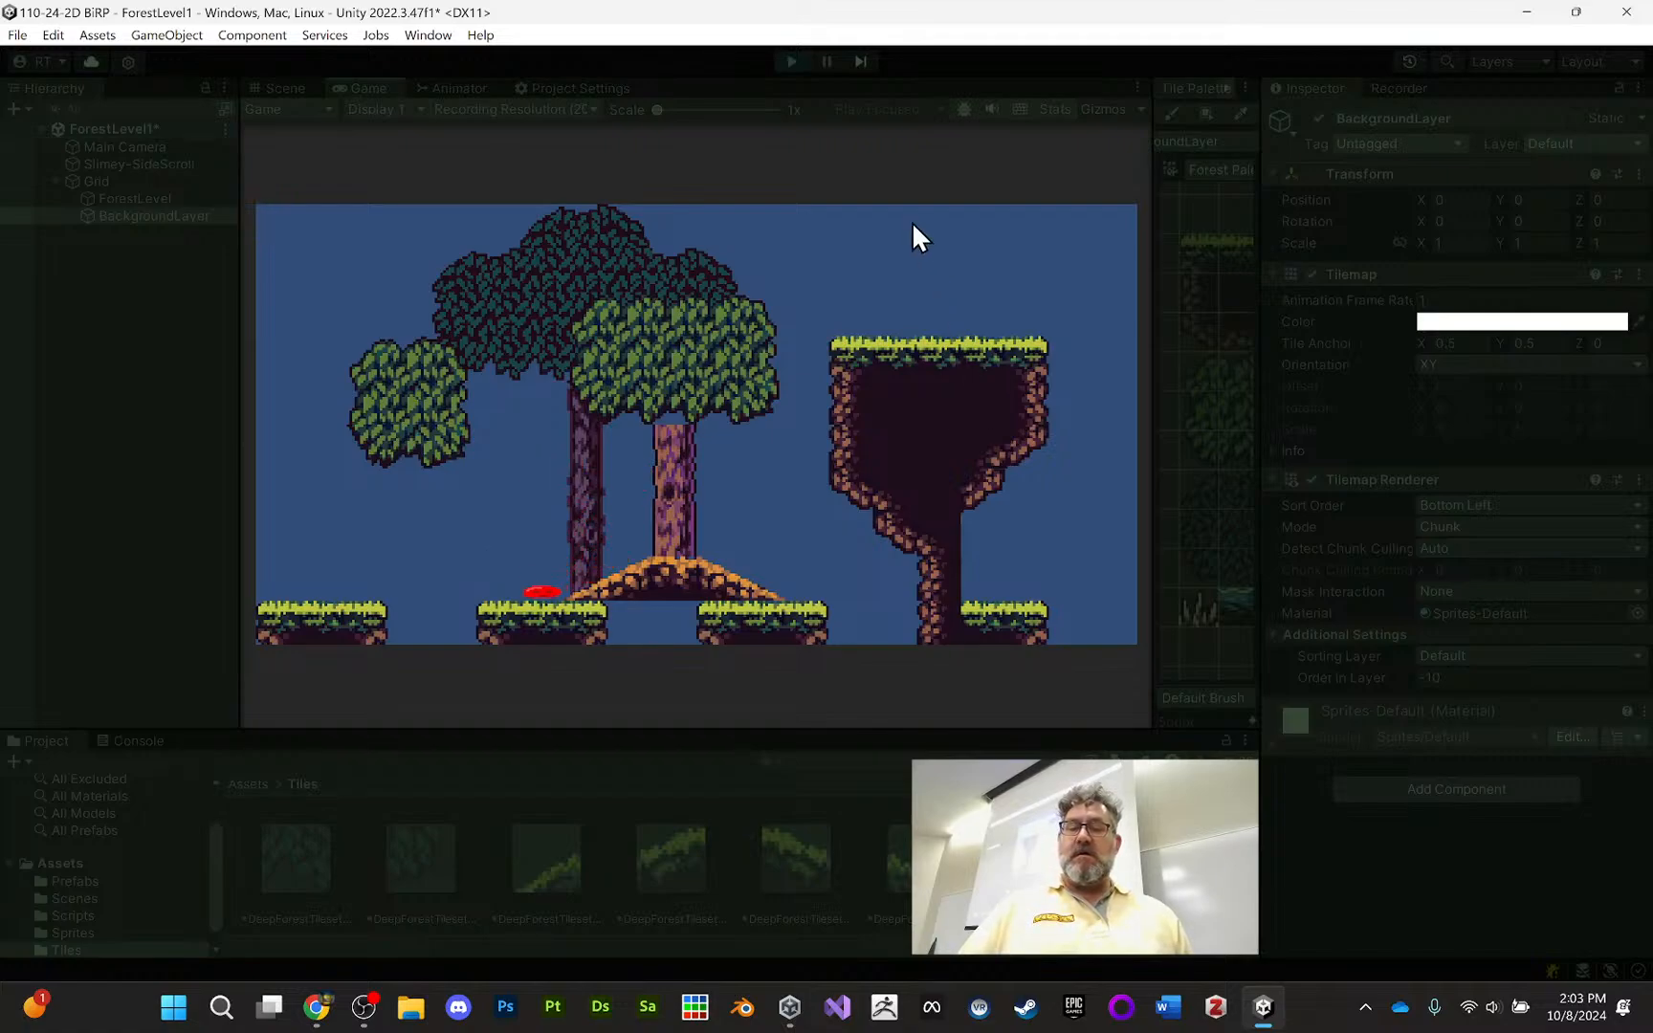
click(786, 61)
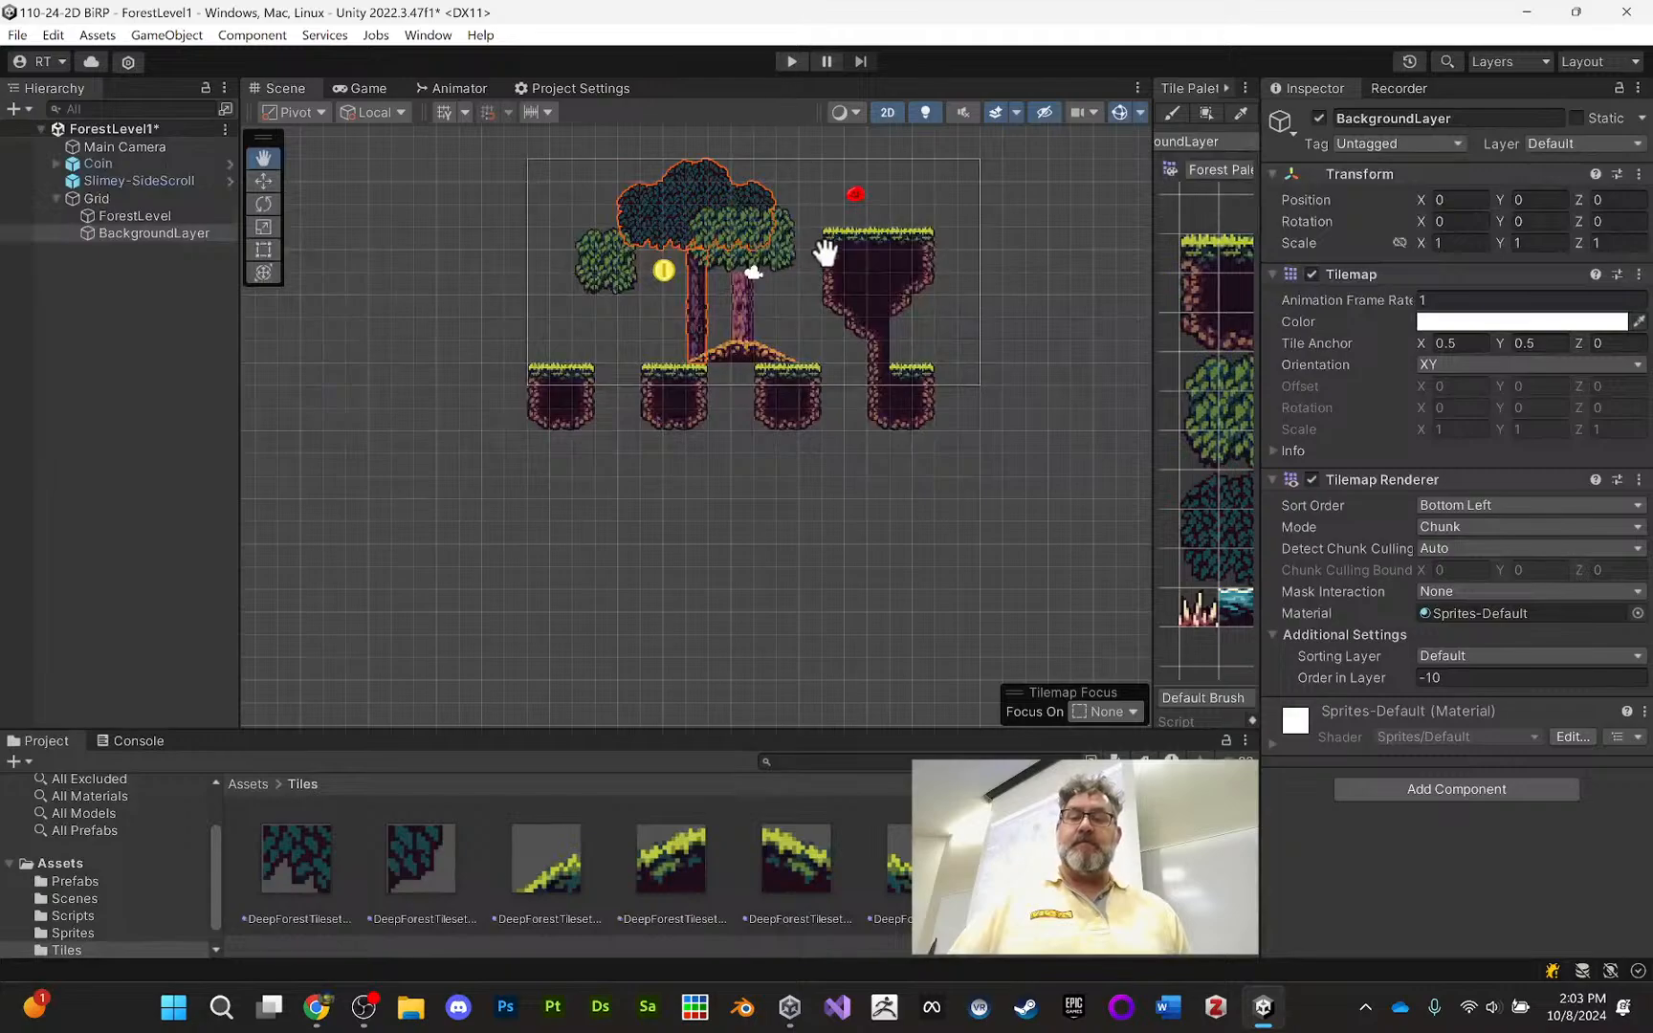
Widen the Tile Palette so that all its tiles are accessible again
scroll(755, 287, up, 3)
scroll(761, 277, up, 5)
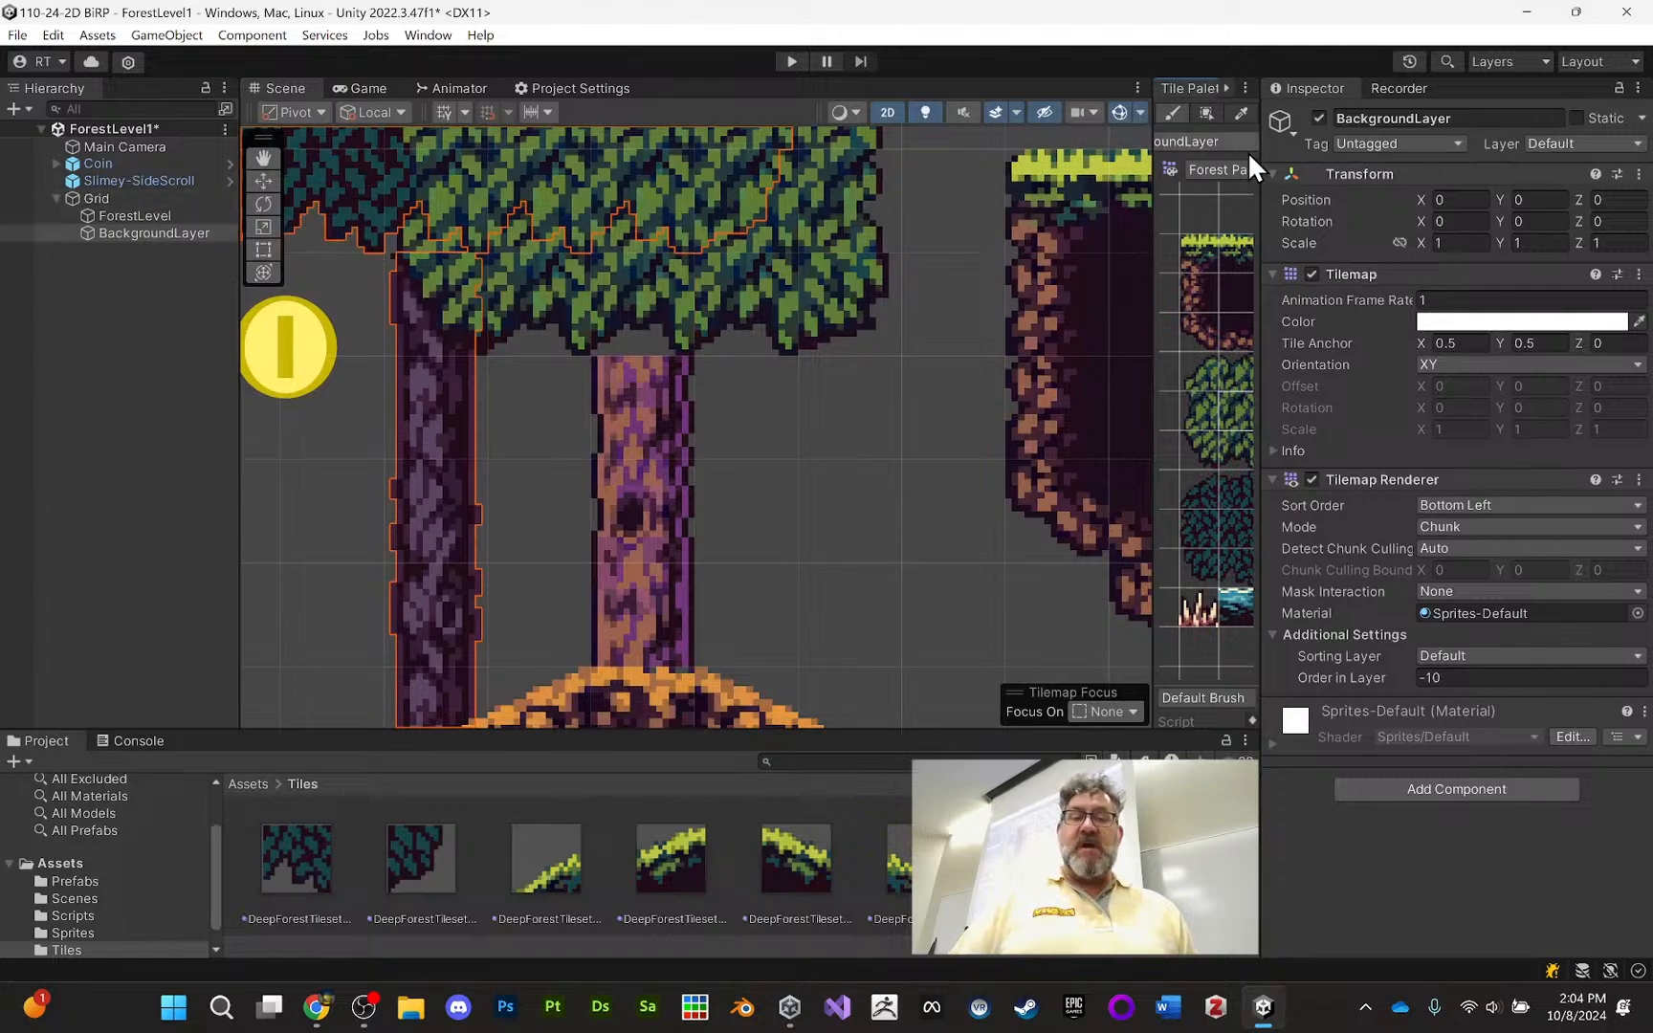
drag(1155, 236, 915, 236)
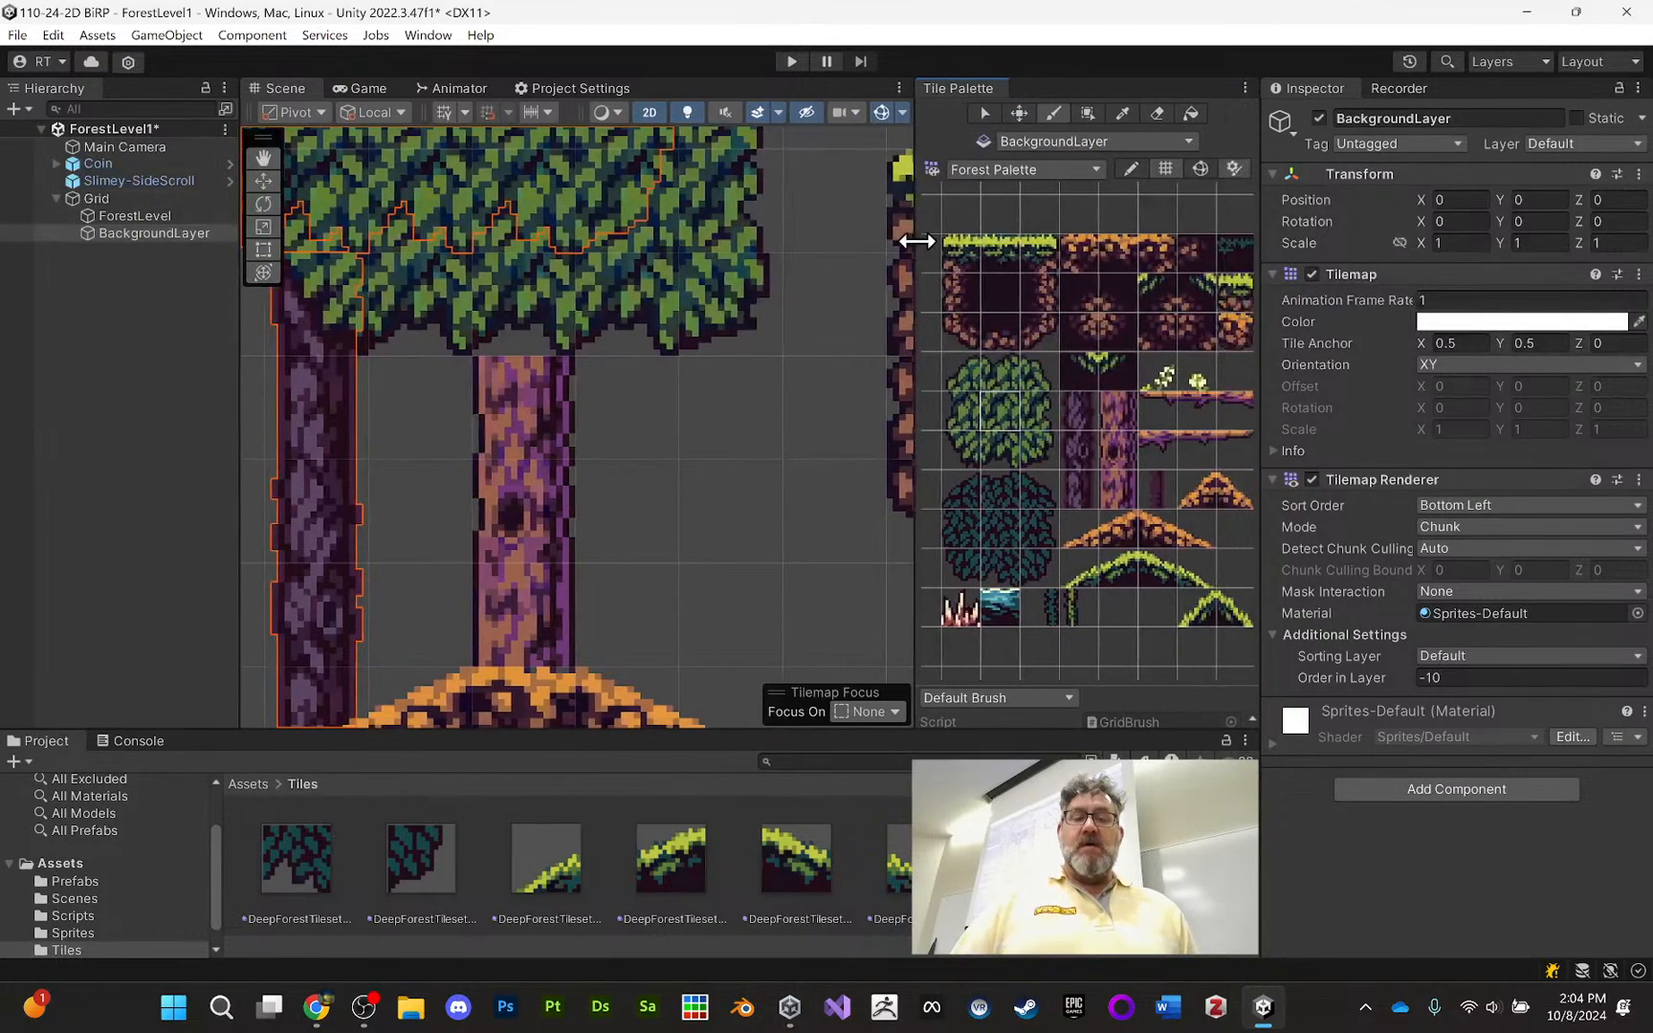
Select the ForestLevel tilemap, and switch the active painting target to BackgroundLayer and back to ForestLevel
click(138, 218)
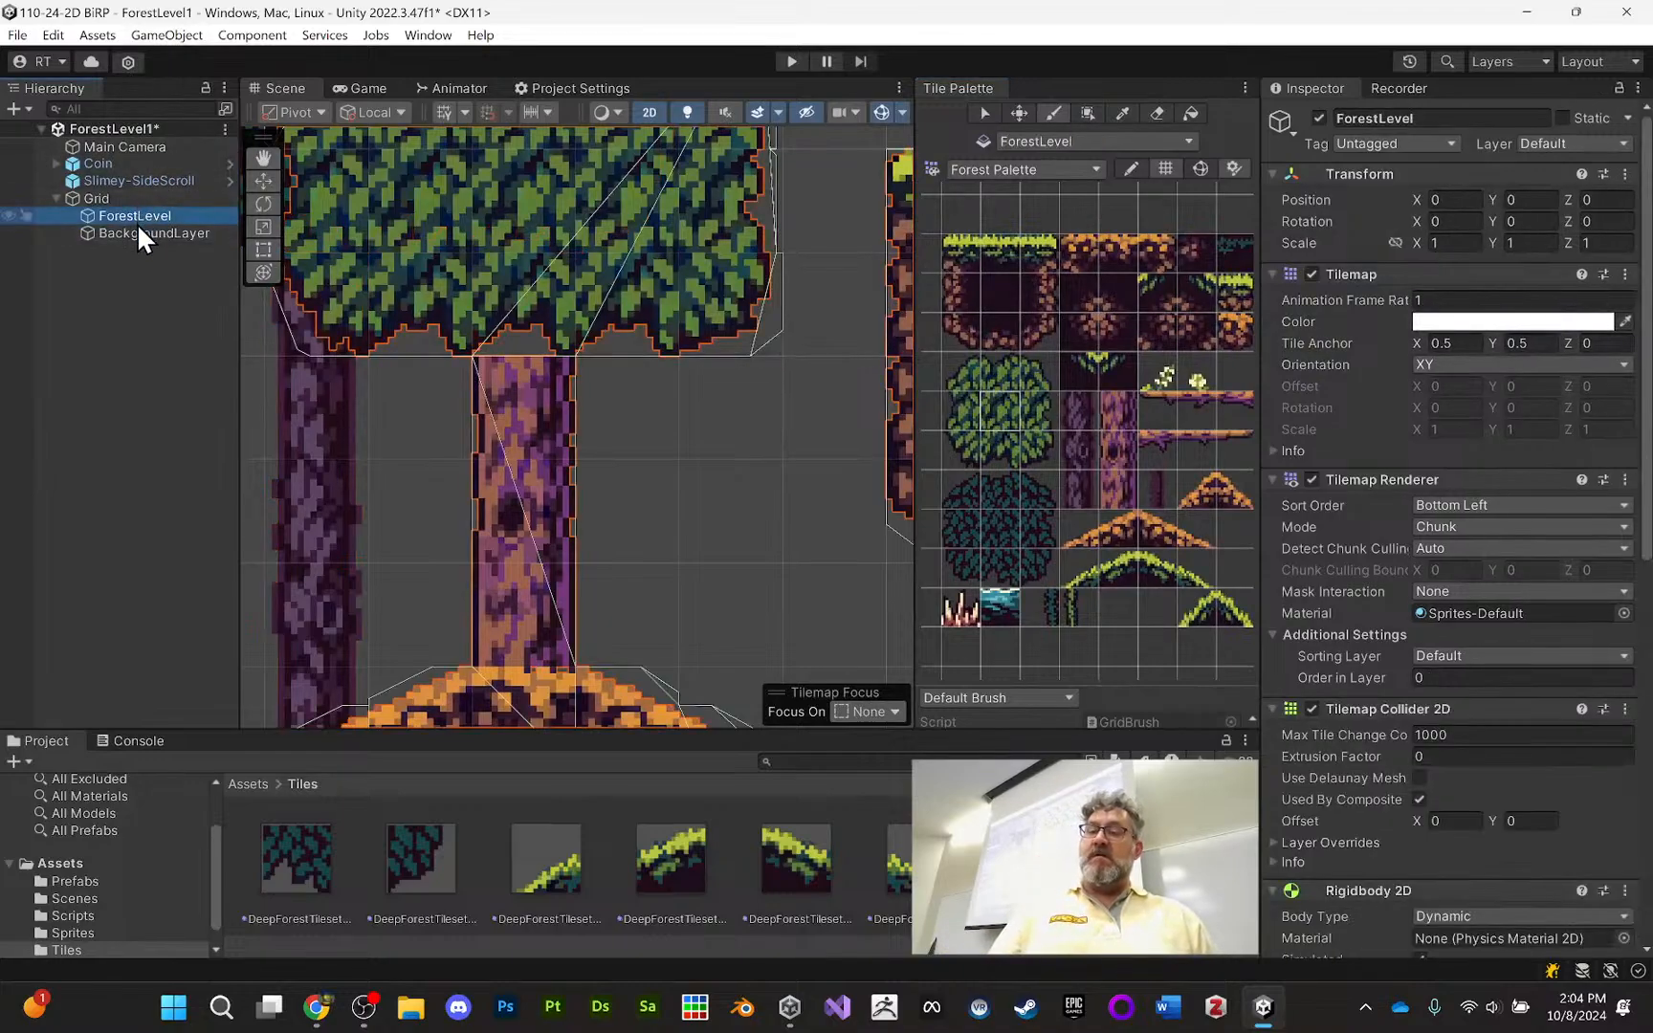
click(1100, 148)
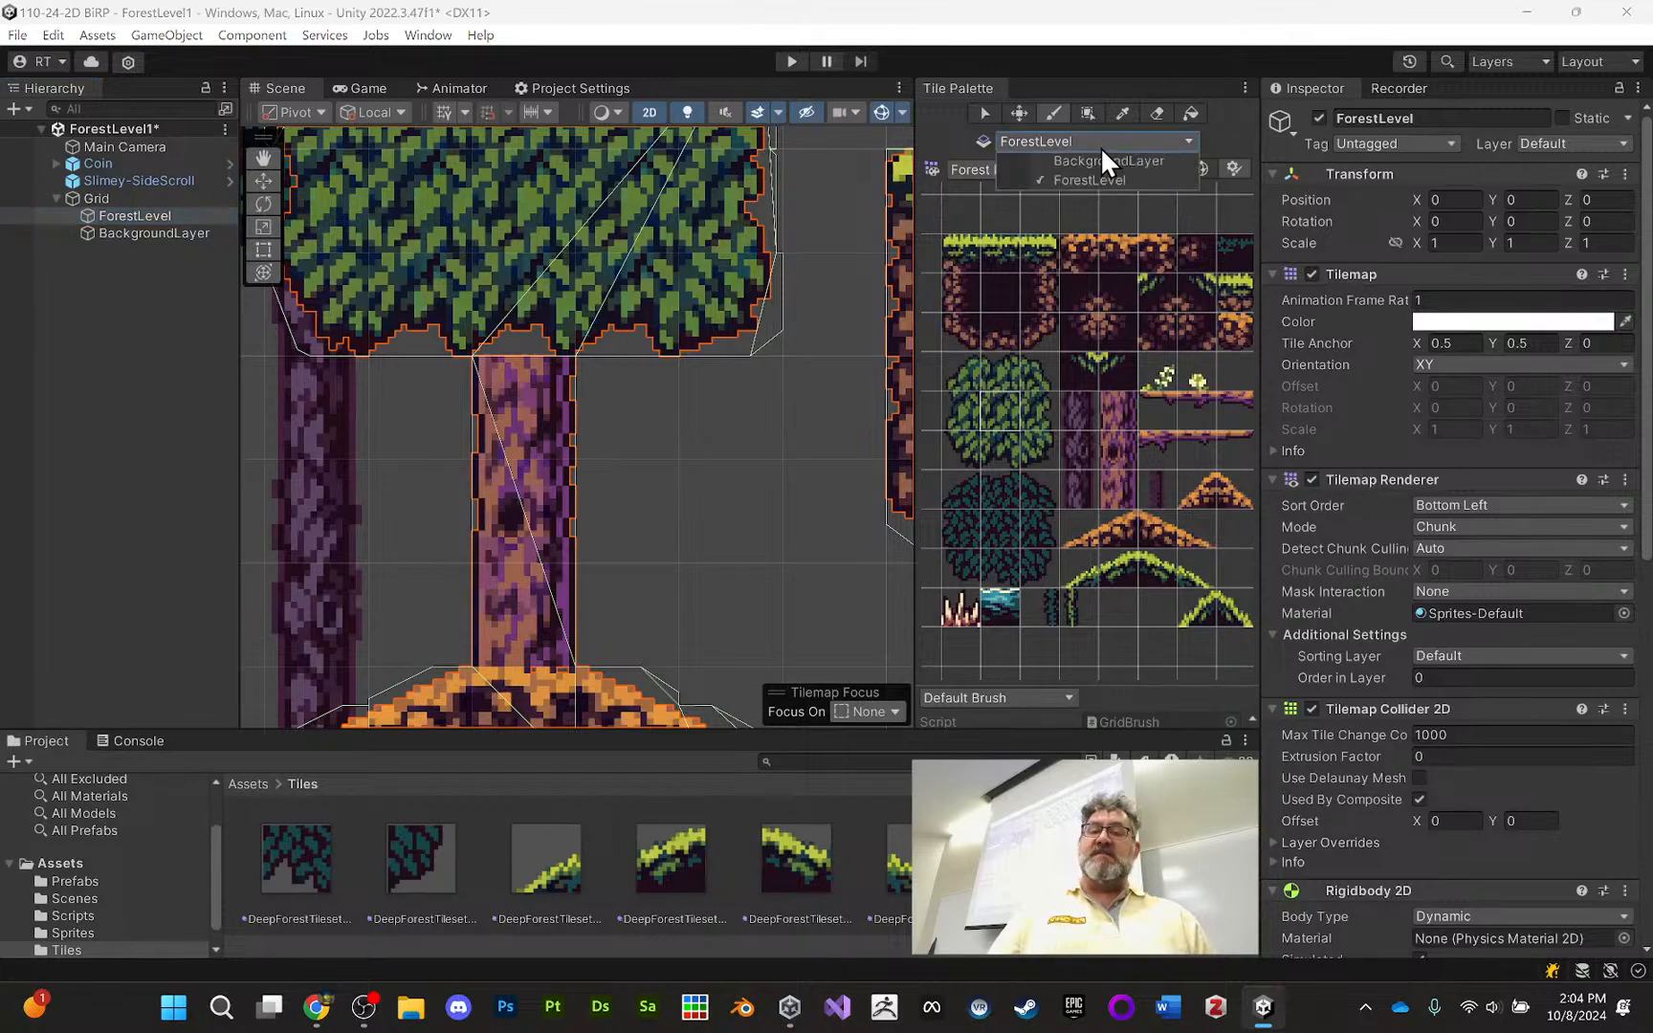
click(1115, 159)
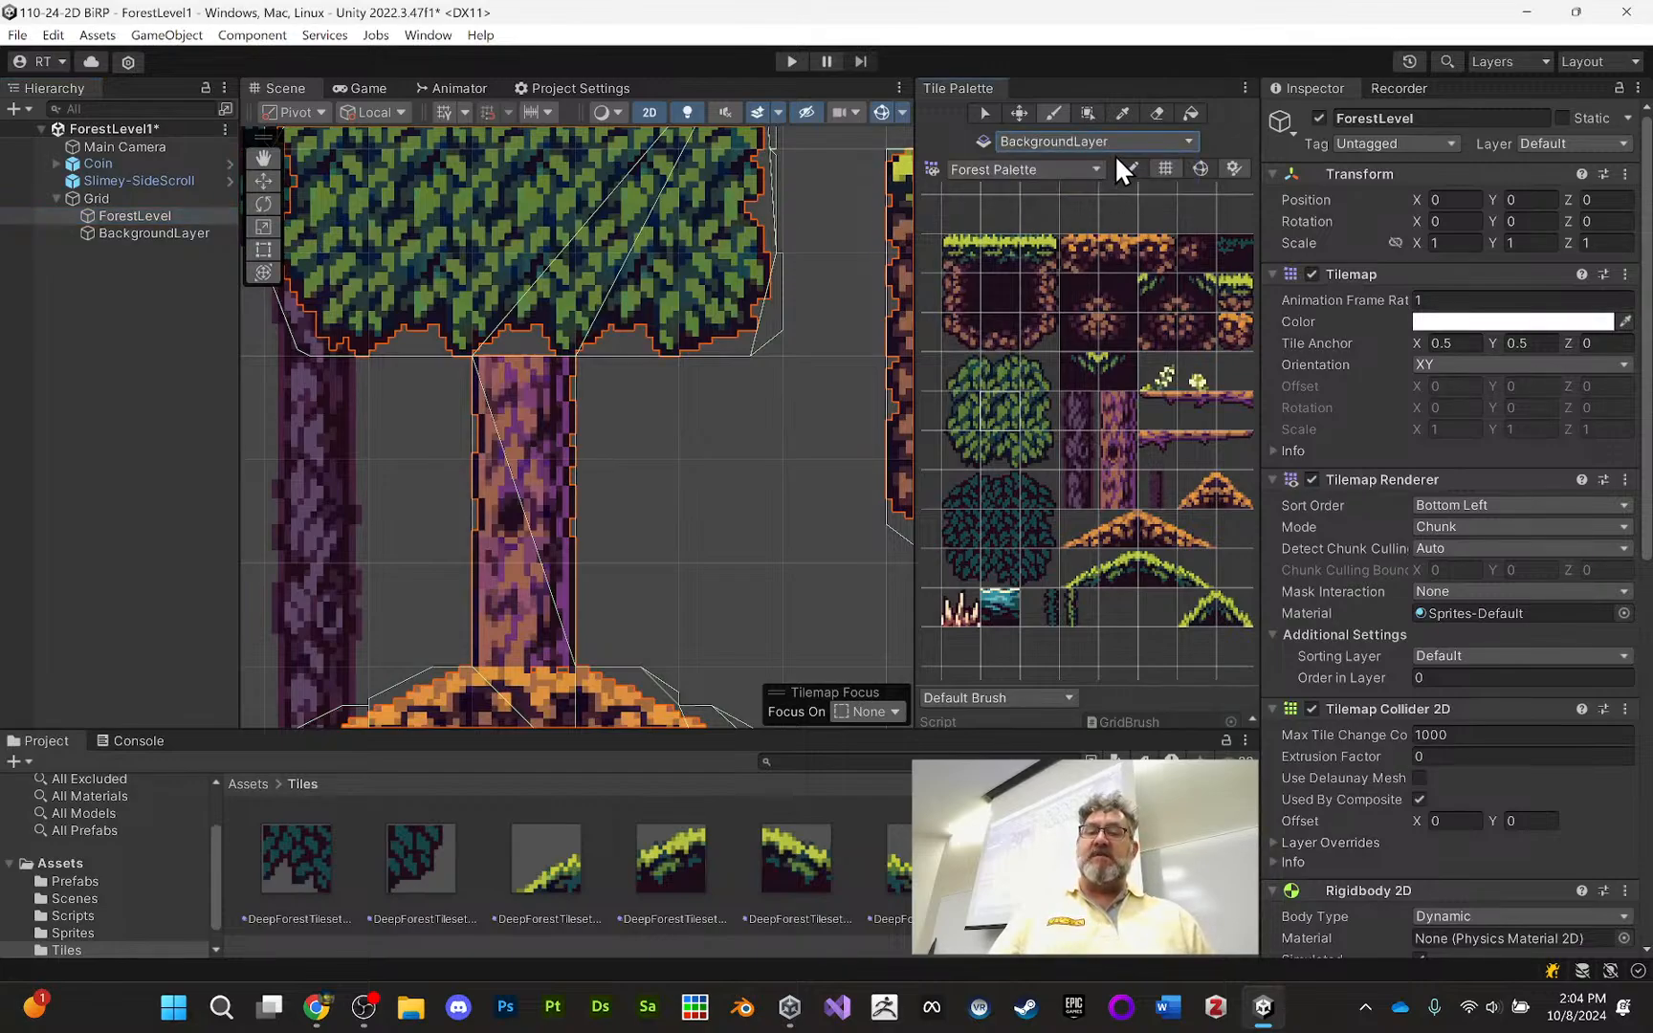
click(1115, 141)
click(1097, 178)
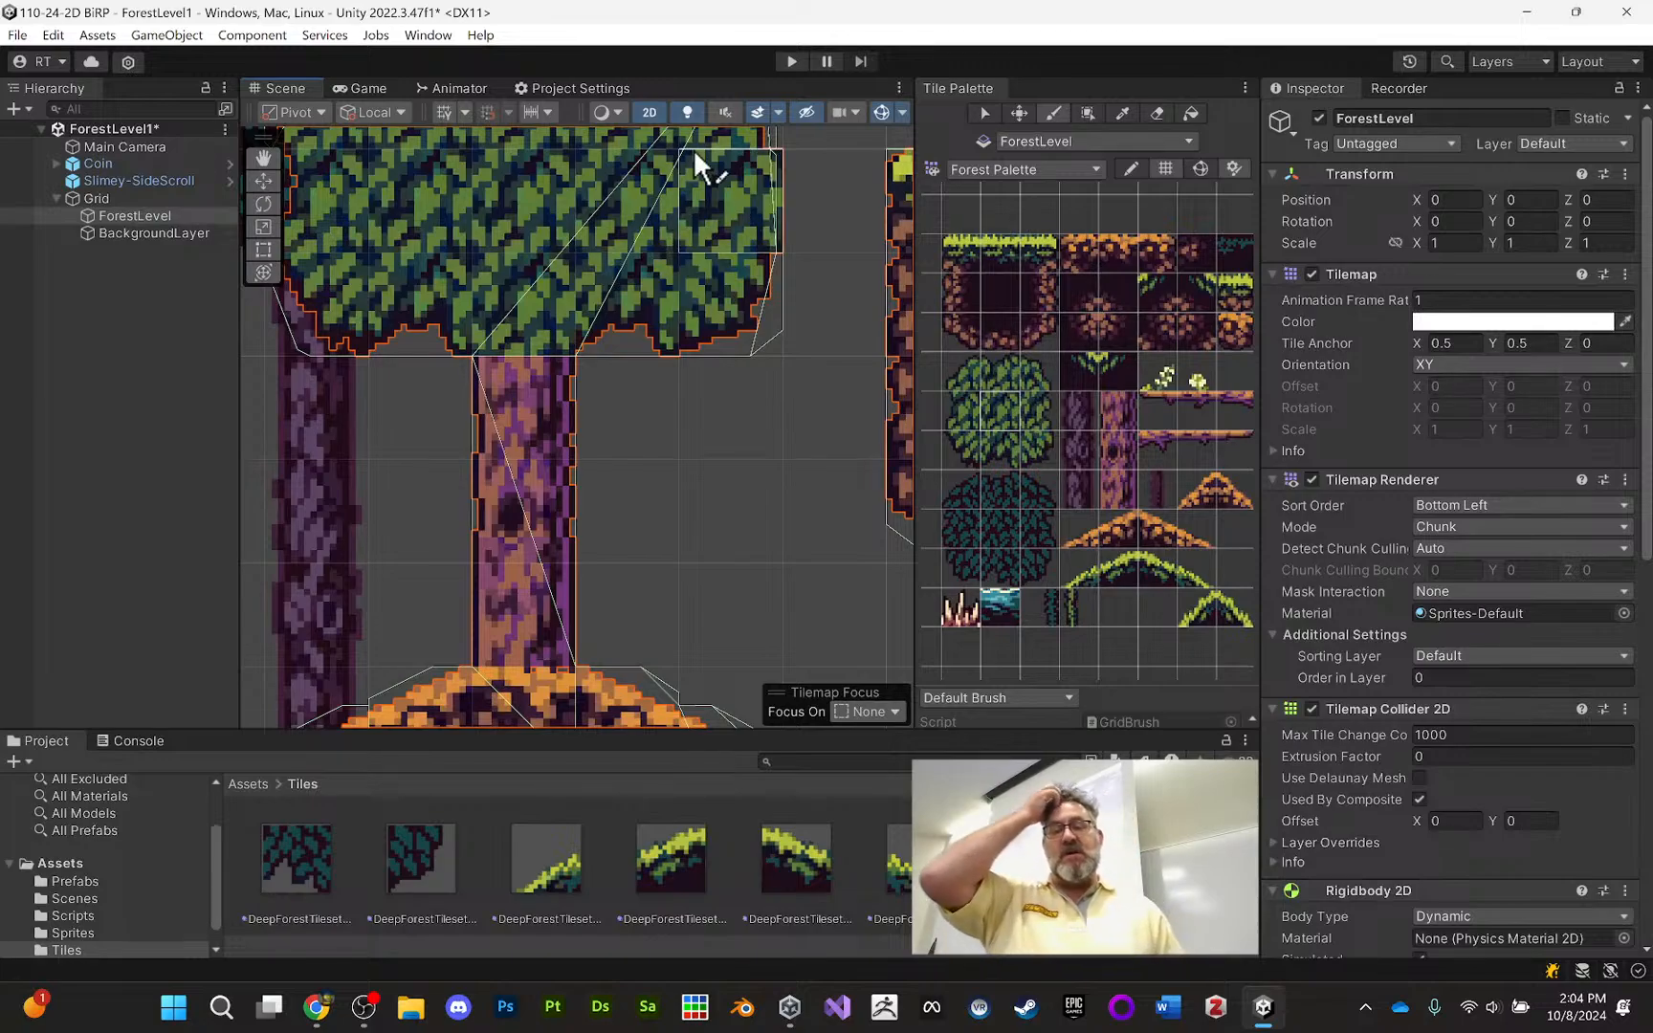
scroll(646, 313, down, 2)
scroll(646, 313, down, 5)
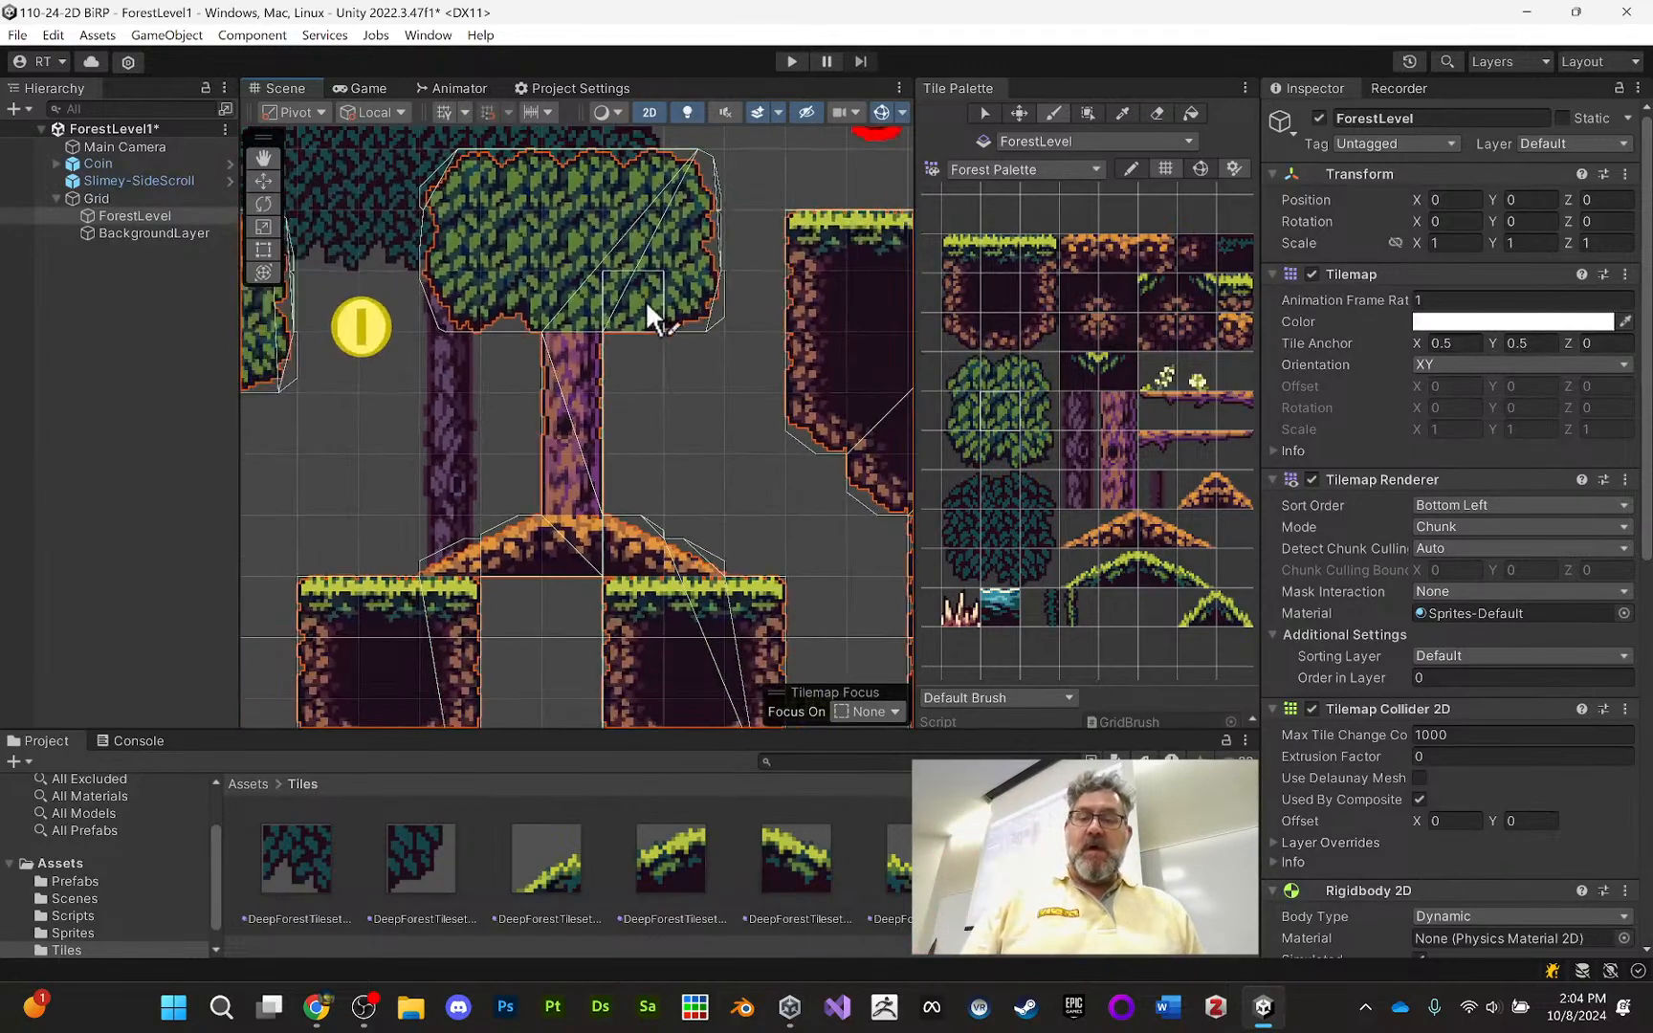
scroll(724, 321, down, 5)
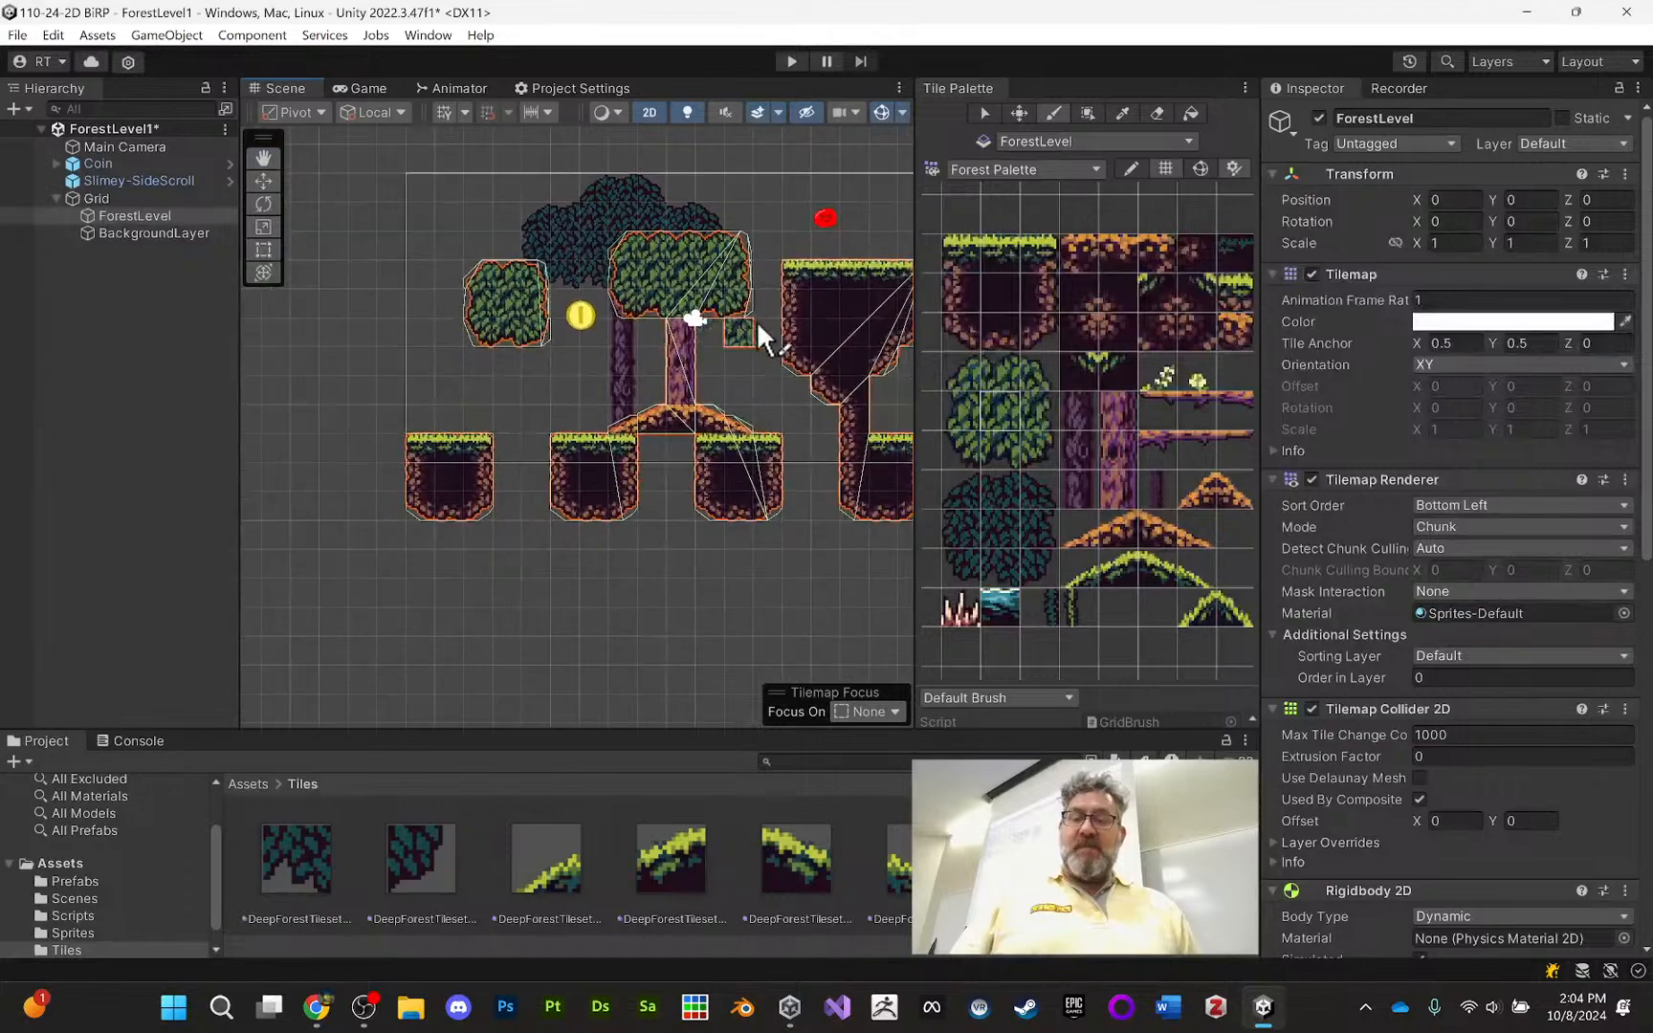
scroll(672, 335, up, 3)
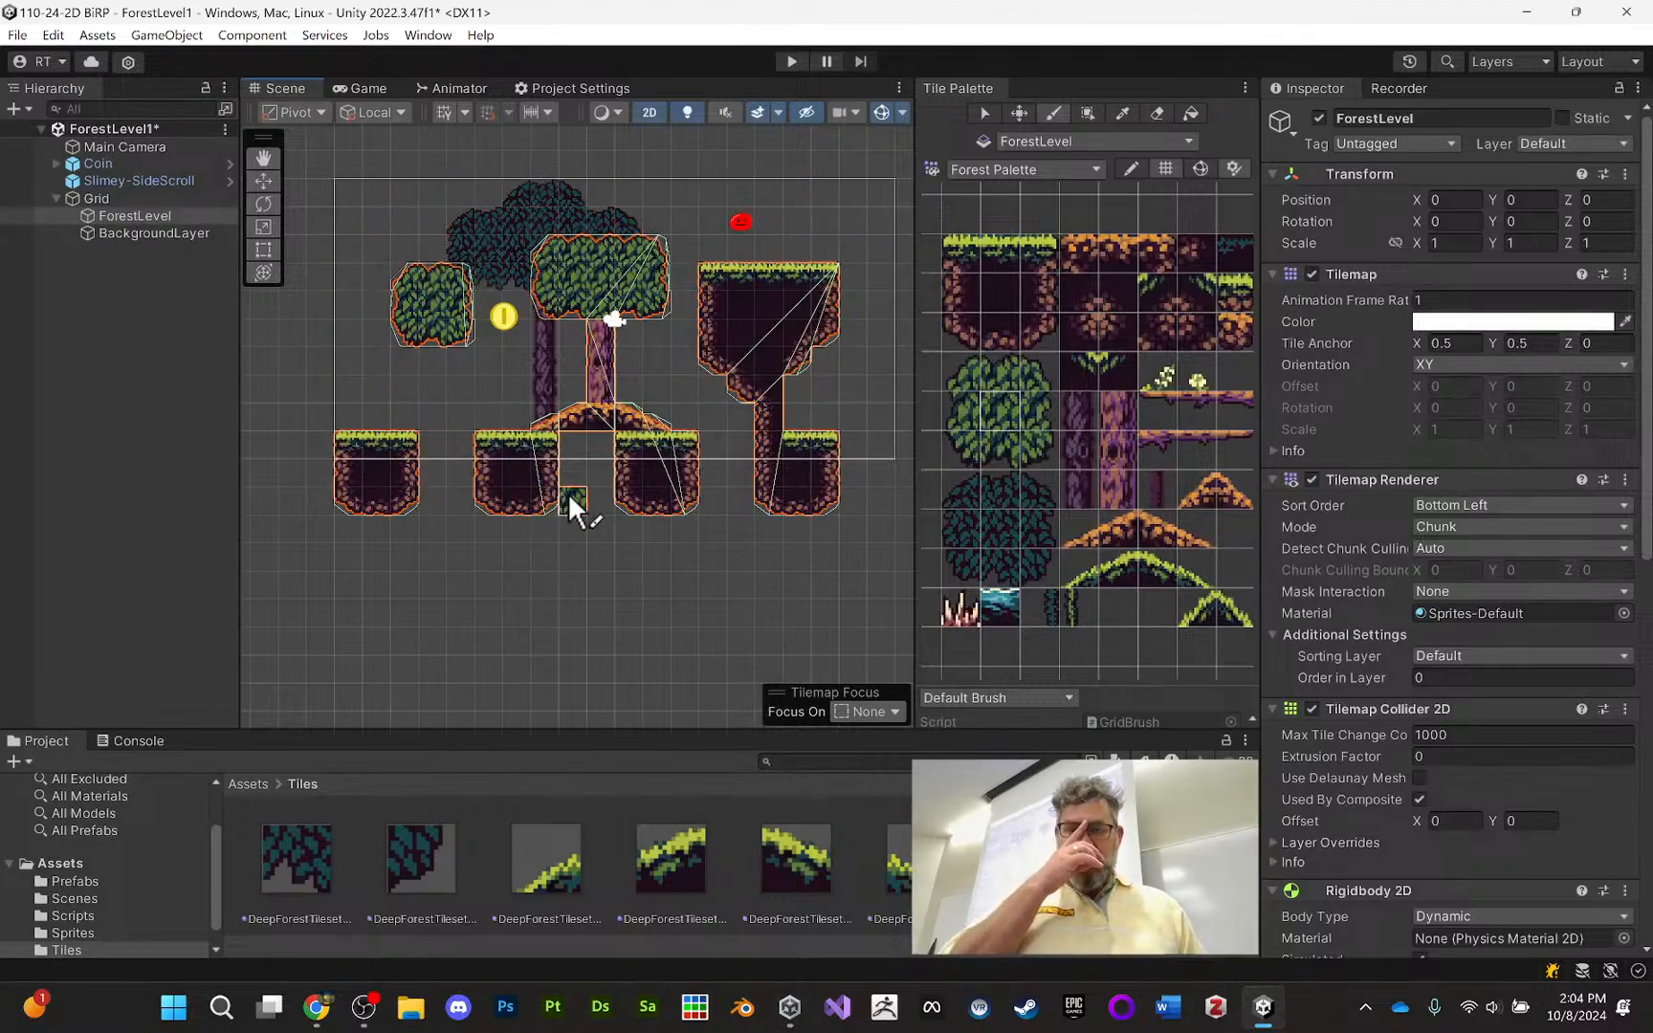
Switch to Chrome and review the Forest of Doom - Sprint 1 grading rubric at the end of the assignment page
click(317, 1006)
scroll(1016, 566, down, 5)
scroll(1017, 566, down, 12)
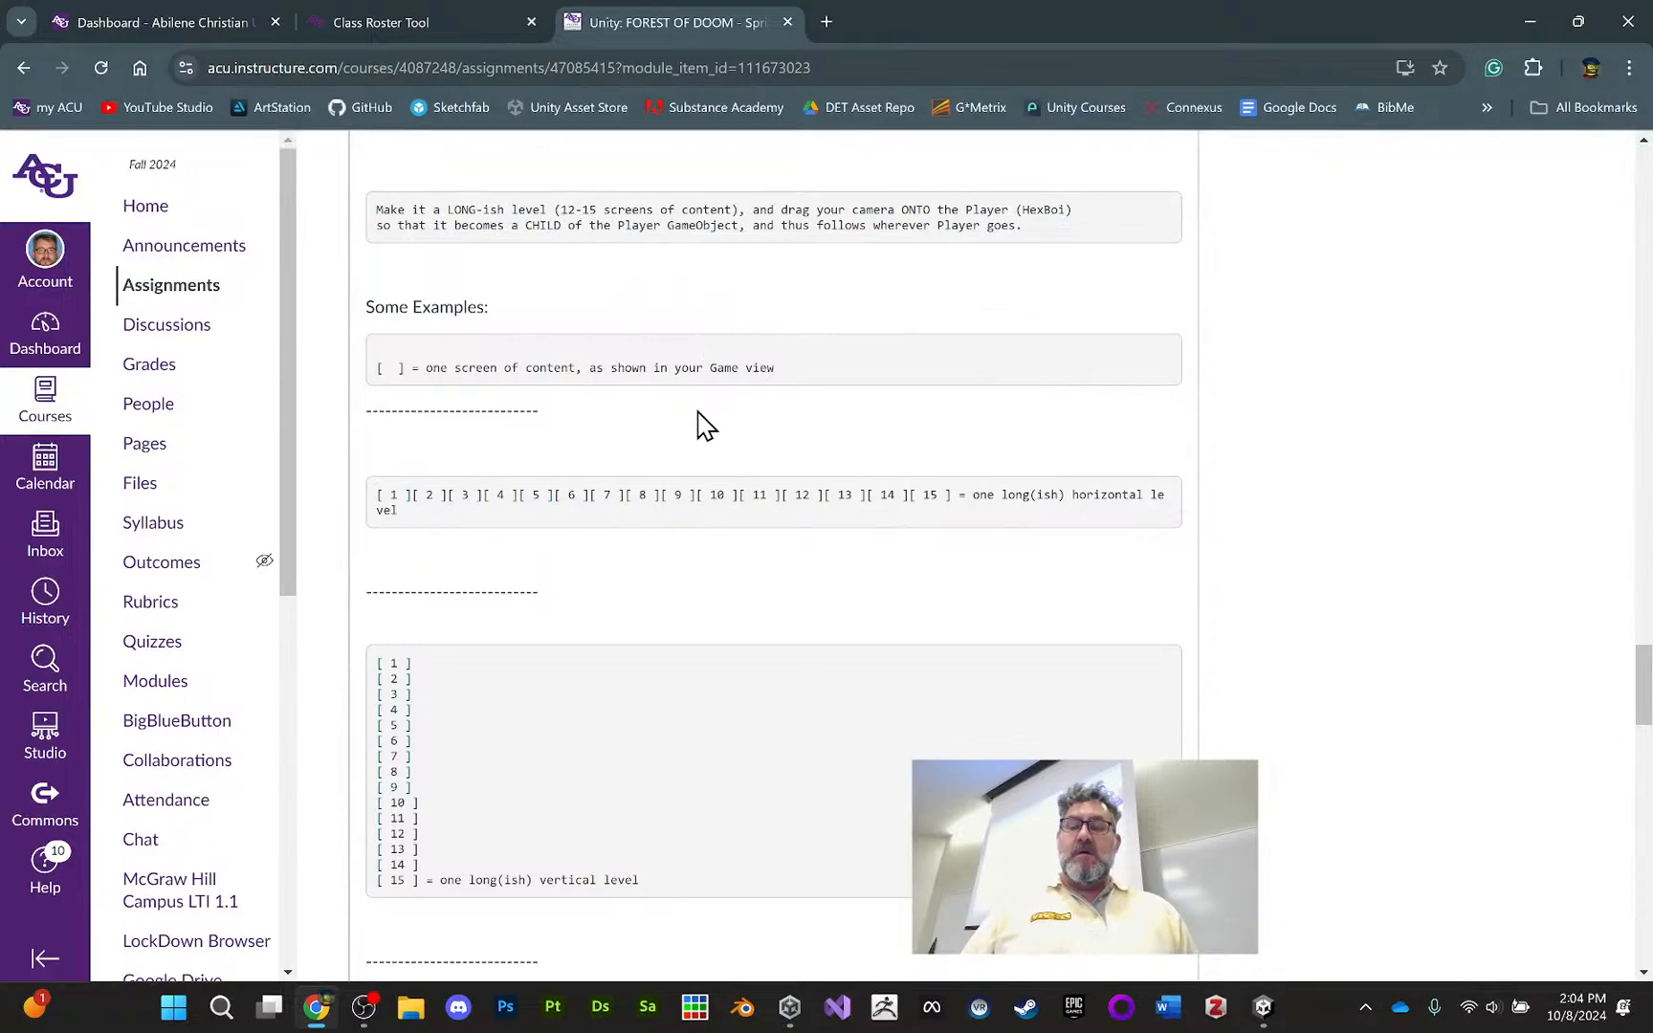
scroll(695, 423, down, 5)
scroll(775, 469, down, 20)
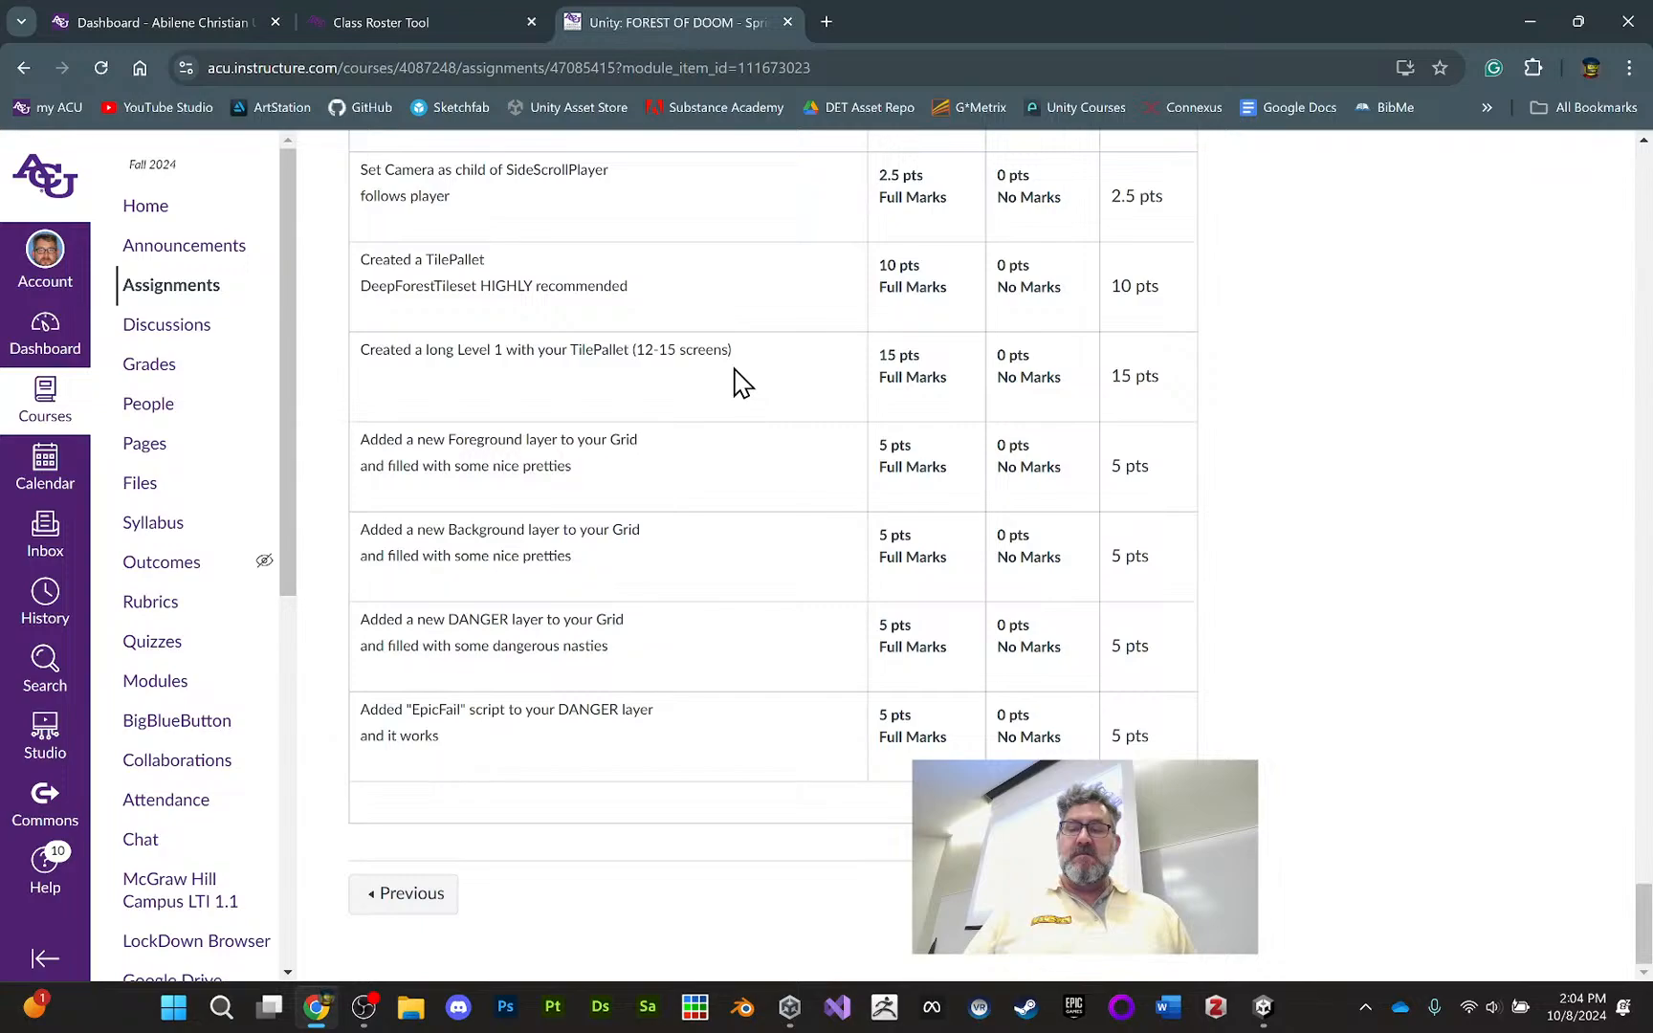
scroll(742, 383, up, 5)
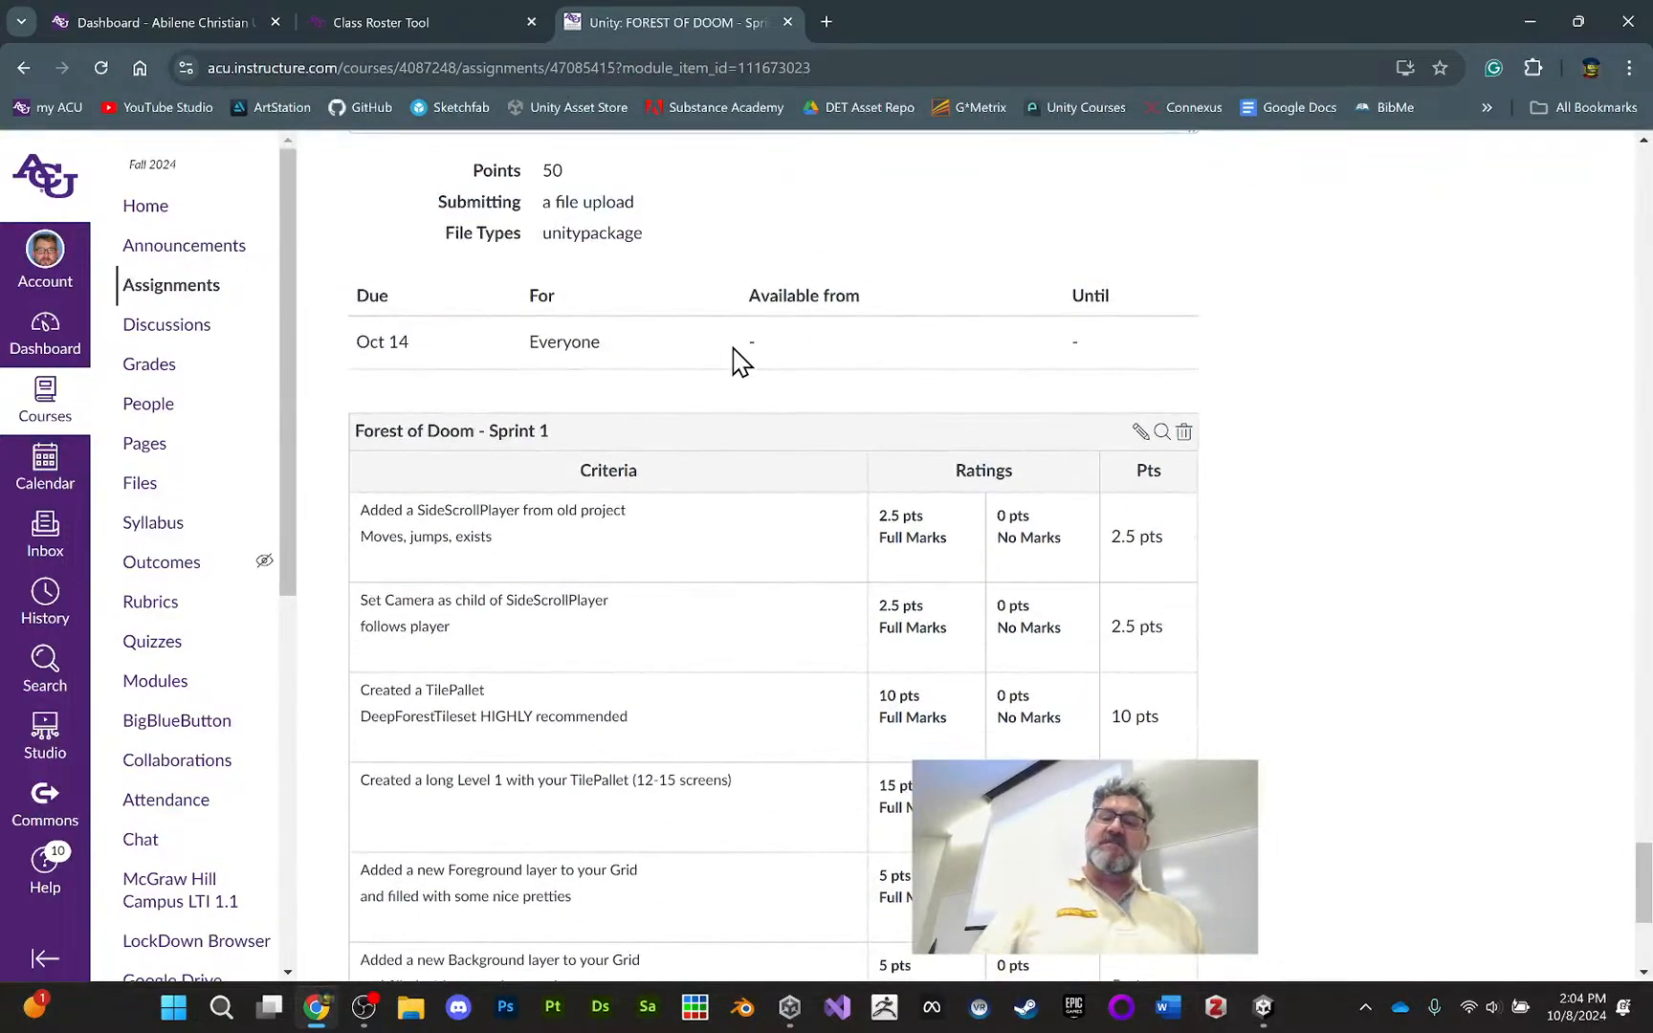
Examine the assignment's level layout examples, highlighting the horizontal and vertical screen sequences
scroll(741, 362, up, 10)
scroll(756, 421, up, 10)
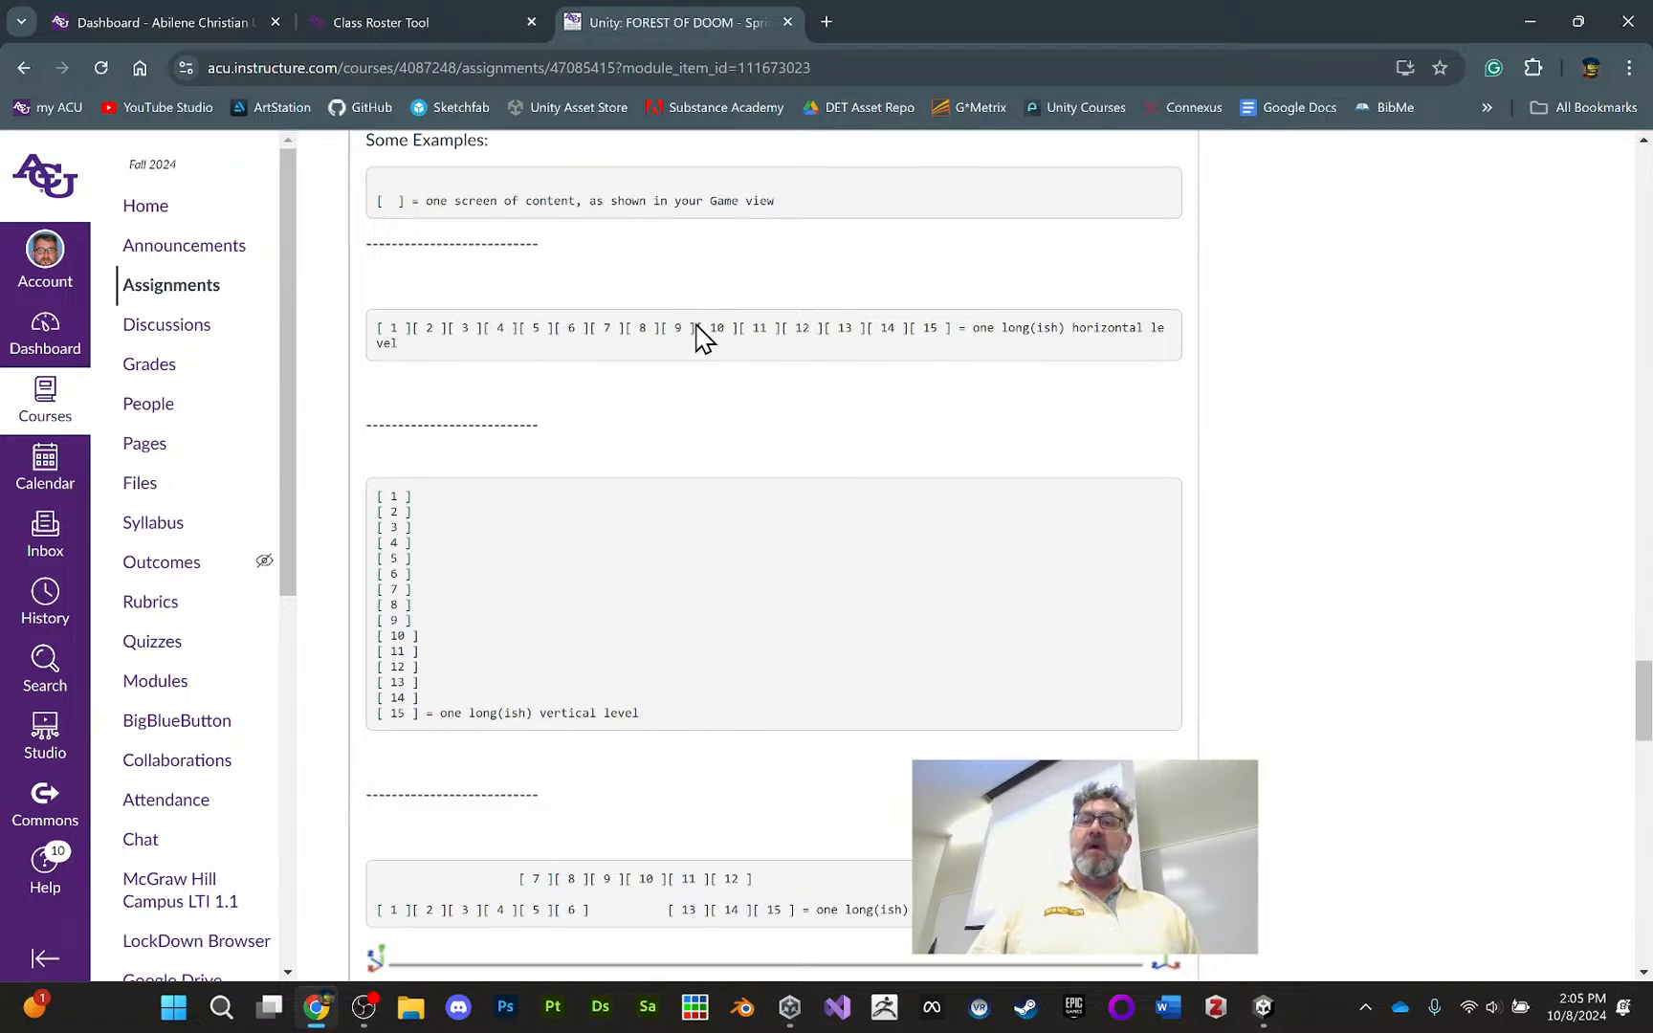
drag(379, 327, 959, 329)
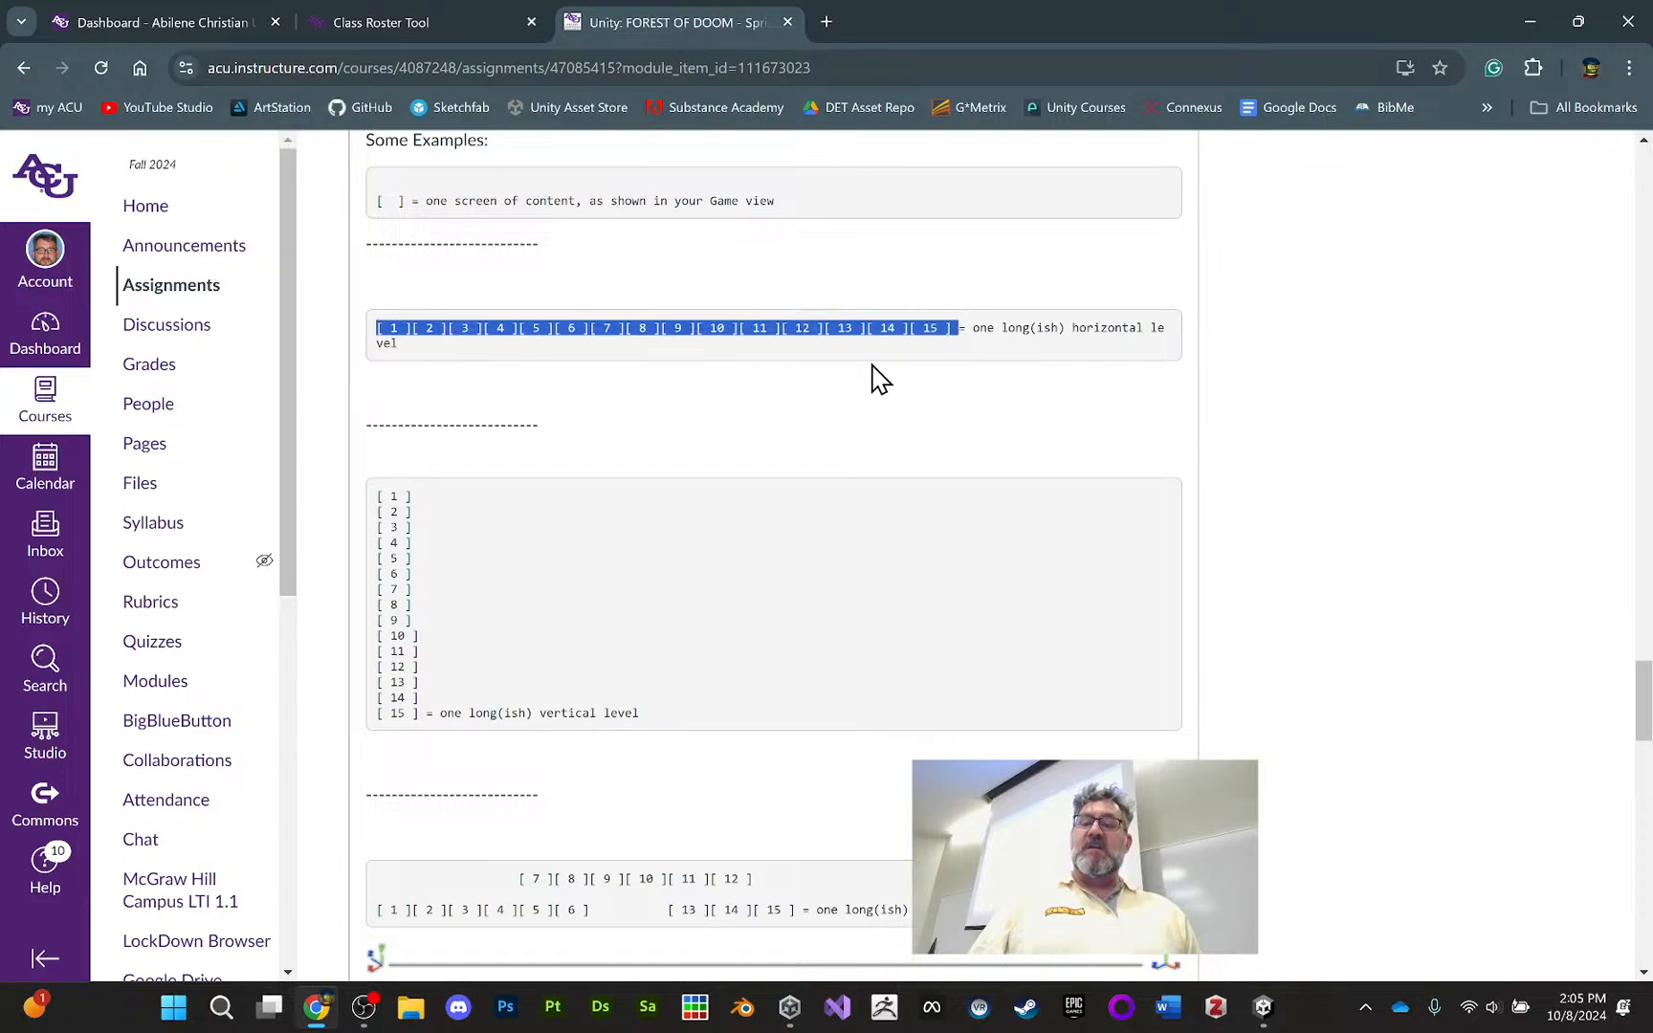
drag(378, 497, 718, 662)
scroll(421, 668, down, 2)
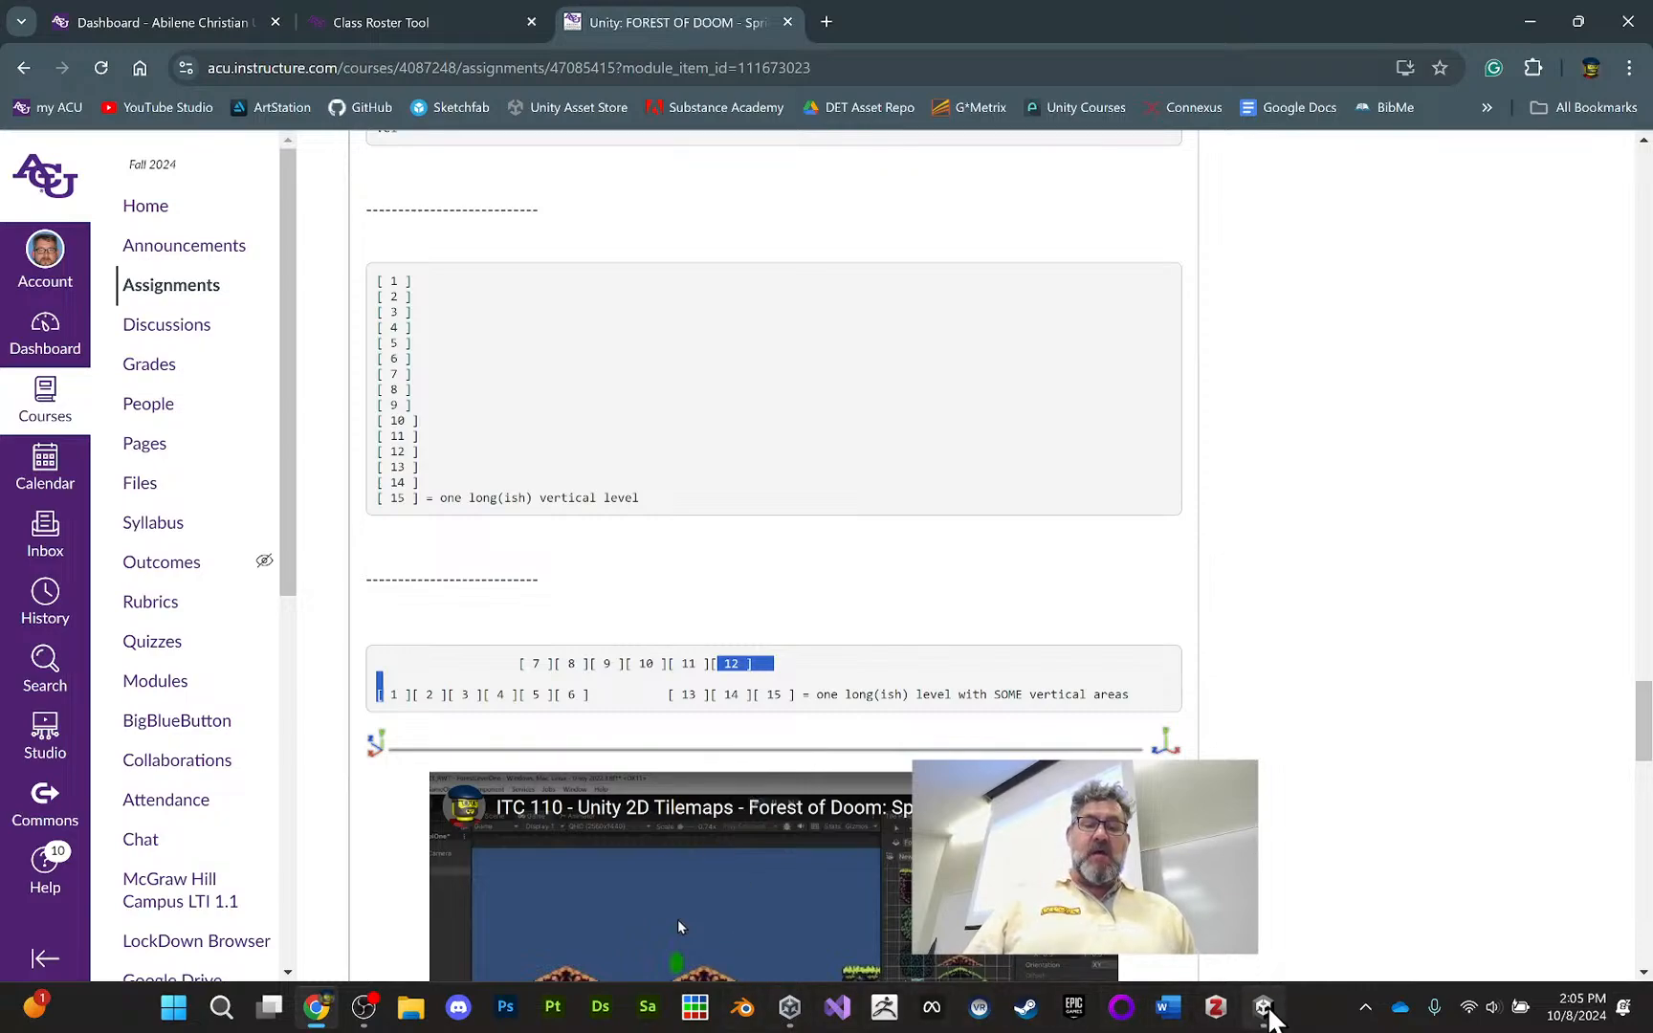
Switch back to Unity and add a new tilemap named ForegroundLayer under Grid
click(1269, 1016)
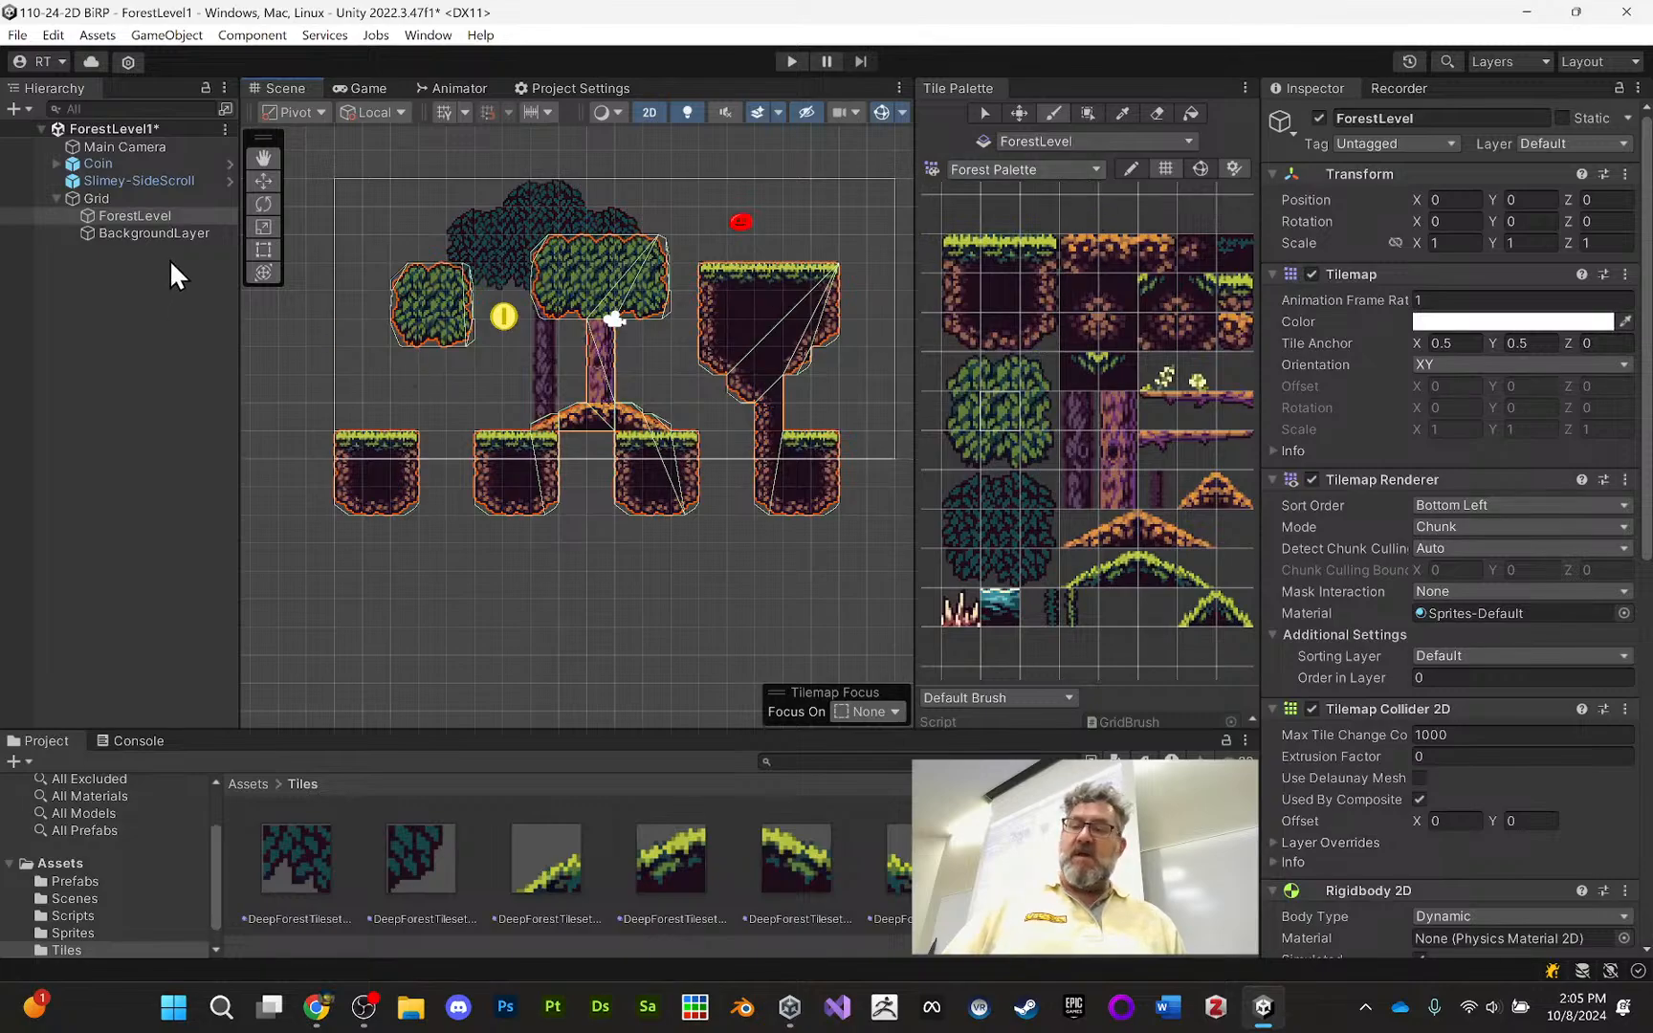
click(134, 199)
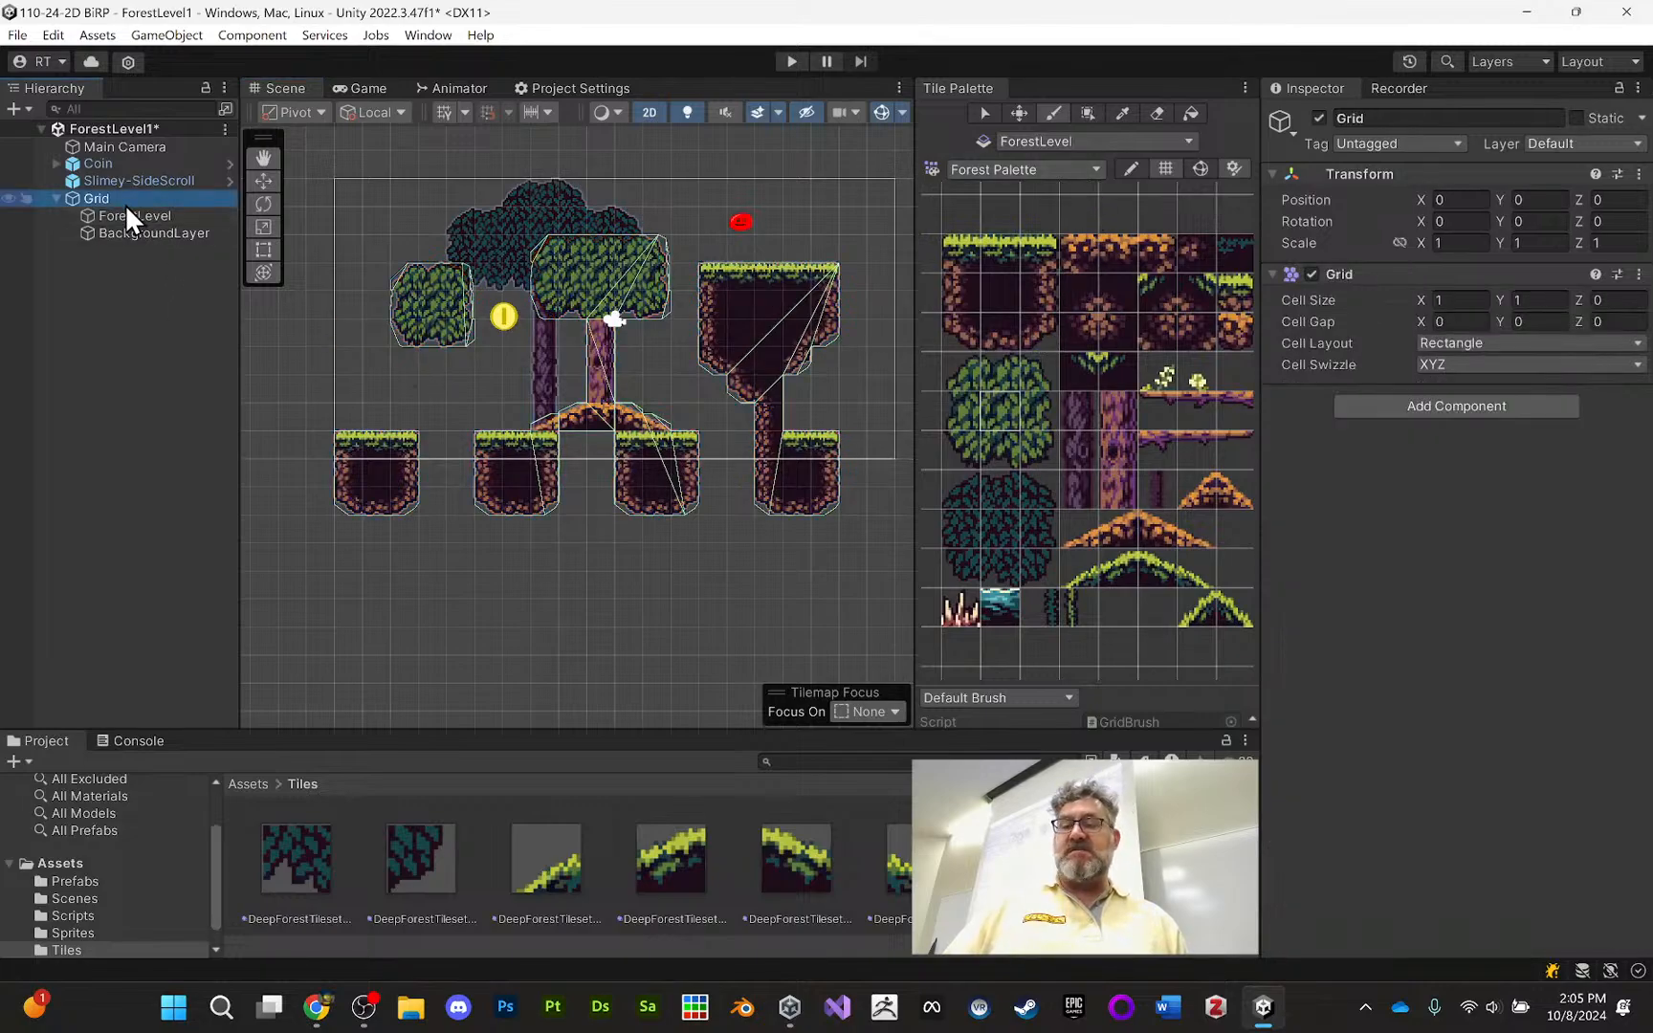
right_click(127, 207)
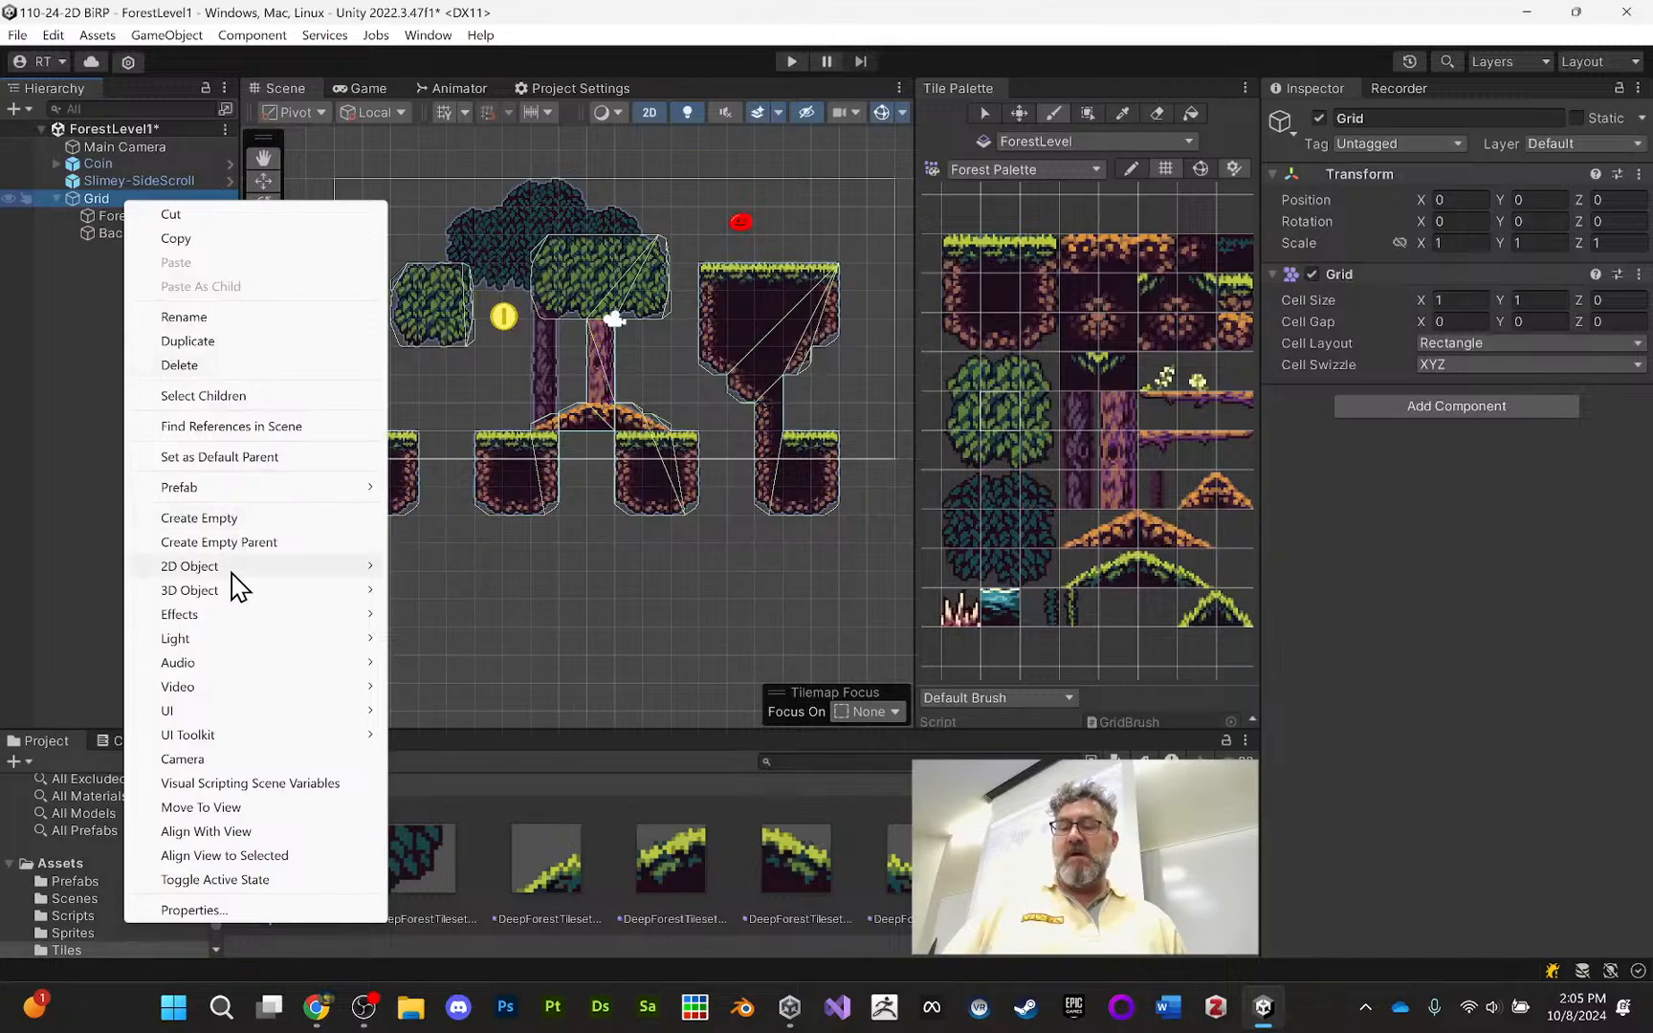
mouse_move(238, 572)
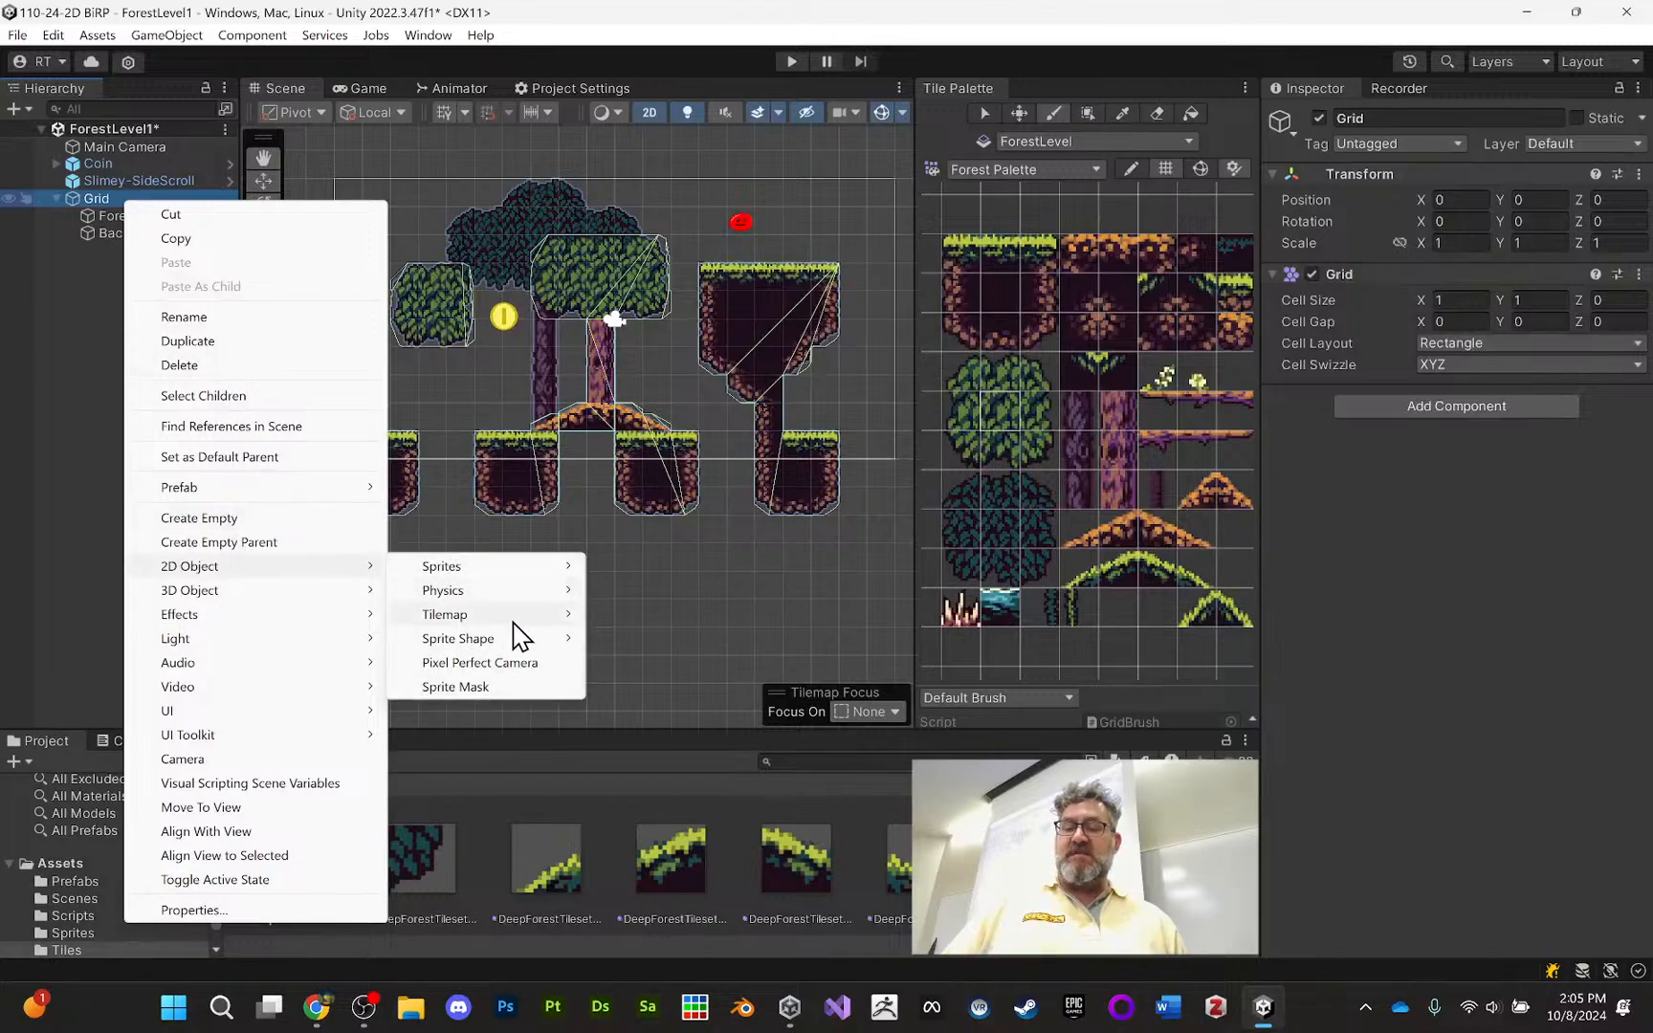
mouse_move(497, 614)
click(686, 713)
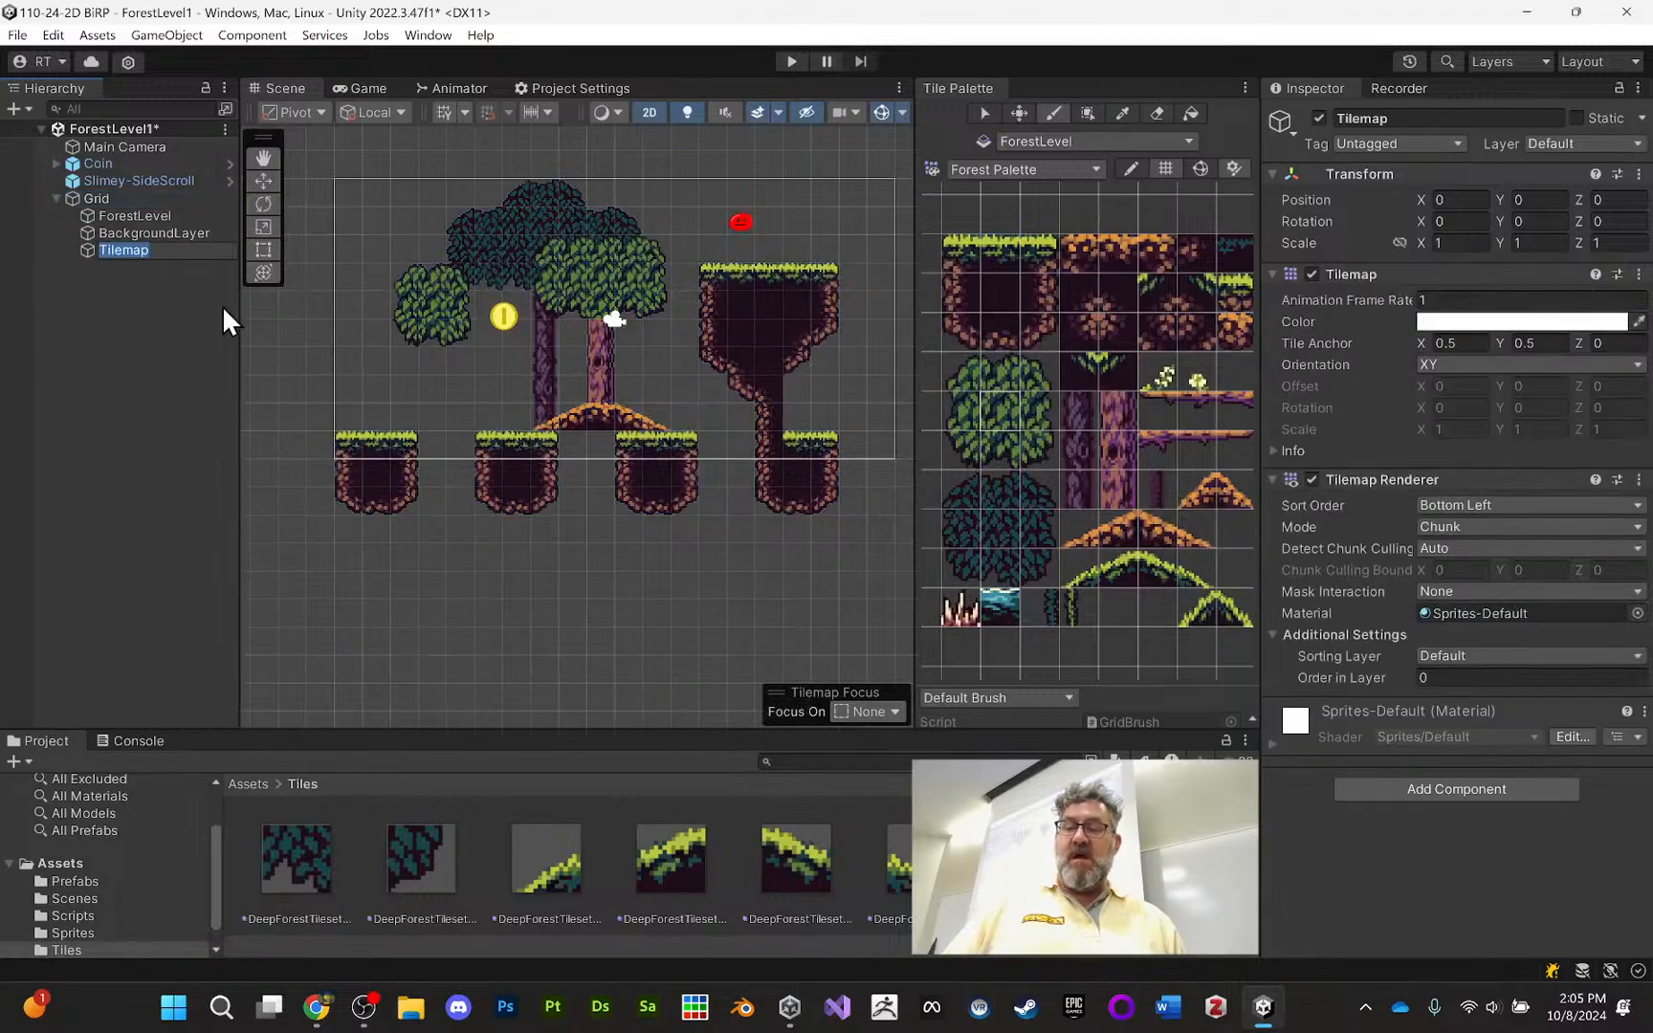
text(Foregr)
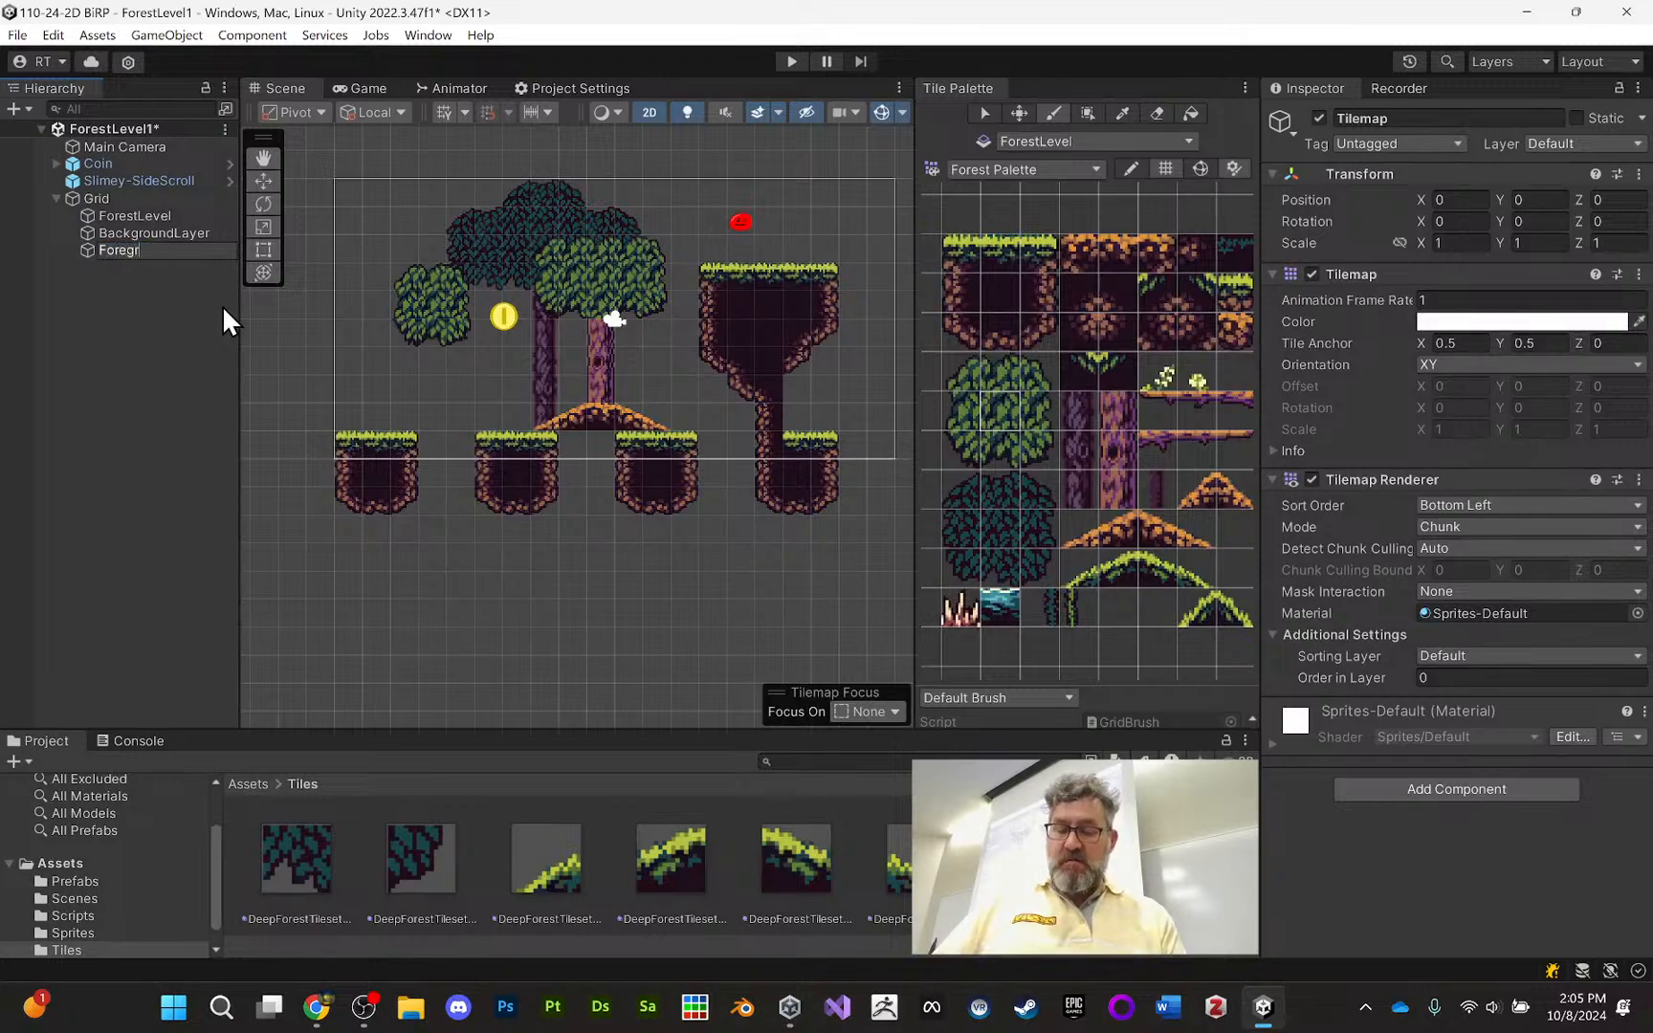
text(ound)
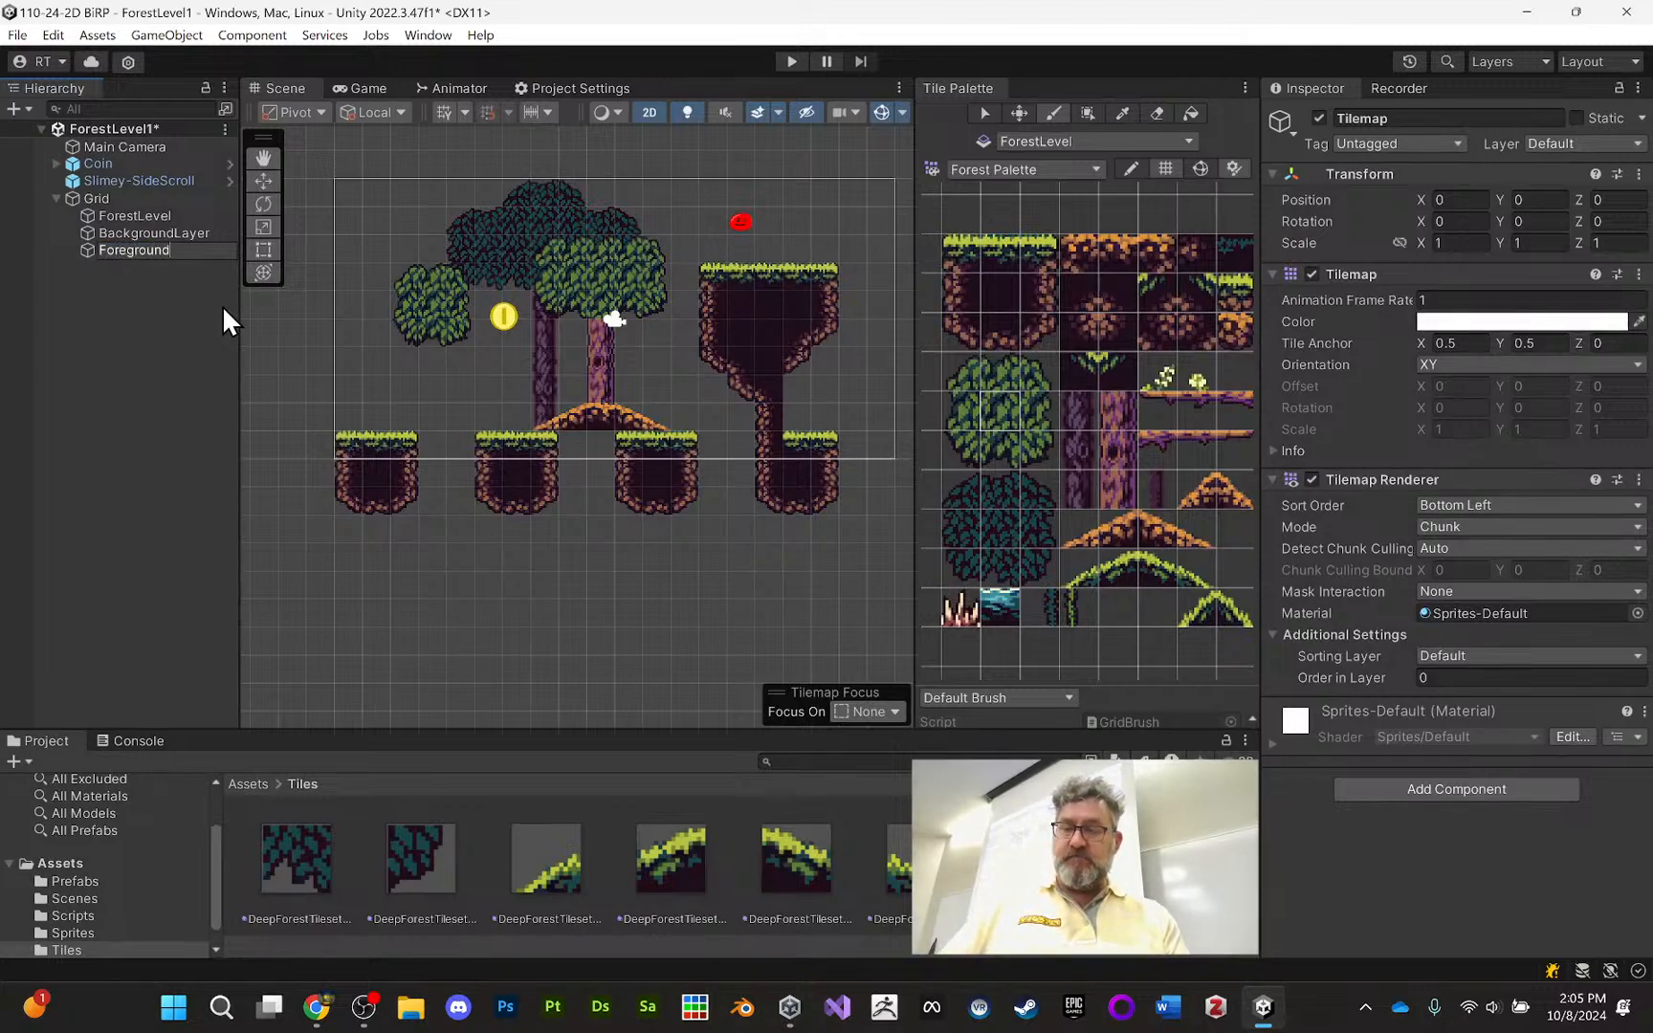
text(Layer)
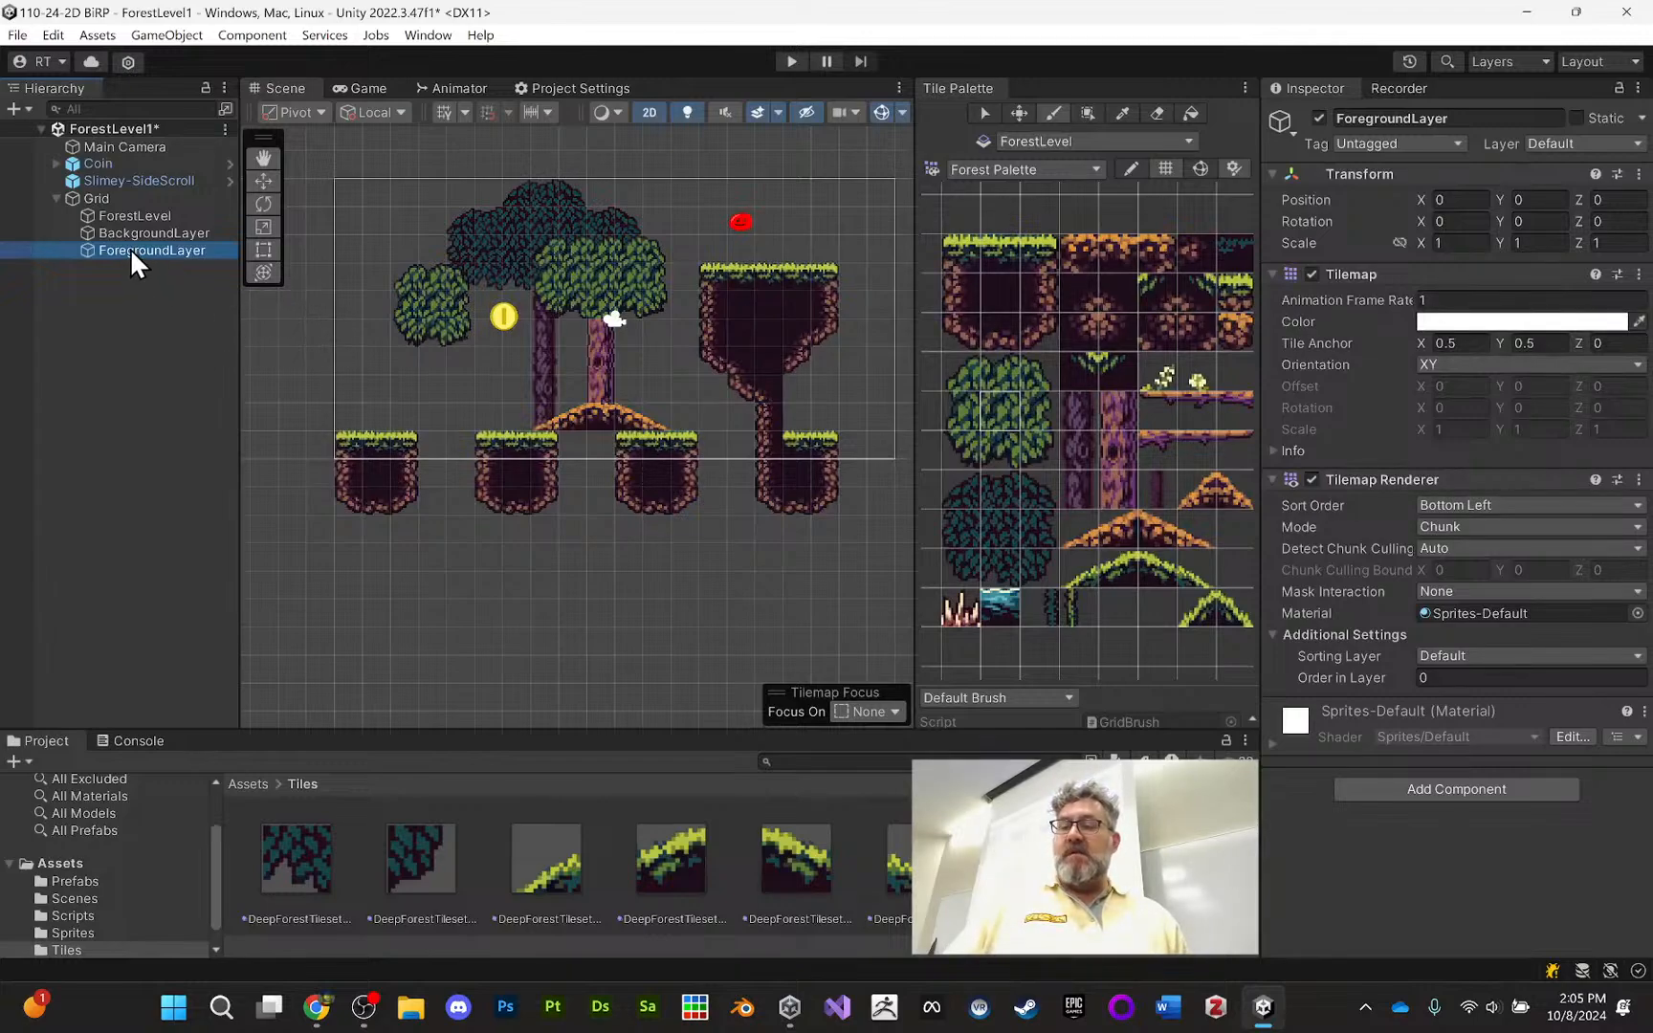
Move ForegroundLayer above ForestLevel in the Grid hierarchy and set its Order in Layer to 10
drag(130, 247, 130, 211)
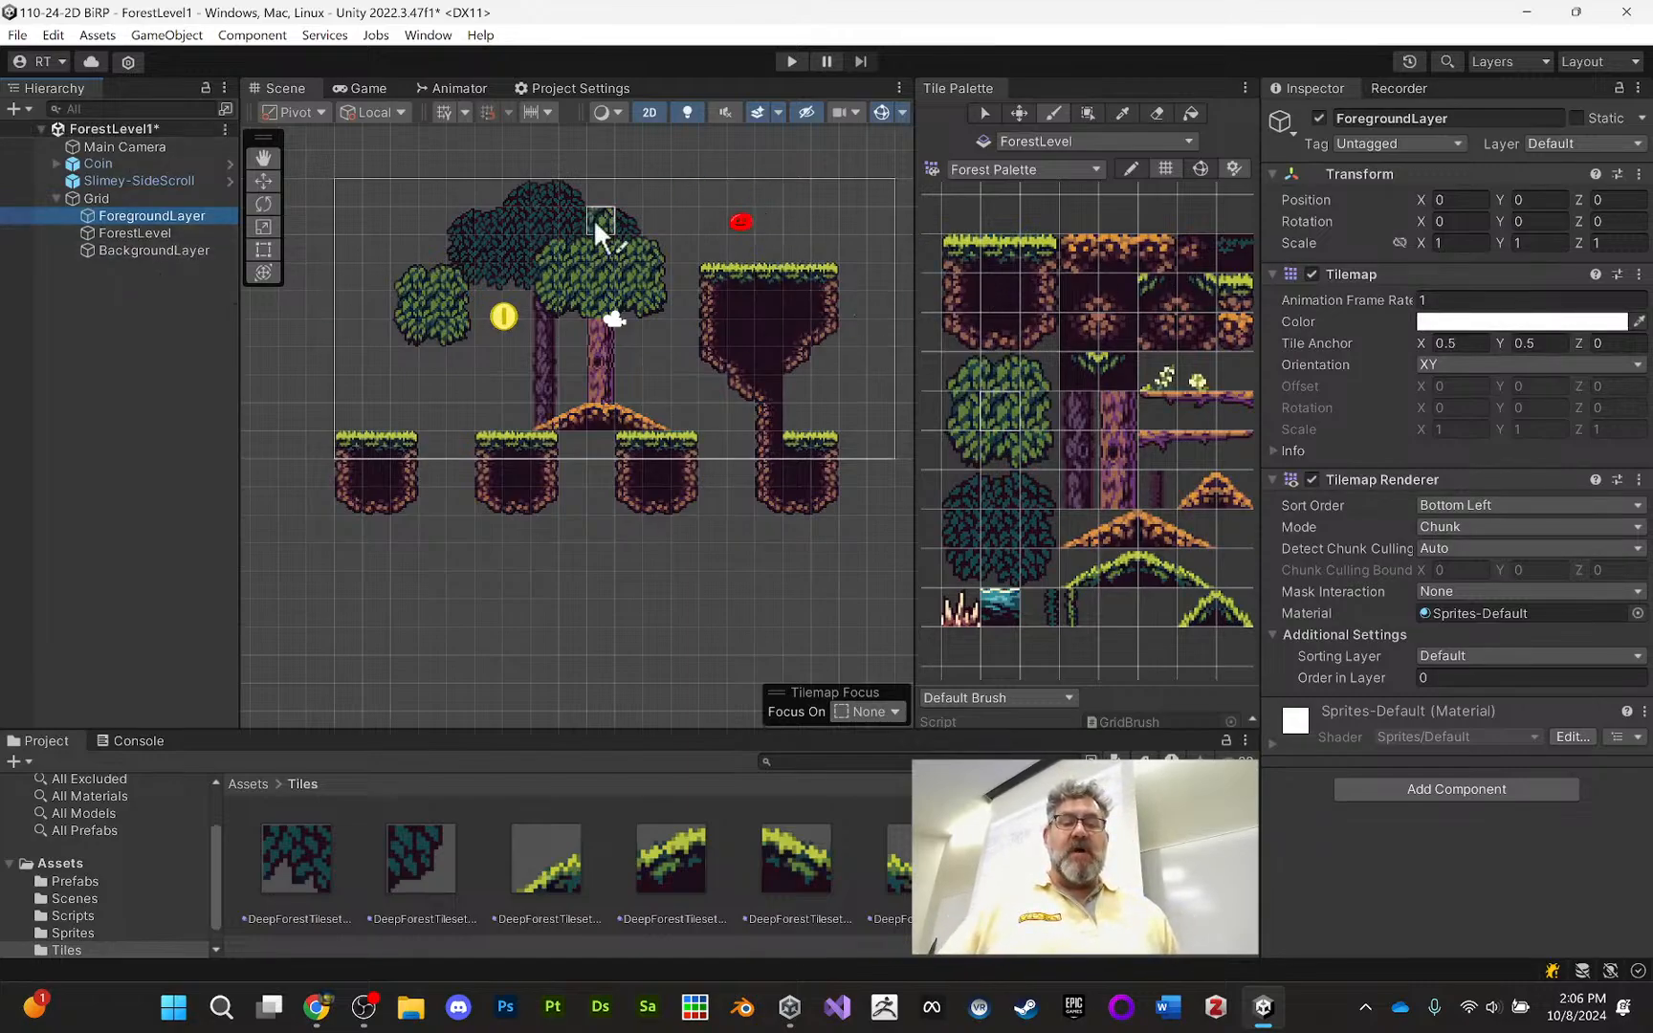
click(1486, 675)
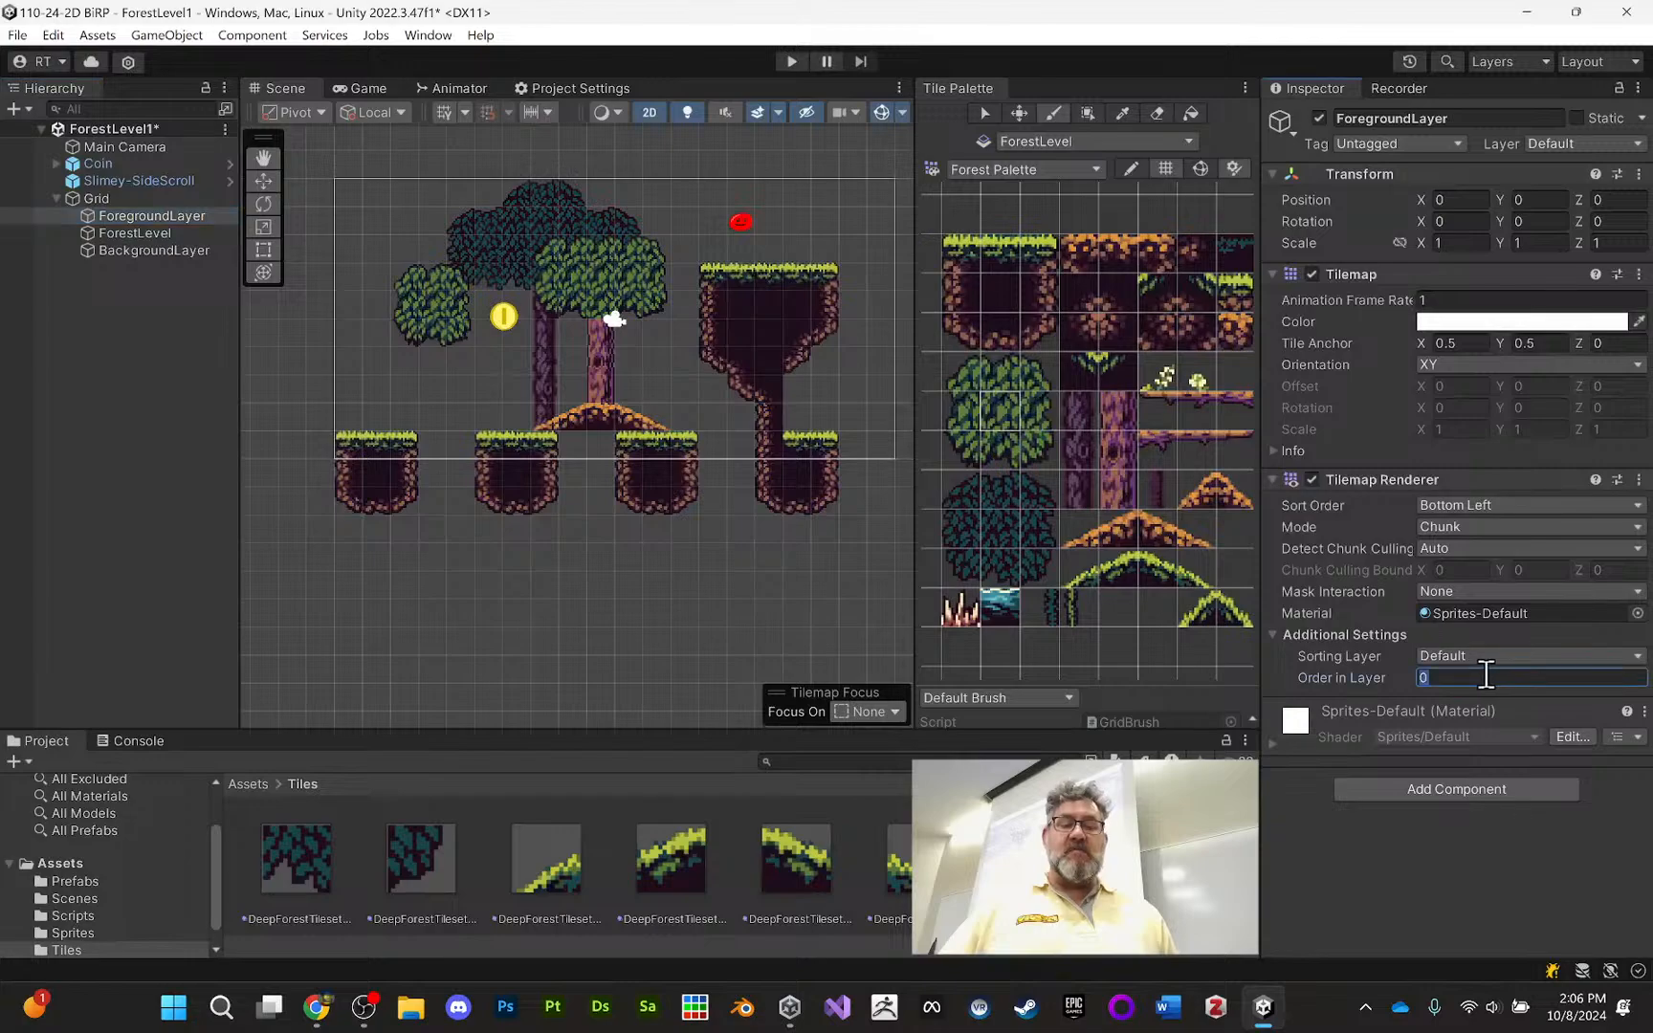
text(10)
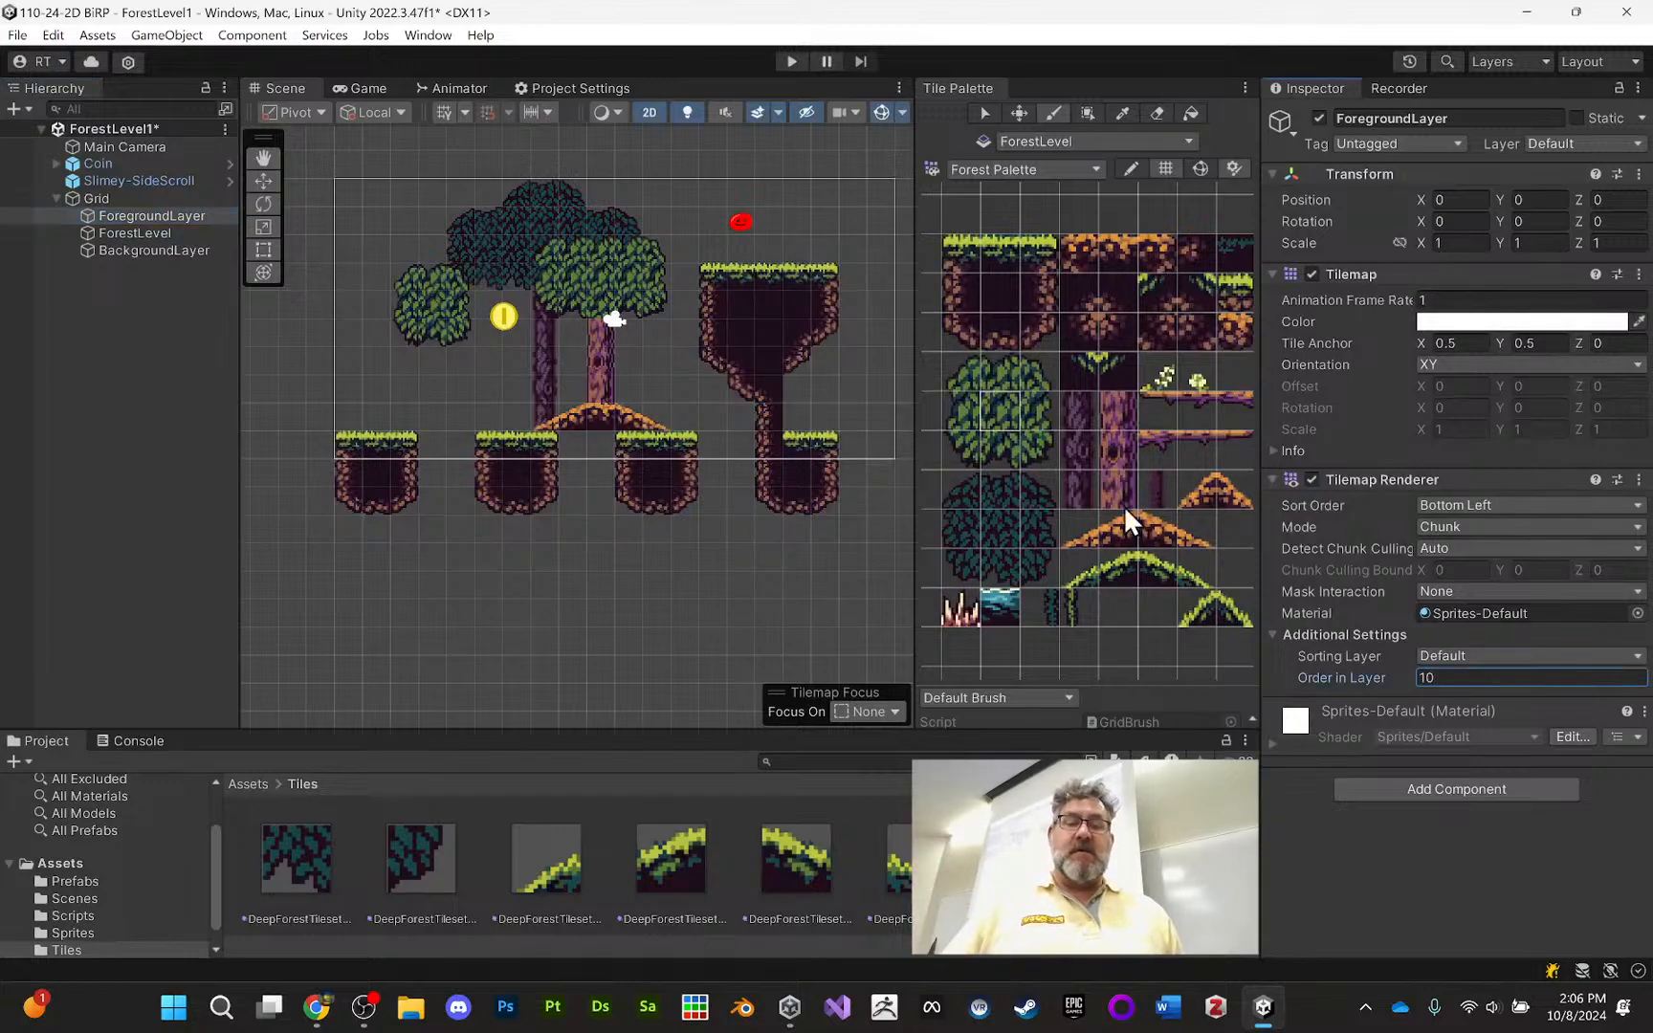
Make ForegroundLayer the active tilemap and paint a three-tile vine hanging from the right edge of the front tree's canopy
drag(1089, 569, 1186, 577)
click(1076, 608)
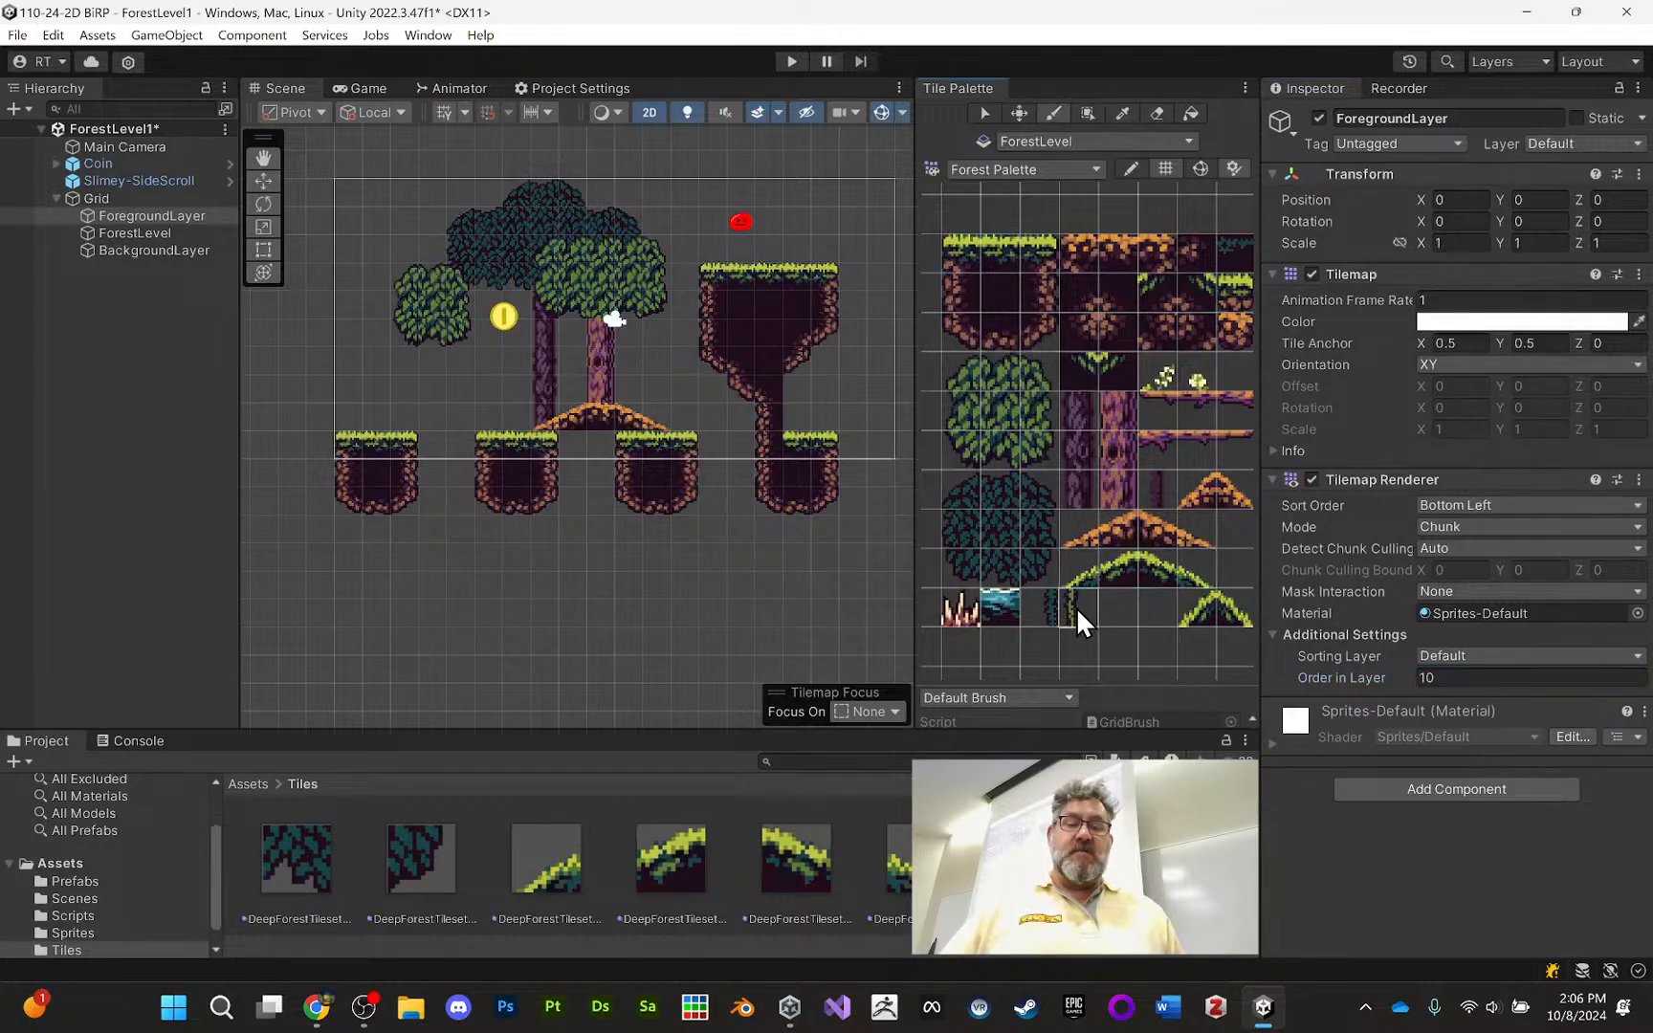
scroll(591, 358, up, 5)
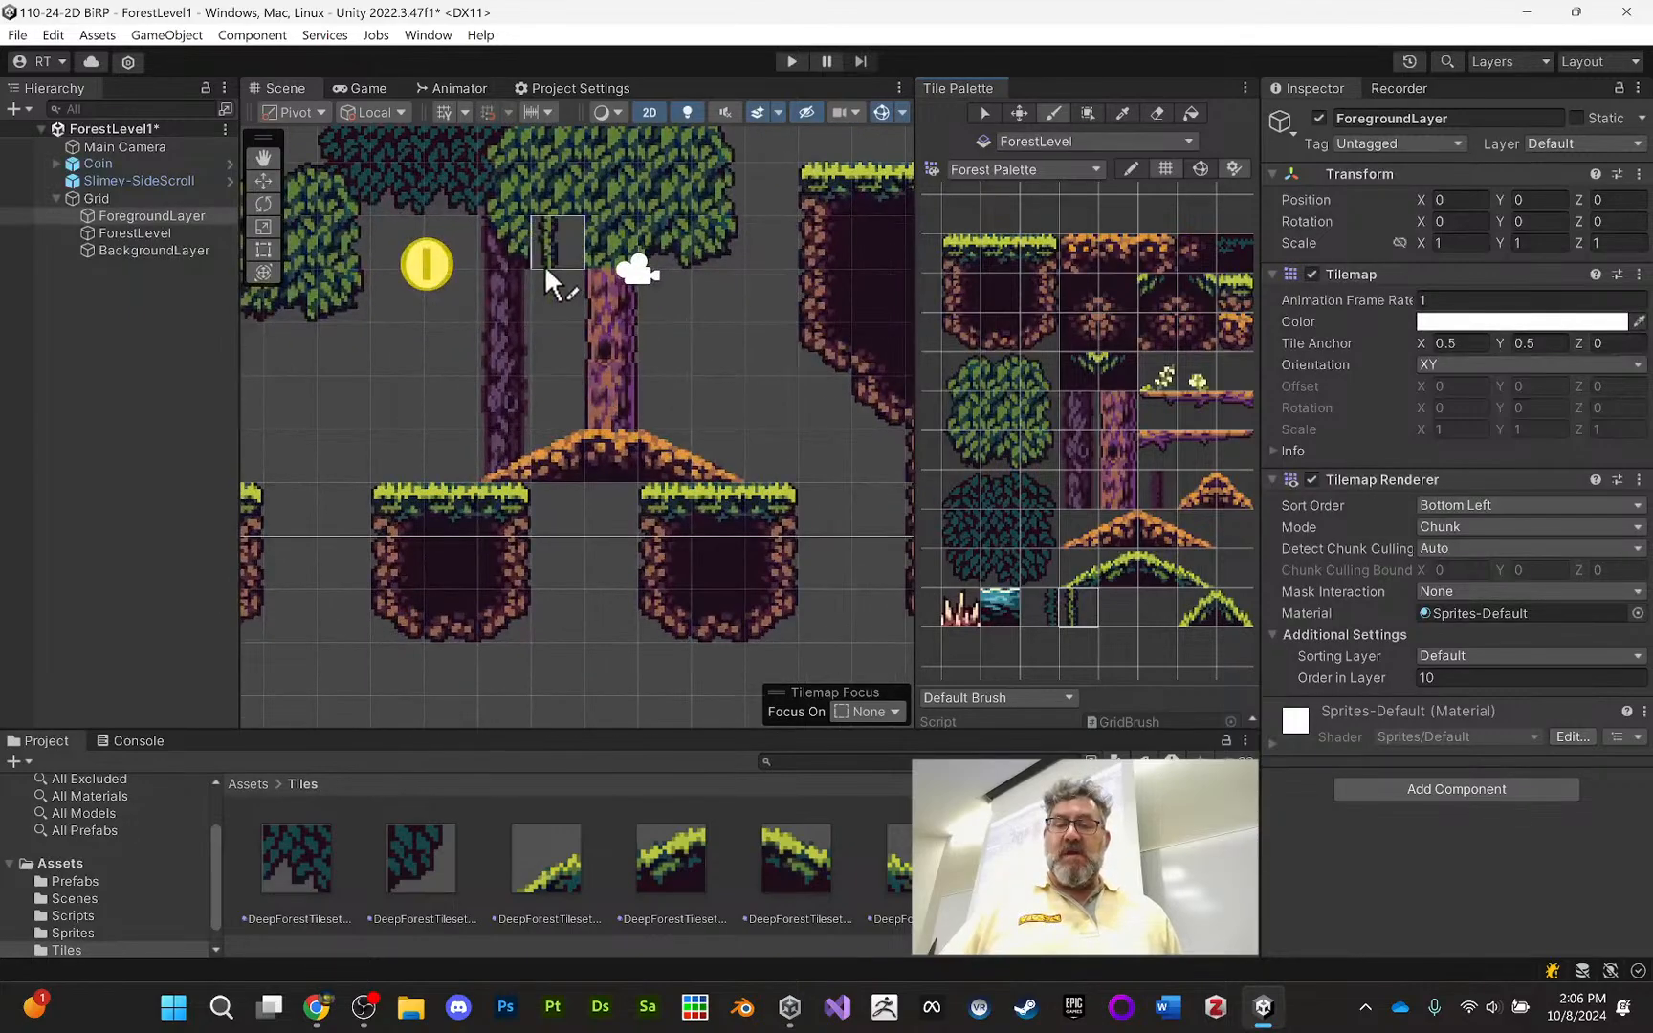
click(155, 216)
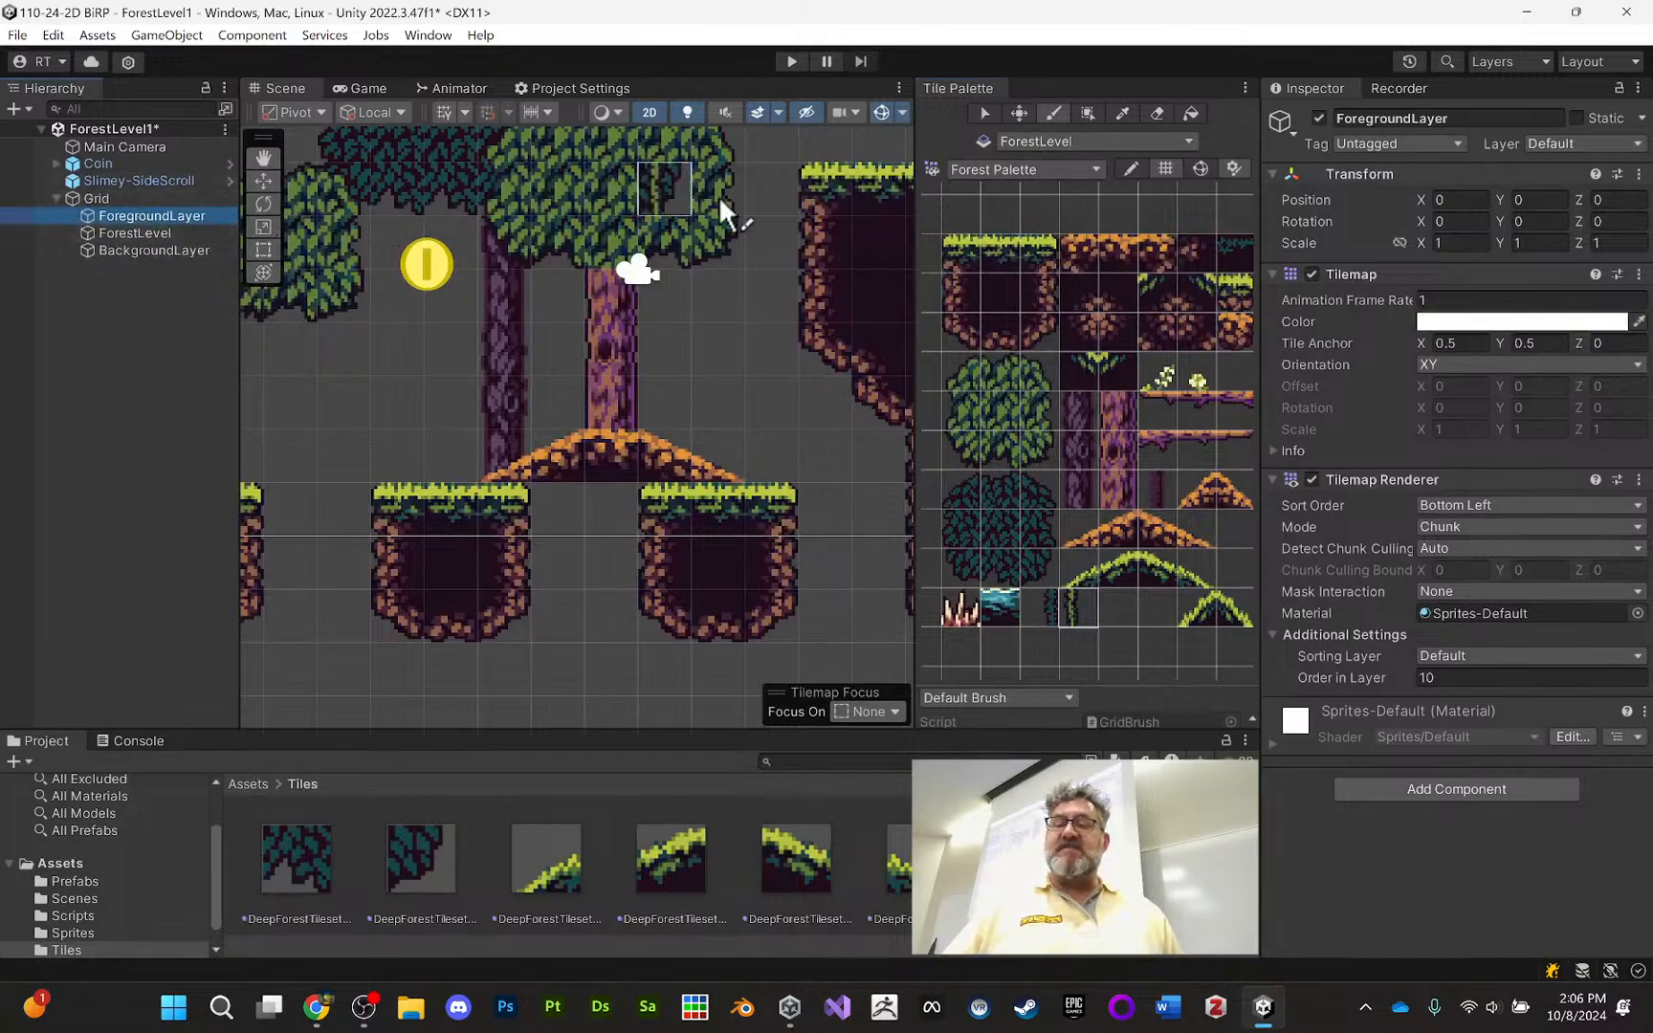
click(1079, 141)
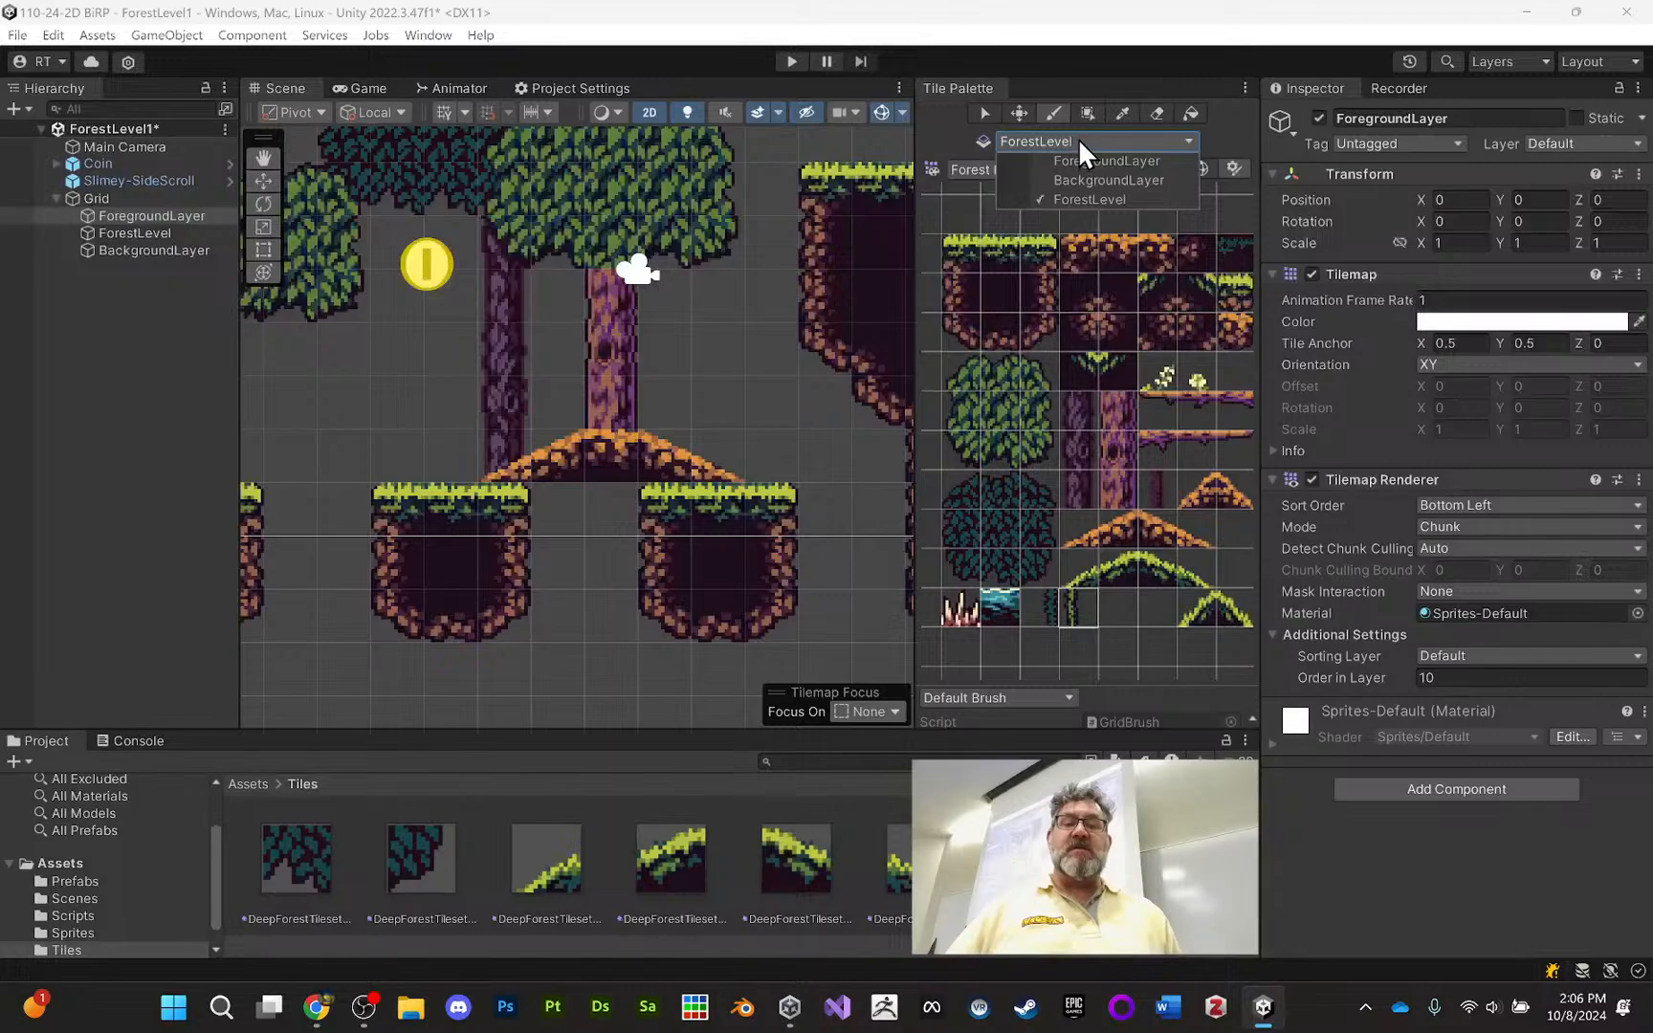
click(1116, 158)
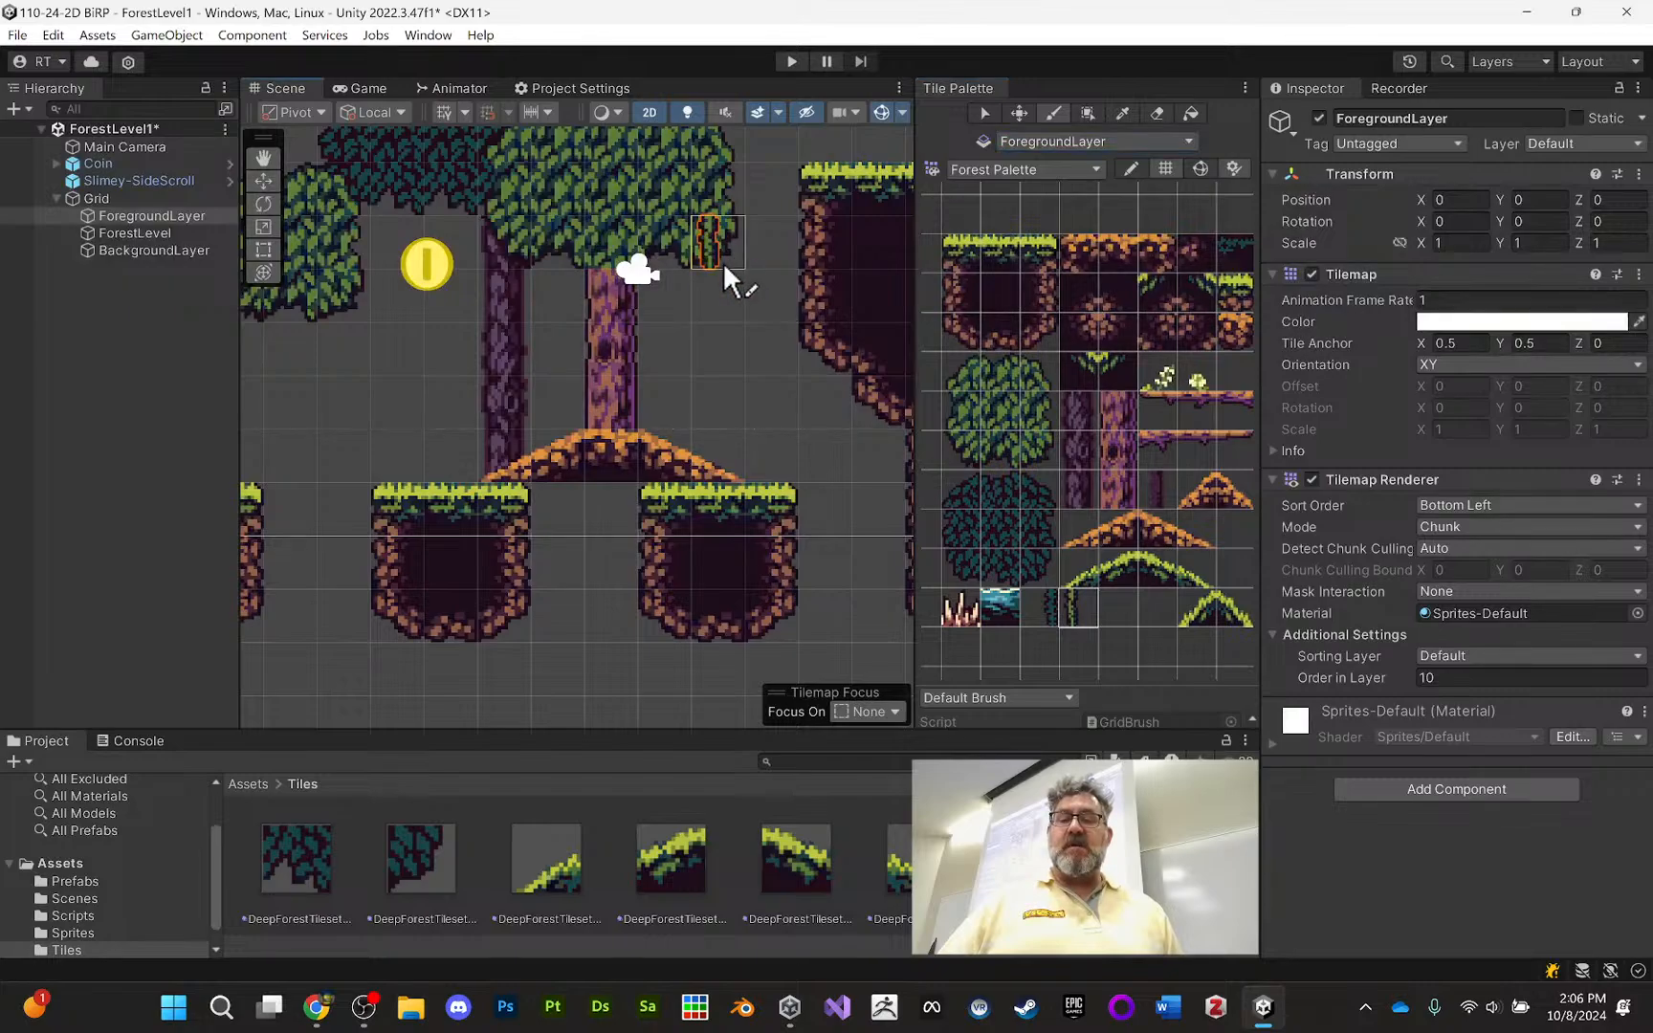
drag(721, 293, 719, 327)
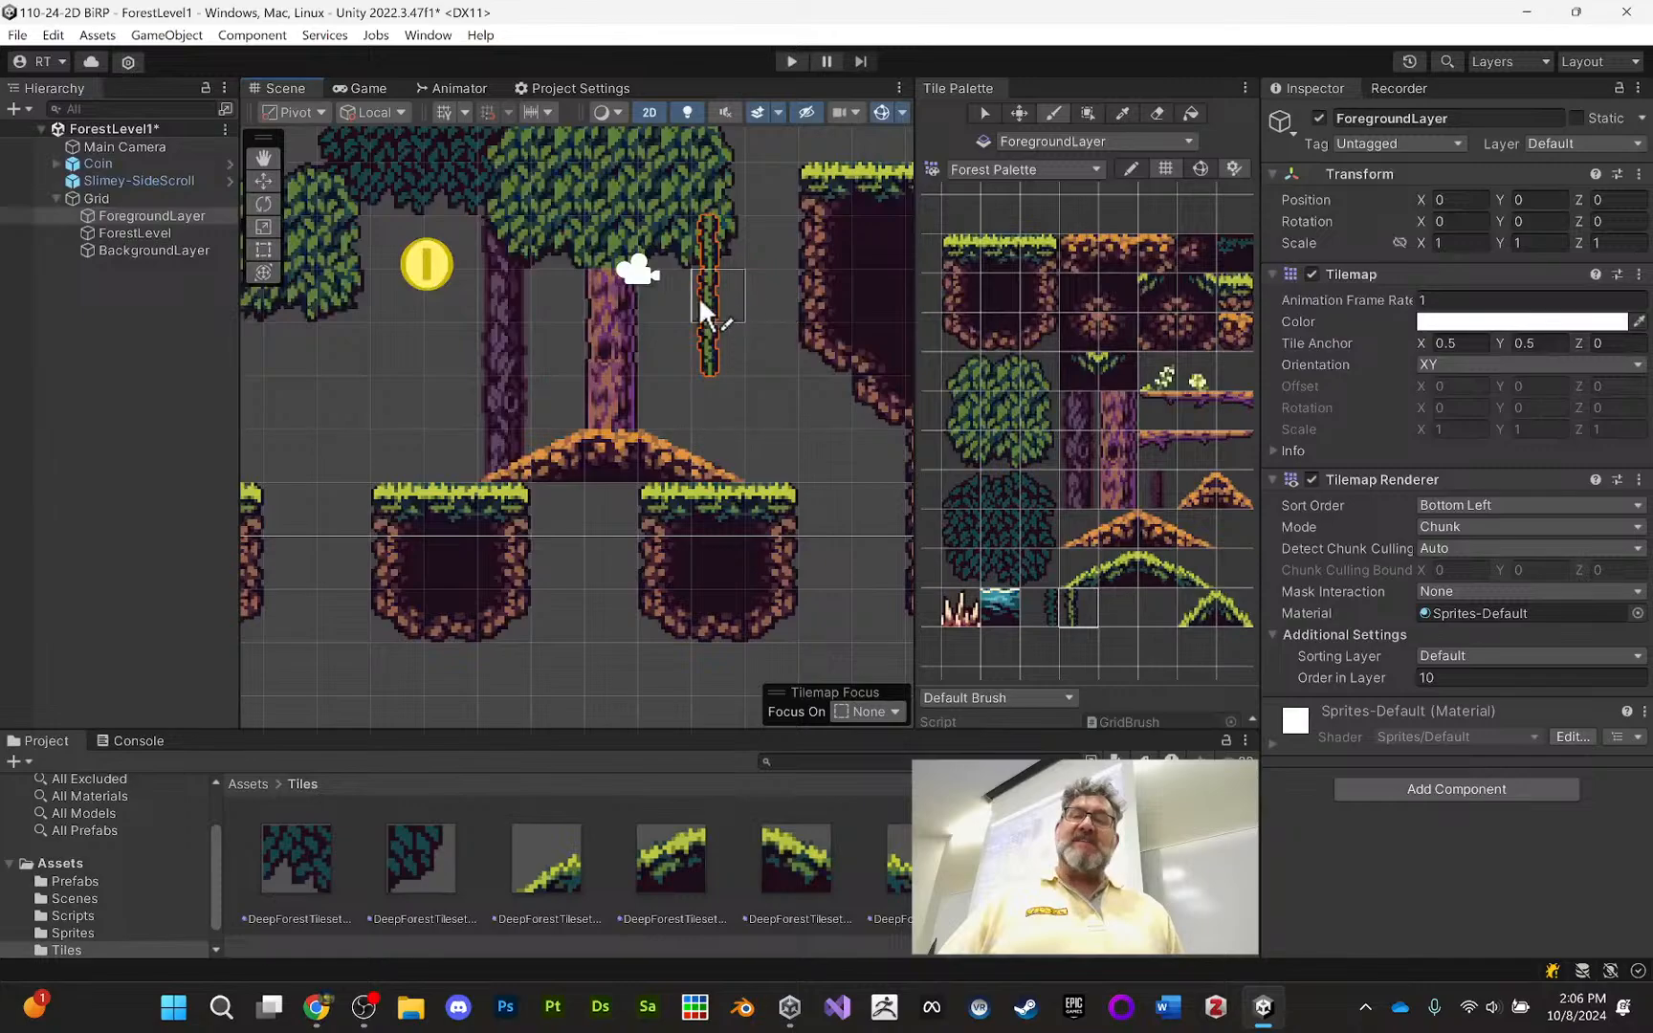
click(668, 337)
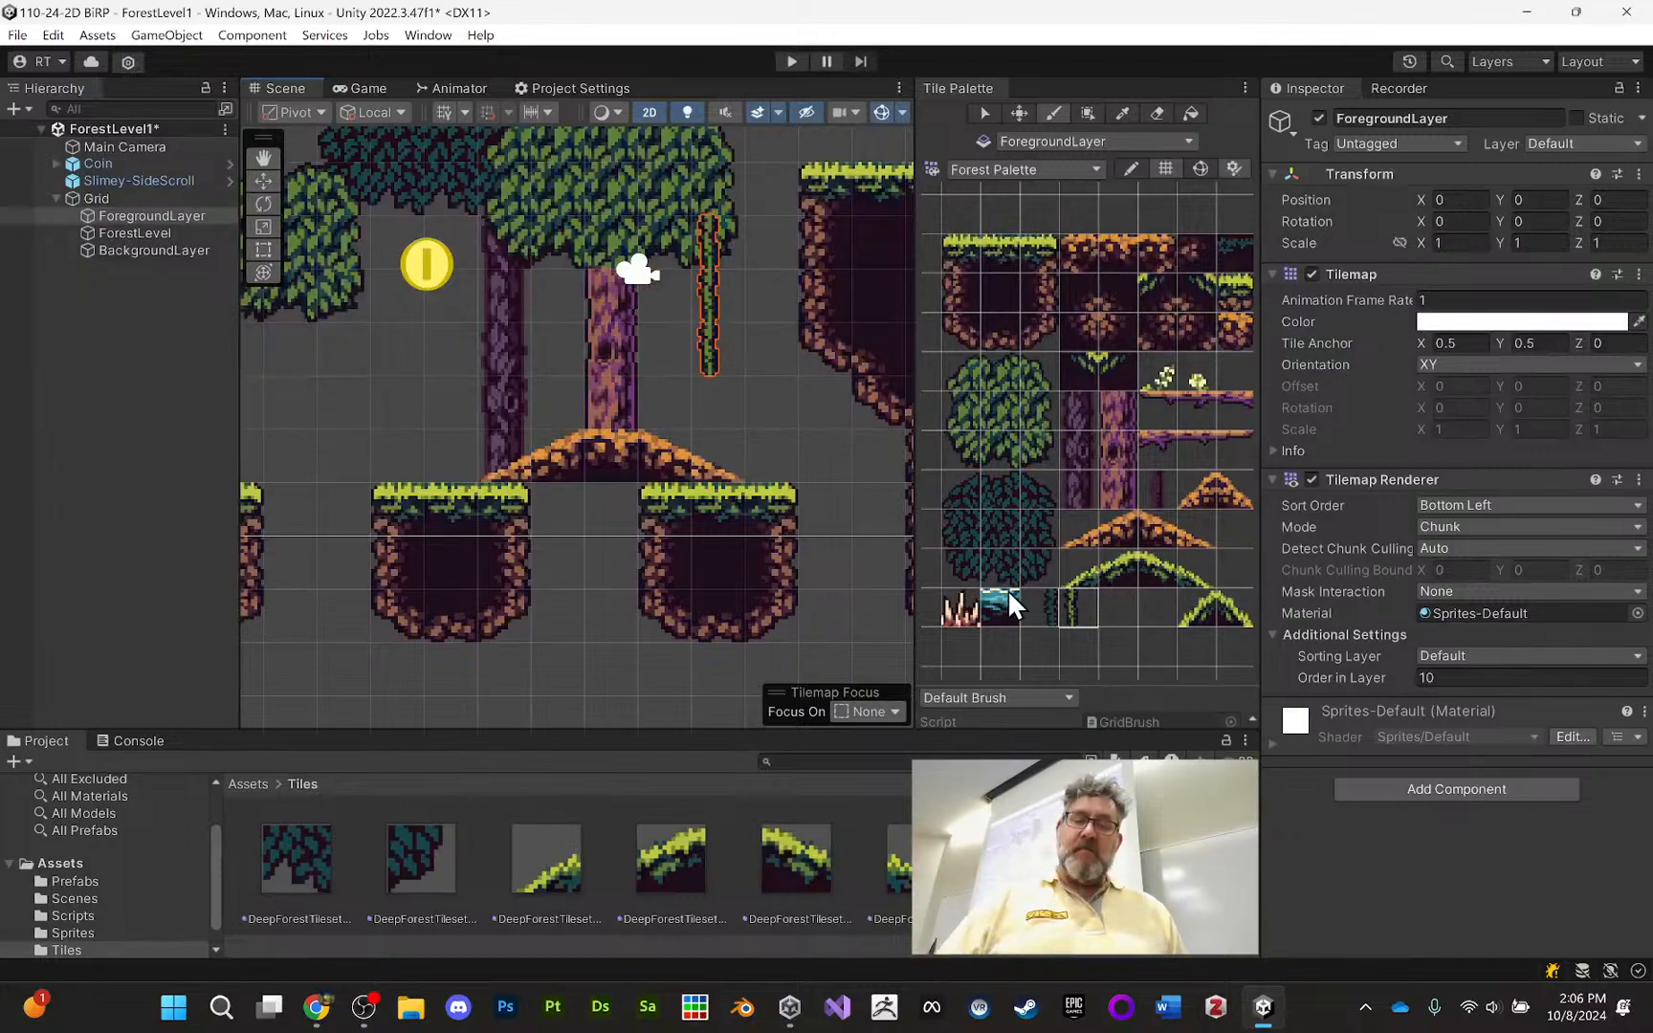
Paint the two-tile flower pair on top of both middle ground platforms in the ForegroundLayer tilemap
drag(1207, 492, 1225, 496)
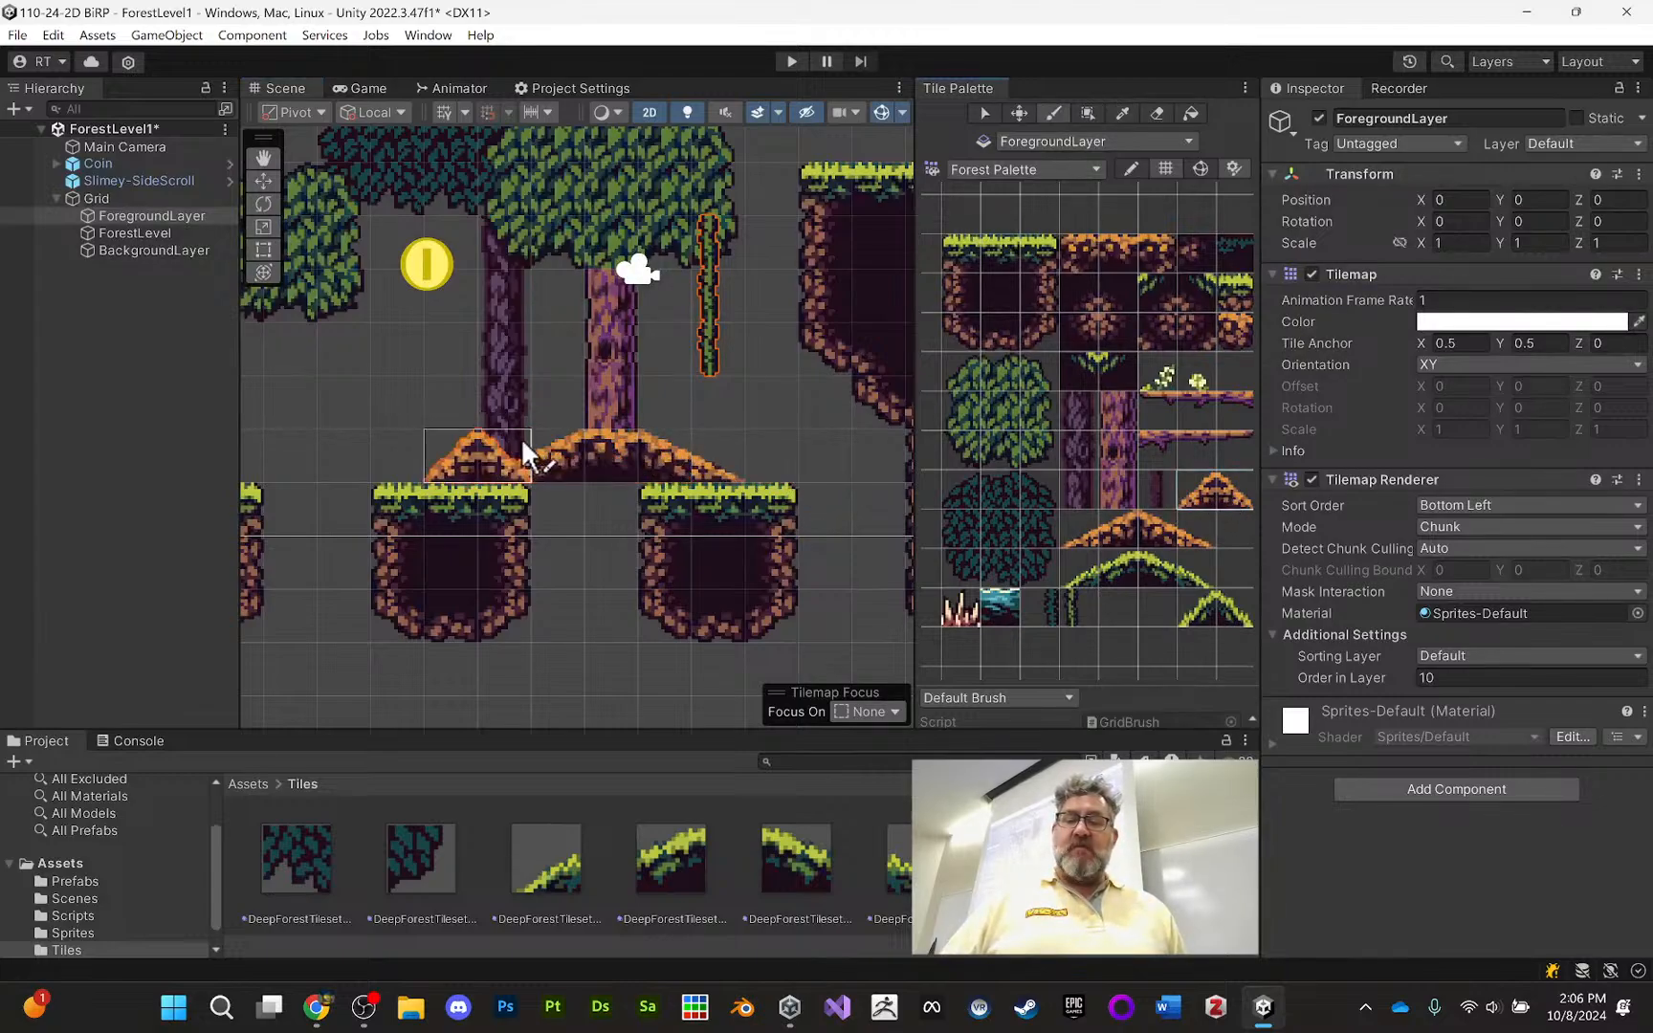
scroll(452, 443, down, 6)
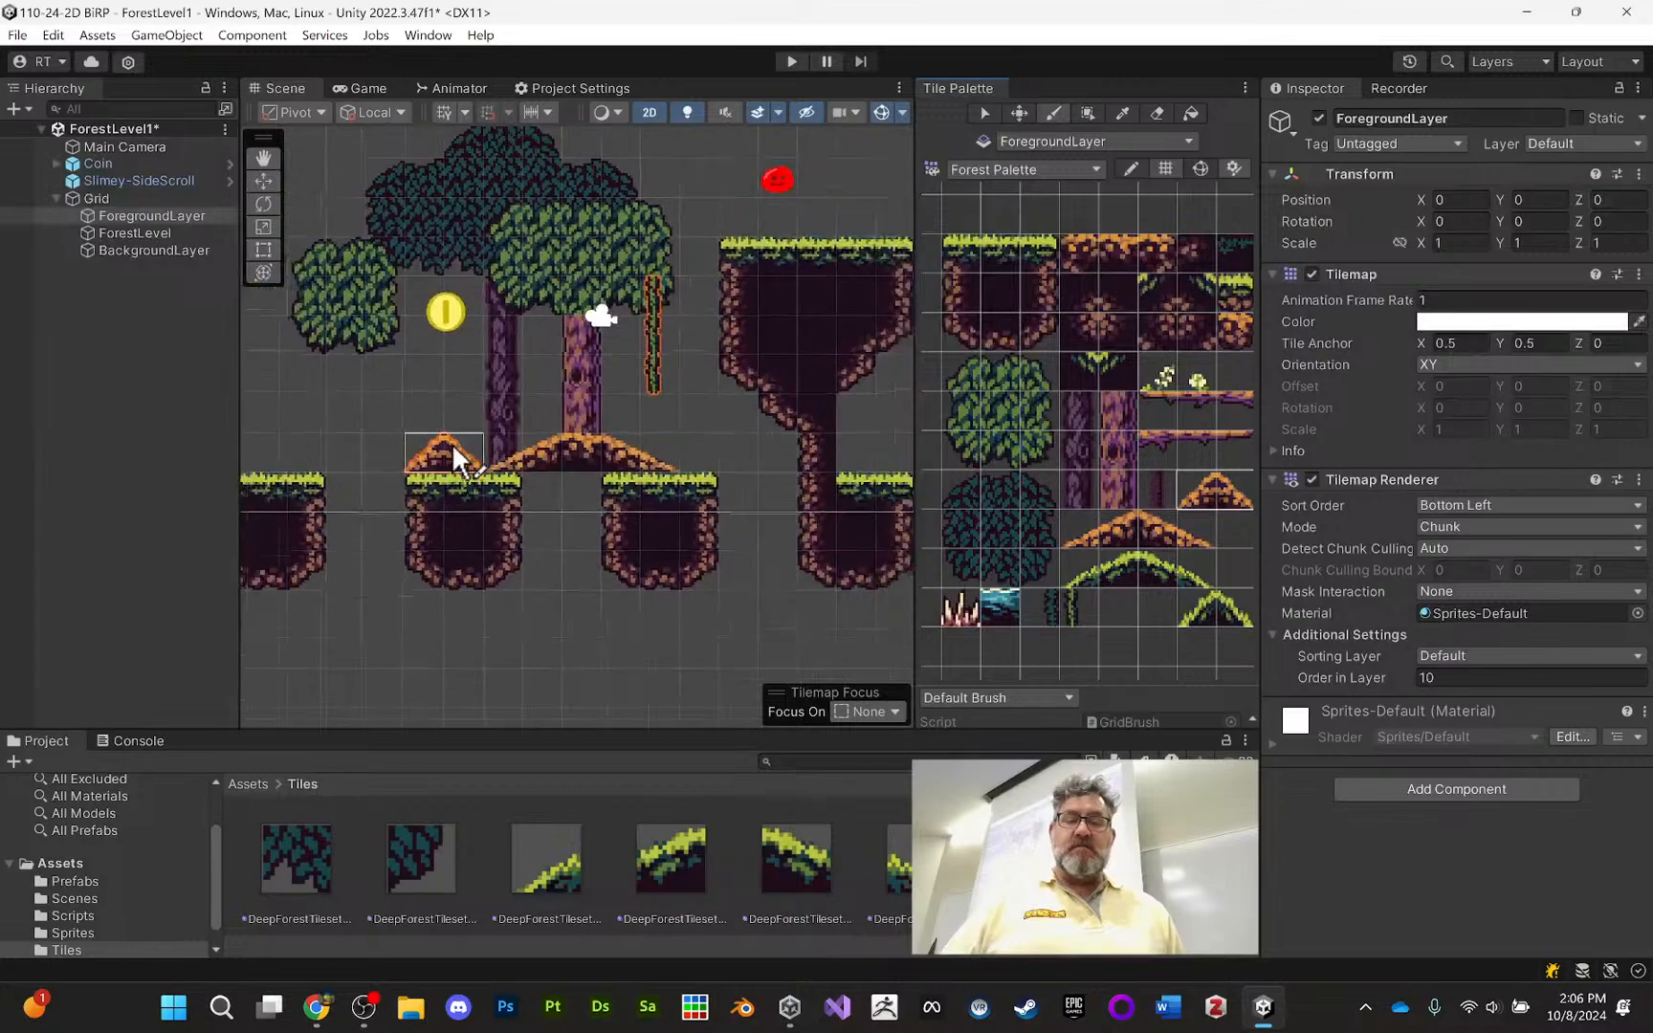
click(1168, 378)
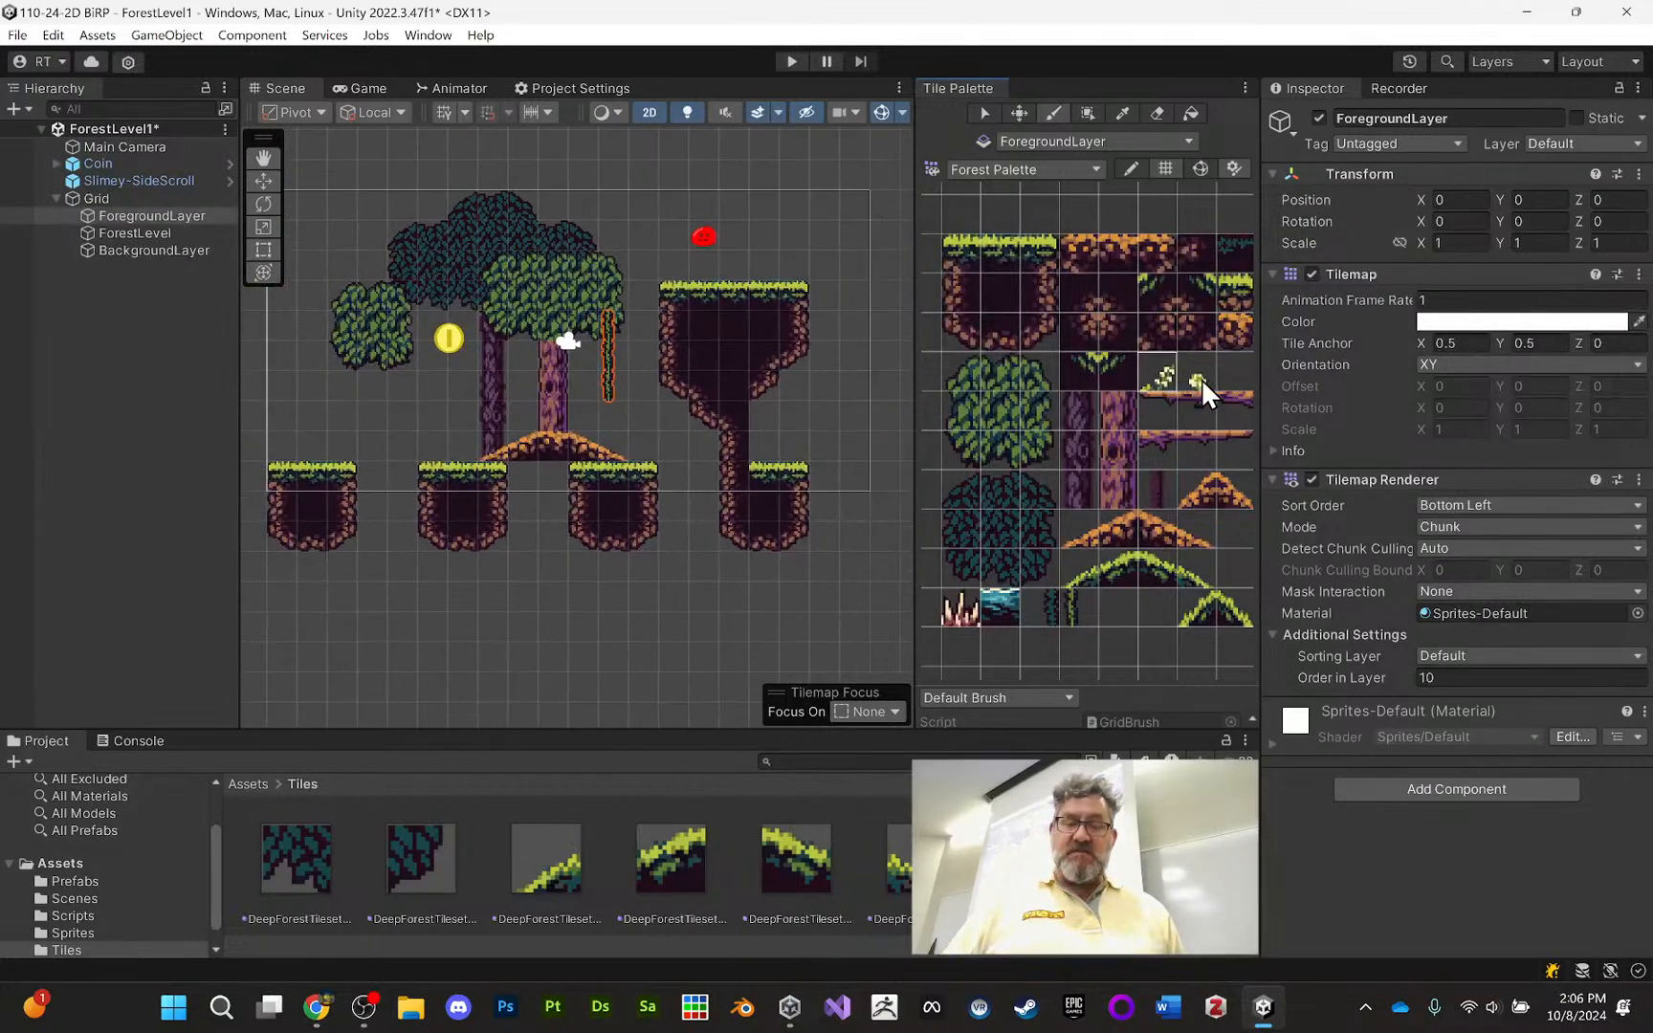
click(1202, 379)
drag(1165, 373, 1159, 370)
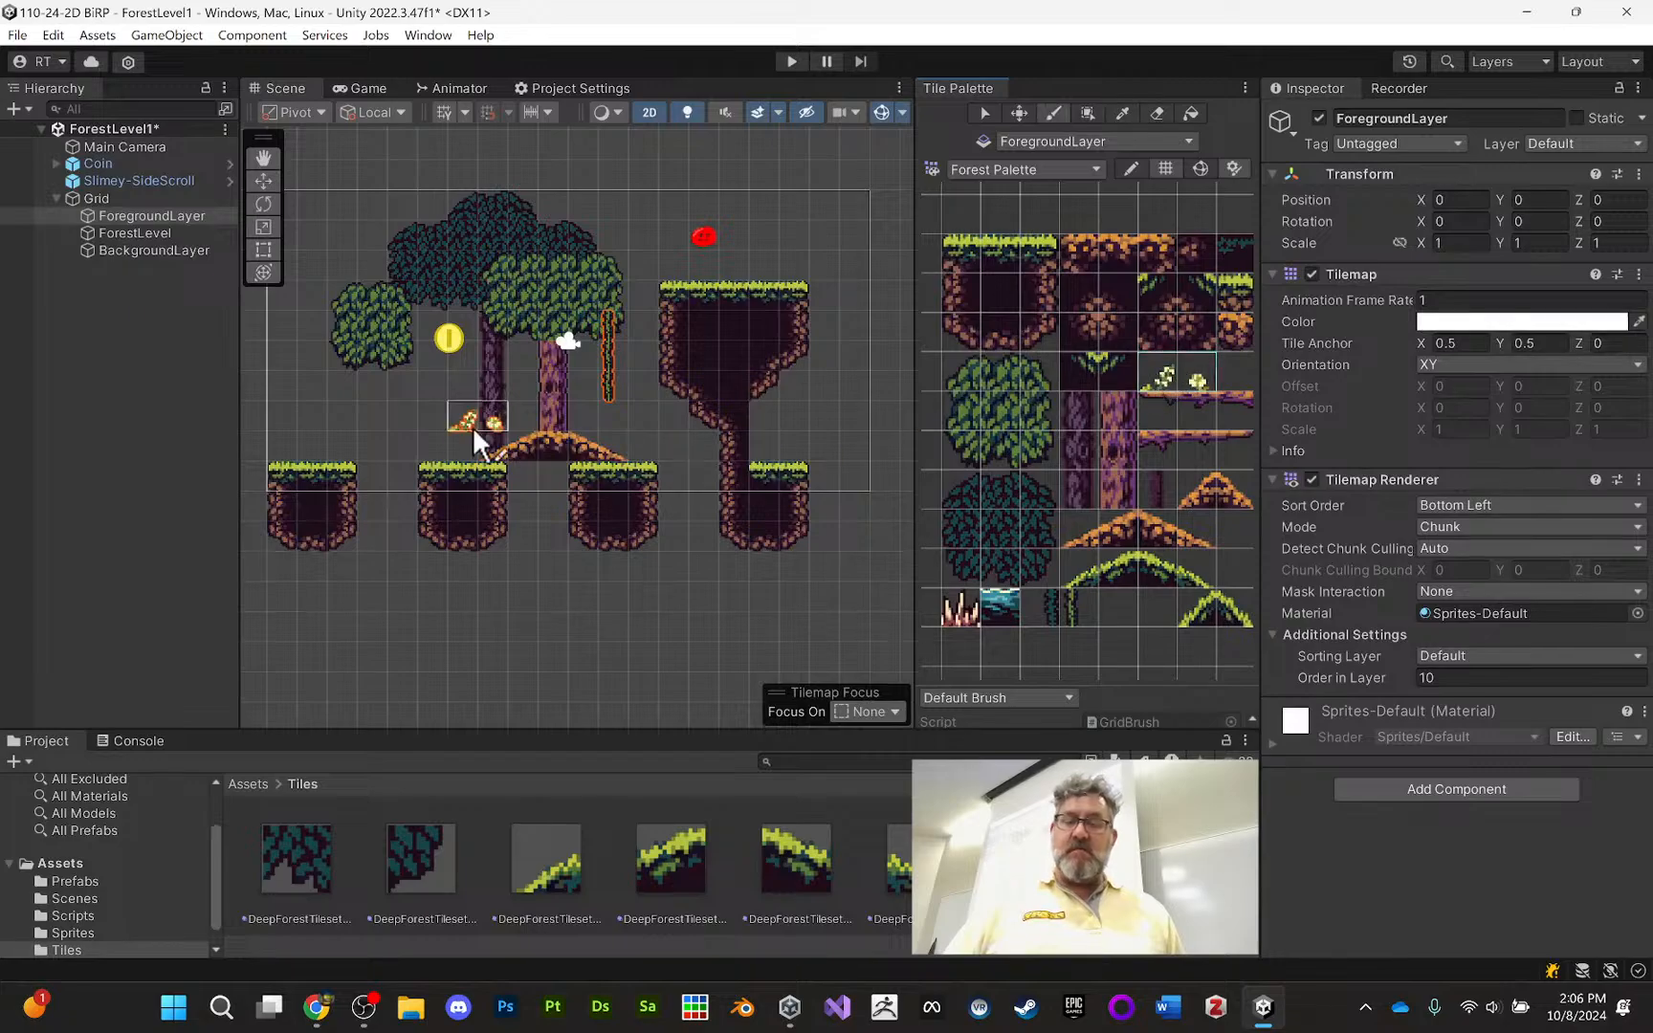
click(451, 440)
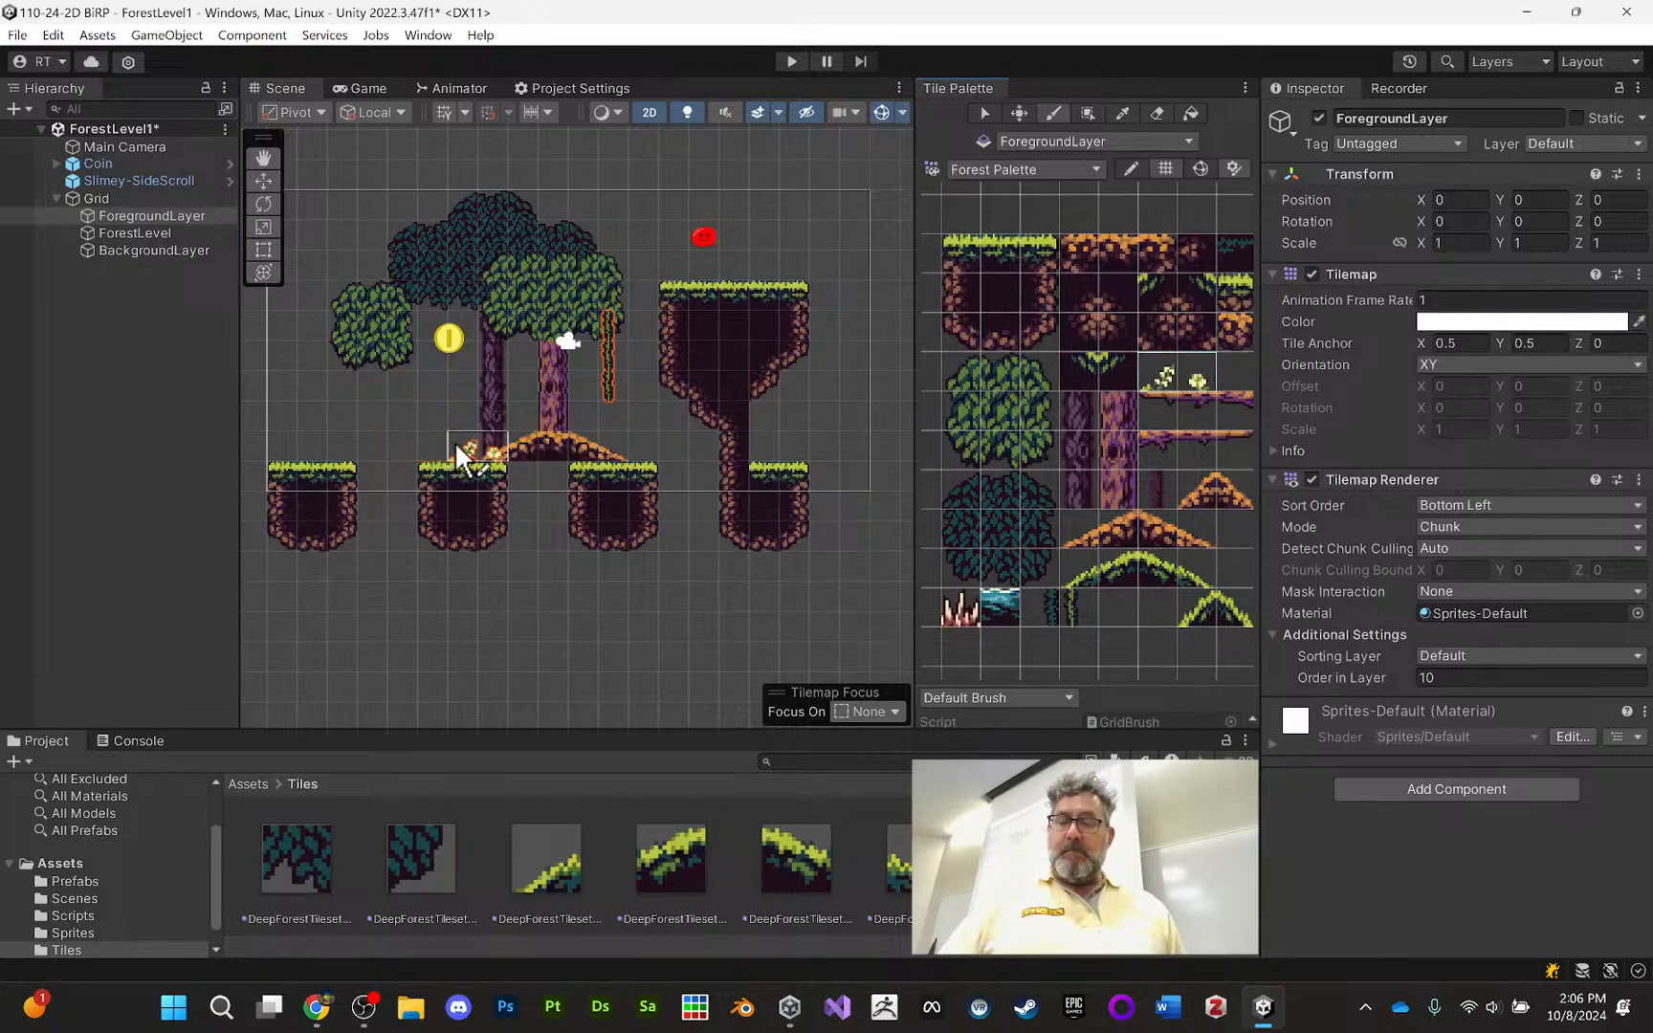
scroll(484, 455, up, 8)
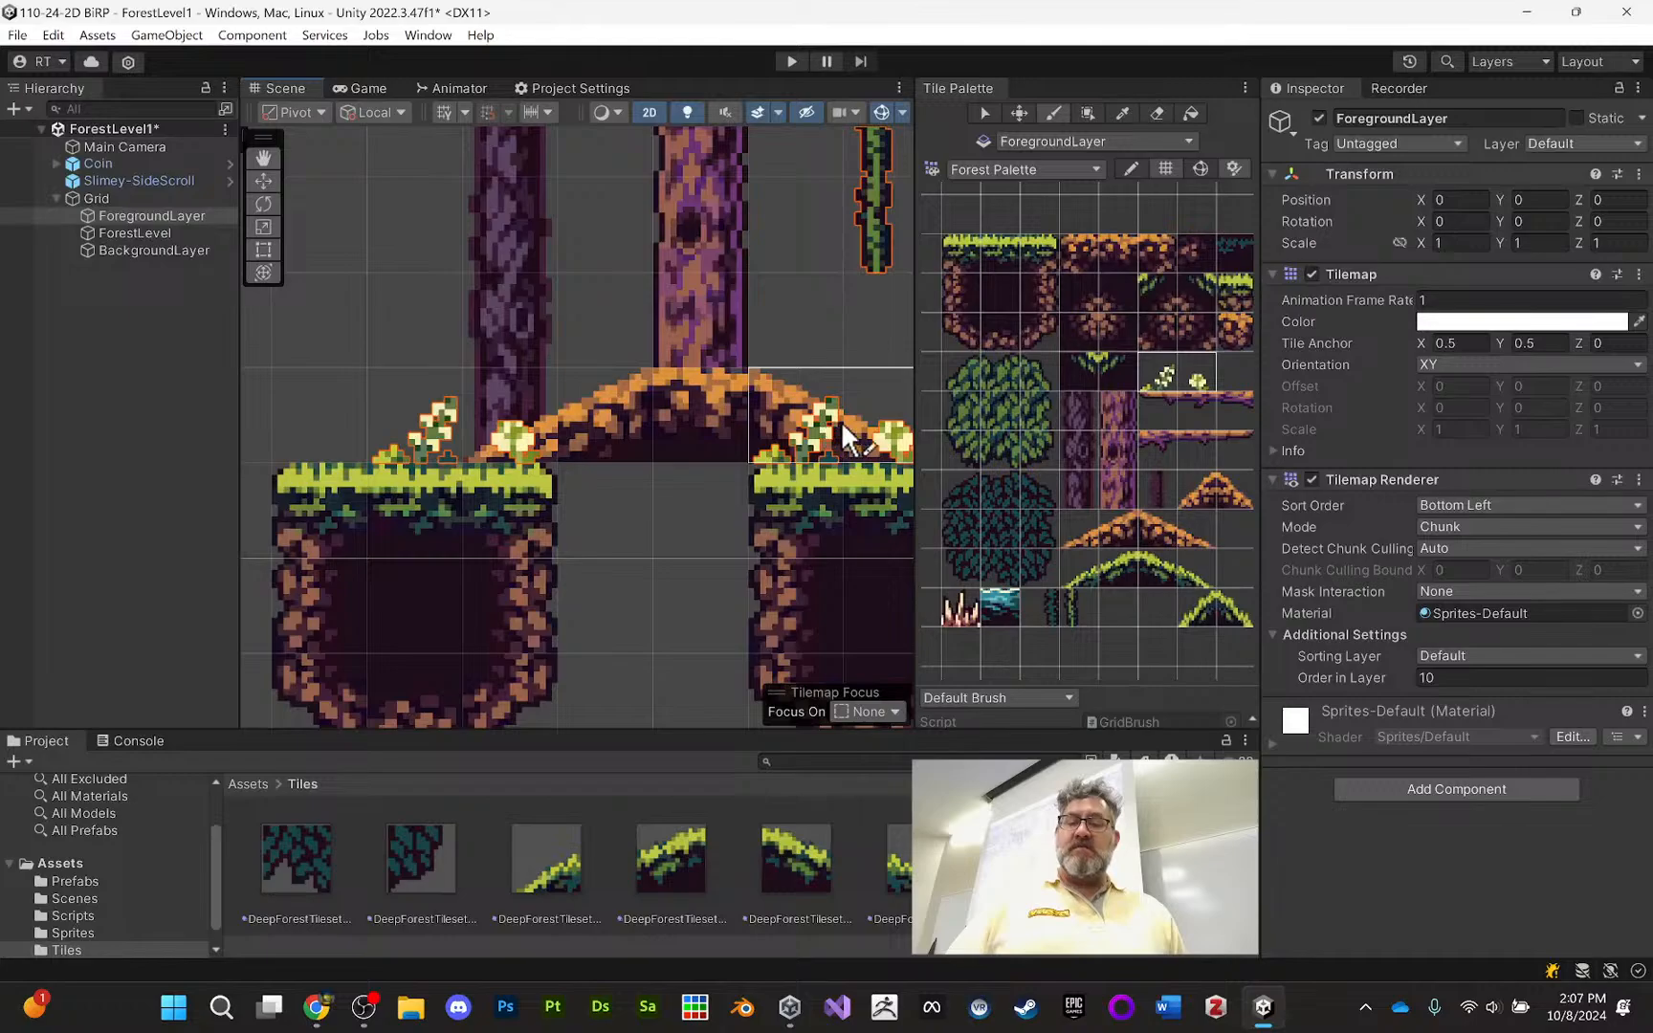
click(866, 420)
middle_drag(792, 370, 511, 360)
scroll(605, 370, down, 4)
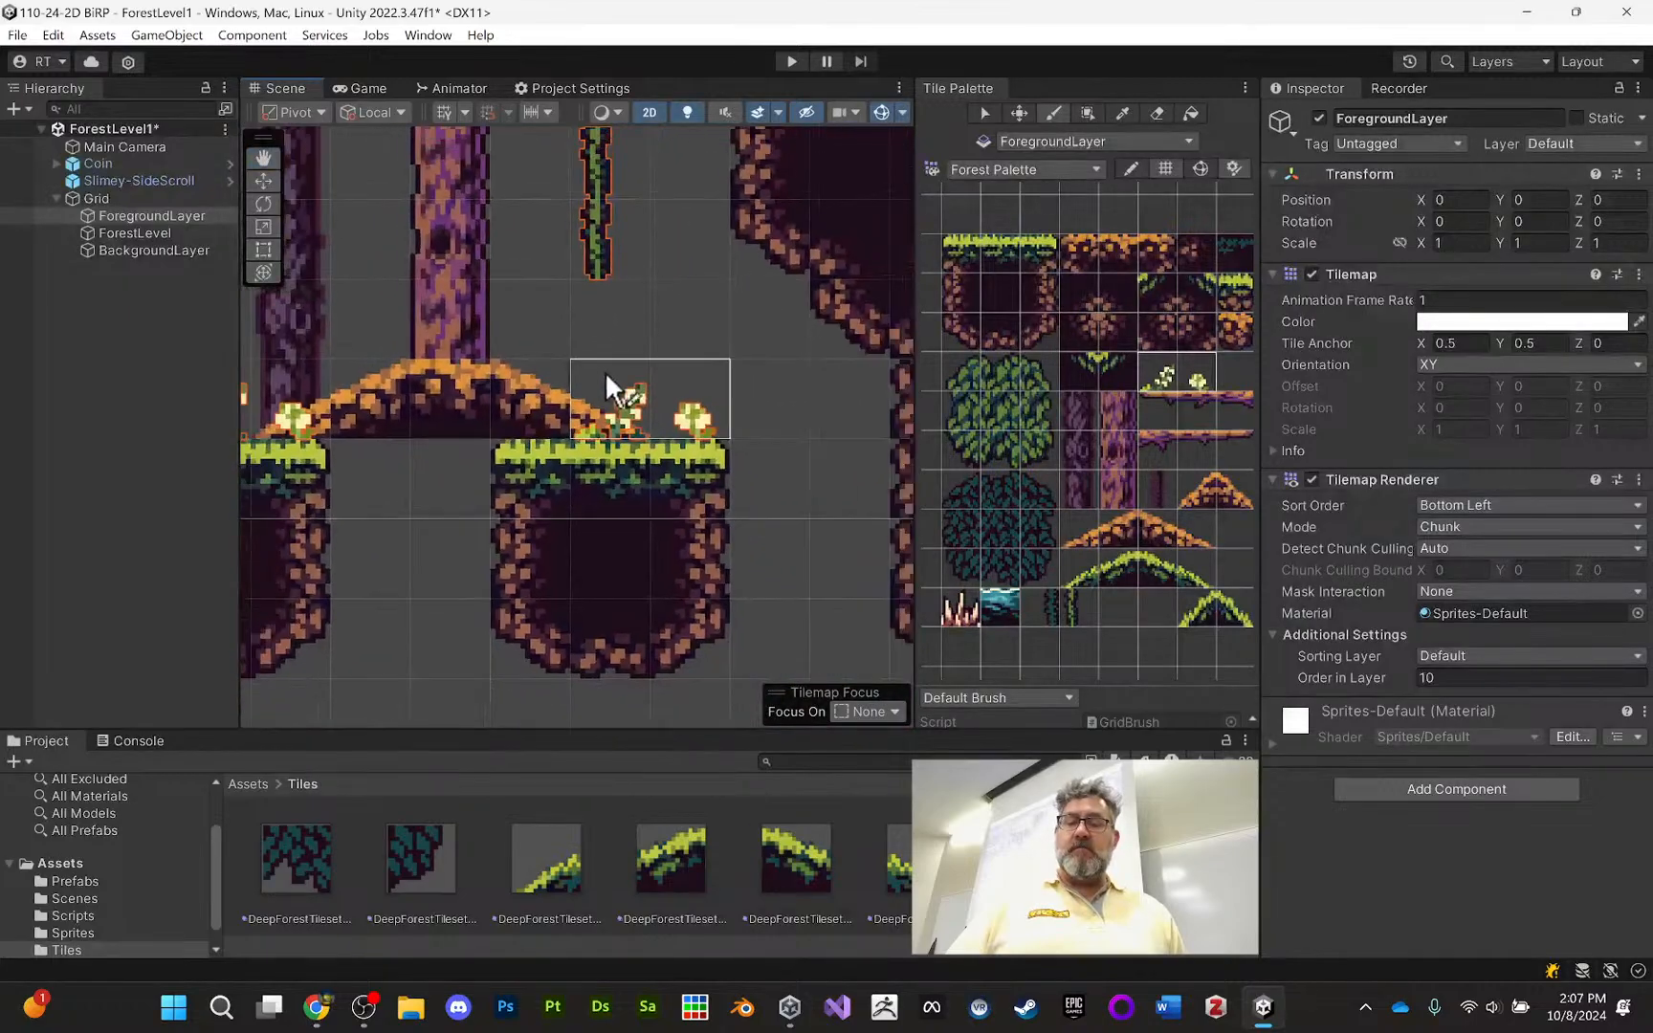
middle_drag(664, 371, 776, 373)
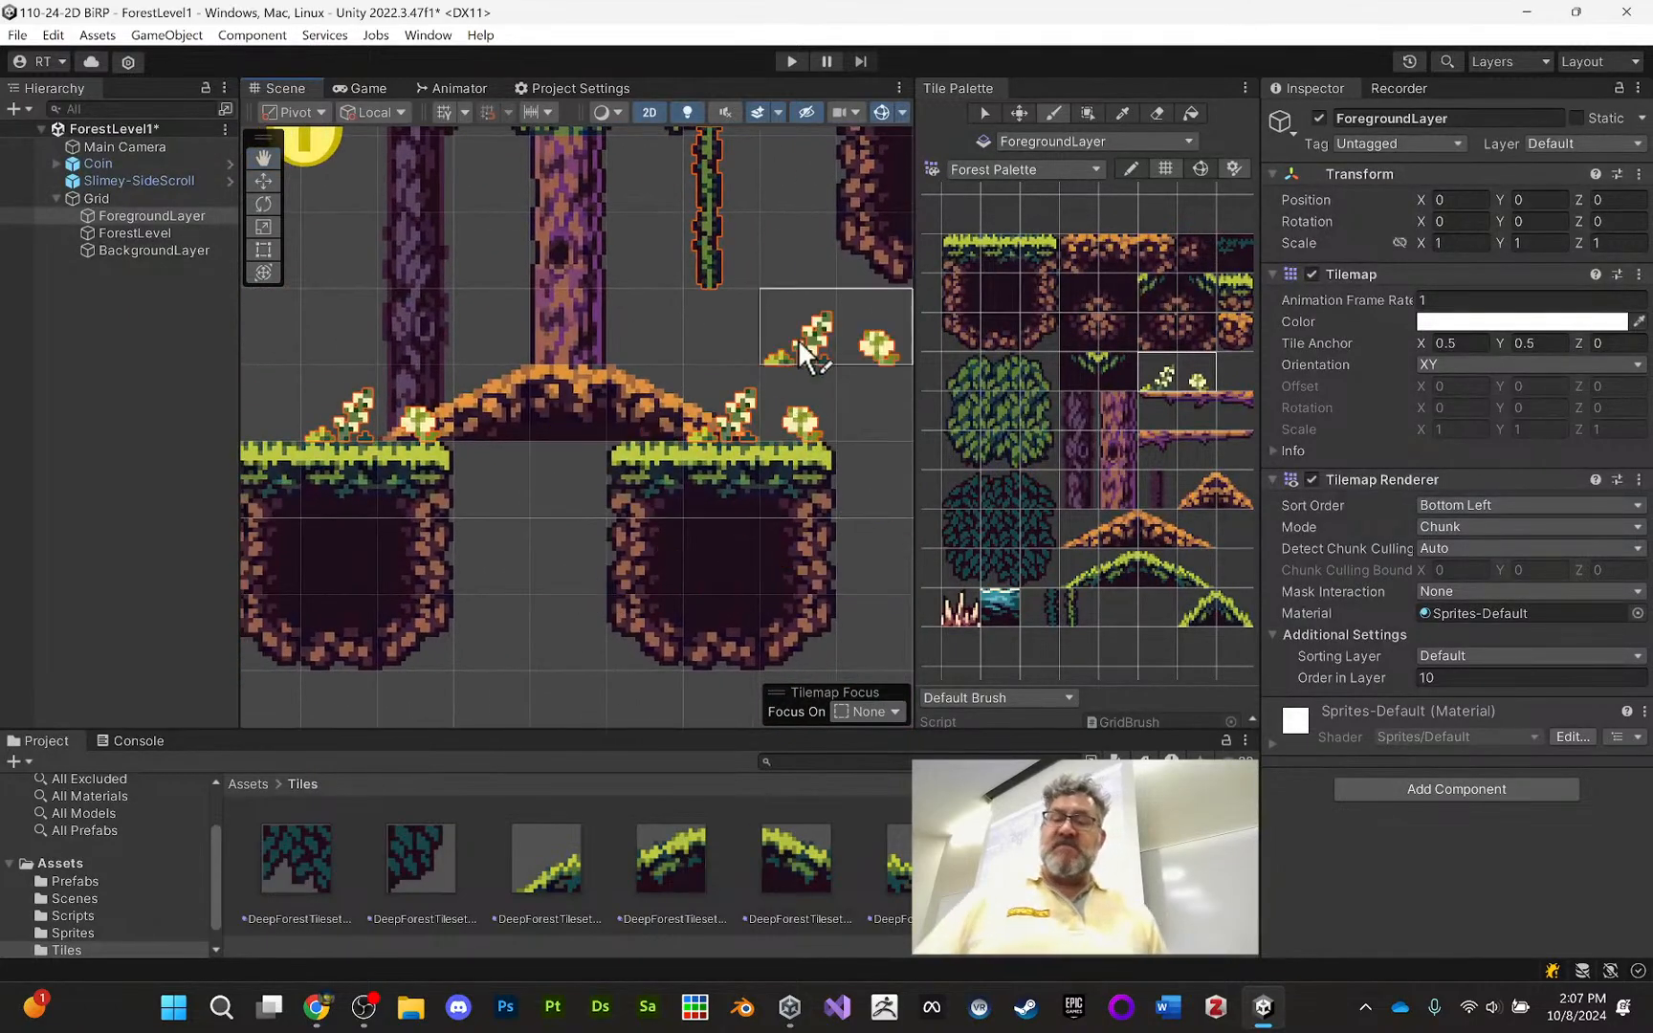
scroll(554, 296, down, 1)
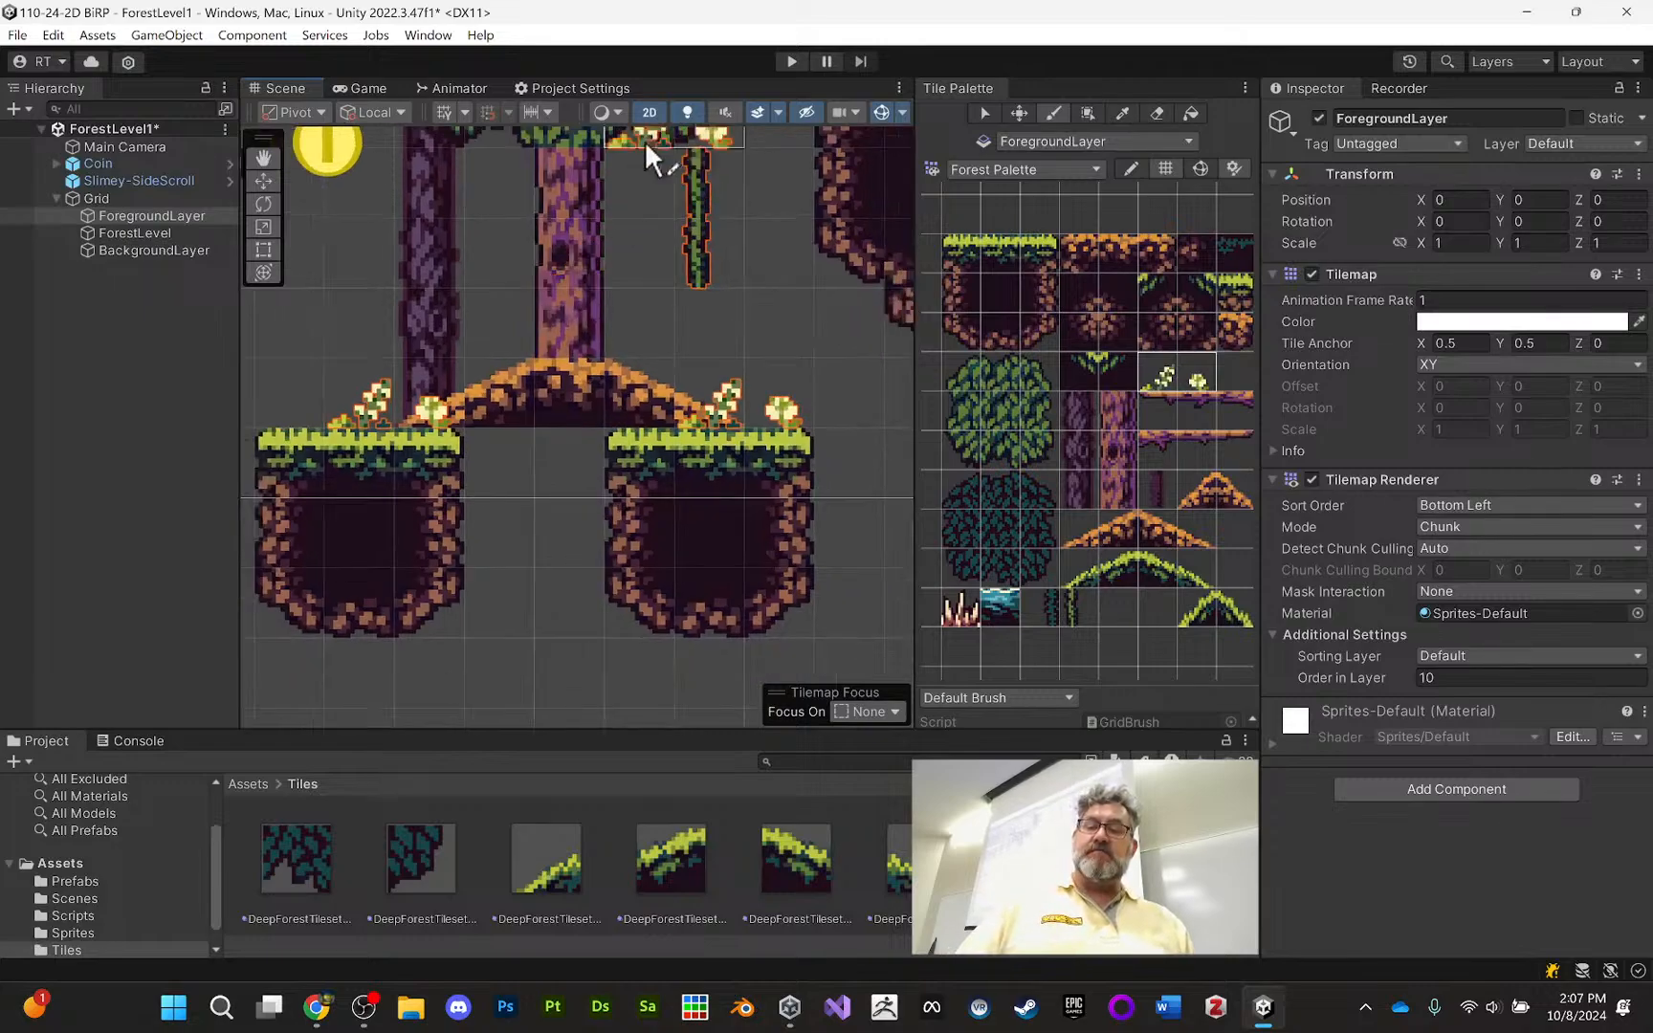
Play-test the level by moving and jumping the slime around the foreground vine and flowers, and end the test
click(785, 64)
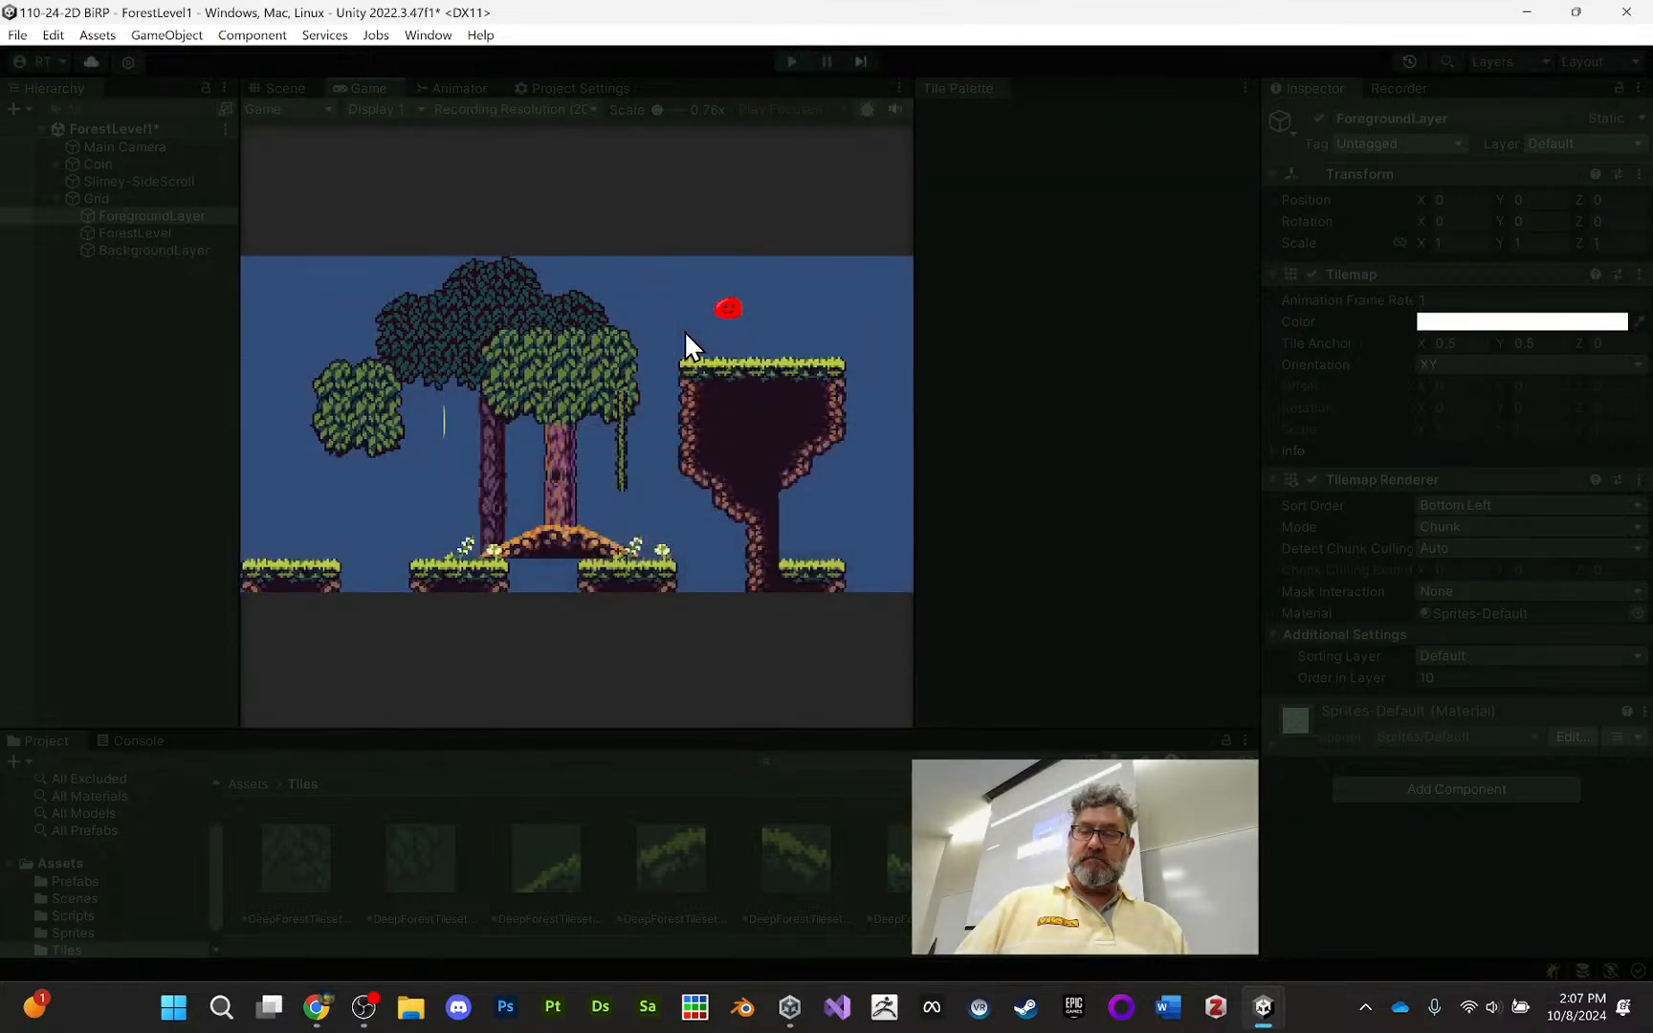
key(Left)
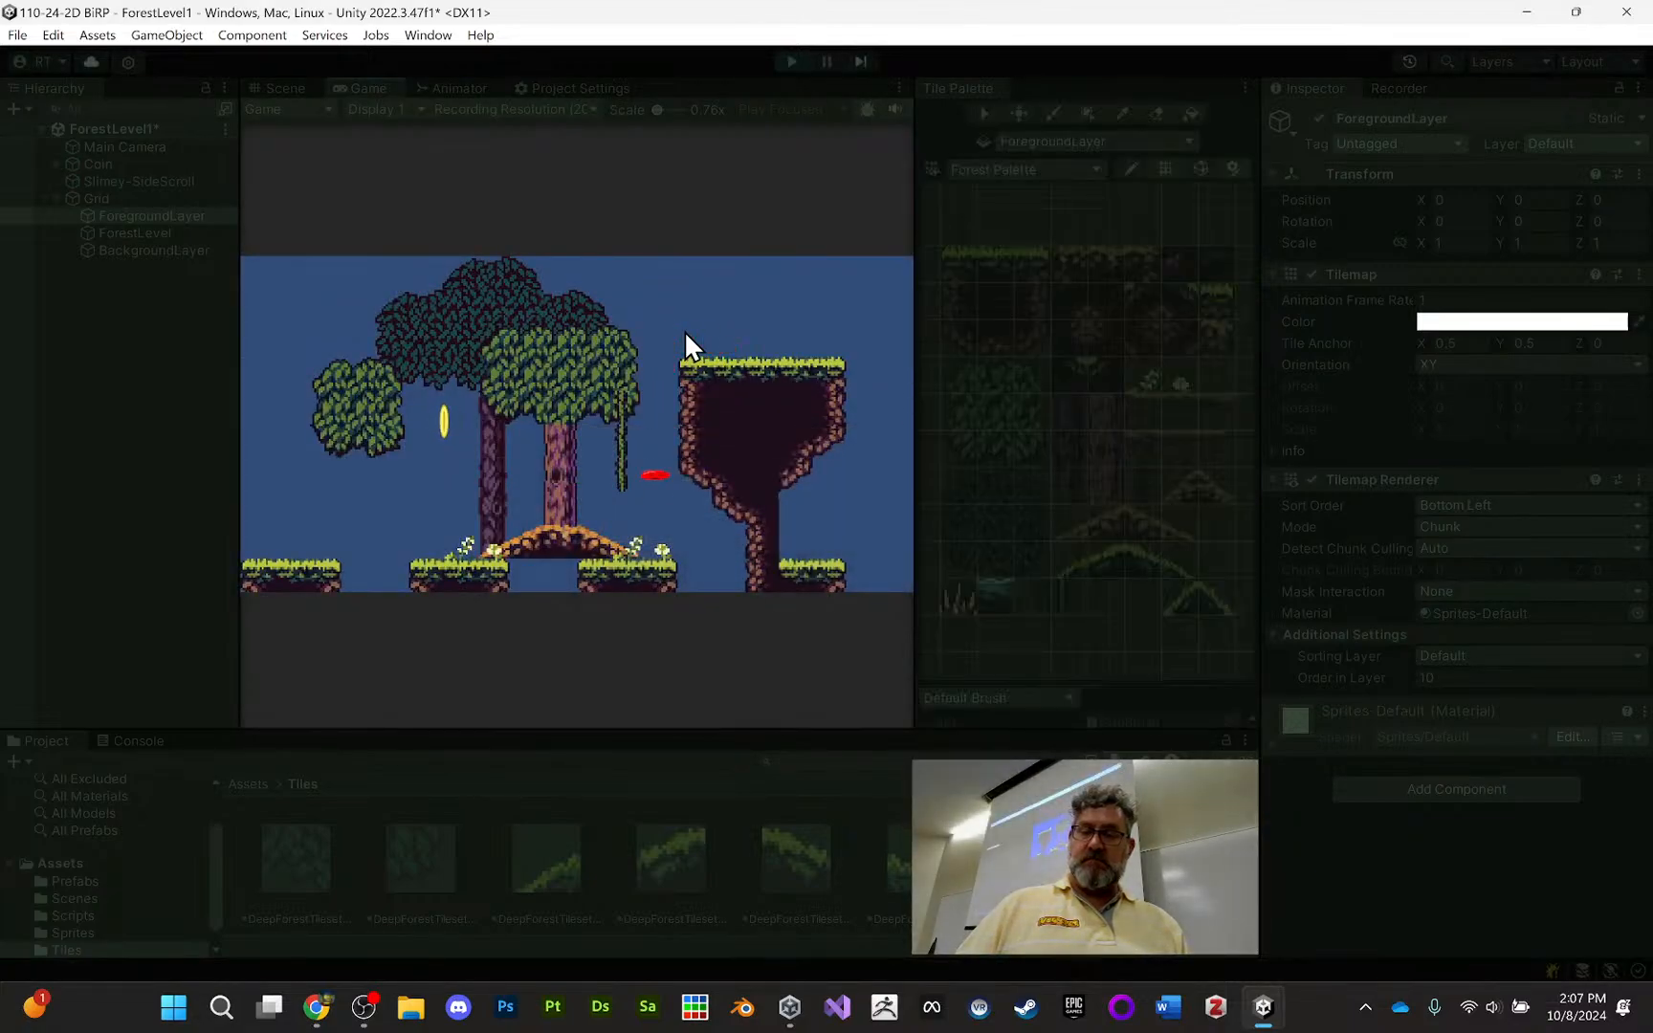
key(Right)
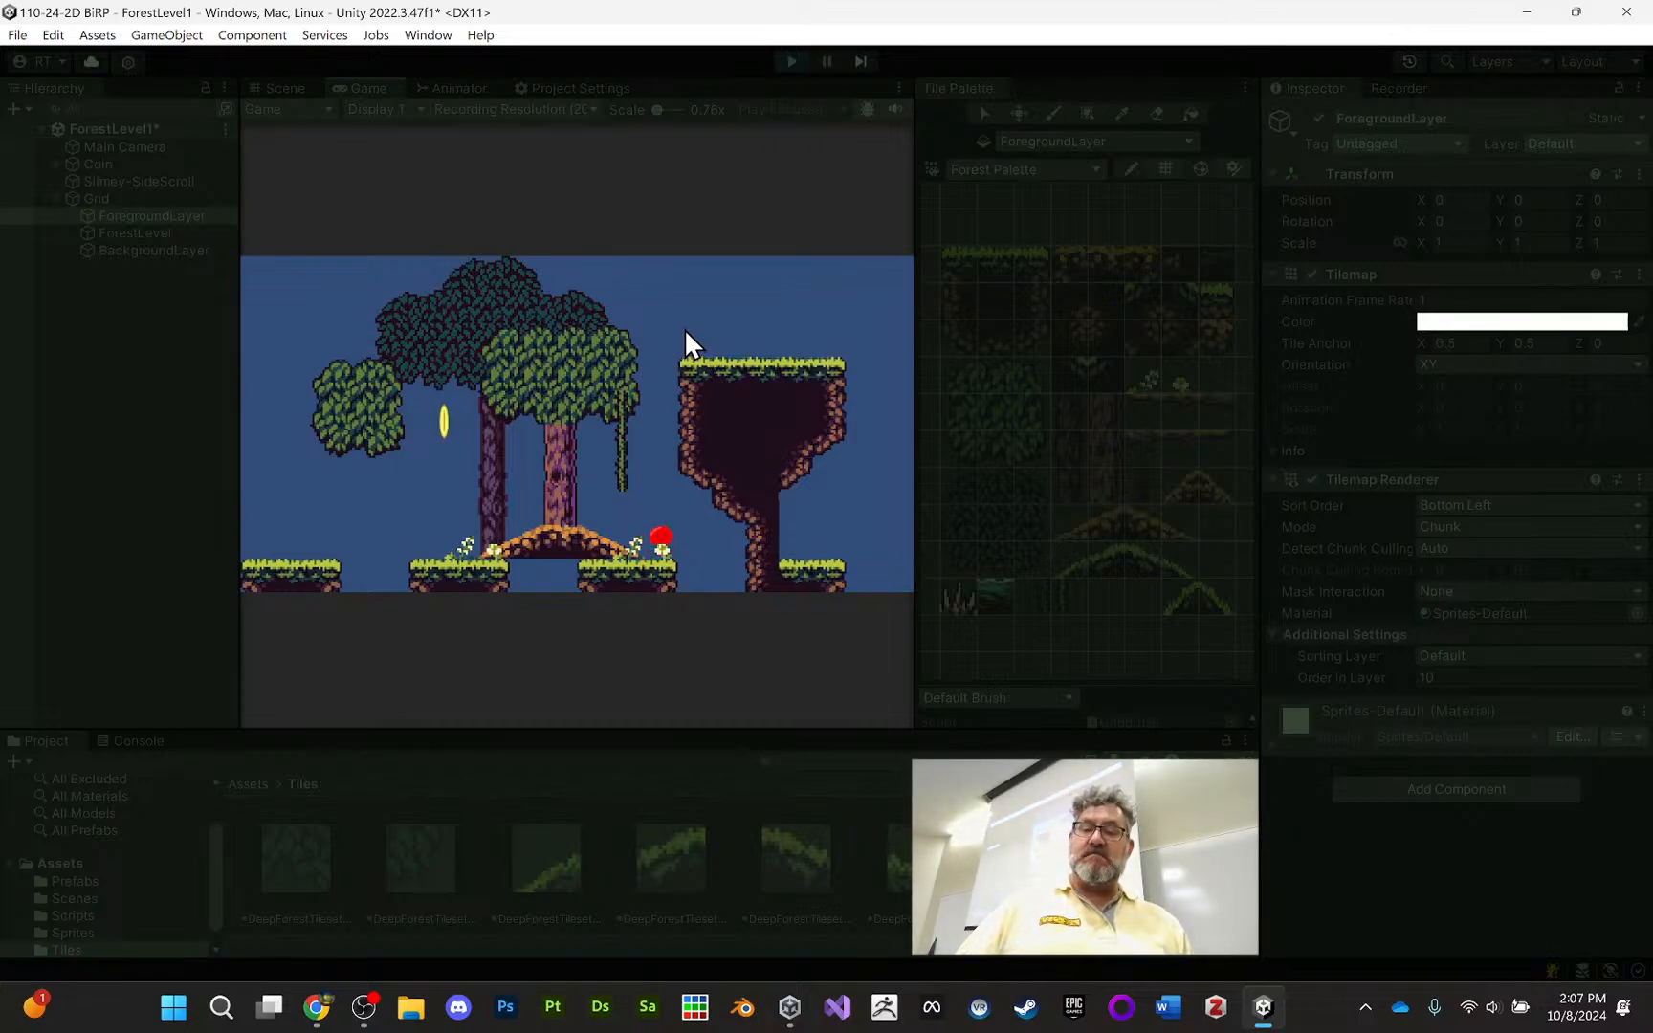
key(space)
key(Left)
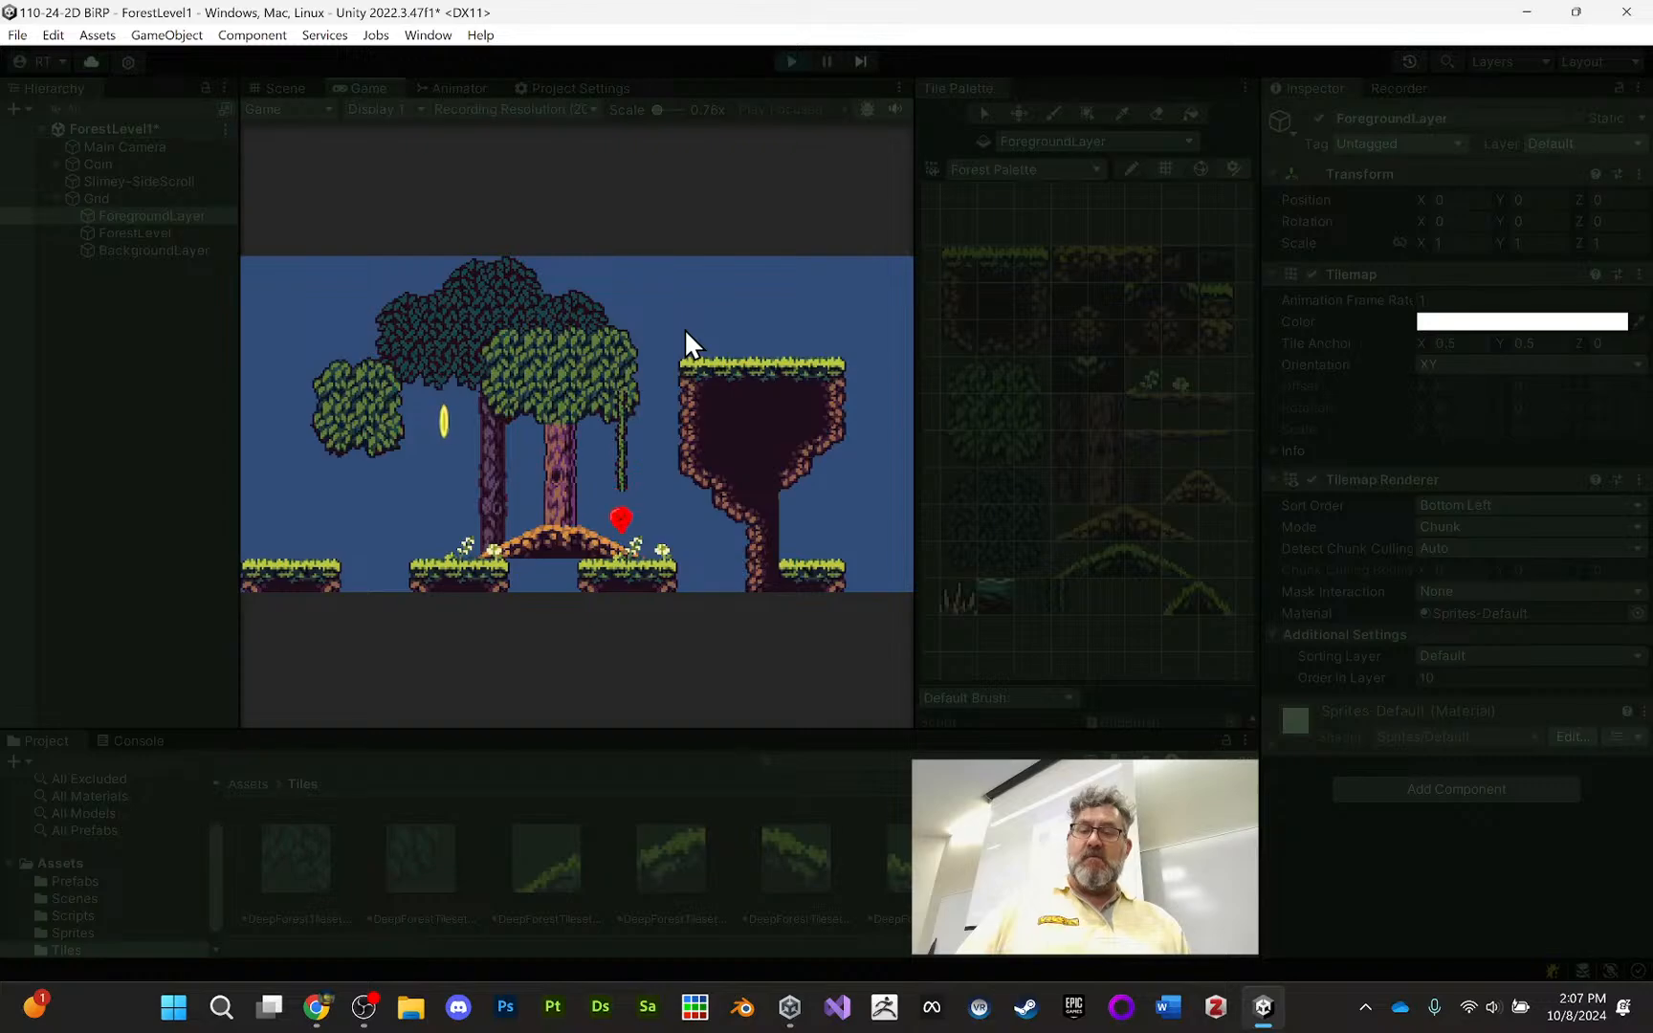
key(space)
key(Left)
key(space)
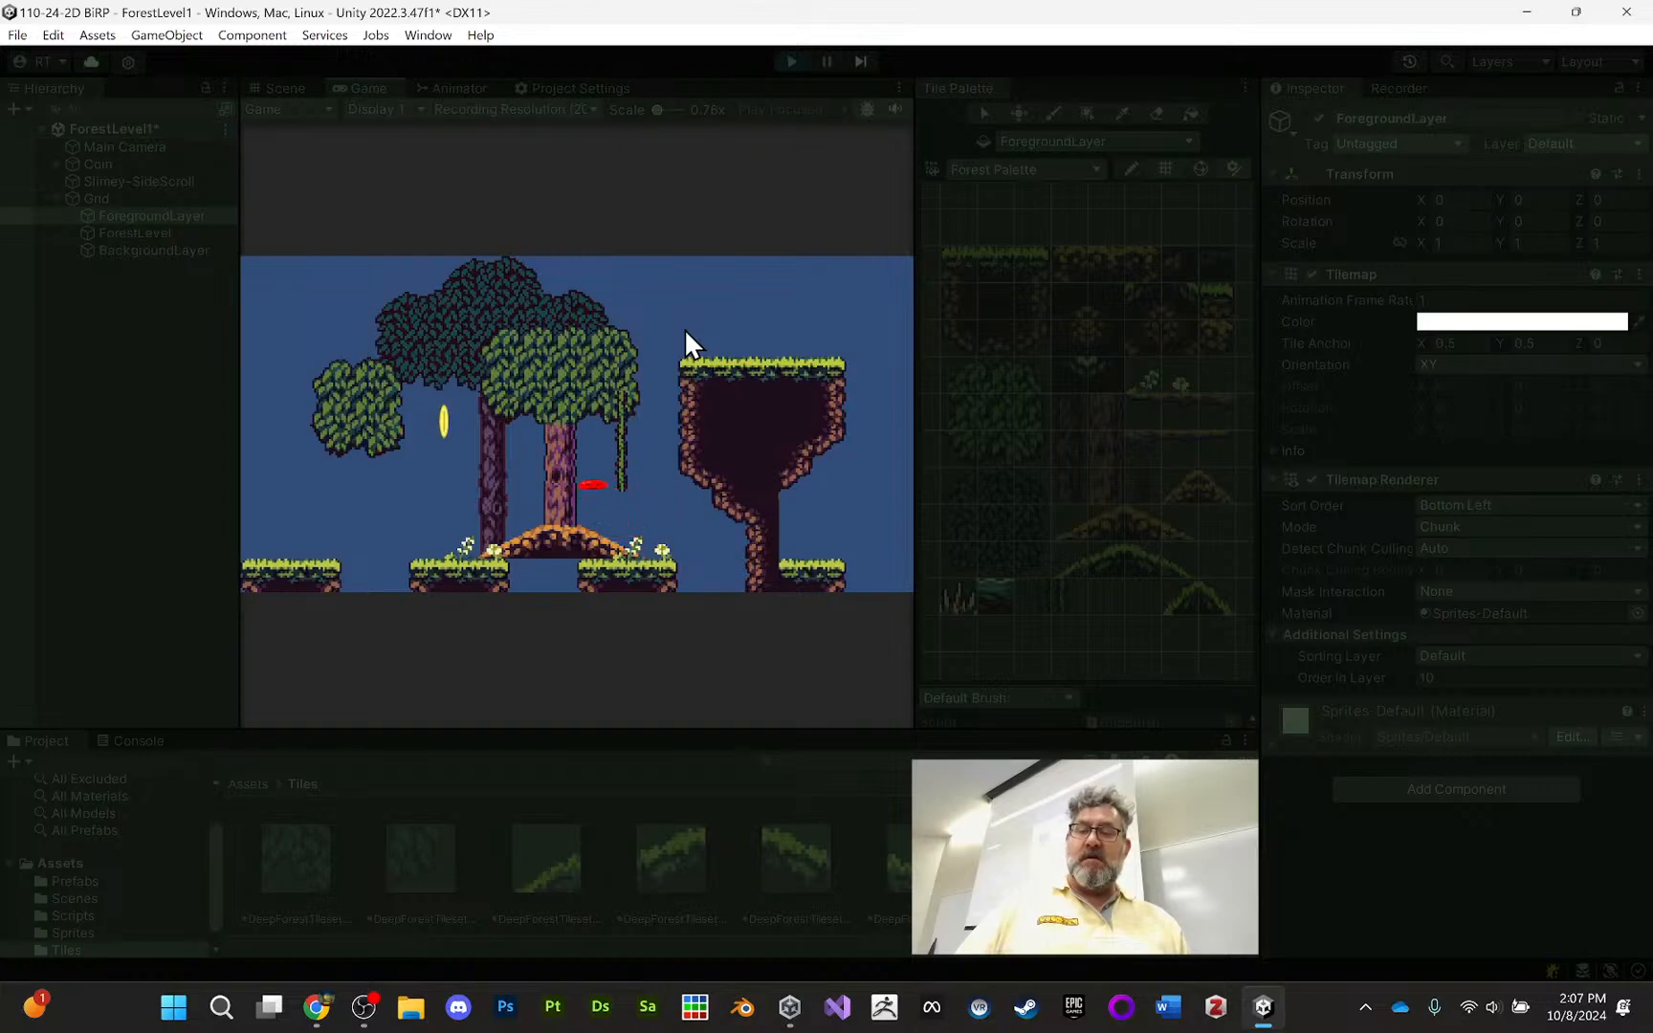
key(Left)
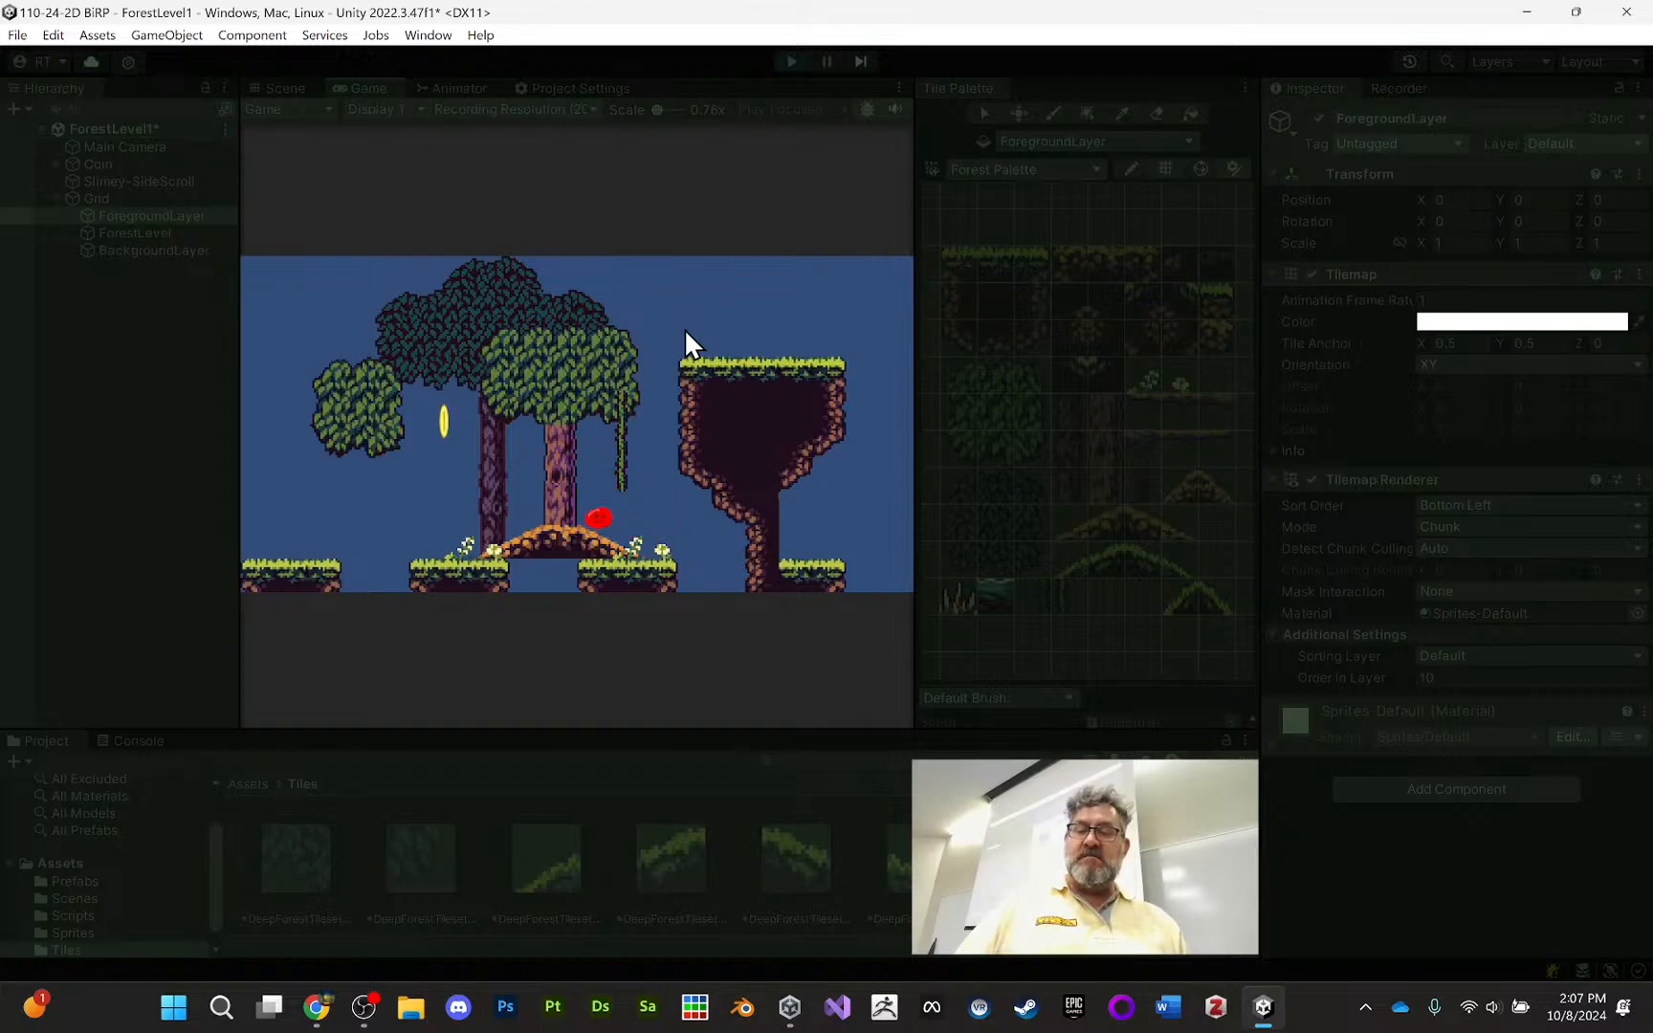
key(space)
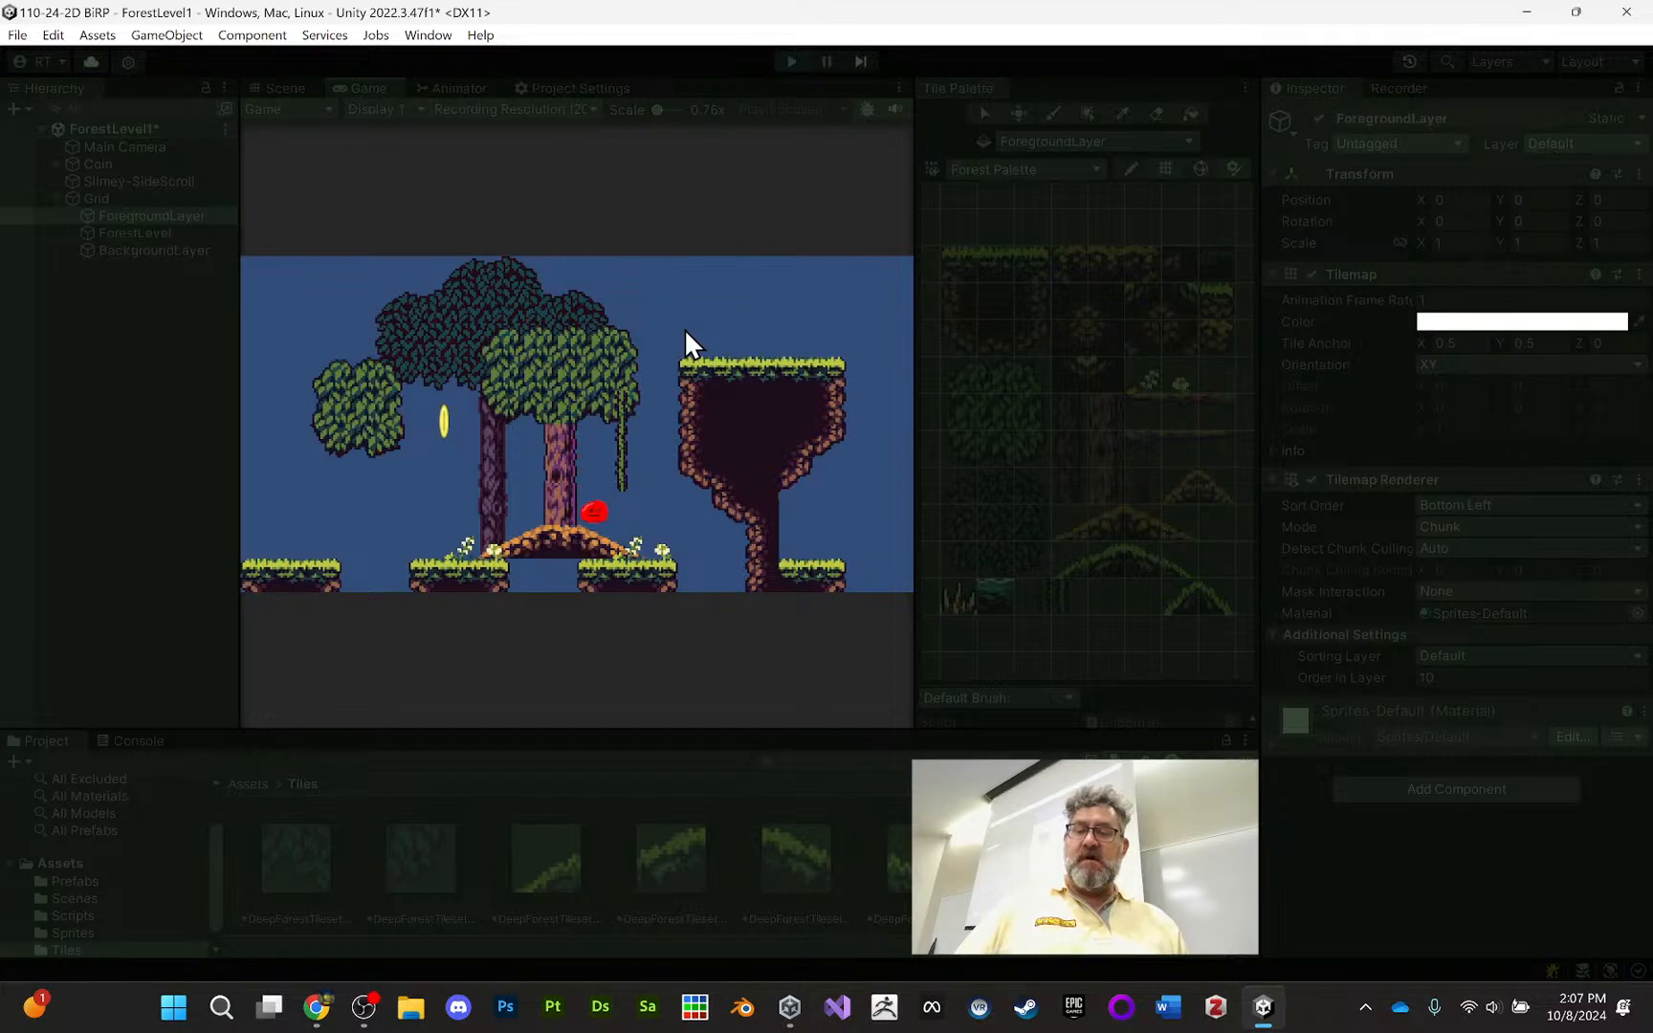
key(Right)
key(space)
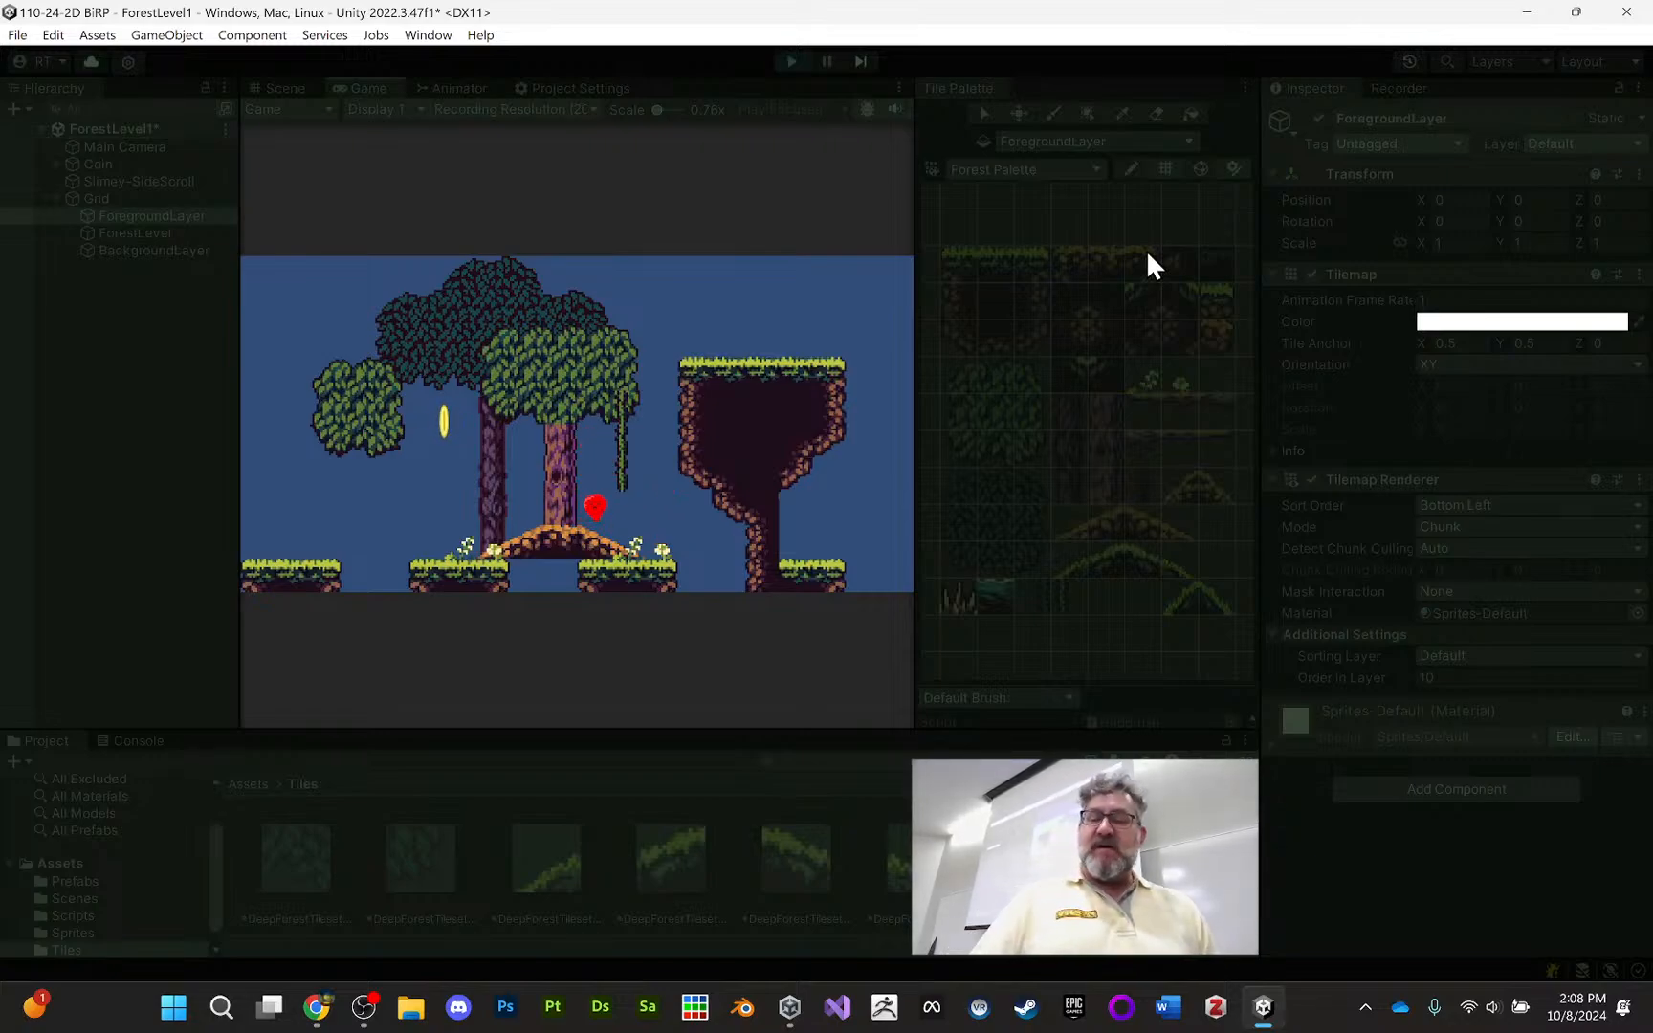
click(791, 61)
Add a rectangular tilemap under the Grid object and name it DangerLayer
scroll(667, 361, down, 5)
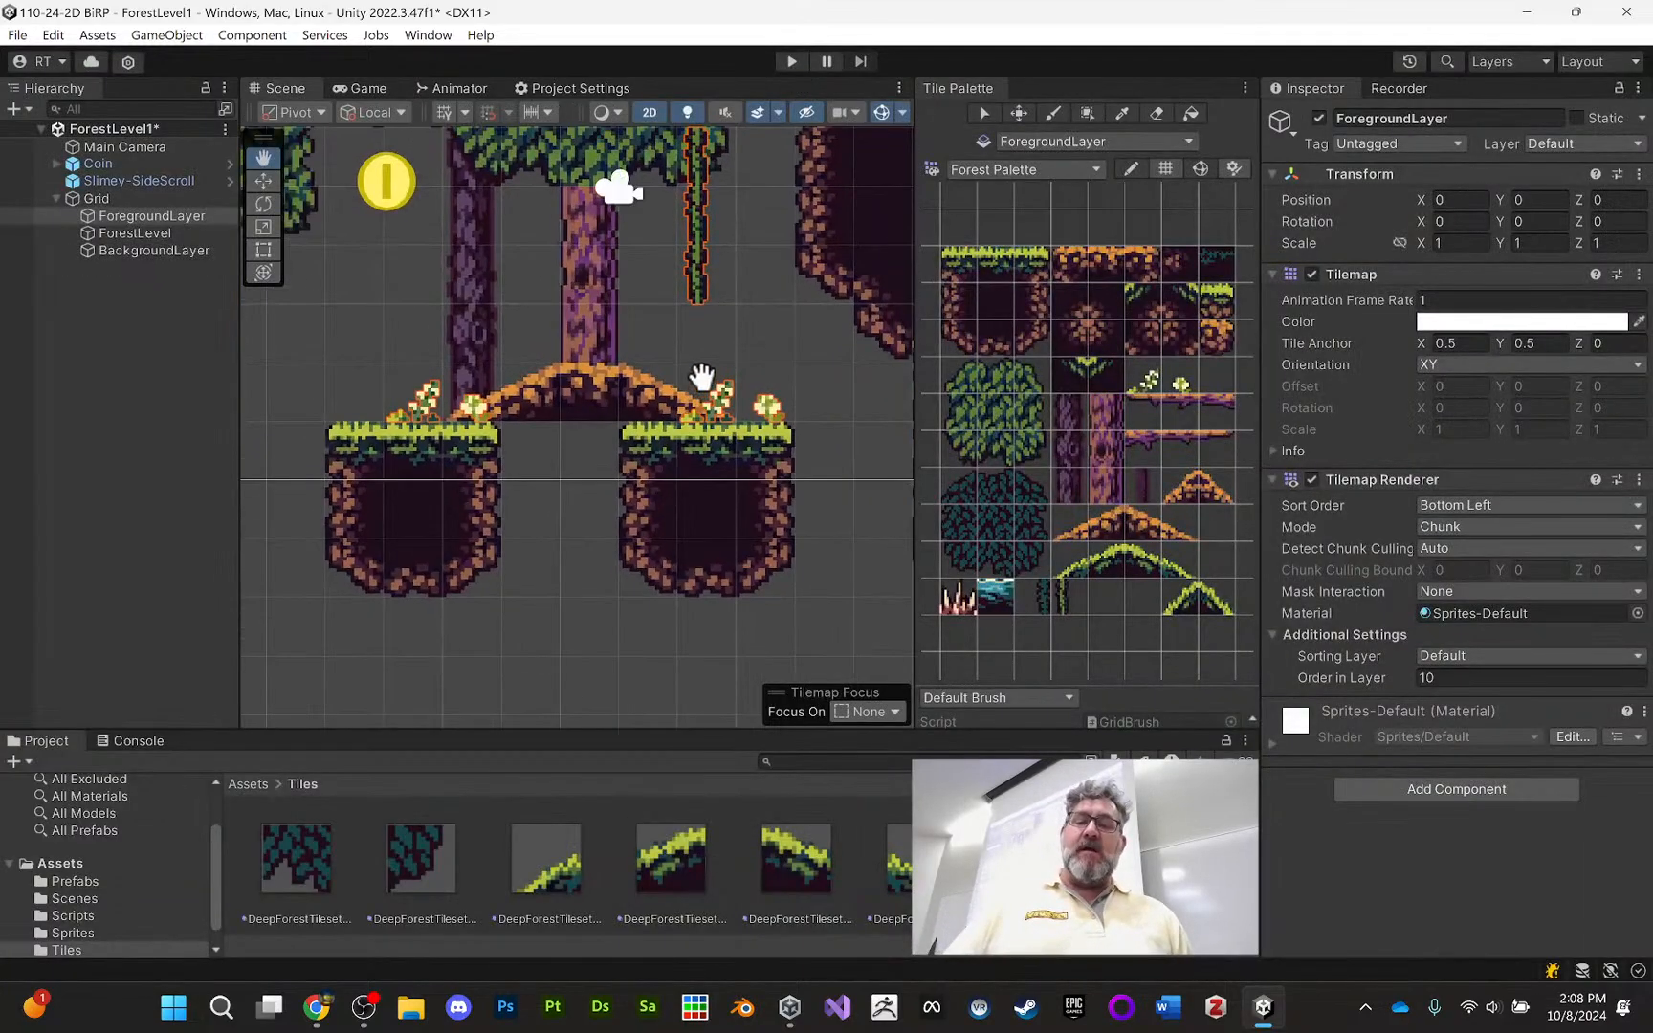
scroll(633, 364, down, 3)
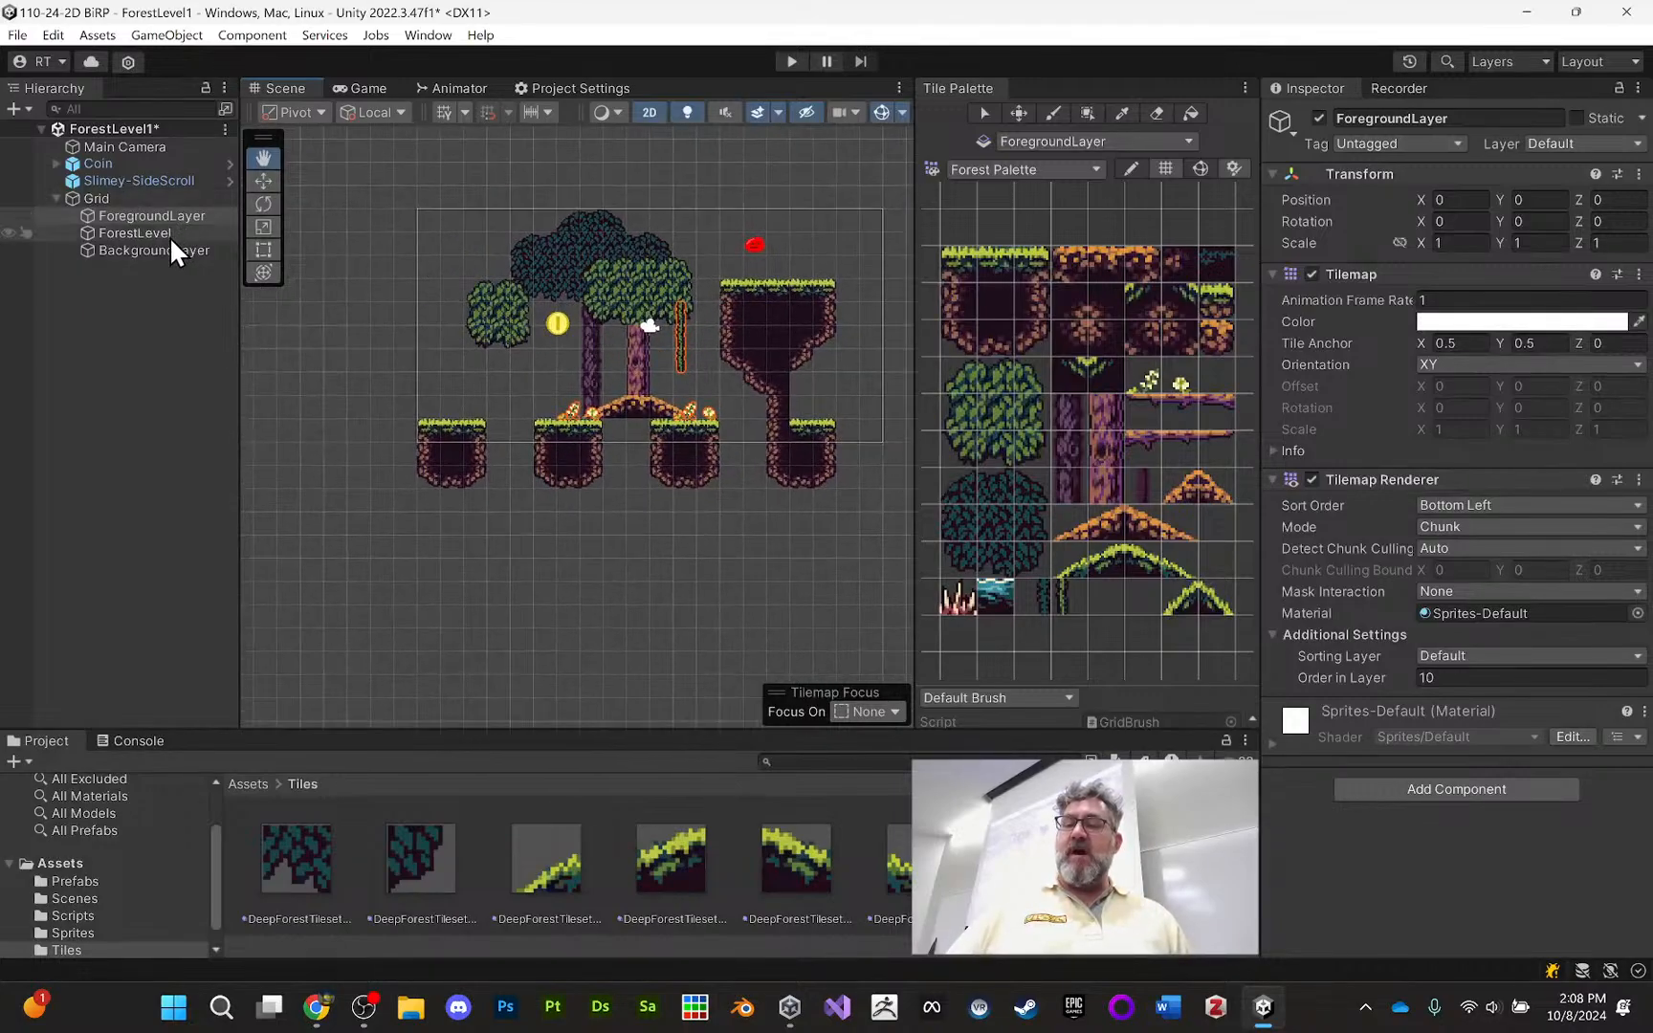
click(163, 372)
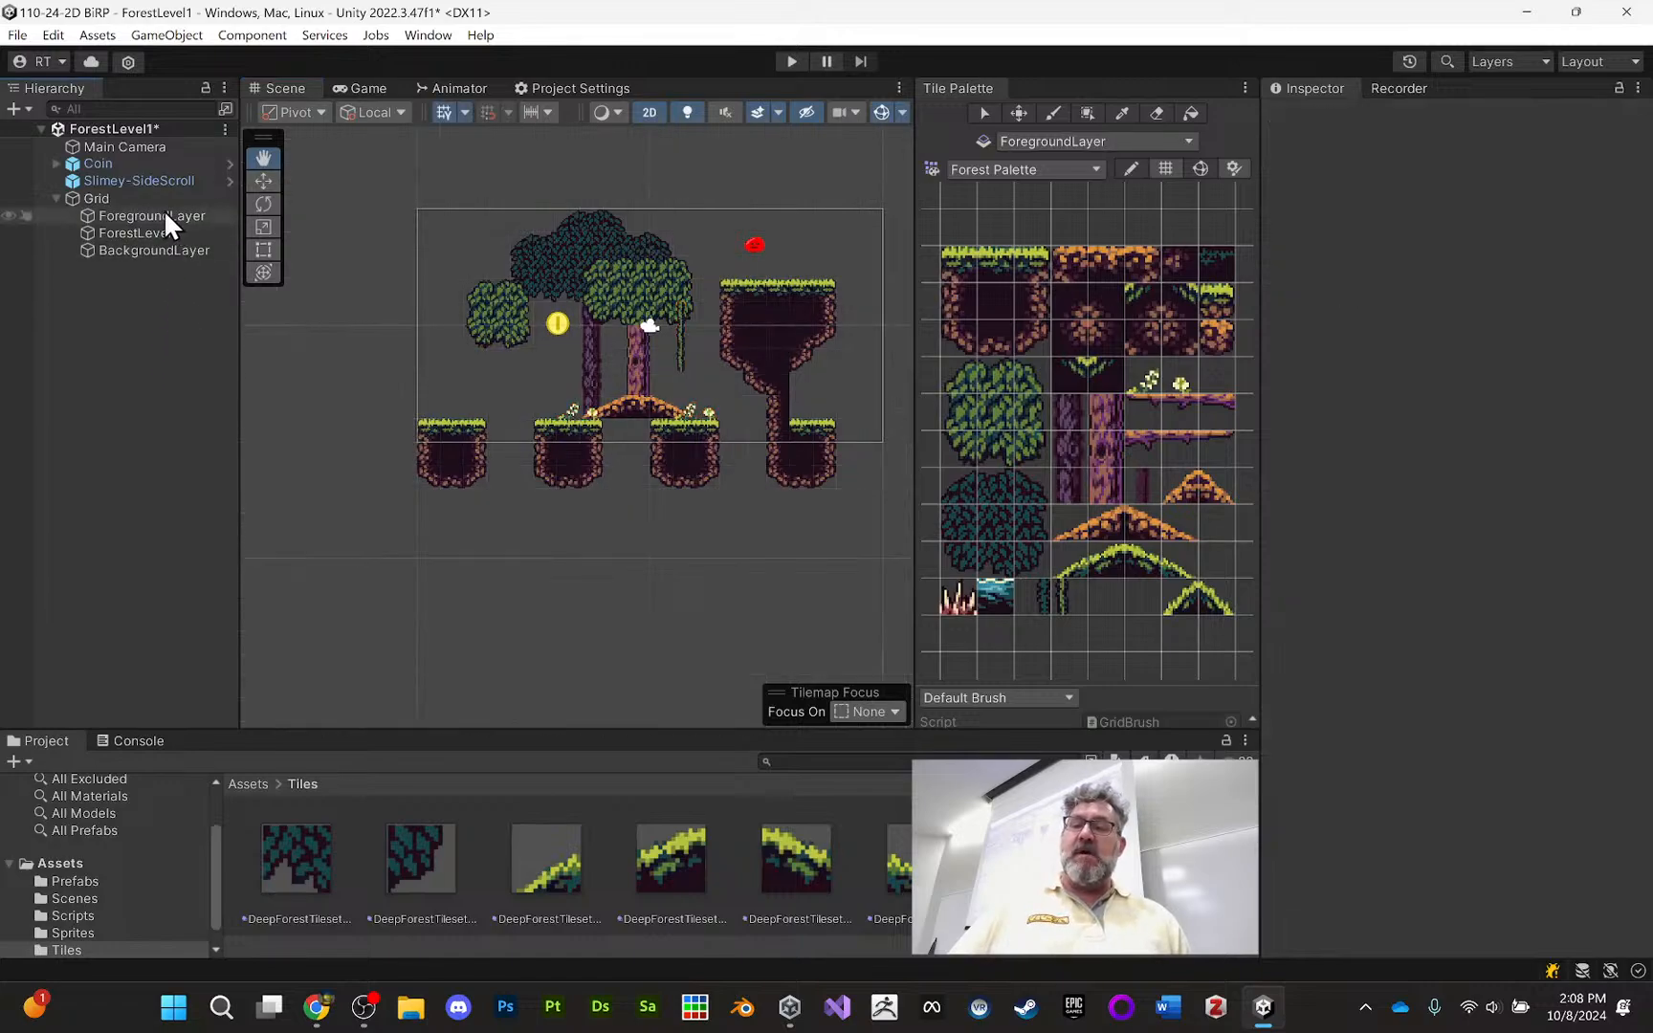
click(154, 198)
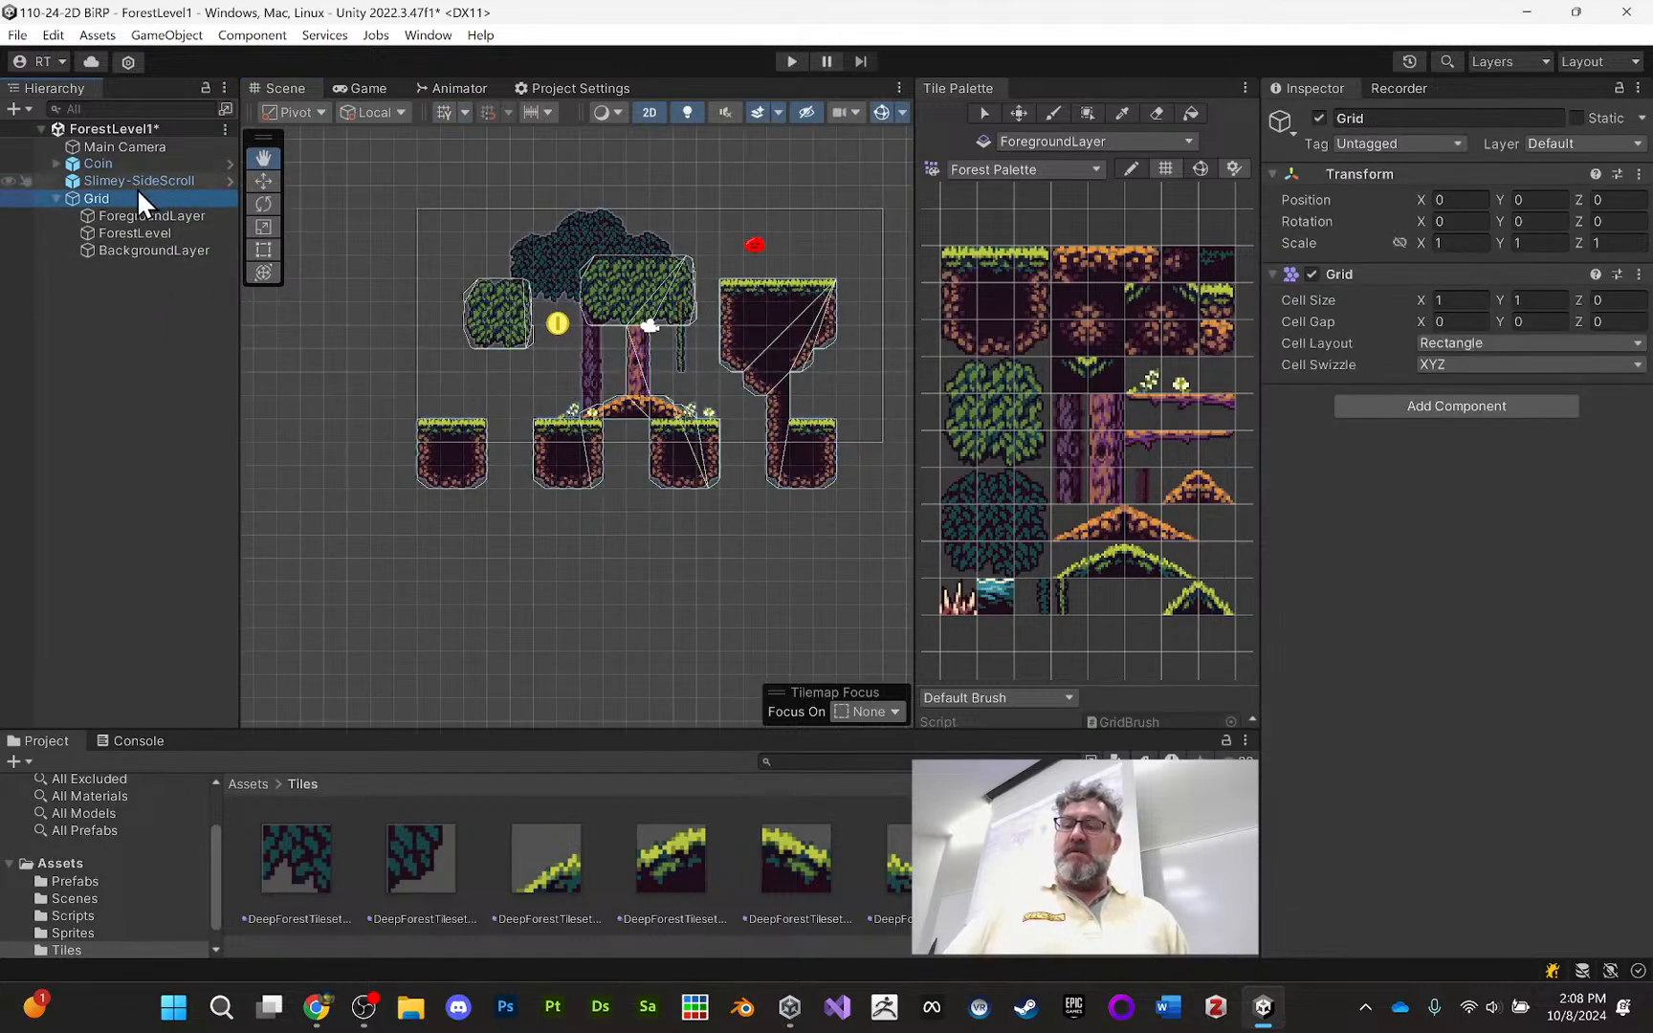
right_click(104, 196)
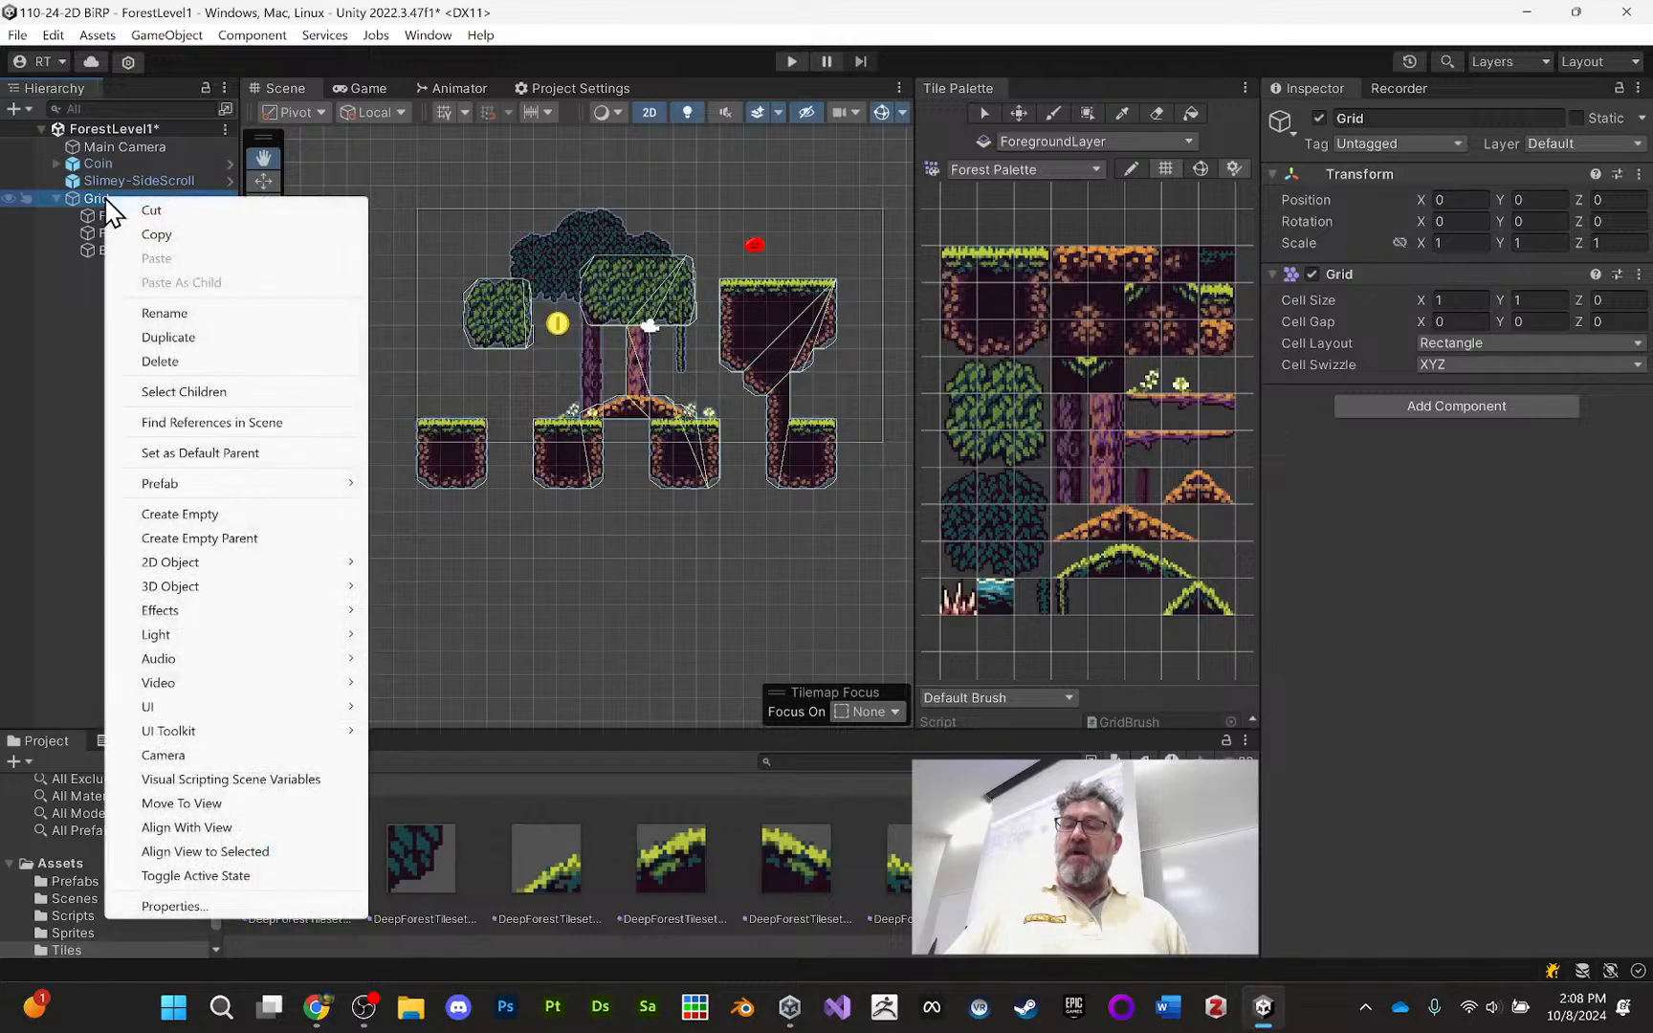
mouse_move(204, 562)
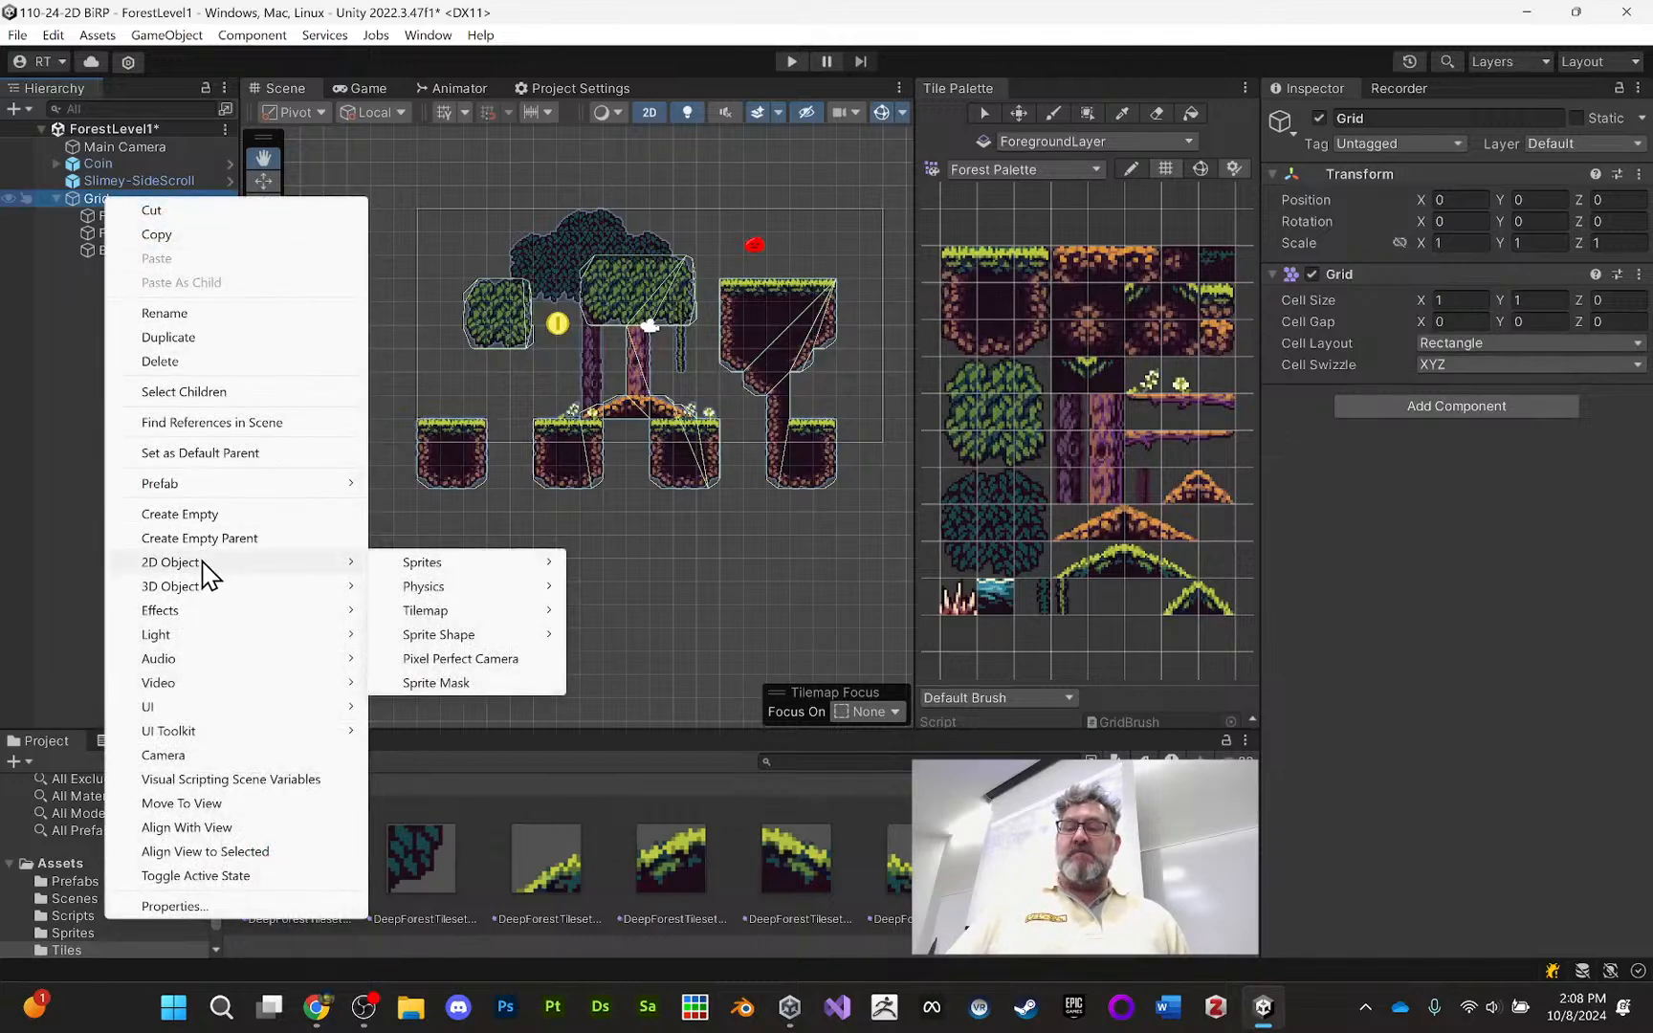
mouse_move(480, 612)
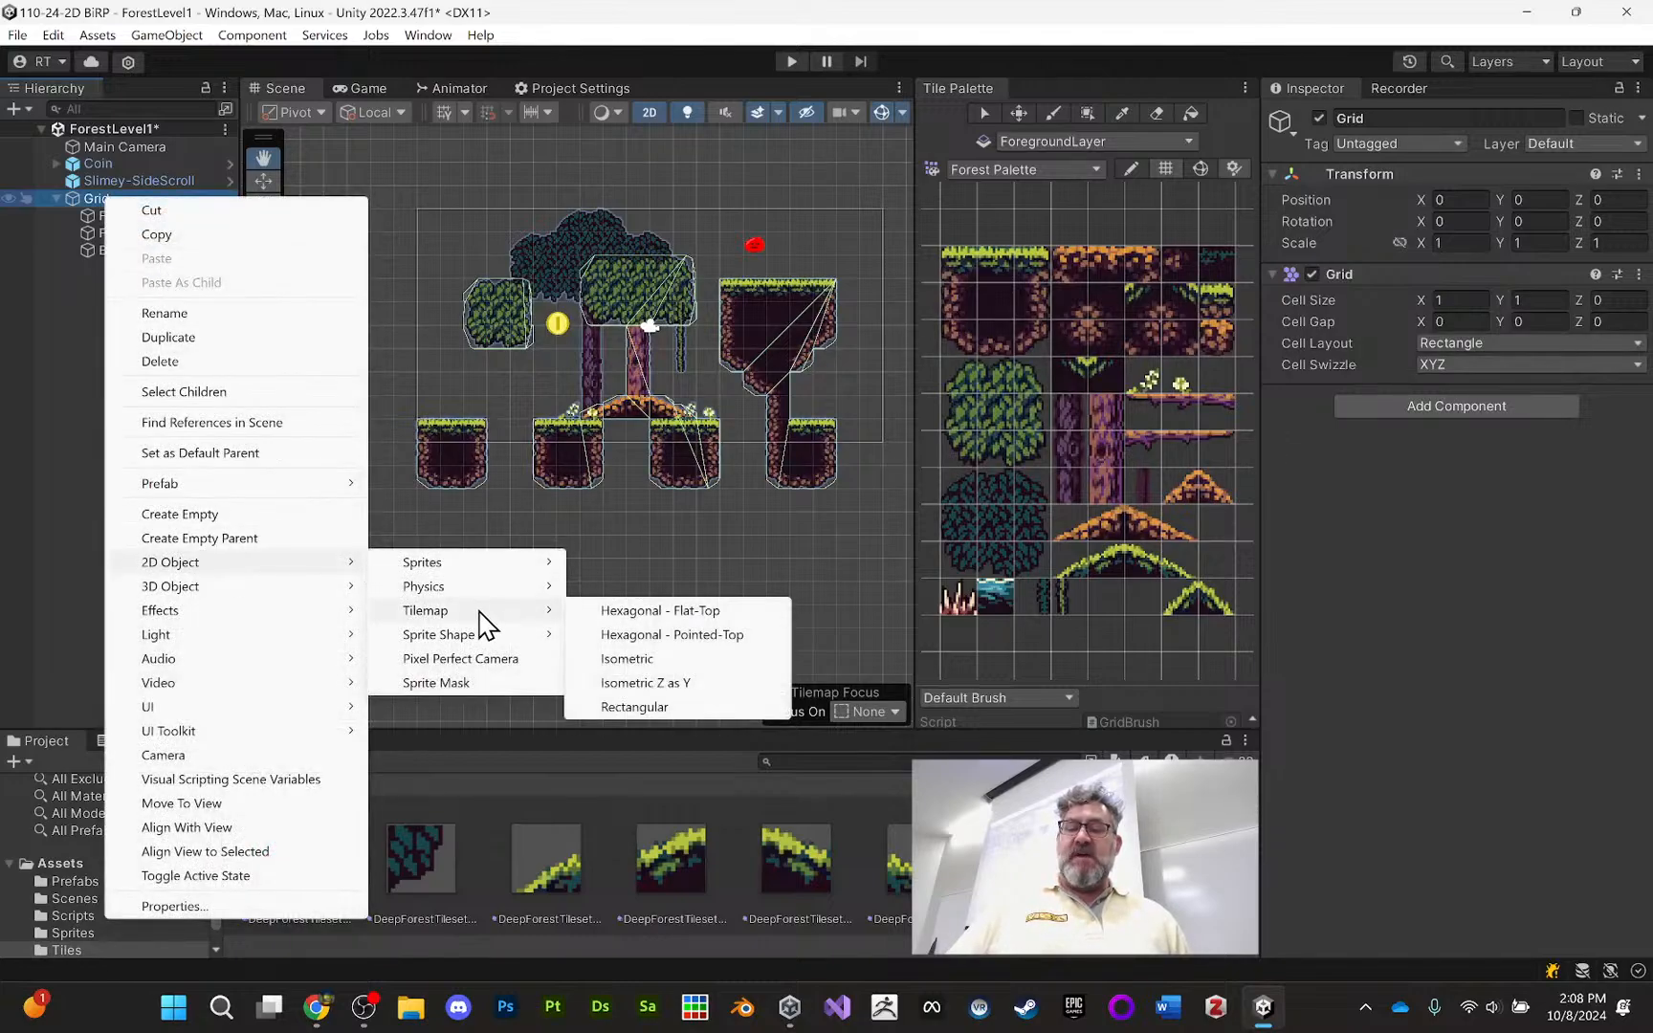
click(656, 706)
text(D)
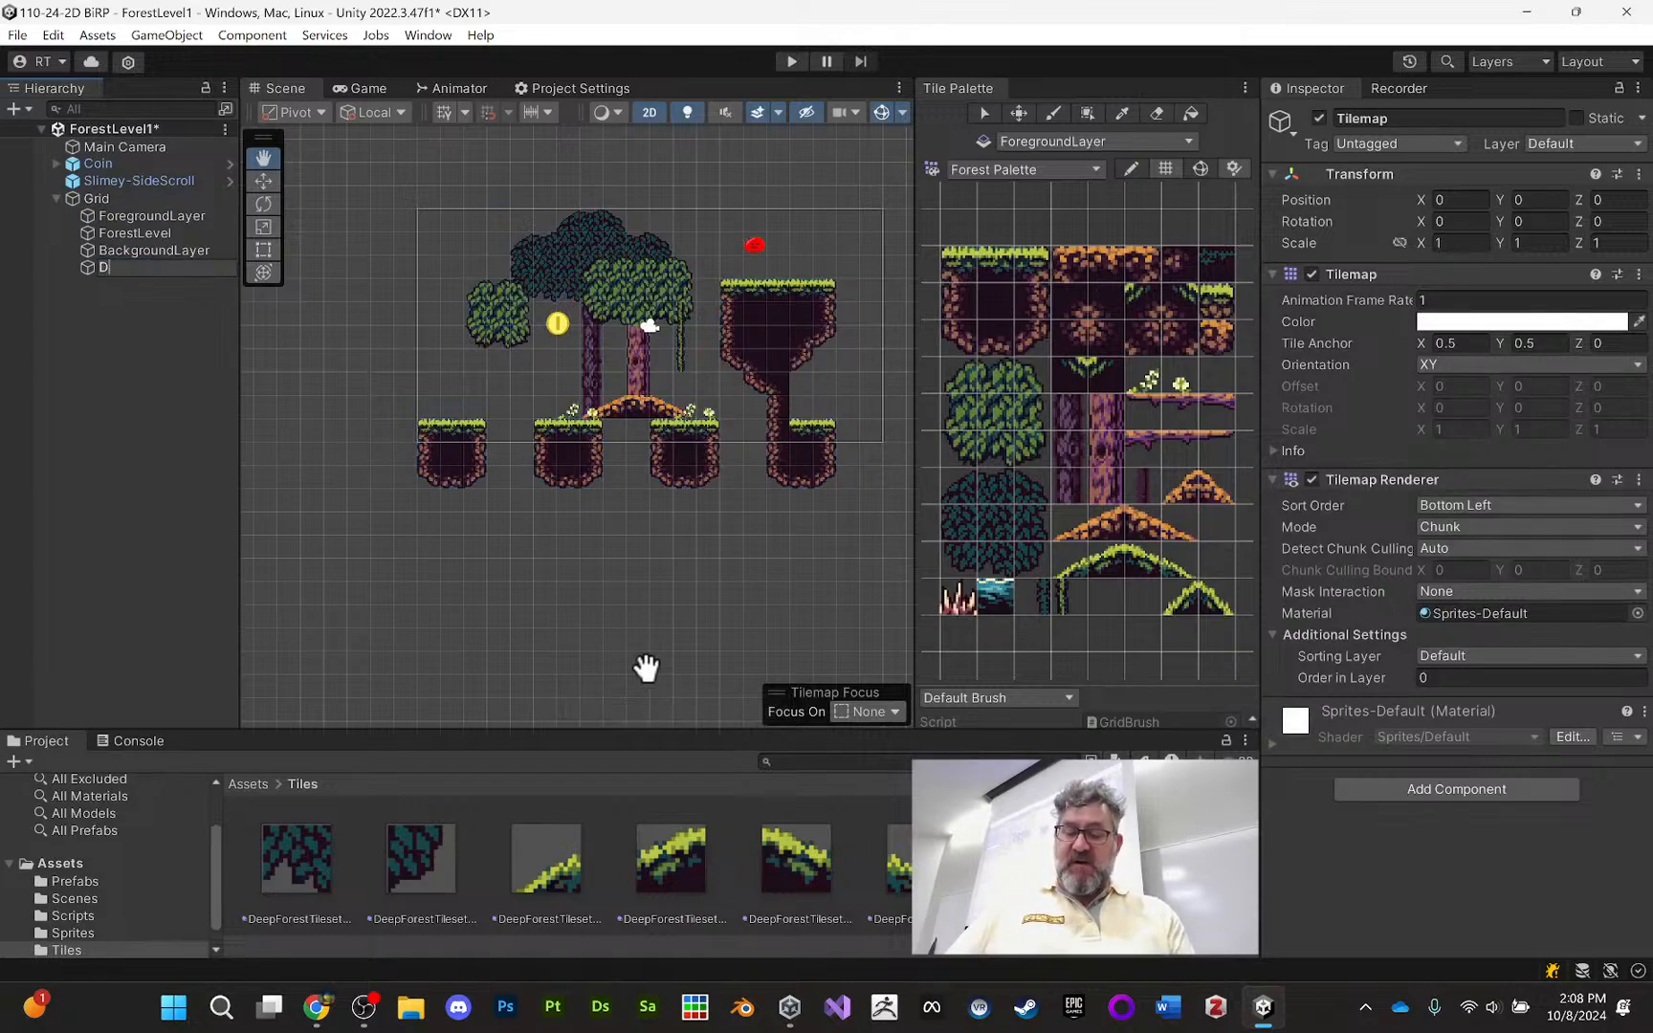
text(angerLa)
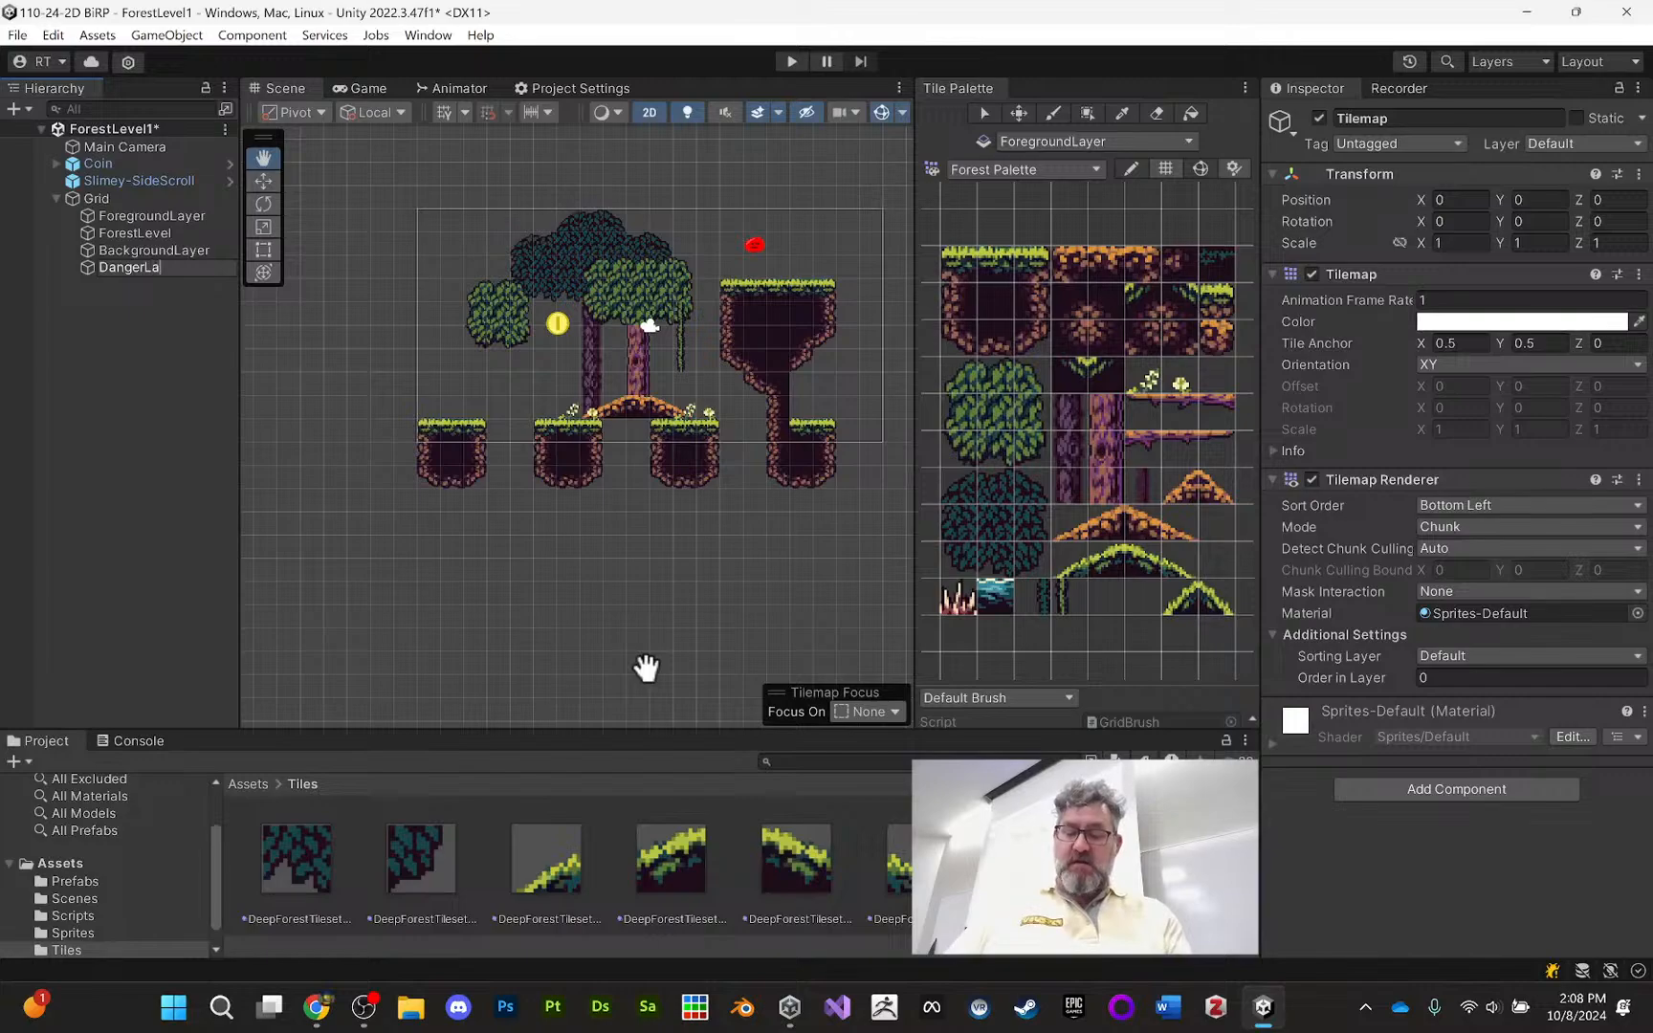
text(yer)
key(Return)
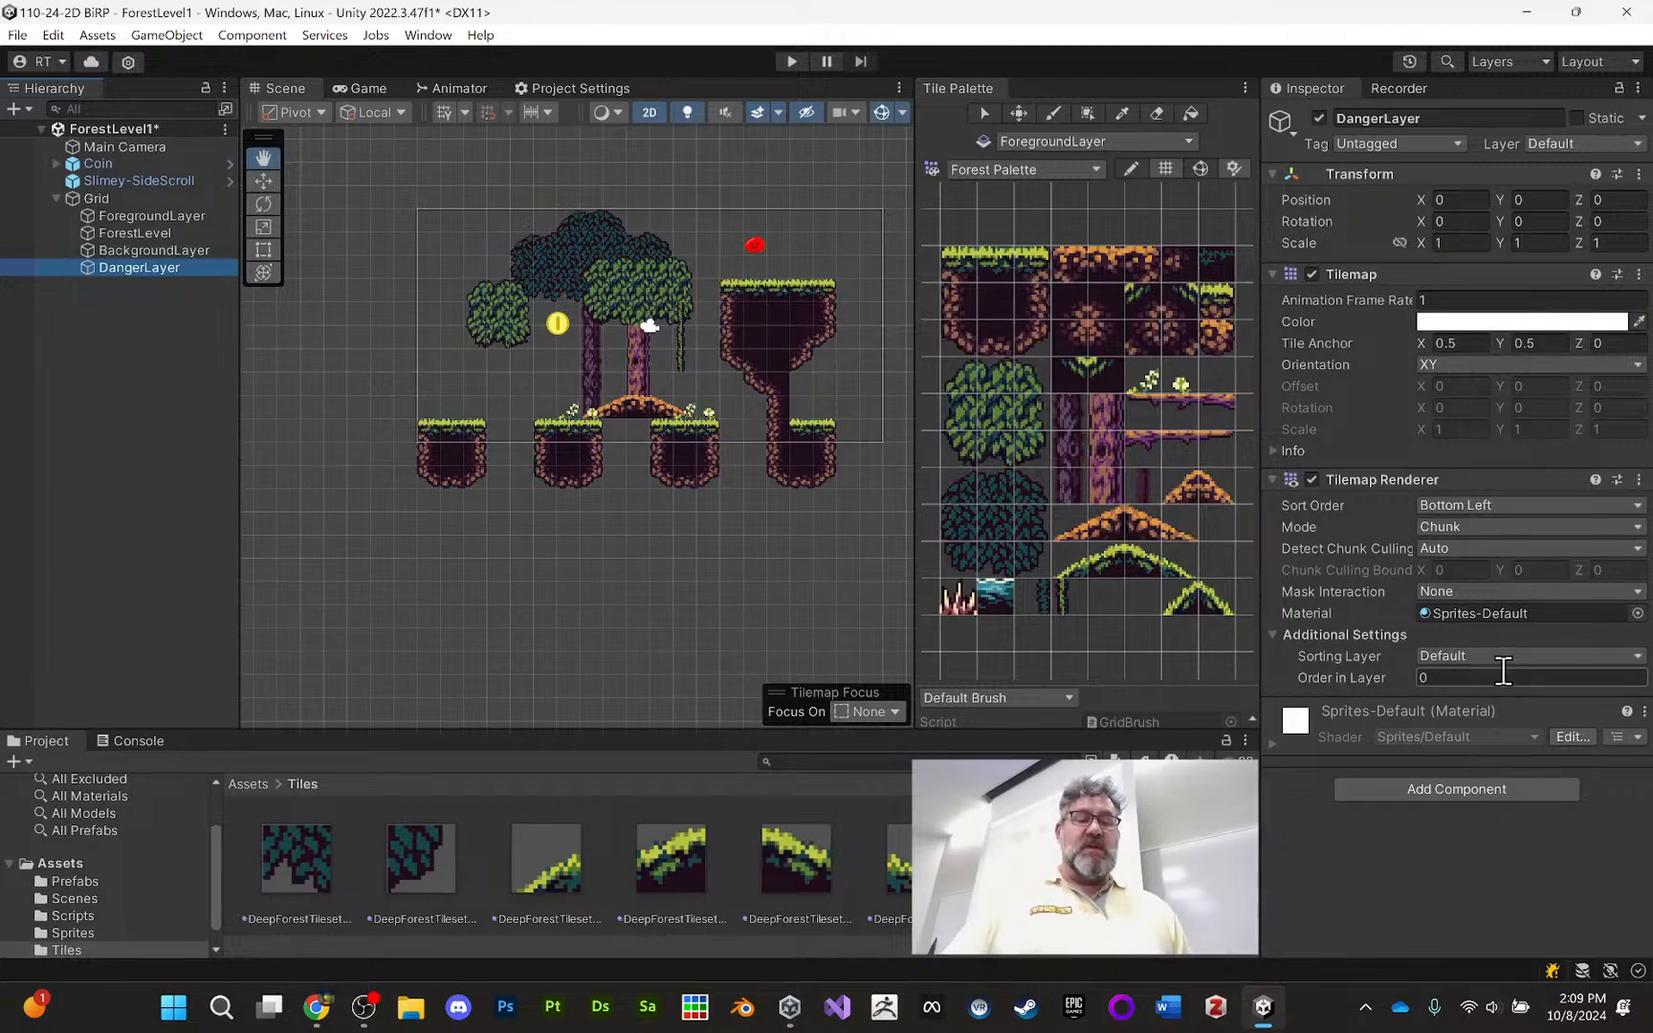
Set the DangerLayer tilemap's Order in Layer to 5
click(1450, 679)
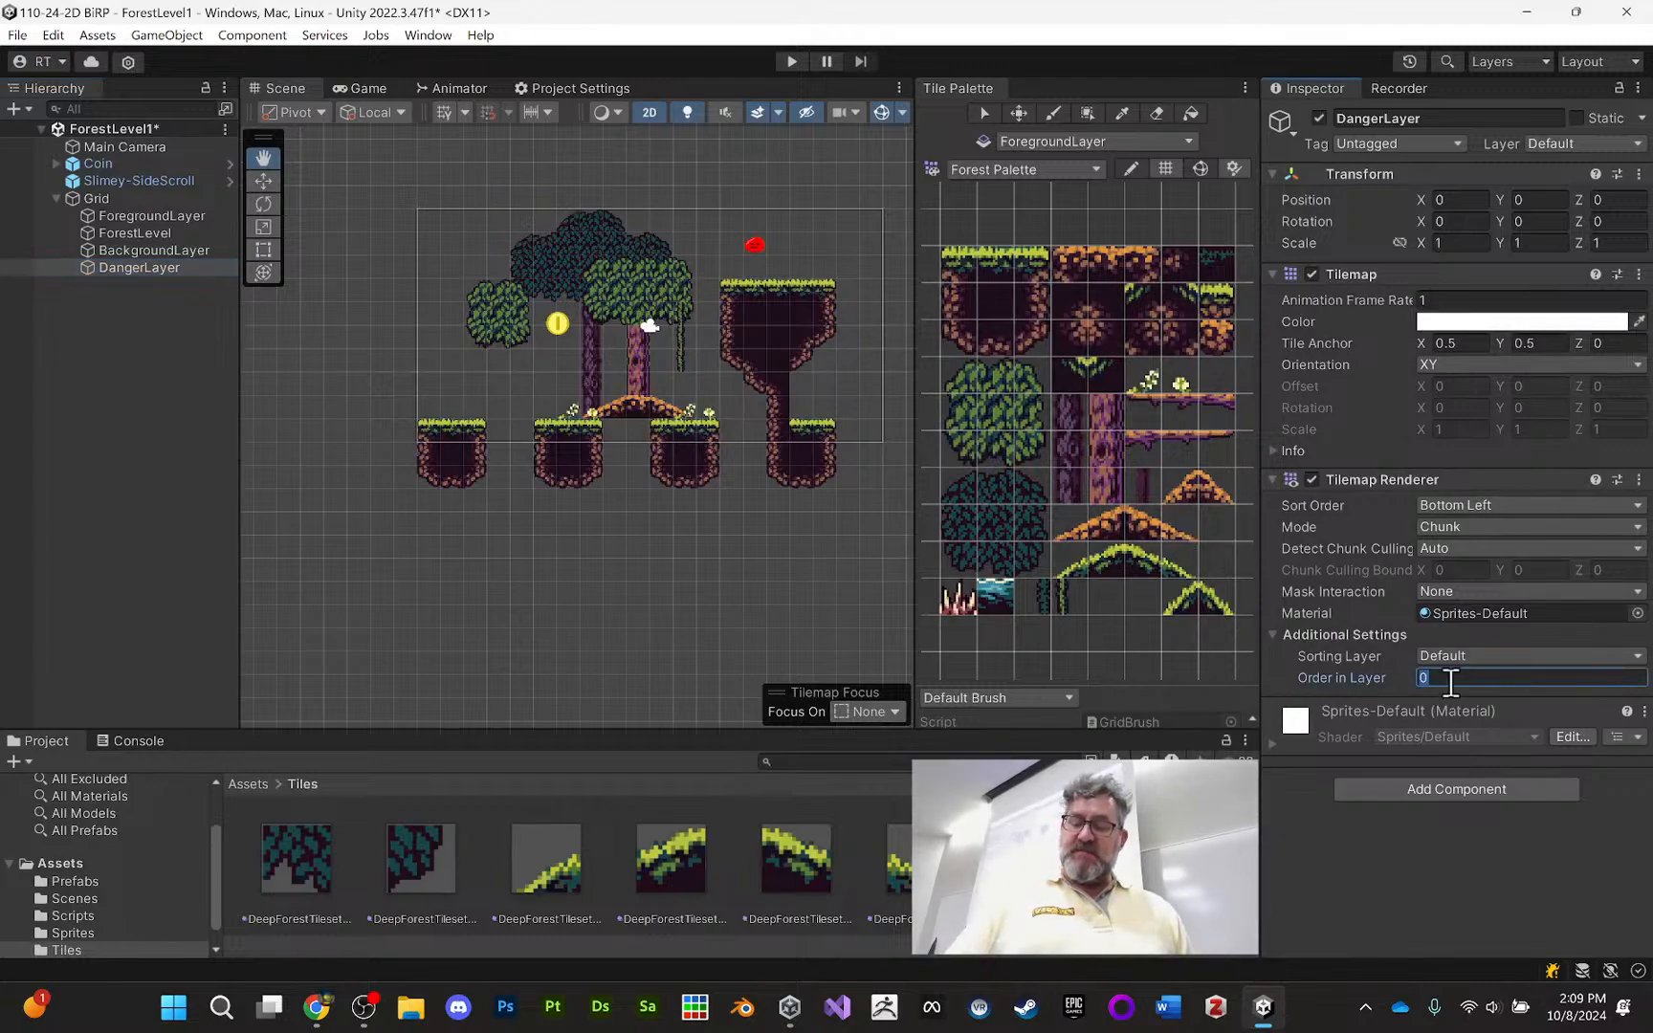
text(1)
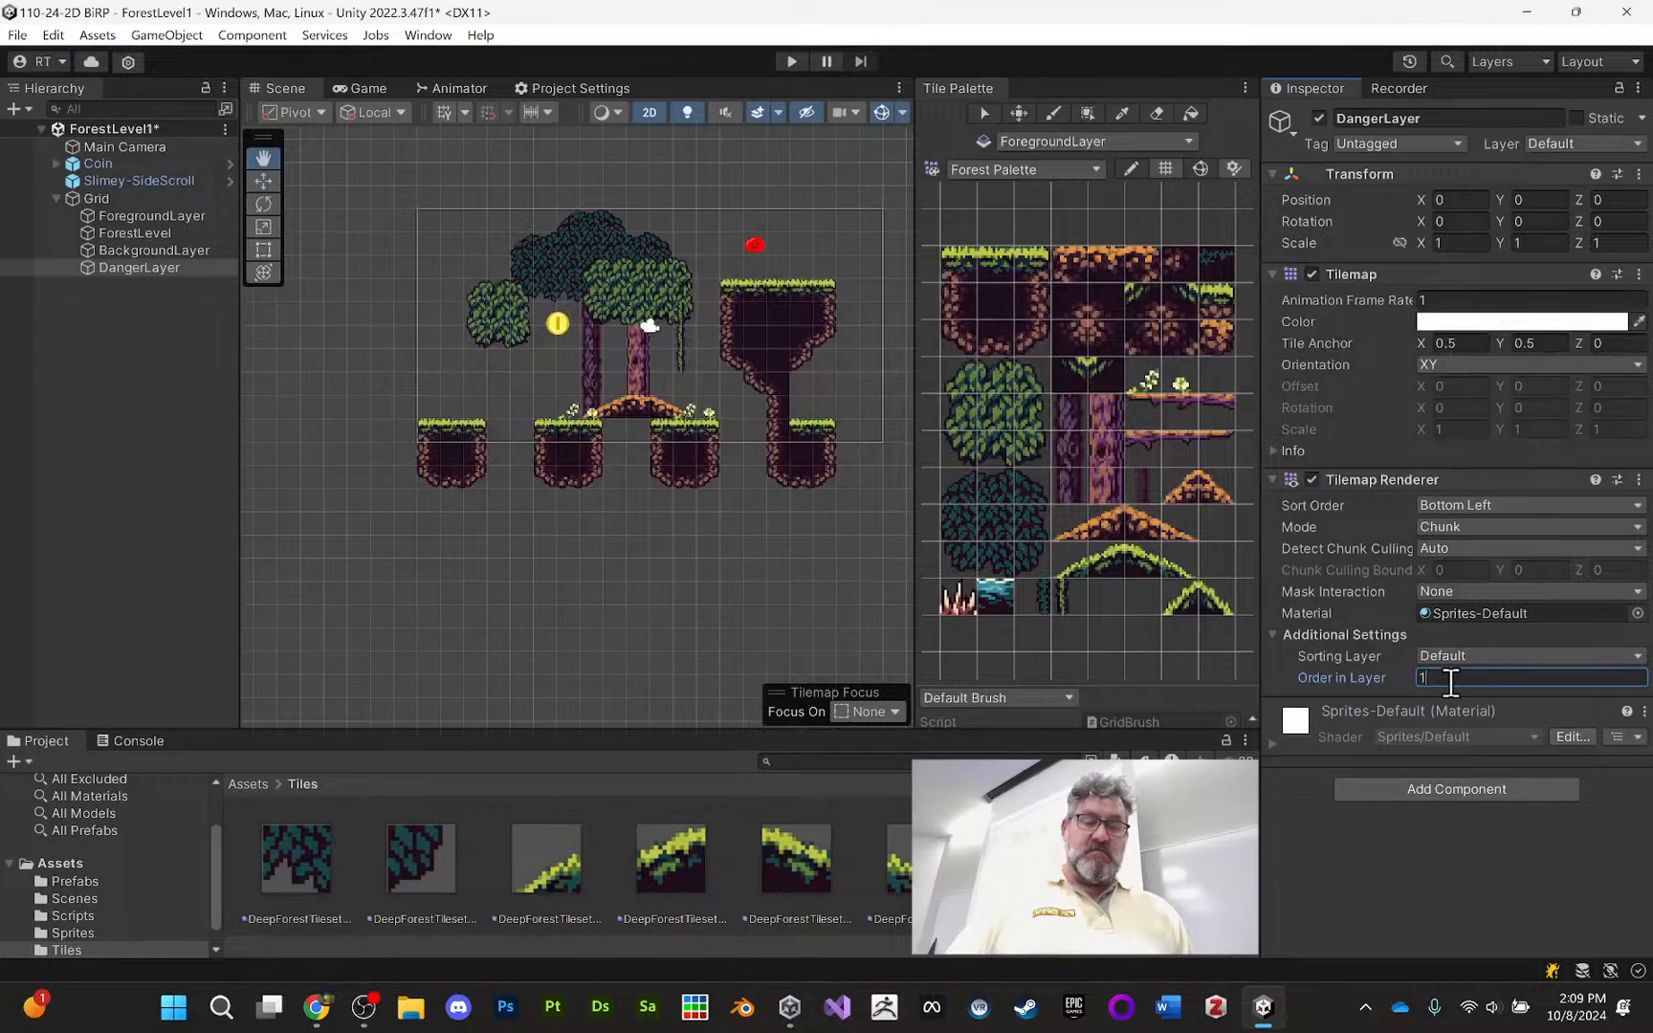
key(BackSpace)
text(5)
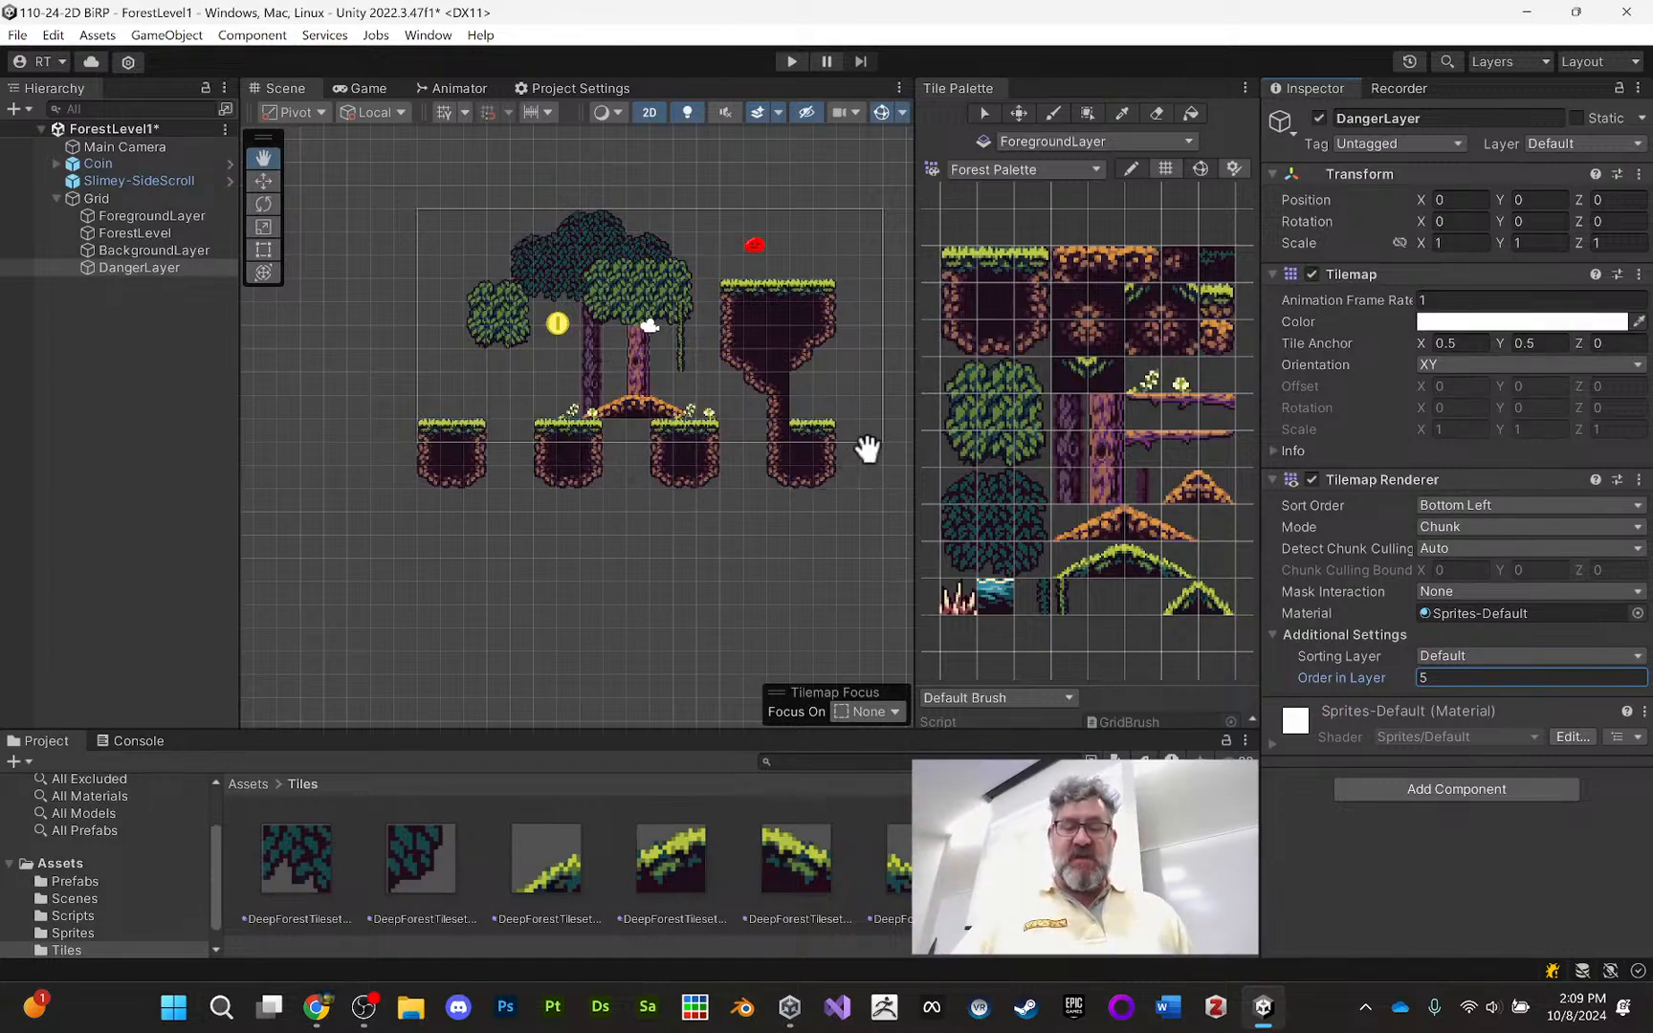
Make DangerLayer the active tilemap and paint the spiky fire tile on the leftmost platform and on the right end of the tall platform
click(962, 599)
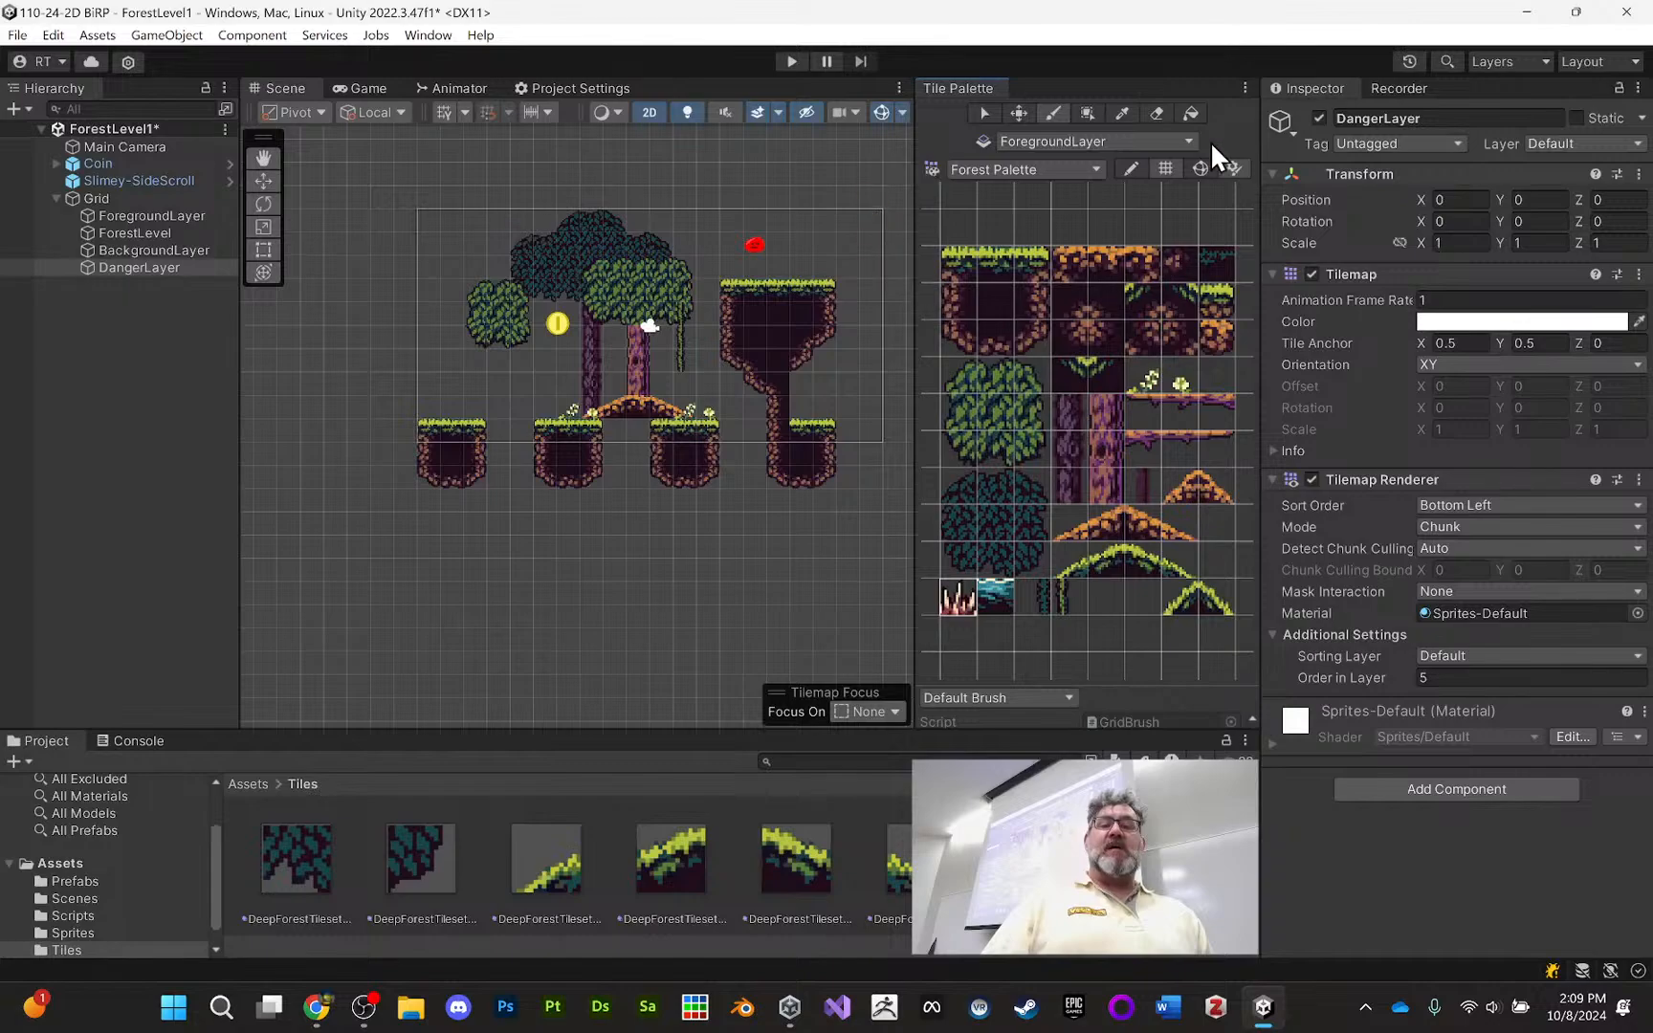
click(1076, 141)
click(1115, 164)
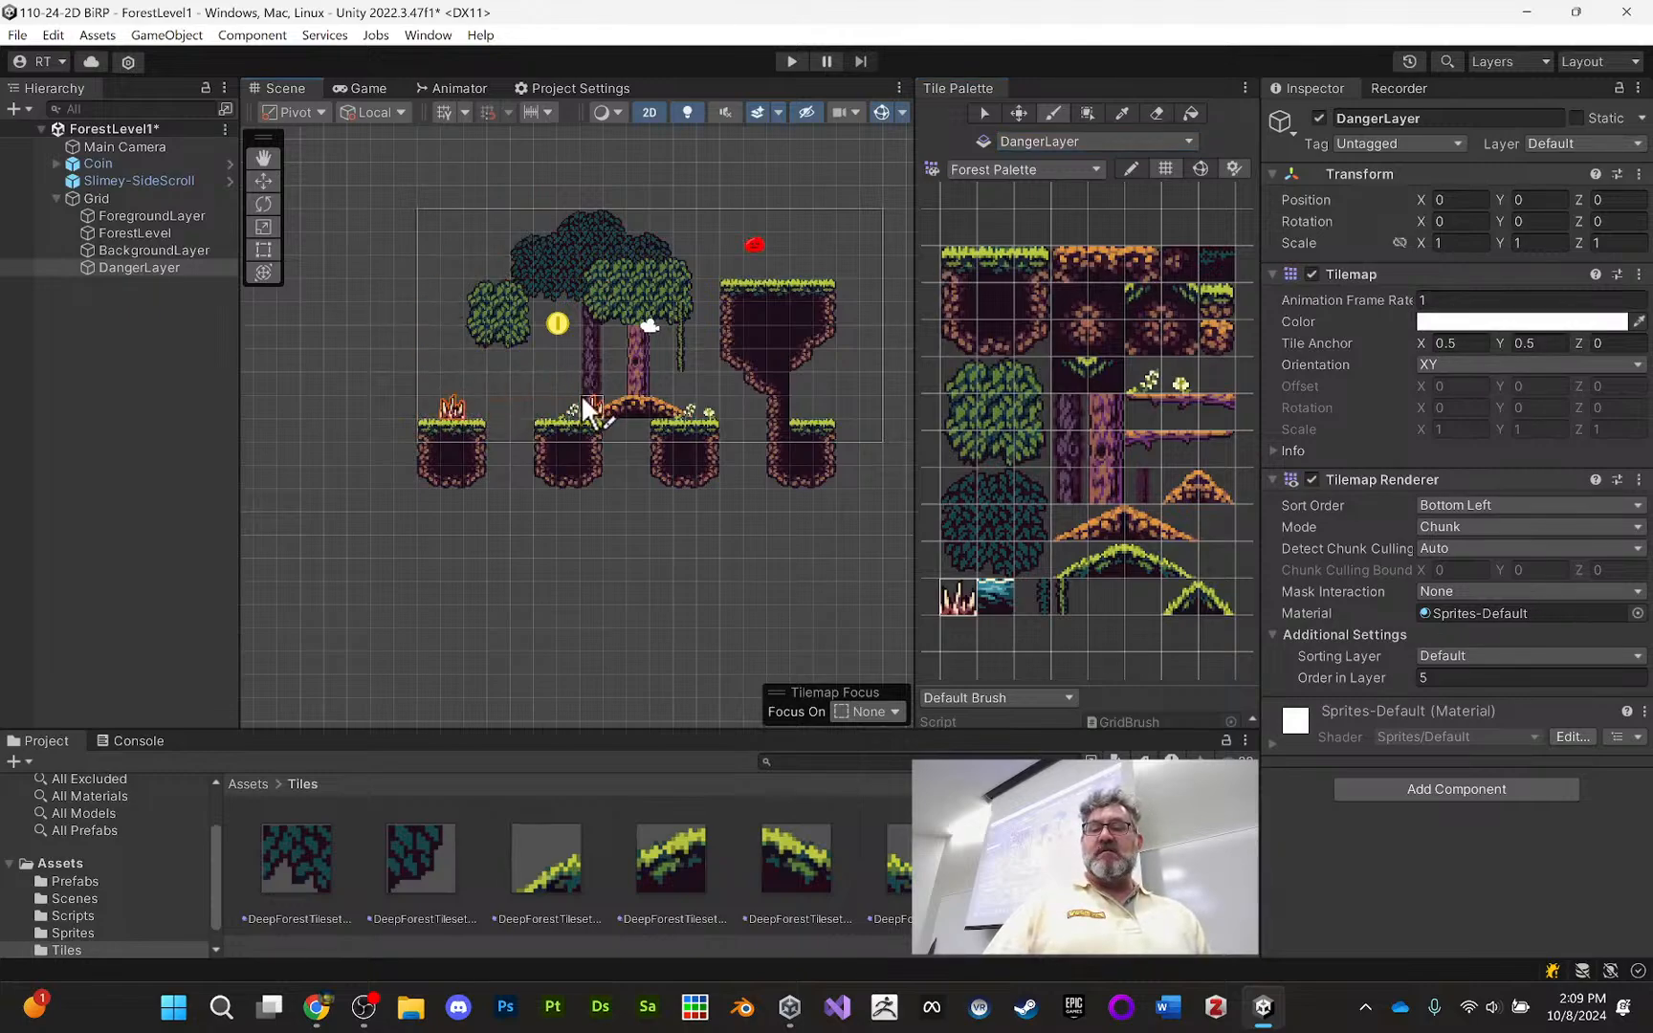
click(823, 262)
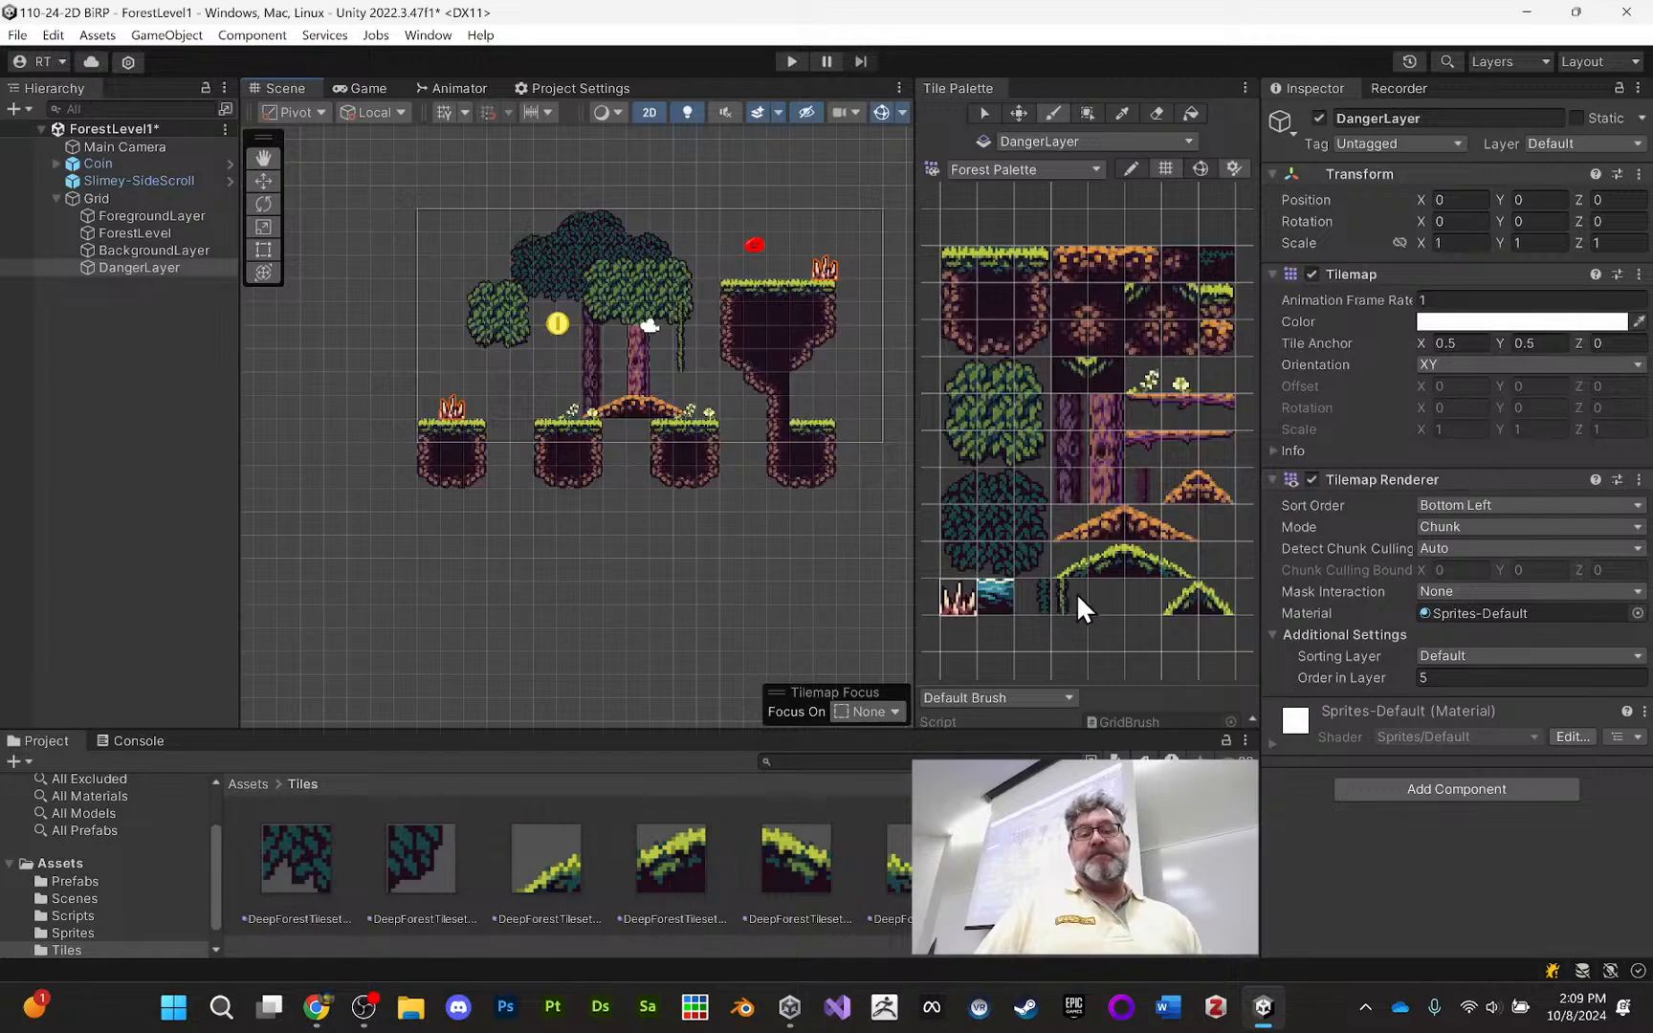
Choose the water tile from the Forest Palette and the filled box brush
click(997, 598)
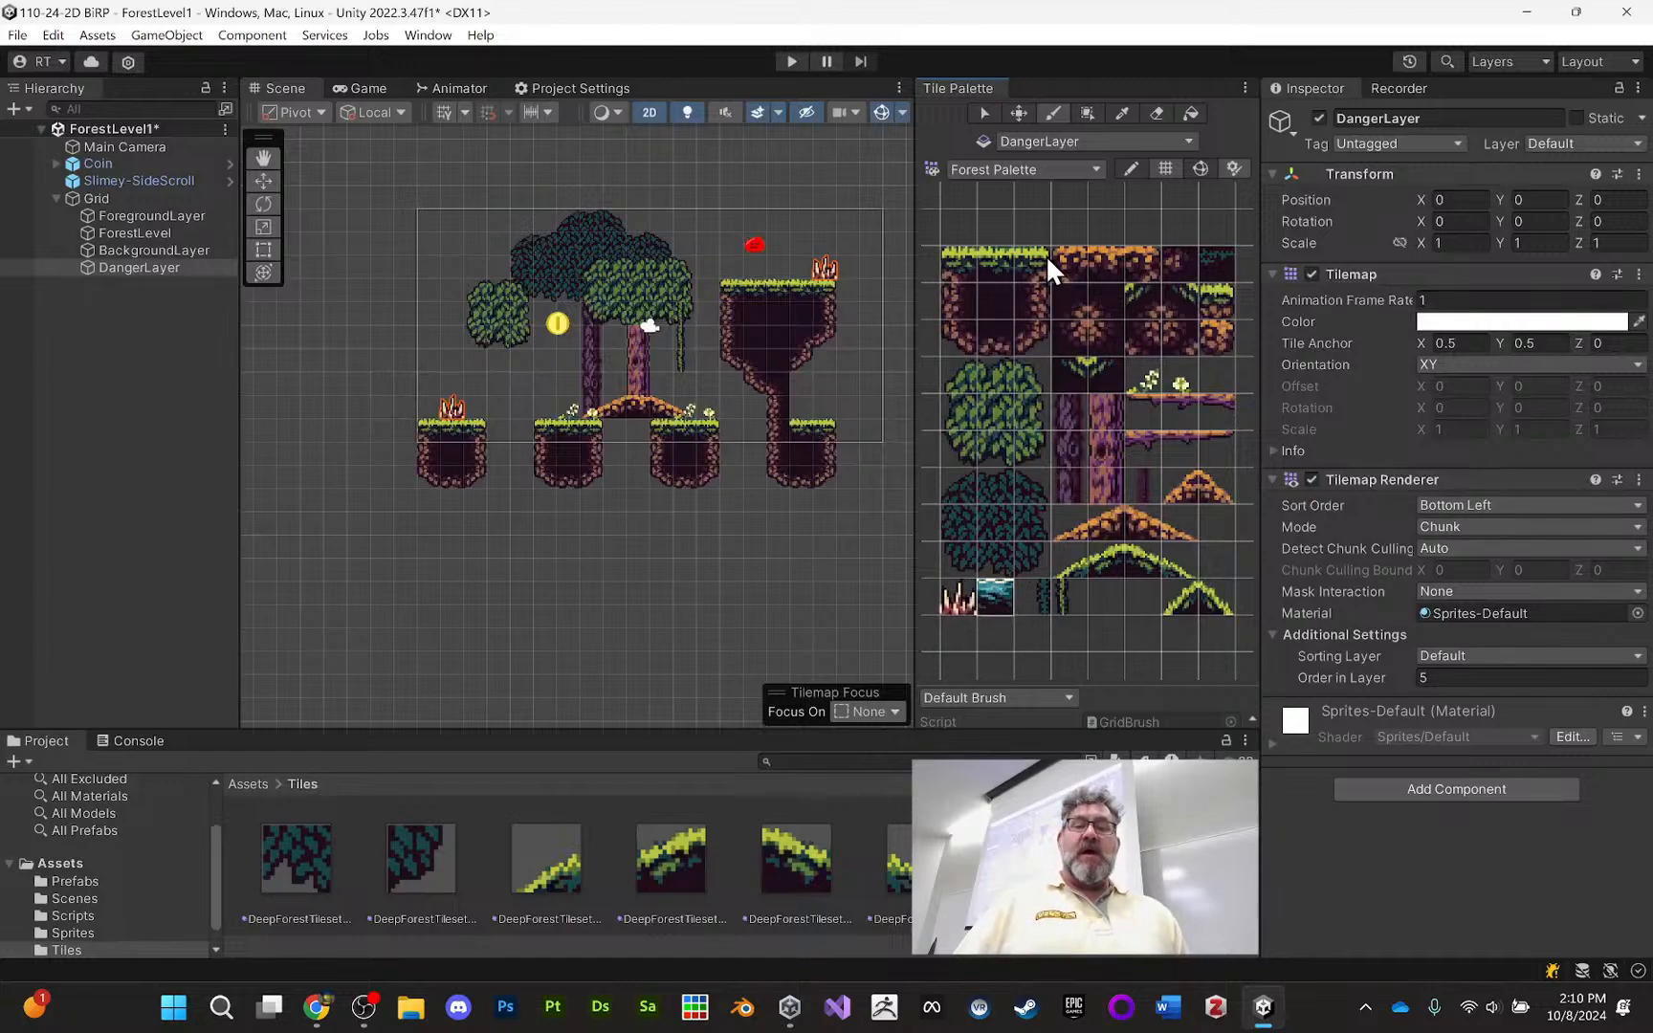
click(1054, 113)
mouse_move(453, 585)
mouse_down()
mouse_move(738, 606)
mouse_move(784, 626)
mouse_up()
key(ctrl+z)
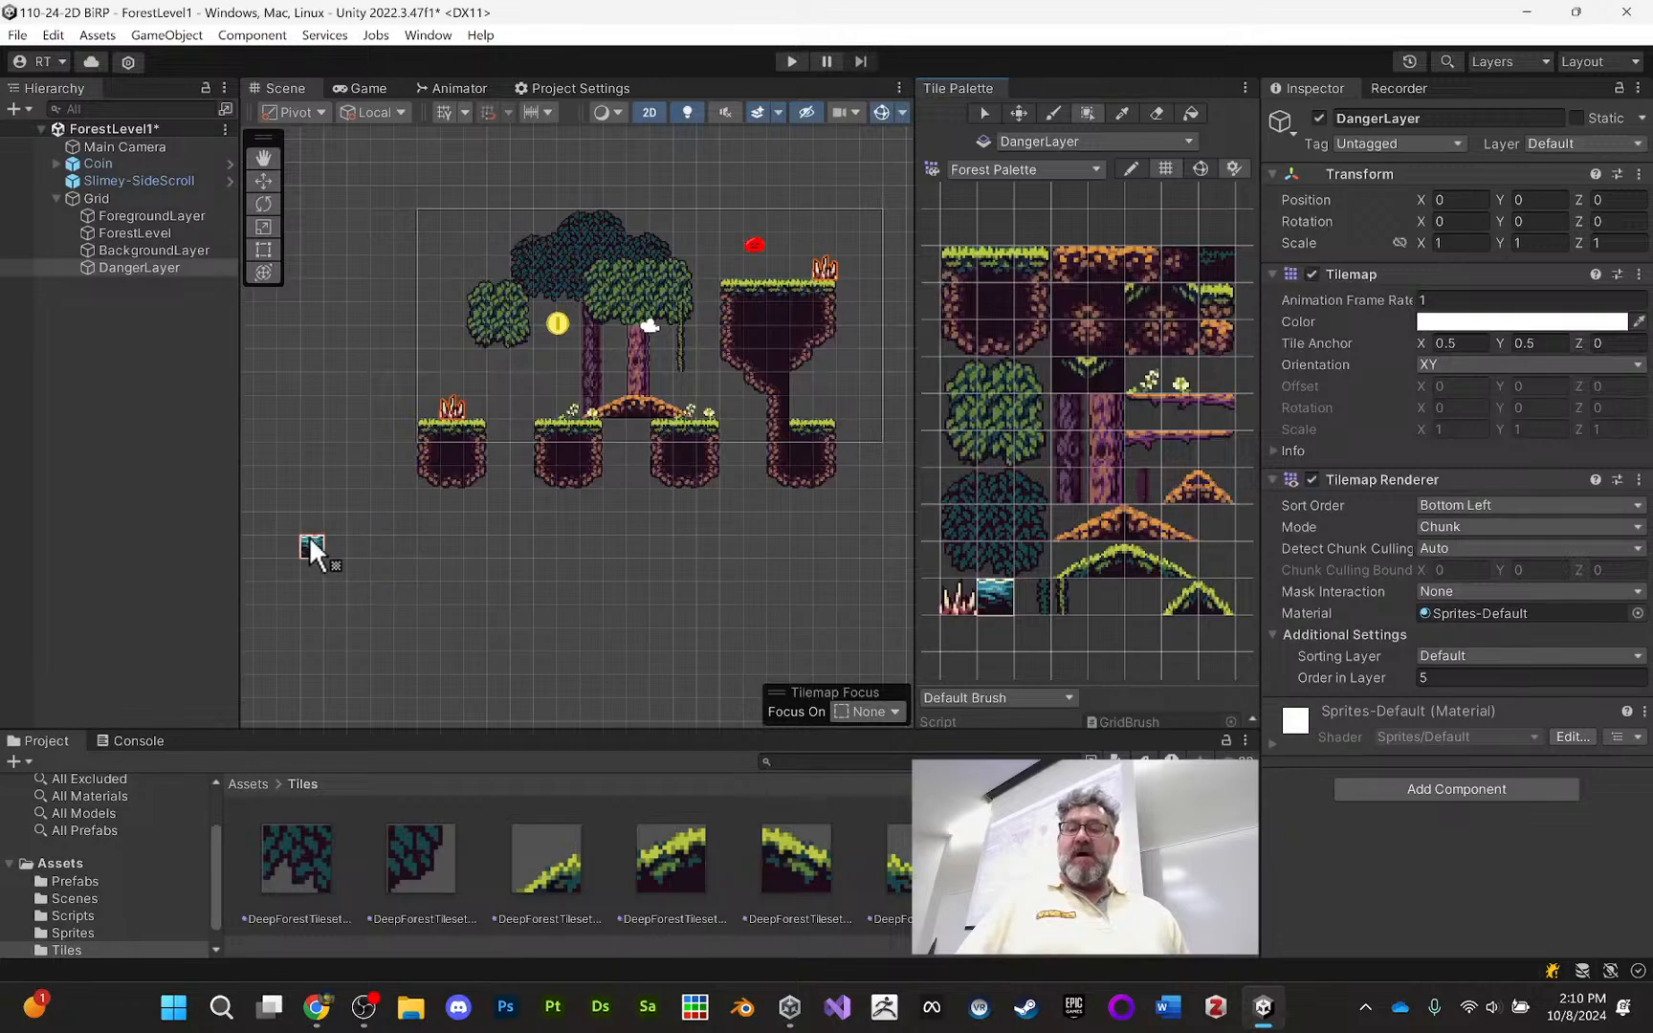
drag(309, 535, 891, 572)
scroll(861, 572, down, 5)
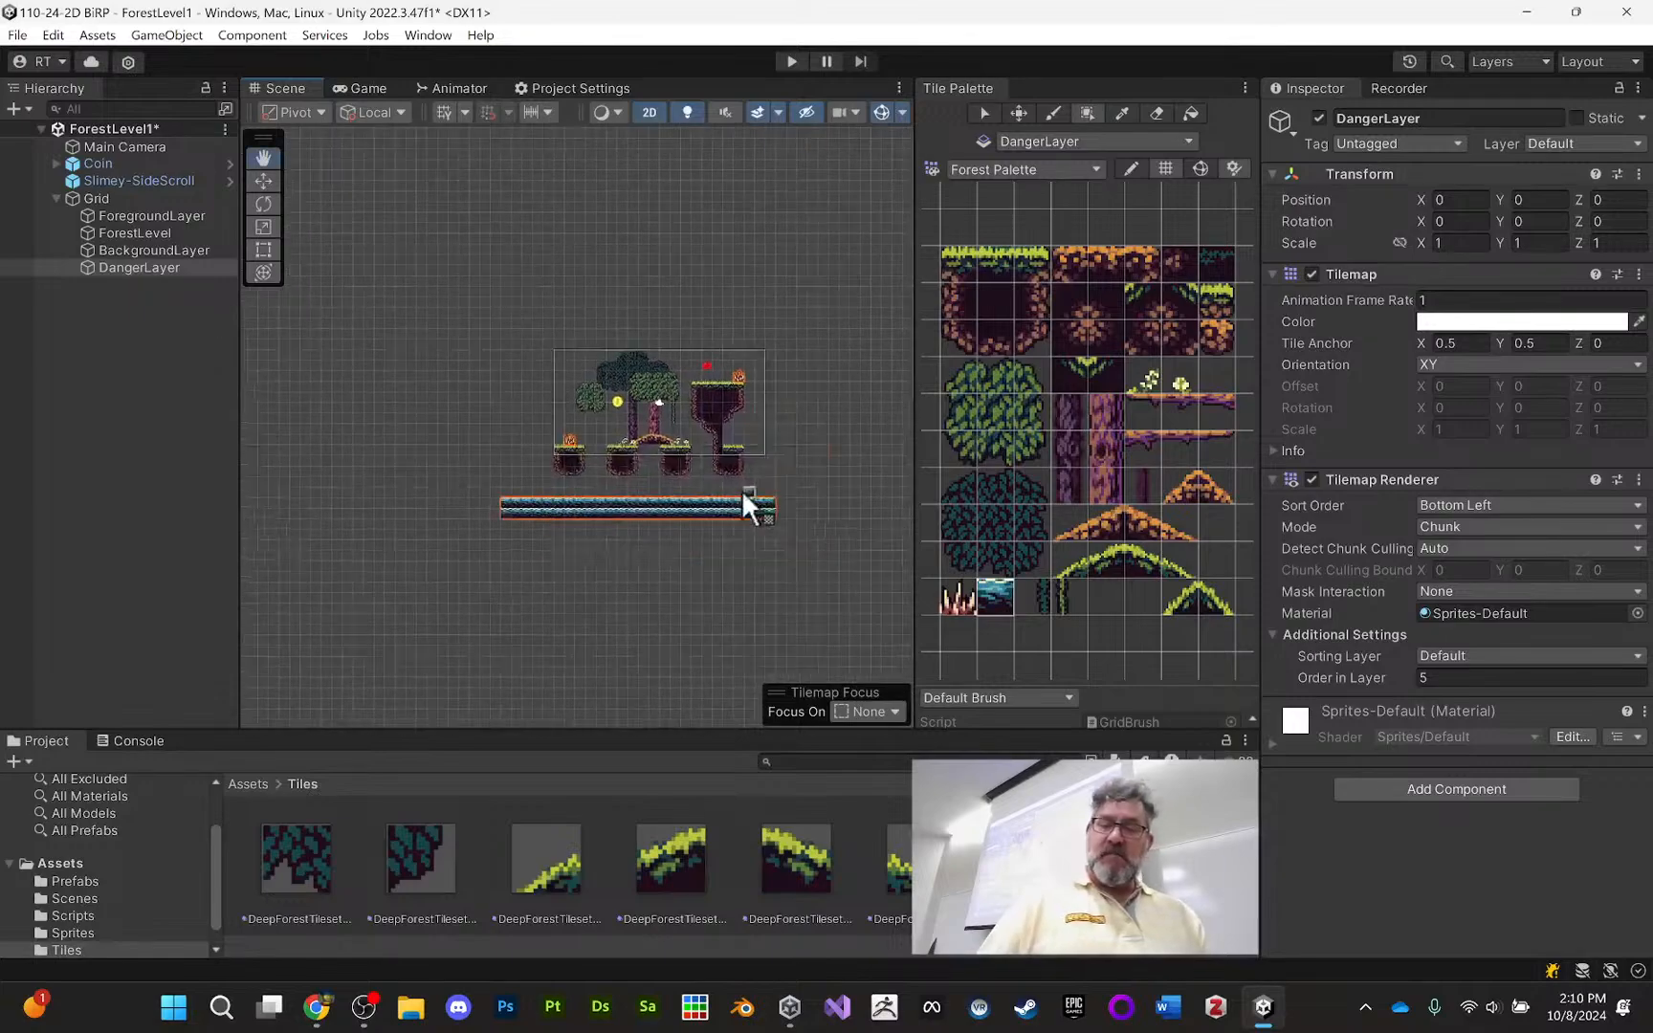
middle_drag(743, 490, 610, 372)
scroll(638, 466, down, 5)
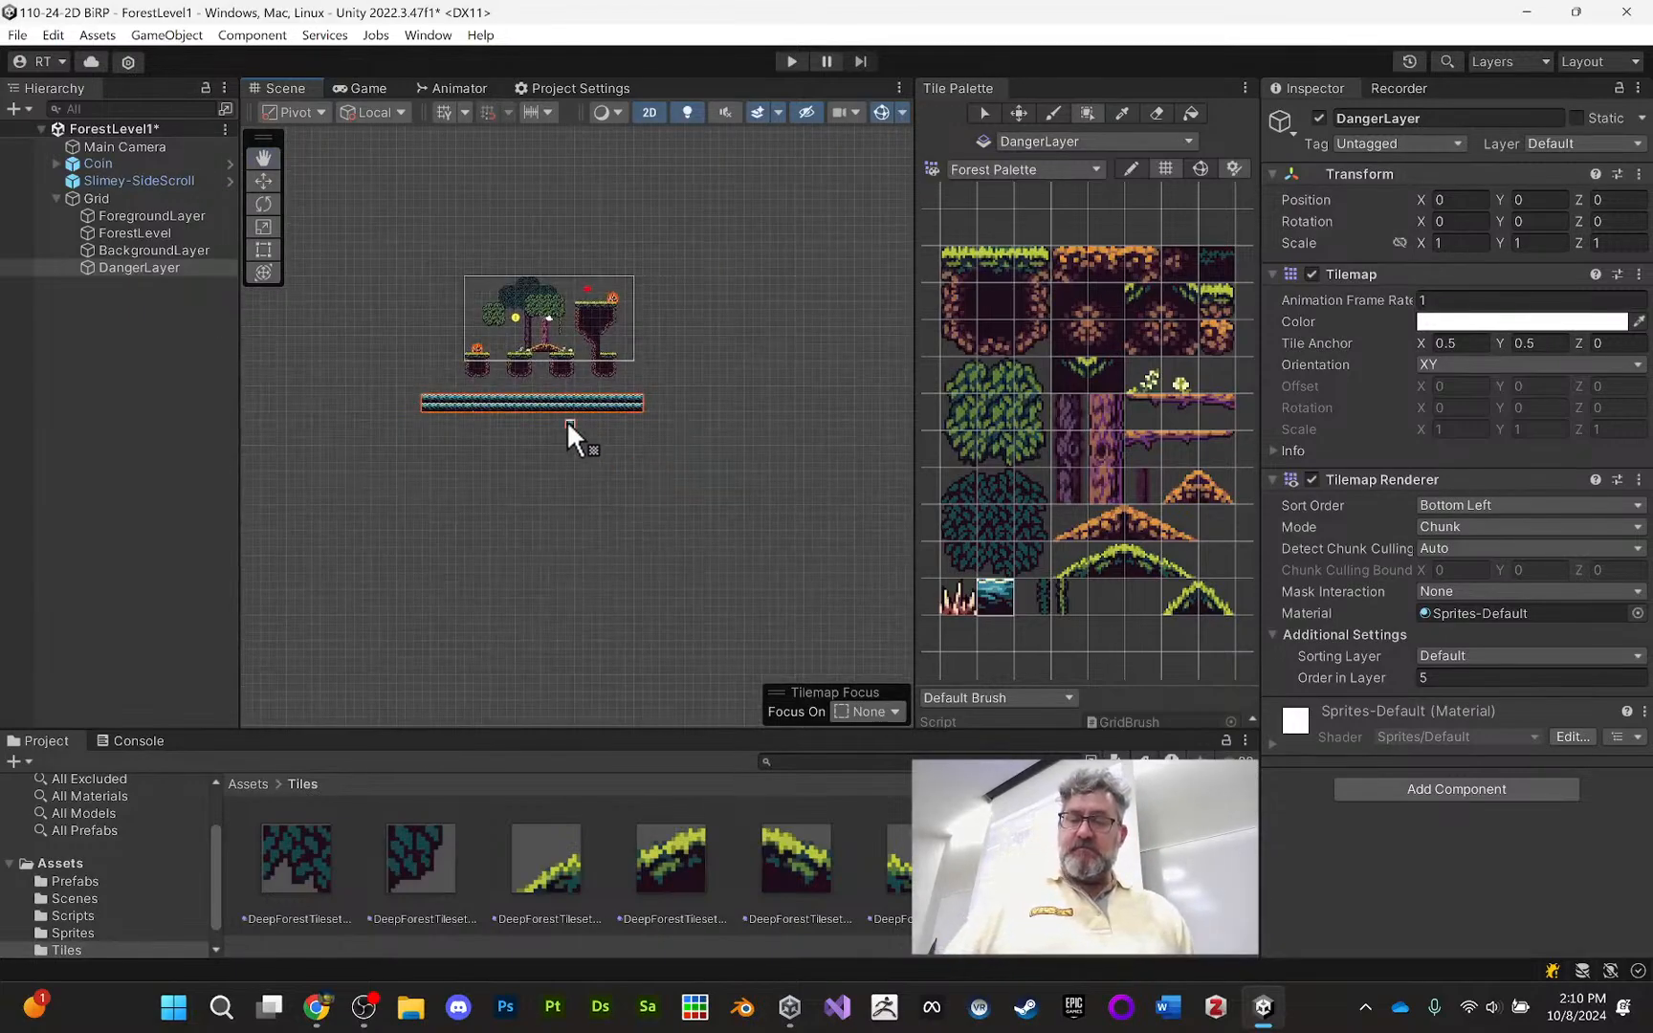
key(ctrl+z)
Fill a one-tile-high strip of water in DangerLayer below the platforms, extending well past both ends of the level
scroll(547, 422, up, 3)
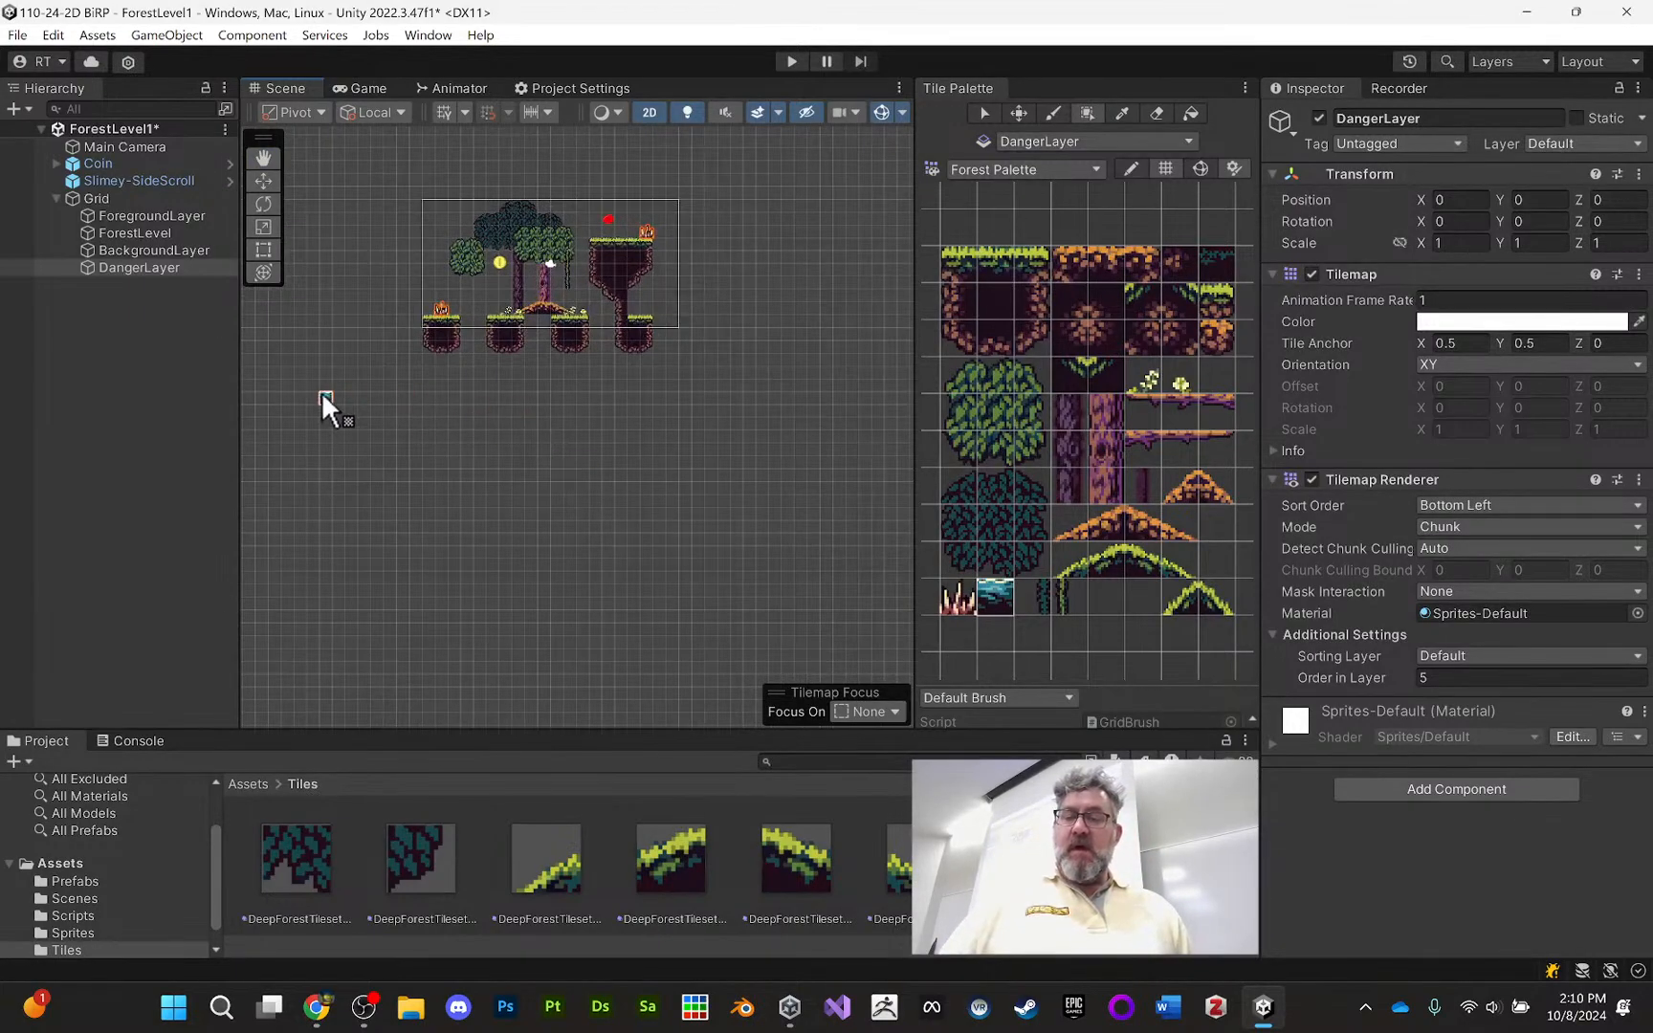
drag(260, 397, 829, 399)
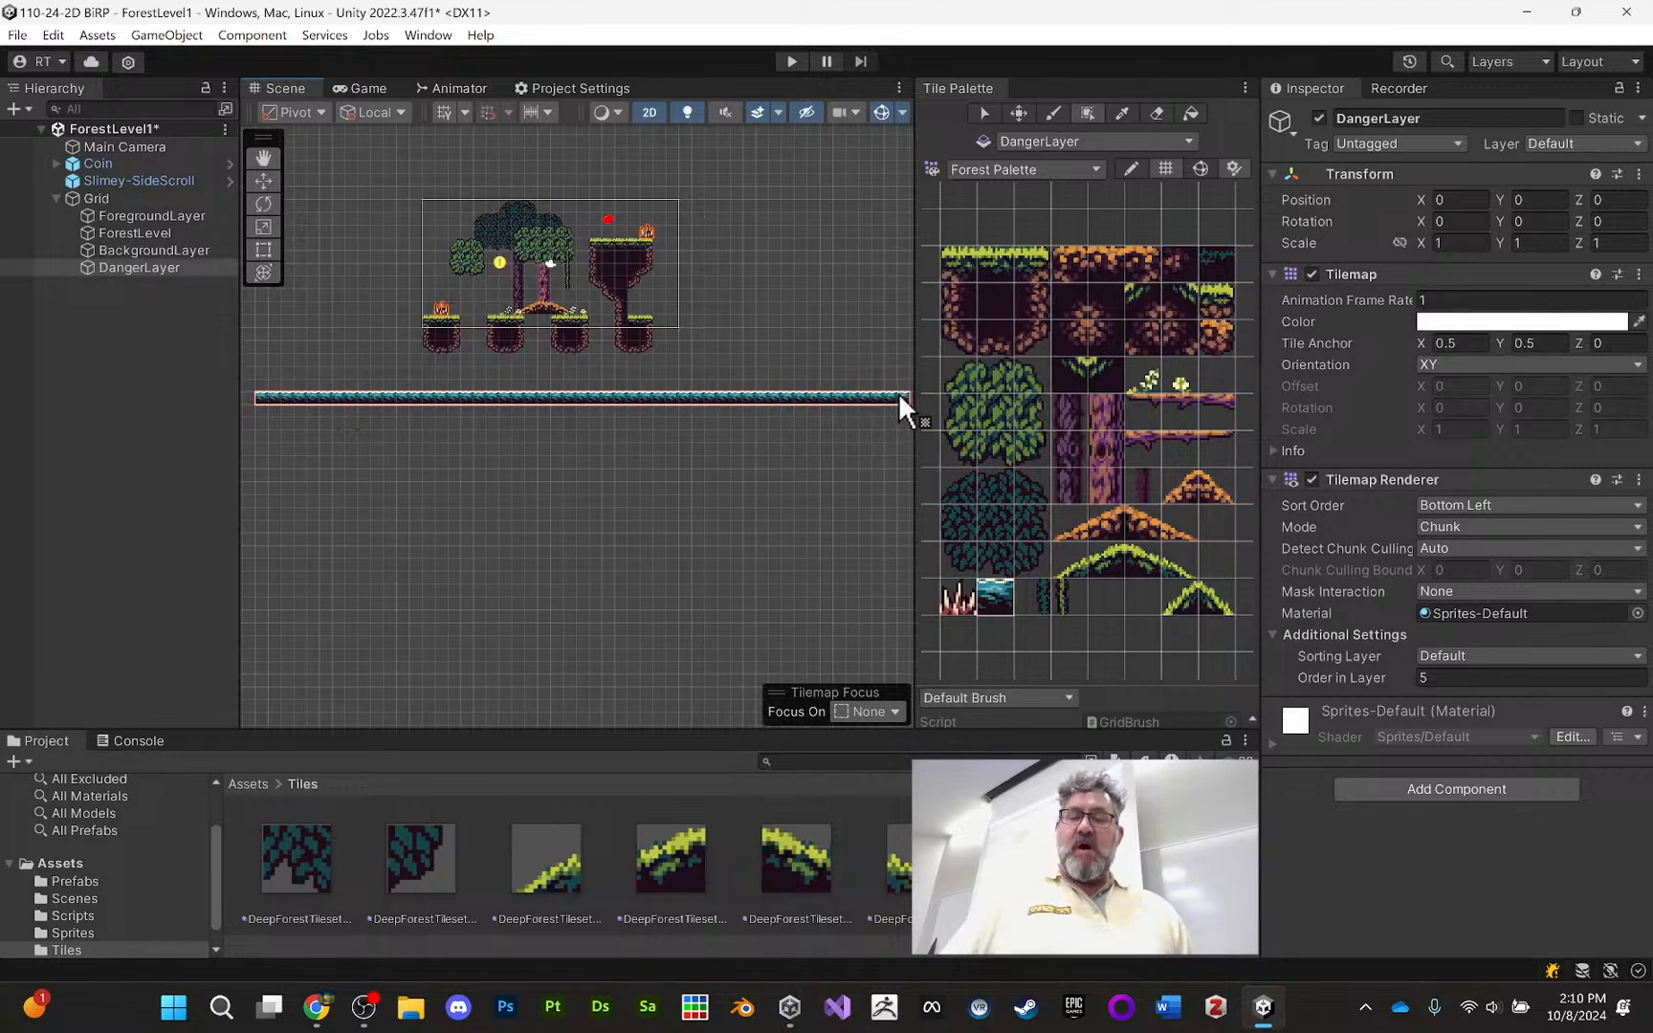
drag(900, 394, 899, 394)
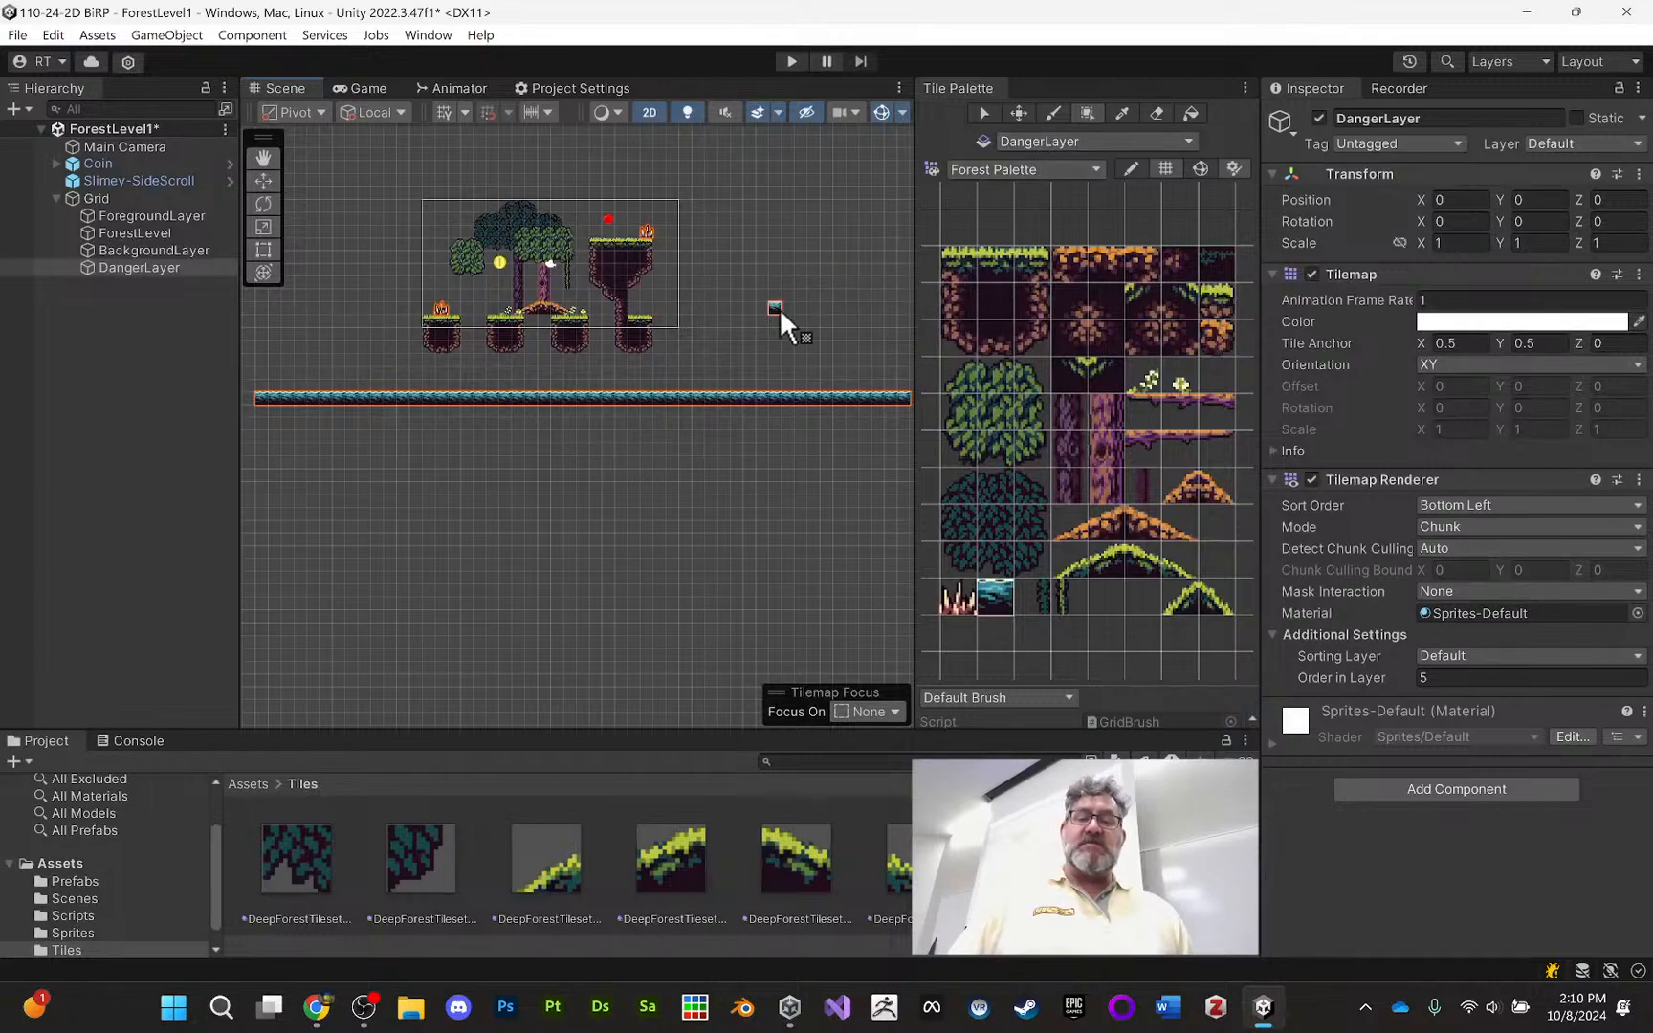
middle_drag(727, 344, 689, 338)
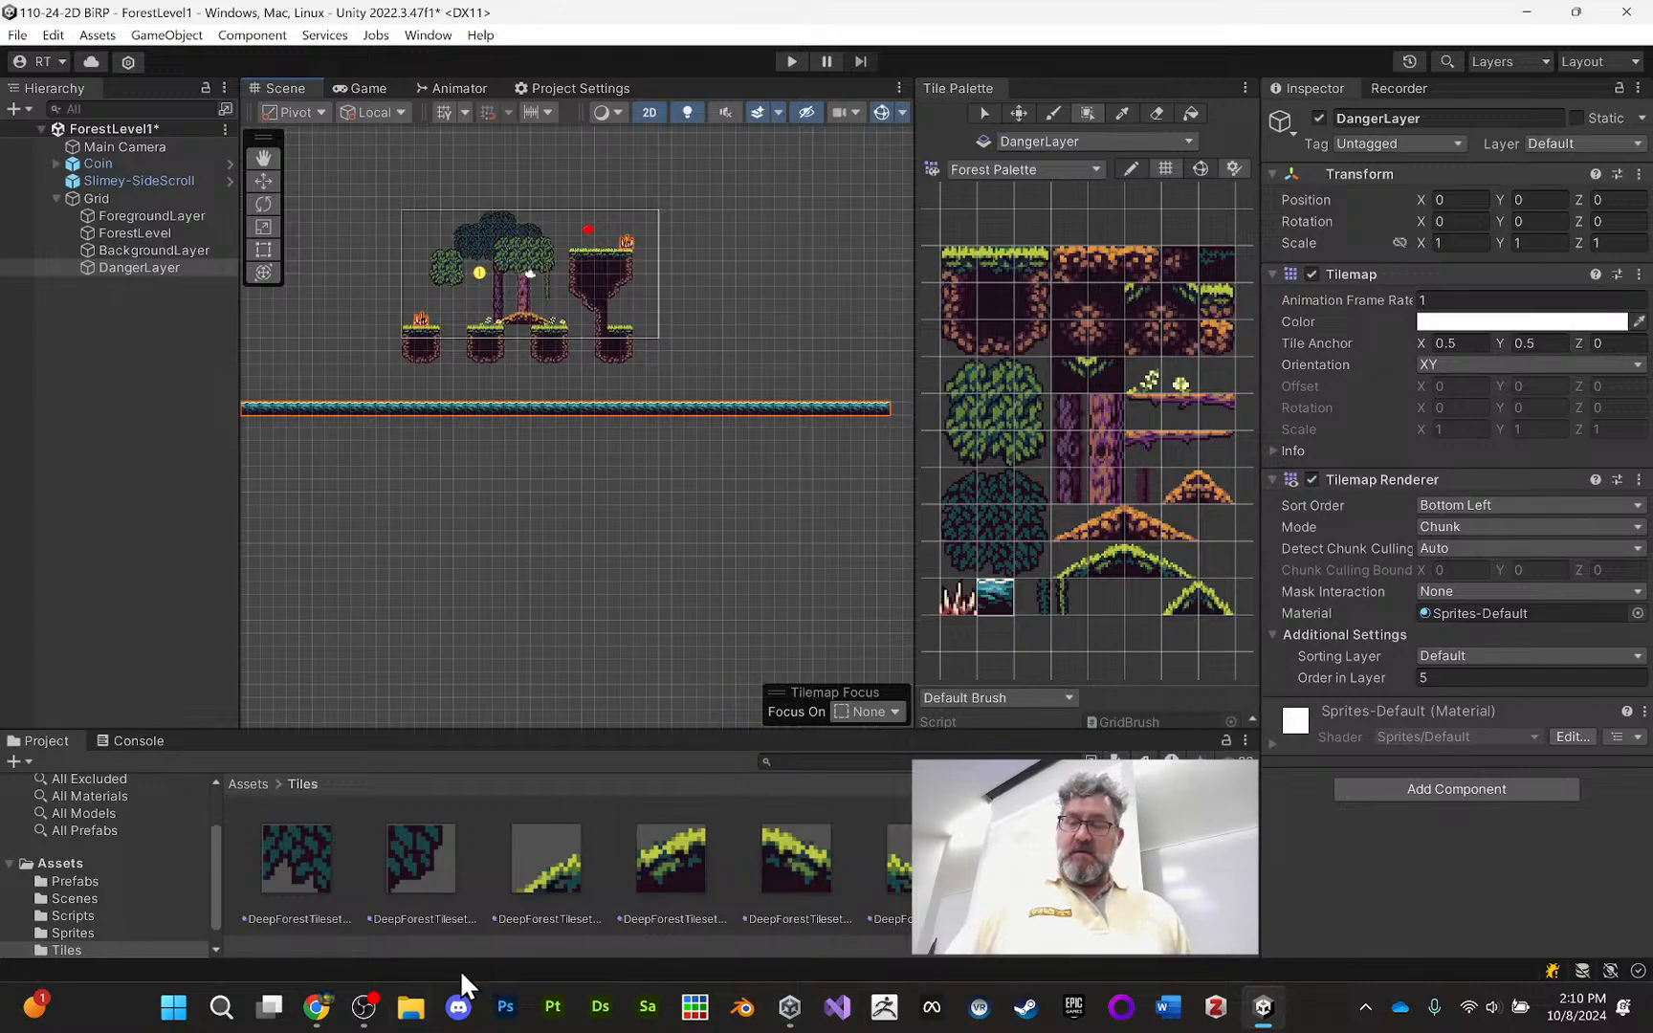
Switch to the Forest of Doom assignment page in Chrome and copy the OnTriggerEnter2D function from the EpicFail script
mouse_move(317, 1007)
click(316, 894)
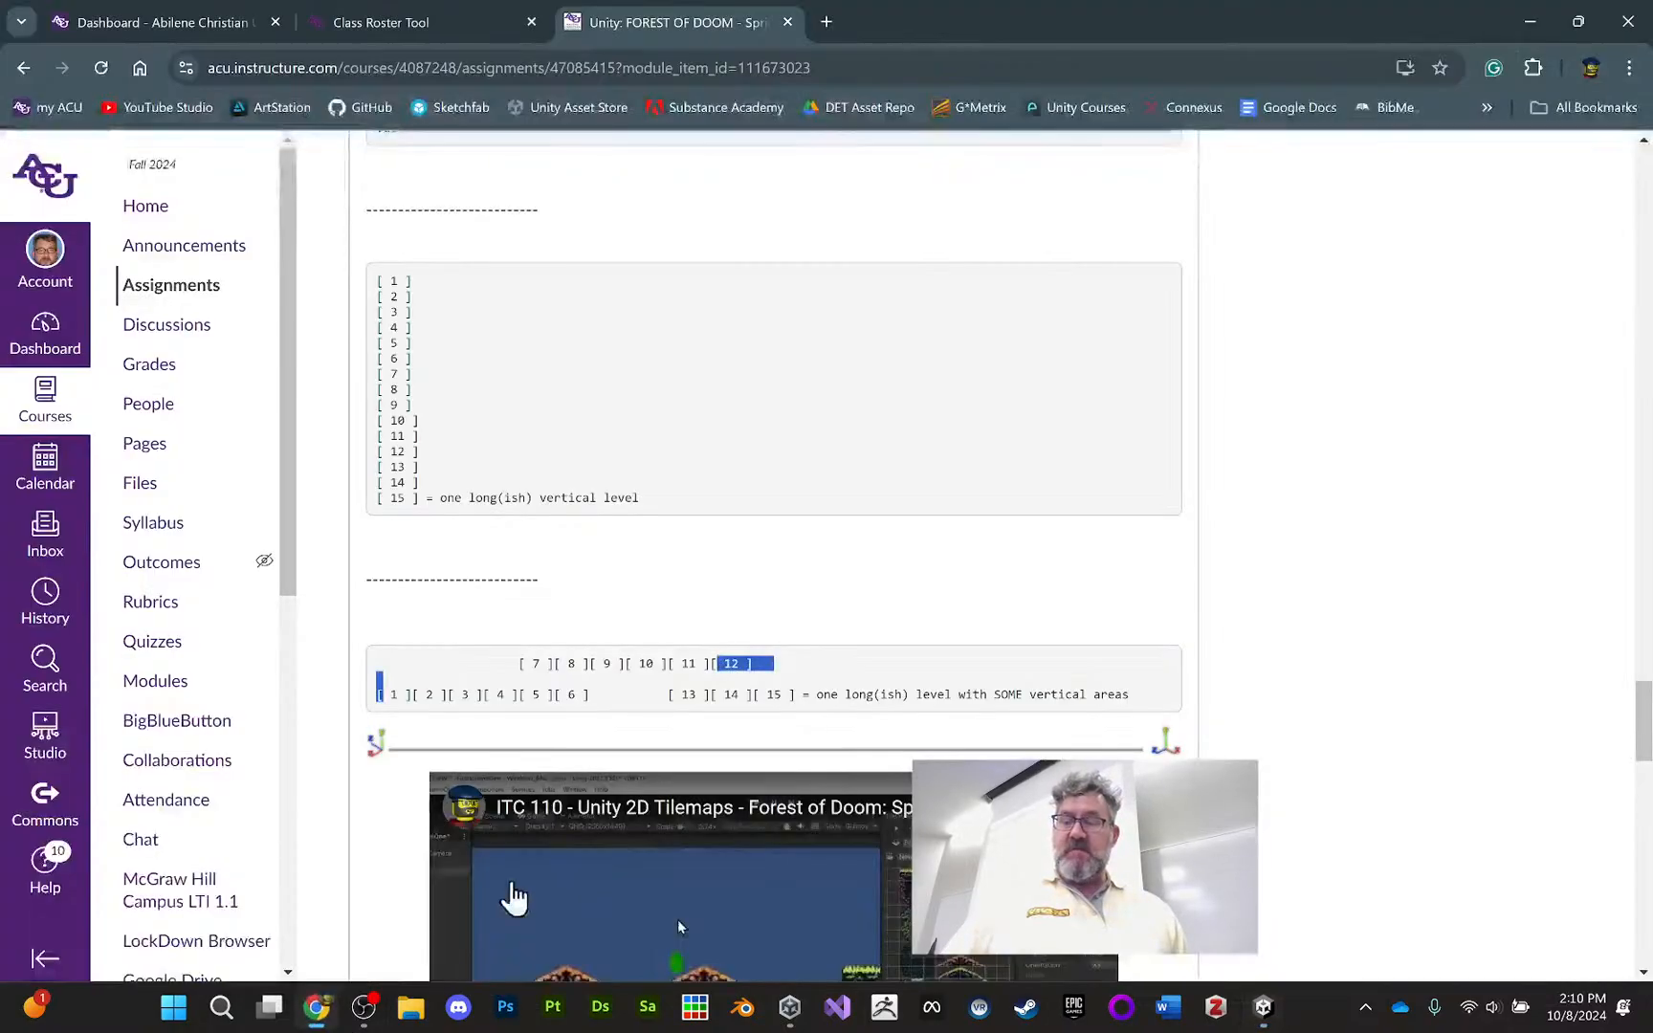
scroll(996, 627, down, 4)
scroll(1000, 640, up, 13)
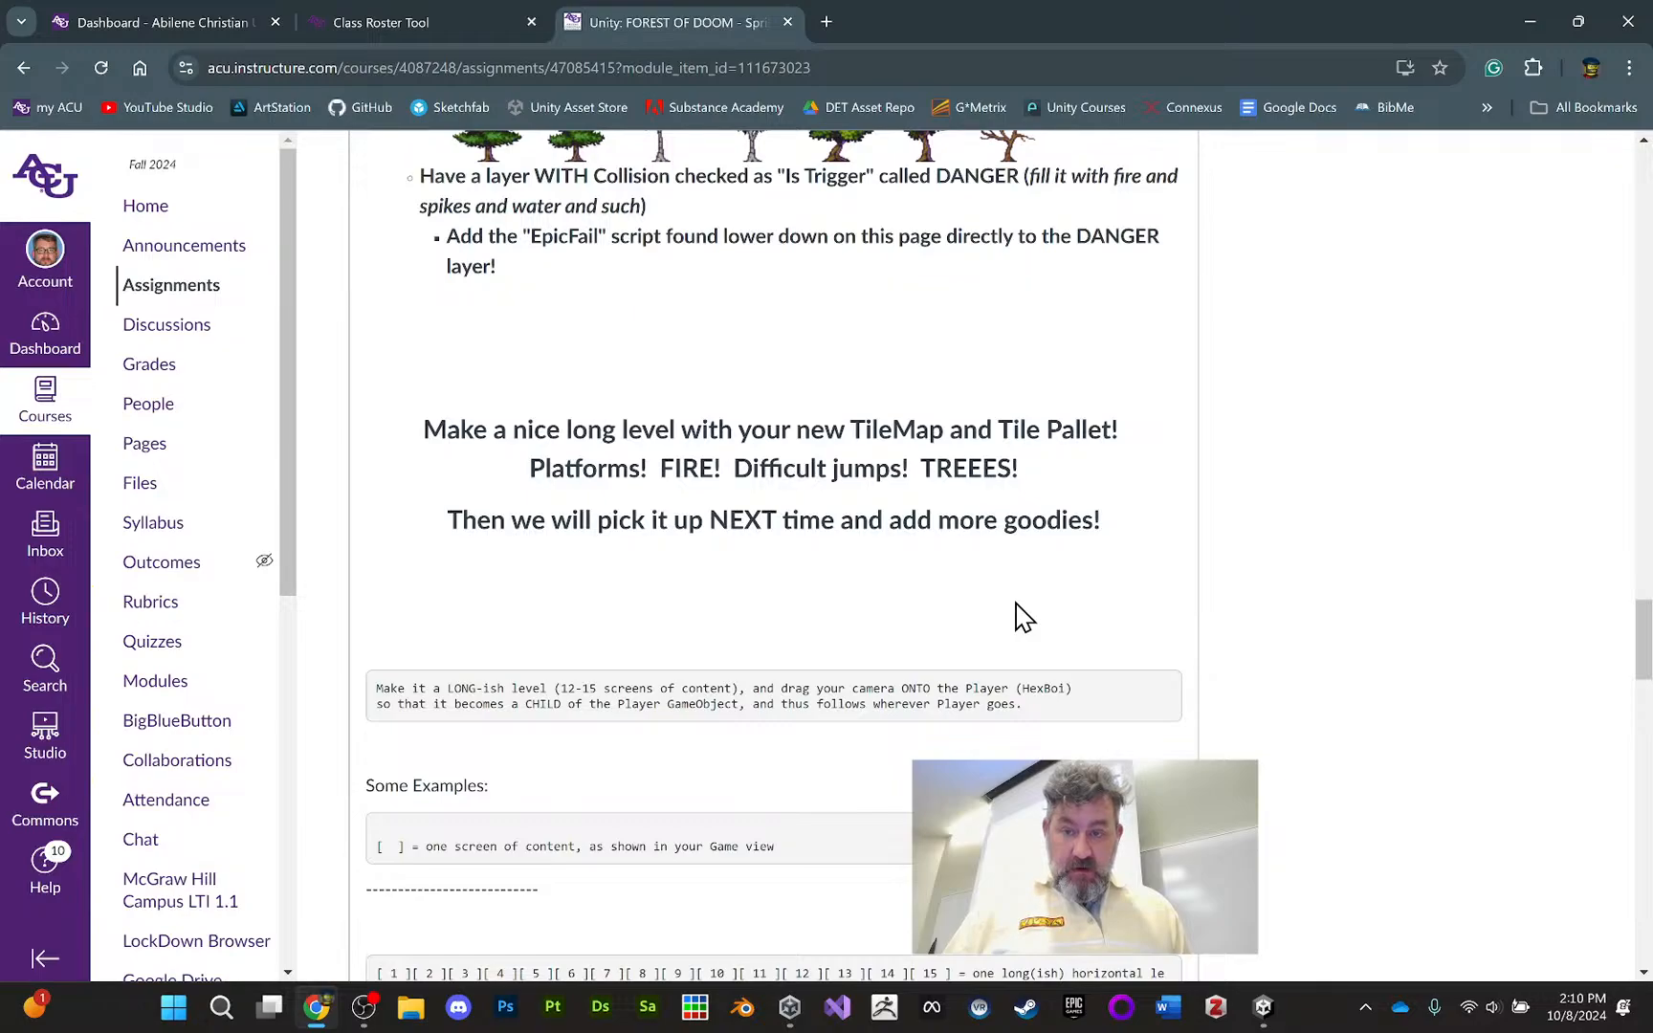
scroll(1023, 617, up, 20)
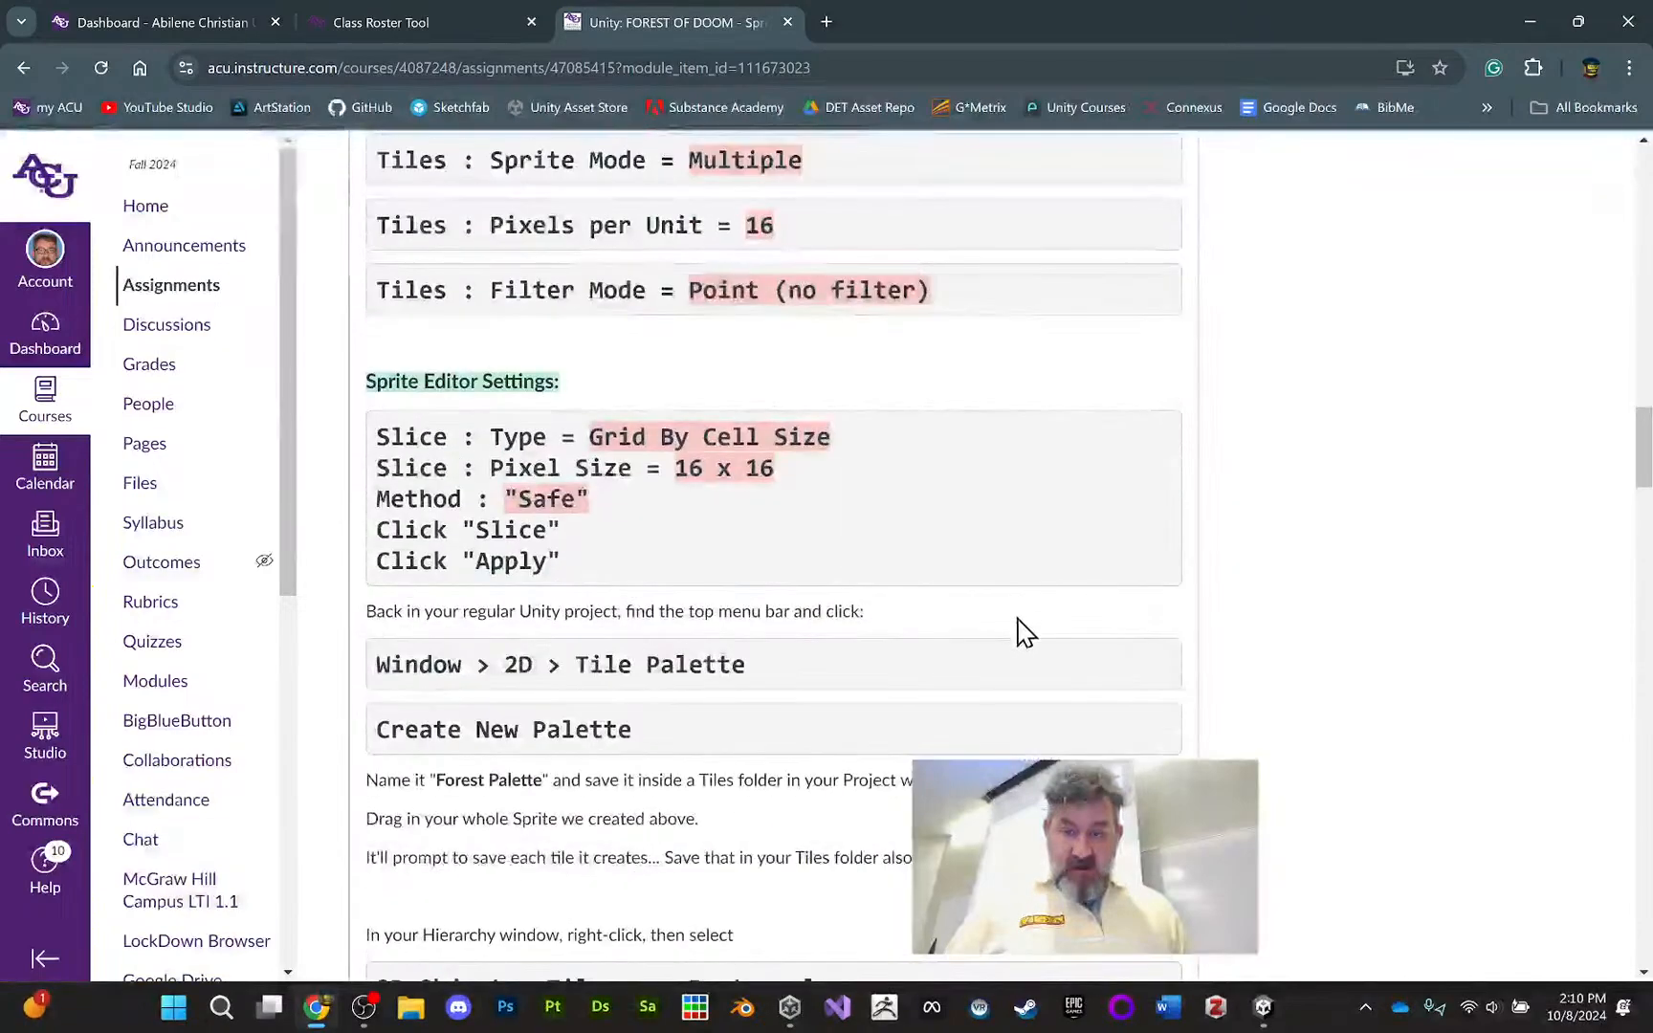
scroll(1019, 619, up, 20)
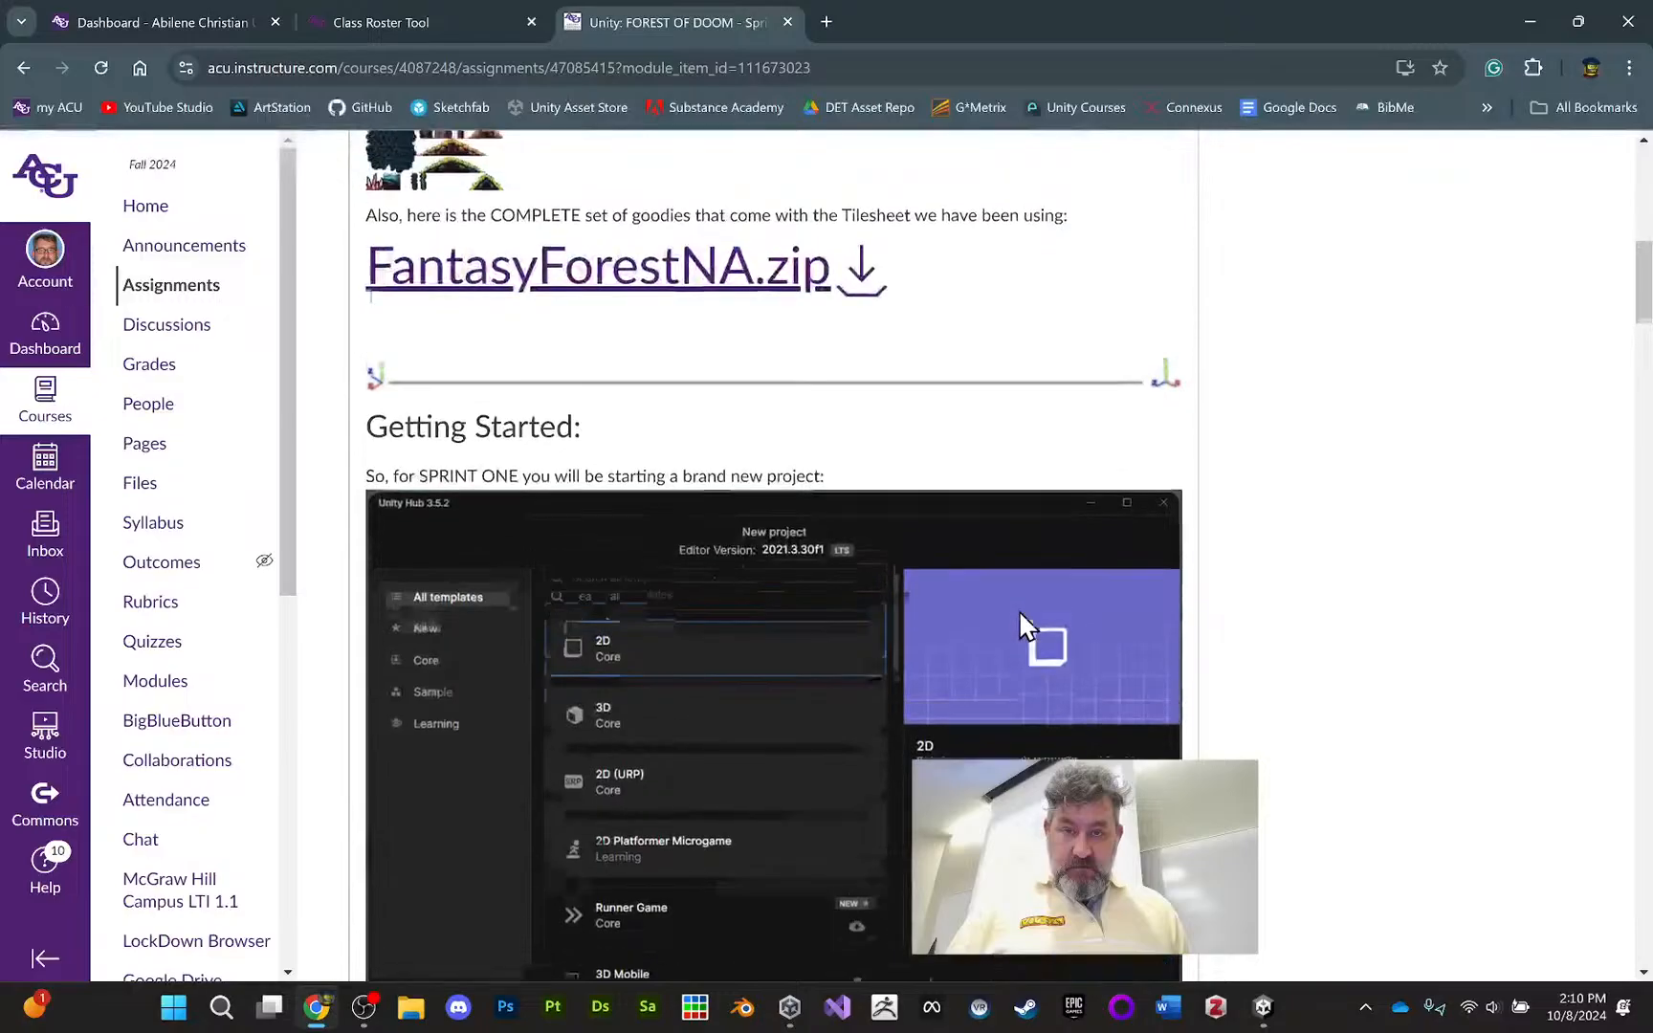
scroll(1020, 617, down, 20)
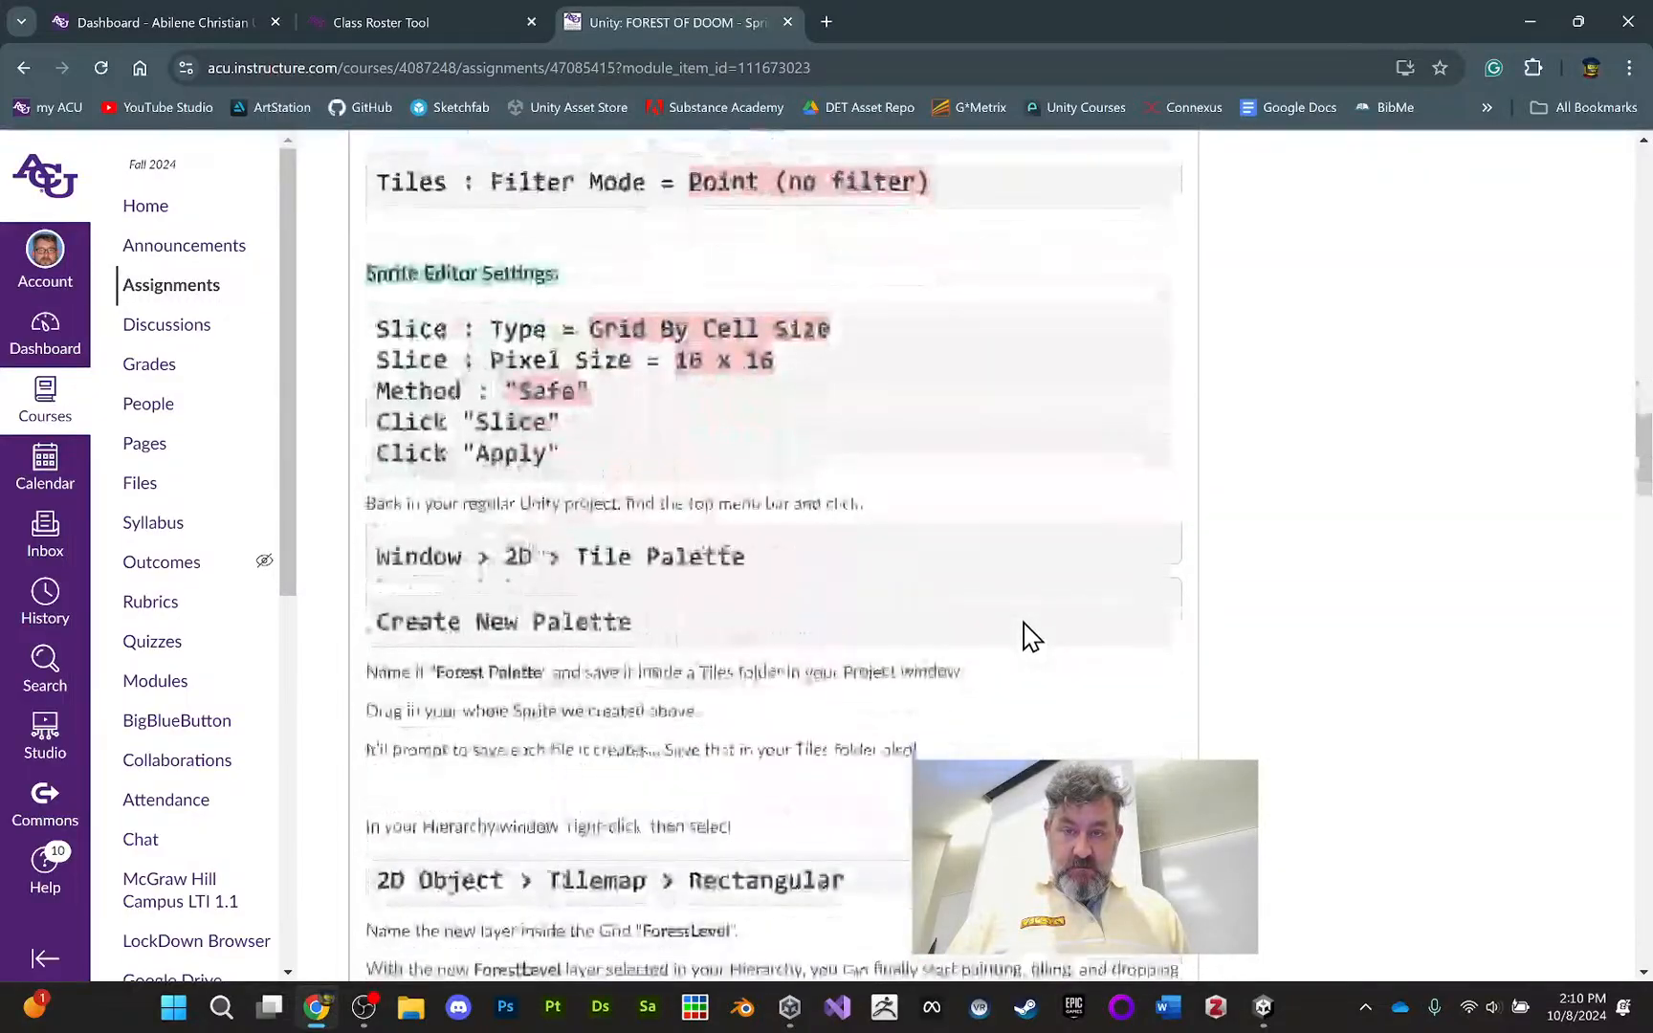
scroll(1031, 637, down, 15)
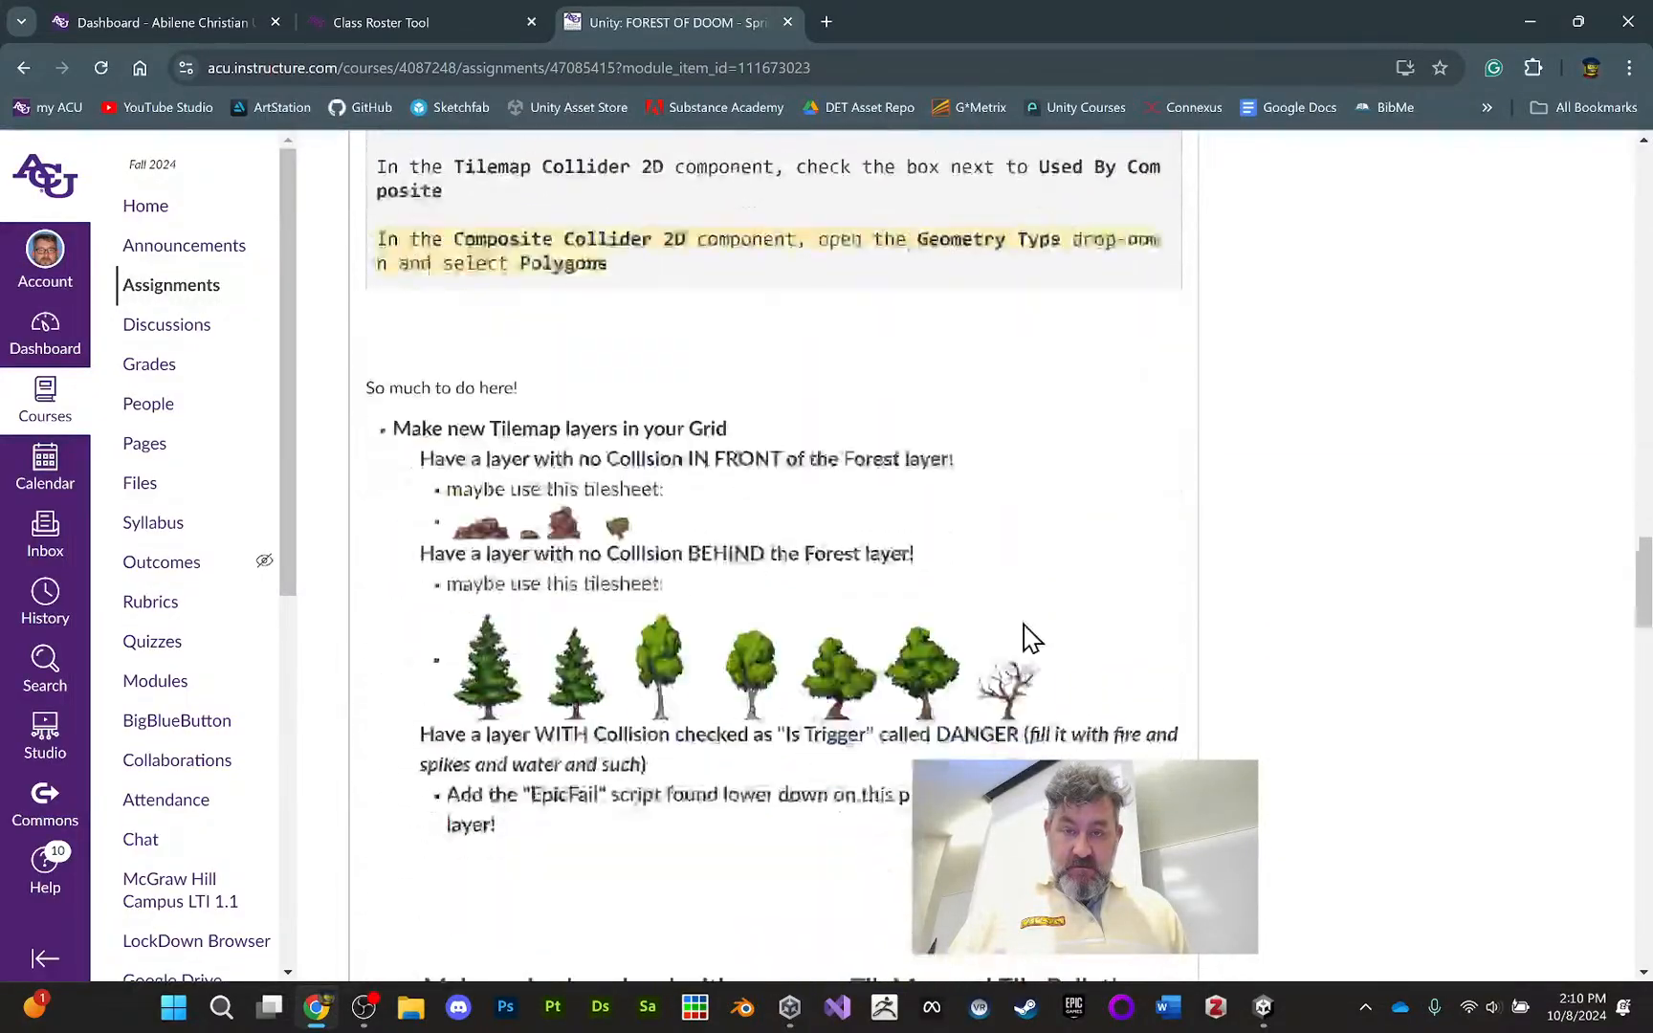
scroll(1028, 639, down, 10)
scroll(1021, 643, down, 15)
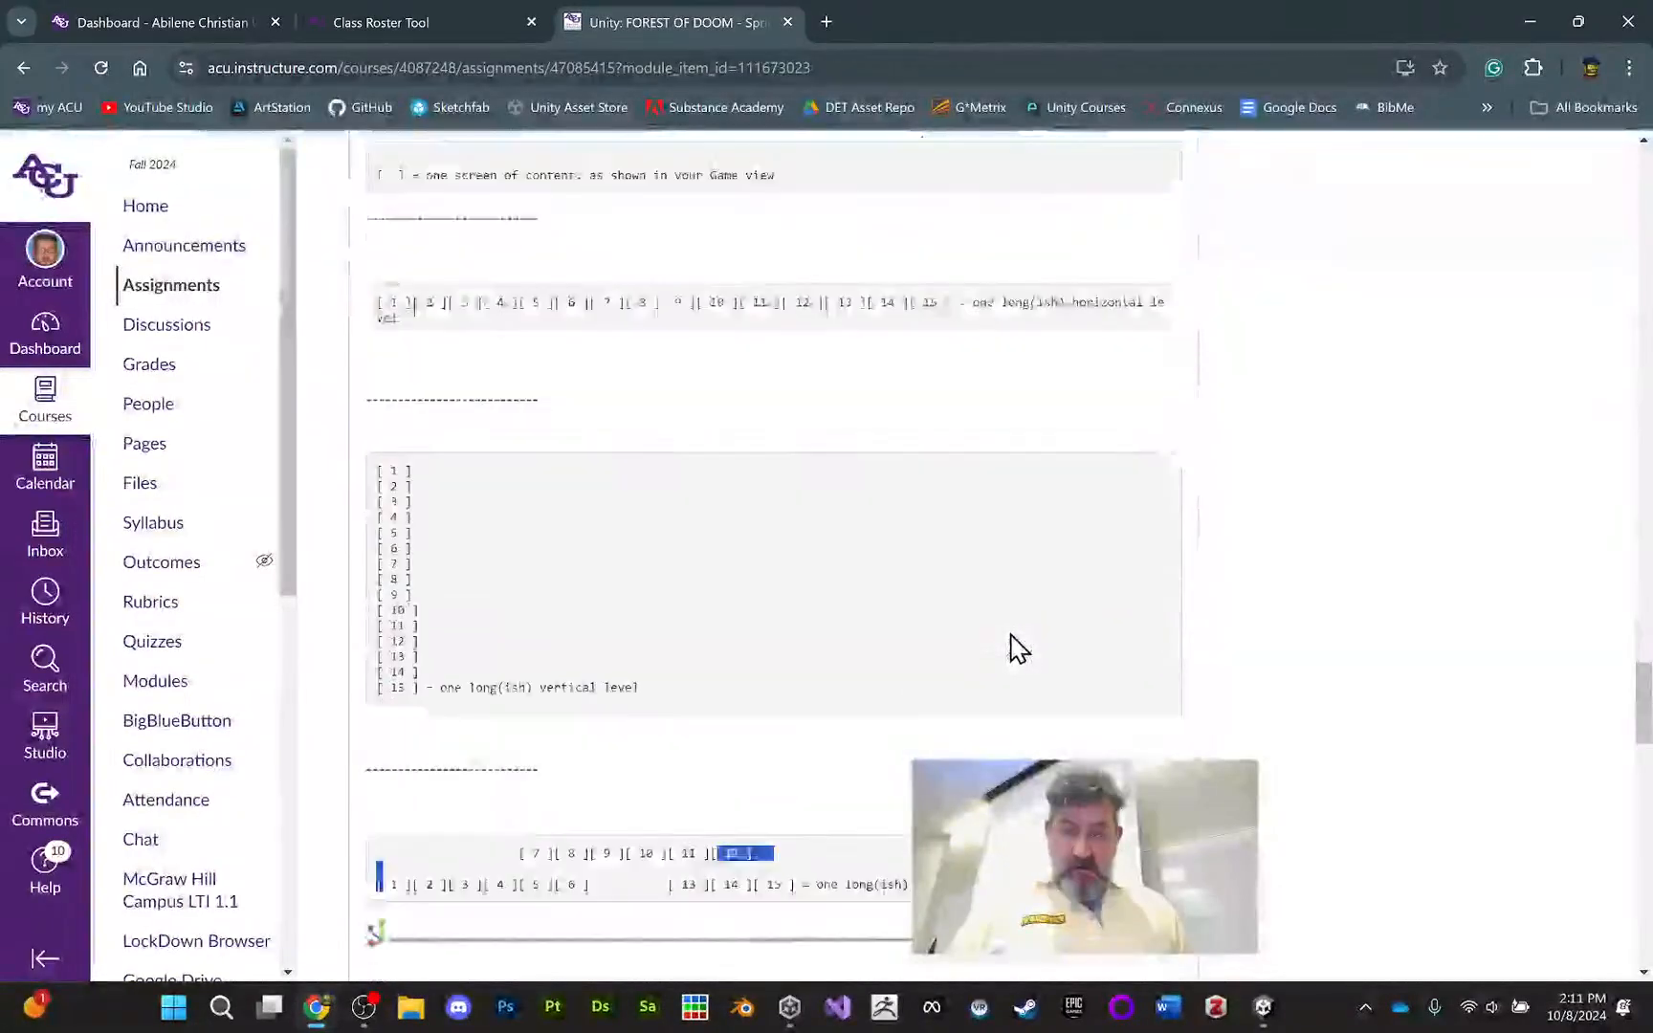
scroll(1016, 656, down, 3)
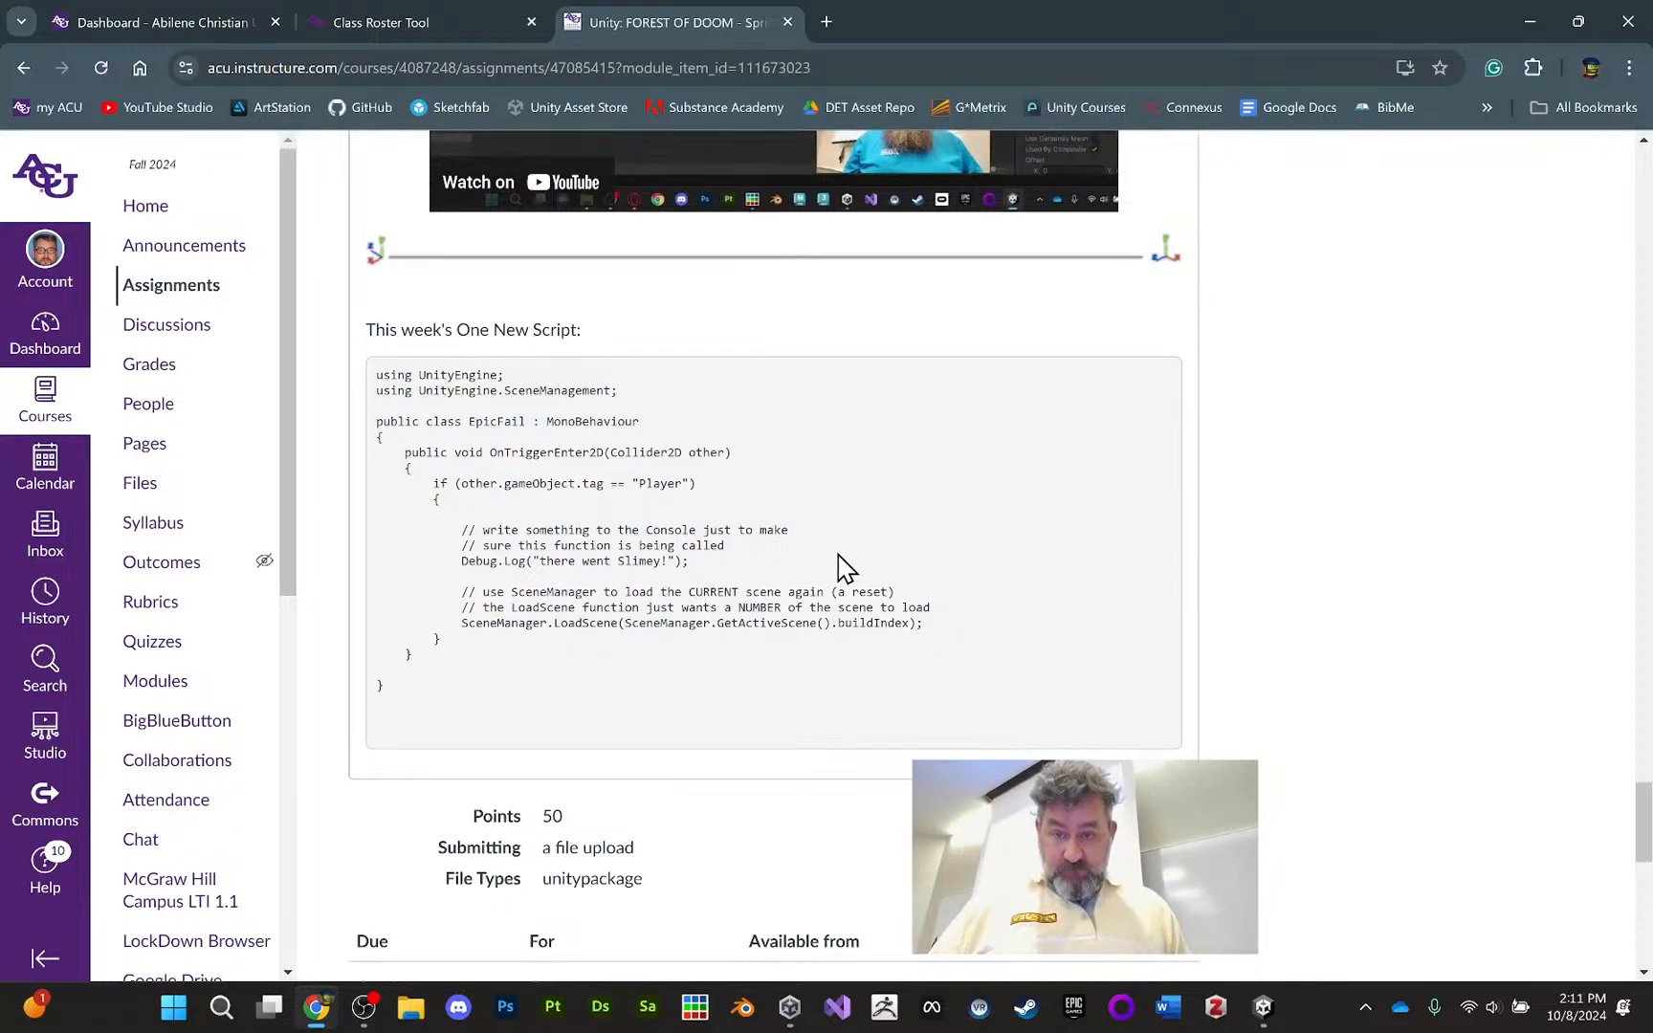
drag(404, 453, 486, 670)
key(ctrl+c)
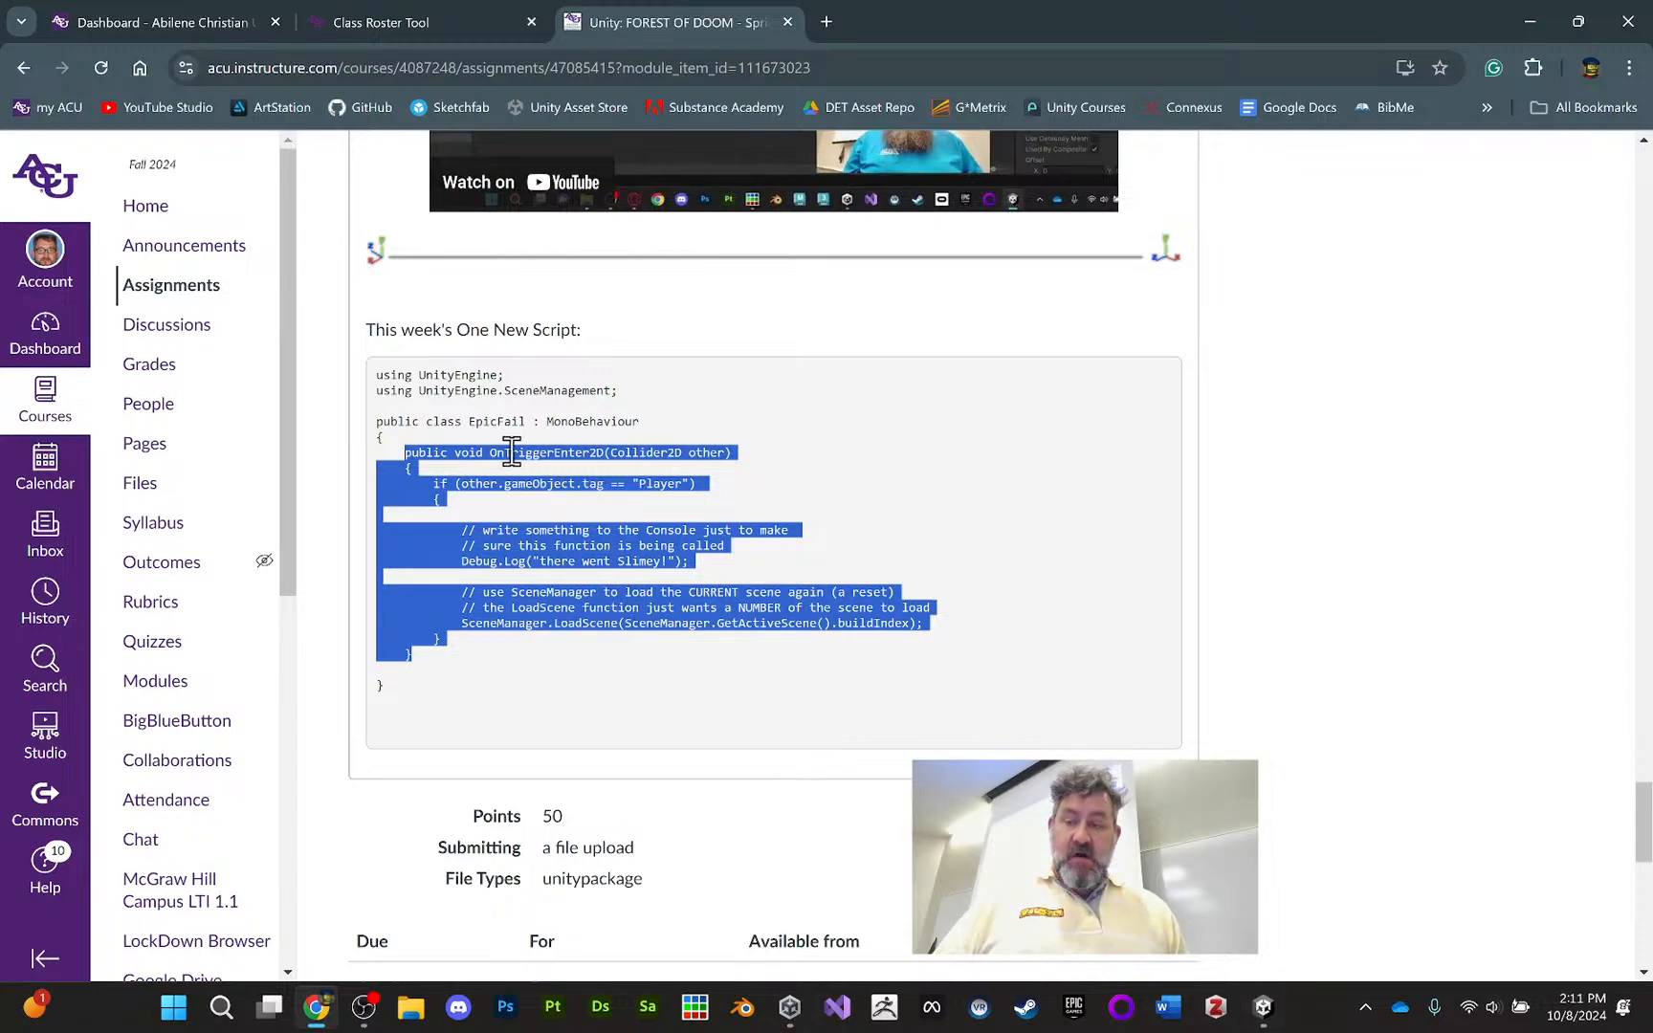
Switch back to Unity, add a Tilemap Collider 2D component to DangerLayer and enable Is Trigger on it
click(1261, 1006)
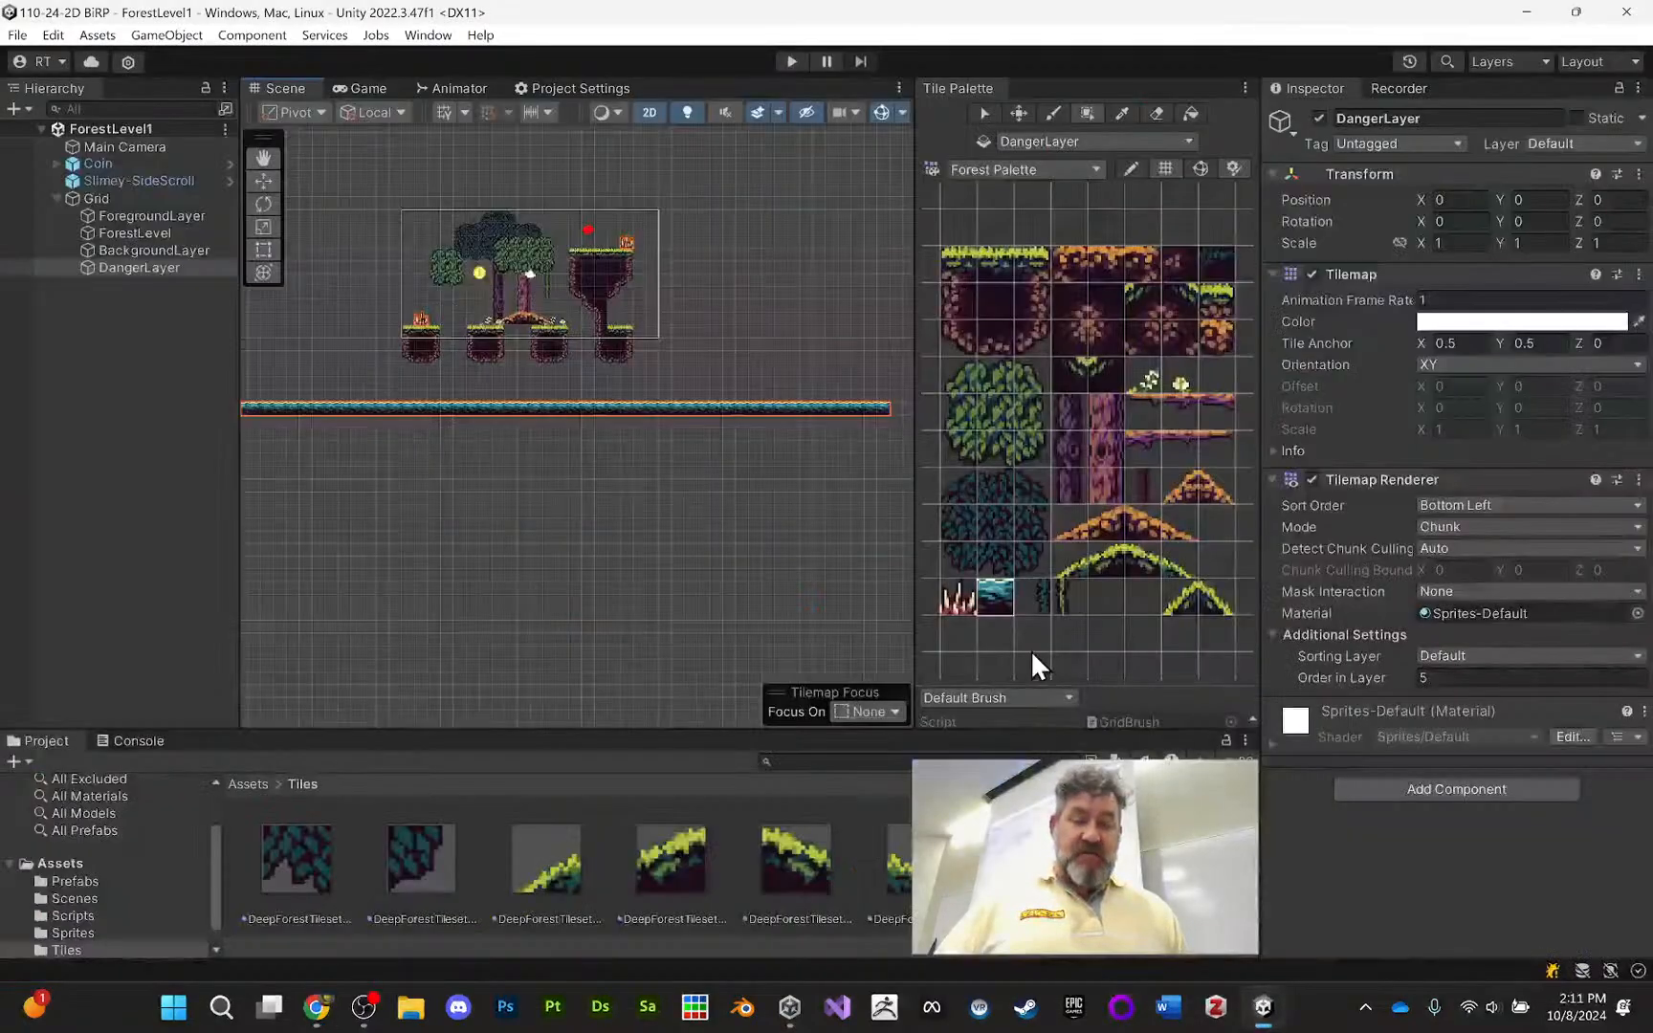
click(165, 267)
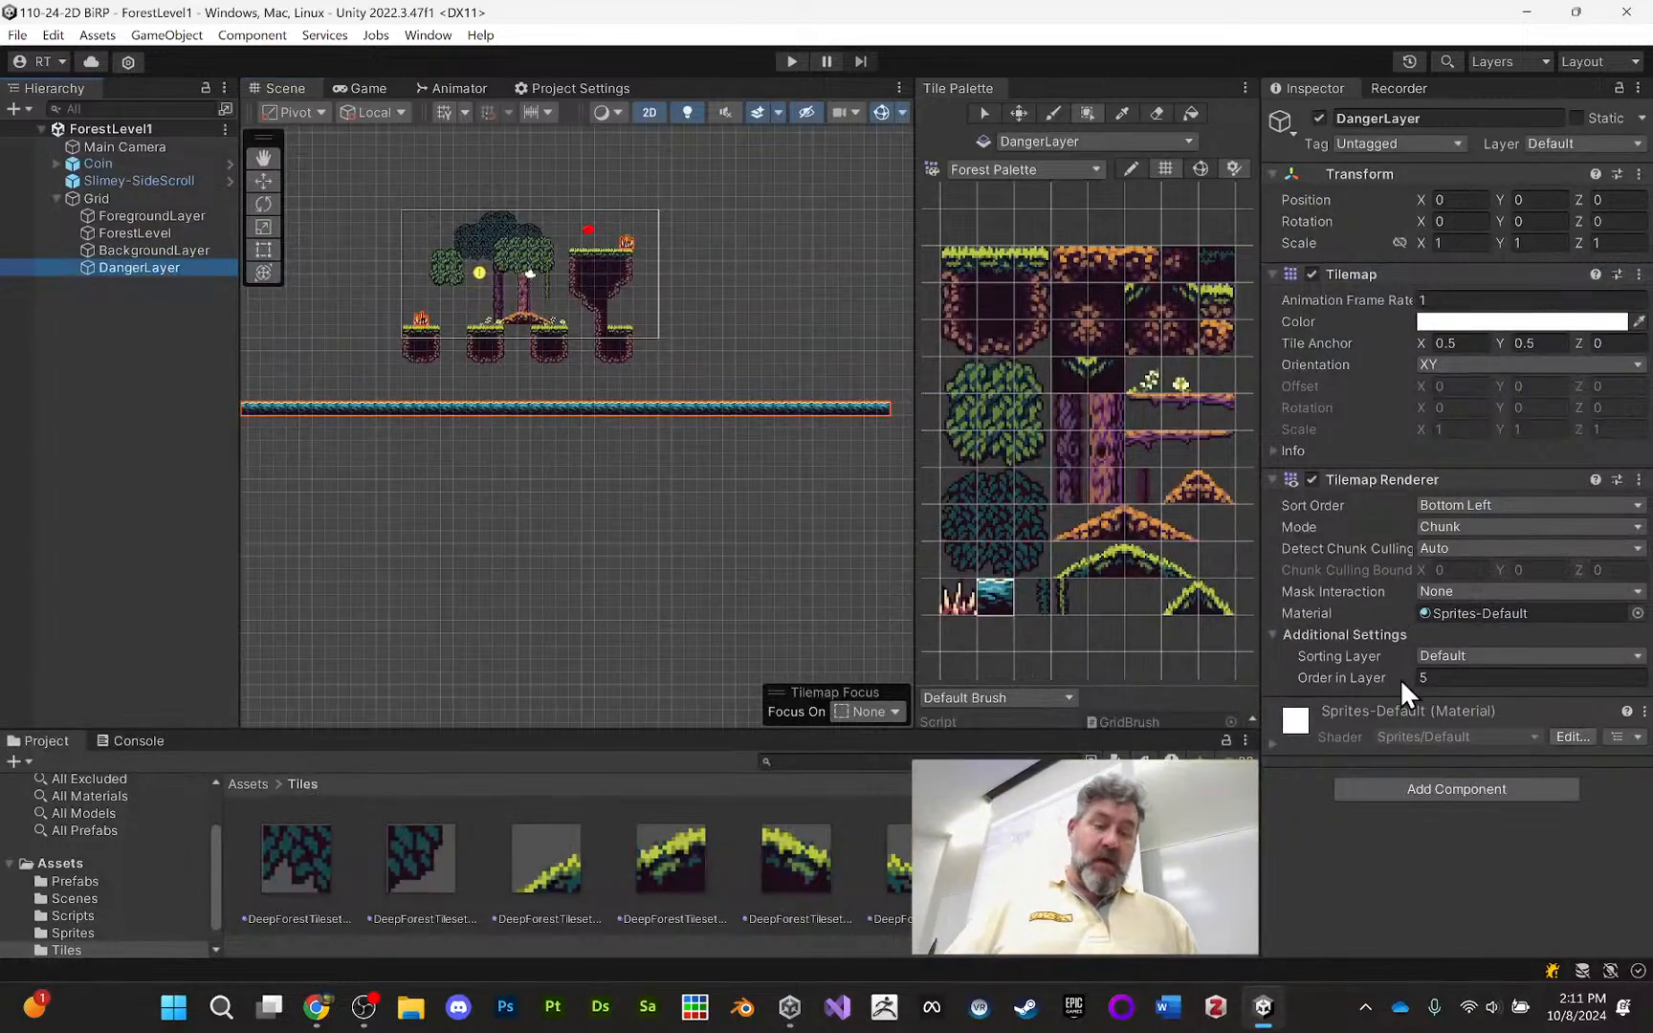
click(1429, 789)
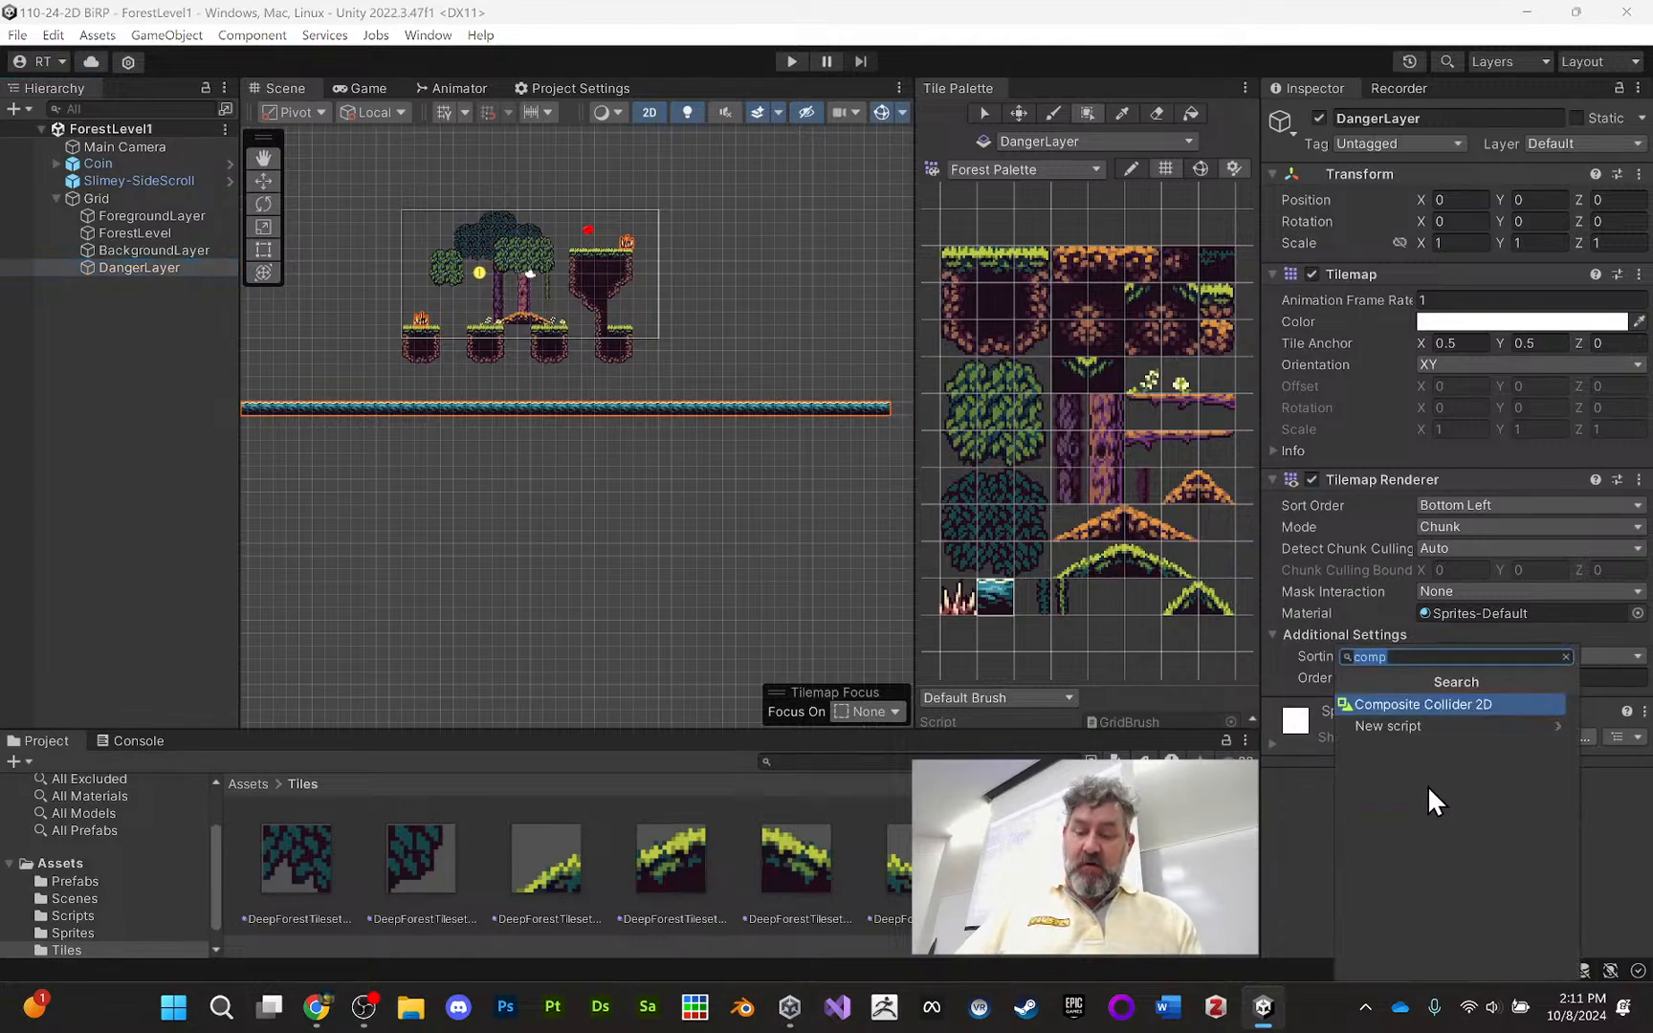
text(tile)
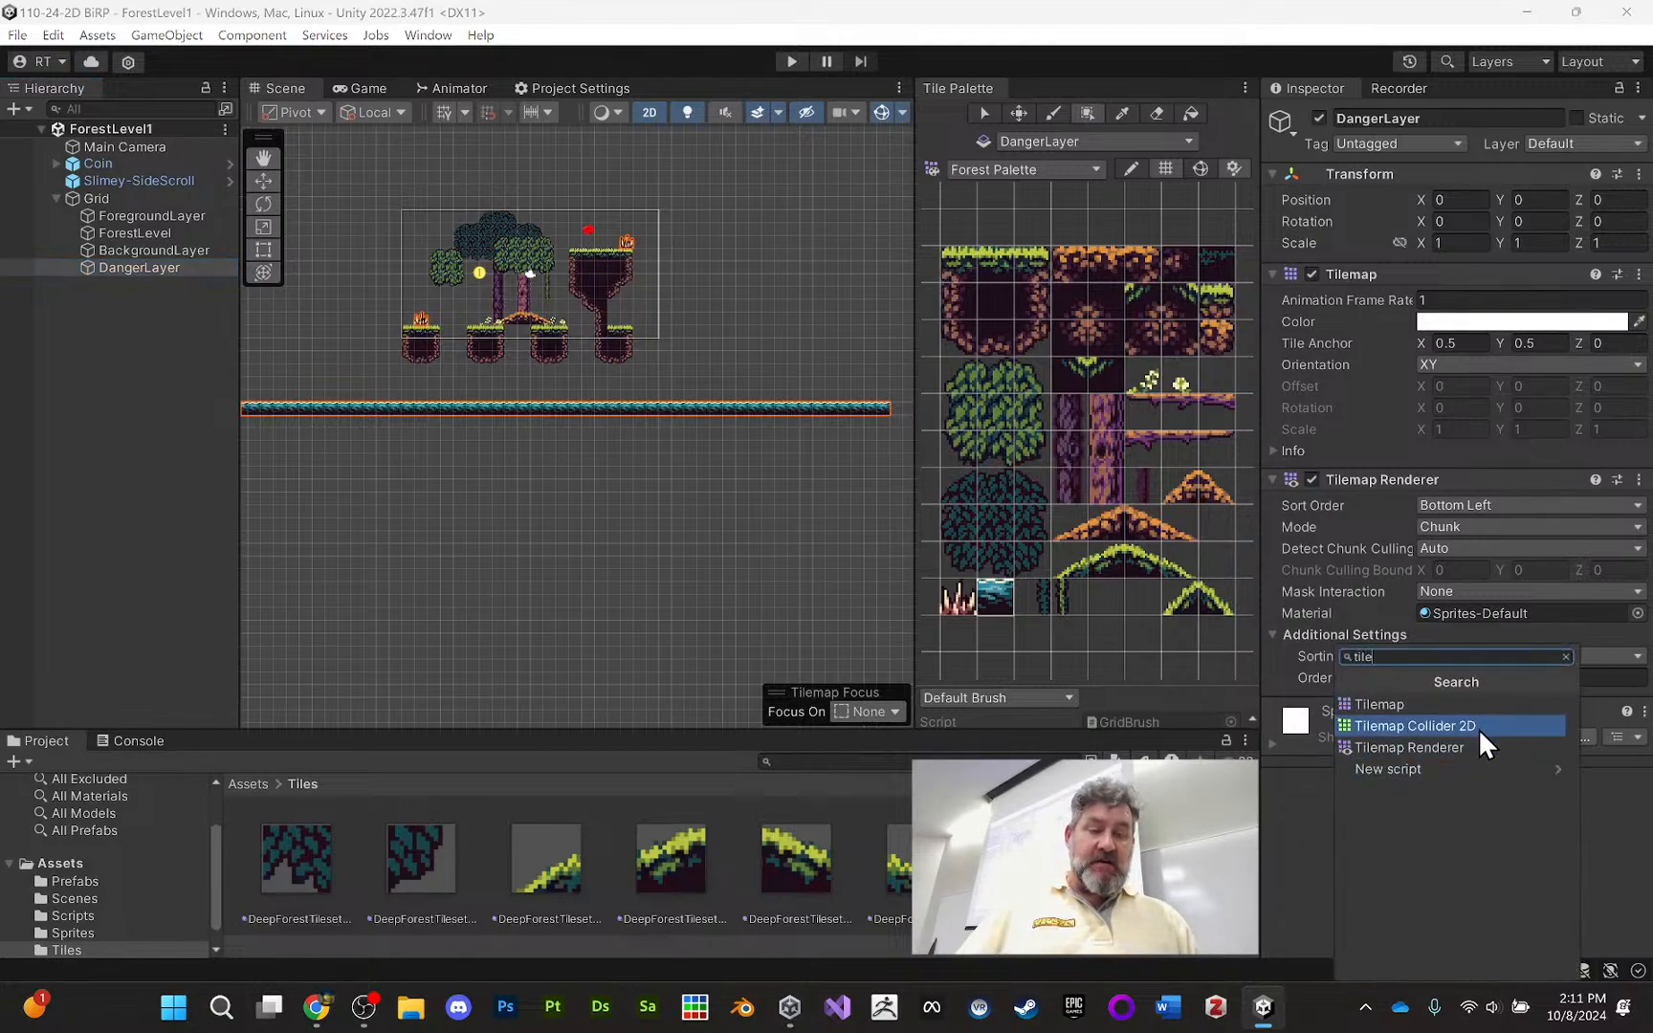
click(1477, 727)
scroll(1518, 732, down, 2)
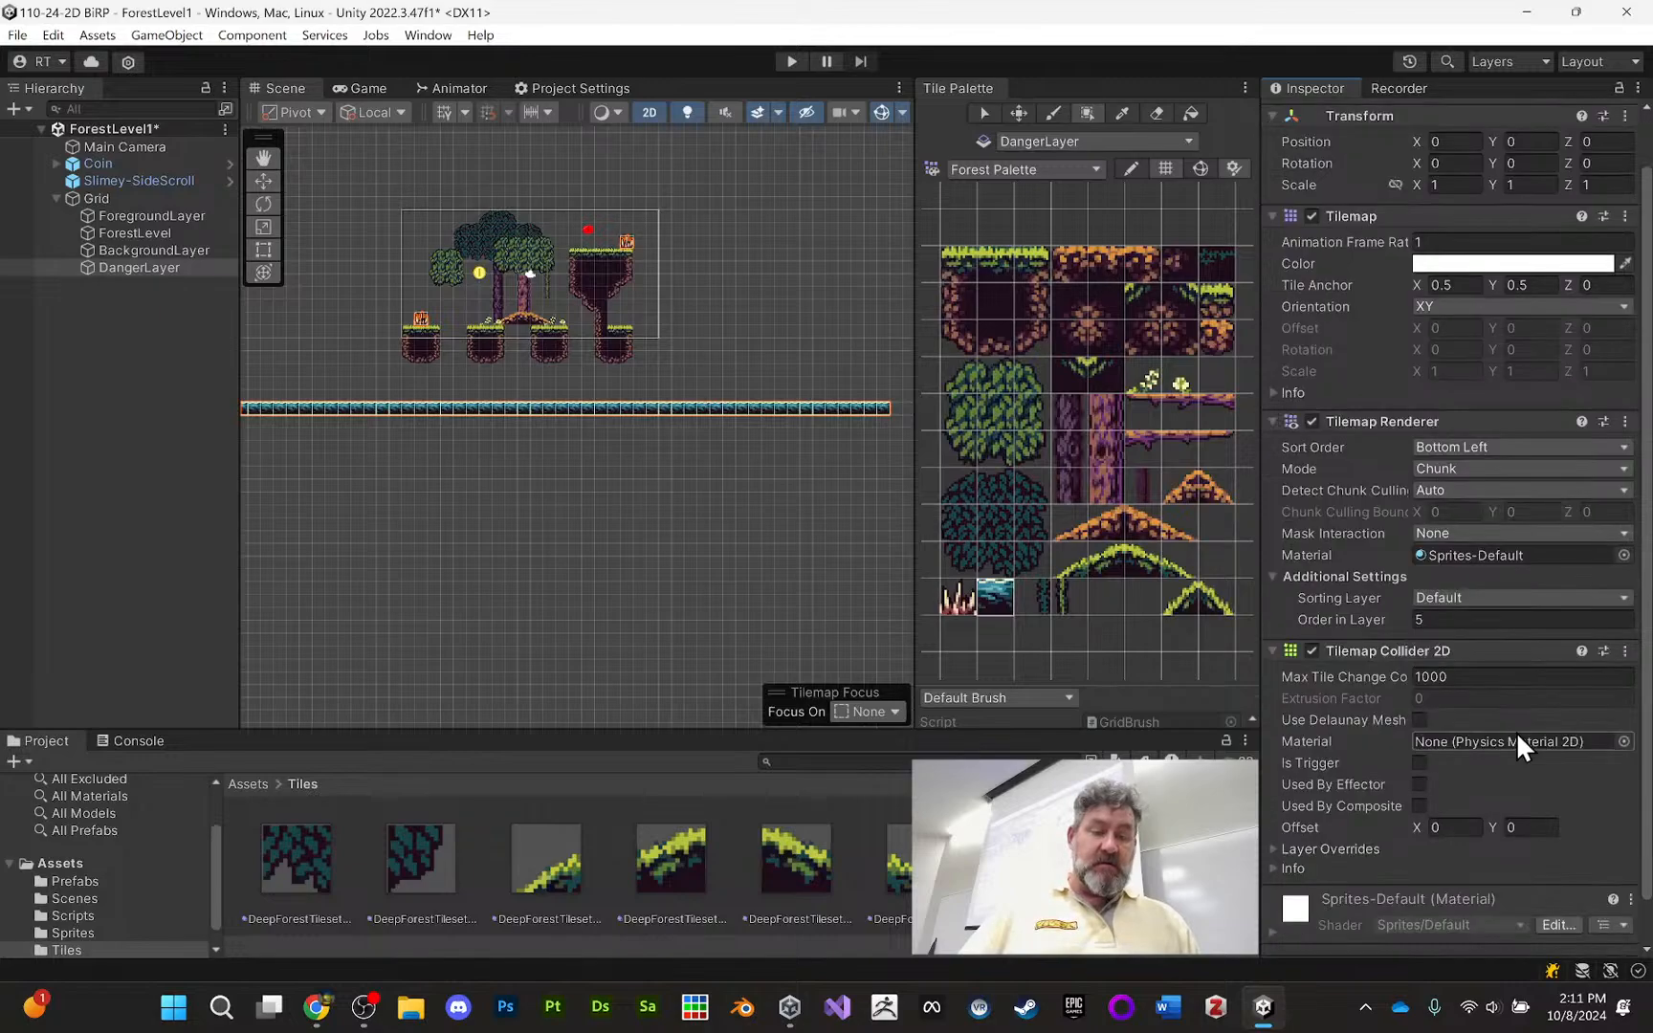
scroll(1436, 654, down, 2)
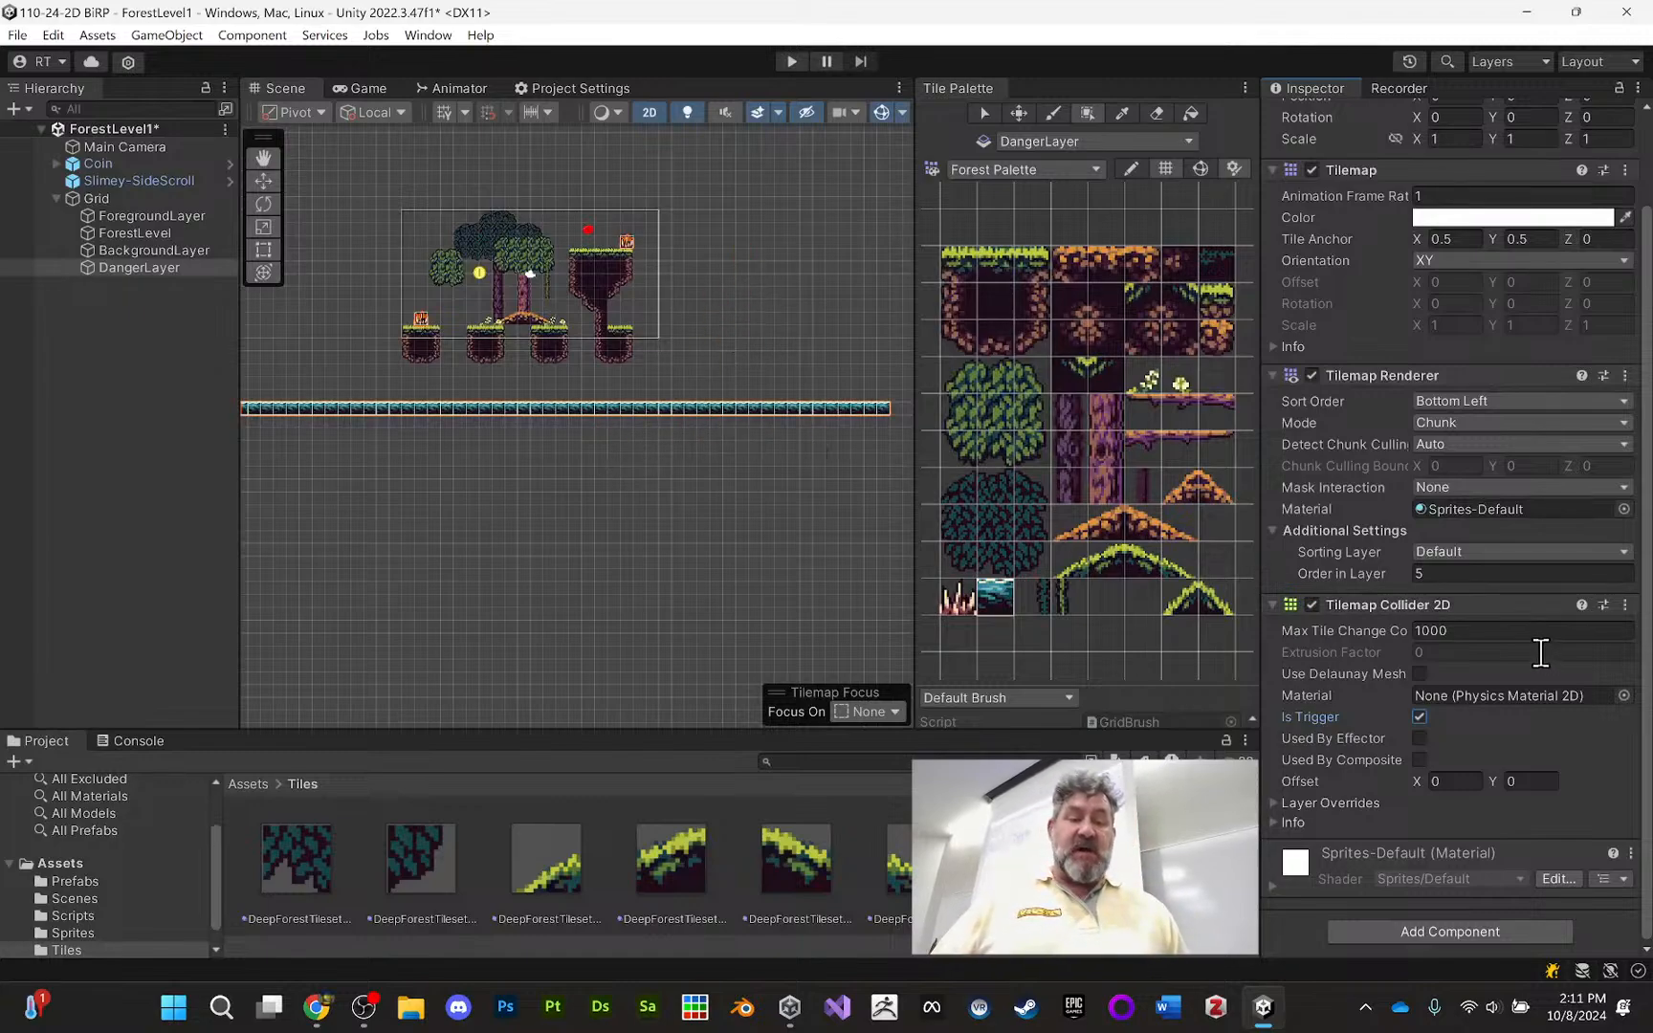
Create a new script named EpicFail and attach it to DangerLayer
click(1413, 931)
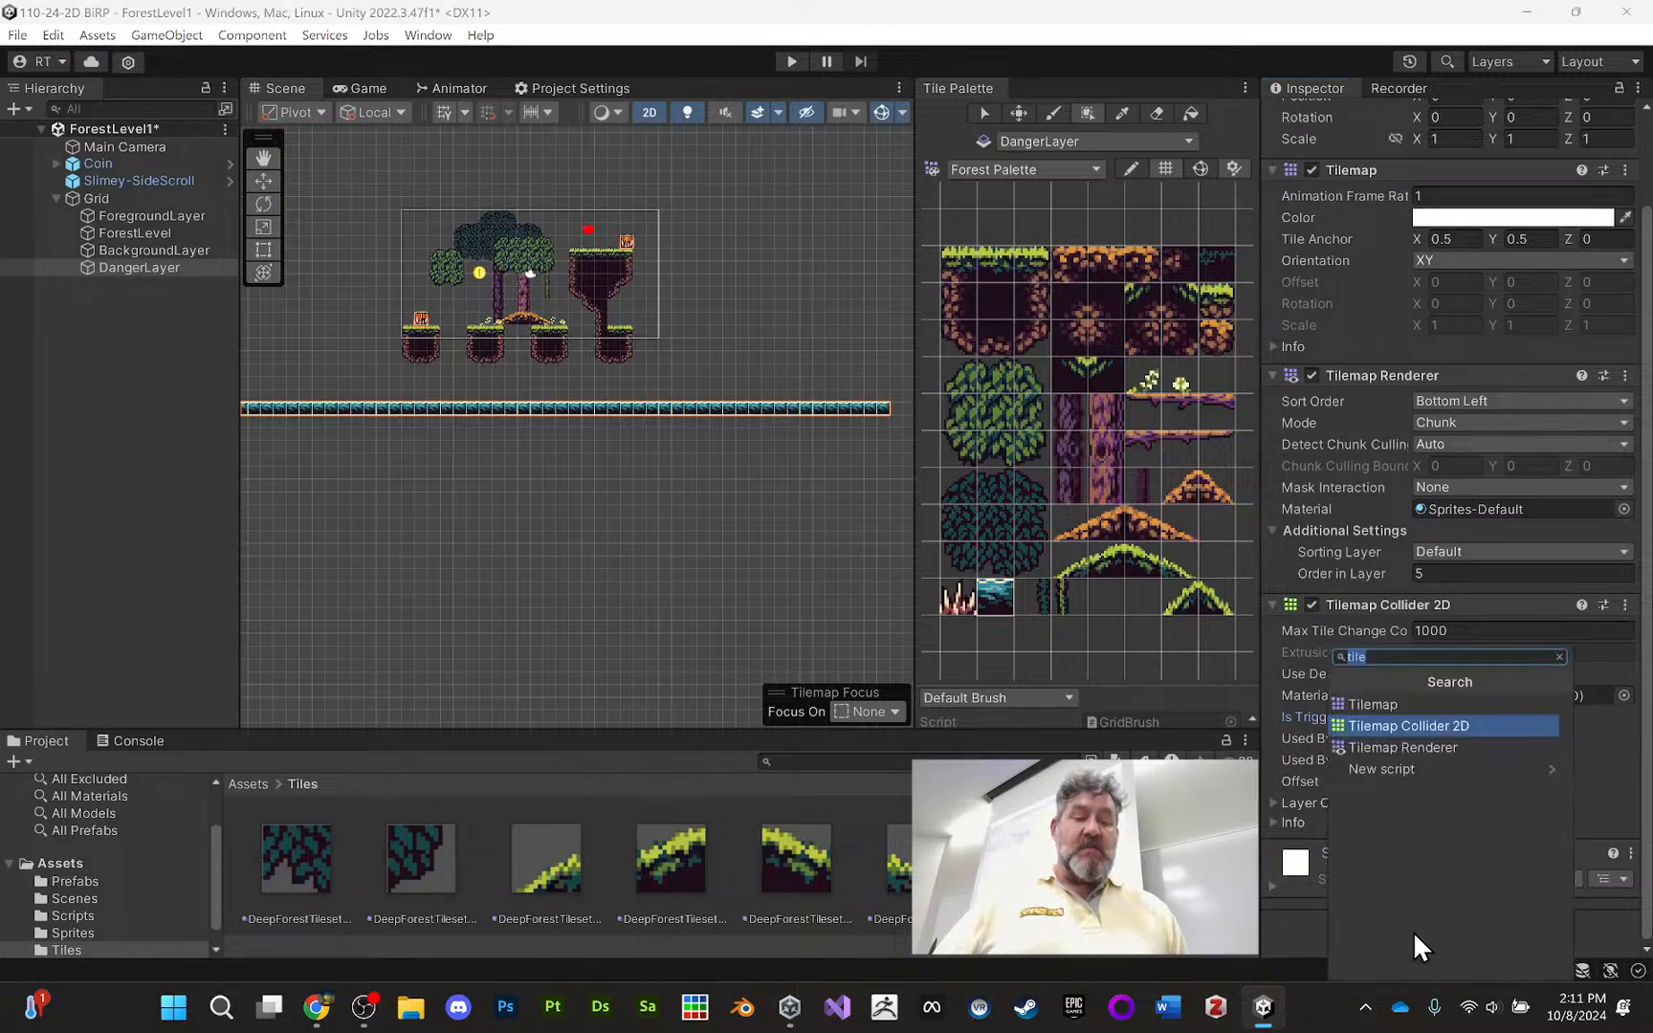
click(1408, 767)
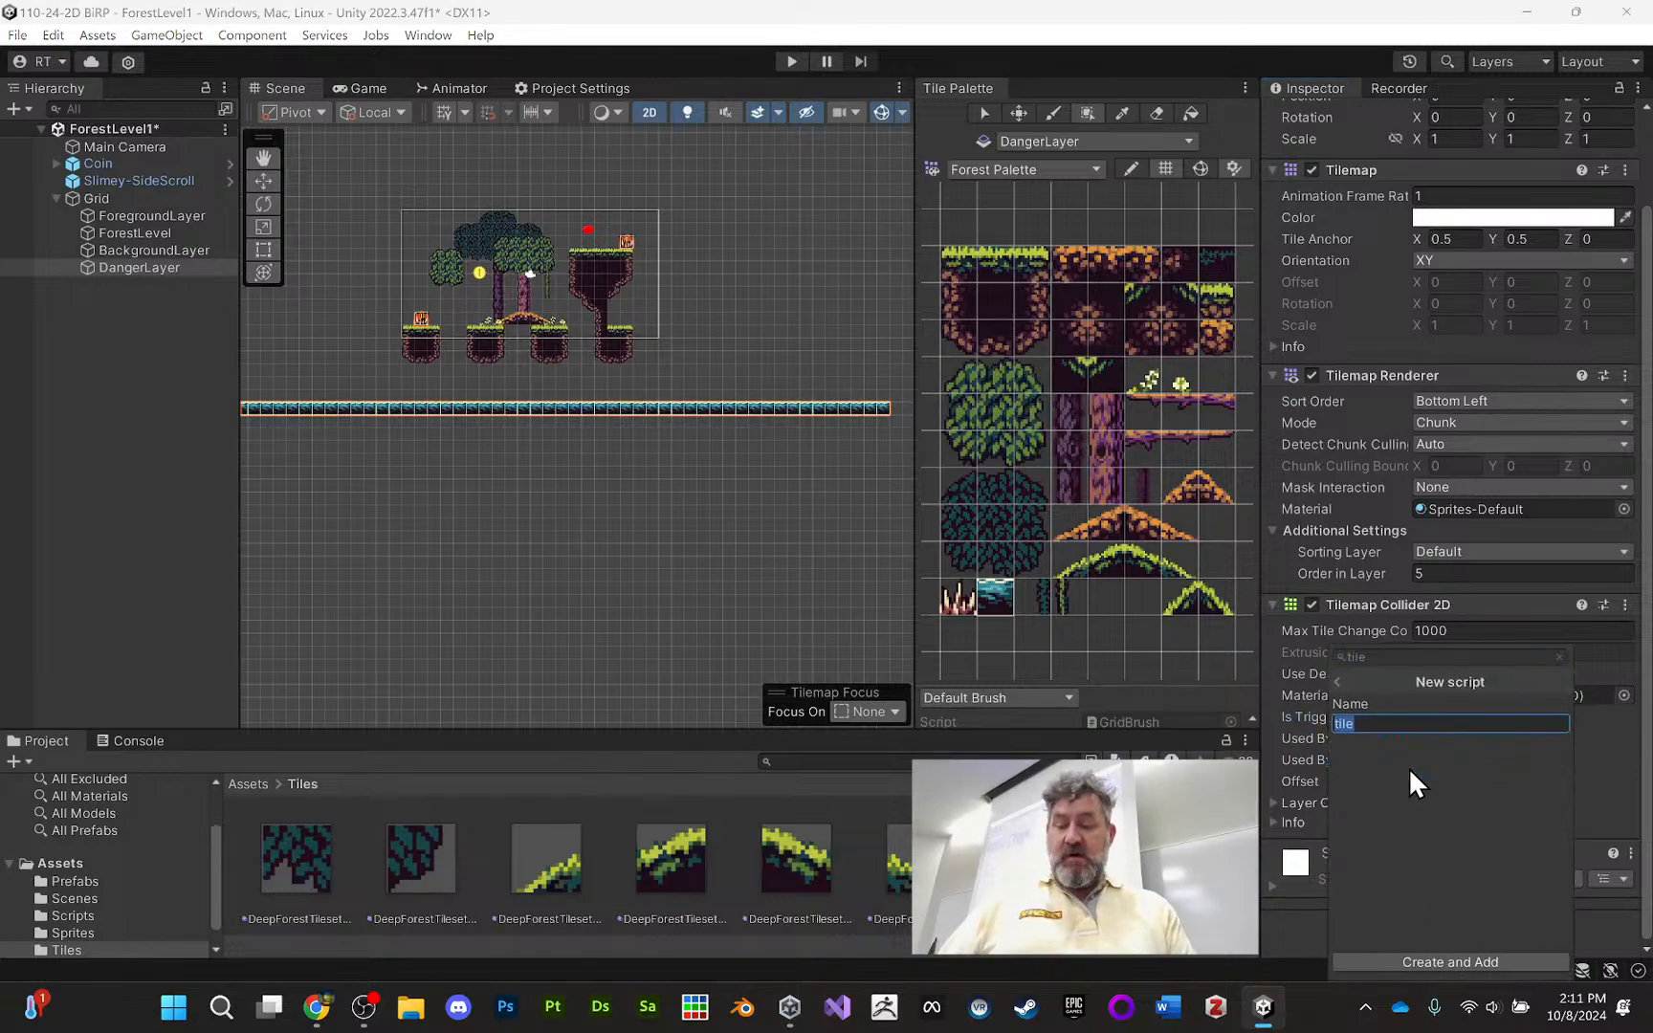
text(EpicFa)
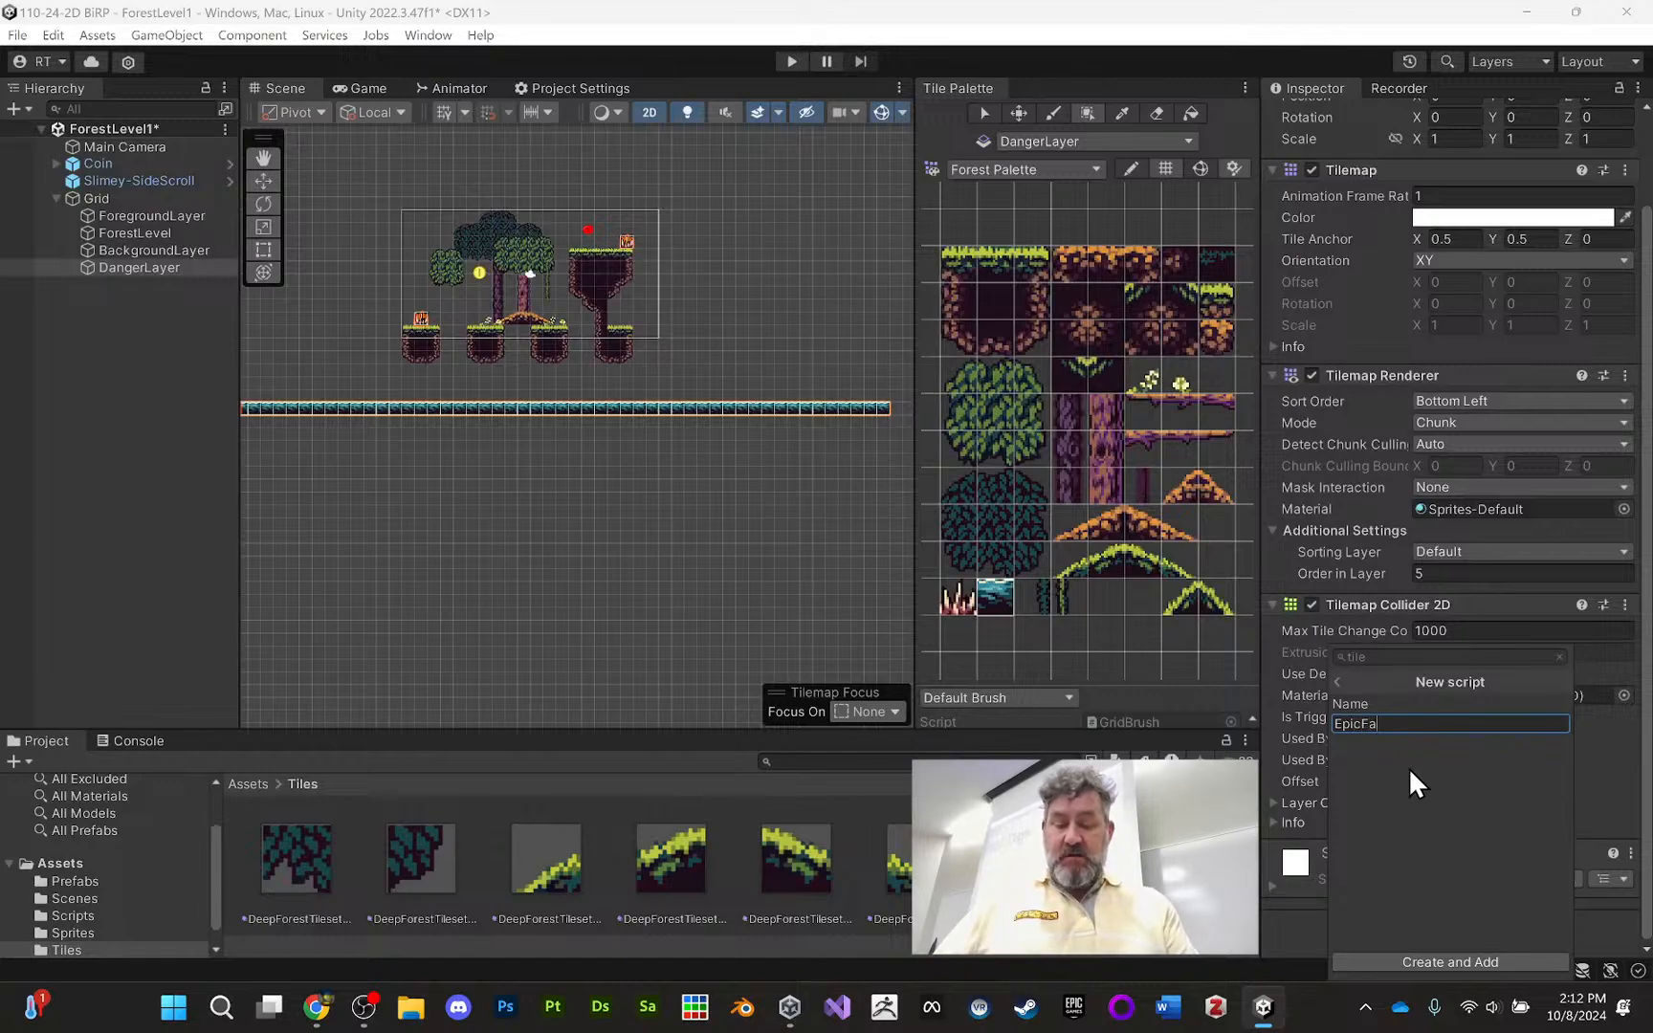
text(il)
key(Return)
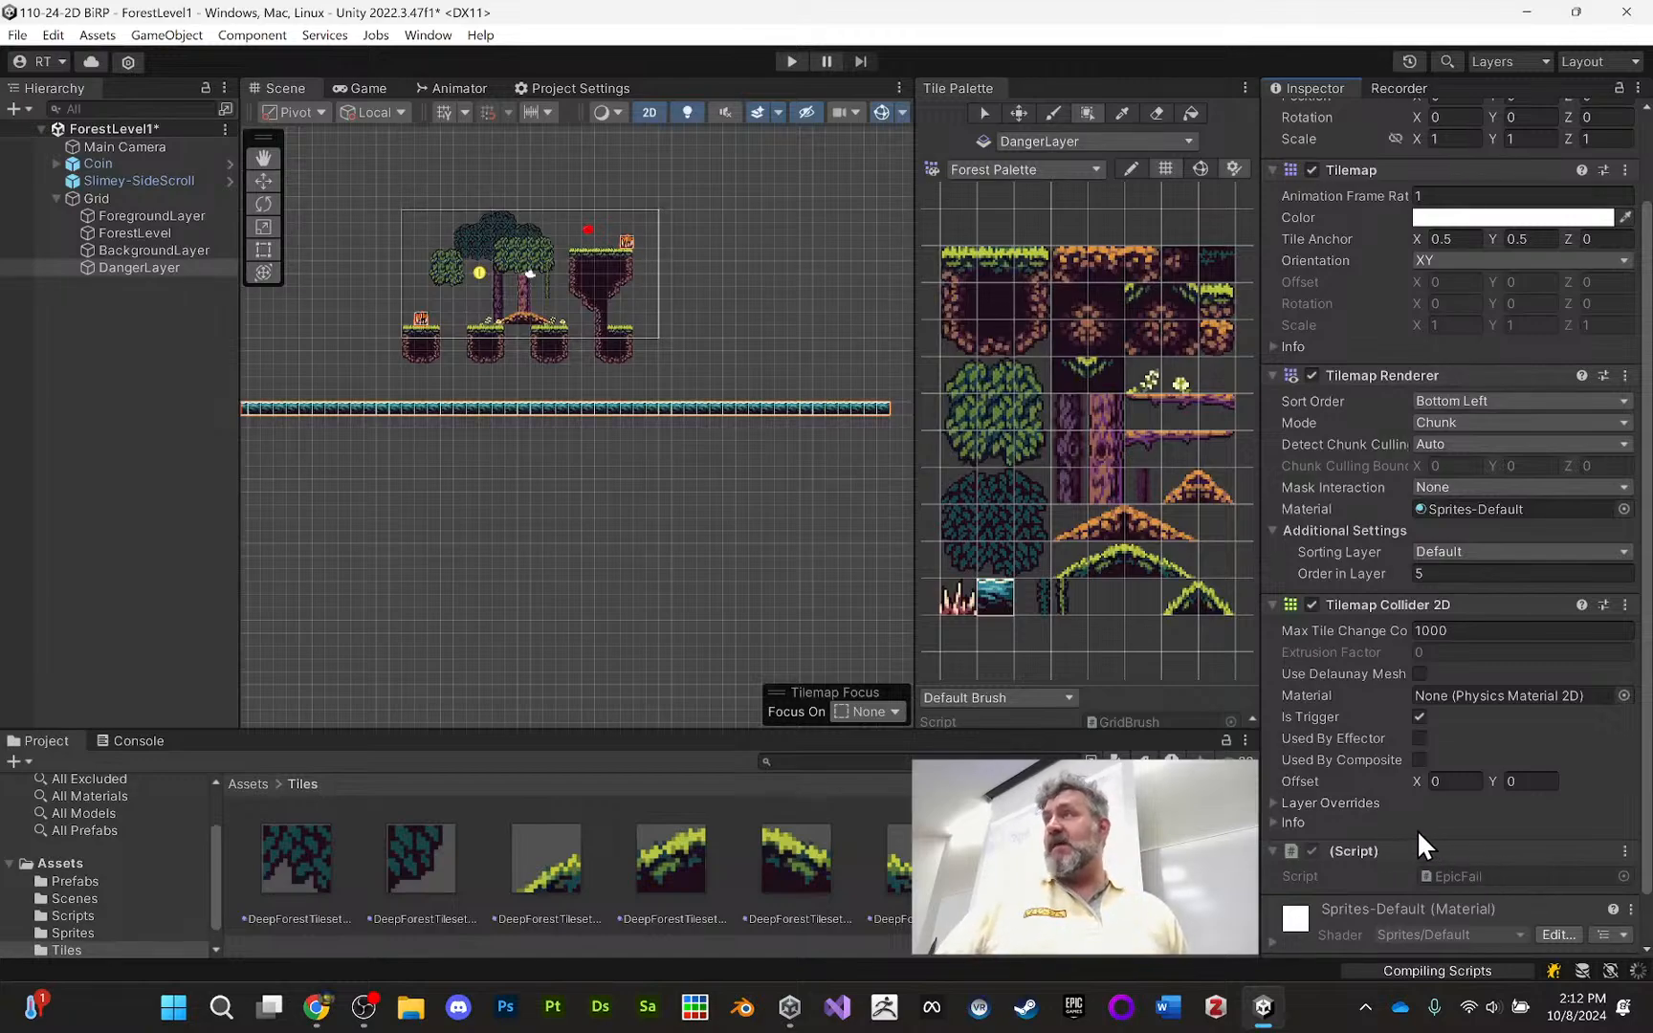
Open the EpicFail script in Visual Studio and delete the System.Collections and System.Collections.Generic using lines
double_click(1458, 873)
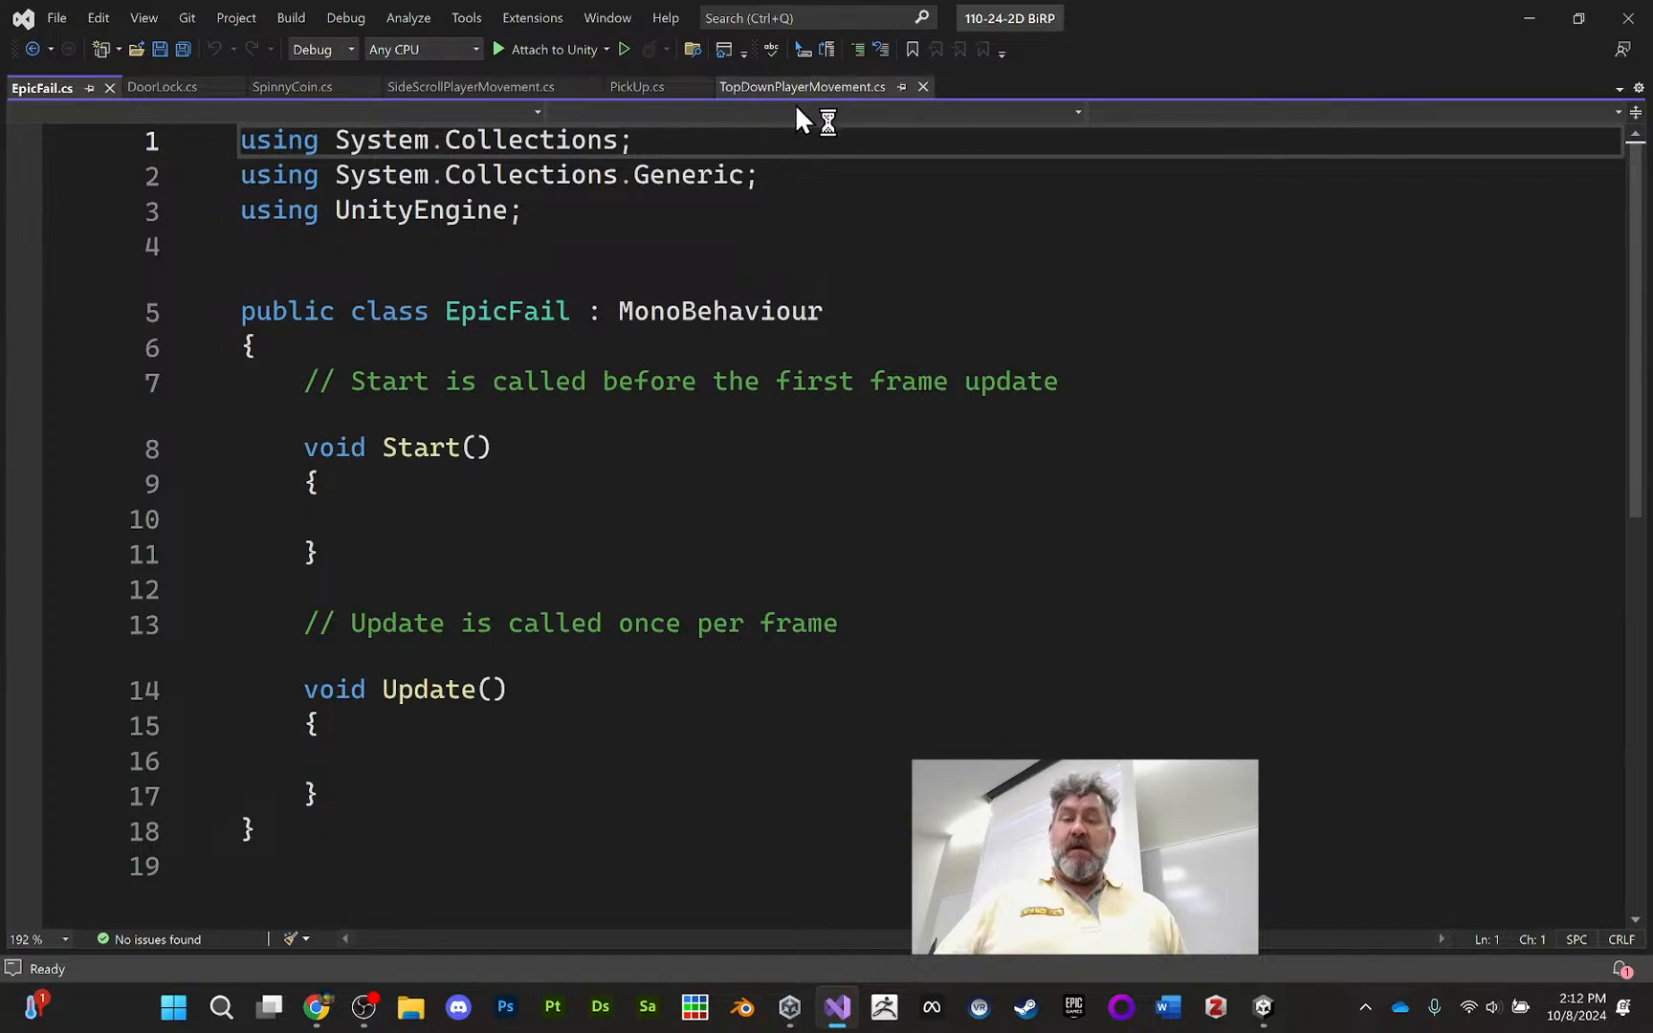
drag(783, 170, 634, 174)
drag(470, 168, 242, 130)
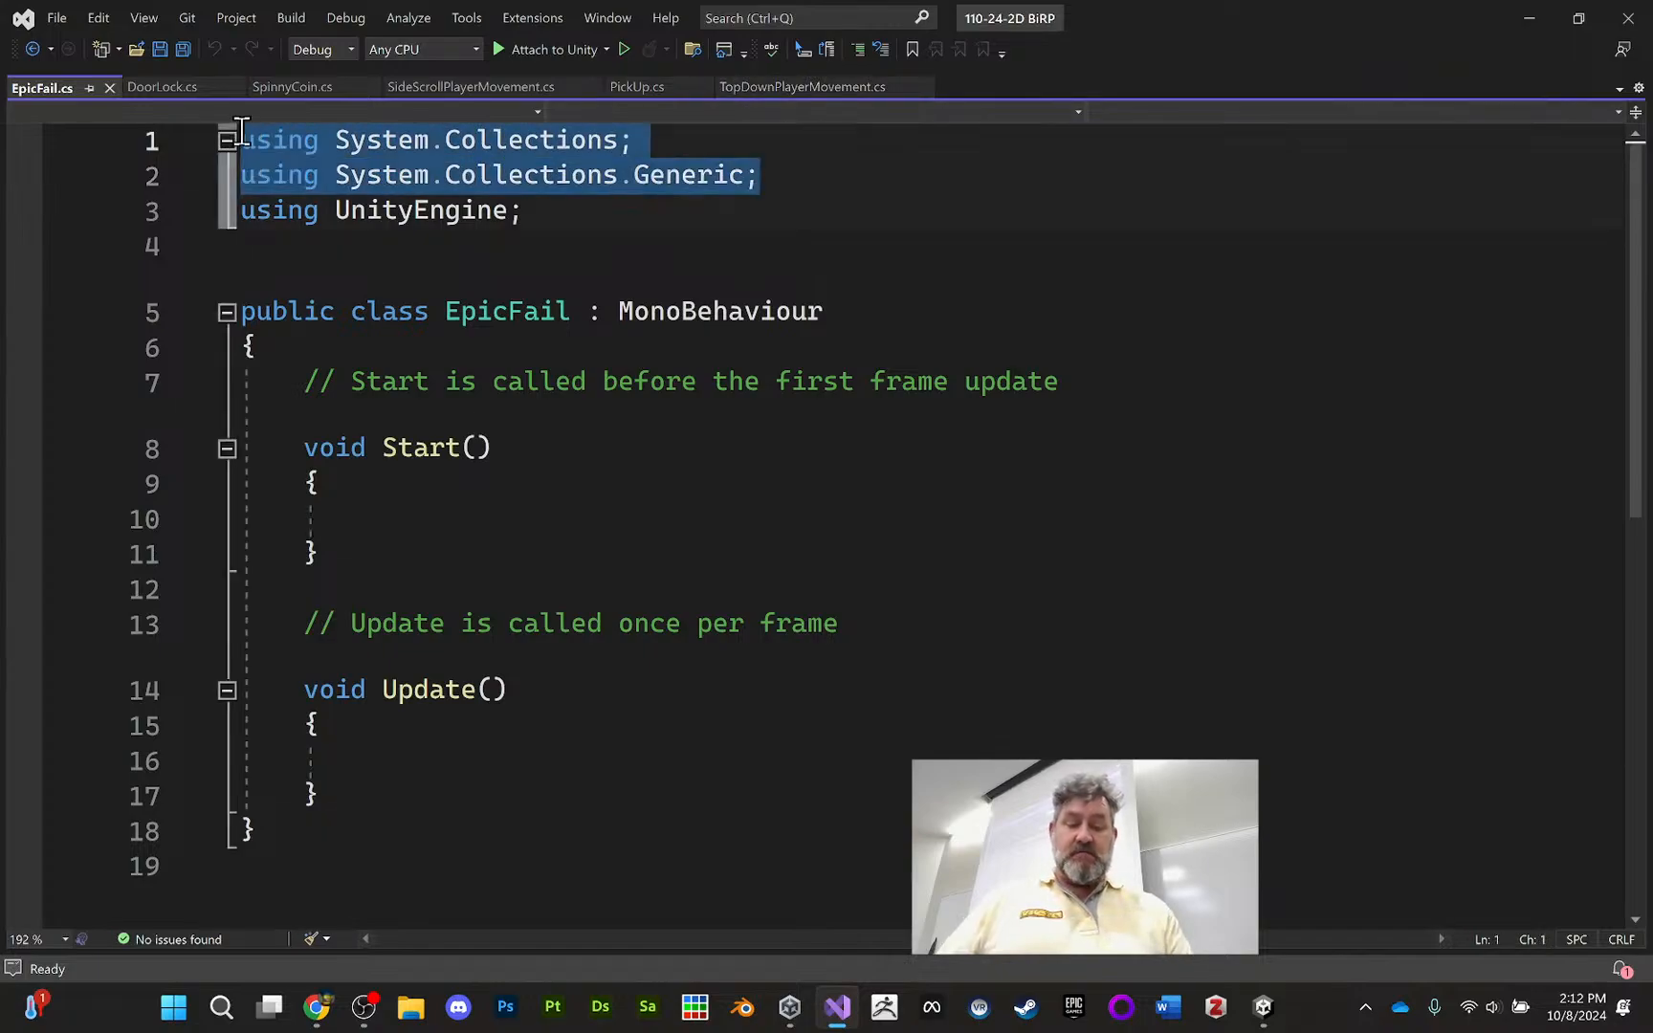
click(216, 141)
key(Delete)
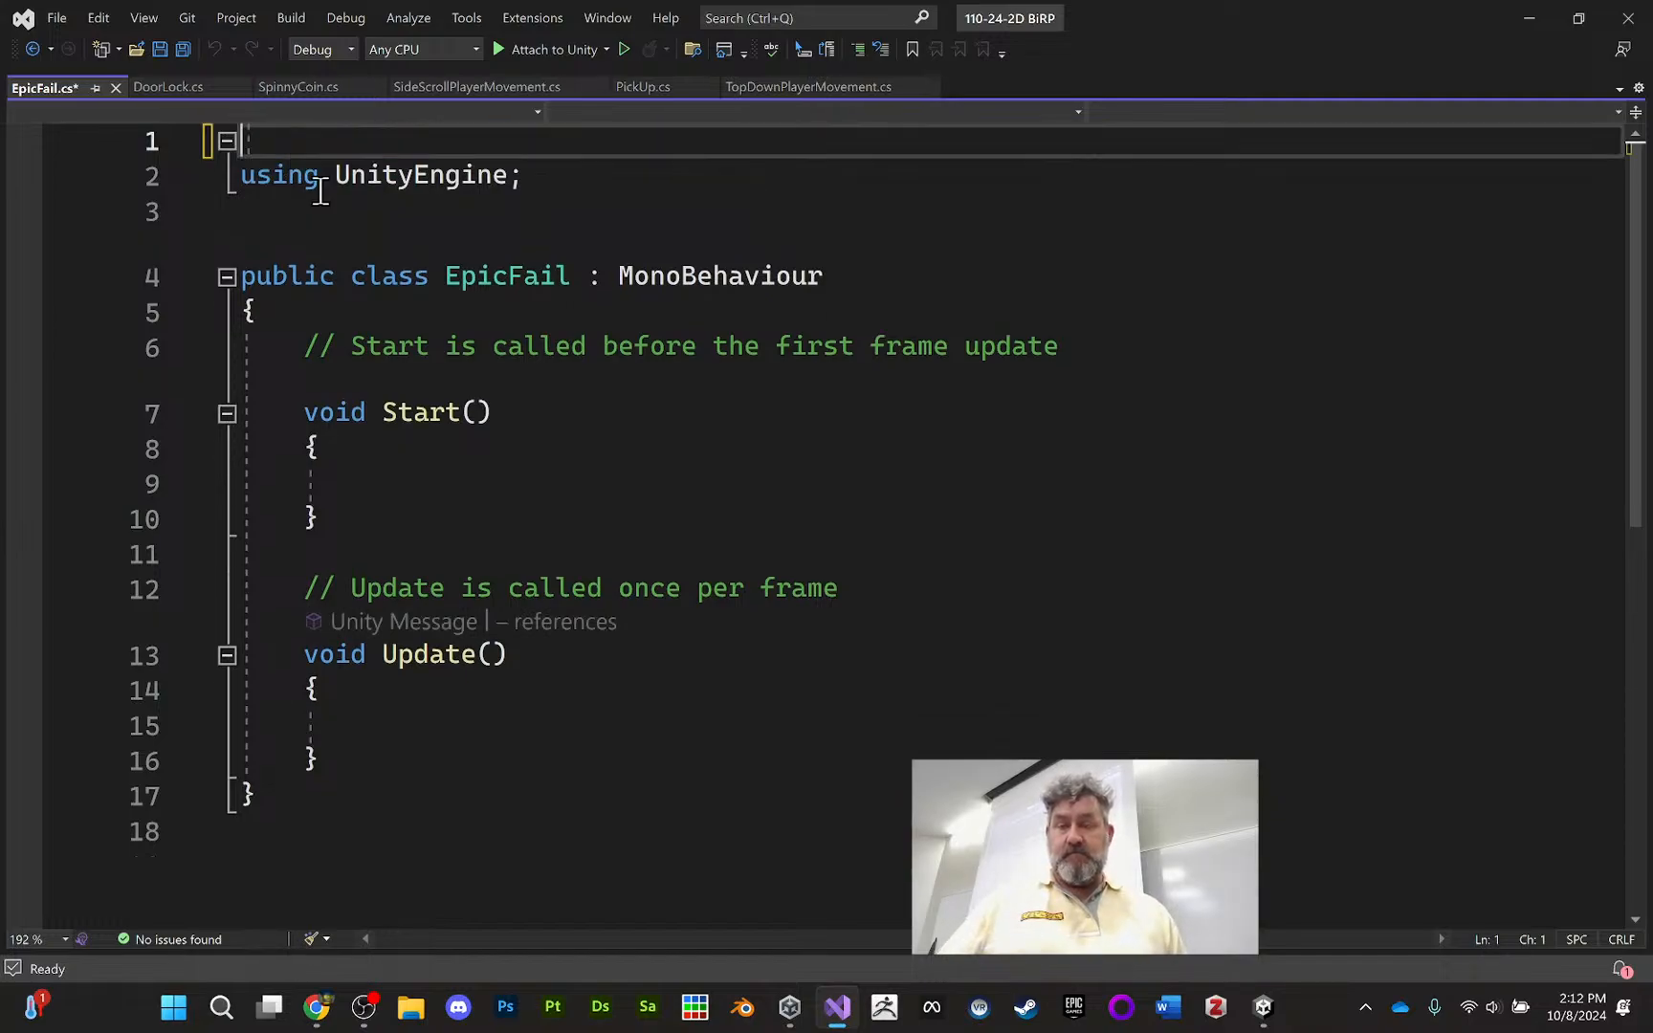
key(Delete)
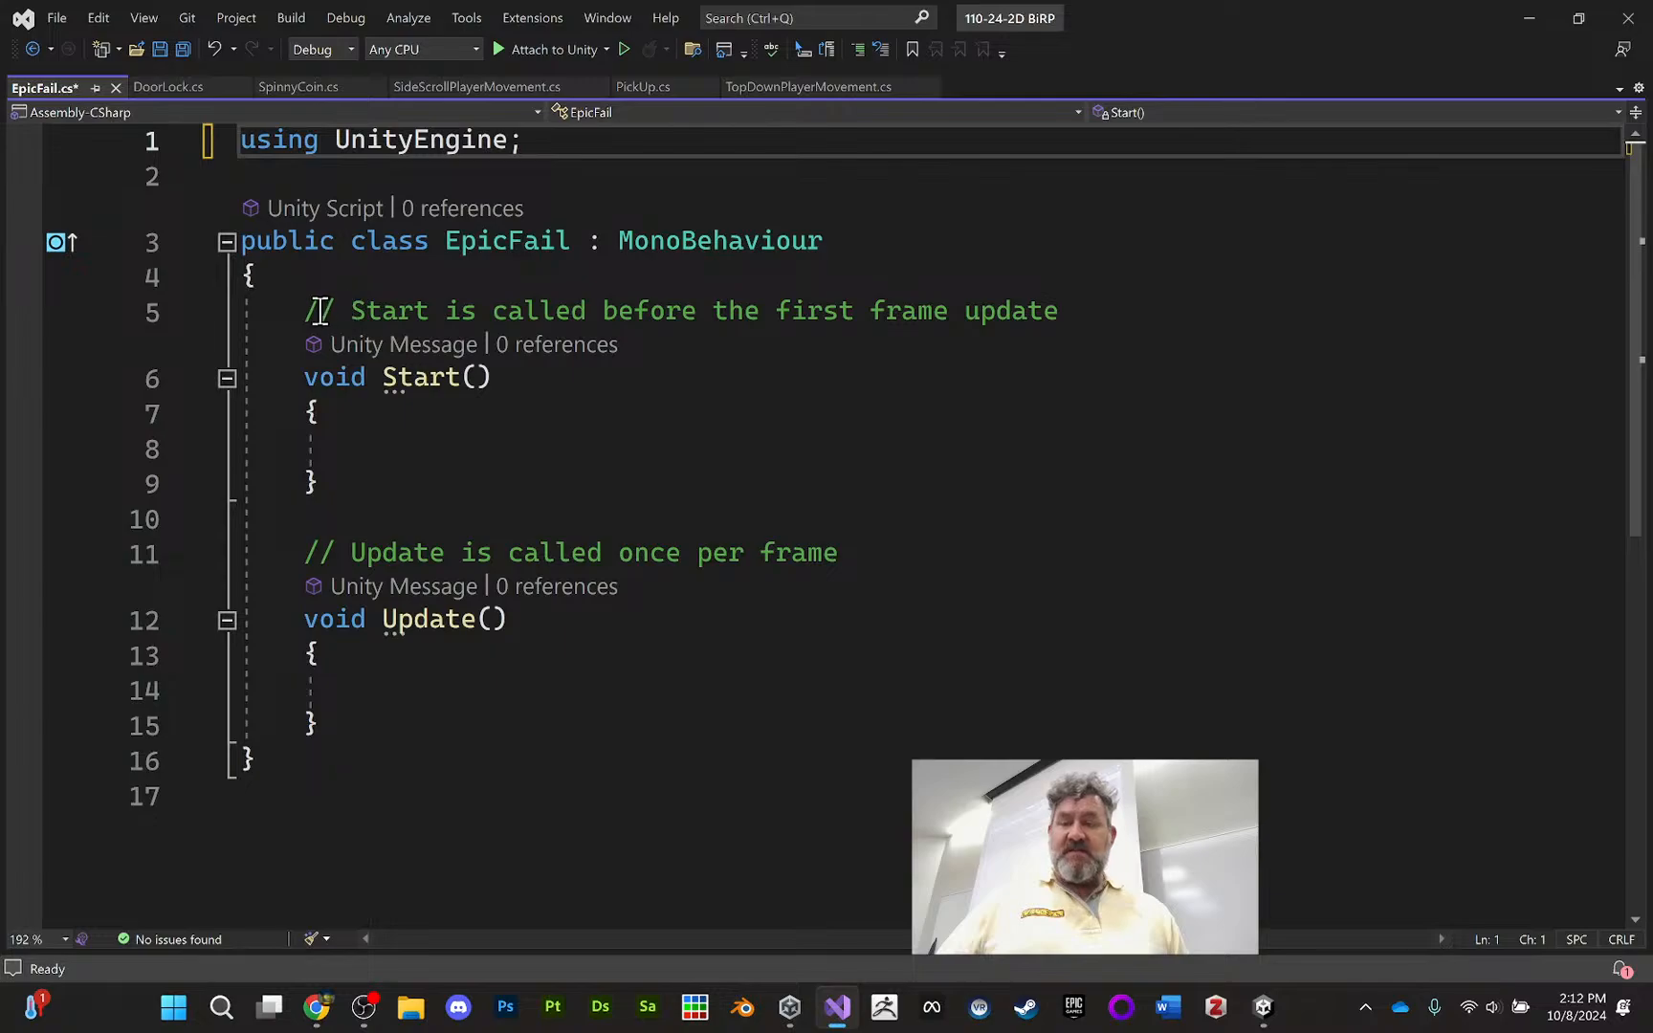
Replace the Start and Update functions in the EpicFail class with the copied OnTriggerEnter2D function
drag(302, 311, 320, 708)
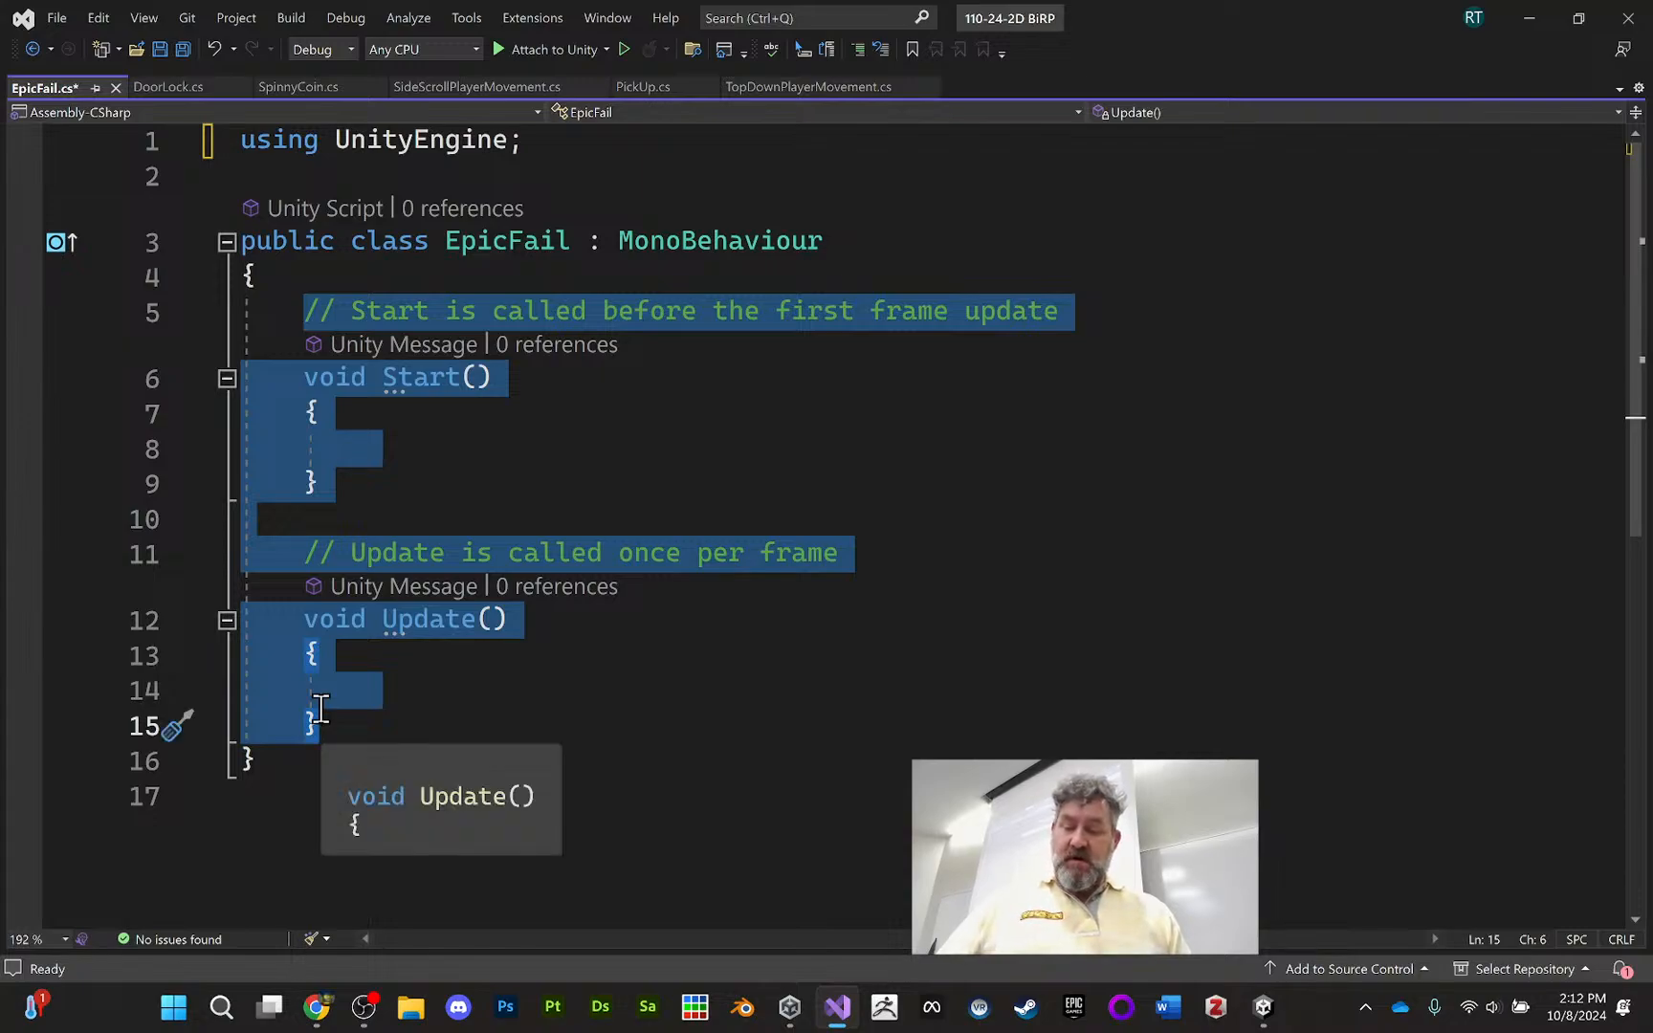
key(ctrl+v)
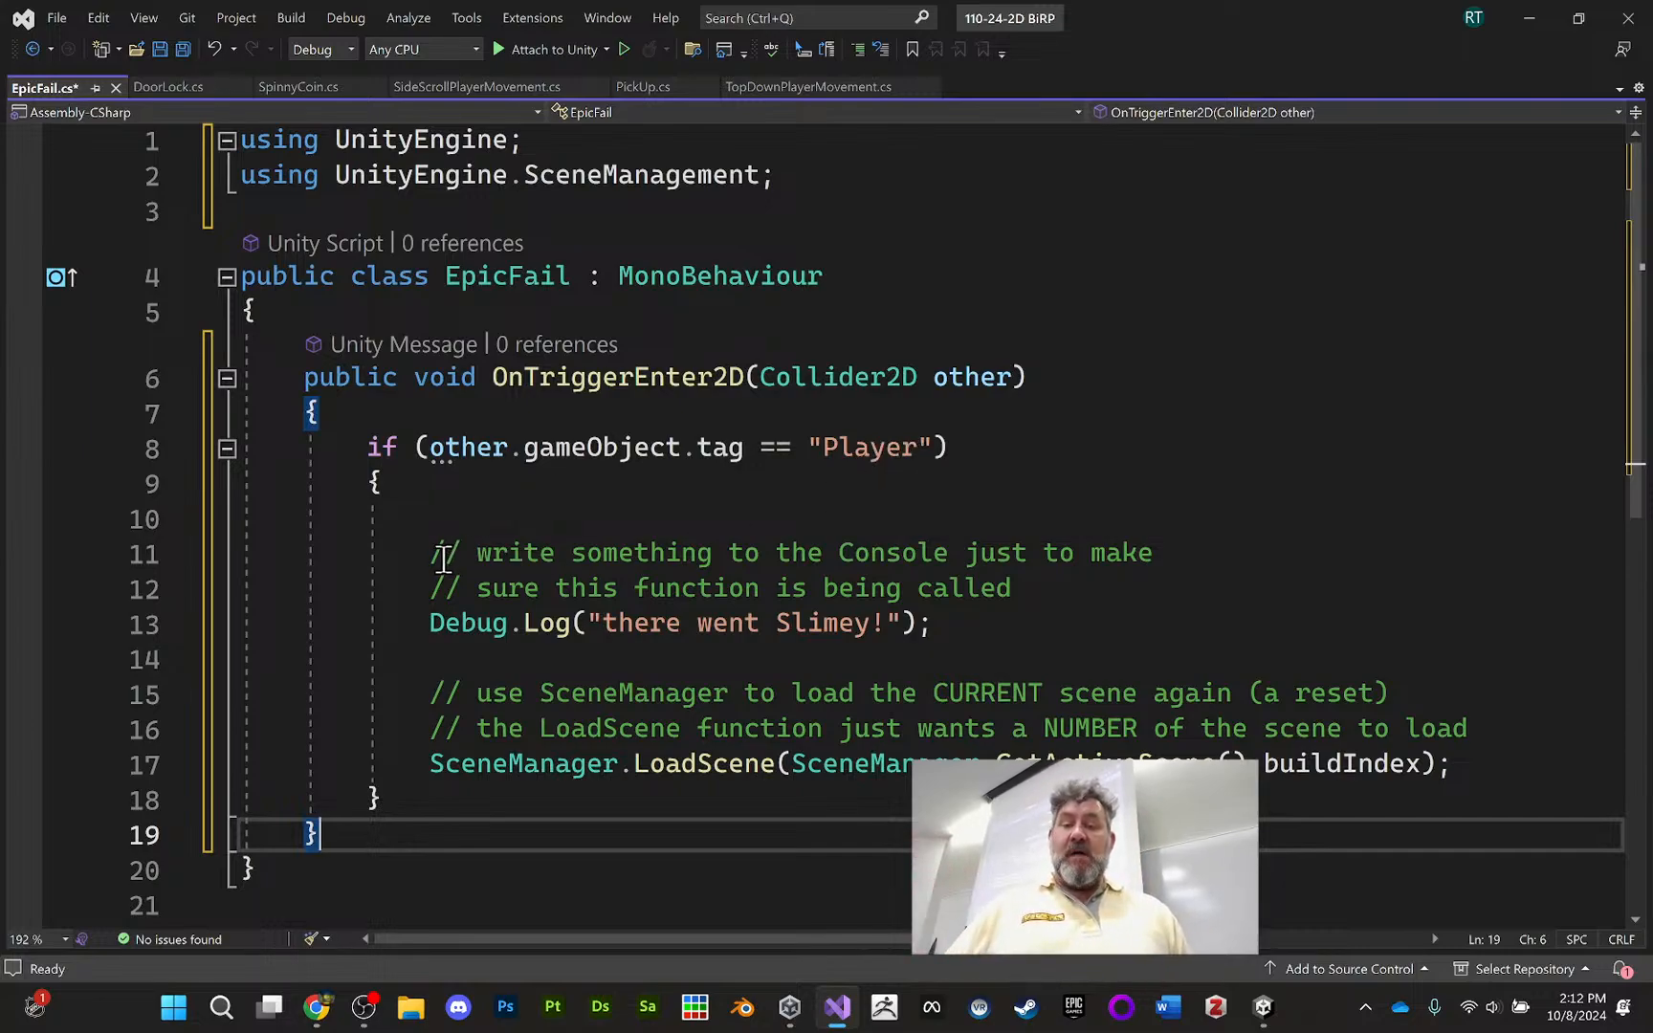
drag(432, 554, 1049, 600)
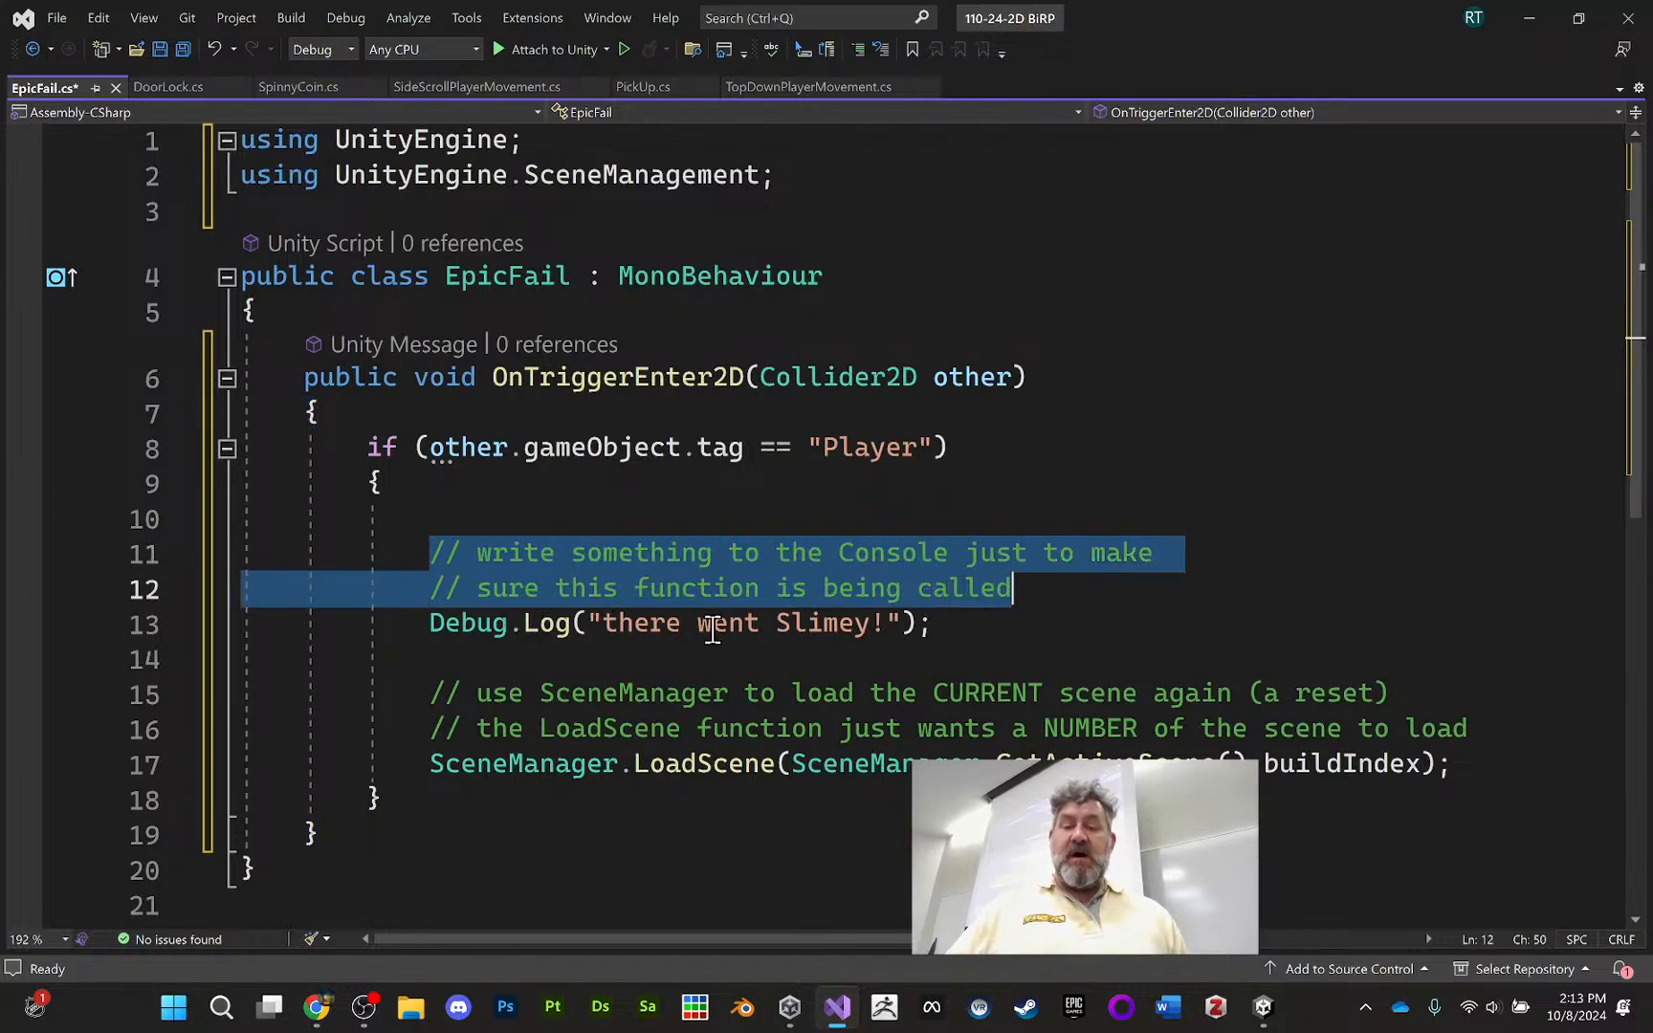
Change the Debug.Log message to "****#### there went Slimey! ####****"
click(601, 622)
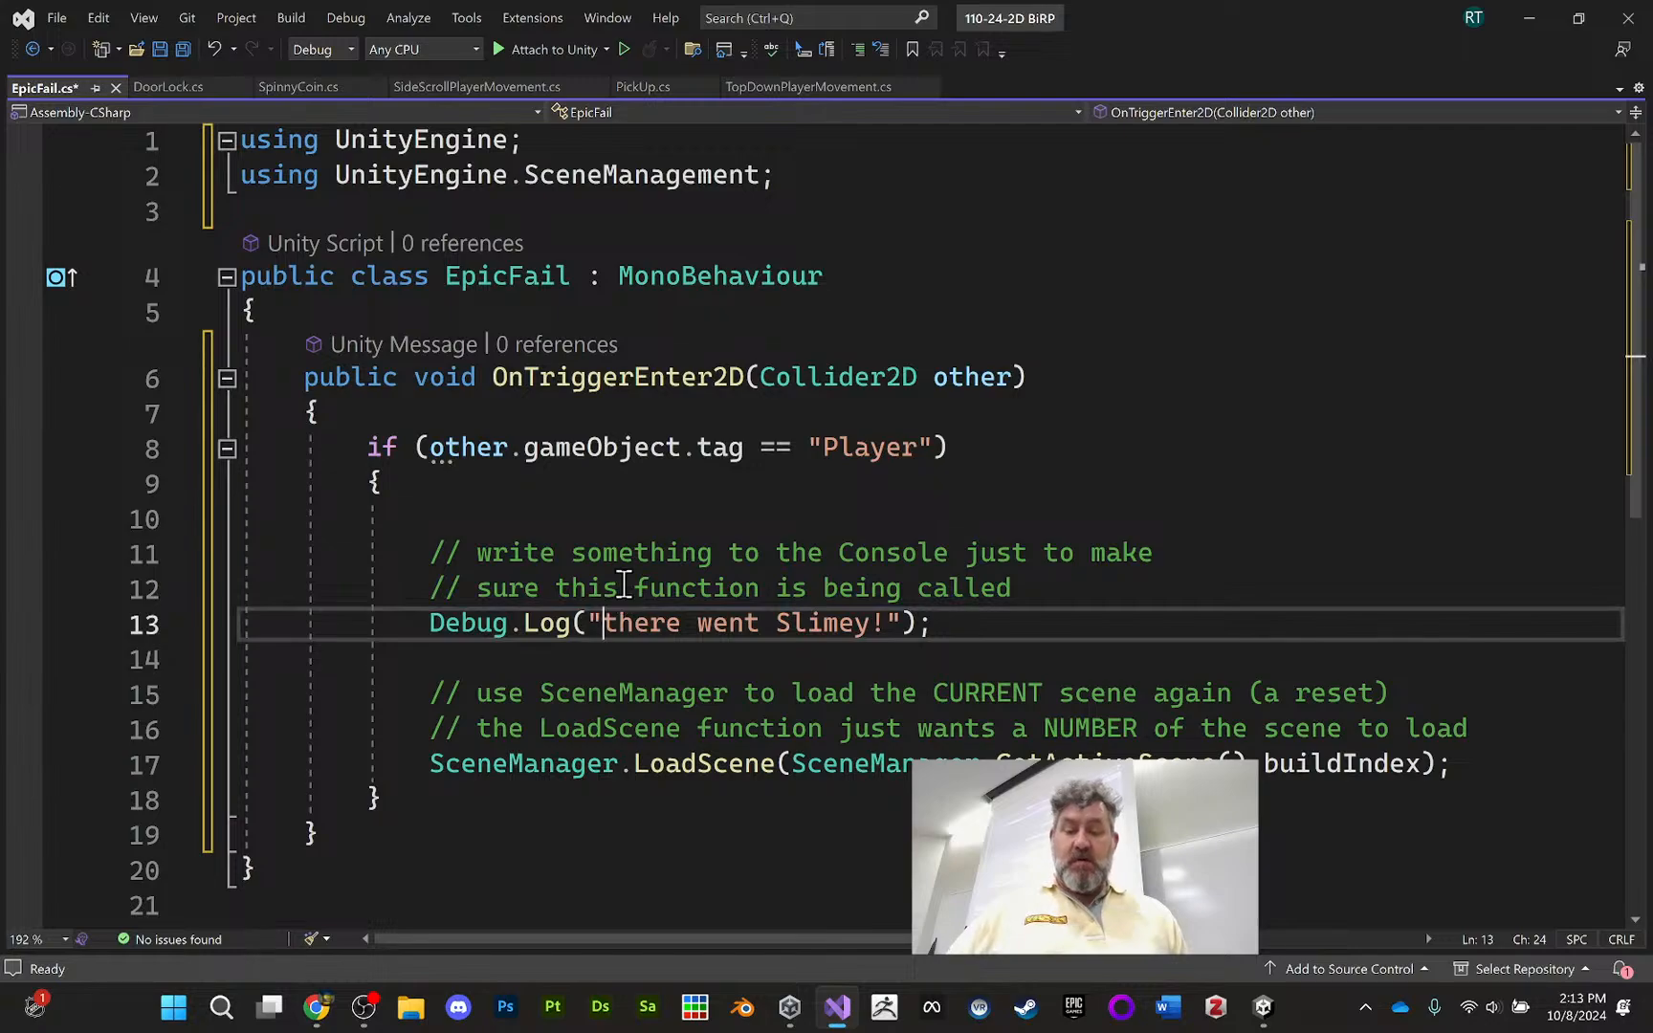
text(****)
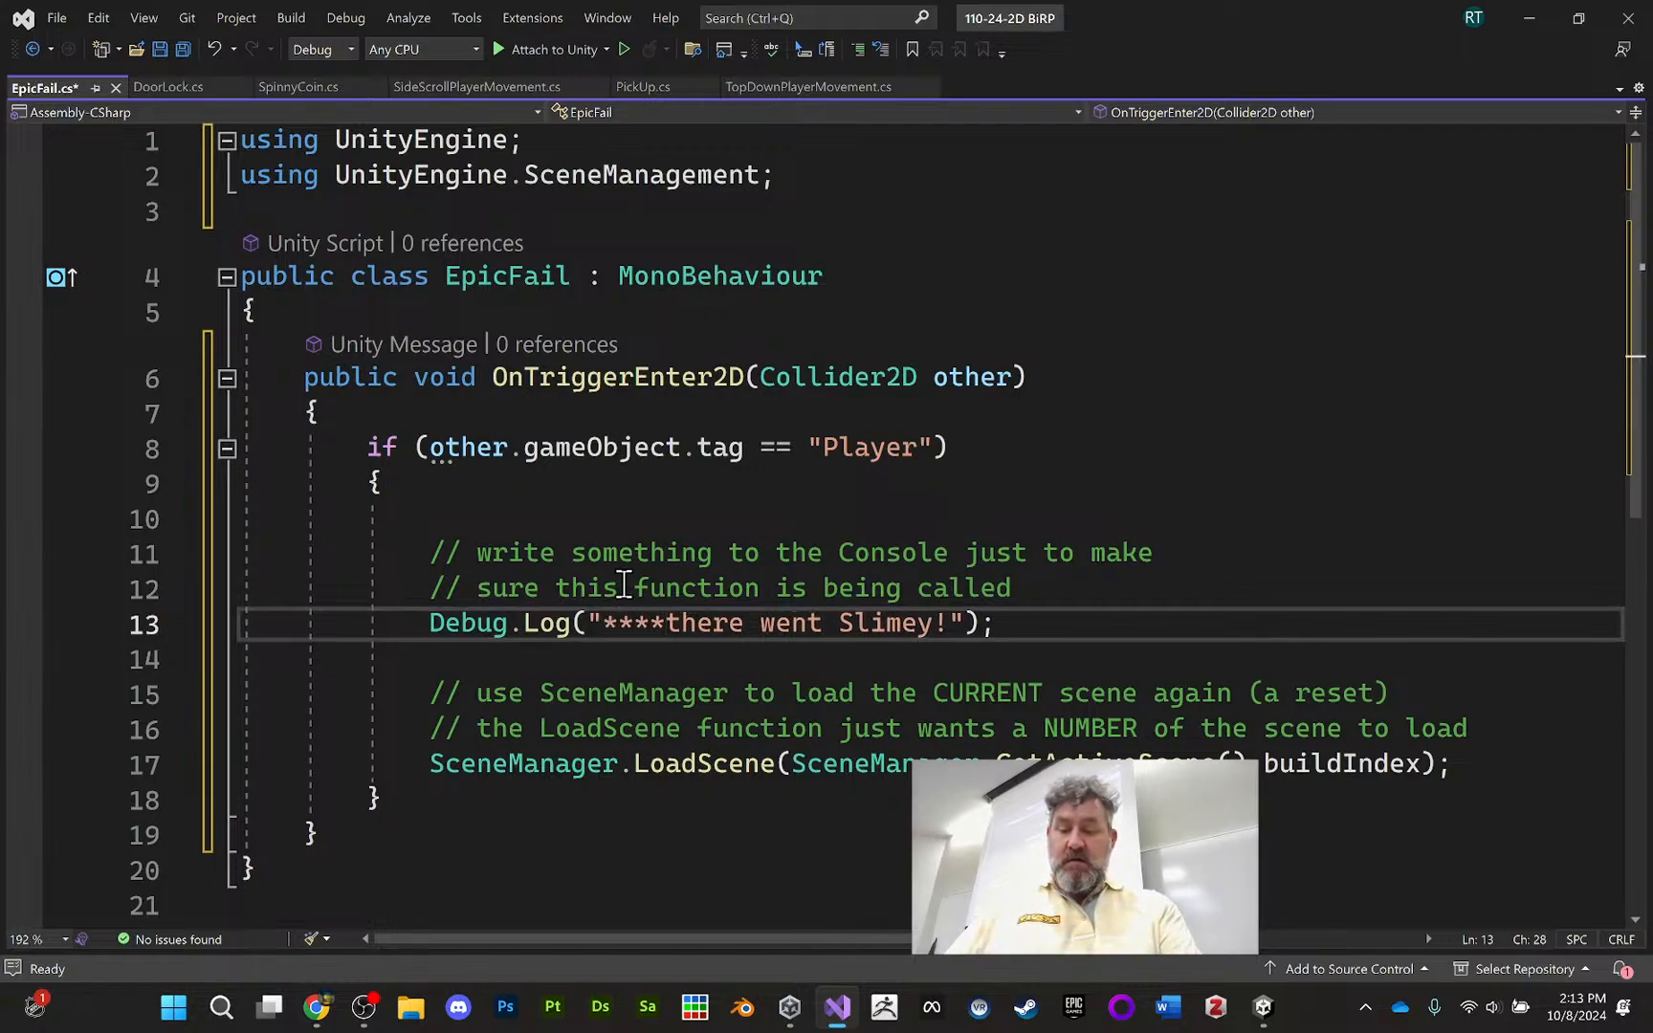
text(####)
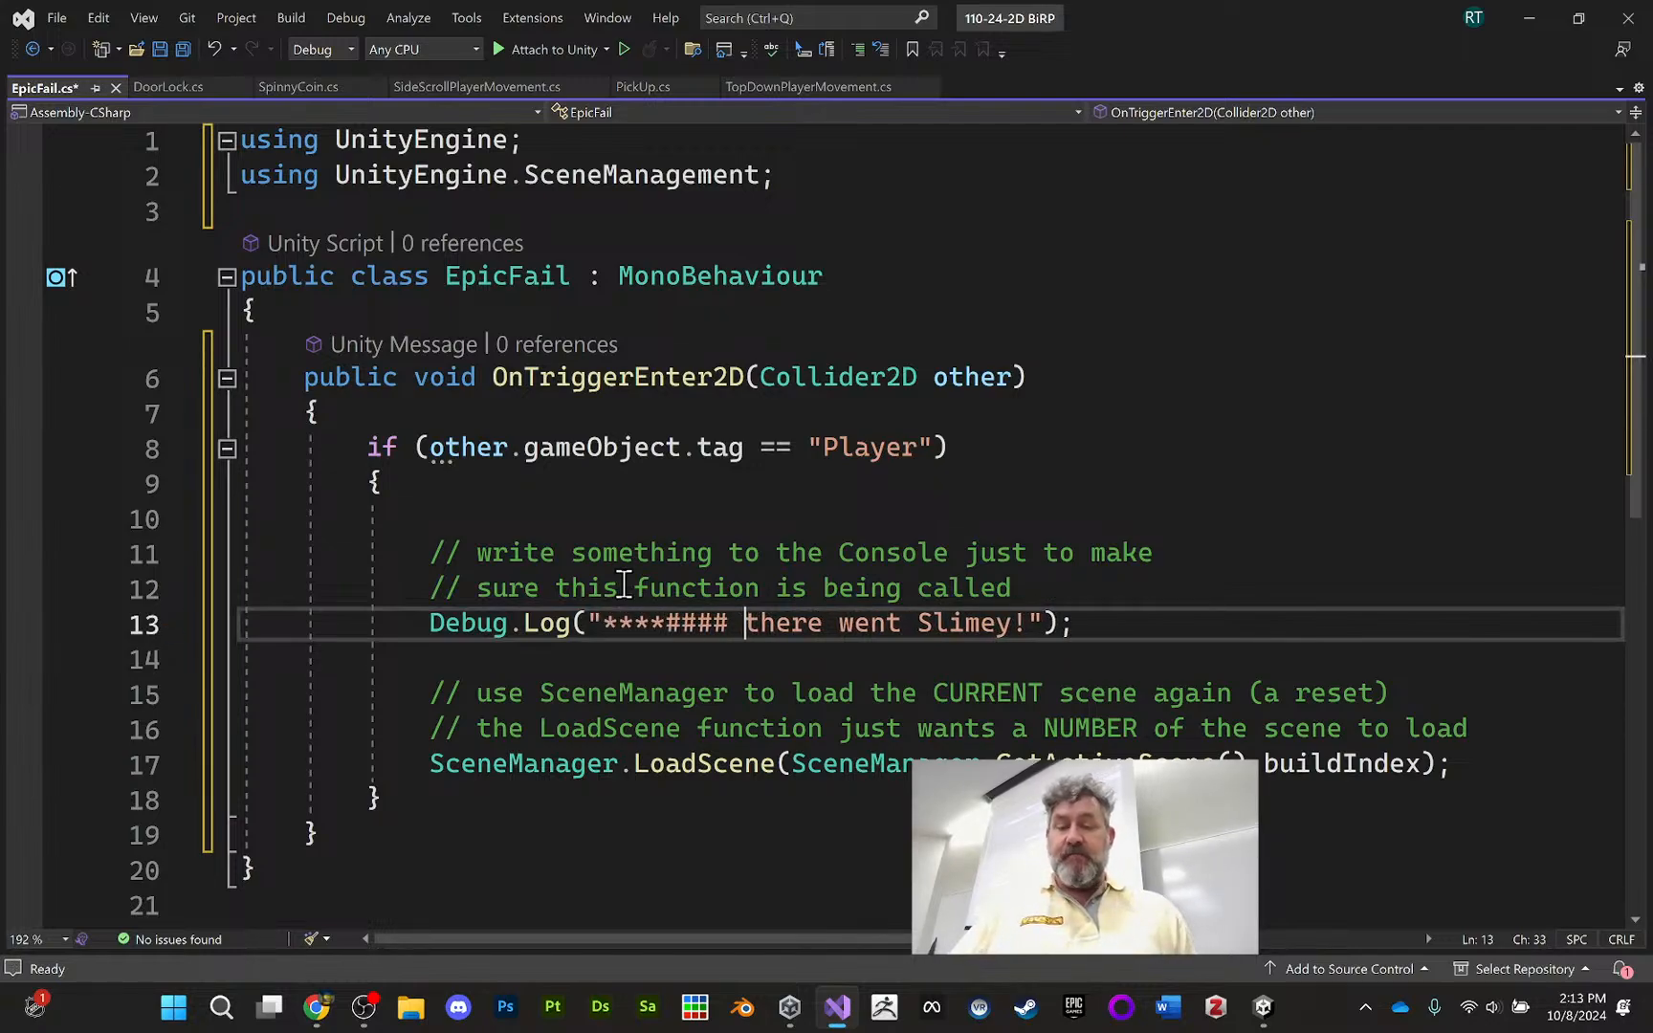
click(1031, 627)
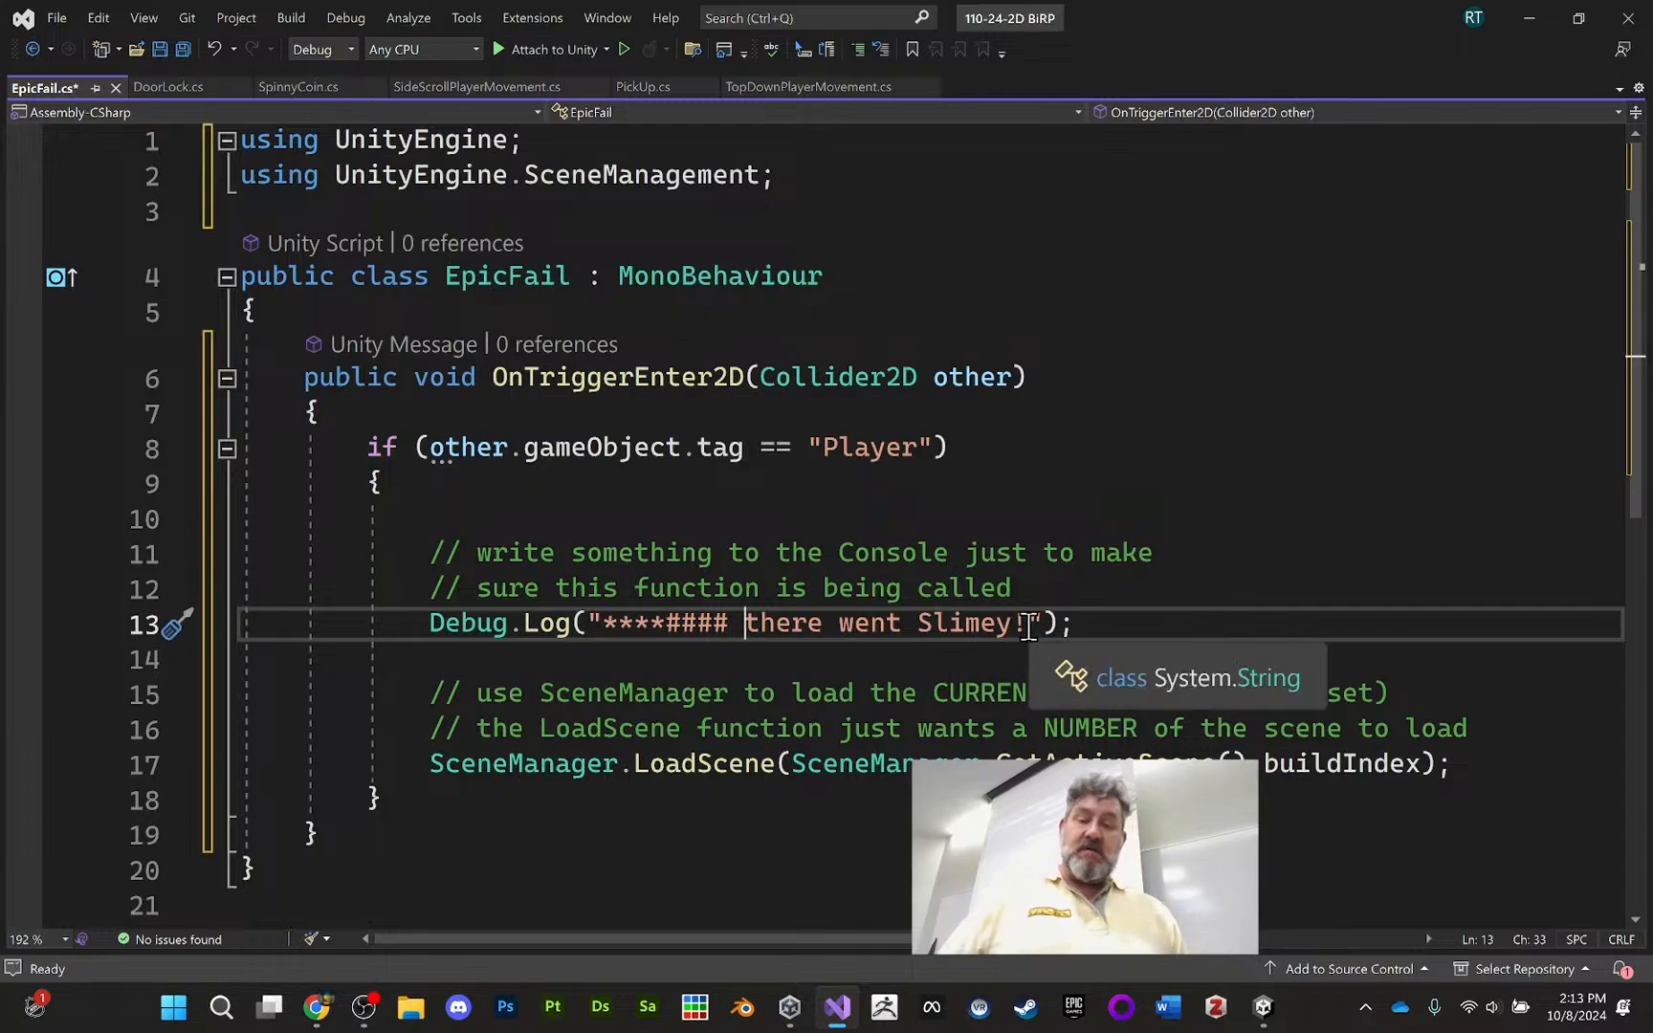
text(####)
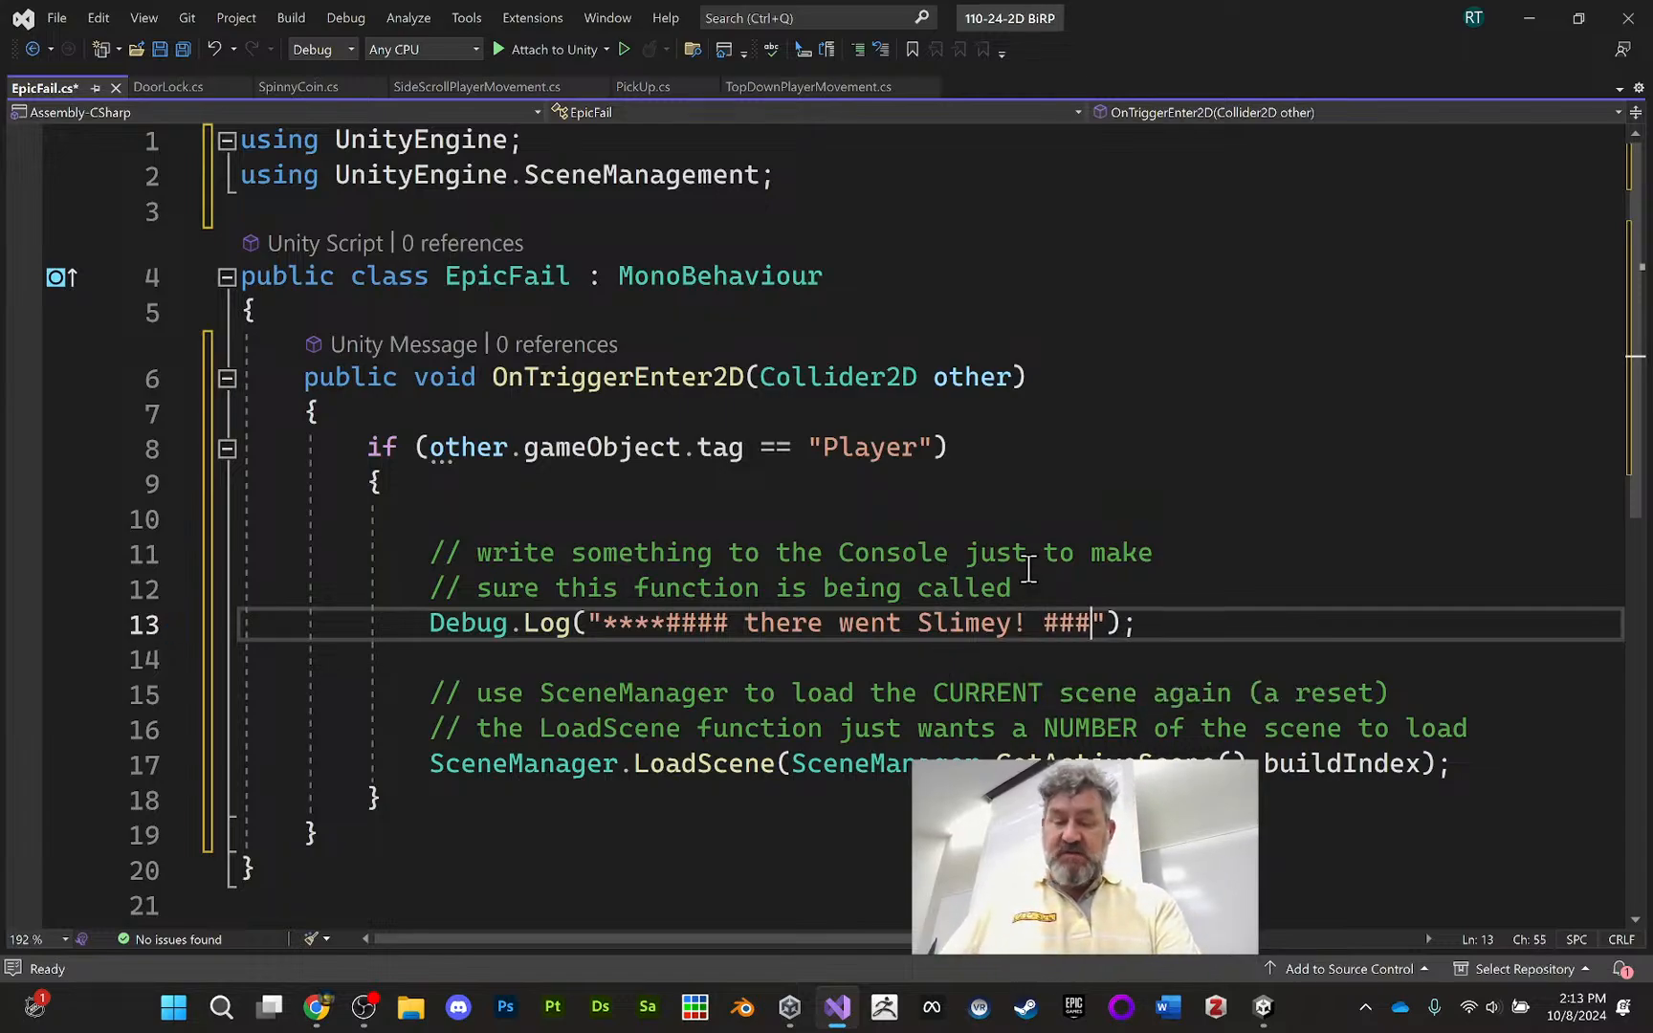
text(****)
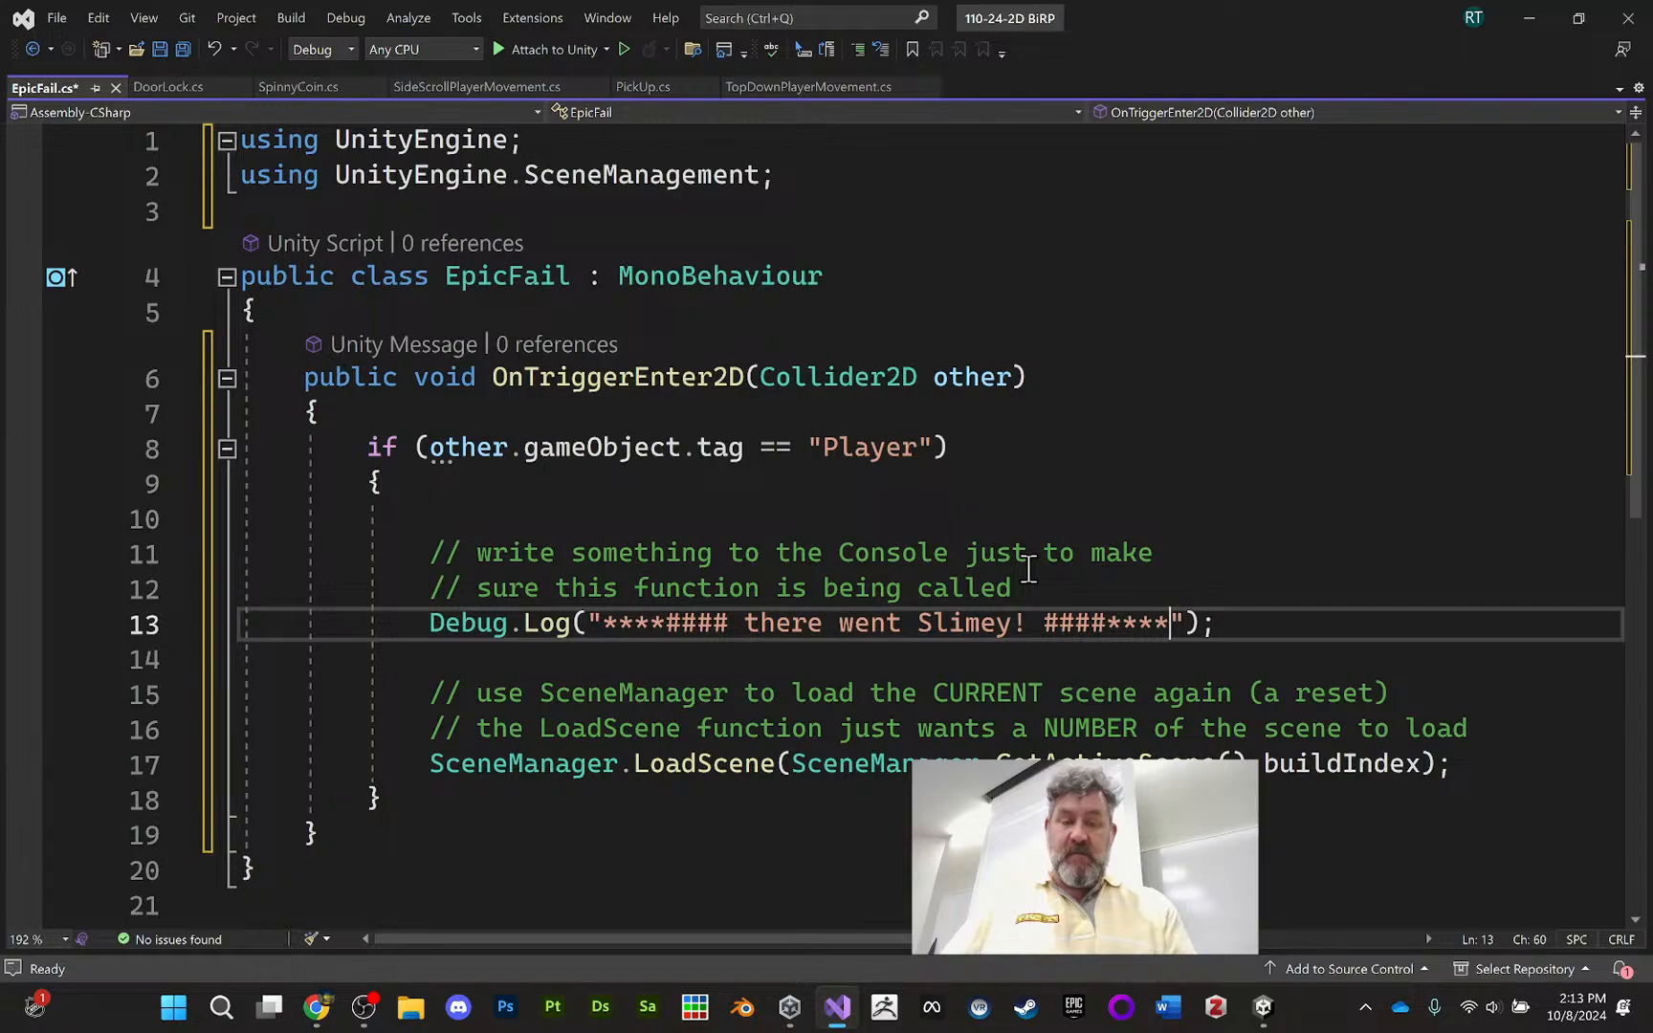
Comment out the SceneManager.LoadScene line with // and save the EpicFail script
click(421, 768)
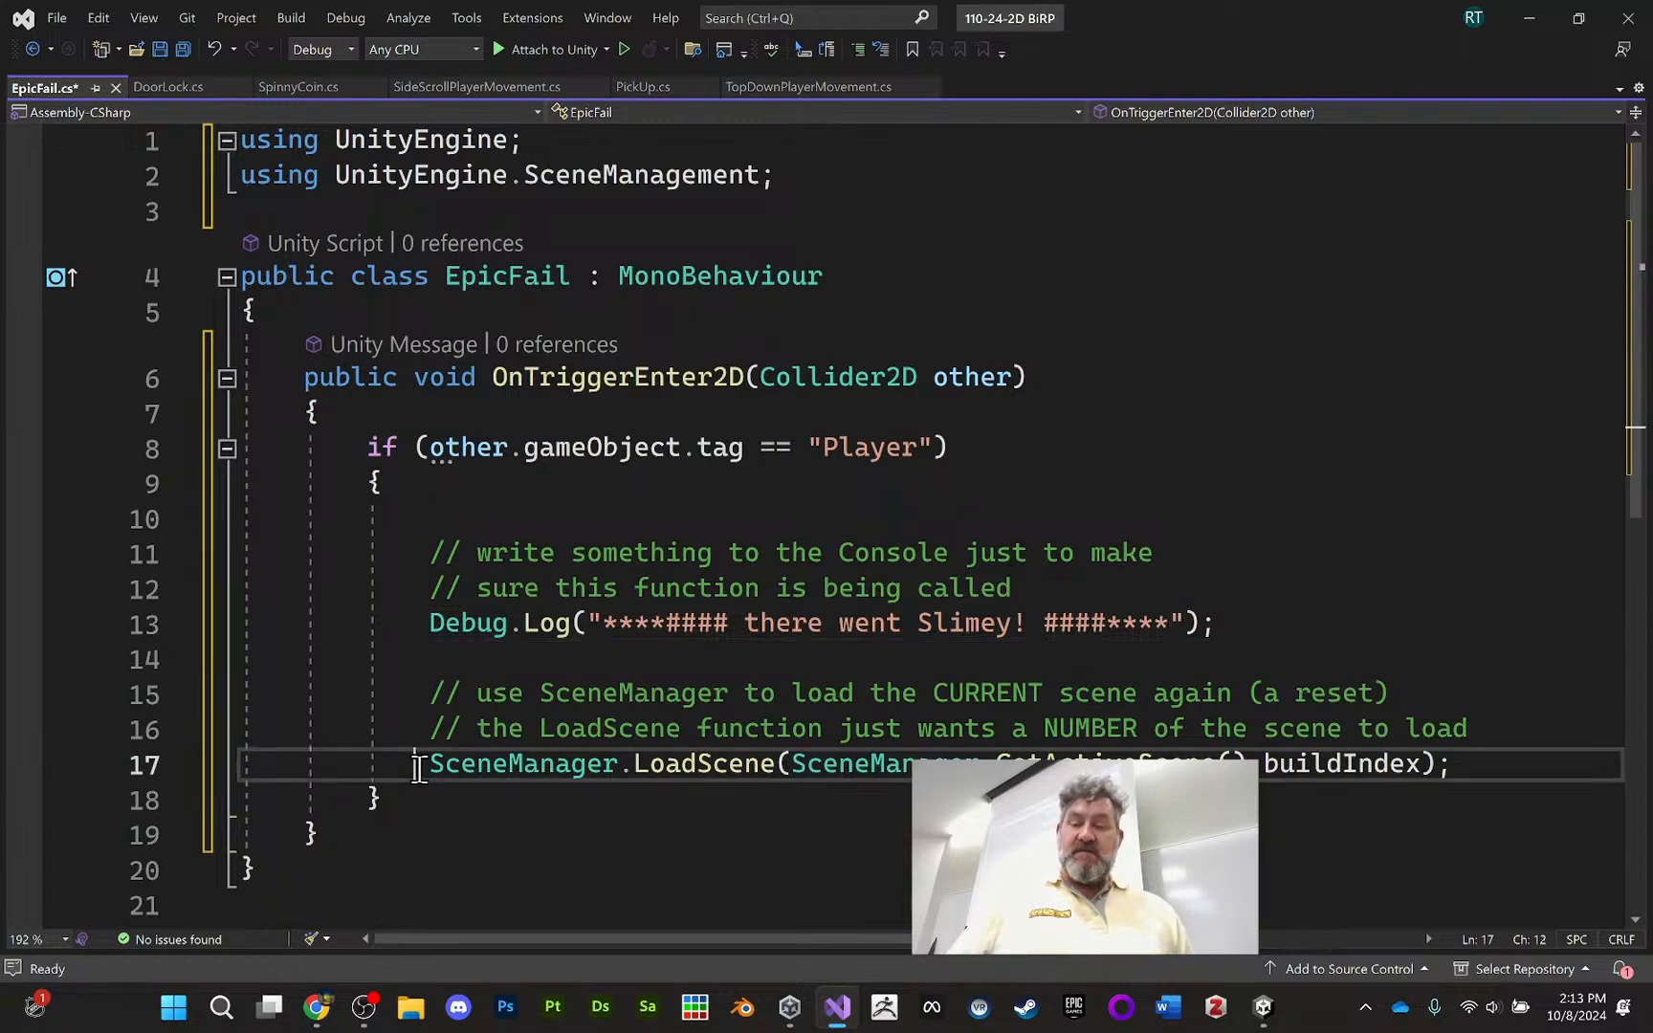
text(//)
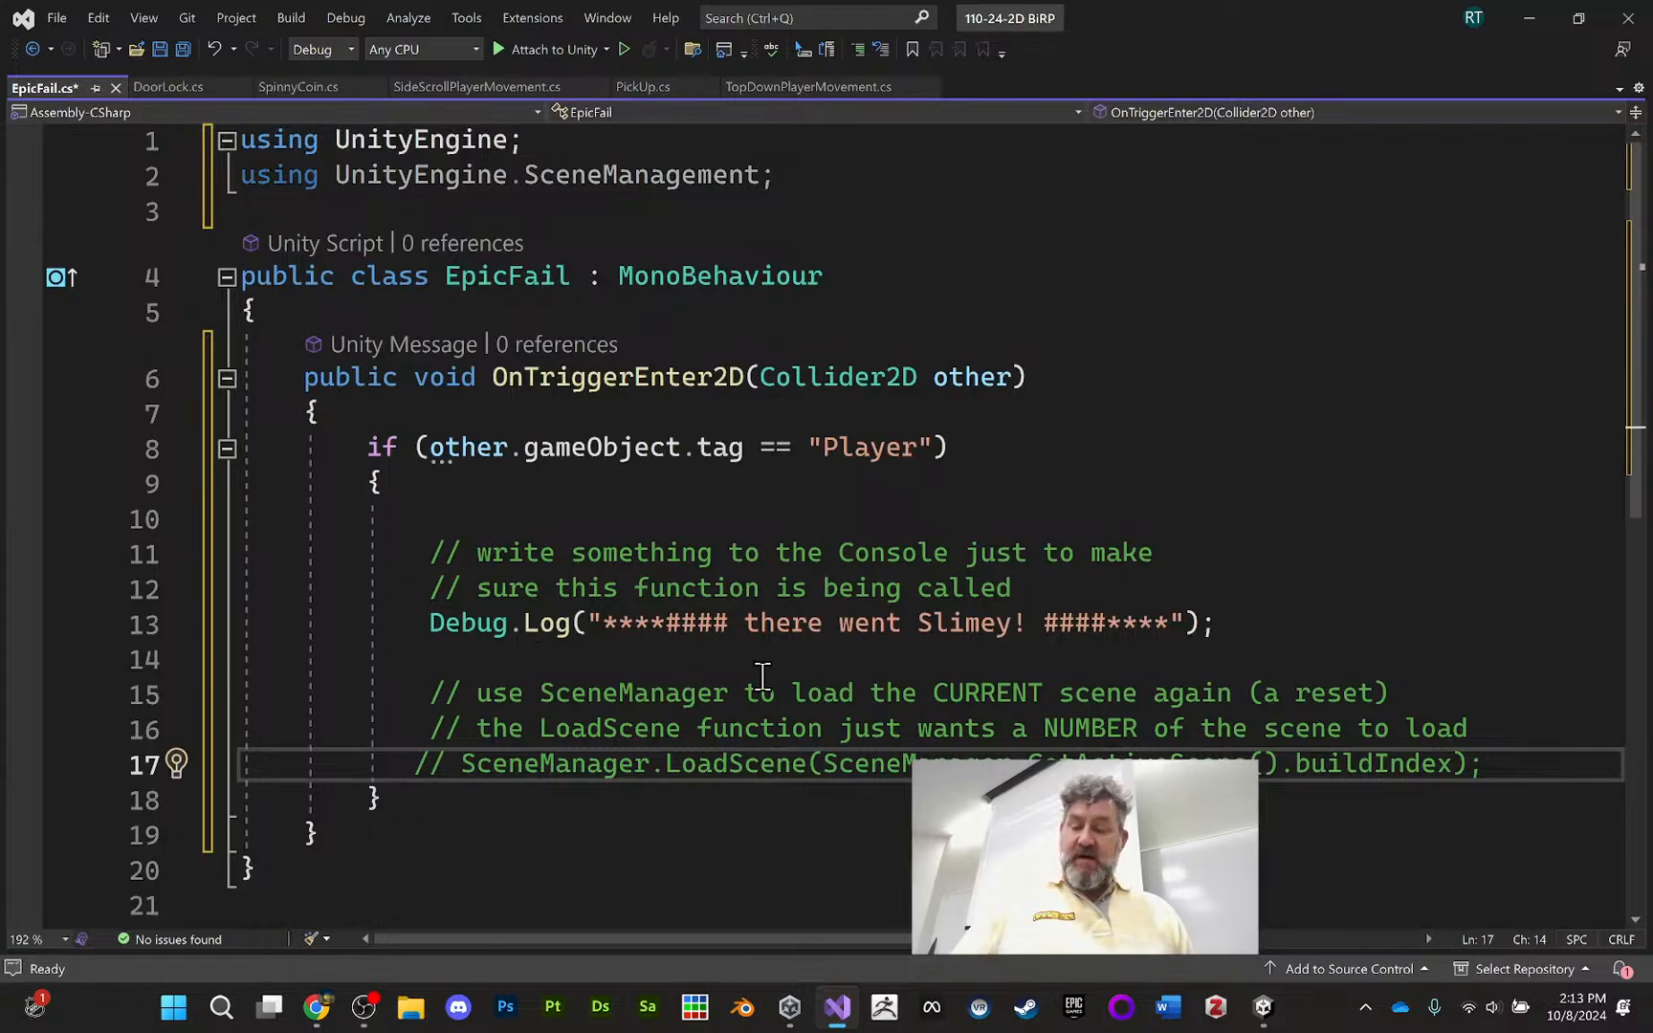
key(ctrl+s)
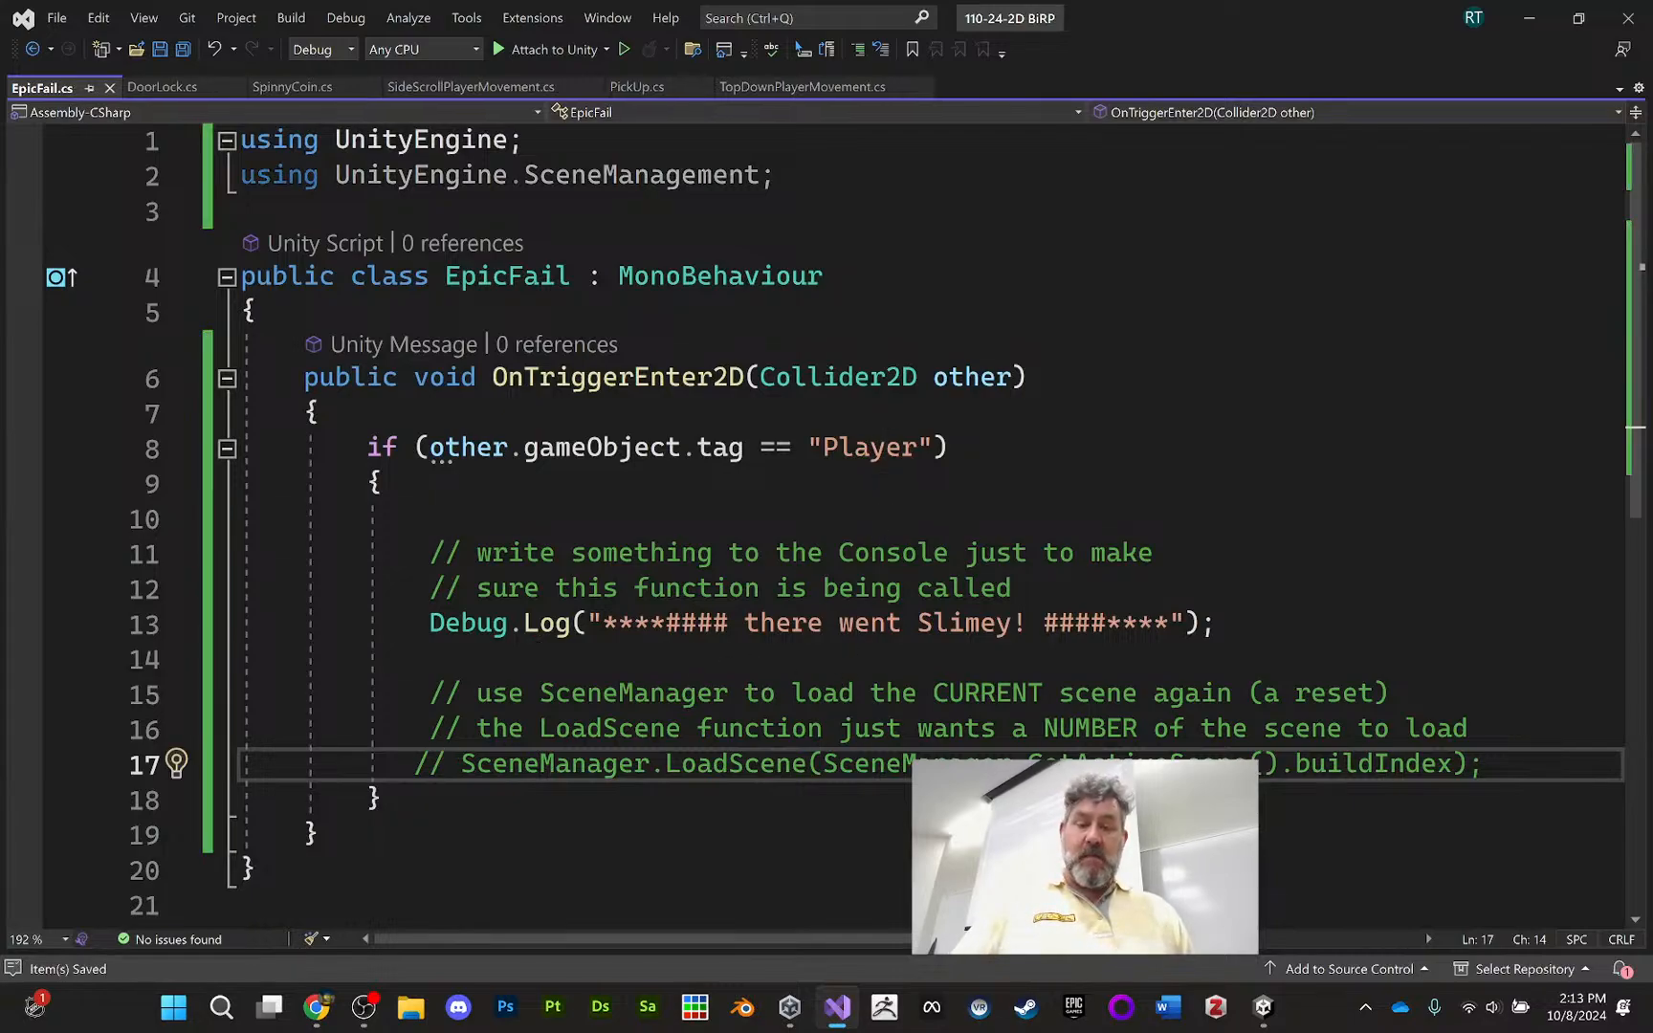
Switch to Unity and examine DangerLayer's Tilemap Collider 2D and Epic Fail script components
click(1263, 1007)
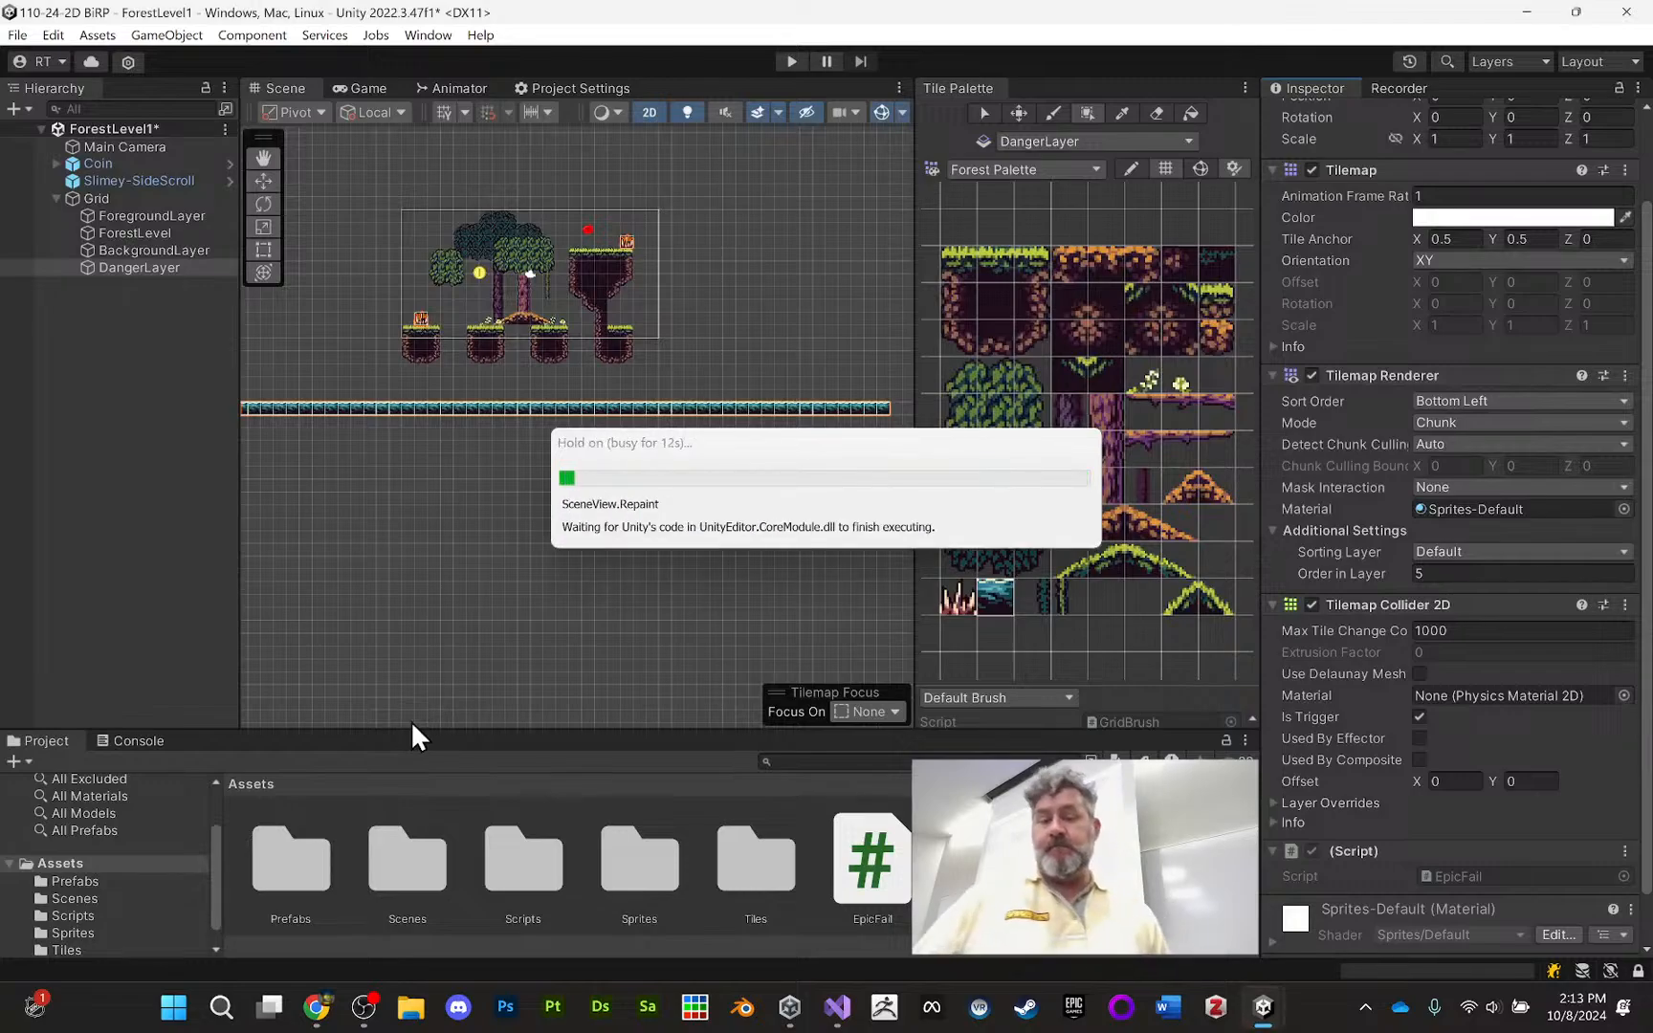
drag(421, 730, 469, 453)
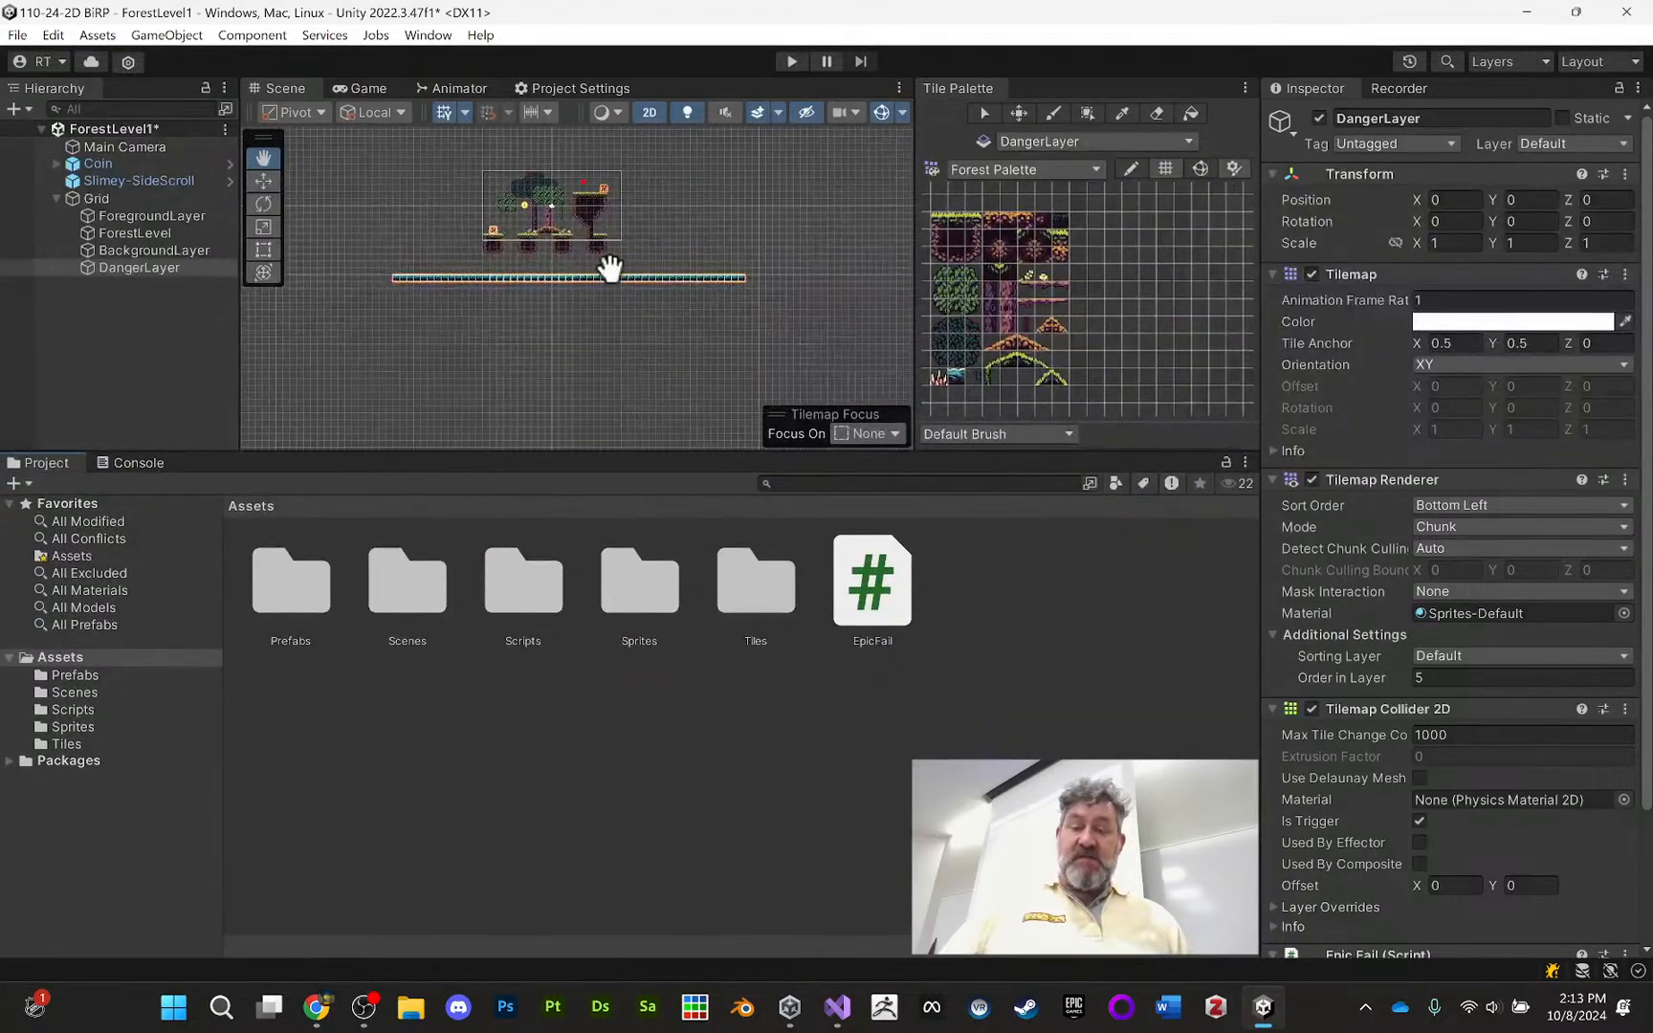
scroll(627, 350, up, 4)
scroll(638, 371, up, 5)
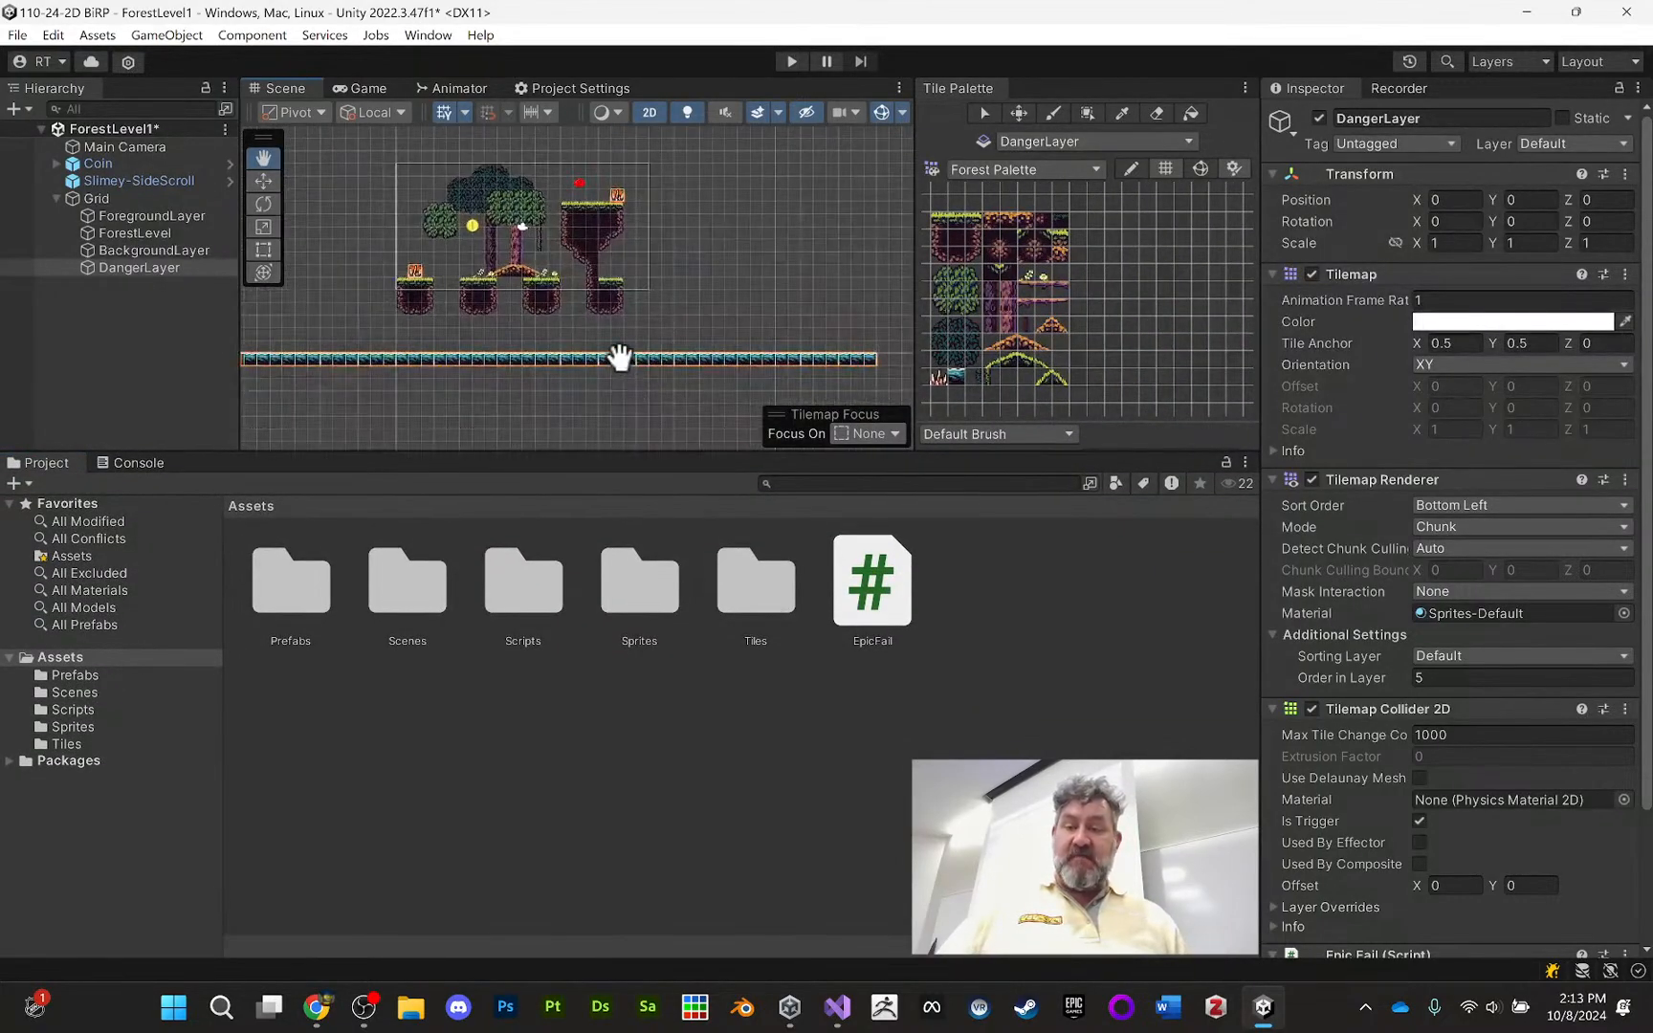
scroll(663, 375, up, 3)
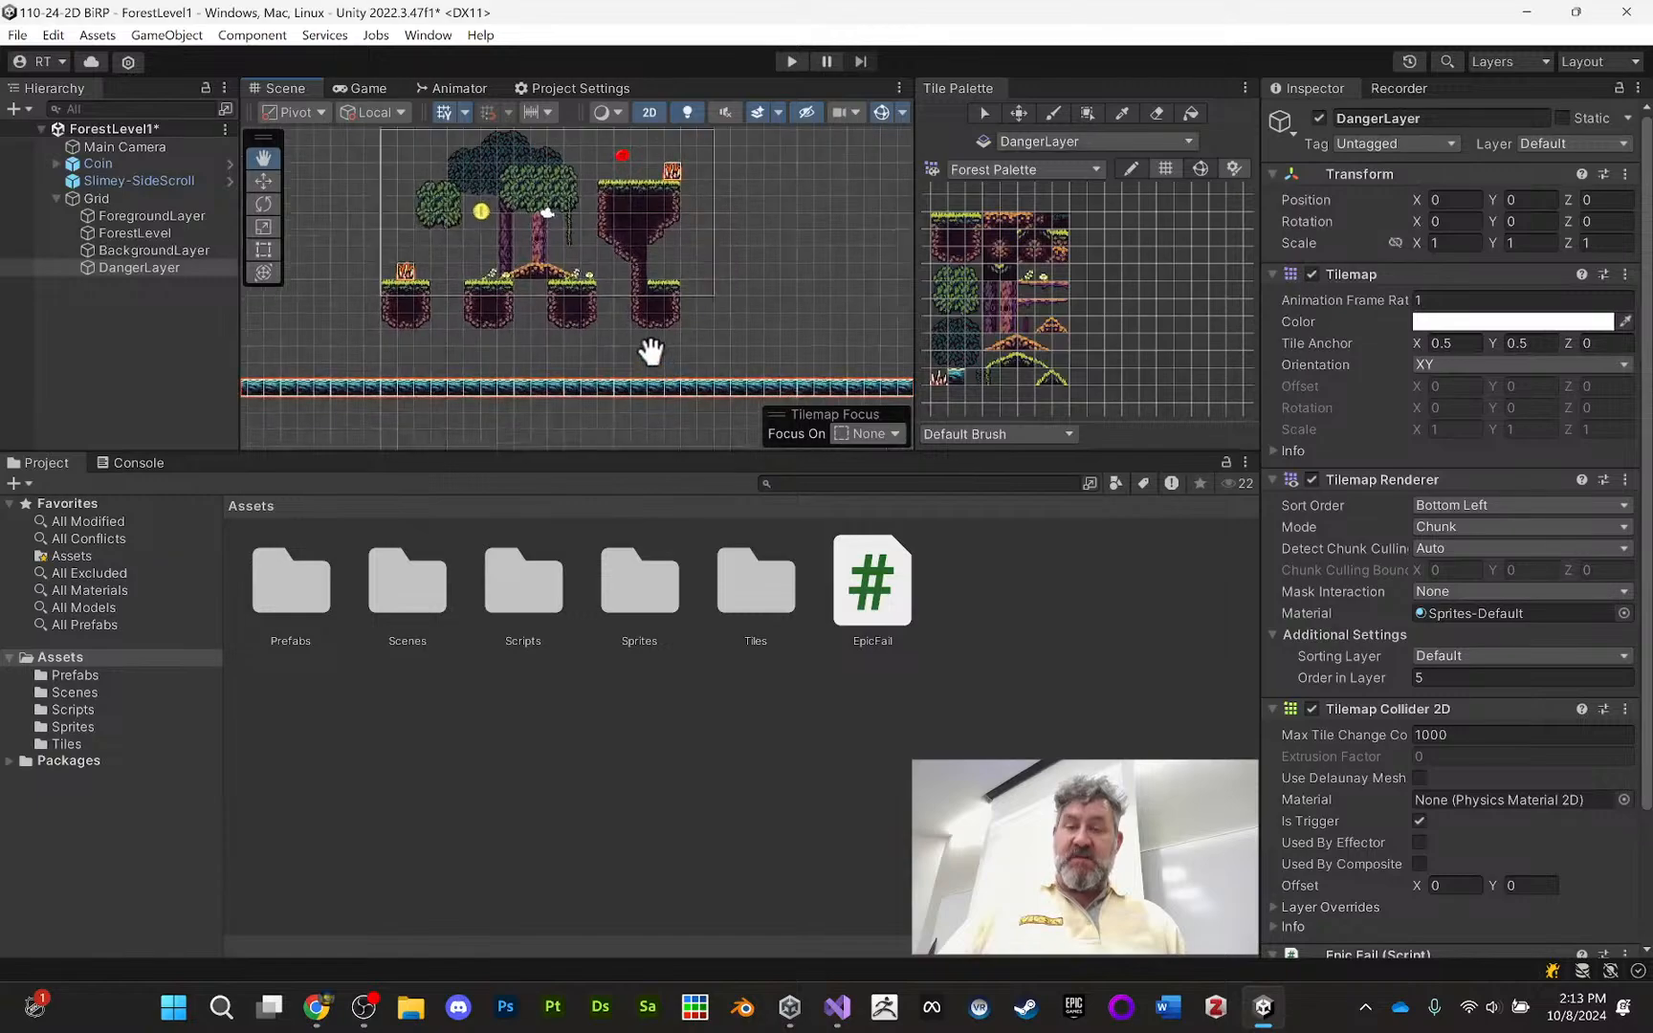
scroll(696, 332, up, 5)
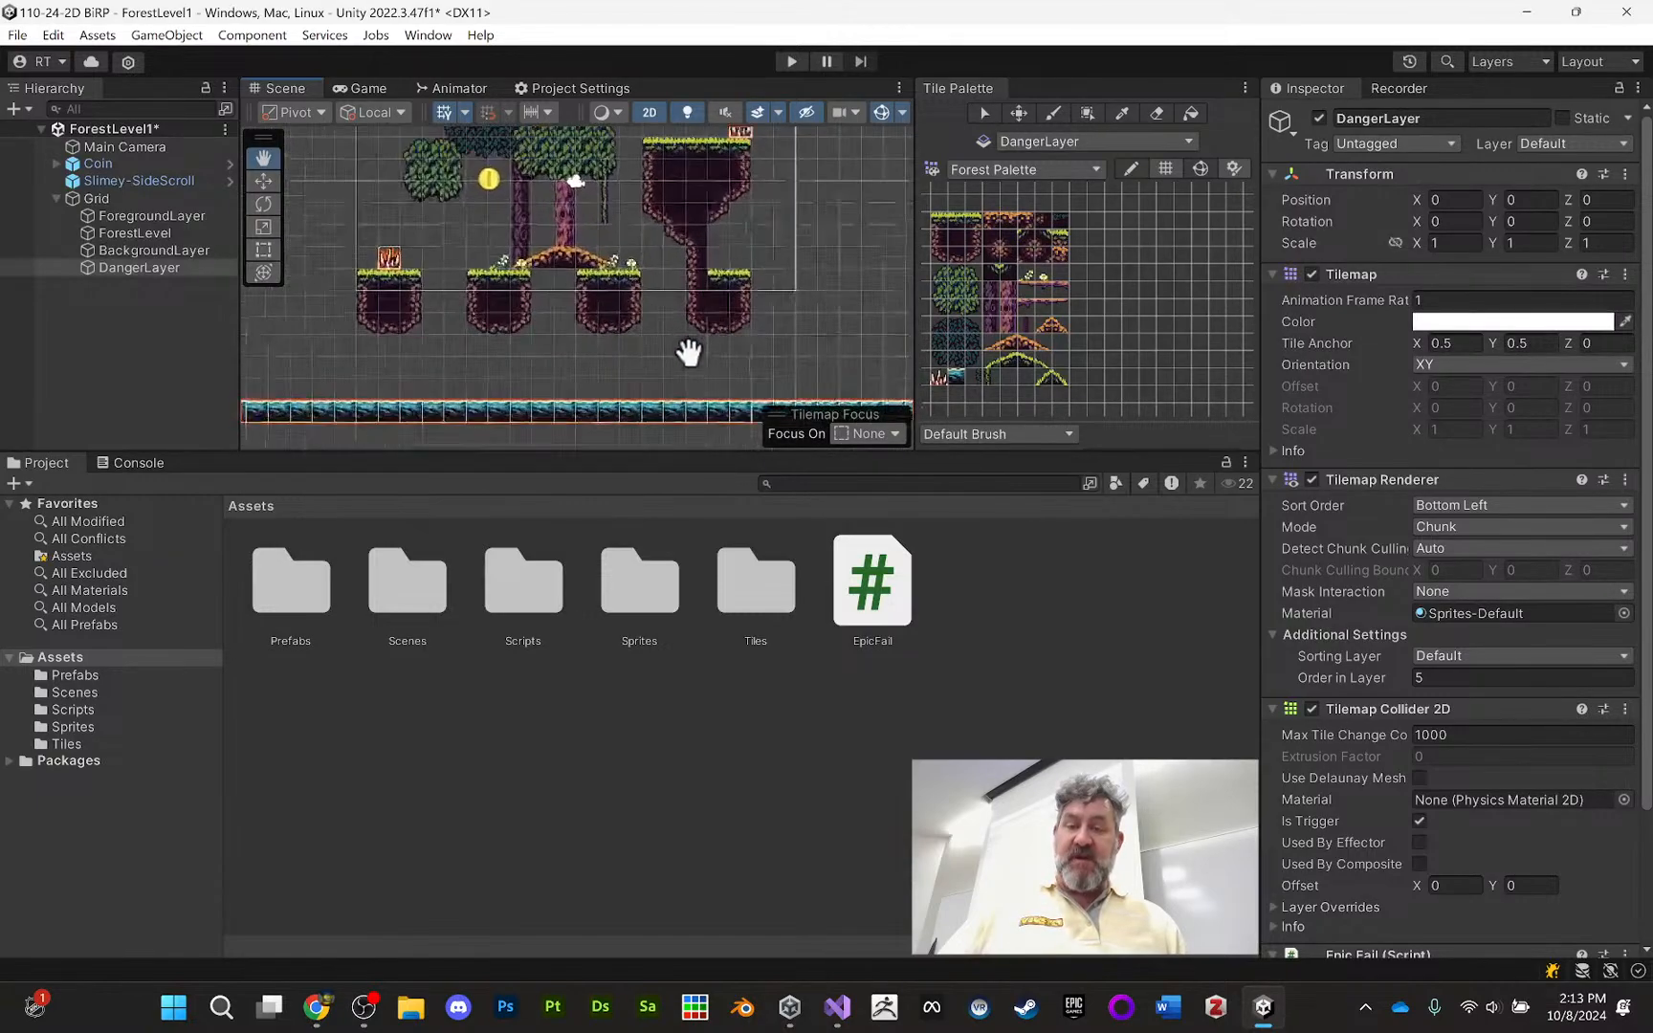
click(163, 269)
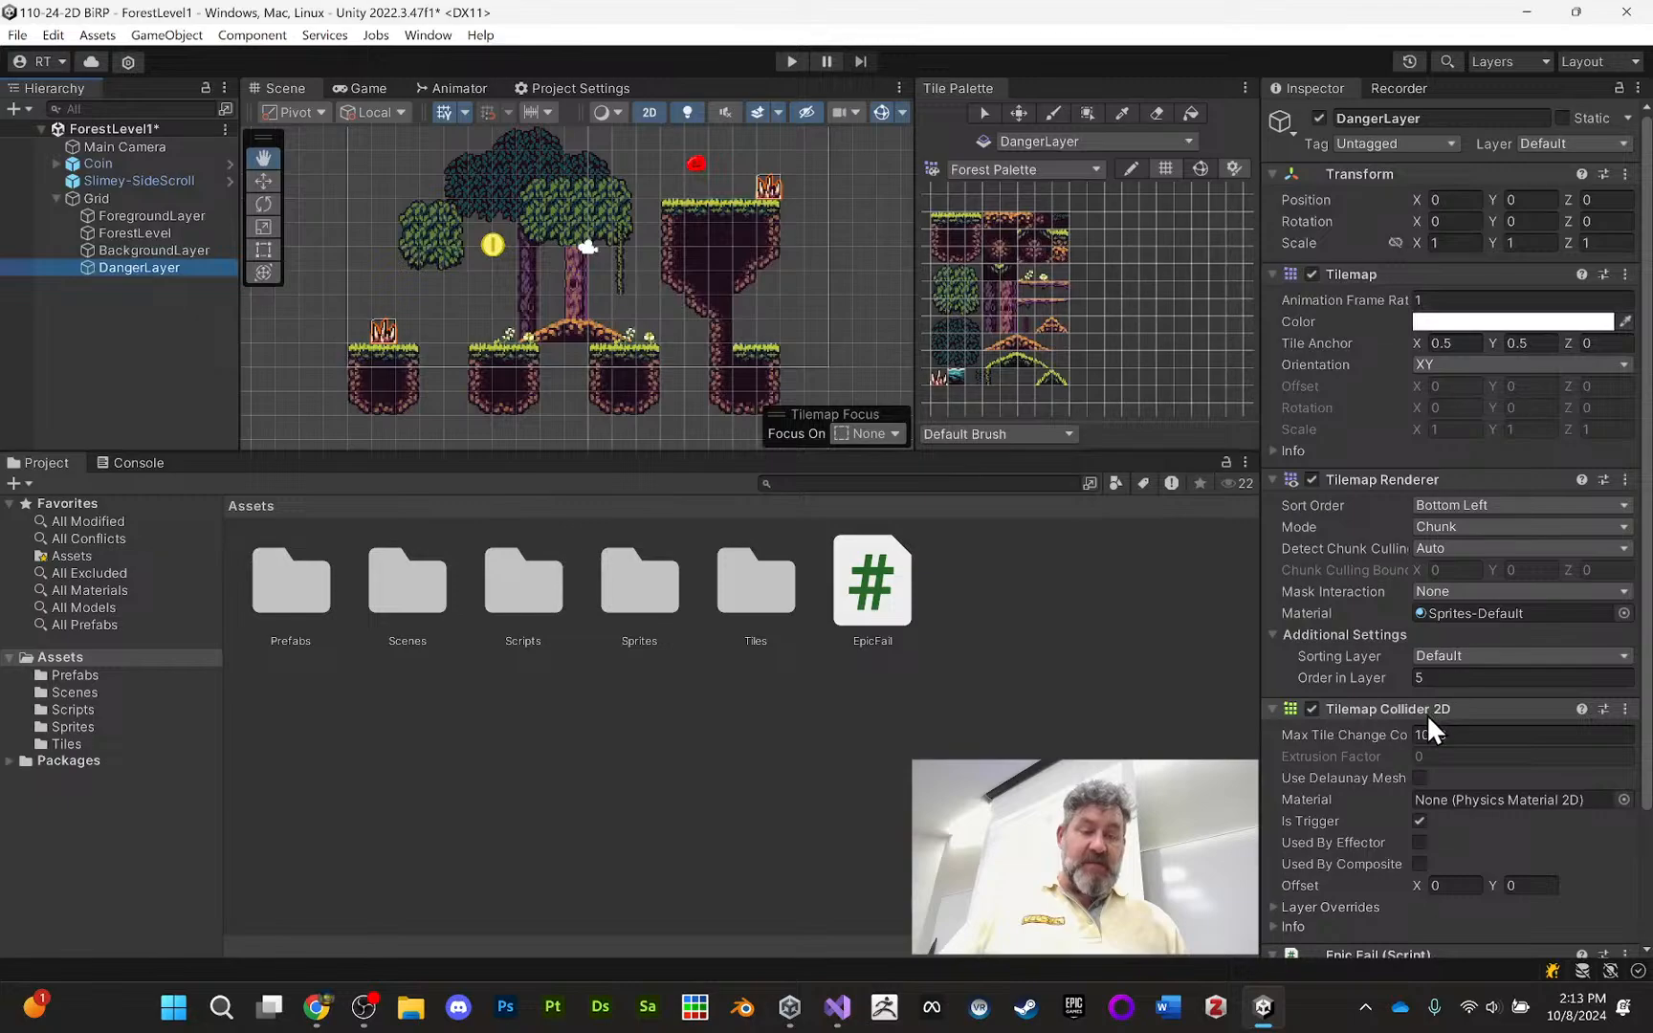
scroll(1368, 835, down, 3)
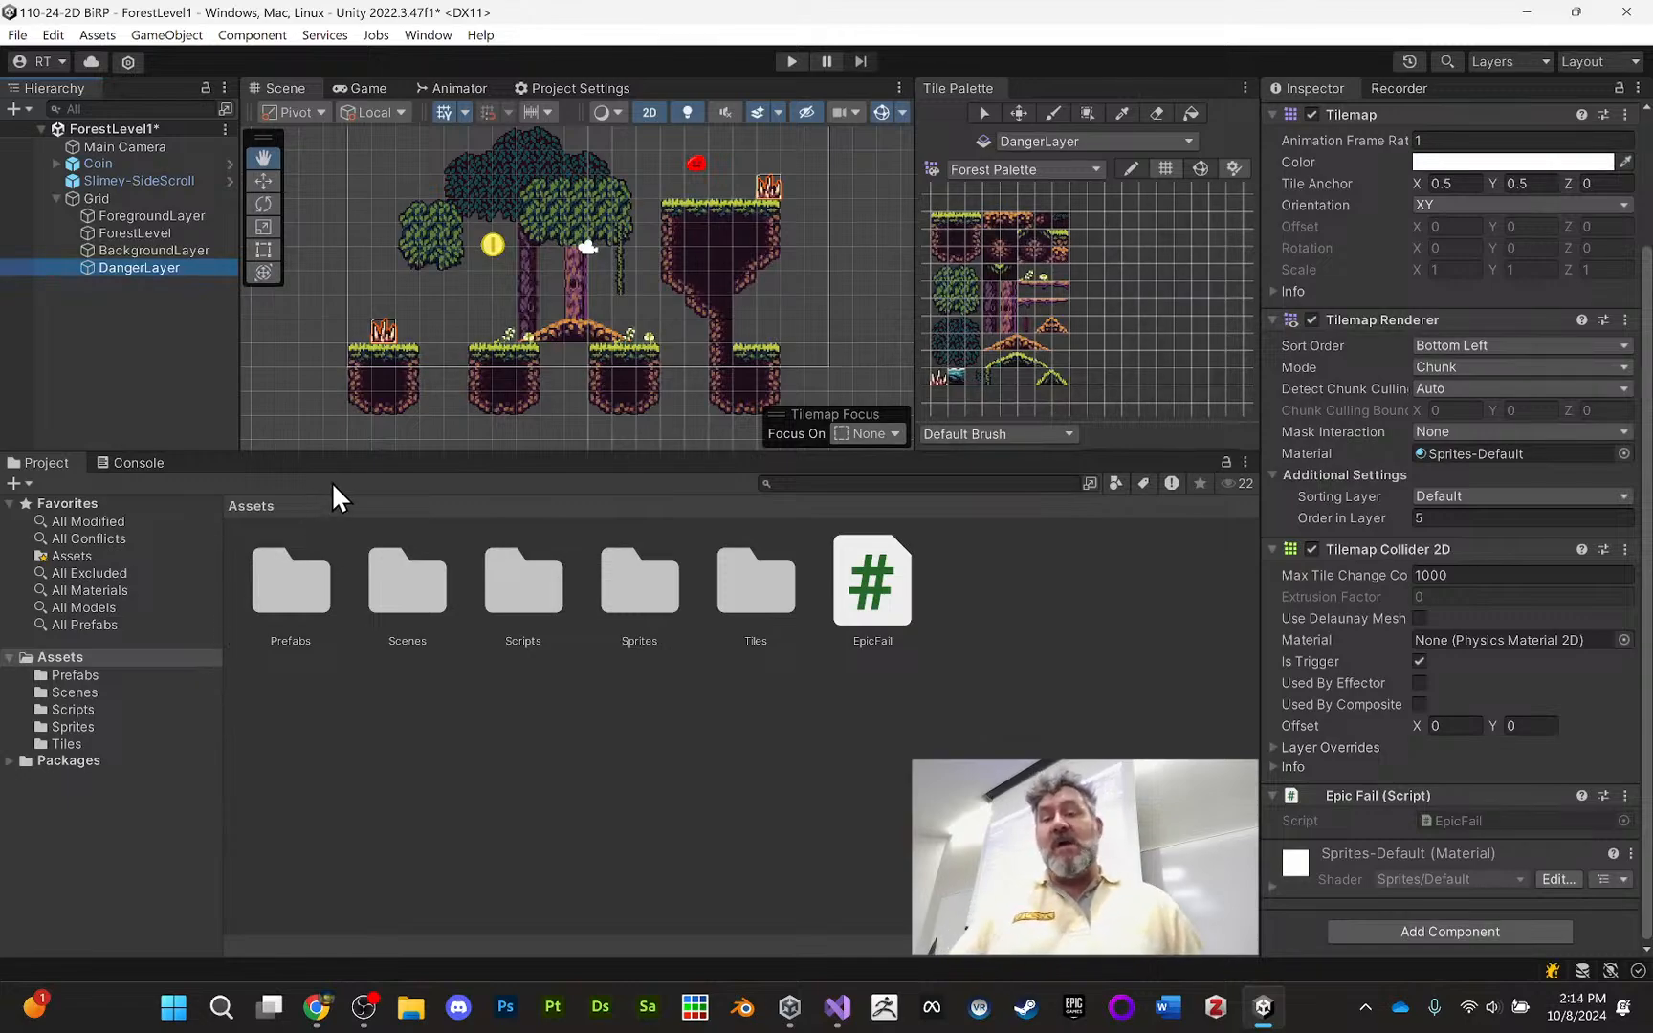
Show the Console below an enlarged Scene view, and run the level in Play mode to test the danger trigger before stopping it
click(139, 463)
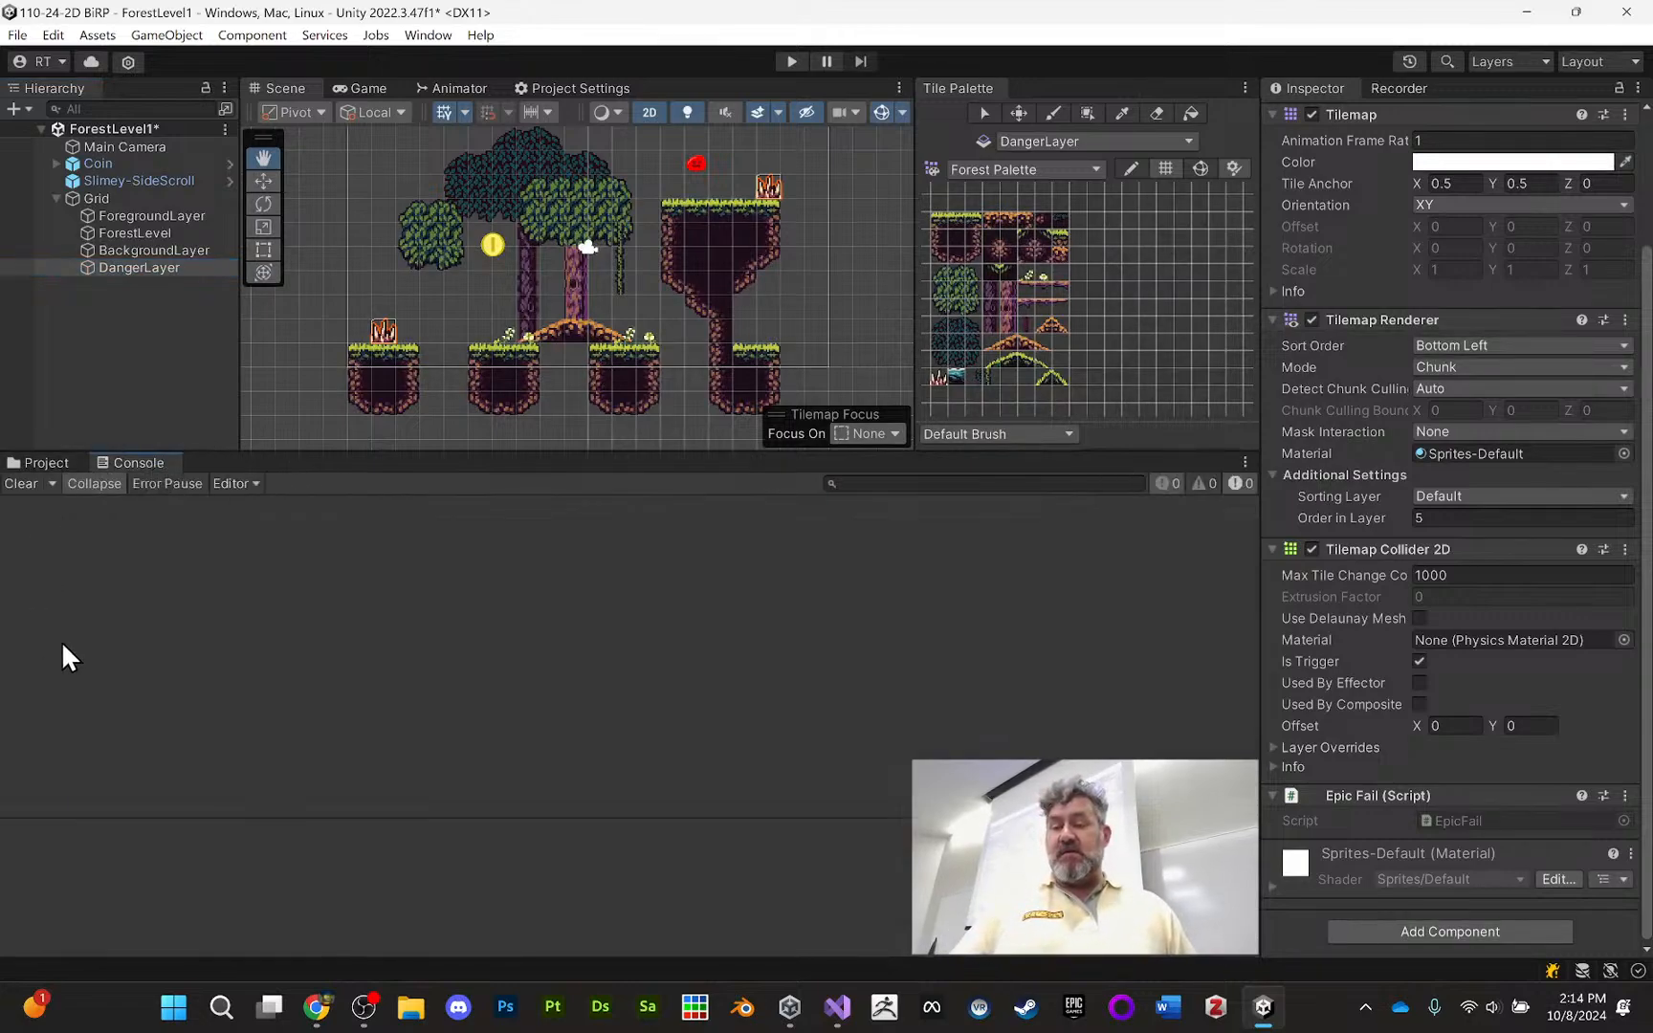
drag(202, 453, 196, 576)
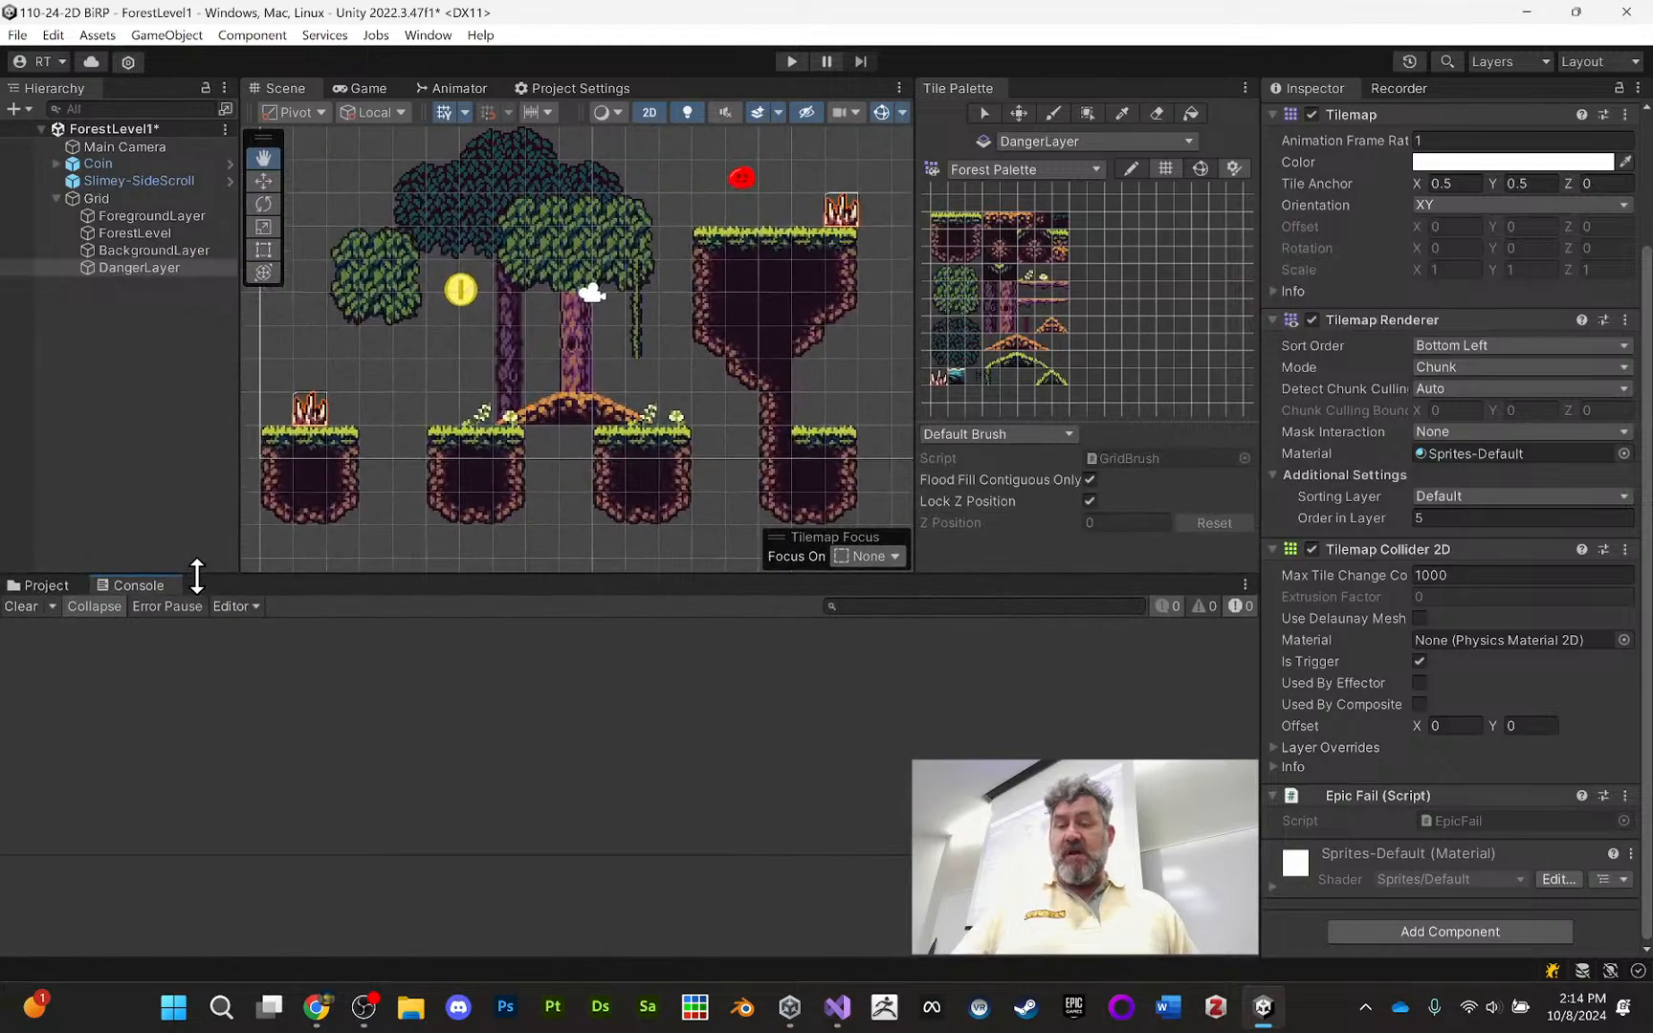
click(788, 60)
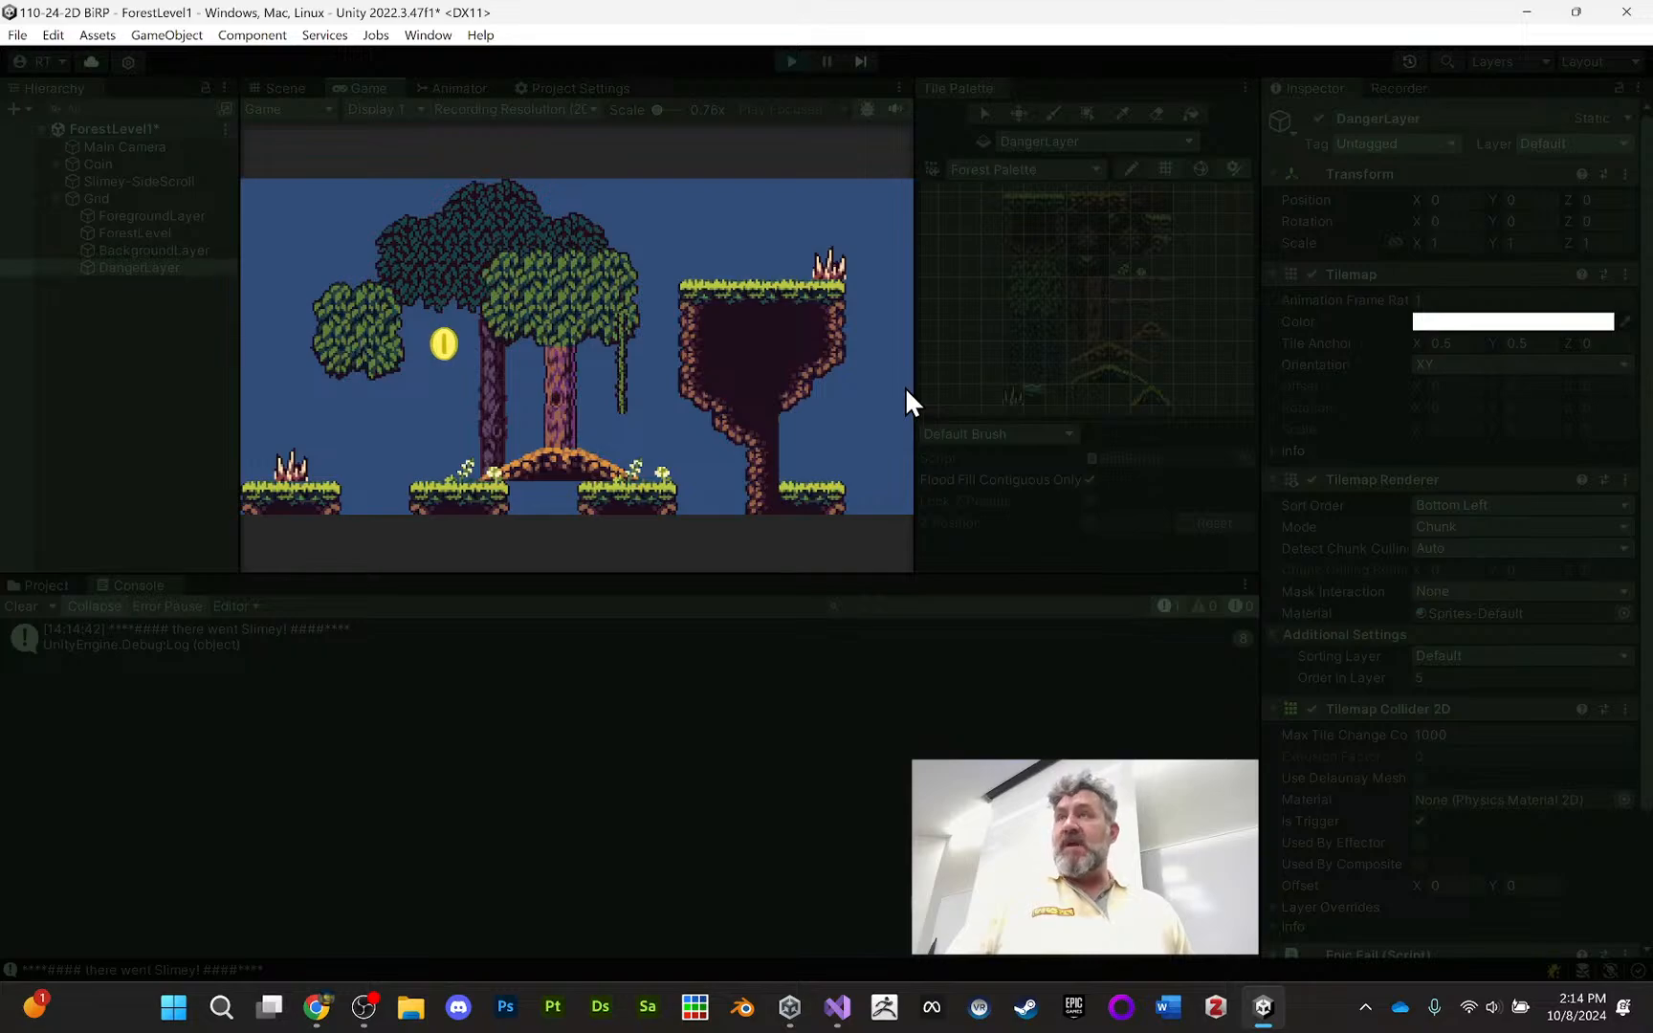
click(793, 63)
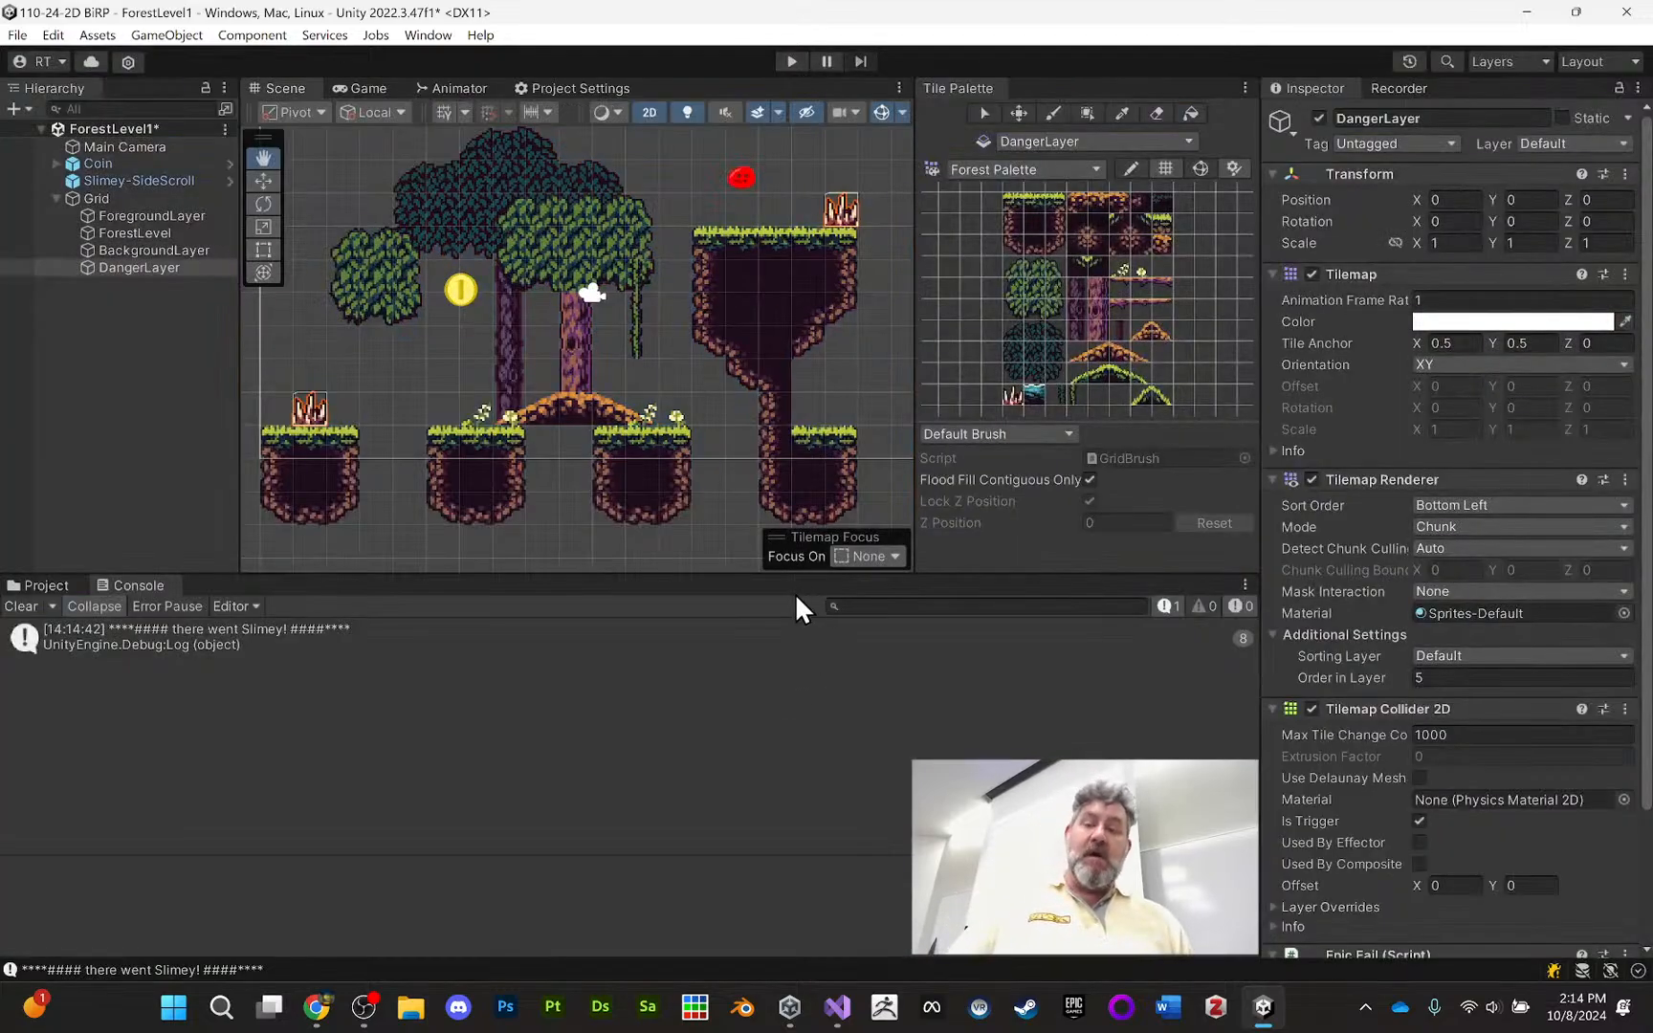
Switch to Visual Studio and uncomment the SceneManager.LoadScene line in the EpicFail script
mouse_move(1267, 1022)
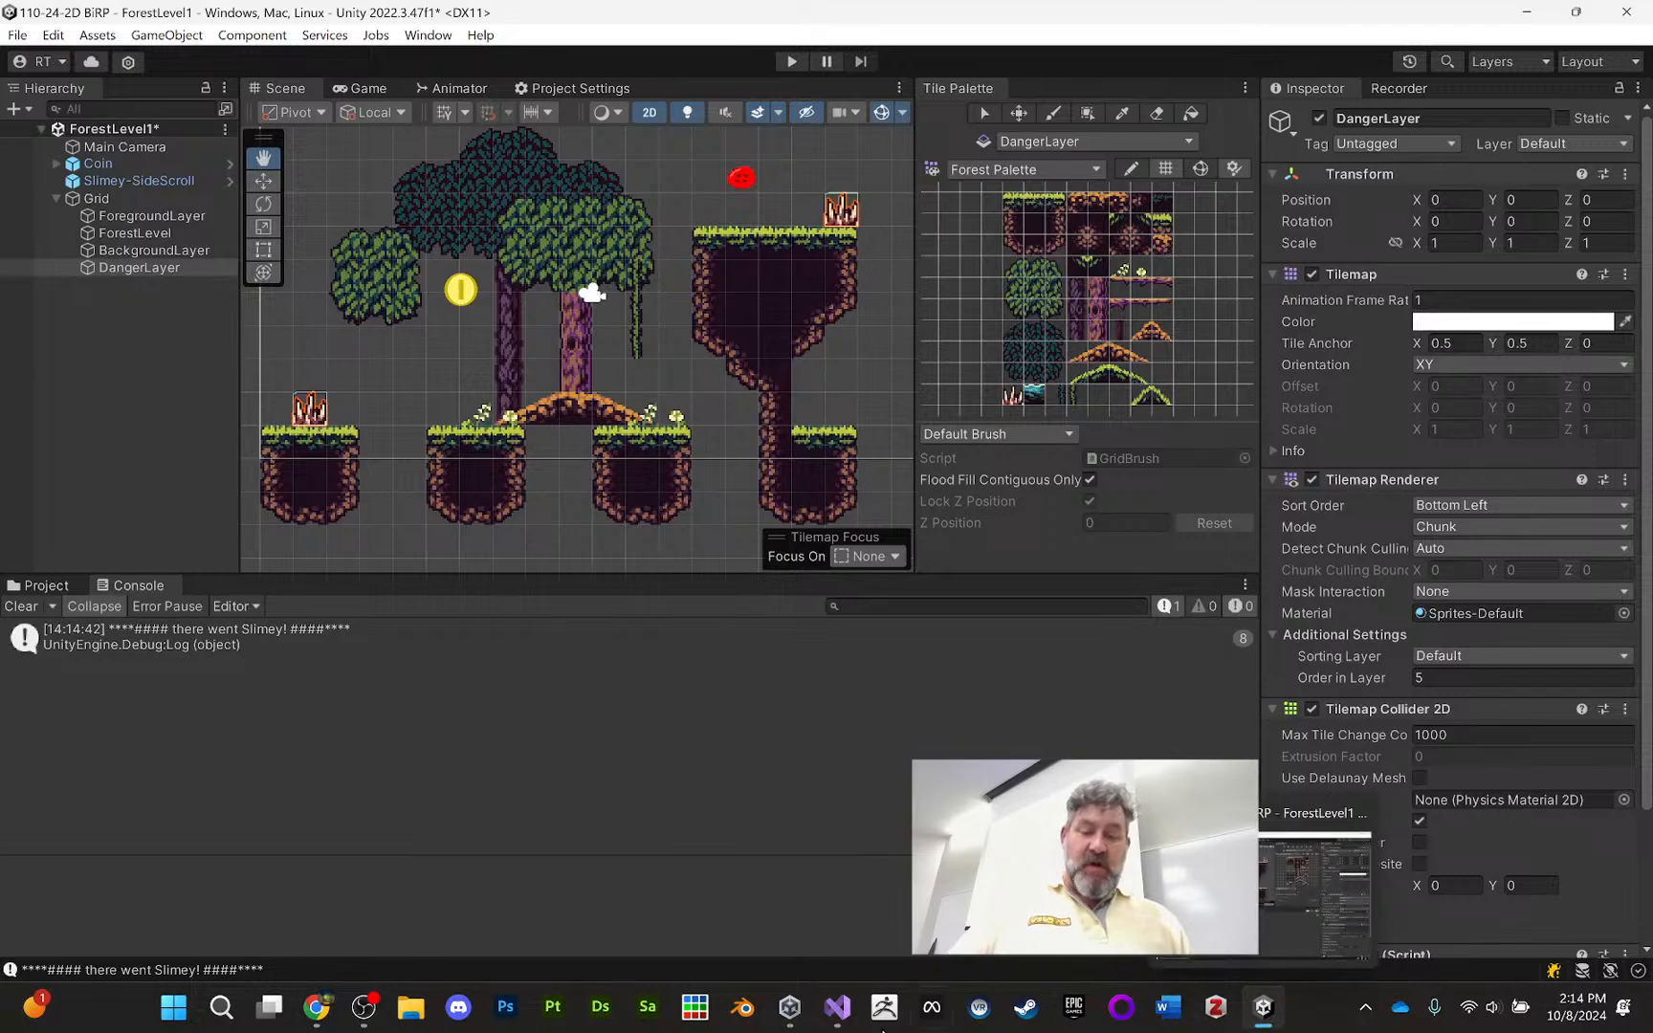
click(837, 1007)
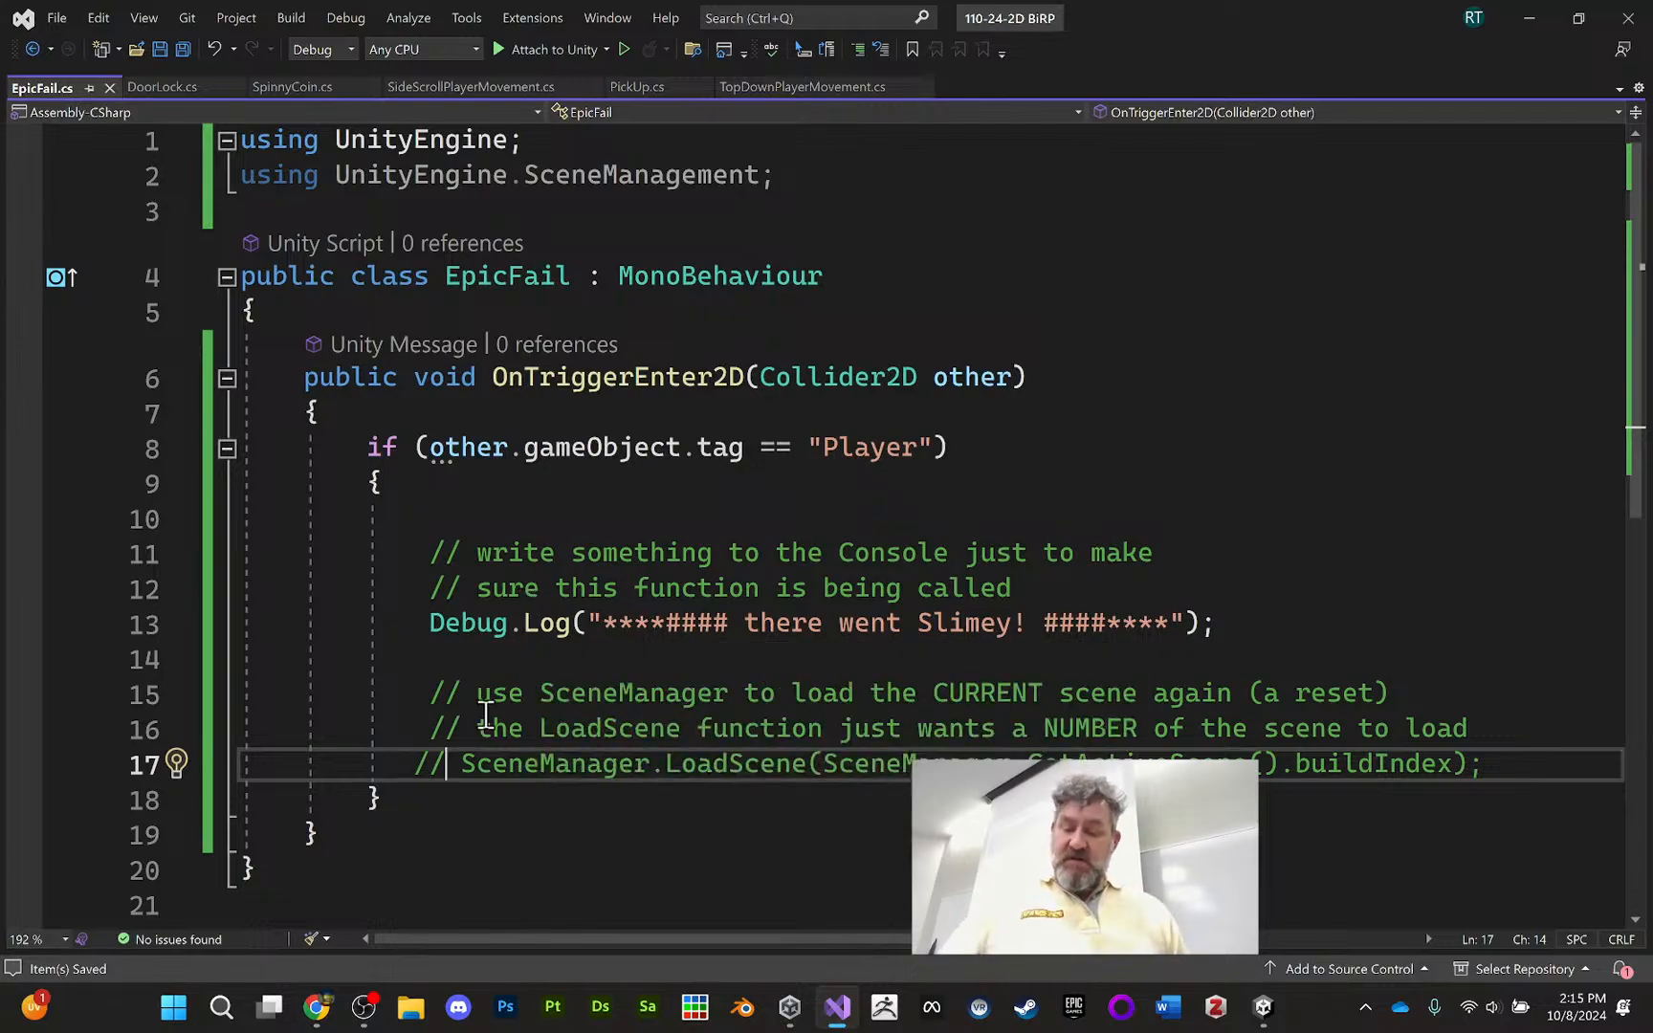
key(BackSpace)
key(BackSpace)
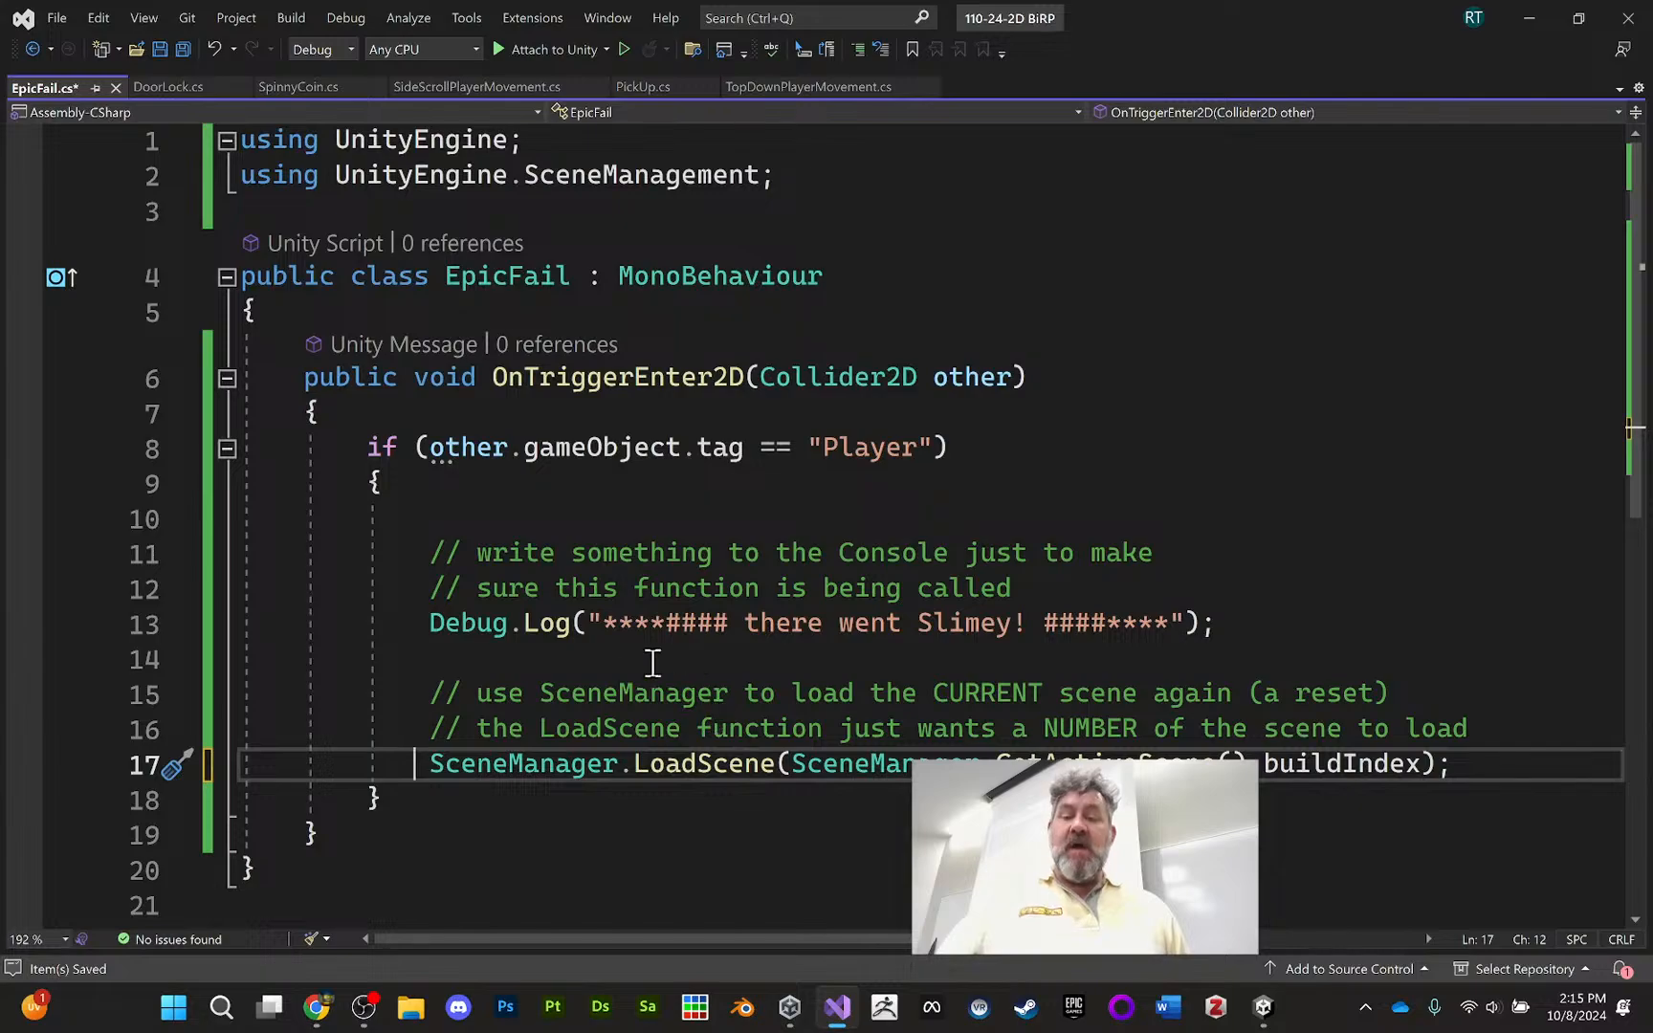
Replace the SceneManager.GetActiveScene().buildIndex argument of LoadScene with 0
scroll(652, 662, down, 1)
click(457, 658)
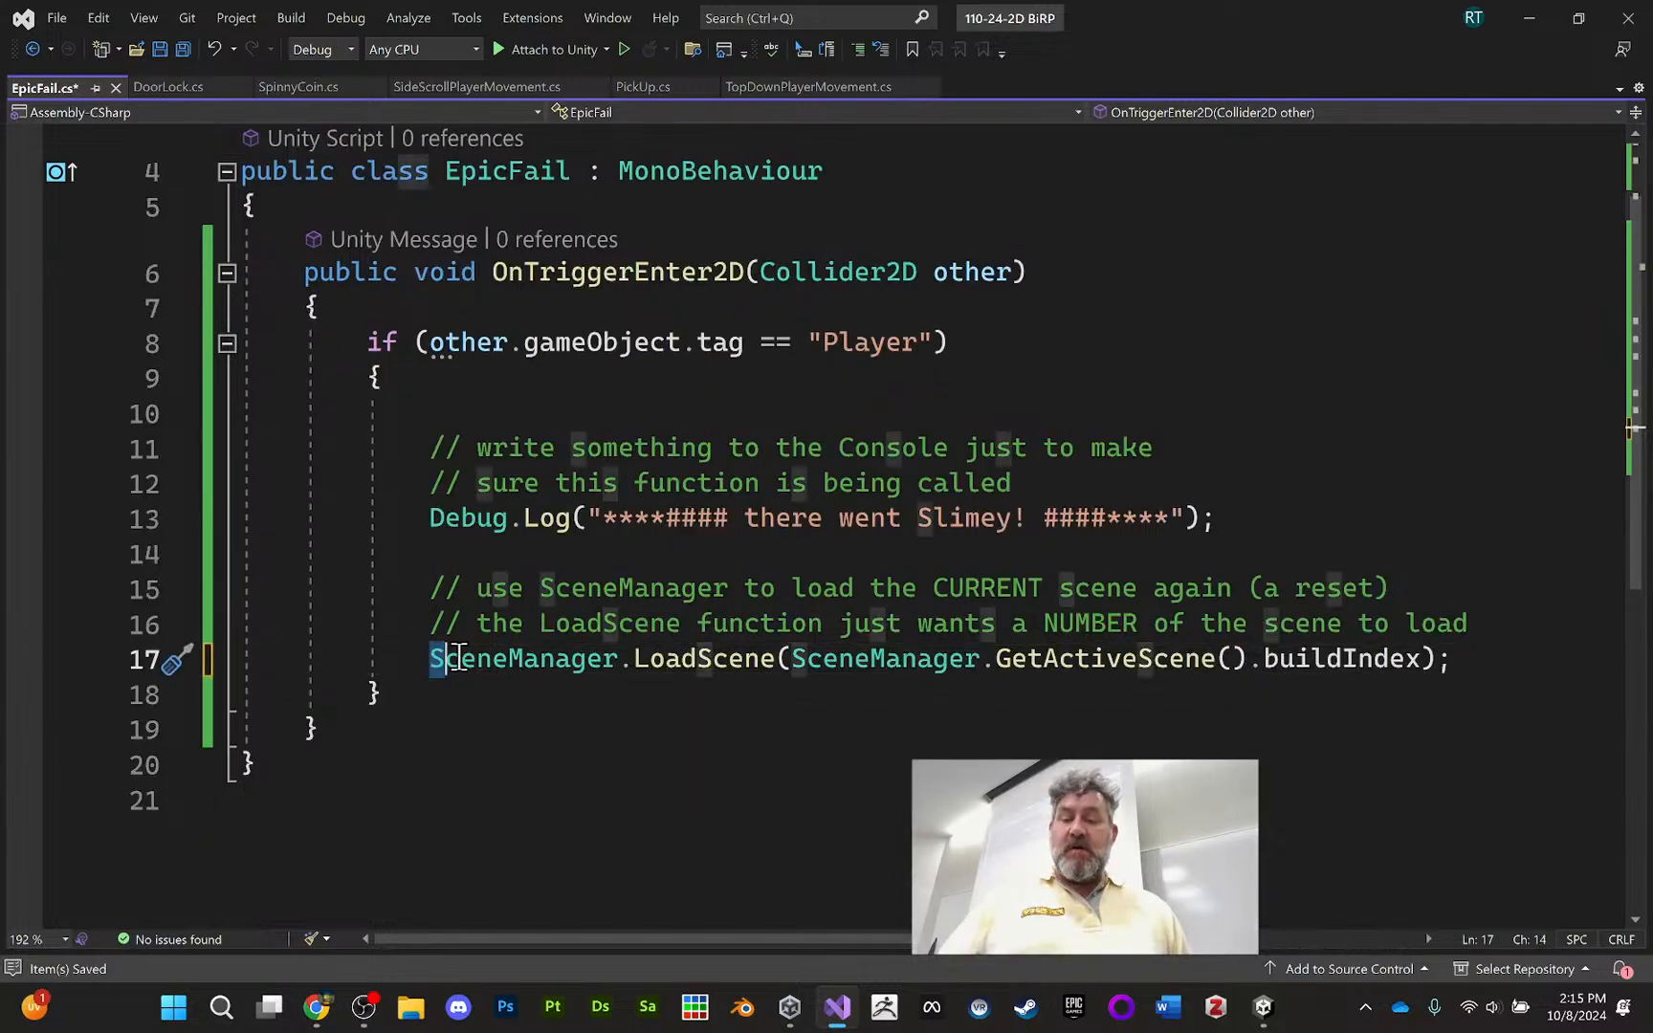
drag(459, 656, 994, 656)
click(587, 682)
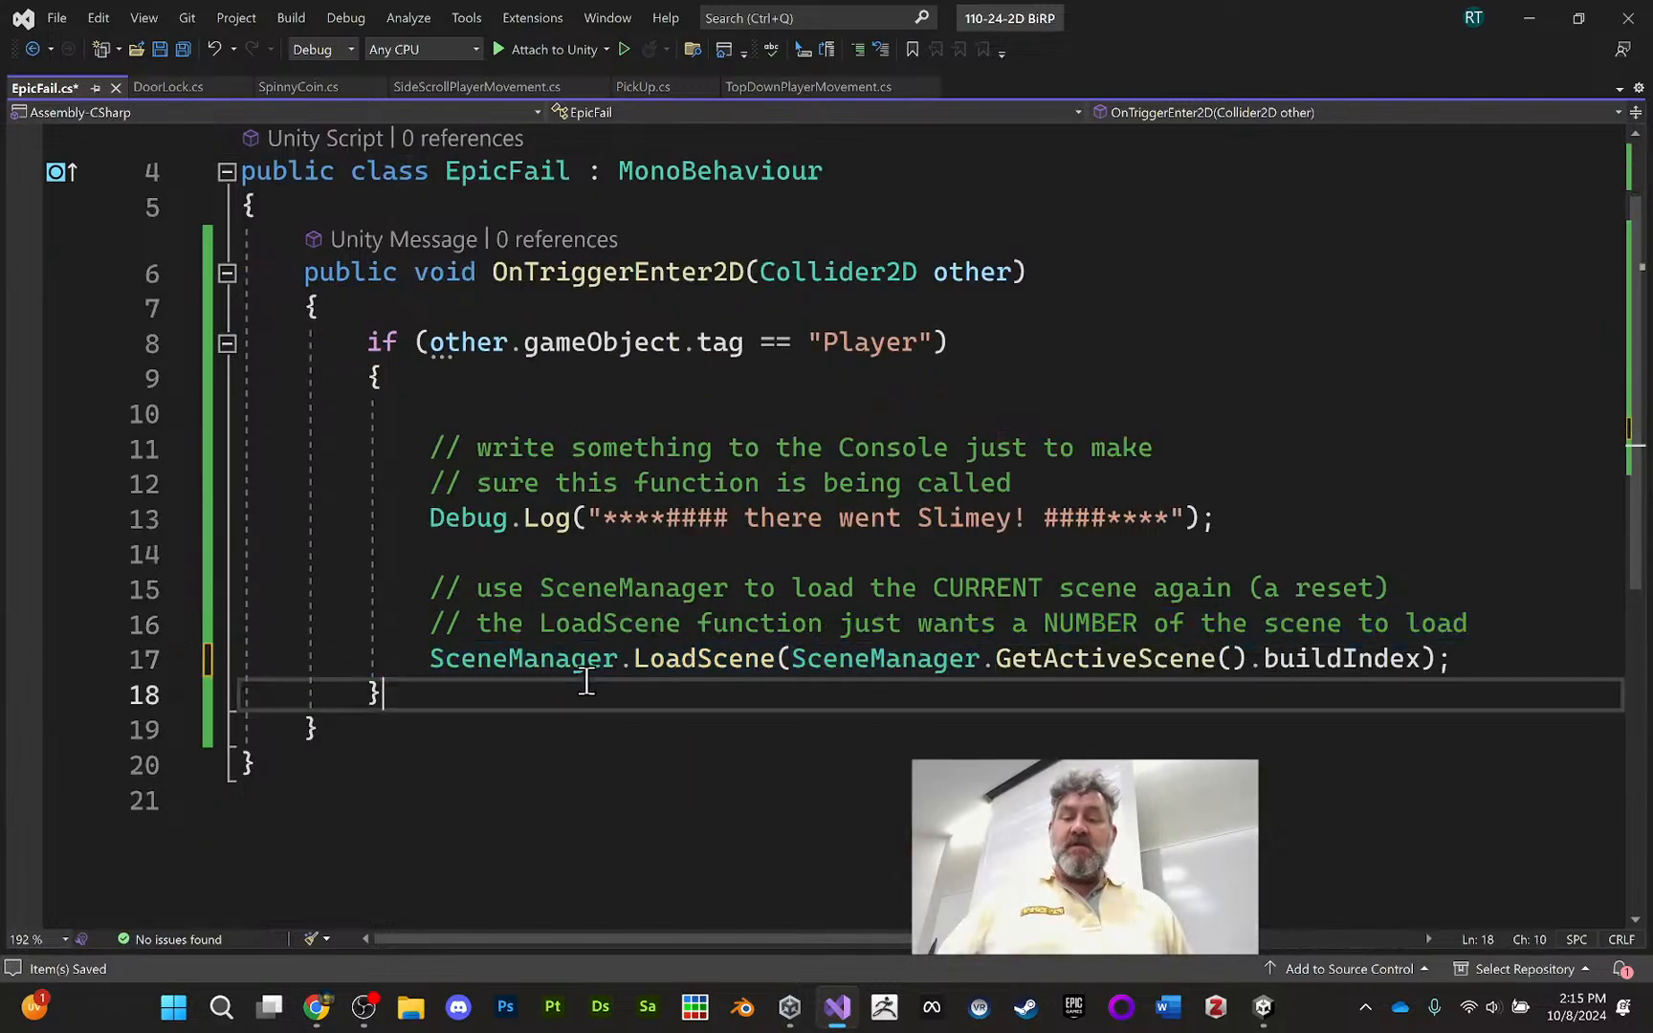
mouse_move(660, 650)
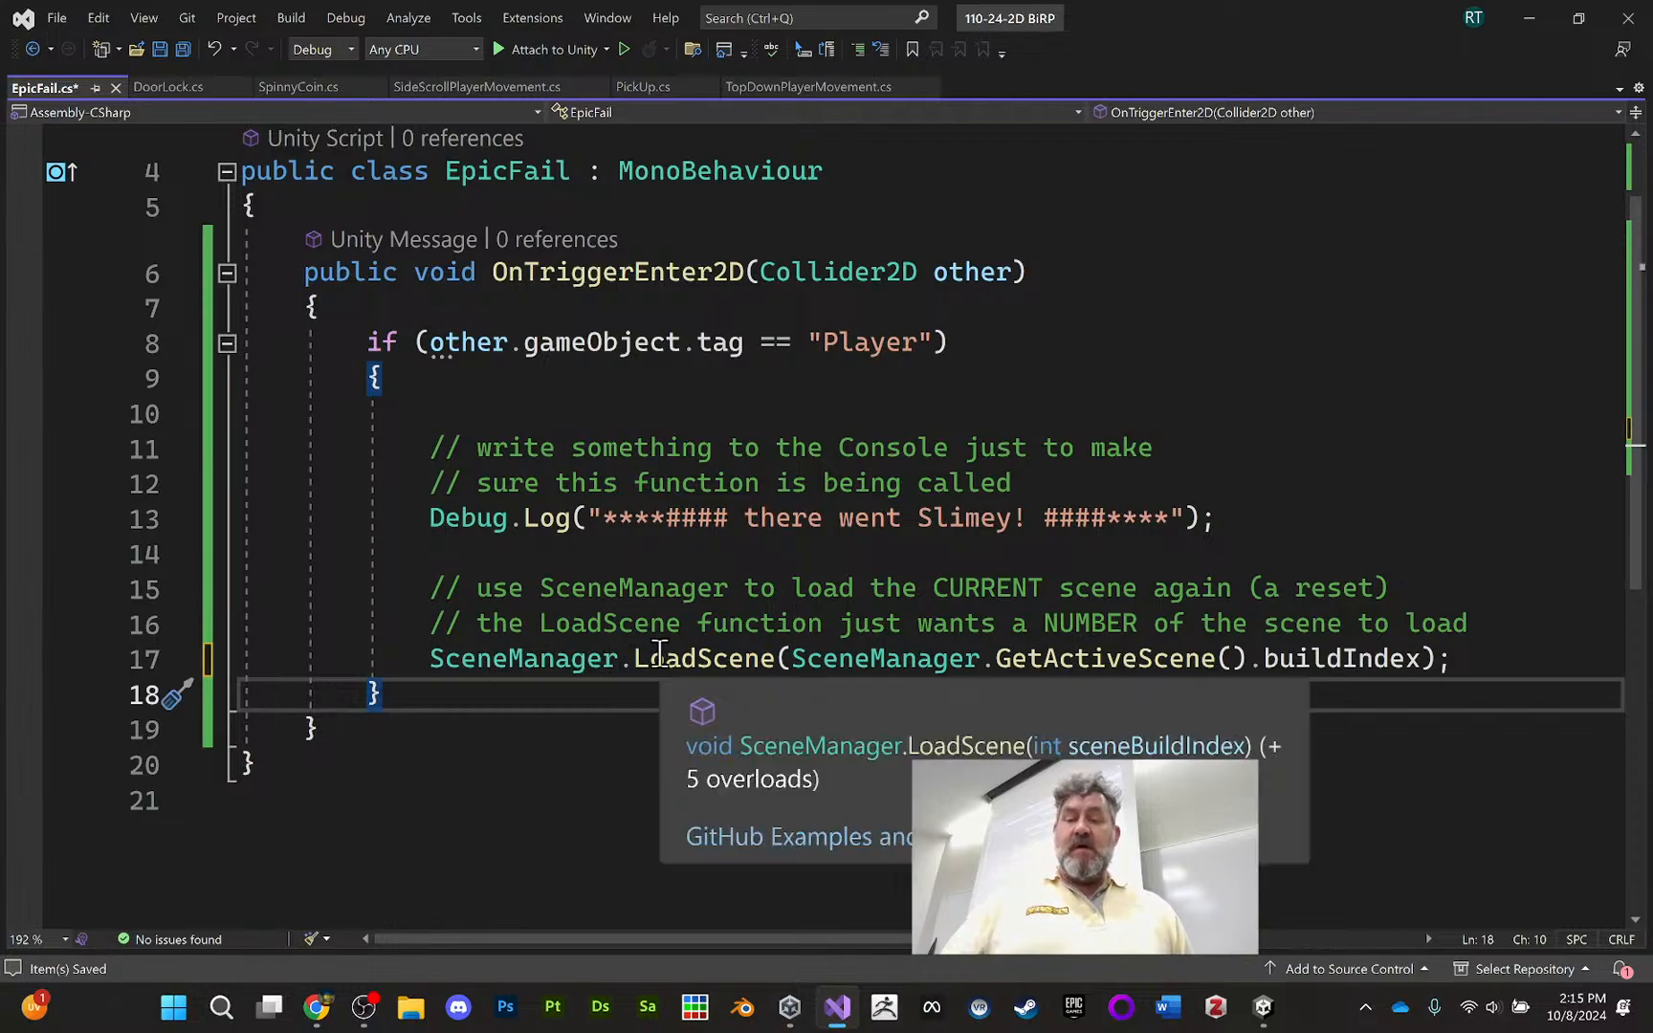
scroll(833, 621, up, 1)
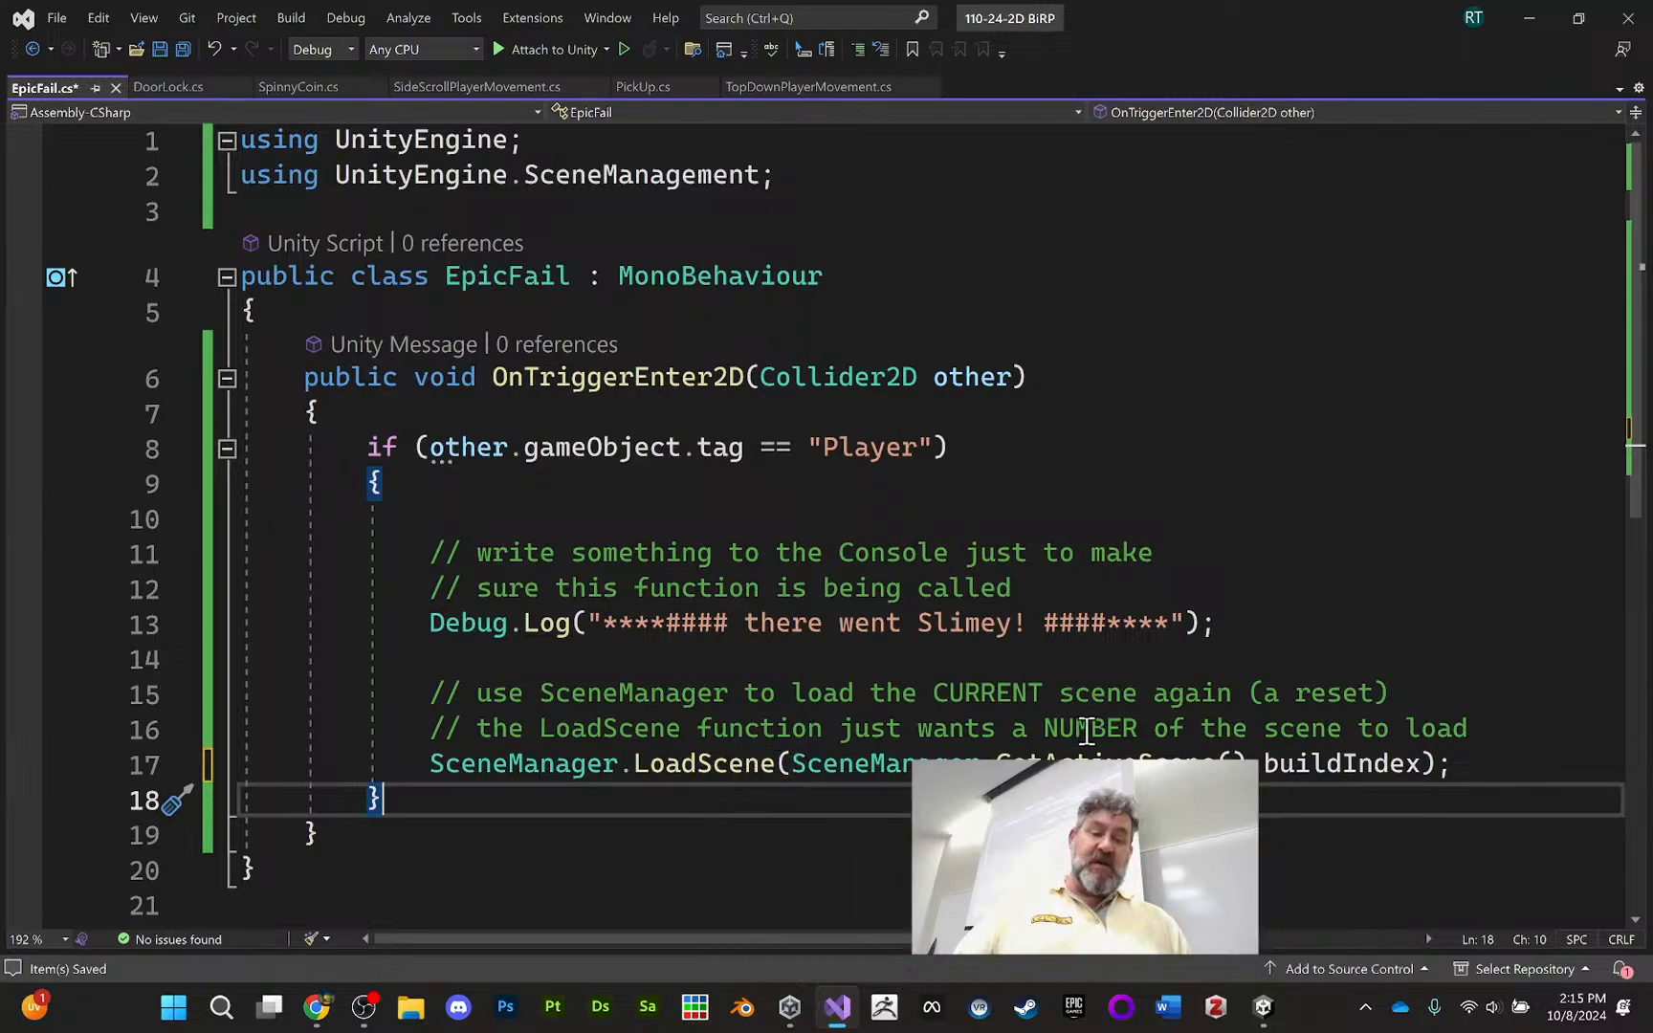
drag(793, 764, 1419, 770)
text(0)
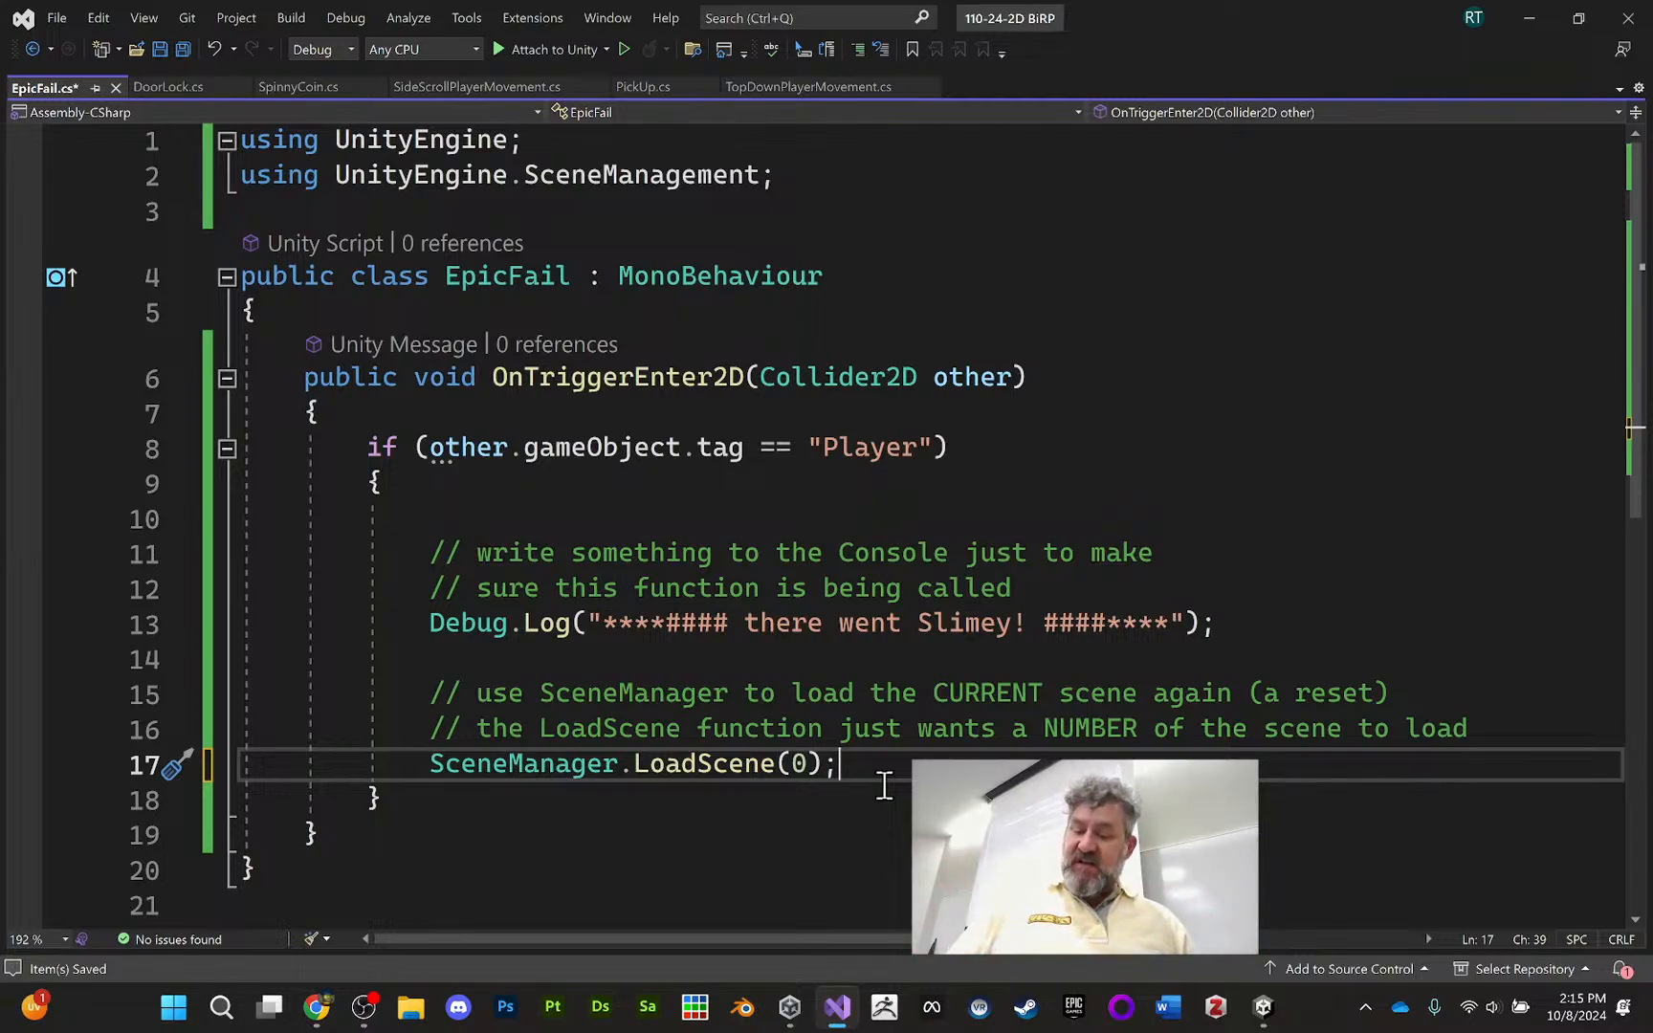
Undo the replacement of the LoadScene argument and save the EpicFail script
key(ctrl+z)
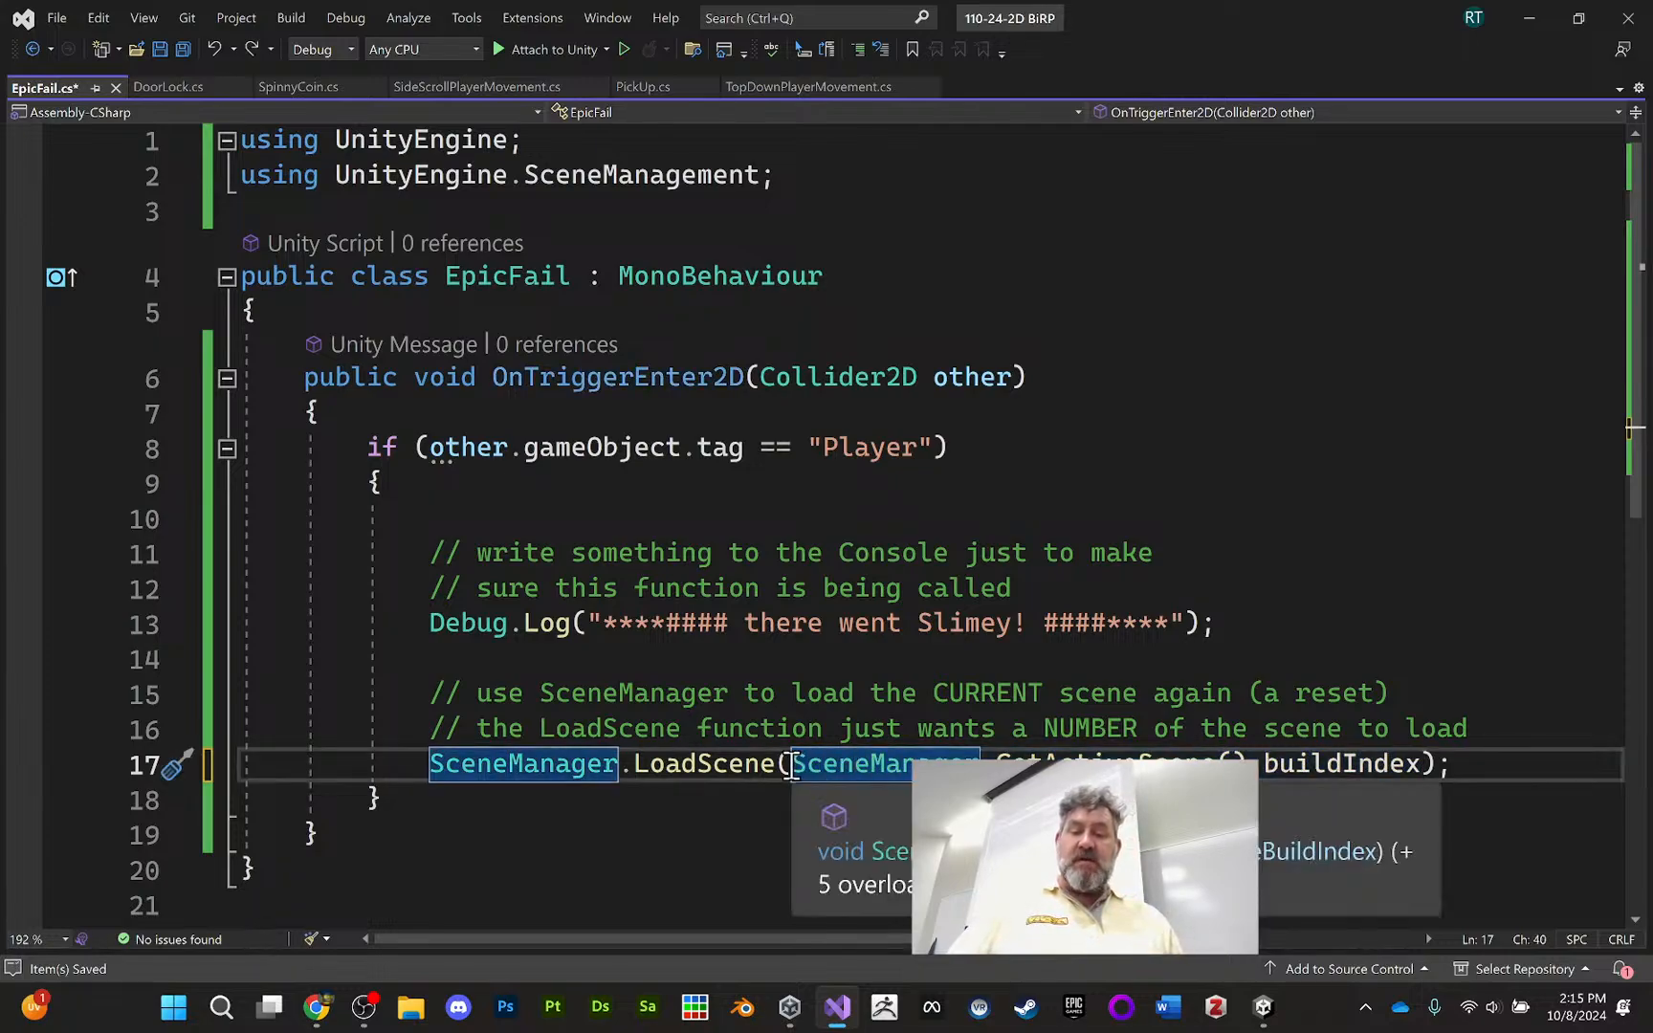
click(792, 766)
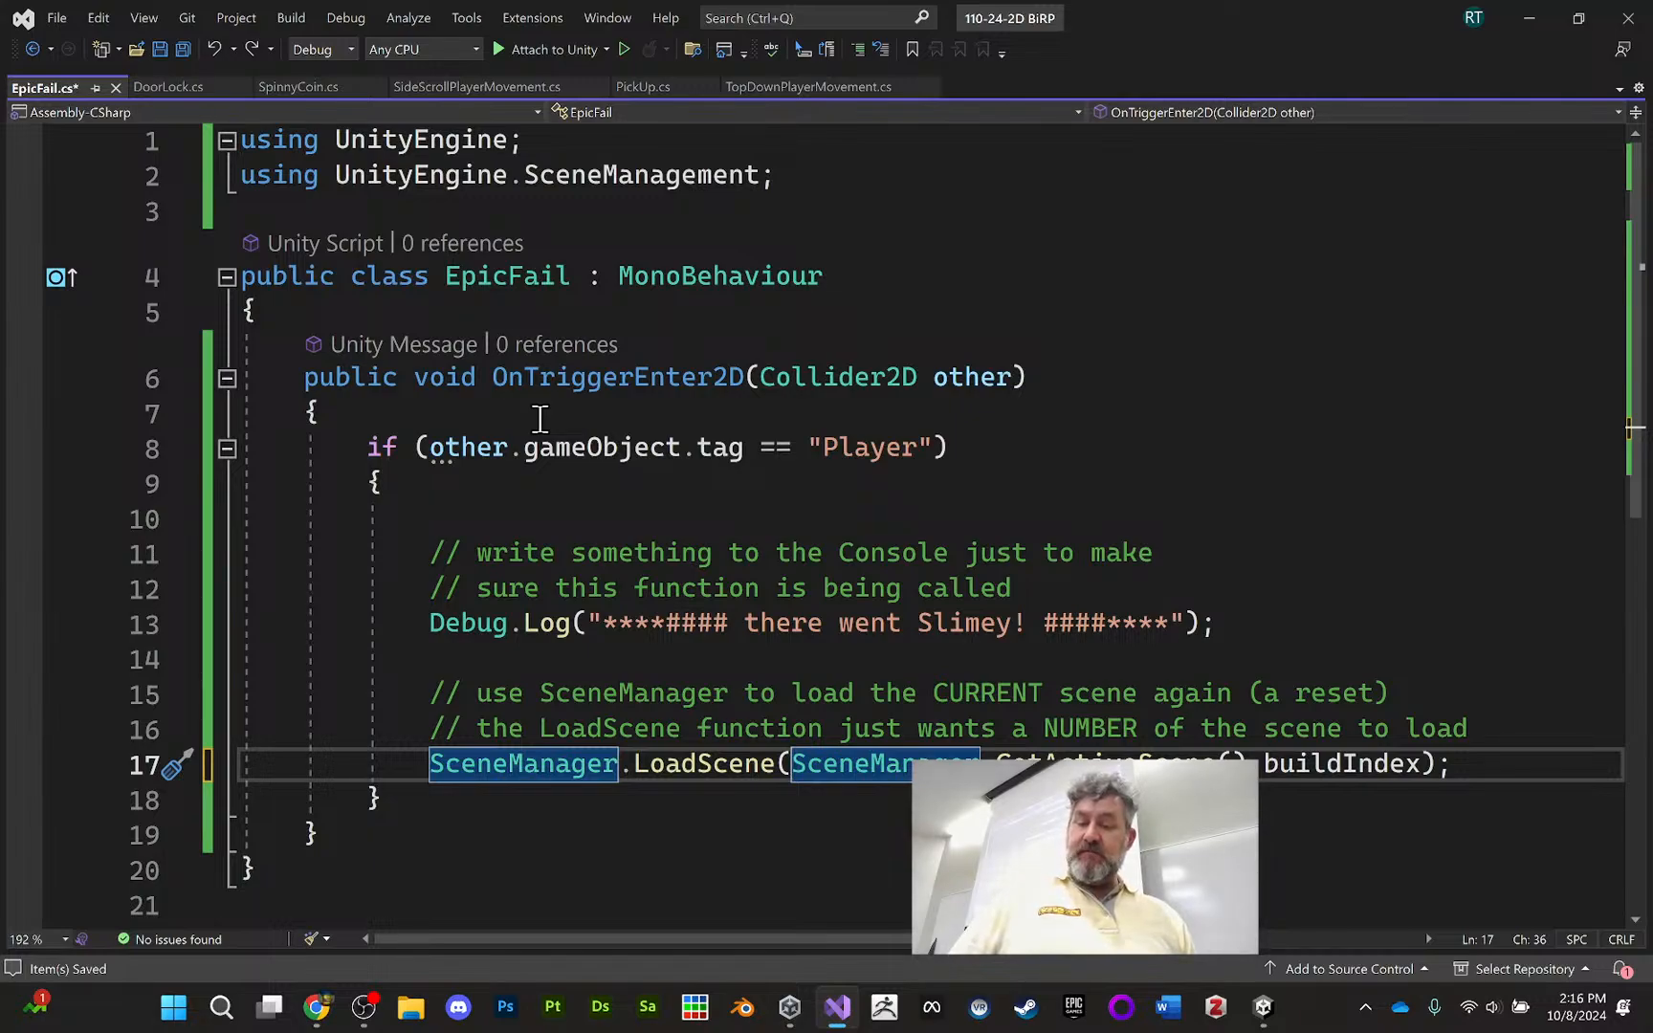
key(ctrl+s)
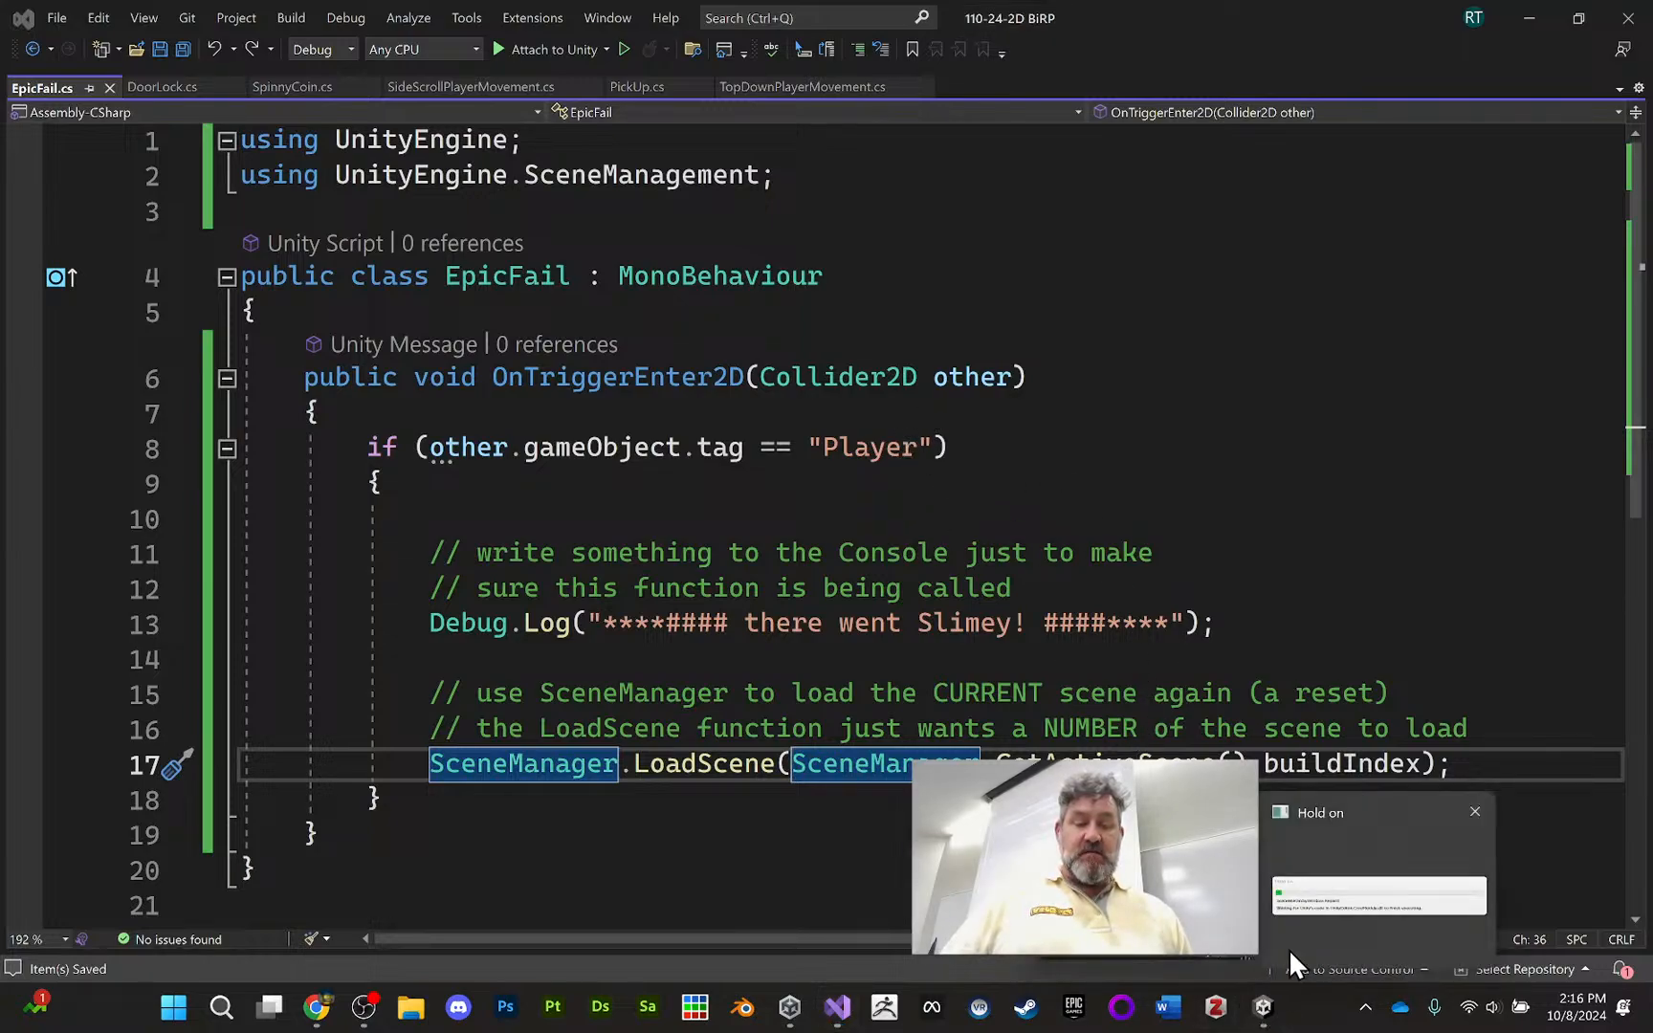
Switch to Unity and run the level in Play mode to test the scene reset on danger tiles, and stop it
click(1323, 909)
click(1314, 918)
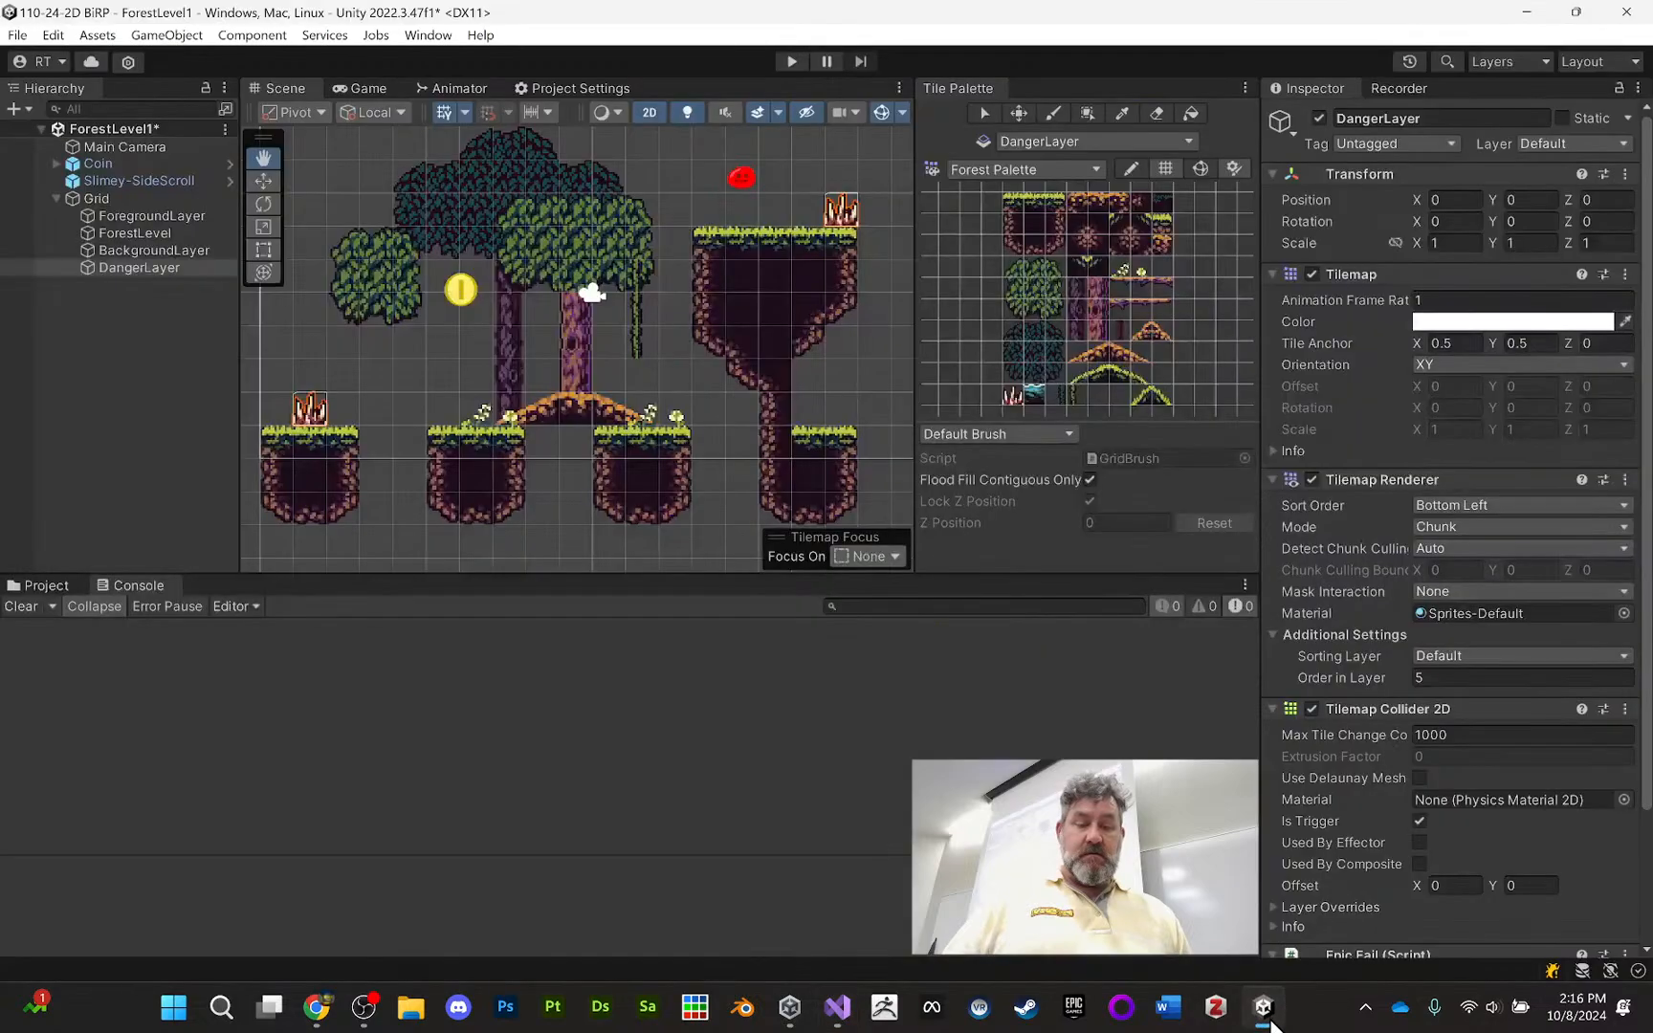
click(786, 61)
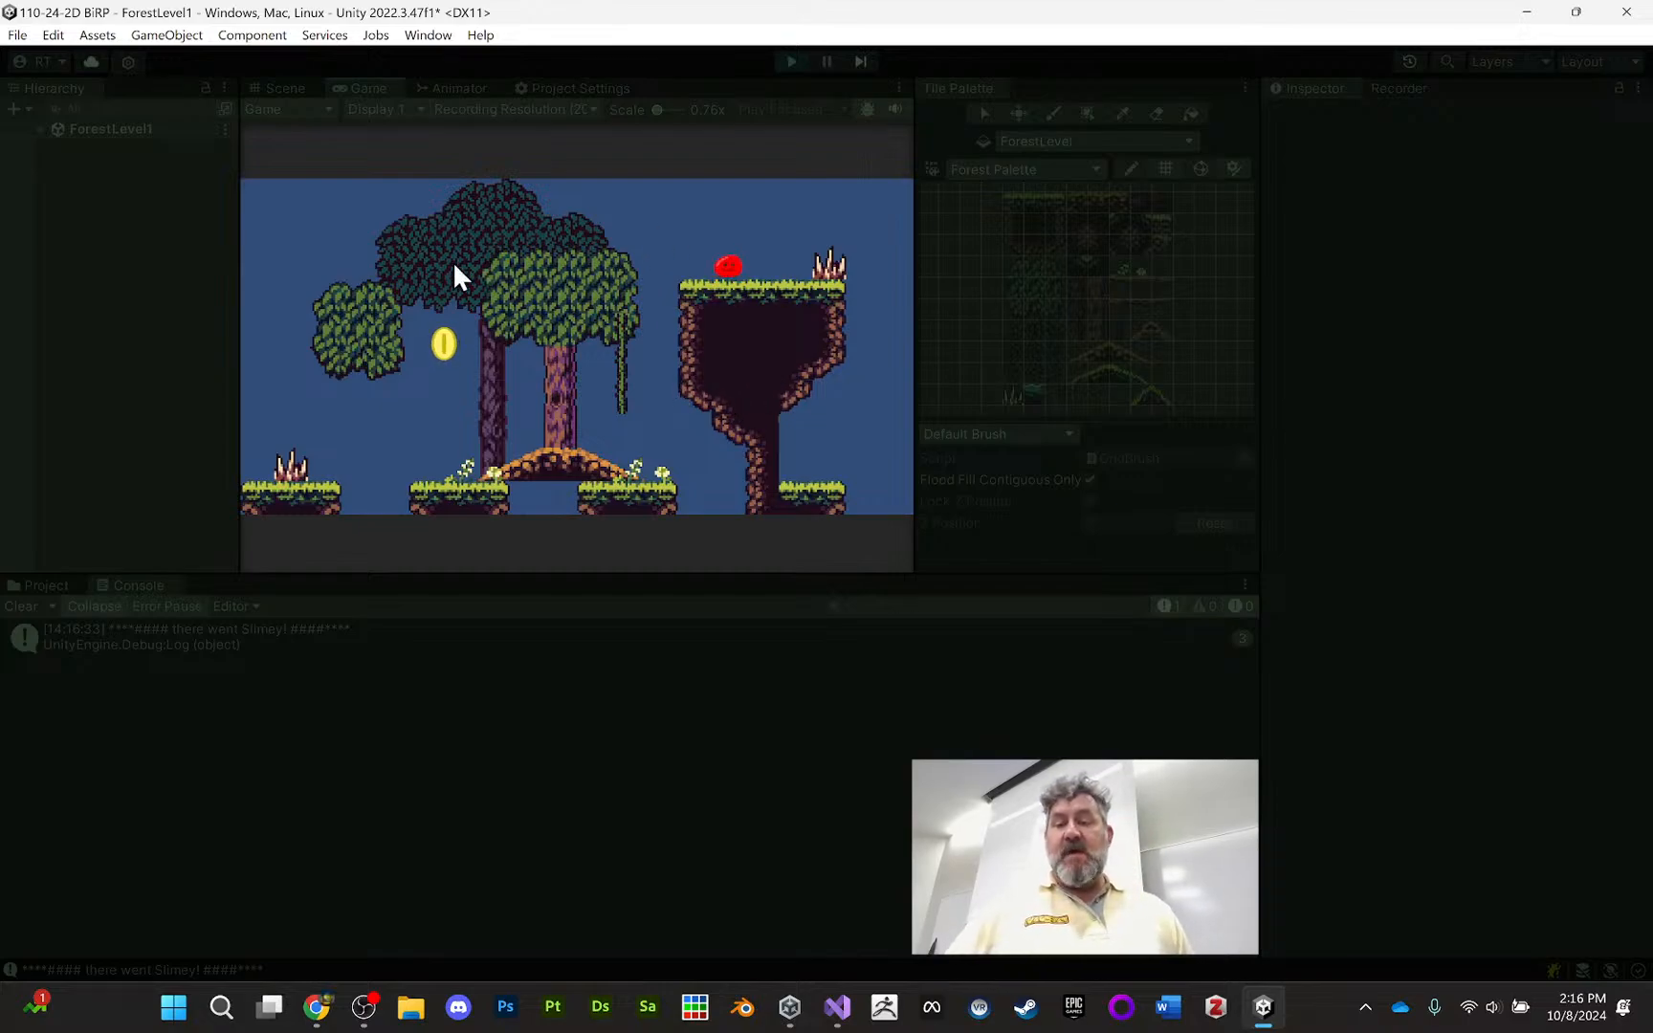
click(789, 61)
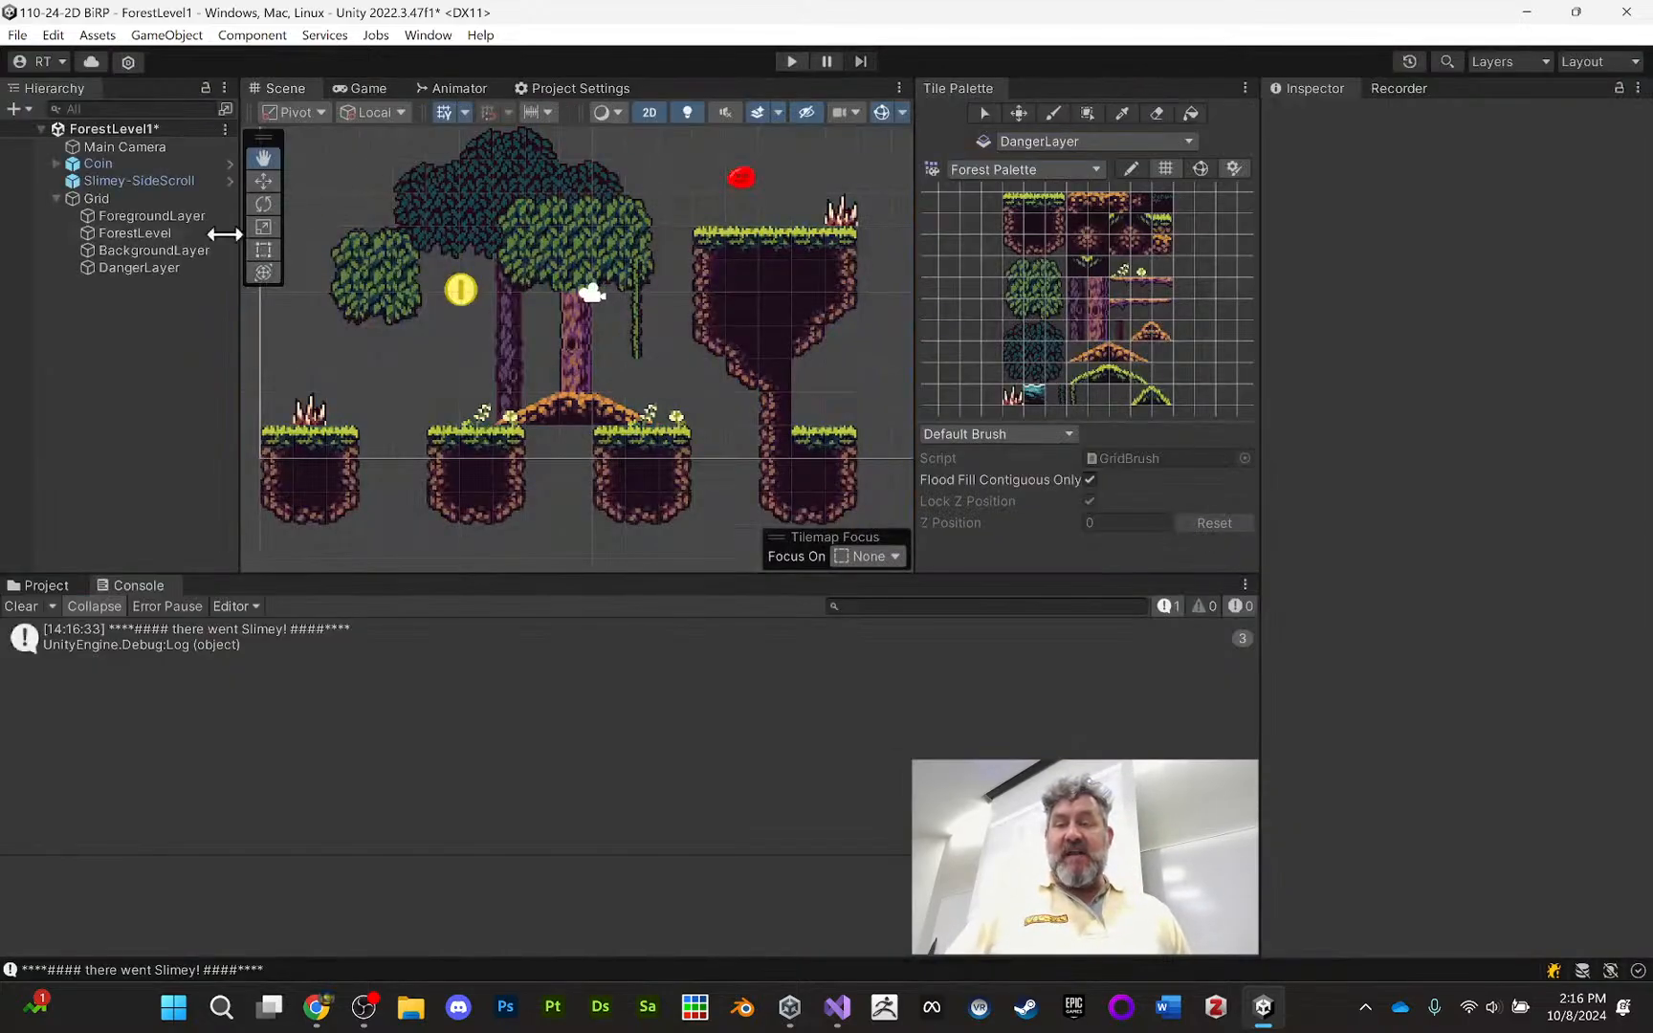
click(172, 266)
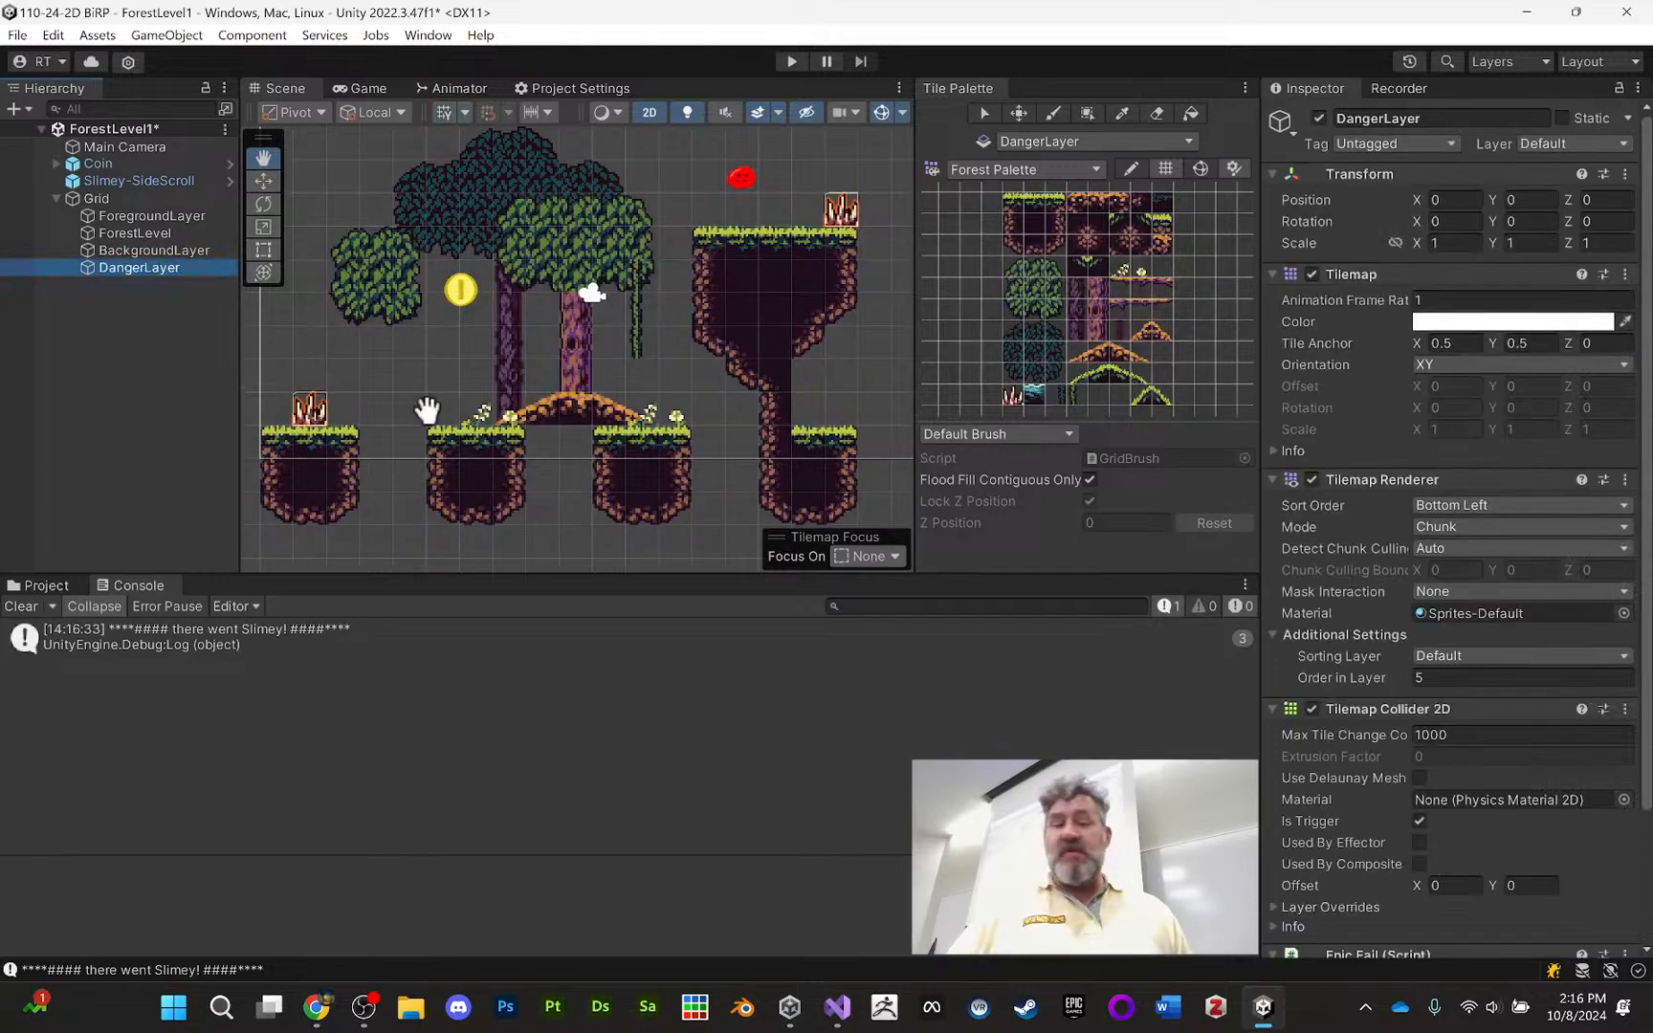
scroll(1094, 328, up, 1)
scroll(1100, 320, up, 3)
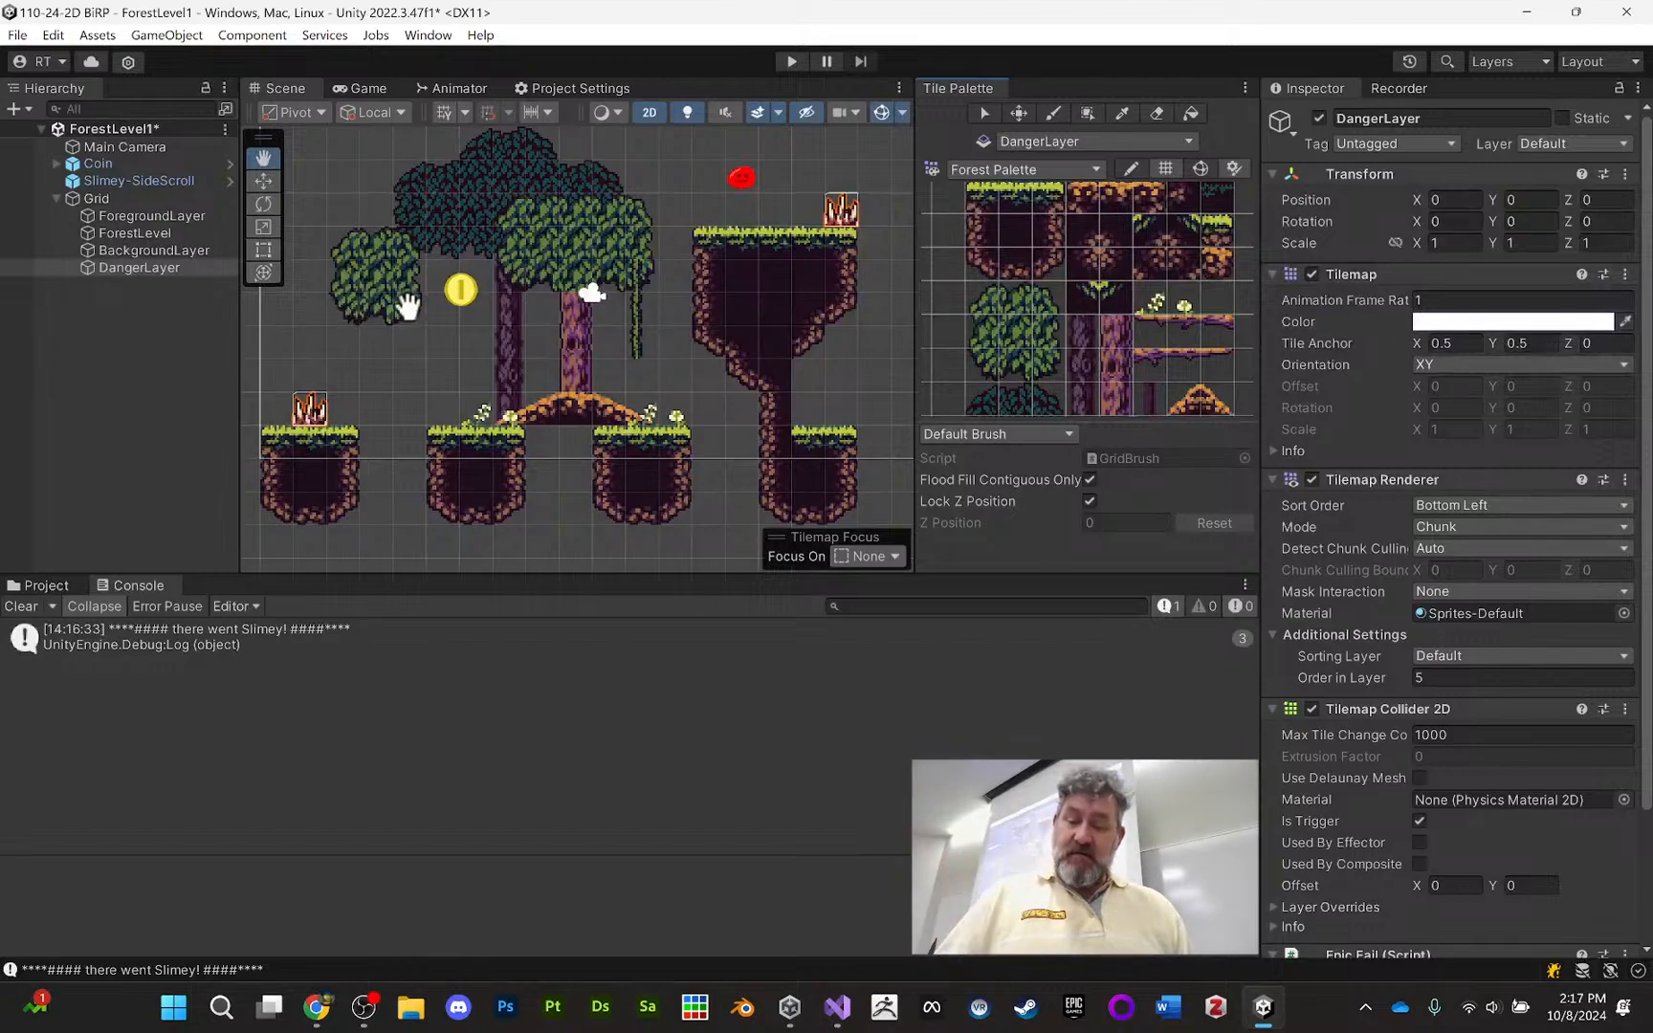
Make Main Camera a child of the Slimey-SideScroll object in the scene hierarchy
scroll(646, 309, down, 5)
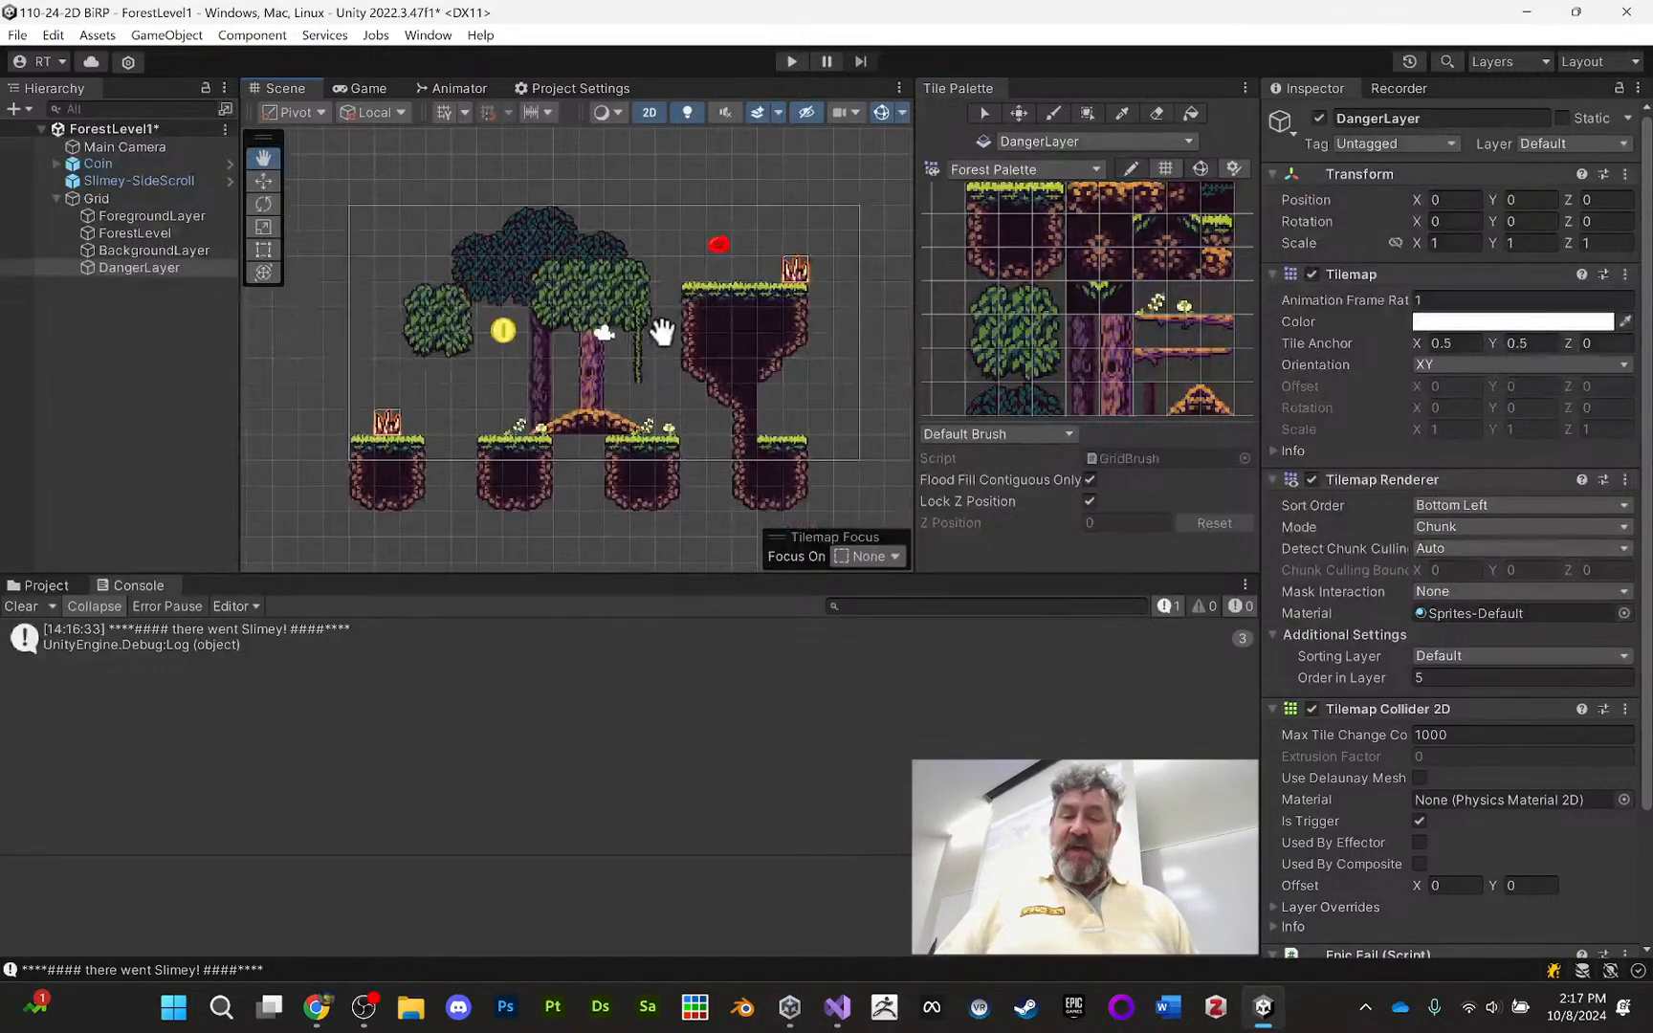
scroll(675, 303, down, 2)
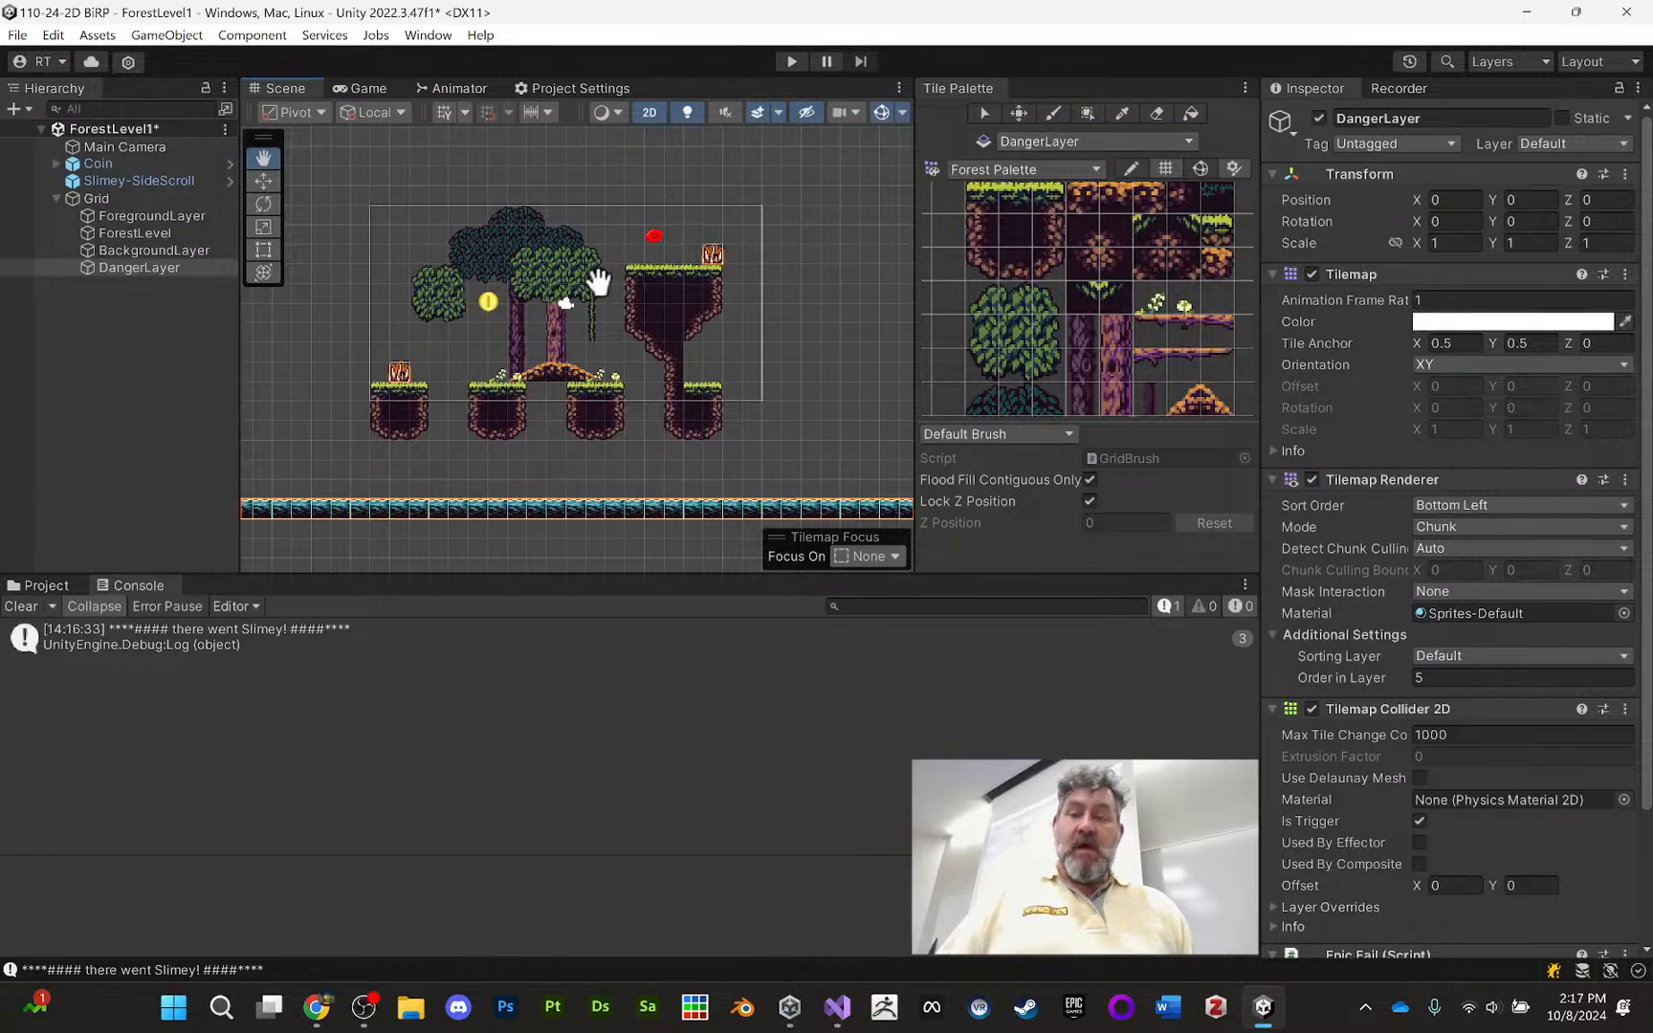
click(158, 184)
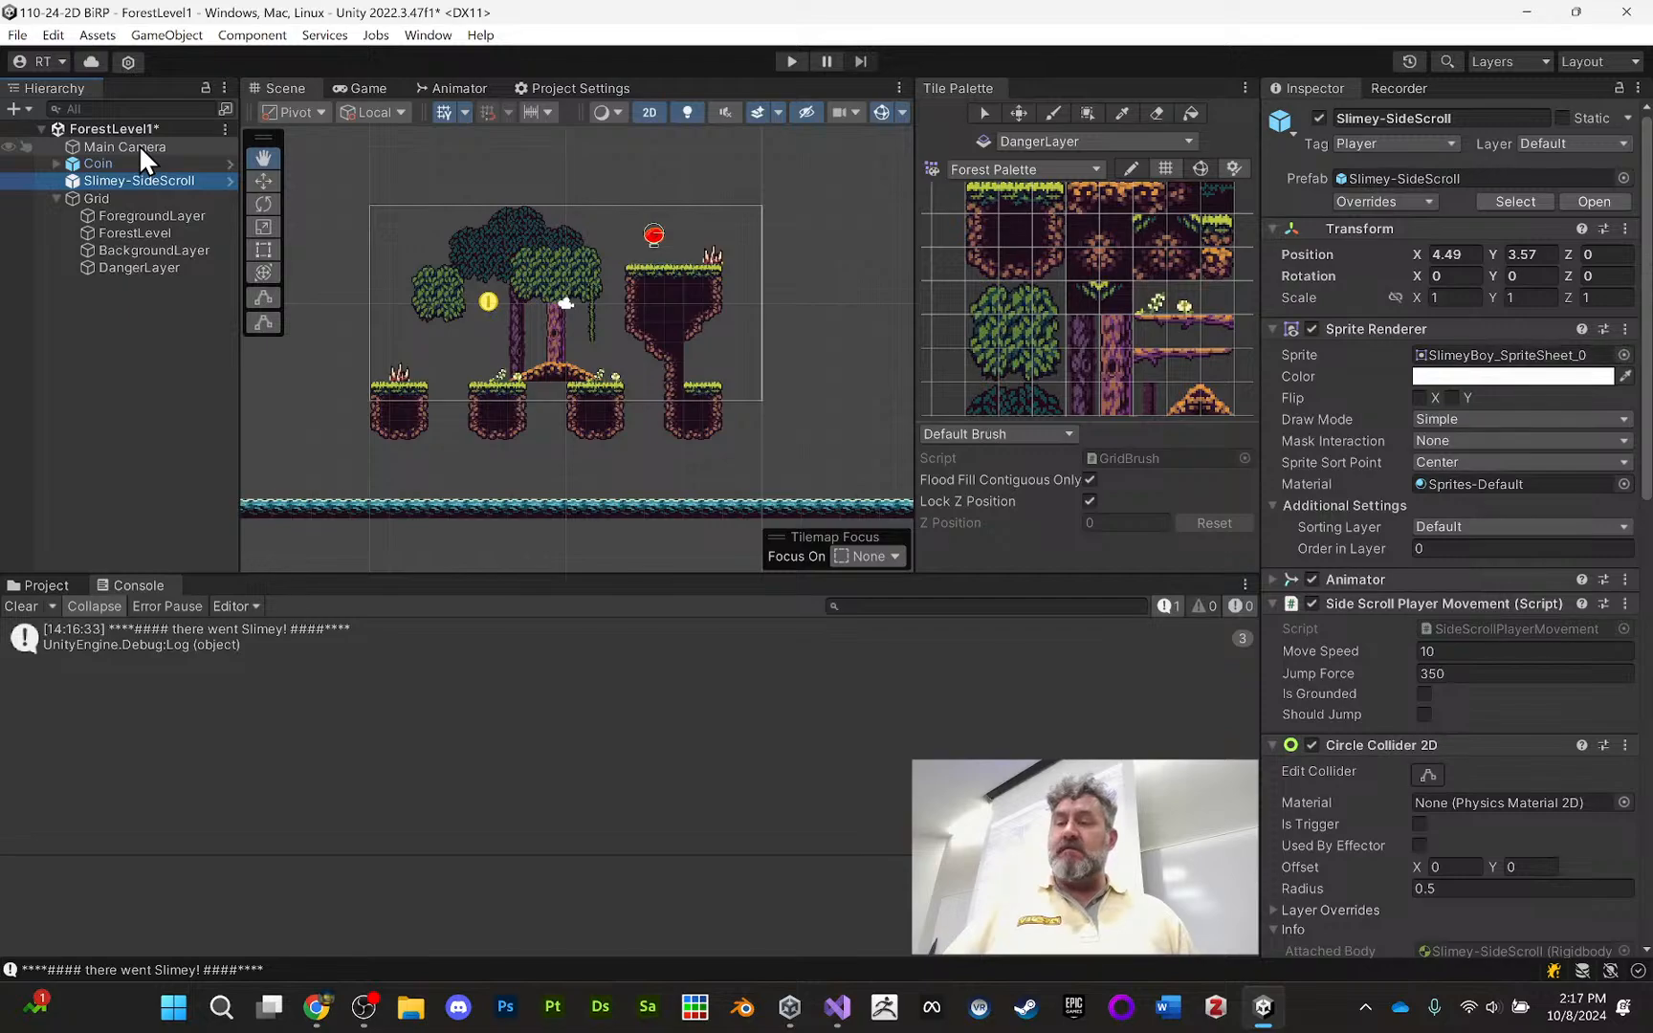
click(140, 148)
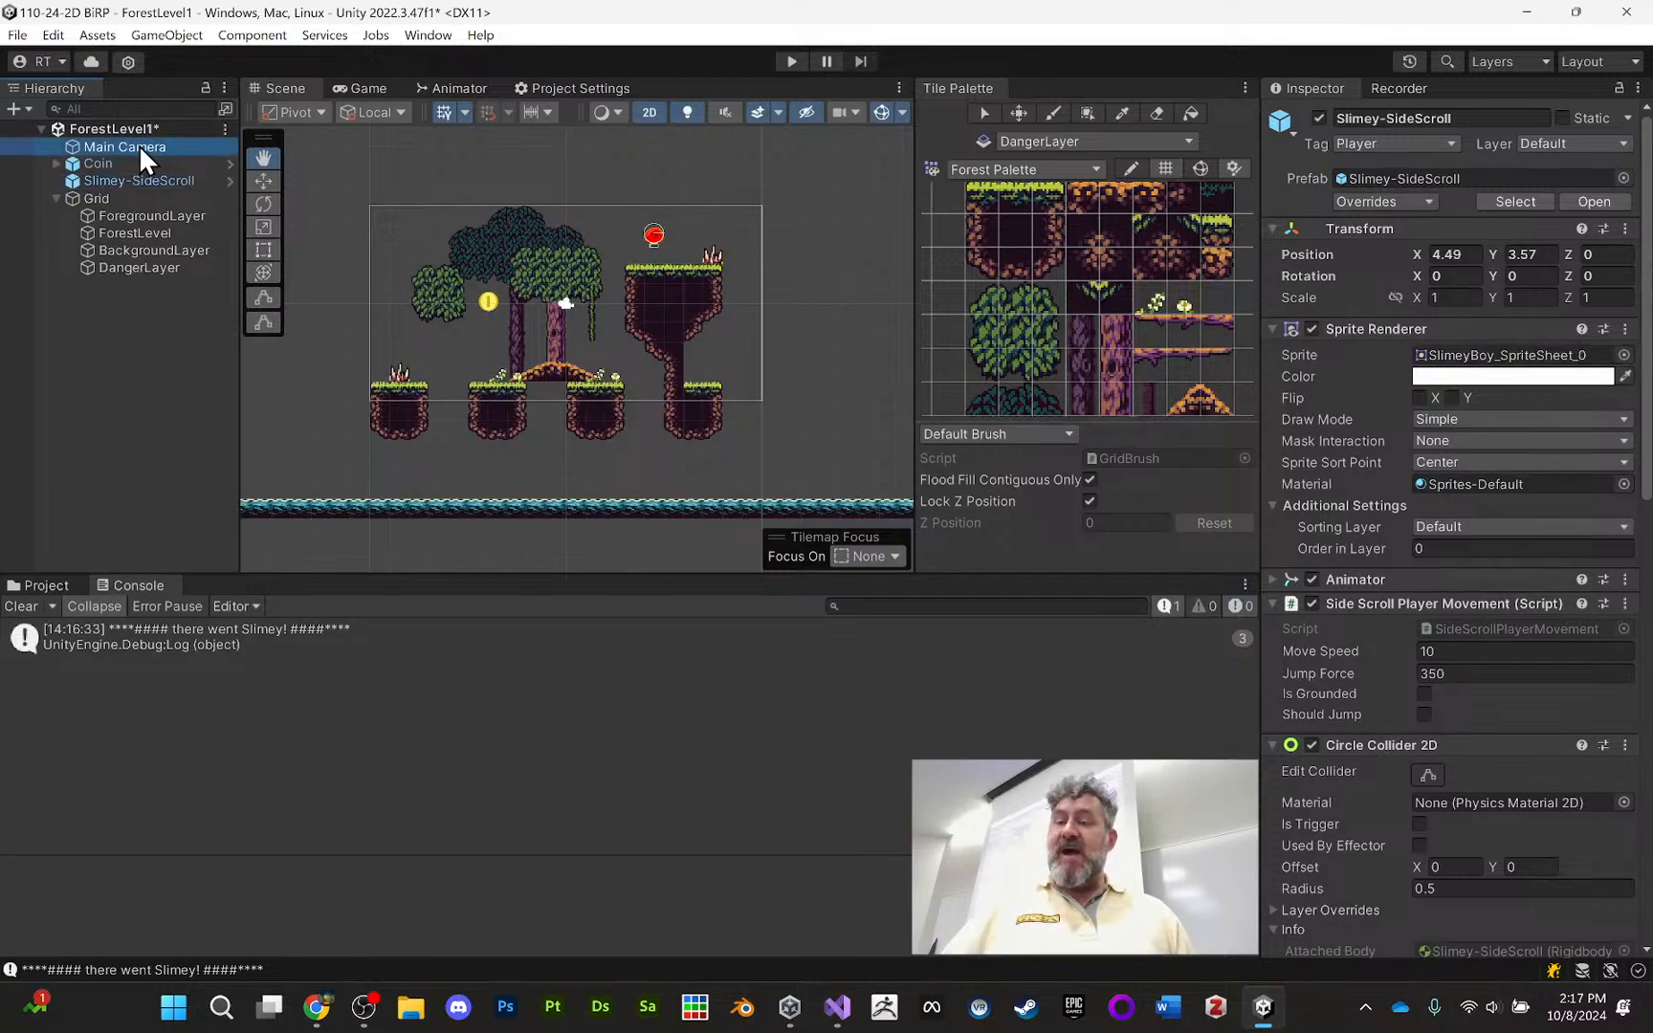
drag(138, 144, 154, 180)
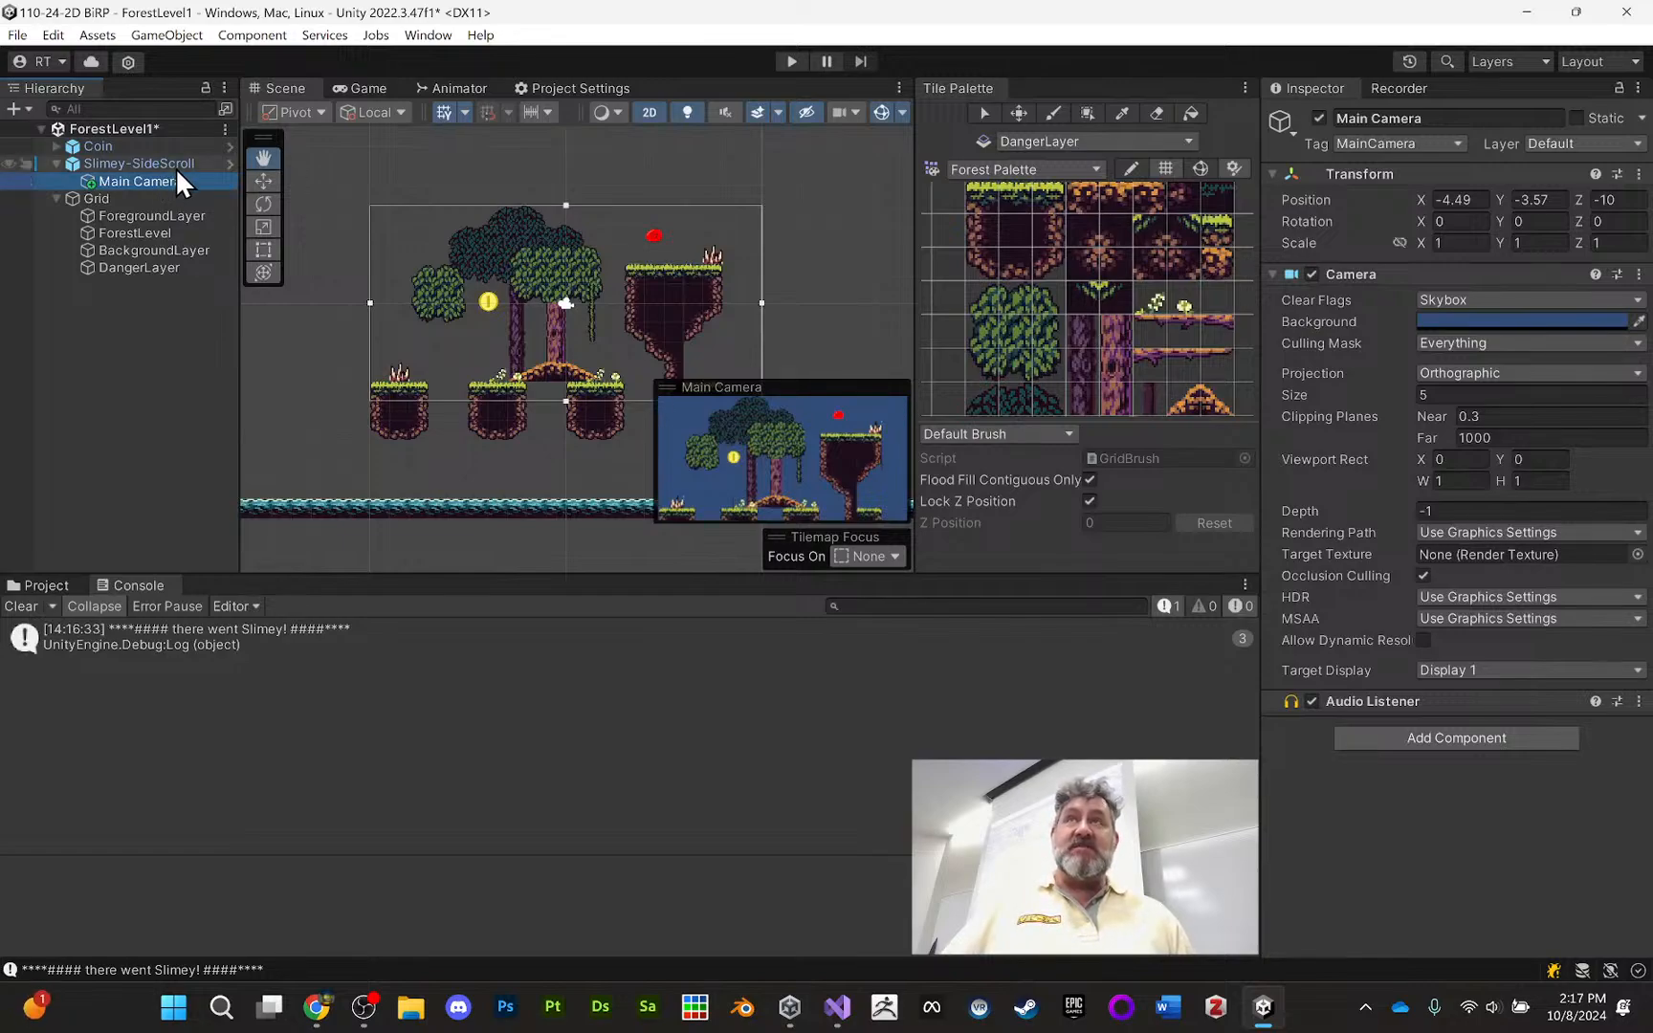
Set the Main Camera's local X and Y position to 0 to centre it on Slimey-SideScroll
click(112, 163)
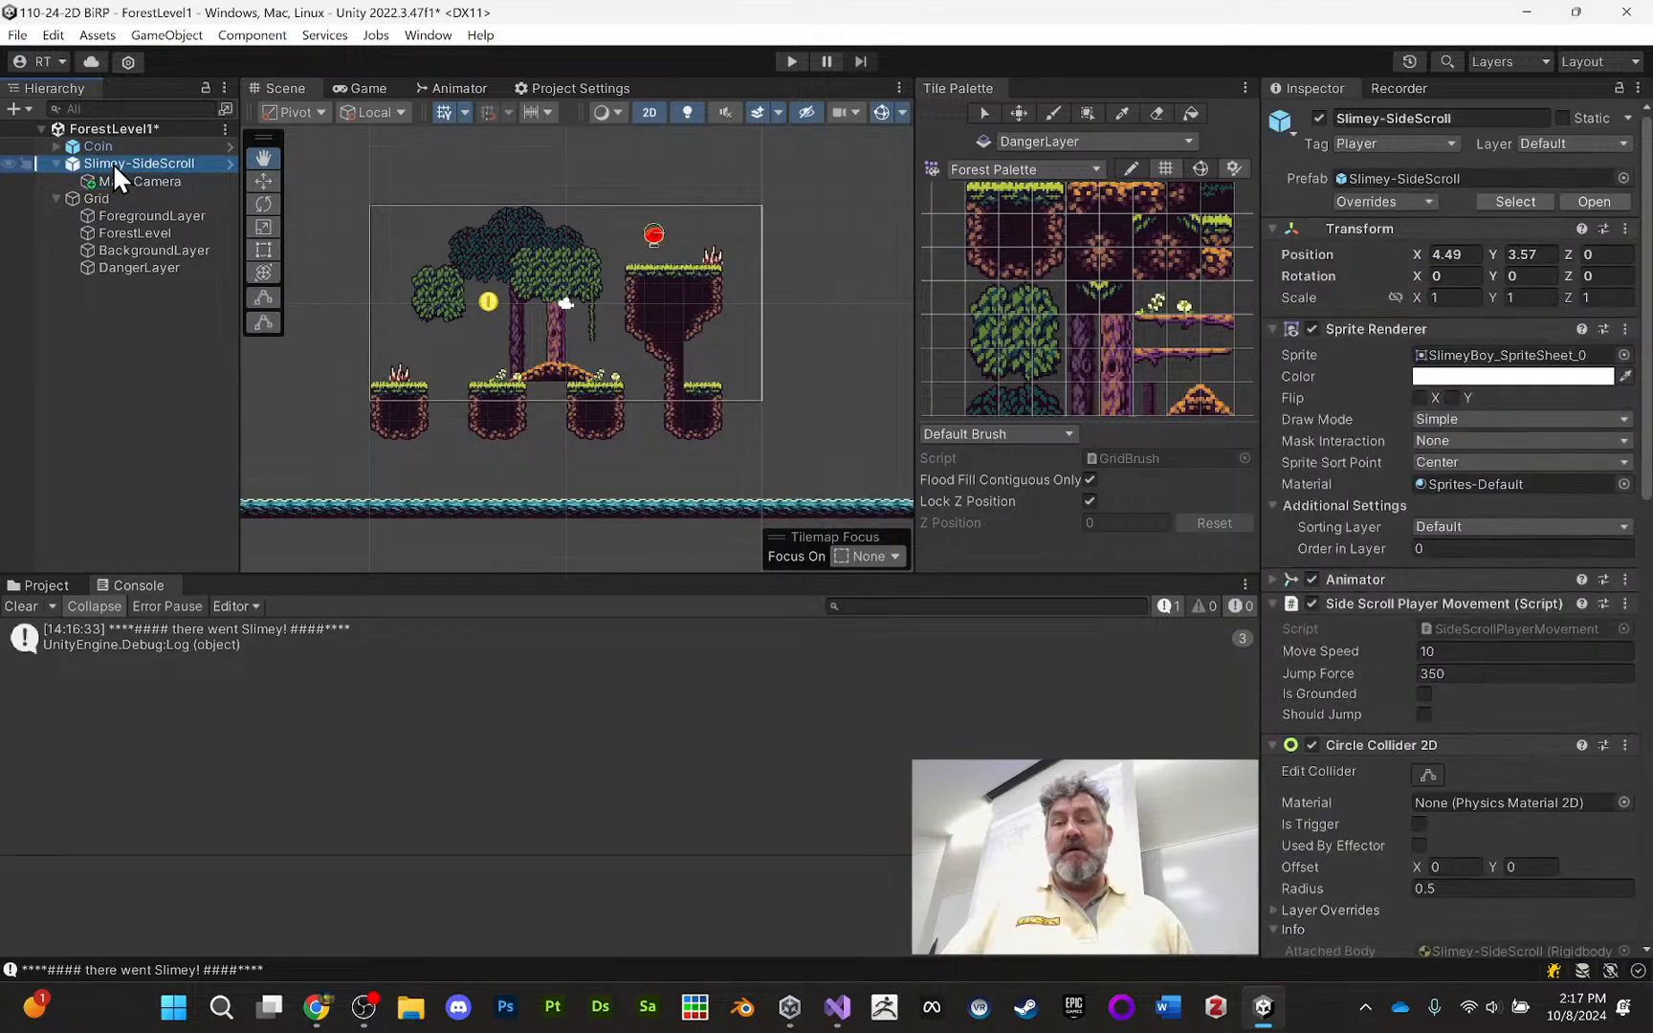
click(117, 175)
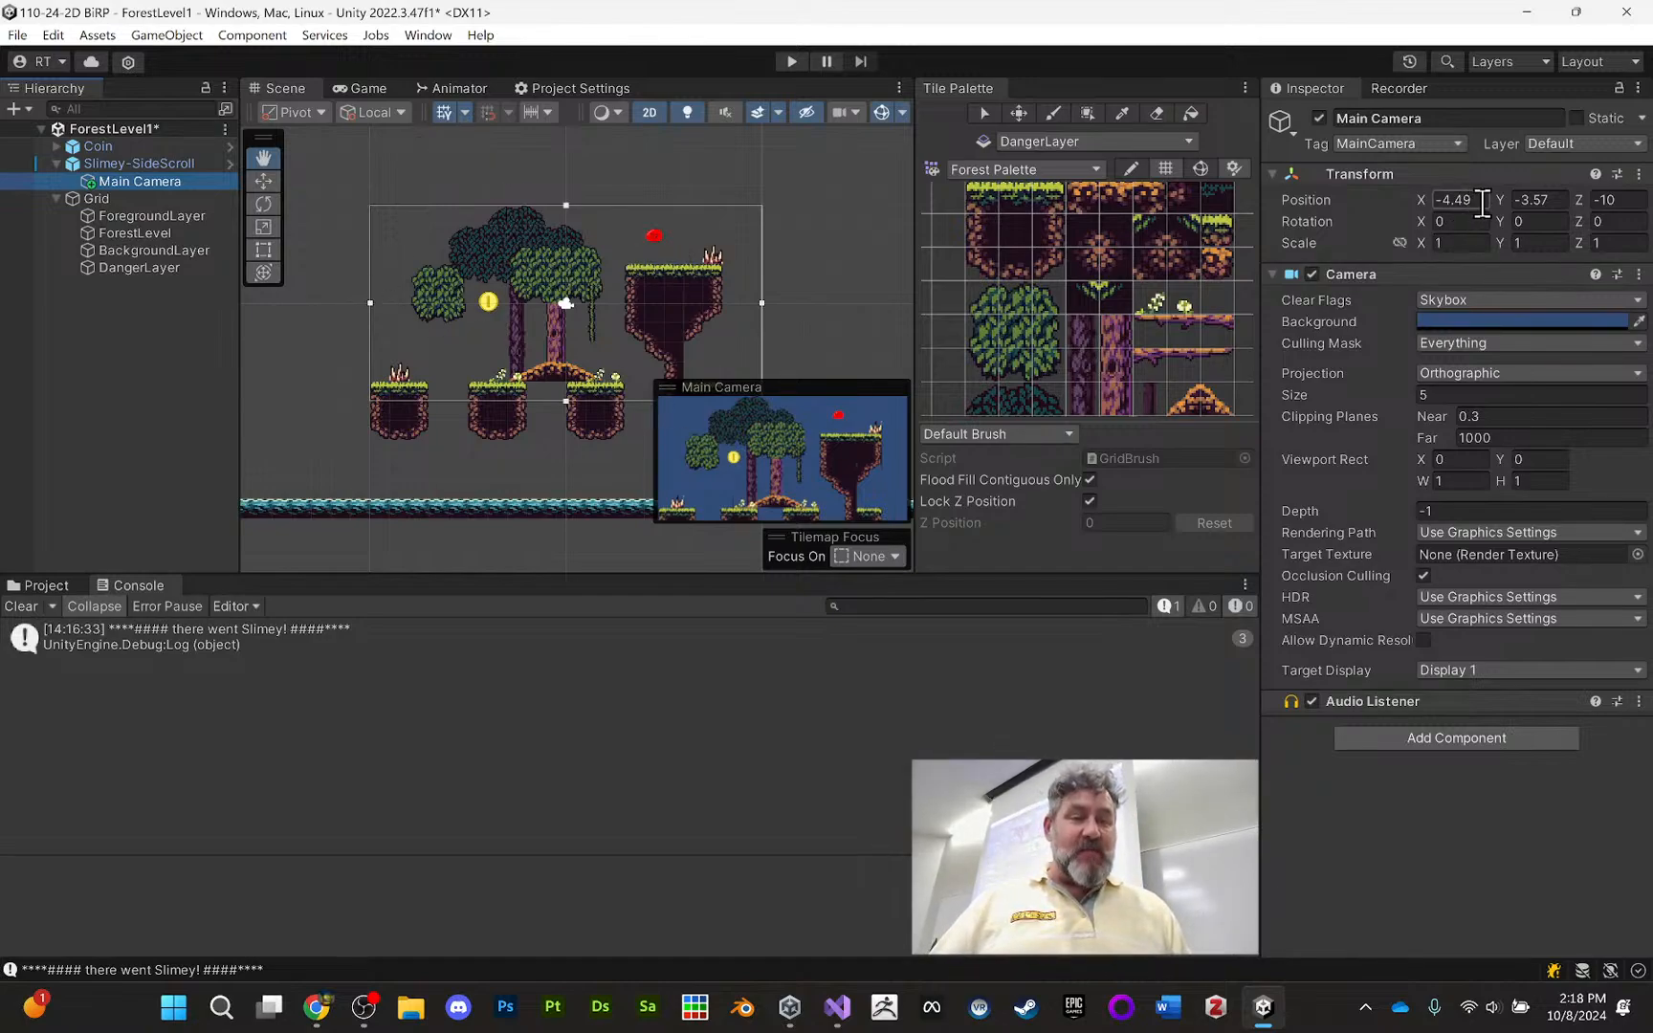
click(1473, 201)
text(0)
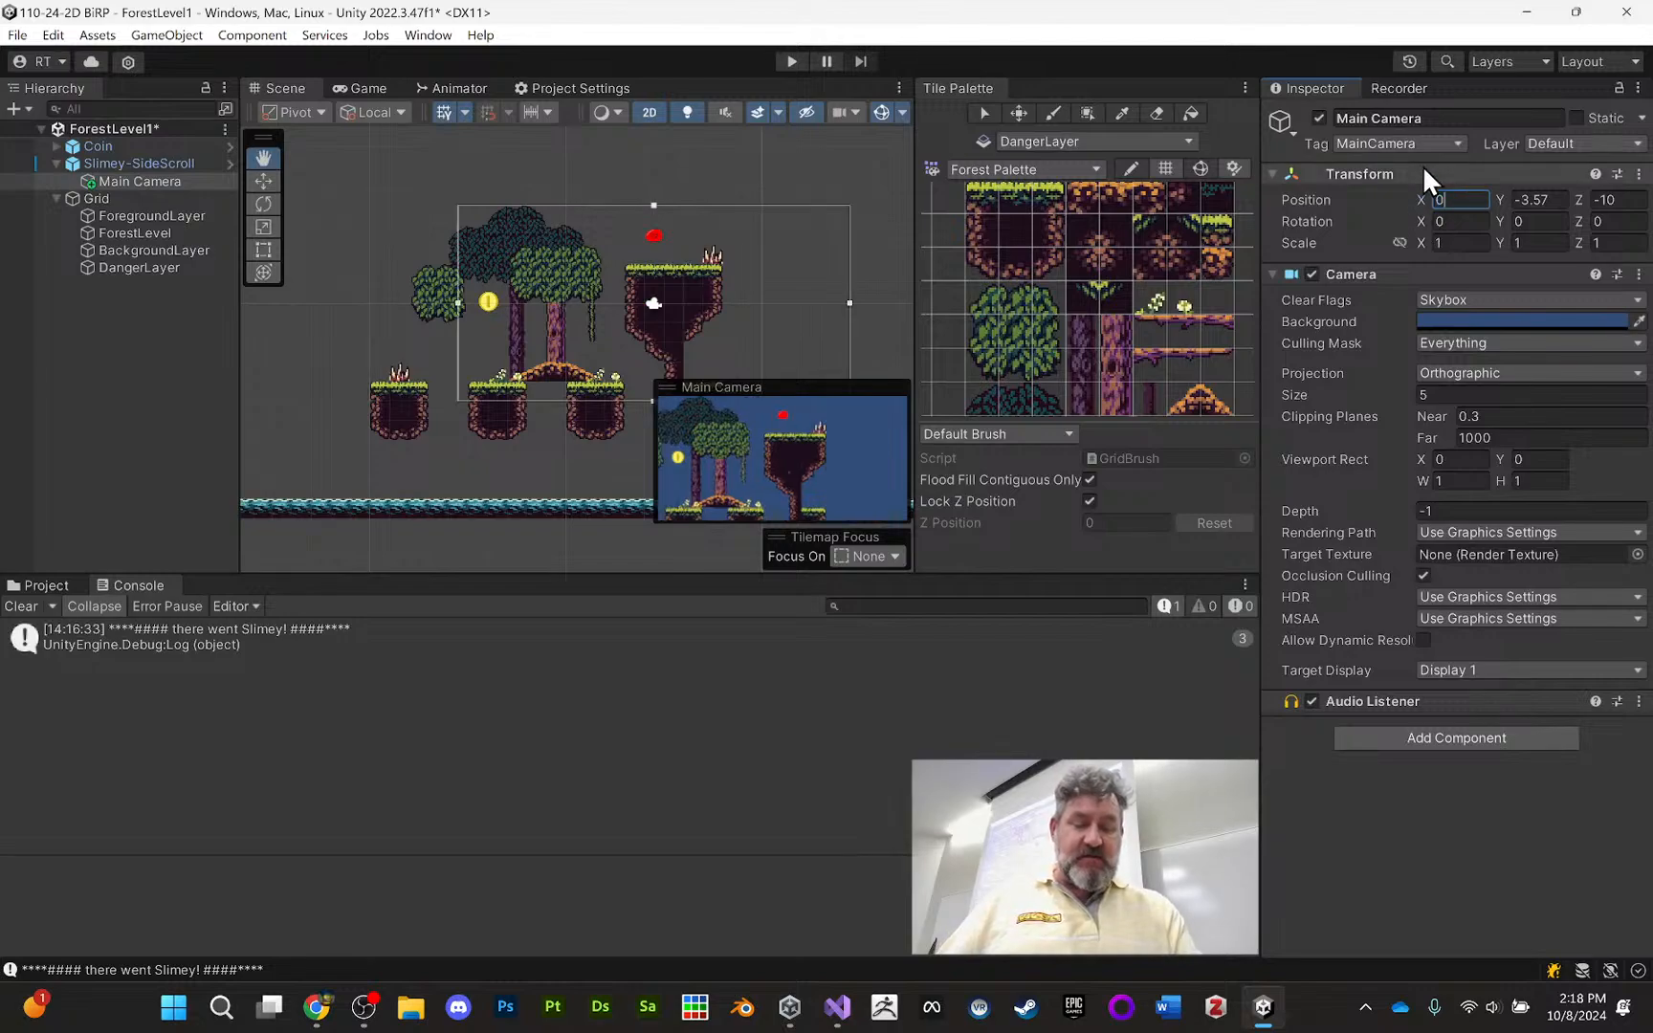
key(Tab)
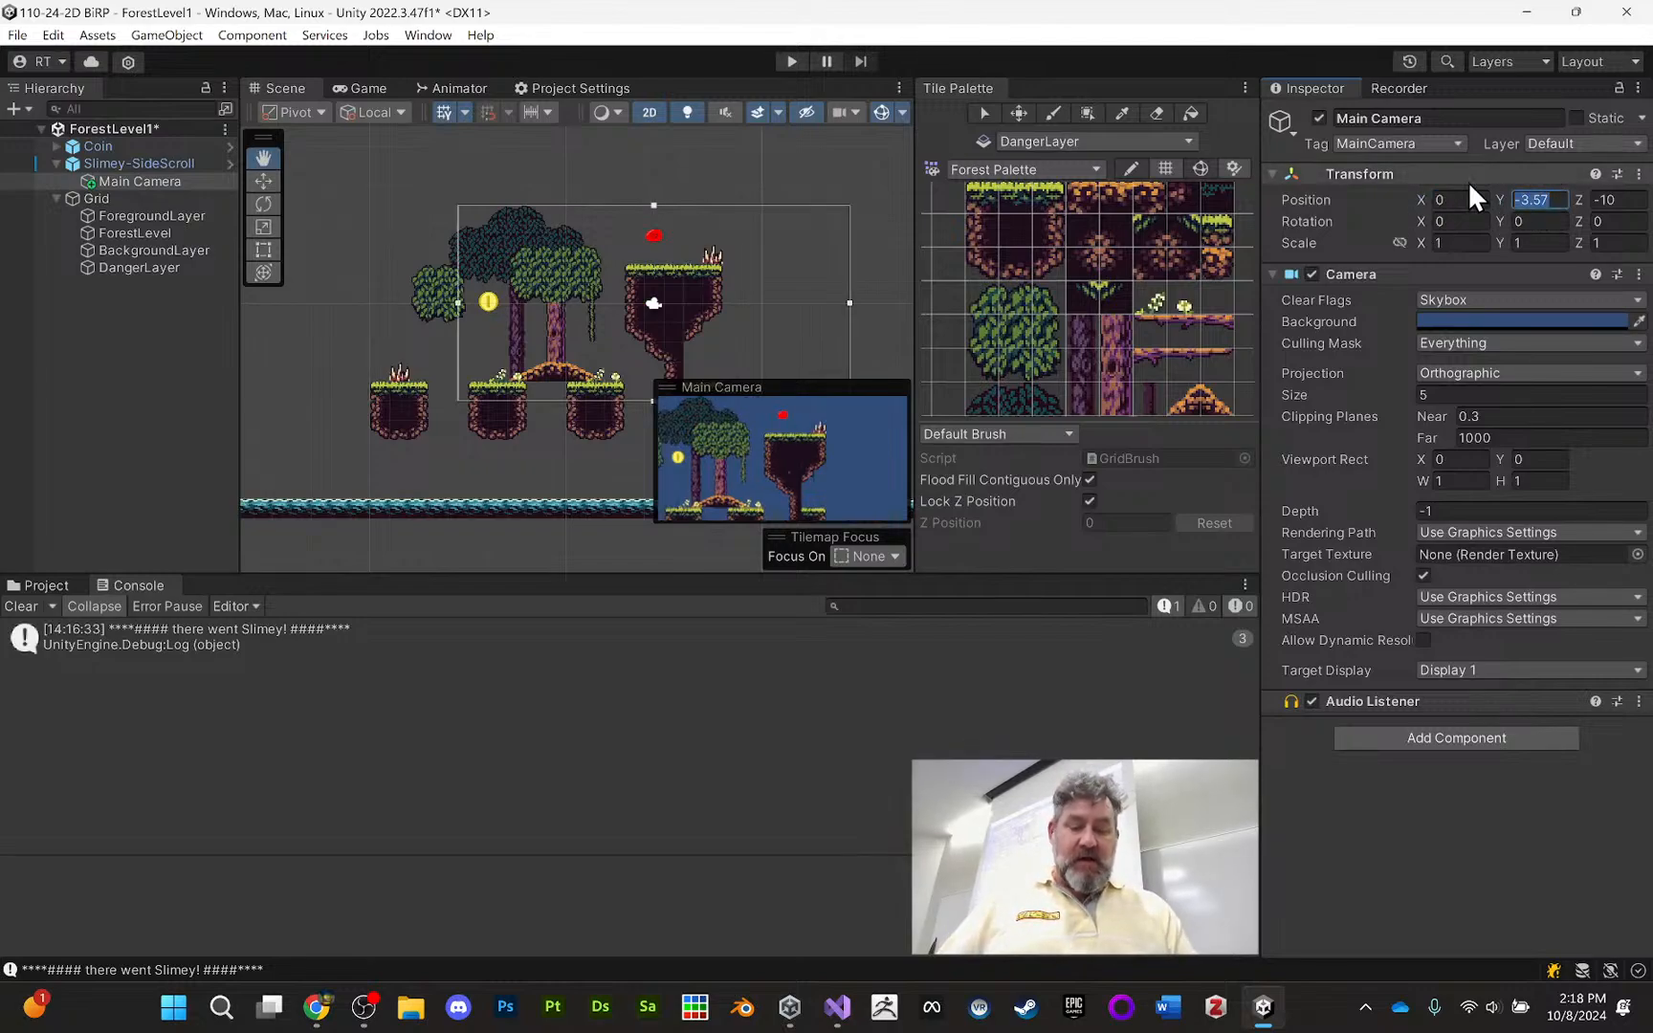
text(0)
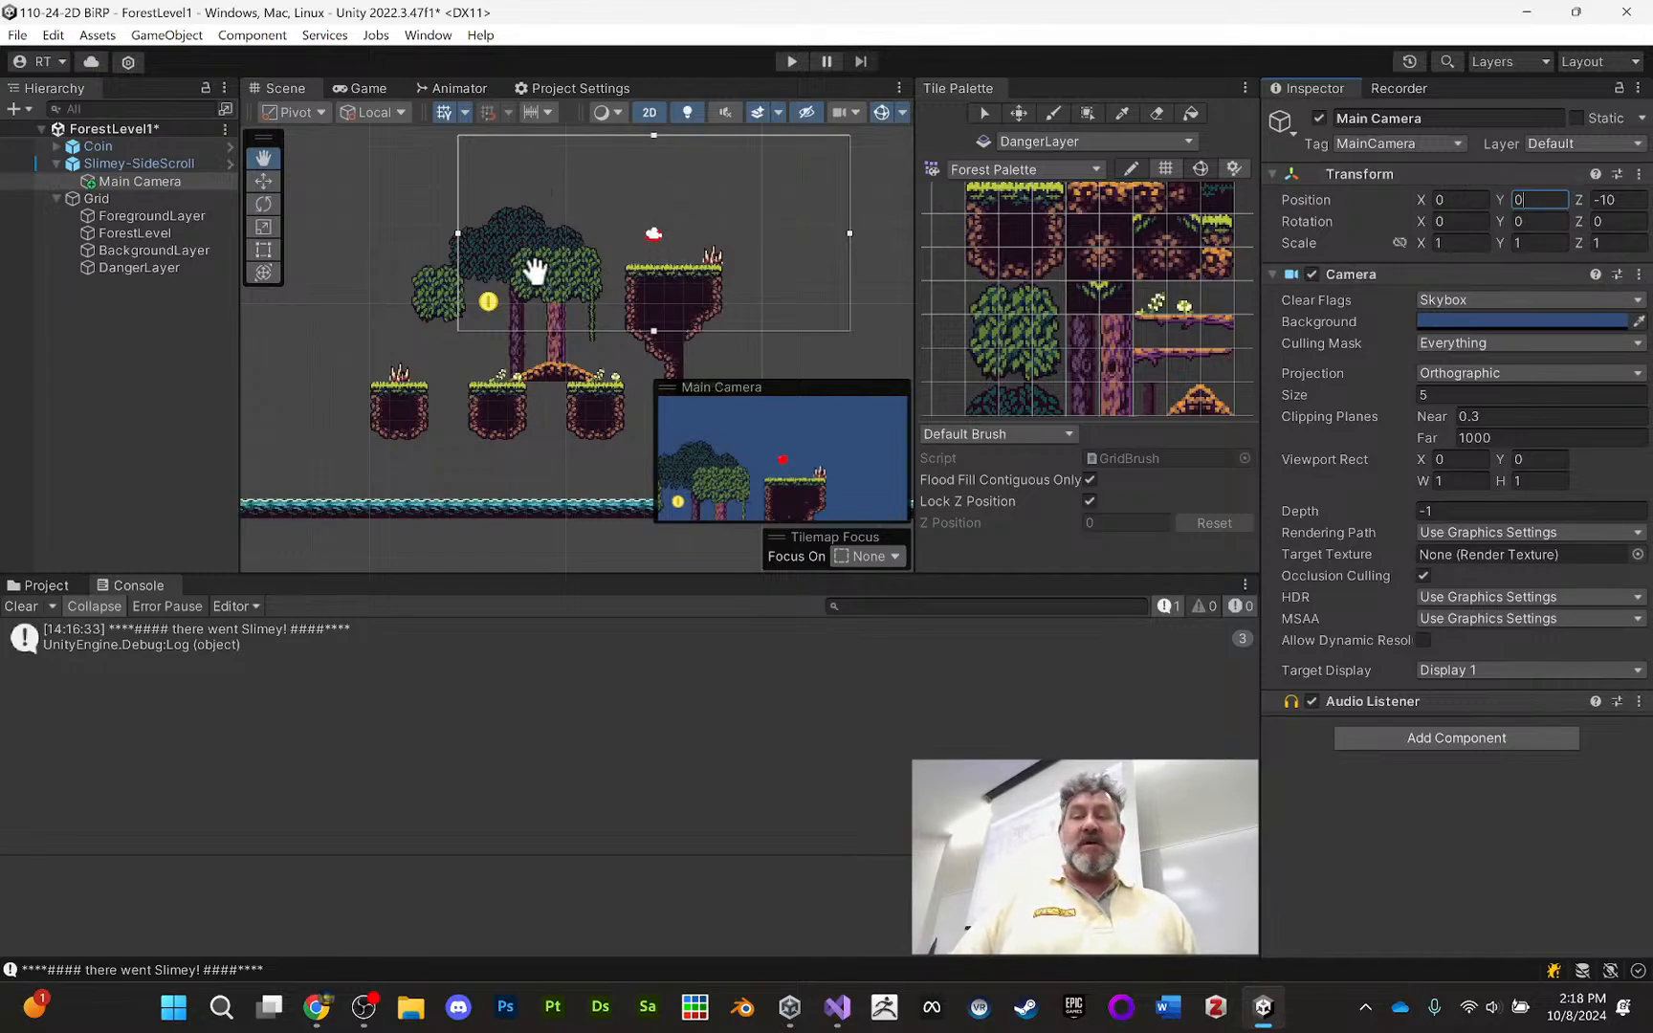
Run the level in Play mode, move and jump Slimey around the platforms to test the following camera, and stop it
click(790, 62)
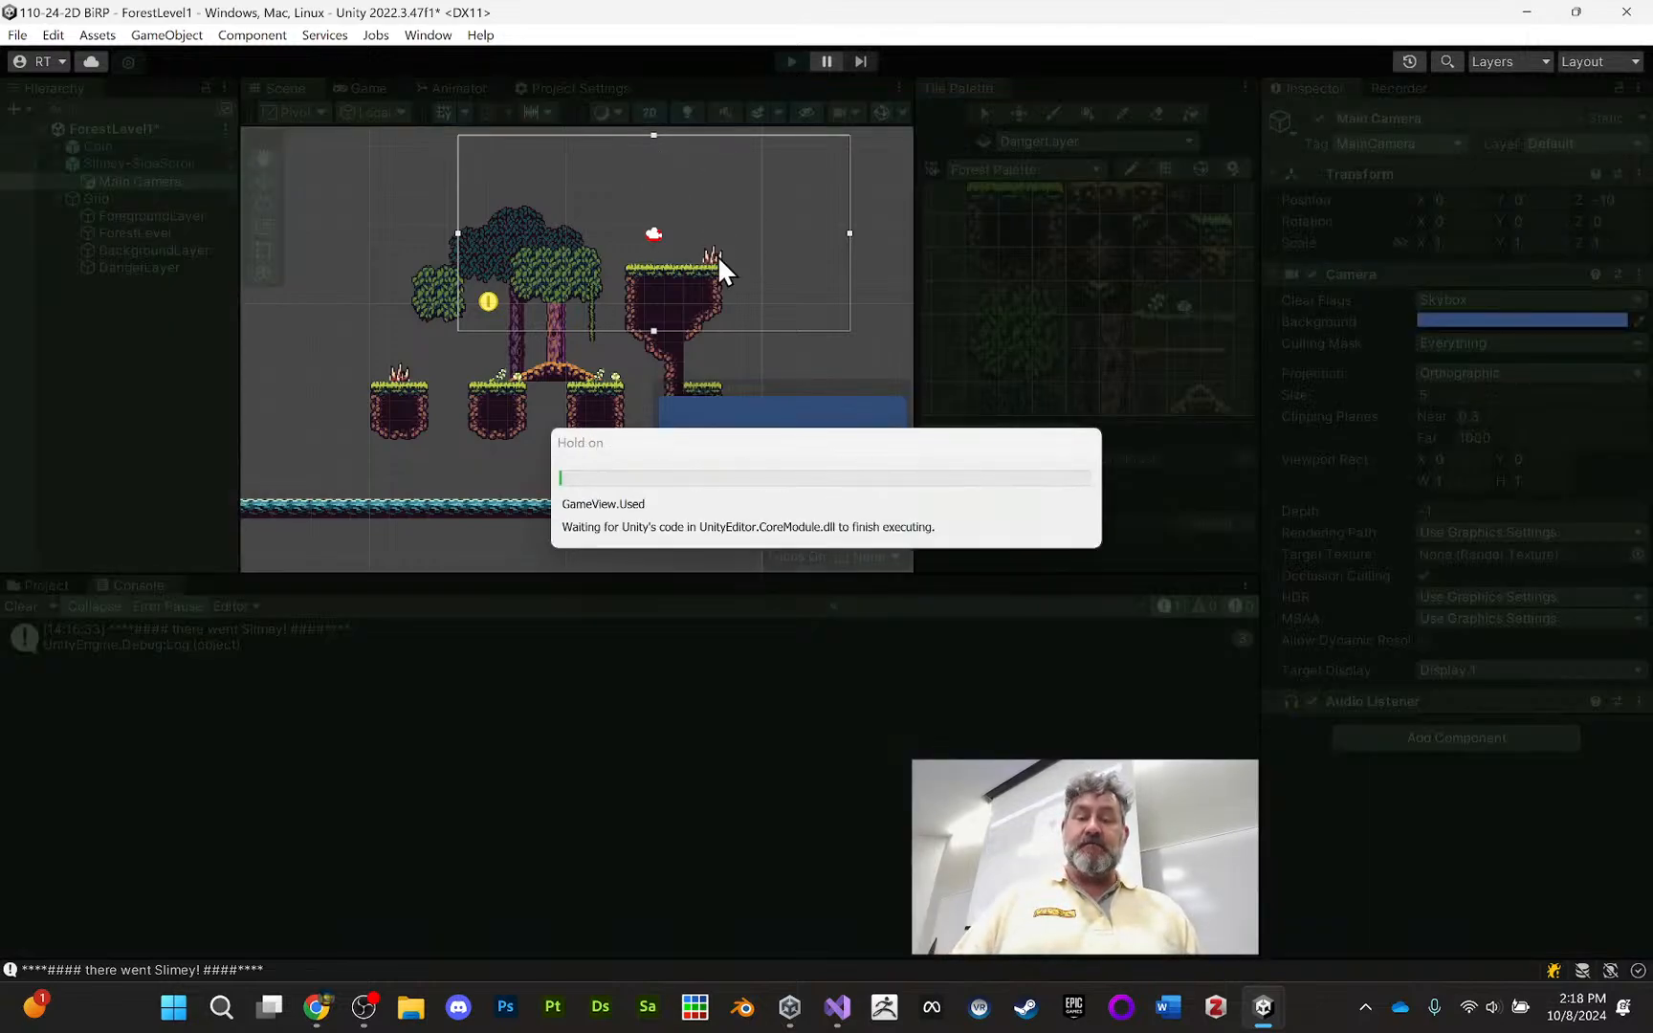
key(Right)
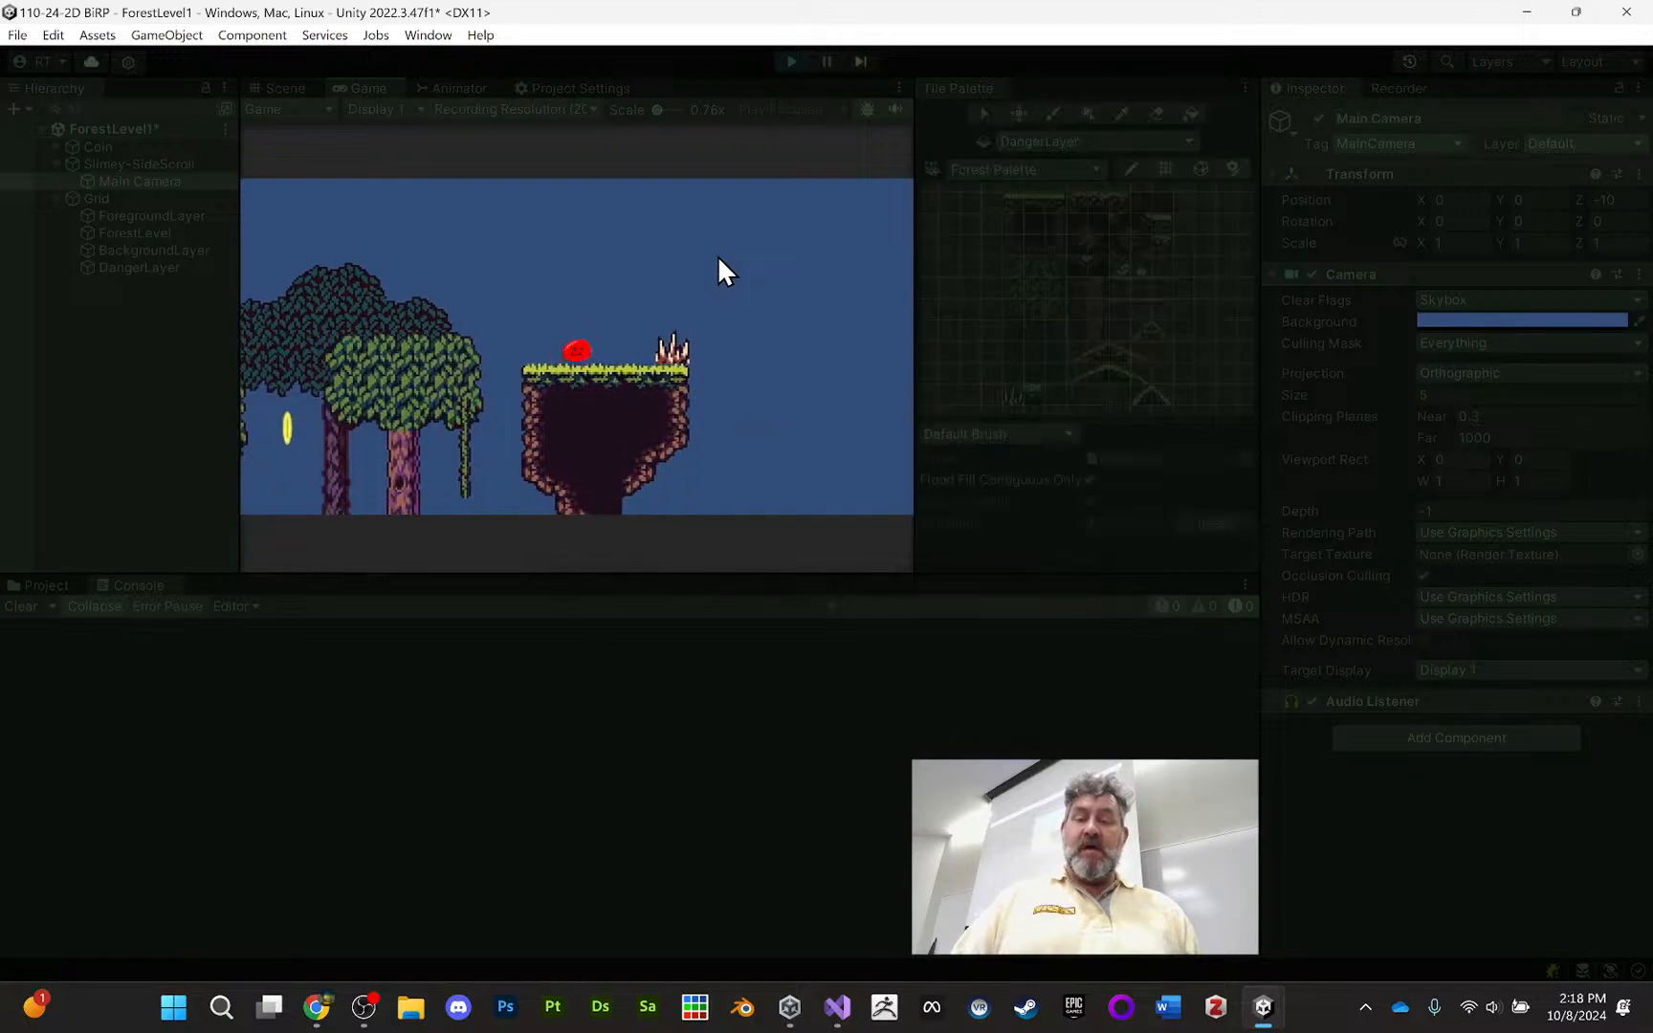
key(space)
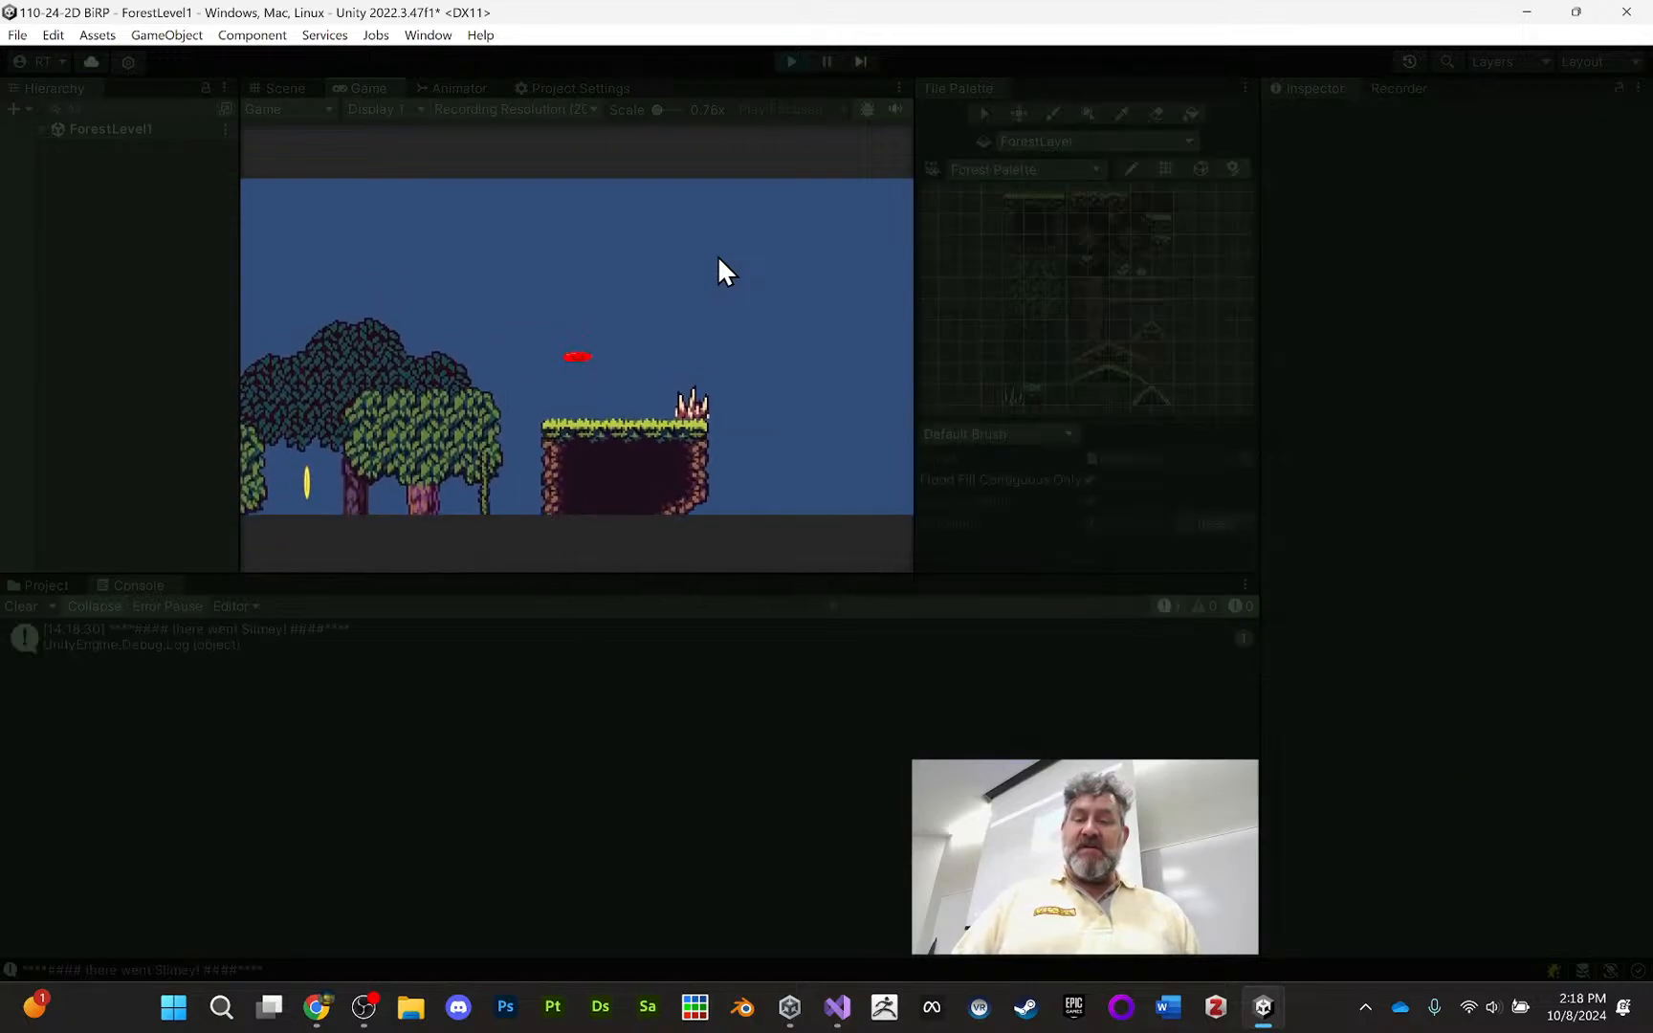
key(Left)
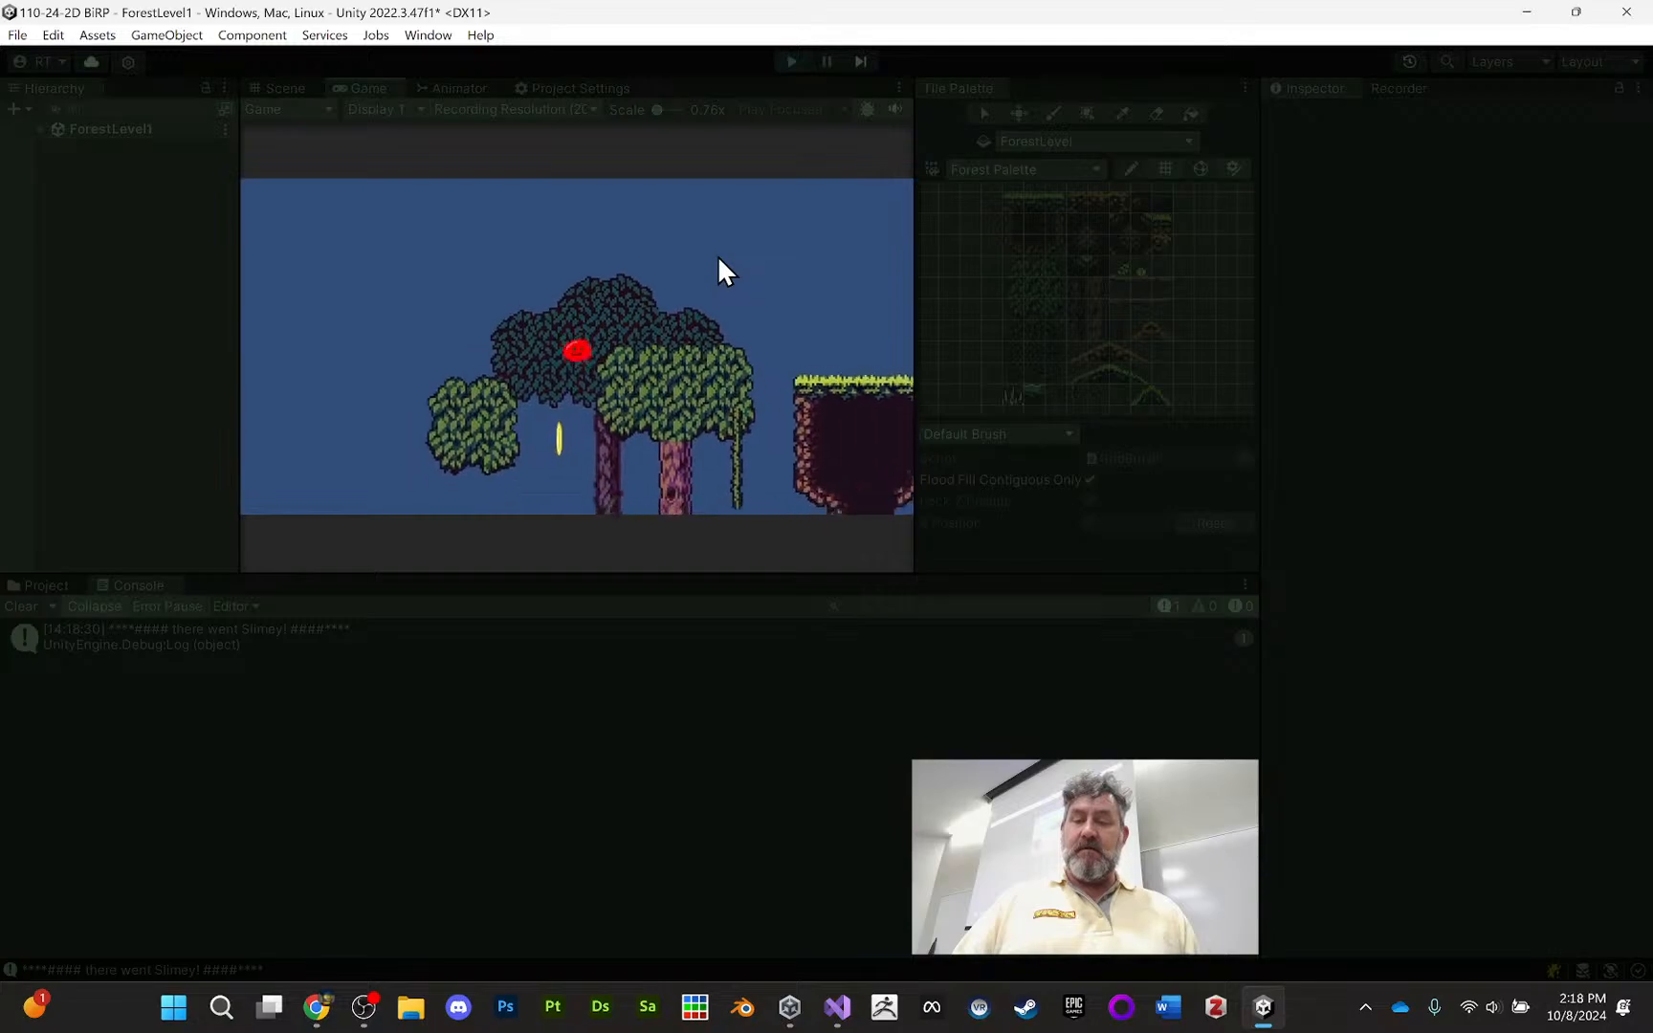
key(Left)
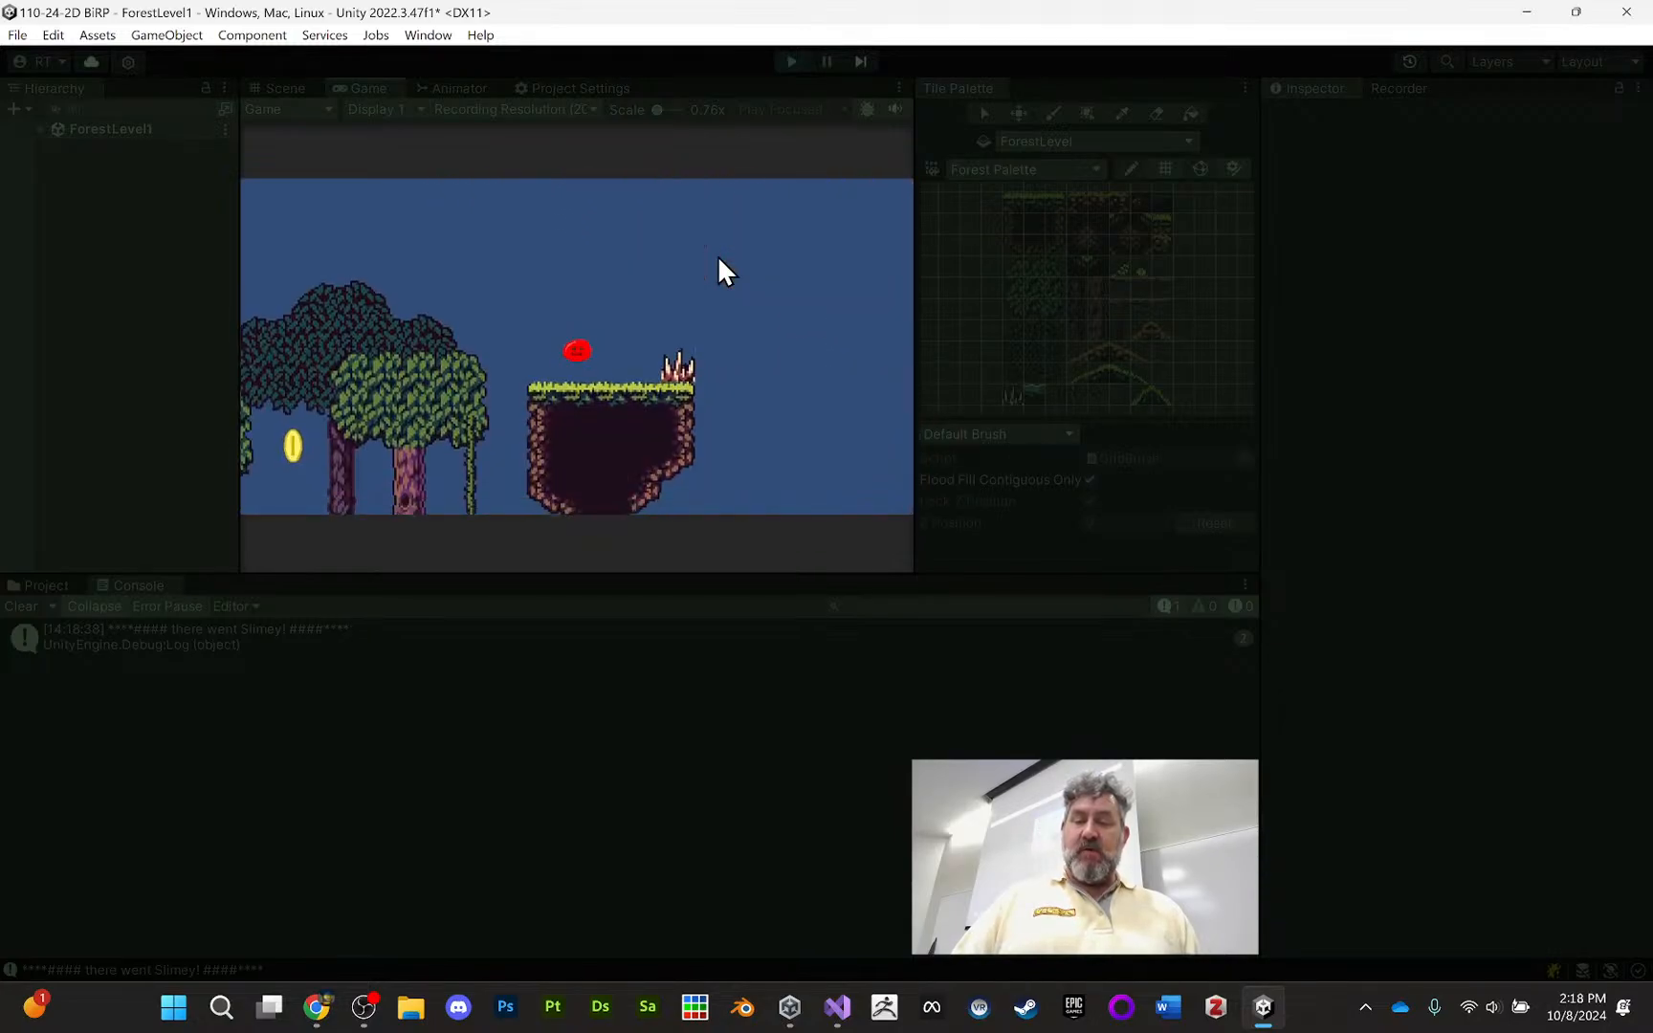
key(Left)
key(space)
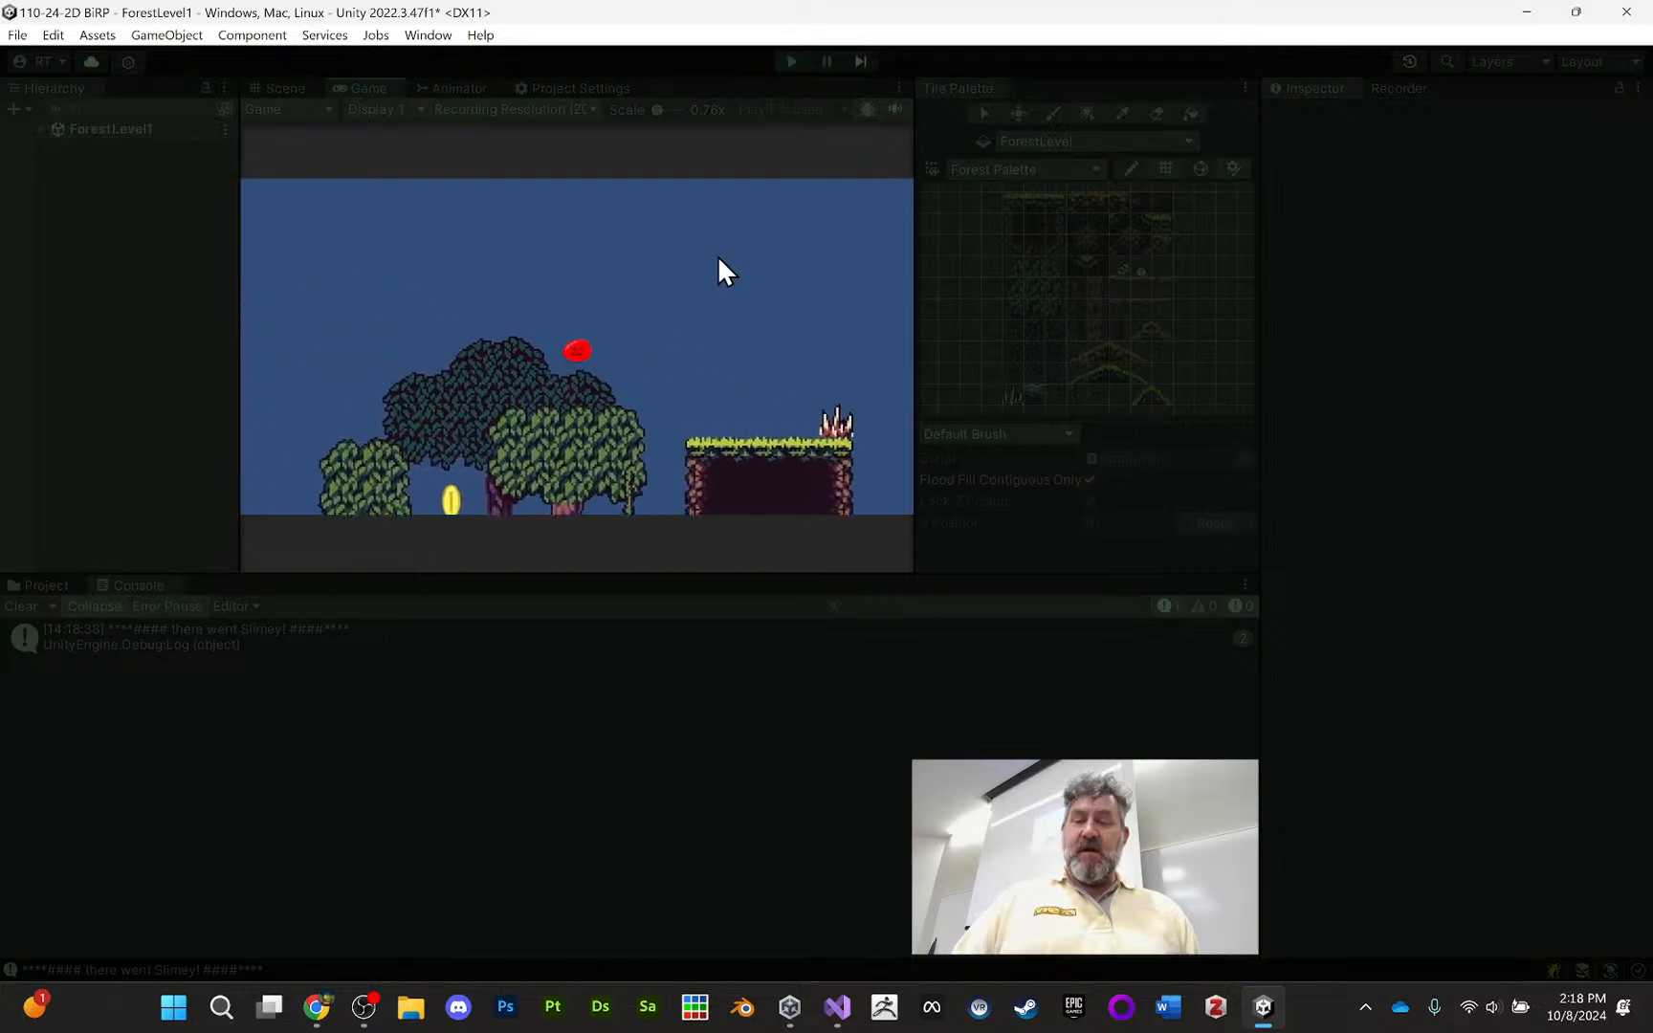
key(Right)
key(Left)
key(Left)
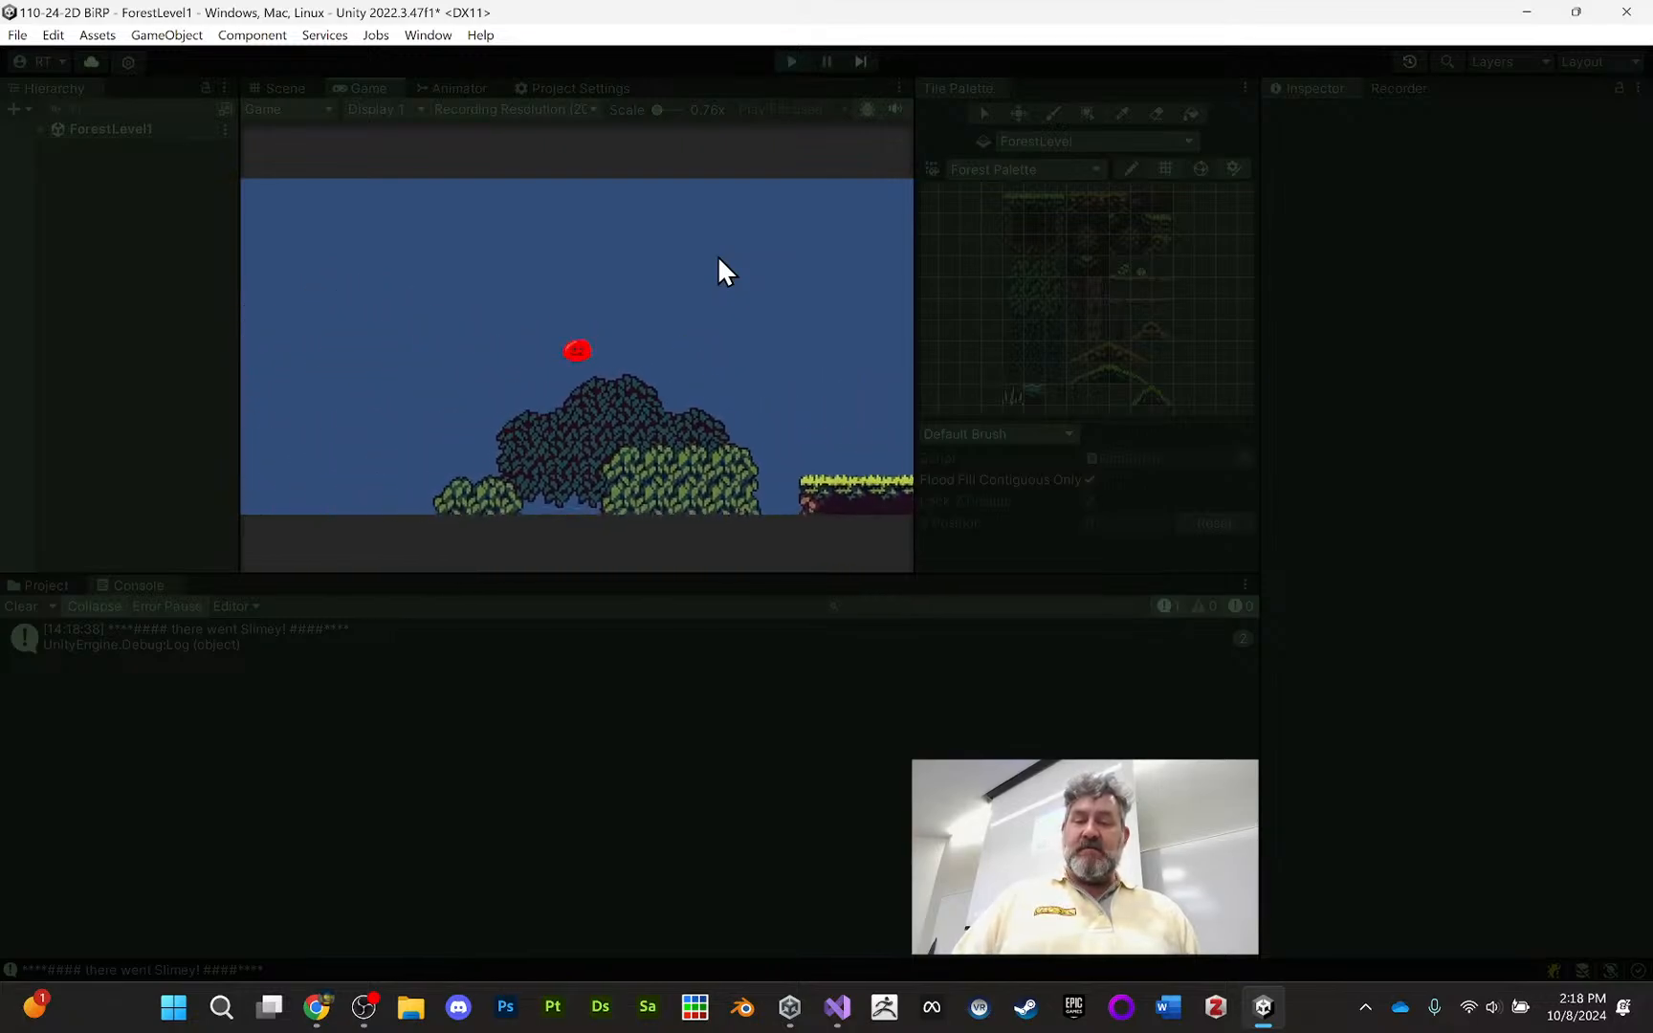
key(Right)
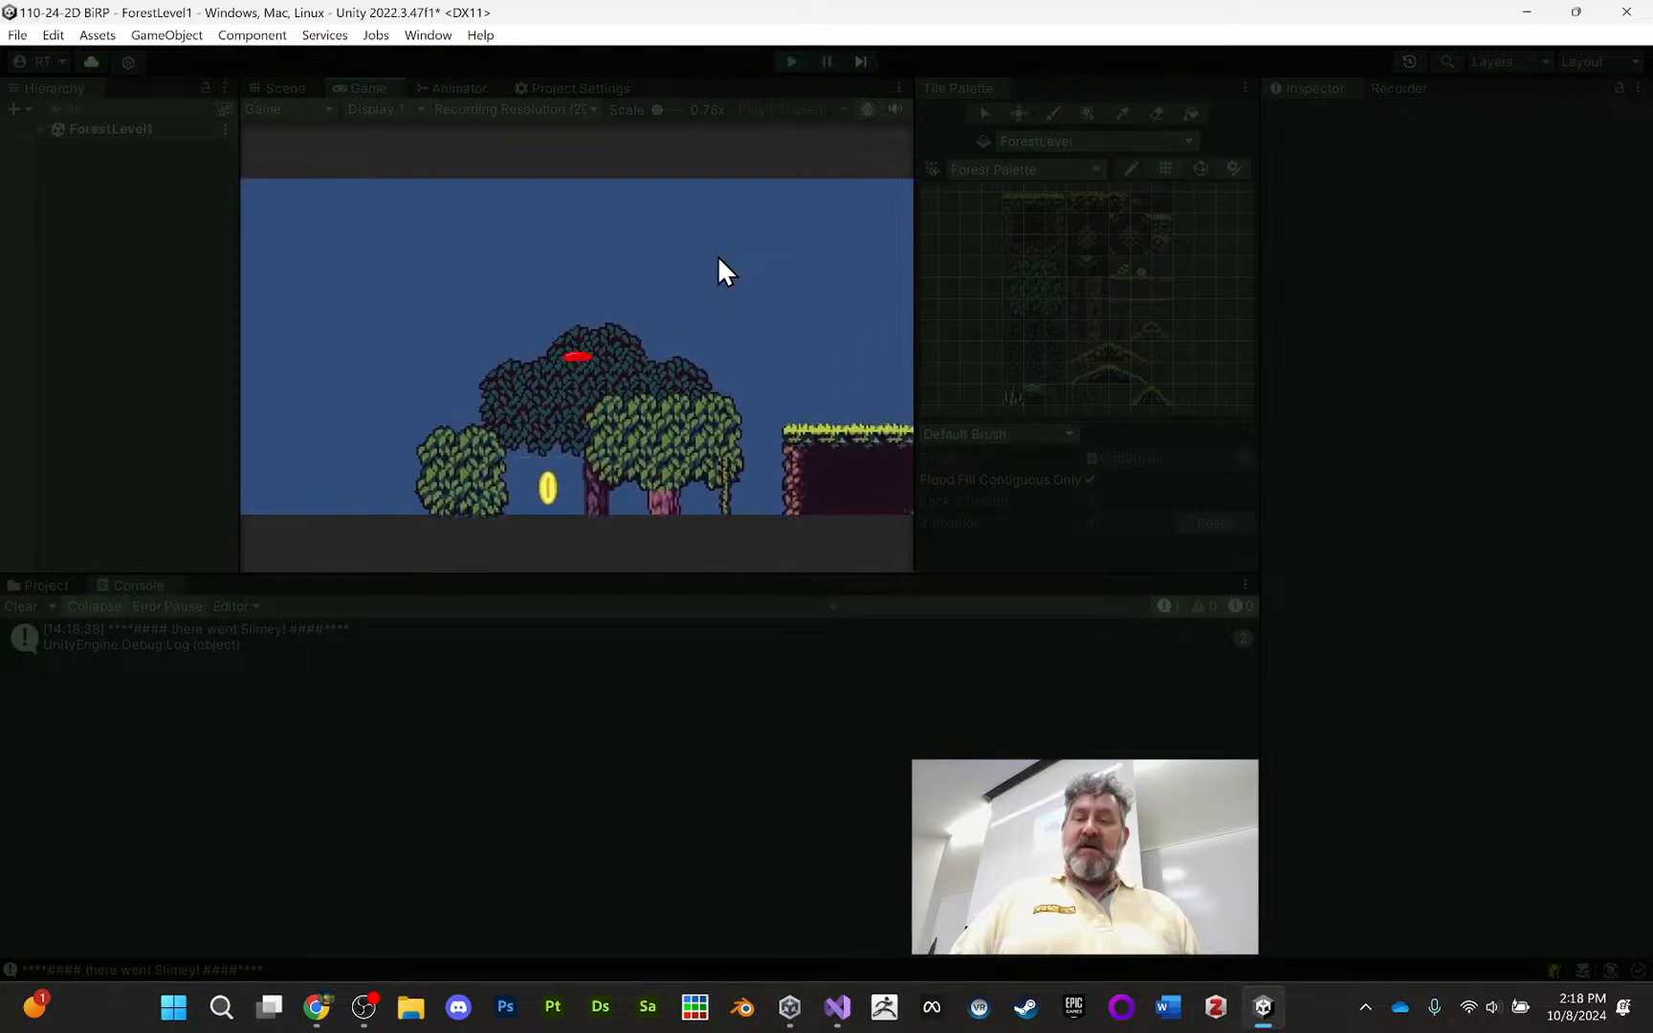
key(space)
key(Right)
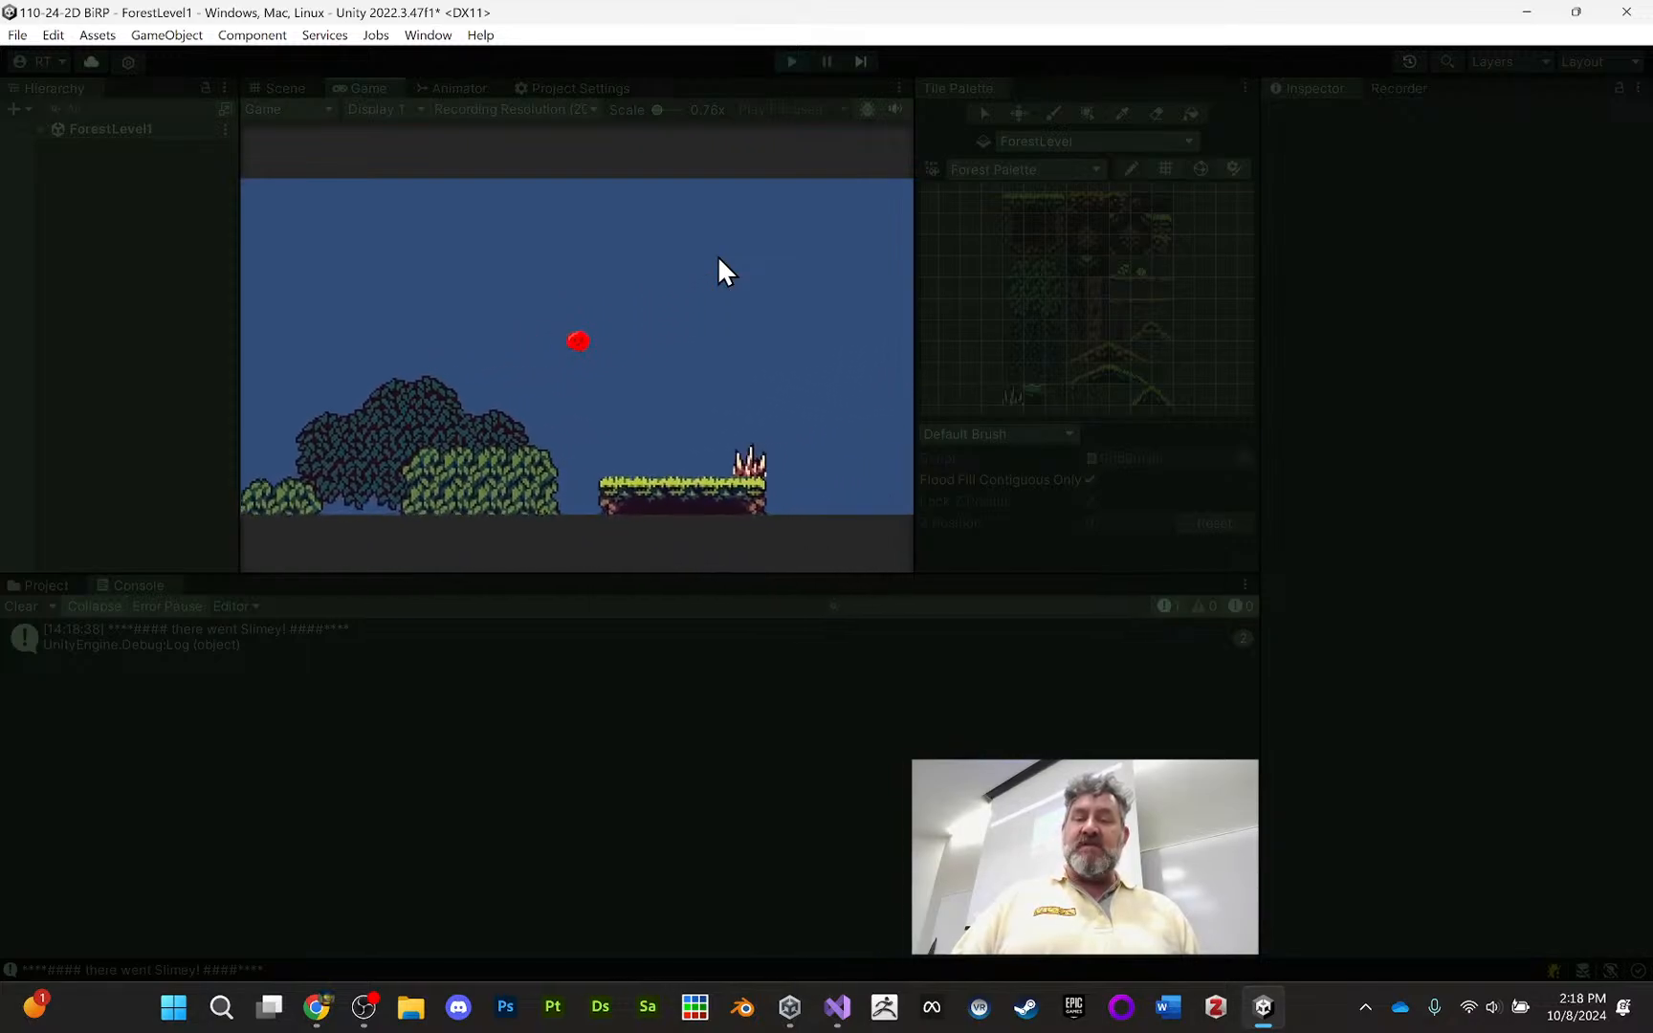
key(Left)
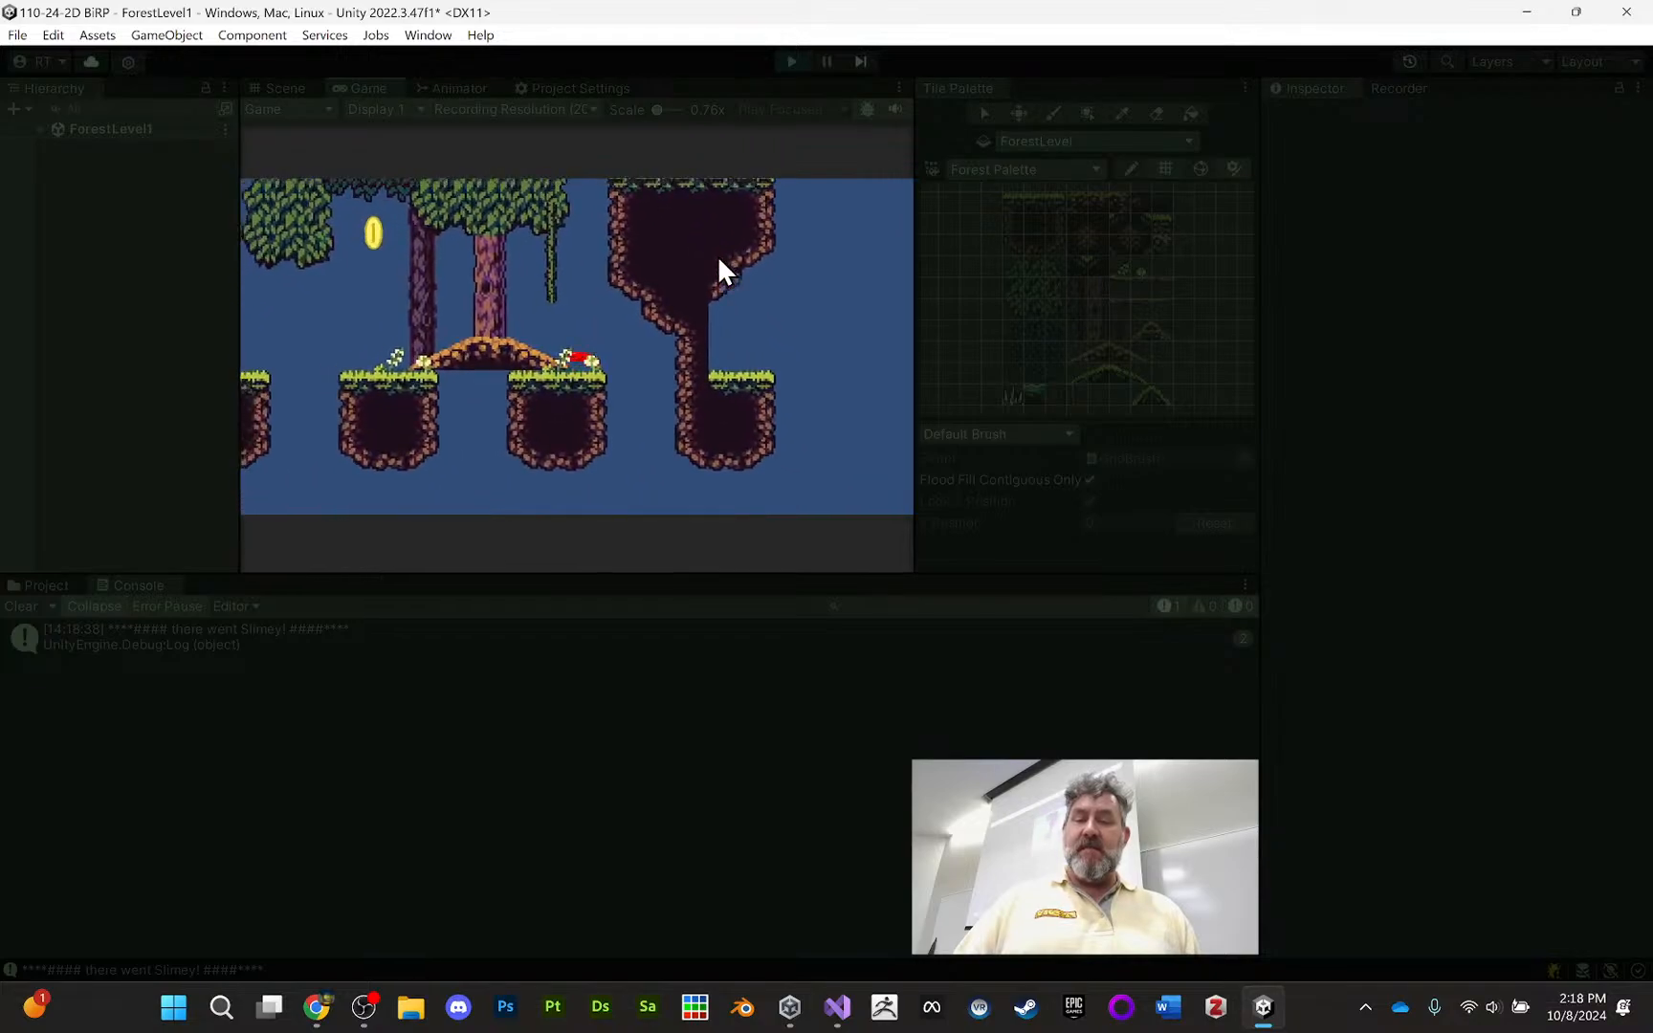
key(space)
key(Left)
key(Right)
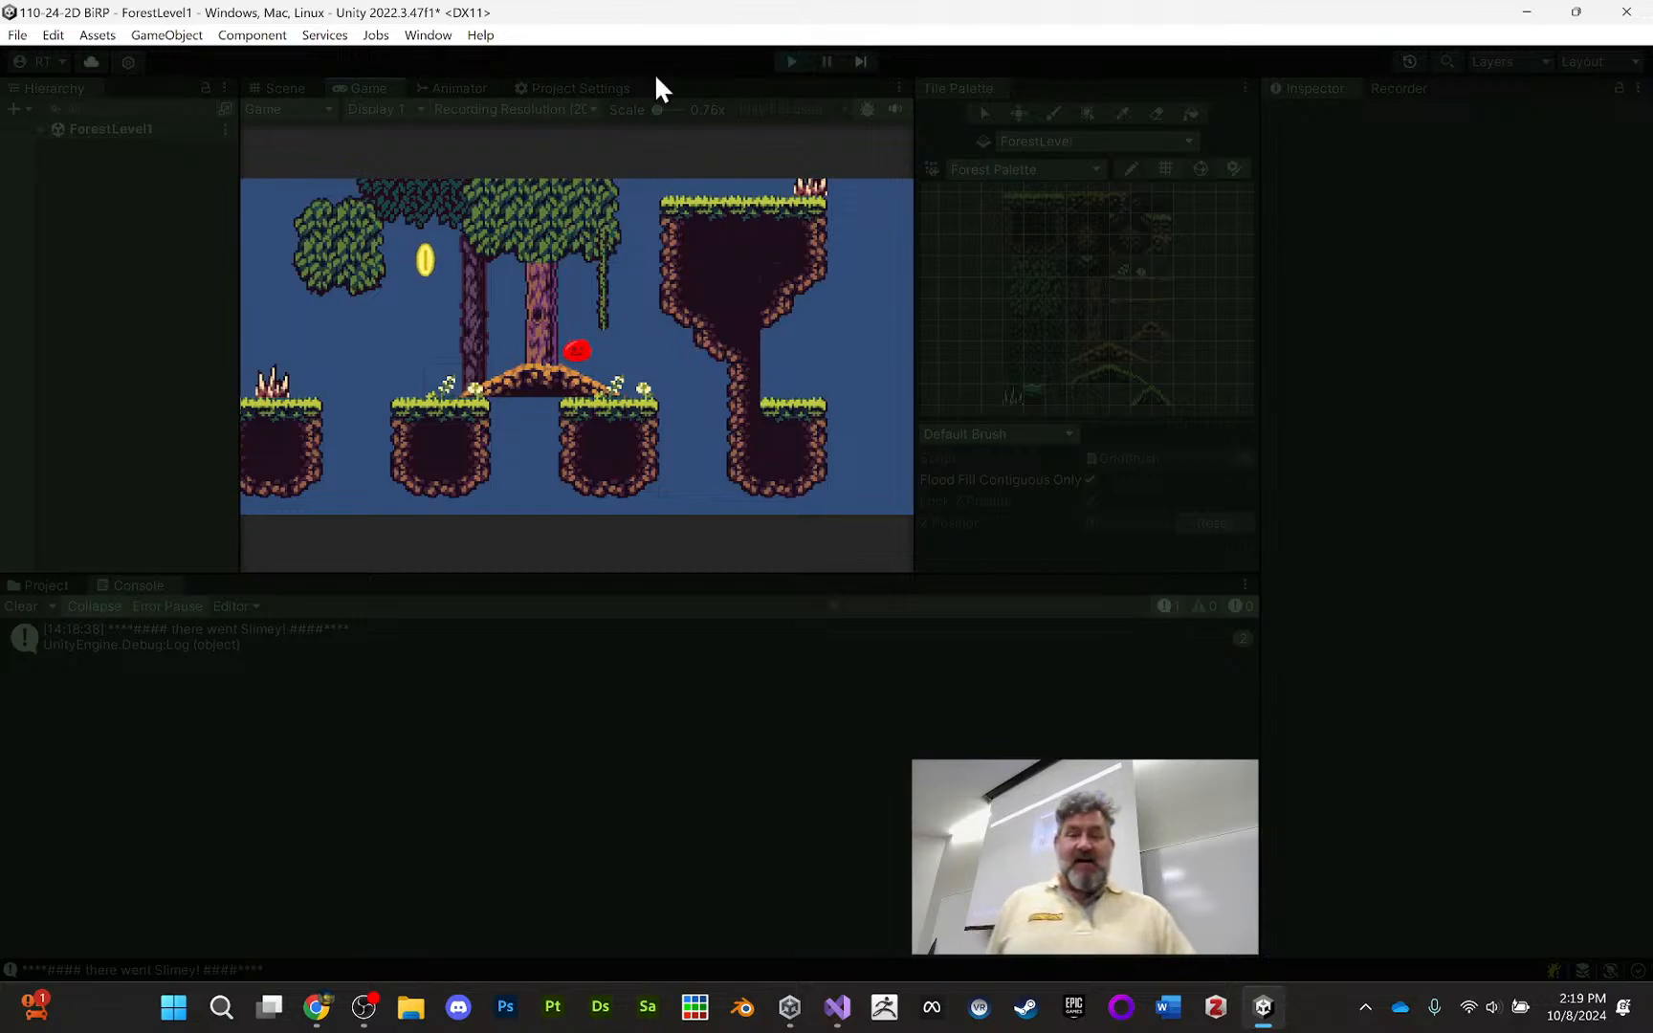
click(792, 59)
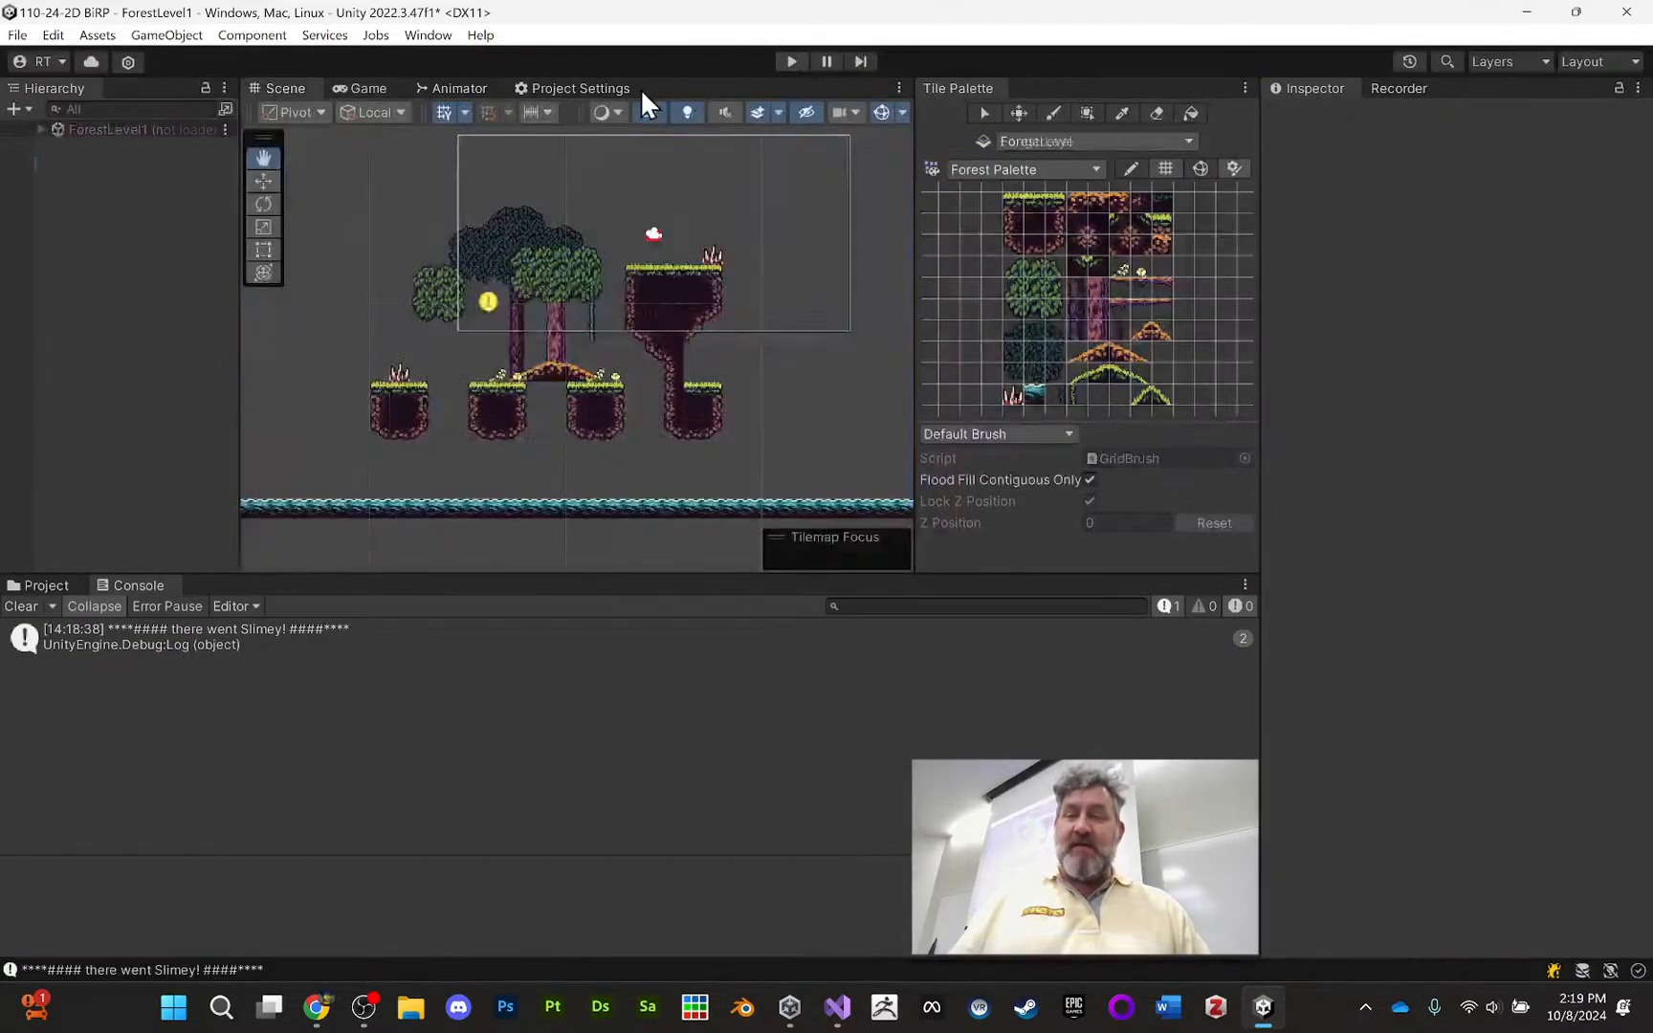
Examine ForestLevel's Tilemap Collider 2D and the Constraints of its Rigidbody 2D
click(140, 235)
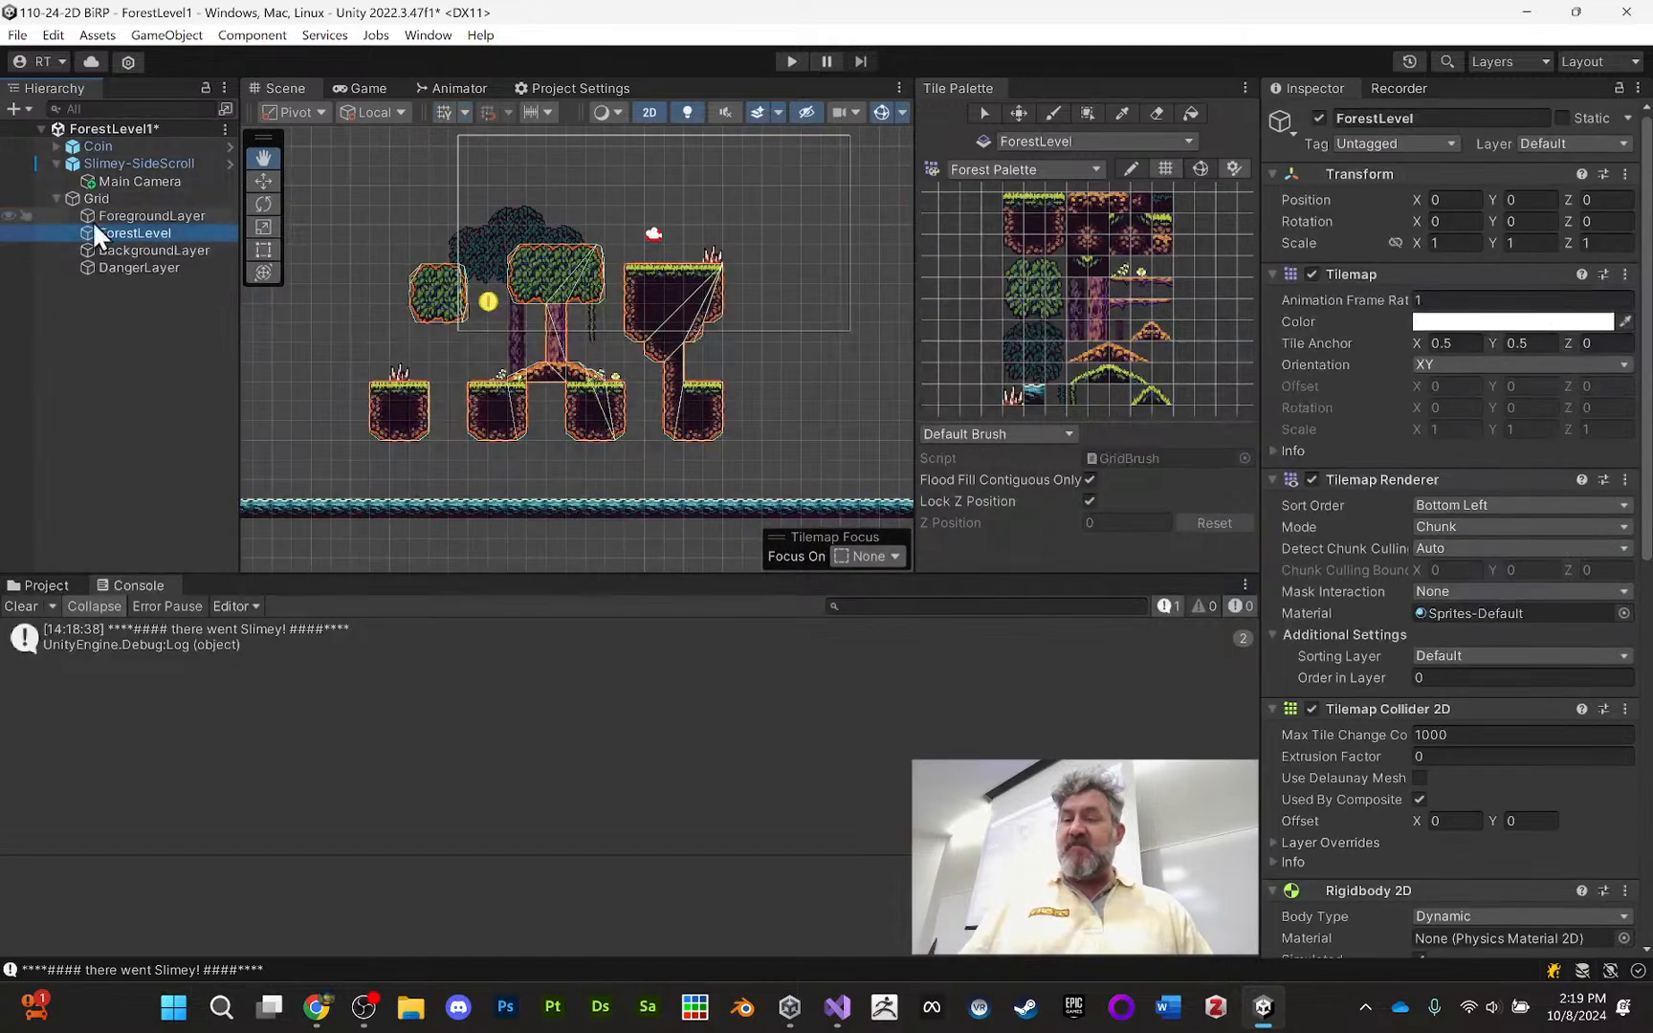
scroll(1445, 656, down, 2)
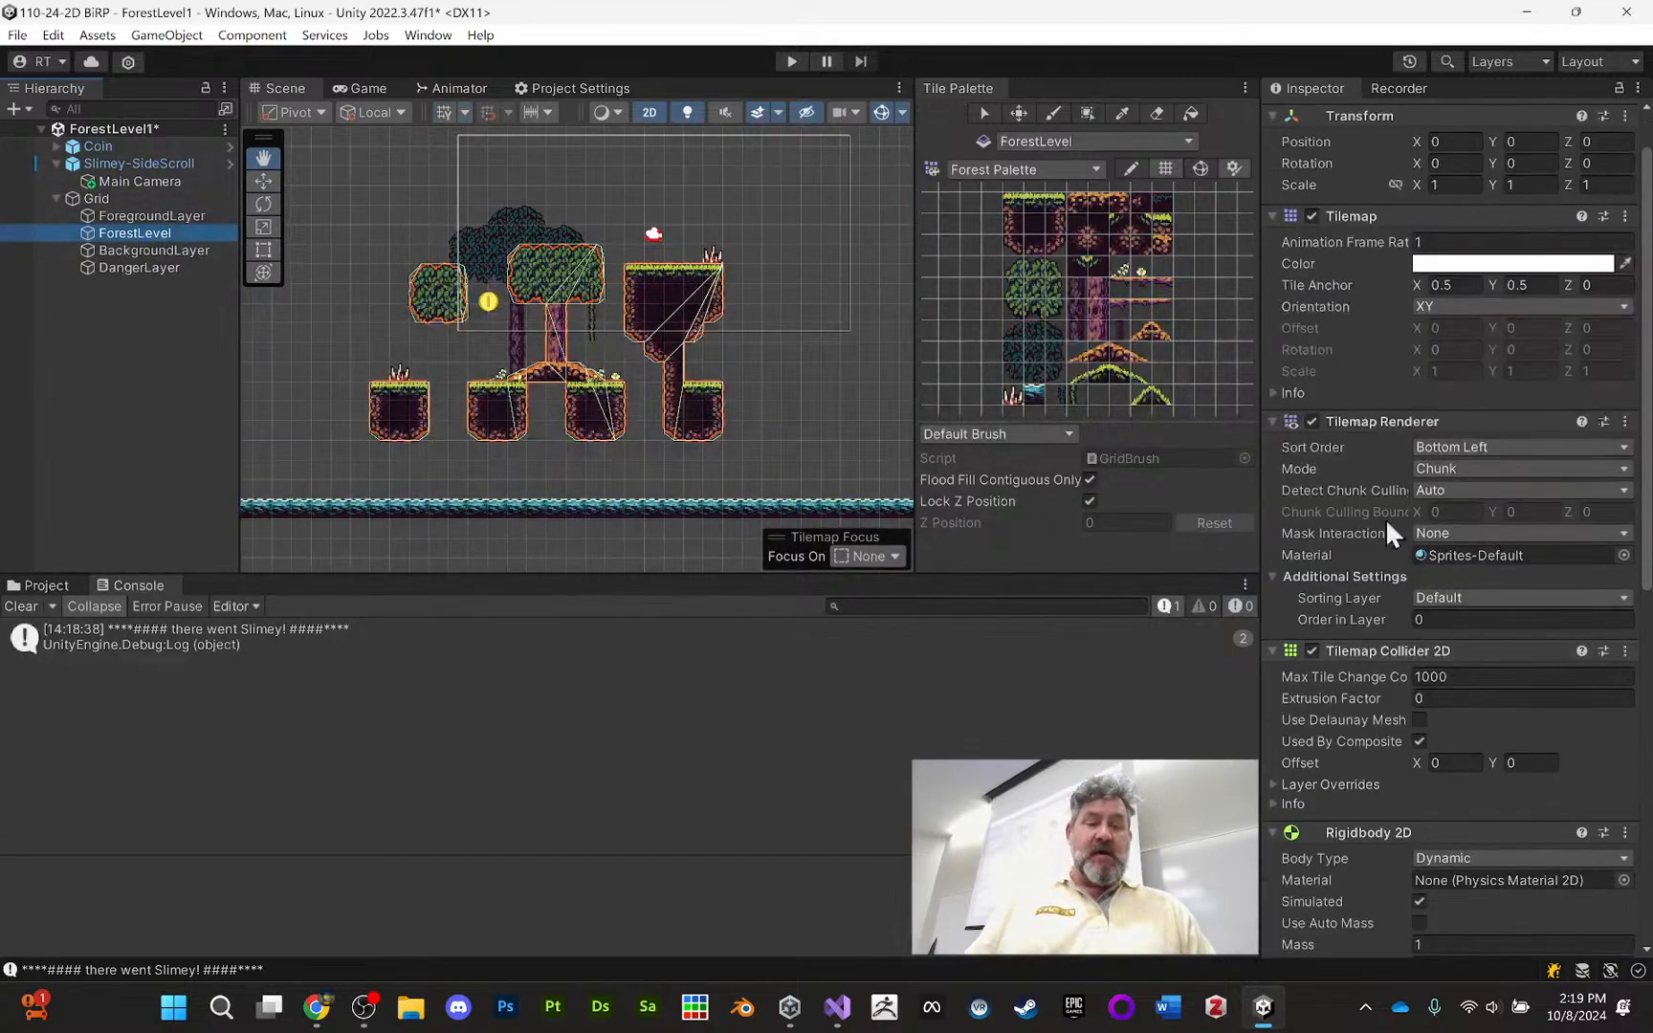
scroll(1361, 689, down, 3)
scroll(1381, 658, down, 3)
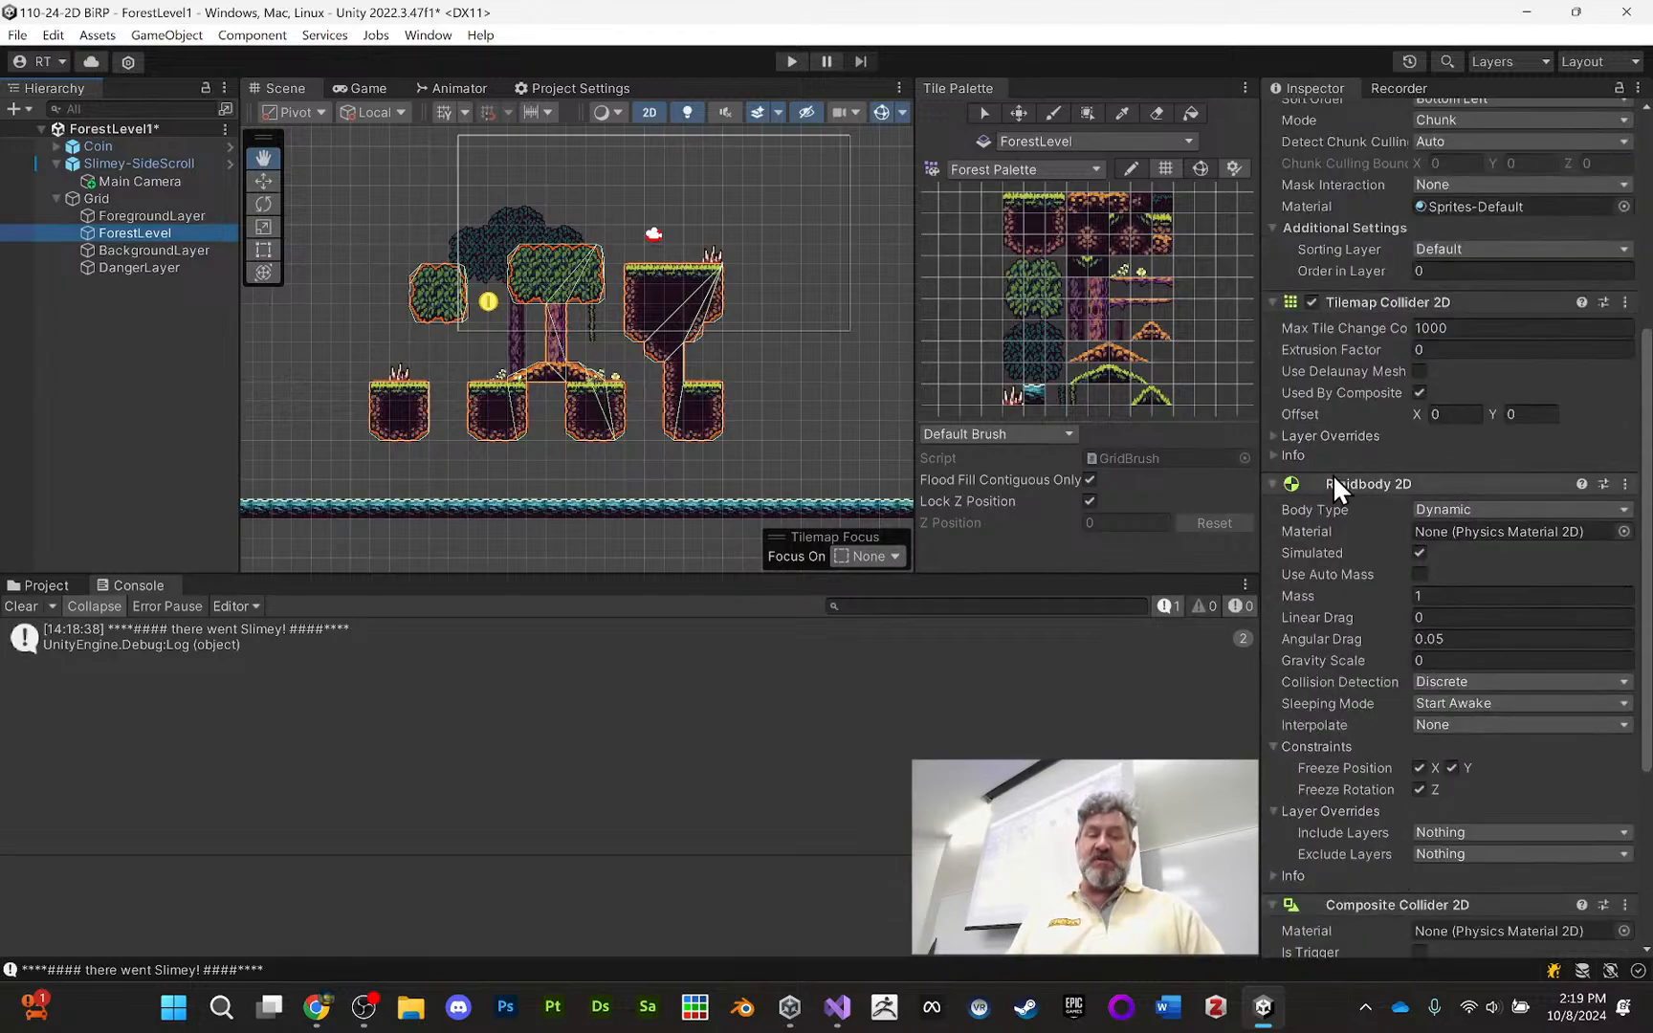
click(1339, 747)
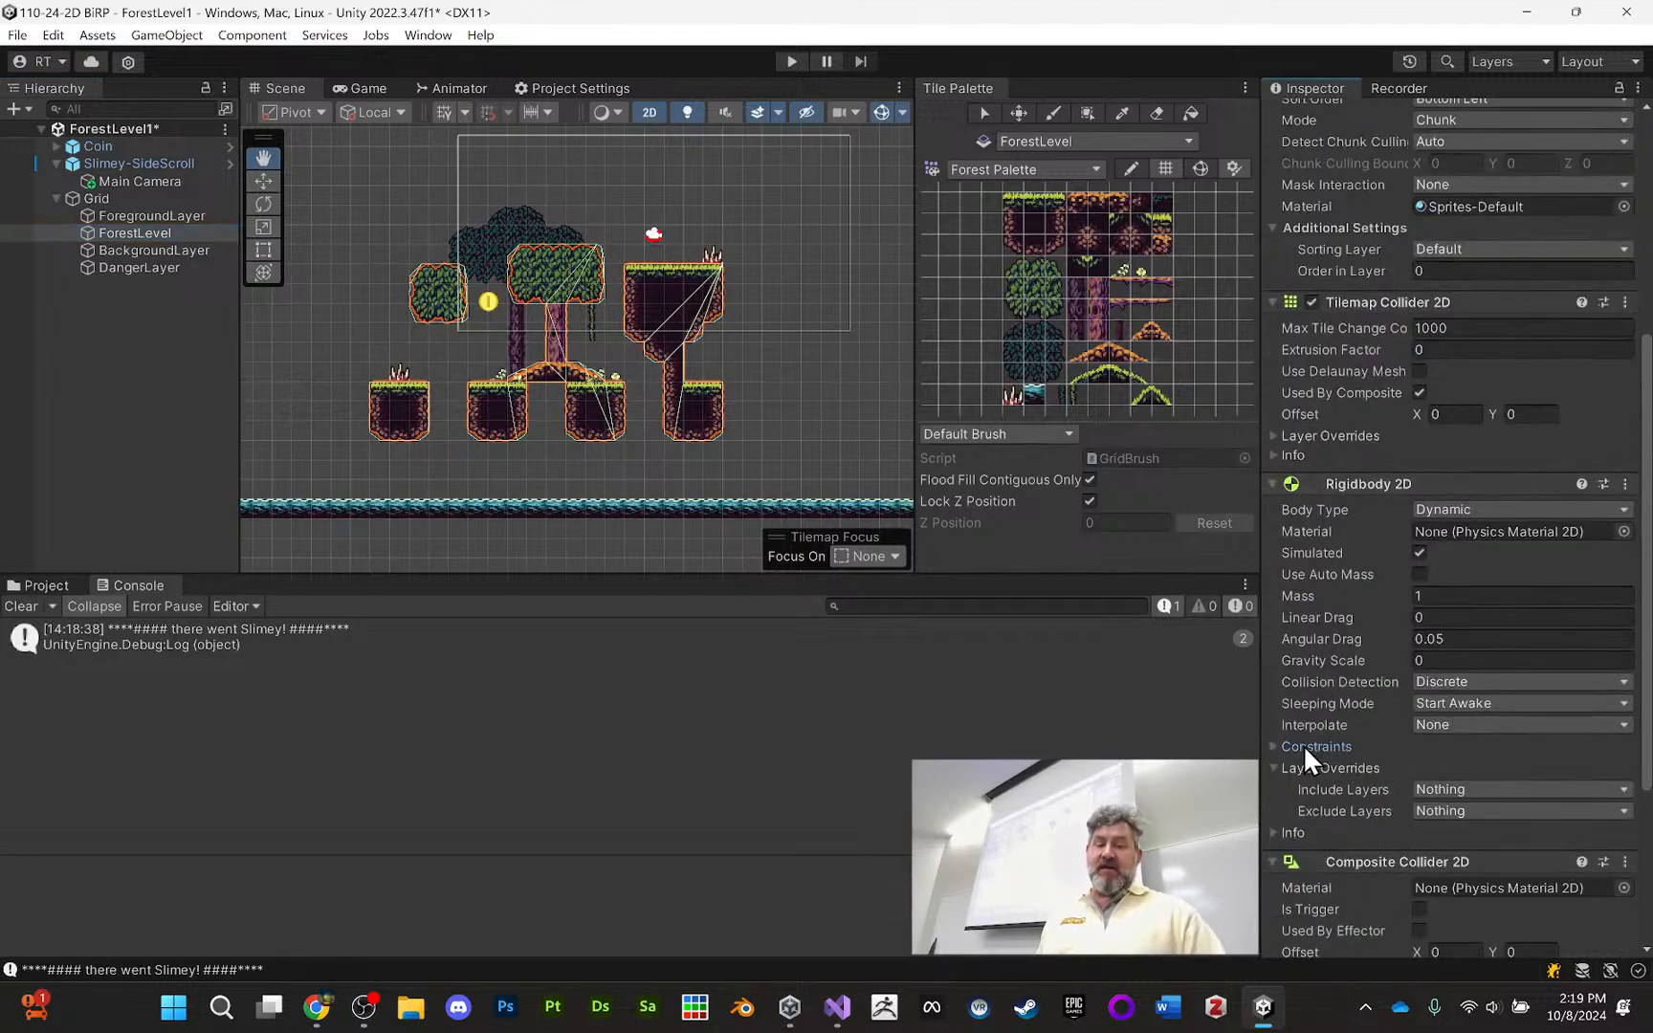
click(1335, 745)
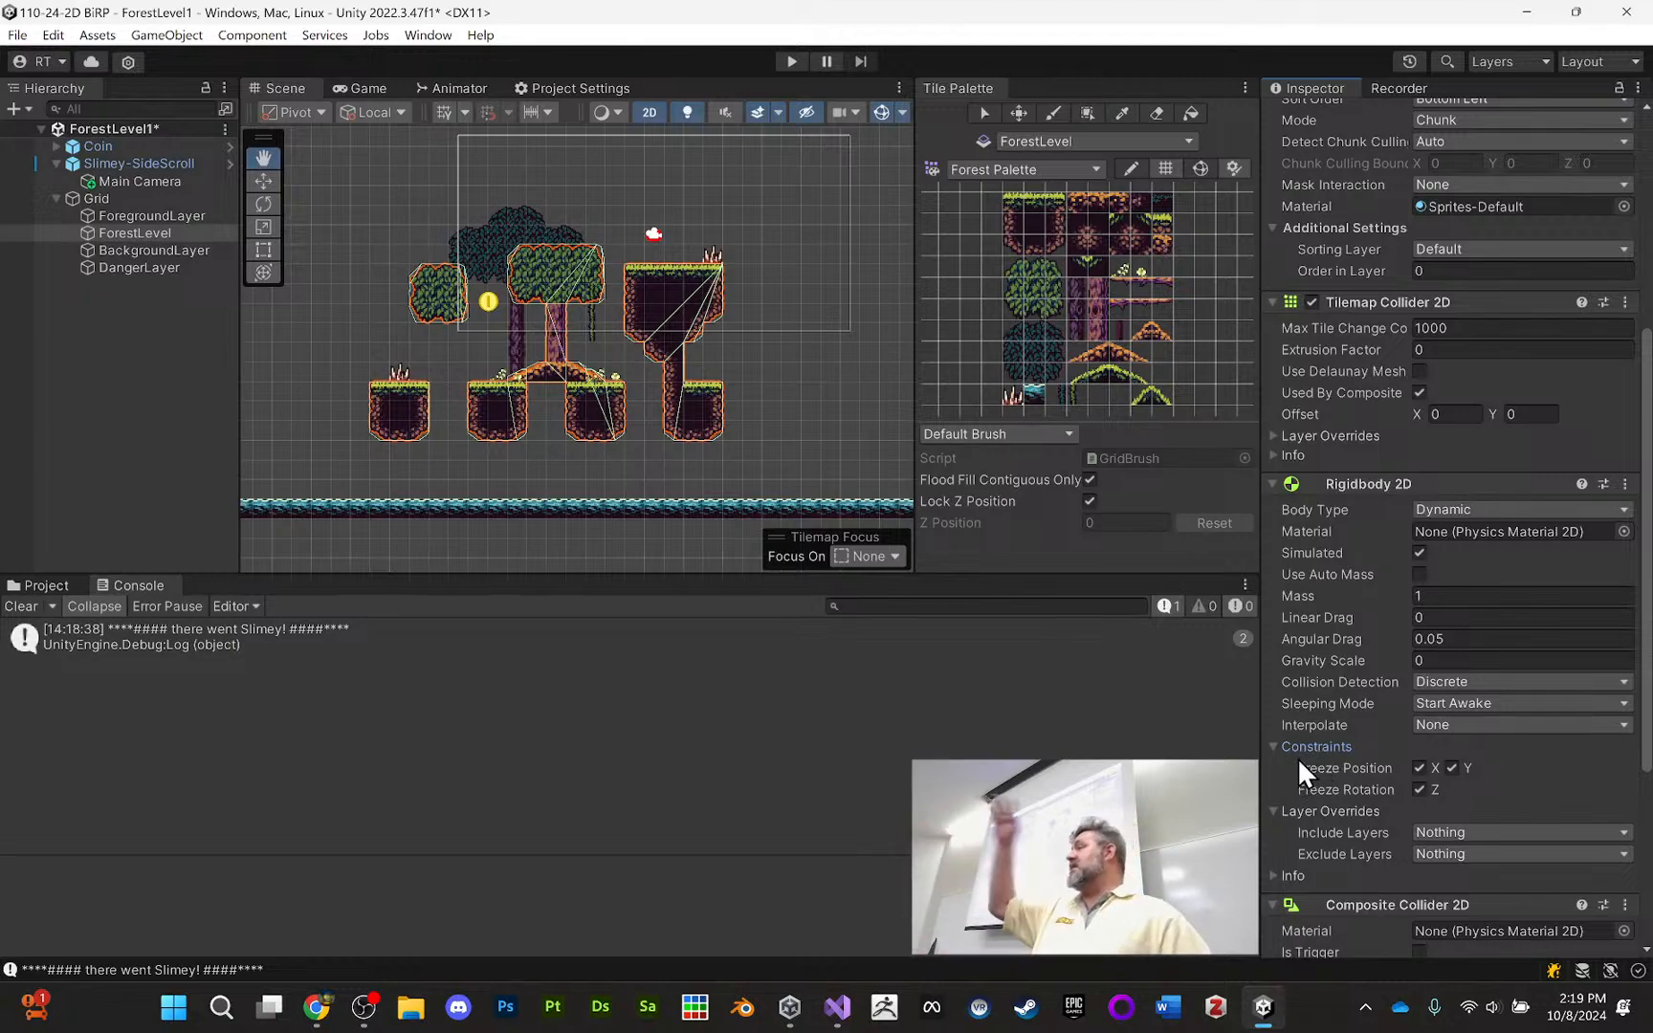
Check the Rigidbody 2D constraints of Slimey-SideScroll and move Main Camera out of it to the root of the scene hierarchy
click(168, 161)
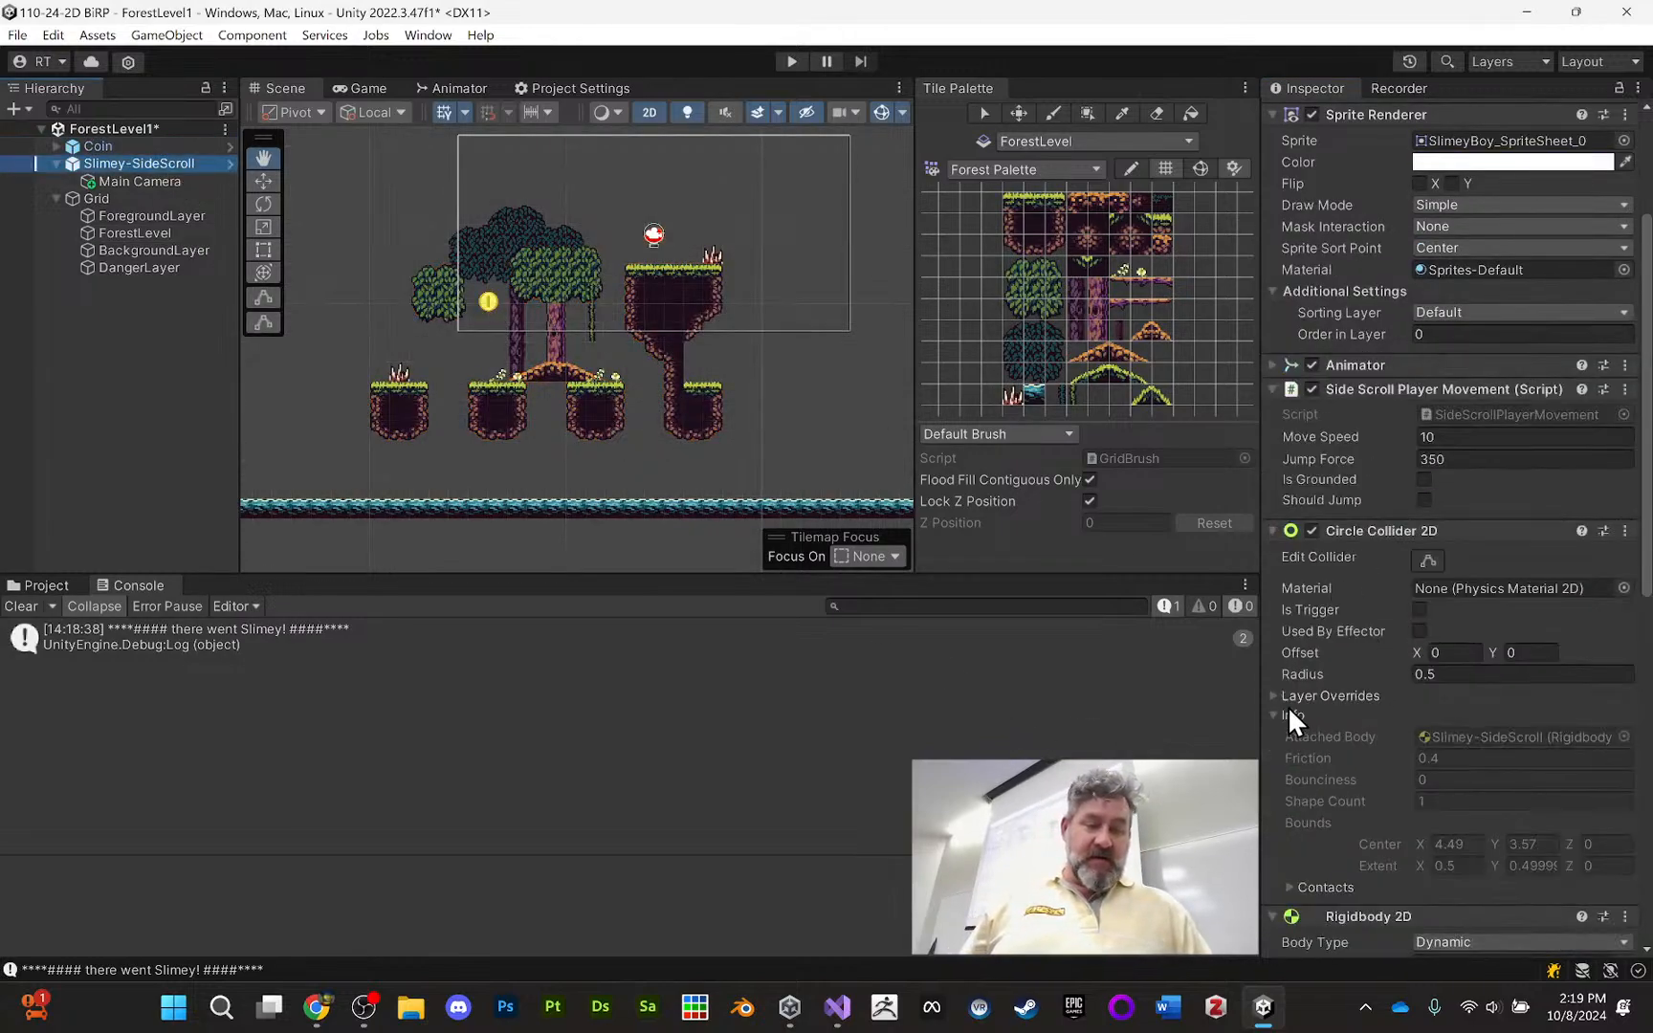
scroll(1330, 693, down, 8)
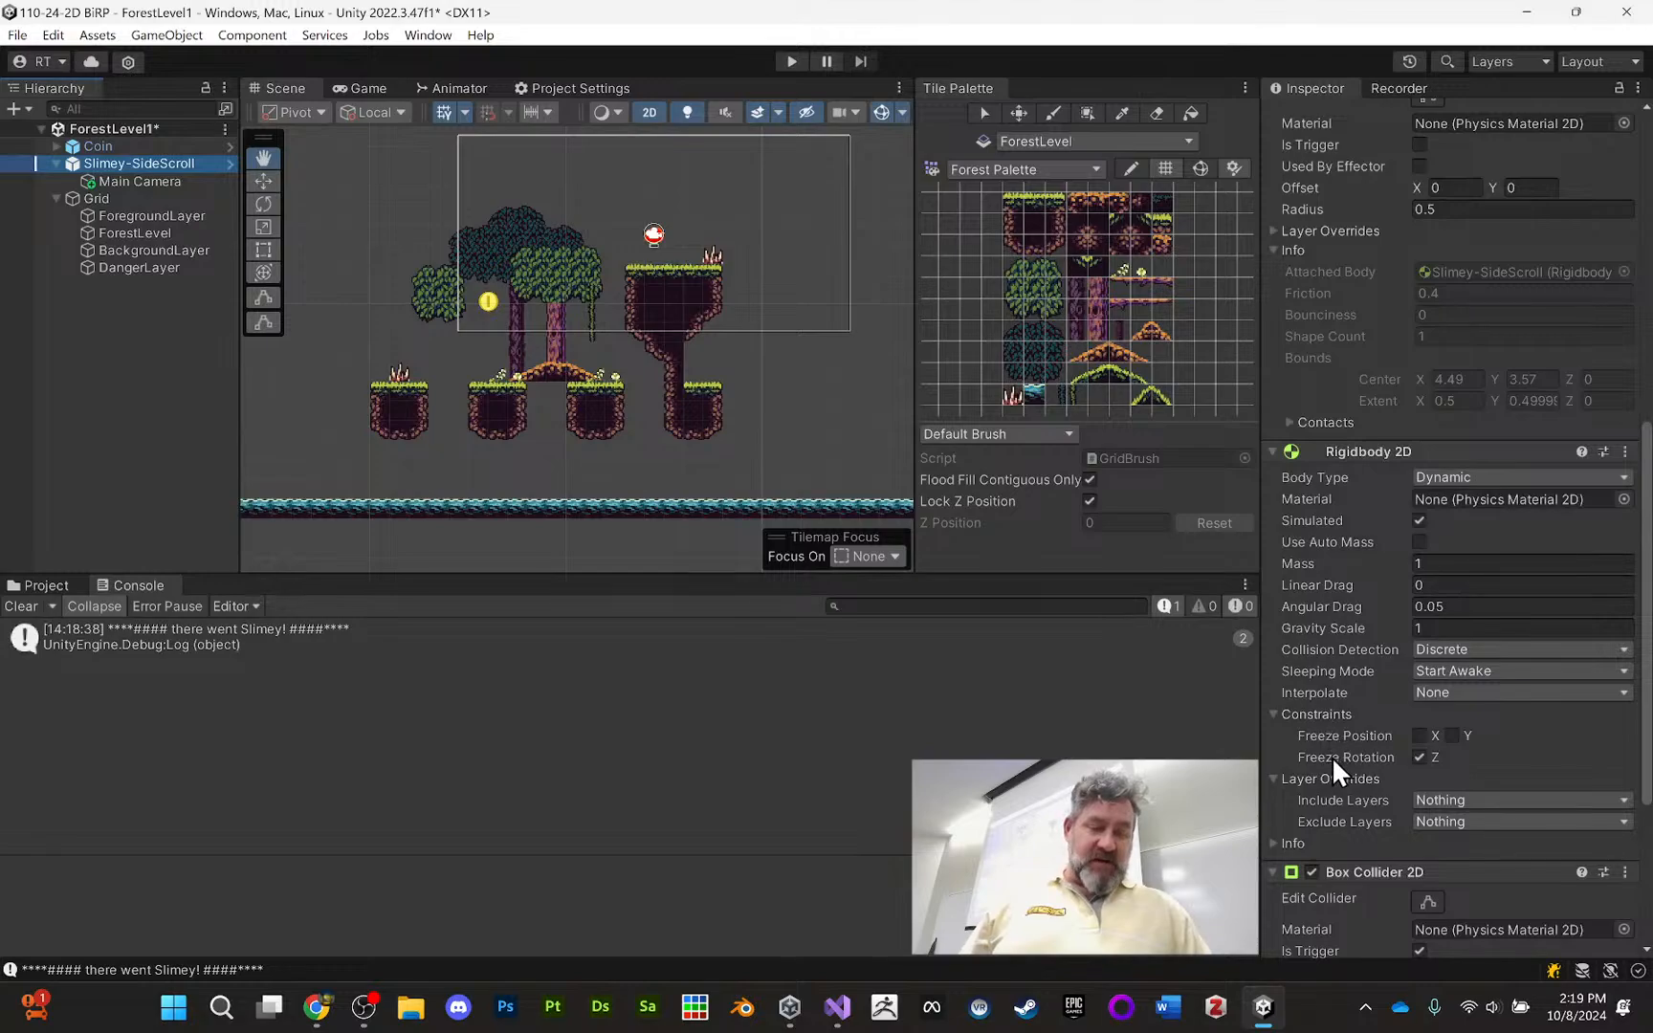
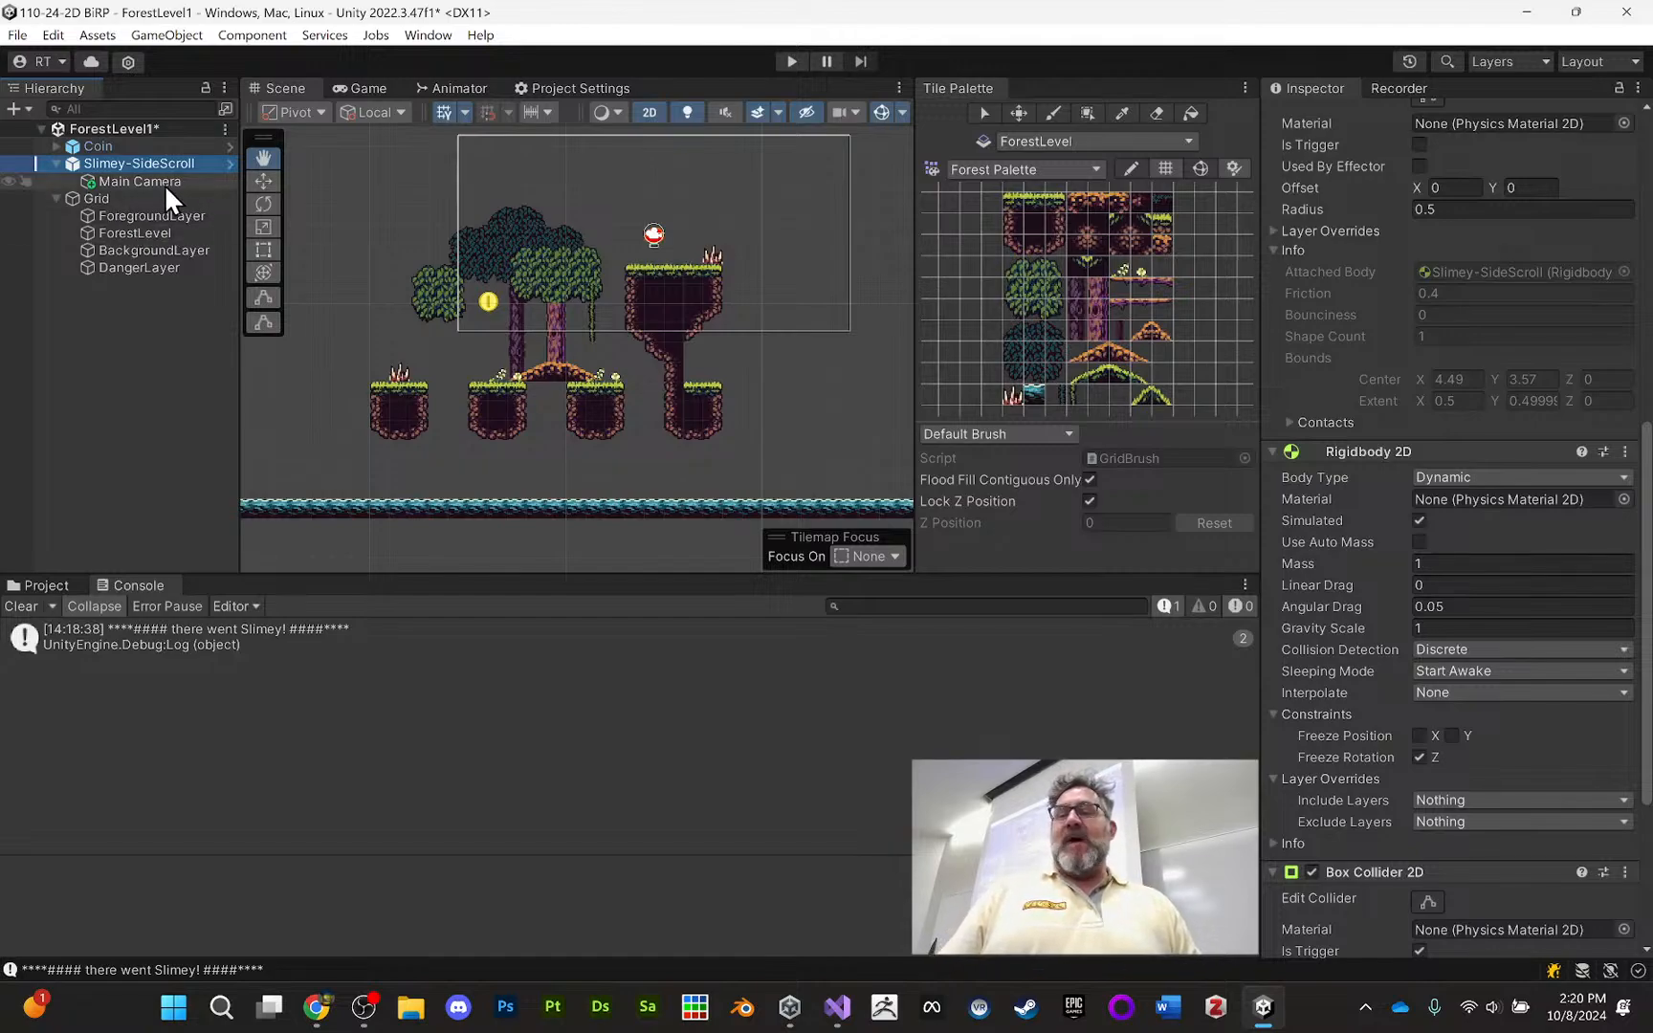
drag(141, 180, 90, 138)
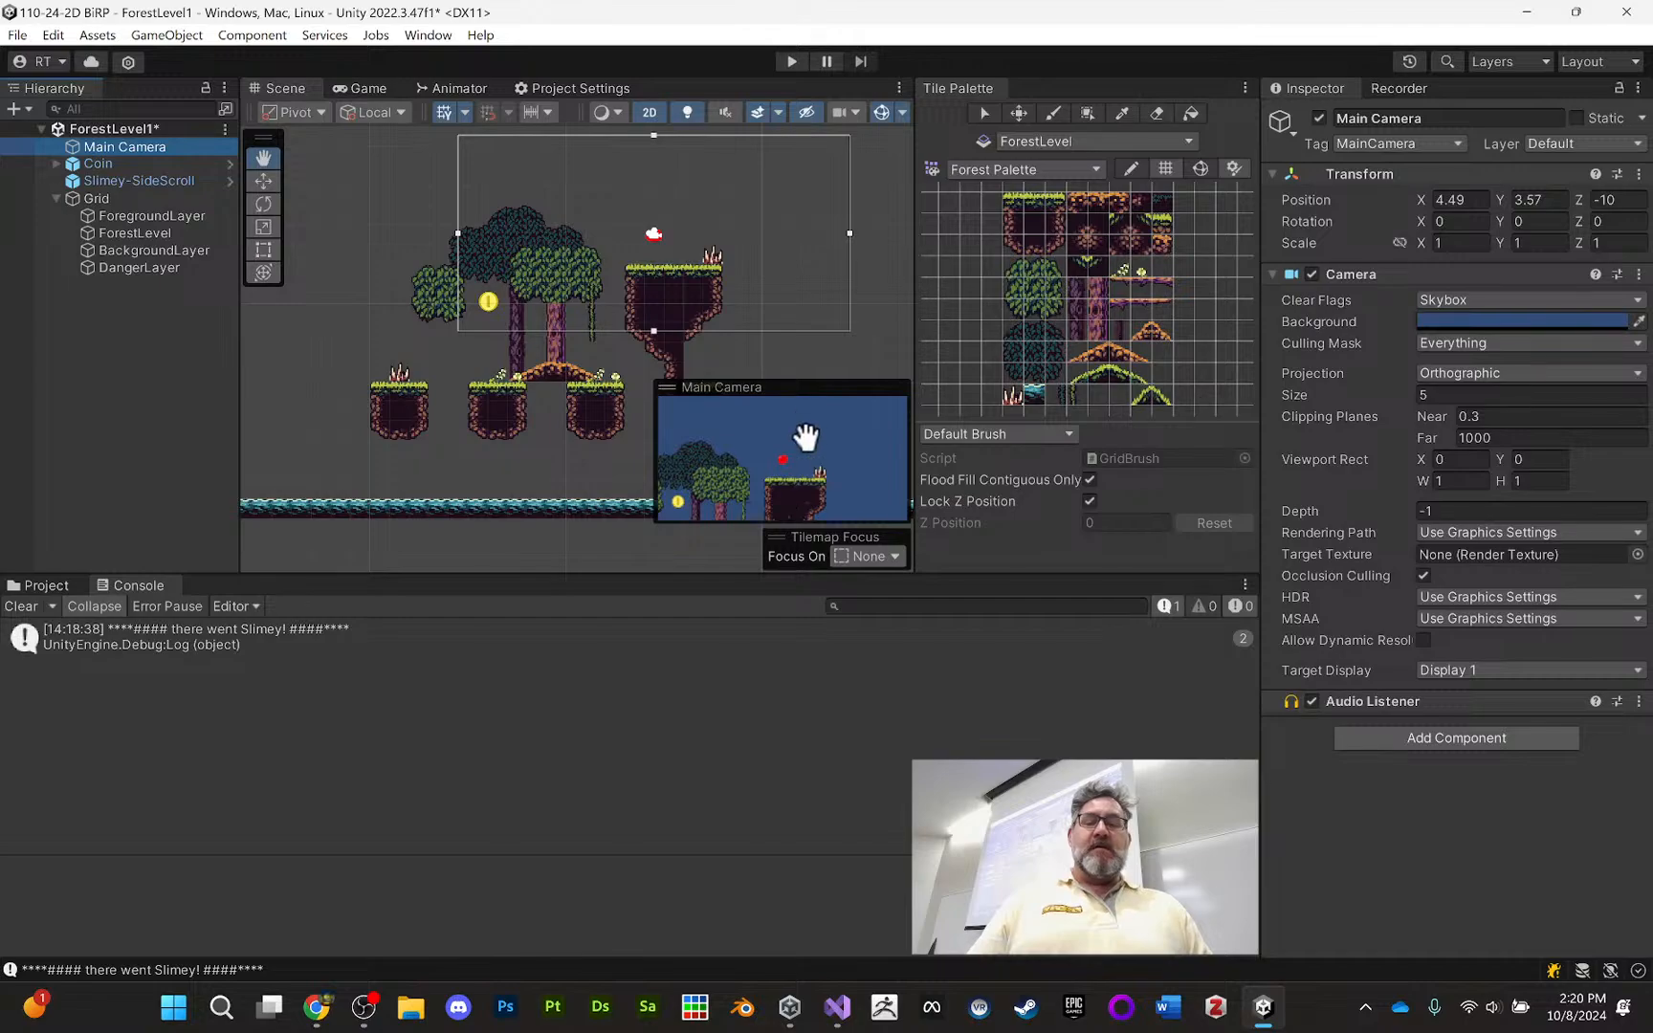
Set Main Camera's background colour to light pink FFB3F7 and save the ForestLevel1 scene
click(1469, 321)
drag(1500, 445, 1491, 442)
drag(1619, 497, 1587, 569)
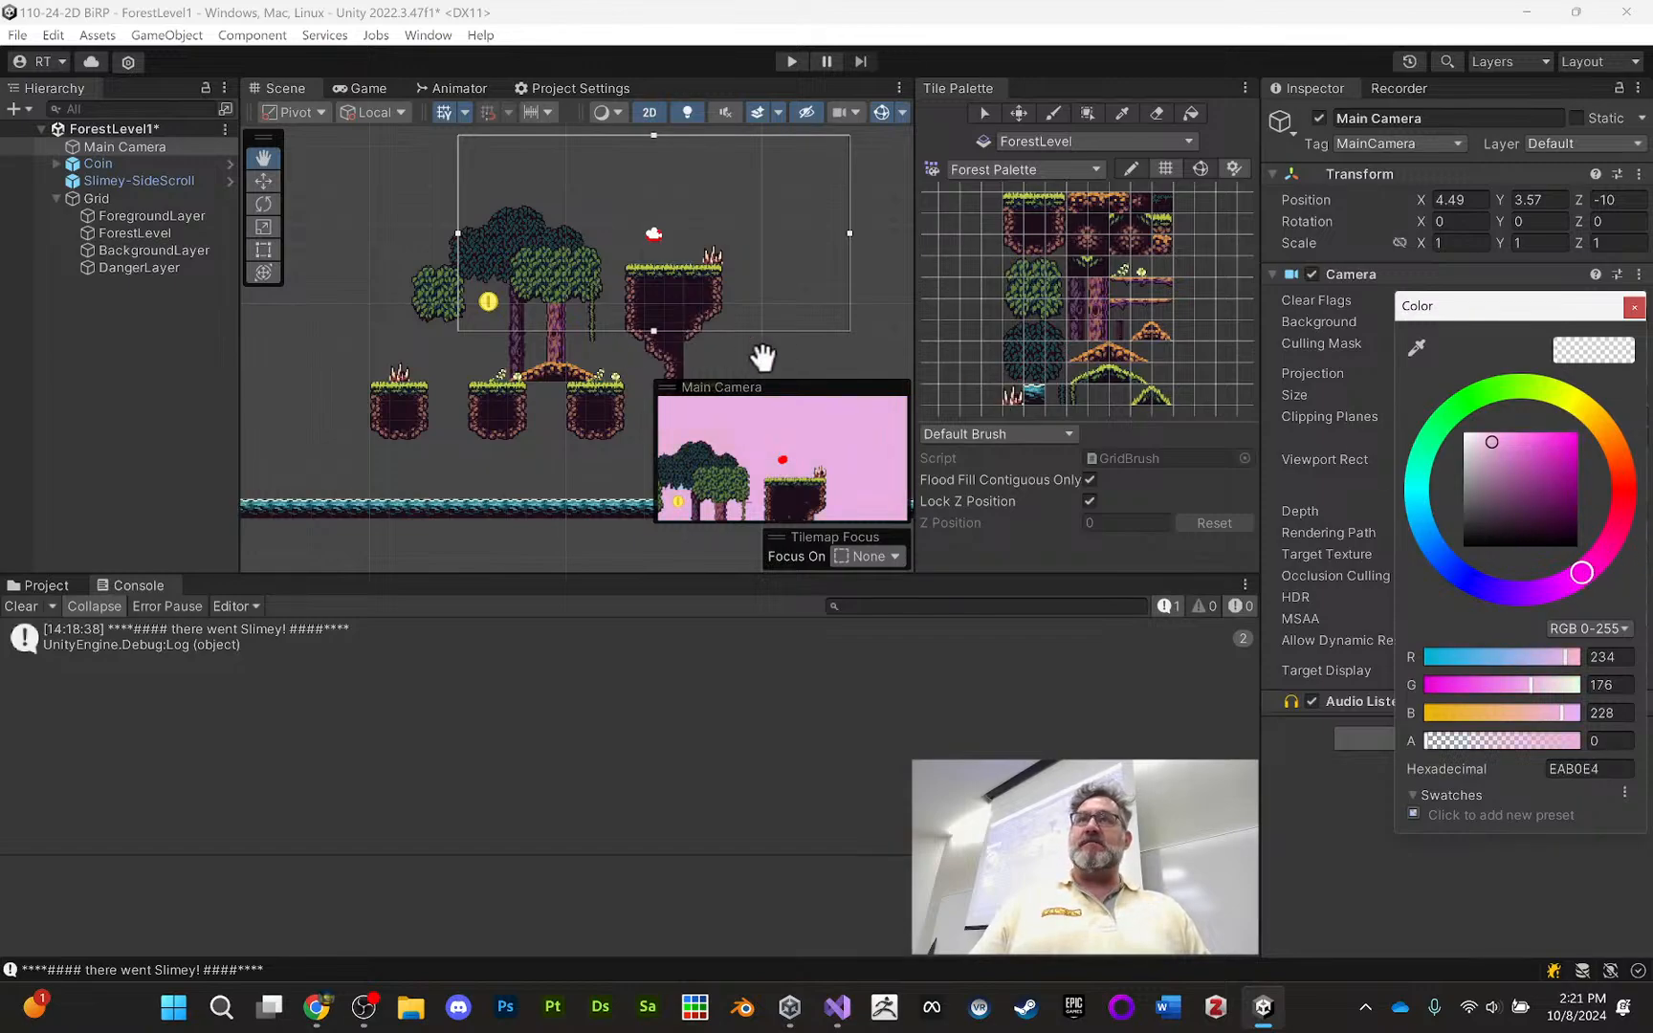
drag(1521, 508, 1498, 432)
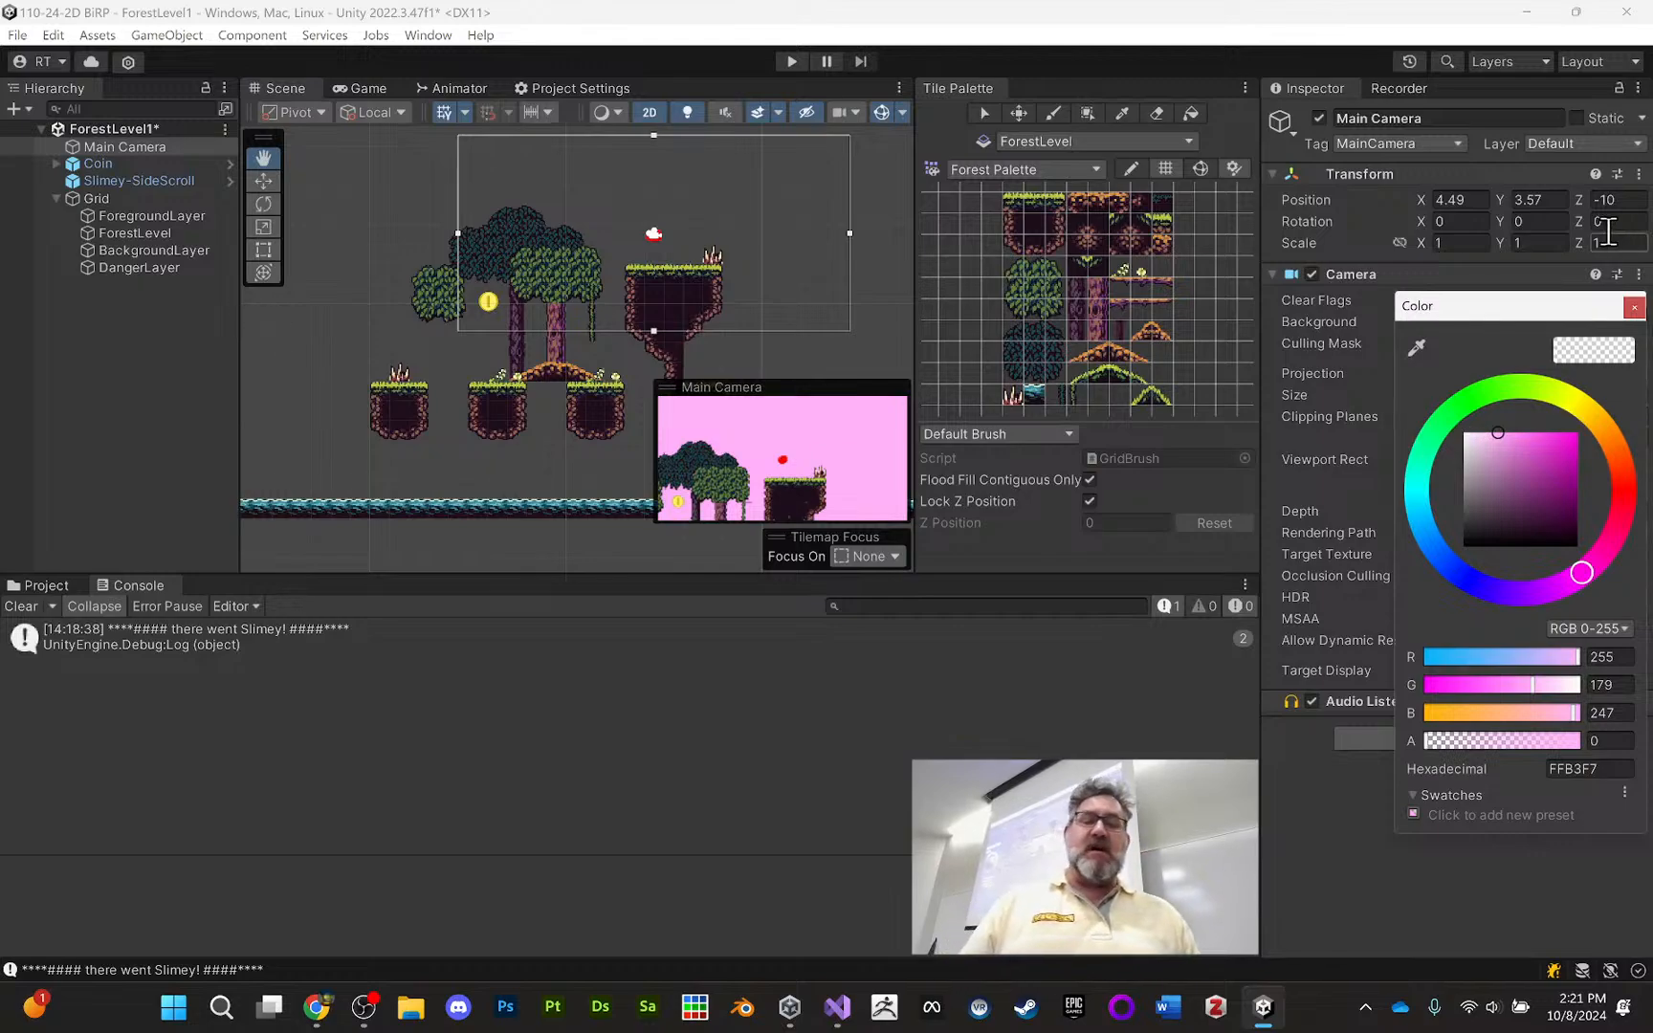
click(1633, 307)
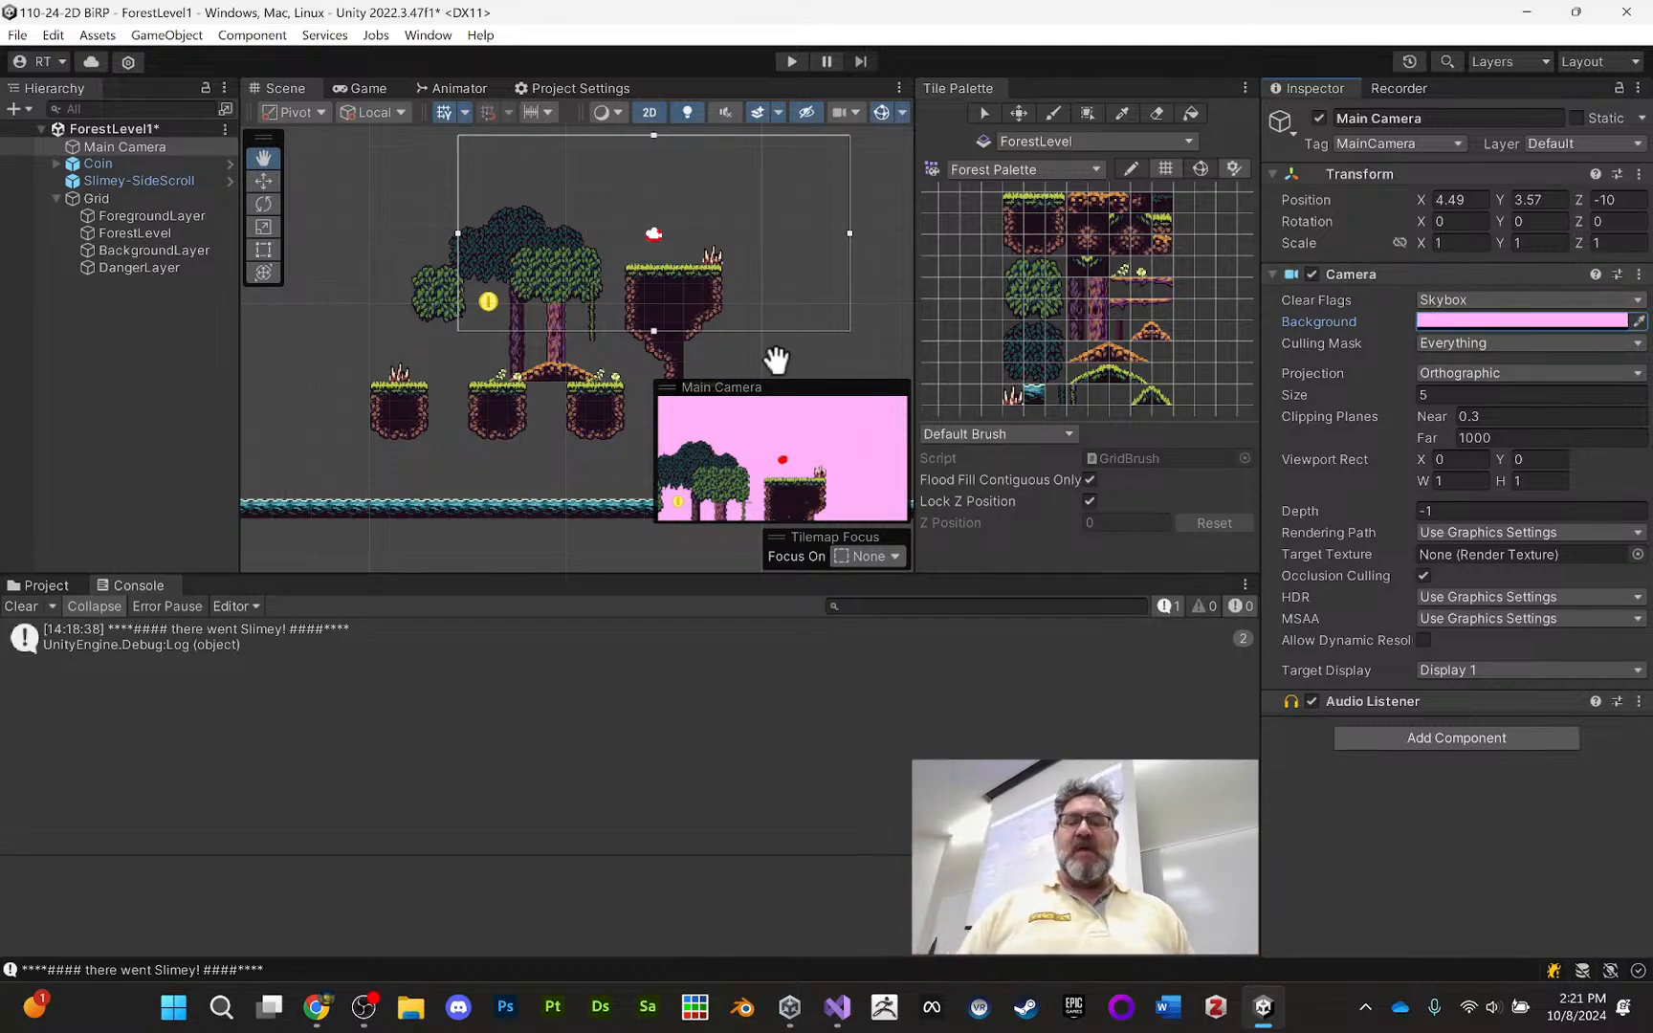
click(151, 150)
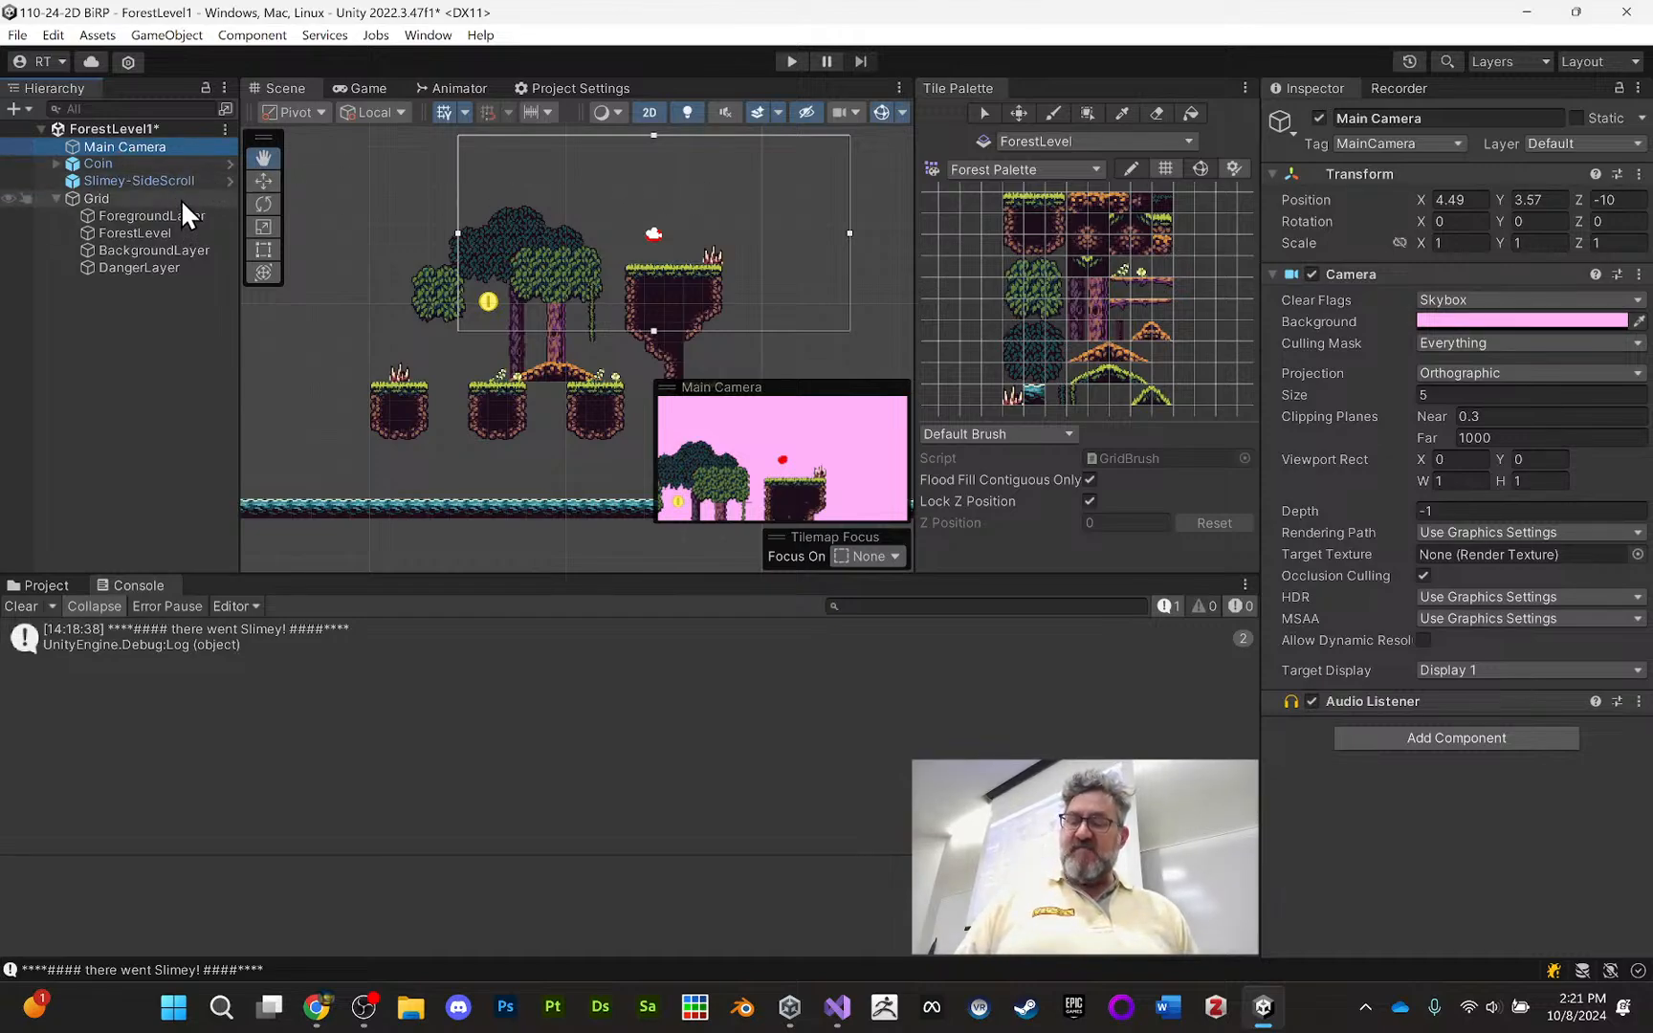
key(ctrl+s)
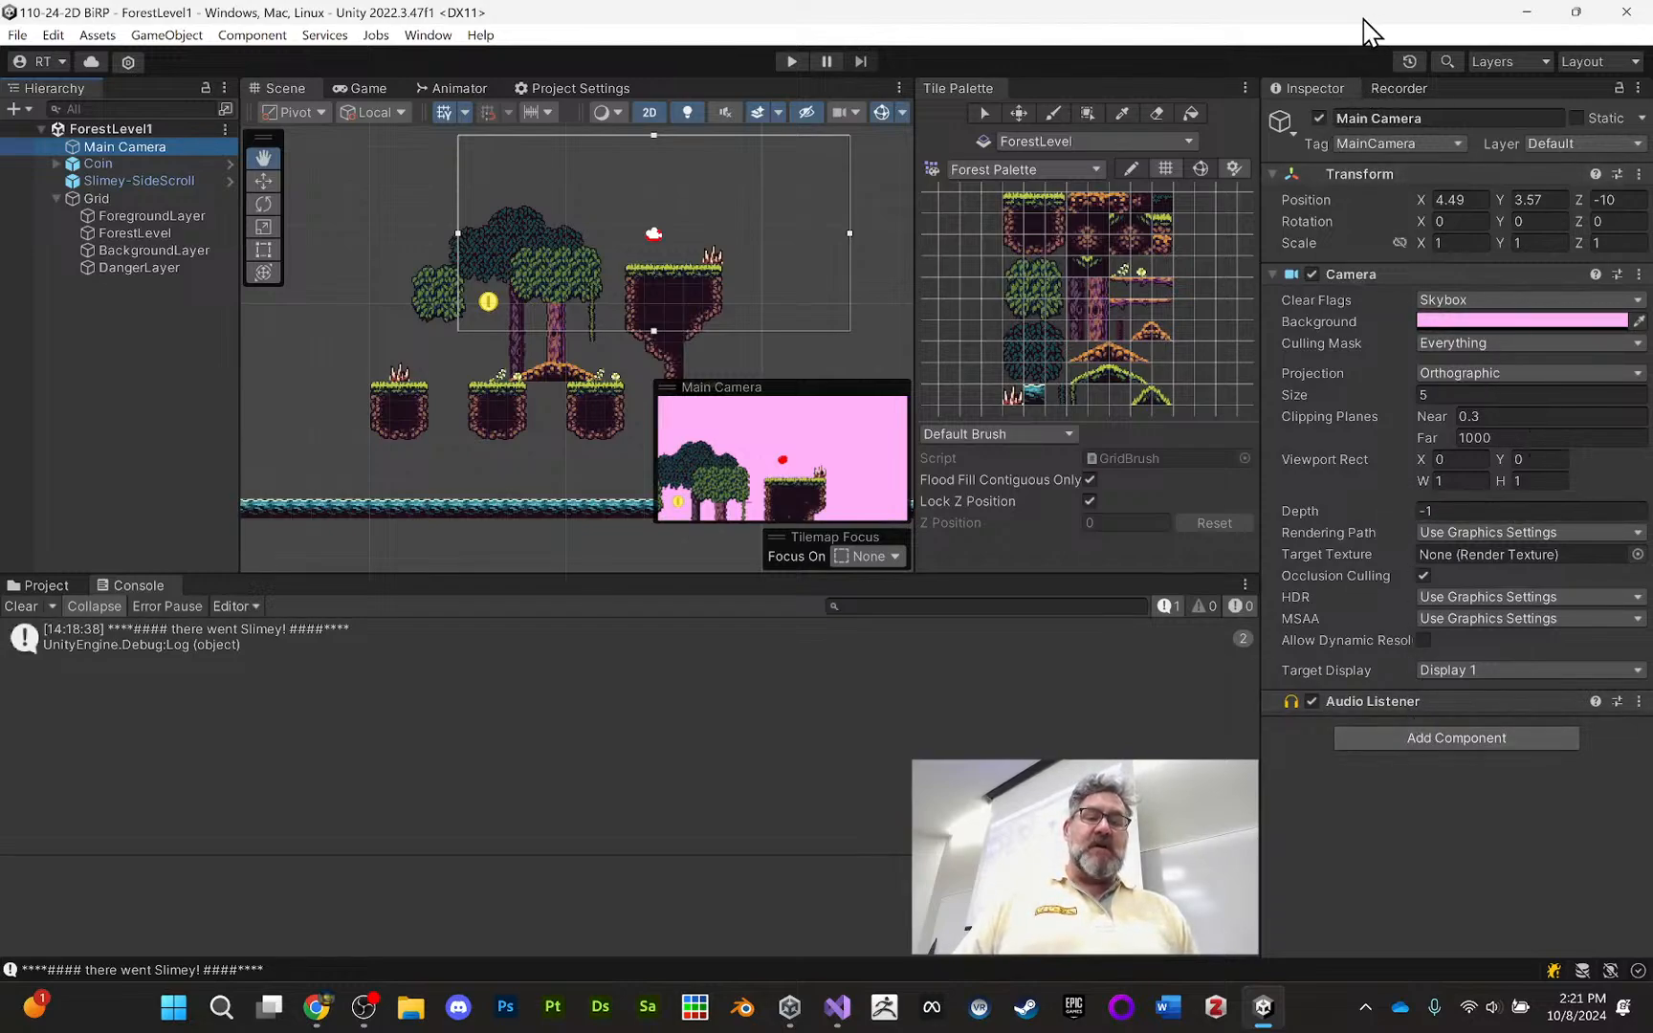
Create a new script named SmoothCameraFollow on Main Camera and open it in Visual Studio
click(43, 585)
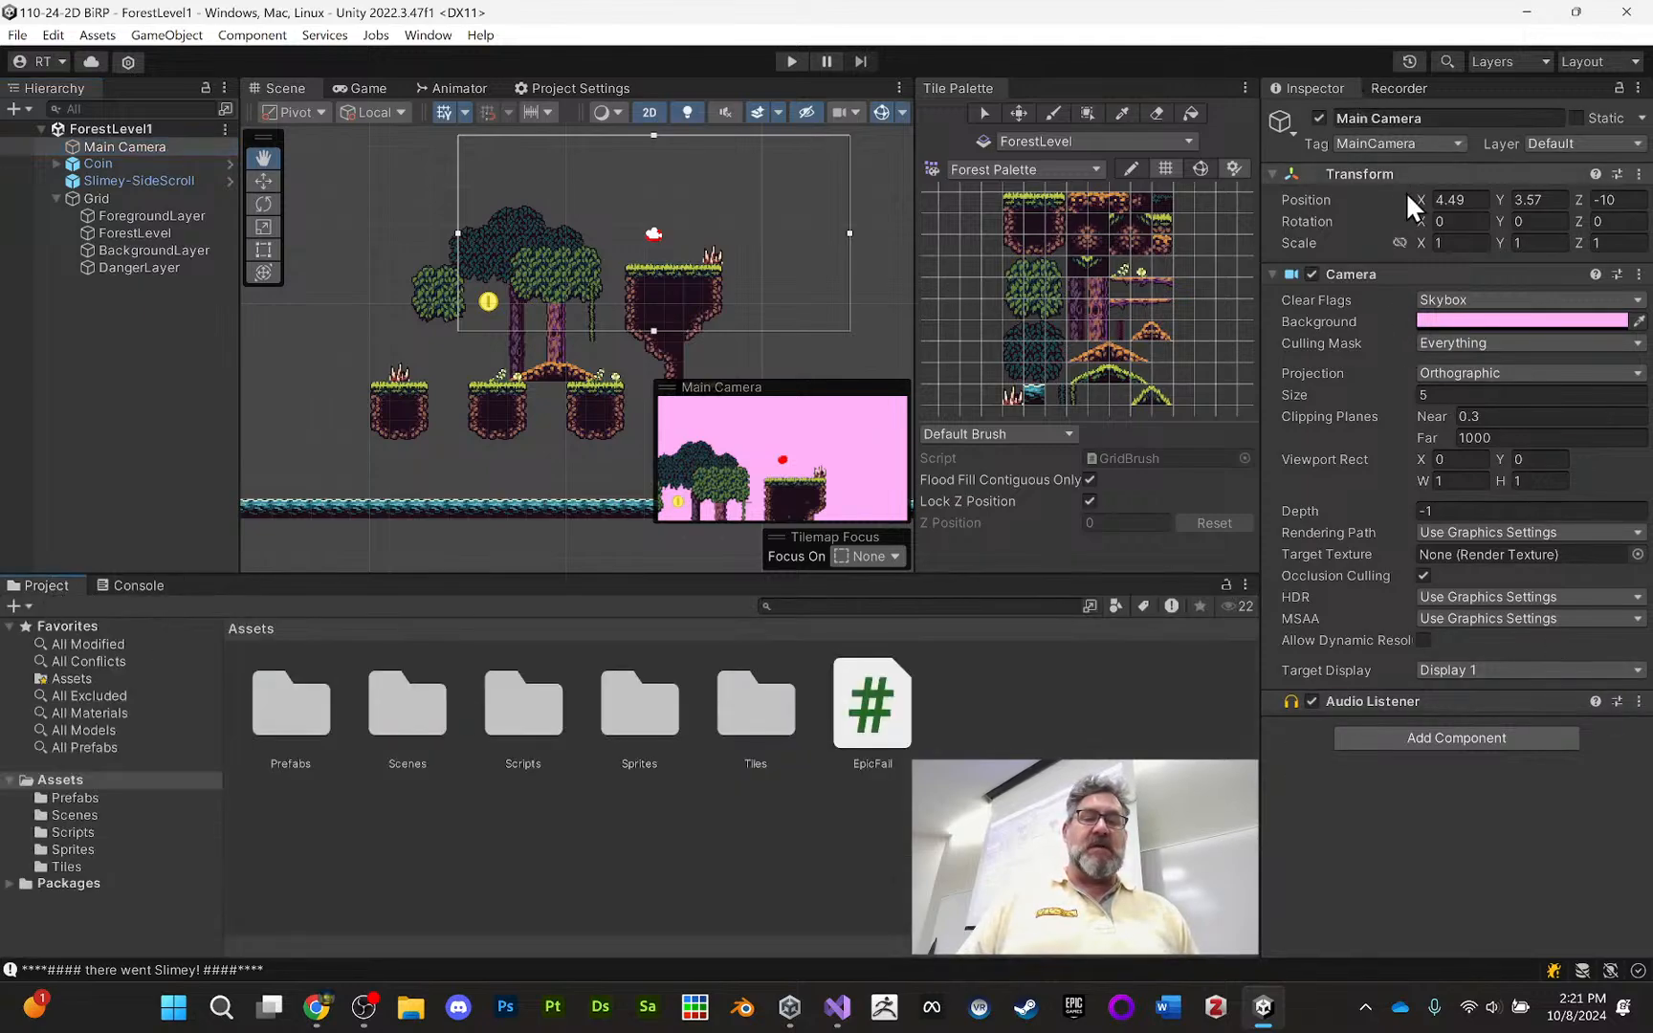
click(1491, 742)
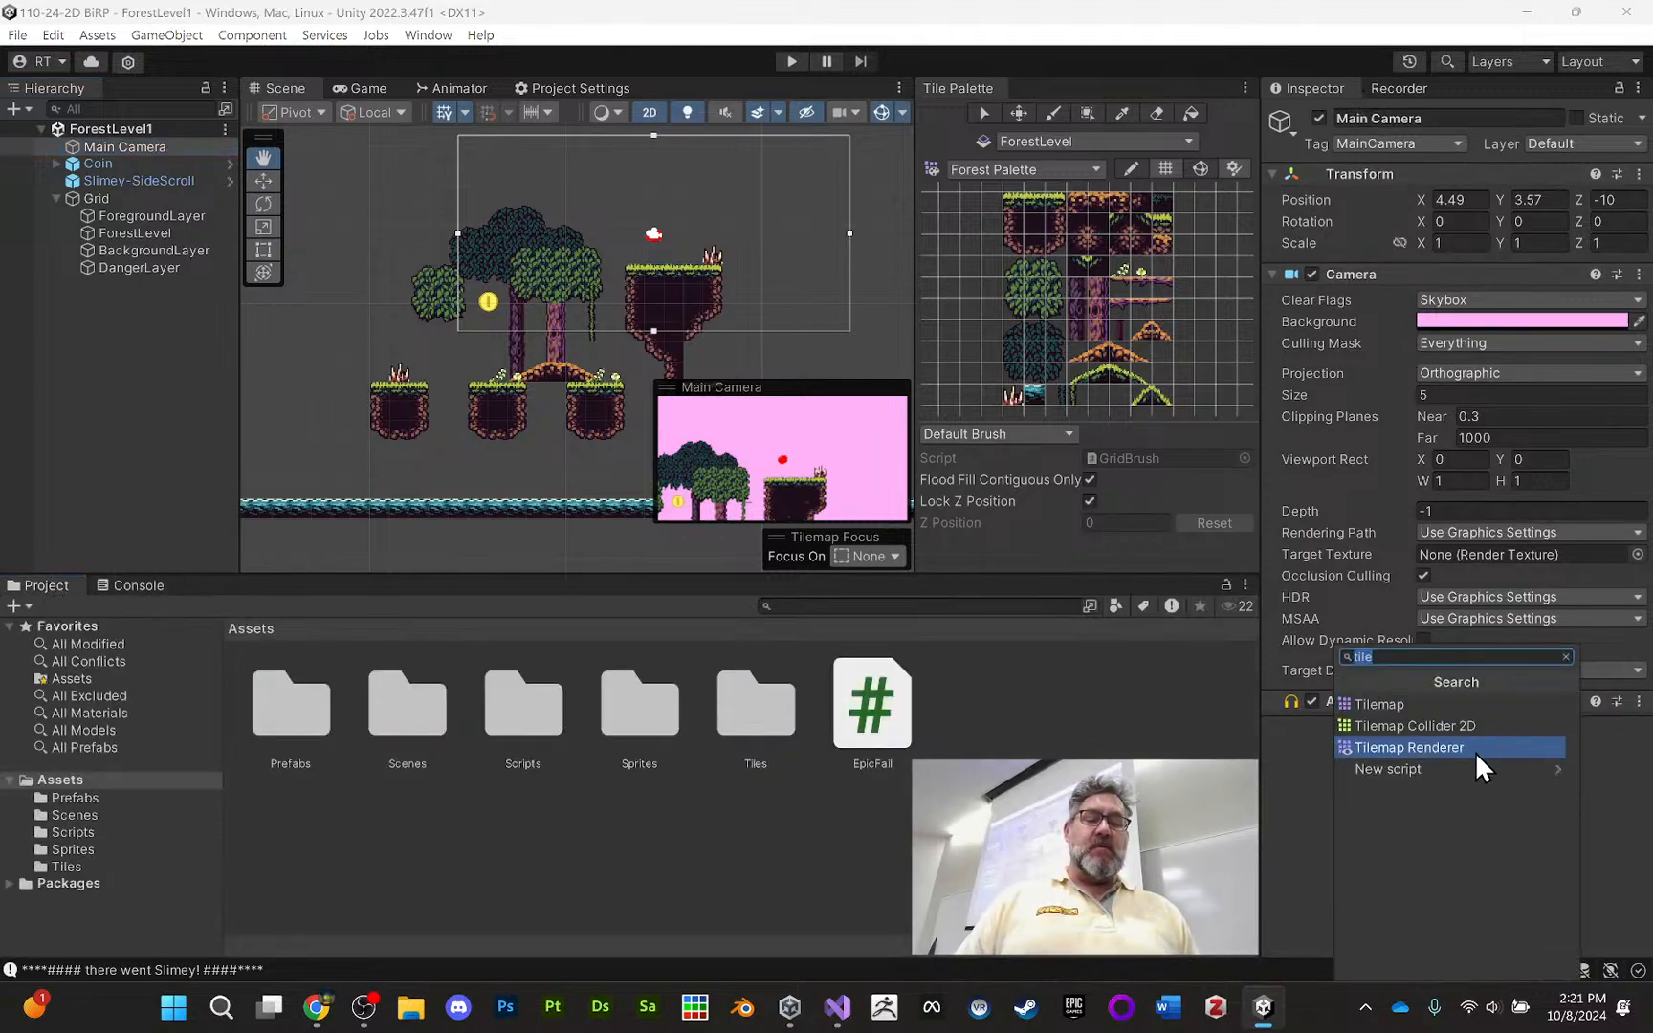
click(1446, 761)
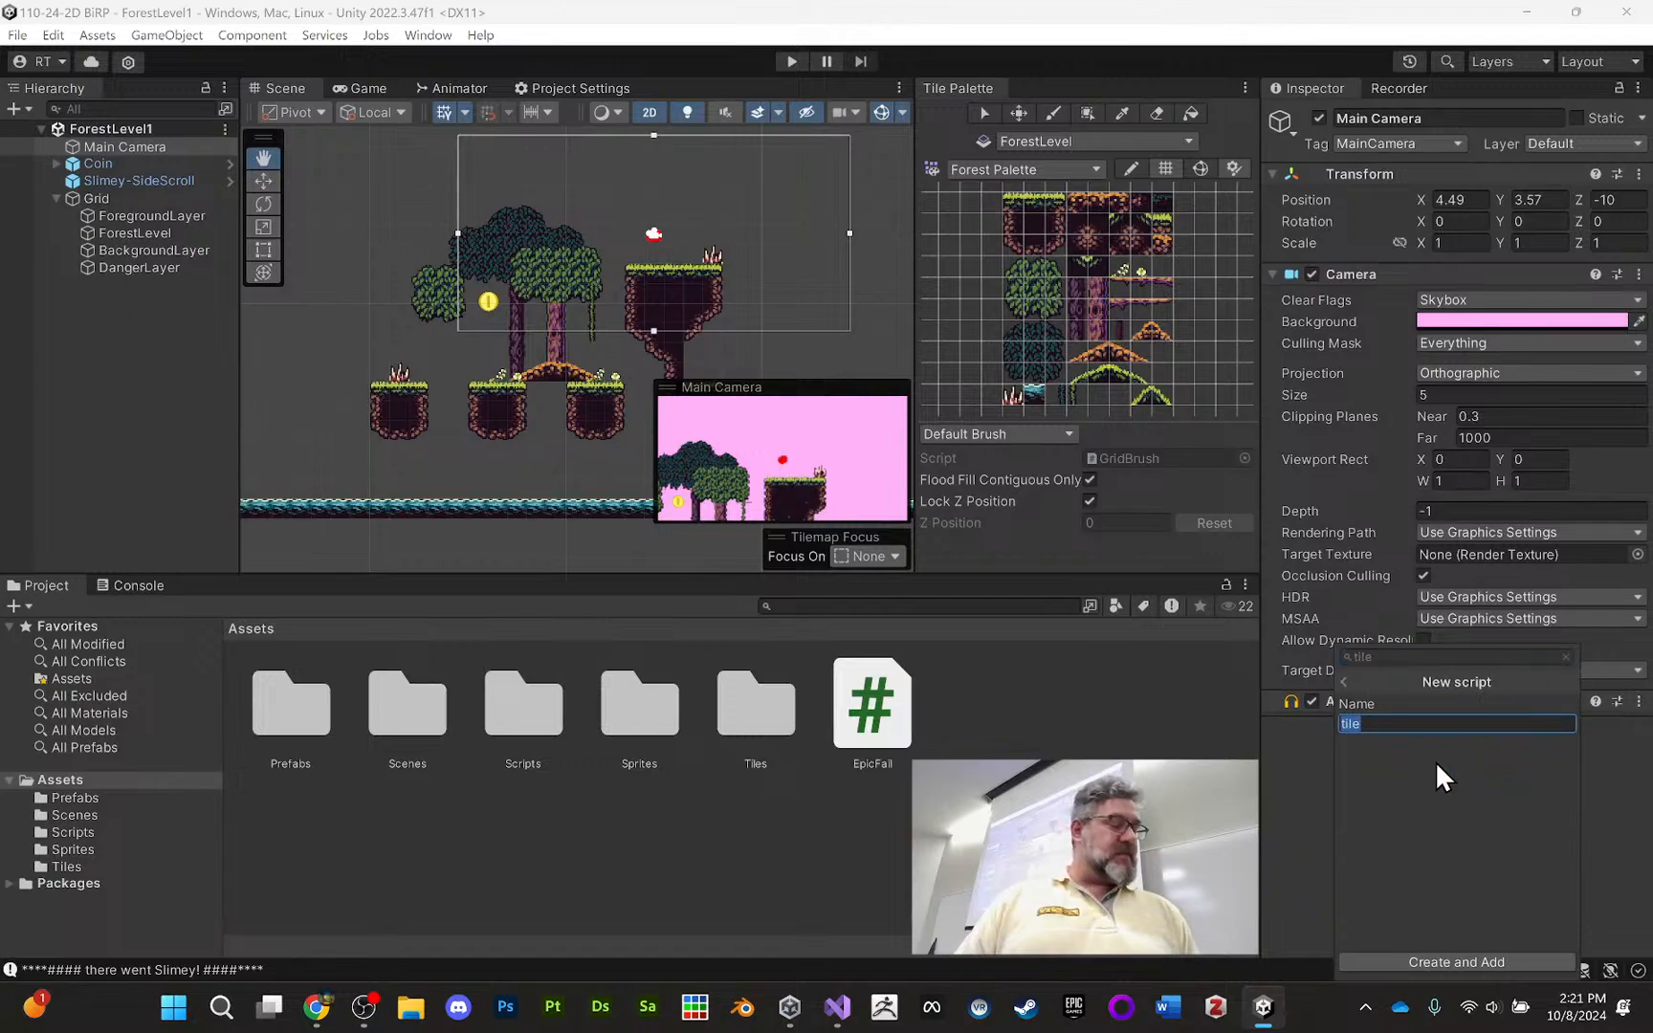
text(Smo)
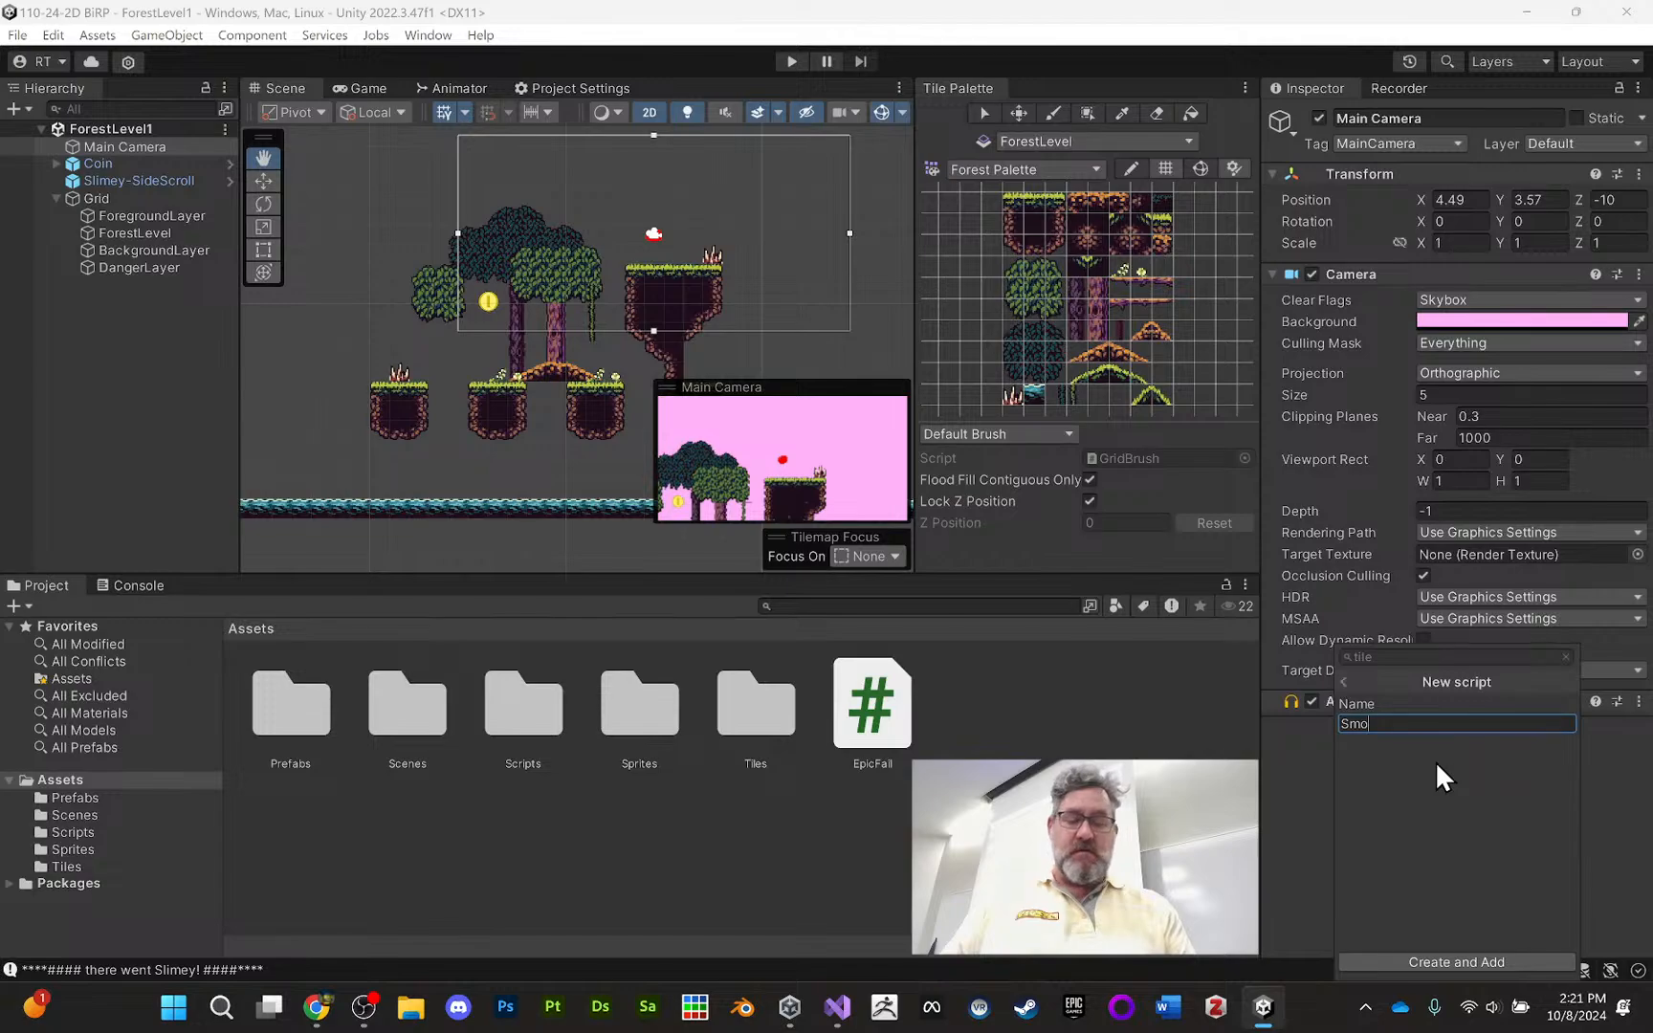
text(othCamera)
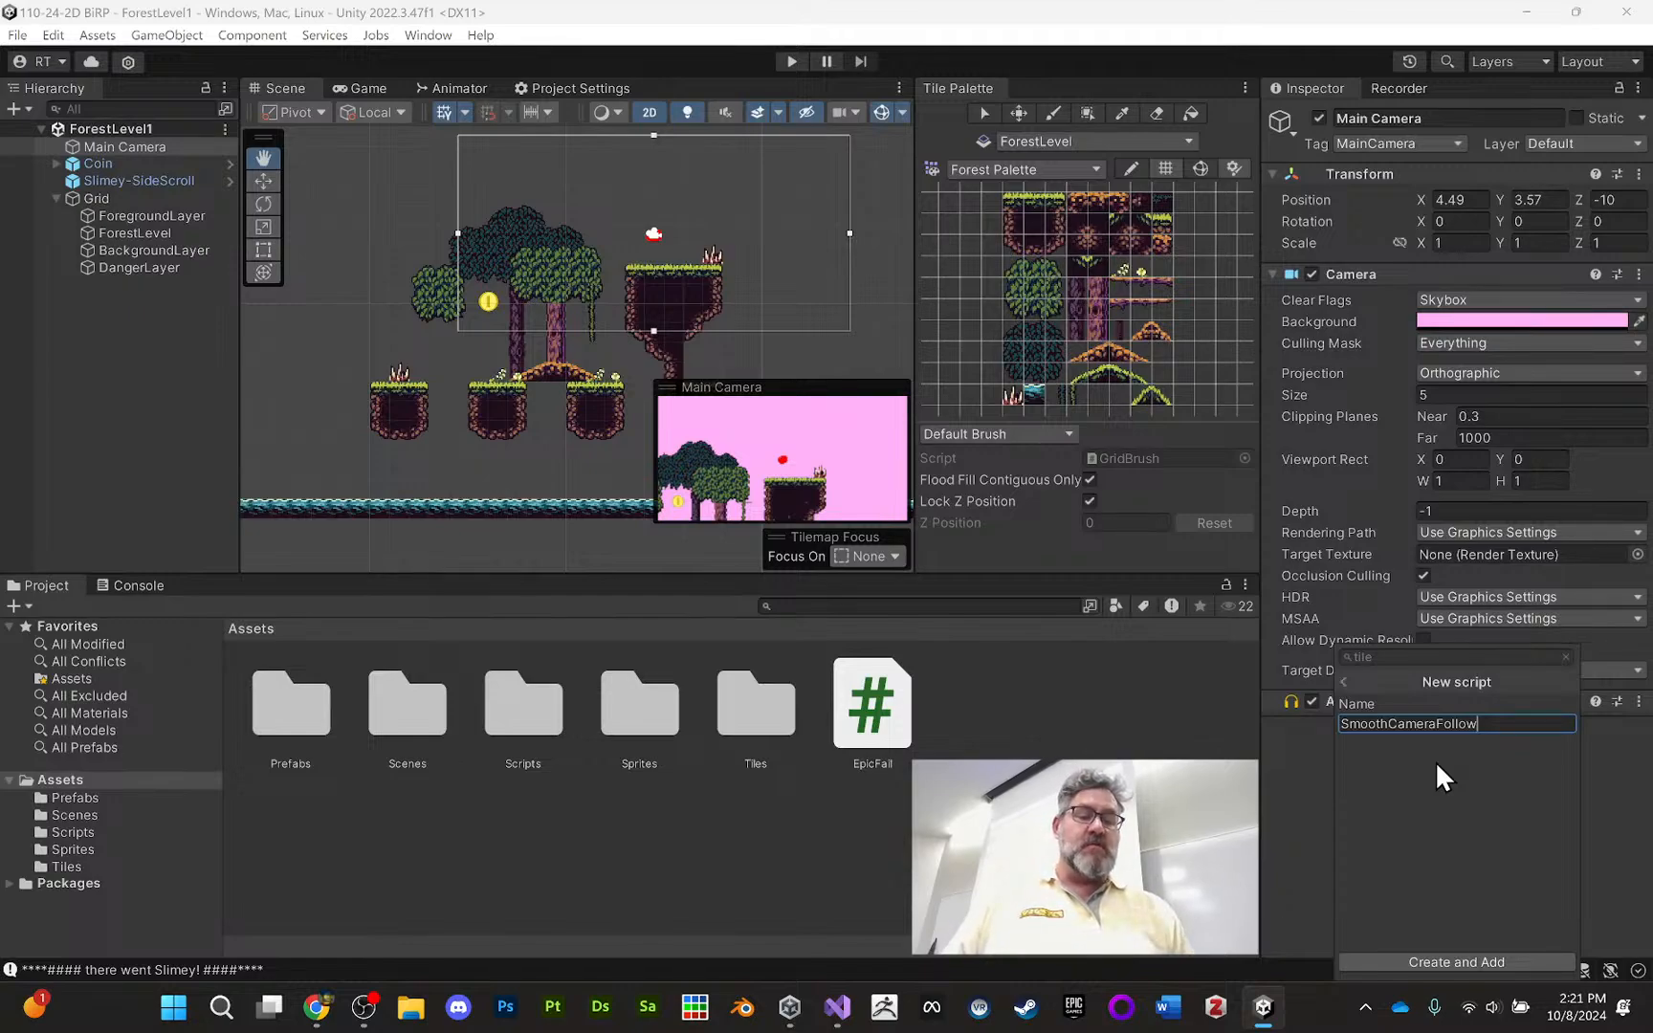
text(Follow)
key(Return)
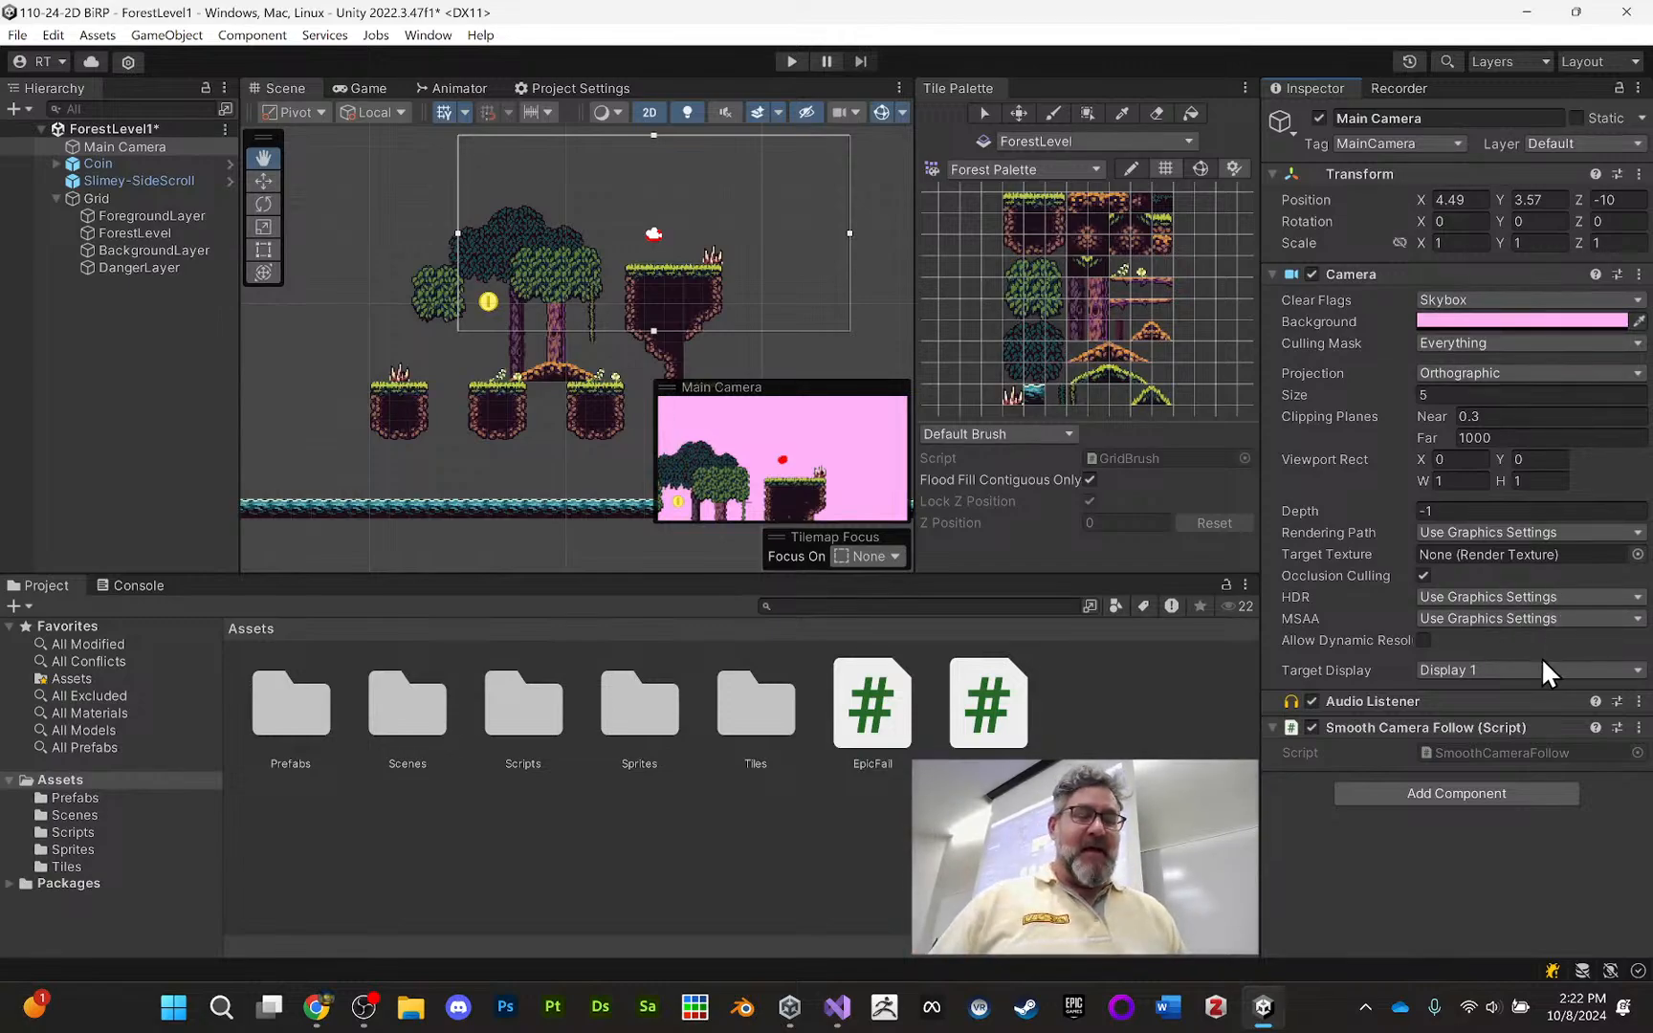
double_click(1530, 752)
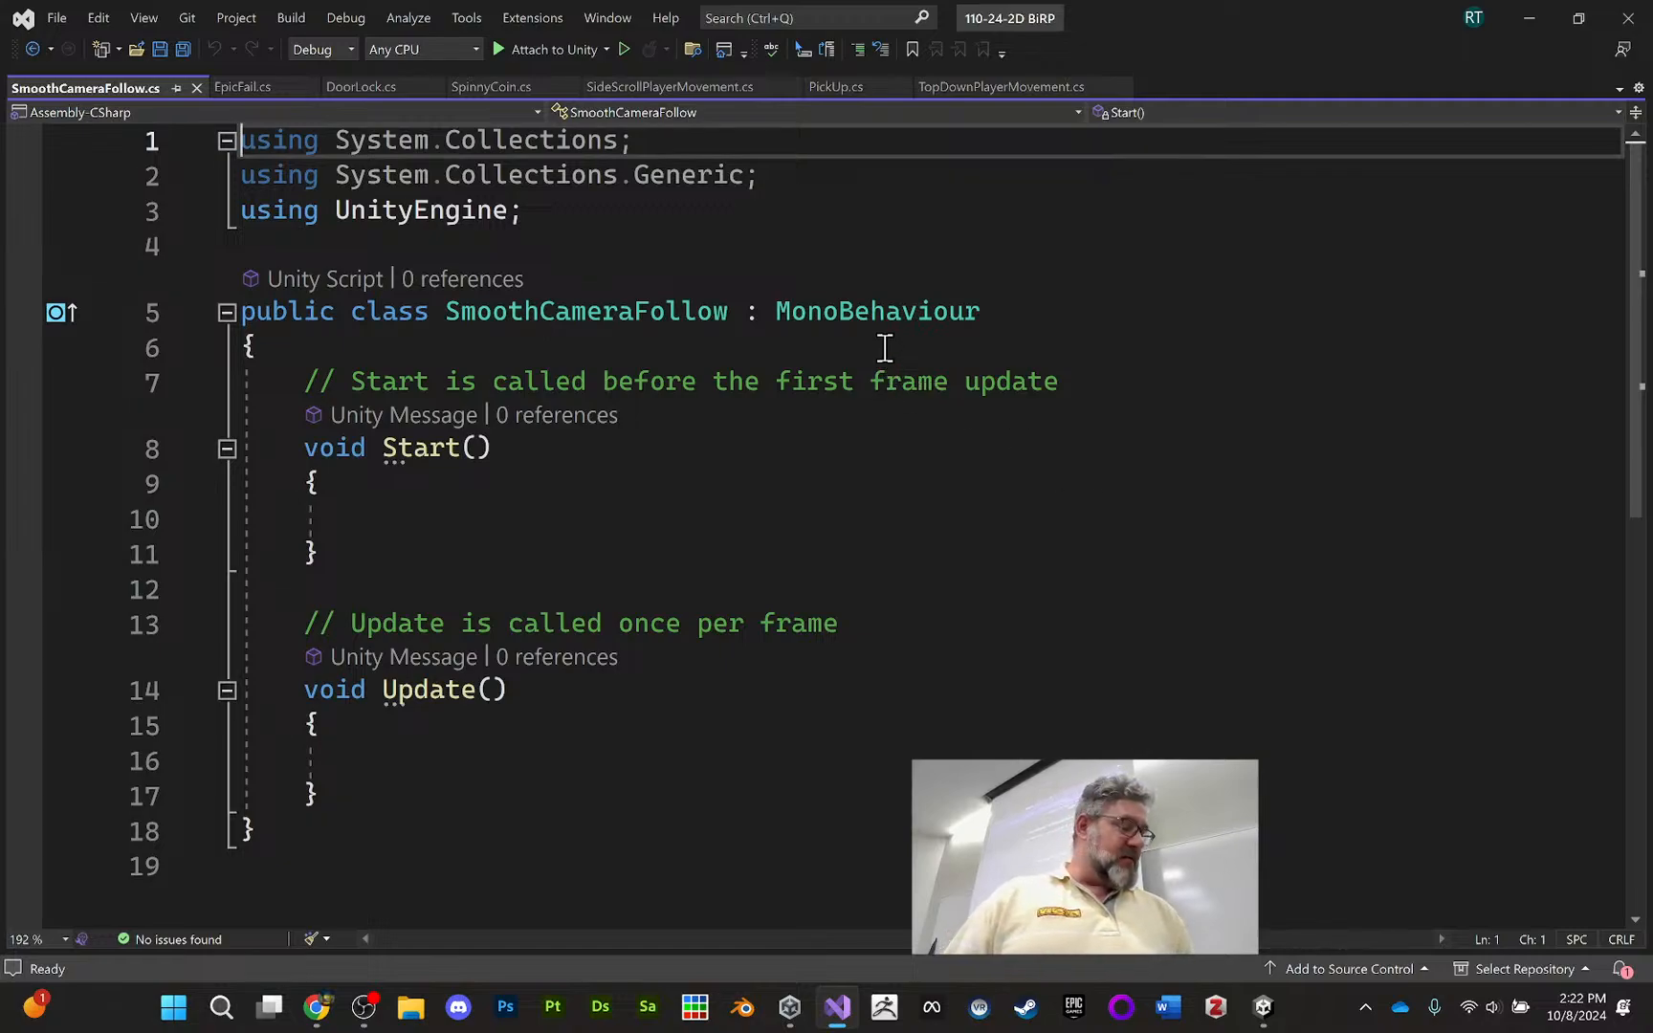
Declare a serialized private Vector3 field named offset at the start of the SmoothCameraFollow class
click(373, 348)
key(Return)
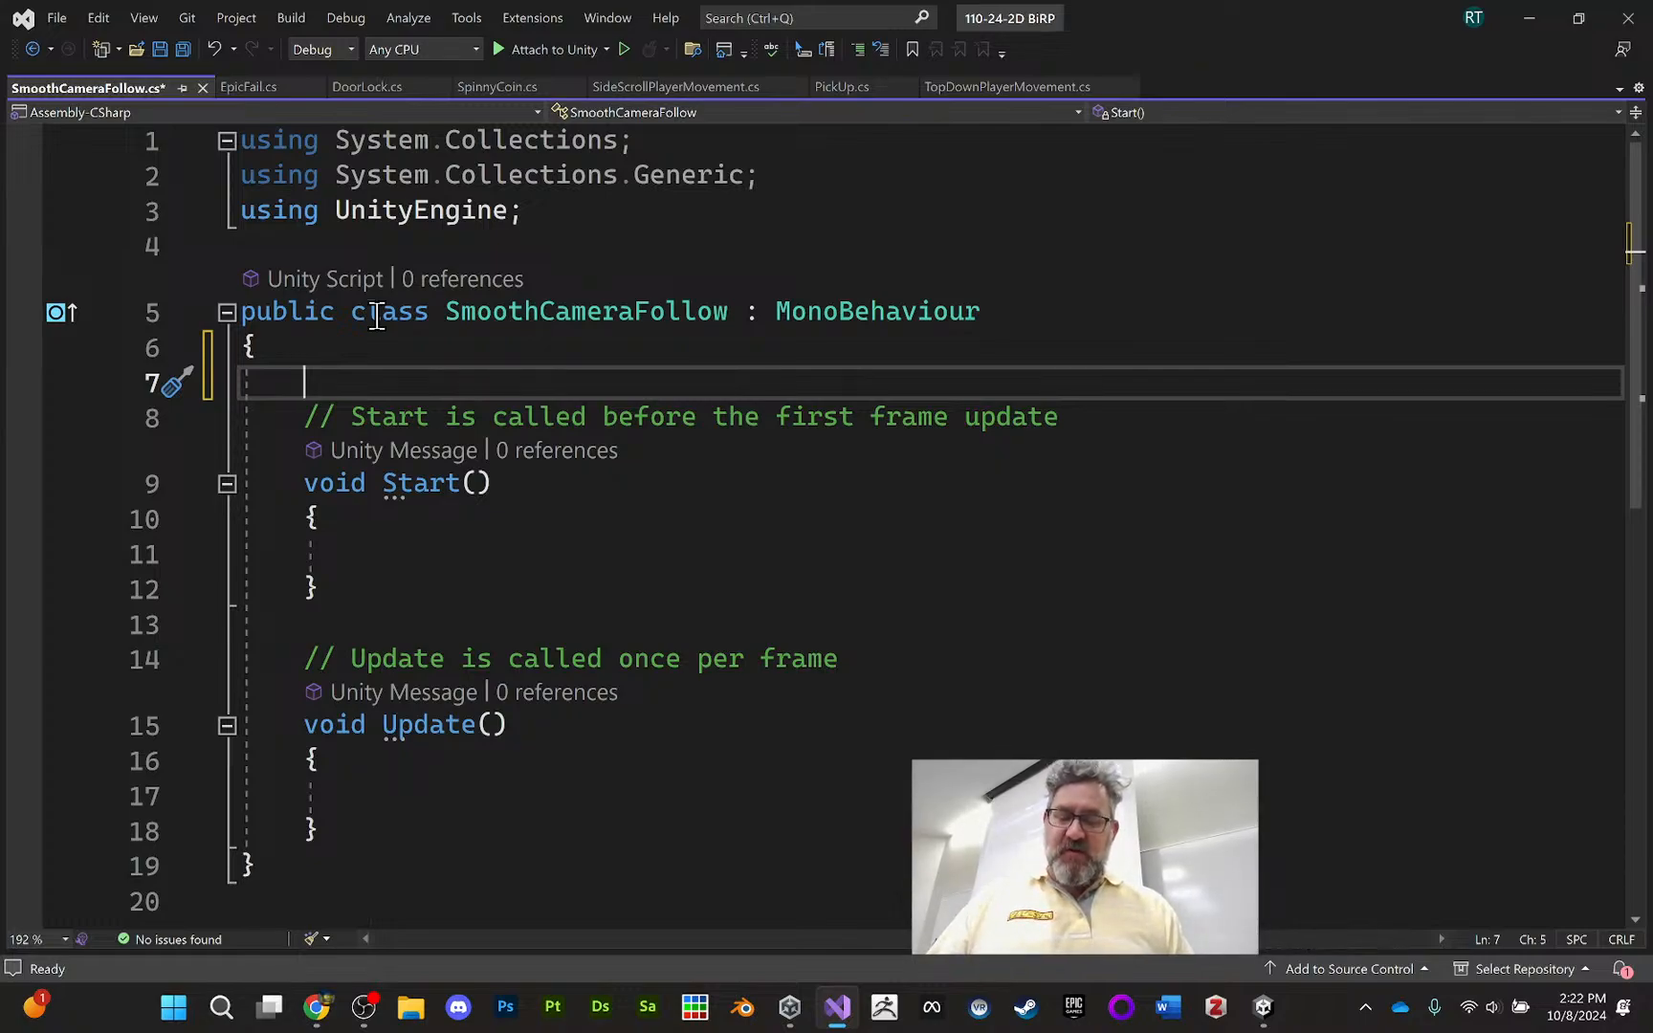
text([)
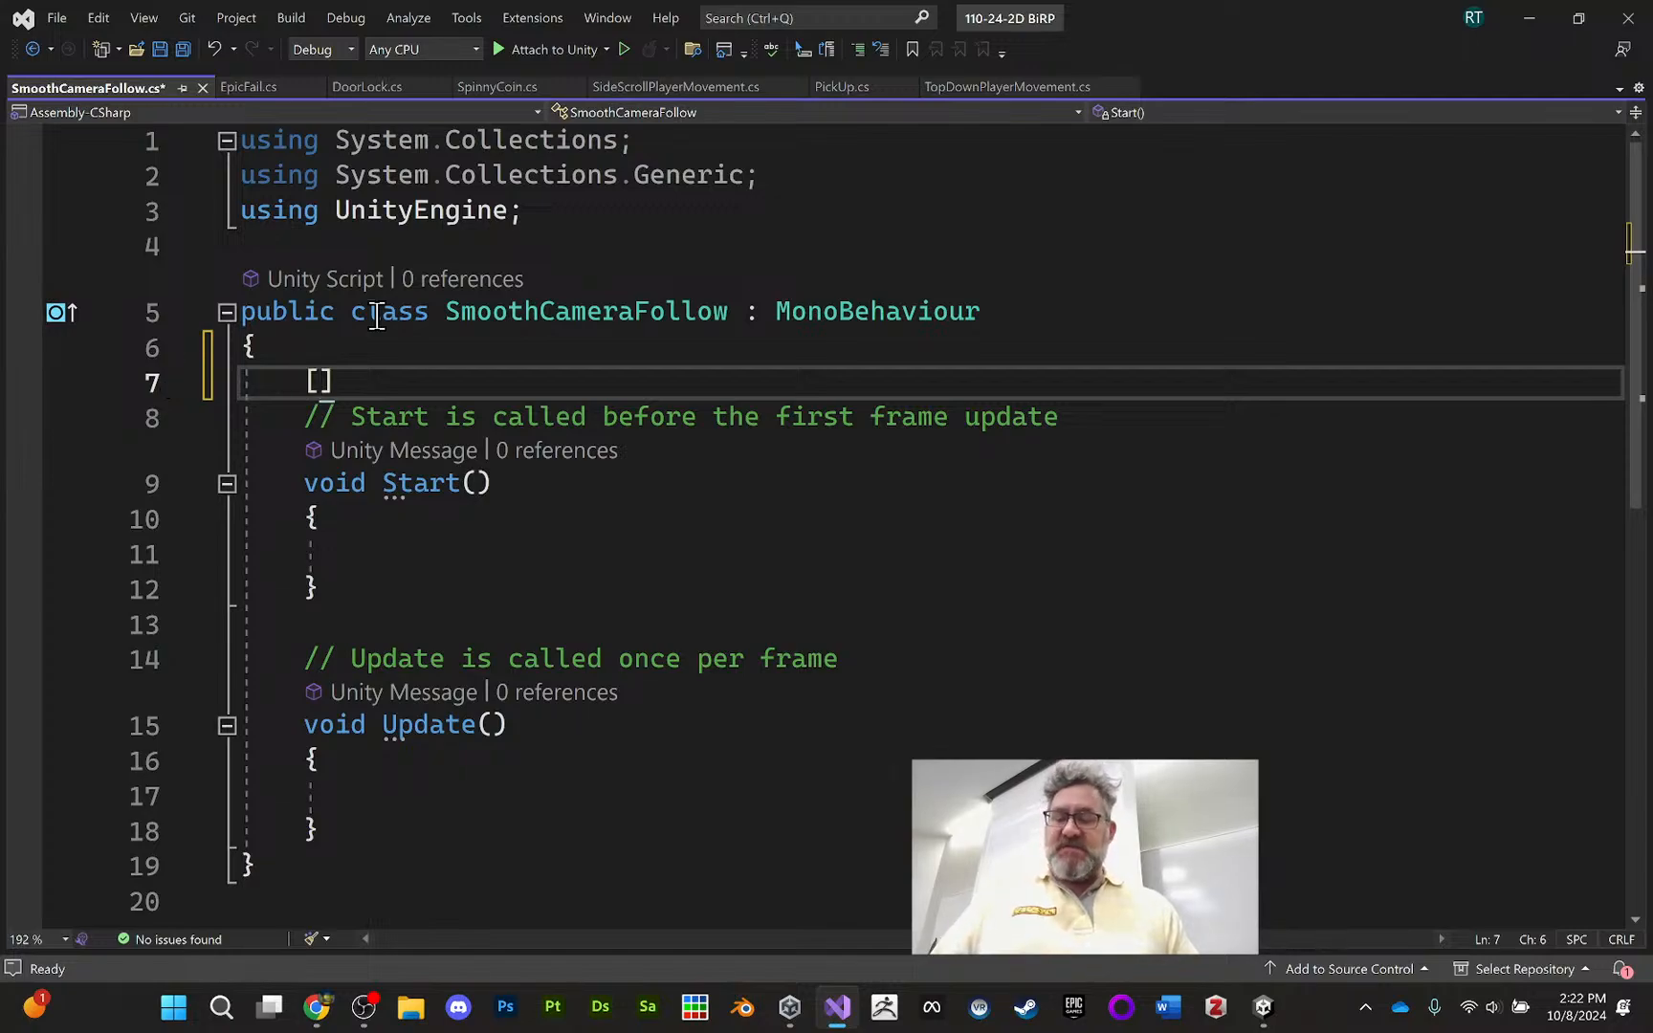
text(SerializeField)
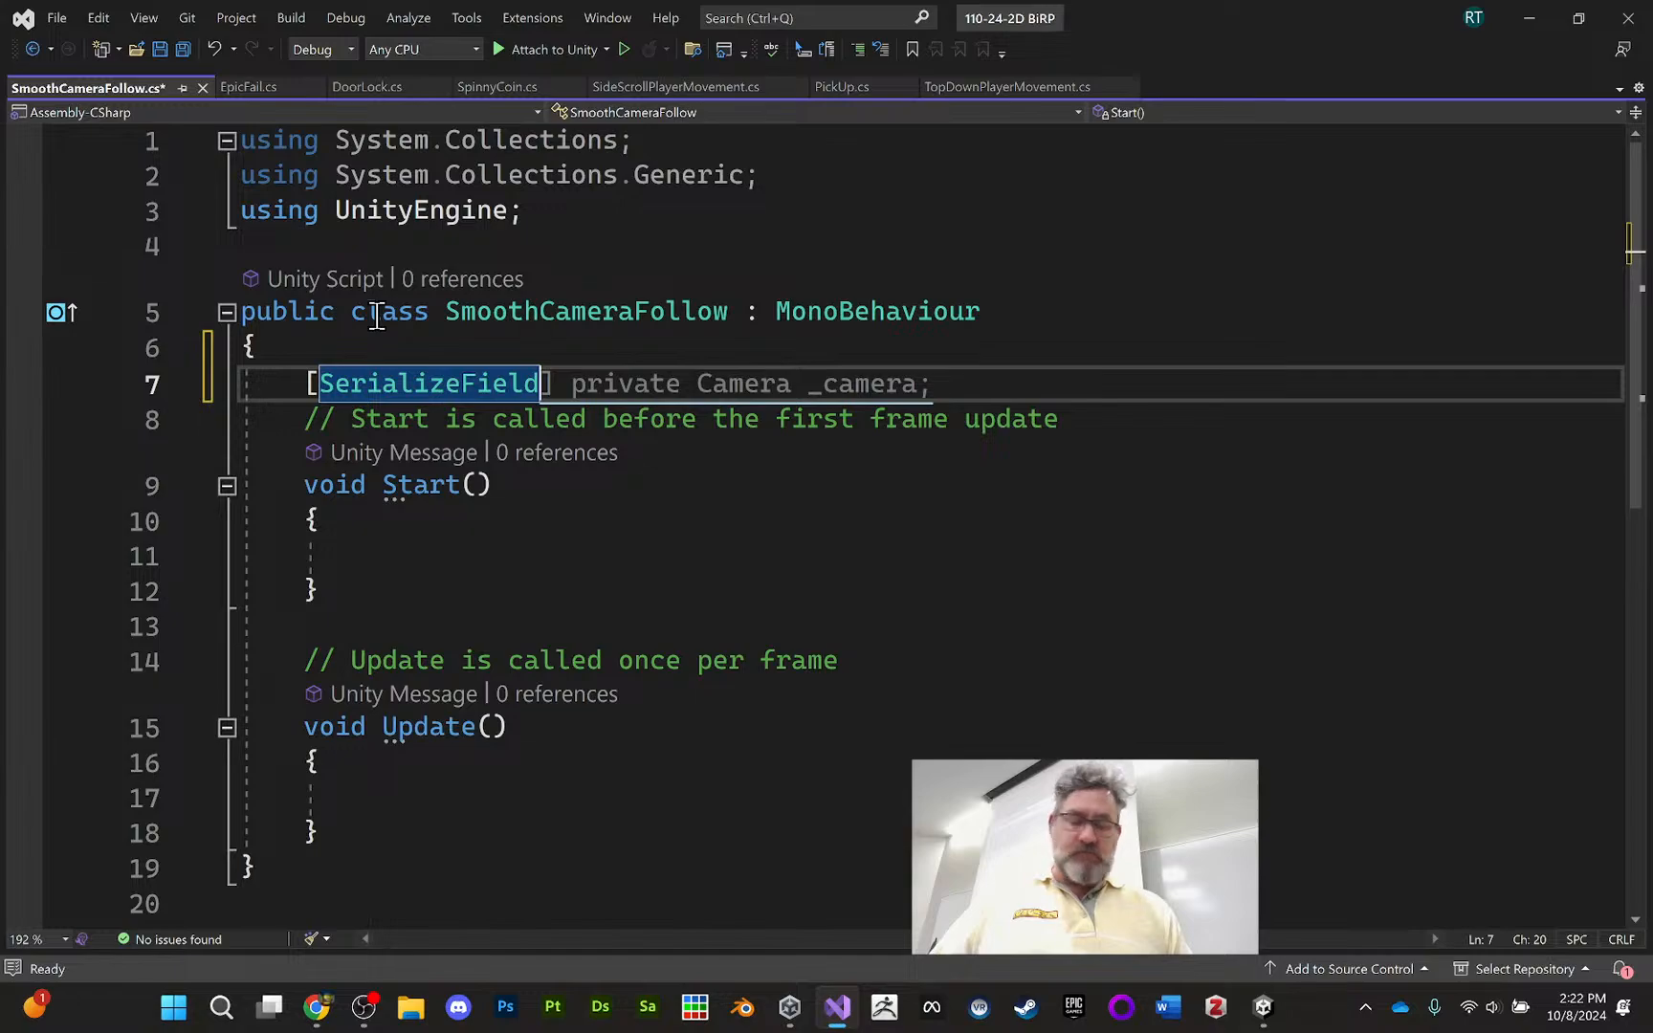
key(Tab)
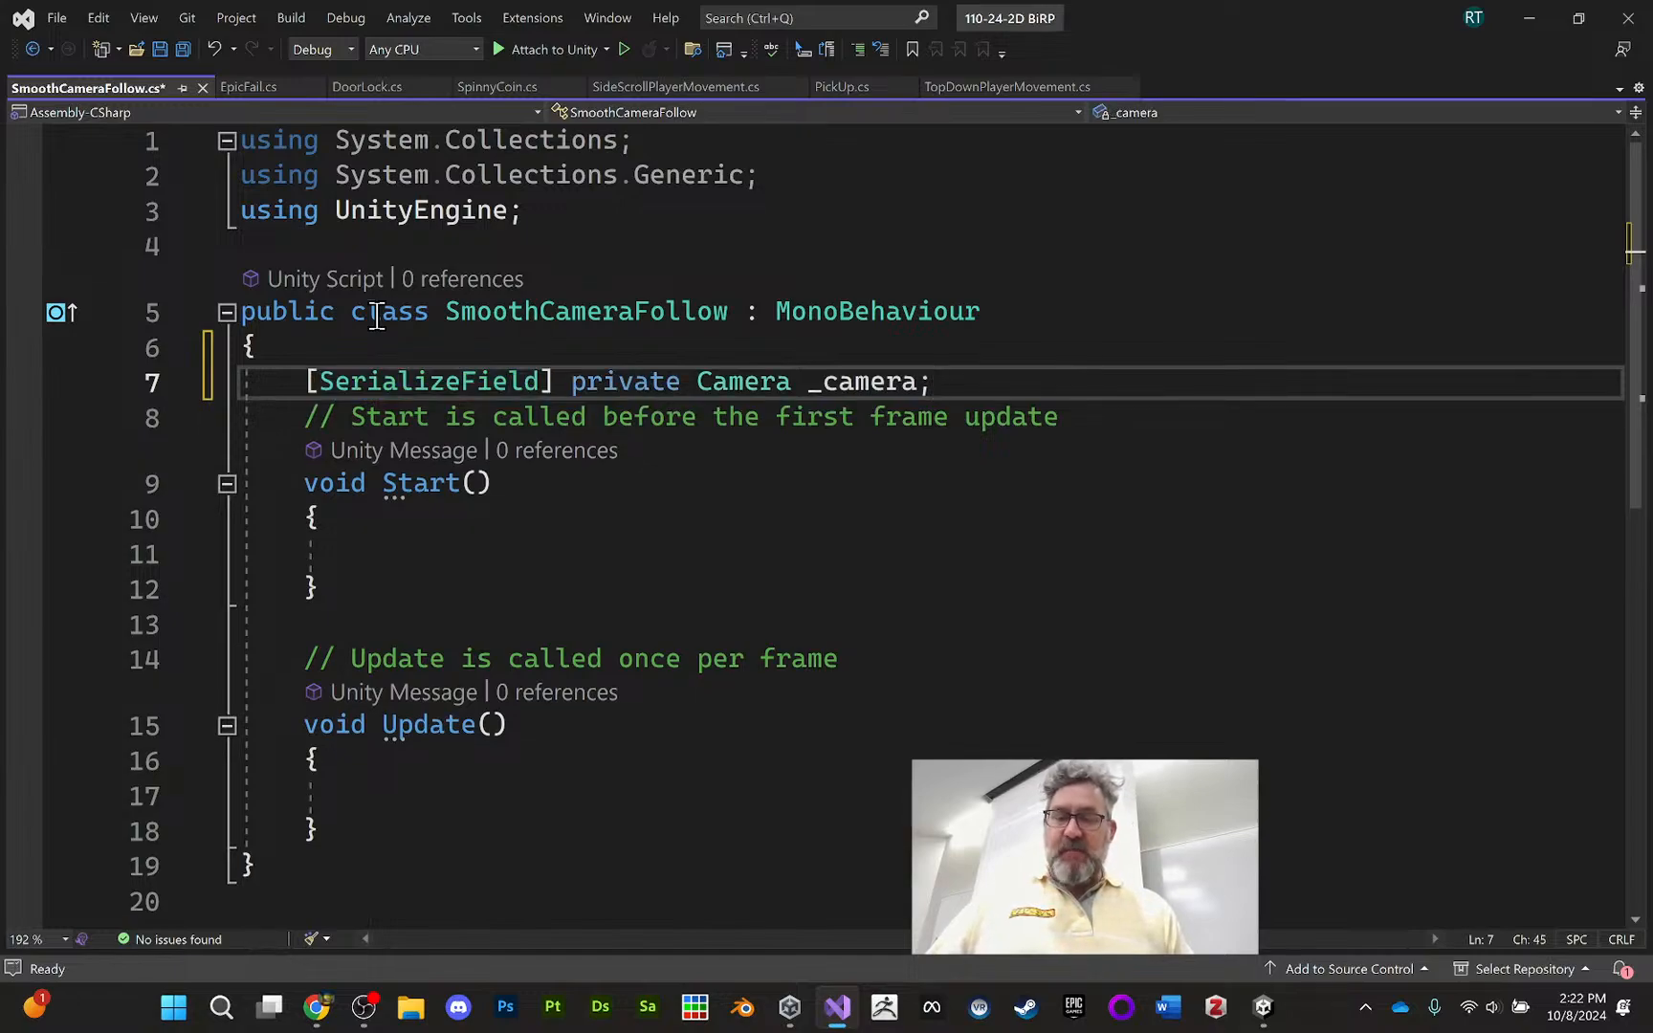
key(BackSpace)
key(BackSpace)
key(BackSpace)
key(BackSpace)
key(BackSpace)
key(BackSpace)
key(BackSpace)
key(BackSpace)
key(BackSpace)
key(BackSpace)
key(BackSpace)
key(BackSpace)
key(BackSpace)
key(BackSpace)
key(BackSpace)
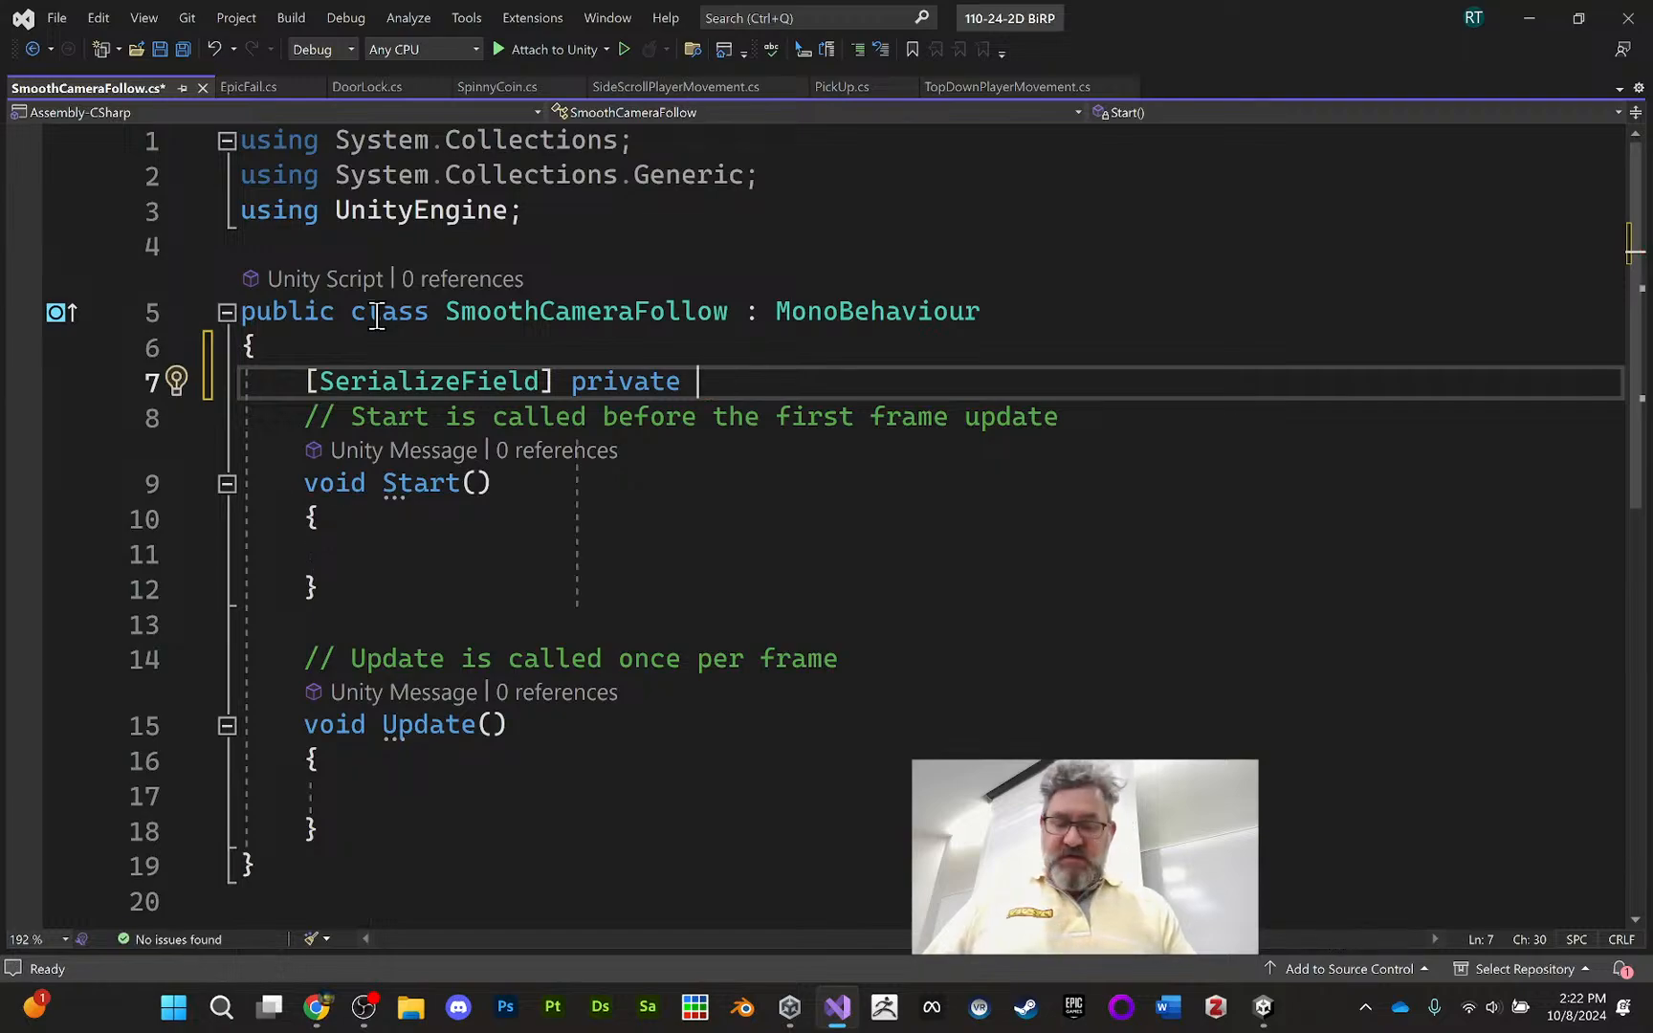
text(Vecyt)
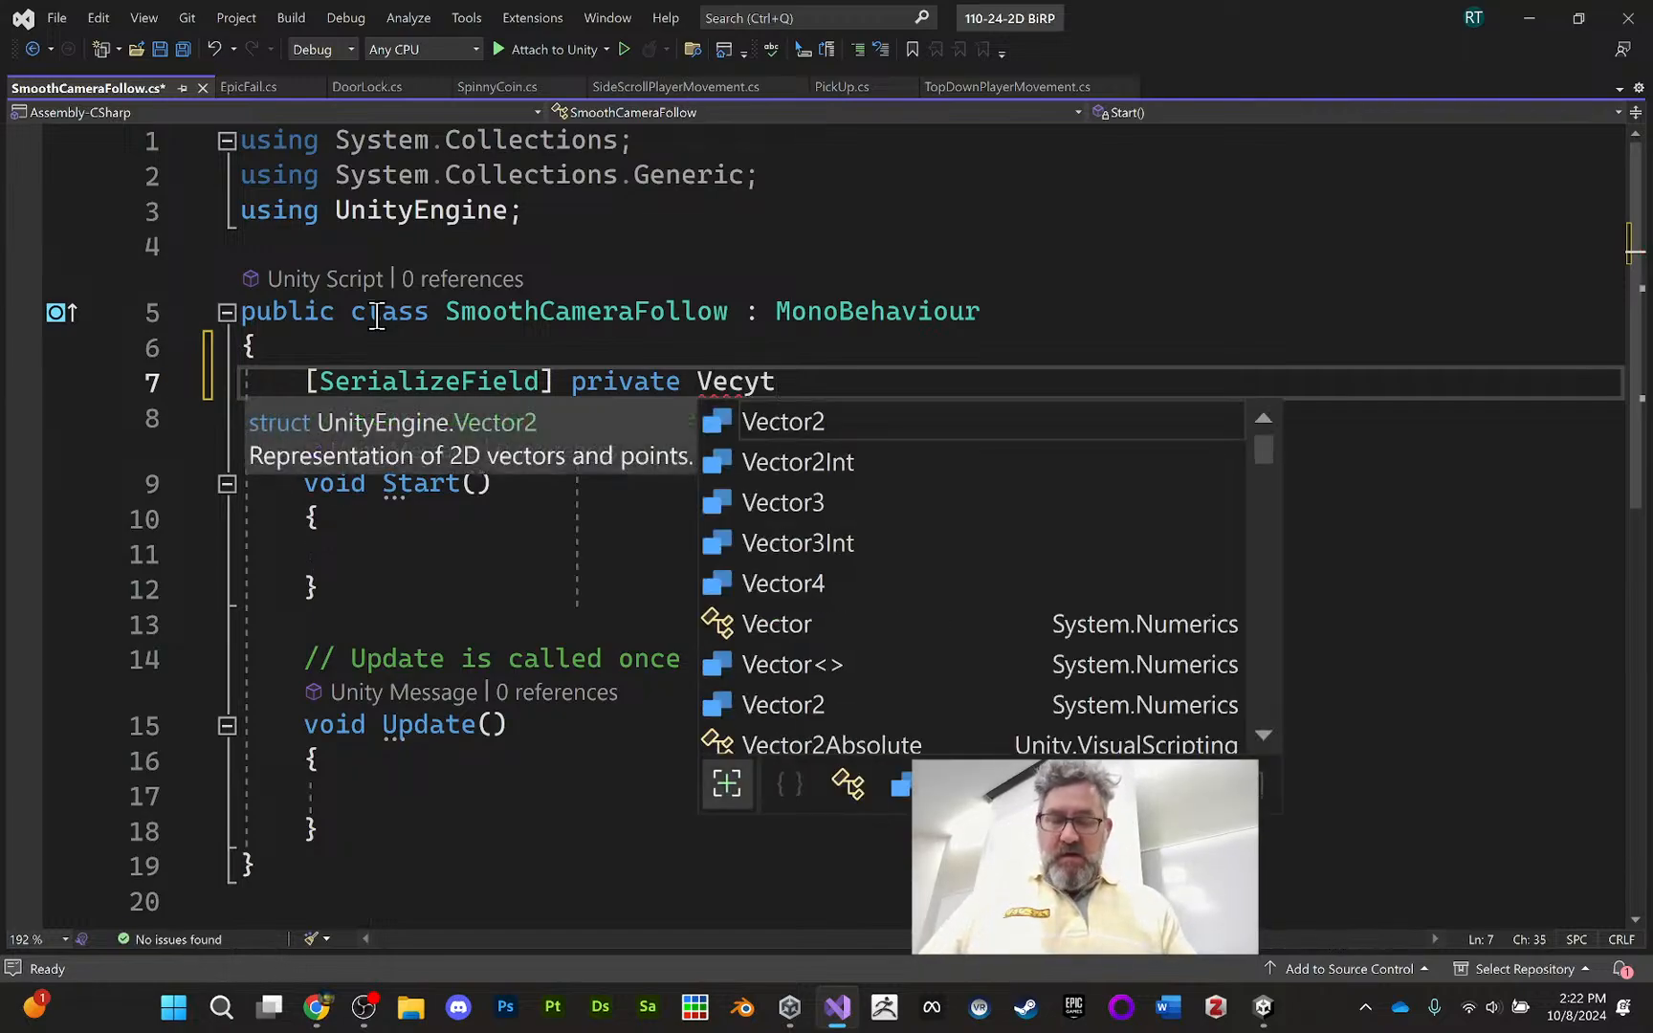
key(BackSpace)
text(tor)
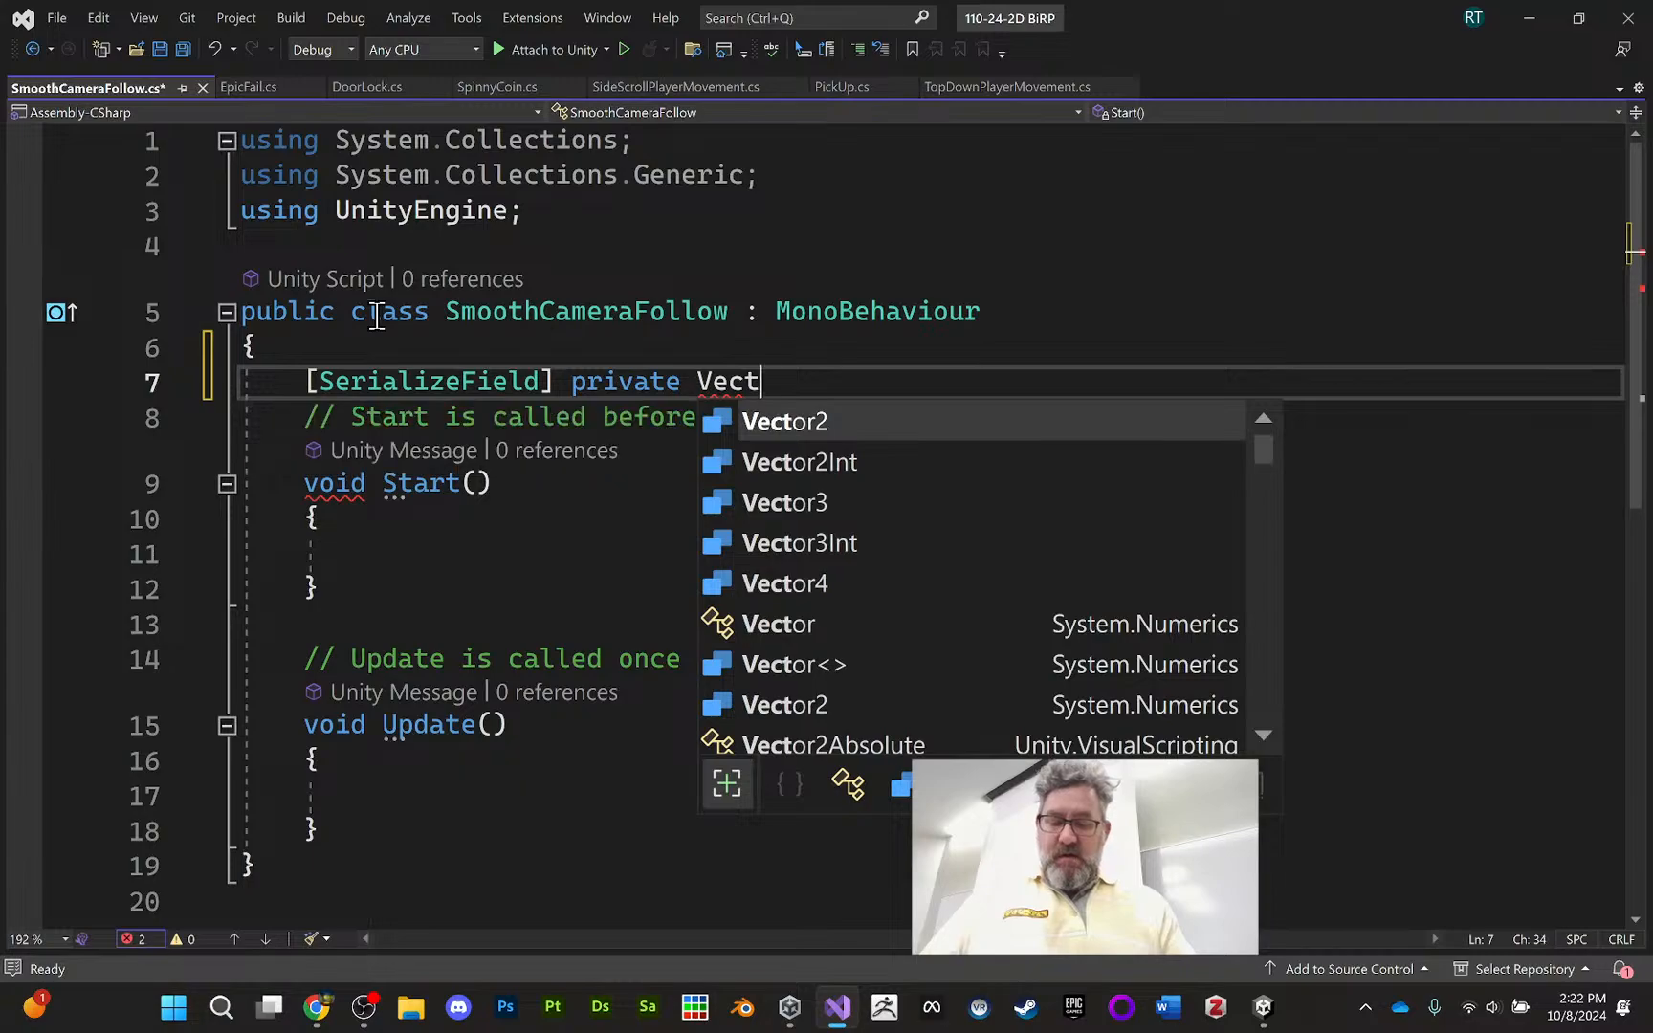
text(3)
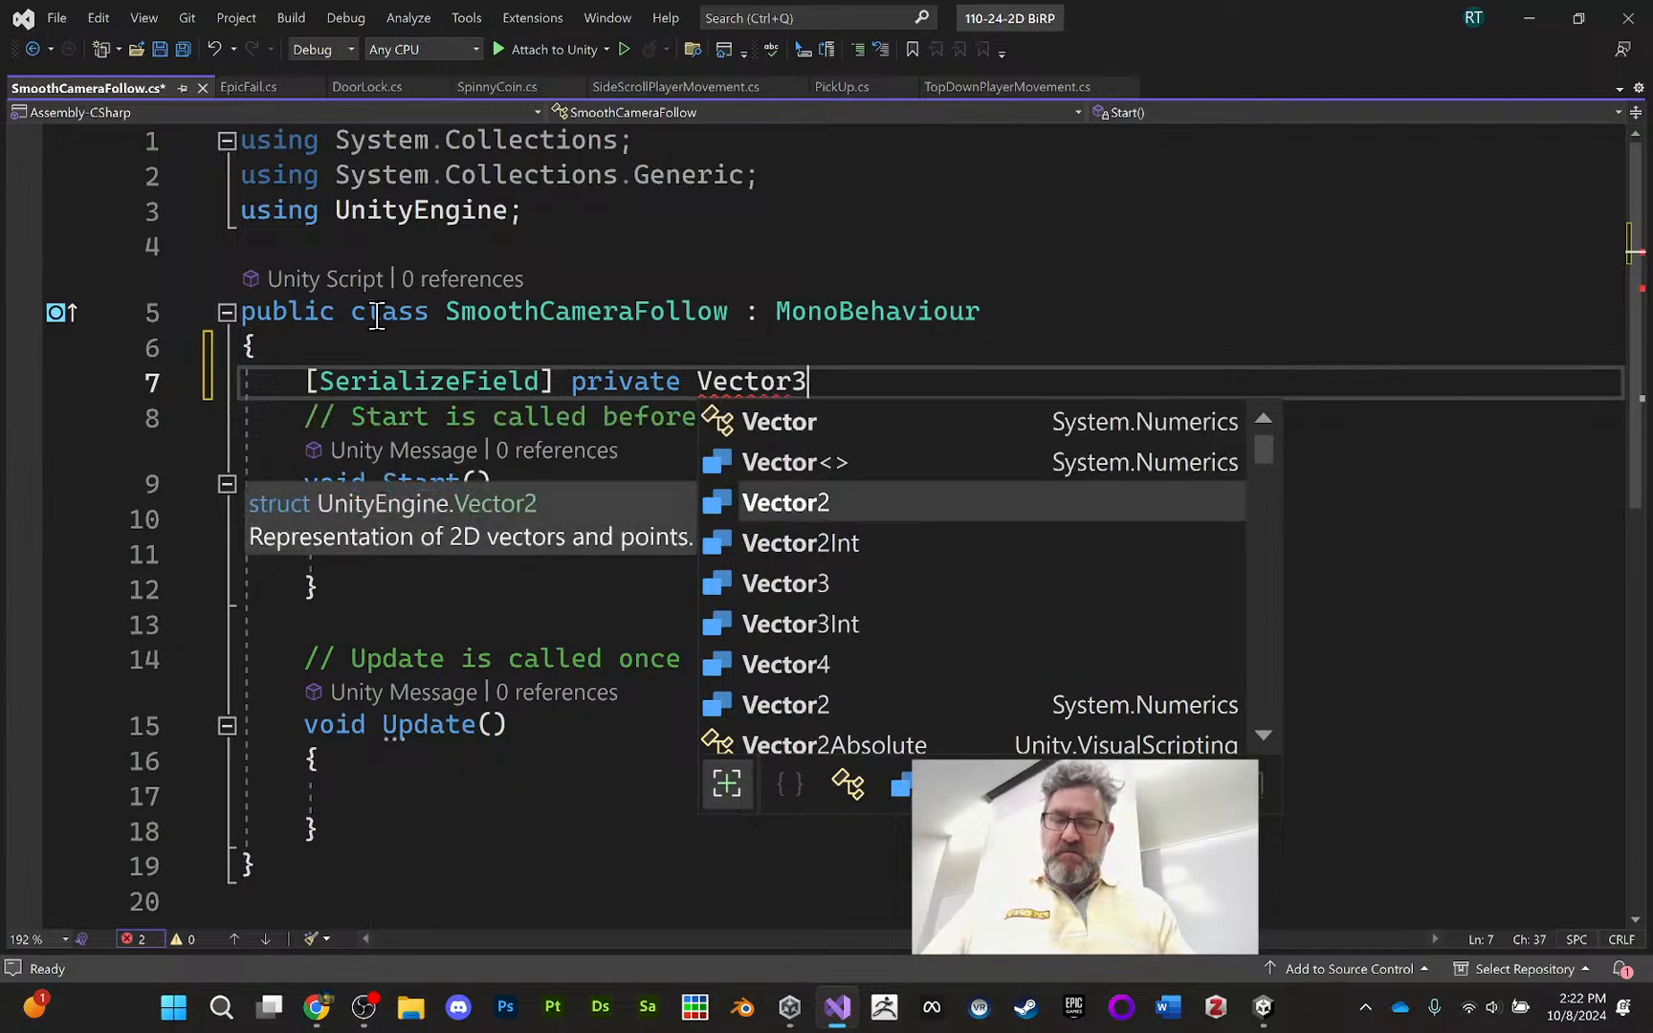
text( of)
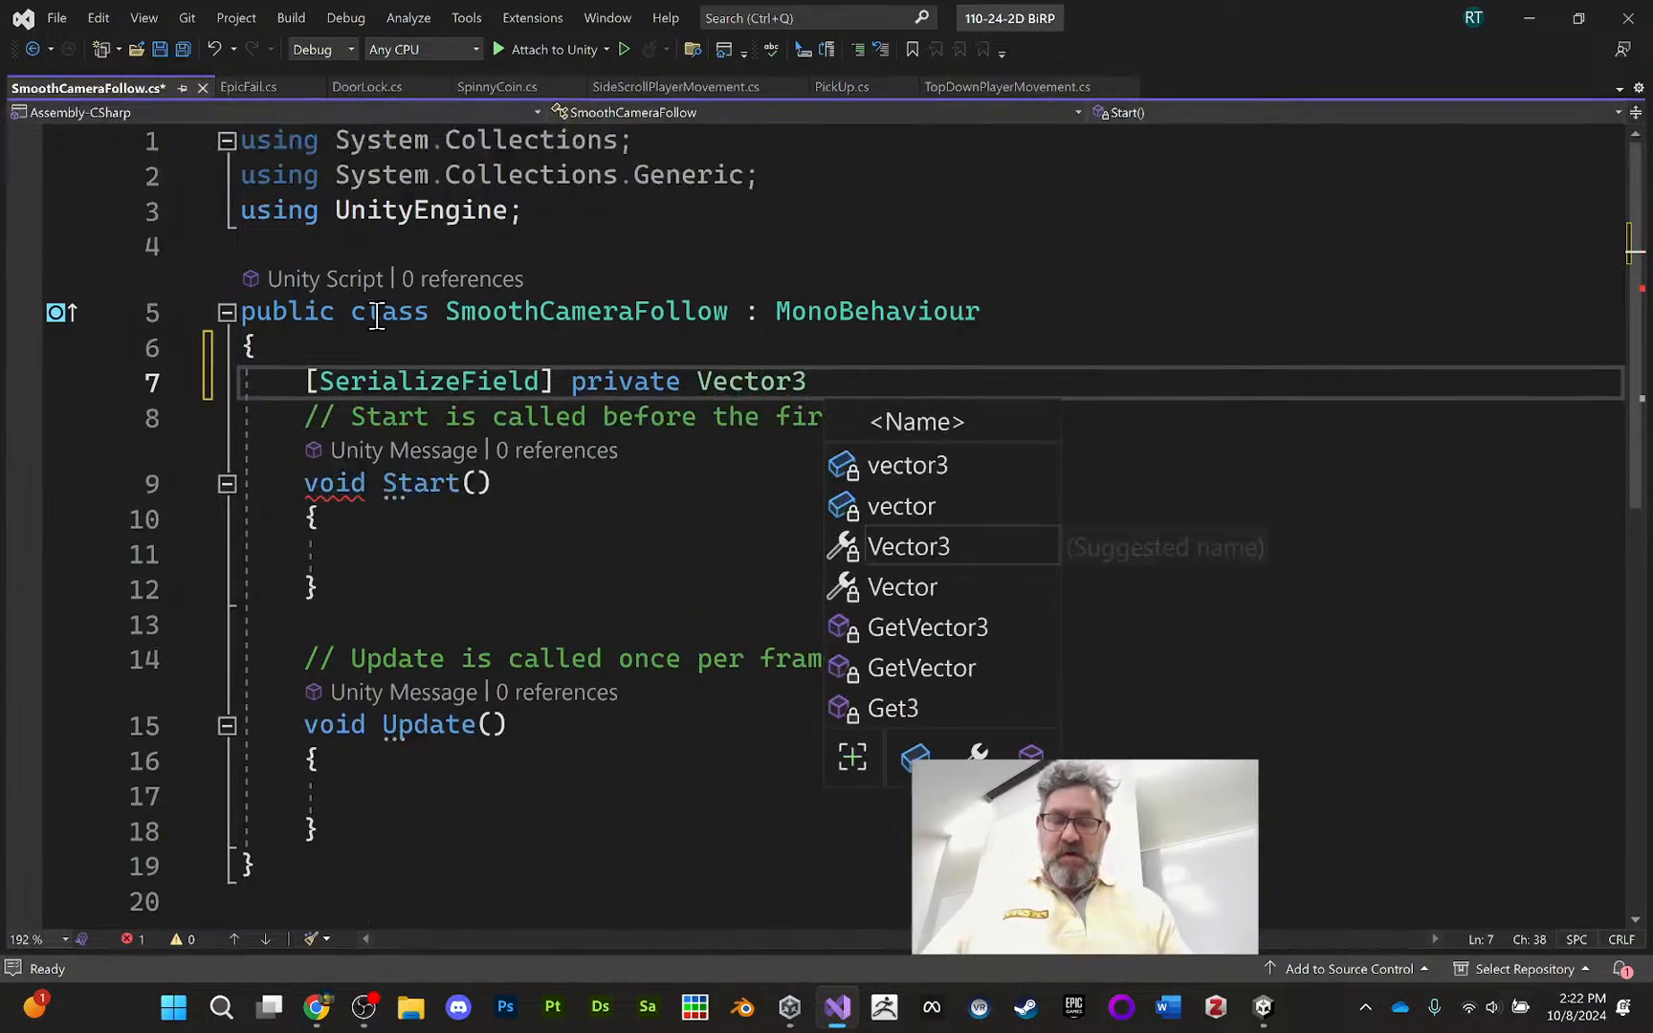
text(fset;)
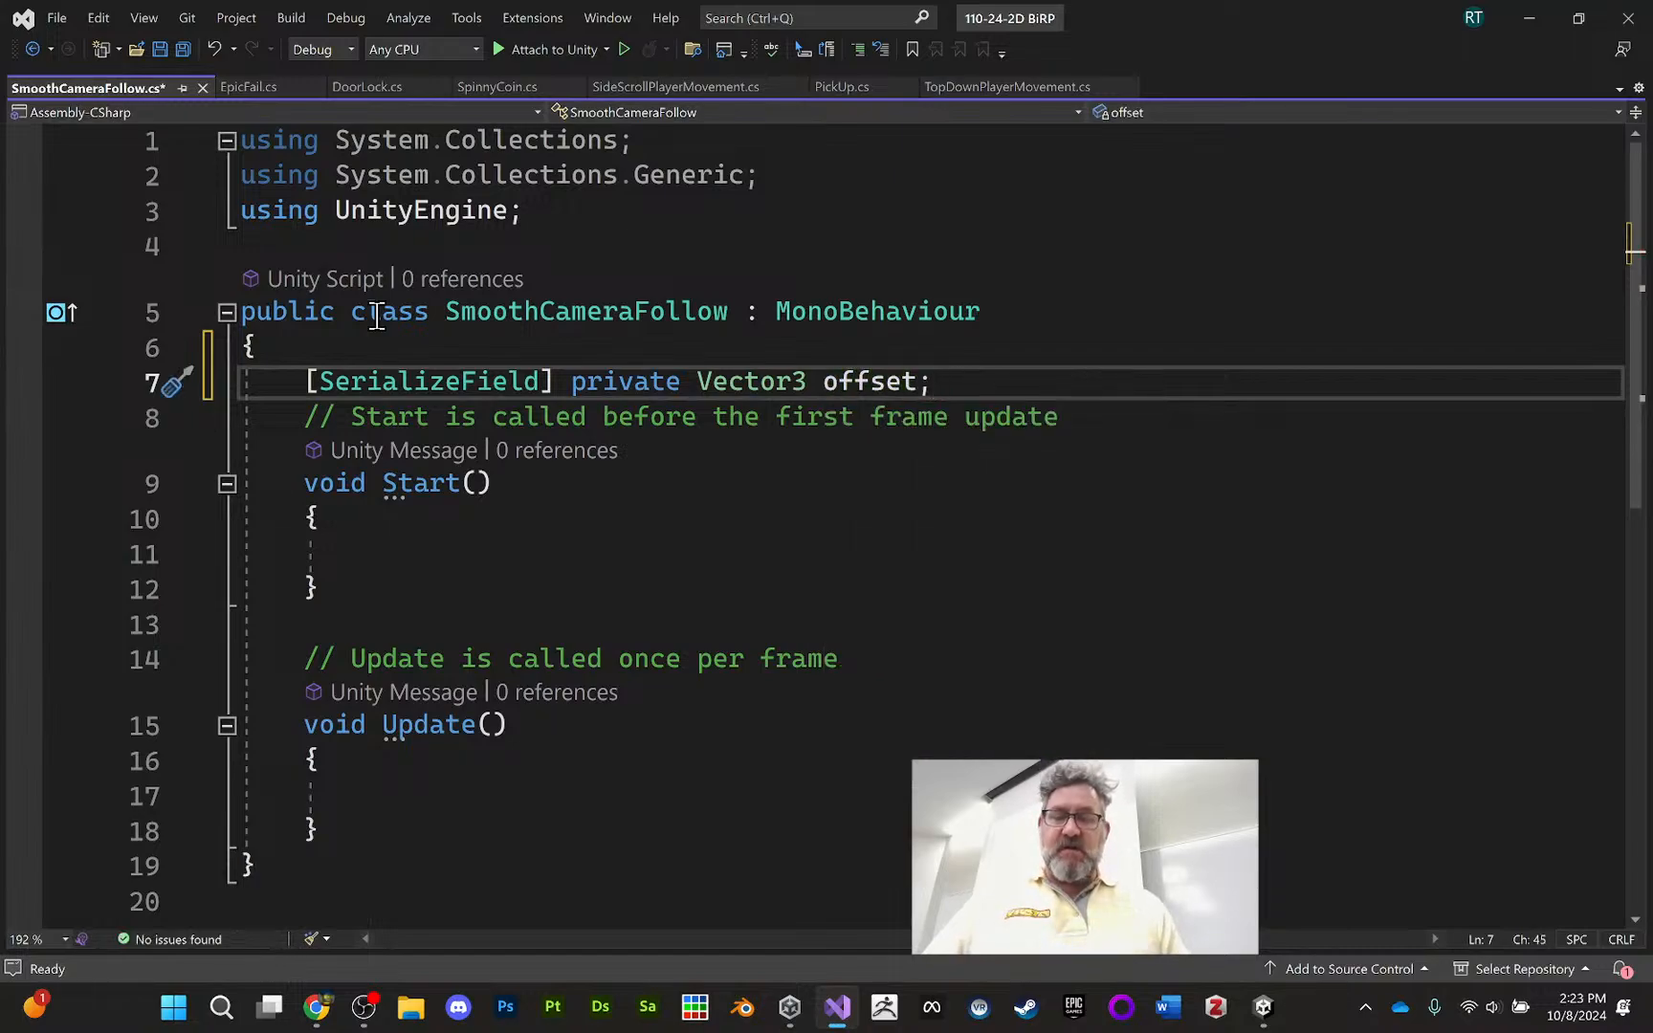
Declare a serialized private float field named damping below the offset field
key(Return)
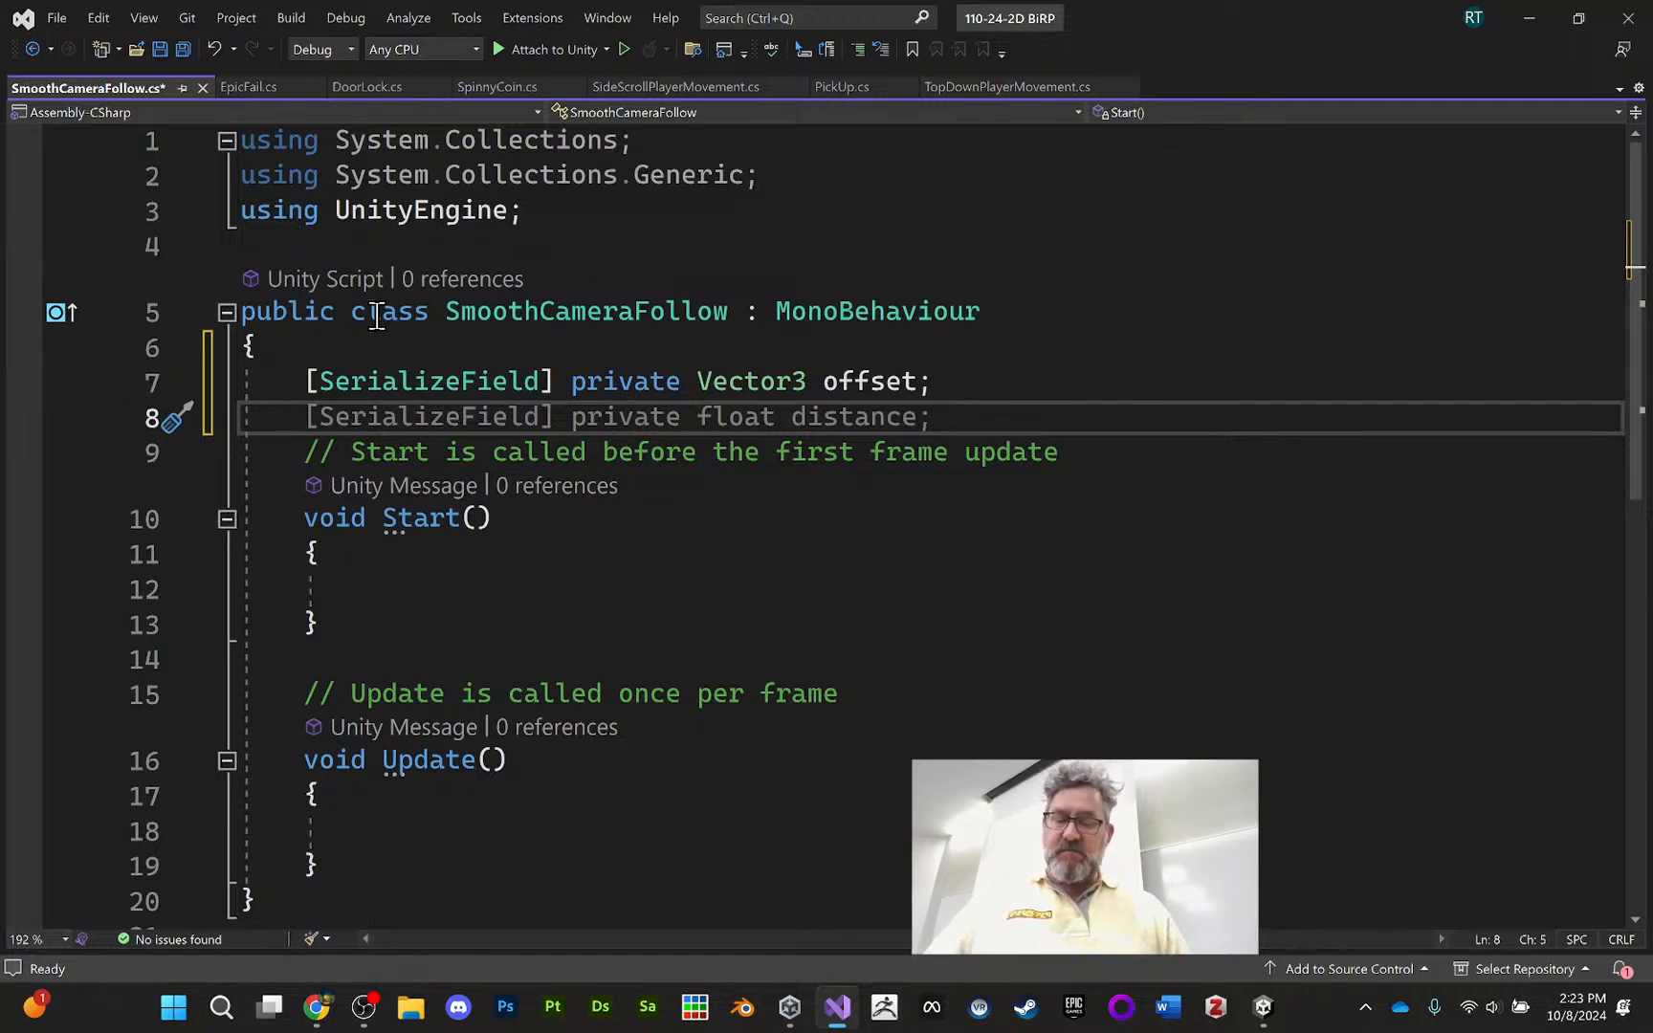
key(Tab)
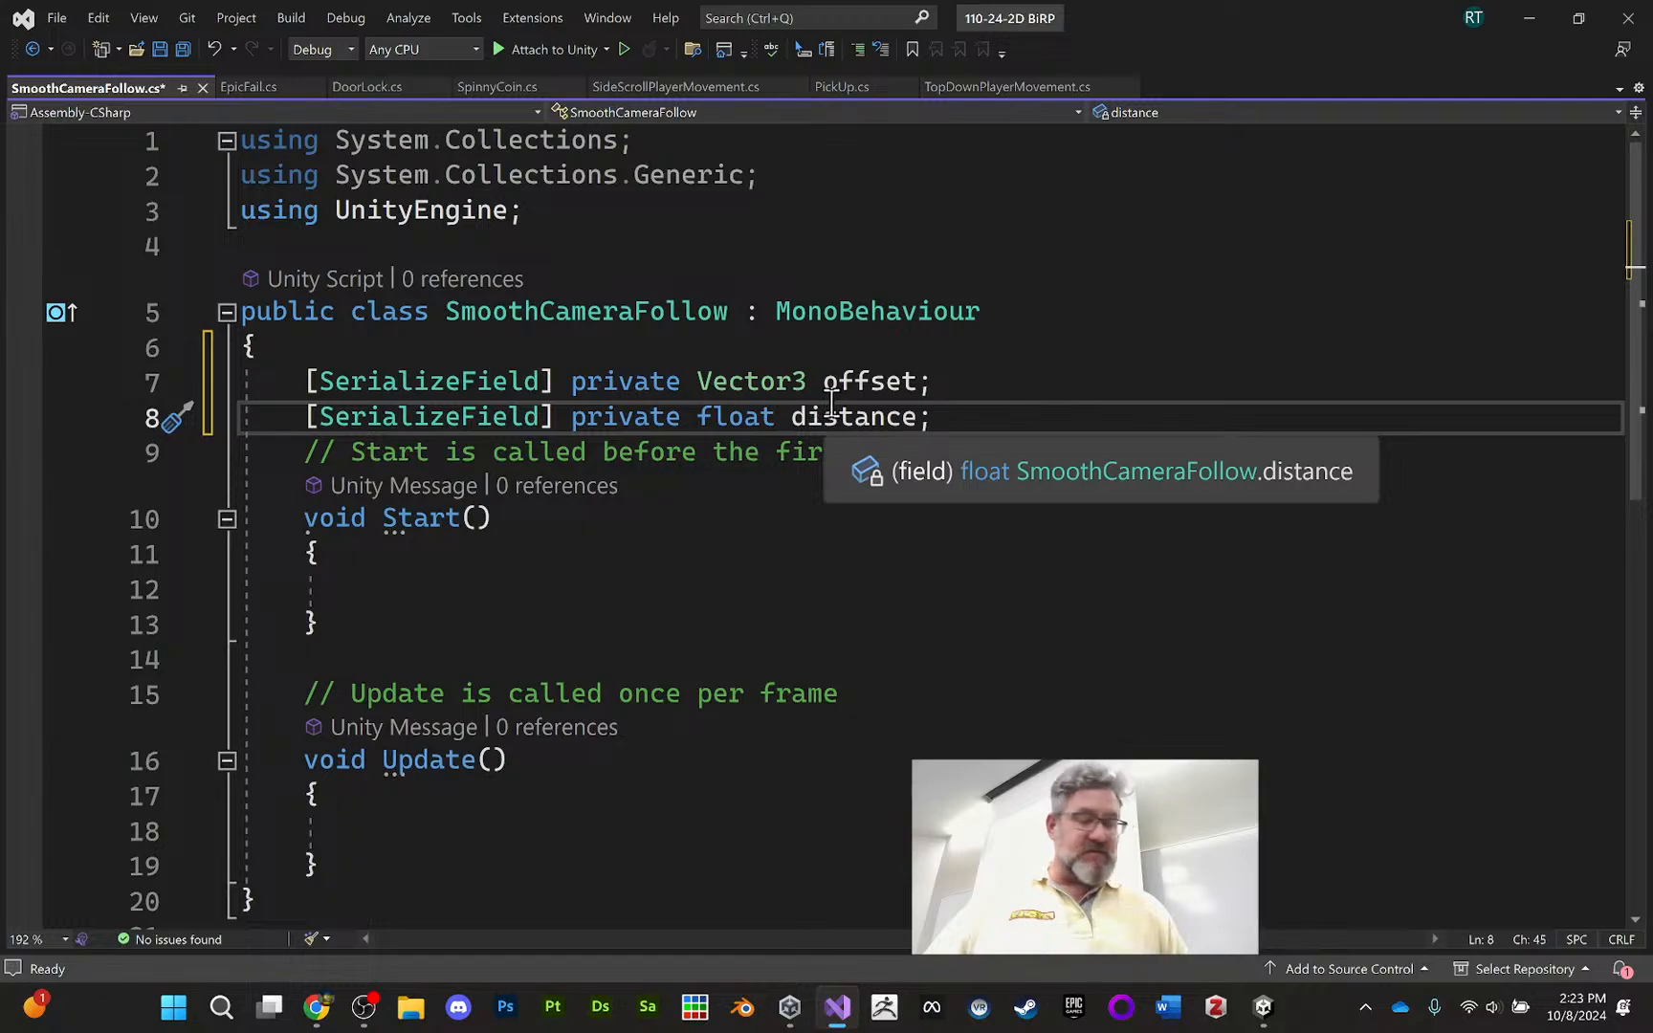
drag(792, 416, 907, 416)
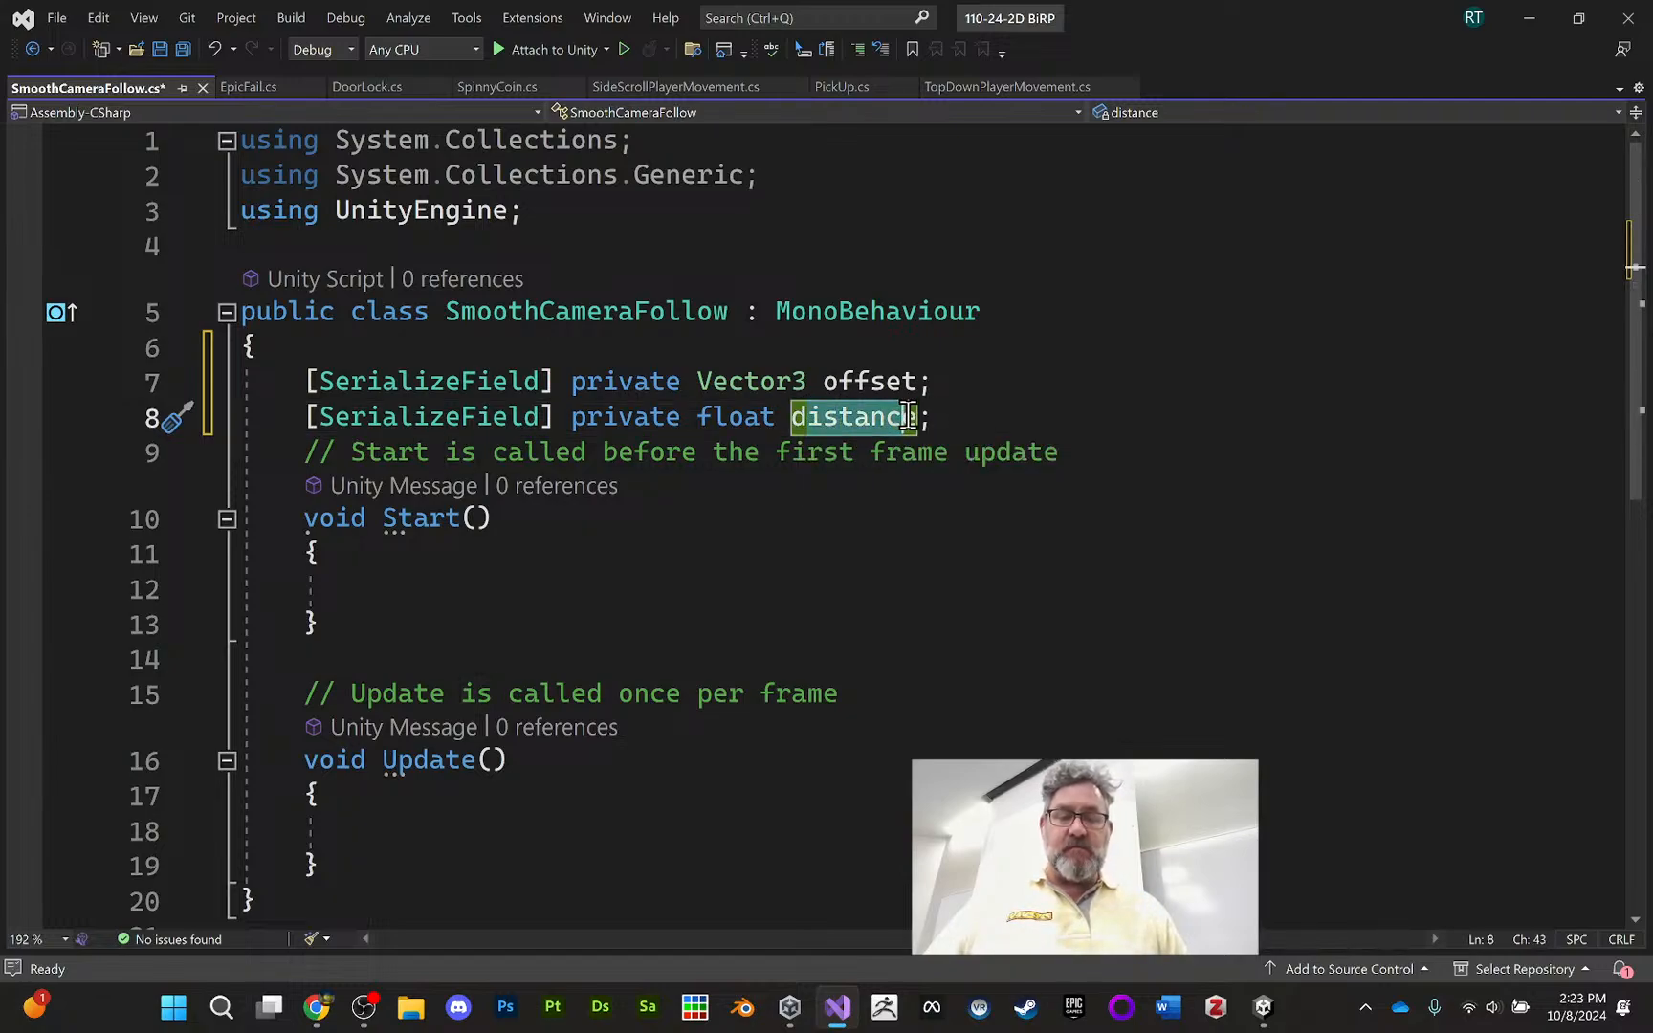
text(damping)
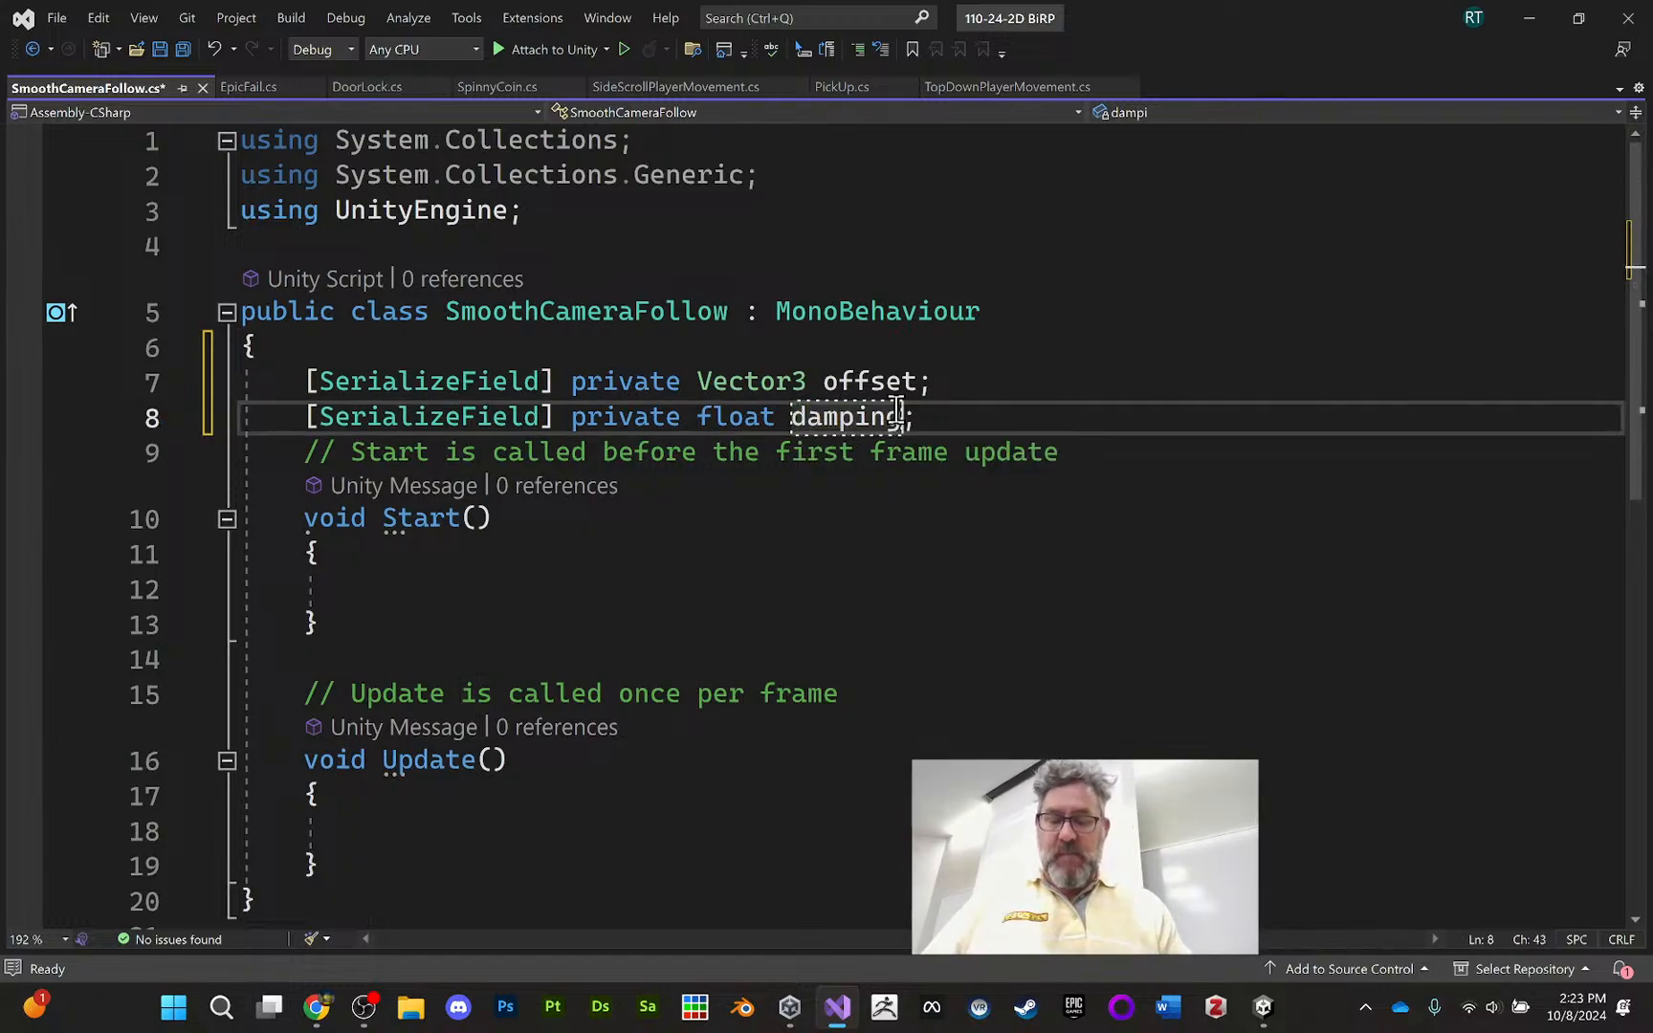
Declare a public Transform field named target below the damping field, separated by a blank line
key(End)
key(Return)
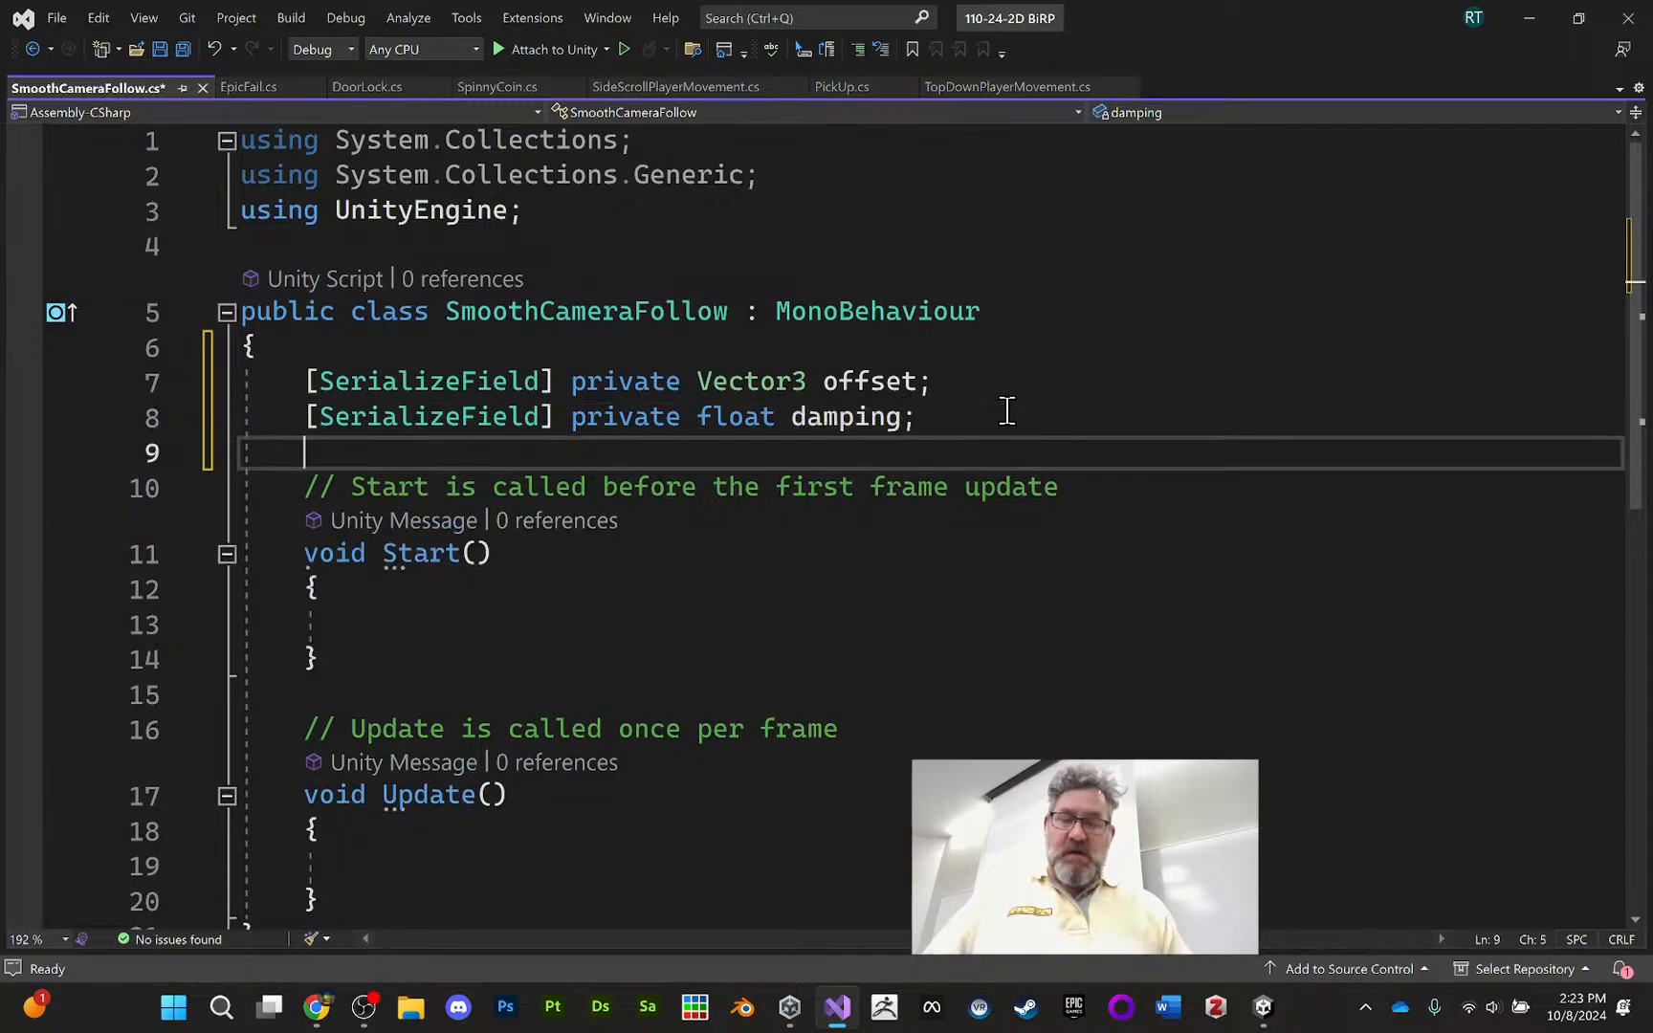
text(4)
key(BackSpace)
key(Return)
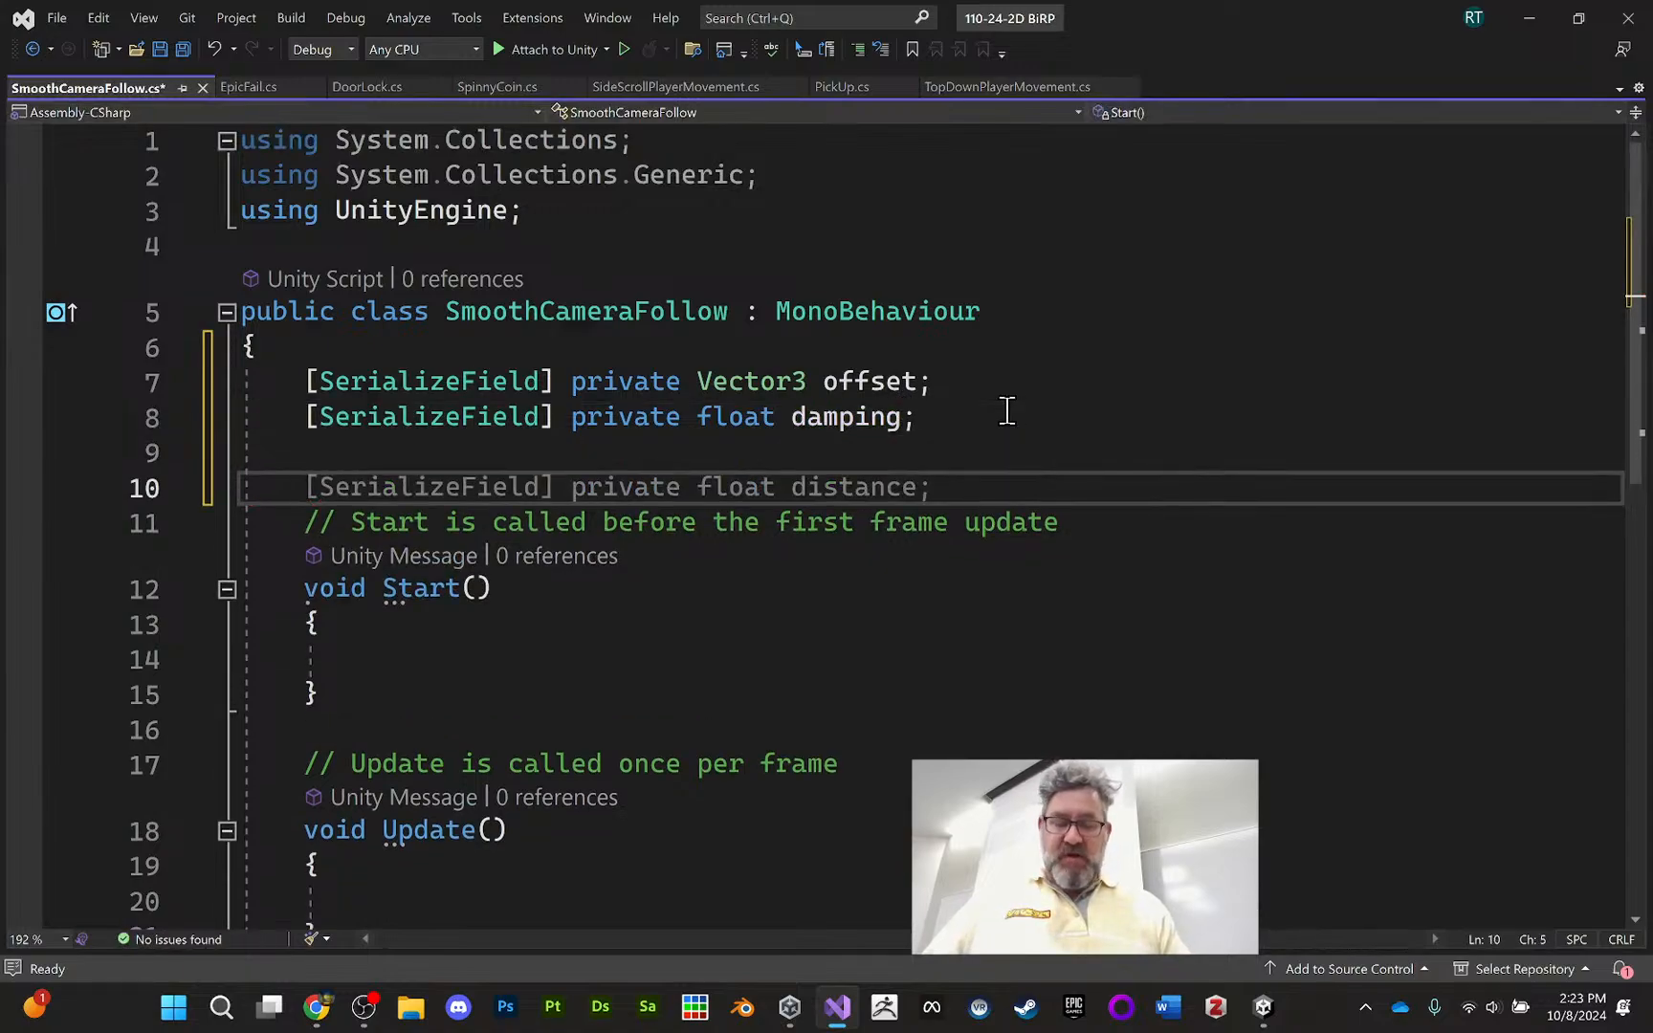
text(publi)
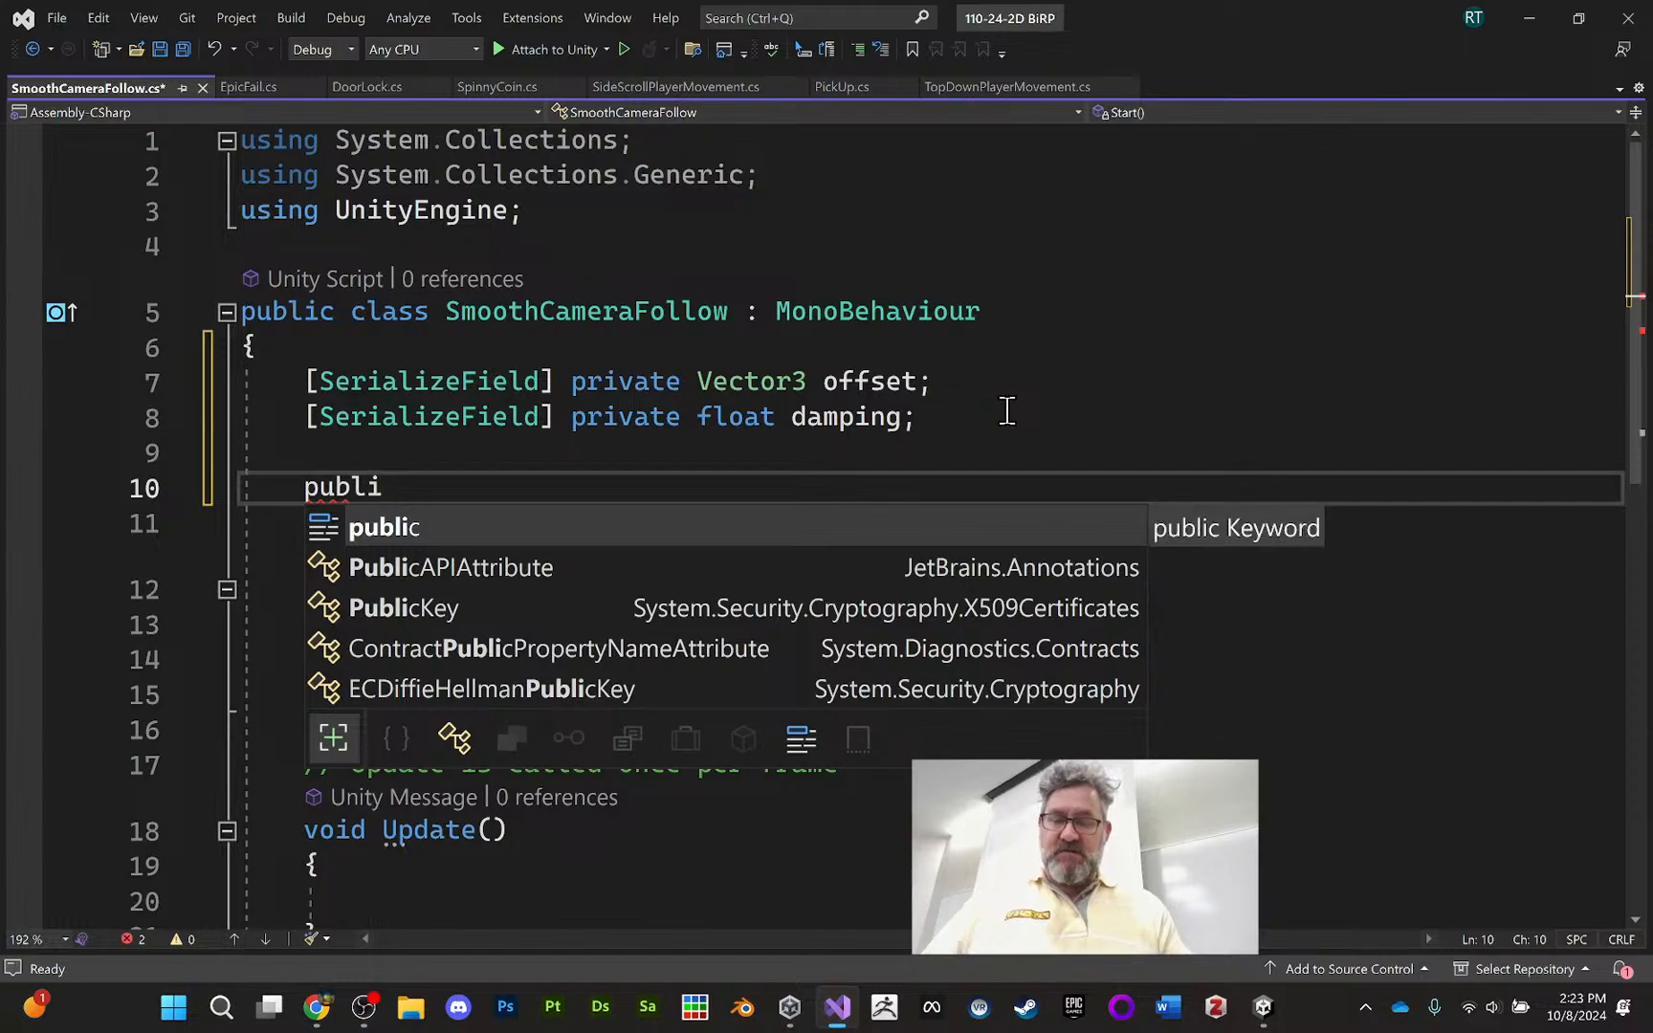
text(c Tr)
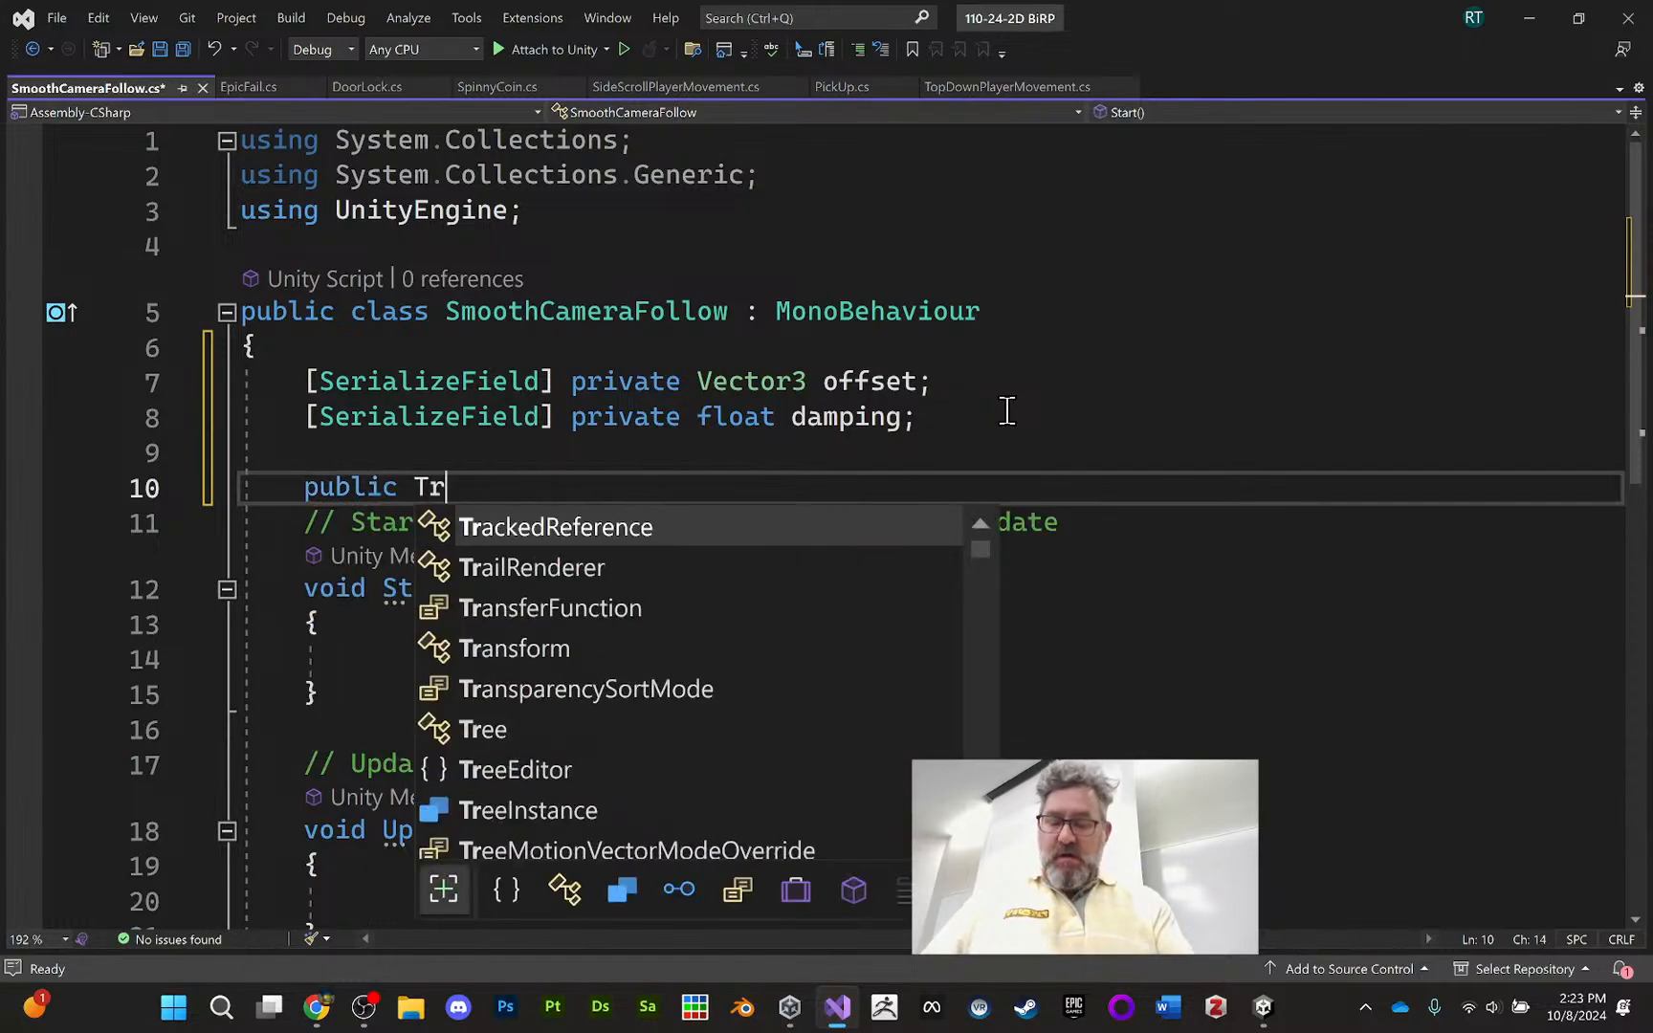
text(ansform )
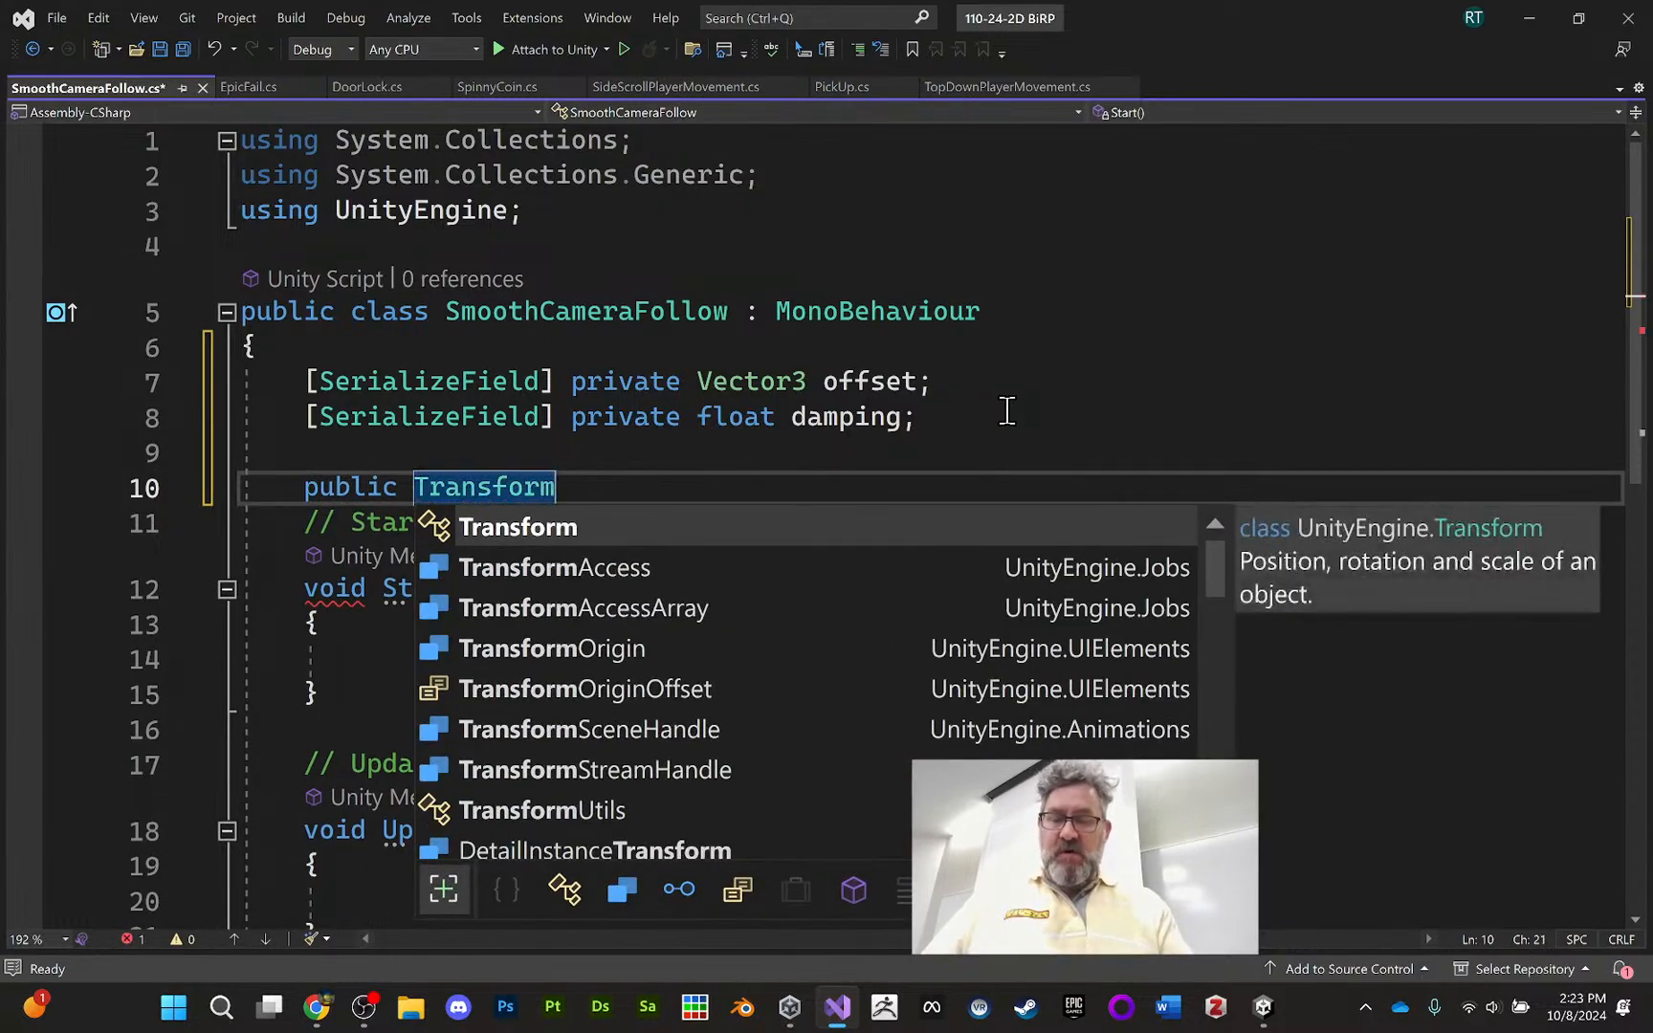
text(target)
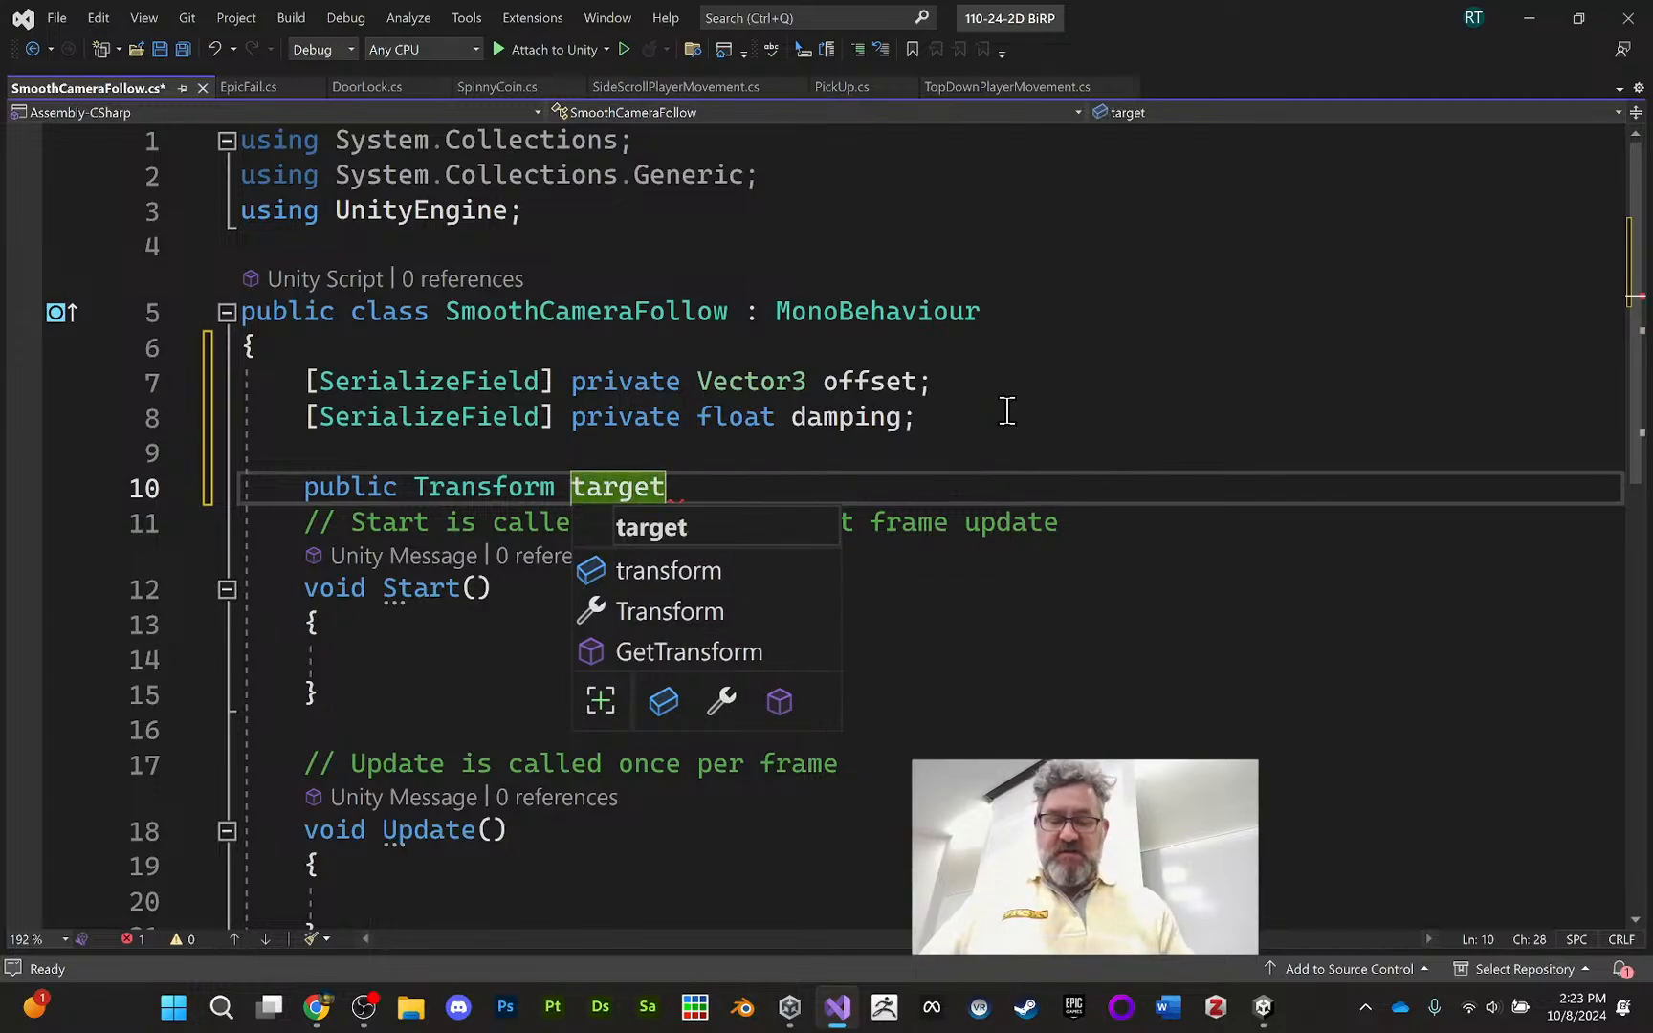
text(;4)
key(Return)
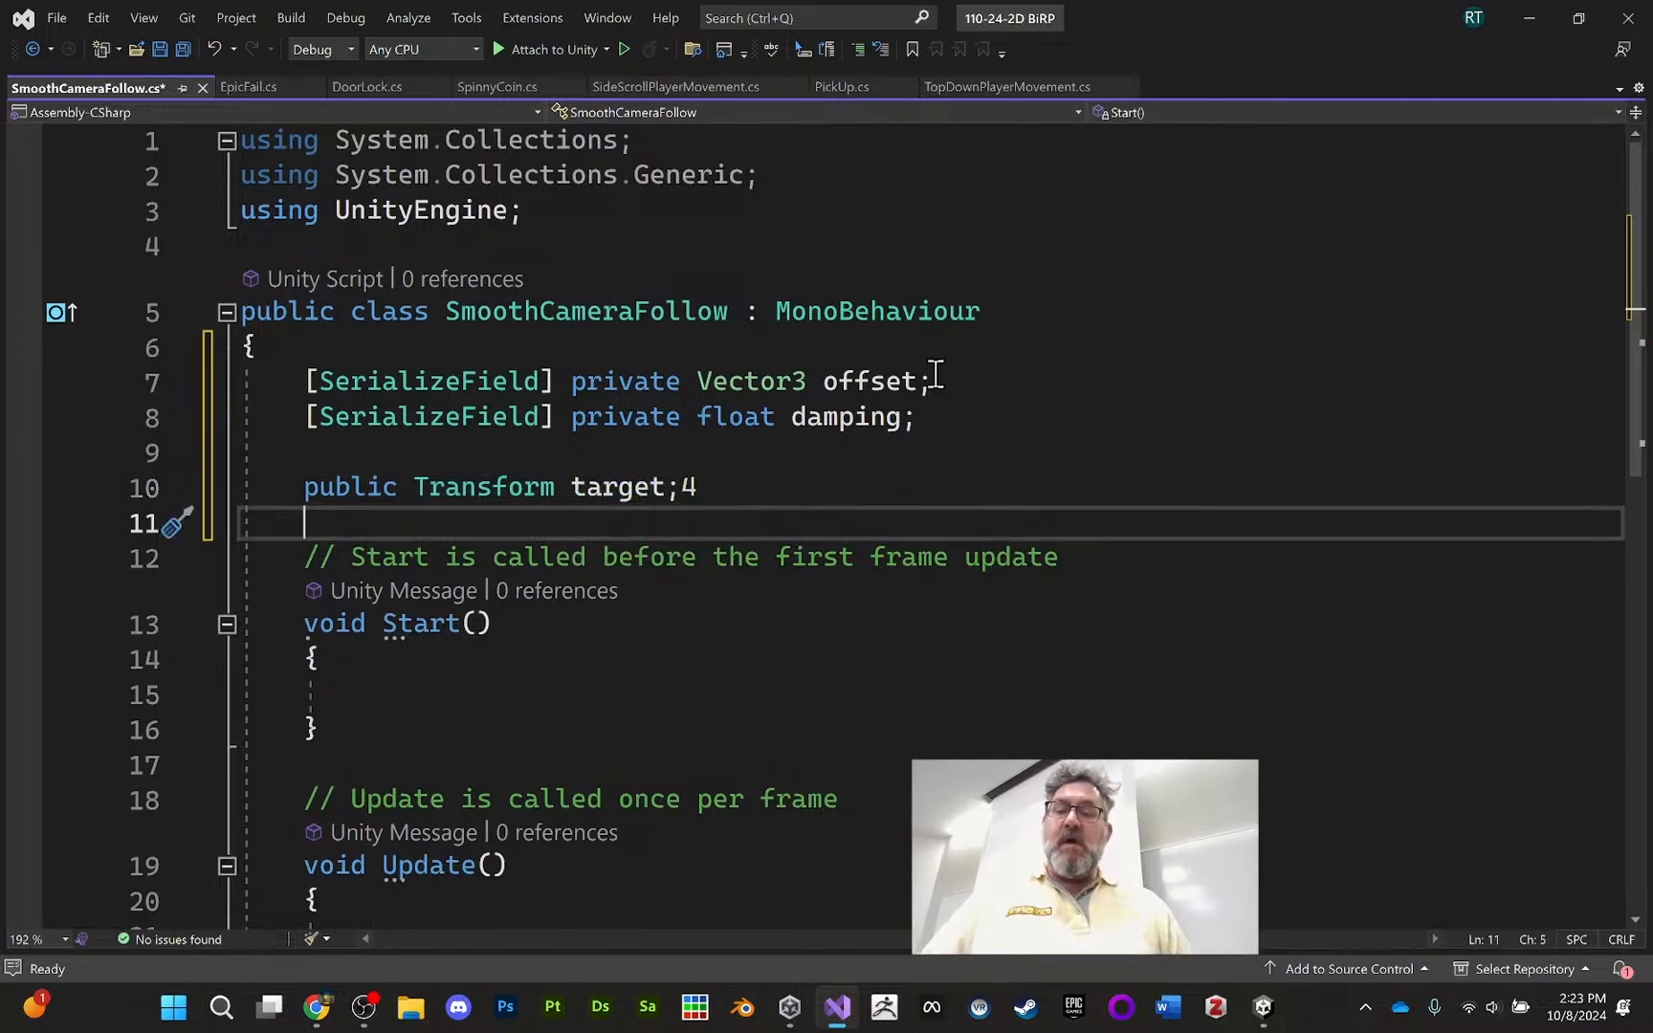
click(698, 487)
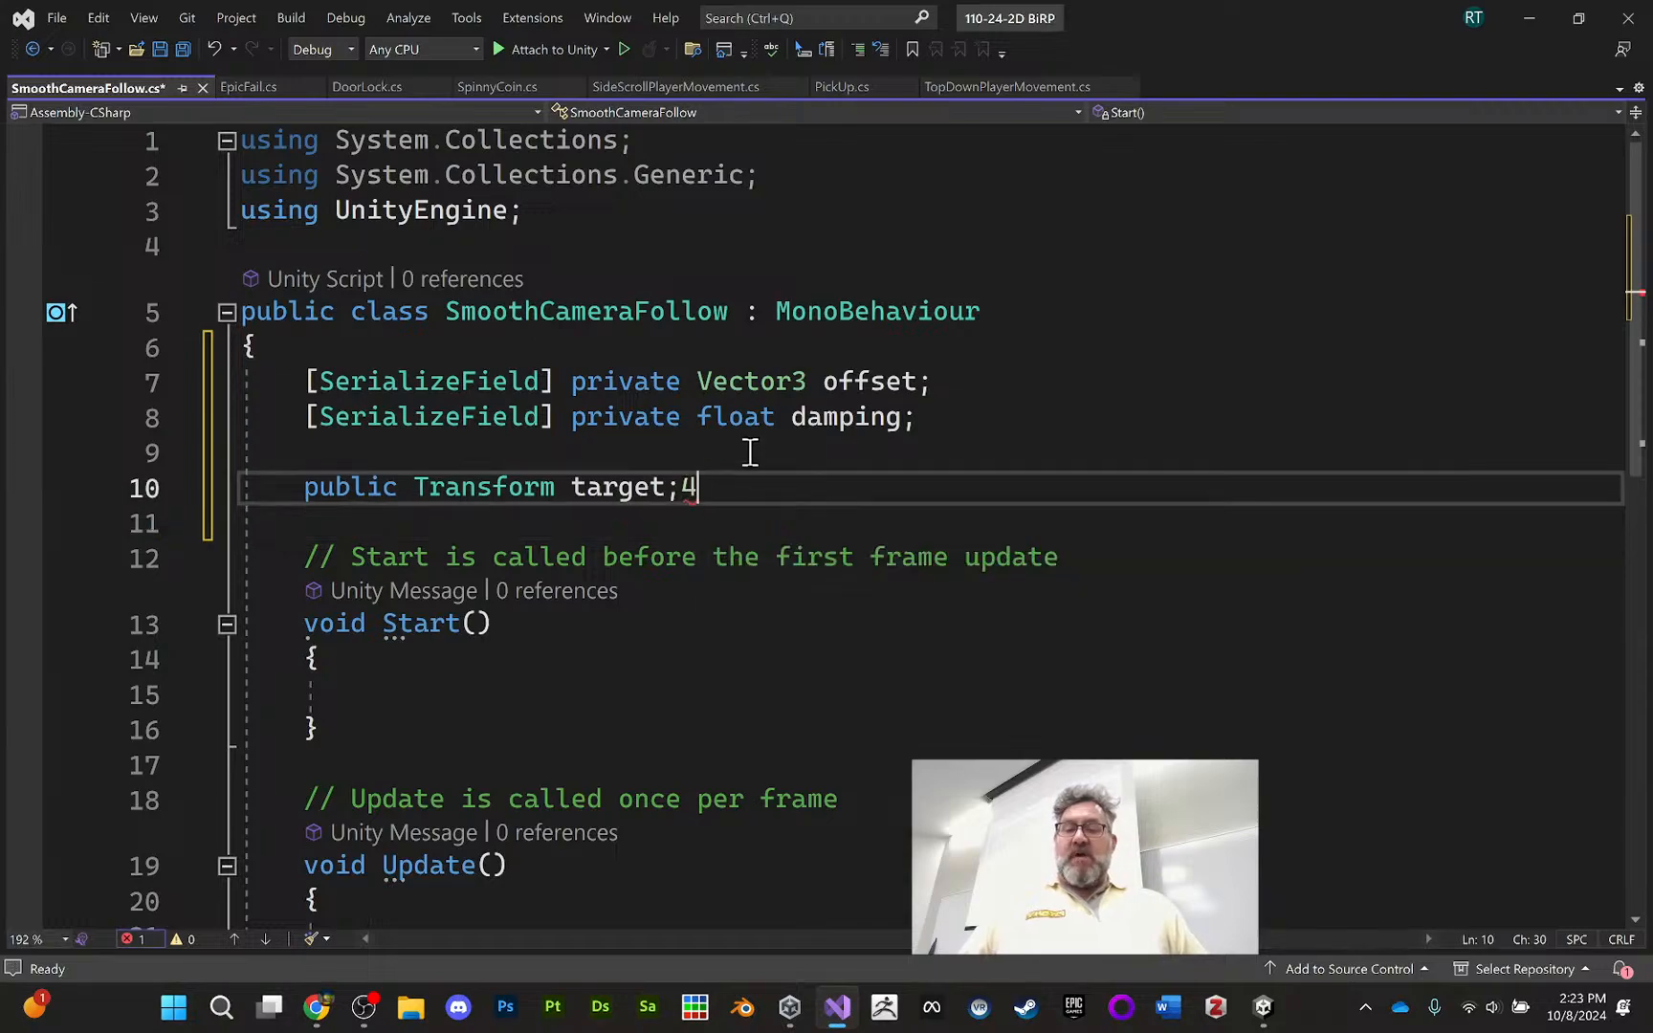
key(BackSpace)
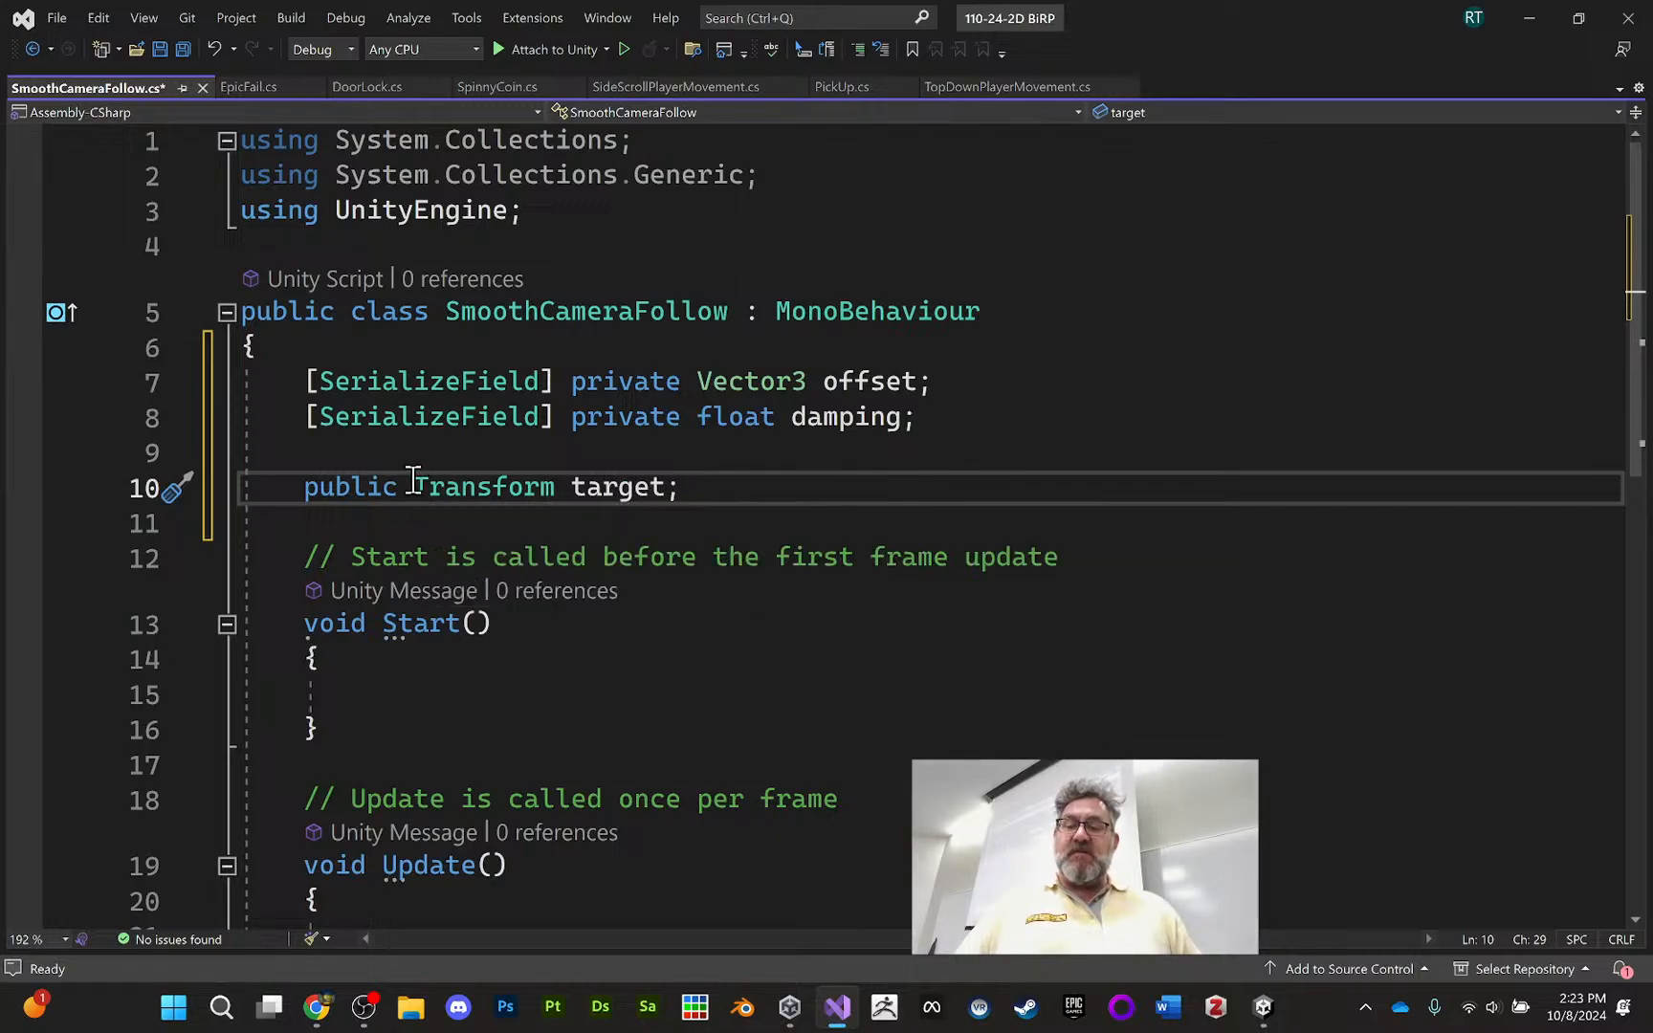
Switch to Unity to examine Main Camera's Transform component, and return to the target declaration in Visual Studio
drag(414, 487, 550, 487)
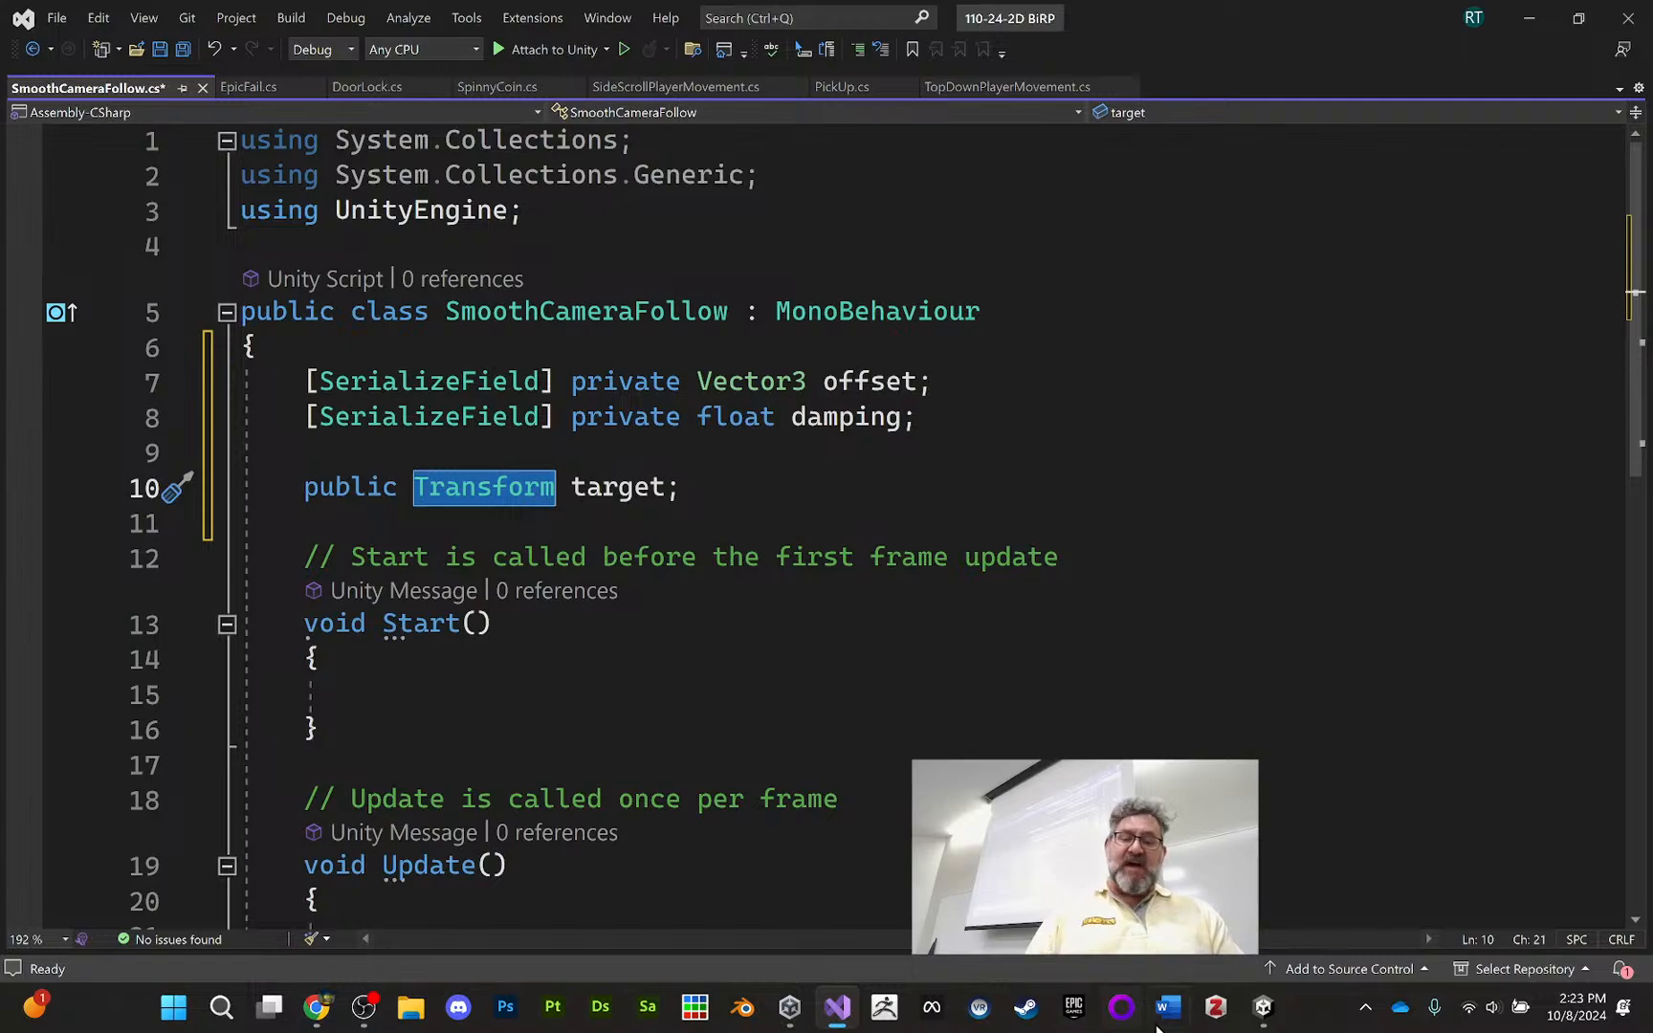
click(1263, 1006)
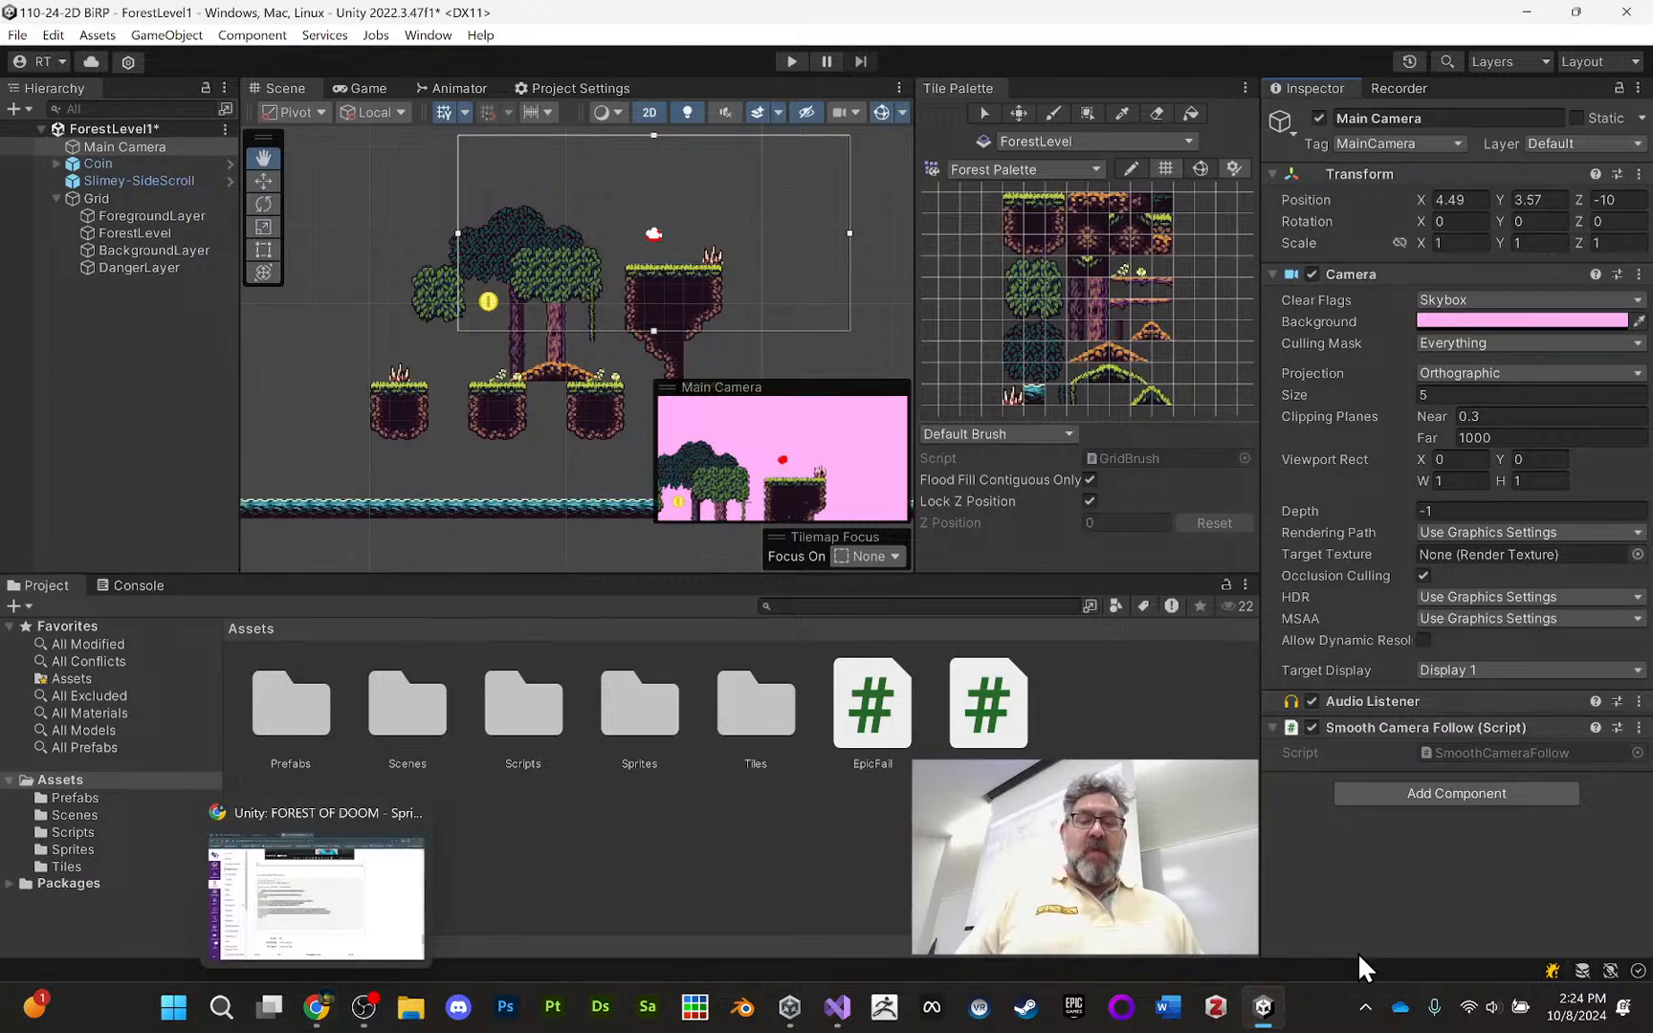
click(837, 1006)
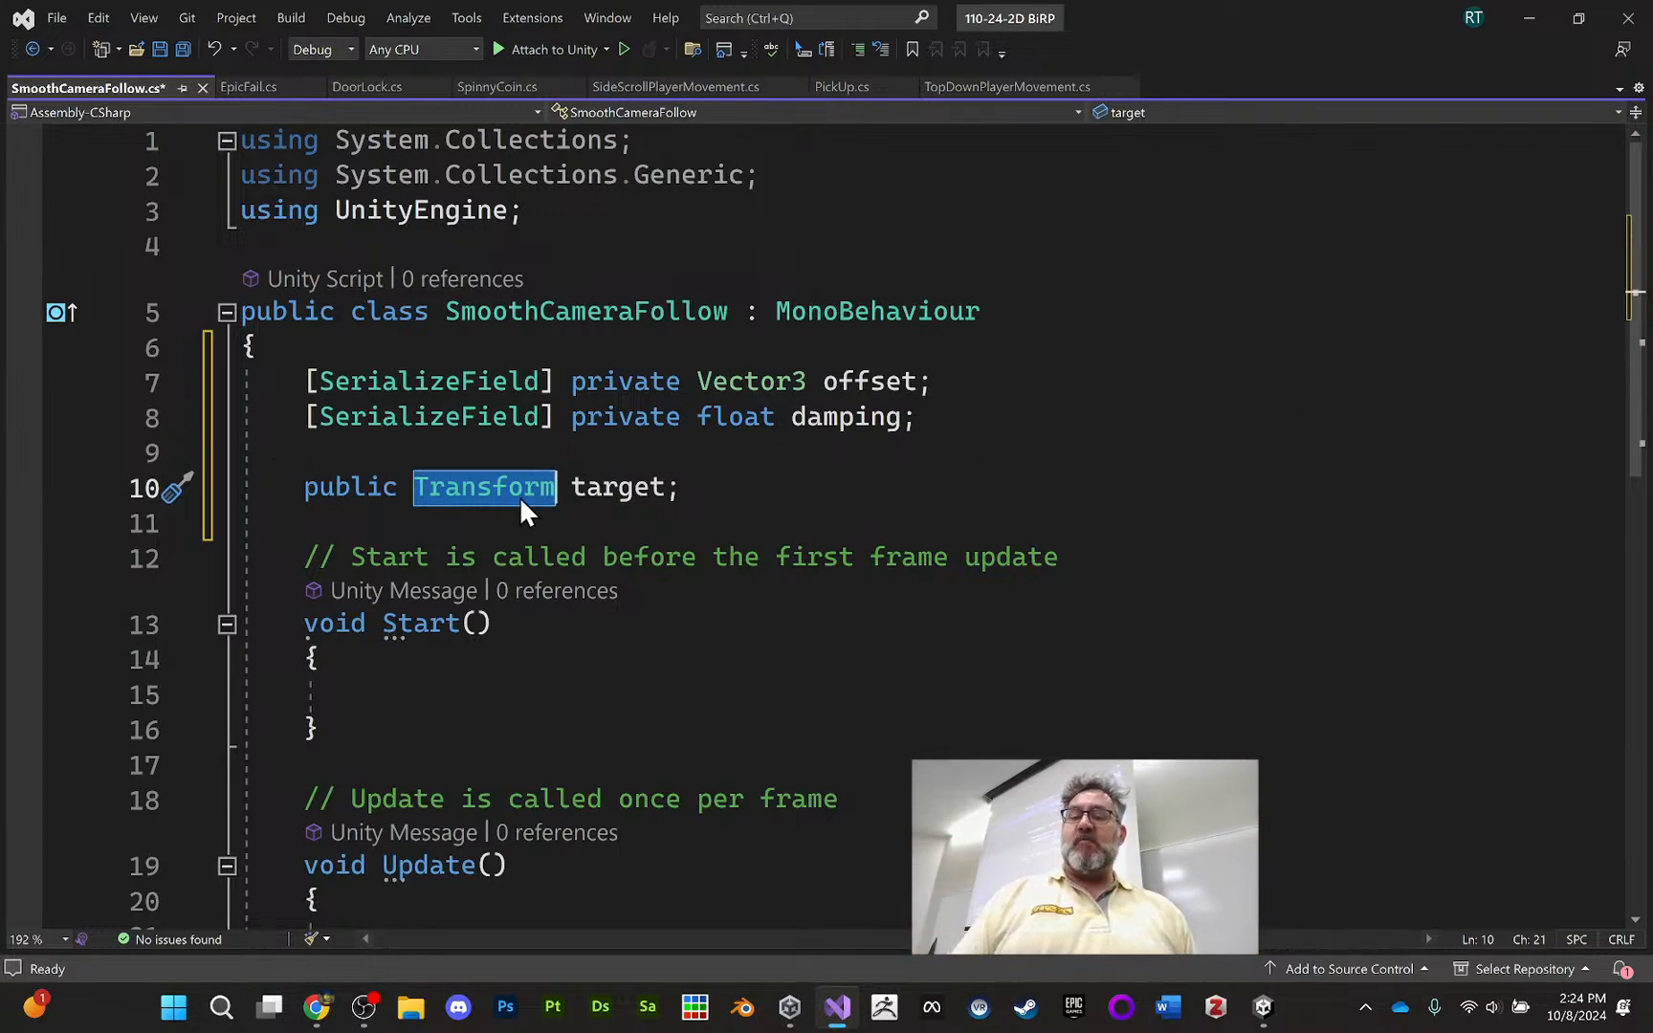
click(681, 489)
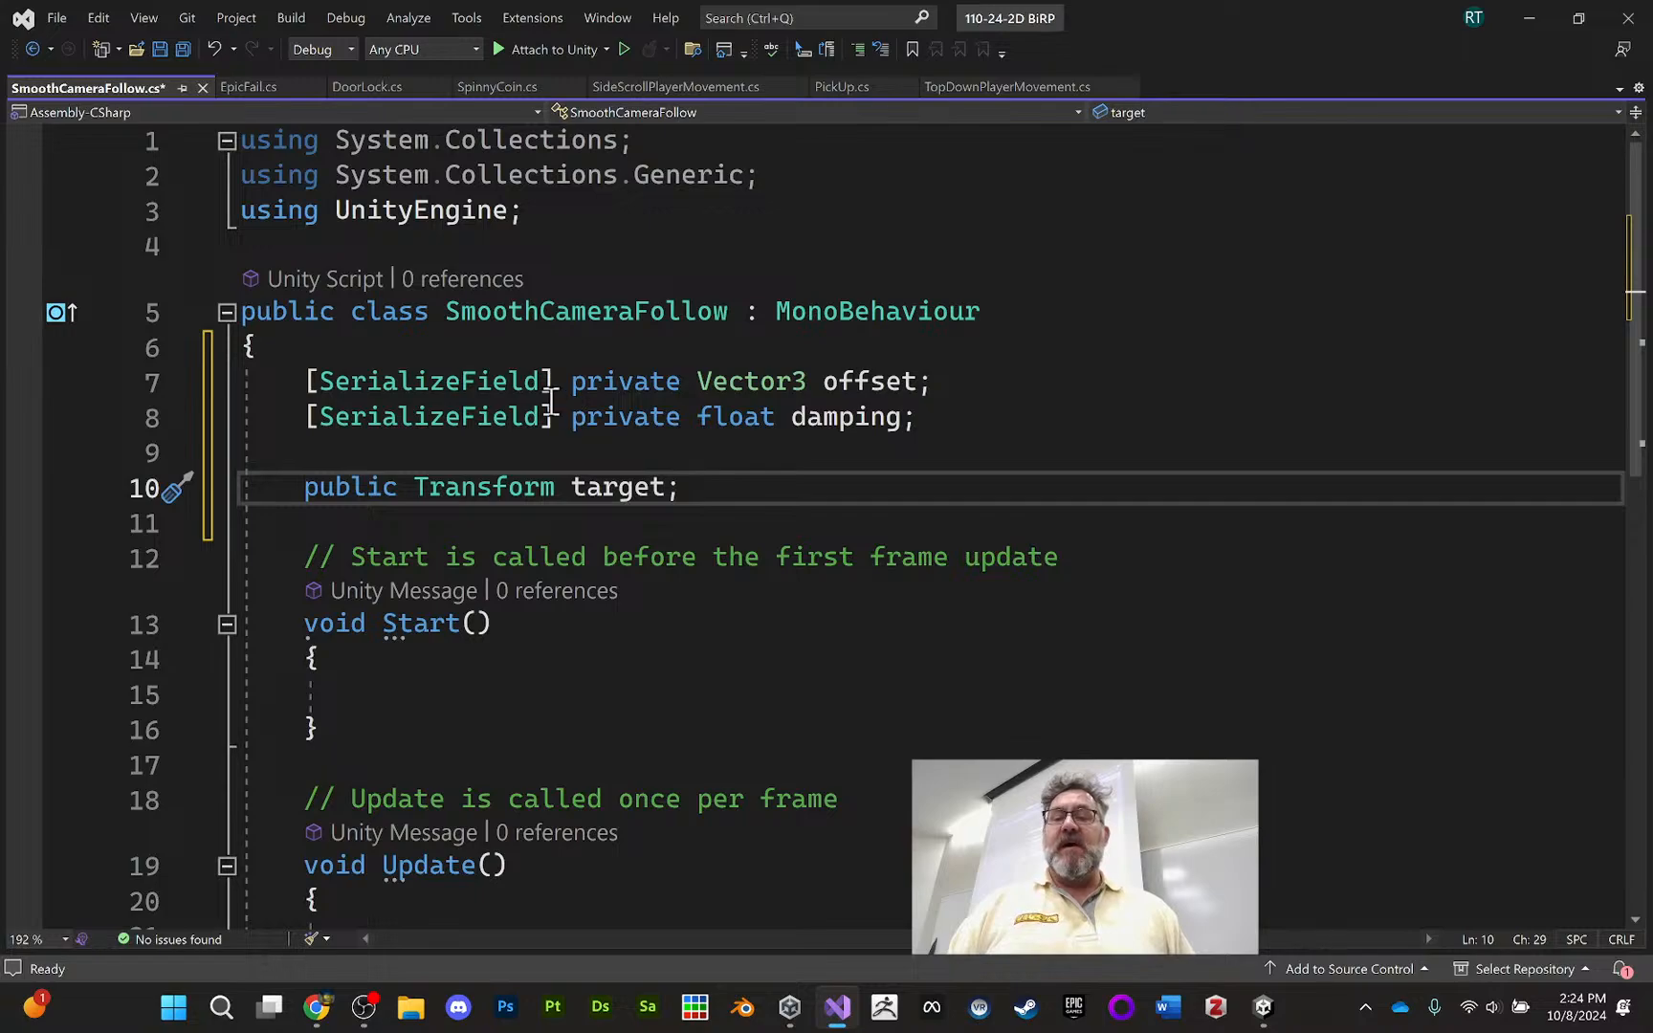
Try removing the SerializeField attribute from the offset declaration, and undo the removal
alt+drag(557, 379, 304, 371)
key(Delete)
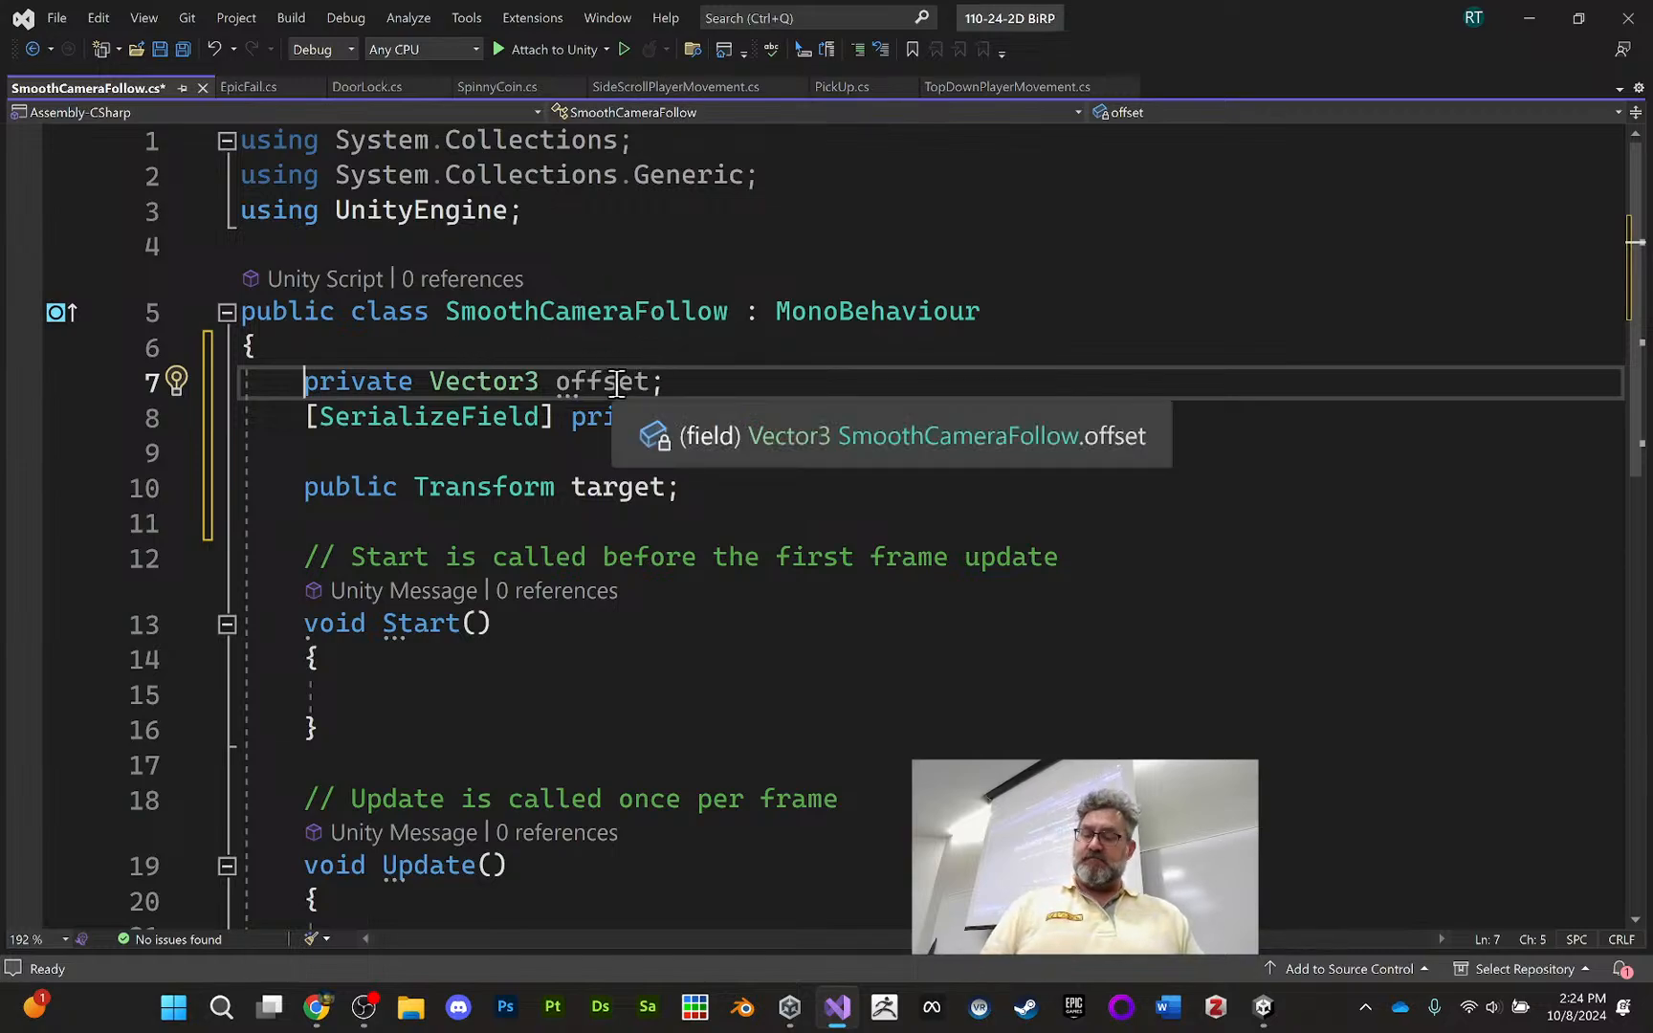
text([SerializeField])
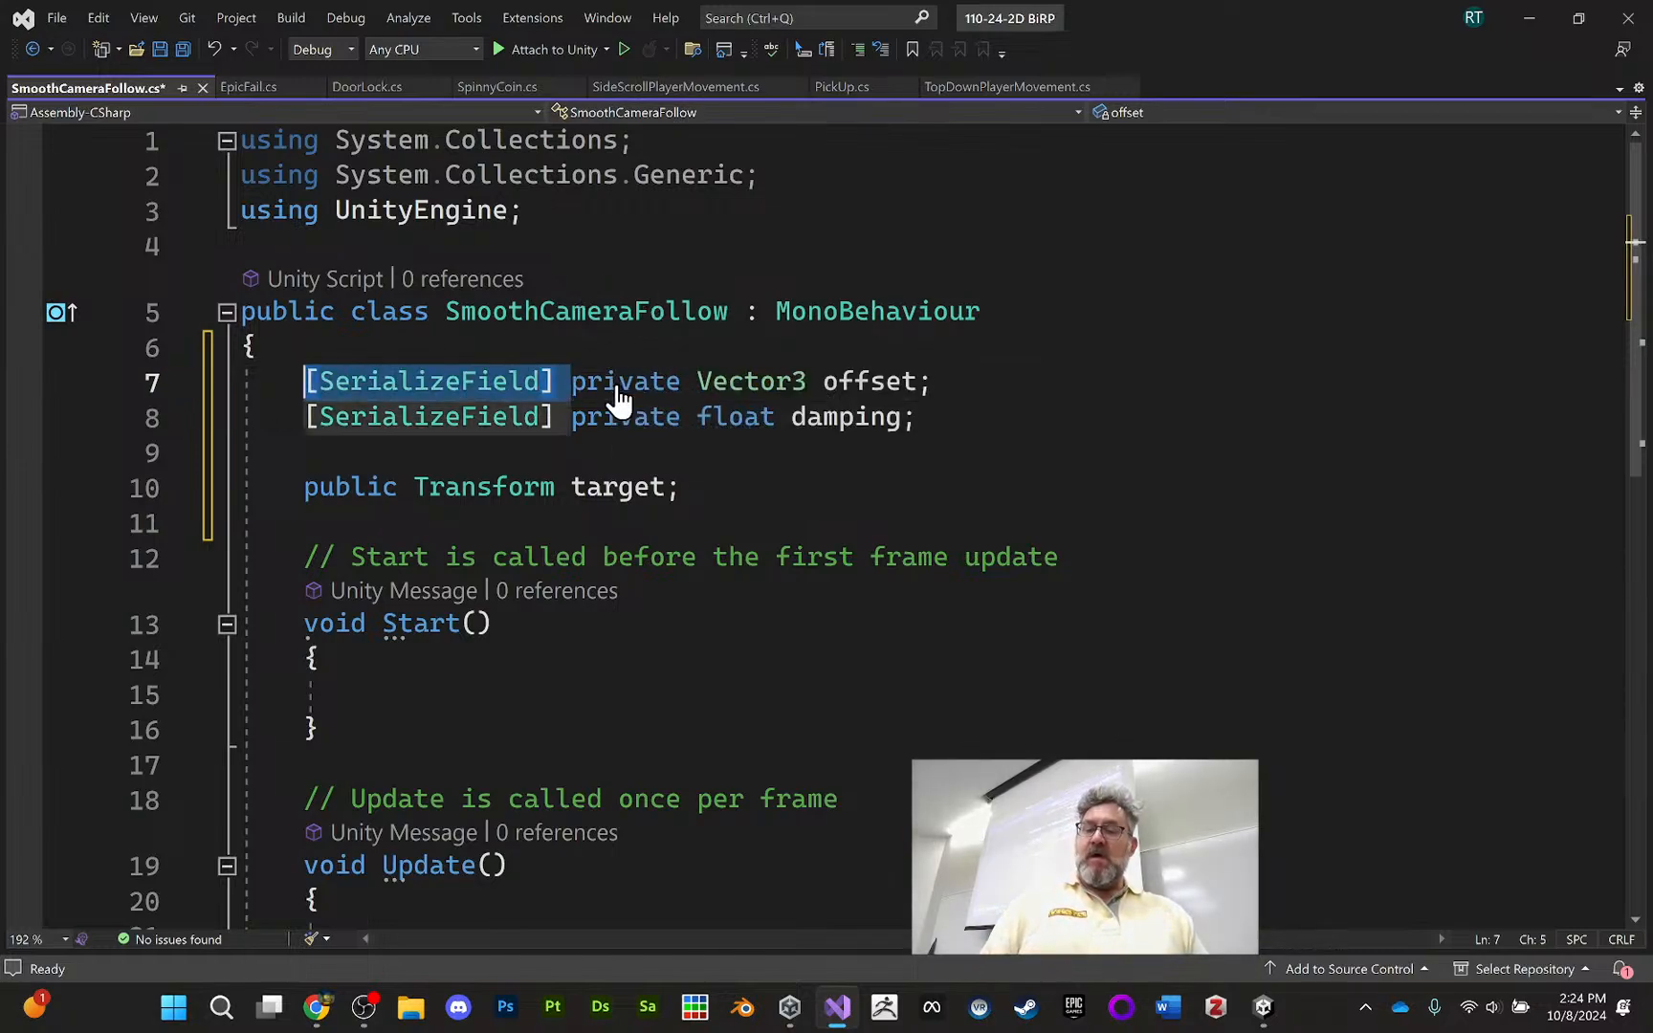
click(671, 351)
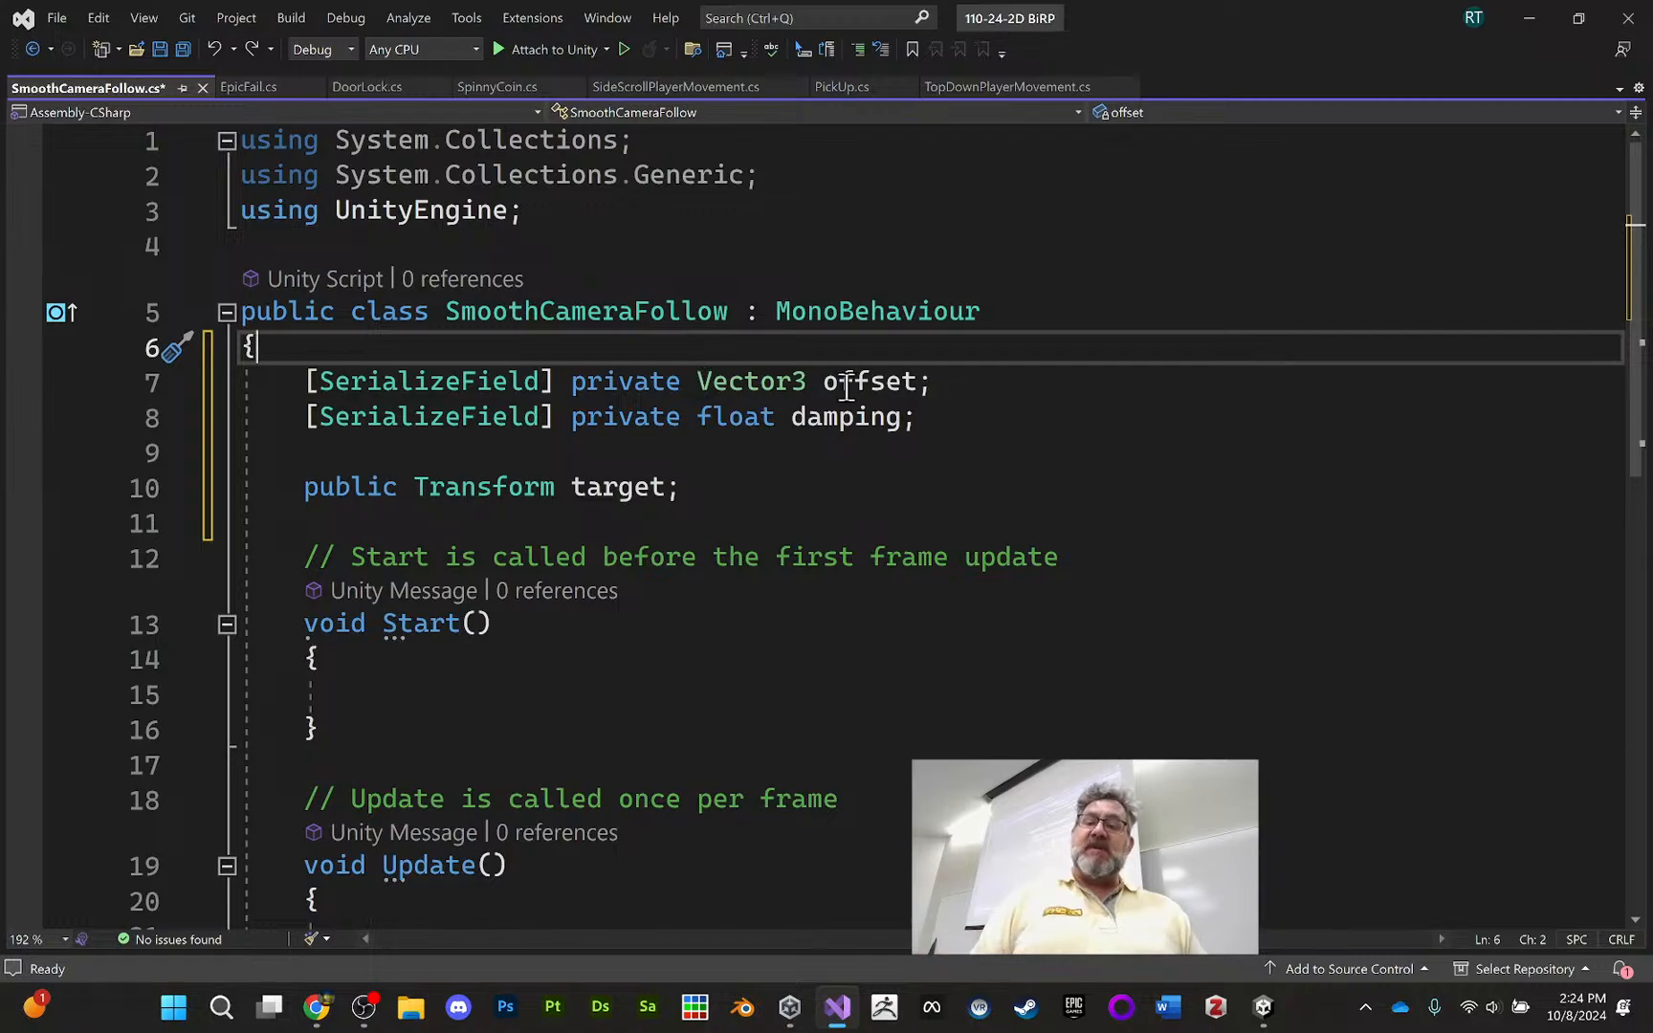
double_click(888, 383)
drag(888, 383, 921, 381)
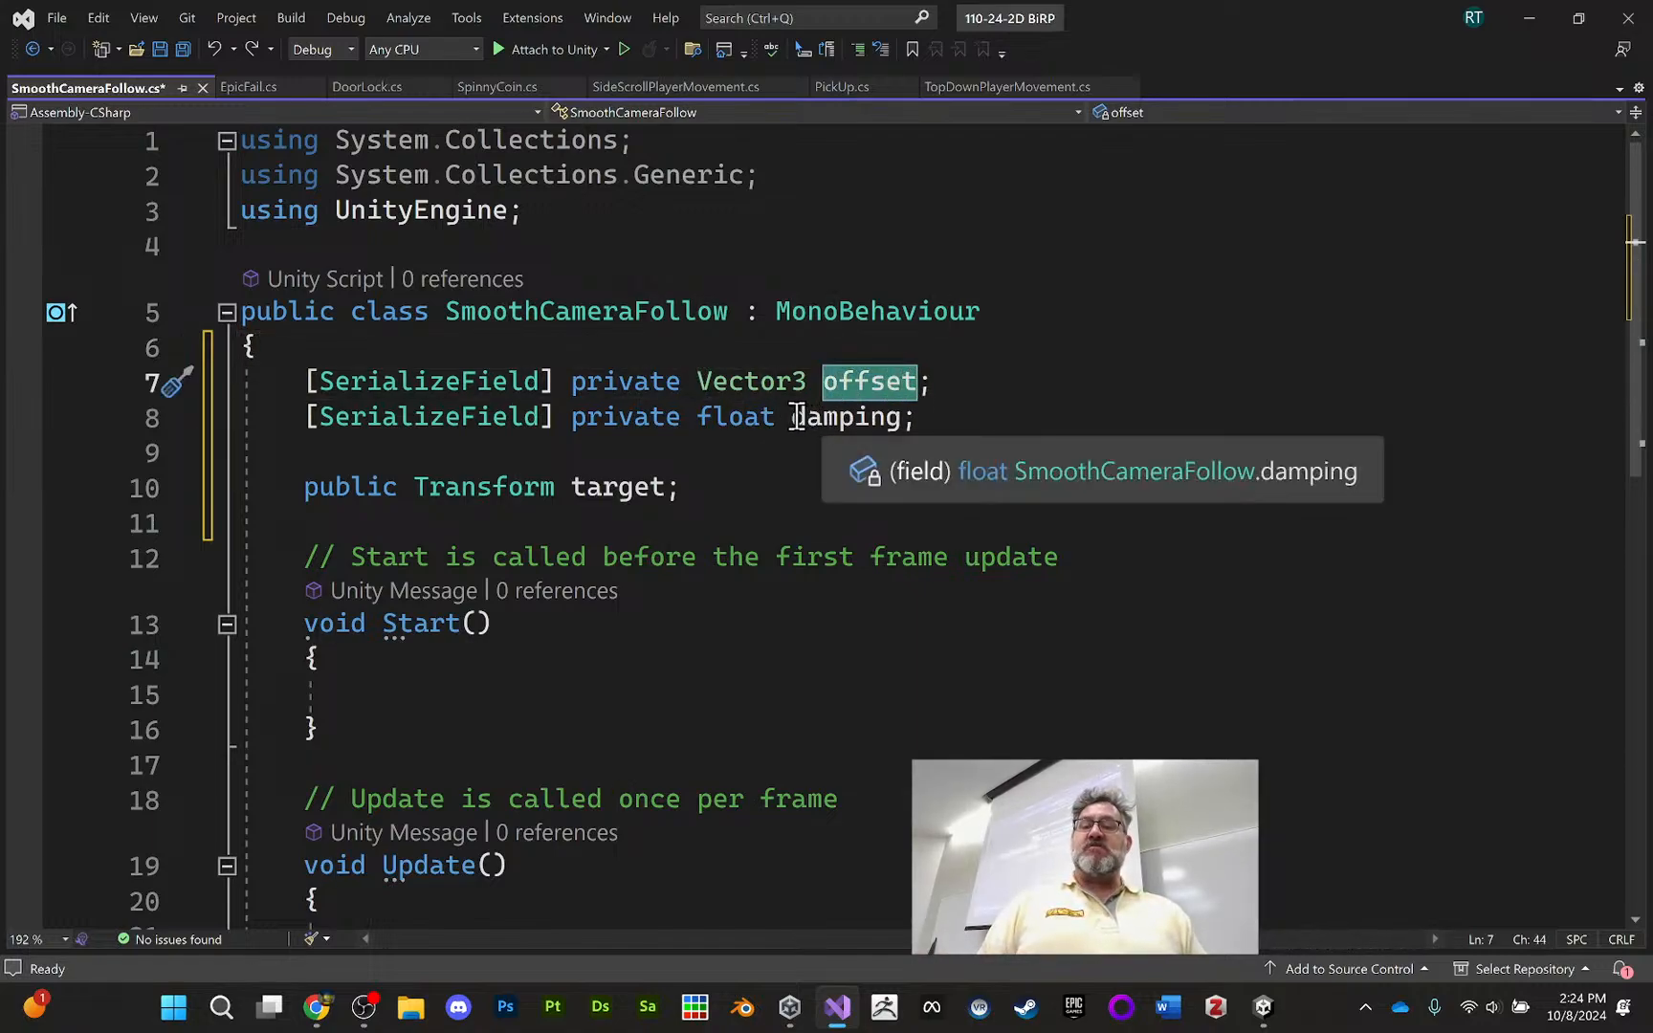
drag(795, 418, 981, 431)
click(976, 414)
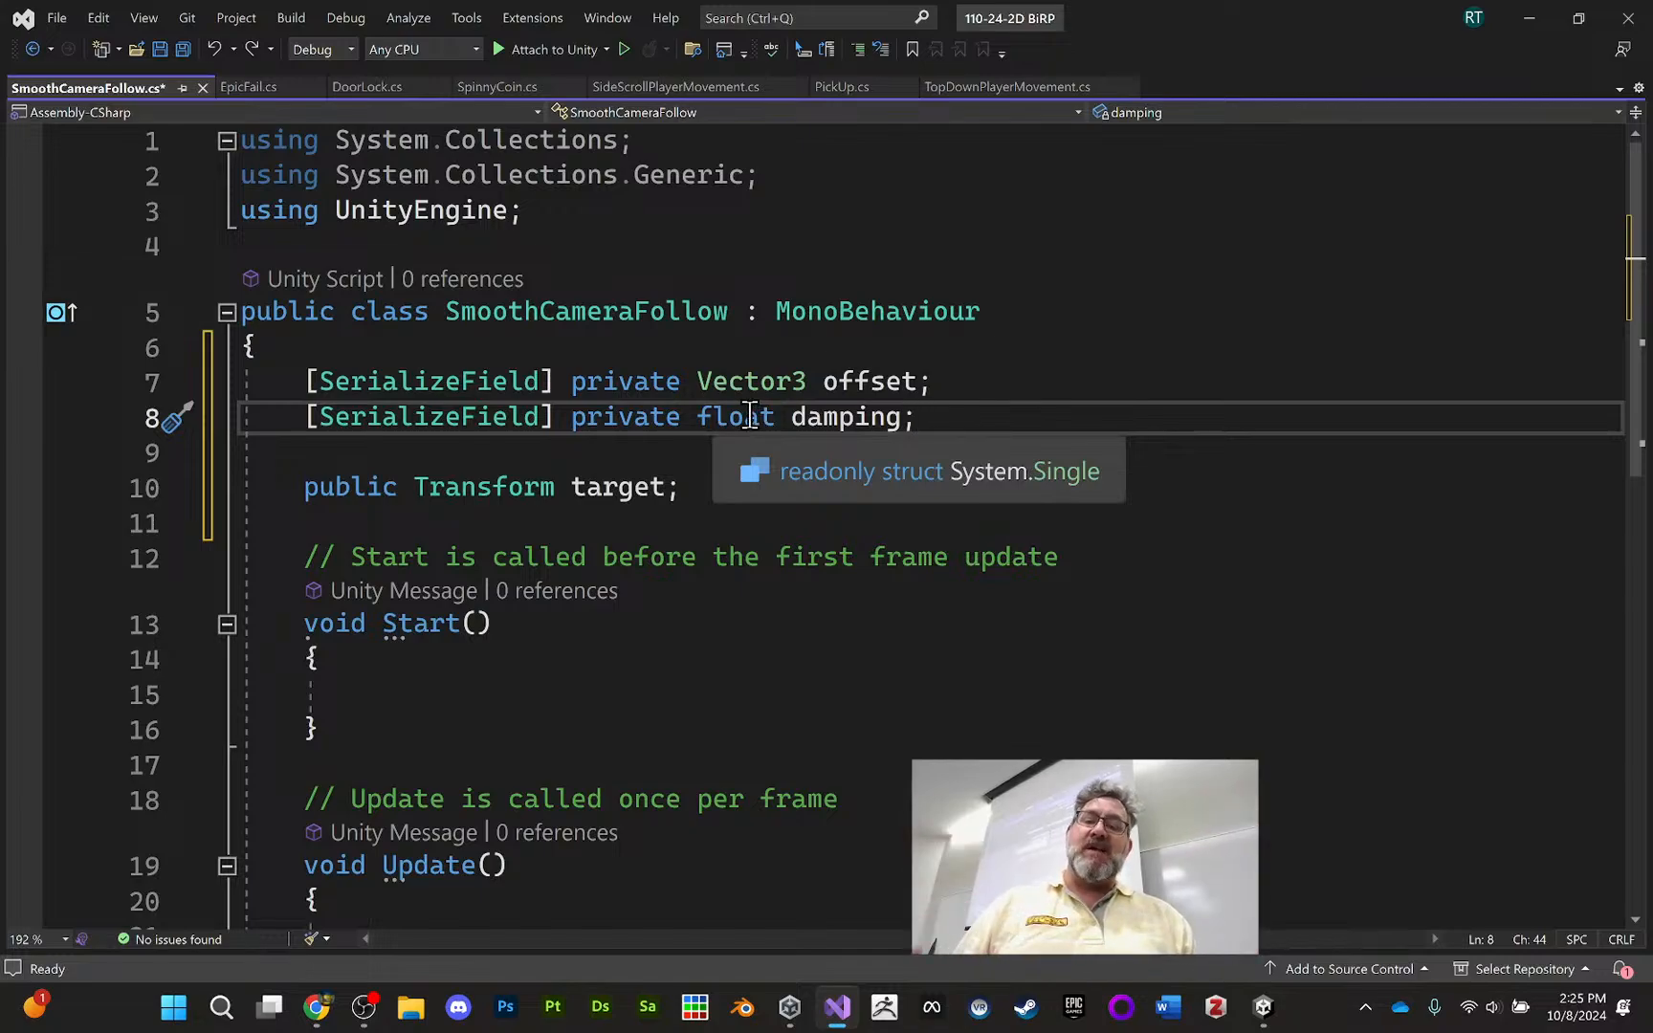
Try initialising the damping field to 5.0f, and restore its declaration without a default value
click(908, 416)
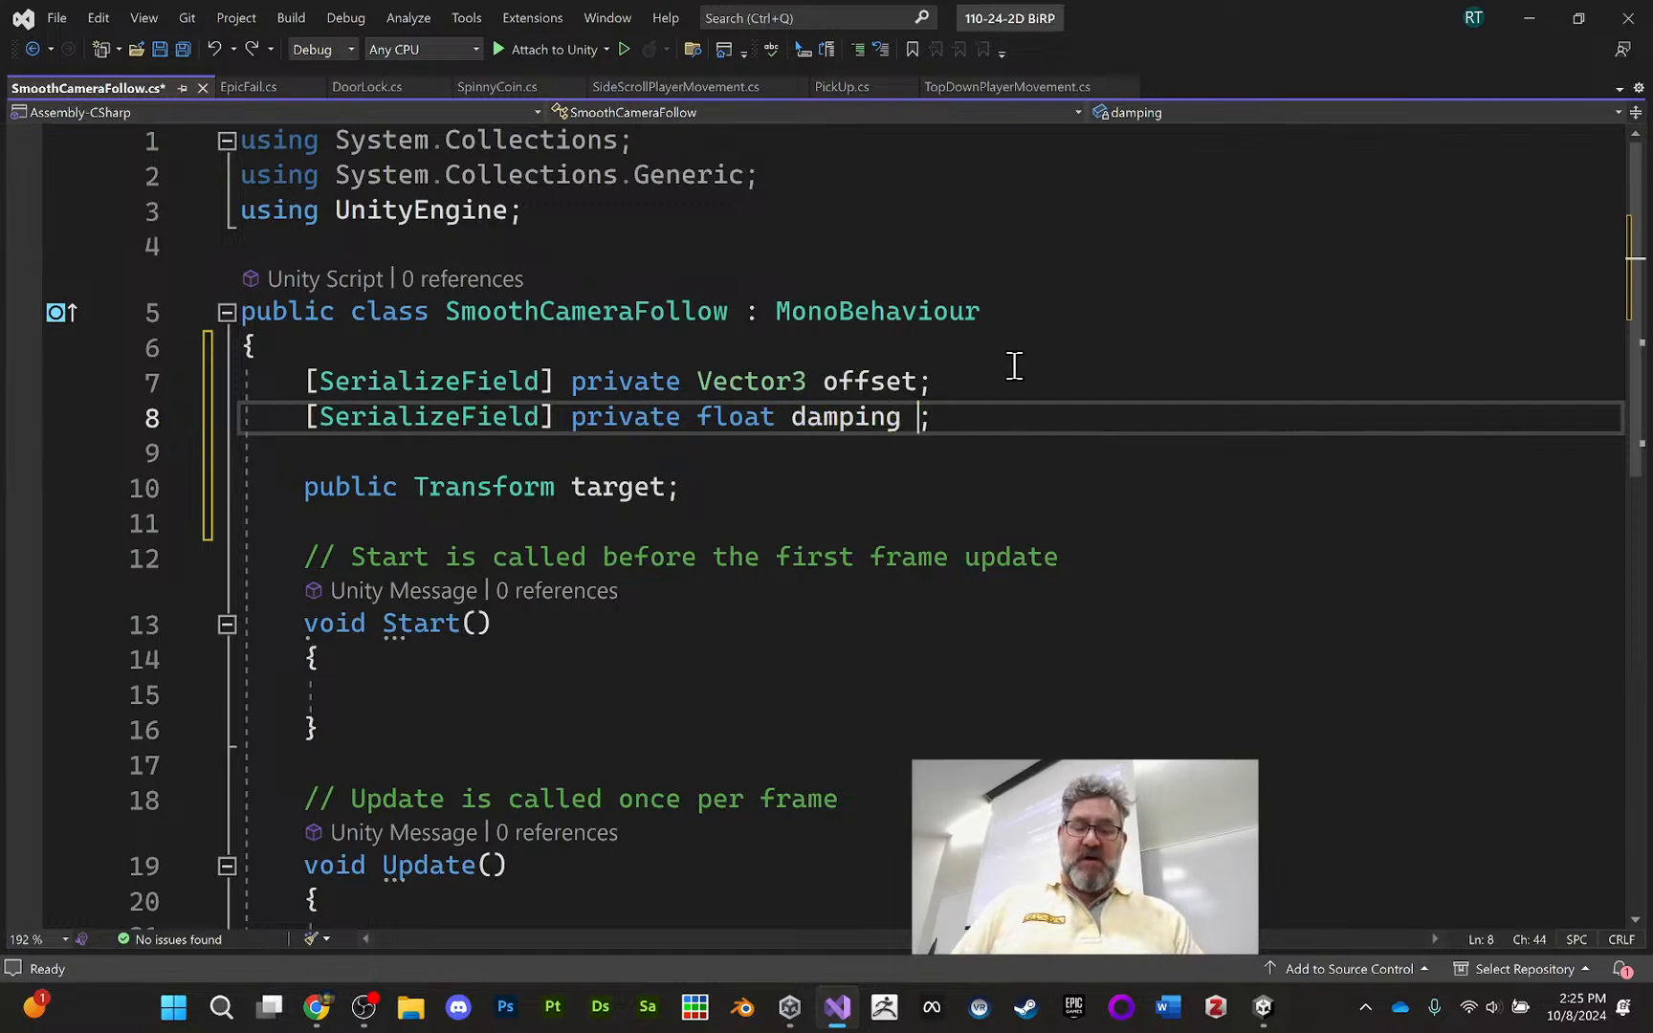
text(= 5.0)
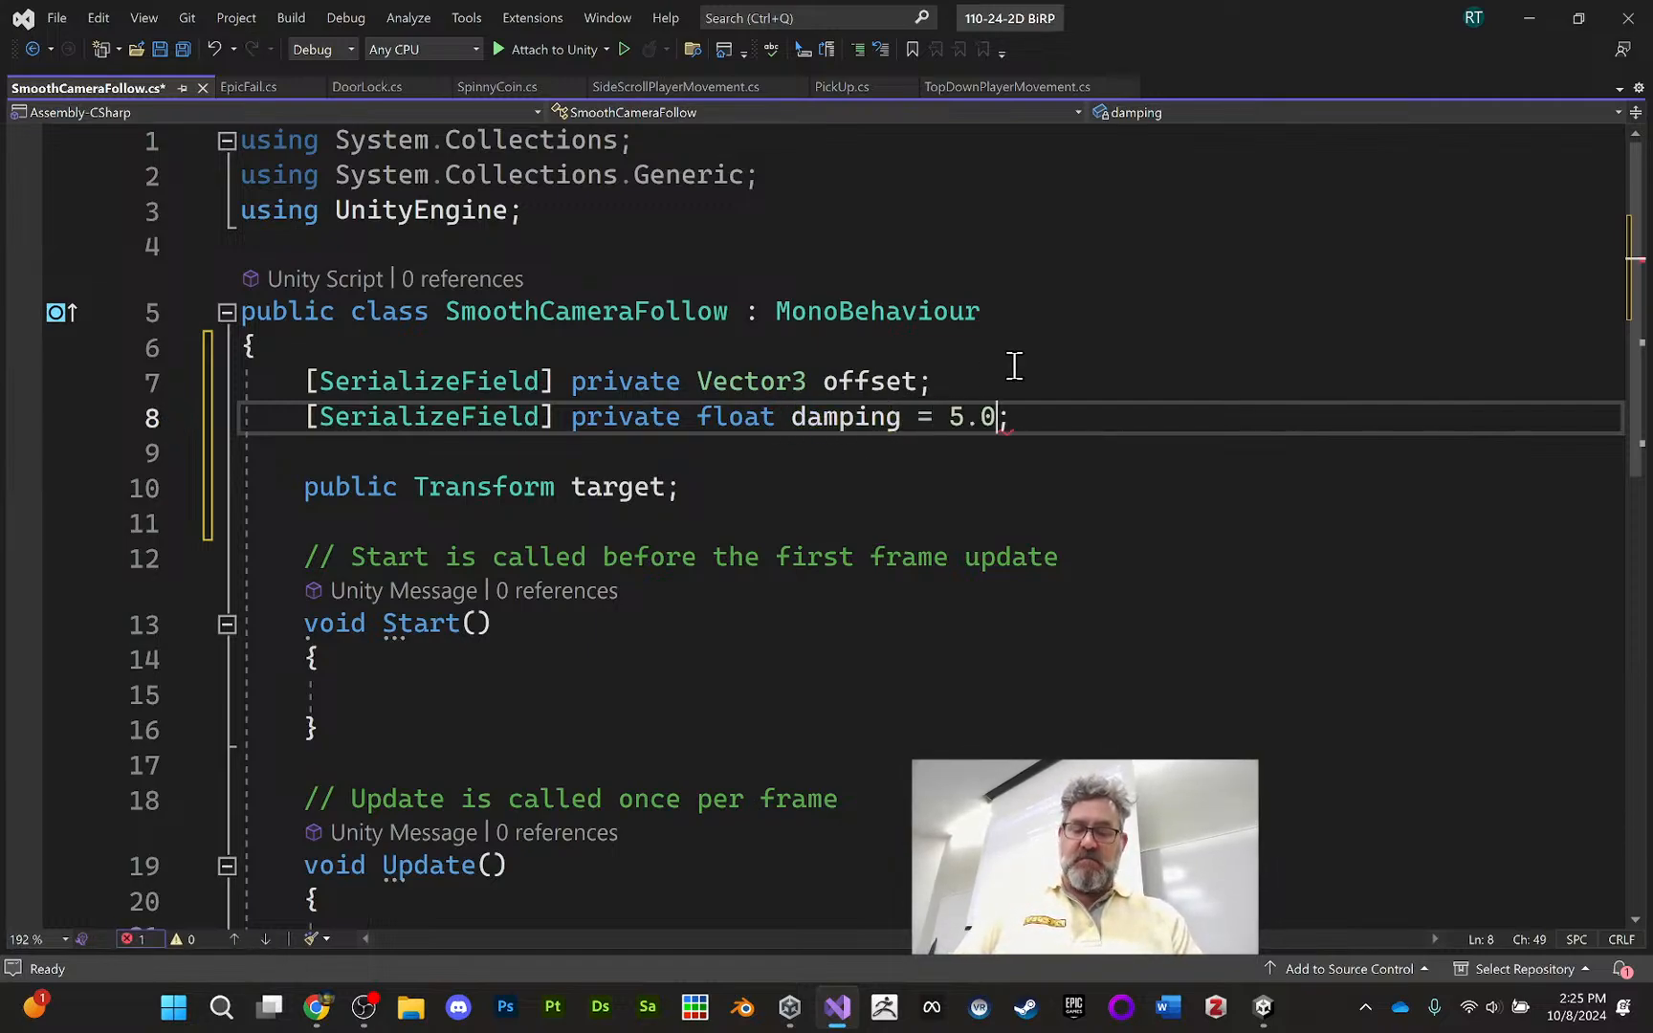
text(f)
key(End)
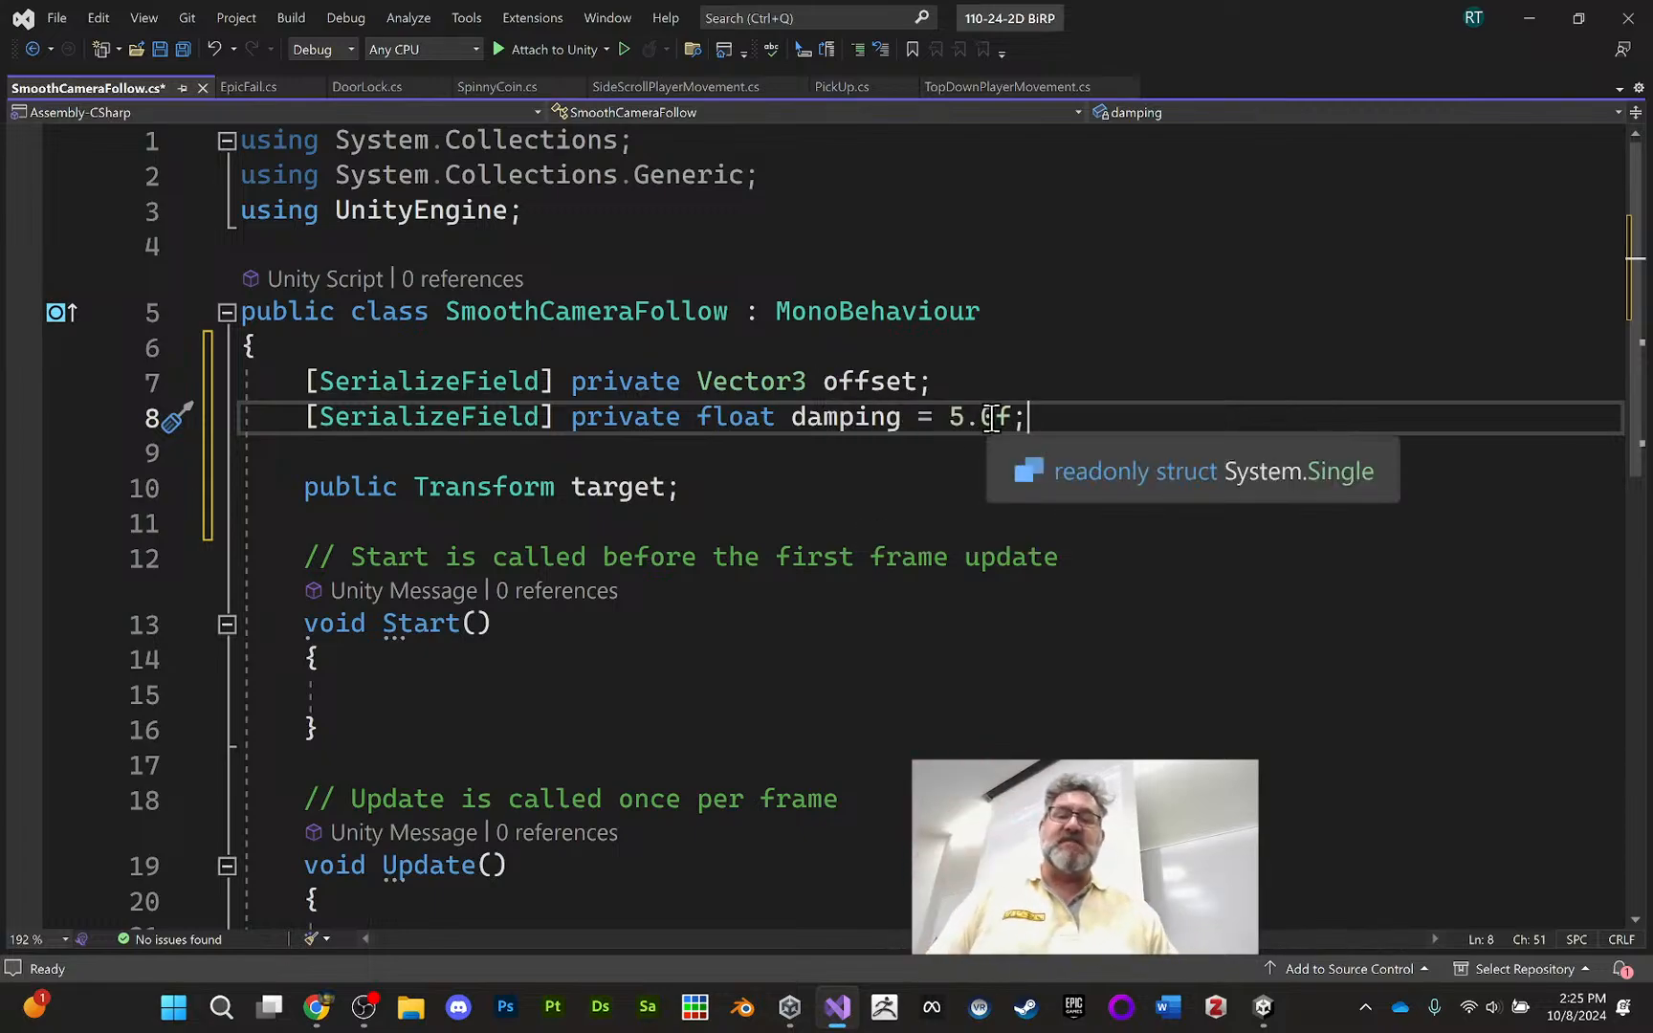
click(1010, 418)
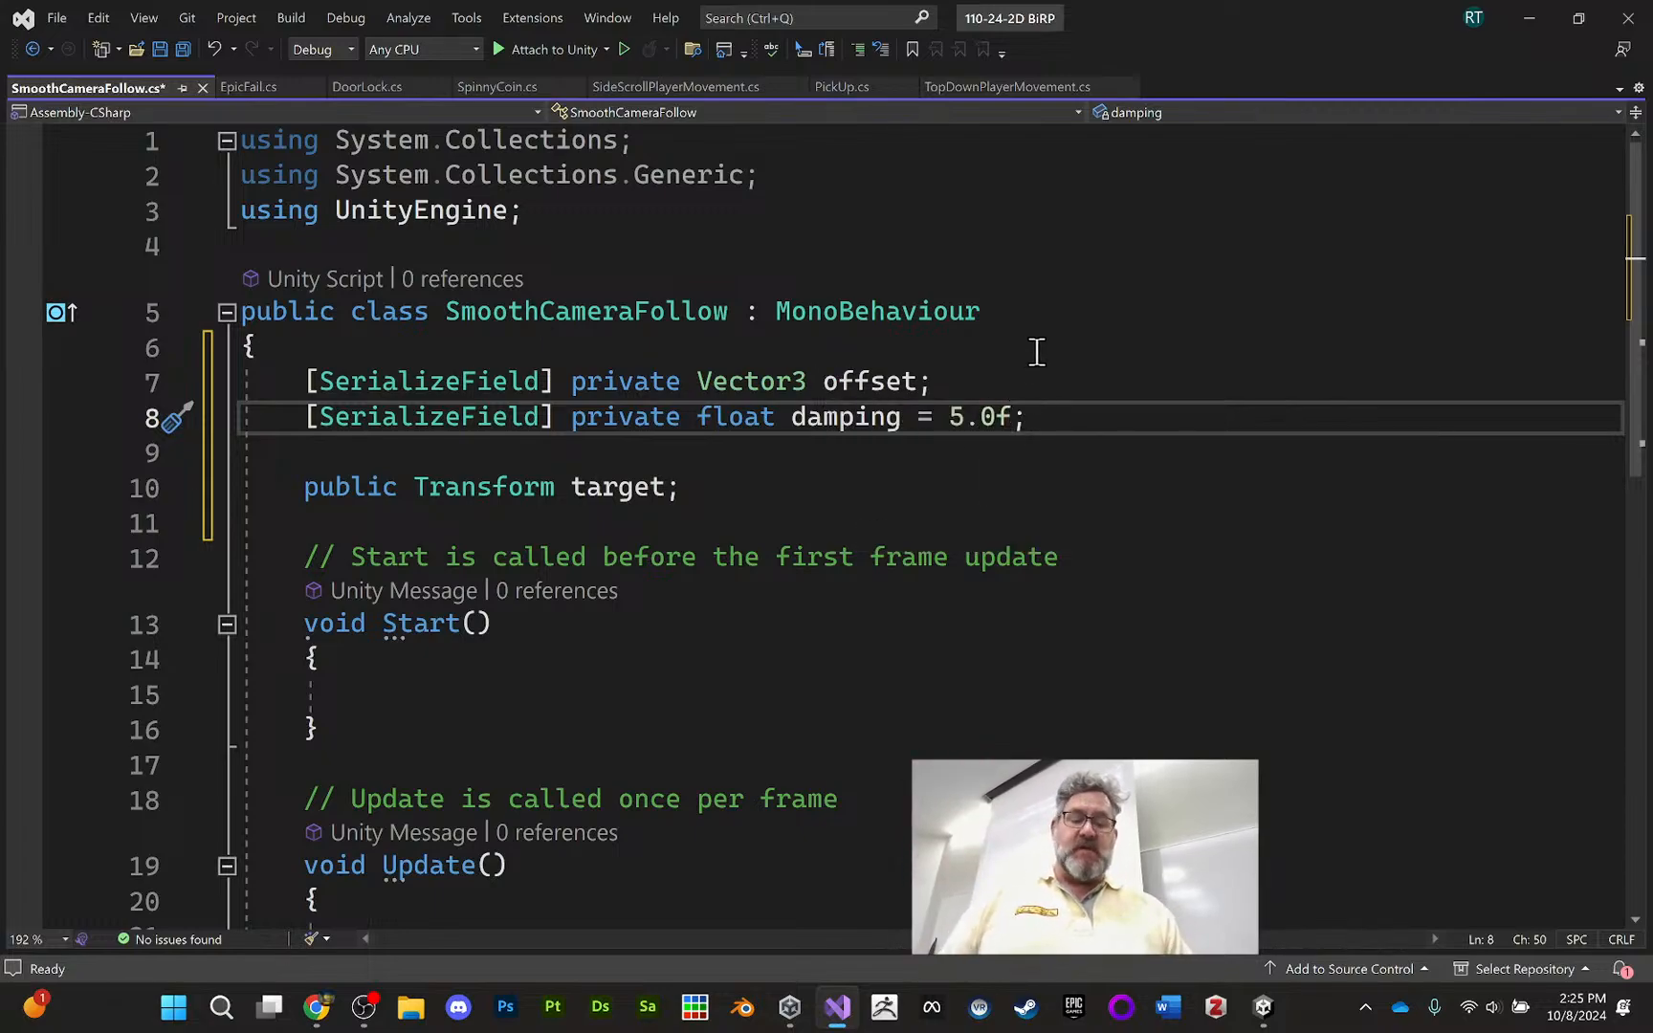
key(BackSpace)
key(BackSpace)
key(BackSpace)
key(BackSpace)
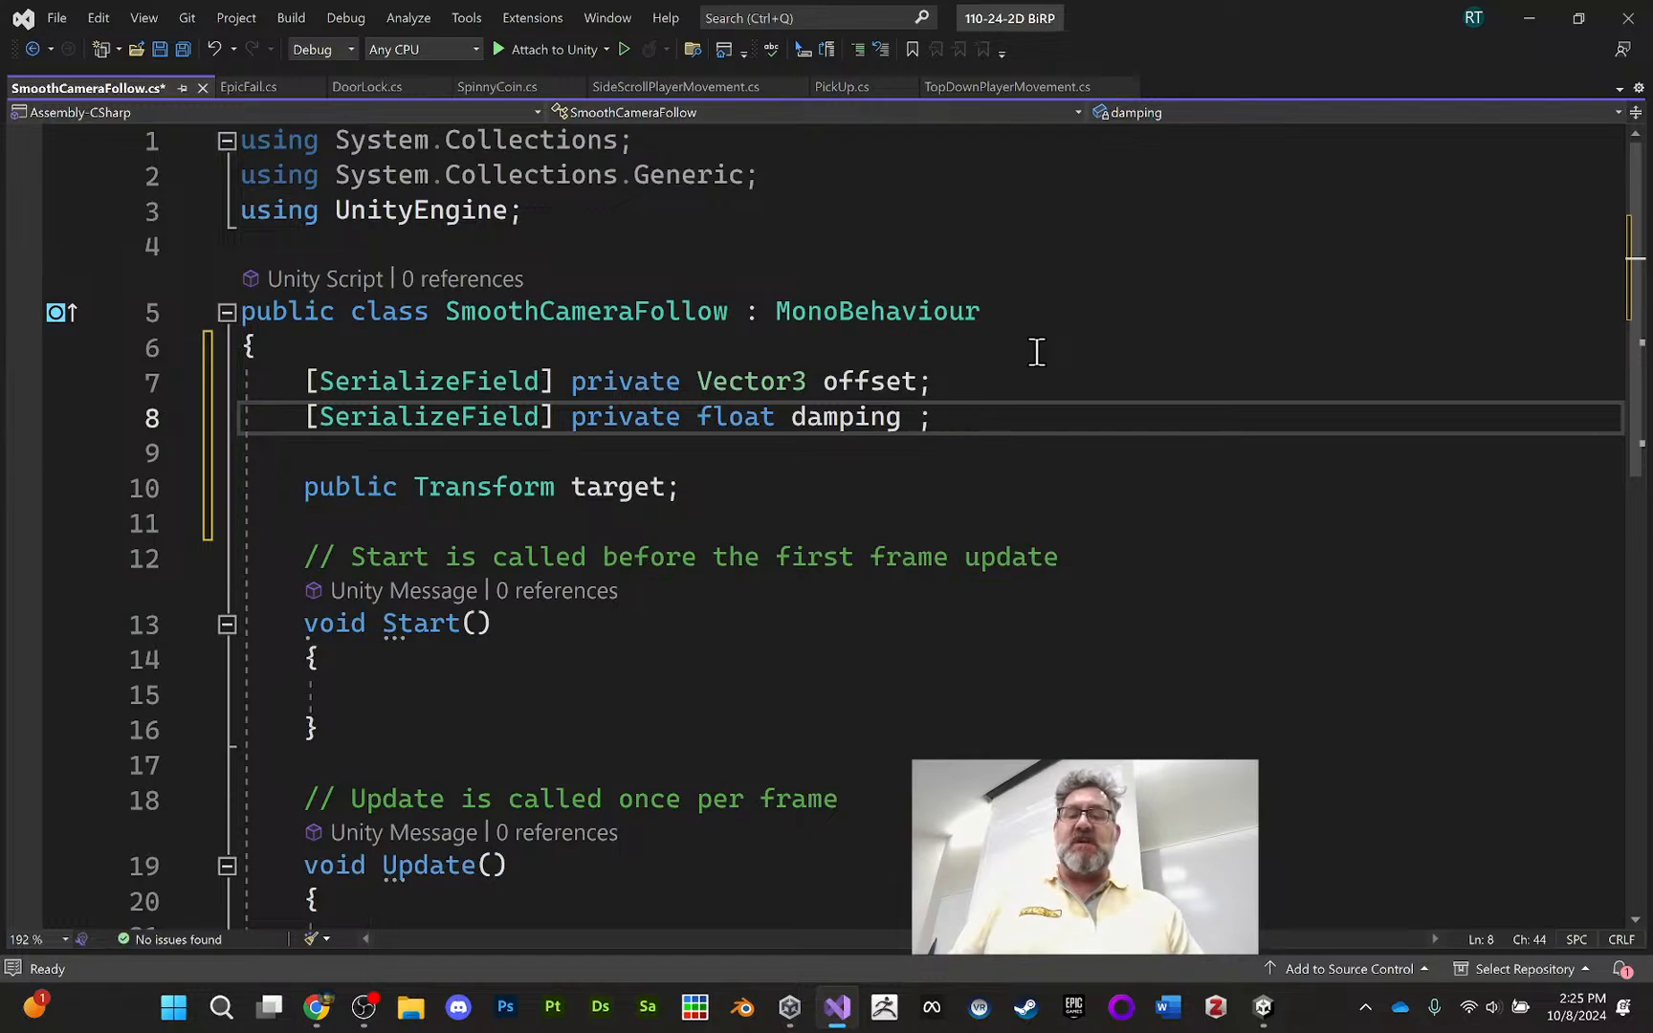
click(1100, 413)
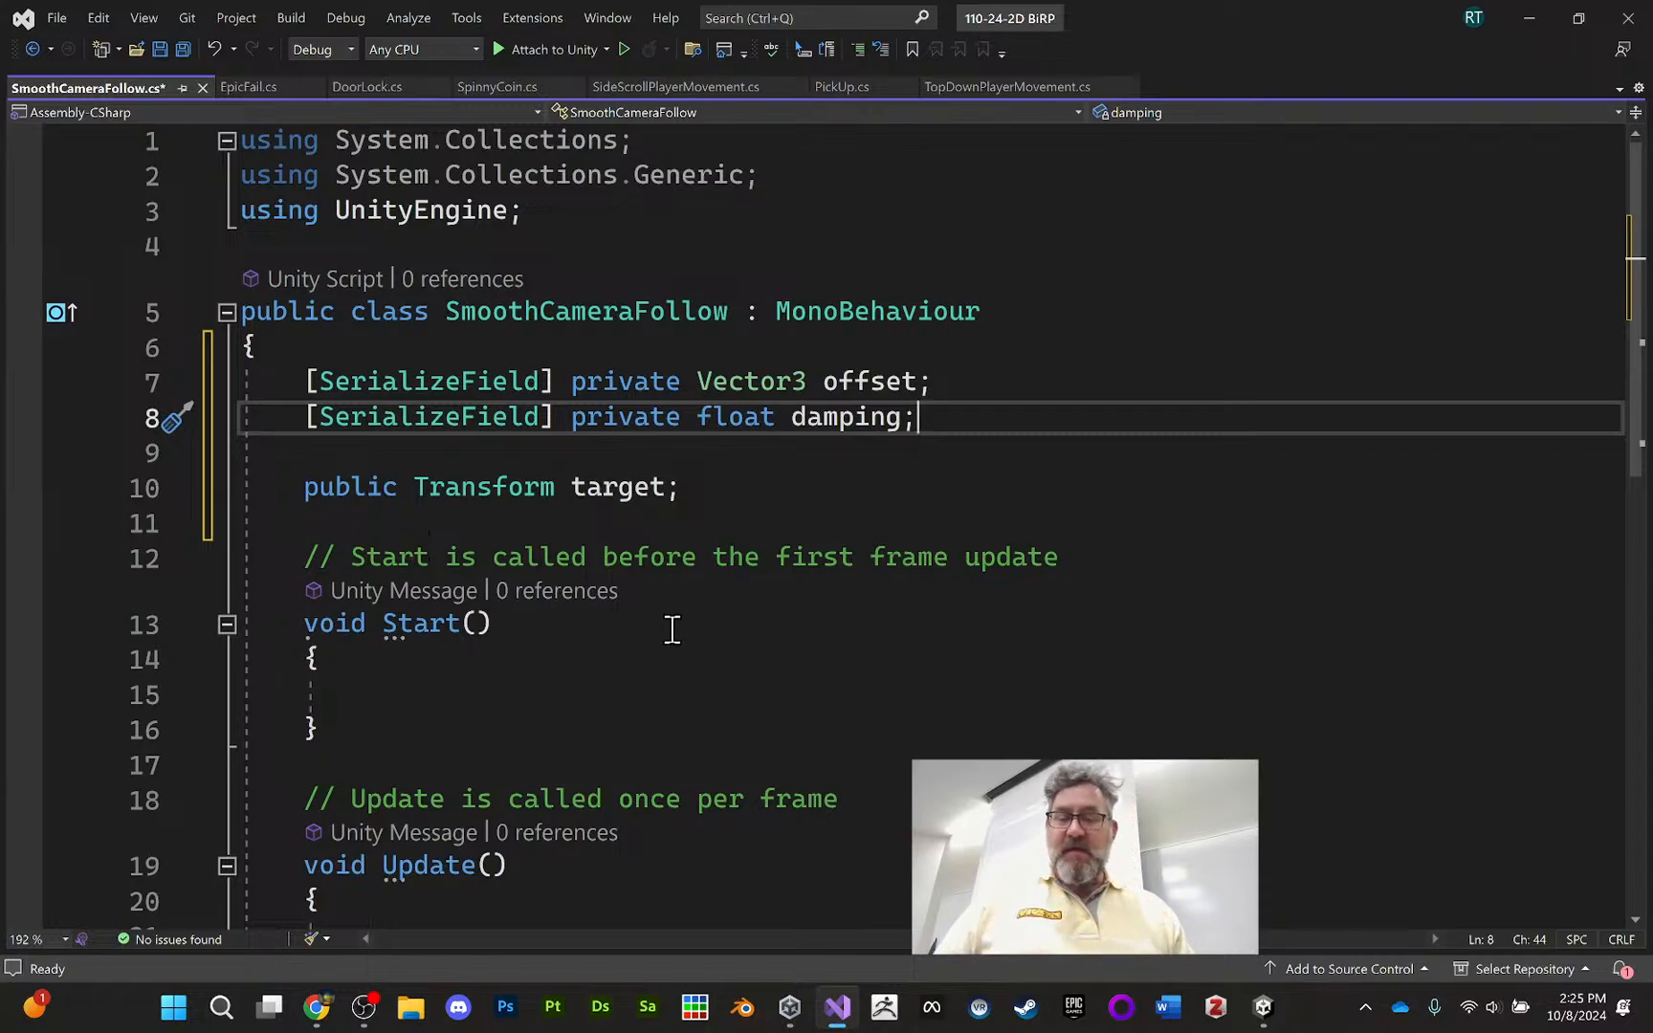
Declare a private Vector3 field named velocity below the target field and initialise it to Vector3.zero
click(723, 490)
key(Return)
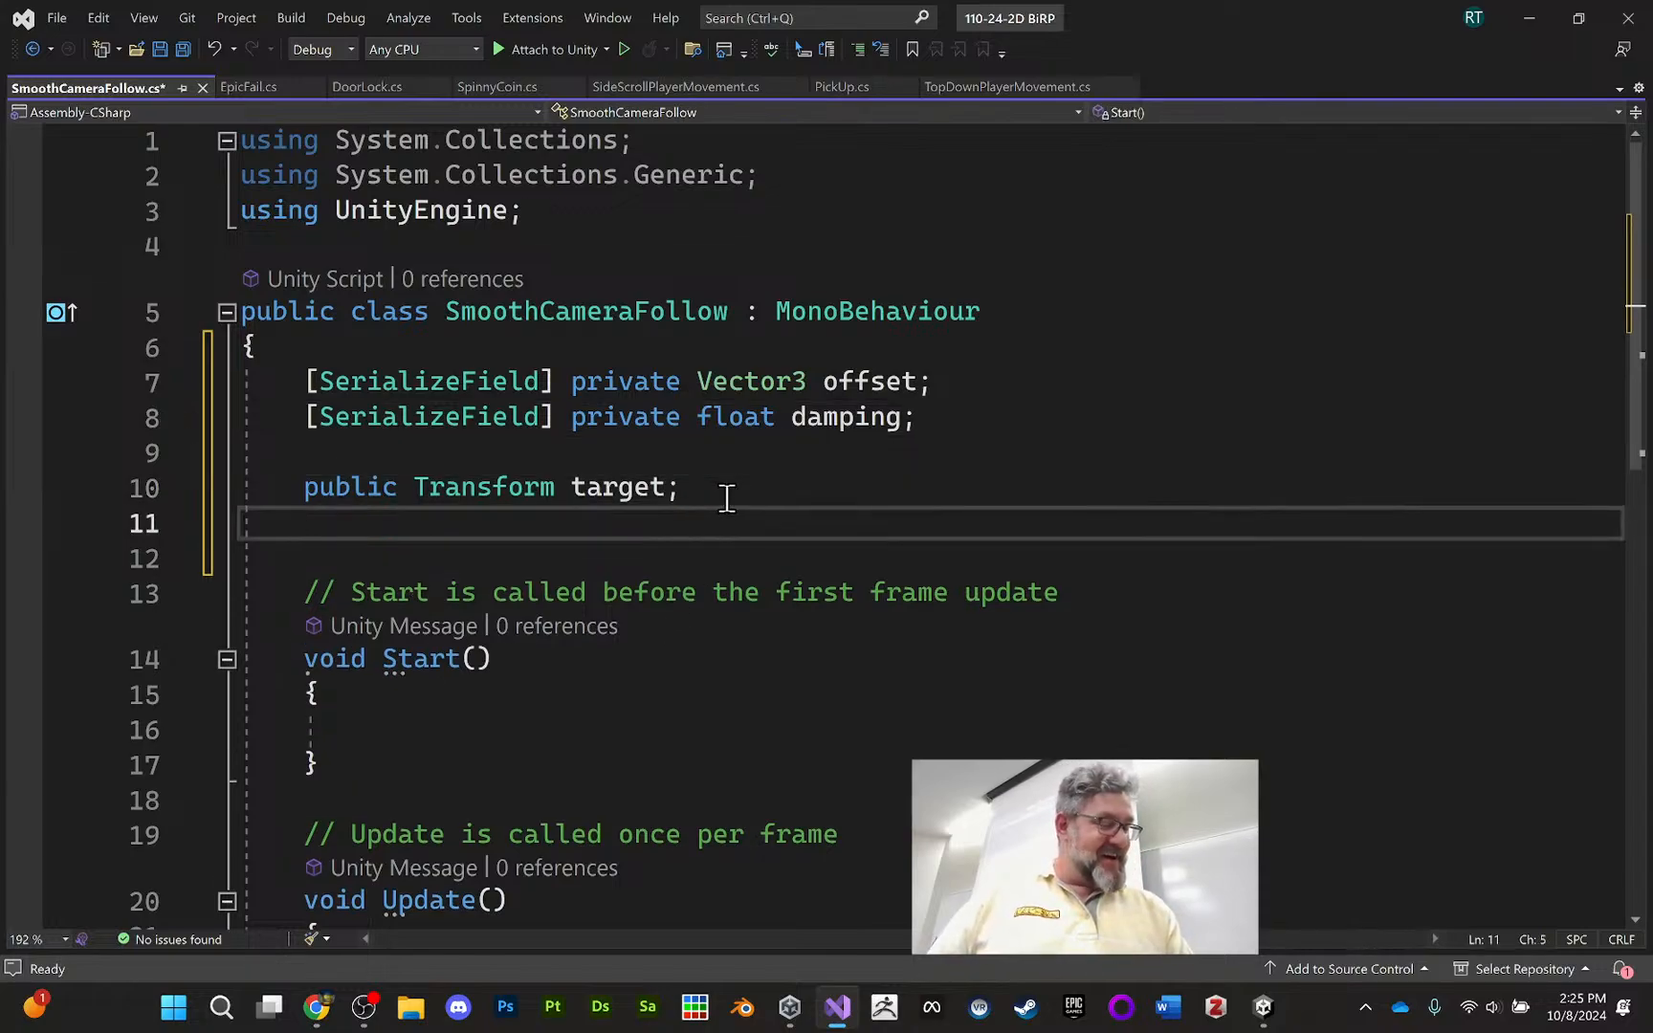
key(Return)
text(private)
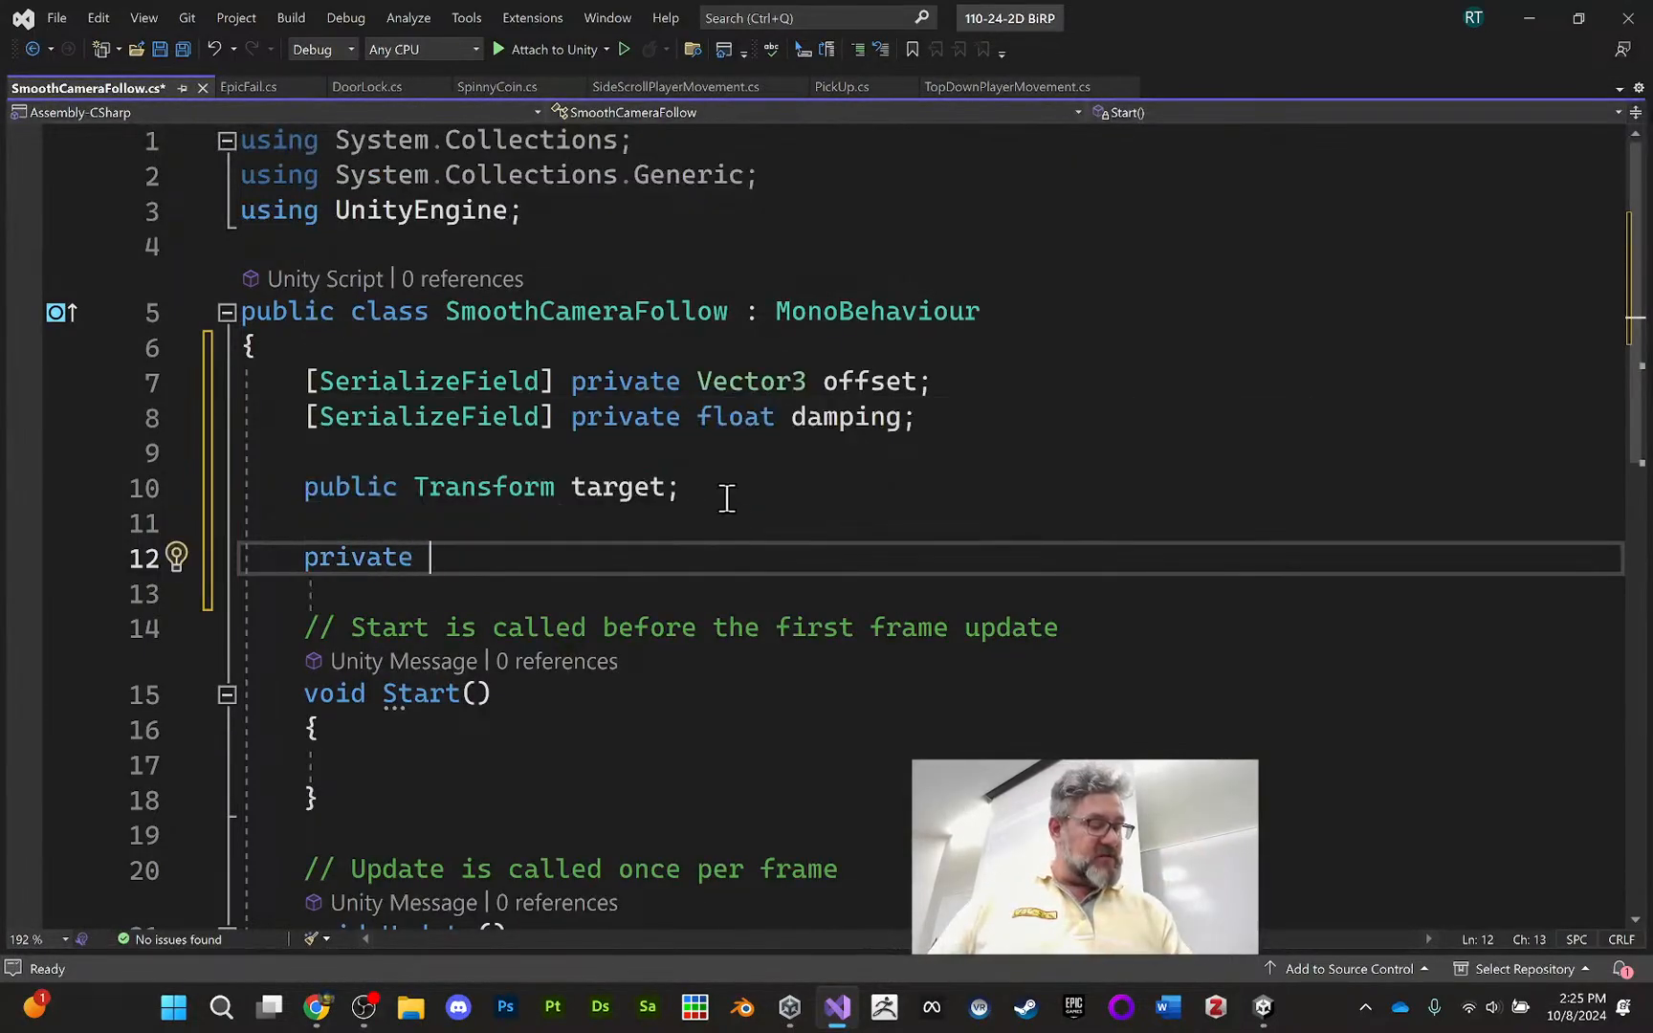
text( Vect)
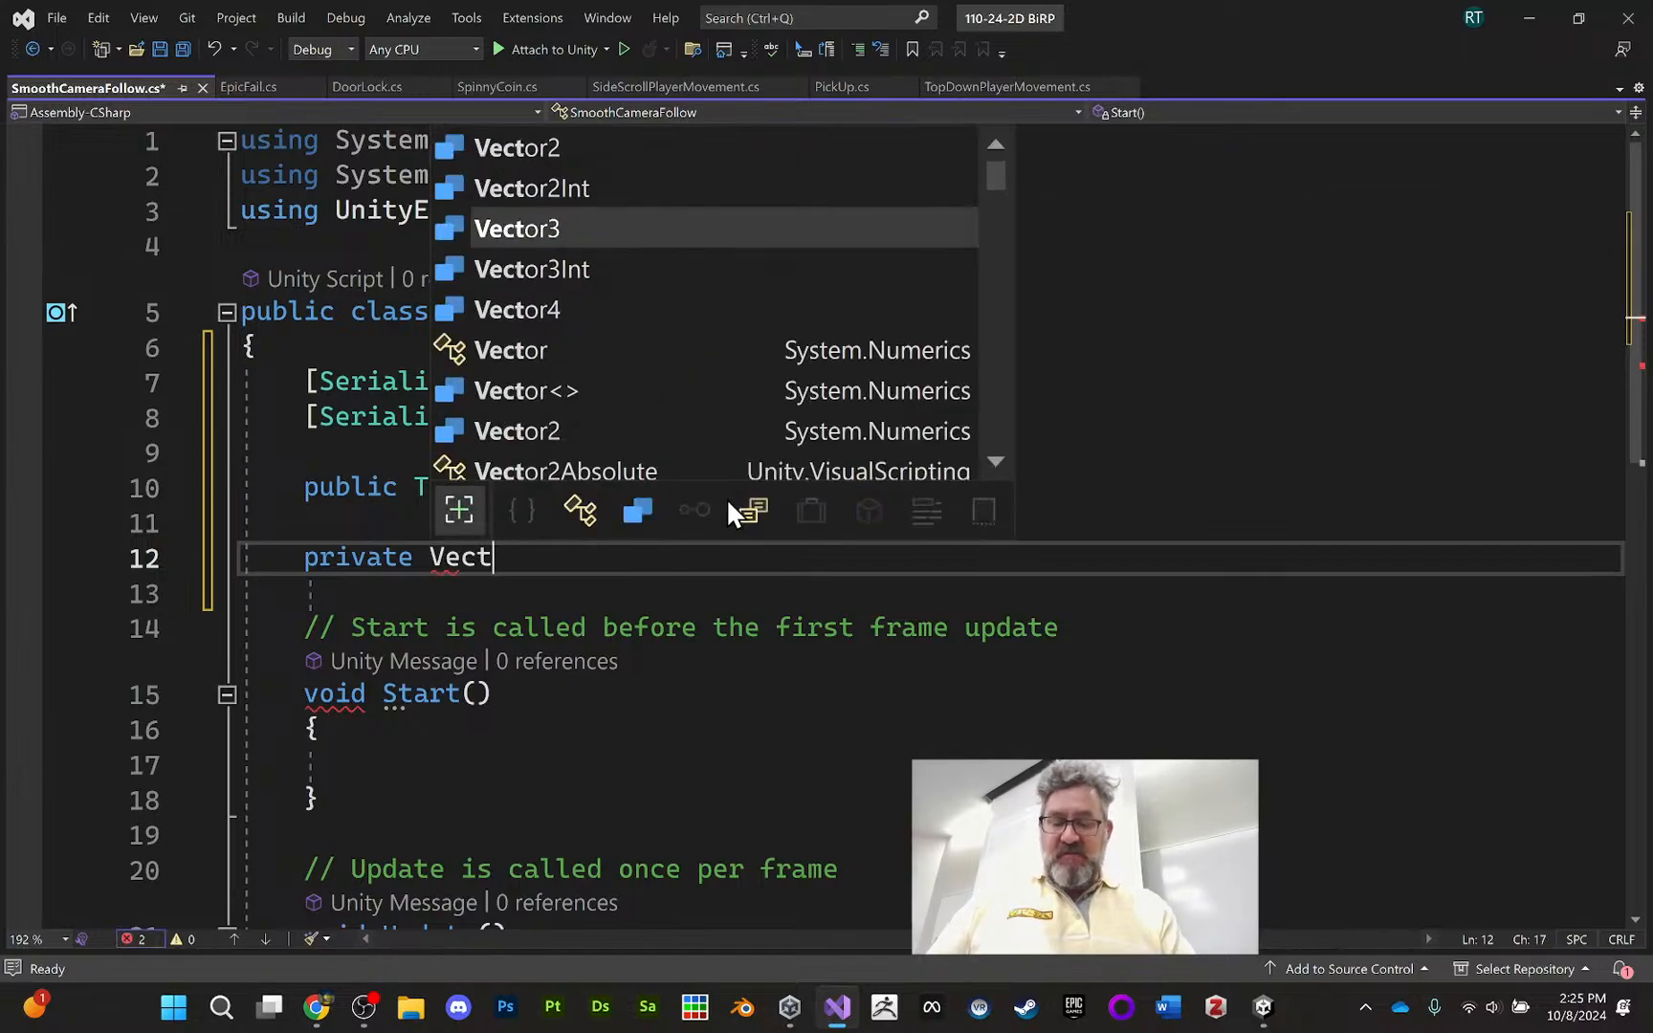
text(or3)
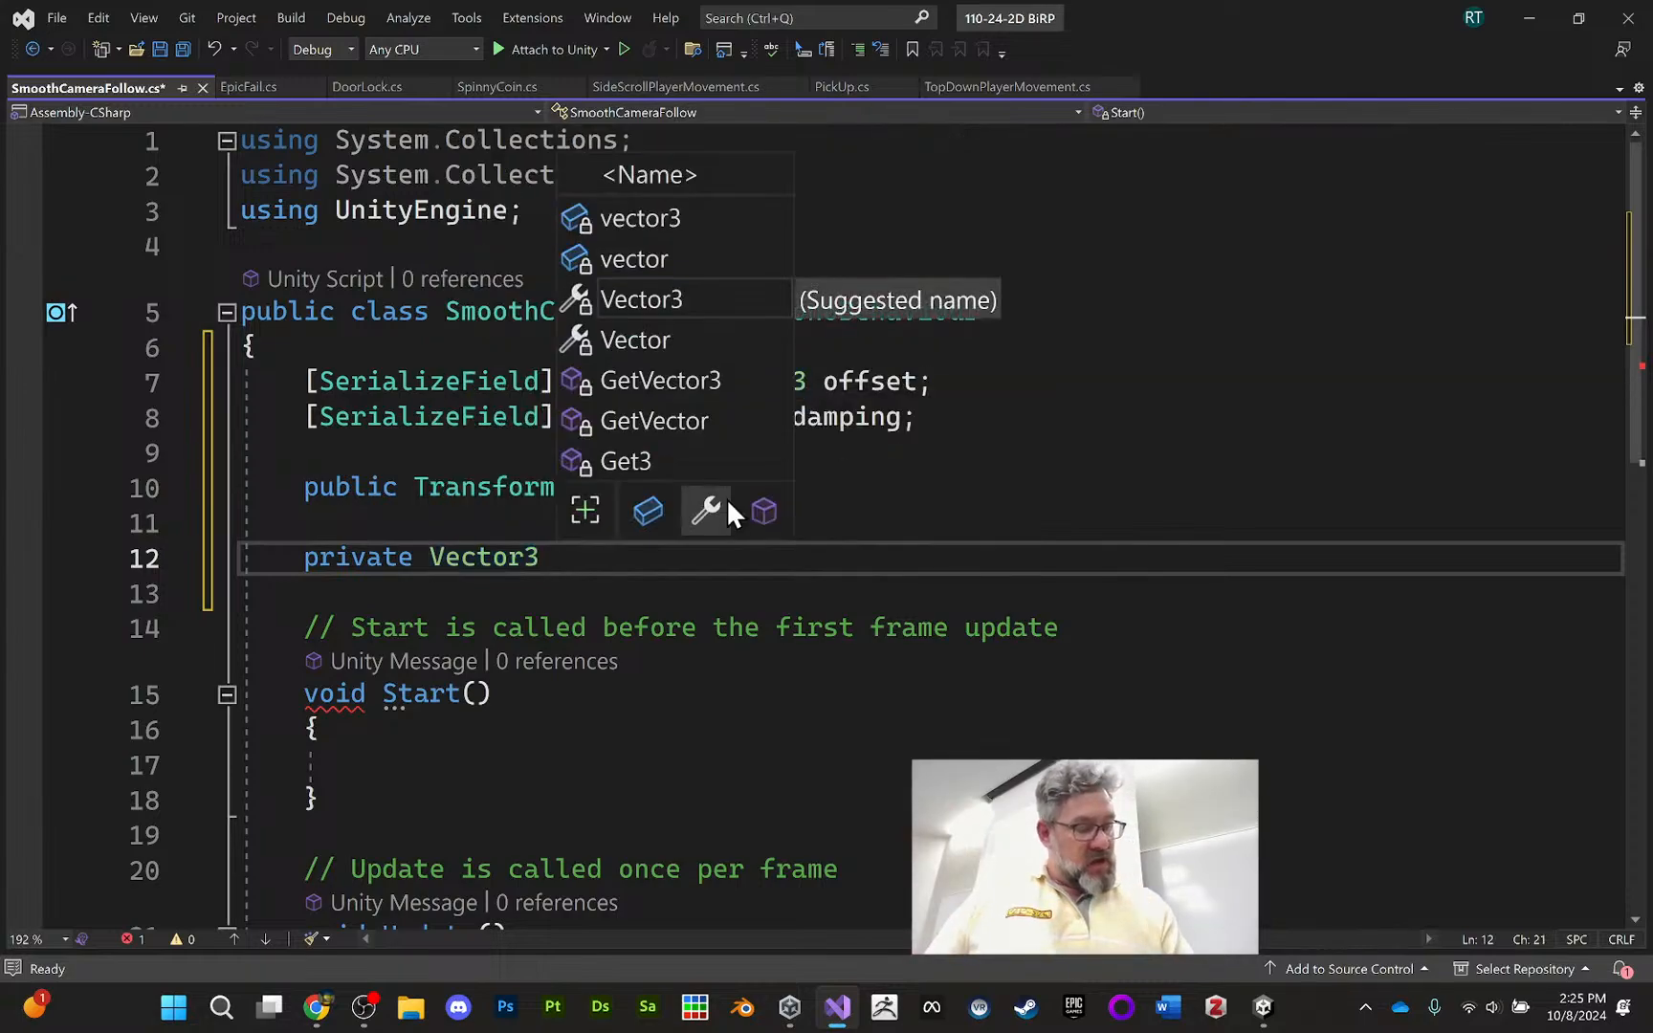
text(vel)
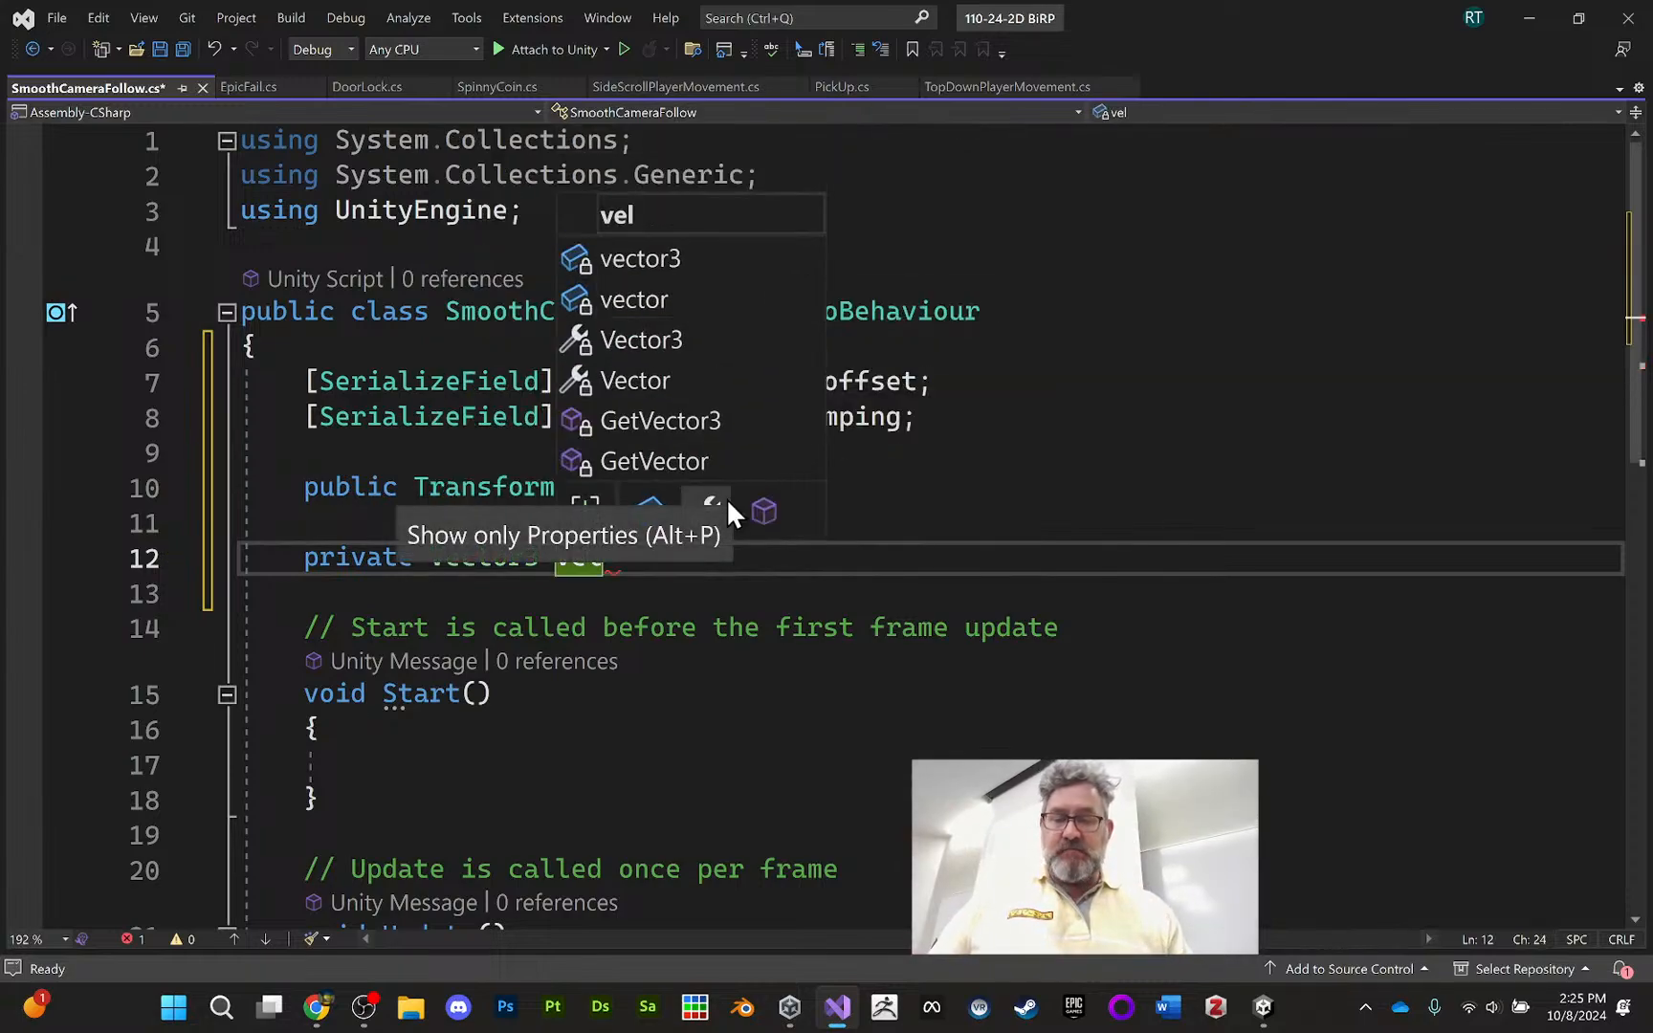
text(ocity)
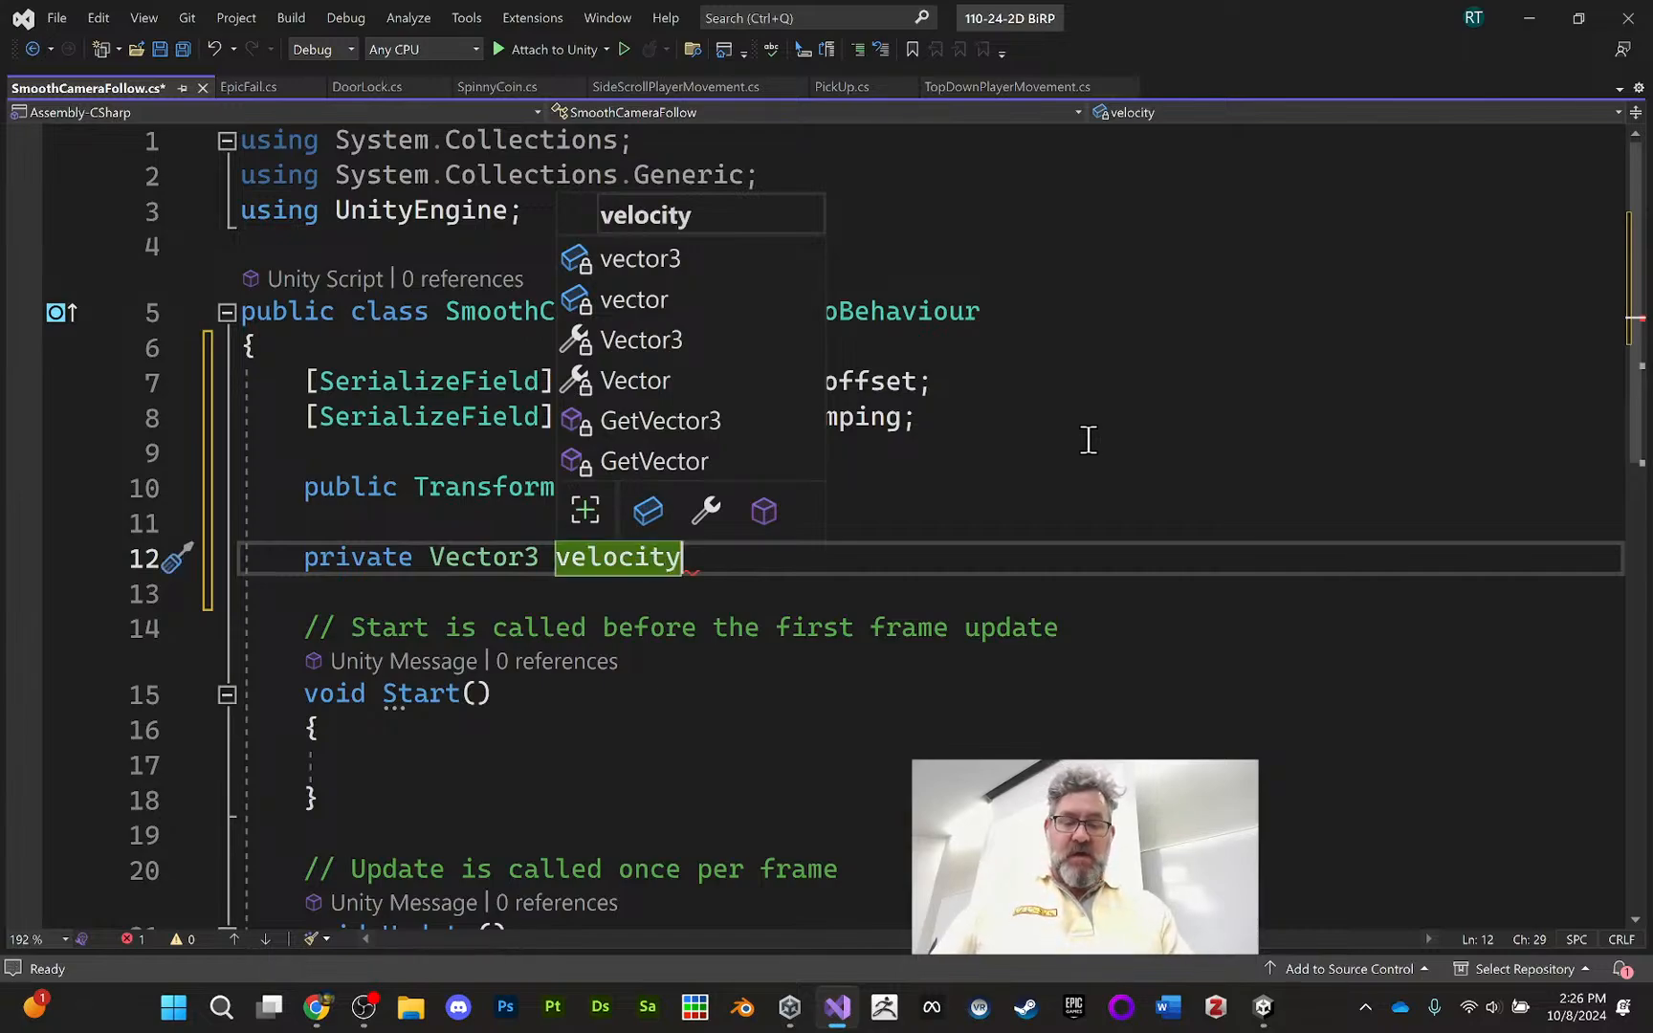
text(;)
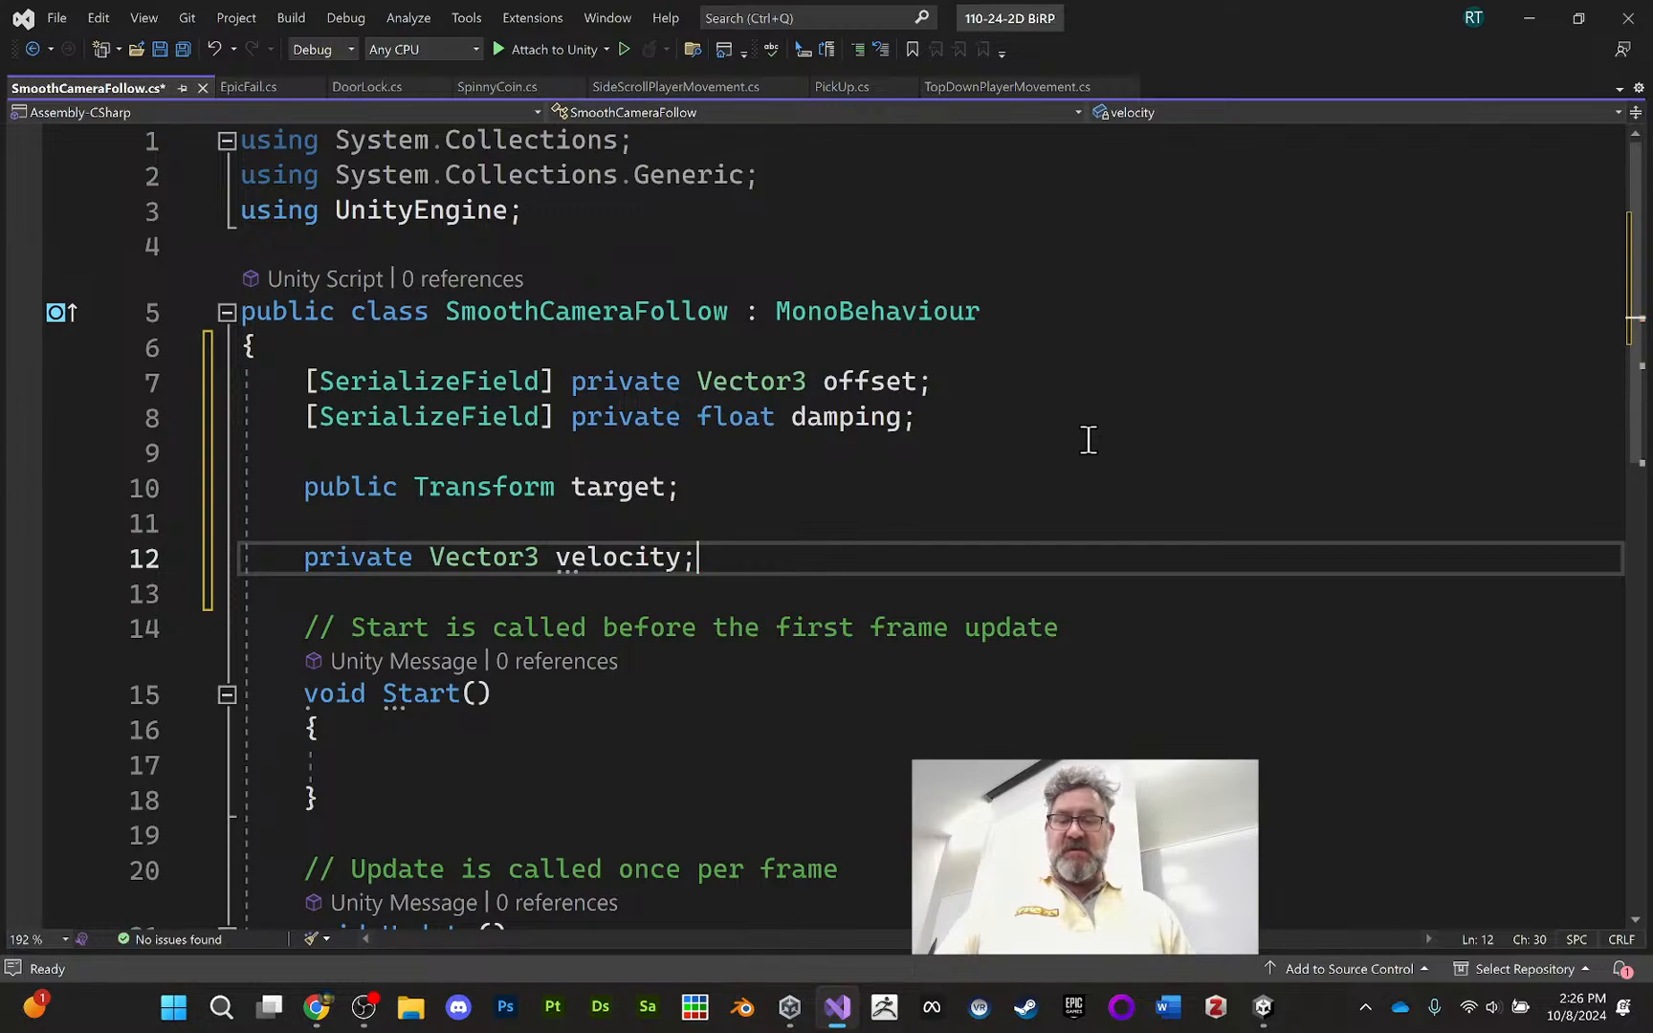
key(BackSpace)
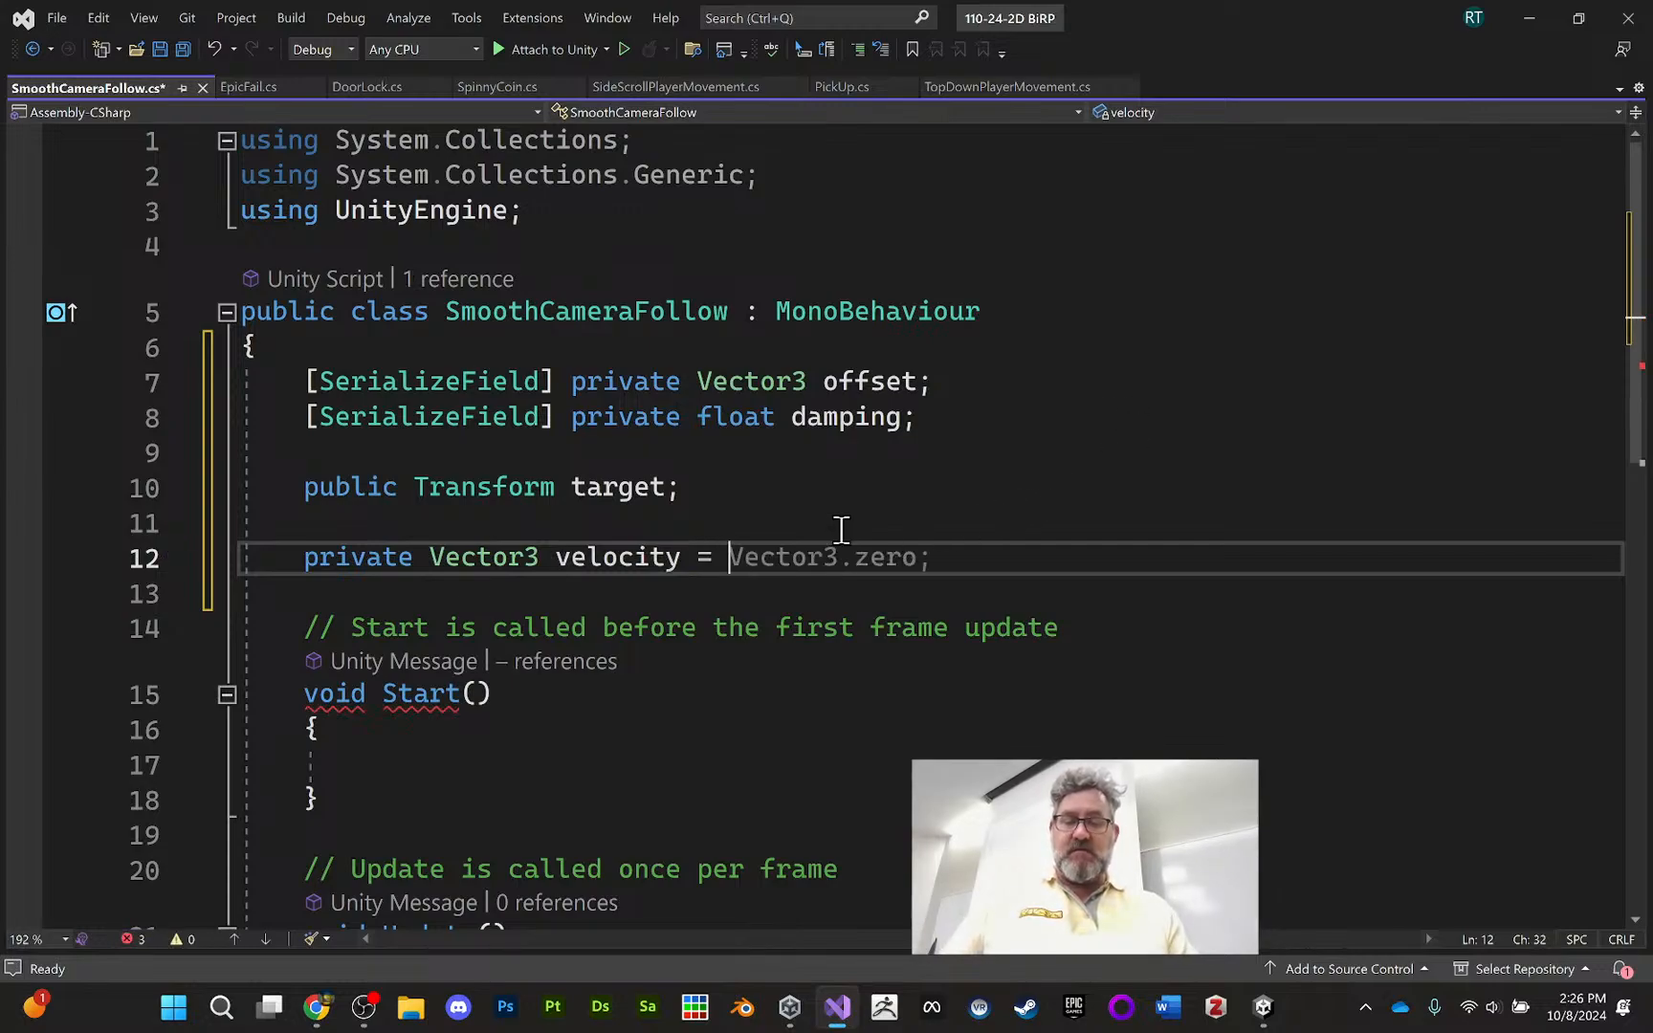
key(Tab)
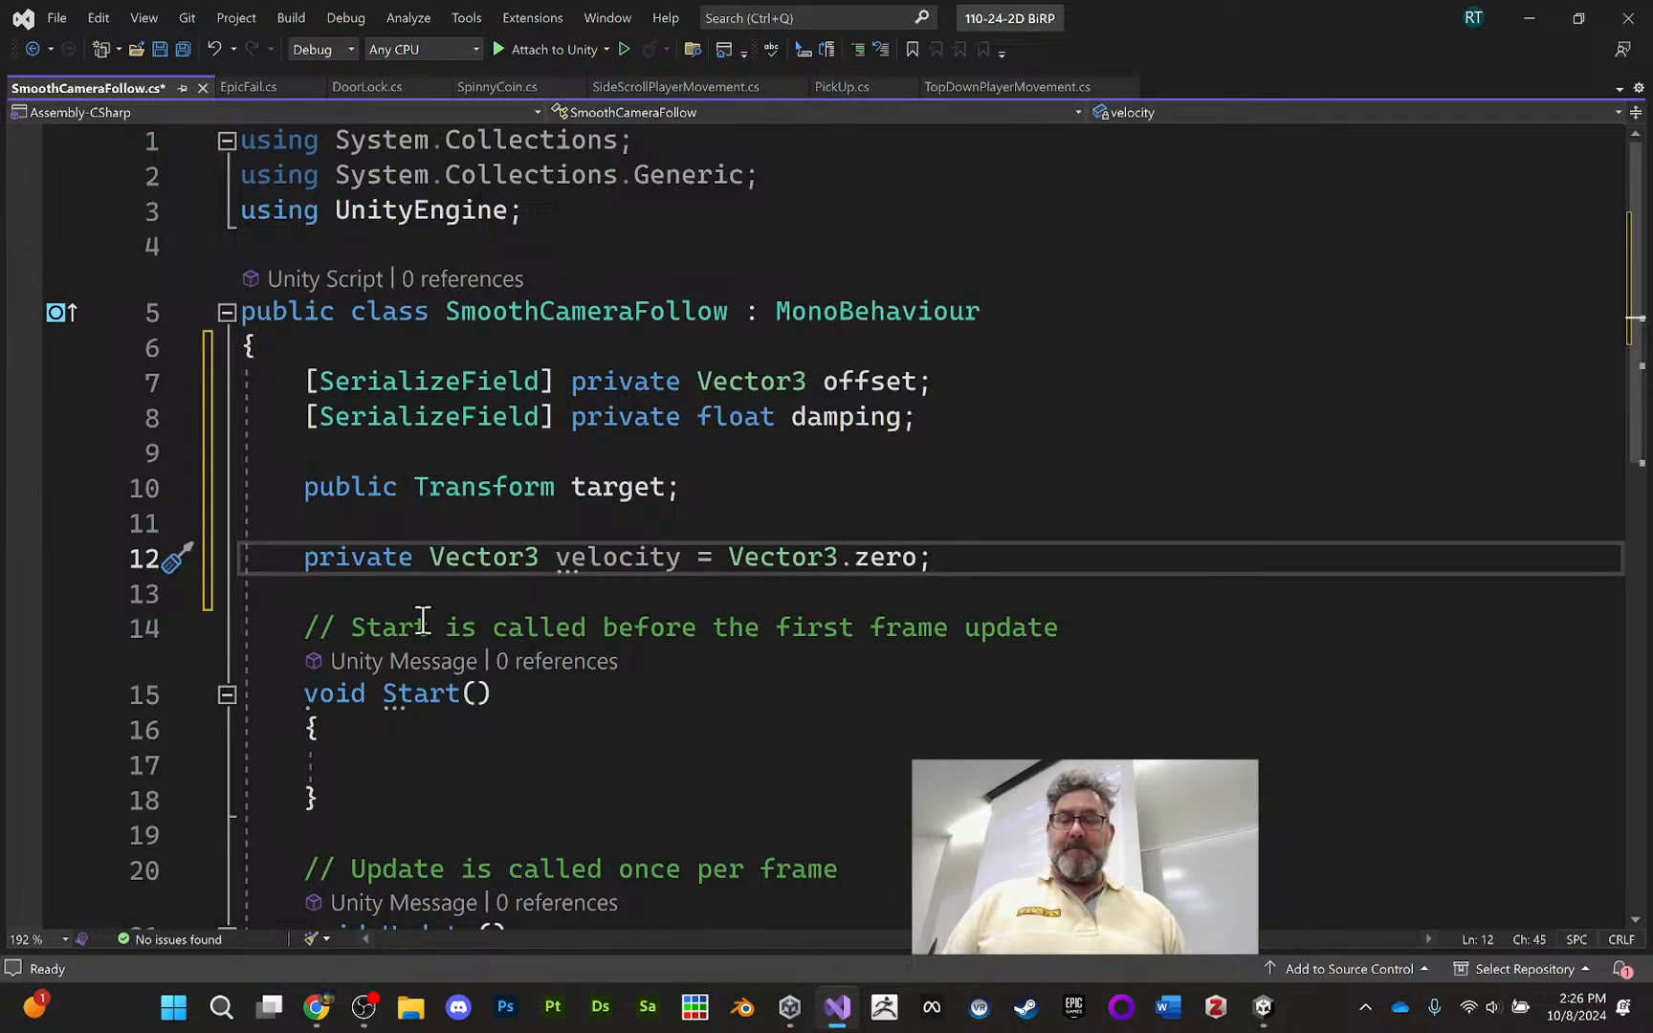
Delete the default Start and Update methods with their comments from the SmoothCameraFollow class
scroll(398, 574, down, 1)
drag(305, 517, 370, 901)
key(Delete)
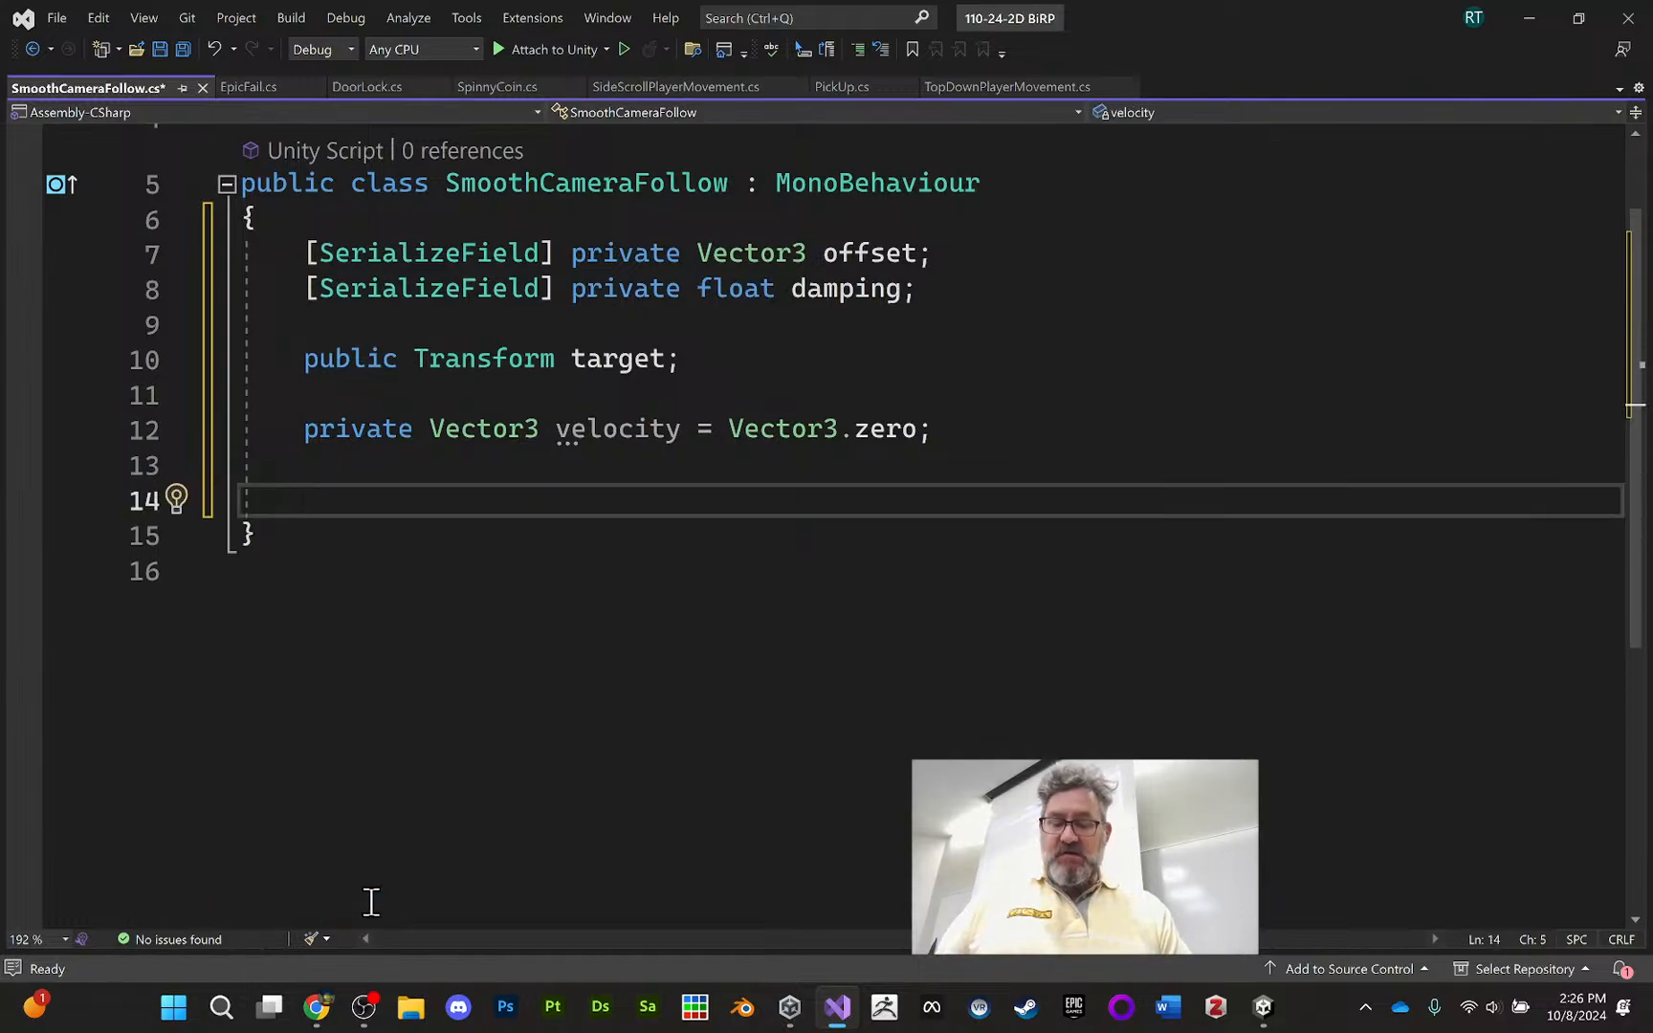
Add an empty private void FixedUpdate method below the velocity field in the SmoothCameraFollow class
text(Fixed)
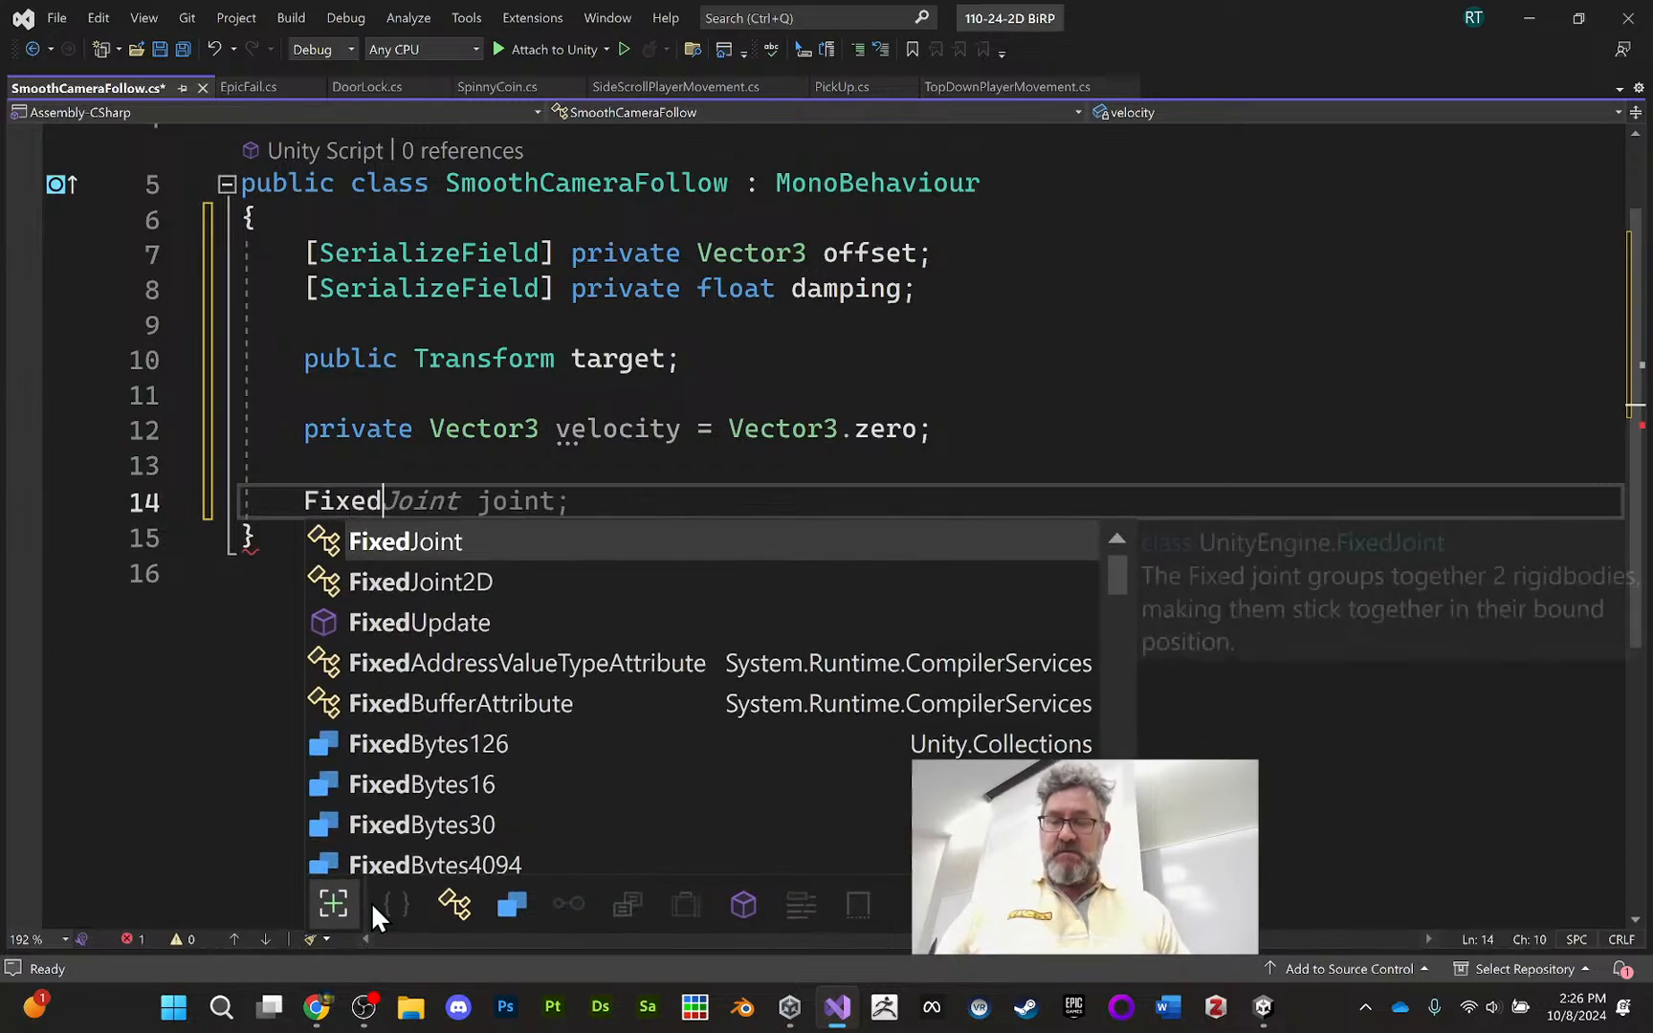
text(Update)
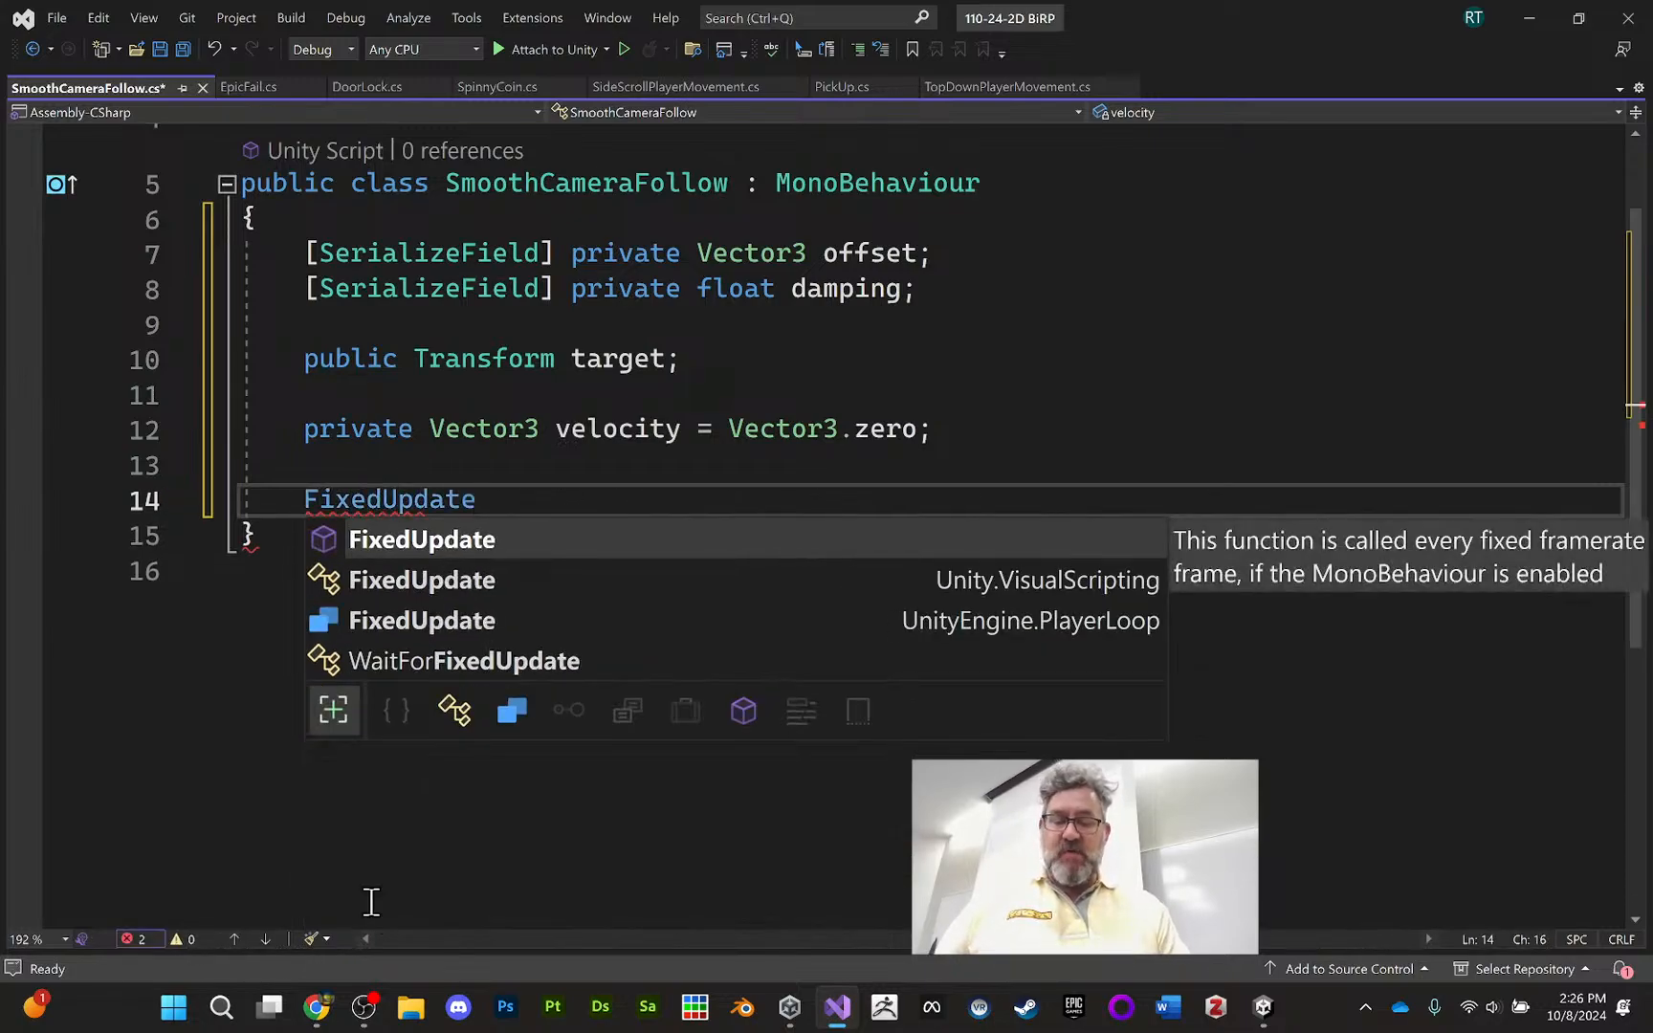
key(Tab)
text())
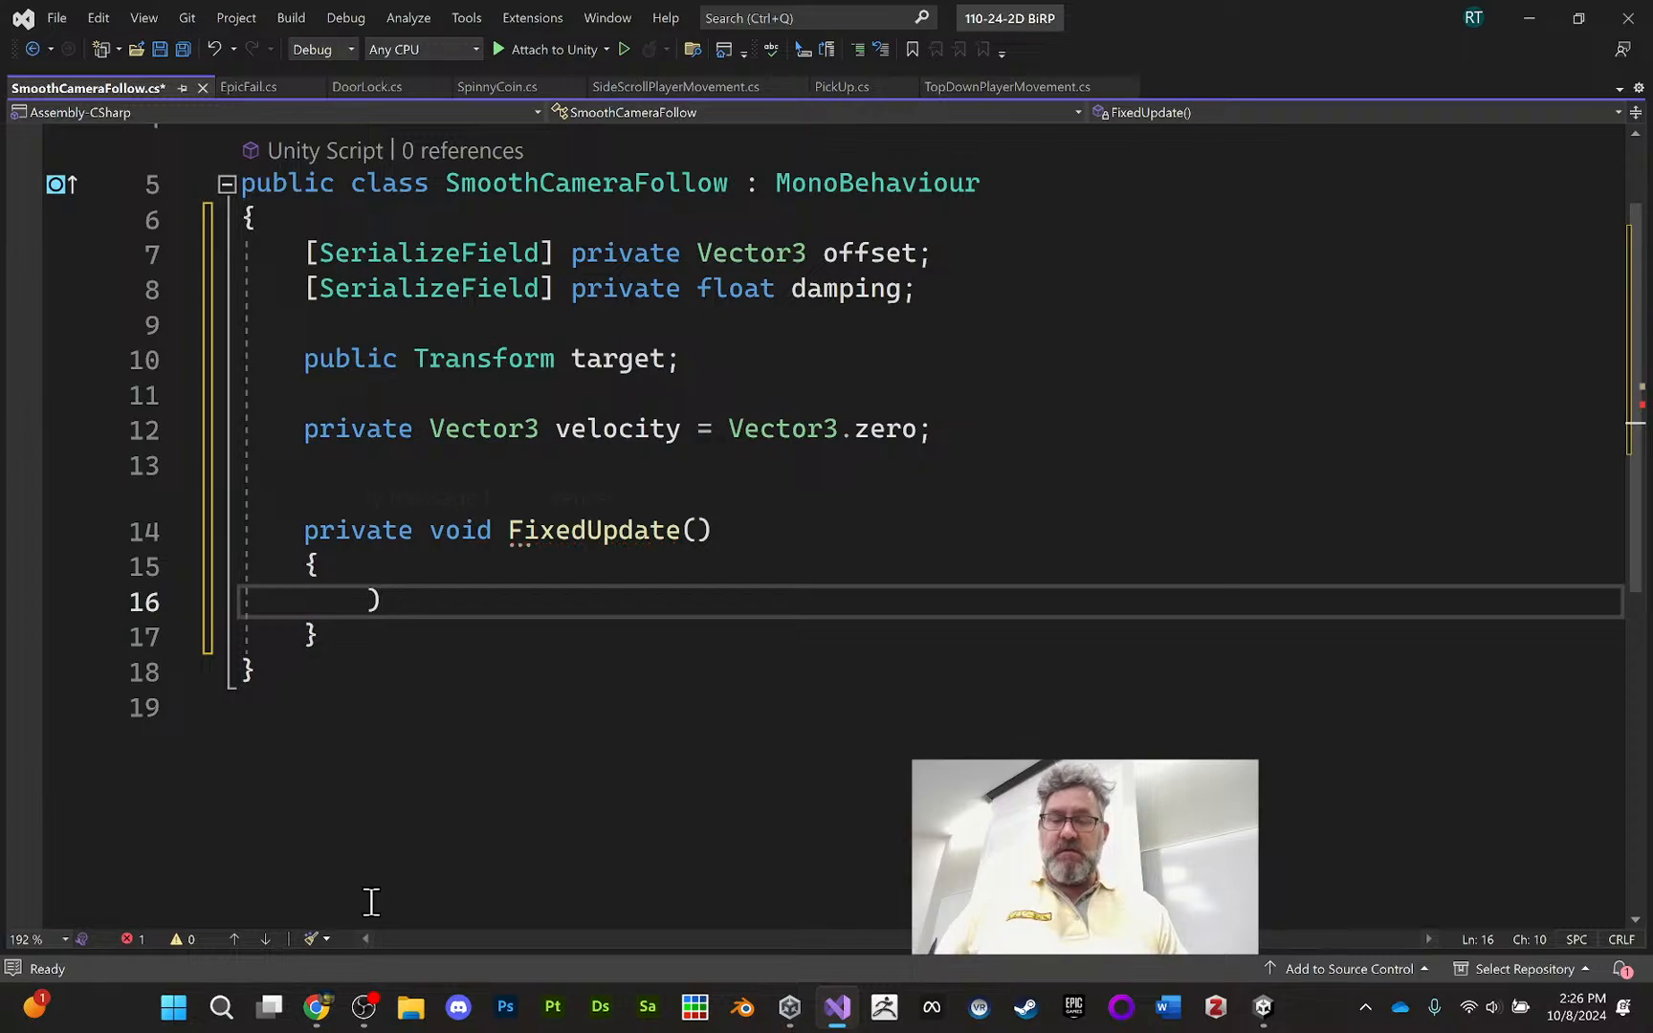
key(BackSpace)
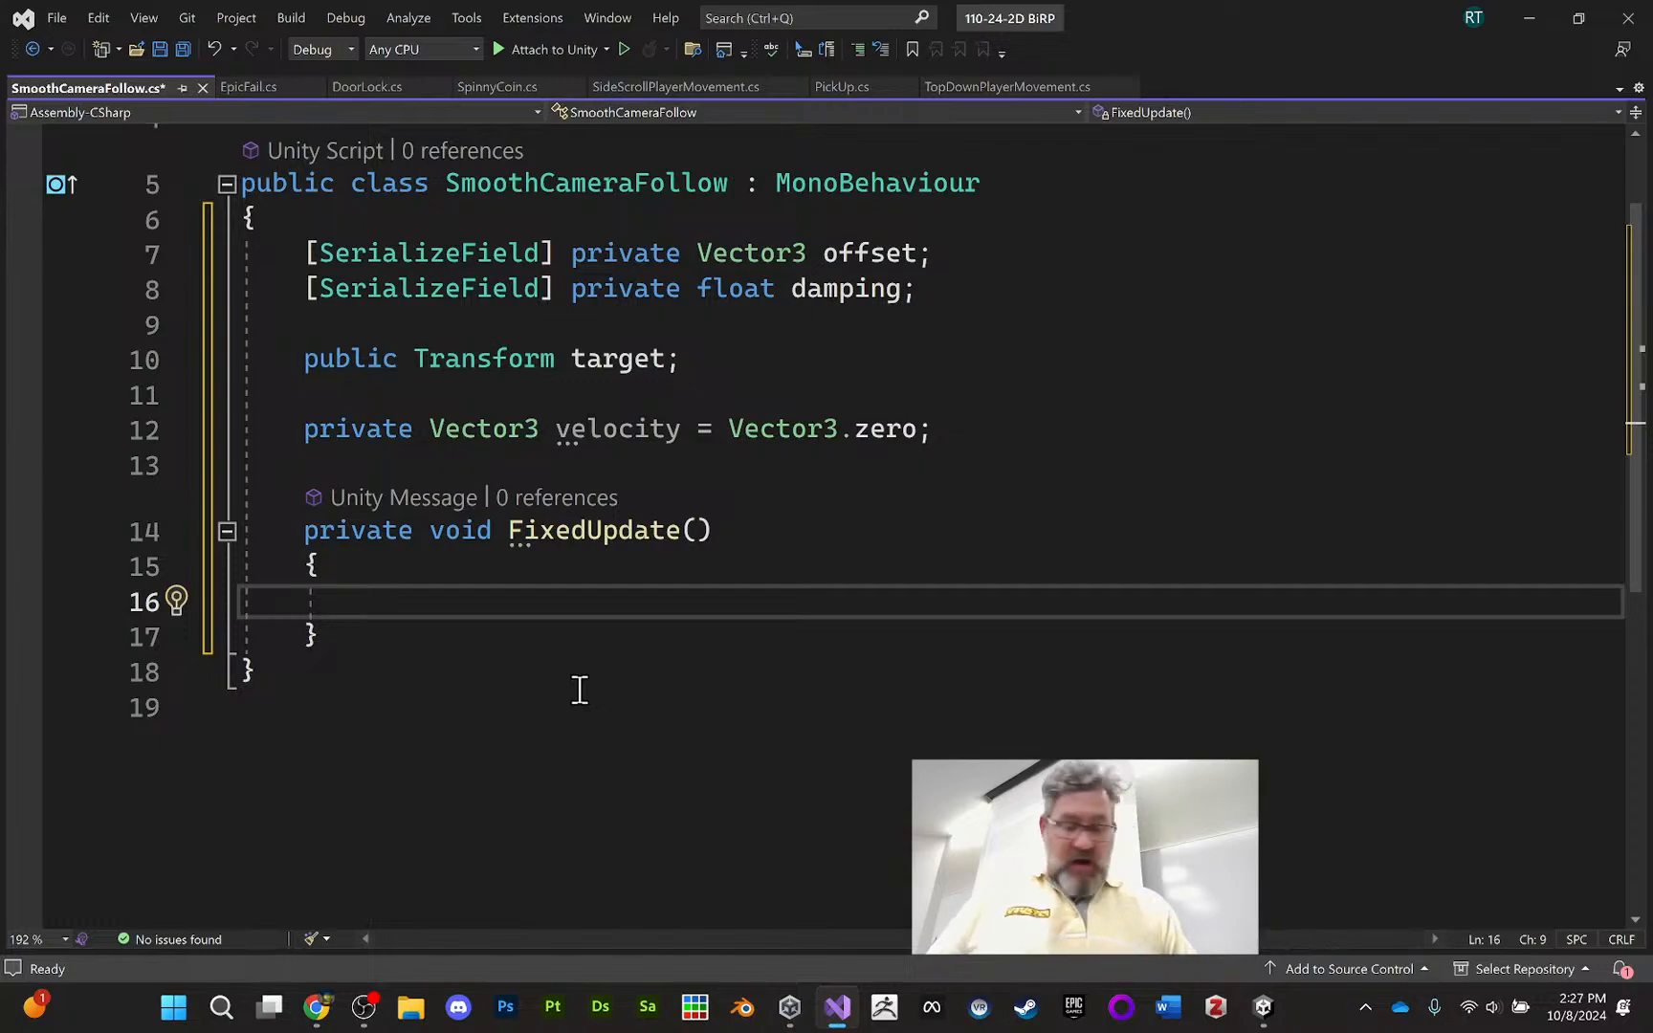
Declare a Vector3 named targetPosition inside FixedUpdate and assign it target.position + offset
text(Vector)
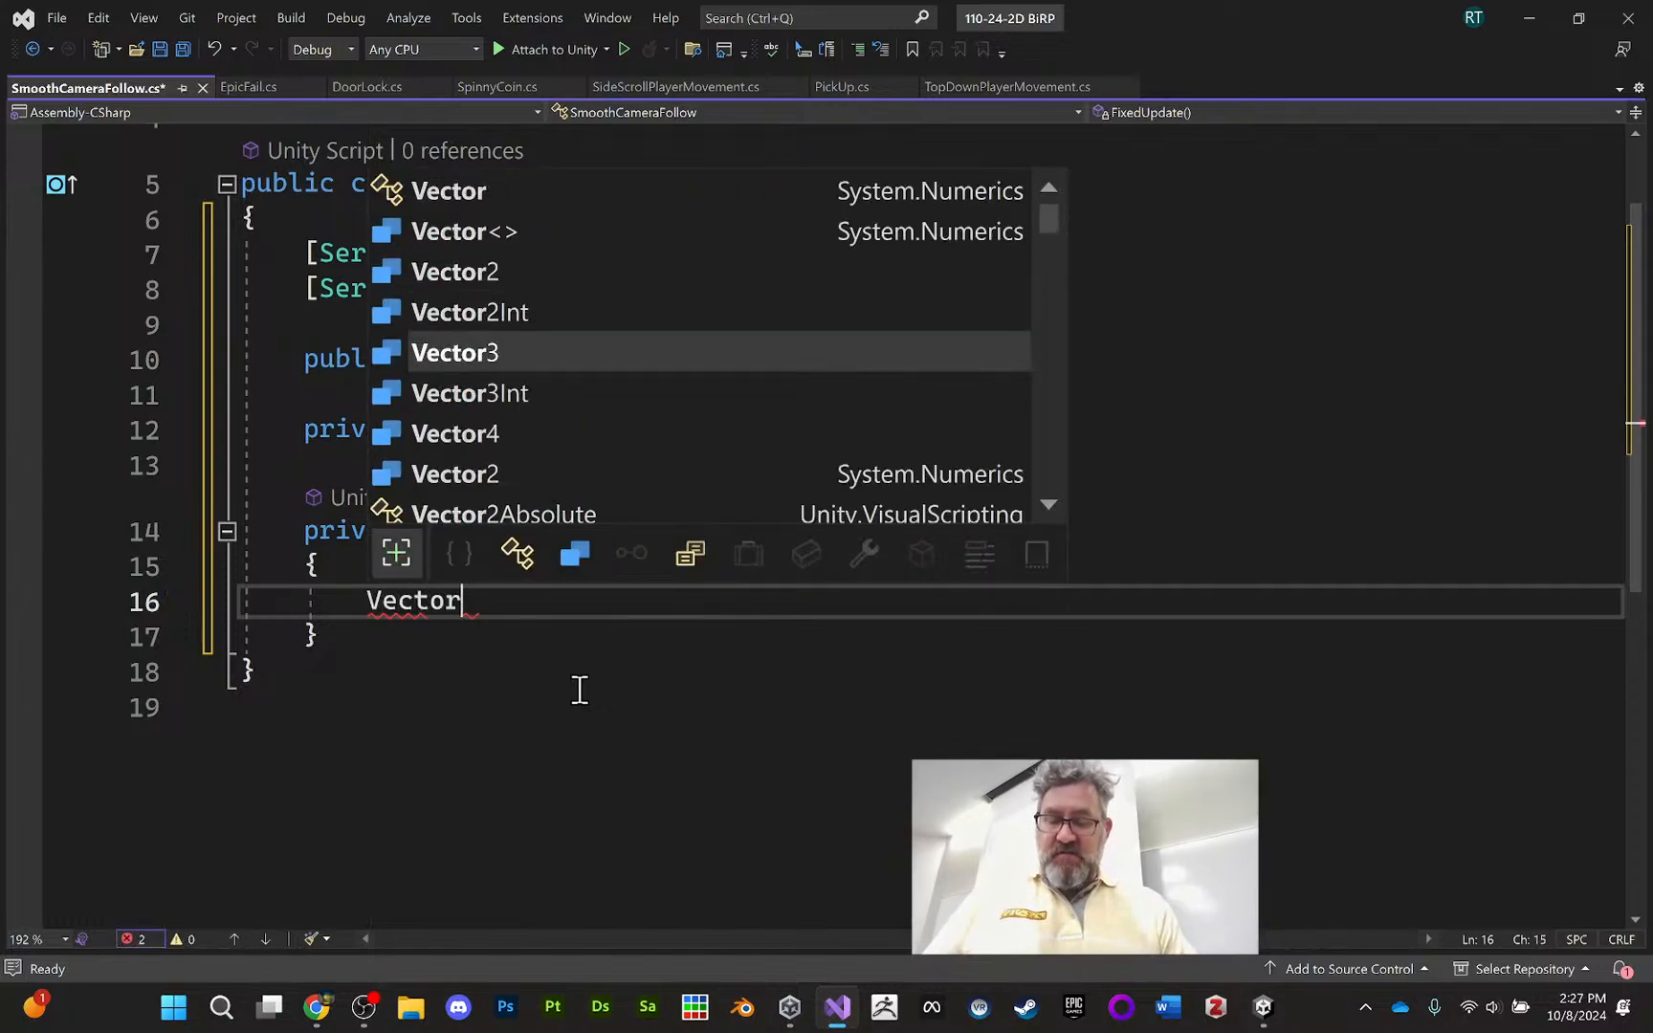
text(3 targ)
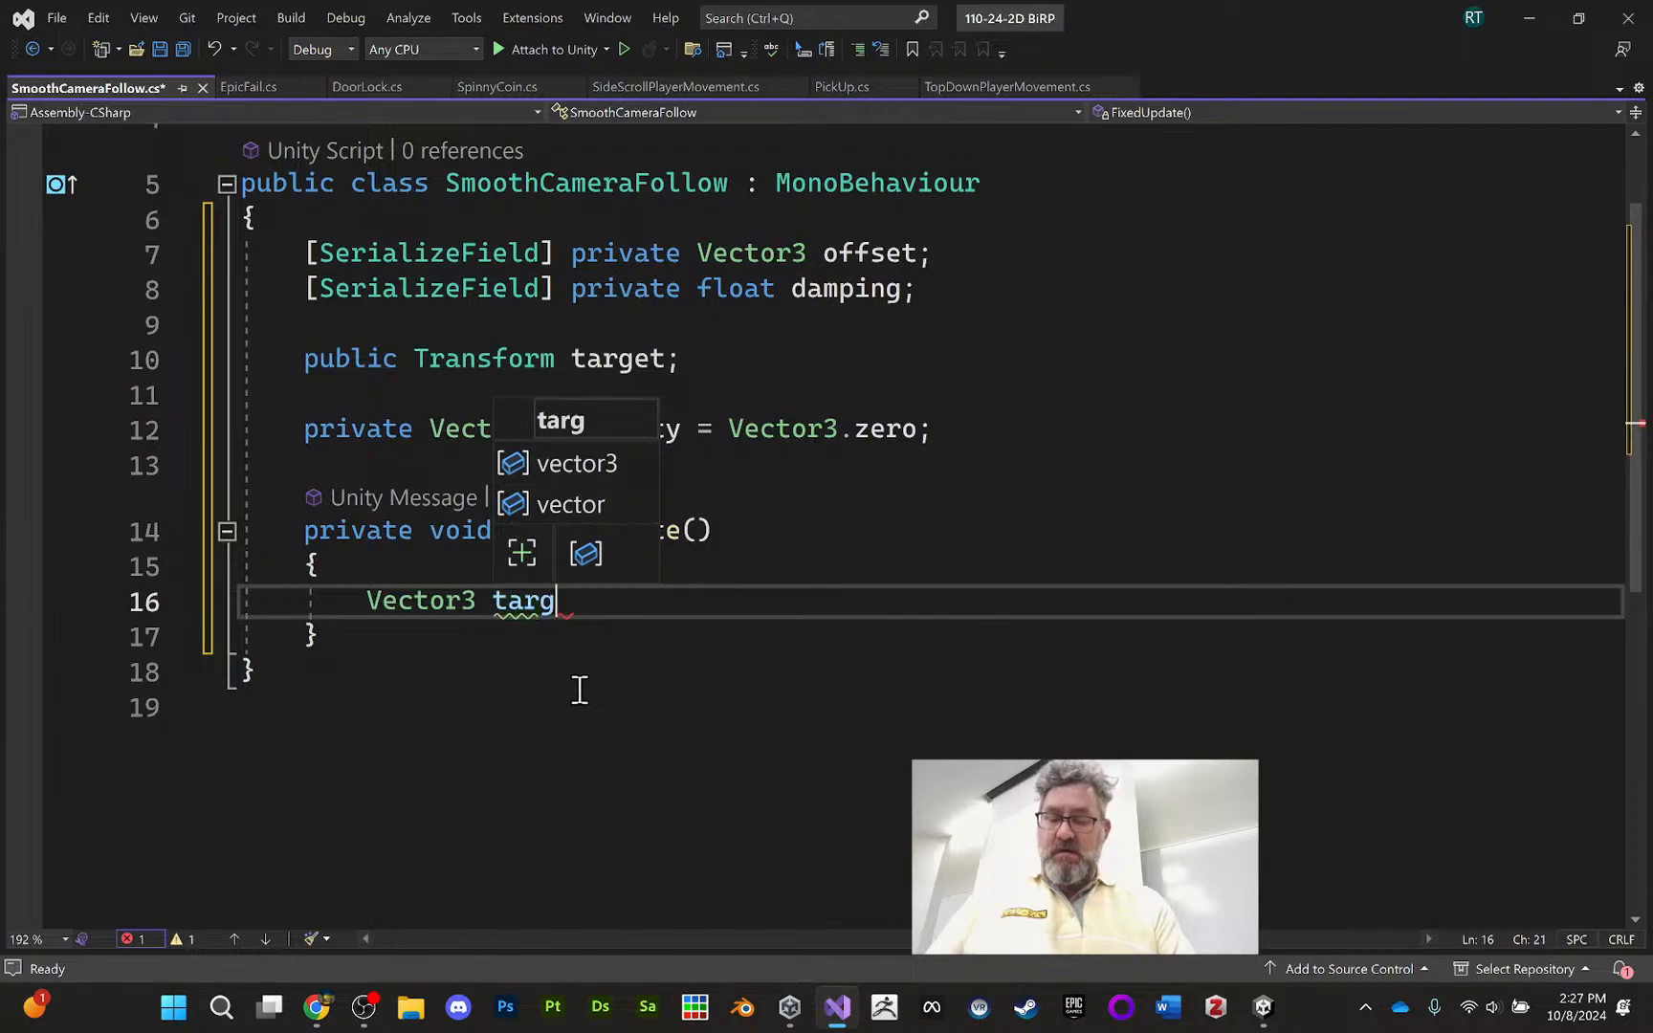
text(etPosition)
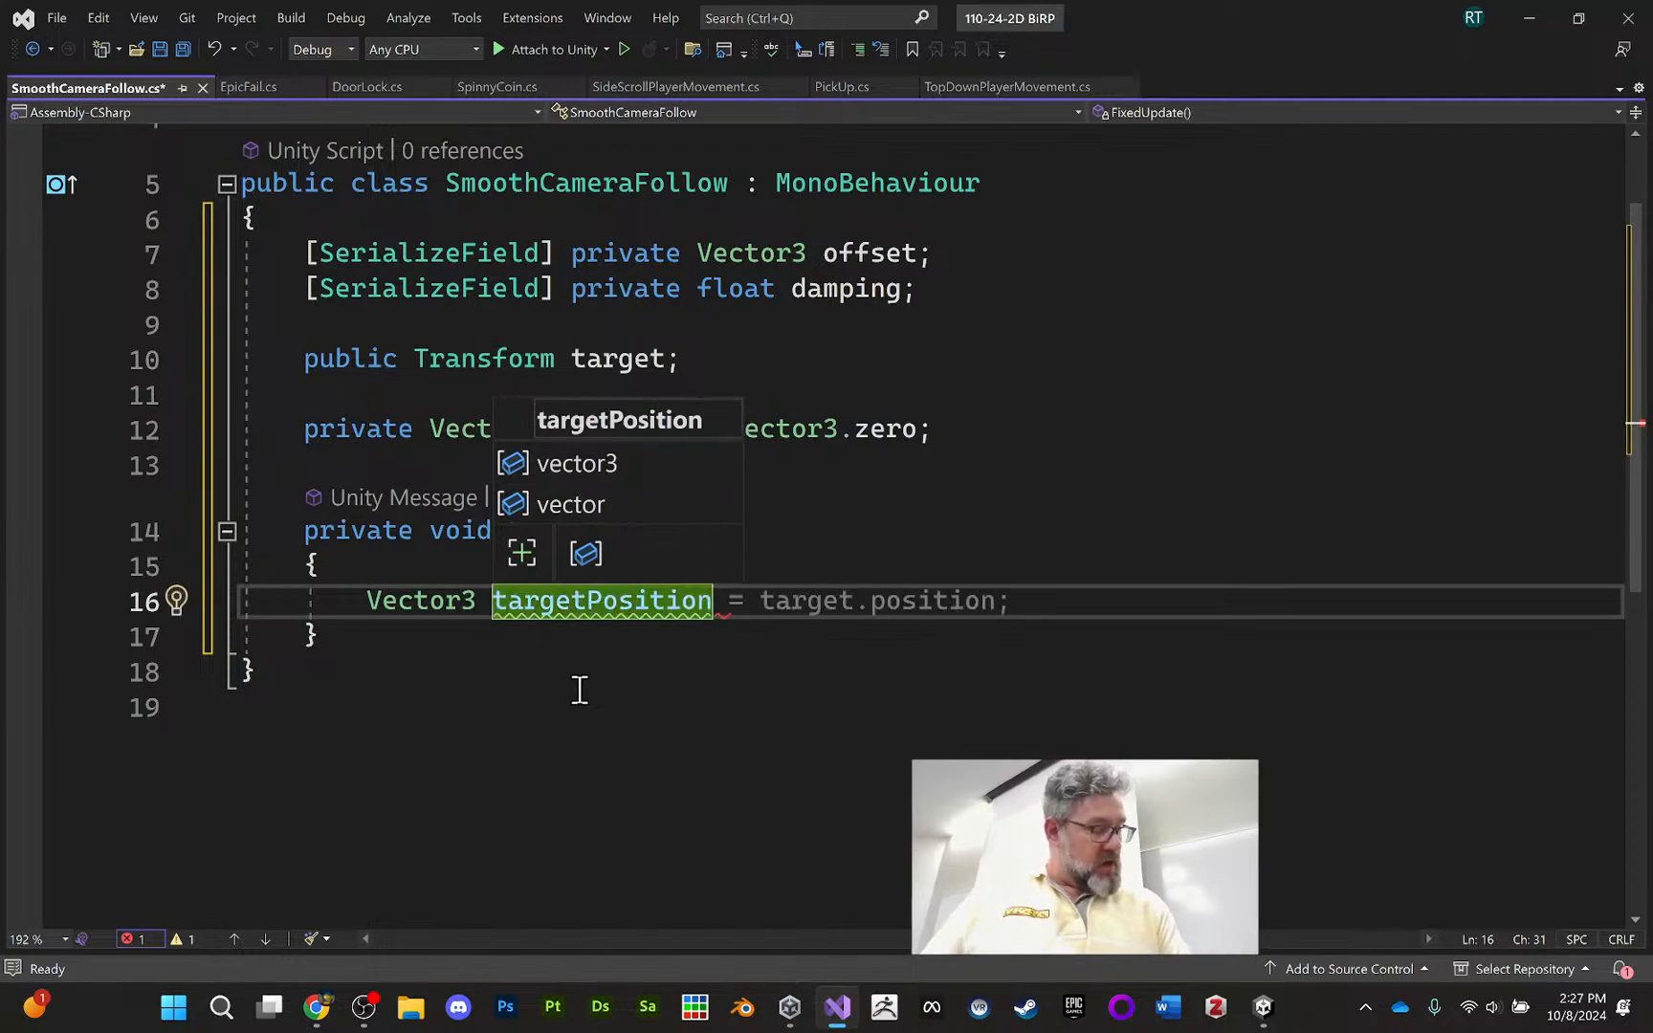
text( = targe)
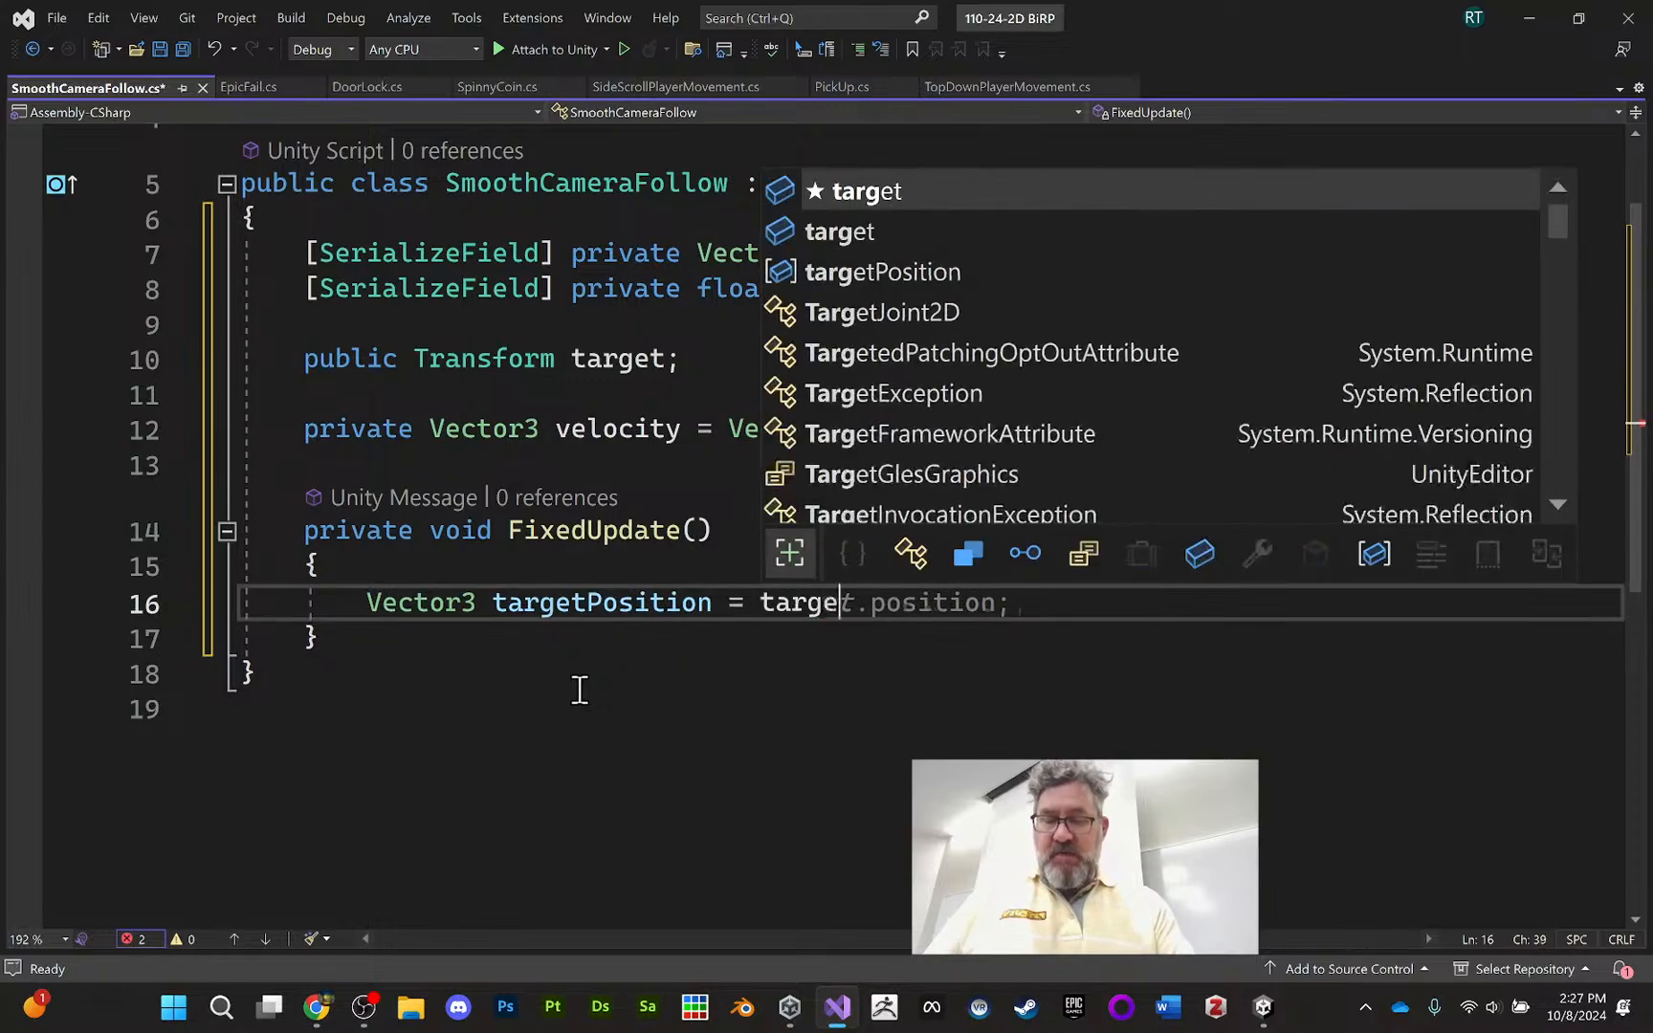
text(t.)
key(Tab)
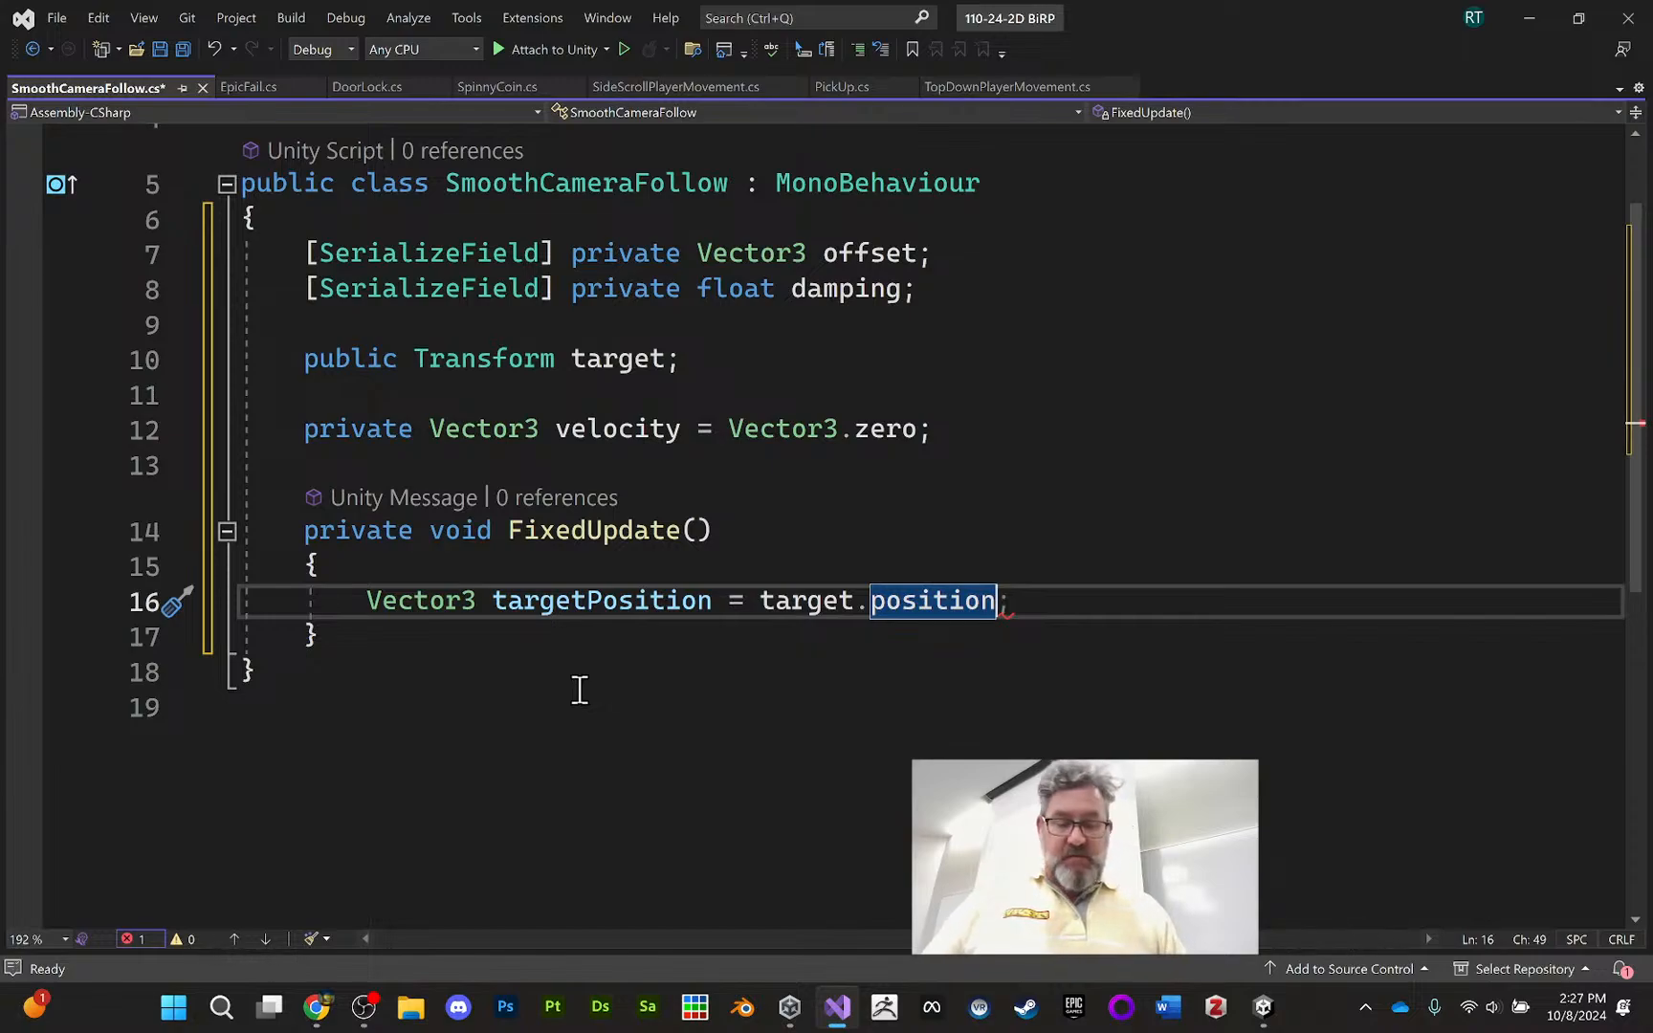
text(+)
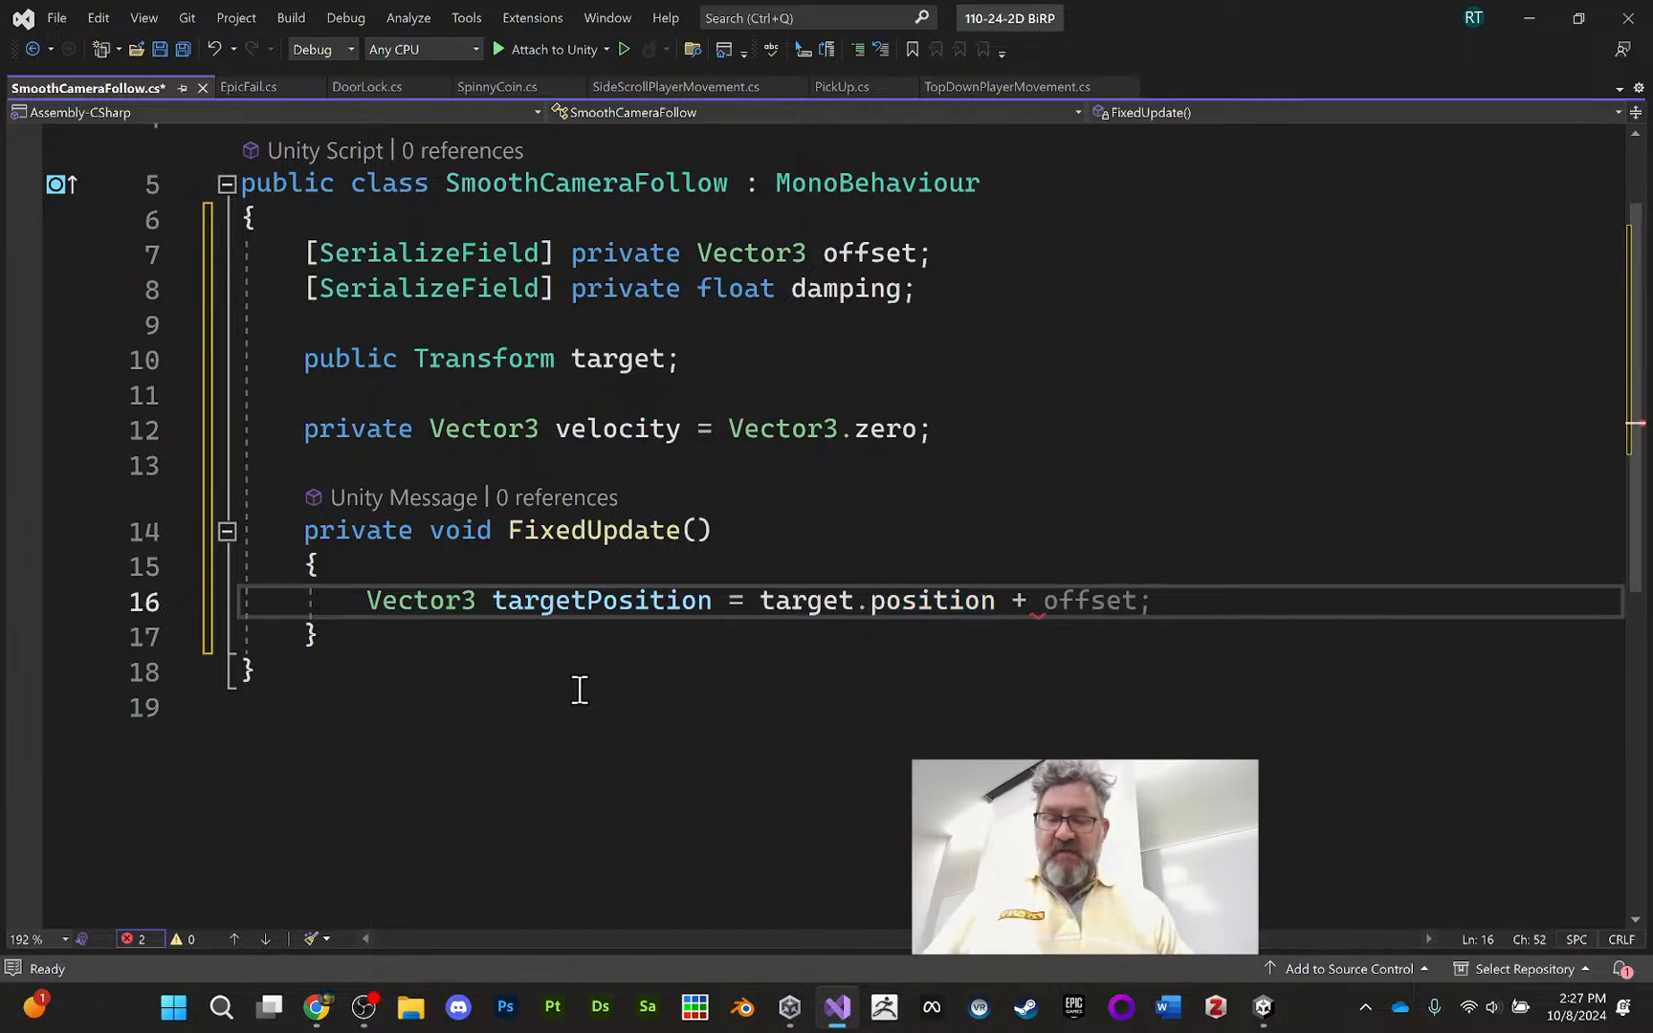
key(Tab)
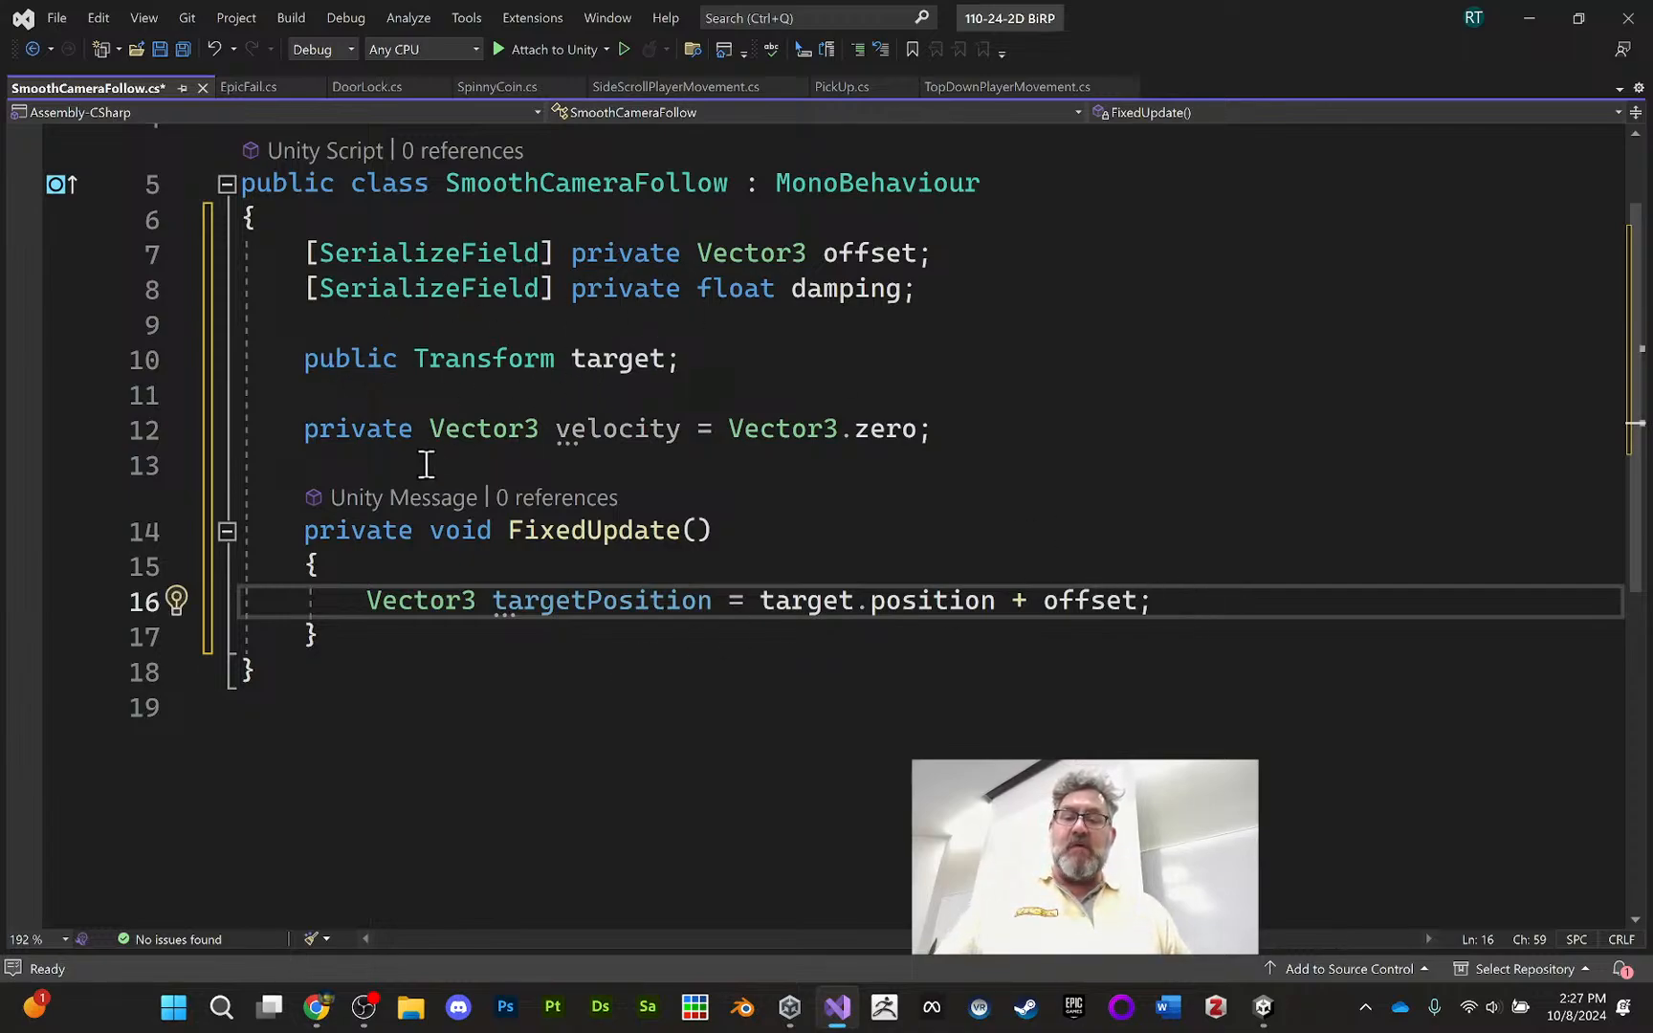
drag(494, 601, 708, 600)
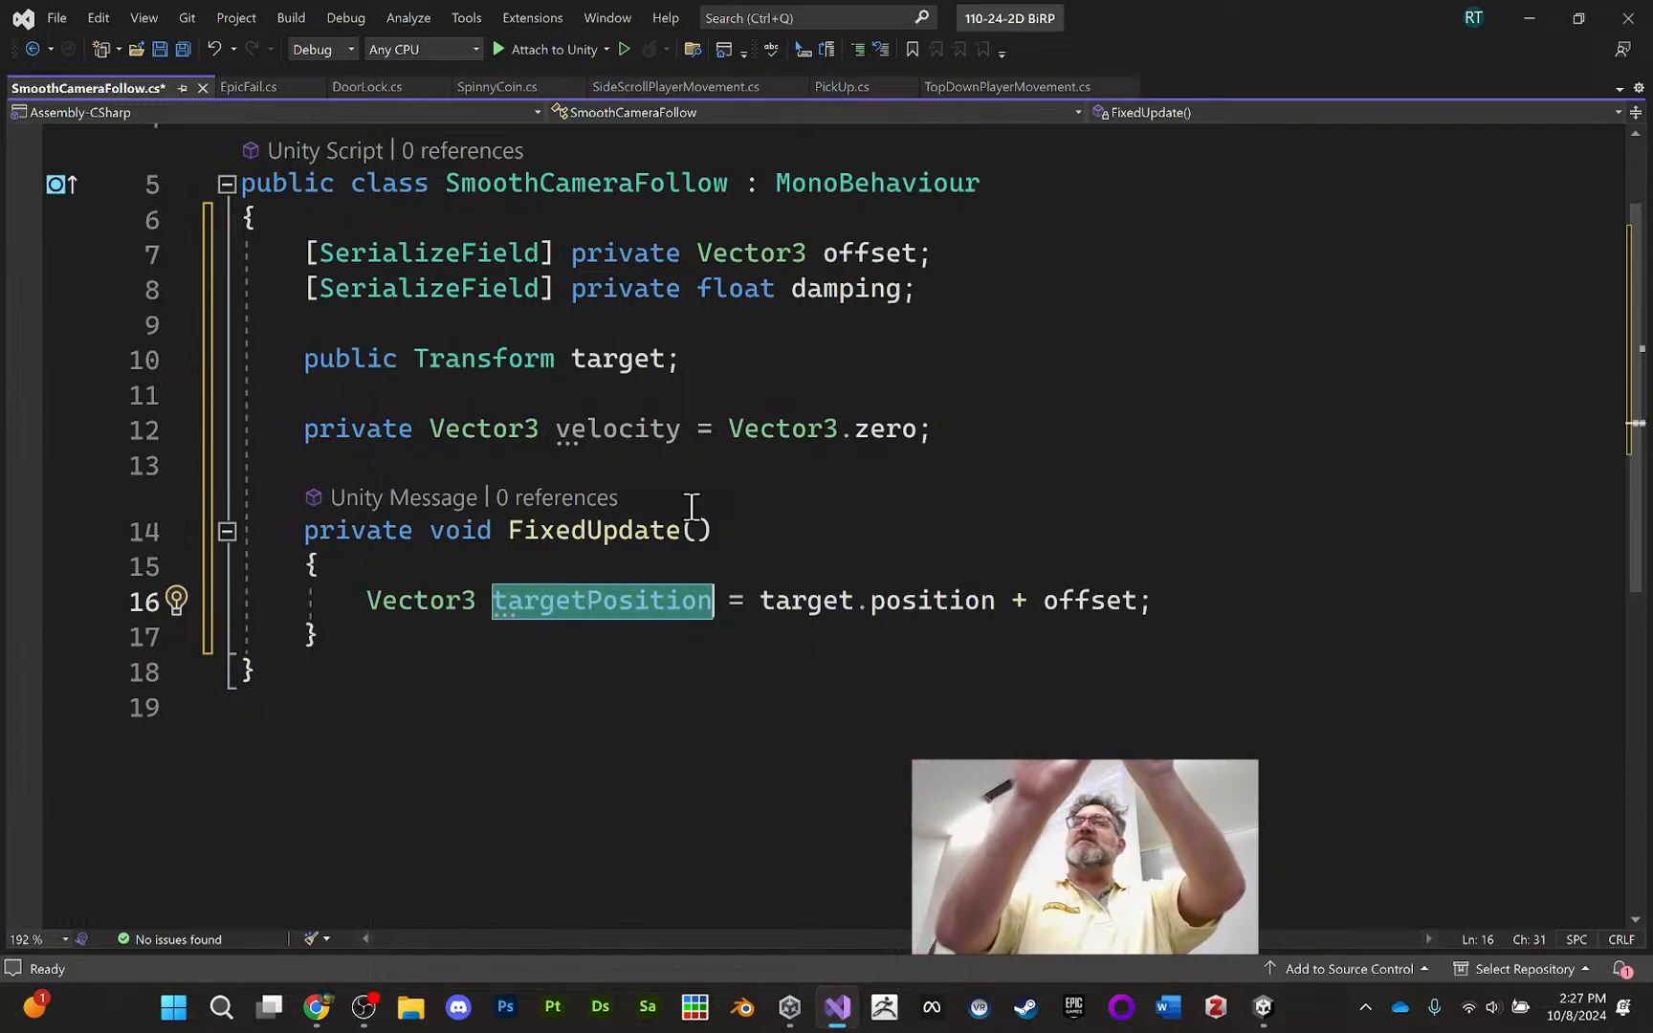
Add a statement below the targetPosition declaration that sets targetPosition.z to transform.position.z
click(1159, 588)
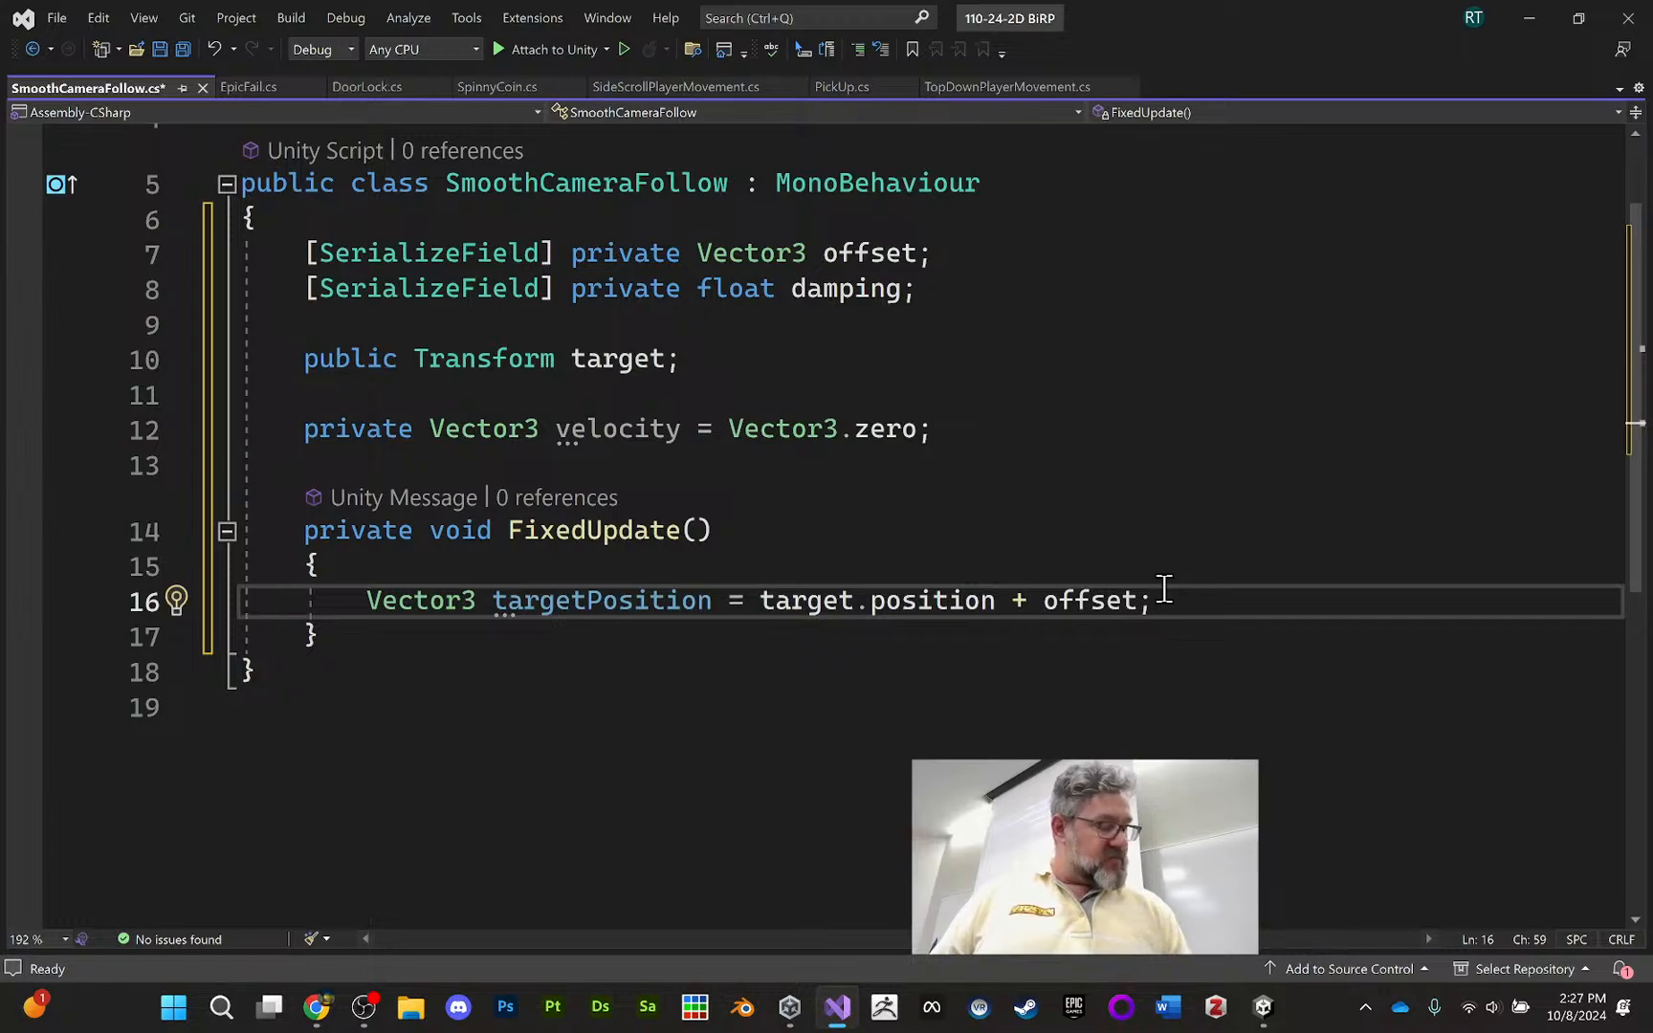
key(Return)
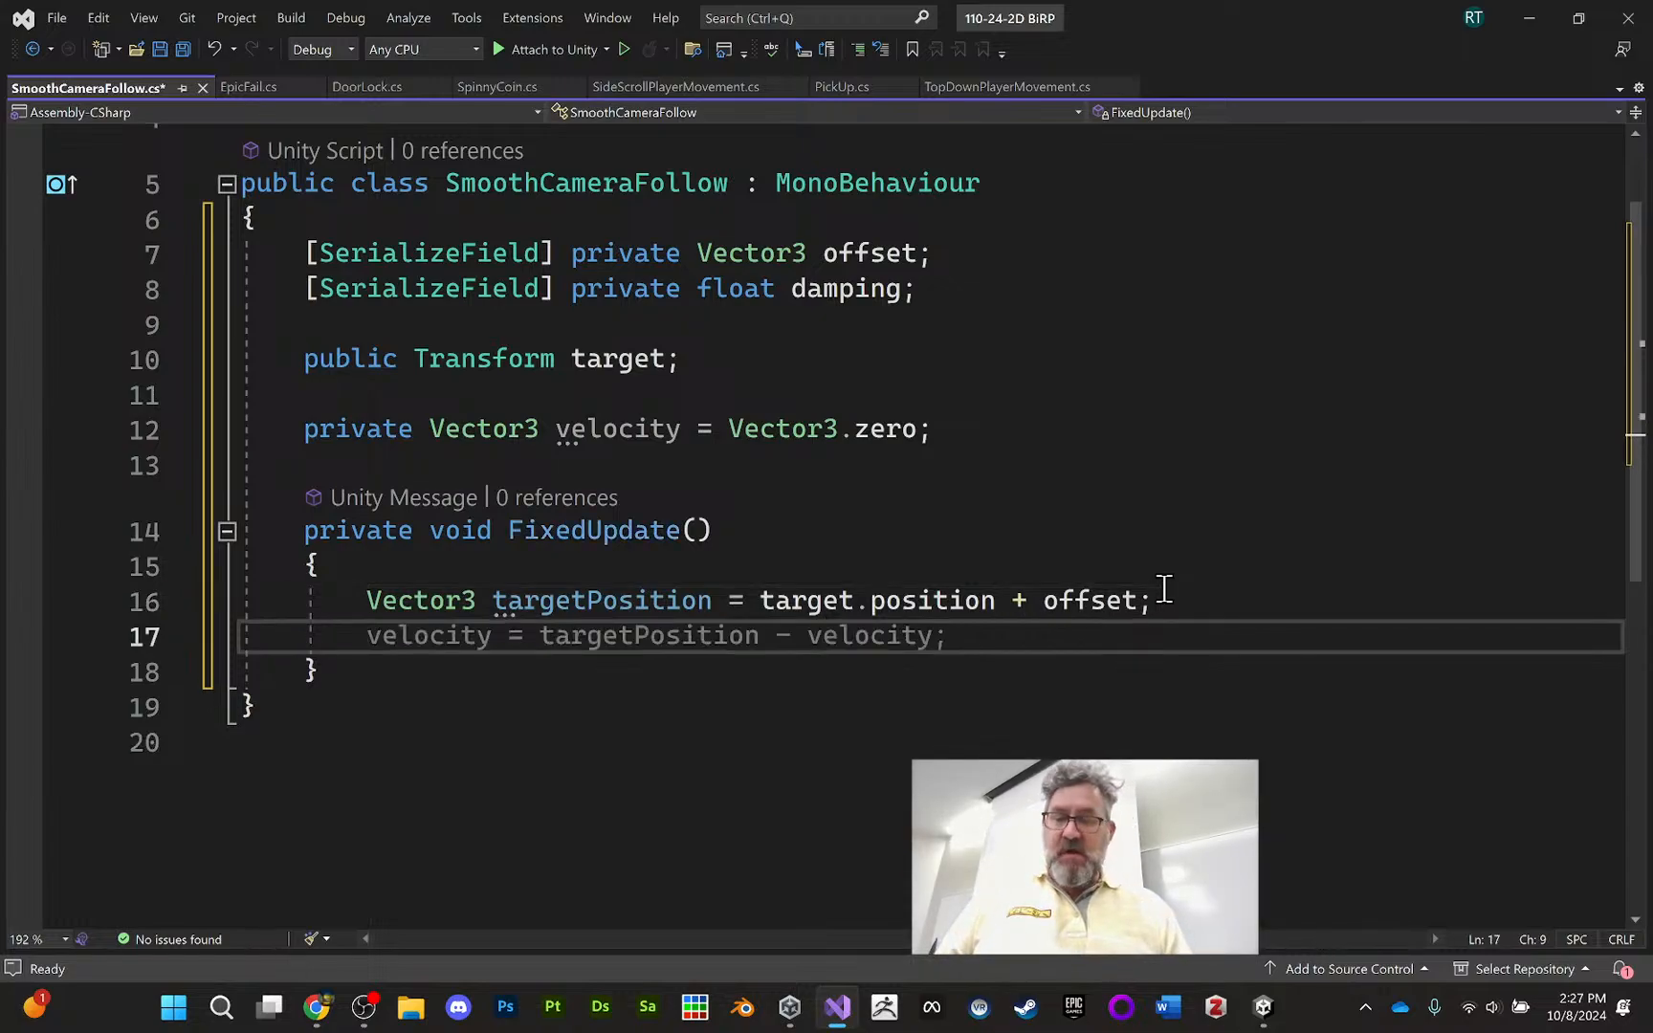
text(target)
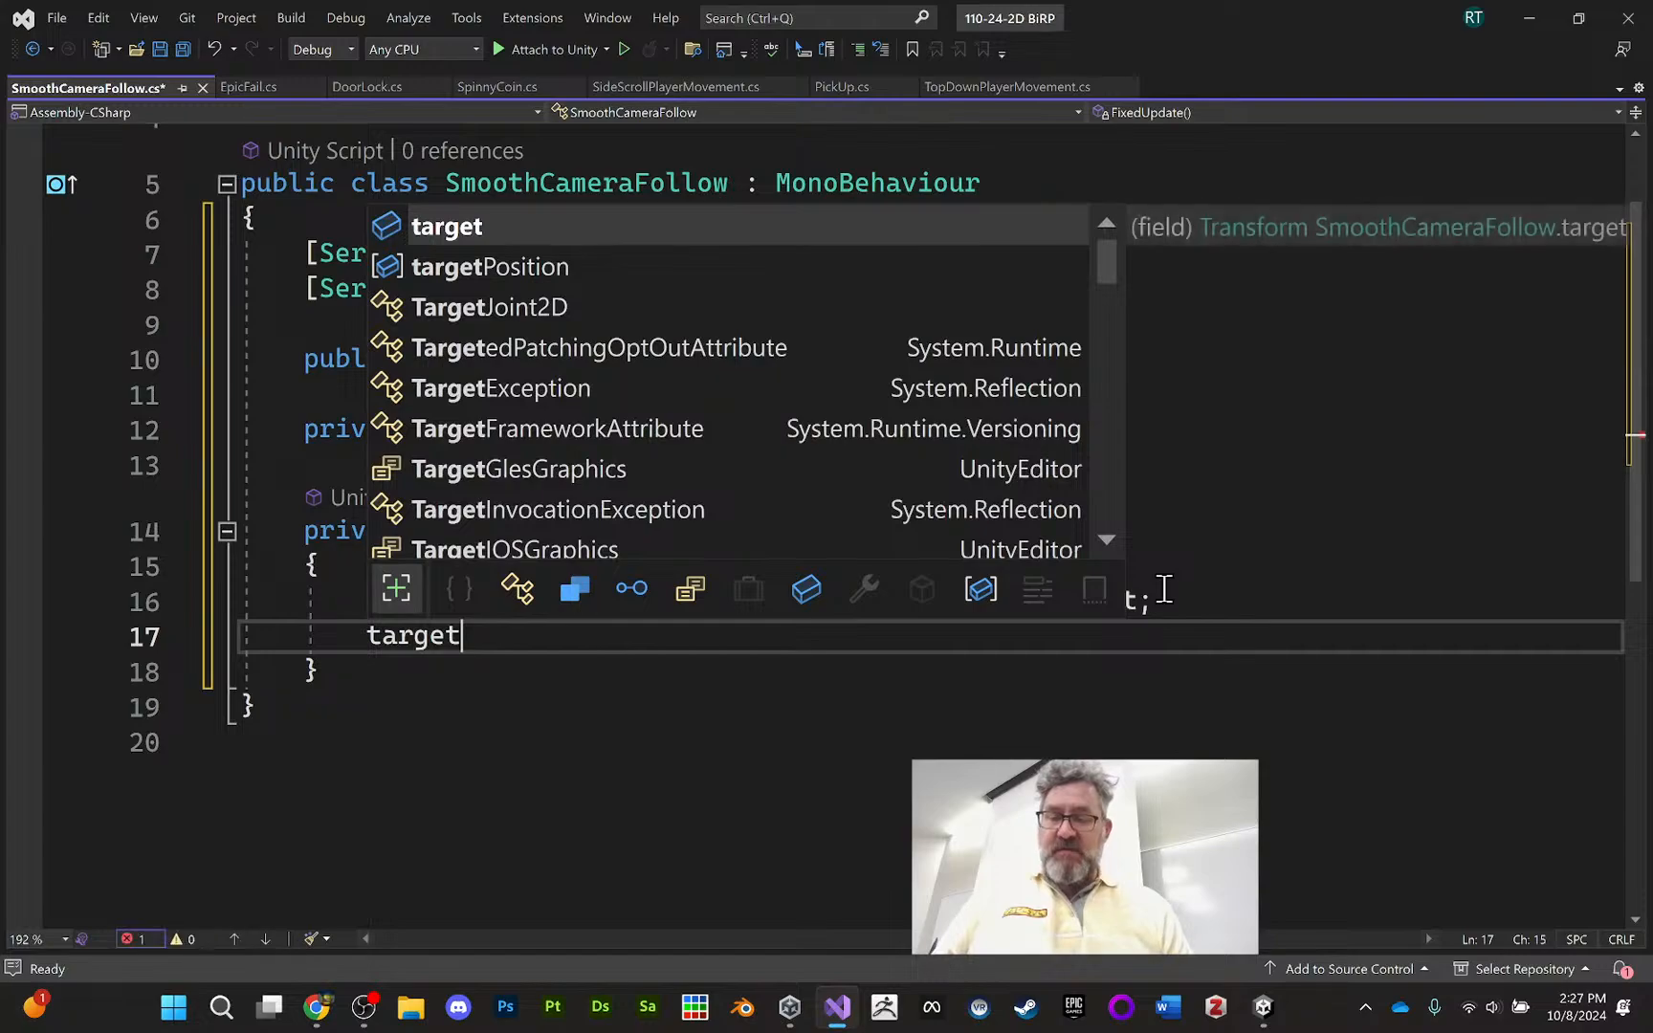
key(Down)
key(Tab)
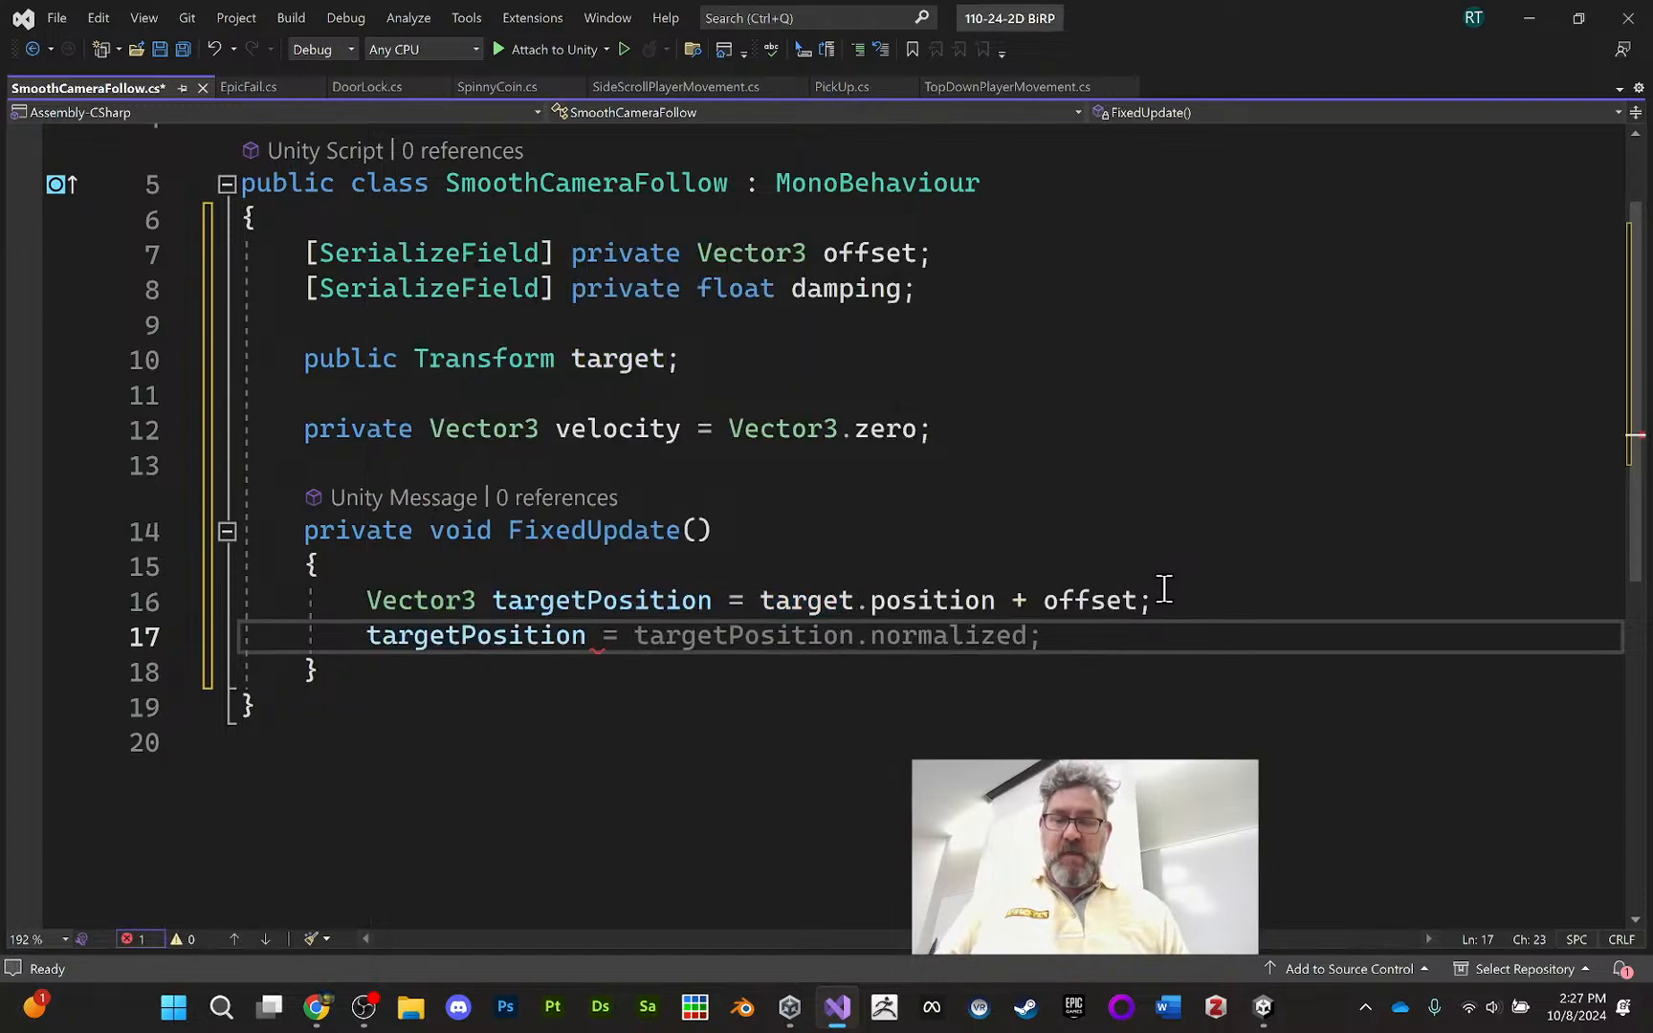
text(.z )
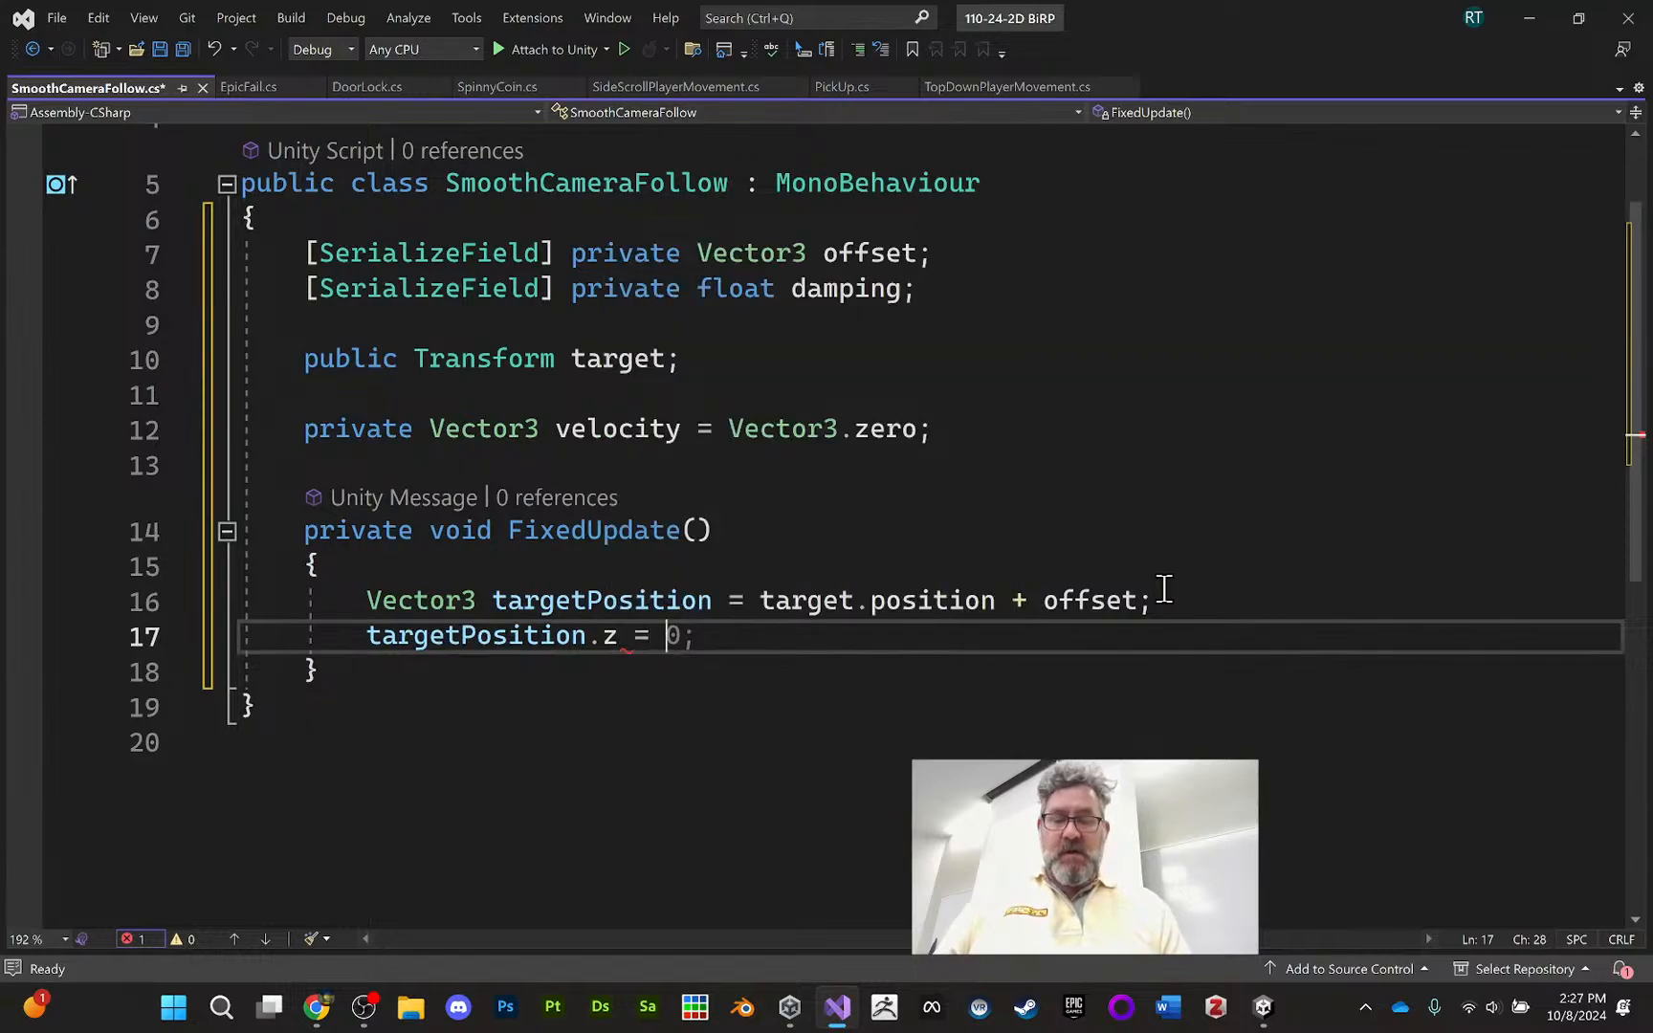
text(= )
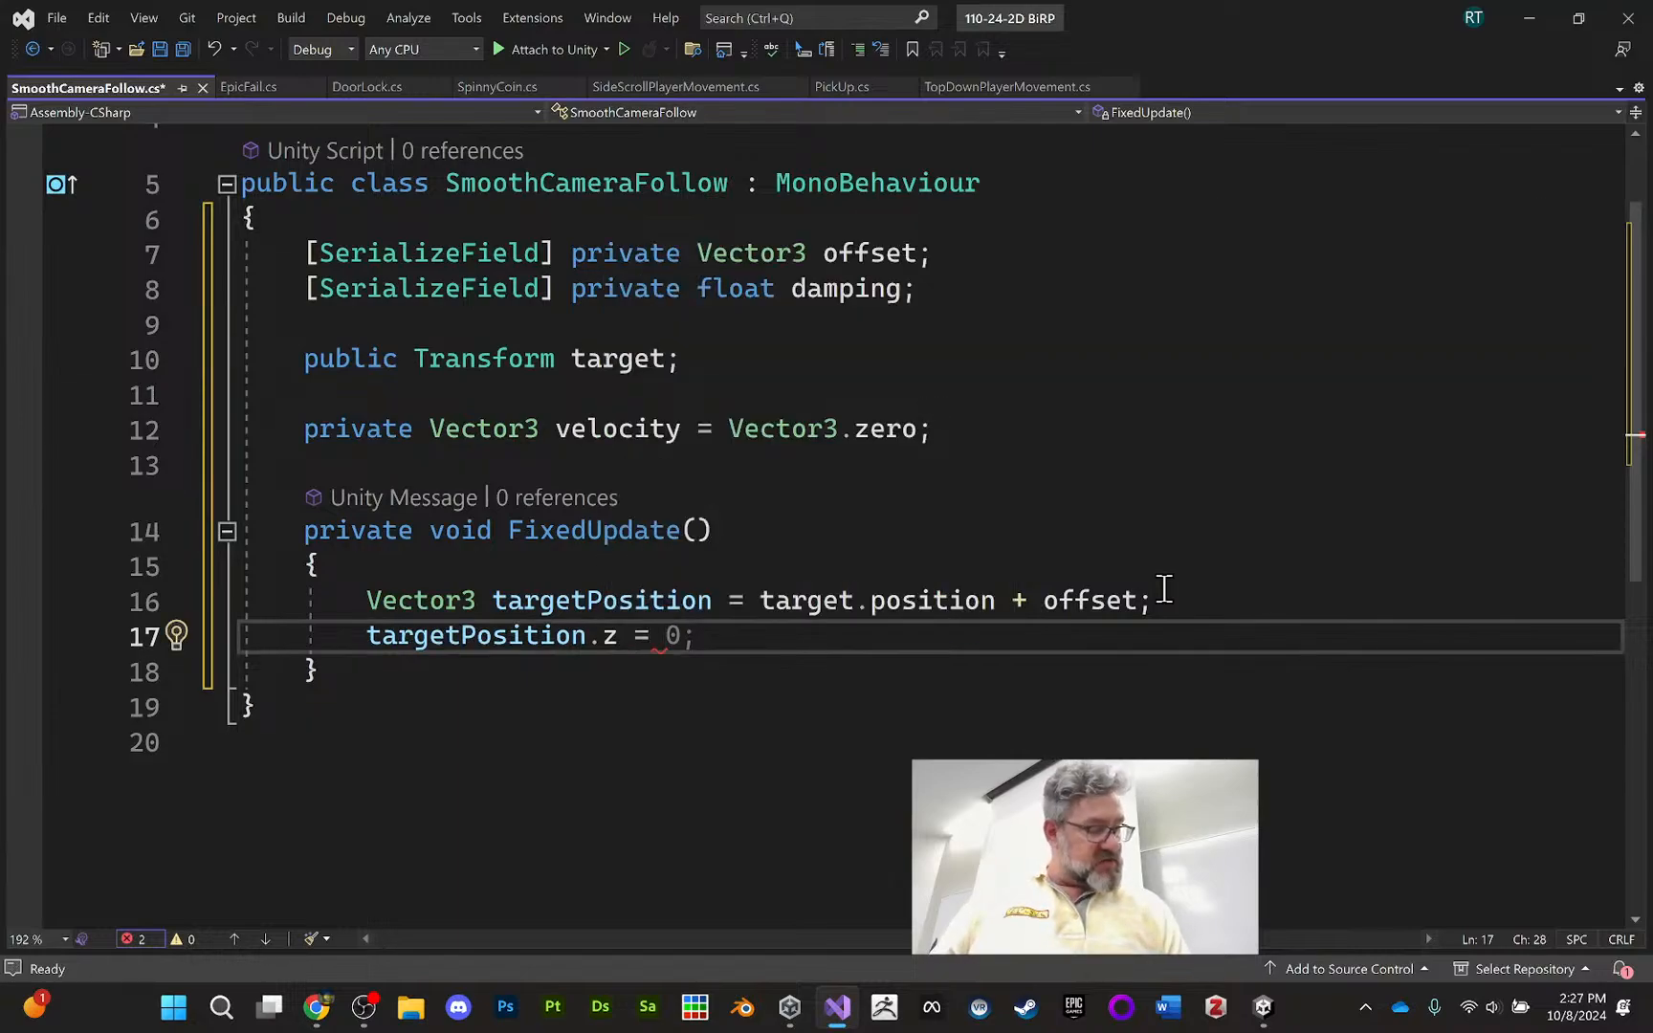
text(trans)
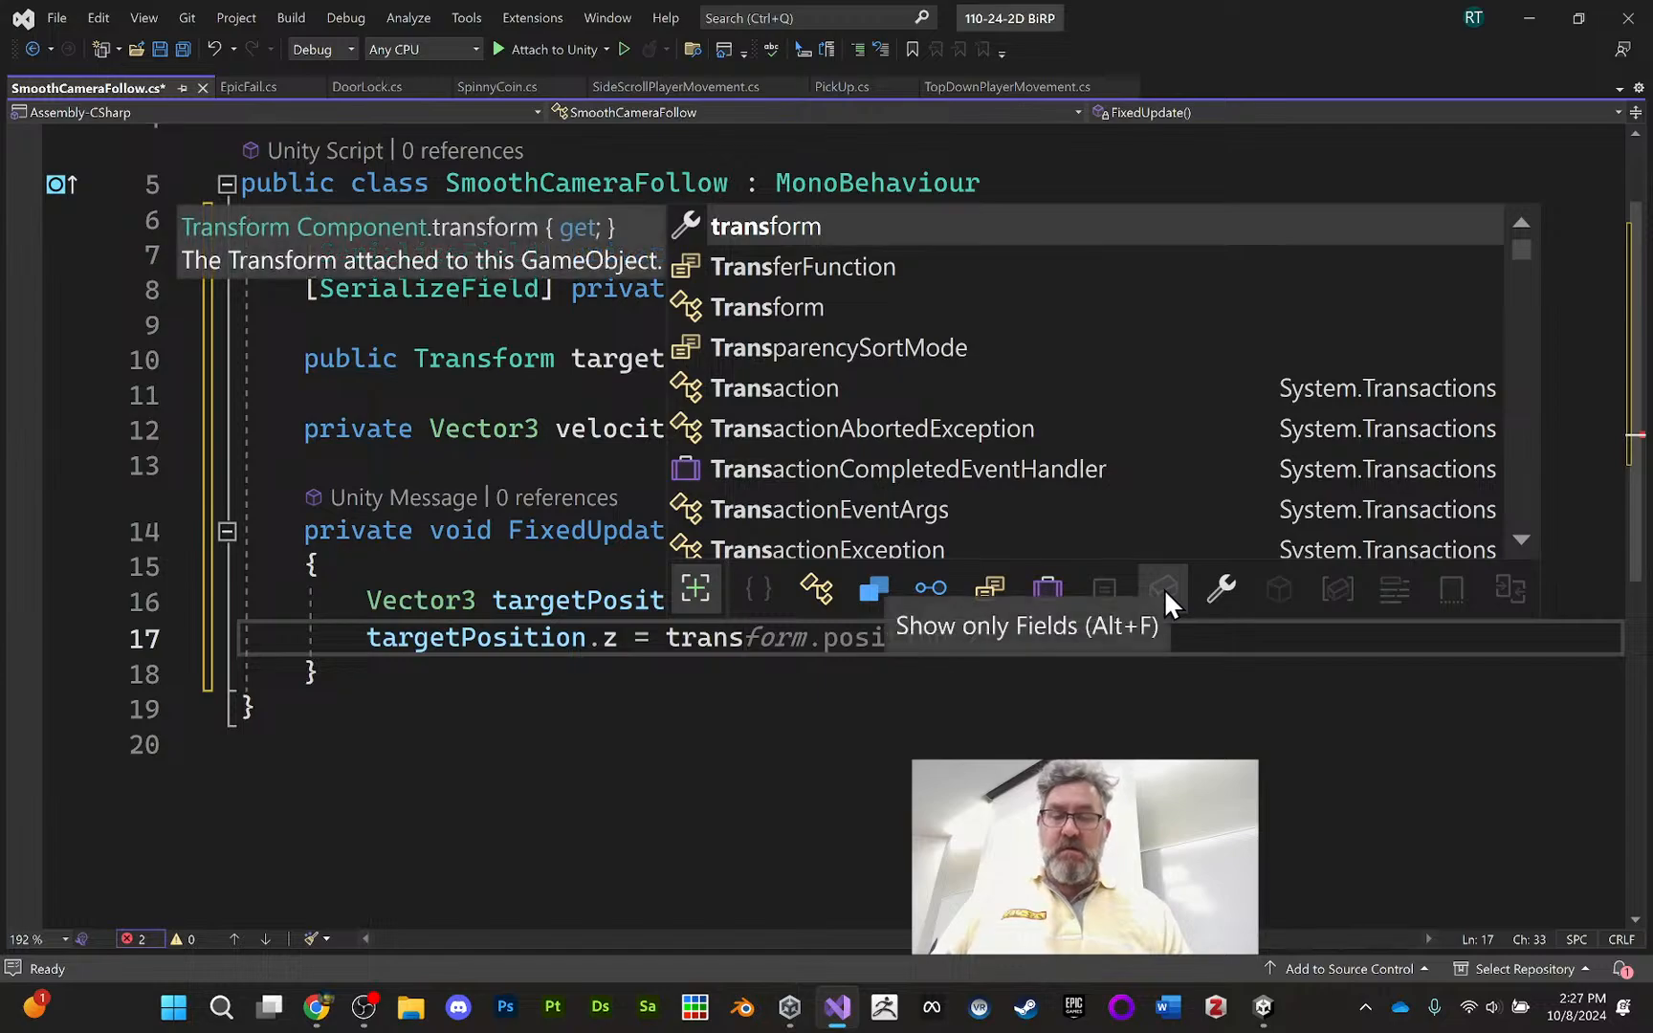
key(Tab)
key(Tab)
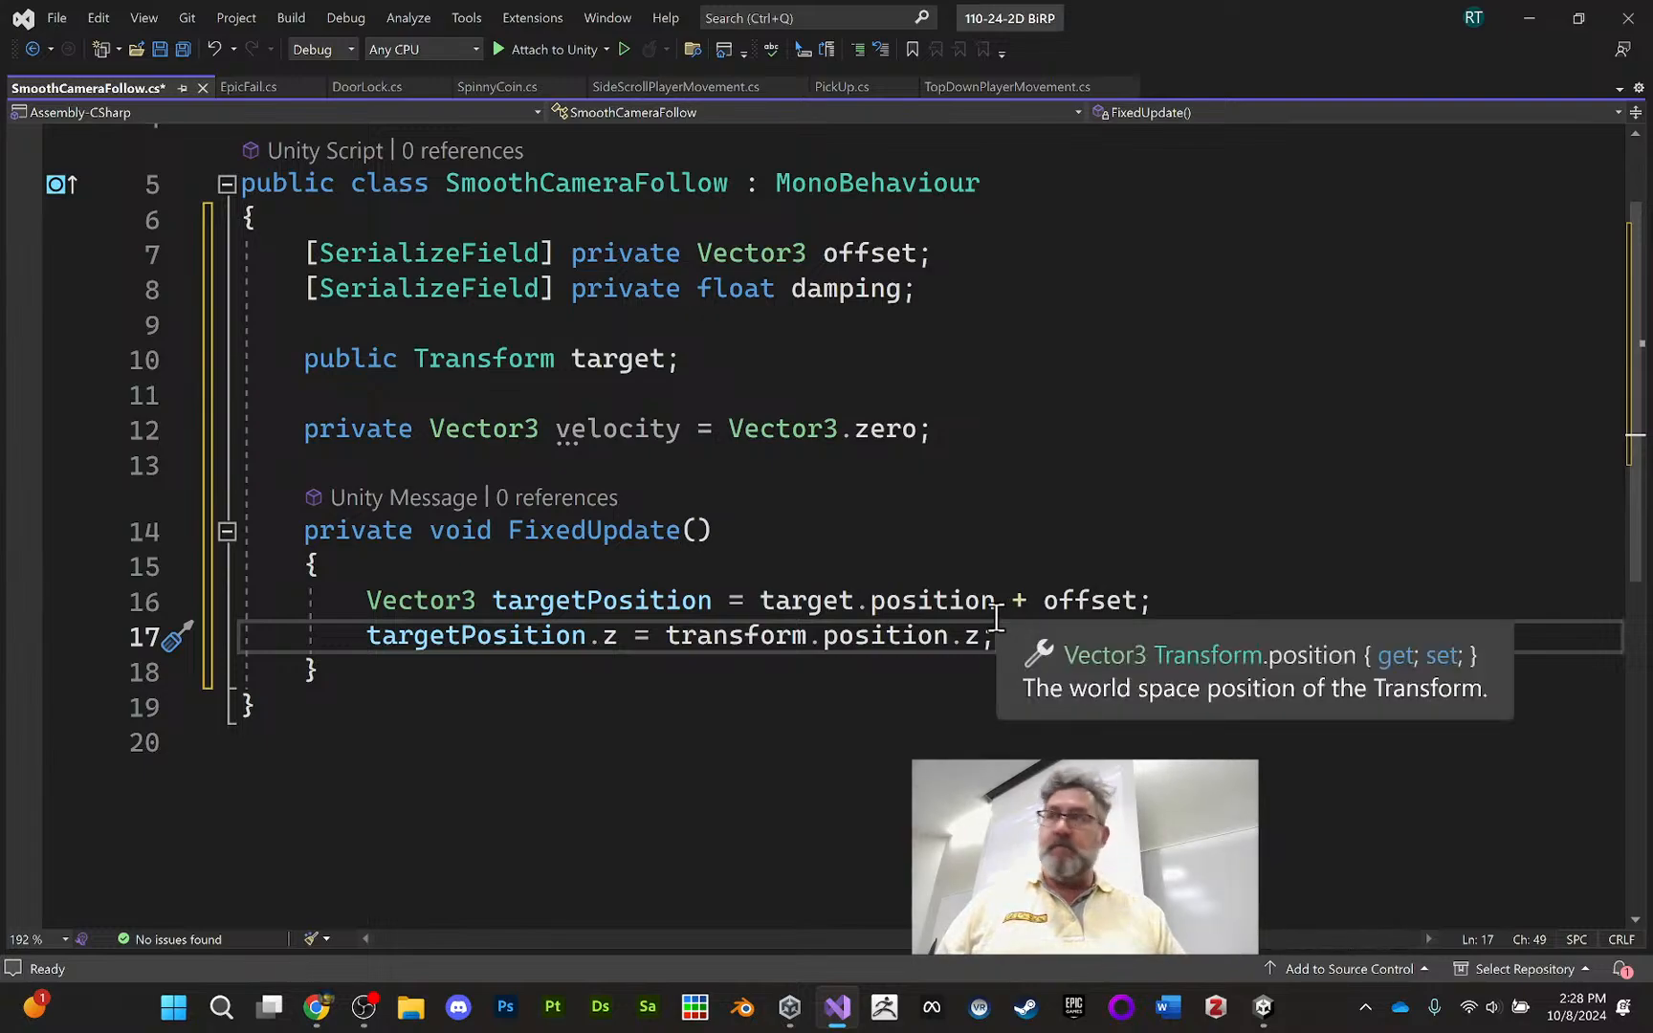
Leave a blank line in FixedUpdate and start a statement assigning Vector3.SmoothDamp to transform.position
key(Return)
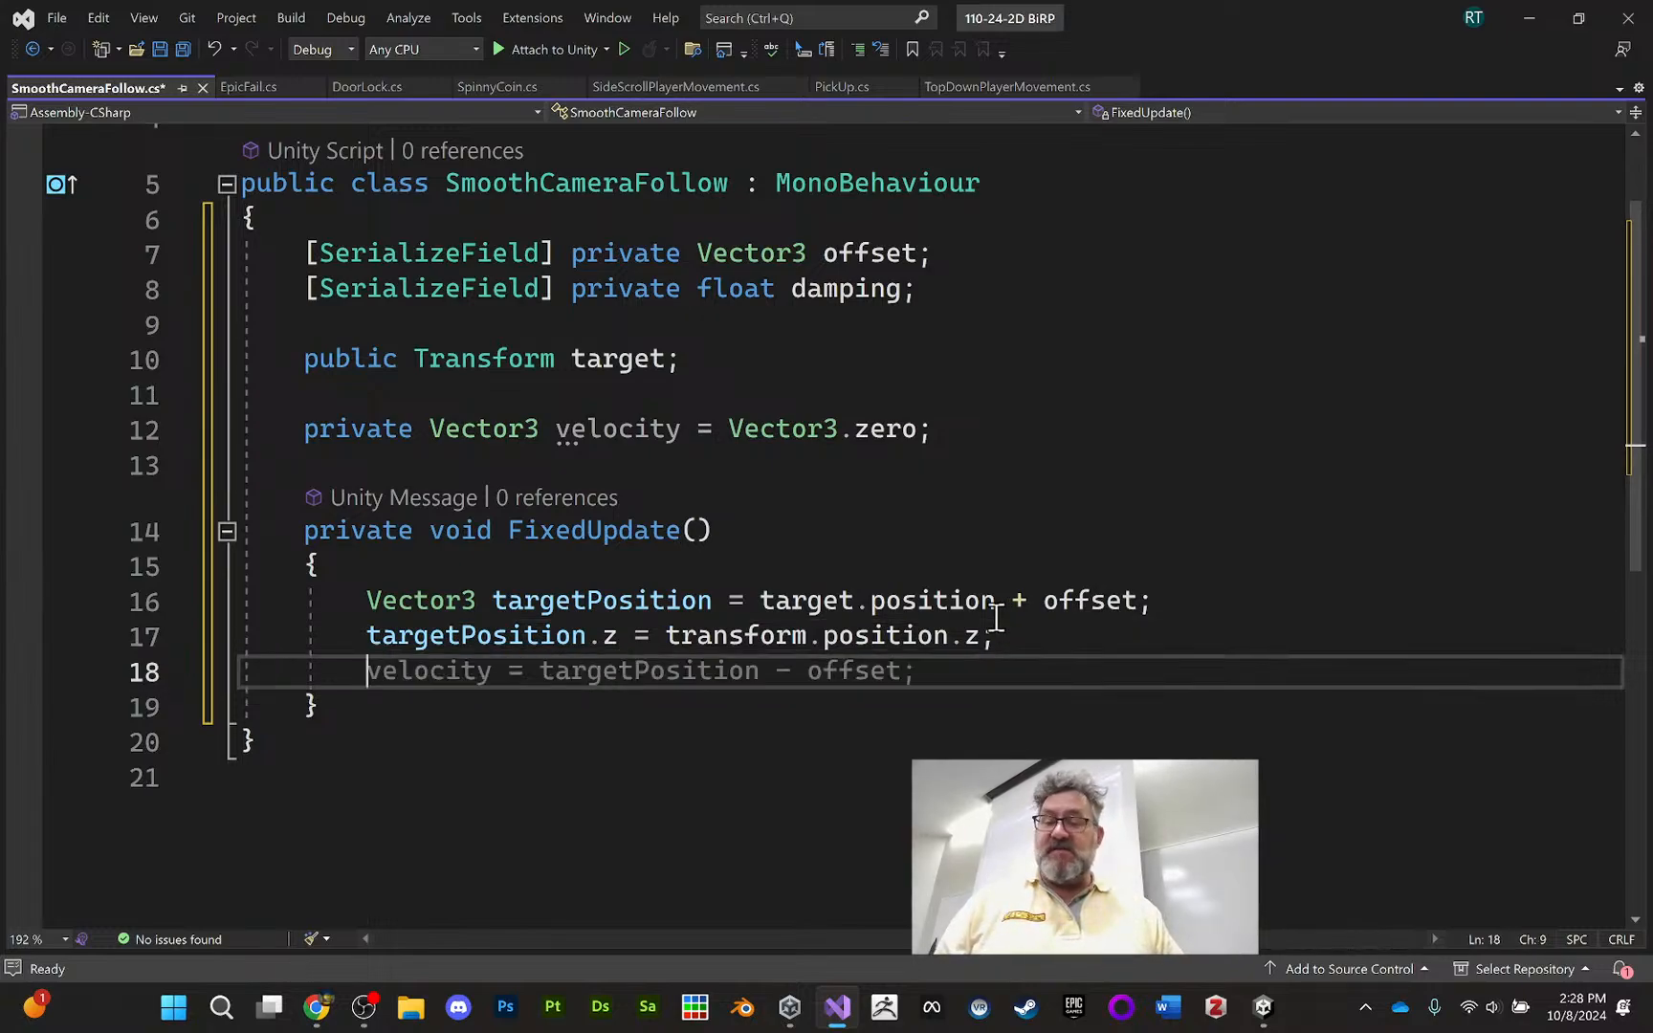
key(Return)
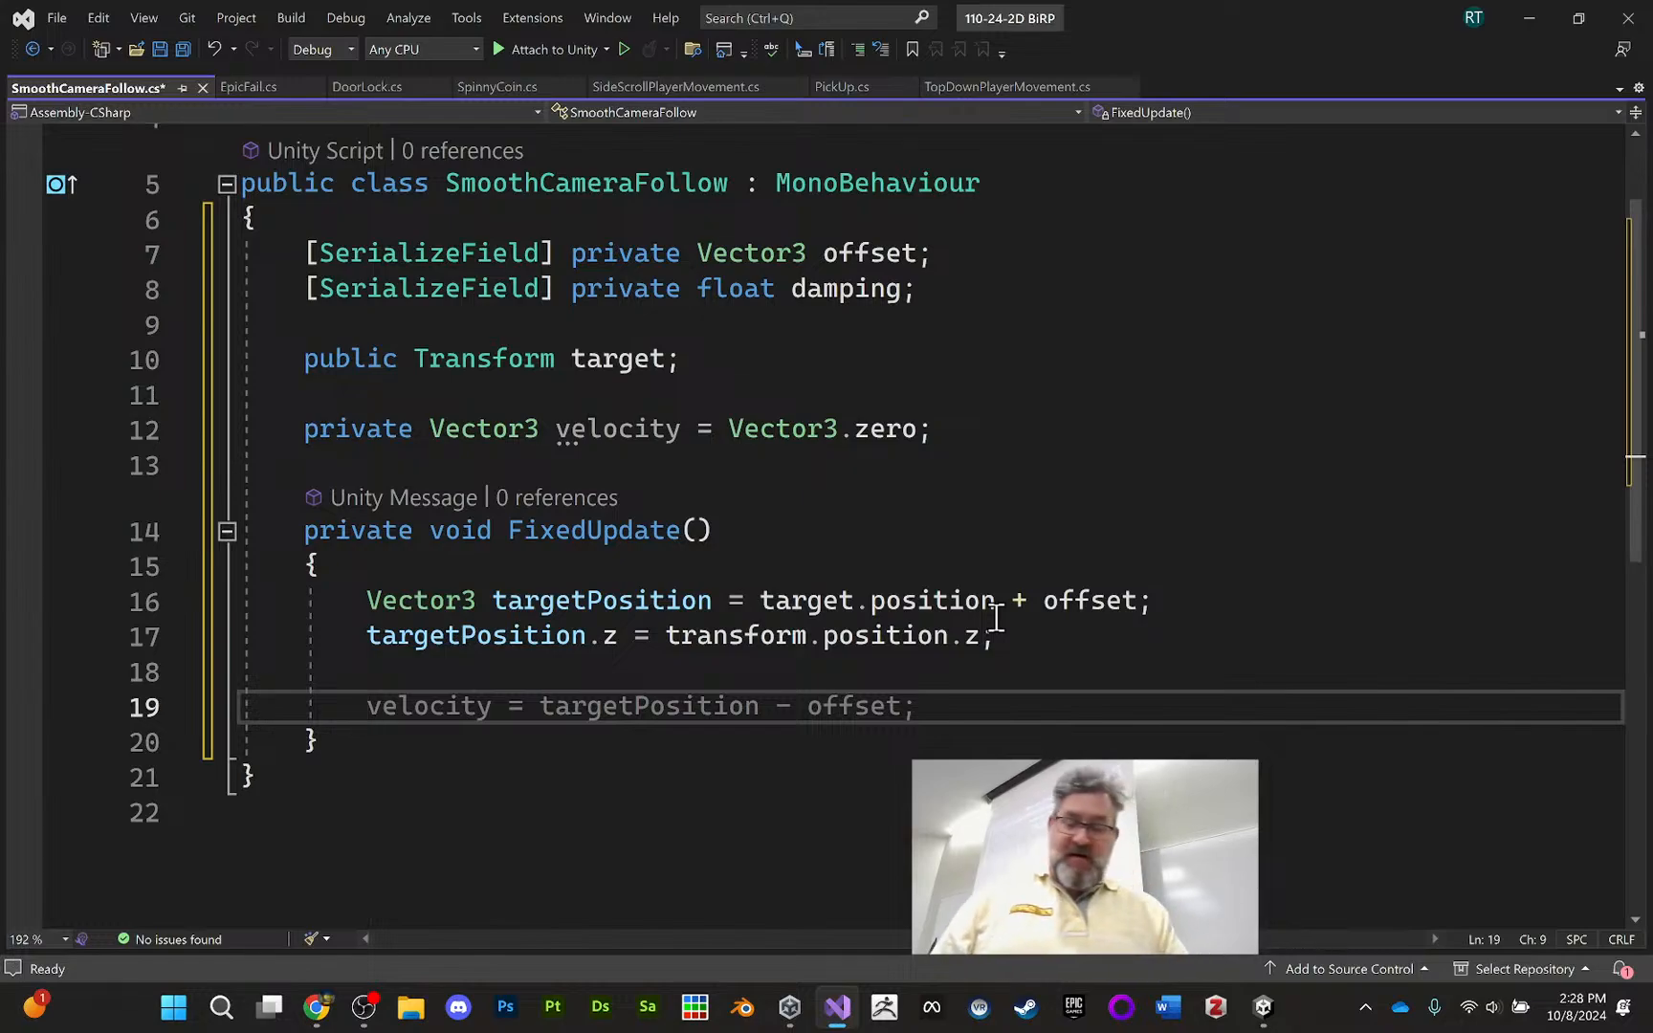
text(transfor)
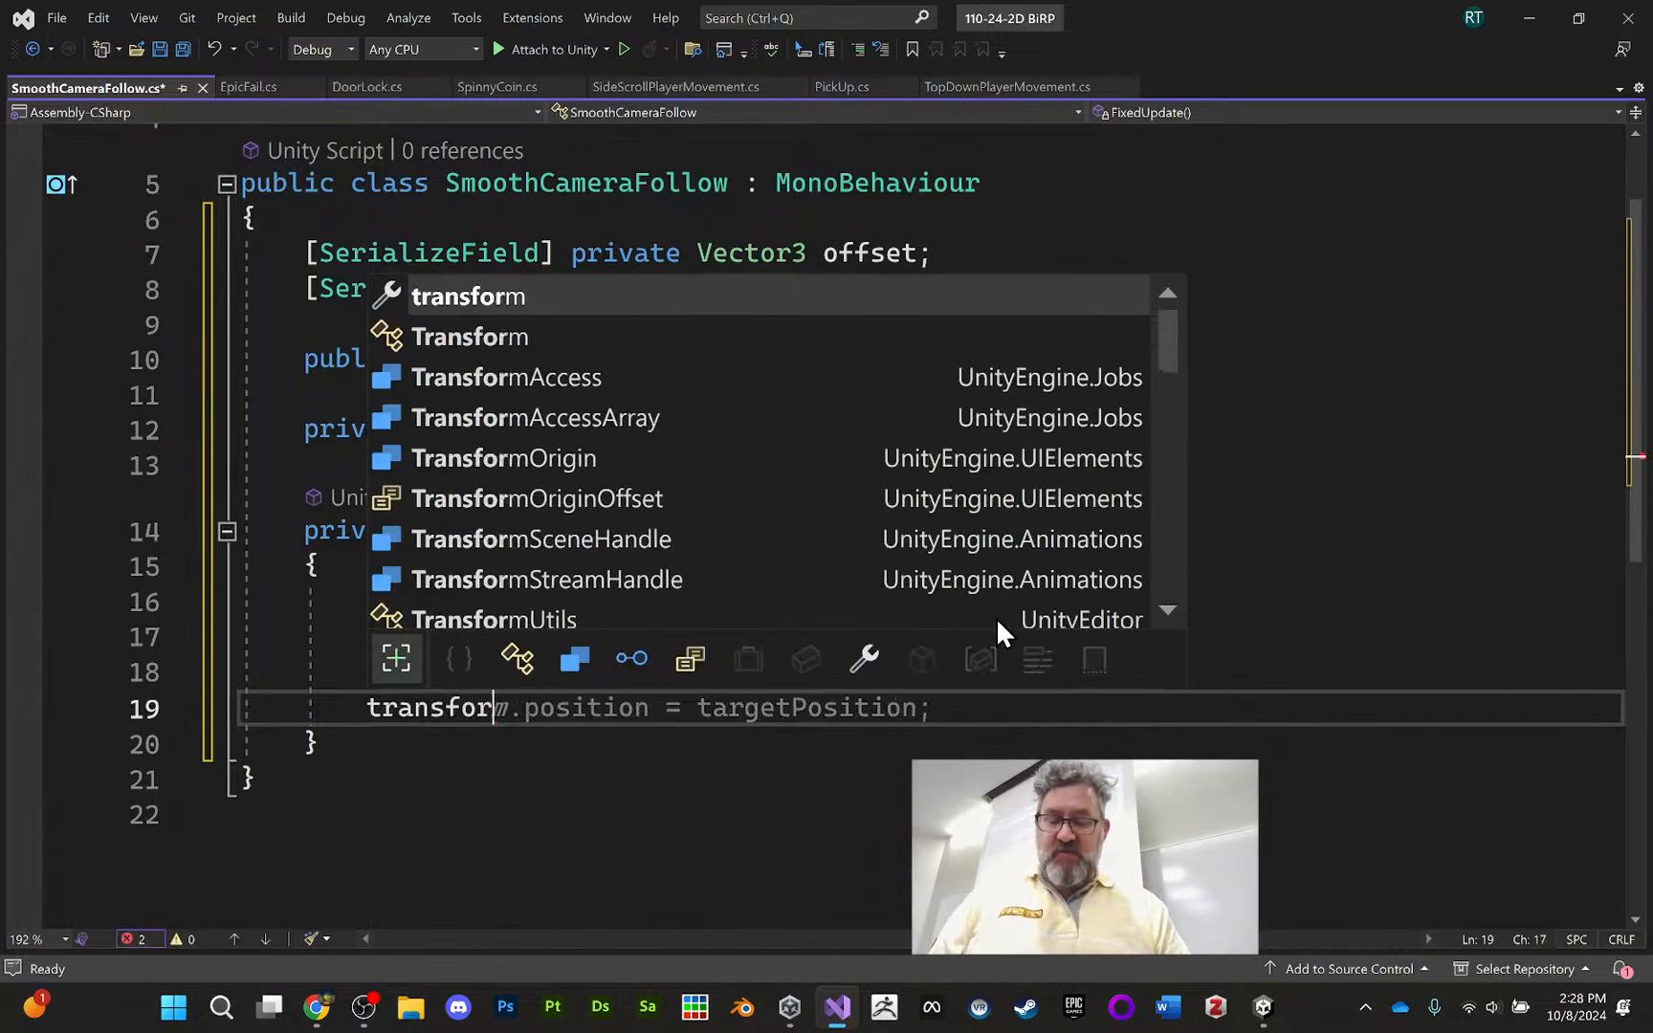
text(m)
key(Escape)
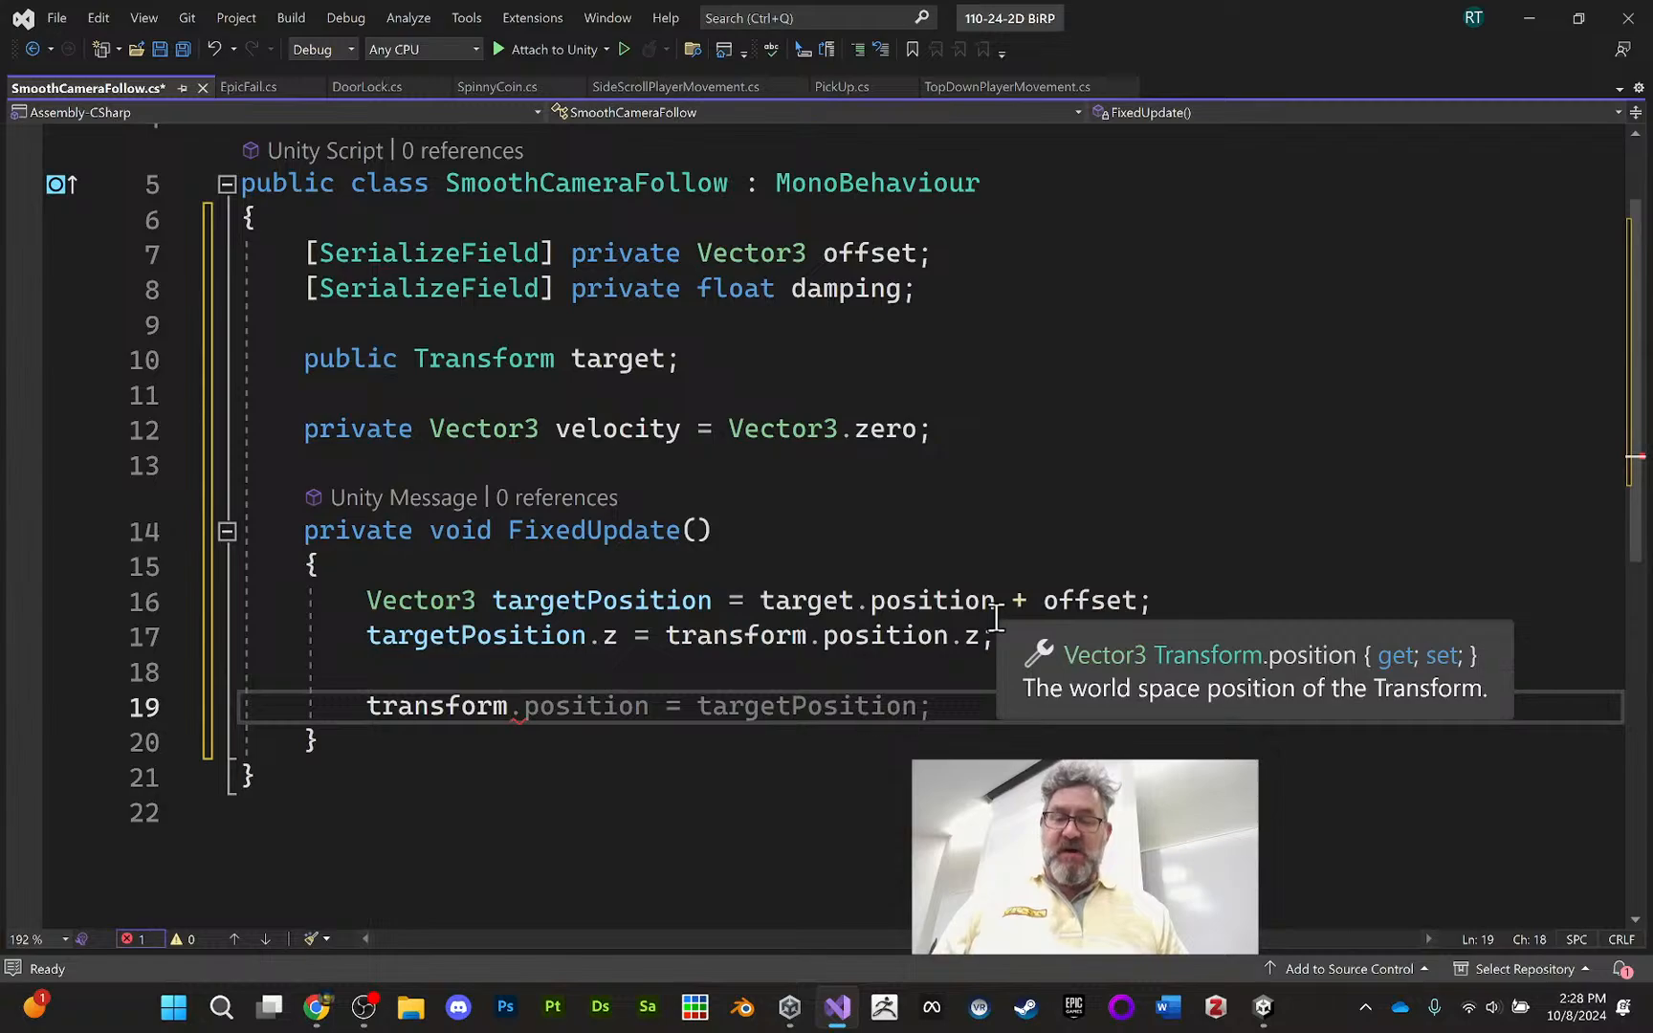
text(.po)
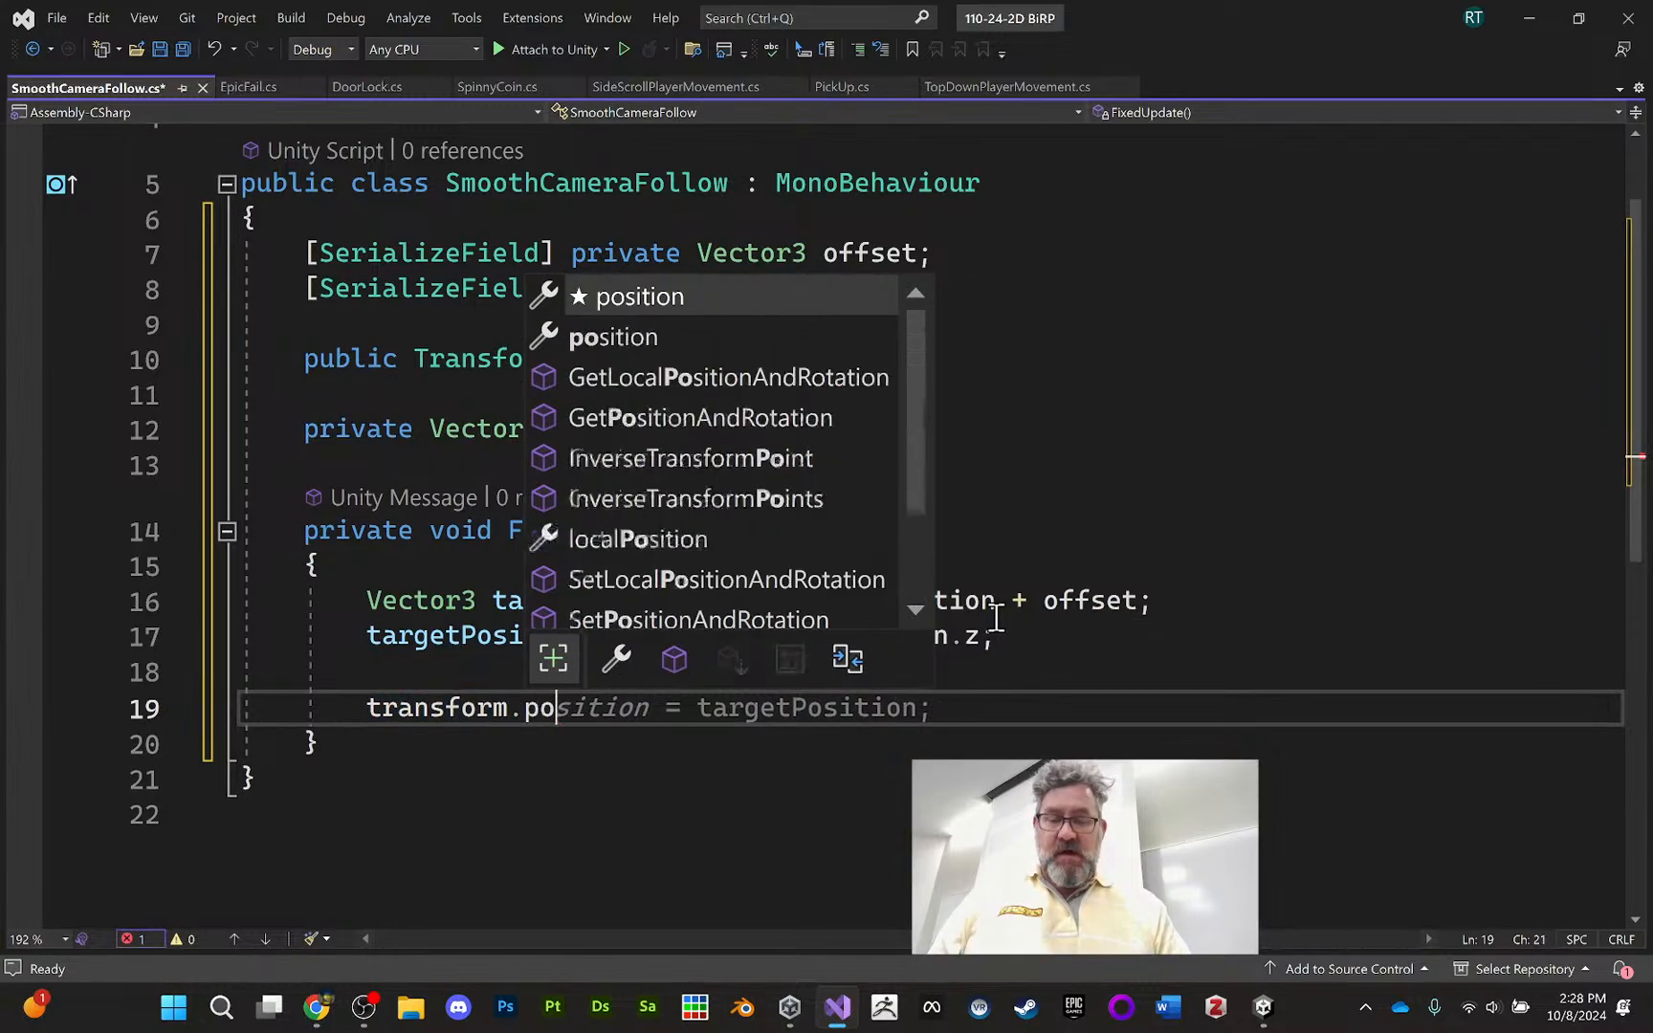
text(sition)
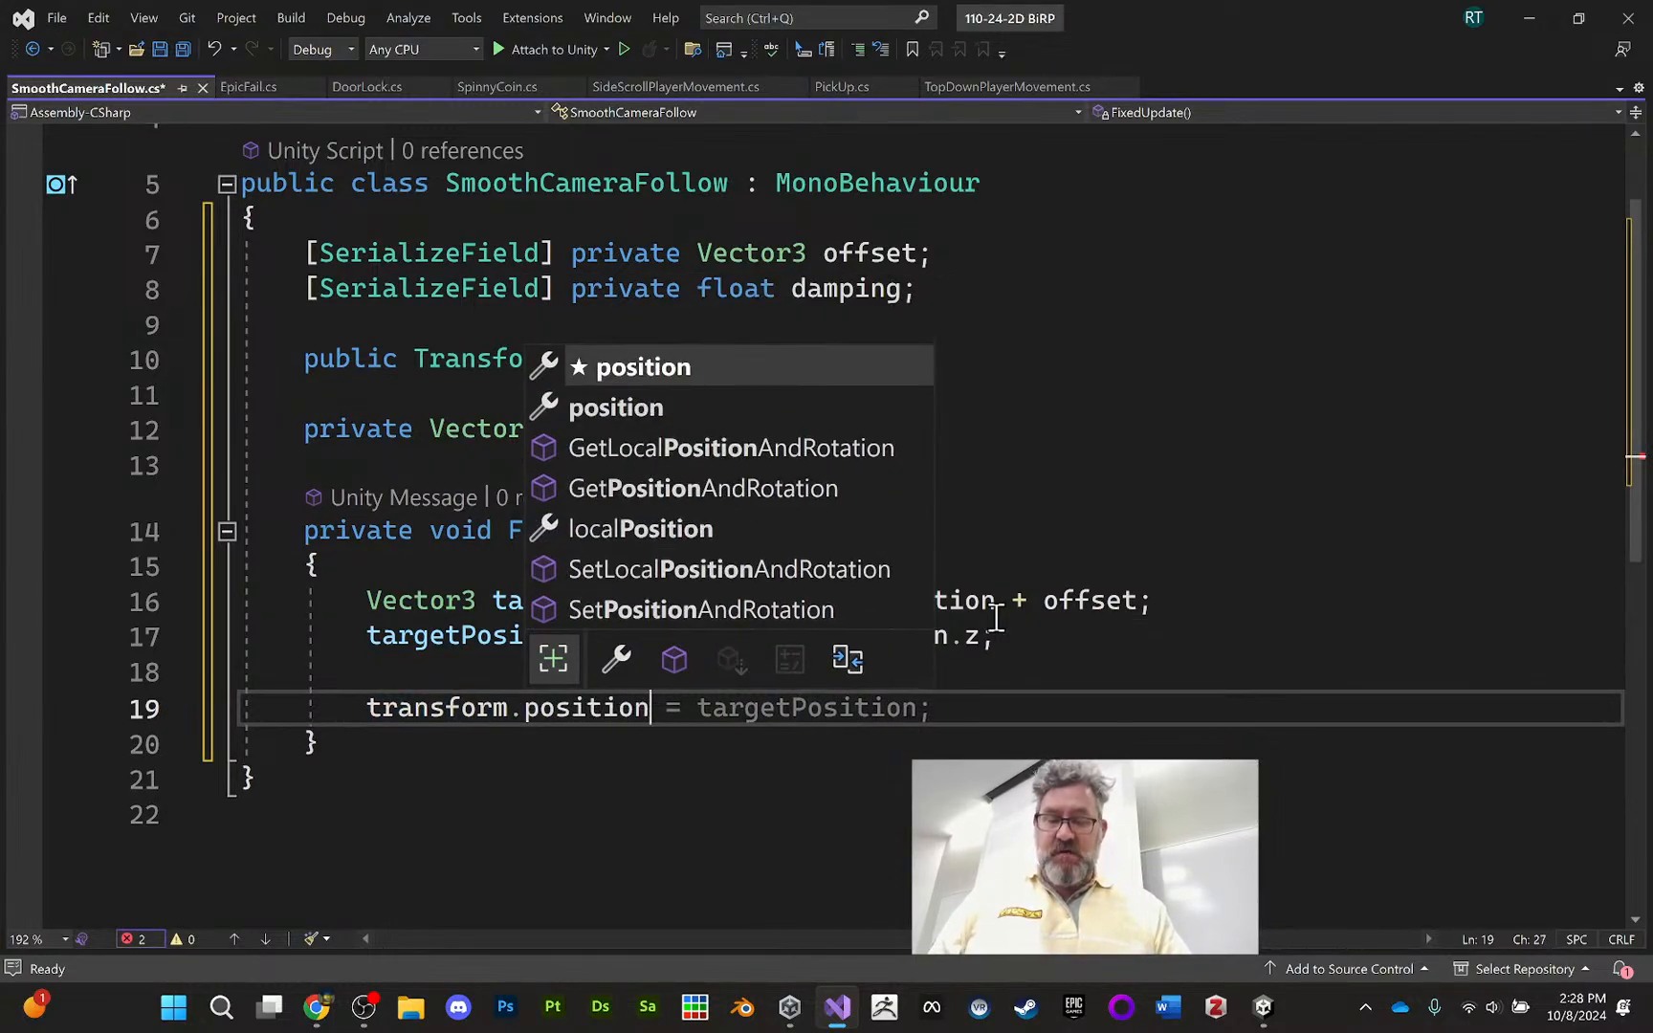
text( =)
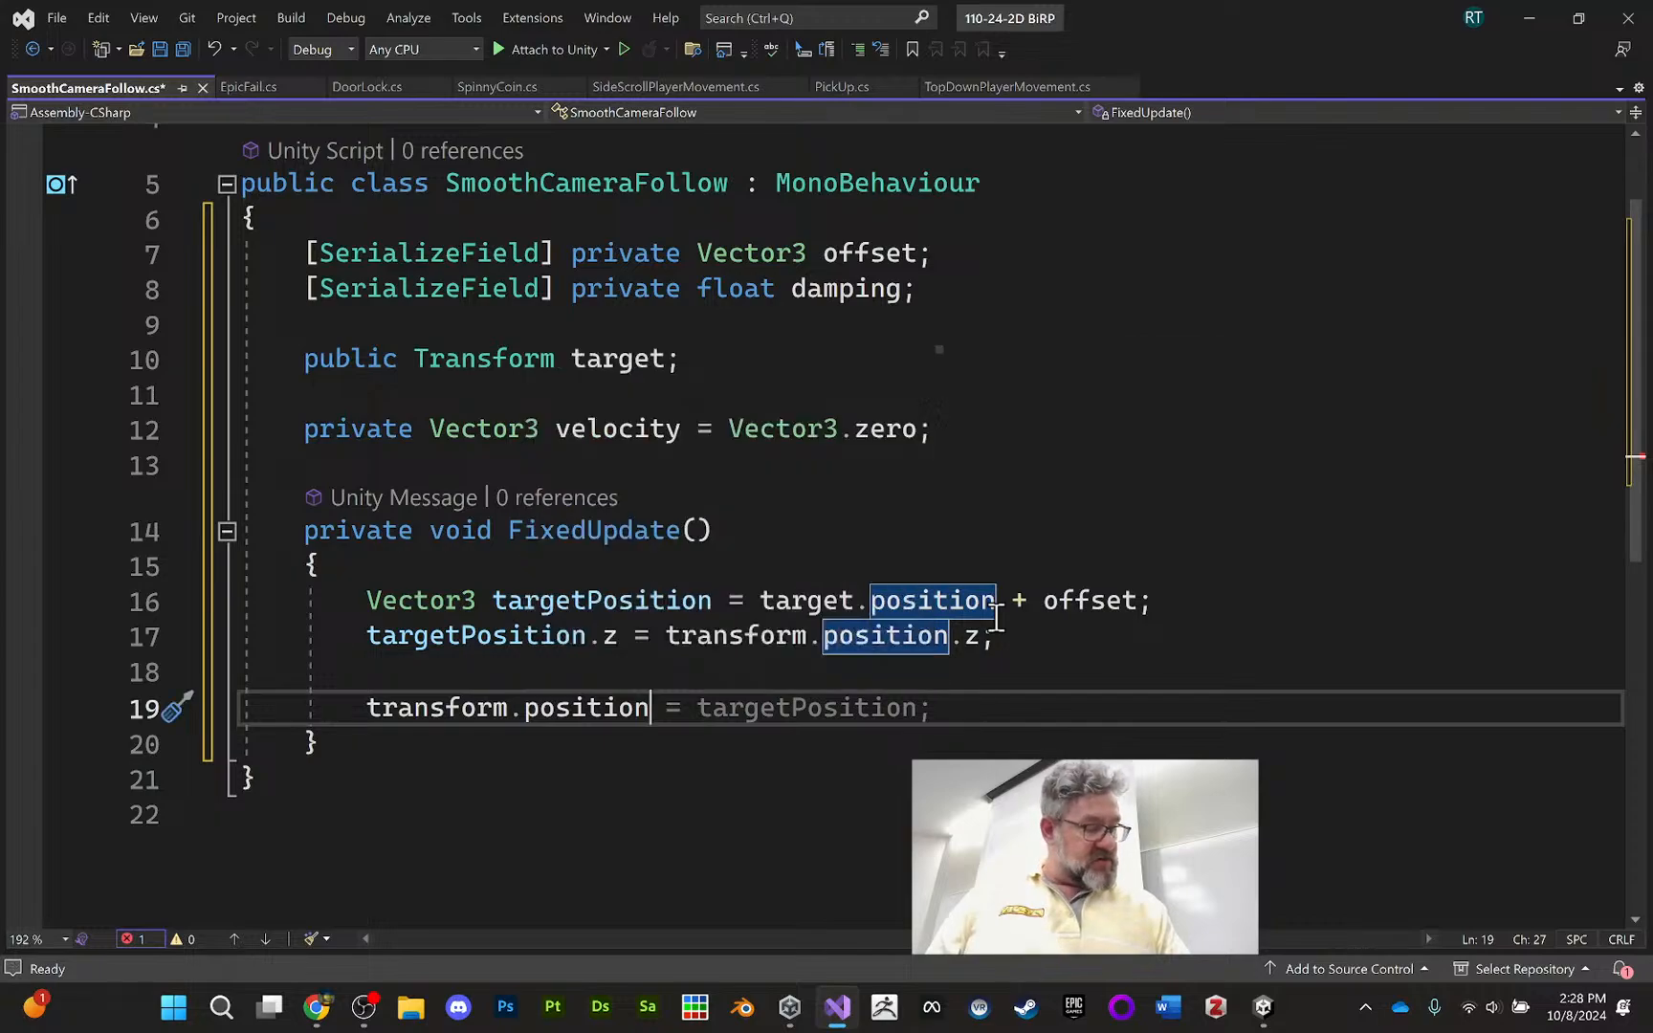
text( Vector3)
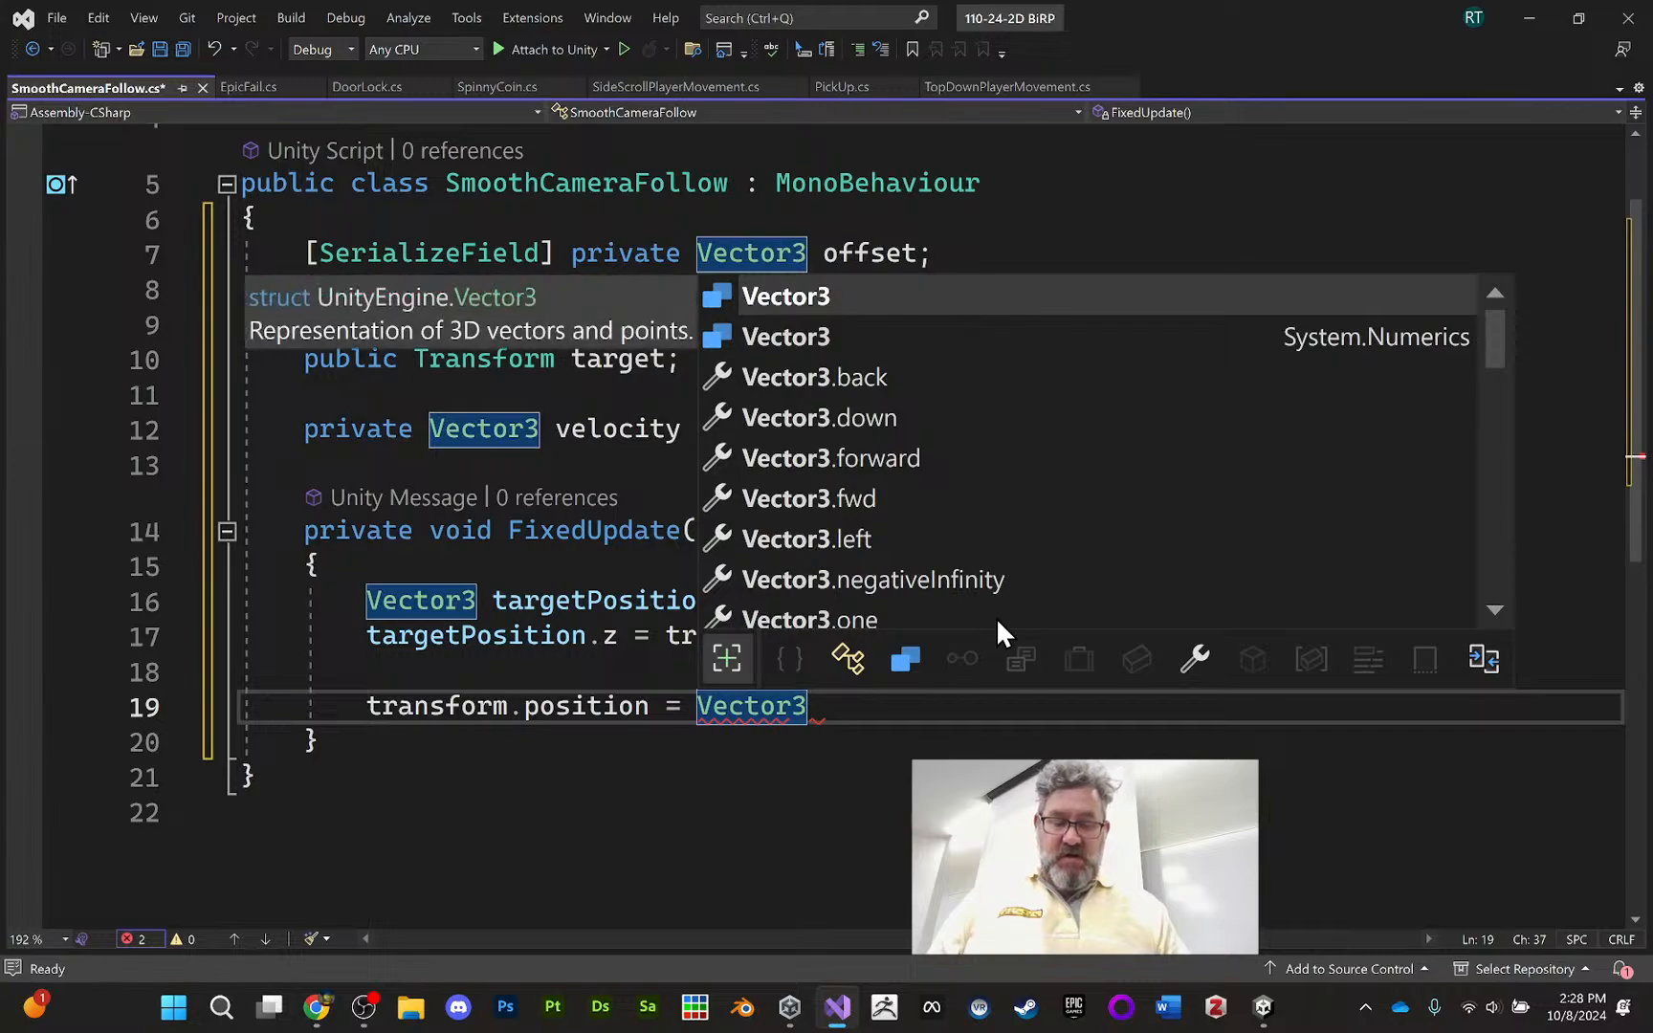
text(.S)
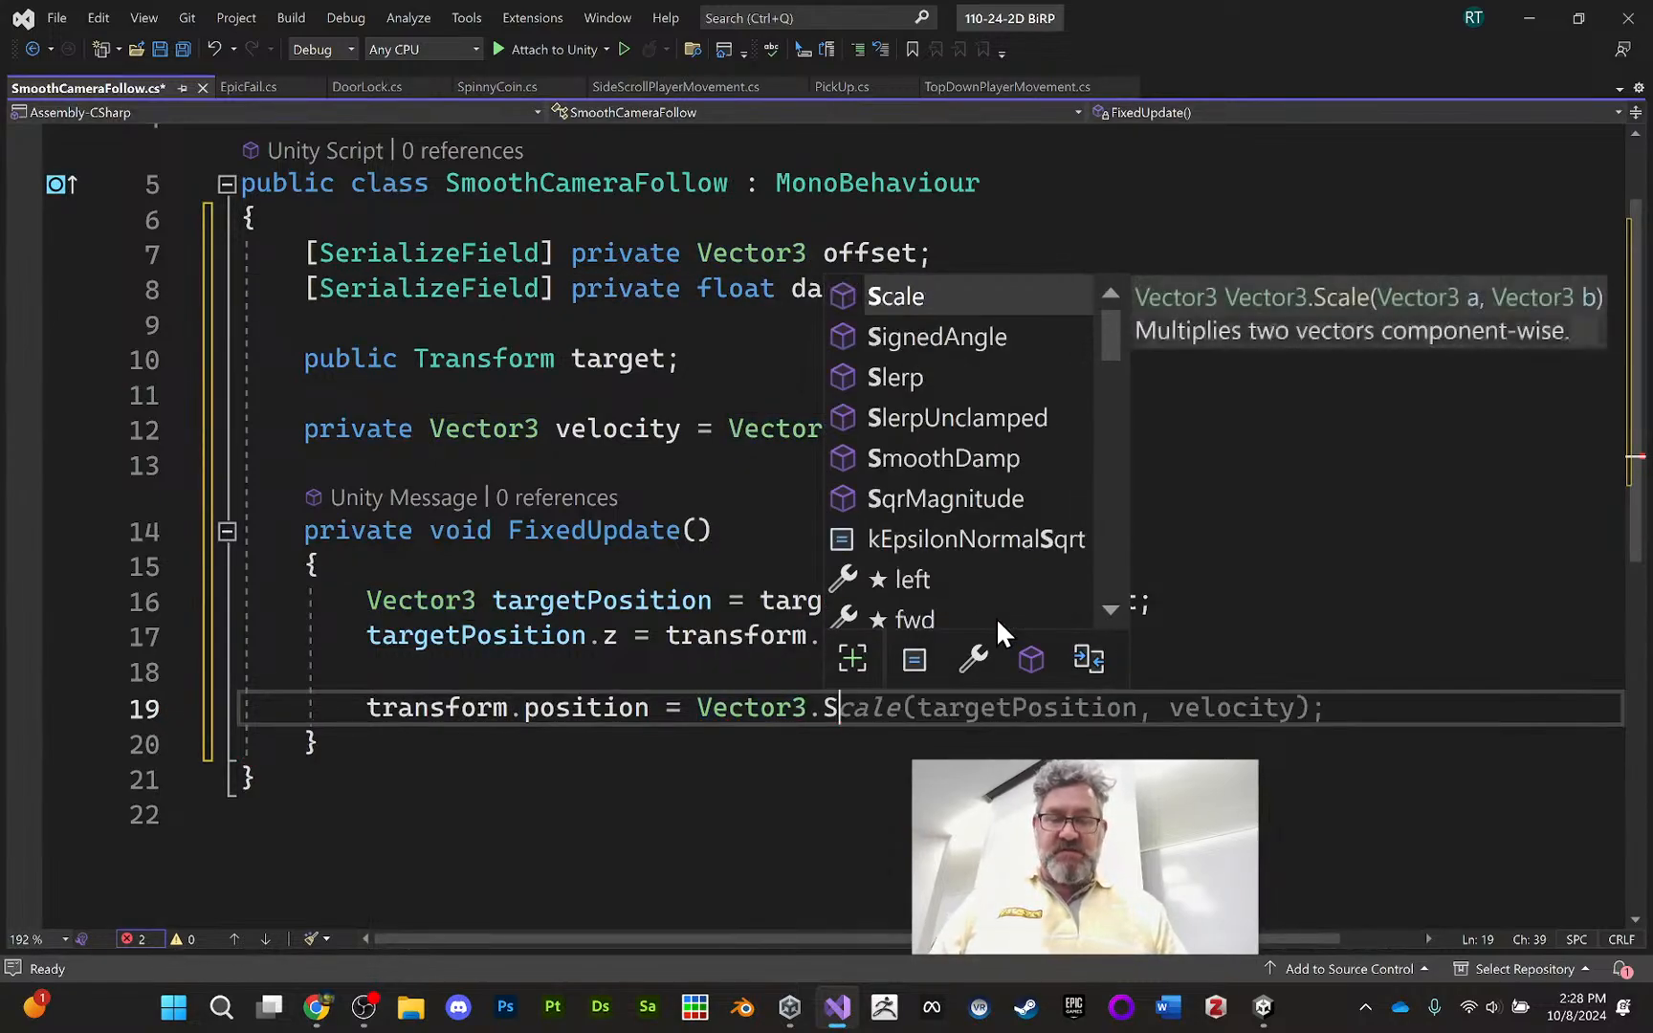
text(moo)
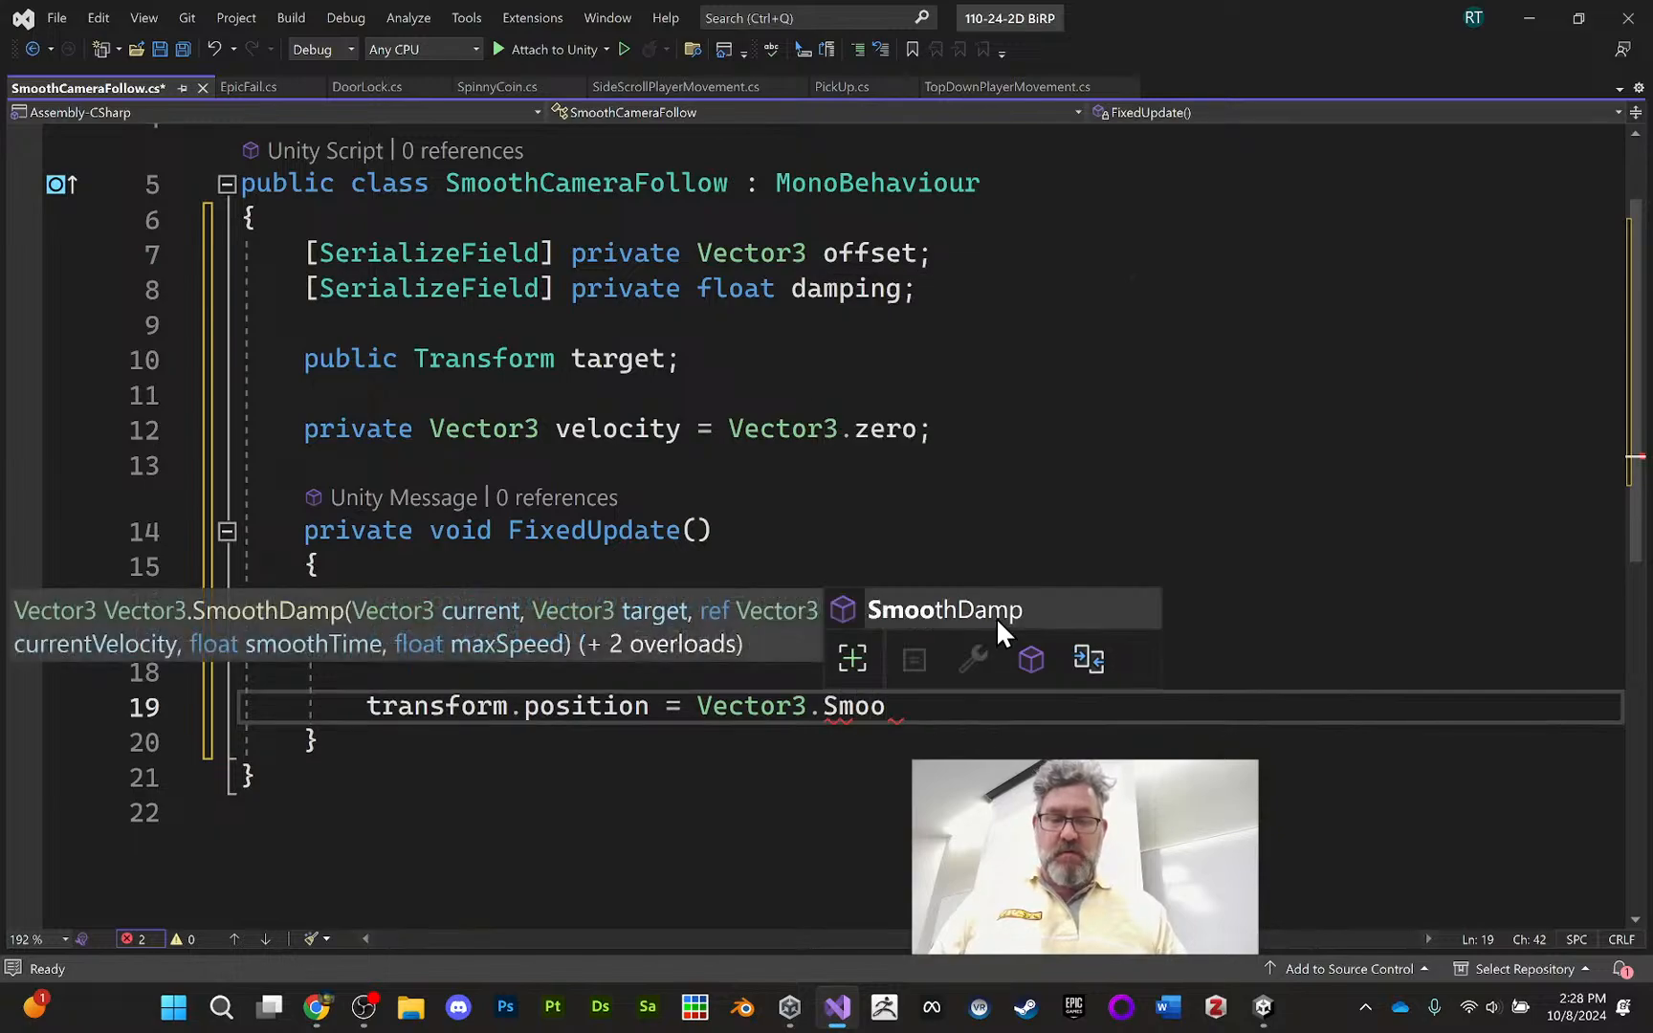
key(Tab)
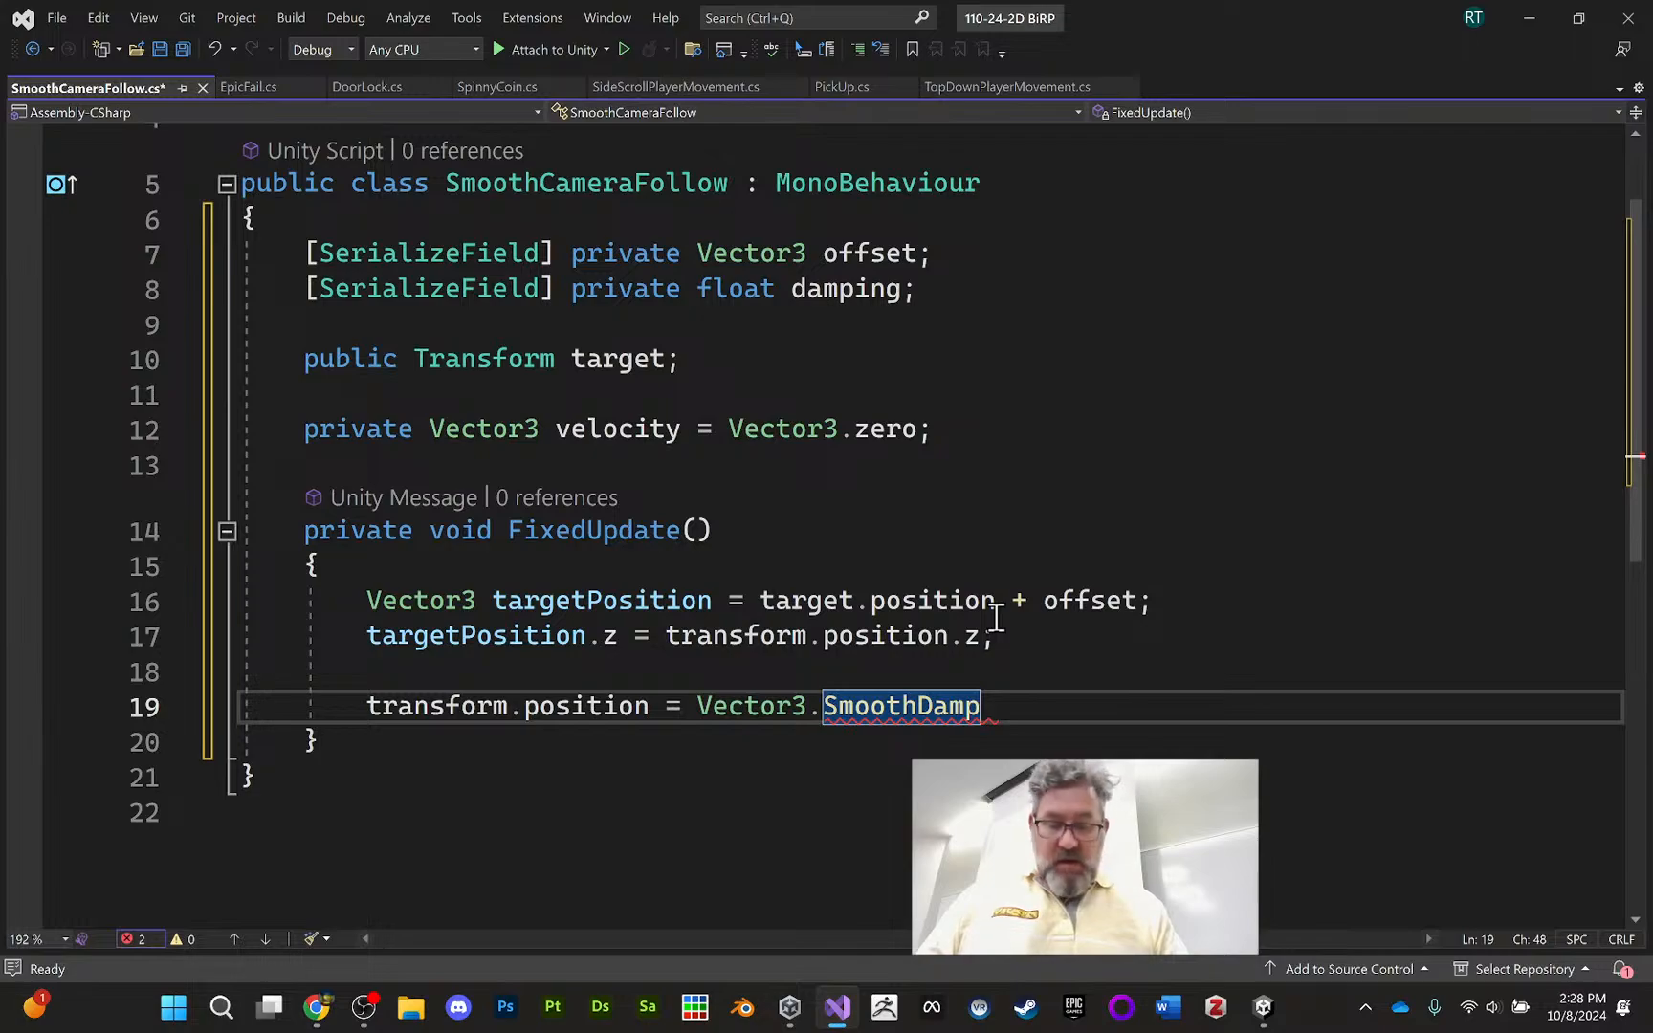
Give the SmoothDamp call the arguments transform.position, targetPosition and damping, and close the statement
text((tran)
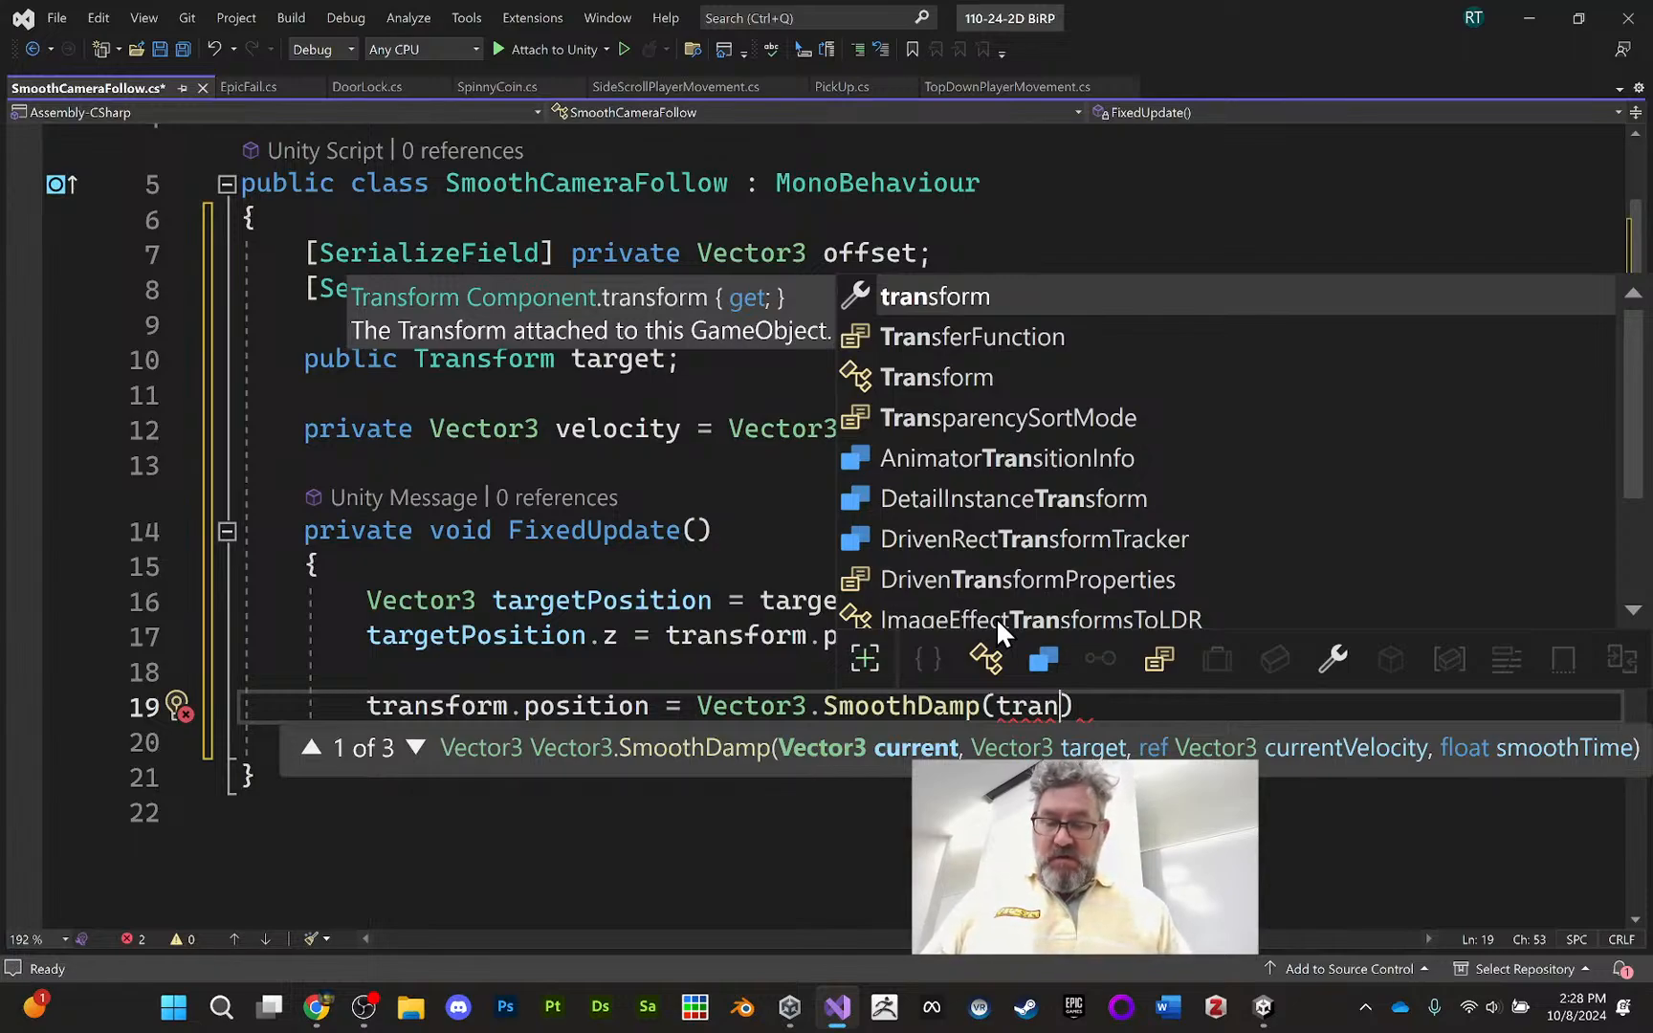
text(sform.pos)
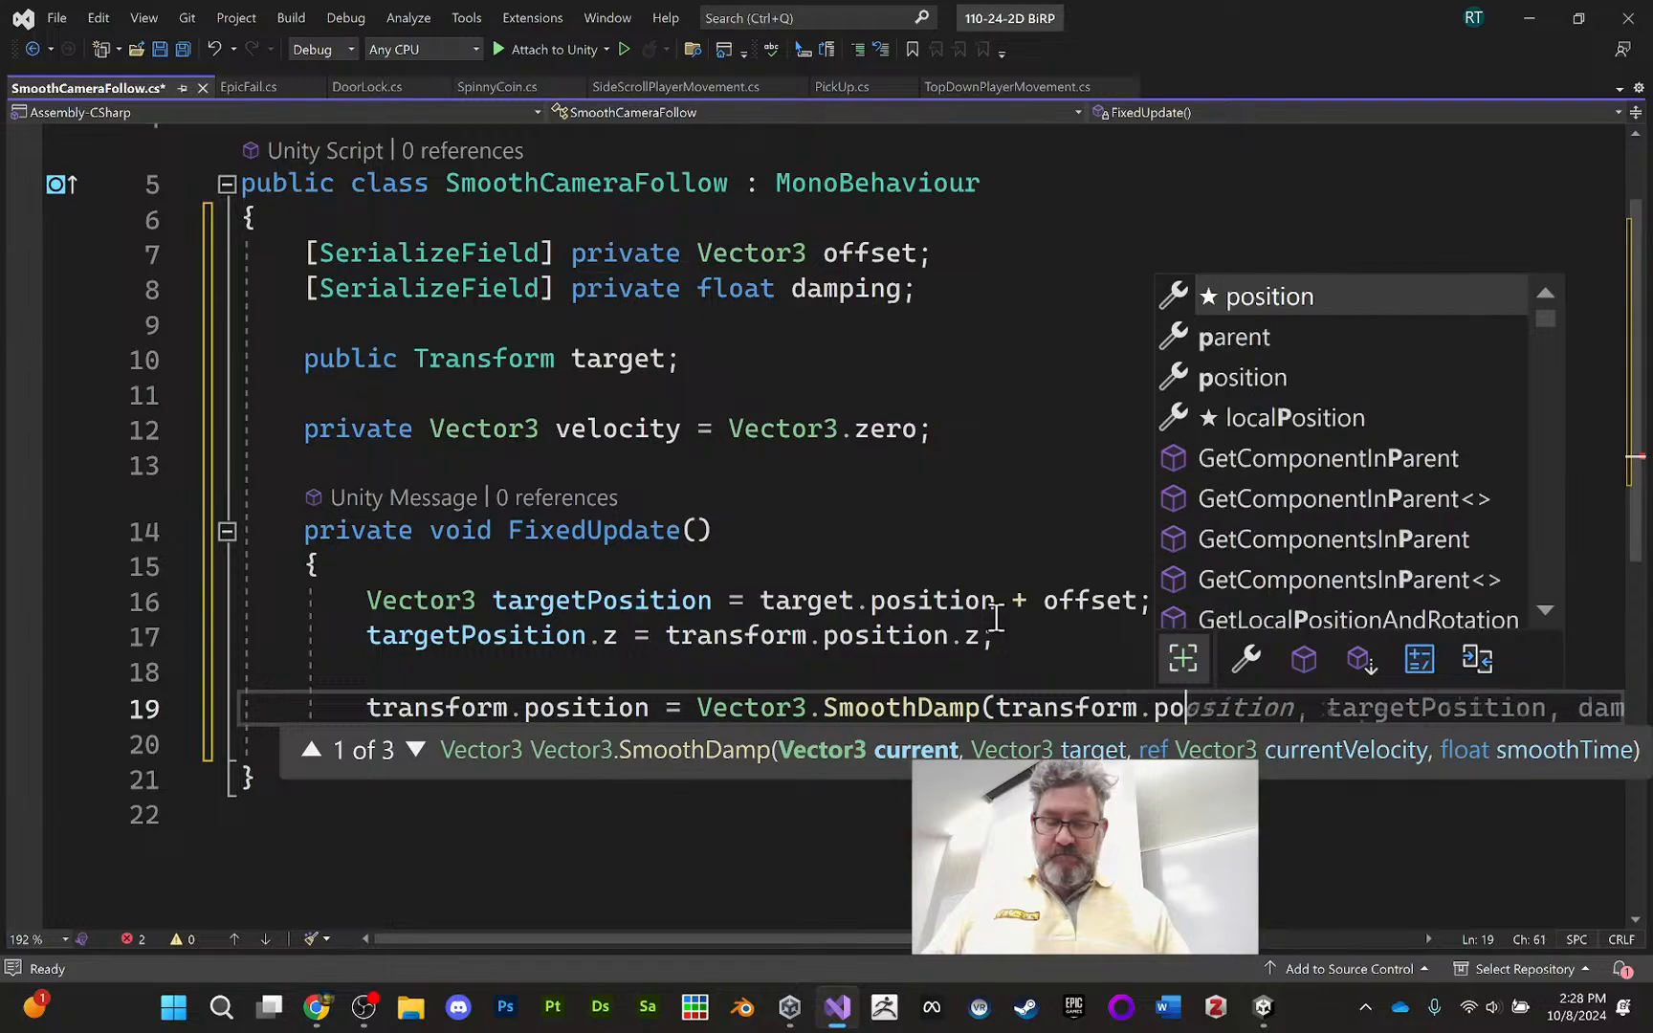
text(ition)
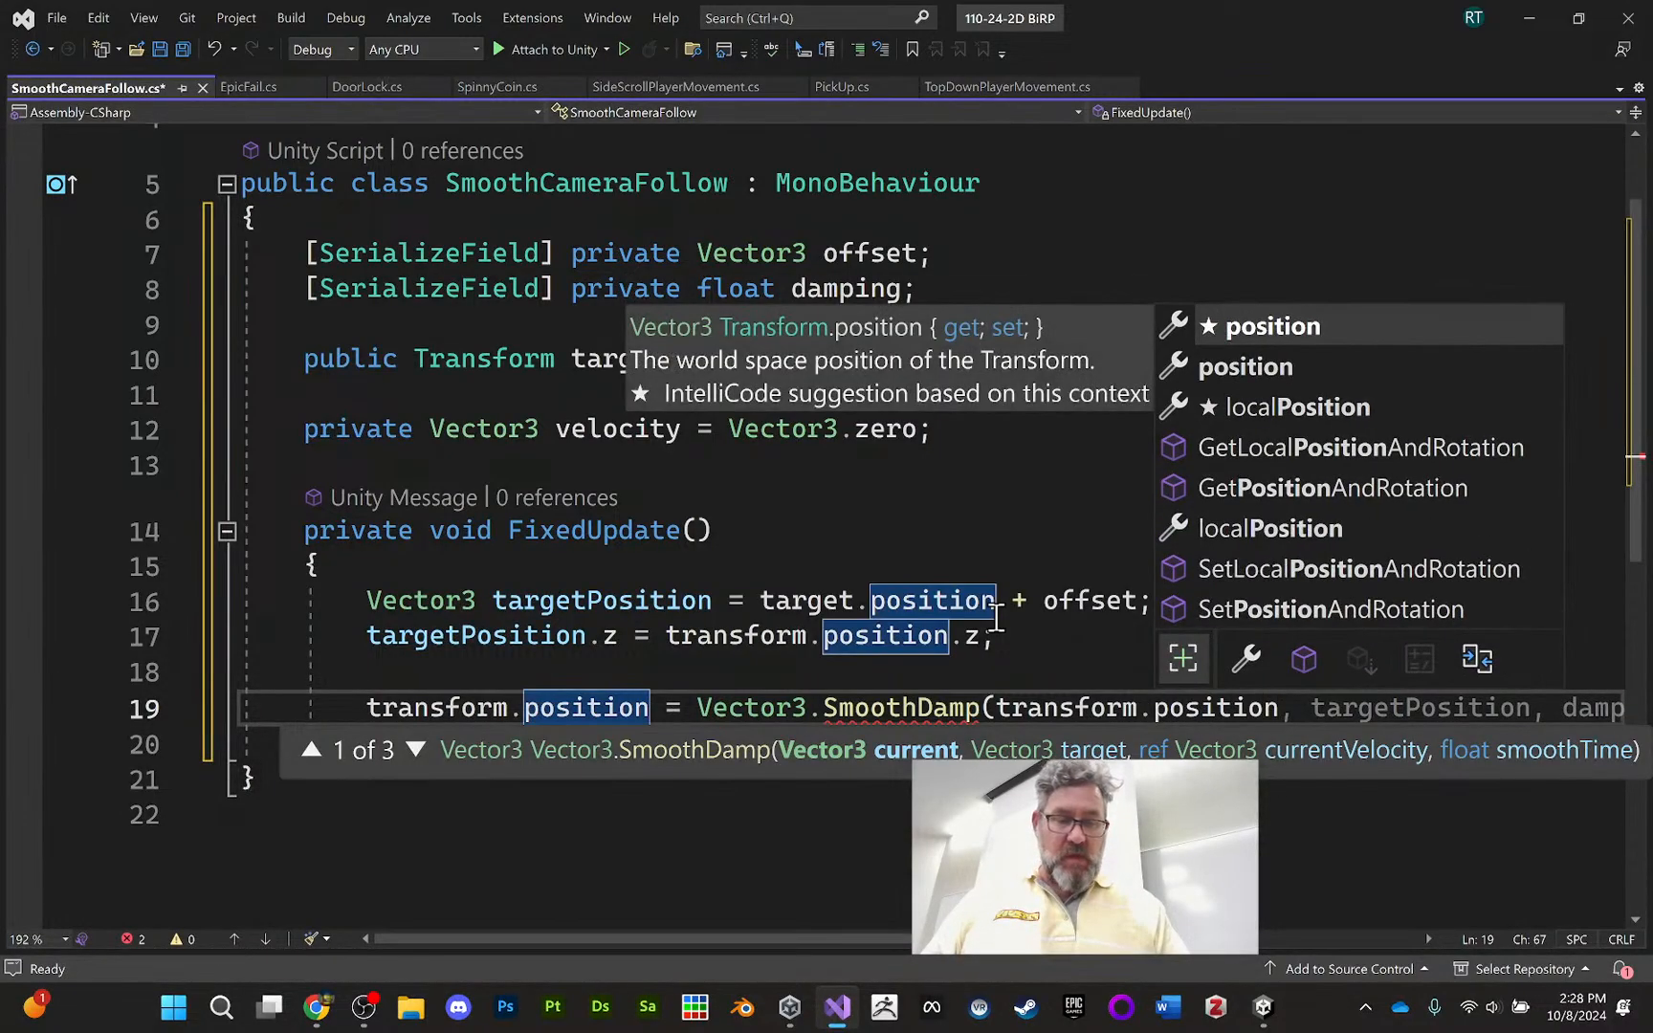
key(Escape)
key(Tab)
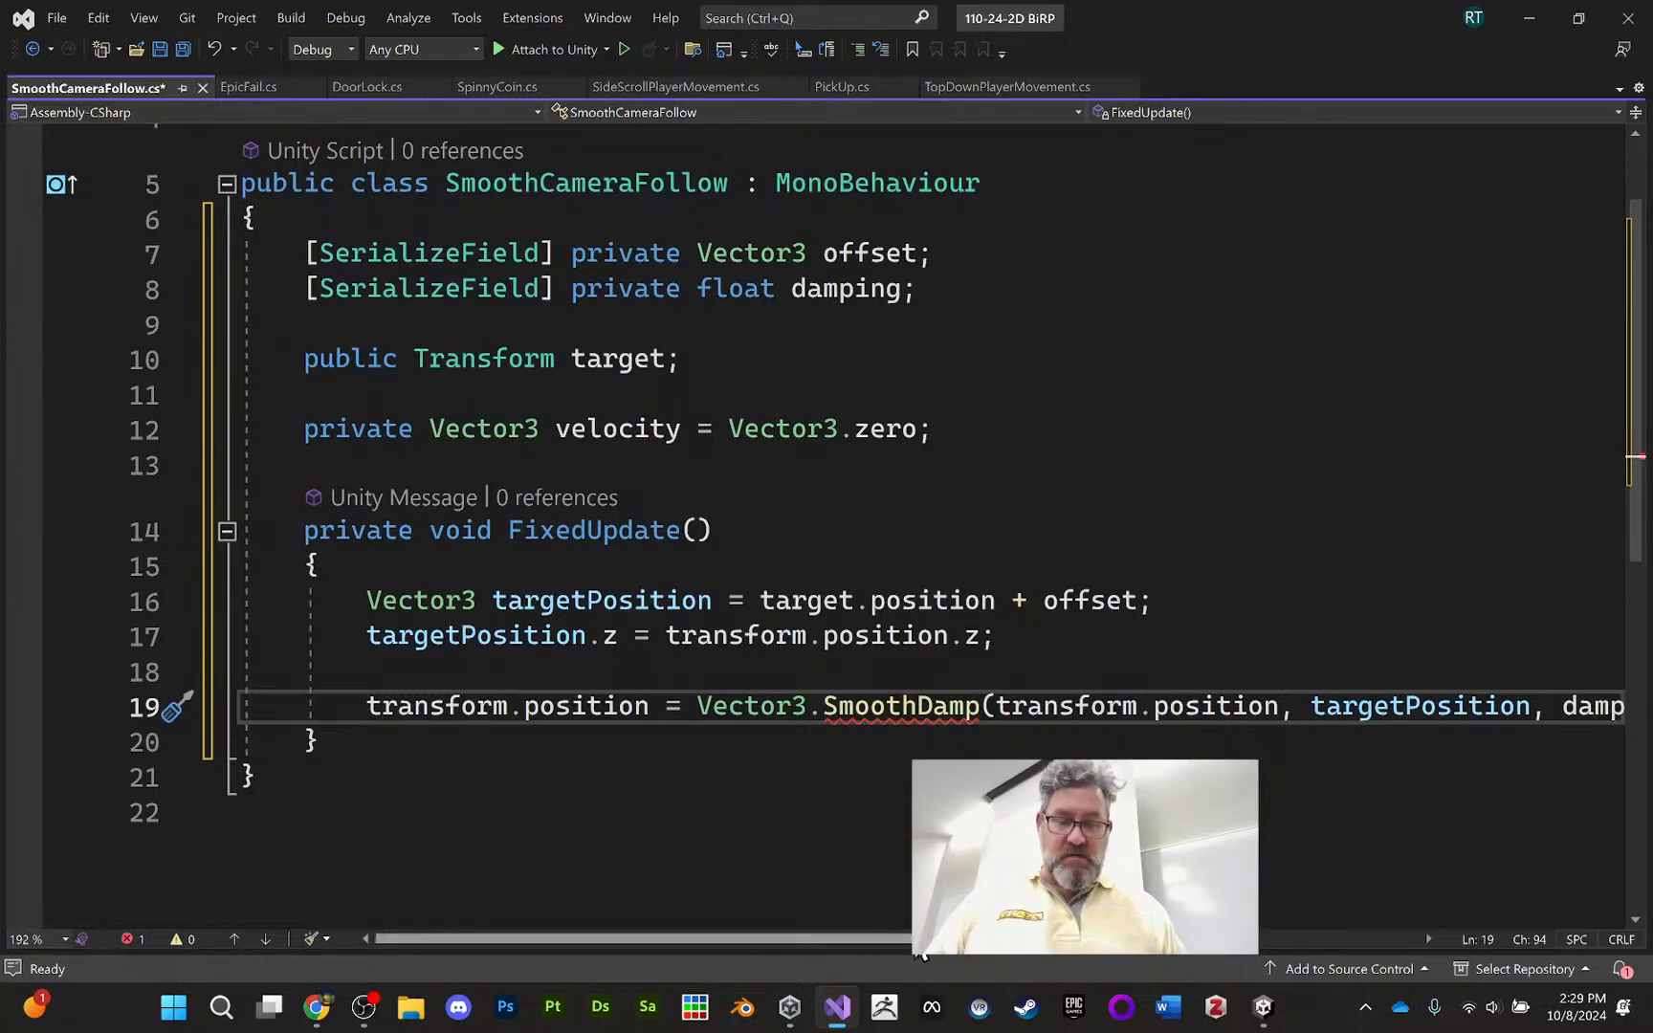
Insert ref velocity as an argument between targetPosition and damping in the SmoothDamp call
drag(920, 949, 1052, 950)
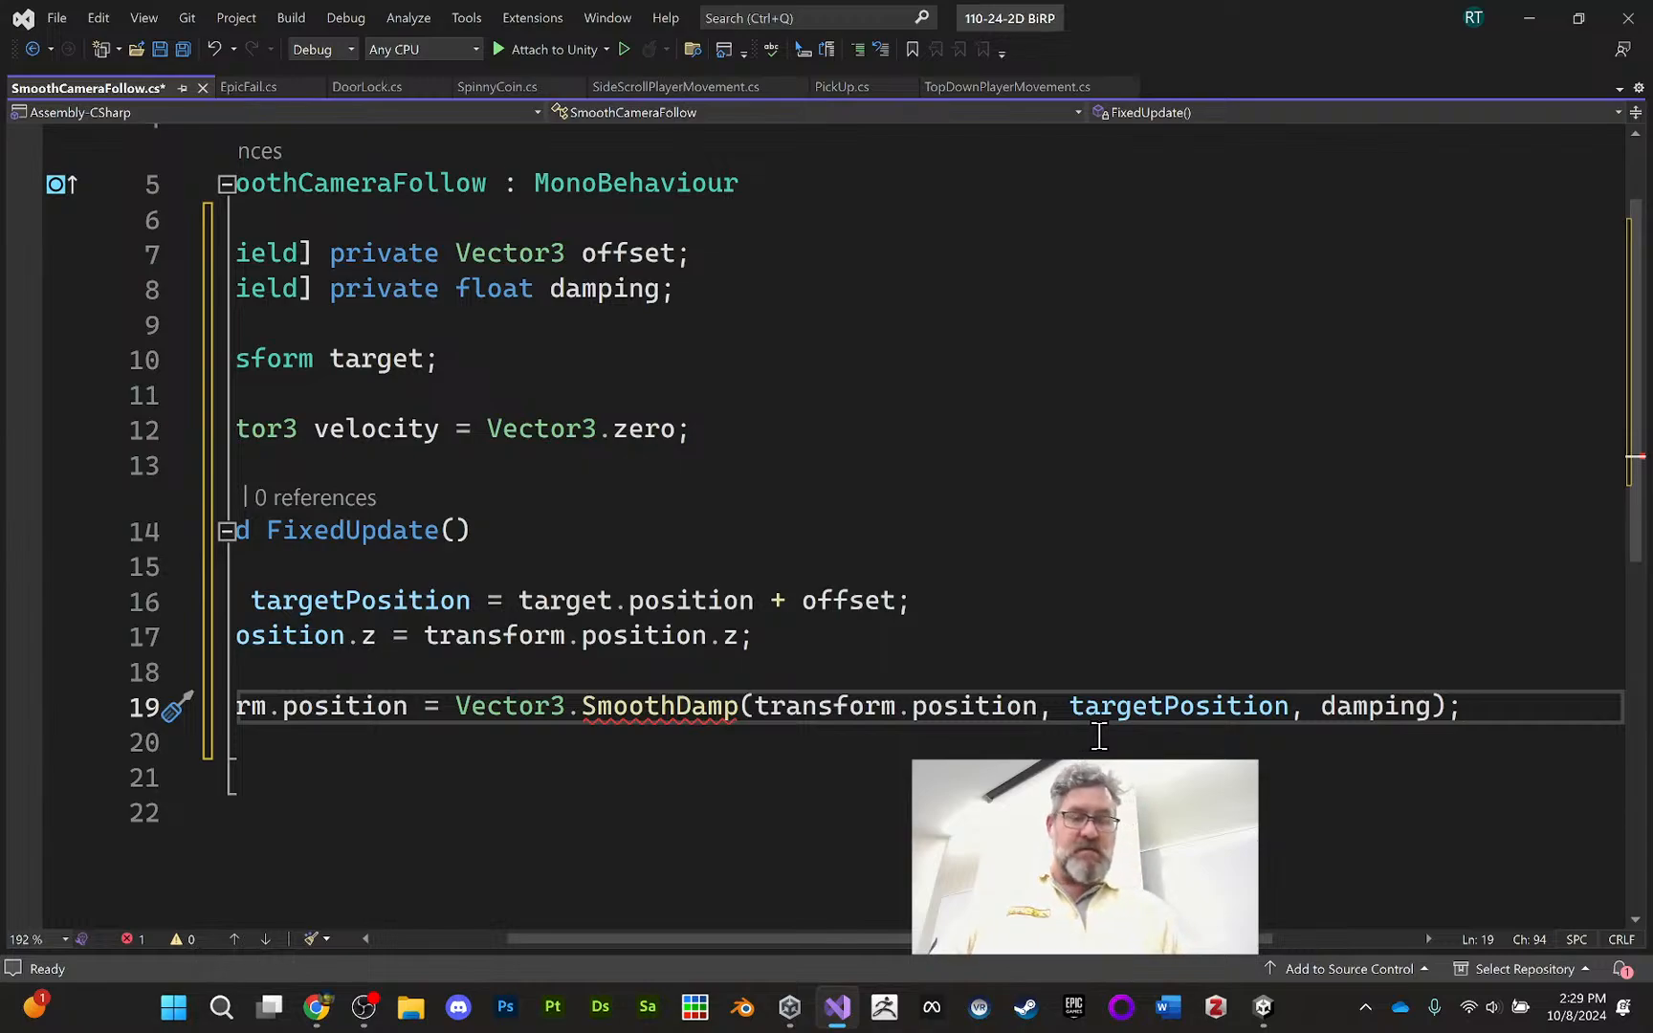
mouse_move(1325, 710)
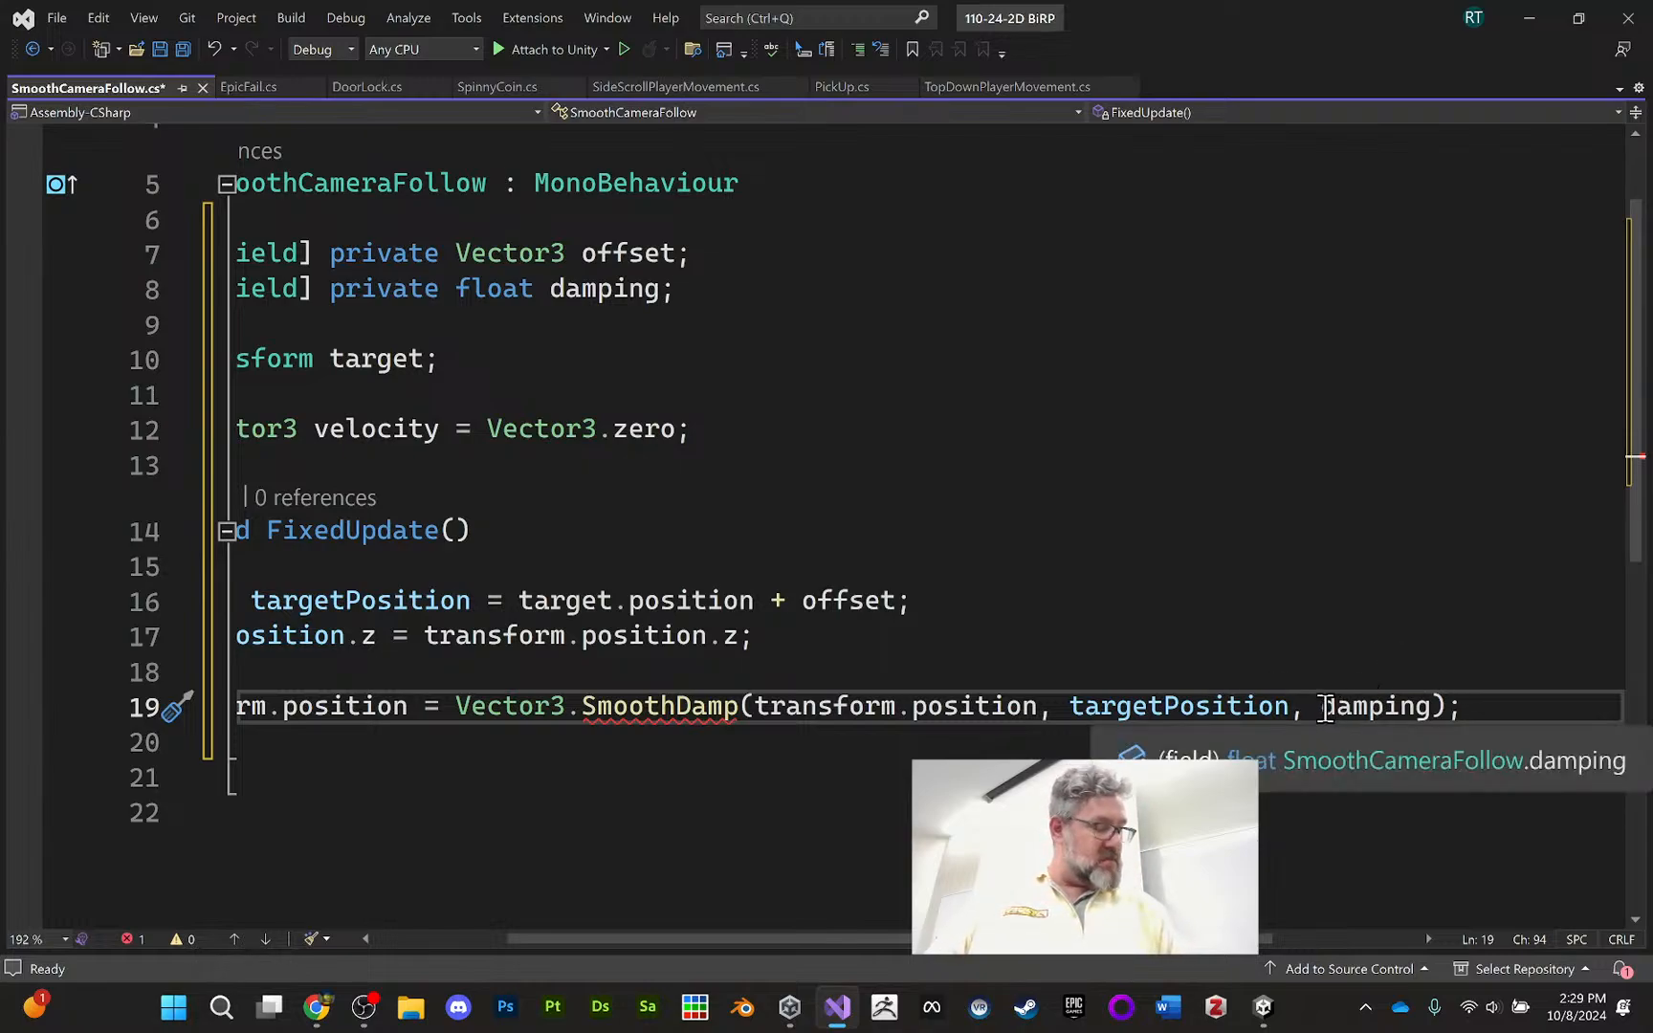
double_click(1326, 710)
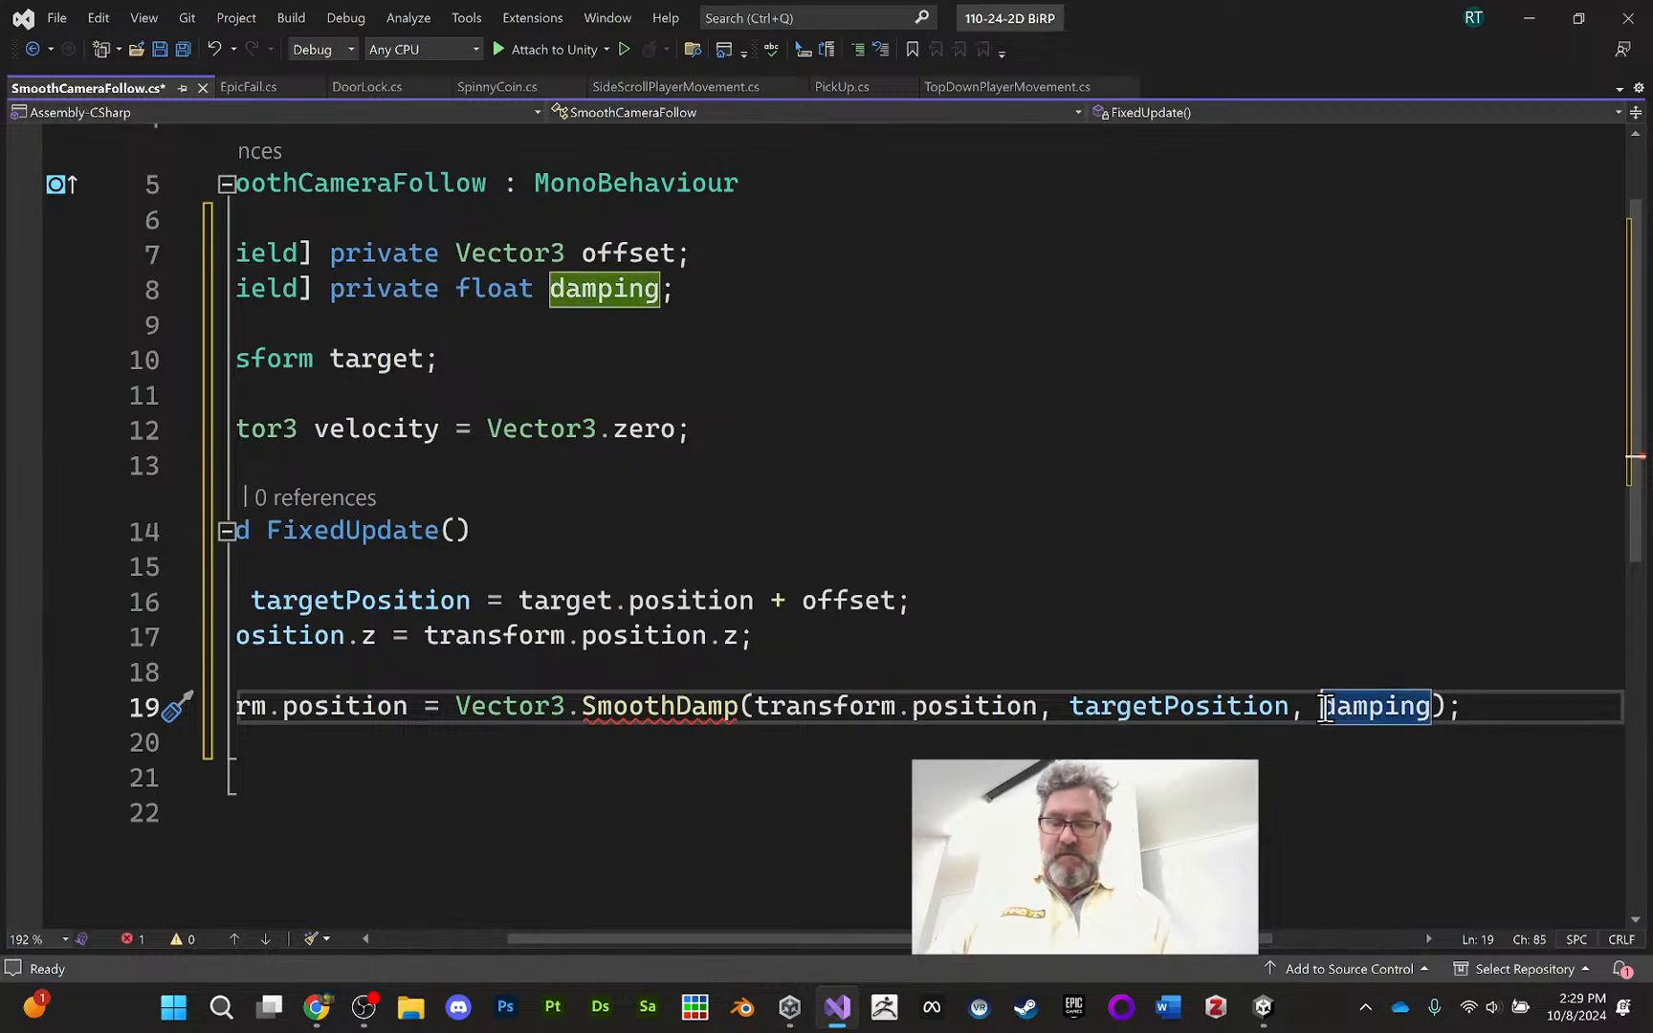
click(1326, 709)
text(ref ve)
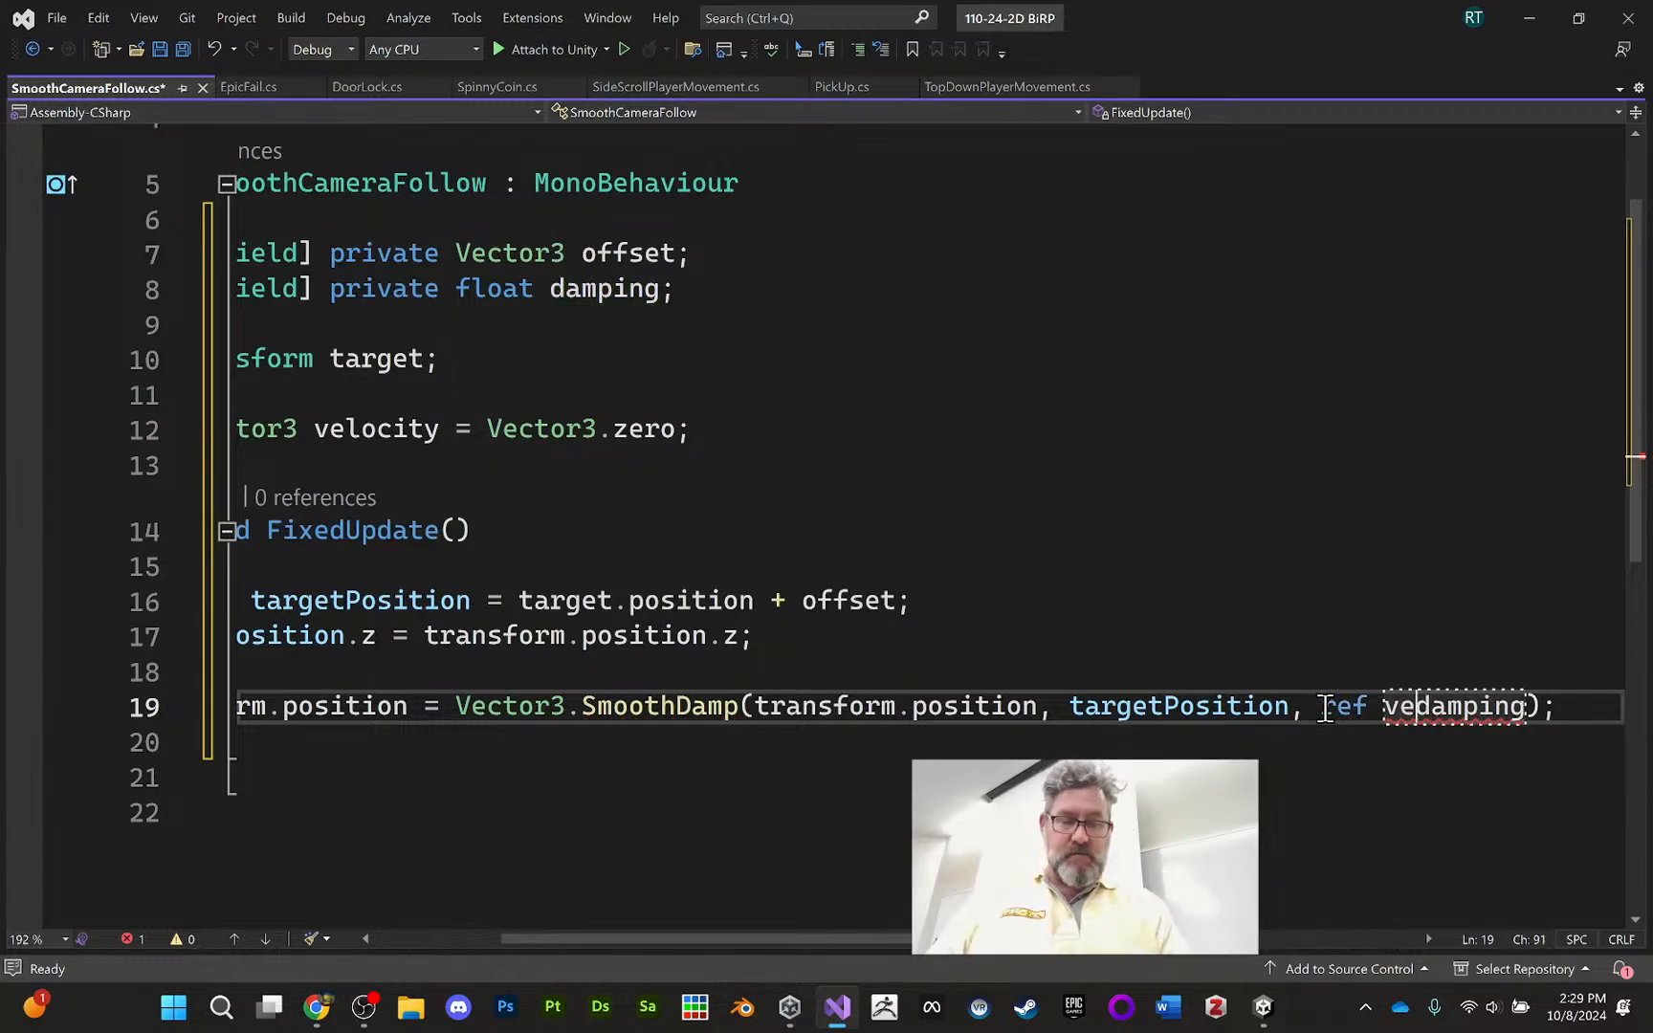
text(l,)
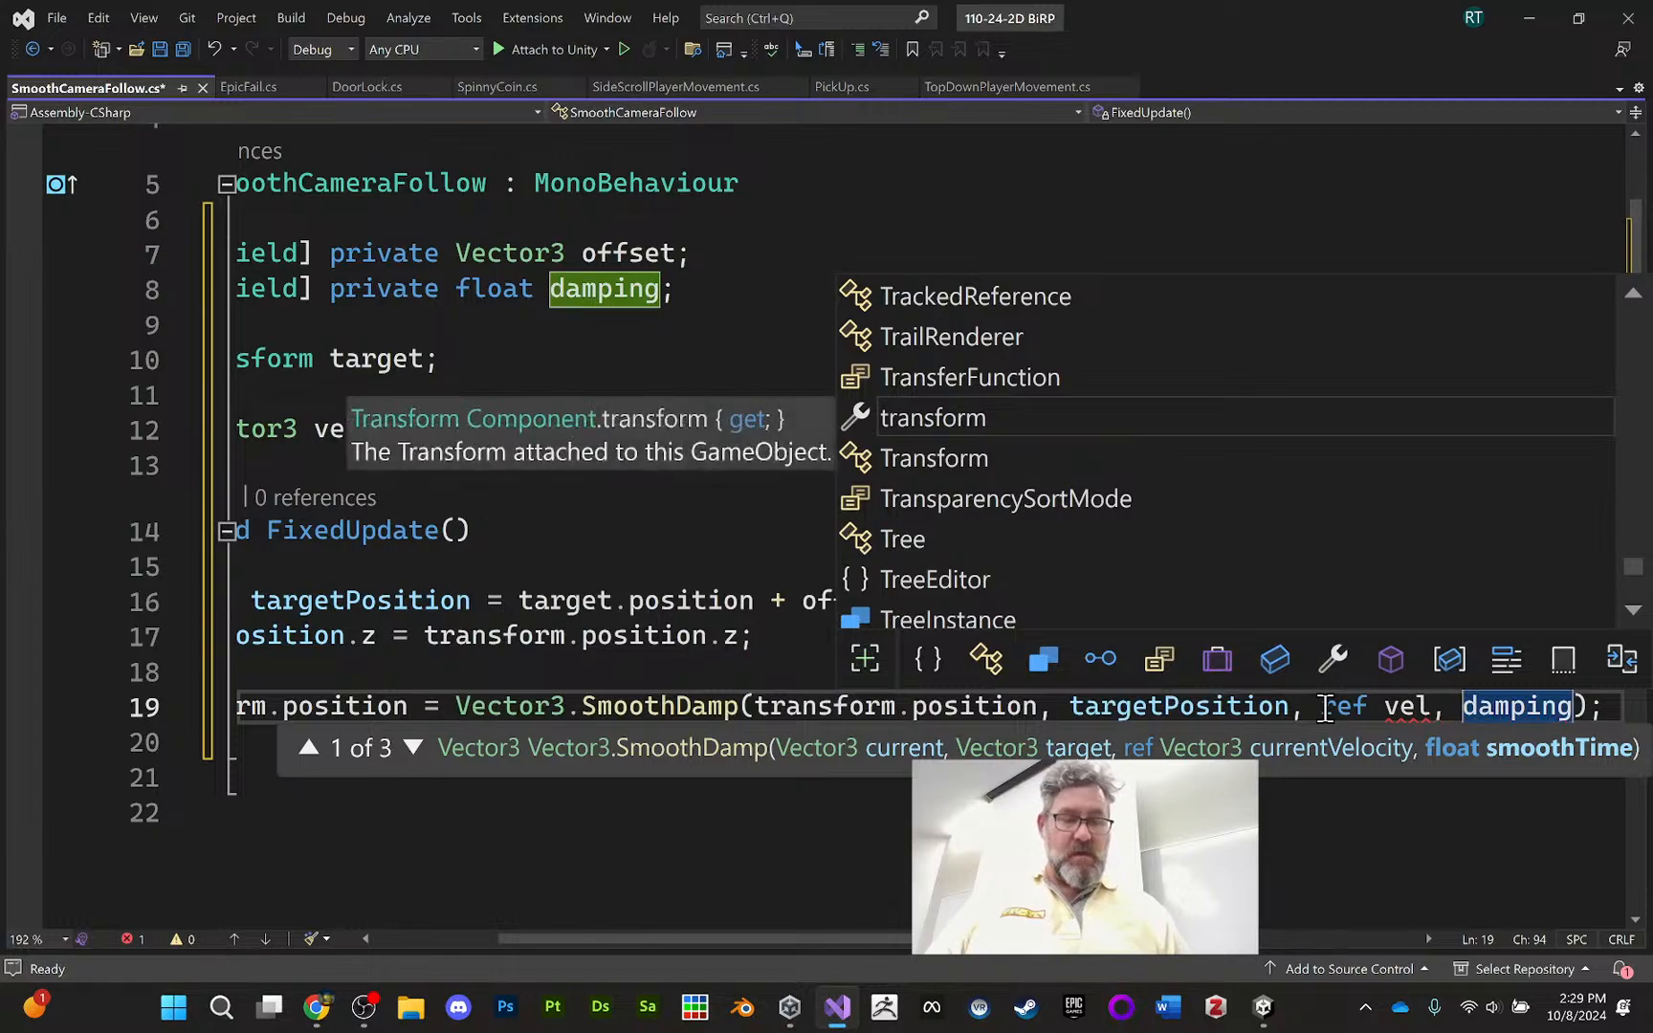
click(1432, 707)
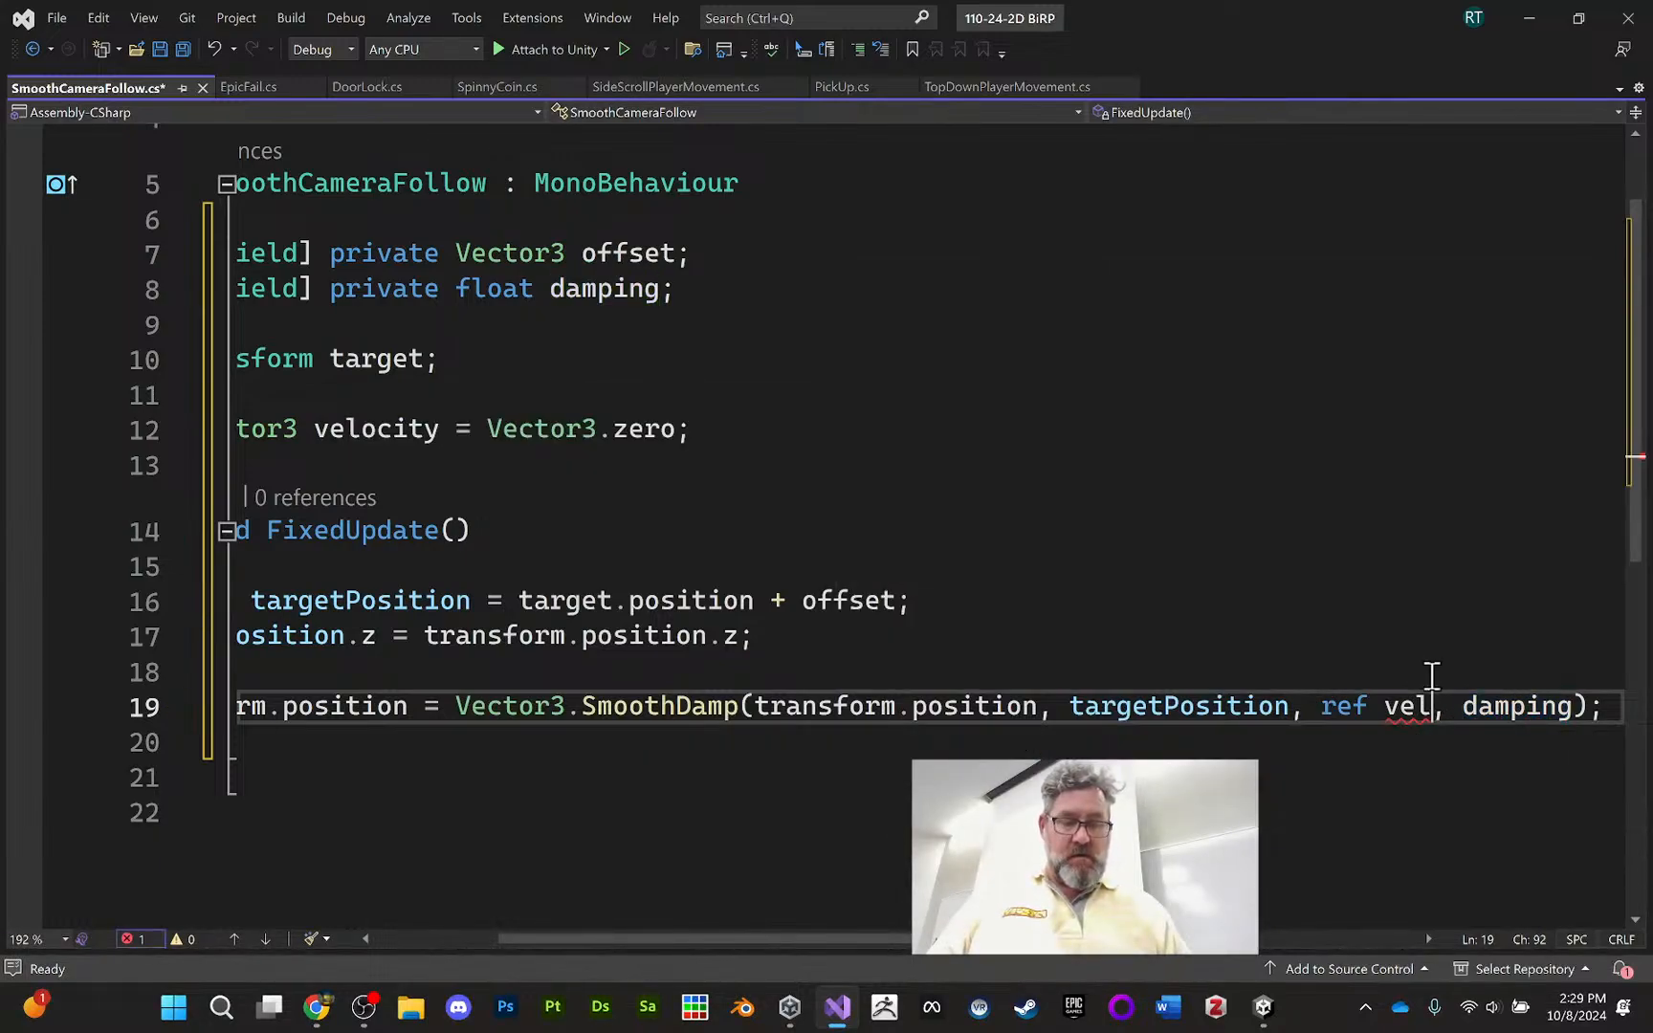
text(ocity)
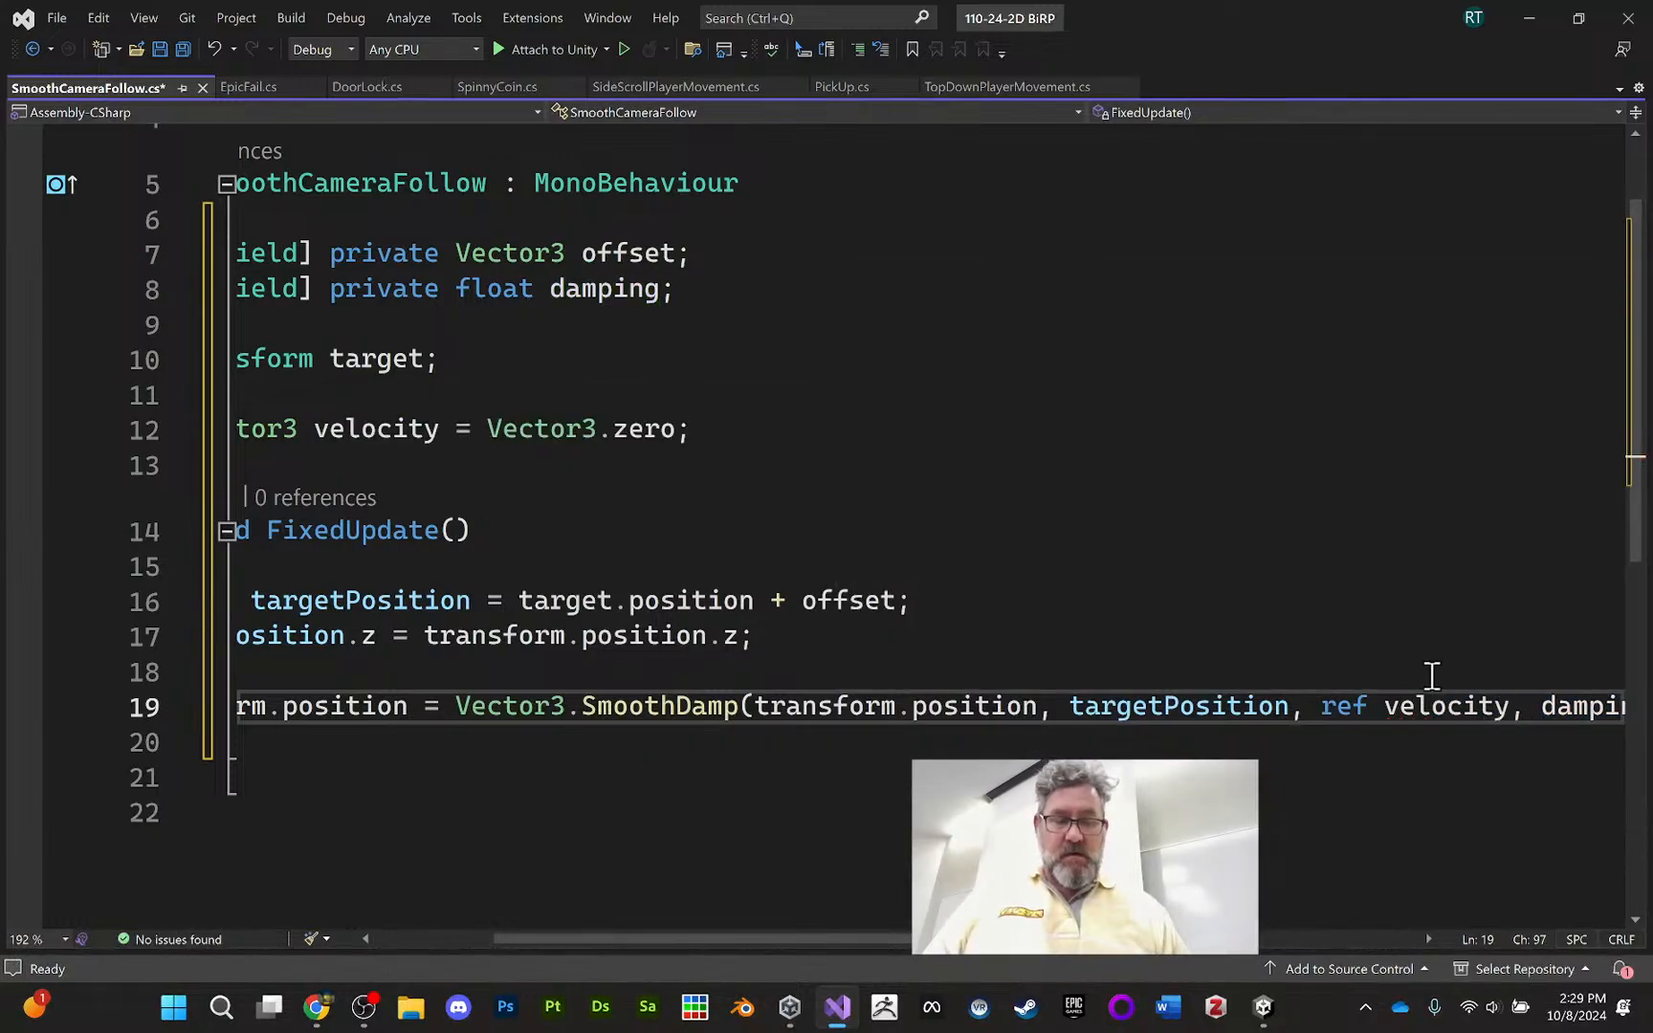
Break the long SmoothDamp statement so that targetPosition and the remaining arguments sit on their own line
scroll(1082, 947, right, 3)
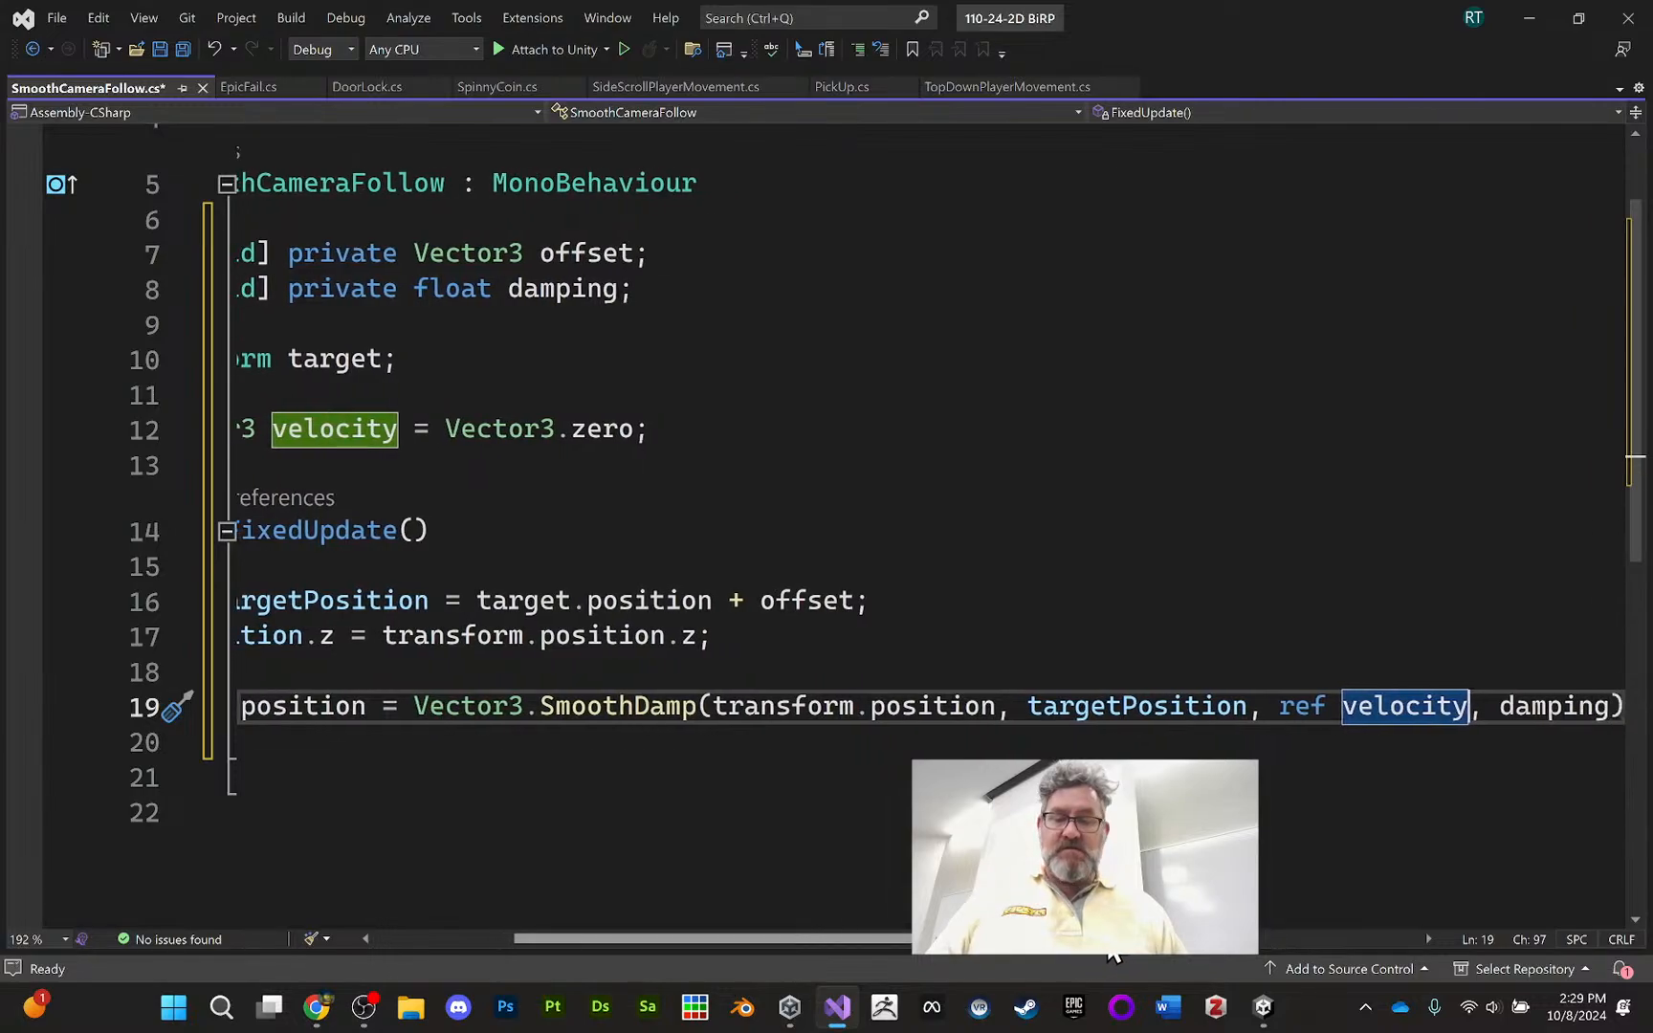
click(1015, 705)
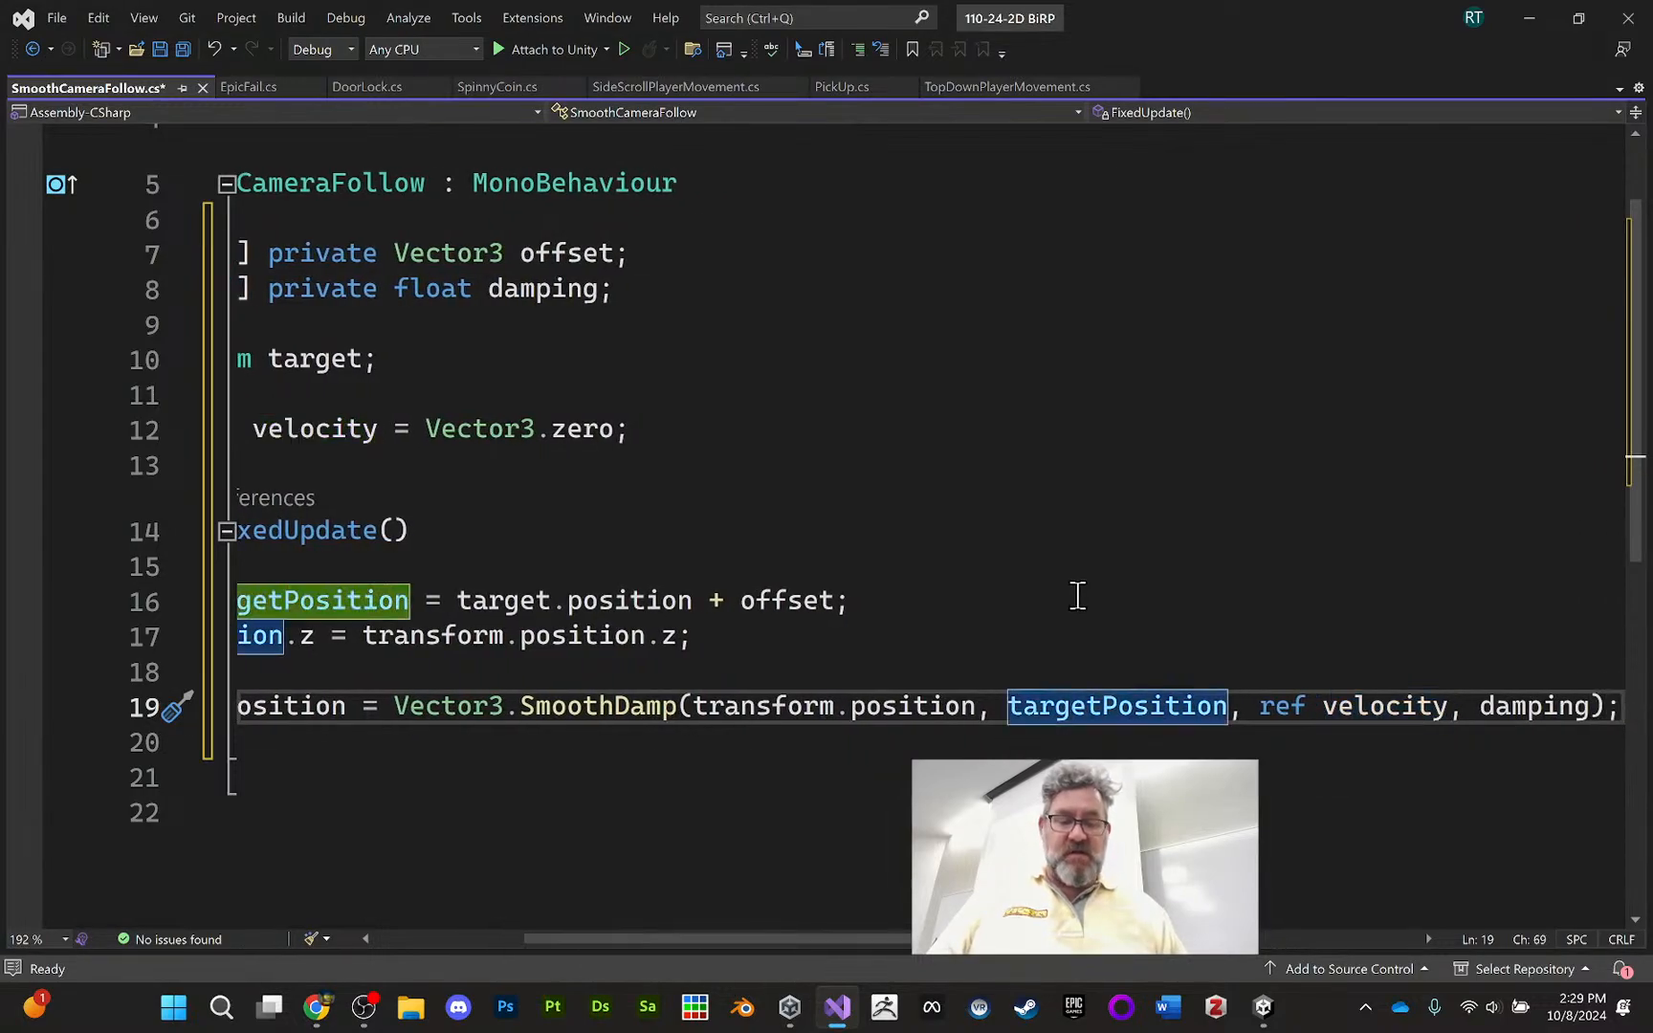
key(Return)
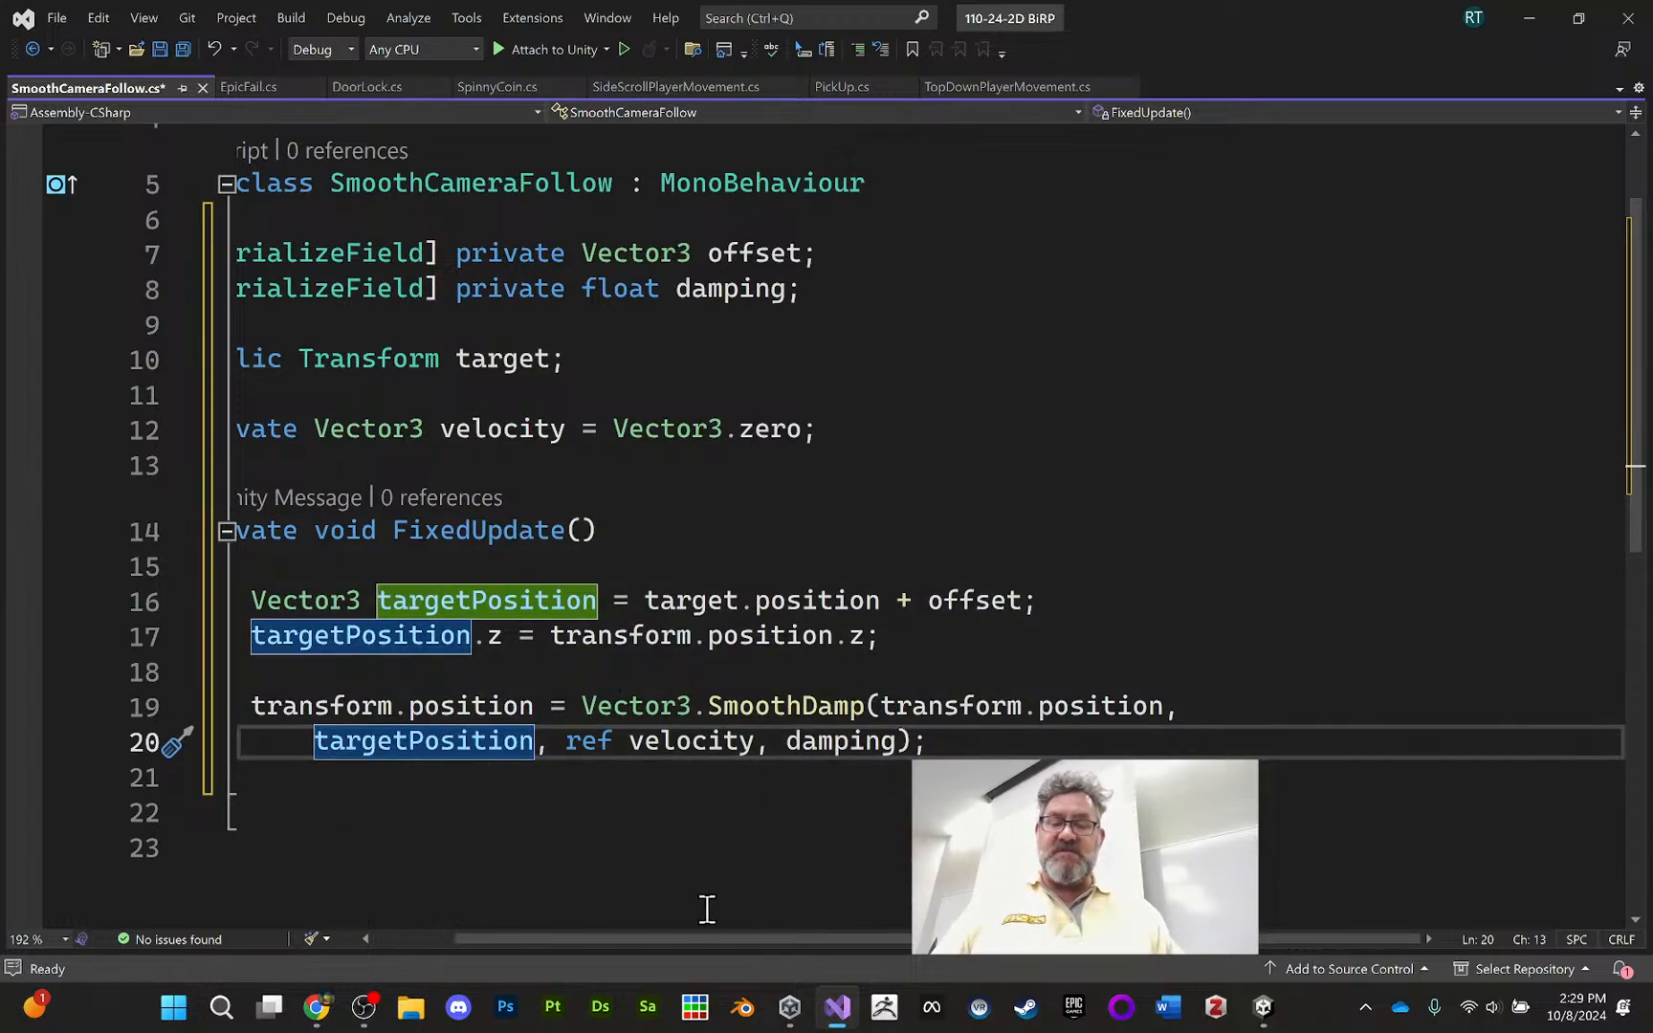
drag(685, 941, 572, 945)
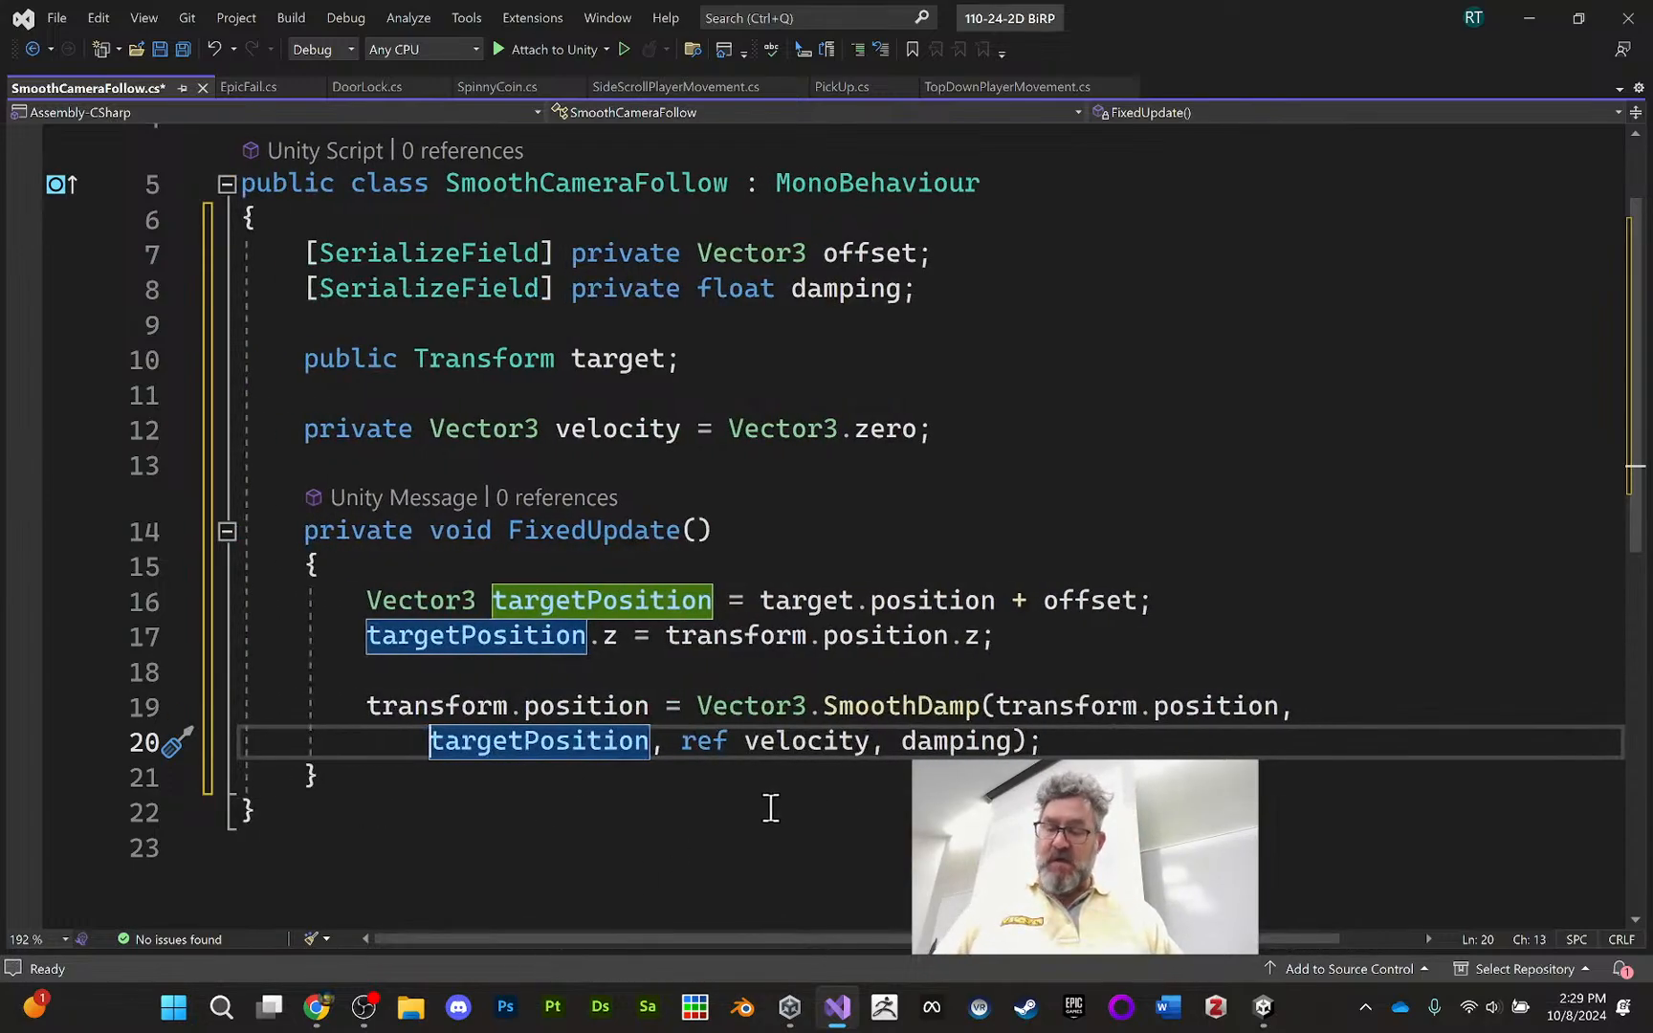
ctrl+scroll(736, 713, up, 1)
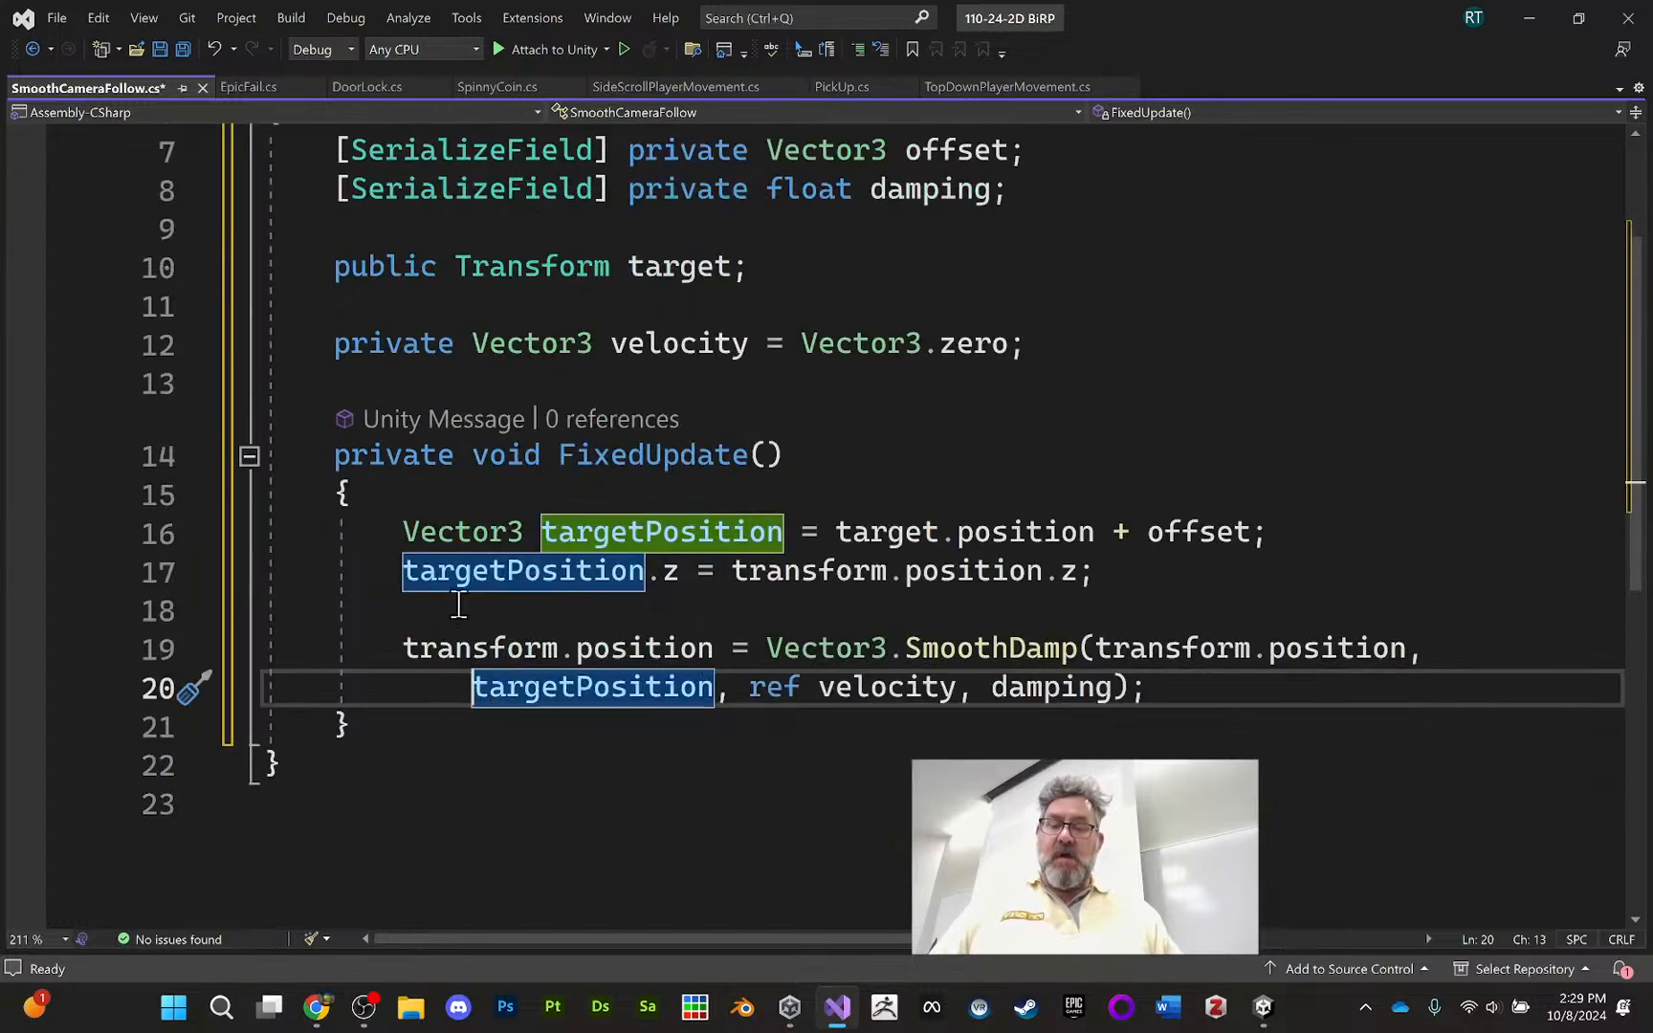
Review the SmoothDamp statement piece by piece: the assigned transform.position and the current position, target position, velocity and damping arguments
drag(404, 649, 713, 649)
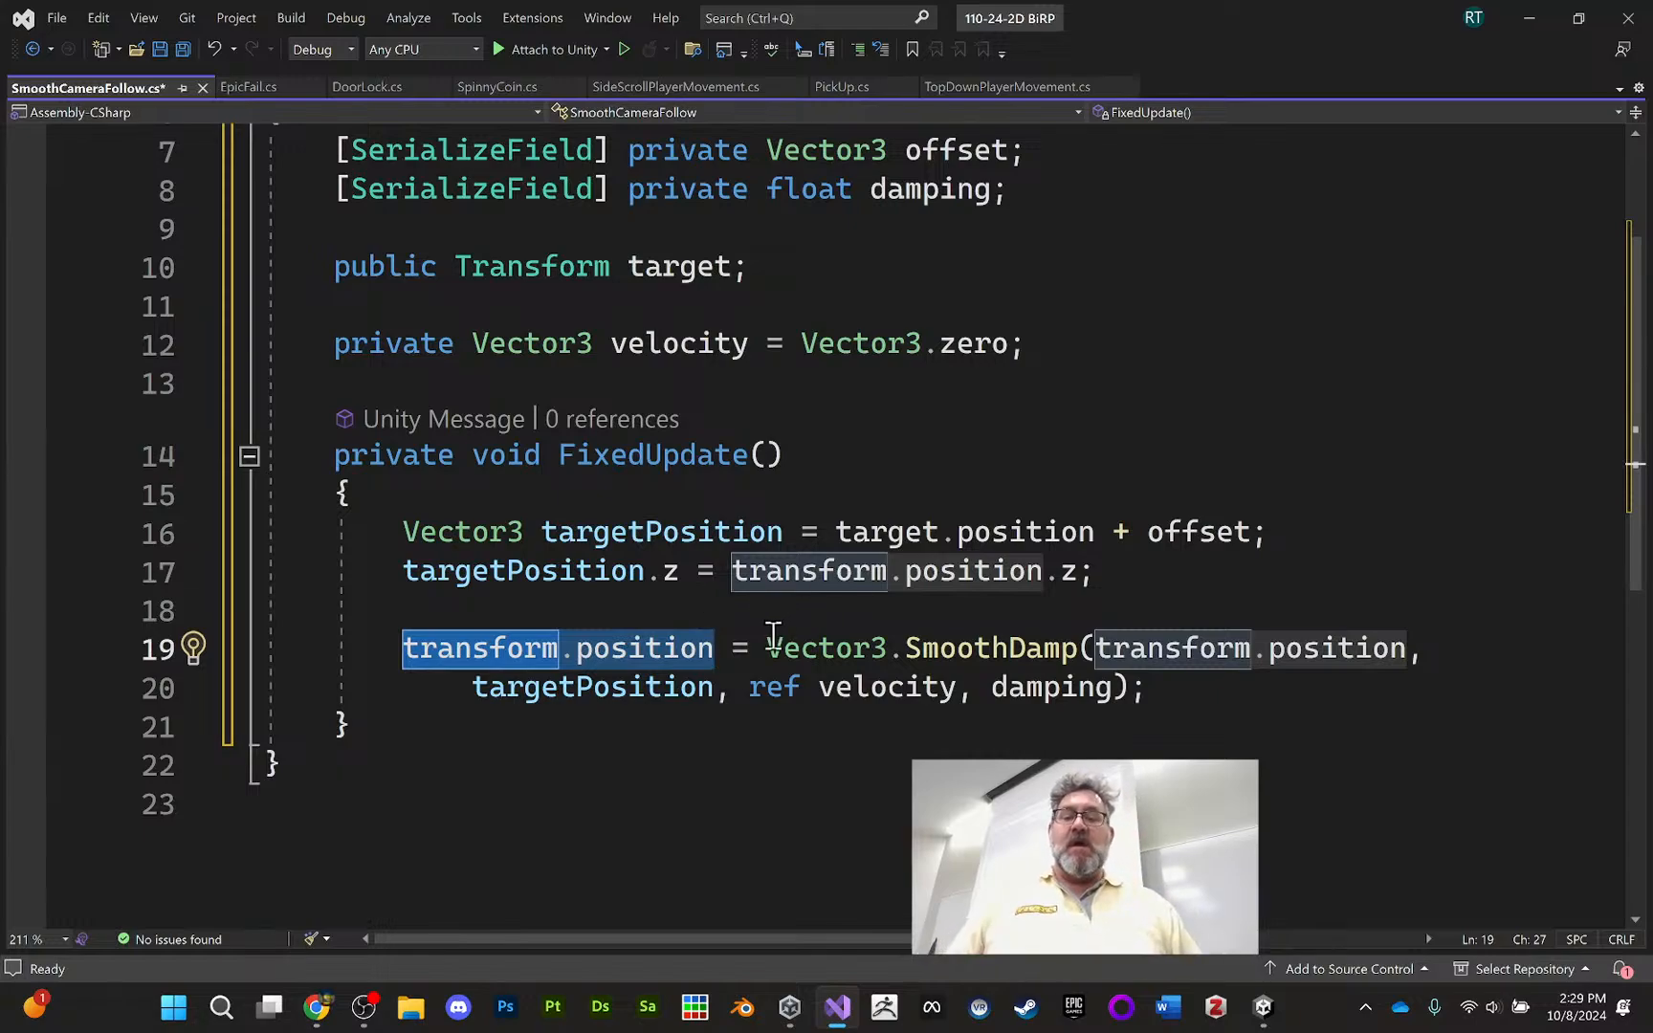
mouse_move(1065, 636)
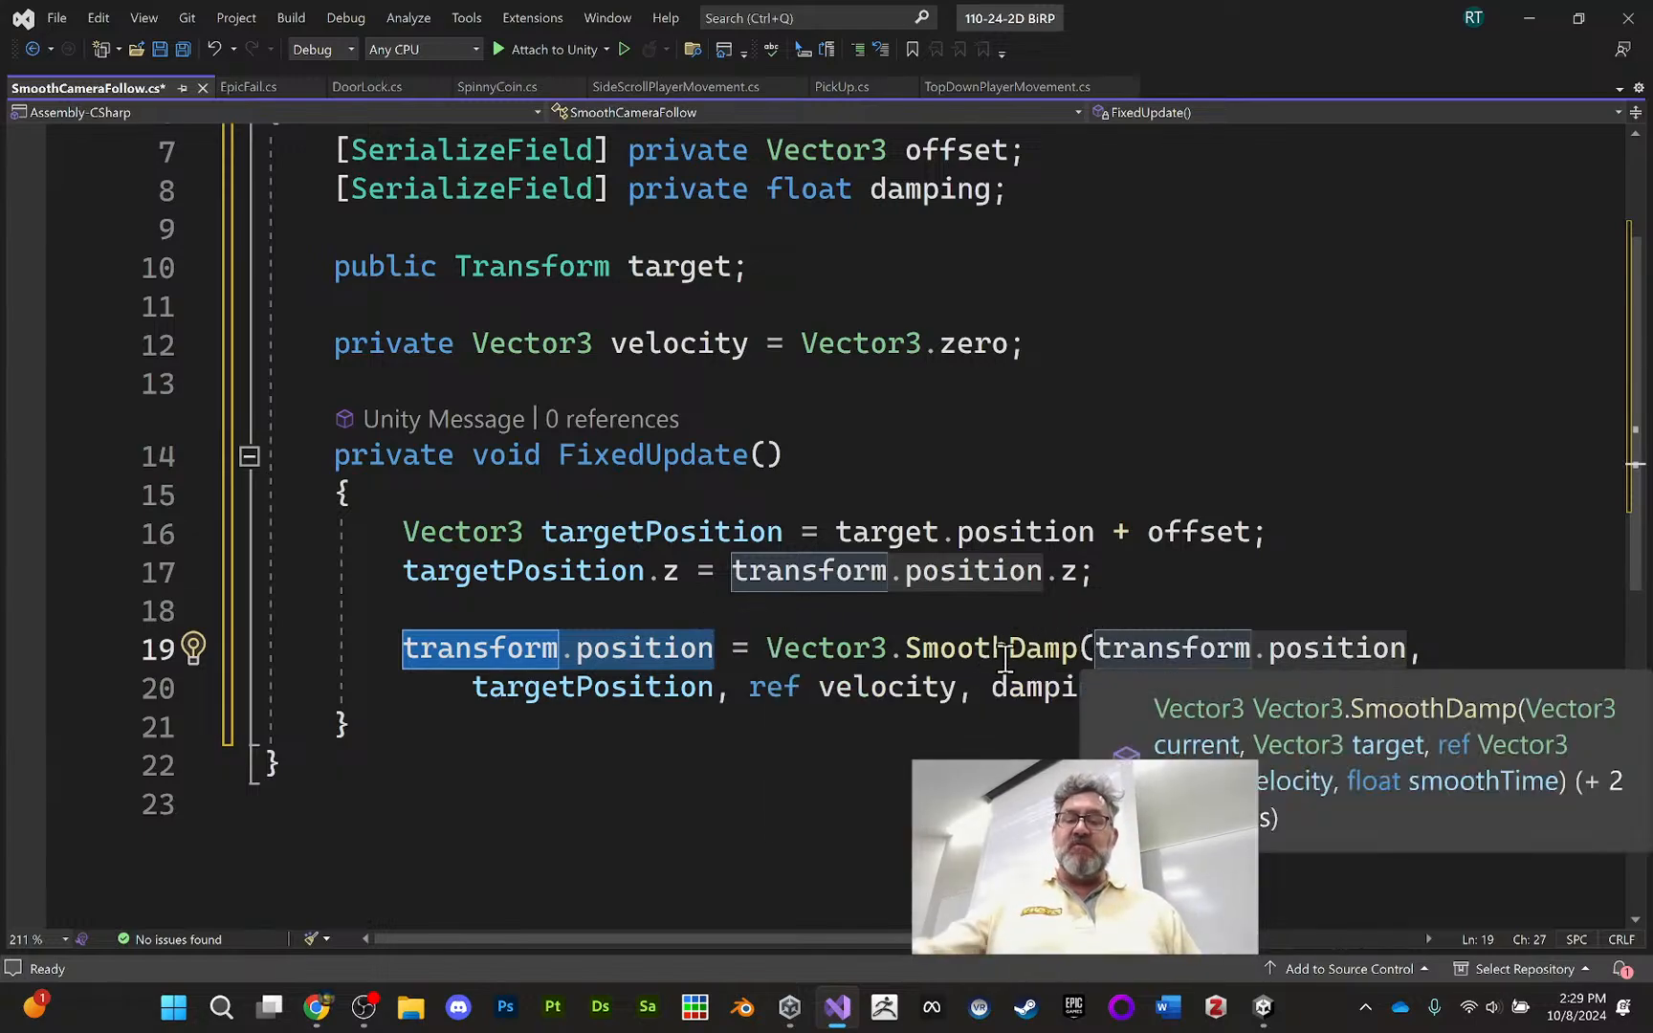
click(1098, 647)
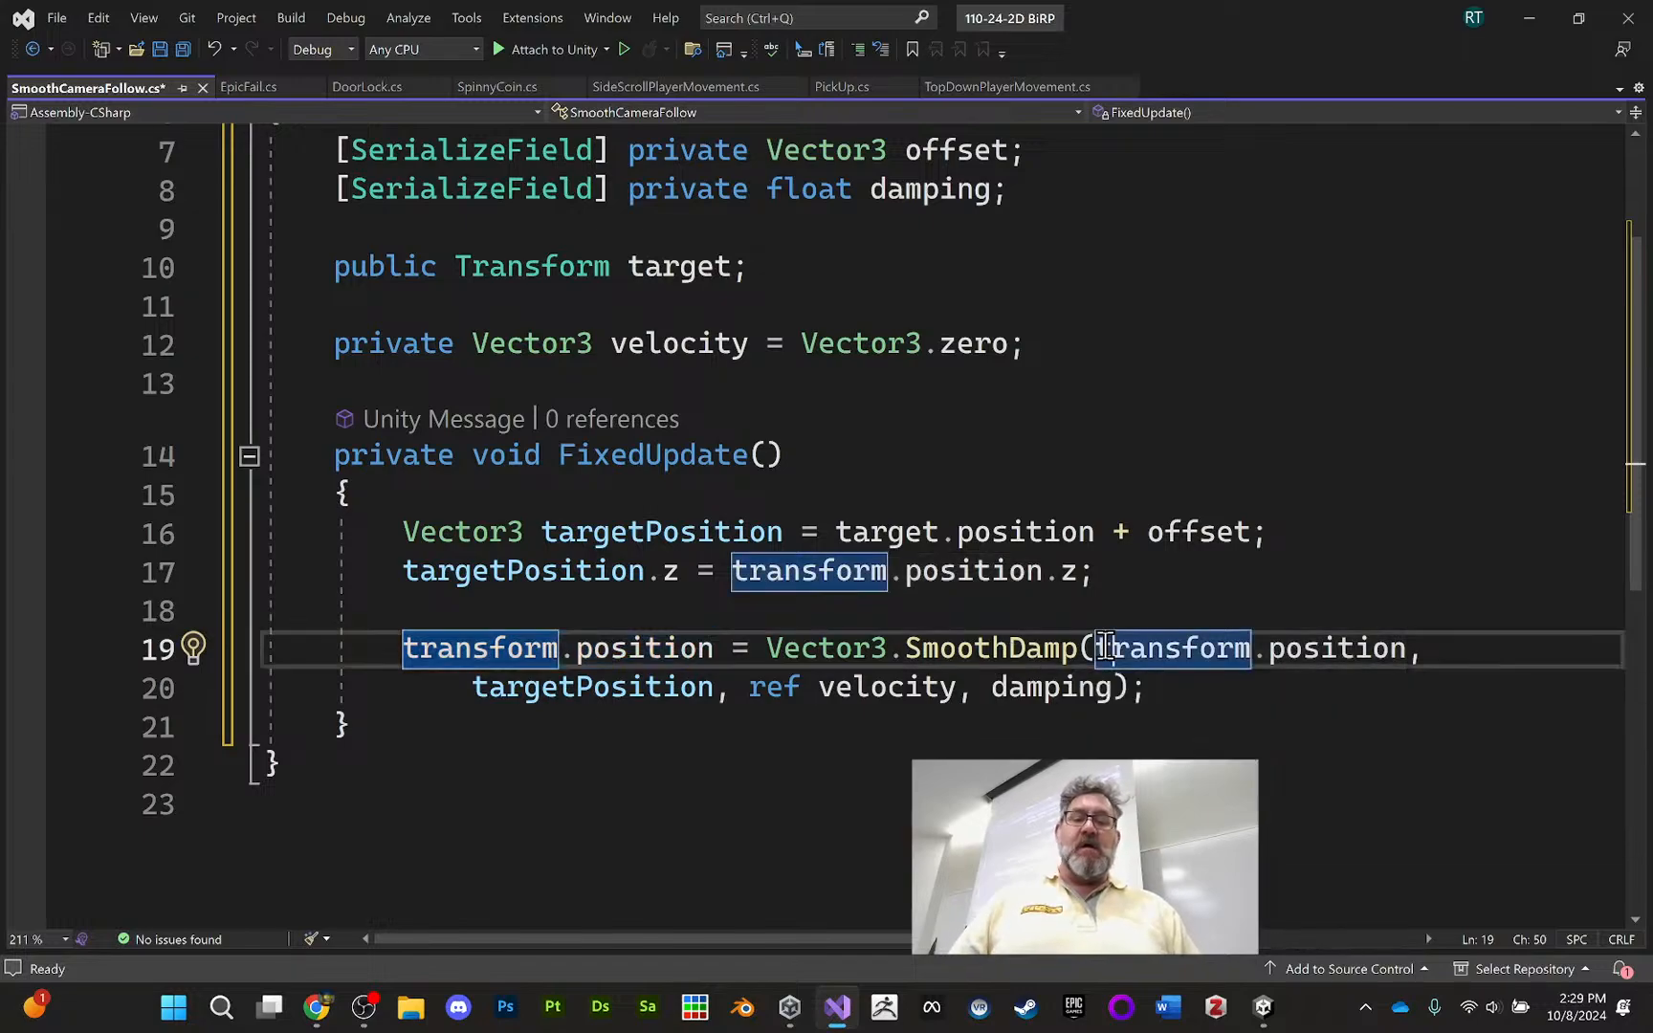
click(1203, 644)
drag(1204, 644, 1414, 649)
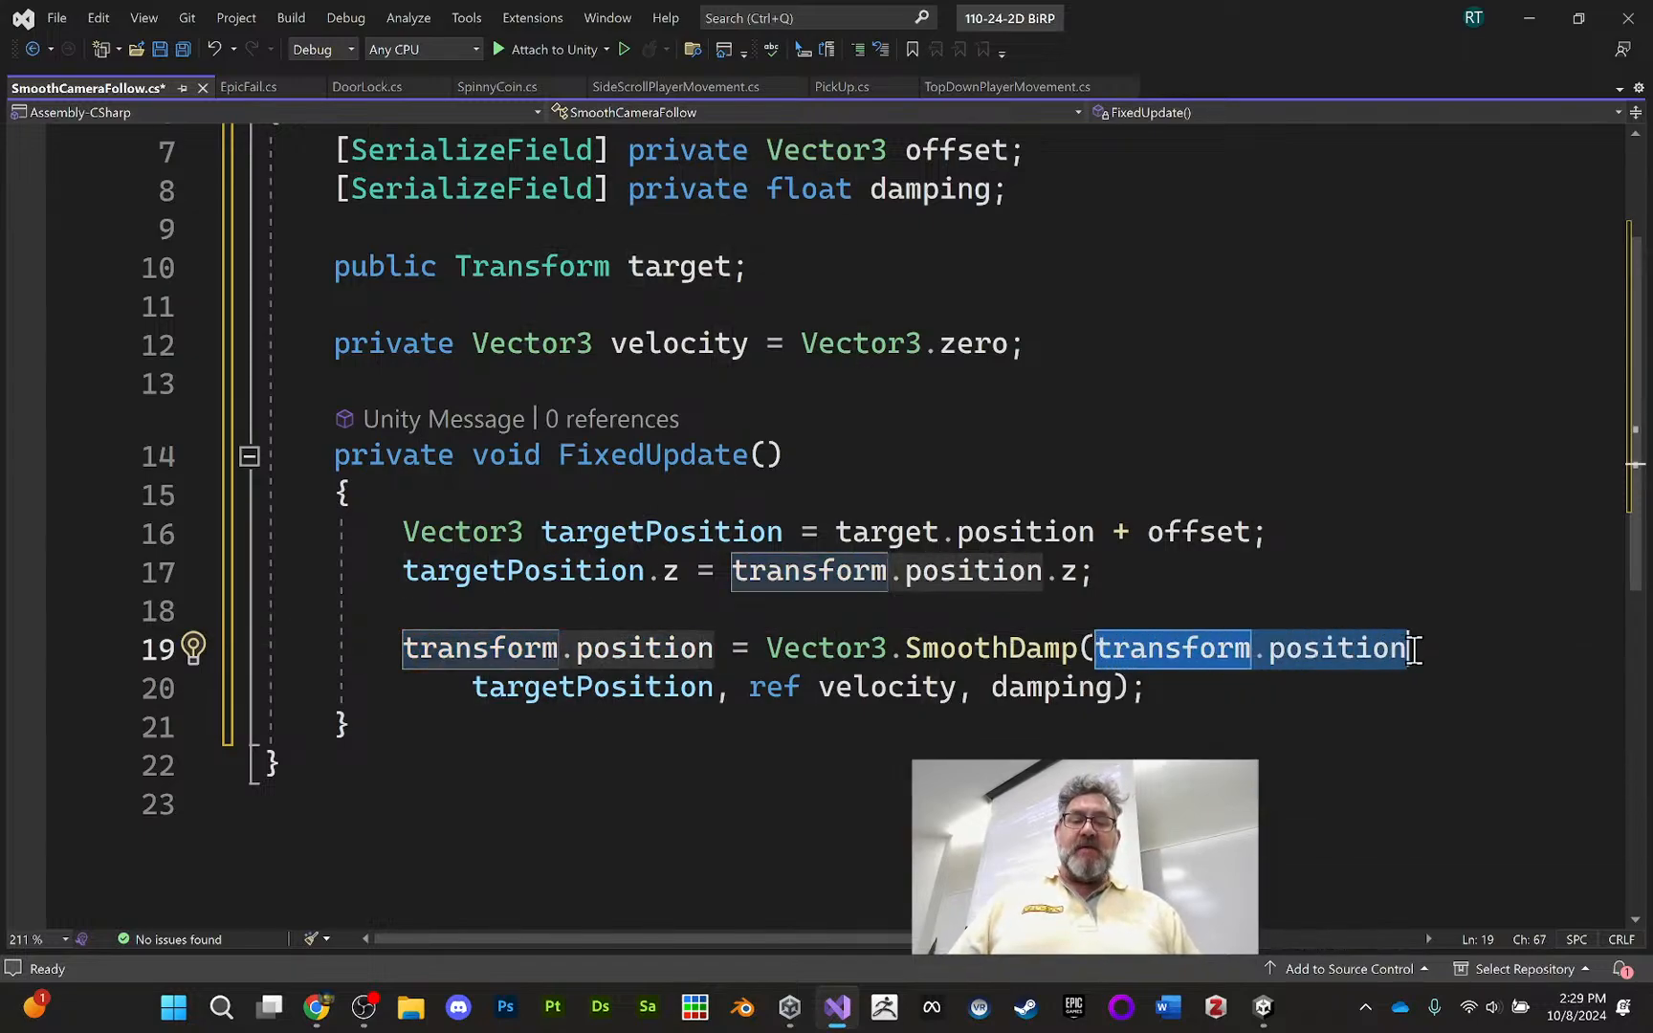
mouse_move(481, 688)
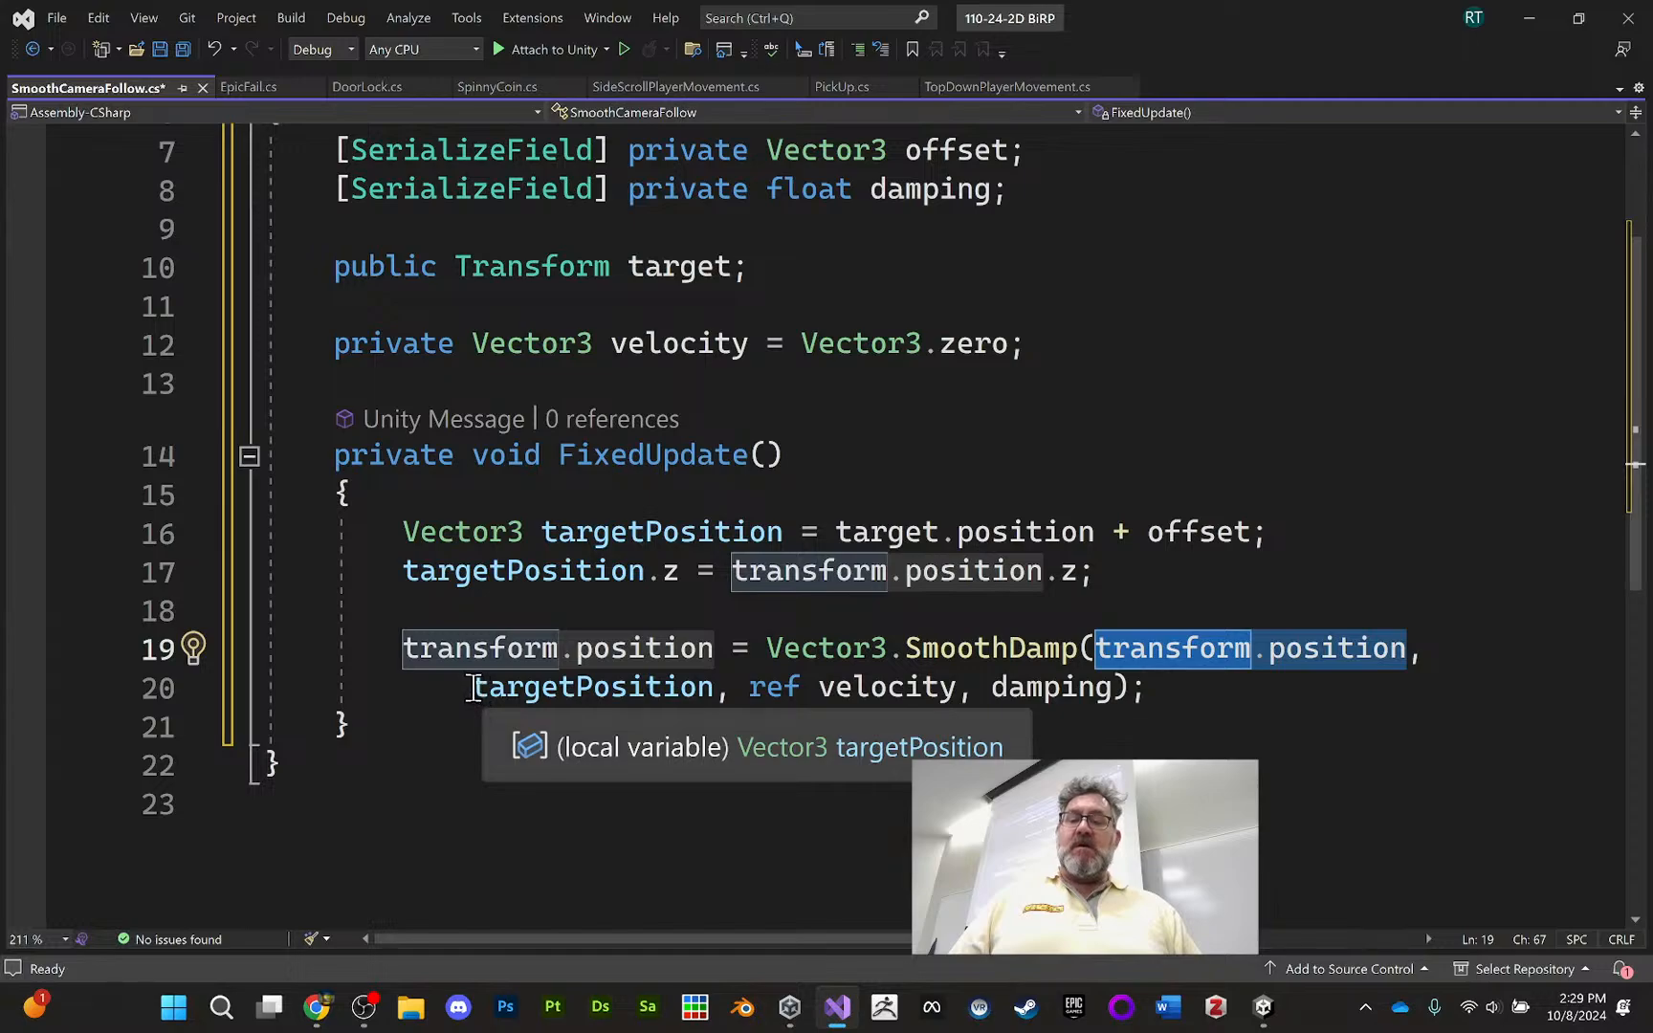
drag(473, 687, 709, 679)
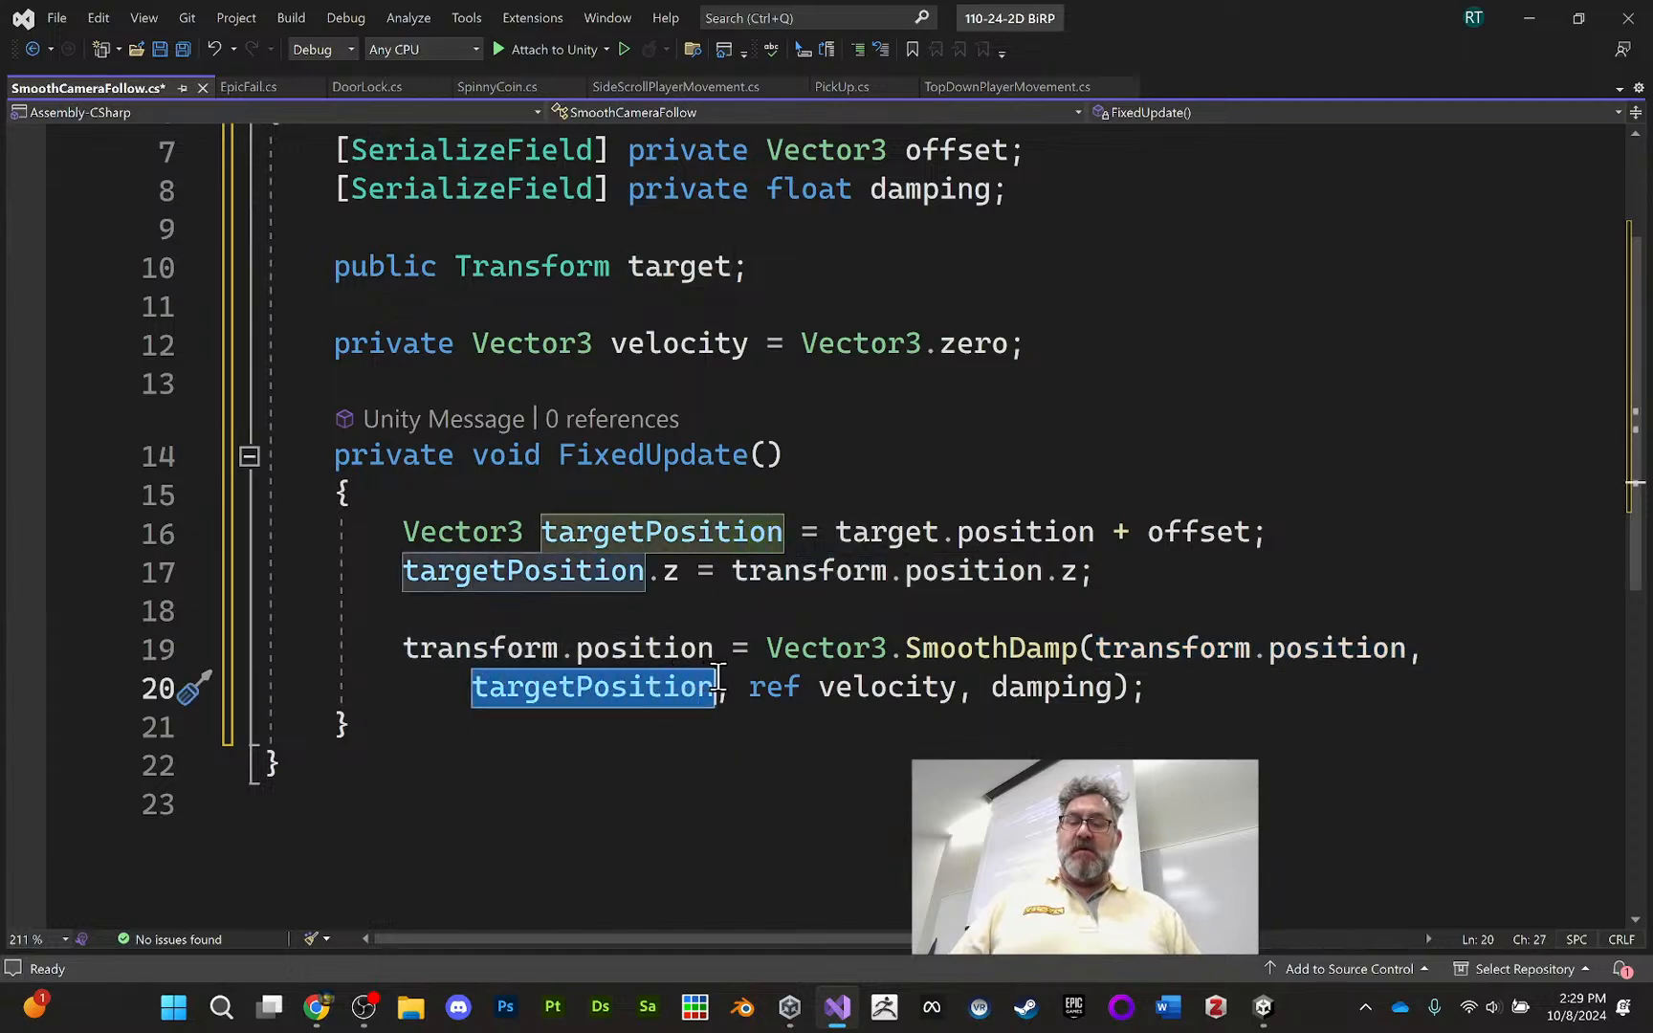
drag(819, 687, 1109, 698)
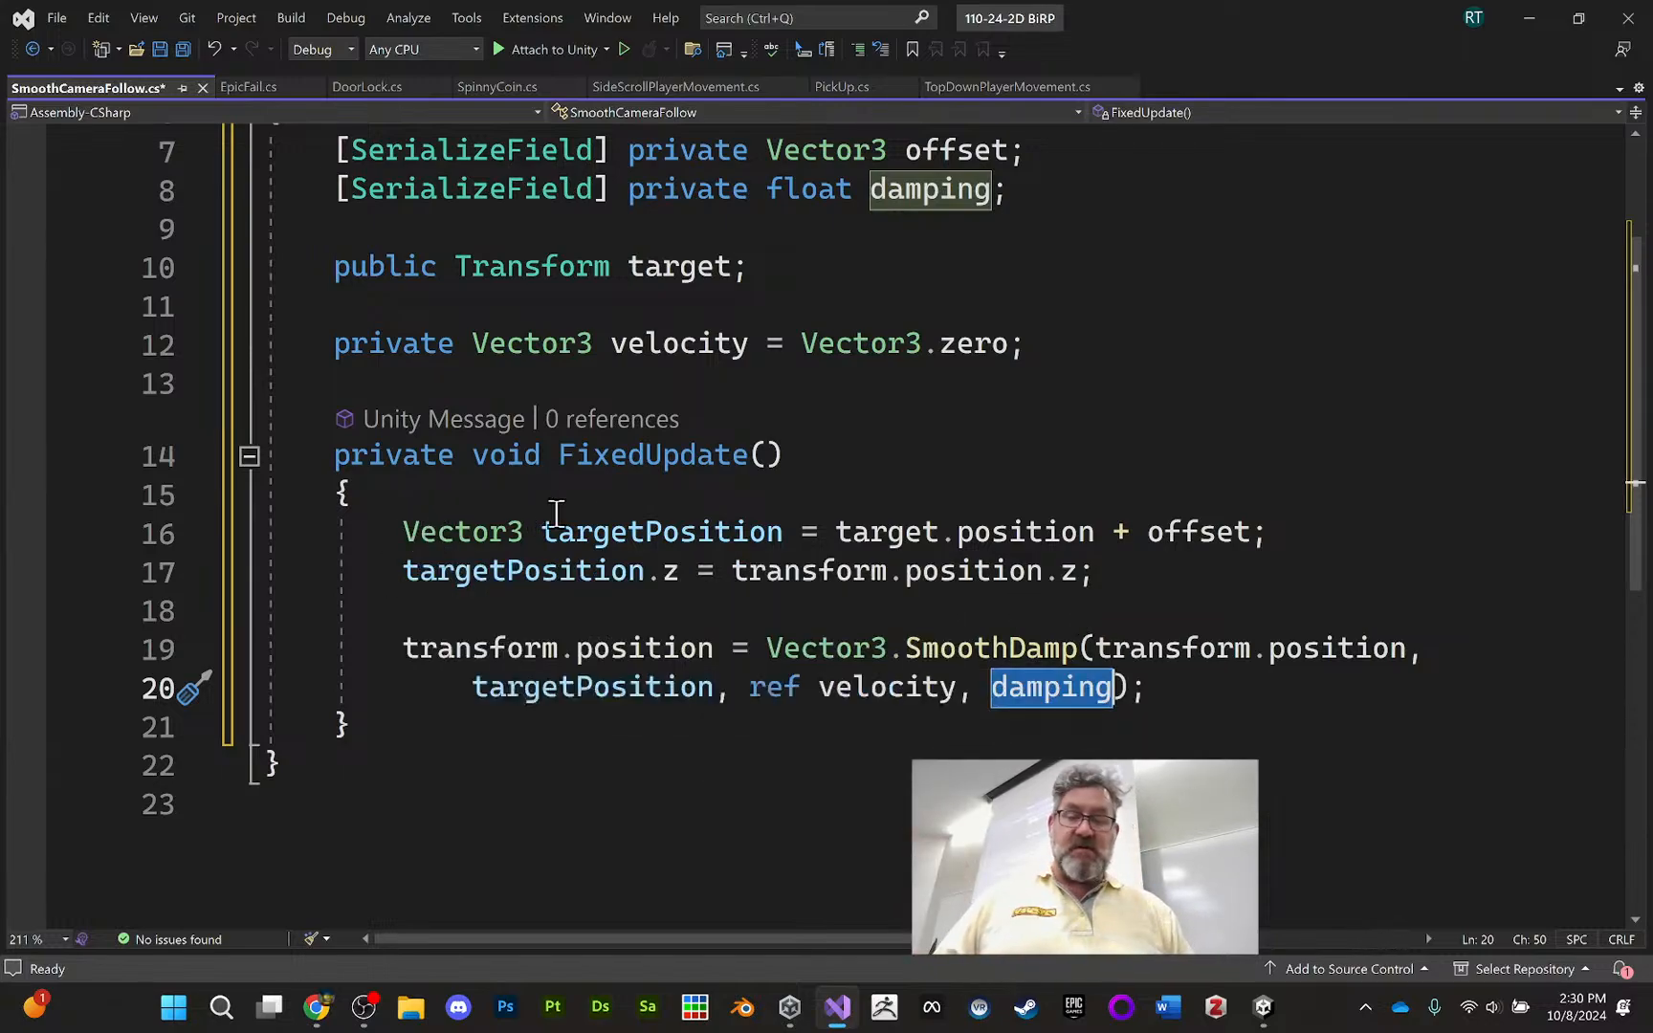
Save the SmoothCameraFollow script, switch to the Unity editor and save the ForestLevel1 scene with the Main Camera selected
key(ctrl+s)
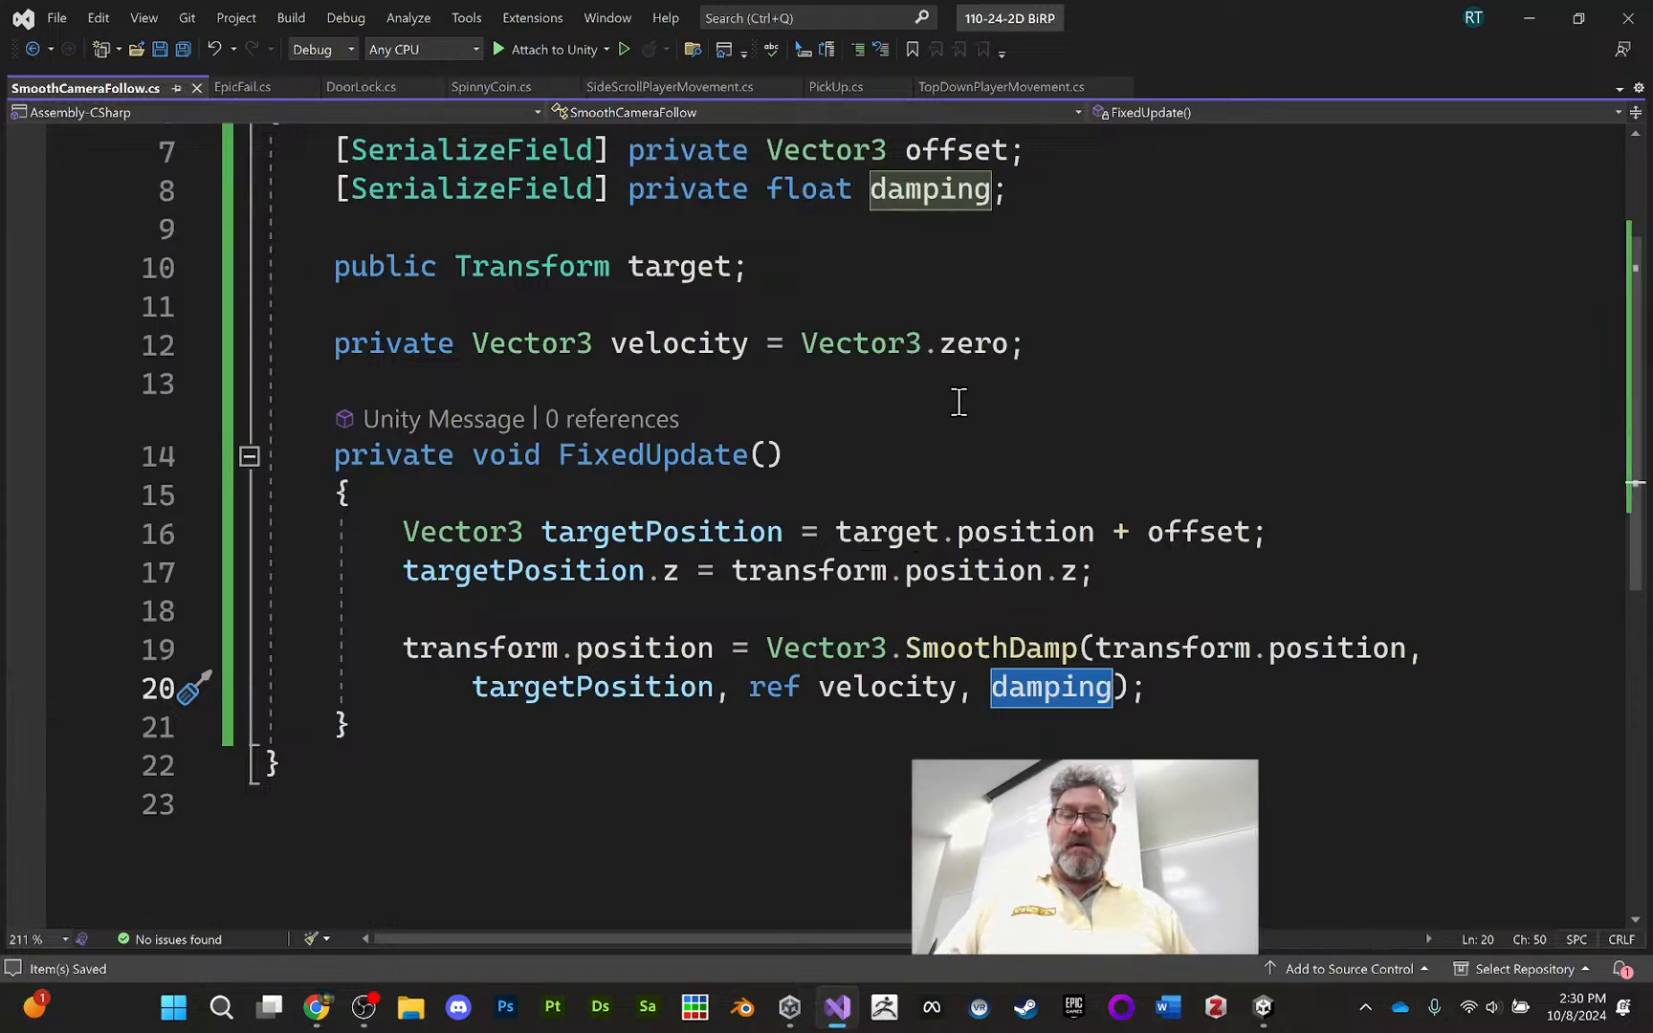
scroll(961, 361, up, 1)
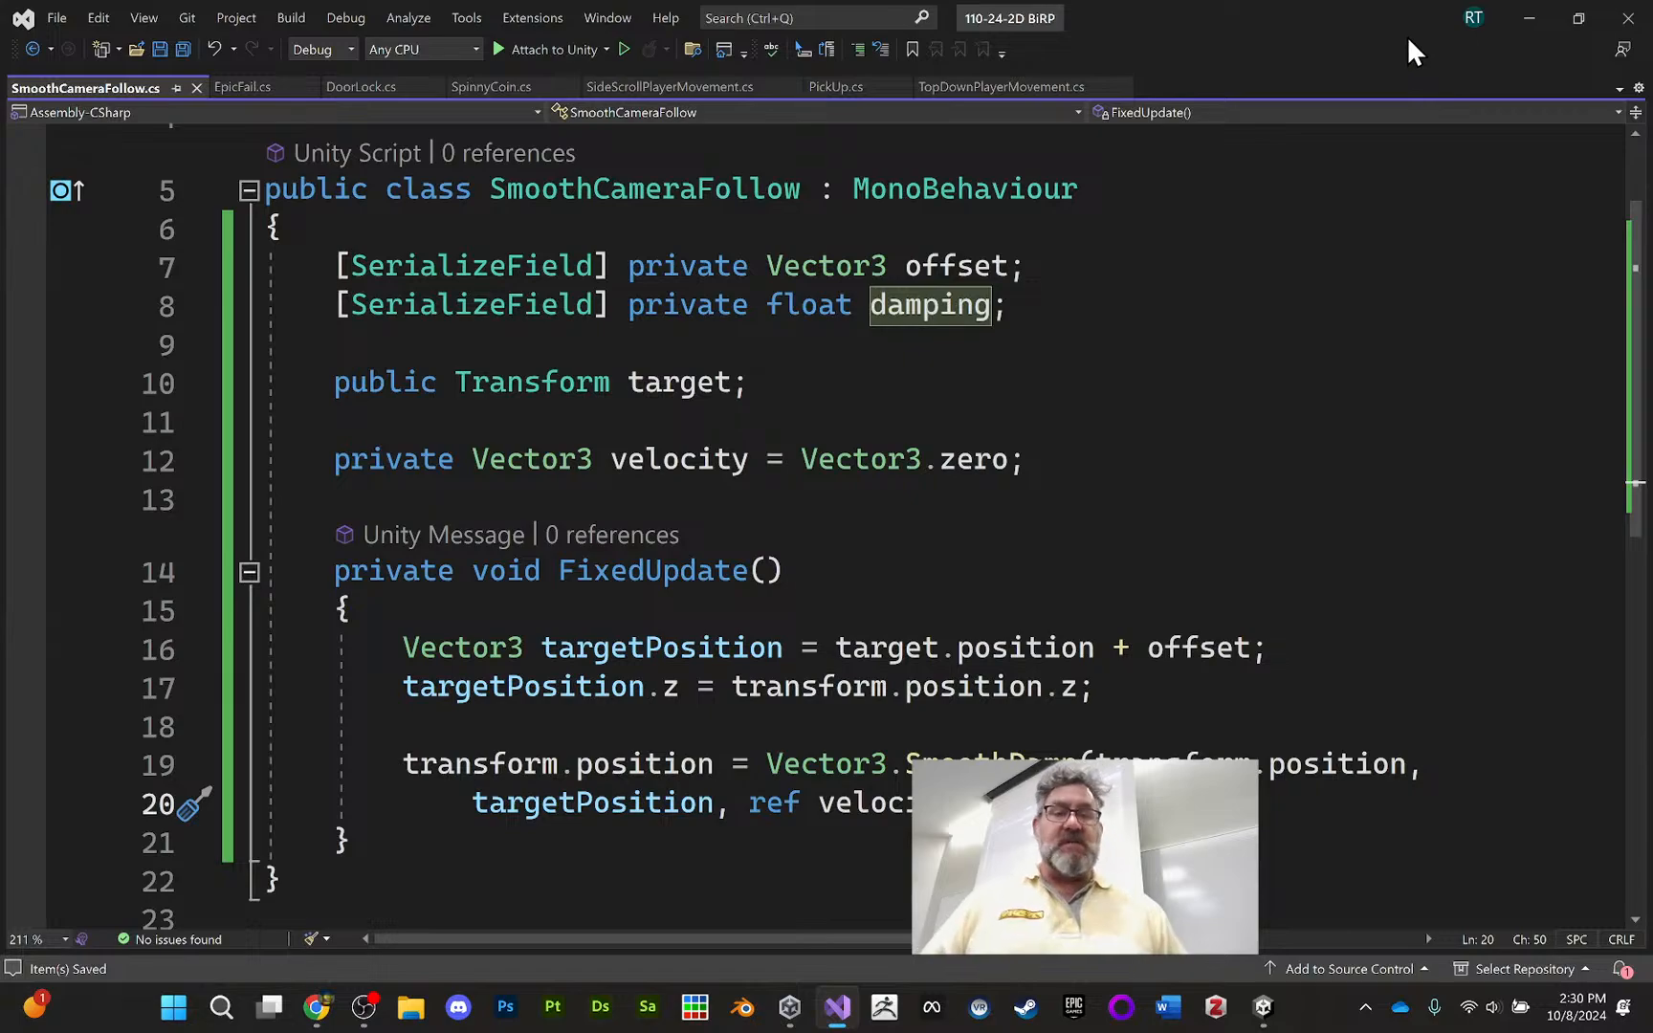
click(1524, 13)
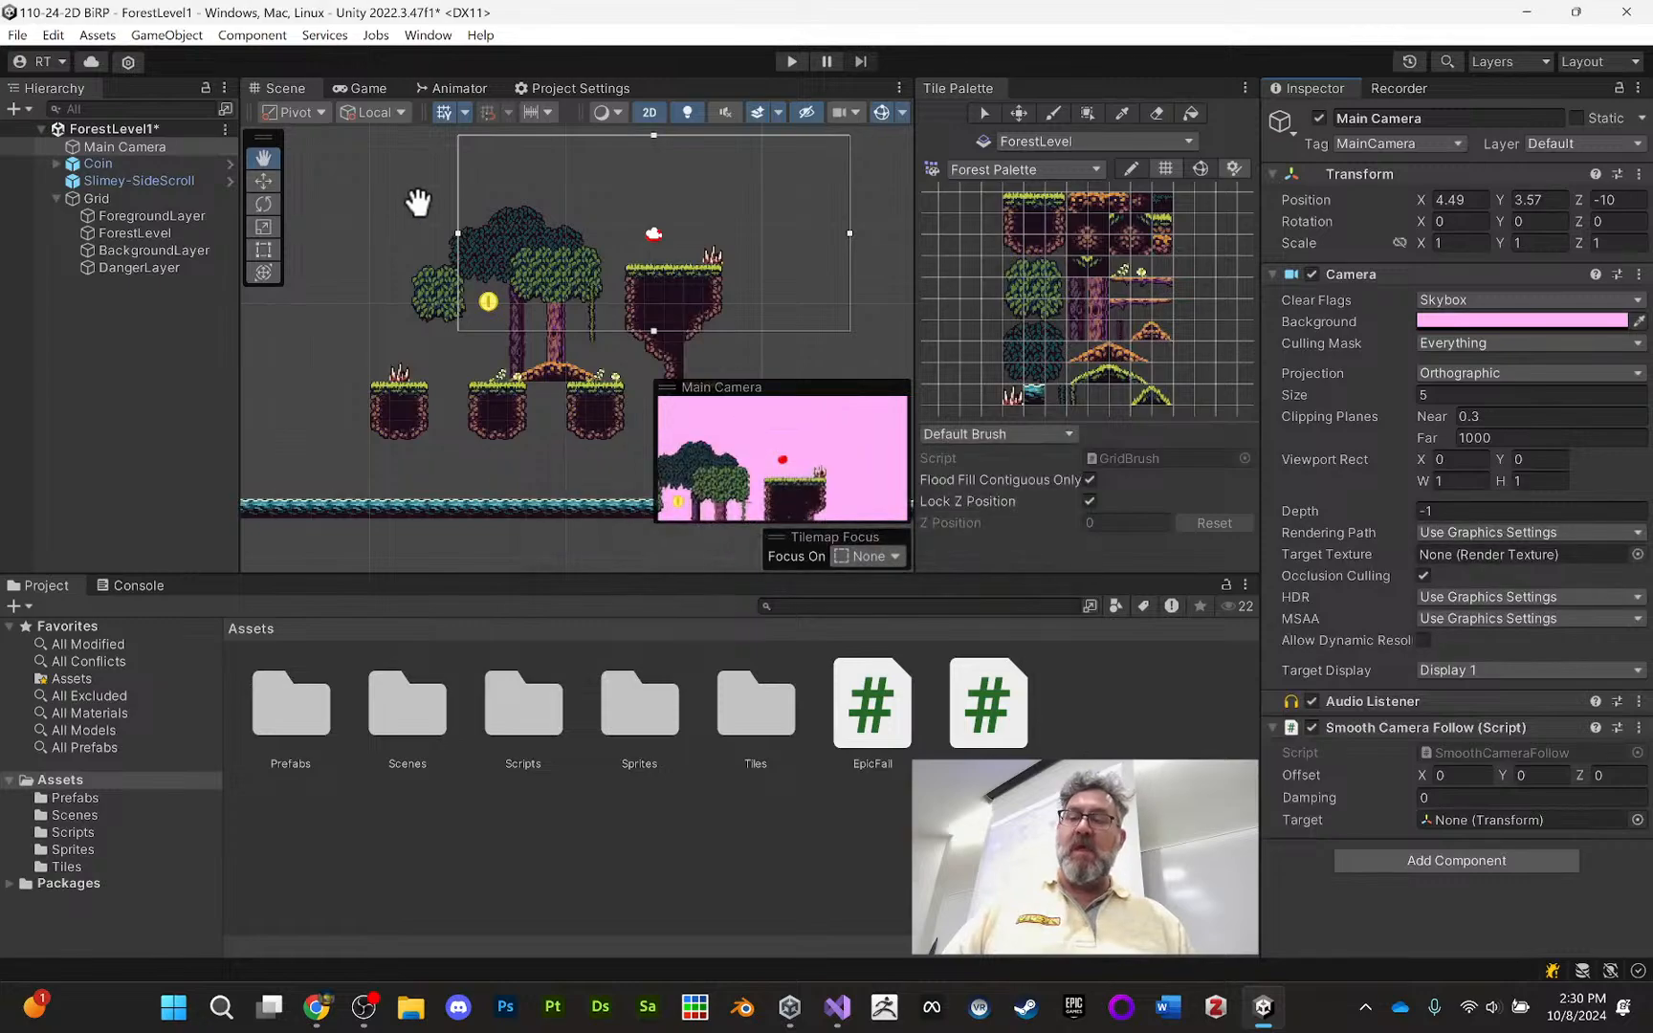
click(125, 150)
key(ctrl+s)
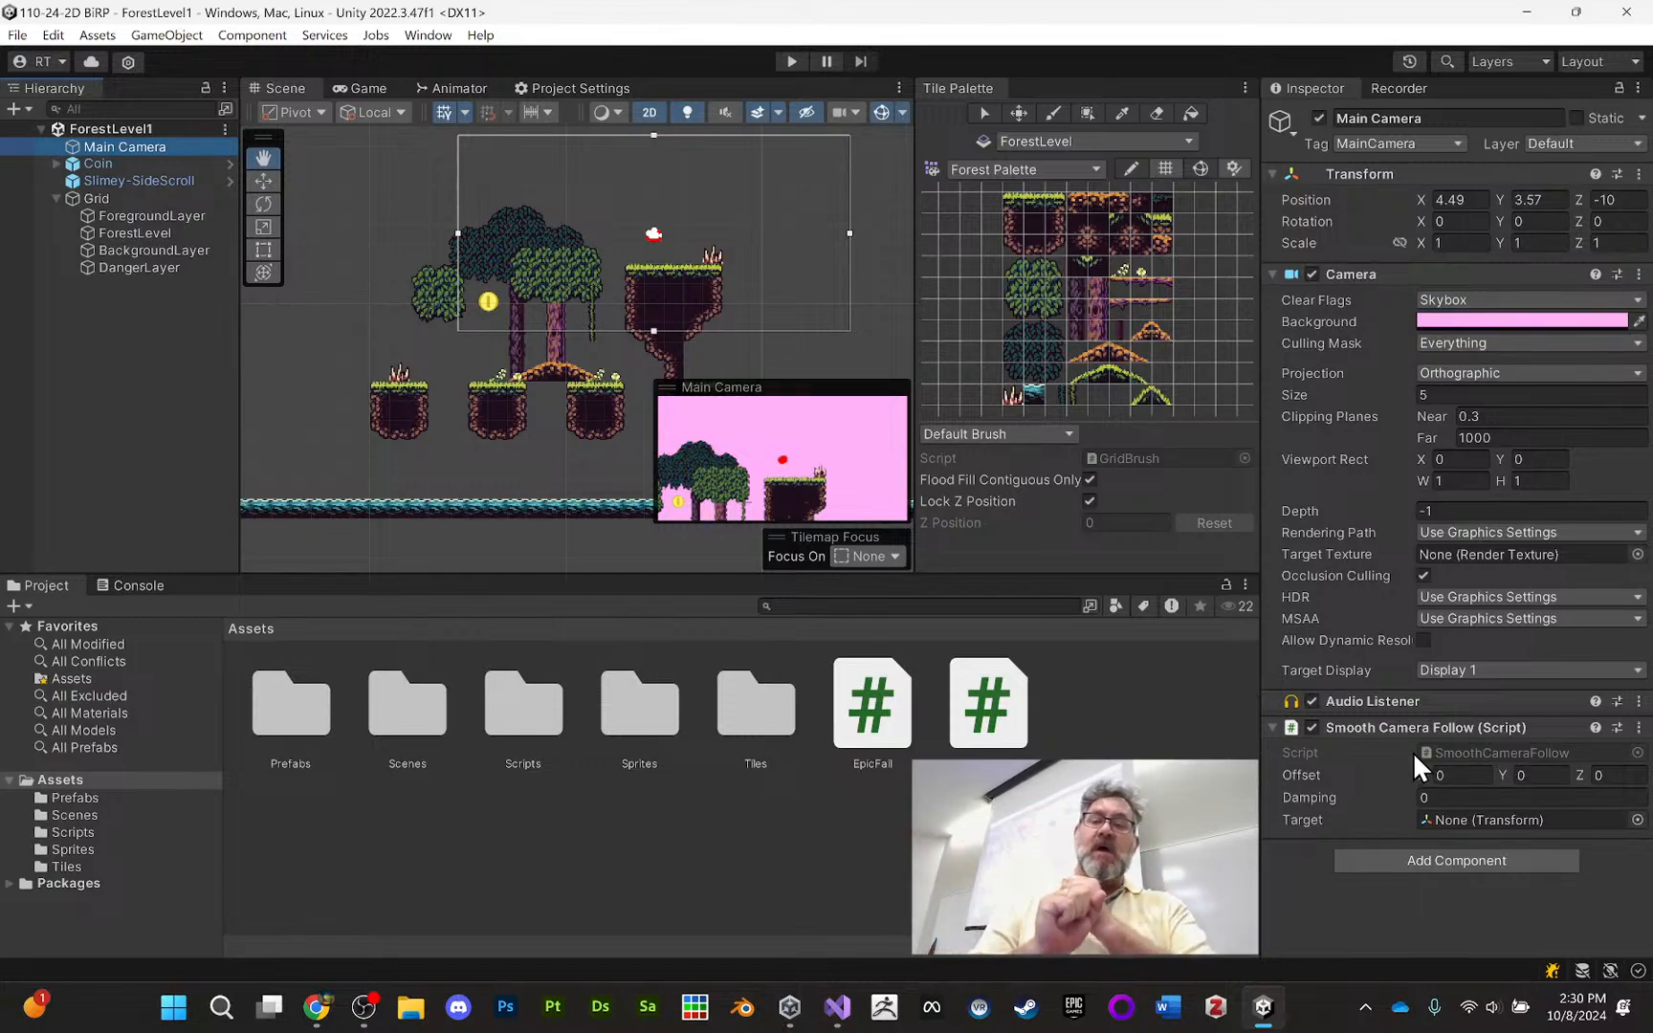
Configure the Main Camera's Smooth Camera Follow component with a Y offset of 2, damping of 1 and Slimey-SideScroll as its target
click(1542, 776)
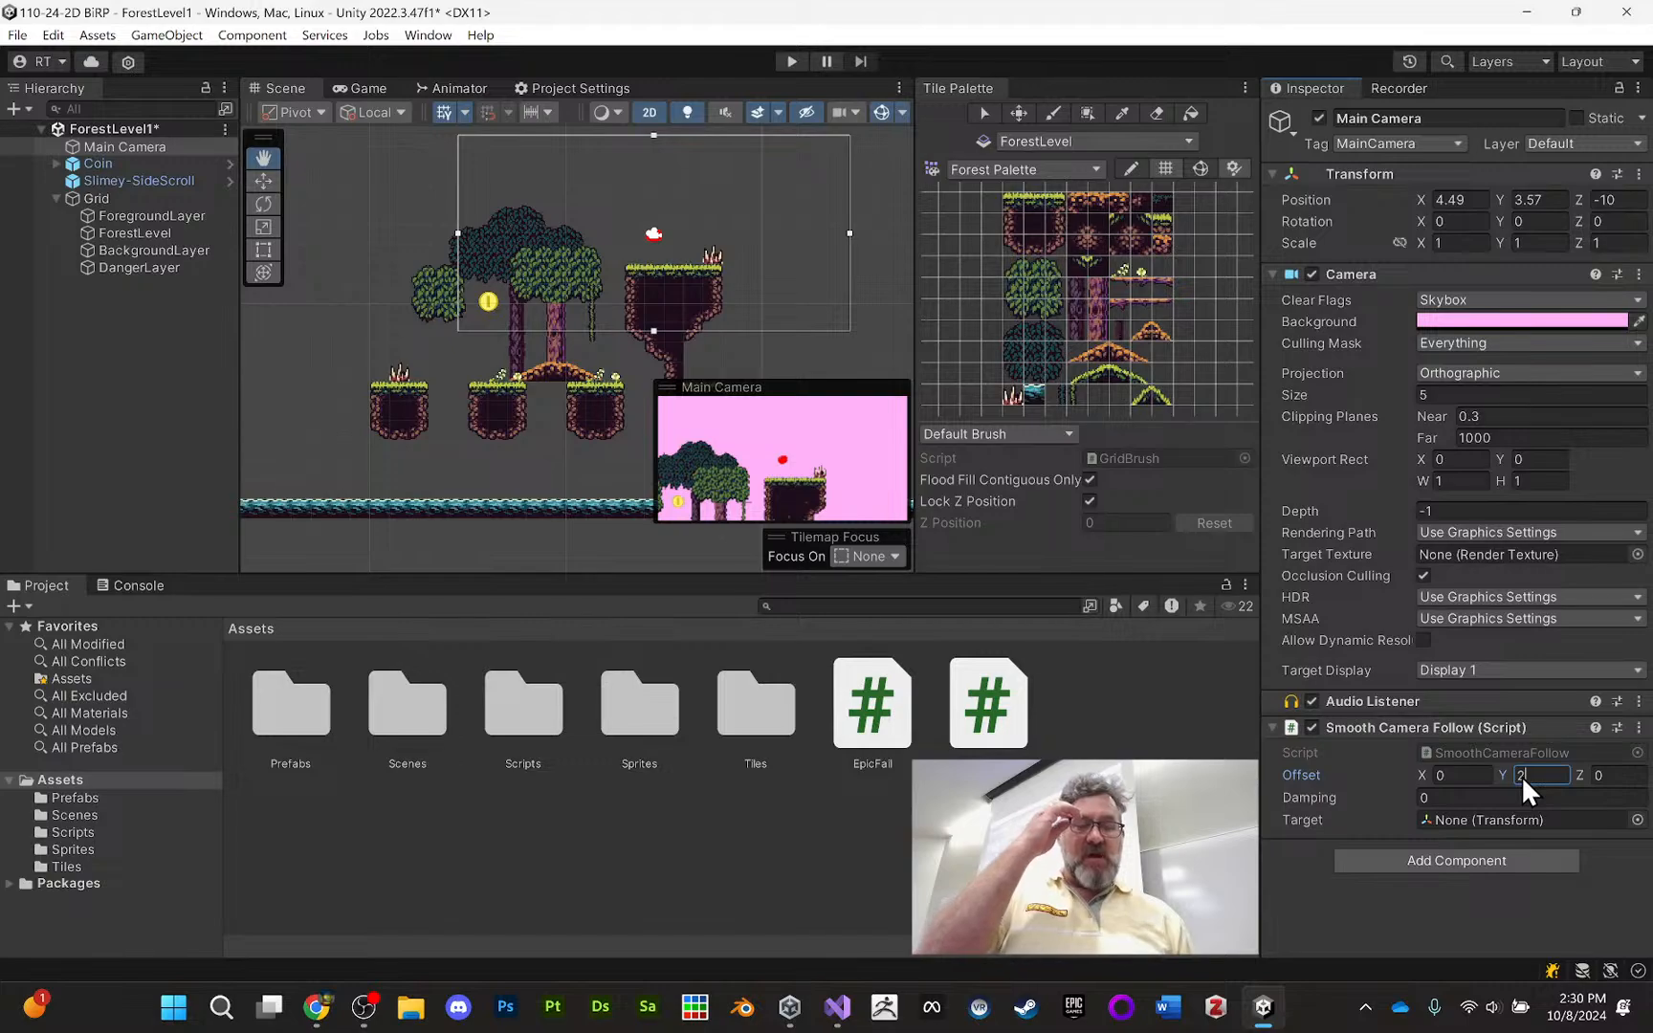
click(1448, 796)
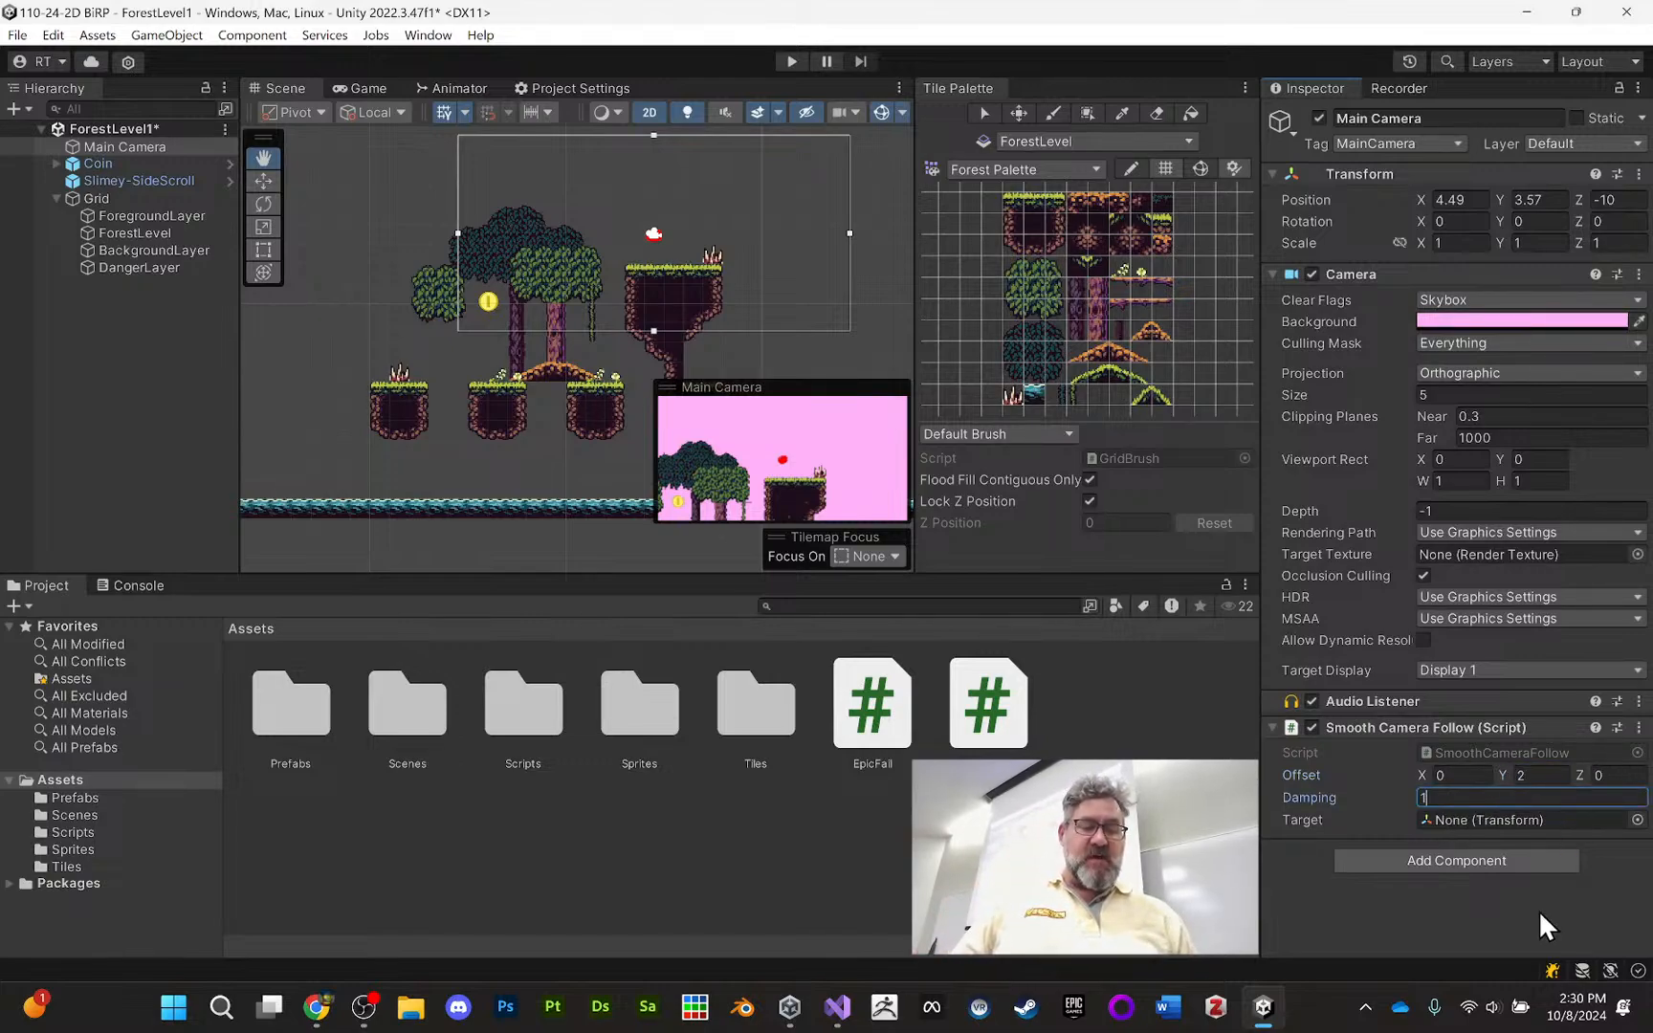
click(1500, 945)
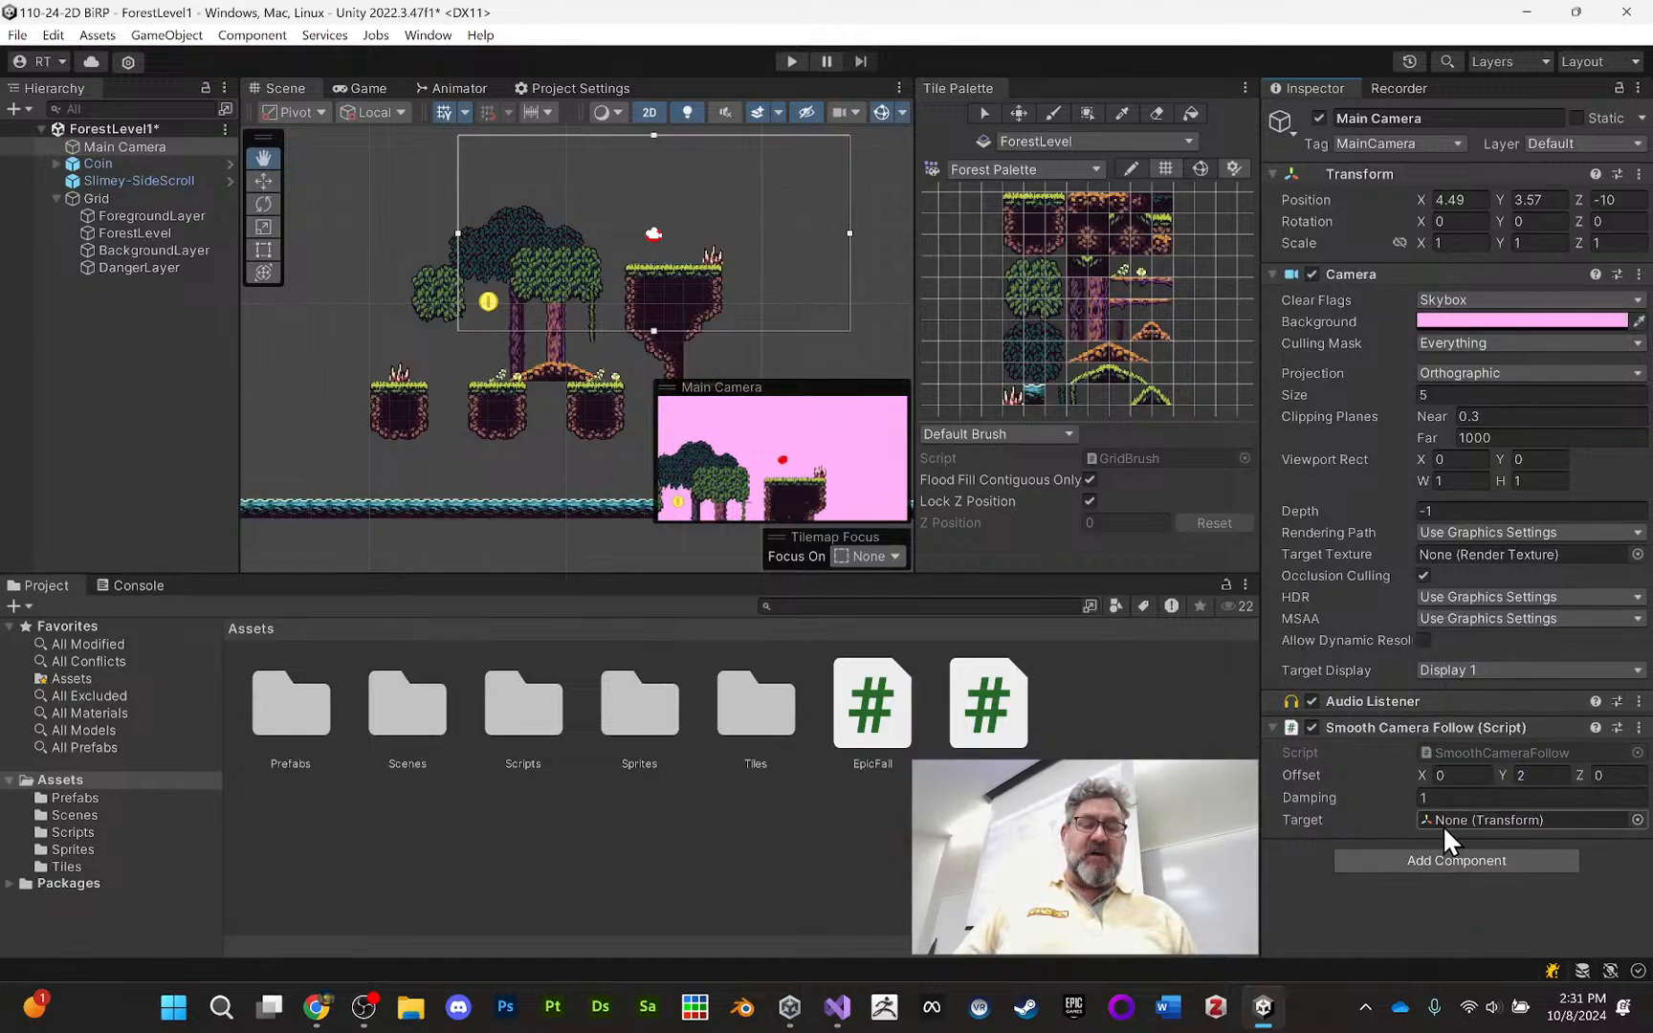
click(129, 187)
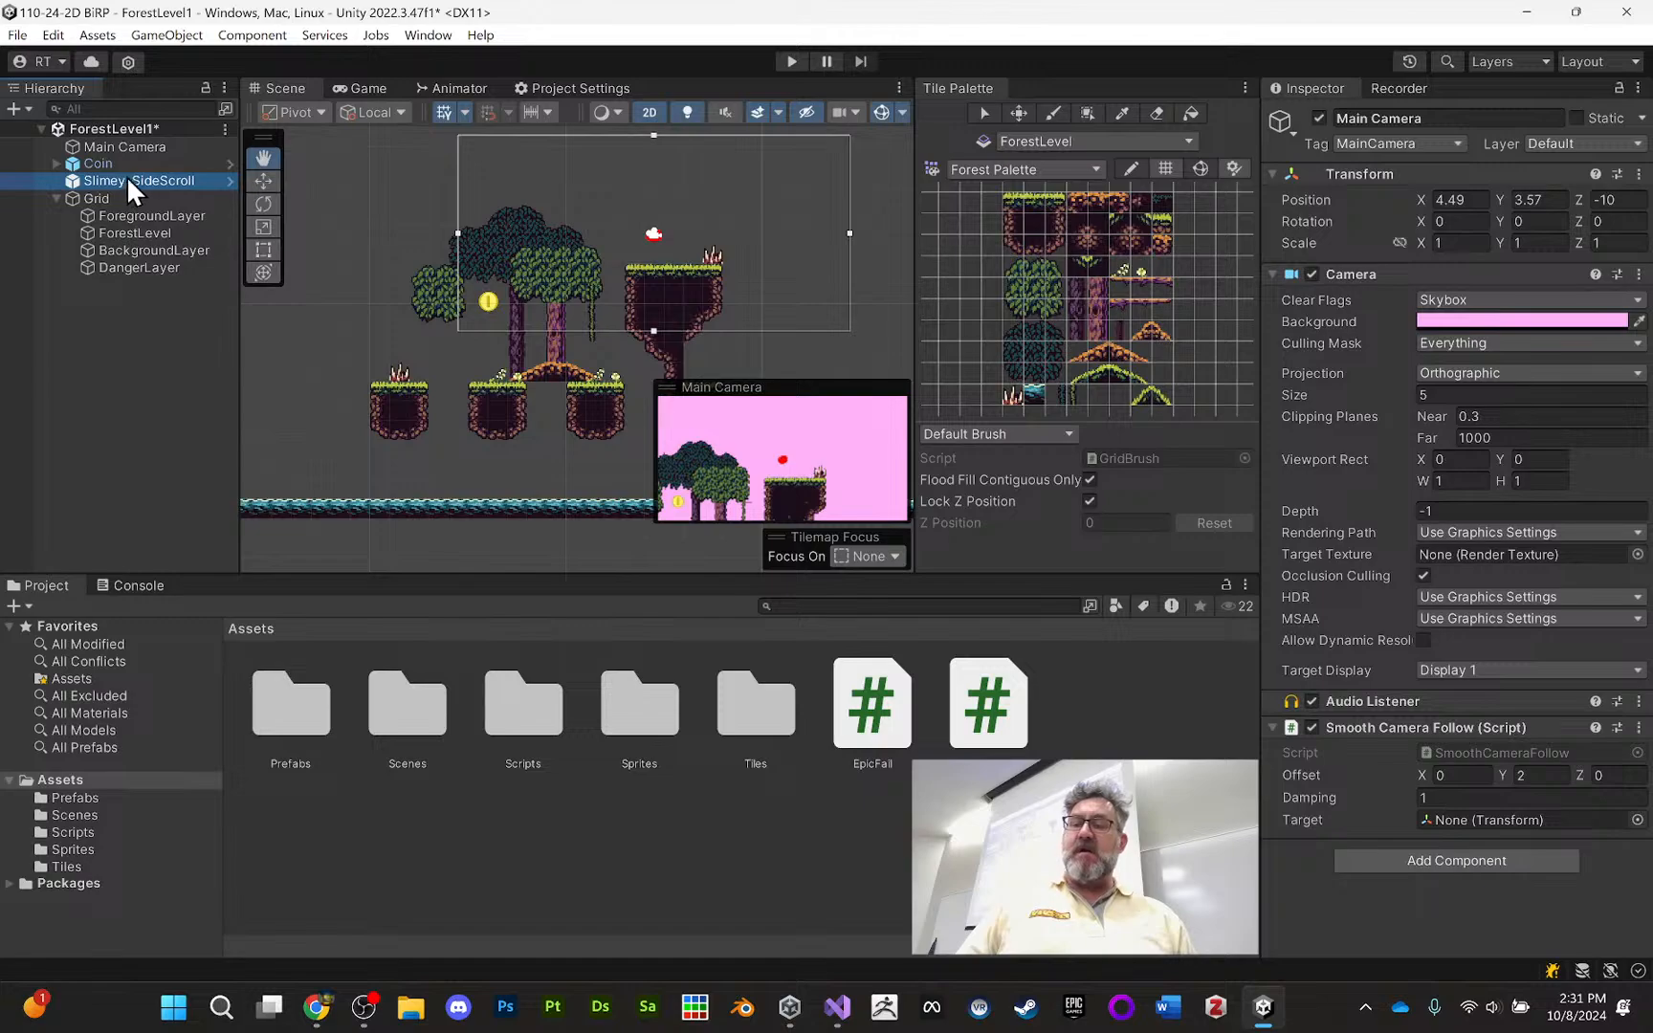
drag(129, 187, 1522, 832)
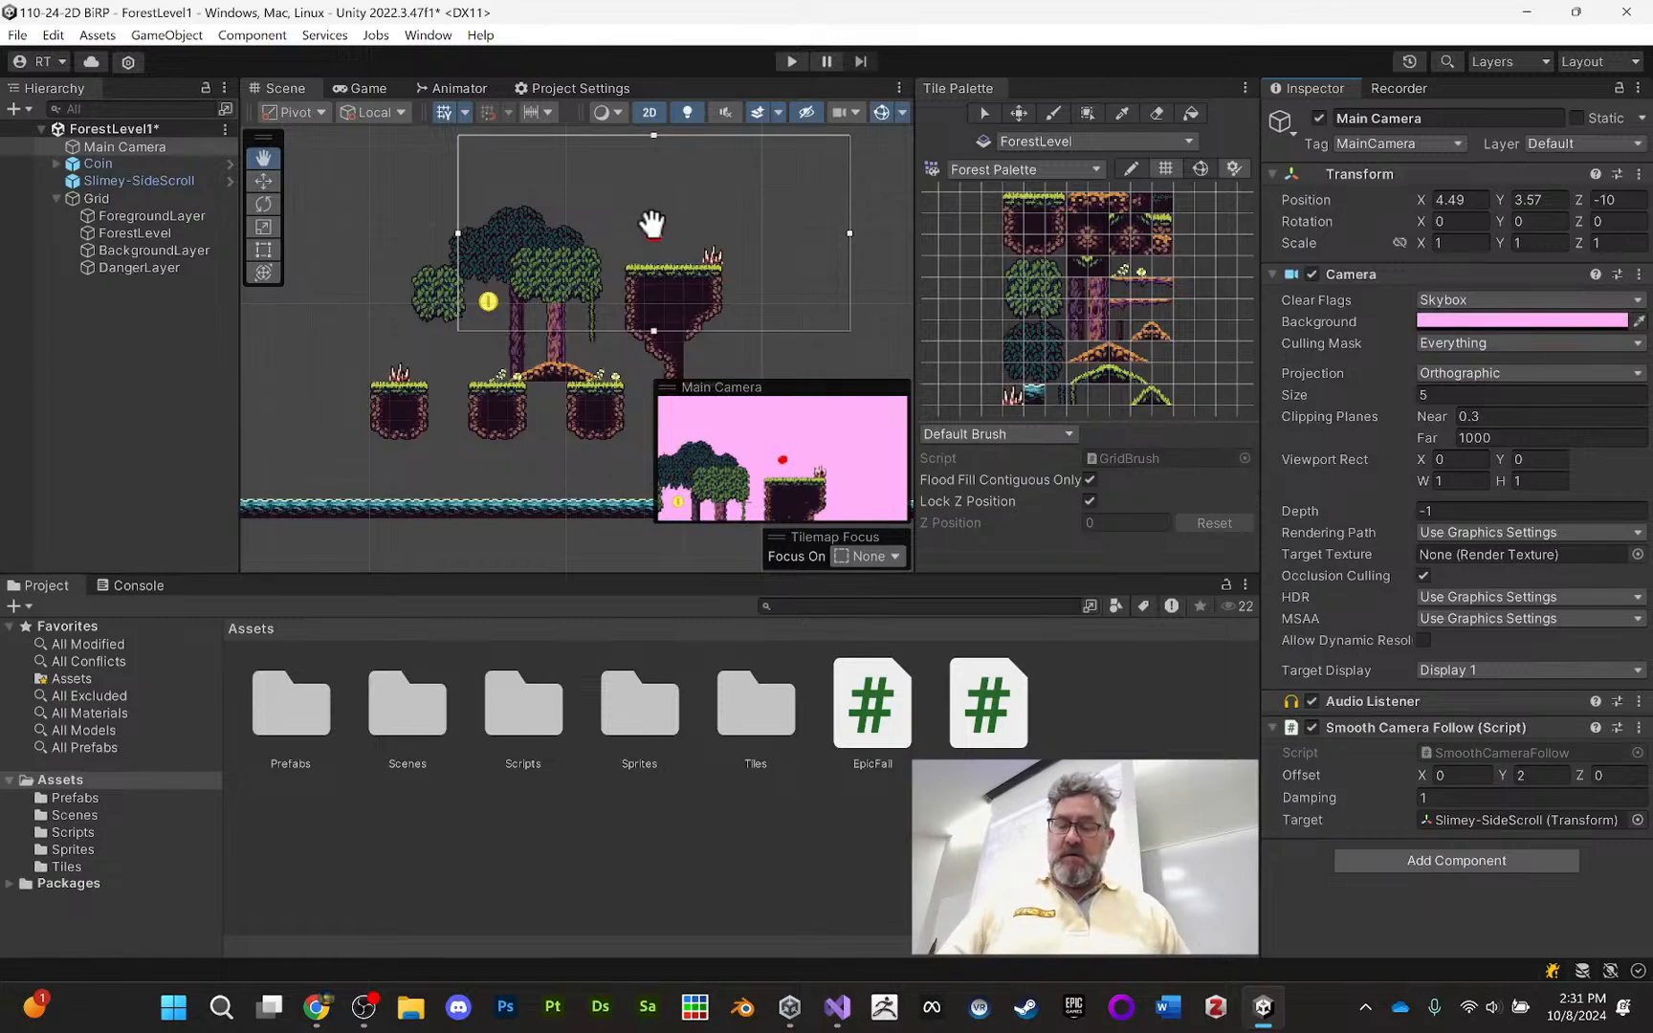
Play-test the camera follow by jumping and moving the slime both ways through the level, and stop the game
click(791, 61)
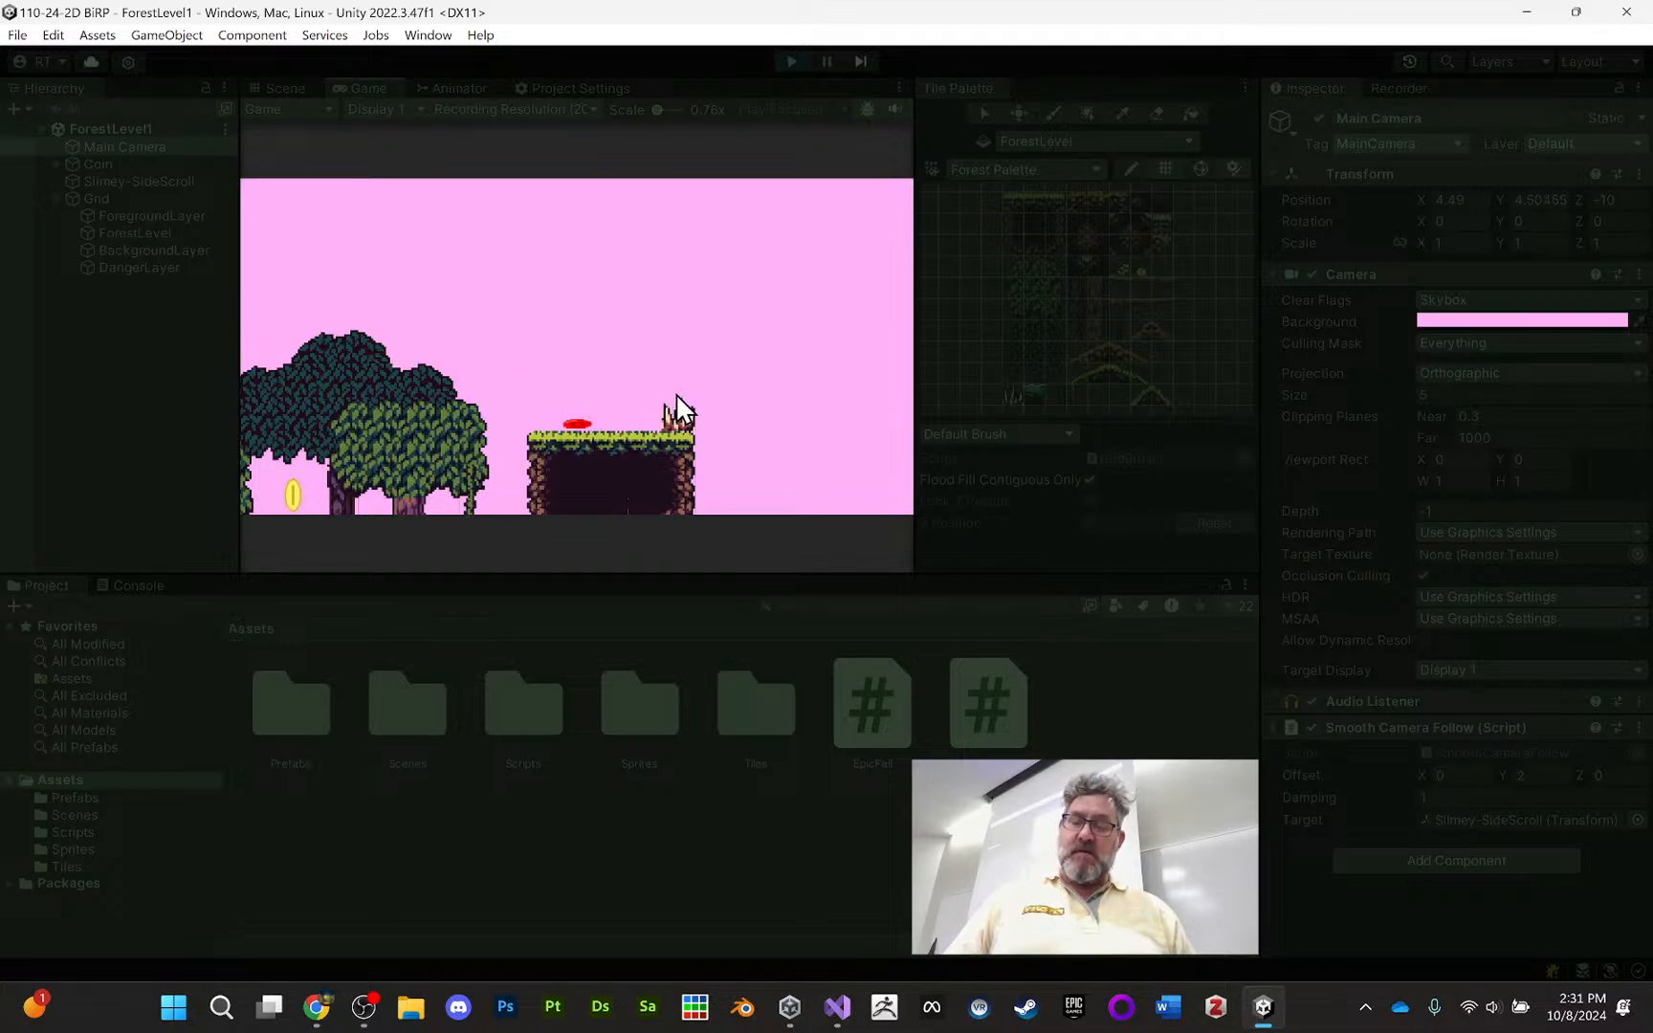
key(space)
key(Left)
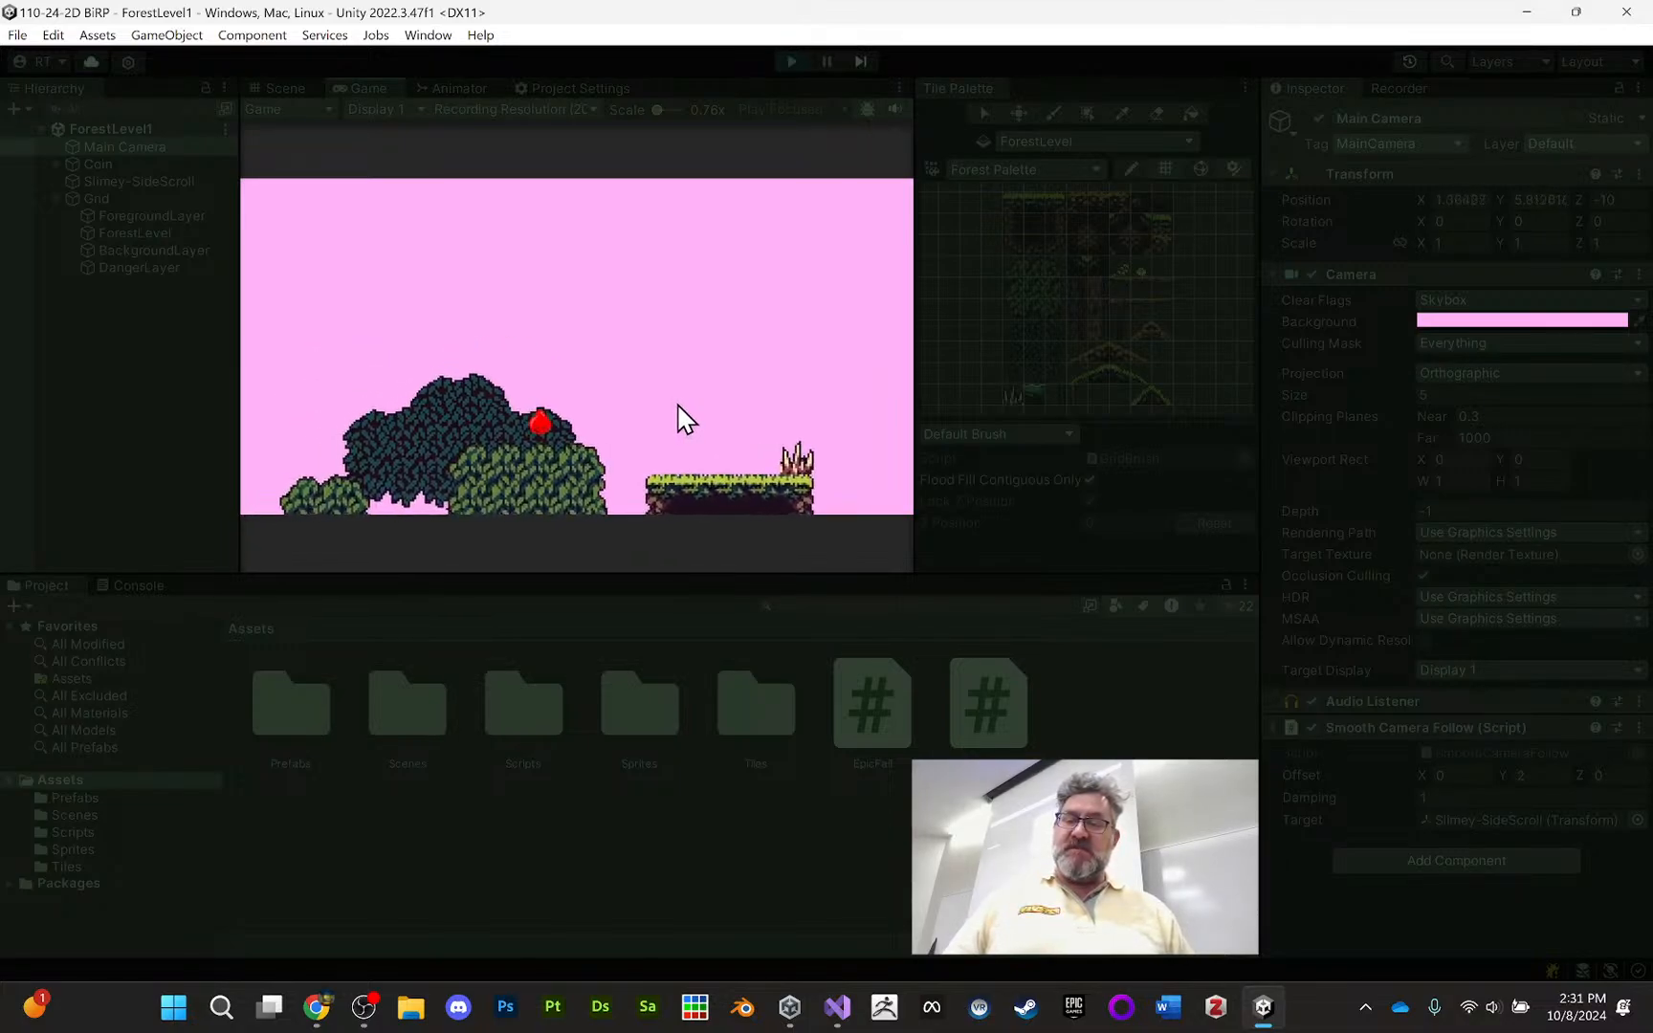
key(Left)
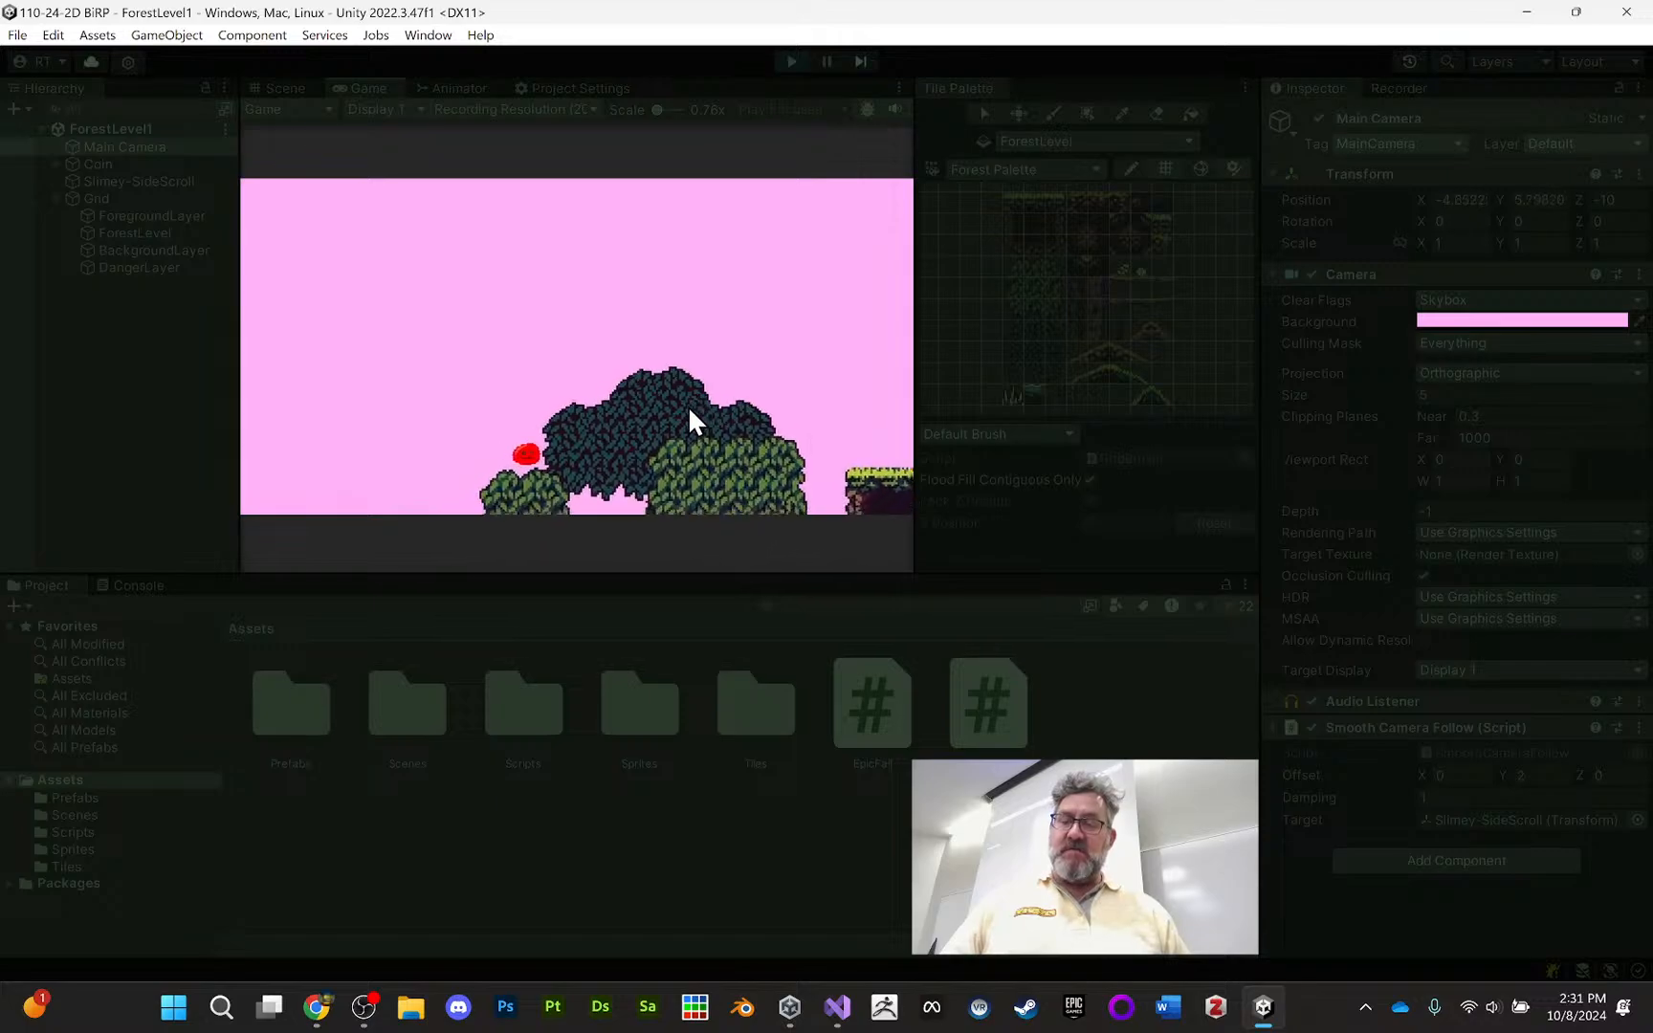
key(Left)
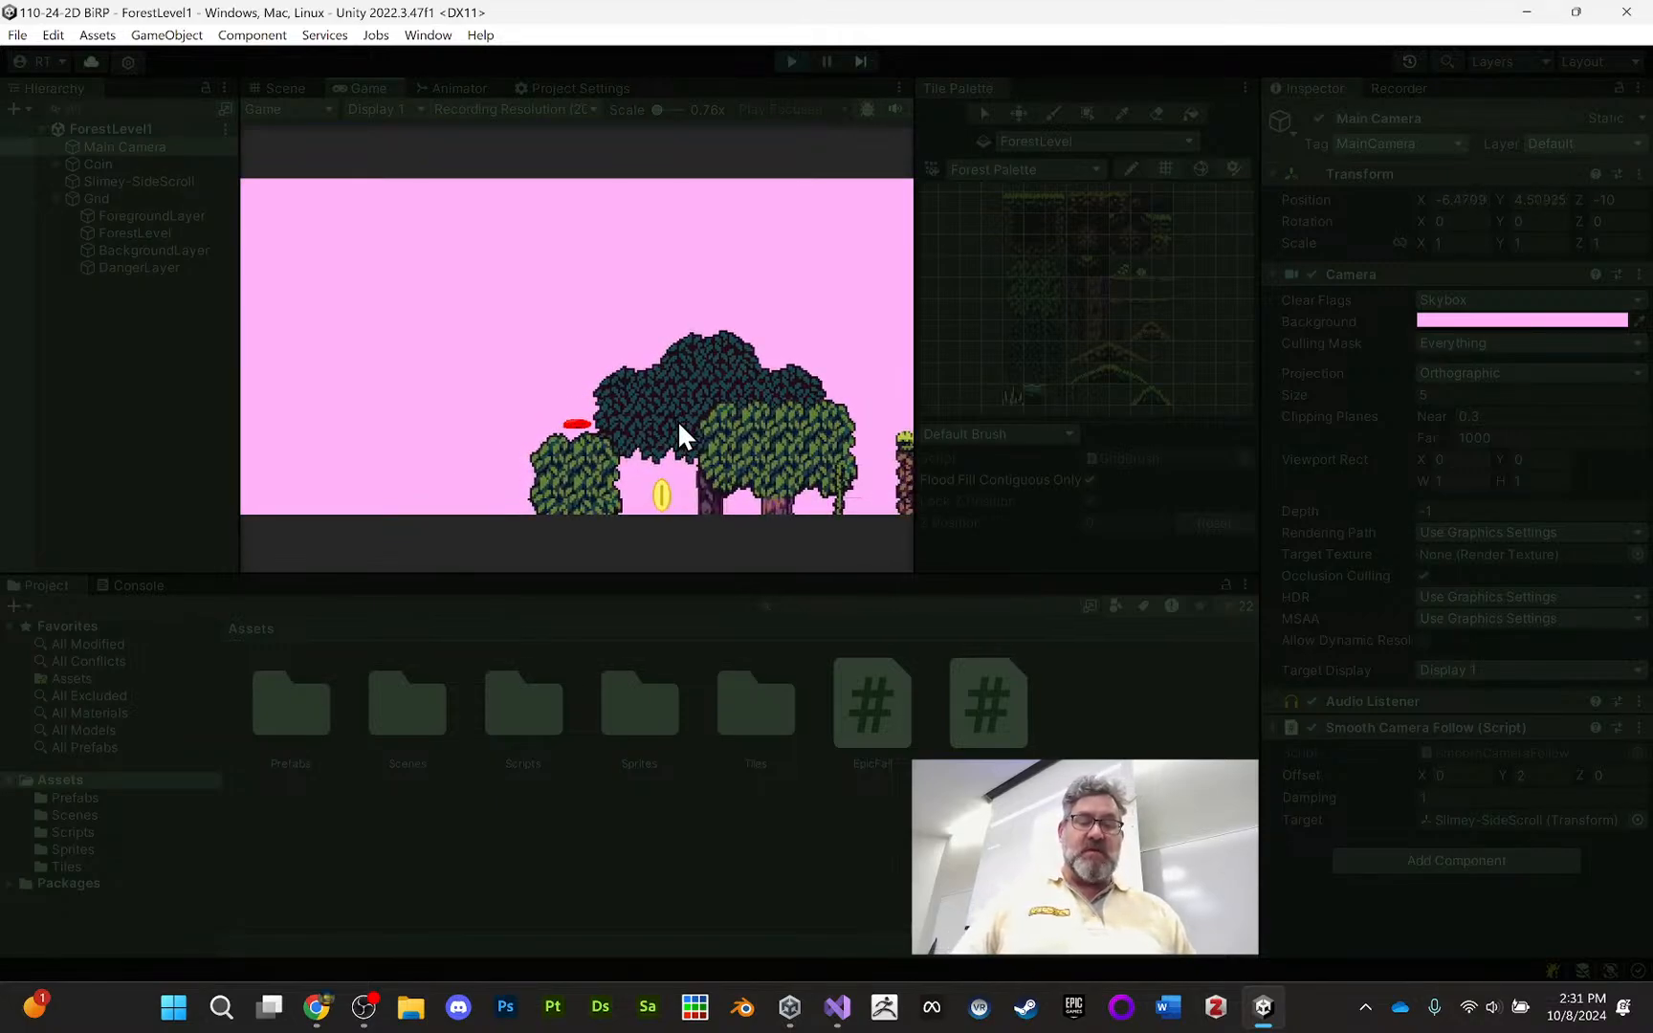
key(space)
key(Right)
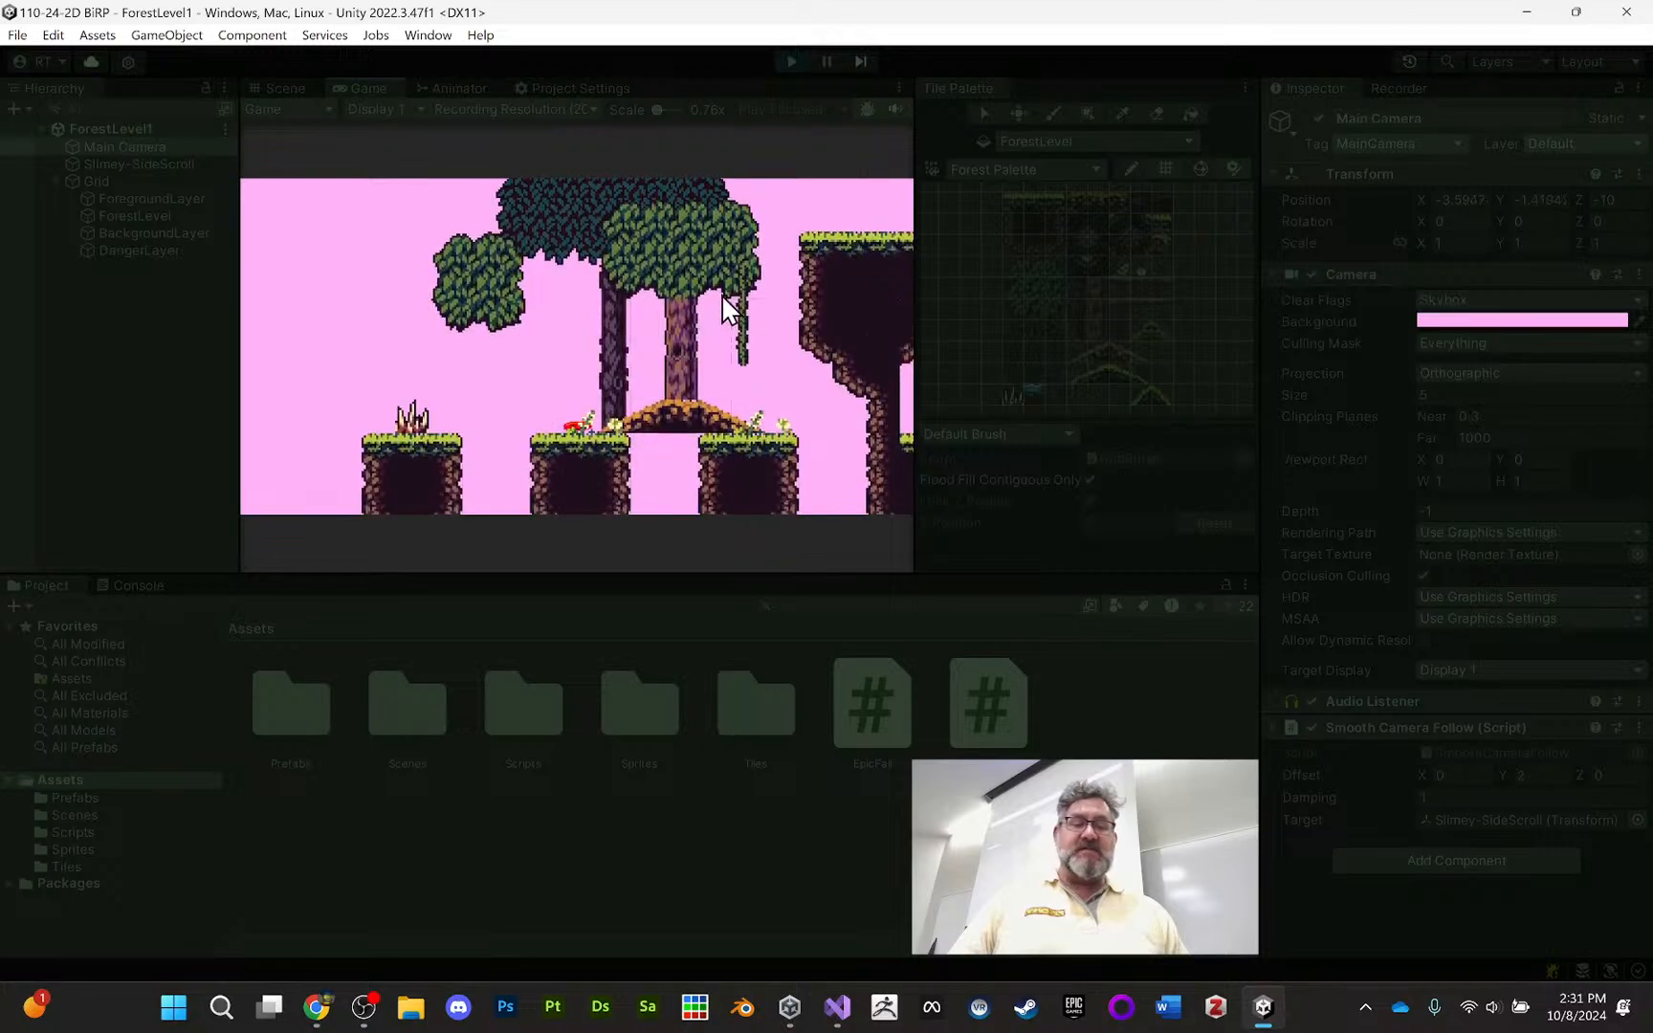
click(791, 61)
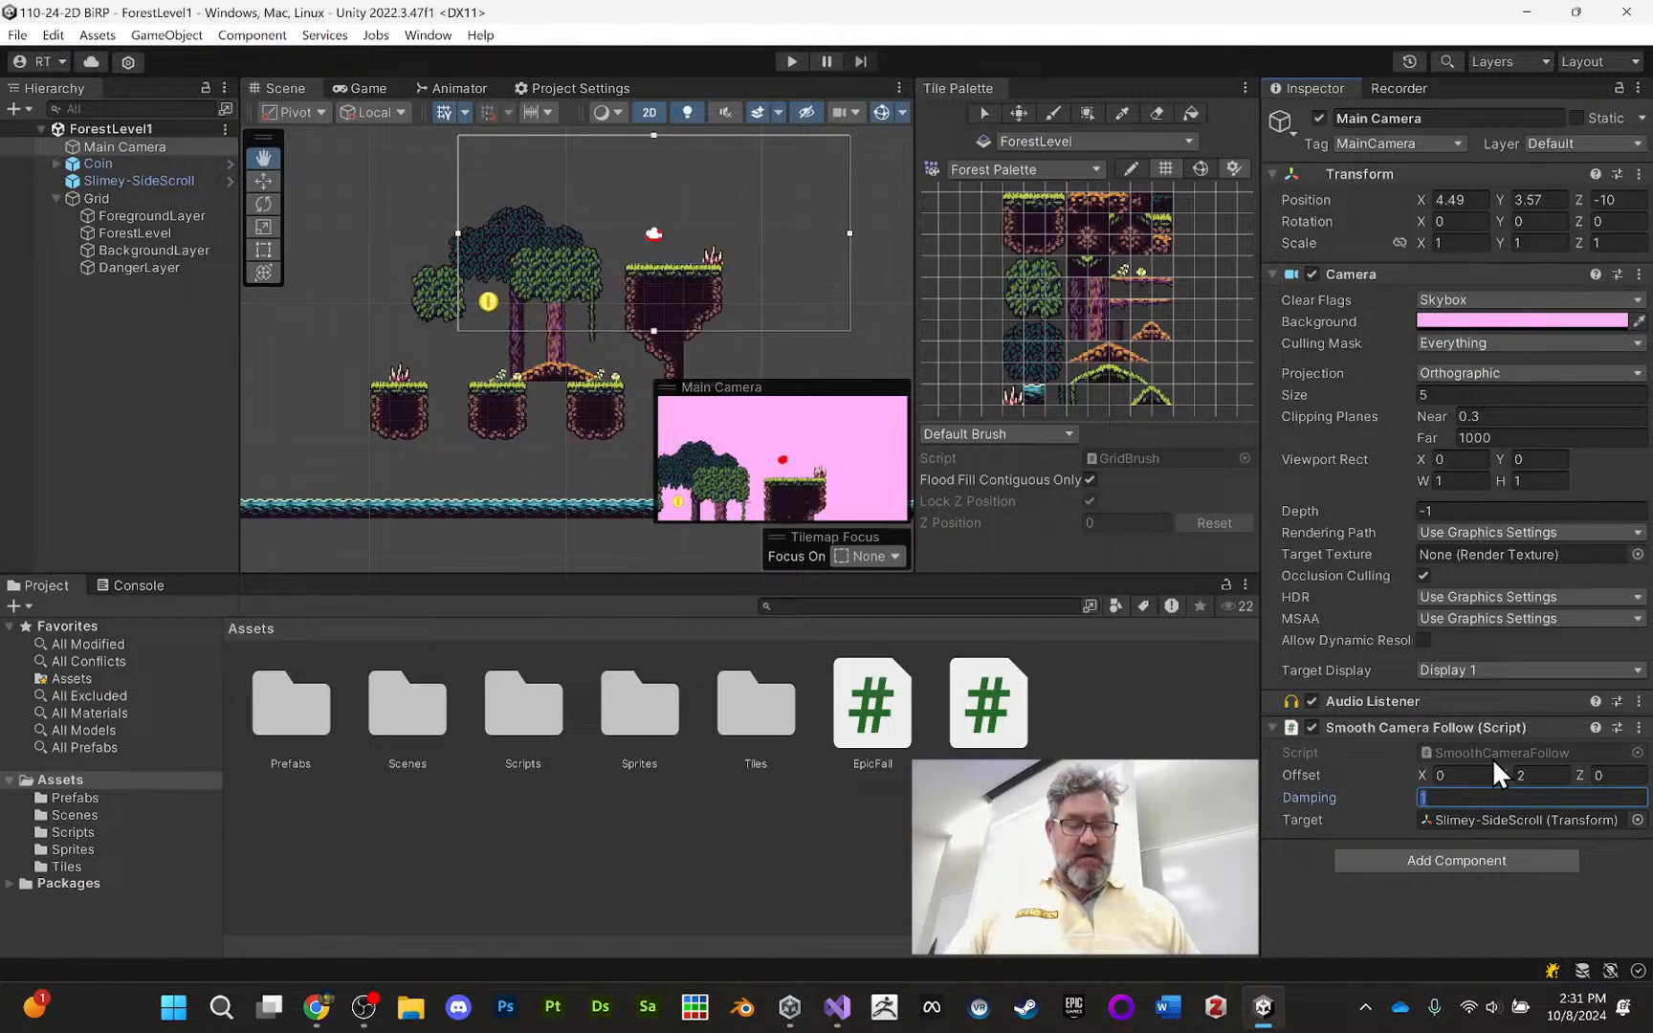
Set the Smooth Camera Follow component's damping to 0.5
text(0.5)
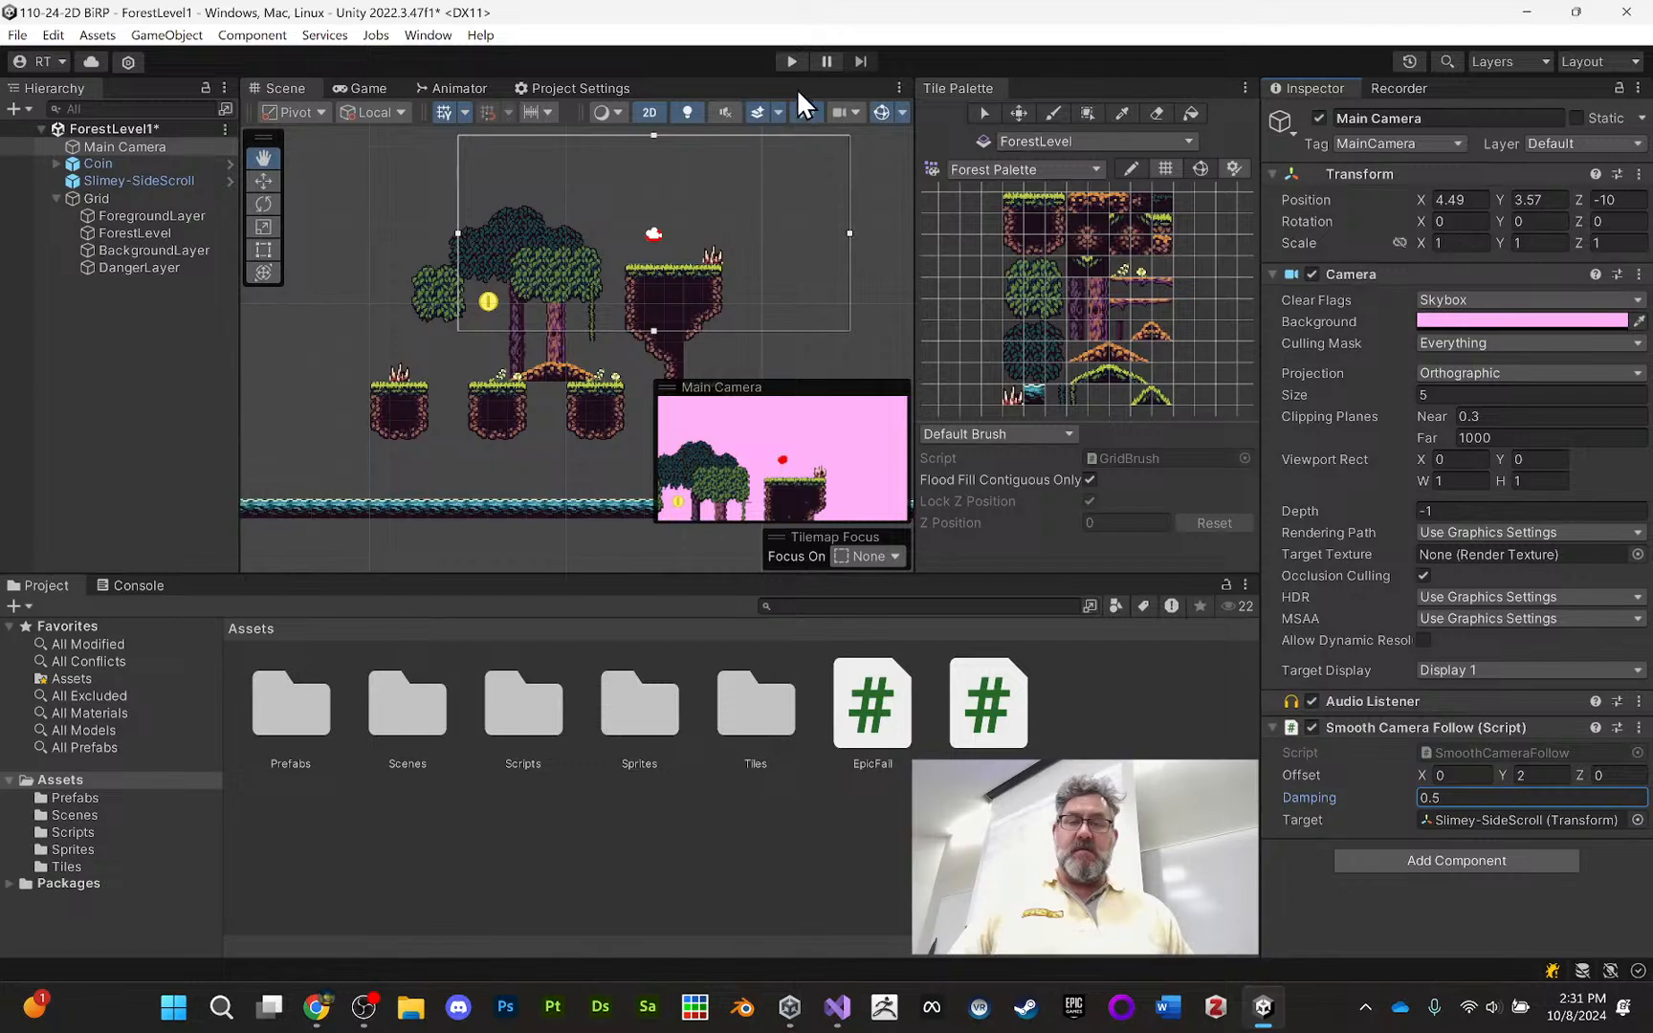
Play-test the camera follow at 0.5 damping by jumping the slime over the treetops, coin and lower platforms, and stop the game
click(792, 61)
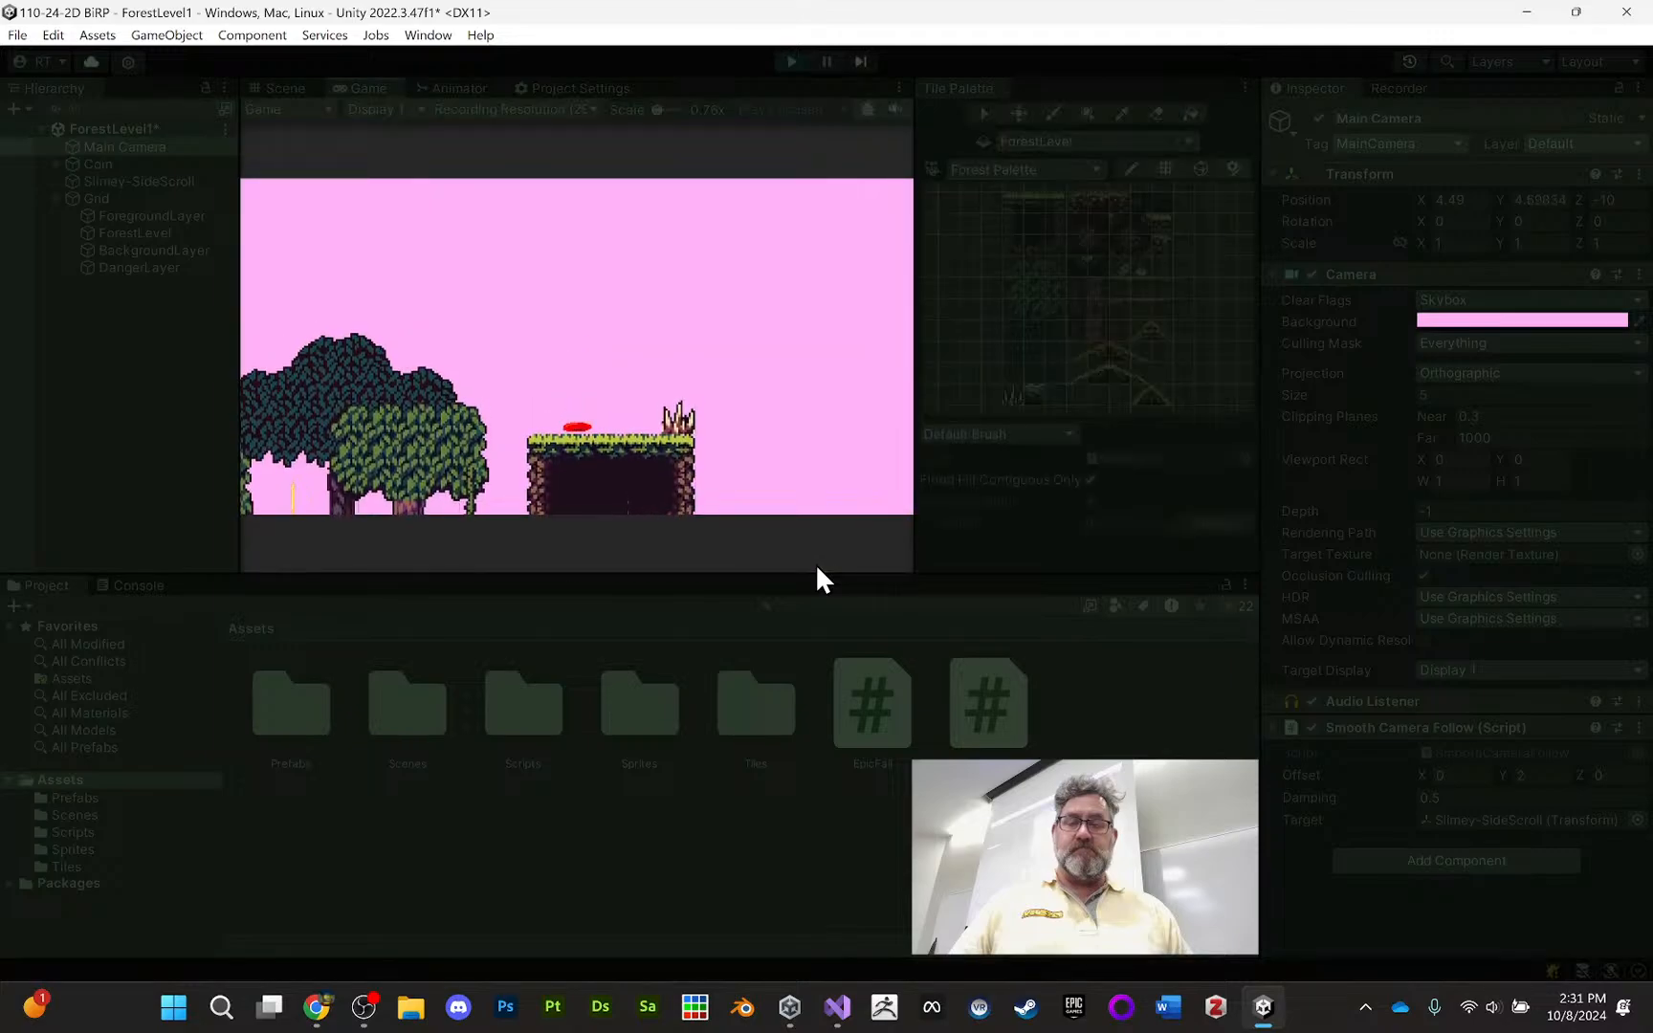
key(space)
key(Left)
key(space)
key(Left)
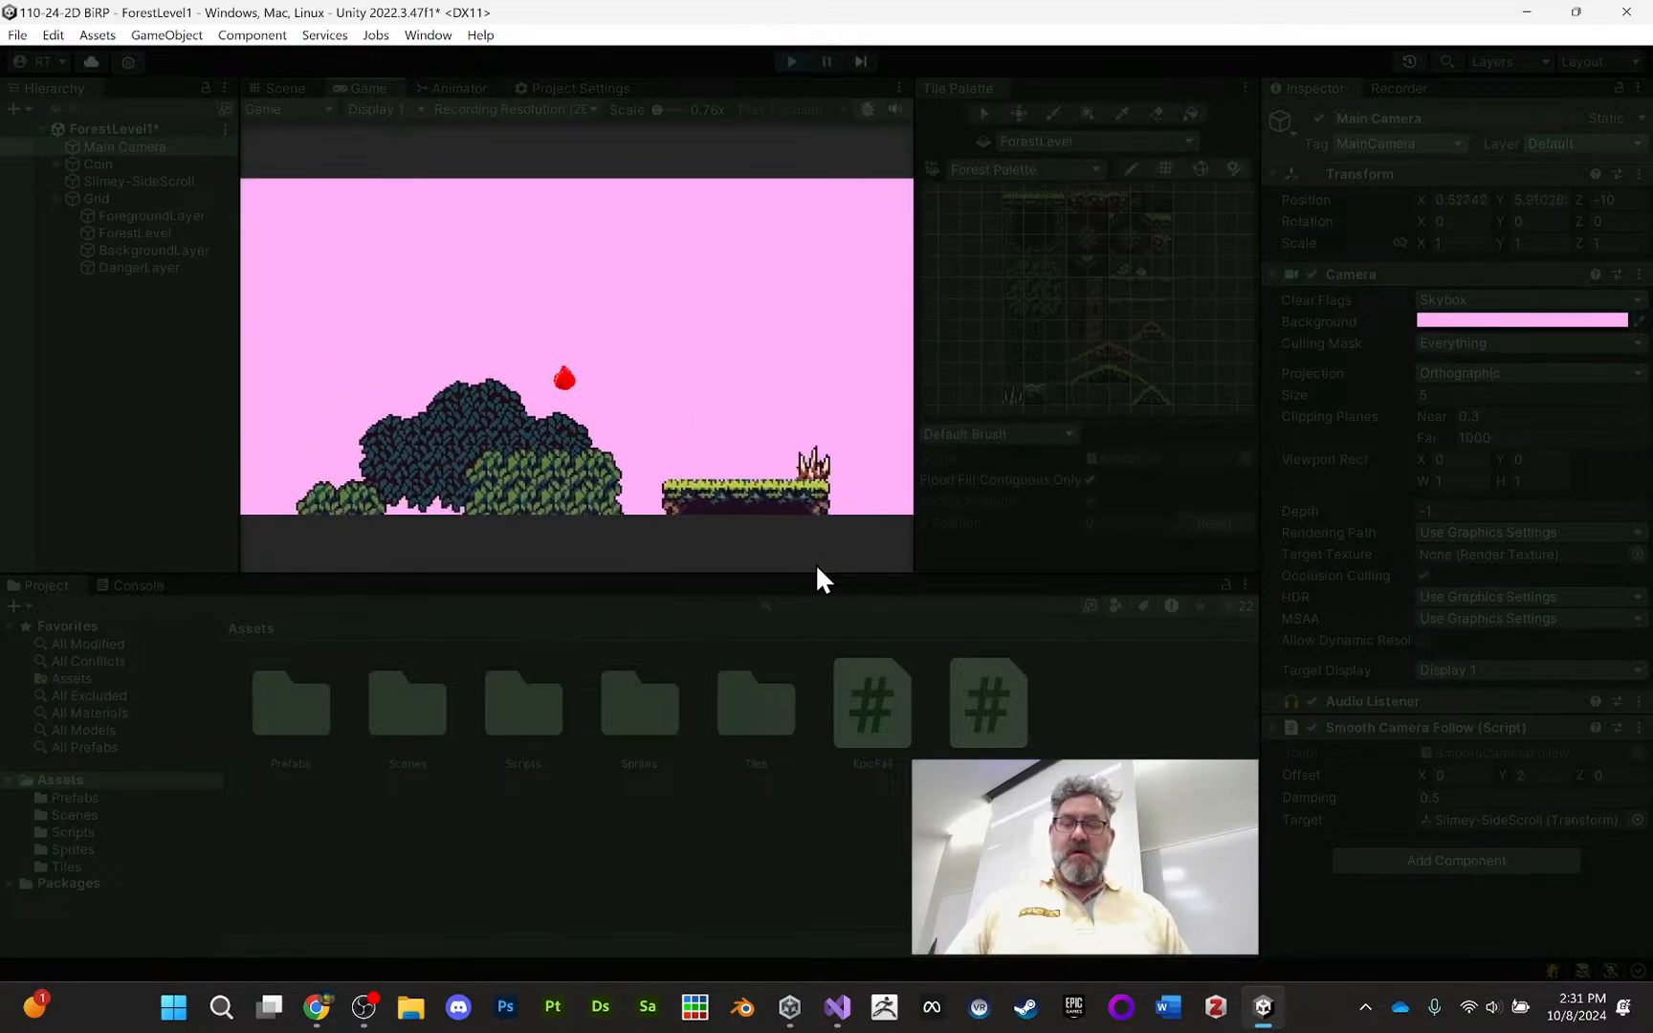
key(Right)
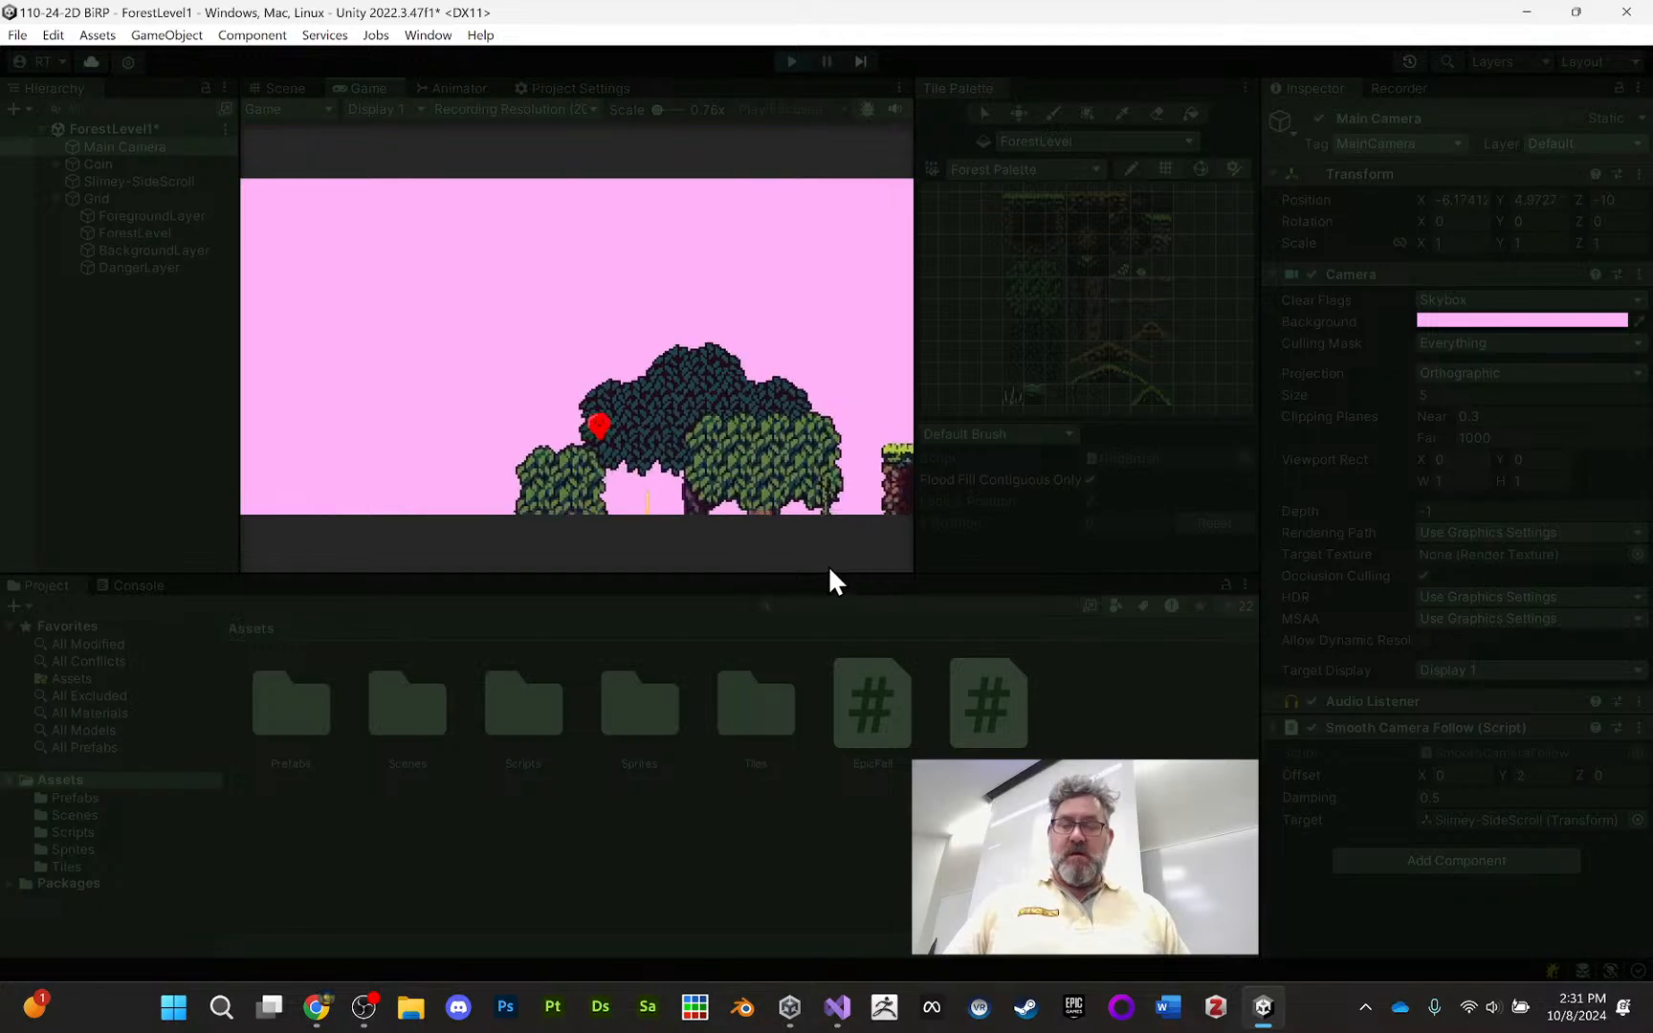
key(Right)
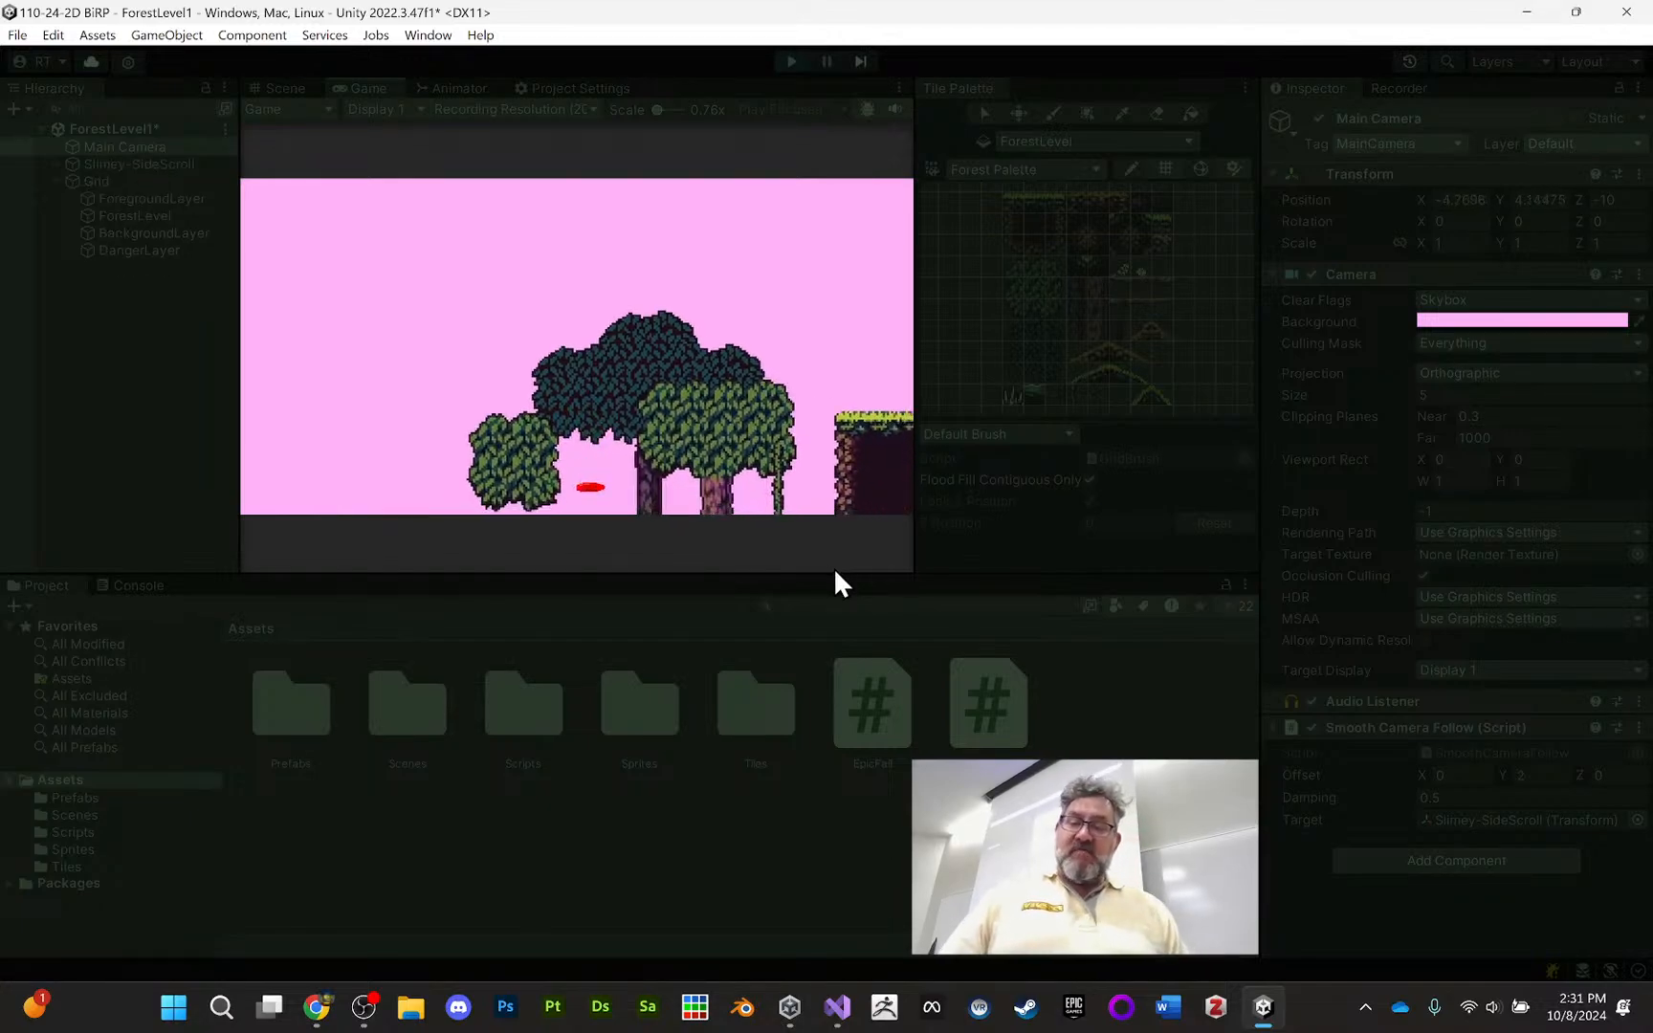
key(Right)
key(space)
key(Right)
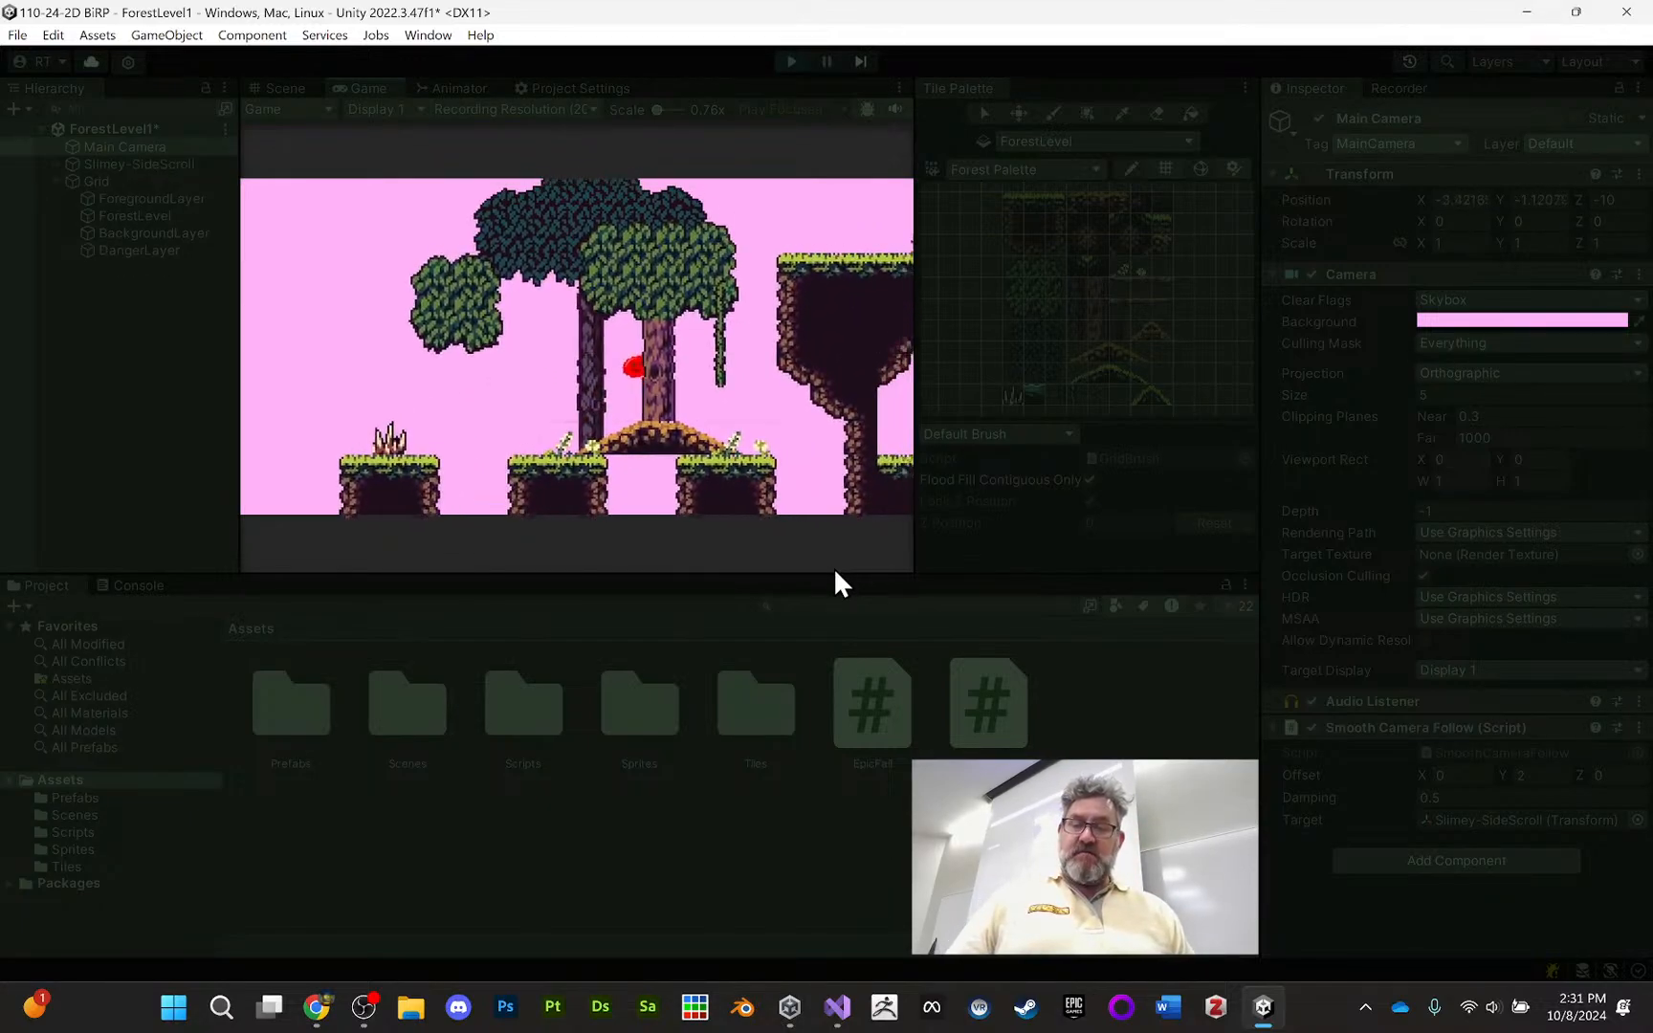
key(Left)
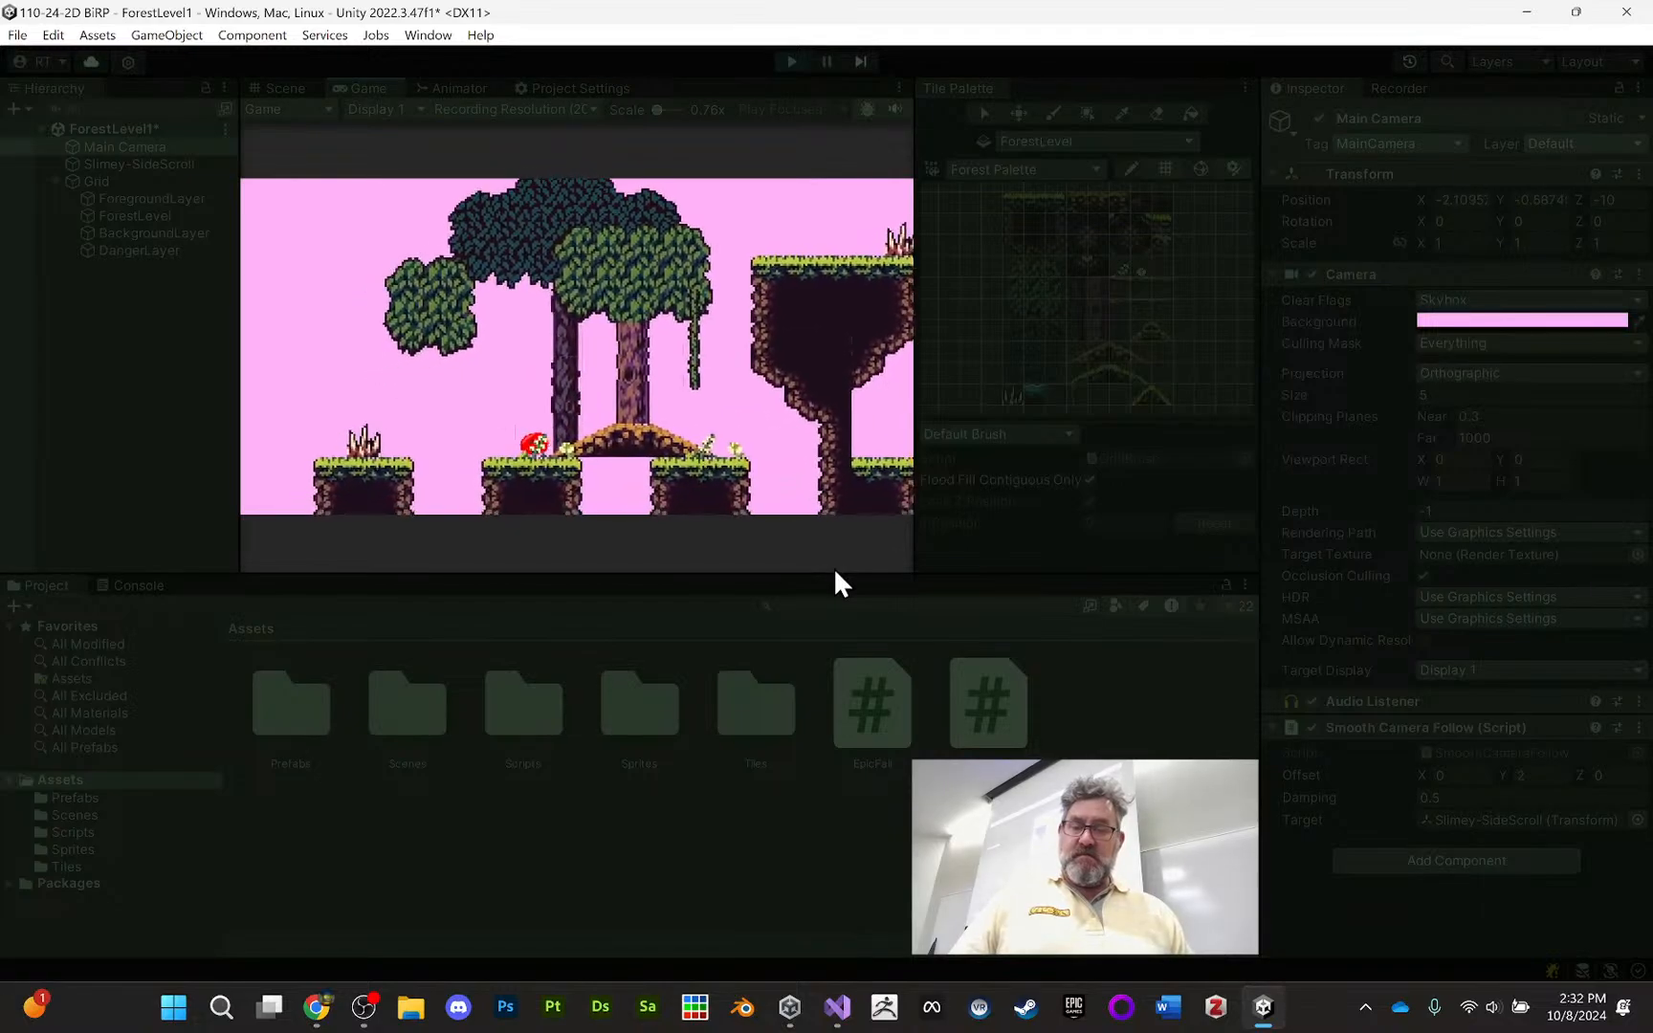
key(space)
key(Left)
key(Right)
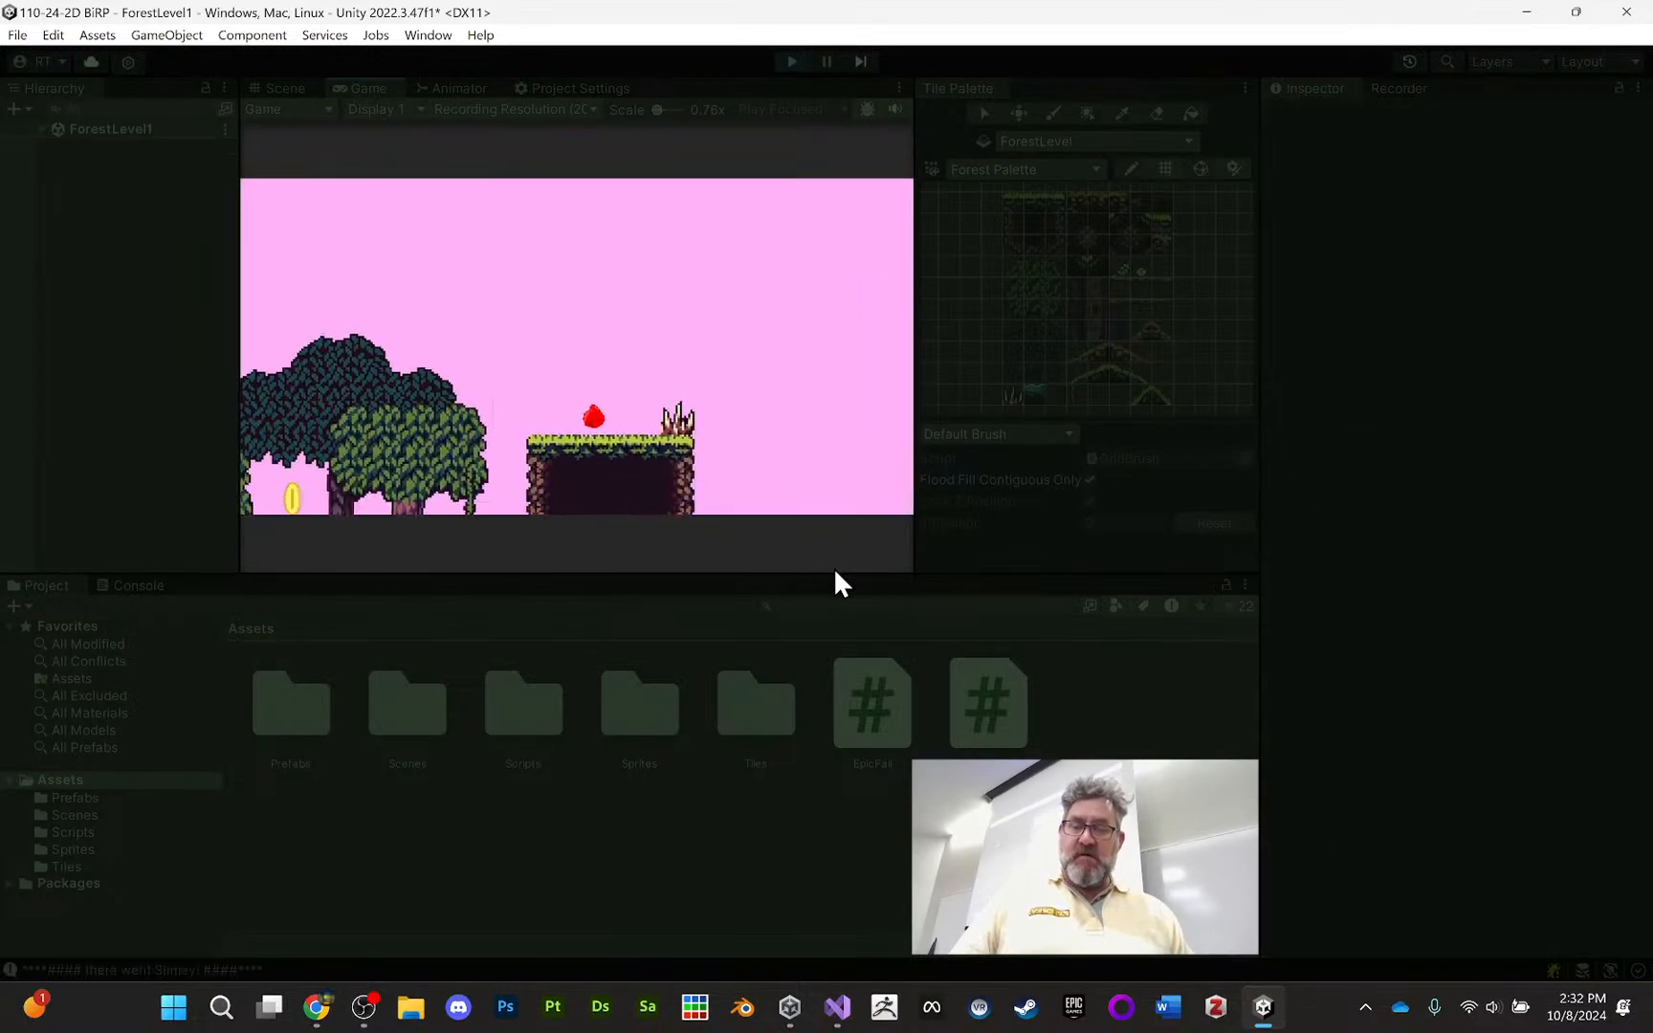
key(space)
key(Left)
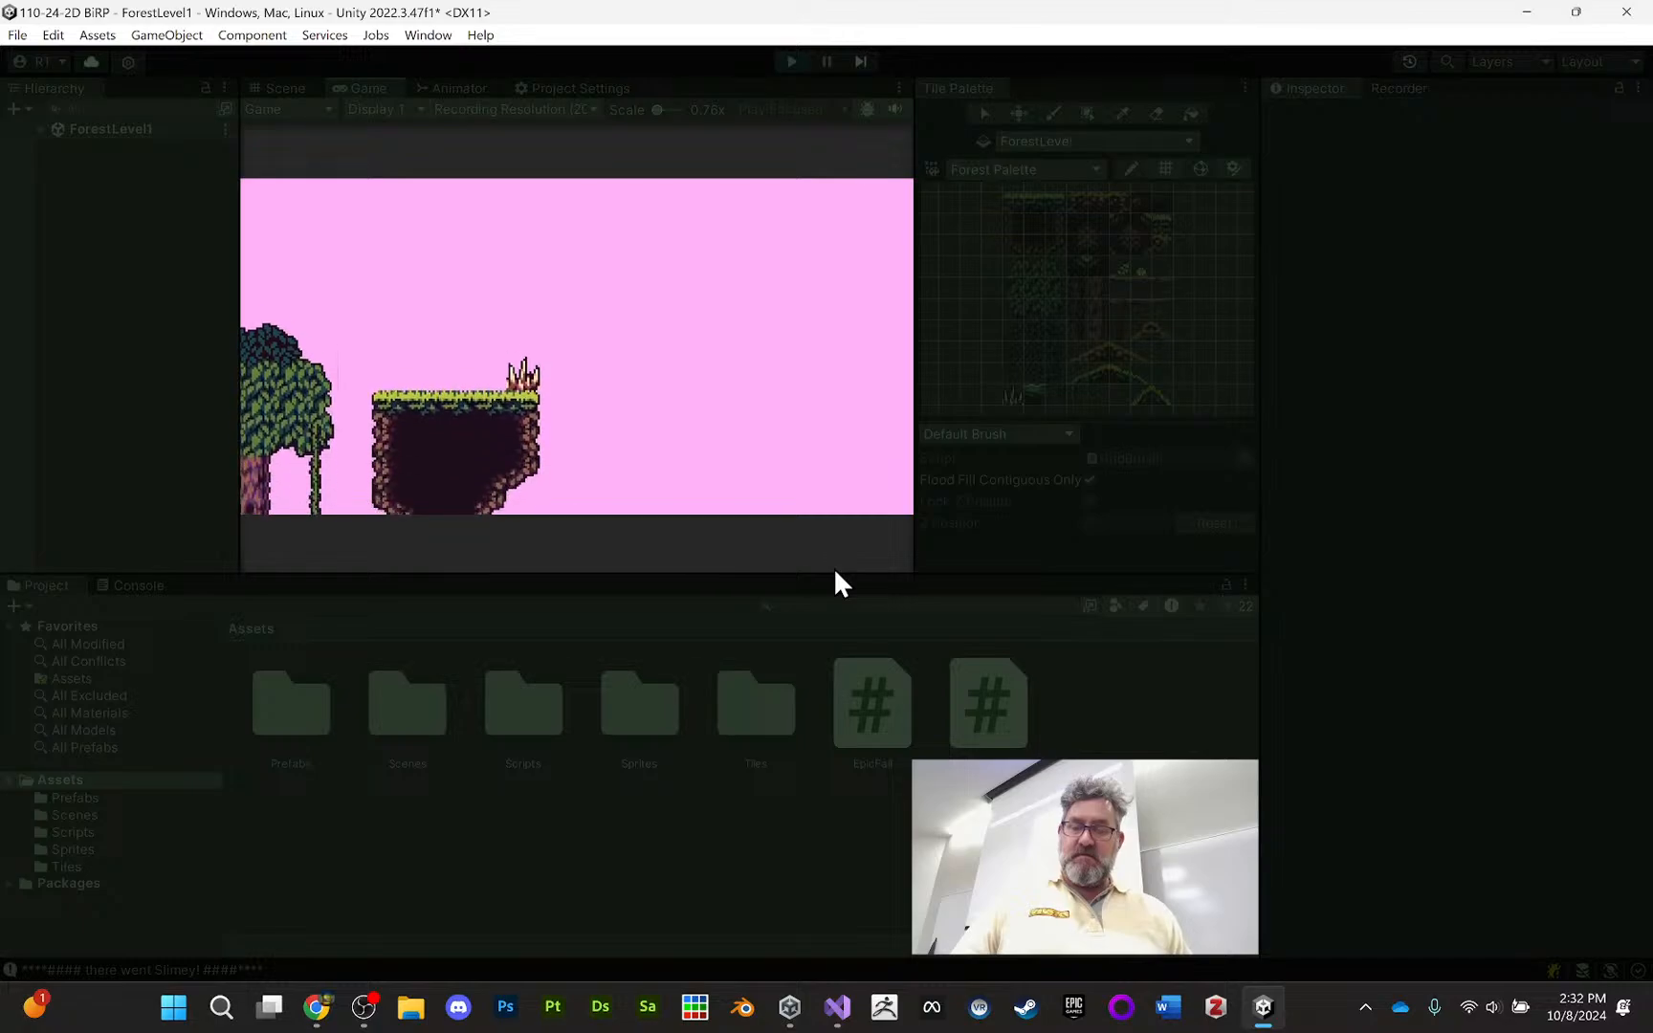
key(Left)
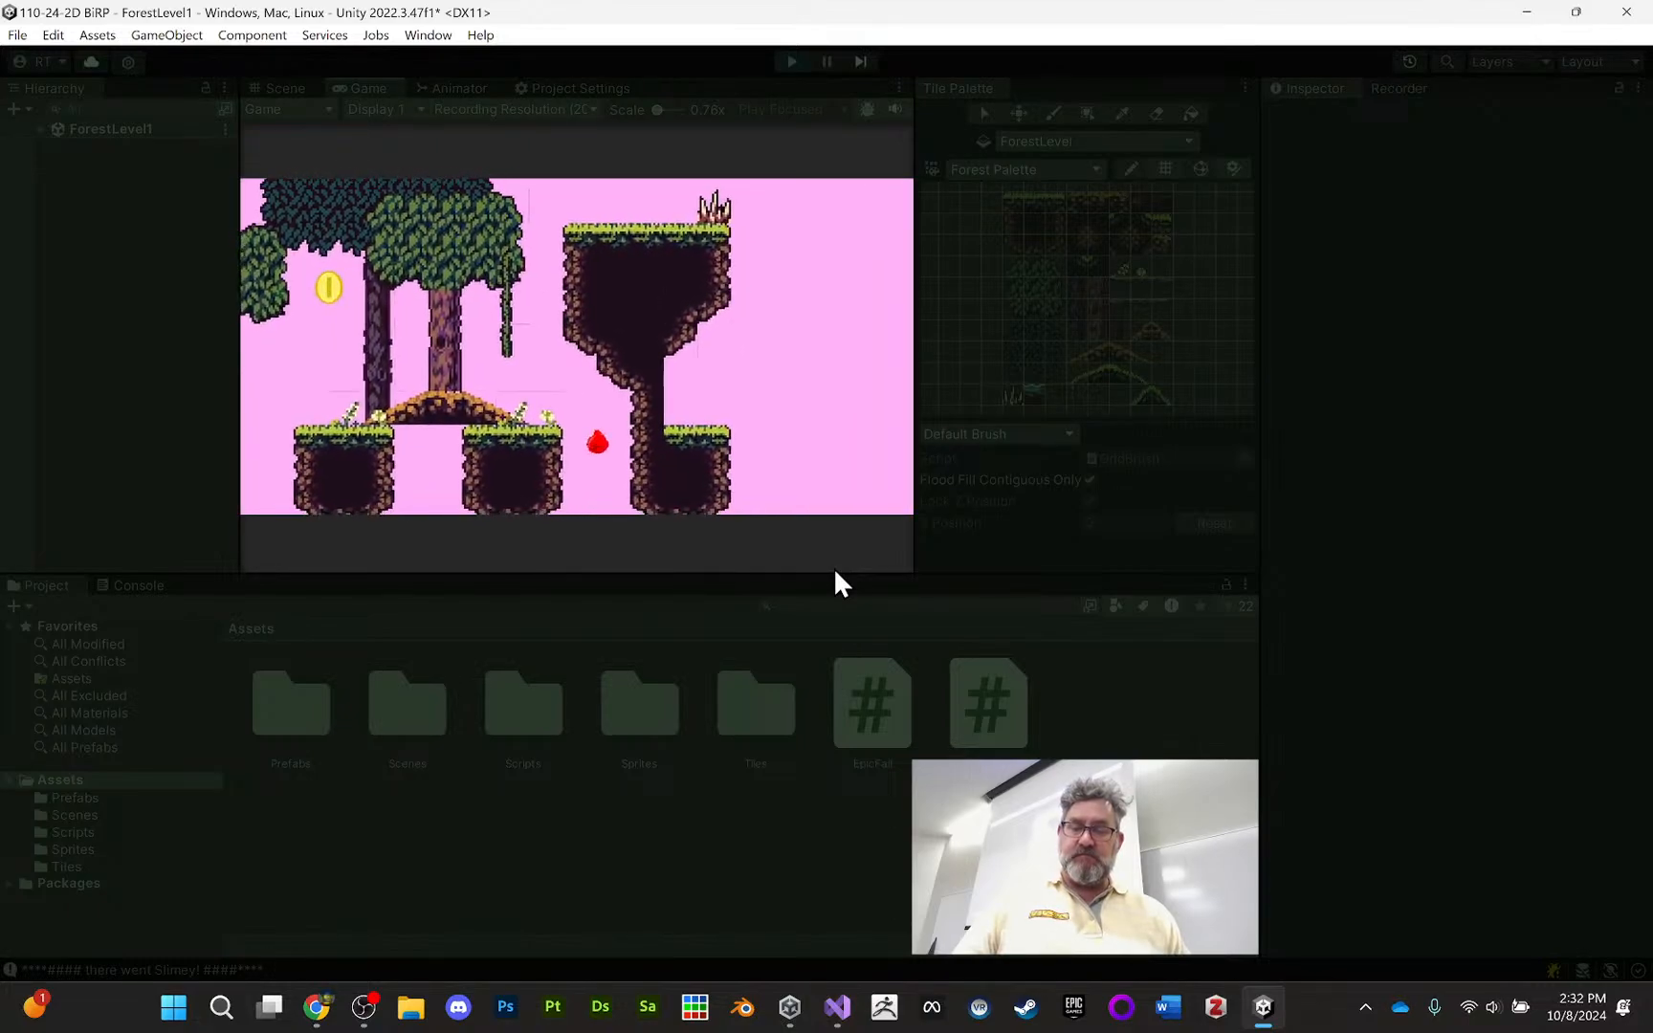
click(791, 61)
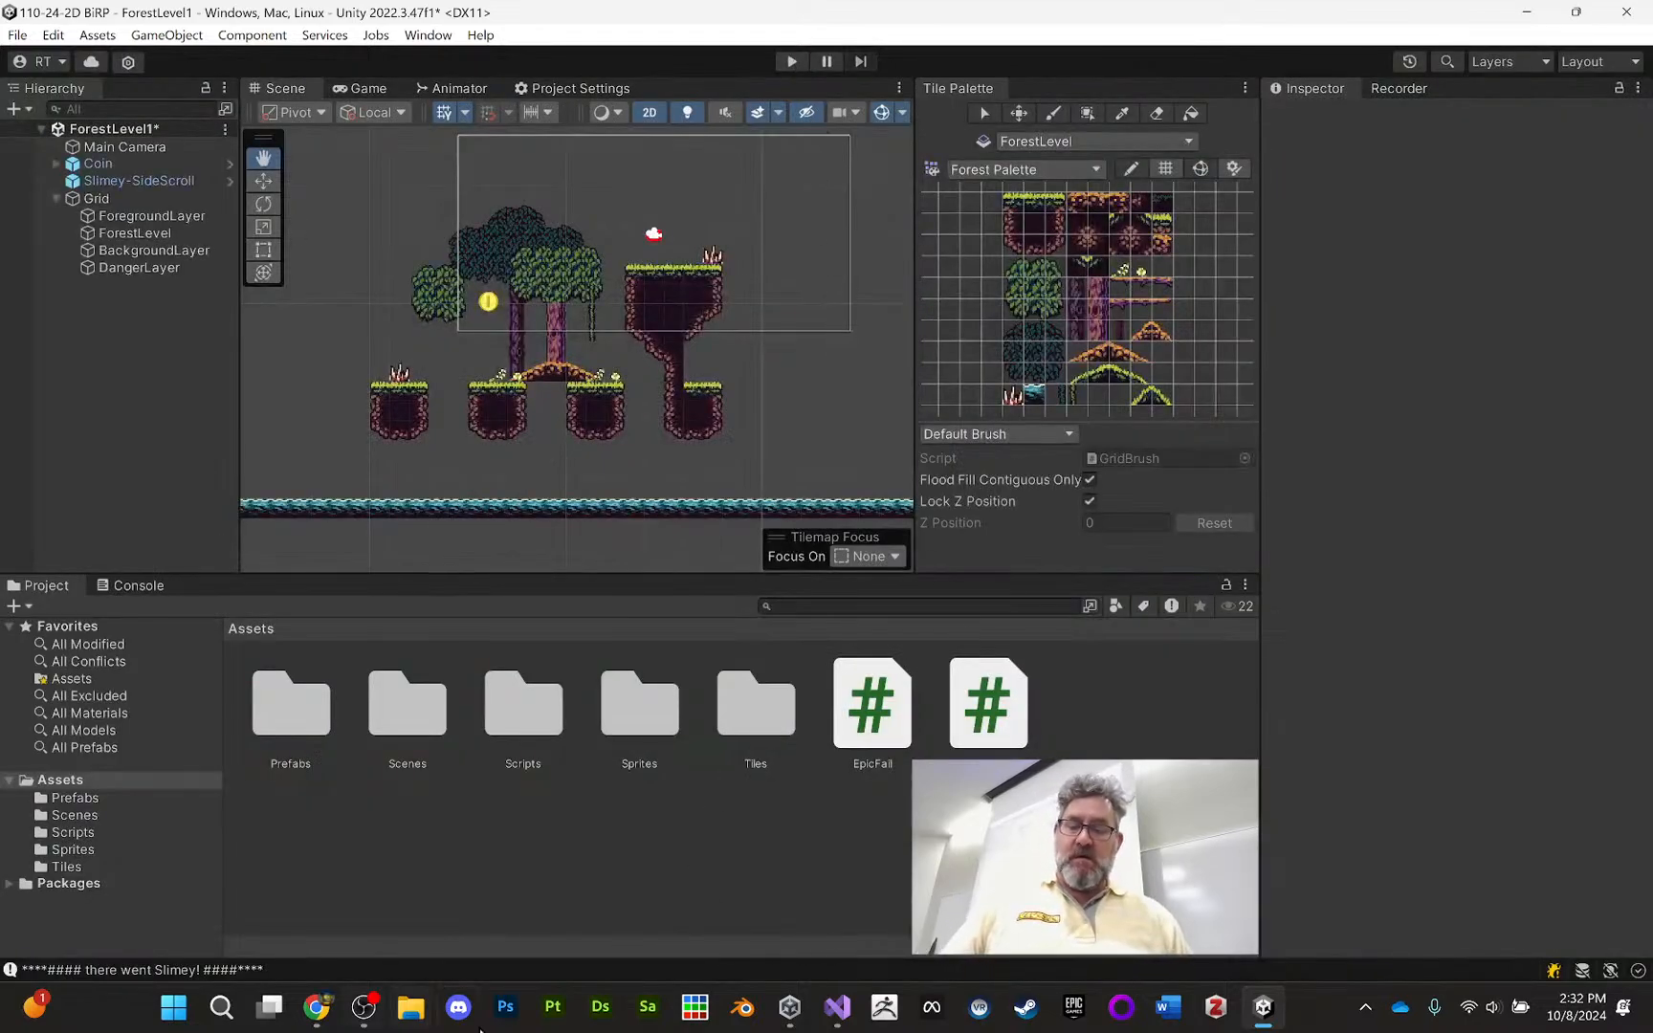
Switch to Visual Studio and review the SmoothCameraFollow script's fields and FixedUpdate method
click(837, 1007)
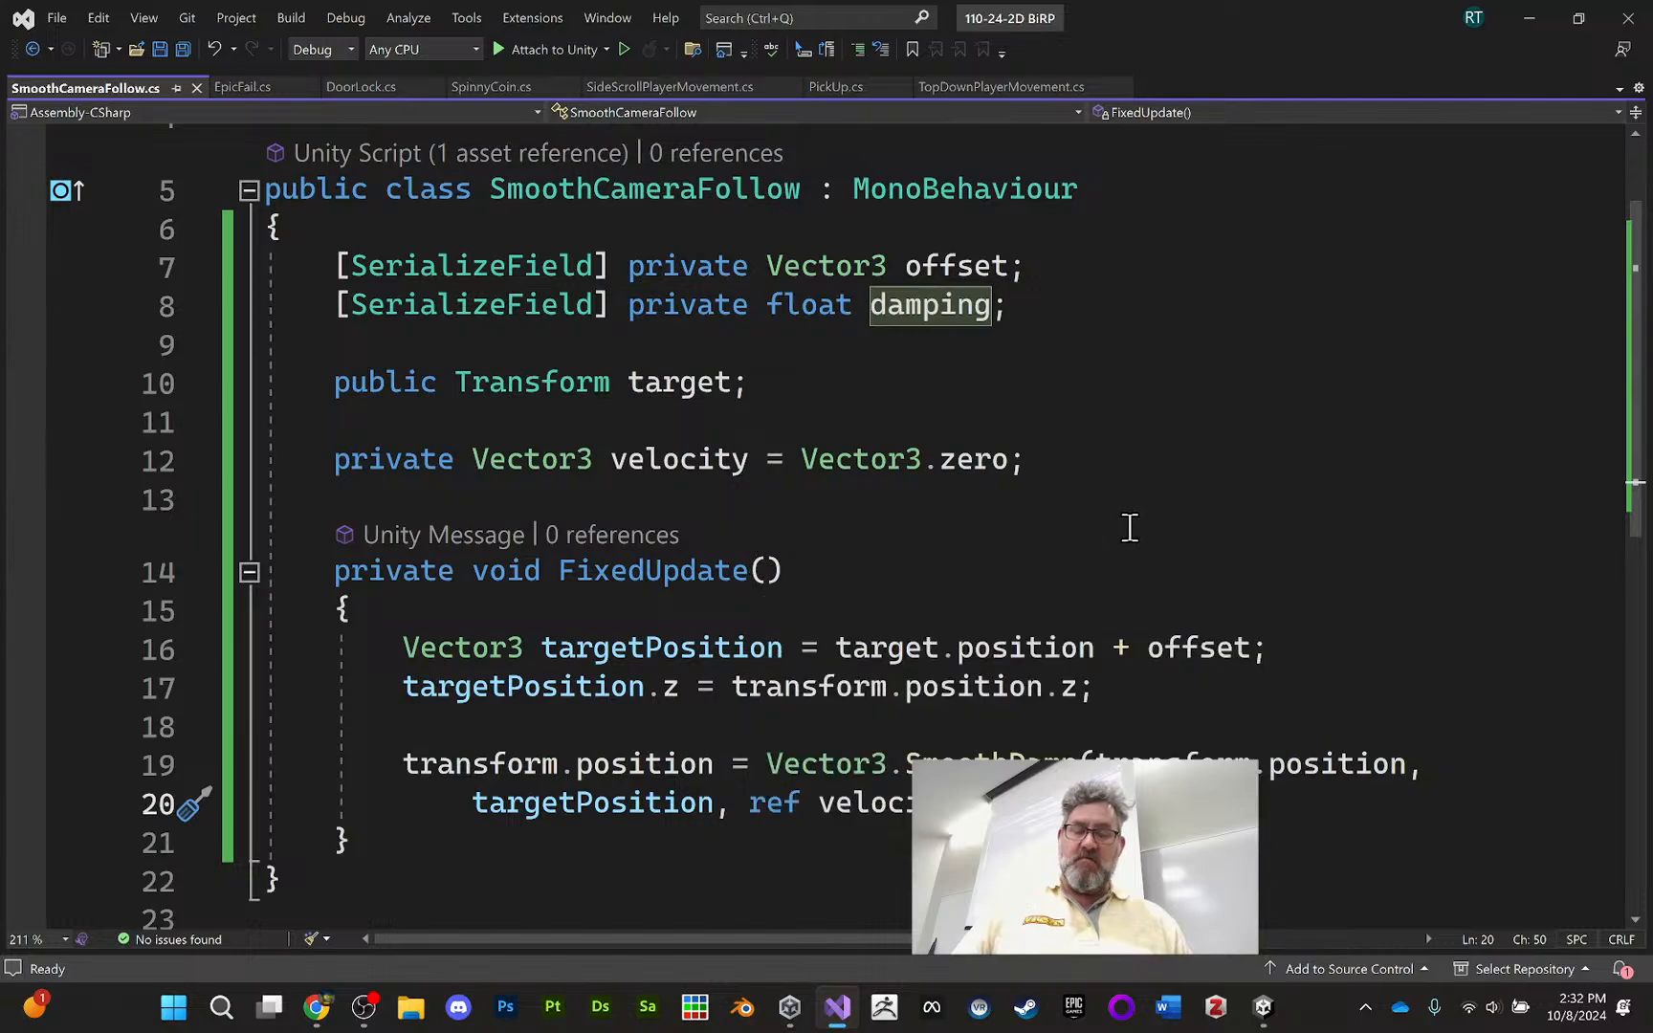
scroll(1130, 527, down, 1)
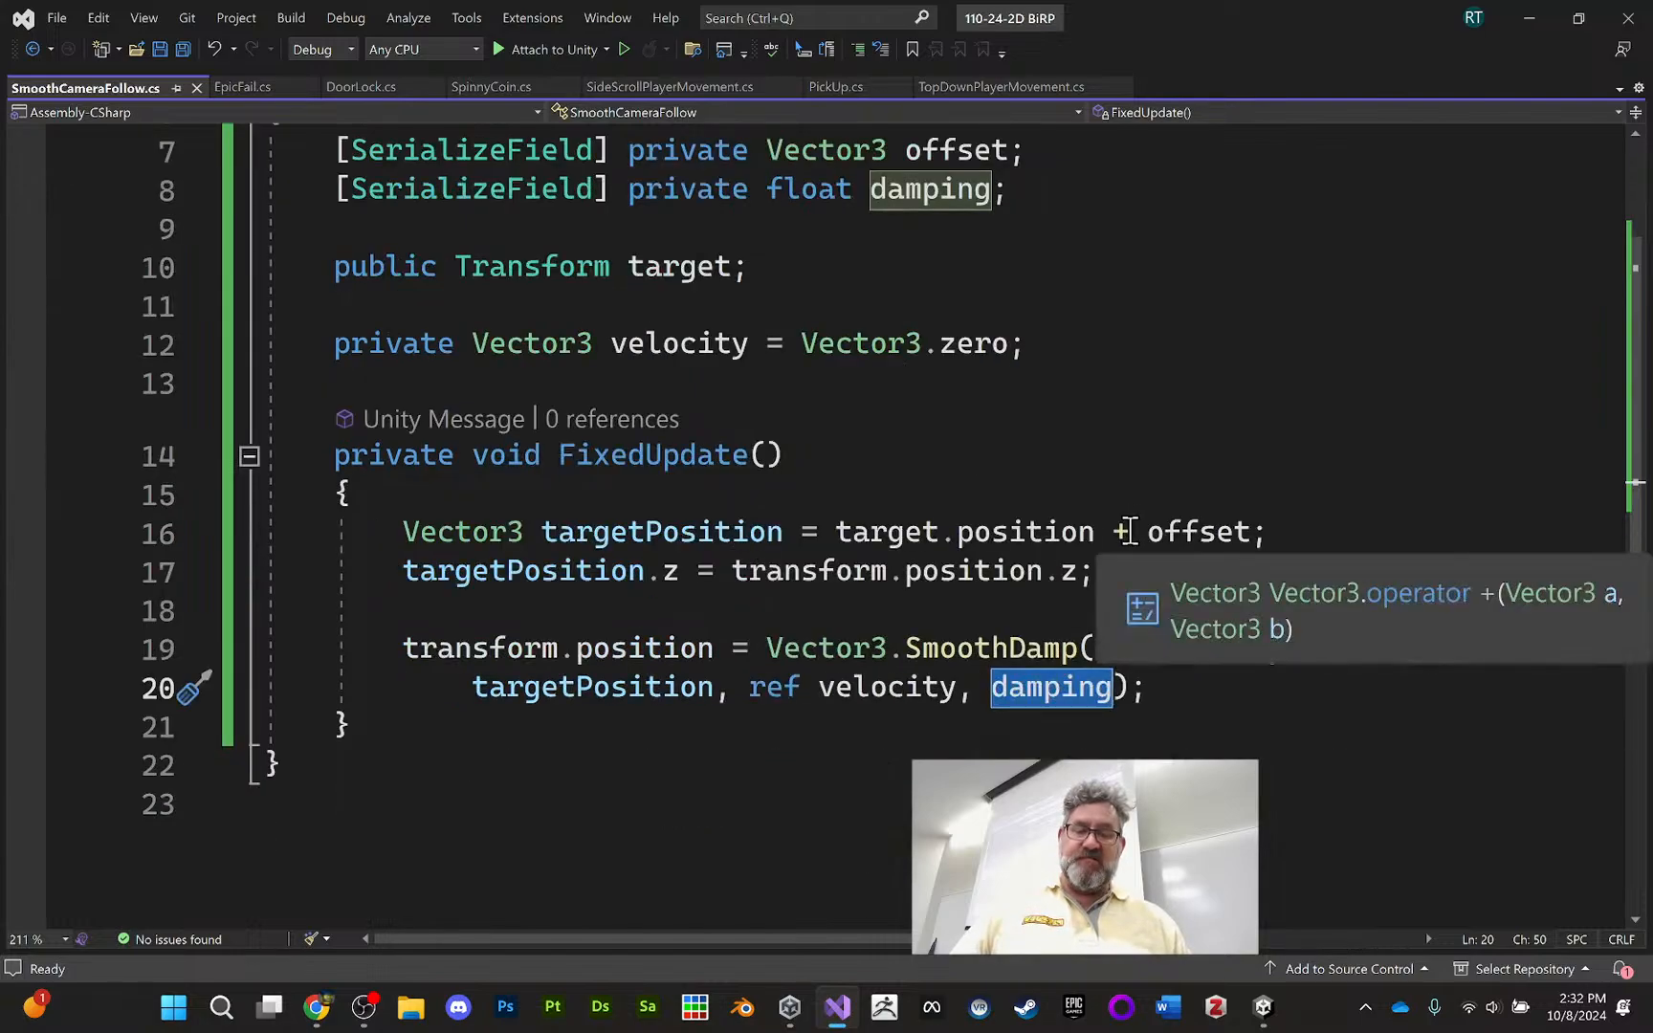
scroll(1129, 528, up, 1)
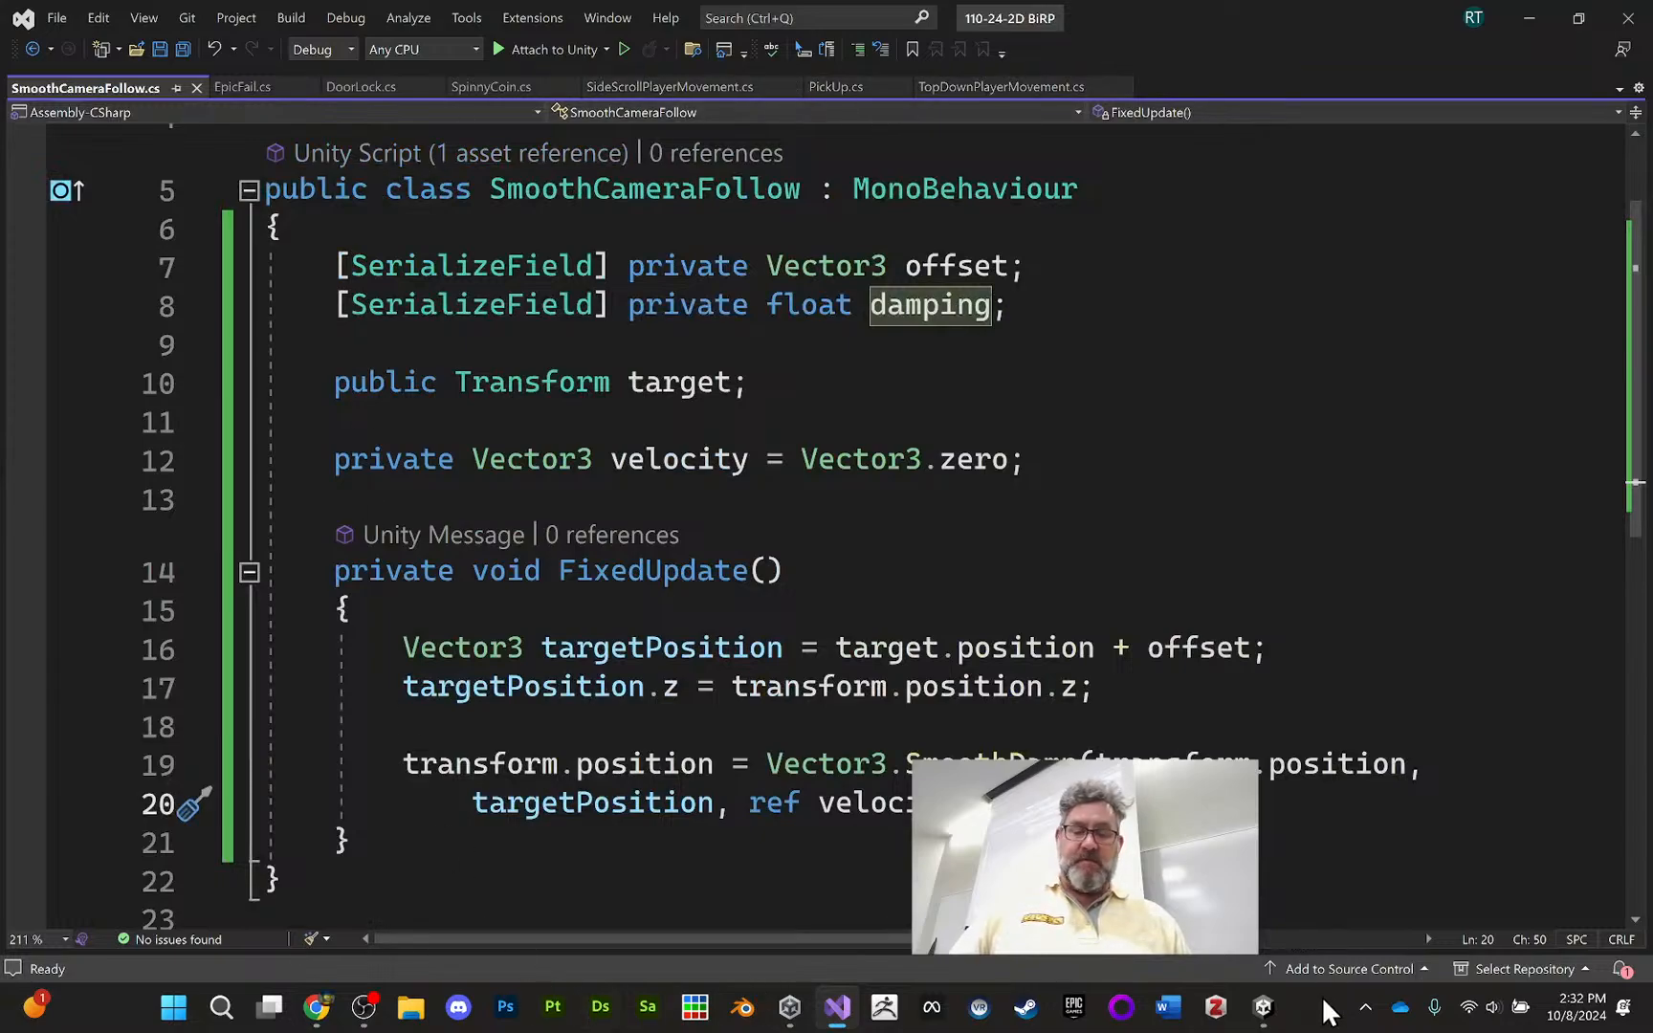
Switch back to Unity and set the Main Camera's Smooth Camera Follow damping to 0.1
click(1263, 1006)
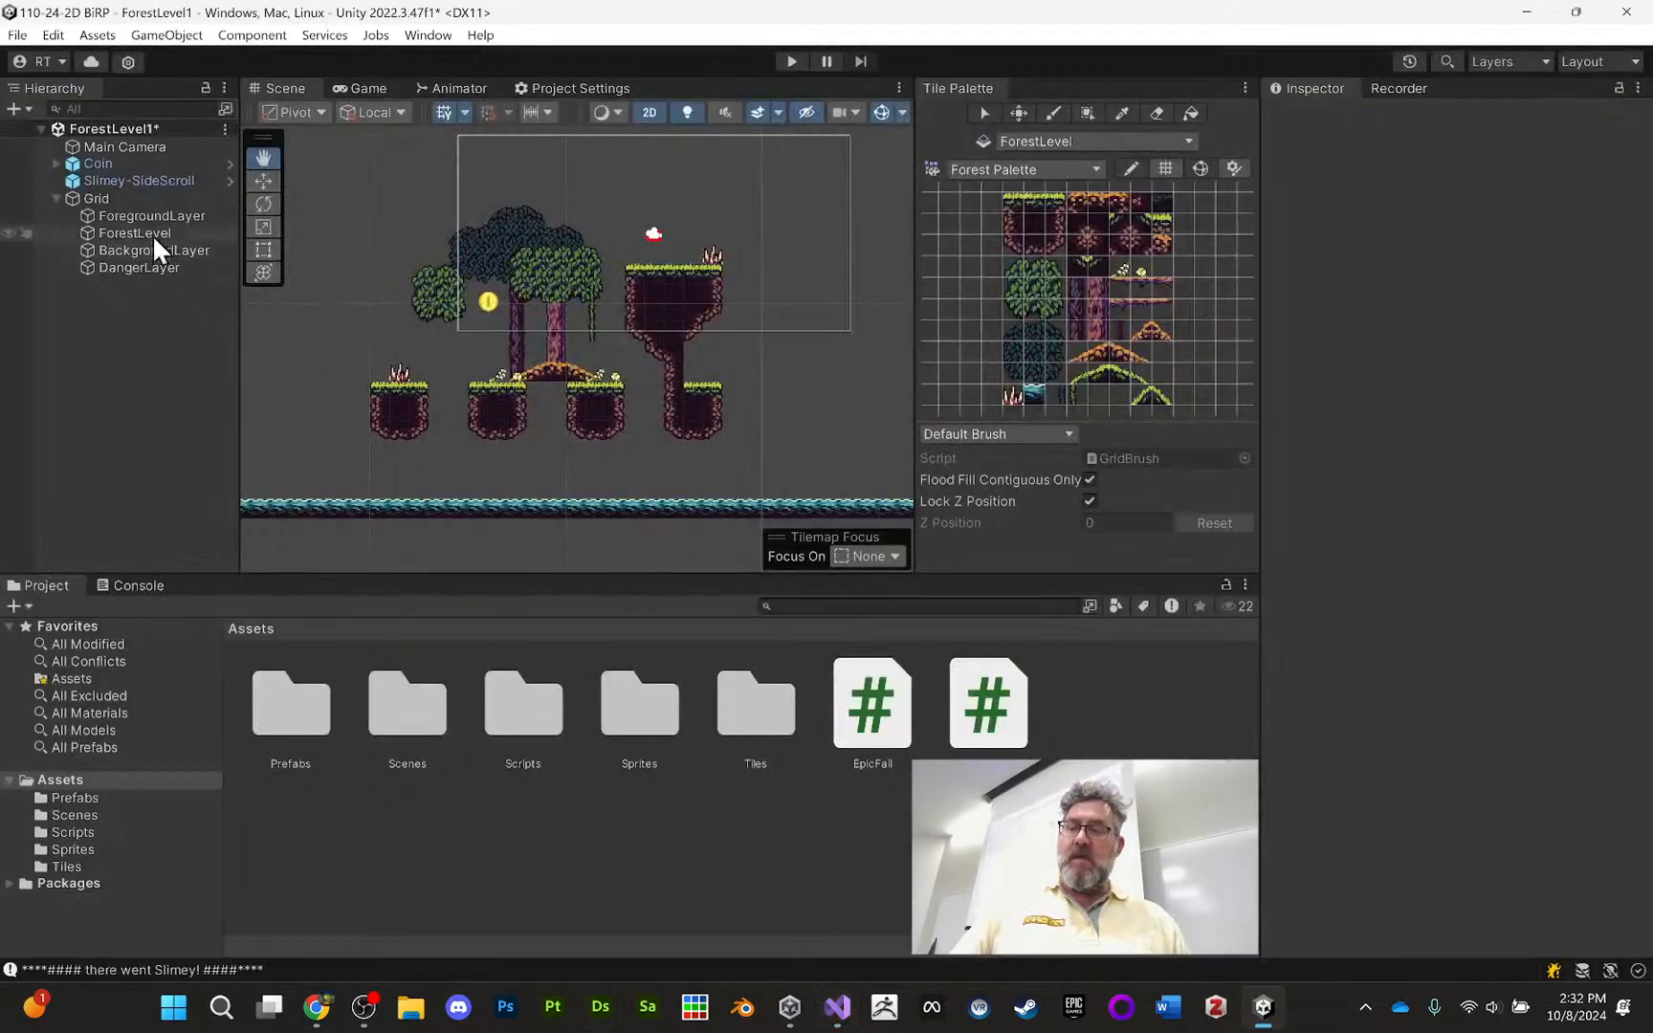
click(134, 147)
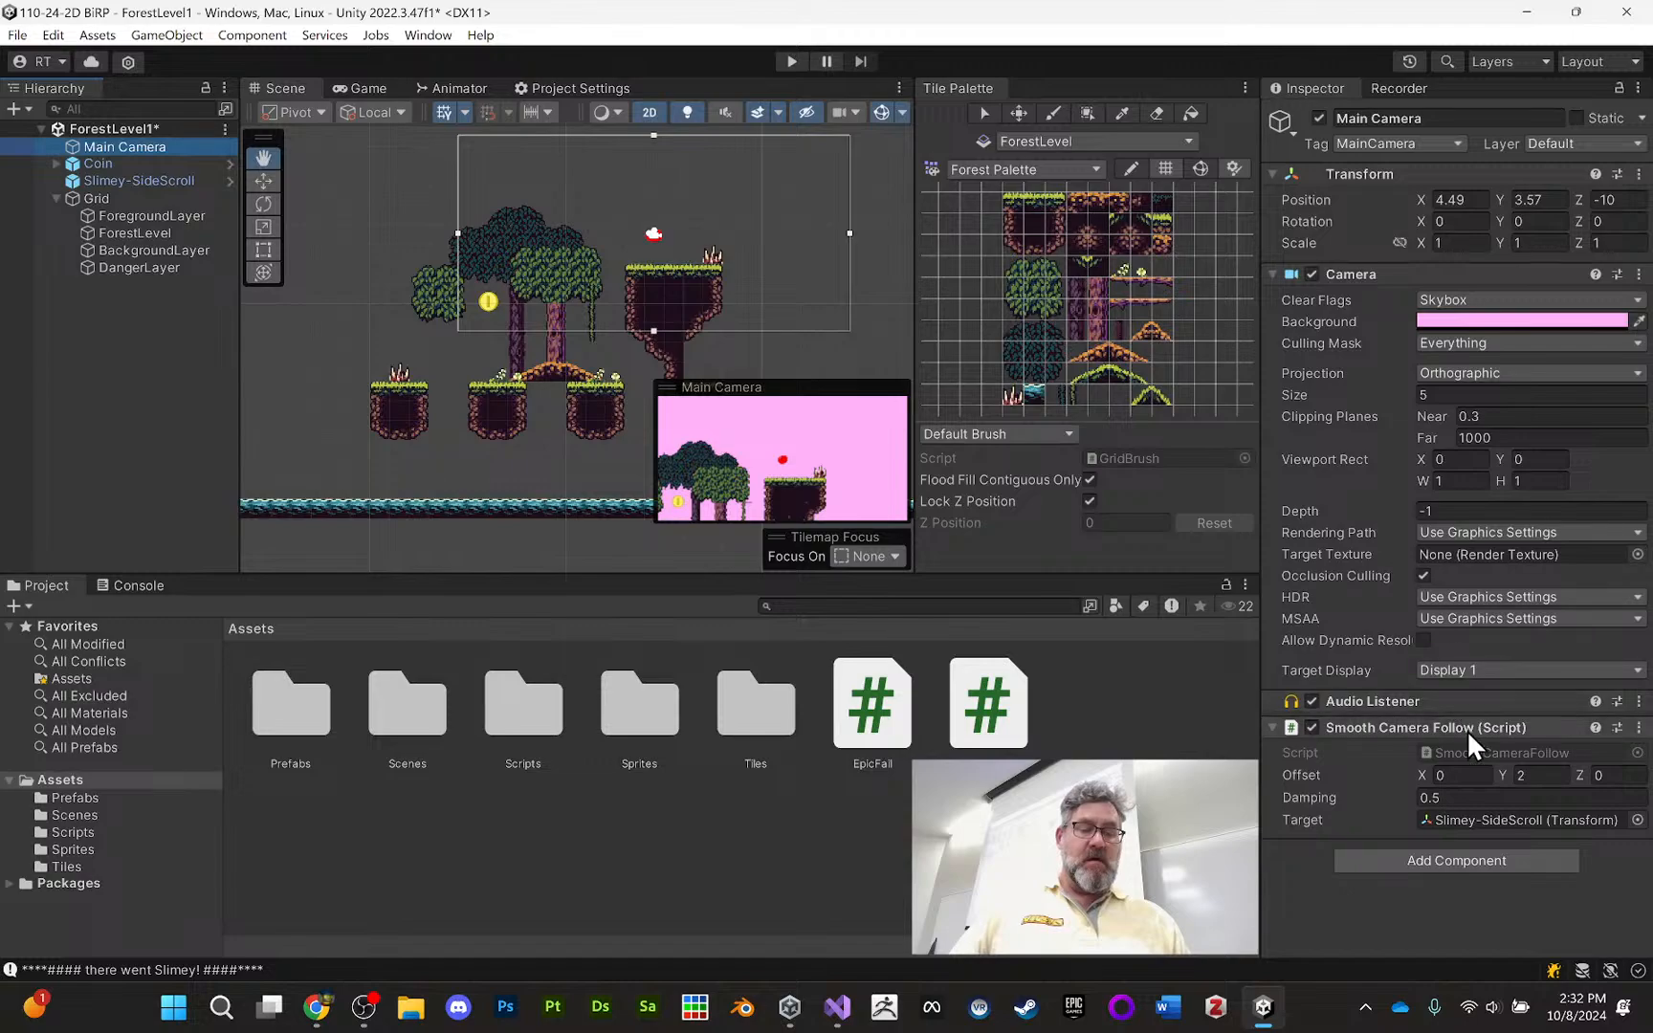
click(1461, 794)
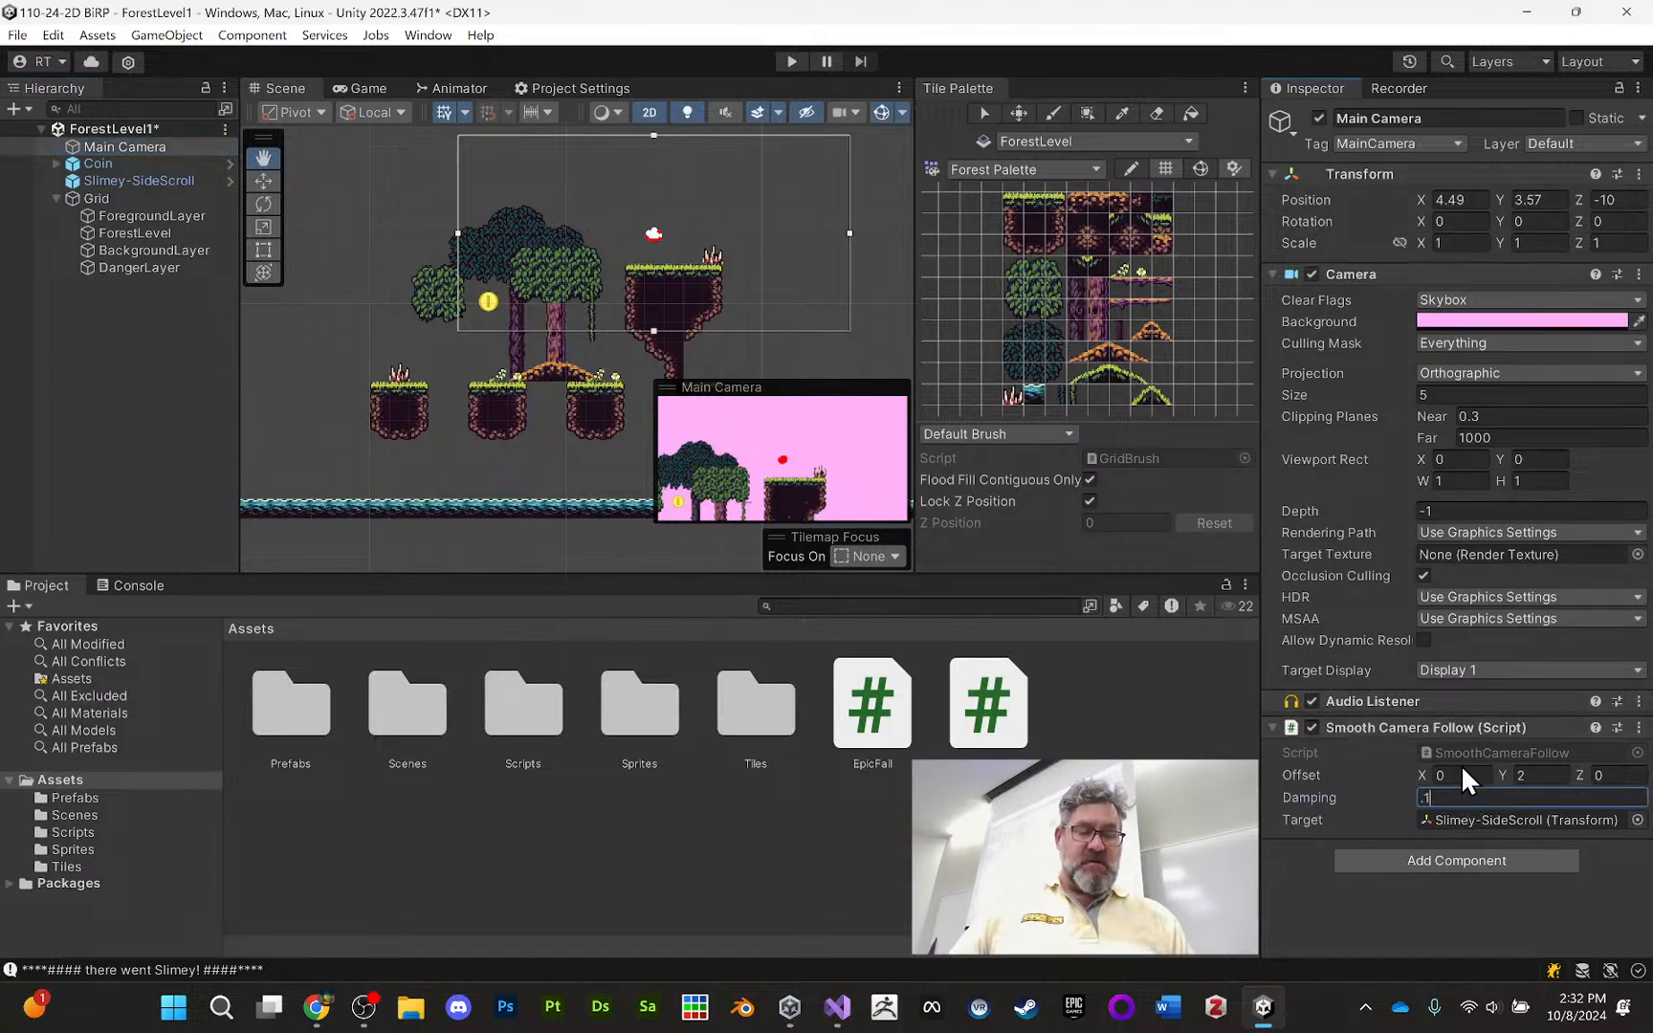
Play-test the tighter 0.1 damping by jumping and moving the slime across the trees and platforms in both directions
click(780, 65)
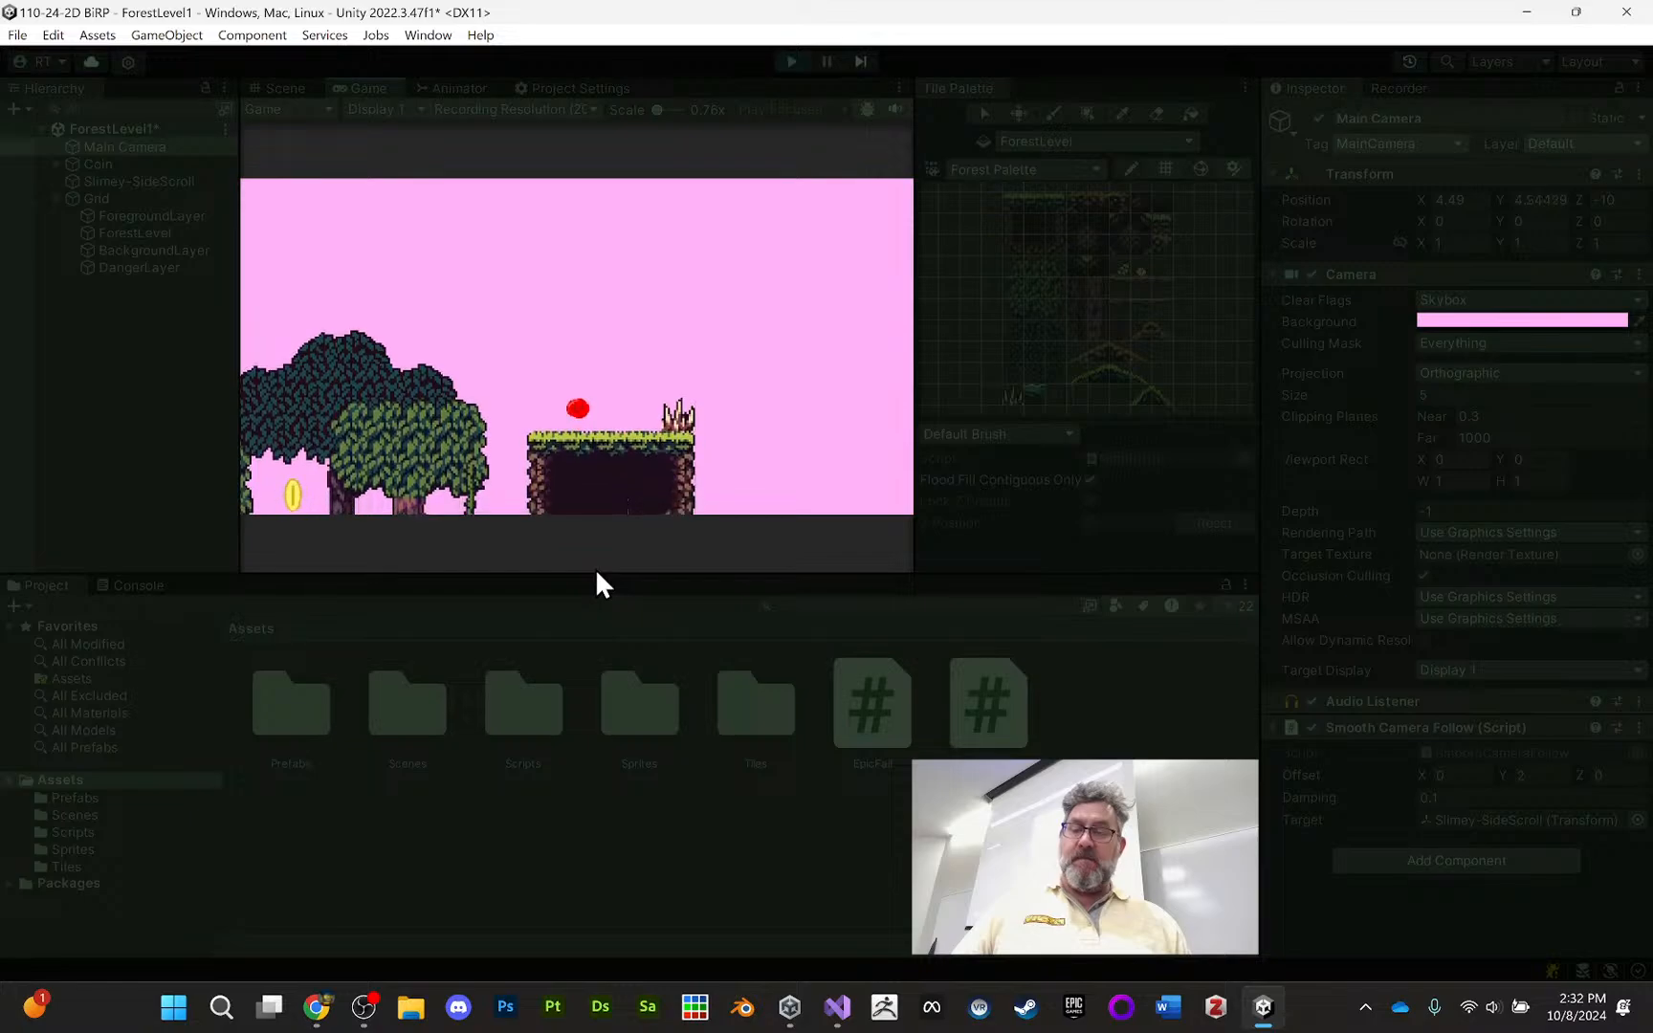
key(space)
key(a)
key(a)
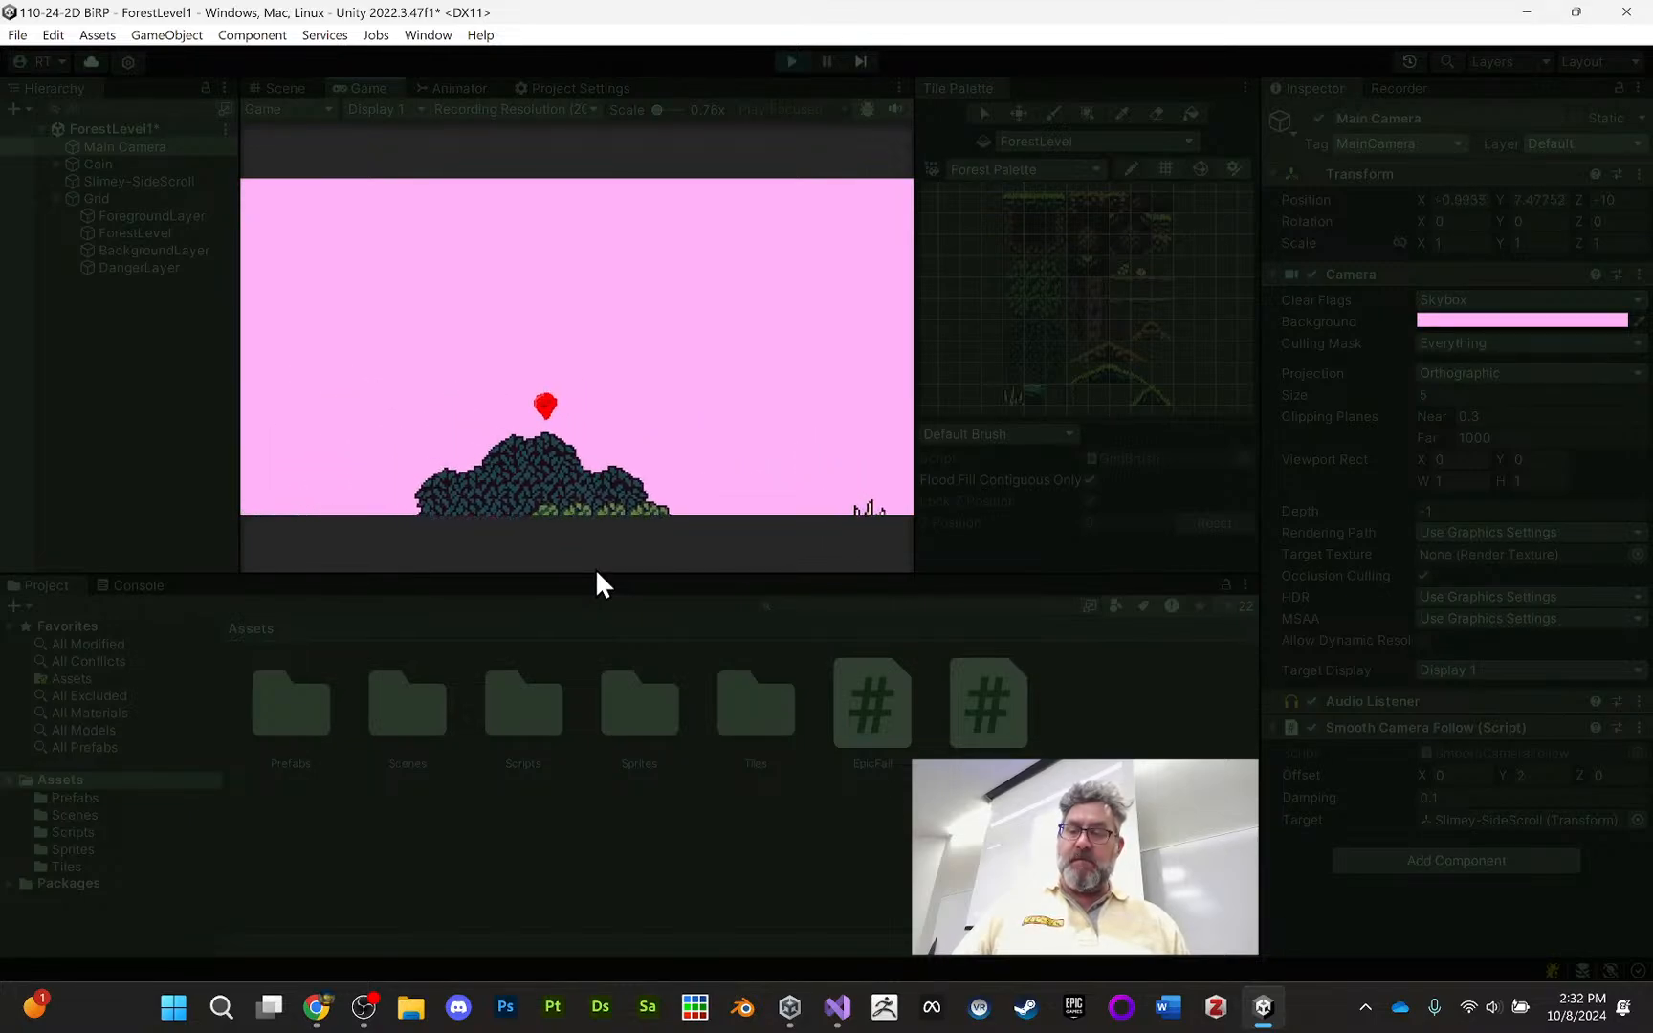
key(d)
key(d)
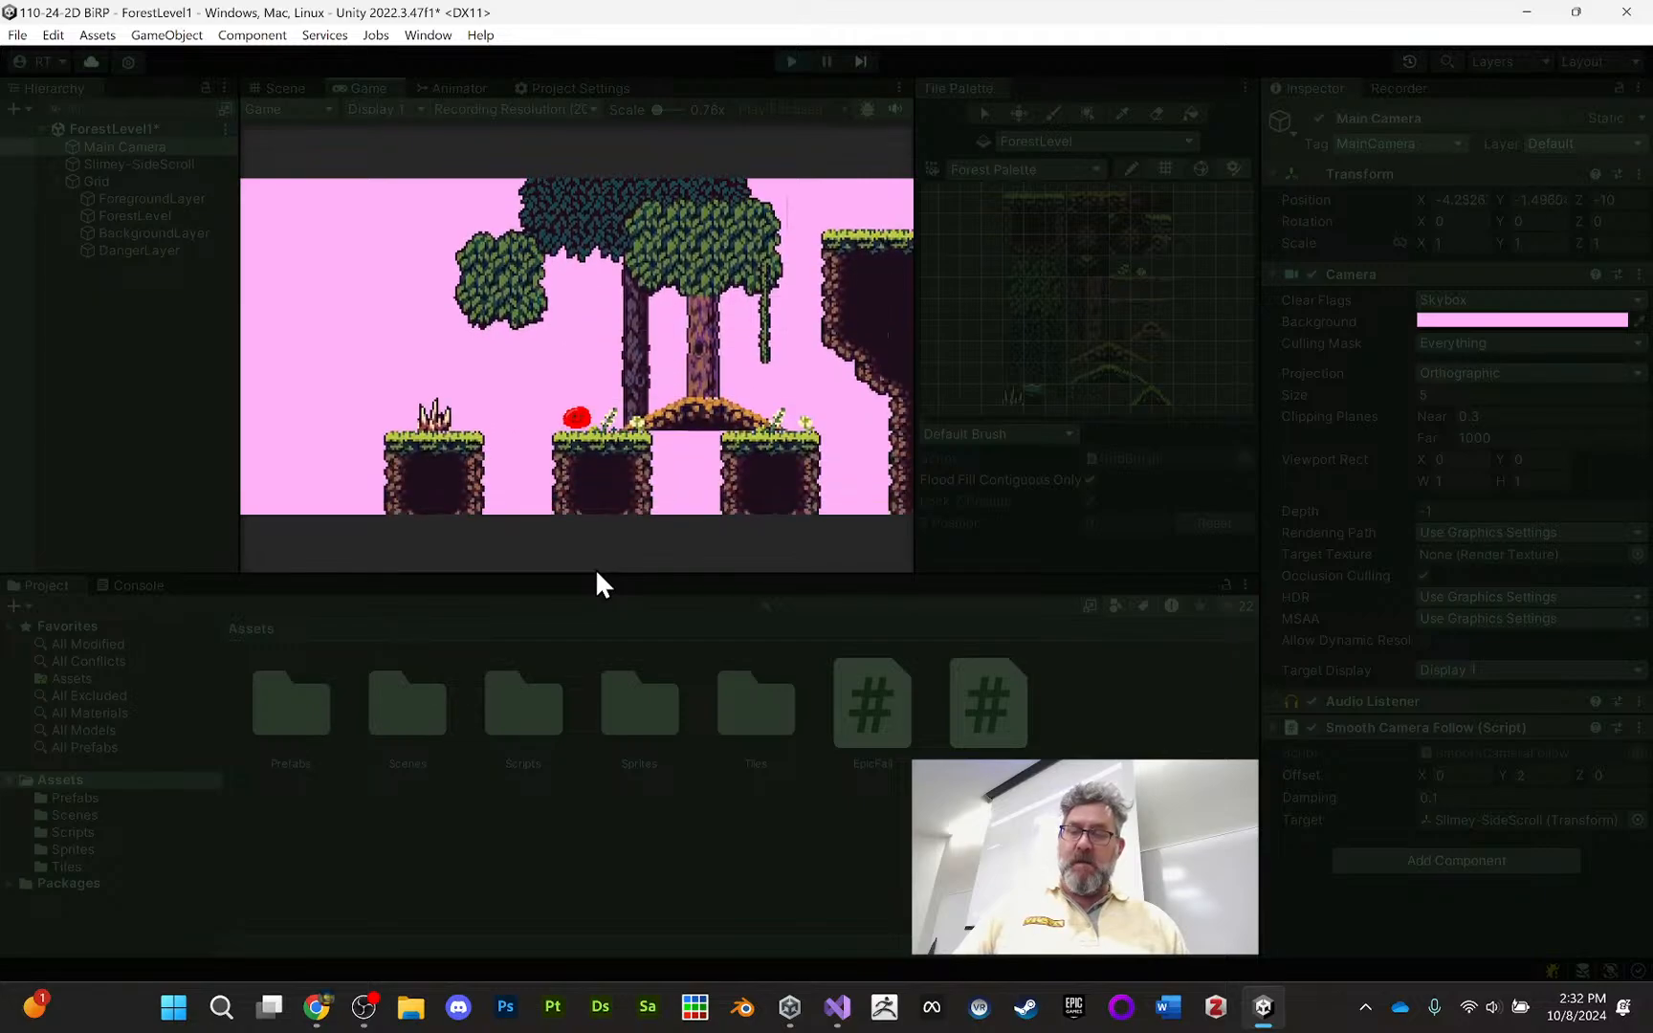
key(a)
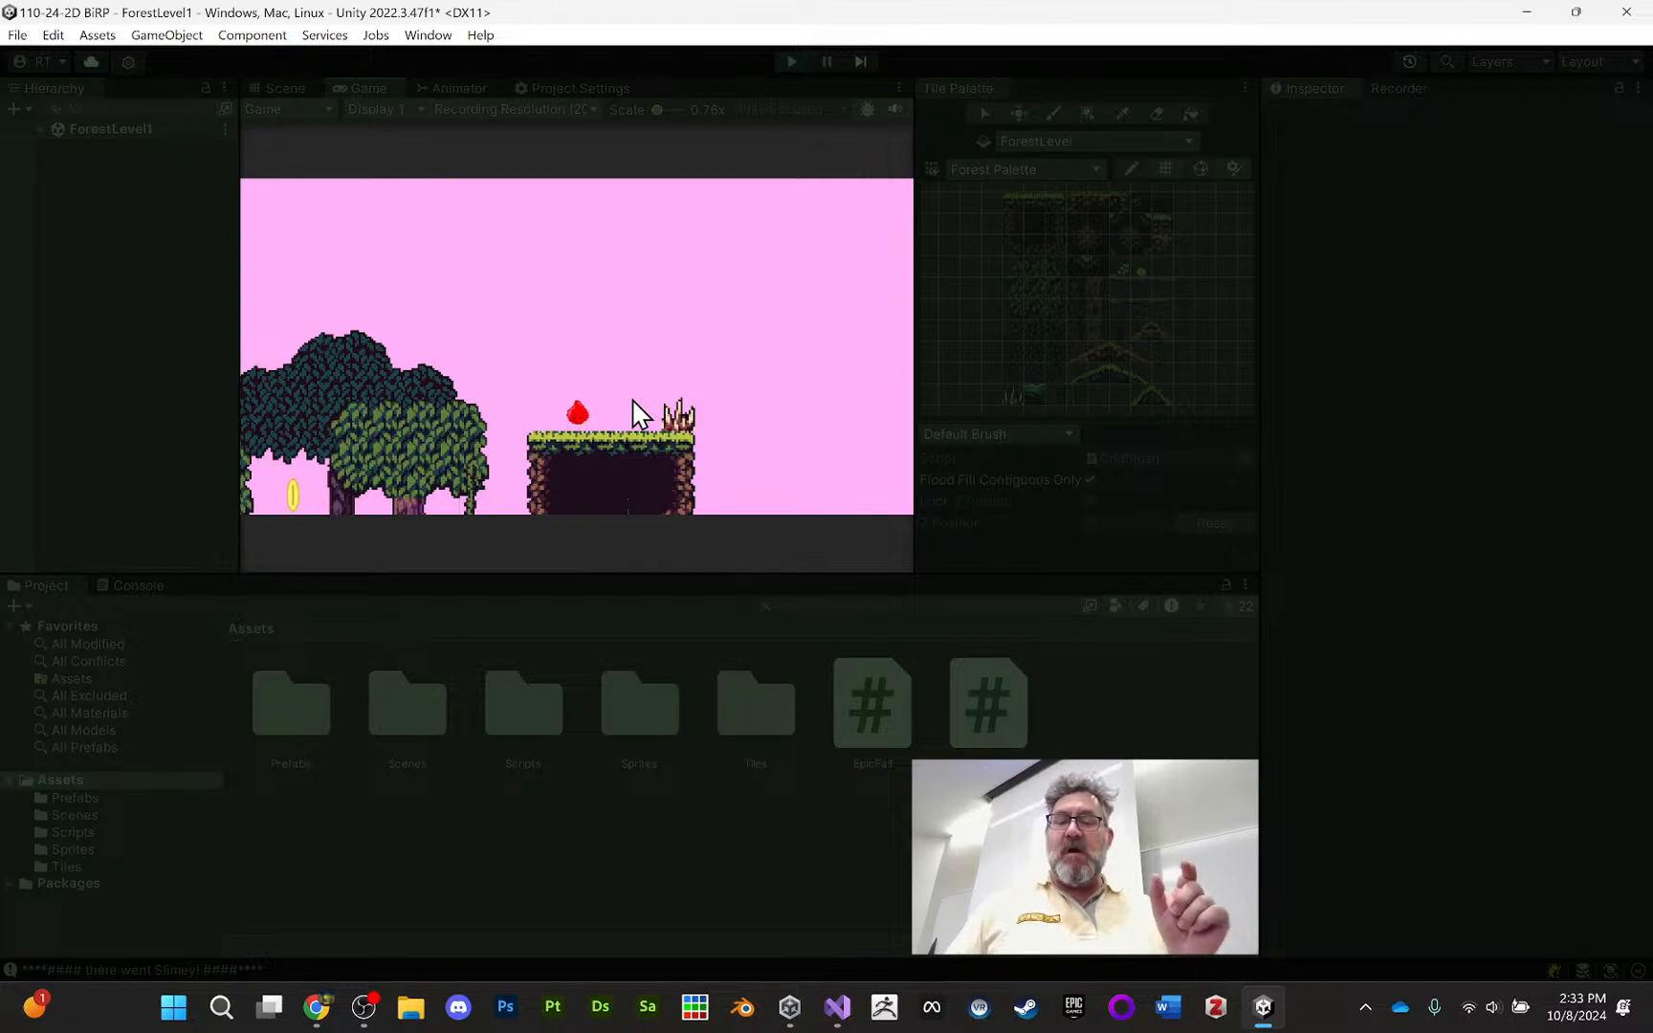
key(space)
key(a)
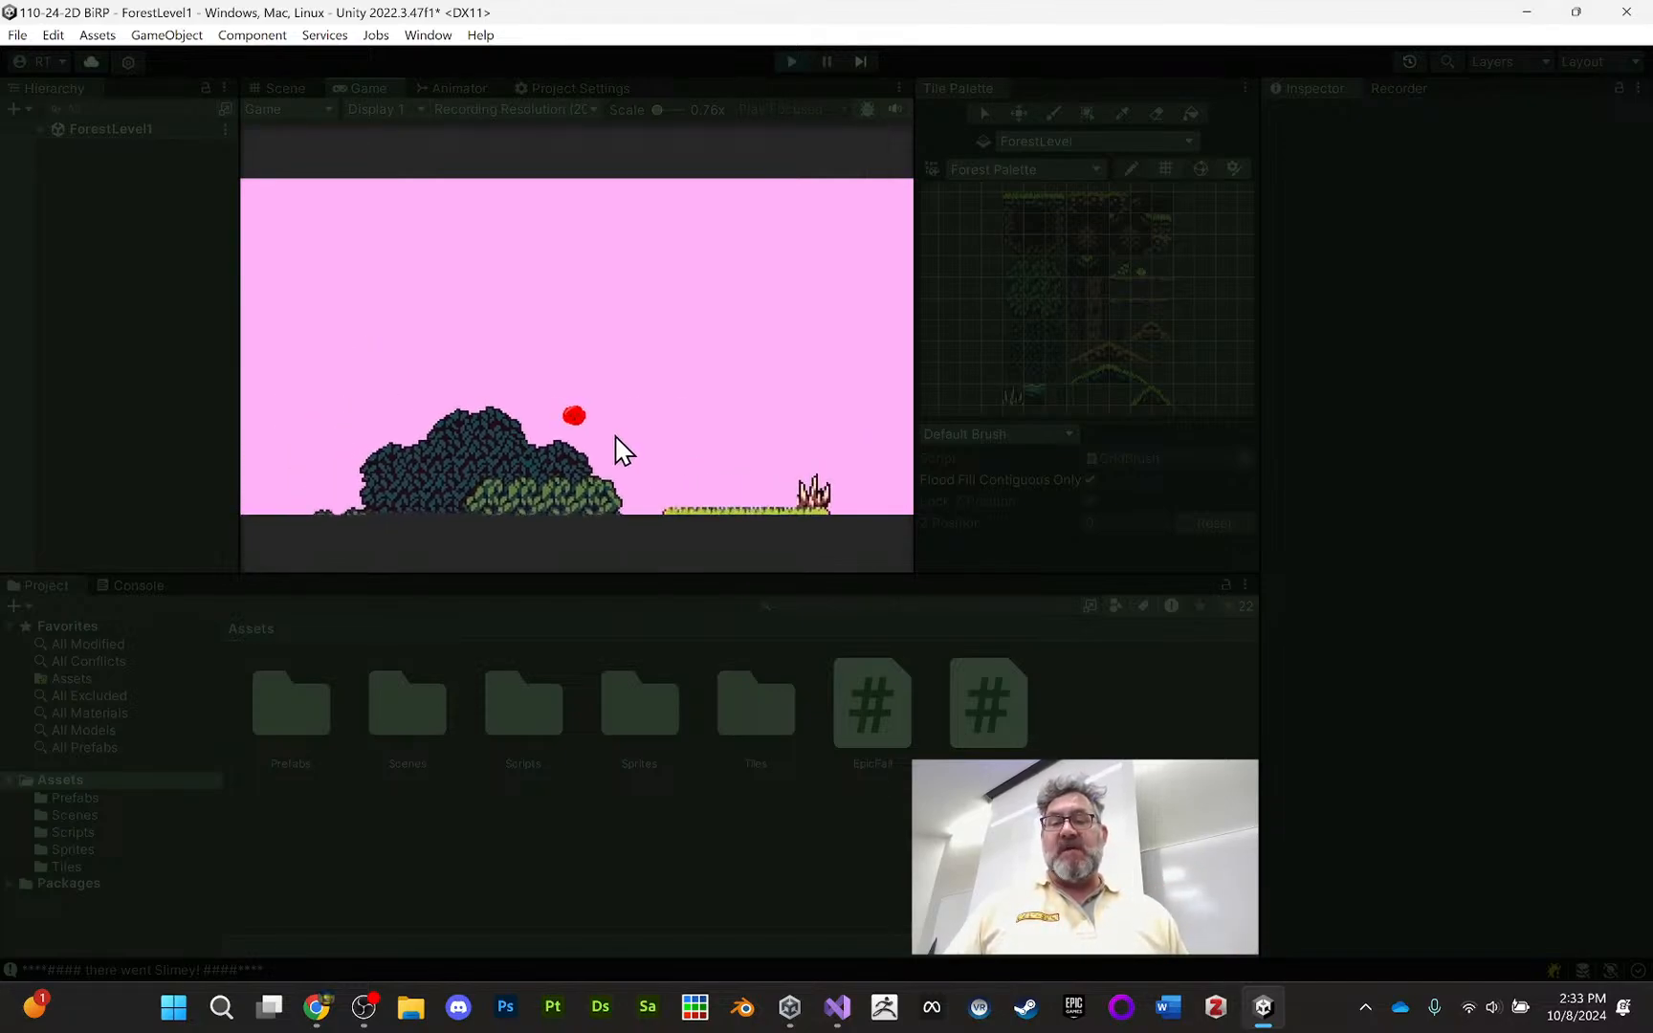
key(space)
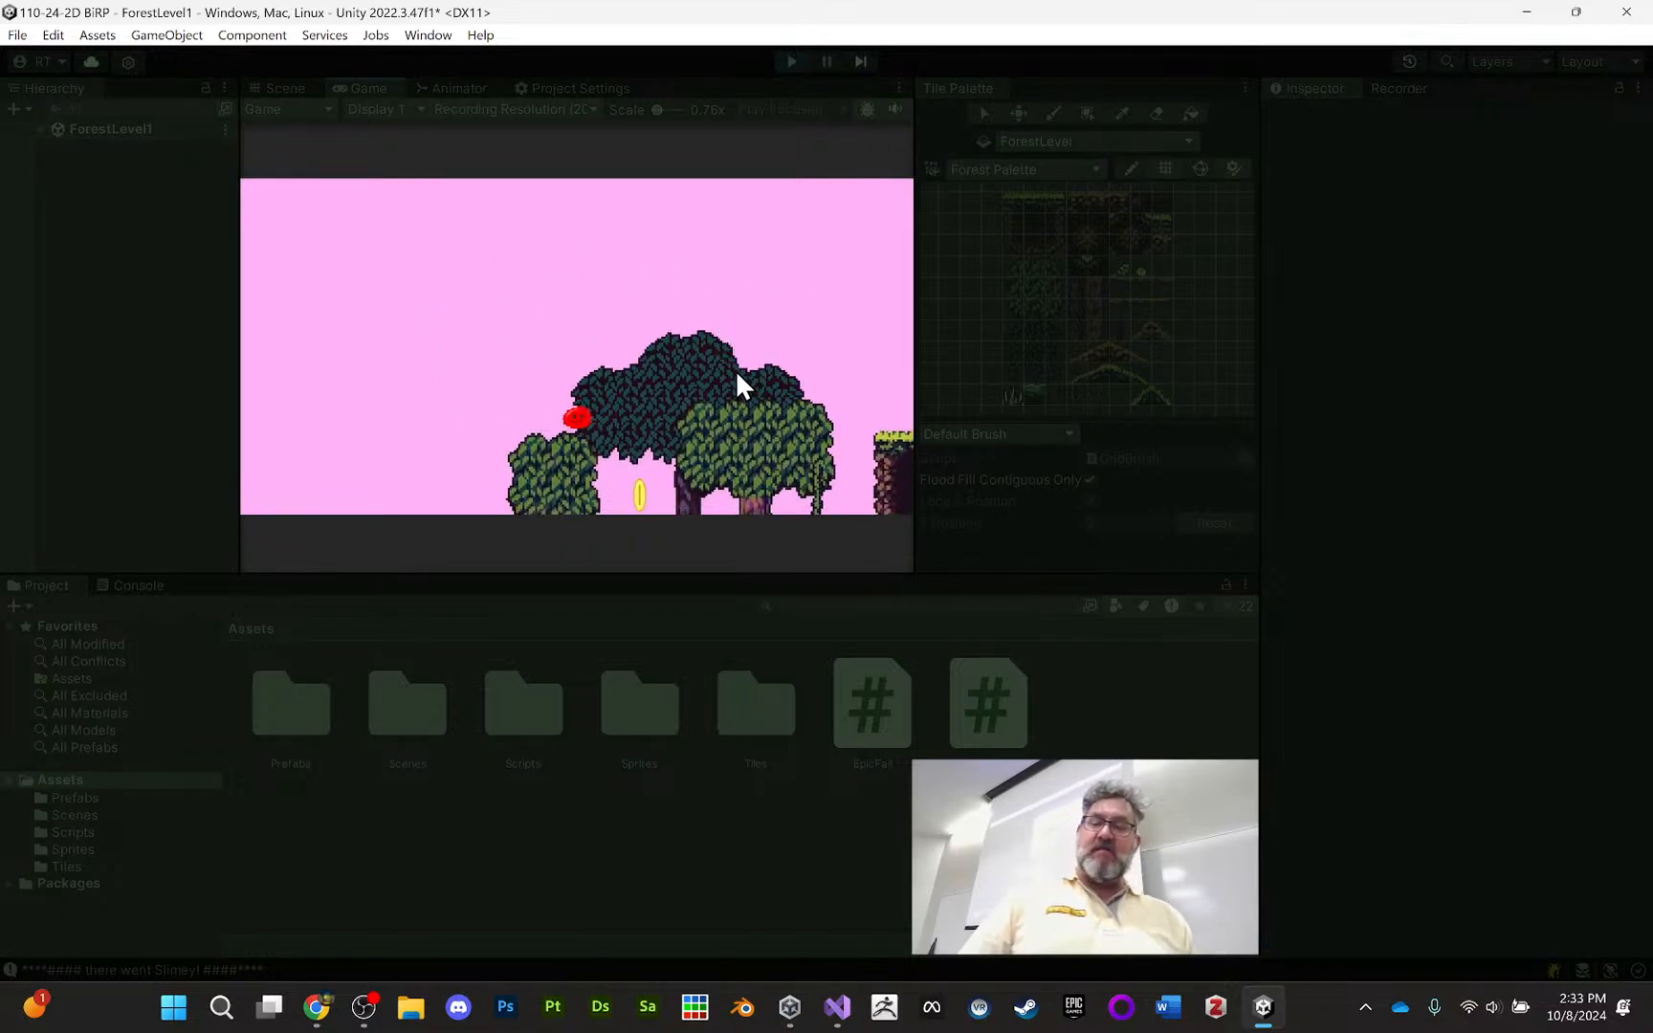
key(space)
key(d)
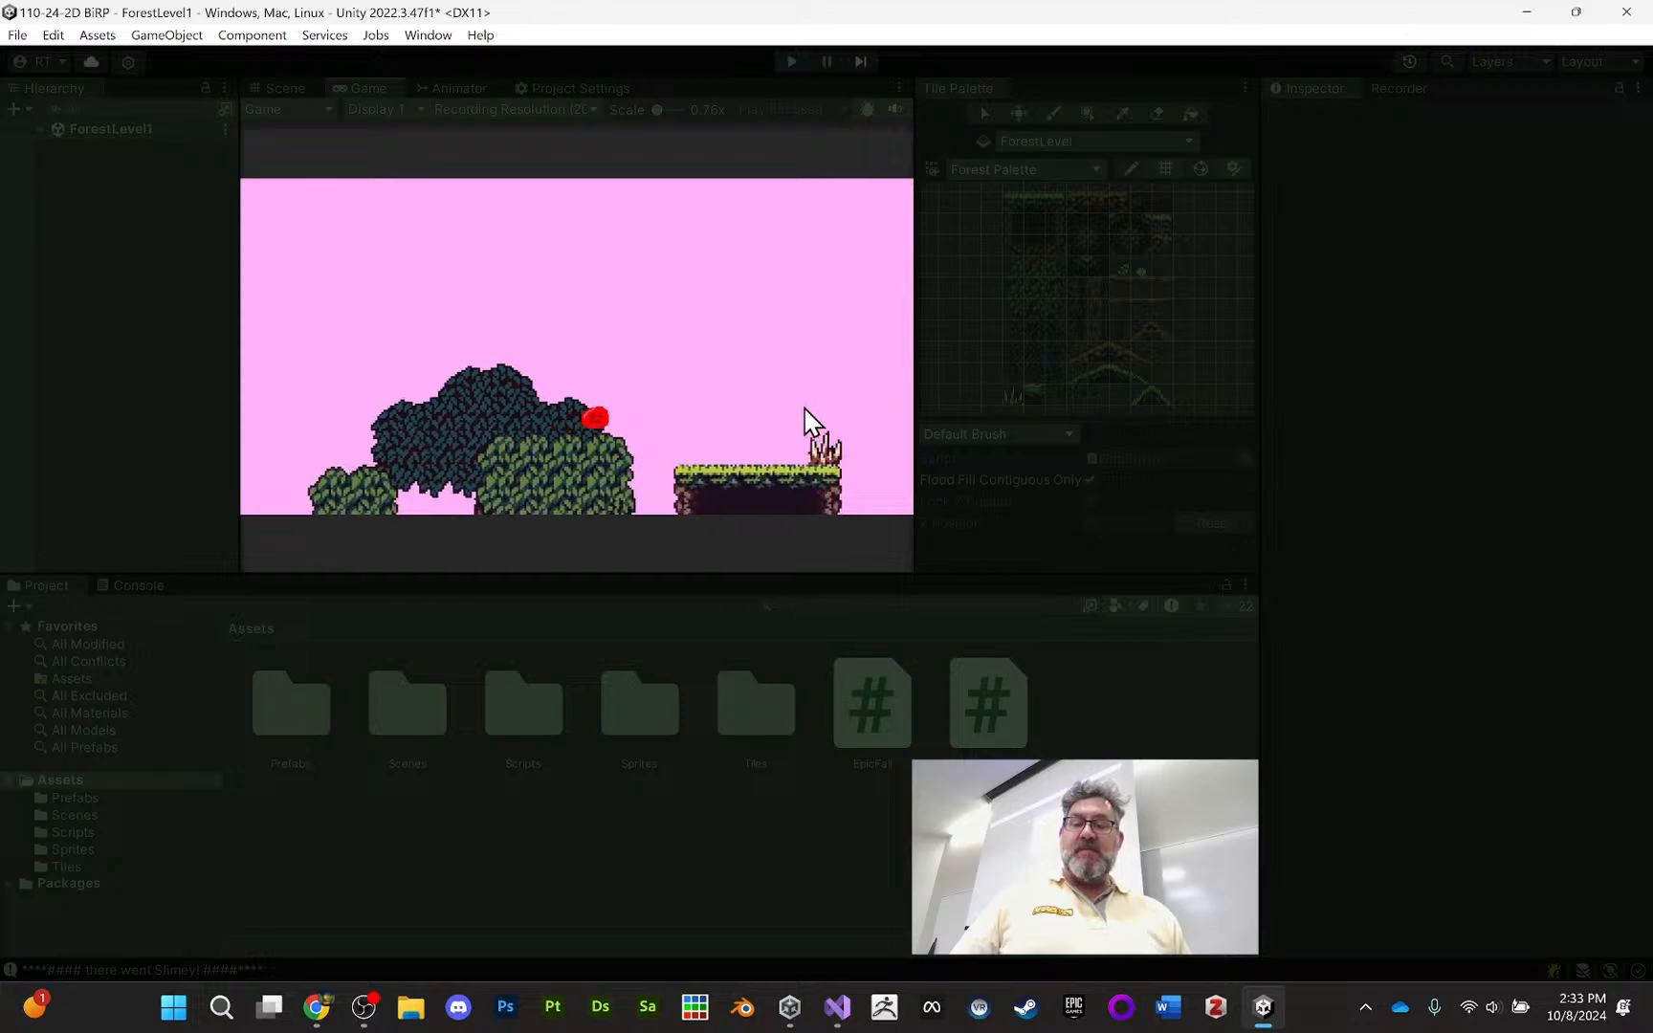
key(space)
key(d)
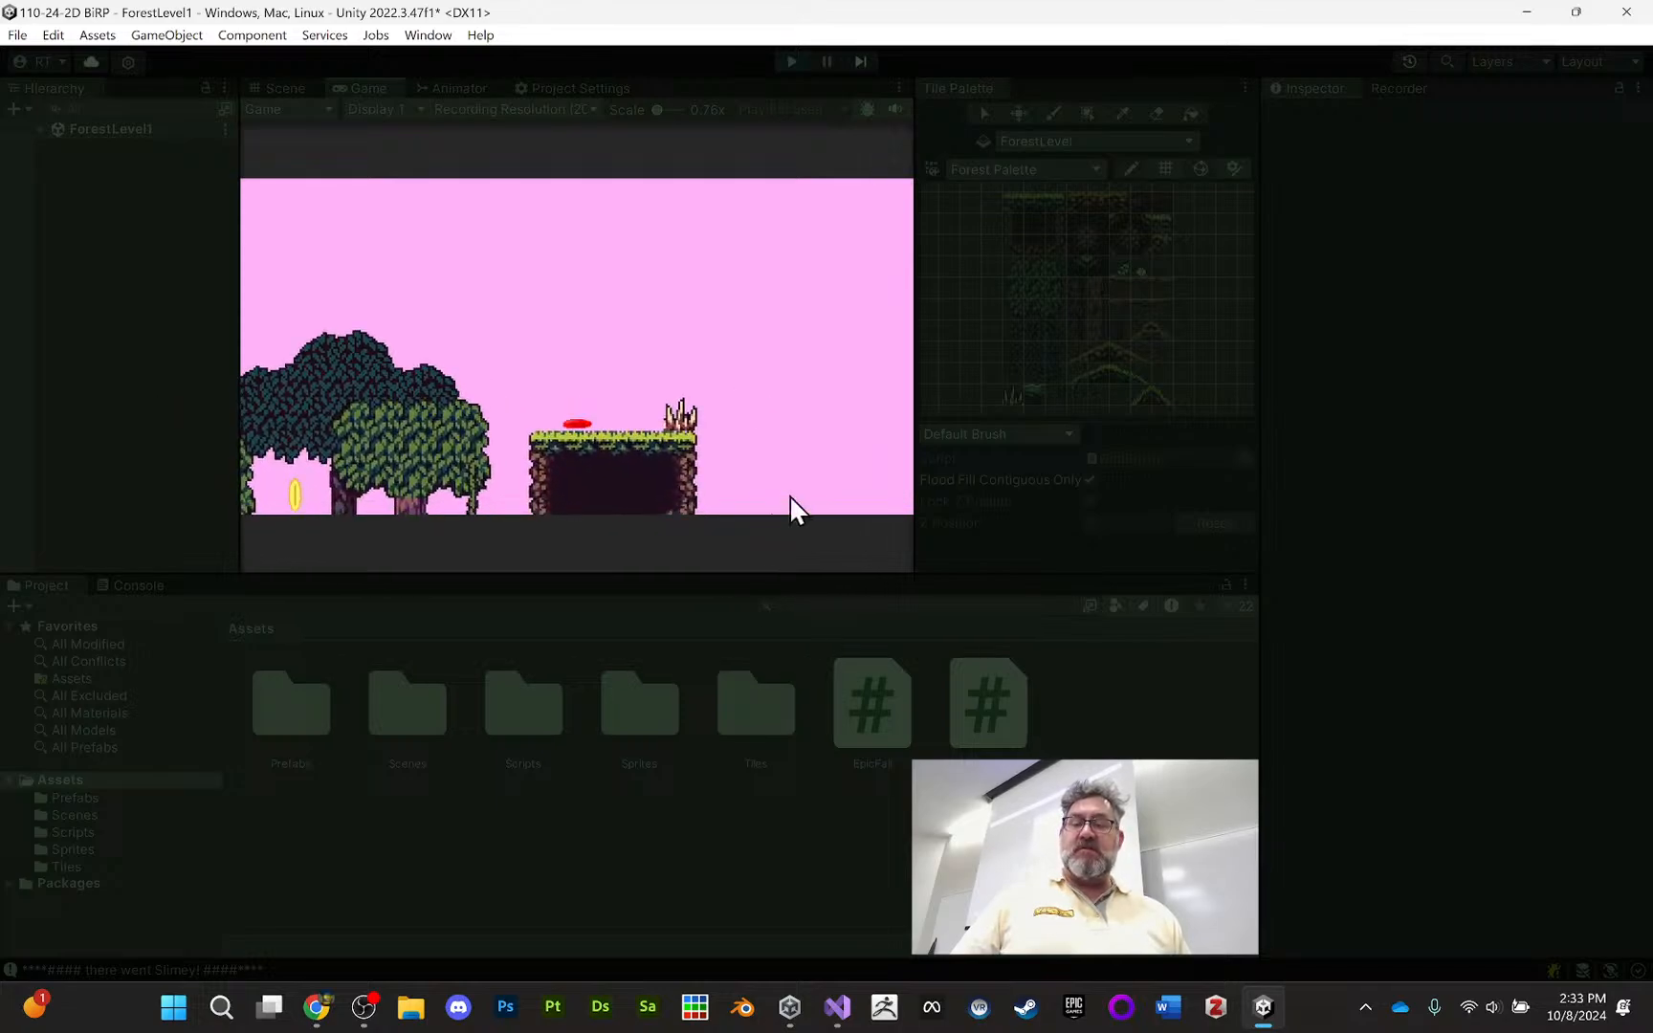
Switch to Chrome and review the Forest of Doom assignment's level-length examples, EpicFail script, due date and grading criteria
click(317, 1006)
click(872, 428)
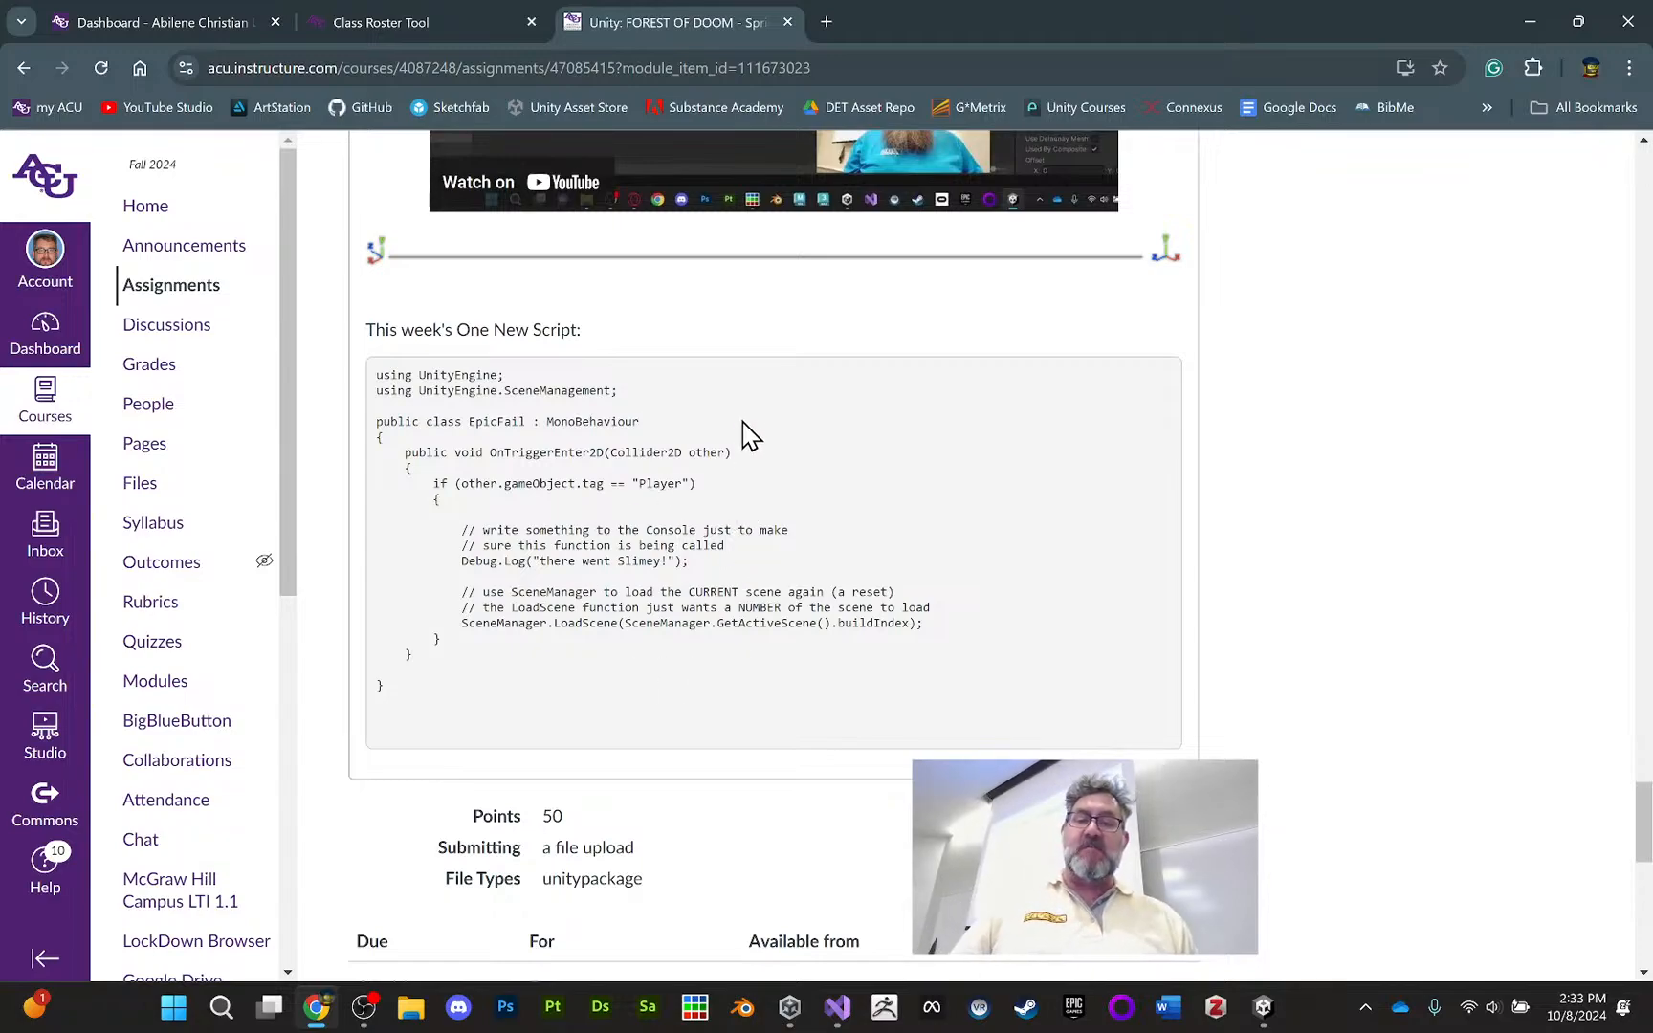
scroll(741, 431, up, 10)
scroll(696, 407, down, 5)
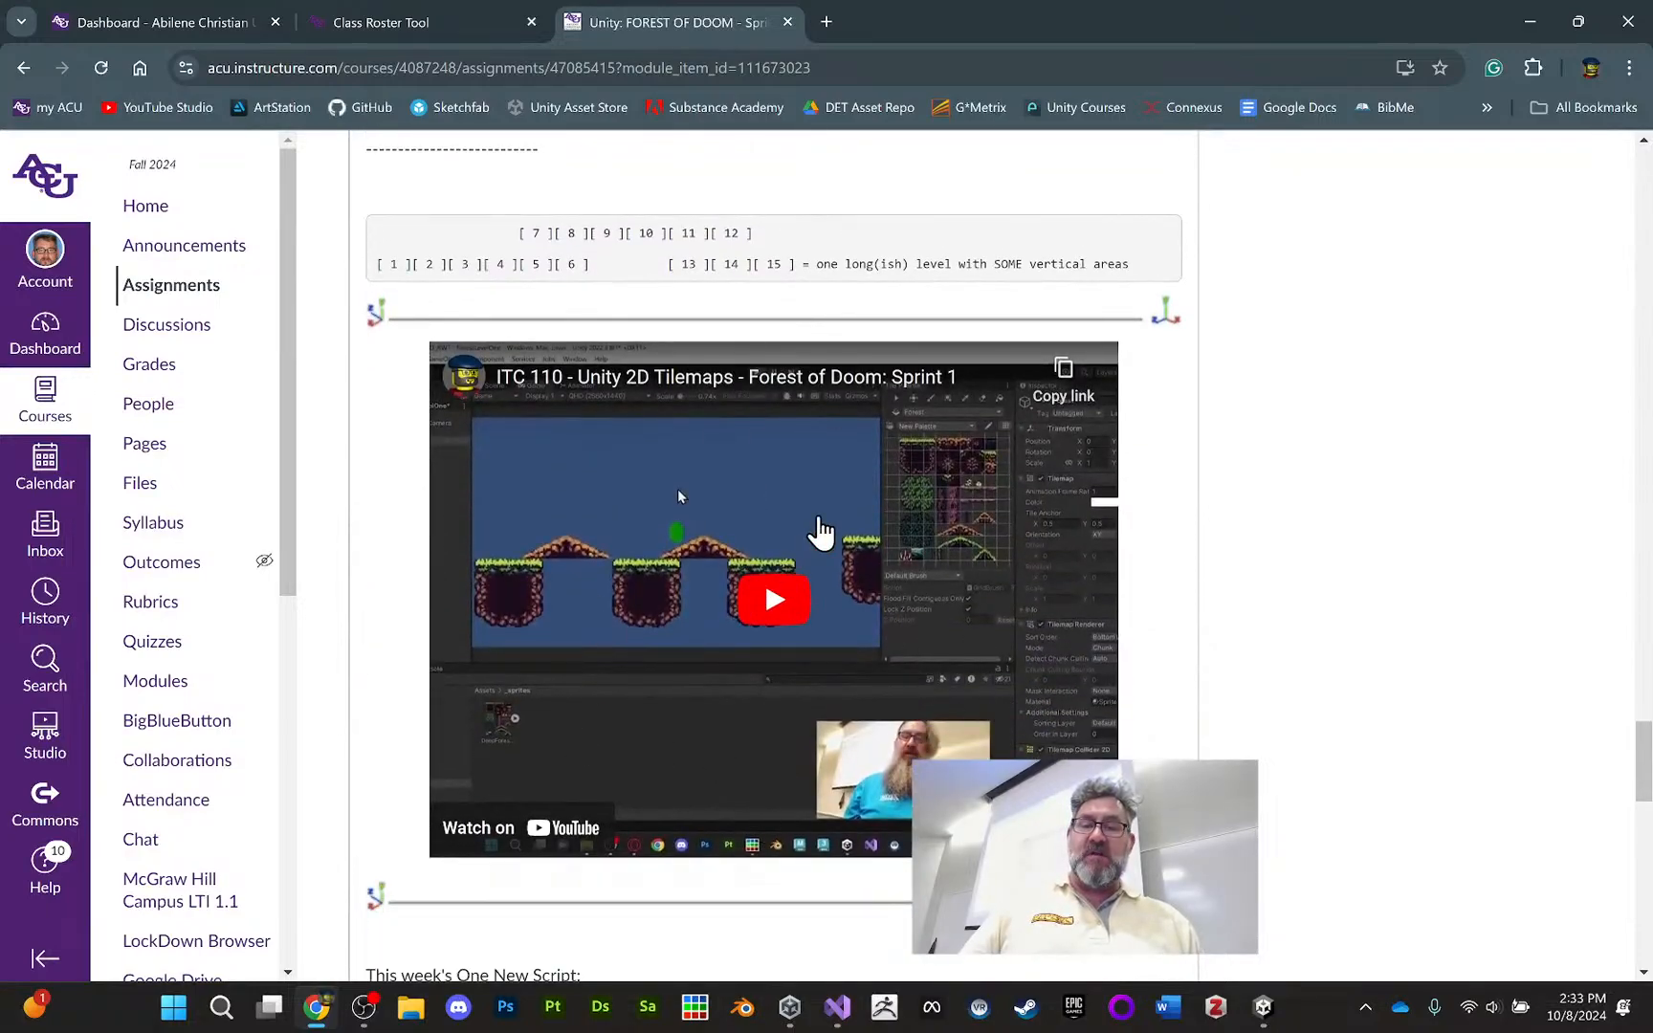
scroll(819, 487, up, 6)
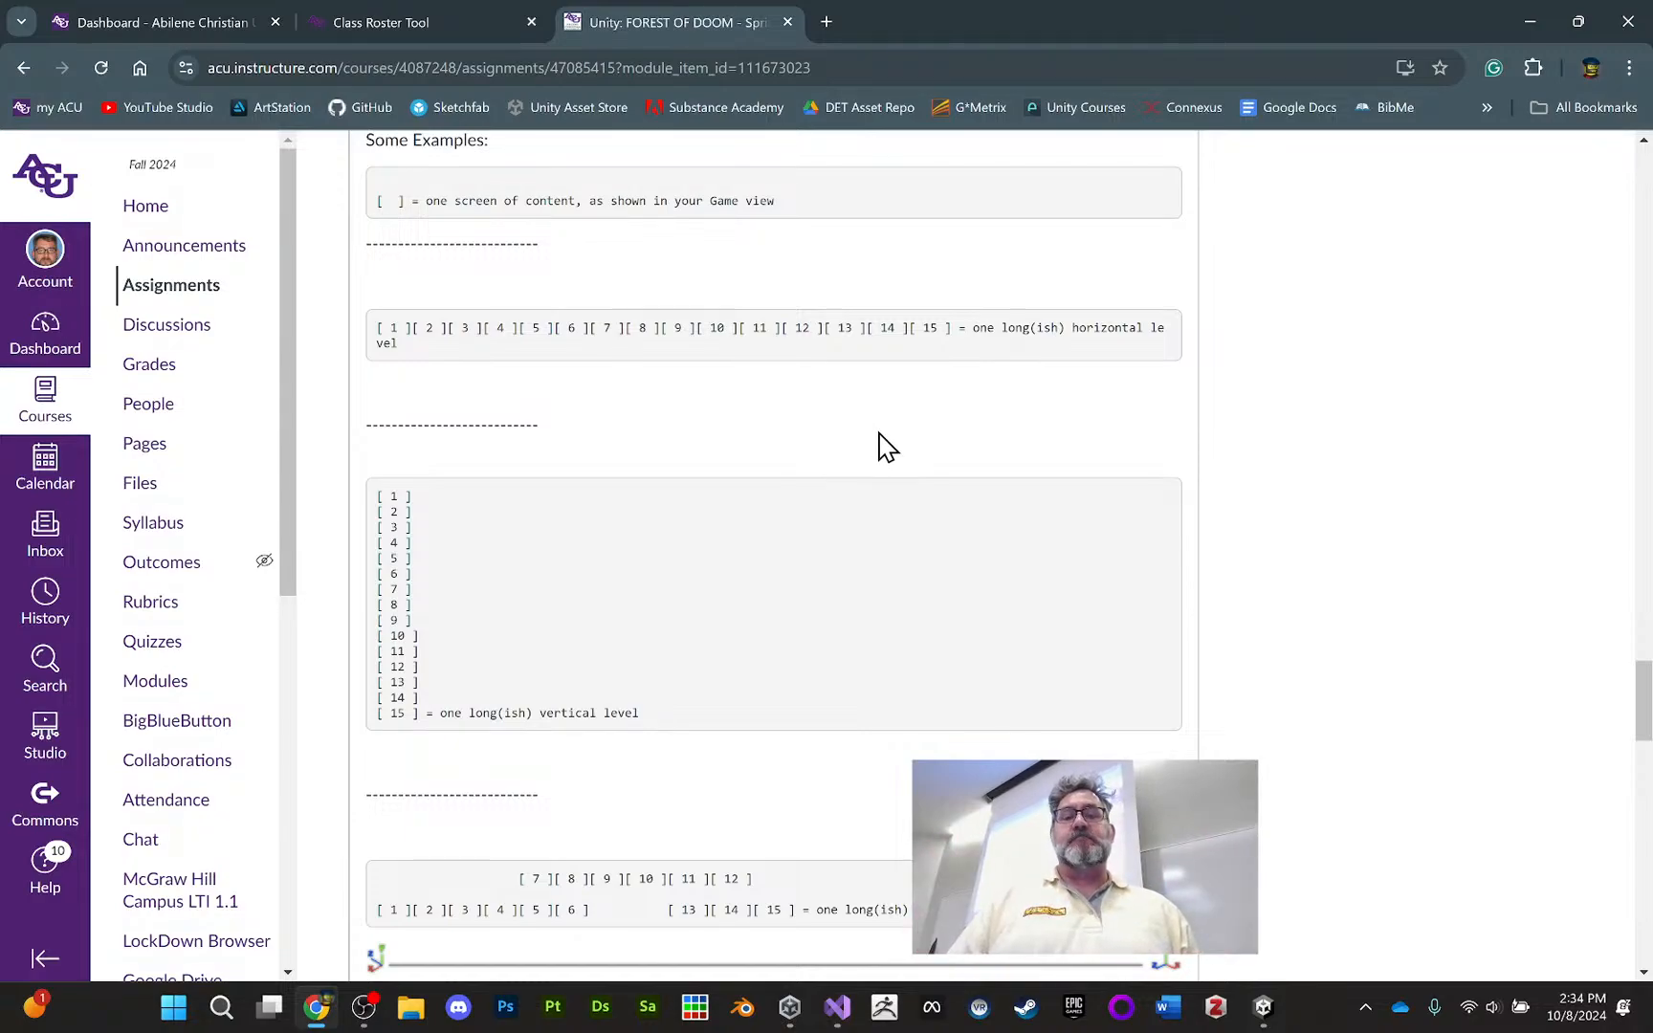
scroll(926, 553, down, 15)
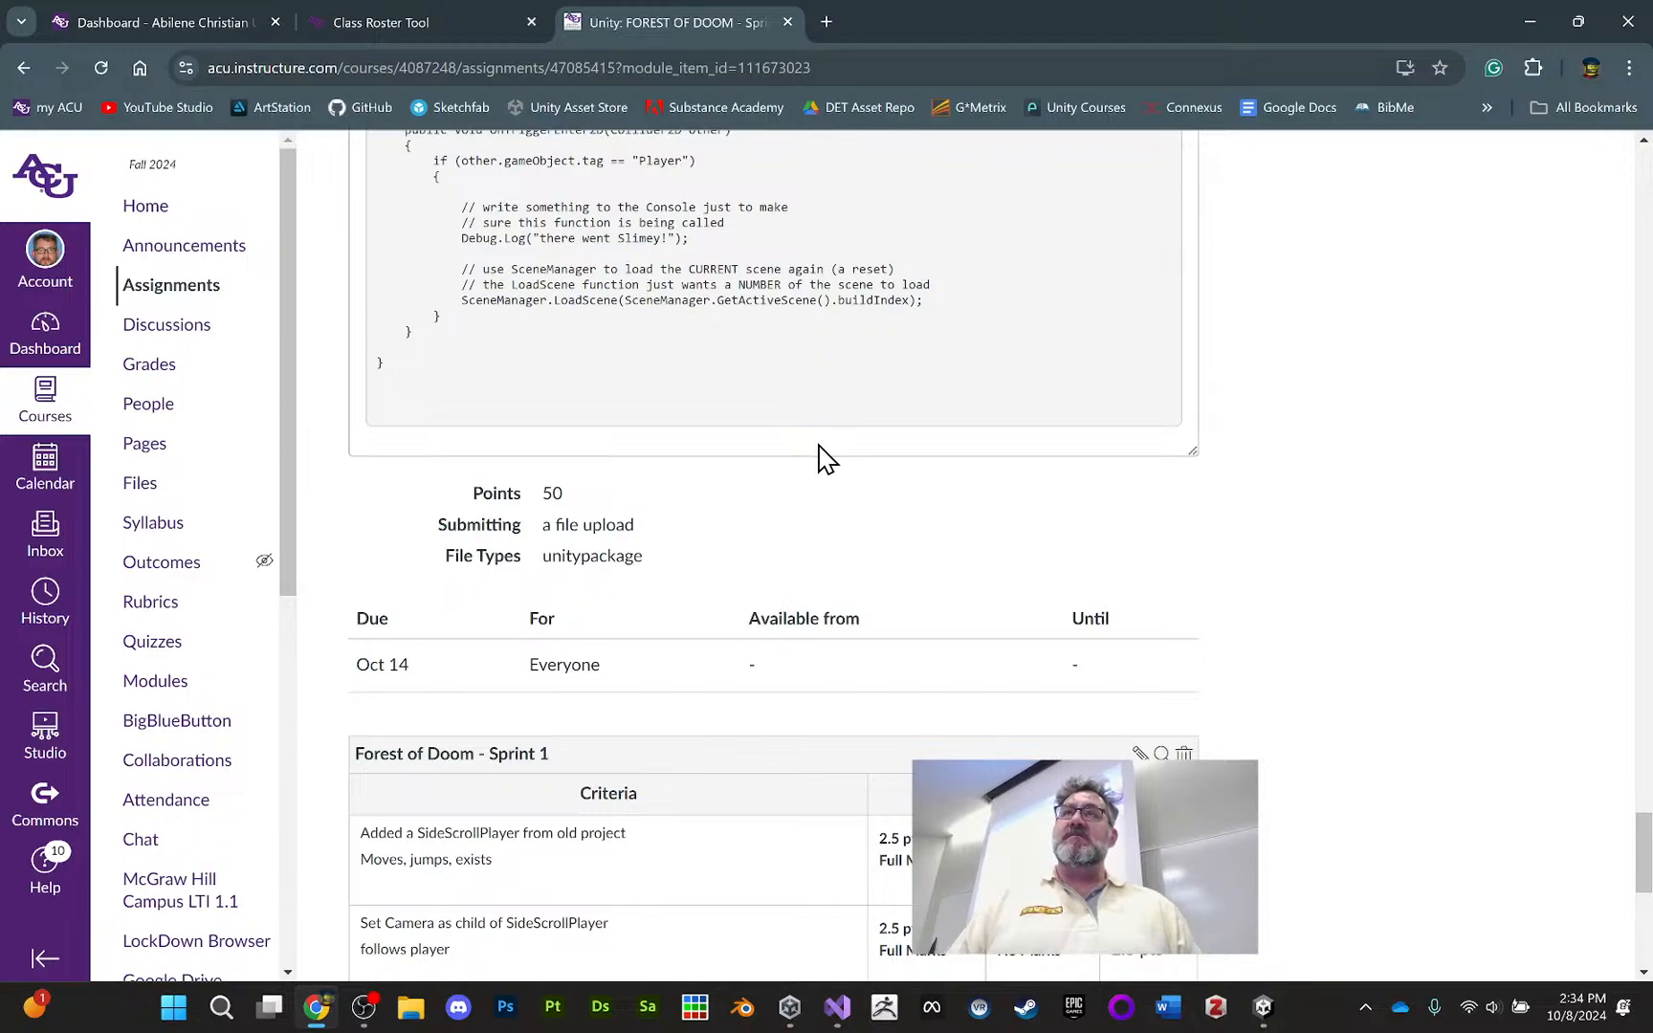
scroll(831, 461, up, 5)
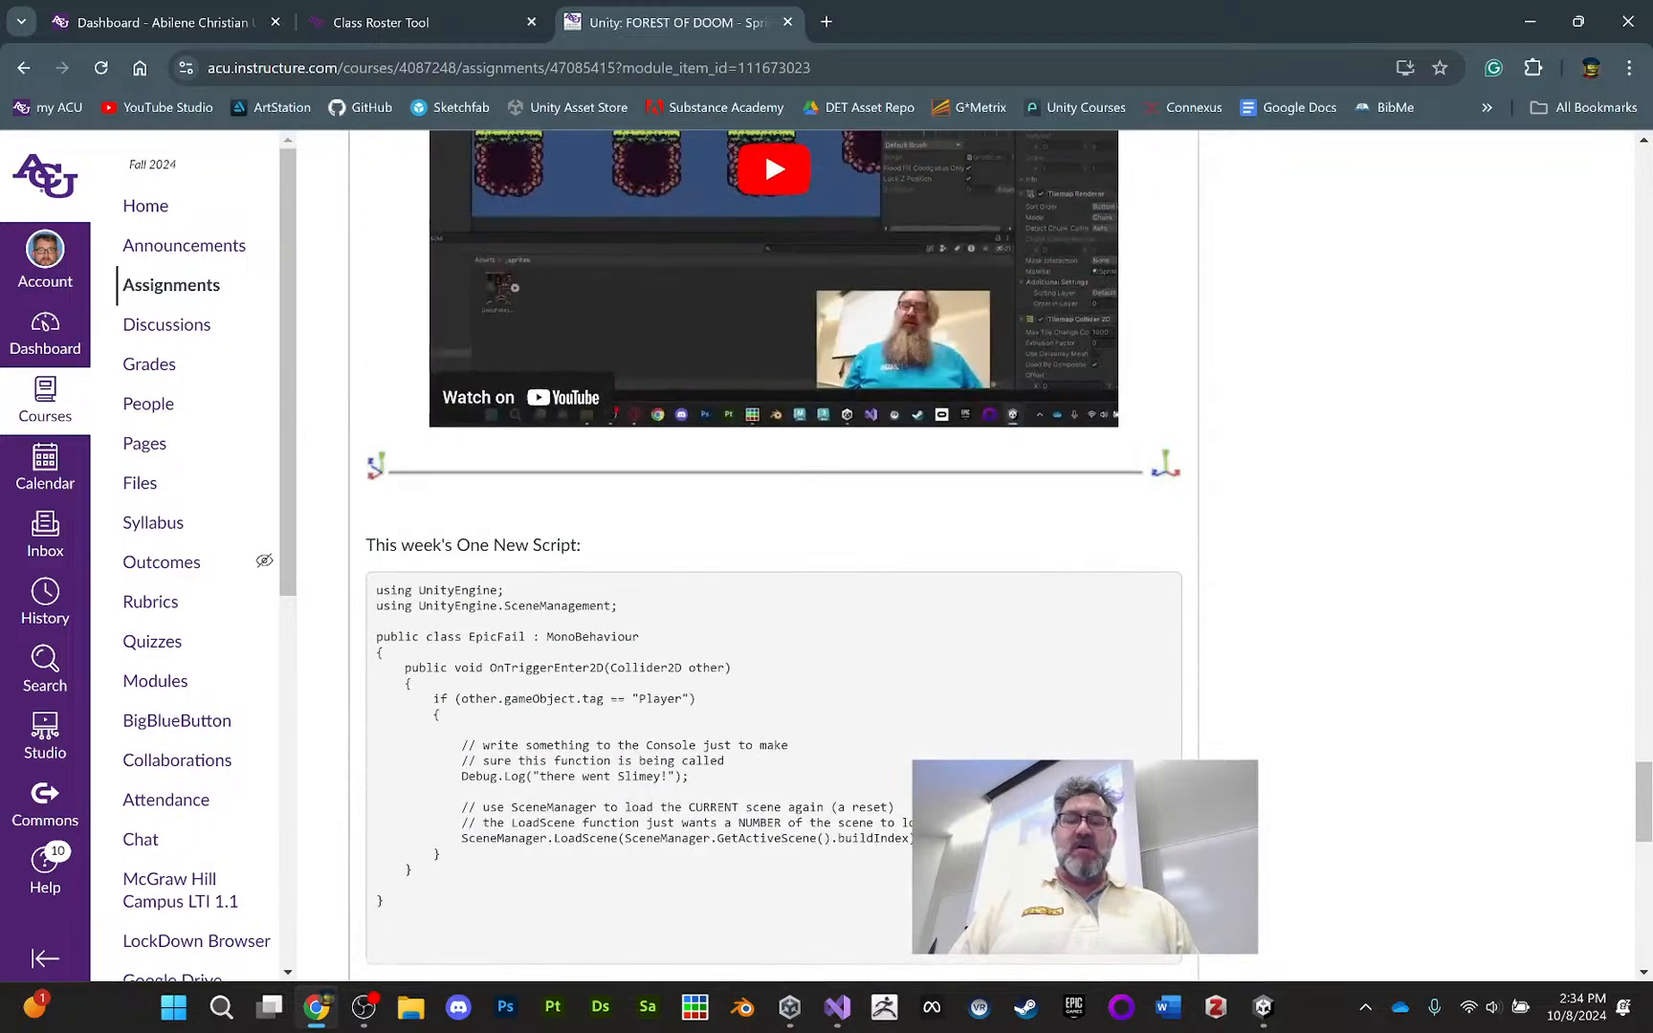
Switch back to the Unity editor and stop the running game
click(1263, 1007)
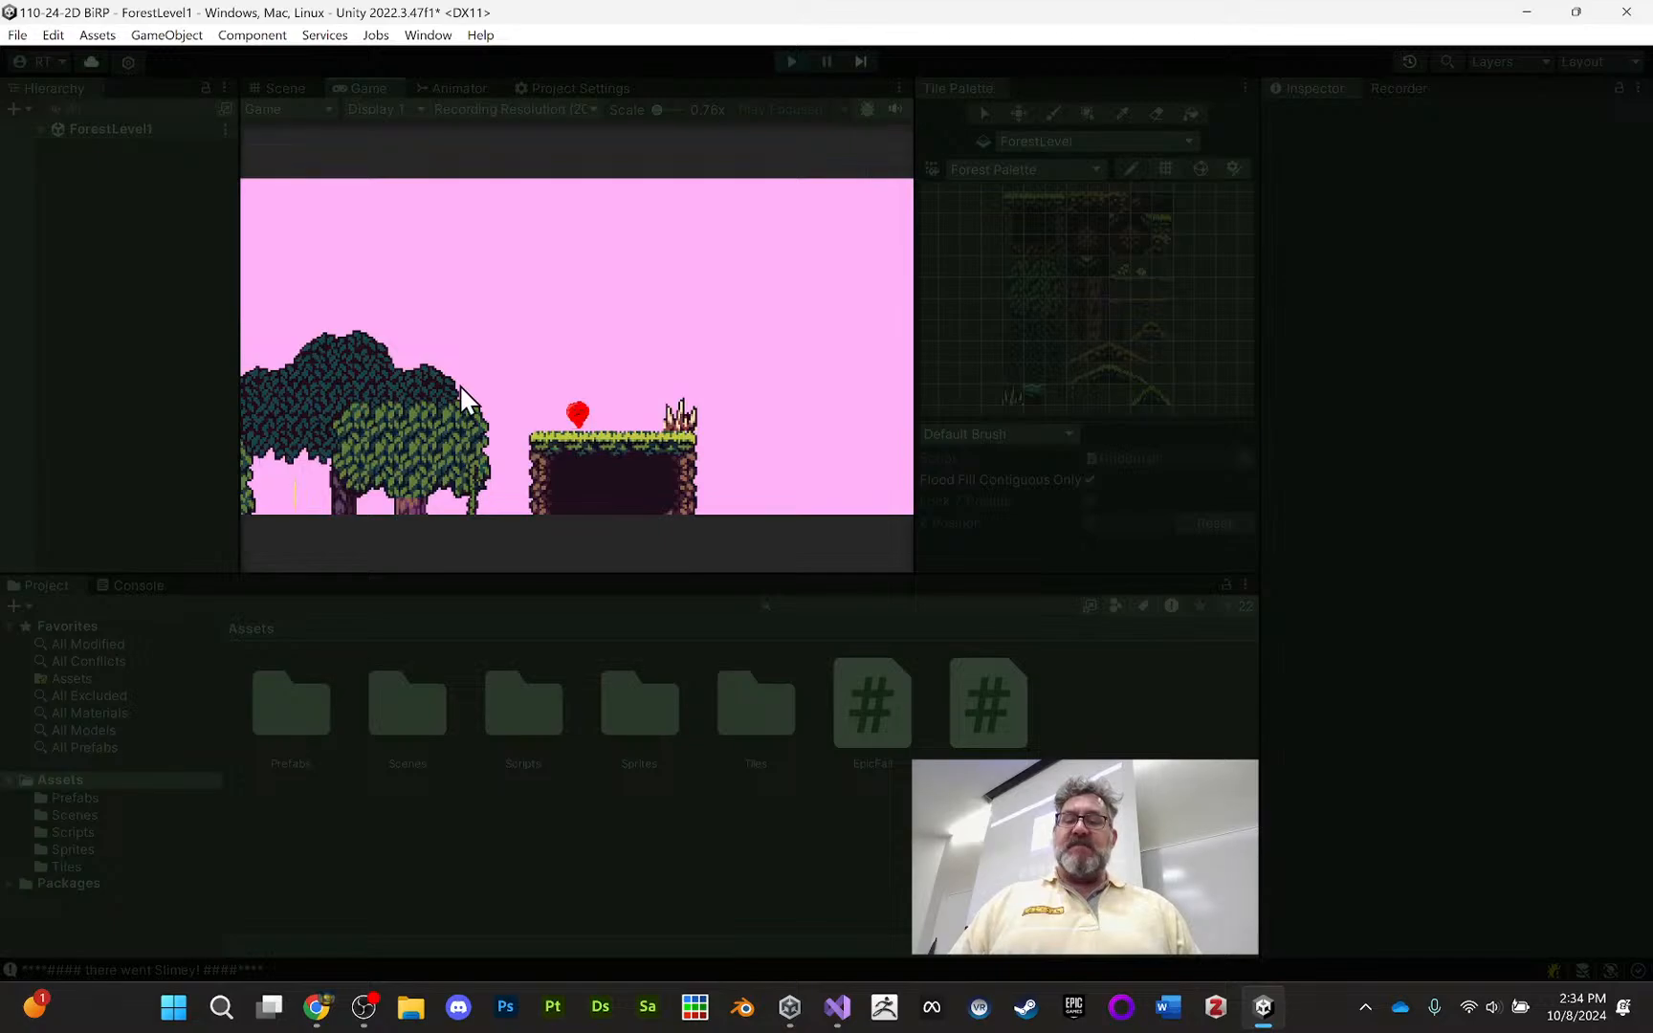
click(785, 61)
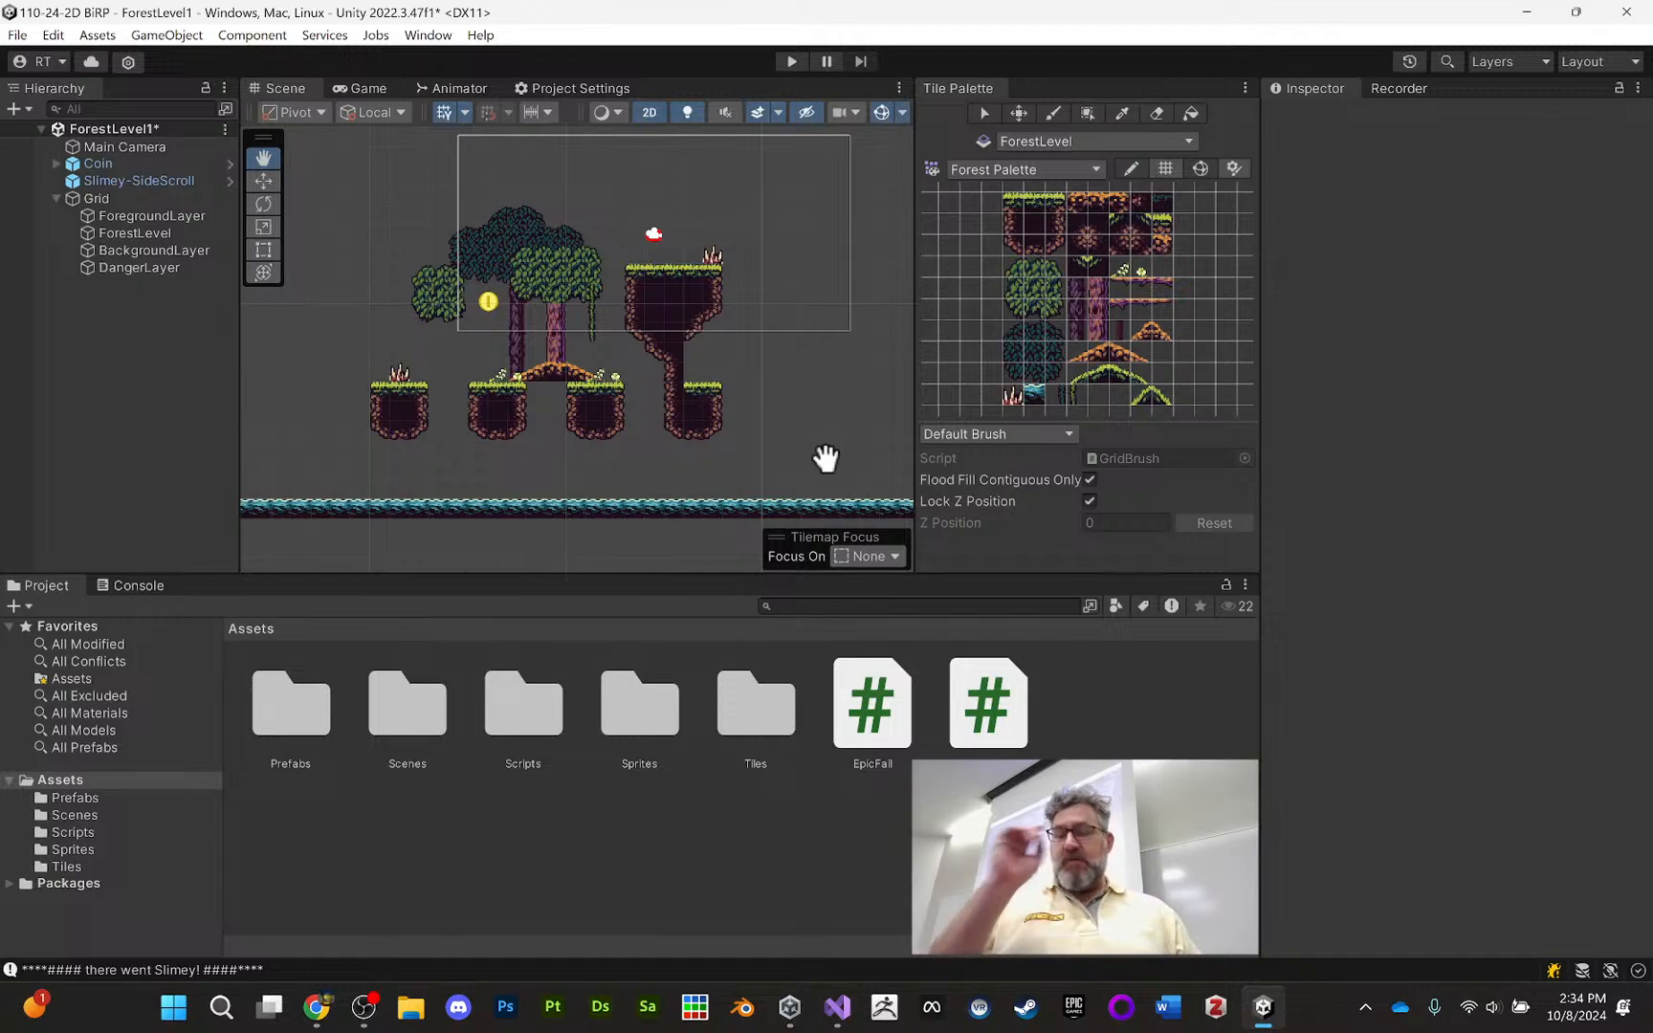
Switch to Chrome and review the assignment's suggested tilesheets for the foreground and background Tilemap layers
click(323, 1010)
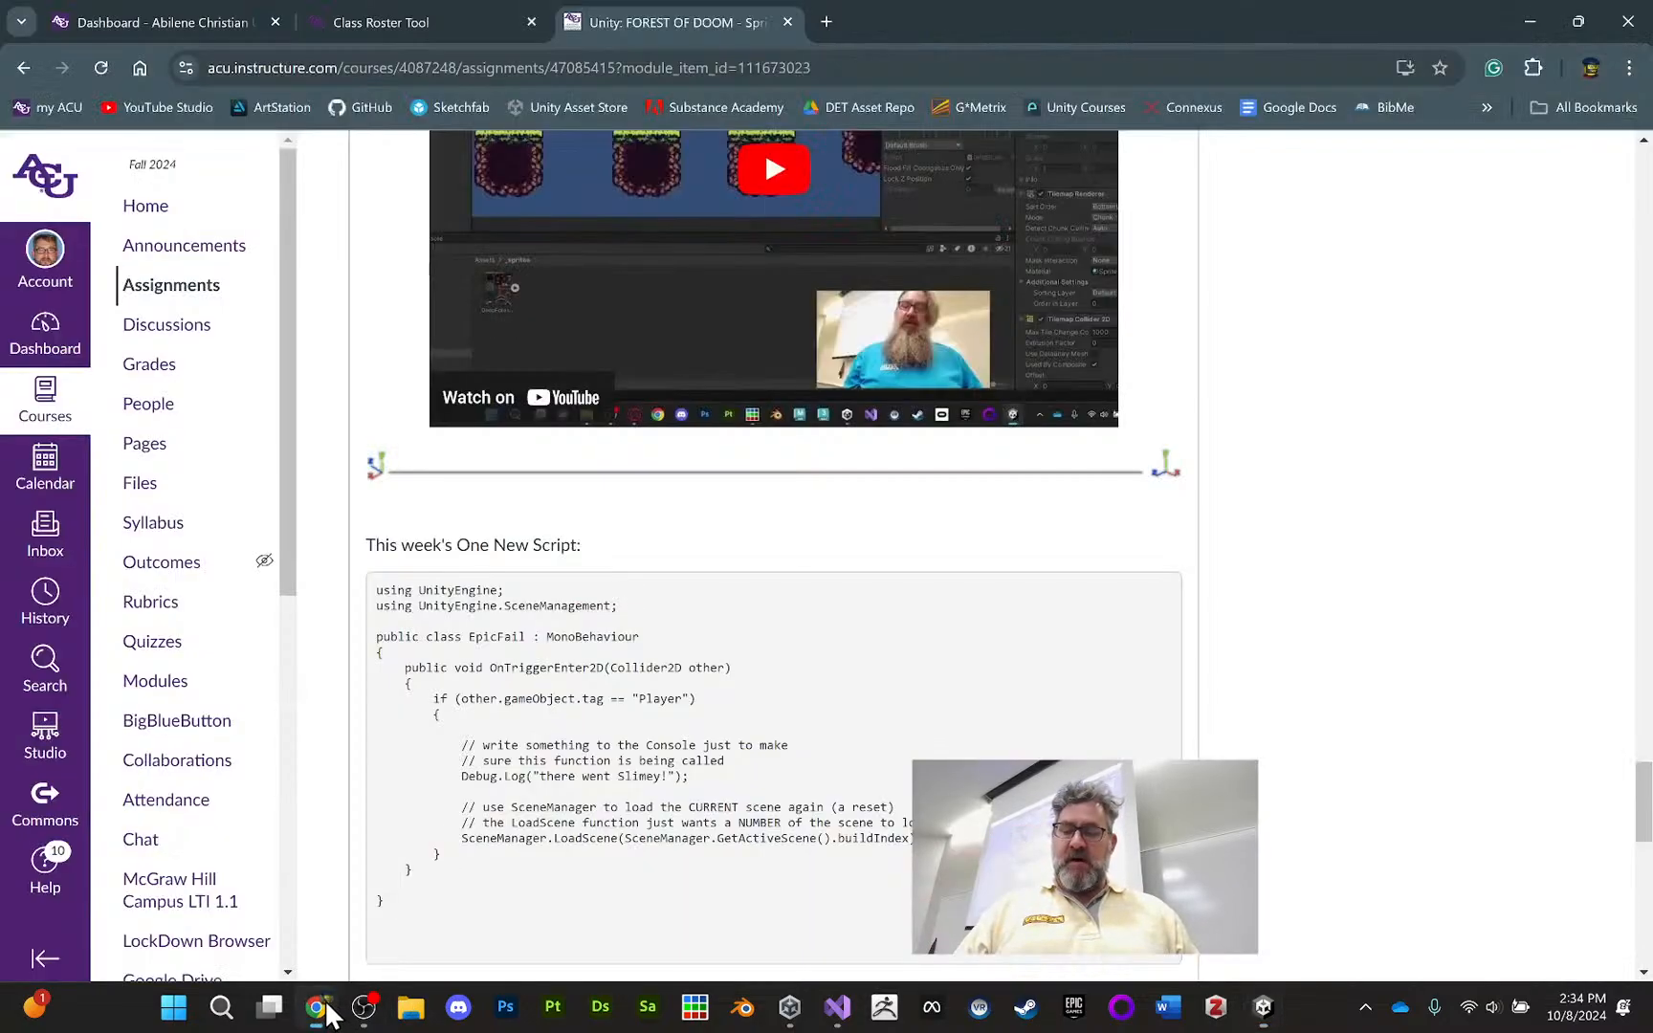
scroll(741, 509, up, 20)
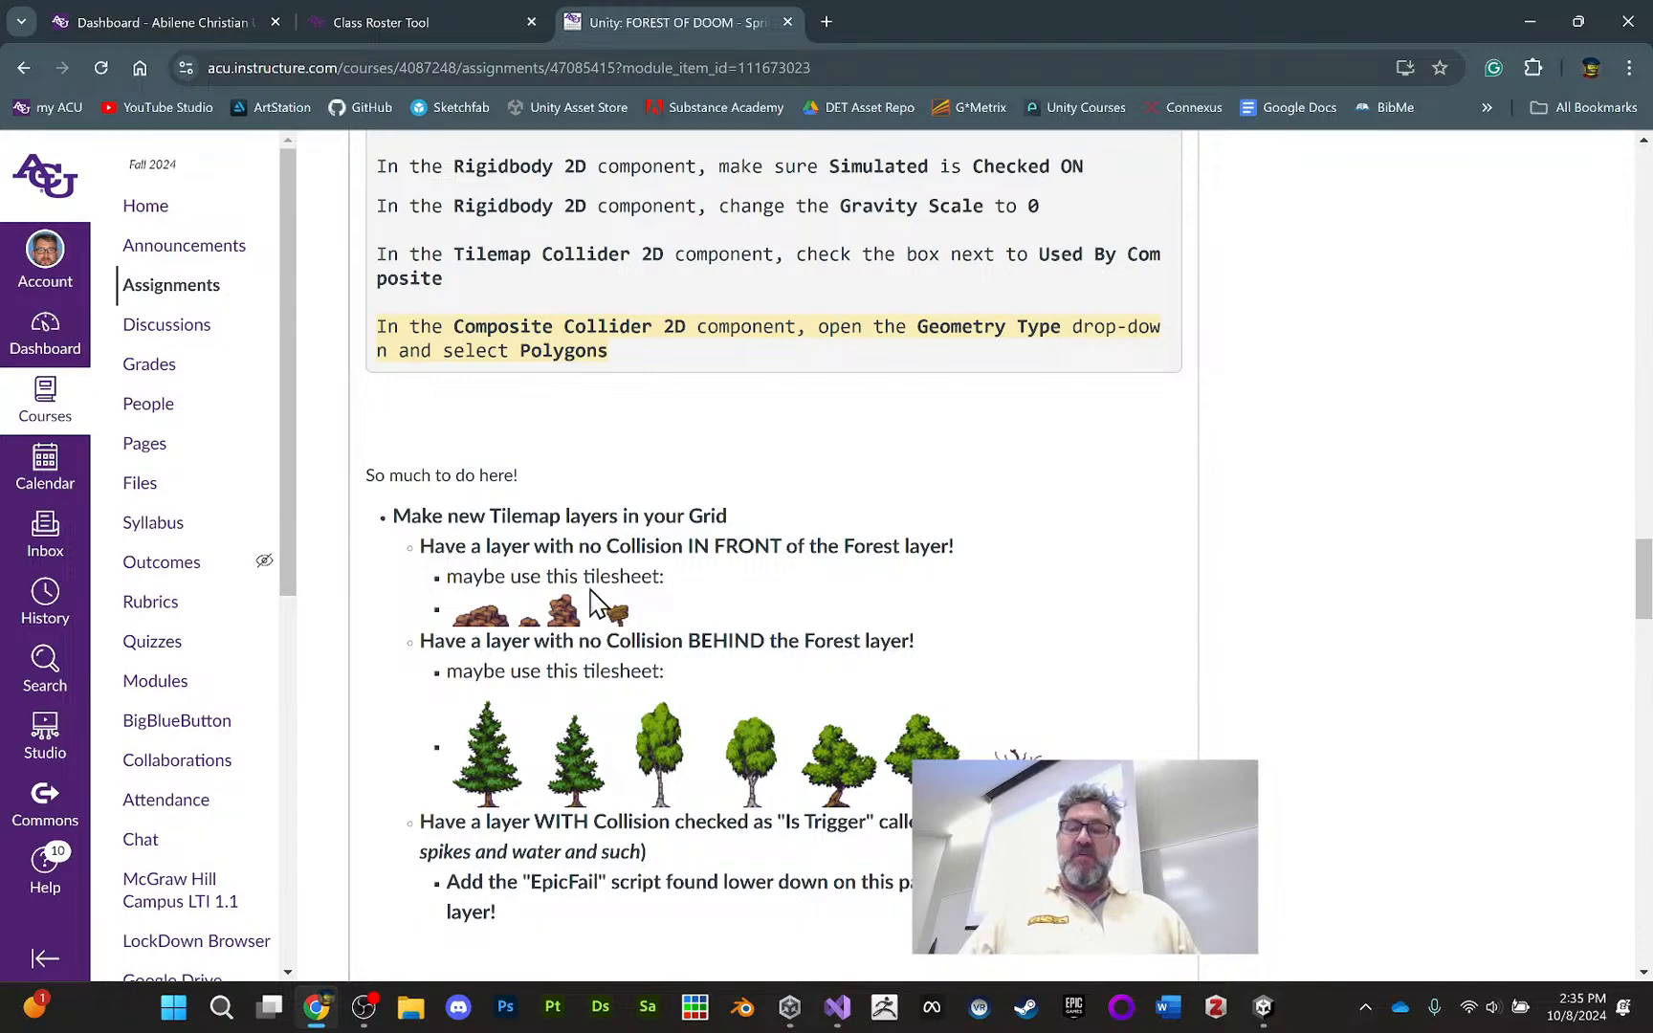
drag(471, 614, 457, 770)
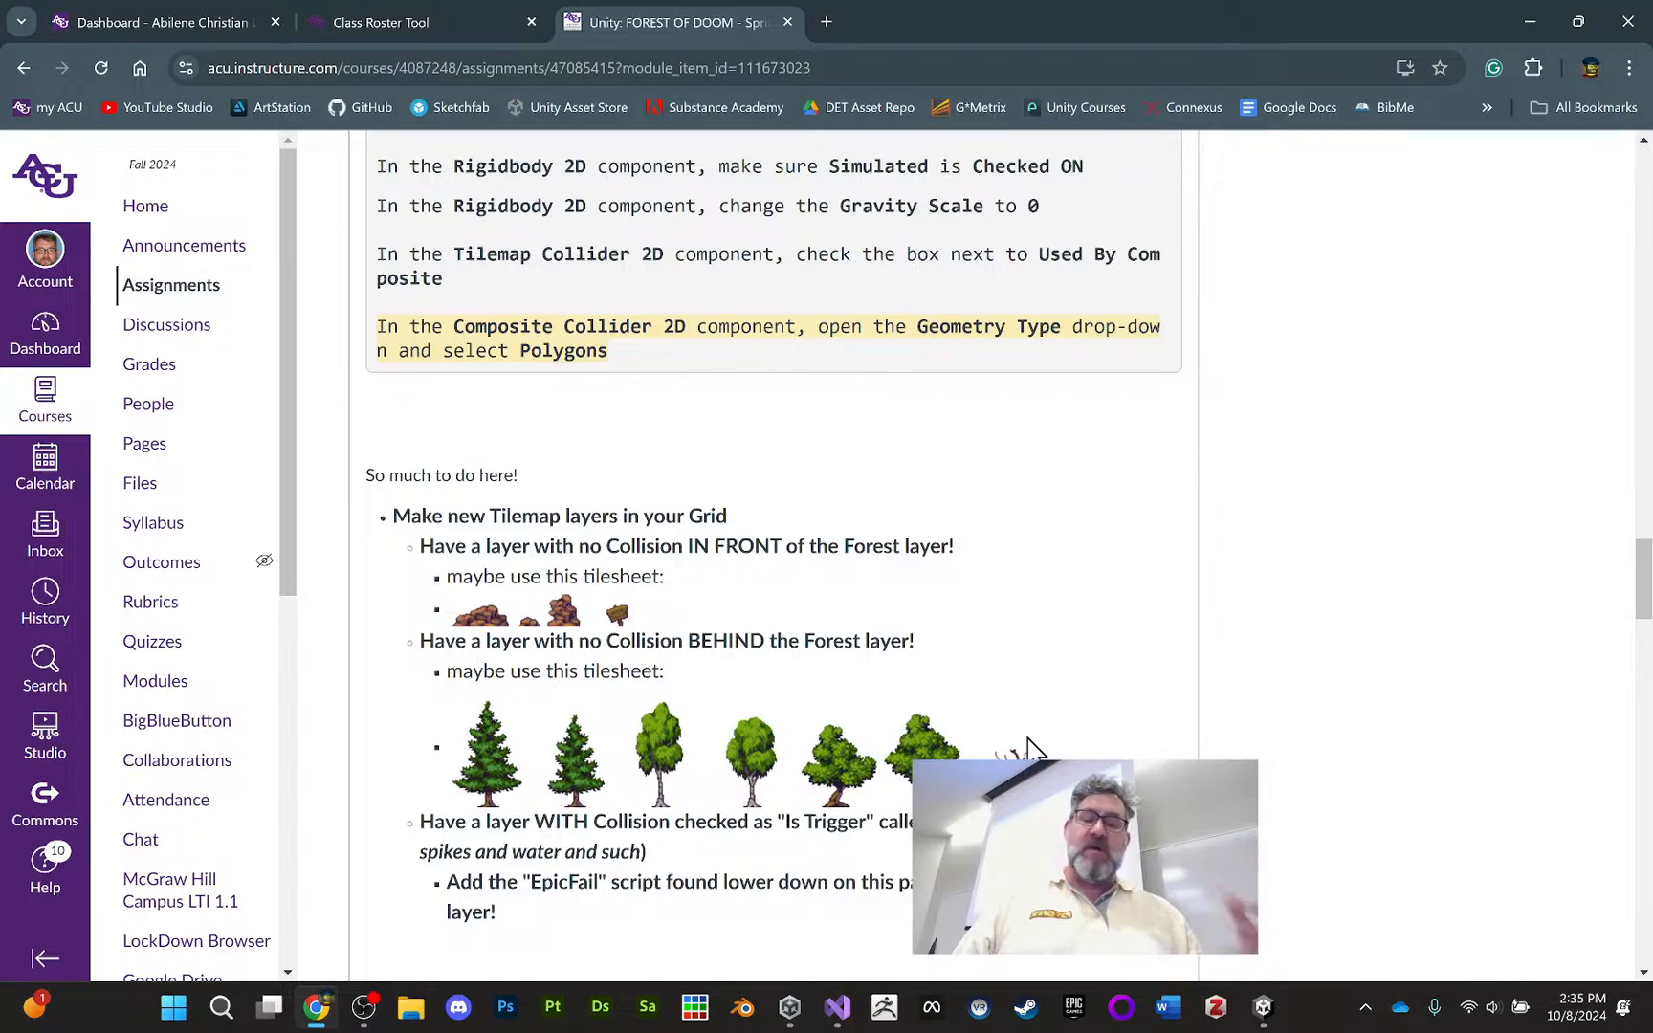
Download FantasyForestNA.zip from the Sprint One assets section of the assignment page
scroll(970, 535, up, 10)
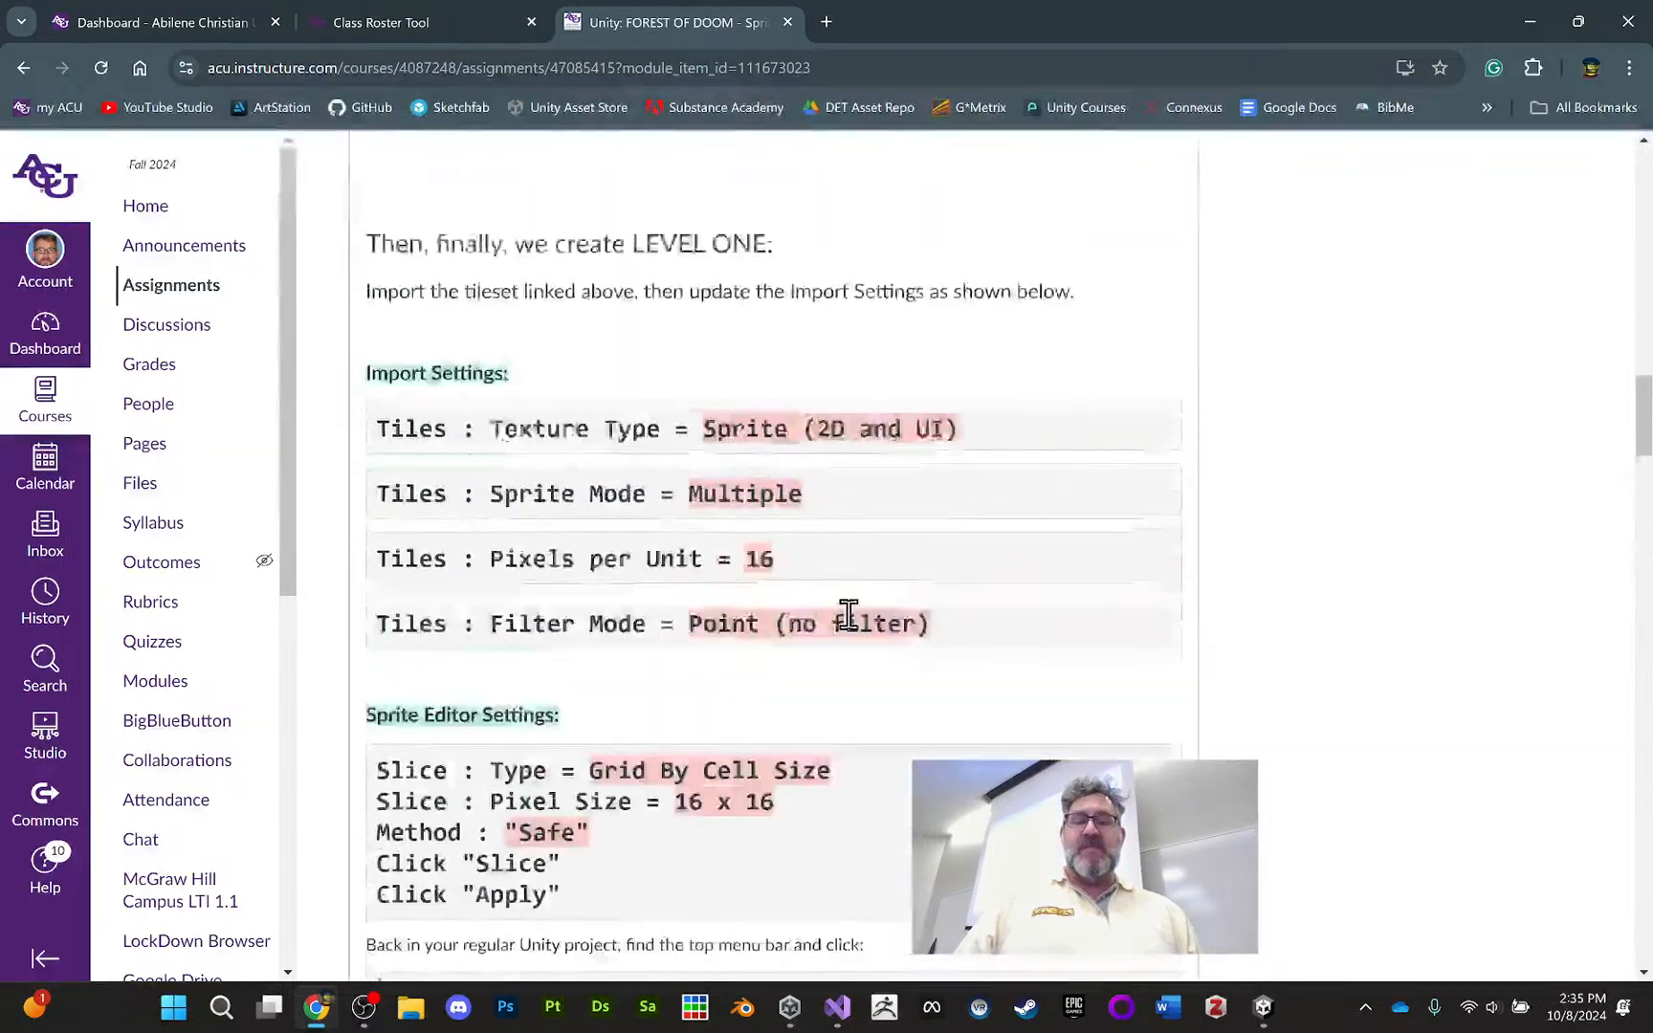
scroll(849, 614, up, 15)
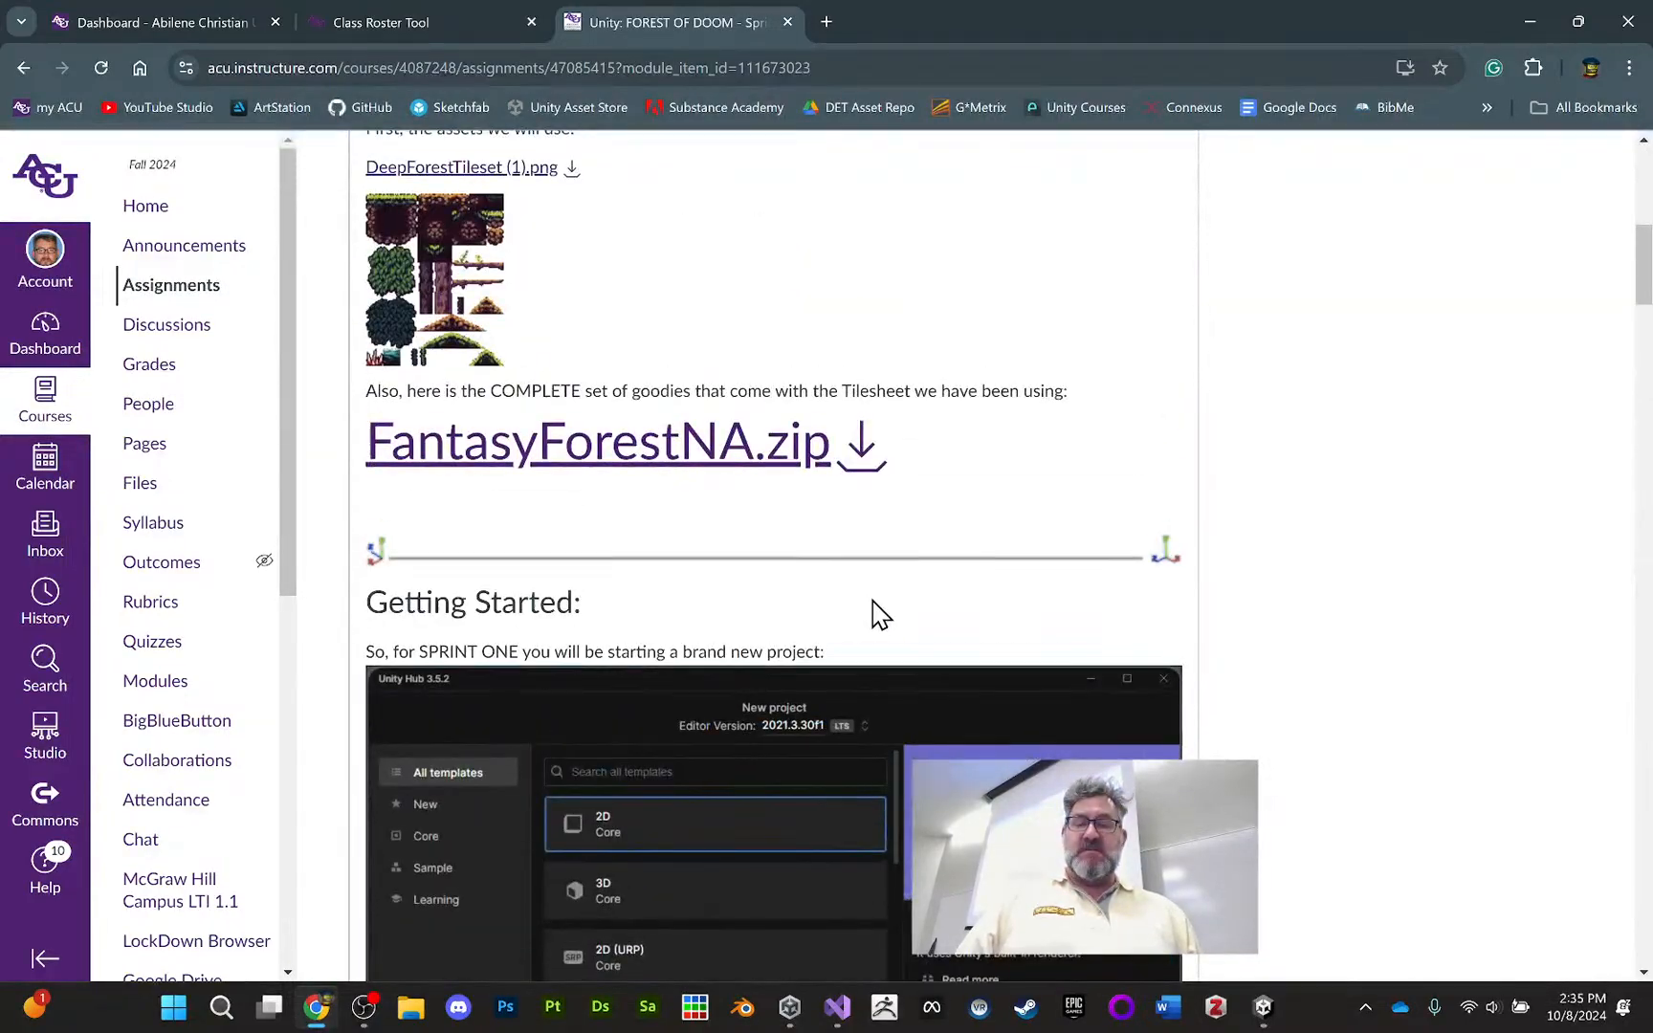
scroll(878, 612, up, 2)
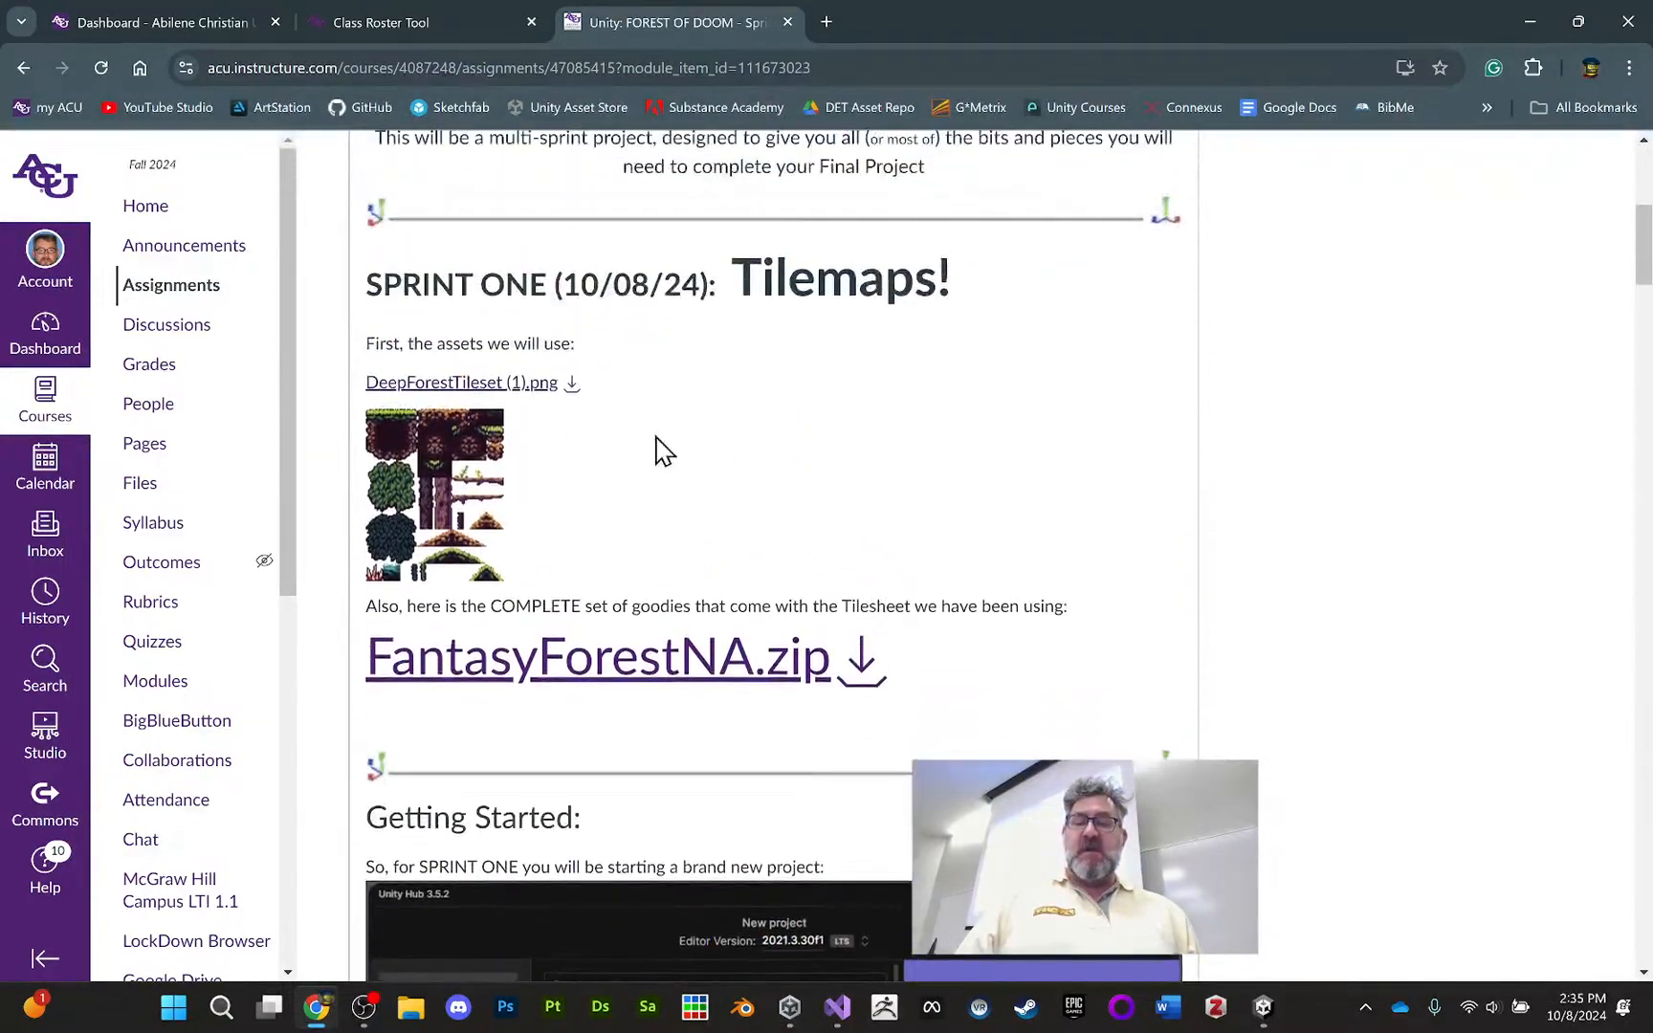
click(667, 660)
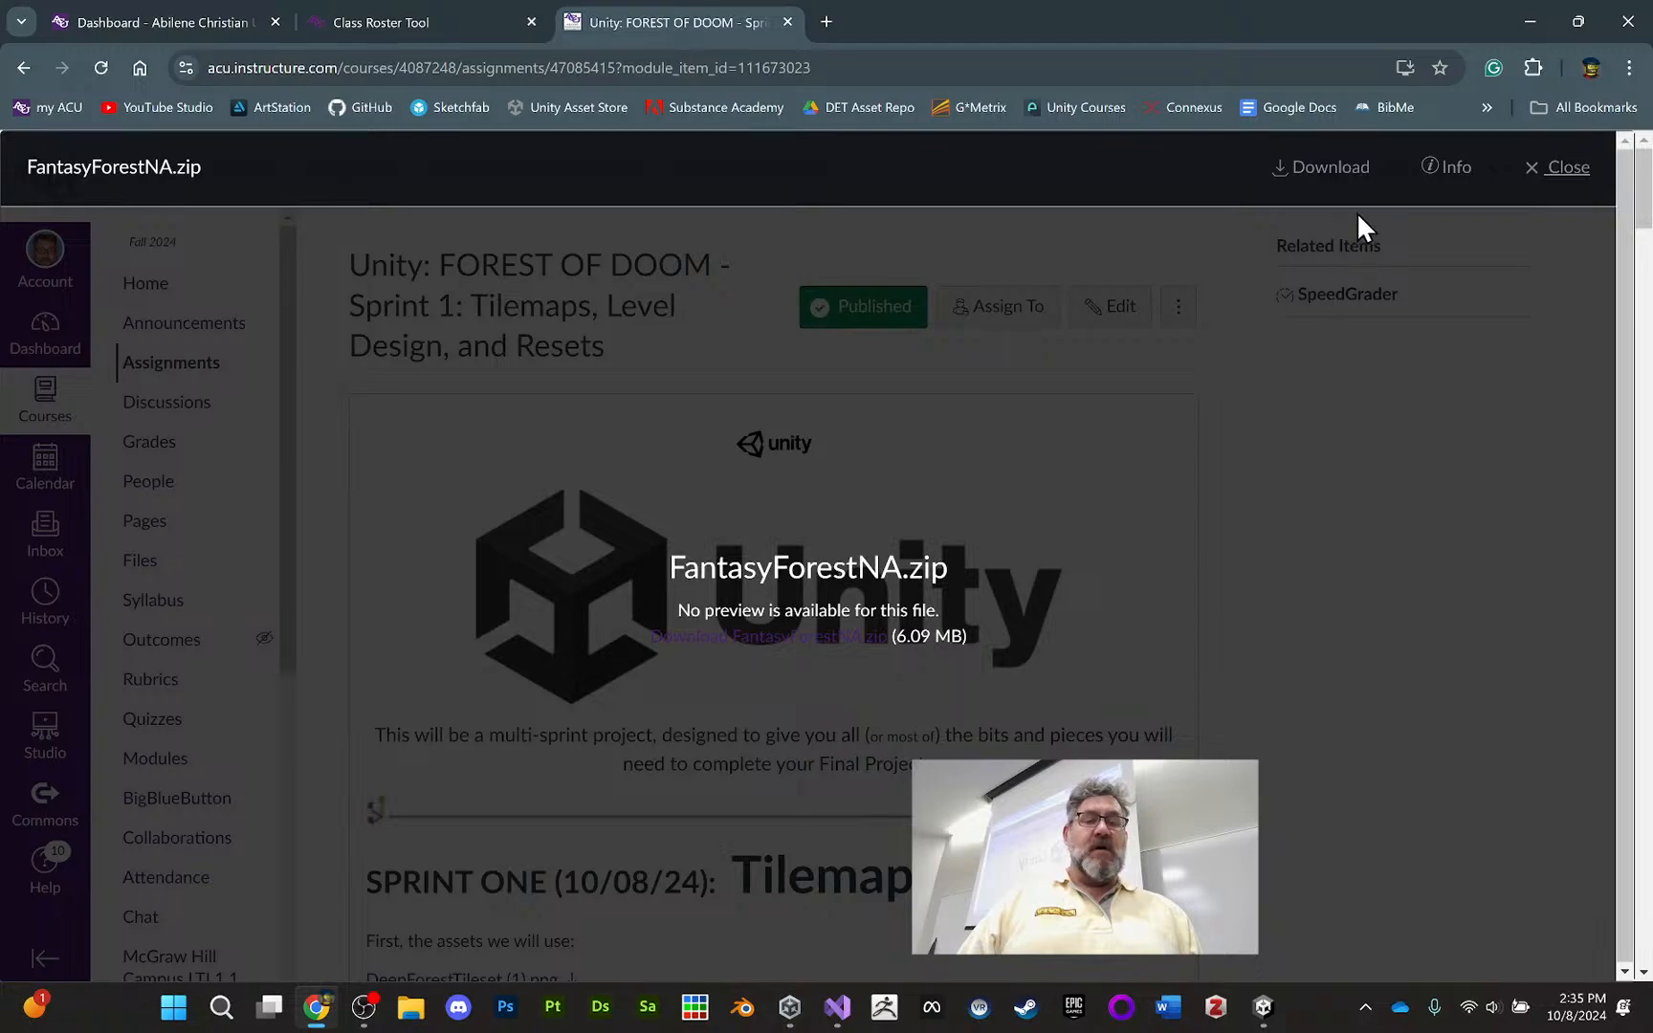
click(1344, 171)
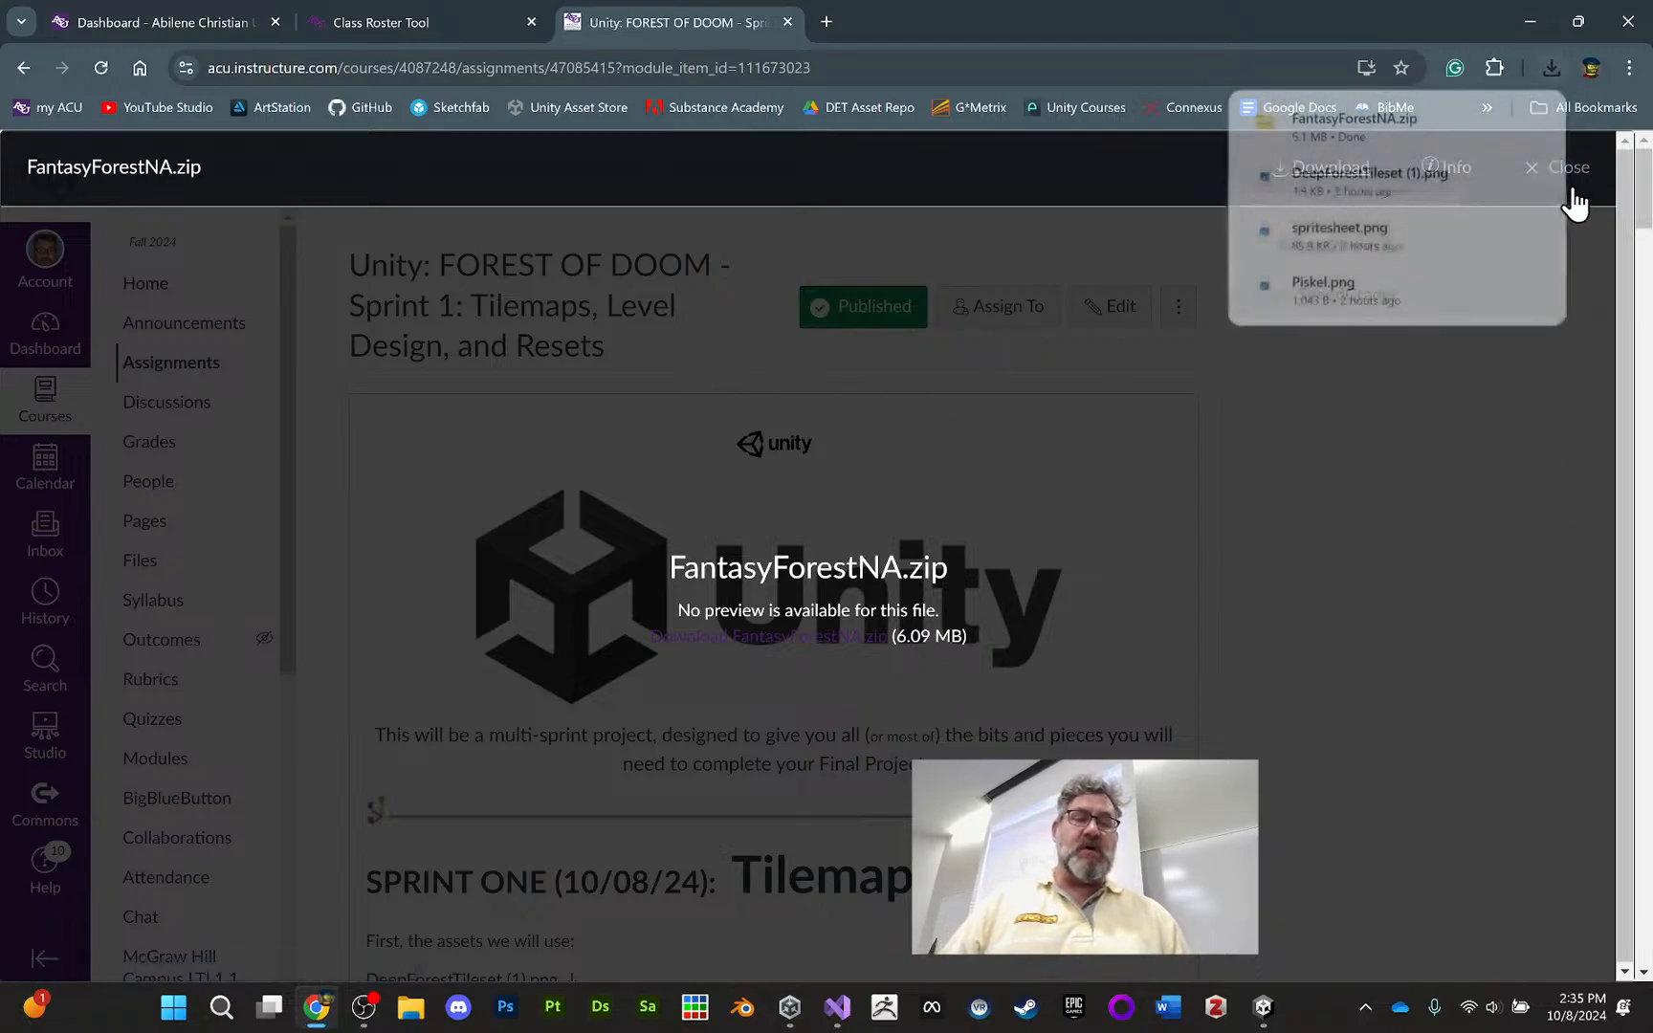
Extract the downloaded FantasyForestNA archive into Downloads and open its inner FantasyForestNA folder in a maximized File Explorer window
click(1395, 131)
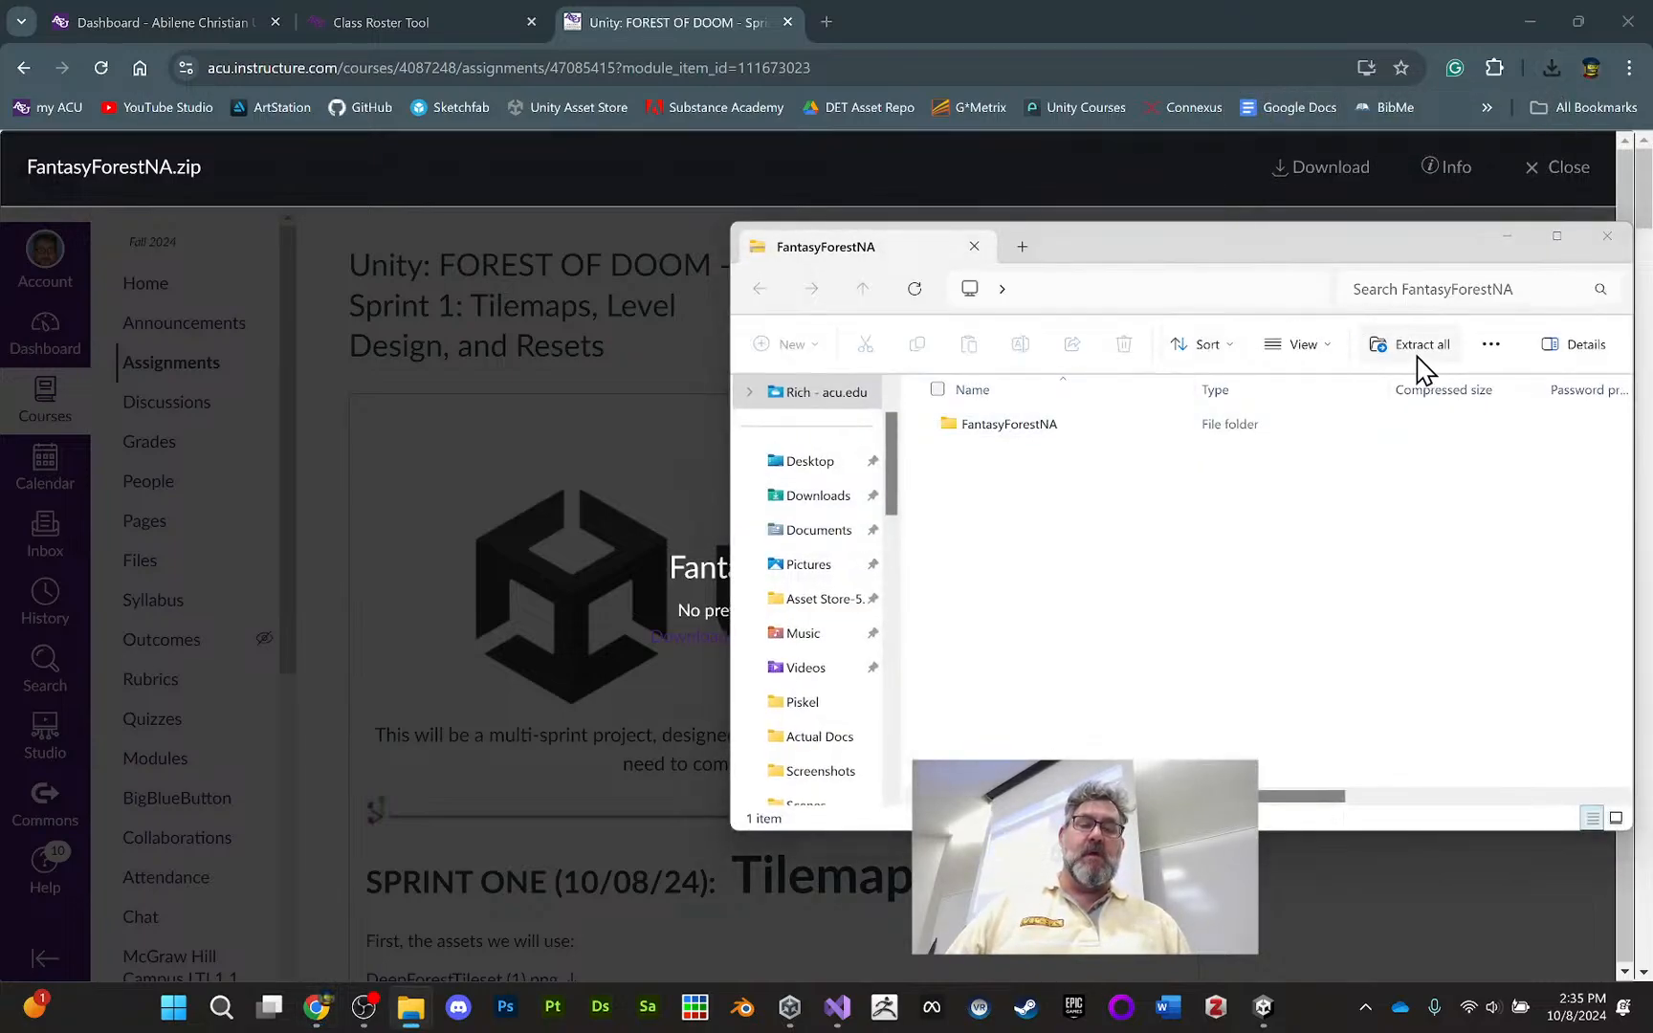
click(1420, 346)
click(1005, 725)
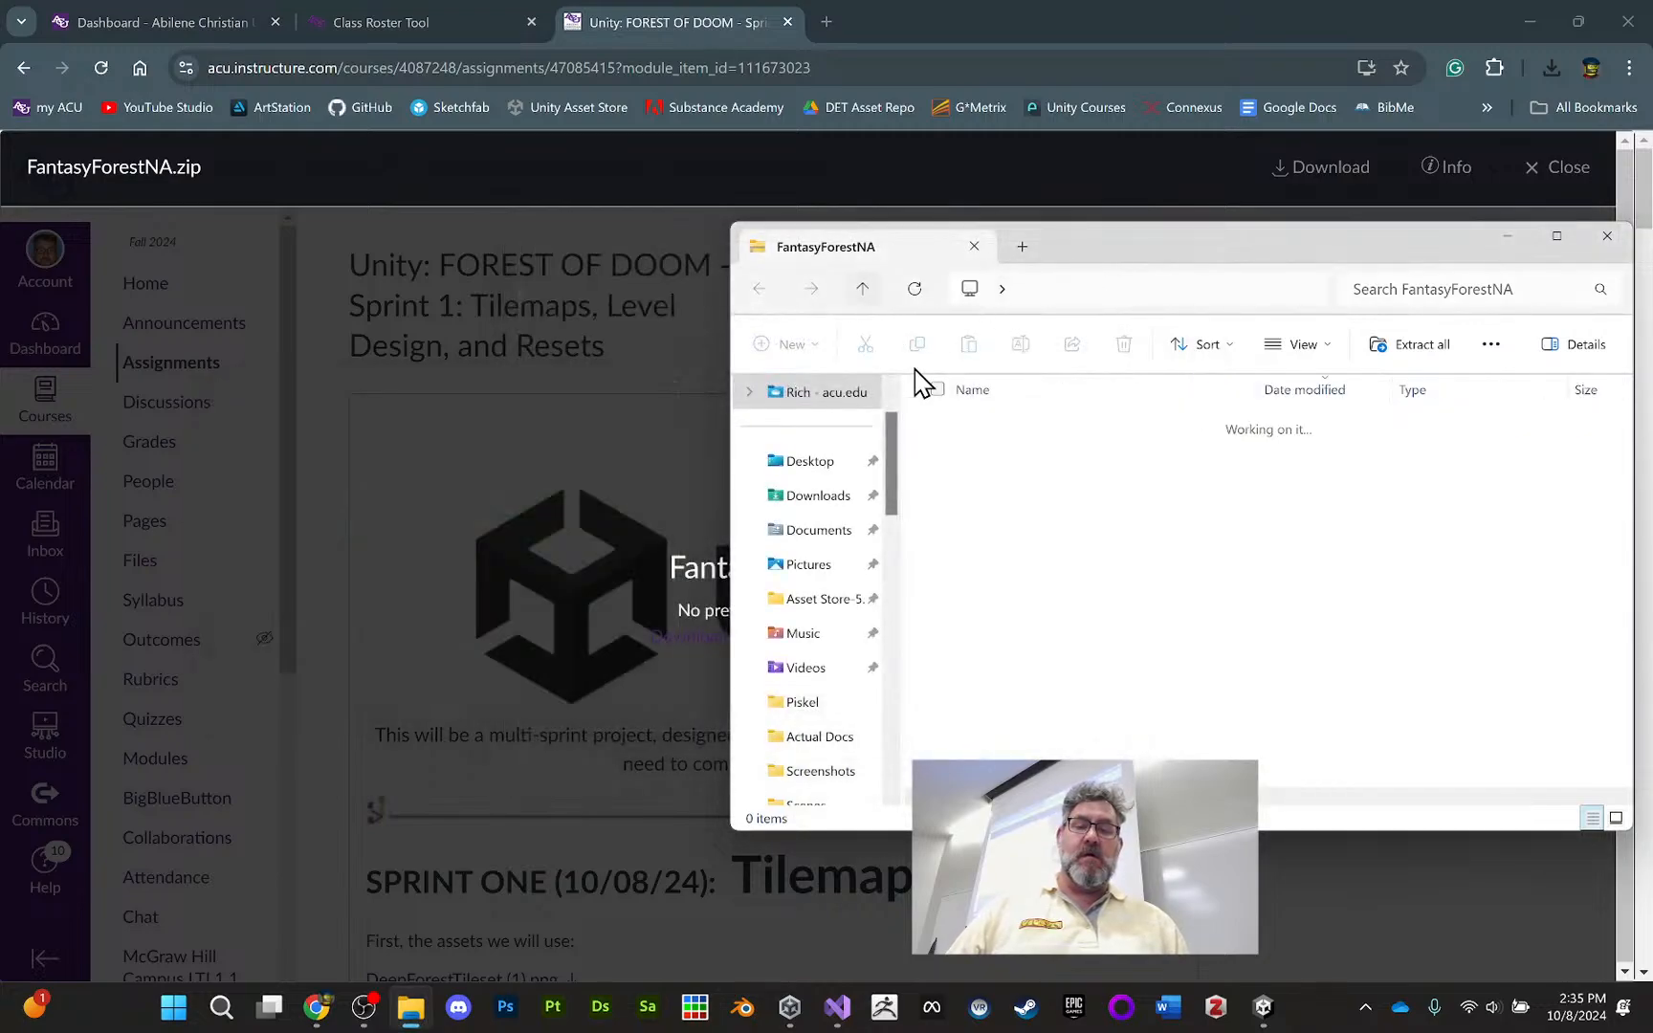
double_click(1041, 600)
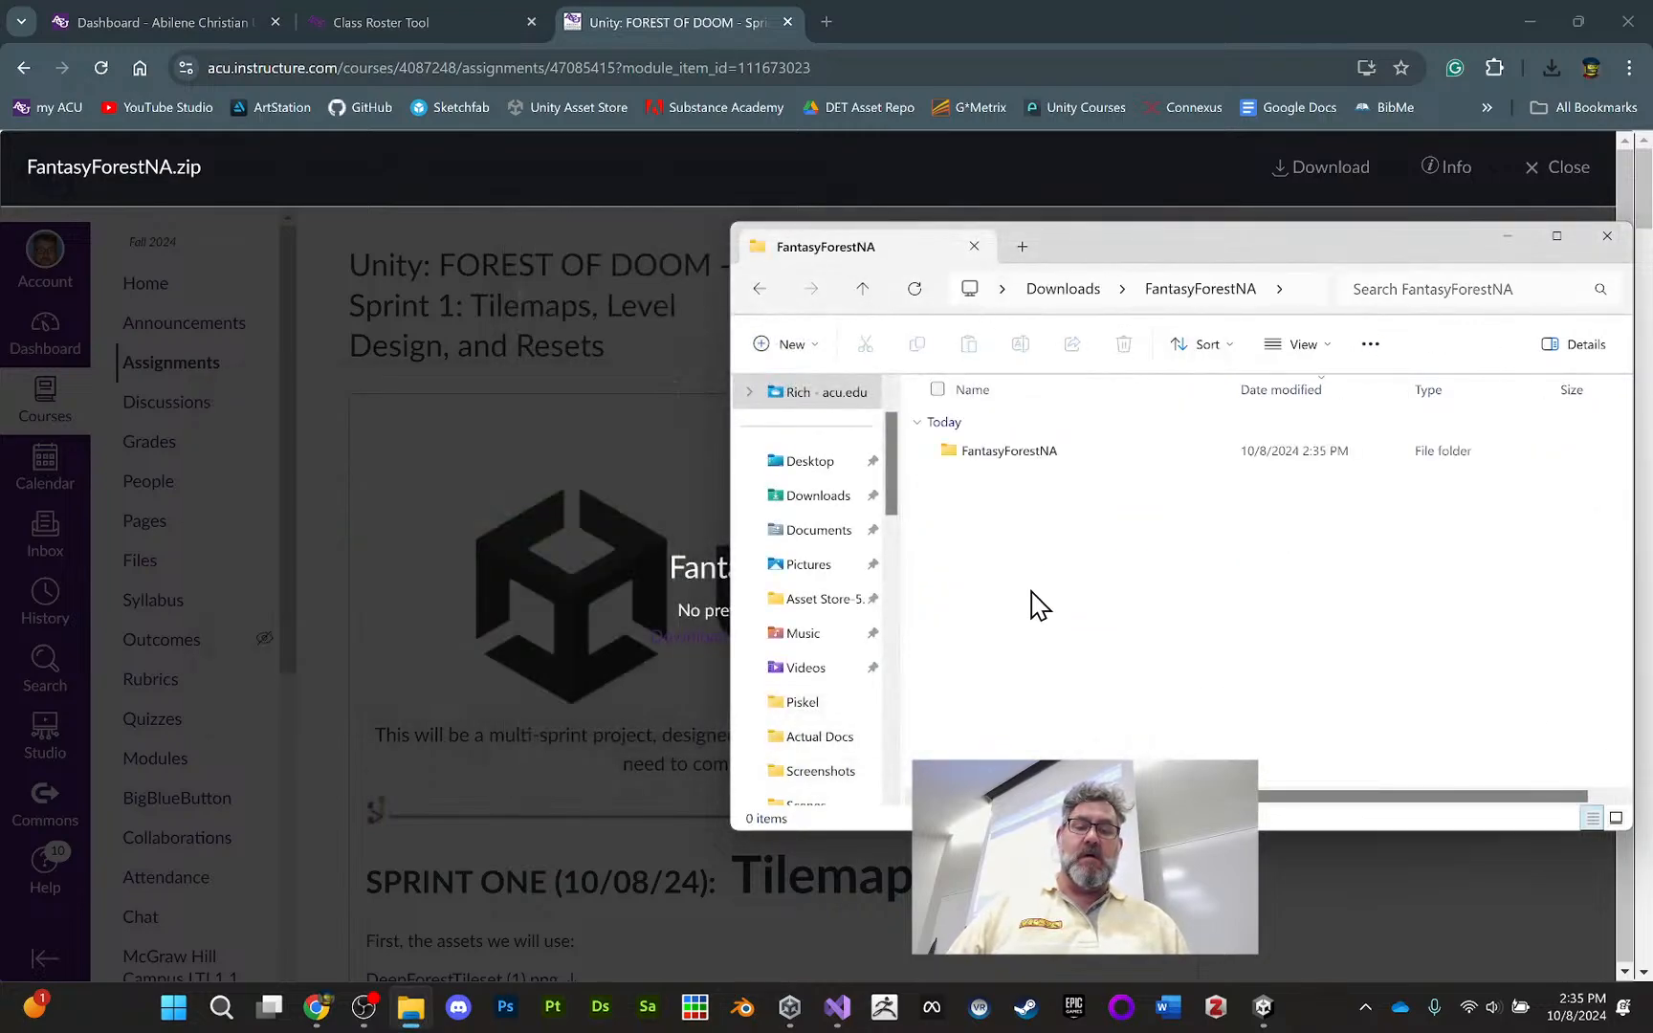
click(1051, 457)
click(1044, 453)
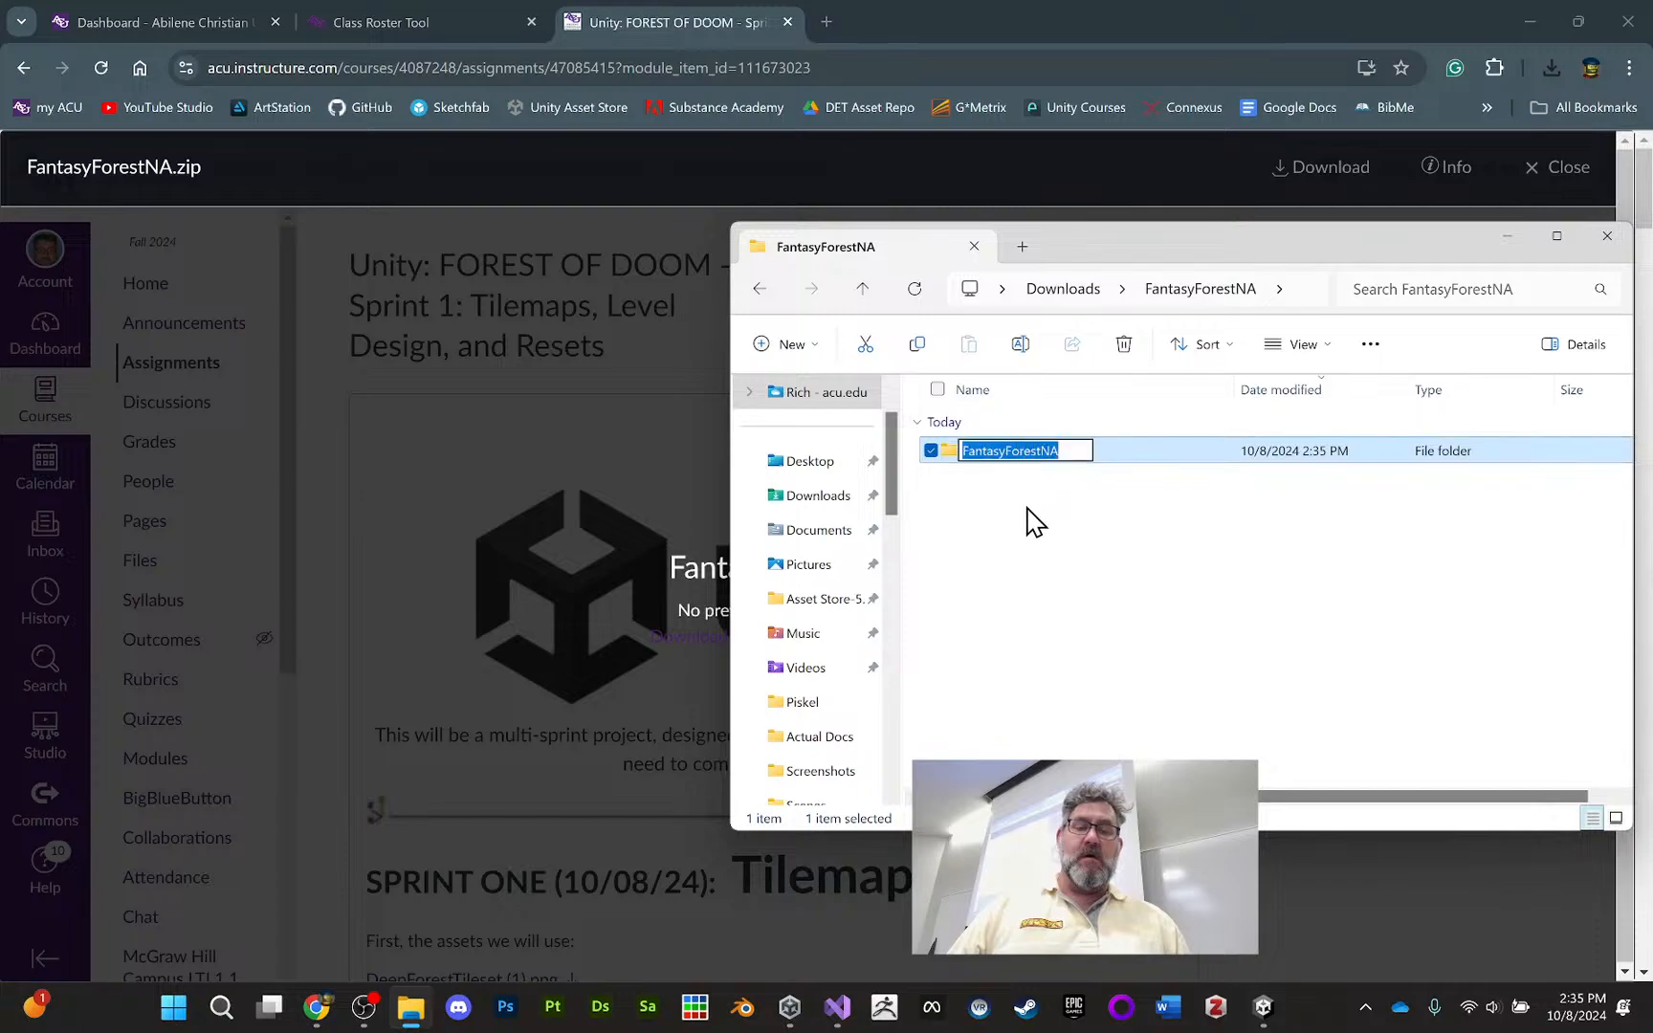
double_click(995, 459)
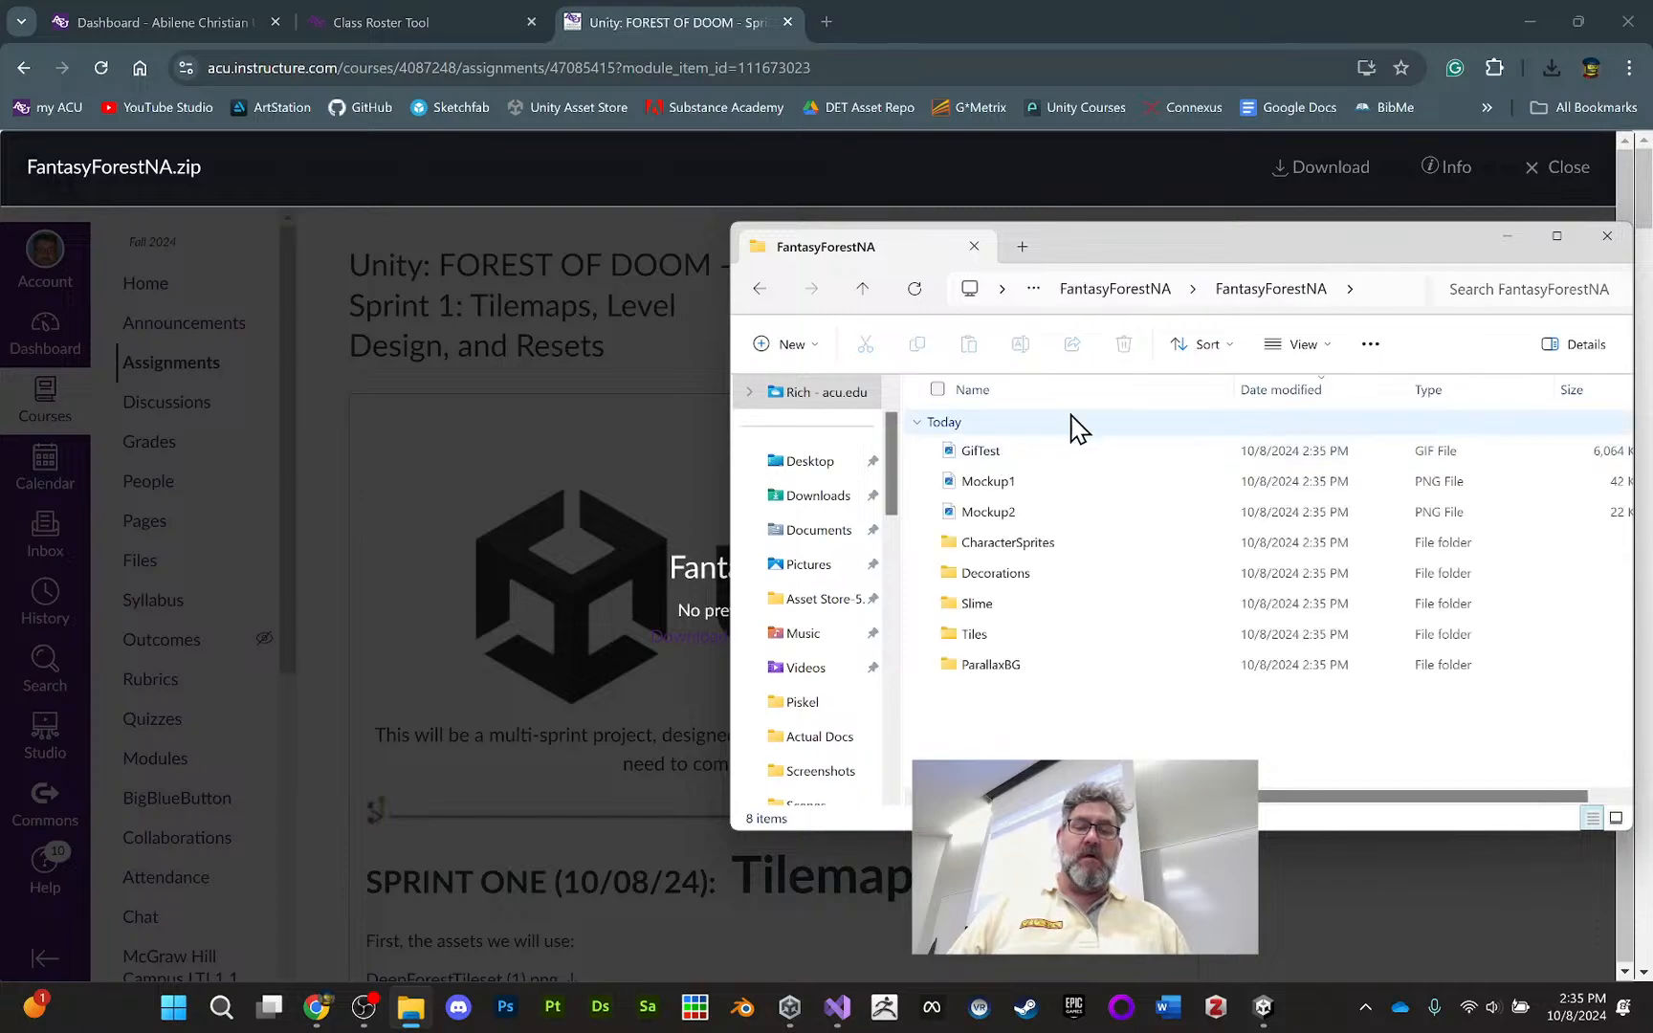
click(1558, 238)
Preview the GifTest animation enlarged, then close the image viewer
double_click(341, 227)
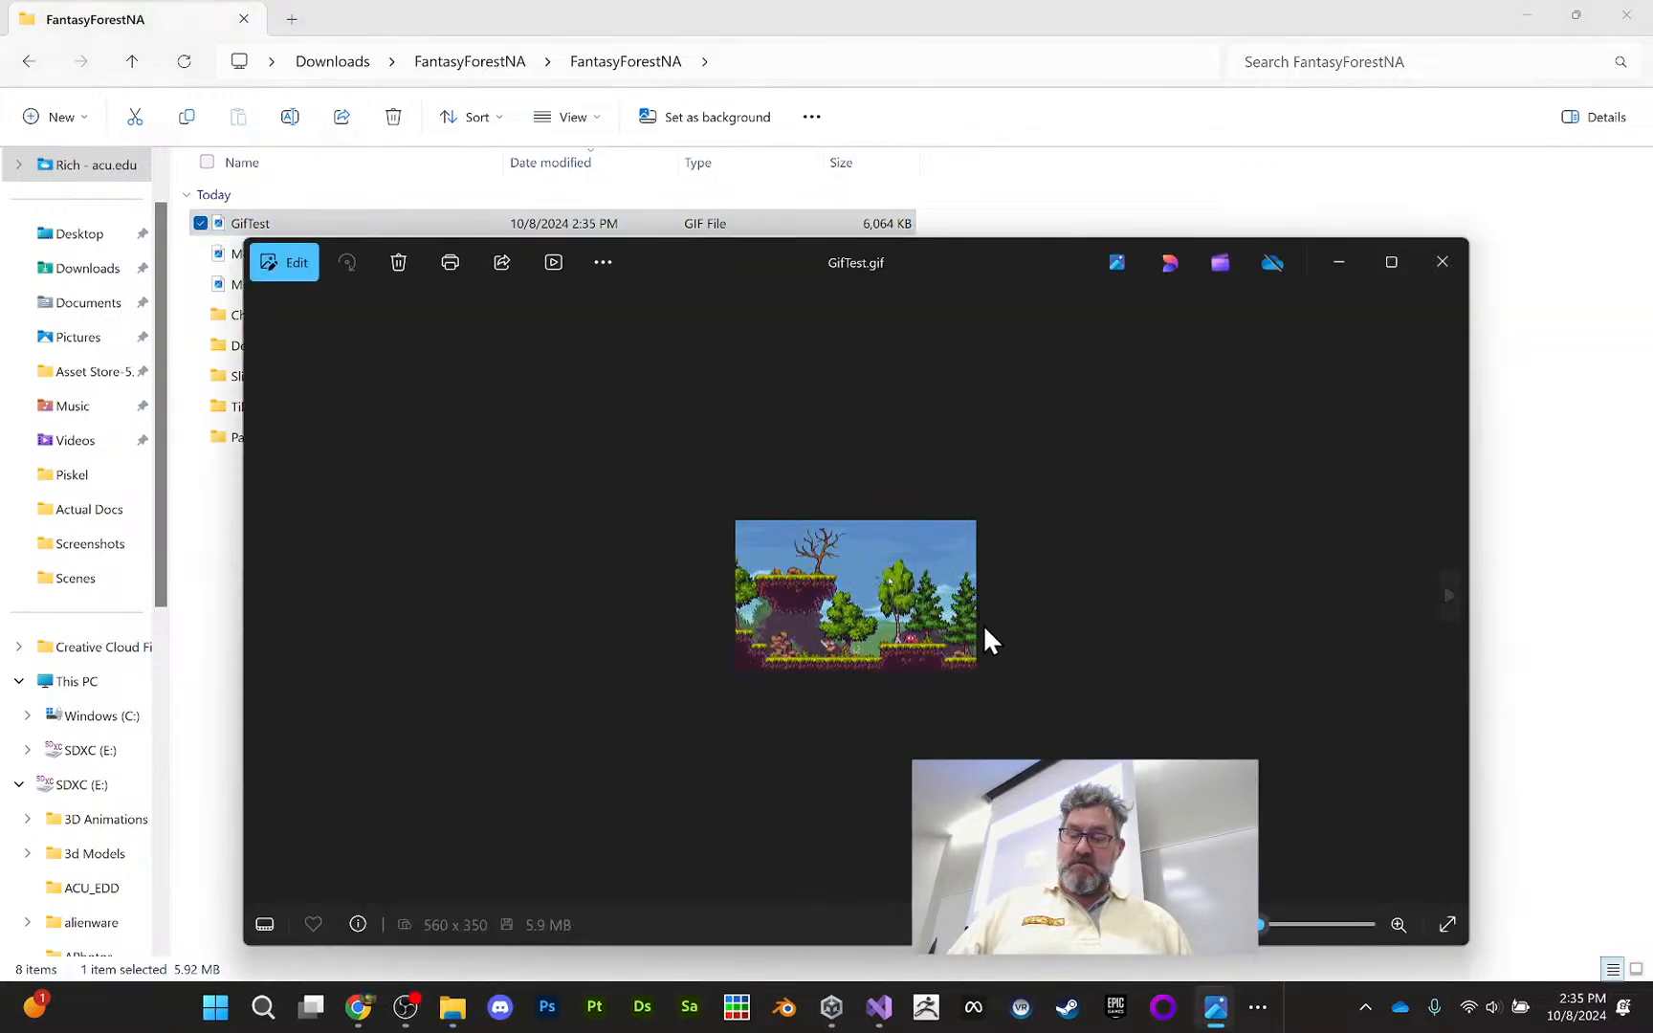
scroll(969, 612, up, 4)
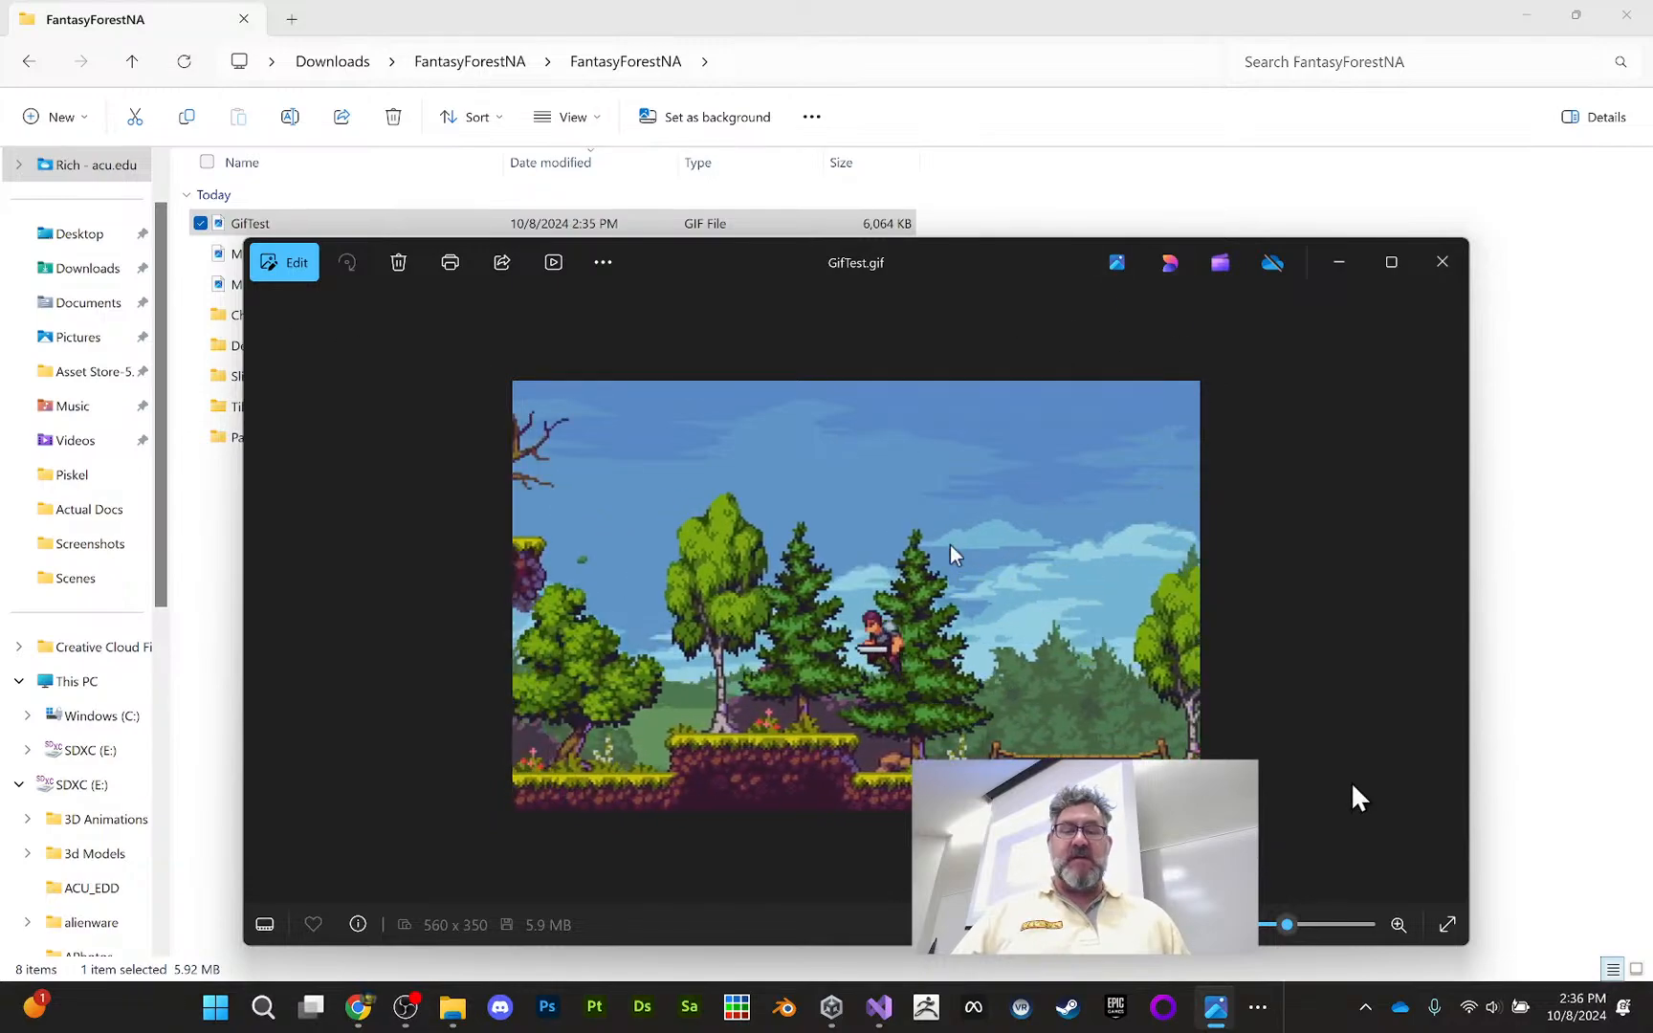
click(1442, 262)
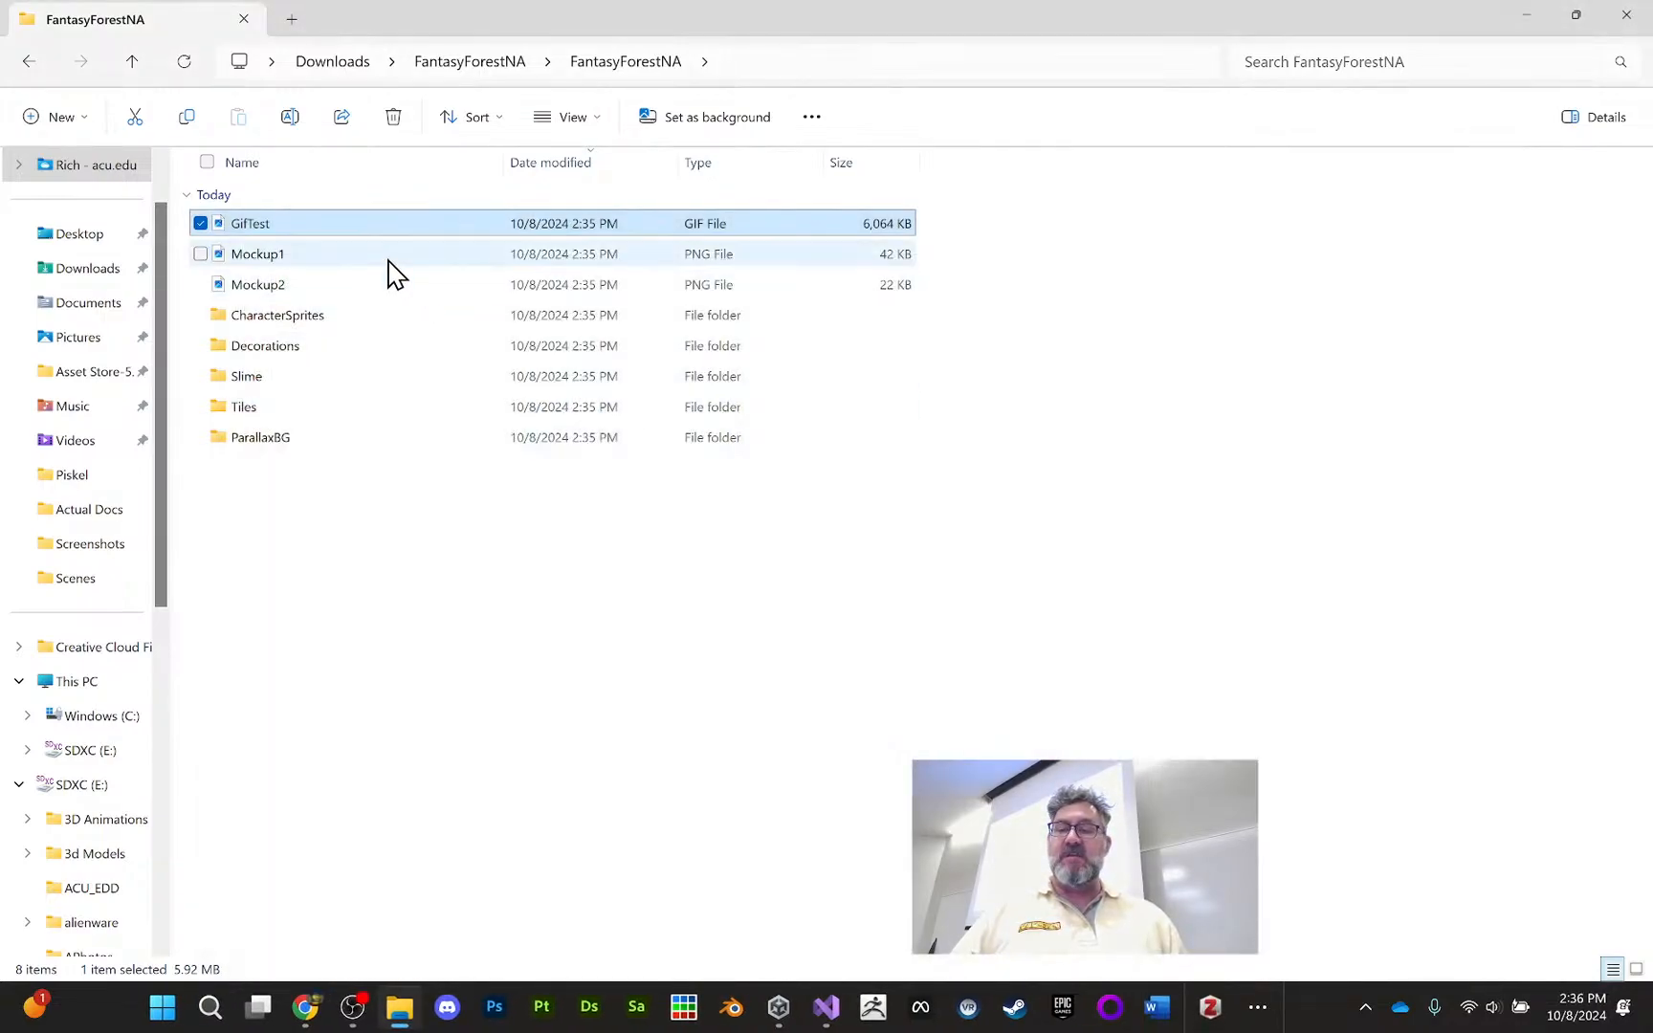
Open the CharacterSprites folder and examine the CharacterFall and CharacterRun sprite sheets up close
double_click(329, 316)
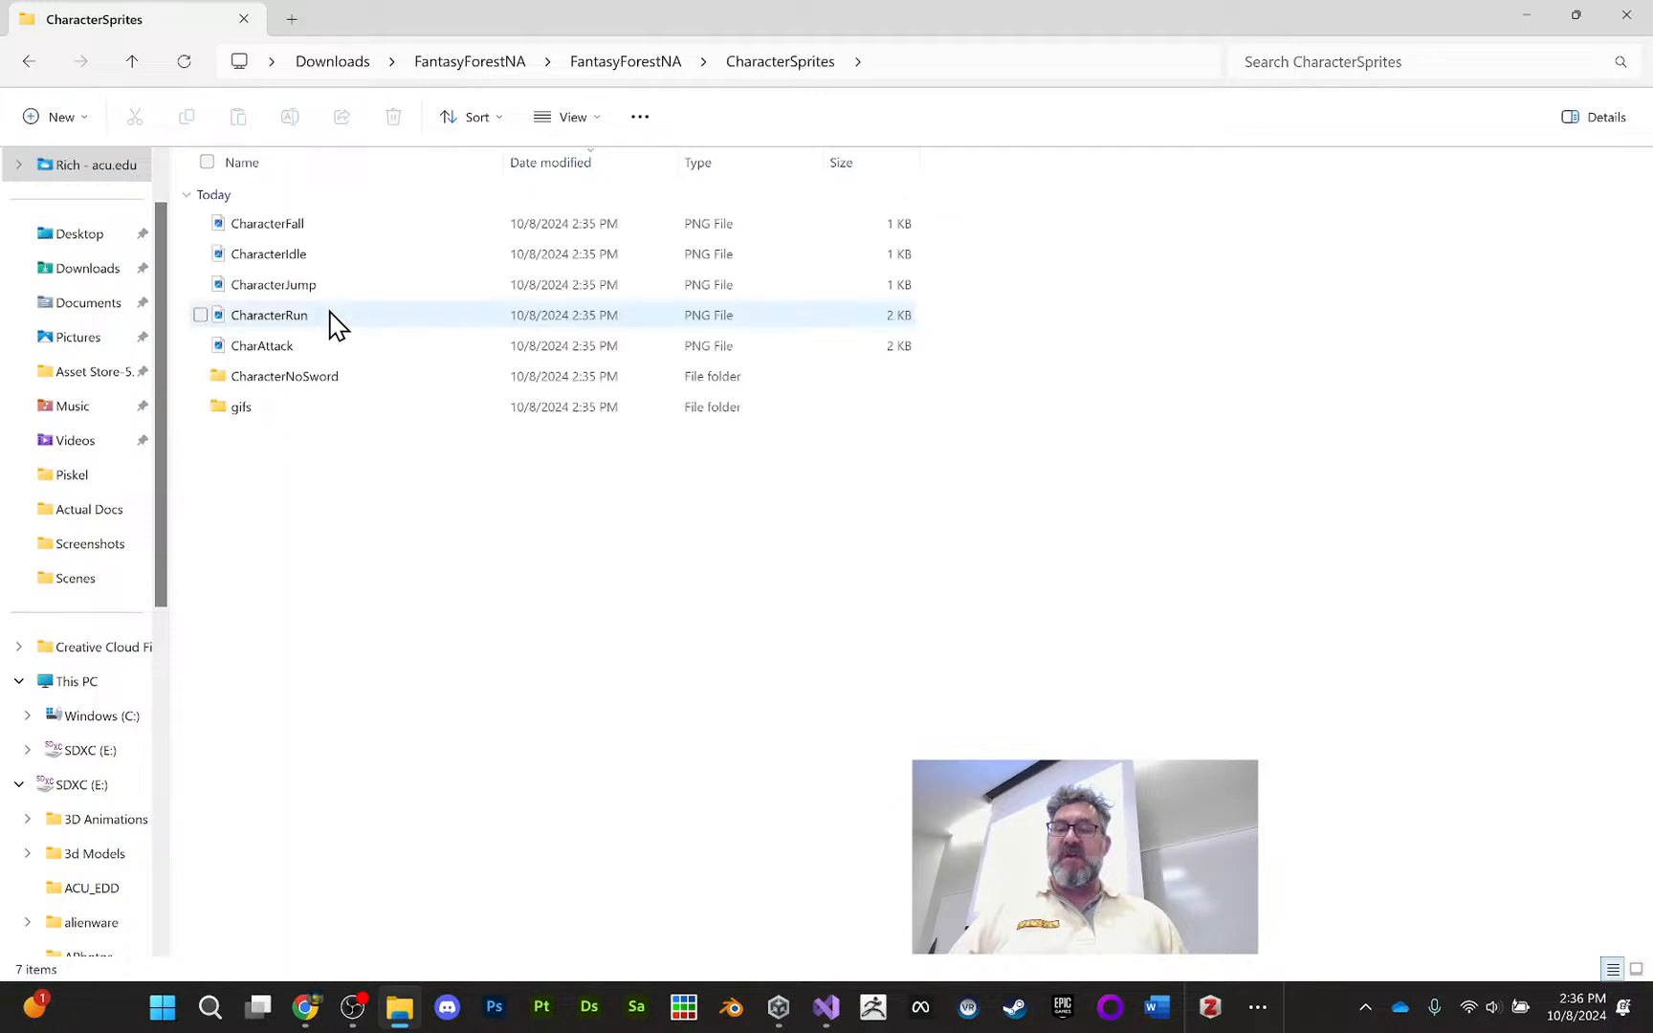
double_click(327, 222)
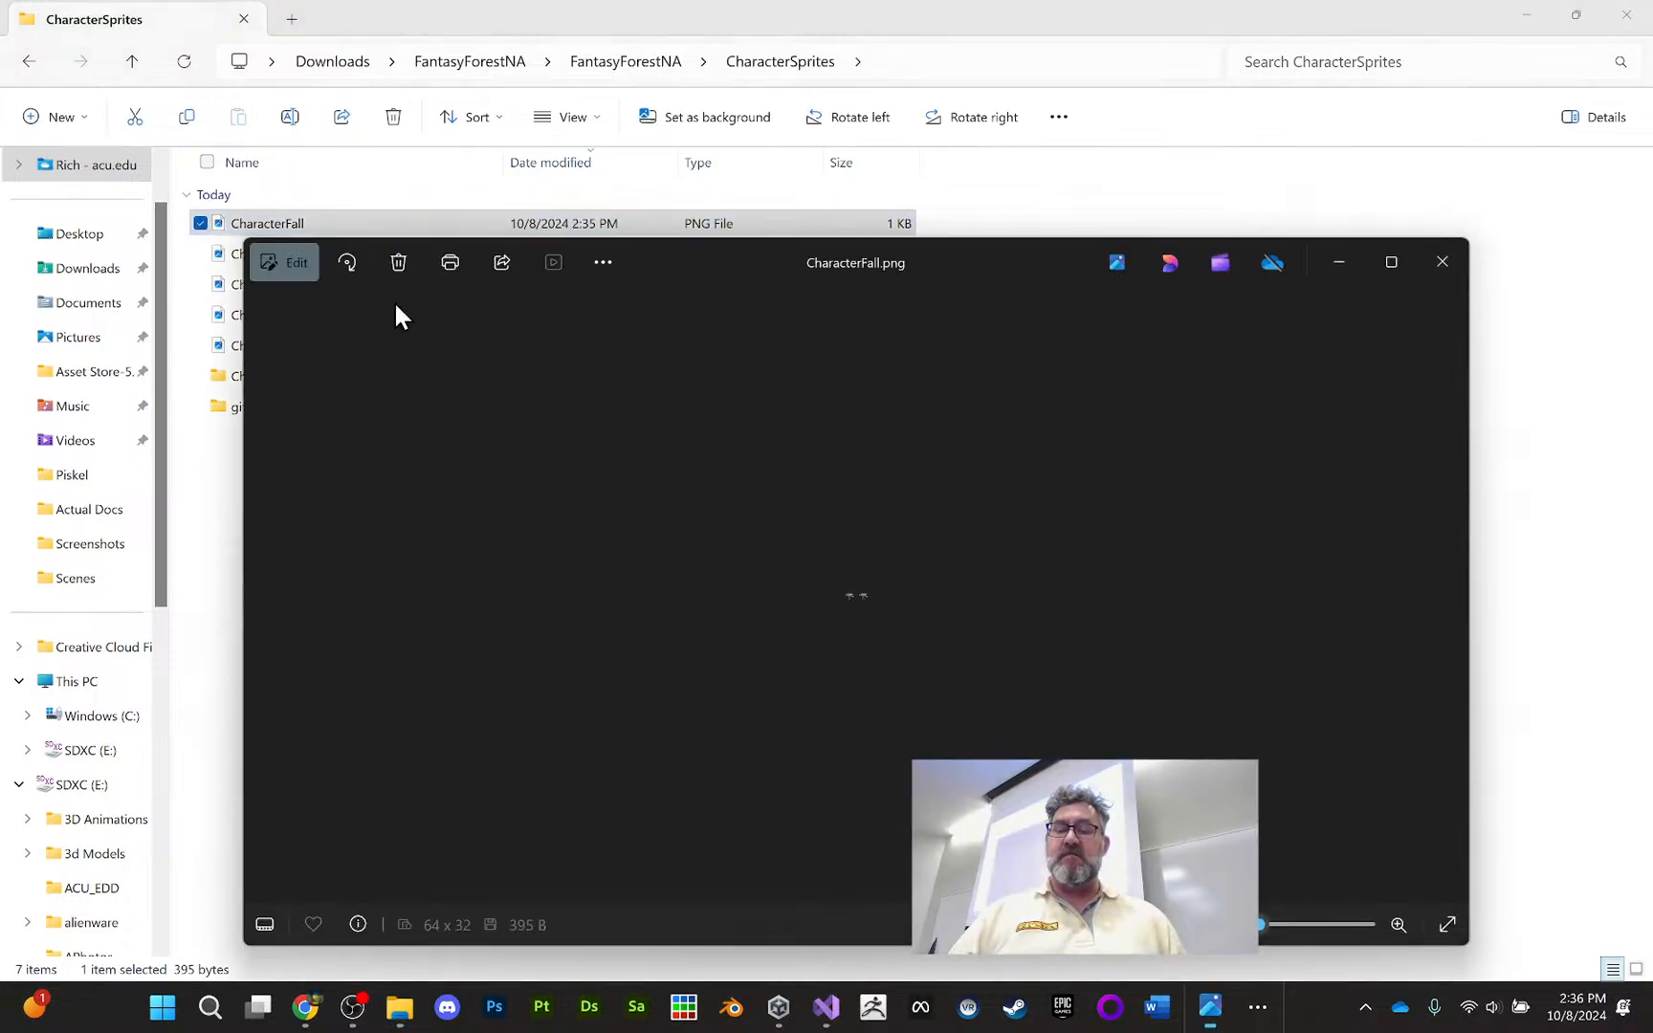
scroll(886, 628, up, 5)
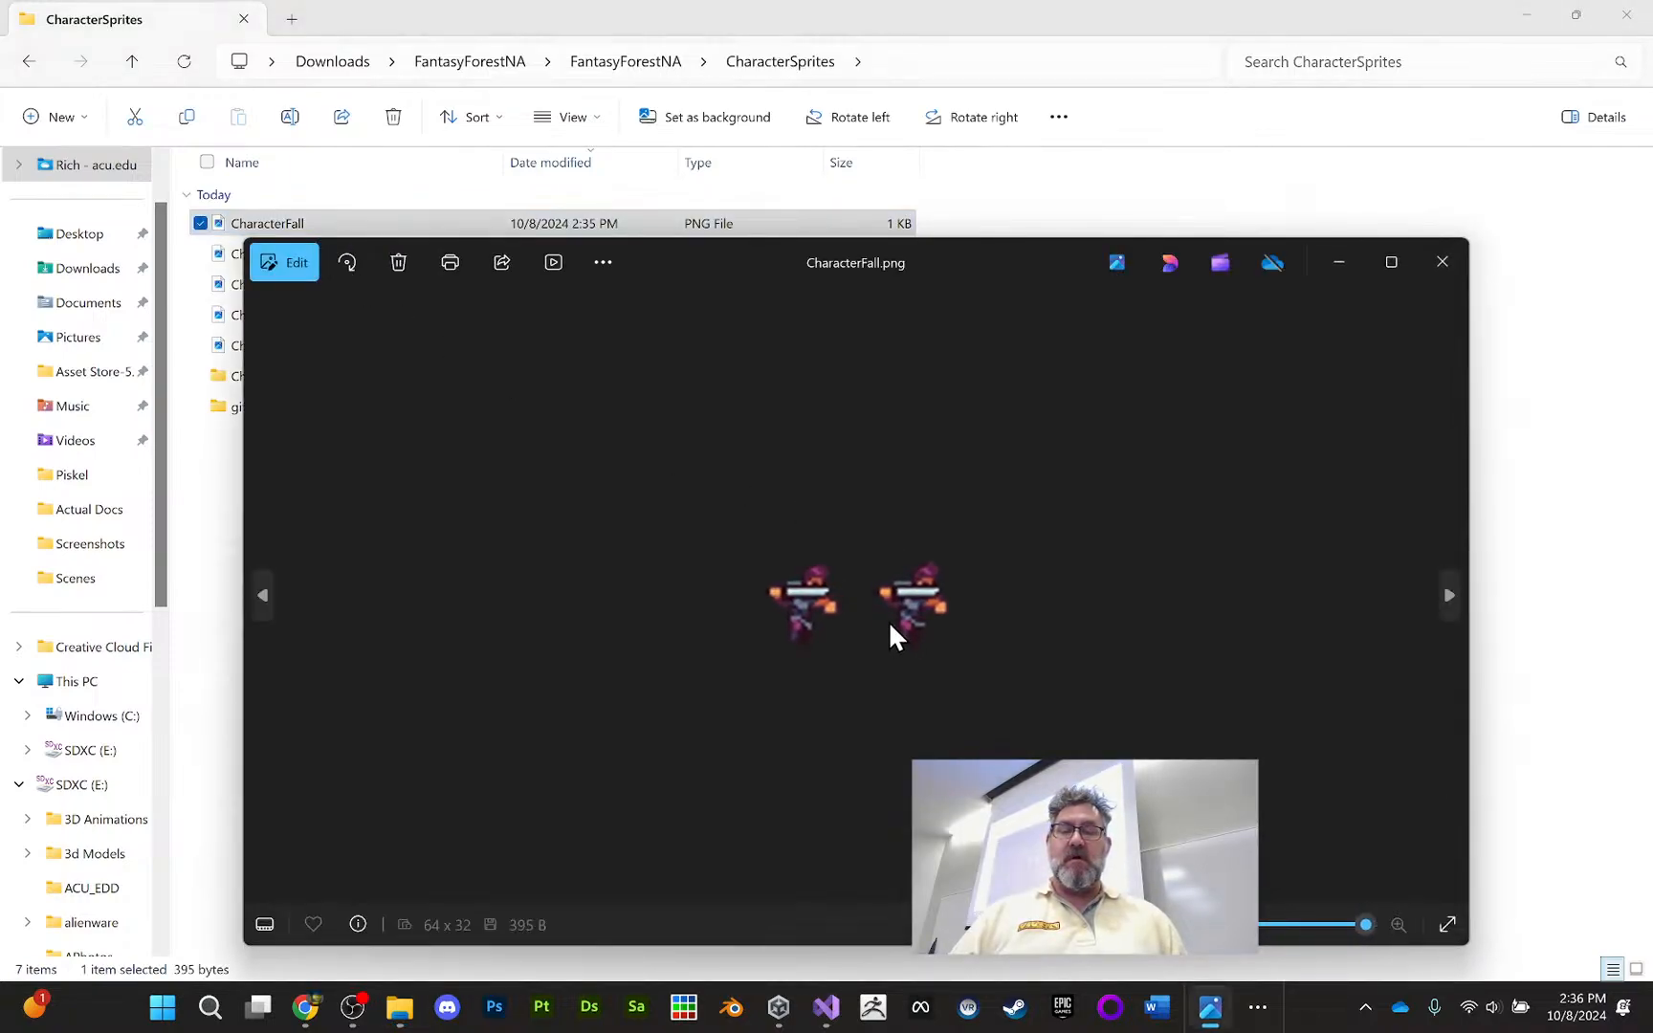
click(1465, 268)
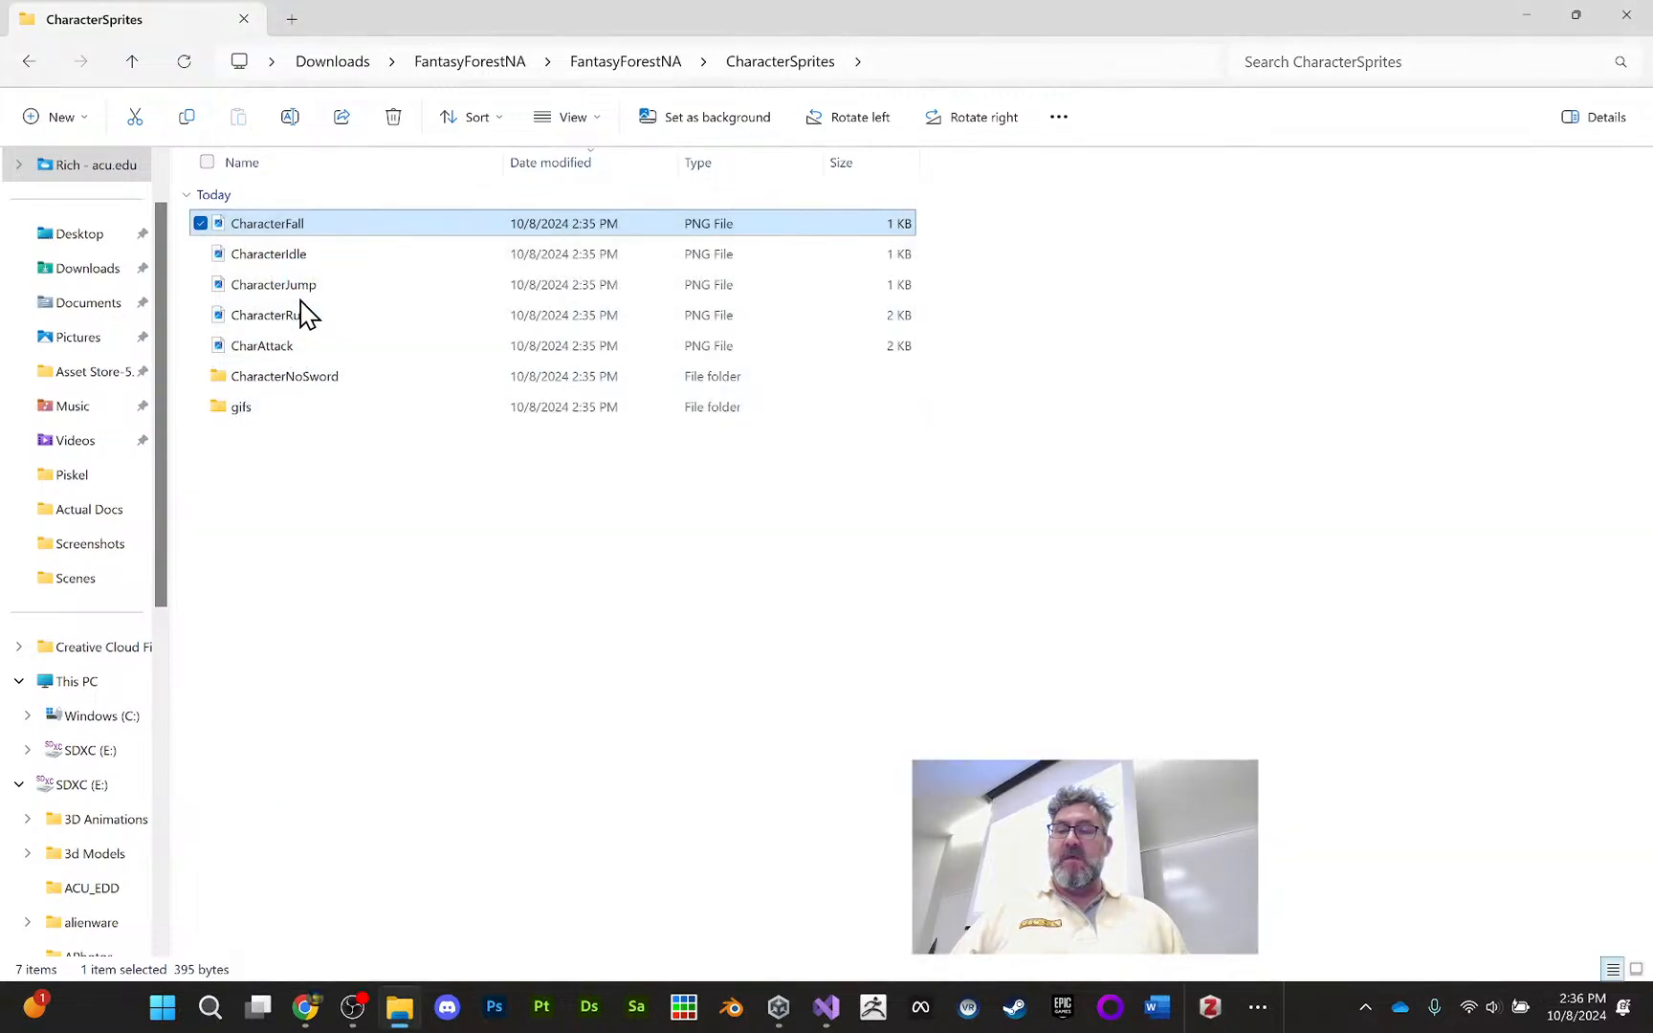
double_click(287, 317)
scroll(842, 617, up, 5)
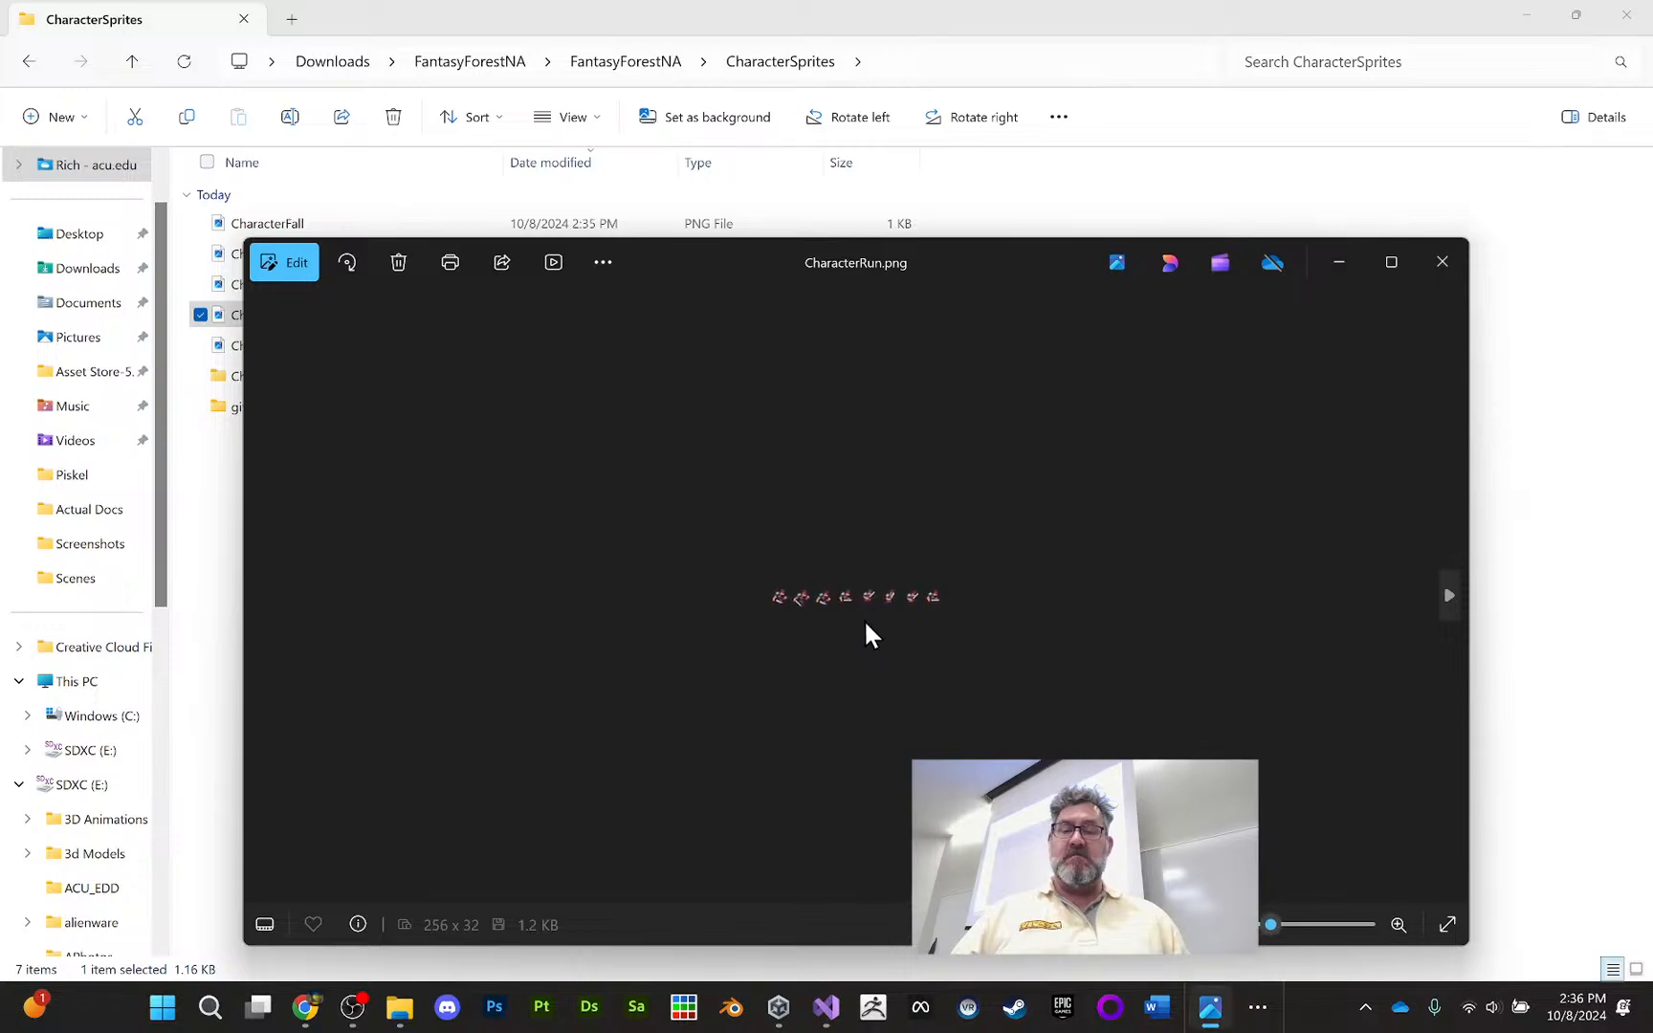
click(1439, 264)
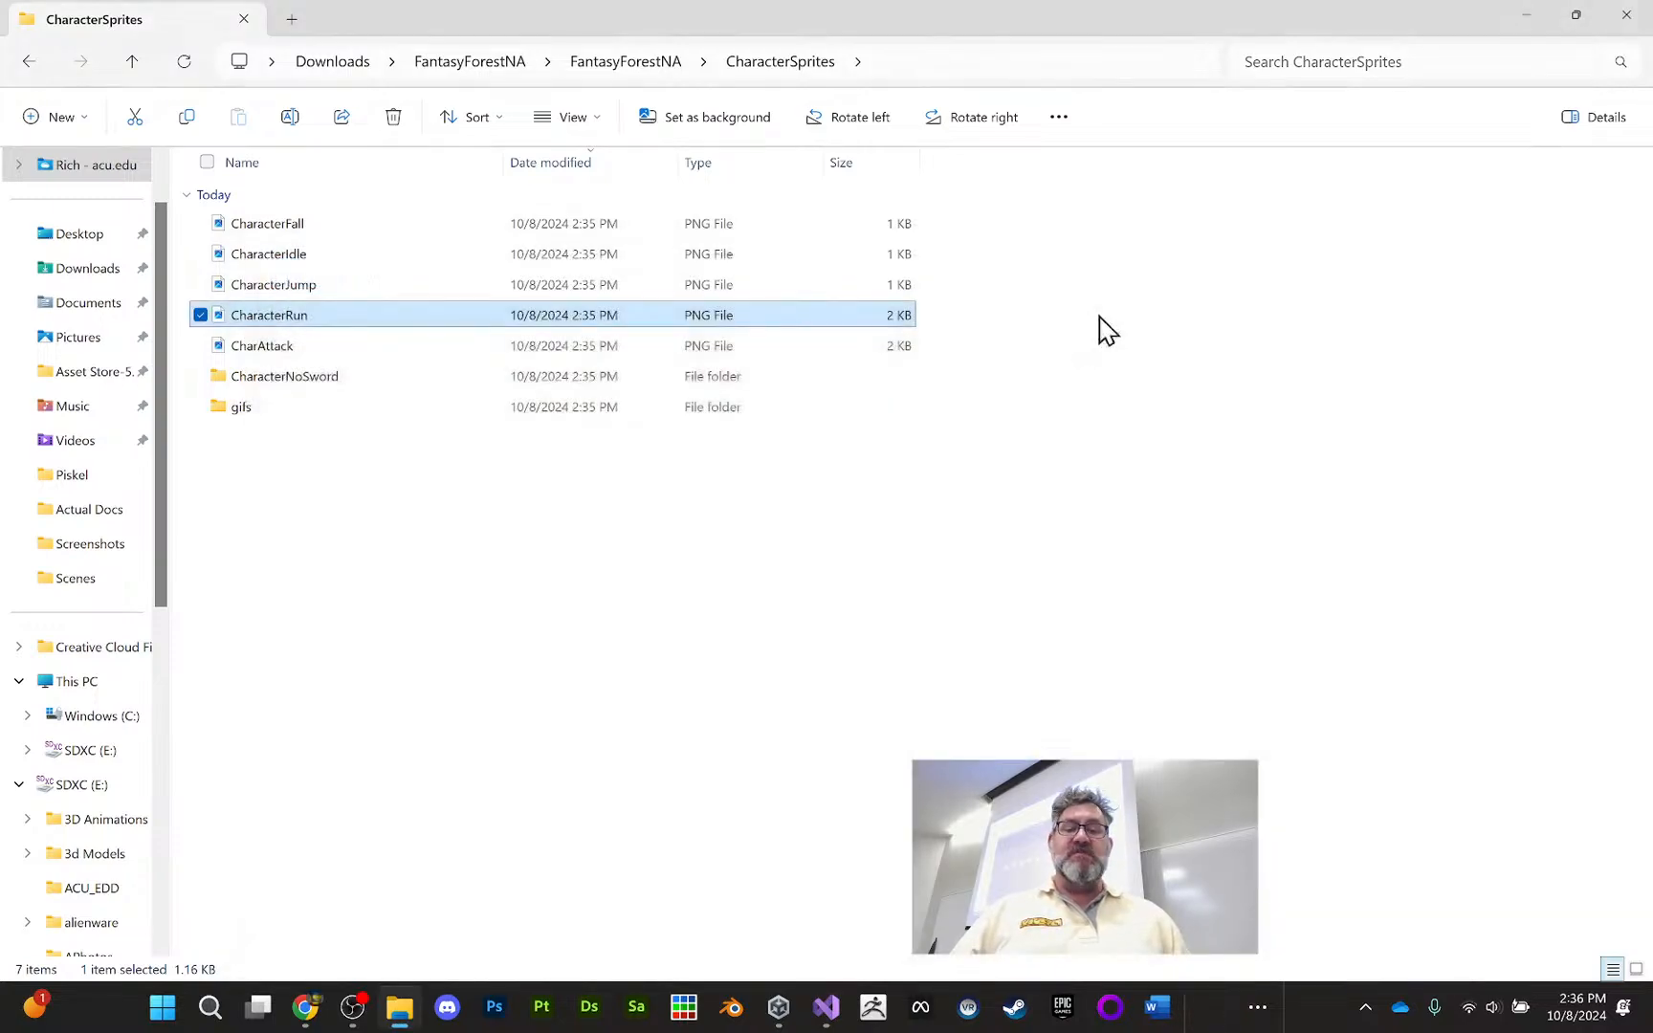
Go back to the asset pack folder and view the RocksAndSign image in the Decorations folder
click(29, 61)
double_click(330, 340)
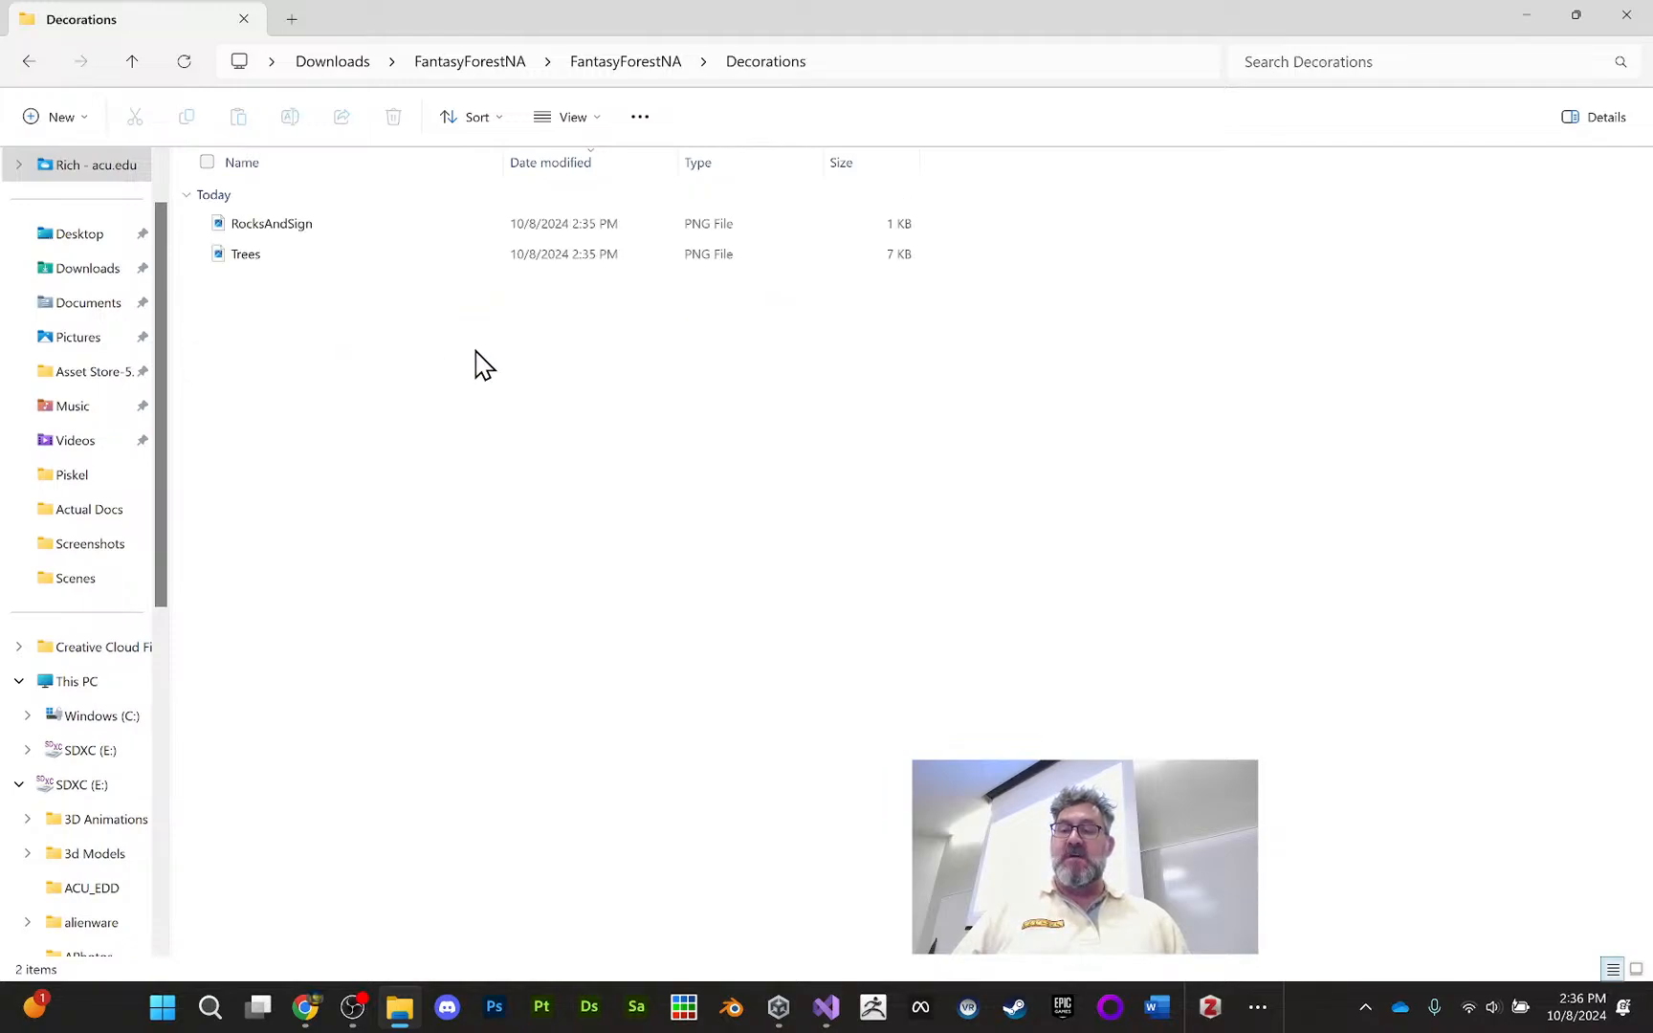
double_click(314, 225)
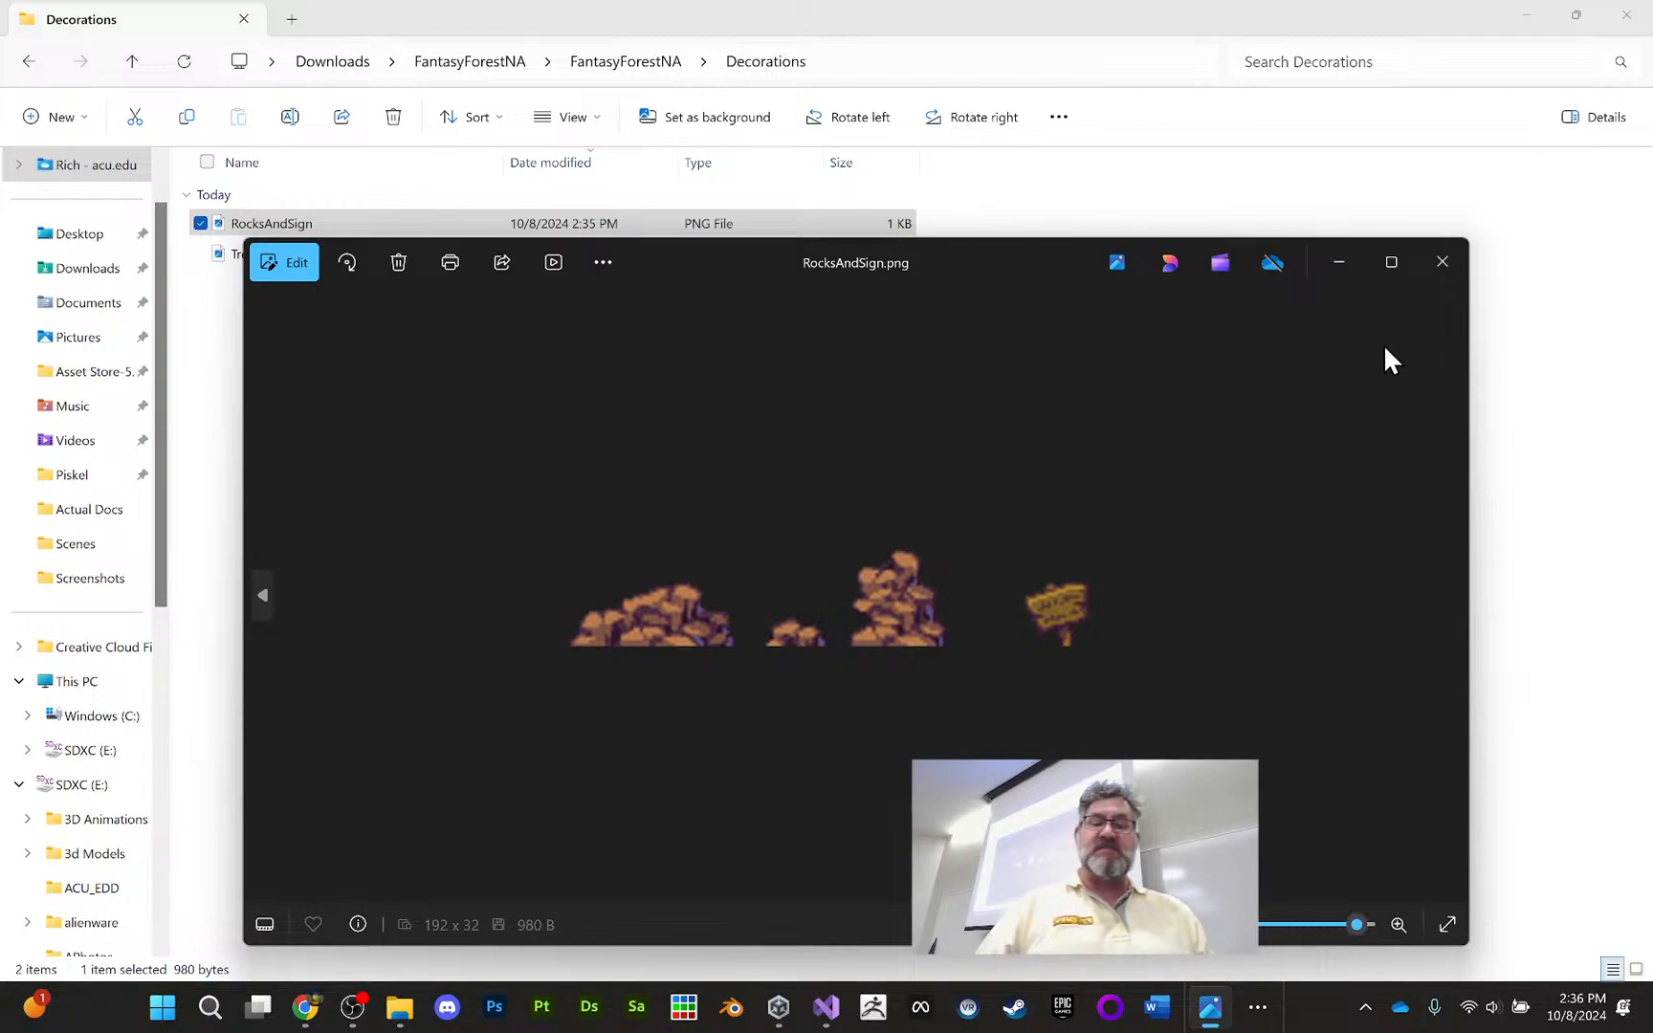
click(1442, 263)
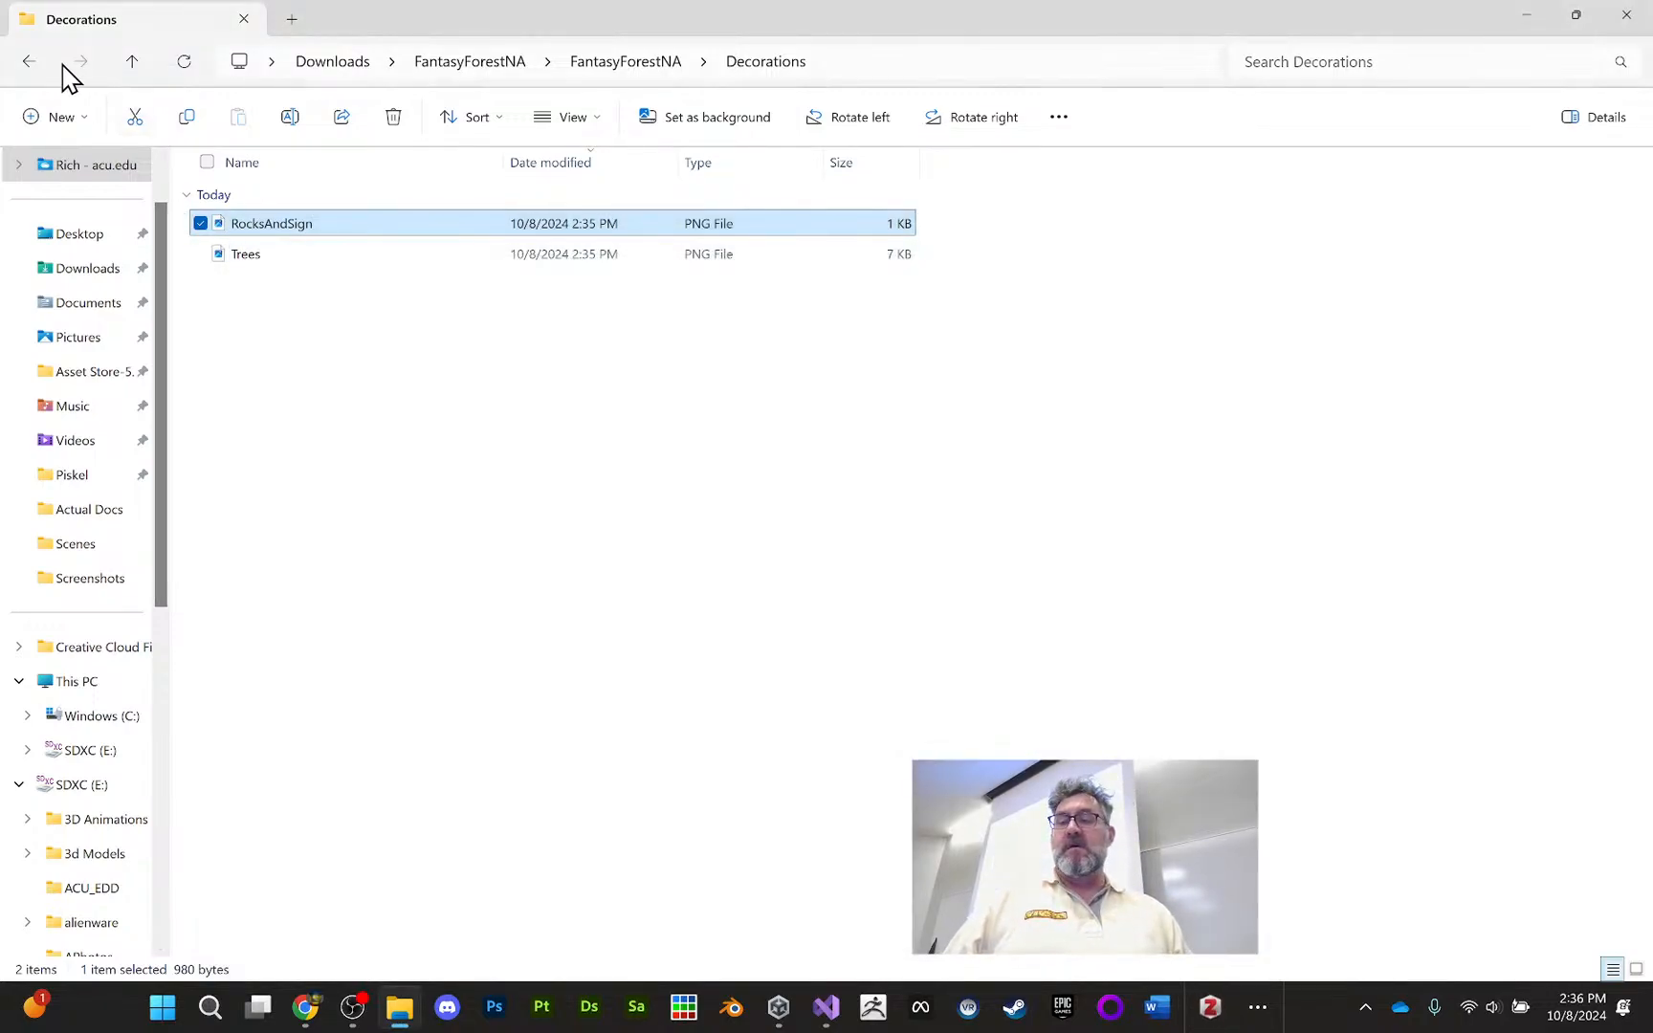
Return to the asset pack folder and examine the Tileset image in the Tiles folder enlarged
click(28, 61)
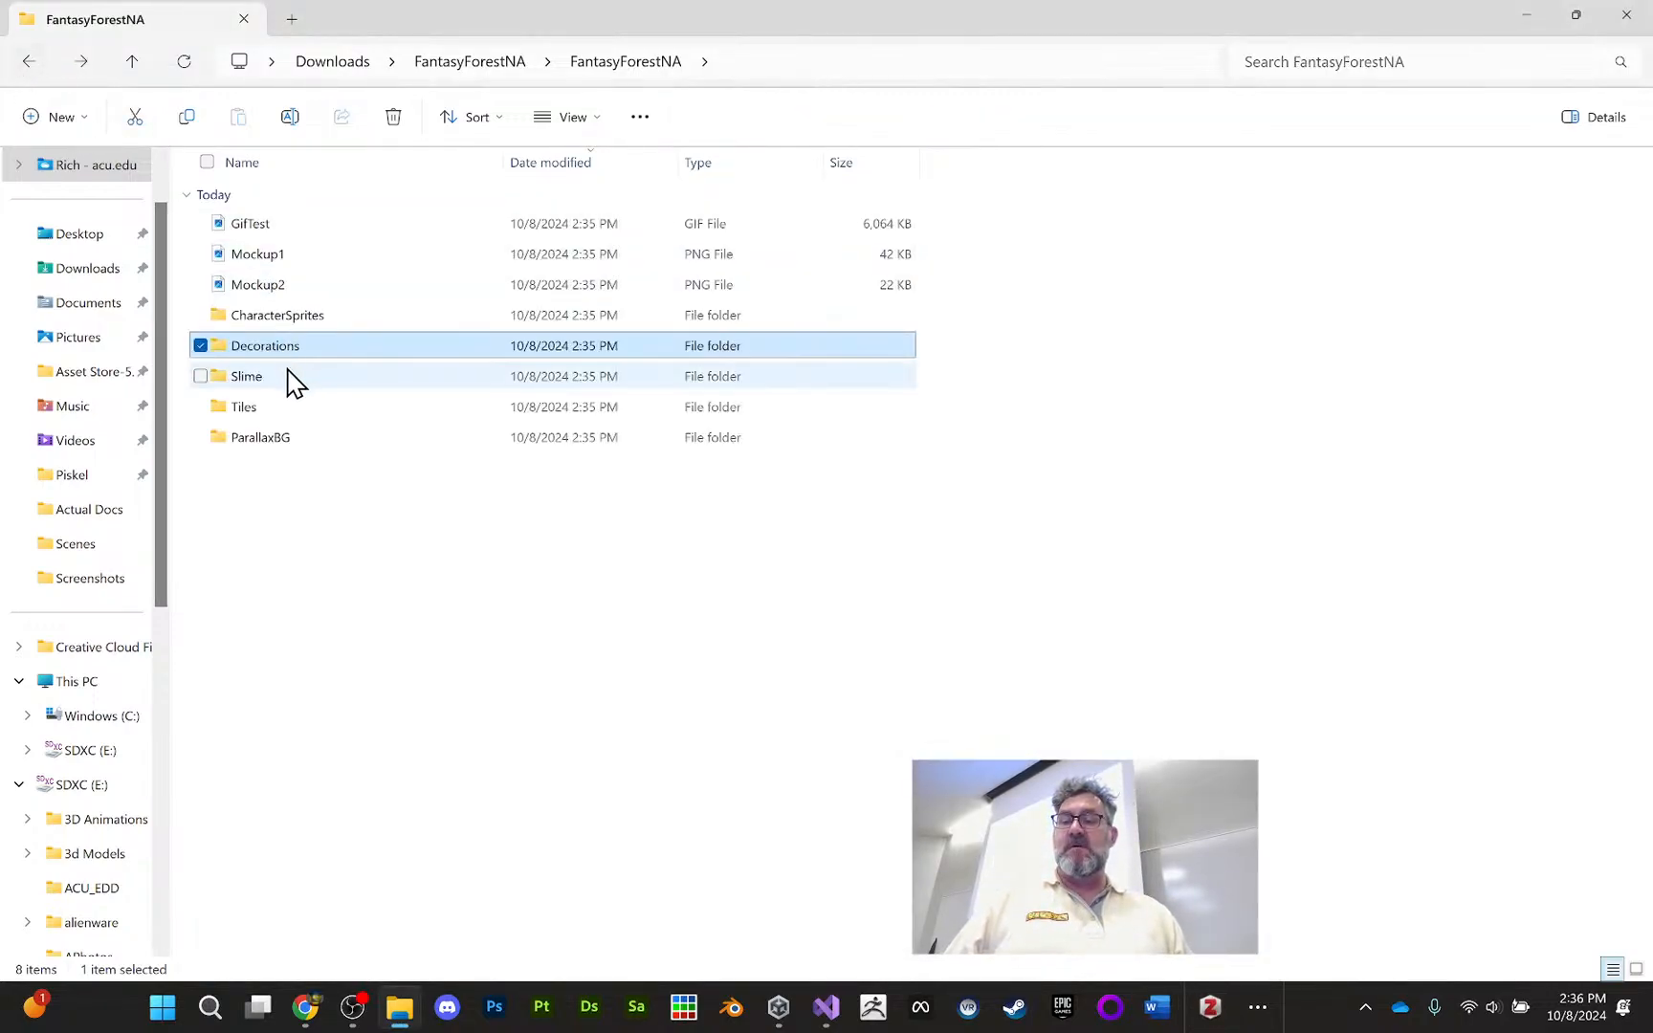
double_click(284, 408)
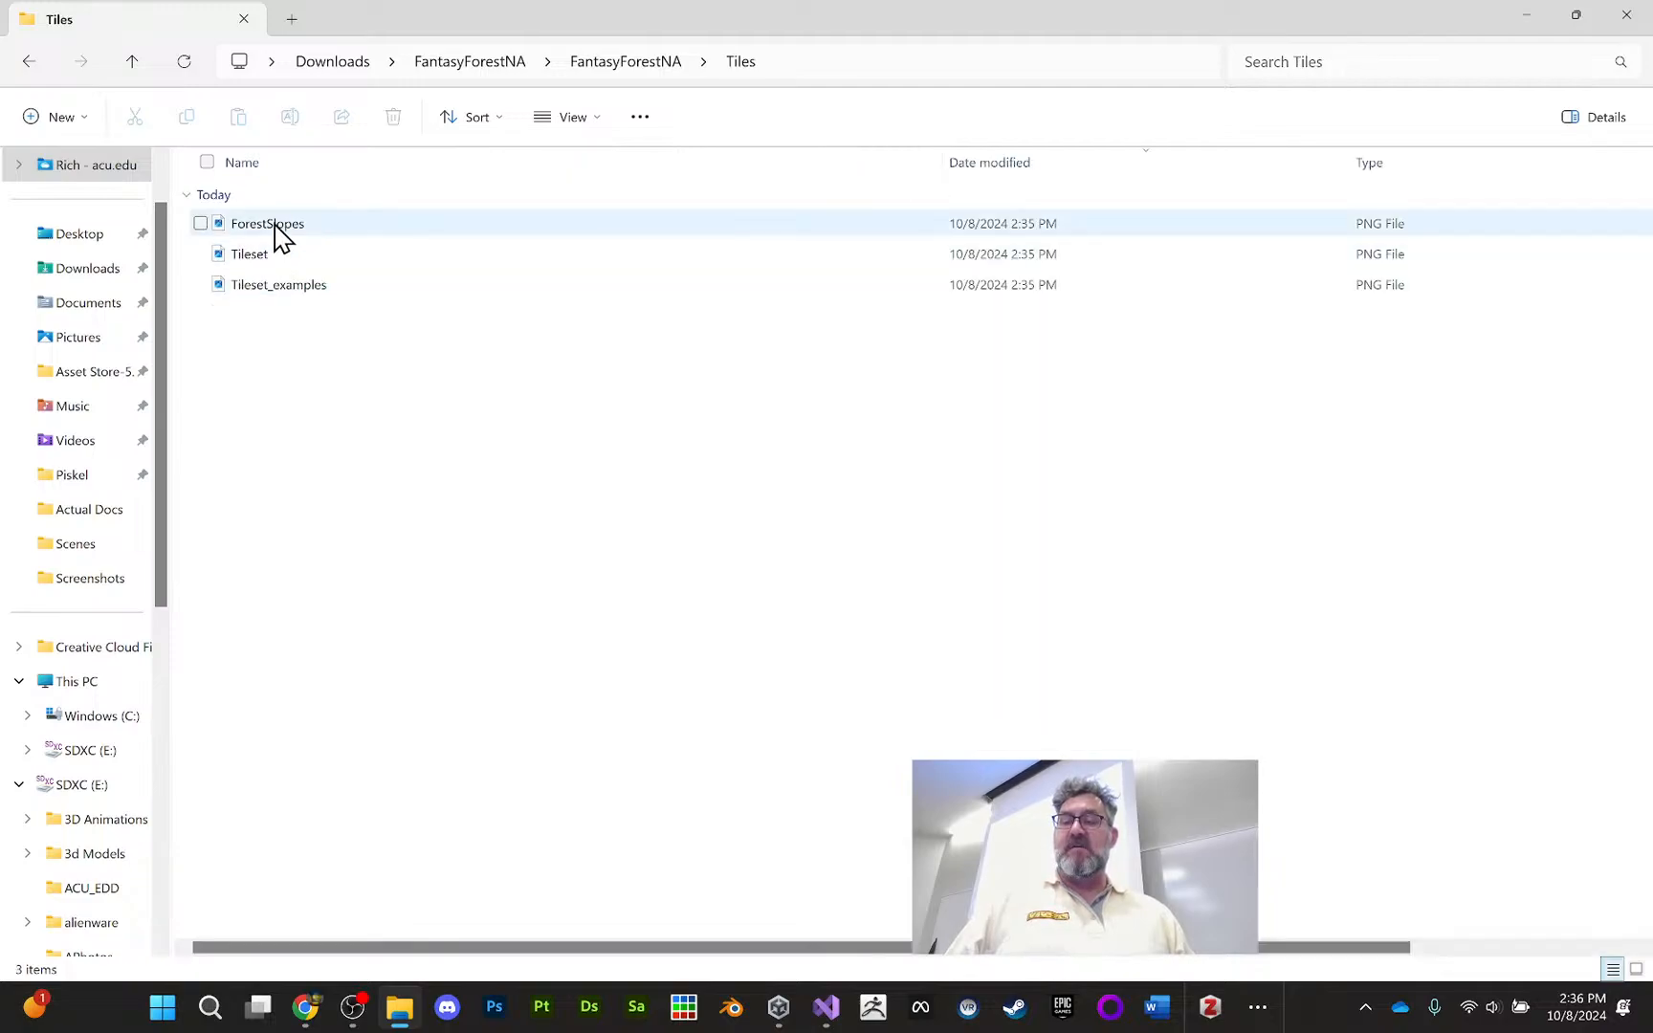
double_click(302, 270)
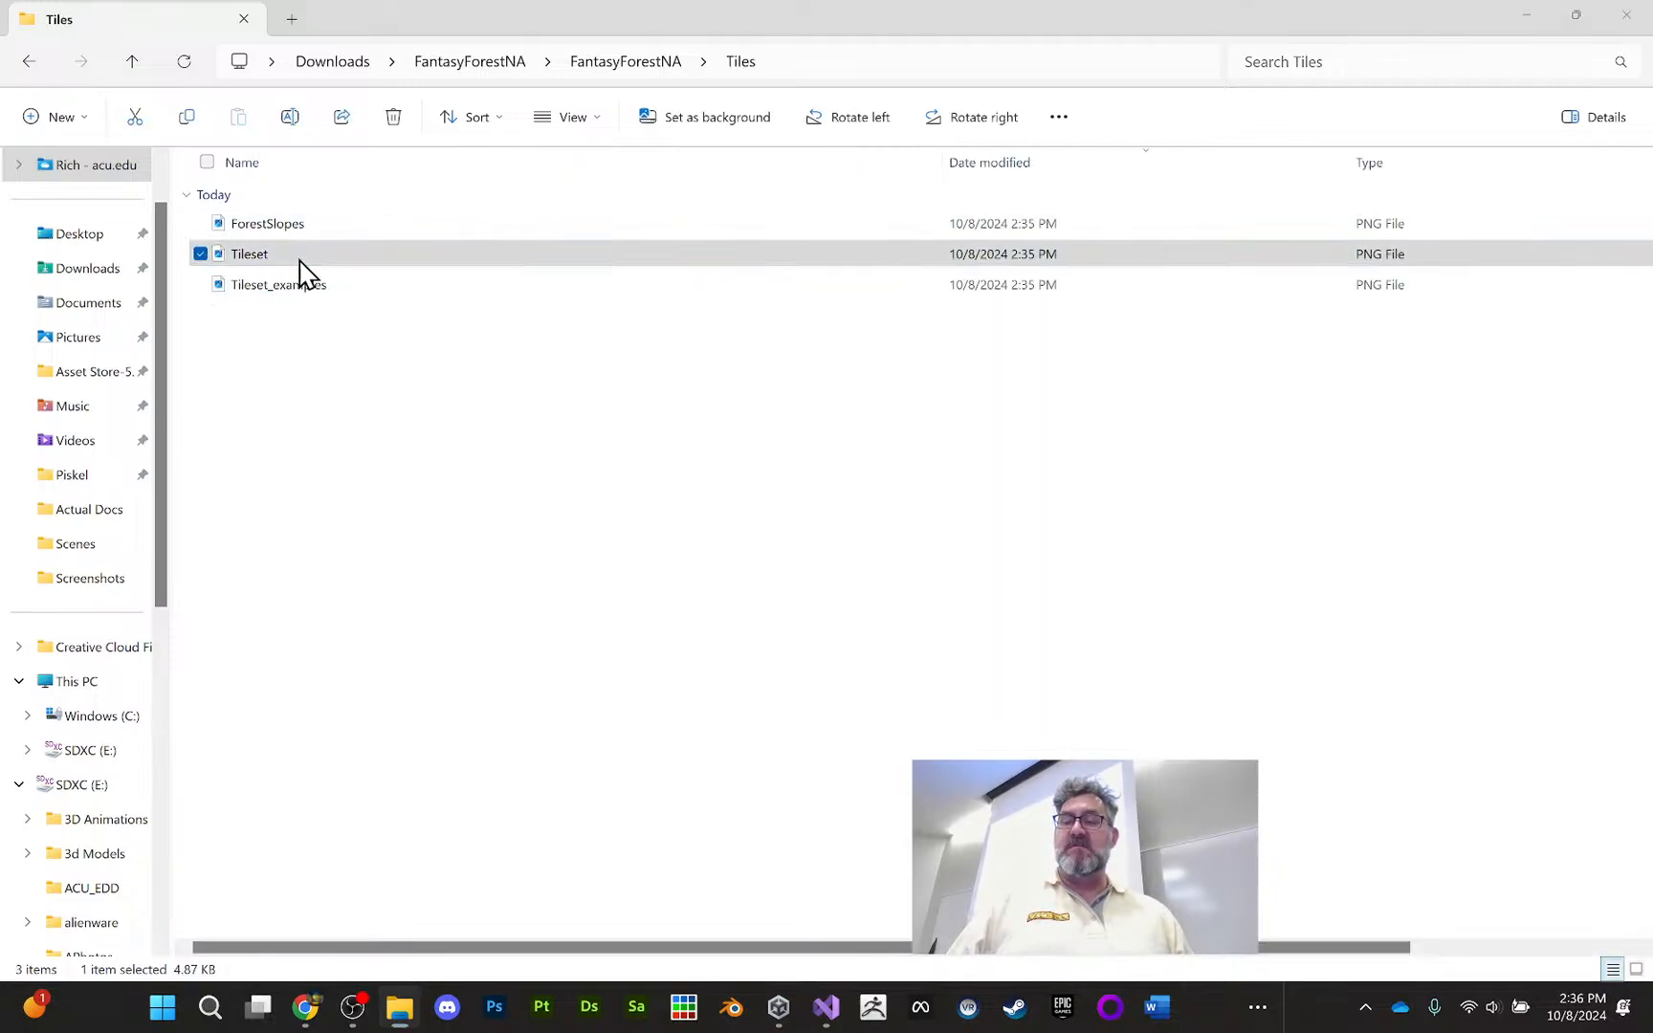
scroll(910, 617, up, 5)
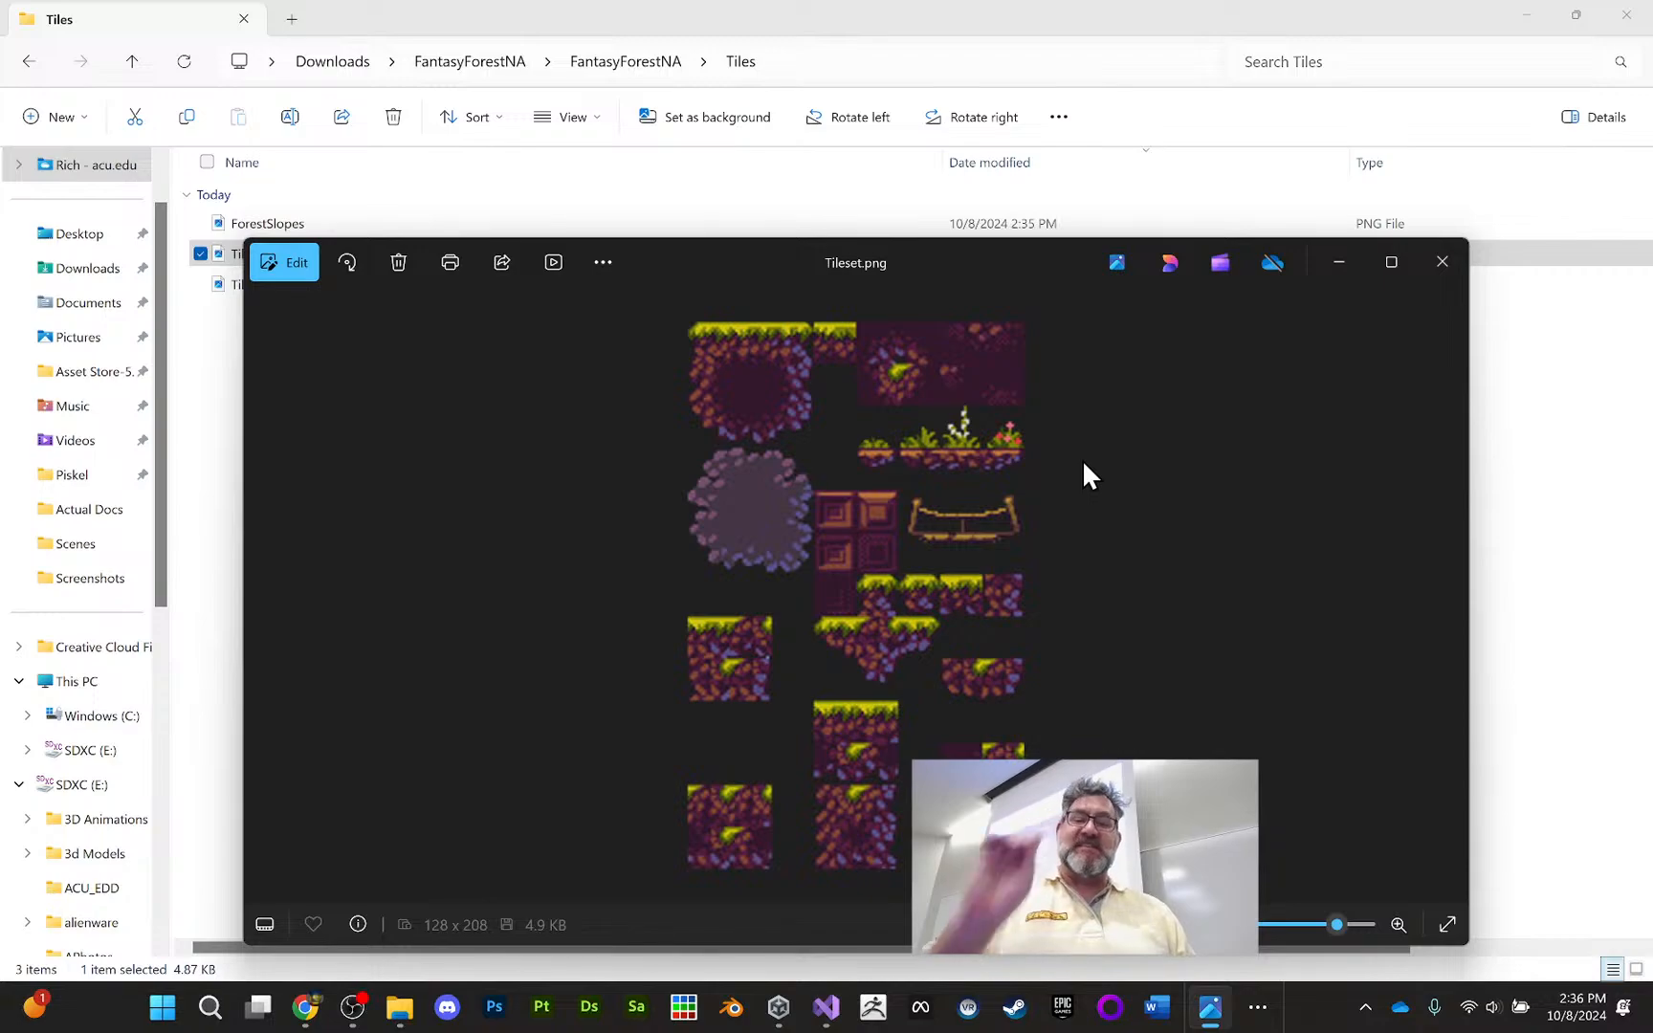
click(1428, 264)
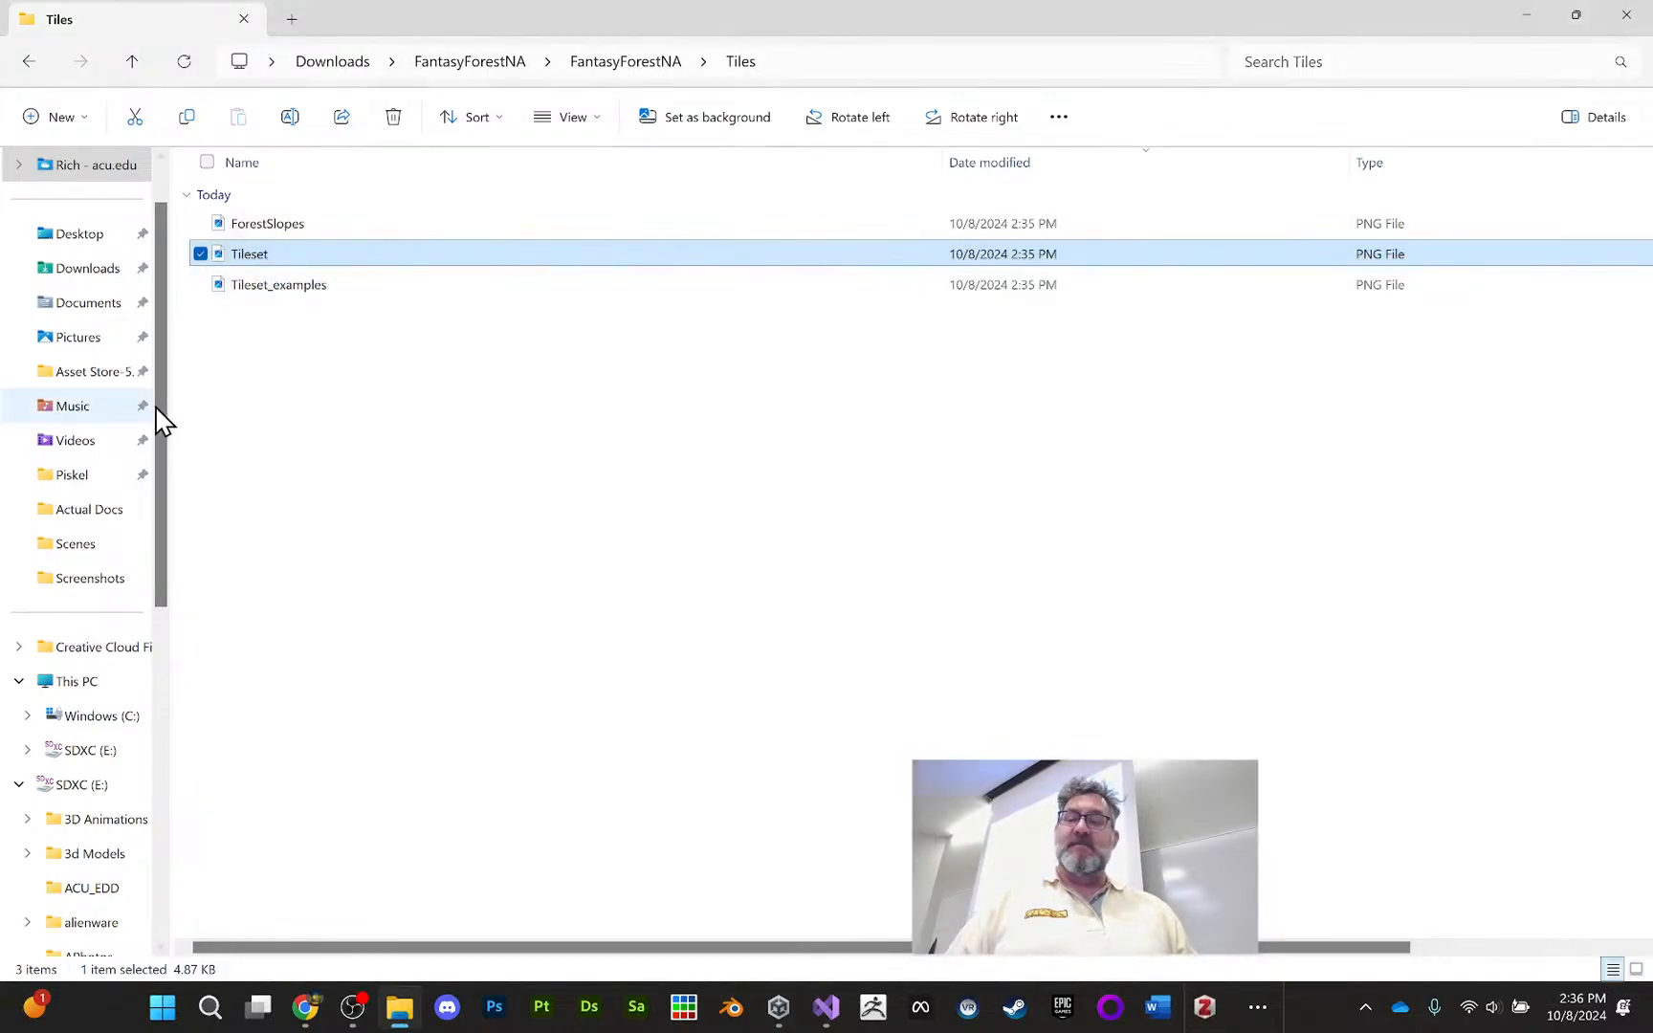
View the ForestSlopes and Tileset_examples images in the Tiles folder, closing each preview
double_click(313, 233)
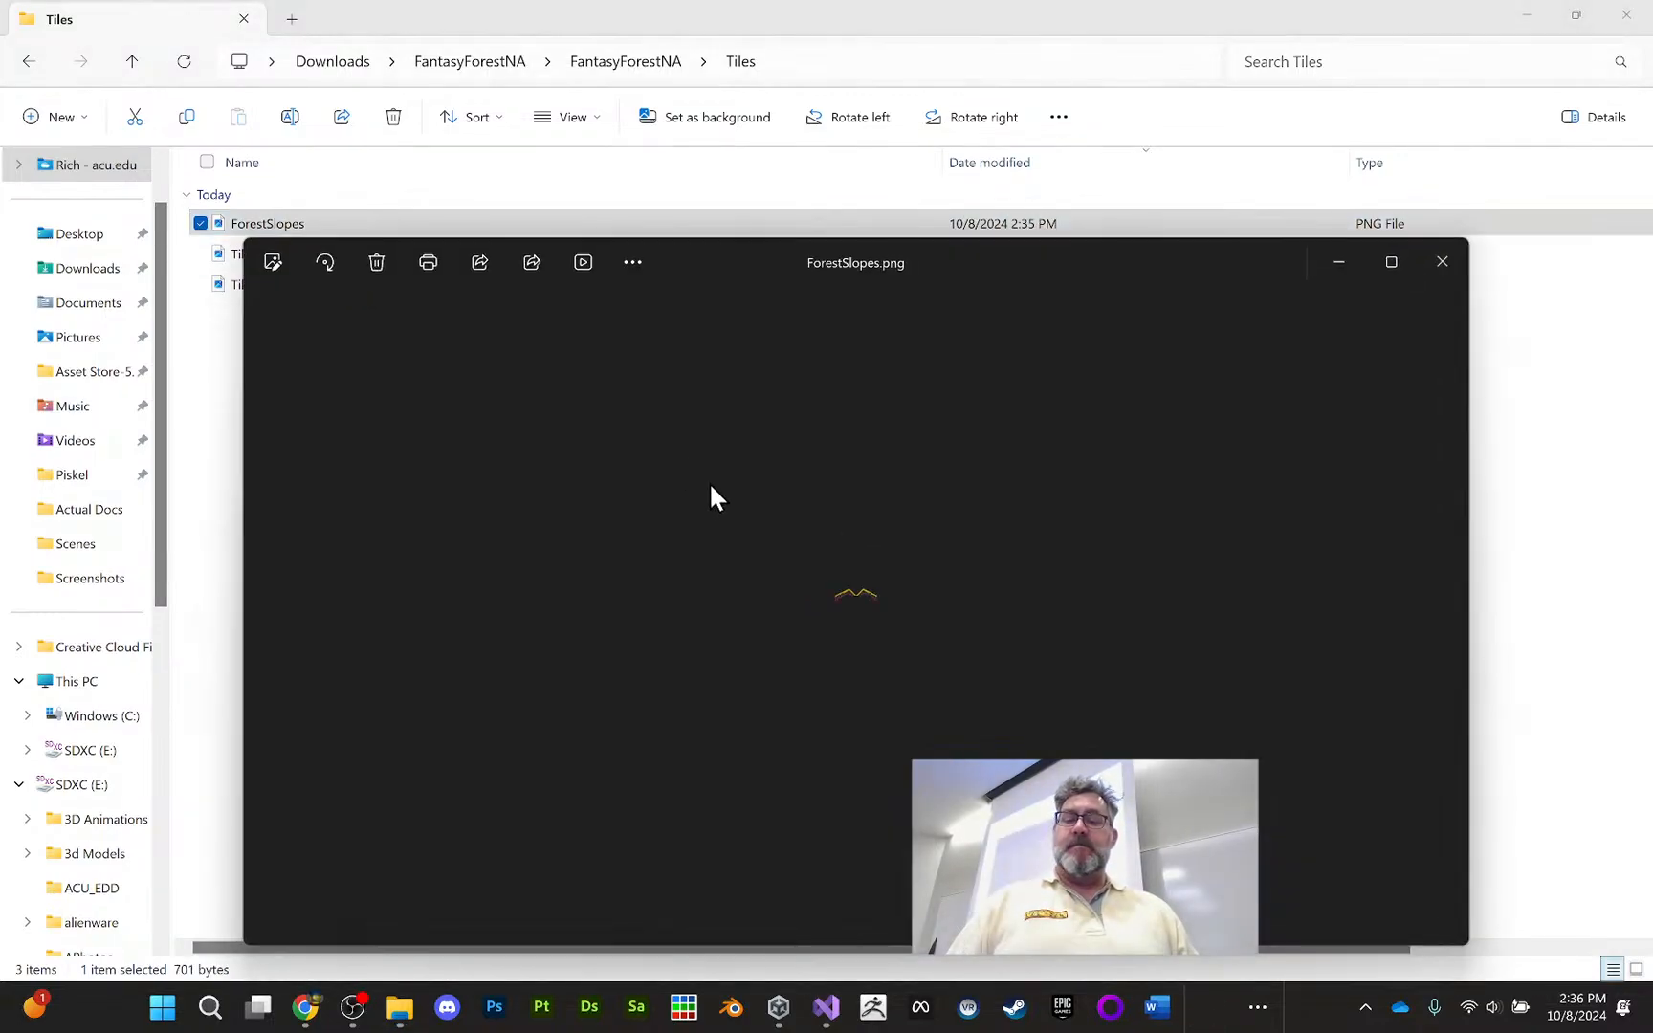
scroll(851, 622, up, 3)
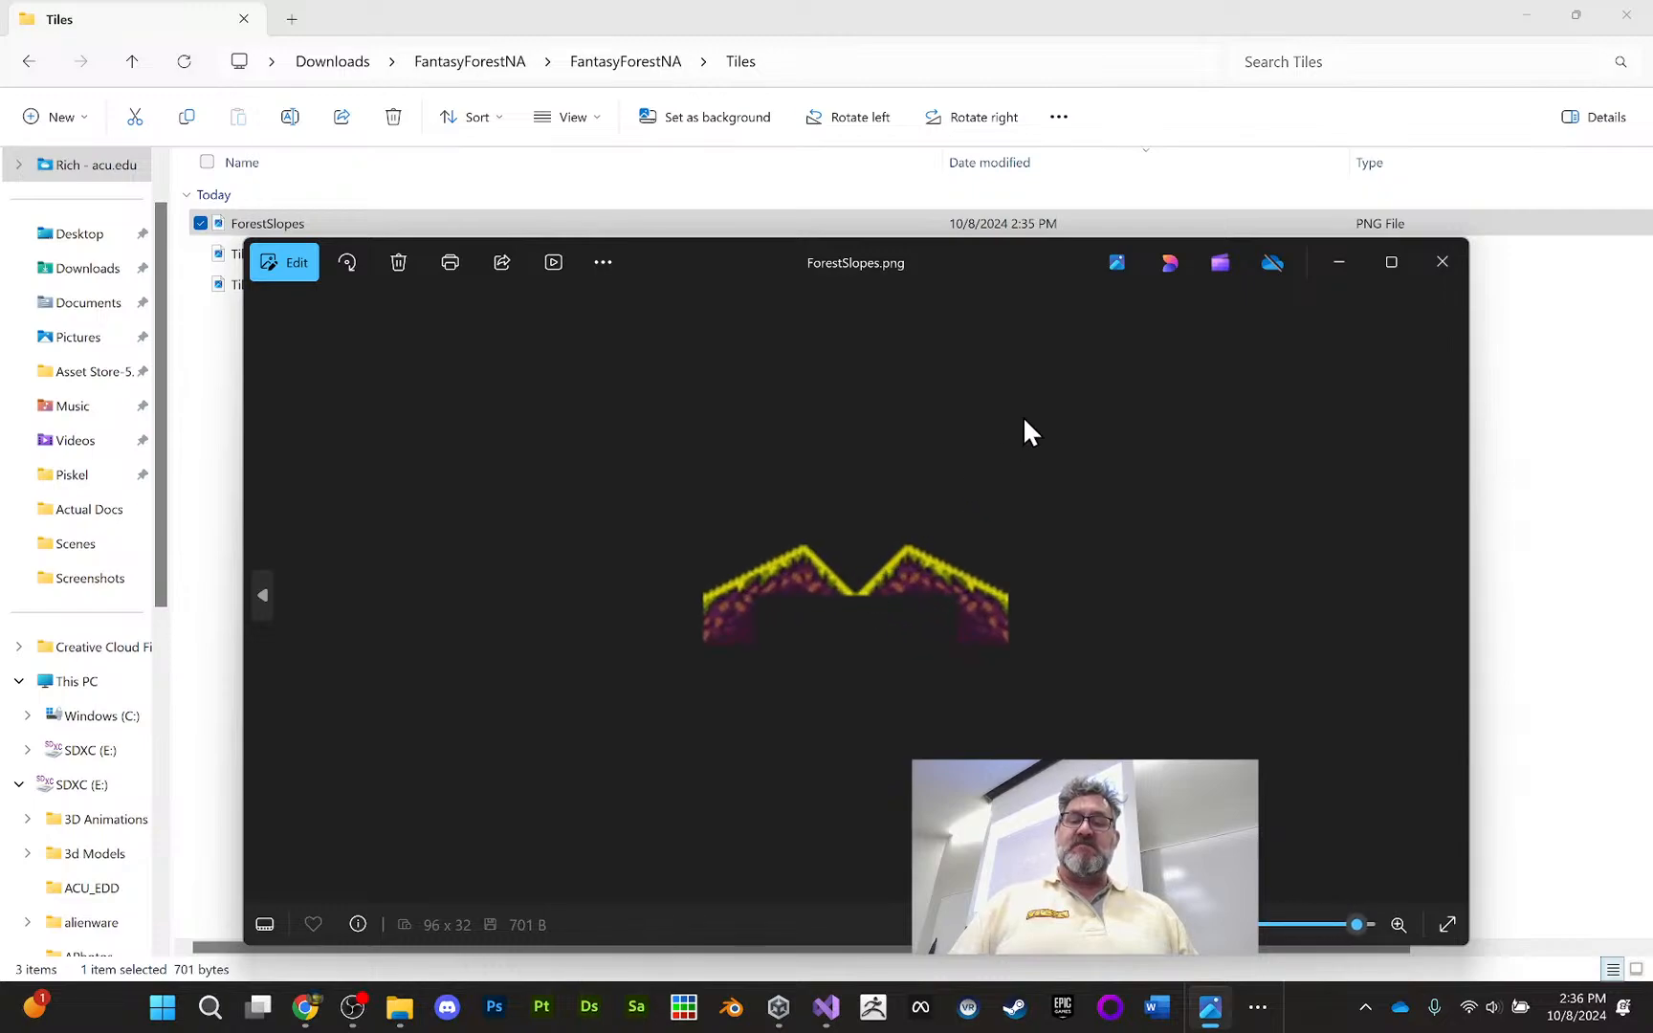
click(1438, 262)
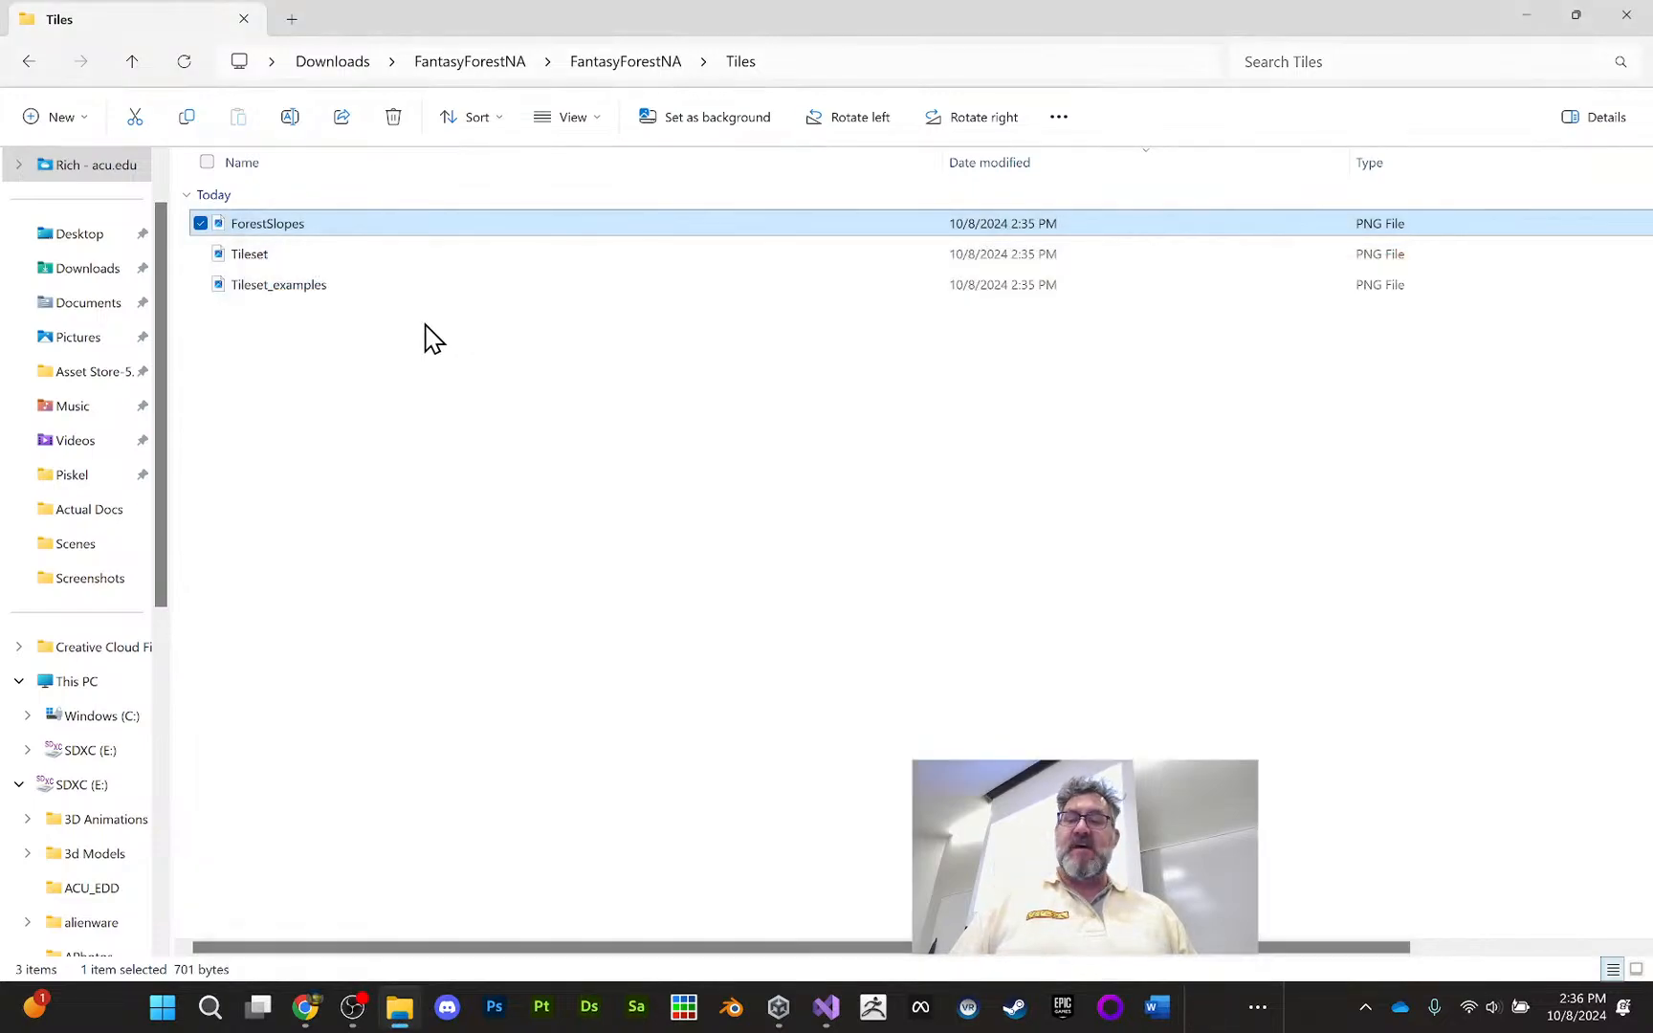
double_click(298, 284)
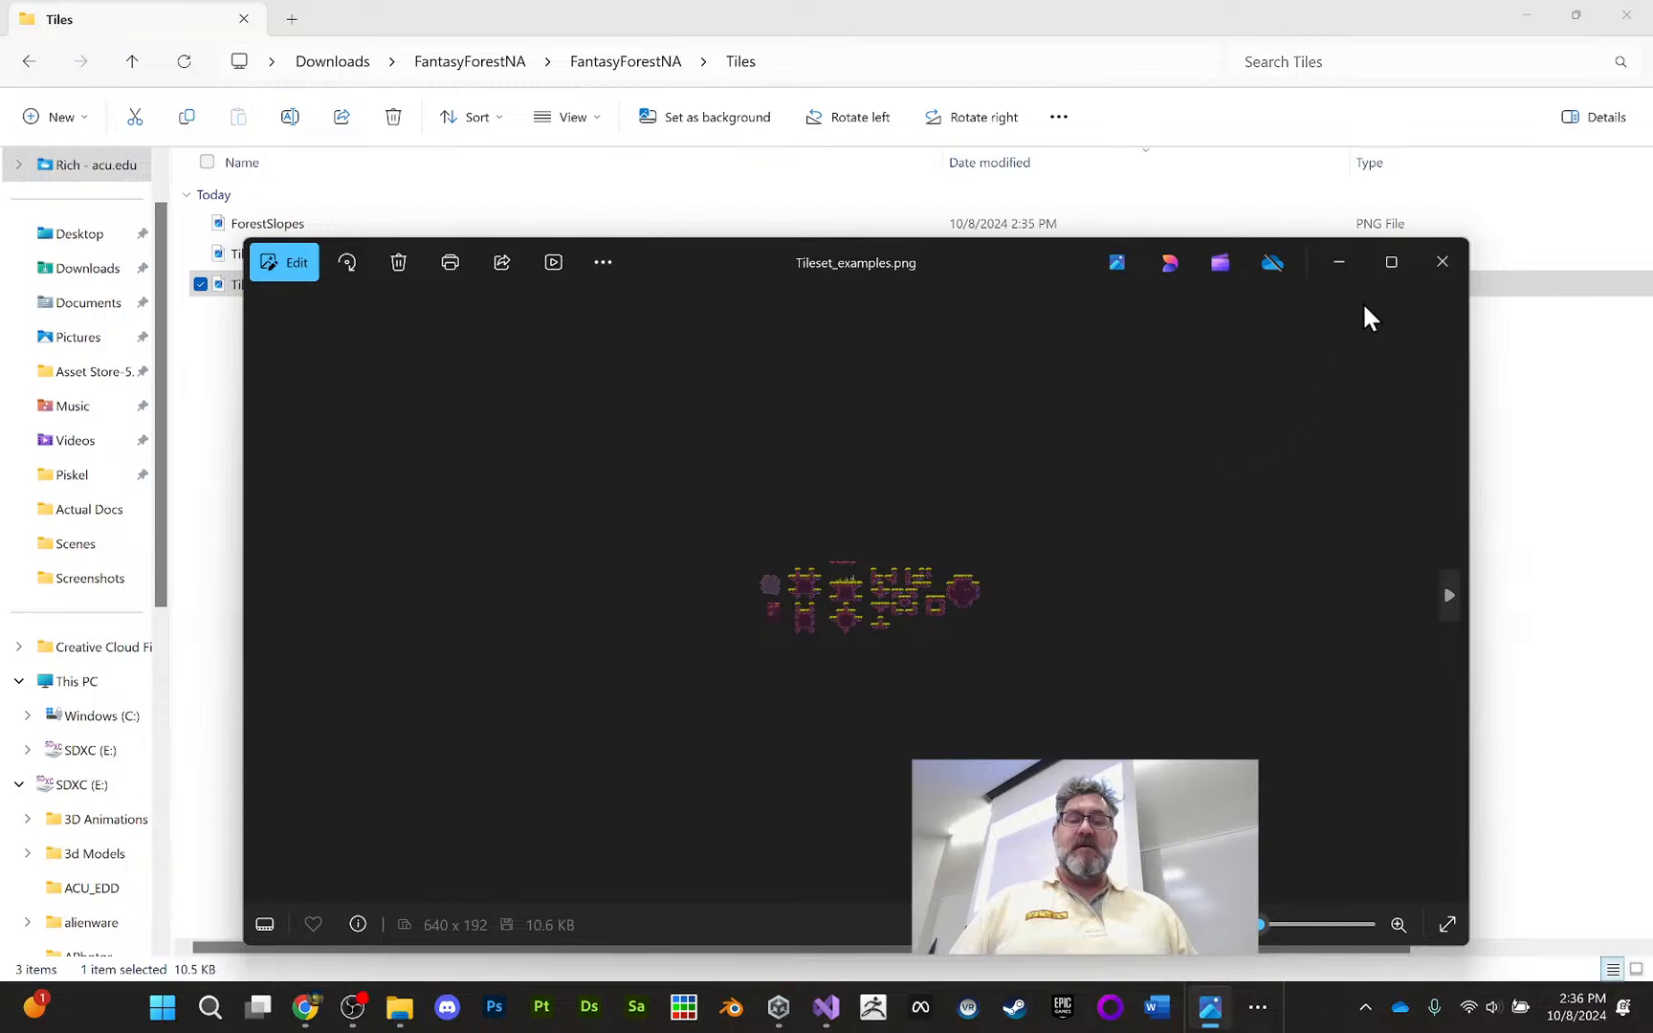
click(1439, 263)
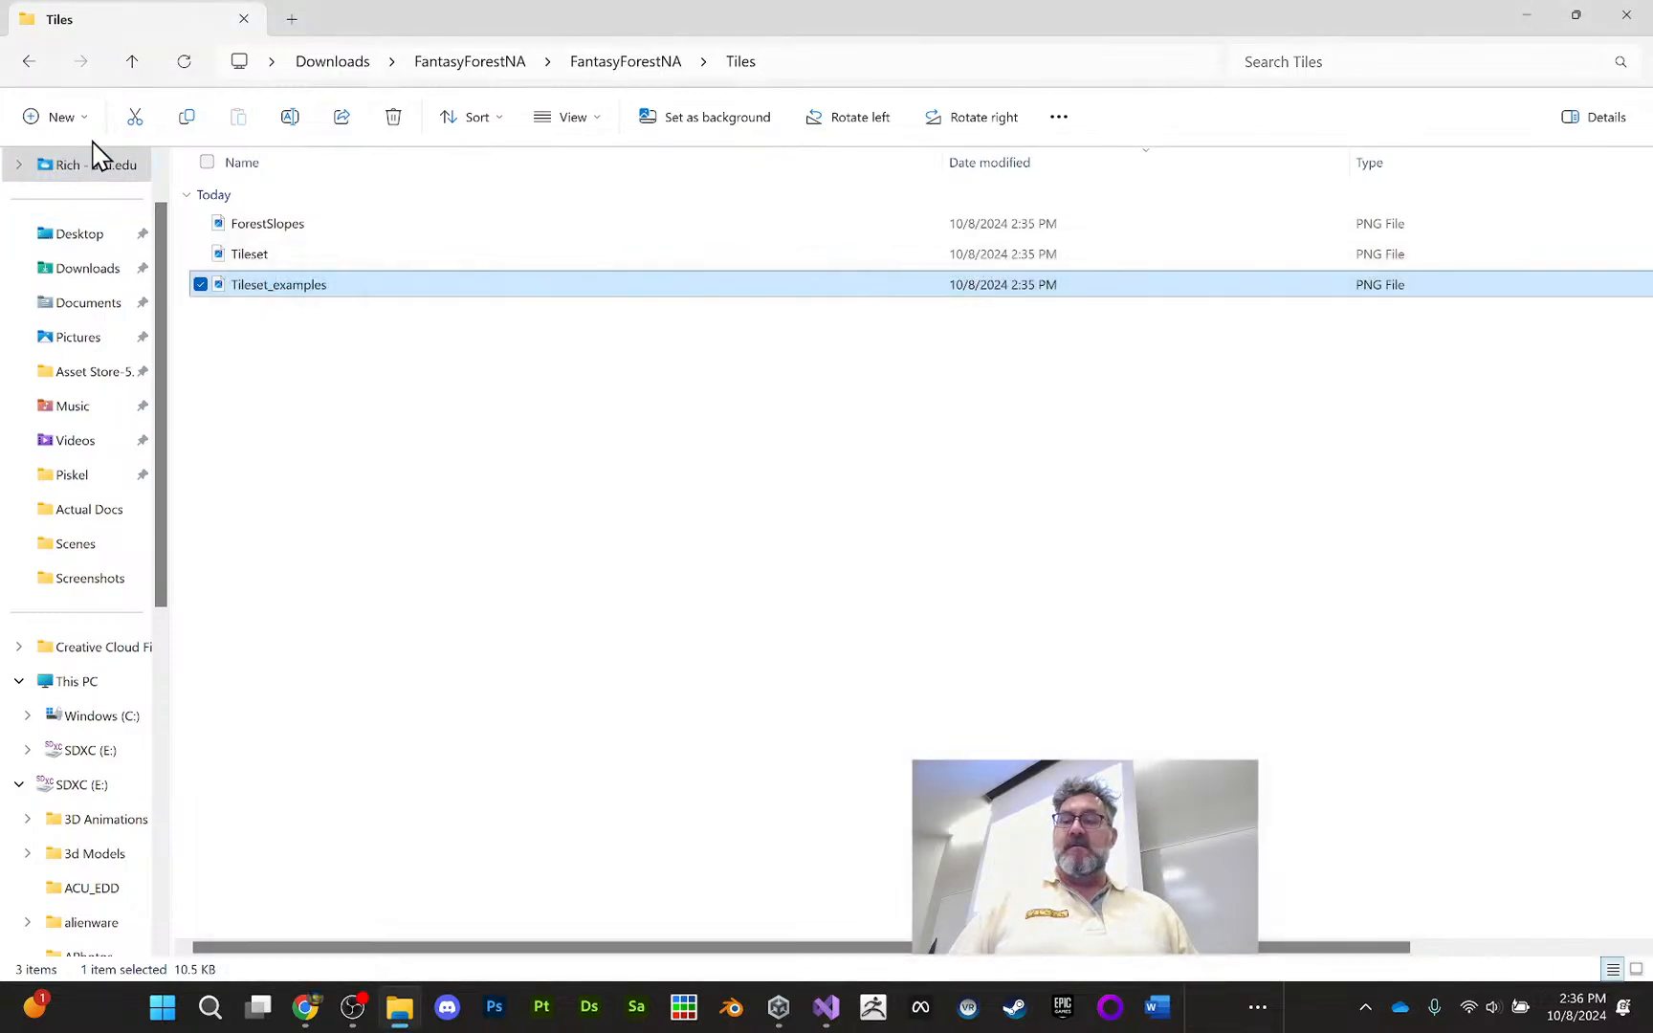
Go back to the asset pack folder and view the bg_clouds and TestTogether images in the ParallaxBG folder, closing each preview
click(30, 61)
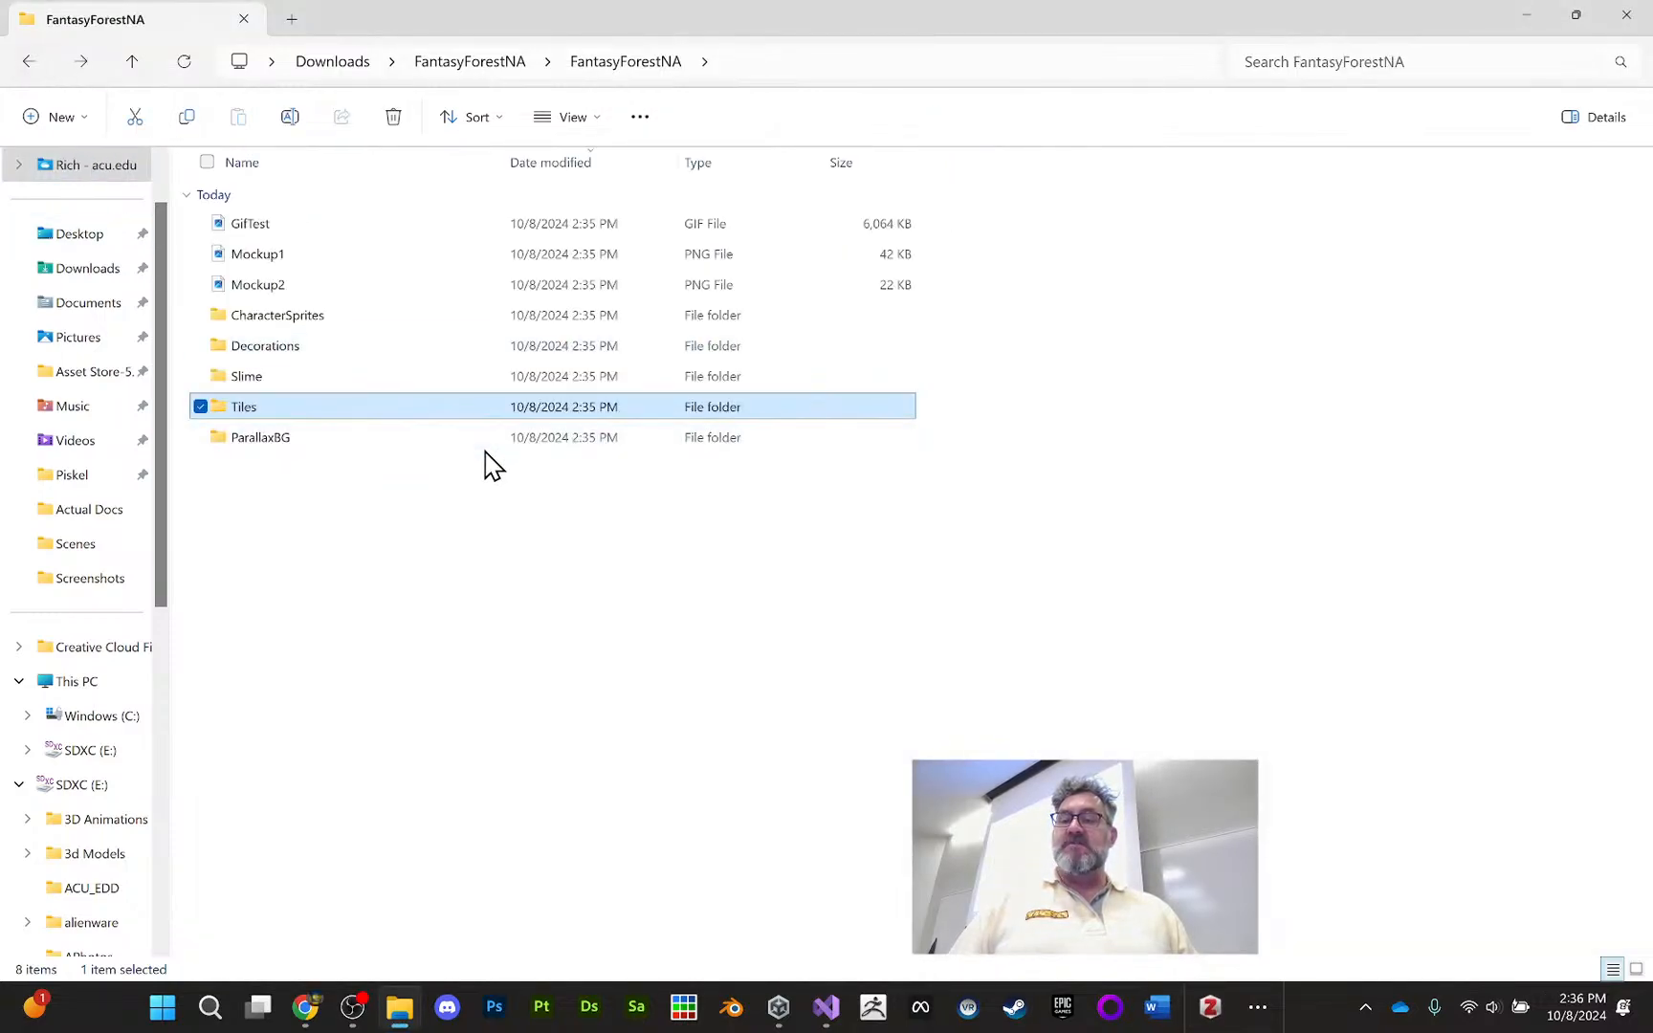
double_click(287, 437)
double_click(293, 228)
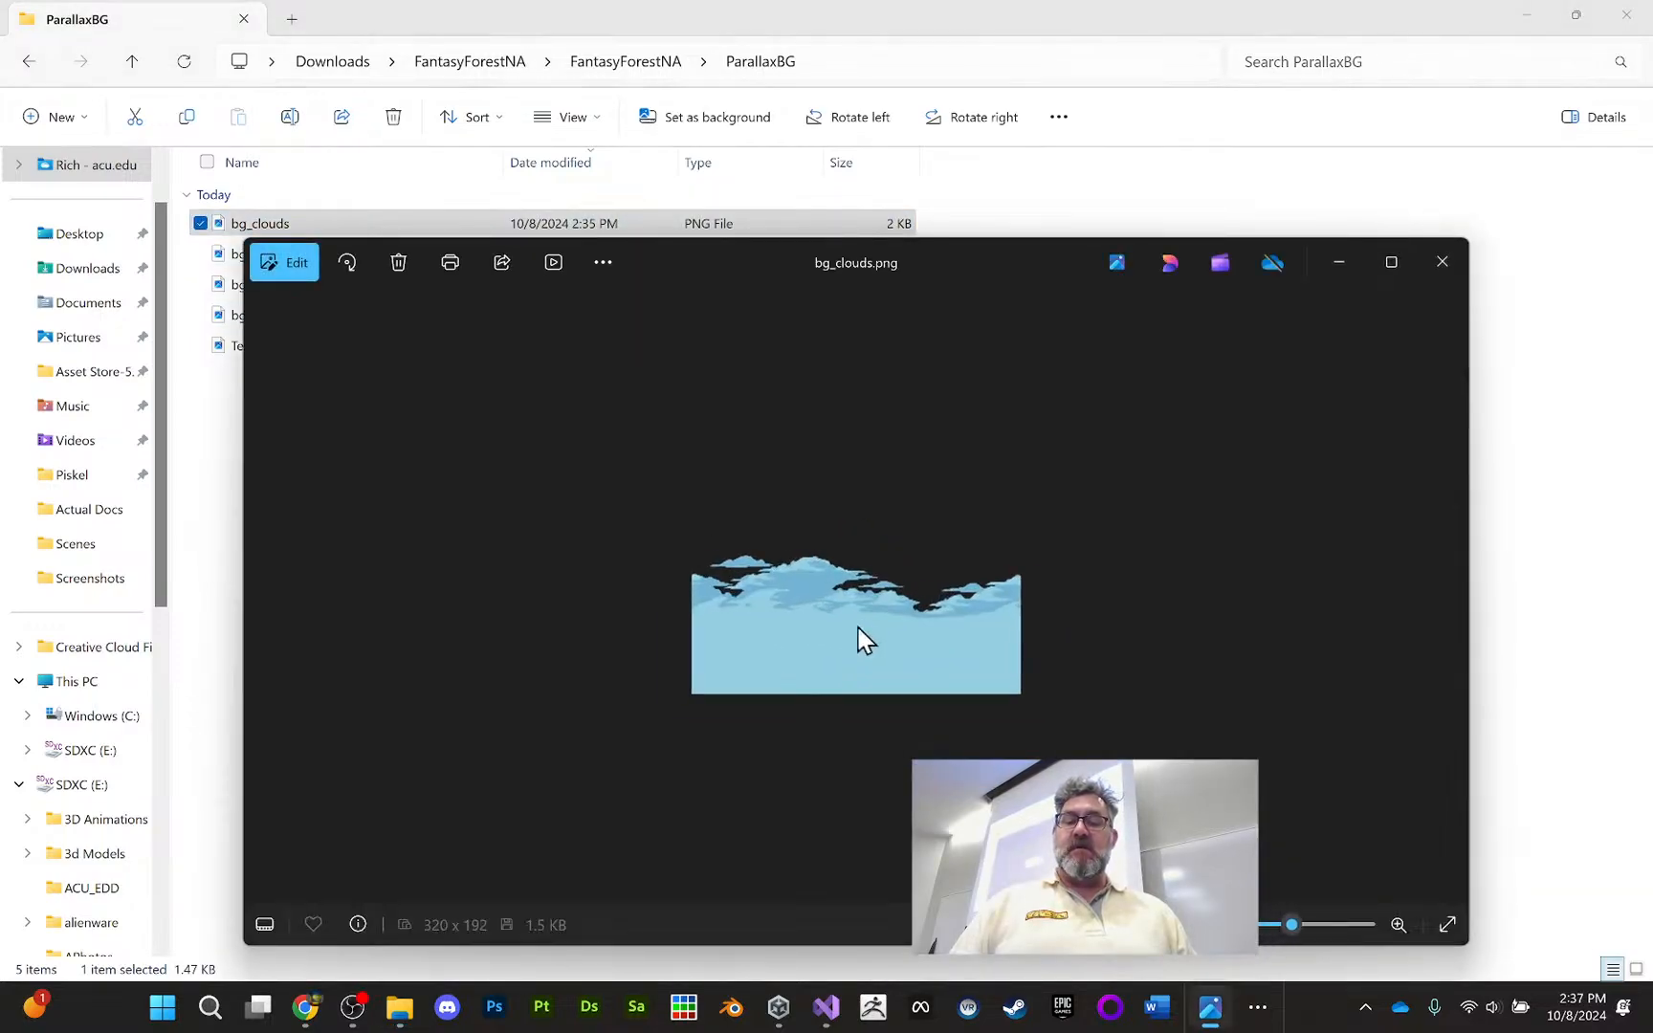
click(1443, 270)
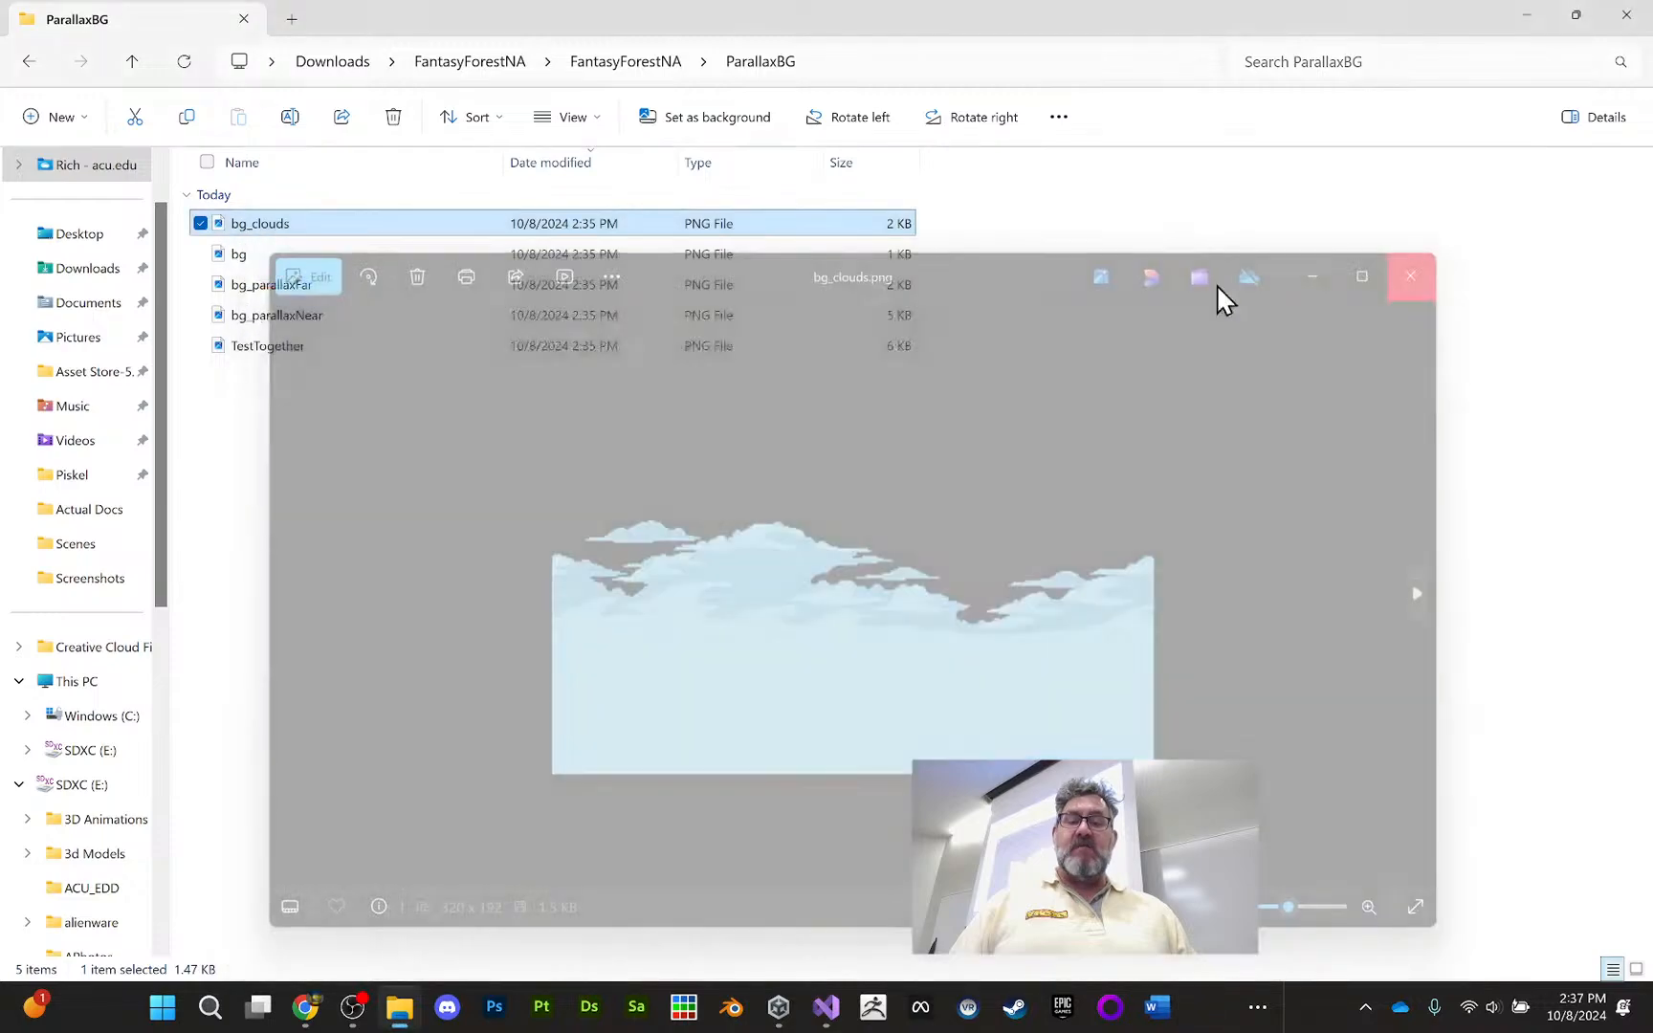
double_click(304, 346)
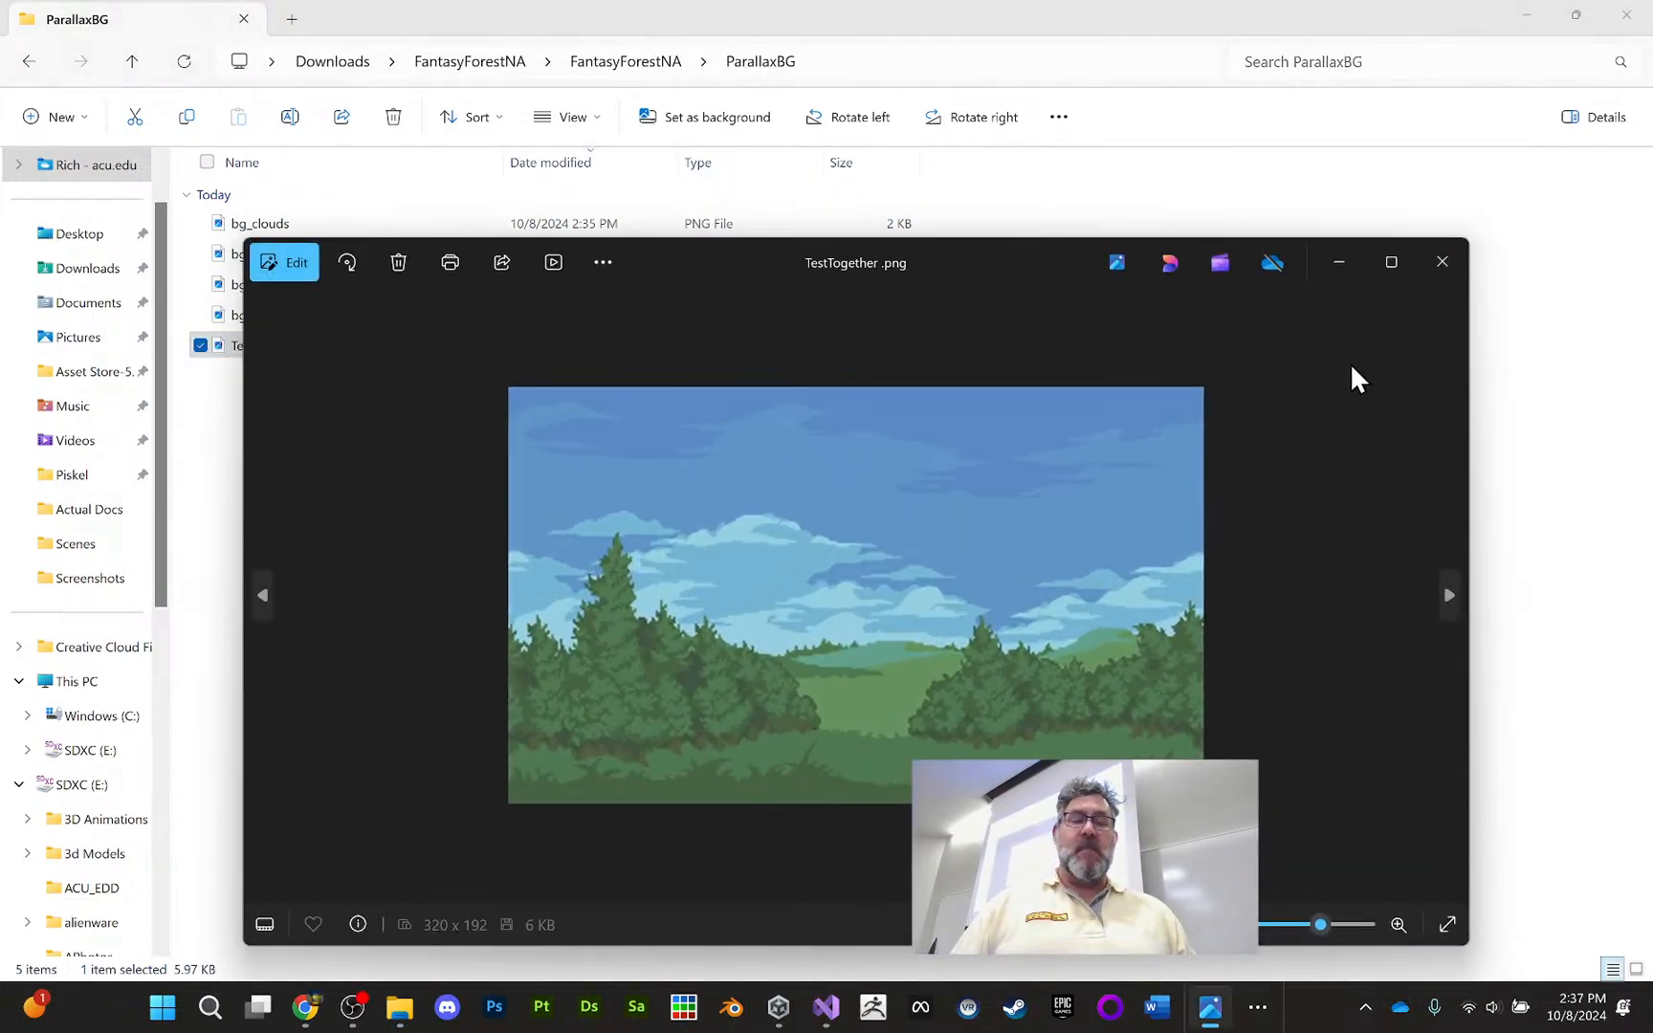
click(1442, 263)
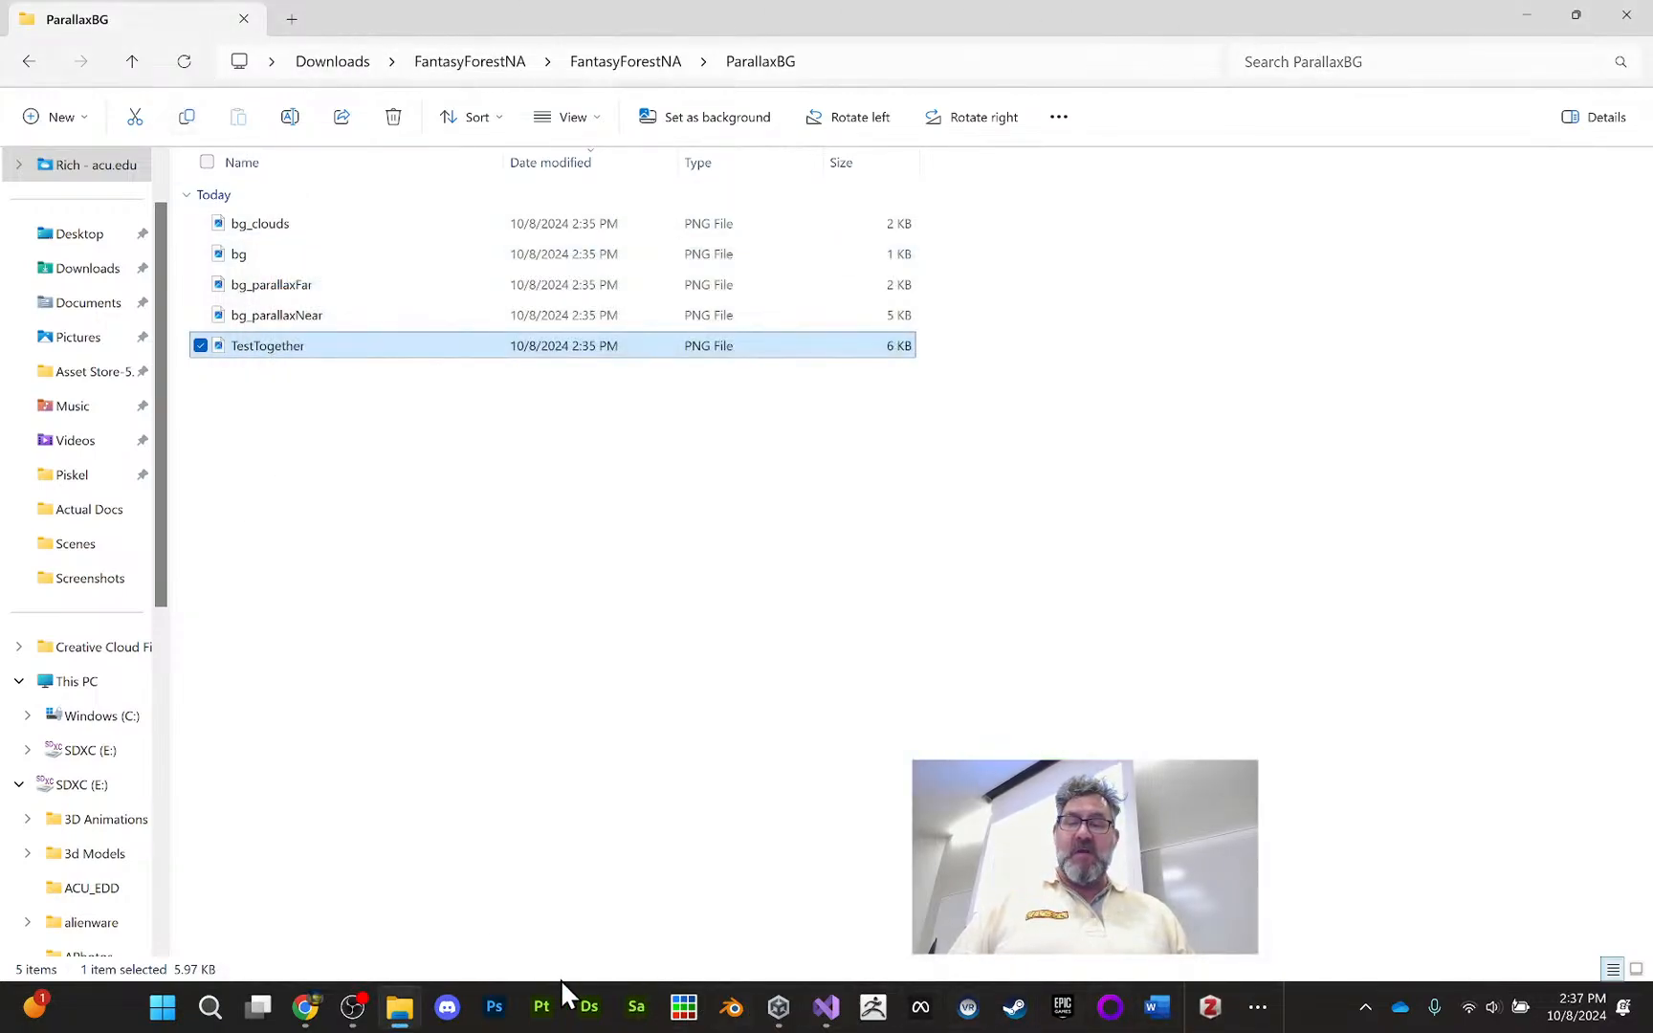
Switch to Chrome, close the FantasyForestNA.zip preview, and review the assignment's tilemap layer and level design requirements
mouse_move(308, 1016)
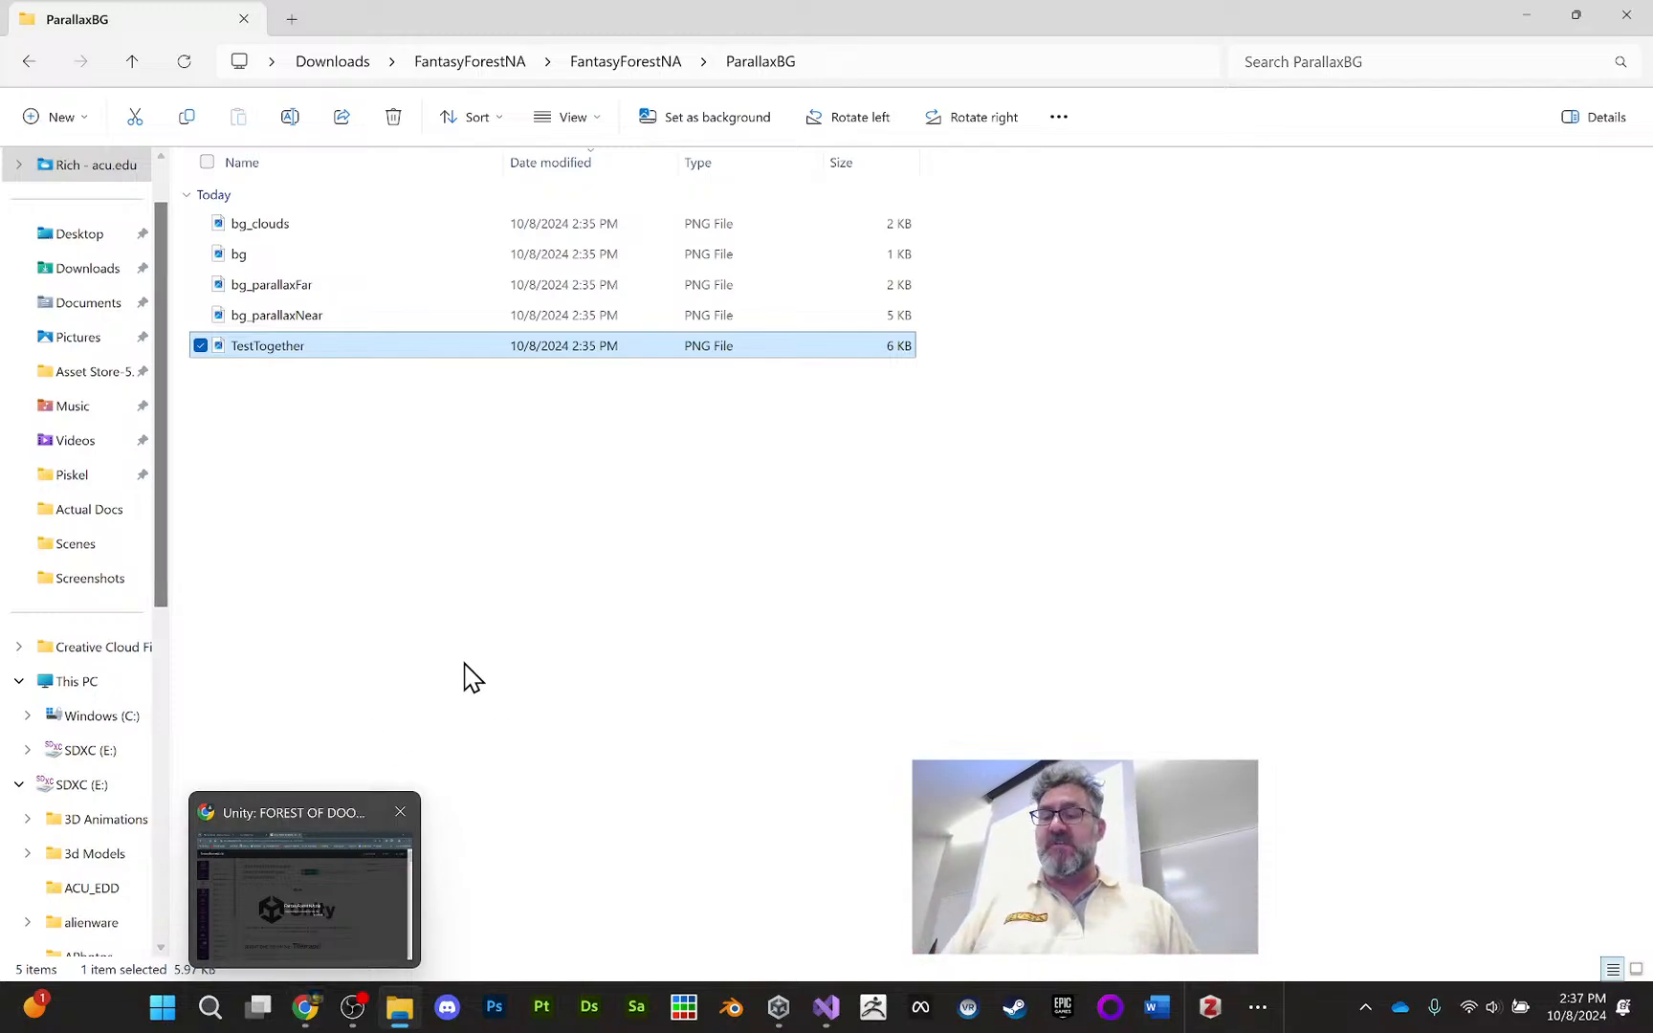
click(349, 780)
click(305, 1006)
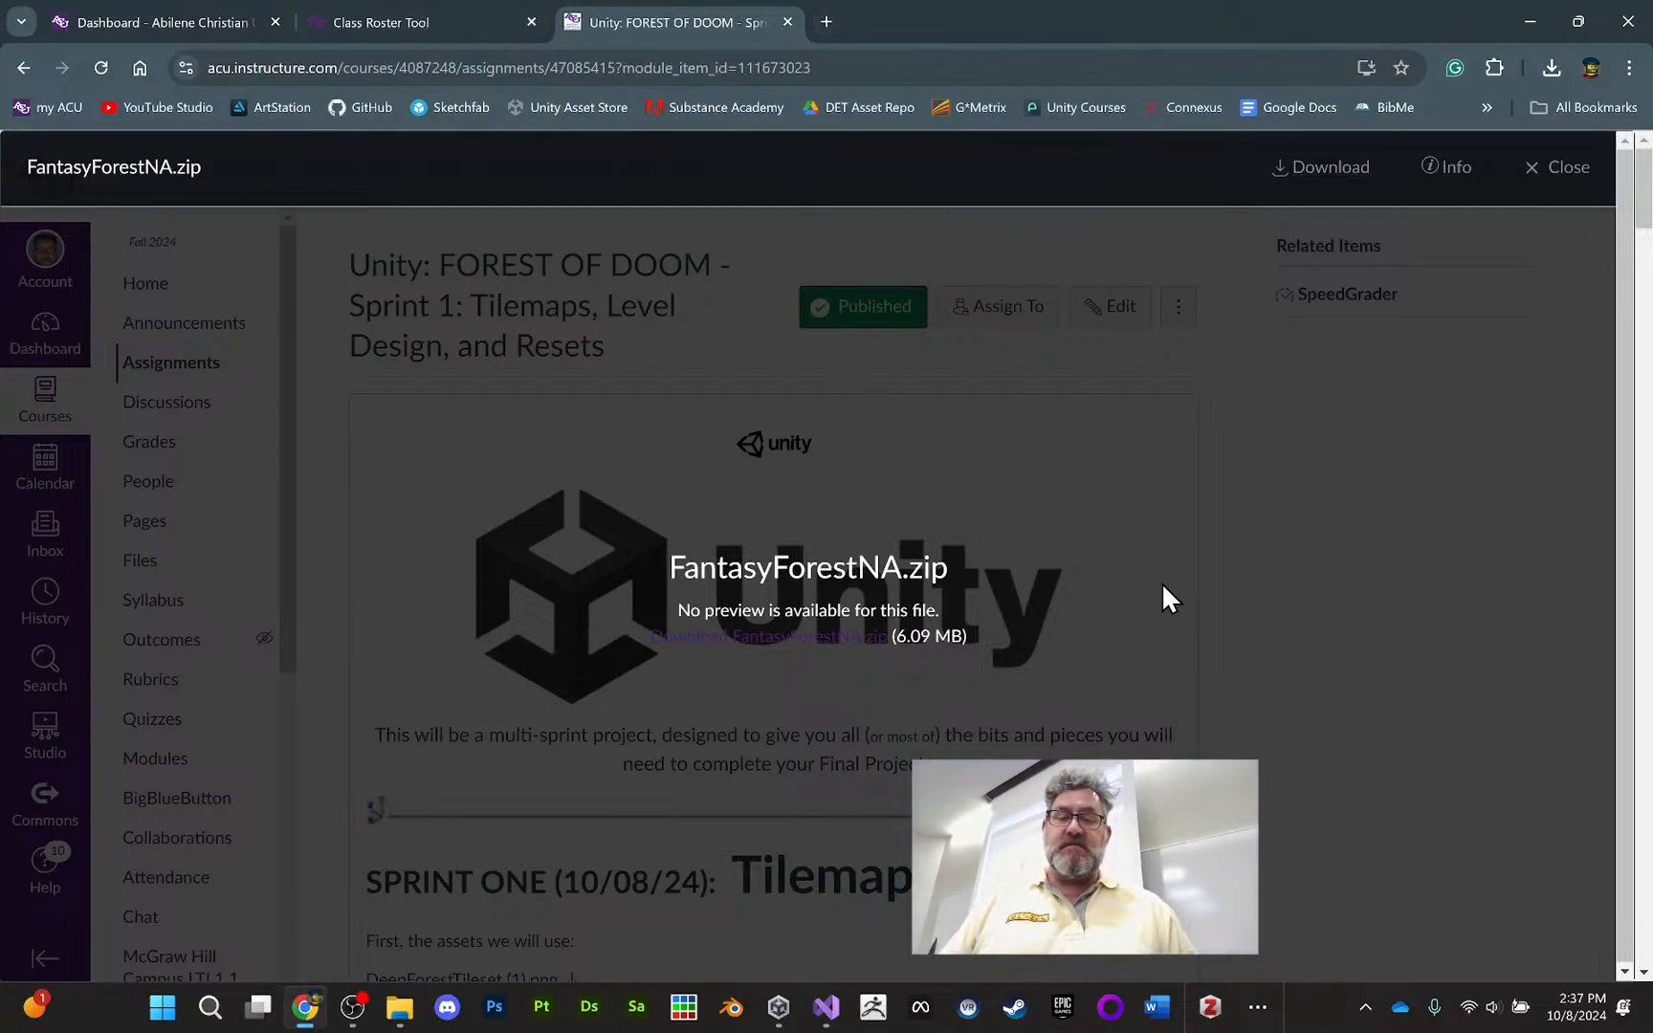
click(1557, 167)
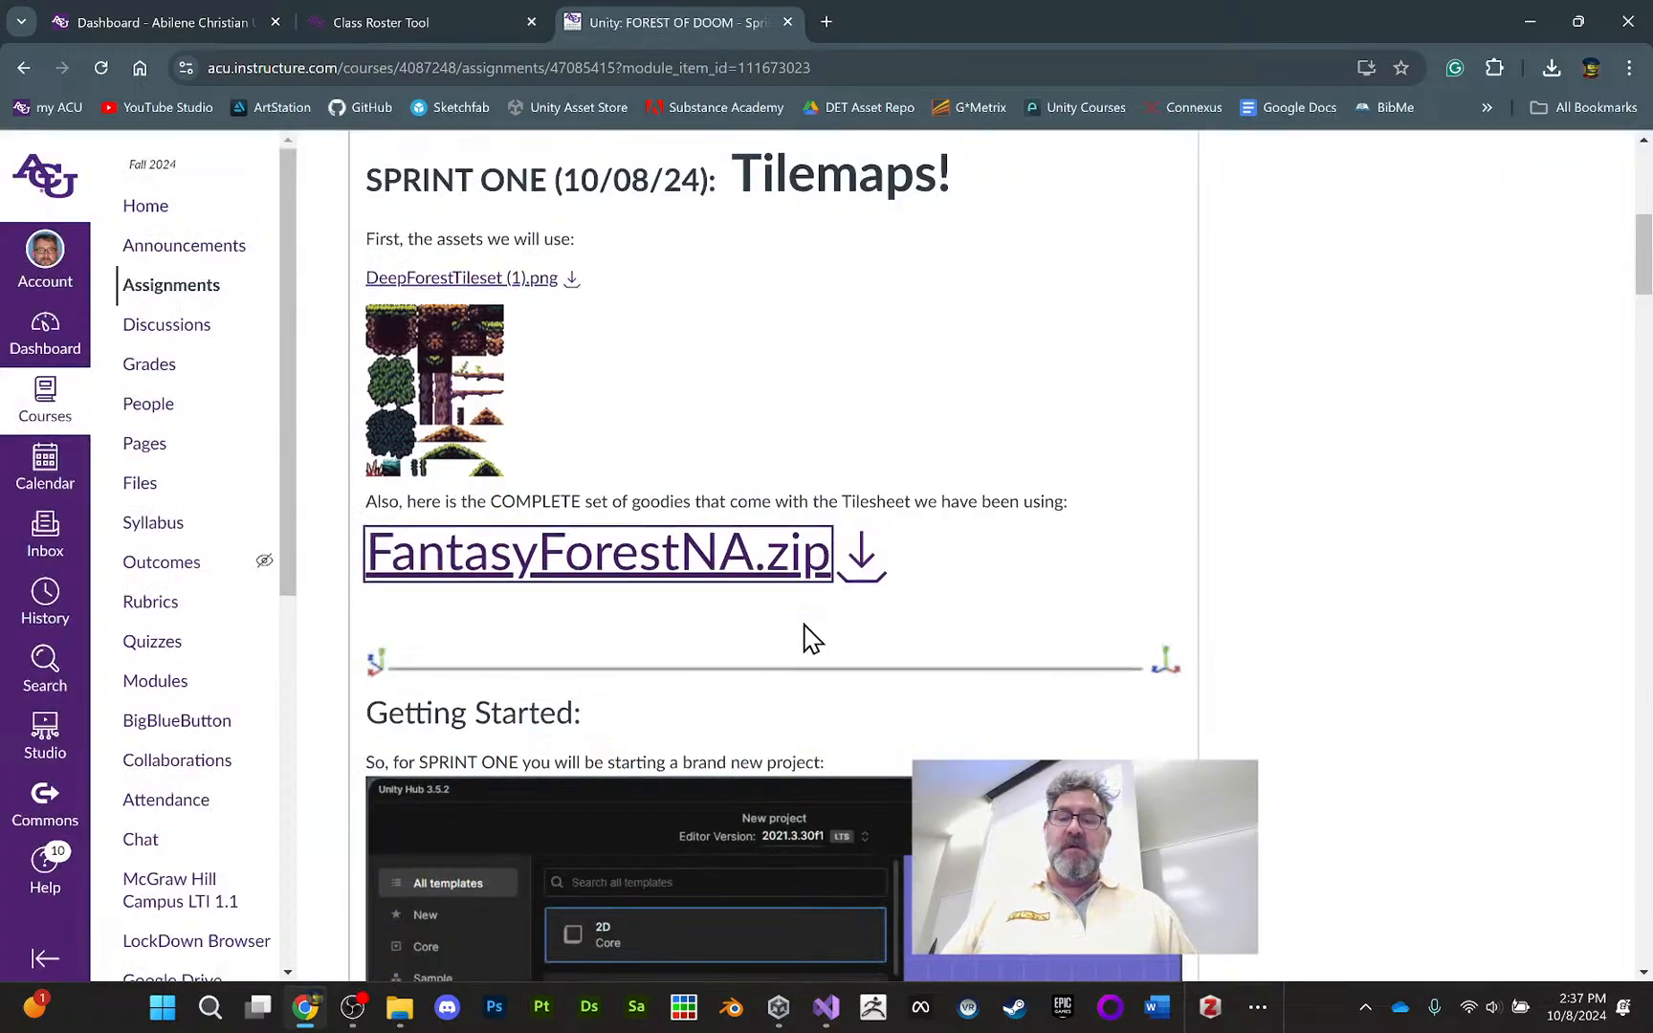
scroll(813, 660, down, 10)
scroll(848, 679, down, 20)
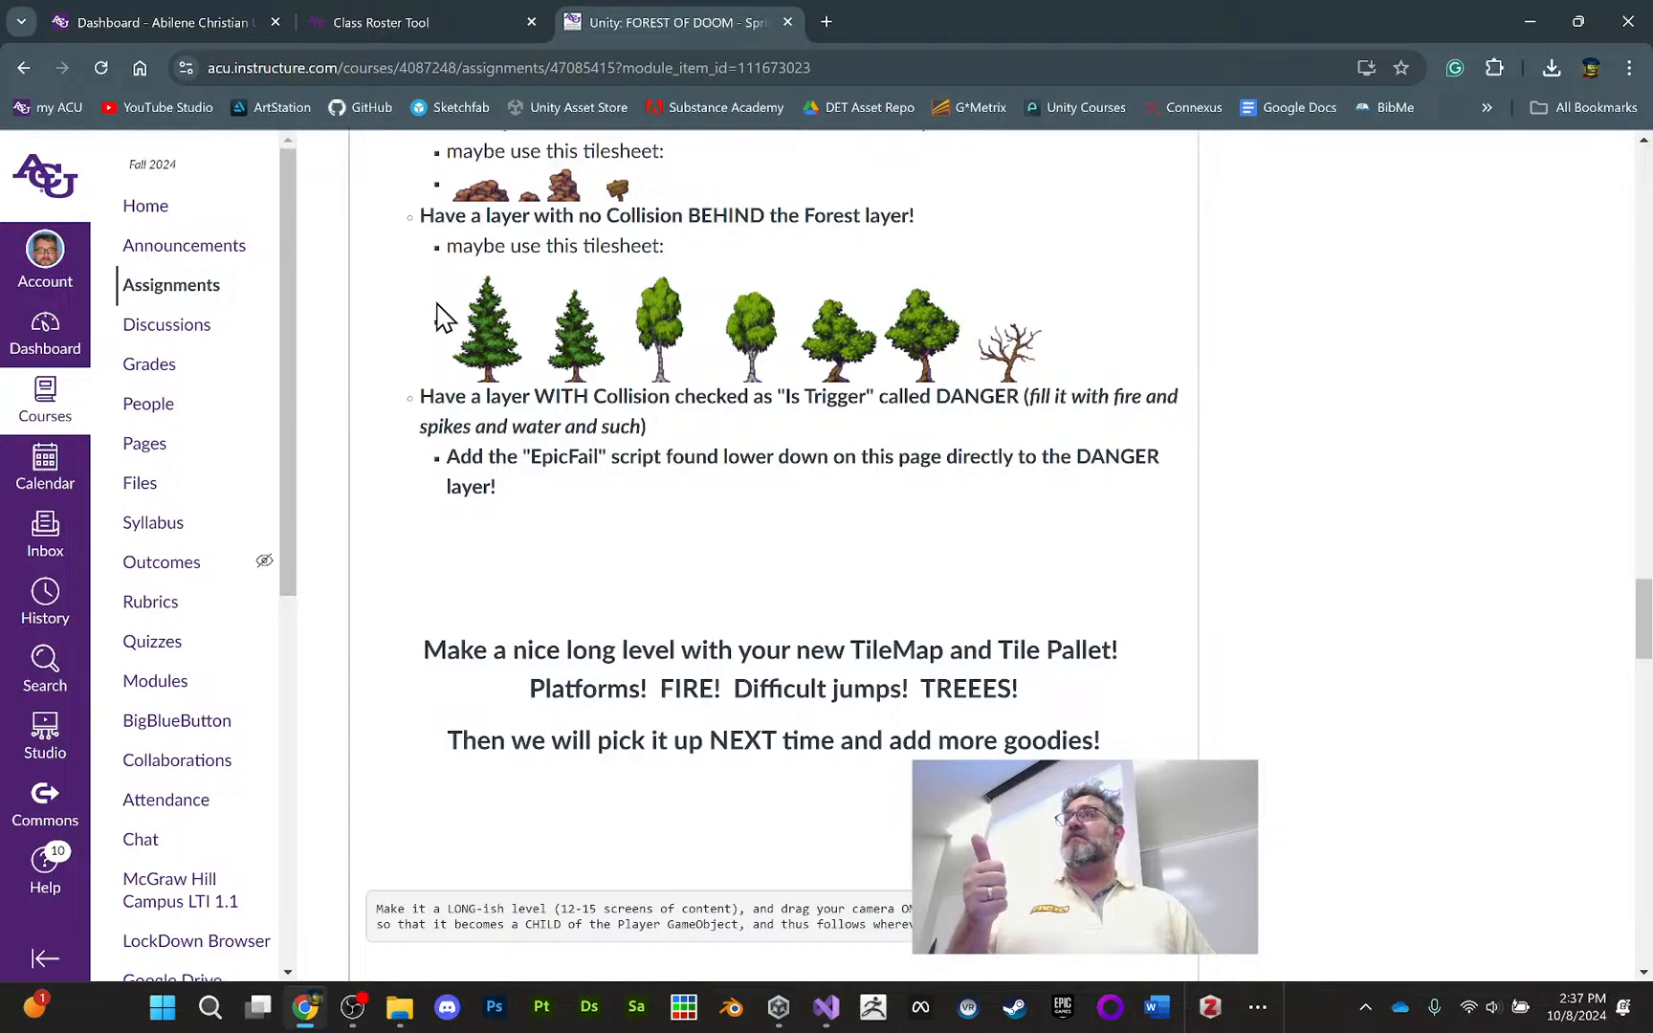
click(195, 21)
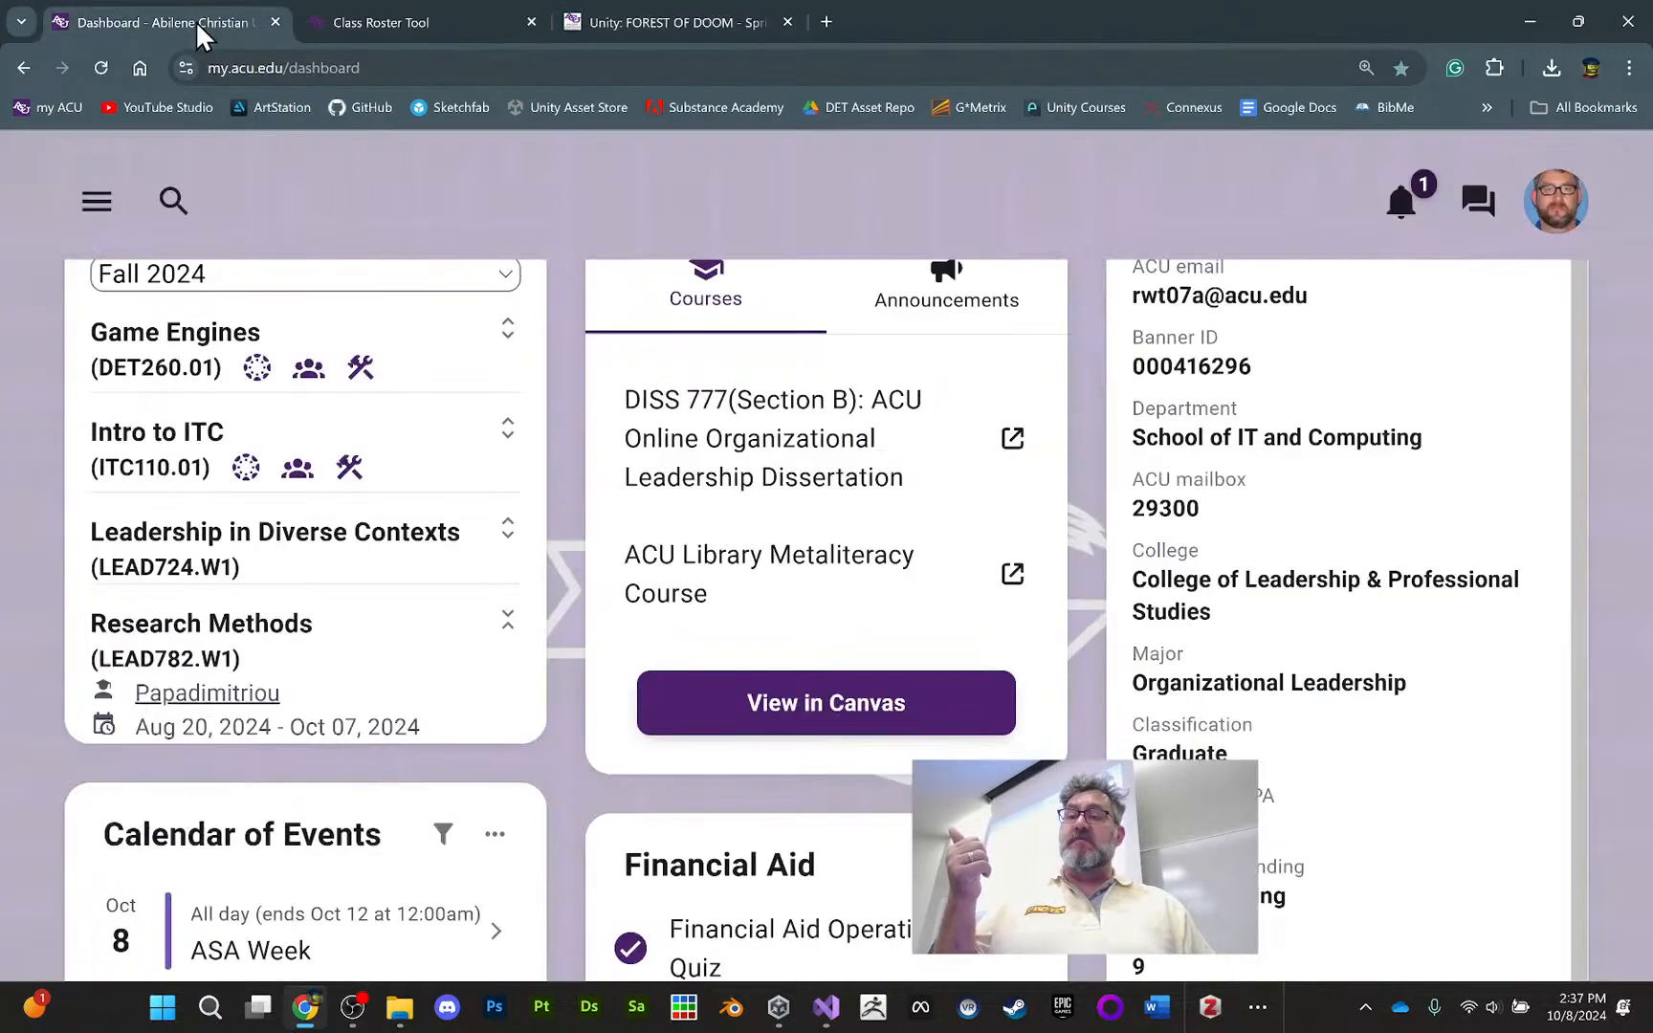
scroll(546, 509, down, 10)
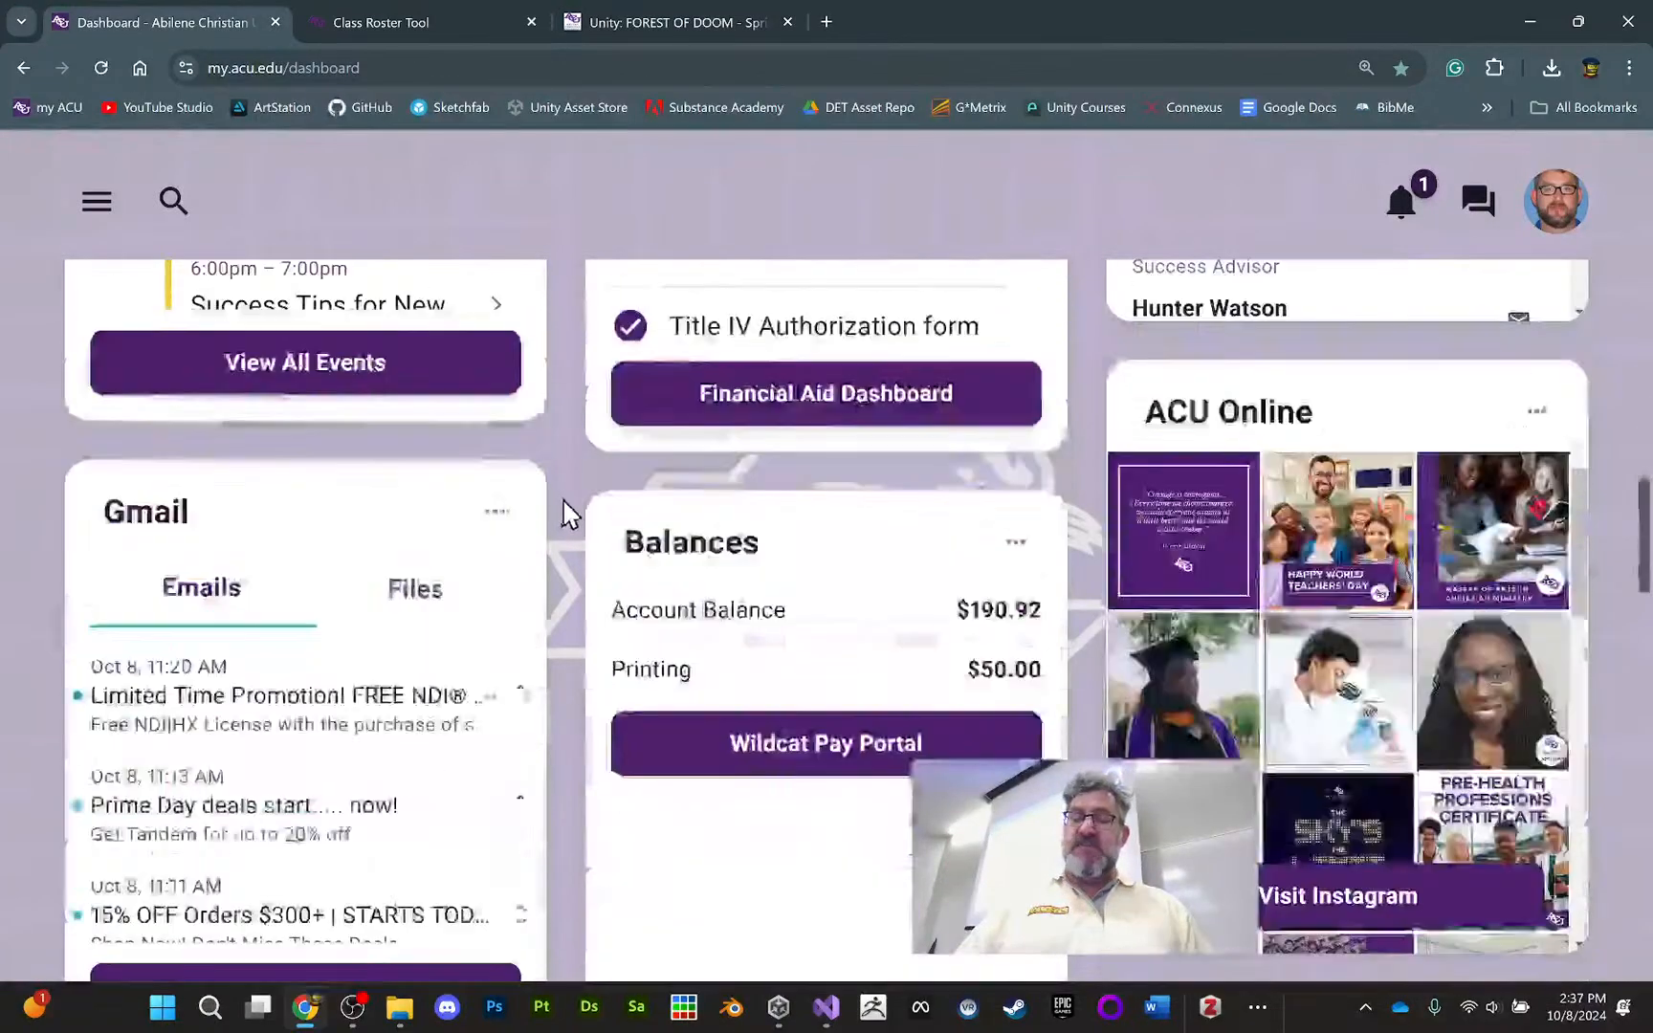
scroll(565, 507, up, 7)
scroll(543, 524, up, 5)
click(593, 22)
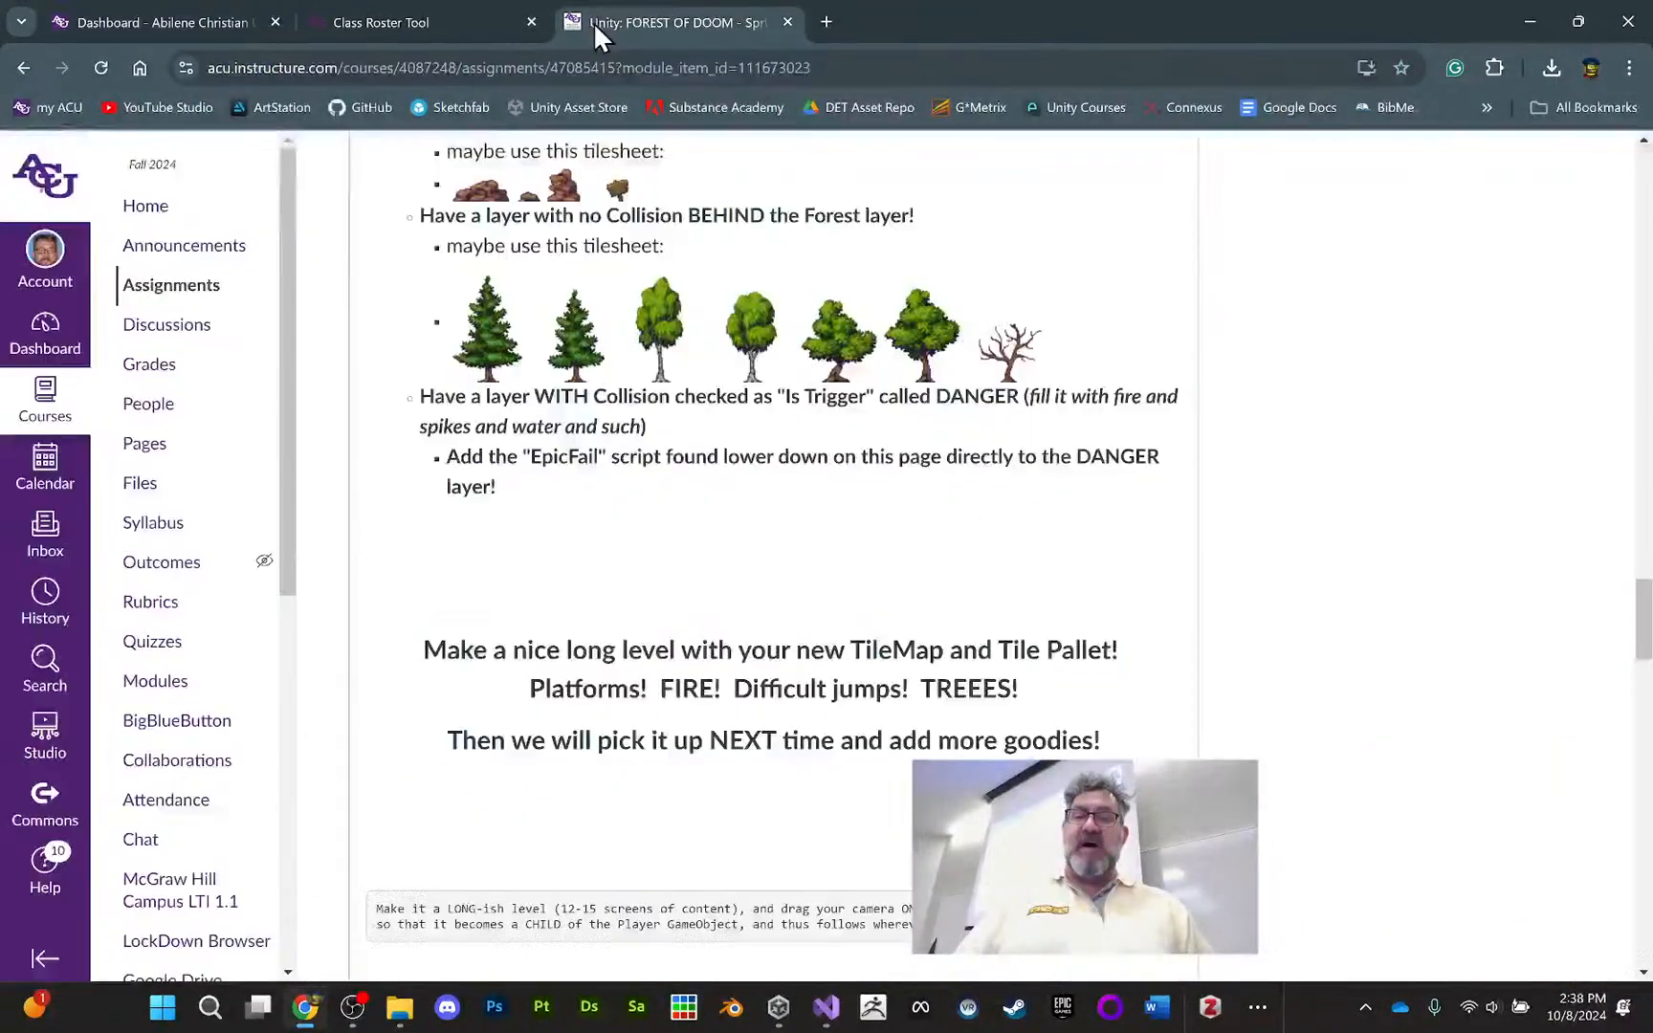
Go to the course home page and open the Week 7 assignment "Go To Tutoring!" in a new tab to read its instructions
click(185, 212)
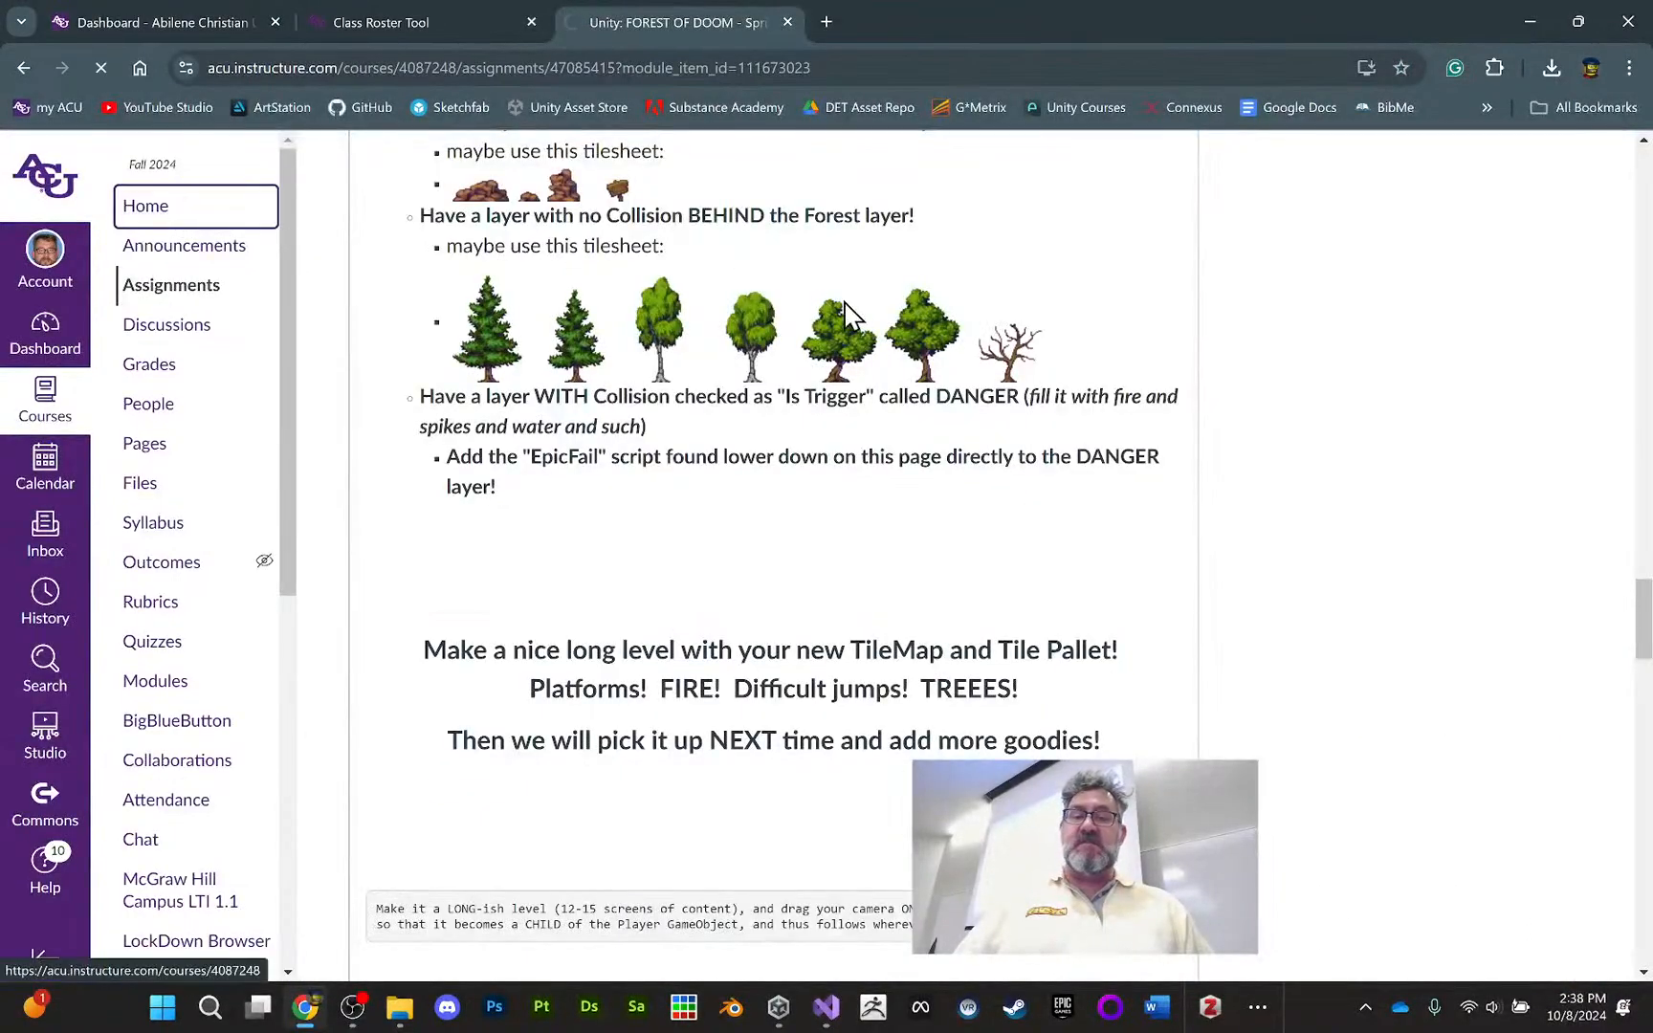
scroll(765, 507, down, 15)
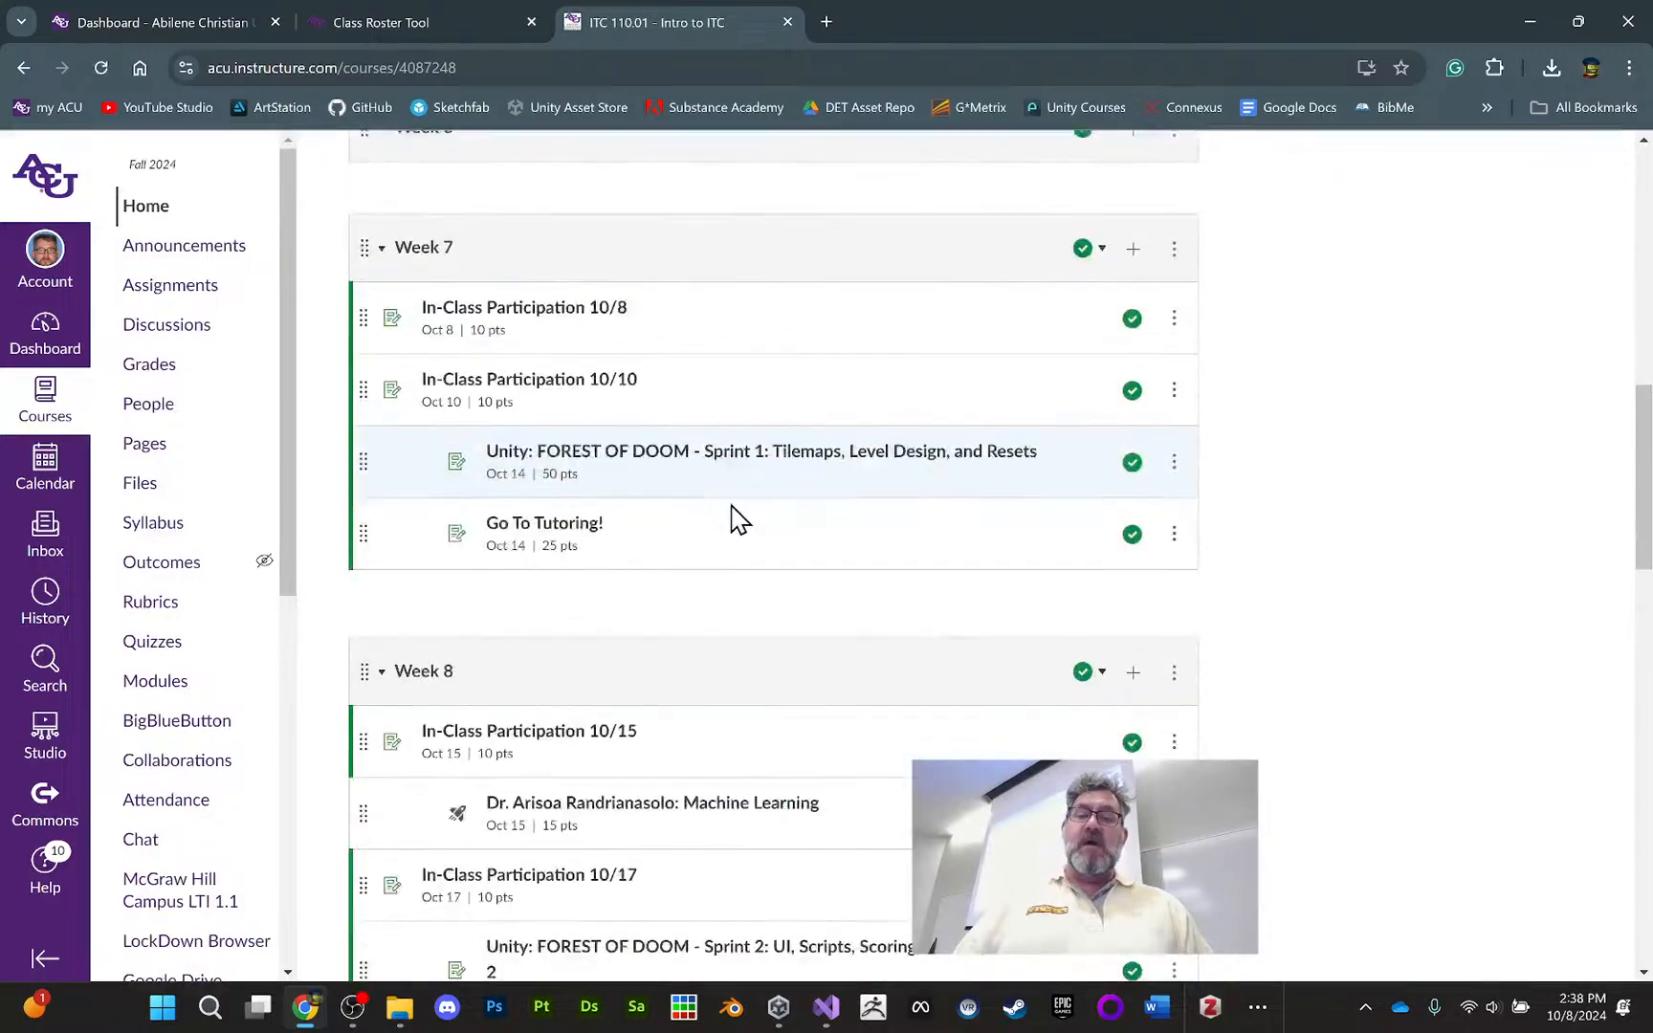
scroll(624, 436, up, 2)
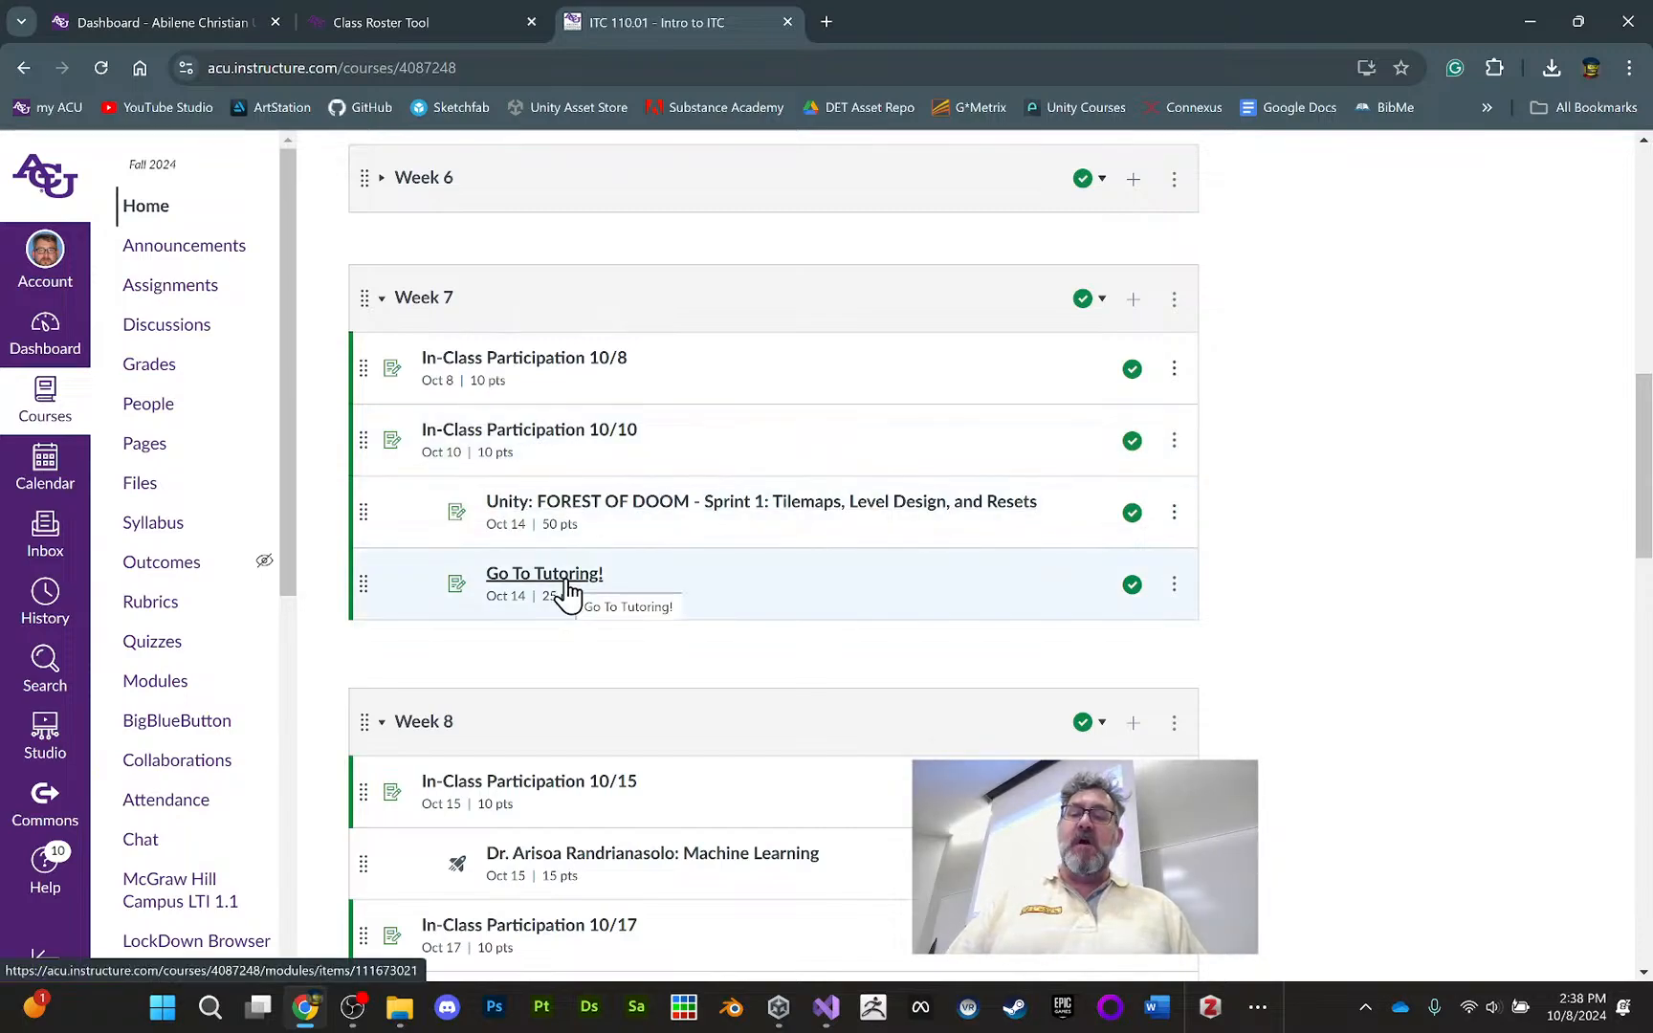
scroll(574, 591, up, 1)
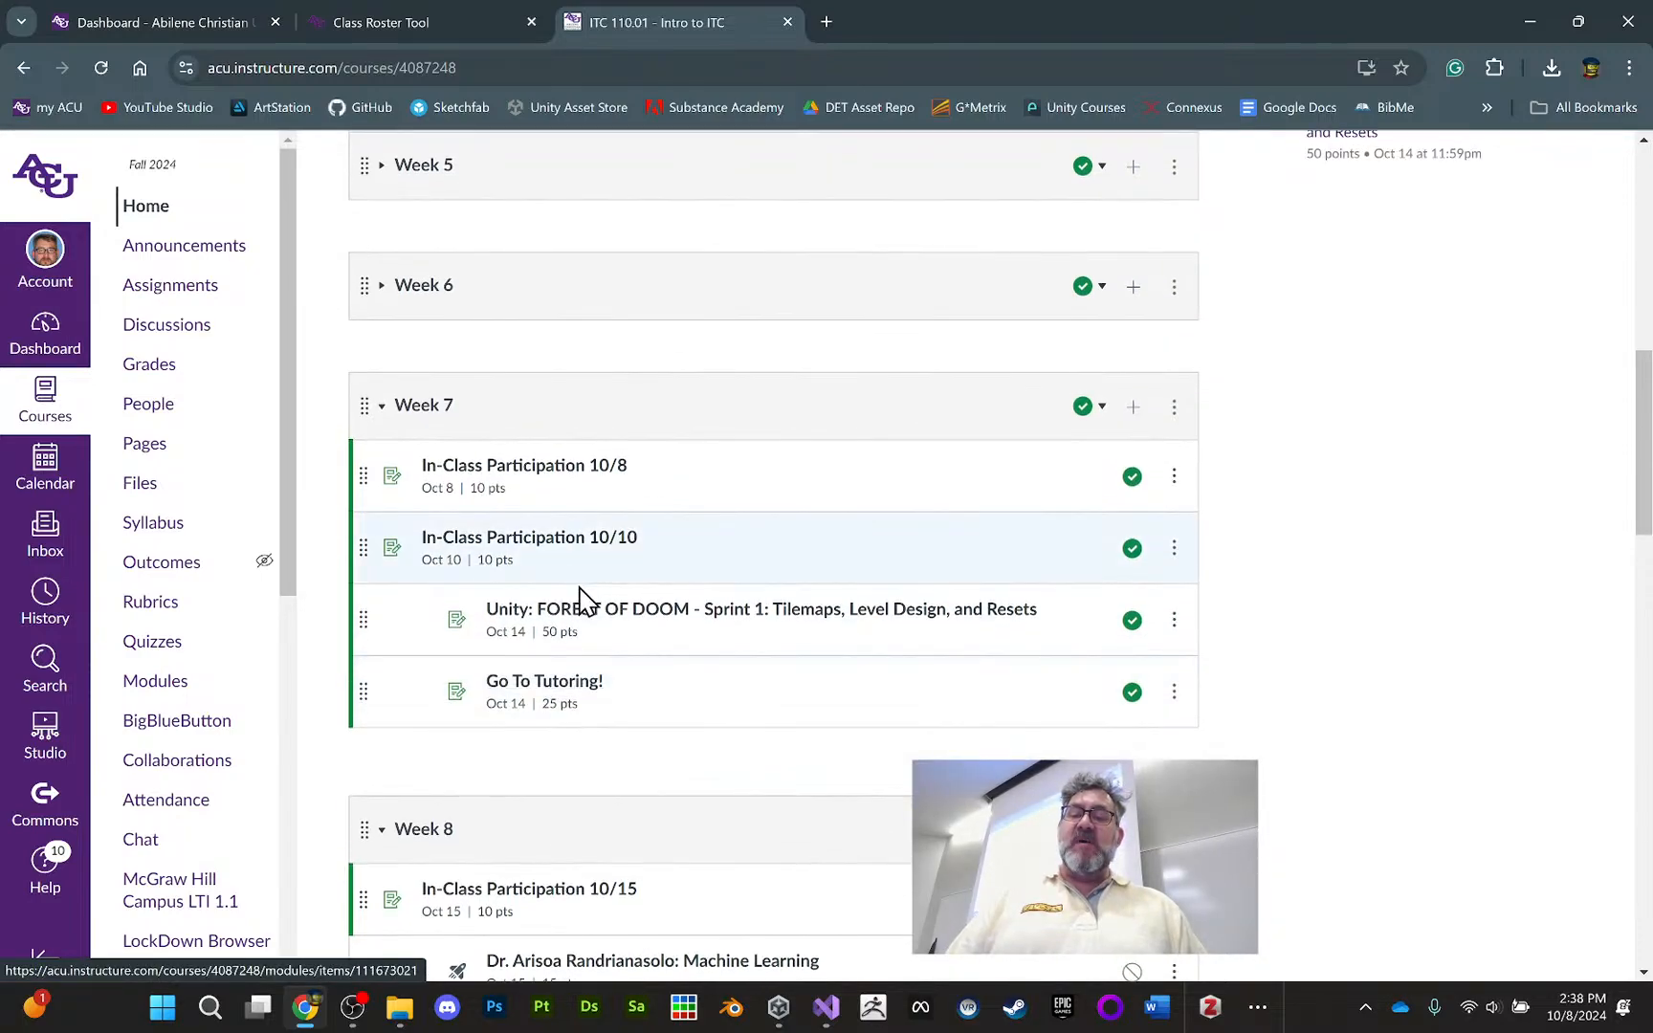
middle_click(562, 681)
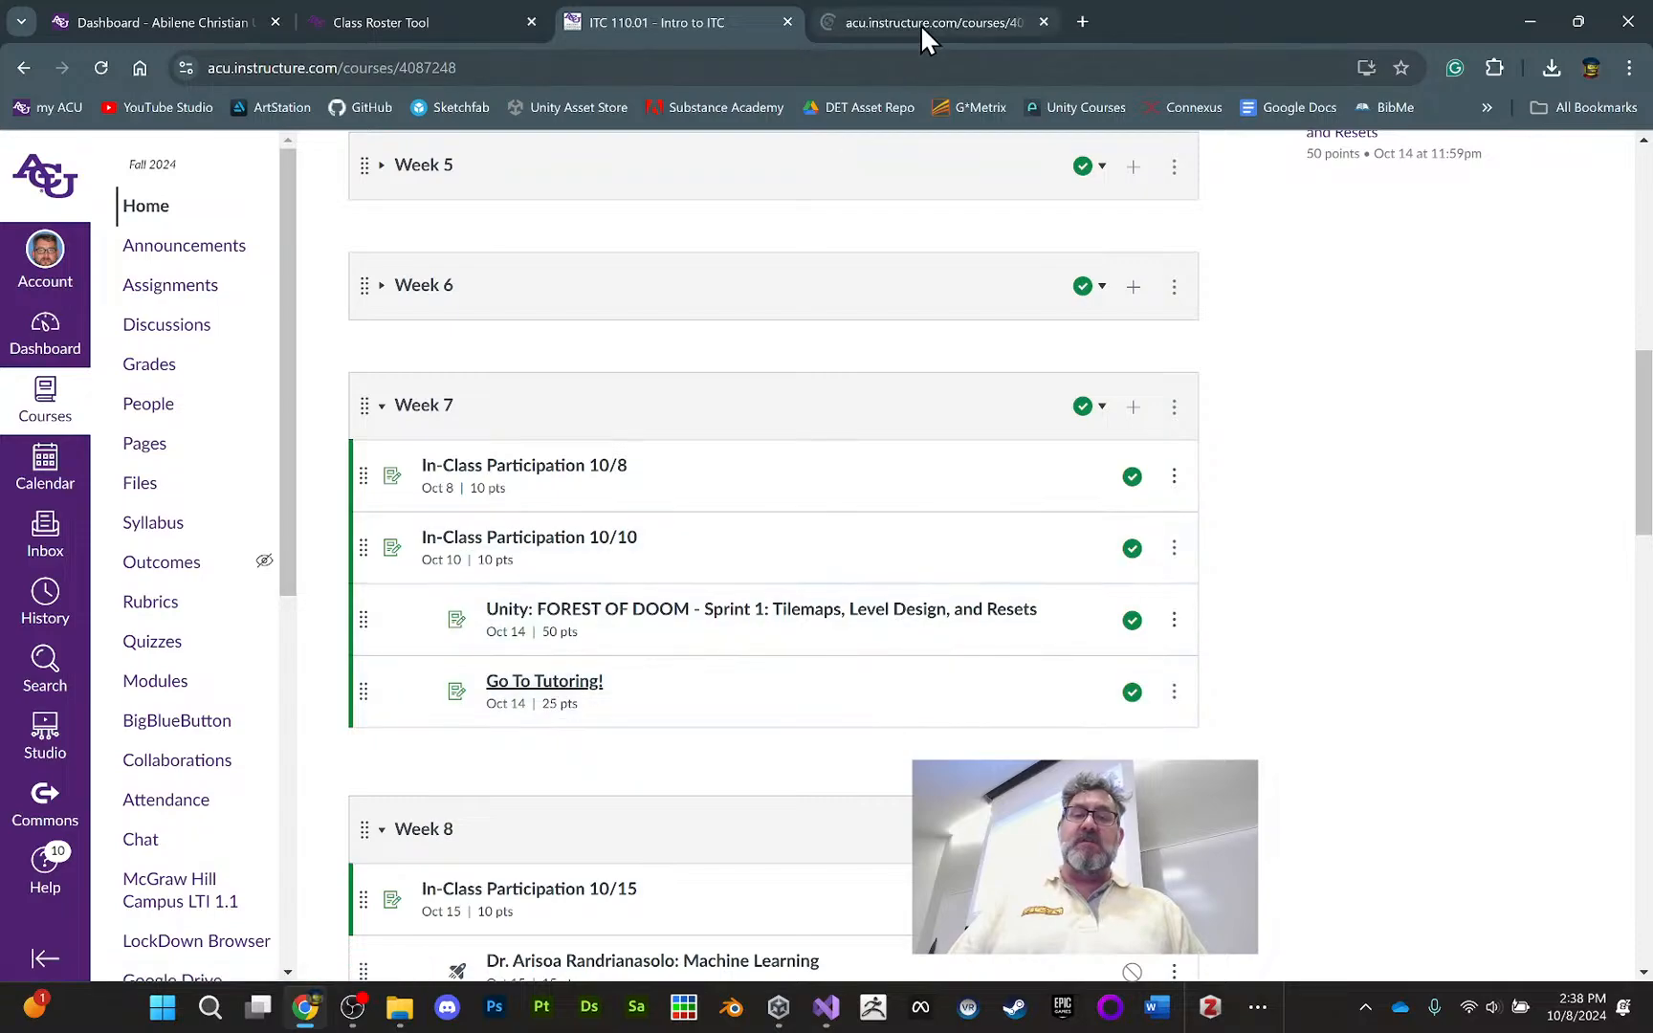
click(921, 25)
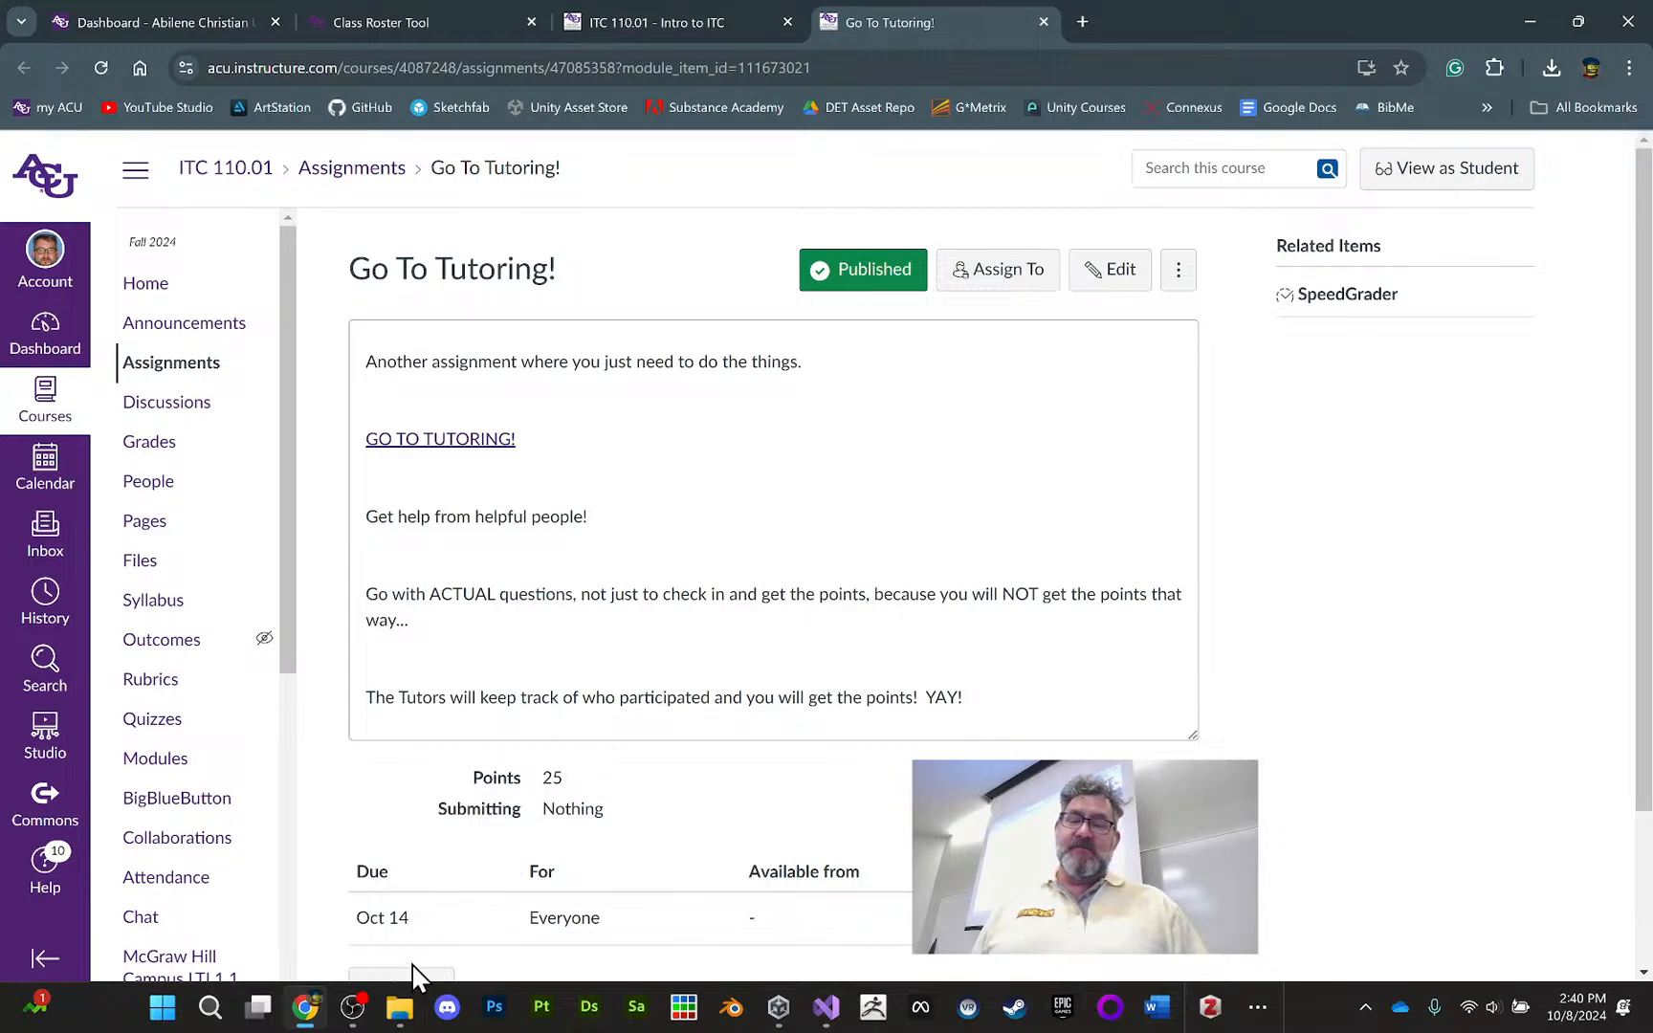
mouse_move(353, 1009)
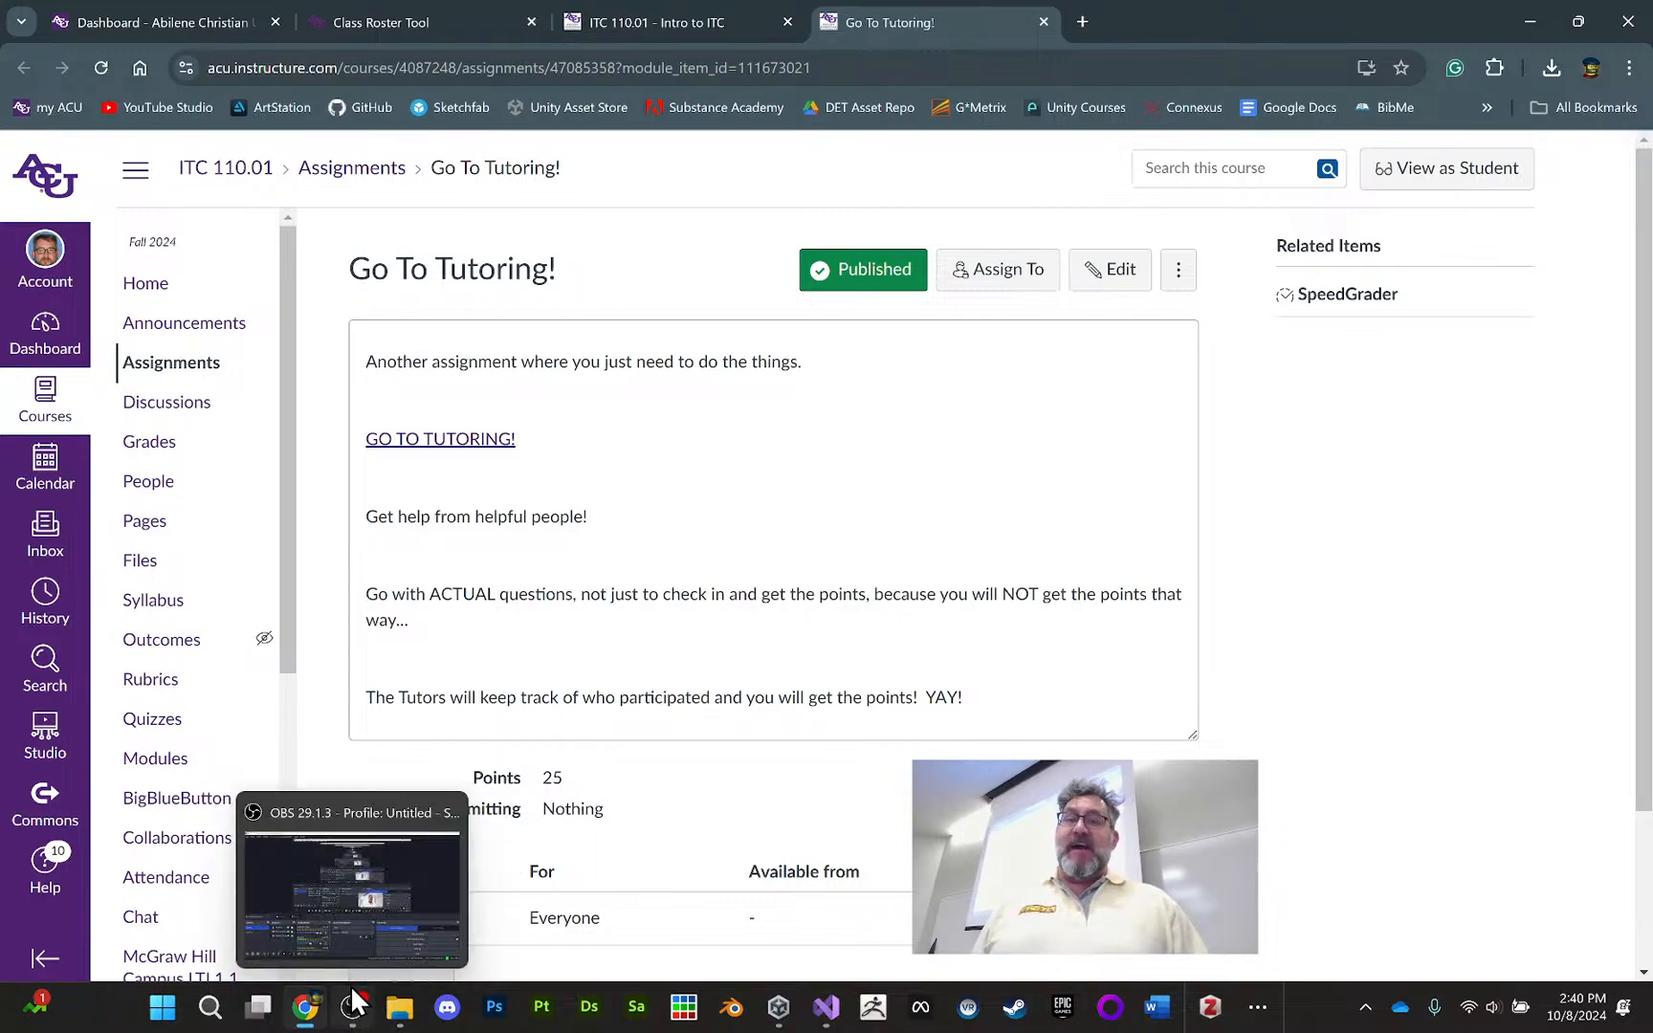